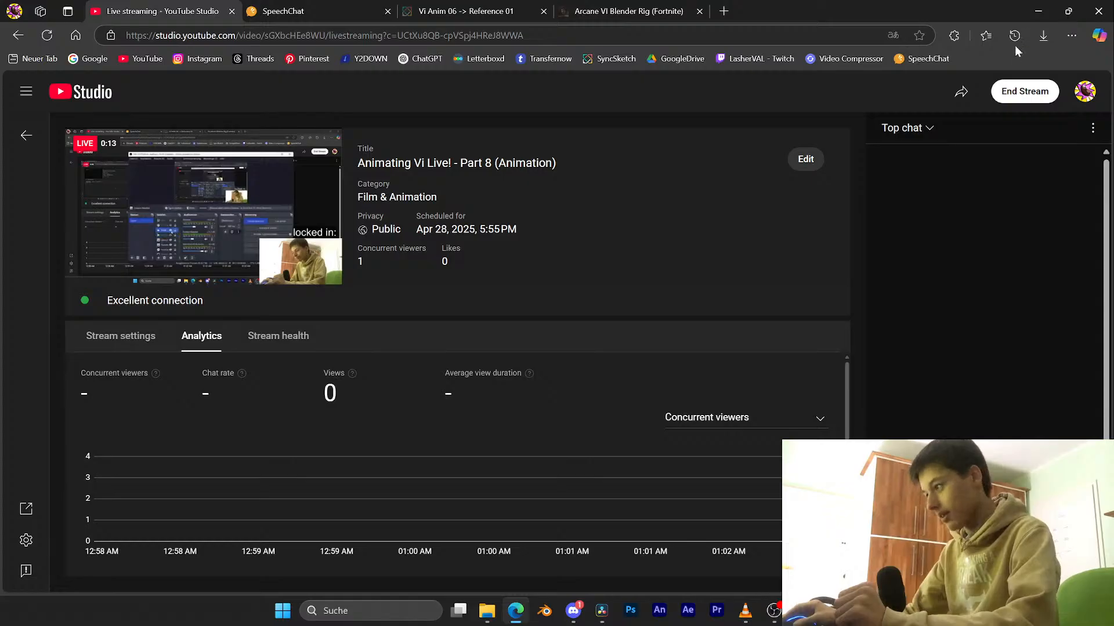
Step: Switch from the browser to Blender and save the file Vi Anim Test 06.blend
click(1026, 11)
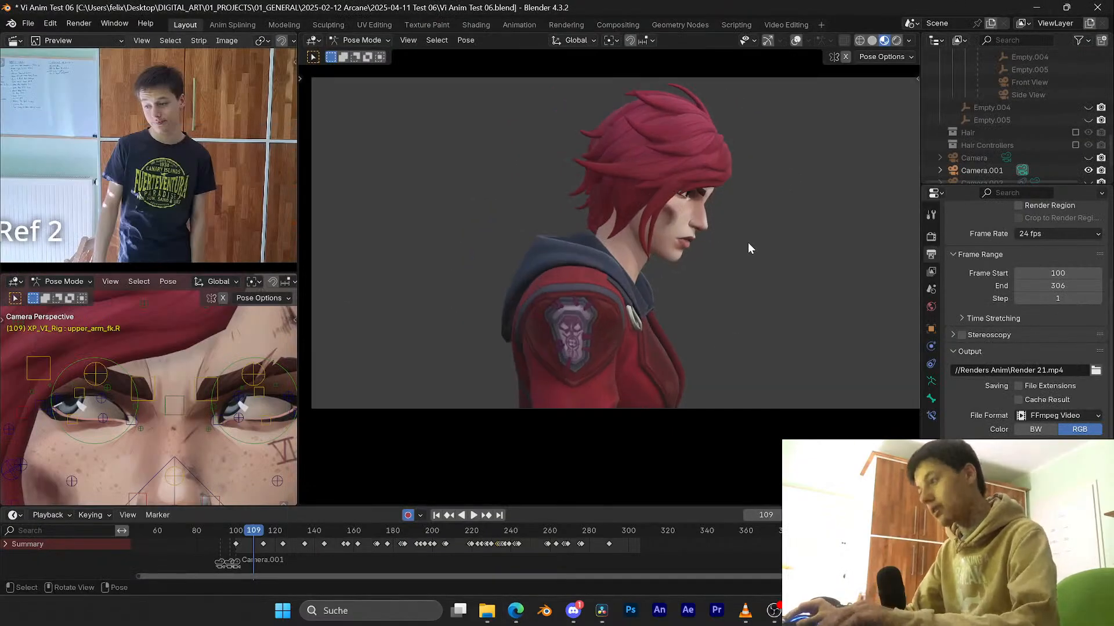
key(ctrl+s)
Step: Check the live stream's status in OBS and YouTube Studio, and return to Blender
click(772, 611)
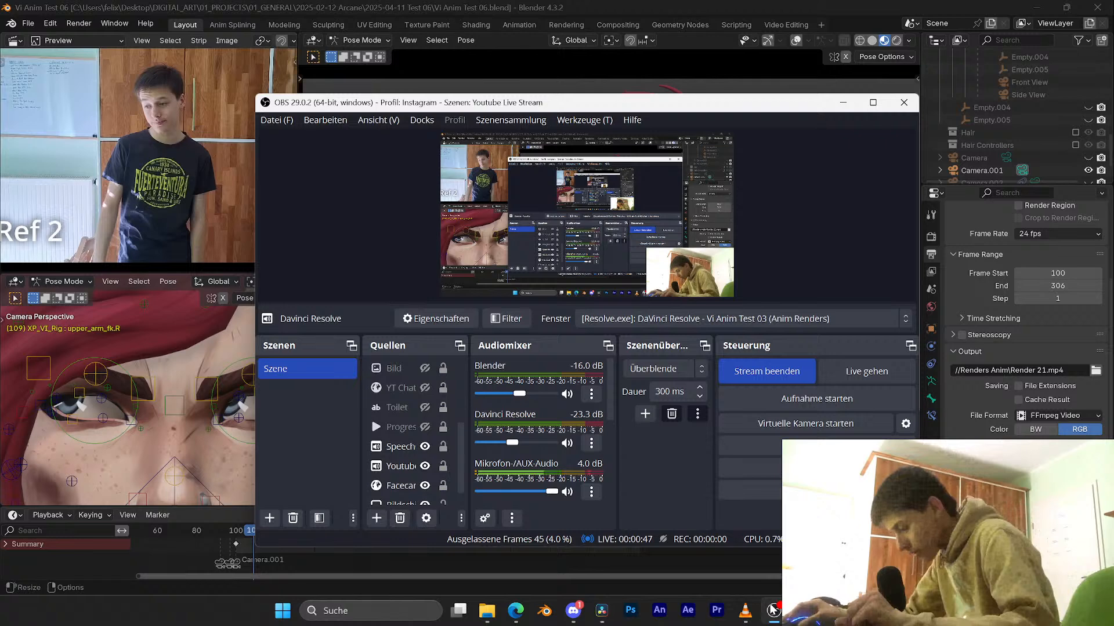
click(772, 609)
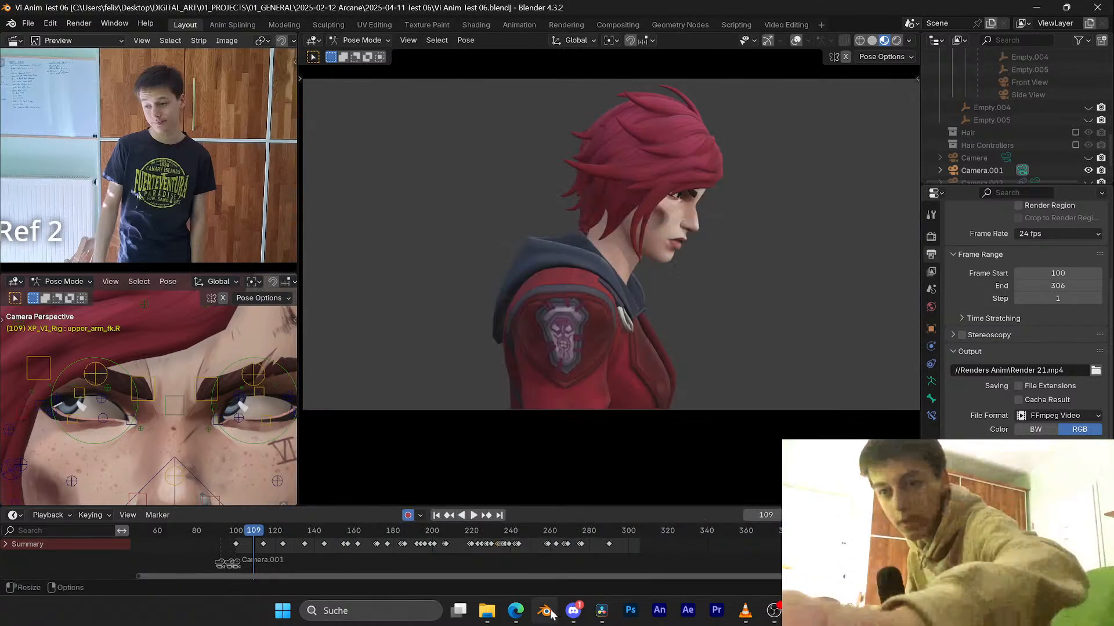
click(521, 615)
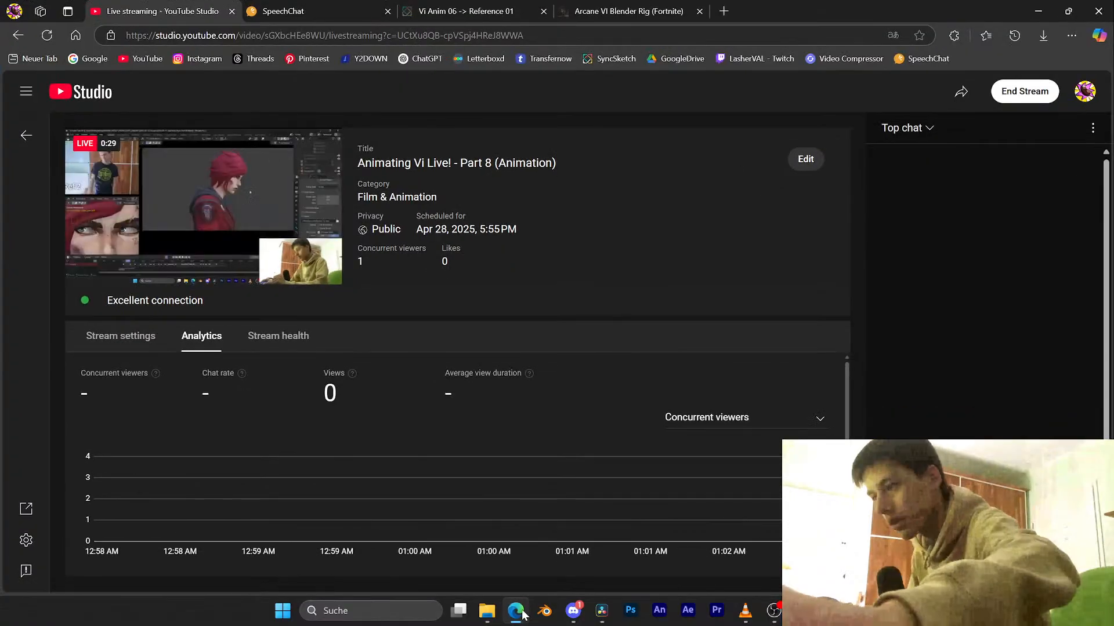
click(521, 613)
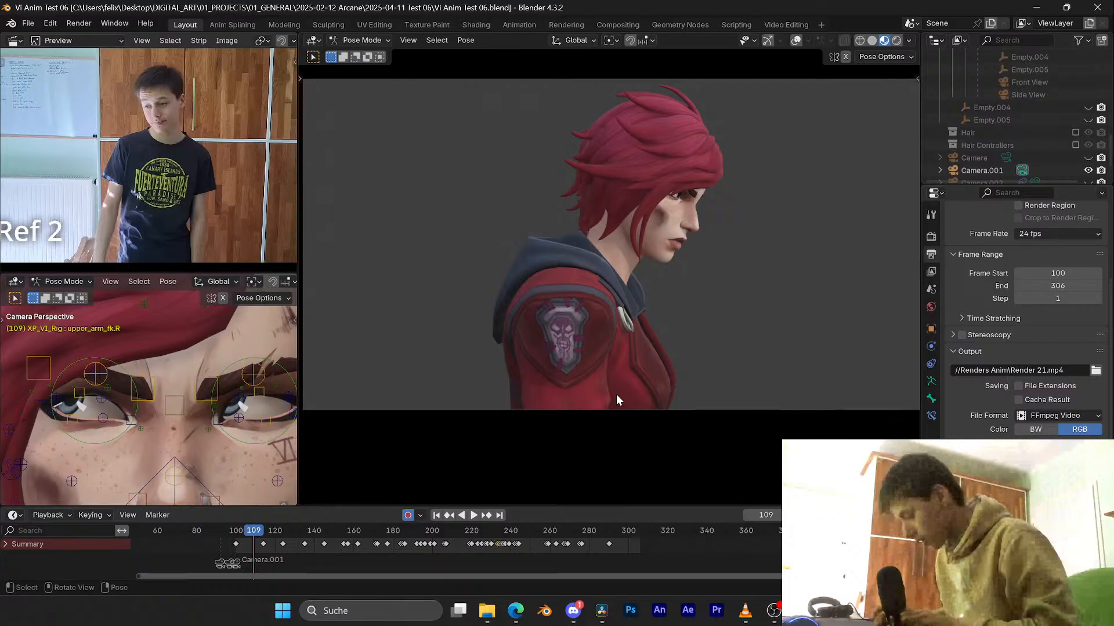
Step: Play back the character animation and replay the pointing gesture, pausing at frame 222
key(space)
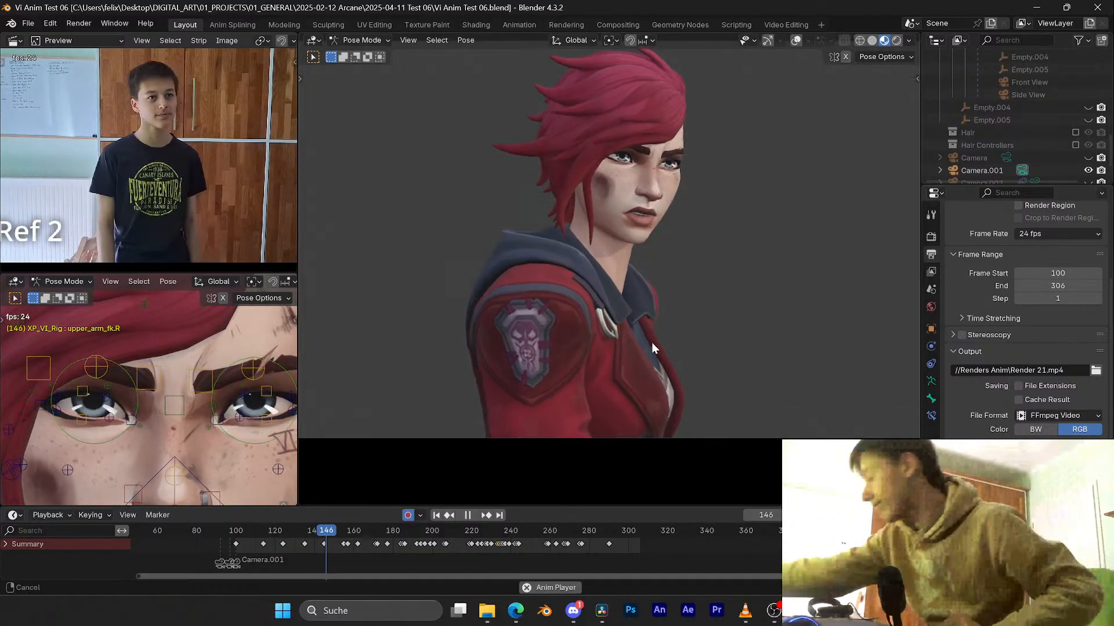
key(ctrl+s)
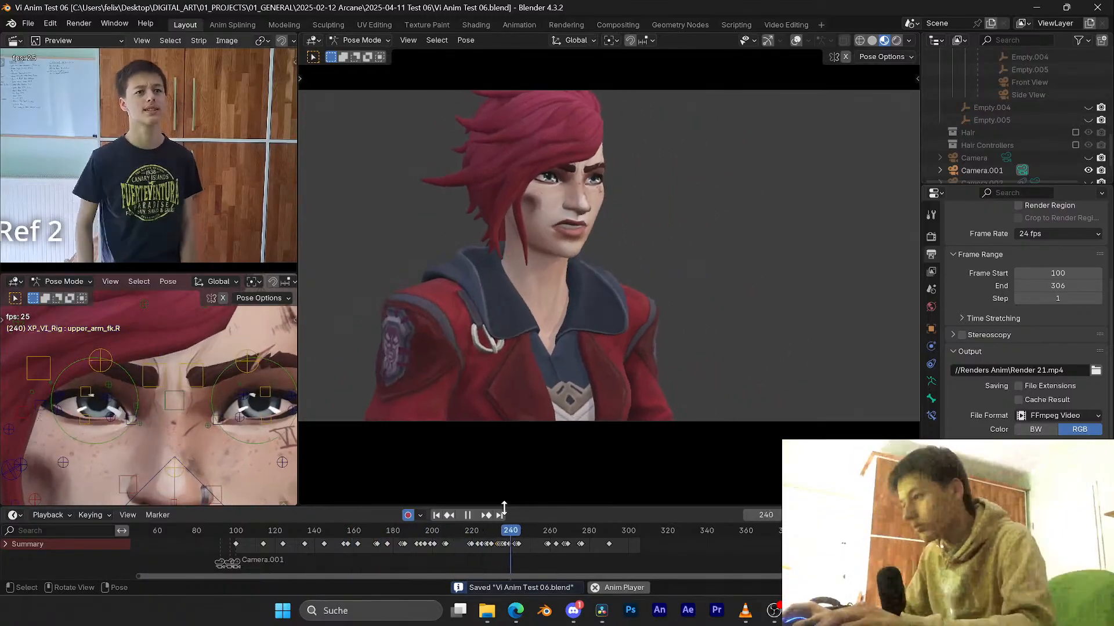
click(457, 530)
click(458, 530)
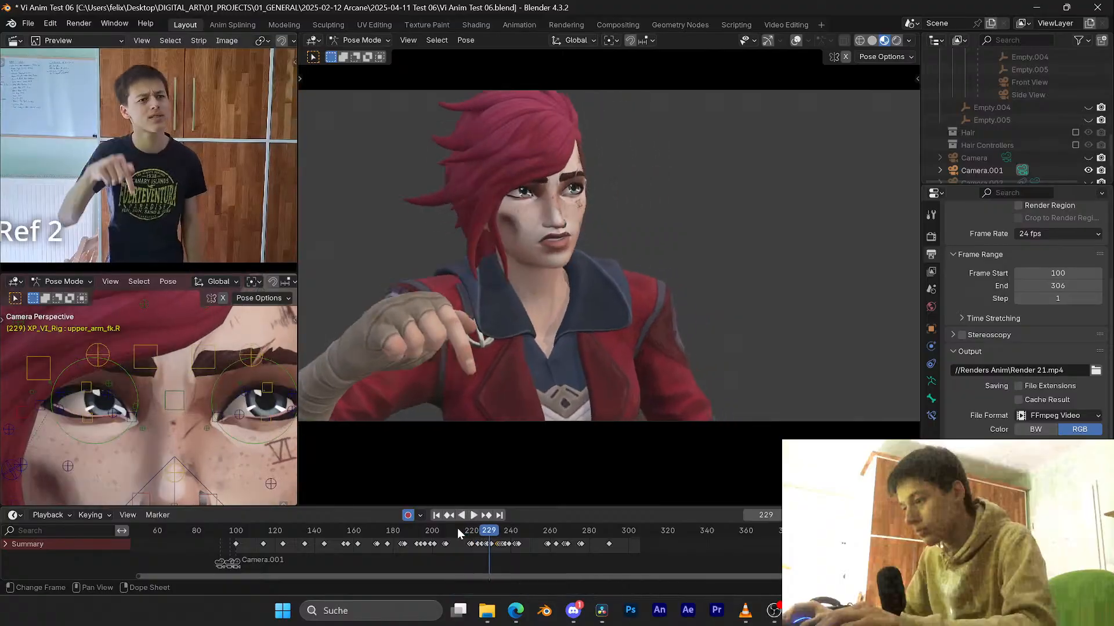
key(Escape)
key(space)
key(space)
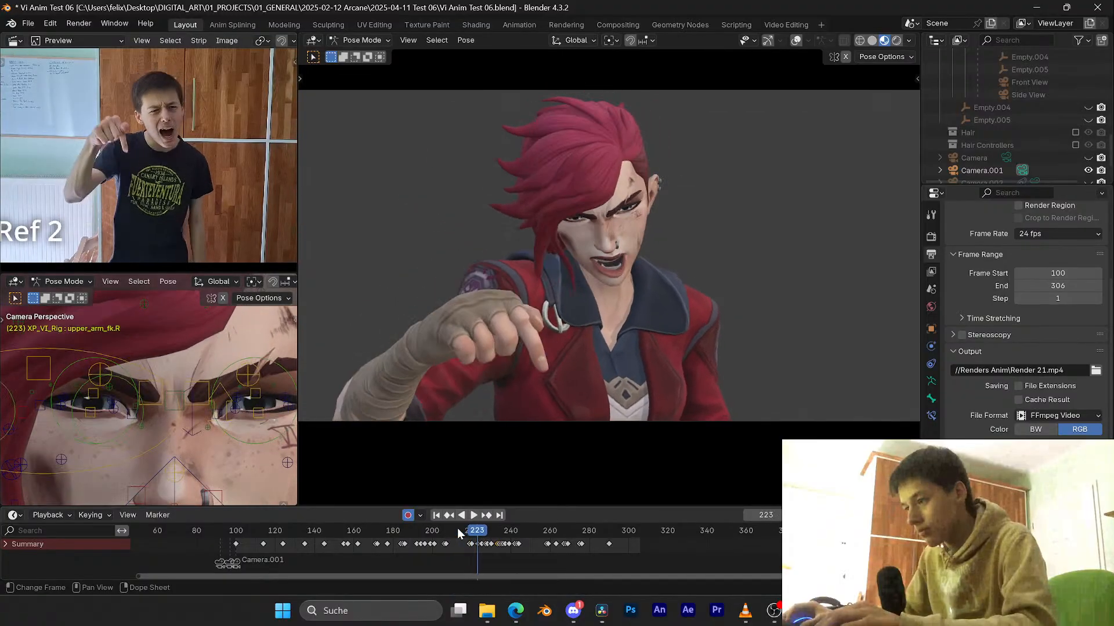
click(457, 528)
key(space)
click(457, 528)
key(space)
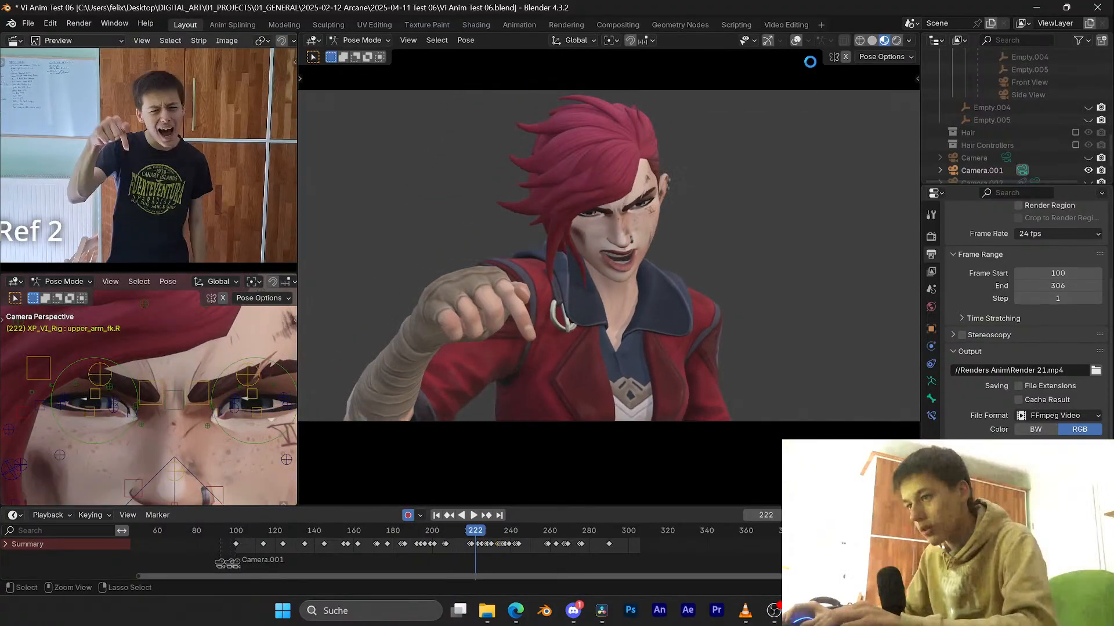
Step: Enable overlays in the main camera view and open the Anim Splining workspace at frame 222
key(ctrl+s)
click(797, 40)
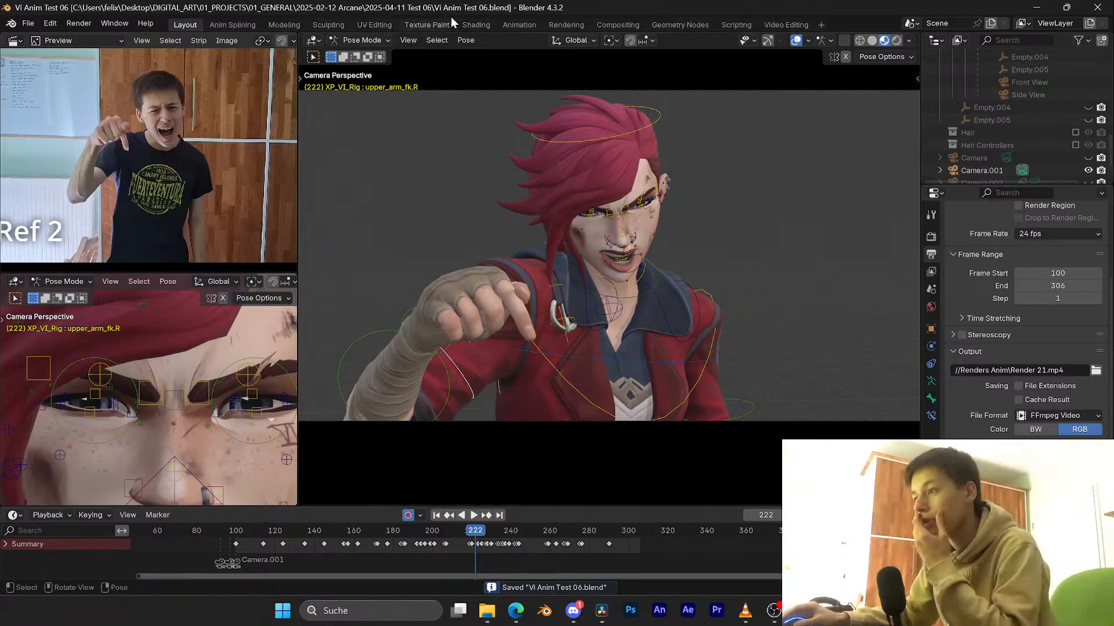
click(244, 25)
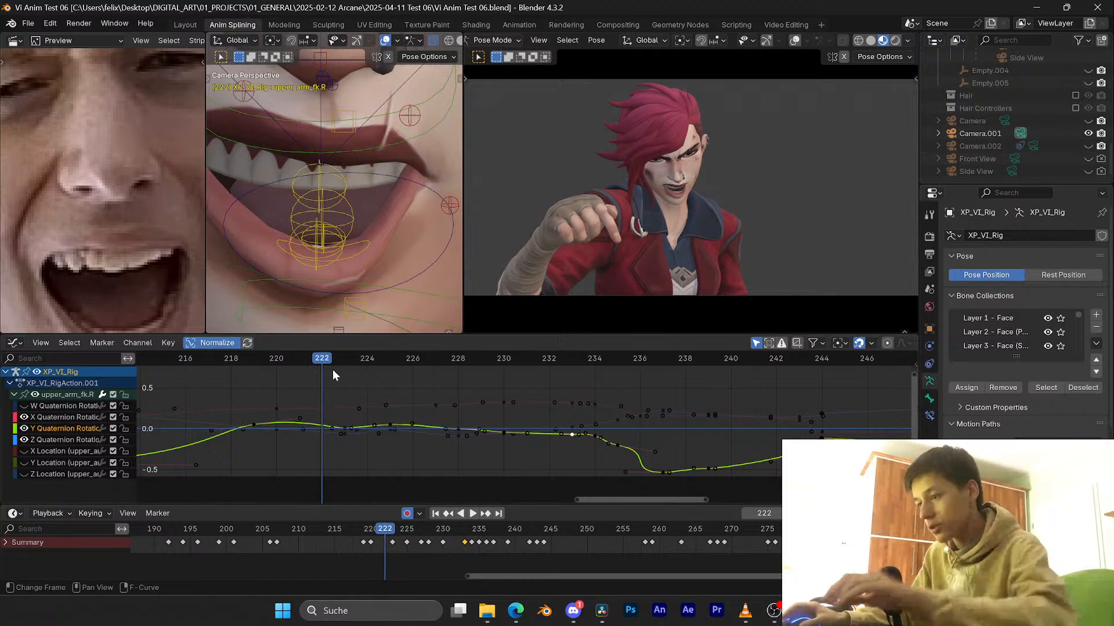
mouse_move(324, 360)
mouse_down()
mouse_move(212, 358)
mouse_move(322, 342)
mouse_up()
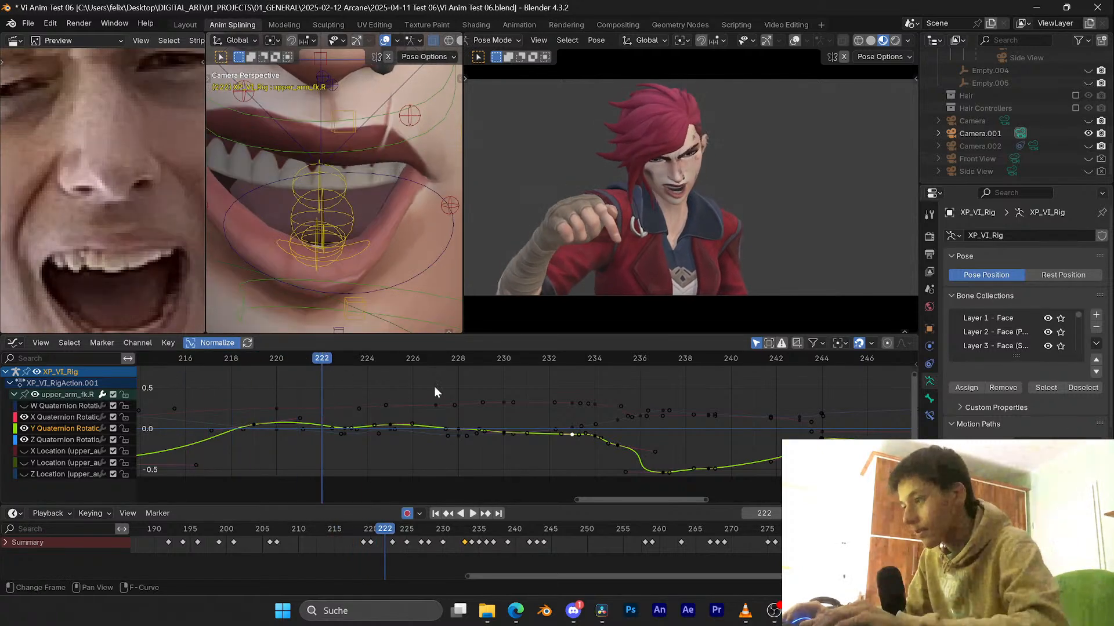
key(ctrl+s)
Step: Try to shift upper_arm_fk.R's Y and Z quaternion rotation keyframes between frames 219 and 223 vertically in the graph
middle_drag(396, 405, 477, 392)
middle_drag(477, 392, 500, 410)
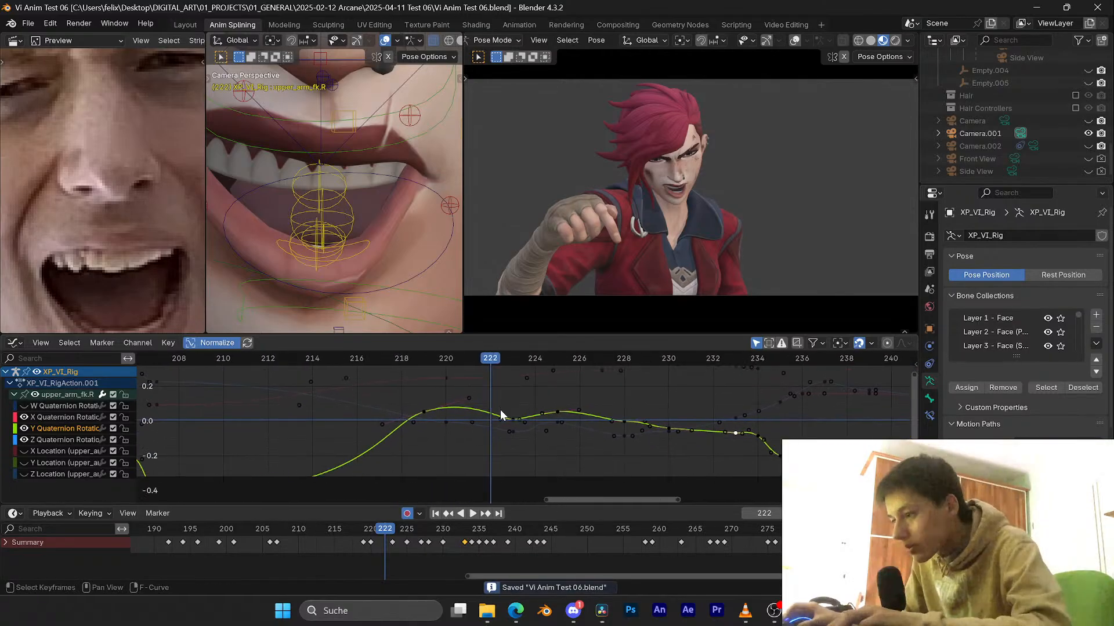
click(513, 439)
shift+drag(486, 442, 405, 405)
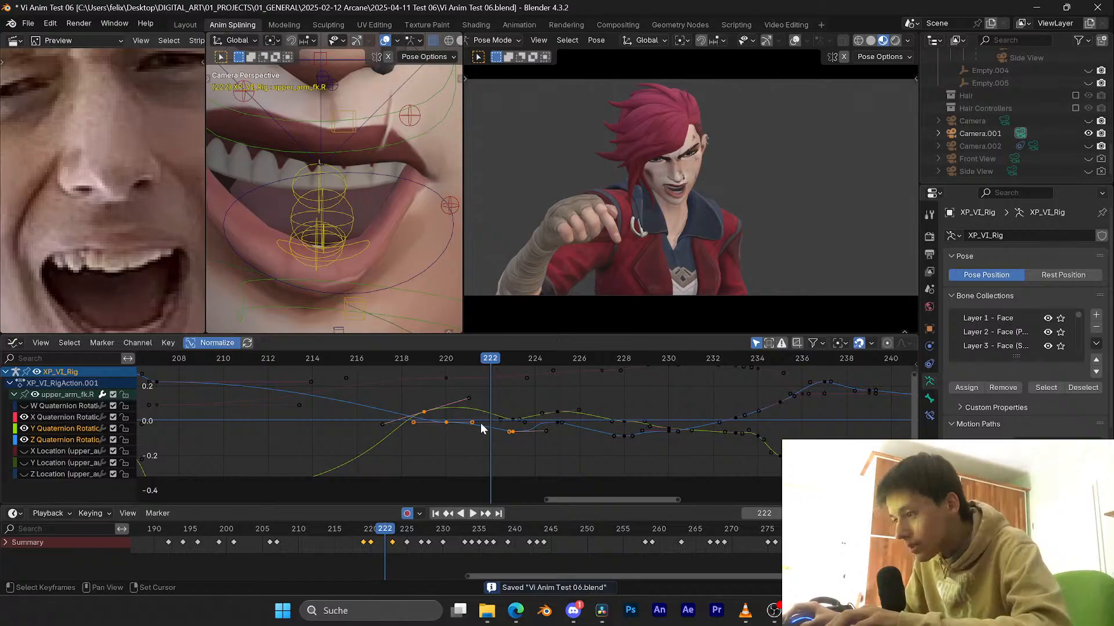
shift+drag(516, 411, 496, 430)
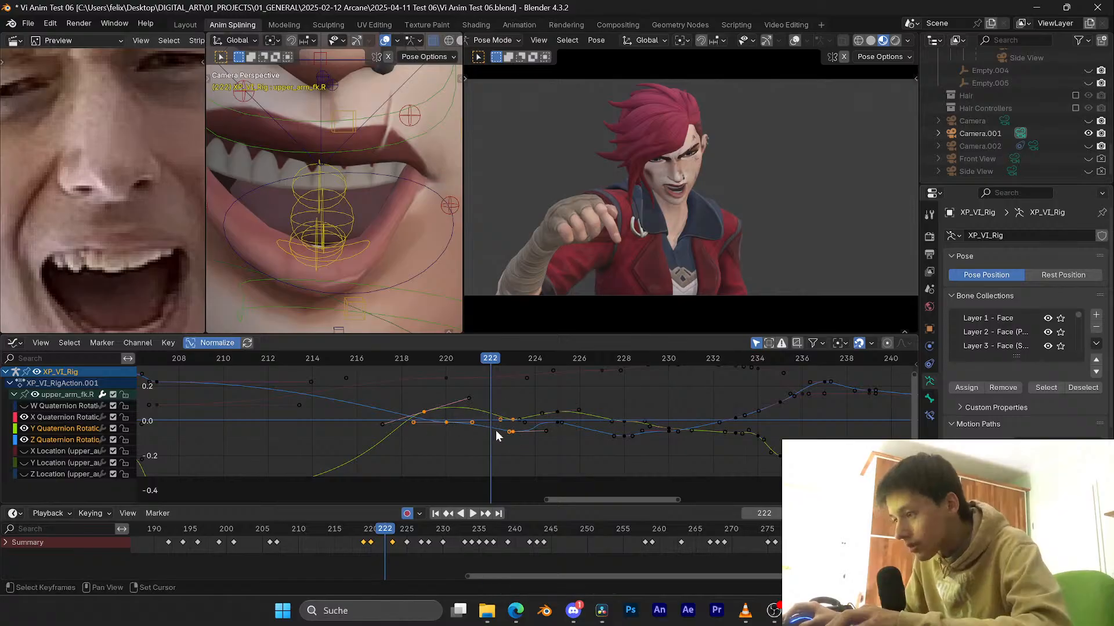
middle_drag(503, 395, 510, 424)
drag(480, 361, 434, 360)
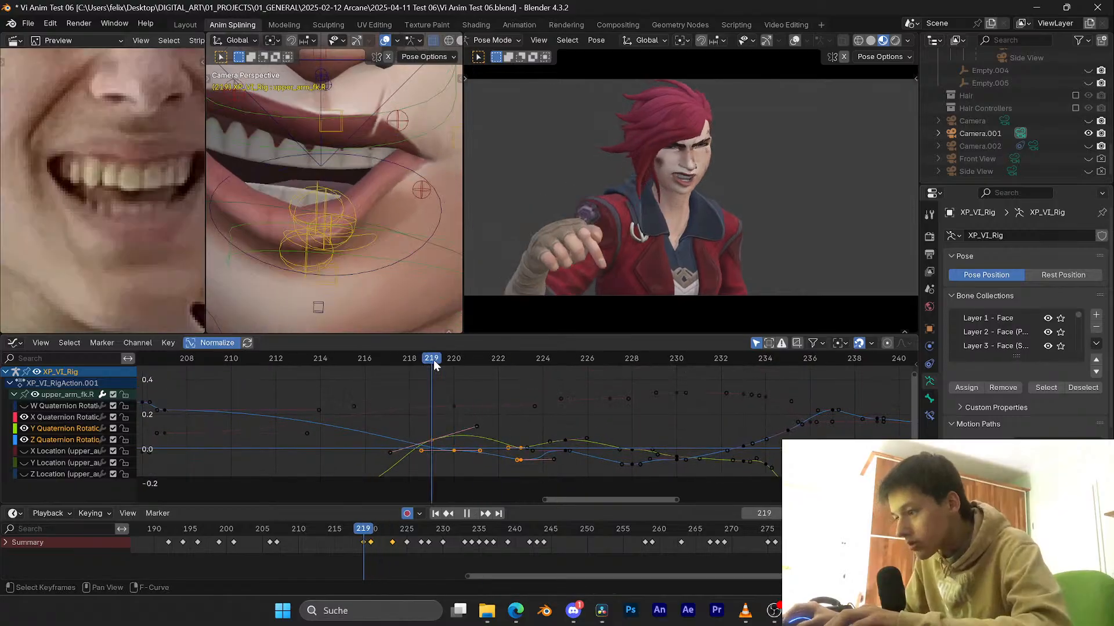
key(g)
key(y)
click(481, 394)
key(g)
key(y)
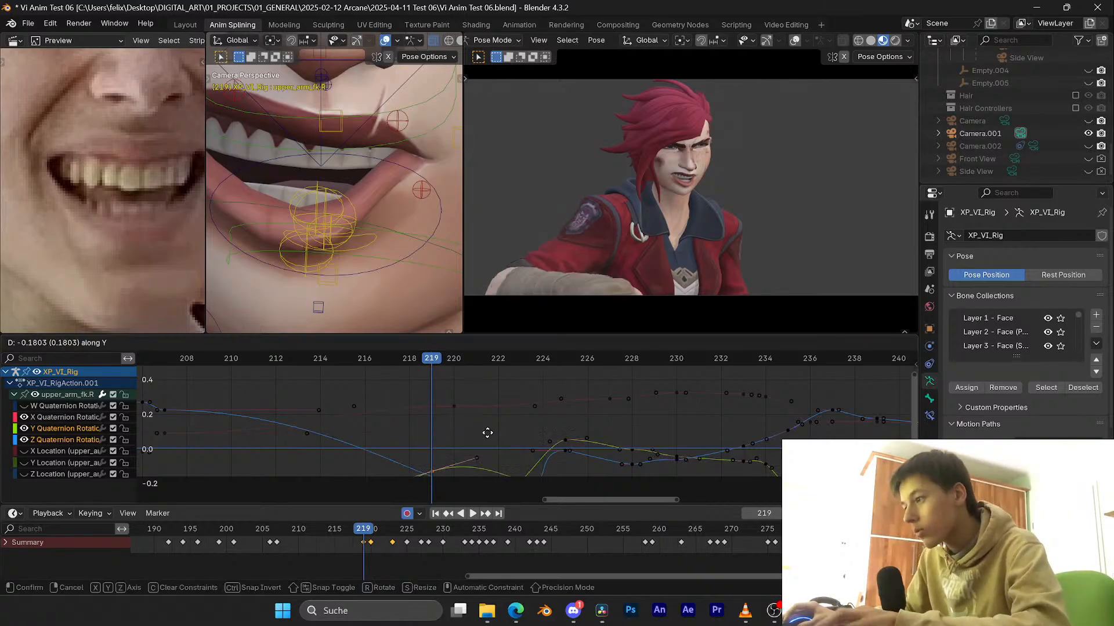
click(504, 413)
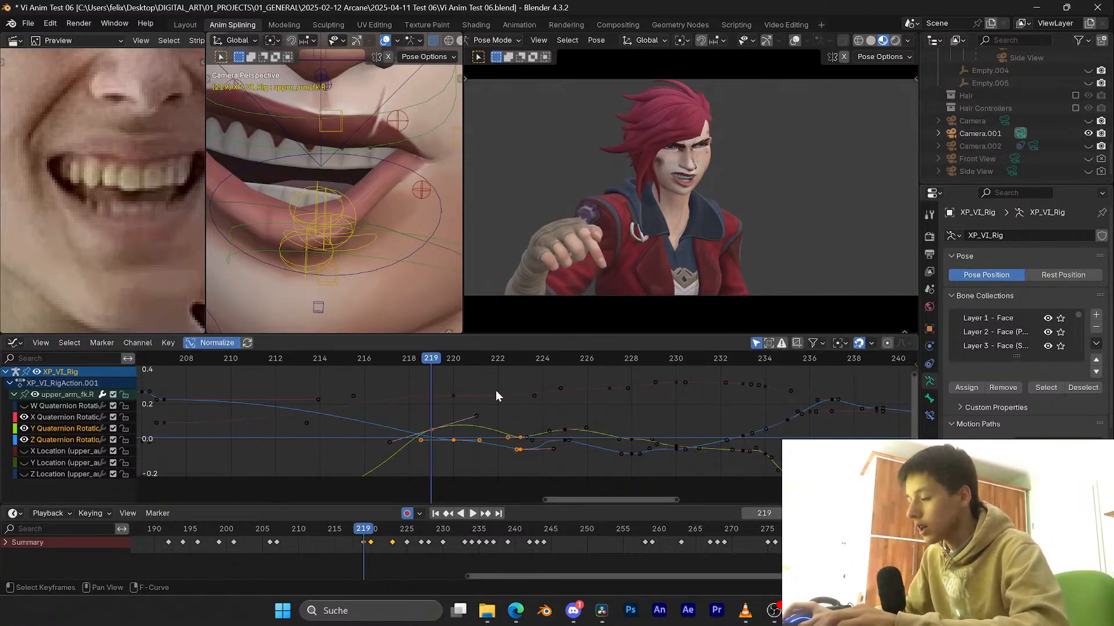
key(space)
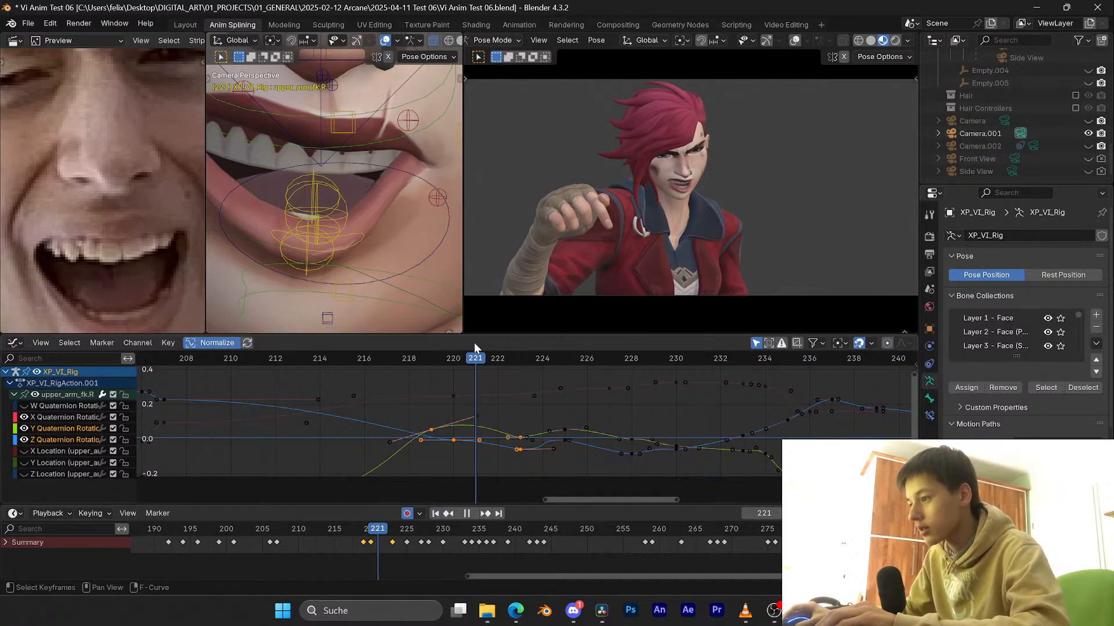
key(space)
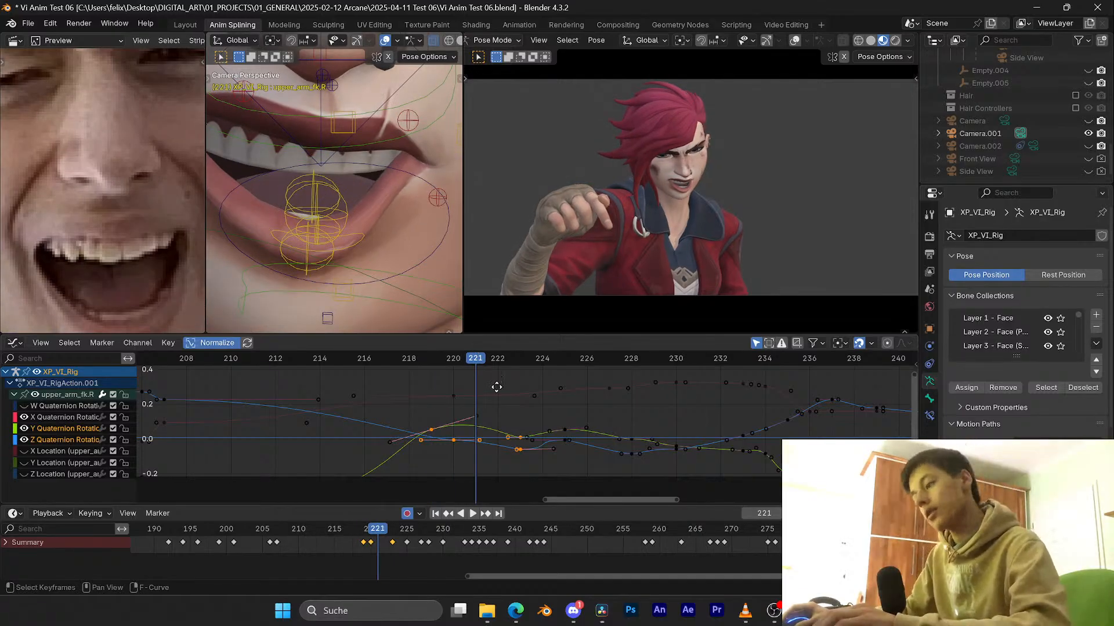
key(g)
key(y)
right_click(496, 396)
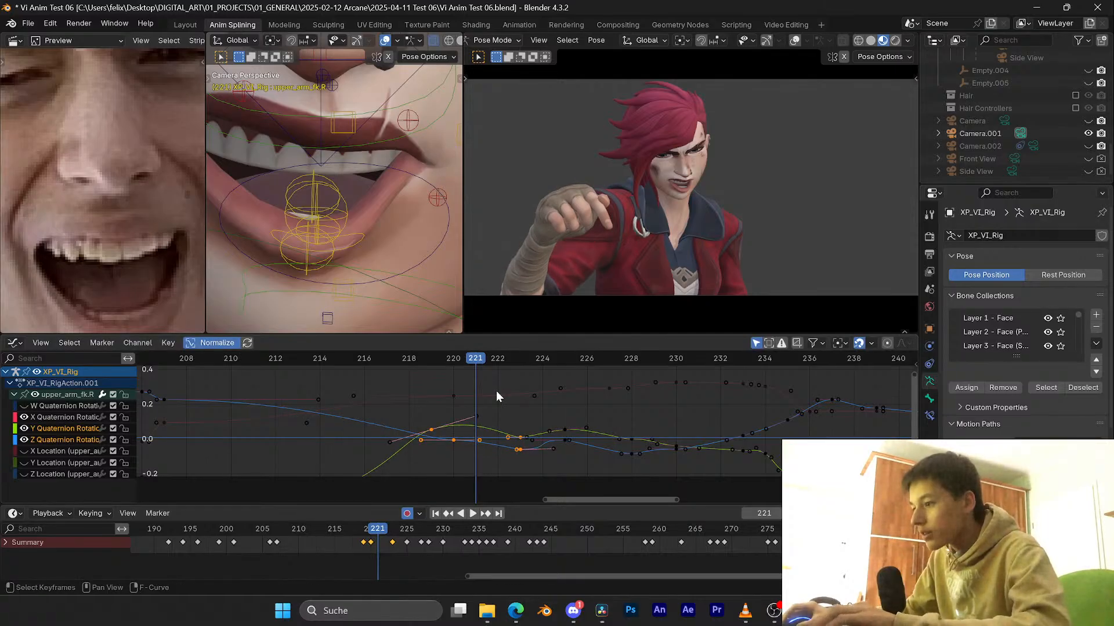
Step: Lower upper_arm_fk.R's X and Z quaternion rotation keyframes slightly at frame 220
click(453, 396)
key(g)
key(y)
click(453, 402)
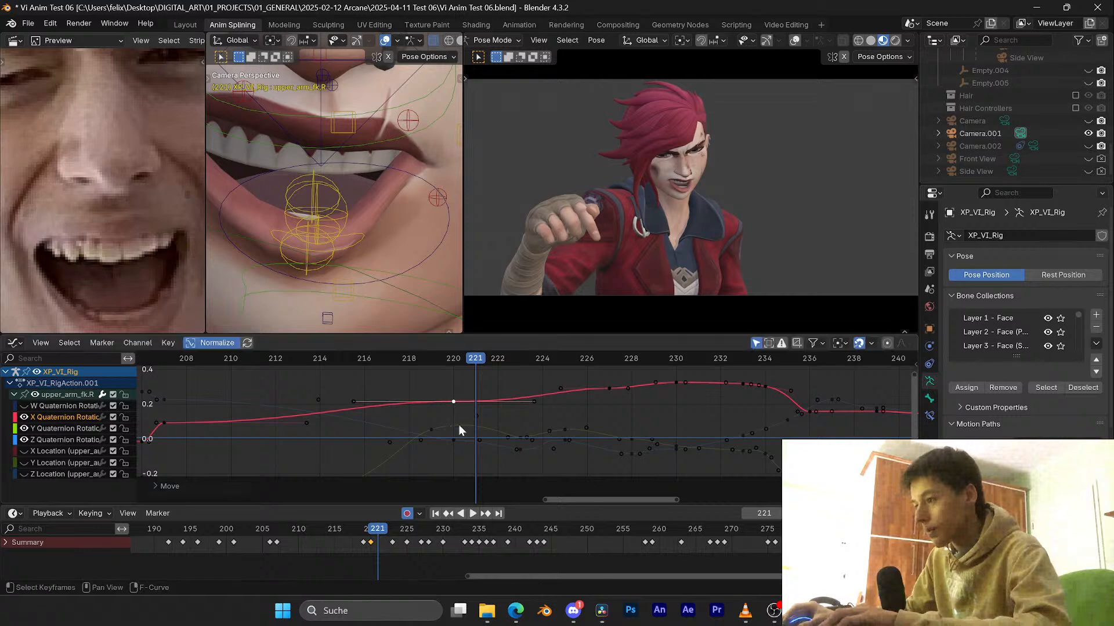
click(453, 439)
key(g)
key(y)
click(447, 433)
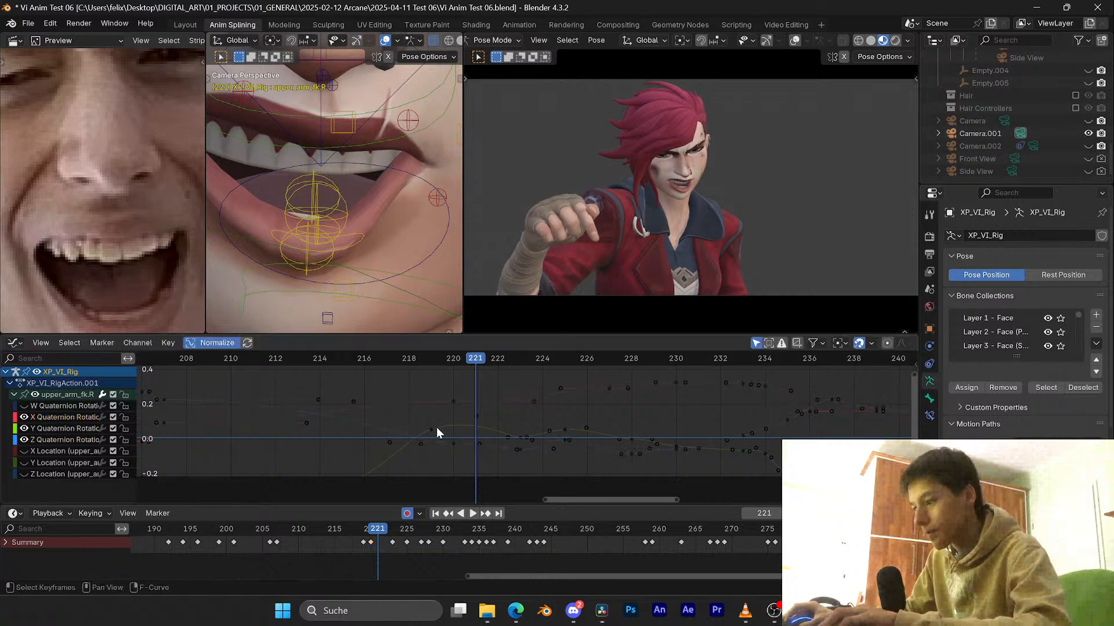
Step: Lower upper_arm_fk.R's Y quaternion rotation keyframe at frame 219 slightly and play back the gesture
click(435, 429)
key(g)
key(y)
click(436, 436)
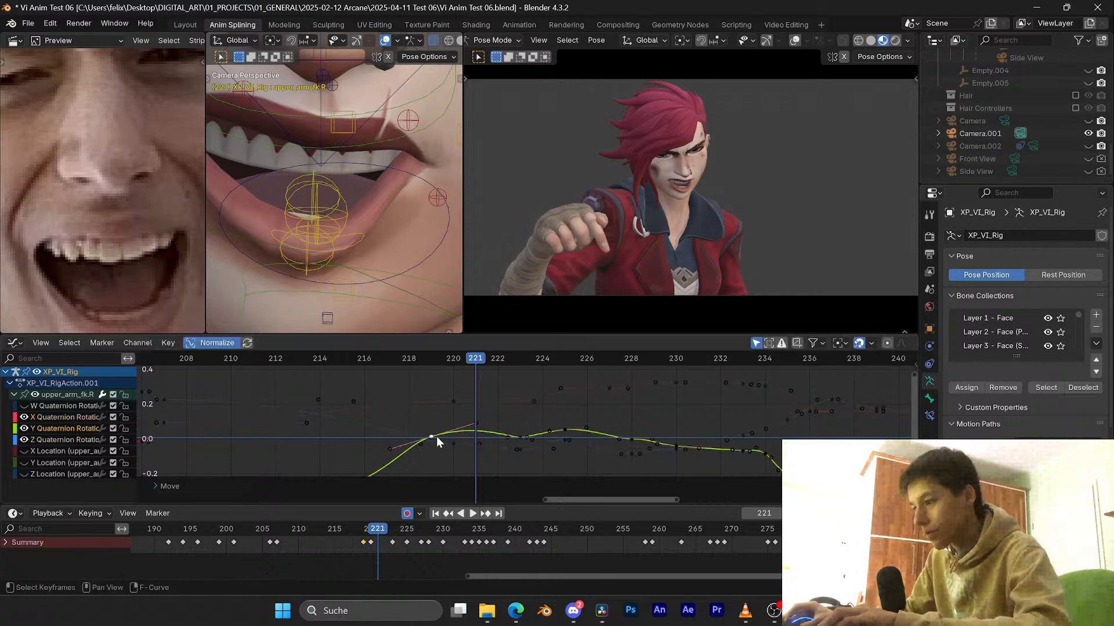
key(space)
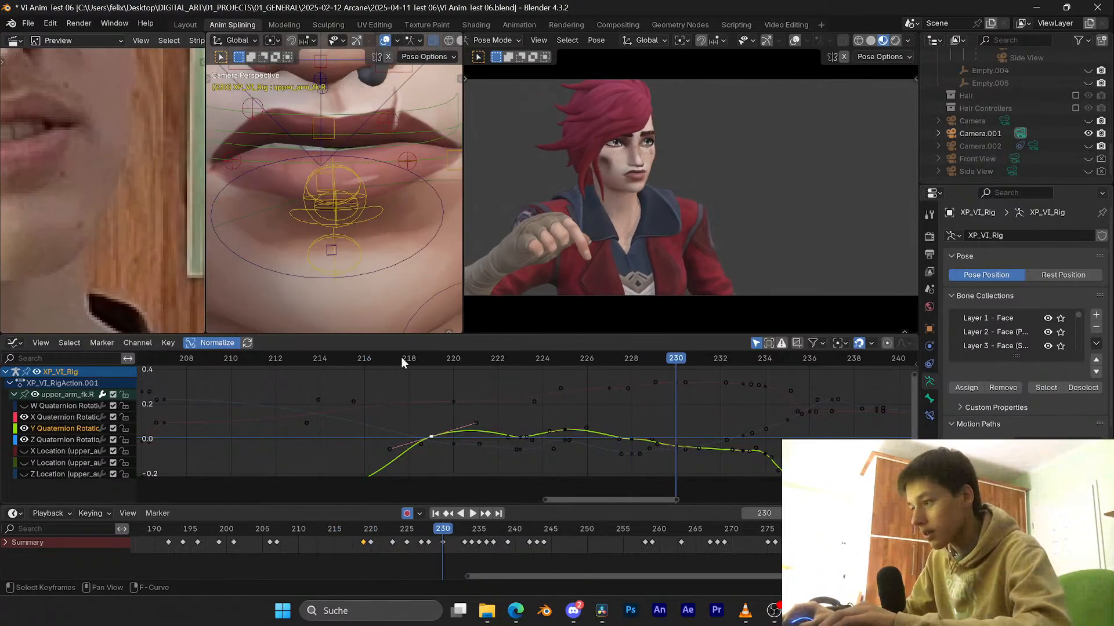
key(space)
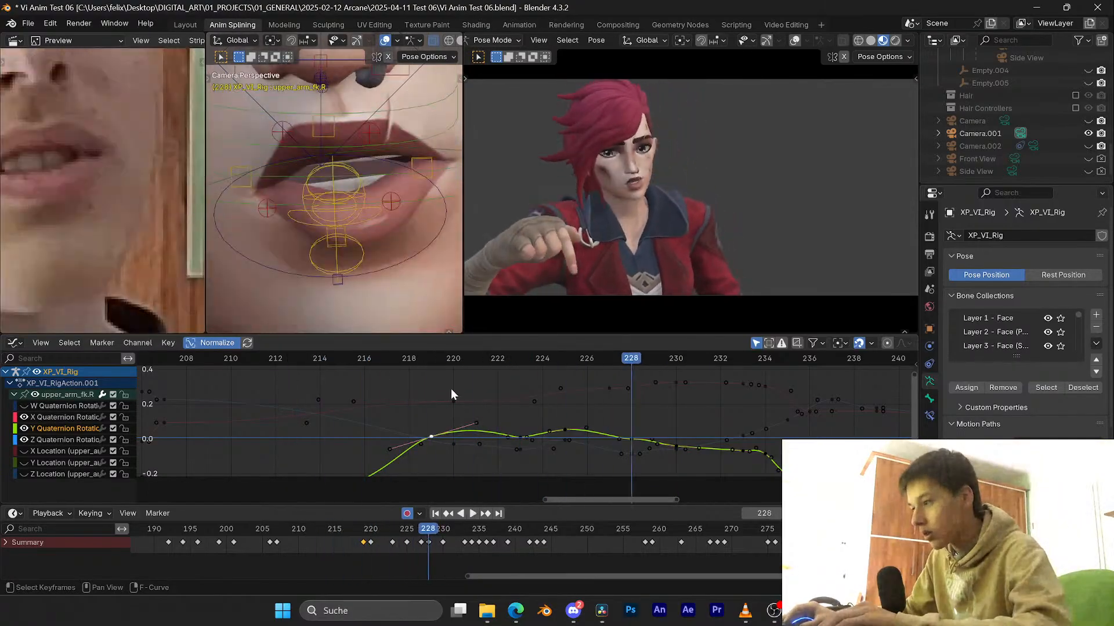
Step: Undo the last upper-arm rotation keyframe moves and save the file
key(ctrl+z)
key(ctrl+z)
key(ctrl+z)
key(ctrl+z)
key(ctrl+z)
key(ctrl+z)
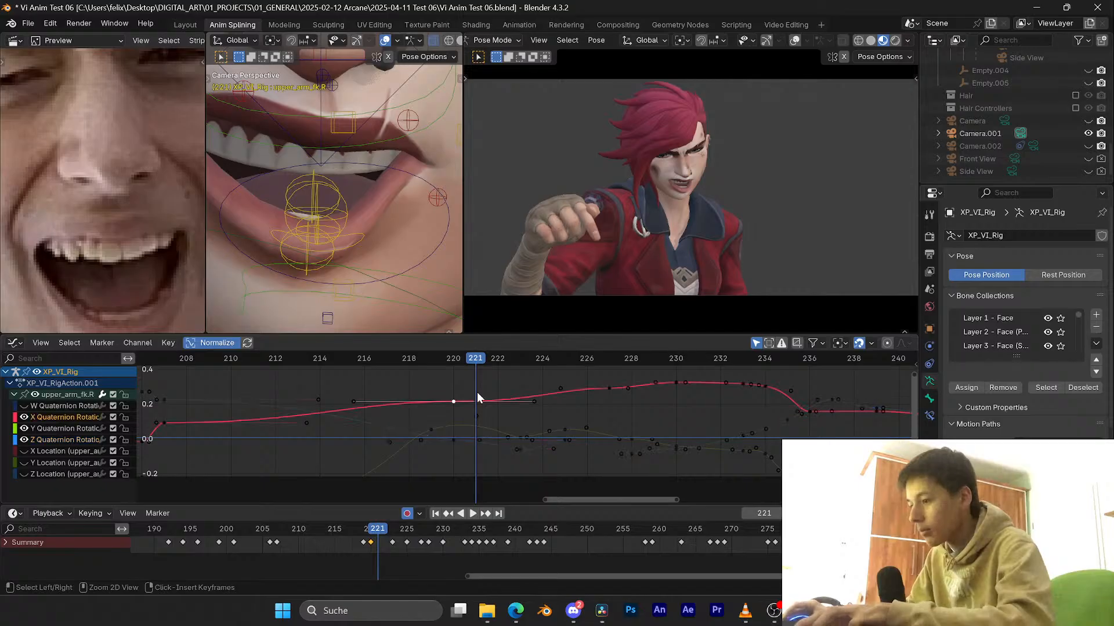
key(ctrl+s)
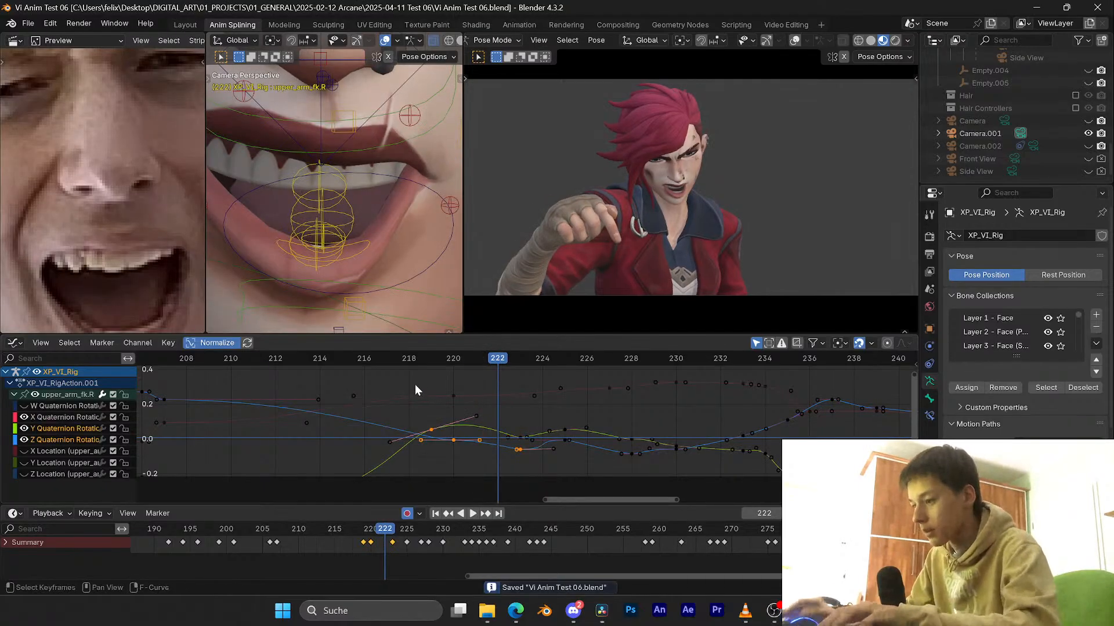
Step: Play back and scrub through the arm raise between frames 214 and 219, stopping at frame 217
click(324, 356)
key(space)
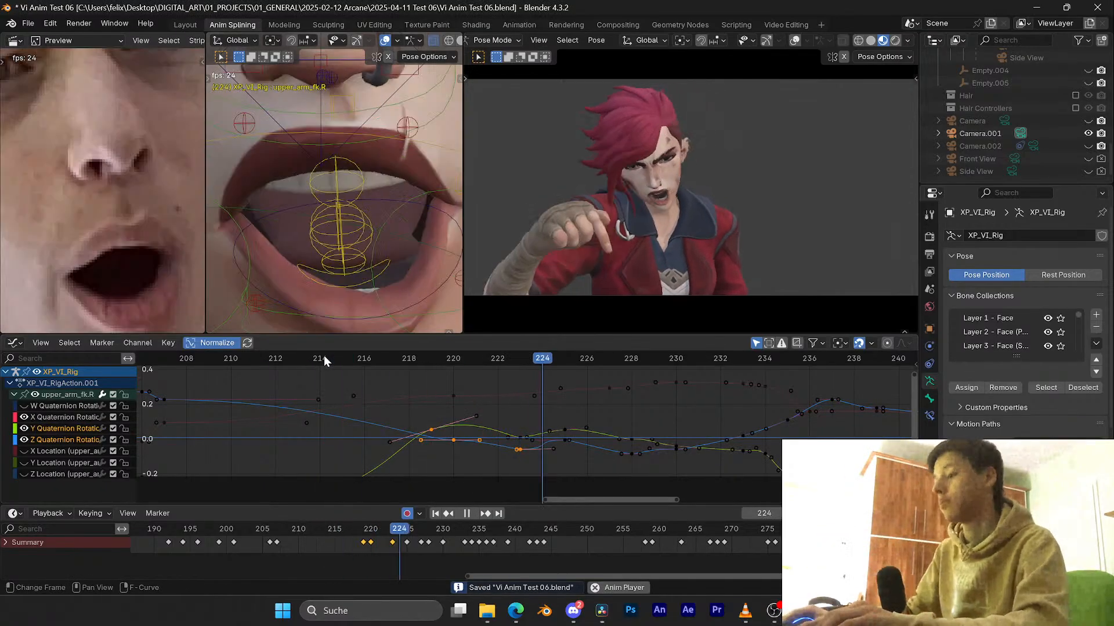
key(space)
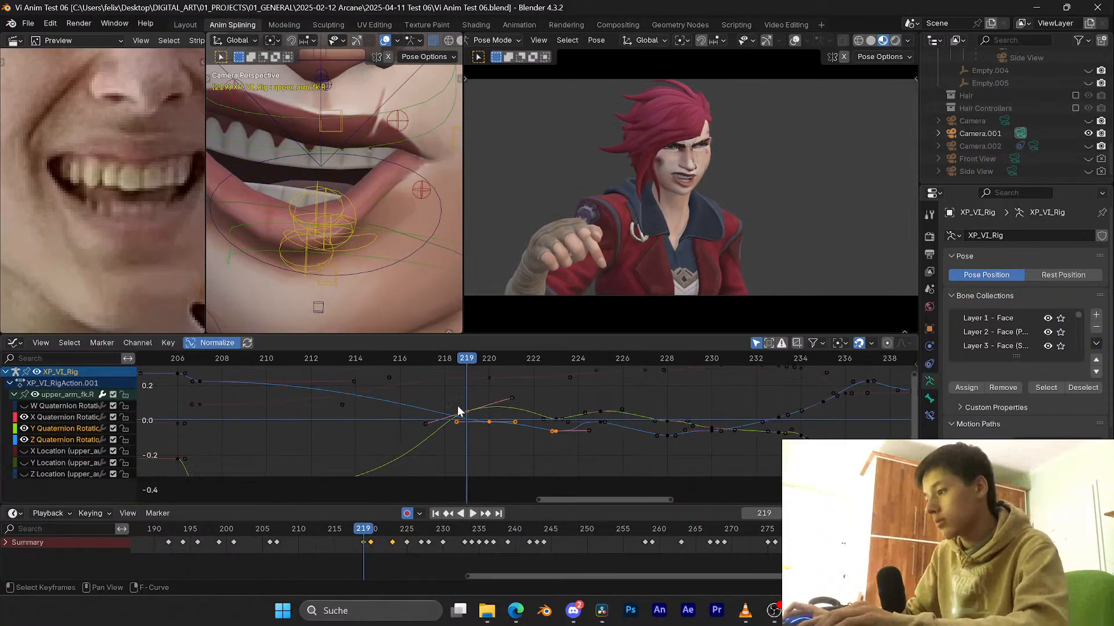
scroll(464, 414, down, 2)
click(420, 360)
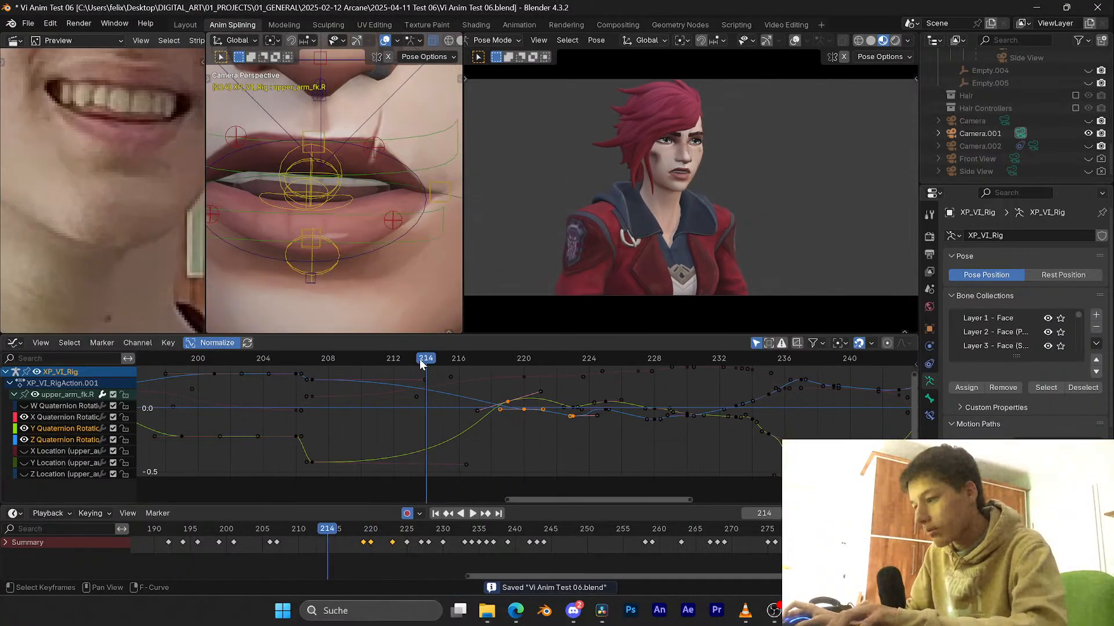
drag(419, 360, 475, 363)
middle_drag(477, 413, 500, 414)
key(ctrl+s)
Step: Try shorter lengths for the outgoing handle of upper_arm_fk.R's Y quaternion rotation keyframe at frame 207, playing back the arm raise
drag(486, 461, 491, 436)
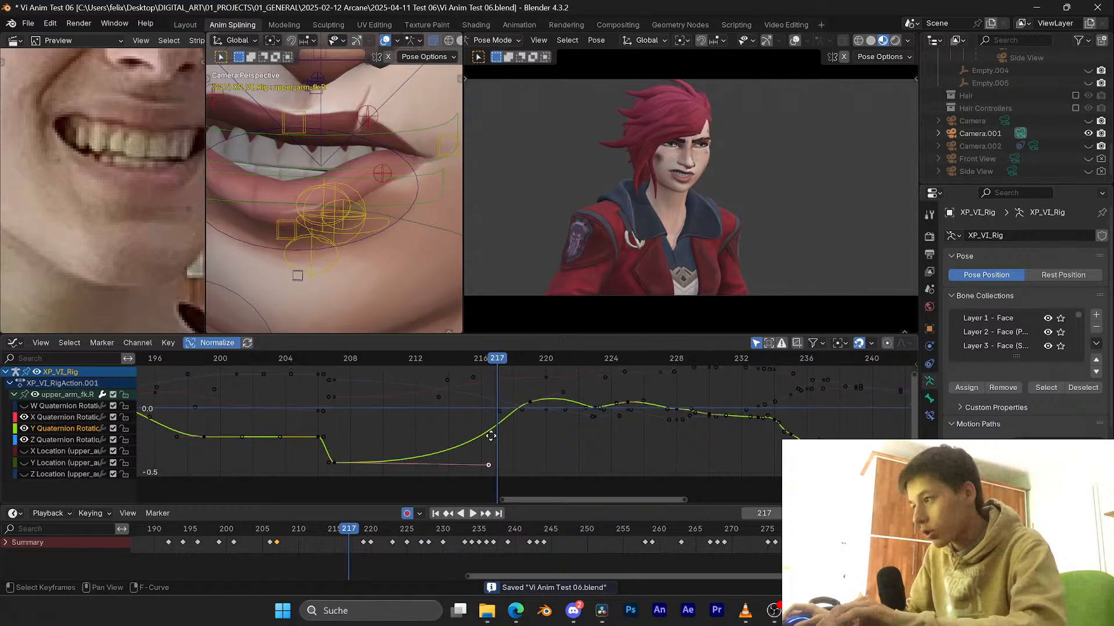
middle_drag(491, 436, 492, 440)
key(space)
key(s)
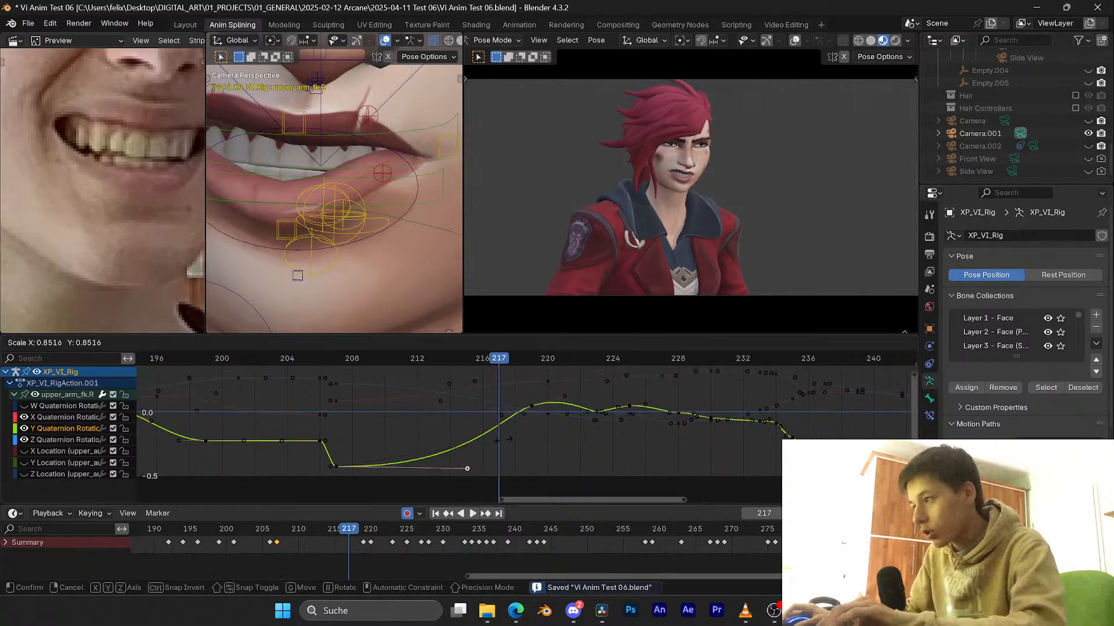
click(472, 443)
key(space)
key(space)
key(s)
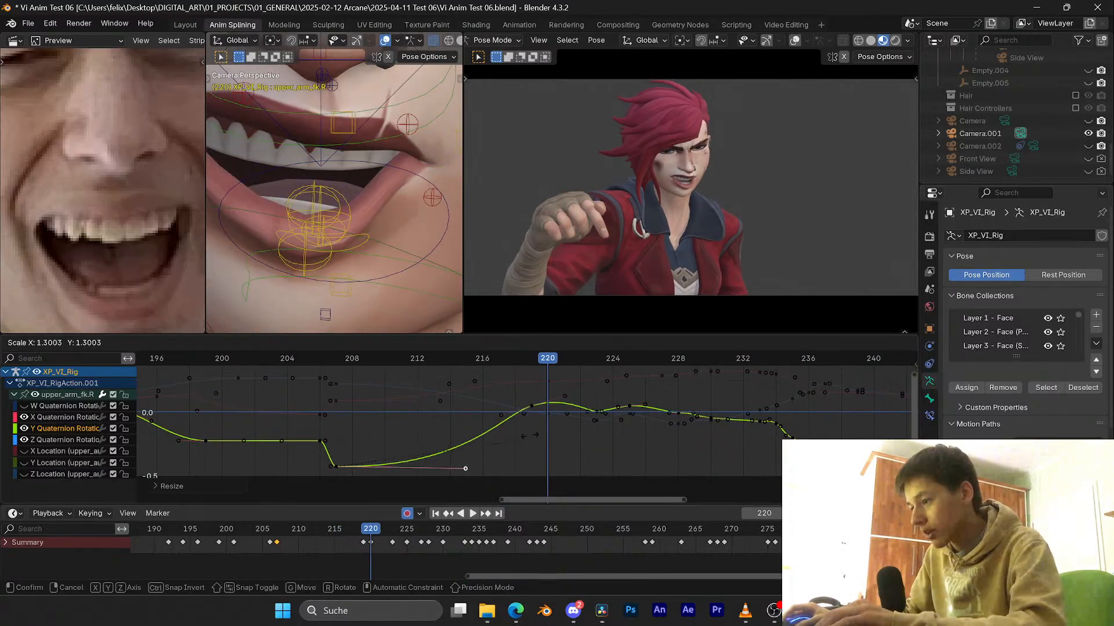
click(512, 433)
key(space)
key(space)
Step: Extend the outgoing handle of the Y quaternion rotation keyframe at frame 207 to about frame 218 and play back the motion
key(s)
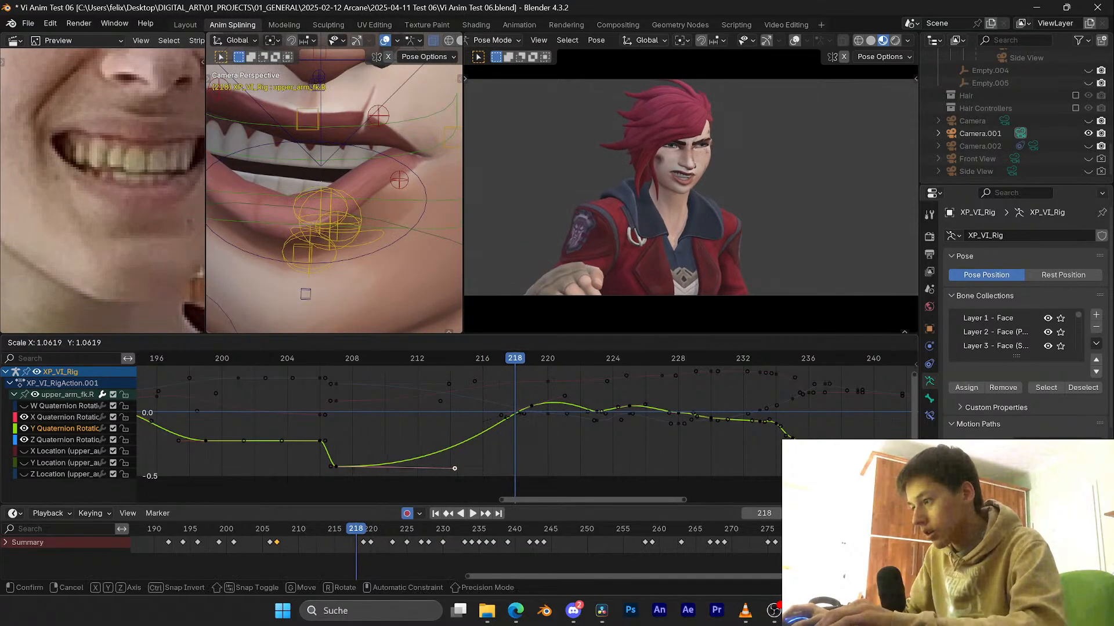
click(511, 374)
key(space)
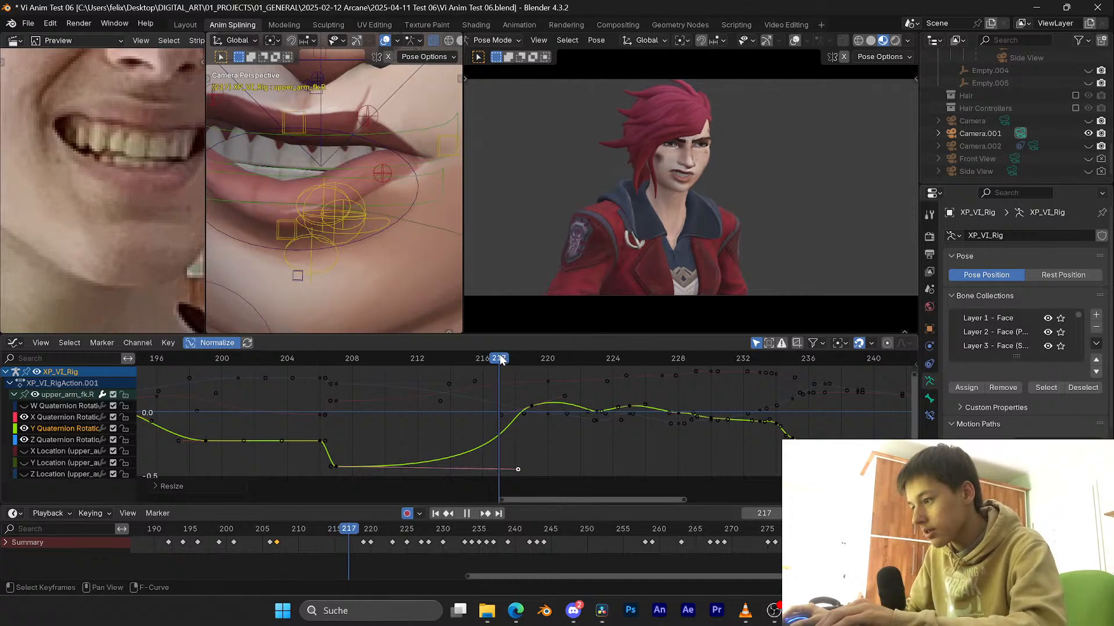
key(space)
key(s)
click(528, 414)
click(527, 414)
scroll(528, 415, up, 3)
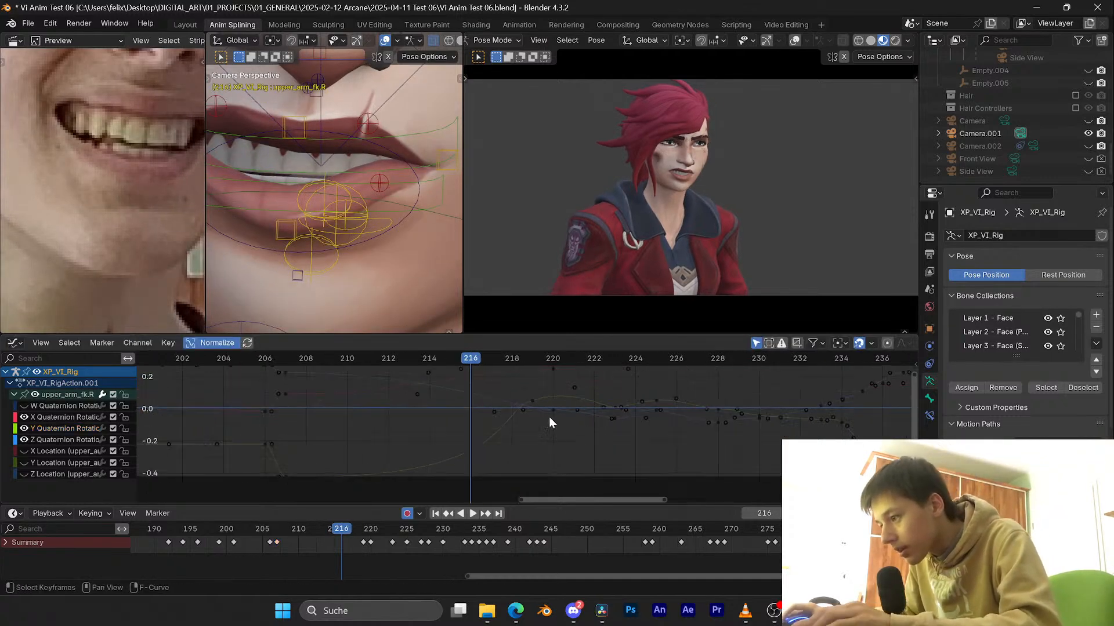
Step: Duplicate upper_arm_fk.R's Z quaternion rotation keyframe from frame 220 to frame 216 and raise the copy slightly
click(553, 410)
key(g)
key(x)
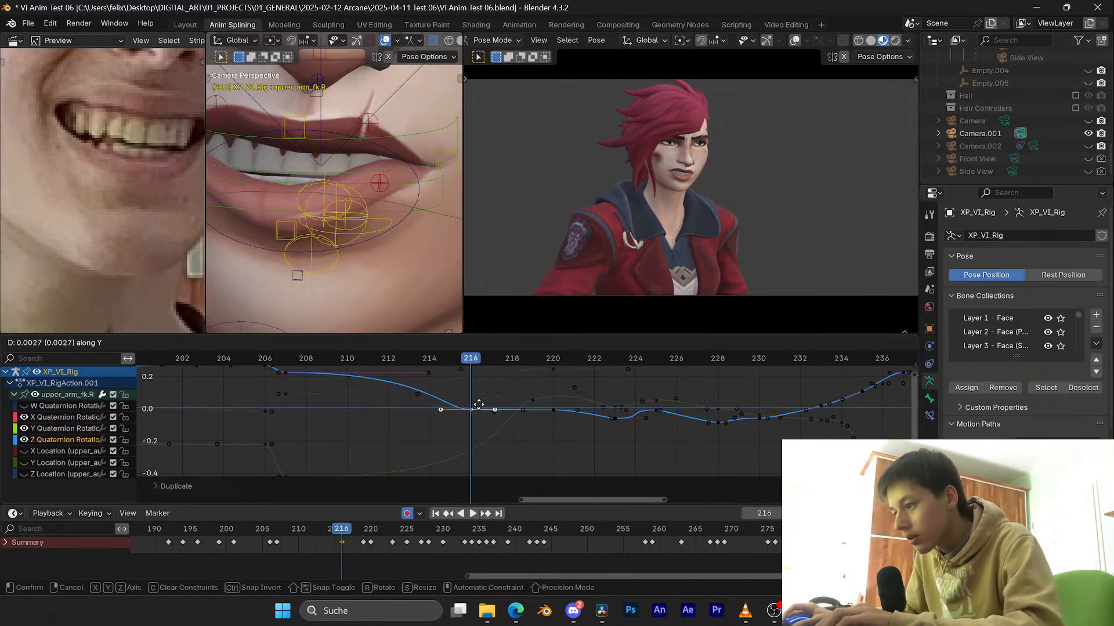
click(480, 398)
Step: Tilt the handles of the Z keyframe at frame 216 along the curve's slope, lower it slightly and save the file
key(r)
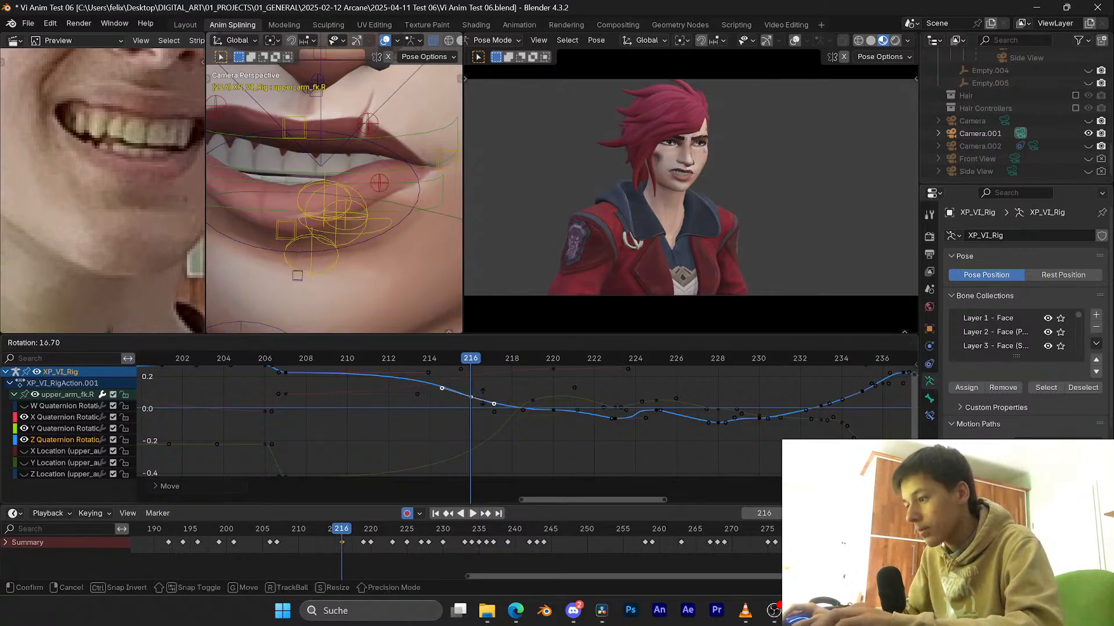
click(483, 393)
key(g)
key(y)
click(482, 403)
key(ctrl+s)
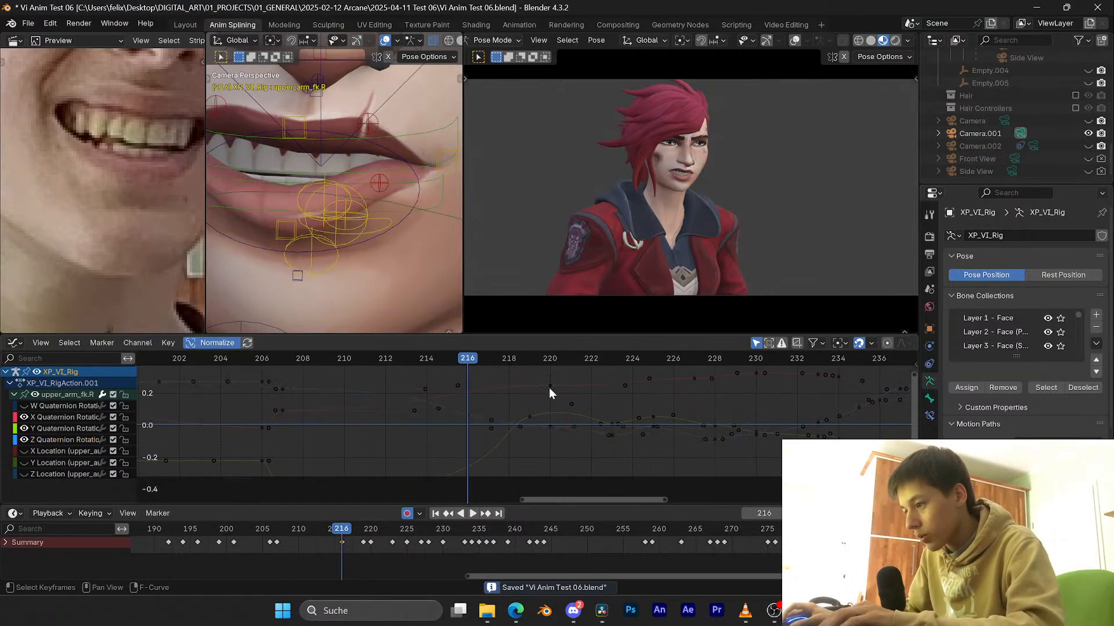
Step: Duplicate upper_arm_fk.R's X quaternion rotation keyframe from frame 220 to frame 216 and shorten the copy's handles
click(548, 387)
key(g)
key(x)
click(466, 389)
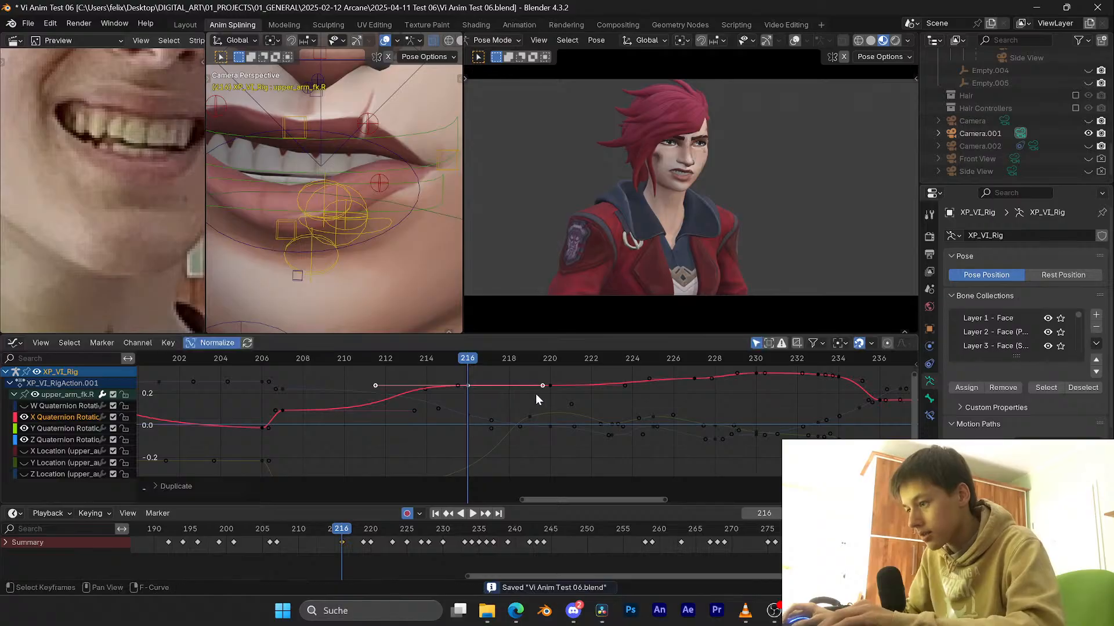
key(s)
click(498, 391)
Step: Lower the X quaternion rotation keyframe at frame 216 slightly and tilt its handles along the rising curve
key(g)
key(y)
click(498, 396)
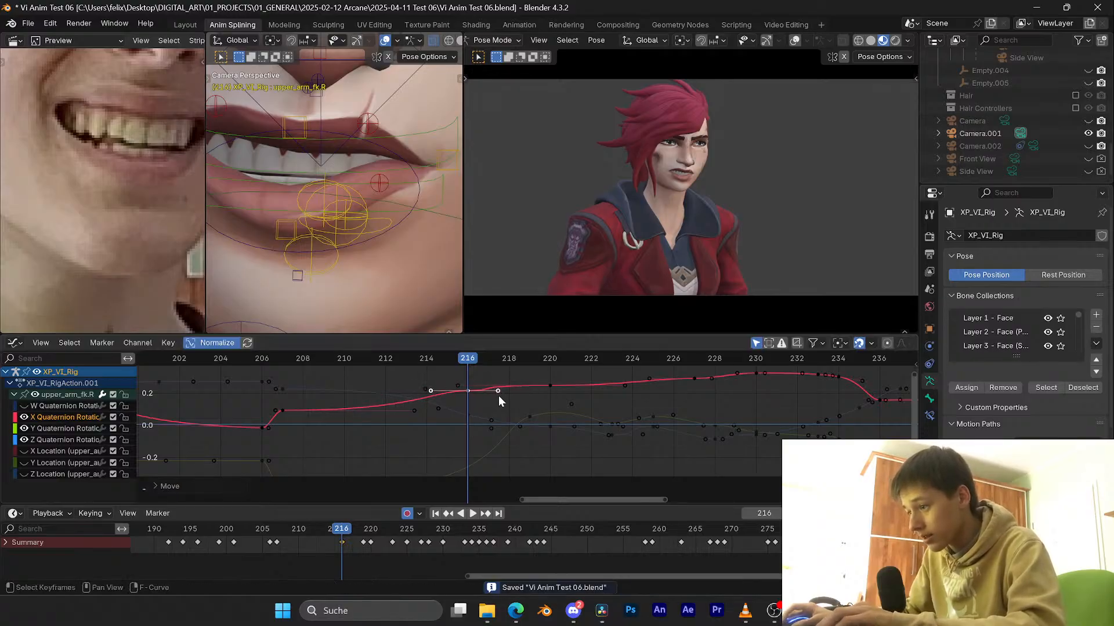
key(r)
click(501, 389)
Step: Shorten the handles of the X quaternion rotation keyframe at frame 216 further and save the file
middle_drag(639, 255, 637, 260)
drag(438, 359, 464, 352)
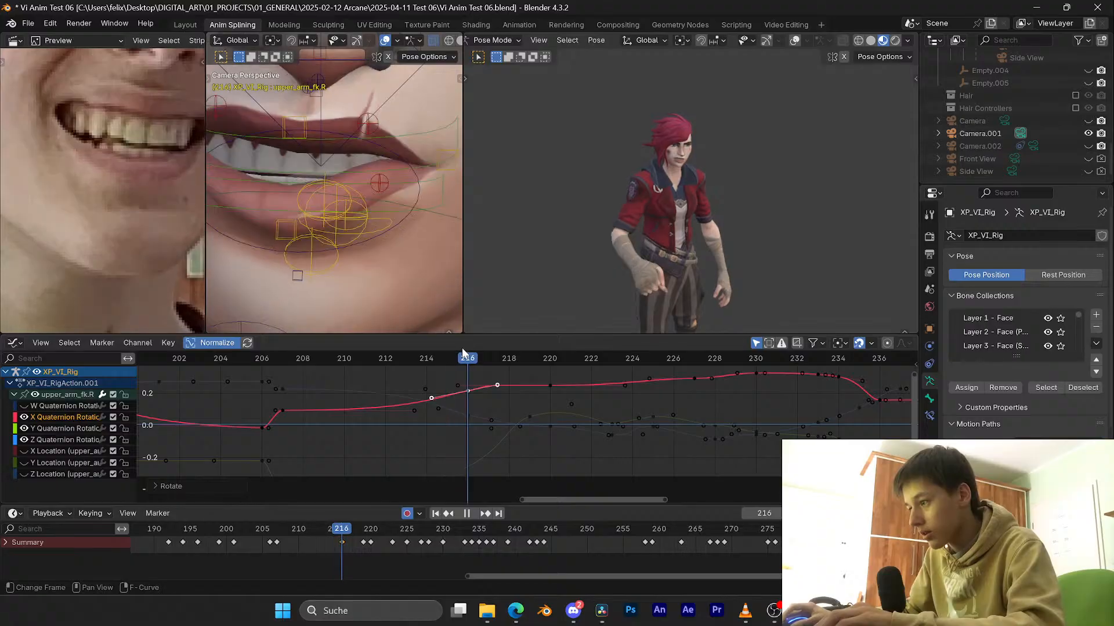
drag(497, 387, 495, 383)
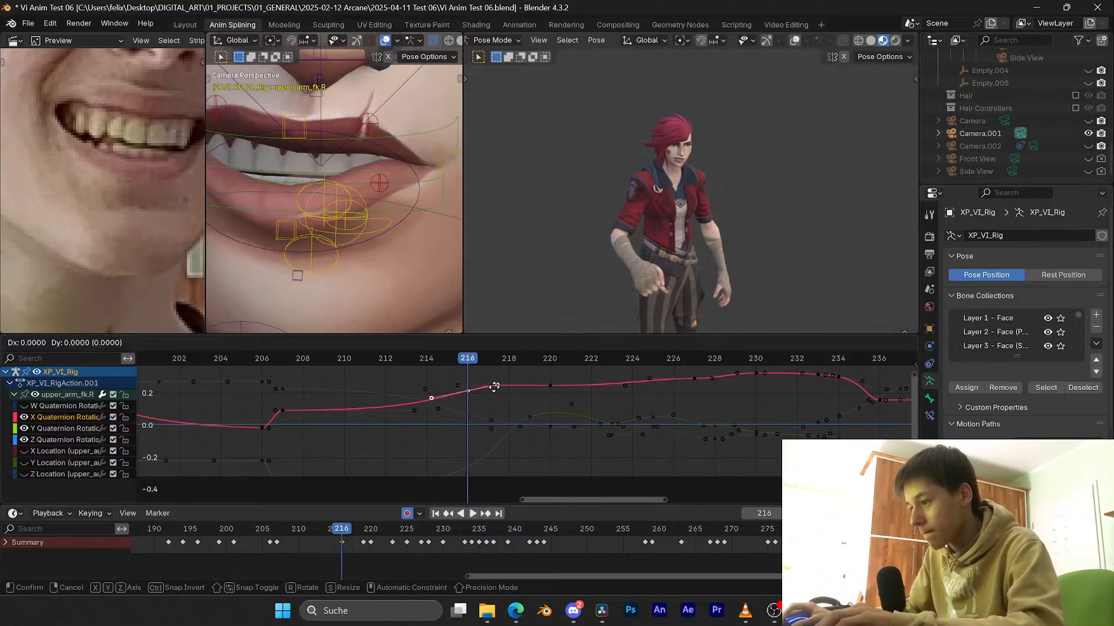
click(494, 387)
key(s)
click(485, 389)
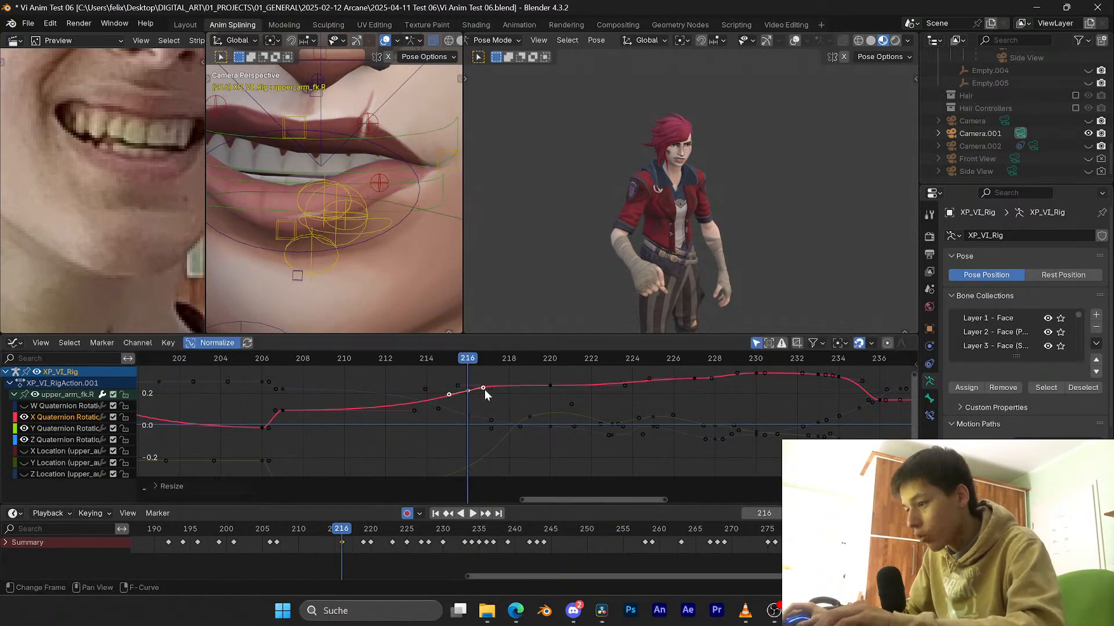
key(ctrl+s)
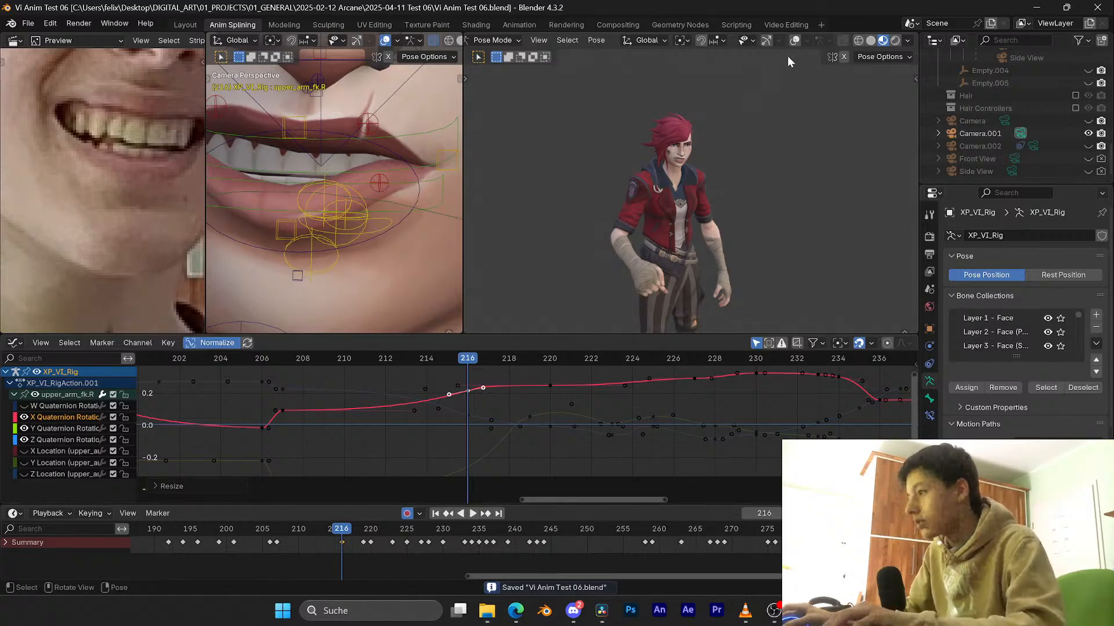
Step: Show the overlays in the large character viewport, check the SpeechChat live chat in Edge and return to Blender
click(795, 40)
click(517, 612)
click(346, 9)
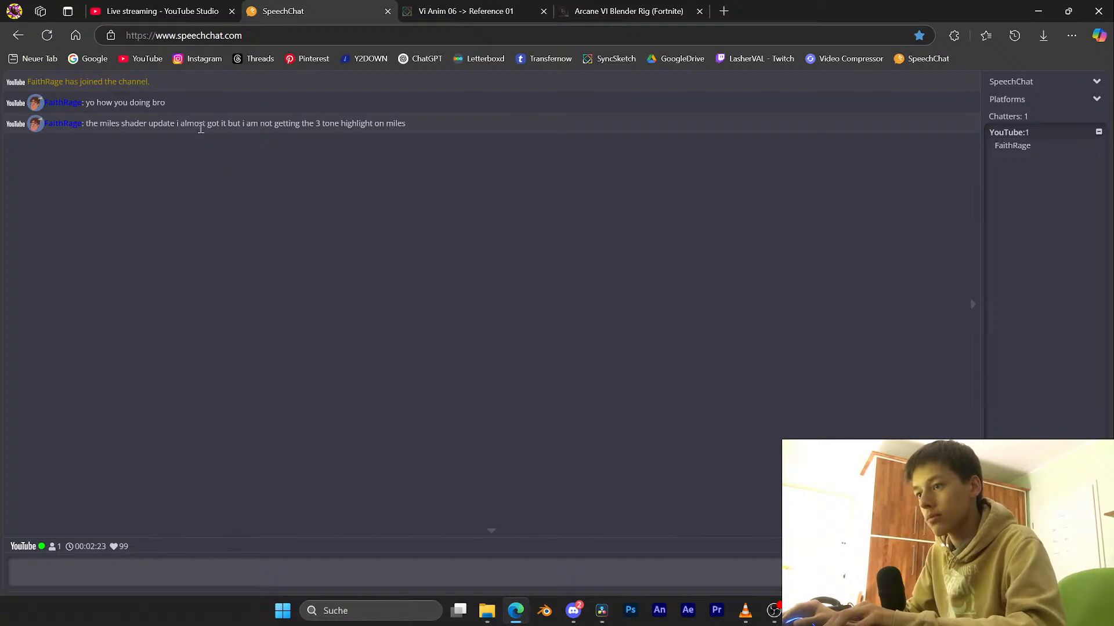
click(527, 609)
Step: Save the file and select the right forearm control forearm_fk.R at frame 216
key(ctrl+s)
scroll(688, 214, up, 3)
mouse_move(688, 214)
middle_down()
mouse_move(671, 203)
mouse_move(750, 211)
mouse_move(670, 221)
mouse_move(679, 218)
middle_up()
key(KP_0)
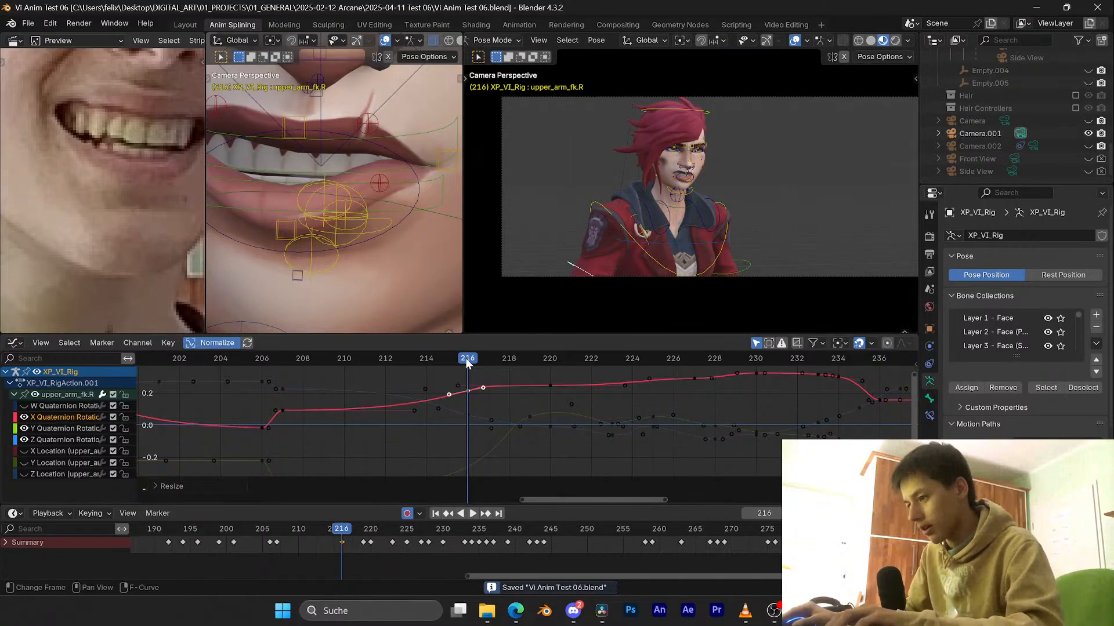
mouse_move(467, 361)
mouse_down()
mouse_move(437, 359)
mouse_move(468, 359)
mouse_up()
middle_drag(713, 273, 594, 262)
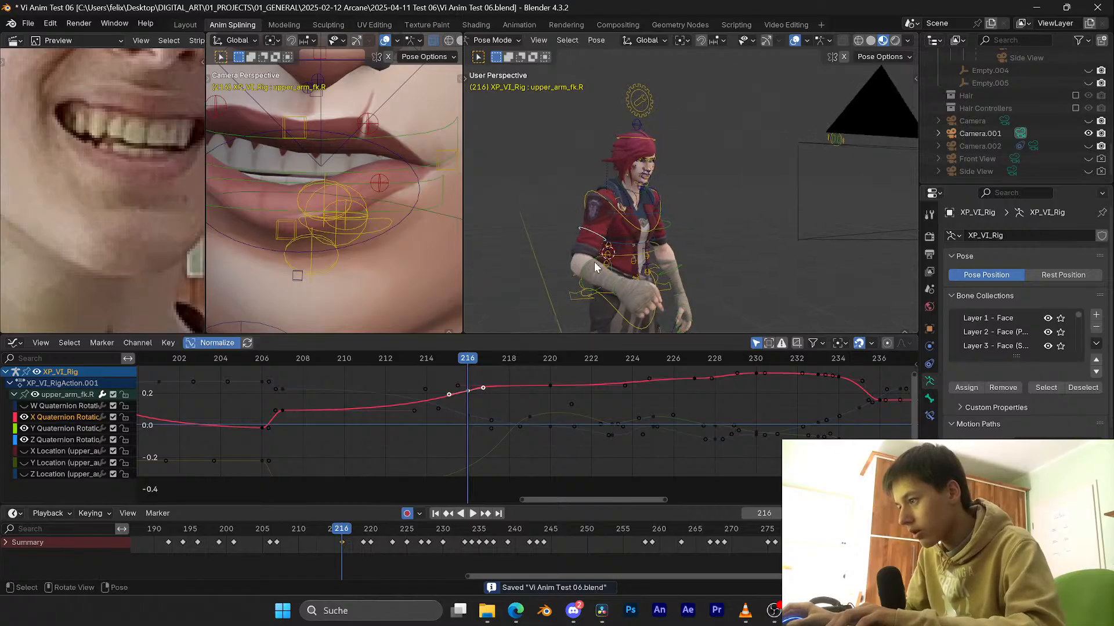
click(594, 262)
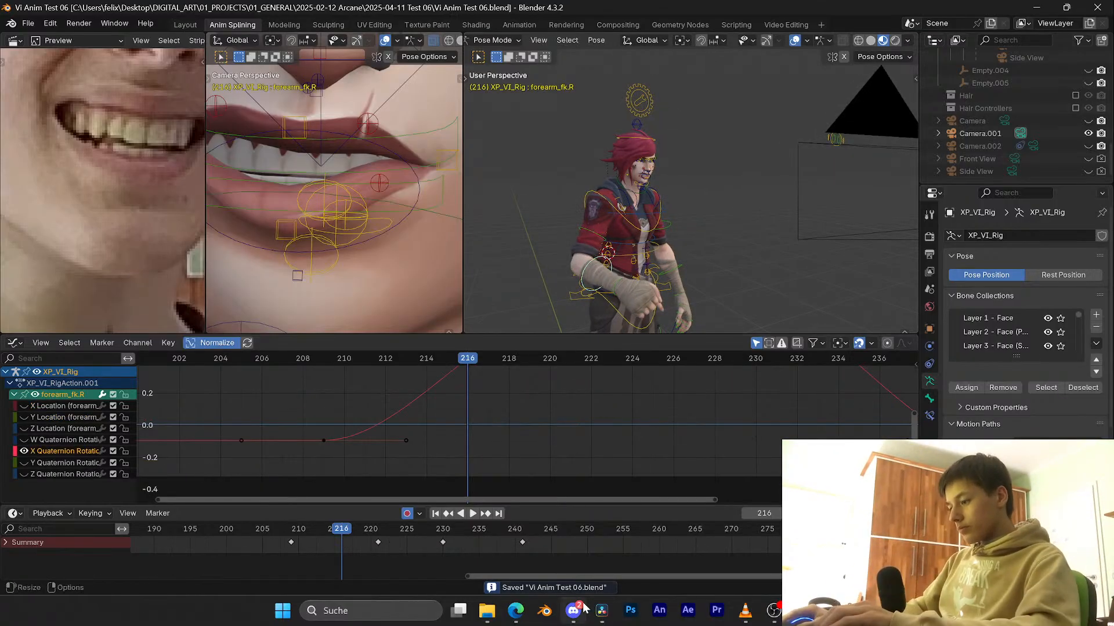
Step: Shift forearm_fk.R's X quaternion rotation keyframes at frames 209 and 221 two frames earlier, to 207 and 219
mouse_move(585, 607)
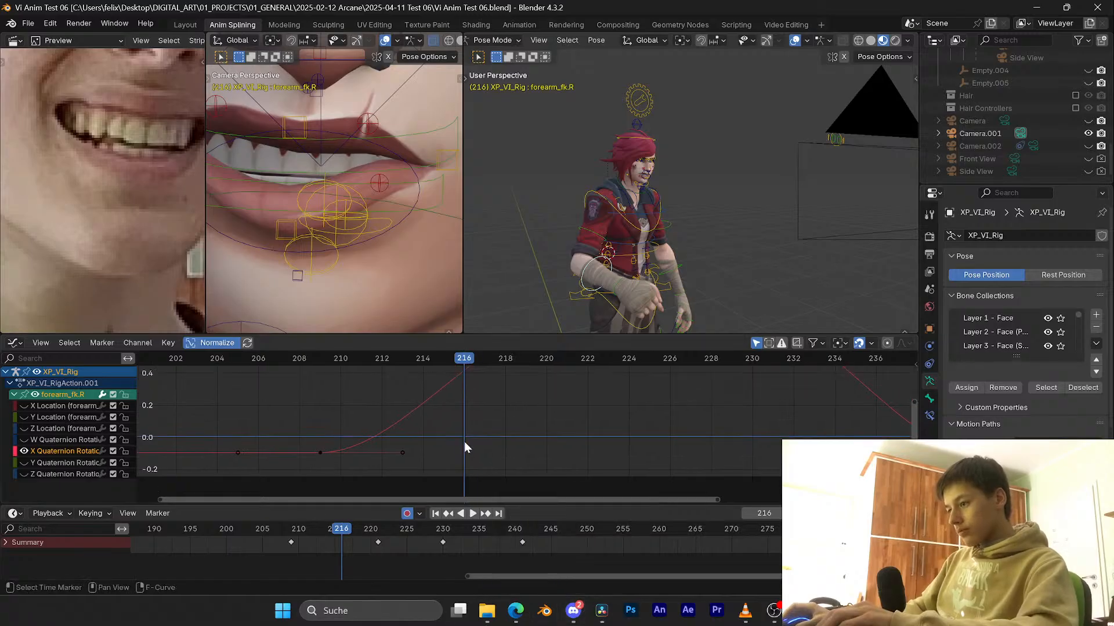
key(Home)
key(space)
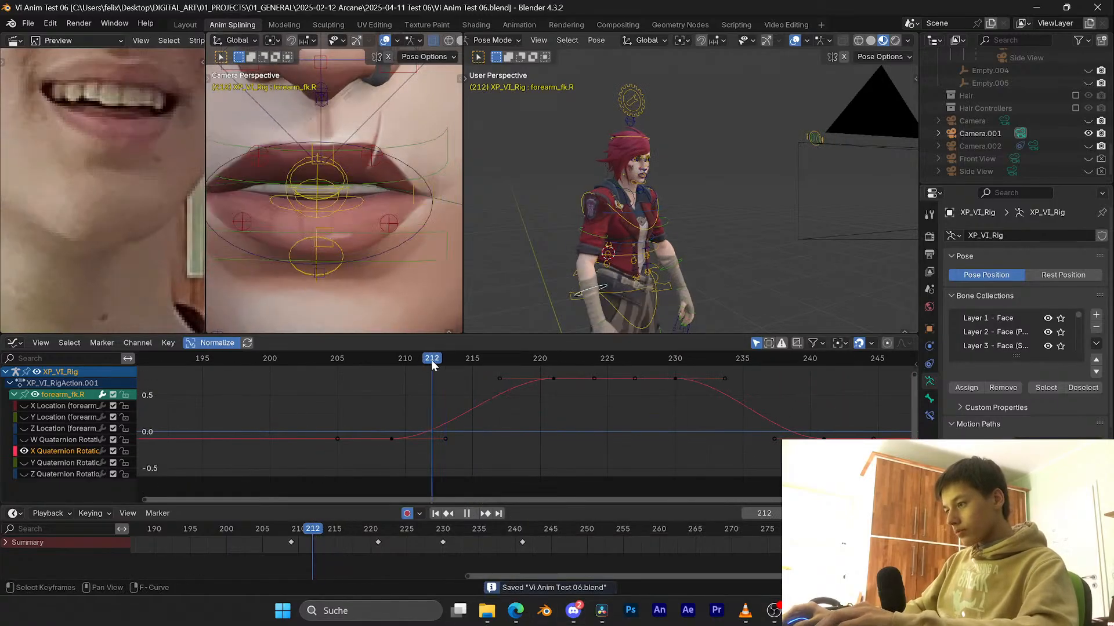
key(Escape)
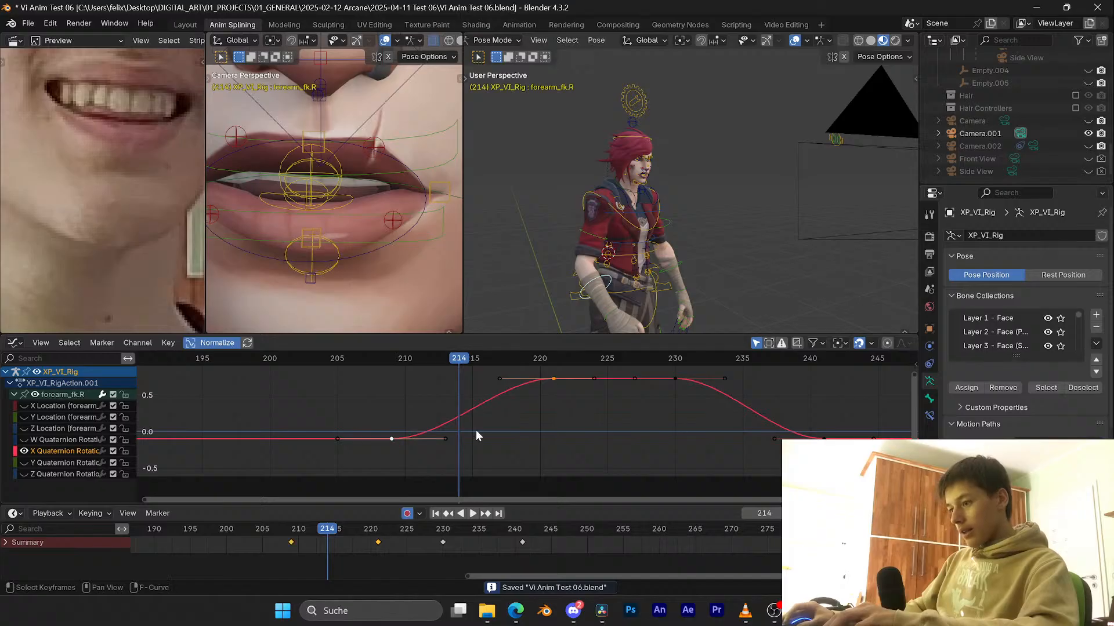
key(g)
key(x)
click(452, 422)
Step: Play back the retimed arm raise from about frame 208 and examine it through the camera up to frame 218
click(377, 363)
key(space)
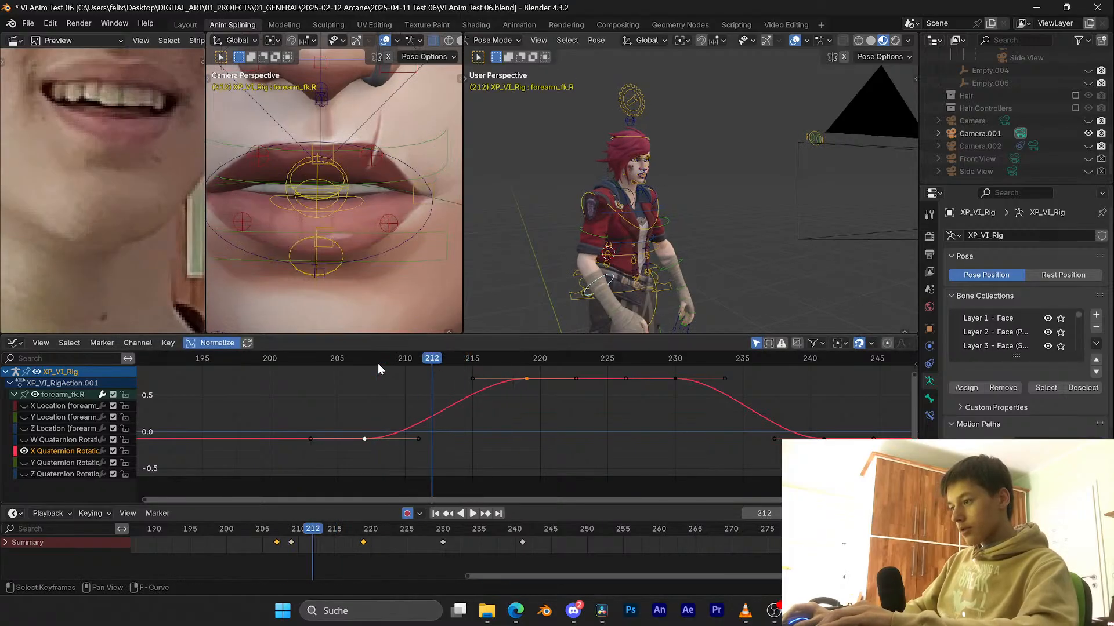
click(378, 361)
key(space)
key(space)
key(KP_0)
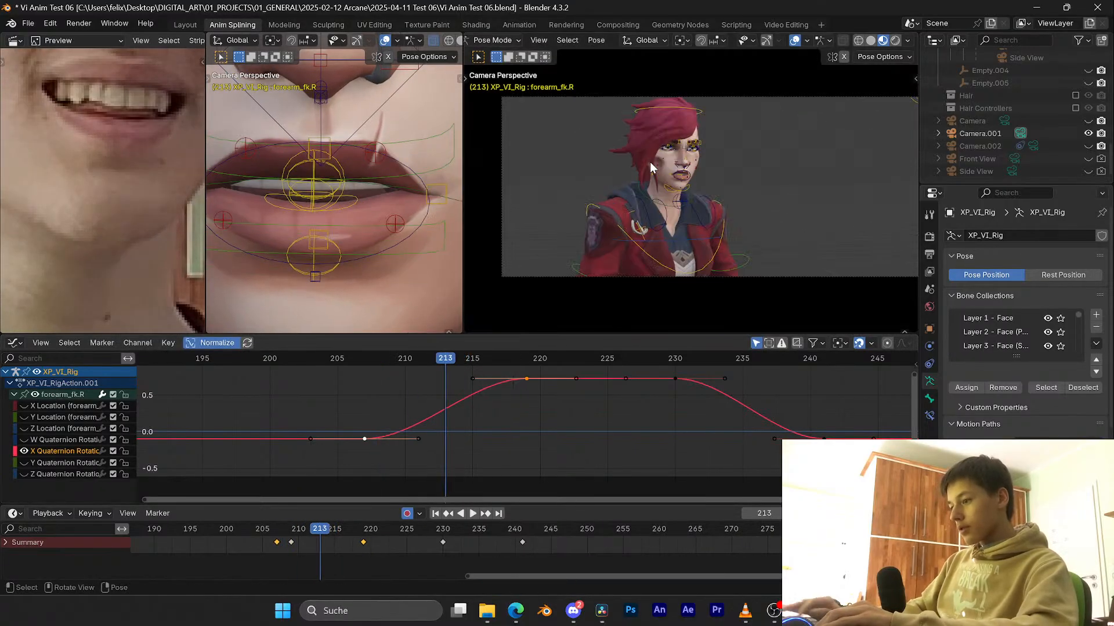
key(space)
click(511, 360)
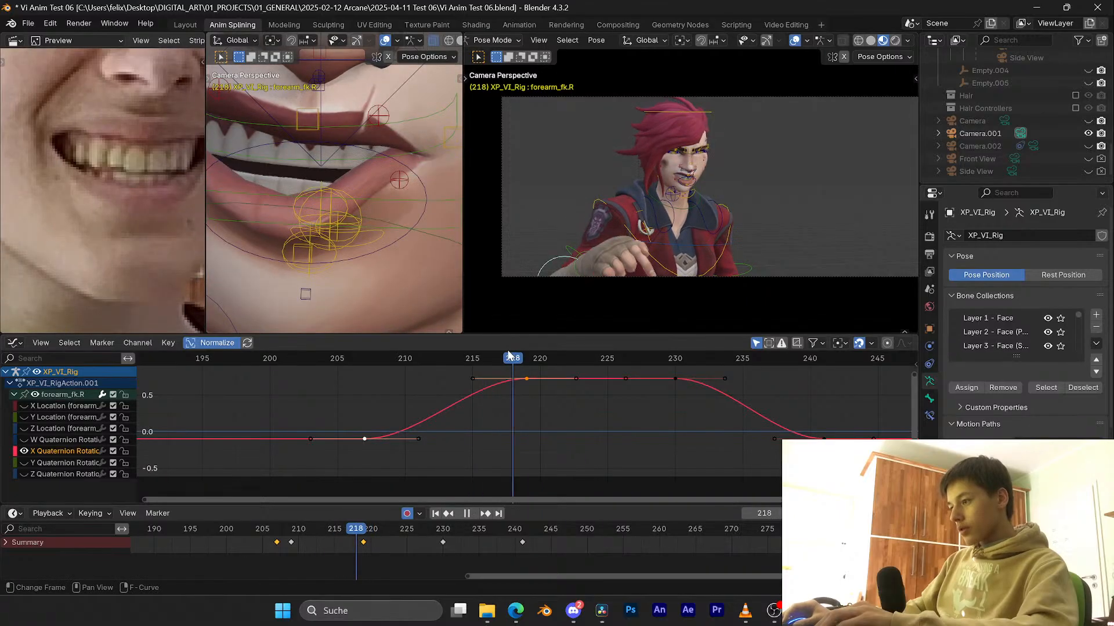
Step: Move forearm_fk.R's selected X rotation keyframes to frames 205 and 217 and play back the result
key(g)
key(x)
click(538, 393)
drag(499, 360, 430, 360)
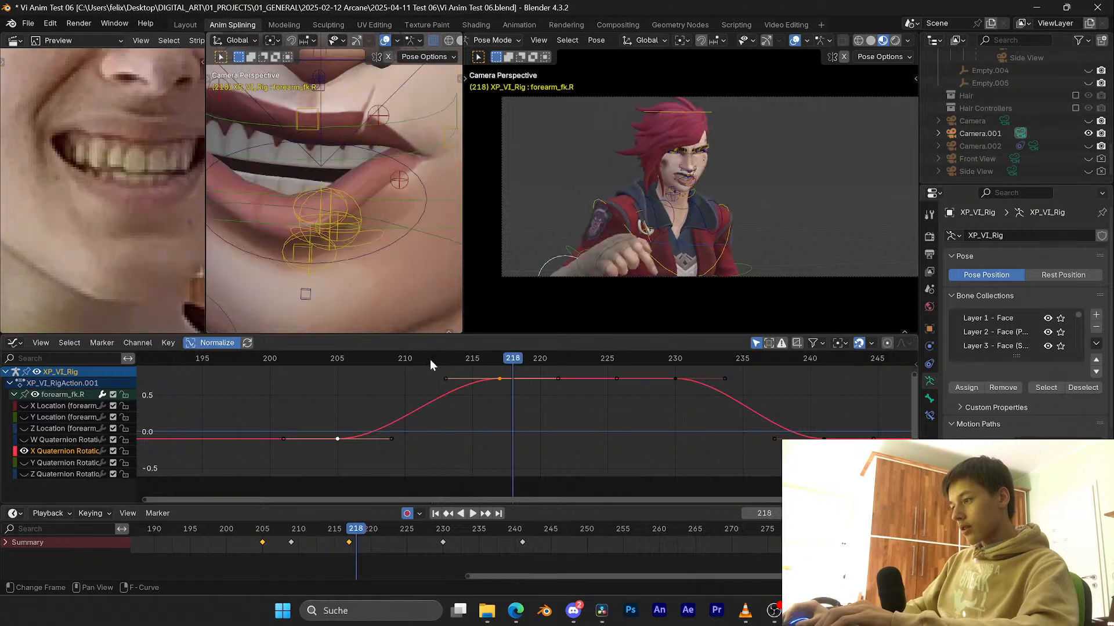
key(space)
Step: Select the right upper arm control upper_arm_fk.R and save the file
click(579, 273)
key(ctrl+s)
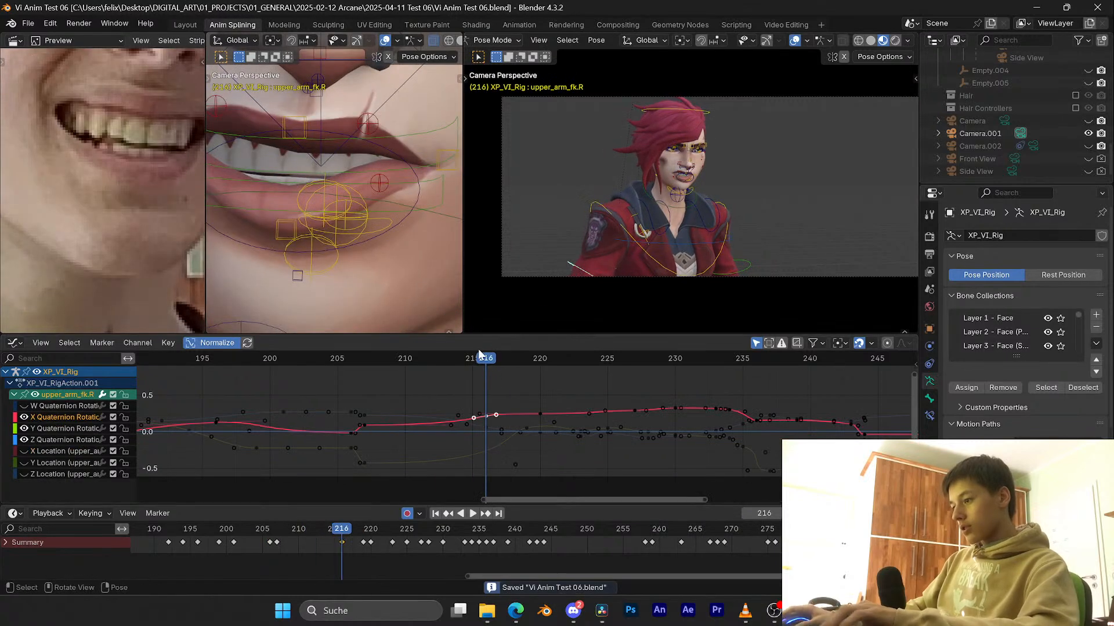
ctrl+middle_drag(494, 418, 516, 391)
middle_drag(503, 426, 496, 399)
Step: Try to adjust the value of upper_arm_fk.R's Z quaternion rotation keyframe at frame 216
click(471, 396)
key(g)
key(y)
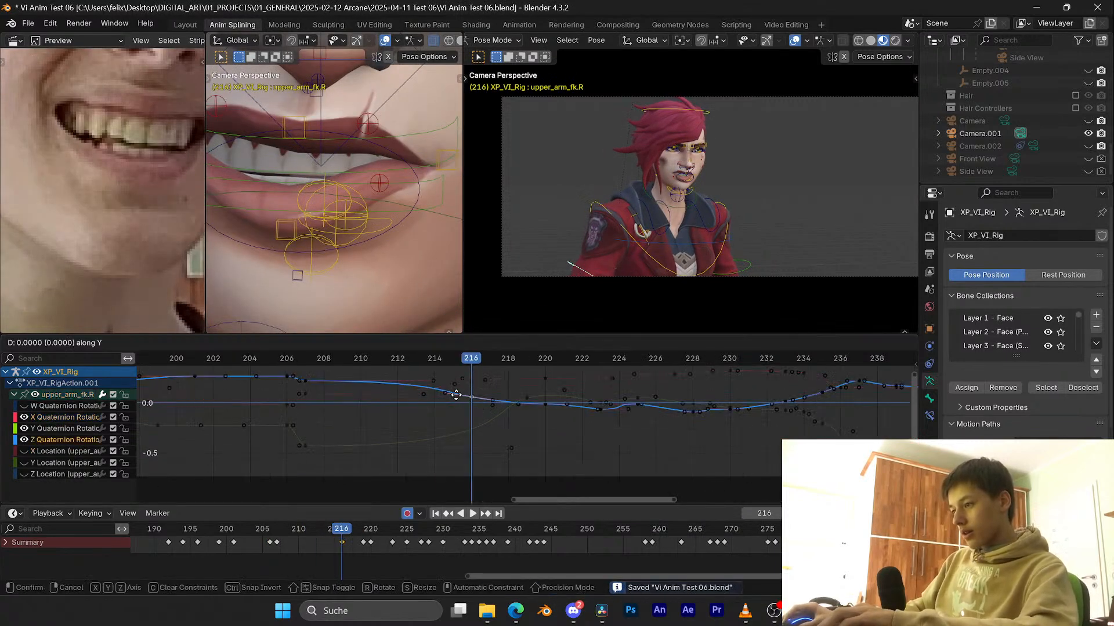
click(451, 392)
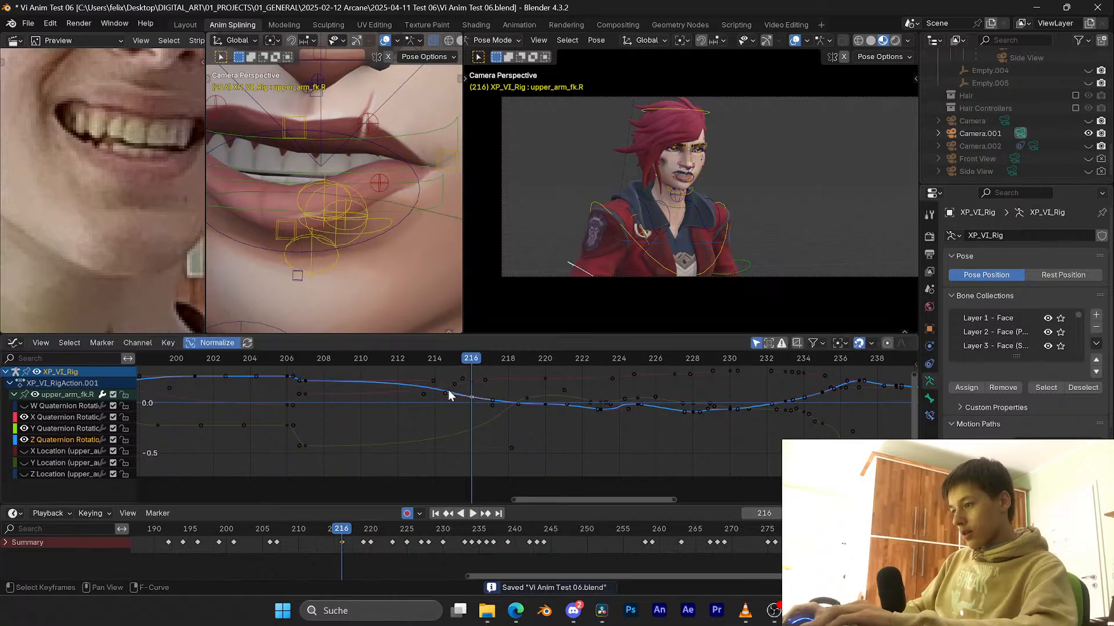
Step: Shorten the outgoing handle of upper_arm_fk.R's Y quaternion rotation keyframe at frame 207
scroll(462, 373, up, 2)
click(506, 457)
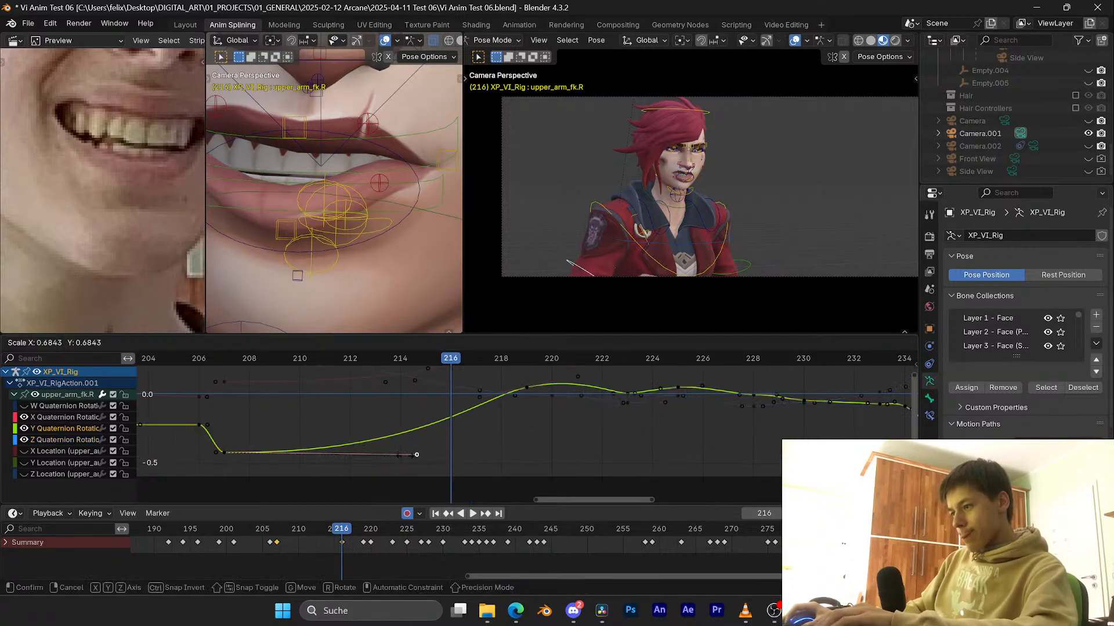
key(s)
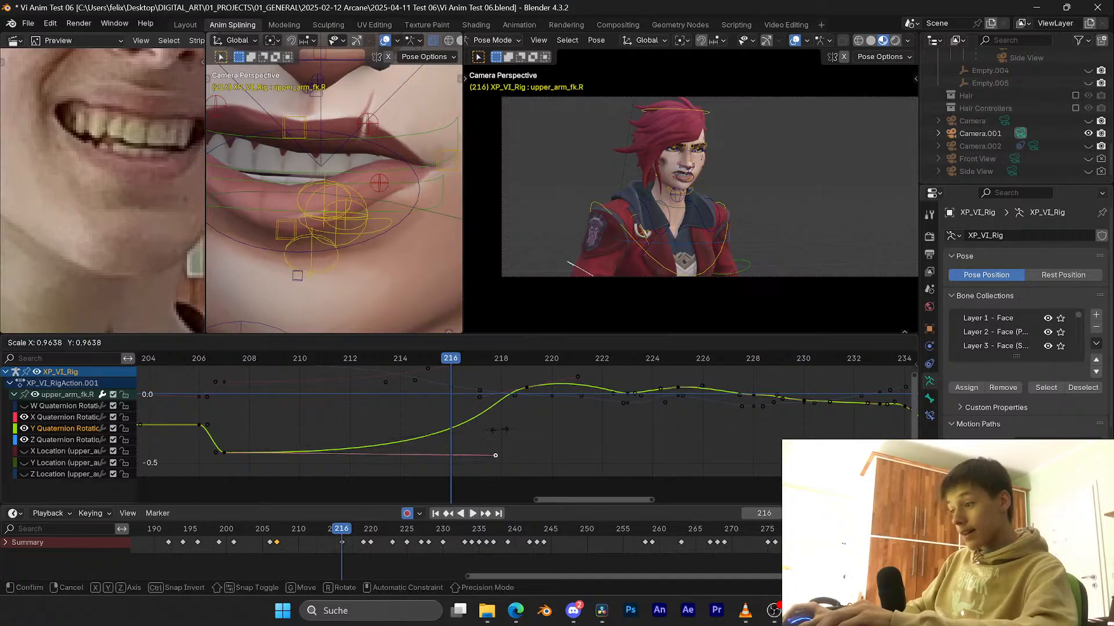
click(454, 430)
Step: Insert a keyframe at frame 216 on only the selected Y quaternion rotation channel and raise it by about 0.04
key(i)
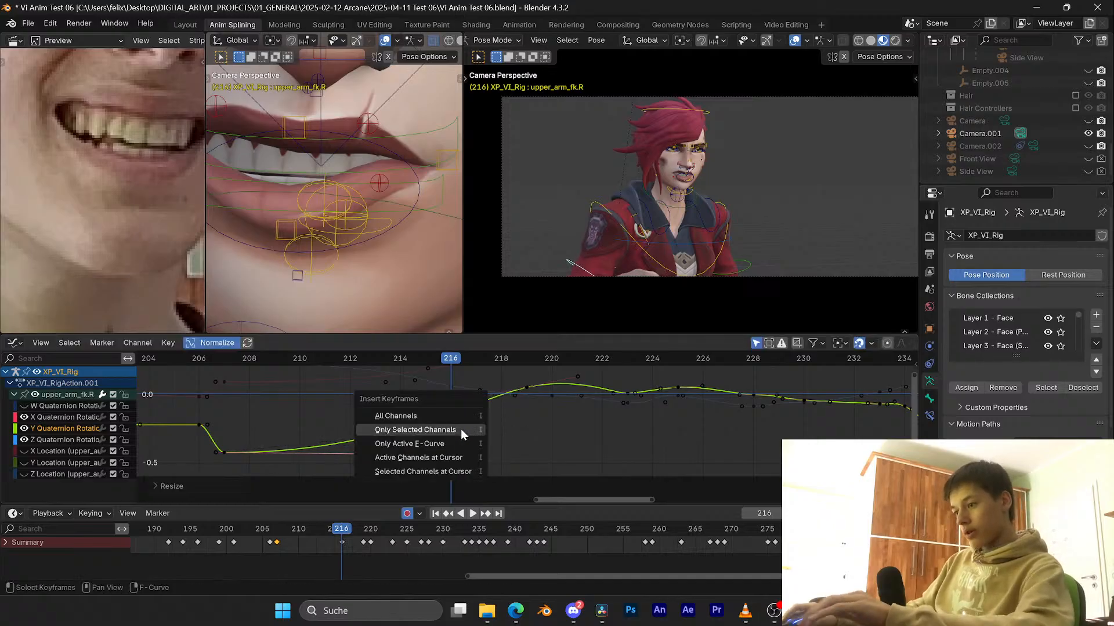
click(461, 429)
key(g)
key(y)
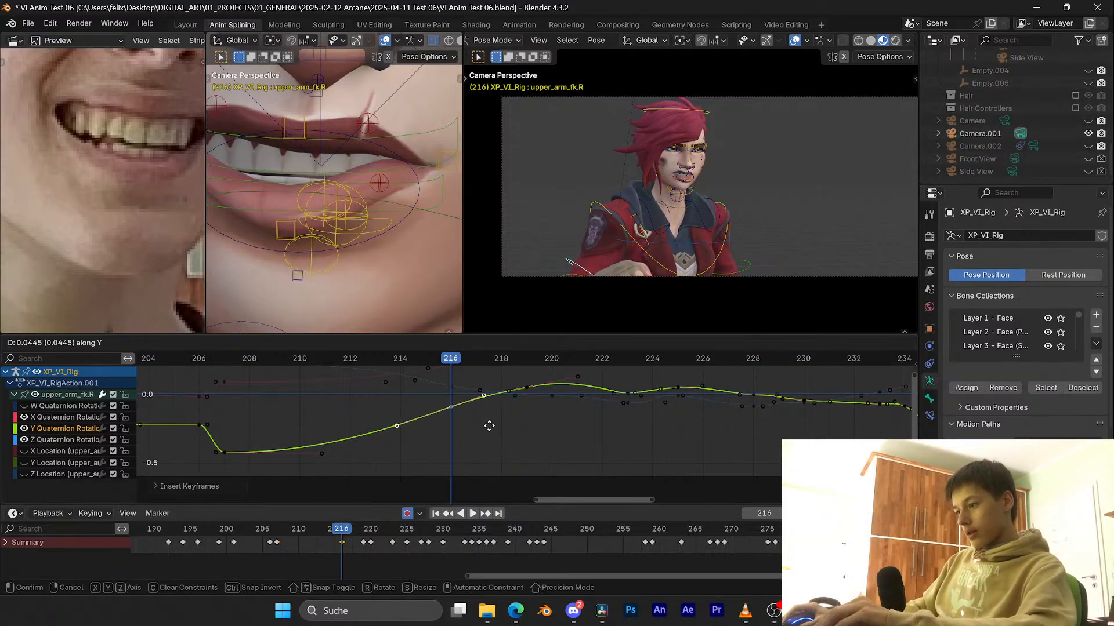
click(489, 425)
Step: Save the file and lower the Y quaternion rotation keyframe at frame 216 by about 0.02
mouse_move(495, 416)
middle_down()
mouse_move(500, 446)
mouse_move(479, 422)
middle_up()
key(ctrl+s)
key(g)
key(y)
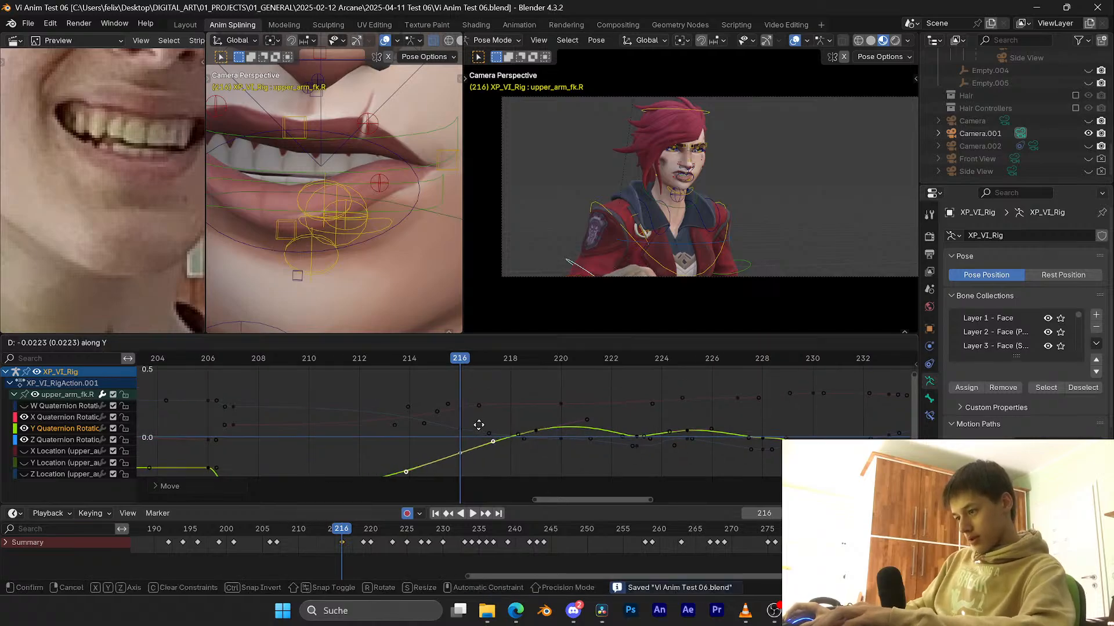
click(478, 425)
Step: Raise upper_arm_fk.R's Z quaternion rotation keyframe at frame 216, and raise the X quaternion rotation keyframe there by about 0.04
click(461, 429)
key(g)
key(y)
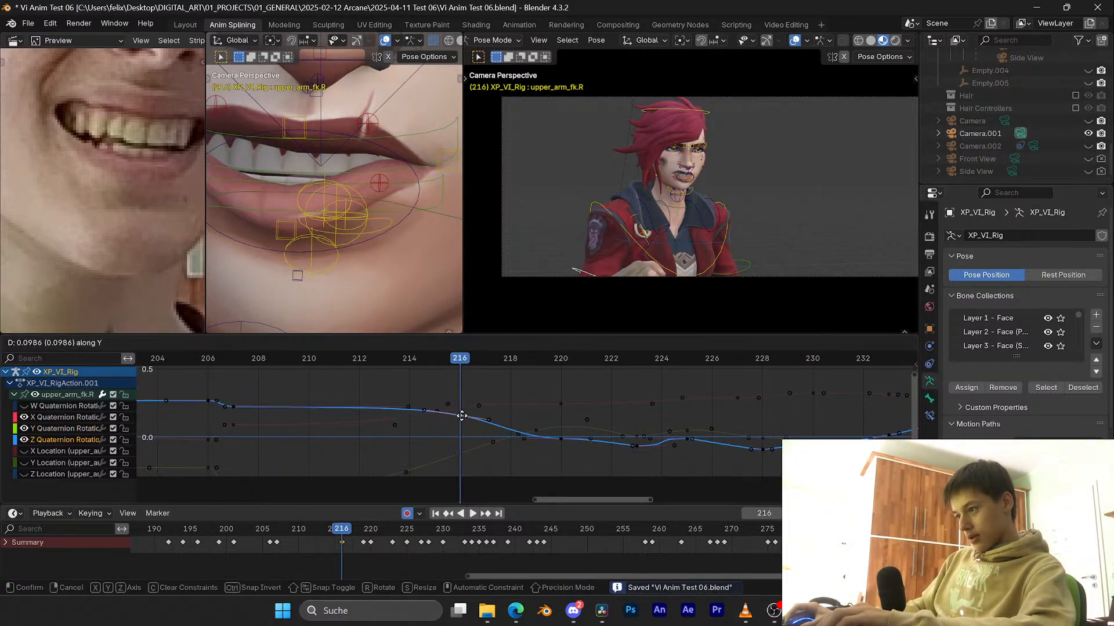
click(460, 428)
click(459, 403)
key(g)
key(y)
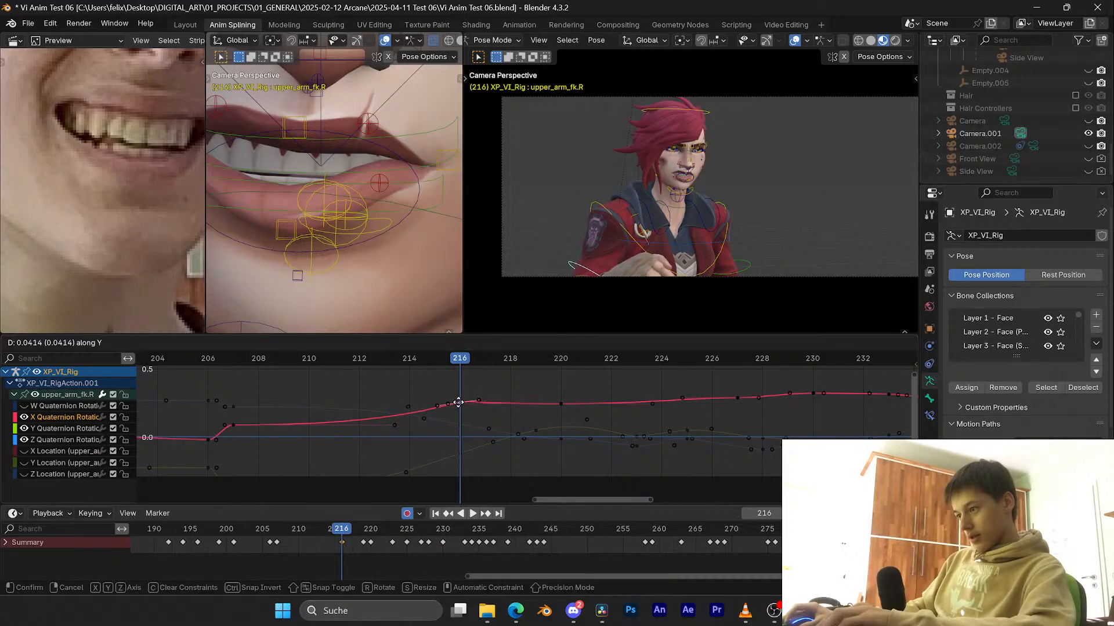
click(458, 403)
Step: Lower the Z quaternion rotation keyframe at frame 216 by about 0.07, check it in playback and save the file
click(458, 422)
key(g)
key(y)
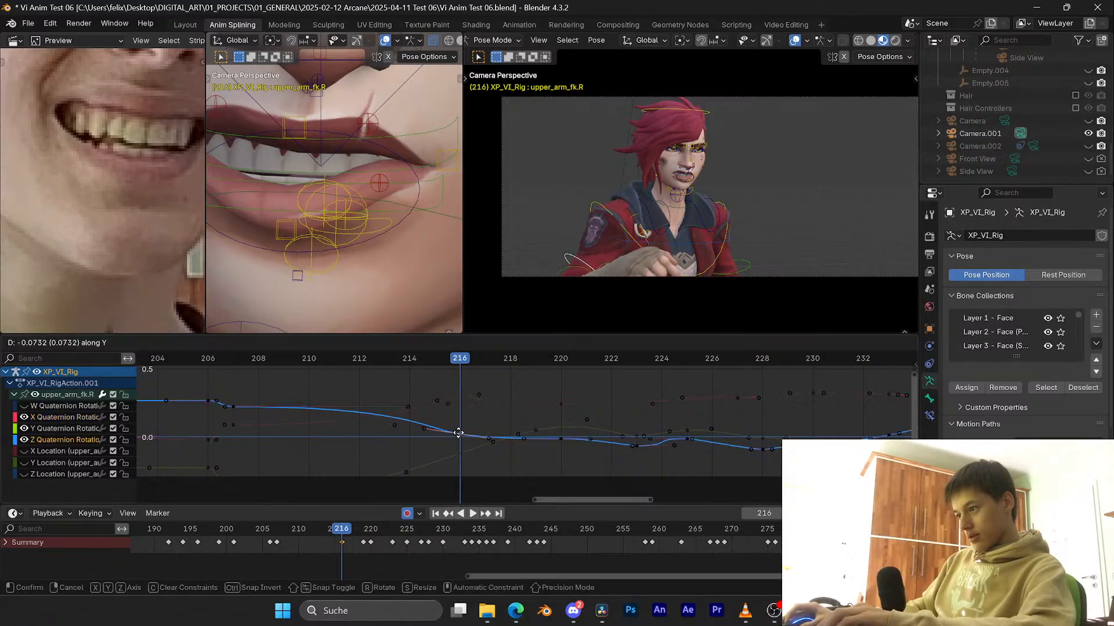
click(458, 431)
key(space)
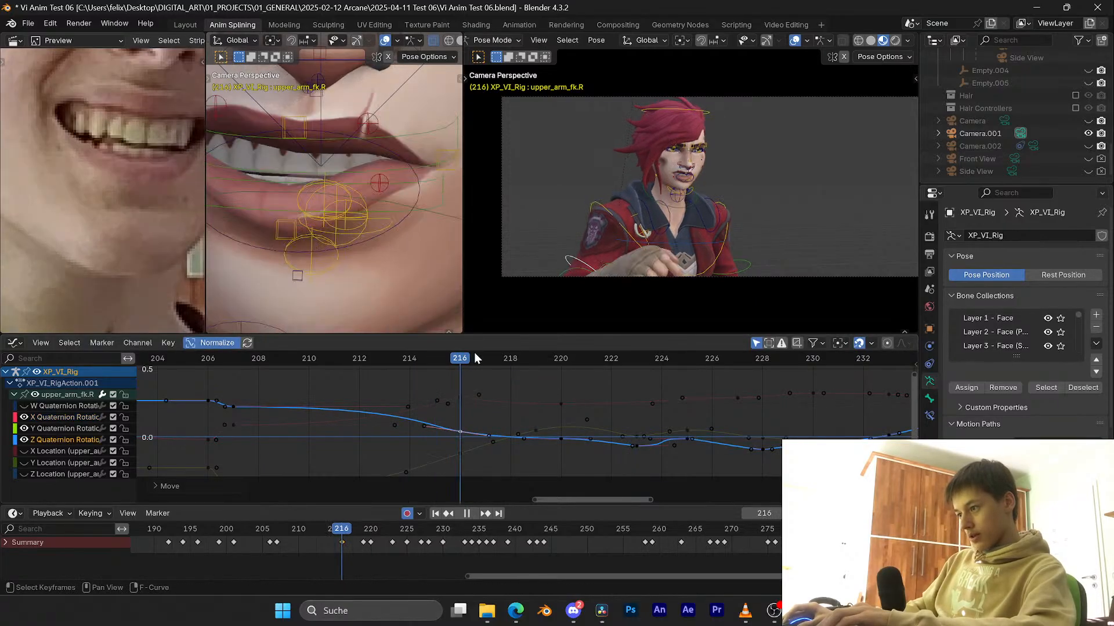
key(Escape)
click(471, 393)
key(ctrl+s)
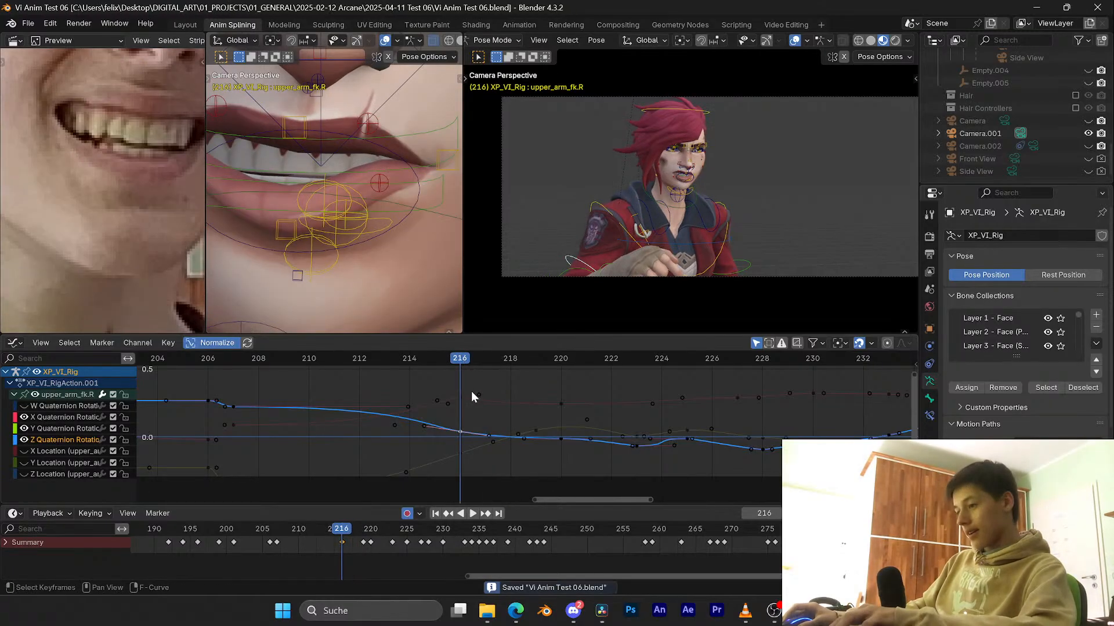
Step: Try to rescale the handles on the X quaternion rotation curve between frames 216 and 220
click(479, 395)
key(s)
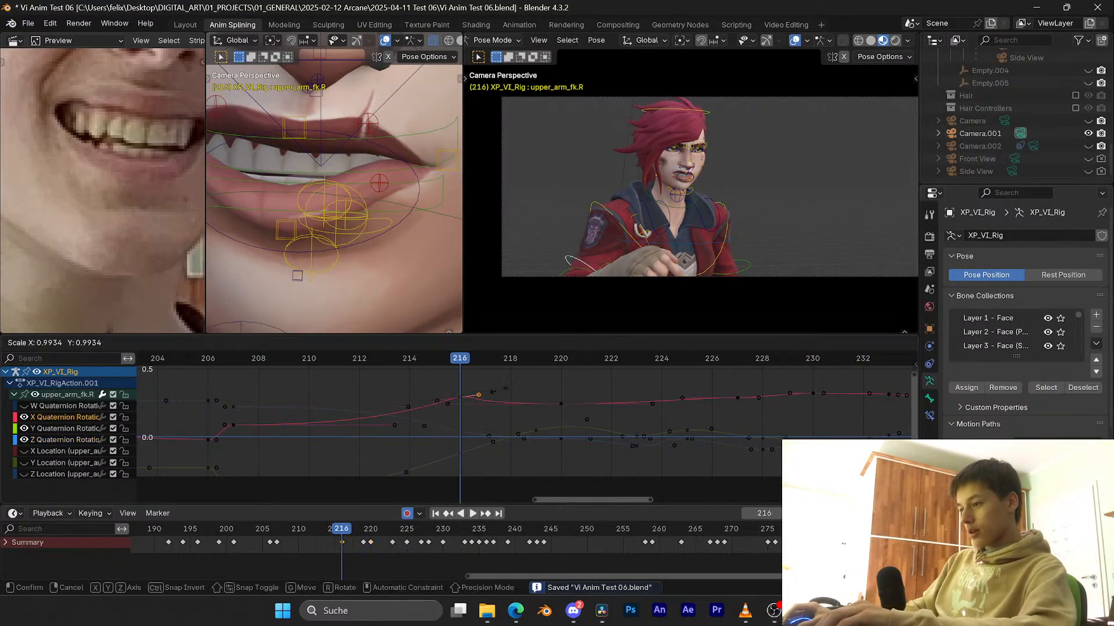
key(s)
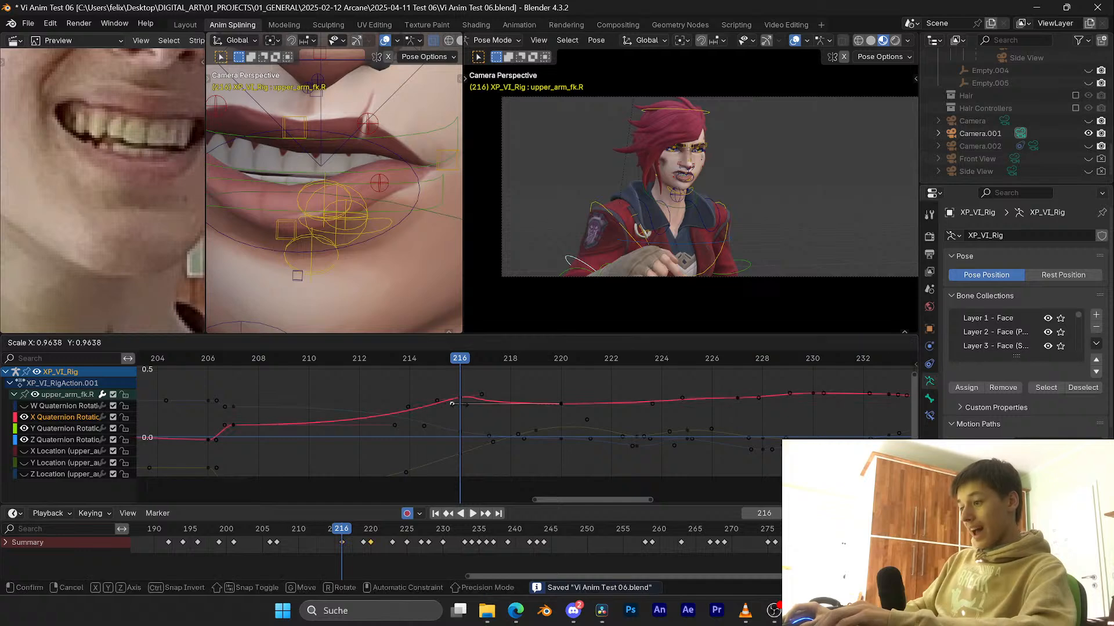
Step: Delete the X quaternion rotation keyframe at frame 216 and save the file
click(471, 411)
key(x)
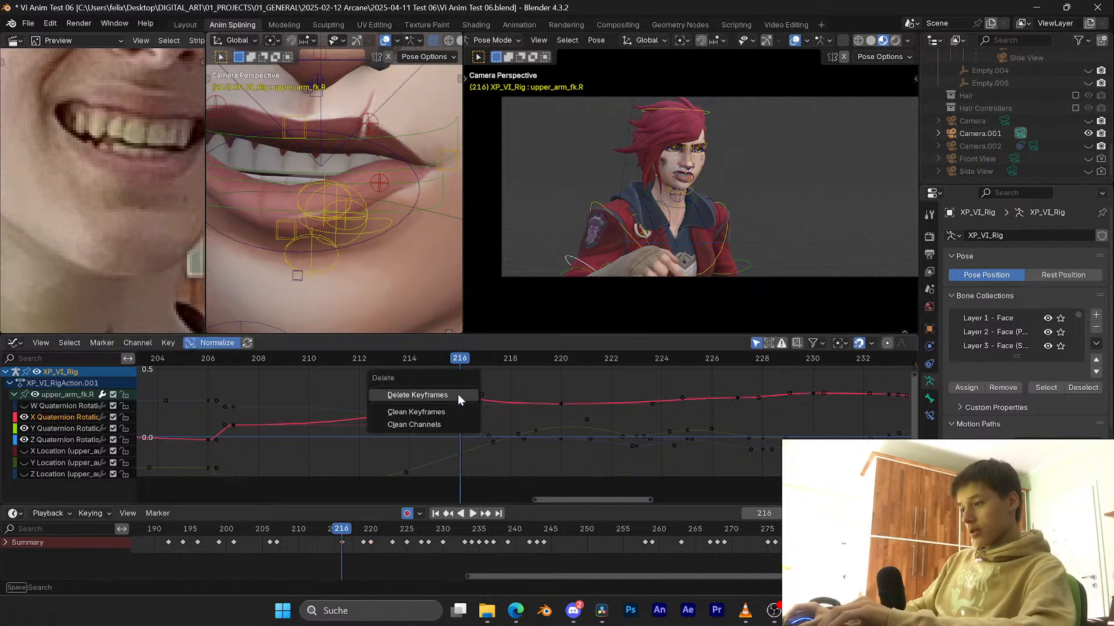
click(457, 394)
key(ctrl+s)
Step: Fine-tune the value of the Z quaternion rotation keyframe at frame 216, scrub through the arm raise and save the file
mouse_move(463, 360)
mouse_down()
mouse_move(419, 351)
mouse_move(453, 354)
mouse_up()
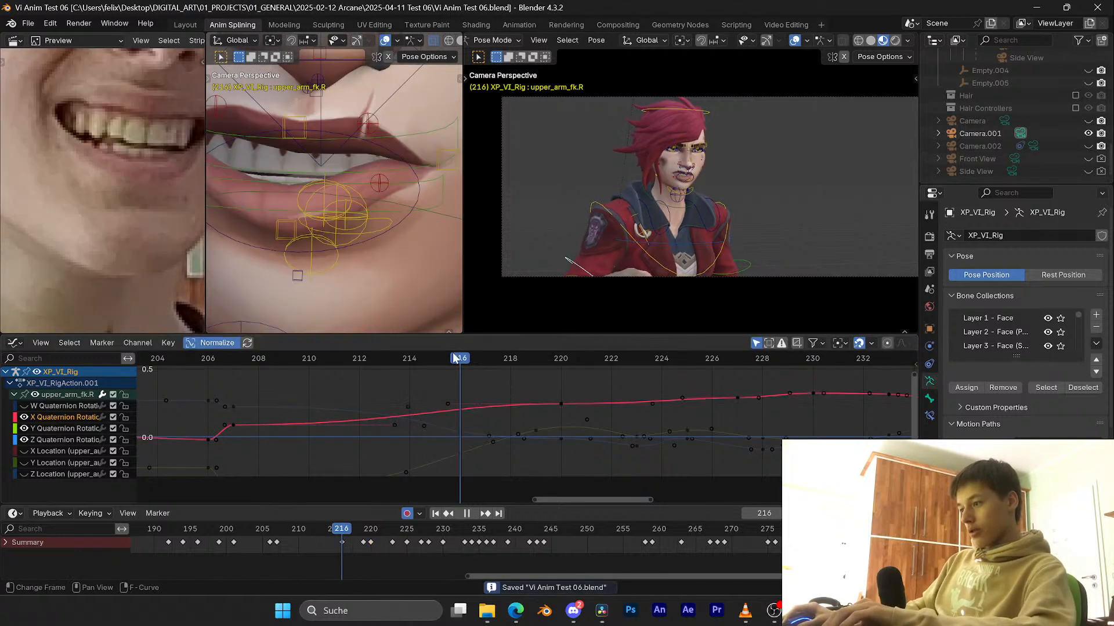
click(461, 432)
key(g)
key(y)
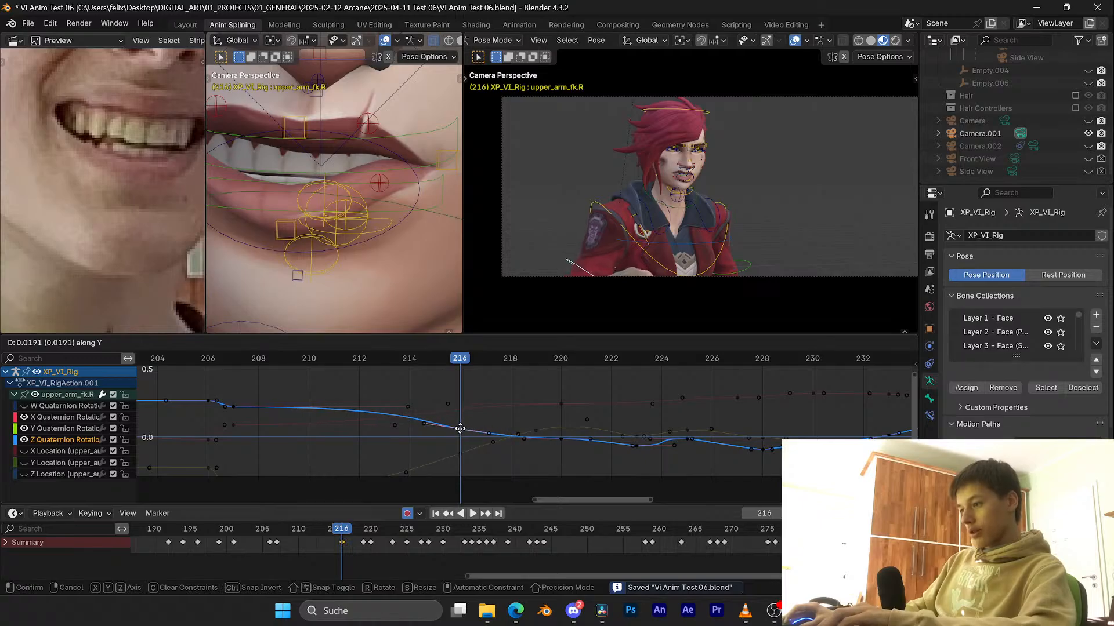
click(459, 432)
drag(457, 360, 526, 360)
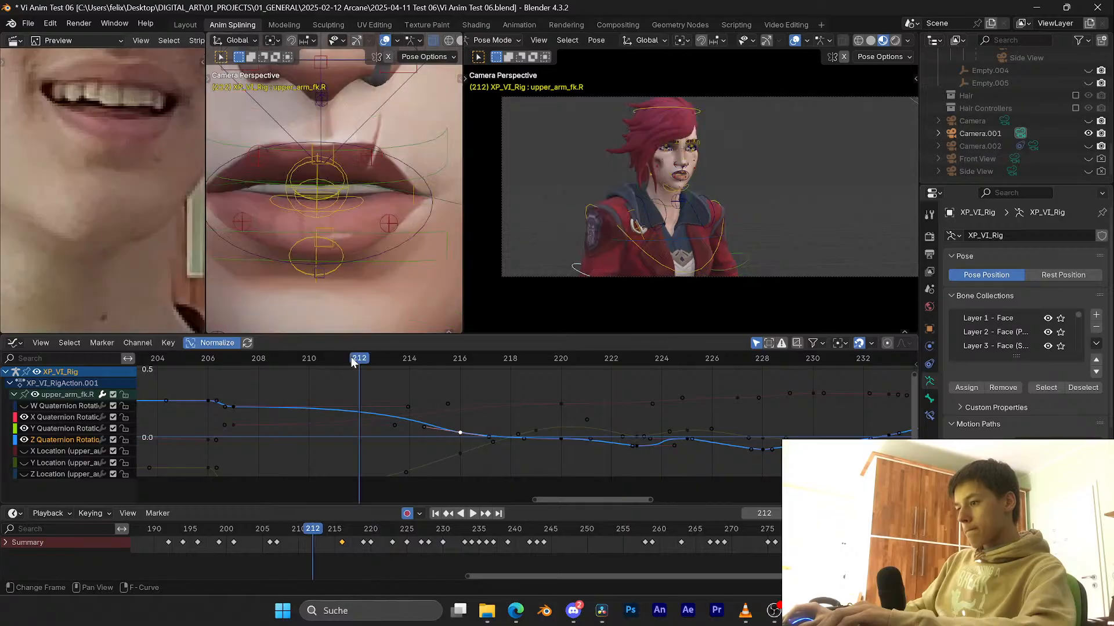
key(Escape)
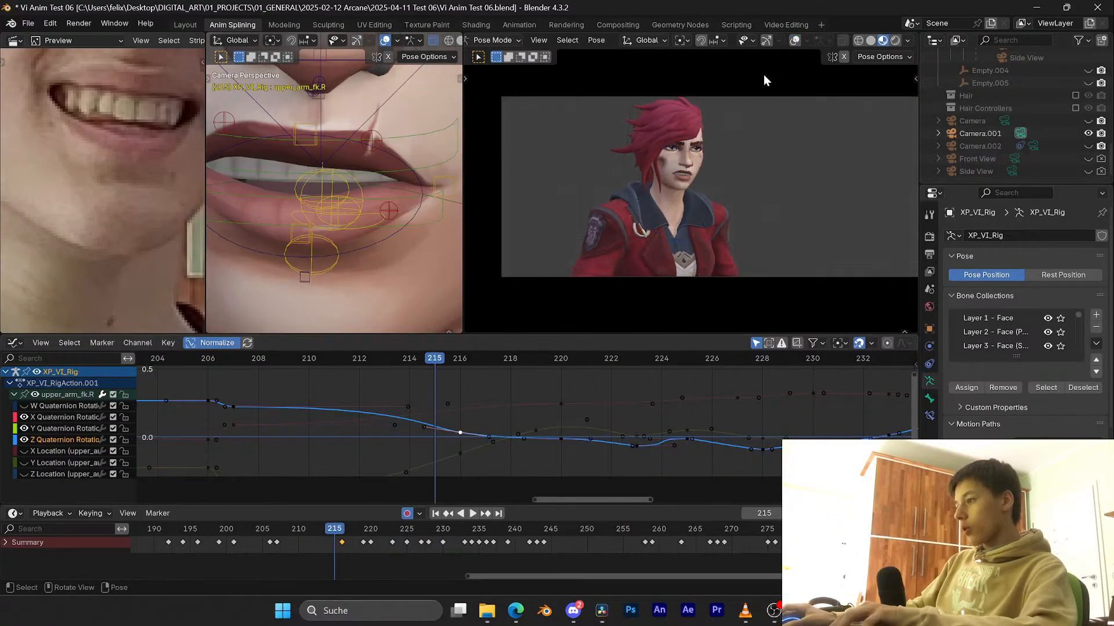
key(ctrl+s)
Step: Play back the arm raise from frames 209 and 206 with the camera view's overlays hidden, saving the file in between
key(space)
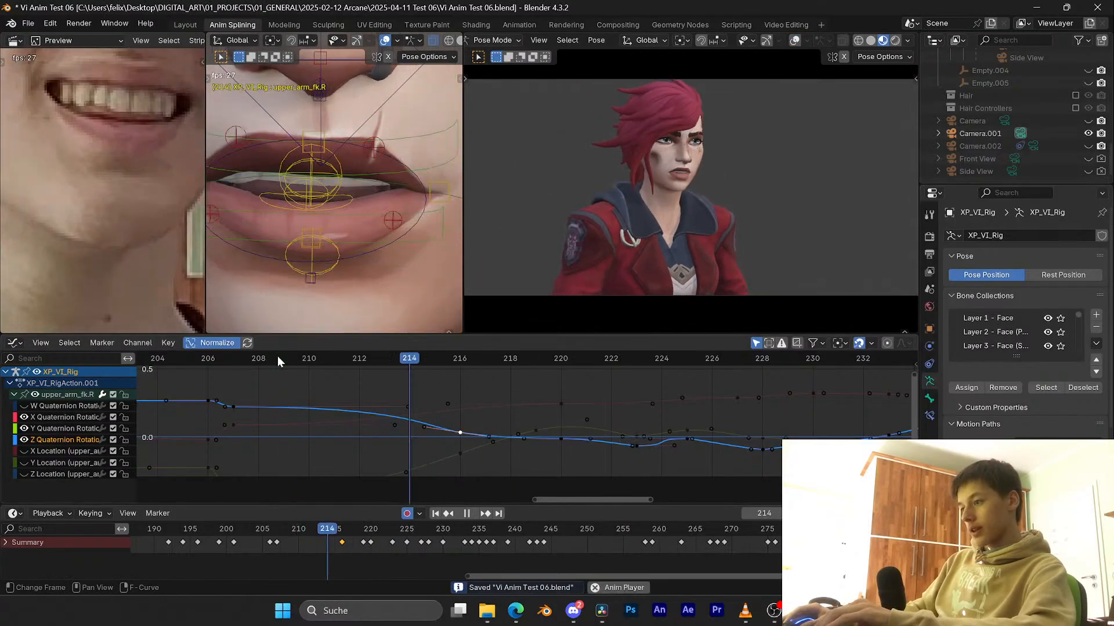
click(278, 358)
key(ctrl+s)
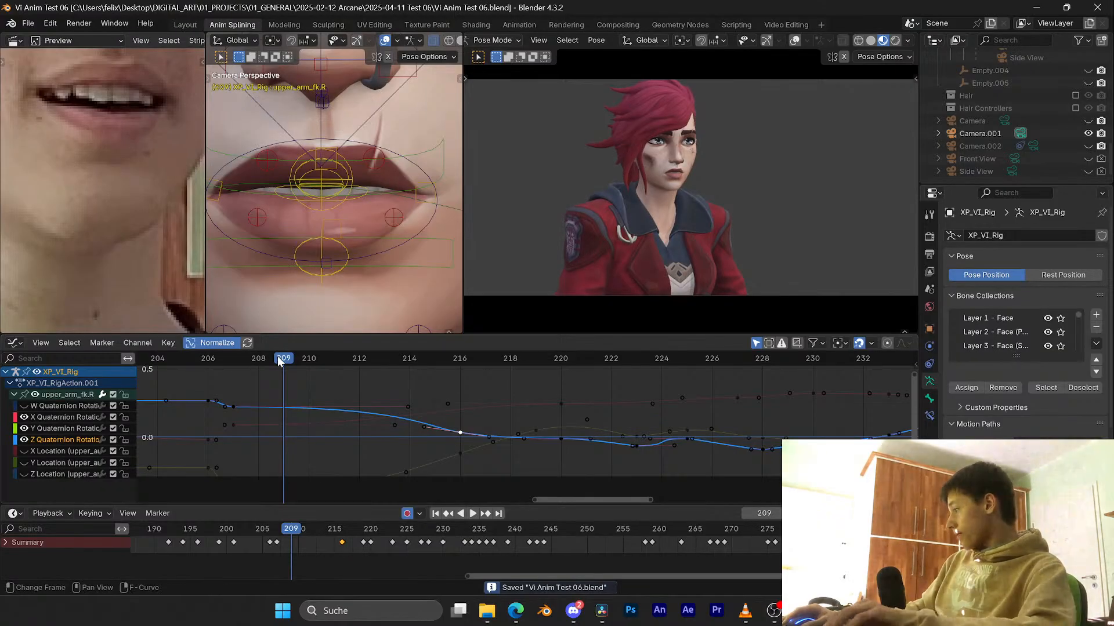
key(space)
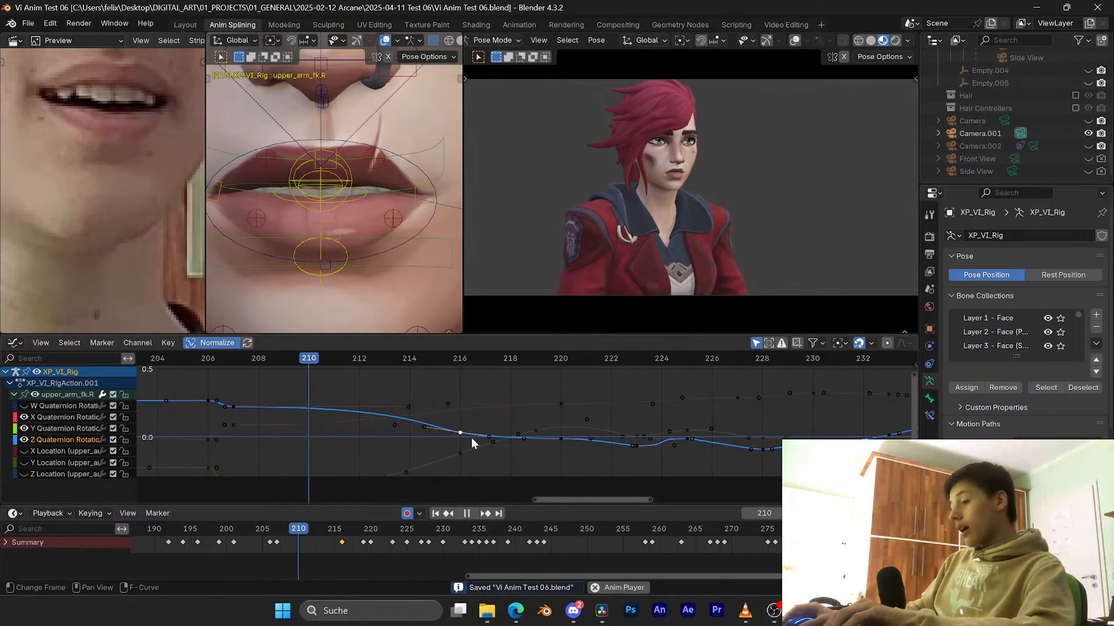
key(space)
click(210, 362)
key(space)
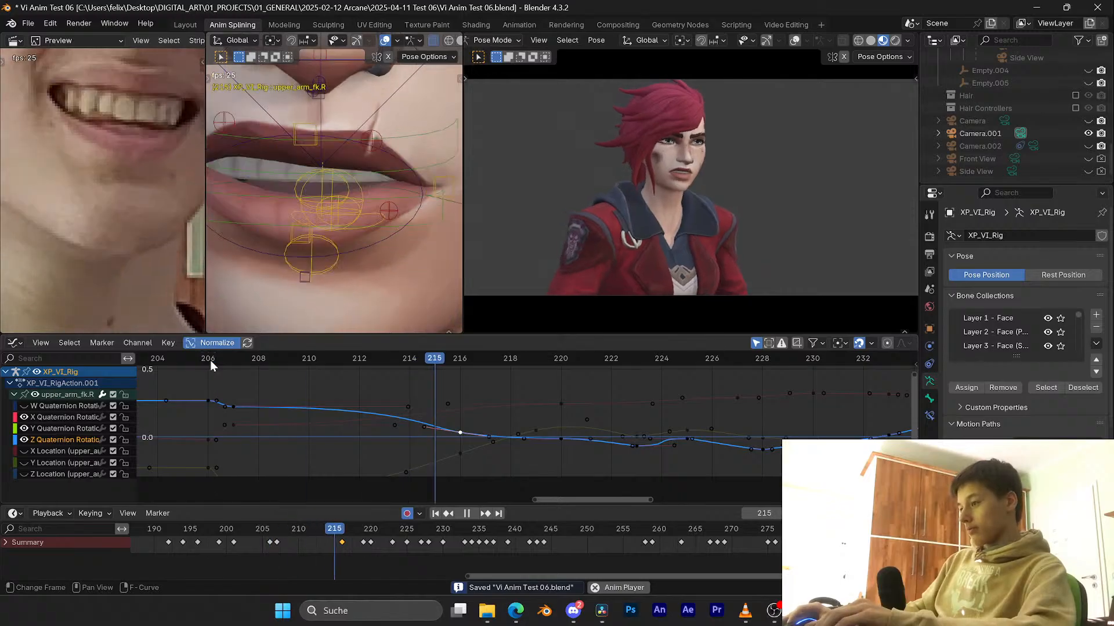
key(space)
Step: Lower the Z quaternion rotation keyframe at frame 216 slightly, return to frame 214 and save the file
key(g)
key(y)
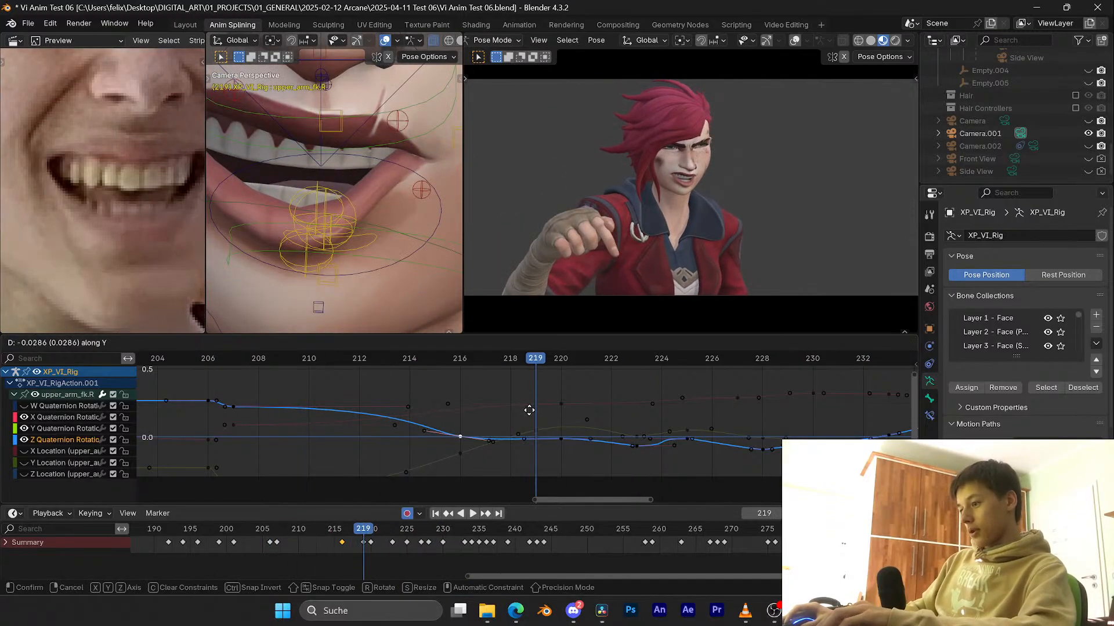
click(527, 408)
click(403, 360)
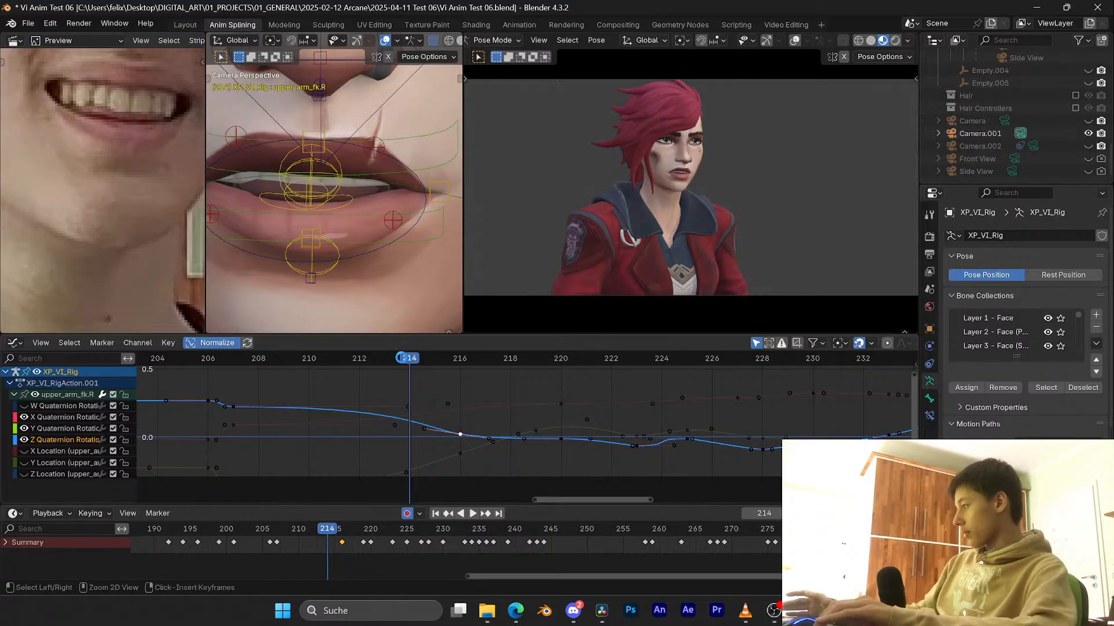
key(ctrl+s)
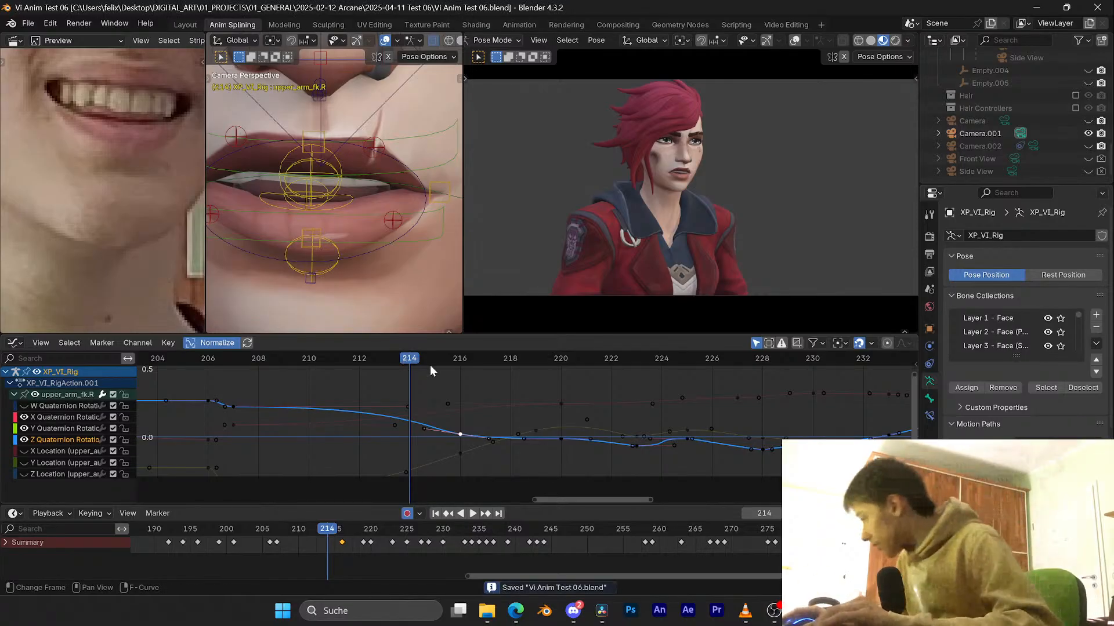
Step: Play back the arm raise up to about frame 223 to review the upper arm's motion
key(space)
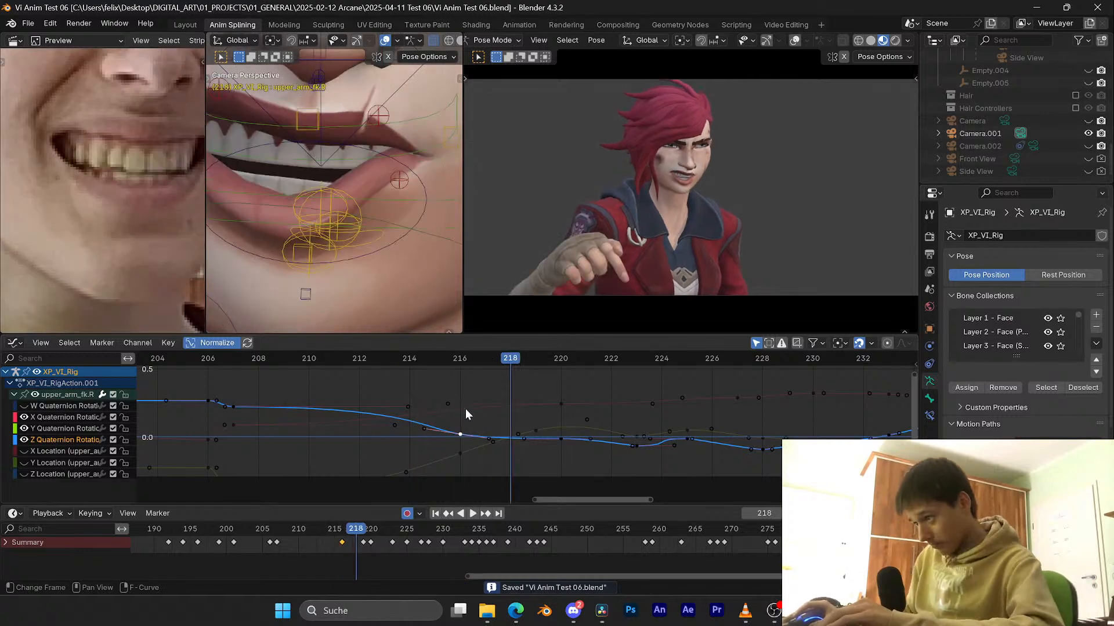
click(408, 358)
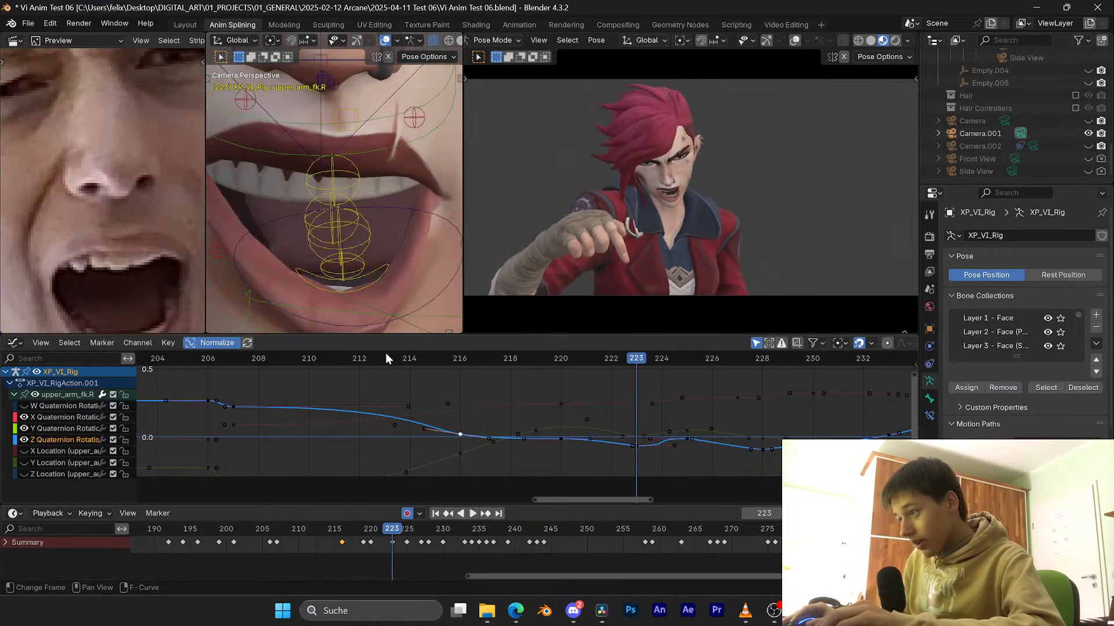
click(325, 358)
key(space)
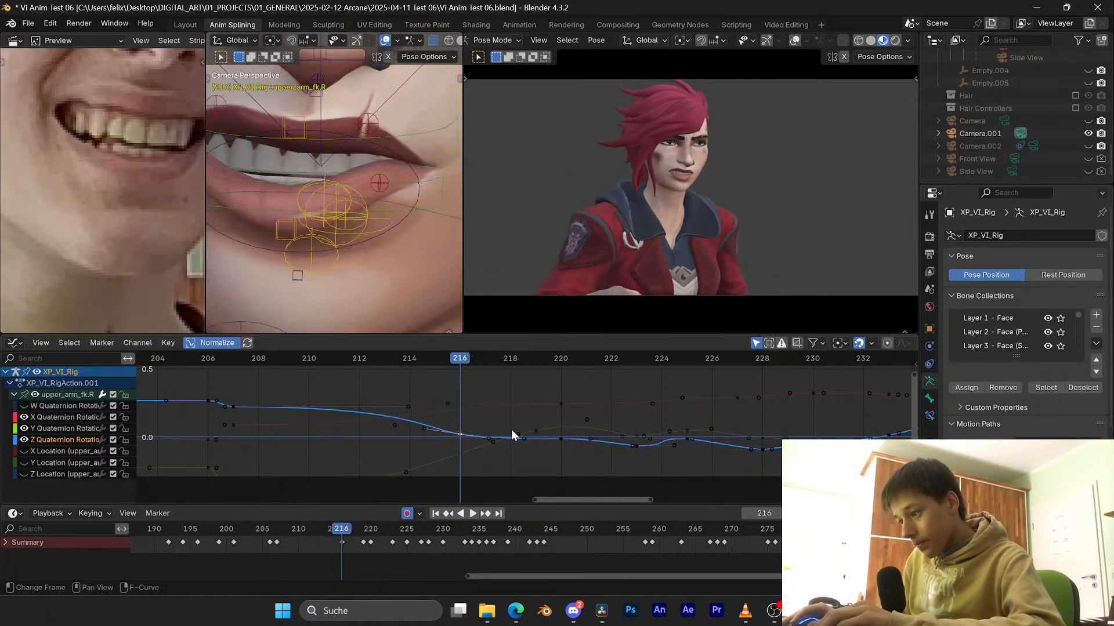
Step: Raise the Y quaternion rotation keyframe at frame 216 slightly and lengthen the outgoing handle of the keyframe at frame 207
click(459, 450)
key(g)
key(y)
click(458, 446)
middle_drag(480, 435, 515, 398)
click(374, 458)
key(s)
click(493, 405)
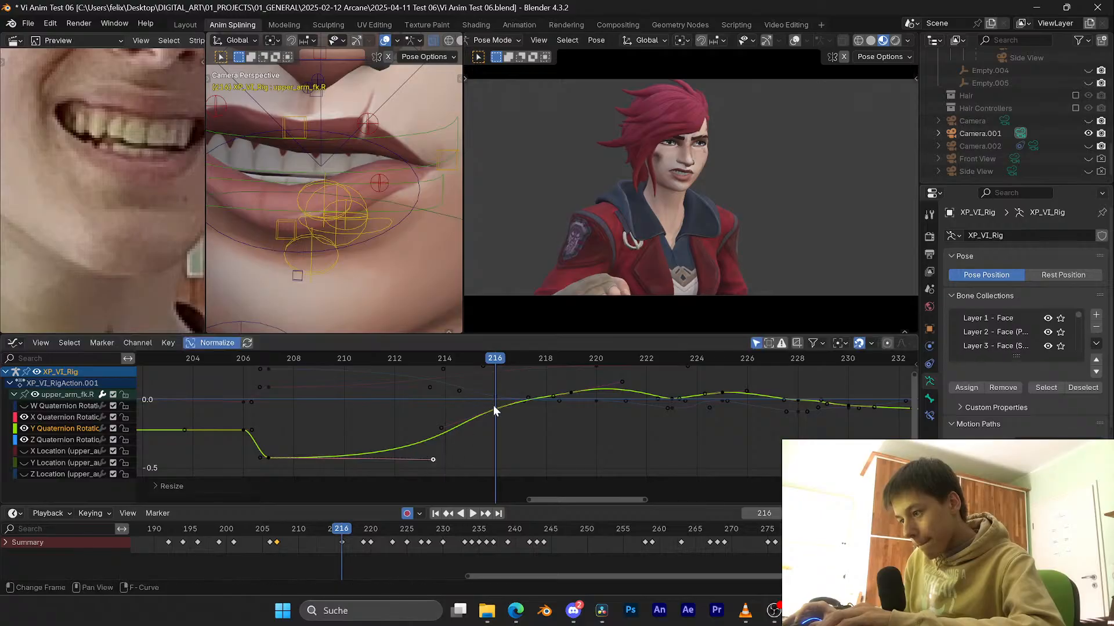
Step: Rotate the handles of the Y quaternion rotation keyframe at frame 216, lower its value slightly and save the file
click(495, 409)
key(r)
click(533, 411)
key(g)
key(y)
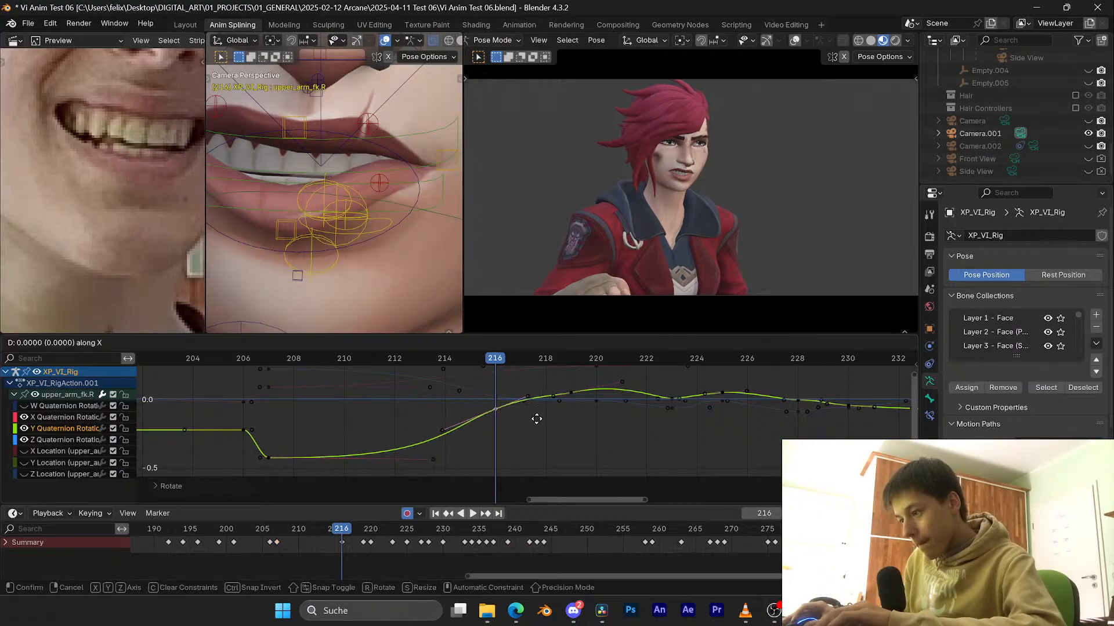
click(536, 414)
click(571, 394)
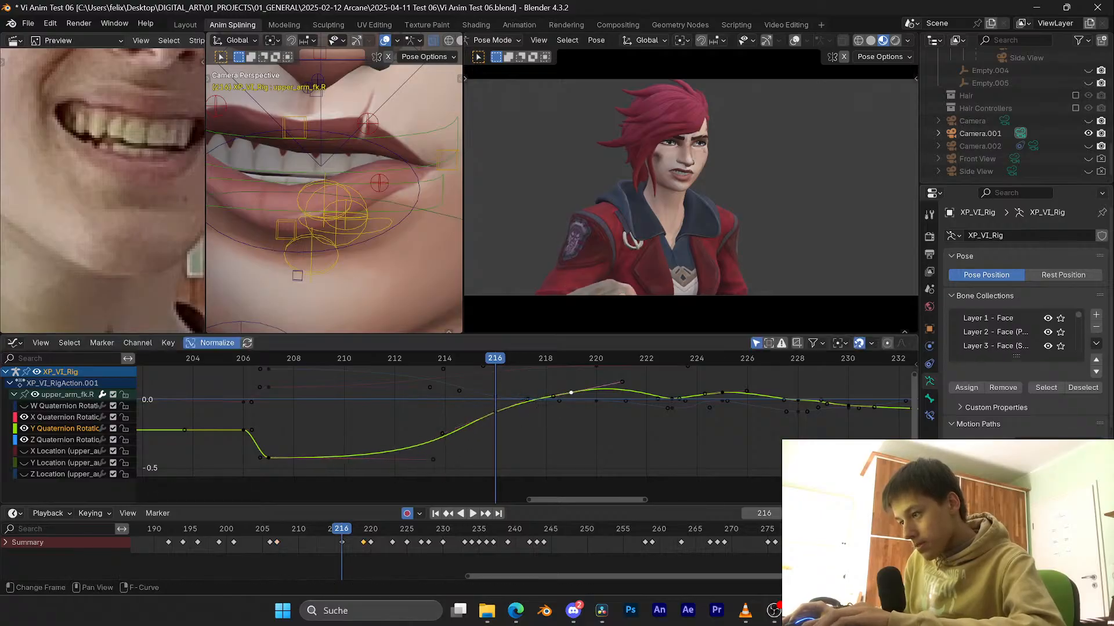
key(space)
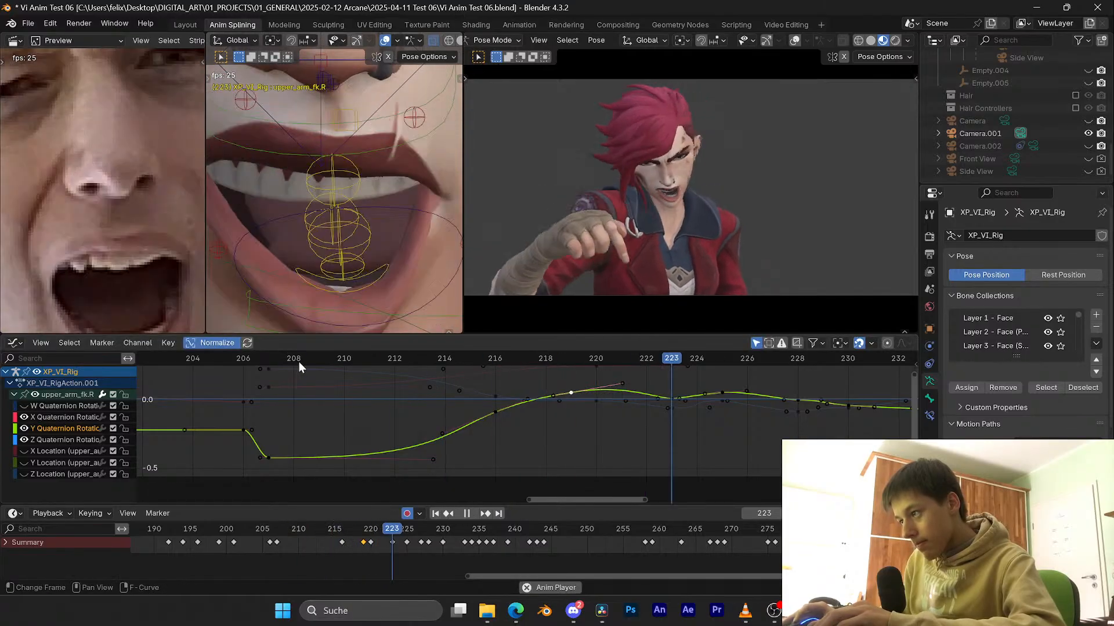
key(Escape)
key(ctrl+s)
Step: Shift the Y quaternion rotation keyframe from frame 216 to frame 217 and shorten its handles
click(500, 416)
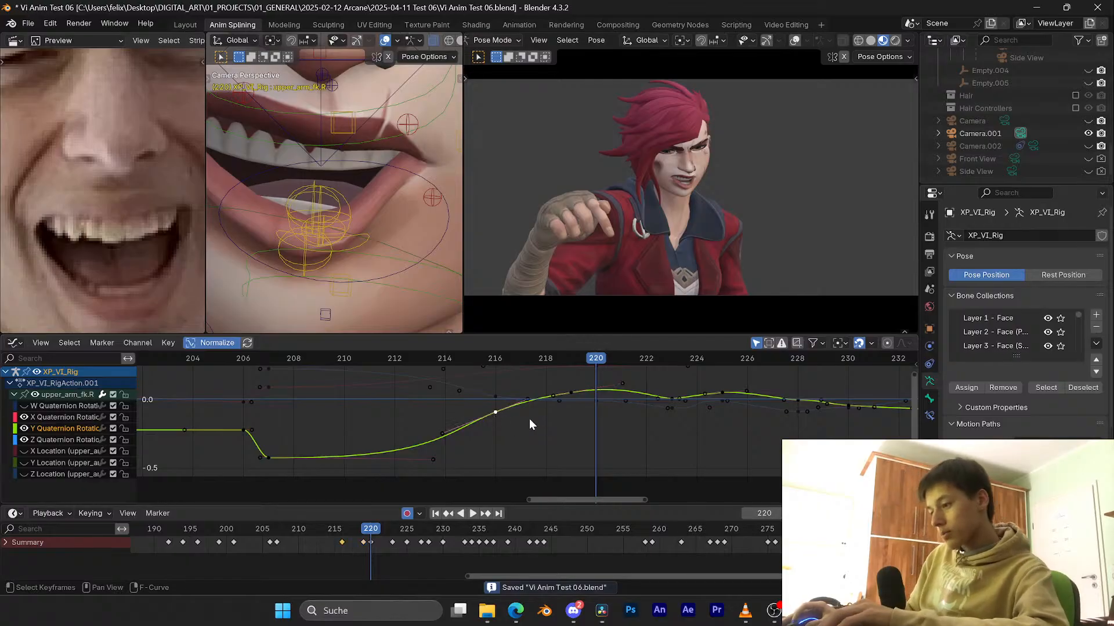
key(g)
key(x)
click(562, 419)
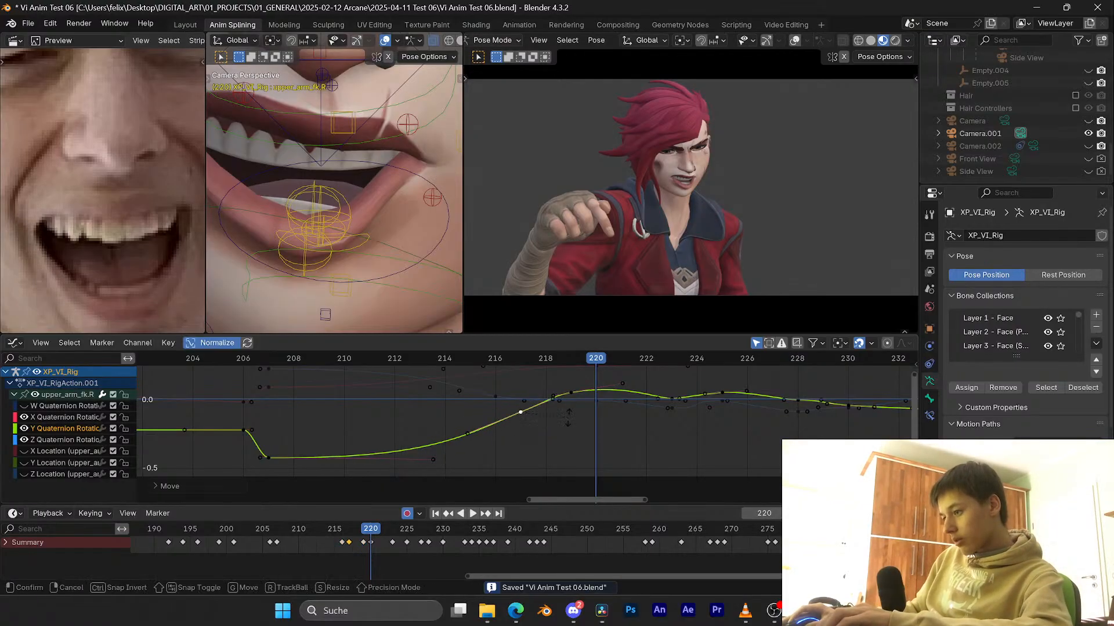
key(r)
click(579, 410)
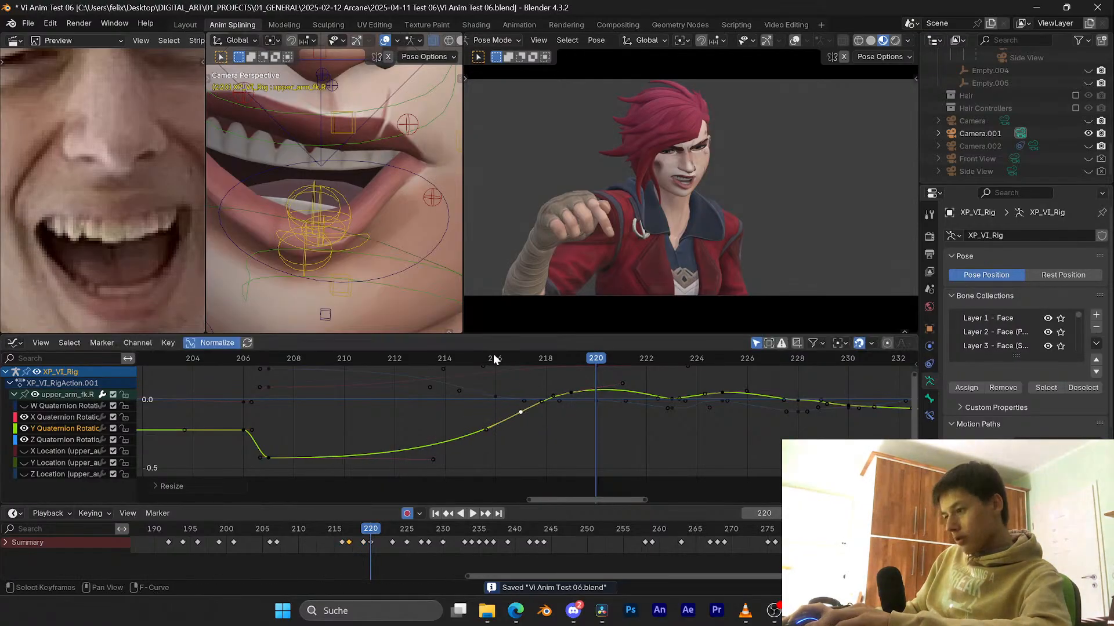
Step: Play back the animation from frames 214, 212 and 217 to review the arm raise and the motion up to about frame 235
click(445, 356)
key(space)
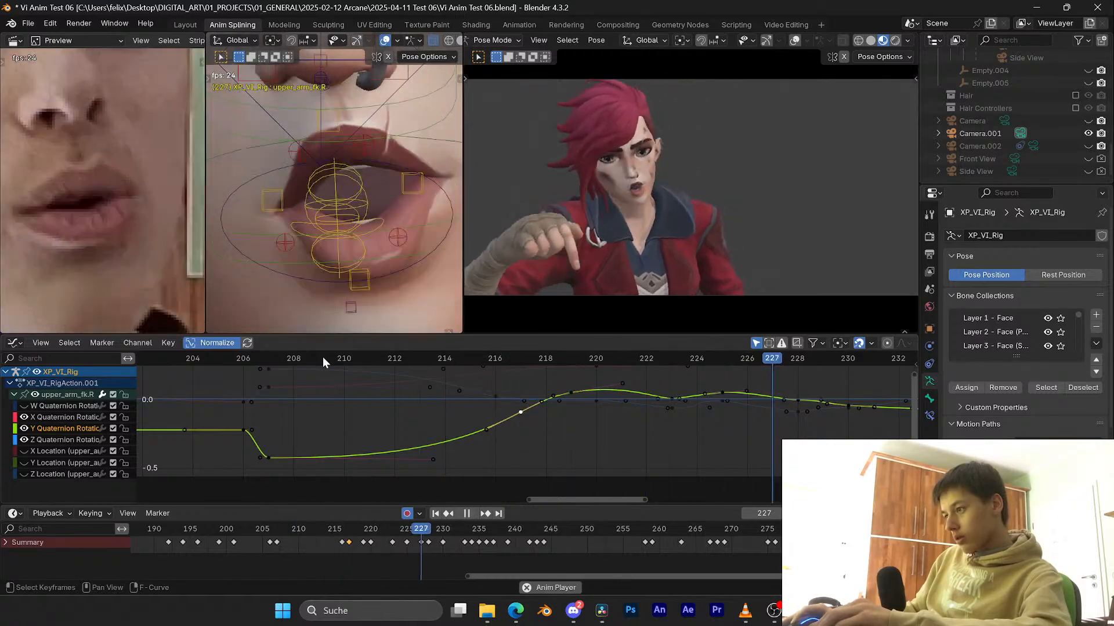
scroll(487, 448, down, 6)
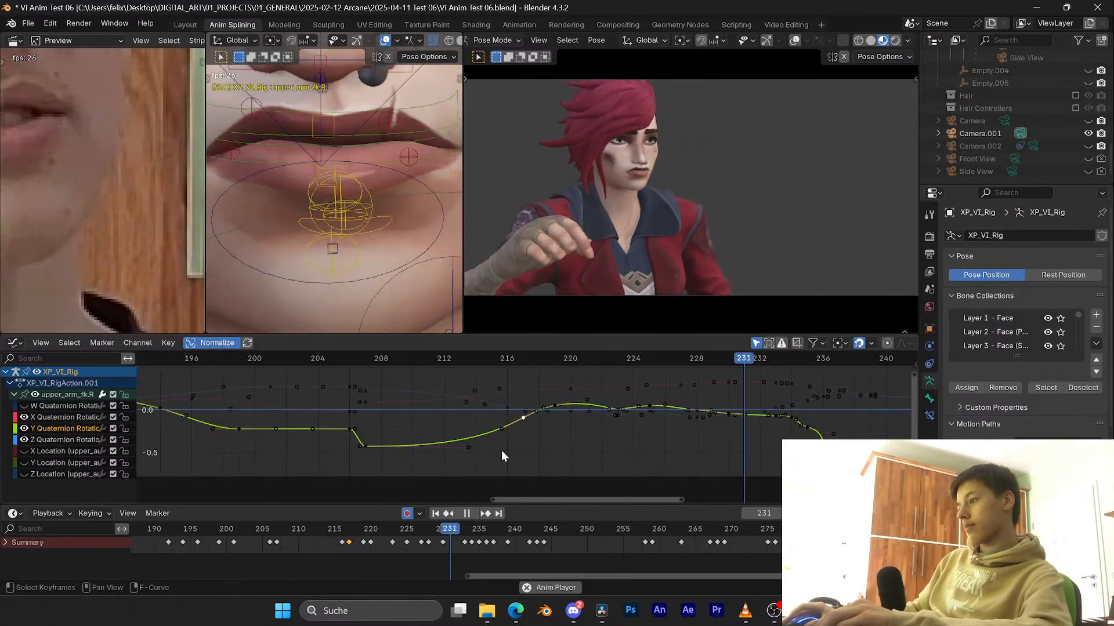
key(space)
click(447, 356)
key(space)
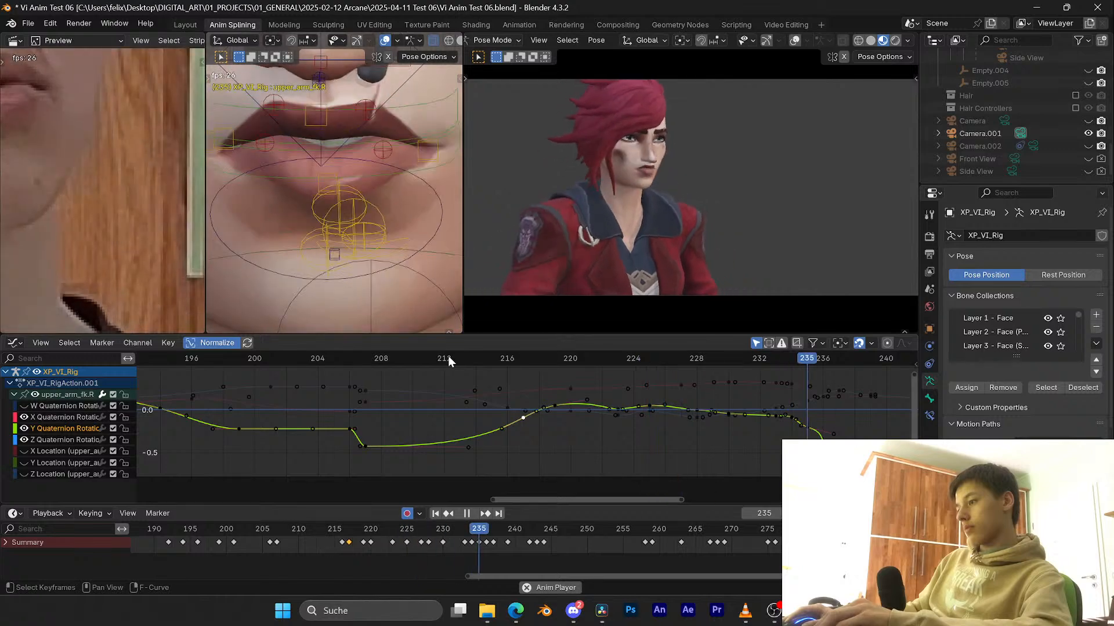
click(531, 357)
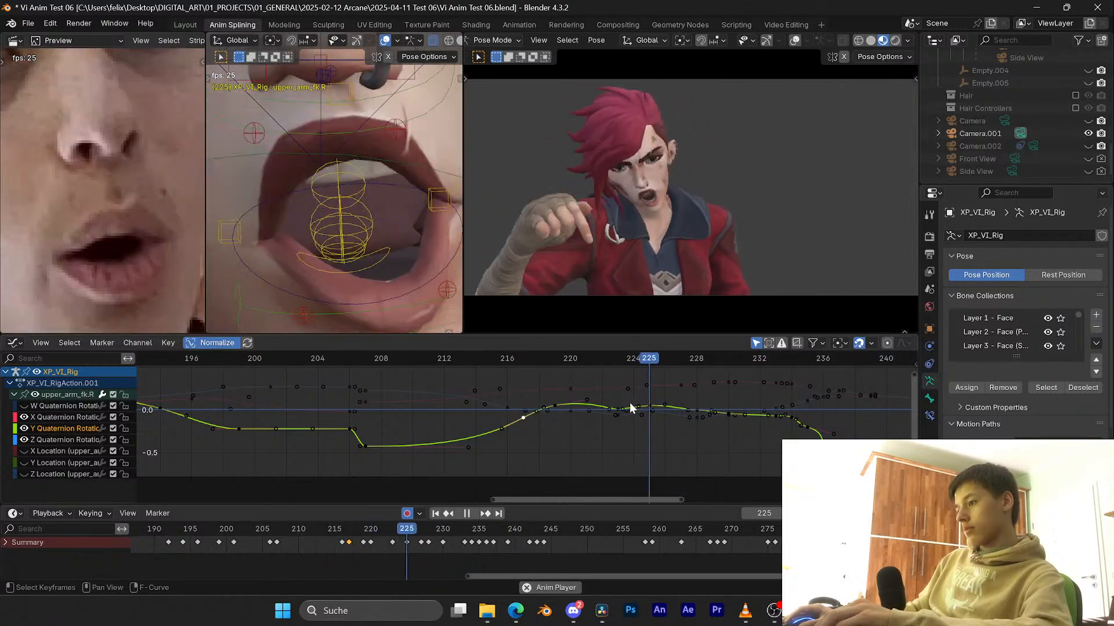
middle_drag(667, 428, 515, 429)
key(space)
Step: Save the file and lower the Y quaternion rotation keyframe at frame 230 by about 0.05
key(ctrl+s)
scroll(548, 430, up, 3)
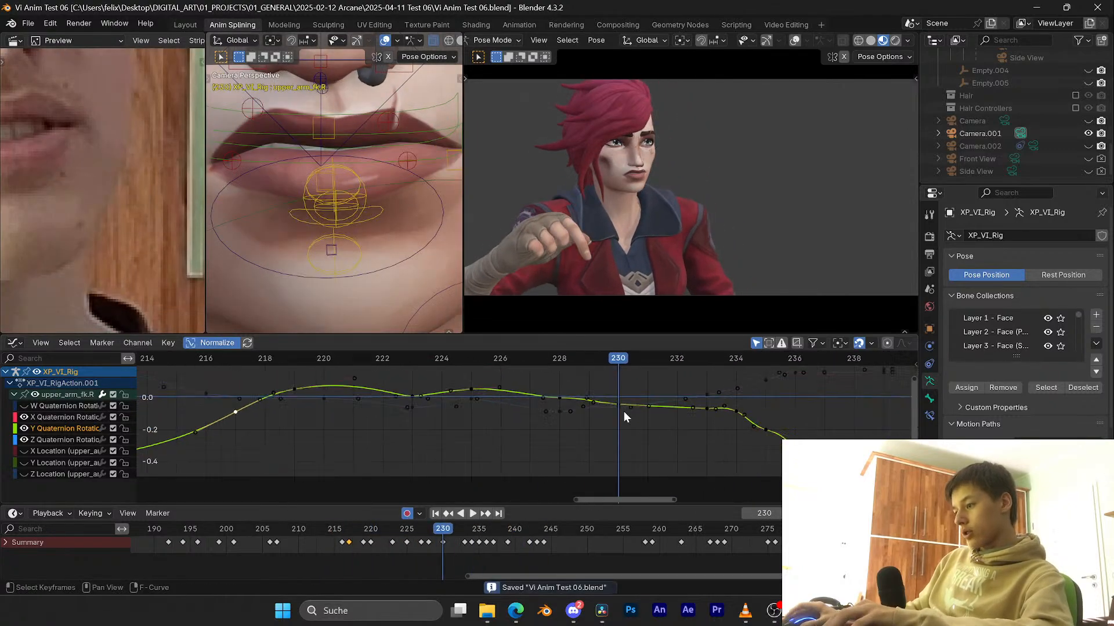
click(622, 402)
key(g)
key(y)
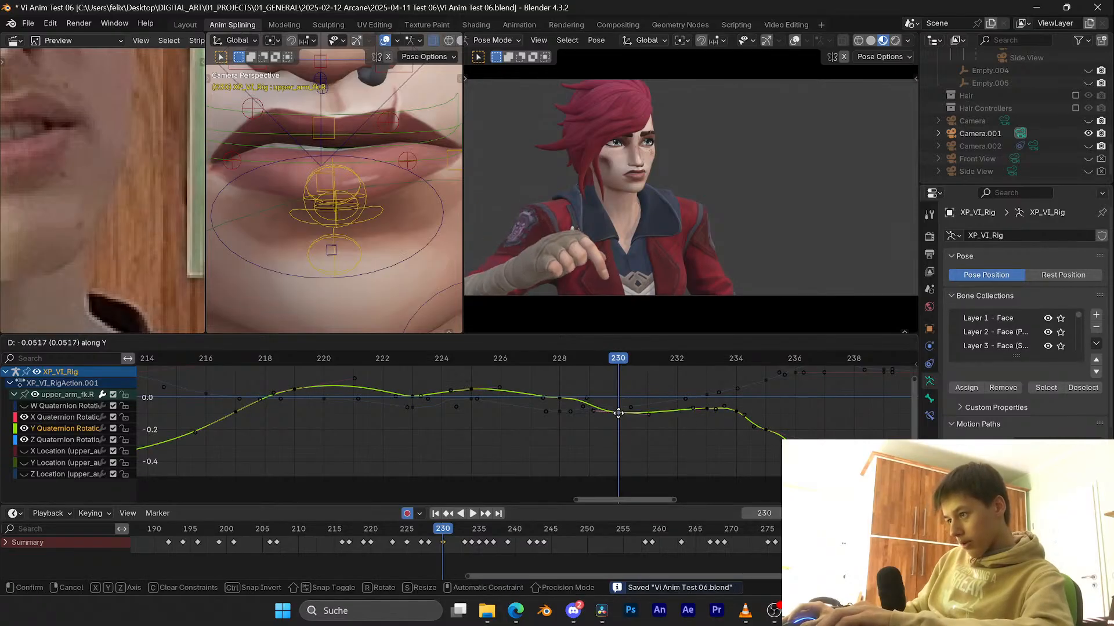
click(619, 410)
Step: Raise the Z quaternion rotation keyframe at frame 230 slightly and play back the motion around it
click(617, 407)
key(g)
key(y)
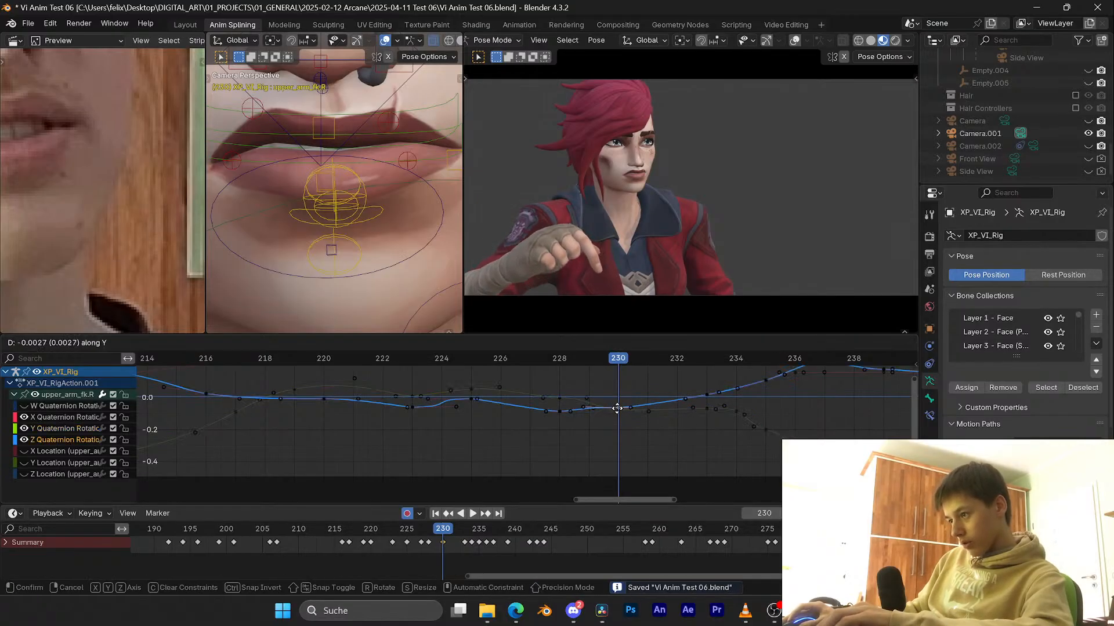
click(616, 396)
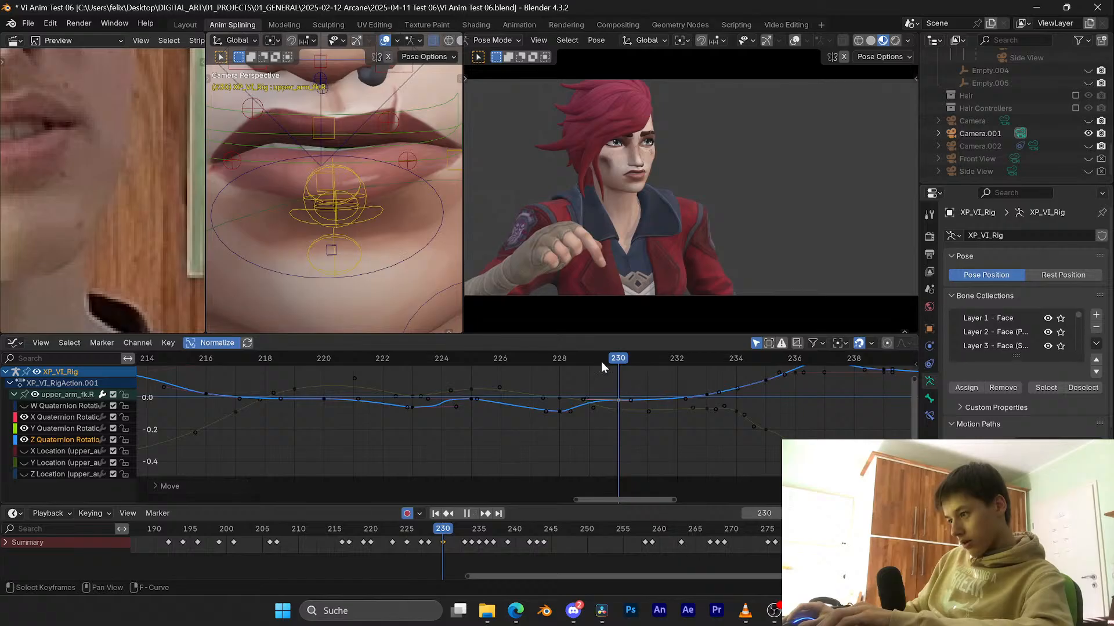
key(space)
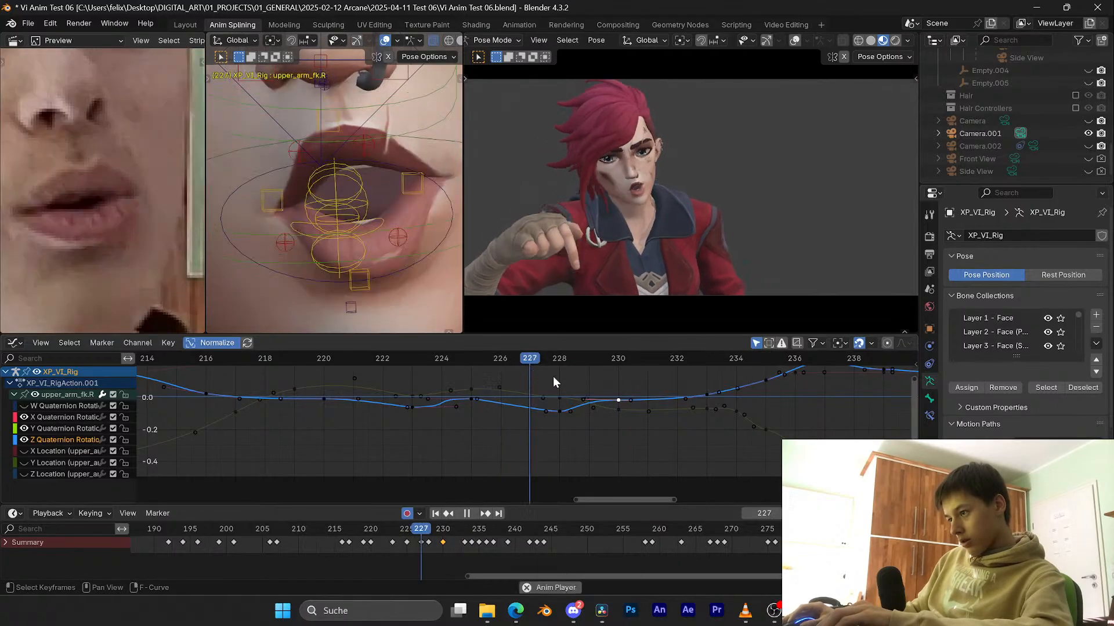
key(Escape)
Step: Lower the Y quaternion rotation keyframe at frame 234 and play back the arm motion up to frame 237
drag(636, 409, 670, 434)
key(space)
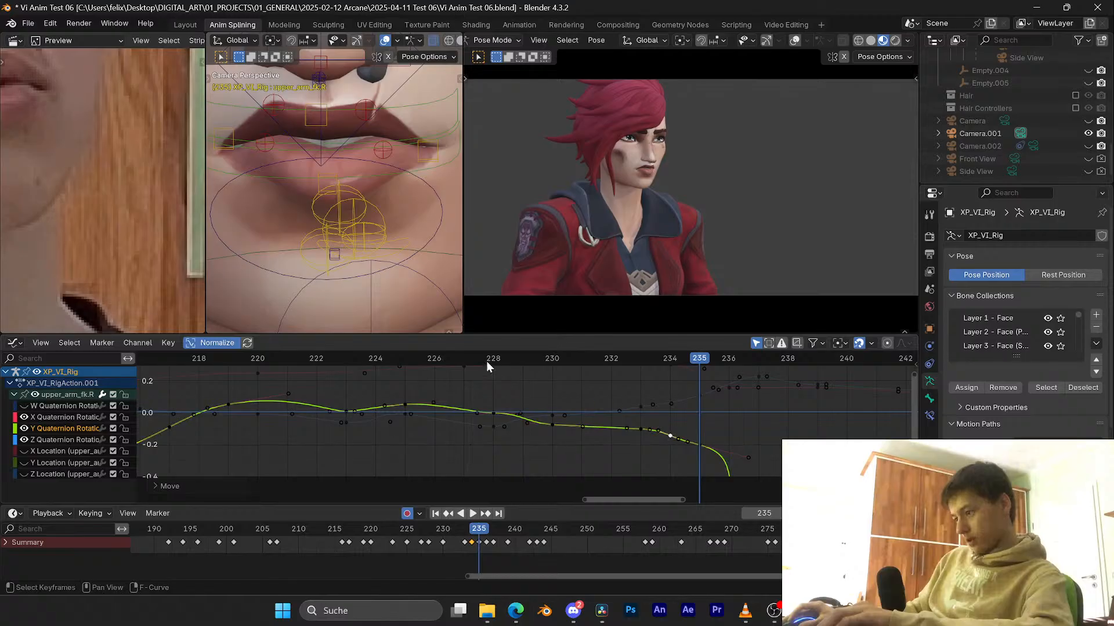
drag(486, 361, 343, 364)
key(space)
key(space)
scroll(421, 374, down, 3)
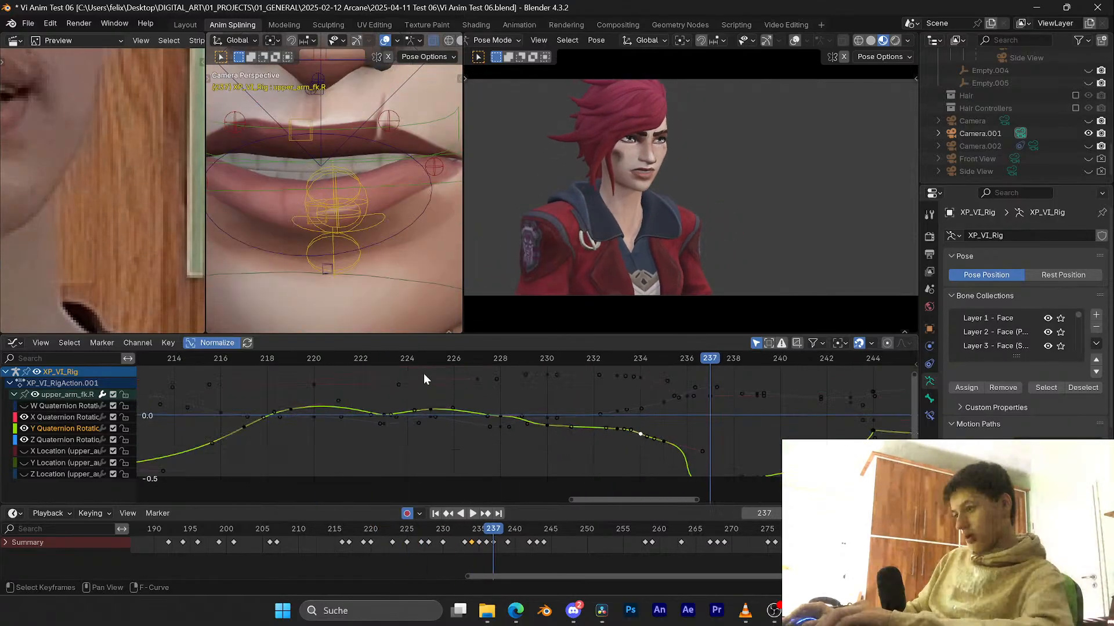
Step: Play back the arm lowering from frame 226 and save the file
click(454, 359)
key(space)
key(space)
scroll(538, 378, up, 2)
key(ctrl+s)
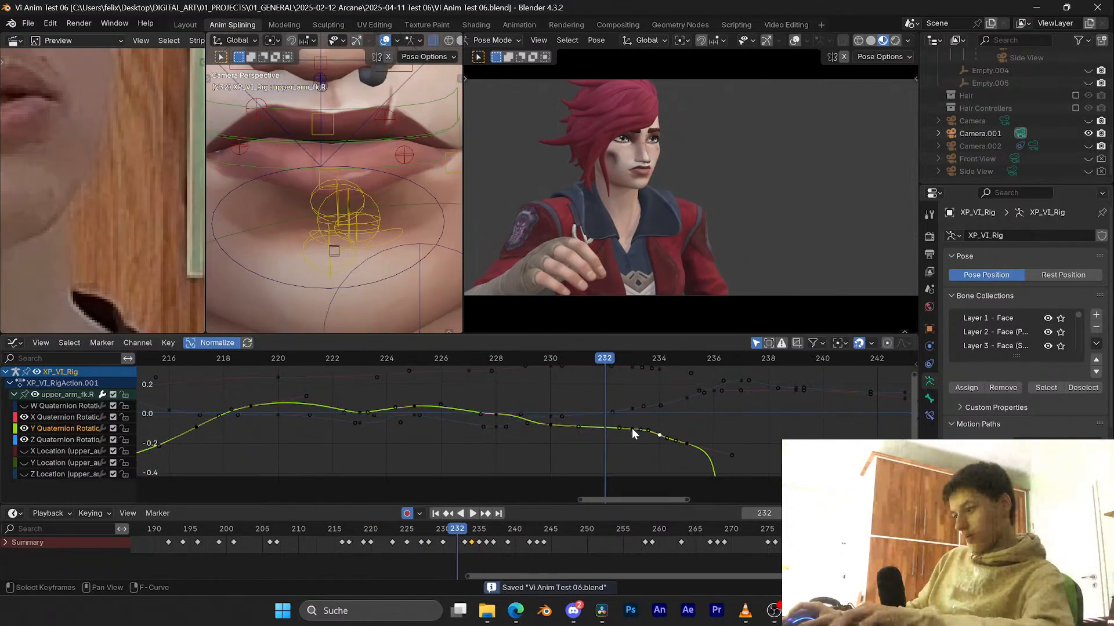
Step: Lower the Y quaternion rotation keyframe at frame 233 slightly and play back the arm lowering
drag(632, 428, 631, 432)
key(space)
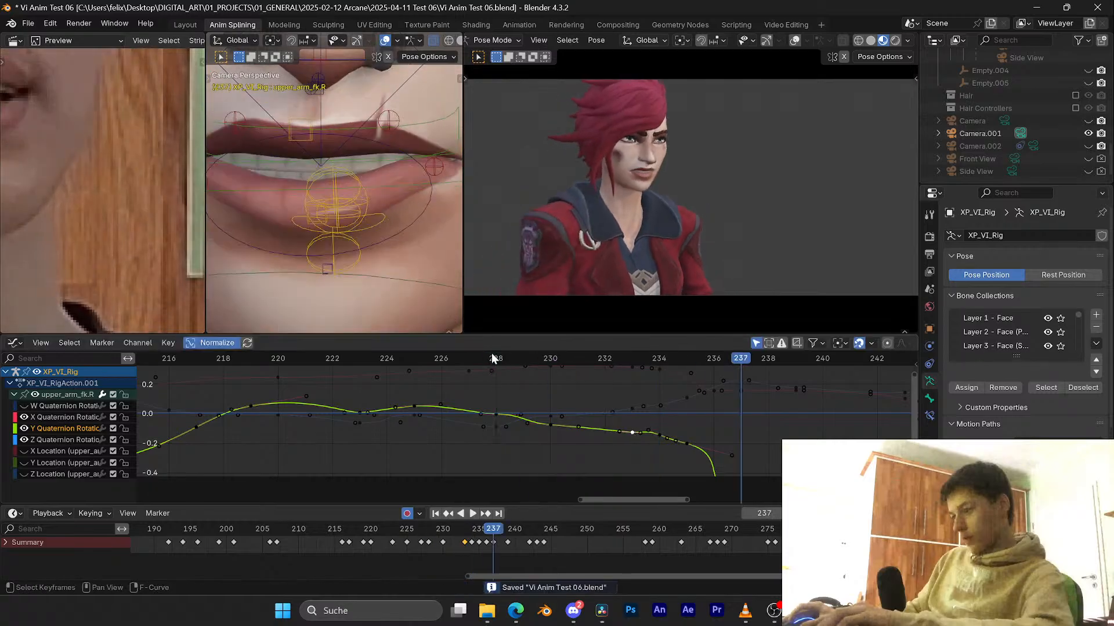
key(Escape)
key(space)
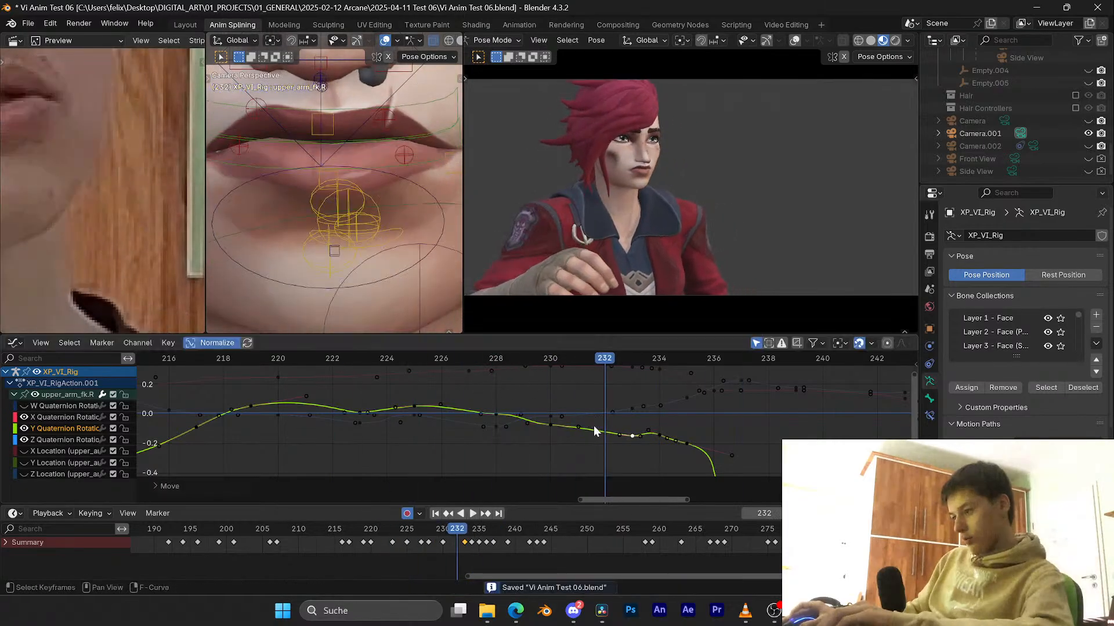
key(space)
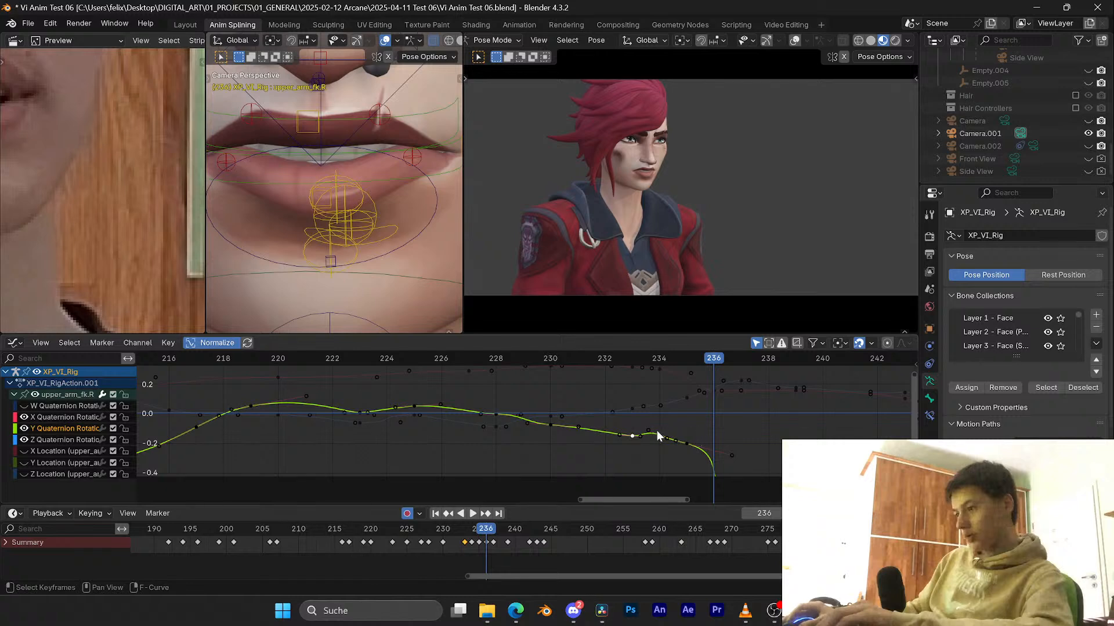
Step: Delete the Y quaternion rotation keyframe at frame 234, then lower the one at frame 235 and rotate its handles
key(x)
click(656, 435)
drag(686, 443, 718, 444)
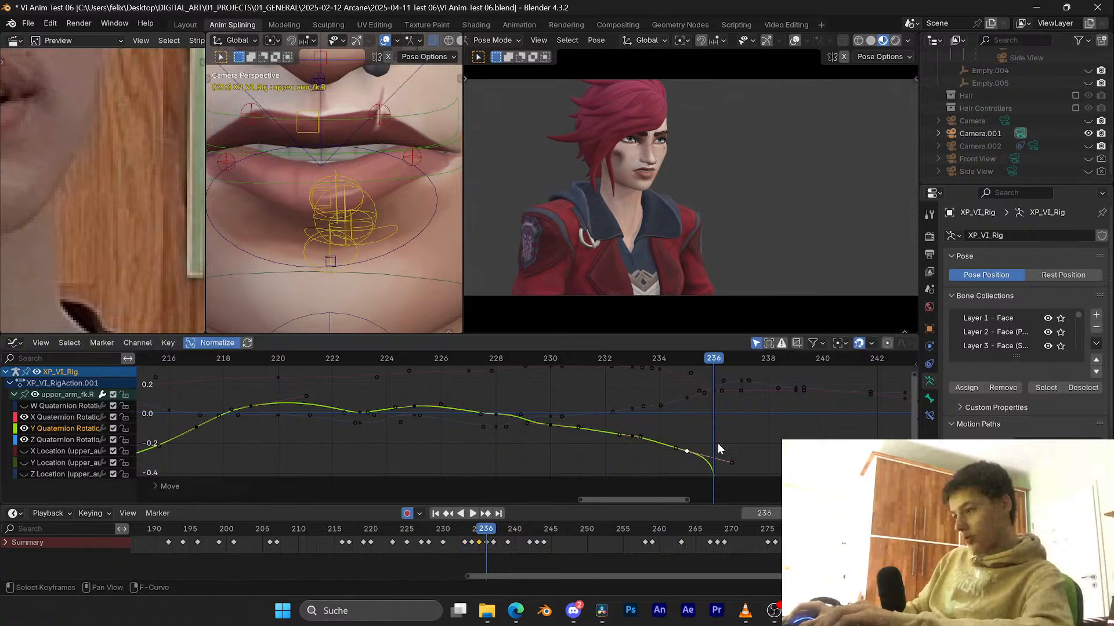
key(r)
click(740, 460)
key(g)
key(y)
click(743, 467)
Step: Play back the animation from frame 227 to about frame 240 to review the arm lowering
click(473, 355)
key(space)
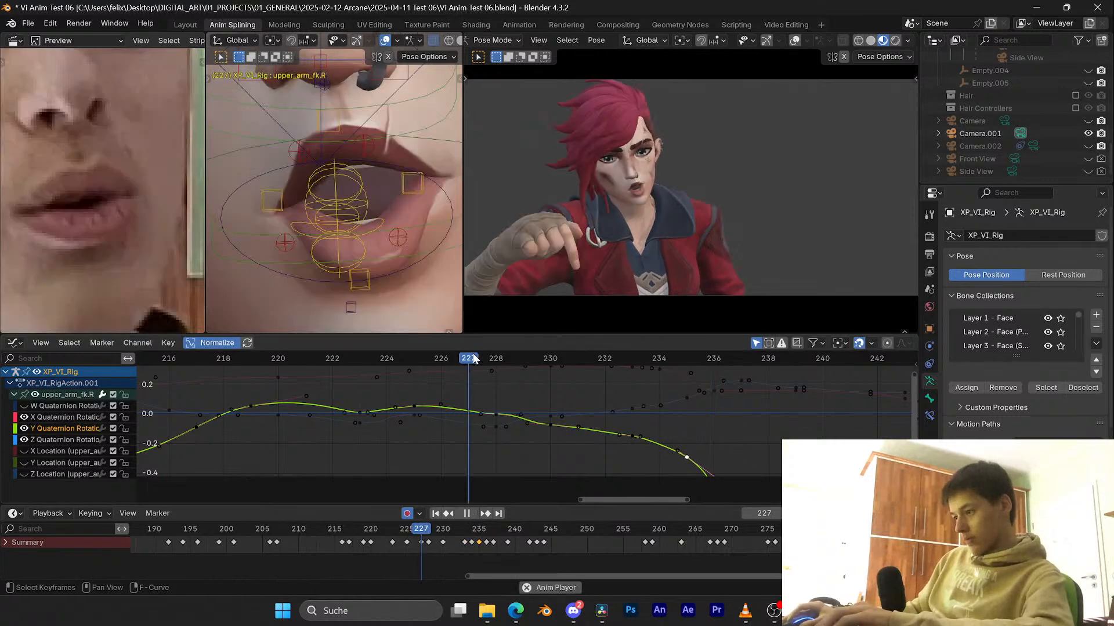
key(space)
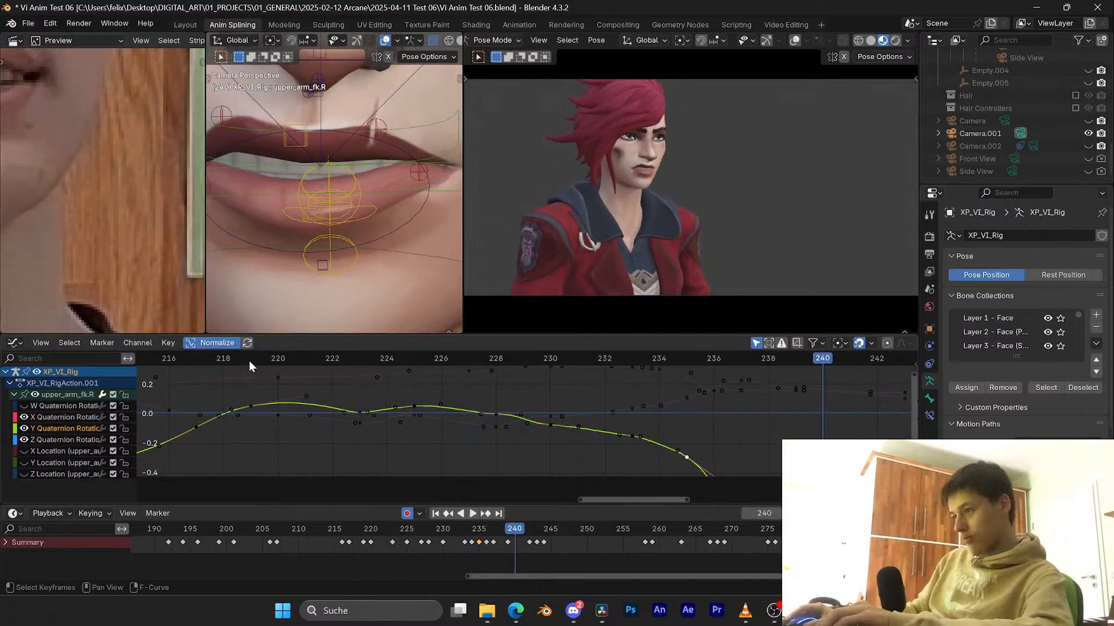
key(space)
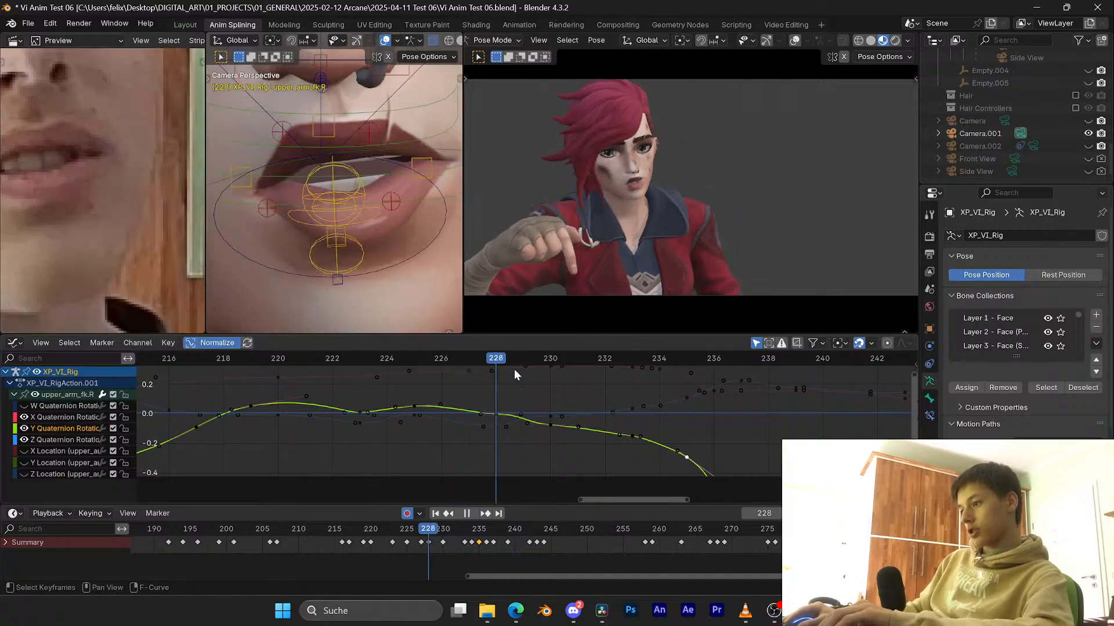
Step: Fine-tune the upper arm's rotation keyframes at frame 230, lowering the X quaternion keyframe slightly
drag(514, 369, 557, 375)
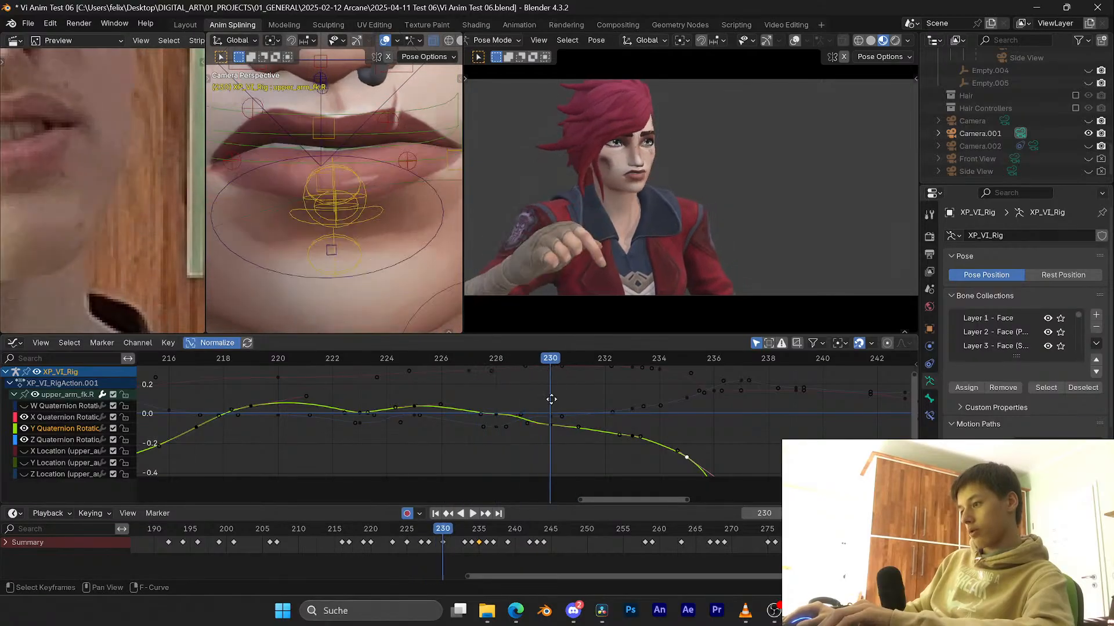
drag(548, 425, 549, 420)
middle_drag(548, 420, 538, 457)
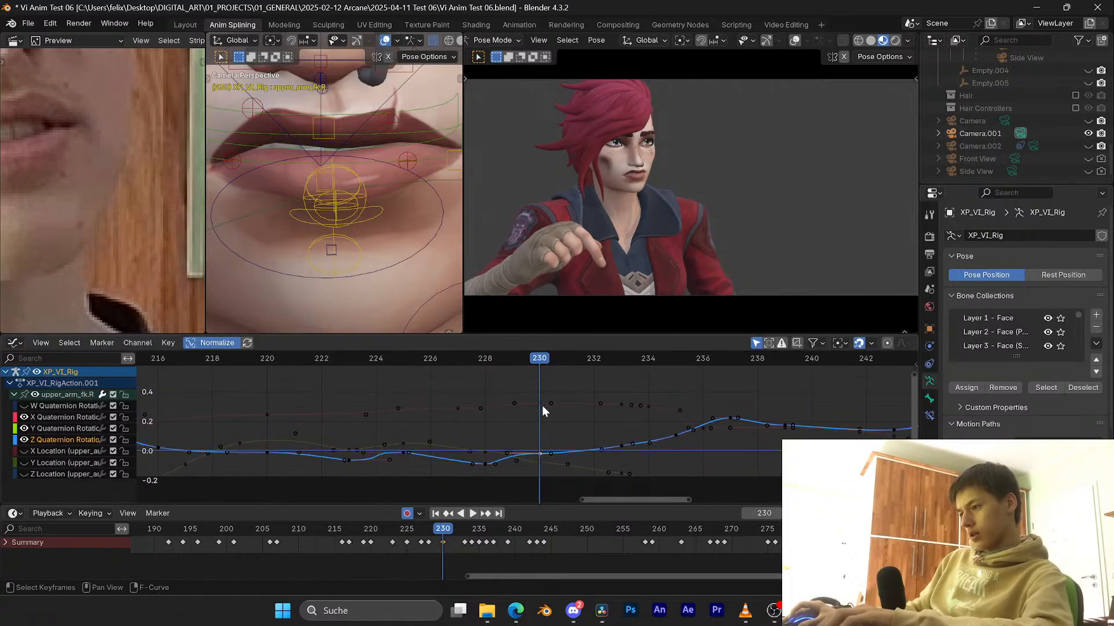
drag(541, 402, 542, 407)
Step: Play back the arm motion from about frames 228 and 217 and save the file
key(space)
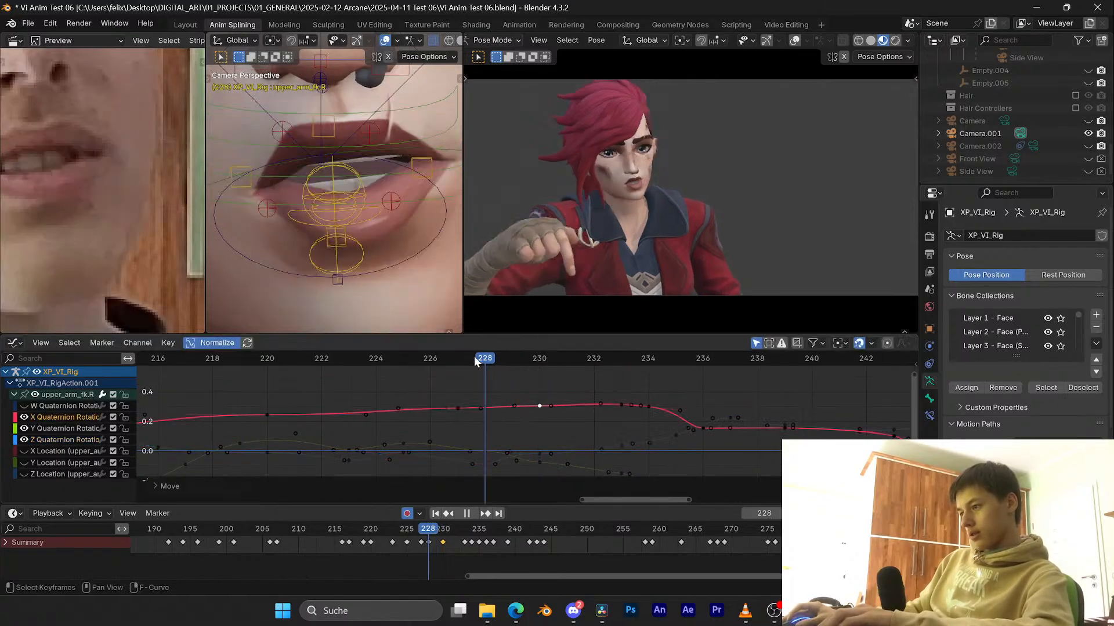
key(space)
drag(450, 356, 198, 362)
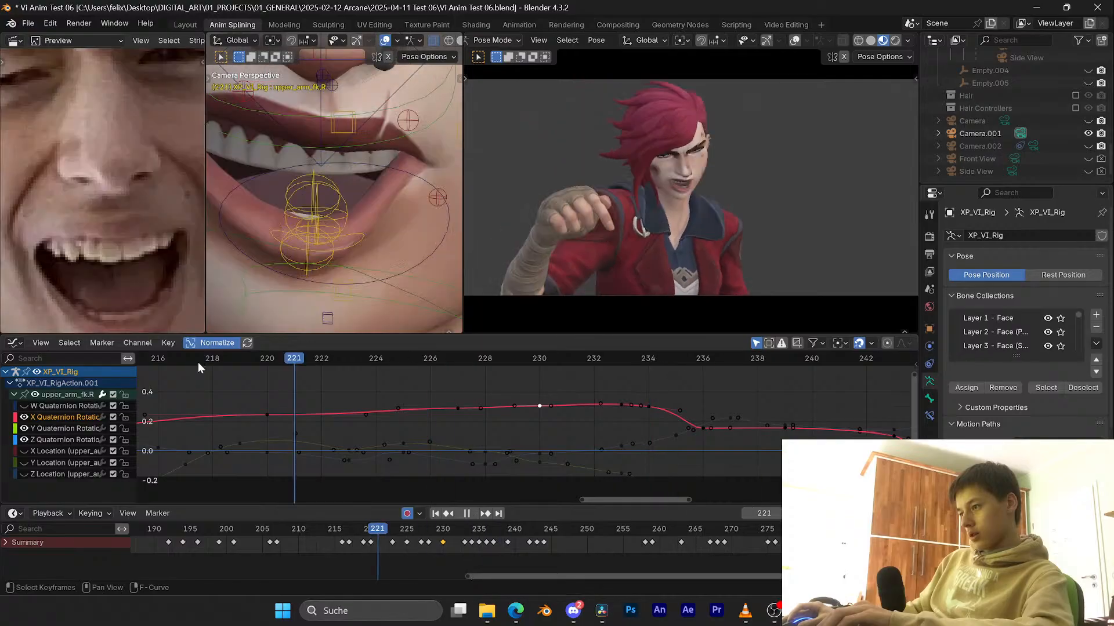
key(space)
scroll(427, 416, down, 6)
key(space)
middle_drag(384, 407, 443, 382)
key(ctrl+s)
key(space)
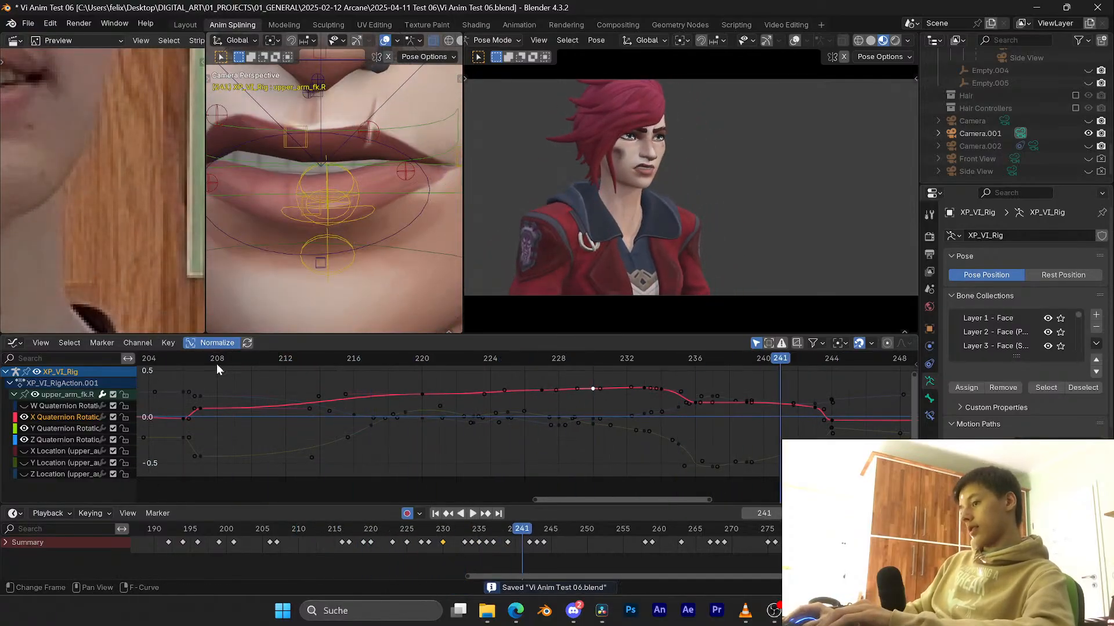
Step: Play back the arm motion from frame 208 and repeatedly from about frames 221 and 223, then save the file
click(216, 363)
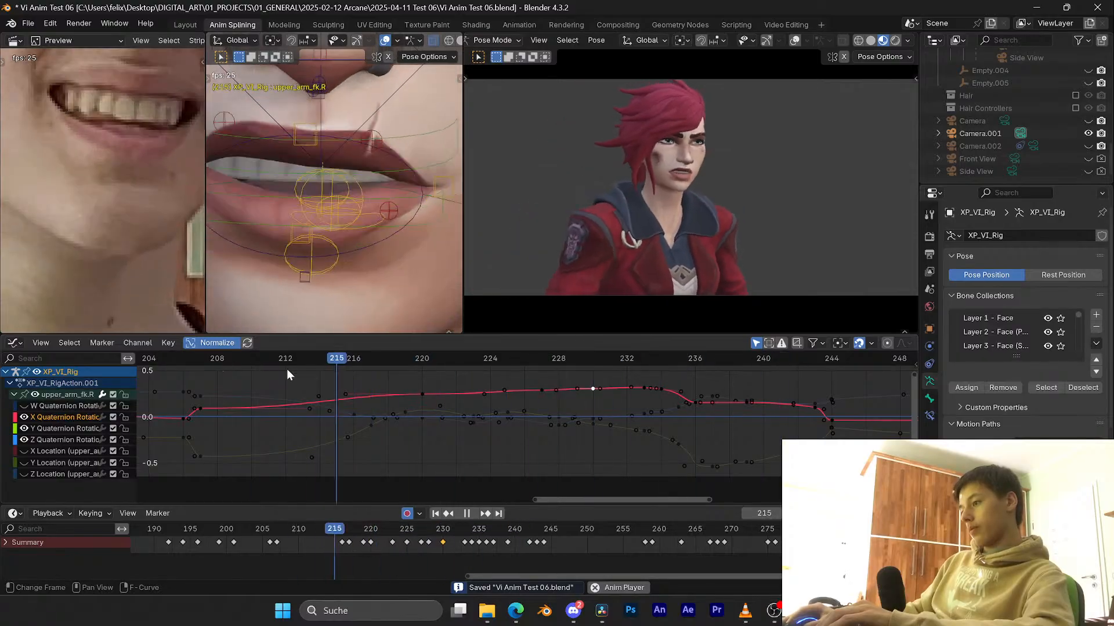
click(432, 355)
key(space)
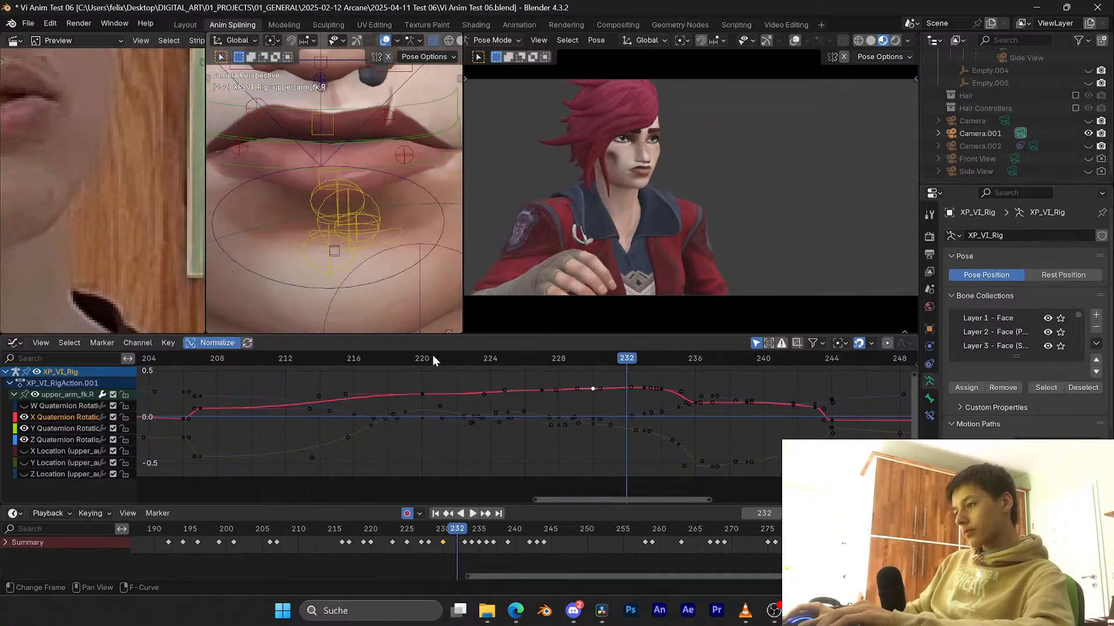
click(433, 355)
key(space)
key(space)
click(432, 355)
key(space)
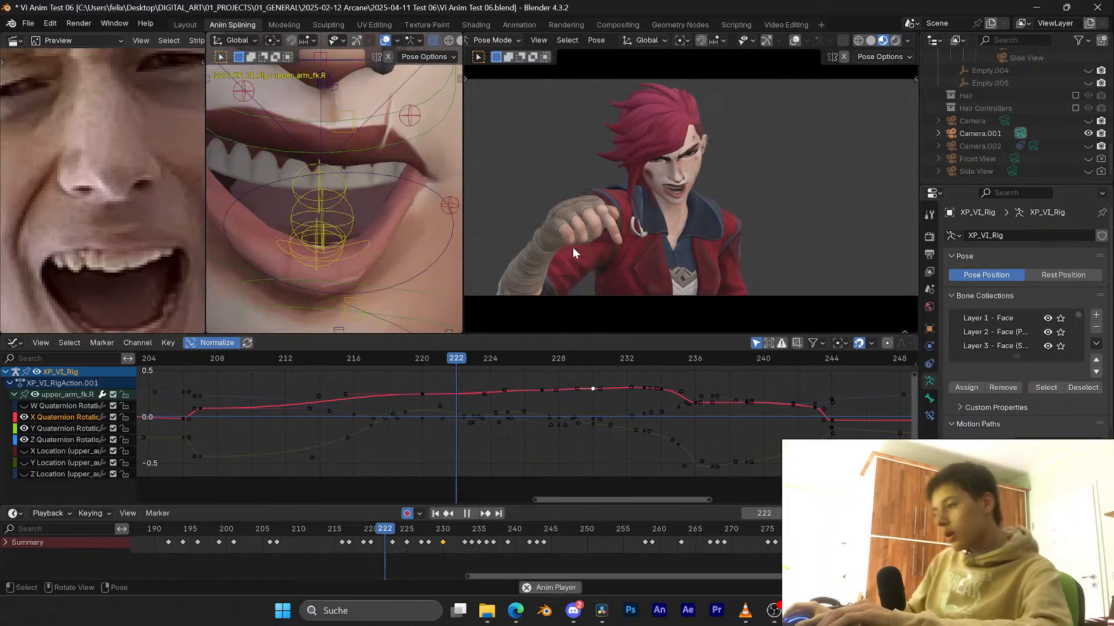
click(475, 360)
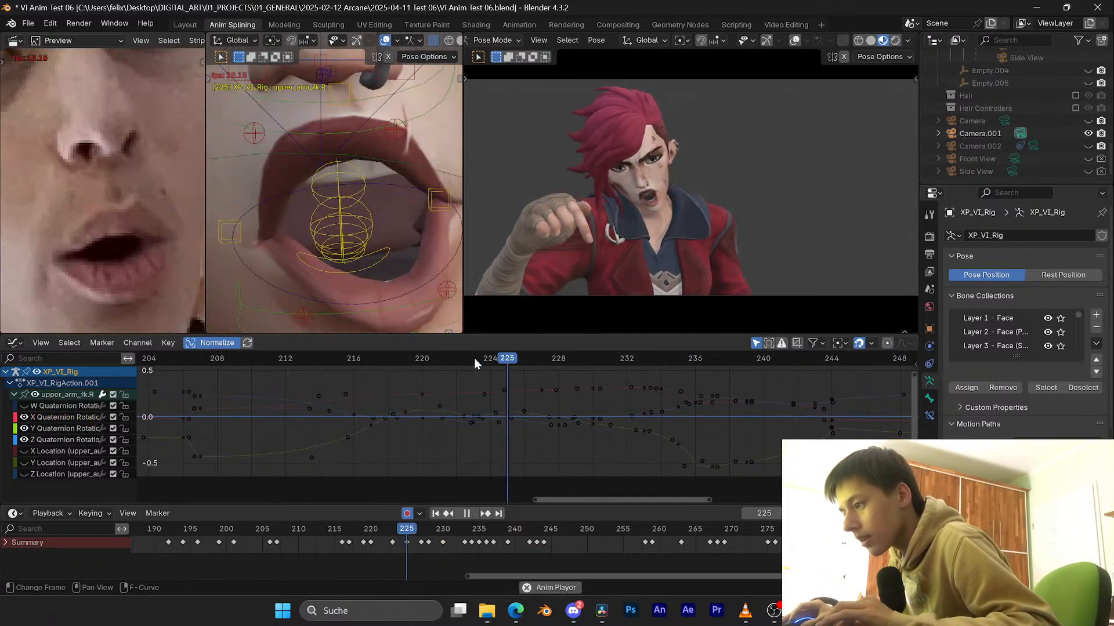
key(space)
key(ctrl+s)
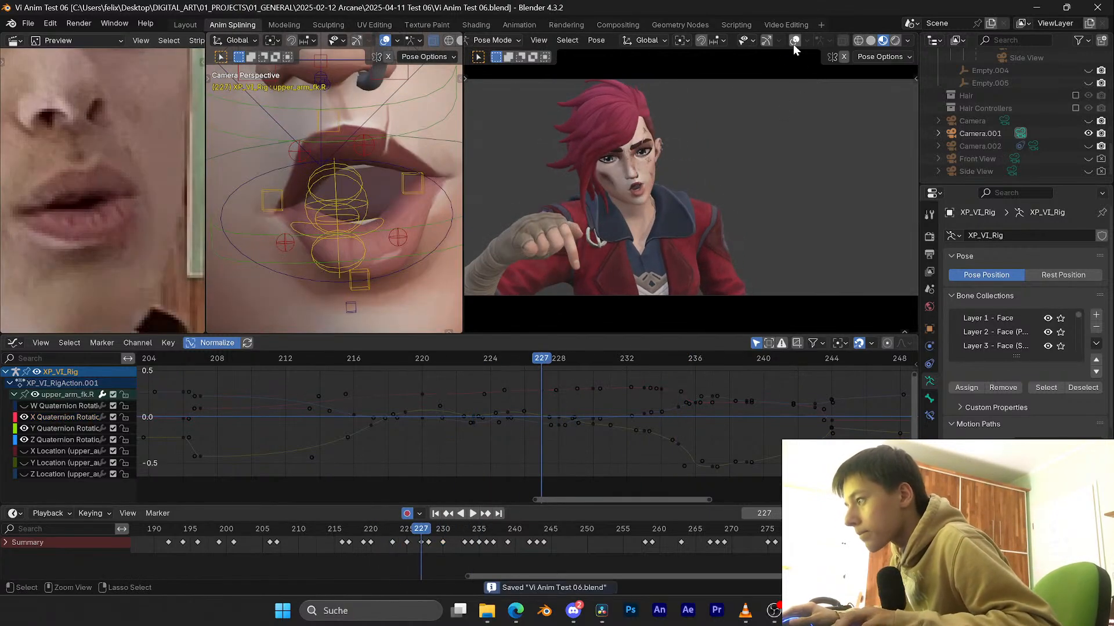
Step: Examine the arm motion between frames 225 and 232 from the character's side, outside the camera view
key(KP_0)
click(592, 359)
click(510, 358)
key(space)
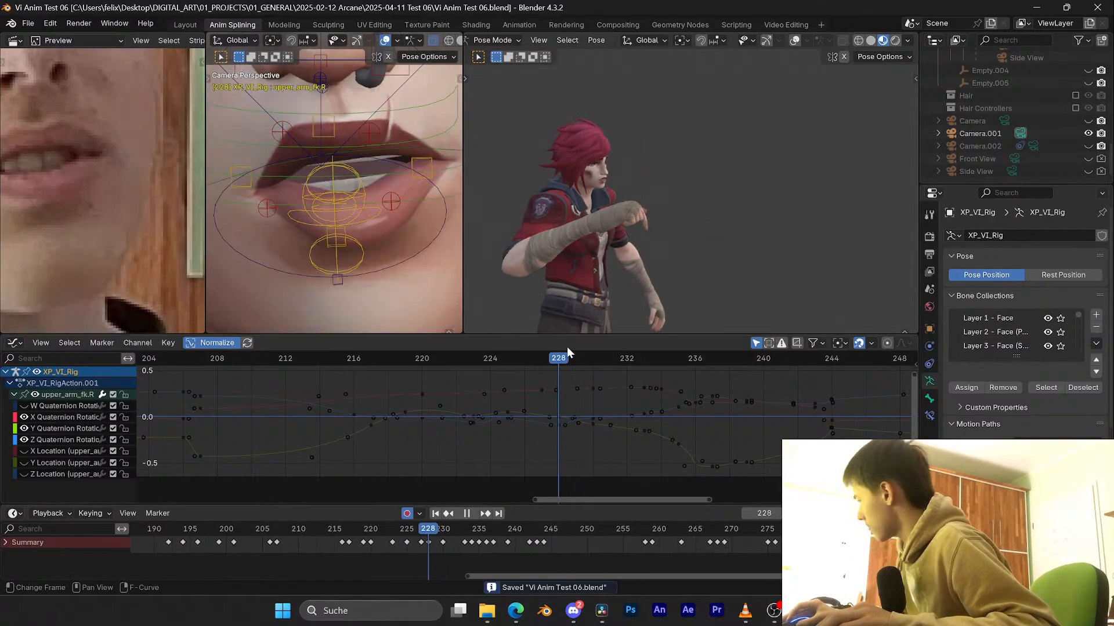
click(538, 347)
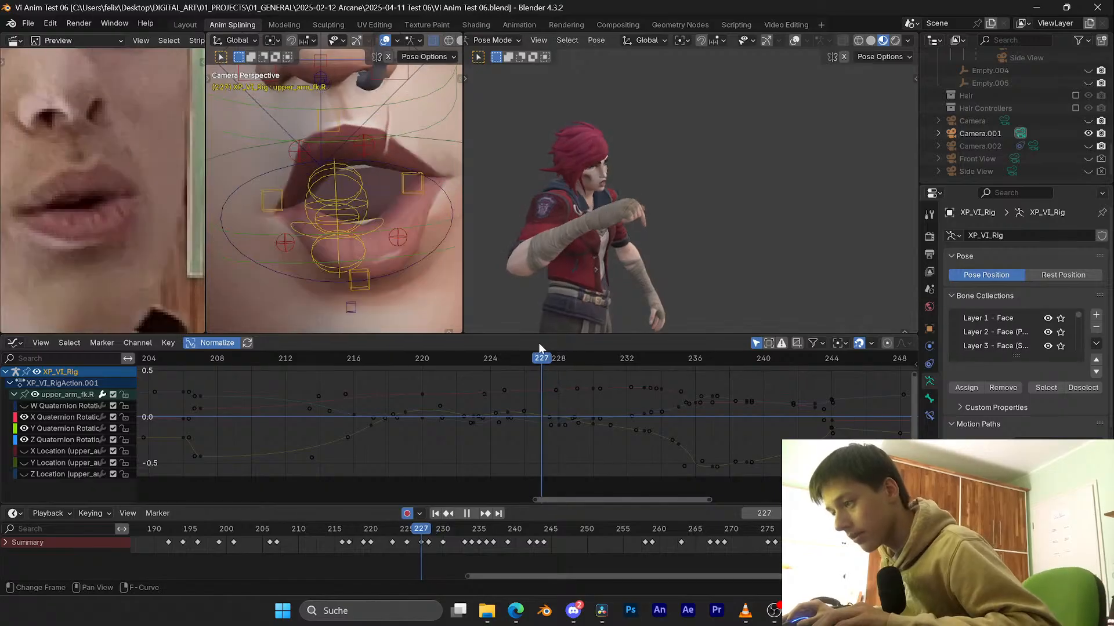
click(524, 360)
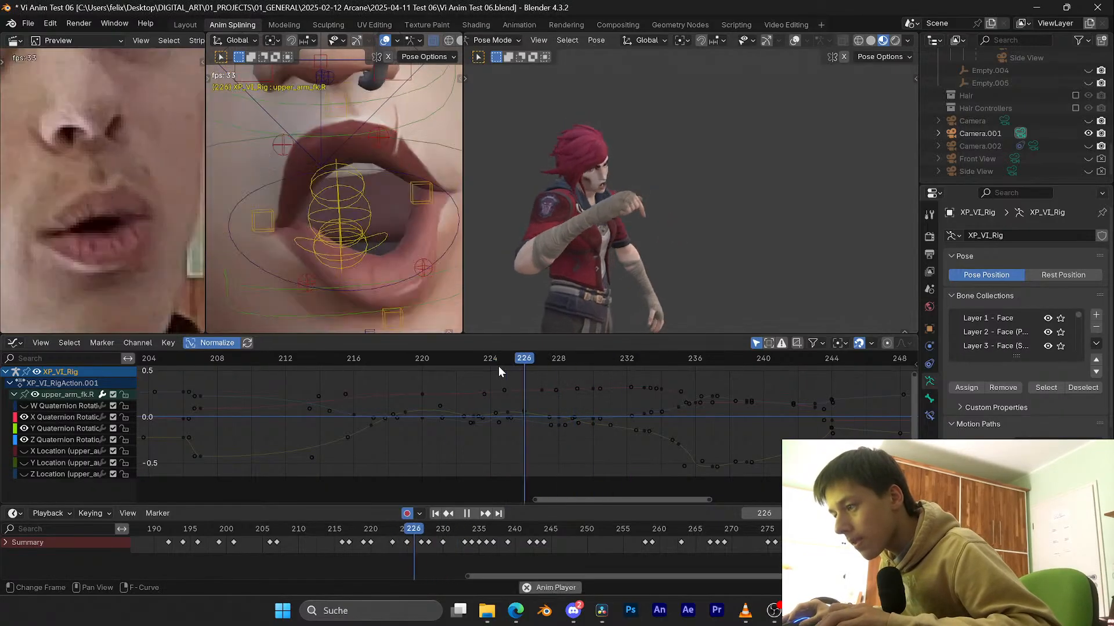
click(506, 364)
key(space)
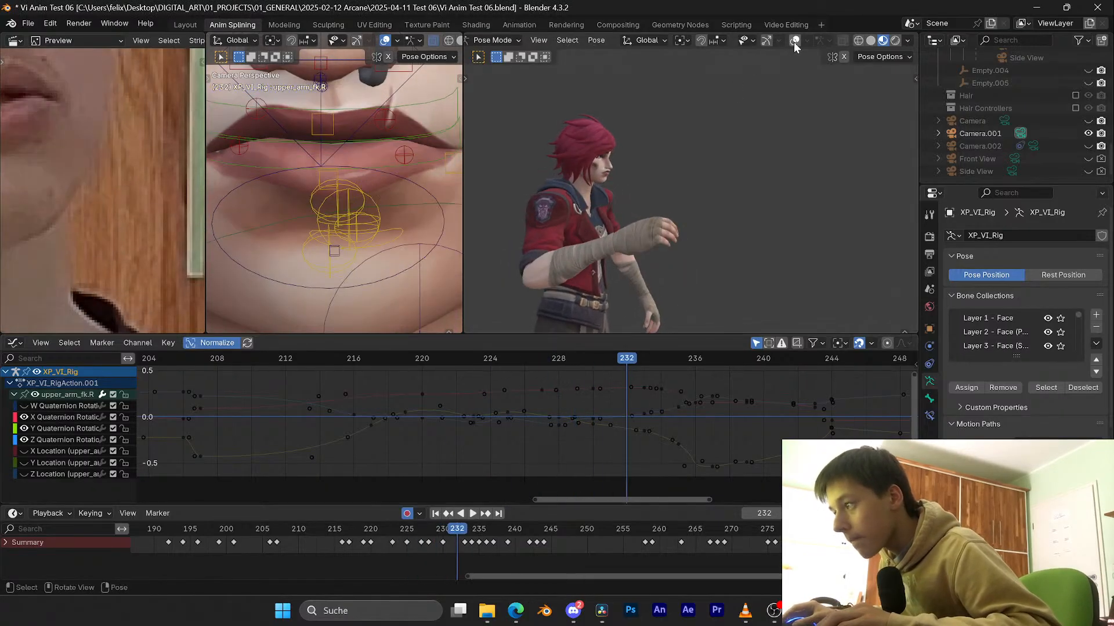
Step: Turn on the character viewport's overlays and save the file, keeping the viewport in camera view
click(794, 40)
key(ctrl+s)
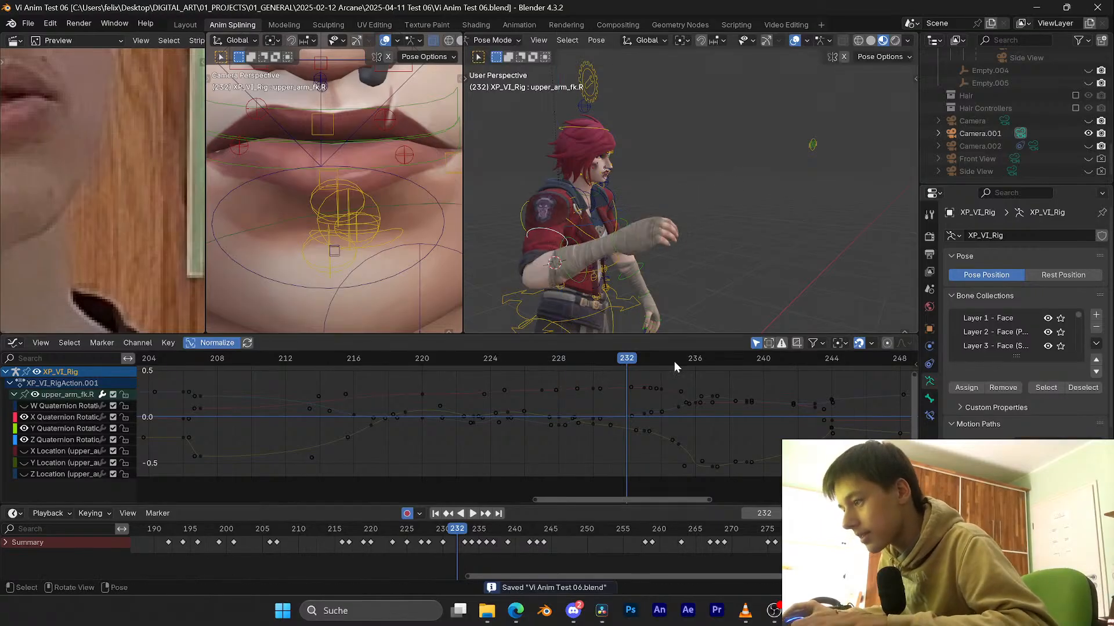
middle_drag(653, 316, 694, 233)
key(KP_0)
Step: Raise the X quaternion rotation keyframe at frame 233 by about 0.03
scroll(631, 394, up, 3)
middle_drag(631, 394, 596, 412)
scroll(596, 412, up, 3)
click(607, 404)
key(g)
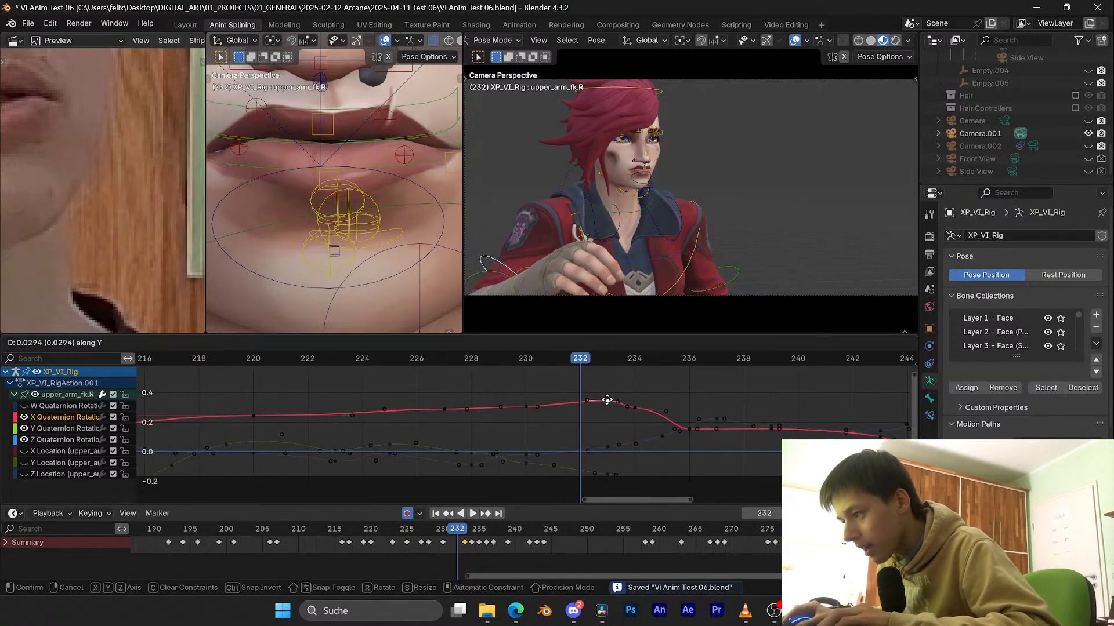
click(607, 400)
Step: Play back the animation from about frame 217 to frame 262 to review the arm motion
key(space)
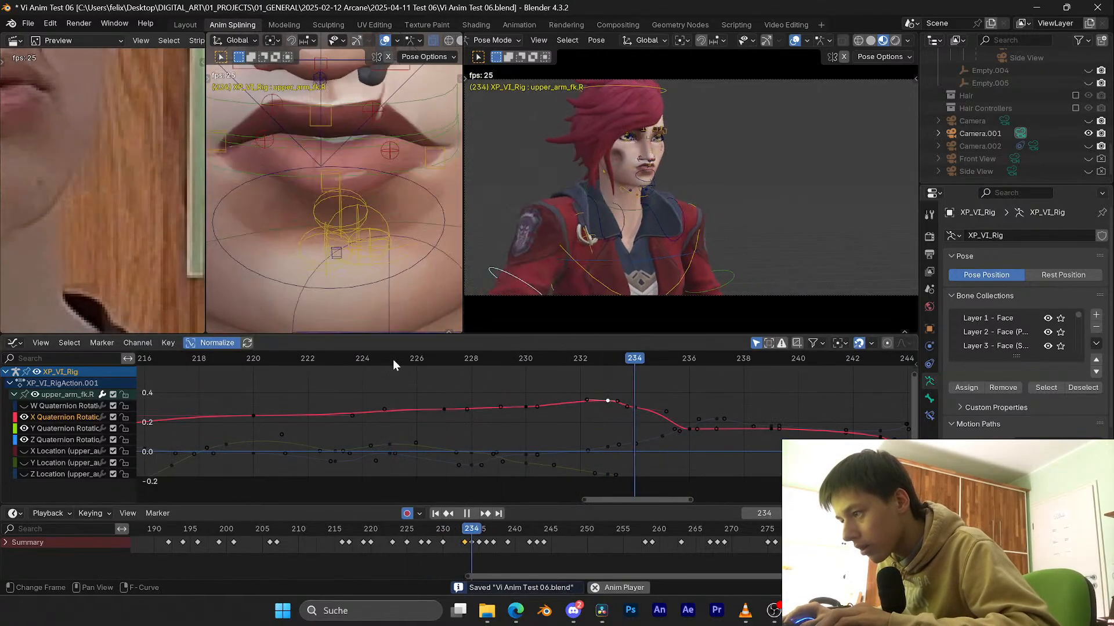
key(space)
key(space)
drag(522, 363, 226, 360)
key(space)
key(space)
key(space)
key(space)
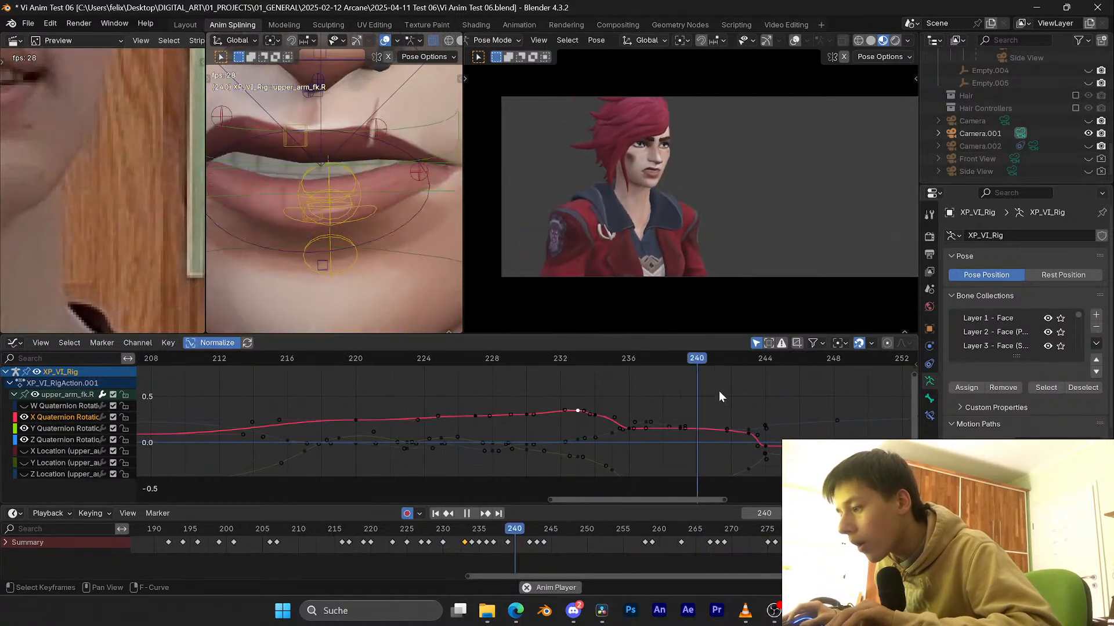
scroll(771, 399, down, 3)
key(space)
Step: Bring the curves around frame 262 into view, save the file and turn the character viewport's overlays on
middle_drag(852, 406, 507, 392)
middle_drag(713, 405, 560, 399)
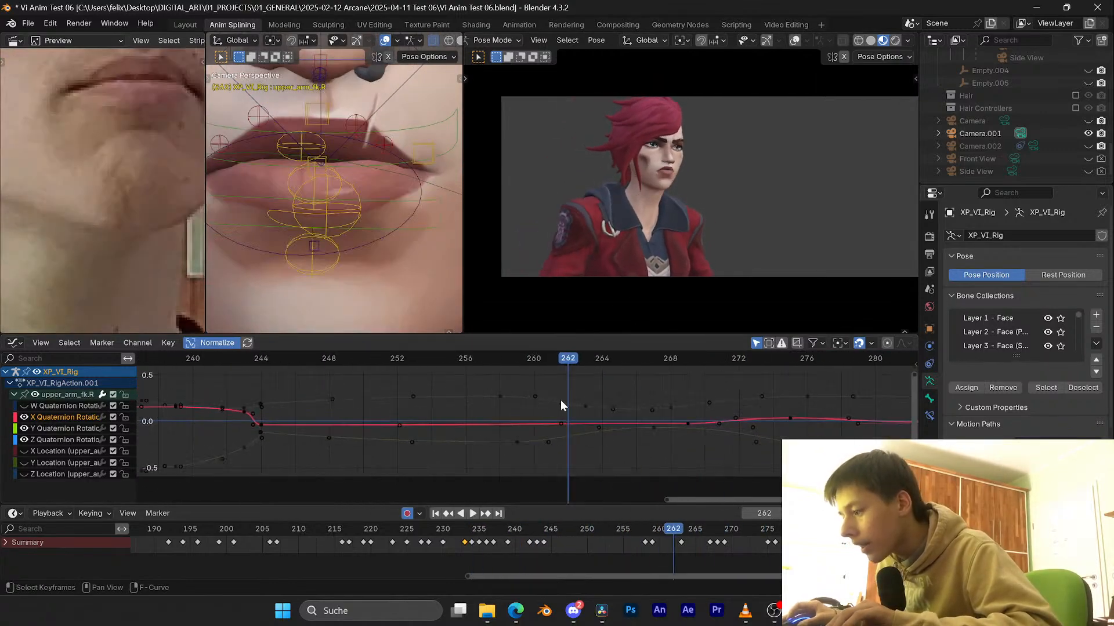
scroll(561, 399, up, 1)
key(ctrl+s)
click(793, 42)
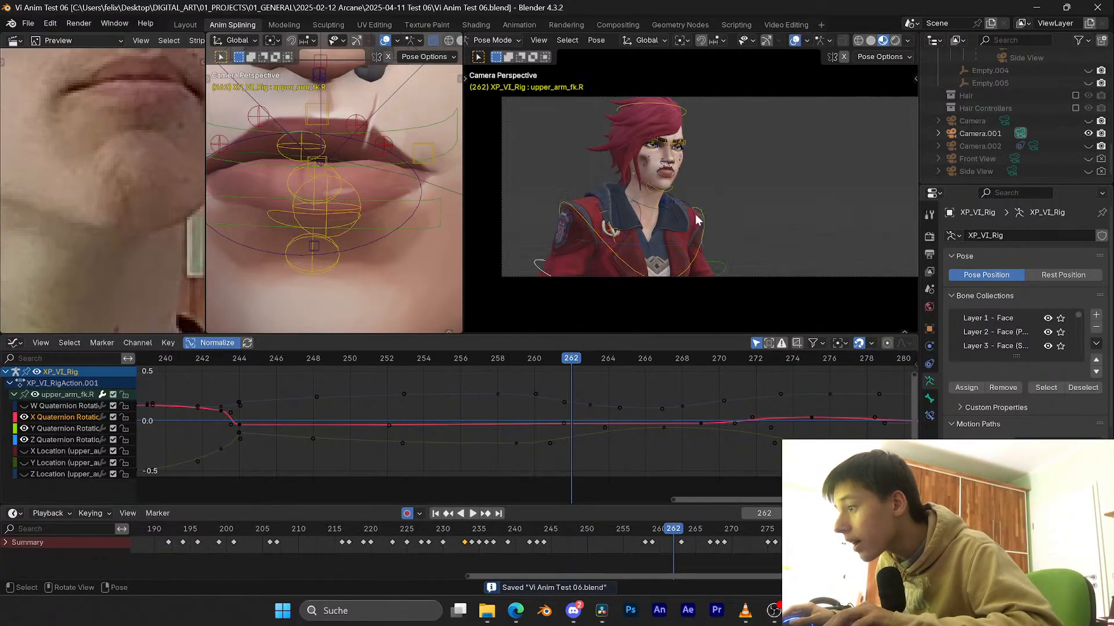
Step: Add the left upper arm control to the selection and go to frame 258 with both arms' curves in view
shift+click(719, 267)
scroll(596, 412, up, 1)
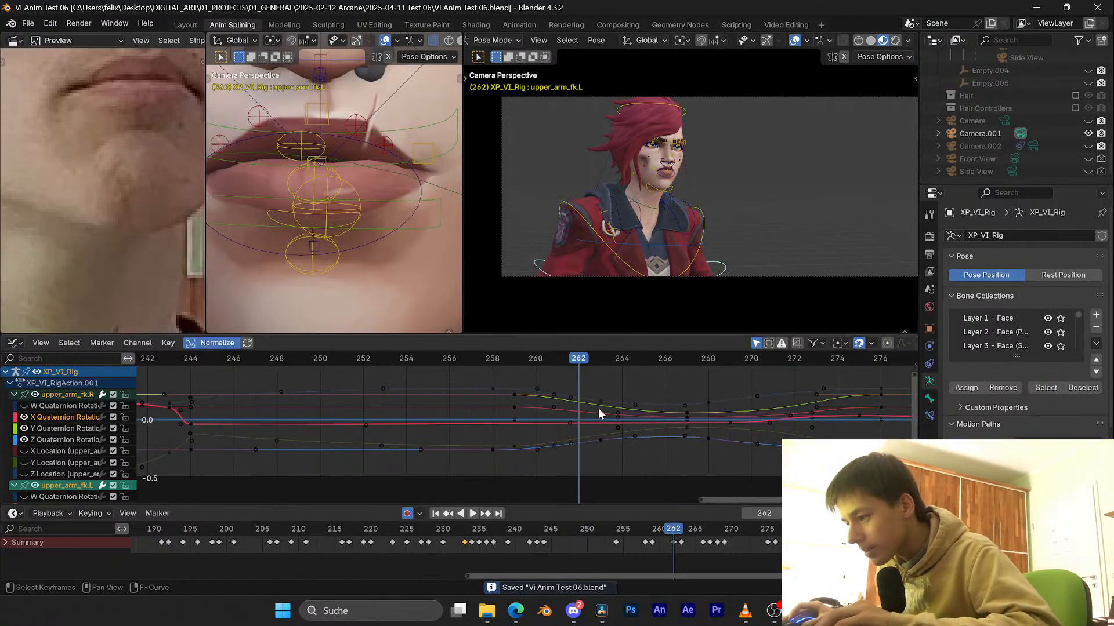
click(516, 359)
key(space)
drag(514, 357, 501, 359)
middle_drag(595, 392, 573, 391)
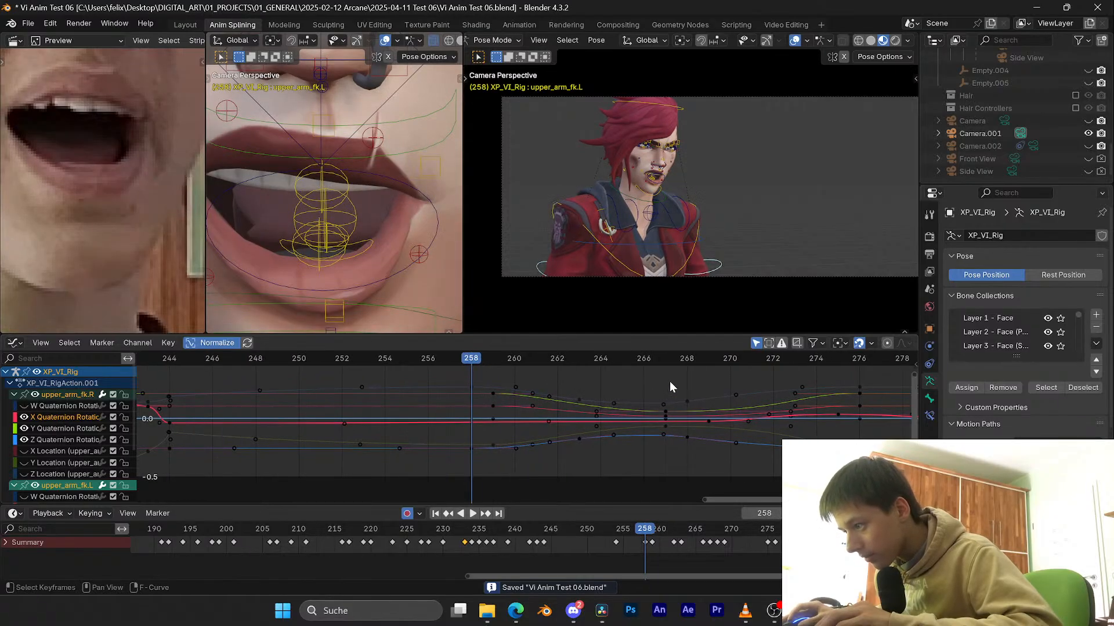
Step: Move the upper-arm rotation keyframes at frame 263 one frame earlier along X
drag(630, 395, 580, 455)
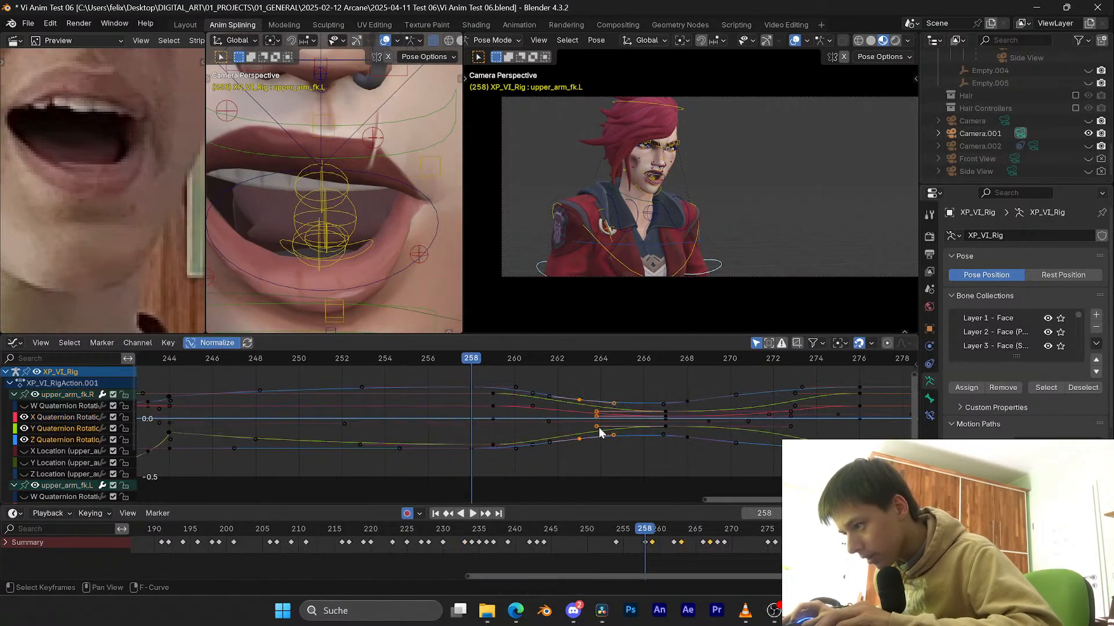
drag(622, 399, 600, 448)
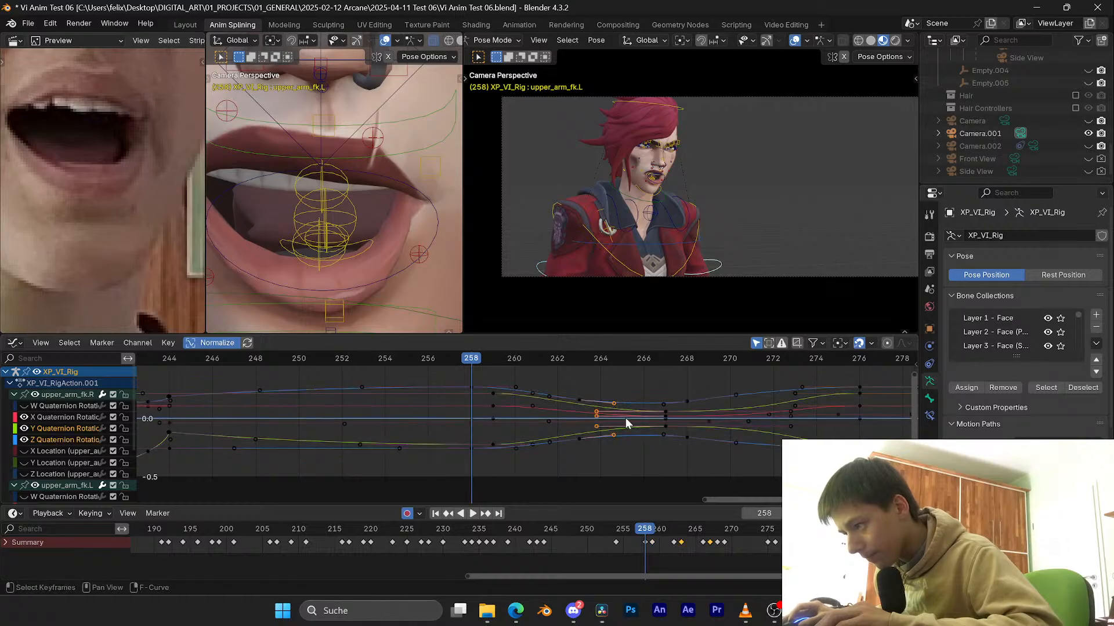
click(582, 402)
shift+click(582, 440)
key(g)
key(x)
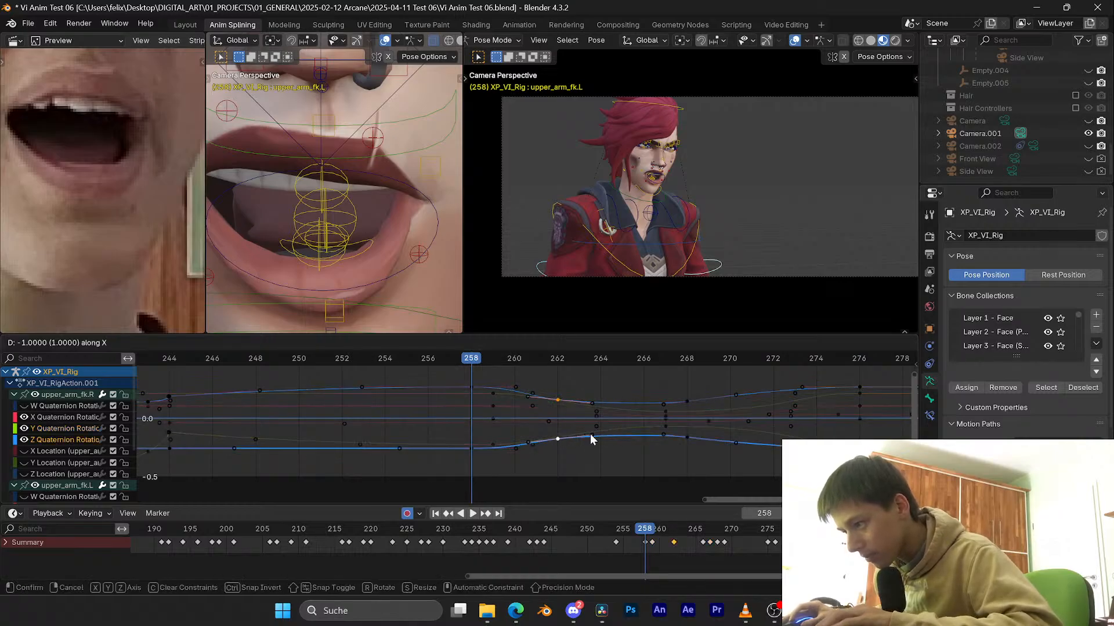
click(591, 440)
Step: Scale the incoming handles of the upper-arm keyframes at frame 267 along X so they reach back to about frame 261
drag(611, 404, 585, 434)
key(s)
key(x)
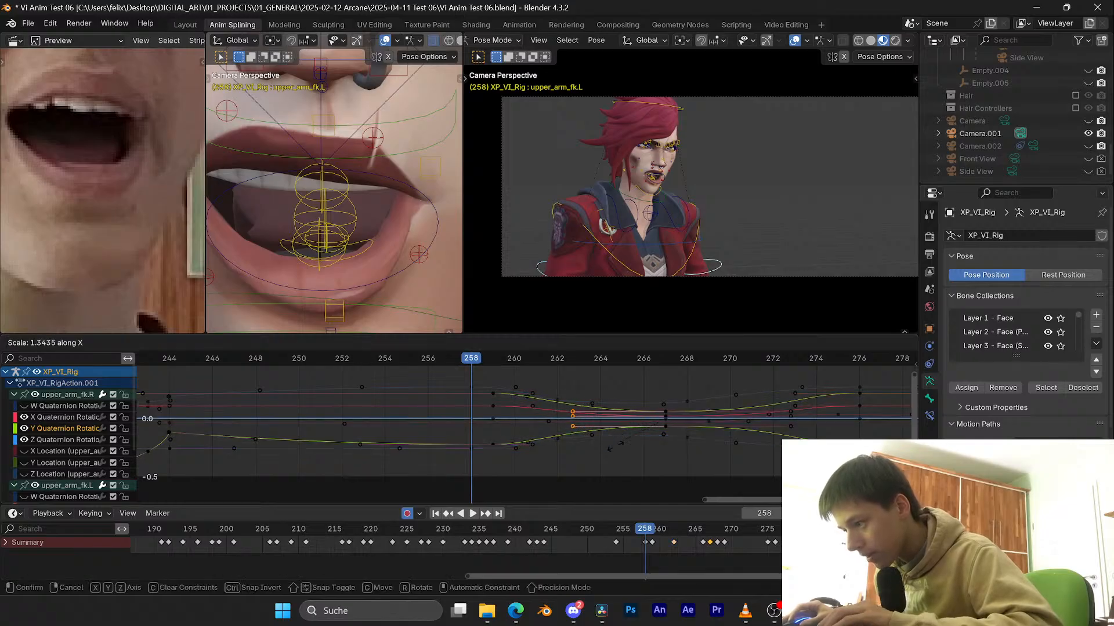
click(605, 460)
Step: Play back the arm motion from frame 258 to review the curve changes and save the file
key(space)
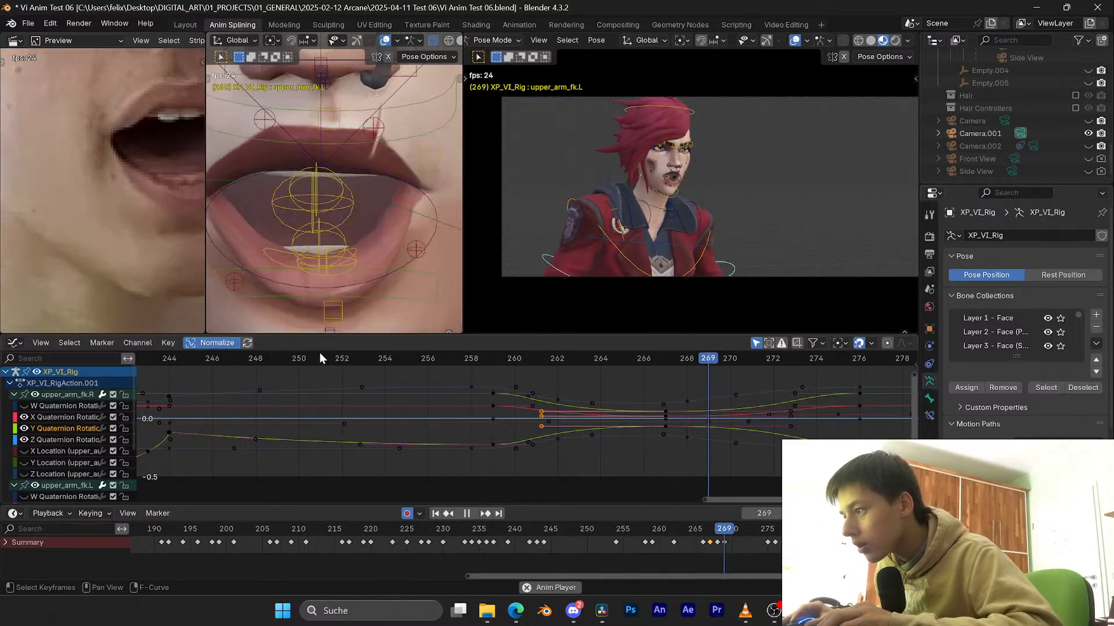
key(space)
key(ctrl+s)
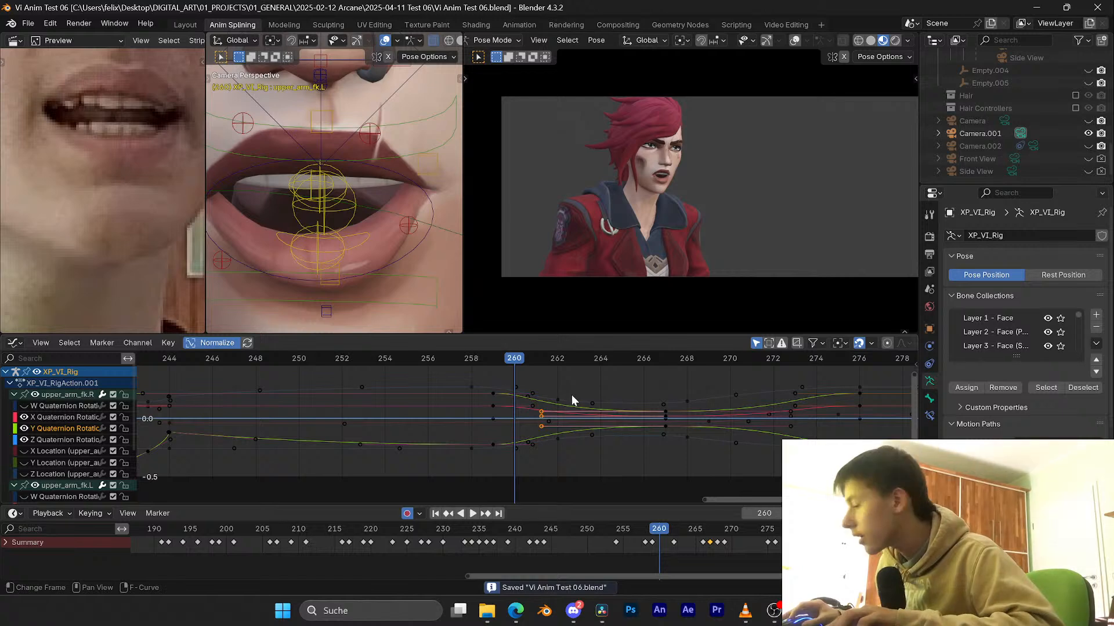
Step: Switch to Microsoft Edge to read the SpeechChat message about the Miles shader, and return to Blender at frame 259
click(515, 610)
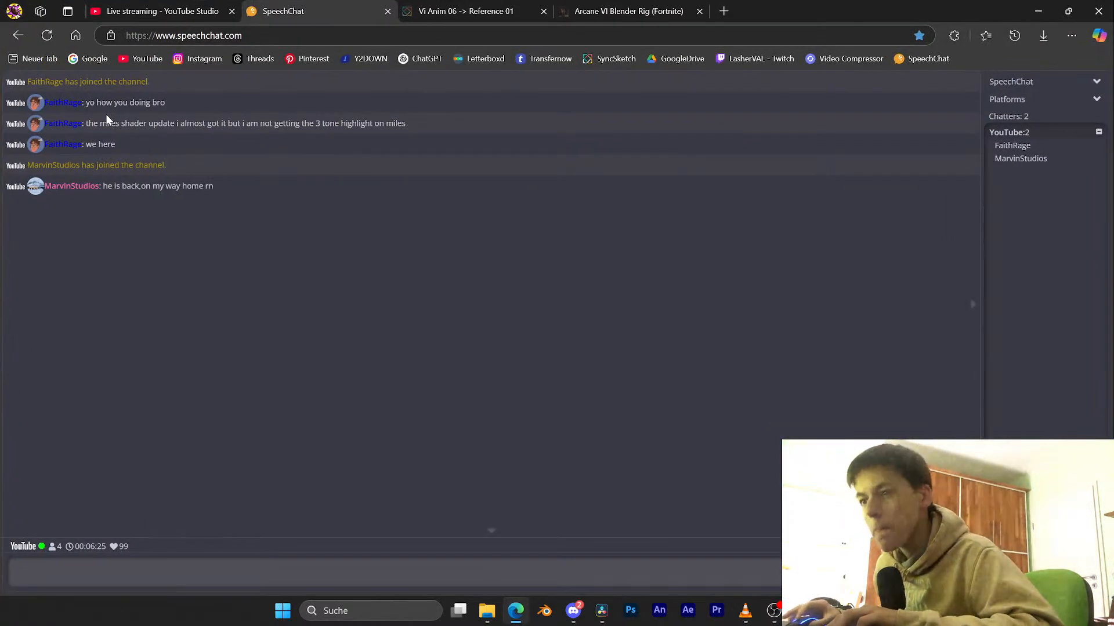
double_click(84, 123)
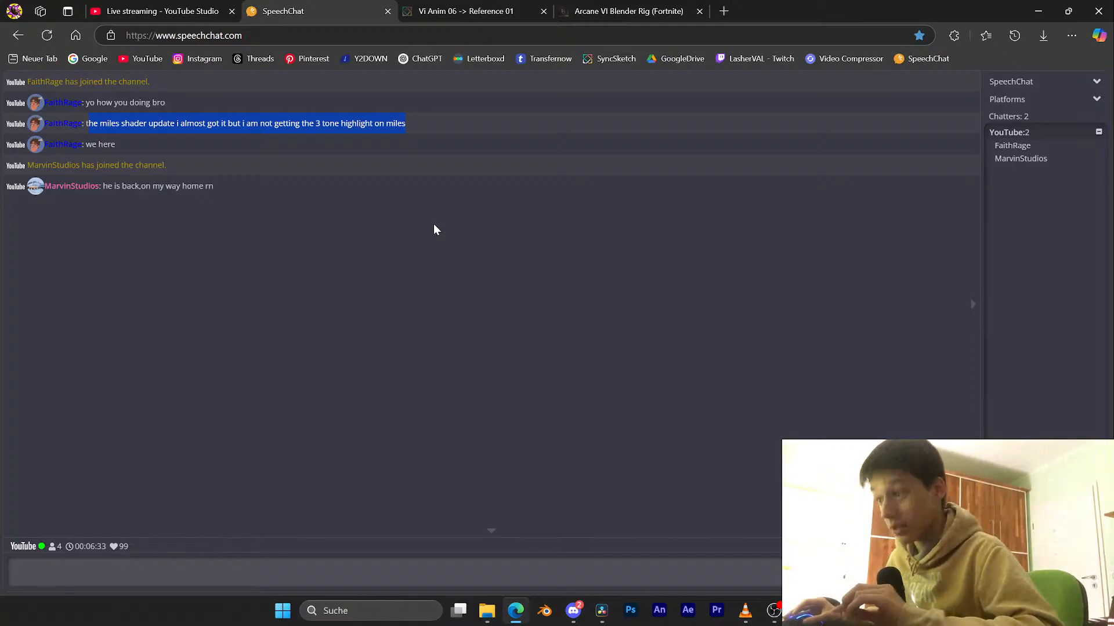
click(472, 135)
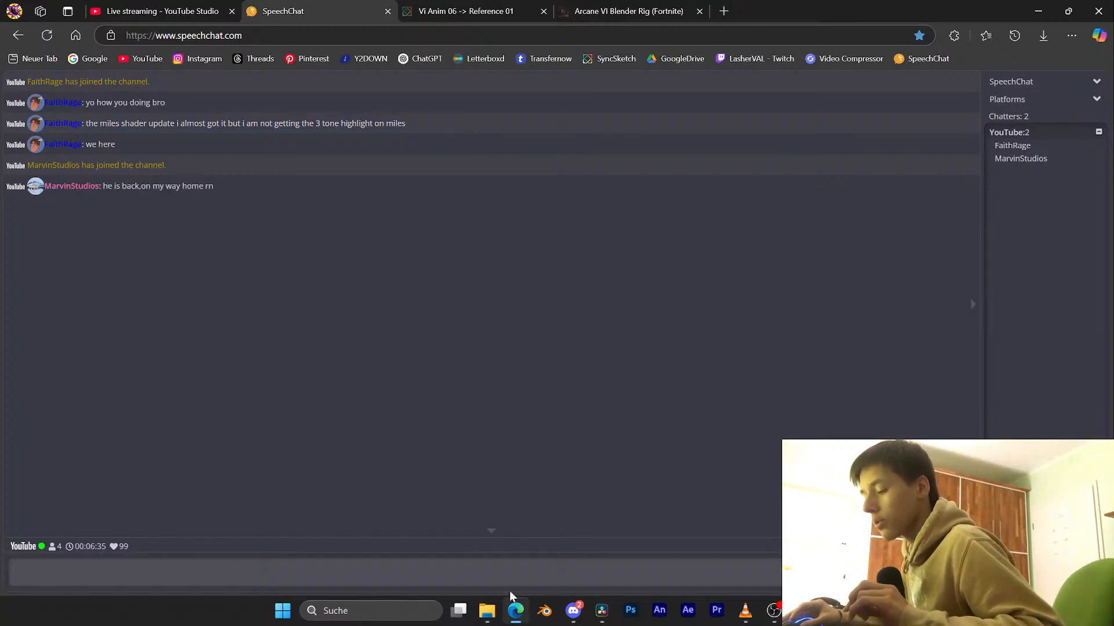
click(514, 609)
click(499, 359)
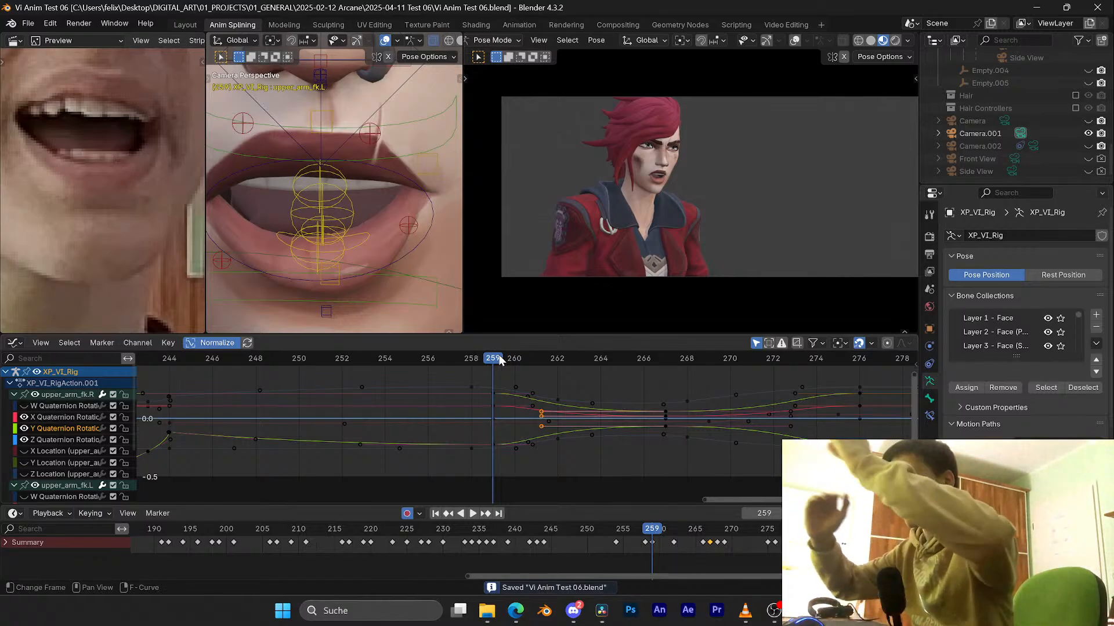
Step: Switch to a new File Explorer window and browse to Desktop\DIGITAL_ART\04_FINISHED_PROJECTS\01_VFX_&_CGI, down to the Spiderman files
mouse_move(487, 616)
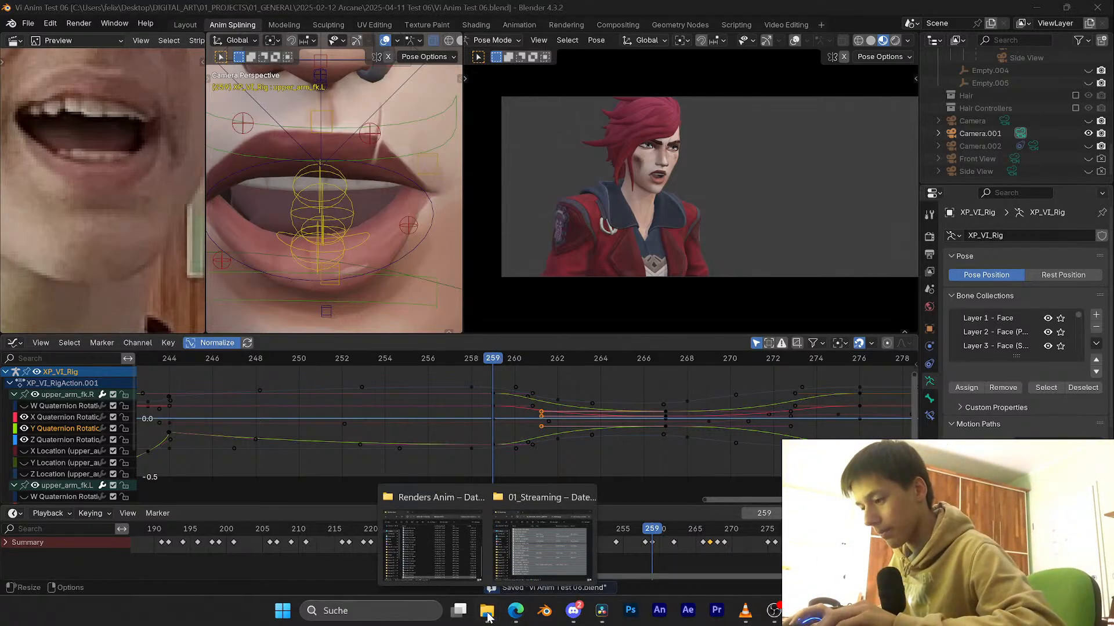
click(656, 471)
key(super+e)
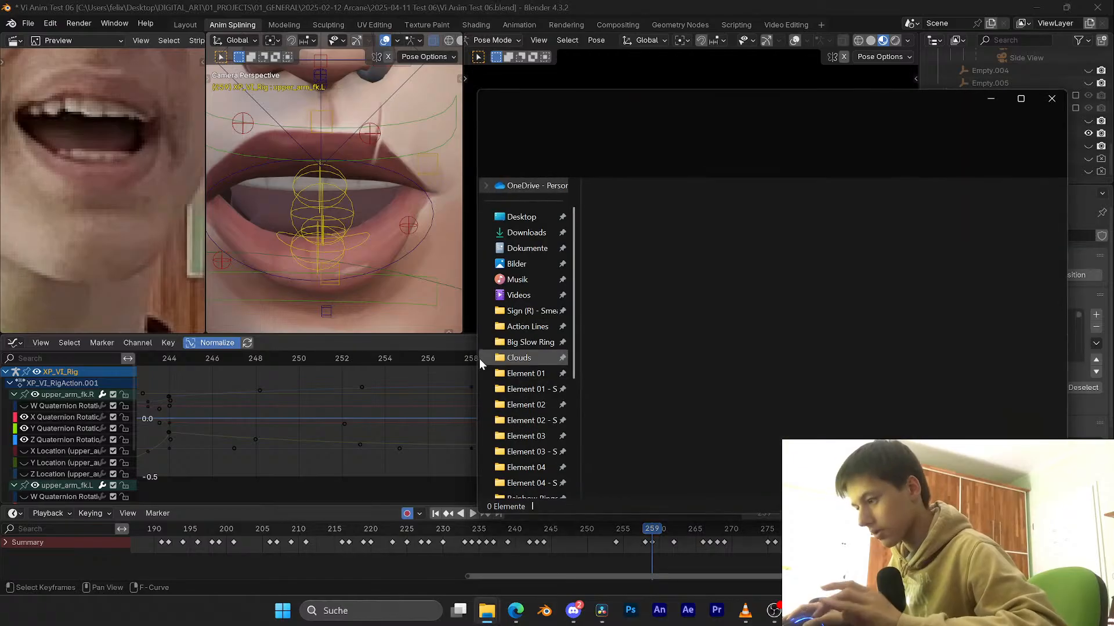
click(510, 218)
double_click(620, 227)
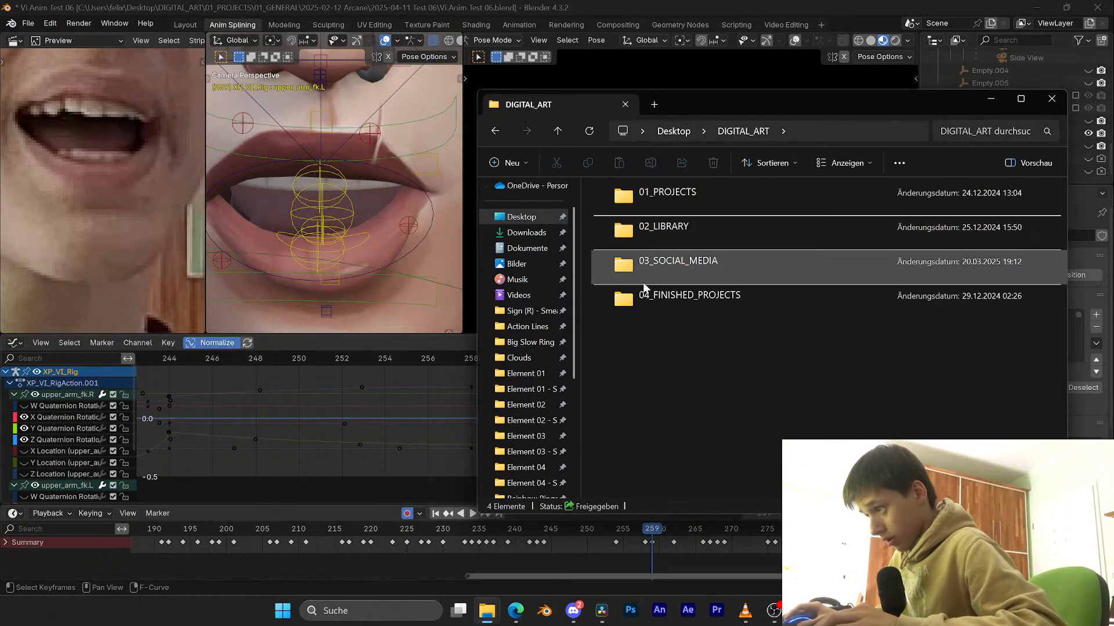
double_click(650, 295)
double_click(663, 204)
scroll(763, 291, down, 10)
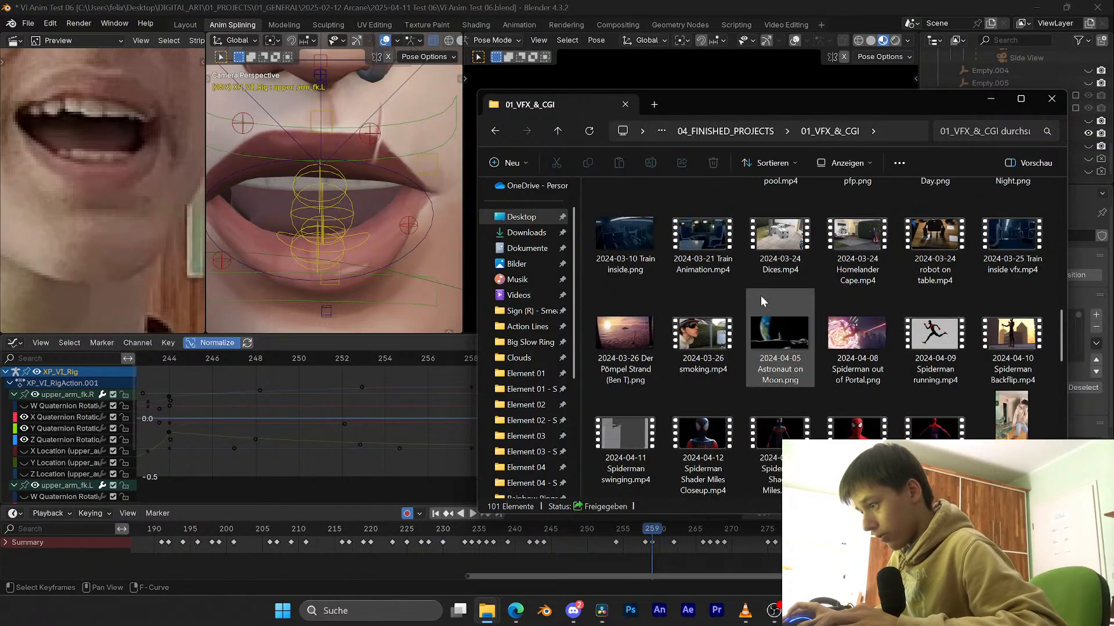
Step: View the video 2024-04-12 Spiderman Shader Miles Closeup.mp4 paused, close it, and return to Blender to save the animation file
double_click(695, 413)
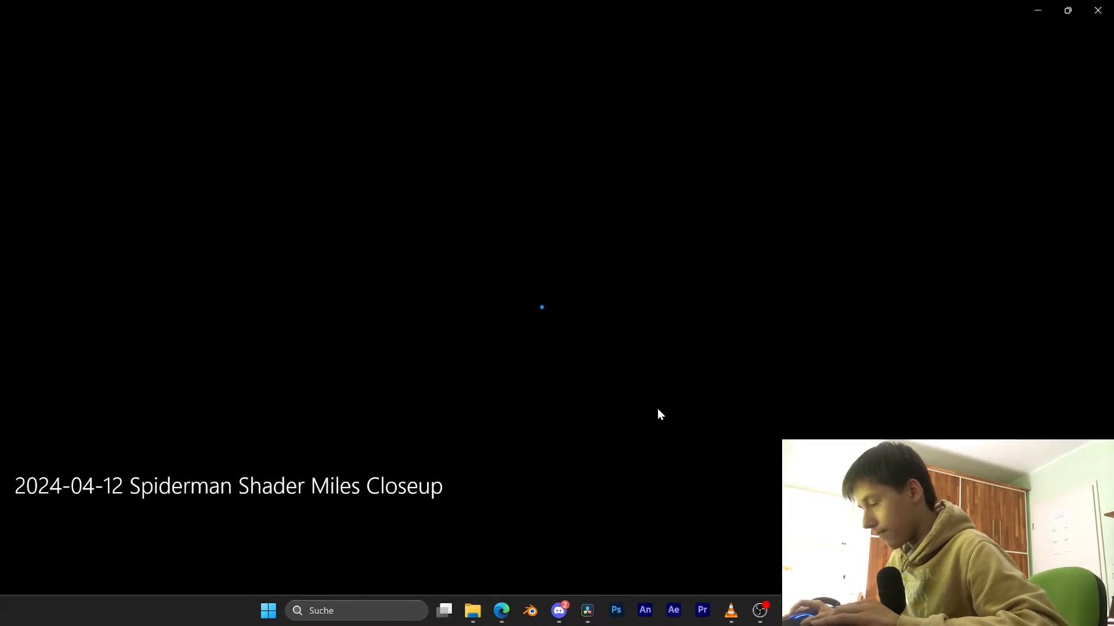
key(space)
mouse_move(1111, 3)
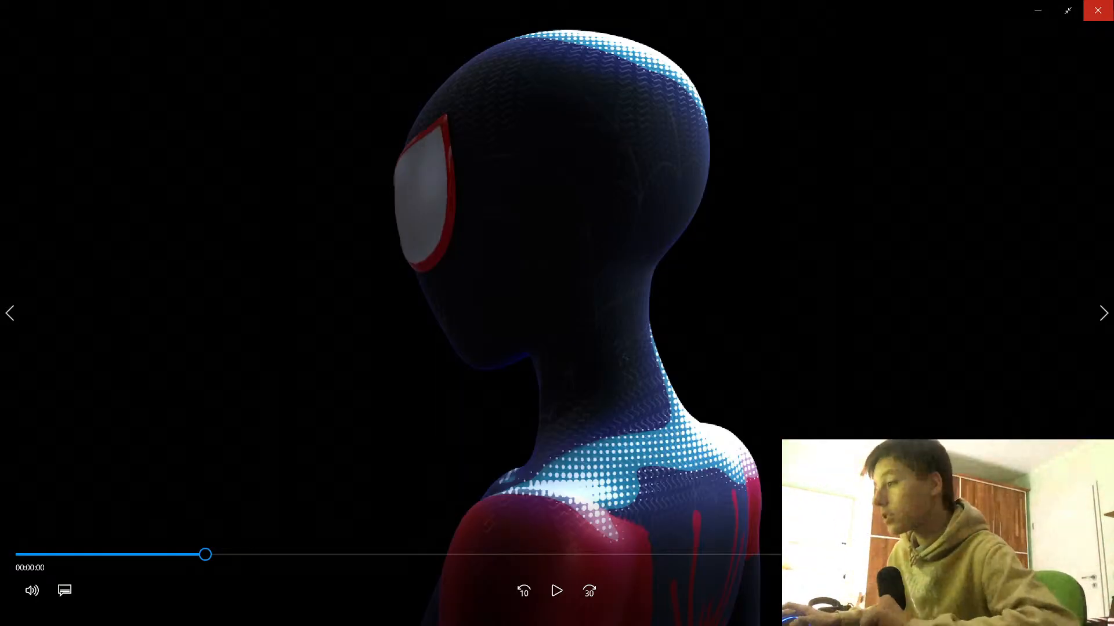
click(1107, 12)
click(544, 611)
key(ctrl+s)
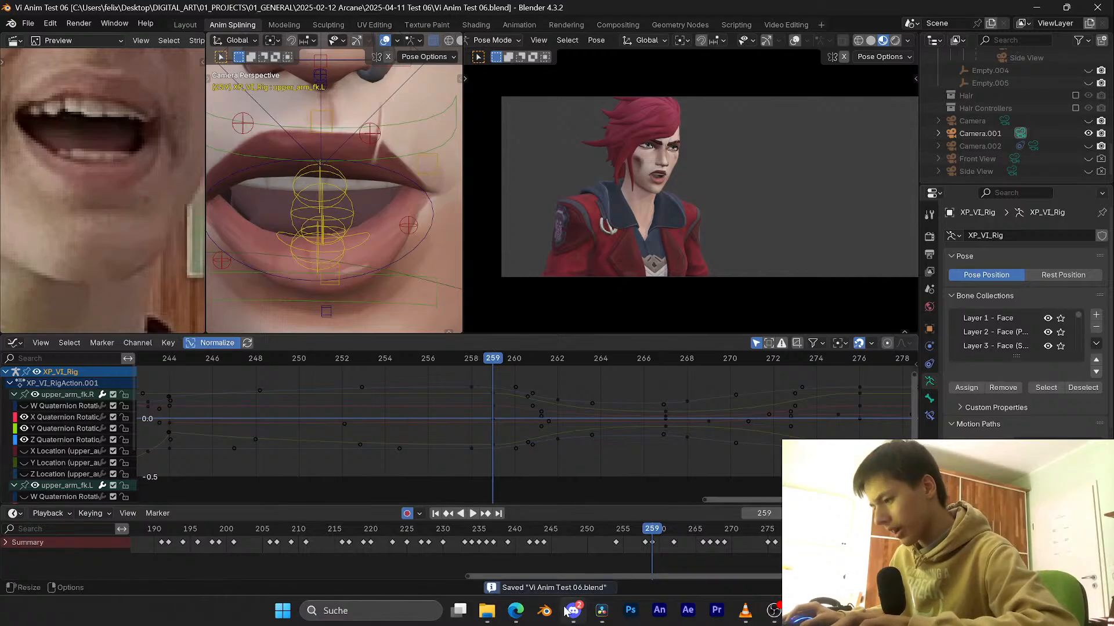
Step: Switch to Discord, examine the Miles mask render enlarged in the viewer's direct message, and return to Blender to save the file
click(566, 610)
click(142, 212)
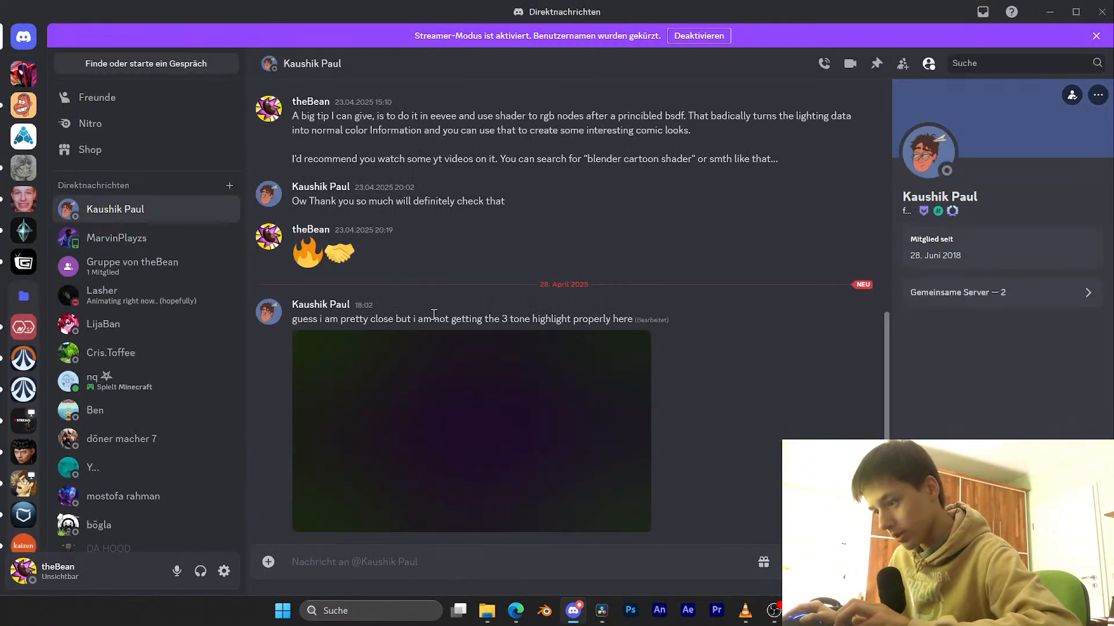
click(452, 359)
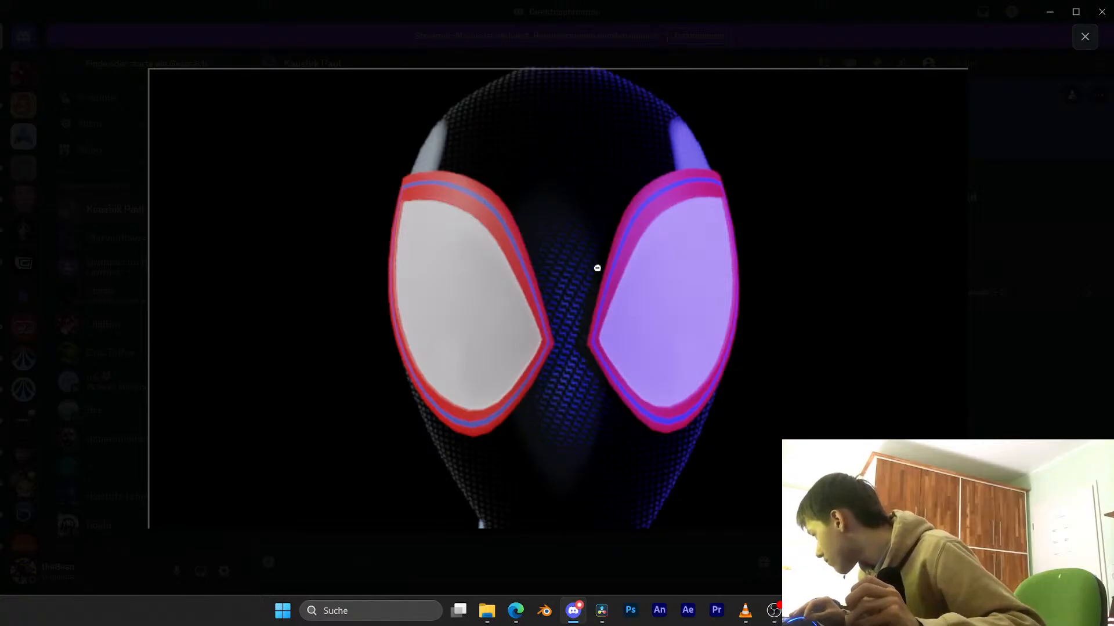
click(1005, 281)
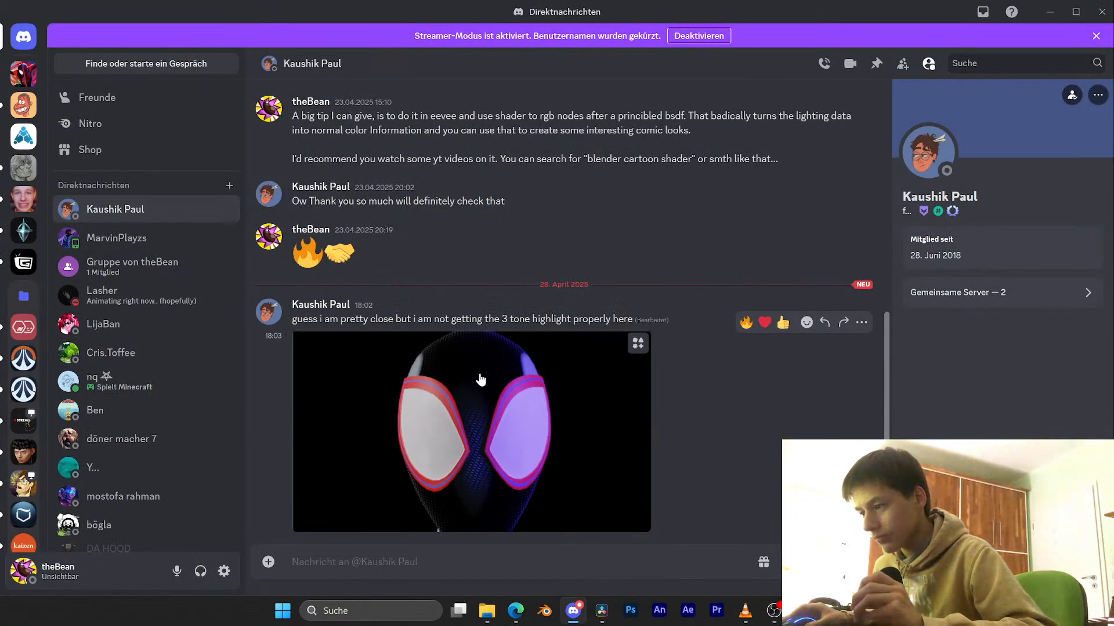
click(572, 610)
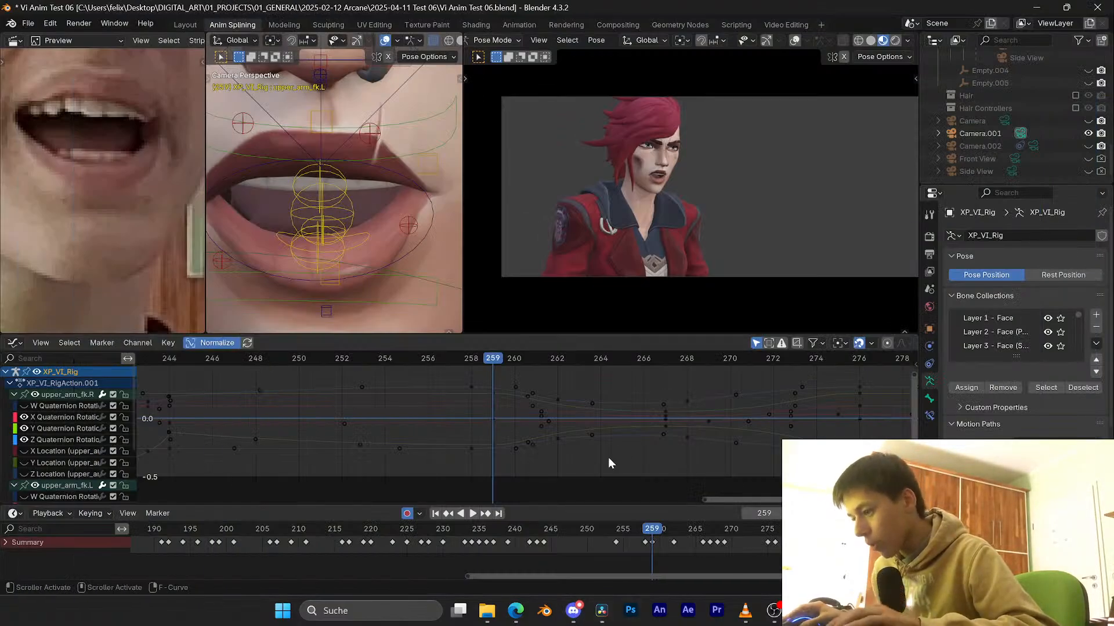
key(ctrl+s)
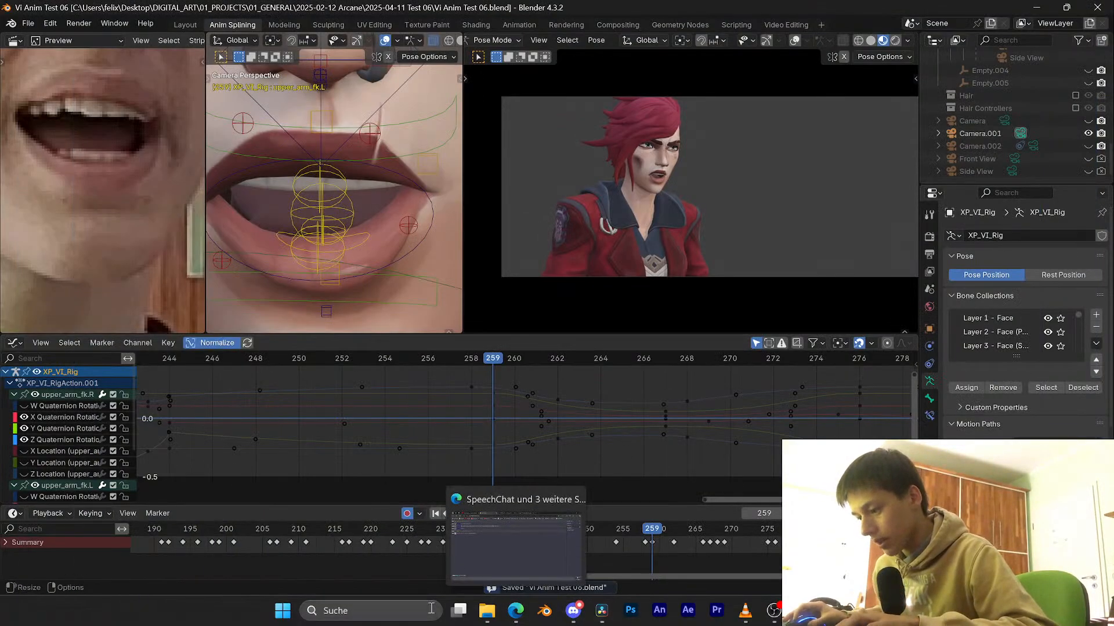
Step: Launch a second Blender instance, look at the Desktop folder in its Open dialog, and cancel the dialog
click(546, 611)
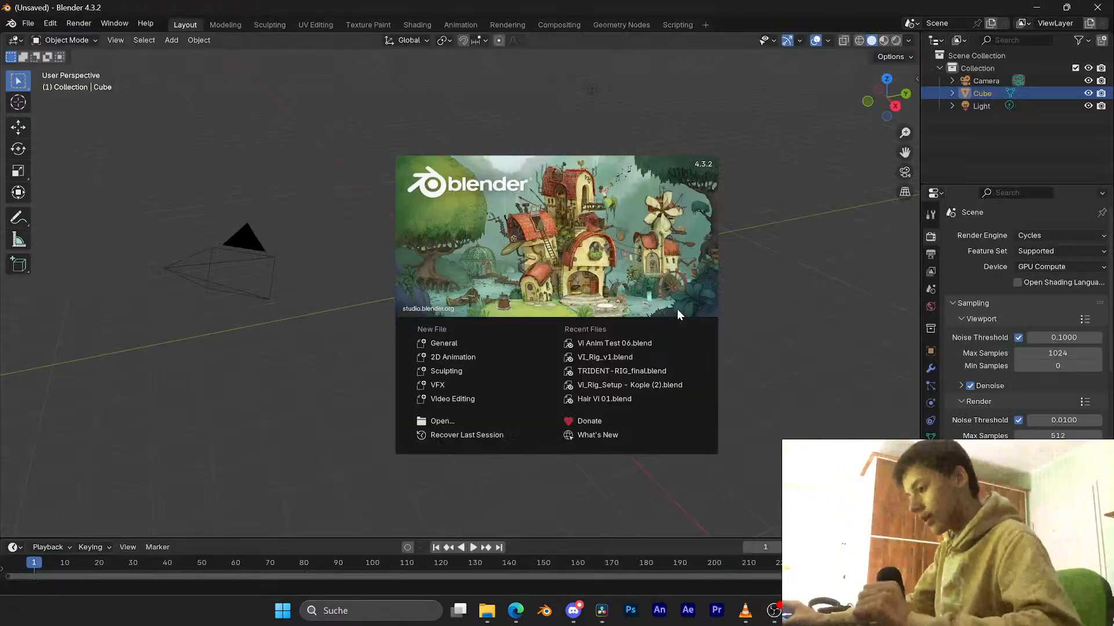
click(472, 421)
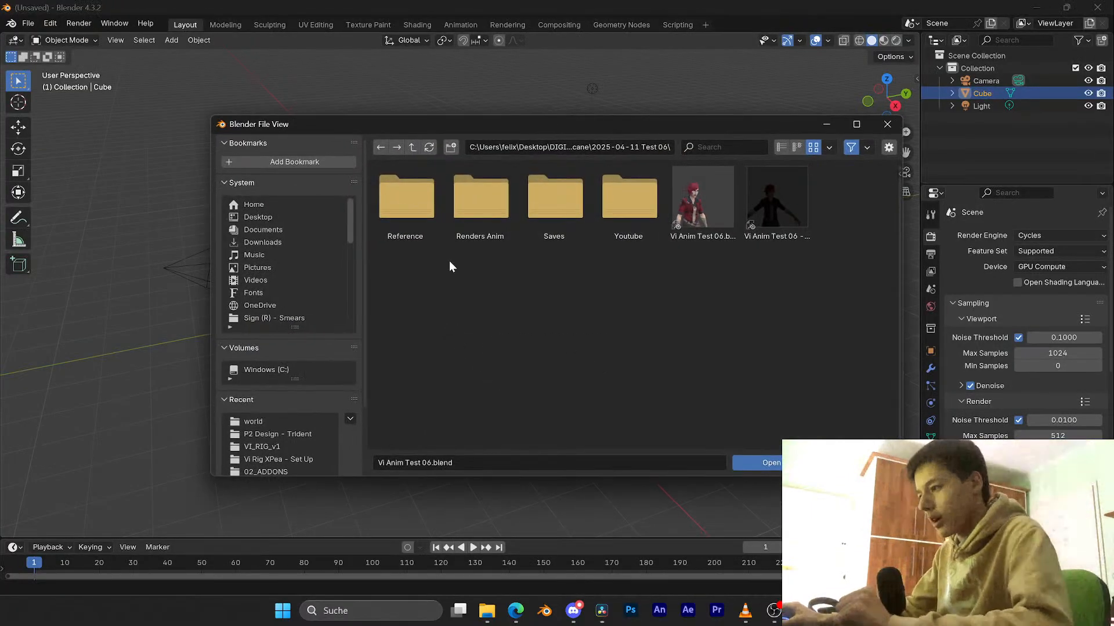
click(304, 217)
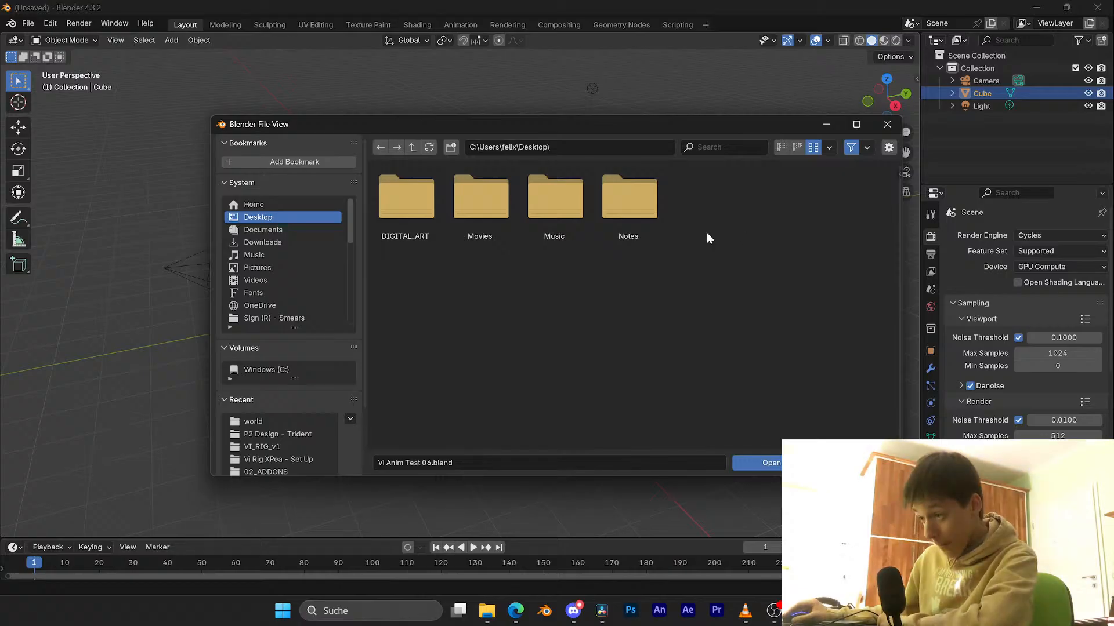
click(887, 124)
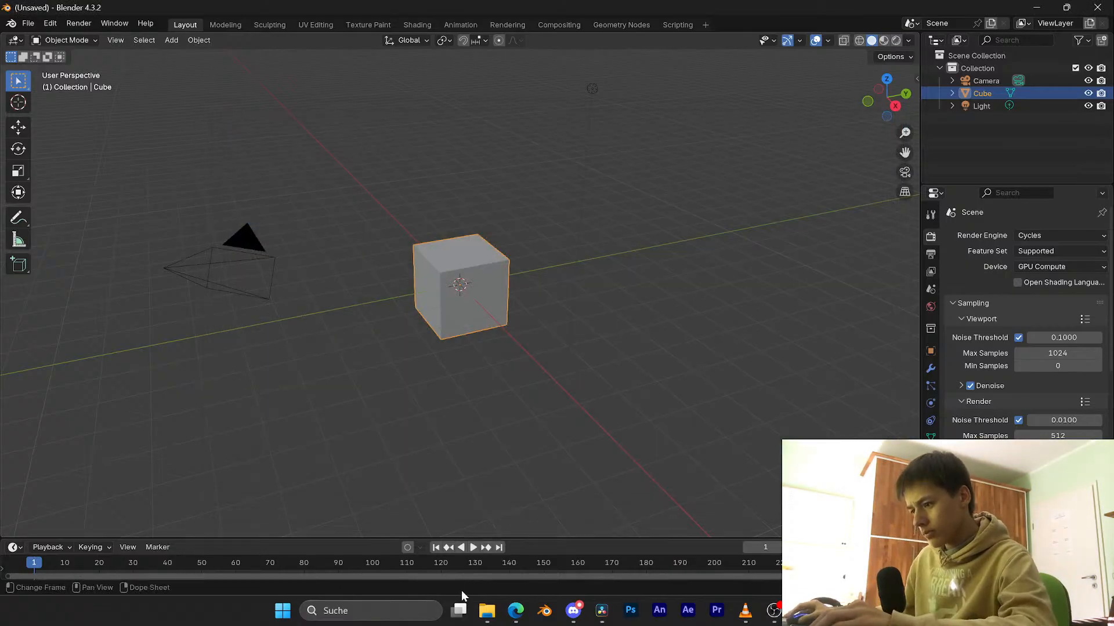
Step: Switch to the File Explorer window and look through the contents of the Windows (C:) drive
mouse_move(486, 610)
mouse_move(530, 550)
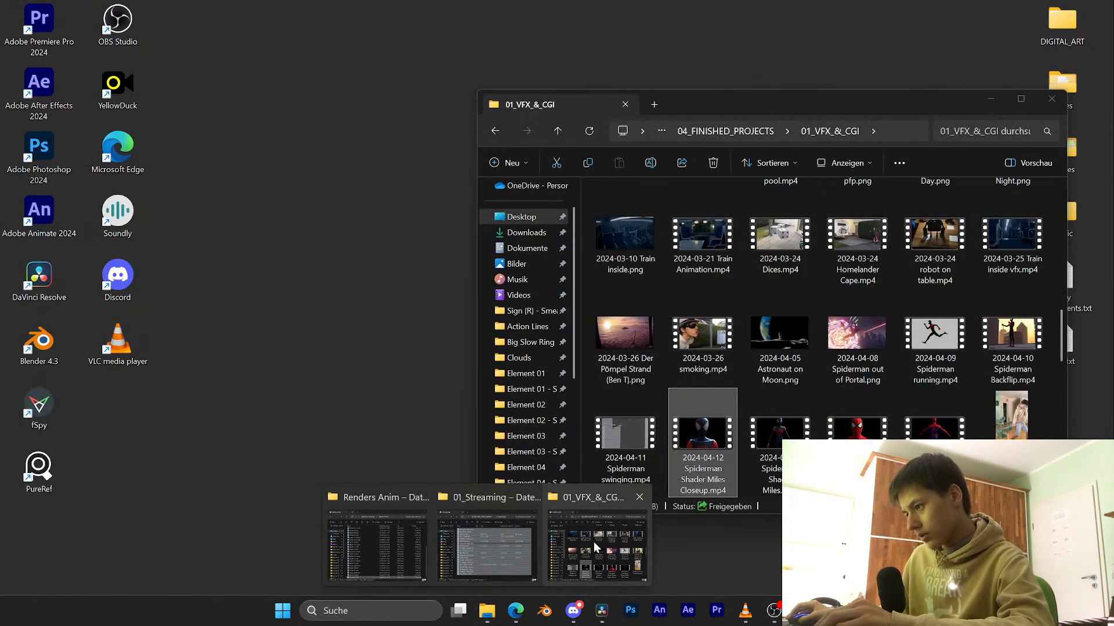
click(593, 542)
scroll(527, 377, down, 4)
click(529, 453)
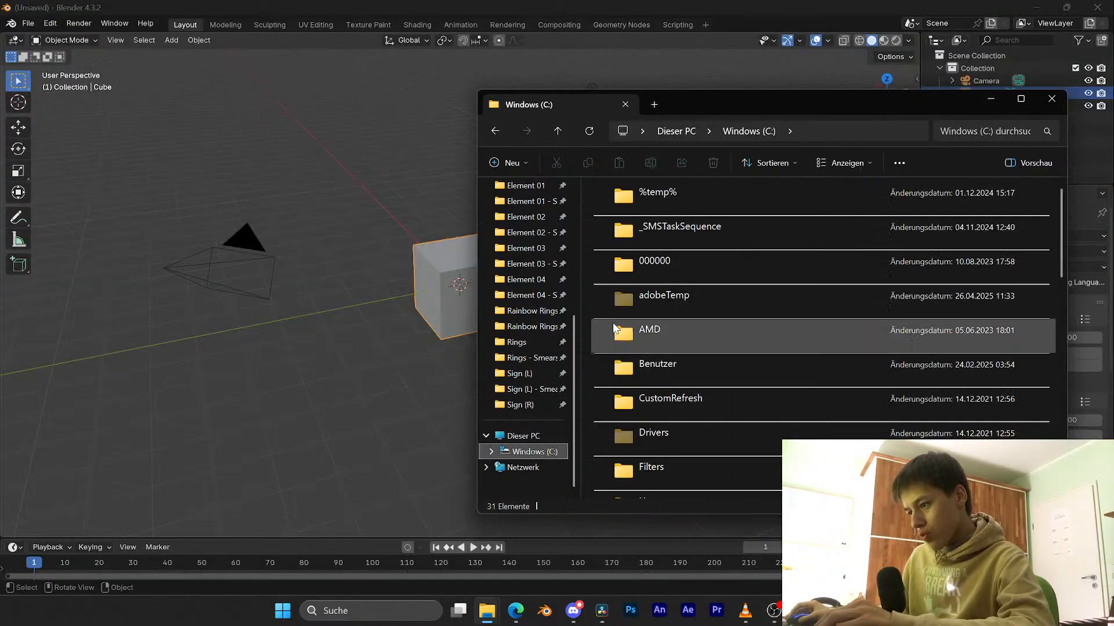
scroll(638, 327, down, 10)
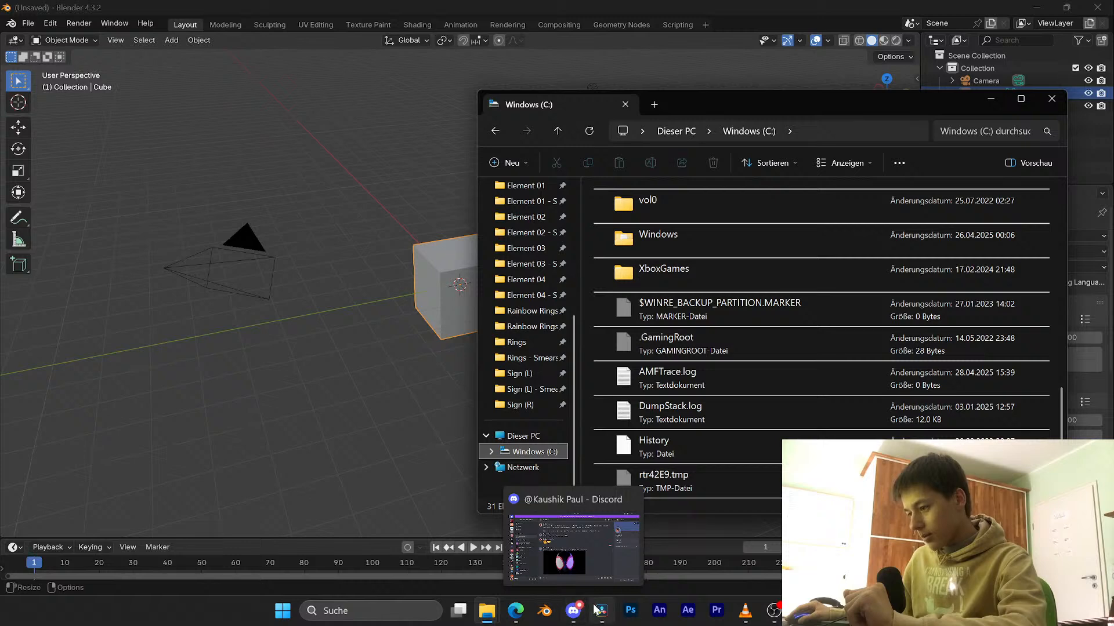
Step: Switch to OBS and hide the screen capture source in the live scene
click(773, 610)
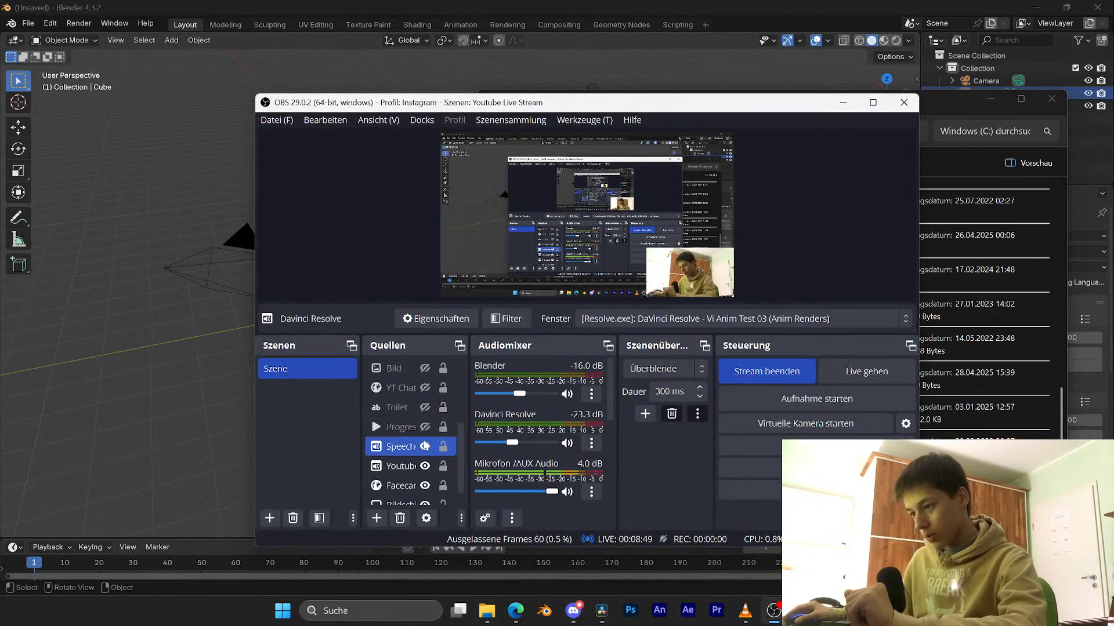
scroll(406, 464, down, 1)
click(424, 489)
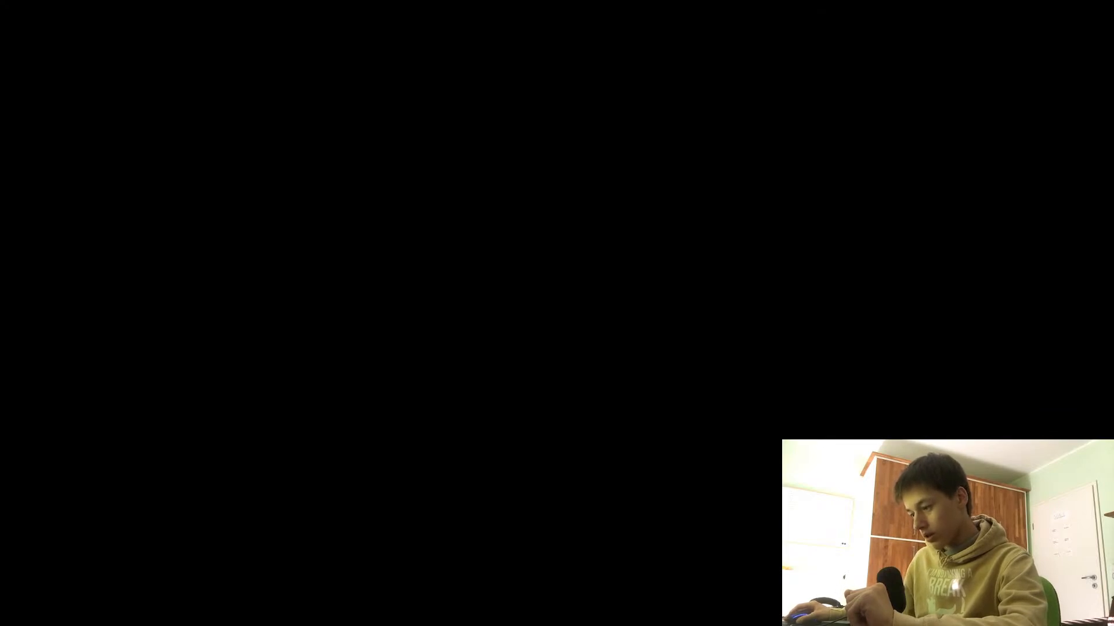
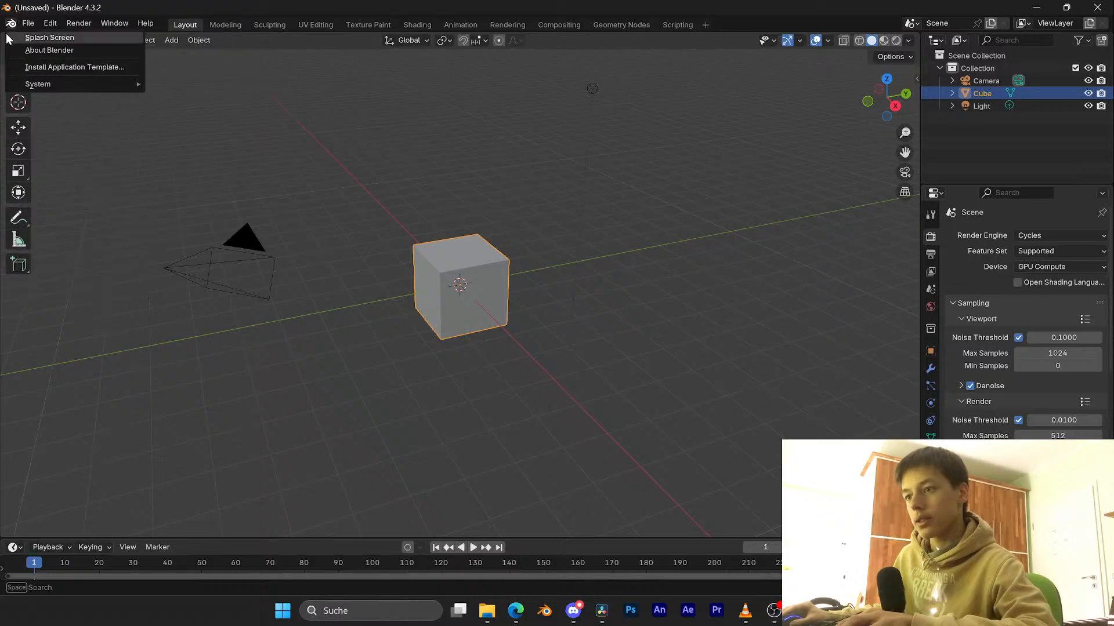
Step: Open Miles Shader.blend from the SHADER FOR SPIDER VERSE project folder
click(44, 37)
click(443, 426)
click(606, 147)
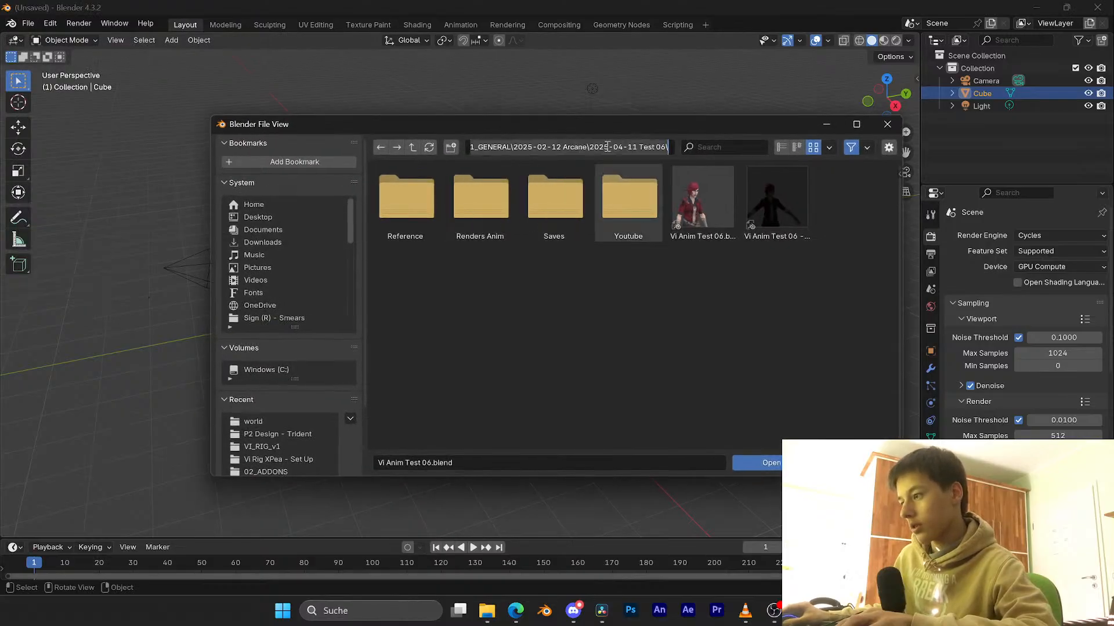
key(ctrl+v)
key(Return)
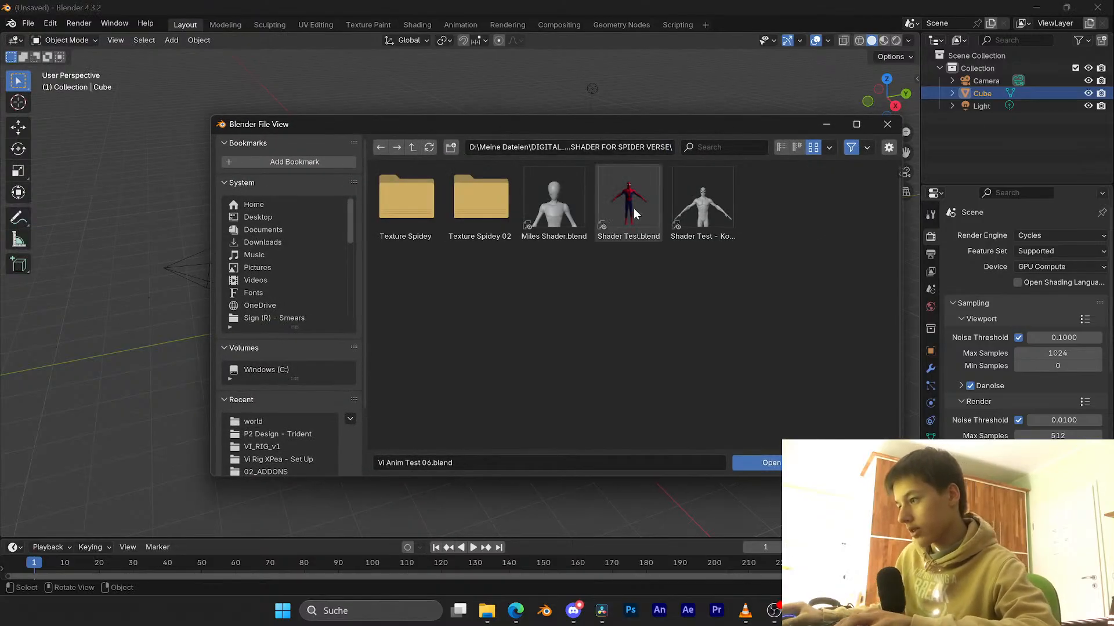
double_click(558, 193)
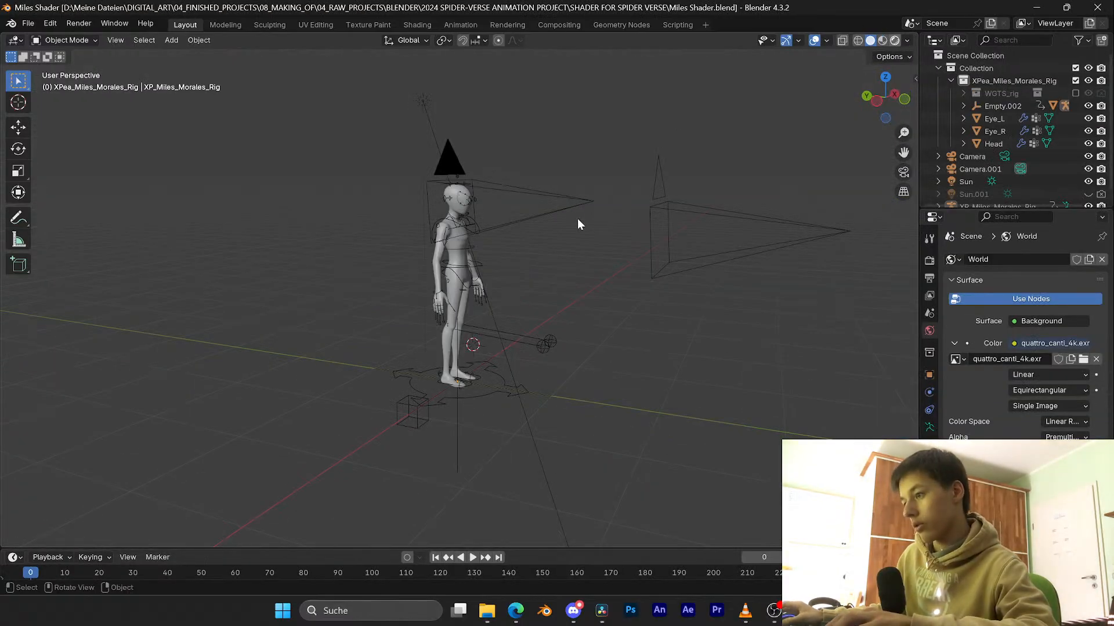
Step: Show the Miles model in rendered shading and view it from the front, closer up
key(z)
key(8)
middle_drag(579, 217, 491, 215)
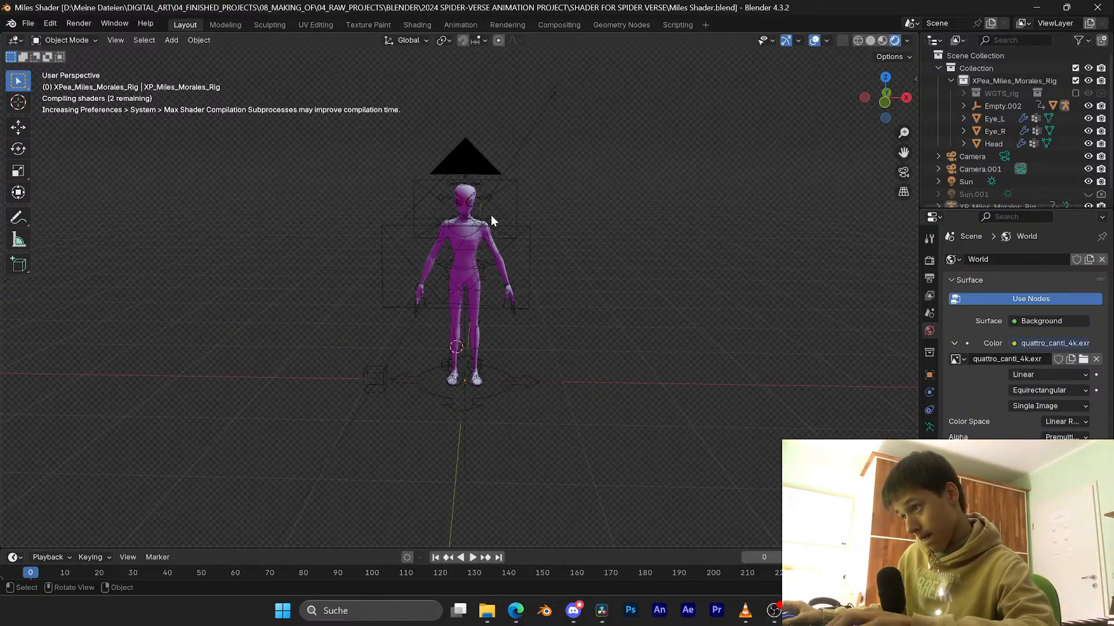
scroll(509, 280, up, 6)
Step: Relink the file's missing textures by running Find Missing Files on the SHADER FOR SPIDER VERSE folder
click(28, 25)
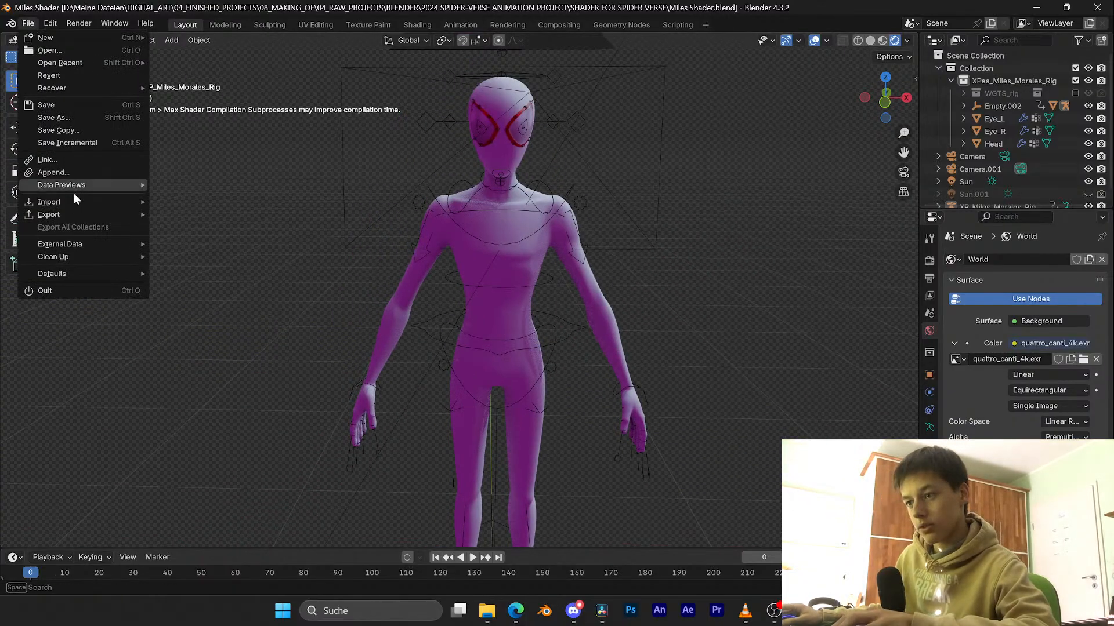
mouse_move(70, 244)
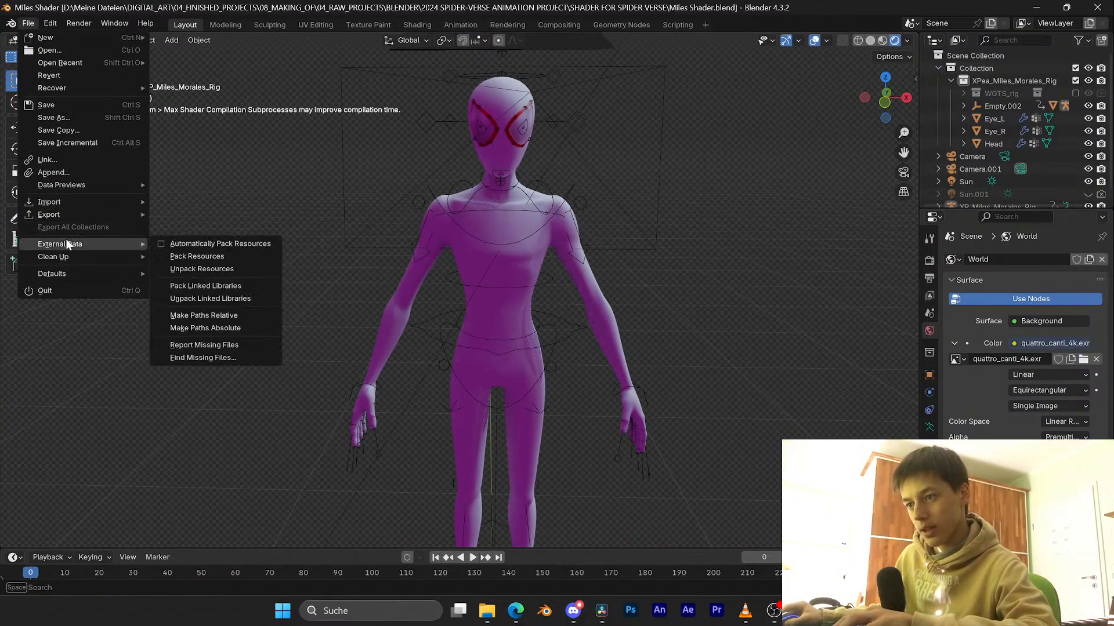
click(219, 357)
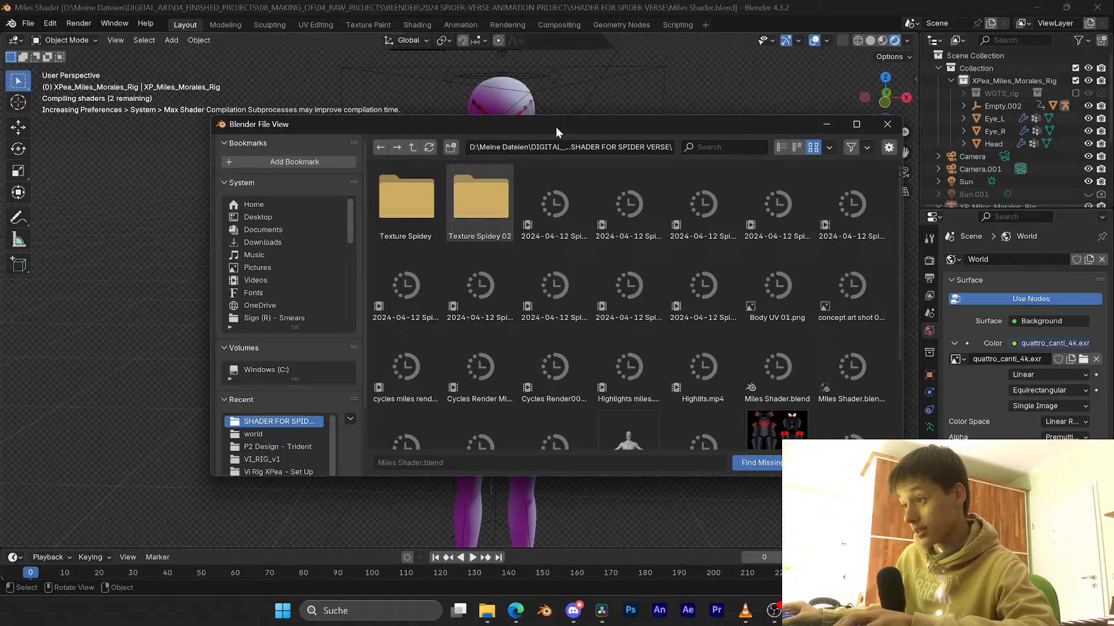
click(761, 461)
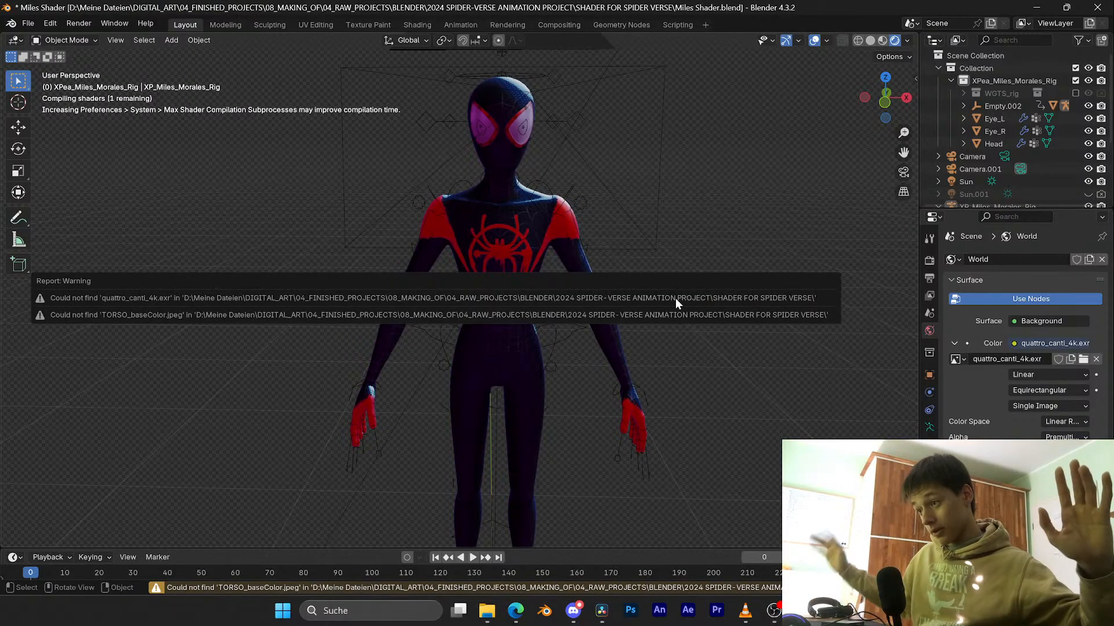
Step: Examine the edge highlights on Miles's head, neck and shoulders from several angles
scroll(594, 159, up, 2)
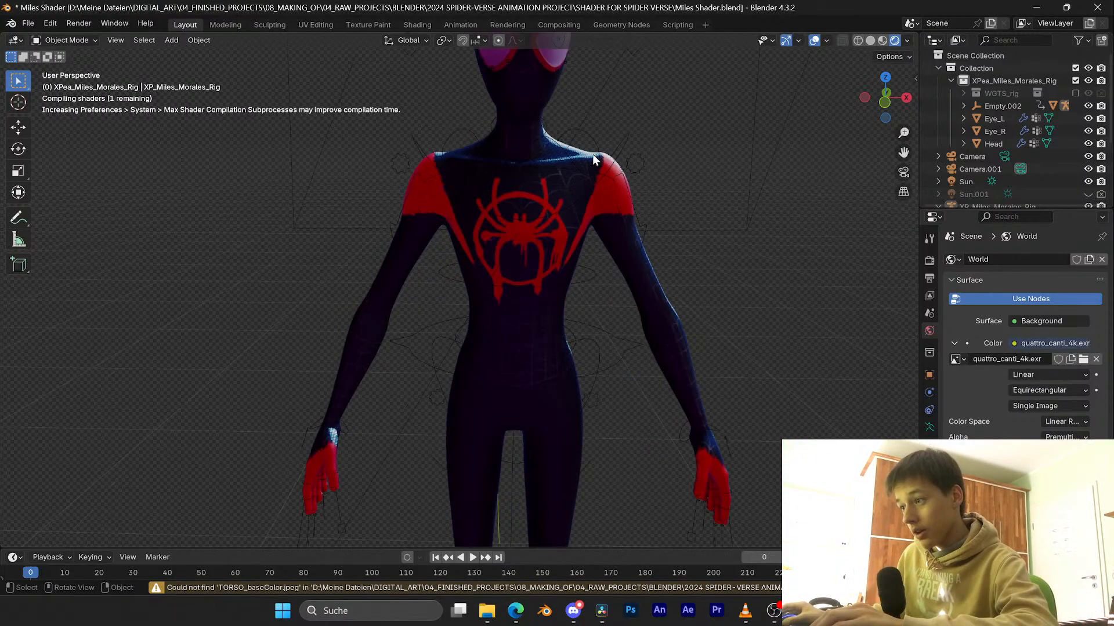
middle_drag(594, 160, 444, 244)
shift+middle_drag(443, 134, 555, 258)
scroll(556, 259, up, 2)
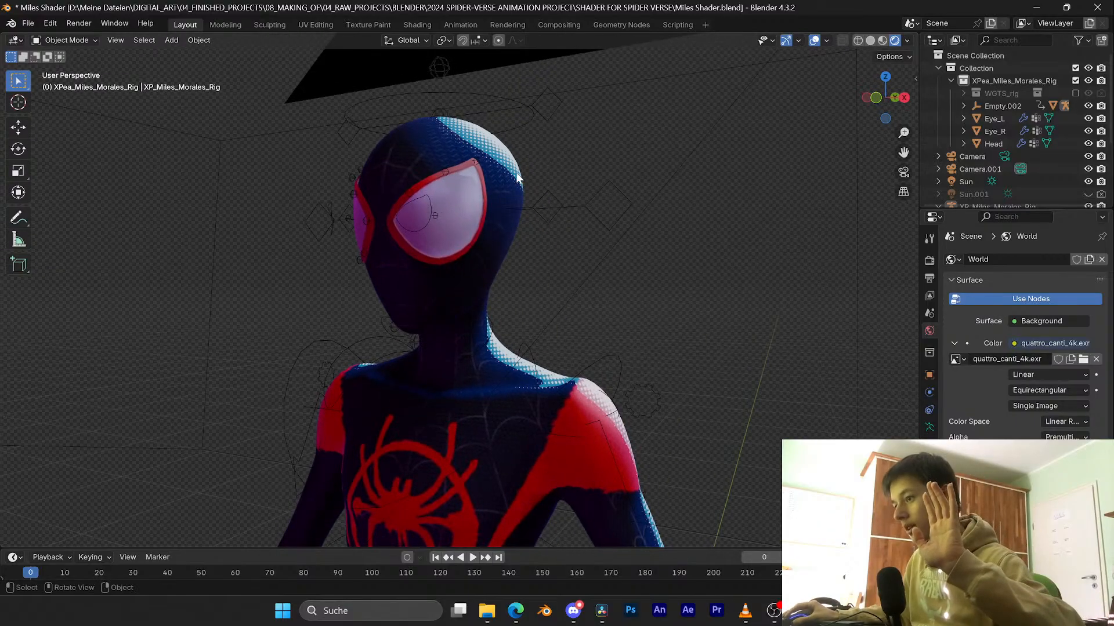
click(509, 105)
middle_drag(526, 167, 574, 167)
click(579, 167)
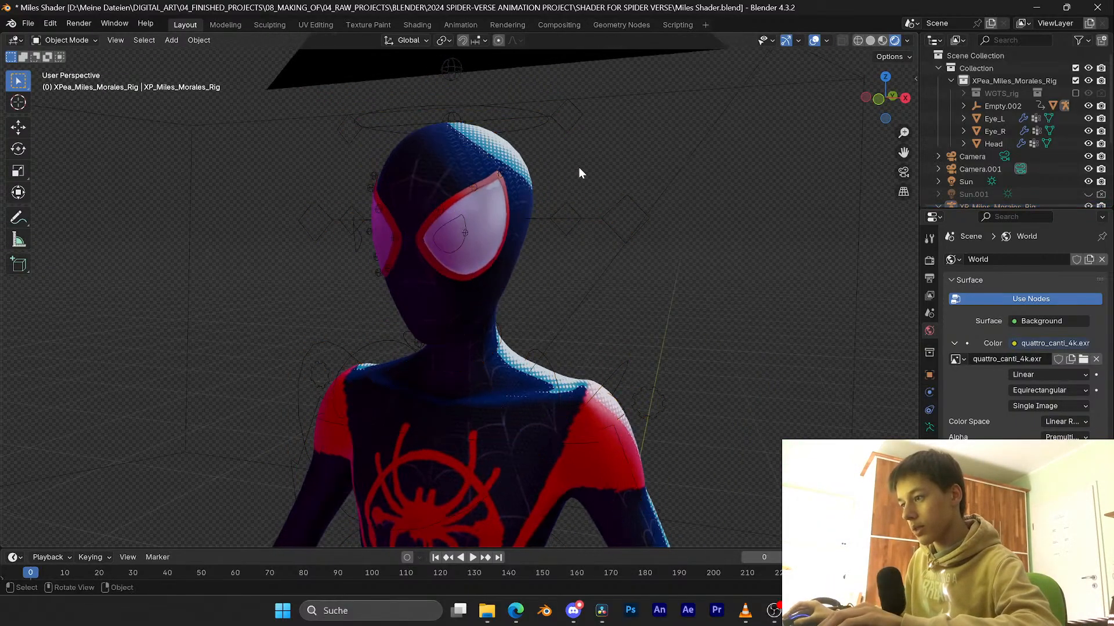
Step: Select the Head mesh and split off a Shader Editor beside the viewport that shows its MainTexture node tree
scroll(992, 153, down, 5)
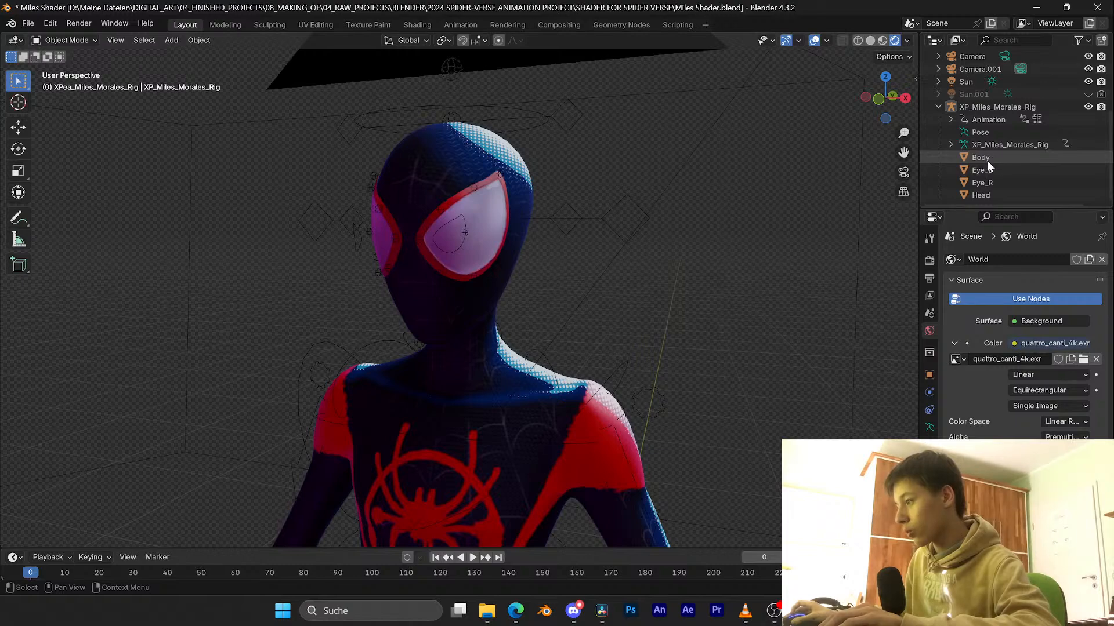
click(987, 193)
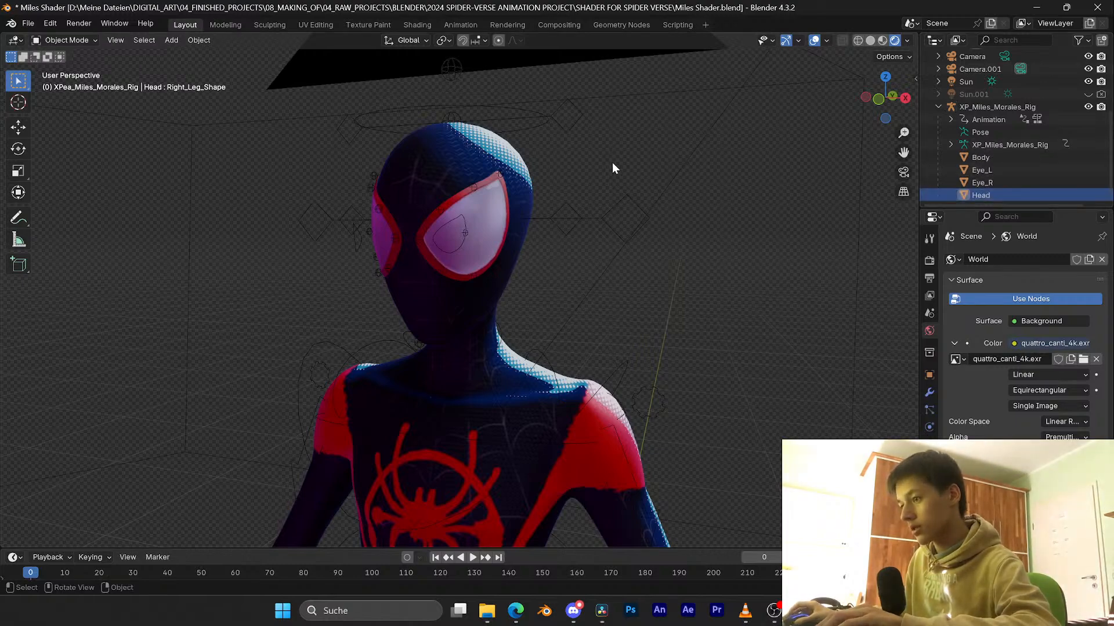
drag(3, 36, 510, 87)
key(shift+F3)
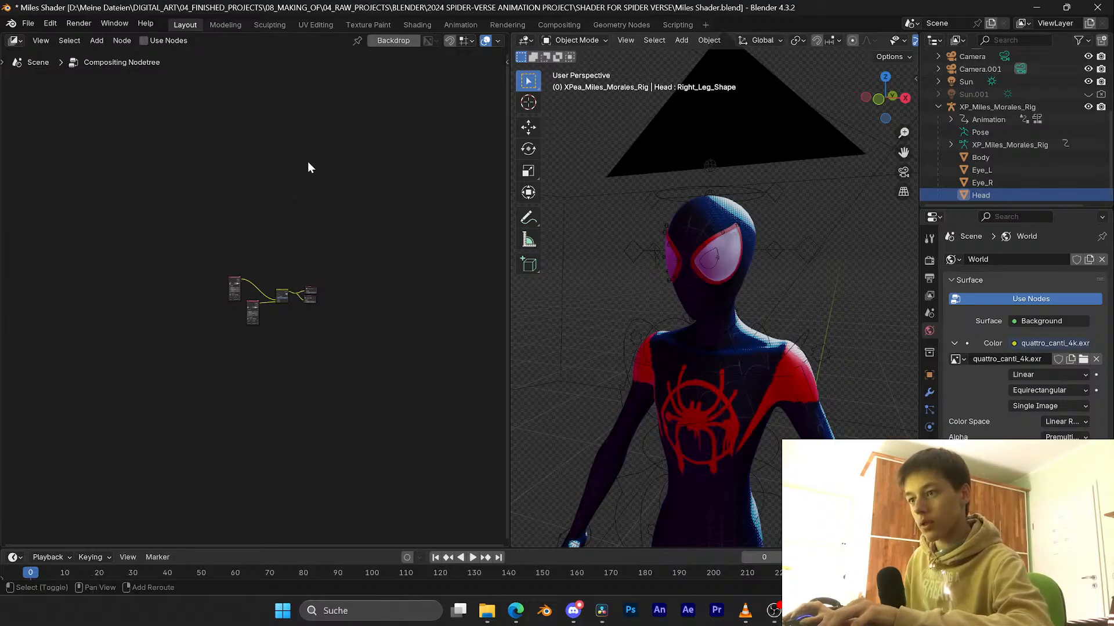
key(shift+F3)
key(shift+F3)
key(shift+F3)
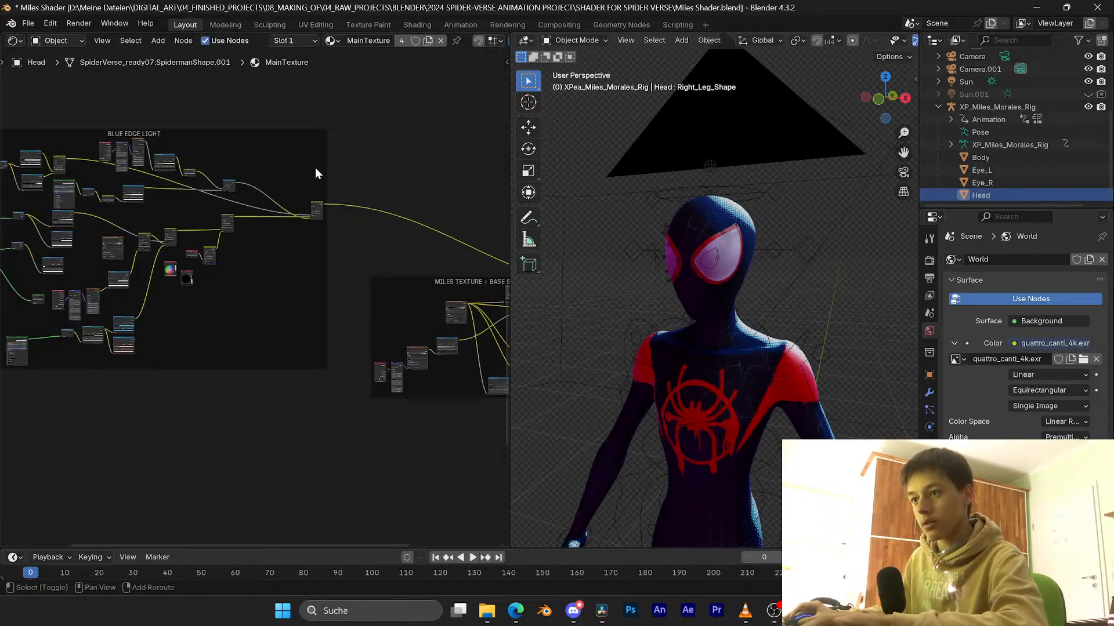
scroll(365, 210, down, 8)
middle_drag(373, 213, 339, 201)
scroll(670, 212, up, 1)
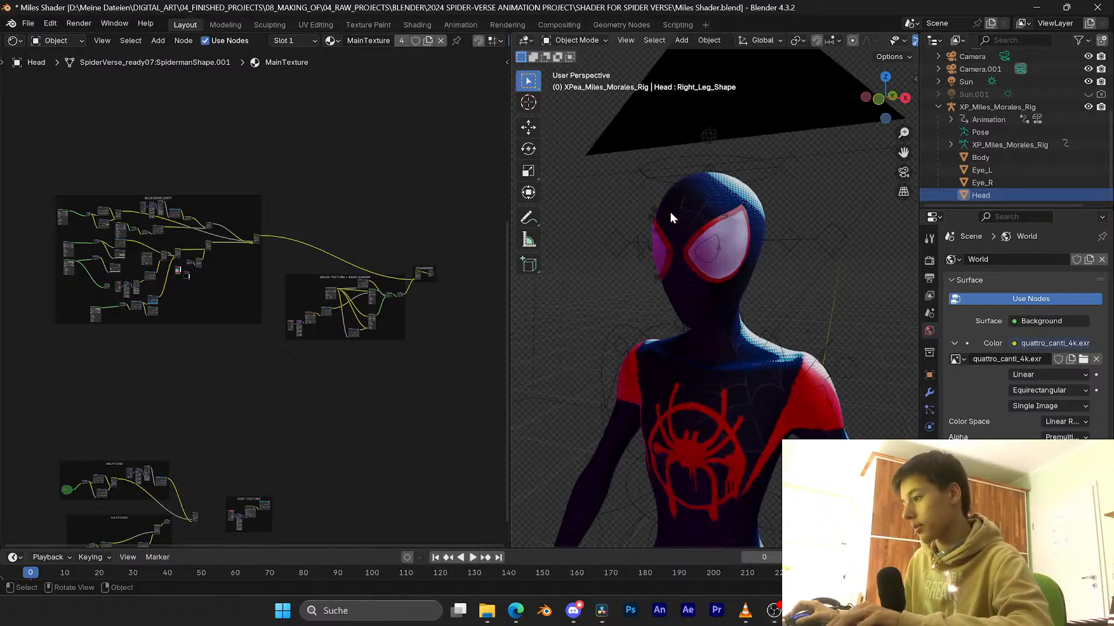
Step: View the character through the camera with the viewport overlays hidden, framing the head and chest more closely
key(KP_0)
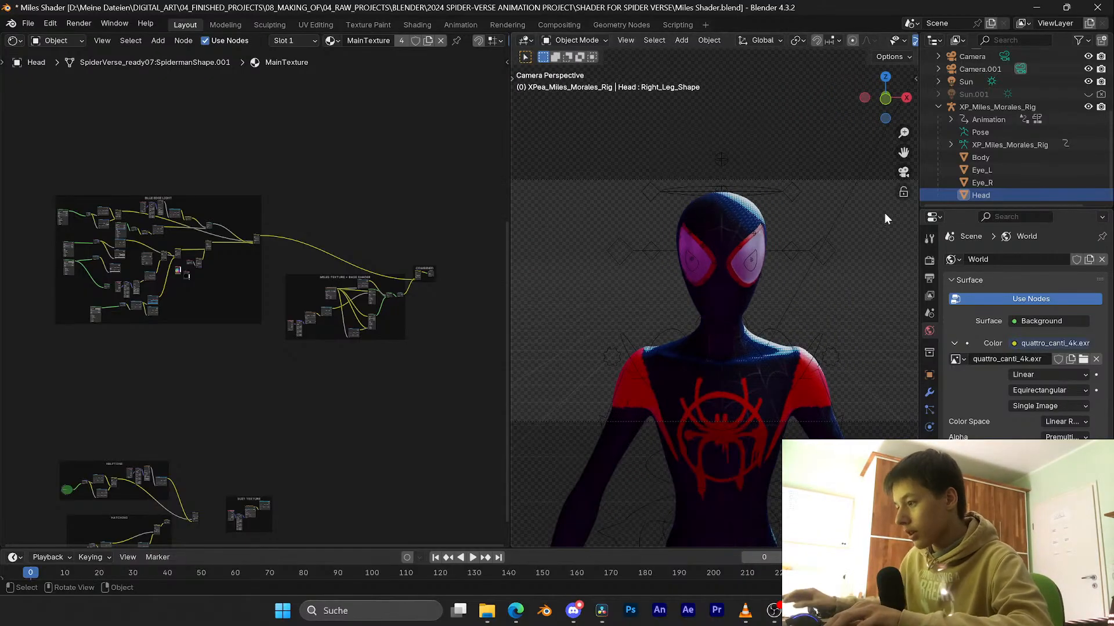
scroll(864, 44, down, 4)
click(841, 42)
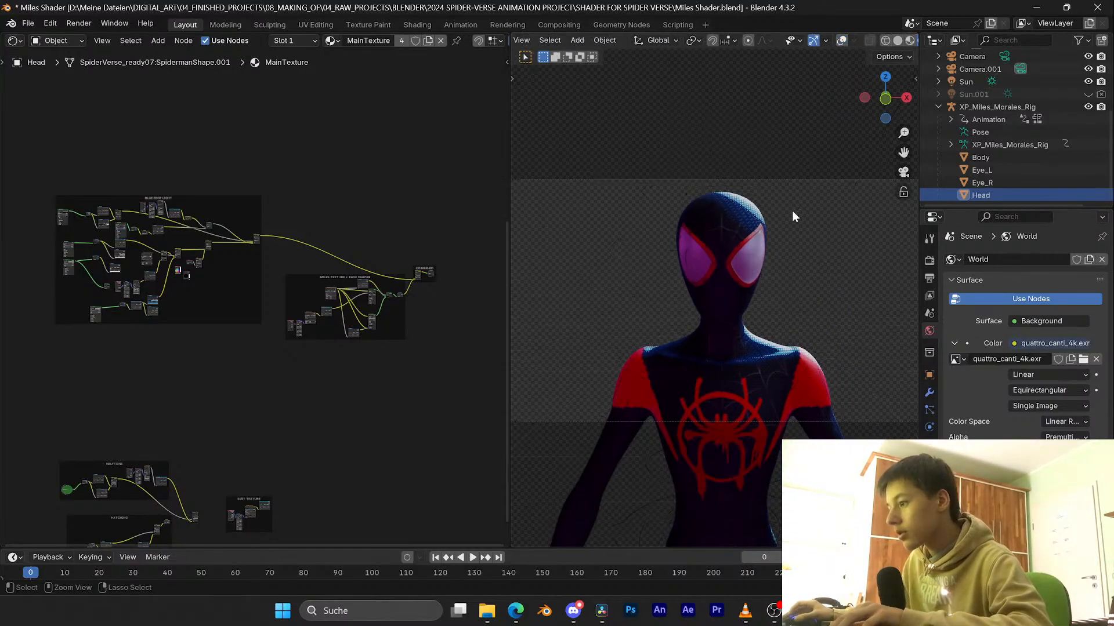
ctrl+middle_drag(792, 211, 854, 176)
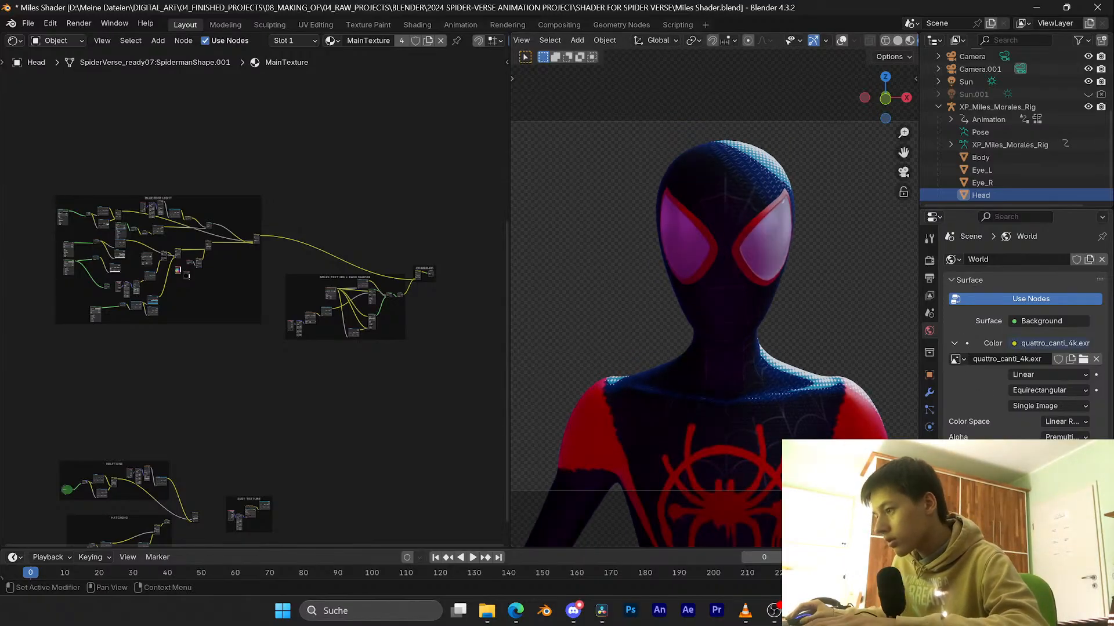
Step: Remove quattro_canti_4k.exr from the world and set its surface to Emission with an RGB color input
click(1095, 360)
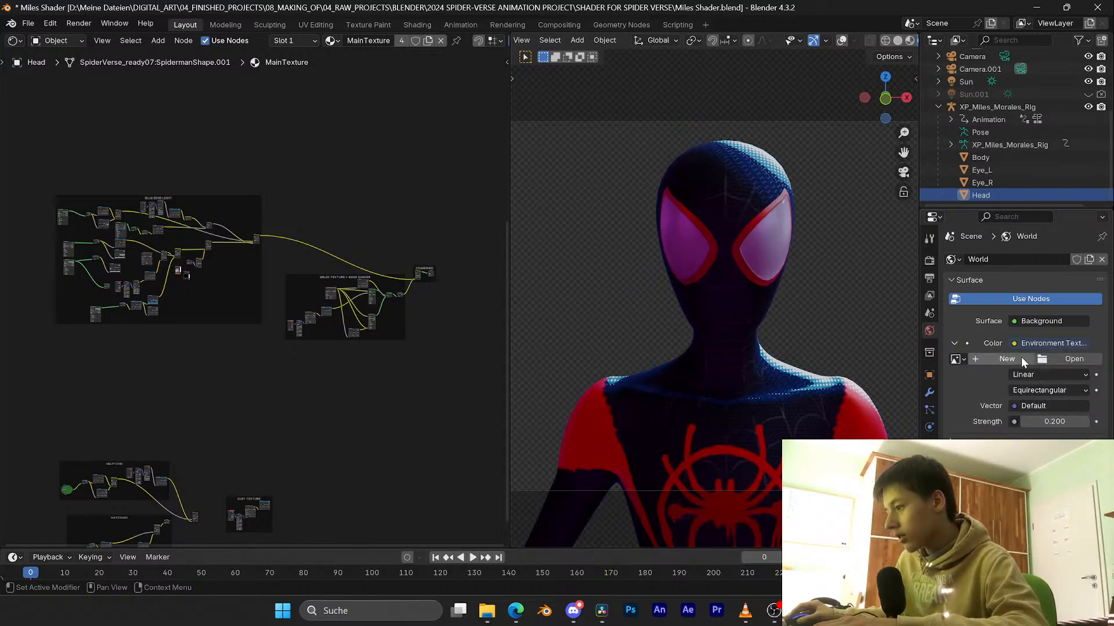
click(1021, 322)
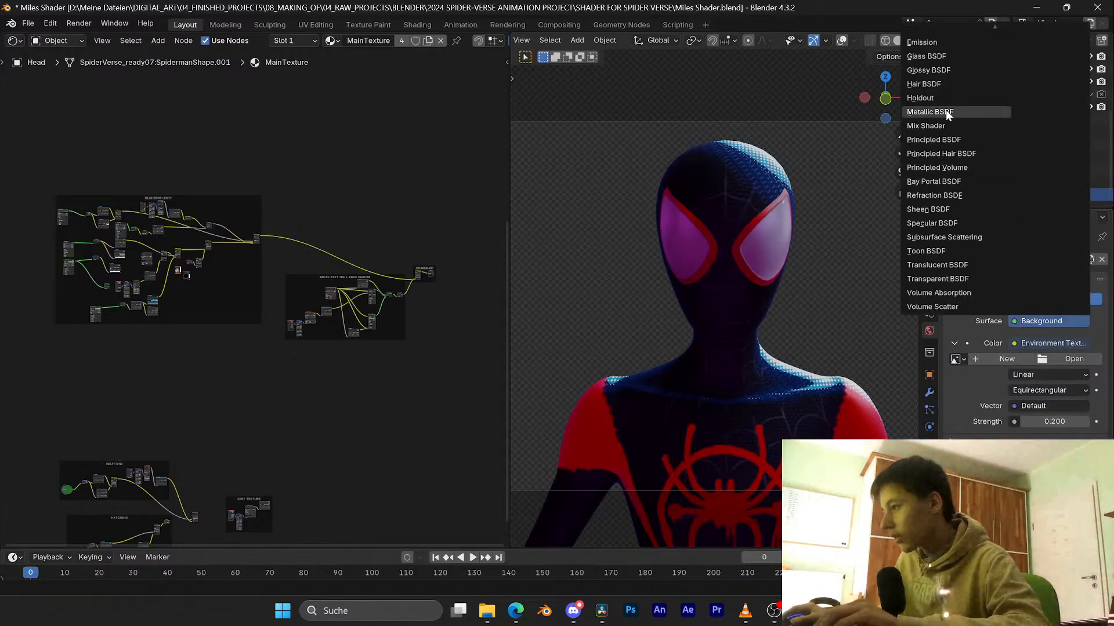
click(930, 43)
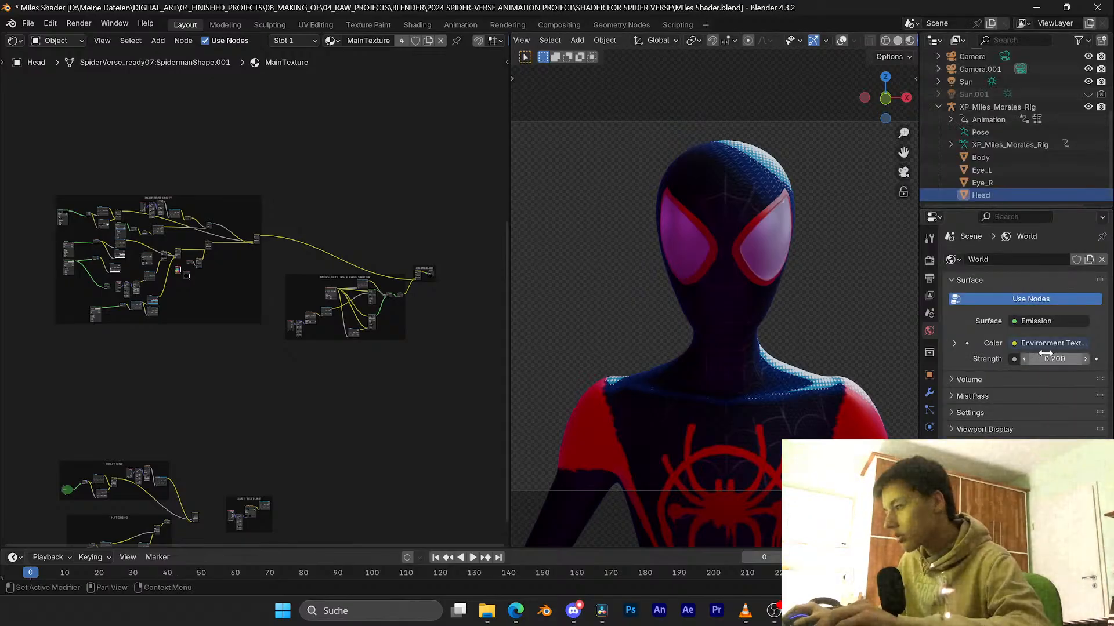
click(1044, 343)
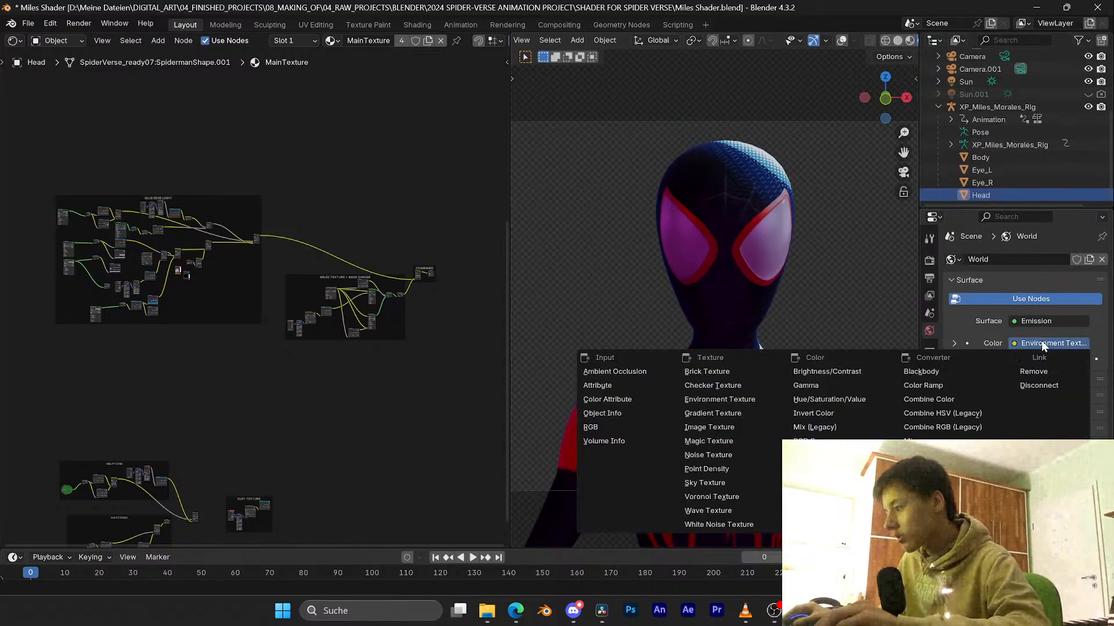
click(623, 424)
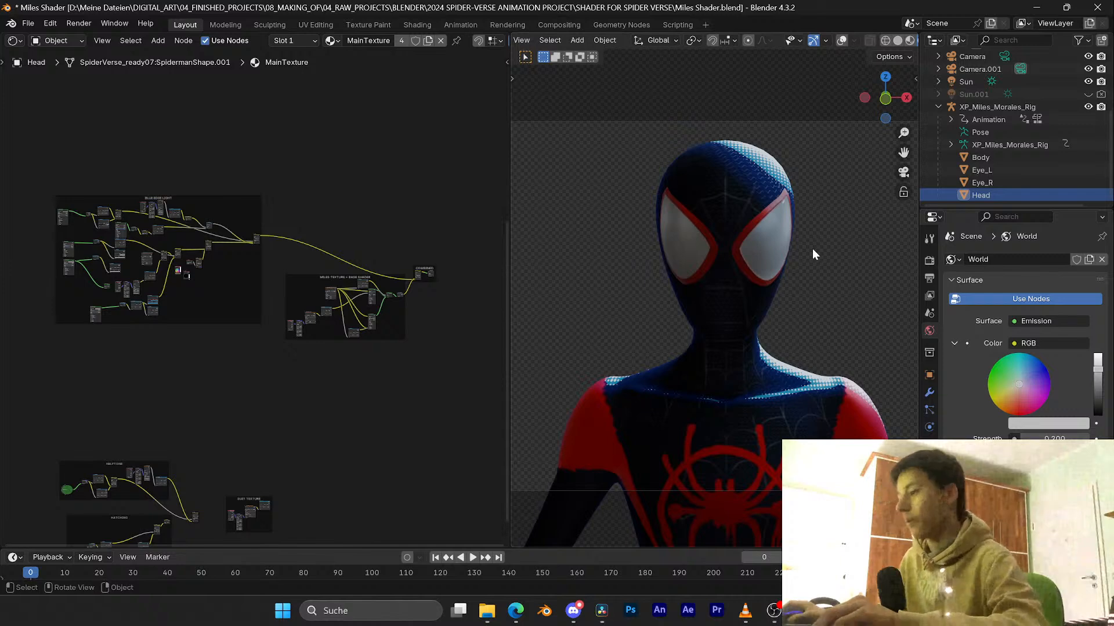
Step: Play the animation to see the highlight on the turning character, and stop at frame 28
scroll(761, 245, up, 1)
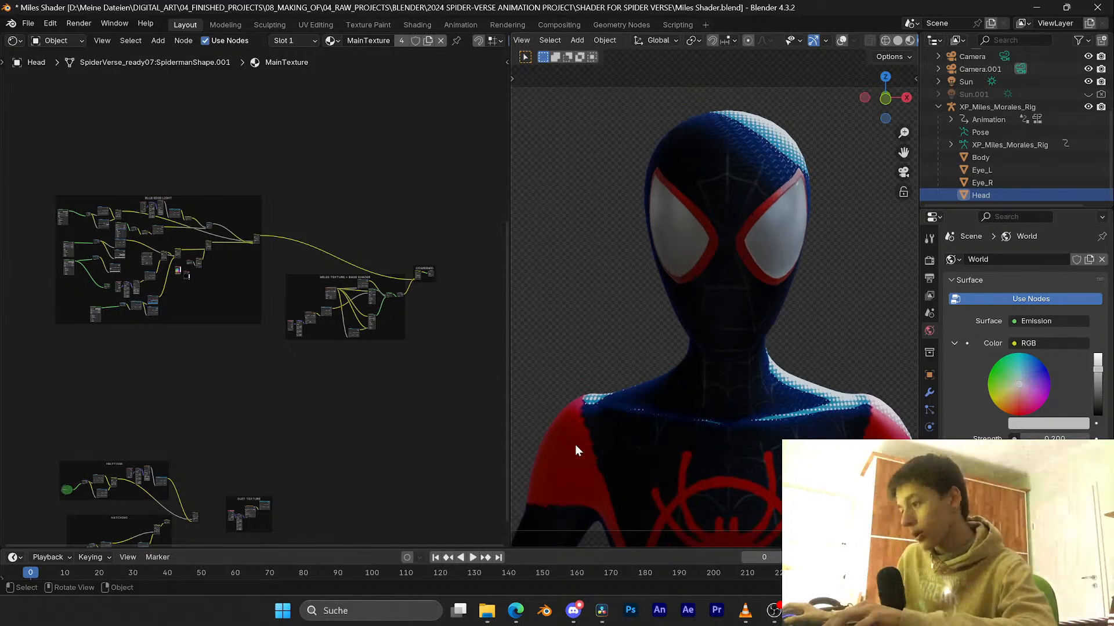
key(space)
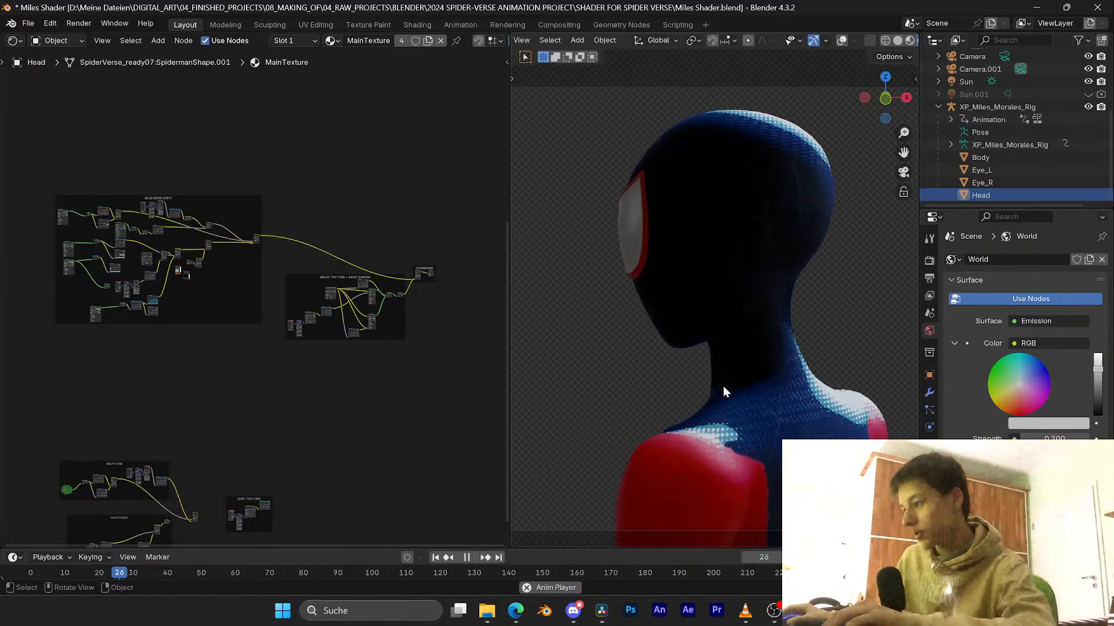
key(space)
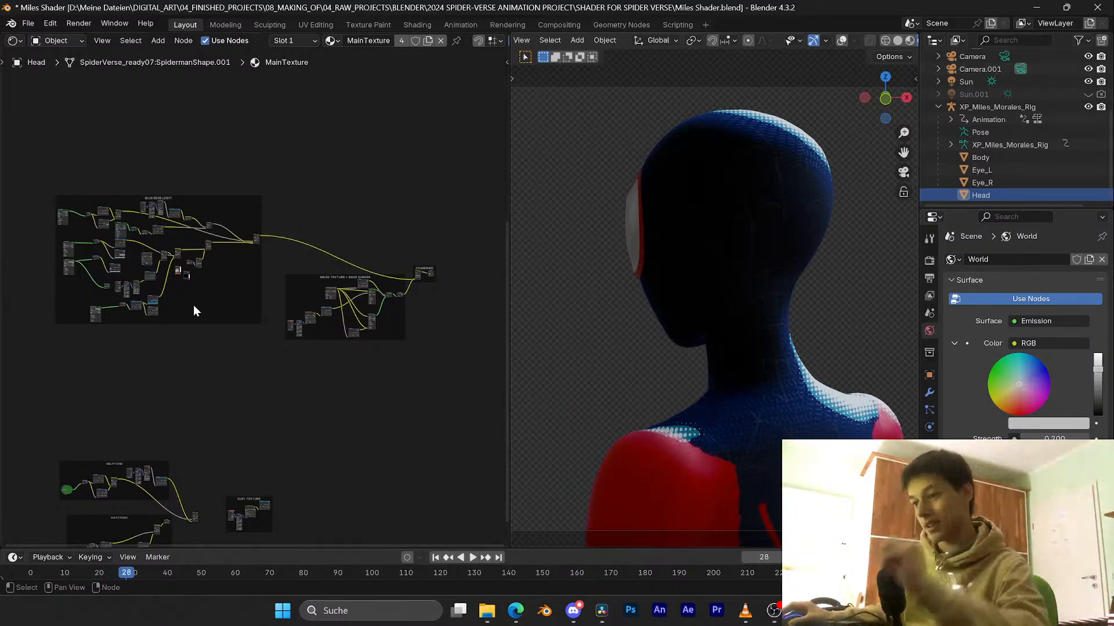
Step: Examine the Principled BSDF, shader-to-color and color ramp chains in the BLUE EDGE LIGHT node frame
middle_drag(205, 318, 269, 363)
scroll(174, 273, up, 6)
middle_drag(231, 265, 340, 261)
scroll(278, 243, down, 1)
scroll(145, 194, up, 7)
middle_drag(119, 156, 285, 214)
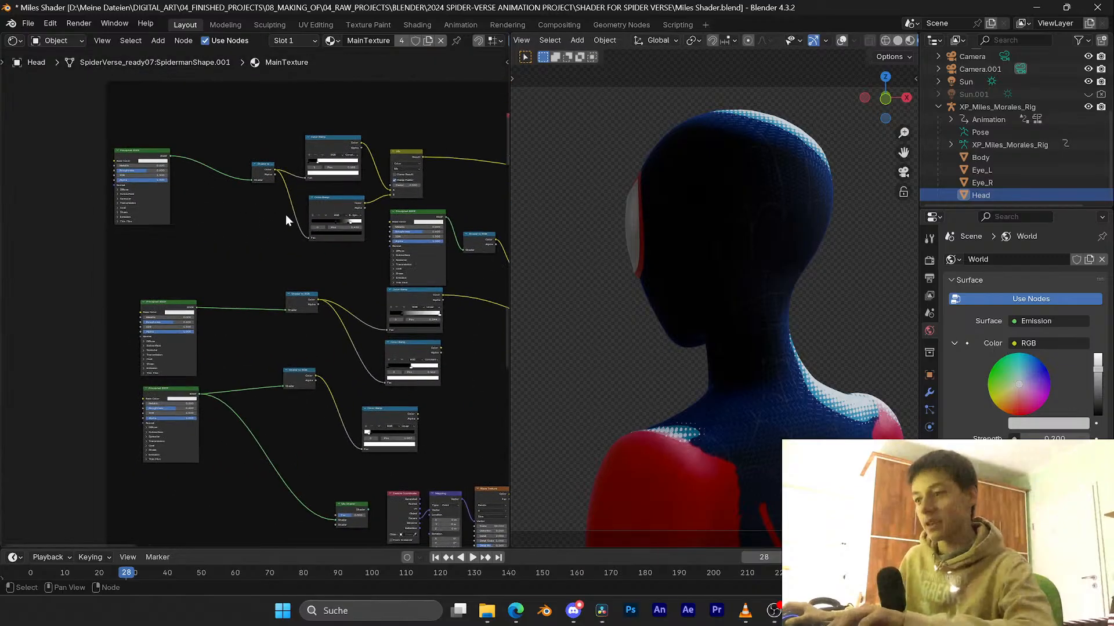
scroll(232, 206, up, 1)
middle_drag(137, 191, 200, 258)
scroll(207, 250, down, 2)
middle_drag(302, 270, 380, 271)
scroll(194, 253, up, 7)
scroll(275, 262, up, 6)
middle_drag(265, 238, 263, 285)
scroll(263, 285, down, 17)
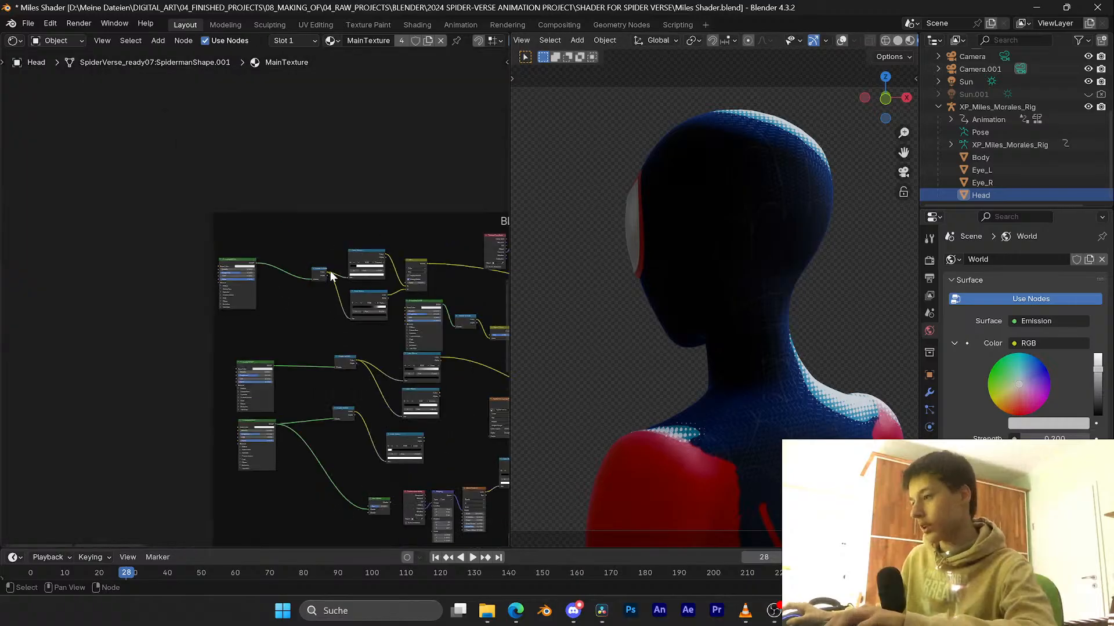
middle_drag(461, 248, 262, 285)
scroll(262, 286, down, 6)
scroll(262, 286, down, 4)
middle_drag(460, 226, 352, 243)
scroll(360, 250, up, 10)
Step: Add a Principled BSDF node above the BLUE EDGE LIGHT frame, preview it on the character, and go to frame 3
key(shift+a)
click(272, 271)
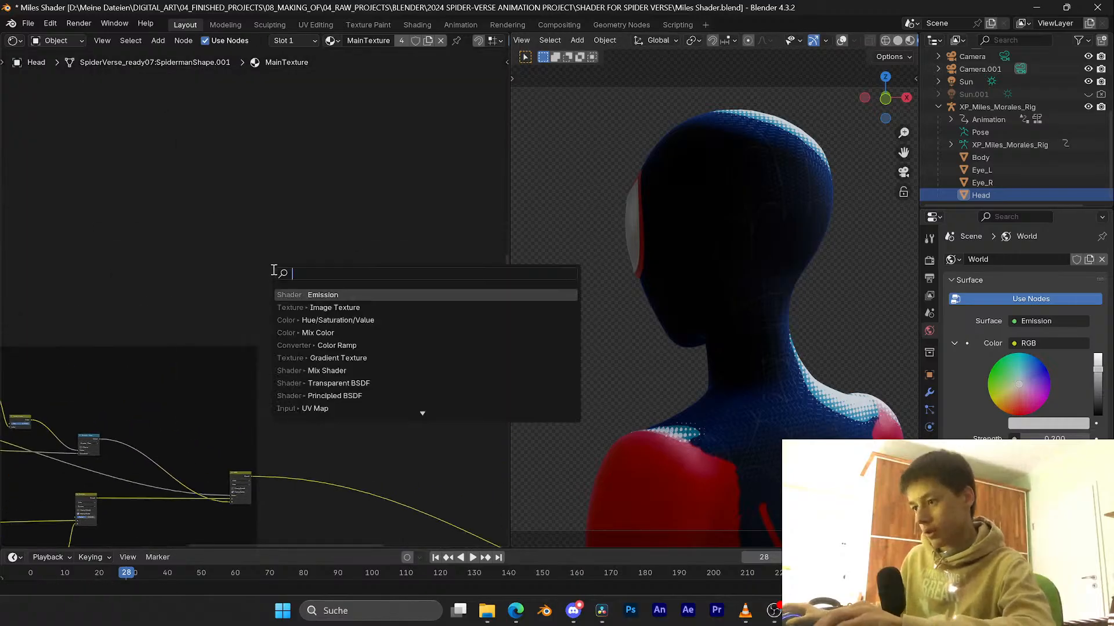
text(princ)
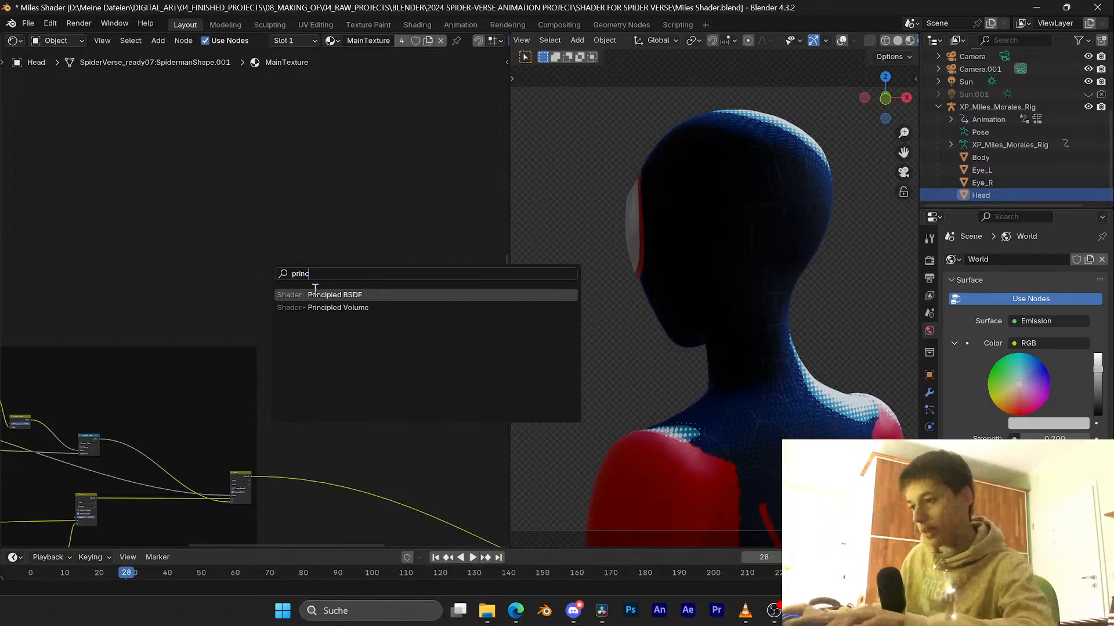
key(Return)
scroll(325, 278, up, 7)
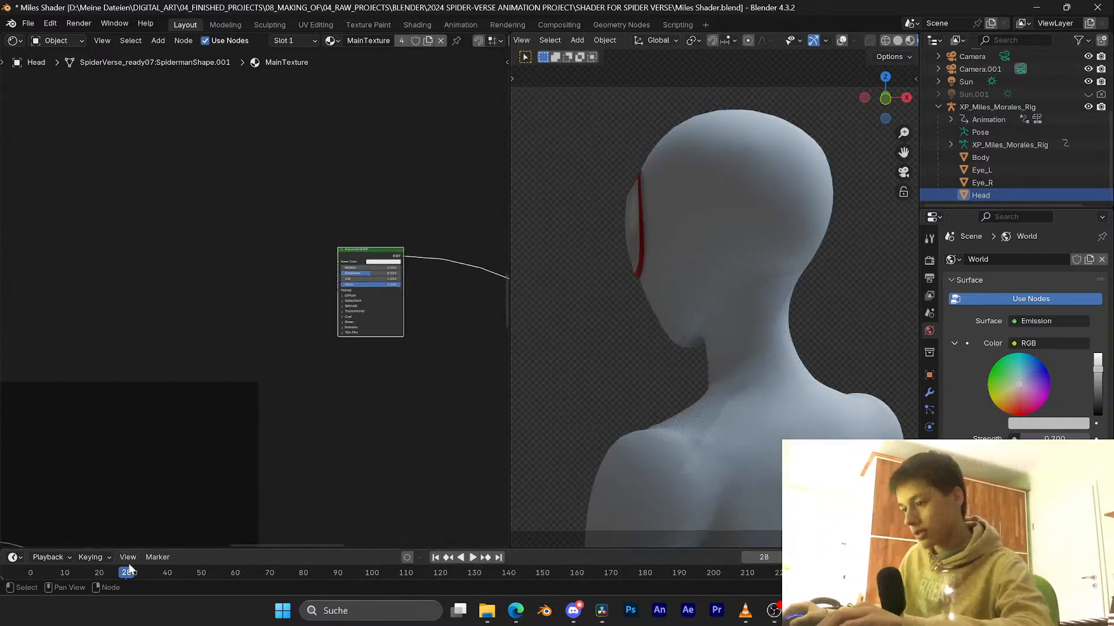
drag(128, 568, 40, 572)
ctrl+scroll(242, 417, down, 3)
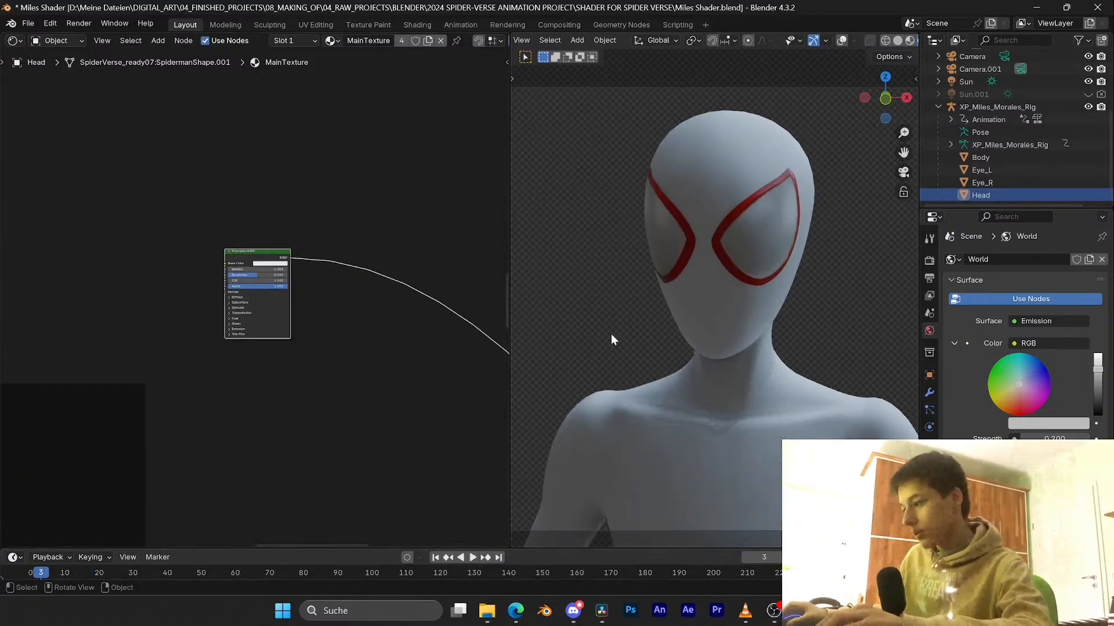
Step: Check the scene's render engine options and keep EEVEE
click(924, 262)
click(1049, 262)
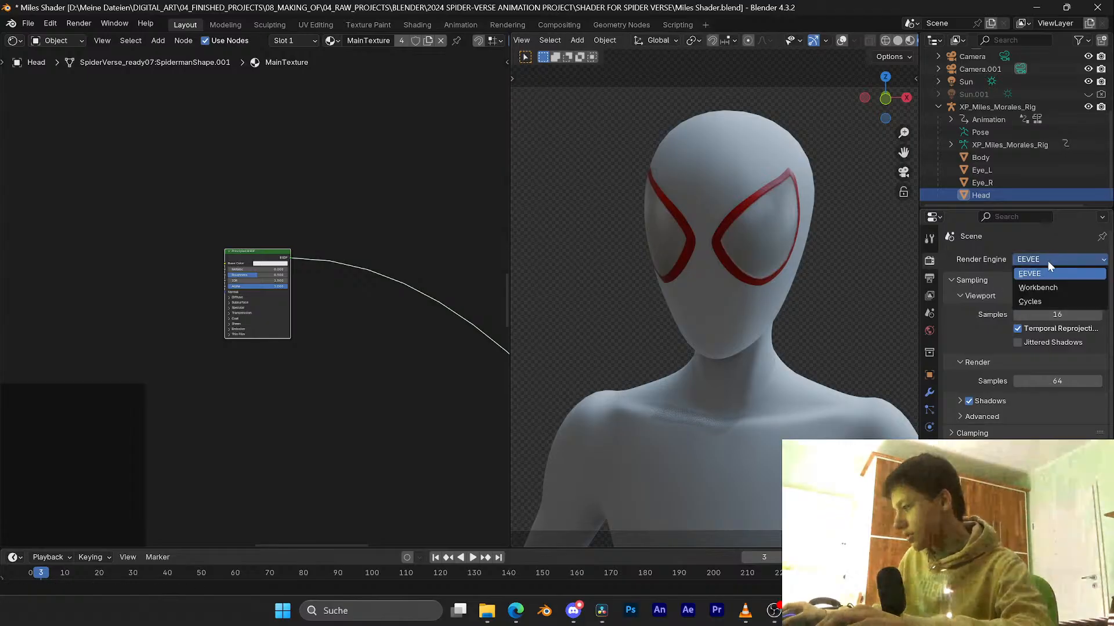
click(1050, 259)
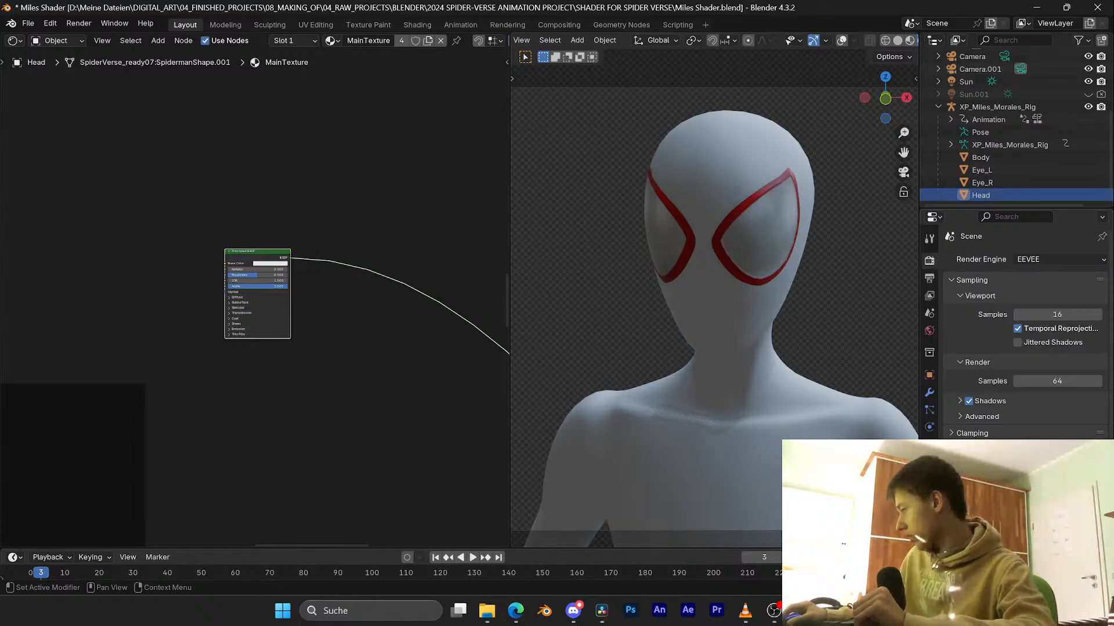
Step: Preview the mix node in the COMBINED frame to see the full shader on the character
scroll(415, 350, down, 3)
middle_drag(415, 350, 394, 317)
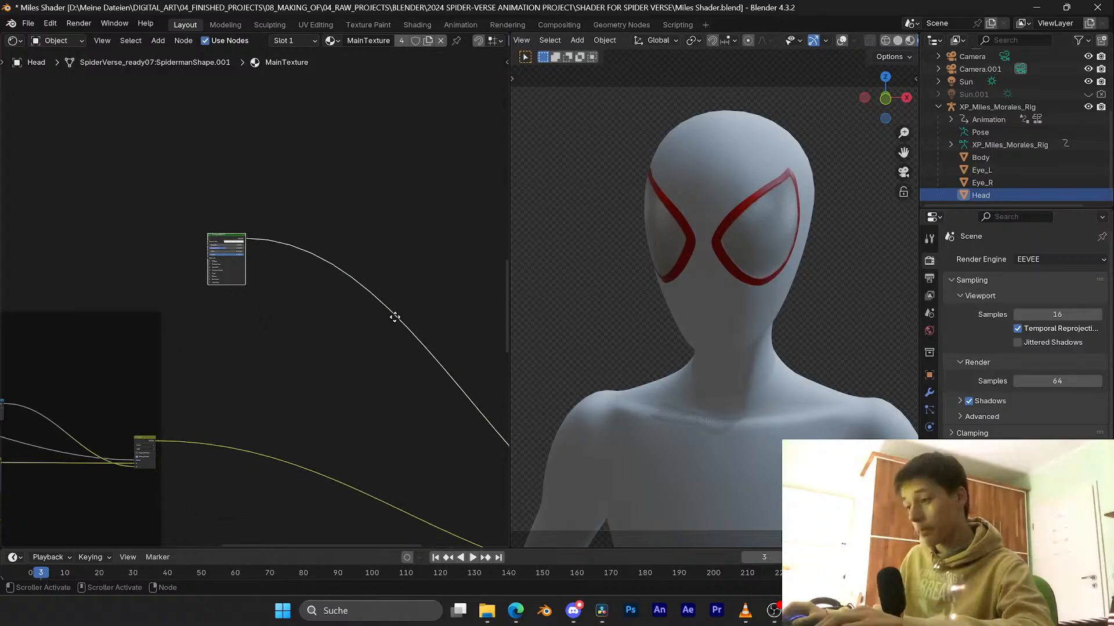
scroll(352, 346, down, 2)
scroll(183, 383, up, 5)
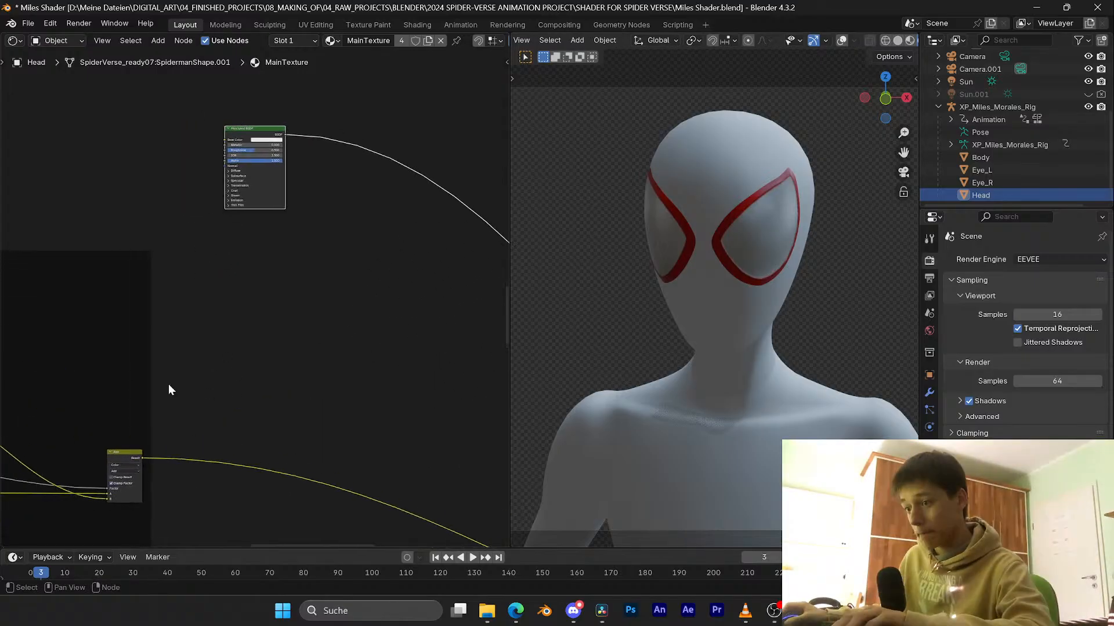
scroll(281, 298, down, 1)
middle_drag(281, 298, 286, 377)
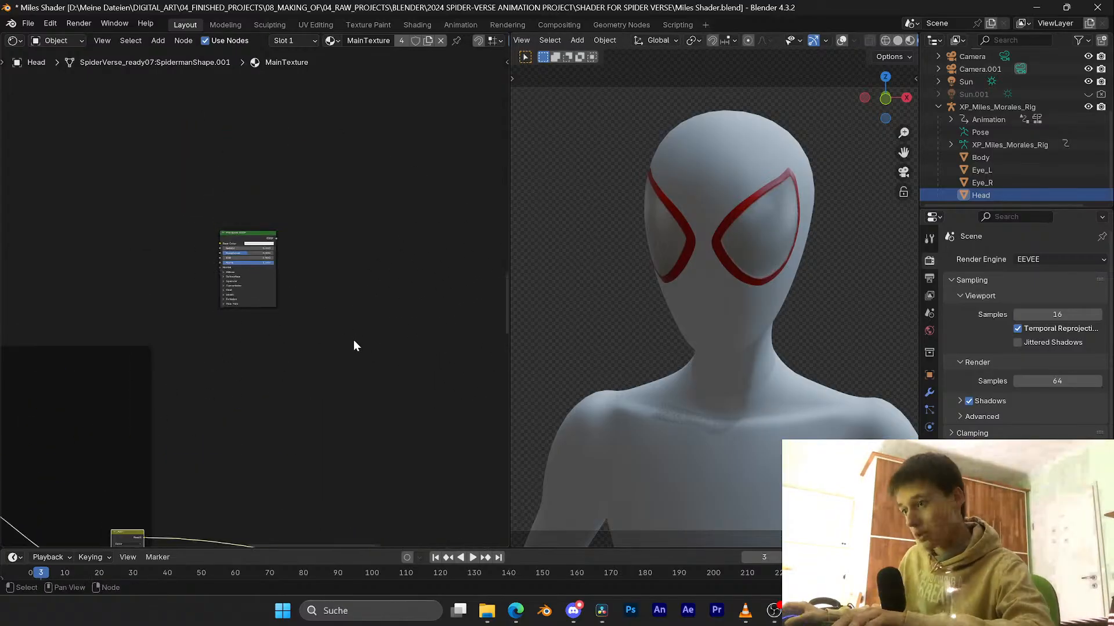
scroll(355, 342, down, 2)
middle_drag(372, 394, 271, 217)
scroll(266, 278, down, 2)
scroll(343, 315, up, 4)
middle_drag(411, 318, 326, 310)
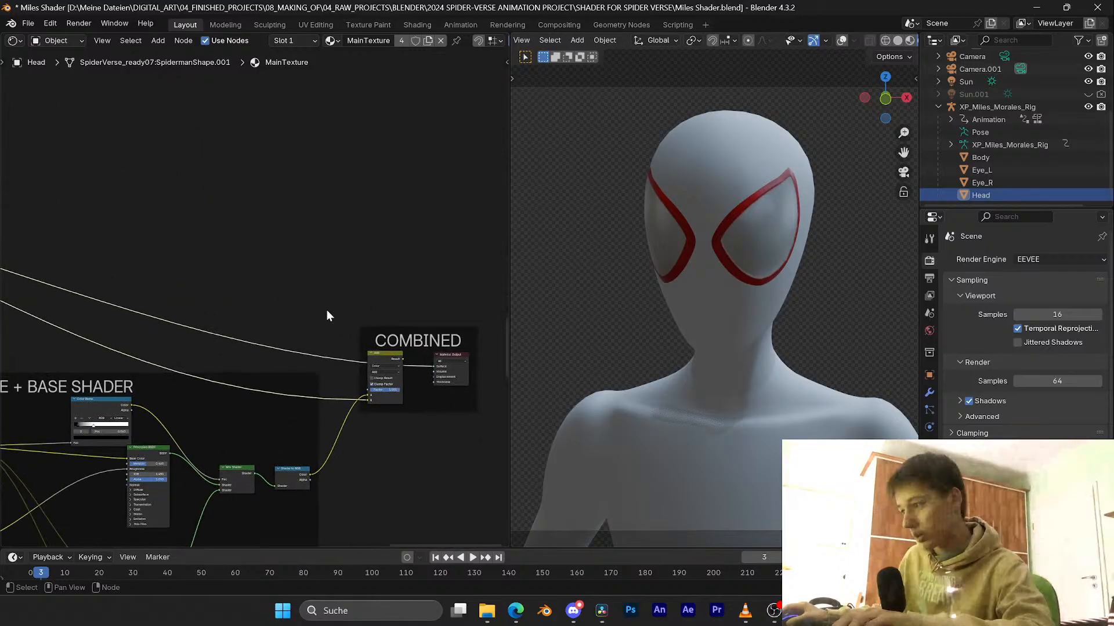
click(380, 357)
scroll(260, 269, down, 6)
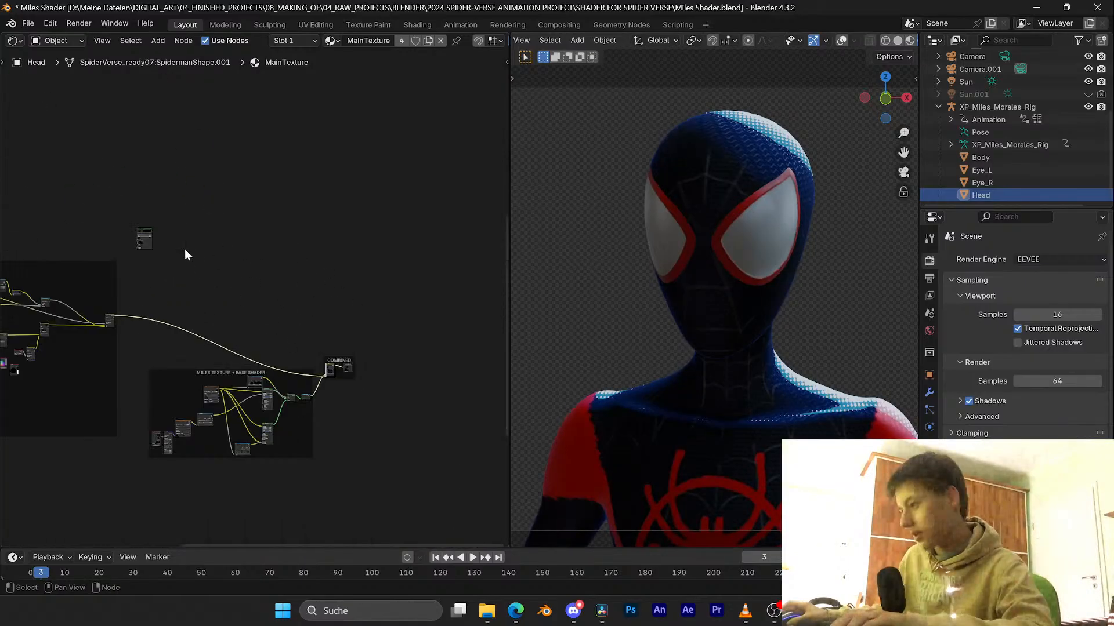
Step: Preview the standalone Principled BSDF node on the character again and view its settings
scroll(303, 354, up, 9)
middle_drag(185, 249, 302, 326)
scroll(302, 328, up, 4)
ctrl+shift+click(244, 355)
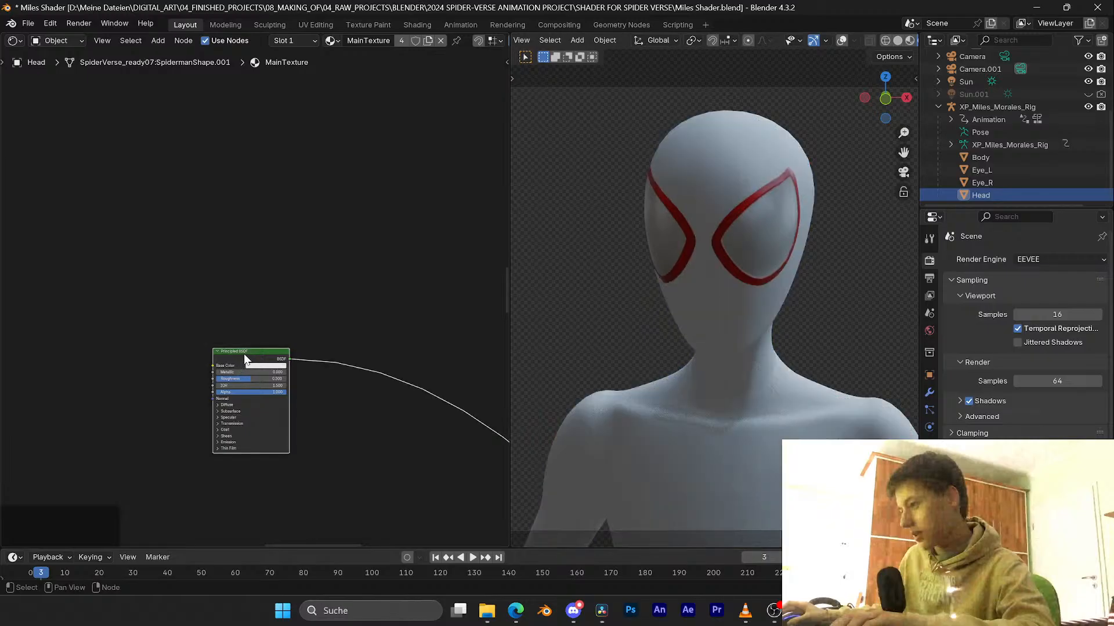
middle_drag(352, 361, 293, 287)
scroll(207, 271, up, 7)
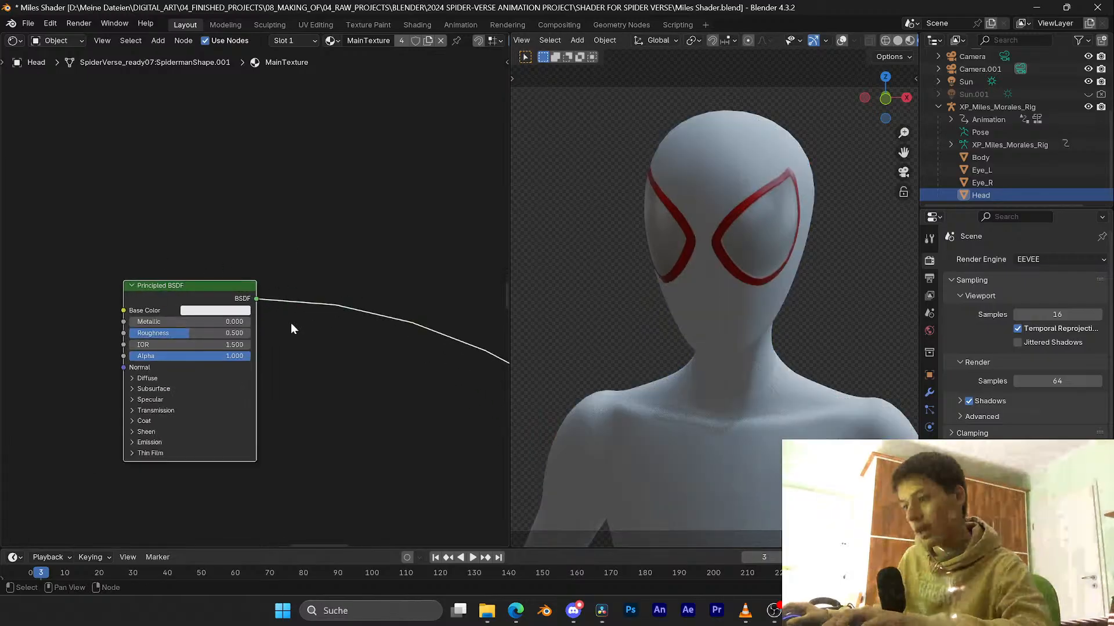
Step: Add a Shader to RGB node beside the standalone Principled BSDF node
scroll(255, 304, down, 8)
middle_drag(419, 292, 354, 274)
key(shift+a)
key(s)
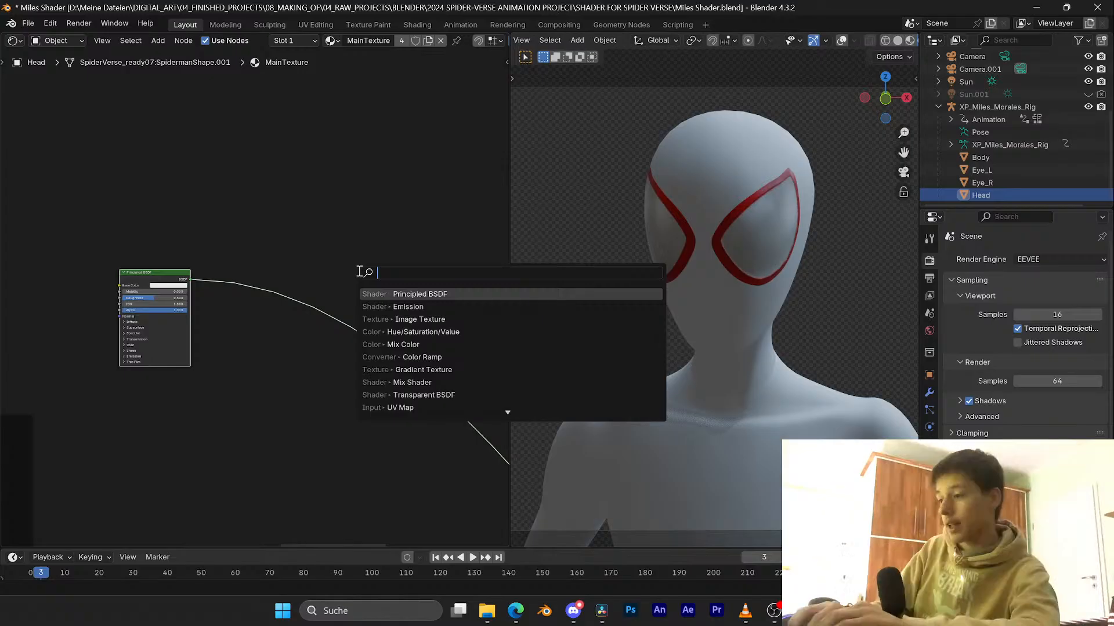
text(shad)
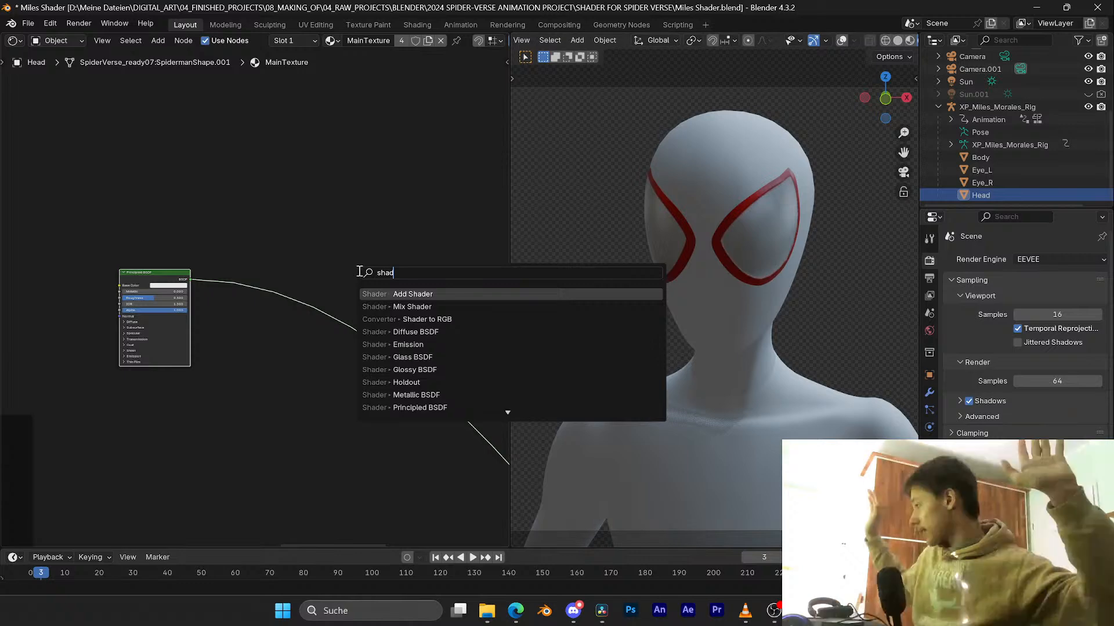
text(er to)
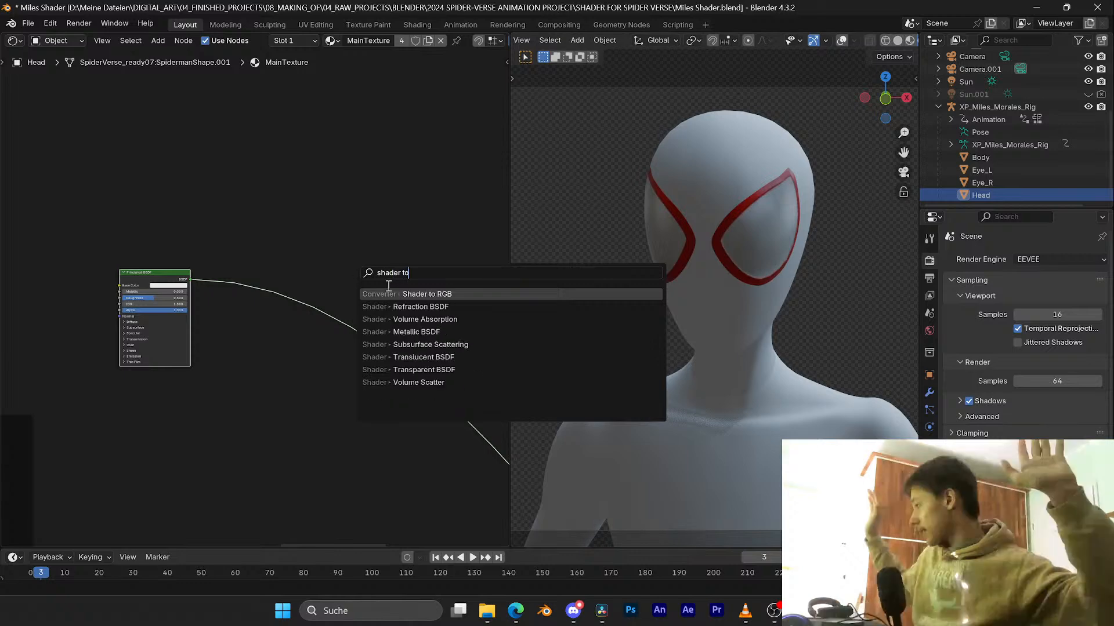
key(Return)
click(335, 244)
click(831, 610)
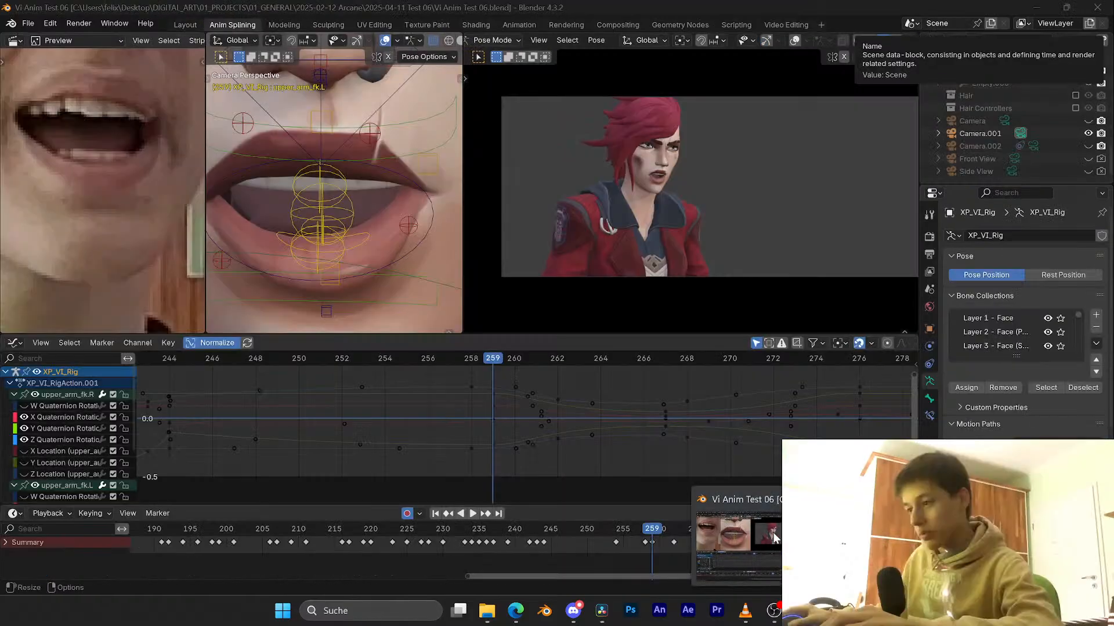
click(776, 538)
key(alt+Tab)
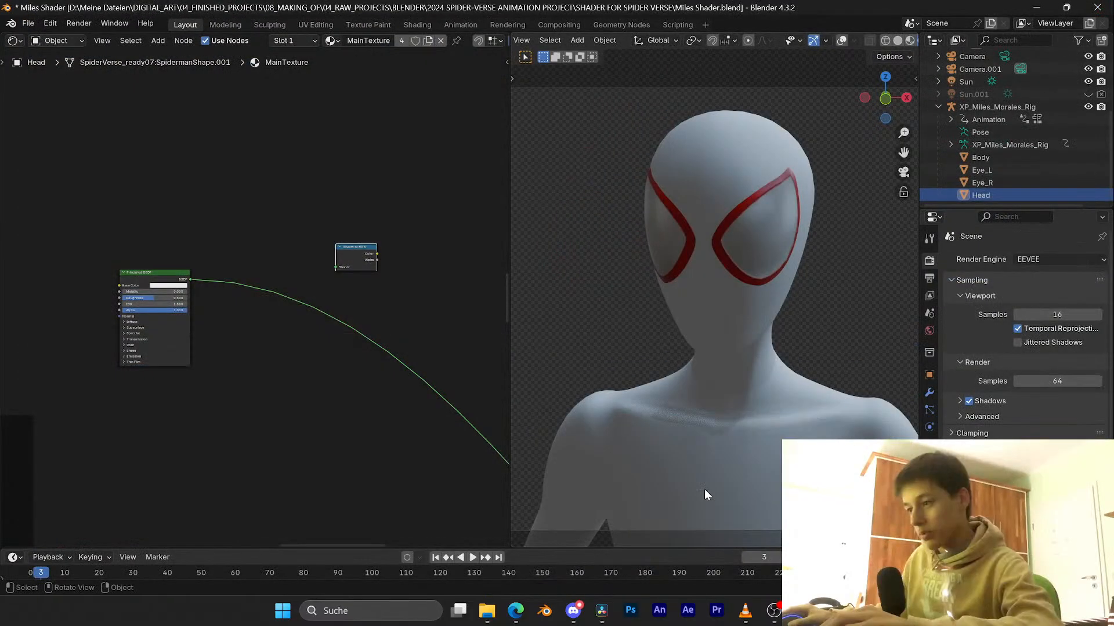
Step: Insert the Shader to RGB node into the link leaving the standalone Principled BSDF
scroll(406, 281, up, 3)
drag(440, 191, 284, 246)
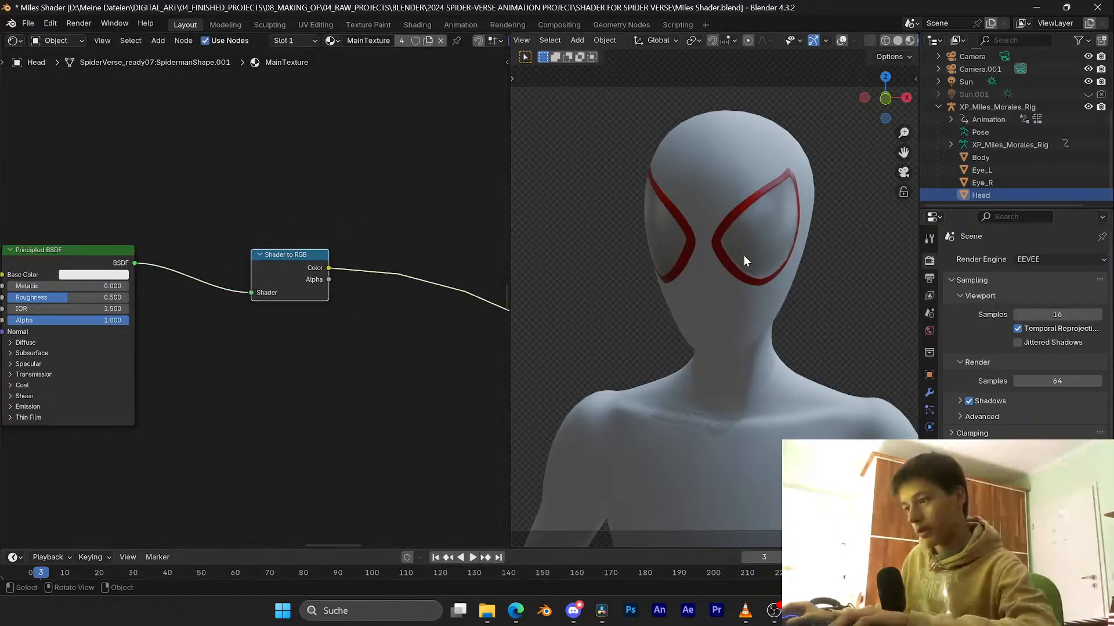
scroll(409, 239, down, 3)
key(shift+a)
click(336, 235)
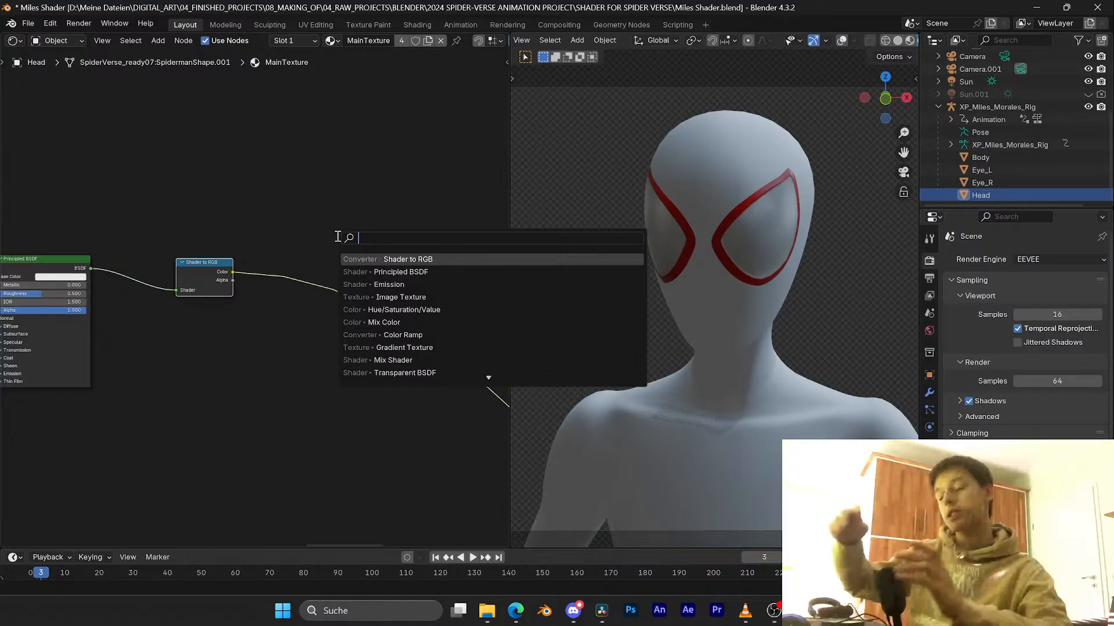
key(Escape)
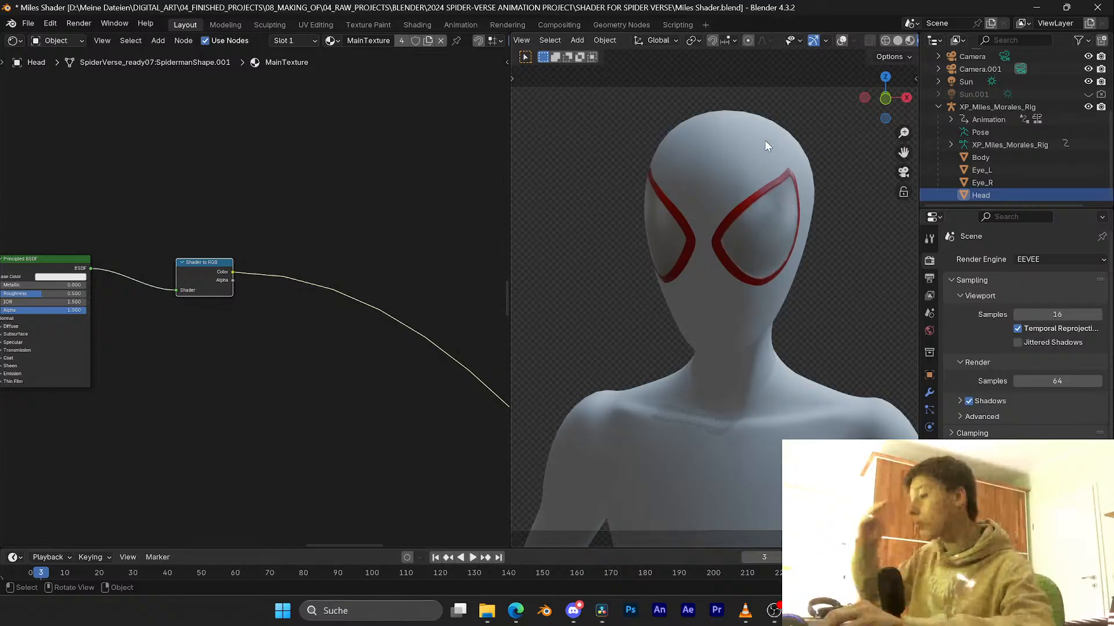
Step: Add a Color Ramp node and insert it into the link after the Shader to RGB node
key(shift+a)
text(color)
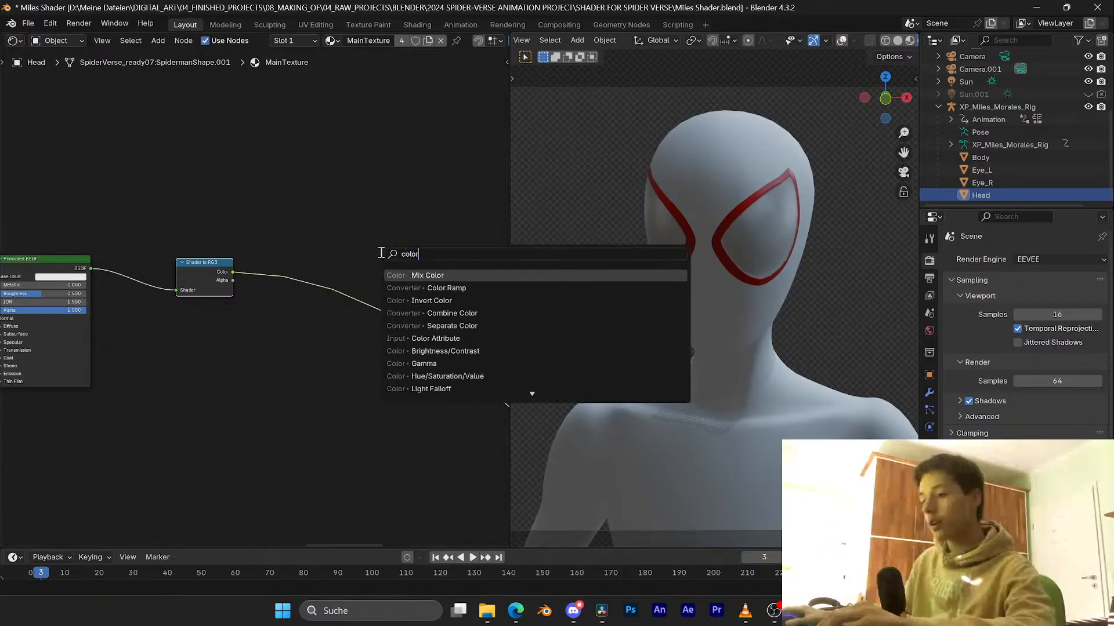
key(Down)
key(Return)
click(350, 264)
scroll(342, 296, up, 1)
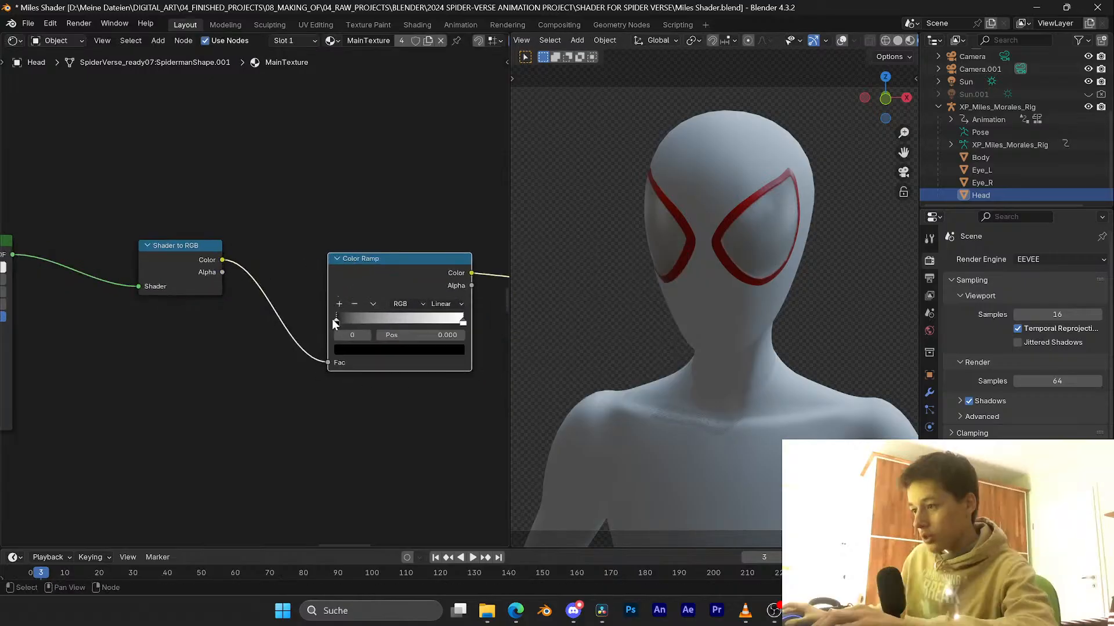
Step: Try moving the color ramp's black and white end stops, and preview its alpha and color outputs on the character
mouse_move(335, 321)
mouse_down()
mouse_move(443, 319)
mouse_move(332, 322)
mouse_up()
middle_drag(435, 322, 367, 323)
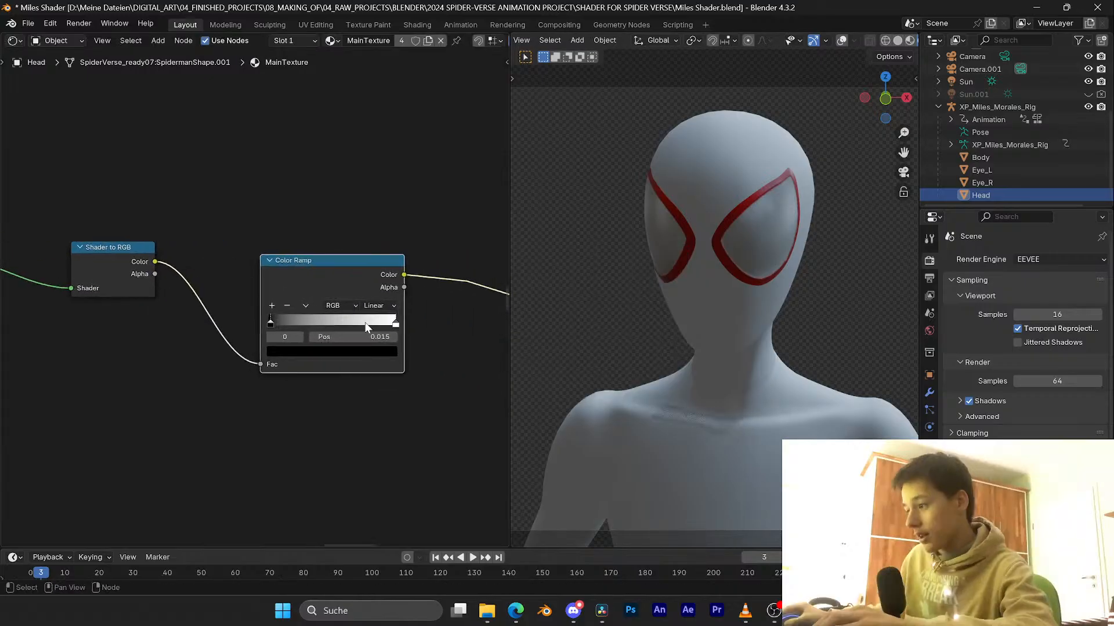
mouse_move(395, 323)
mouse_down()
mouse_move(336, 322)
mouse_move(398, 323)
mouse_up()
ctrl+shift+click(349, 270)
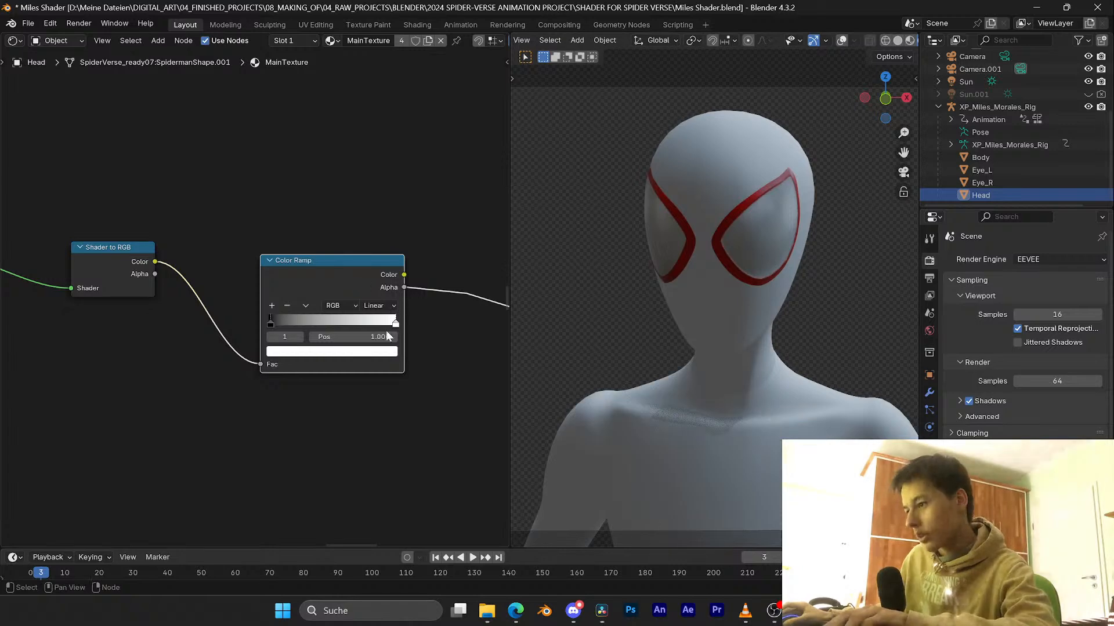
drag(349, 270, 327, 266)
mouse_move(249, 319)
mouse_down()
mouse_move(373, 313)
mouse_move(228, 322)
mouse_up()
ctrl+shift+click(341, 267)
middle_drag(312, 323, 252, 320)
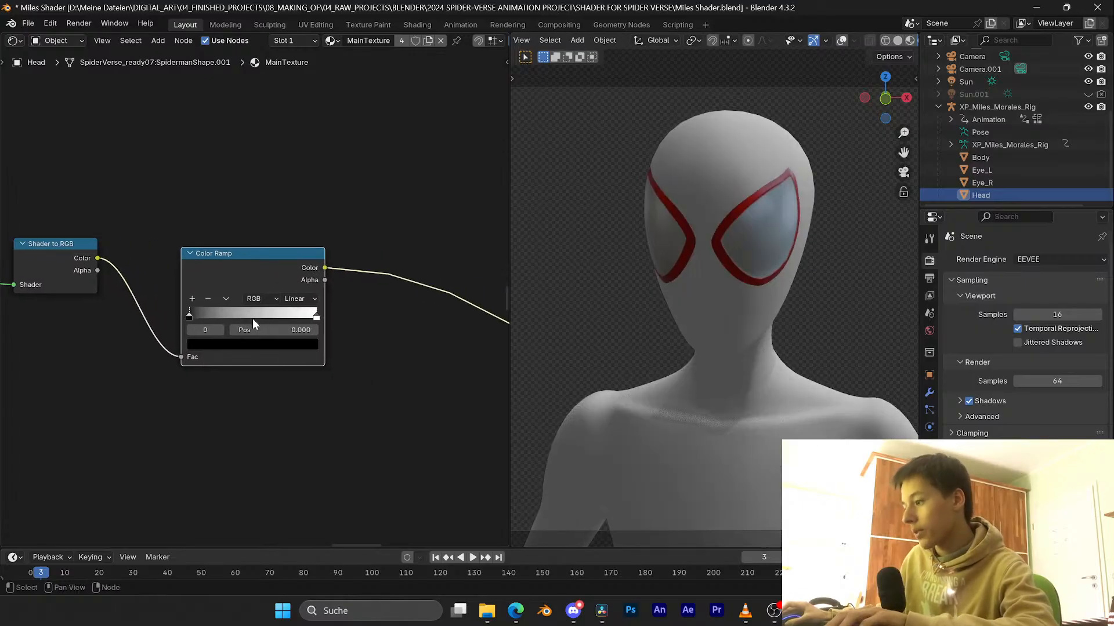
Step: Set the color ramp's interpolation to Constant, keeping the black stop at 0 and the white stop at 1
scroll(251, 319, up, 4)
mouse_move(167, 320)
mouse_down()
mouse_move(180, 322)
mouse_move(165, 321)
mouse_up()
click(318, 299)
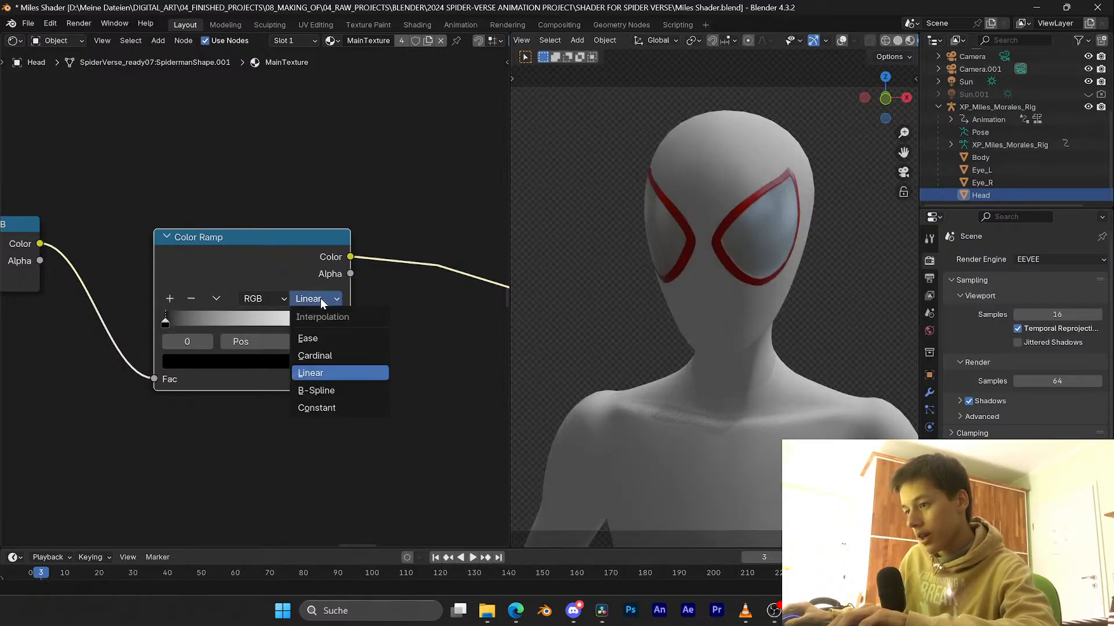
click(317, 404)
scroll(356, 340, up, 2)
drag(357, 337, 391, 329)
scroll(401, 316, down, 3)
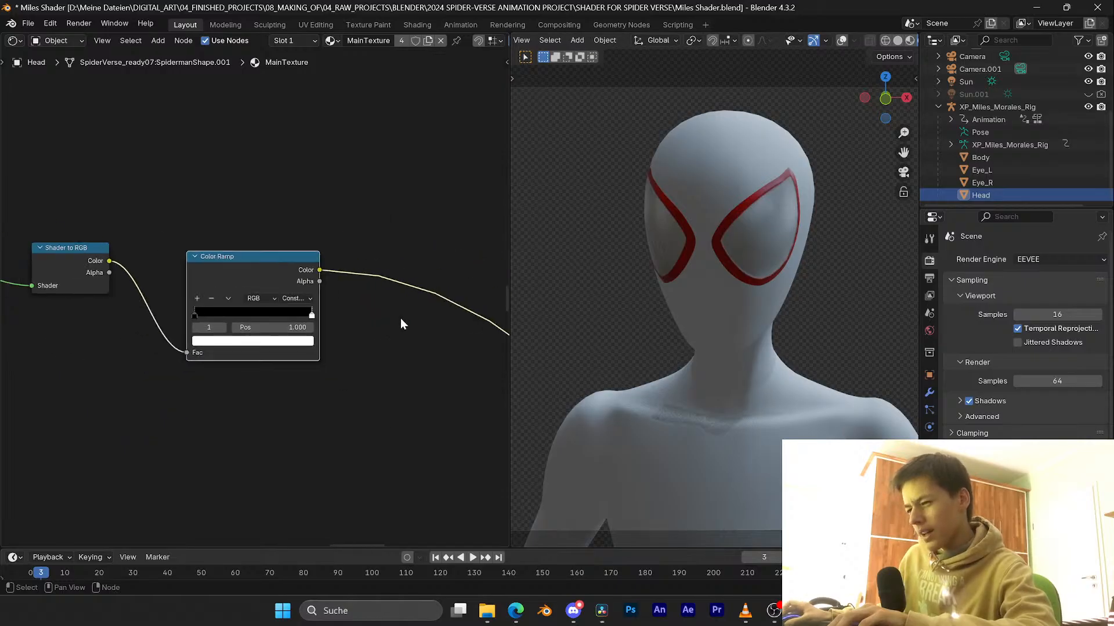
Step: Examine the character with the constant ramp, and look through the sampling, shadow and raytracing options in the render settings
scroll(401, 318, down, 2)
scroll(725, 338, up, 2)
scroll(725, 339, down, 1)
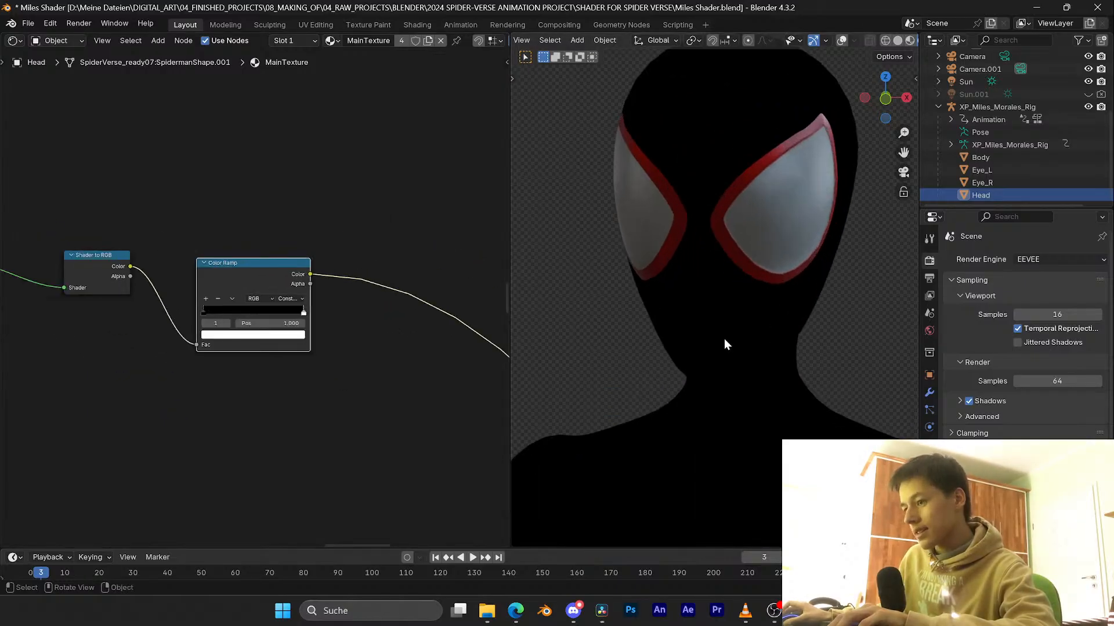
scroll(724, 339, down, 2)
scroll(977, 416, down, 5)
scroll(977, 416, up, 5)
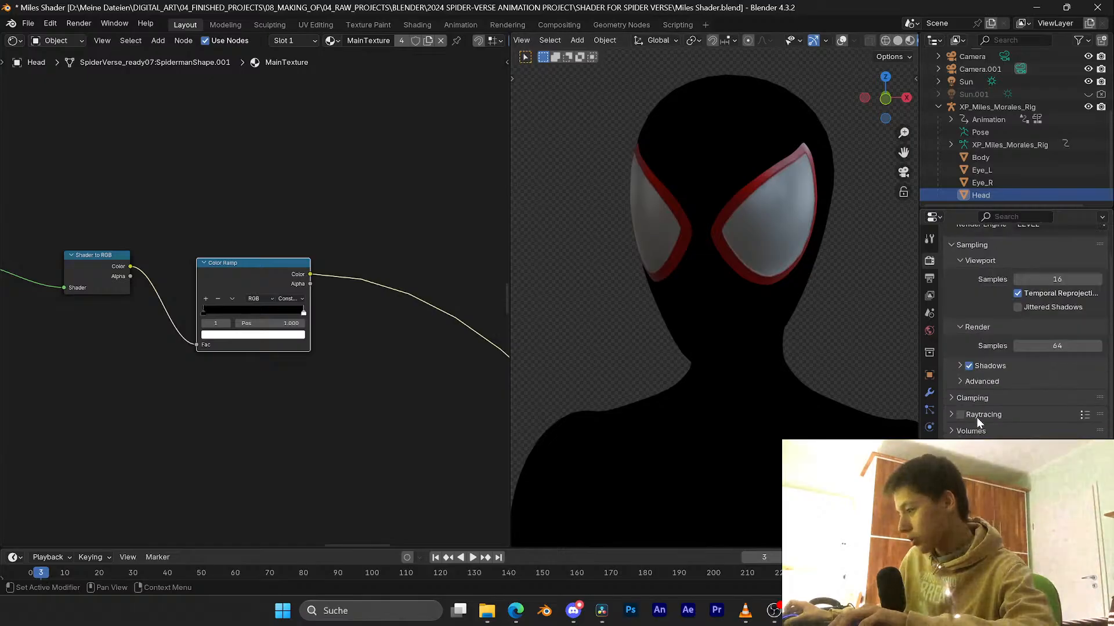
scroll(264, 306, up, 2)
drag(328, 319, 349, 310)
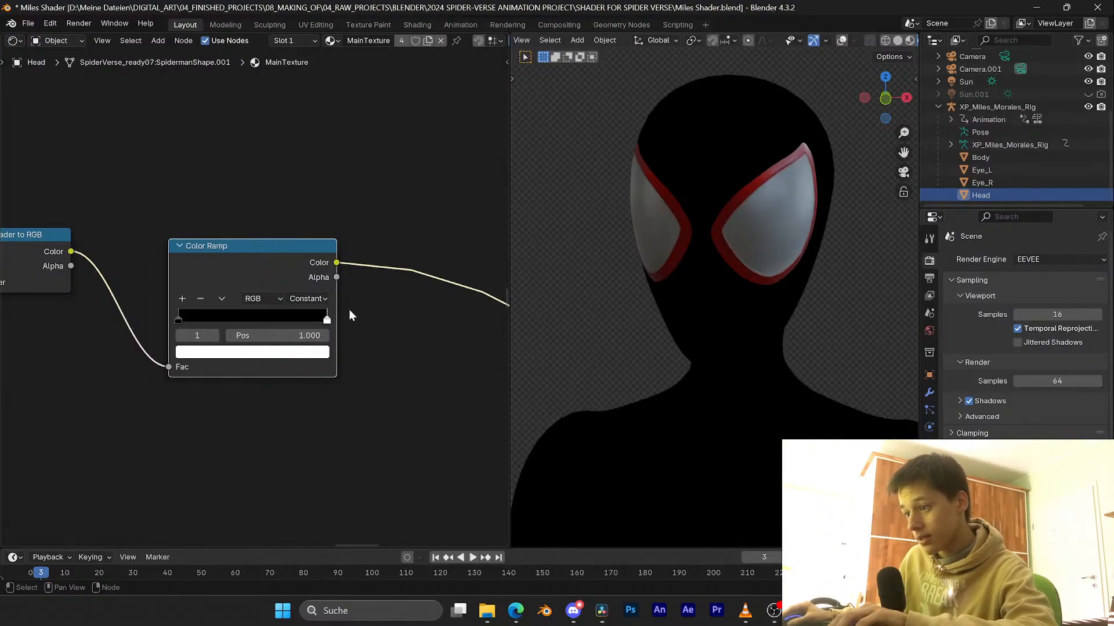
Step: Set the color ramp's interpolation to Linear and add four stops at 0.125, 0.25, 0.5 and 0.75
click(308, 298)
click(296, 348)
scroll(296, 349, up, 2)
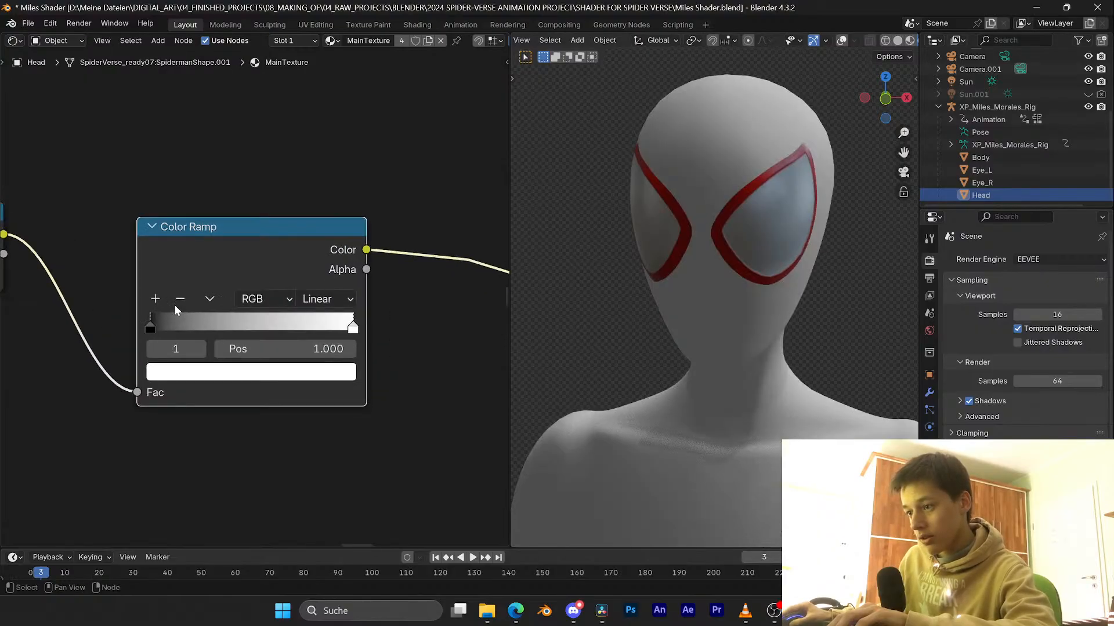
click(155, 300)
click(155, 300)
click(155, 299)
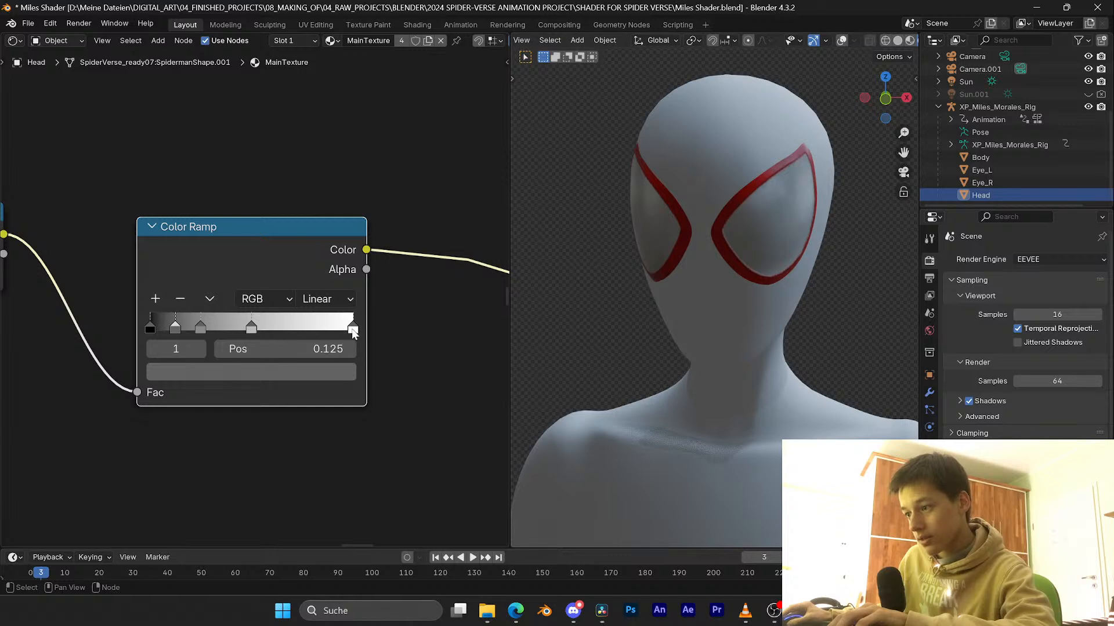
drag(353, 331, 311, 330)
Step: Set the six-stop color ramp's interpolation to Constant to split the shading into hard-edged tones
click(325, 299)
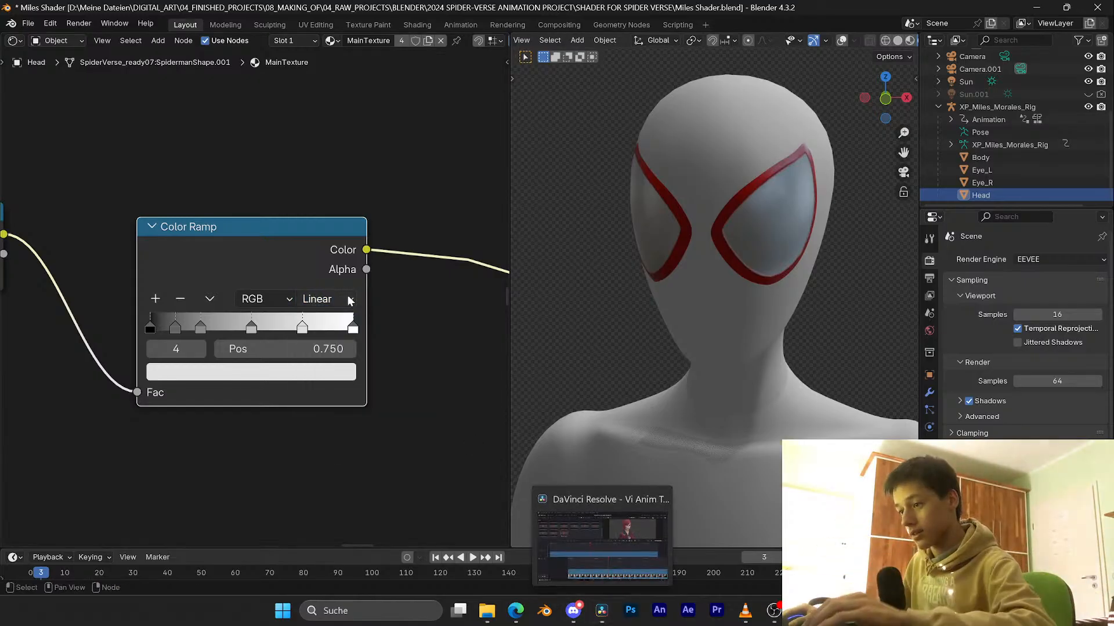
click(348, 298)
click(326, 425)
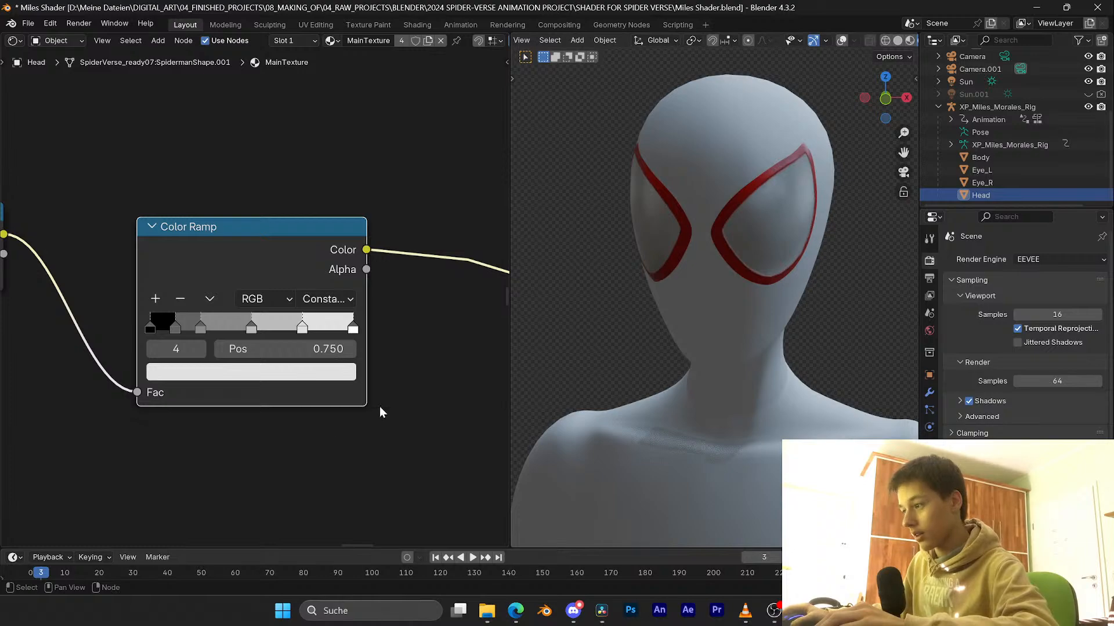
scroll(371, 377, down, 1)
scroll(370, 375, up, 1)
scroll(370, 376, down, 2)
scroll(370, 375, up, 2)
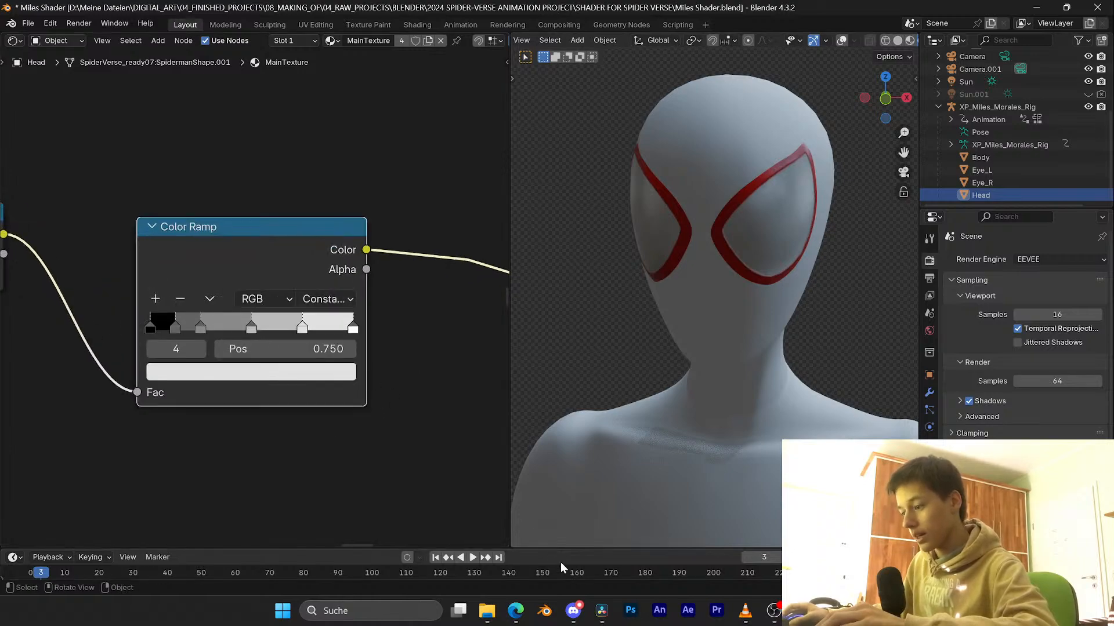
Step: Switch to DaVinci Resolve, save the Vi Anim Test project and close the program
click(602, 611)
key(ctrl+s)
click(1102, 7)
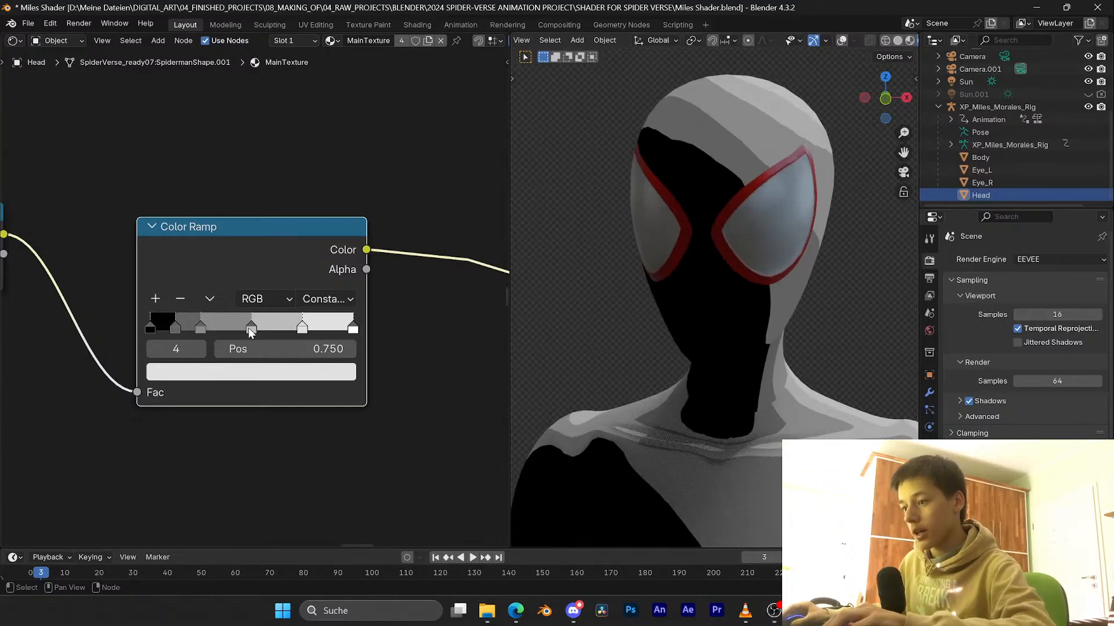
Step: Move the color ramp's stop at 0.5 to 0.449 and color it red
drag(252, 328, 204, 329)
click(253, 372)
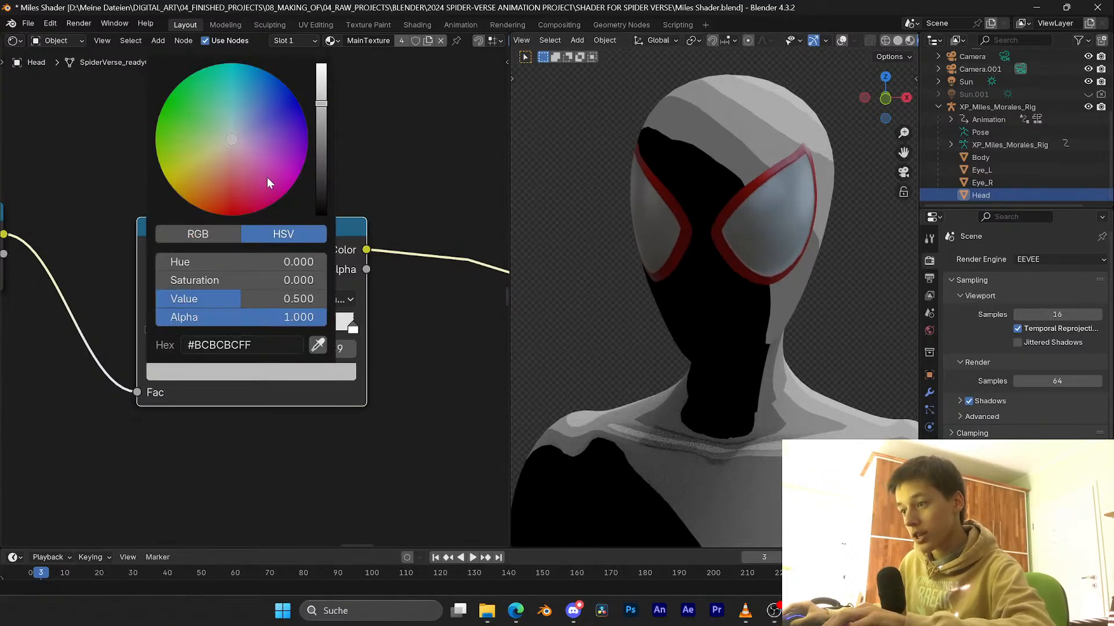
click(240, 192)
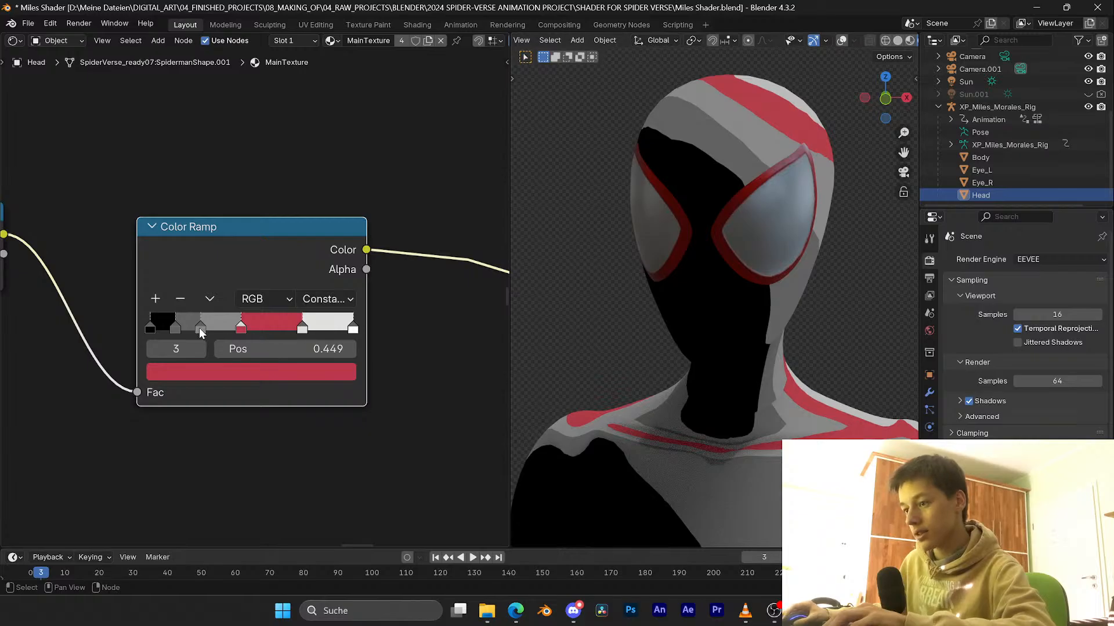
Step: Color the color ramp's stop at 0.25 violet-blue and look at the toned shading on the whole character
click(200, 329)
click(239, 374)
click(270, 111)
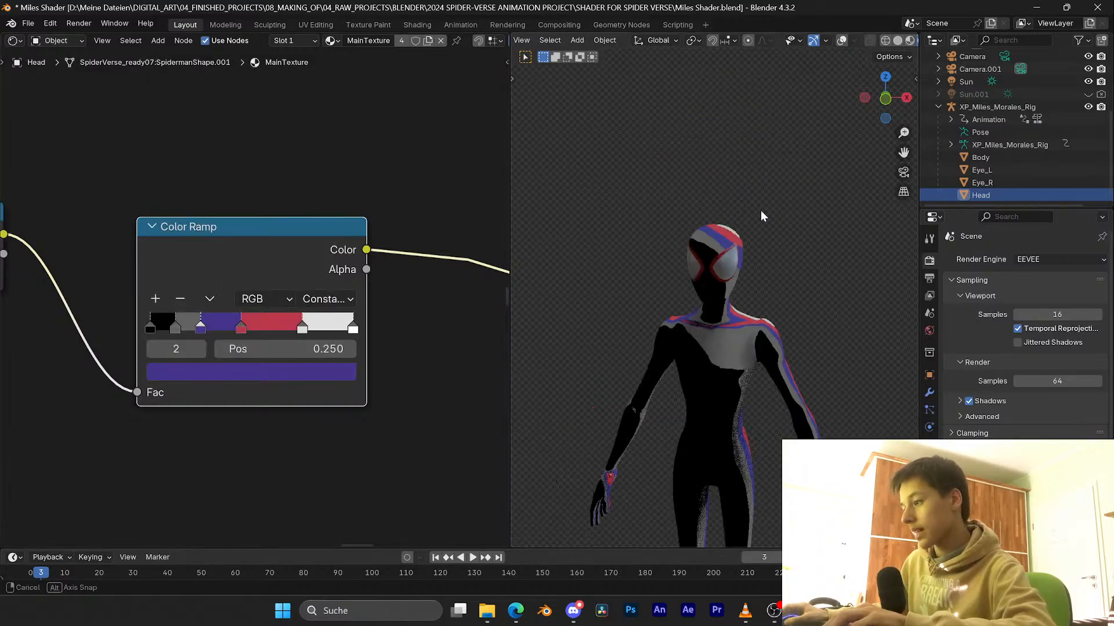
middle_drag(760, 210, 765, 67)
scroll(727, 223, down, 6)
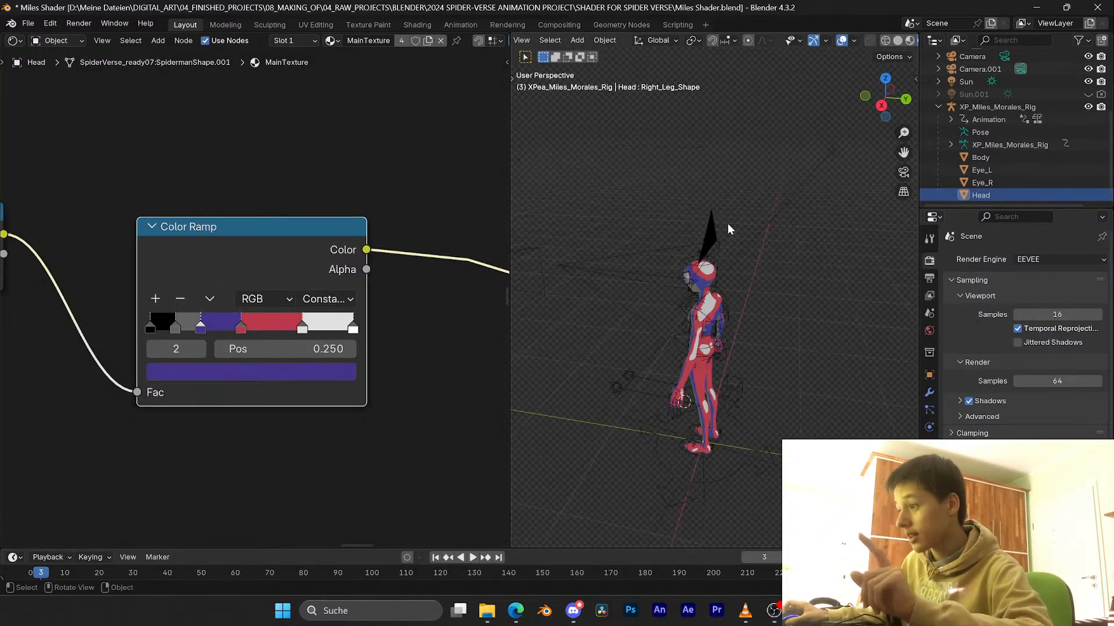
Step: Rotate the Sun light about the global Z axis so the character is lit more from behind
click(857, 147)
scroll(778, 228, up, 3)
key(r)
key(z)
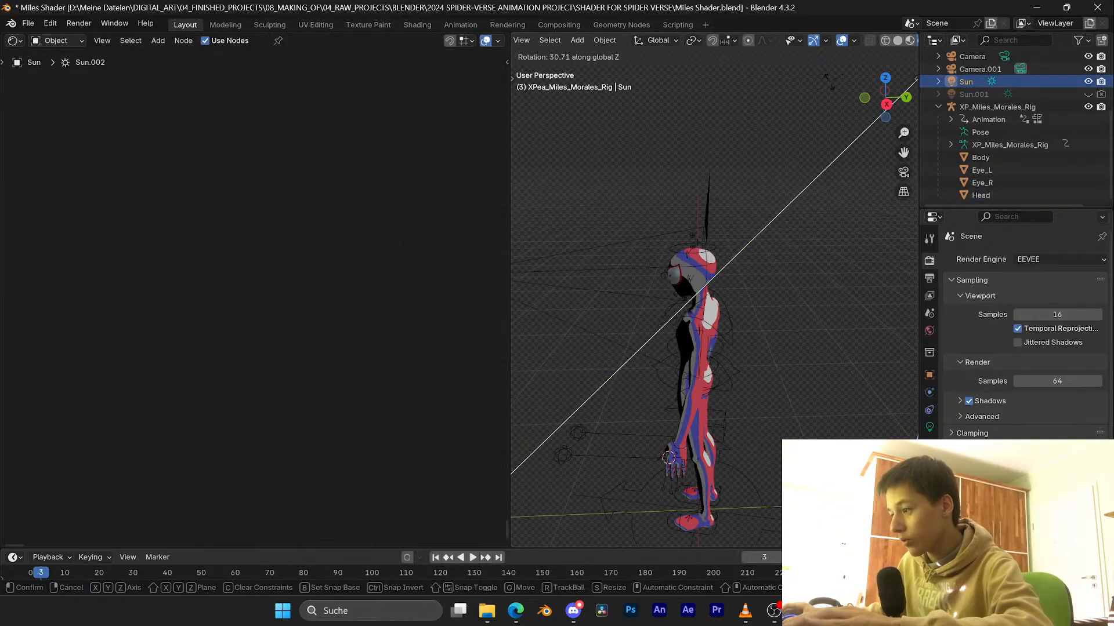
click(709, 380)
middle_drag(710, 380, 838, 338)
scroll(837, 338, up, 4)
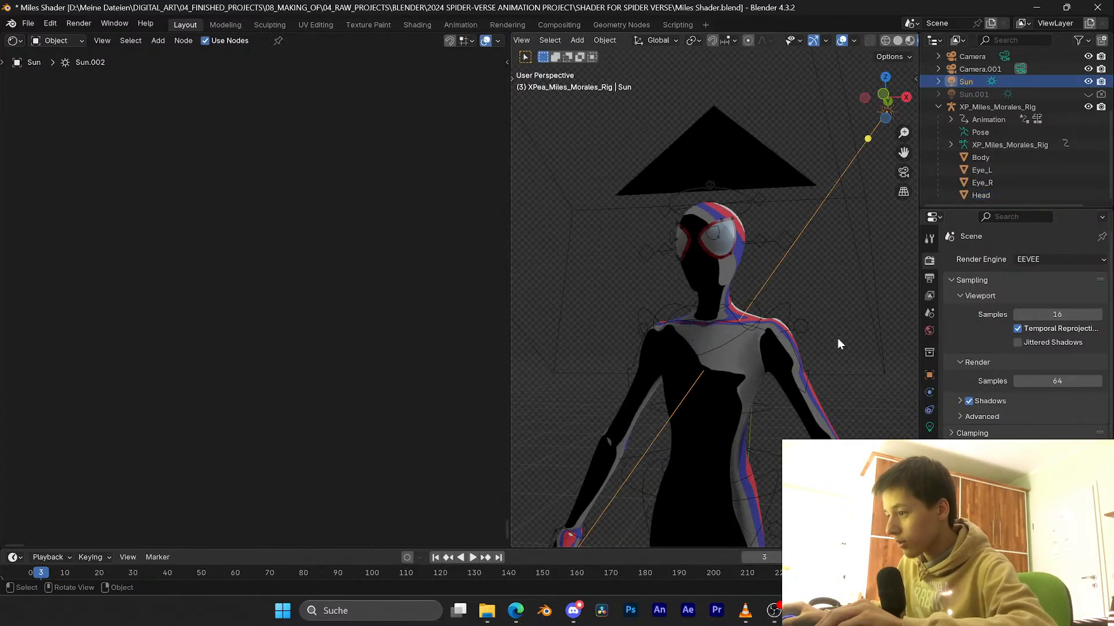
key(r)
key(r)
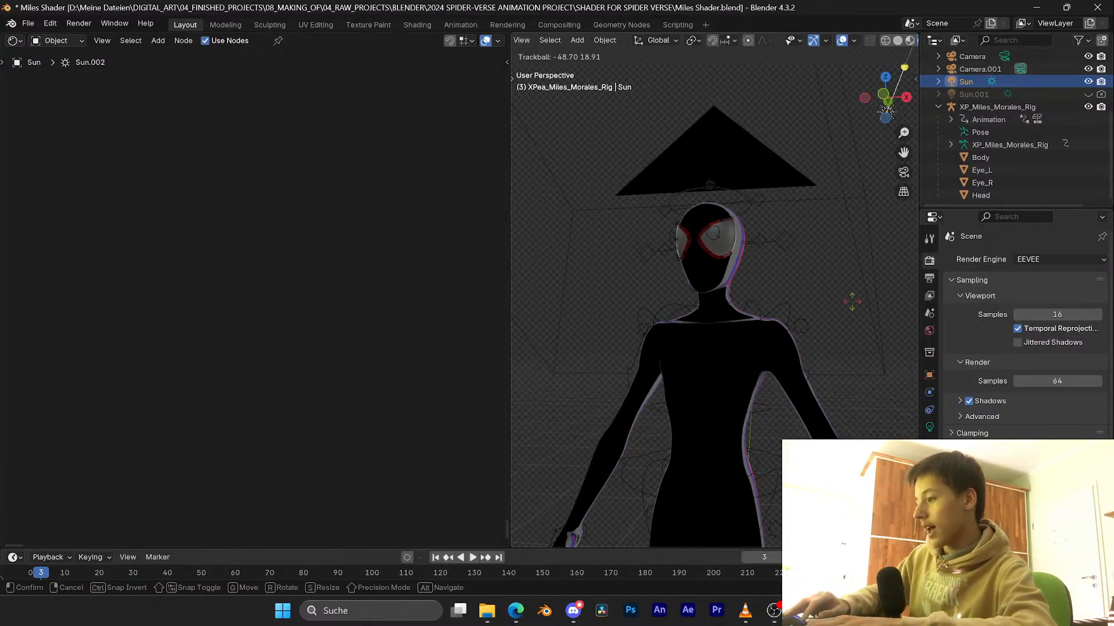
right_click(852, 301)
Step: Switch to the camera view and play the turning-head animation up to frame 23
key(Right)
key(KP_0)
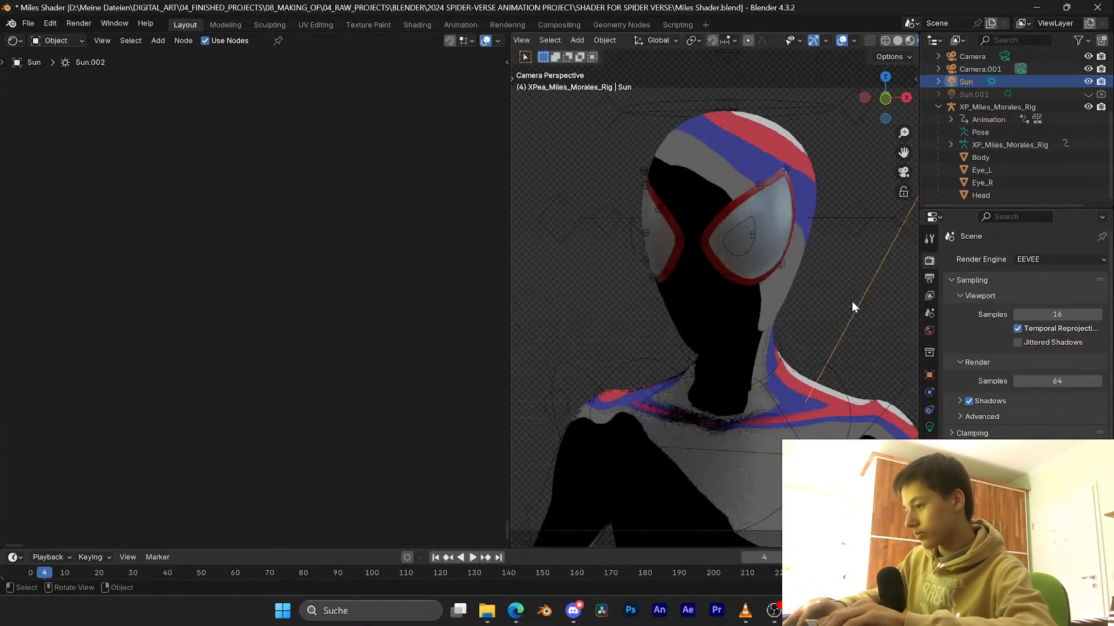
key(space)
key(space)
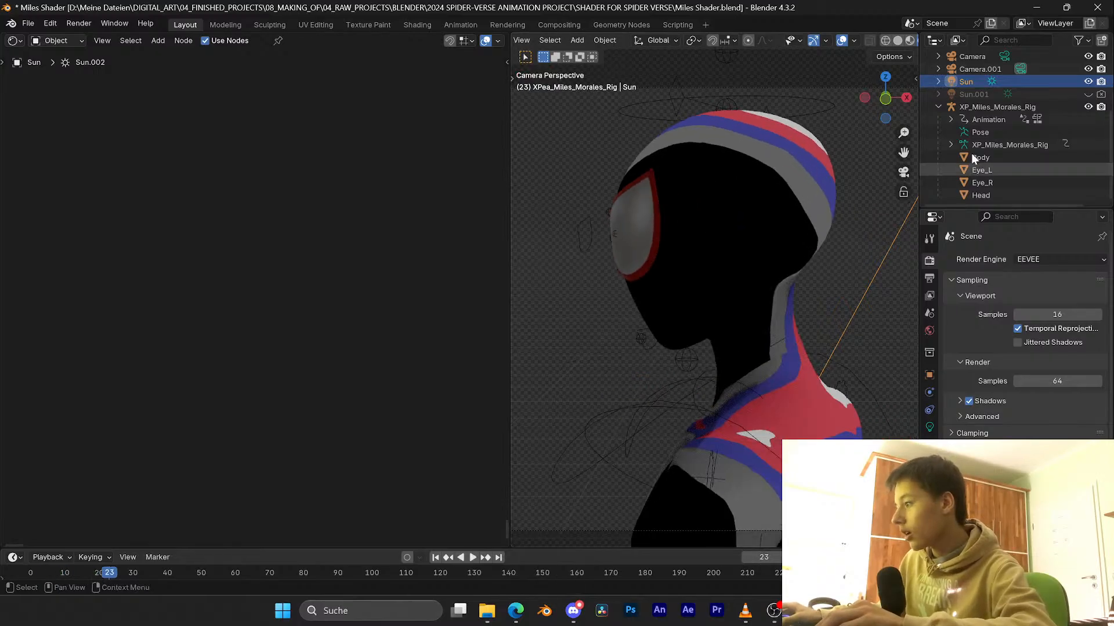
Step: Delete the demonstration Shader to RGB and Color Ramp nodes from the Head's MainTexture material
click(989, 194)
scroll(199, 249, down, 7)
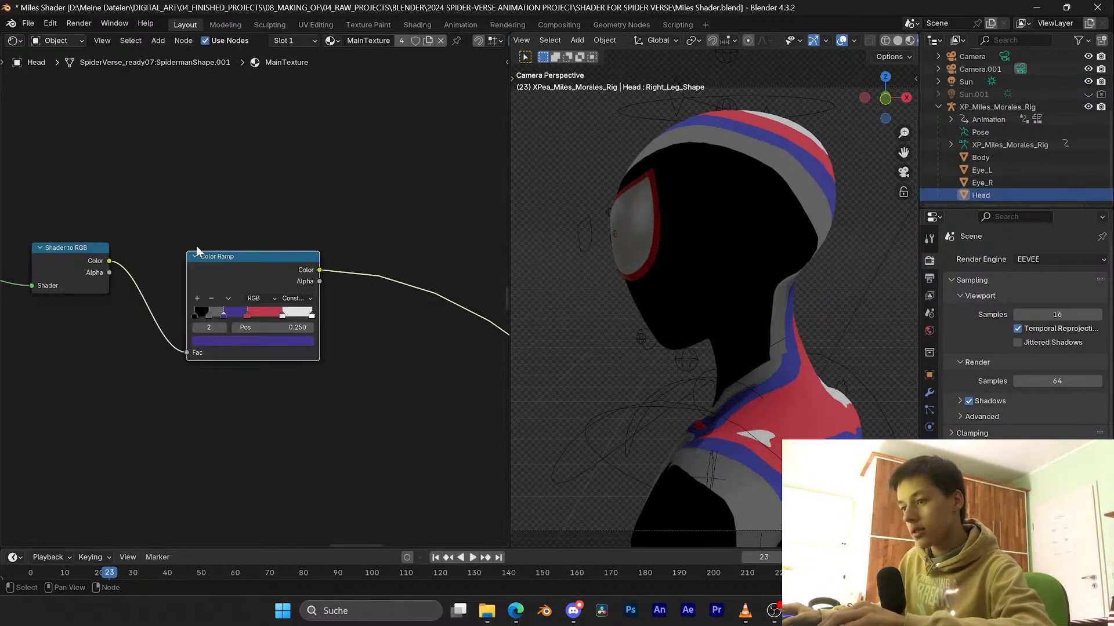
middle_drag(189, 248, 280, 249)
drag(367, 239, 137, 312)
key(x)
Step: Show the COMBINED frame's final mix on the character again and save the file
scroll(312, 395, down, 3)
middle_drag(312, 396, 216, 277)
scroll(232, 287, down, 5)
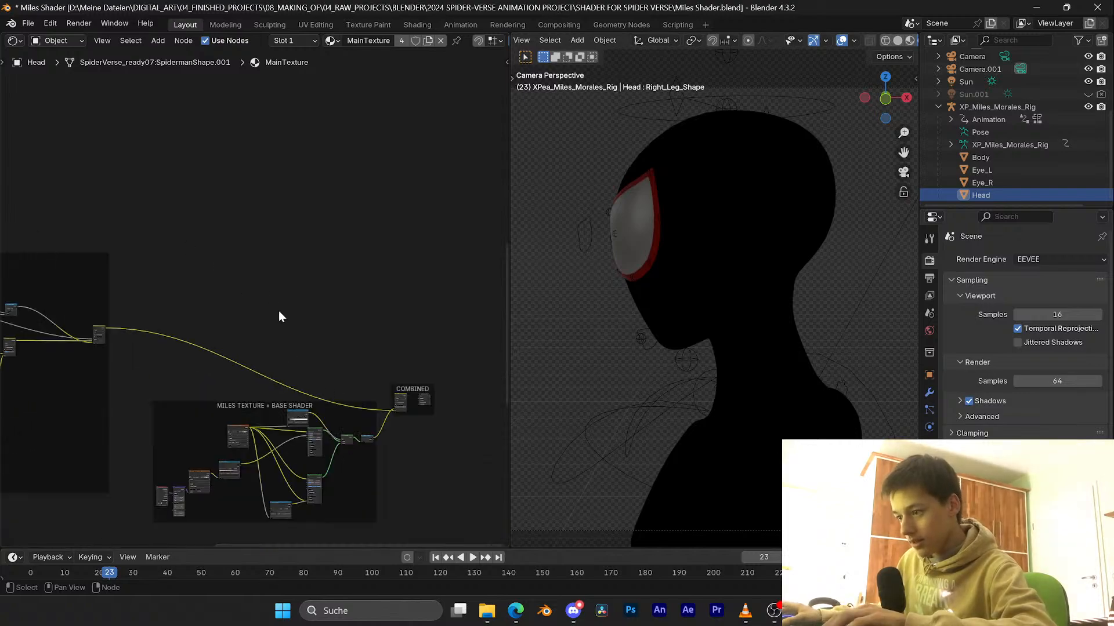
middle_drag(390, 394, 347, 356)
ctrl+shift+click(356, 357)
scroll(244, 322, down, 5)
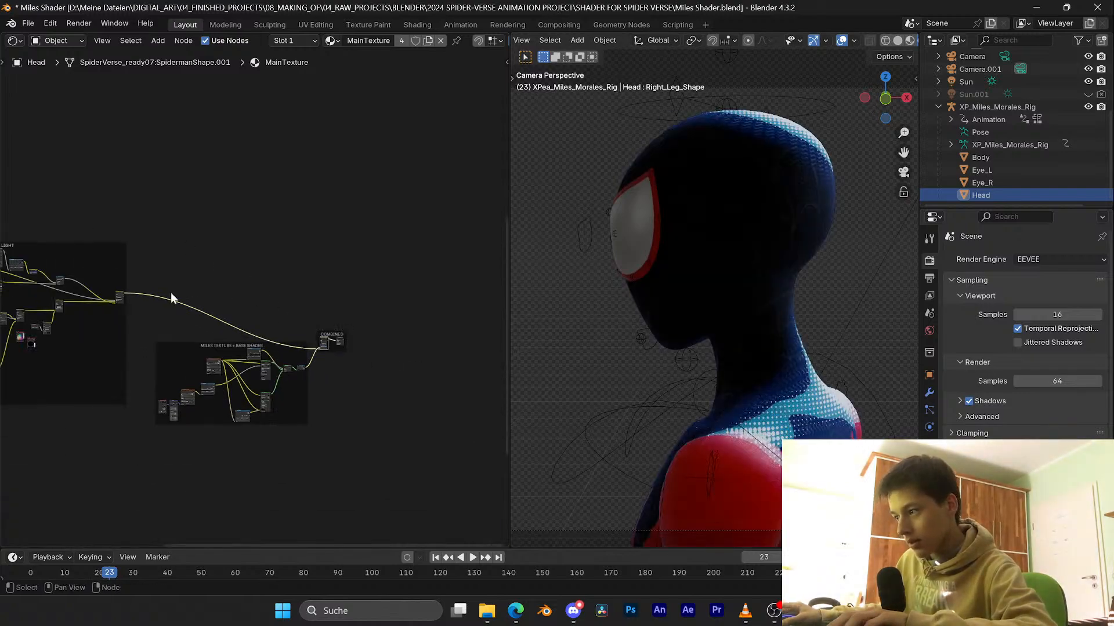
middle_drag(171, 293, 461, 281)
key(ctrl+s)
Step: Examine the node chains inside the BLUE EDGE LIGHT frame
scroll(155, 264, up, 8)
scroll(150, 259, up, 10)
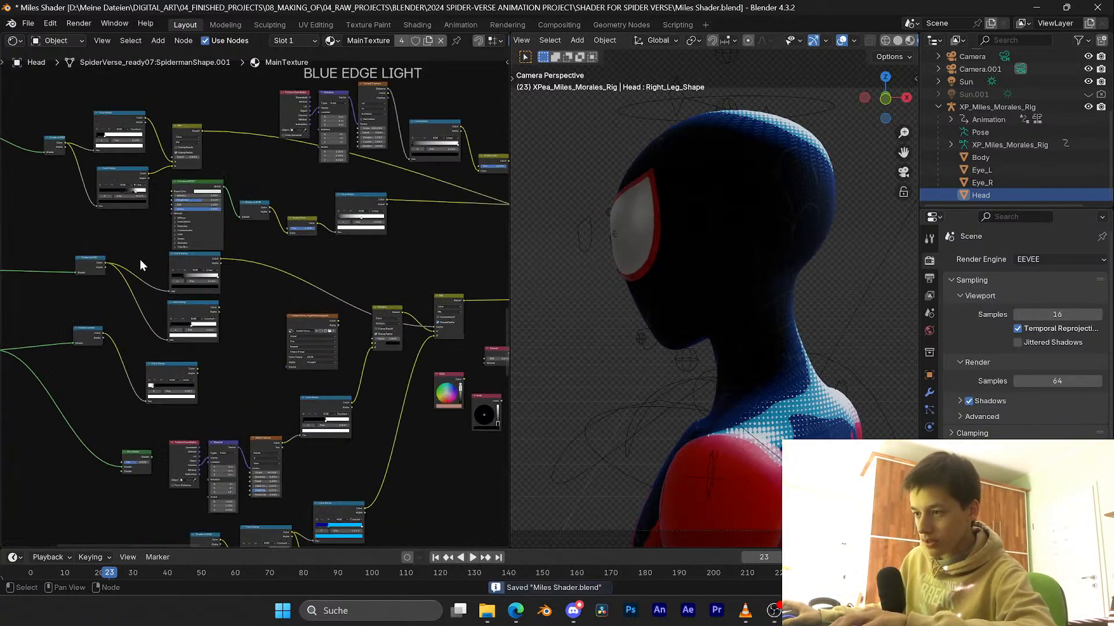
middle_drag(141, 260, 316, 289)
middle_drag(127, 200, 28, 273)
scroll(245, 286, down, 7)
middle_drag(245, 287, 214, 271)
drag(229, 274, 230, 271)
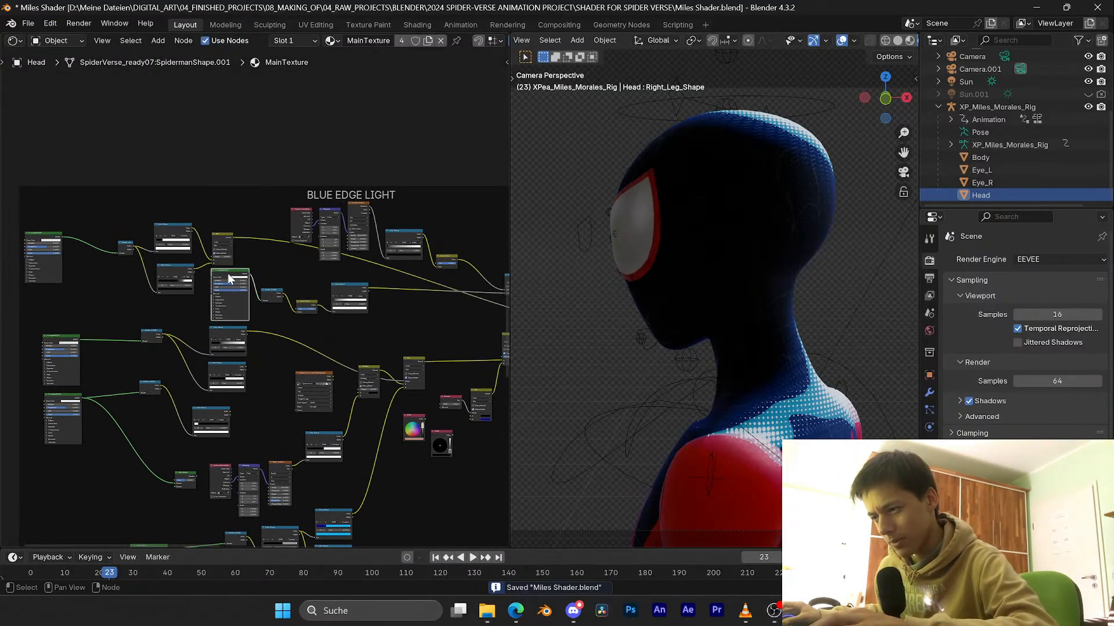
middle_drag(109, 243, 127, 249)
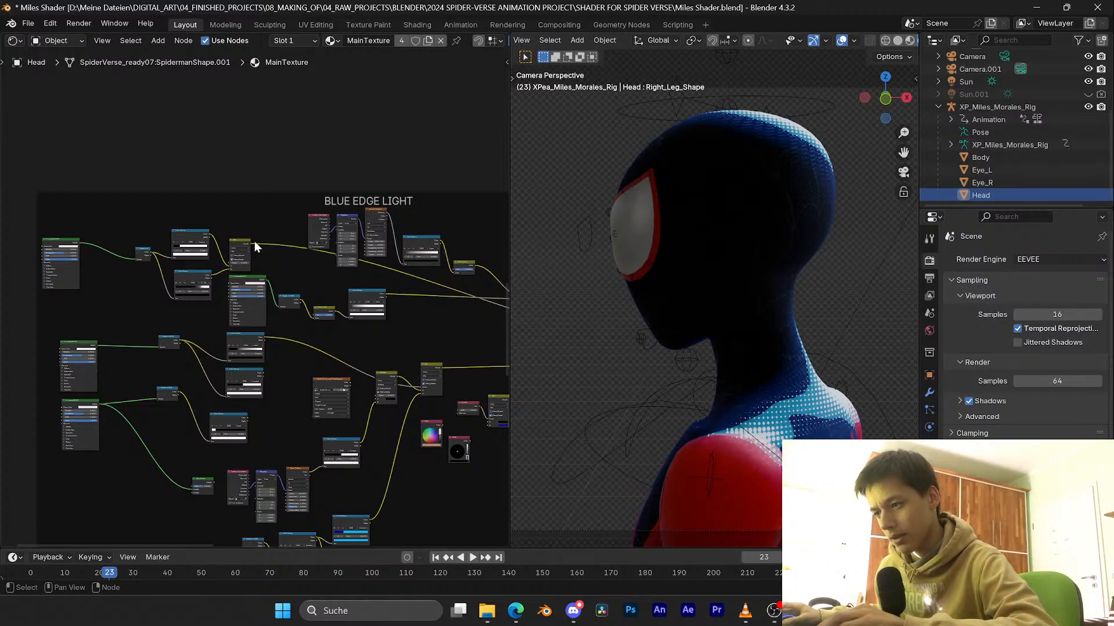
scroll(323, 257, down, 2)
middle_drag(350, 255, 280, 256)
drag(64, 232, 459, 294)
middle_drag(196, 354, 158, 299)
scroll(137, 286, up, 1)
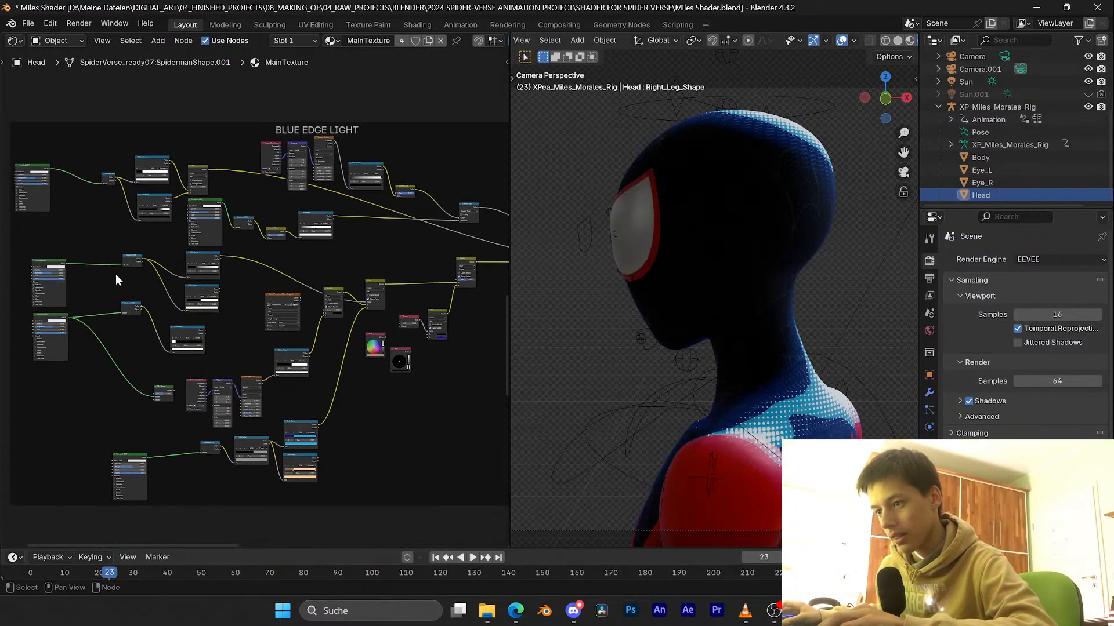
Step: Preview the linear black-to-white Color Ramp of the BLUE EDGE LIGHT frame on the character and save the file
ctrl+shift+click(132, 260)
ctrl+shift+click(196, 253)
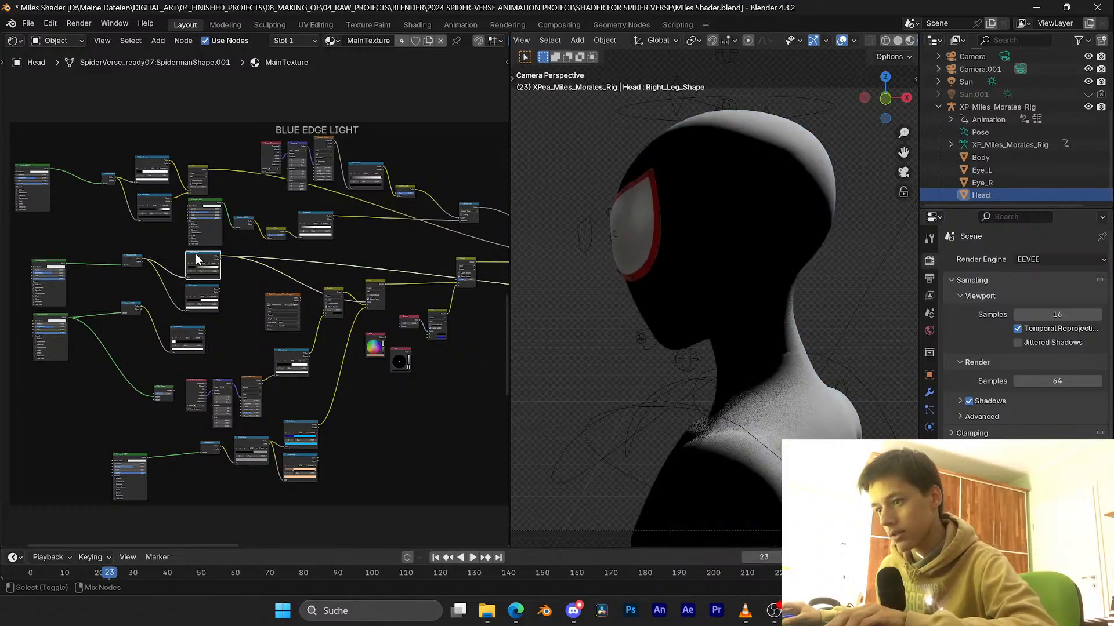
scroll(242, 268, up, 2)
mouse_move(243, 272)
middle_down()
mouse_move(175, 282)
mouse_move(236, 265)
middle_up()
ctrl+shift+click(402, 259)
scroll(174, 249, up, 2)
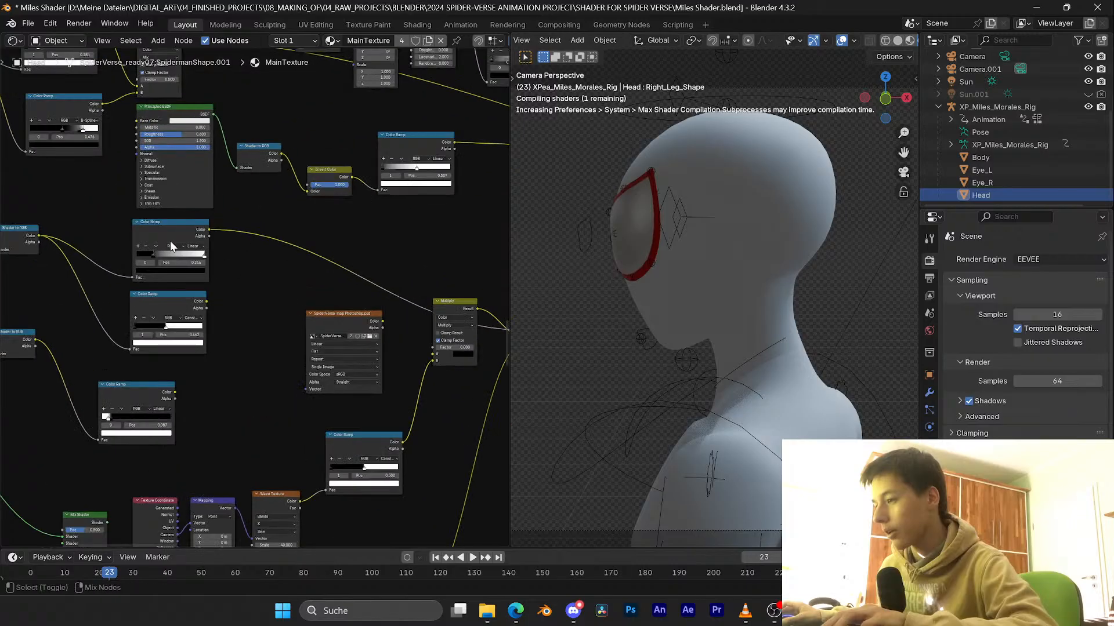
ctrl+shift+click(169, 242)
key(ctrl+s)
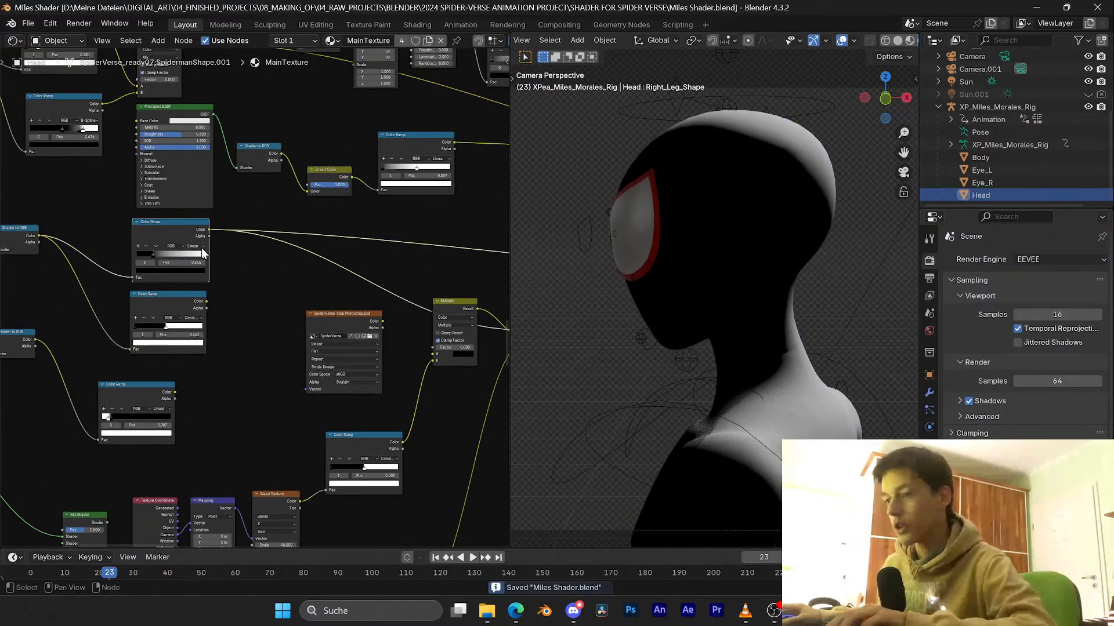
Step: Preview the edge light's Principled BSDF, its Shader to RGB and the linear Color Ramp one after another on the head
middle_drag(233, 252, 270, 269)
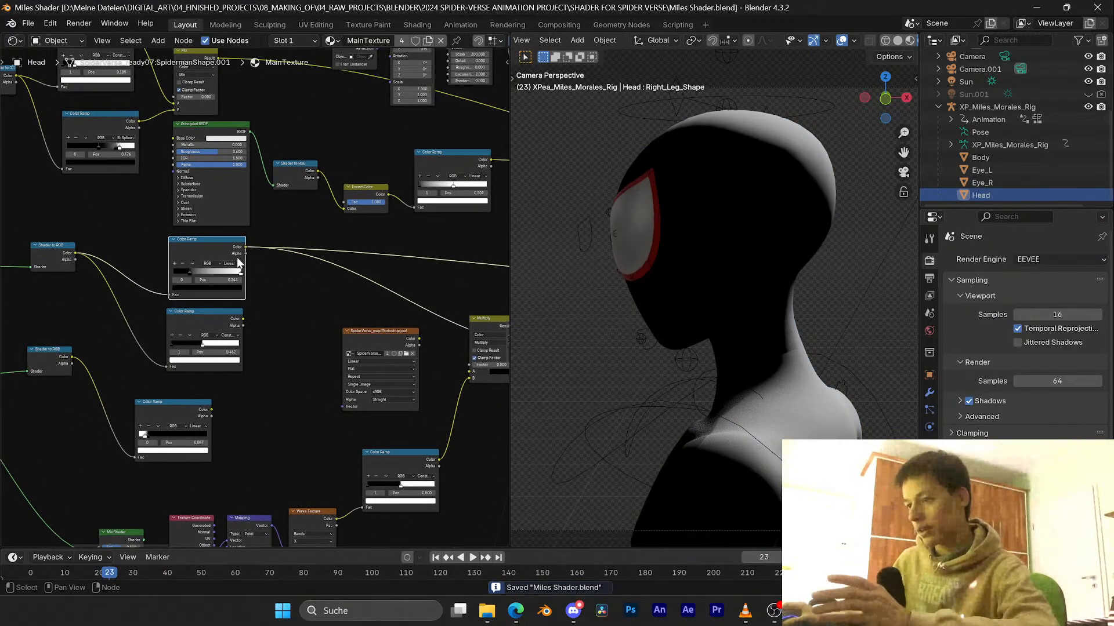
middle_drag(250, 257, 443, 264)
ctrl+shift+click(91, 271)
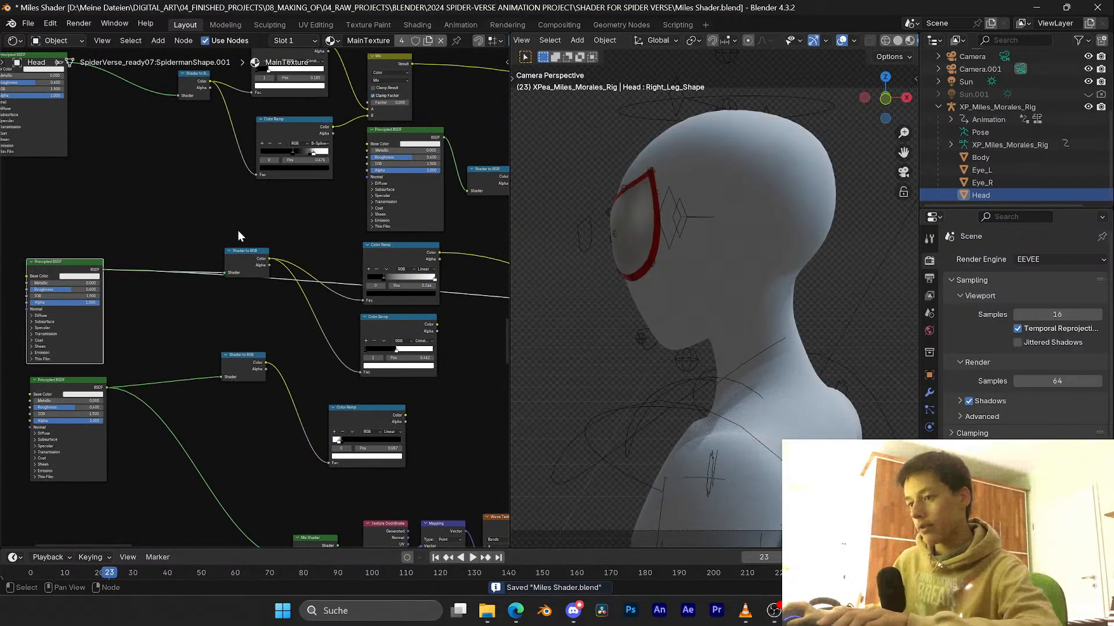
ctrl+shift+click(245, 254)
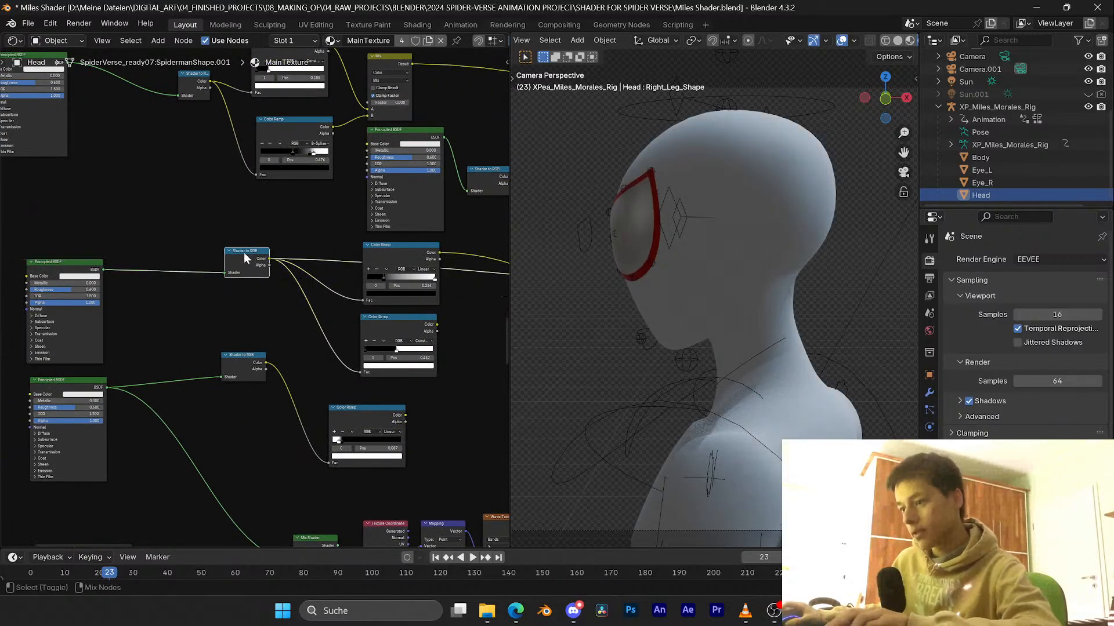
ctrl+shift+click(402, 253)
key(KP_Decimal)
scroll(778, 206, up, 2)
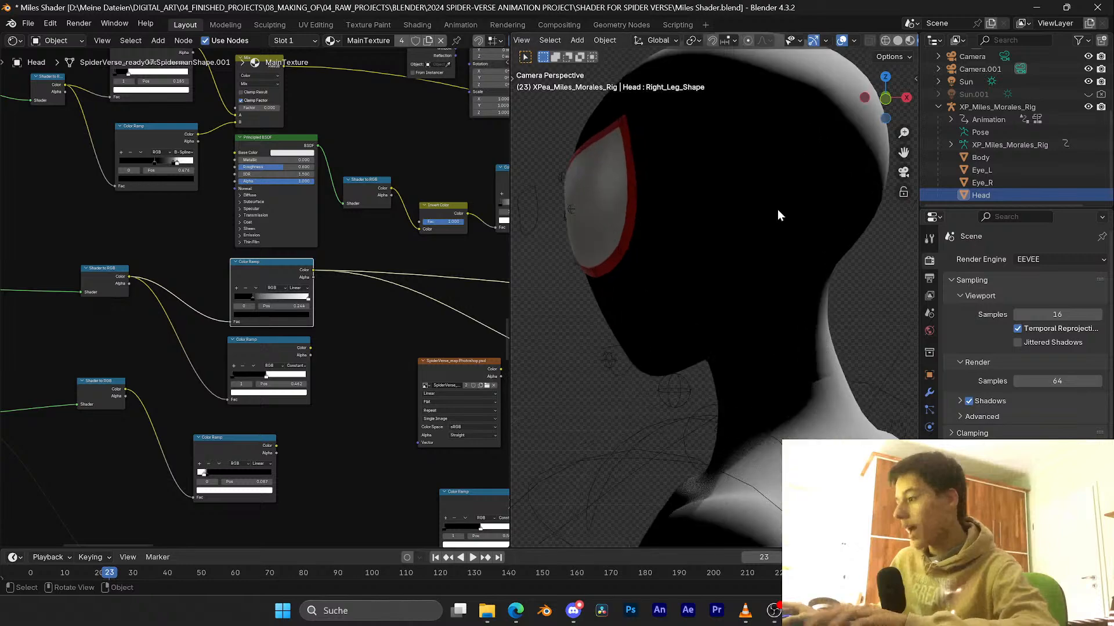
scroll(780, 206, down, 2)
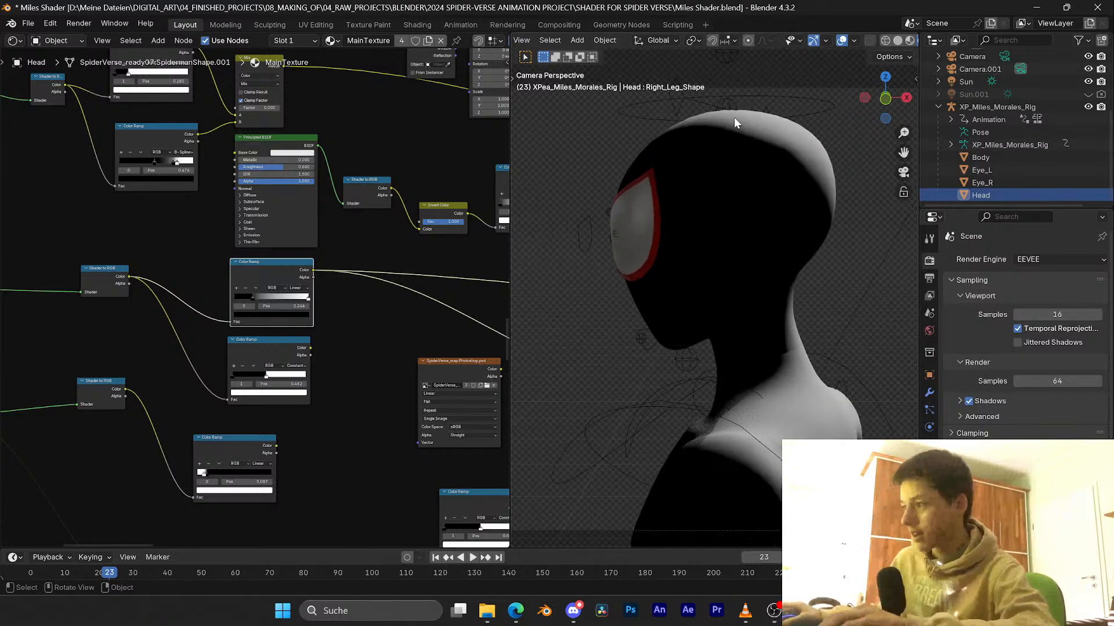
Step: Follow the linear Color Ramp's output and examine the Screen, Multiply and Mix nodes with their factors and inputs
middle_drag(385, 260, 264, 261)
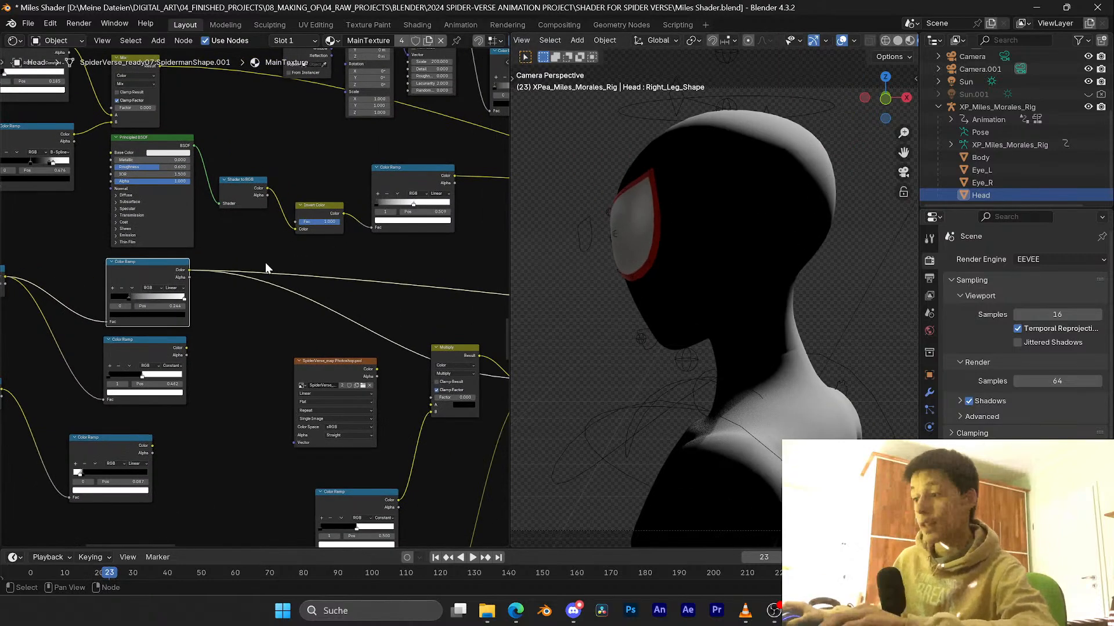
middle_drag(503, 263, 270, 266)
scroll(347, 274, up, 4)
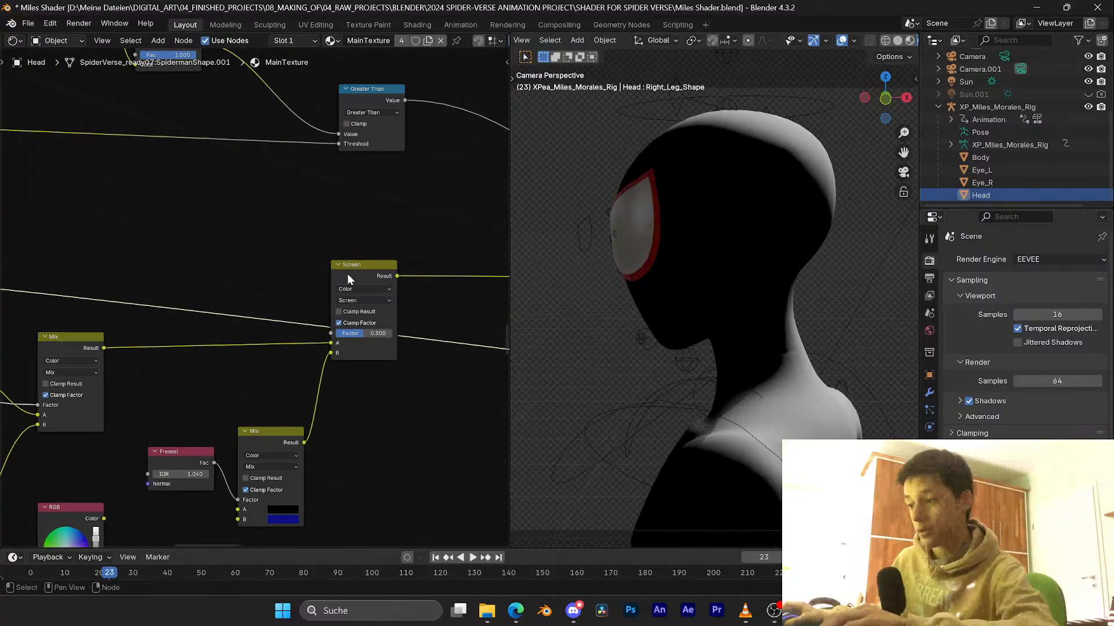
scroll(347, 273, down, 4)
scroll(348, 279, up, 12)
middle_drag(347, 282, 174, 205)
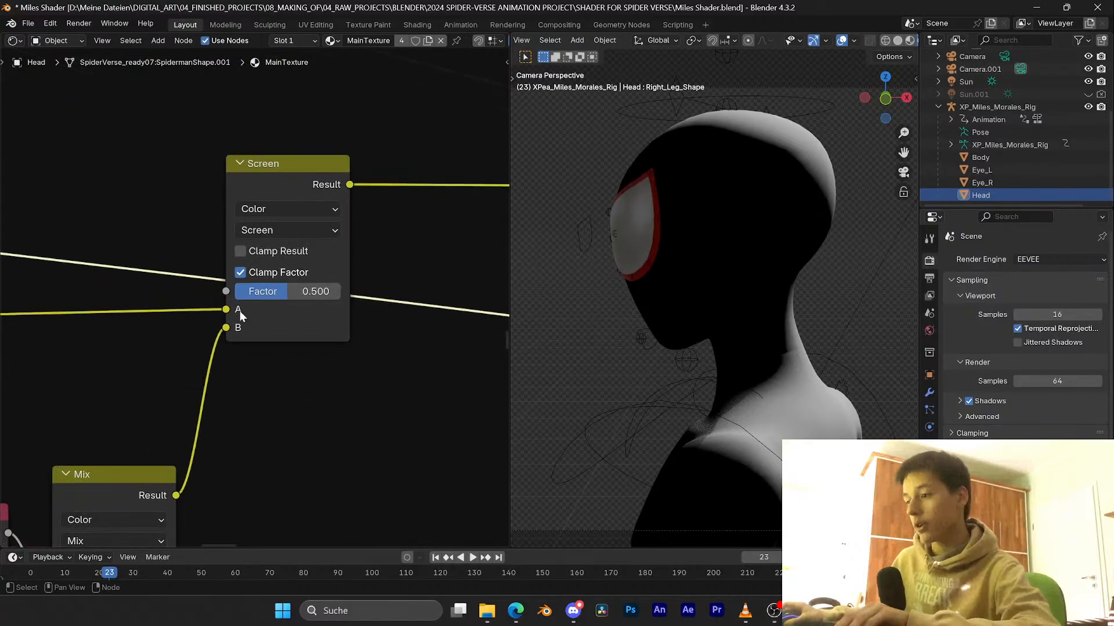
scroll(347, 270, down, 10)
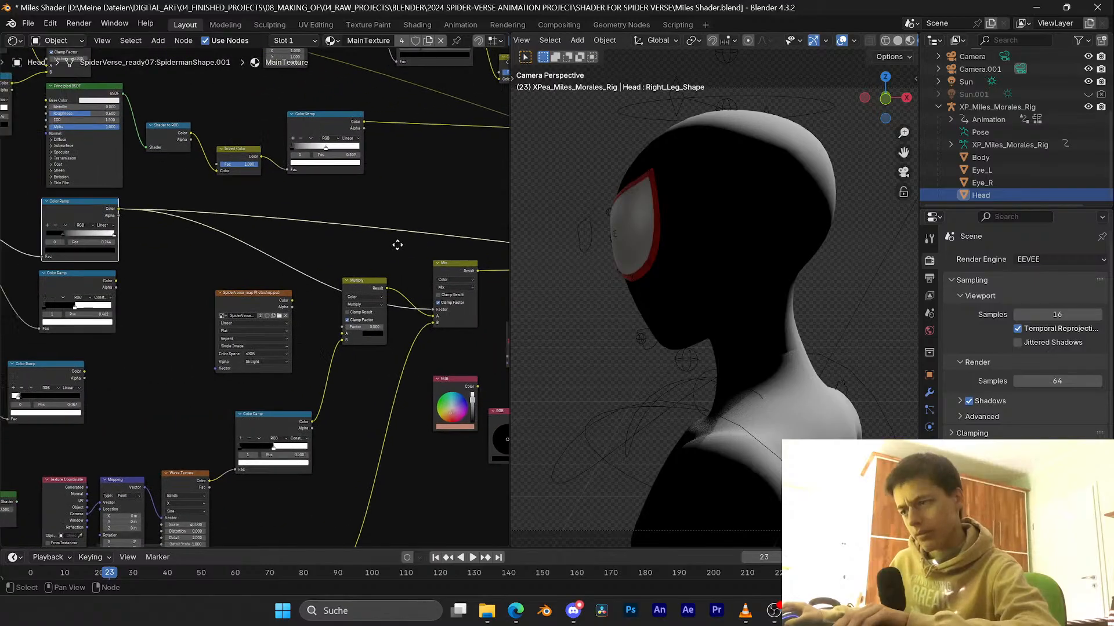
scroll(246, 293, up, 12)
mouse_move(350, 275)
middle_down()
mouse_move(156, 263)
mouse_move(187, 249)
middle_up()
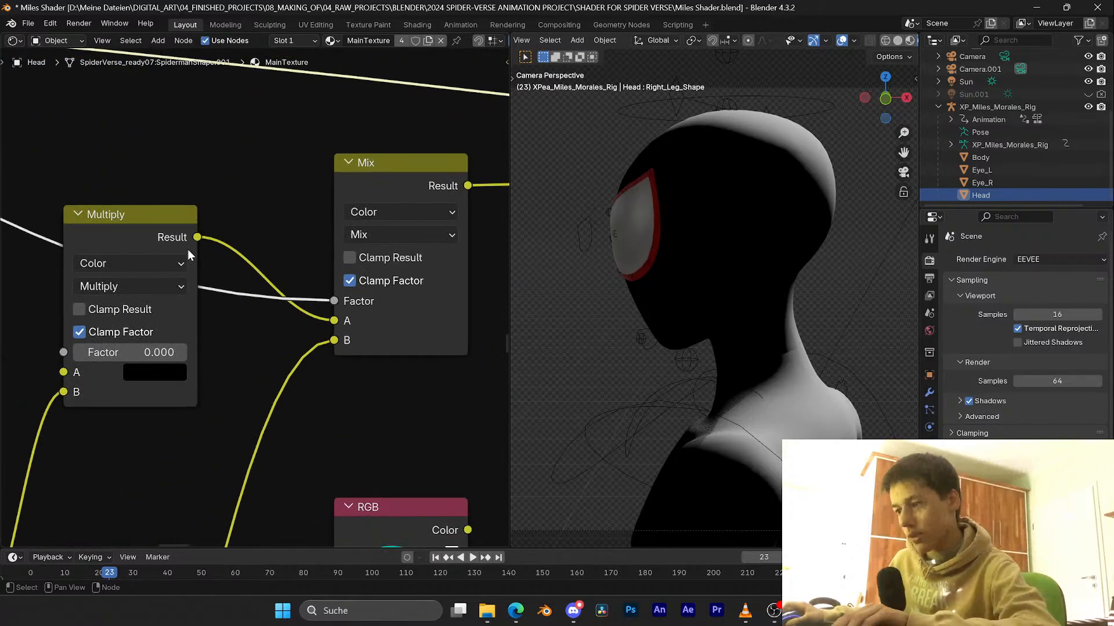
Step: Preview the Multiply node, then the dark-blue and light-blue Color Ramp that feeds the Mix node's B input
ctrl+shift+click(139, 225)
scroll(258, 329, down, 7)
middle_drag(293, 374, 347, 230)
scroll(346, 235, down, 3)
middle_drag(328, 285, 344, 259)
ctrl+shift+click(202, 412)
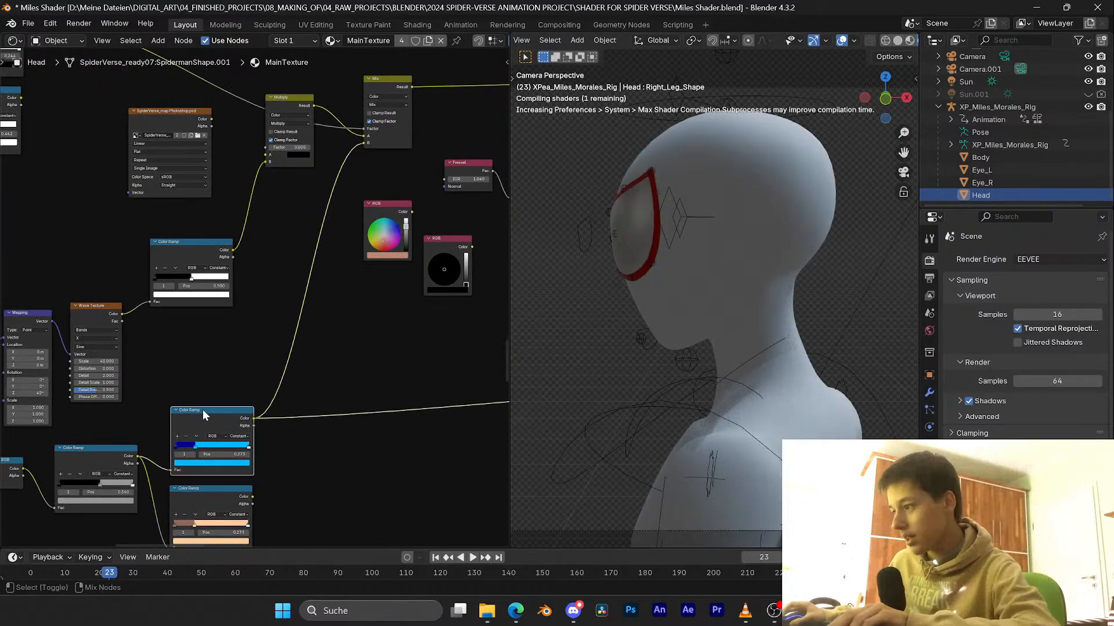
Step: Trace the two-tone blue Color Ramp back through the constant Color Ramp and Shader to RGB to its Principled BSDF
scroll(203, 409, down, 4)
middle_drag(173, 414, 185, 385)
middle_drag(68, 436, 204, 336)
scroll(204, 337, up, 4)
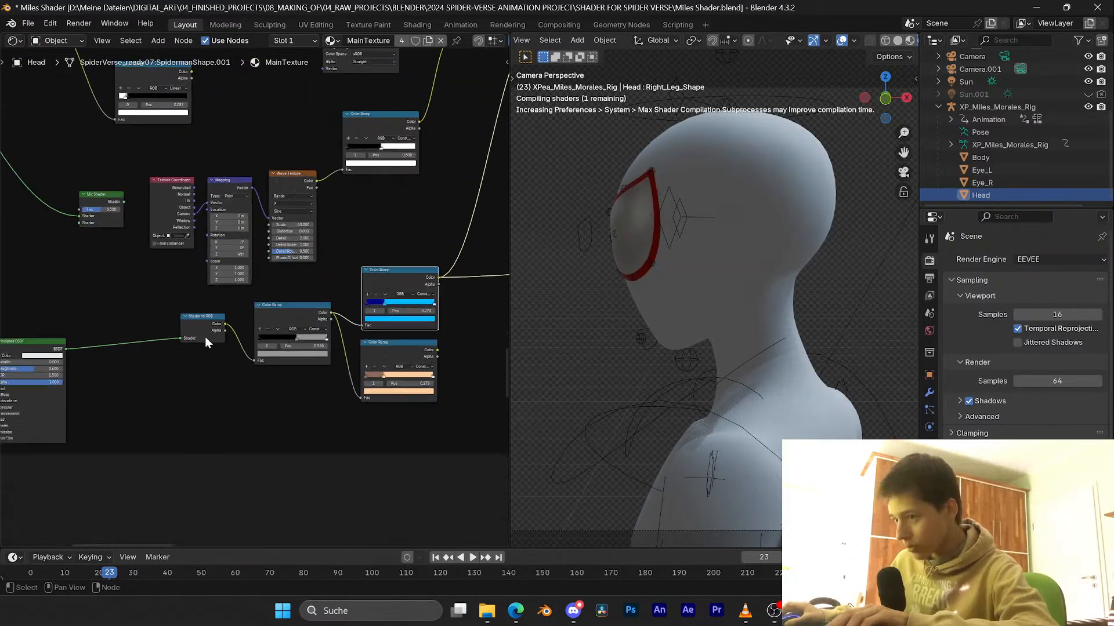
middle_drag(89, 339, 196, 315)
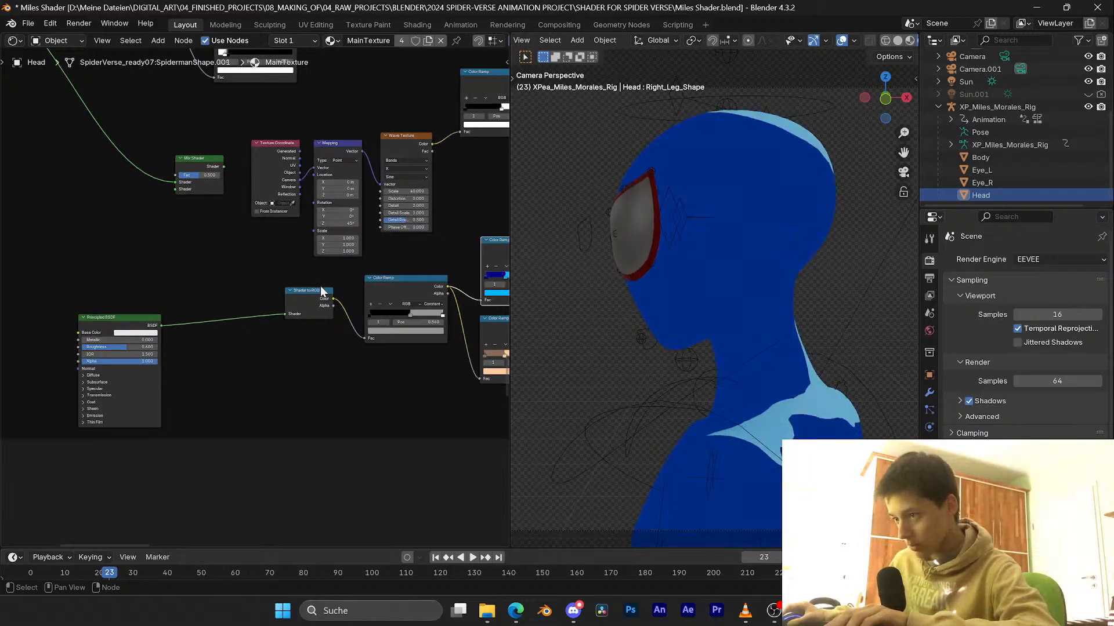
middle_drag(329, 304, 220, 320)
scroll(292, 297, up, 4)
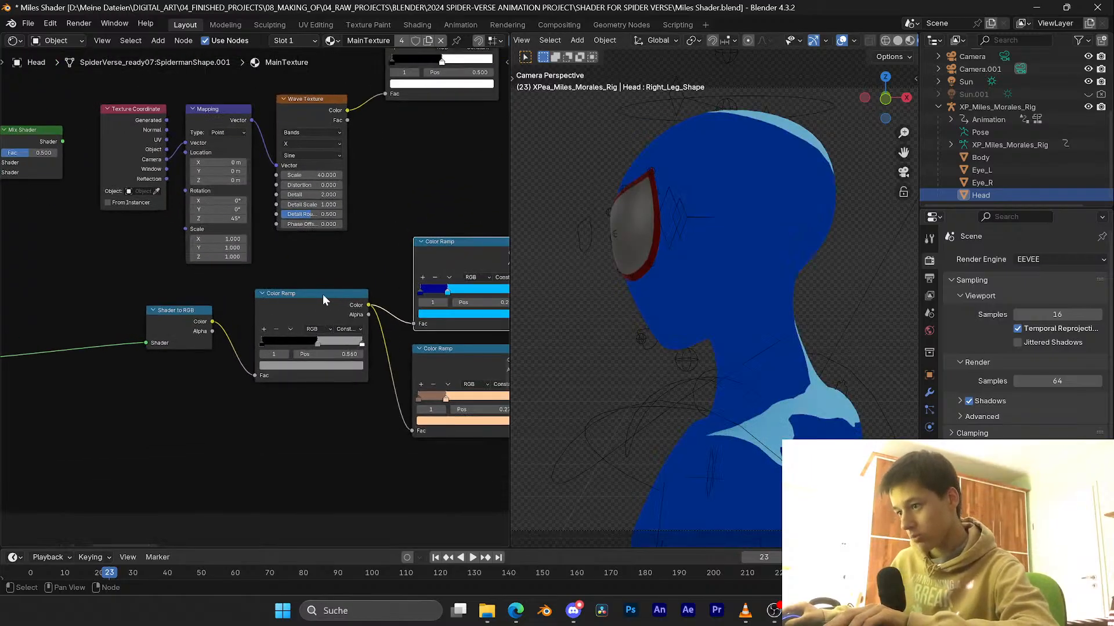
middle_drag(322, 295, 255, 301)
middle_drag(380, 277, 255, 315)
scroll(258, 303, up, 4)
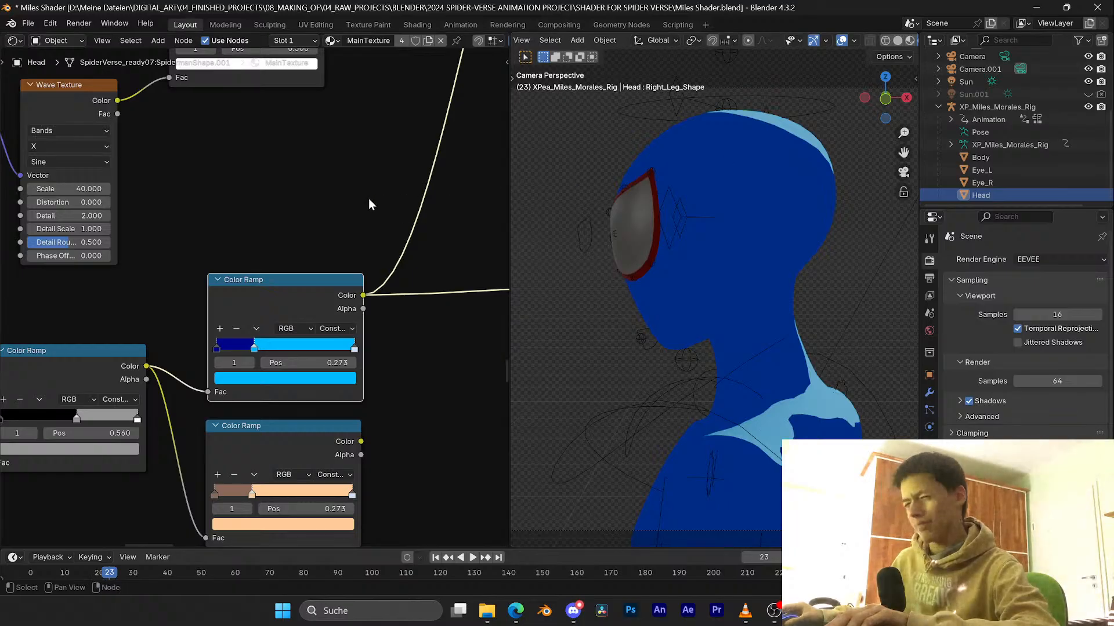
Step: Follow the blue ramp to the Mix node and preview the Multiply node connected to its A input
scroll(368, 200, down, 5)
middle_drag(362, 153, 351, 305)
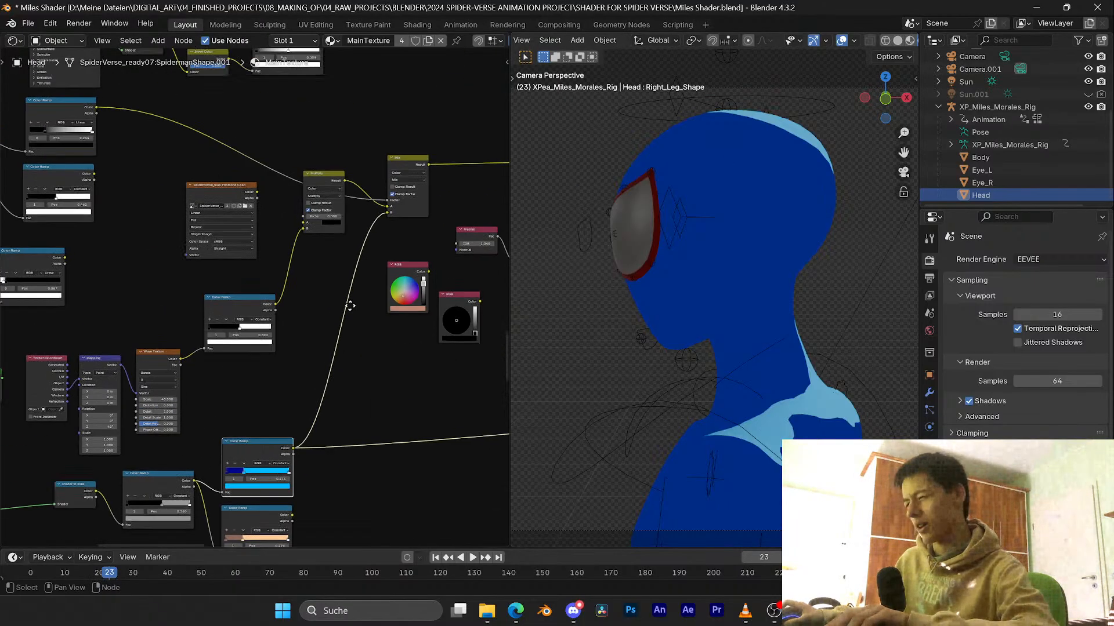
scroll(347, 245, up, 4)
middle_drag(347, 249, 223, 370)
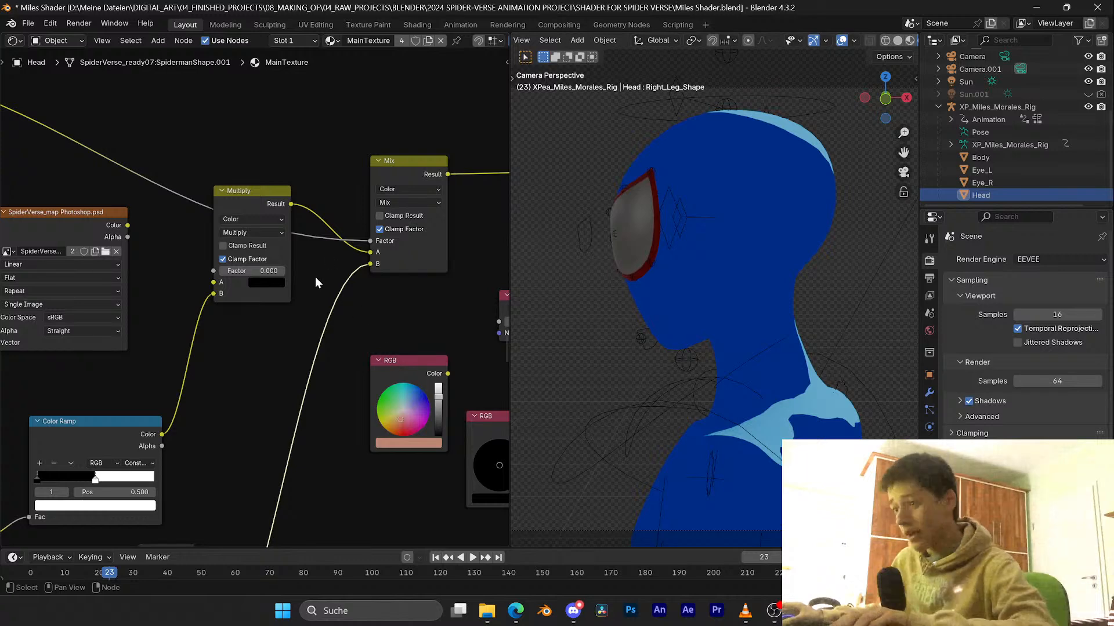
ctrl+shift+click(232, 193)
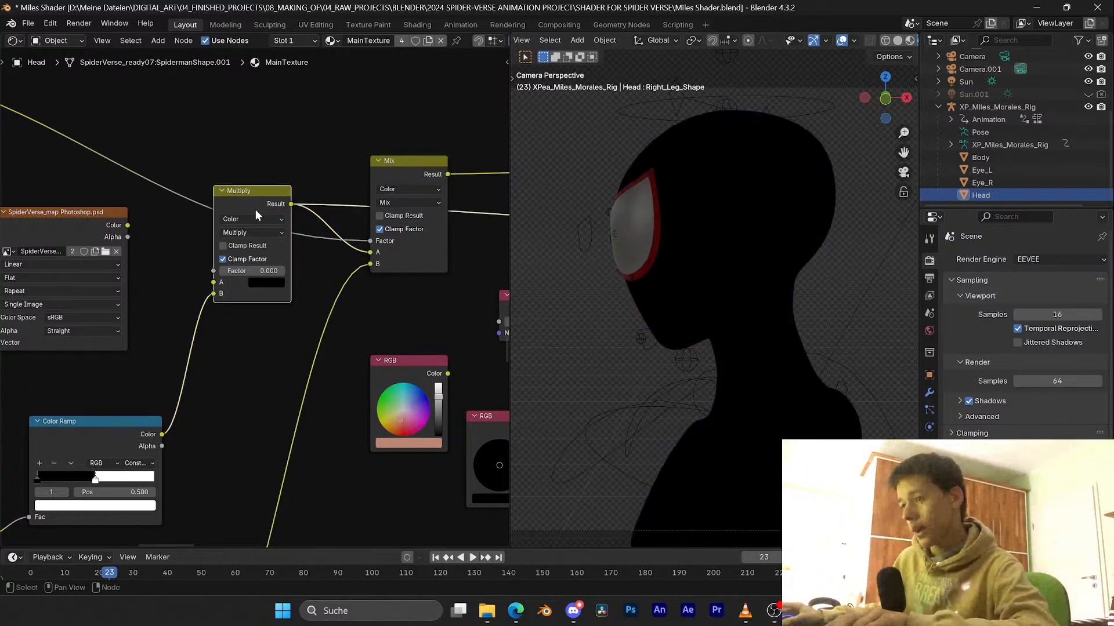
Step: Preview the linear Color Ramp with its stop at 0.244 and follow it to the Mix node's factor
mouse_move(312, 279)
middle_down()
mouse_move(325, 323)
mouse_move(423, 353)
middle_up()
middle_drag(29, 210, 284, 273)
ctrl+shift+click(144, 218)
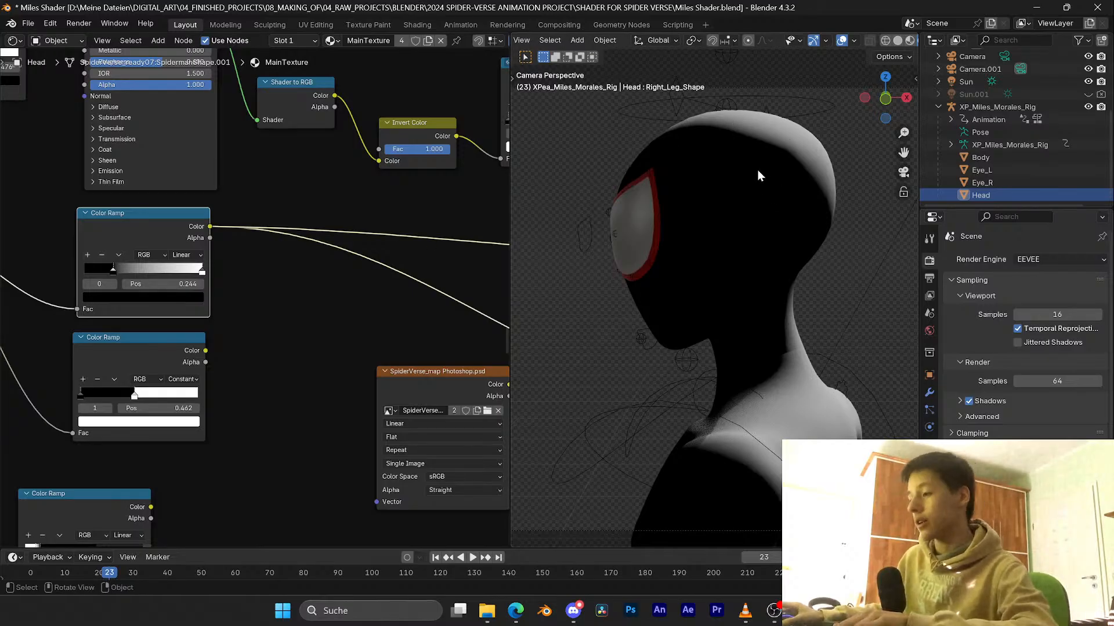
middle_drag(374, 253, 123, 240)
middle_drag(423, 260, 171, 248)
middle_drag(253, 308, 370, 243)
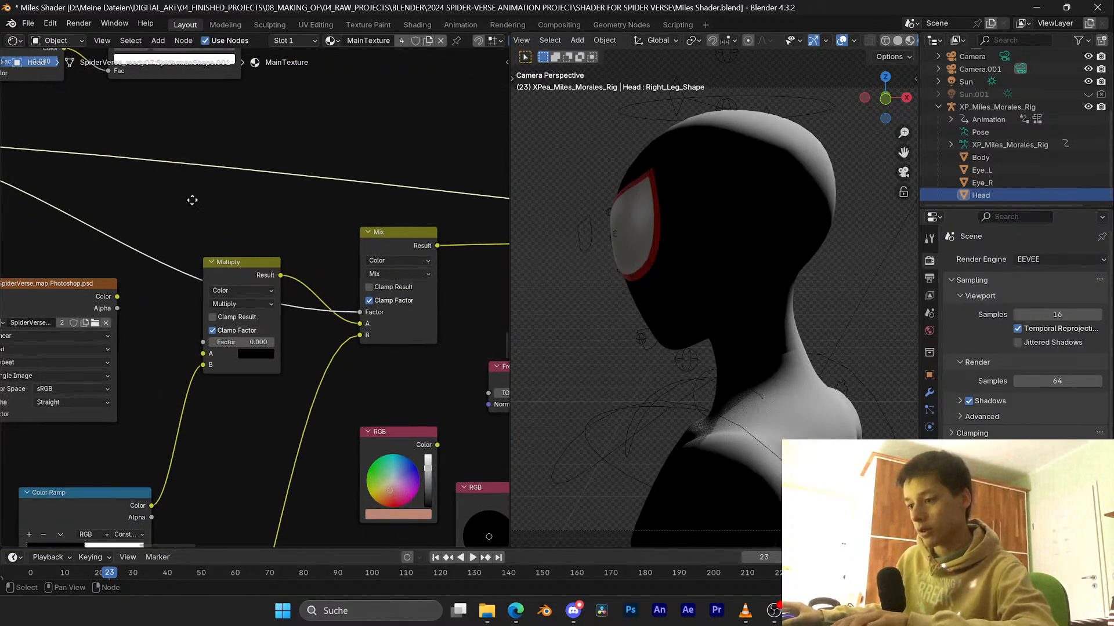
Step: Preview the Mix node that combines the Multiply result with the two-tone blue Color Ramp
middle_drag(192, 200, 336, 188)
middle_drag(347, 248, 16, 207)
scroll(16, 207, up, 4)
scroll(193, 245, up, 3)
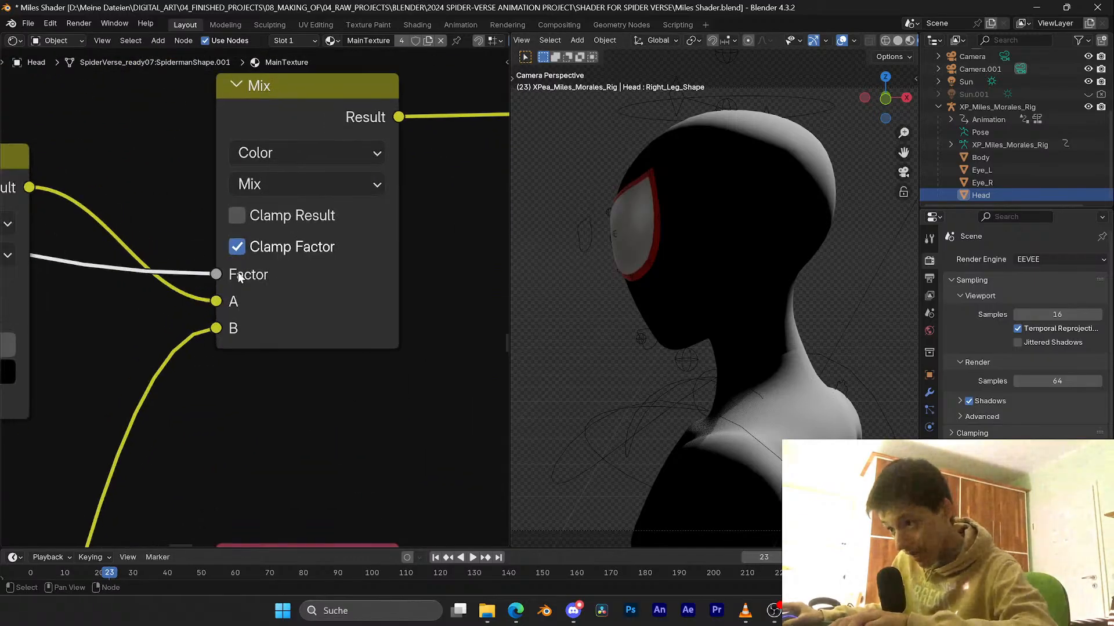
ctrl+shift+click(280, 118)
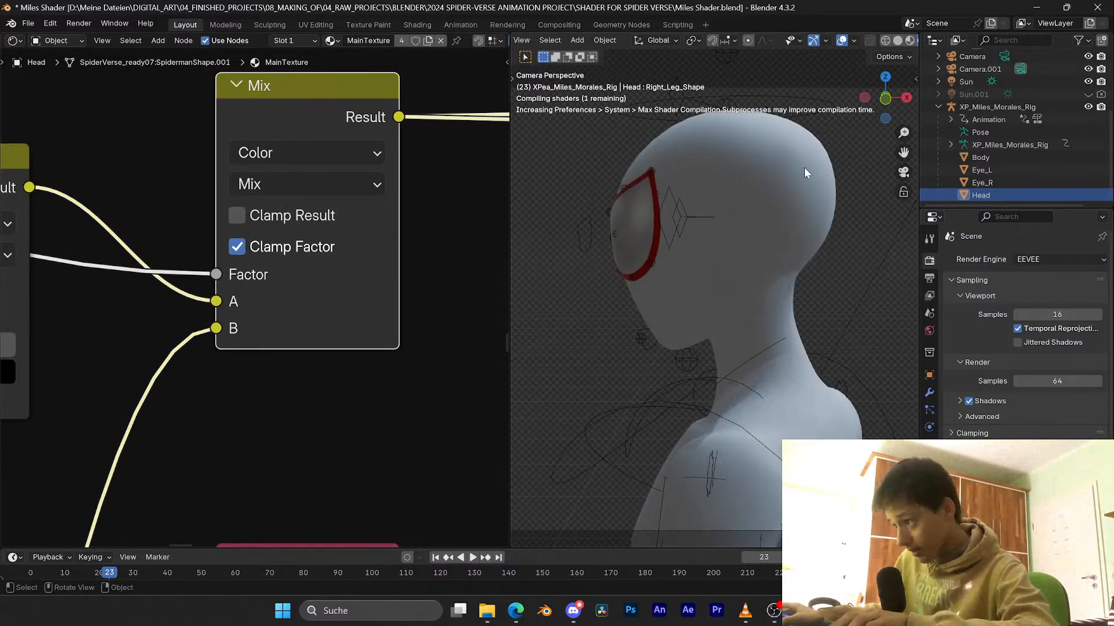
Step: Move the light-blue stop of the two-tone blue Color Ramp to position 0.596
scroll(265, 388, down, 5)
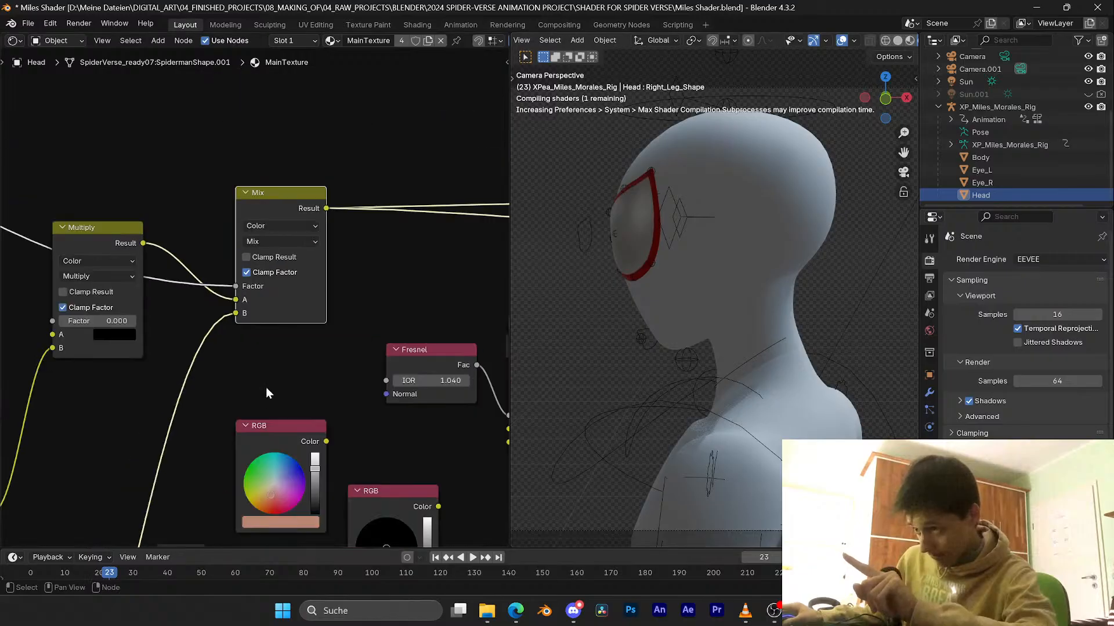
middle_drag(299, 371, 409, 136)
scroll(313, 306, up, 2)
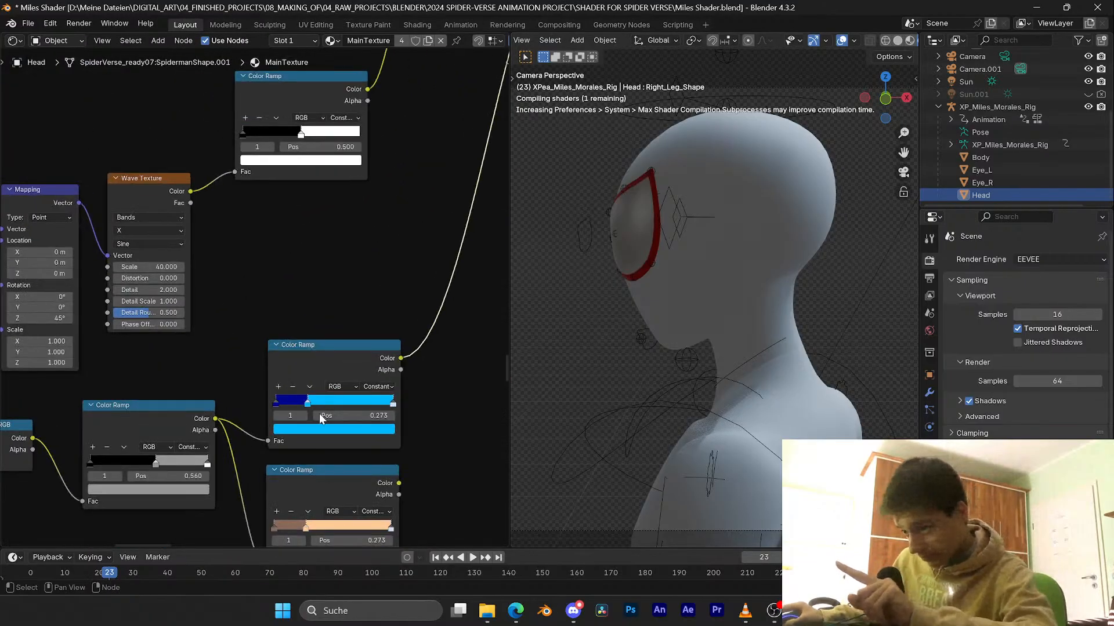
scroll(331, 360, up, 2)
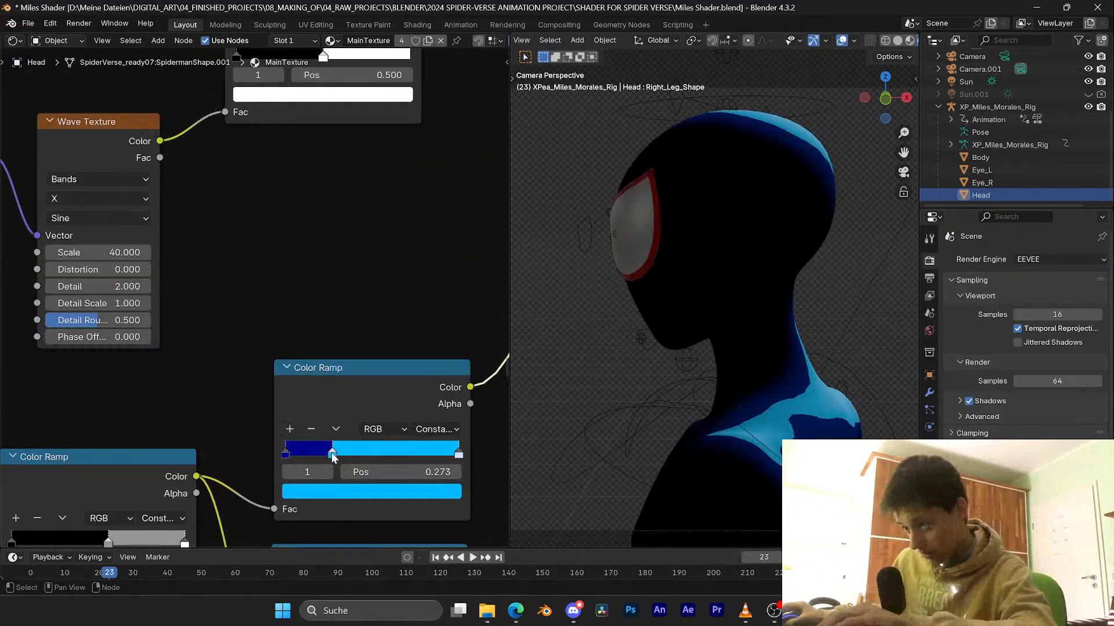
drag(332, 452, 393, 455)
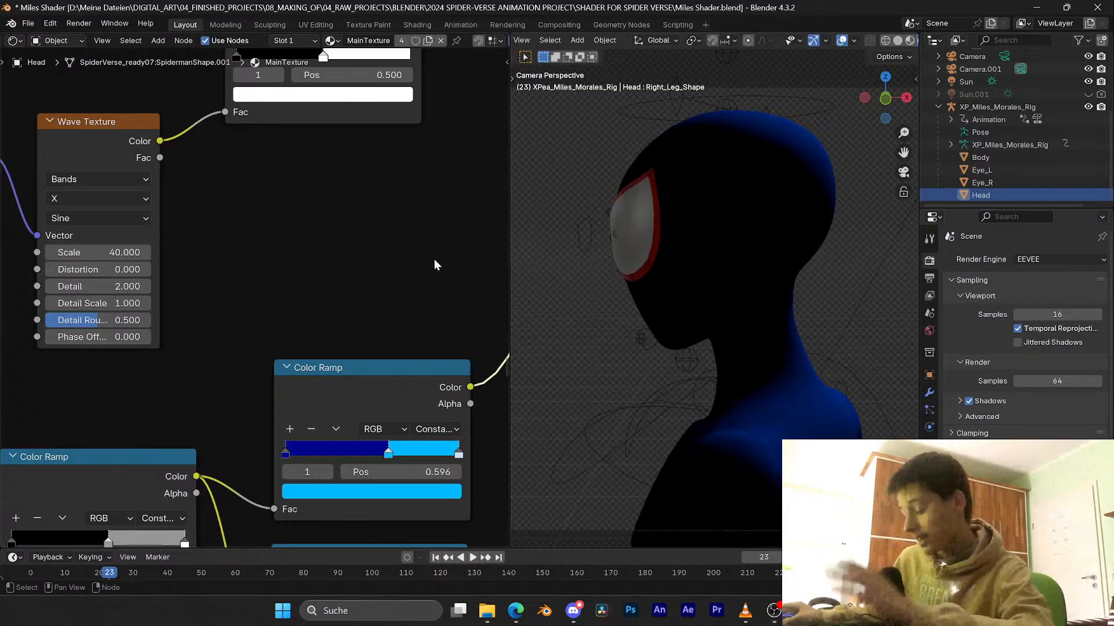
Step: Examine how the Multiply node, the blue ramp and the factor link feed the Mix node's inputs
scroll(435, 259, down, 4)
middle_drag(391, 185, 262, 329)
scroll(279, 320, up, 4)
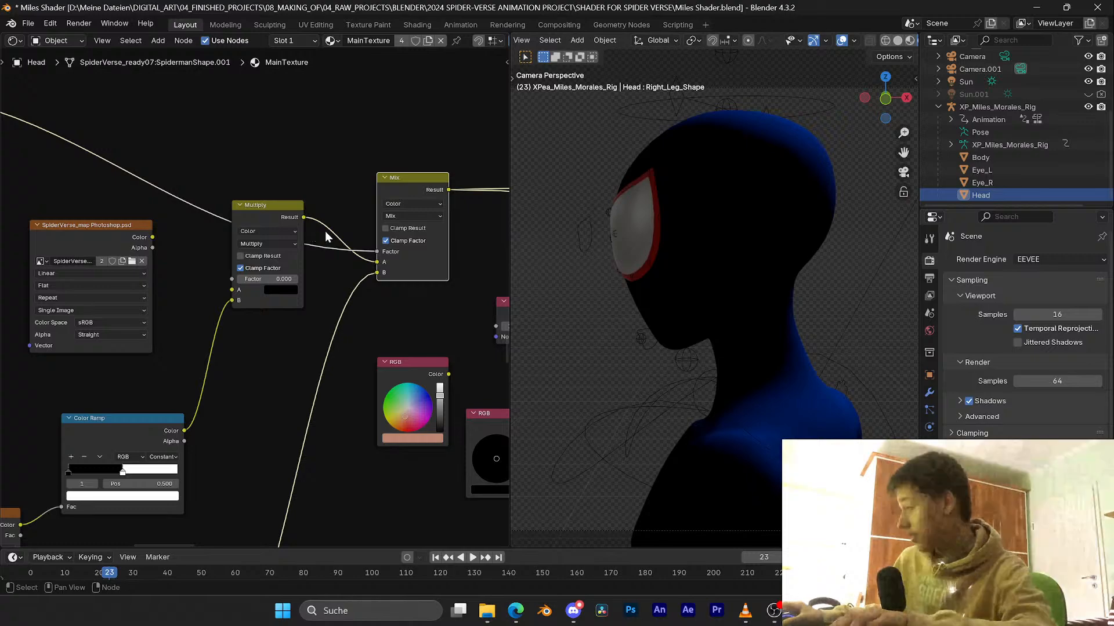
middle_drag(321, 287, 300, 301)
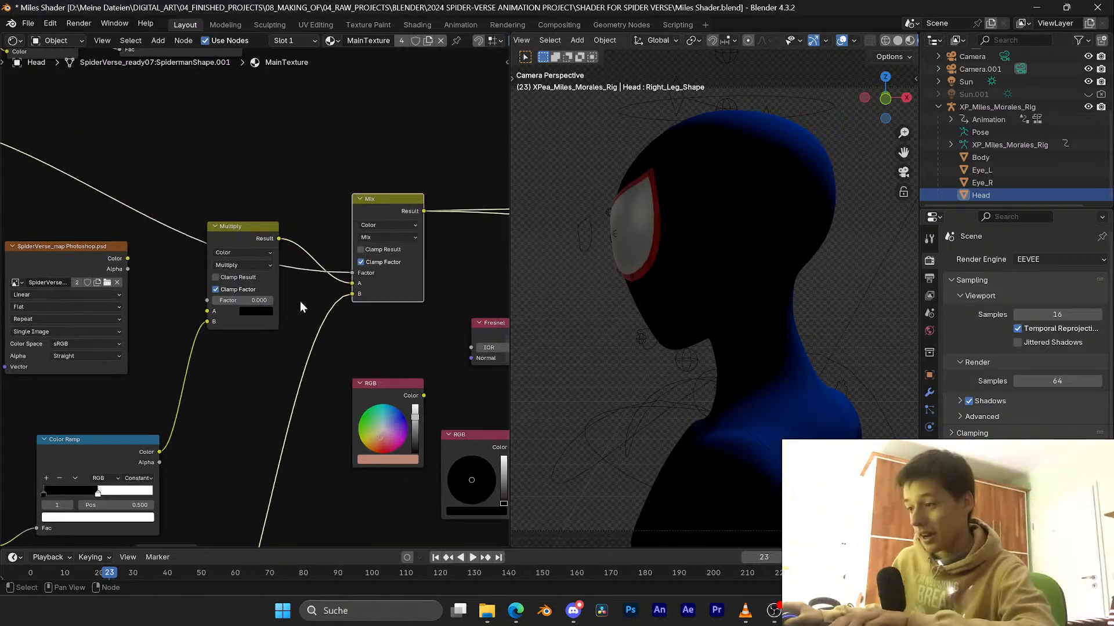
scroll(300, 301, up, 3)
scroll(322, 226, down, 1)
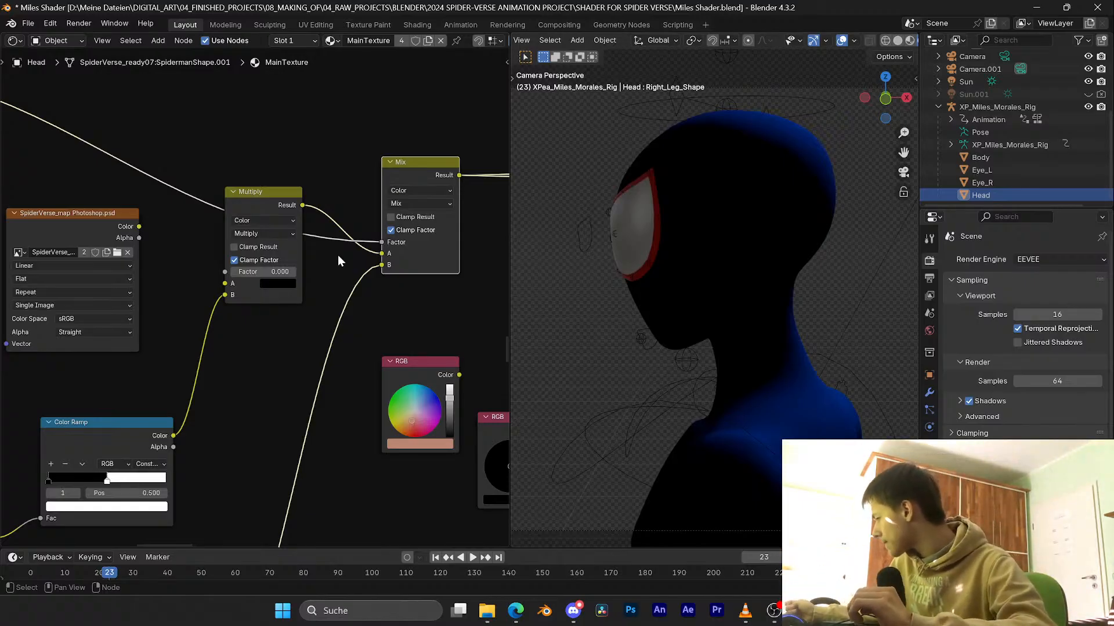
scroll(342, 264, up, 2)
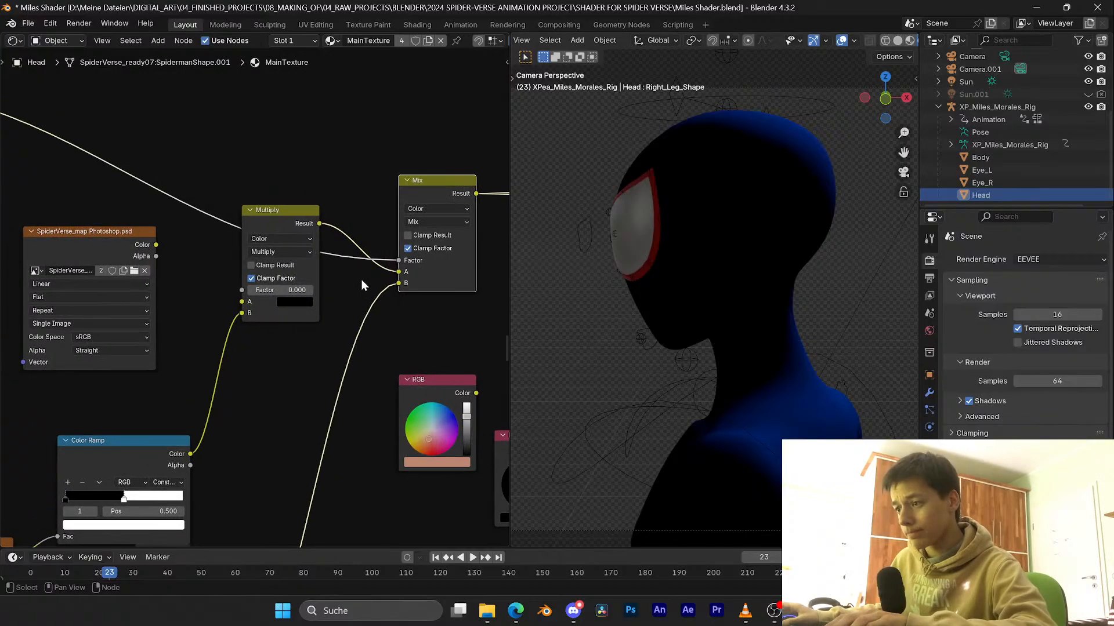
middle_drag(365, 285, 371, 272)
scroll(330, 345, down, 3)
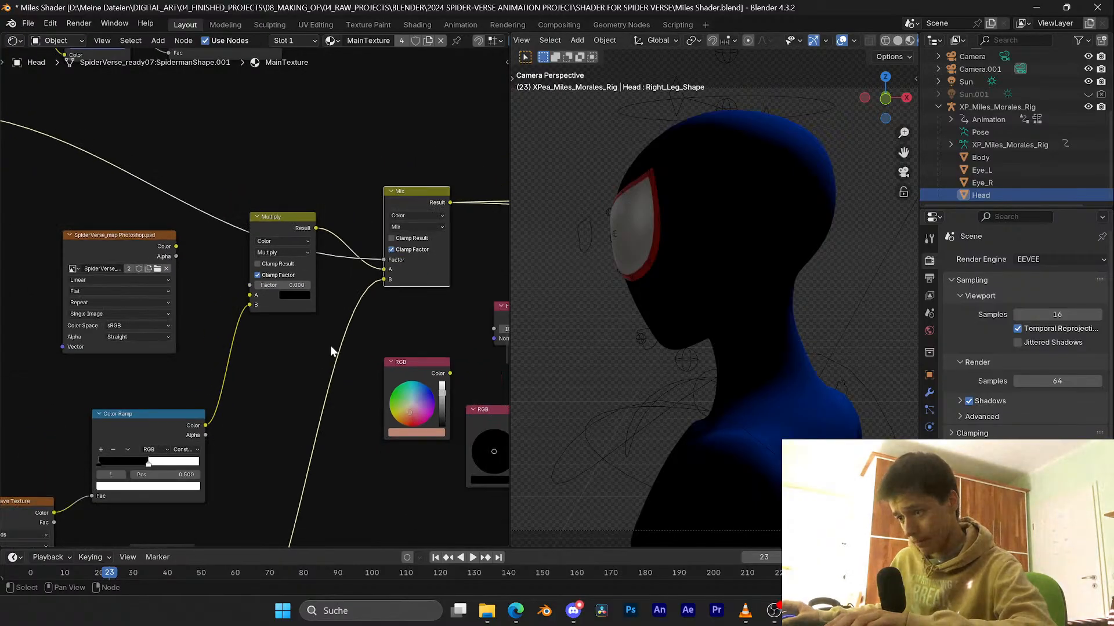
Step: Preview the Multiply node feeding the Mix node's A input, then the two-tone blue Color Ramp feeding B
ctrl+shift+click(289, 225)
middle_drag(371, 320, 356, 256)
scroll(279, 372, down, 3)
middle_drag(241, 440, 264, 352)
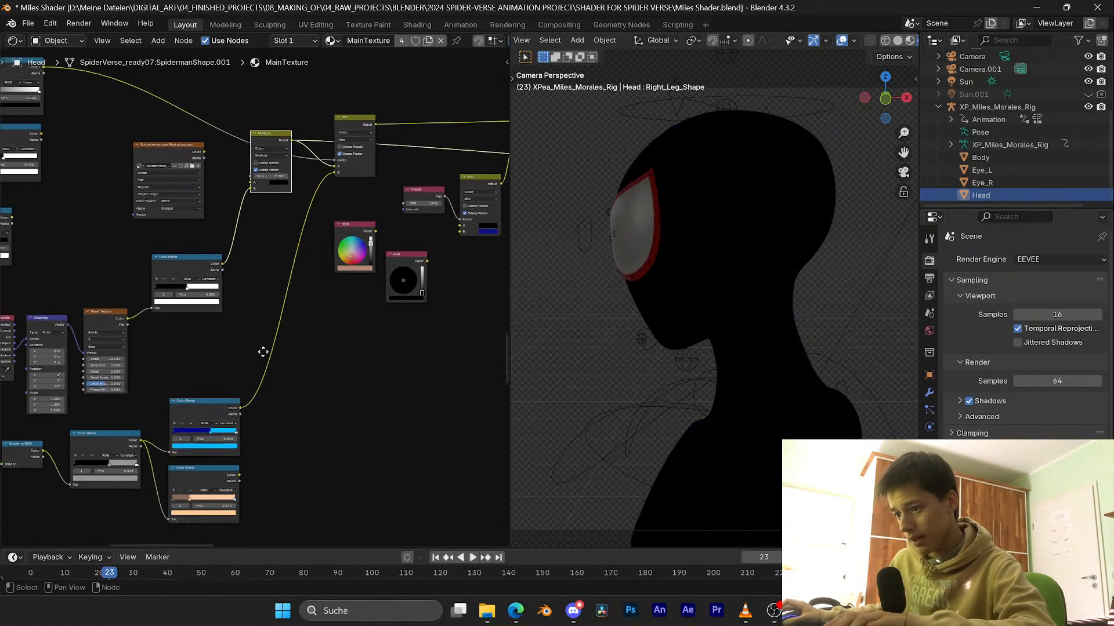
ctrl+shift+click(197, 400)
Step: Preview the linear Color Ramp that drives the Mix node's factor, then the combined Mix node
middle_drag(305, 232, 265, 400)
scroll(272, 317, up, 6)
middle_drag(133, 267, 301, 290)
ctrl+shift+click(119, 224)
ctrl+shift+click(346, 292)
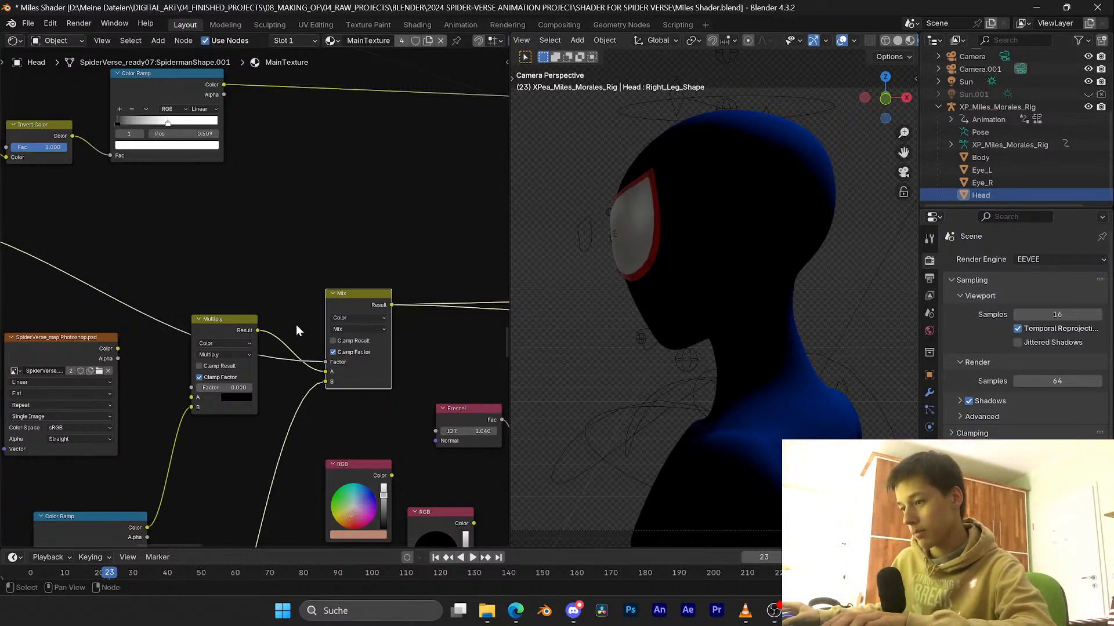
Step: Trace the Mix node's B input back through the blue ramp, grey ramp and Shader to RGB to the Principled BSDF
scroll(302, 325, down, 3)
middle_drag(247, 382, 388, 214)
scroll(294, 360, up, 7)
scroll(215, 314, down, 5)
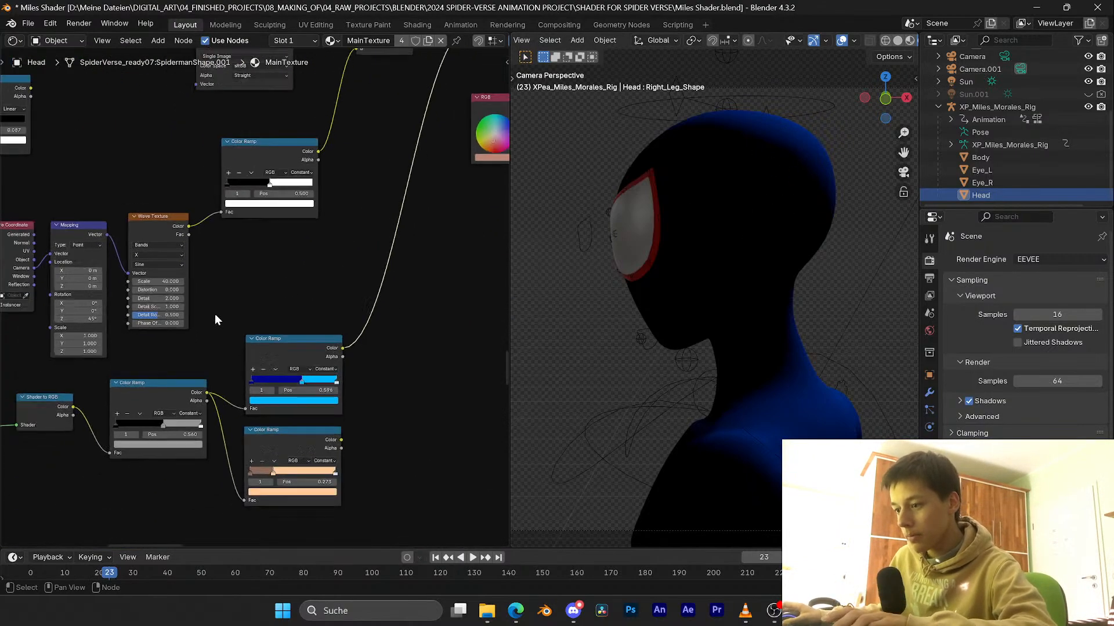
middle_drag(157, 359, 297, 281)
middle_drag(156, 297, 318, 241)
scroll(318, 241, up, 3)
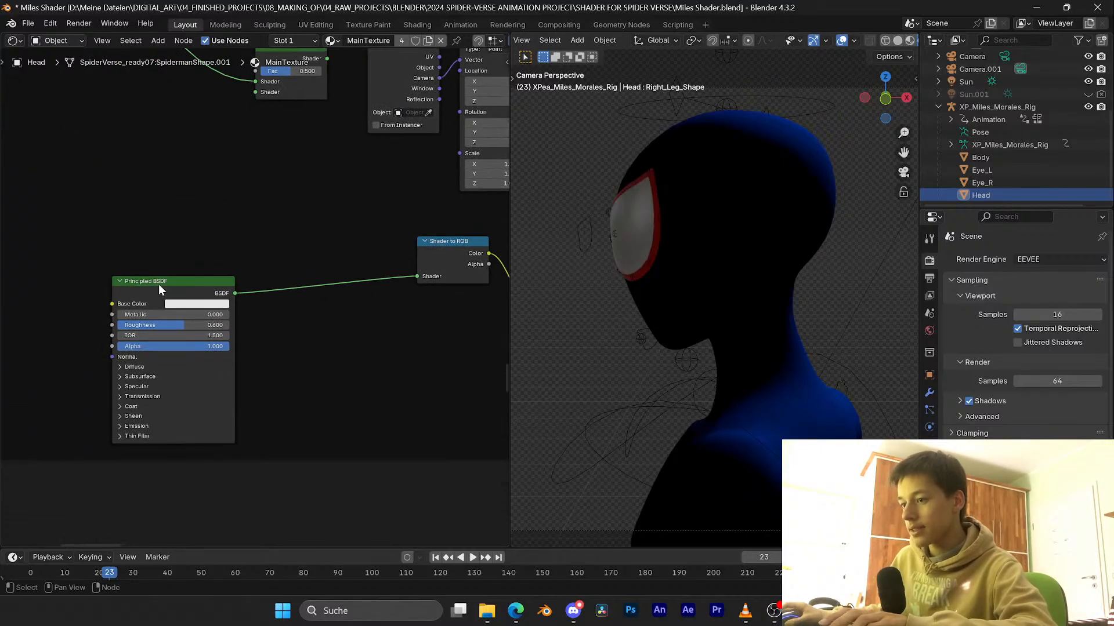
scroll(159, 284, down, 5)
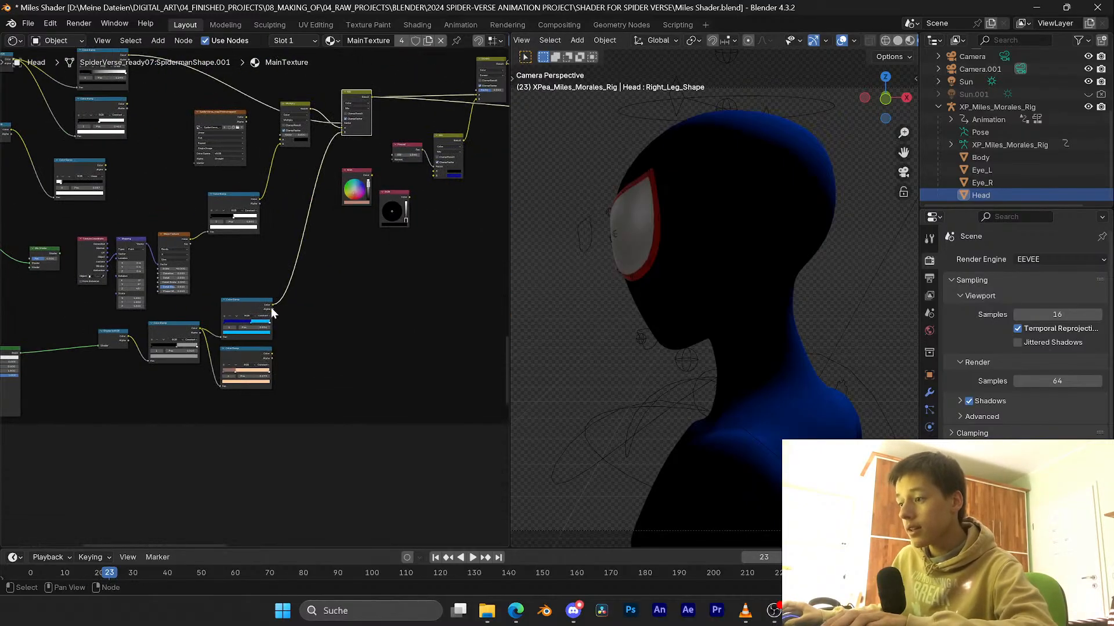
Step: Select the node chain from the blue and orange Color Ramps back to the Principled BSDF, and preview that BSDF
middle_drag(218, 313, 249, 317)
drag(305, 293, 9, 406)
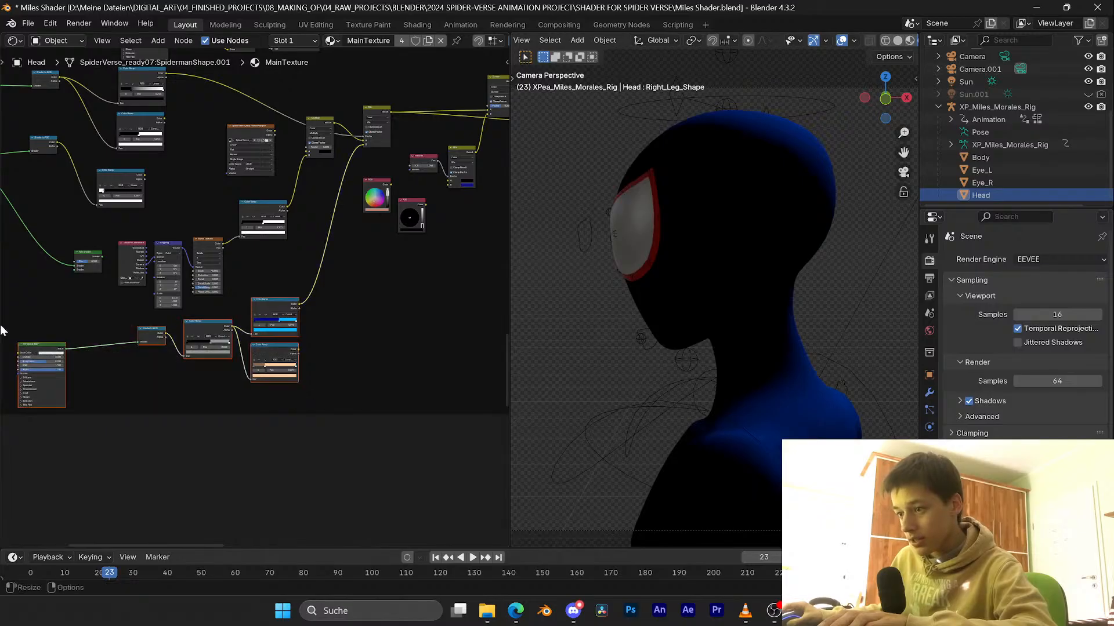
scroll(235, 301, up, 2)
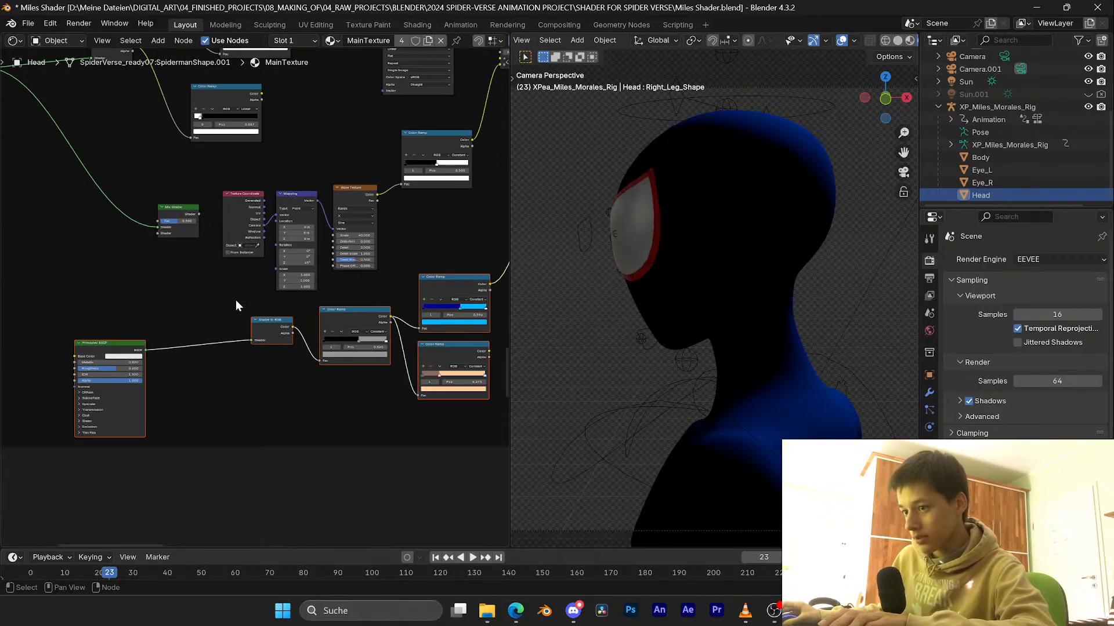
click(103, 343)
ctrl+shift+click(105, 343)
scroll(144, 349, up, 2)
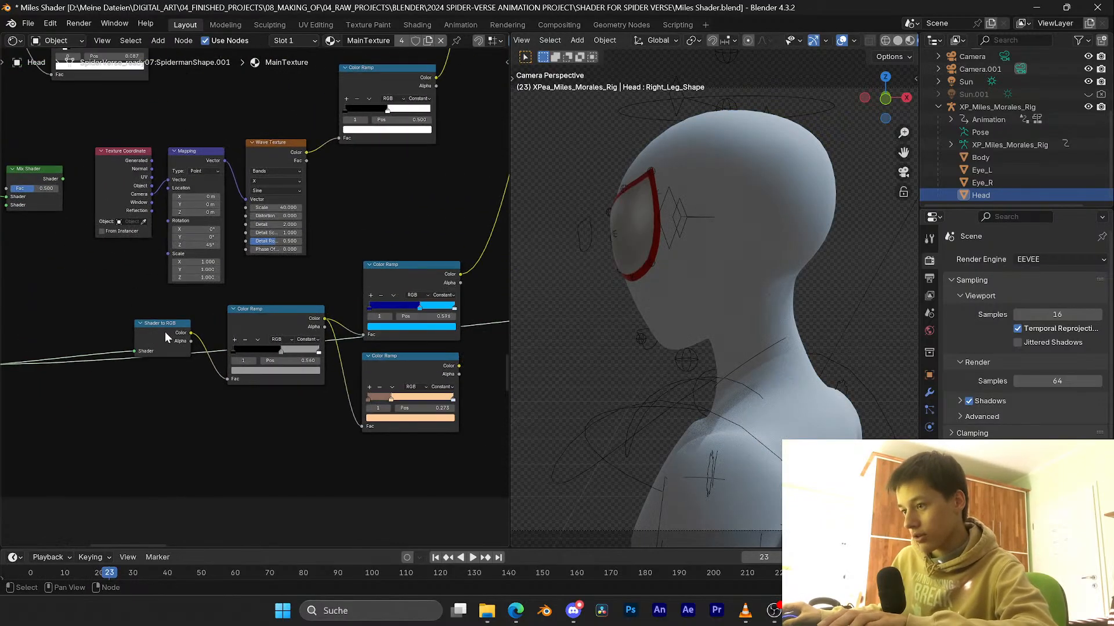
Step: Preview the black-and-grey constant Color Ramp that follows the Shader to RGB node
click(154, 322)
ctrl+shift+click(269, 309)
scroll(269, 305, up, 2)
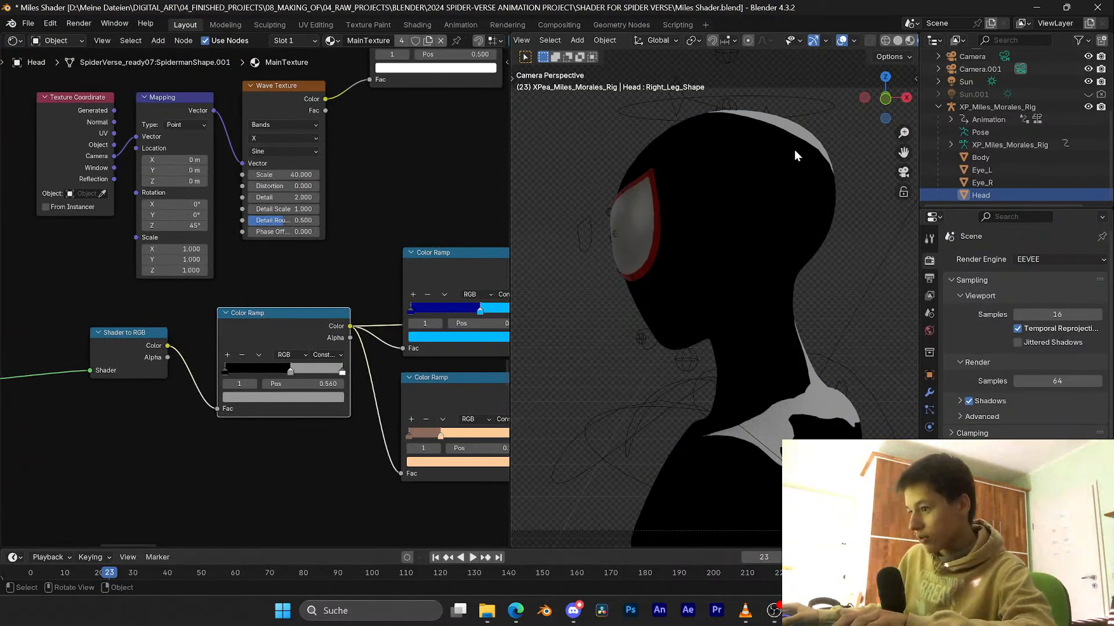
scroll(436, 283, down, 2)
middle_drag(333, 288, 348, 286)
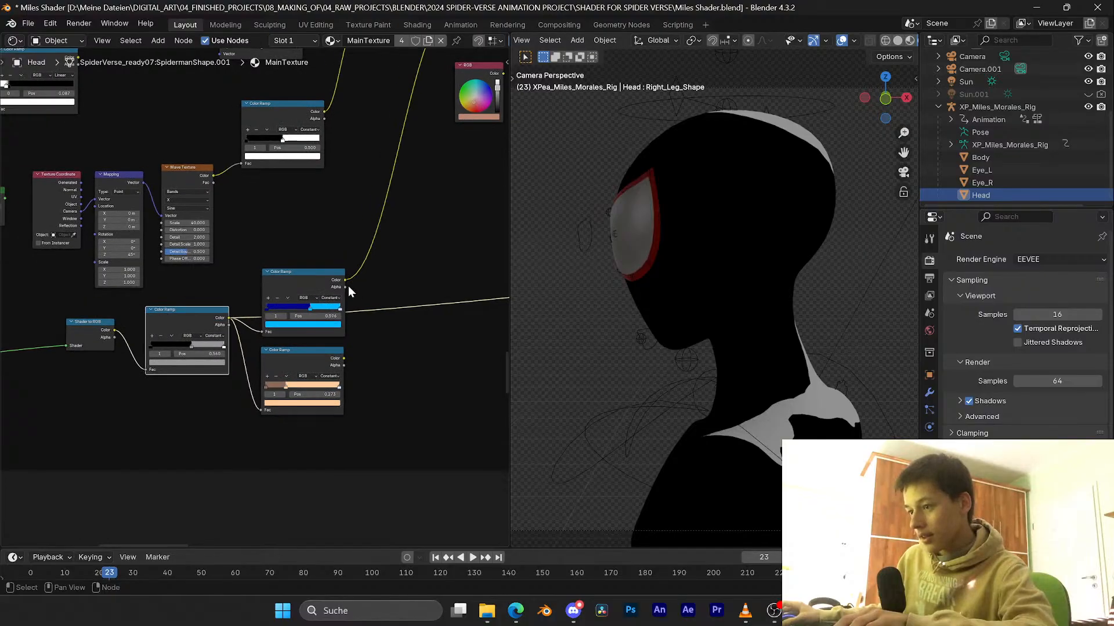
Step: Preview the two-tone blue Color Ramp and move its light-blue stop to position 0.128
scroll(294, 291, up, 3)
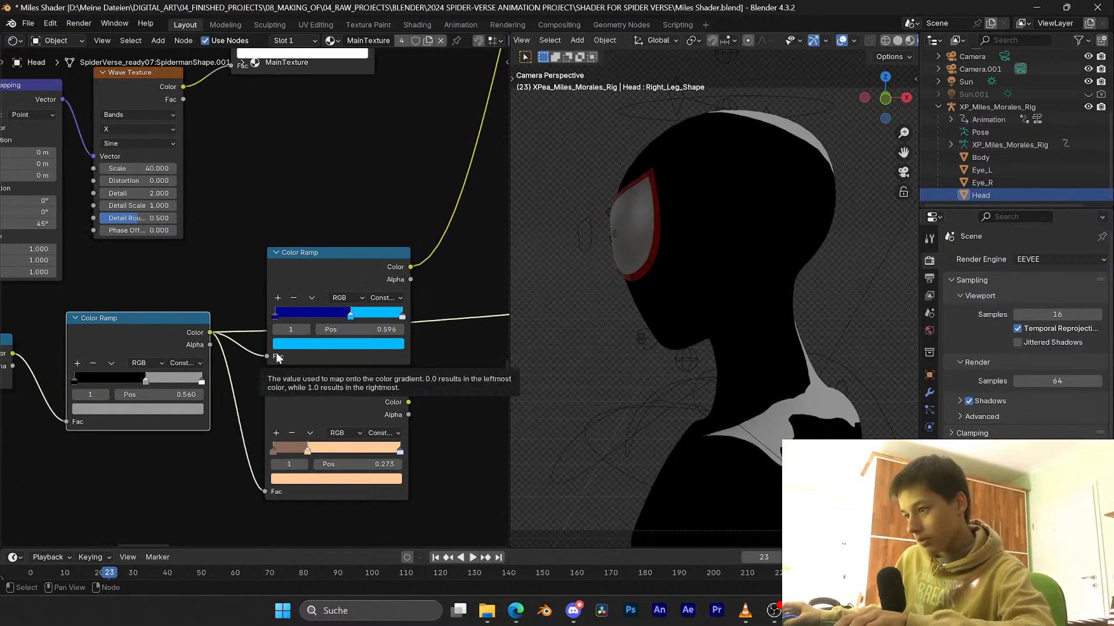
ctrl+shift+click(305, 272)
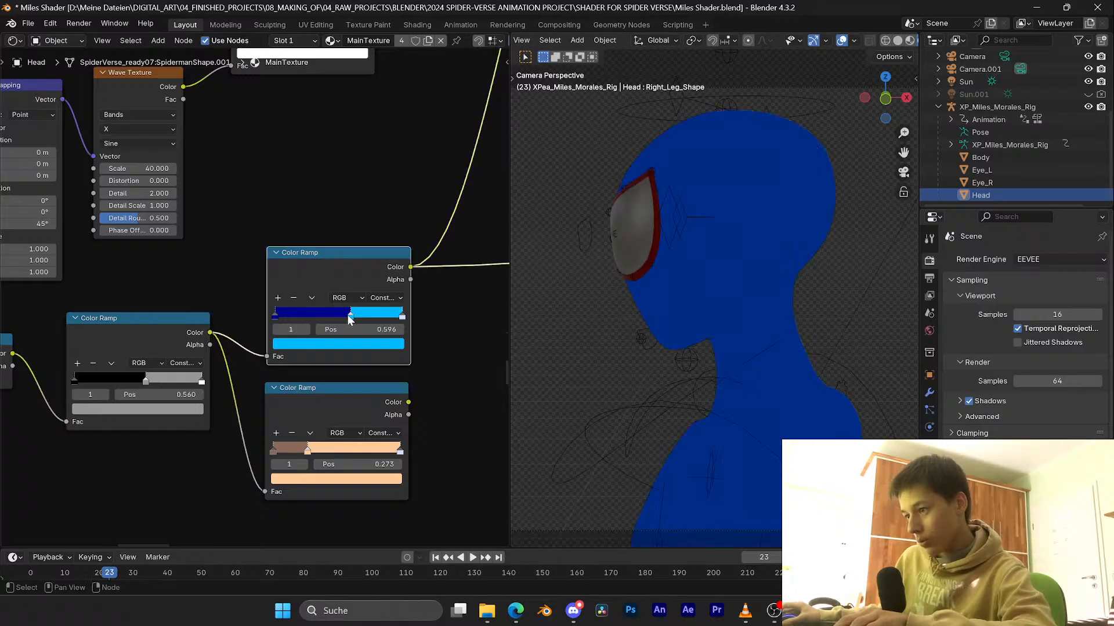
drag(350, 314, 286, 309)
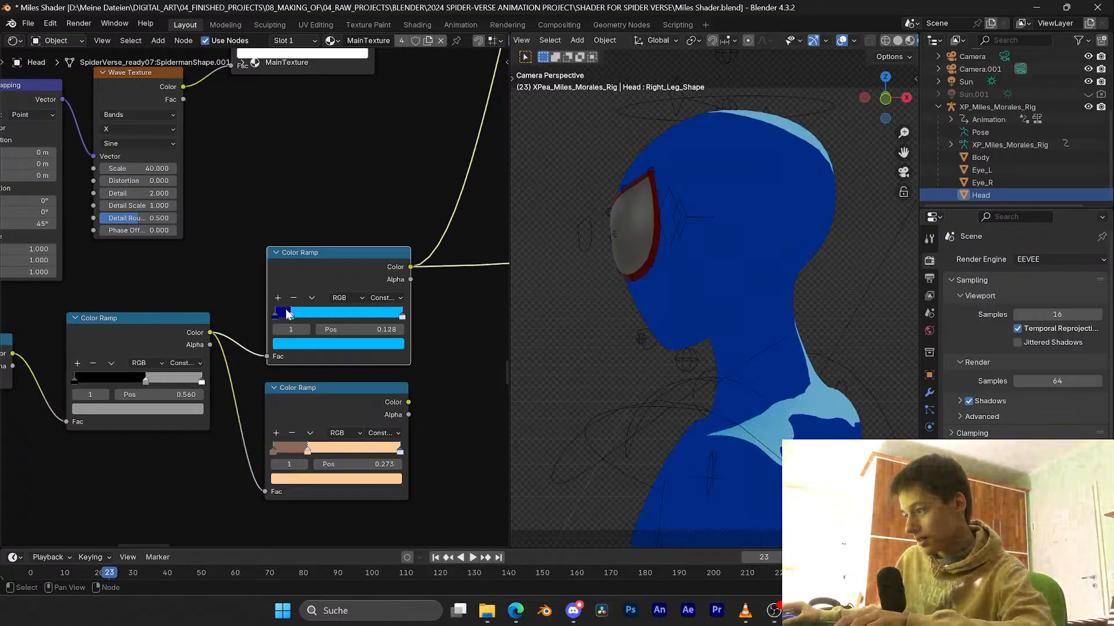
Step: Examine how the black-and-grey constant Color Ramp feeds the blue Color Ramp and shapes the head's highlight
scroll(303, 287, up, 1)
middle_drag(157, 344, 258, 292)
scroll(258, 291, down, 1)
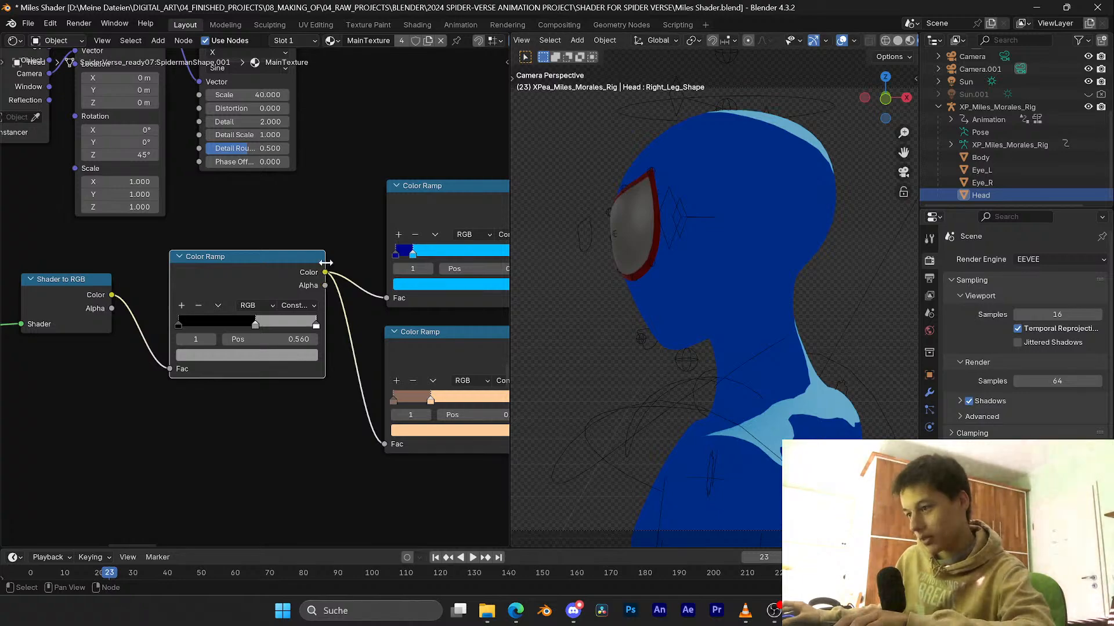
scroll(302, 271, down, 2)
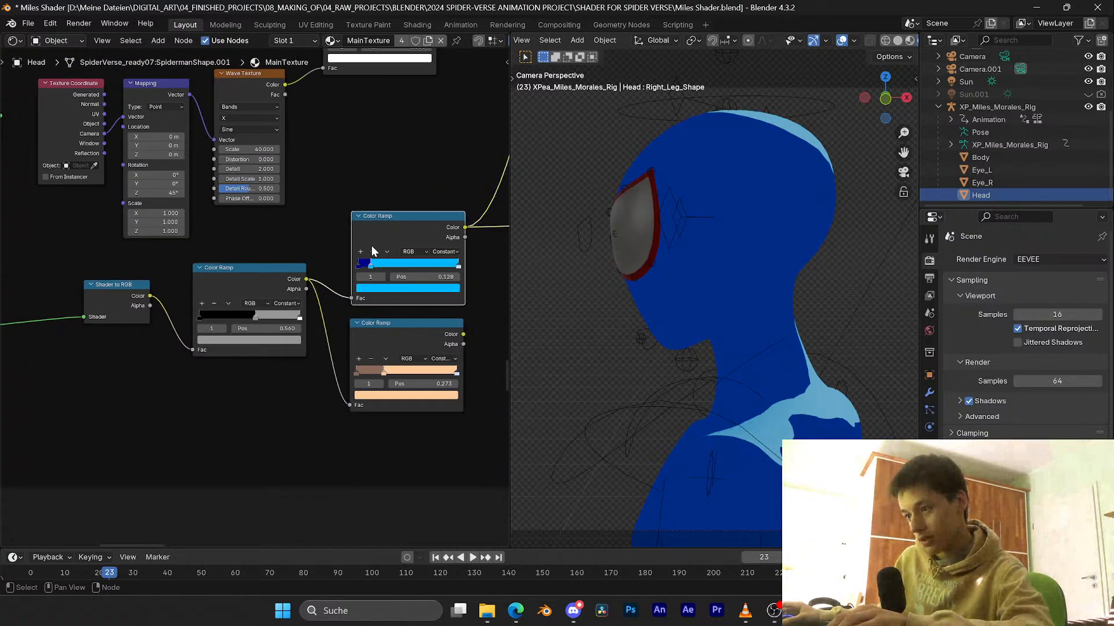
scroll(371, 247, up, 2)
scroll(372, 248, down, 1)
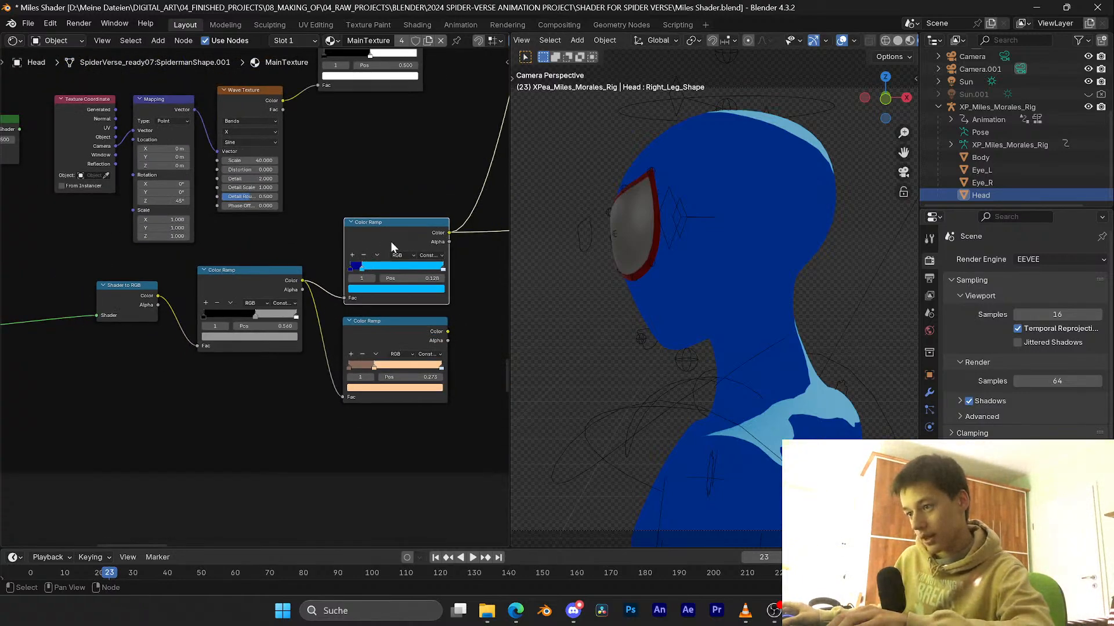
scroll(255, 297, up, 3)
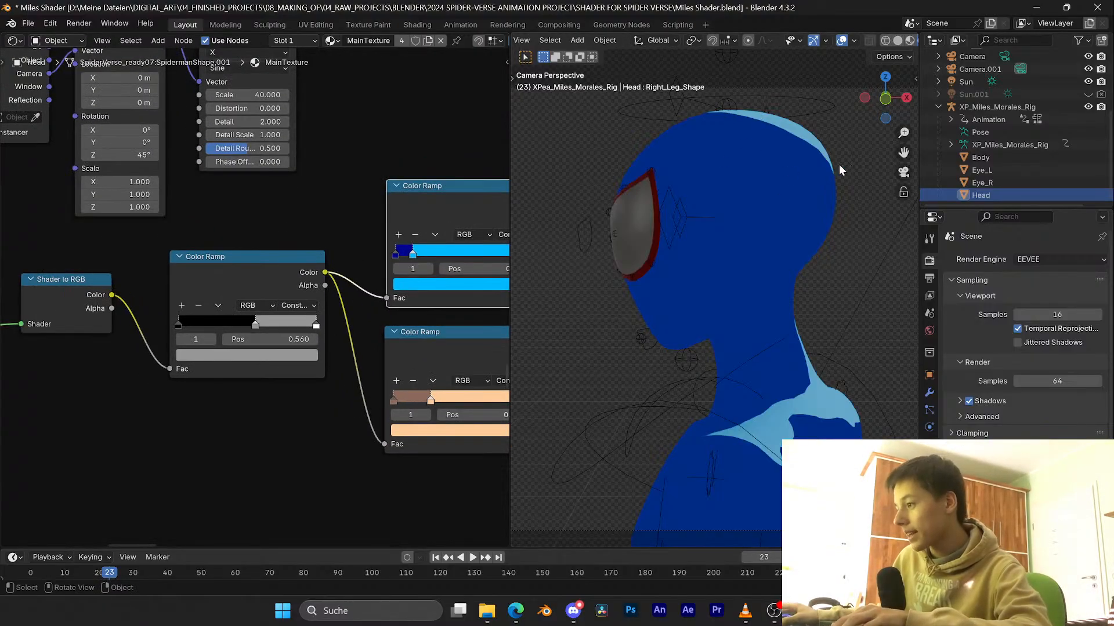
Step: Follow the blue ramp's output to the Mix node and preview the two-tone edge light on the head
scroll(450, 189, down, 8)
middle_drag(450, 189, 313, 424)
middle_drag(358, 225, 274, 364)
scroll(275, 364, up, 7)
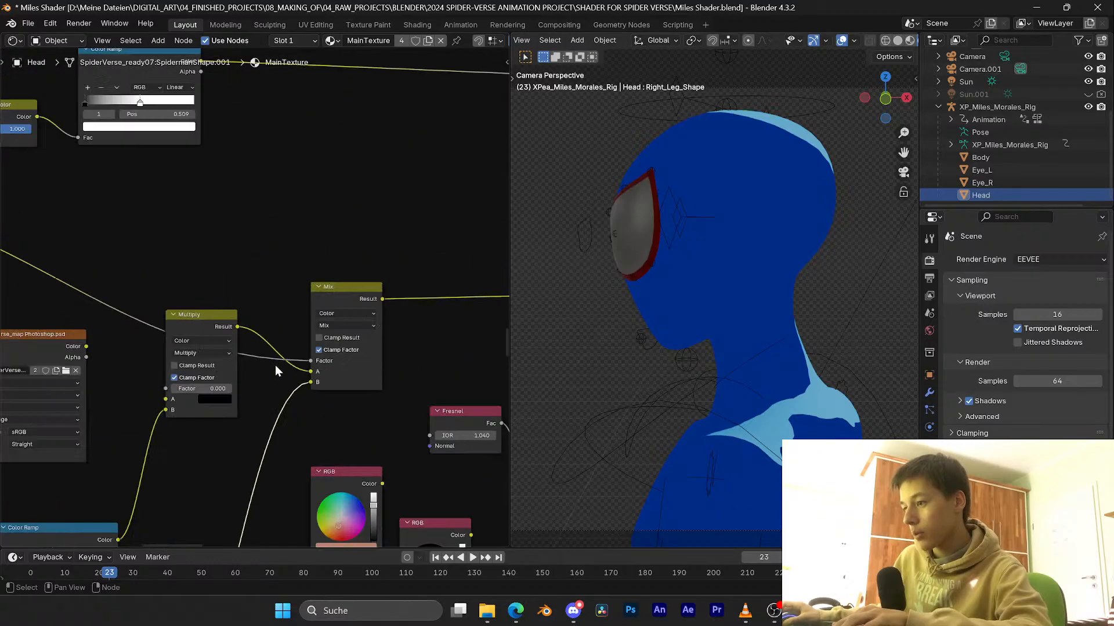
ctrl+shift+click(359, 296)
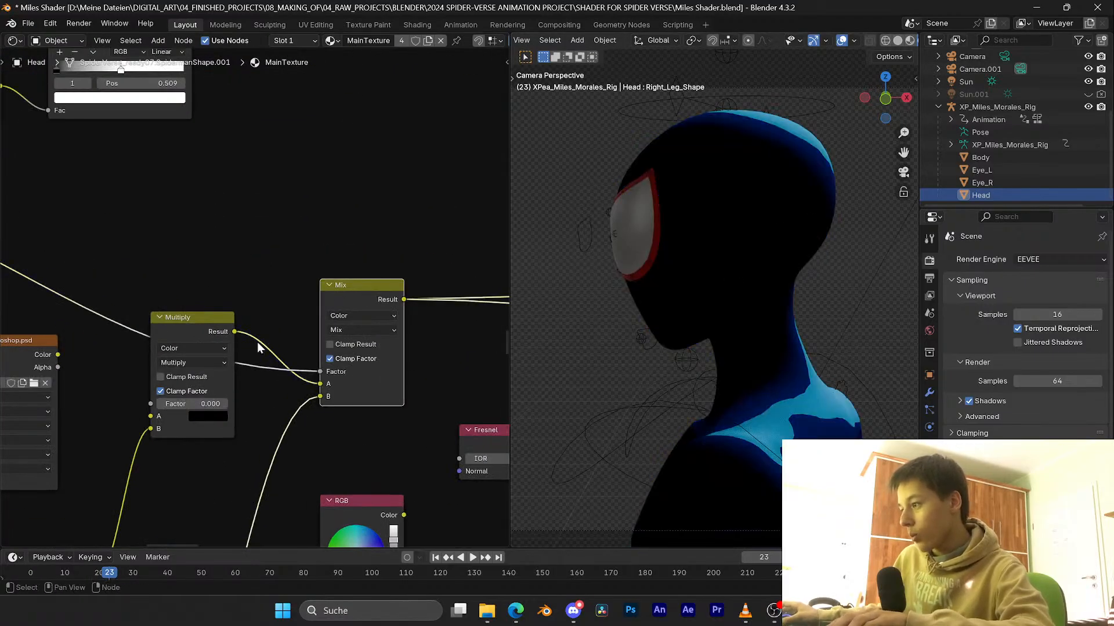
Step: Try moving the white stop of the linear Color Ramp driving the Mix factor to 0.281, and undo it
middle_drag(191, 343, 317, 257)
middle_drag(119, 223, 348, 290)
middle_drag(98, 257, 299, 299)
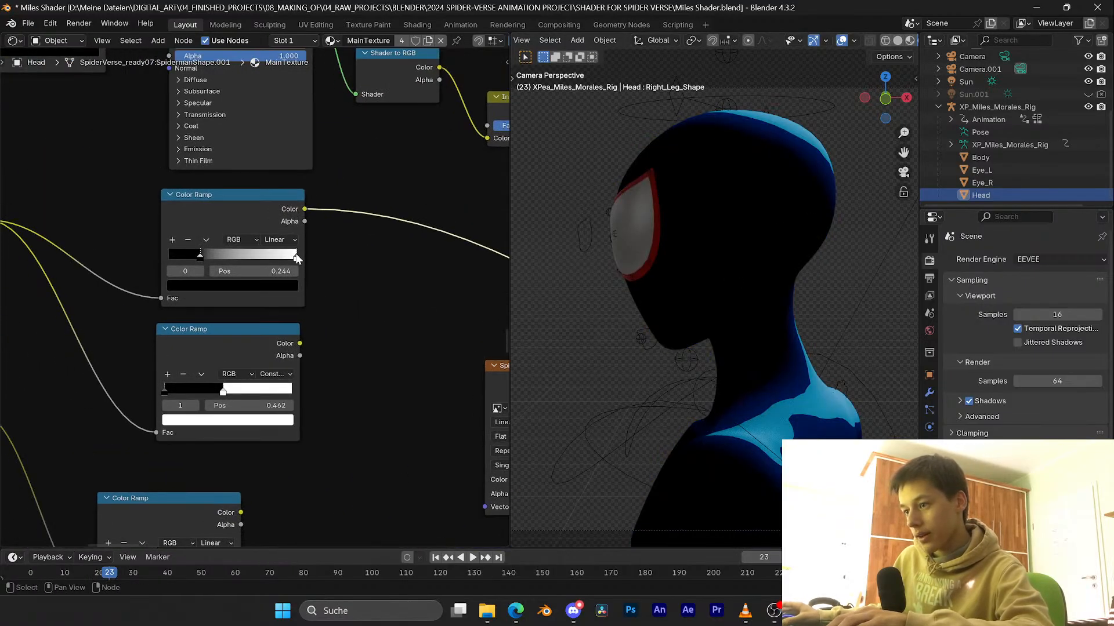
drag(295, 257, 204, 261)
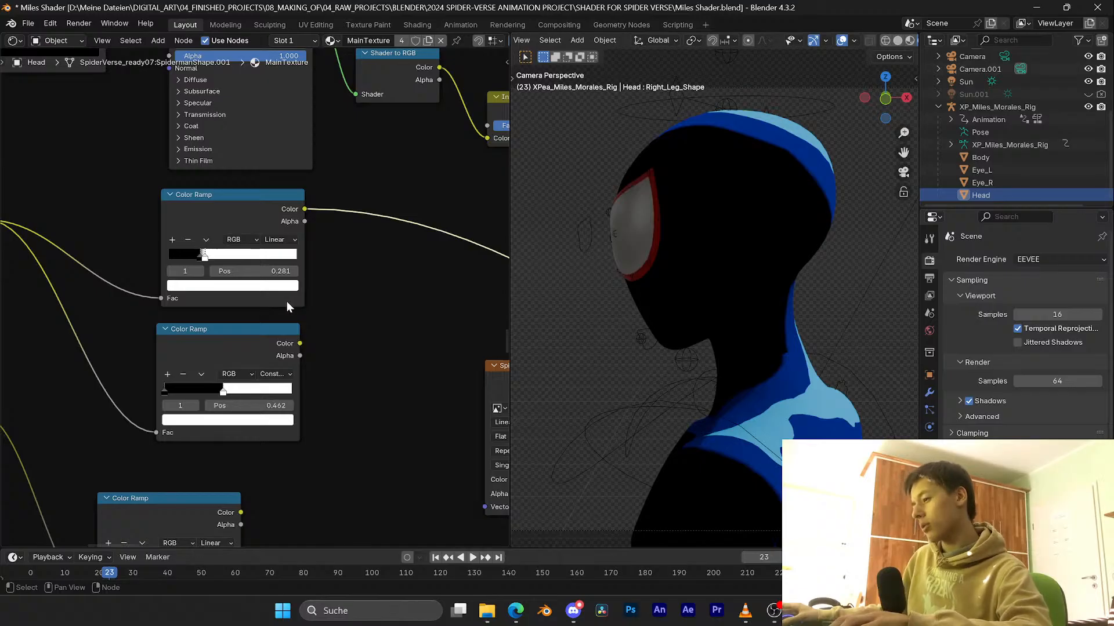
key(ctrl+z)
Step: Follow the upper Blue Edge Light node chain to the Greater Than node and preview it
scroll(314, 292, down, 12)
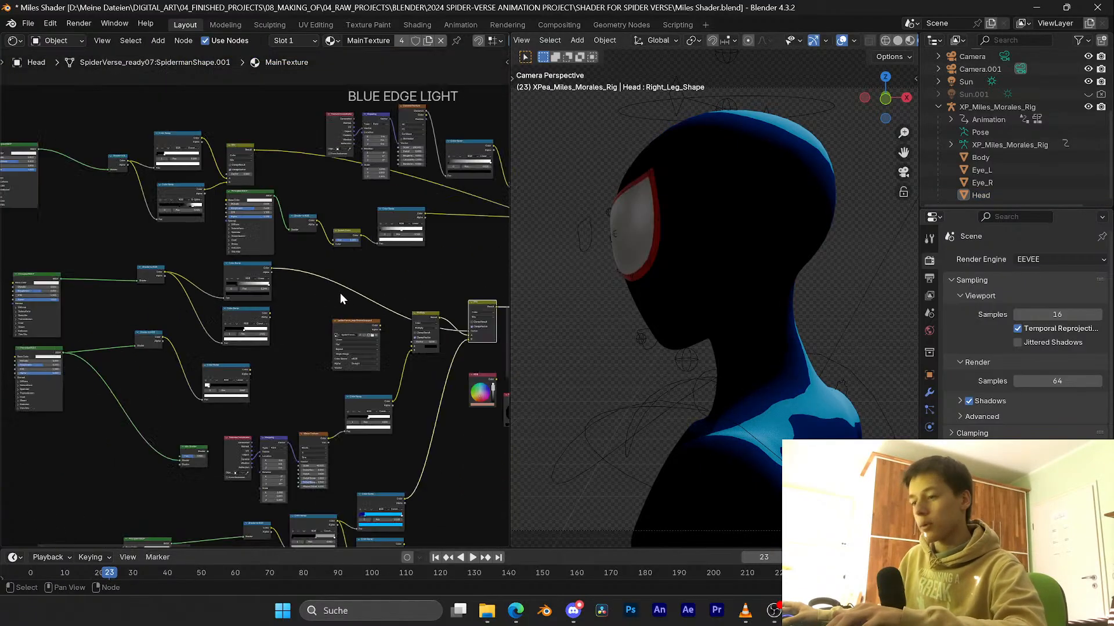
scroll(243, 236, up, 6)
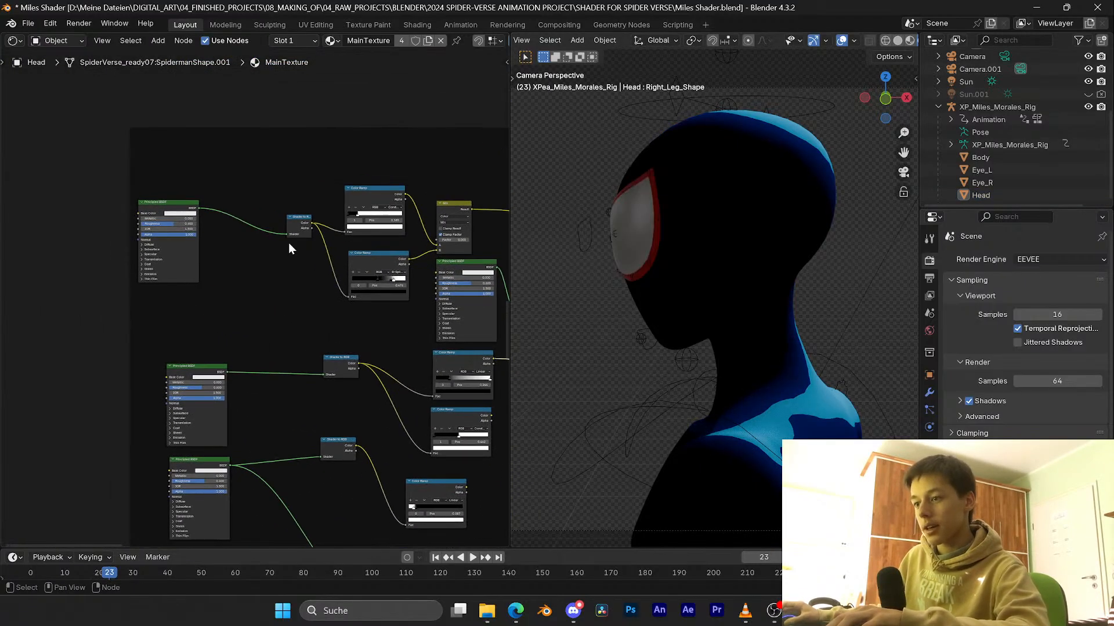
middle_drag(424, 232, 125, 250)
middle_drag(493, 262, 282, 254)
scroll(431, 276, up, 5)
ctrl+shift+click(326, 256)
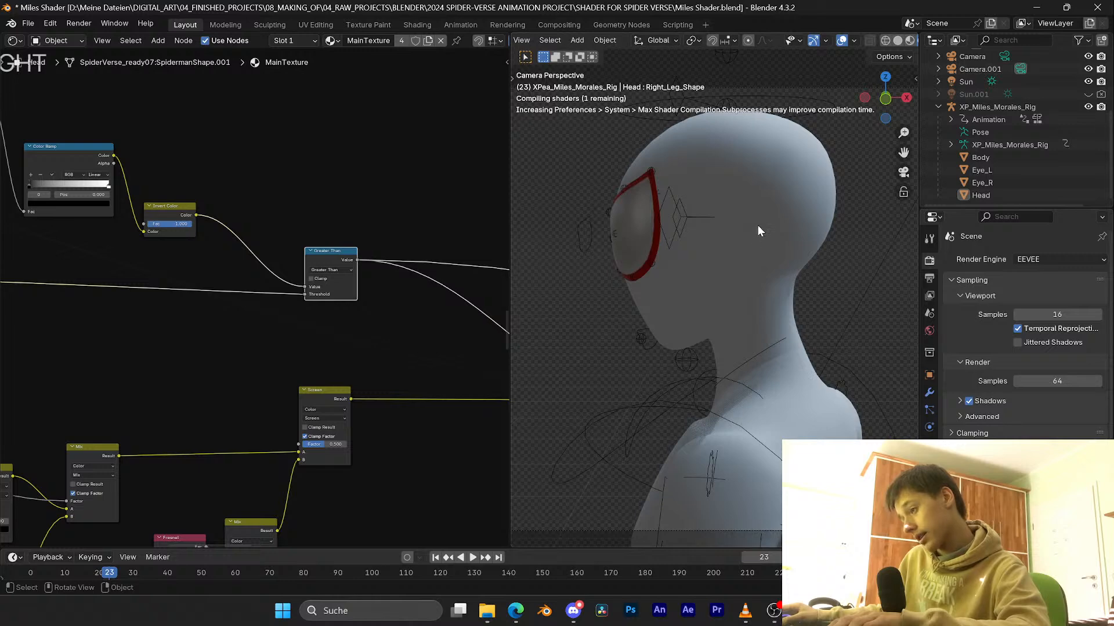
Step: Follow the Greater Than node's output to the Add node at the end of the blue edge light and preview it
scroll(346, 259, down, 5)
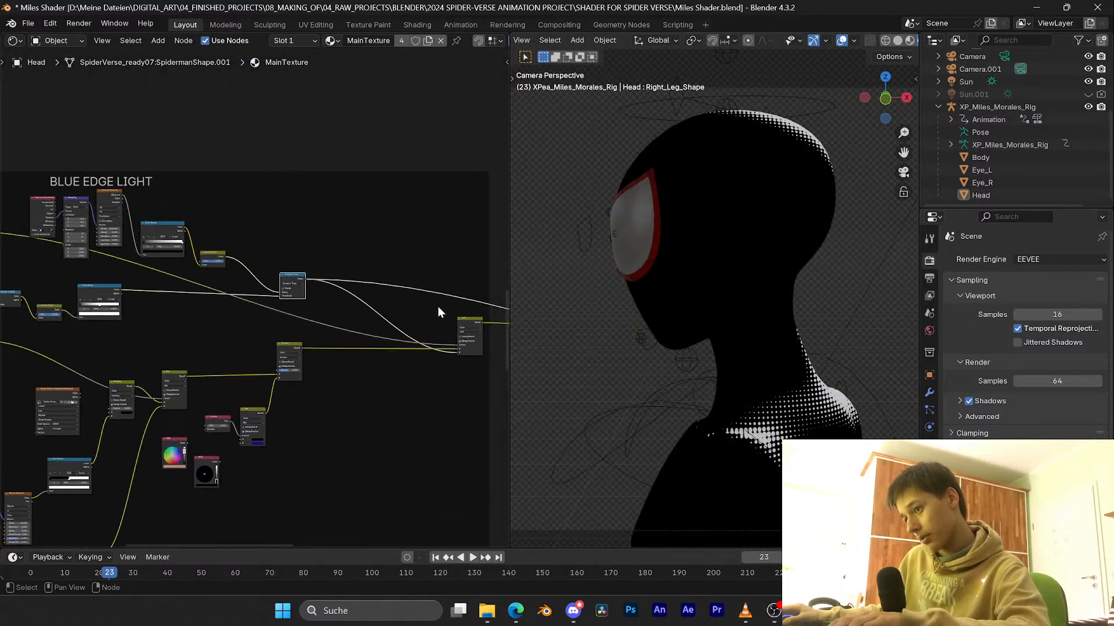
middle_drag(437, 307, 276, 252)
scroll(156, 205, up, 6)
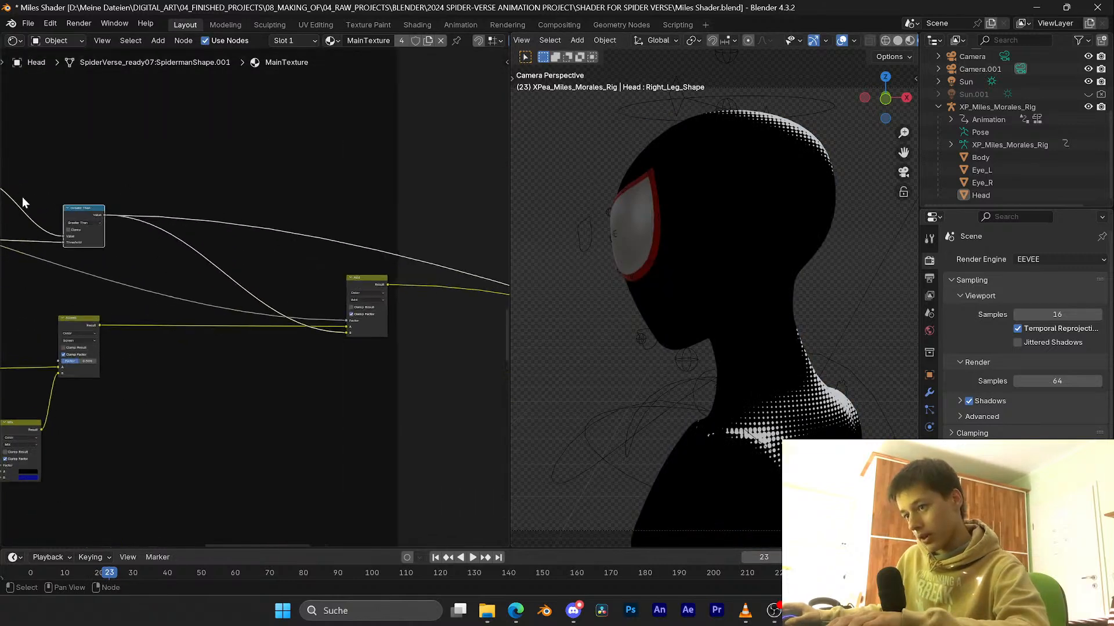
ctrl+shift+click(362, 283)
scroll(365, 281, up, 7)
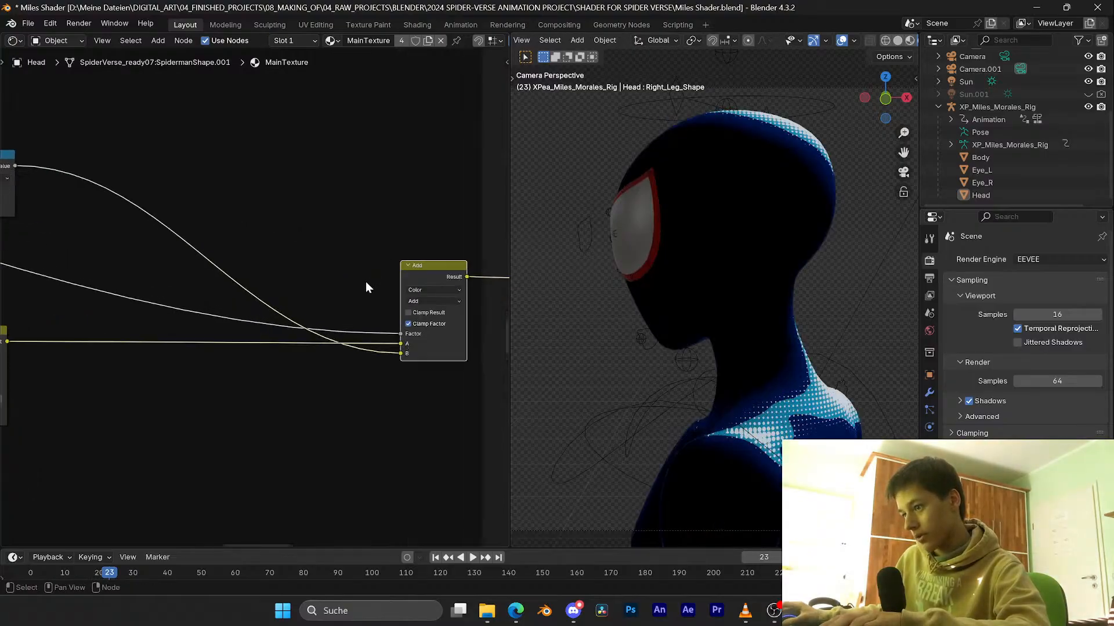
Step: Check the Add node's data type and blending mode options, leaving them on Color and Add
click(266, 274)
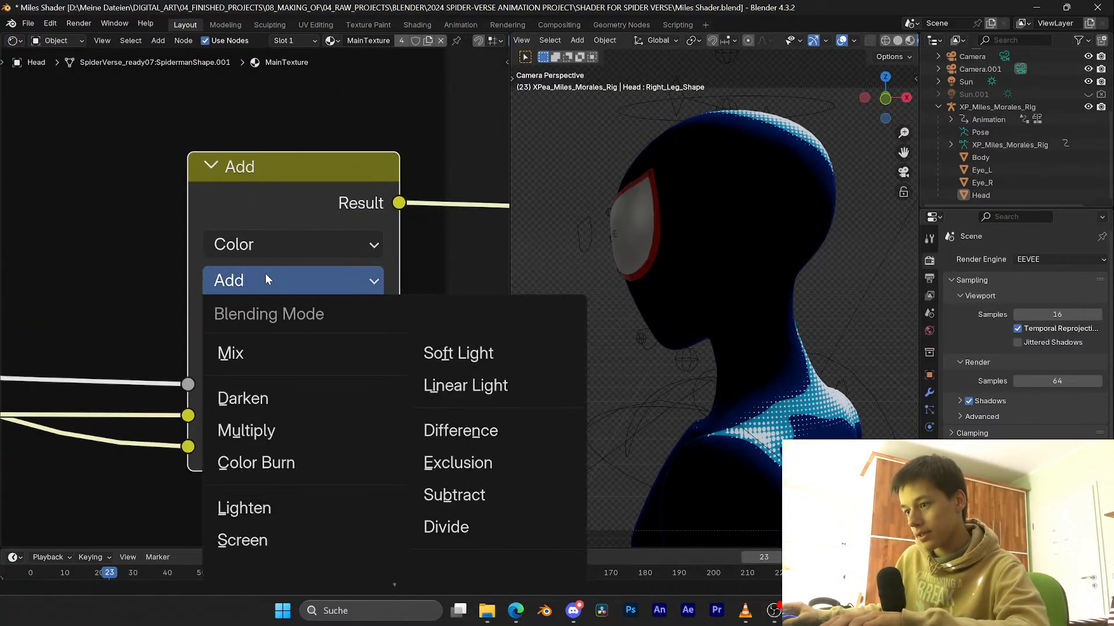
click(266, 241)
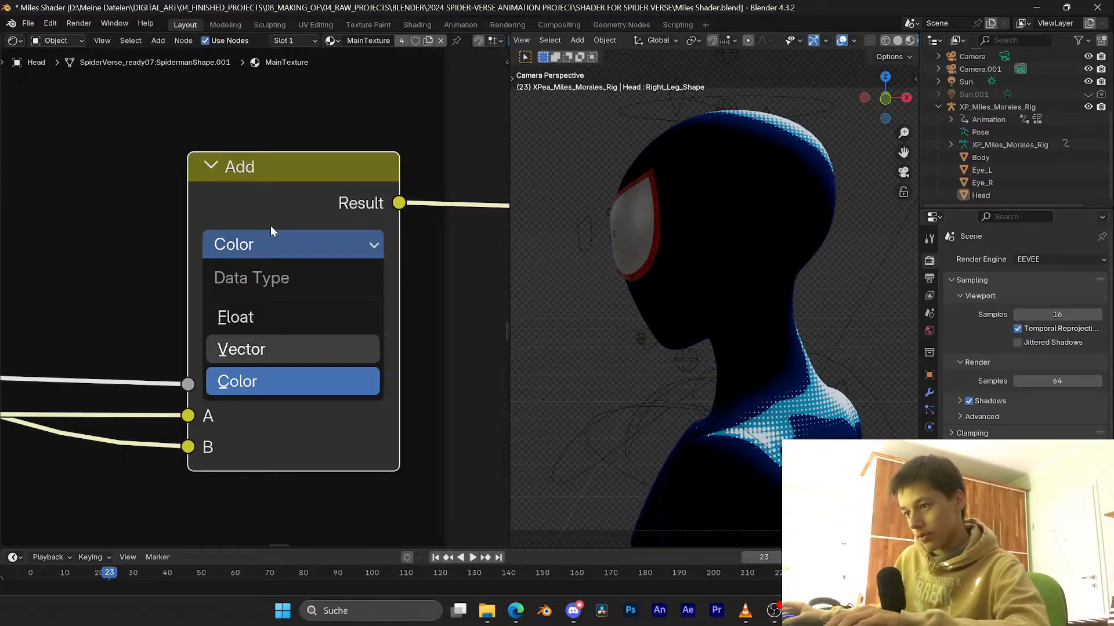
click(269, 229)
scroll(263, 288, down, 3)
click(266, 287)
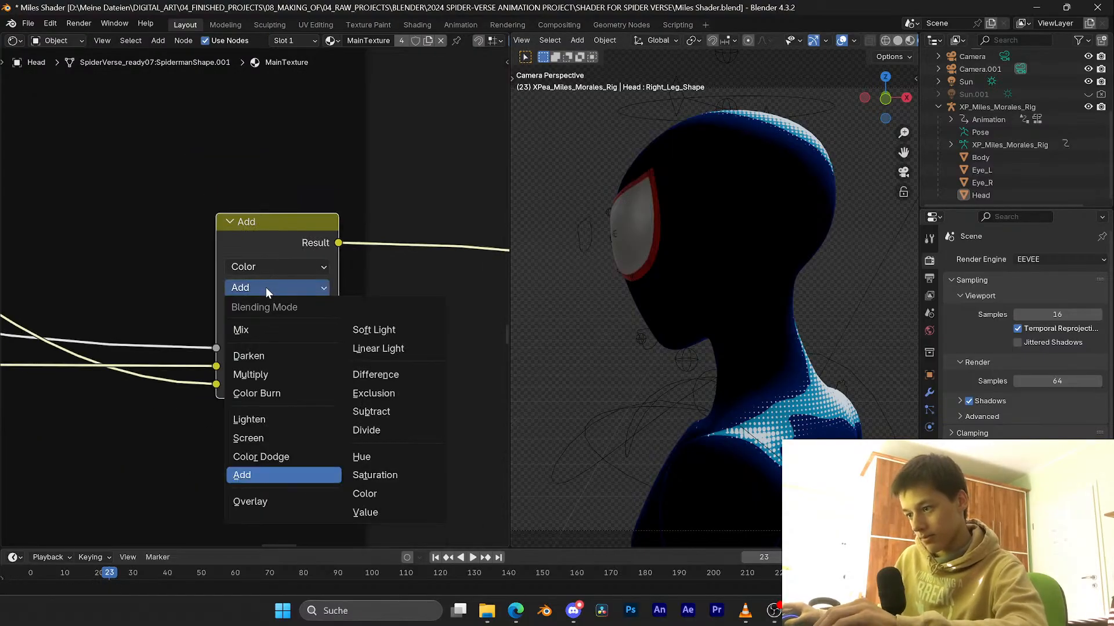
click(267, 477)
scroll(103, 317, up, 1)
middle_drag(103, 317, 353, 273)
scroll(345, 285, down, 11)
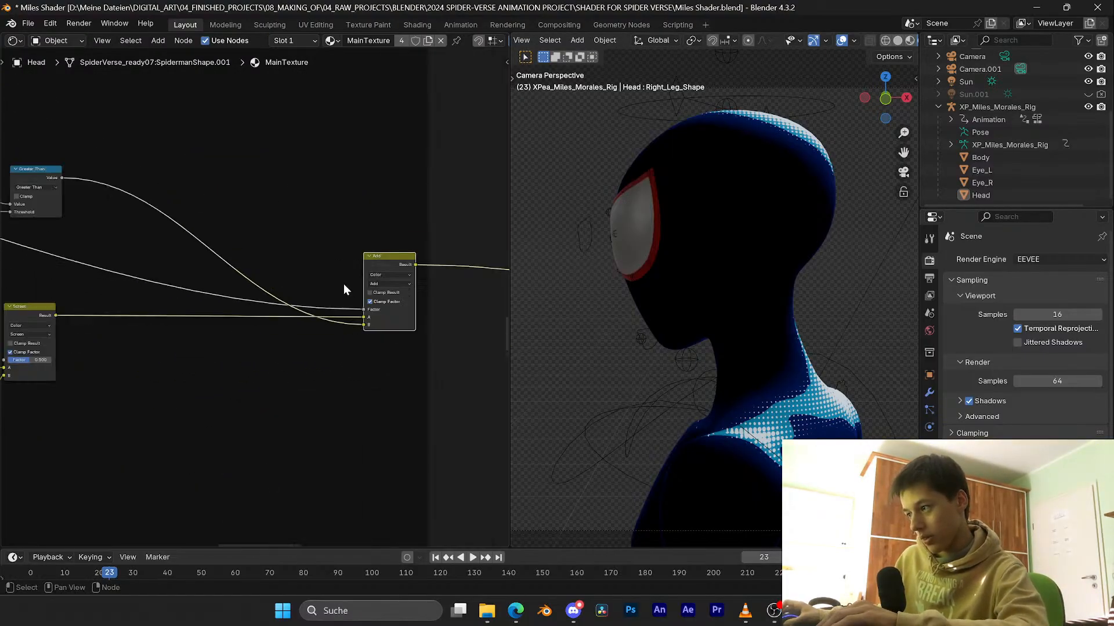
Step: Trace the dot pattern chain back from the Add node to the Texture Coordinate, Mapping and Voronoi Texture nodes
scroll(89, 63, down, 3)
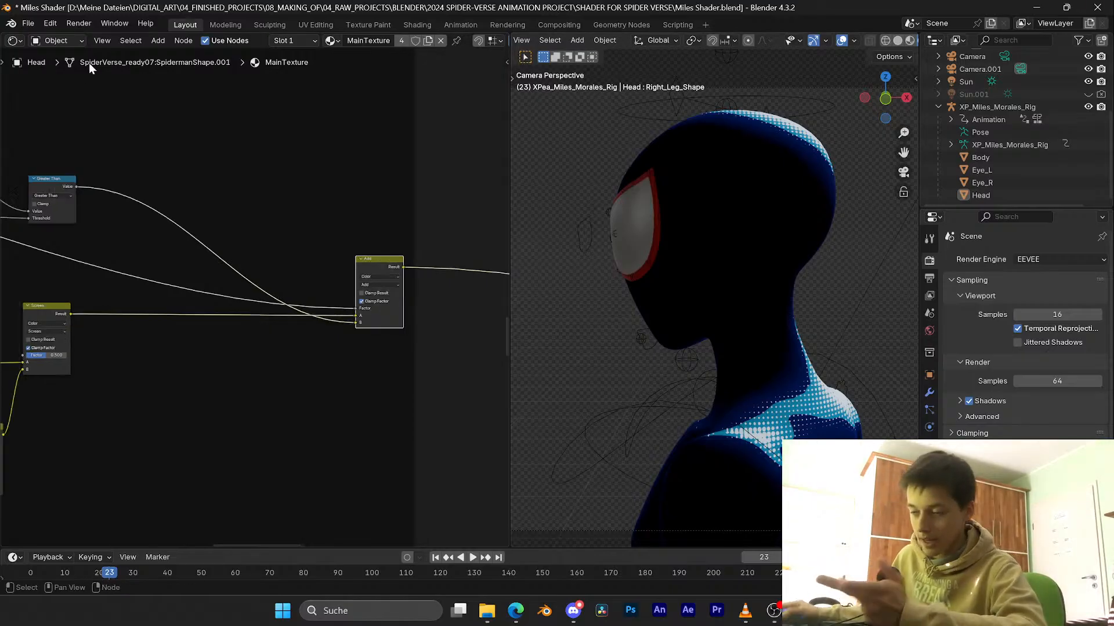
middle_drag(197, 92, 350, 124)
scroll(238, 192, up, 5)
middle_drag(237, 191, 499, 187)
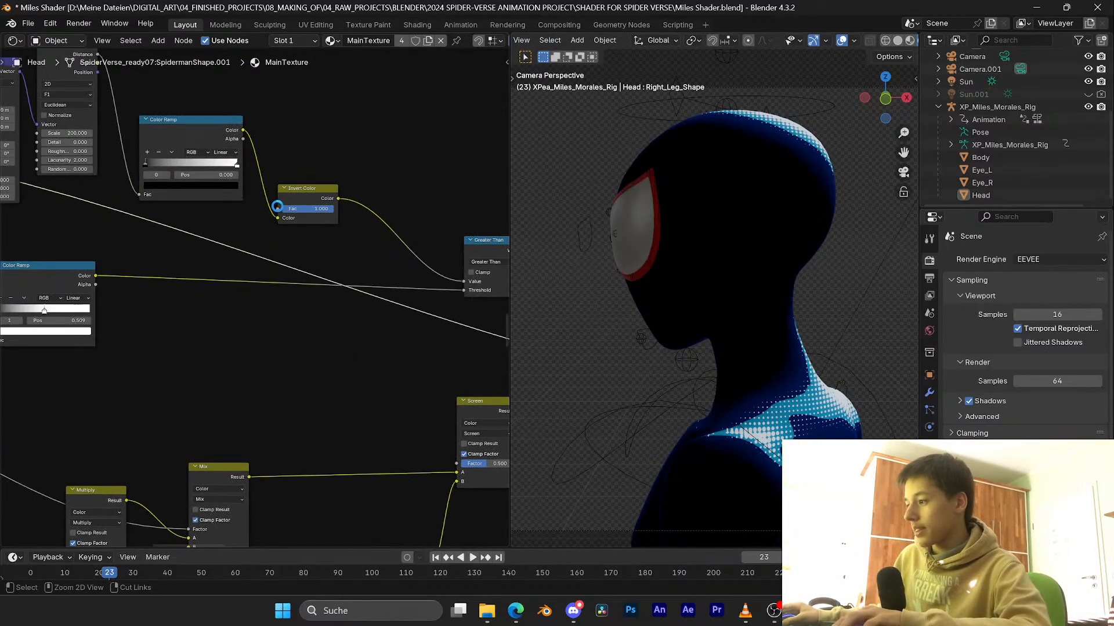
scroll(222, 172, down, 4)
middle_drag(232, 146, 242, 179)
middle_drag(249, 219, 335, 254)
scroll(234, 273, up, 3)
middle_drag(87, 279, 217, 275)
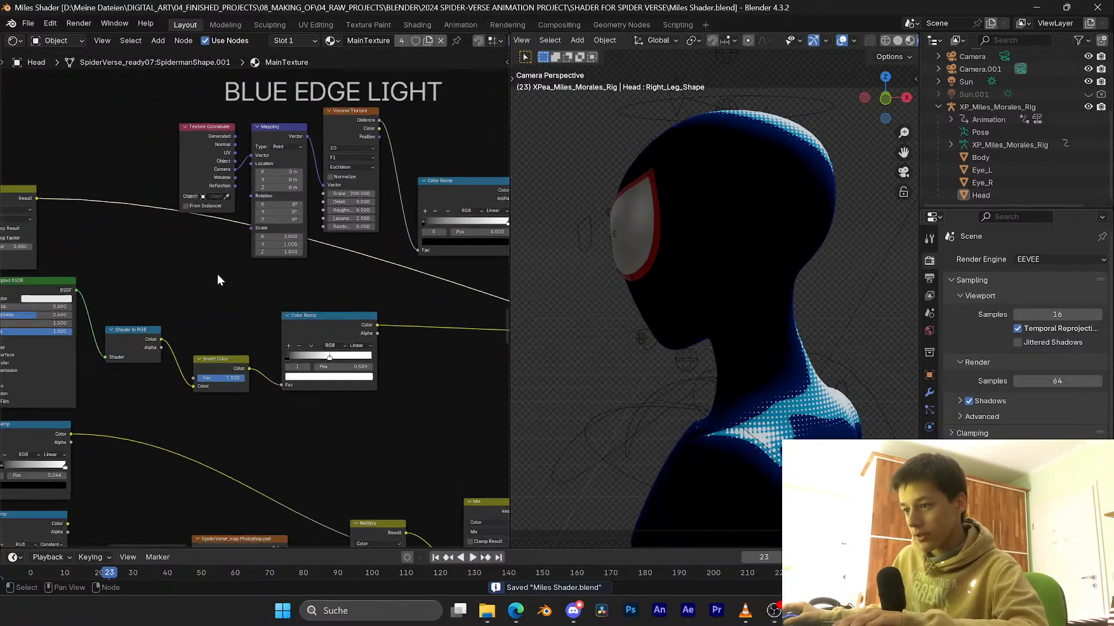
Step: Preview the Principled BSDF that starts the lower edge light chain and save the file
scroll(217, 274, down, 3)
middle_drag(136, 264, 242, 252)
ctrl+shift+click(200, 301)
scroll(258, 297, up, 5)
key(ctrl+s)
drag(209, 212, 260, 245)
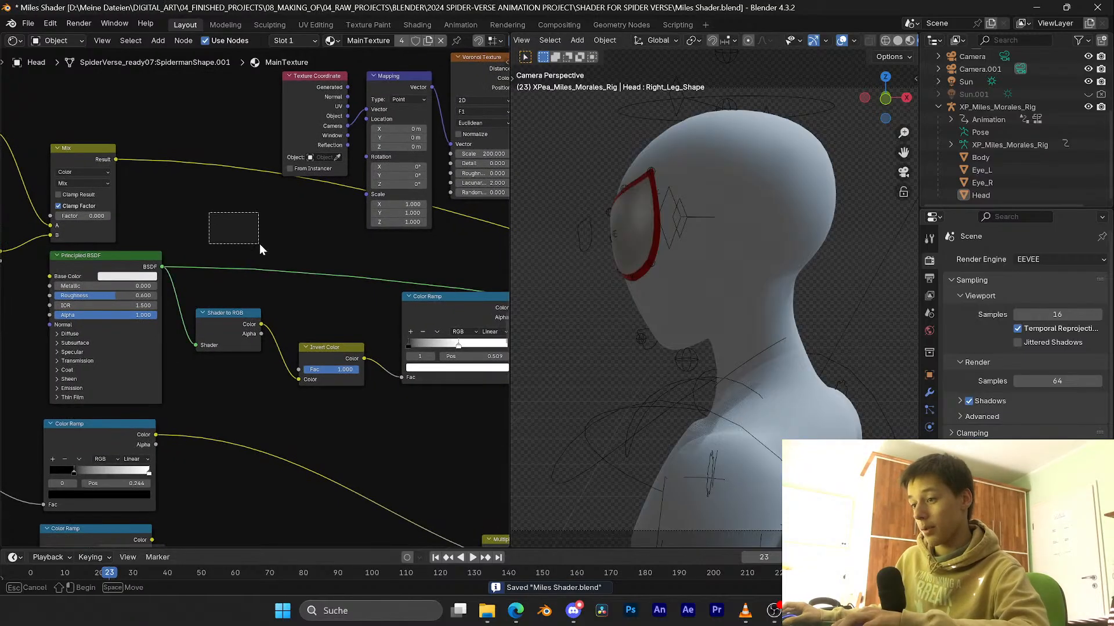
key(ctrl+s)
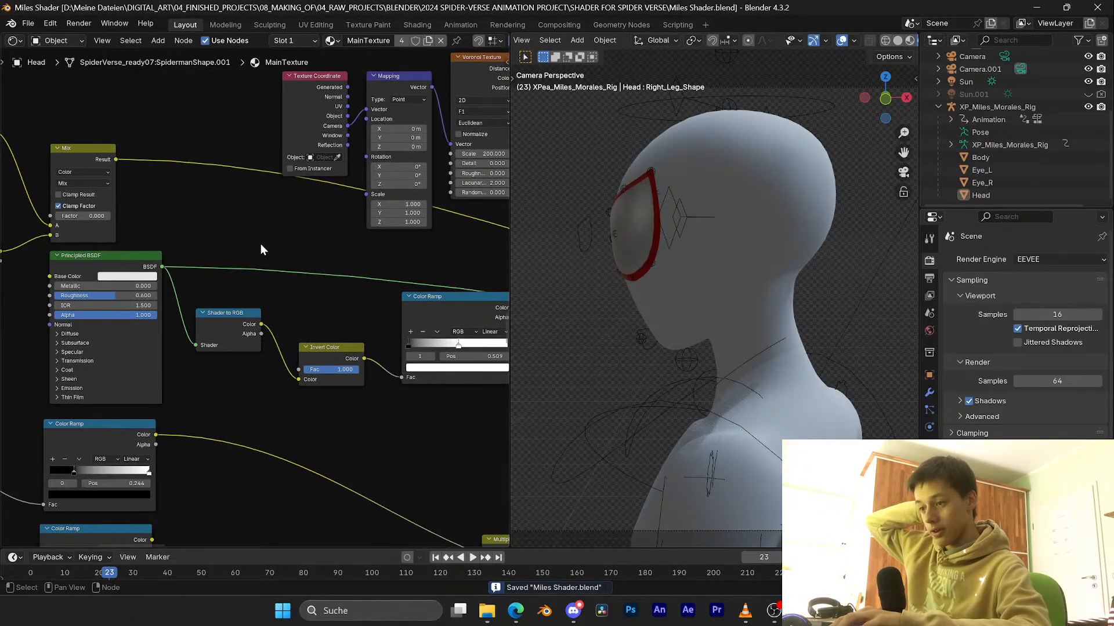
key(ctrl+s)
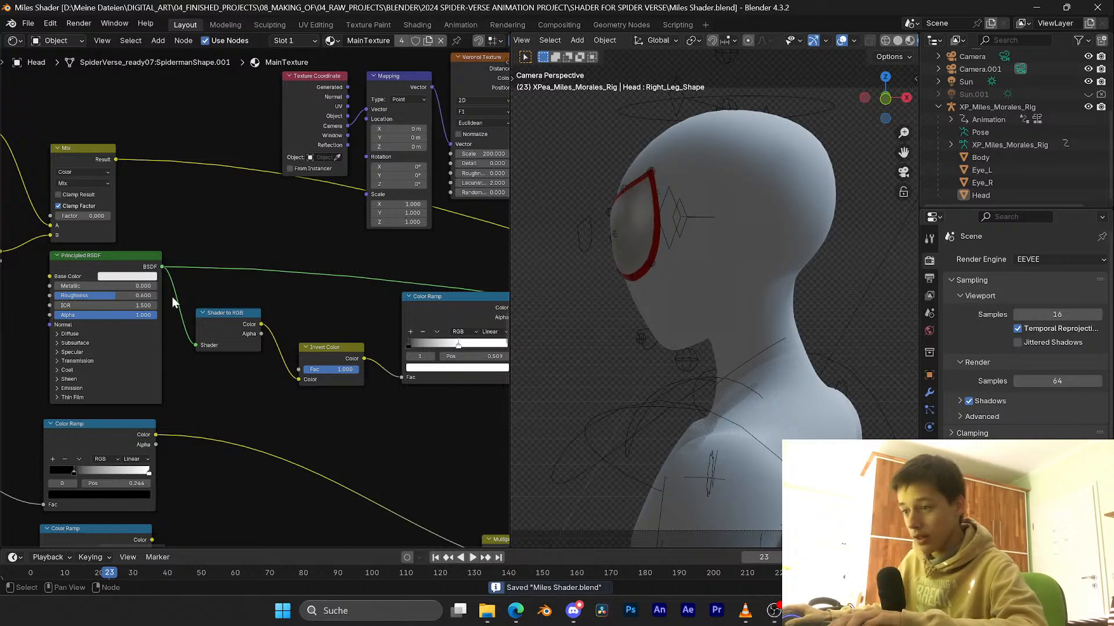
Step: Preview the Shader to RGB node and the Invert Color node that follow the Principled BSDF
ctrl+shift+click(230, 315)
middle_drag(252, 320, 207, 308)
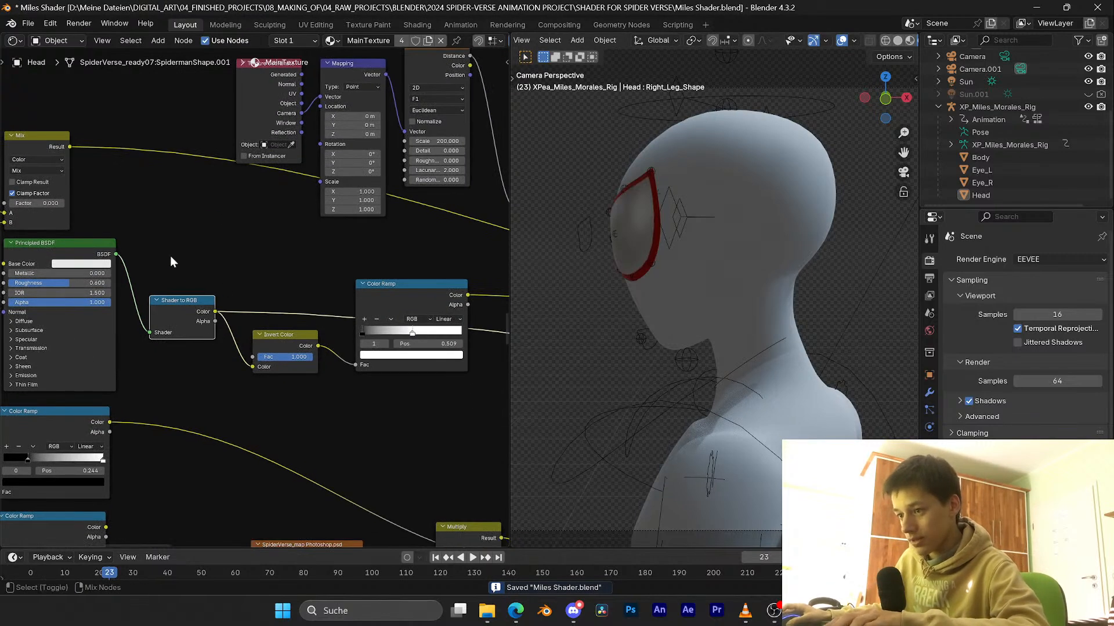
ctrl+shift+click(280, 340)
middle_drag(327, 327, 283, 328)
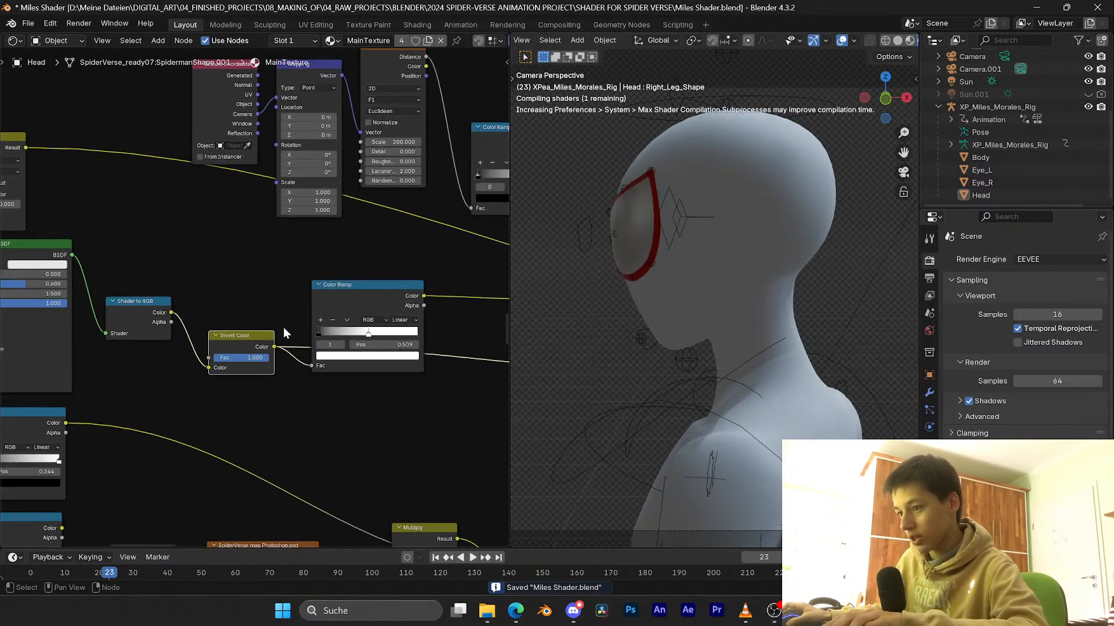
scroll(297, 323, down, 2)
scroll(285, 322, up, 2)
Step: Preview the linear Color Ramp after the Invert Color node and view its effect on the head
ctrl+shift+click(359, 298)
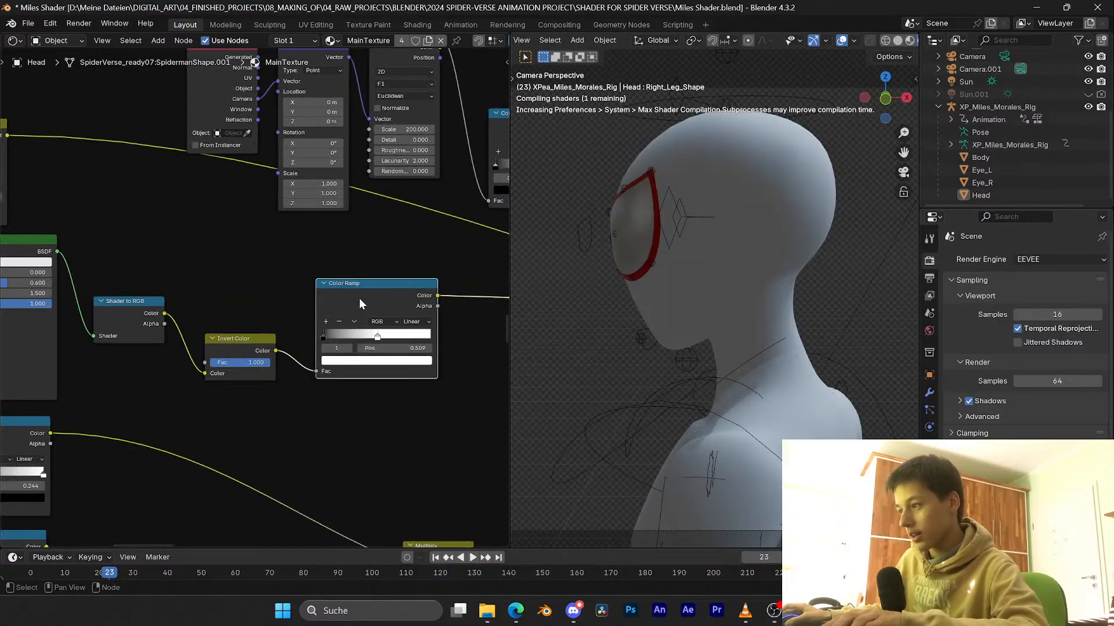
scroll(265, 323, down, 2)
scroll(690, 248, down, 1)
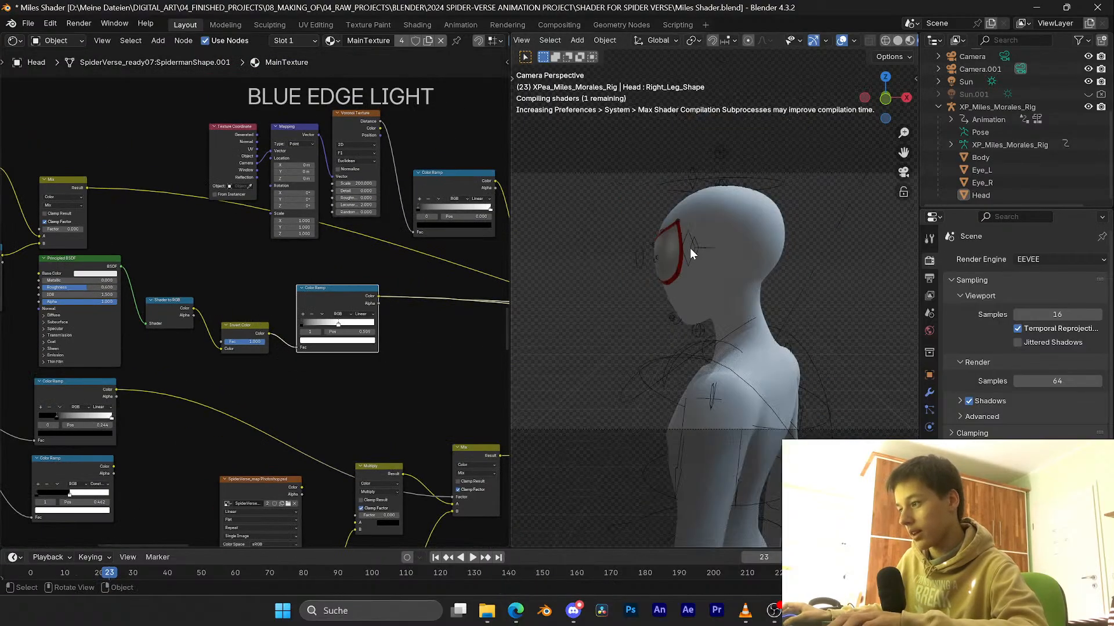
scroll(335, 268, down, 5)
scroll(347, 274, up, 4)
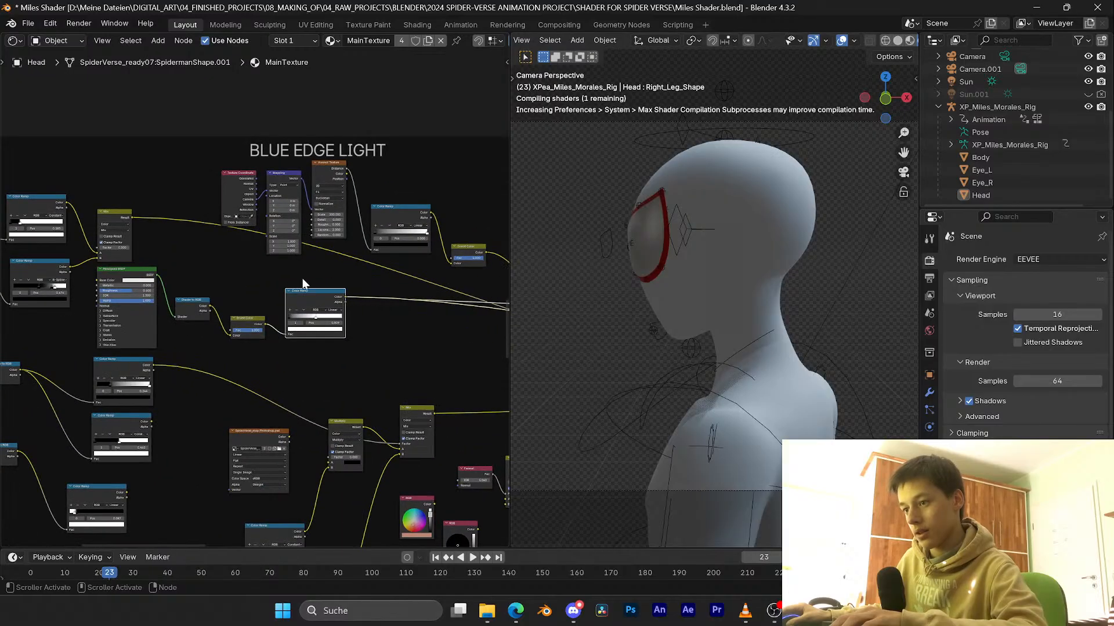
Step: Follow the upper Blue Edge Light chain to the Voronoi Texture and preview its Distance output
scroll(339, 280, up, 2)
middle_drag(213, 270, 166, 270)
middle_drag(336, 274, 162, 260)
scroll(245, 267, up, 2)
mouse_move(245, 267)
middle_down()
mouse_move(256, 268)
mouse_move(158, 264)
mouse_move(265, 288)
middle_up()
scroll(220, 257, down, 2)
scroll(264, 287, up, 1)
middle_drag(256, 245, 273, 279)
scroll(264, 276, up, 1)
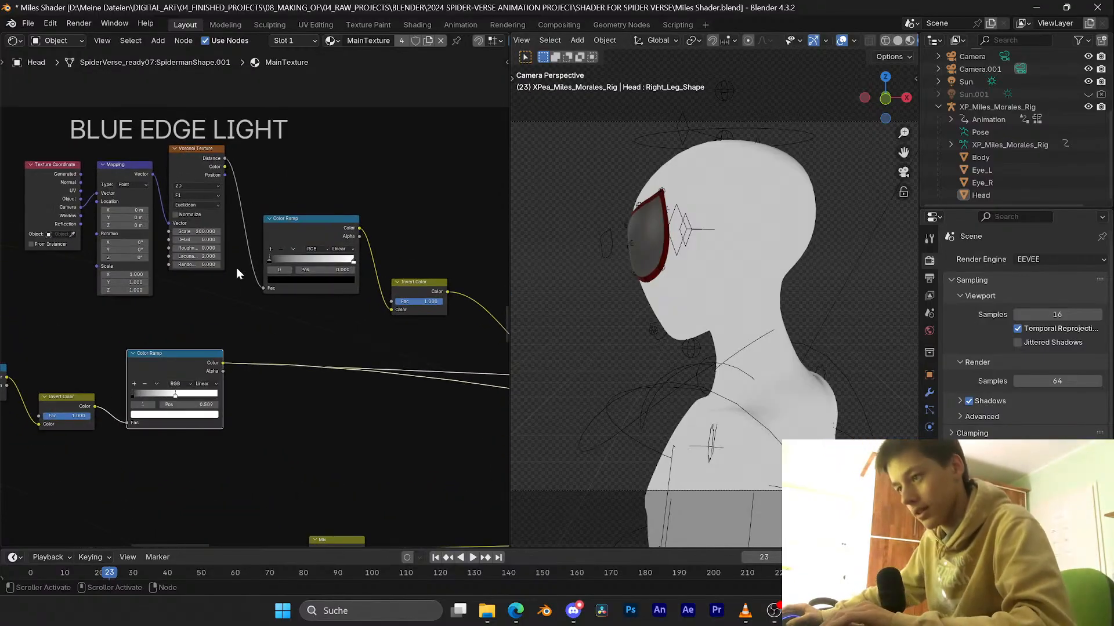
ctrl+shift+click(187, 151)
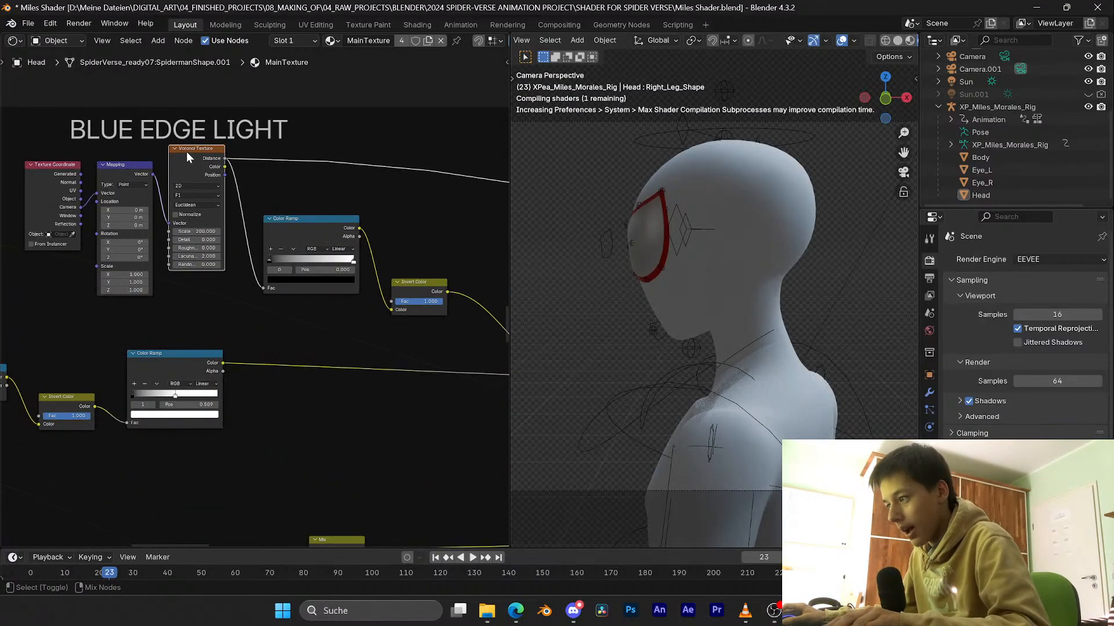
middle_drag(176, 187, 321, 197)
scroll(261, 223, up, 2)
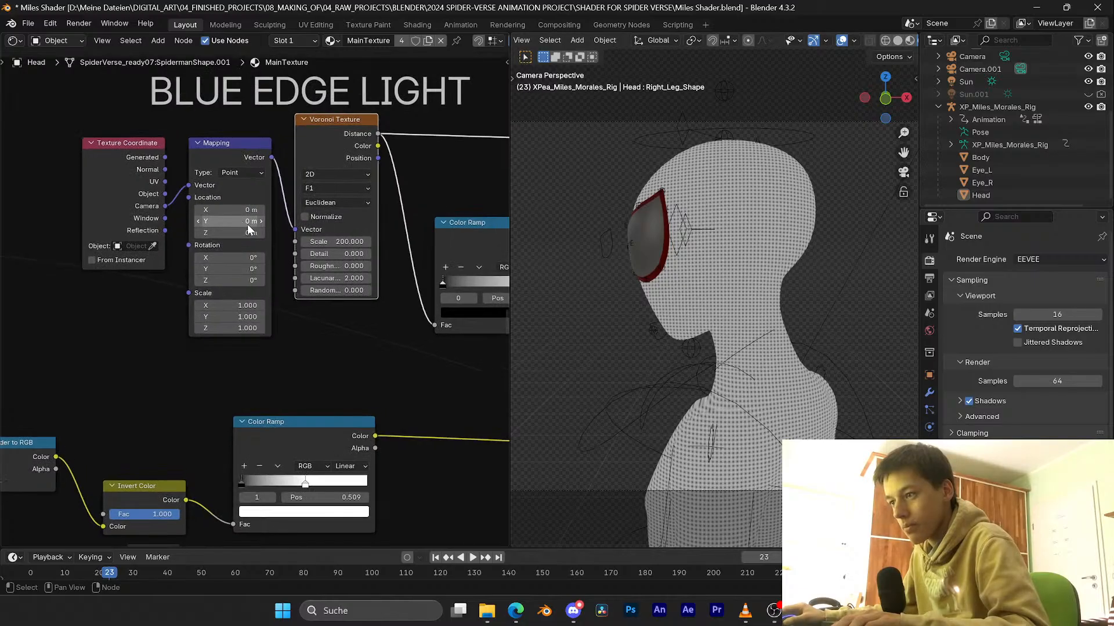
Step: Save the file and examine how Texture Coordinate and Mapping feed the Voronoi Texture
key(ctrl+s)
scroll(145, 192, up, 2)
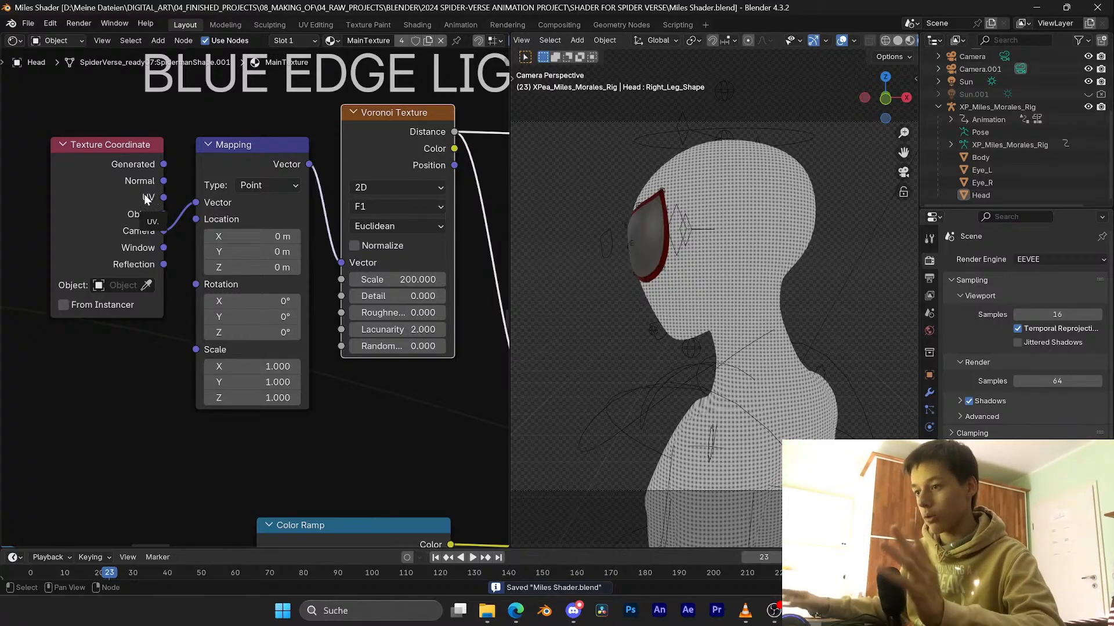
scroll(186, 158, down, 1)
mouse_move(185, 157)
middle_down()
mouse_move(214, 173)
mouse_move(187, 179)
middle_up()
scroll(199, 176, down, 1)
key(ctrl+s)
scroll(179, 178, up, 2)
scroll(178, 184, down, 1)
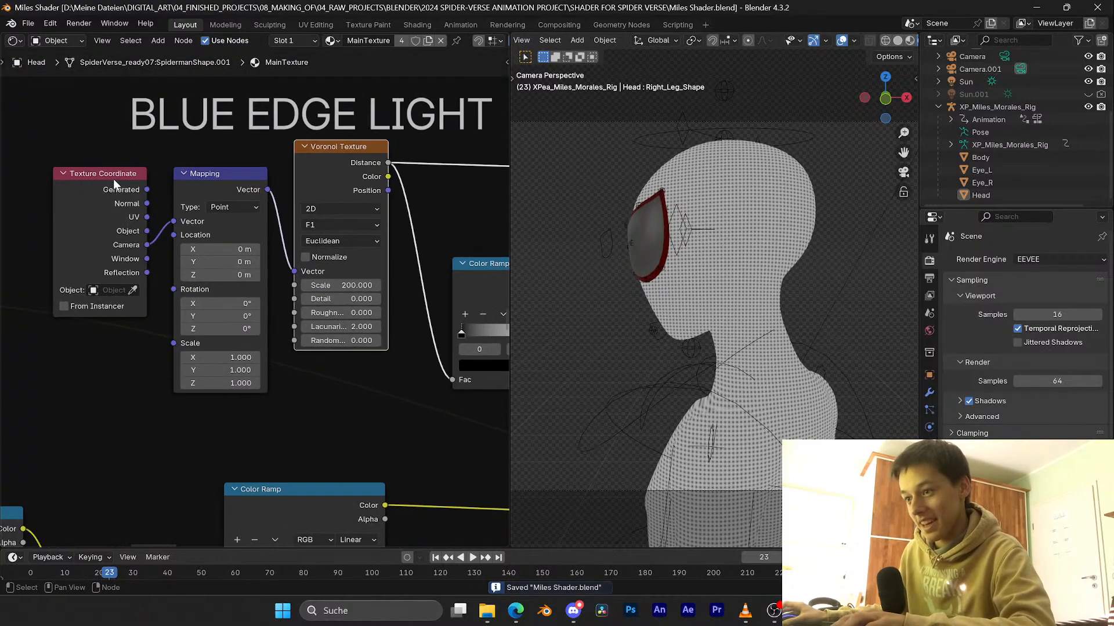
scroll(96, 181, up, 2)
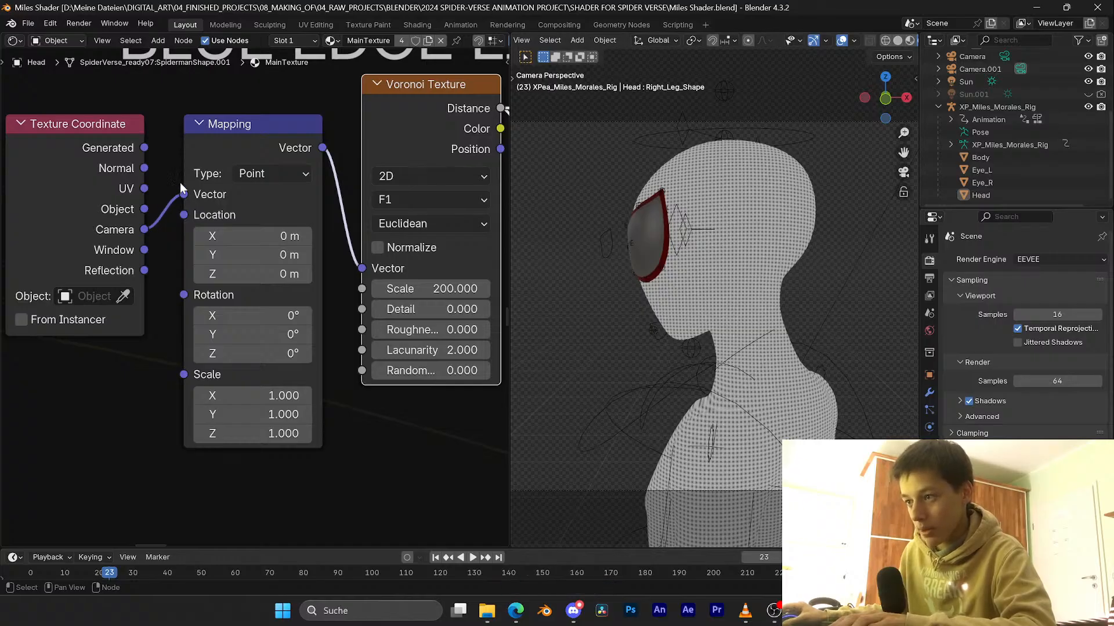
Step: Examine the Voronoi dot pattern up close on the head through the camera view
scroll(725, 200, up, 3)
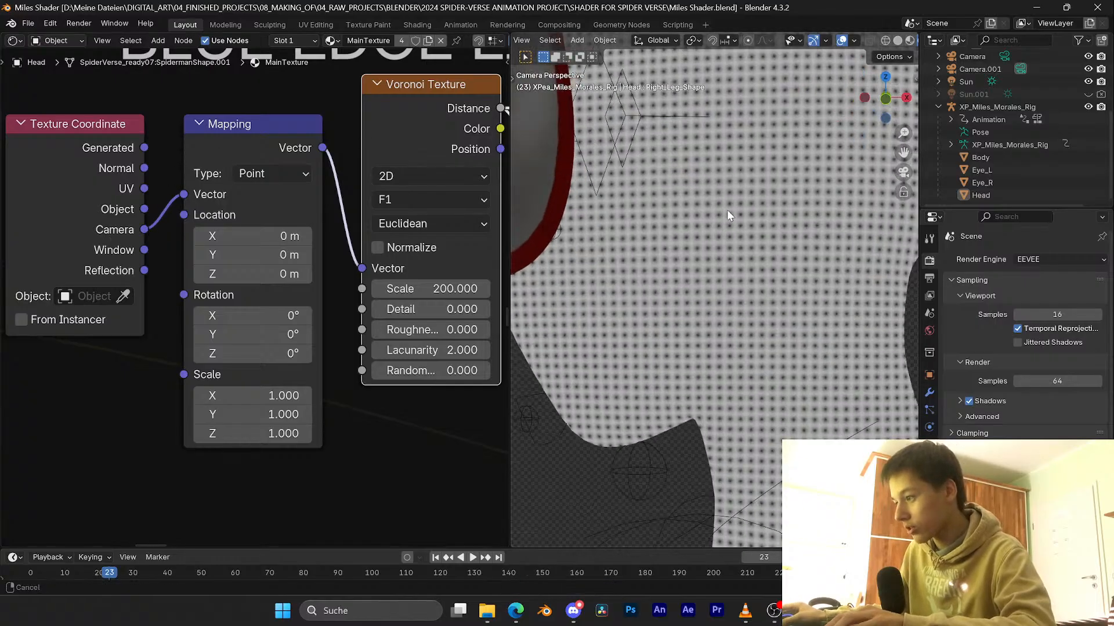
scroll(754, 194, down, 1)
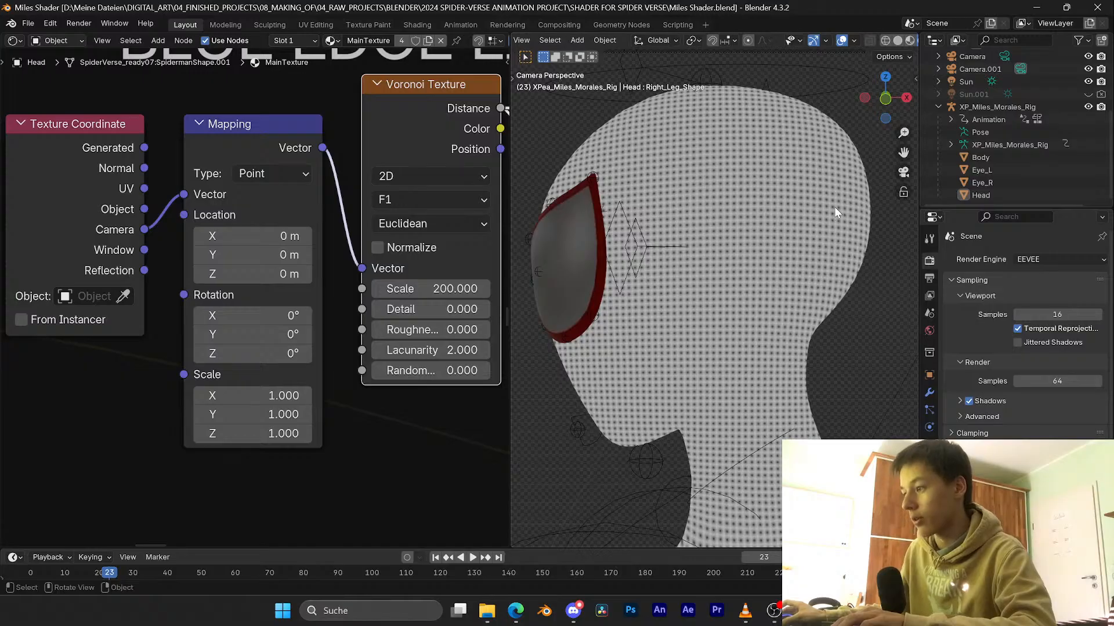
scroll(278, 186, down, 2)
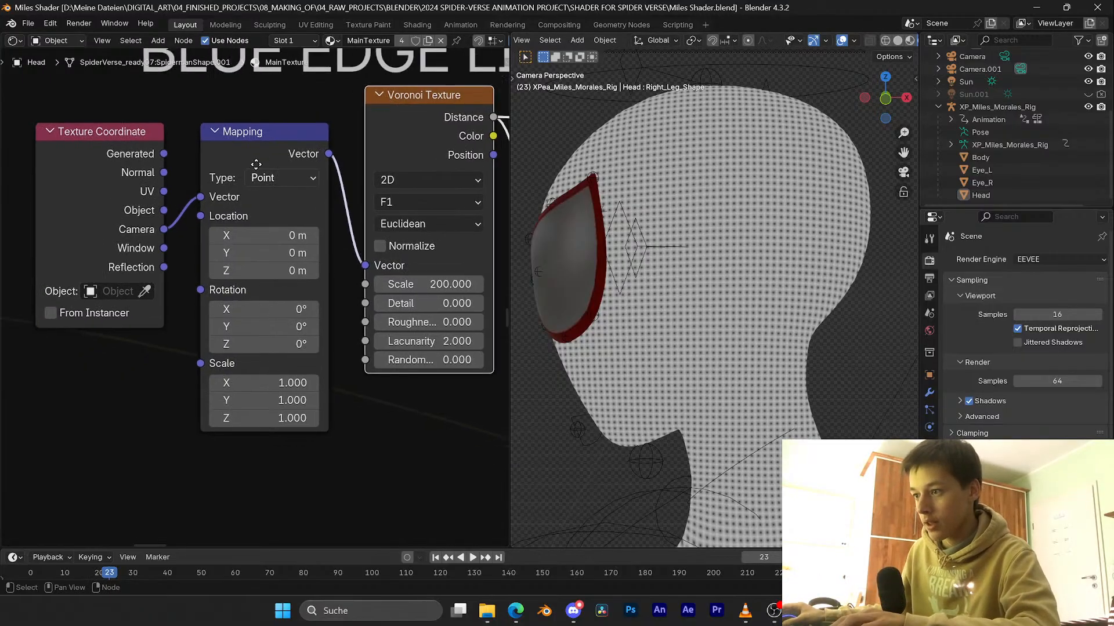
middle_drag(120, 151, 66, 156)
middle_drag(749, 232, 580, 248)
key(KP_0)
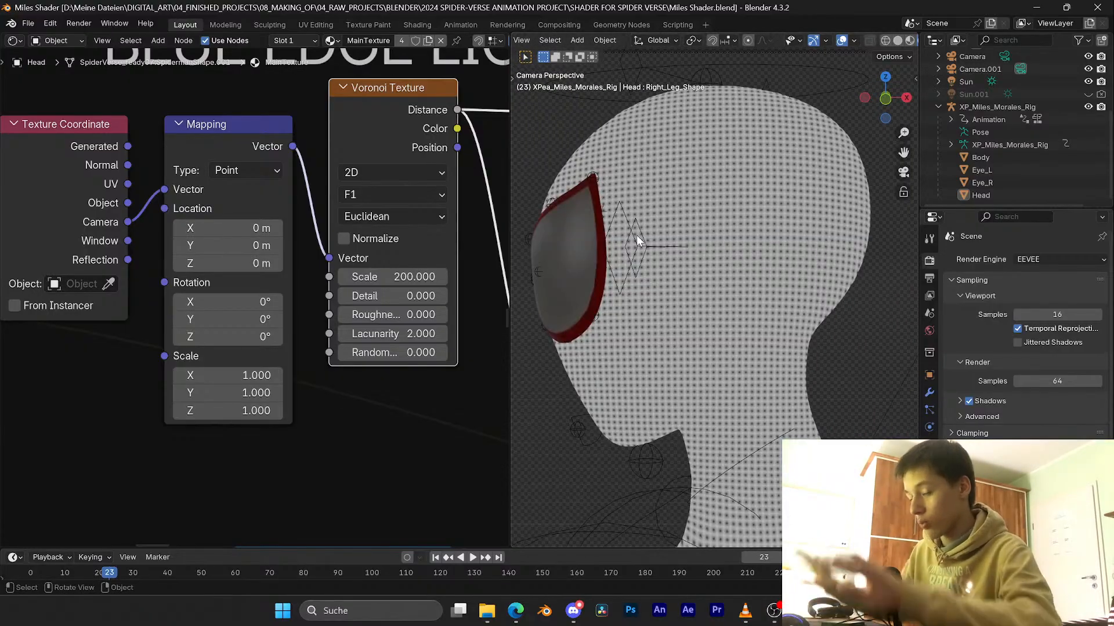
Step: Move the Texture Coordinate node slightly away from the Mapping node and check its Camera link
middle_drag(93, 175, 167, 195)
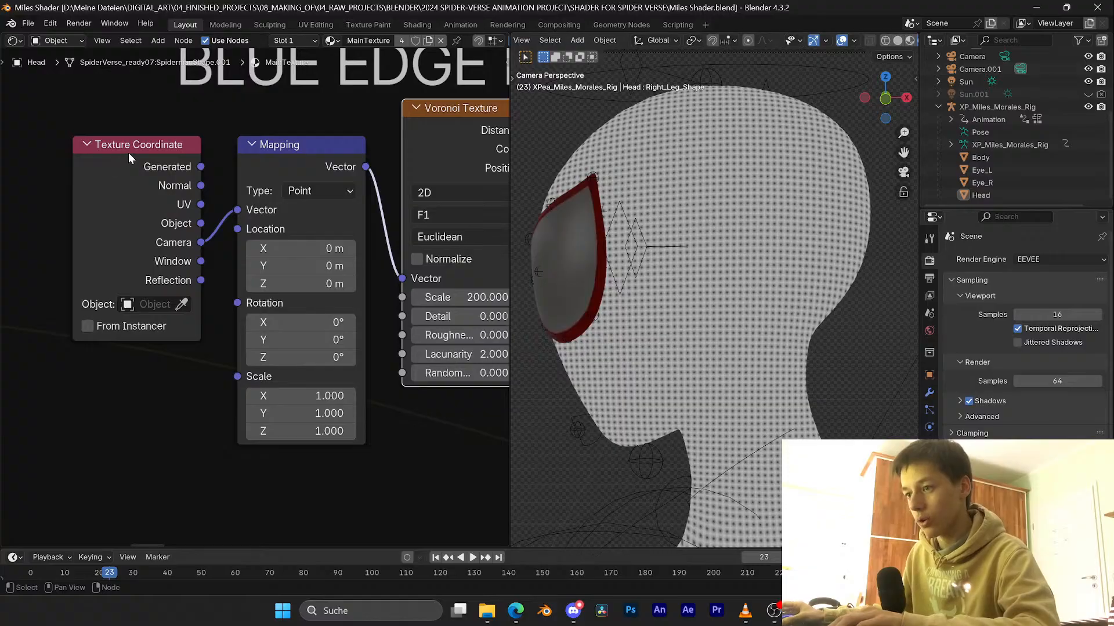
drag(129, 155, 118, 161)
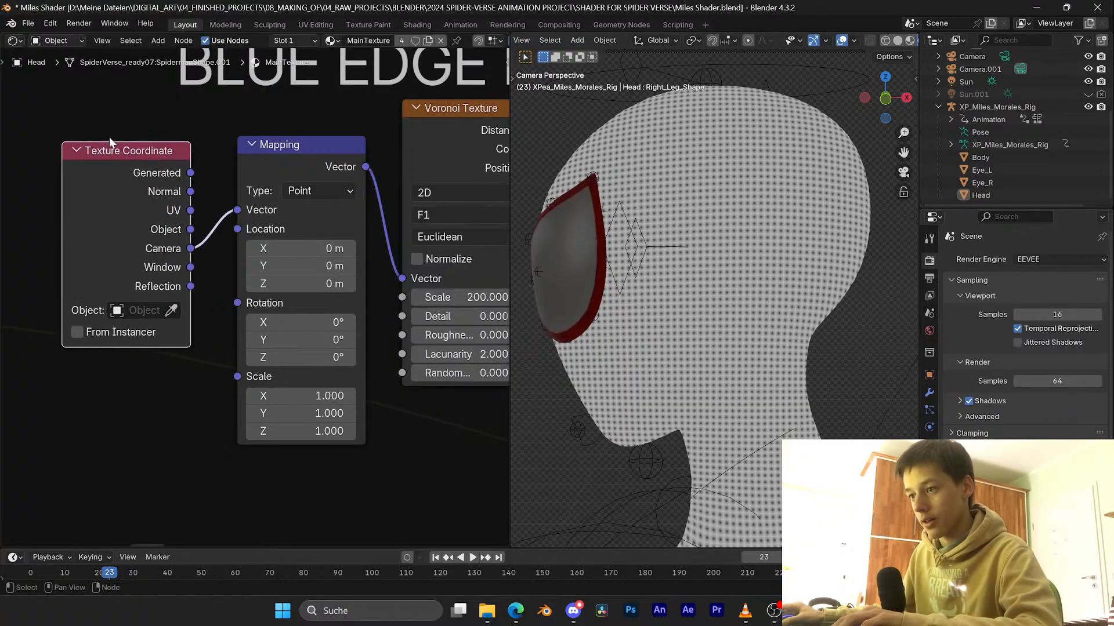
scroll(219, 271, up, 2)
middle_drag(186, 247, 228, 279)
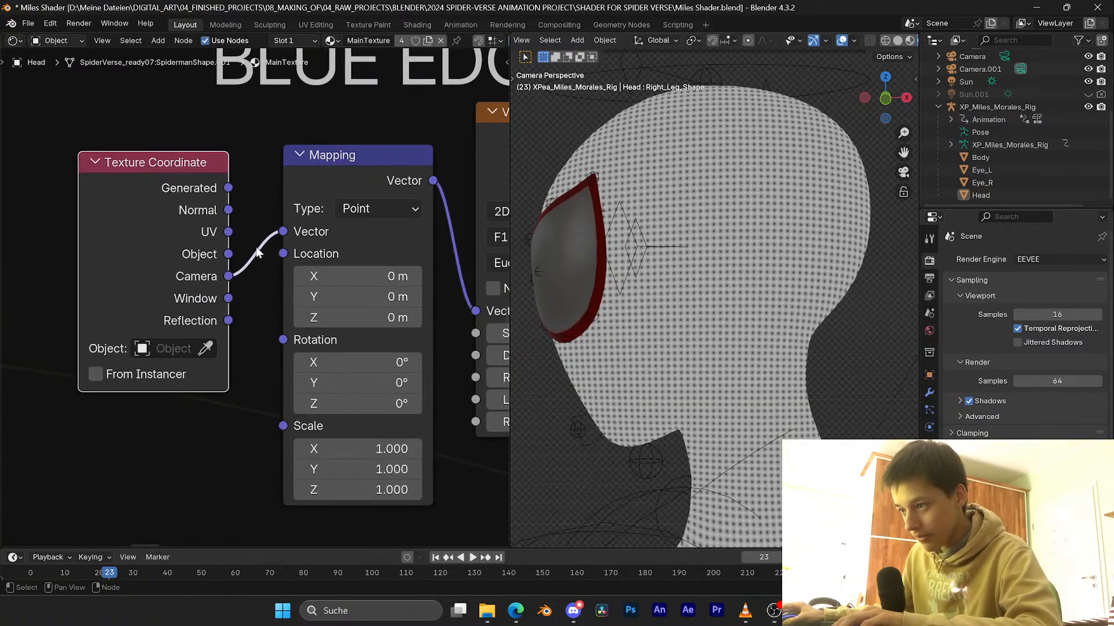
Step: Examine the Mapping values and the Voronoi Texture settings that produce the dots
middle_drag(340, 177, 175, 173)
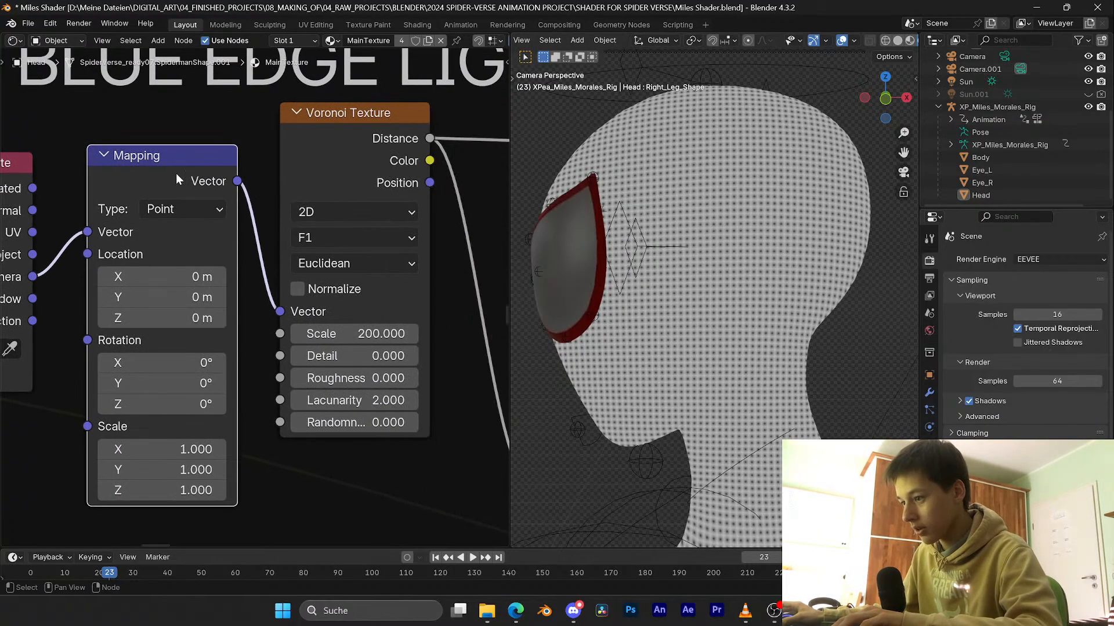
scroll(264, 300, down, 3)
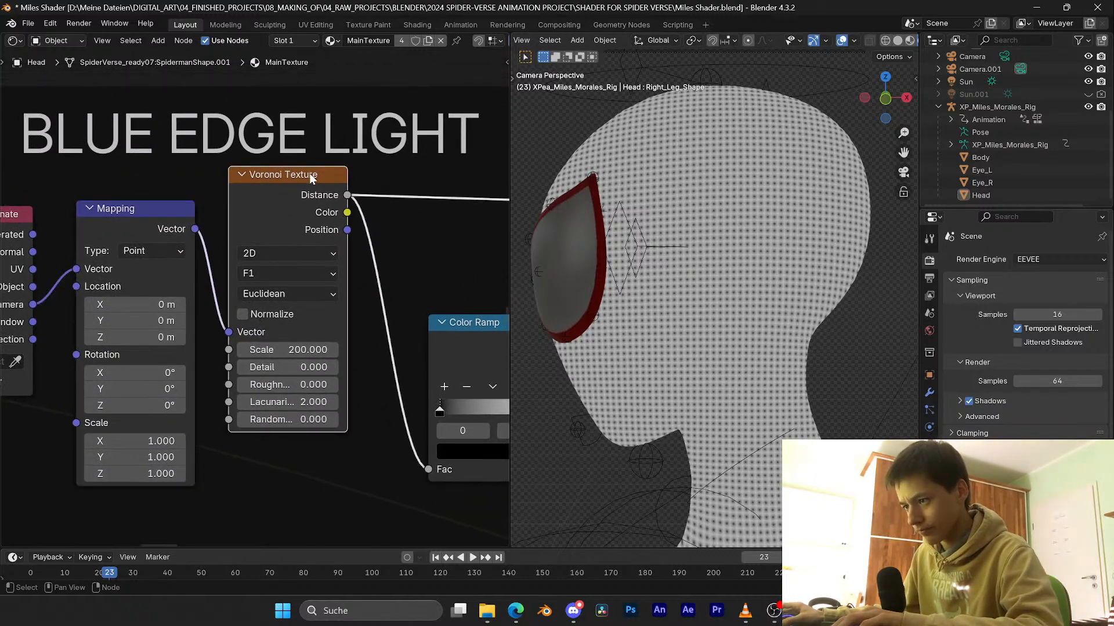
middle_drag(296, 186, 98, 153)
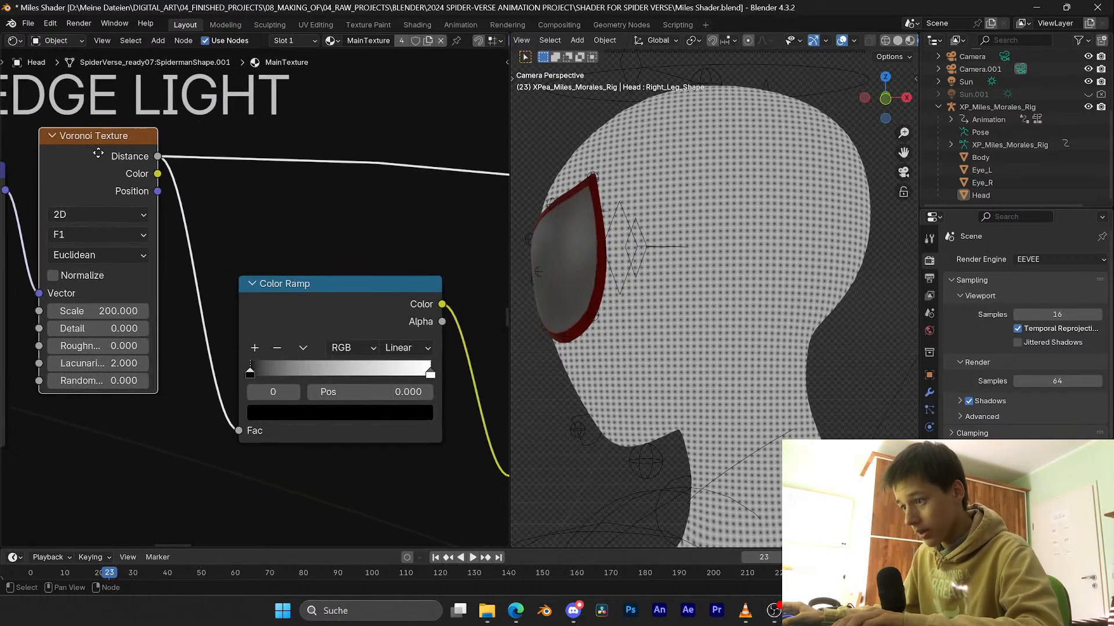
Step: Preview the Color Ramp fed by the Voronoi Texture and check its black stop
ctrl+shift+click(330, 302)
scroll(382, 301, down, 6)
middle_drag(391, 301, 347, 248)
scroll(183, 271, up, 2)
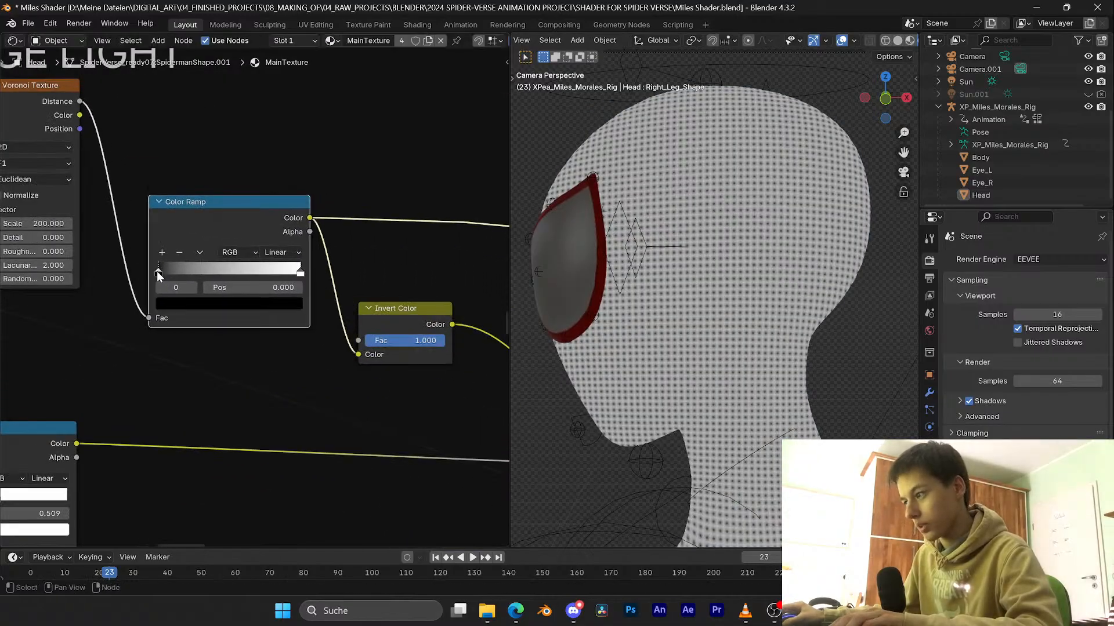
mouse_move(161, 272)
mouse_down()
mouse_move(256, 280)
mouse_move(127, 285)
mouse_up()
scroll(299, 268, down, 1)
middle_drag(299, 268, 162, 246)
Step: Preview the Invert Color node after the Voronoi ramp and inspect the inverted dots up close
ctrl+shift+click(249, 291)
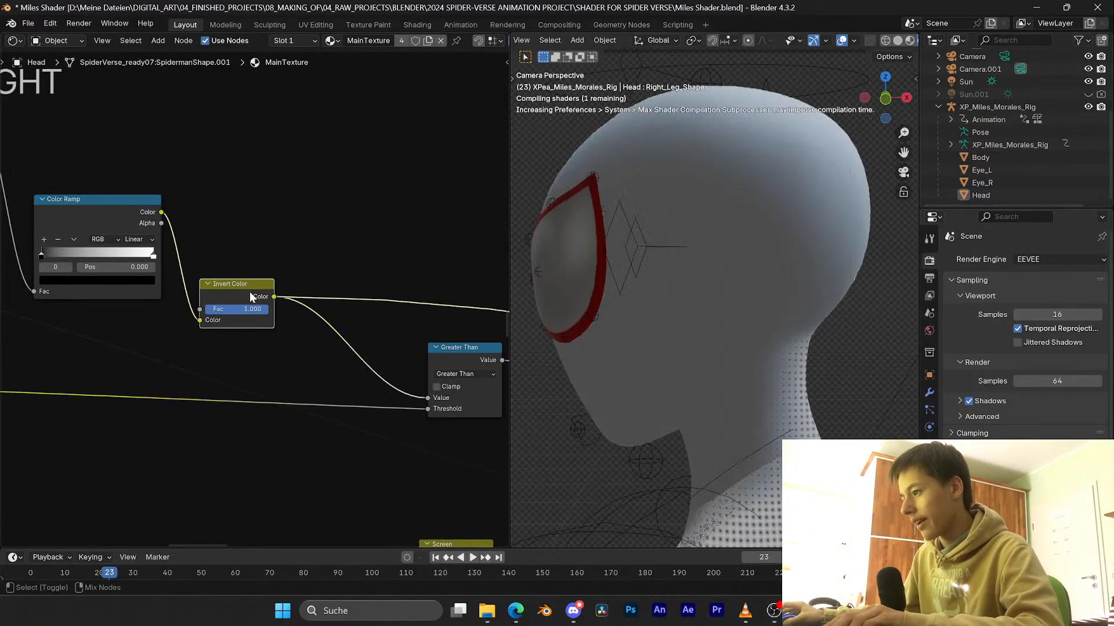
scroll(677, 217, up, 5)
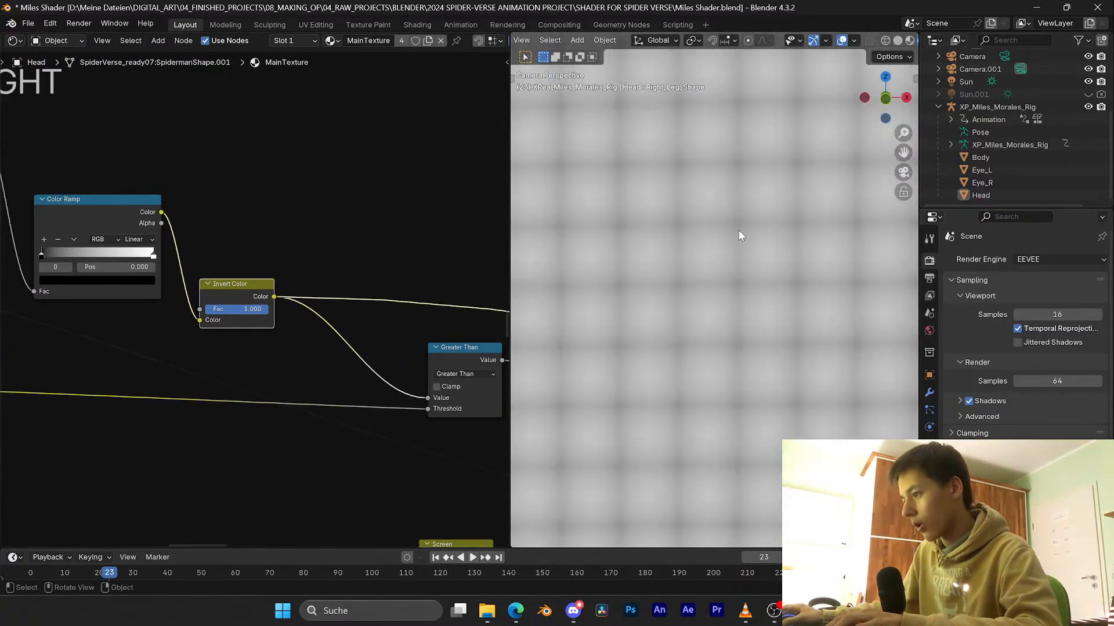
scroll(739, 231, down, 5)
scroll(739, 230, up, 1)
scroll(461, 325, up, 2)
Step: Check the math node's Greater Than operation and inputs, and preview its result on the head
middle_drag(461, 324, 252, 235)
scroll(280, 264, up, 2)
click(276, 284)
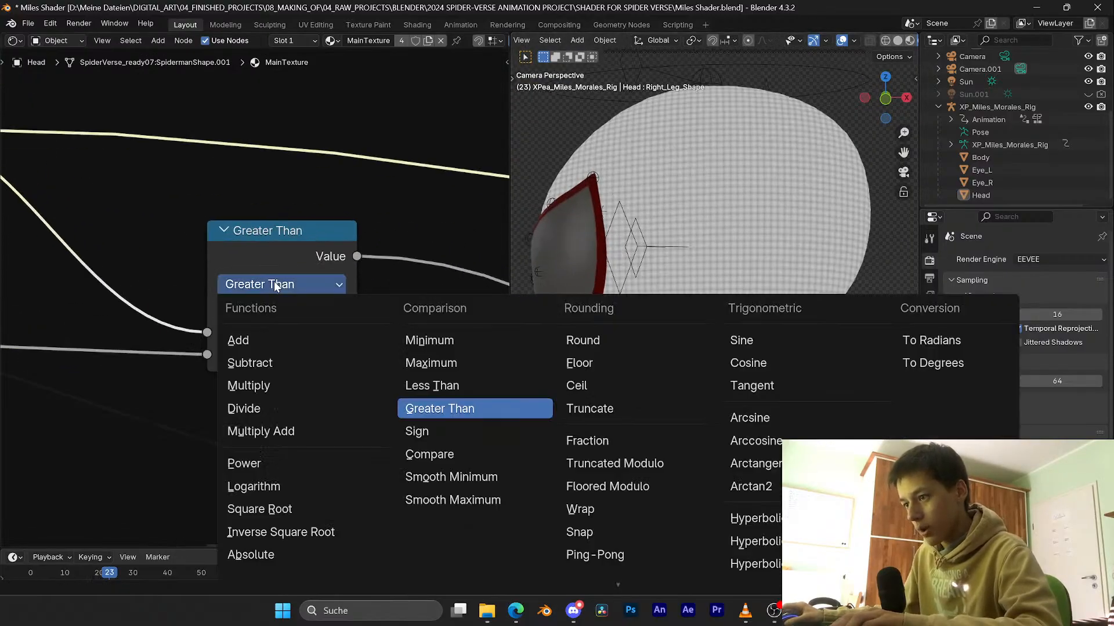
click(274, 281)
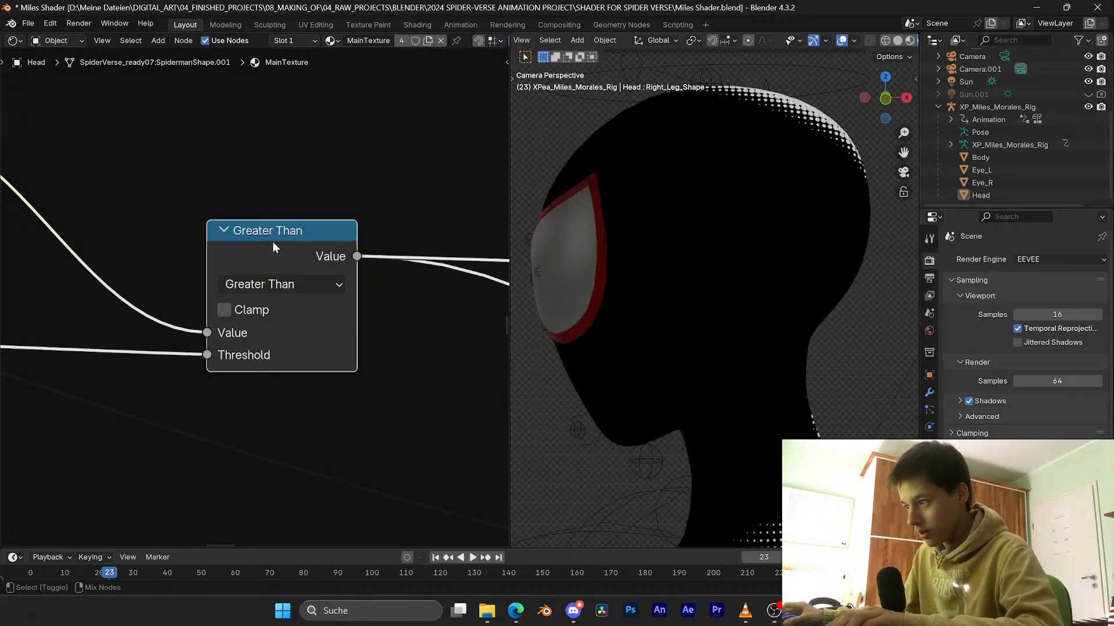
scroll(272, 241, down, 6)
scroll(248, 285, up, 6)
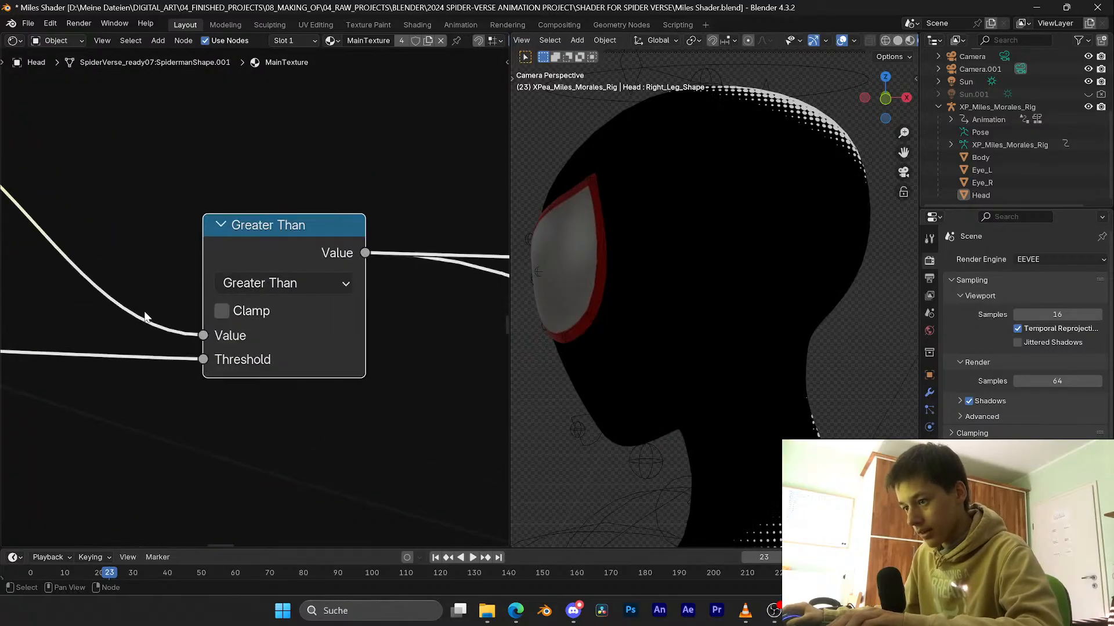
Step: Preview the Principled BSDF node that feeds the blue edge light's Shader to RGB node
scroll(232, 354, down, 7)
middle_drag(98, 325, 342, 312)
middle_drag(129, 307, 368, 303)
middle_drag(165, 302, 397, 275)
ctrl+shift+click(171, 239)
mouse_move(307, 262)
middle_down()
mouse_move(238, 273)
mouse_move(260, 274)
middle_up()
scroll(237, 272, up, 1)
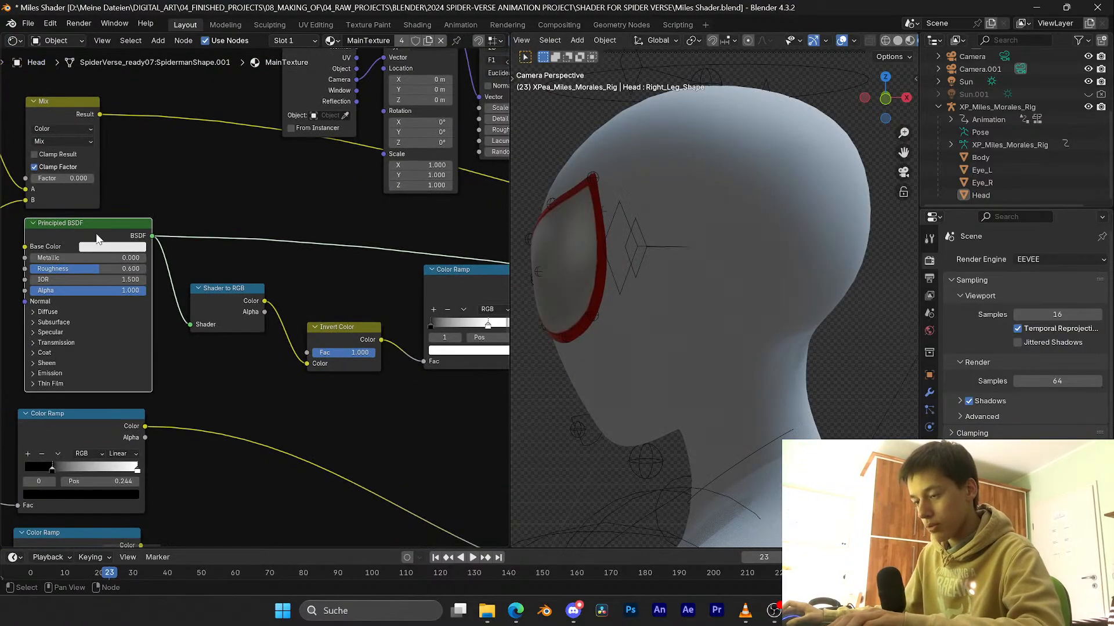
Step: Preview the Color Ramp fed by the lower Invert Color node, examine its shading around the model, and preview Greater Than through the camera
ctrl+shift+click(347, 331)
middle_drag(347, 332, 178, 318)
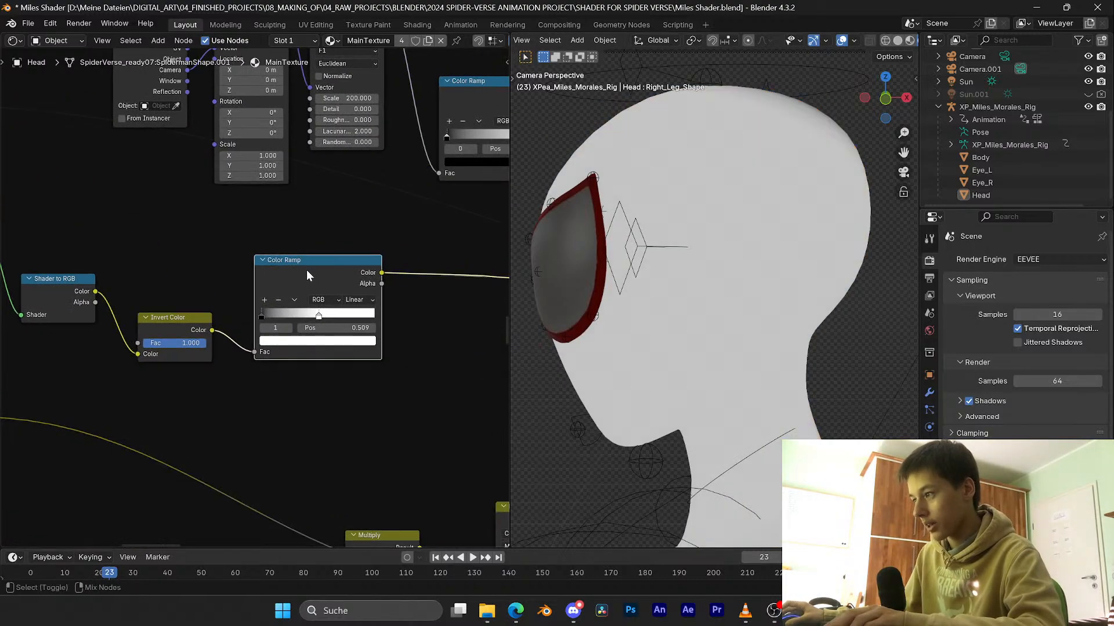
middle_drag(730, 217, 628, 248)
scroll(627, 249, up, 3)
scroll(667, 209, up, 4)
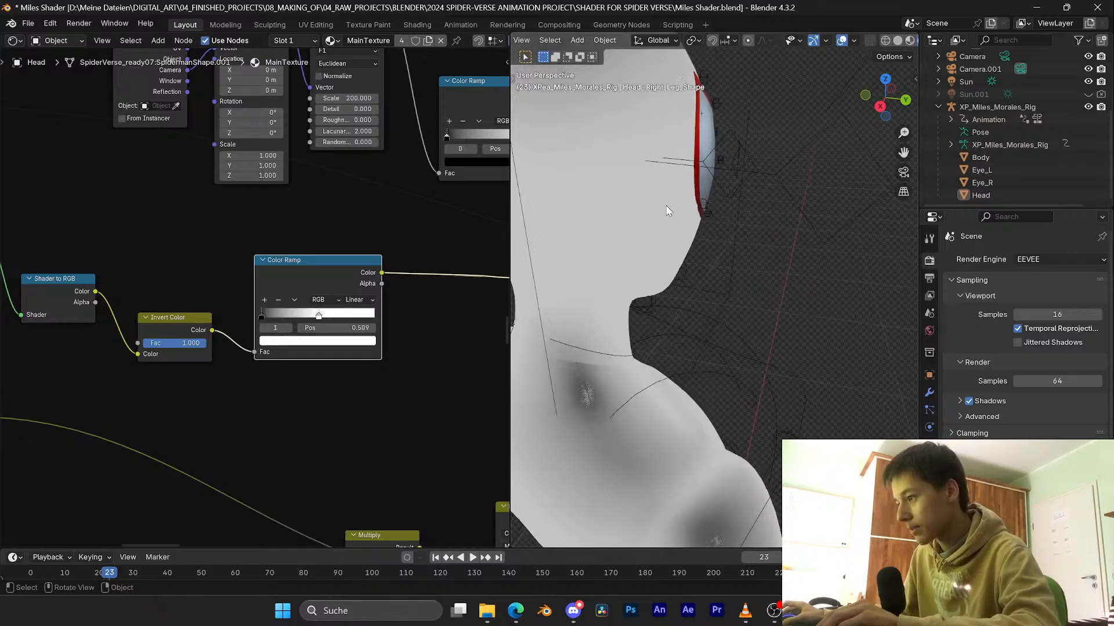
scroll(666, 209, down, 3)
middle_drag(682, 210, 689, 243)
scroll(713, 241, up, 3)
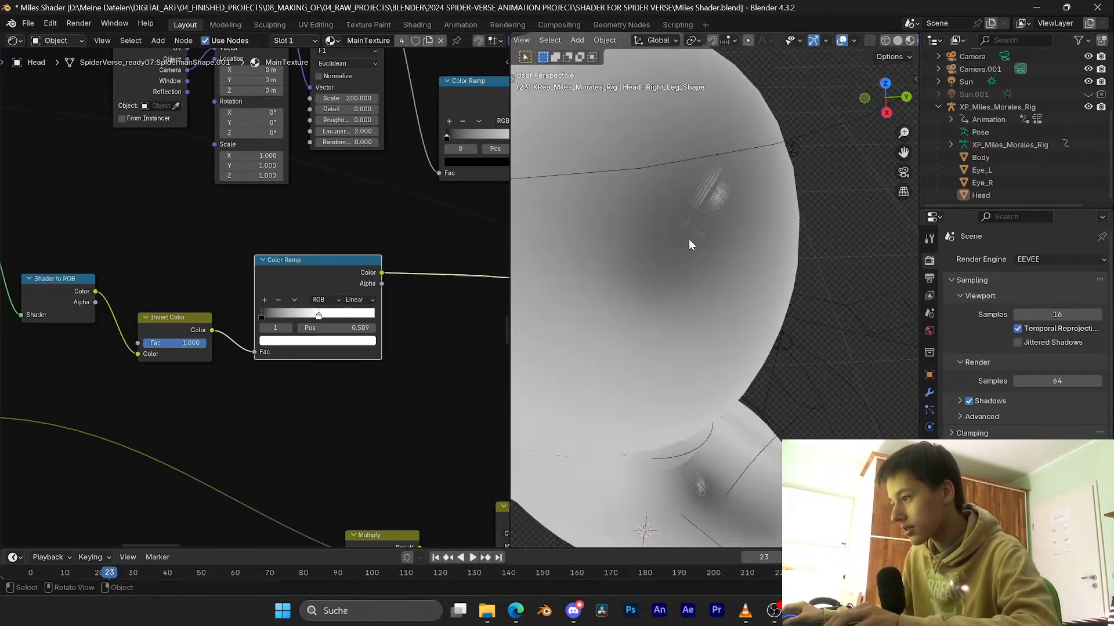
scroll(428, 258, down, 5)
scroll(378, 262, up, 3)
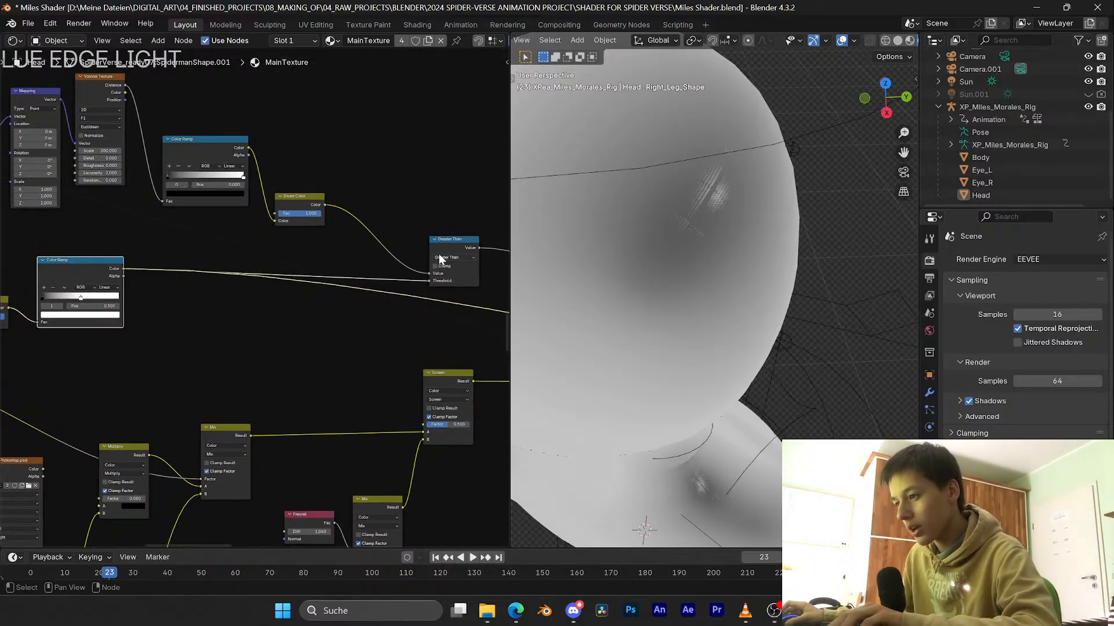
click(443, 249)
key(KP_0)
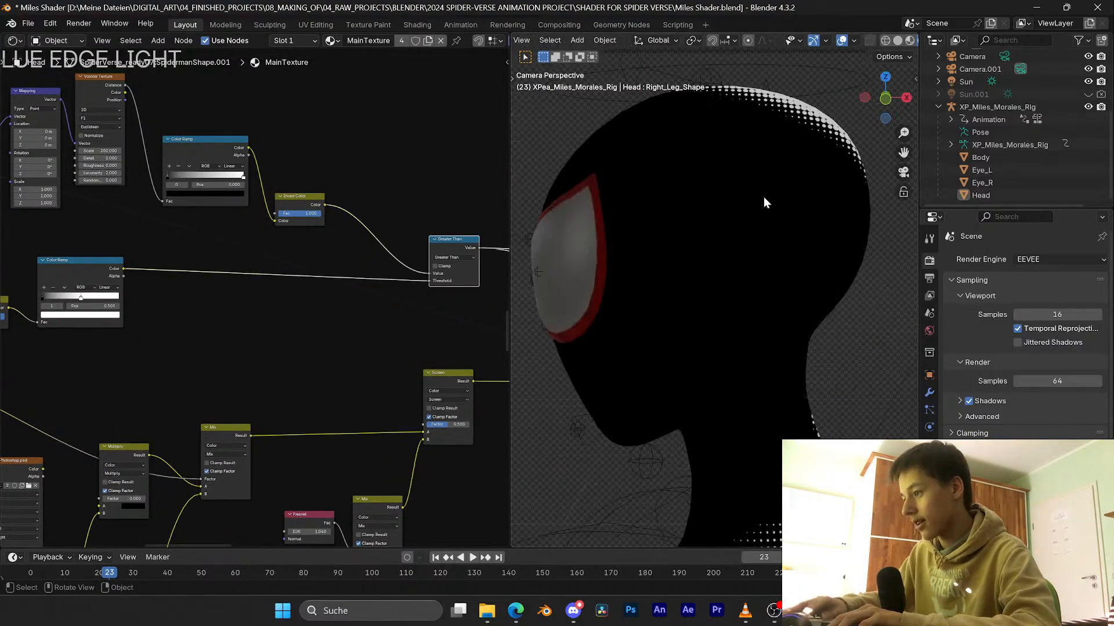
Step: Preview the lower Color Ramp and try moving its black stop to about 0.344
middle_drag(110, 290, 249, 289)
scroll(239, 280, up, 8)
ctrl+shift+click(238, 279)
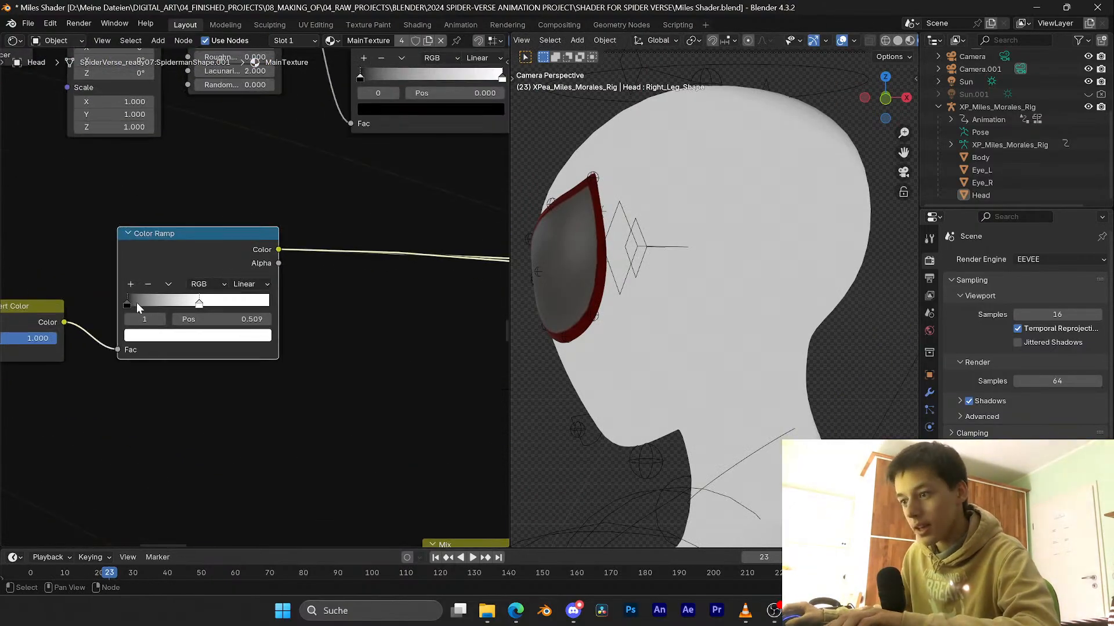
drag(130, 303, 152, 303)
click(151, 303)
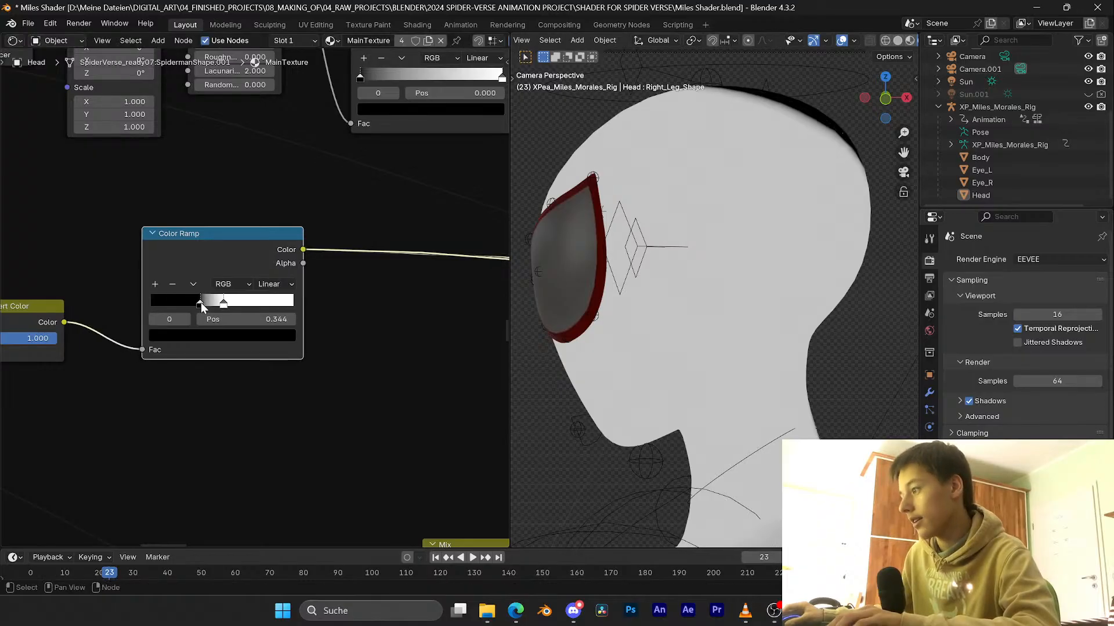
Step: Compare the upper Invert Color output with the Greater Than output and examine the dot pattern up close
middle_drag(428, 259, 267, 291)
scroll(263, 292, down, 8)
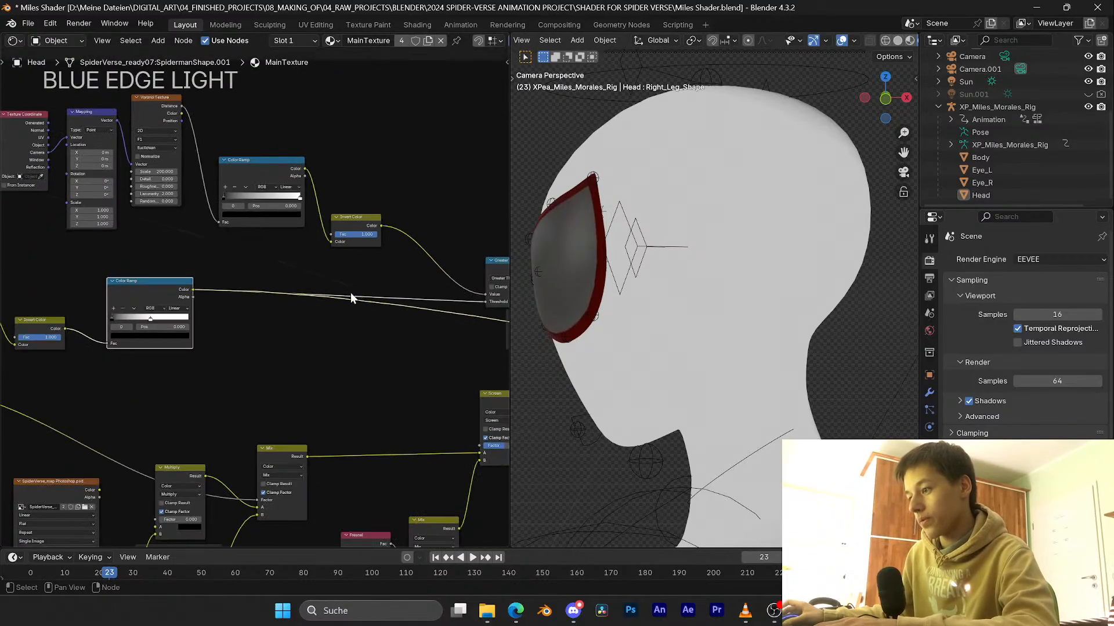
middle_drag(497, 267, 379, 276)
ctrl+shift+click(236, 229)
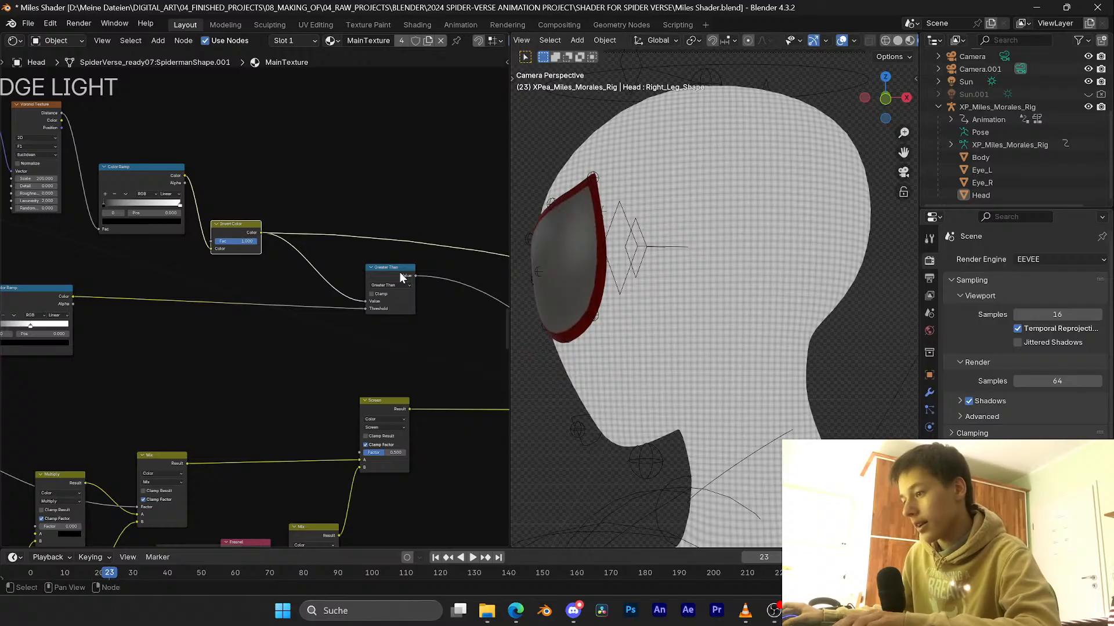
ctrl+shift+click(383, 270)
ctrl+shift+click(224, 228)
scroll(261, 290, up, 5)
middle_drag(307, 236, 250, 293)
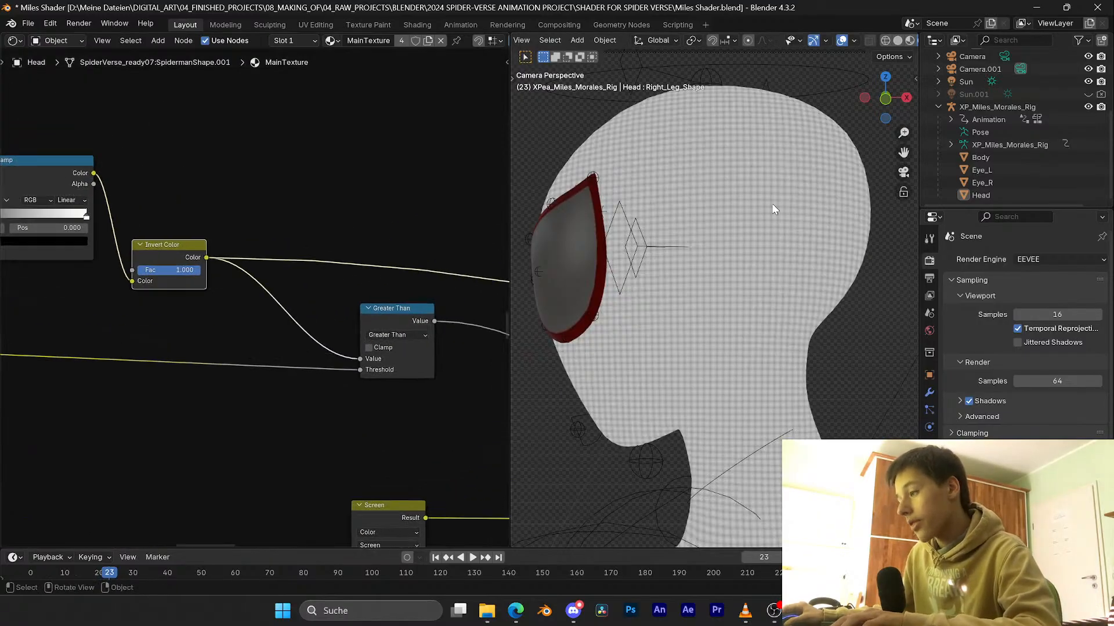
scroll(771, 204, up, 10)
scroll(758, 226, down, 1)
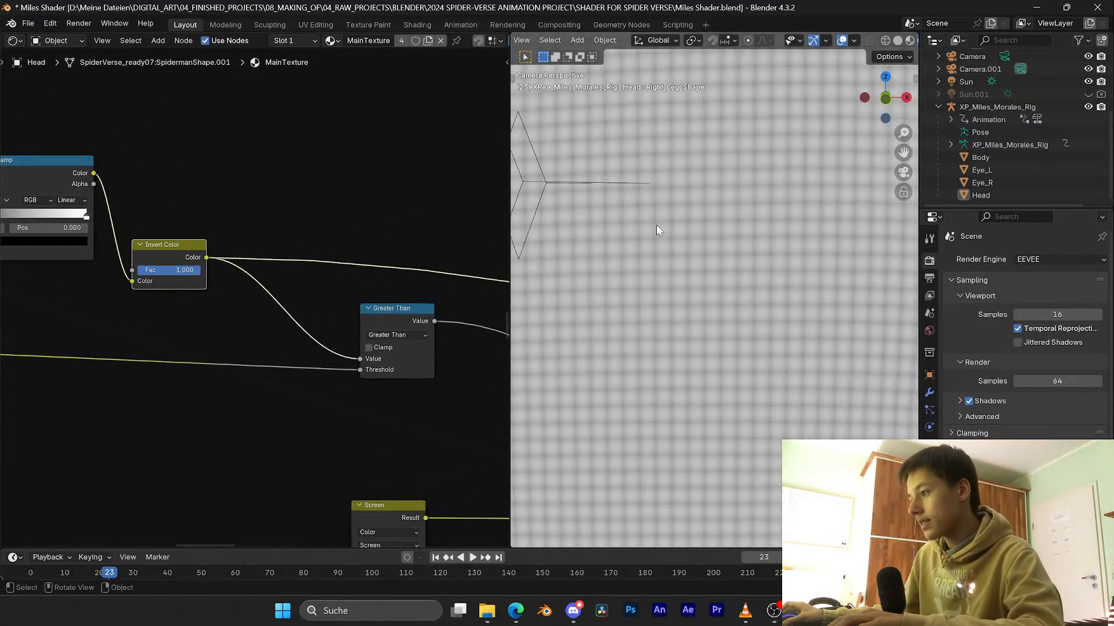
Step: Insert a Color Ramp after the upper Invert Color node, set it to Constant interpolation, and move its white stop to about 0.033
middle_drag(326, 213, 244, 240)
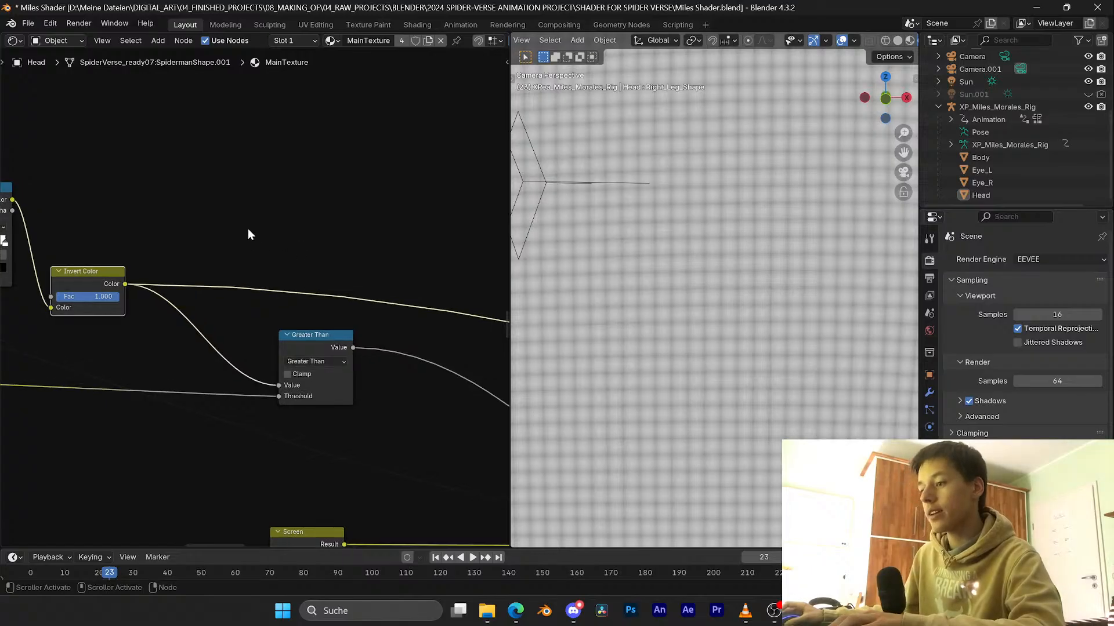
key(shift+a)
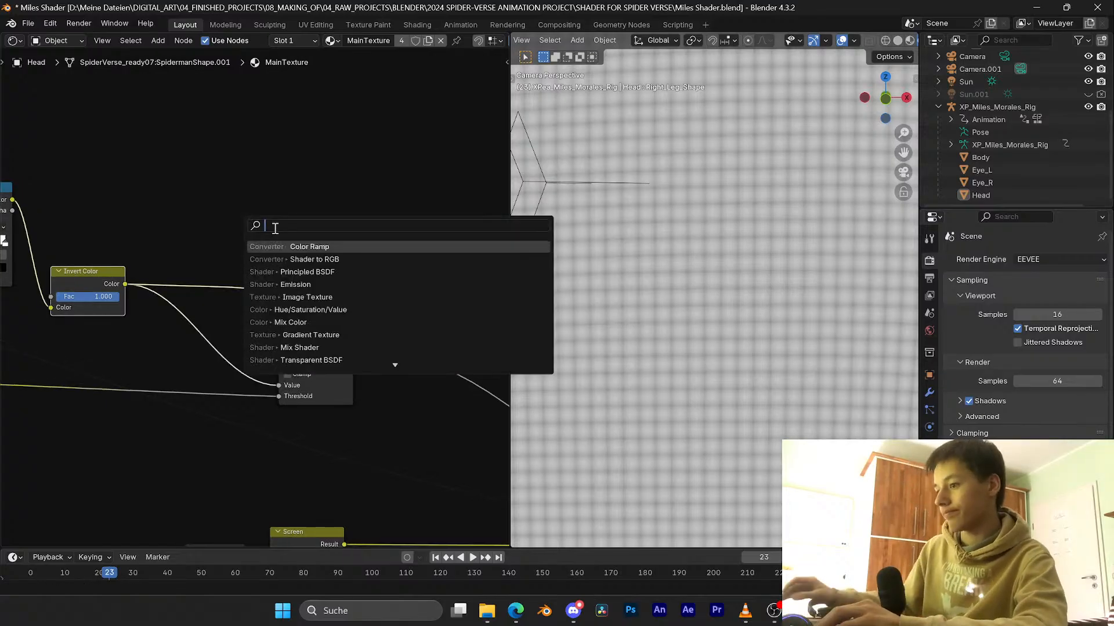
click(310, 247)
click(301, 233)
scroll(300, 233, up, 2)
click(335, 249)
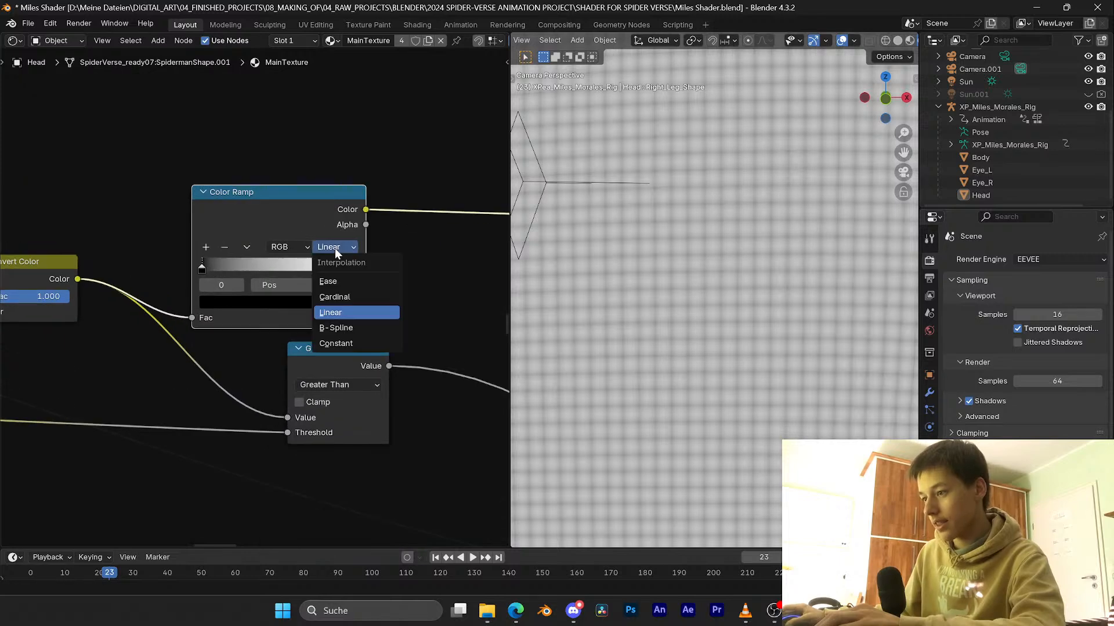
click(335, 343)
scroll(339, 324, up, 2)
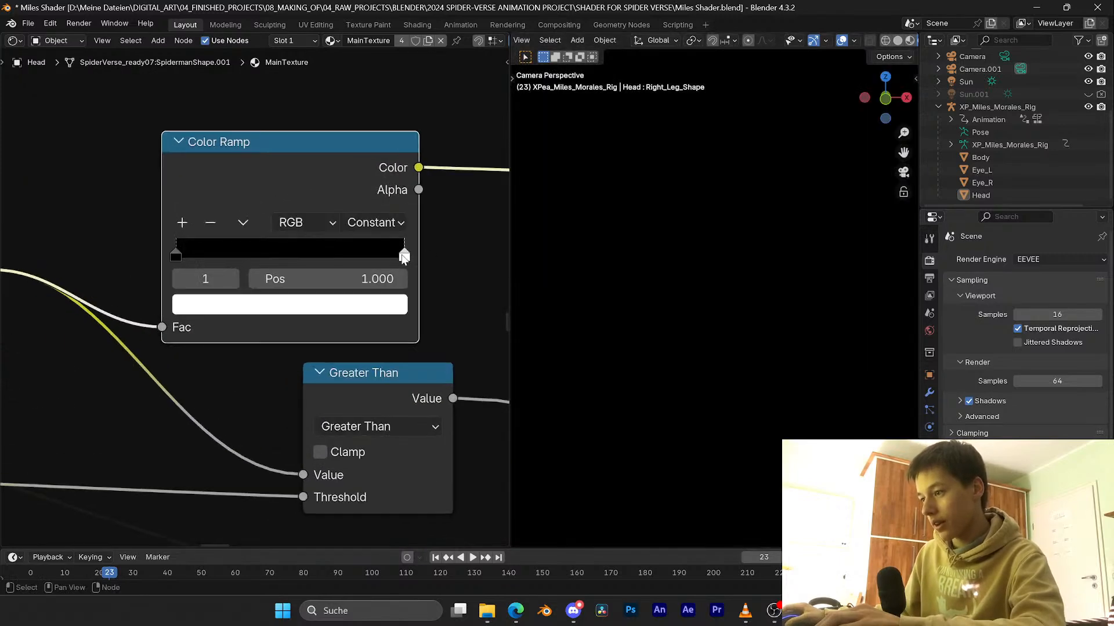
drag(403, 256, 176, 274)
Step: Preview the upper Invert Color output and set the Constant Color Ramp's white stop to about 0.795
scroll(176, 274, down, 3)
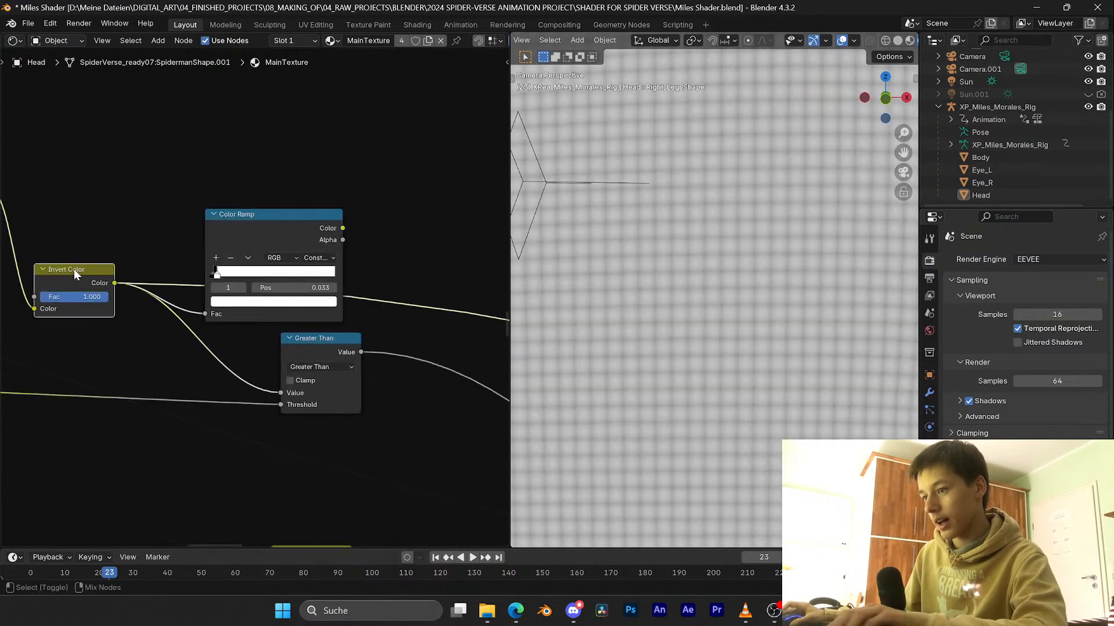
scroll(74, 269, down, 2)
middle_drag(188, 254, 243, 248)
middle_drag(117, 191, 147, 190)
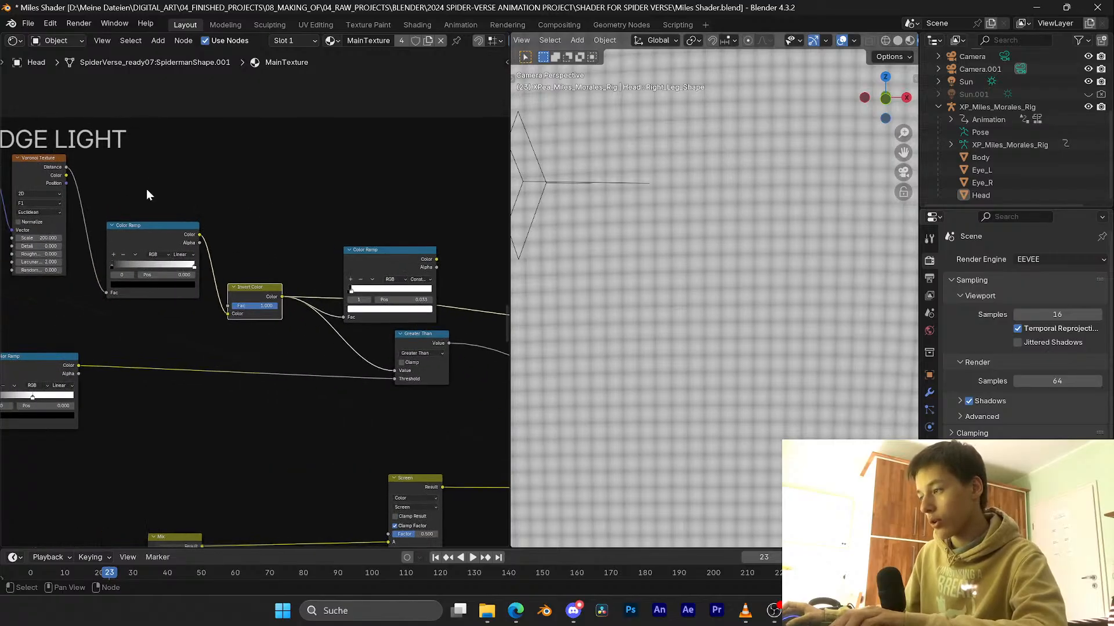
scroll(232, 267, up, 4)
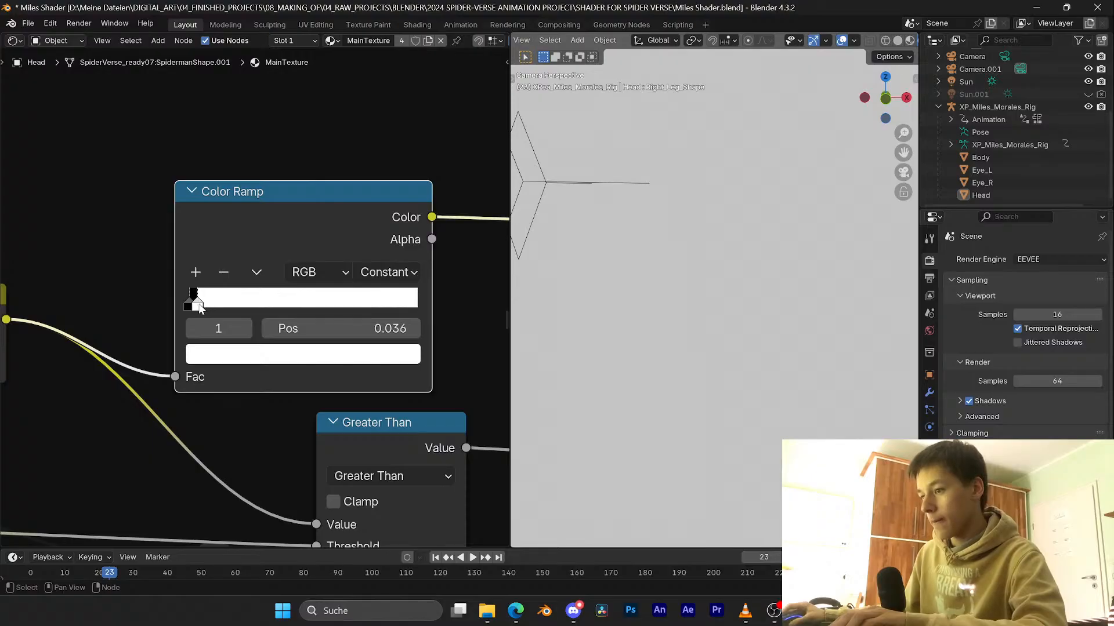
drag(199, 307, 378, 294)
Step: Compare the Invert Color output with the Constant Color Ramp's output close up on the dot pattern
middle_drag(15, 292, 165, 269)
ctrl+shift+click(137, 277)
scroll(773, 230, up, 10)
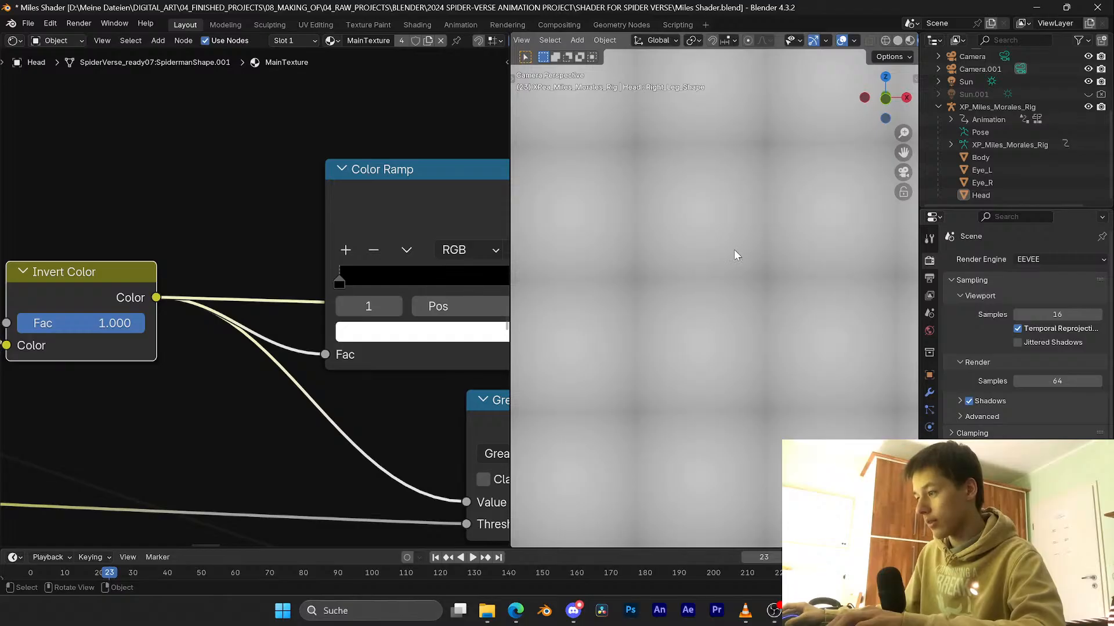
scroll(361, 221, down, 1)
middle_drag(342, 218, 286, 220)
ctrl+shift+click(413, 236)
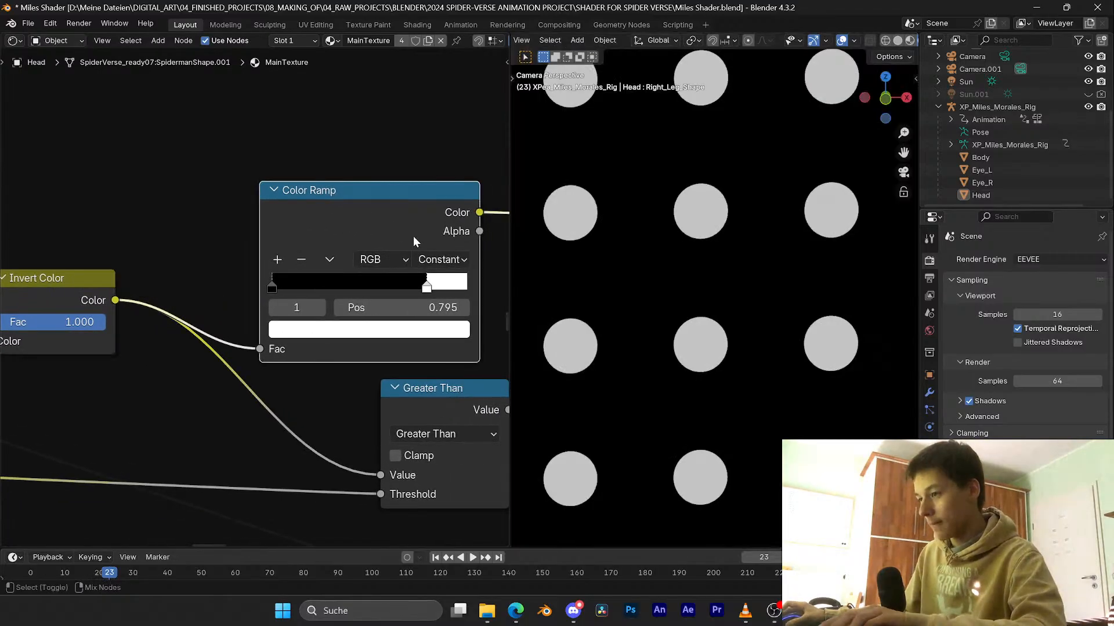
Step: Move the Constant Color Ramp's white stop closer to the black stop and delete that Color Ramp node
drag(428, 290, 400, 287)
drag(426, 153, 337, 232)
key(x)
middle_drag(415, 269, 324, 175)
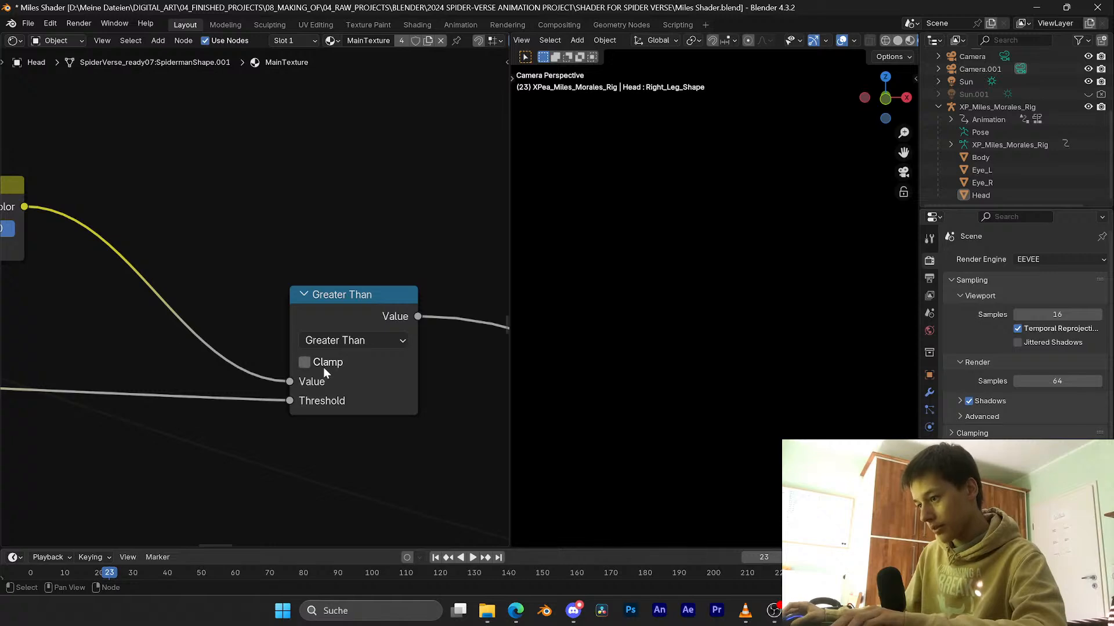
Step: Preview the Greater Than node's output on the material and save the file
click(349, 302)
scroll(366, 312, down, 4)
middle_drag(341, 315, 472, 271)
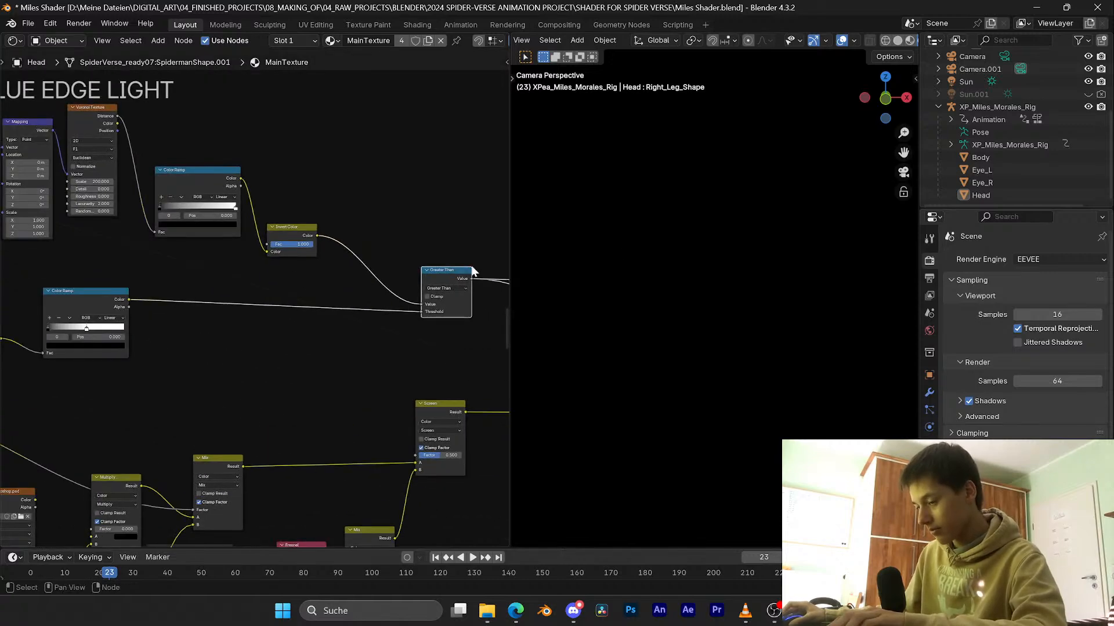
middle_drag(88, 321, 58, 270)
key(ctrl+s)
Step: Preview the Add node that outputs the finished blue edge light
middle_drag(348, 284, 120, 280)
scroll(261, 313, down, 5)
middle_drag(406, 307, 248, 301)
scroll(248, 301, up, 4)
ctrl+shift+click(269, 302)
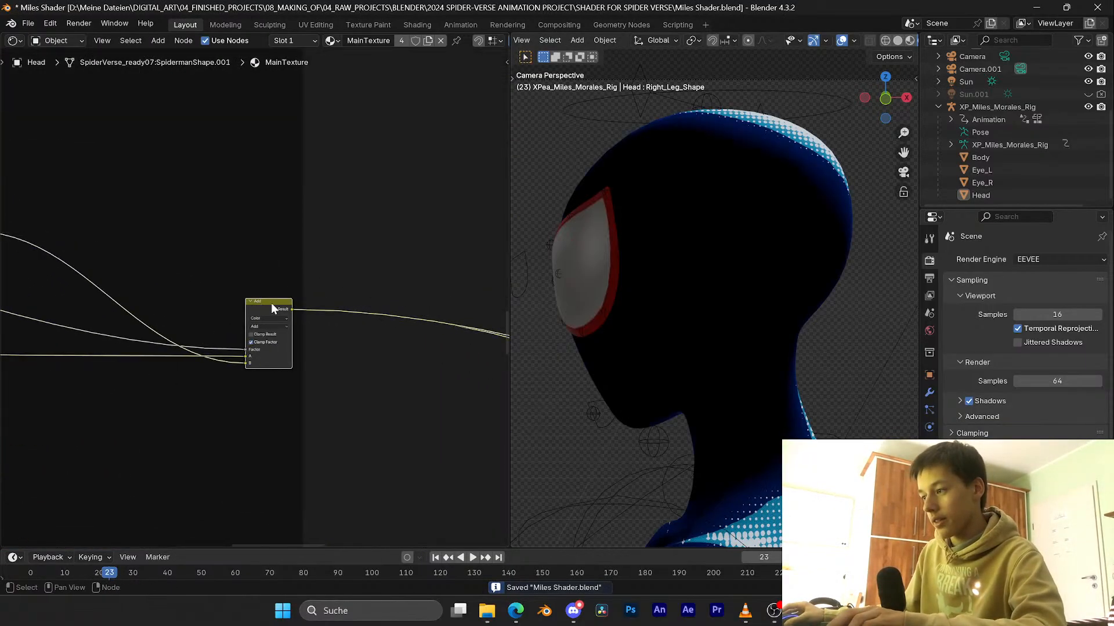
Step: Preview the Add node in the COMBINED frame and examine its blend settings
middle_drag(499, 421, 250, 308)
scroll(249, 307, down, 5)
mouse_move(348, 323)
middle_down()
mouse_move(271, 302)
mouse_move(294, 264)
mouse_move(246, 256)
middle_up()
scroll(256, 259, up, 4)
scroll(295, 290, up, 10)
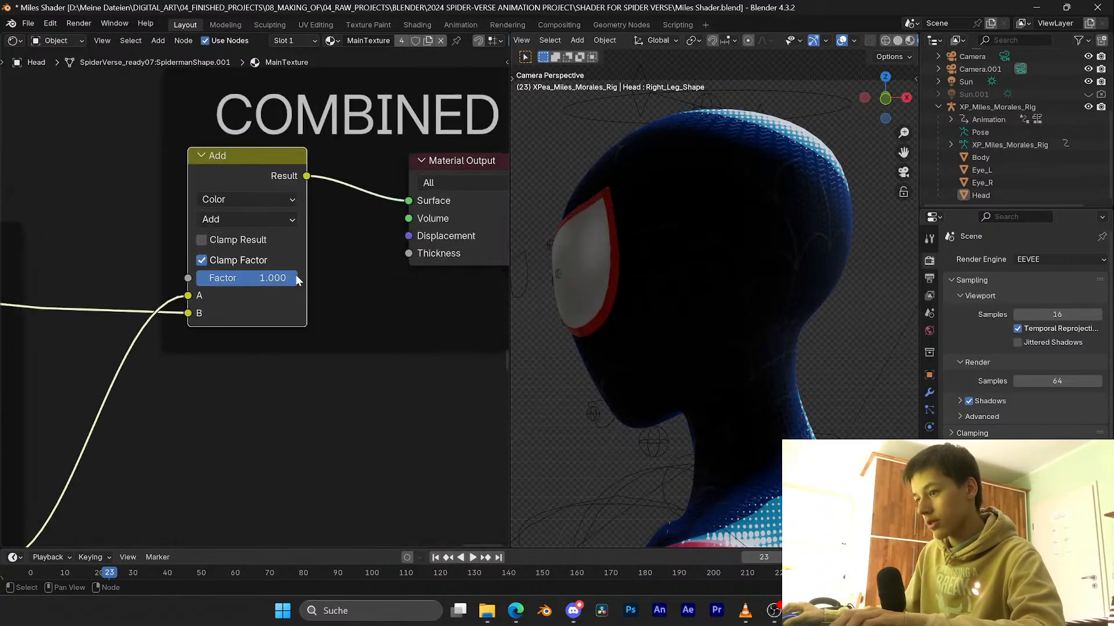
Step: Preview the Shader to RGB output that feeds the COMBINED Add node, inspect the model from other angles, and return to the camera view
scroll(135, 326, down, 10)
middle_drag(116, 391, 189, 345)
ctrl+shift+click(160, 387)
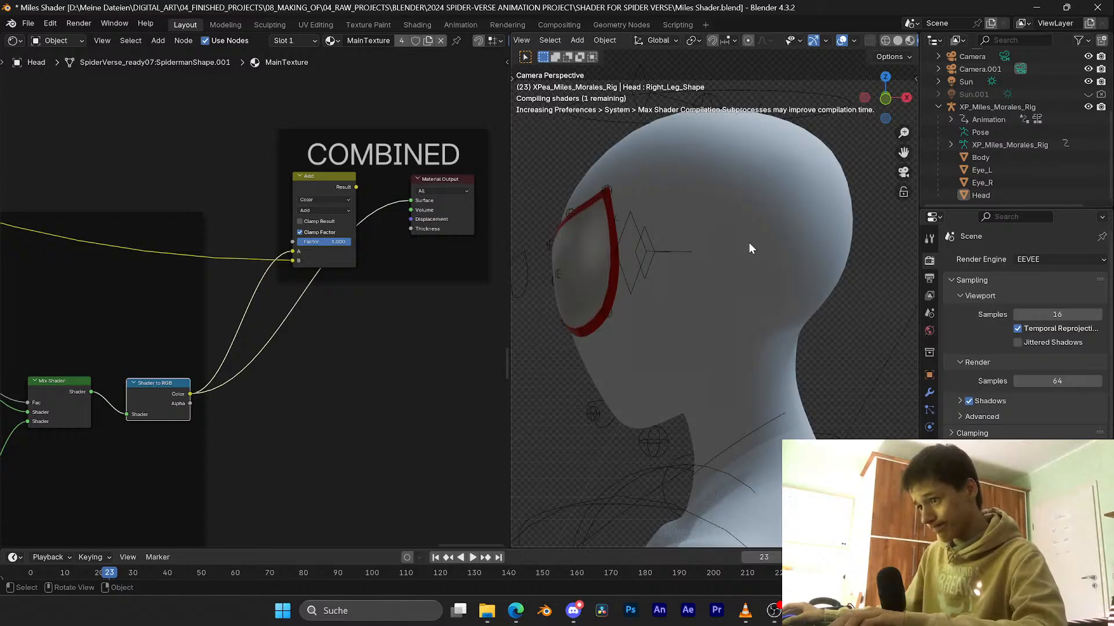
scroll(749, 243, down, 4)
middle_drag(750, 242, 589, 259)
scroll(638, 257, up, 4)
middle_drag(666, 231, 807, 236)
key(KP_0)
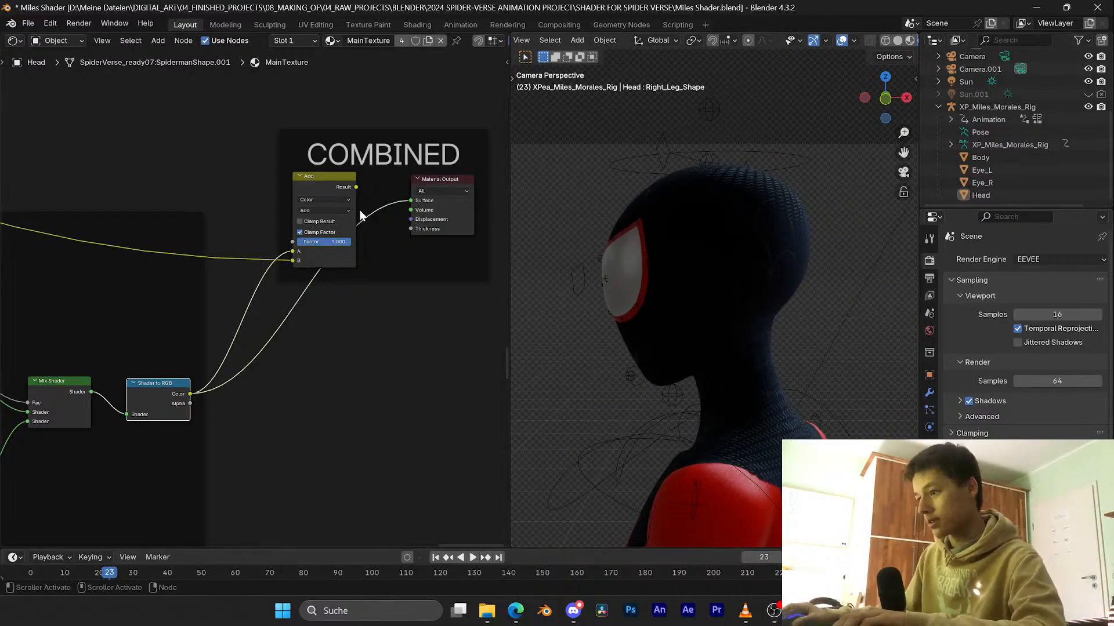
Step: Reconnect the COMBINED Add node's result to the Material Output surface and inspect the combined shading
ctrl+shift+click(328, 181)
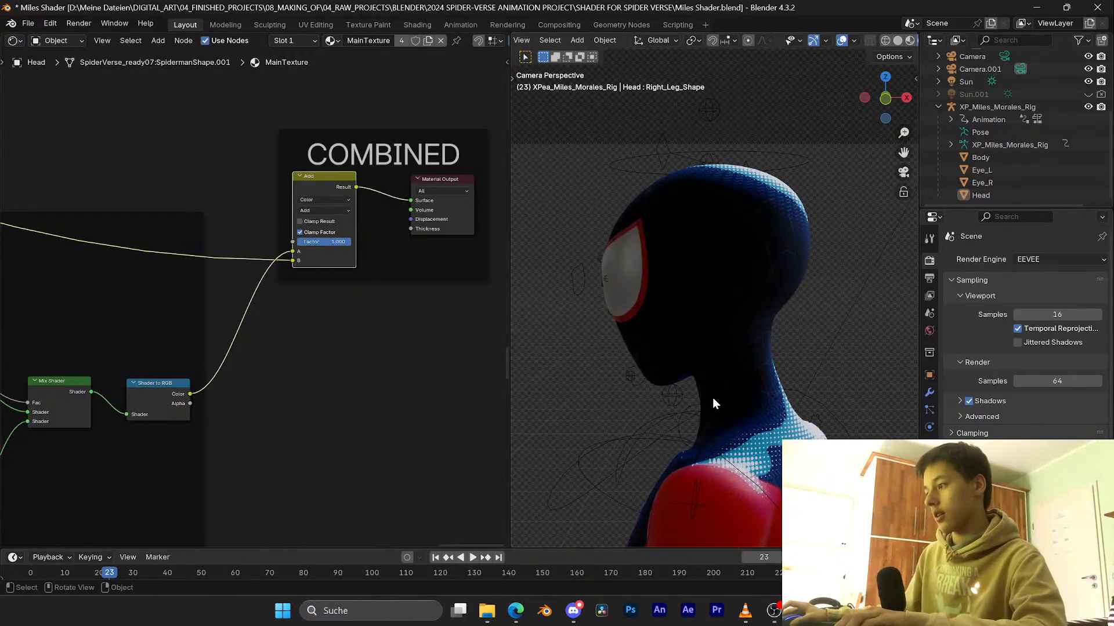
scroll(765, 219, up, 2)
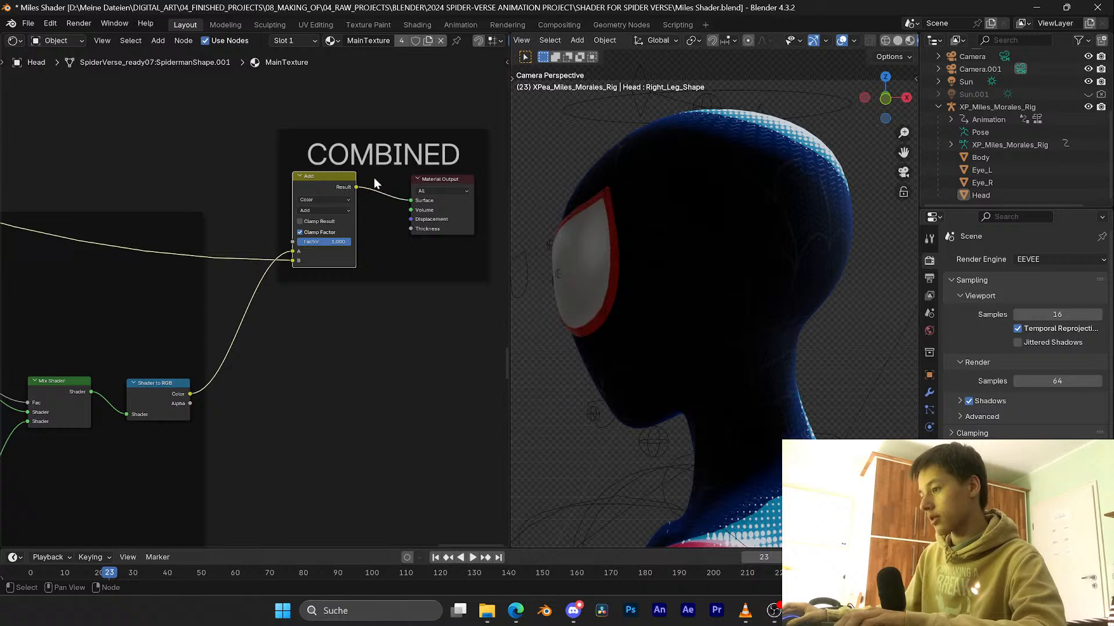
scroll(306, 240, up, 5)
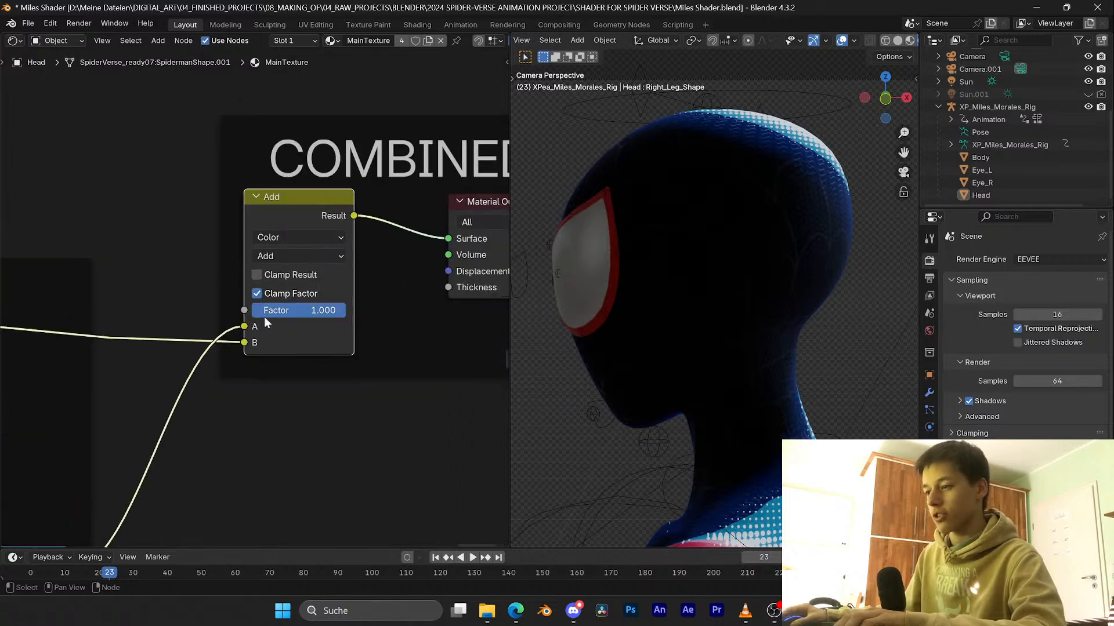
scroll(284, 283, down, 5)
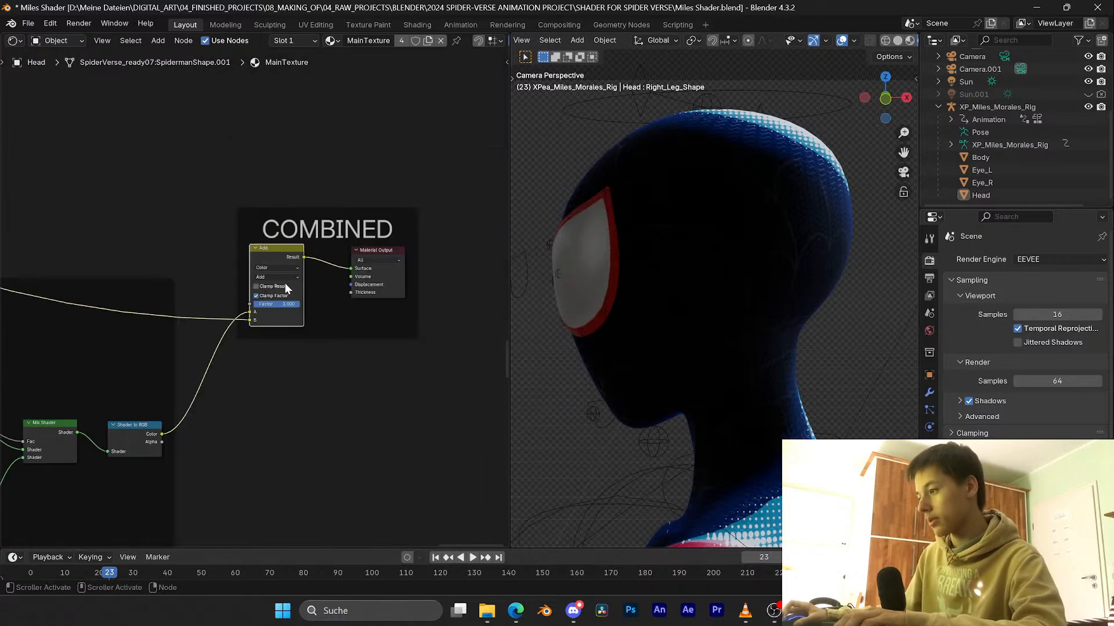
Step: Play the animation to review the finished shader in motion, stop playback, and save the file
key(space)
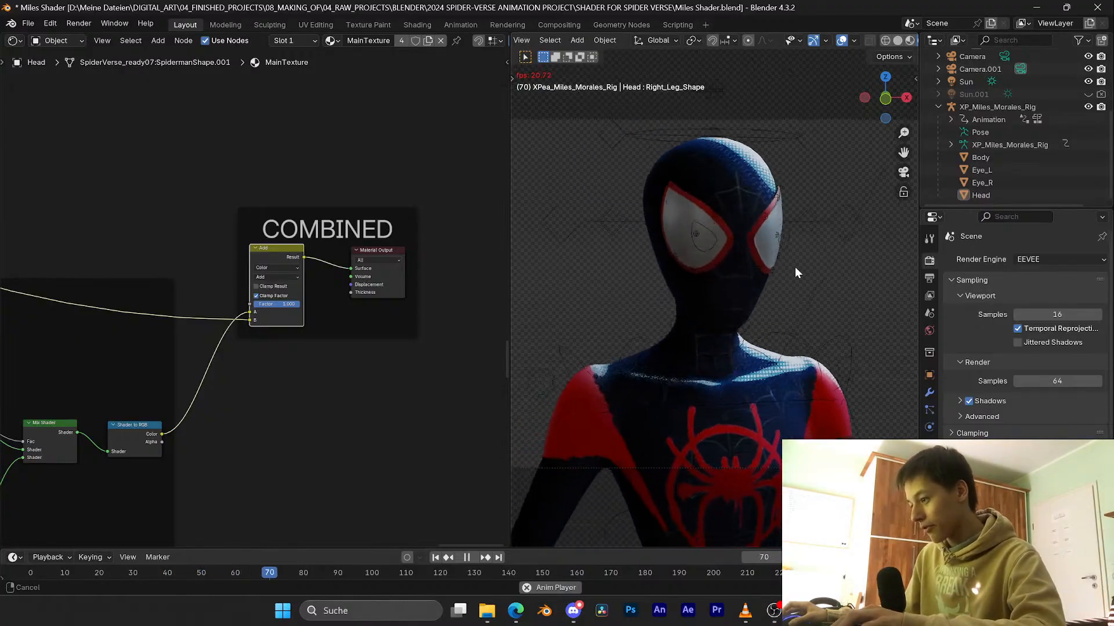
key(space)
key(ctrl+s)
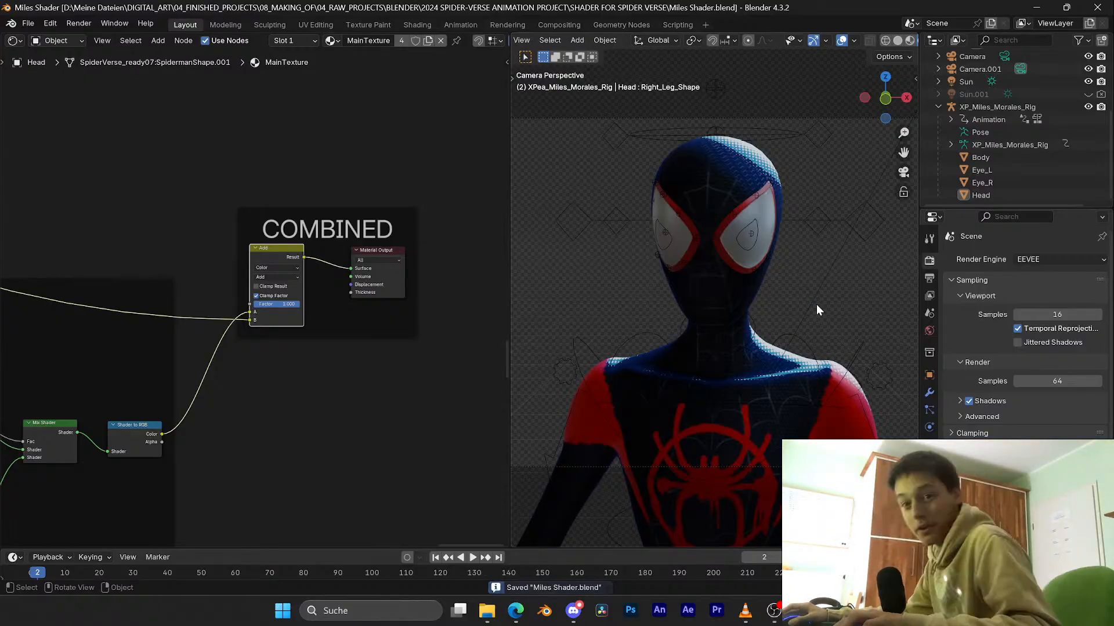
Step: Switch to Discord and enlarge the shared image of the Spider-Man mask
click(1035, 7)
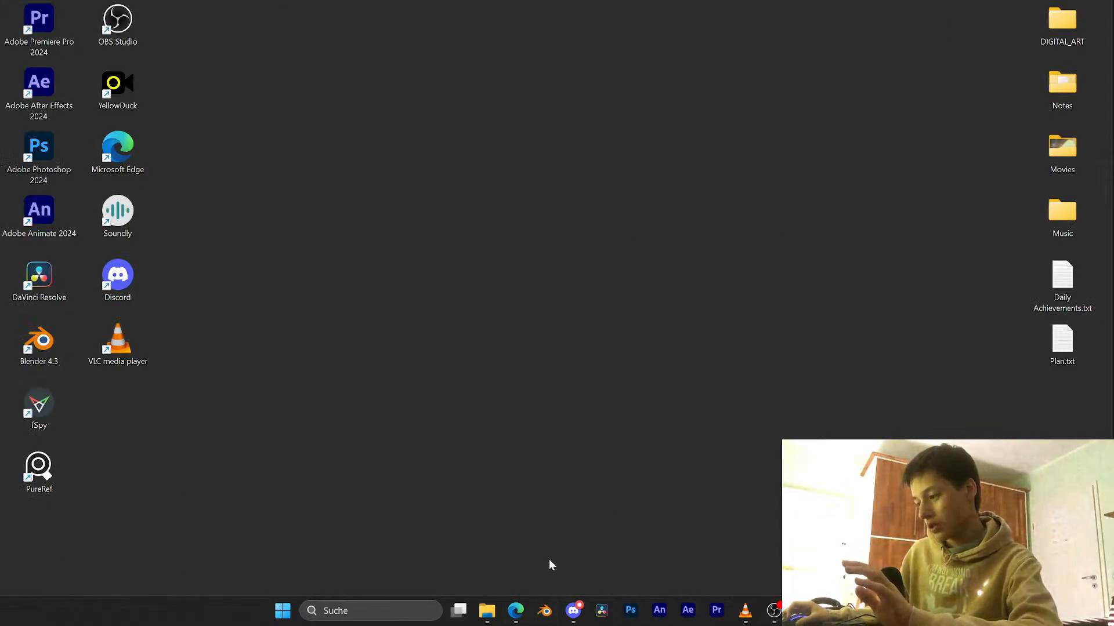
click(573, 610)
click(534, 453)
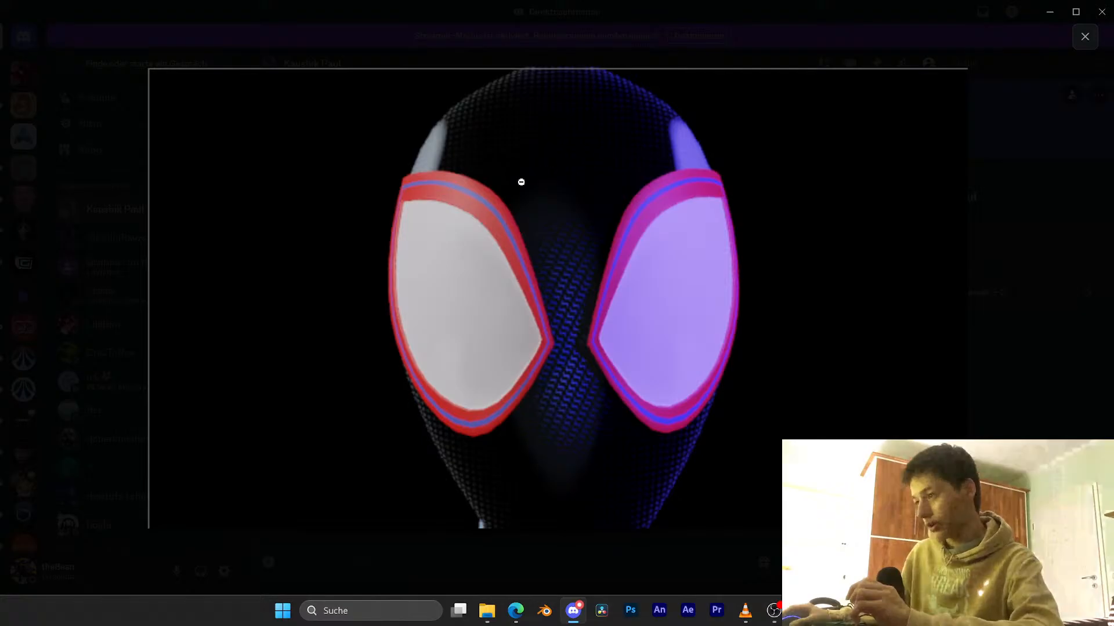
Step: Close the enlarged mask image, leave Discord, and bring up the Renders Anim folder window in File Explorer
click(109, 308)
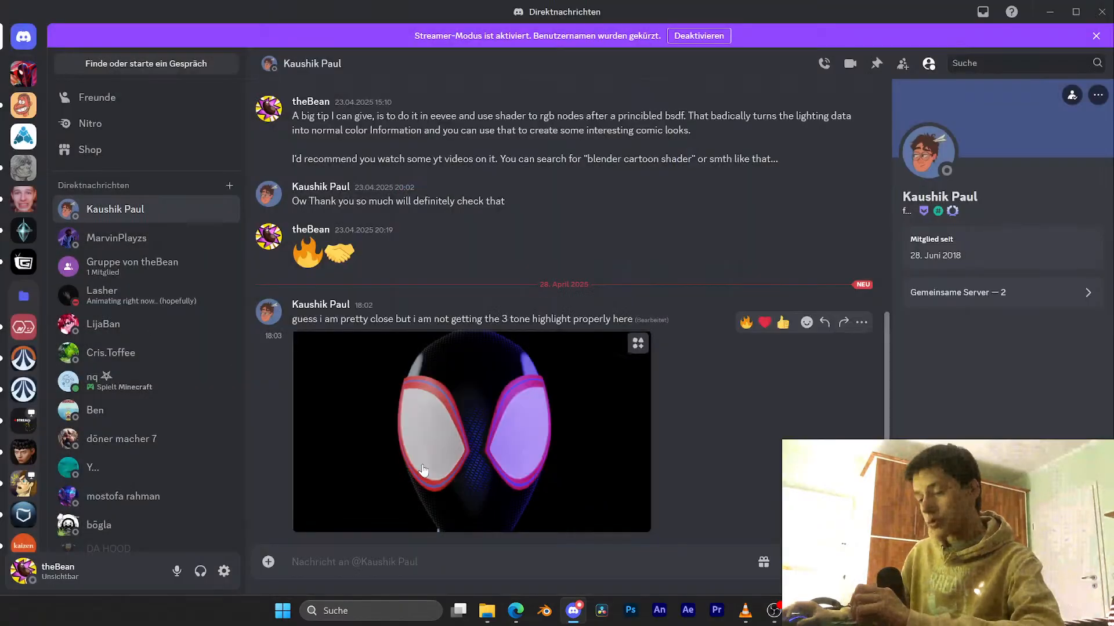
click(574, 617)
click(522, 613)
click(516, 612)
mouse_move(487, 611)
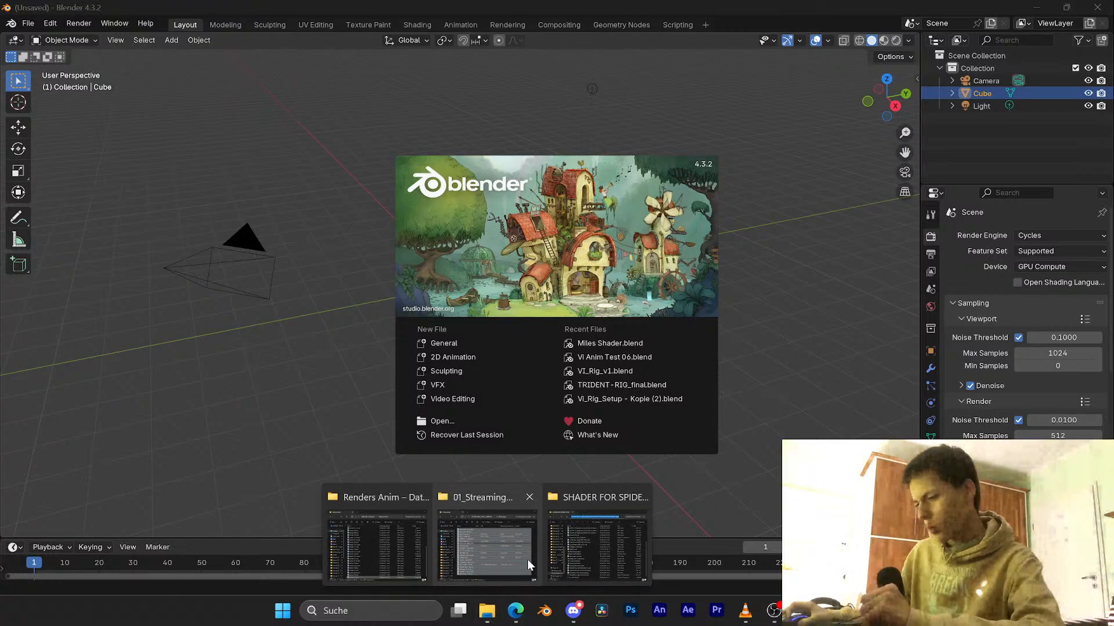
mouse_move(371, 541)
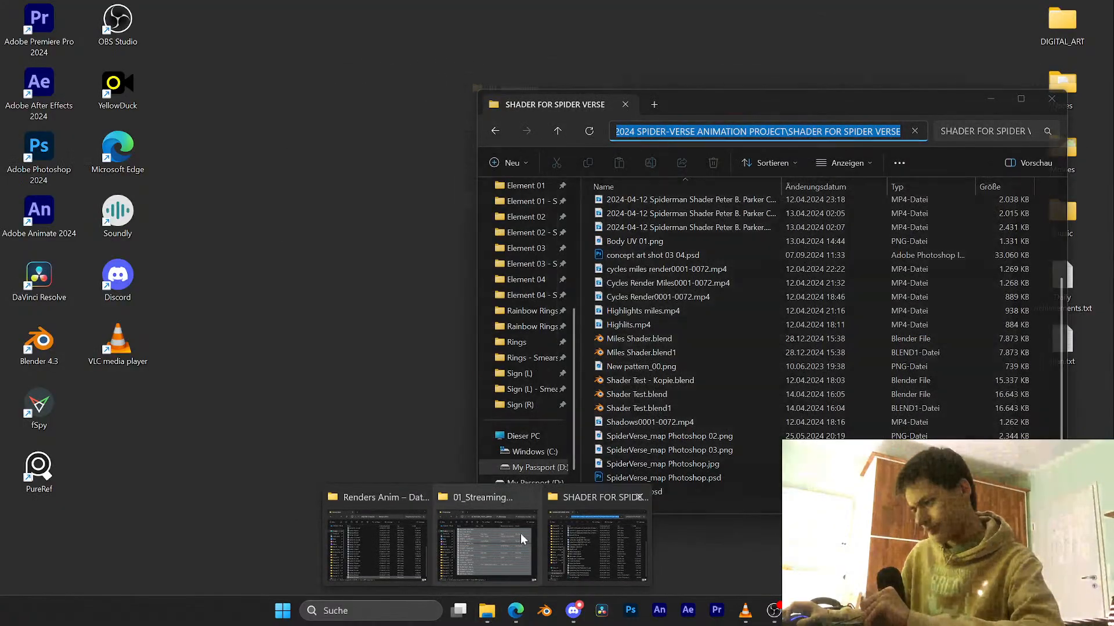
click(373, 528)
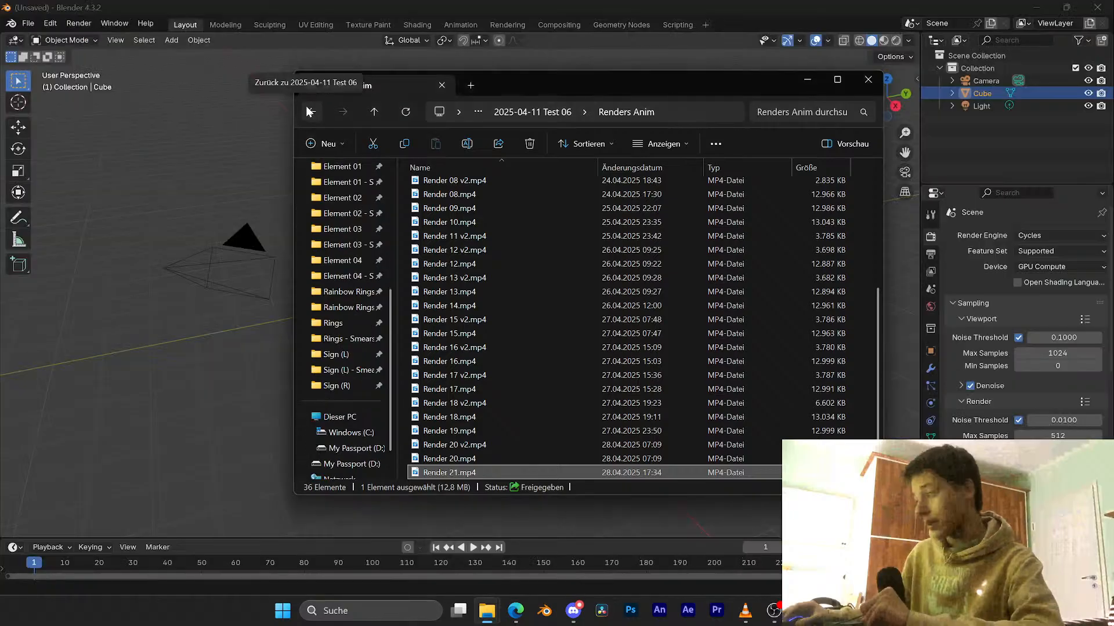
Step: Browse from the Desktop through DIGITAL_ART and 04_FINISHED_PROJECTS into the 01_VFX_&_CGI folder
click(310, 111)
scroll(339, 222, up, 5)
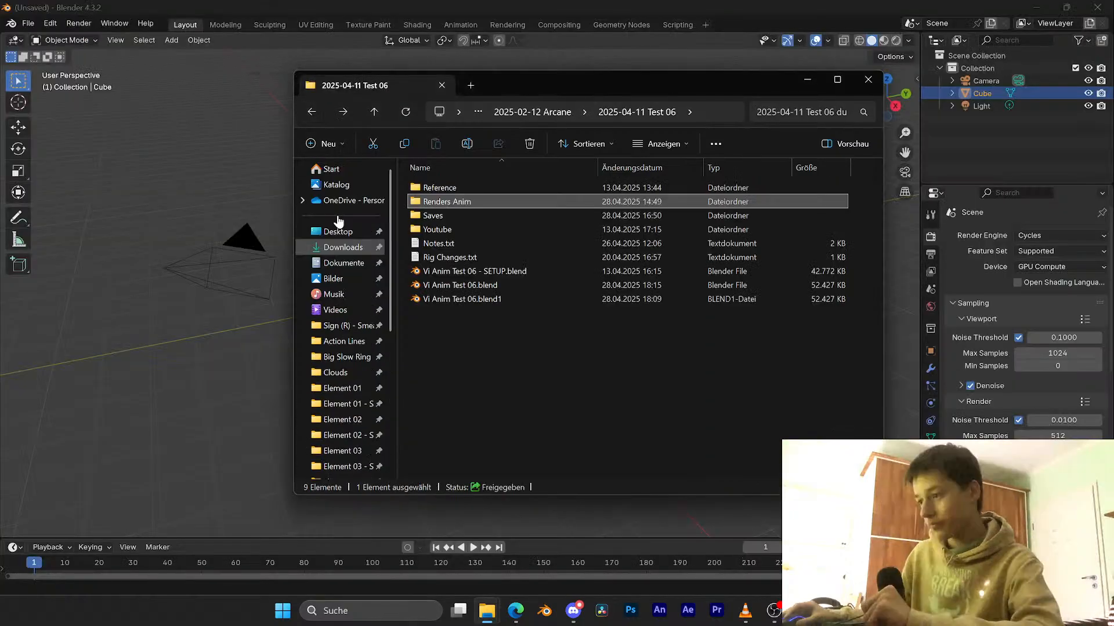
click(338, 231)
double_click(442, 194)
double_click(444, 182)
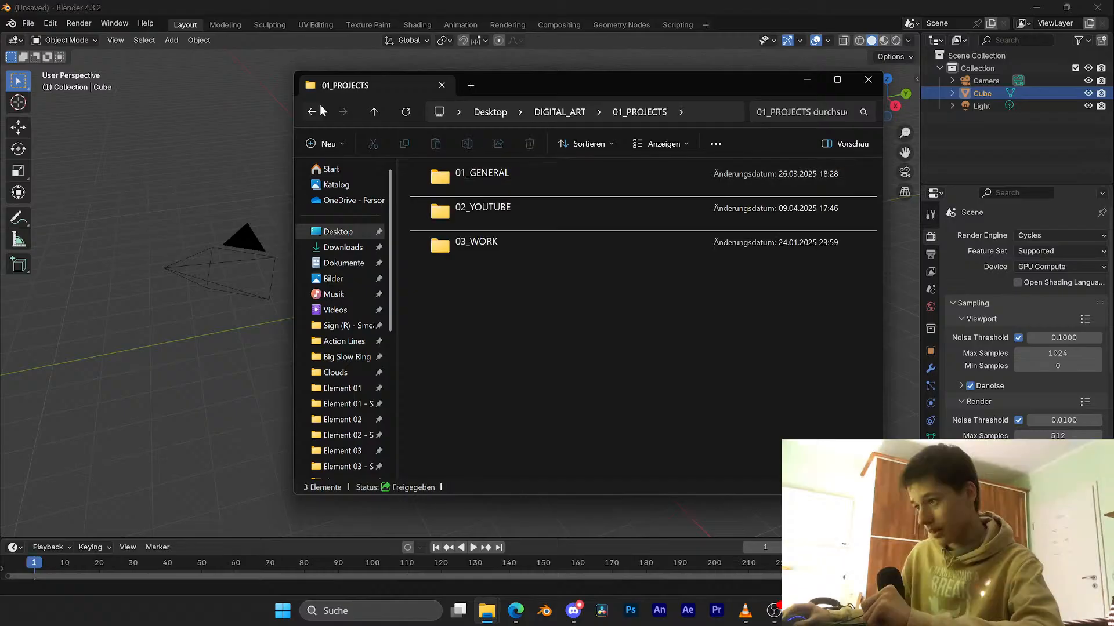
click(313, 111)
double_click(472, 273)
double_click(472, 174)
scroll(658, 419, down, 3)
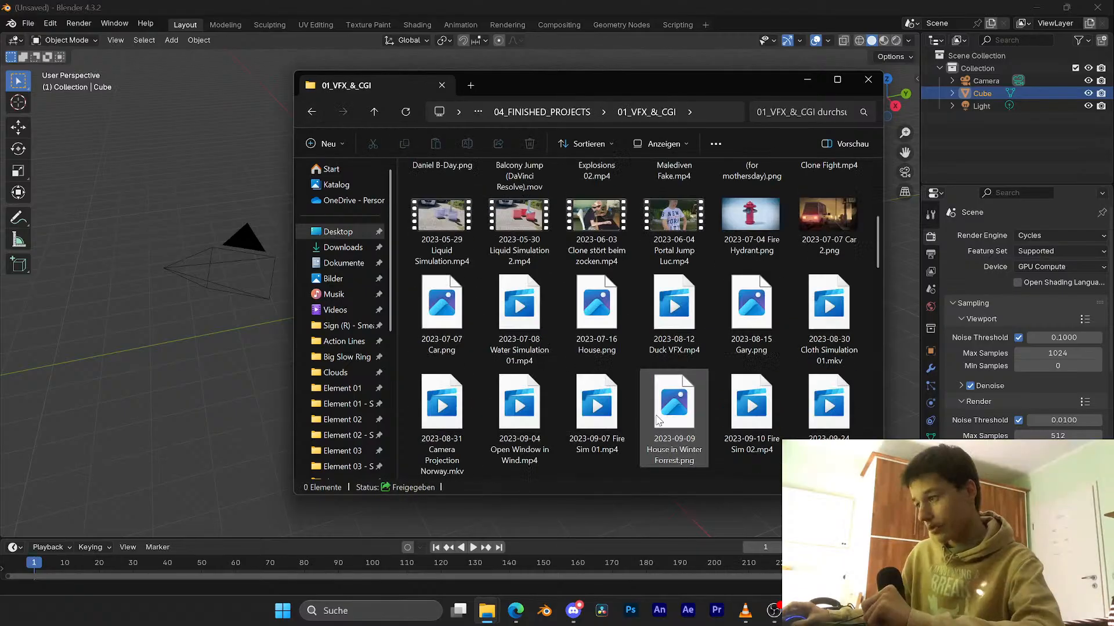
Step: Play the video 2025-03-08 Miles Anim 03 03 Composite Breakdown, close the player, and minimize the folder window
scroll(658, 419, down, 10)
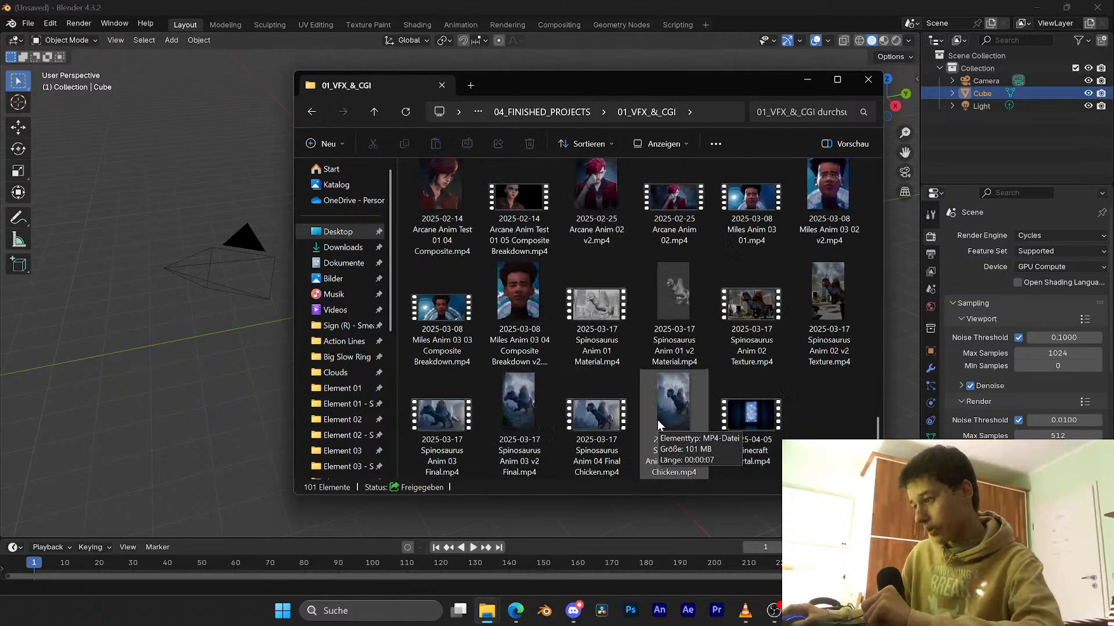
double_click(442, 307)
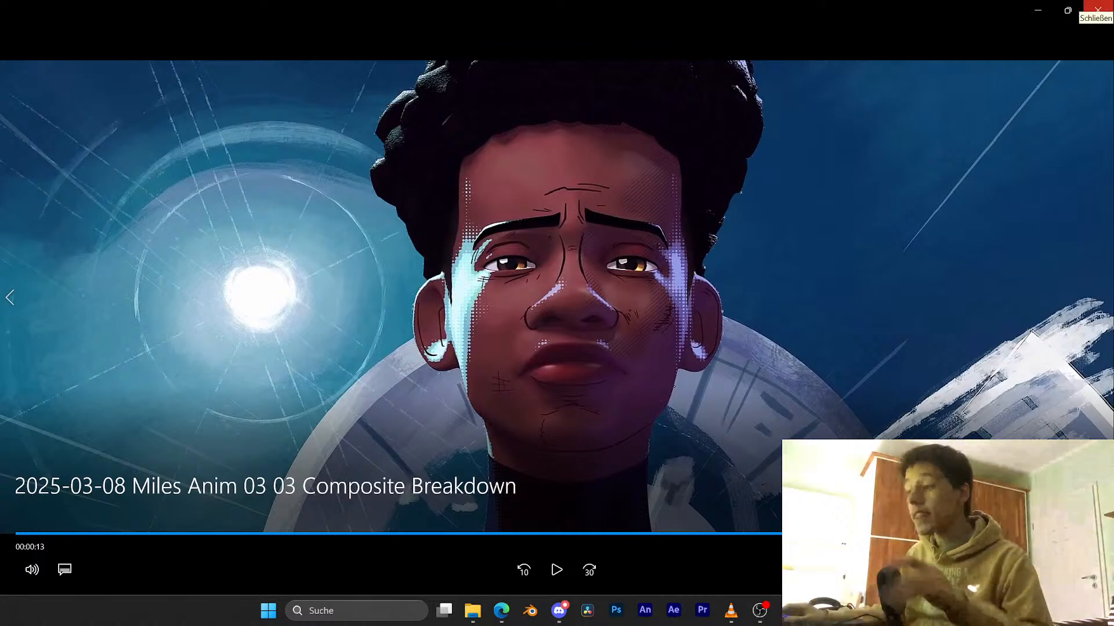
click(1098, 8)
click(808, 80)
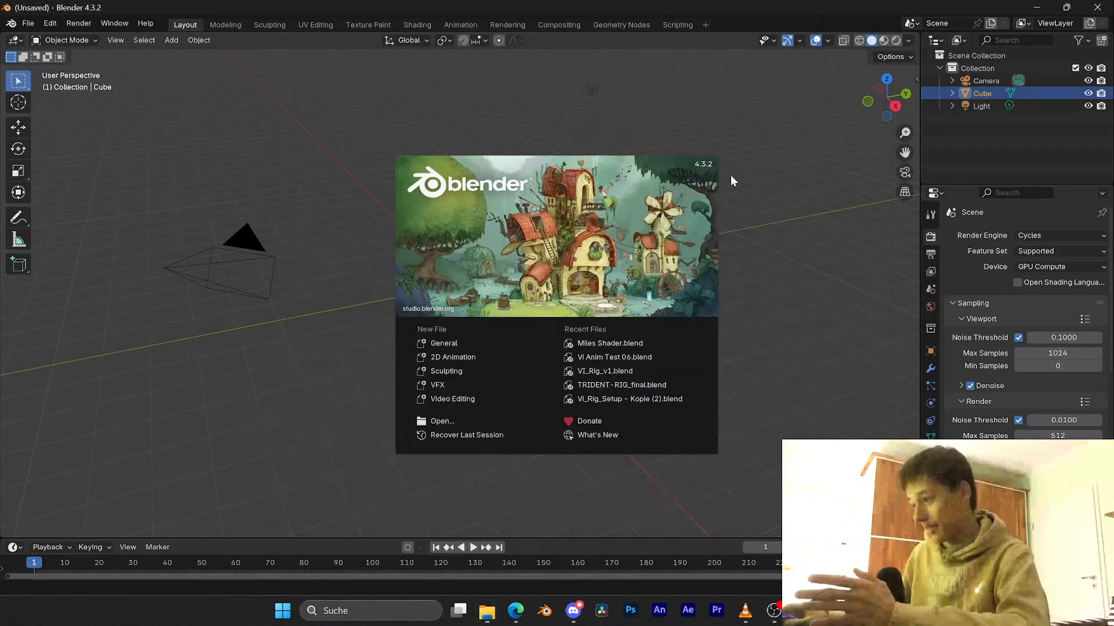
Step: Open the recent file Miles Shader.blend, select the character rig, leave the window, and open the file again from Blender's start screen
click(643, 343)
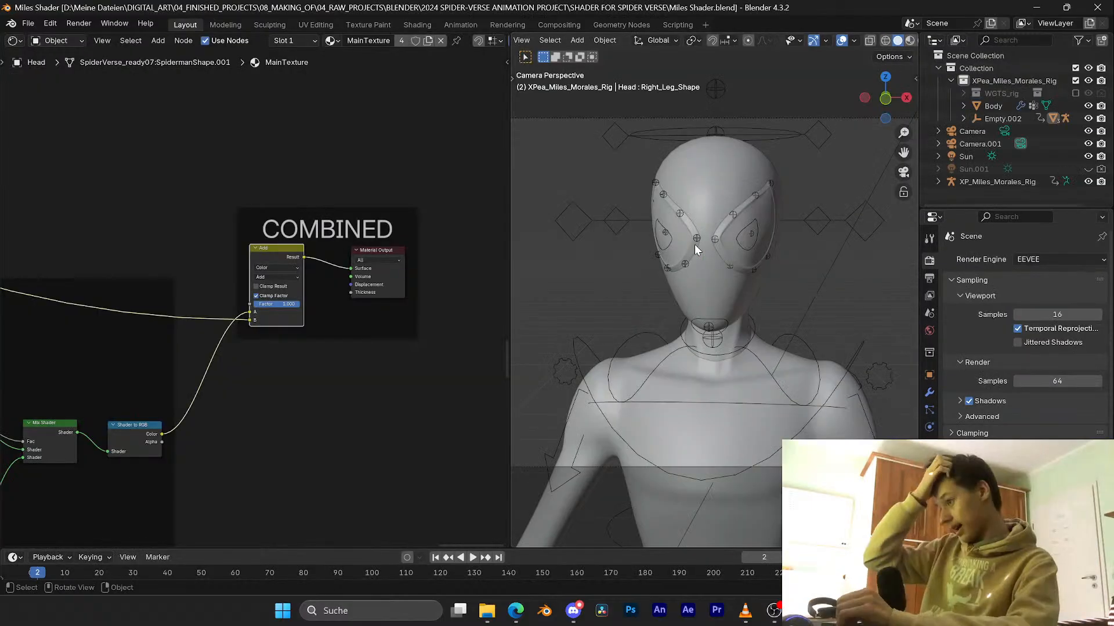
click(830, 219)
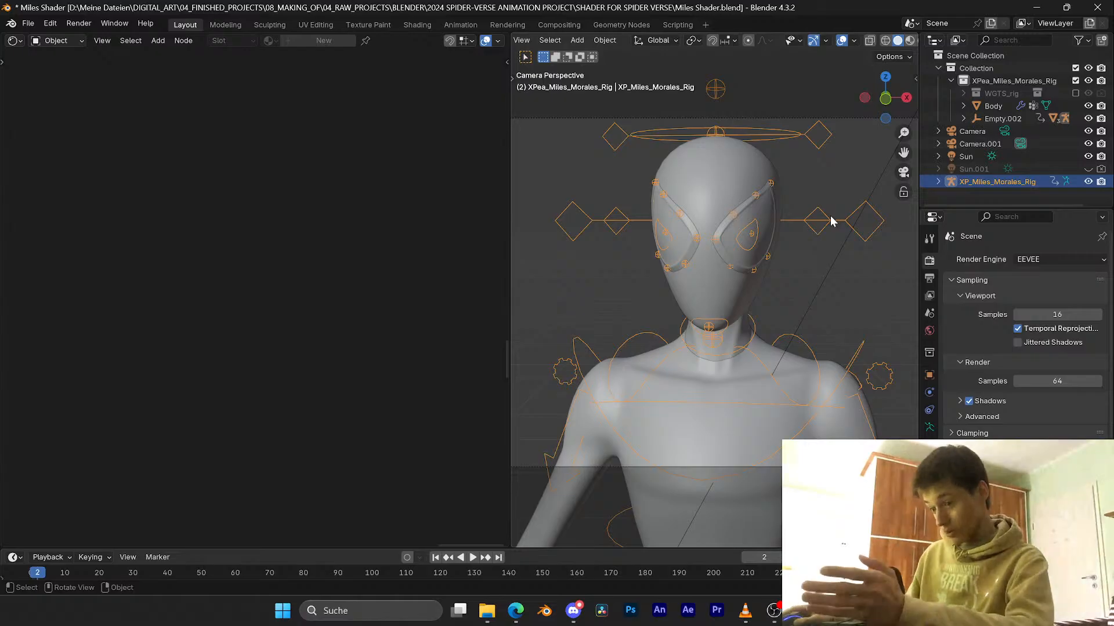
click(1036, 7)
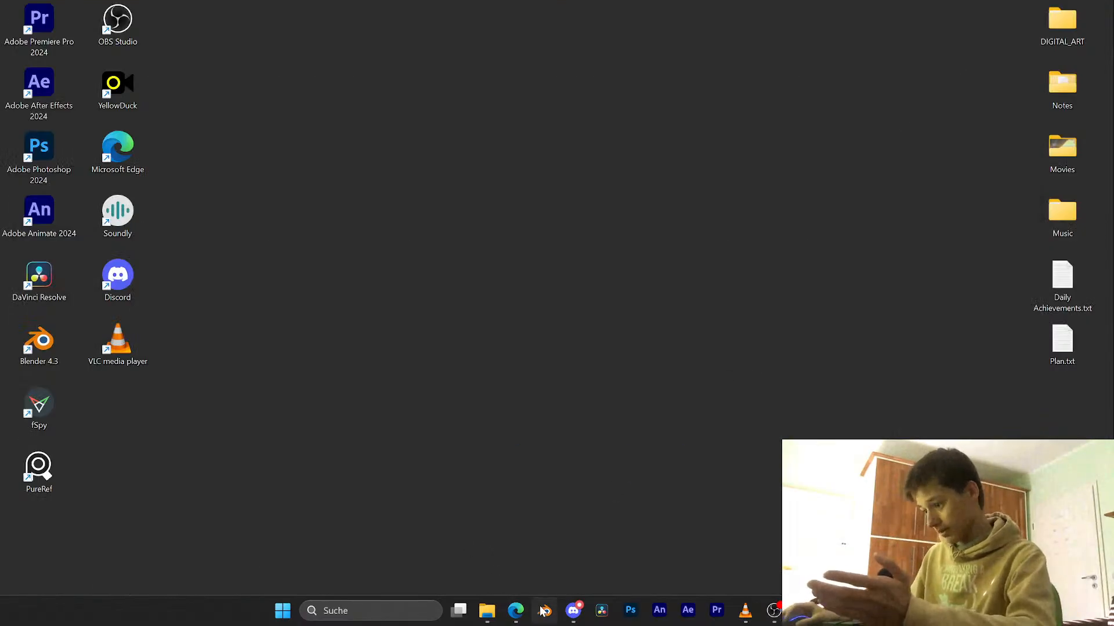
click(544, 611)
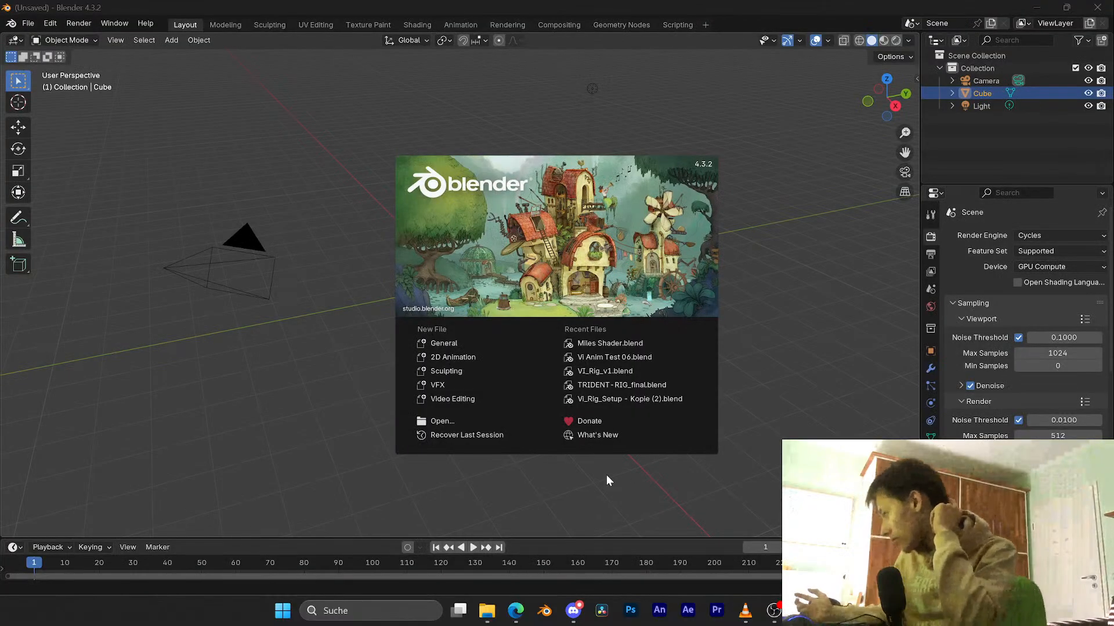
click(643, 346)
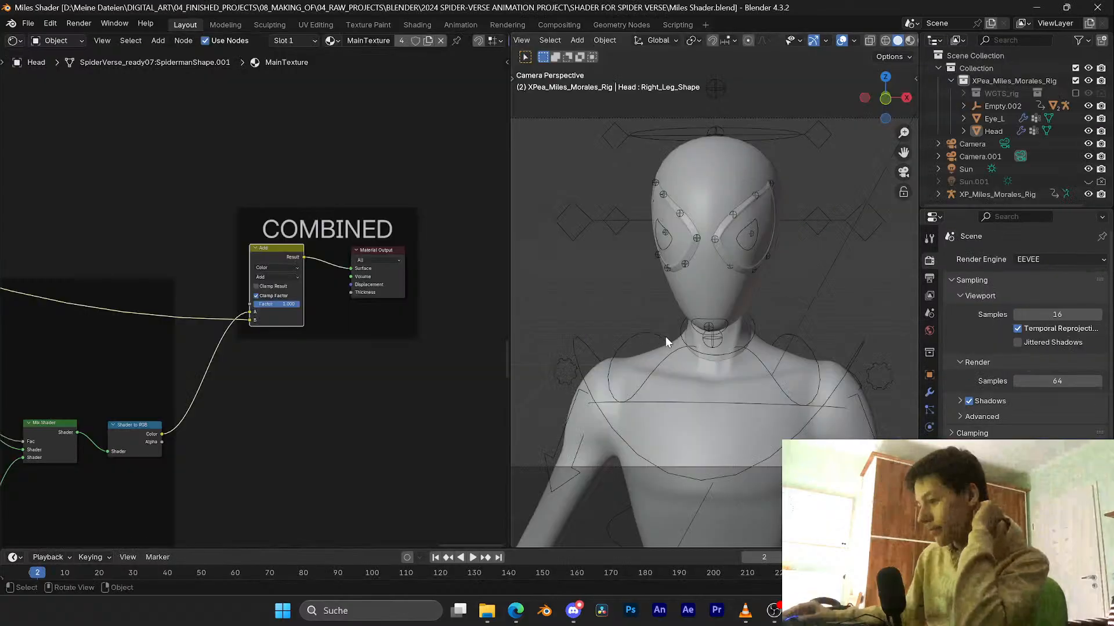
Step: Bring up the splash screen again and open the recent file Vi Anim Test 06.blend
click(11, 23)
click(28, 42)
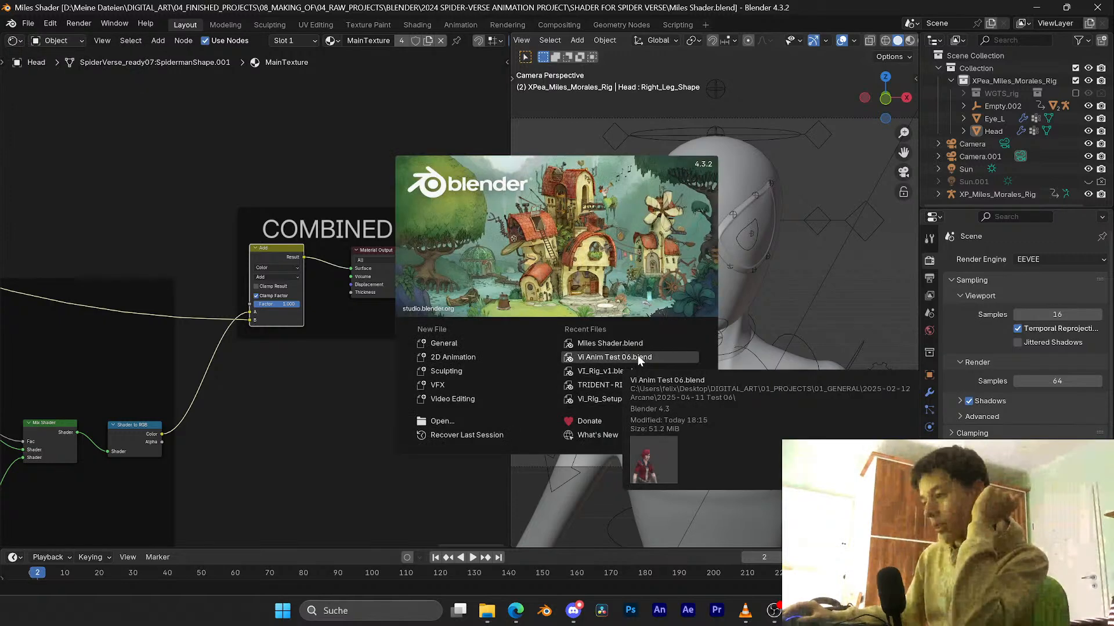
click(638, 356)
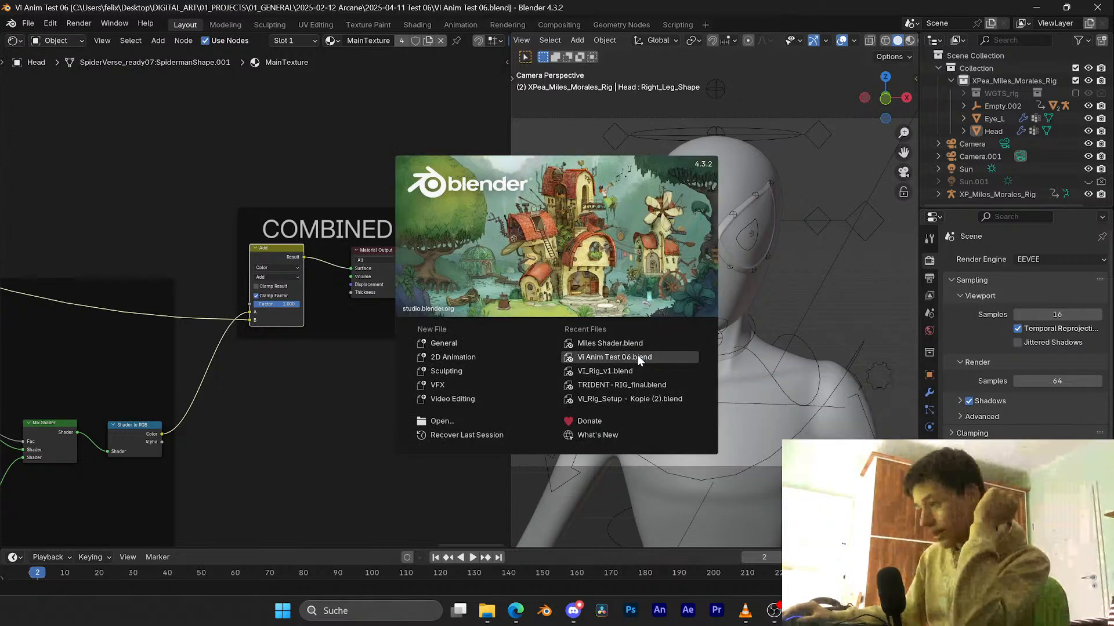
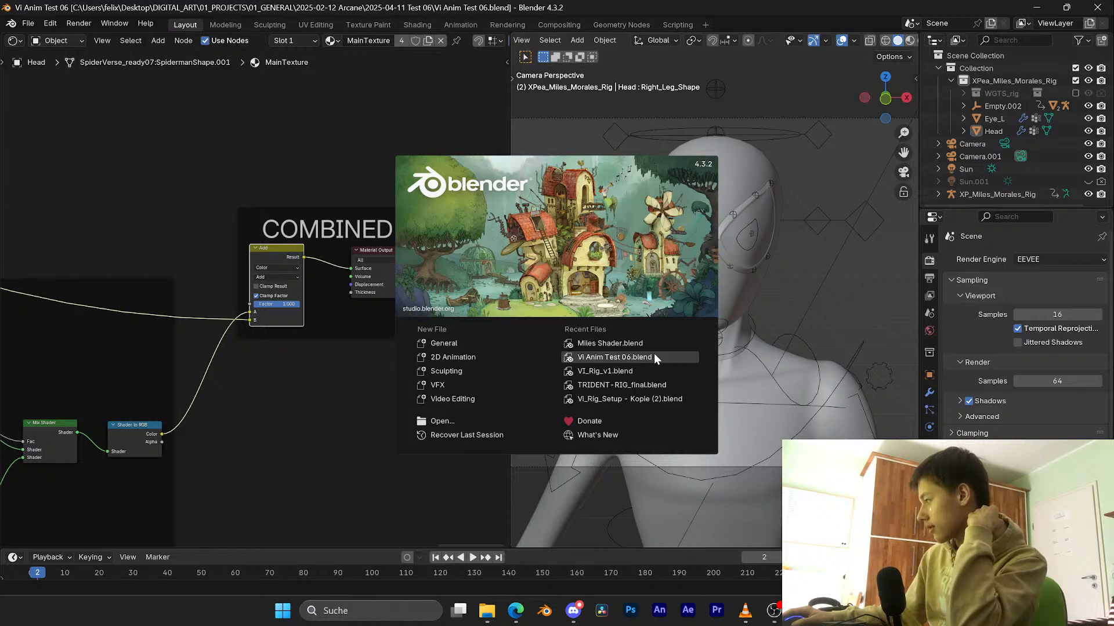
click(654, 355)
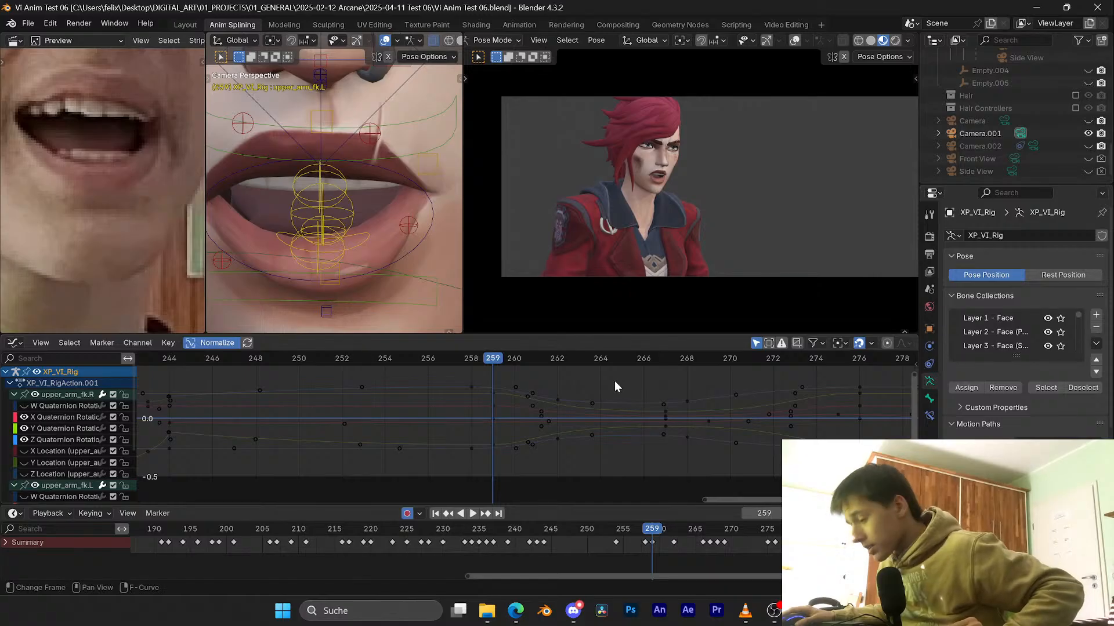
middle_drag(602, 399, 605, 392)
scroll(613, 402, down, 1)
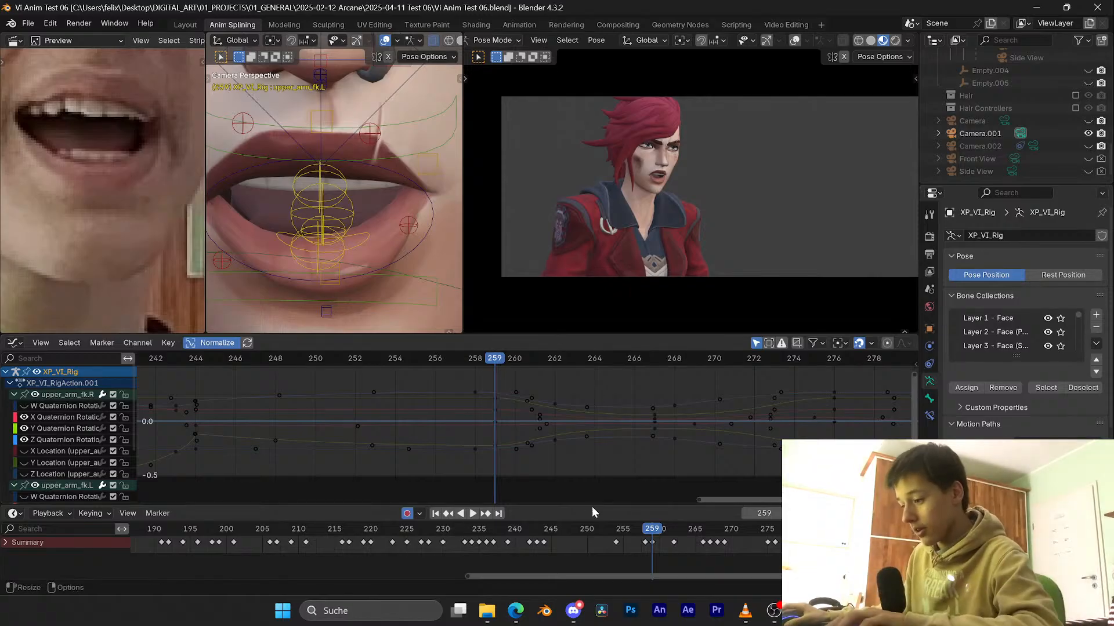
Step: Glance at the Discord conversation about the mask highlights and return to the Vi animation in Blender
click(575, 607)
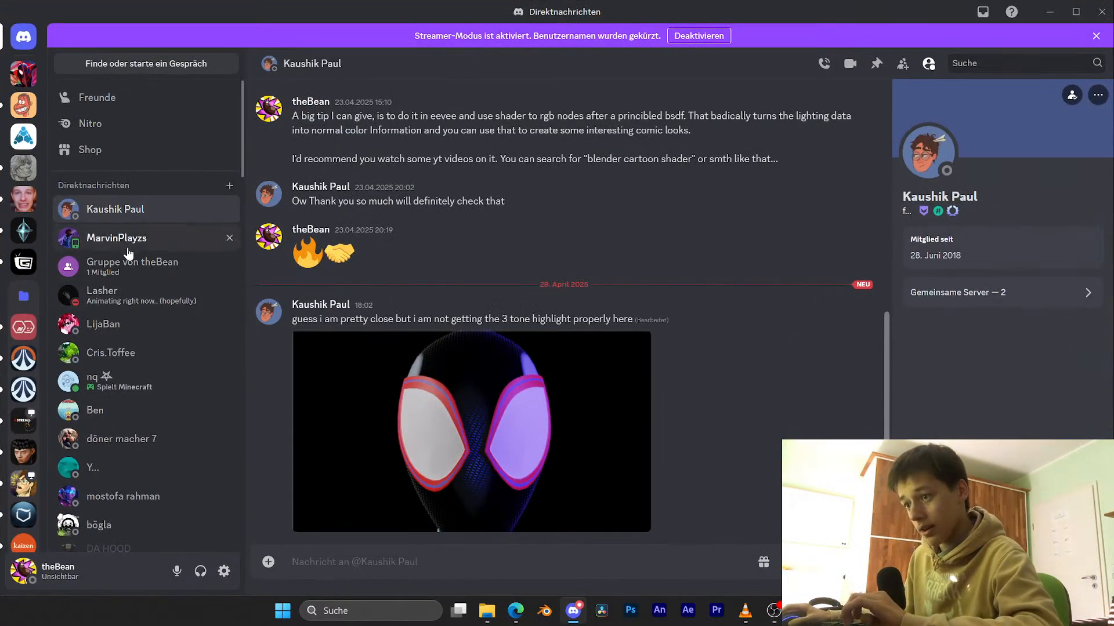
click(573, 610)
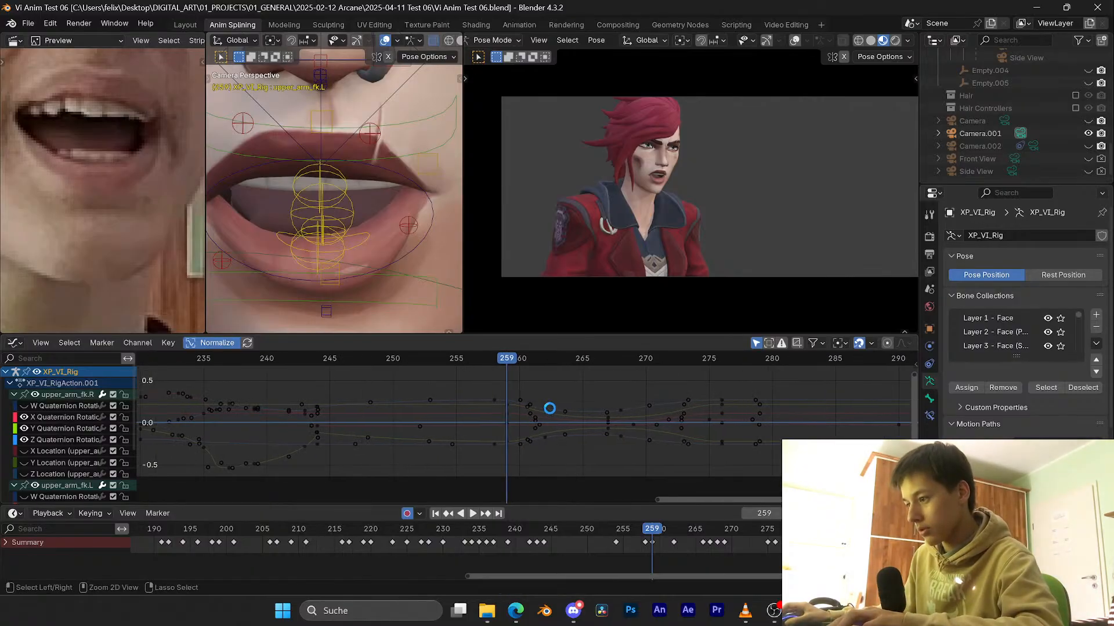
ctrl+middle_drag(547, 405, 573, 402)
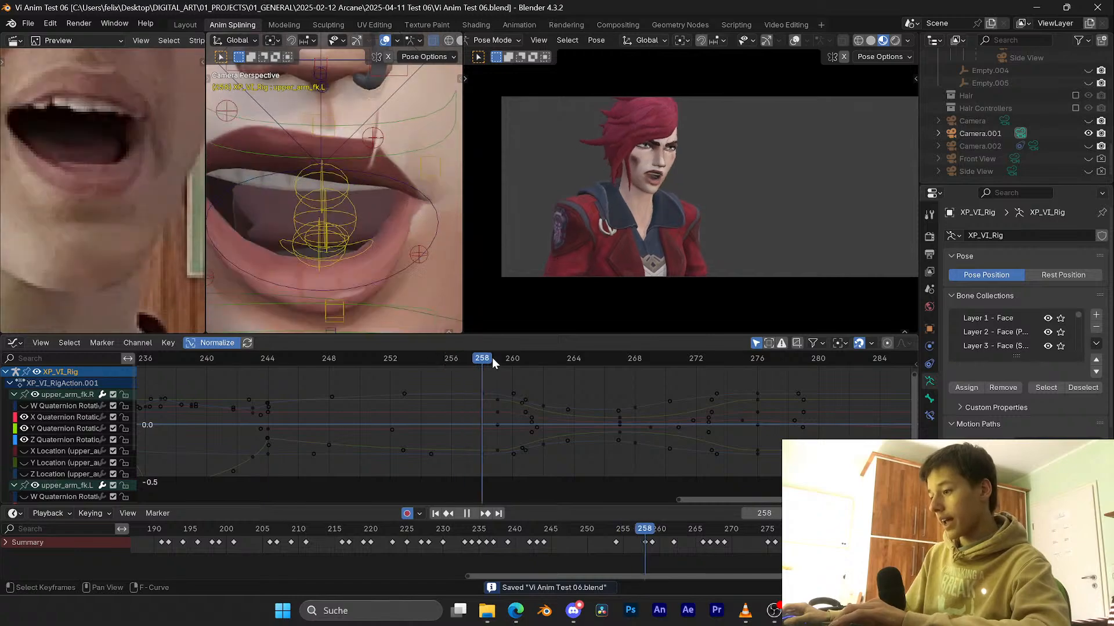
Step: Play 2025-02-25 Arcane Anim 02.mp4 from the 01_VFX_&_CGI folder, rewind to about 7 seconds, and close it to return to Blender
mouse_move(486, 610)
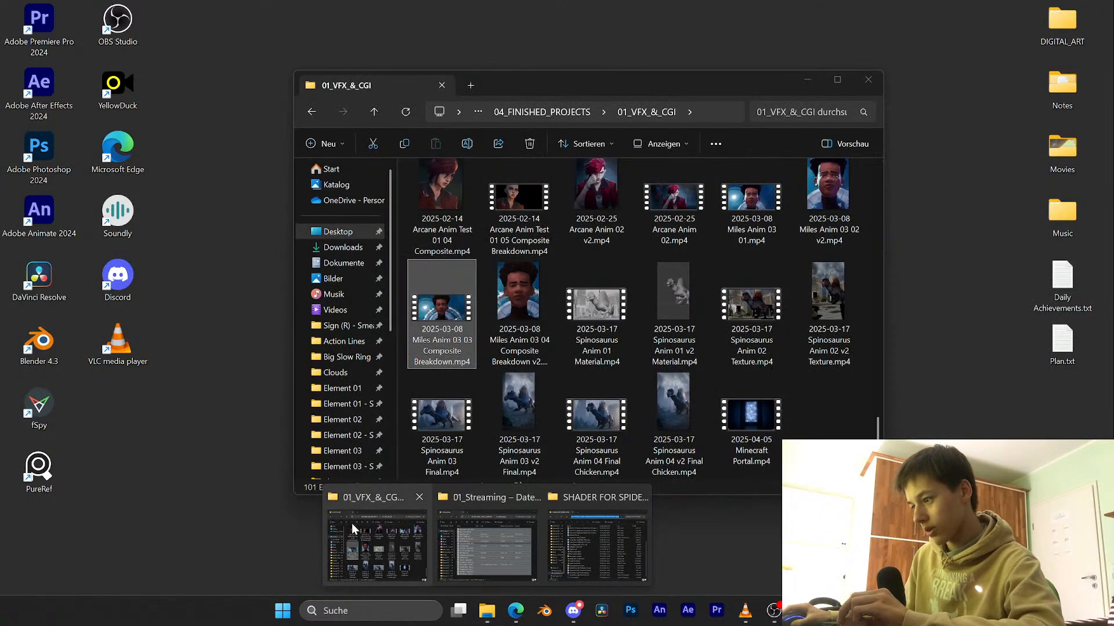
click(351, 523)
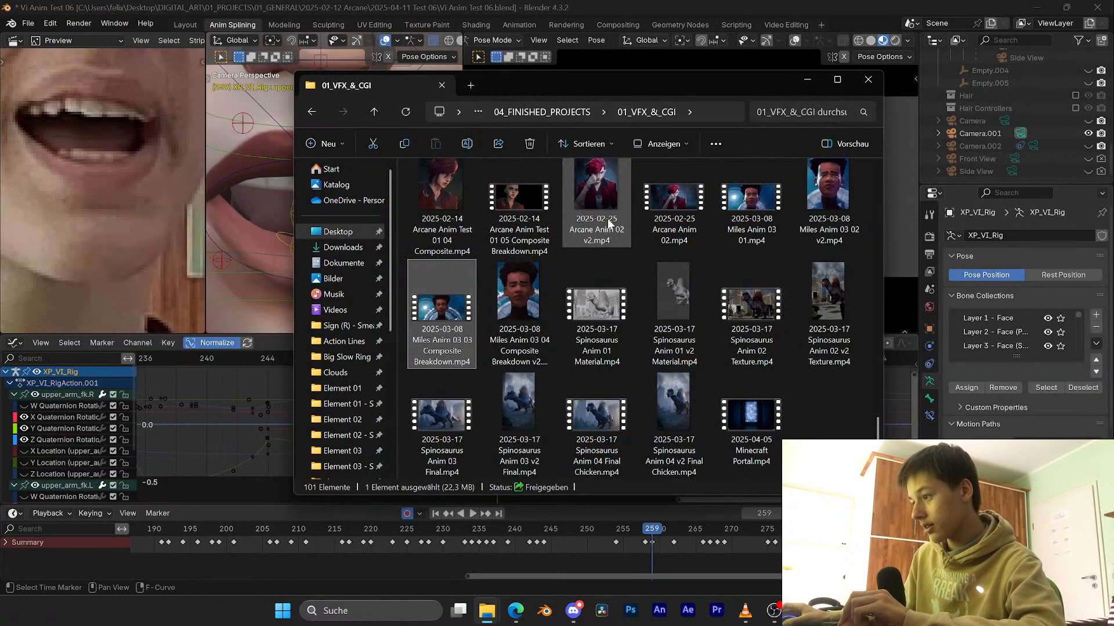
double_click(653, 205)
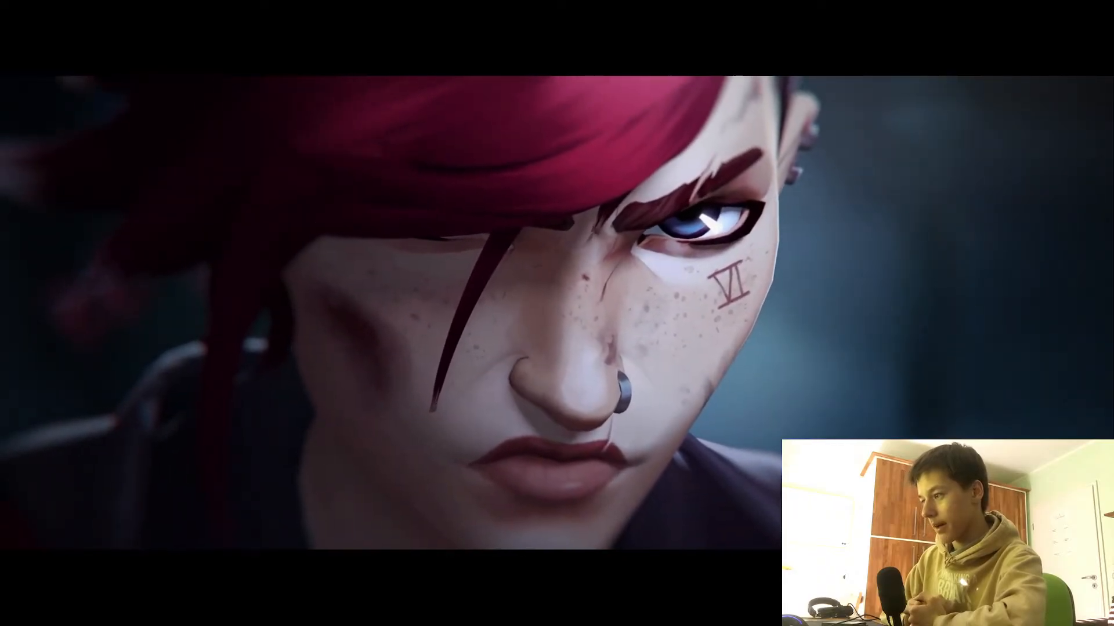
double_click(659, 183)
drag(746, 532, 651, 533)
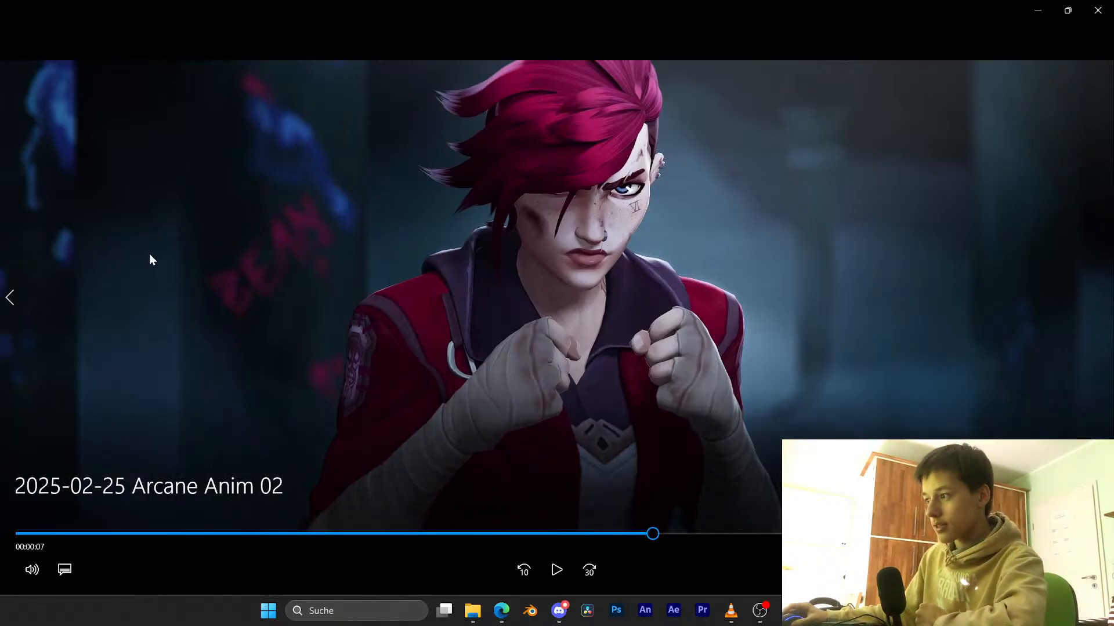
click(1098, 10)
click(774, 386)
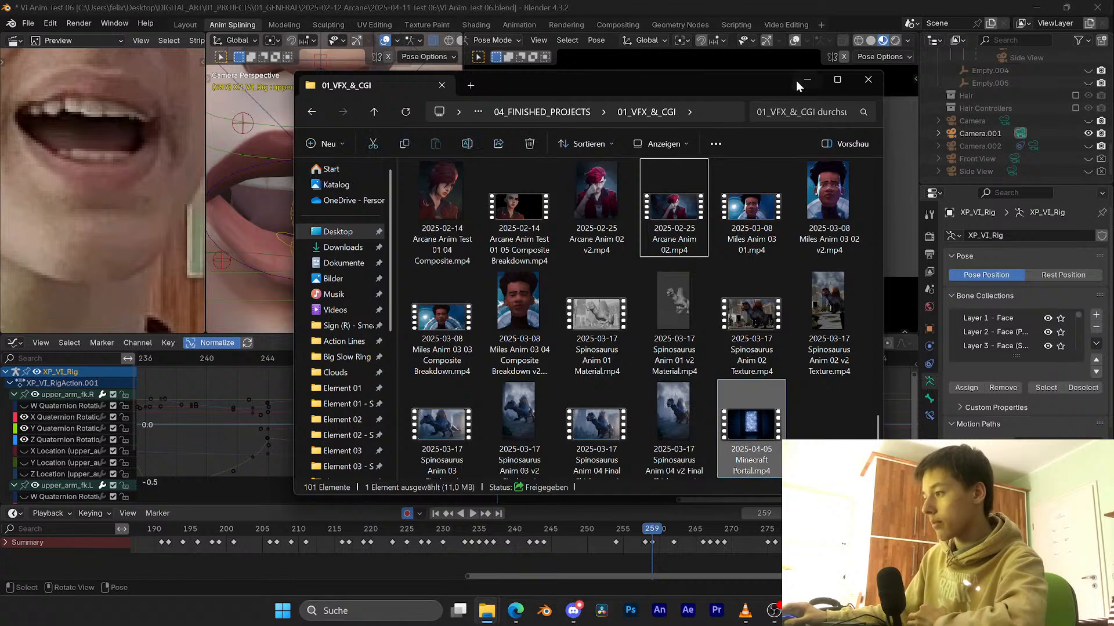
click(801, 81)
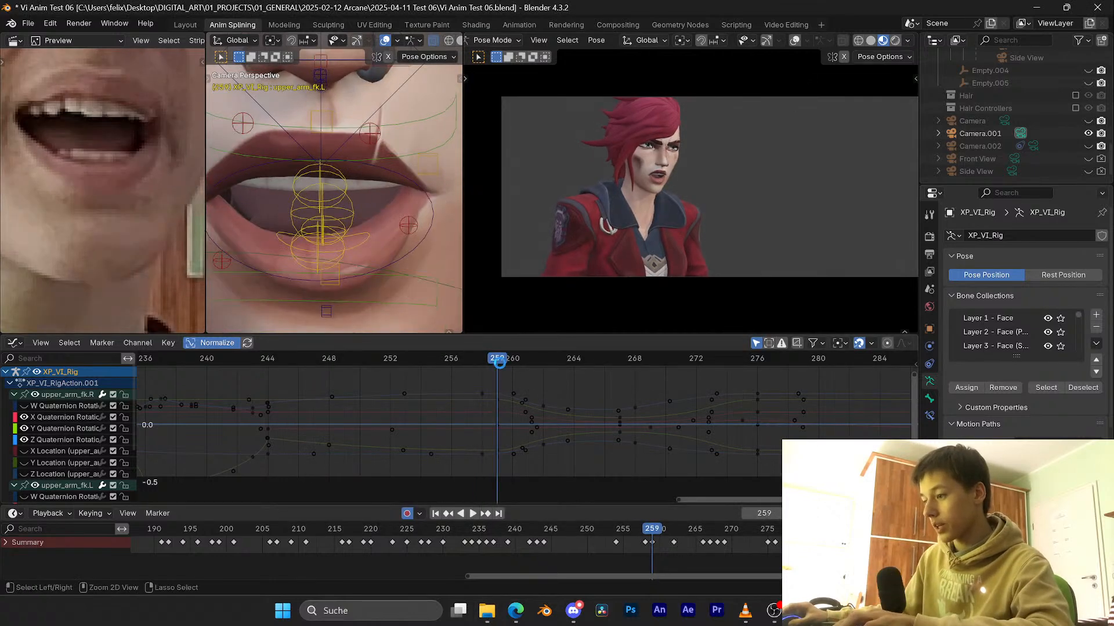
Step: Save the Vi animation file and move the playhead to frame 258
key(ctrl+s)
click(484, 361)
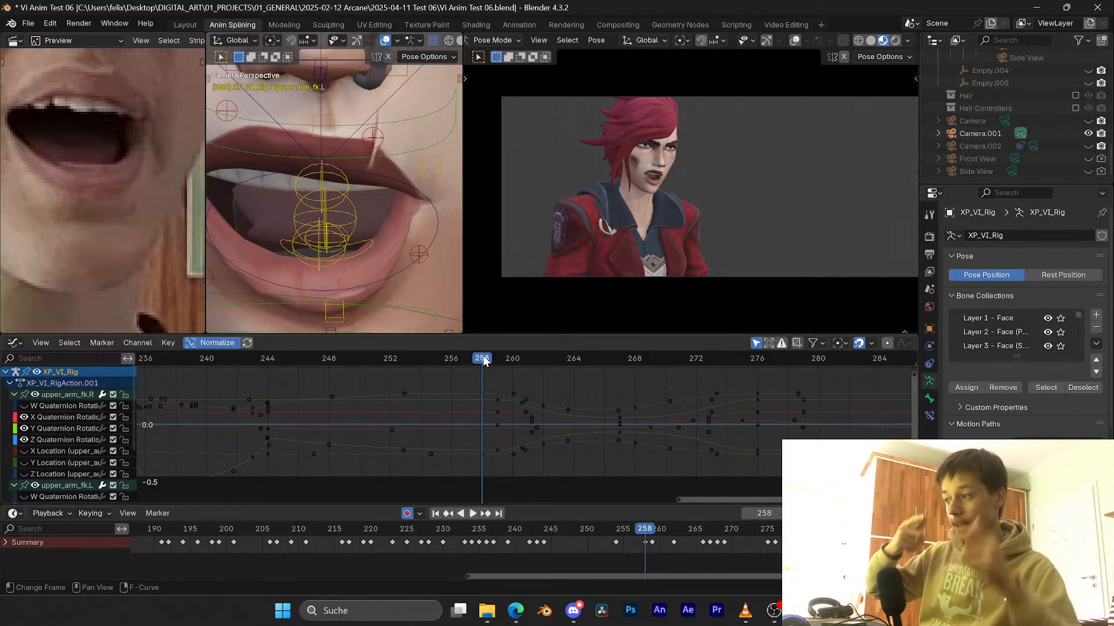
Step: Examine Vi's face and upper body in the preview viewport from near, far and different angles
scroll(662, 194, up, 8)
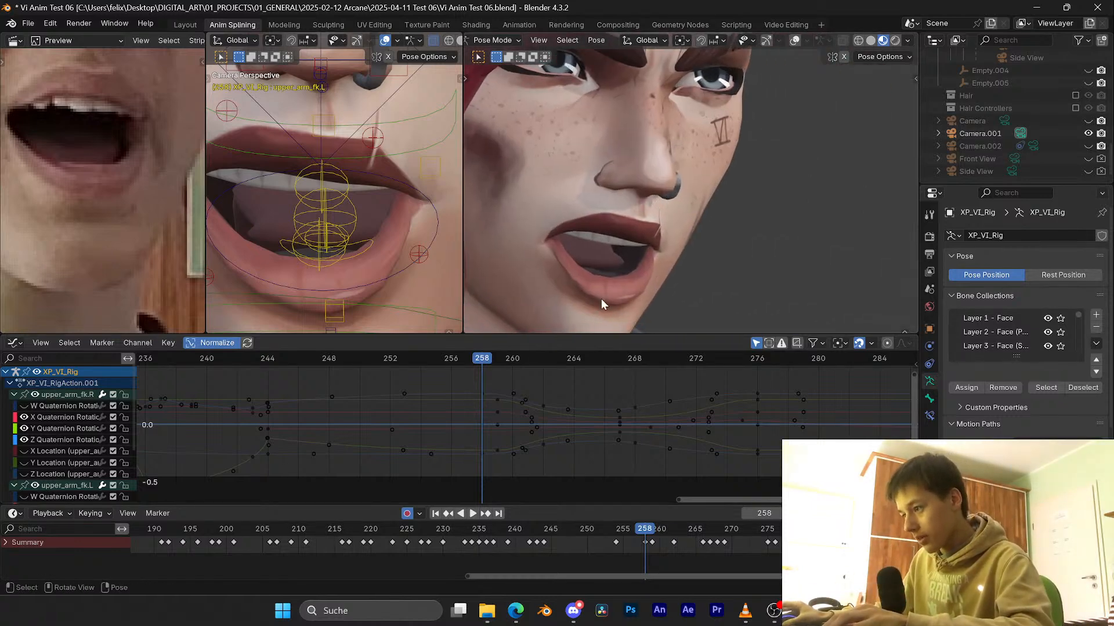
scroll(632, 216, down, 10)
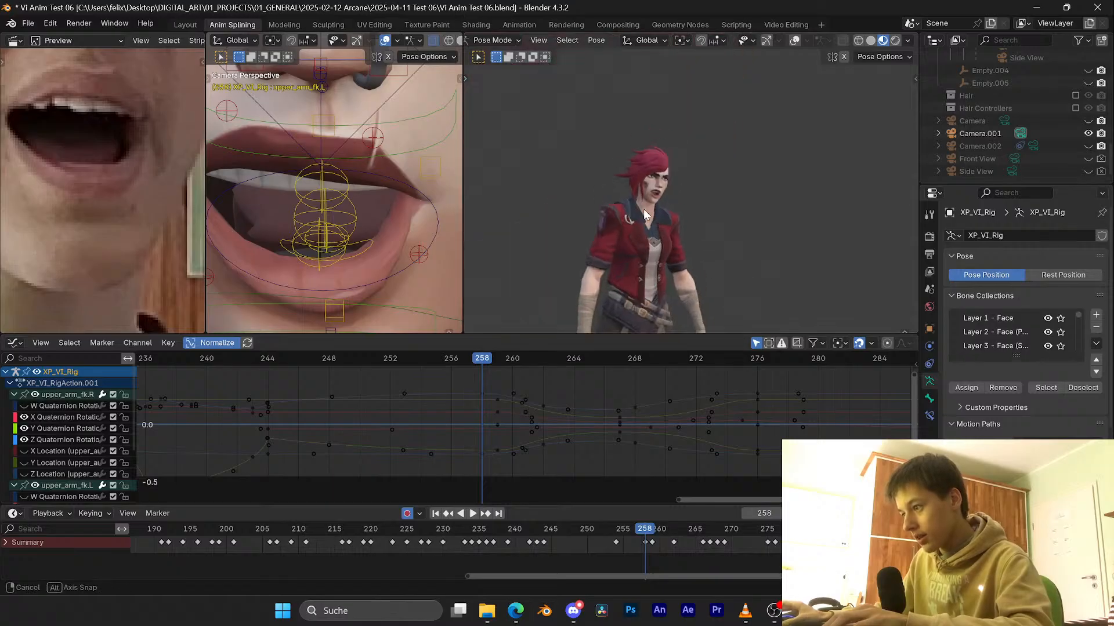
scroll(643, 209, up, 5)
middle_drag(642, 208, 675, 128)
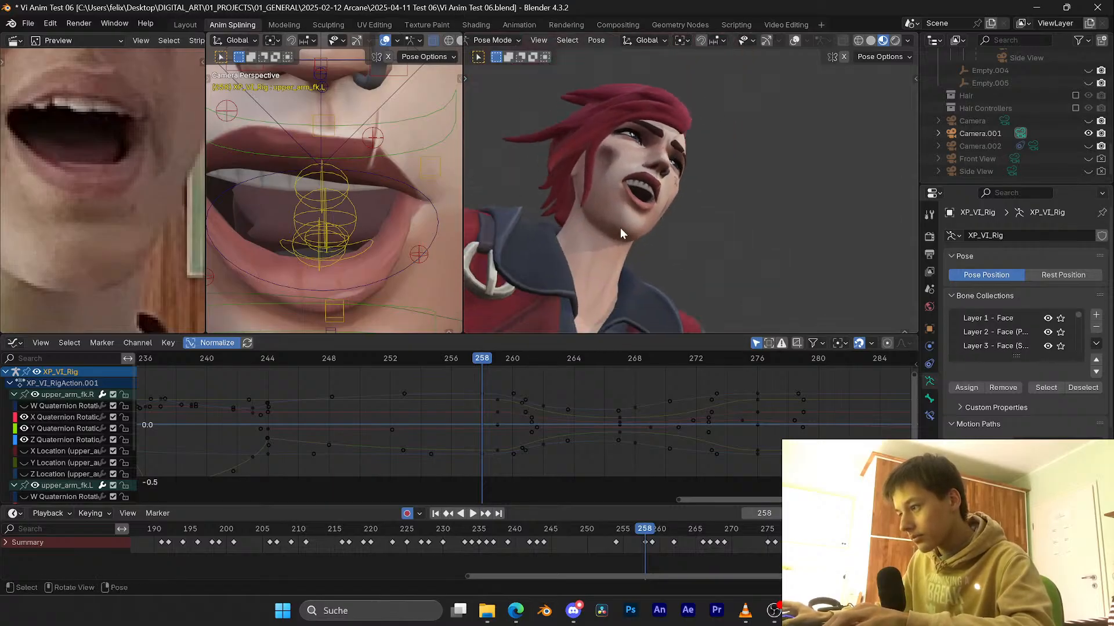
scroll(620, 228, down, 2)
shift+middle_drag(620, 227, 652, 197)
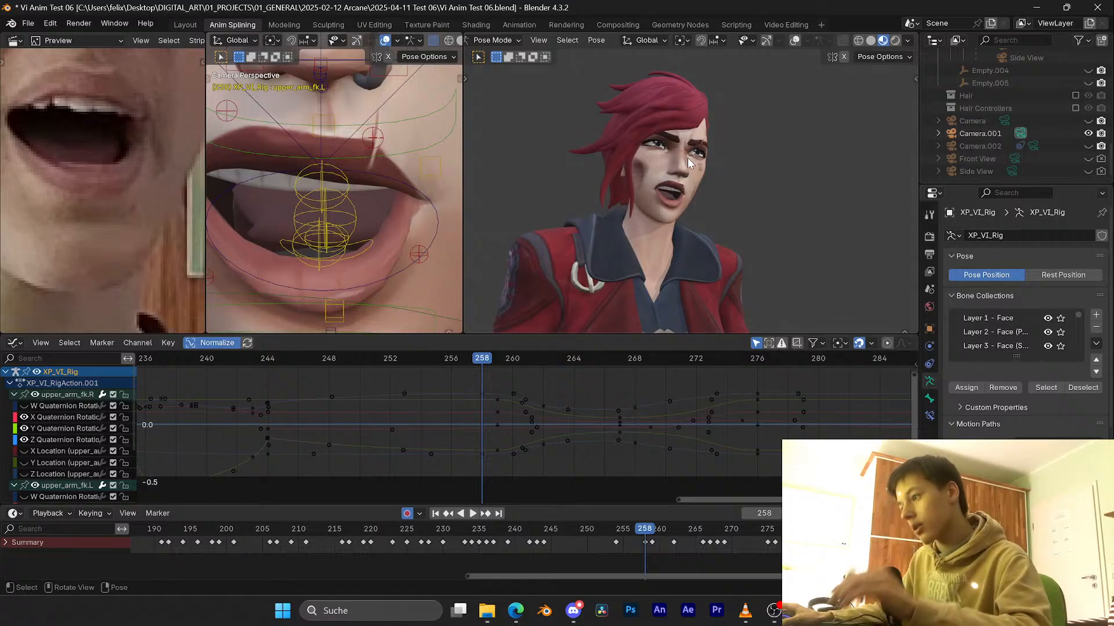
scroll(687, 158, up, 3)
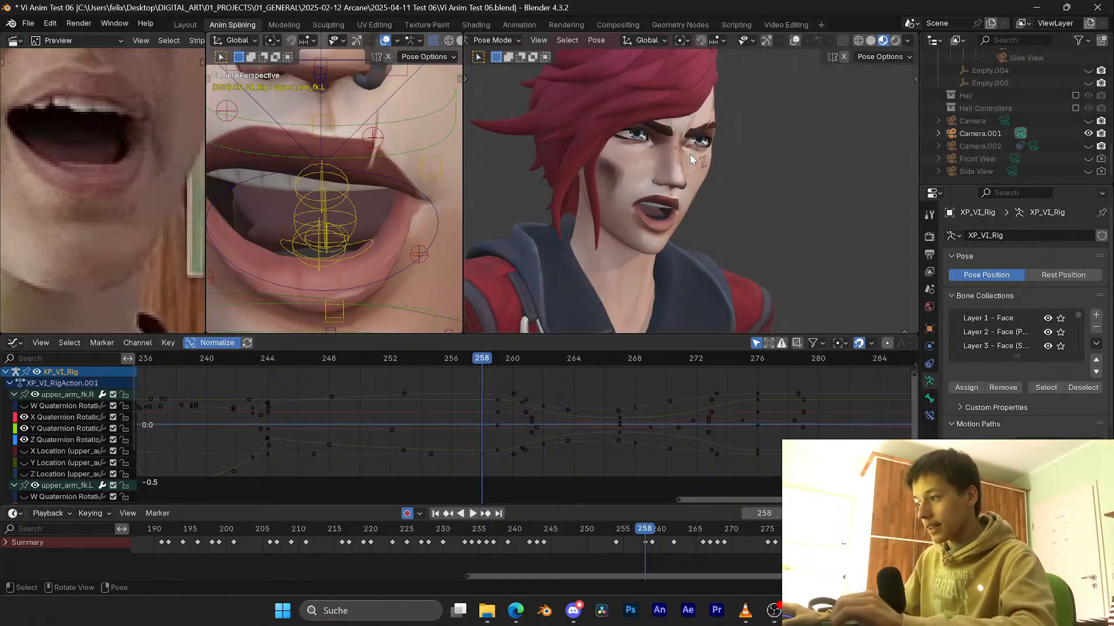
Step: Save the Vi animation file and show the overlays in the large camera viewport framing Vi's upper body
key(ctrl+s)
scroll(707, 162, down, 4)
scroll(704, 140, up, 2)
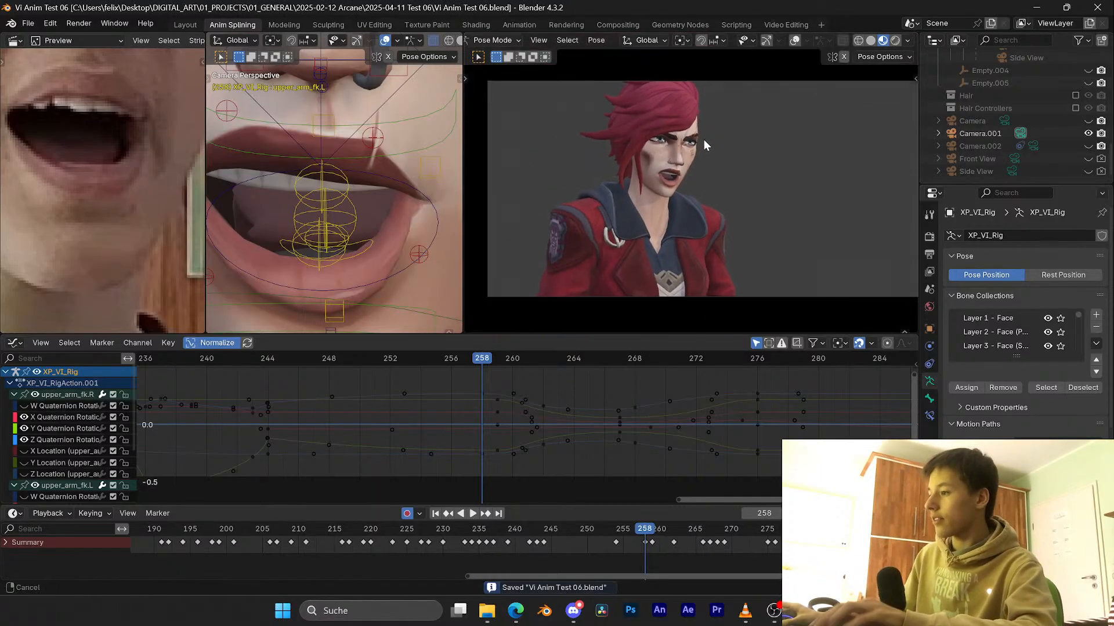
key(ctrl+s)
shift+middle_drag(701, 131, 704, 134)
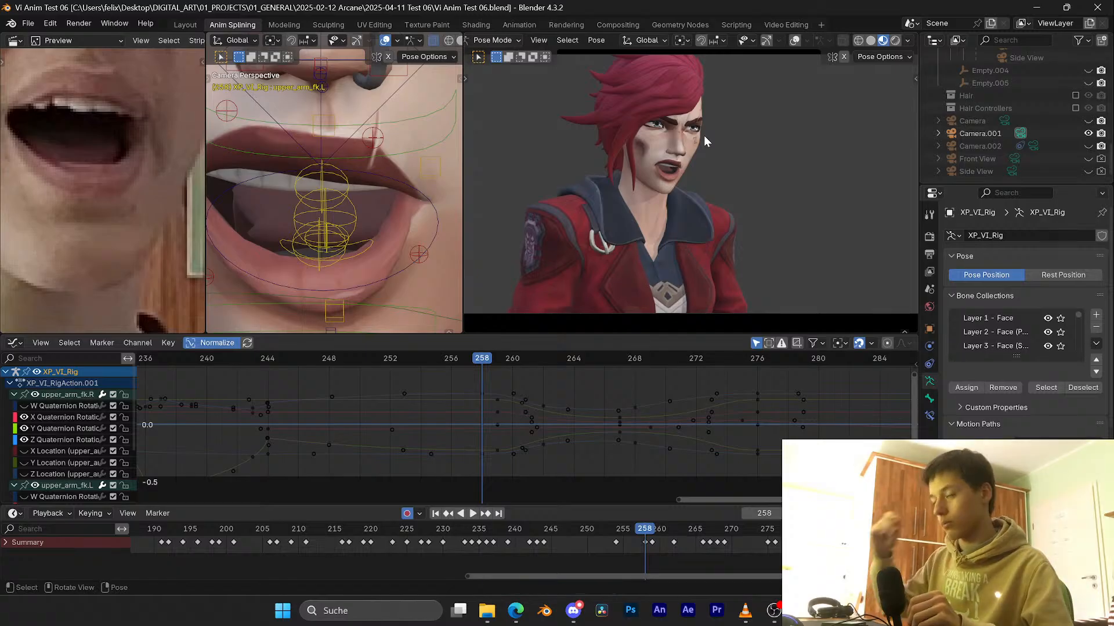
click(794, 40)
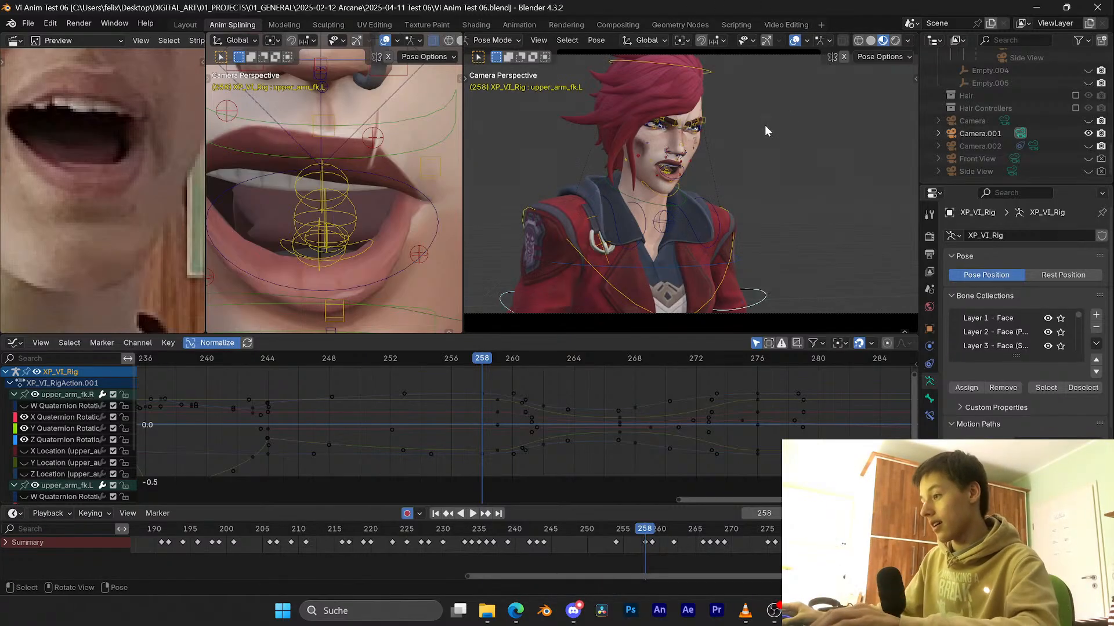
scroll(766, 130, down, 3)
key(ctrl+s)
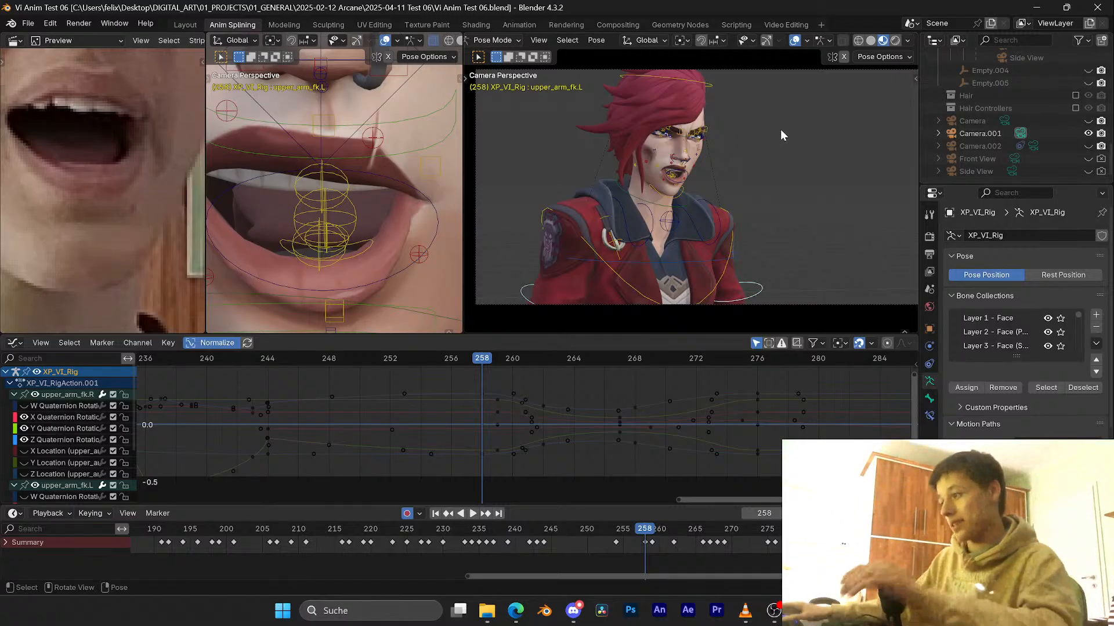
Step: Switch to Object Mode, select Vi's rig, and return it to Pose Mode, saving the file
key(ctrl+Tab)
key(ctrl+s)
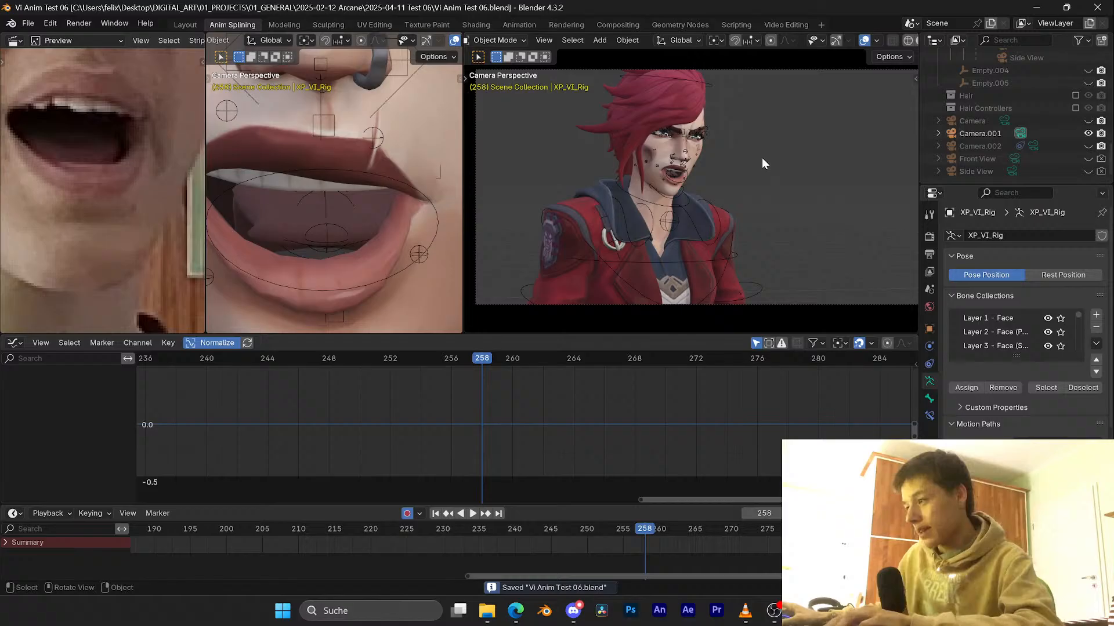
click(727, 253)
click(745, 250)
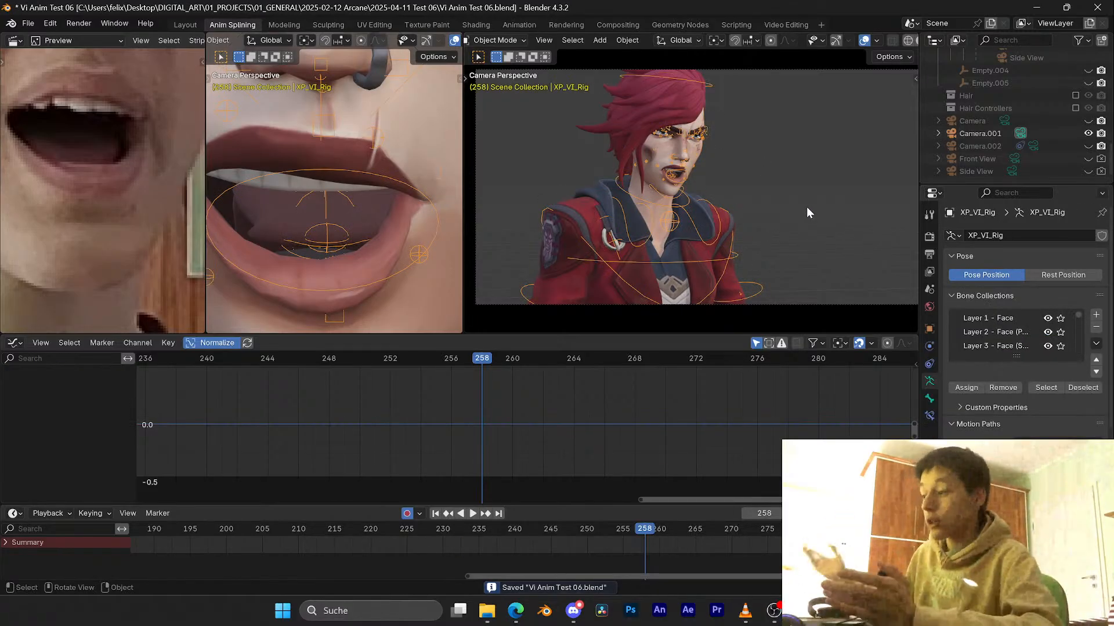
key(ctrl+Tab)
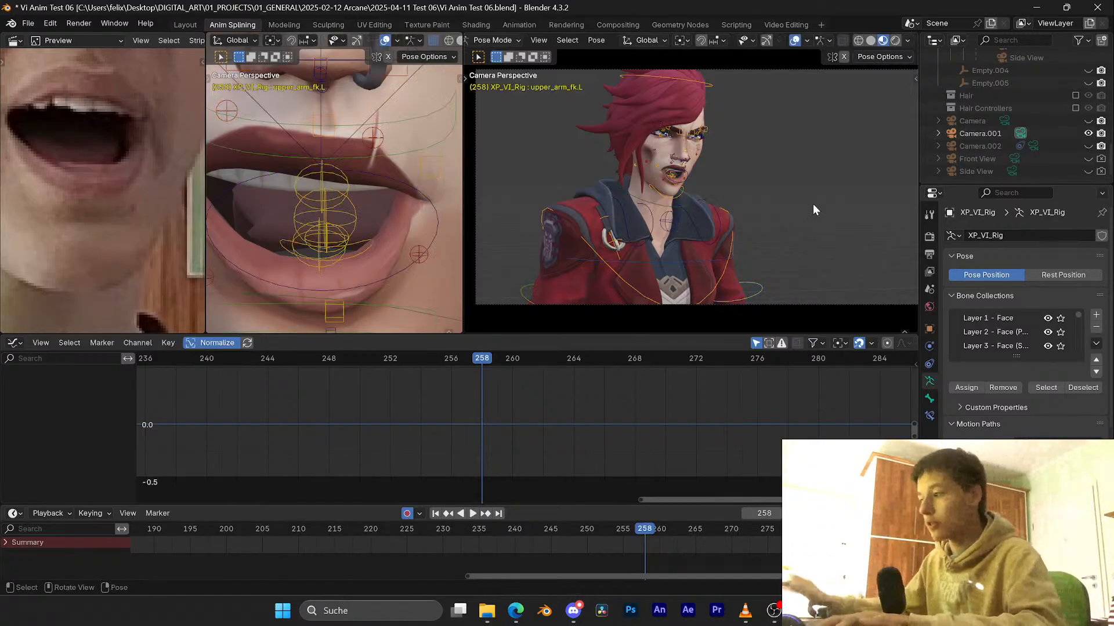
key(ctrl+s)
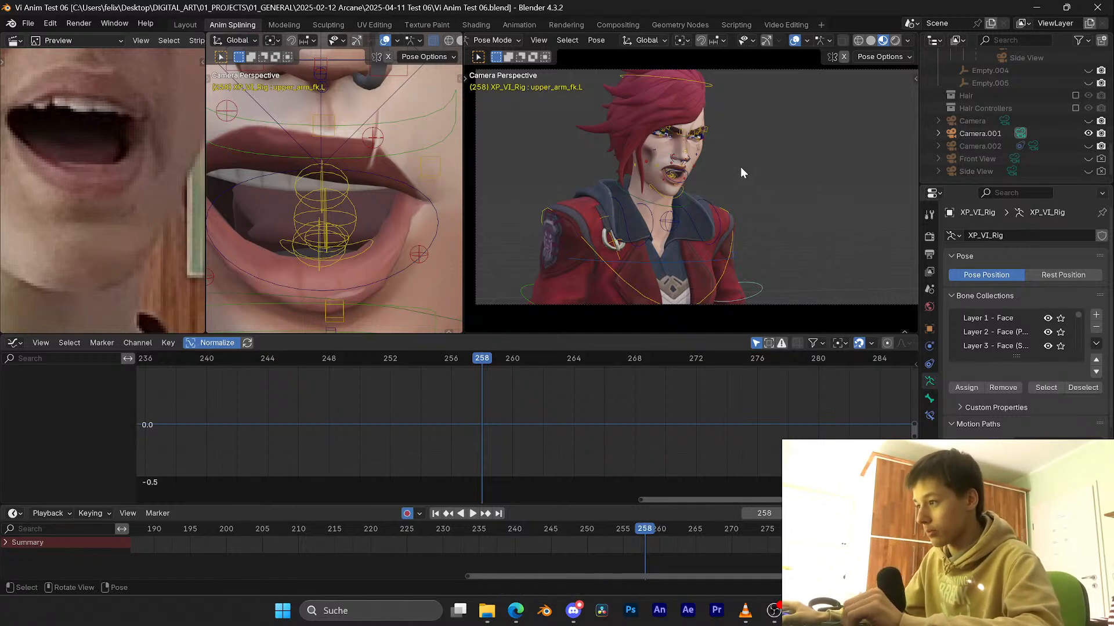
Step: Save the file and show the shot's full frame range in the Graph Editor
shift+middle_drag(746, 169, 746, 172)
key(ctrl+s)
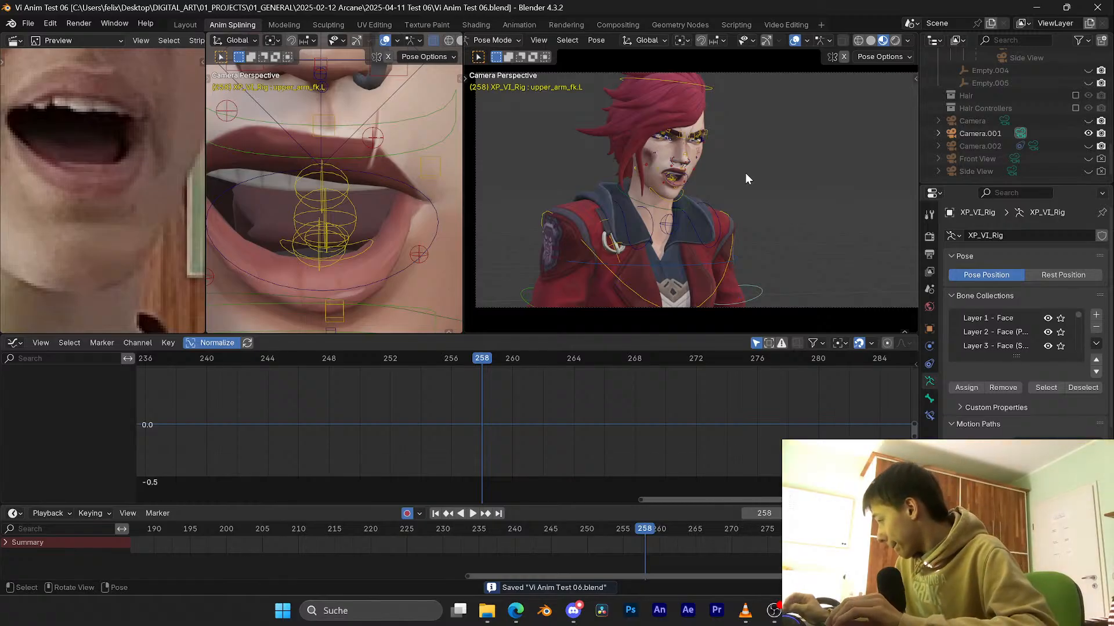
scroll(643, 382, down, 6)
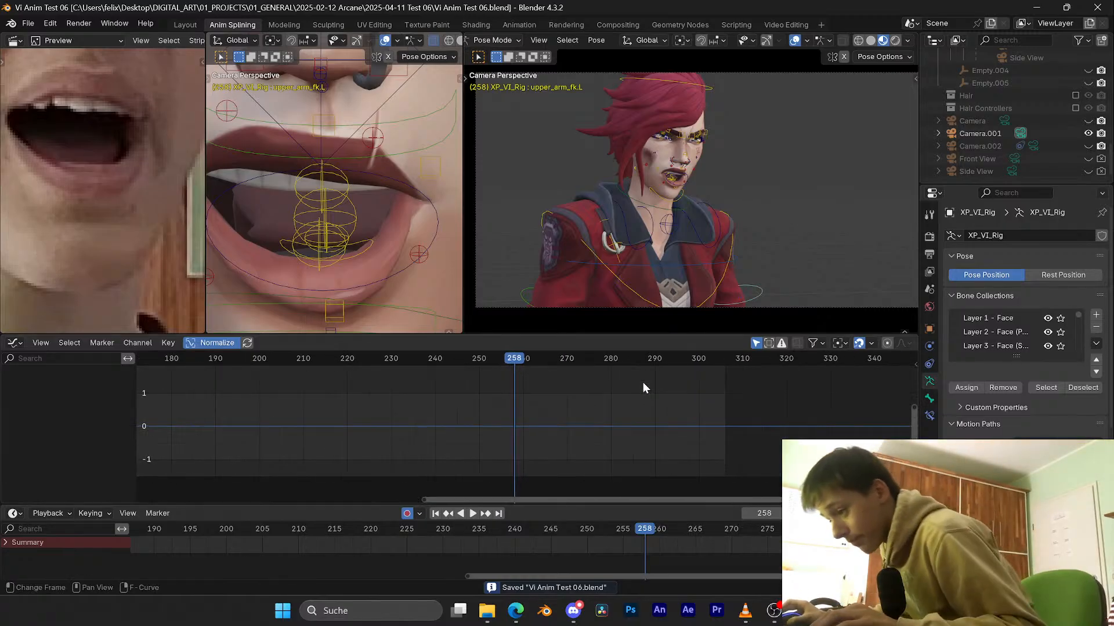
scroll(643, 388, down, 5)
key(ctrl+s)
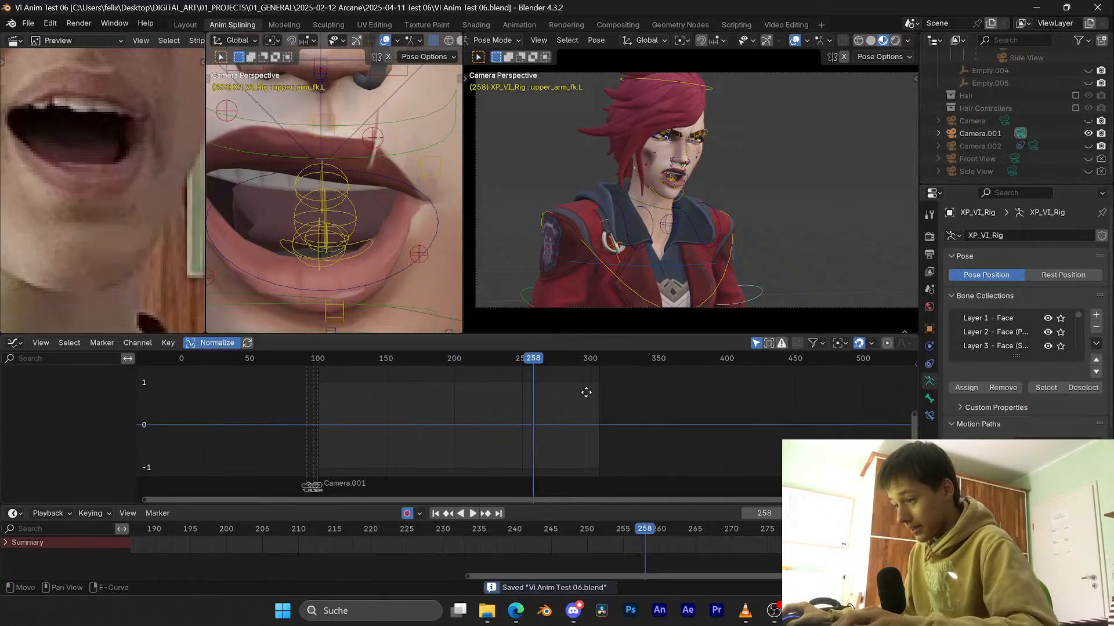
scroll(642, 392, up, 4)
middle_drag(664, 385, 660, 388)
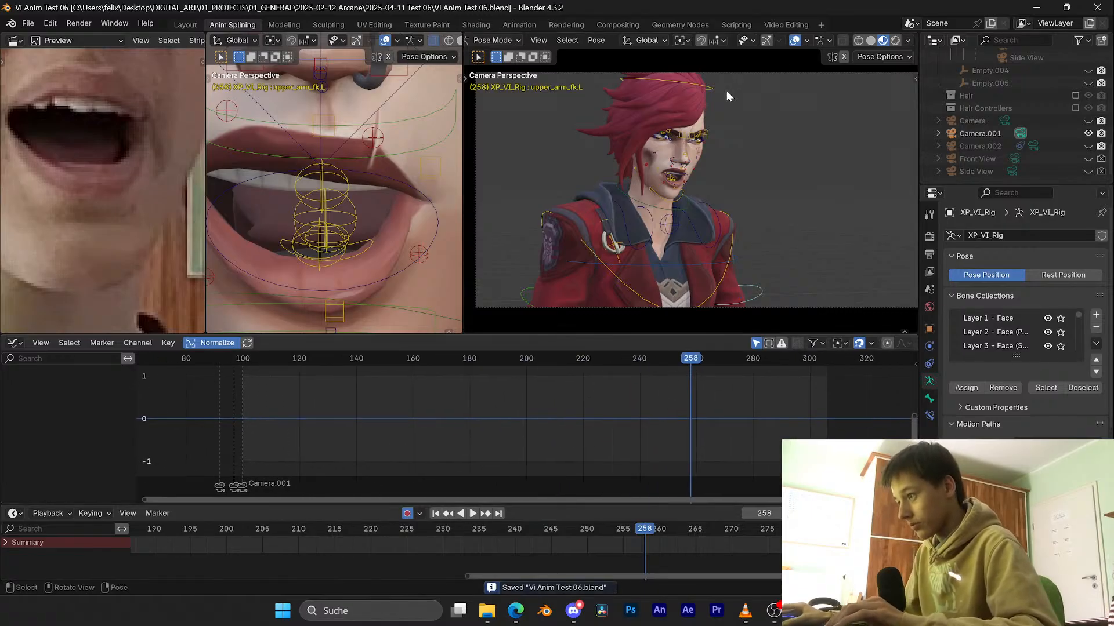
Step: Switch to the Edge browser and open YouTube in a new tab
click(515, 610)
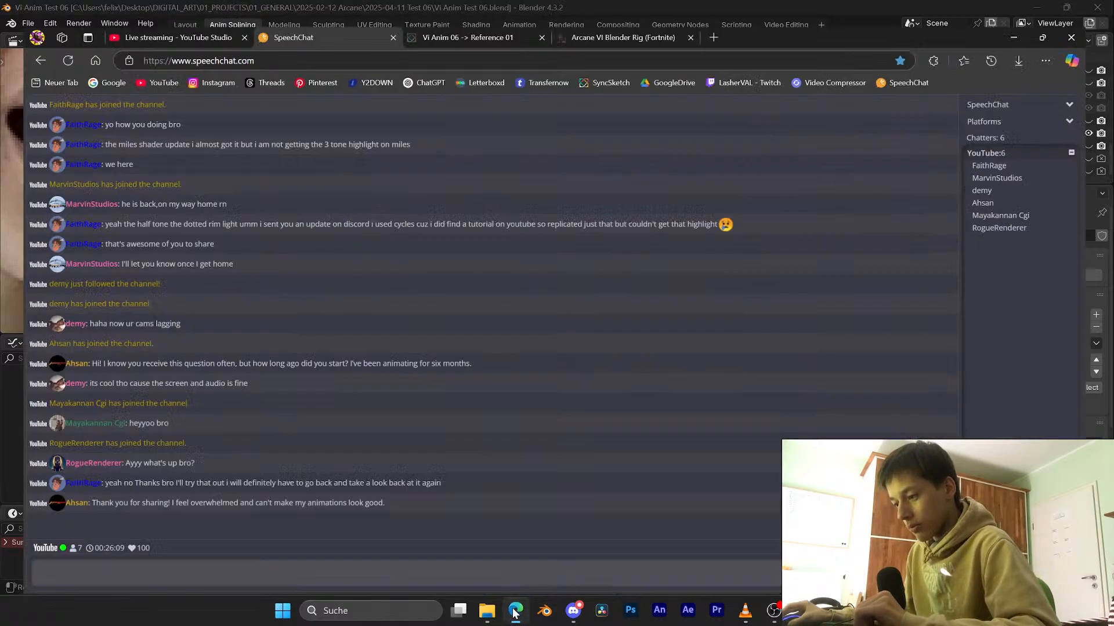
click(725, 12)
click(144, 59)
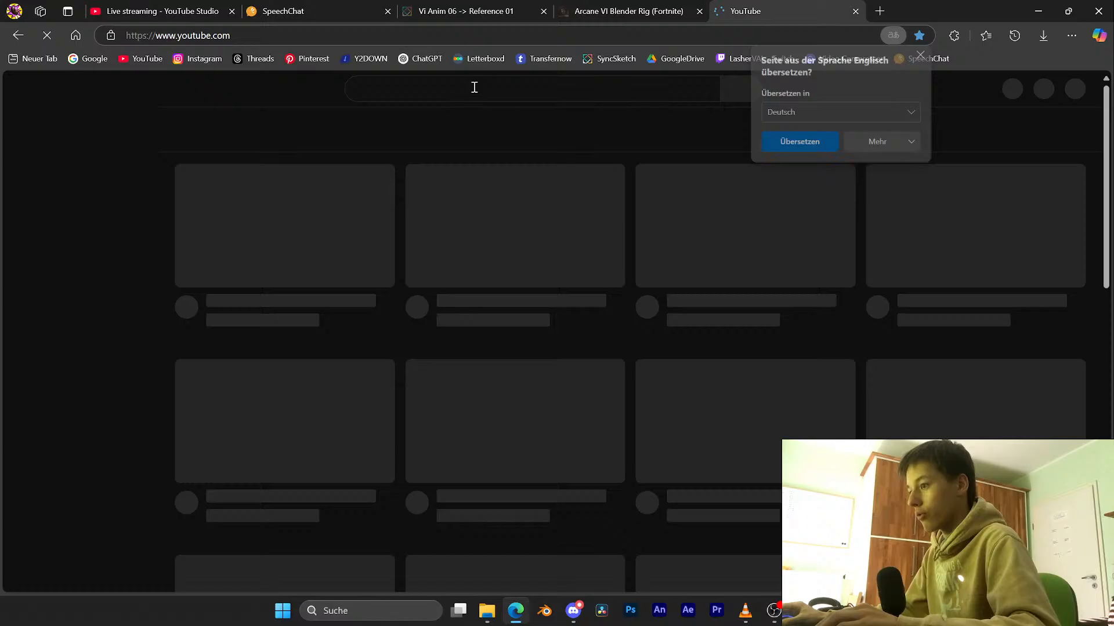
click(474, 88)
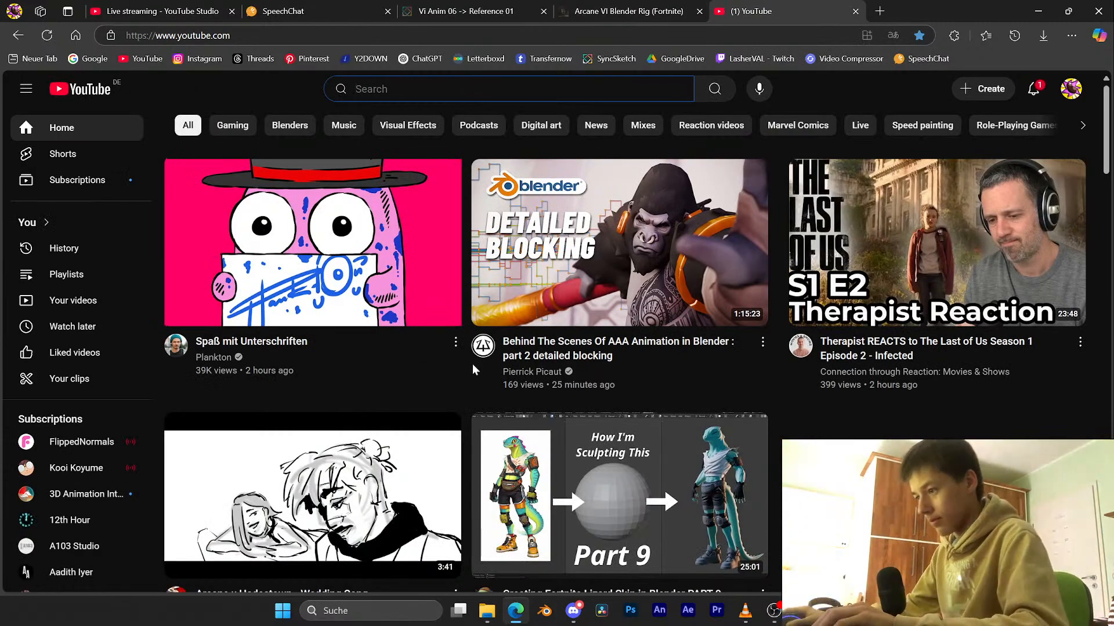
Step: Open the Pierrick Picaut P2DESIGN channel and look through its list of videos
click(484, 348)
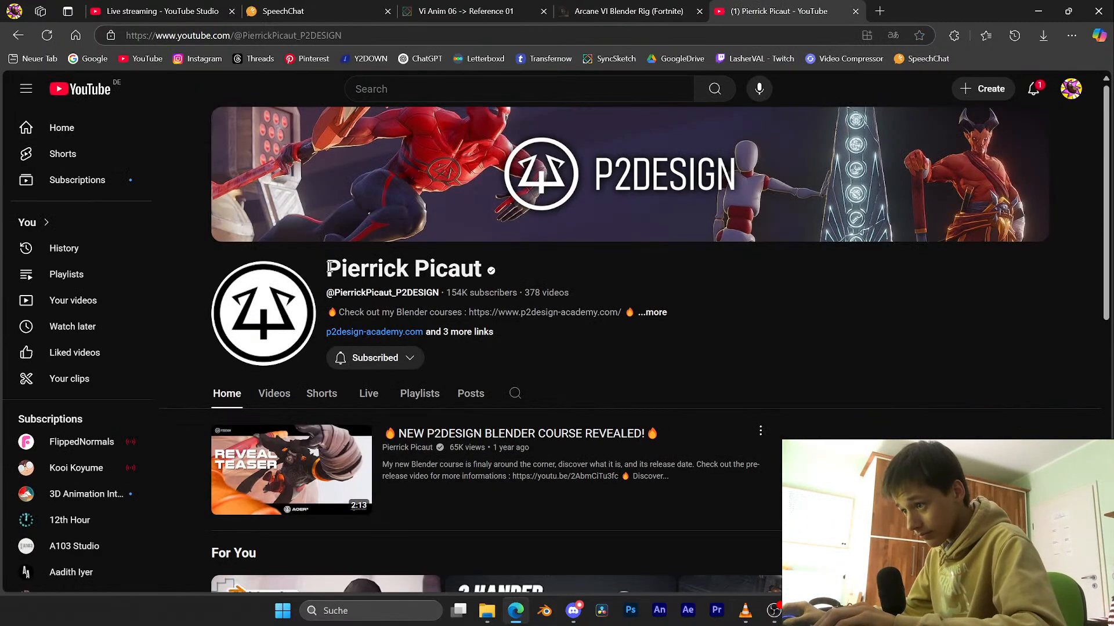
drag(328, 268, 471, 258)
click(273, 393)
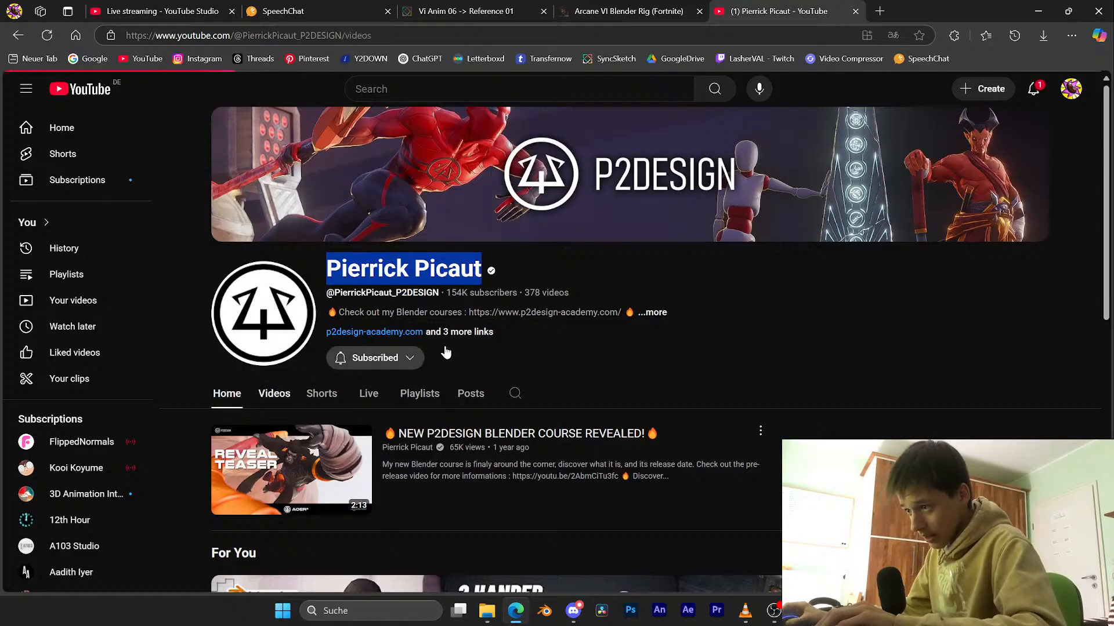
scroll(670, 342, down, 3)
scroll(668, 351, down, 8)
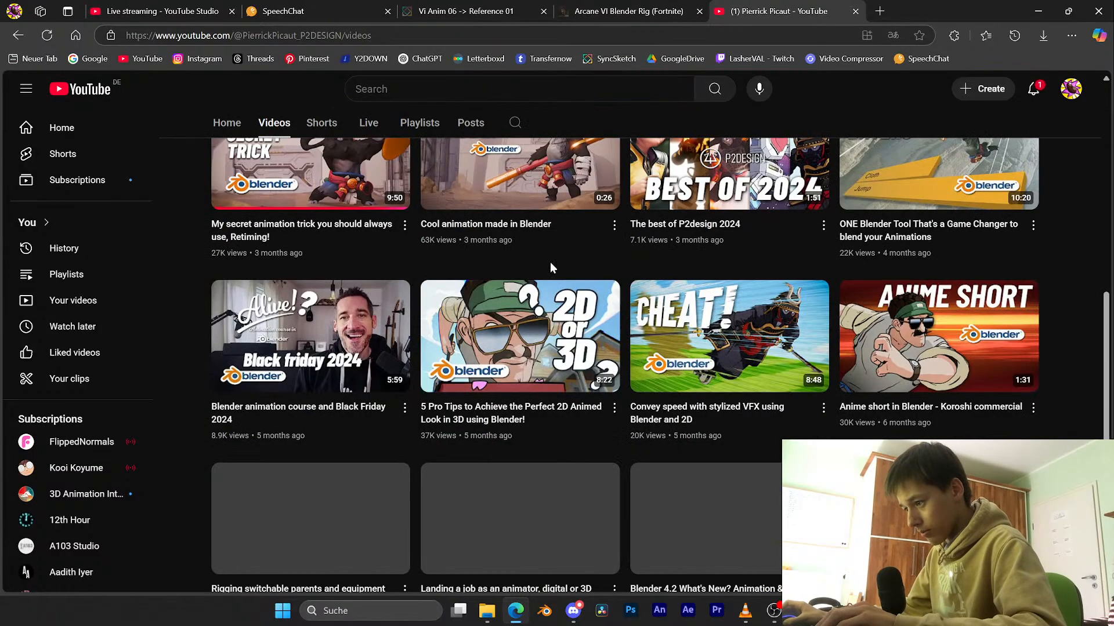
scroll(201, 310, up, 12)
Step: Search YouTube for "sir wade" and open the Sir Wade Neistadt channel
click(411, 90)
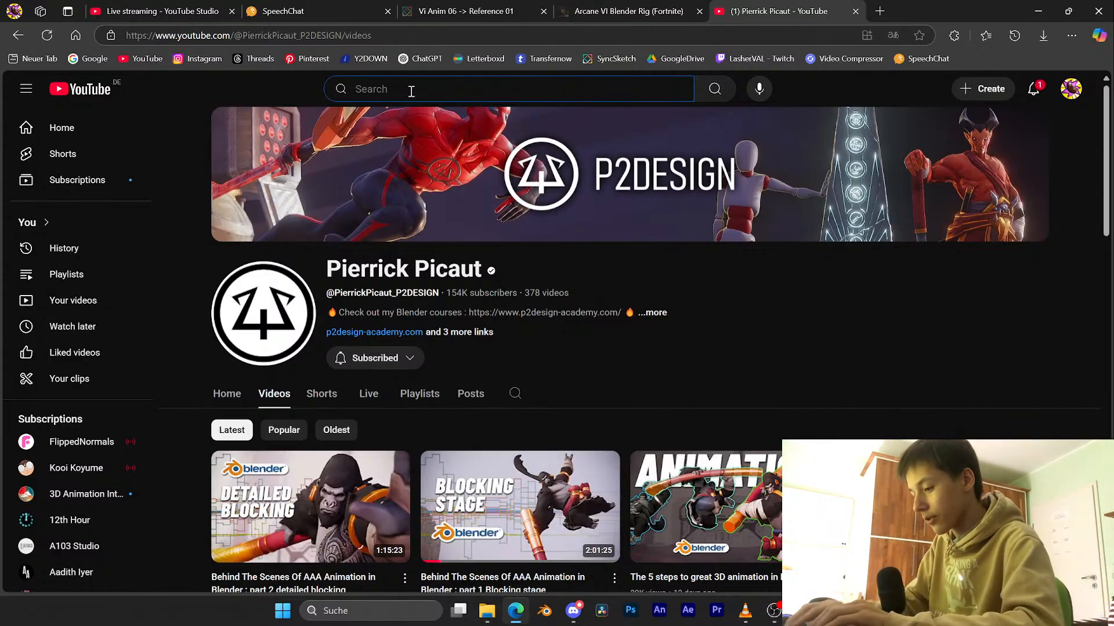
text(sir )
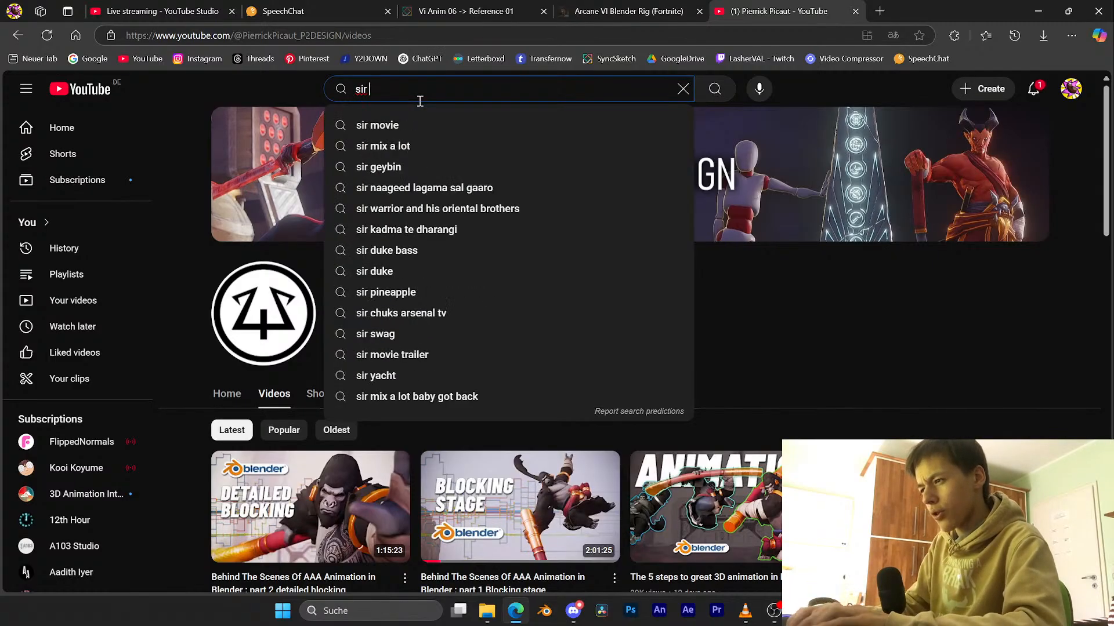
text(wade)
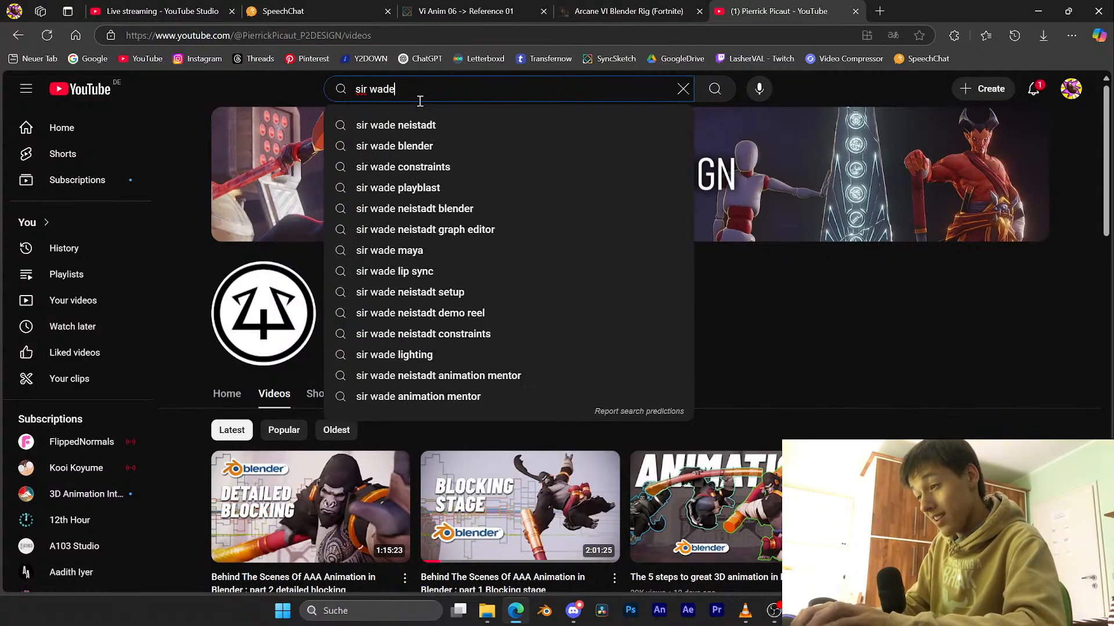
key(Return)
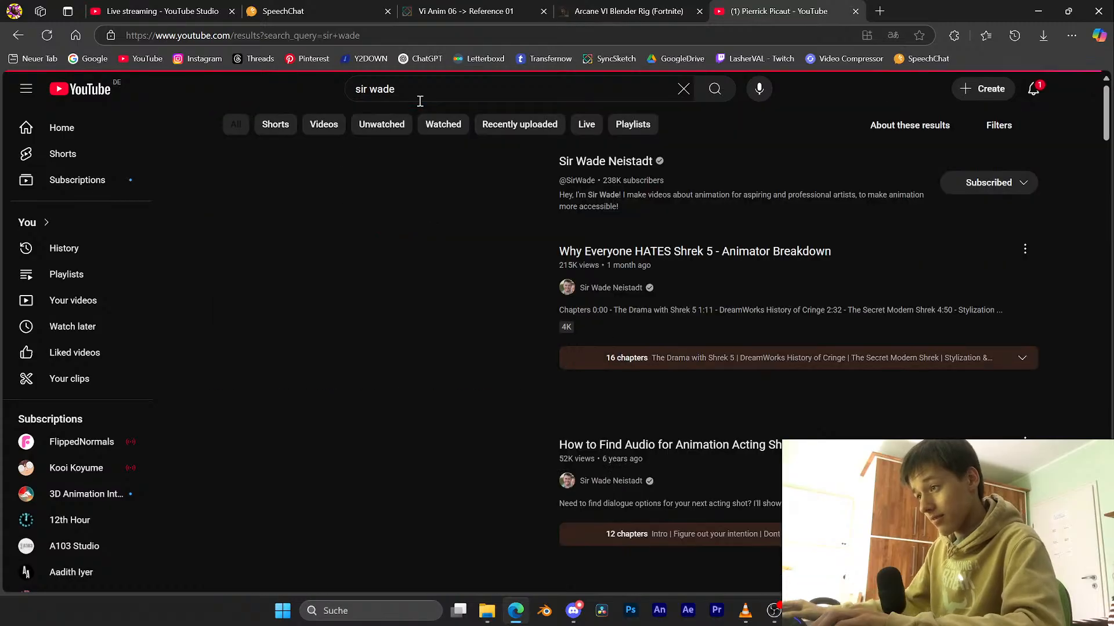
click(393, 191)
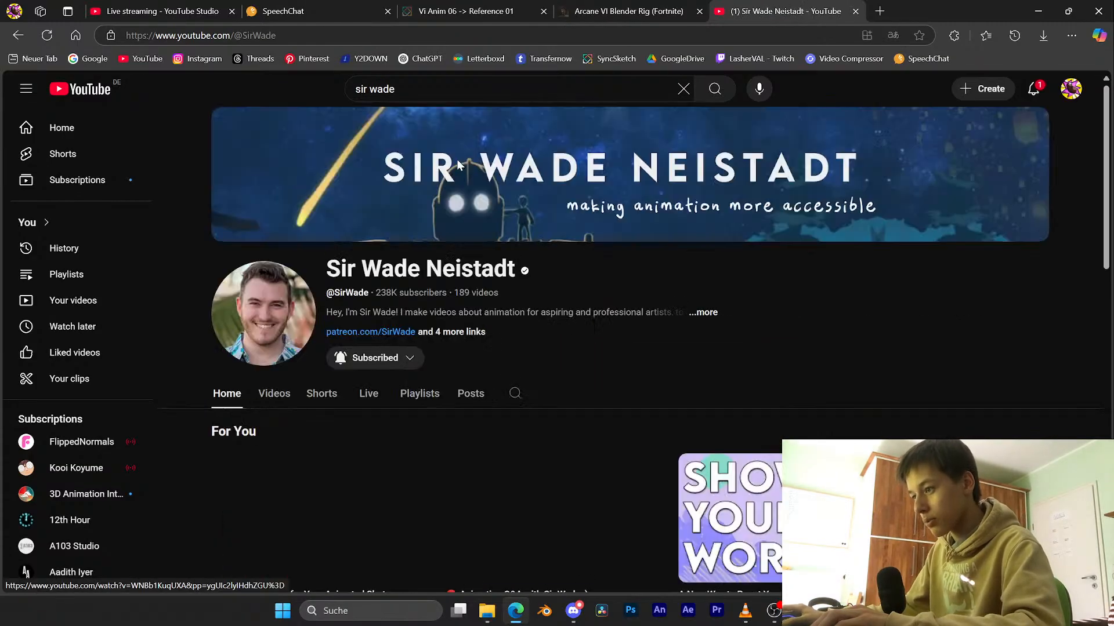
Step: Open the Animation Face playlist from the account's playlists and pause its video "How do I animate lipsync?"
click(494, 93)
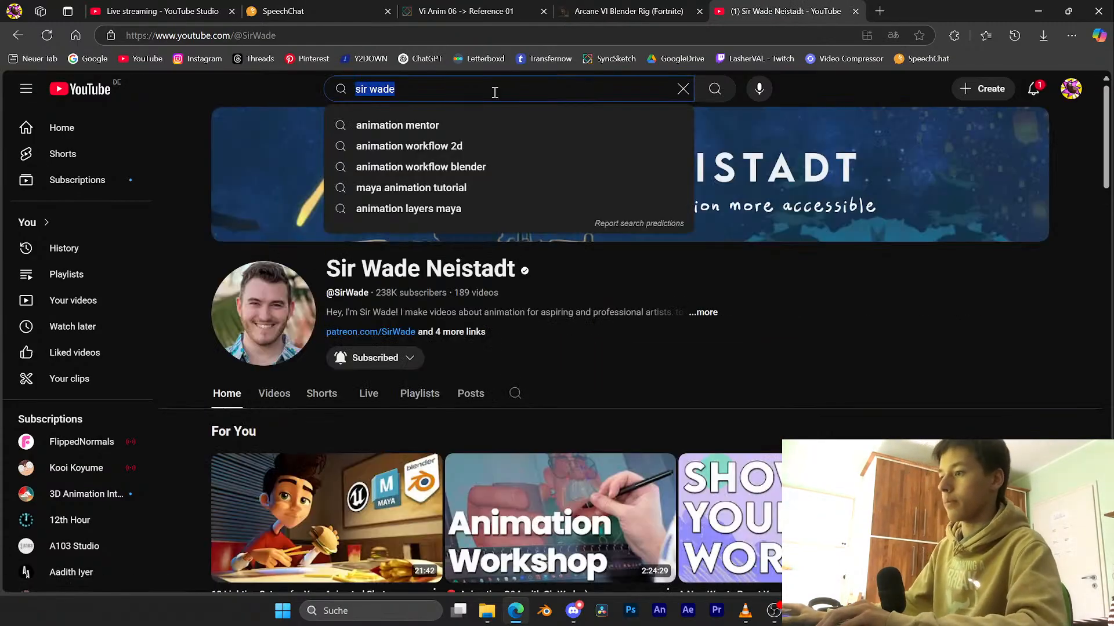
click(67, 275)
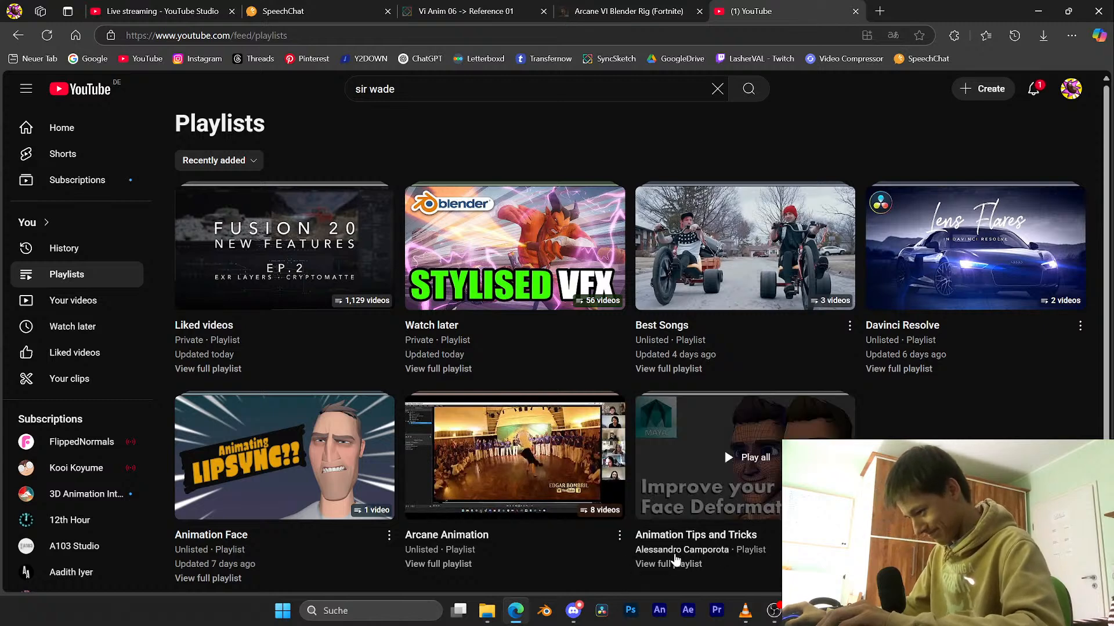
click(286, 472)
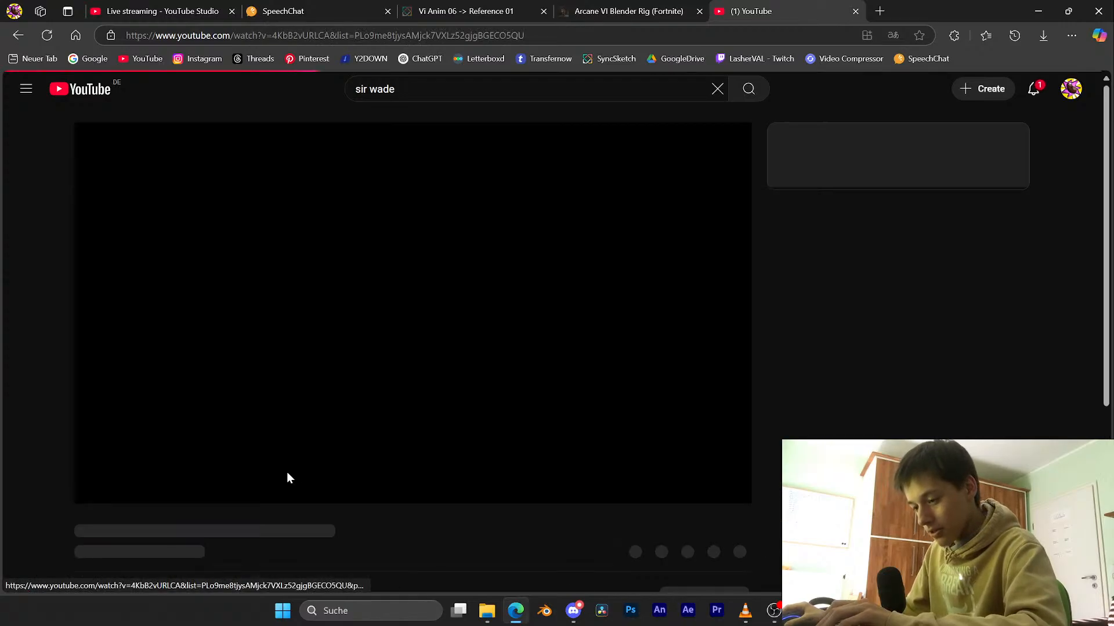
click(334, 347)
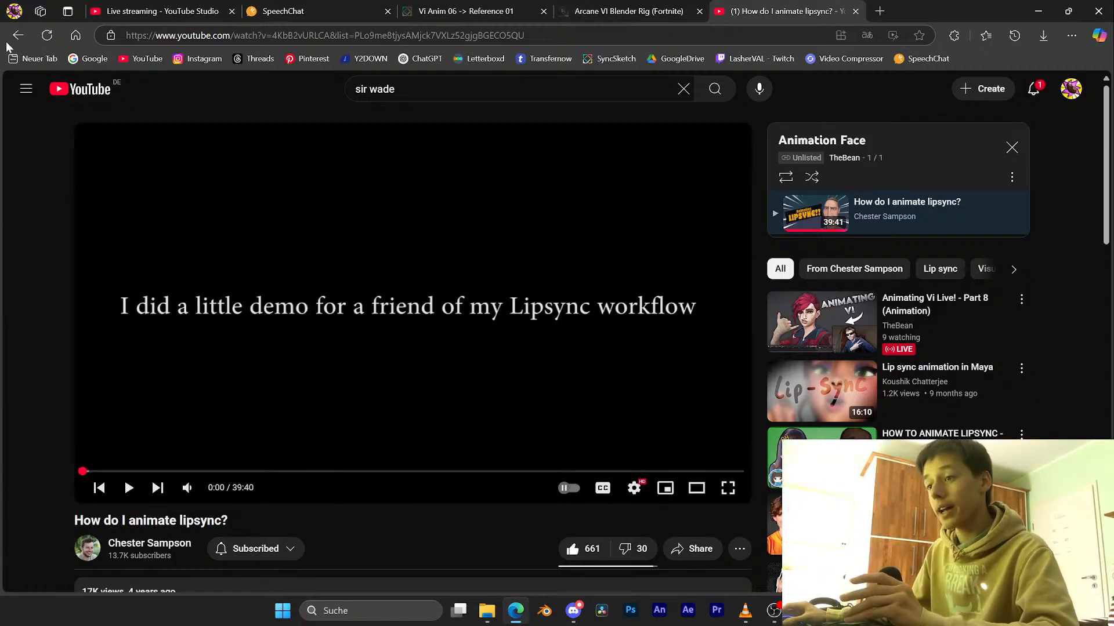
Step: Check the YouTube notifications and go back to the playlists overview
click(1033, 89)
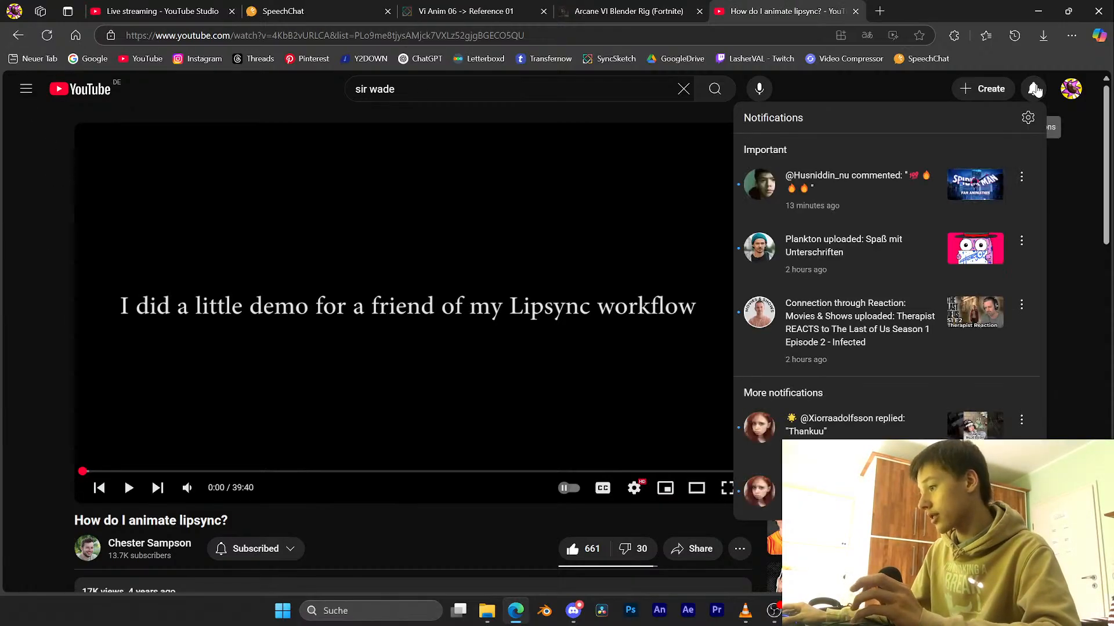
click(1034, 89)
key(alt+Left)
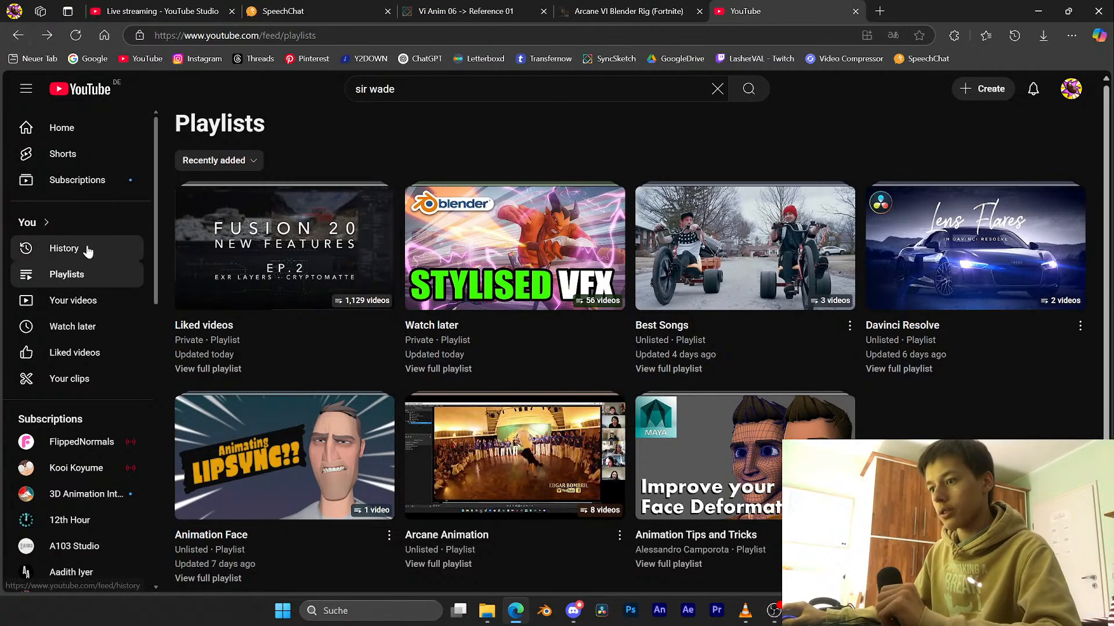
Step: Close the YouTube tab and minimize the browser to return to Blender
click(381, 92)
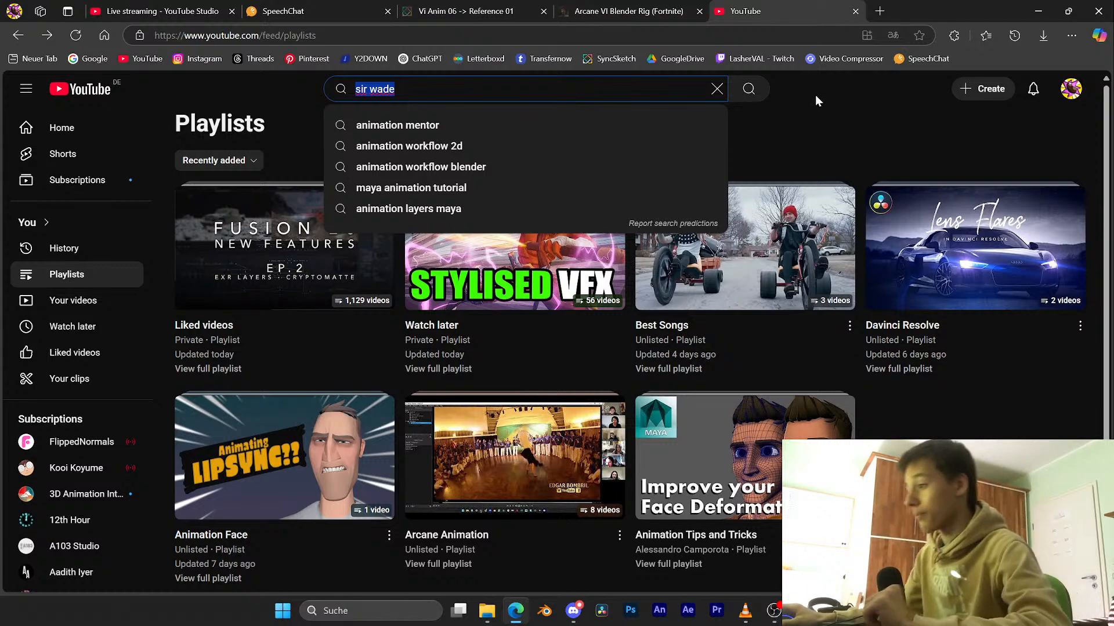
click(856, 11)
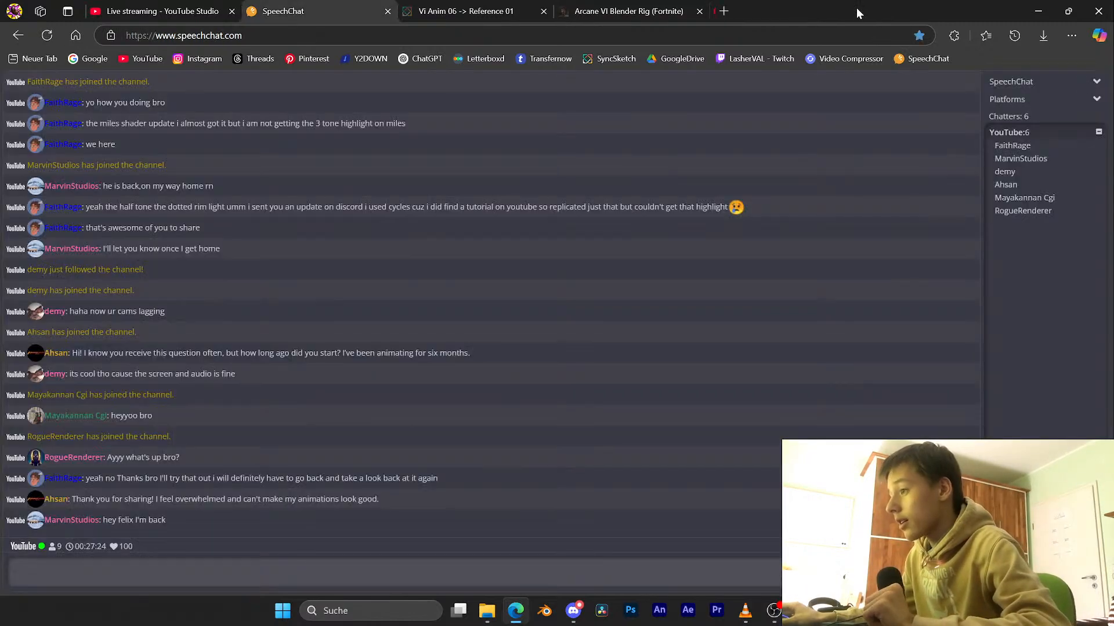
click(1037, 11)
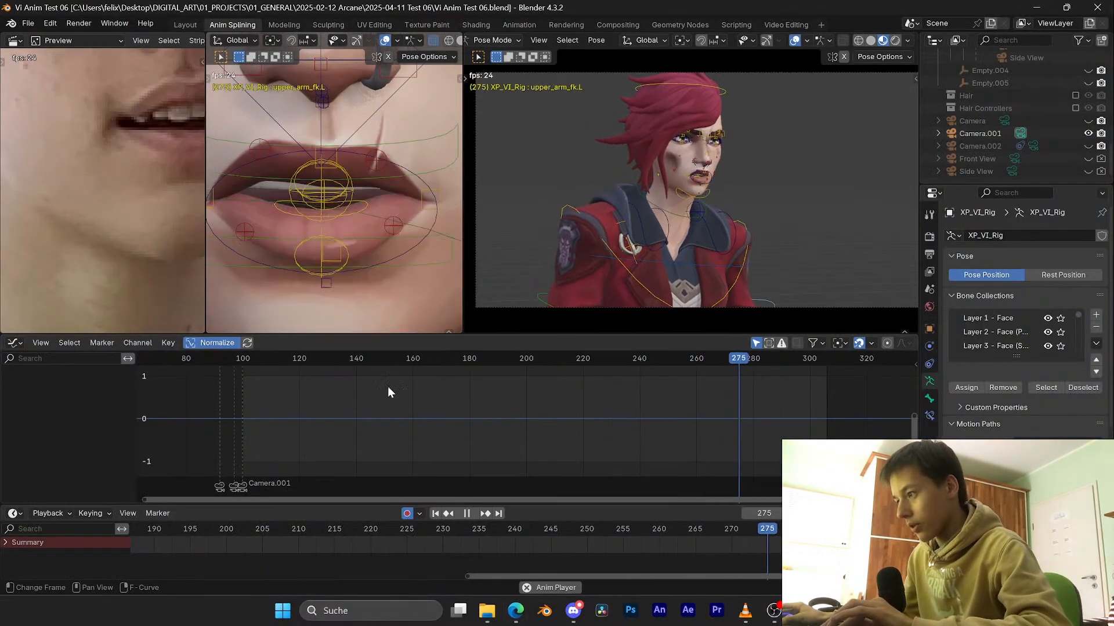
Step: Hide the overlays in the large camera viewport during playback, save the file, and move the playhead to about frame 200
click(792, 41)
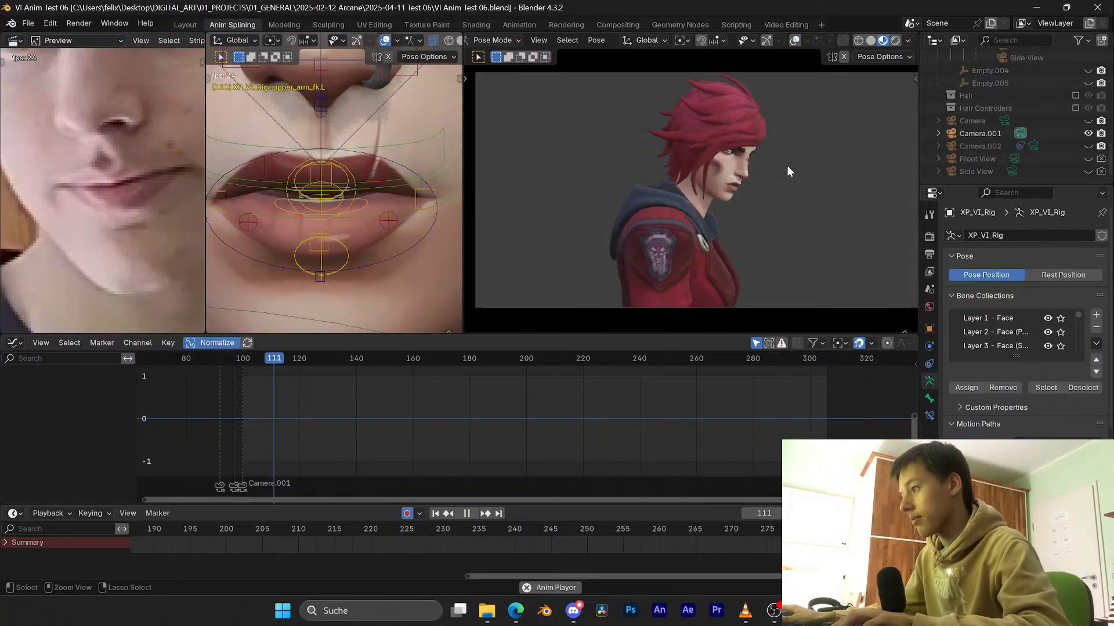
key(ctrl+s)
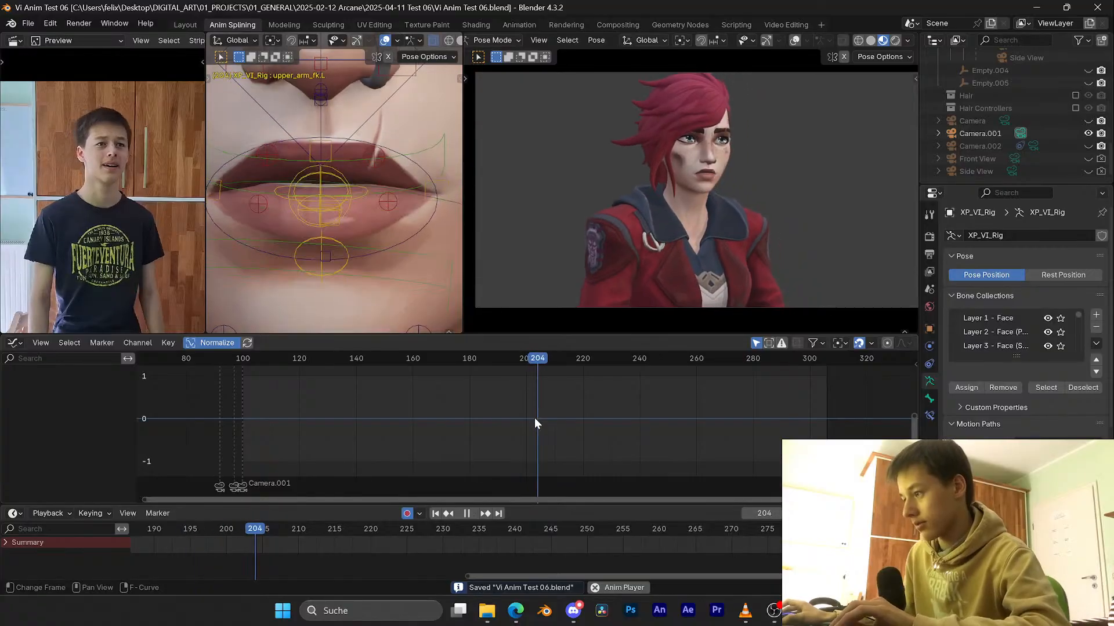
click(526, 359)
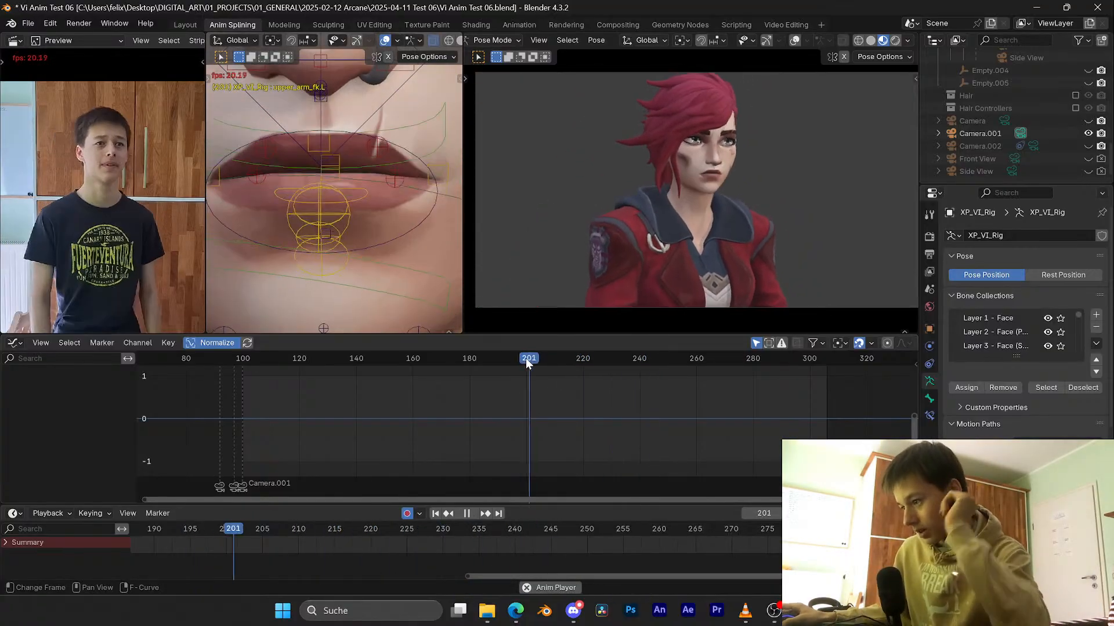
Step: Play back the Vi animation several times from around frames 180 to 200 and examine the arm gesture
click(524, 358)
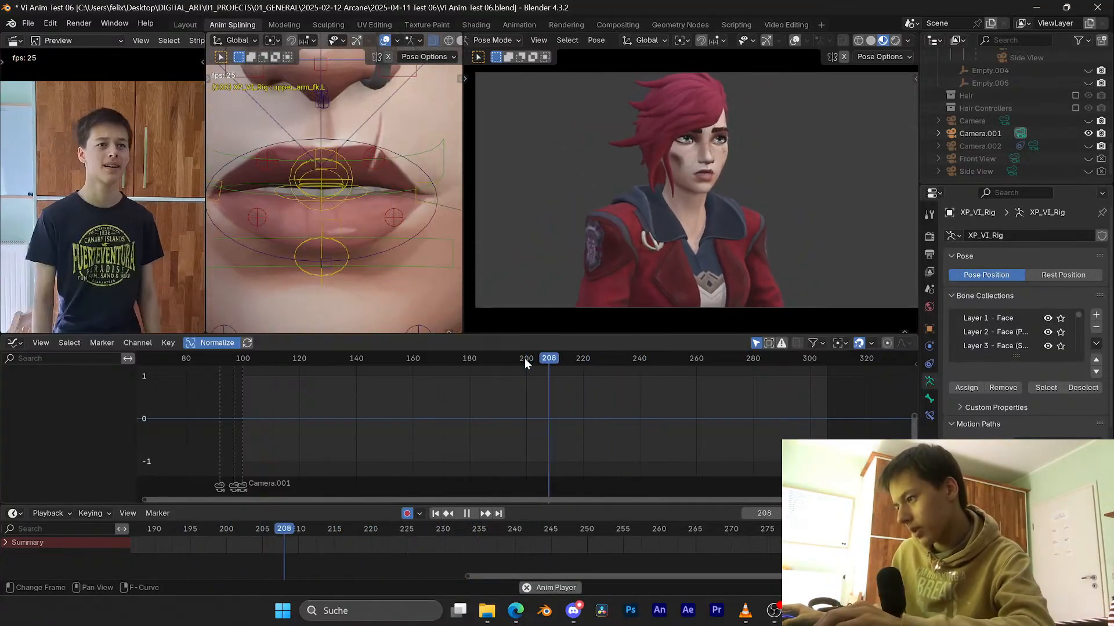
key(space)
click(467, 358)
key(space)
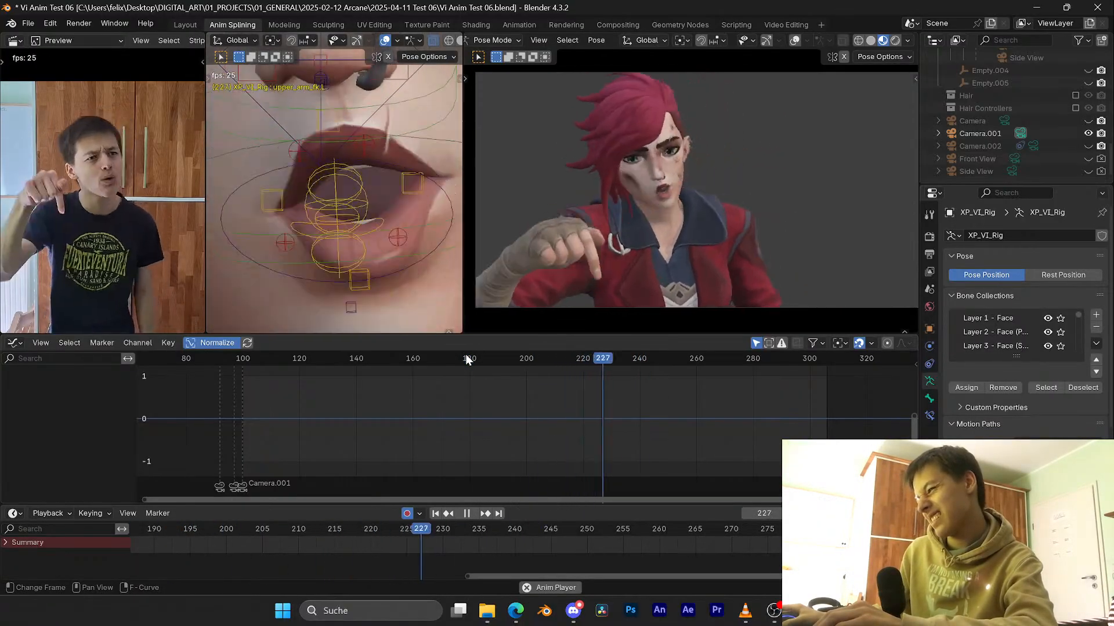
click(466, 359)
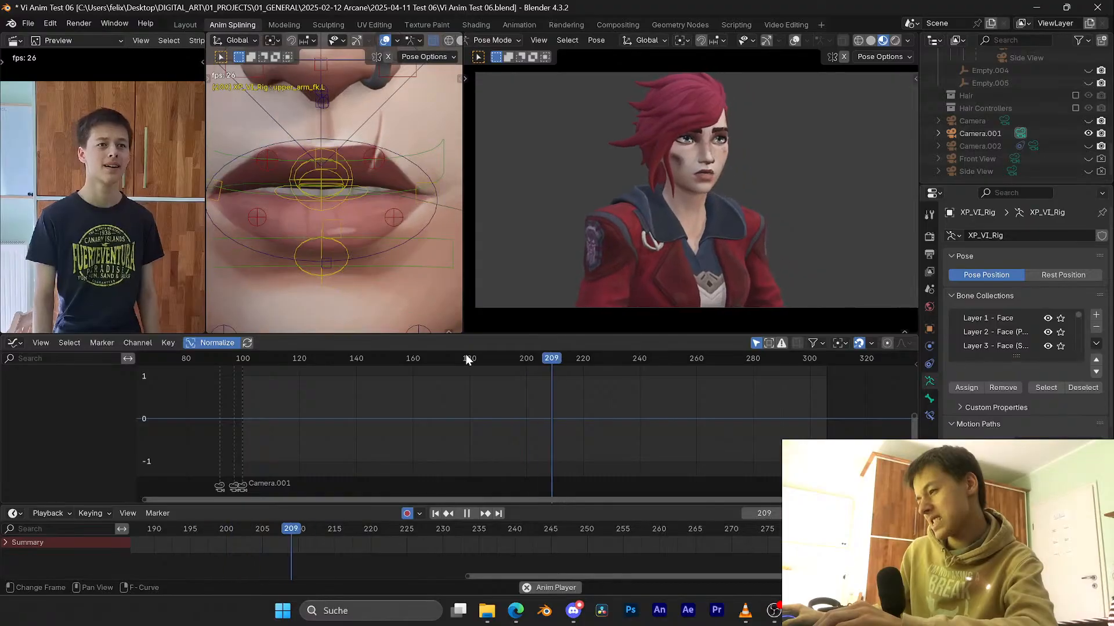
click(503, 358)
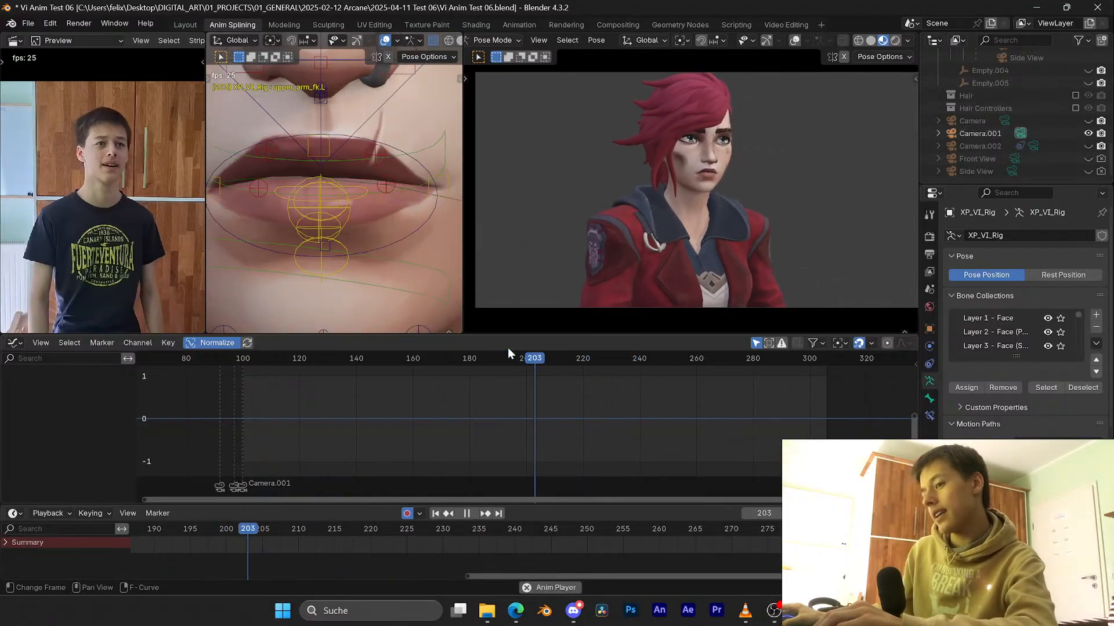
key(space)
Step: Save the file and turn the overlays back on in the large camera viewport
key(ctrl+s)
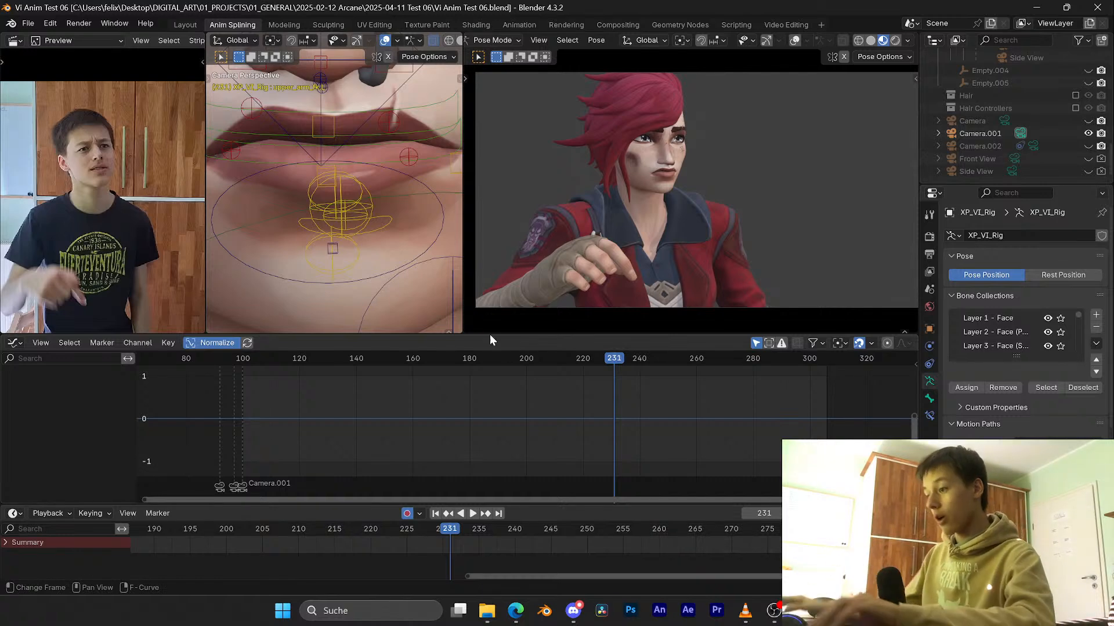
key(ctrl+s)
key(space)
click(795, 40)
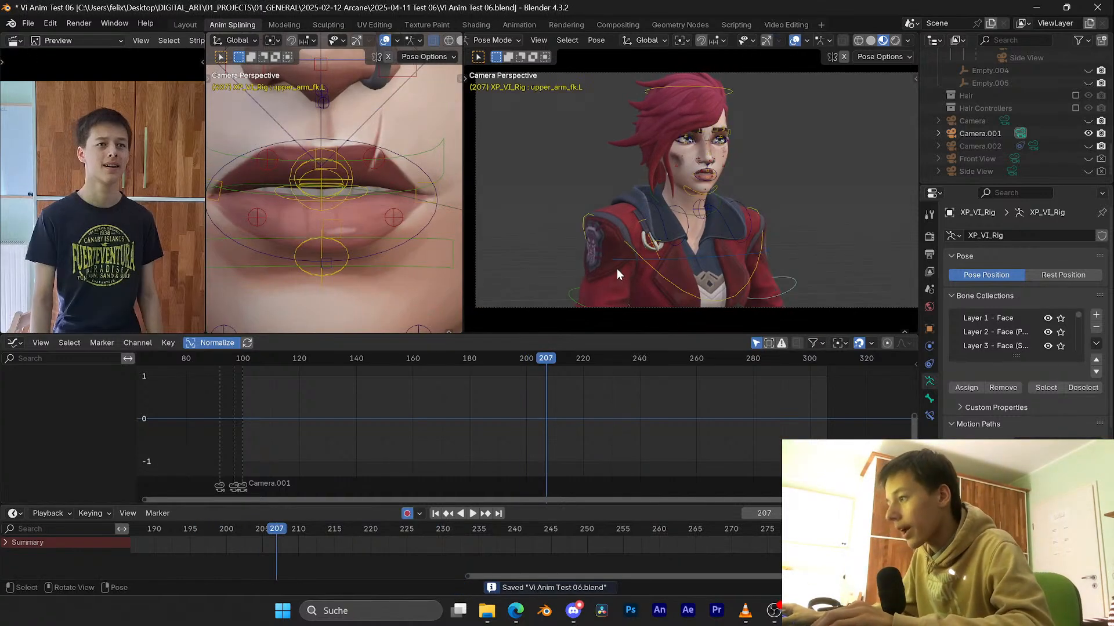
Step: Select the right upper arm's FK control, save the file, and move the playhead to frame 220
alt+scroll(603, 278, down, 8)
click(570, 297)
scroll(597, 426, up, 9)
middle_drag(607, 432, 572, 429)
key(ctrl+s)
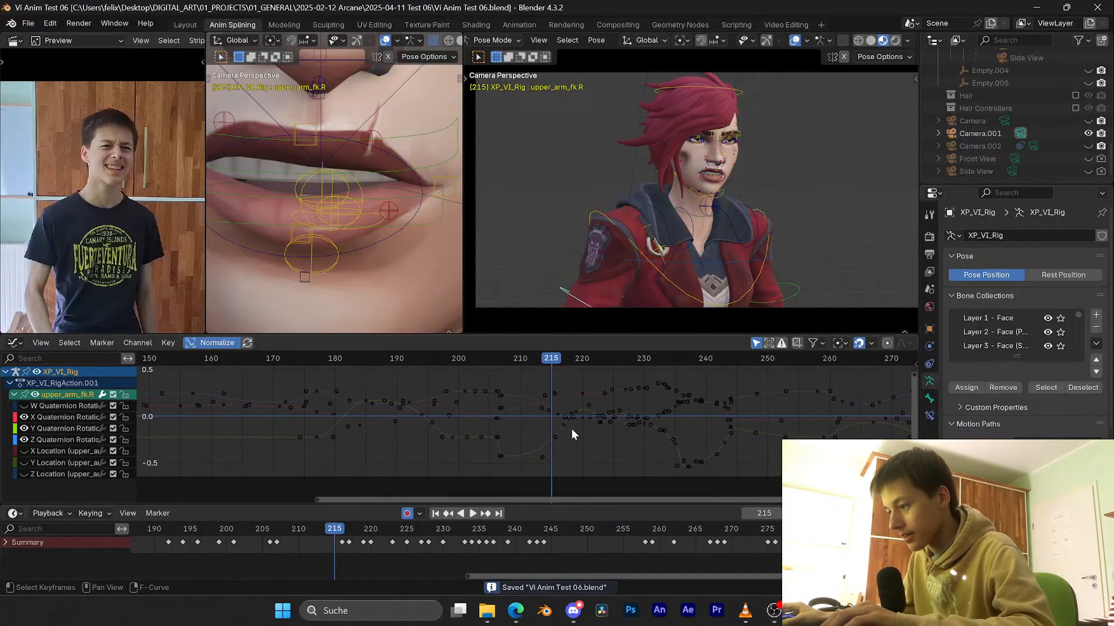
drag(572, 434, 582, 357)
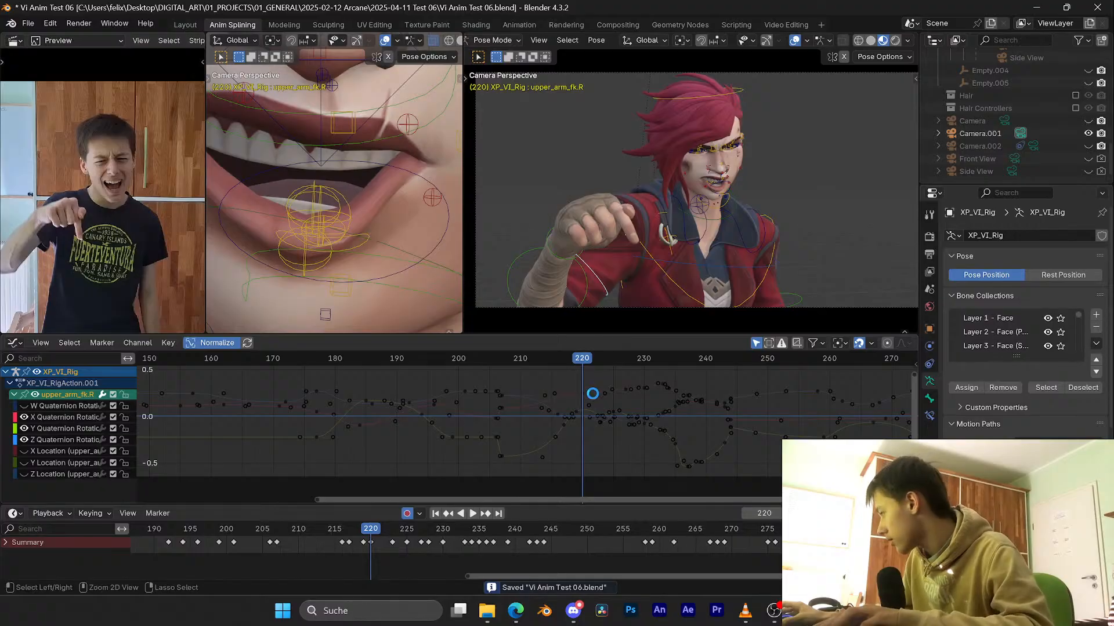
scroll(593, 400, up, 3)
middle_drag(588, 409, 528, 379)
click(527, 387)
key(g)
key(y)
right_click(523, 396)
Step: Isolate the right upper arm's Z Quaternion Rotation curve in the Graph Editor and save the file
scroll(529, 382, up, 5)
key(ctrl+s)
click(475, 408)
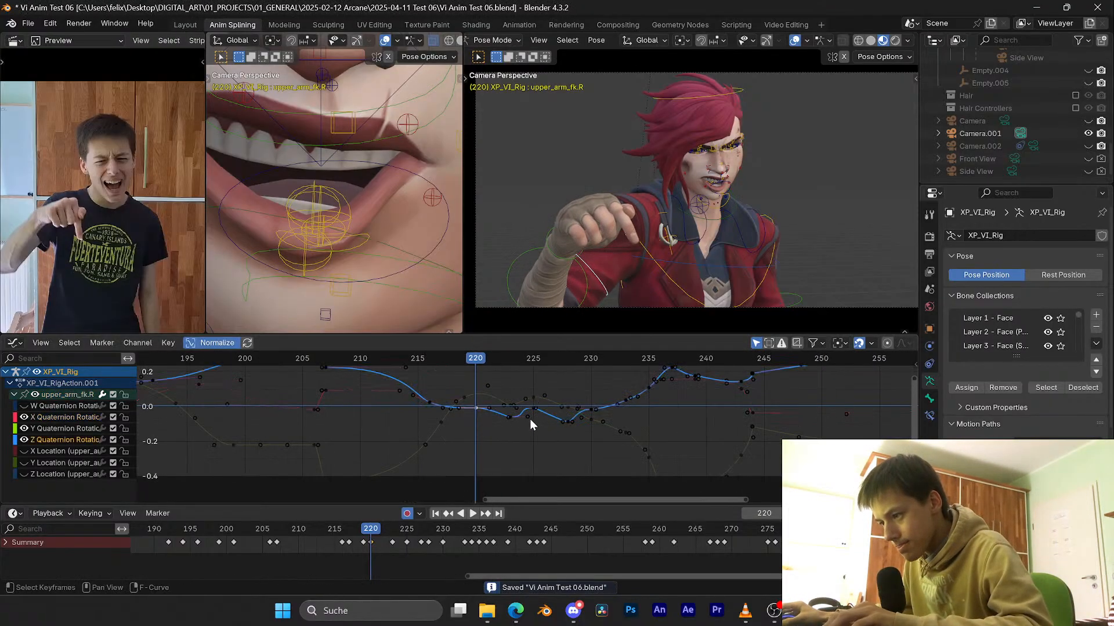
key(shift+h)
key(ctrl+s)
Step: Select the Z Quaternion Rotation keys between about frames 216 and 225
drag(558, 442, 437, 395)
key(g)
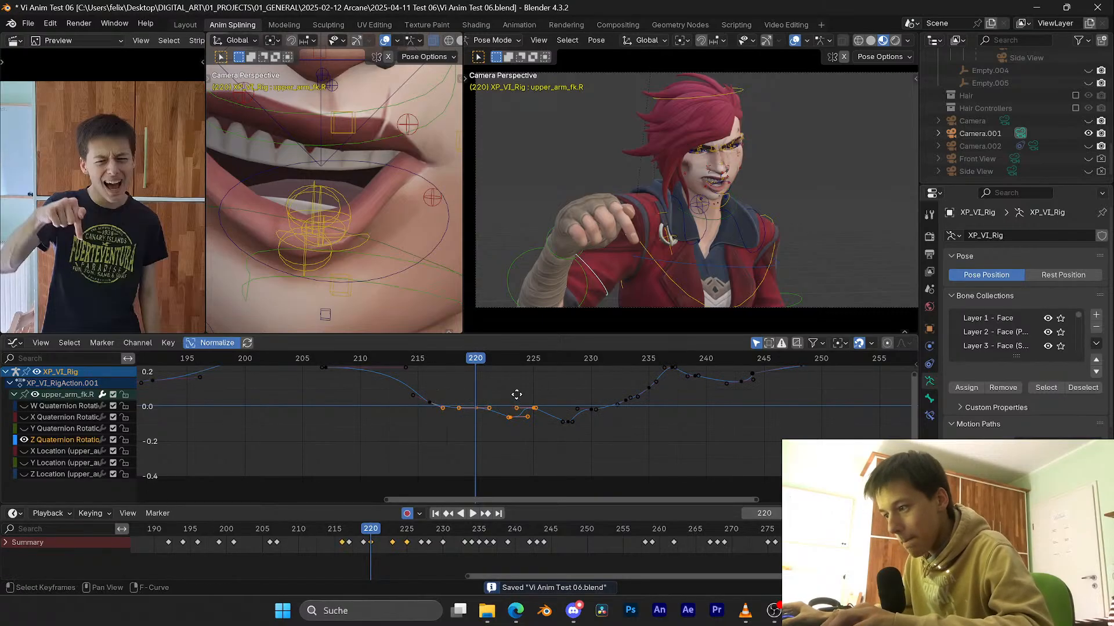
key(y)
right_click(513, 380)
scroll(524, 389, down, 2)
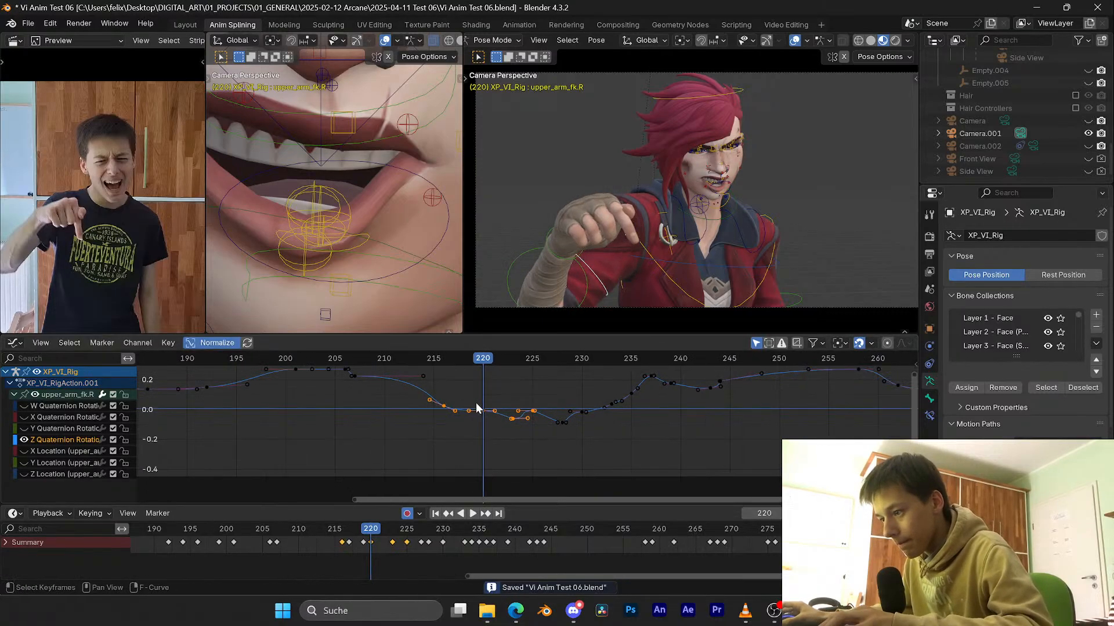
Step: Try raising the selected Z Quaternion Rotation keys by about 0.09 in value
key(g)
key(y)
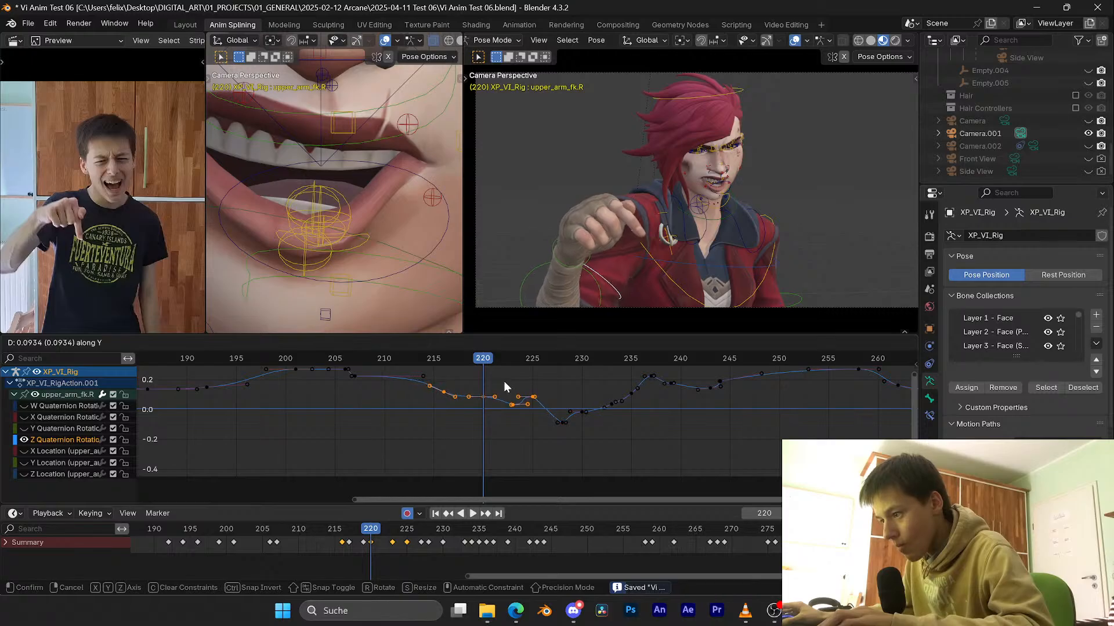
click(505, 387)
drag(507, 360, 557, 366)
key(ctrl+z)
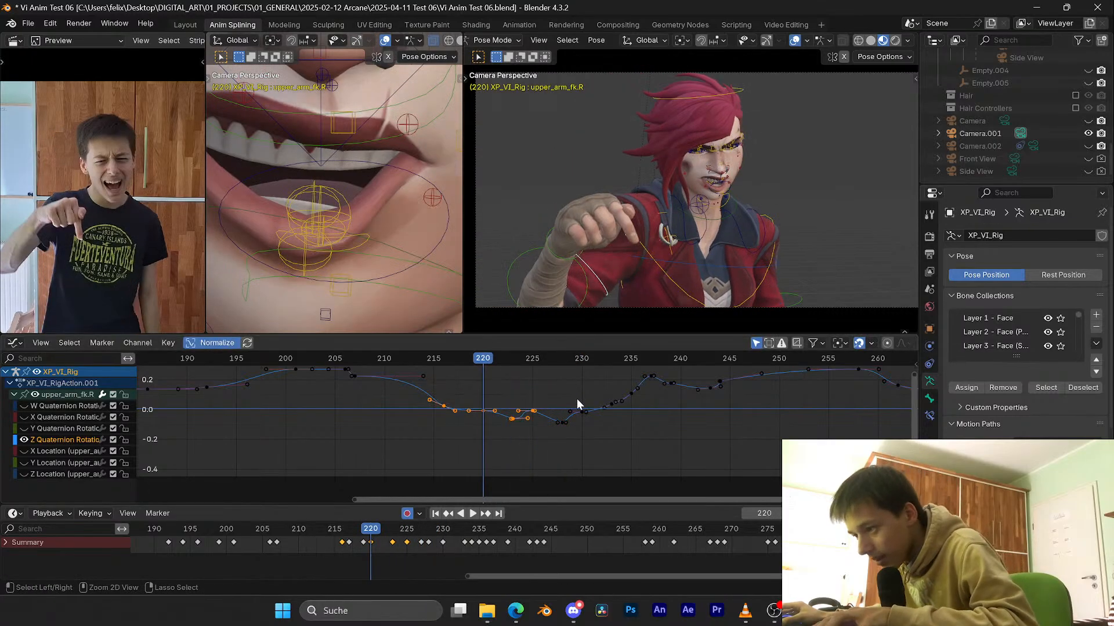
Step: Save the file, extend the Z Quaternion Rotation key selection to about frame 235, and play the motion back
key(ctrl+s)
shift+drag(601, 442, 490, 400)
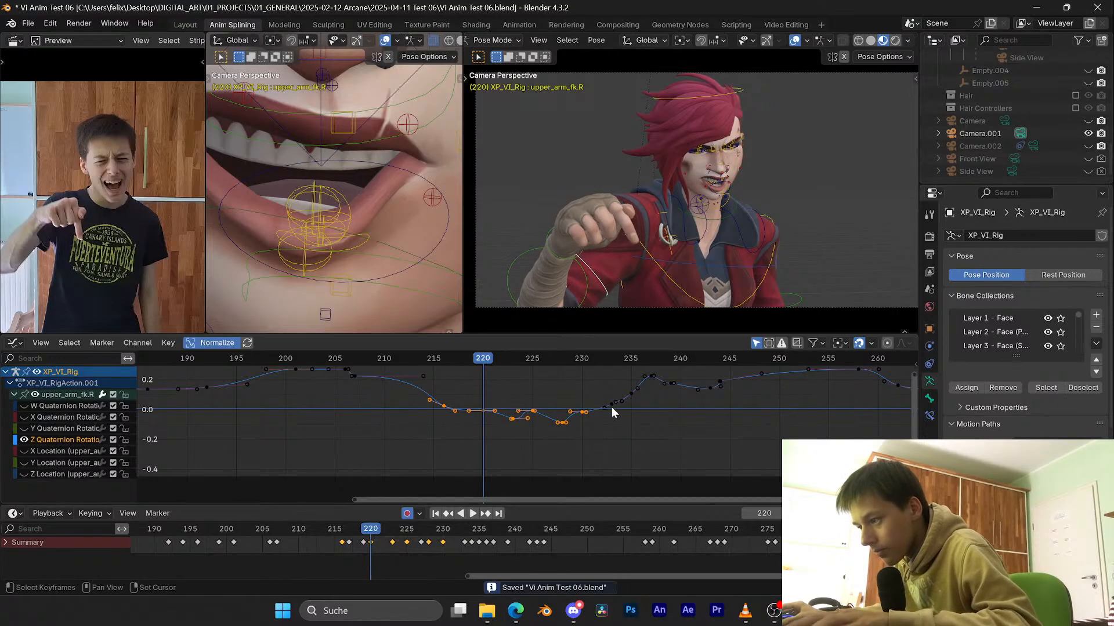
shift+drag(626, 418, 586, 395)
key(g)
key(y)
right_click(586, 395)
key(space)
key(space)
key(space)
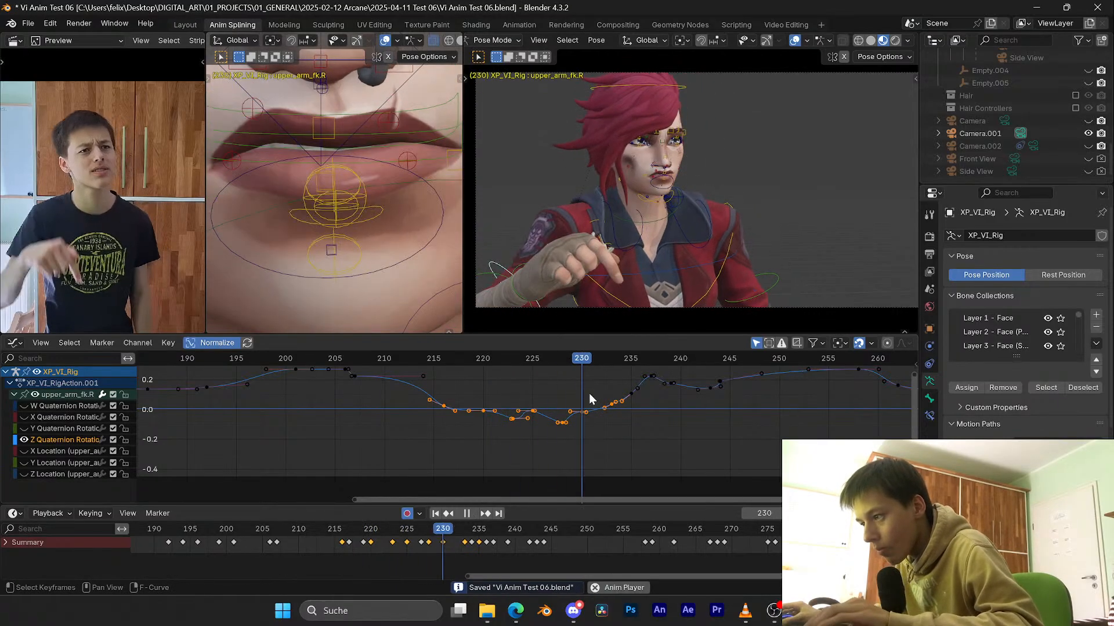
key(space)
Step: Raise the selected Z Quaternion Rotation keys by about 0.06 with the playhead at frame 225
drag(615, 359, 536, 357)
key(g)
key(y)
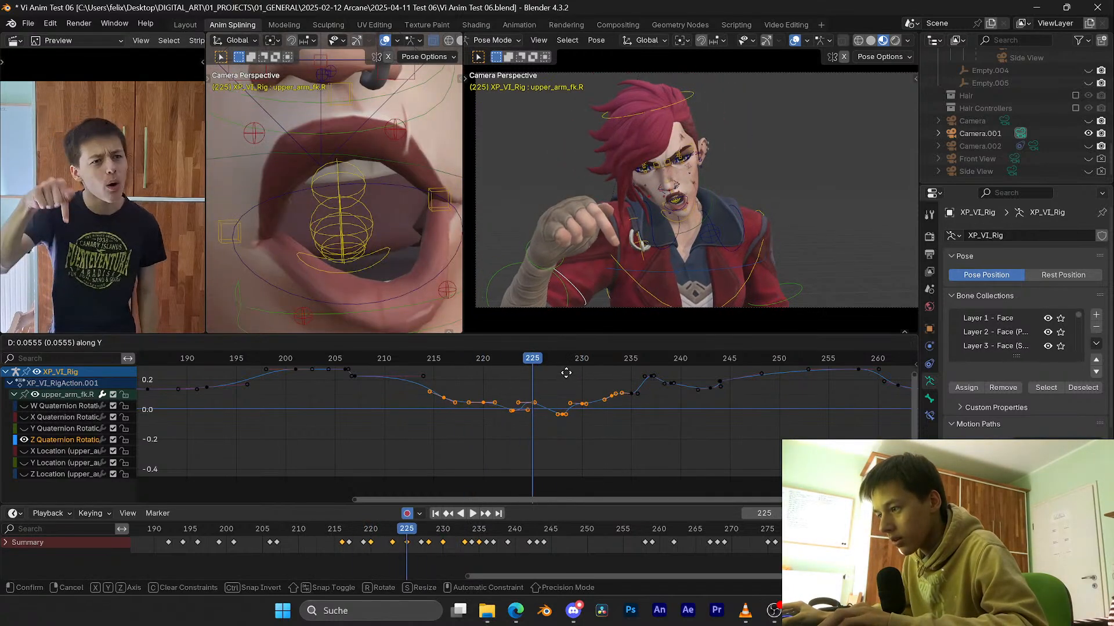
click(565, 374)
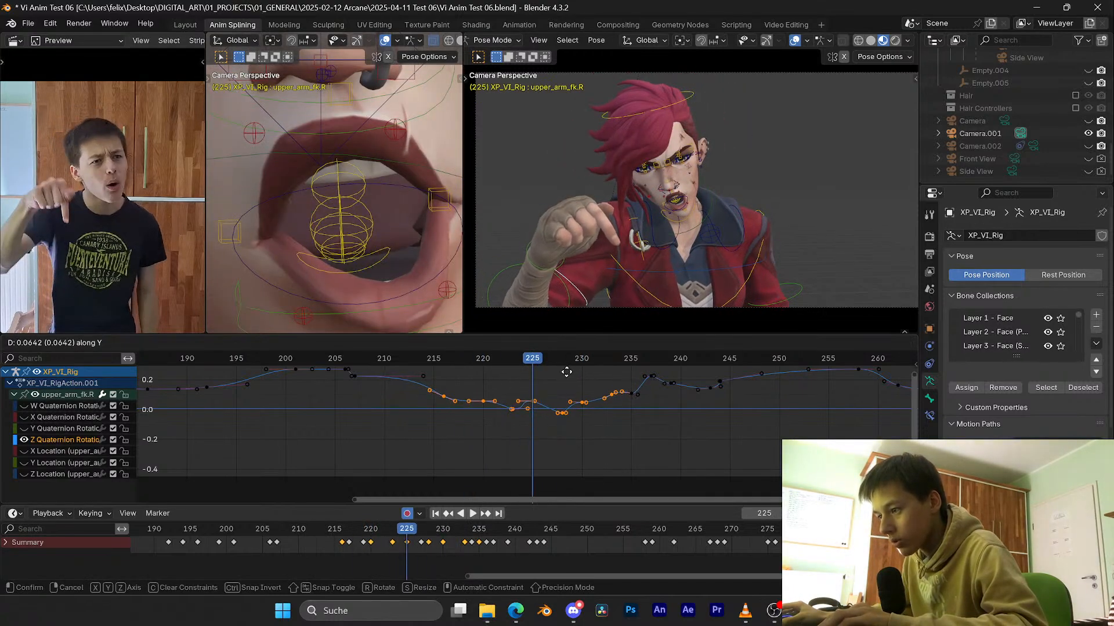
Step: Show only the arm's X Quaternion Rotation curve and nudge its keys between about frames 220 and 235 vertically
middle_drag(562, 377, 560, 434)
click(24, 418)
click(24, 440)
drag(628, 384, 410, 440)
key(g)
key(y)
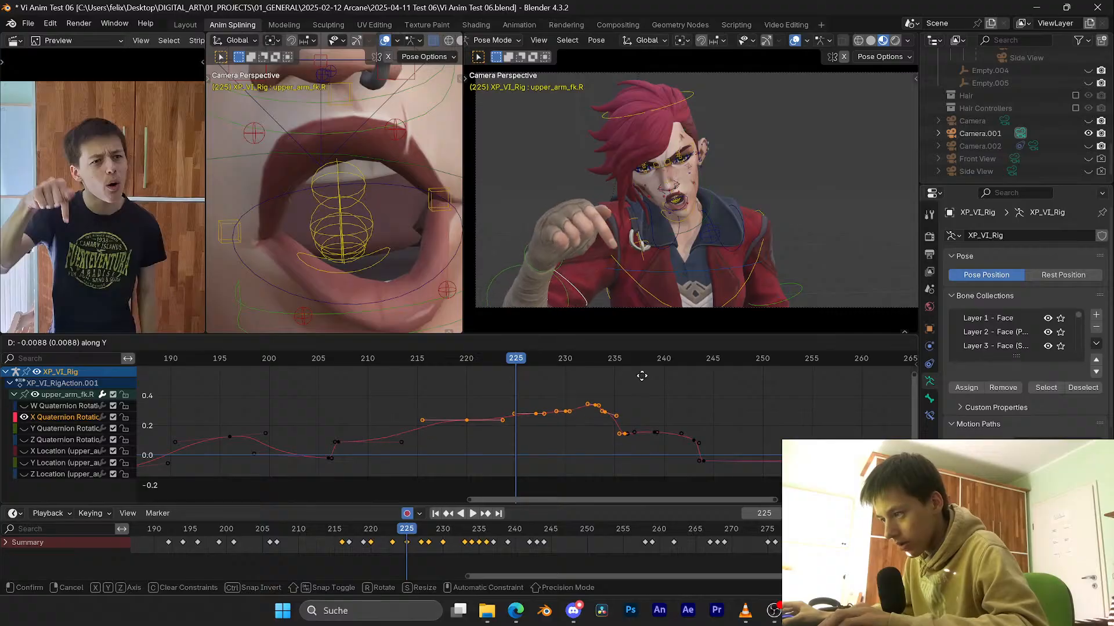
click(641, 372)
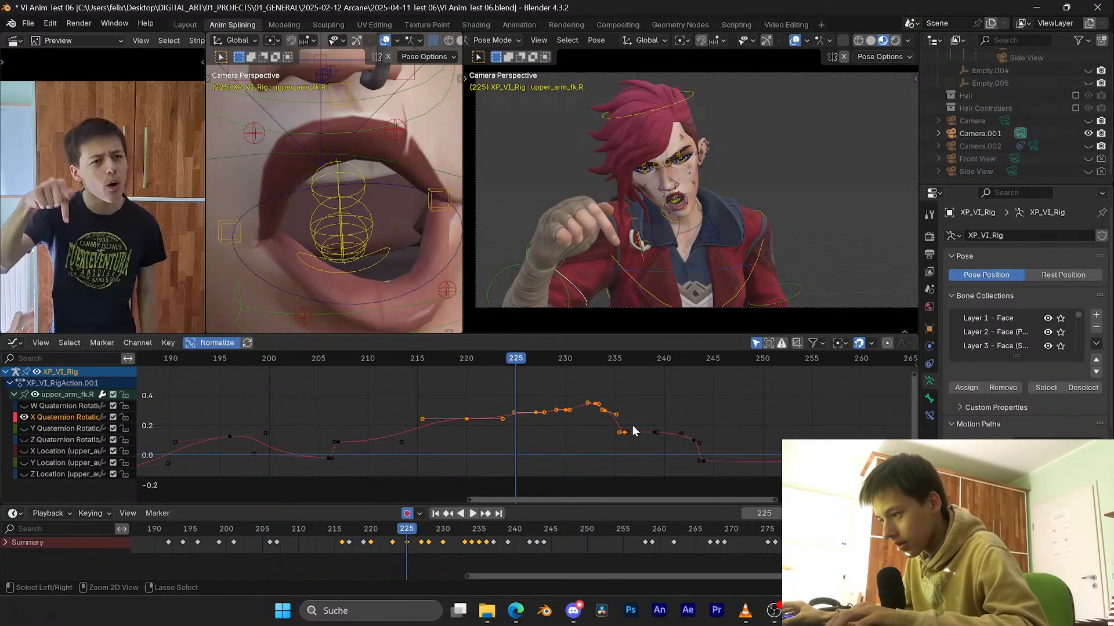
key(g)
key(y)
click(618, 388)
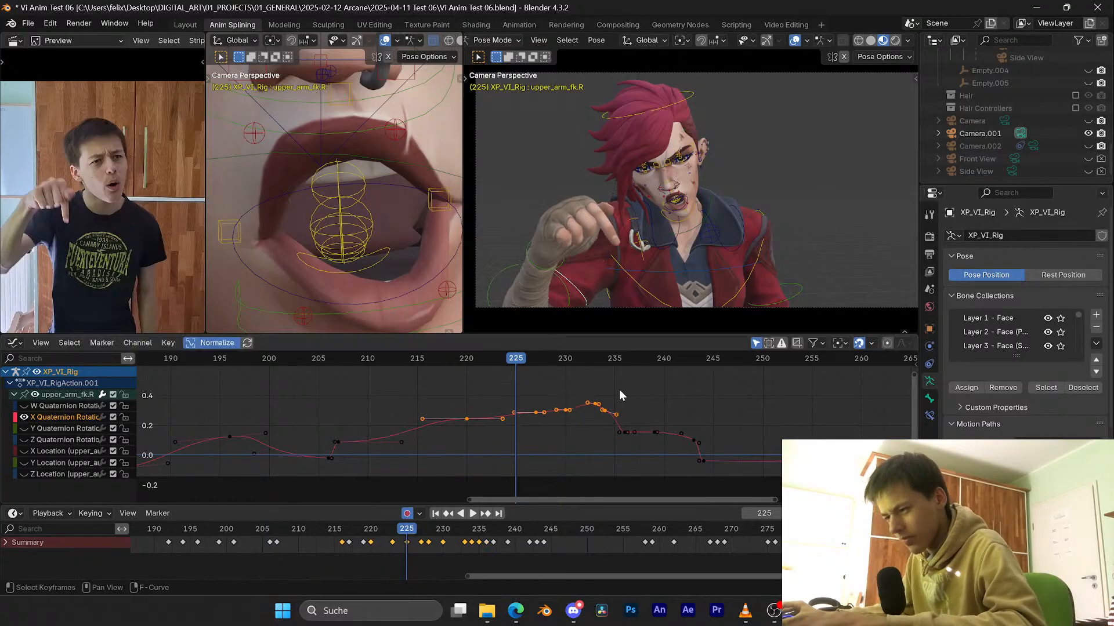
Step: Play back the edited arm motion with the large camera viewport's overlays hidden and save the file
key(space)
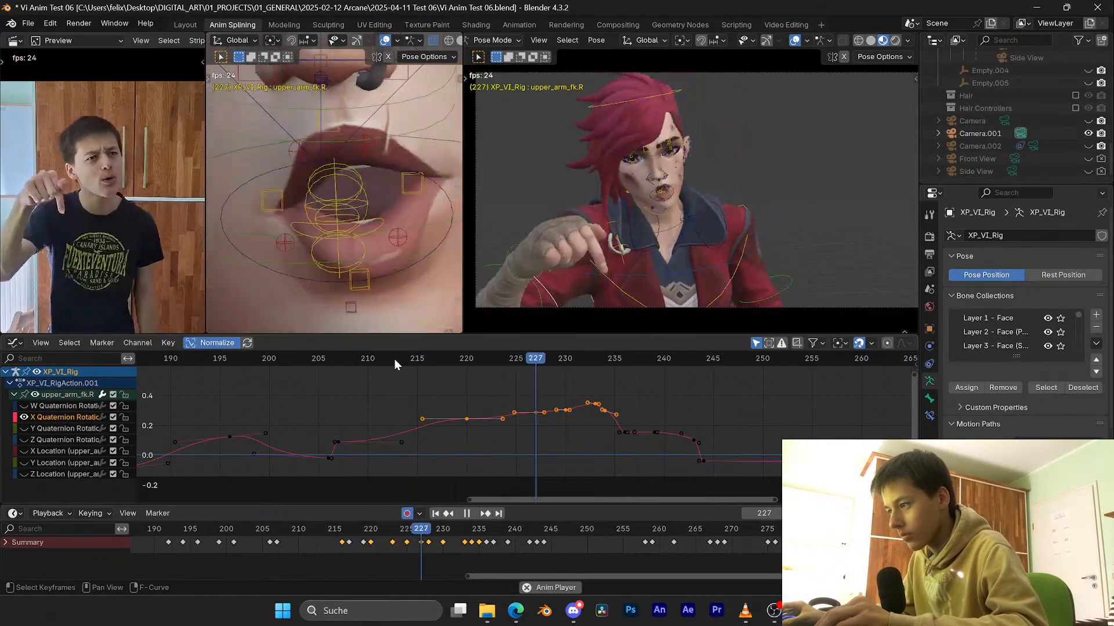
key(space)
key(space)
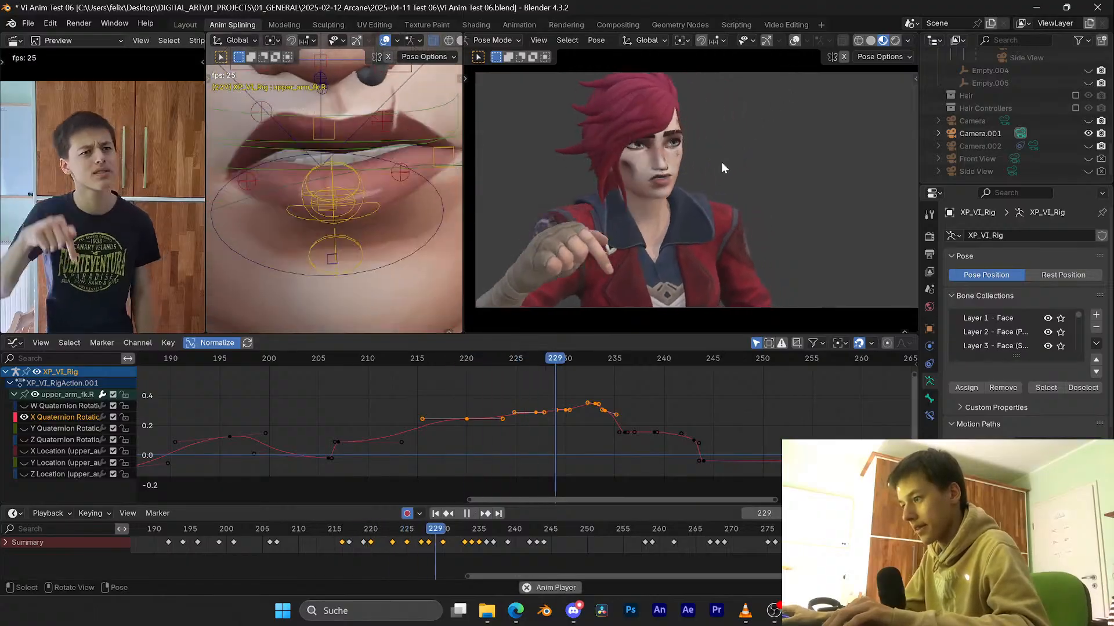
key(space)
key(space)
key(space)
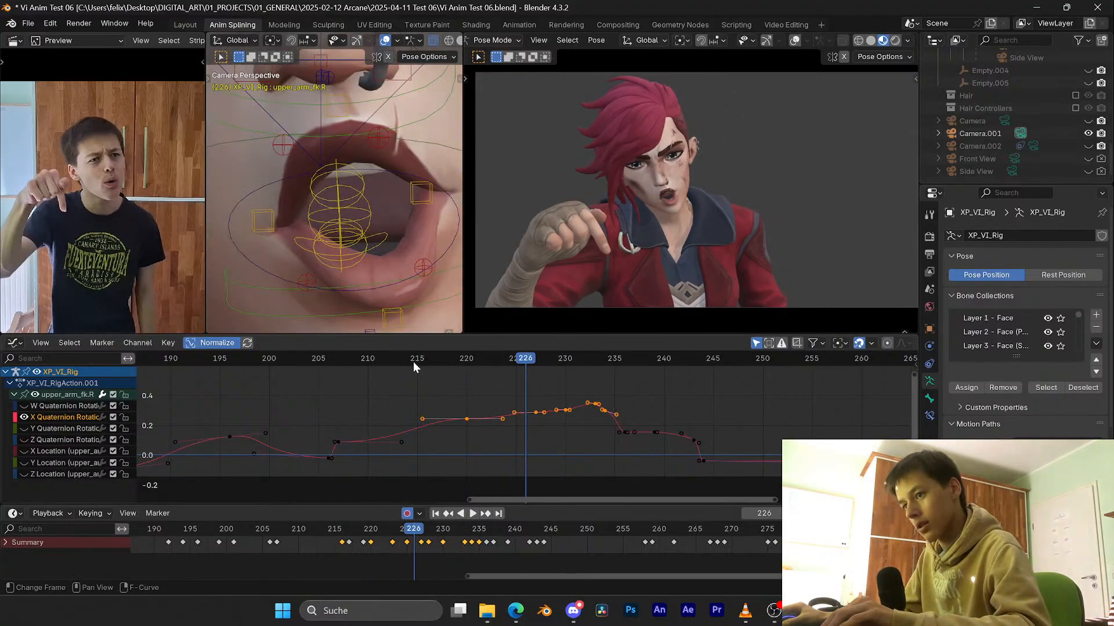
key(space)
key(space)
key(ctrl+s)
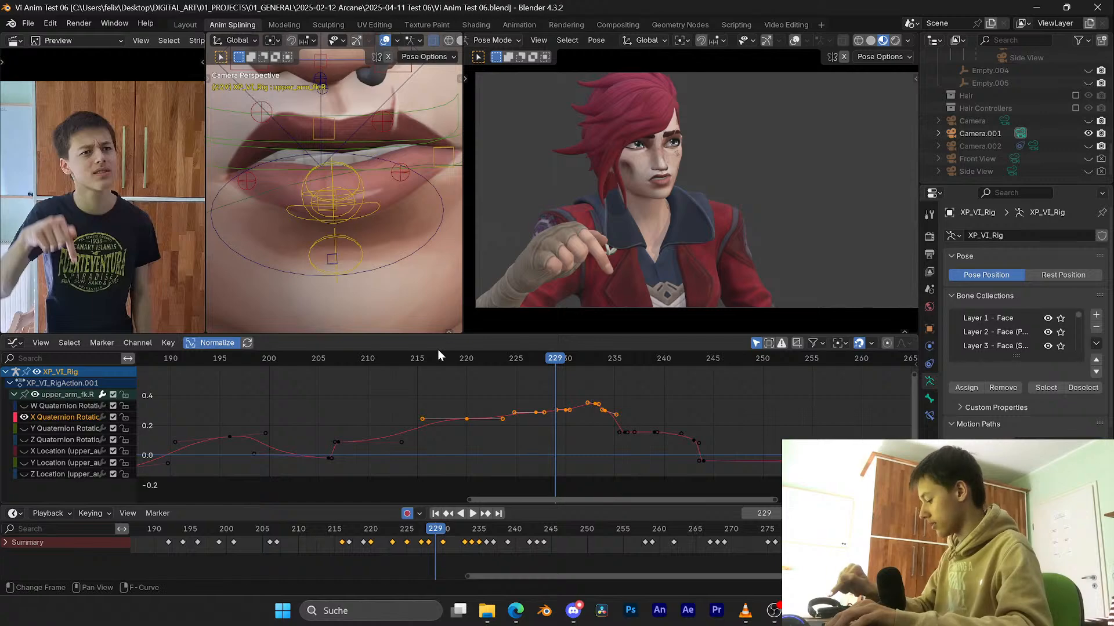
key(ctrl+s)
Step: Replay the arm gesture from different start frames between about 205 and 217, and save the file
click(441, 360)
key(space)
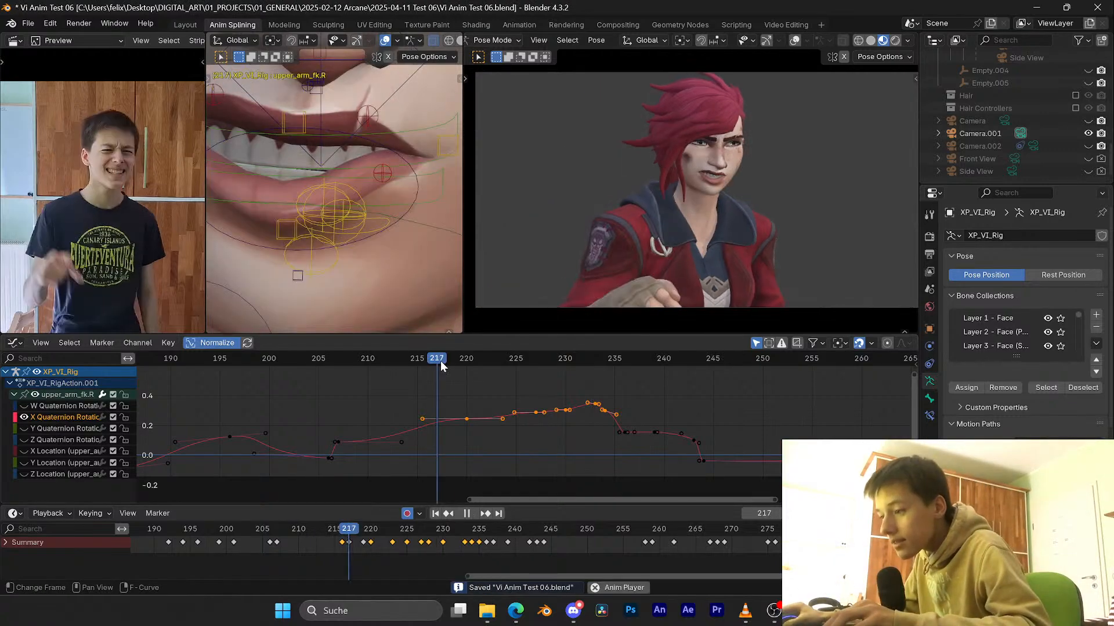
drag(437, 360, 316, 362)
key(space)
click(385, 360)
key(space)
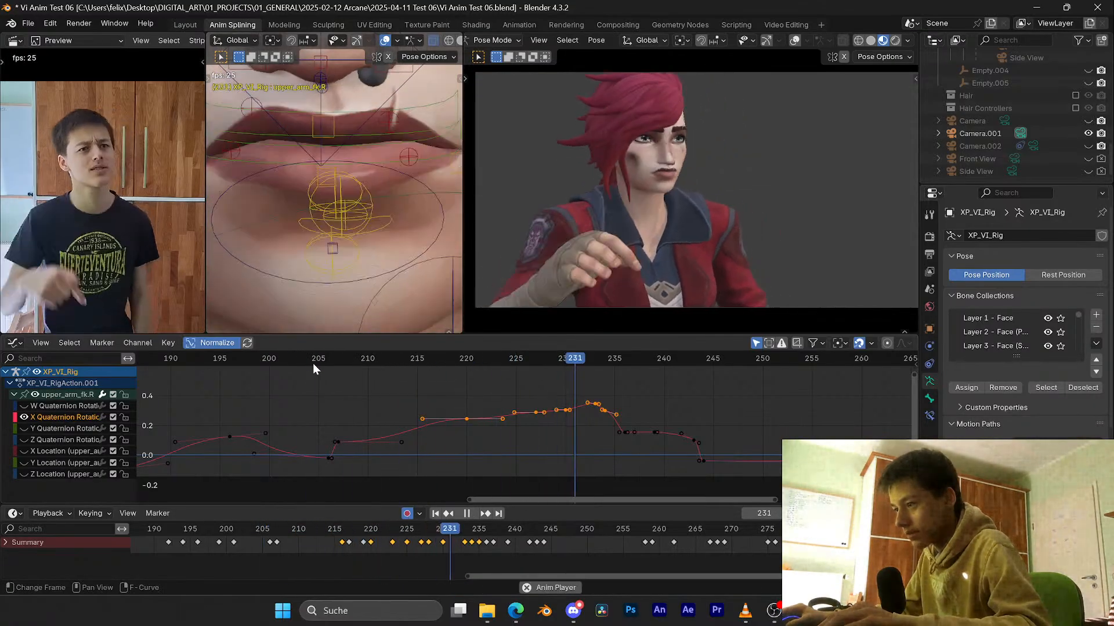
key(Escape)
key(ctrl+s)
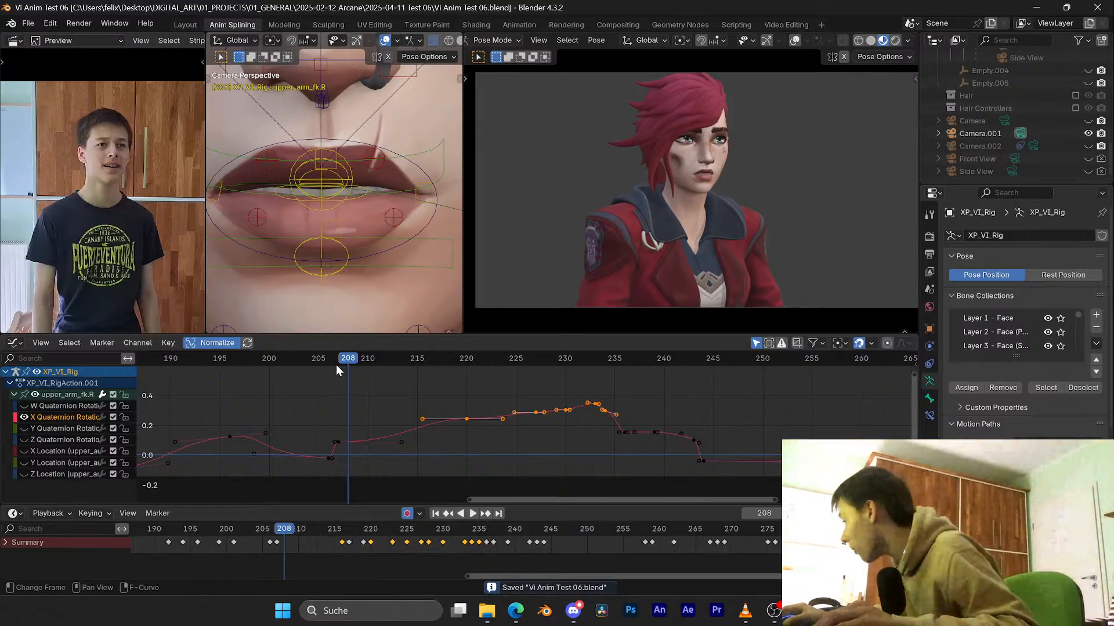
Step: Scrub to frame 217 and step frame by frame to frame 223 to examine the pointing arm pose
drag(358, 370, 441, 374)
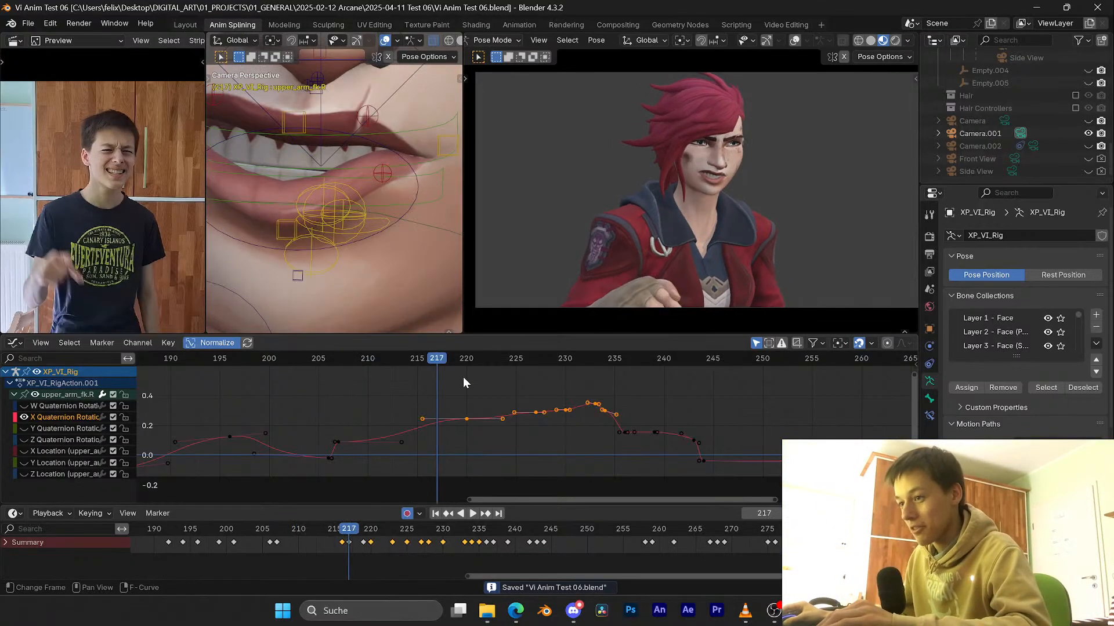
key(Right)
key(Right)
key(Right)
key(Right)
key(Right)
key(Right)
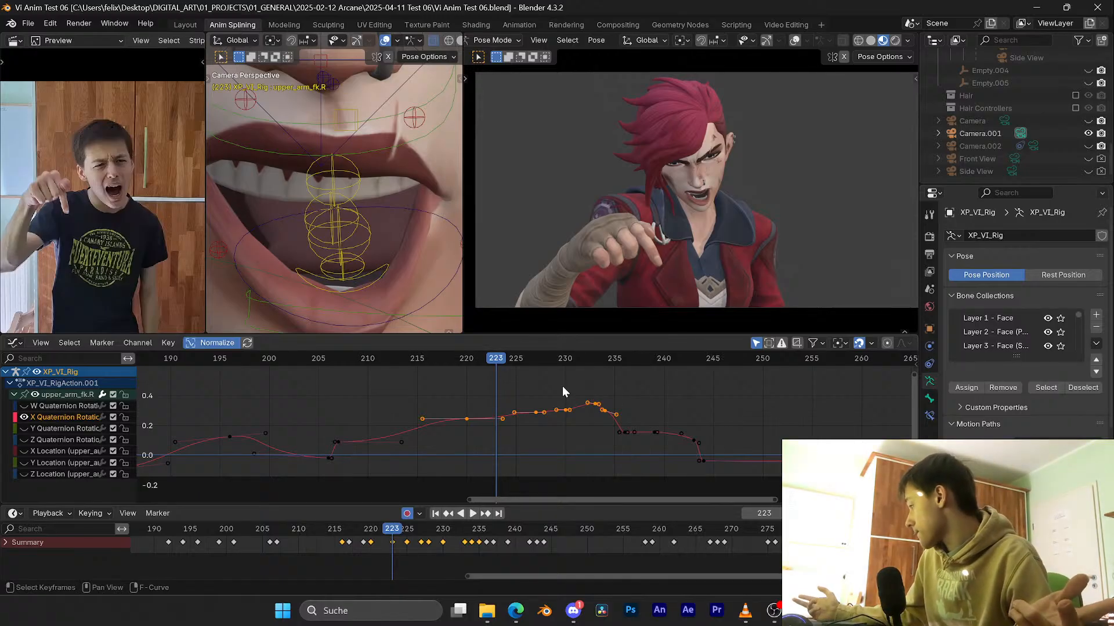
Step: Switch to Discord, open the unread direct message about a third animation, and watch its attached video full screen
click(571, 611)
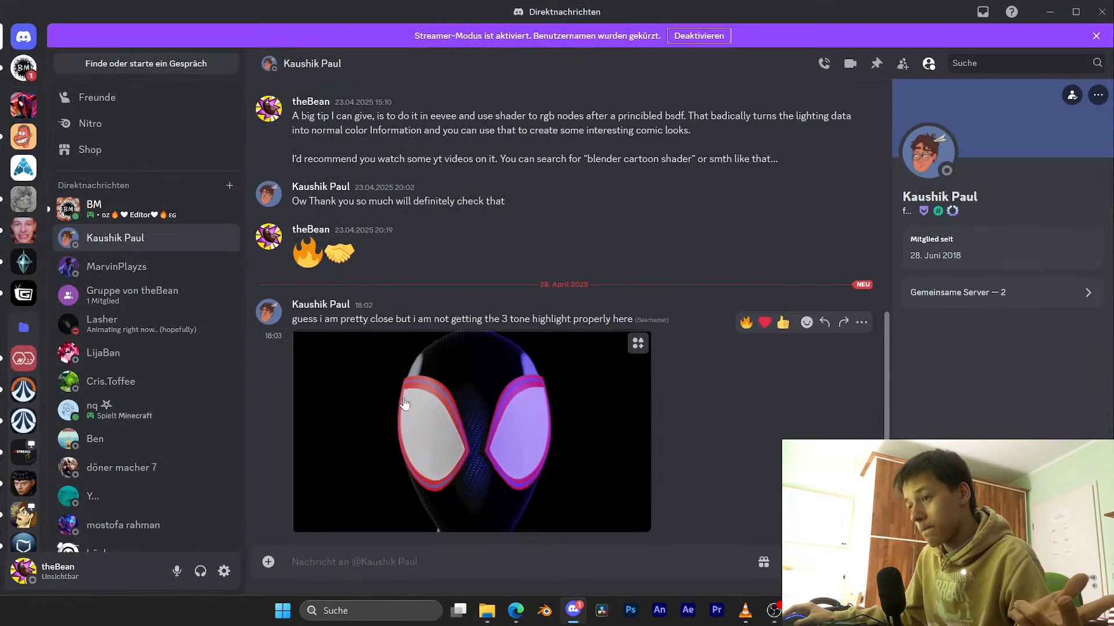
click(96, 207)
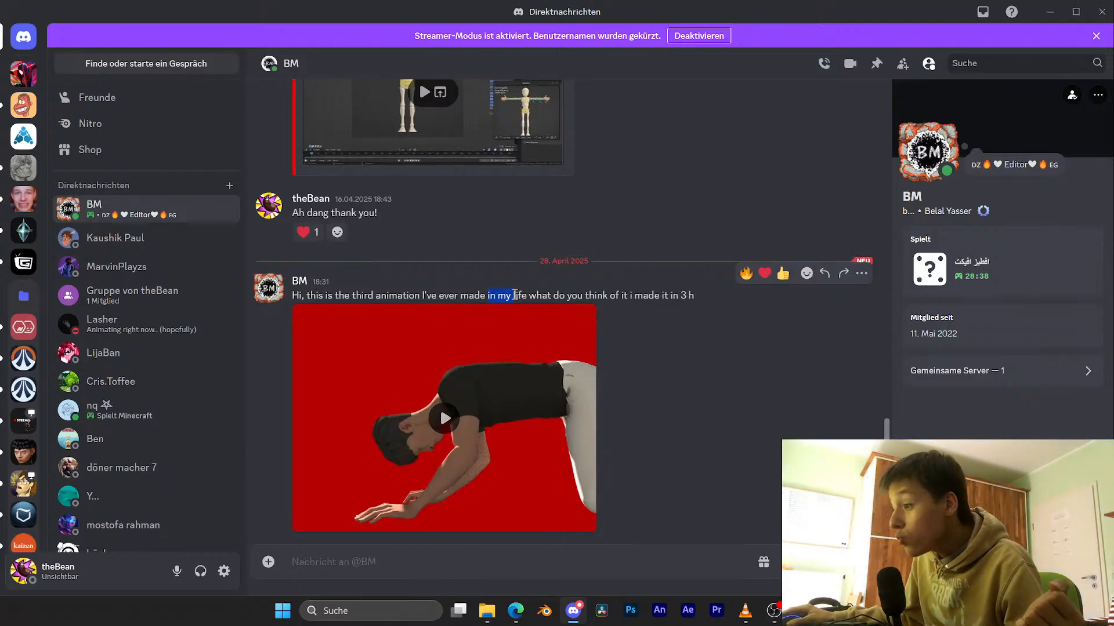
drag(513, 295, 518, 296)
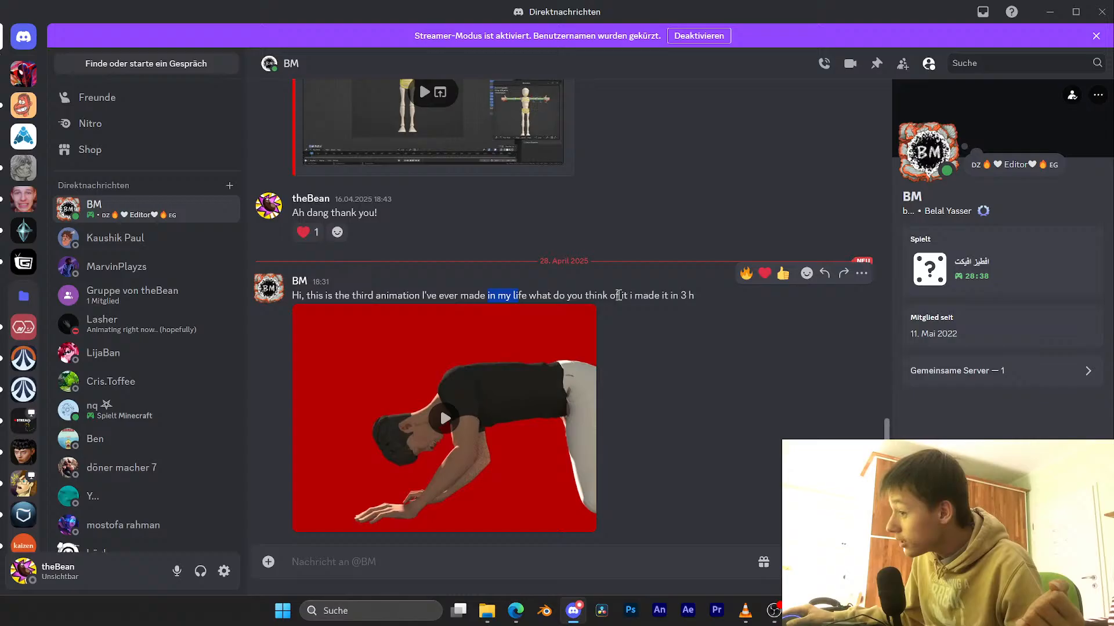
click(429, 368)
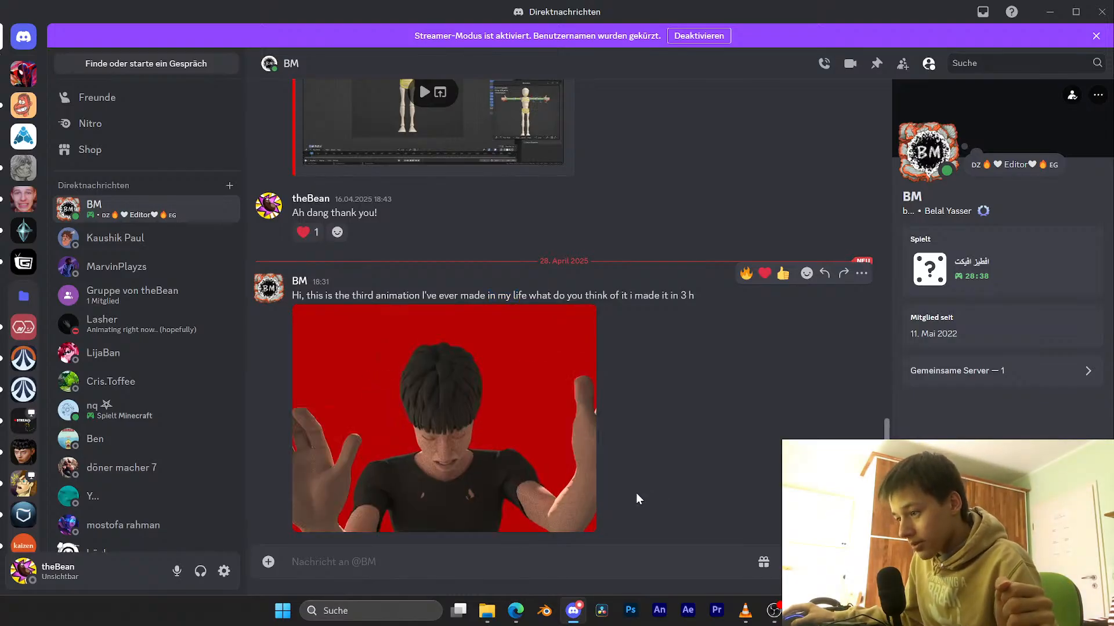
click(586, 520)
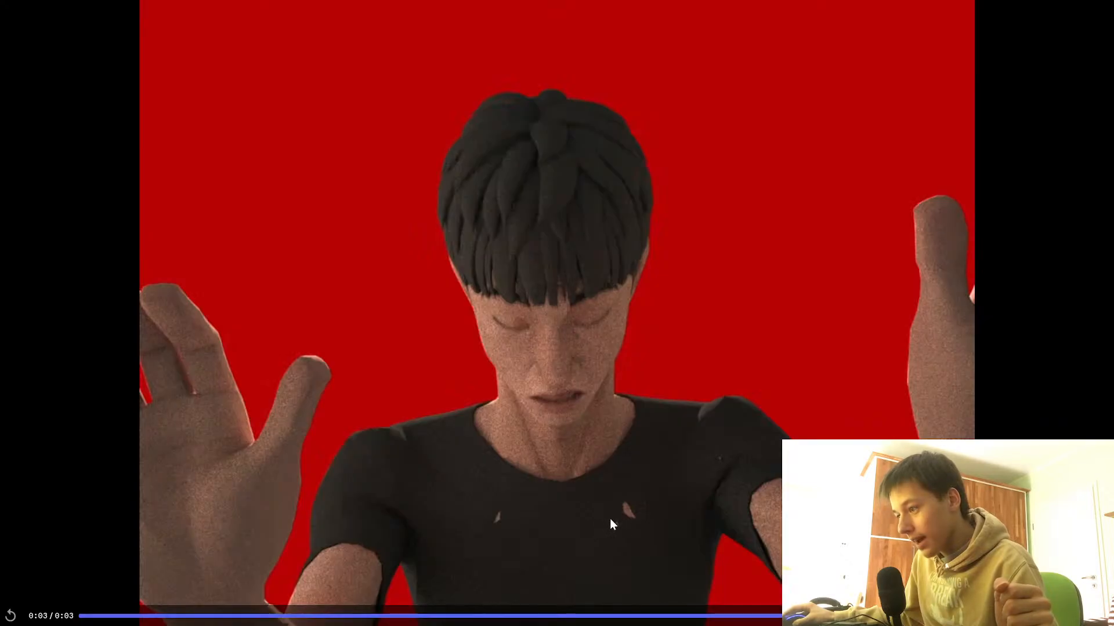
click(610, 519)
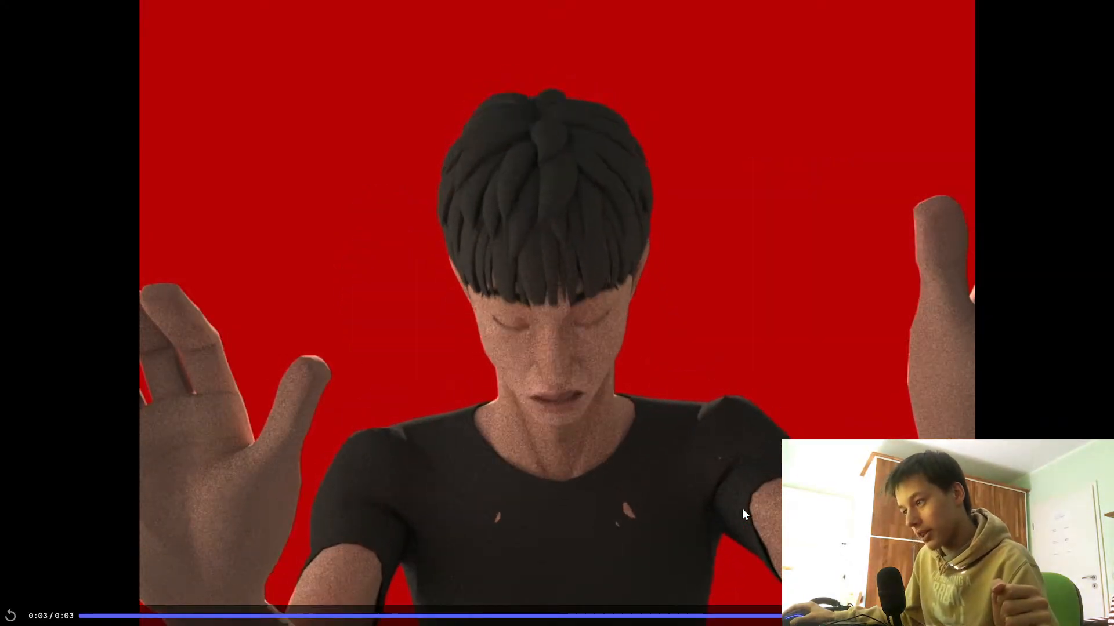
Step: Replay the viewer's animation video full screen from different points, pause it partway through, and leave full screen
click(742, 509)
click(467, 576)
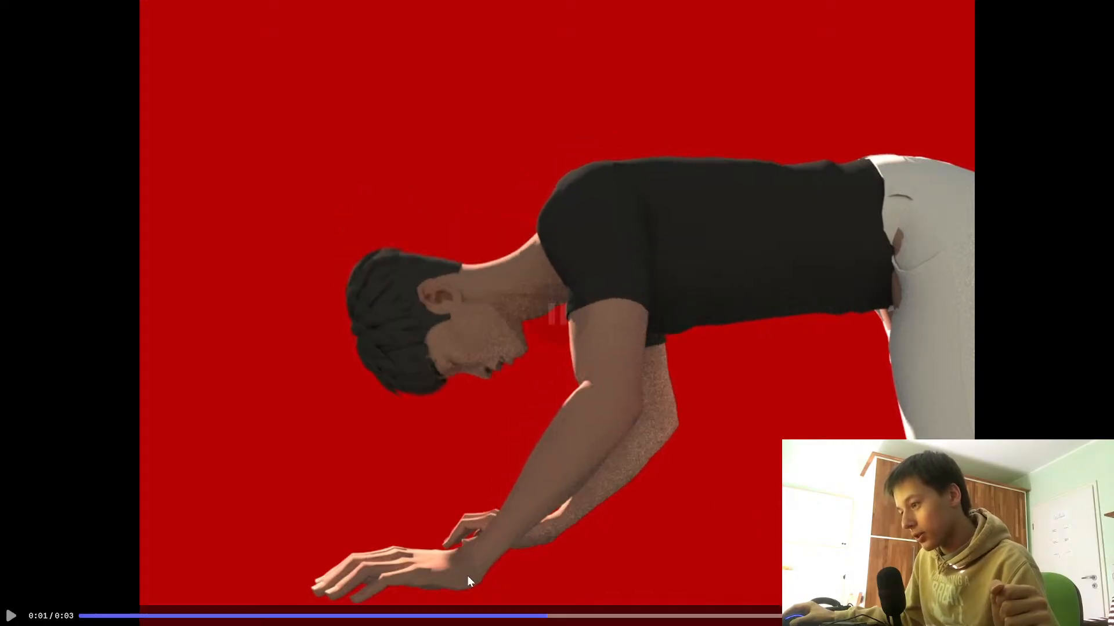
click(294, 616)
click(367, 473)
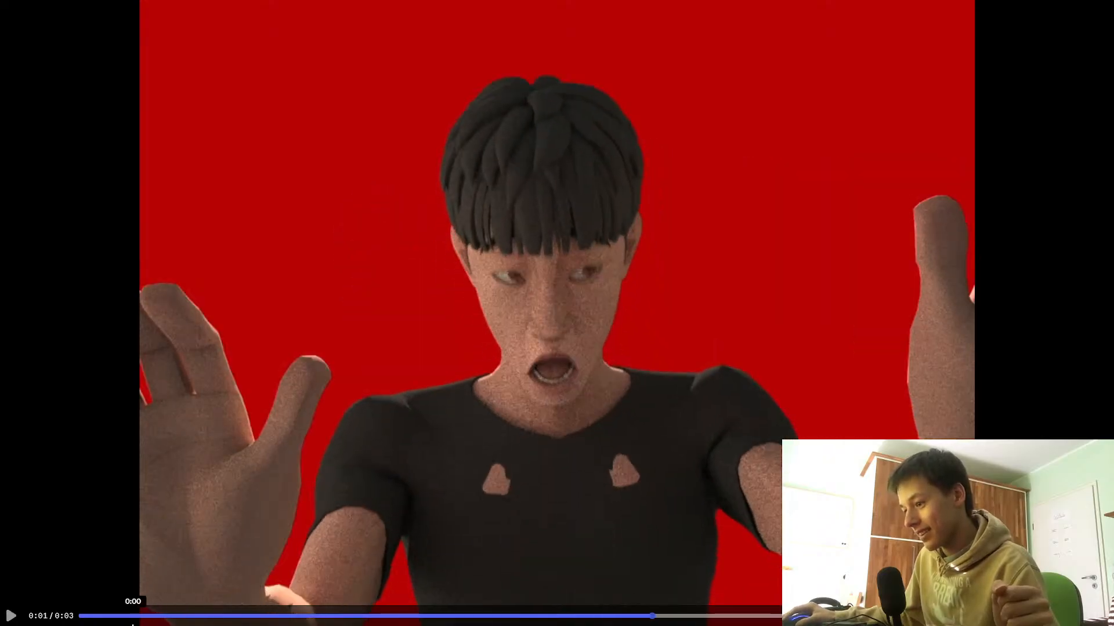
key(Escape)
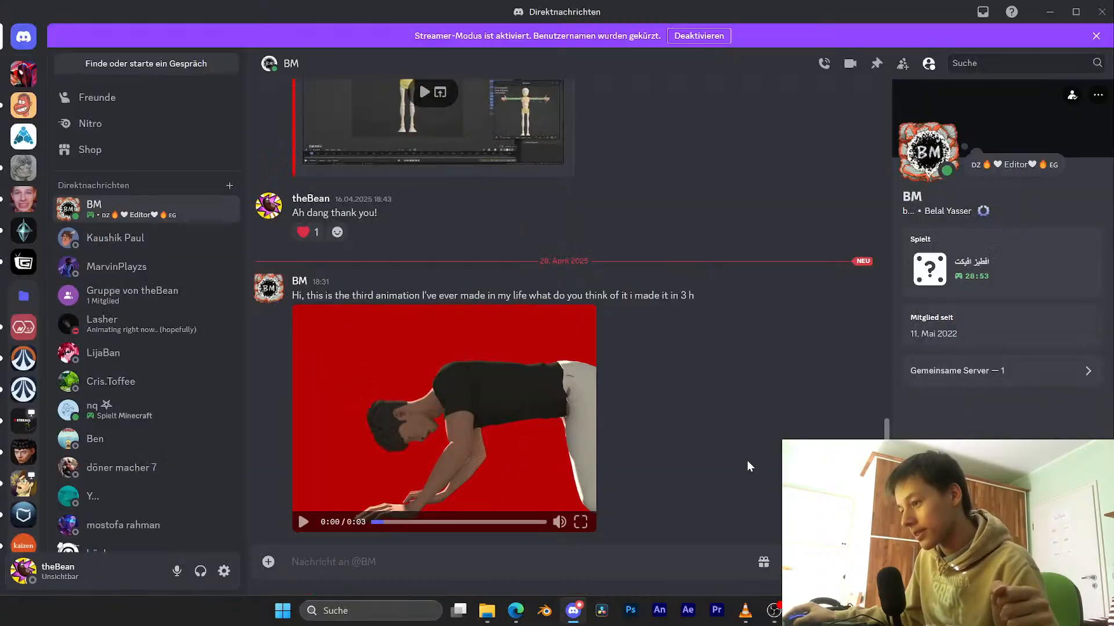
Step: Replay the video full screen, examine its front-view face poses and opening side-view shot, and return to the chat
click(545, 388)
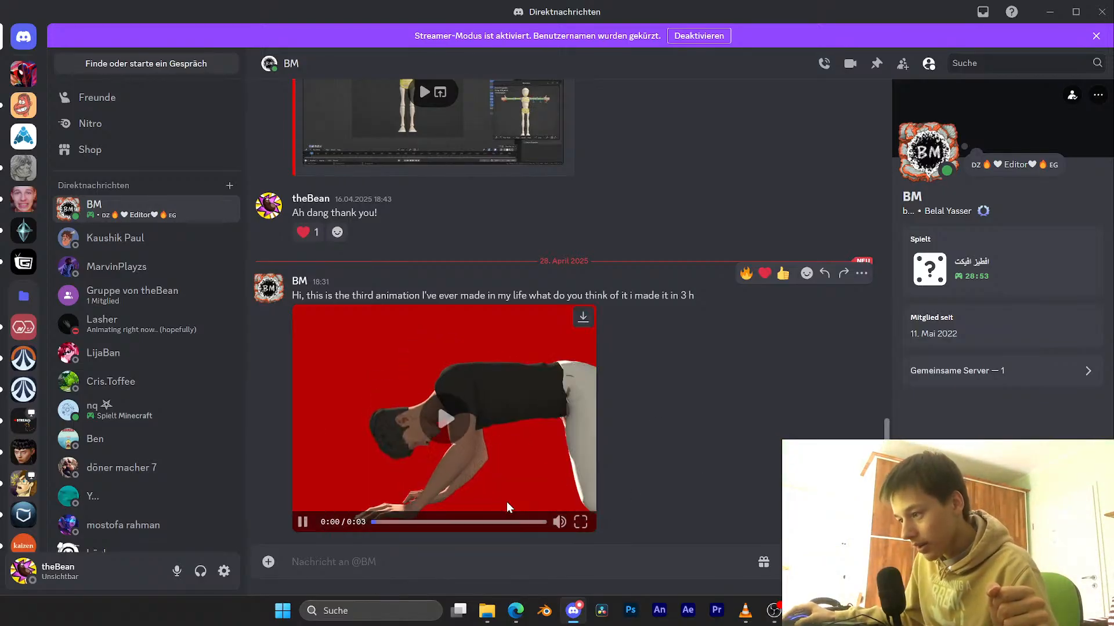
click(580, 520)
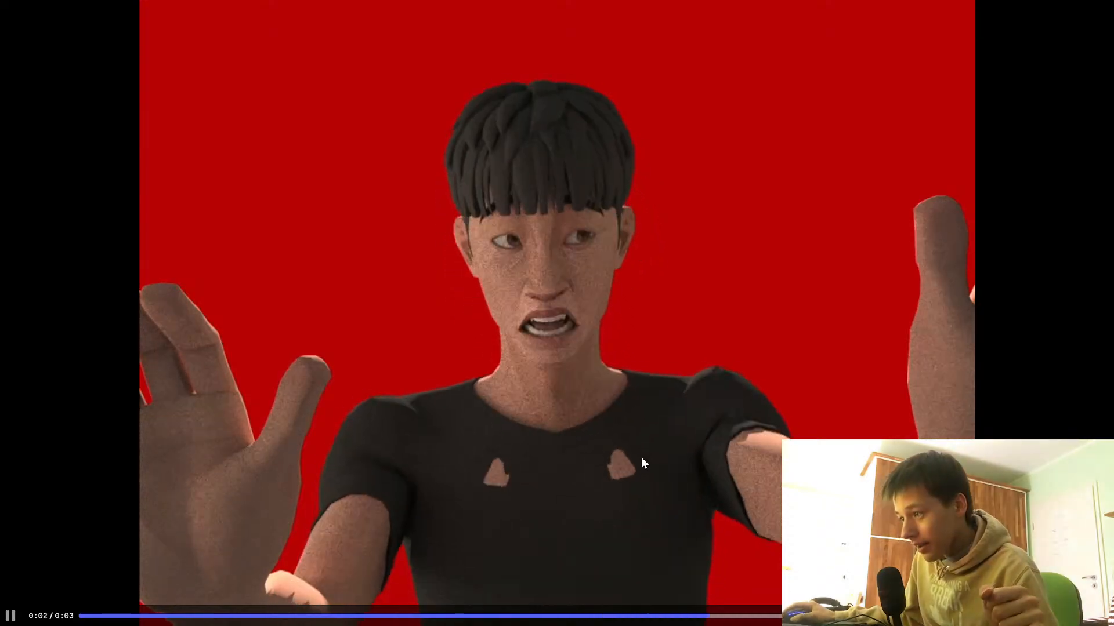
drag(777, 614, 725, 612)
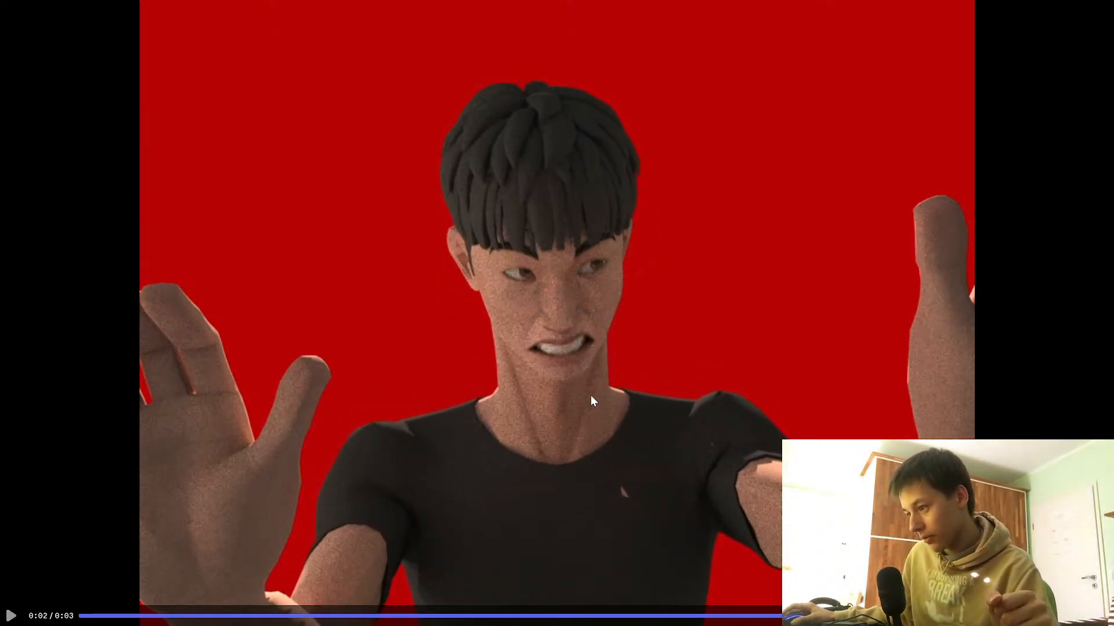
click(562, 489)
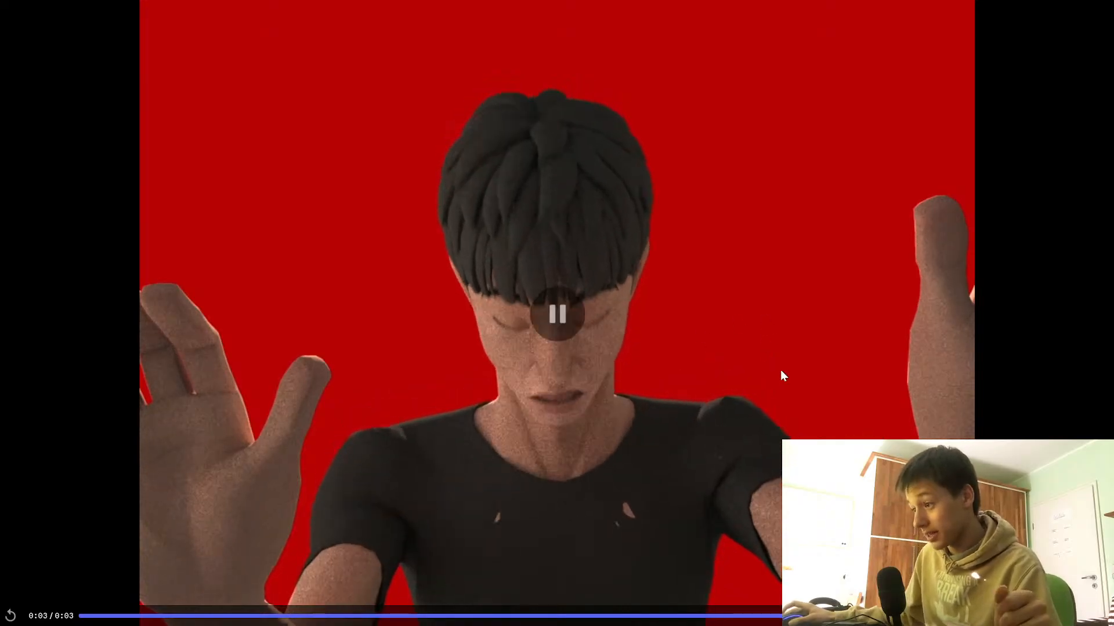
click(778, 375)
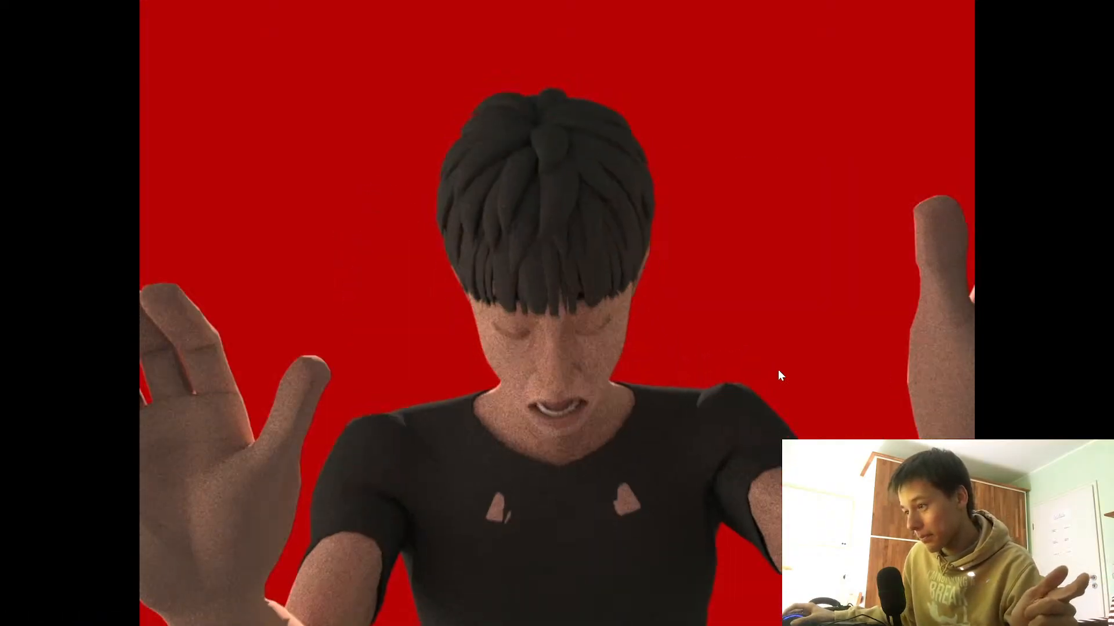
click(778, 370)
click(120, 616)
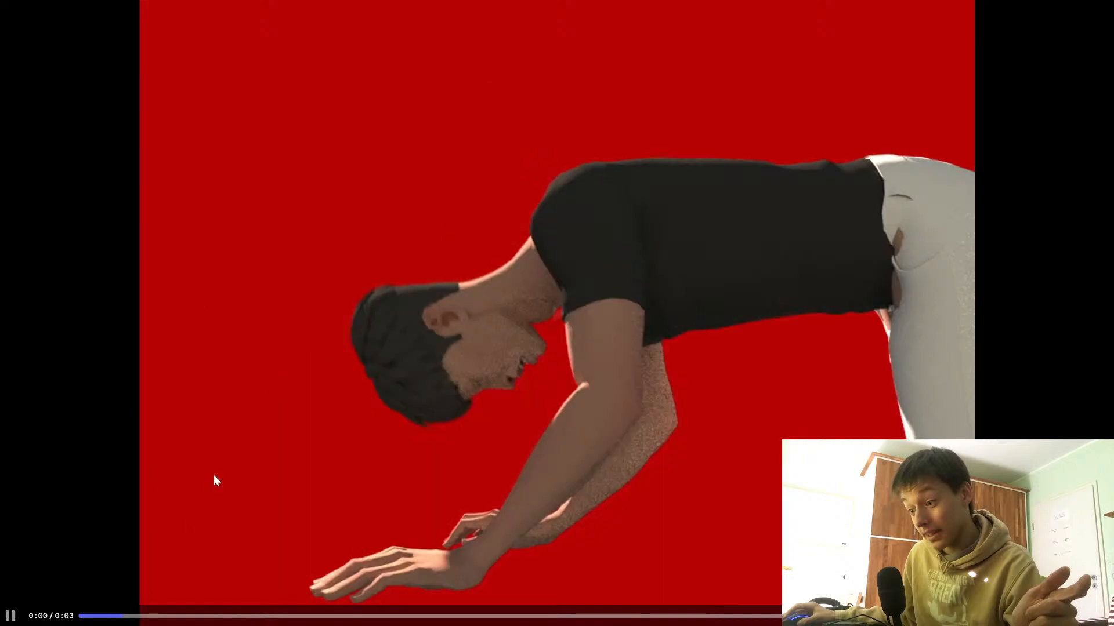
click(401, 473)
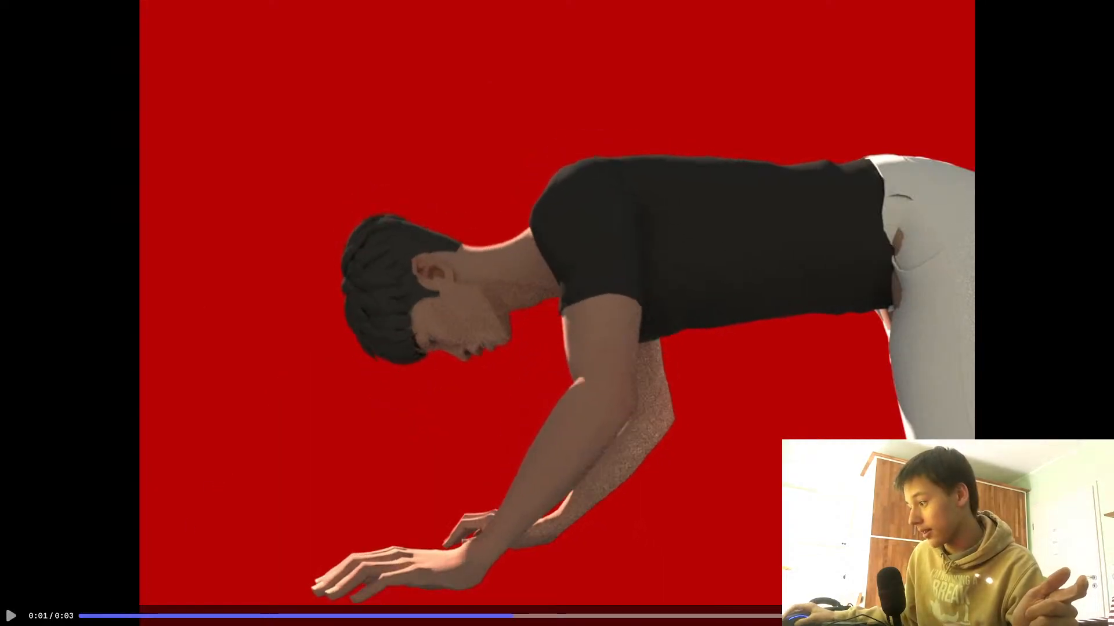
key(Escape)
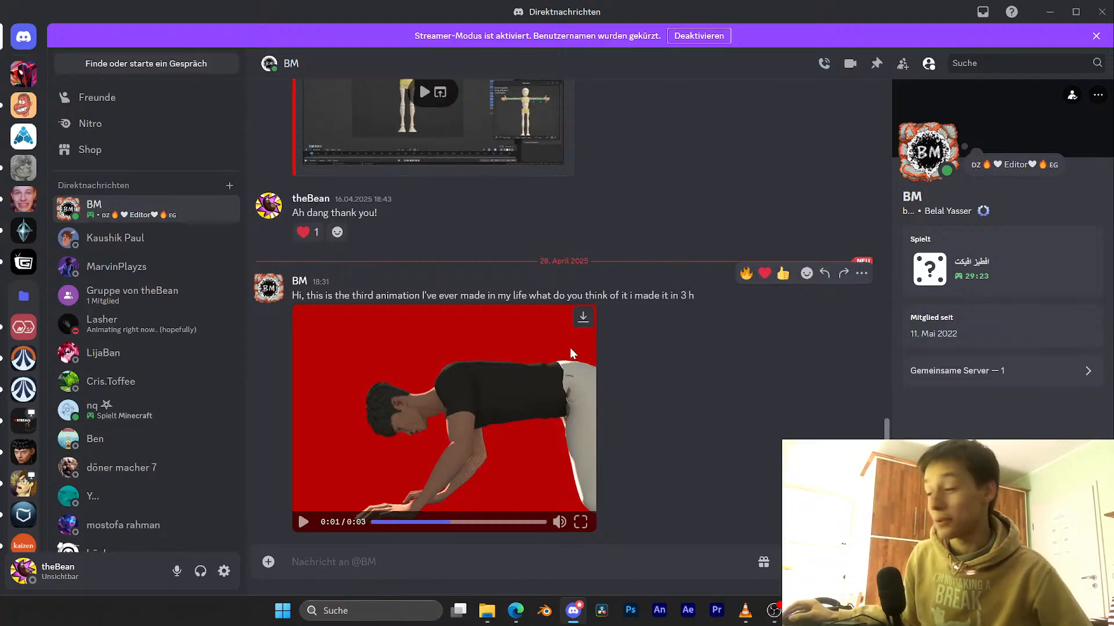
Step: Replay the video inside the chat message and scrub back to about 0:02 to examine the grimacing face
click(498, 347)
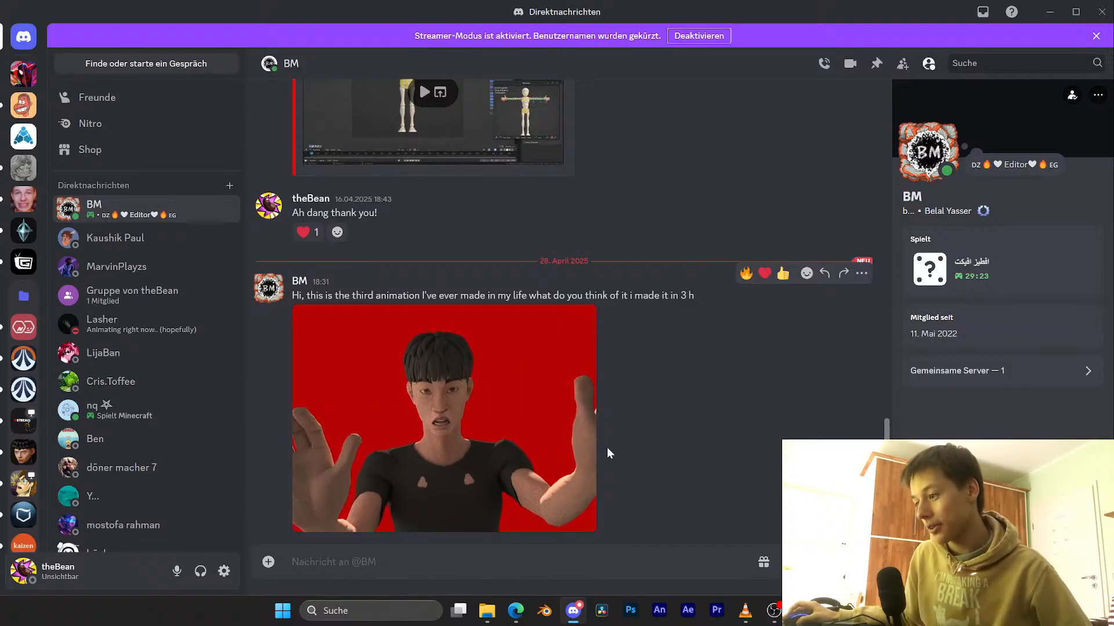
click(481, 455)
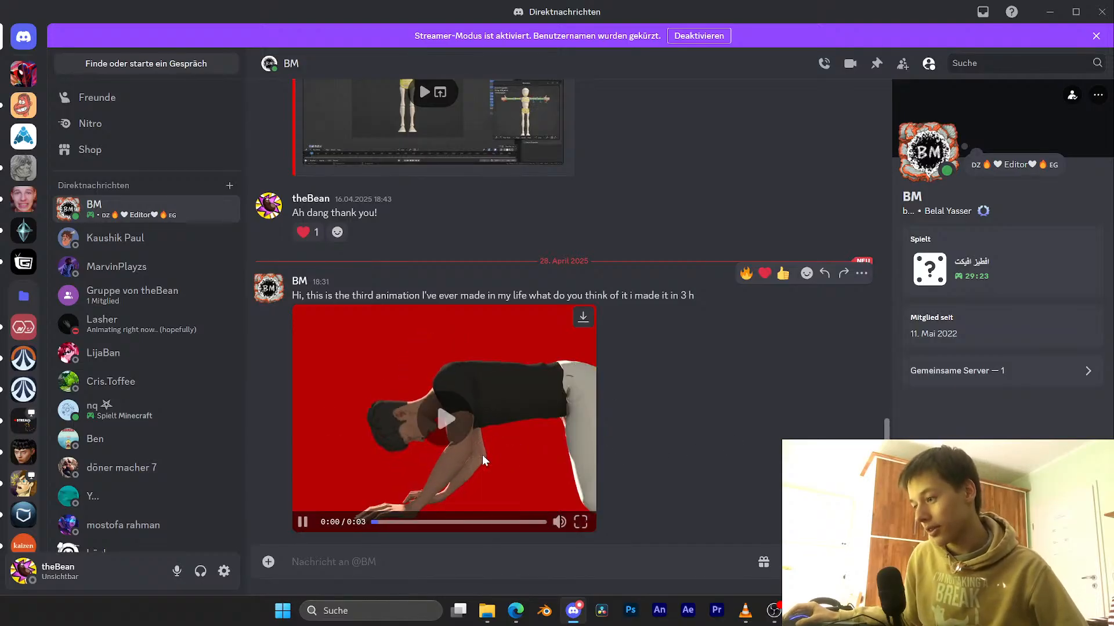
click(543, 452)
click(509, 522)
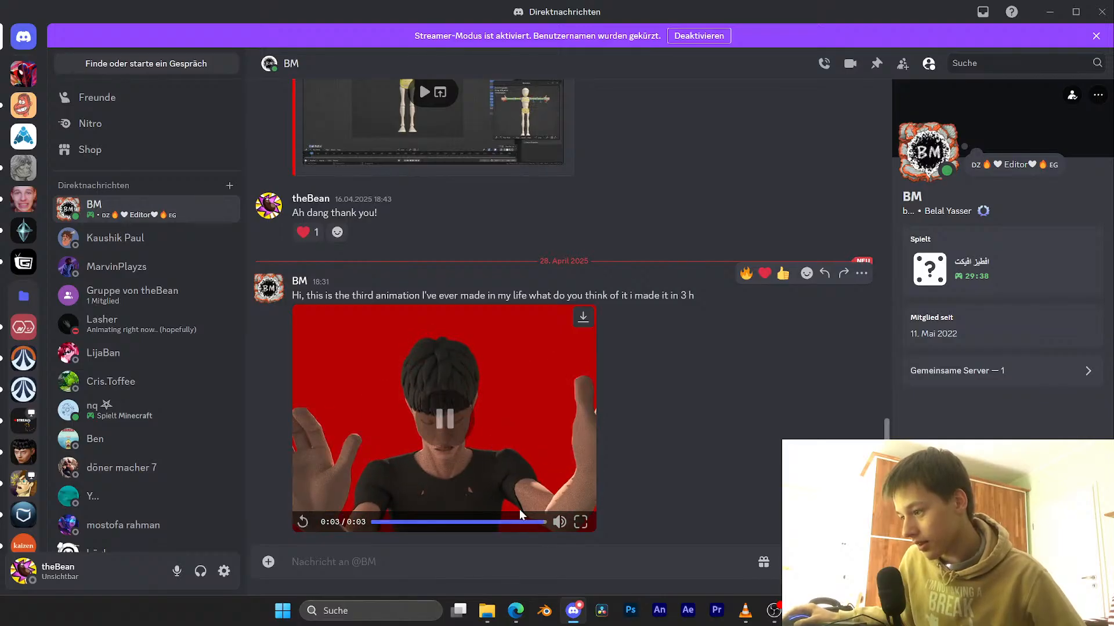
drag(520, 522, 485, 522)
click(452, 453)
Step: Examine the face poses around 0:02 full screen, replay the whole clip, and leave full screen
click(580, 520)
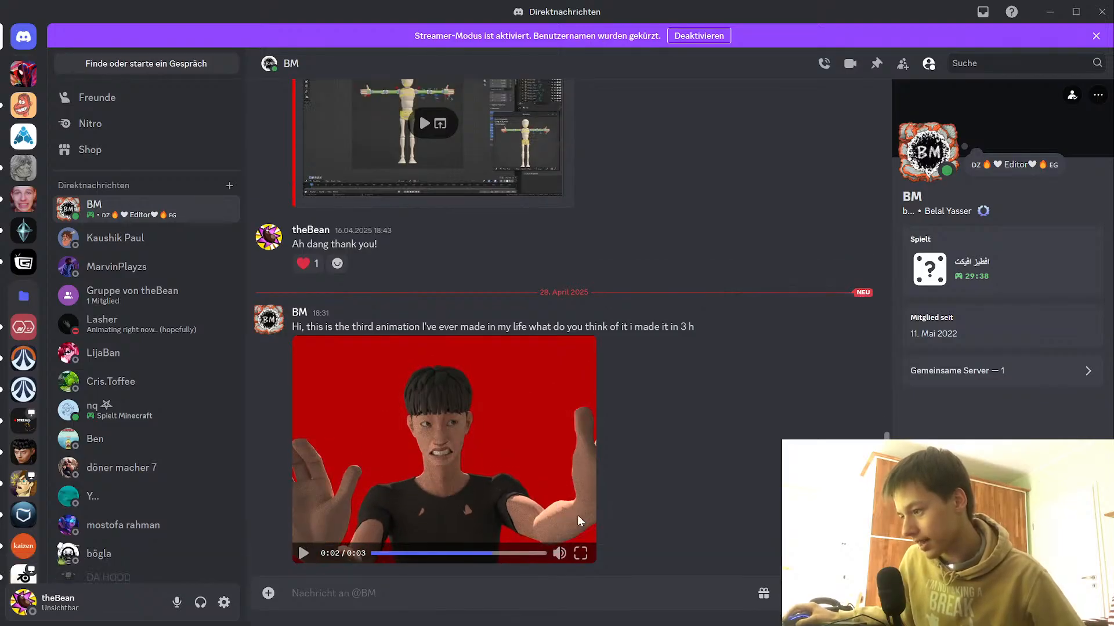
click(614, 443)
click(614, 442)
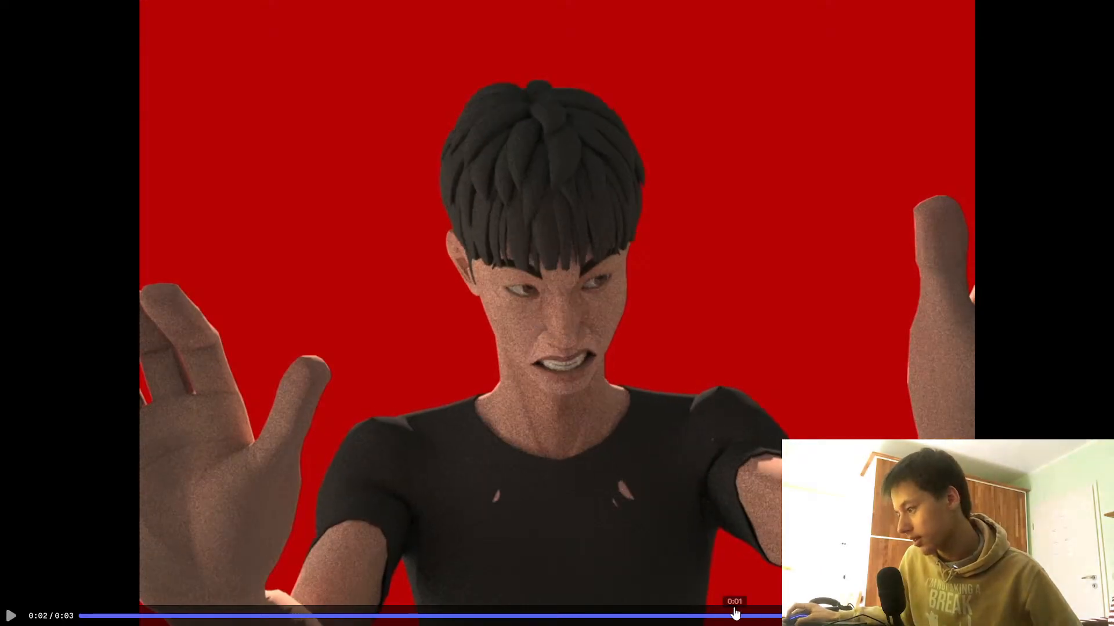
click(656, 603)
click(683, 509)
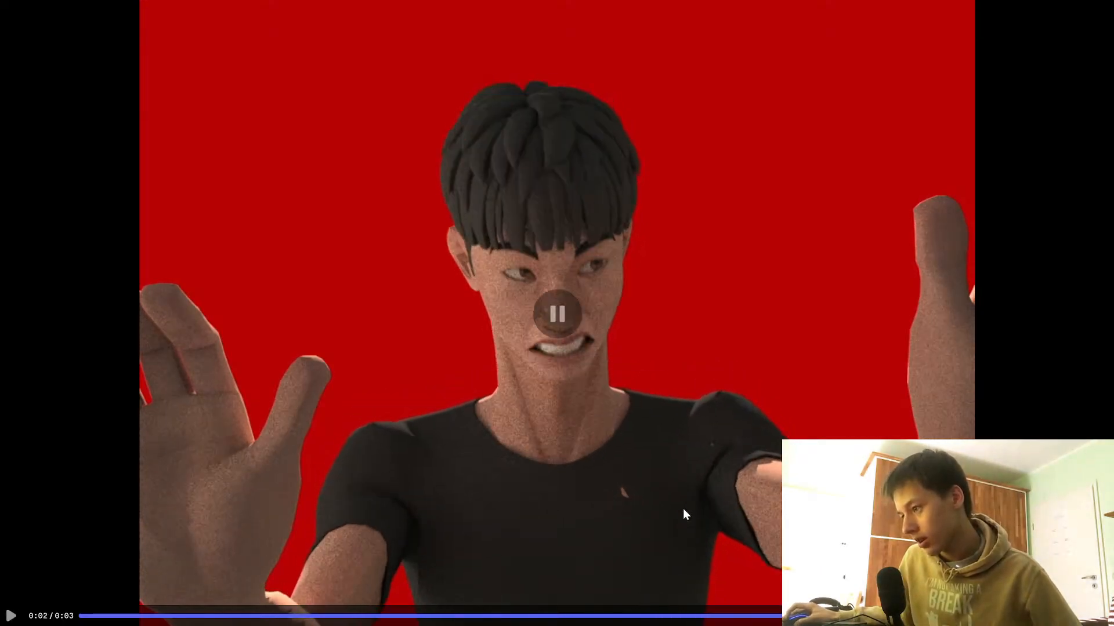
click(684, 509)
click(683, 509)
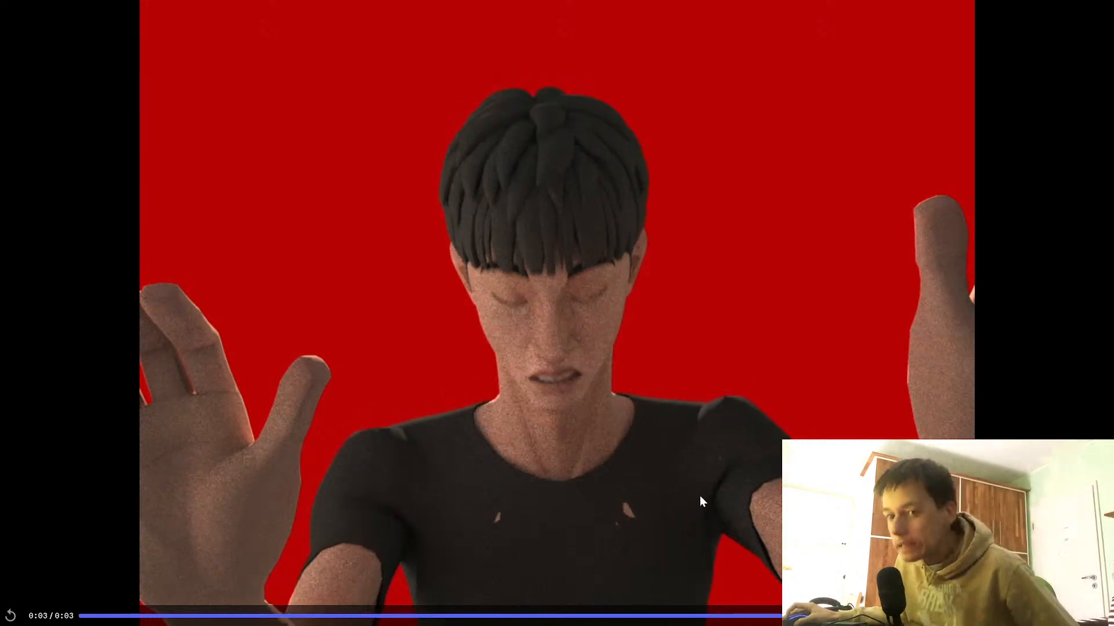
click(736, 491)
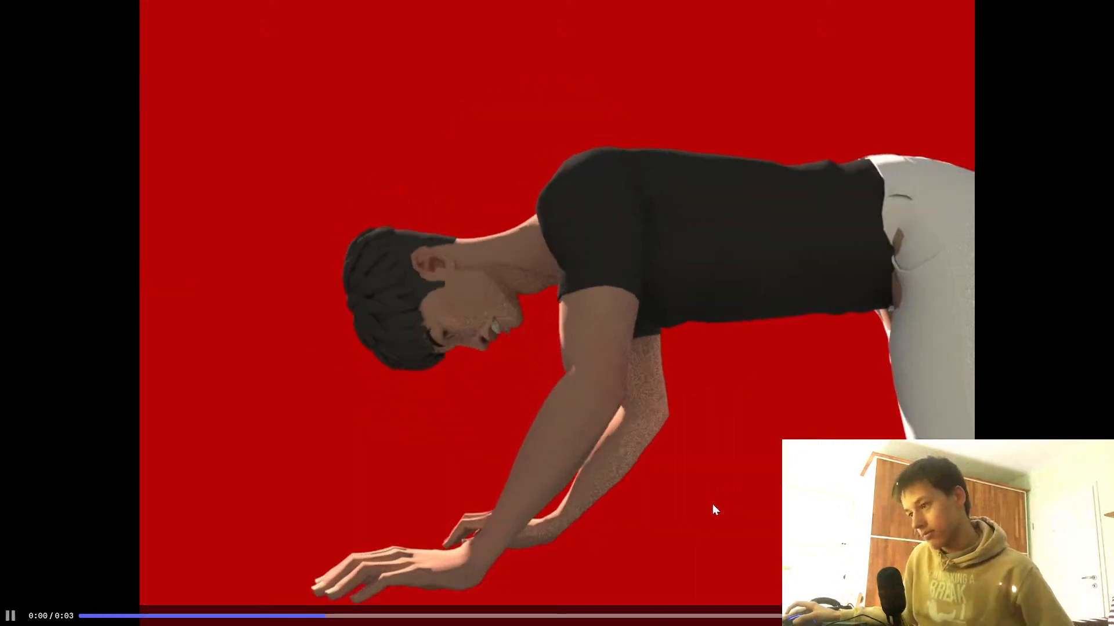
key(Escape)
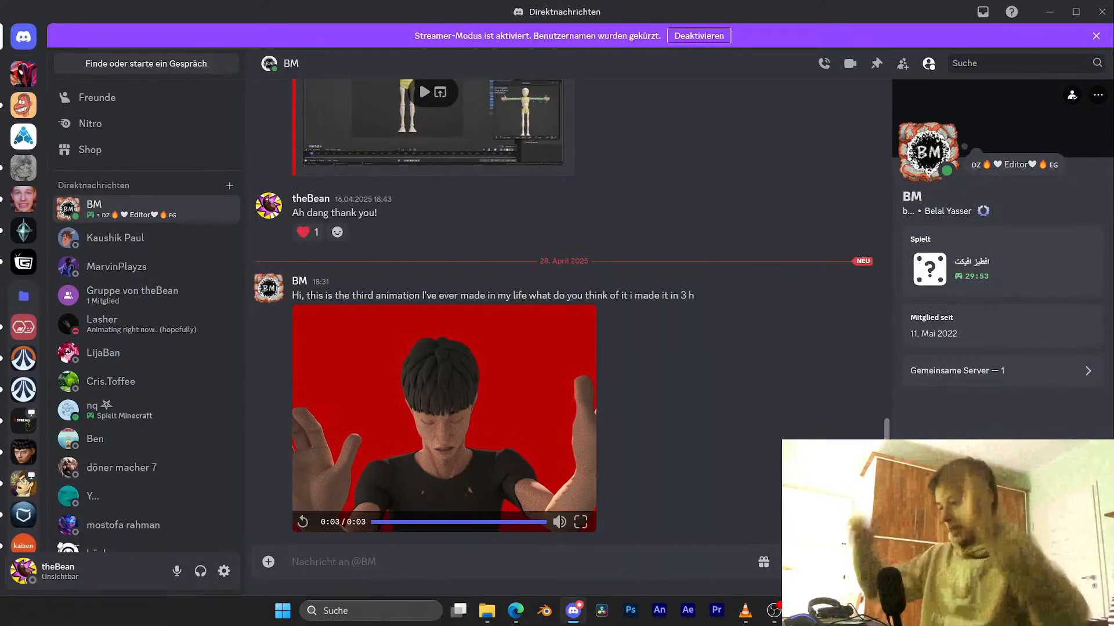
Step: Switch back to Blender and play the arm gesture from about frame 202, restarting it from about frame 189
click(577, 611)
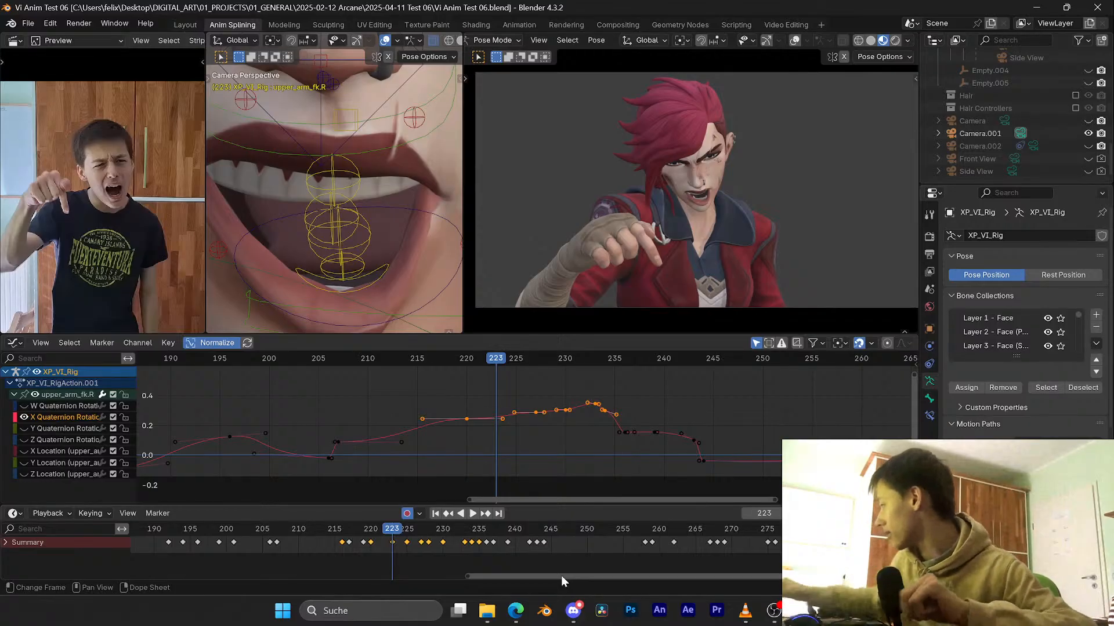
click(288, 360)
key(space)
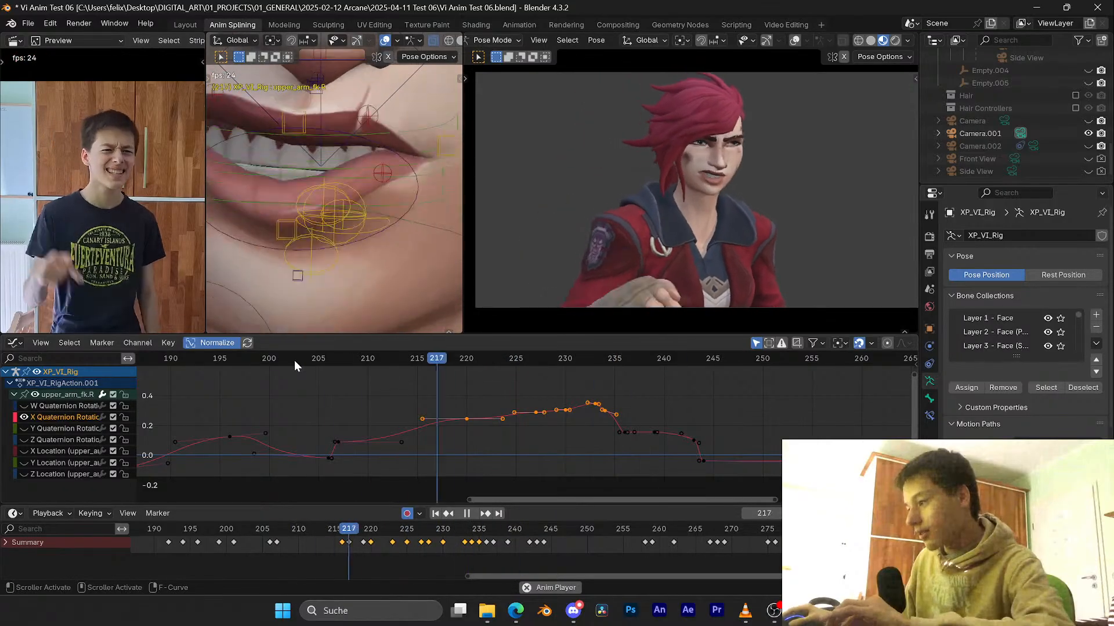
click(294, 361)
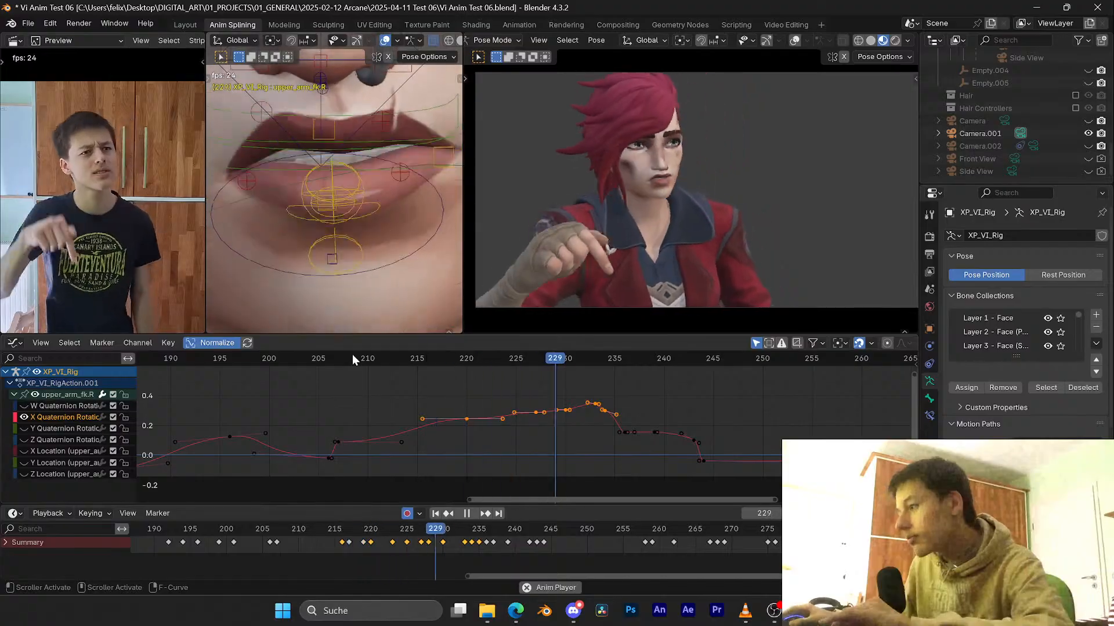
click(159, 358)
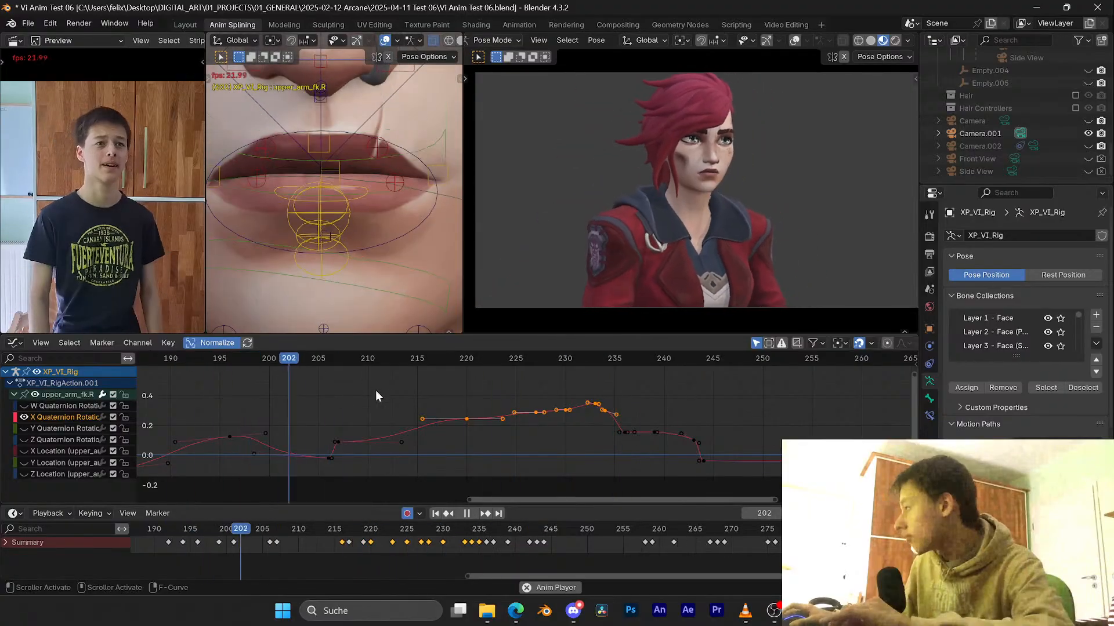
Step: Play the animation from about frame 179 with a wider frame range in the graph view, and save the file
scroll(442, 424, down, 5)
key(space)
click(213, 357)
key(space)
key(ctrl+s)
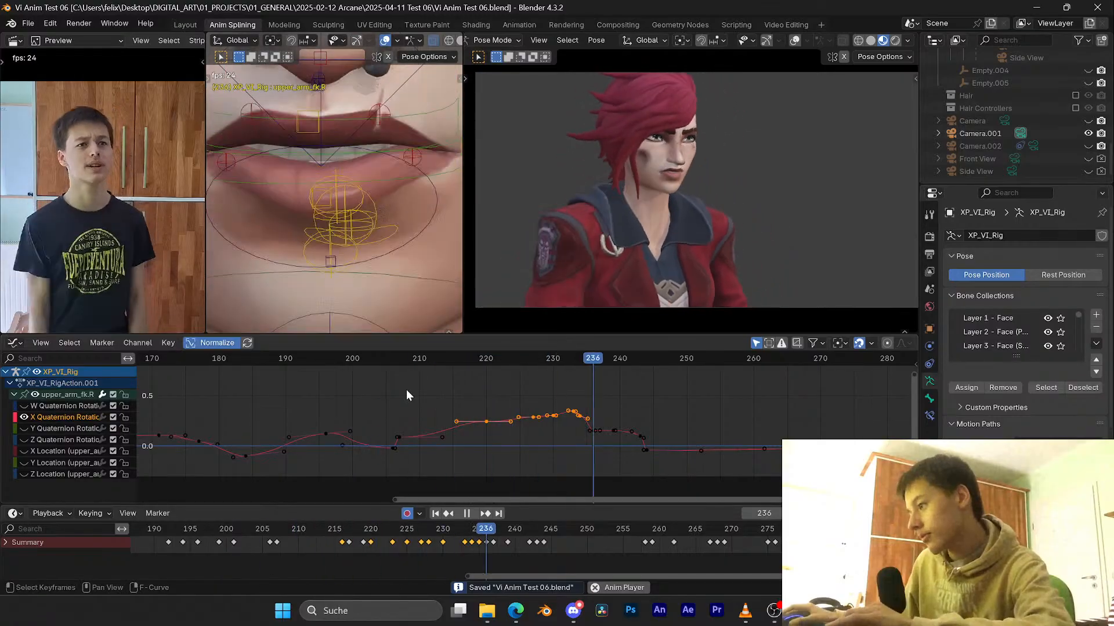
Step: Replay the animation from about frames 193 and 249 to check the motion following the arm gesture, and save the file
key(space)
click(307, 355)
key(space)
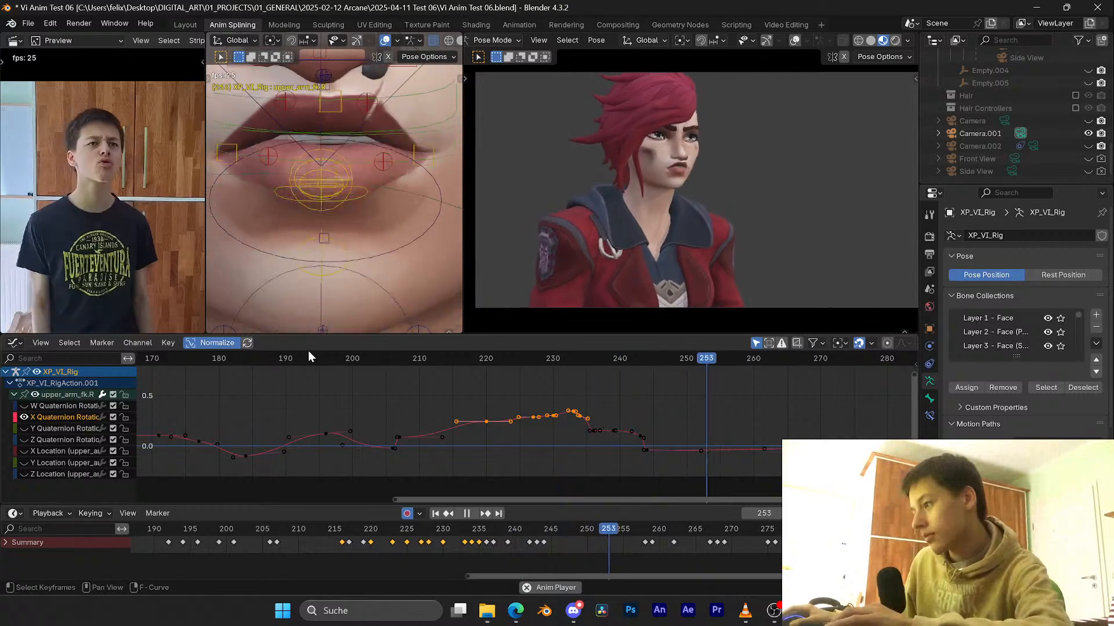
click(308, 351)
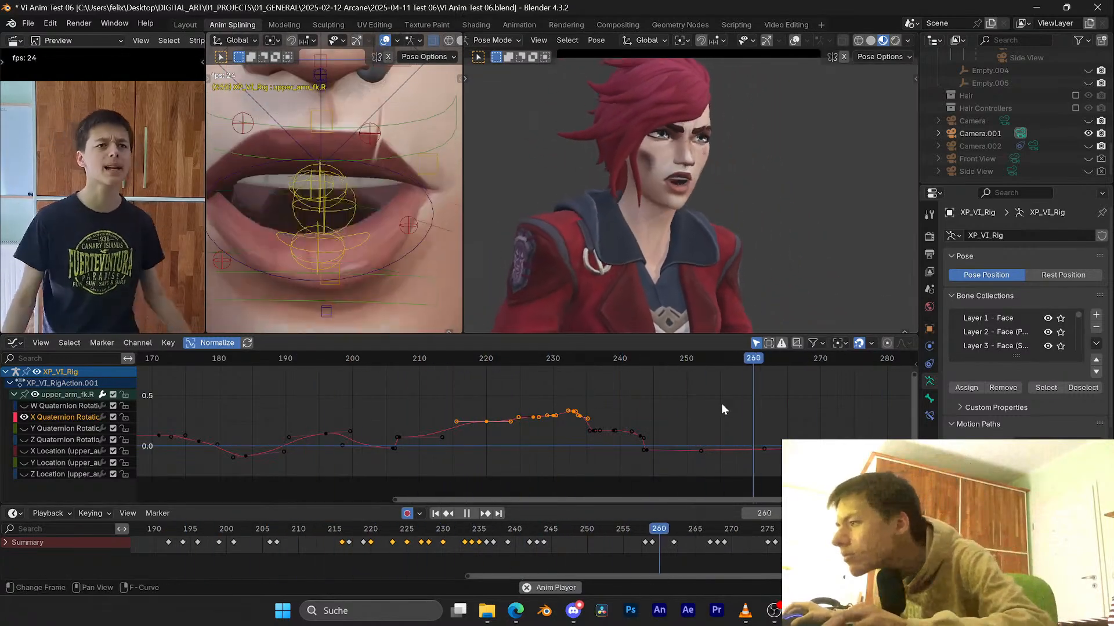
click(680, 359)
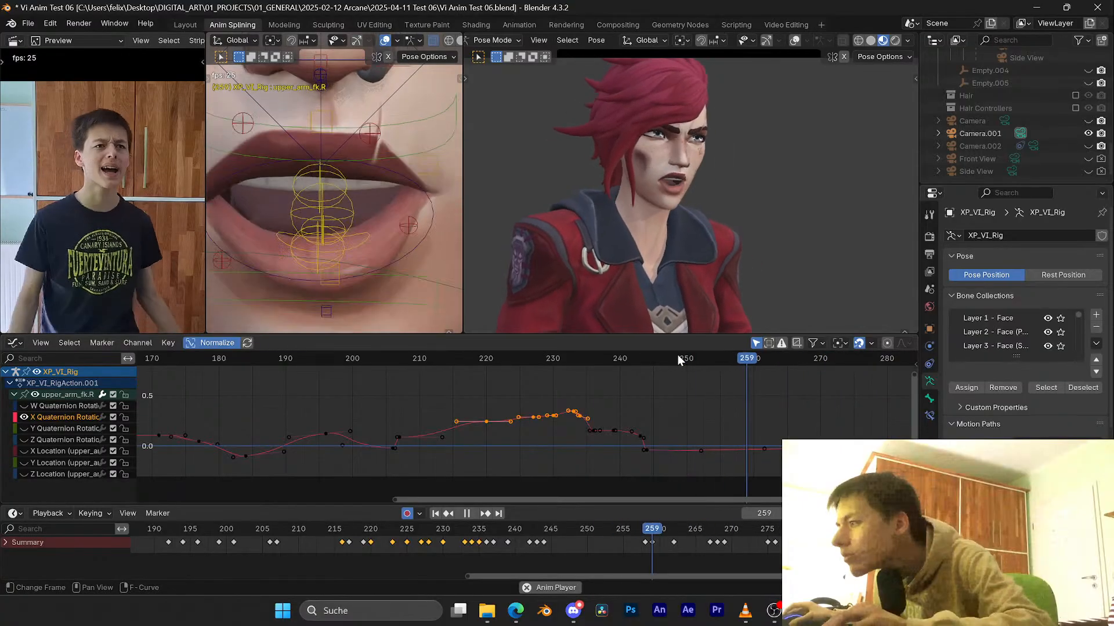
key(space)
key(ctrl+s)
Step: Select the head control and replay the head motion from about frames 251 and 254, stopping at frame 263
click(690, 72)
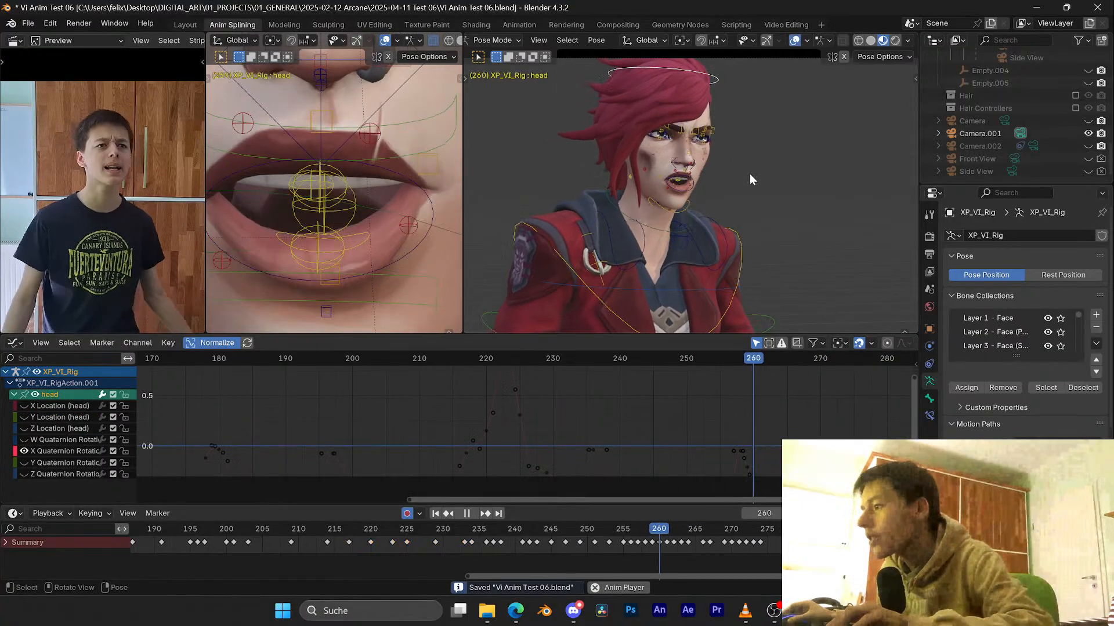
click(691, 360)
key(space)
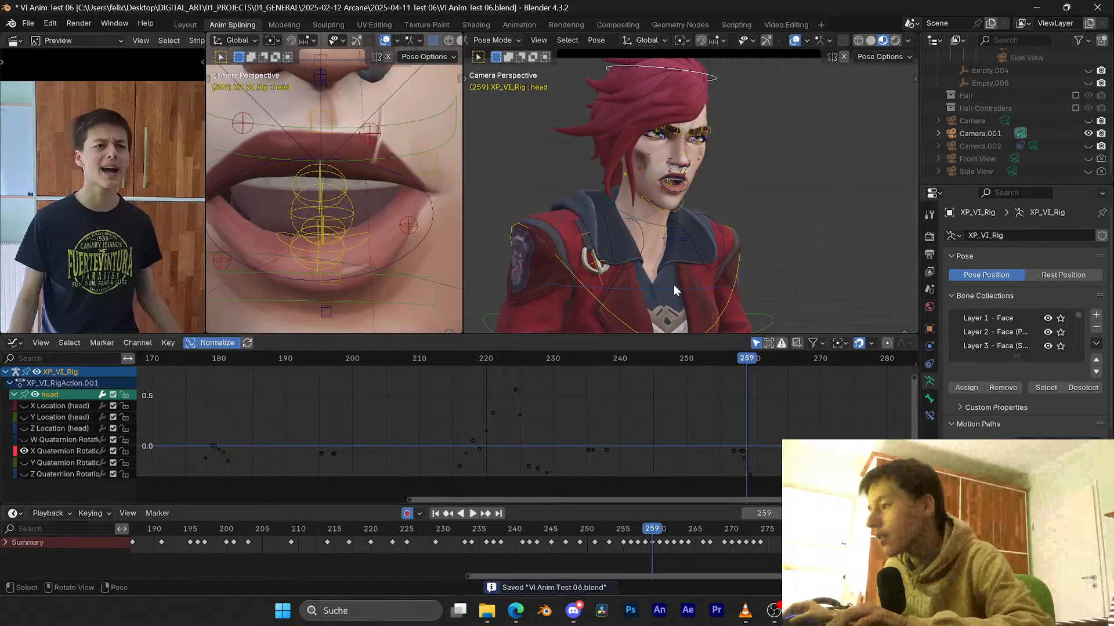
key(space)
key(space)
click(715, 358)
key(Escape)
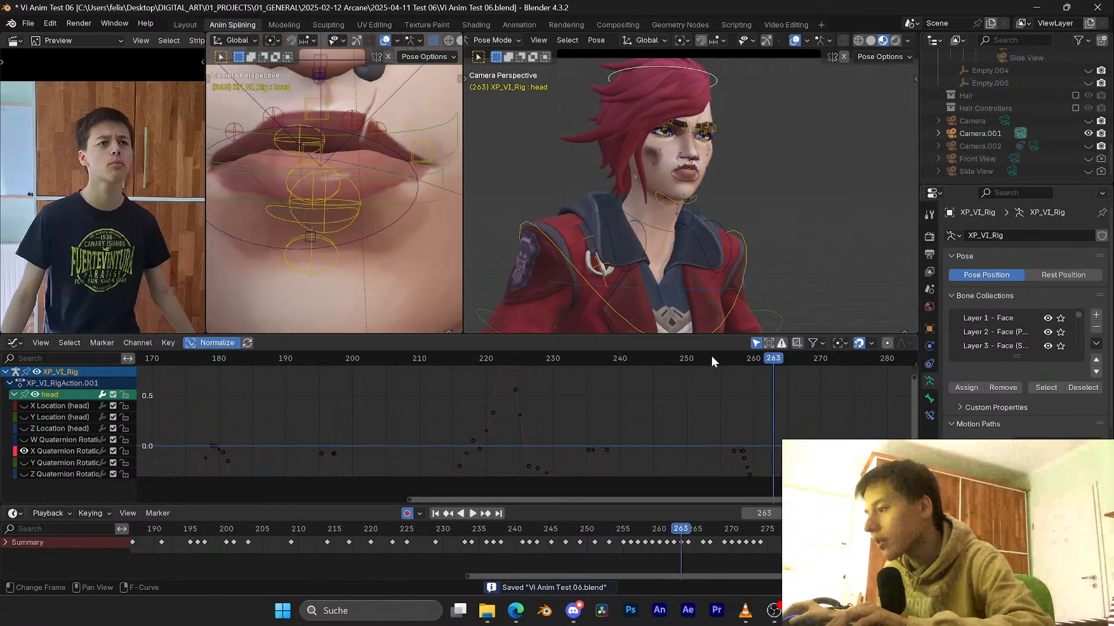
Step: Save the file and isolate the Y Location curve of the CTRL_Head_Lower control
click(691, 219)
key(ctrl+s)
middle_drag(787, 414, 645, 415)
click(643, 393)
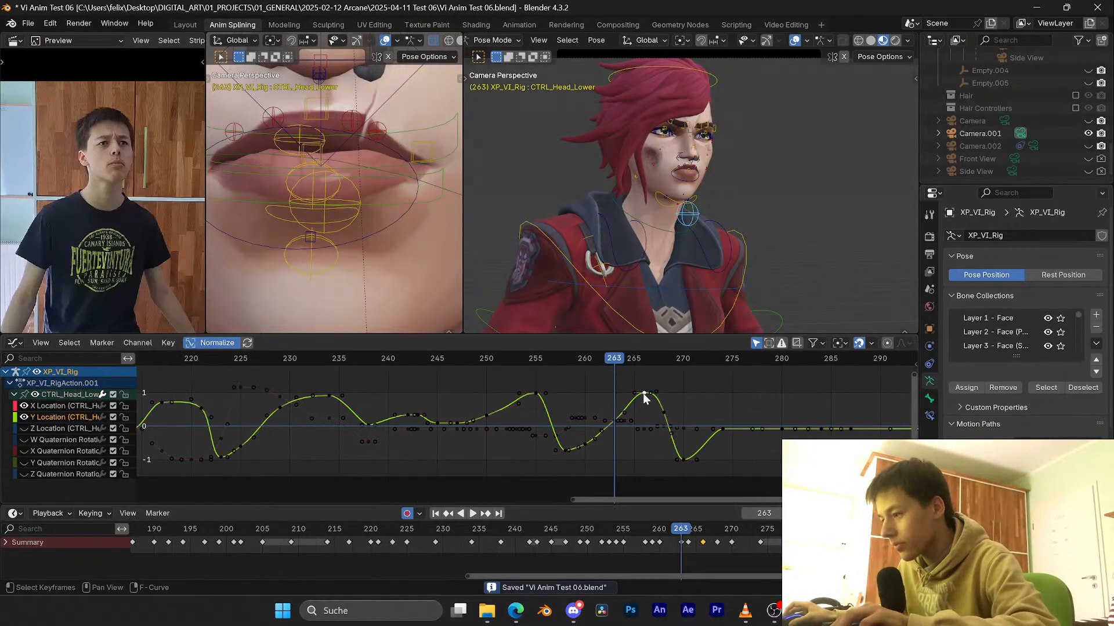
scroll(621, 425, up, 4)
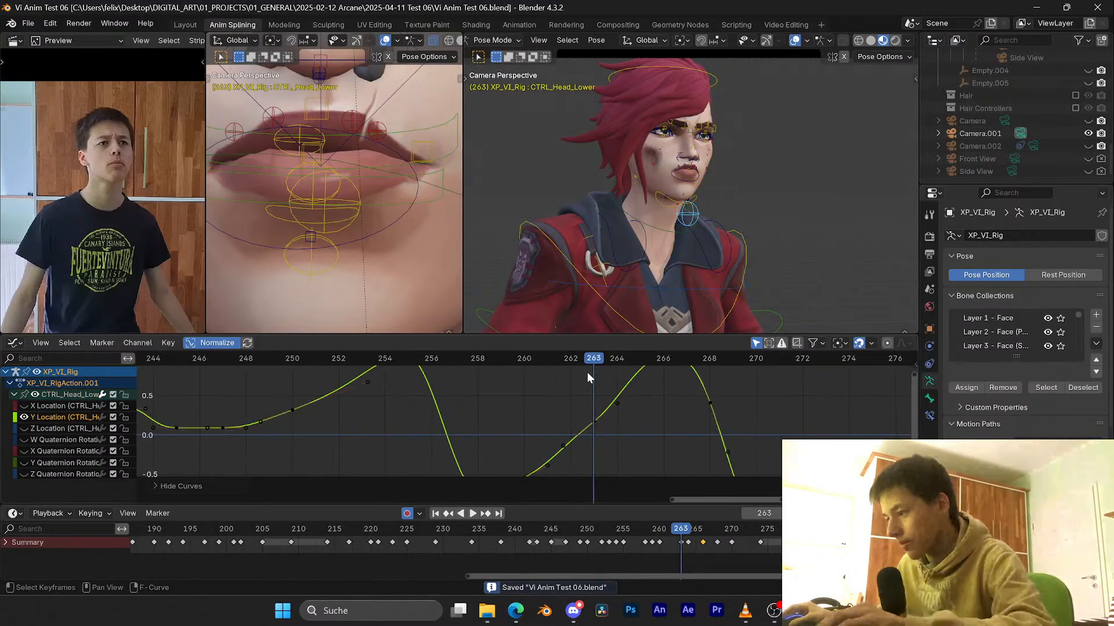
Step: Raise the lower head control's Y Location keyframe at frame 263, leaving its timing fixed
click(497, 361)
drag(498, 361, 571, 362)
middle_drag(605, 409, 584, 388)
scroll(573, 402, down, 2)
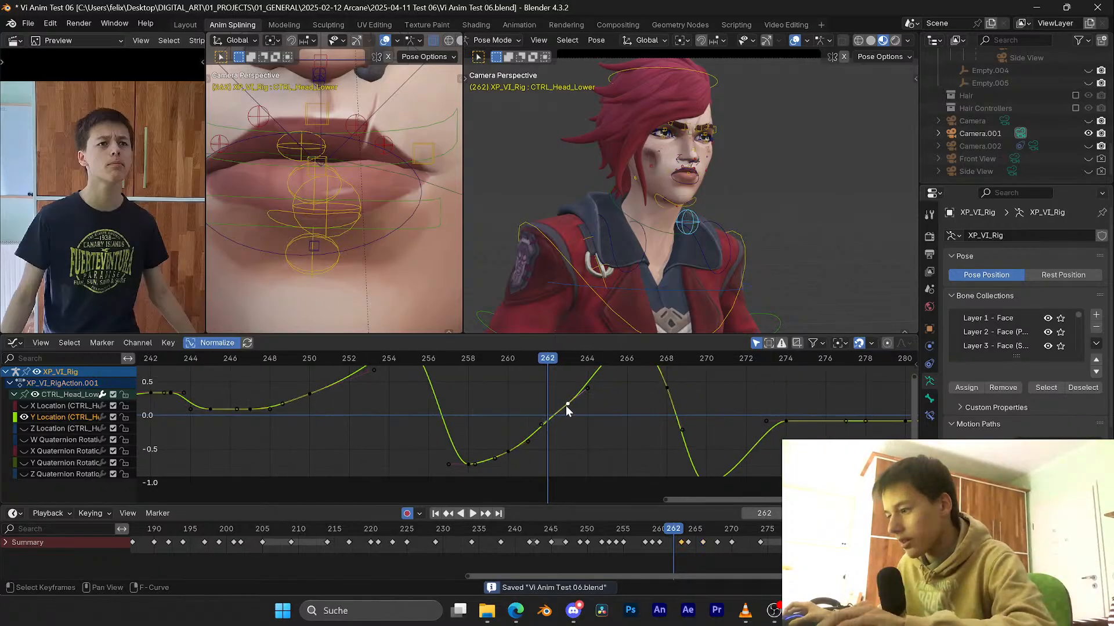
click(566, 404)
scroll(593, 406, down, 2)
scroll(592, 406, down, 1)
key(g)
key(y)
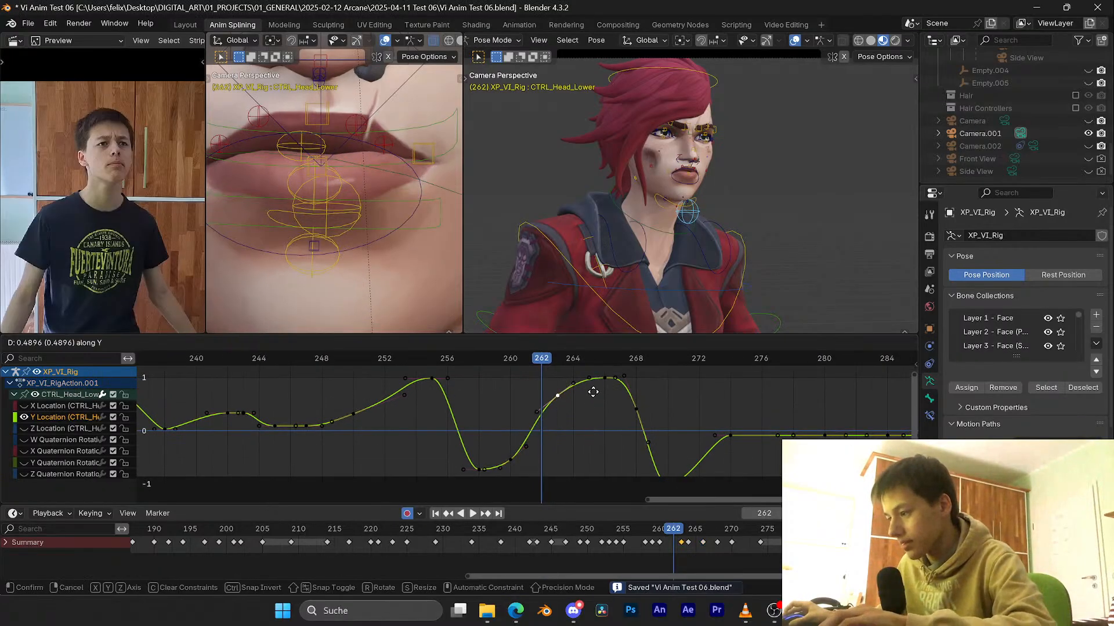
click(594, 396)
Step: Replay the head motion from about frame 245 to check the edited Y Location curve, and save the file
key(space)
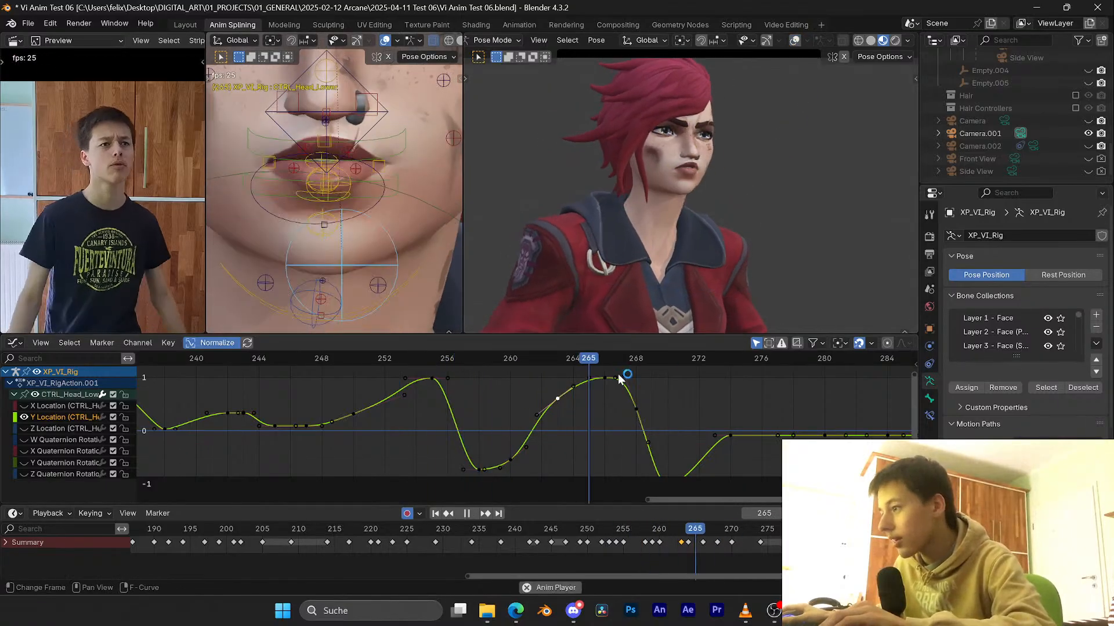
key(space)
drag(400, 363, 269, 356)
key(space)
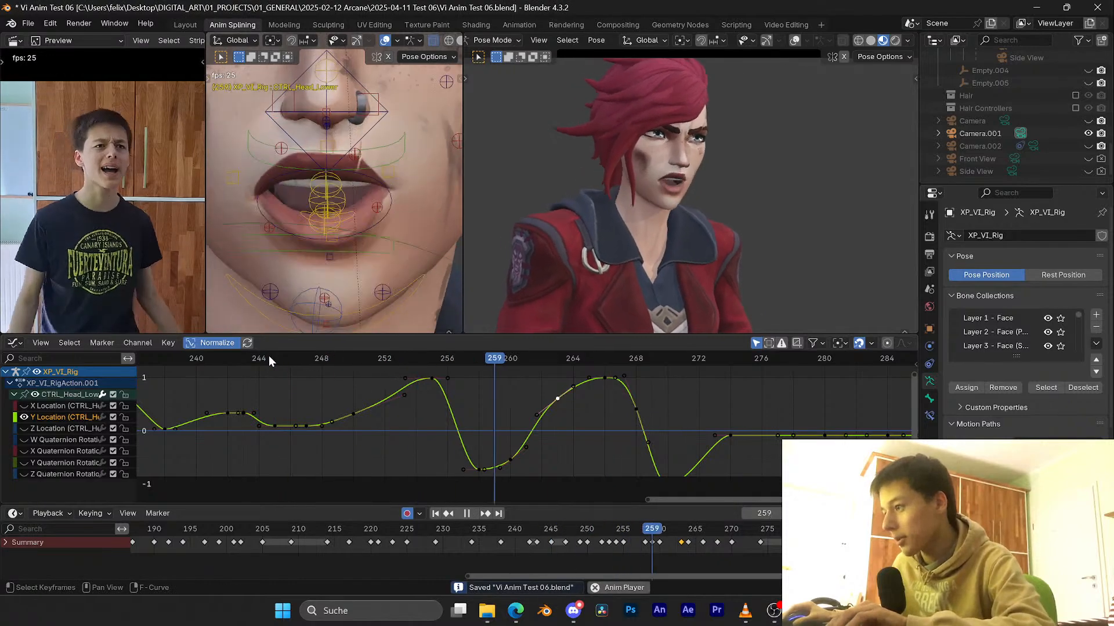
key(Escape)
key(ctrl+s)
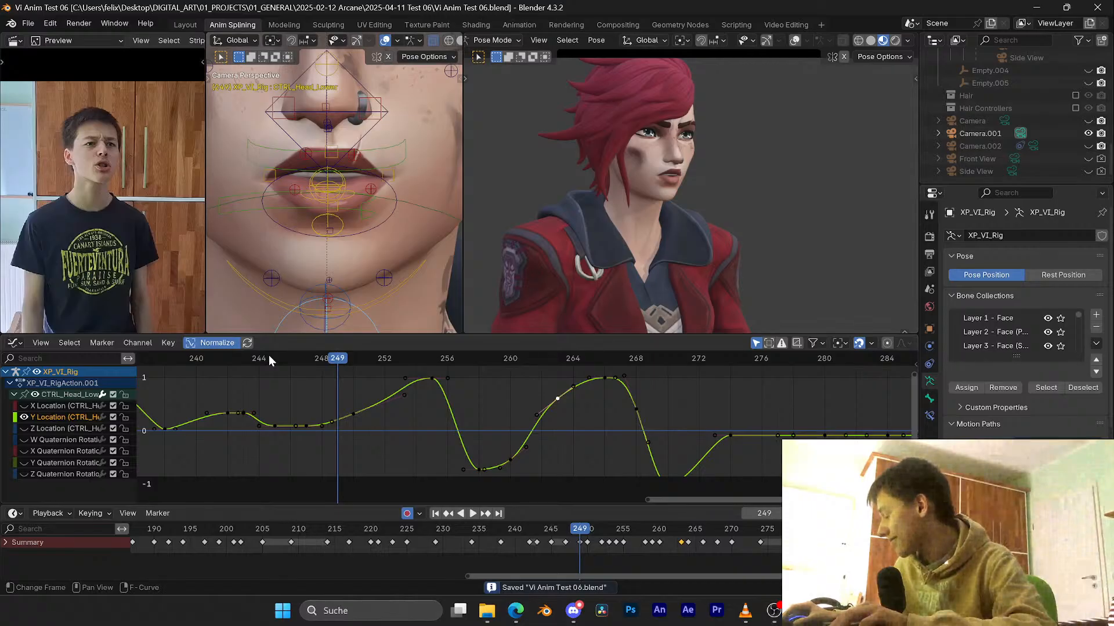
key(ctrl+s)
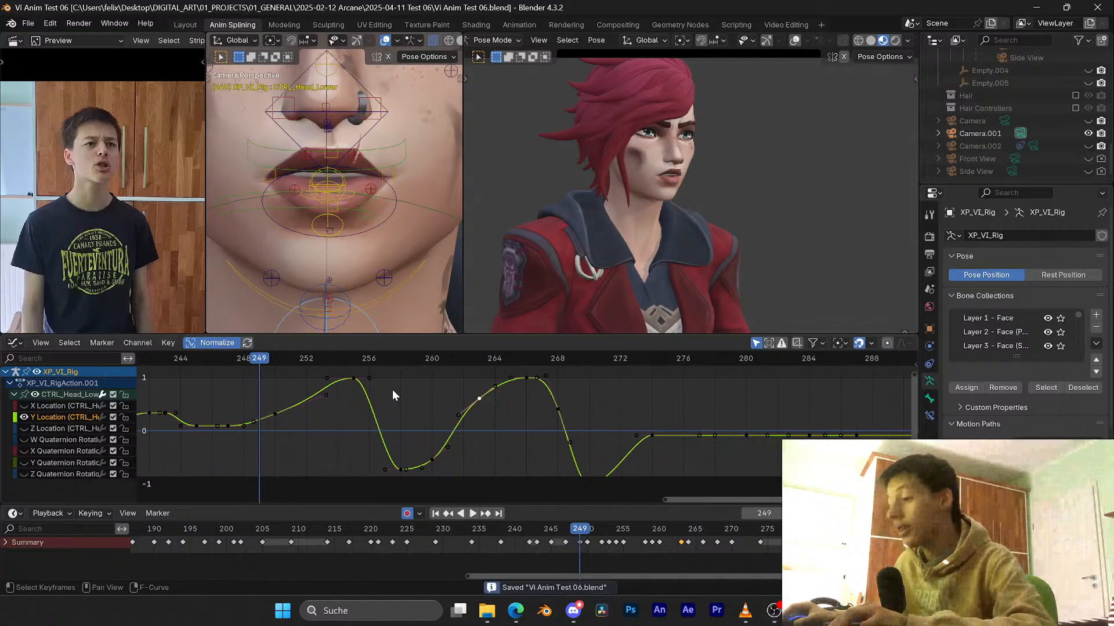
Step: Replay up to frame 257 and scale the Y Location keyframes in the dip around frames 258–260 vertically by about 1.3
scroll(392, 388, down, 2)
scroll(441, 395, up, 2)
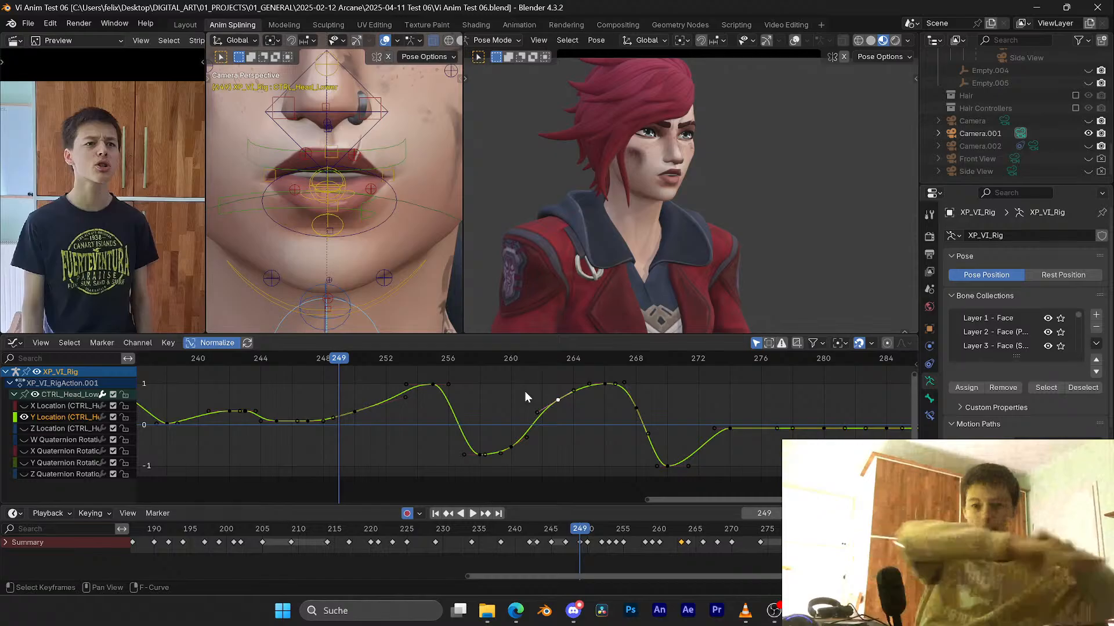
key(space)
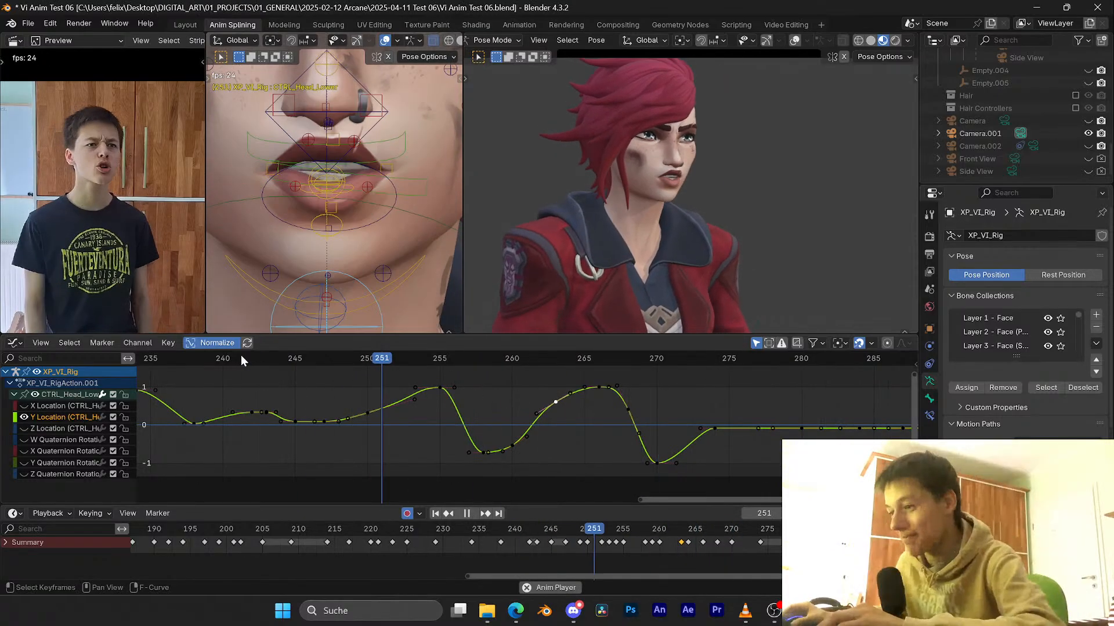
key(space)
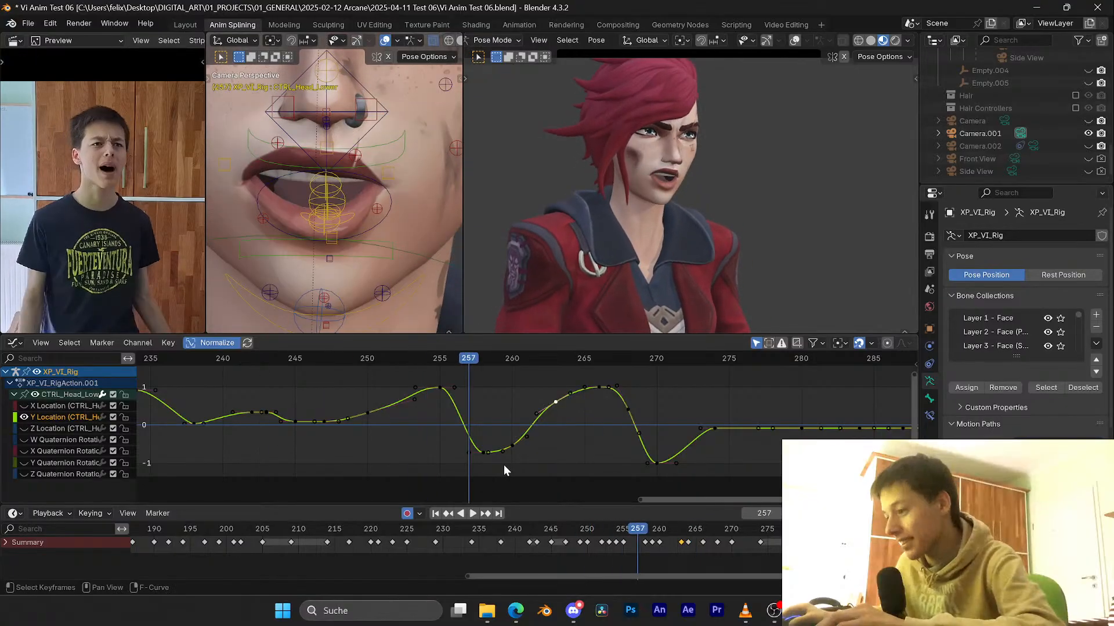
drag(504, 464, 519, 440)
click(839, 343)
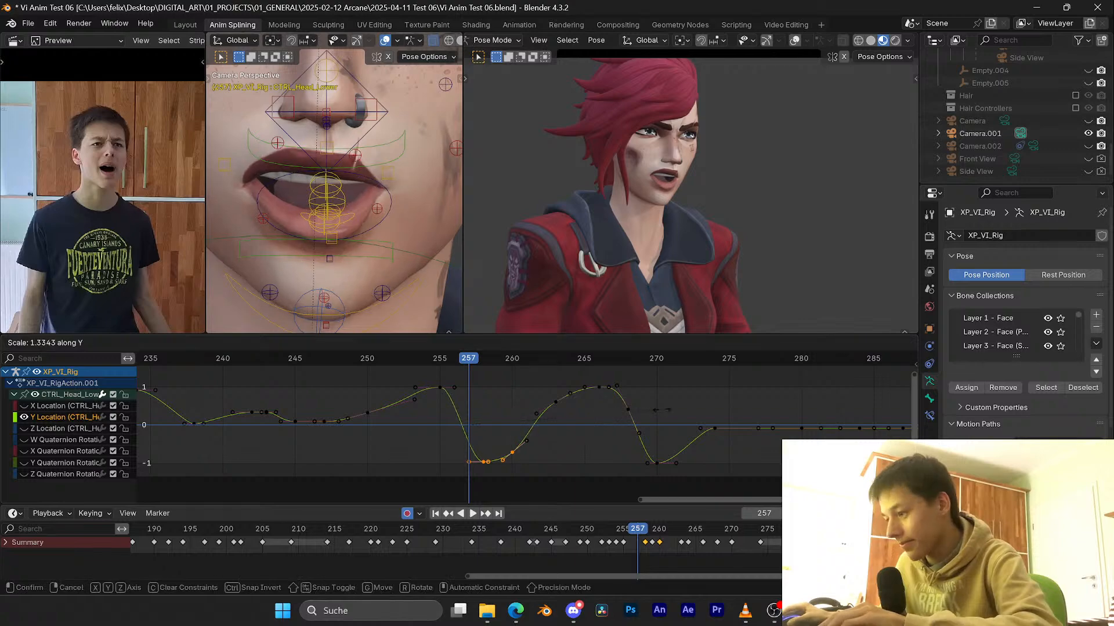
Step: Replay the head motion from about frame 253 to check the deeper dip, stopping at frame 257
click(413, 358)
key(space)
click(413, 358)
key(space)
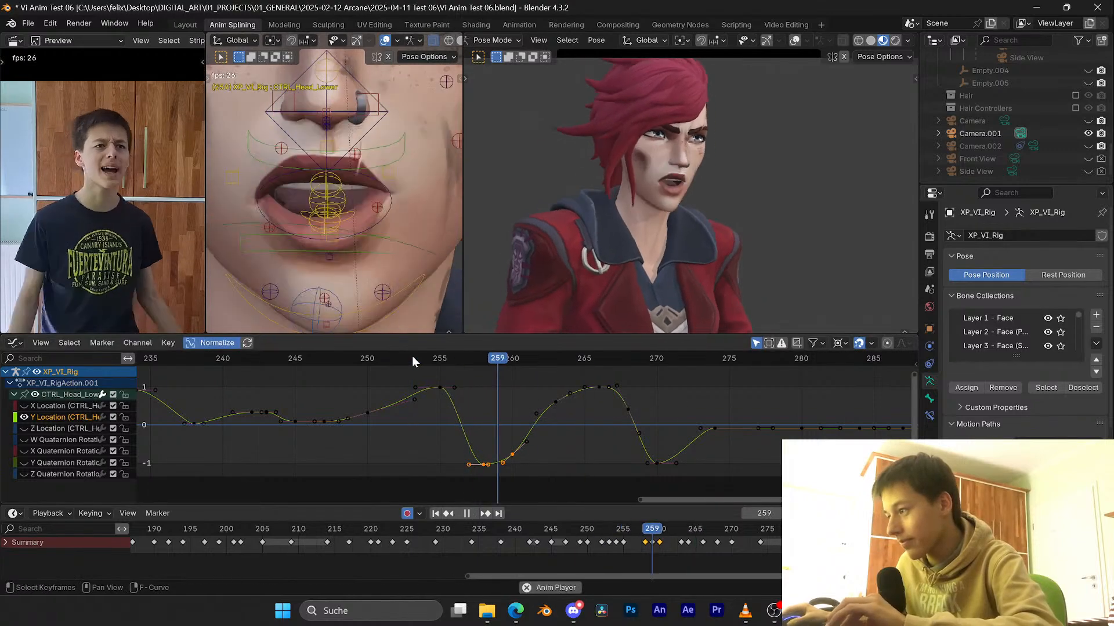
drag(413, 357, 468, 358)
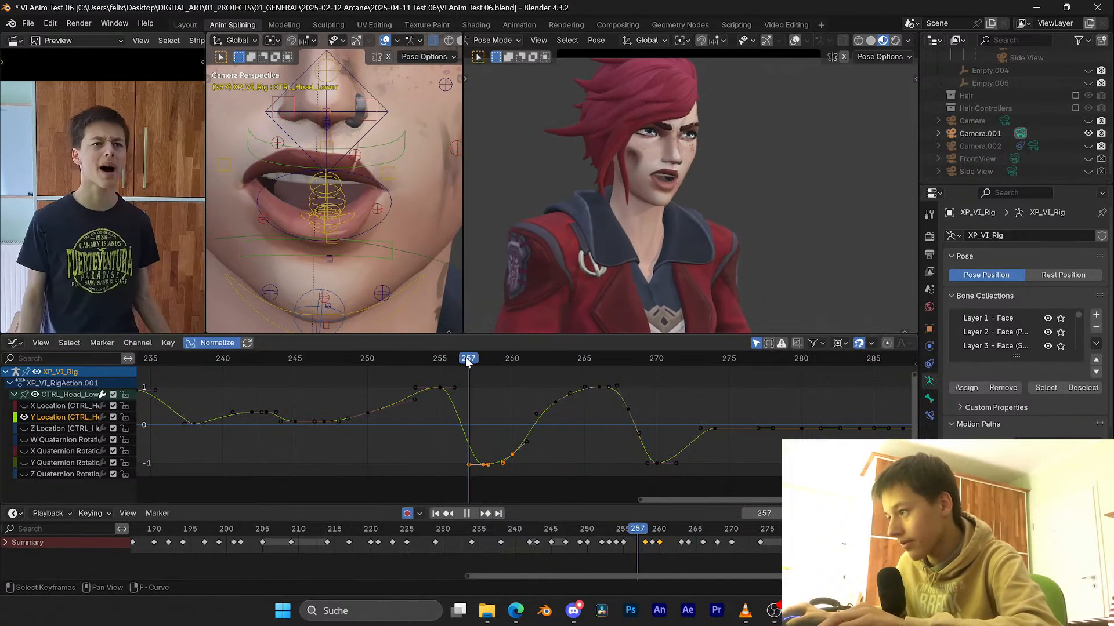
Step: Lengthen the outgoing handle of the Y Location keyframe at frame 255 and save the file
click(455, 387)
key(s)
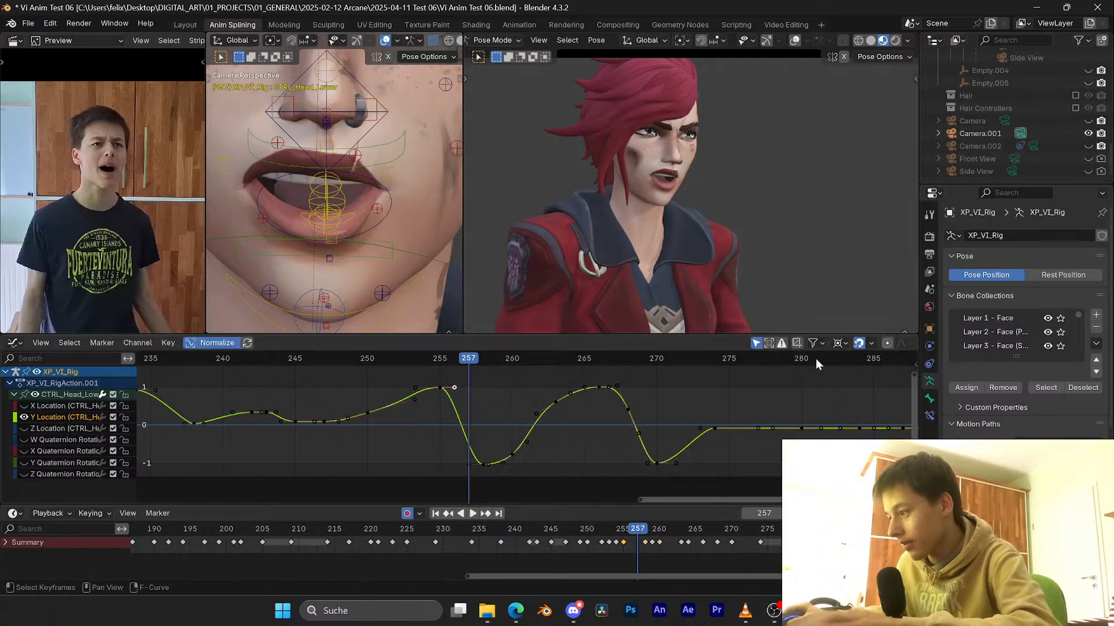
click(536, 387)
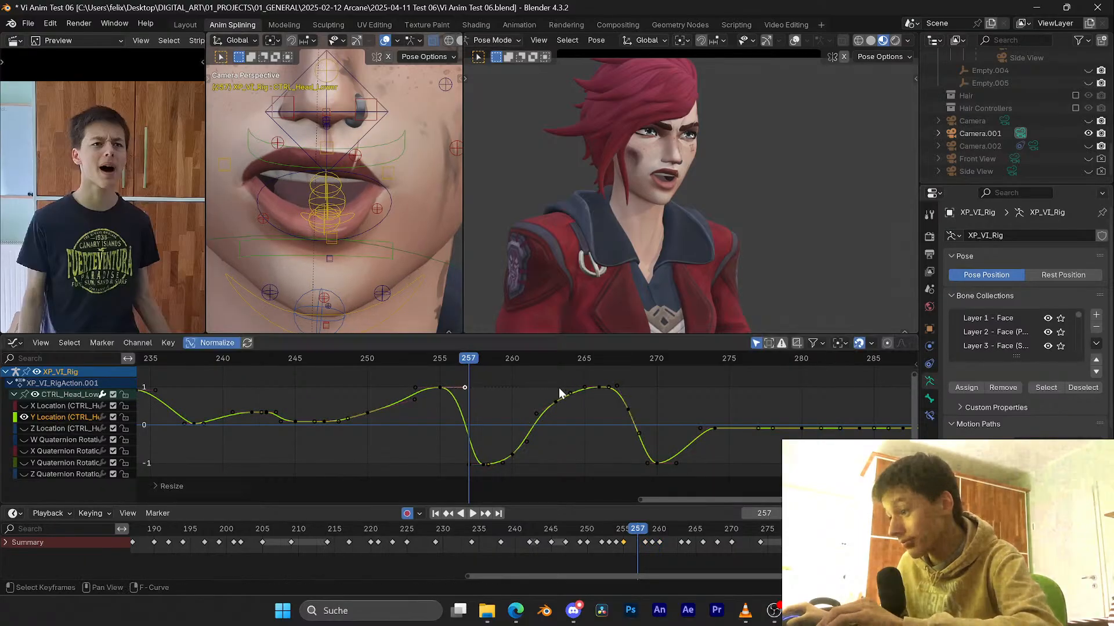
key(ctrl+s)
Step: Raise the Y Location keyframes around frames 258–260 slightly and scrub between frames 257 and 259 to check the pose
drag(443, 360, 475, 357)
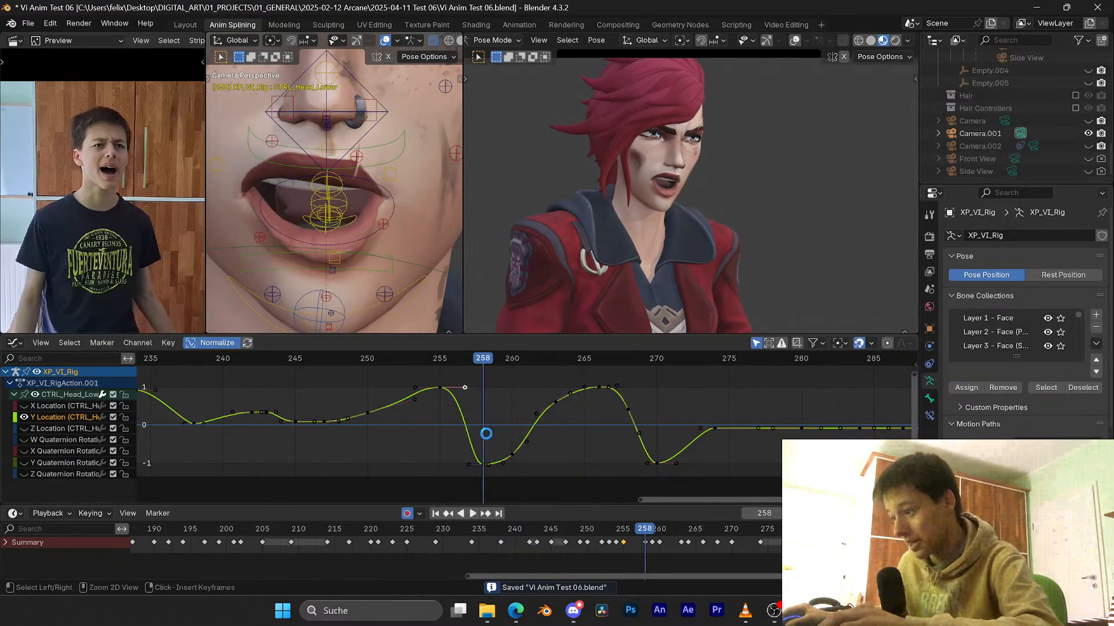
drag(462, 447, 516, 469)
key(g)
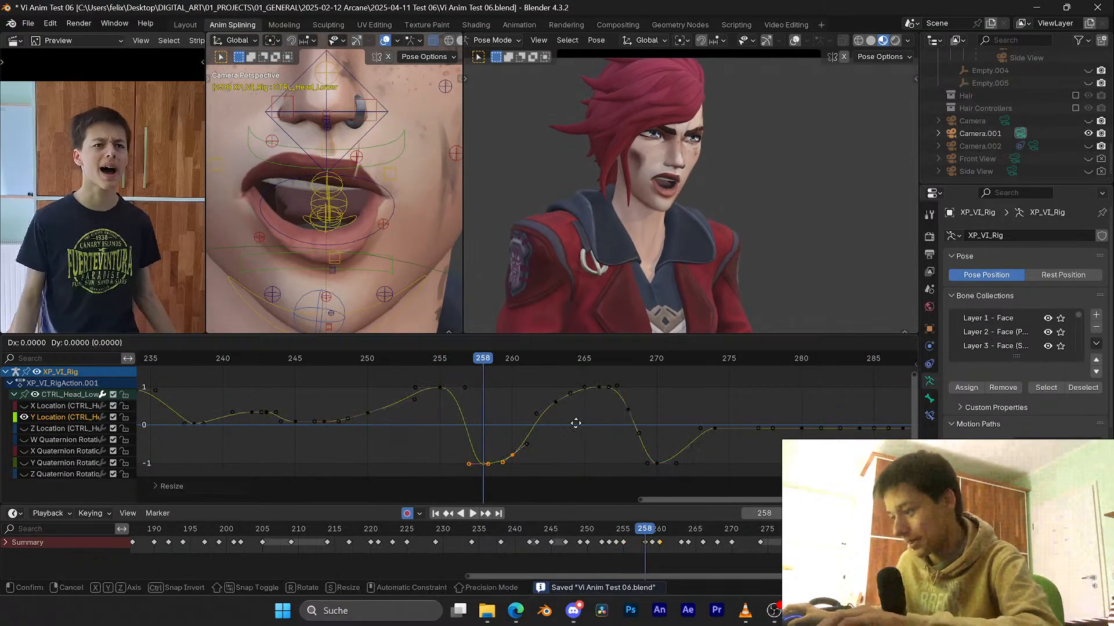
click(576, 417)
click(474, 360)
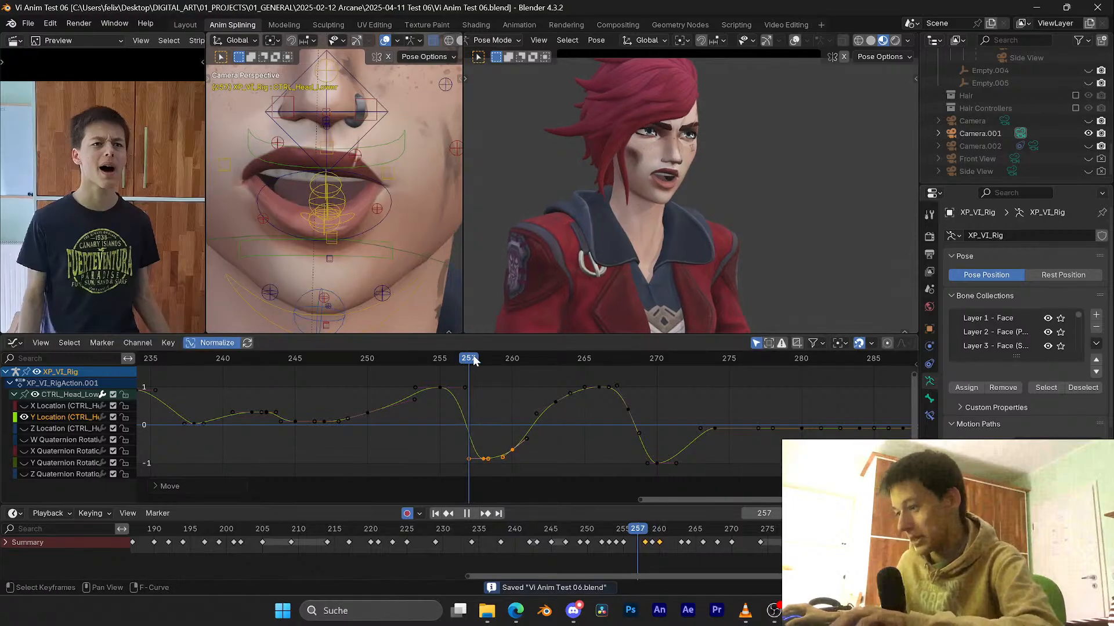
drag(474, 360, 504, 364)
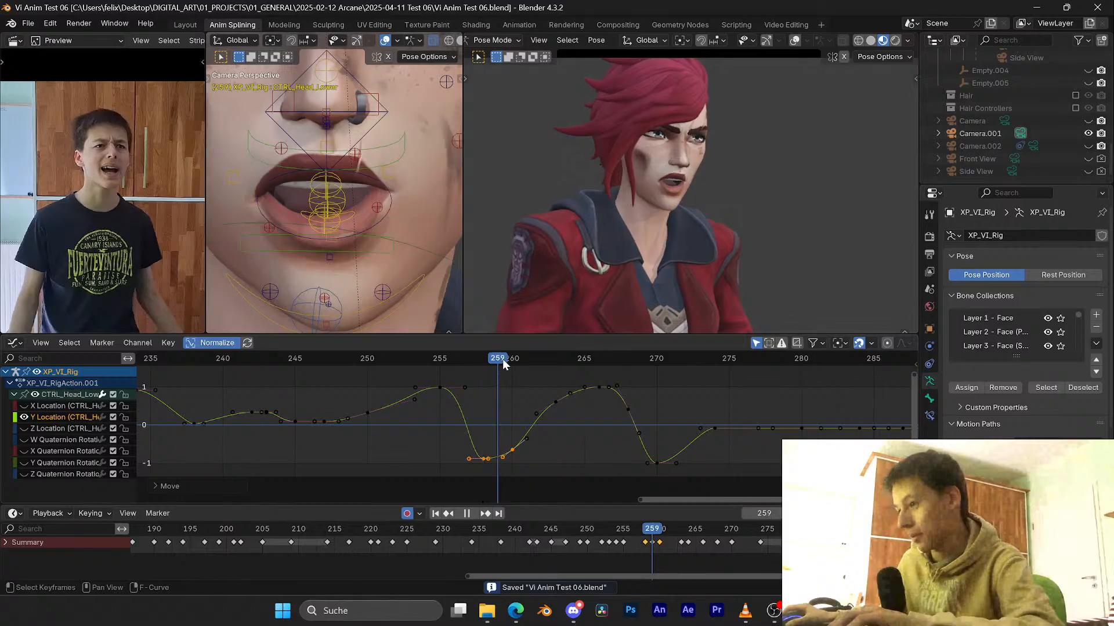
Step: Raise the Y Location keyframe at frame 260 slightly, rotate its handles to smooth the rise, and save the file
scroll(520, 445, up, 1)
drag(522, 461, 502, 444)
key(g)
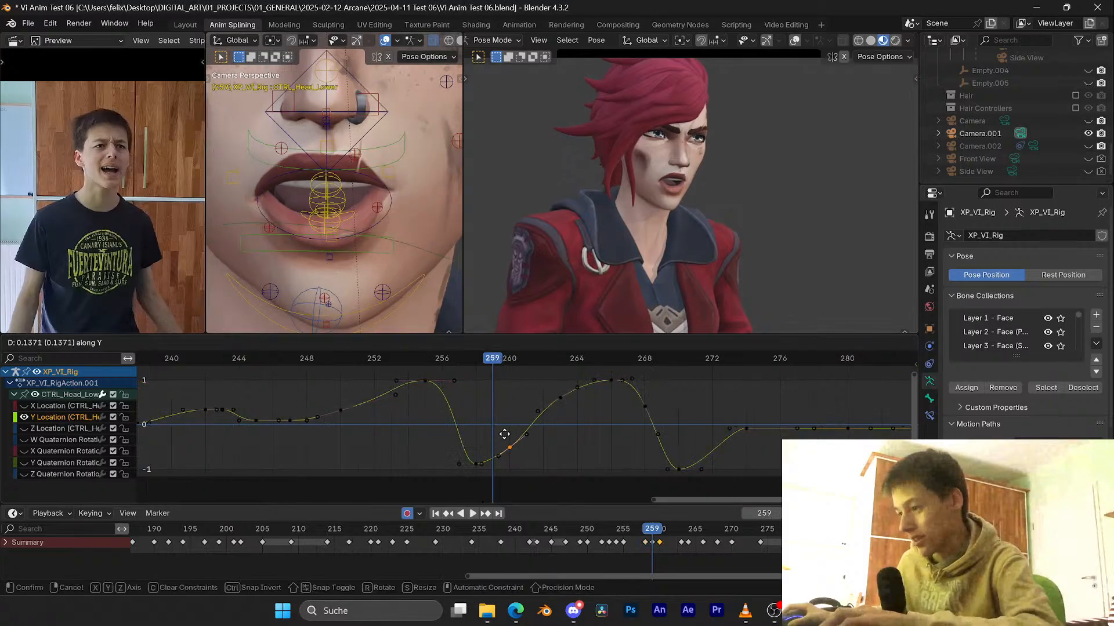
click(507, 434)
key(r)
click(552, 430)
key(g)
key(y)
click(552, 431)
key(ctrl+s)
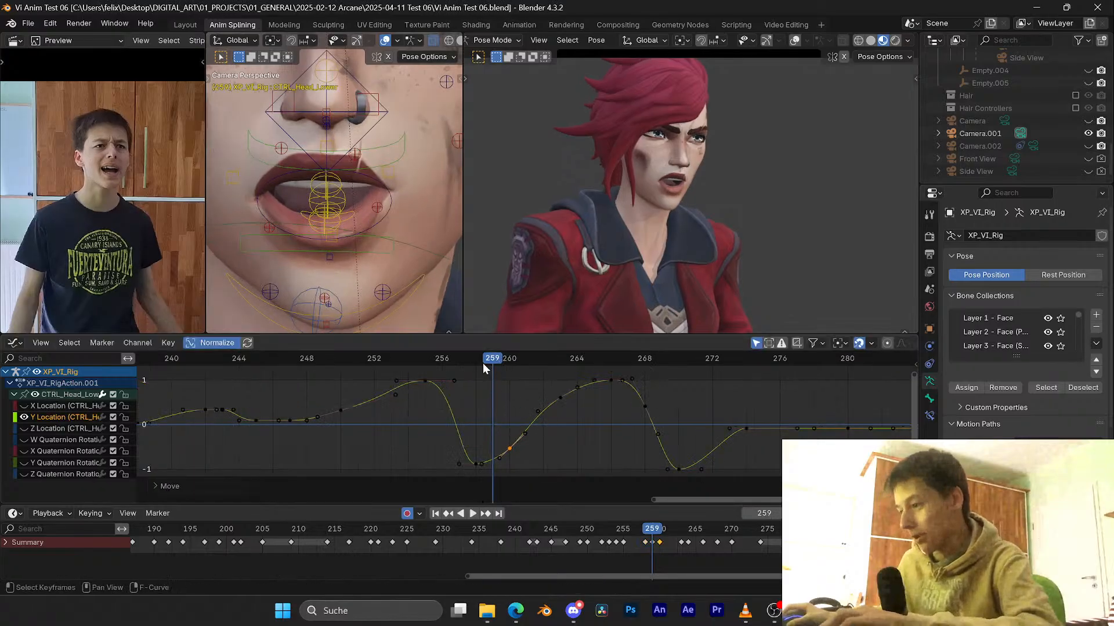
Step: Replay the head motion from about frames 247 and 243 to check the smoothed curve, and save the file
key(space)
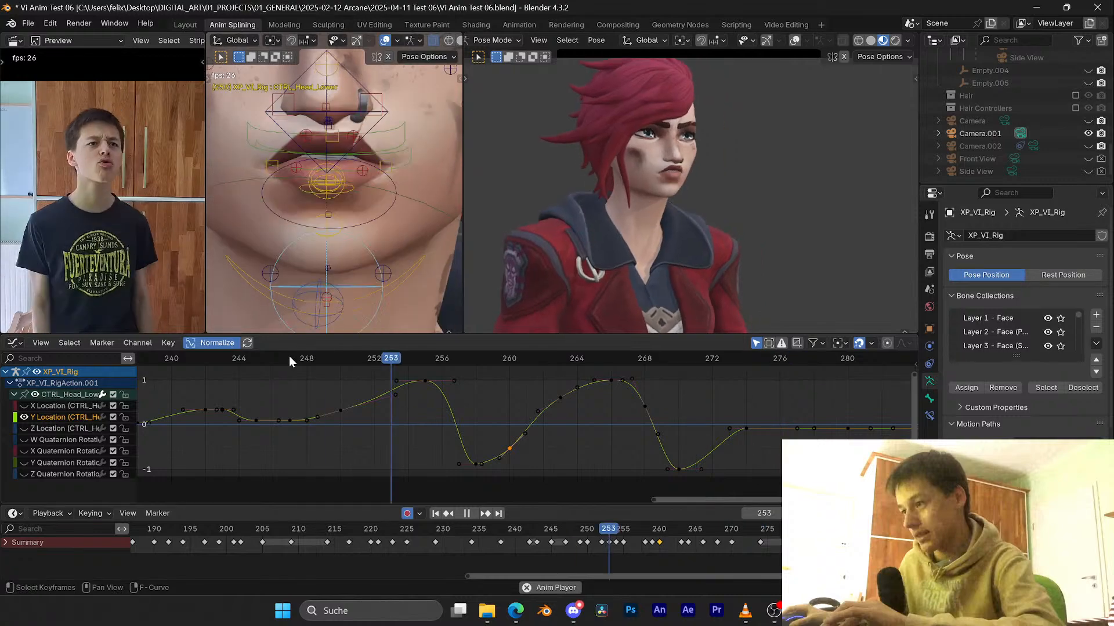
key(space)
scroll(499, 412, down, 3)
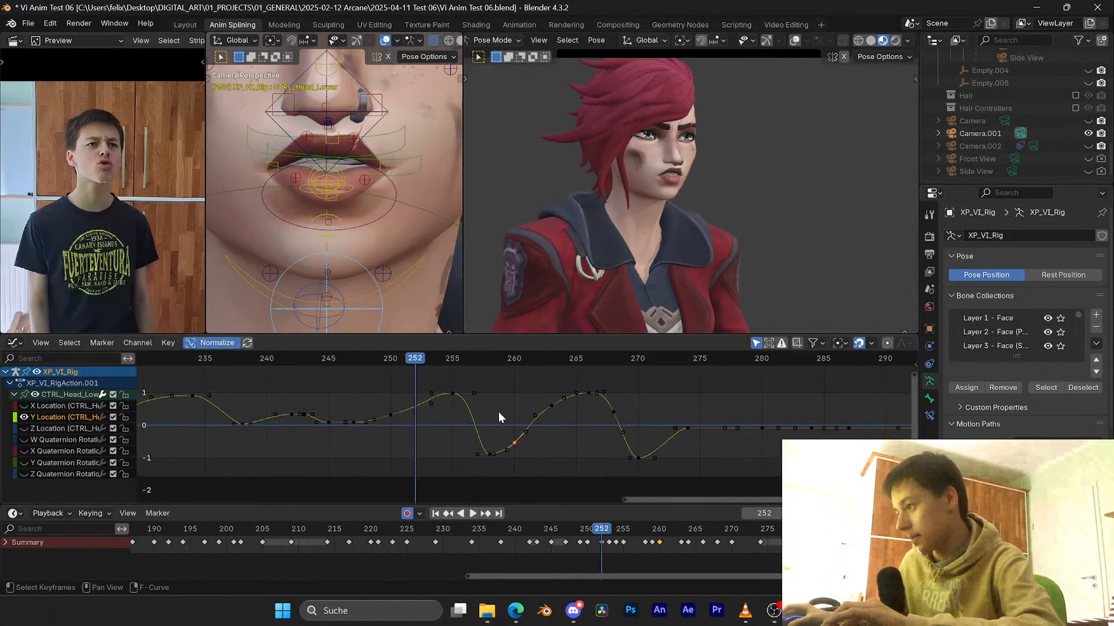
key(ctrl+s)
click(309, 358)
key(space)
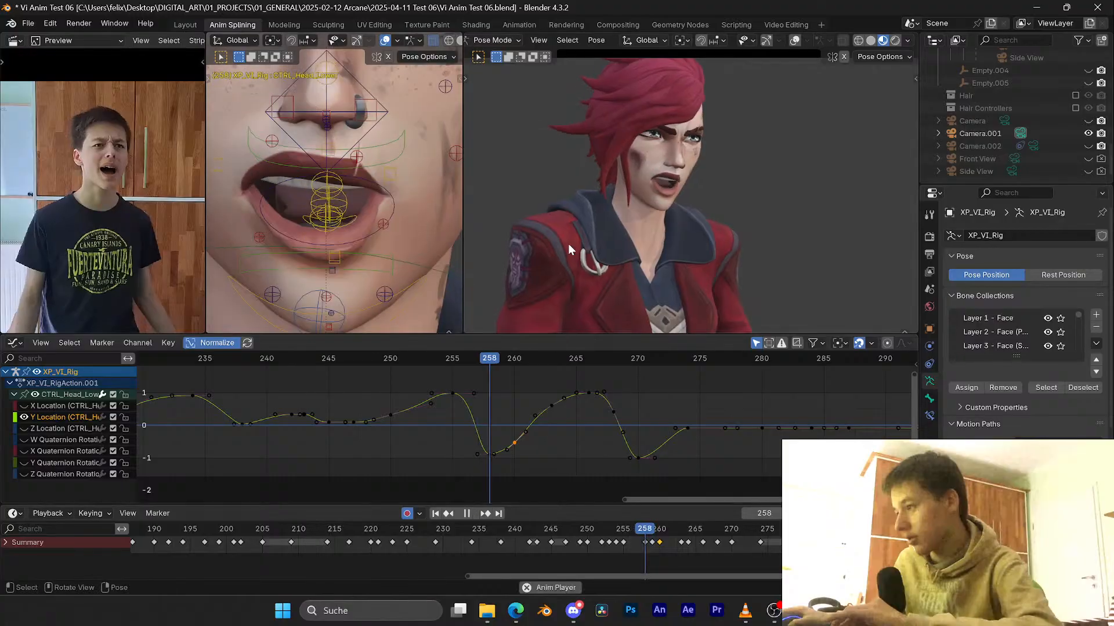
Step: Show the rig overlays in the camera view, replay the head motion from about frame 242, and save the file
click(794, 41)
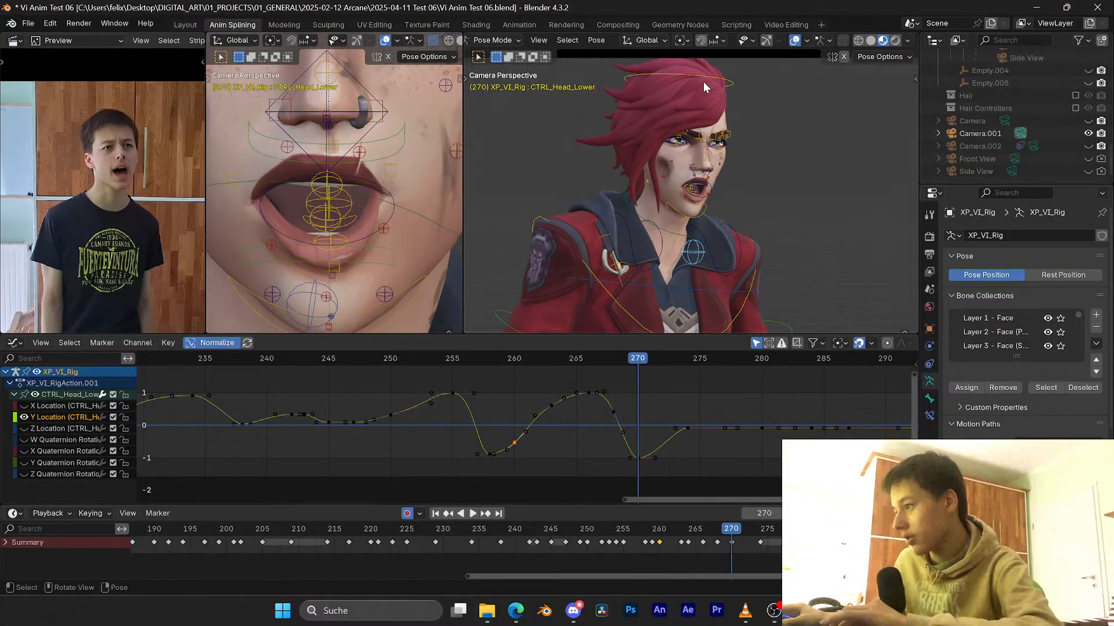
key(space)
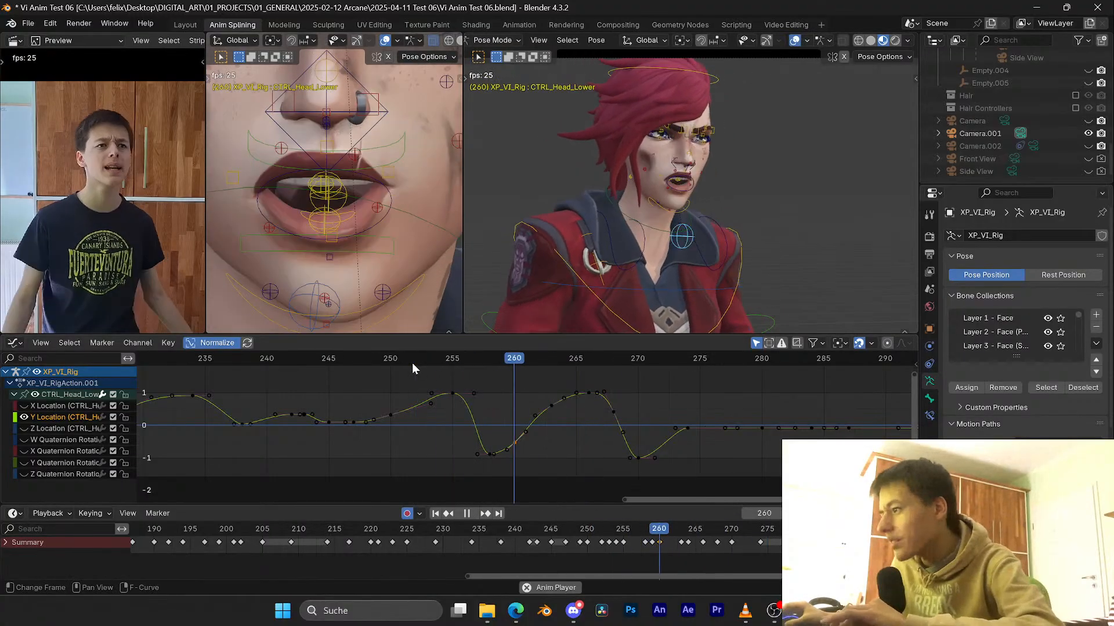
click(412, 363)
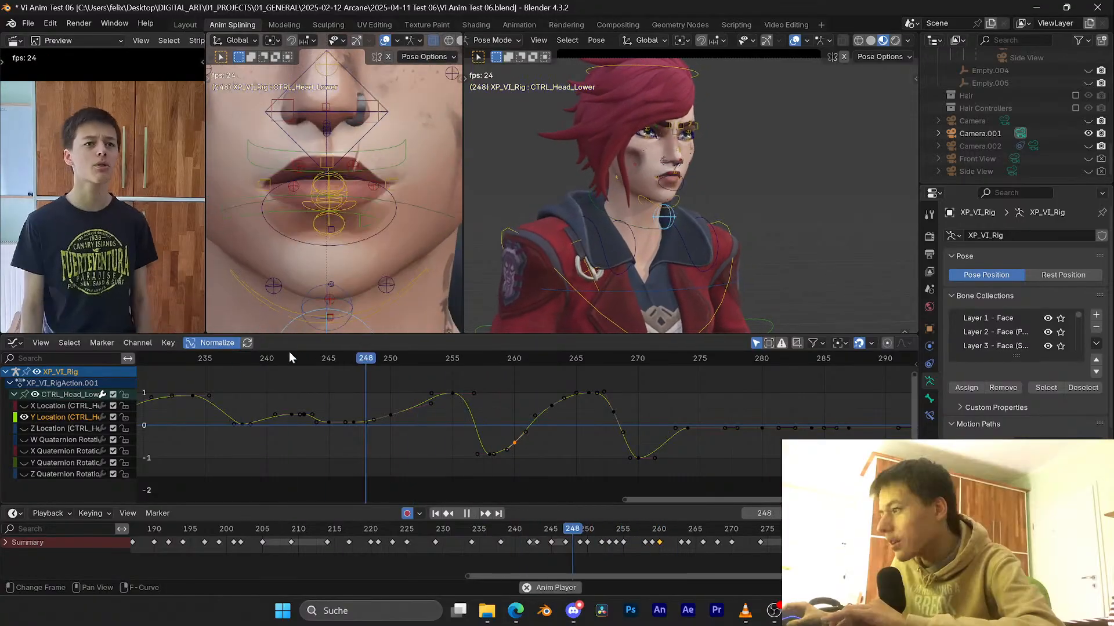
key(ctrl+s)
key(space)
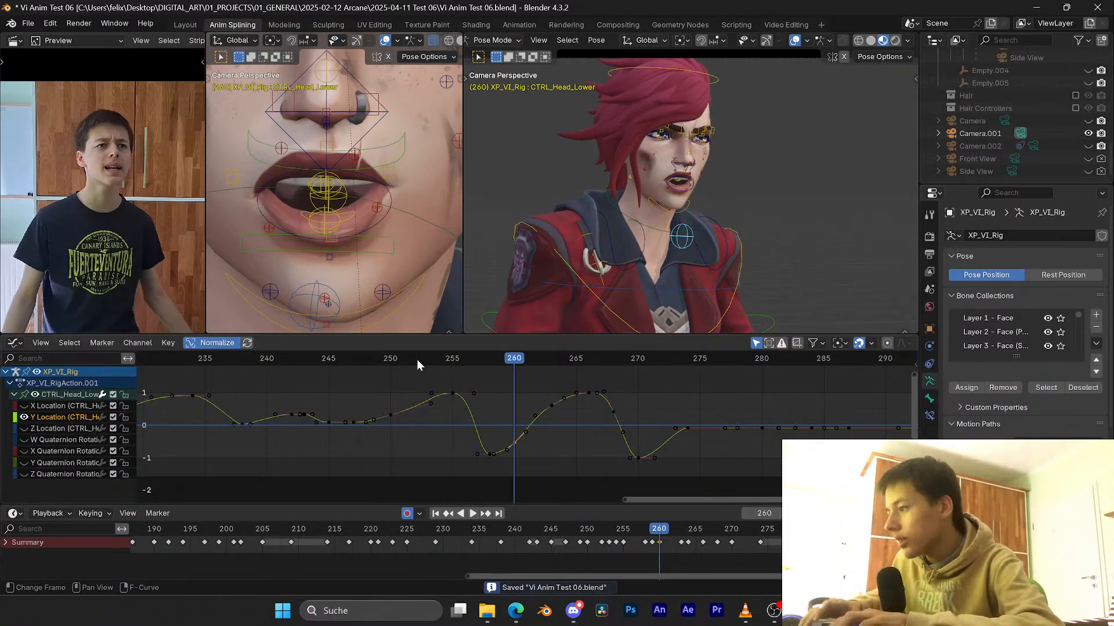
Step: Step frame by frame through frames 256 to 261, select the neck control at frame 258, and save the file
key(Right)
key(Left)
key(Left)
key(Left)
key(Left)
key(Left)
key(Right)
key(Right)
key(Right)
key(Right)
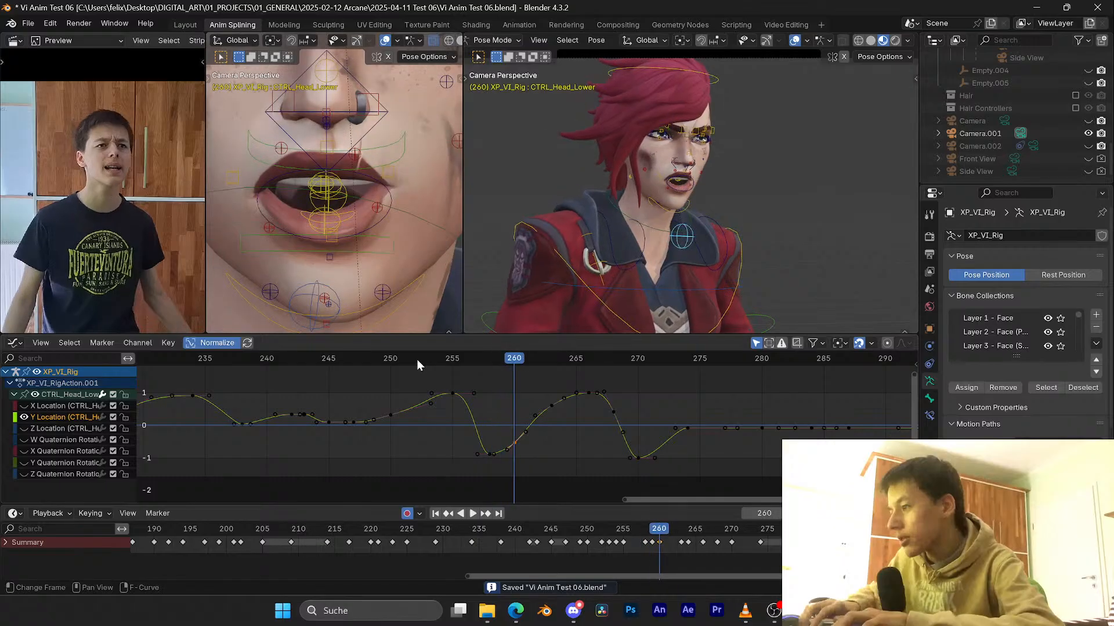
key(Left)
key(Left)
click(644, 219)
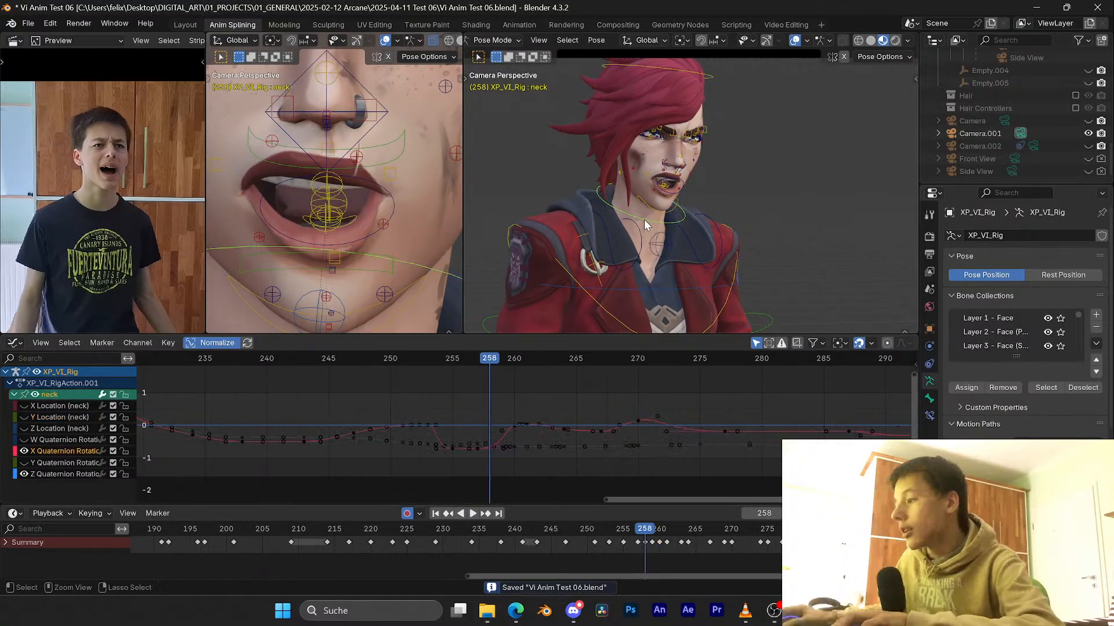
key(ctrl+s)
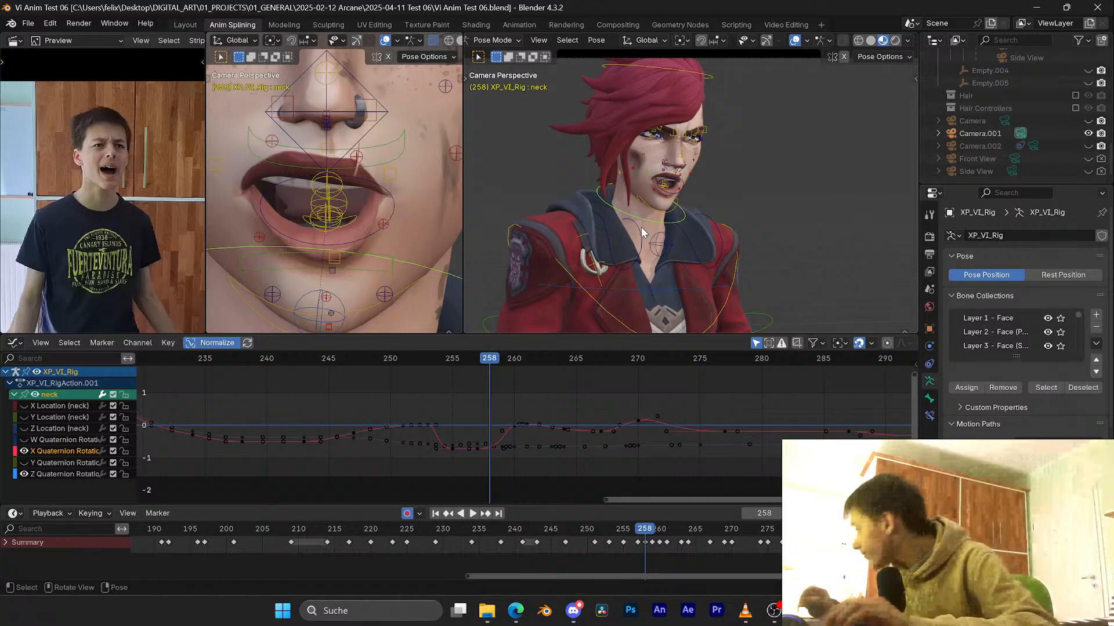
Step: Switch to Edge, search Google for "torus" in a new tab, and return to the SpeechChat messages
click(515, 611)
key(ctrl+t)
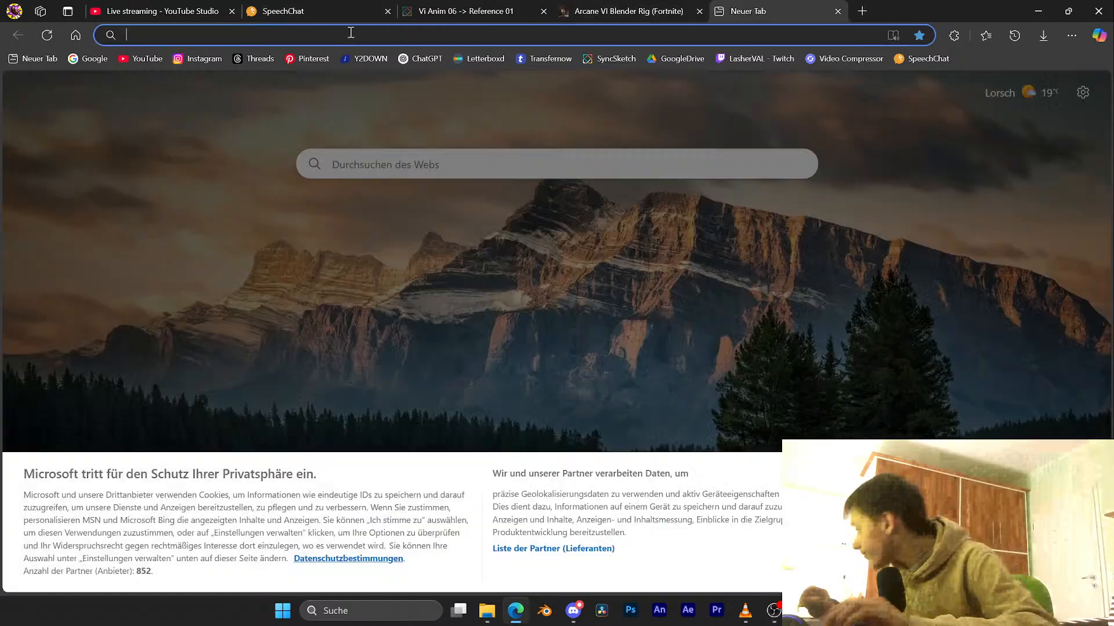
click(92, 59)
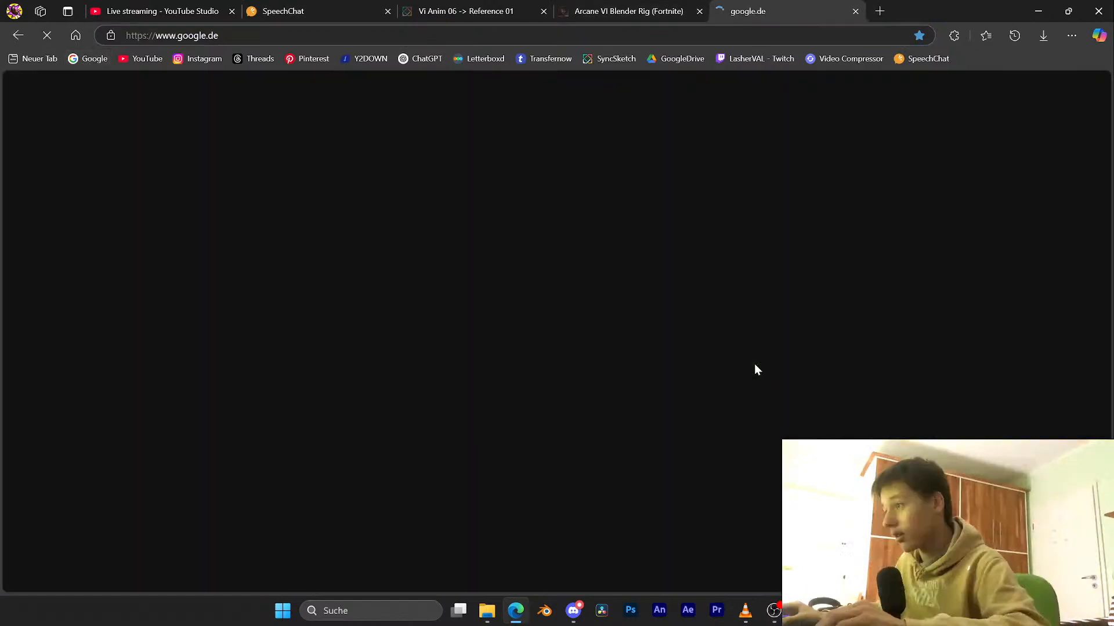
text(torus)
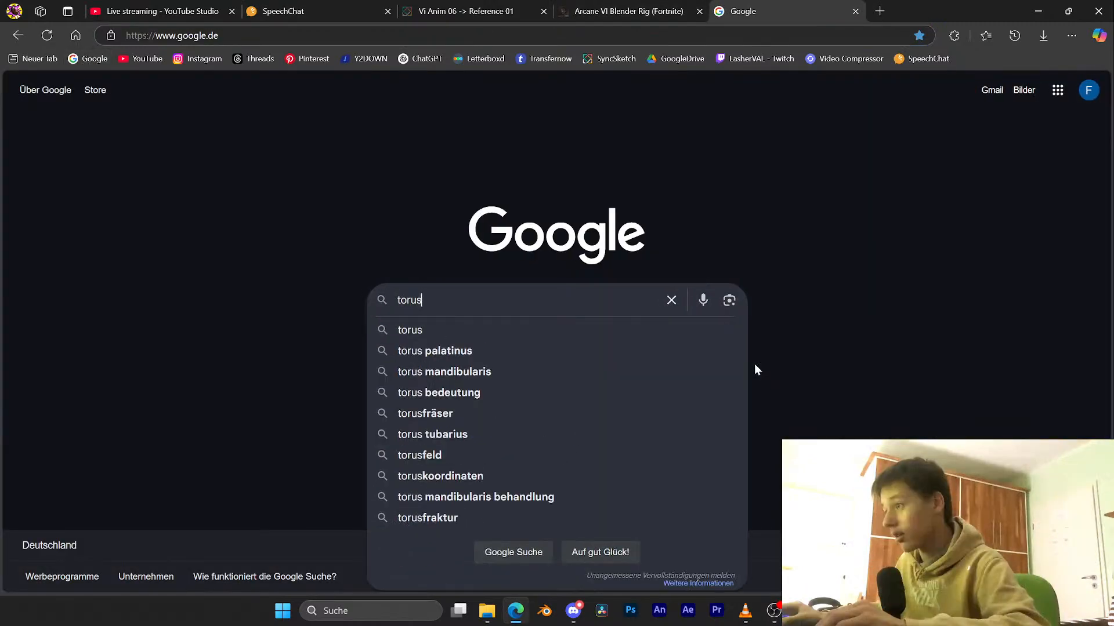
key(Return)
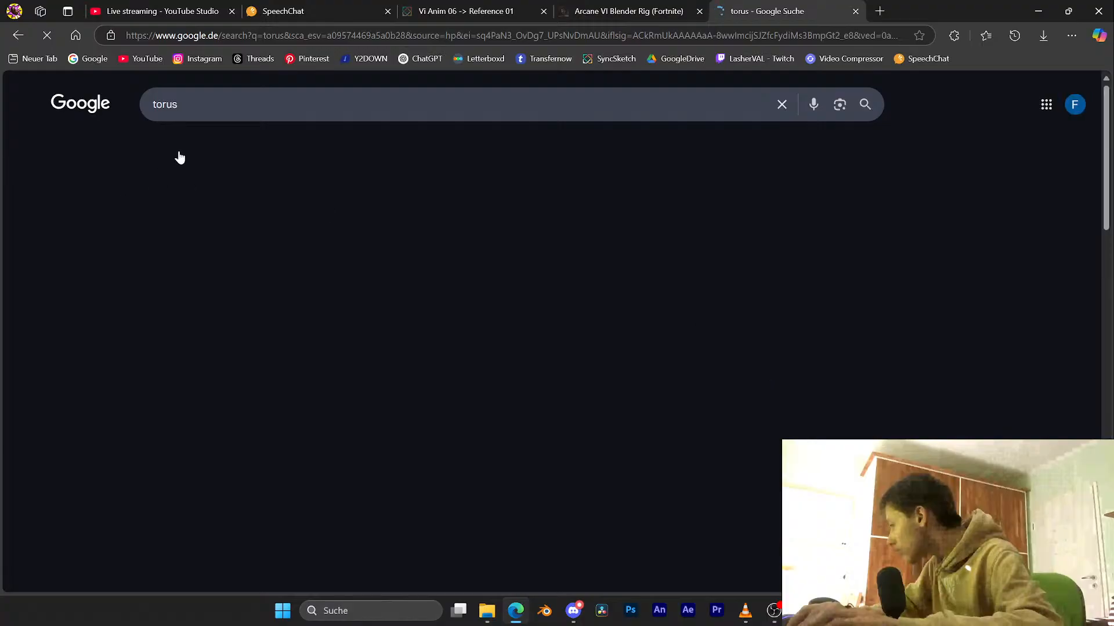
click(856, 11)
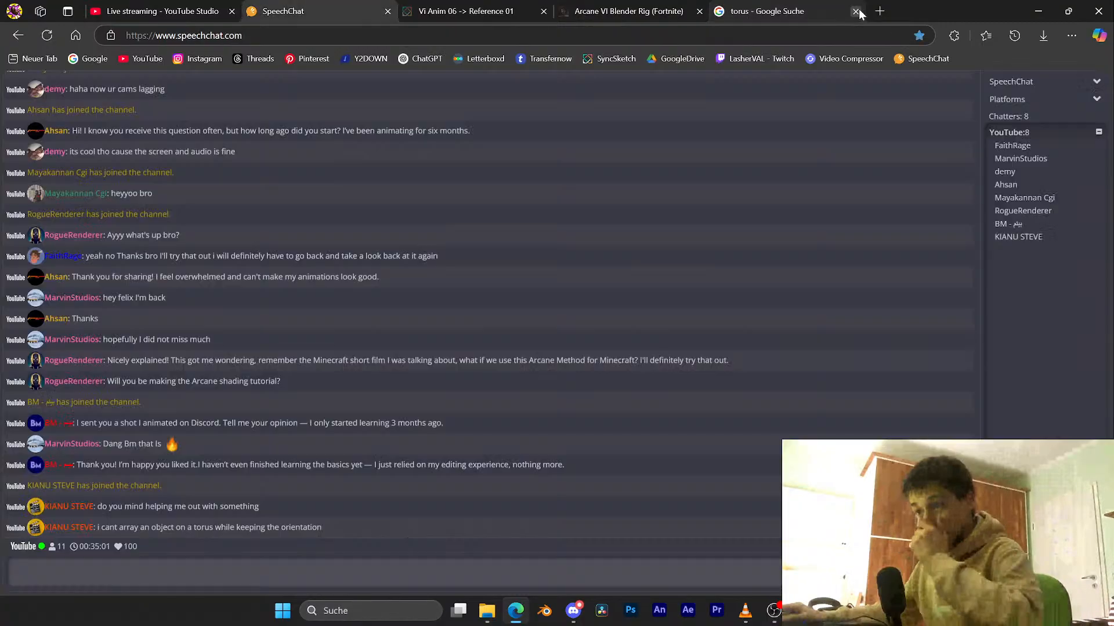
Step: Switch to Blender, put the rig in Object Mode, leave the camera view, and add a torus mesh
click(1030, 7)
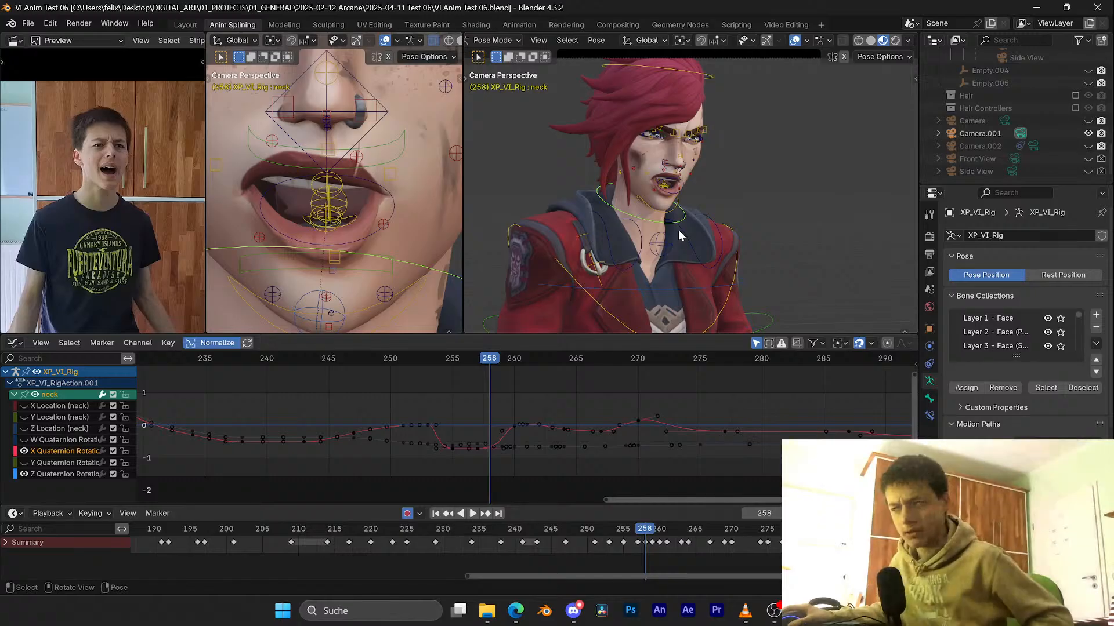
middle_drag(678, 230, 702, 248)
scroll(670, 246, down, 5)
key(ctrl+Tab)
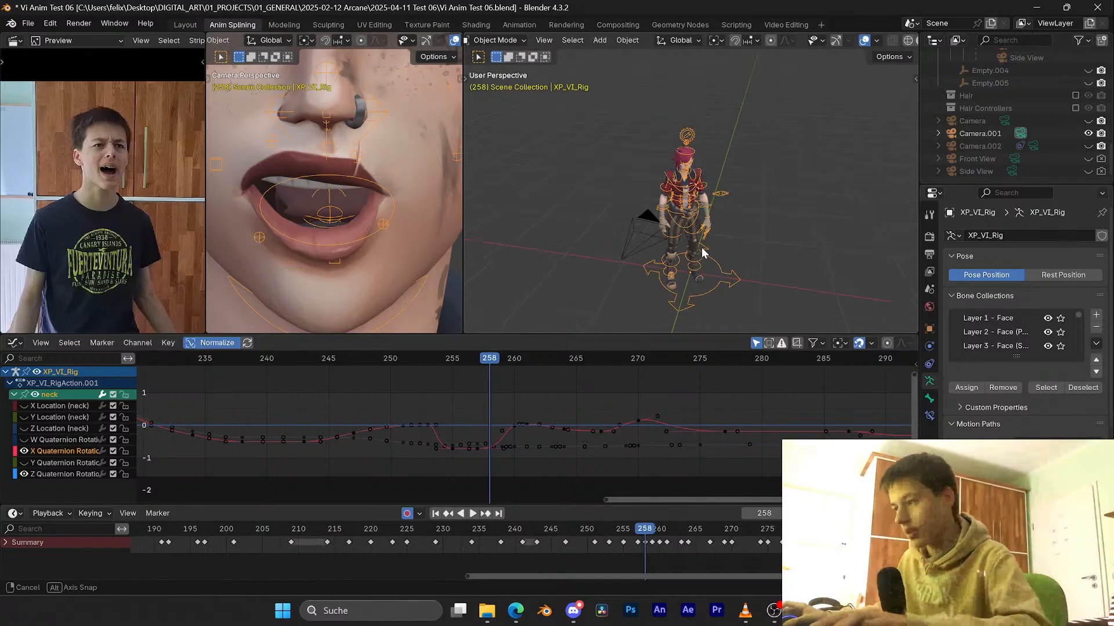
click(797, 248)
shift+middle_drag(798, 248, 690, 243)
key(shift+a)
mouse_move(670, 257)
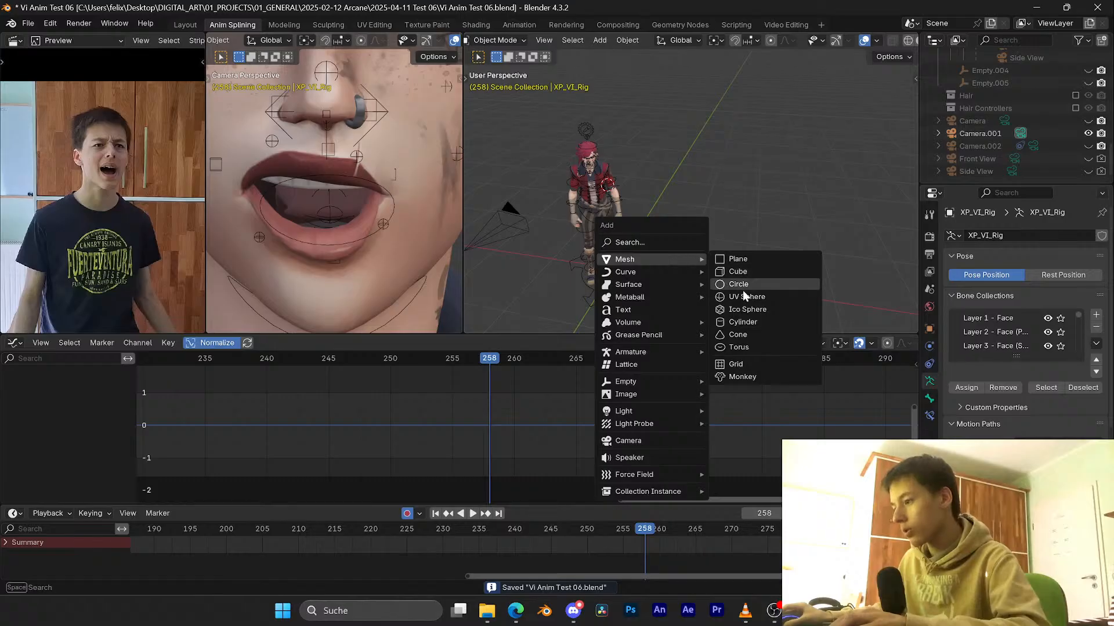
click(743, 349)
Step: Move the torus along the X axis away from the character and resize it
scroll(688, 272, down, 6)
key(g)
key(x)
click(785, 246)
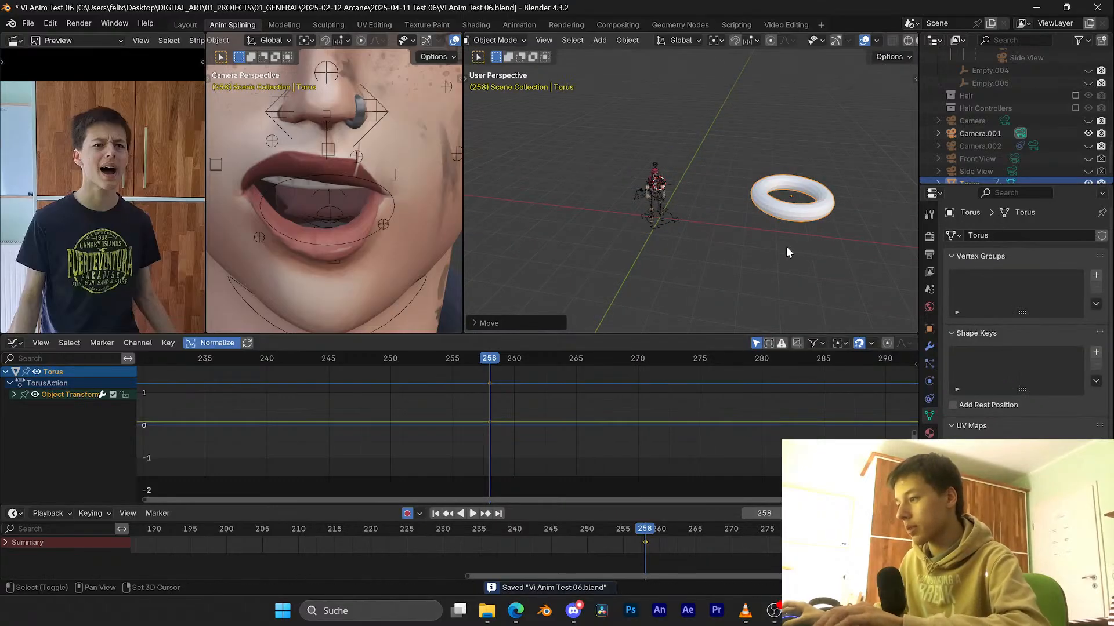
shift+middle_drag(785, 246, 651, 232)
scroll(651, 231, up, 3)
scroll(651, 231, down, 1)
key(s)
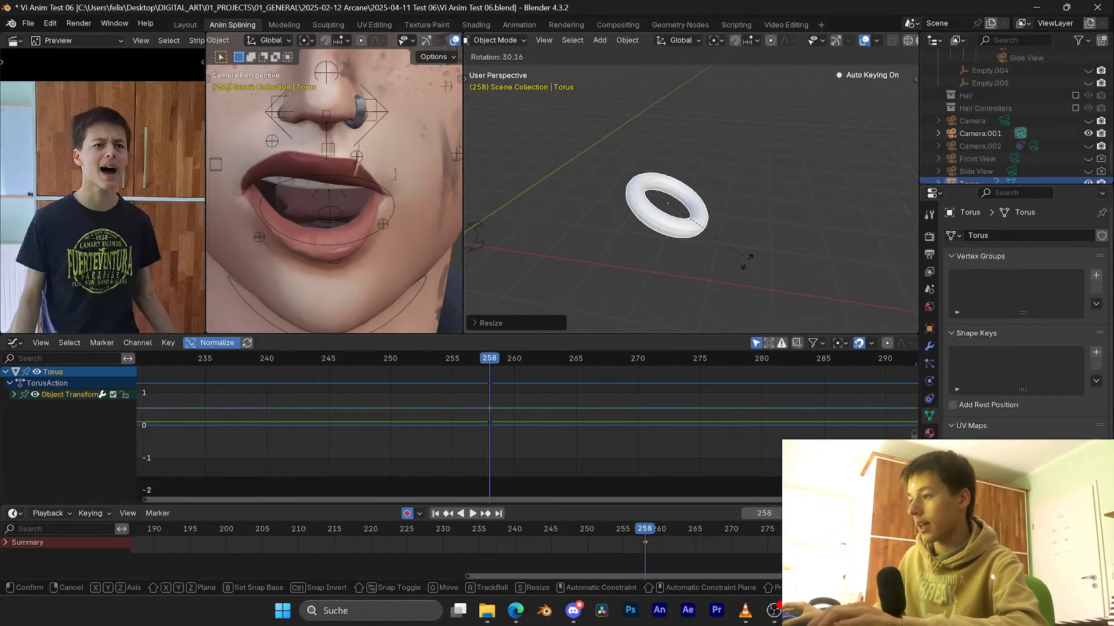
click(715, 226)
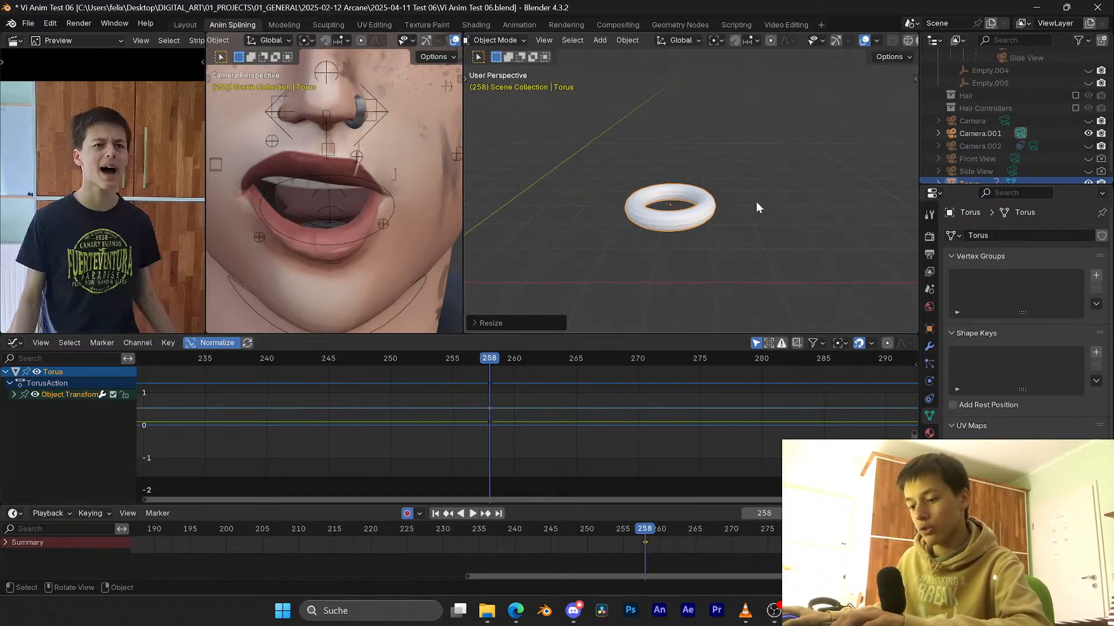
Step: Try applying all transforms to the torus and test its scaling pivot, undo the application, and save the file
key(ctrl+a)
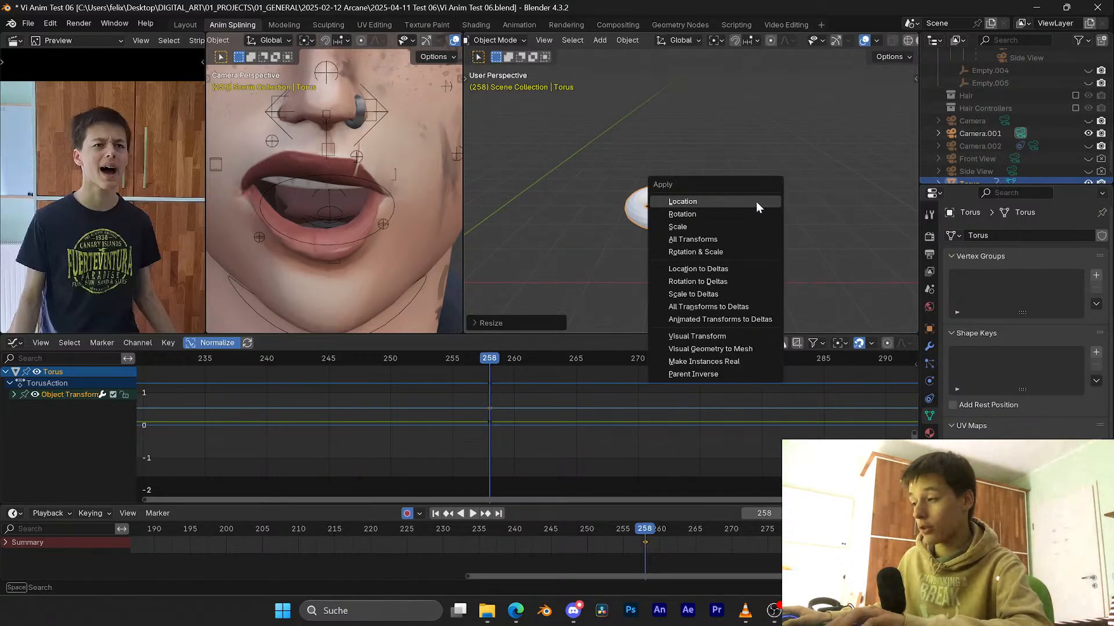
click(694, 240)
middle_drag(743, 279, 707, 266)
key(s)
right_click(791, 193)
middle_drag(720, 191, 742, 196)
key(ctrl+z)
key(ctrl+s)
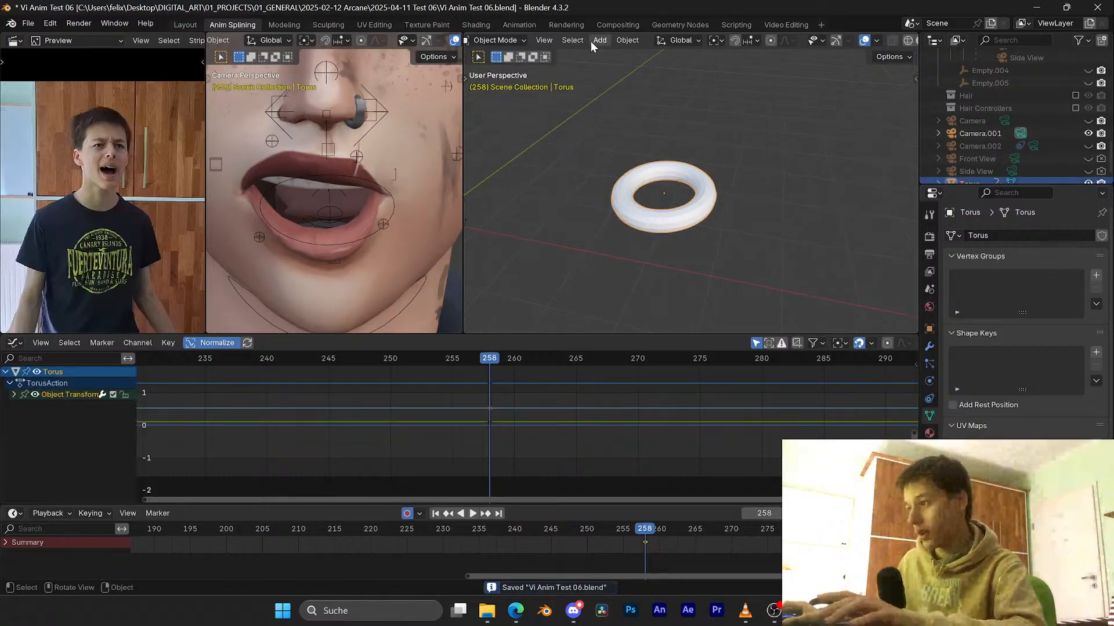
Step: Set the torus's origin to its geometry and try scaling it from that pivot
click(543, 41)
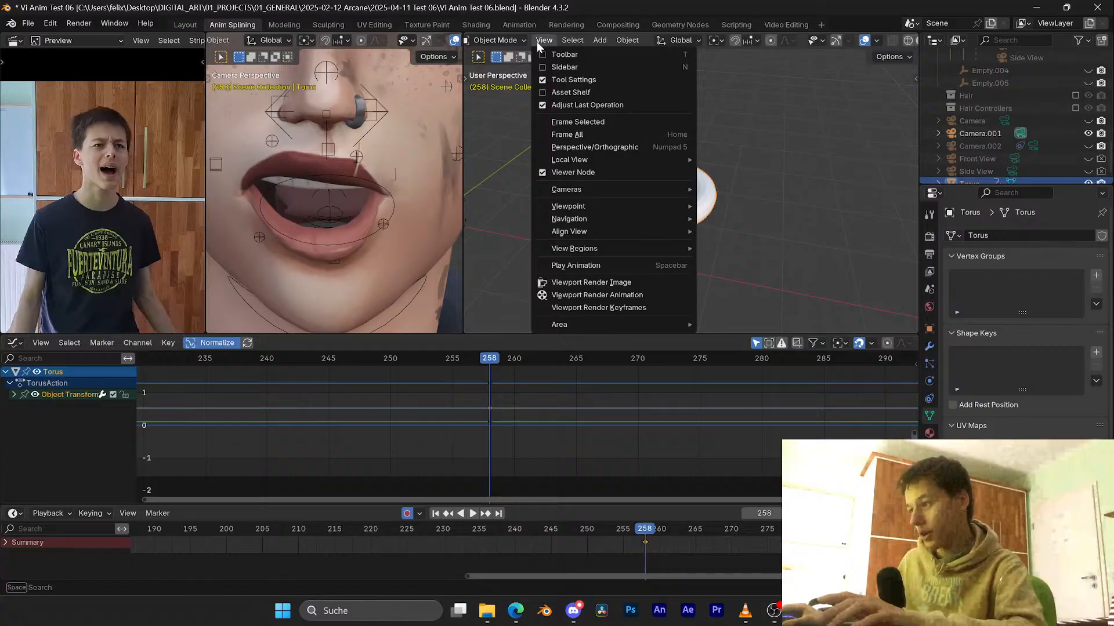
mouse_move(594, 206)
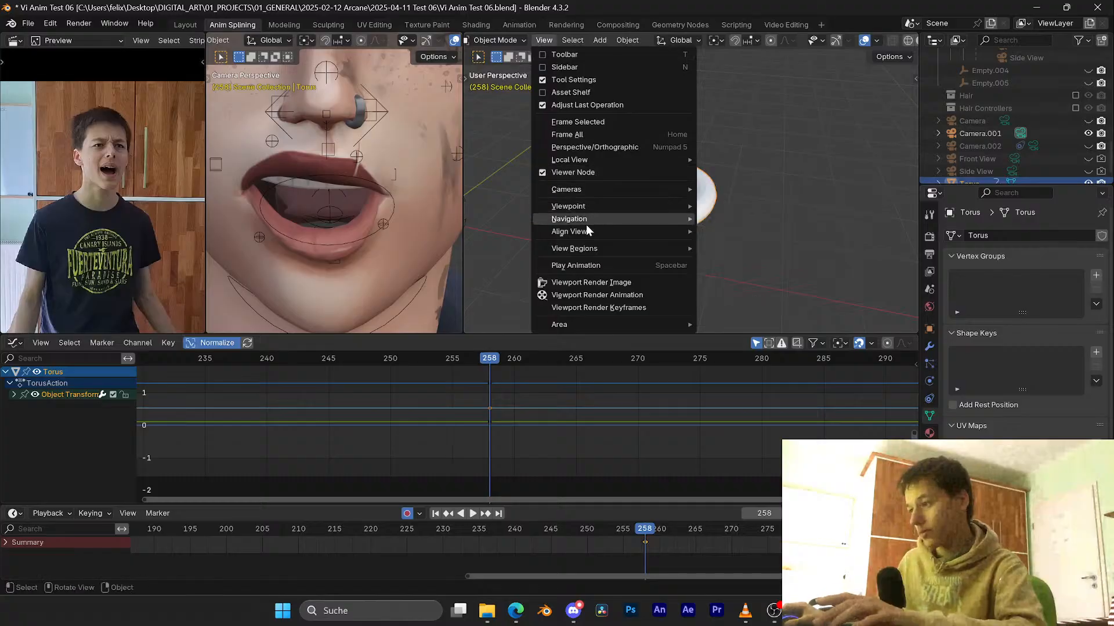
mouse_move(584, 238)
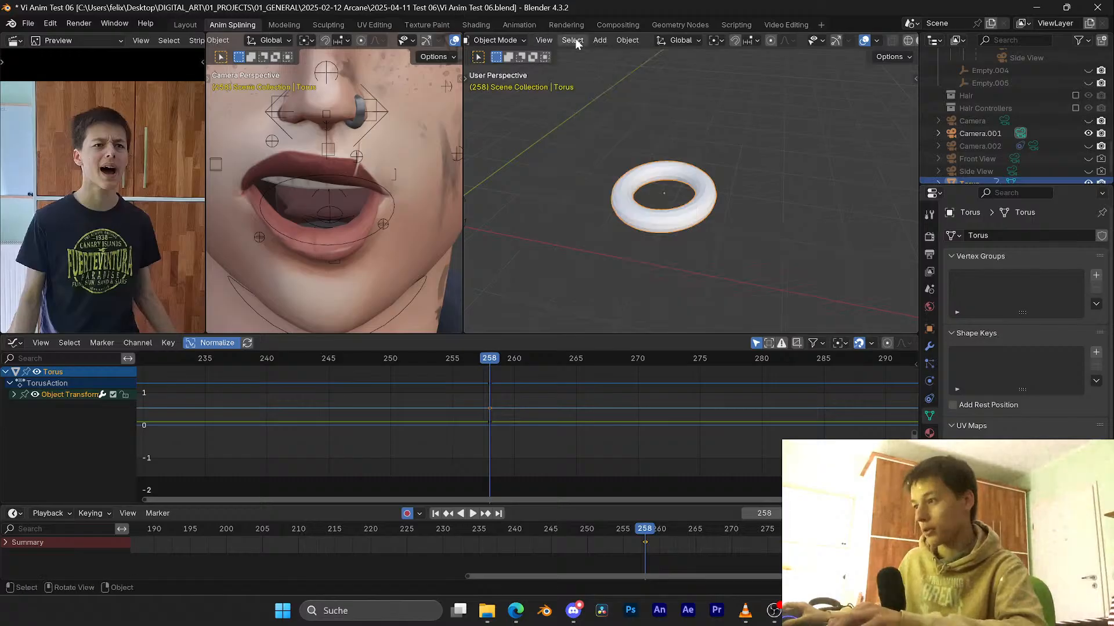
click(635, 39)
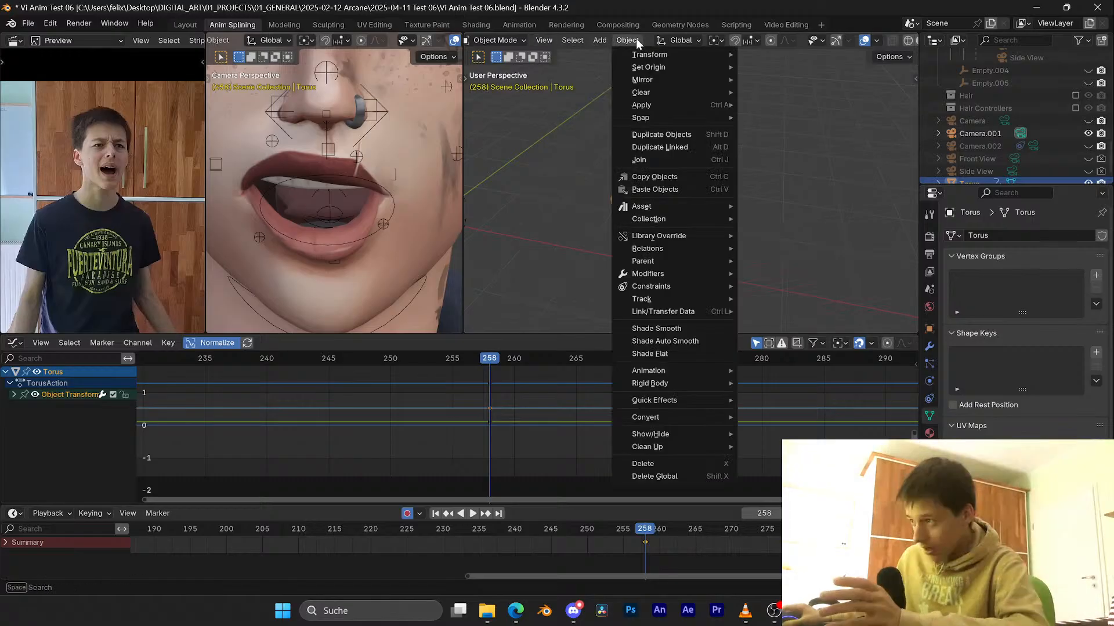
mouse_move(636, 67)
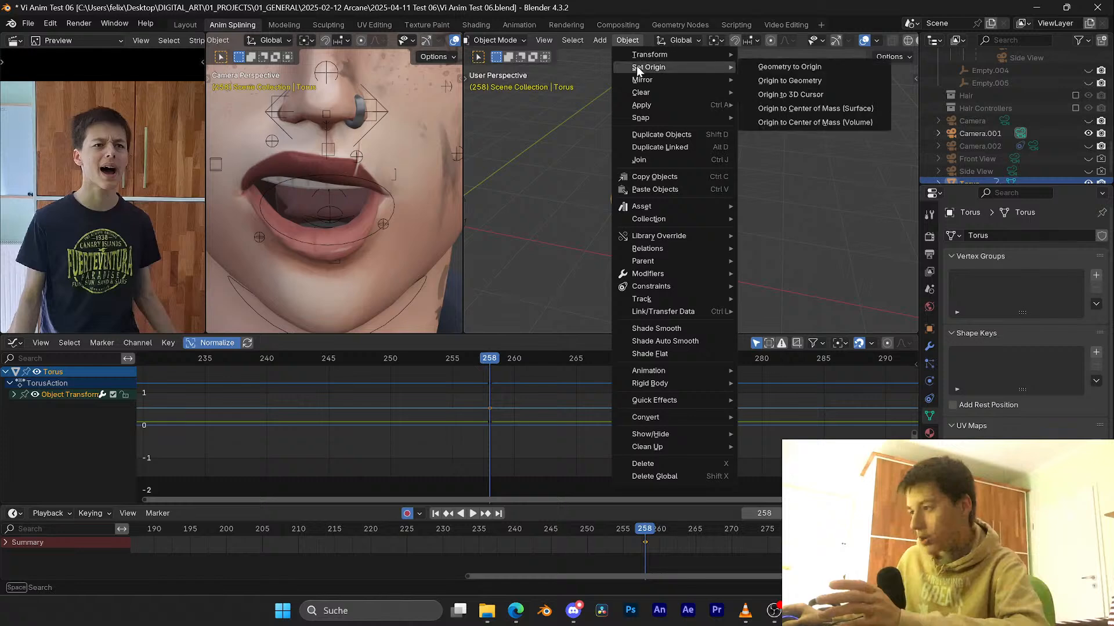
click(802, 80)
scroll(751, 158, up, 3)
key(s)
right_click(779, 202)
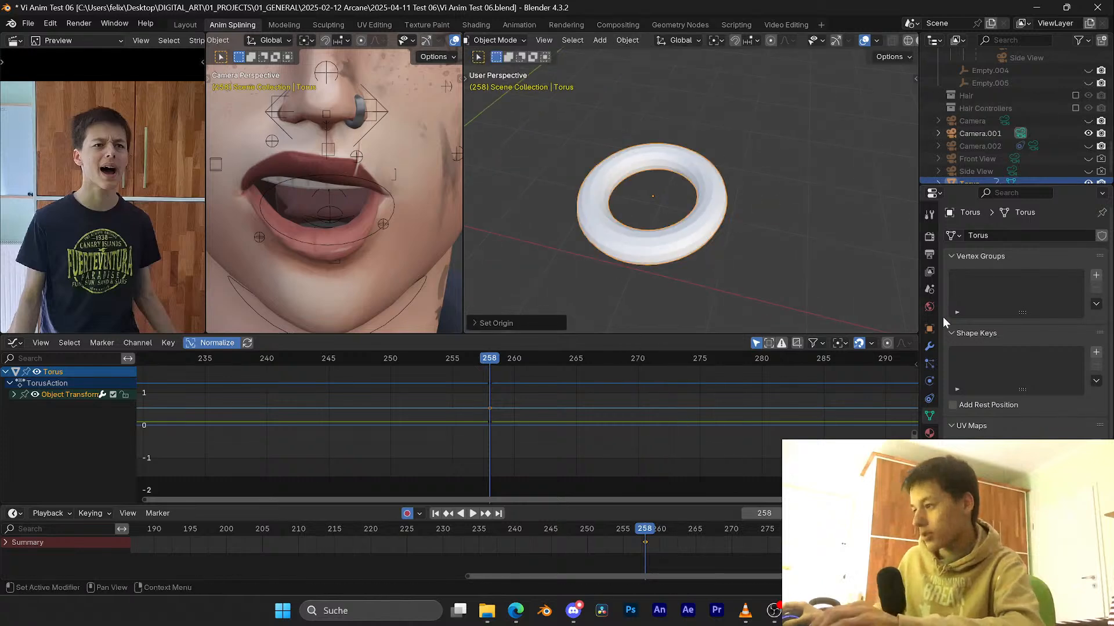
Step: Add an Array modifier to the torus with a fixed count of 24
scroll(835, 261, down, 2)
middle_drag(826, 264, 823, 242)
click(930, 346)
click(998, 235)
click(997, 234)
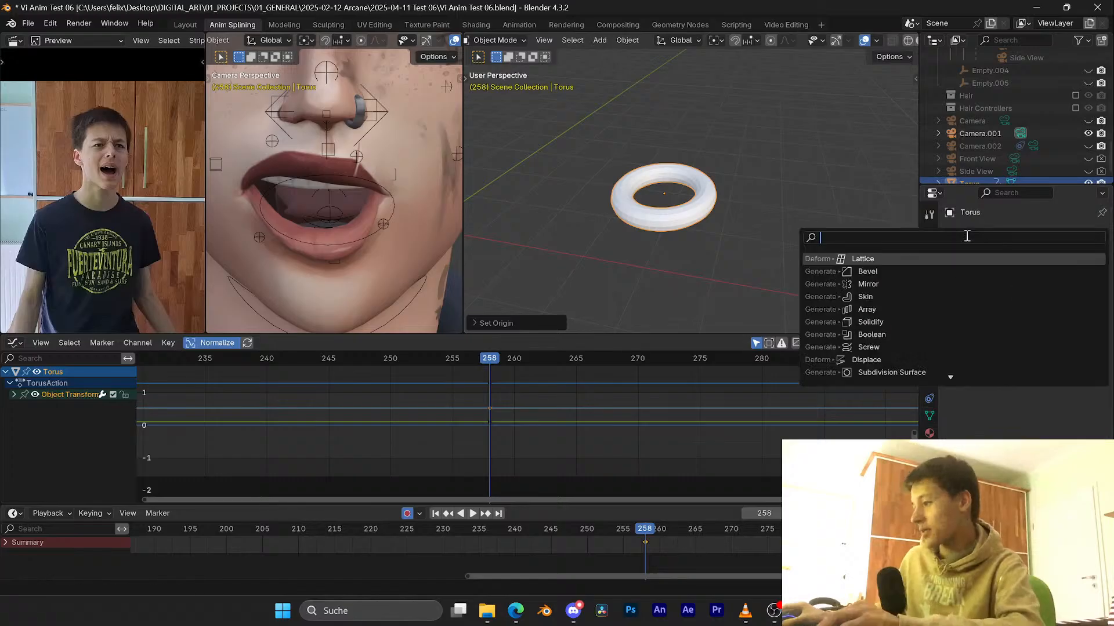
text(arr)
key(Return)
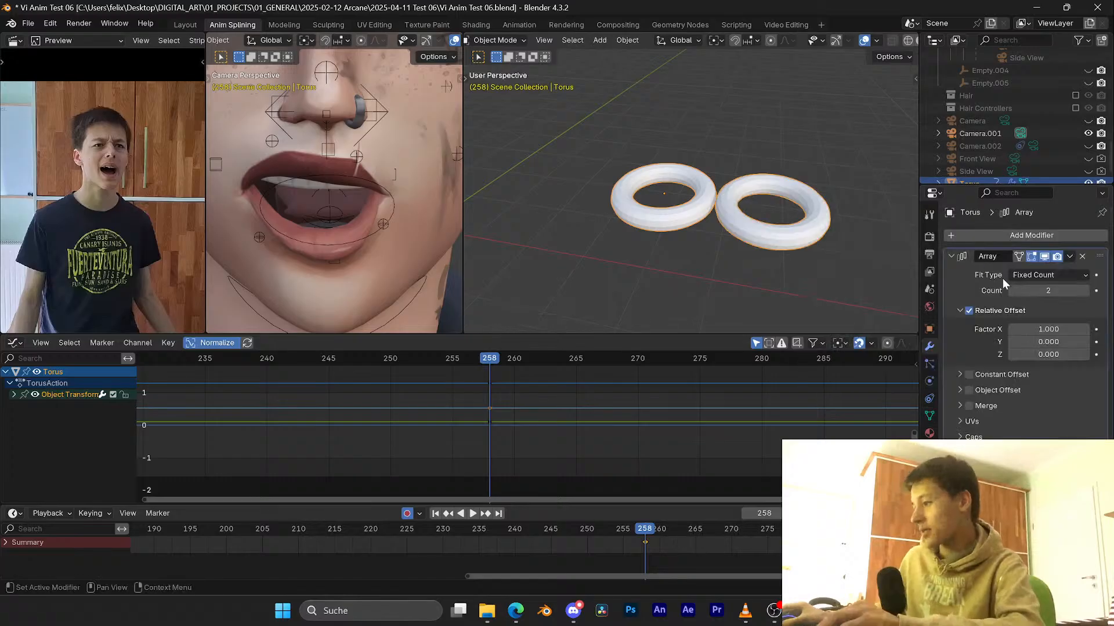
drag(1044, 291, 1080, 290)
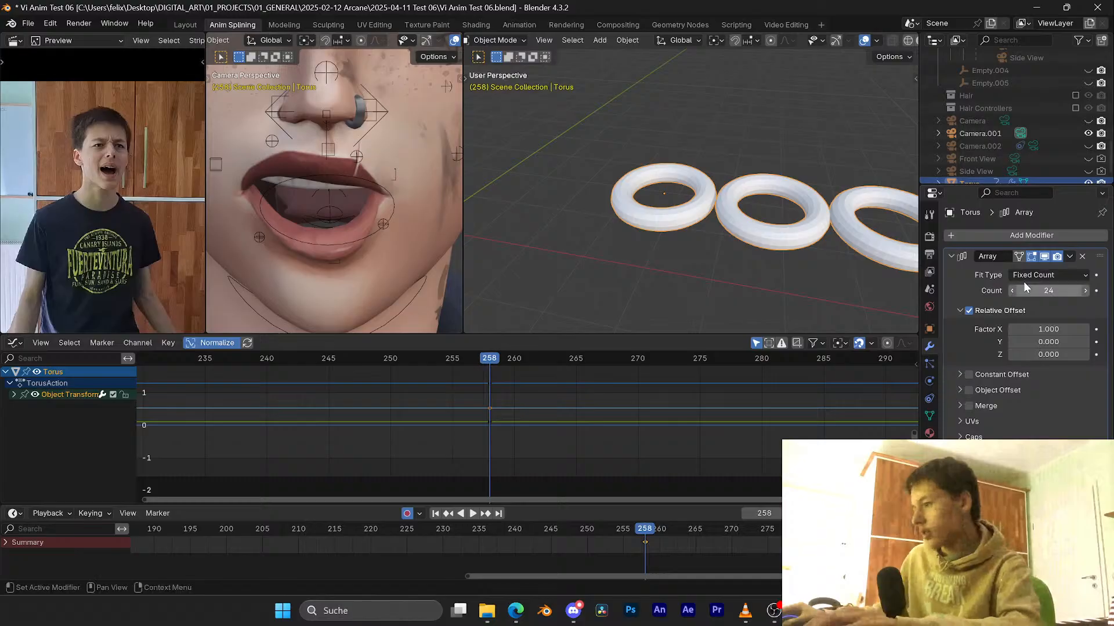
Step: Set the torus array's relative offset to 0 on X and try values around 1.2 on Y
scroll(816, 206, down, 5)
mouse_move(1048, 328)
mouse_down()
mouse_move(1015, 329)
mouse_move(1049, 329)
mouse_up()
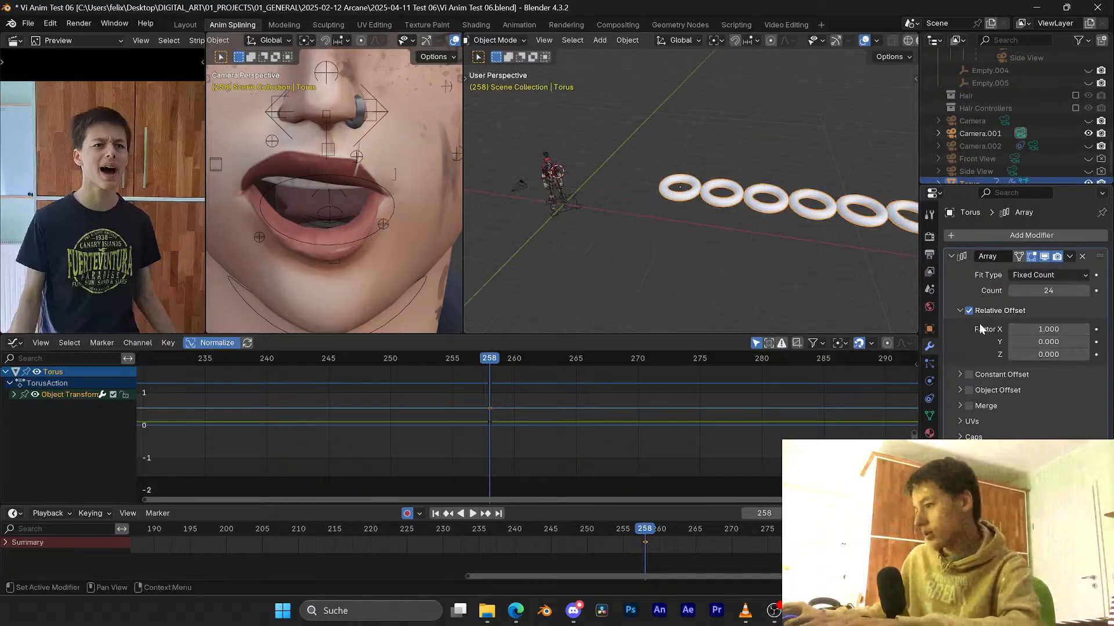
click(960, 375)
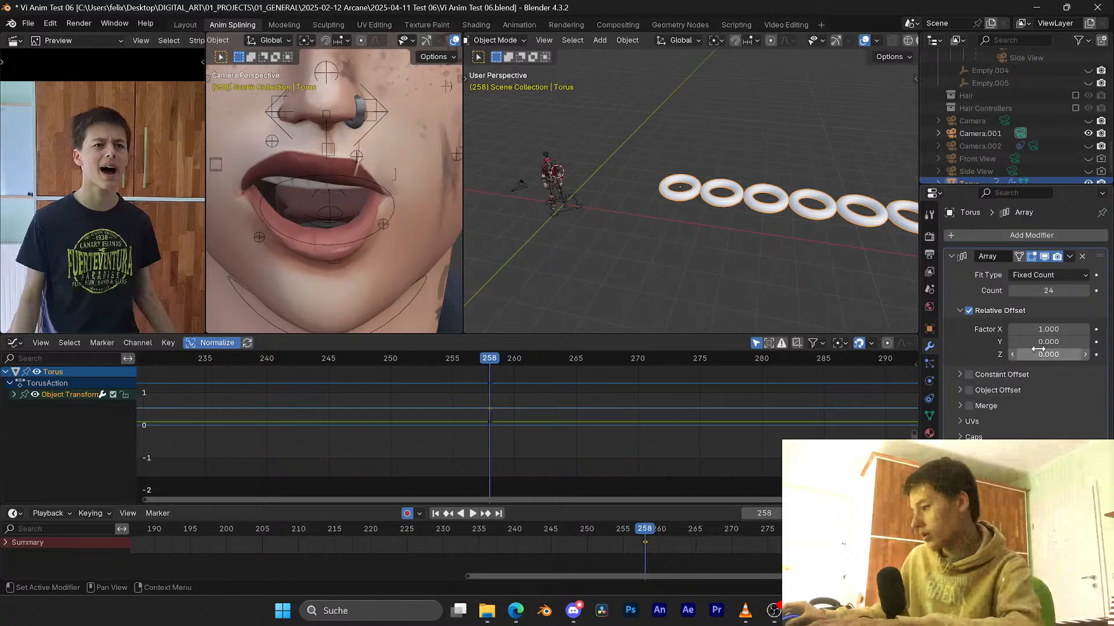
mouse_move(1049, 342)
mouse_down()
mouse_move(1079, 341)
mouse_move(1049, 342)
mouse_up()
click(1041, 328)
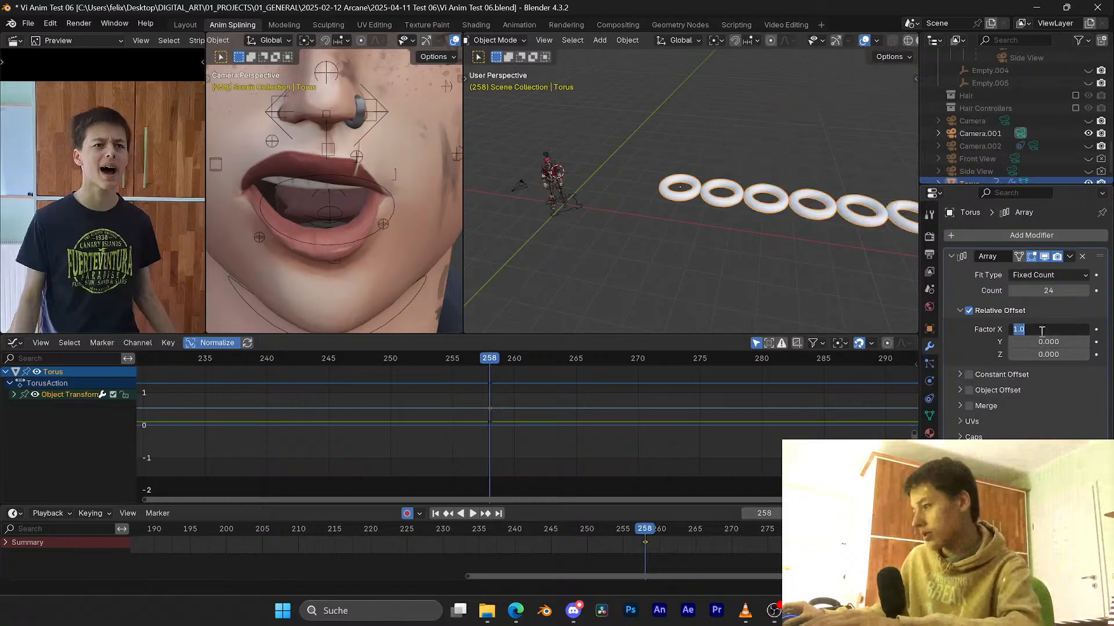
text(0)
key(Return)
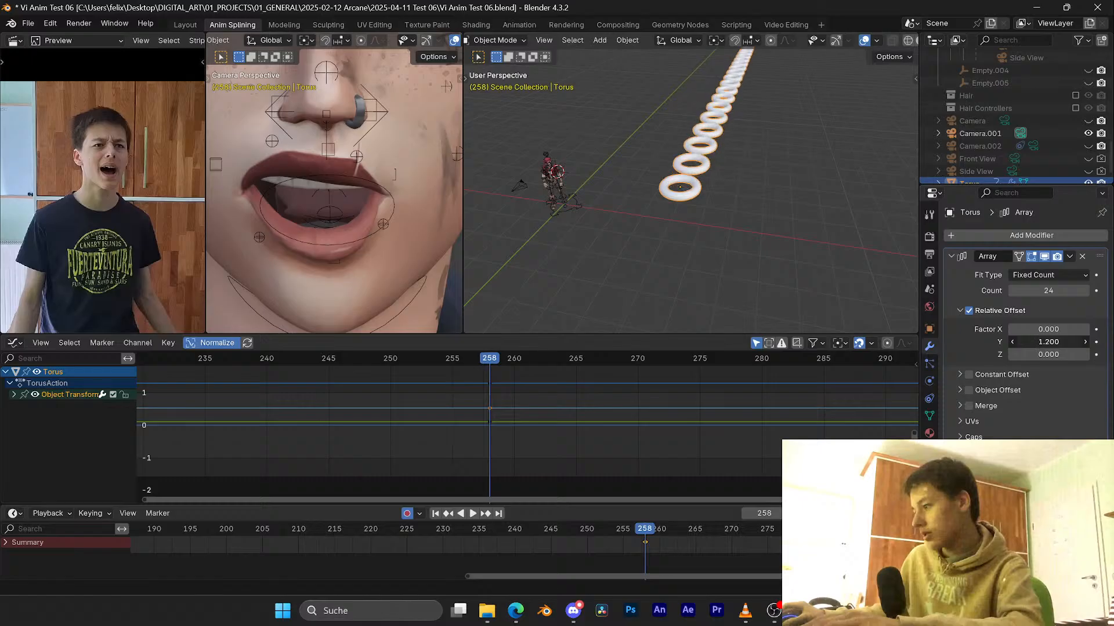
drag(1062, 342, 1041, 342)
Step: Delete the torus, select the character rig, return to the camera view, and save the file
middle_drag(774, 212, 685, 228)
scroll(684, 228, up, 2)
key(x)
click(685, 228)
middle_drag(617, 204, 613, 156)
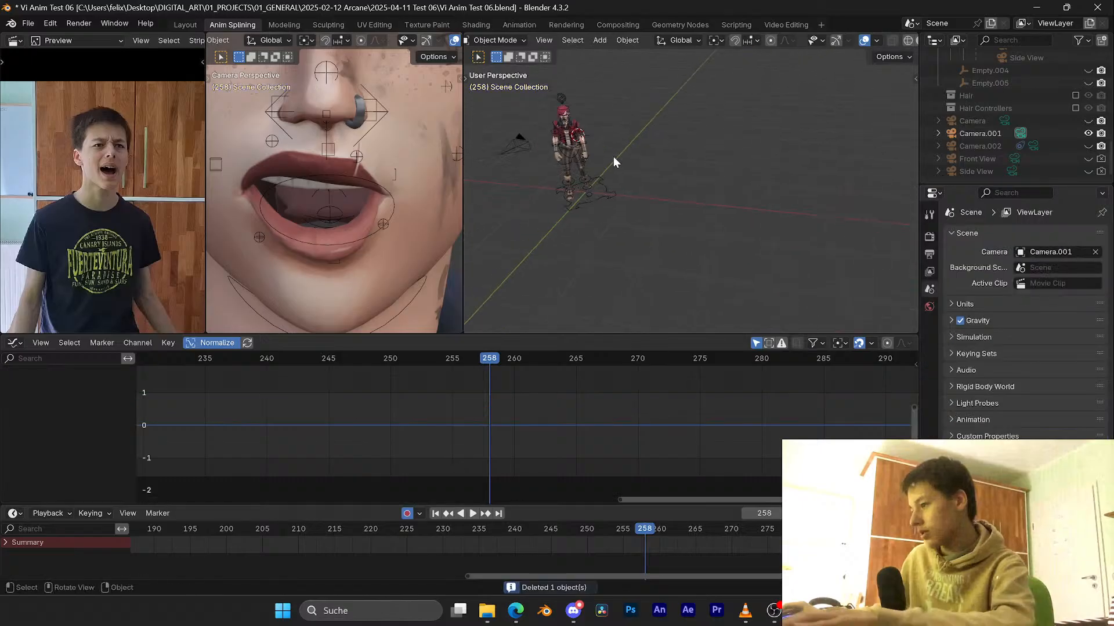
click(604, 193)
key(KP_0)
key(ctrl+s)
Step: Replay the head motion from about frame 240 and stop at frame 247
key(space)
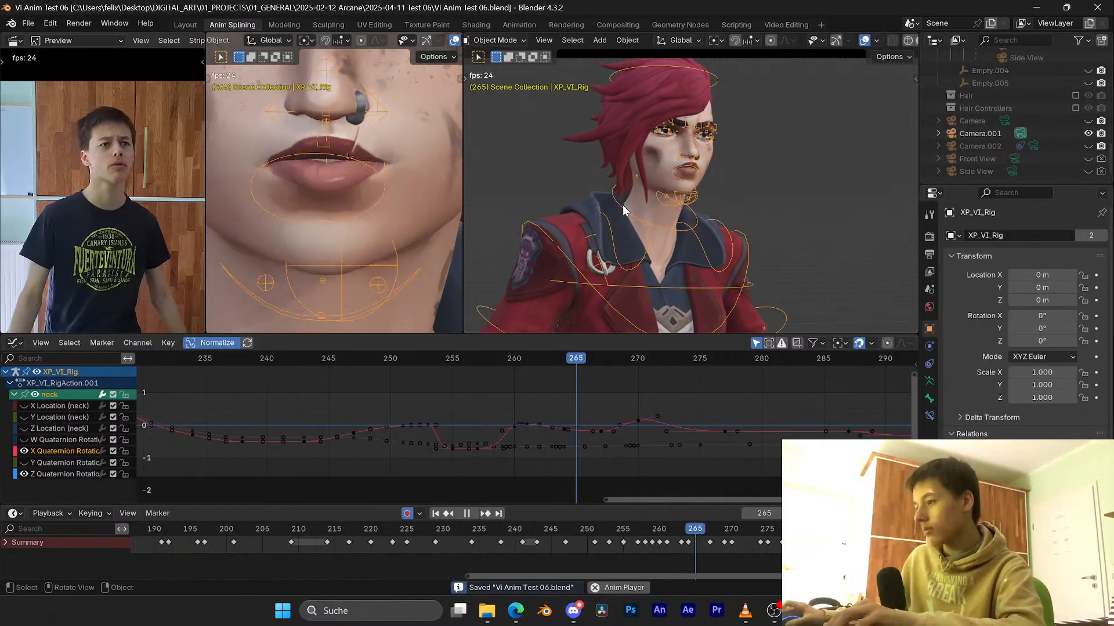
click(266, 359)
key(space)
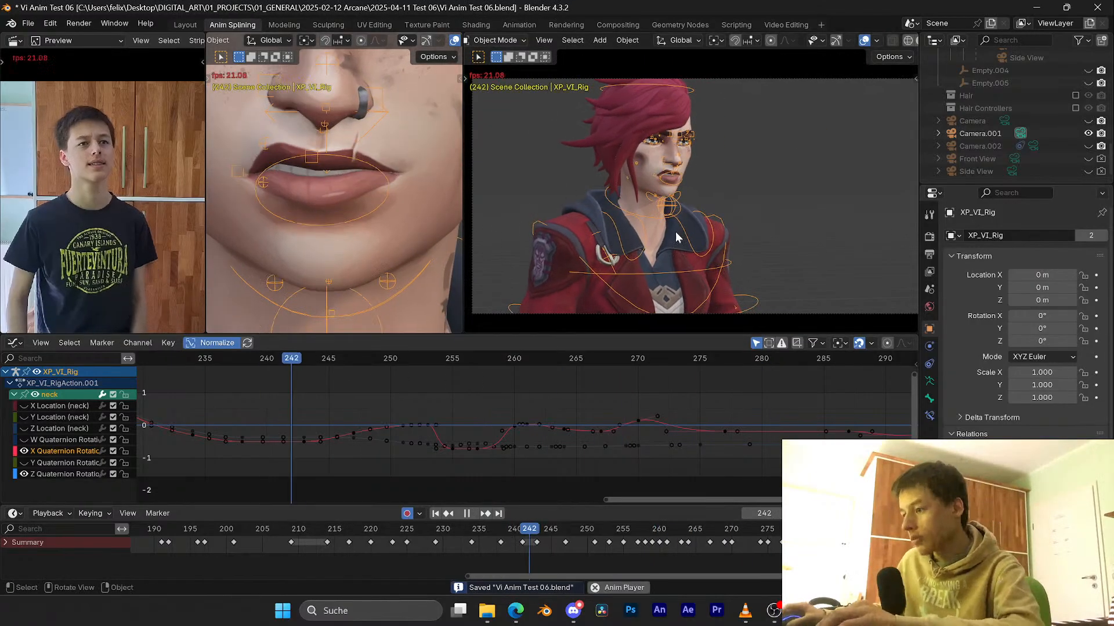
key(space)
Step: Return the rig to Pose Mode and select the neck control to show its curves around frame 247
key(ctrl+Tab)
click(691, 91)
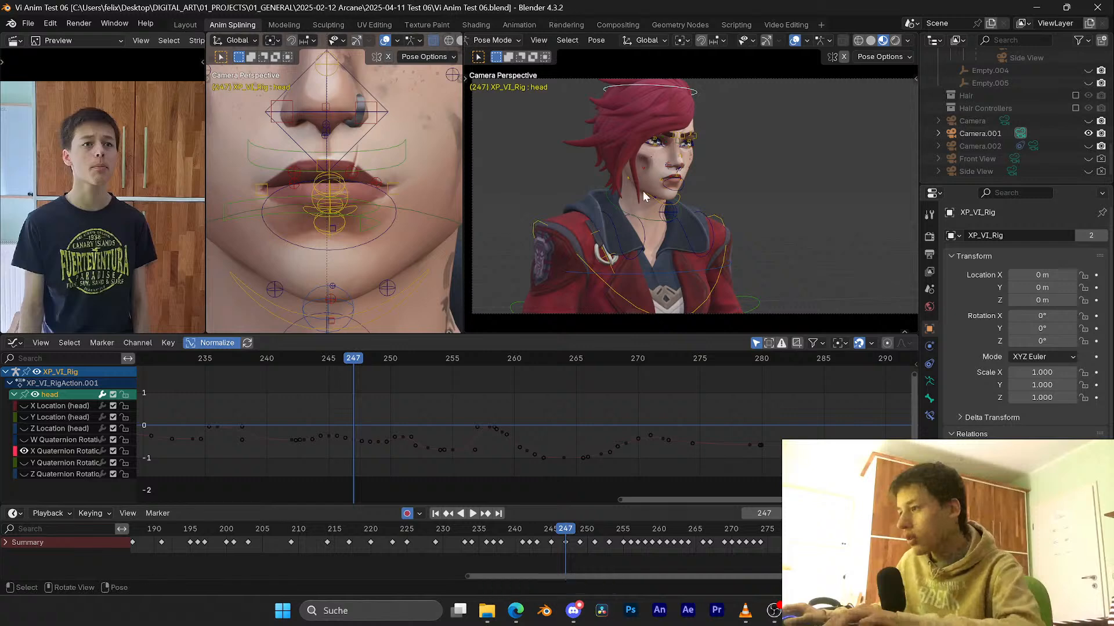
click(646, 220)
scroll(402, 415, up, 2)
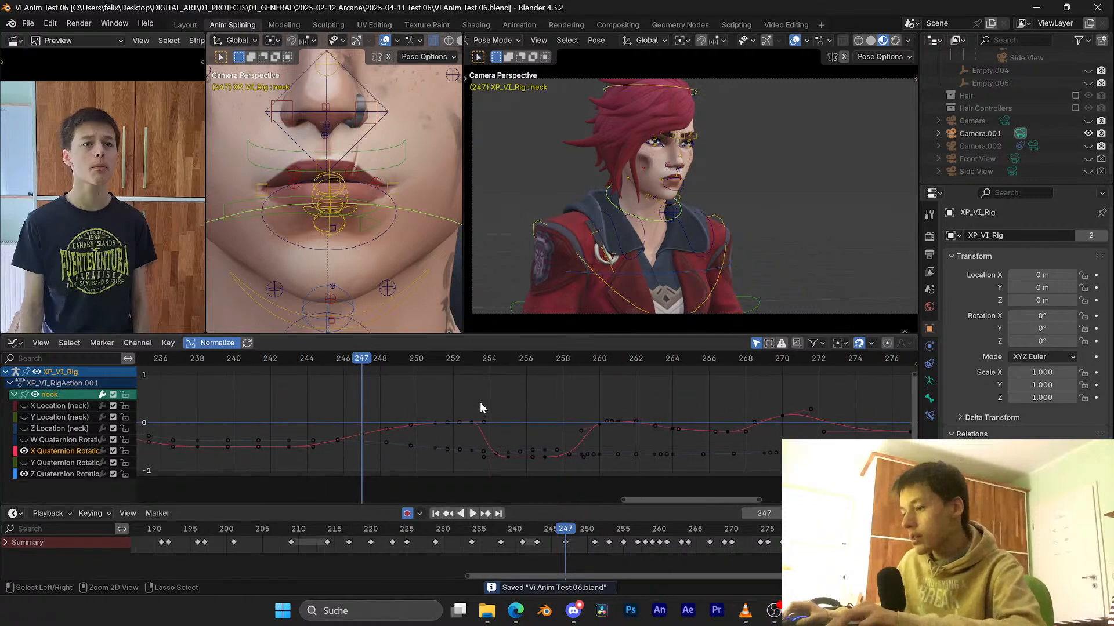
middle_drag(476, 397, 472, 390)
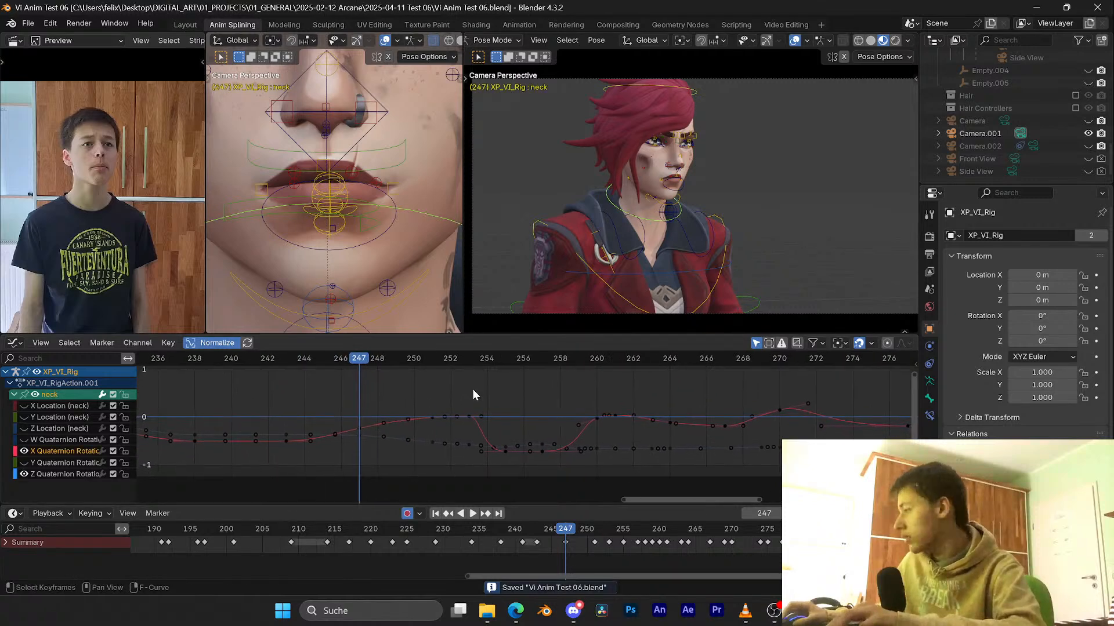
Step: Put the rig back in Object Mode, leave the camera view, and add a cube moved along X beside the character
key(ctrl+Tab)
key(KP_0)
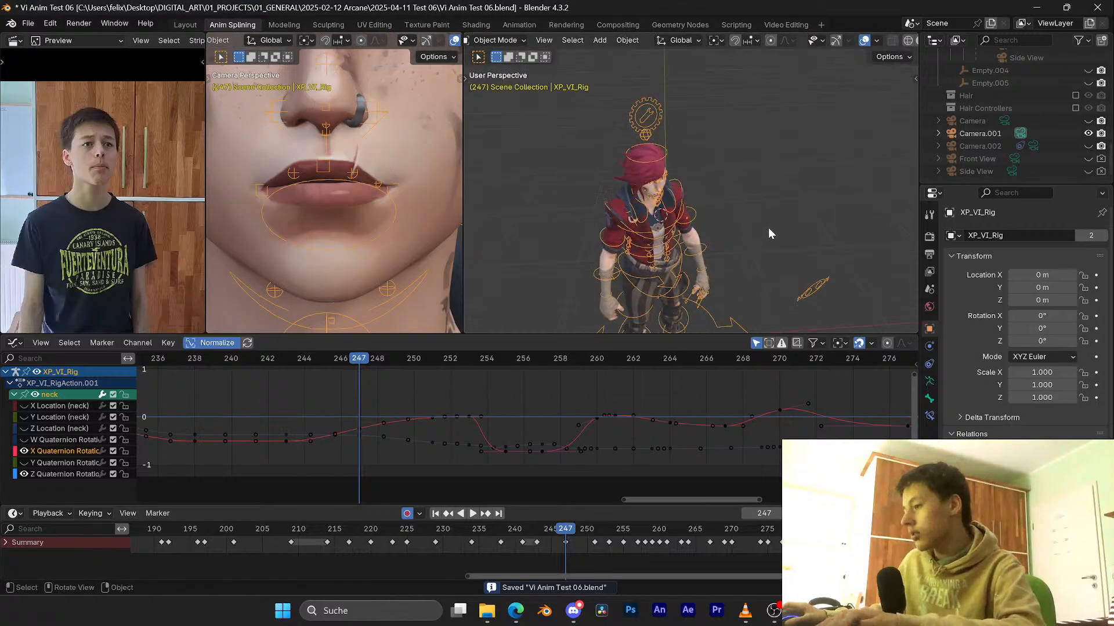
scroll(768, 230, down, 2)
middle_drag(768, 229, 701, 232)
key(shift+a)
click(754, 240)
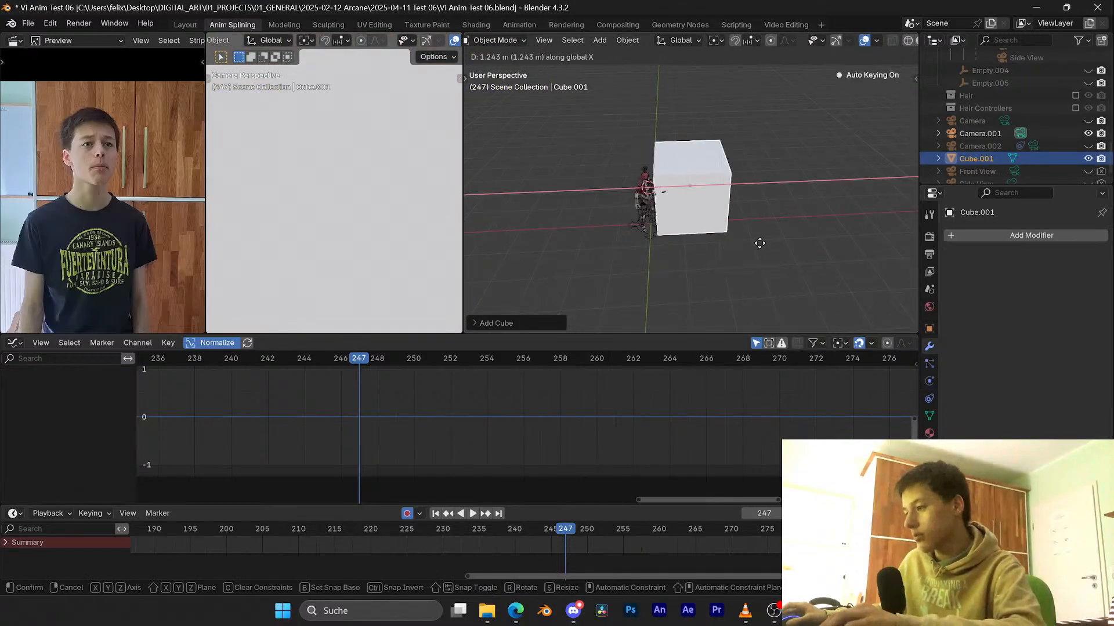
key(g)
click(718, 248)
Step: Snap the 3D cursor to the cube and add a torus mesh at that point
key(shift+a)
key(shift+s)
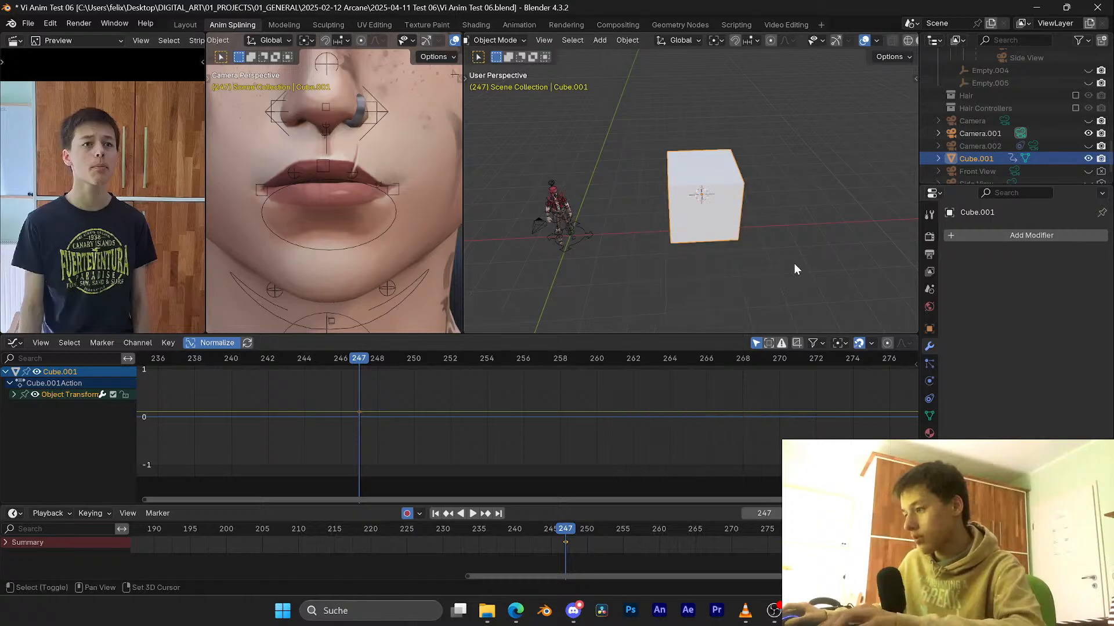
key(shift+a)
mouse_move(754, 236)
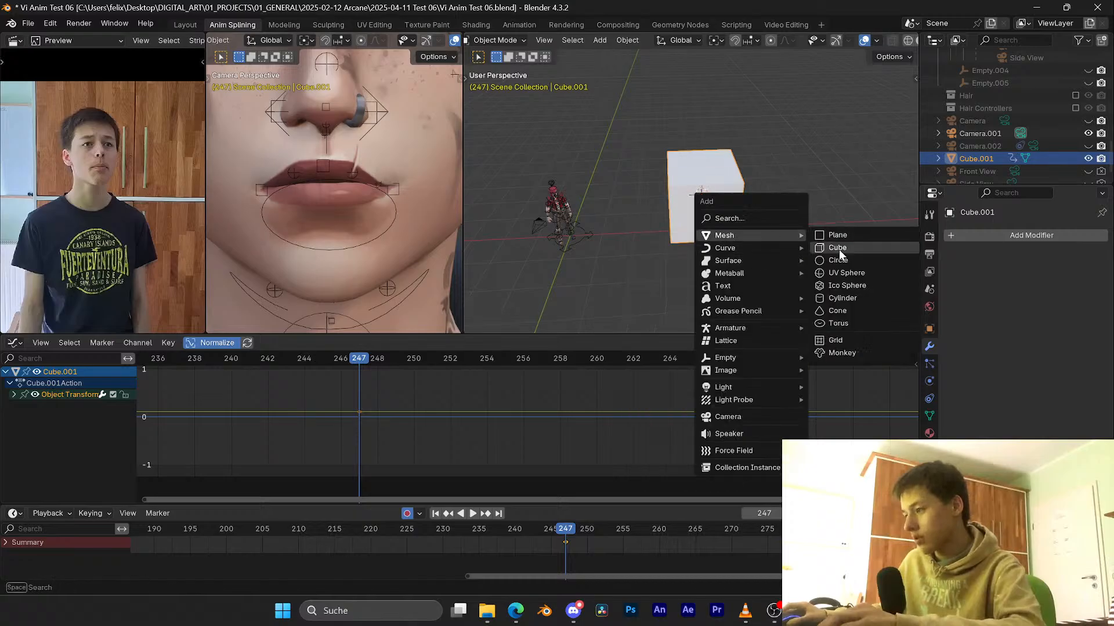
click(837, 322)
middle_drag(837, 322, 741, 167)
Step: Move the cube down along Z so the torus rests on its upper face, and join both into one object
click(742, 174)
text(gz)
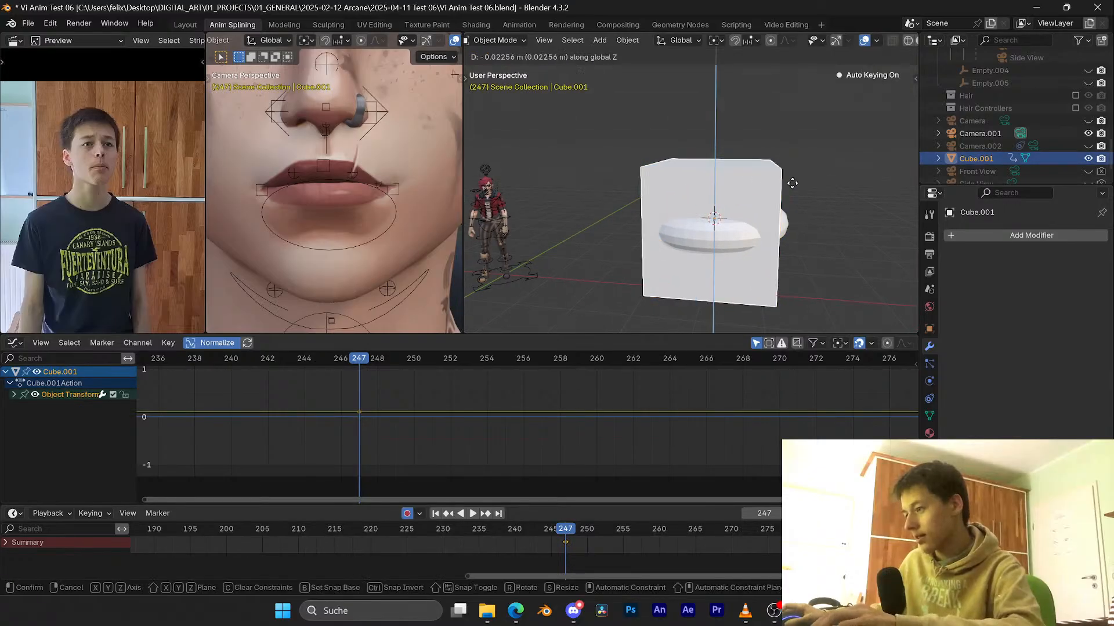
text(1)
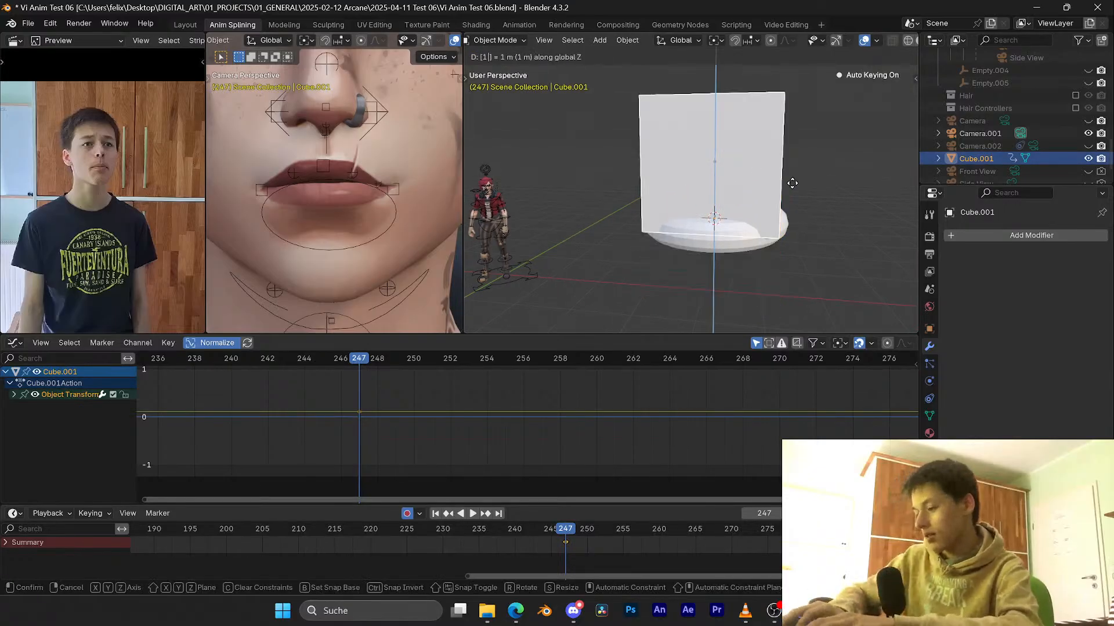
key(Escape)
middle_drag(783, 226, 765, 160)
click(798, 219)
scroll(761, 219, up, 3)
click(797, 183)
scroll(784, 184, down, 3)
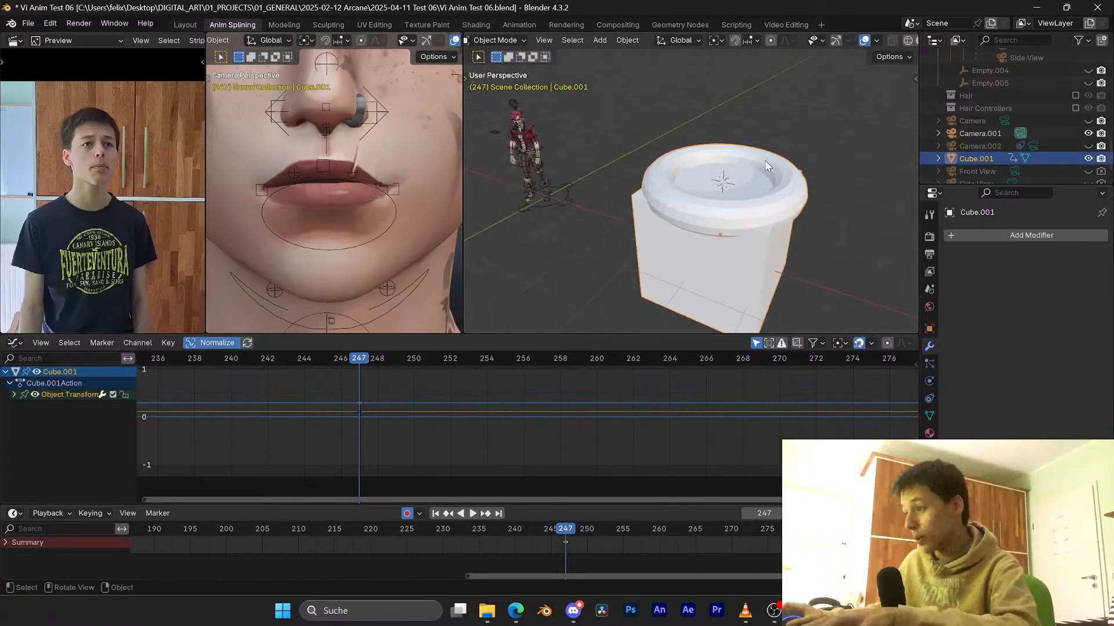
Step: Add an Array modifier to the joined cube and torus
click(983, 236)
click(873, 257)
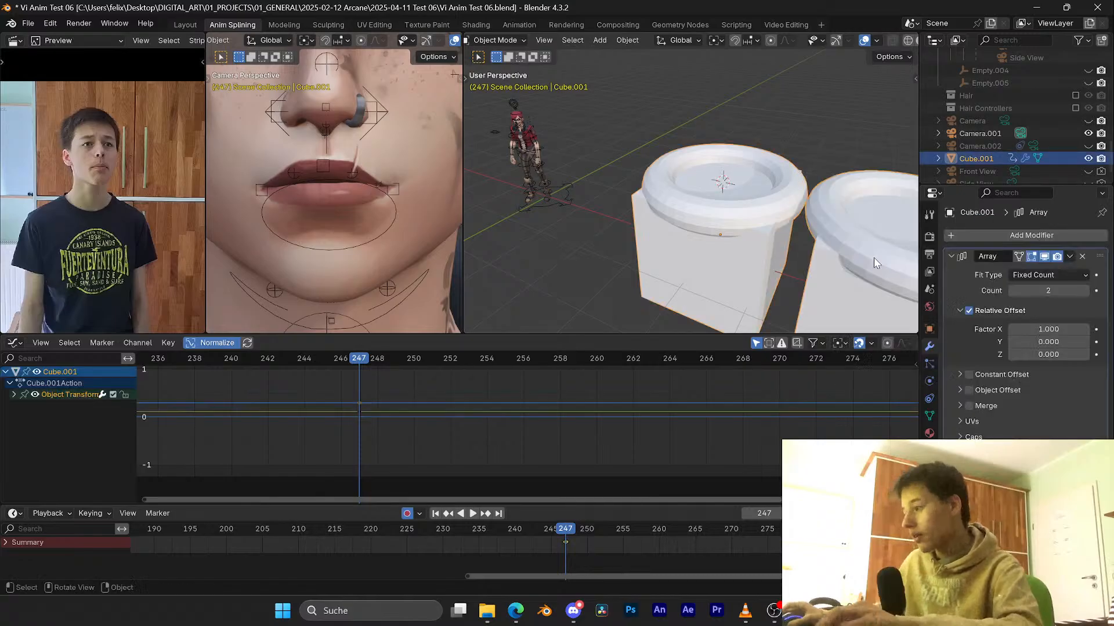
Step: Raise the Array modifier's count on the joined cube and torus to 227
scroll(893, 251, down, 2)
drag(1048, 290, 1083, 290)
scroll(757, 207, down, 2)
middle_drag(757, 207, 726, 224)
scroll(726, 224, up, 2)
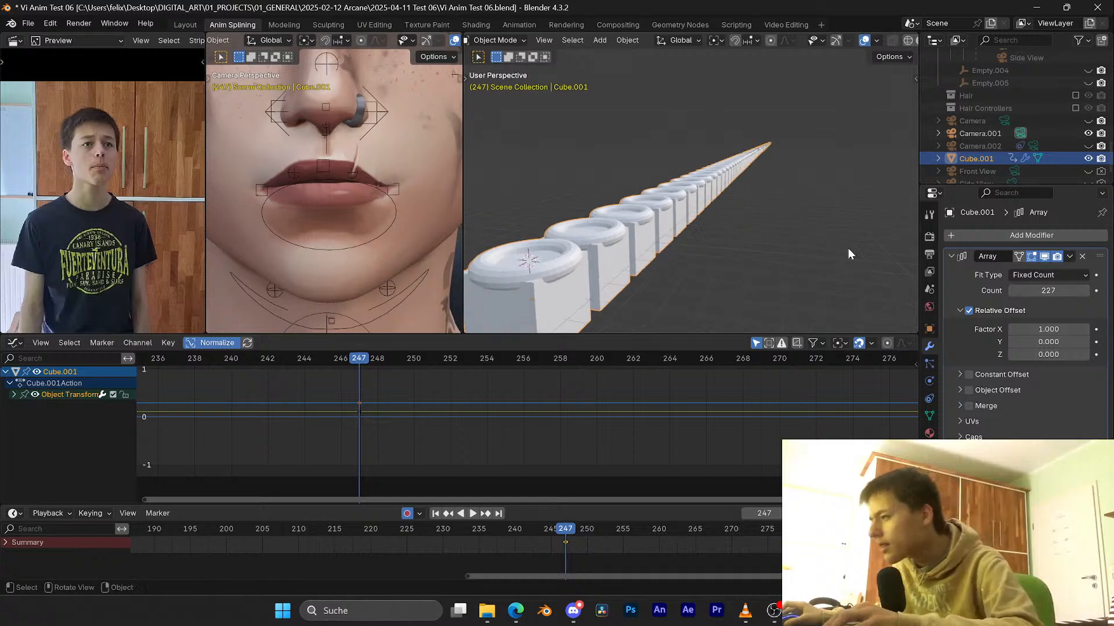
Step: Bring up the viewport's View settings, try changing the focal length, cancel it, and hide the settings again
middle_drag(848, 249, 725, 210)
key(n)
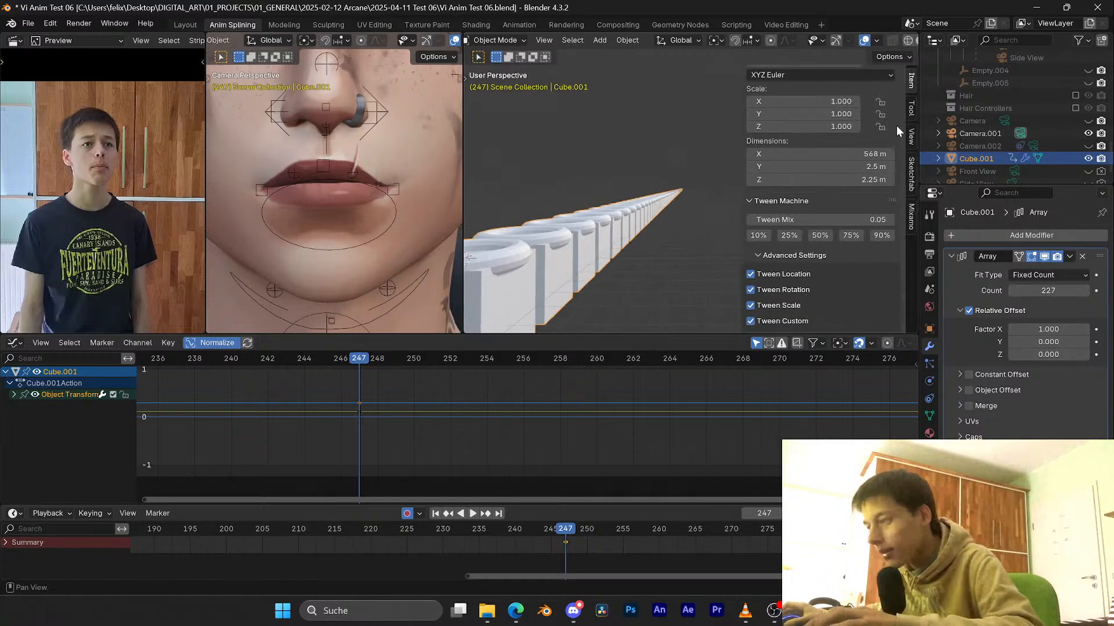
click(912, 136)
drag(851, 93, 884, 93)
right_click(851, 92)
scroll(638, 162, down, 4)
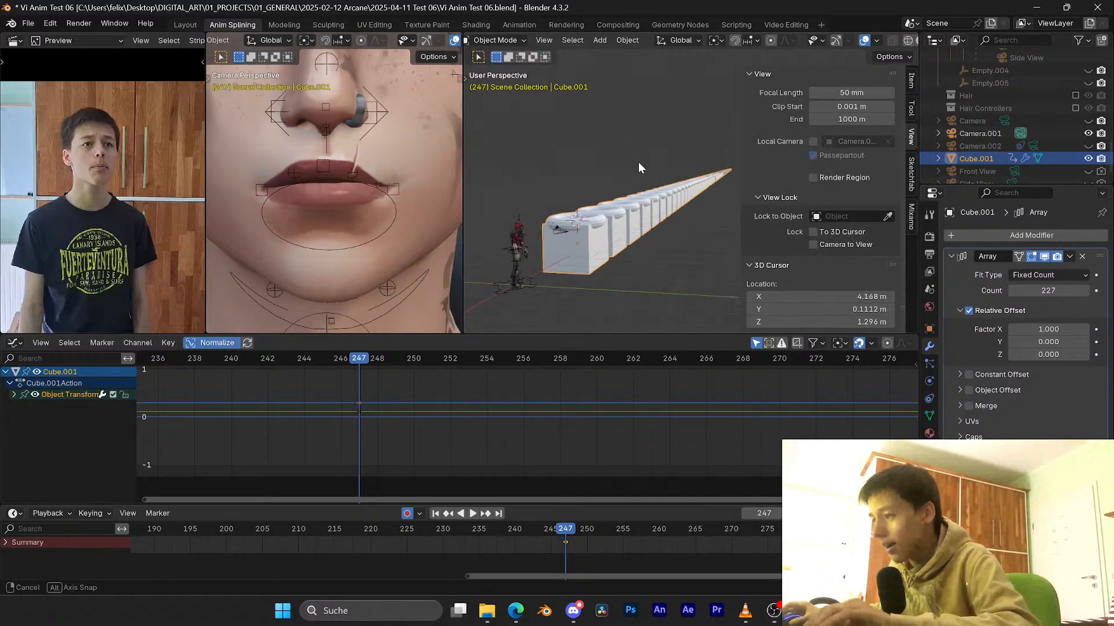
middle_drag(638, 162, 620, 173)
key(n)
Step: Reduce the Array modifier's count on the joined object to 1
drag(1048, 291, 1020, 290)
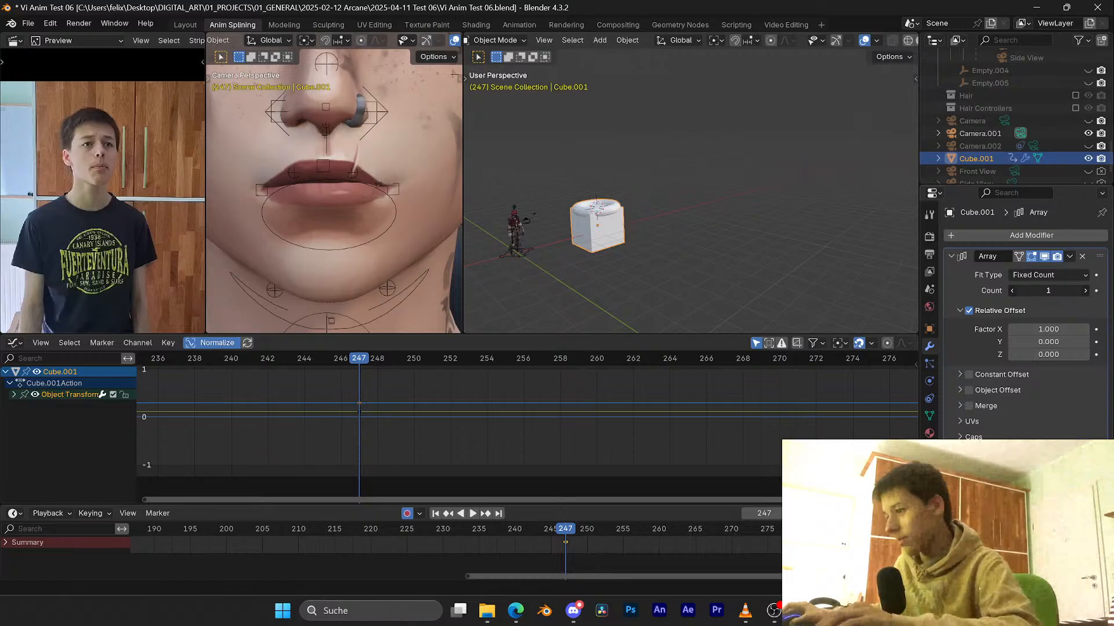
scroll(683, 215, up, 3)
shift+middle_drag(683, 215, 746, 221)
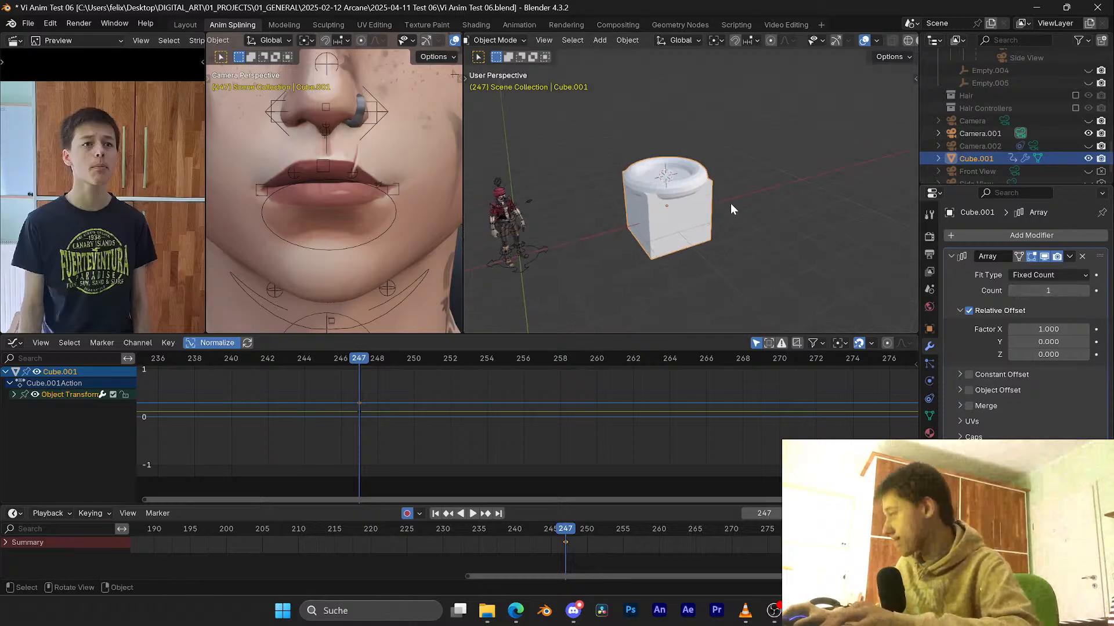
scroll(729, 203, up, 2)
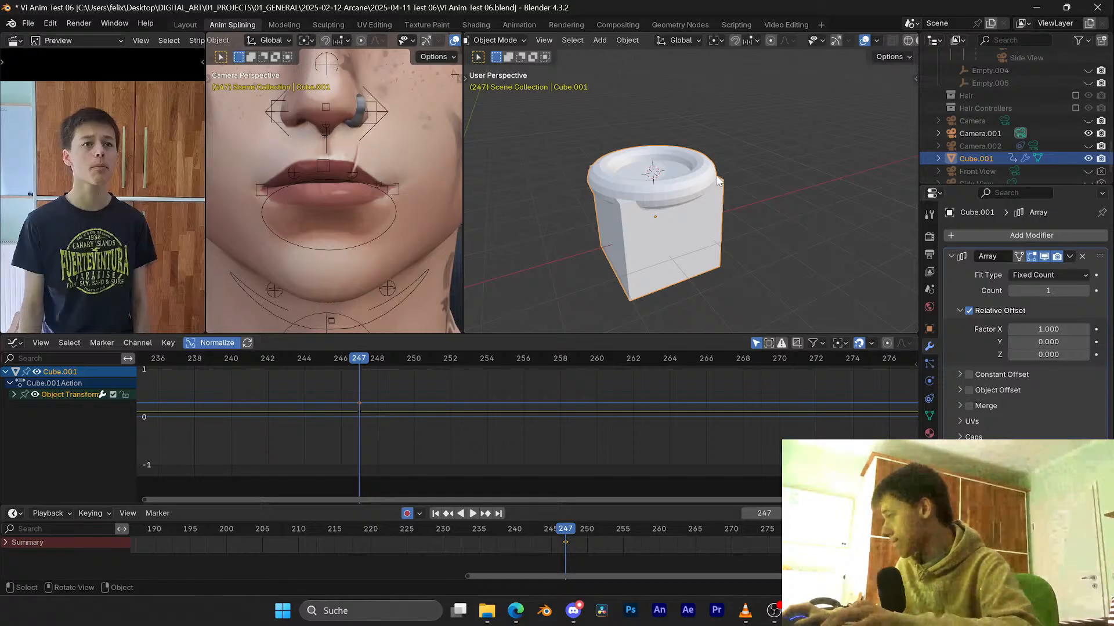
Step: Undo the Array modifier and the join of the cube and torus
key(ctrl+z)
key(ctrl+z)
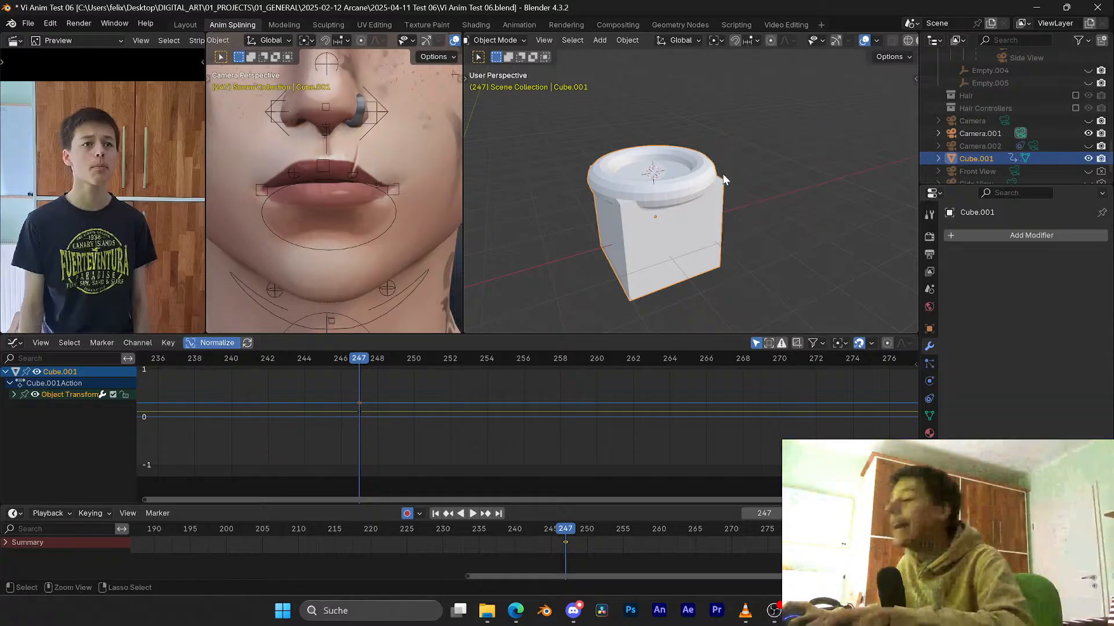
click(724, 193)
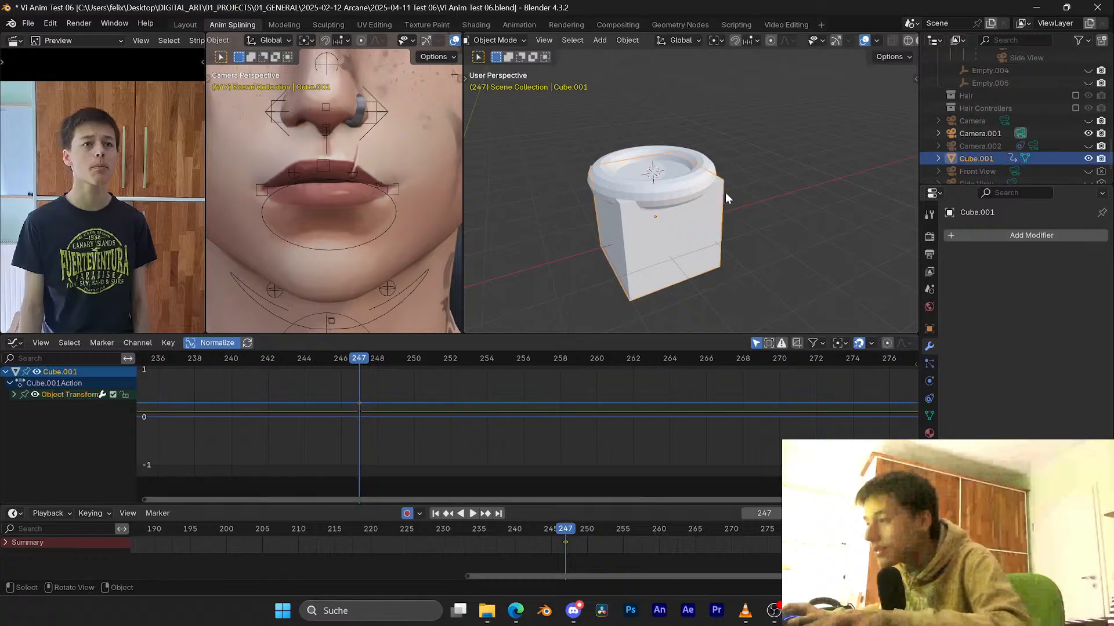
Step: Delete the cube under the torus, select the torus, and save the file
middle_drag(725, 192, 681, 225)
key(Delete)
click(712, 179)
key(ctrl+s)
scroll(685, 221, up, 3)
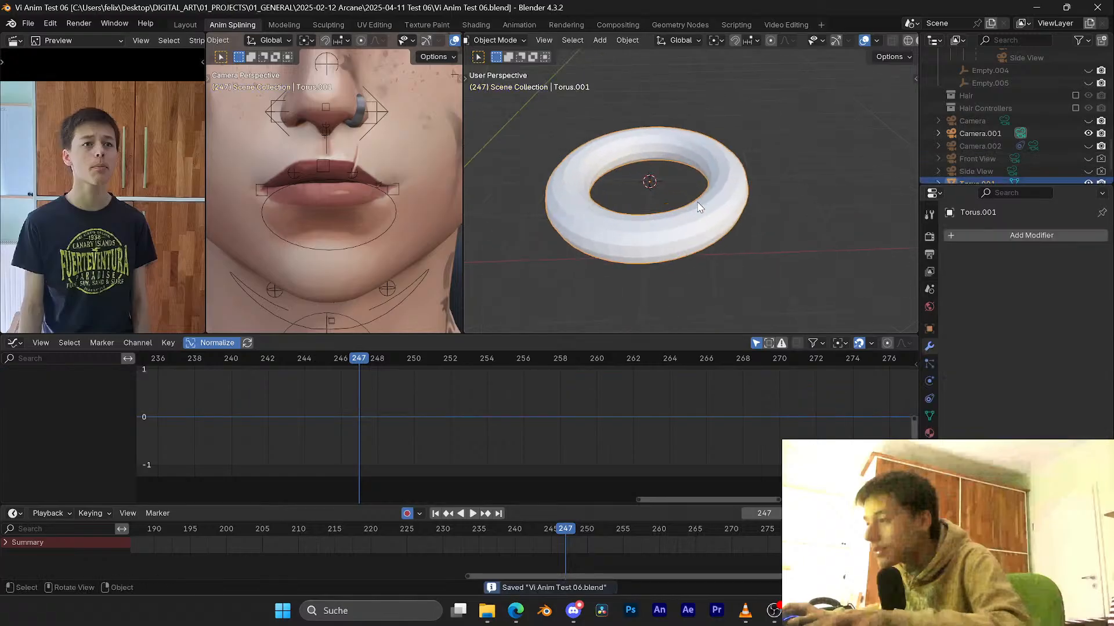
scroll(693, 212, down, 4)
scroll(699, 207, up, 3)
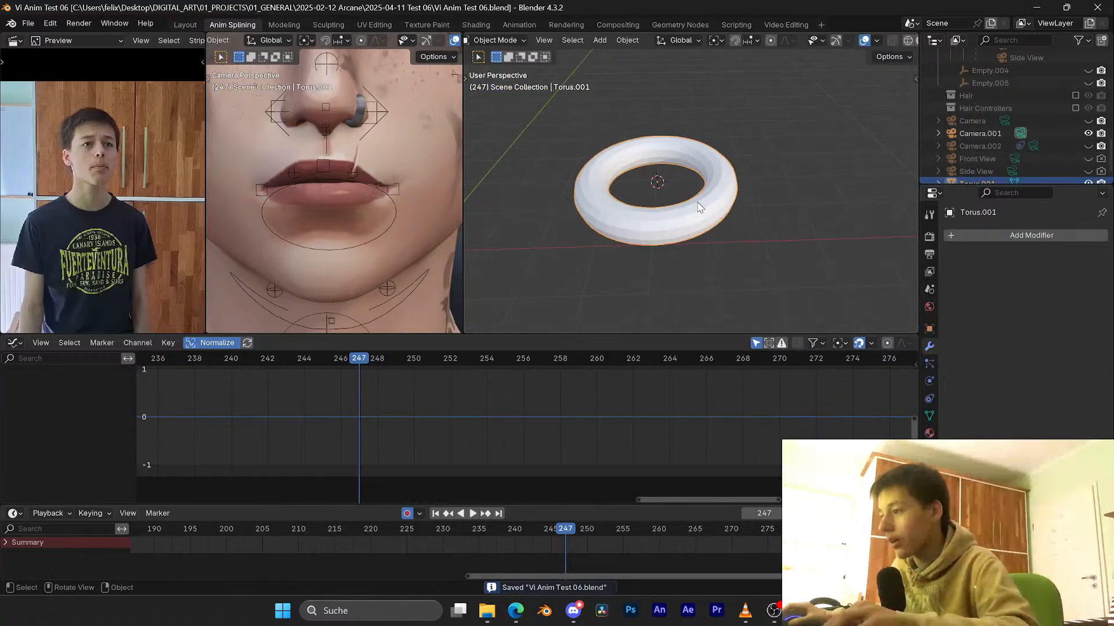
Step: Add a cube at the torus's center and scale it down to about 0.27
key(shift+a)
click(744, 215)
key(s)
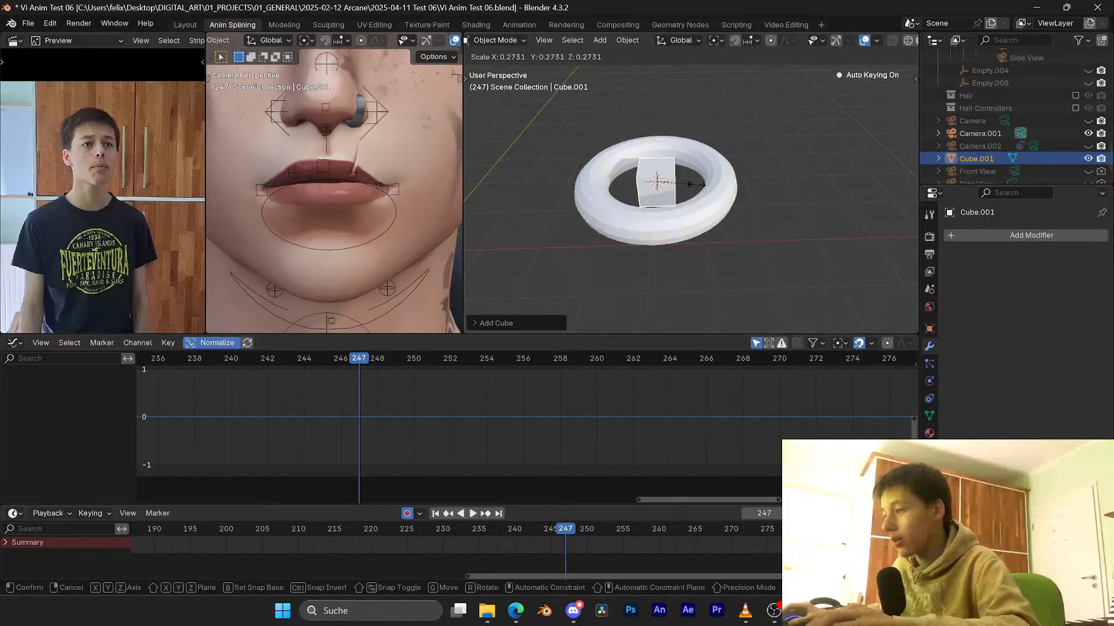
click(696, 185)
Step: Add an Array modifier to the small cube, replacing Relative Offset with an Object Offset that uses Torus.001
click(986, 234)
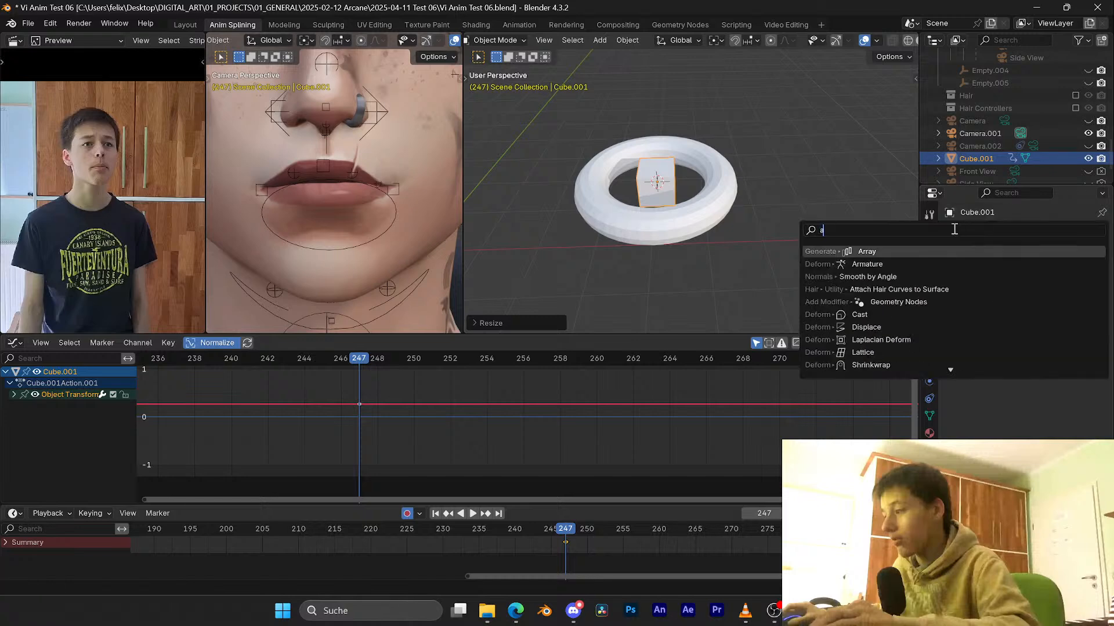
click(910, 251)
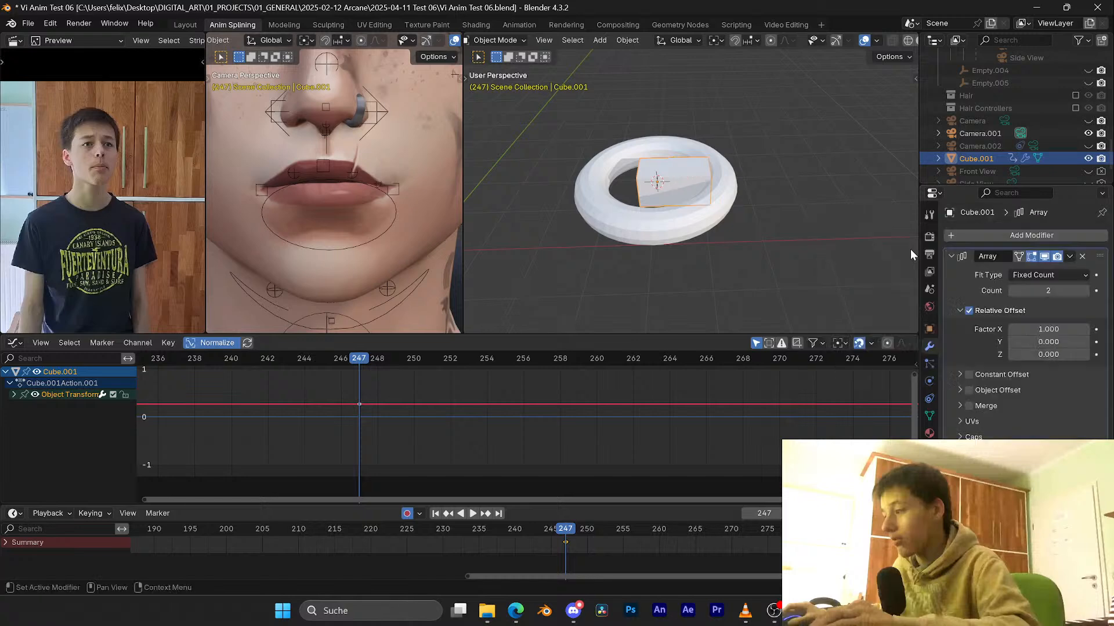
click(968, 311)
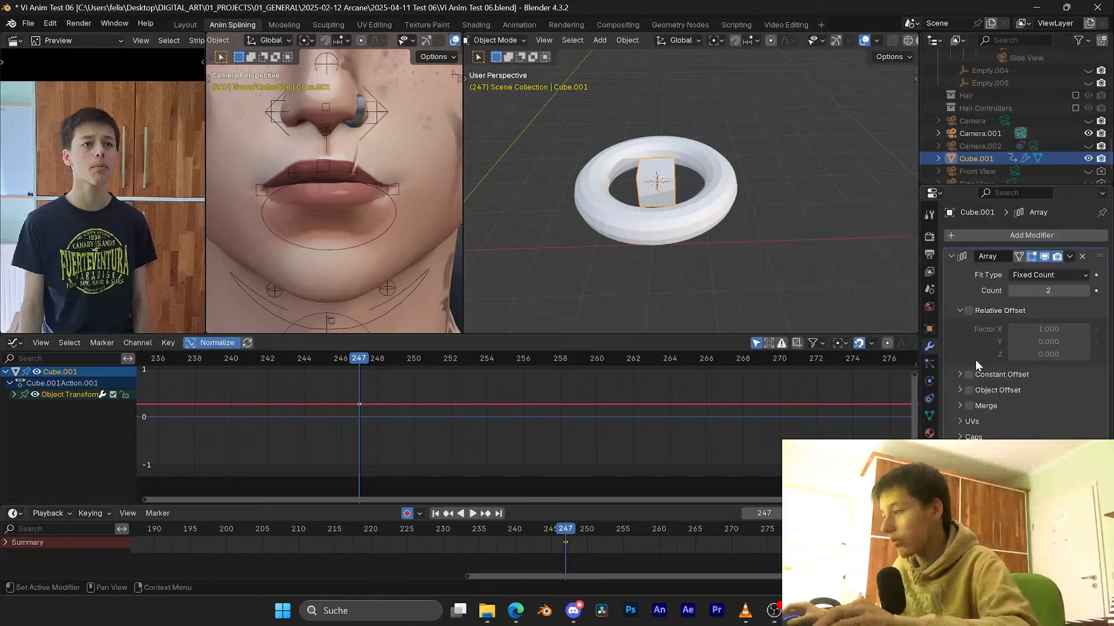
click(968, 391)
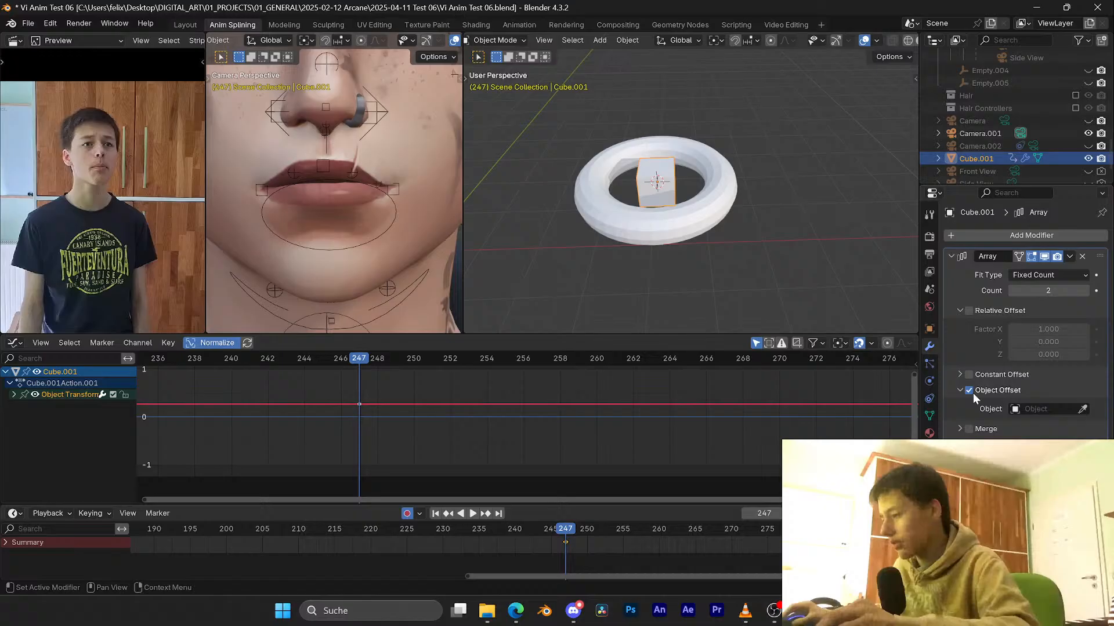
click(715, 197)
Step: Try different counts for the cube's object-offset array and leave the count at 2
mouse_move(1062, 291)
mouse_down()
mouse_move(1086, 291)
mouse_move(1063, 291)
mouse_up()
scroll(732, 238, down, 4)
middle_drag(732, 238, 667, 232)
mouse_move(1055, 291)
mouse_down()
mouse_move(1084, 291)
mouse_move(1055, 292)
mouse_up()
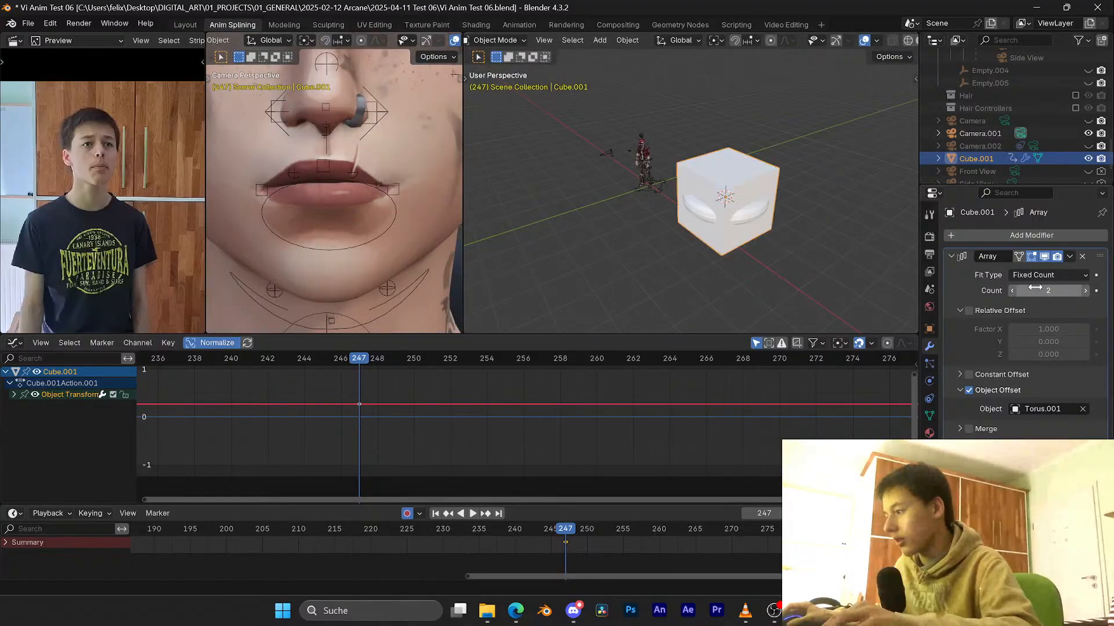
Step: Move the small cube about 0.98 m along X, onto the torus's ring
scroll(767, 231, up, 3)
middle_drag(767, 231, 705, 250)
key(g)
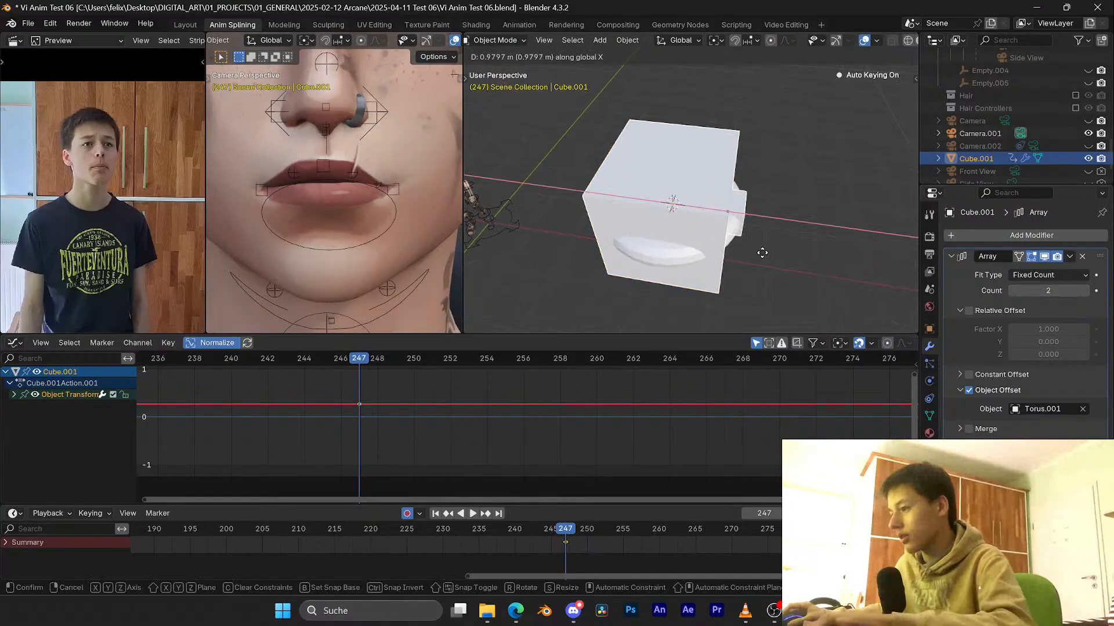
click(761, 251)
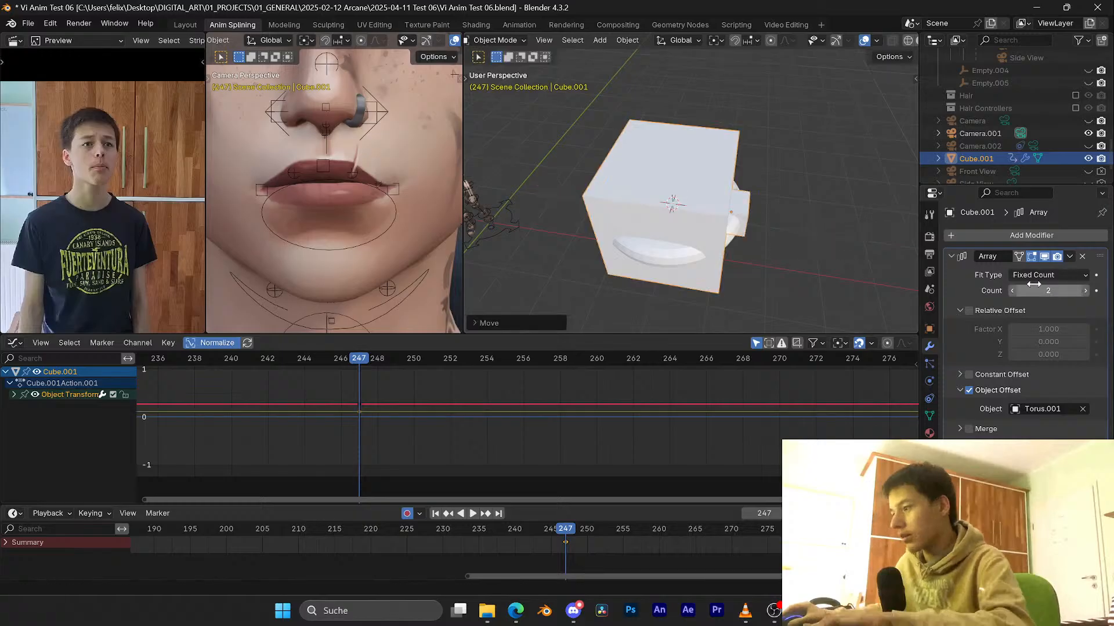
Step: Raise the array count to 6 and toggle Object Offset off and on to compare
drag(1035, 290, 1061, 290)
middle_drag(719, 221, 994, 348)
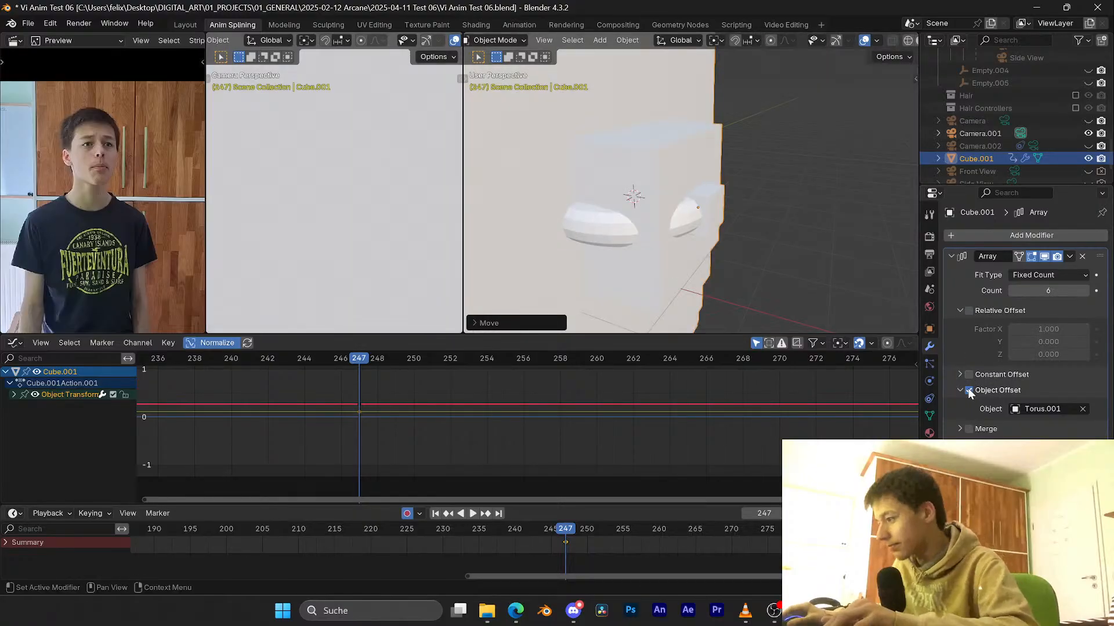
click(968, 390)
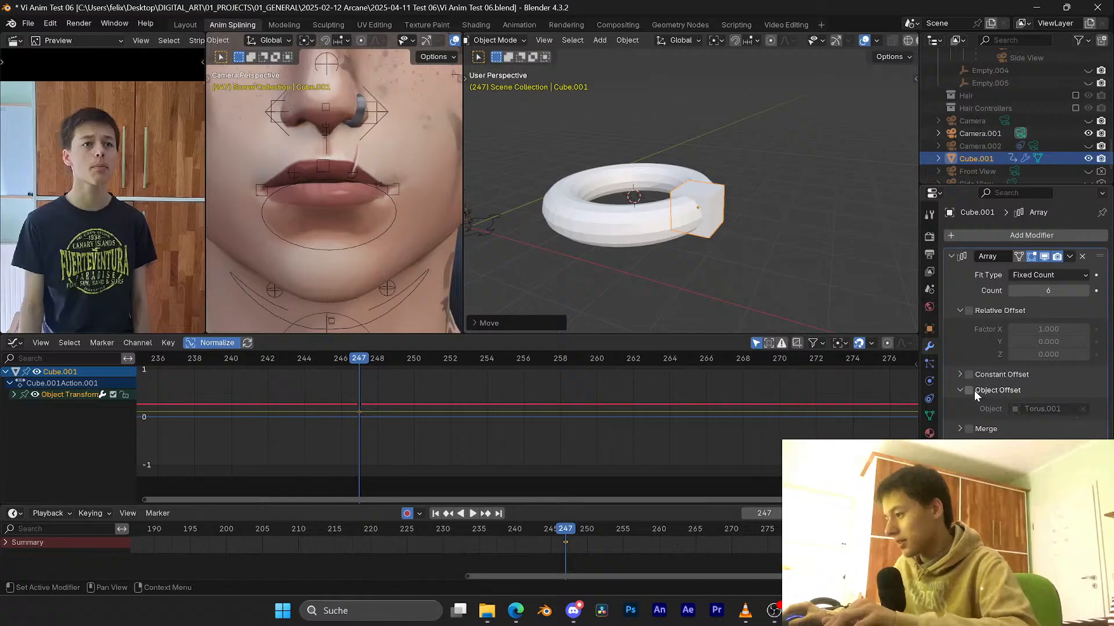
click(968, 390)
Step: Try the Fit Length and Fit Curve fit types on the array, attempting to sample the torus as the curve
click(1039, 276)
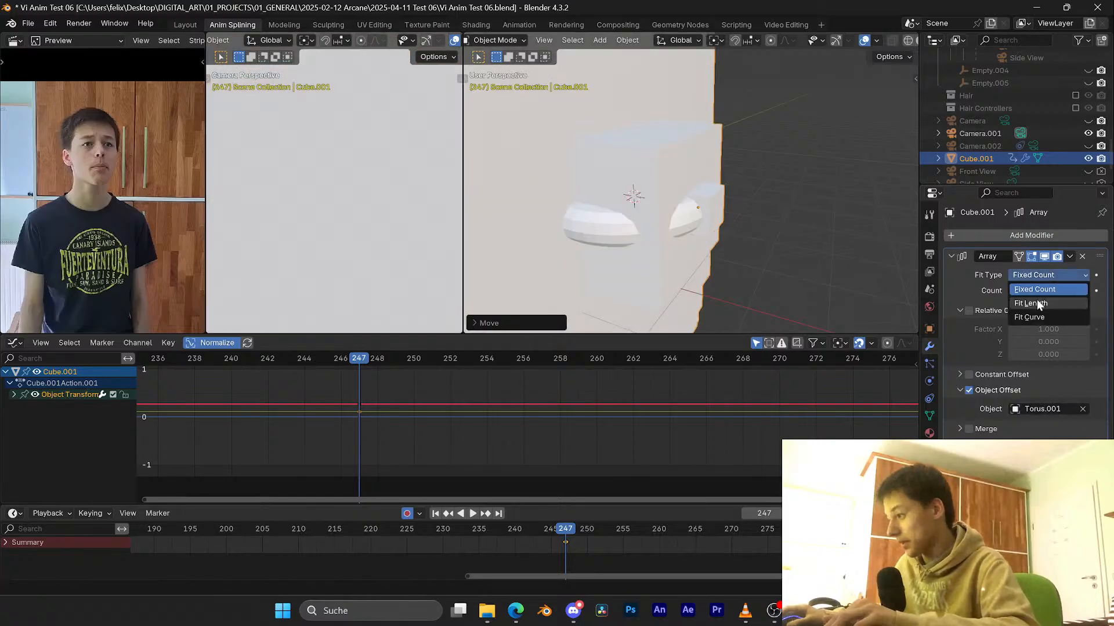
click(1036, 289)
mouse_move(1042, 288)
mouse_down()
mouse_move(1052, 288)
mouse_move(1040, 288)
mouse_up()
click(1041, 276)
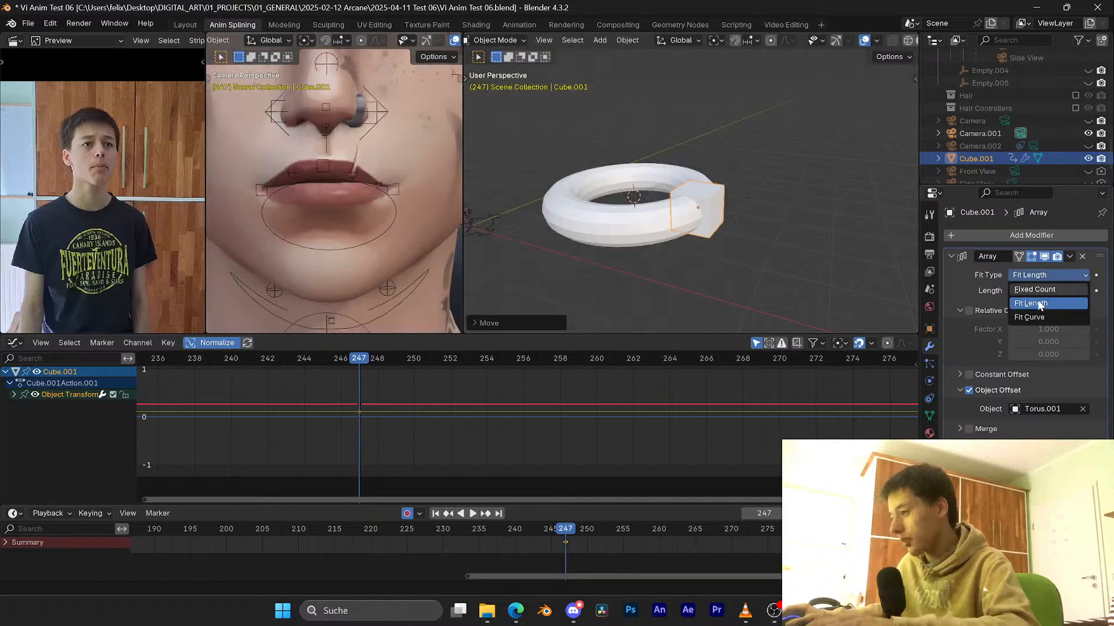
click(1047, 298)
click(1079, 293)
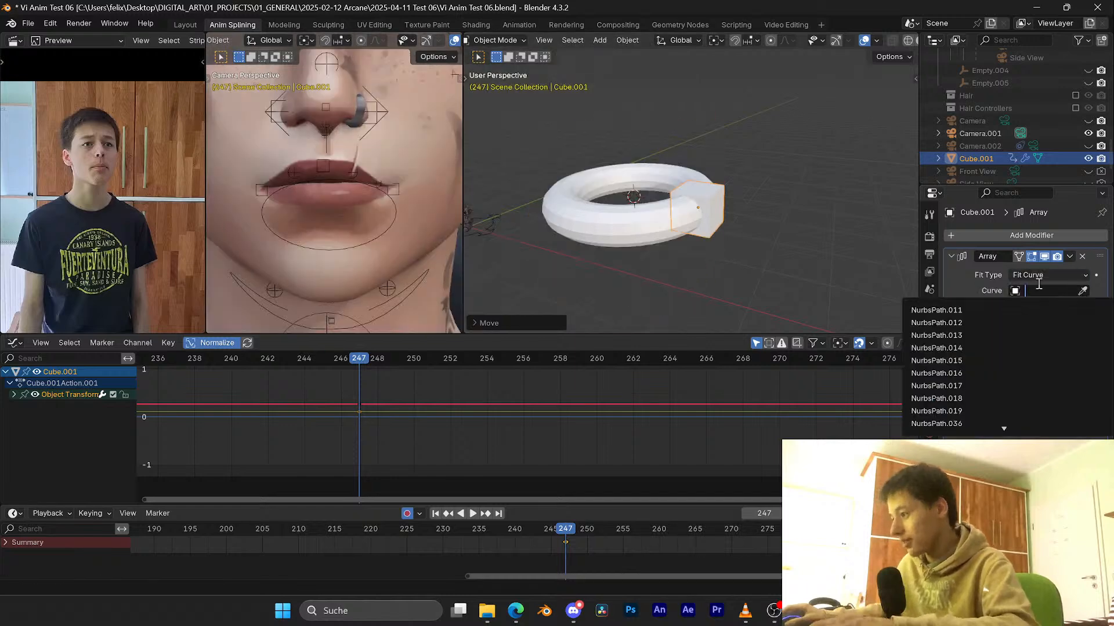
click(1082, 290)
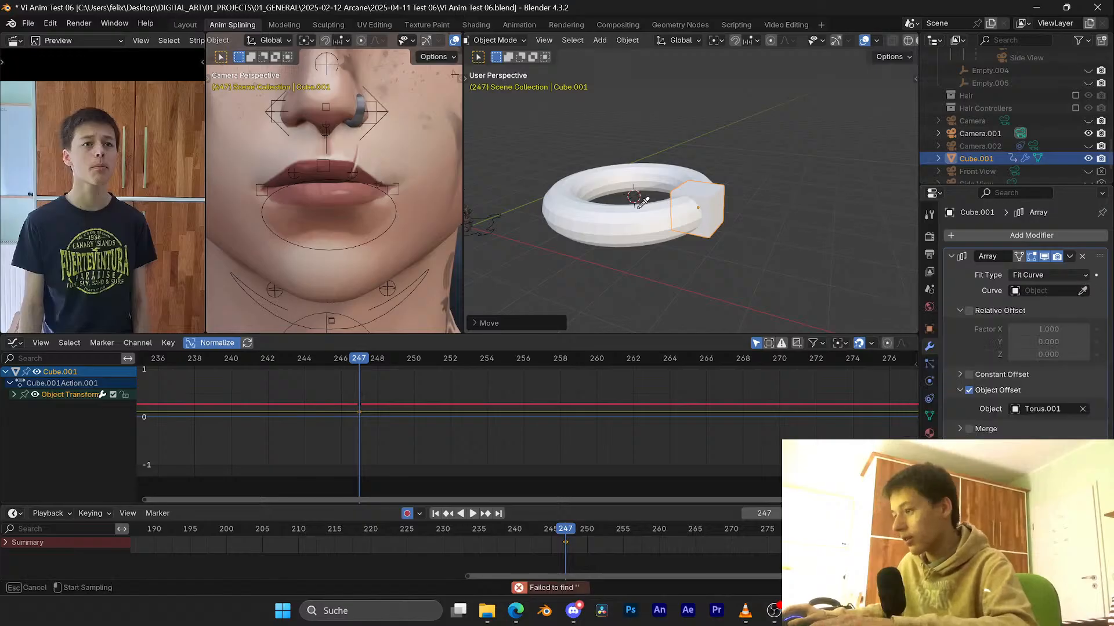
Step: Return the fit type to Fixed Count, clear the offset object, and remove the cube's Array modifier
click(1042, 288)
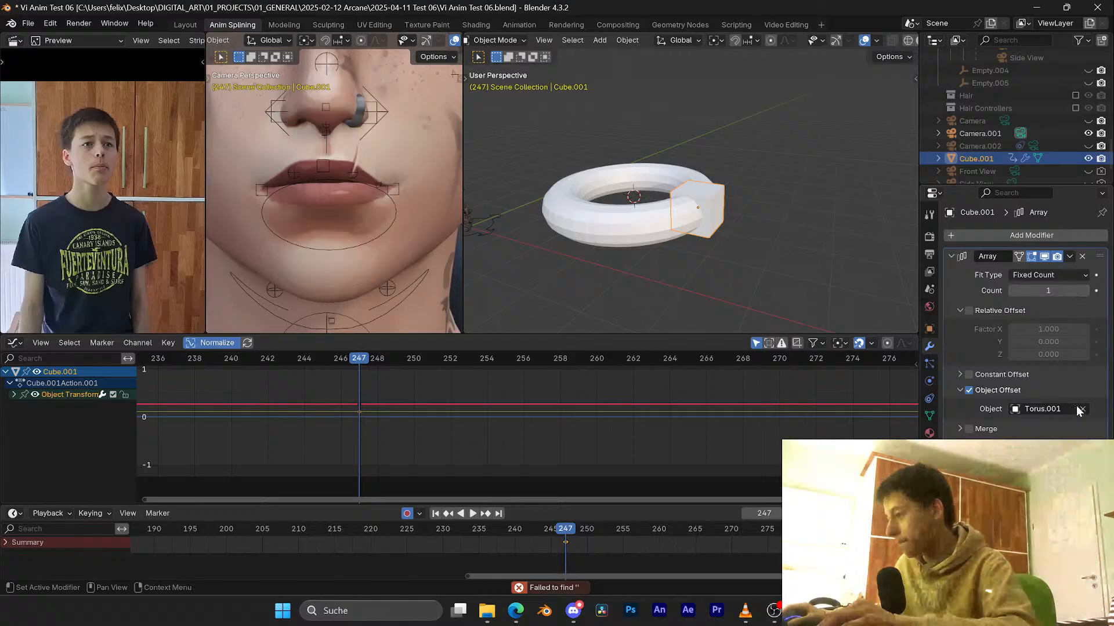
middle_drag(760, 232, 781, 218)
scroll(802, 237, up, 3)
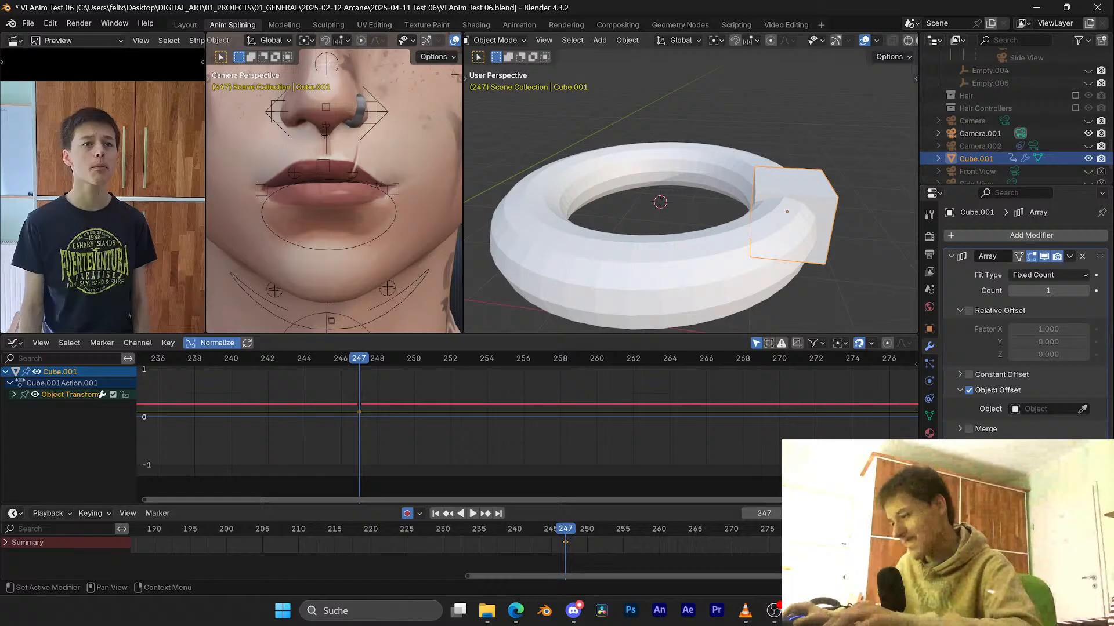
click(1082, 257)
Step: Delete the torus and the small cube from the scene
scroll(796, 242, down, 5)
drag(654, 204, 619, 194)
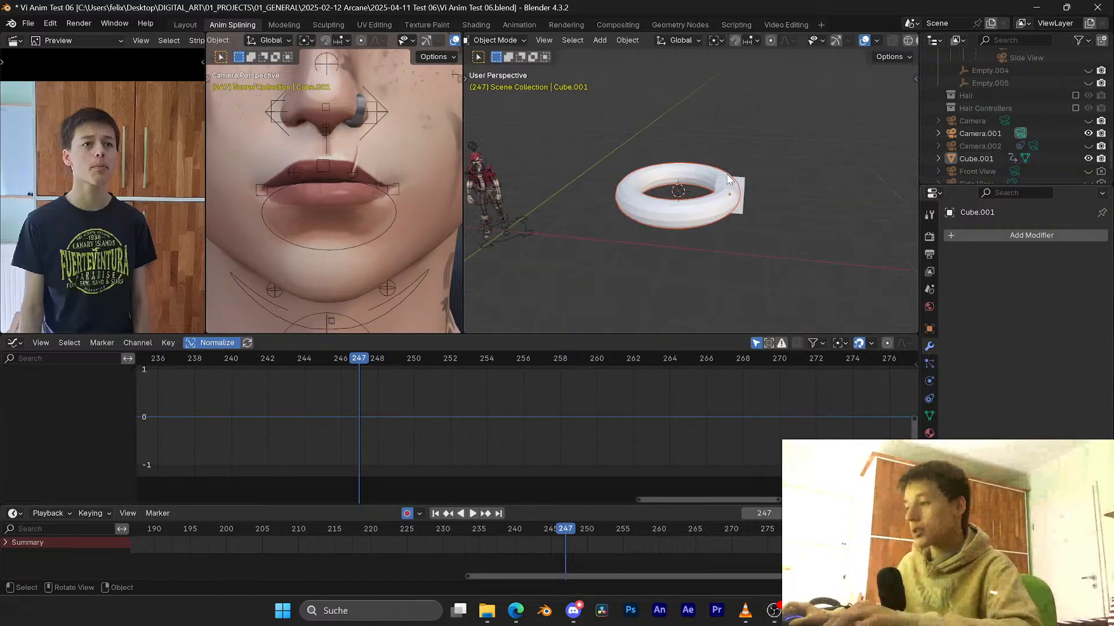
key(Delete)
key(Delete)
Step: Return to the camera view, save the file, and put the Vi rig back in Pose Mode
key(KP_0)
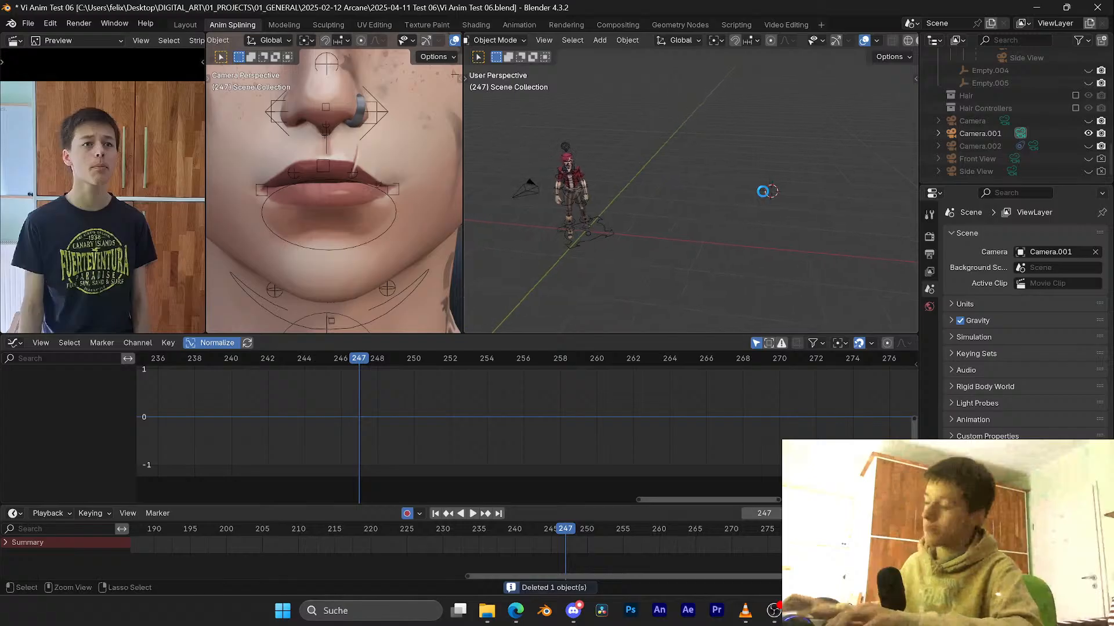
key(ctrl+s)
click(725, 217)
key(ctrl+Tab)
Step: Play the animation from frame 247, stop at frame 251, and save the file
key(space)
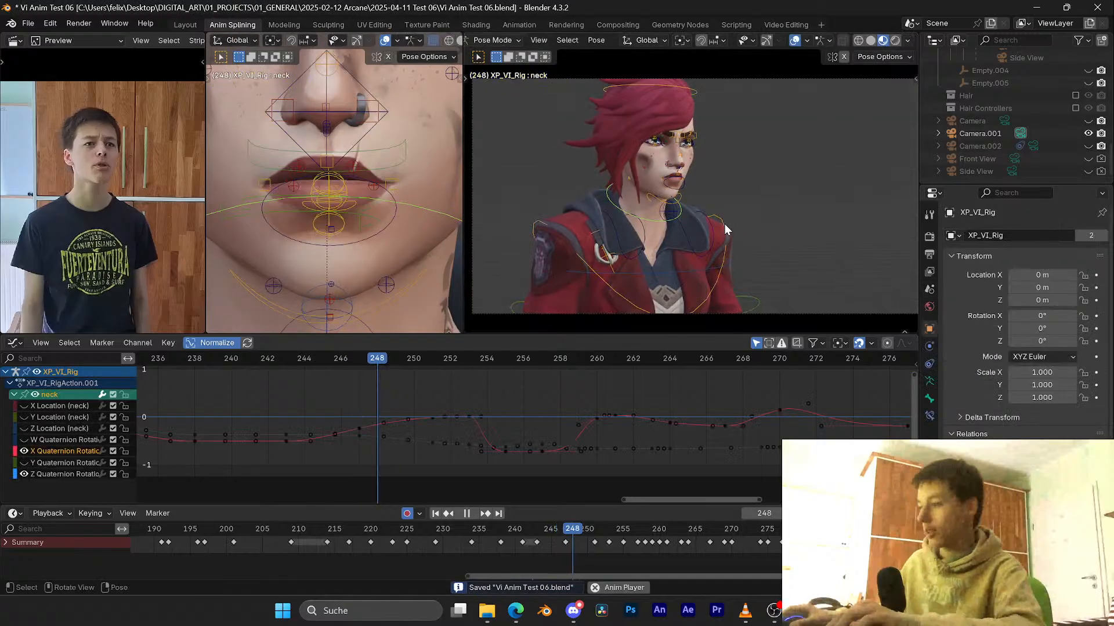
key(space)
key(space)
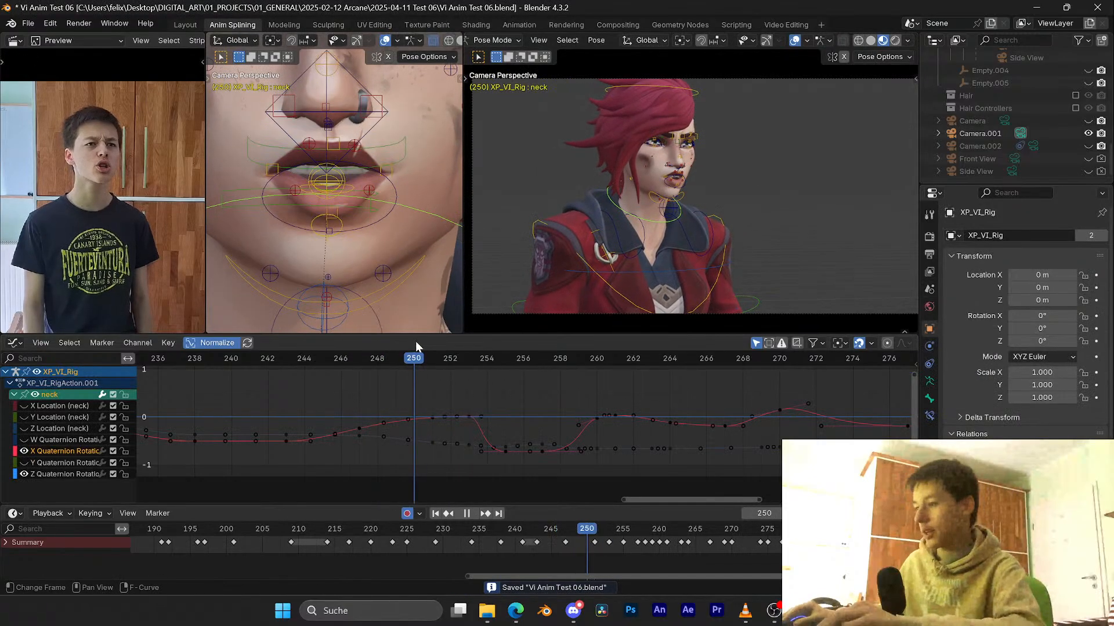
key(space)
key(ctrl+s)
Step: Move the neck's X Quaternion Rotation keyframe from frame 253 to frame 251 and scrub back before it
scroll(473, 388, up, 3)
middle_drag(471, 395, 472, 388)
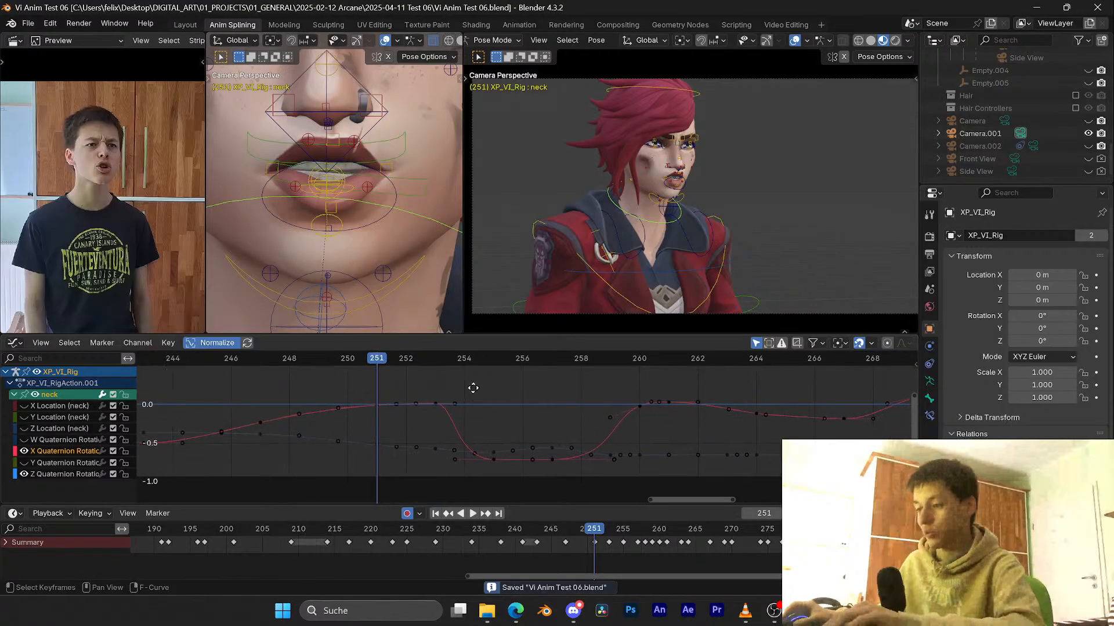
drag(435, 402, 389, 400)
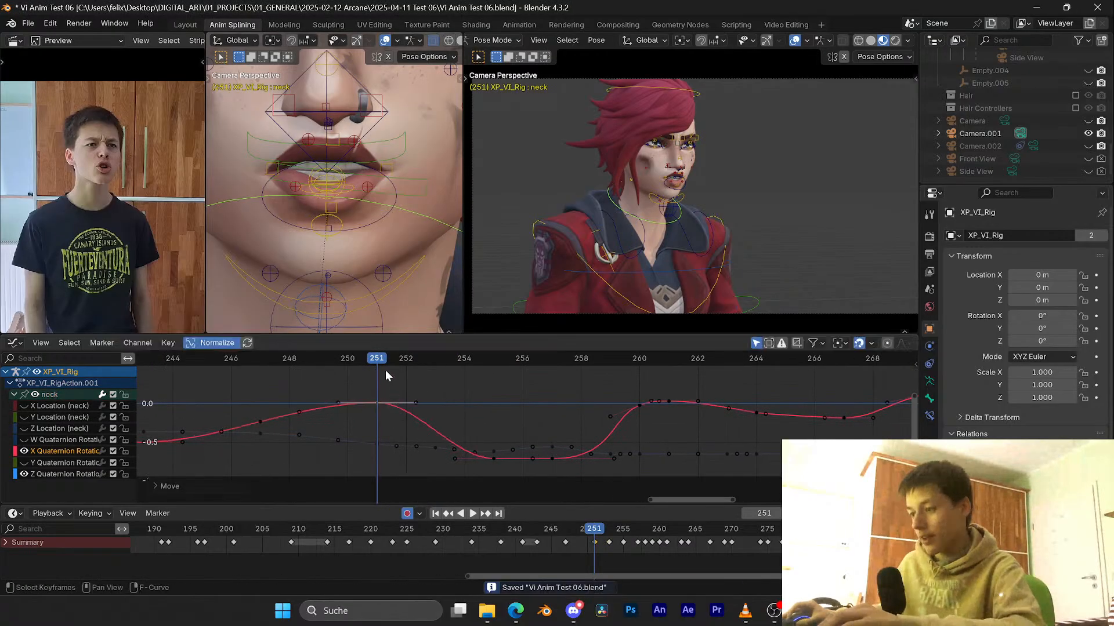
drag(374, 360, 270, 363)
Step: Lengthen the incoming handle of the neck's X rotation keyframe at frame 255 and play back the motion
click(454, 461)
key(s)
click(433, 461)
key(space)
key(space)
key(space)
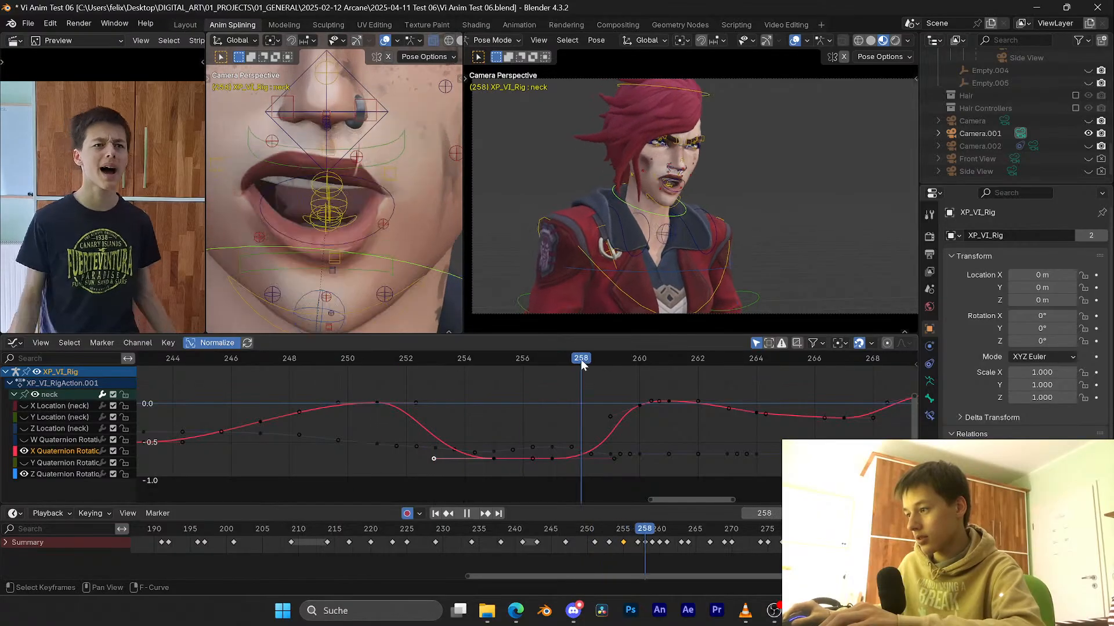
key(space)
Step: Slightly shorten the outgoing handle of the neck's X rotation keyframe at frame 257 and move that keyframe to frame 256
click(552, 461)
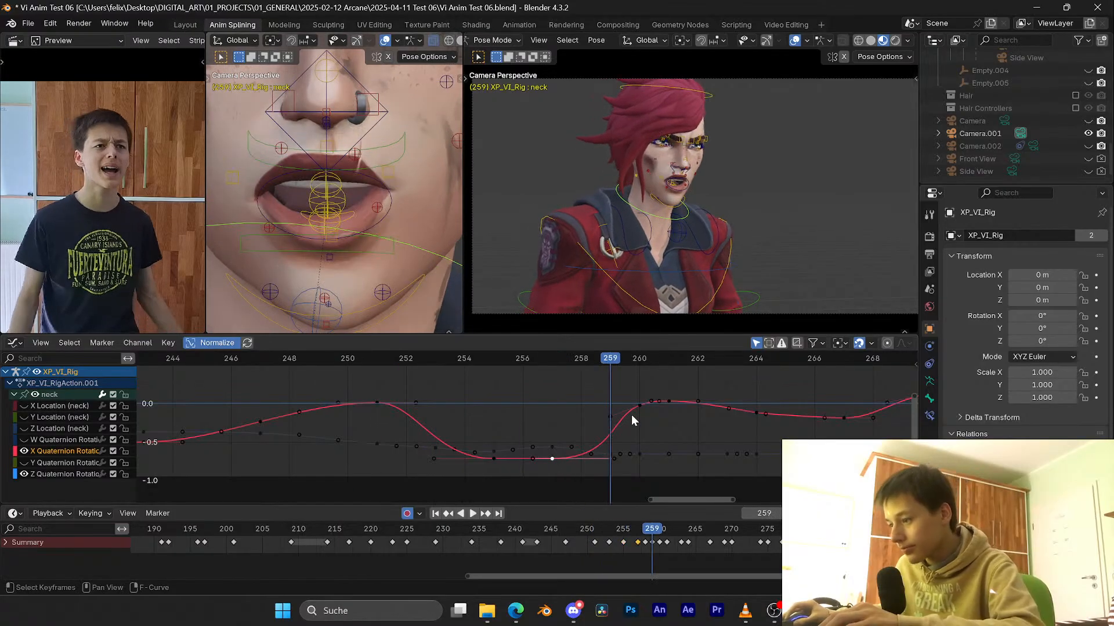
click(612, 458)
key(s)
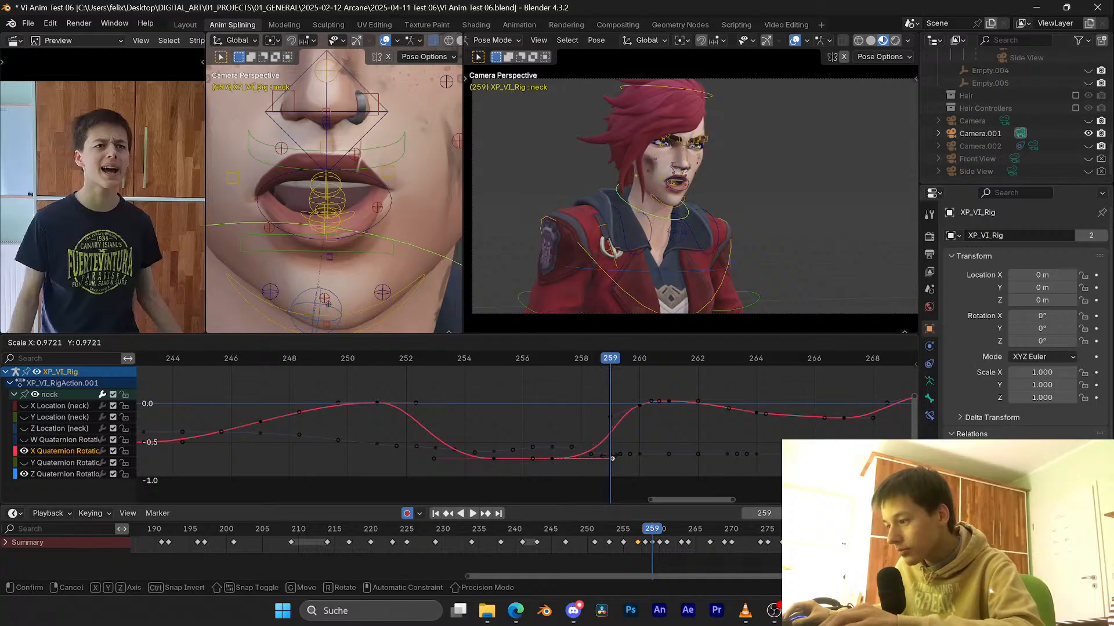
click(606, 455)
click(551, 458)
key(g)
key(x)
click(524, 458)
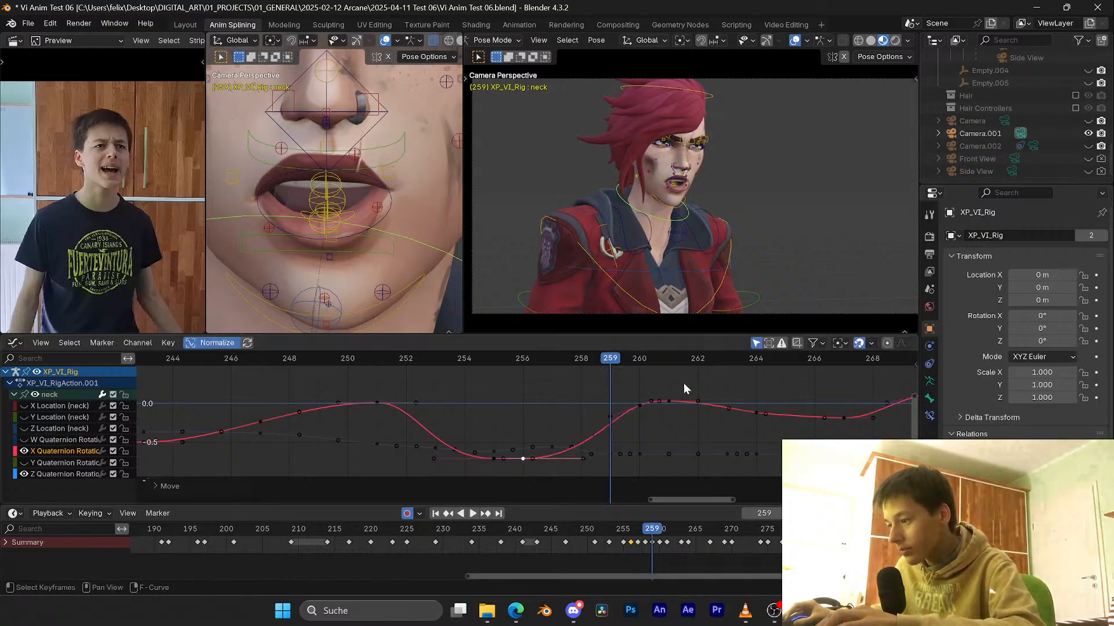
Step: Move the neck's X rotation keyframes at frames 260 and 261 one frame earlier and play back the motion
drag(683, 383, 619, 416)
key(g)
key(x)
click(597, 415)
drag(544, 357, 578, 357)
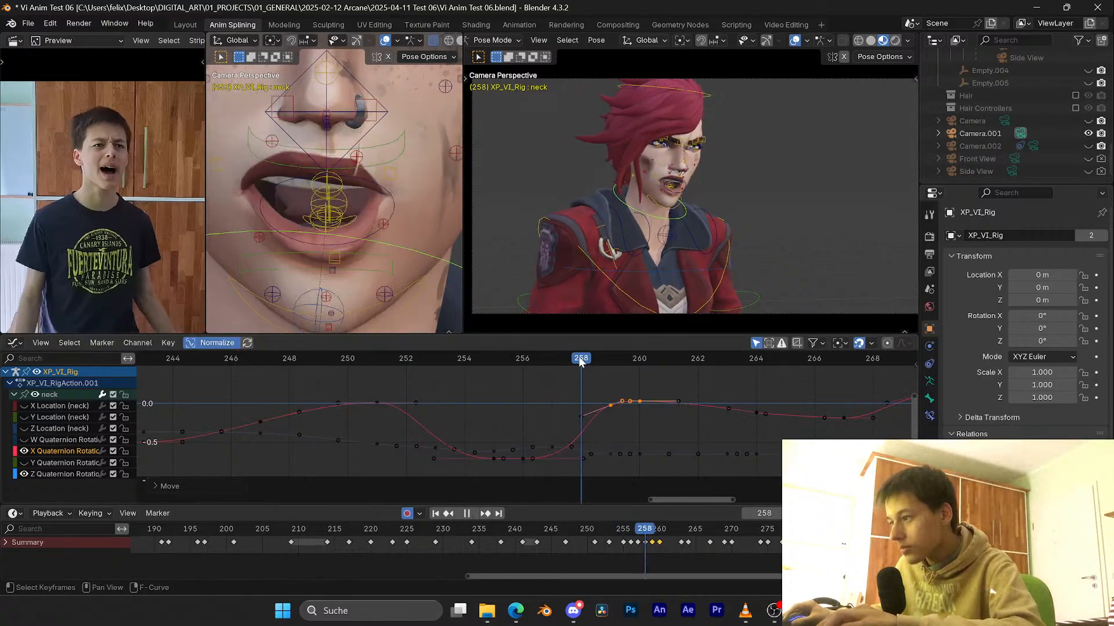
key(space)
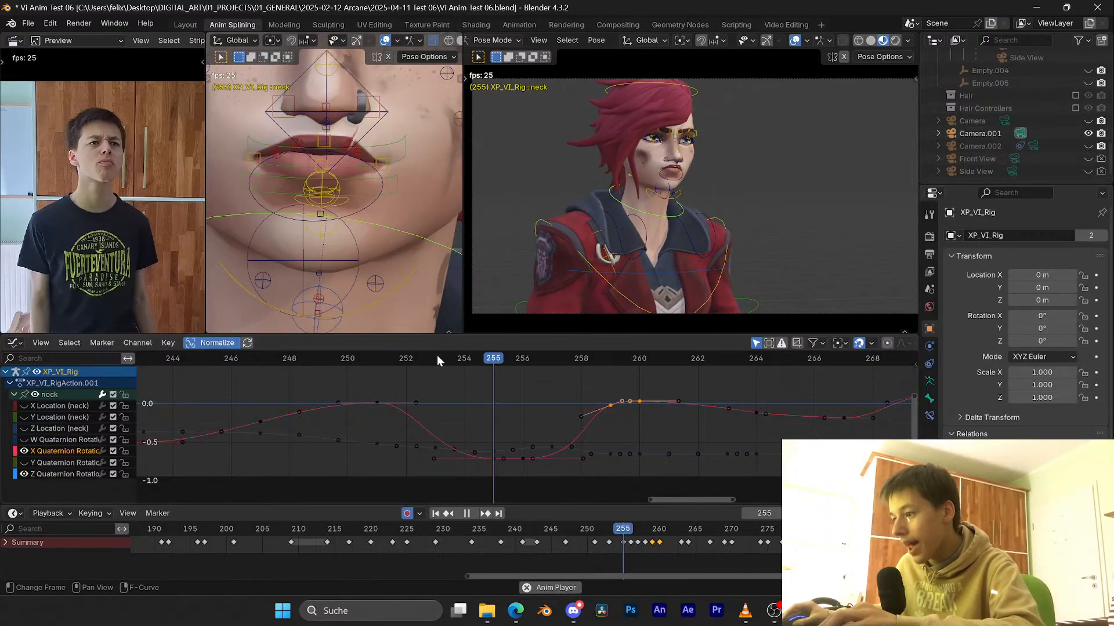
Step: Save the file, hide the overlays in the camera viewport, and scrub to frame 265
key(ctrl+s)
click(795, 40)
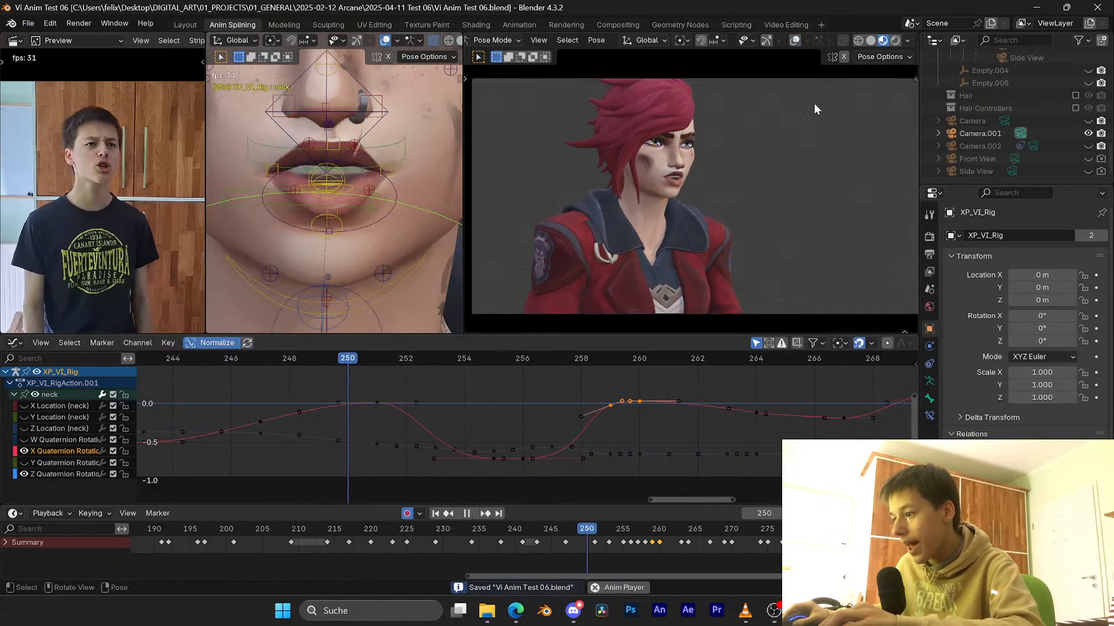
key(space)
drag(494, 354, 778, 326)
Step: Lower the neck's X rotation keyframe at frame 267 by about 0.05, adjust its handle angle, and save the file
middle_drag(791, 375, 641, 380)
click(690, 422)
key(g)
key(y)
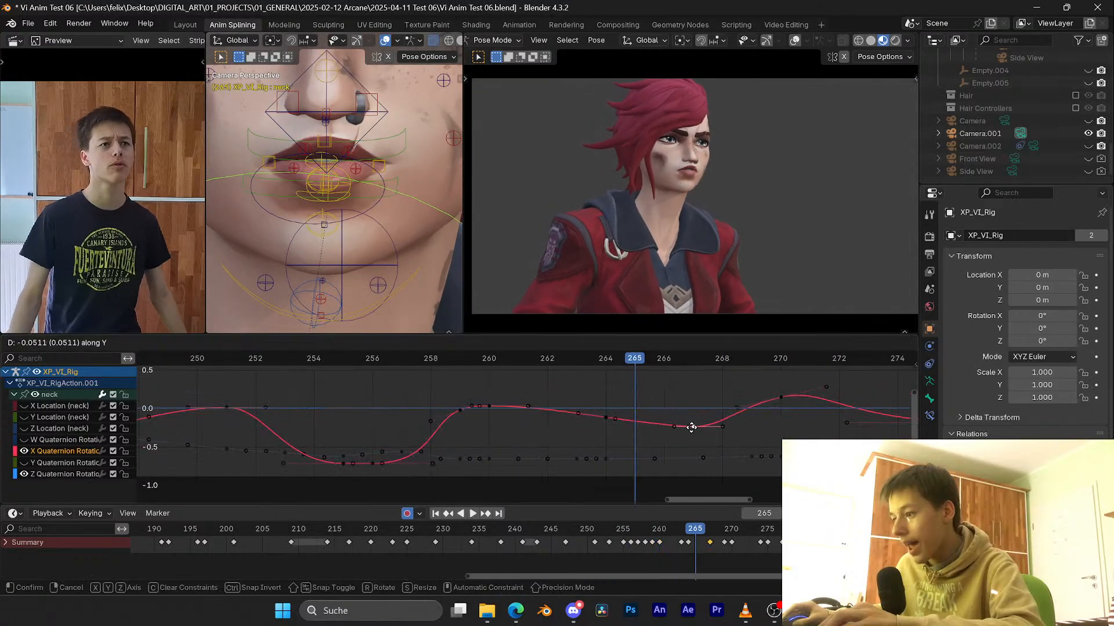
click(691, 429)
key(r)
click(748, 427)
key(r)
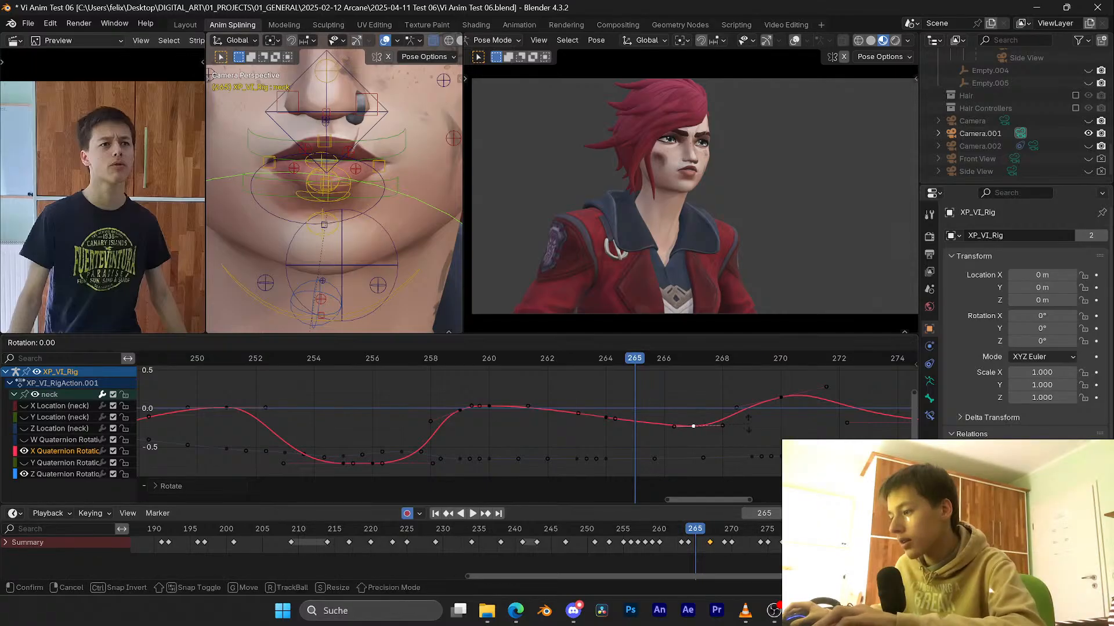
click(748, 428)
key(r)
click(748, 429)
key(ctrl+s)
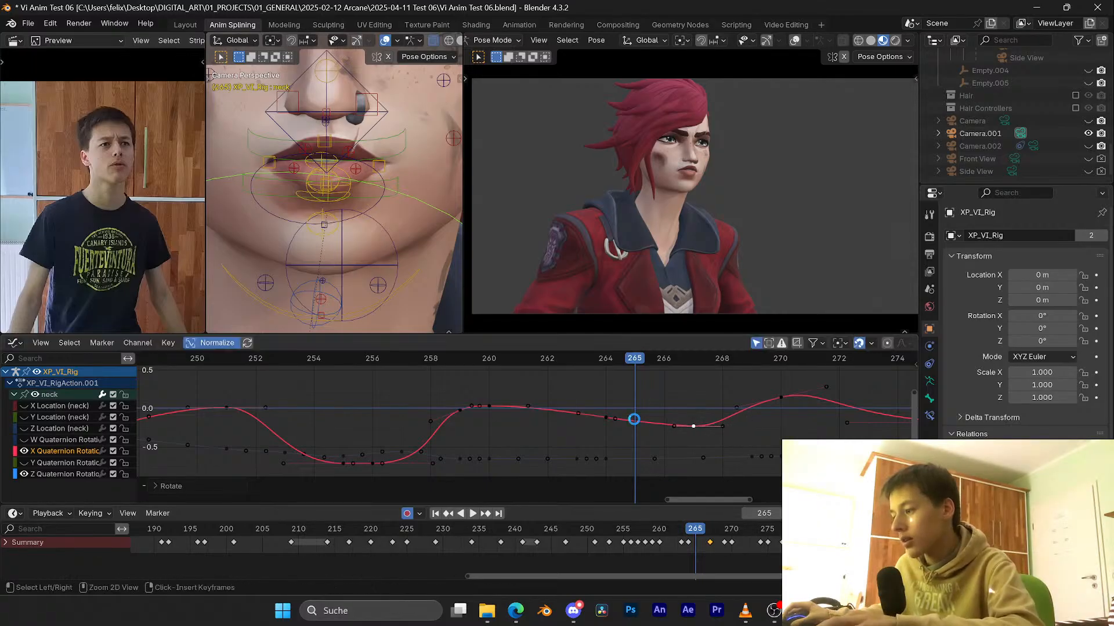
Step: Lower the neck's X rotation keyframe at frame 264 very slightly and save the file
click(608, 418)
key(g)
key(y)
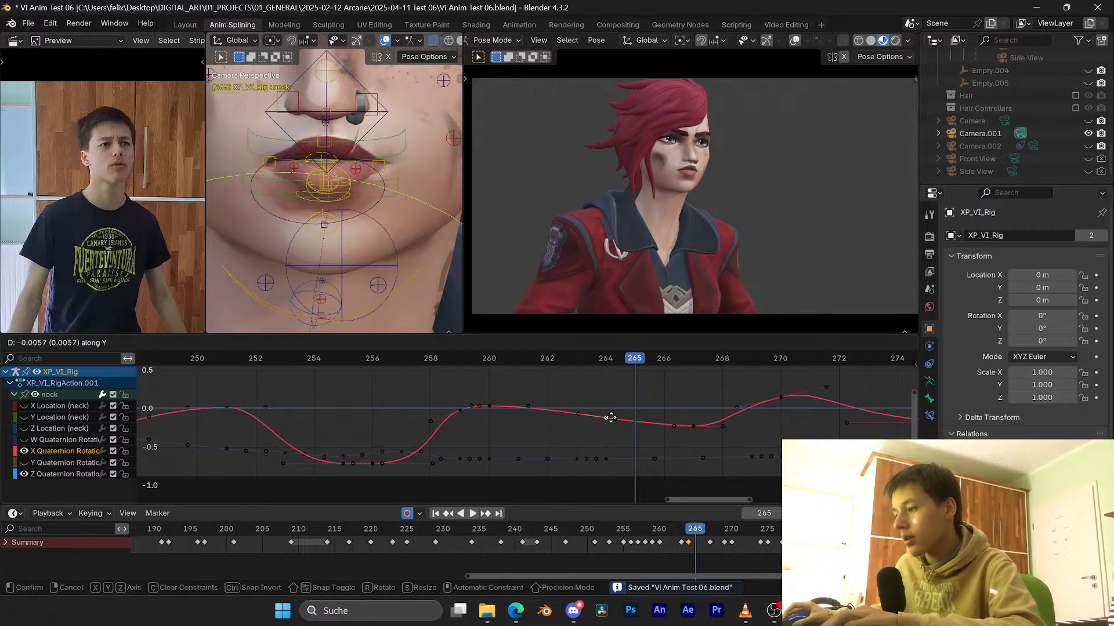
click(610, 417)
key(ctrl+s)
Step: Play back the head motion repeatedly, restarting from frames 255 and 251, to check the neck timing
click(476, 355)
key(space)
key(space)
click(343, 356)
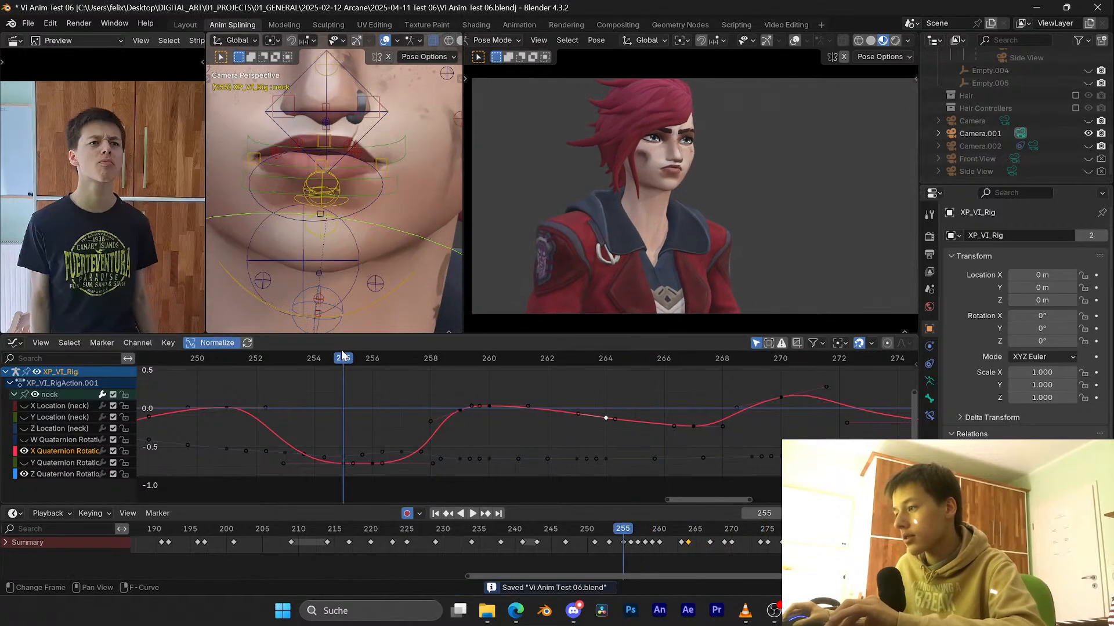
key(space)
key(space)
click(239, 359)
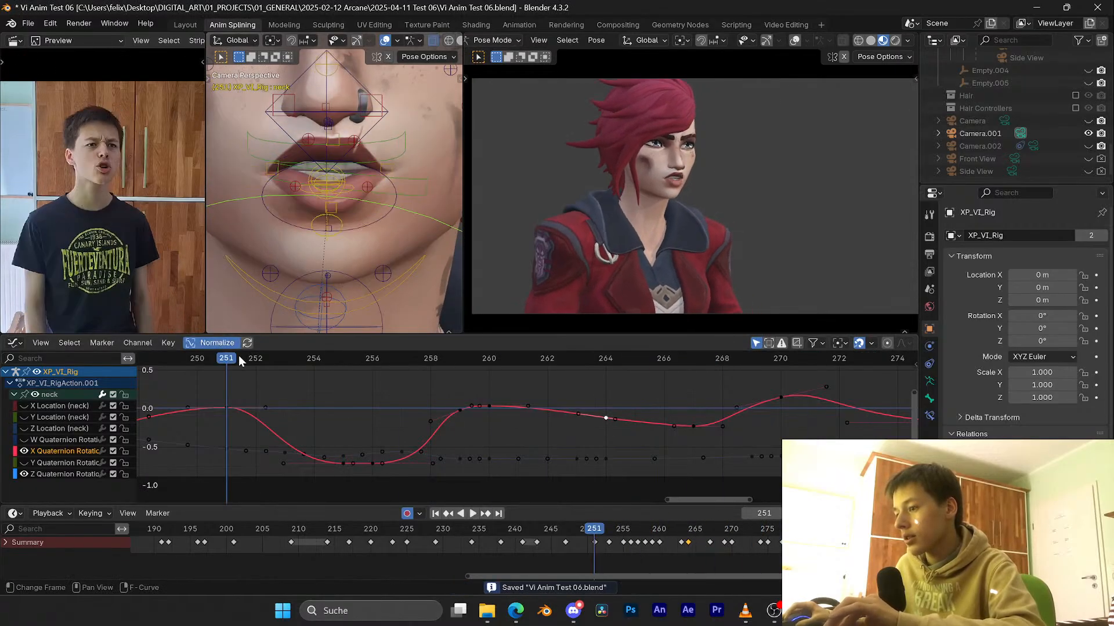
key(space)
key(space)
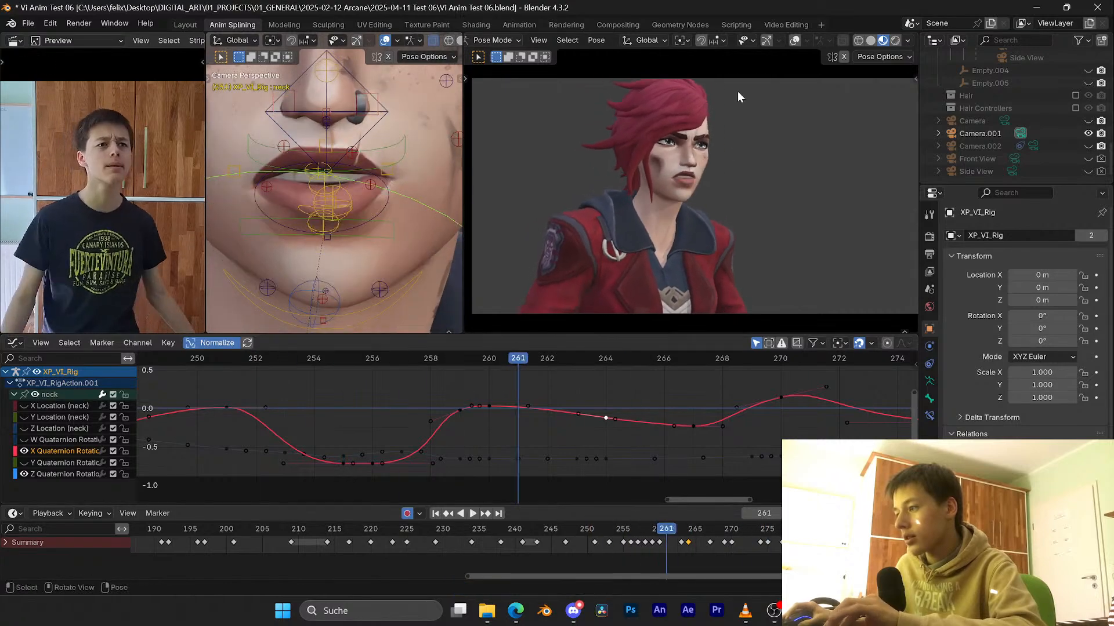
Step: Show the viewport overlays, leave the camera view, switch the Vi rig to Object Mode, and save the file
click(794, 41)
middle_drag(784, 105, 721, 224)
key(ctrl+Tab)
key(ctrl+s)
scroll(769, 188, down, 3)
Step: Add a torus mesh to the scene and view it at an angle
key(shift+a)
mouse_move(721, 221)
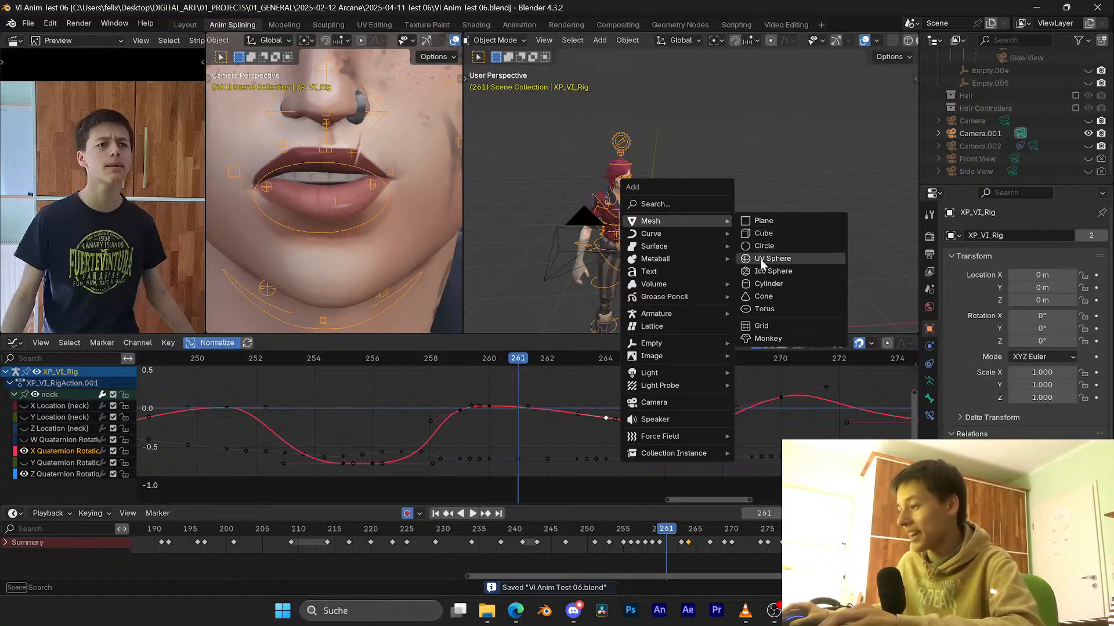
click(770, 311)
scroll(745, 264, down, 3)
middle_drag(773, 181, 649, 203)
Step: Add a cube at the torus's centre, scale it down, and move it onto the torus's ring
key(shift+a)
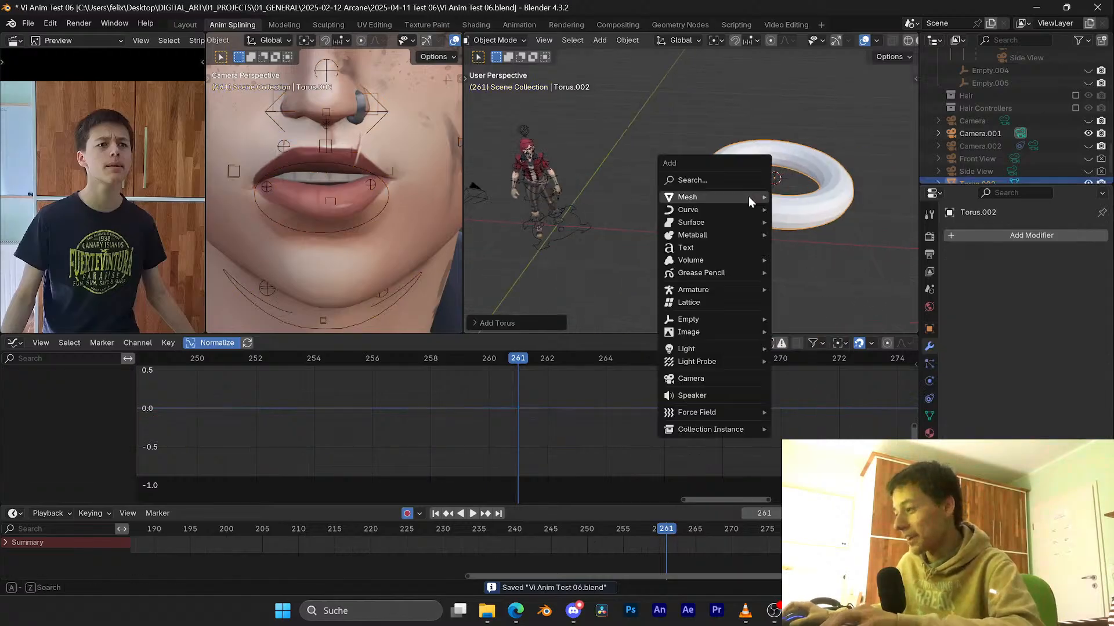
mouse_move(748, 196)
click(789, 208)
key(s)
click(709, 200)
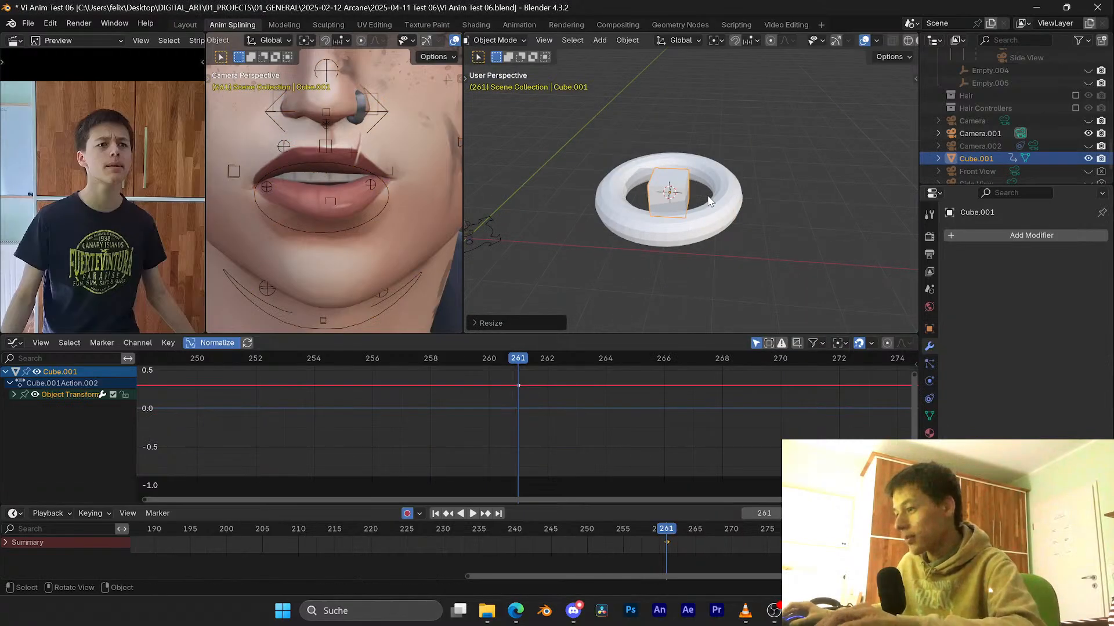
key(g)
click(752, 201)
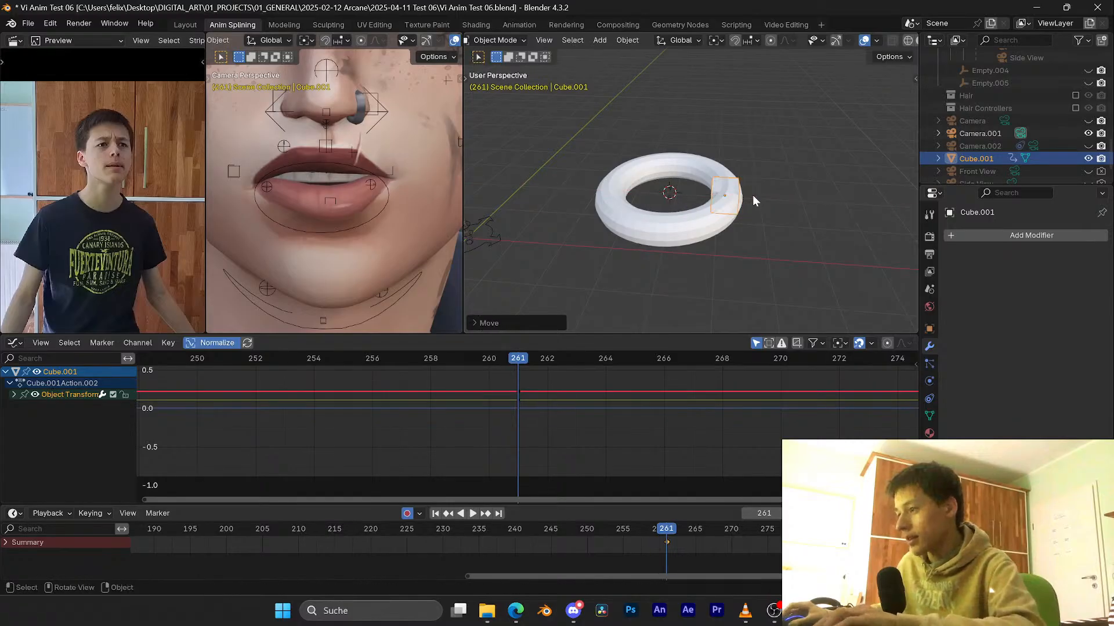
Step: Set the cube's origin to the 3D cursor at the torus's centre
click(550, 45)
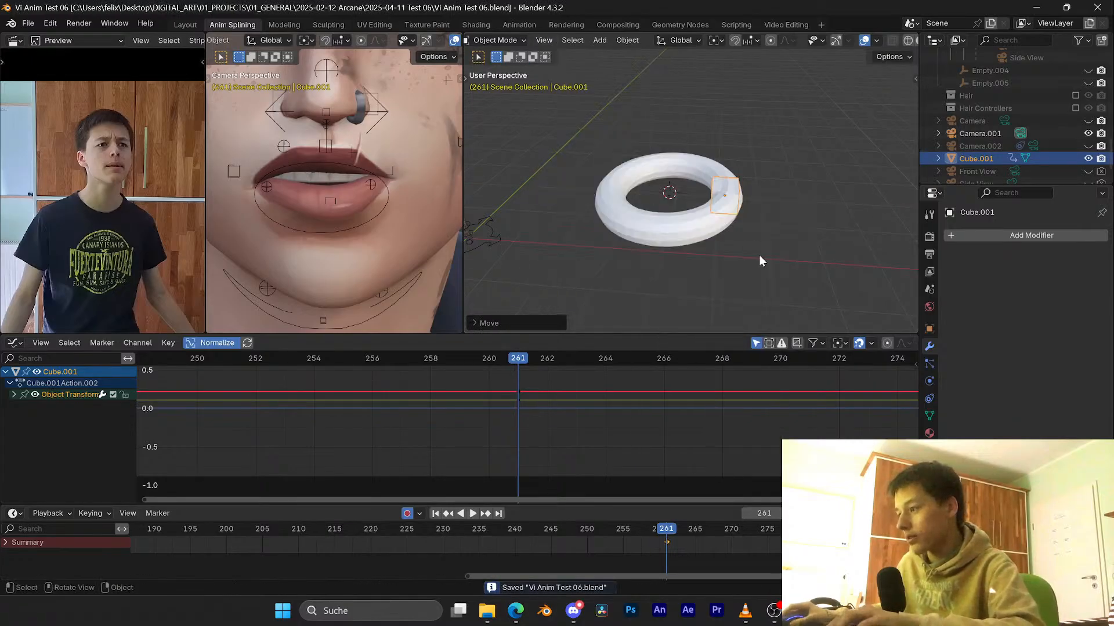
key(shift+s)
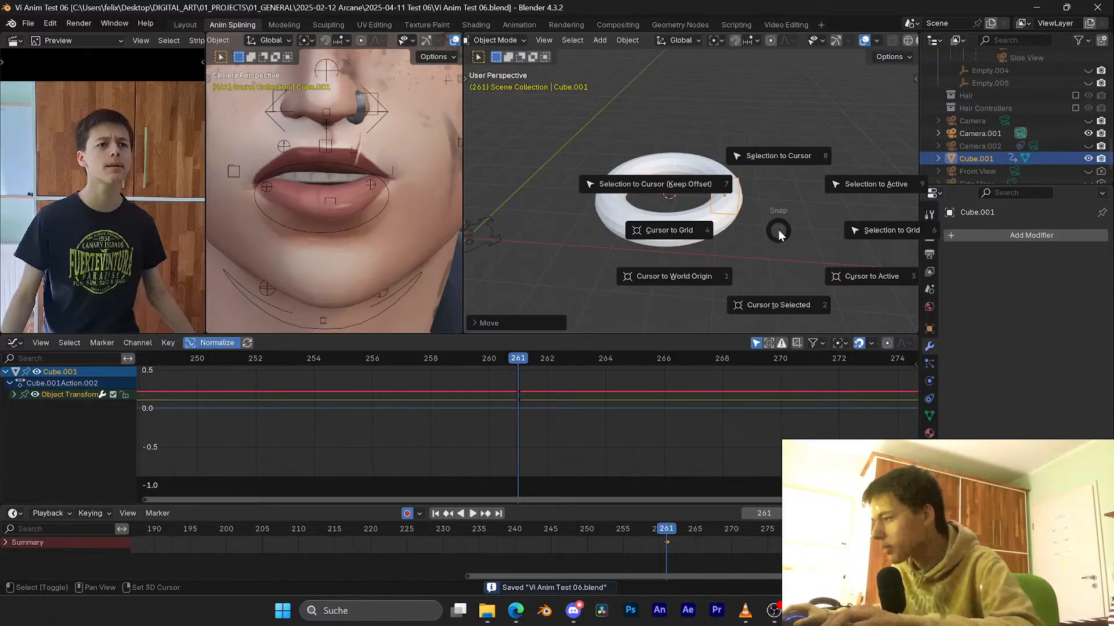
right_click(734, 197)
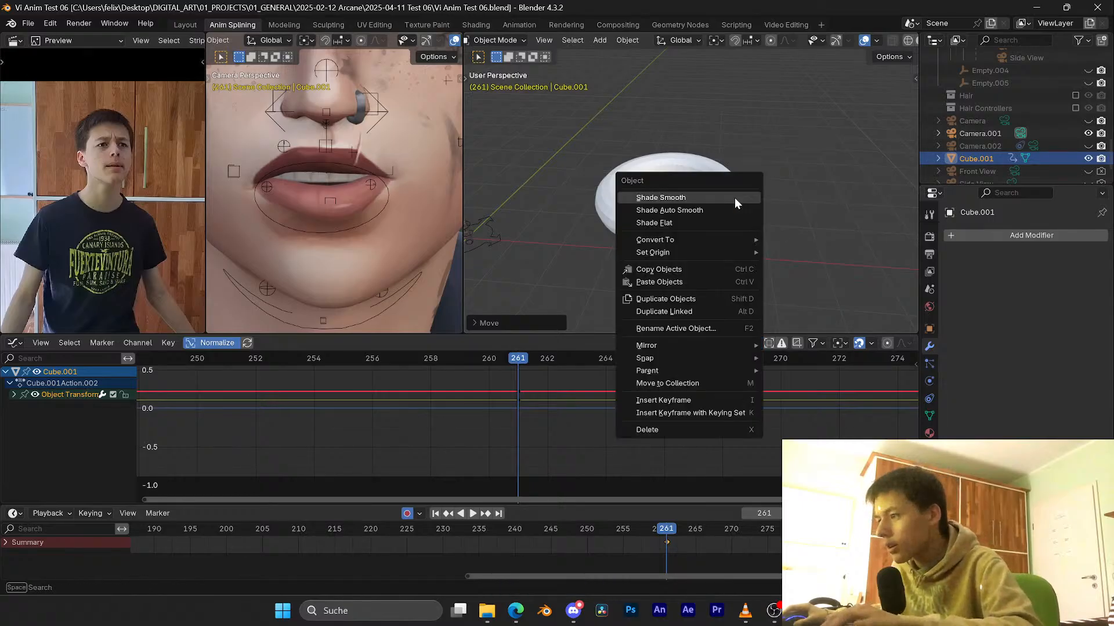
mouse_move(712, 252)
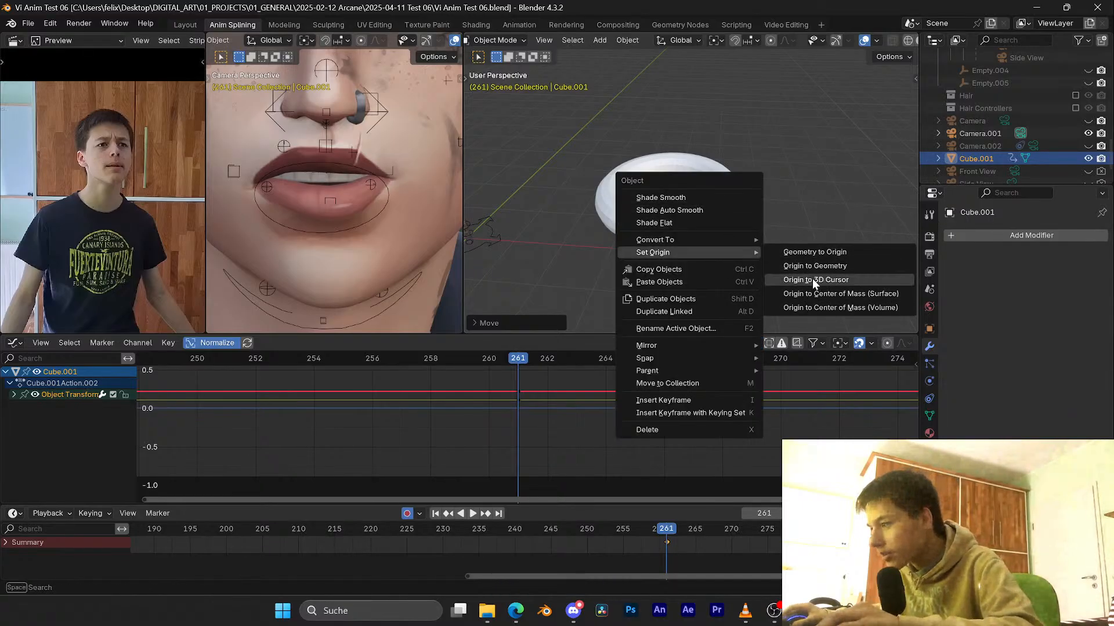
click(812, 278)
Step: Add an Array modifier to the cube and enable Object Offset with Torus.002 as the offset object
click(993, 236)
click(879, 253)
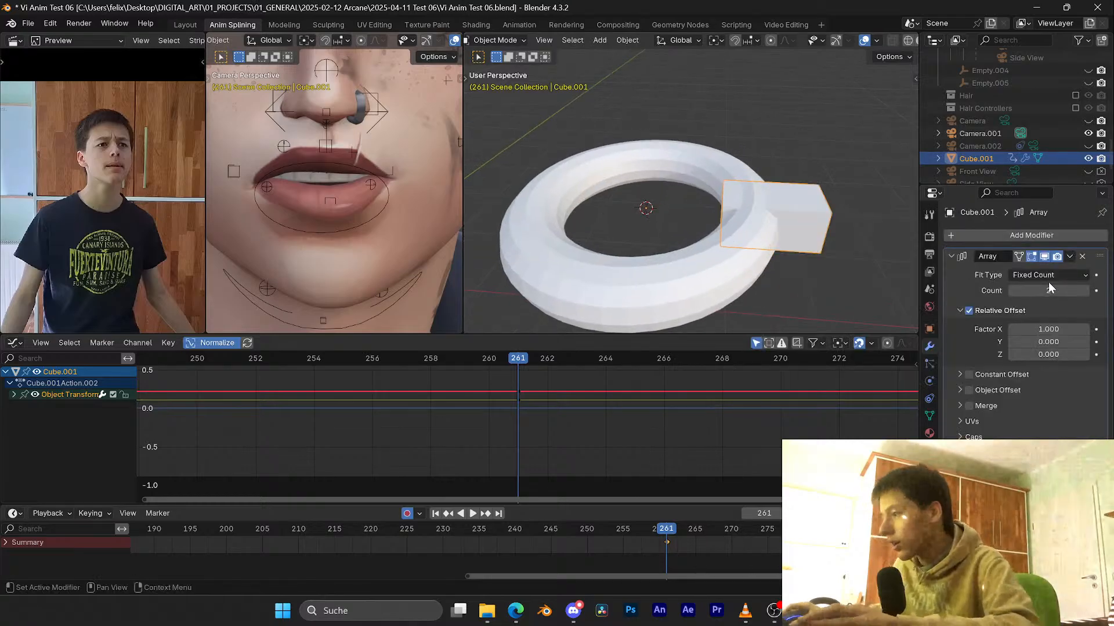
click(974, 380)
click(974, 381)
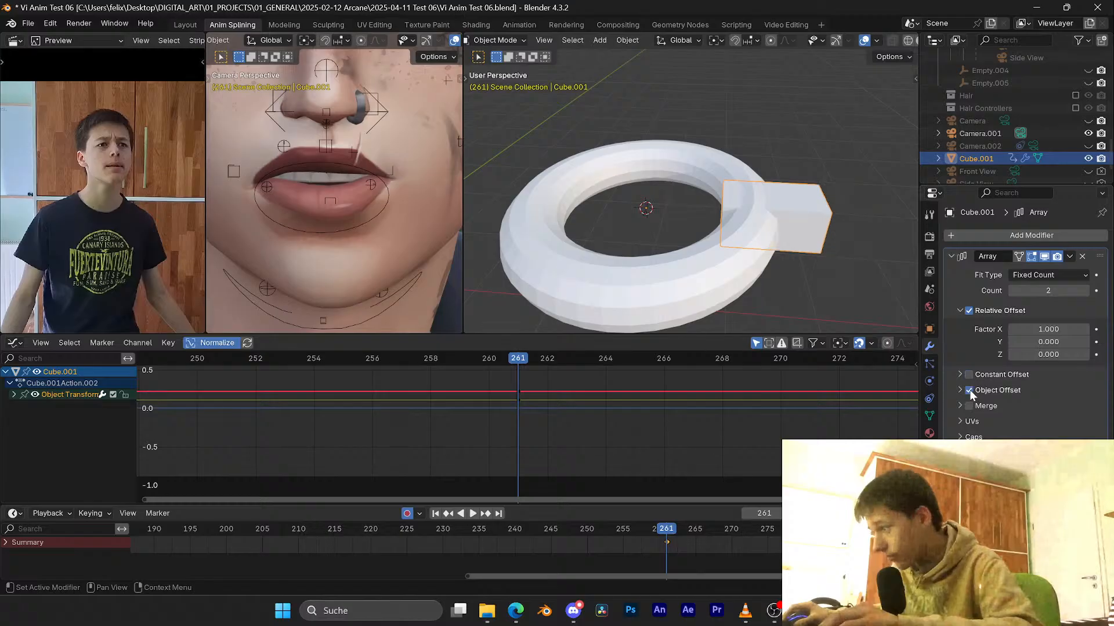
click(768, 294)
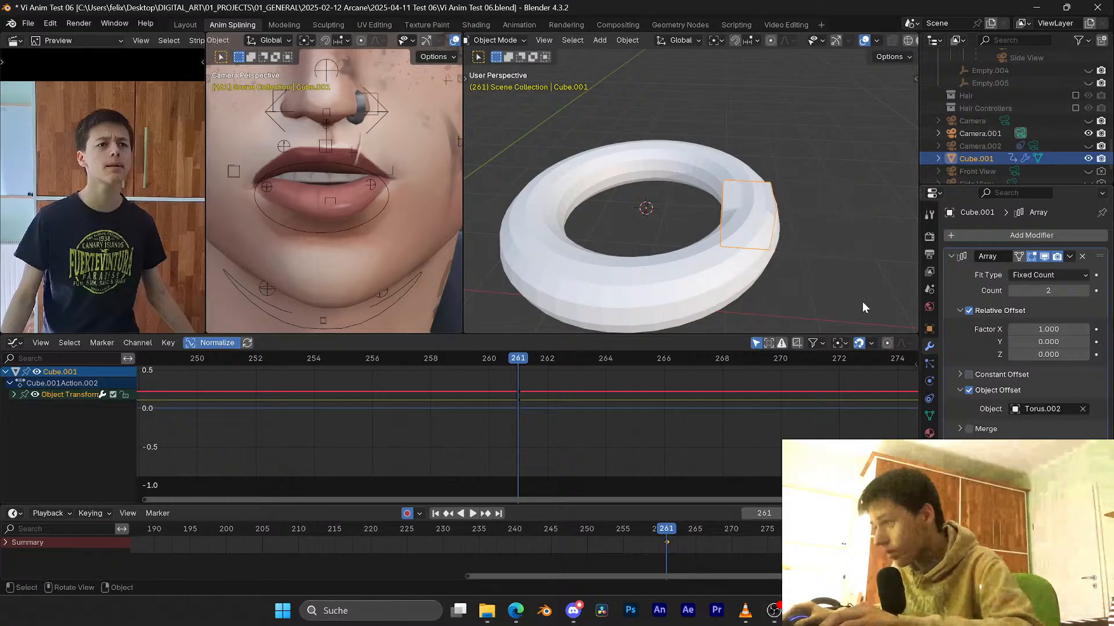
Step: Try an array count of 9 and inspect the cube copies around the torus
drag(1031, 291, 1066, 291)
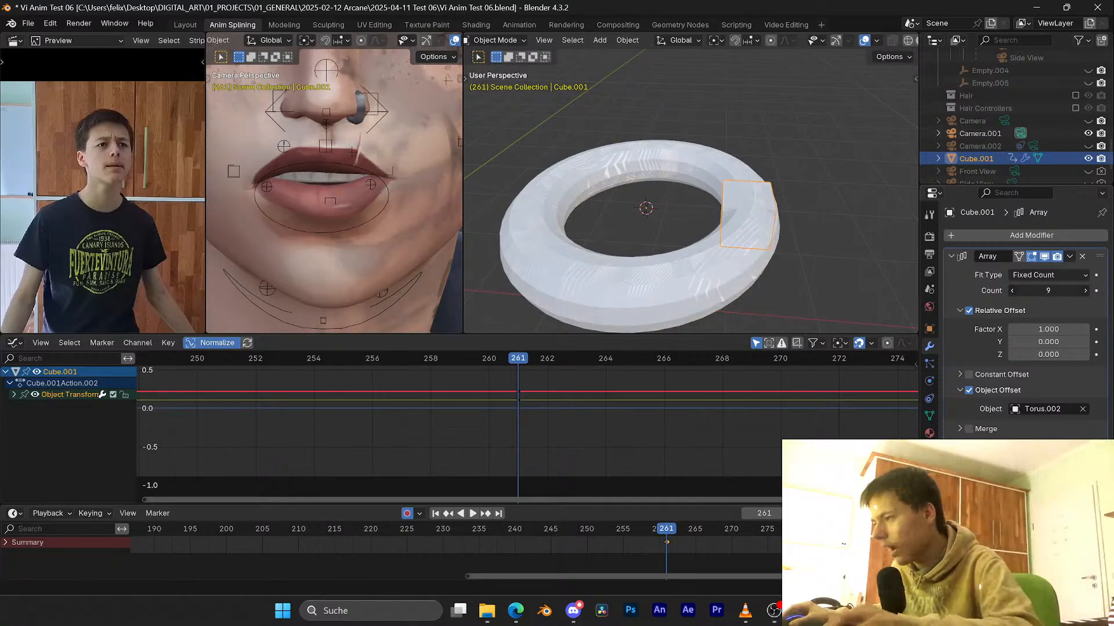
scroll(681, 184, down, 2)
middle_drag(694, 231, 789, 169)
key(g)
right_click(749, 162)
scroll(623, 173, down, 3)
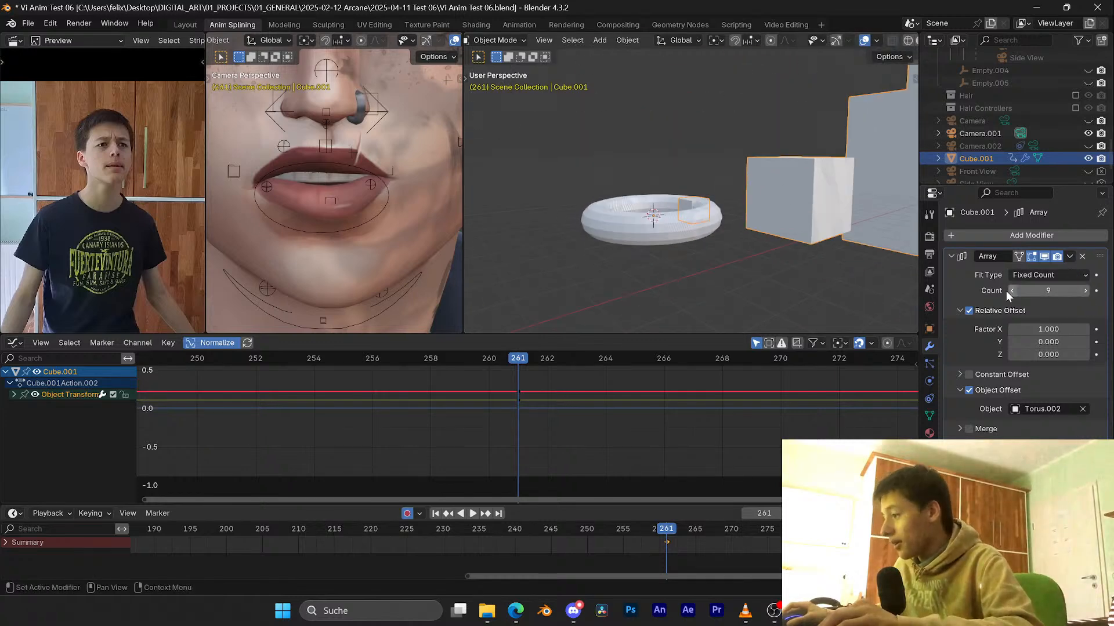
Step: Set the cube's array count to 1 and the relative offset Factor X to 0, and save the file
drag(1045, 290, 1009, 290)
middle_drag(824, 207, 687, 218)
scroll(687, 218, up, 4)
scroll(812, 211, down, 2)
middle_drag(812, 213, 812, 241)
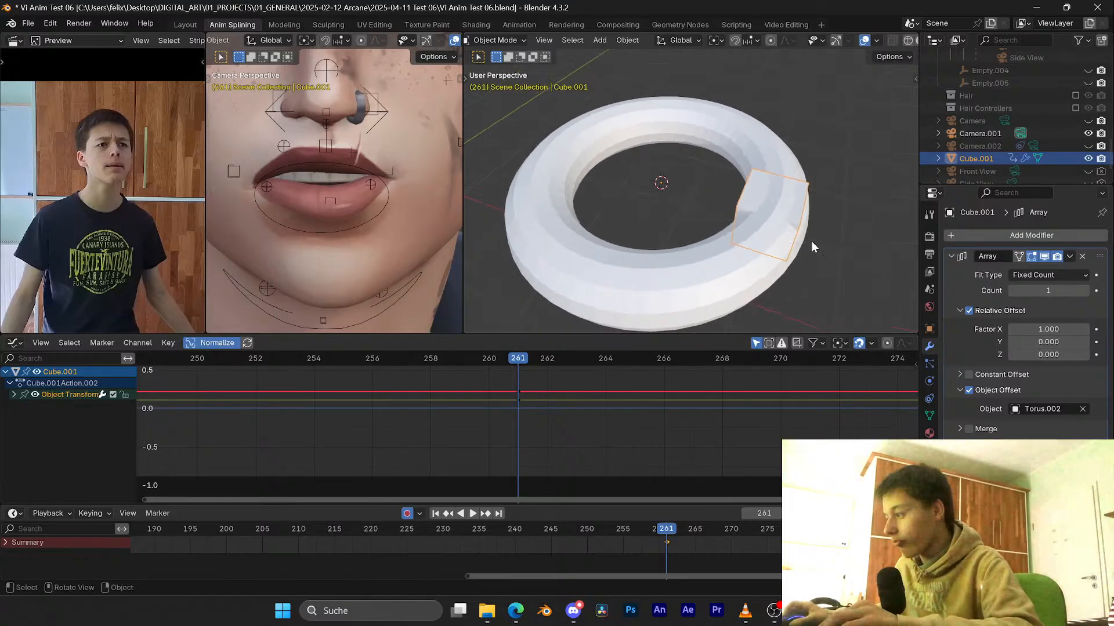
click(1032, 329)
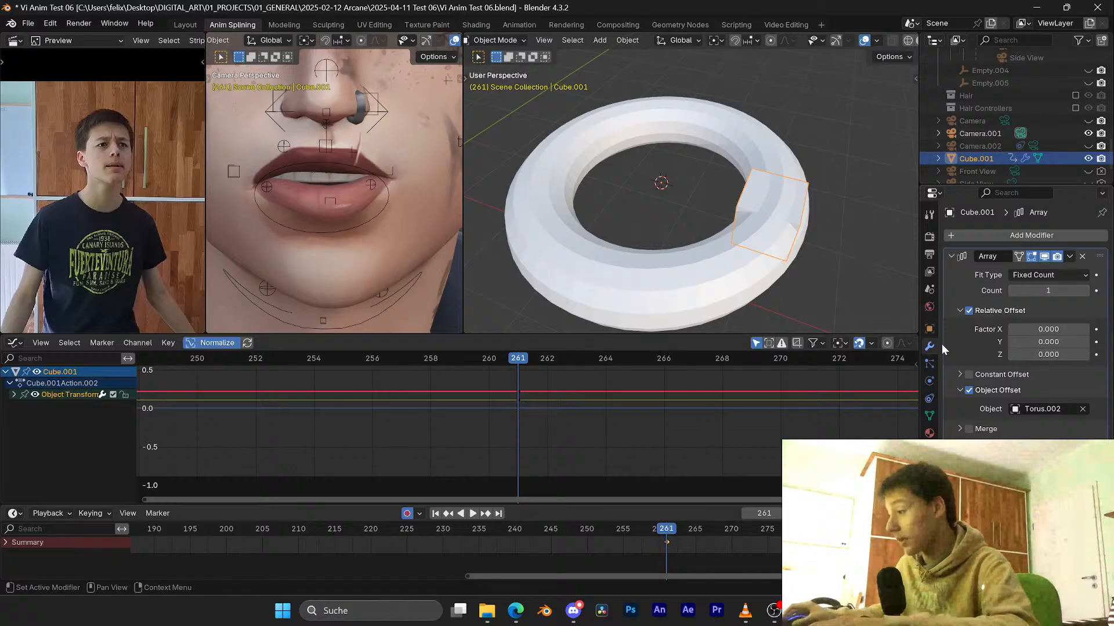
scroll(769, 271, down, 2)
middle_drag(772, 268, 715, 186)
key(ctrl+s)
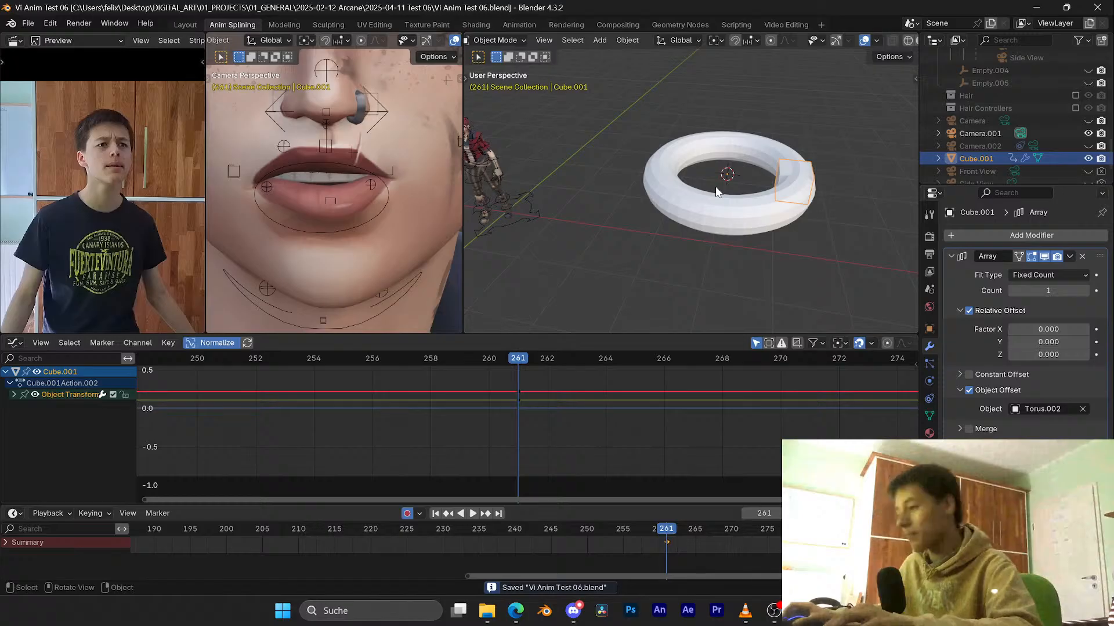
Step: Return to the camera view, select the Vi rig, play the animation up to frame 278, and save the file
key(KP_0)
scroll(716, 181, up, 3)
click(715, 95)
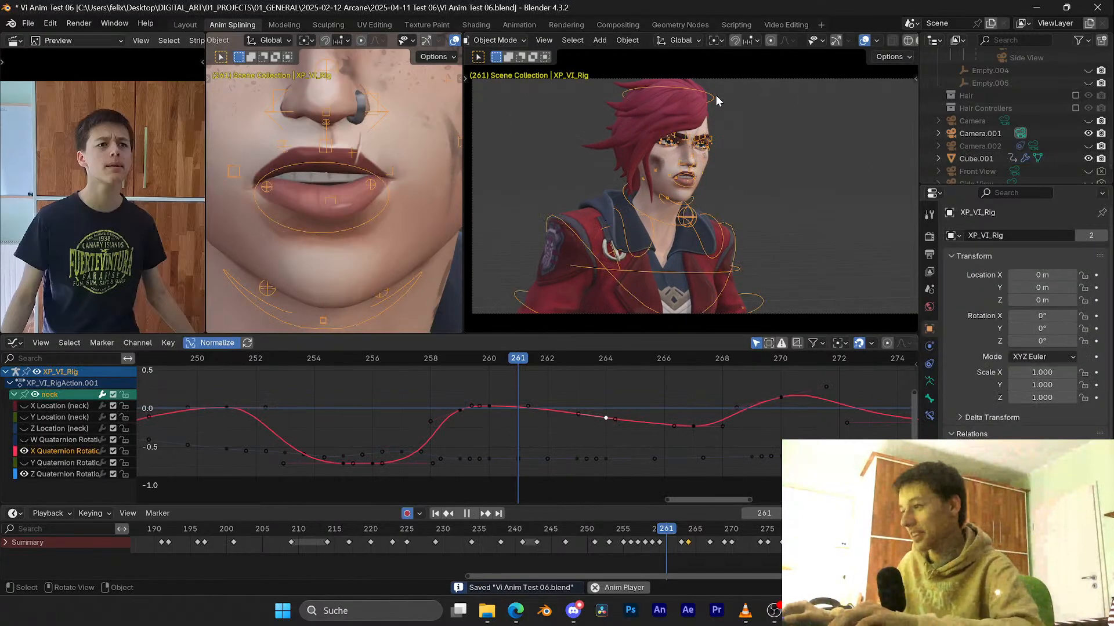
key(space)
key(space)
scroll(610, 427, down, 5)
key(ctrl+s)
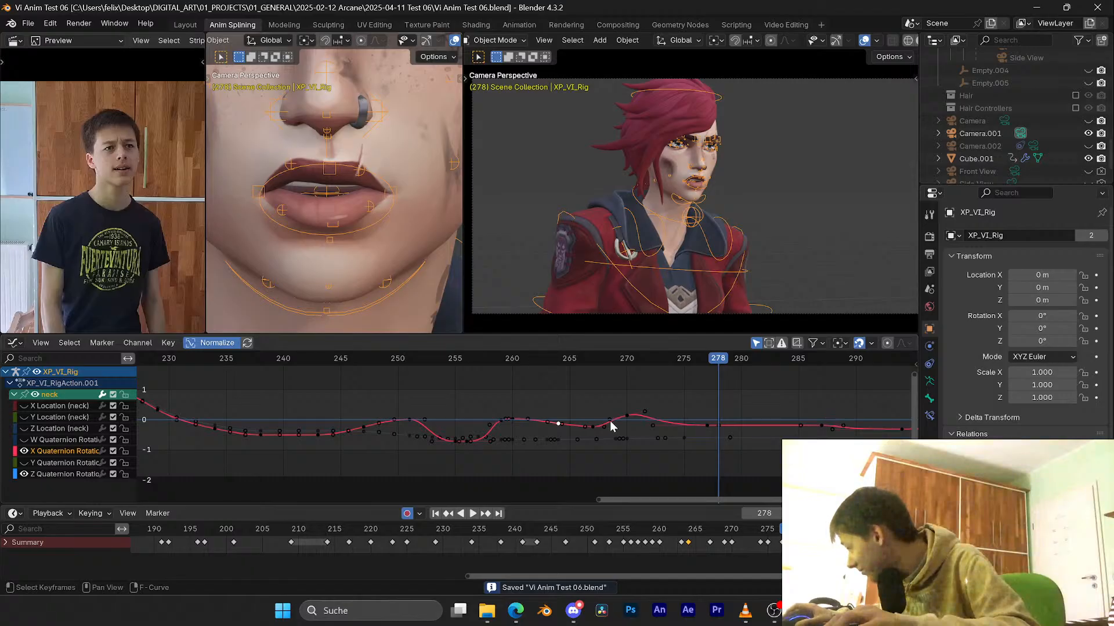
Step: Leave the camera view and select the cube beside the torus
key(KP_0)
shift+middle_drag(719, 244, 556, 232)
shift+middle_drag(893, 152, 746, 179)
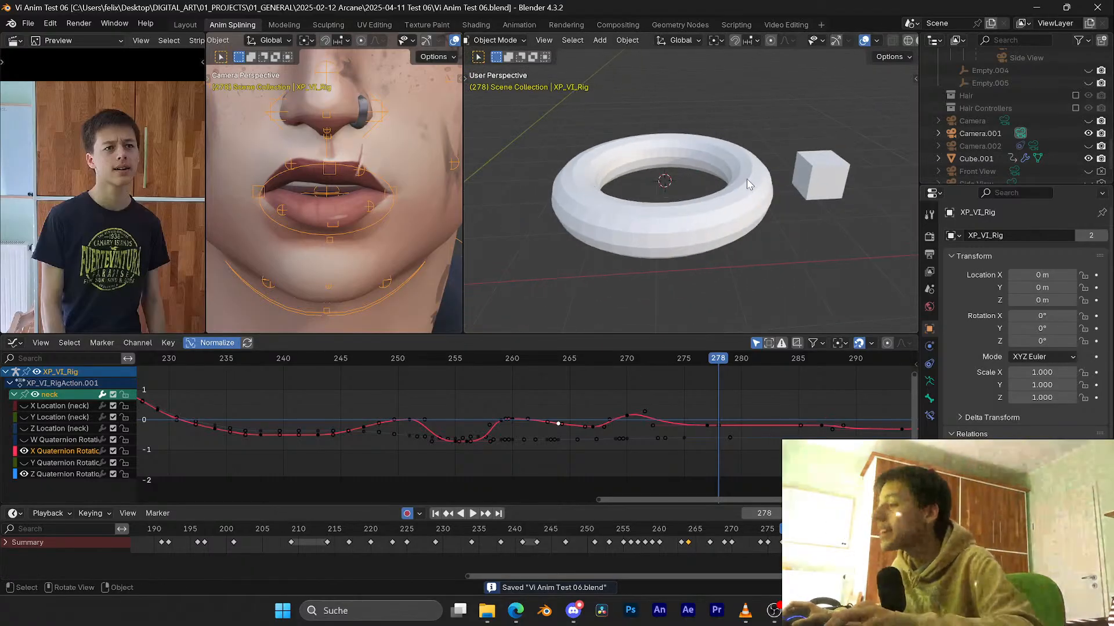
click(816, 172)
scroll(823, 174, up, 3)
key(g)
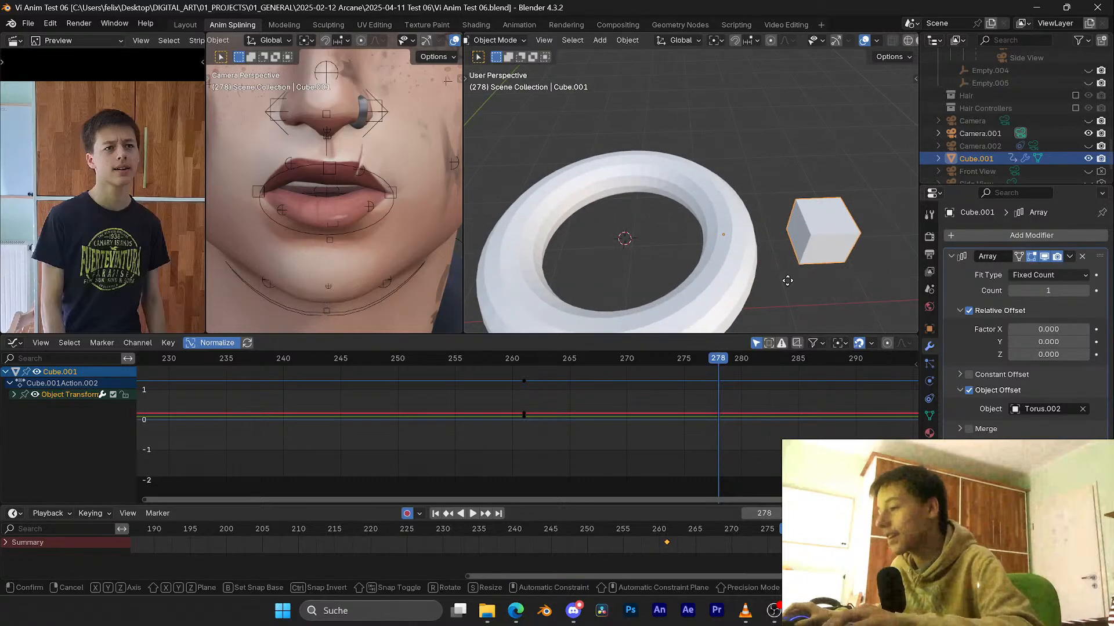
key(x)
key(Escape)
Step: Save the file and snap the cube to the 3D cursor at the torus's centre
key(ctrl+s)
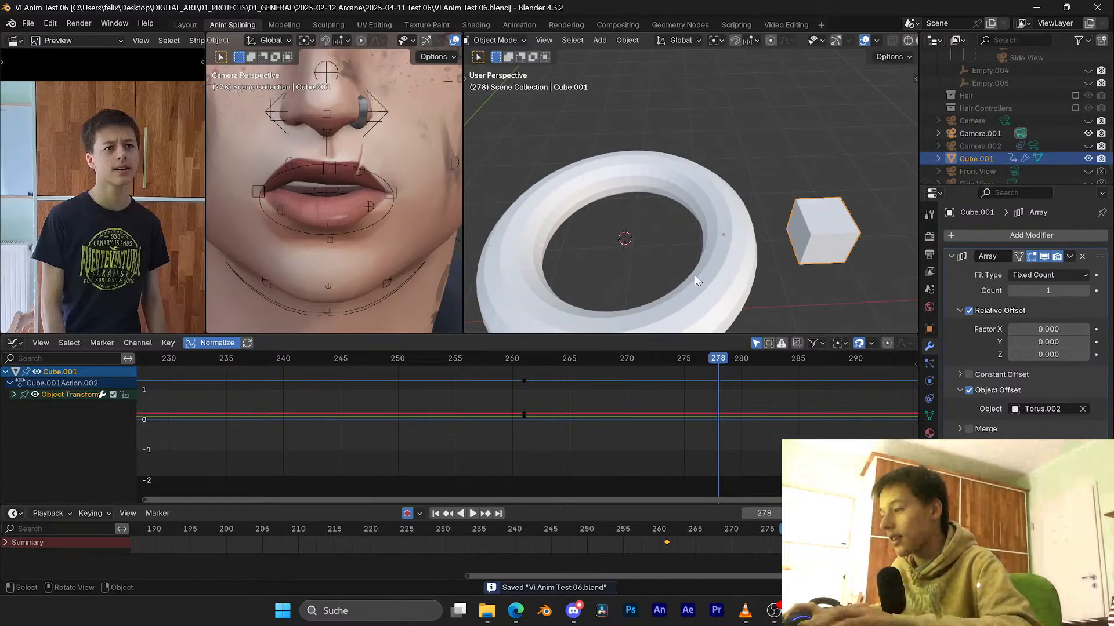
key(shift+s)
click(743, 238)
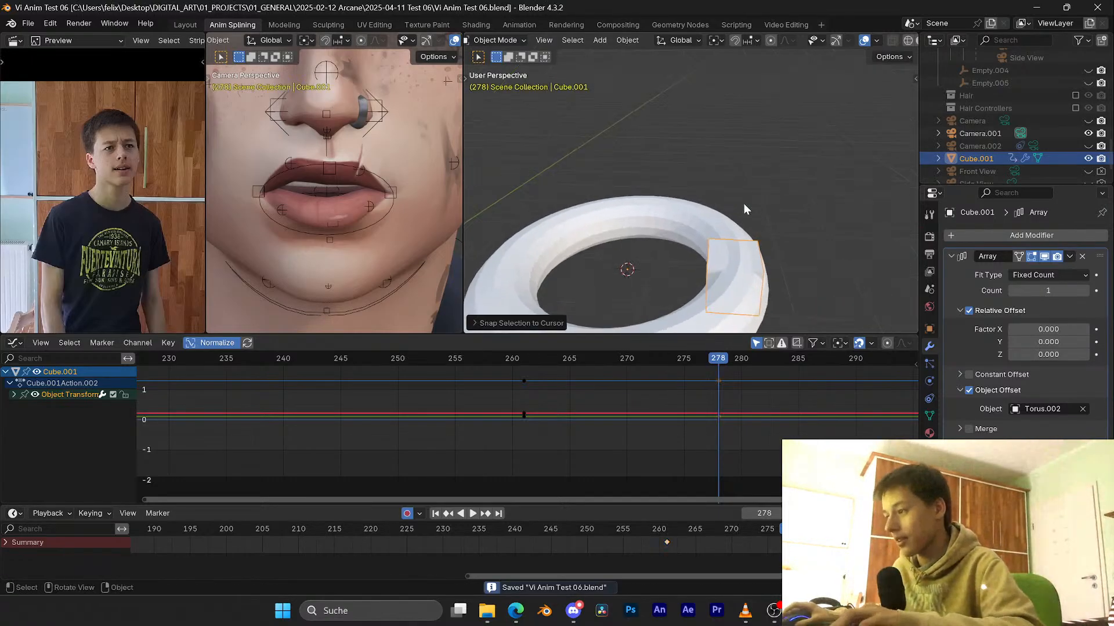
Step: Set the cube's array count to 2 and try rotating the torus about the global Z axis
shift+middle_drag(738, 232, 741, 189)
drag(1016, 291, 1028, 291)
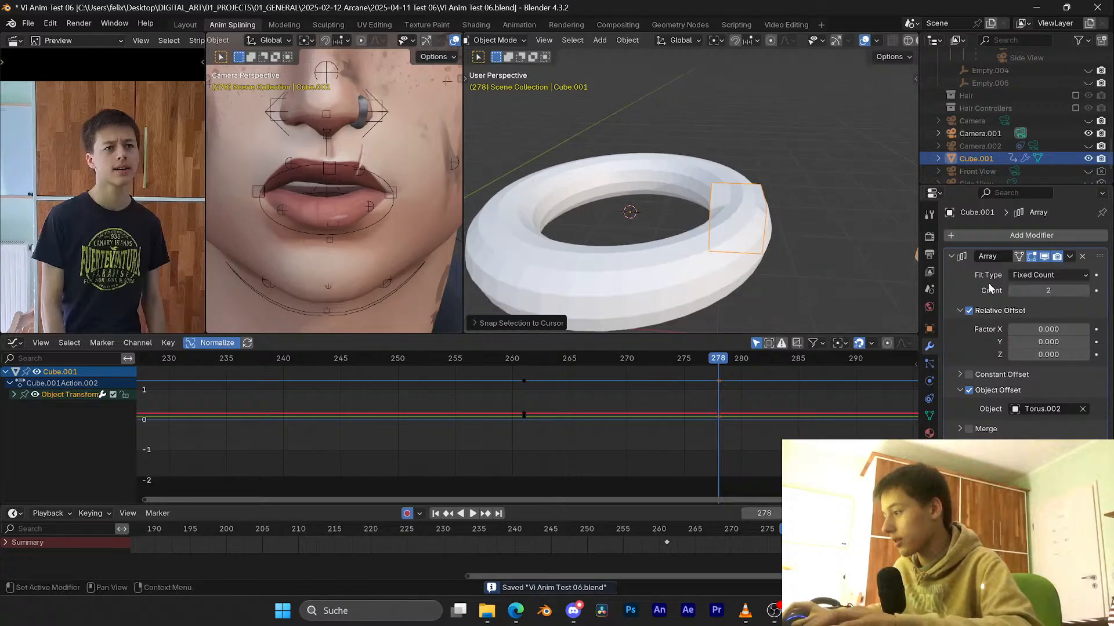
click(718, 269)
scroll(717, 270, down, 3)
middle_drag(719, 264, 824, 261)
key(r)
key(z)
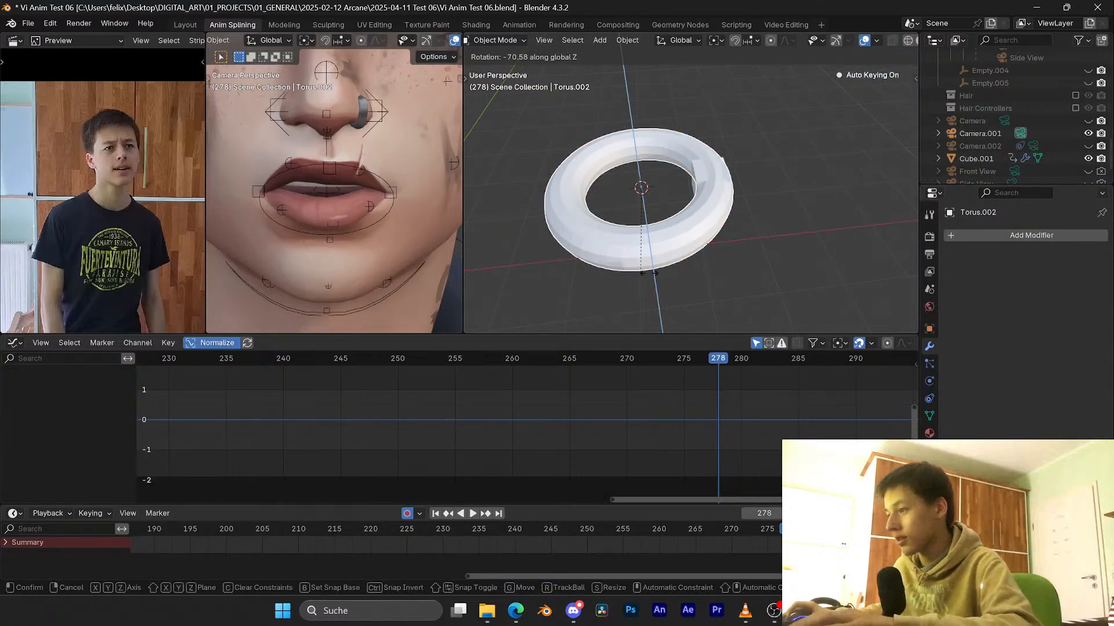
right_click(745, 167)
Step: Select the cube beside the torus and apply its object transform
click(732, 163)
scroll(800, 214, down, 2)
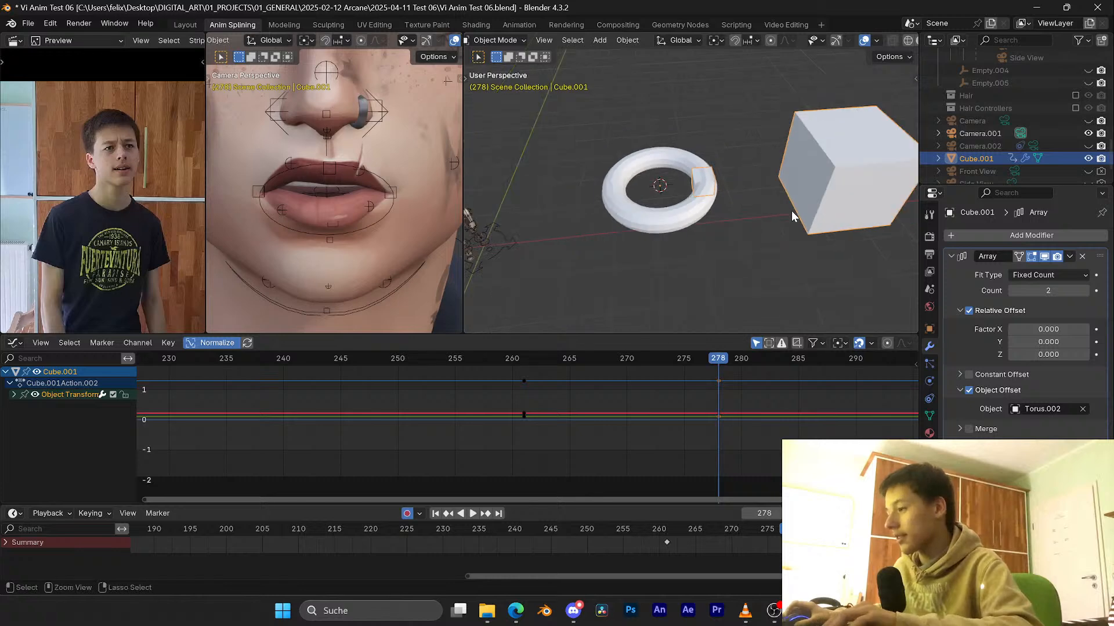
key(ctrl+a)
click(785, 195)
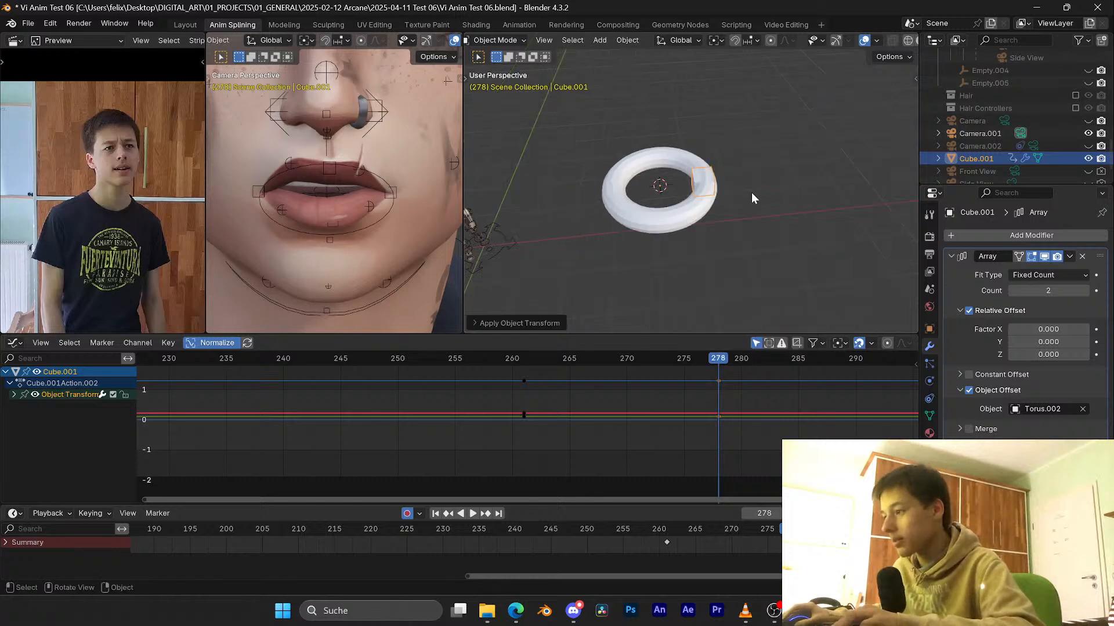
Step: Try rotating the torus about the global Z axis to check the array's object offset
scroll(712, 186, up, 3)
click(706, 221)
key(r)
key(z)
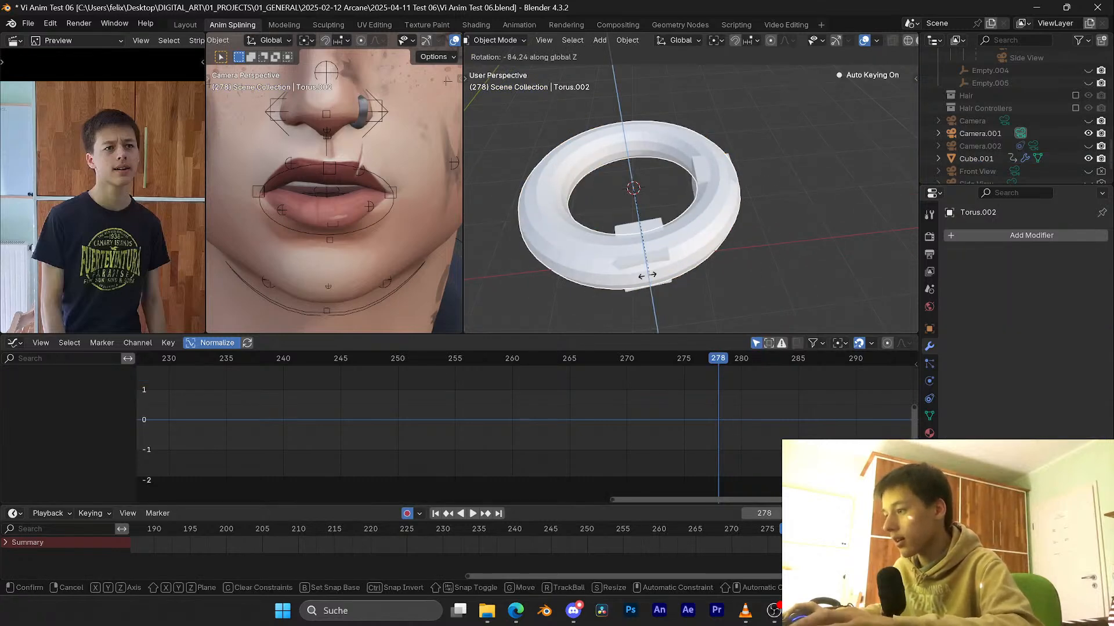
key(Escape)
Step: Set the cube's array count to 10 and rotate the torus about global Z until the copies form a full ring
click(735, 166)
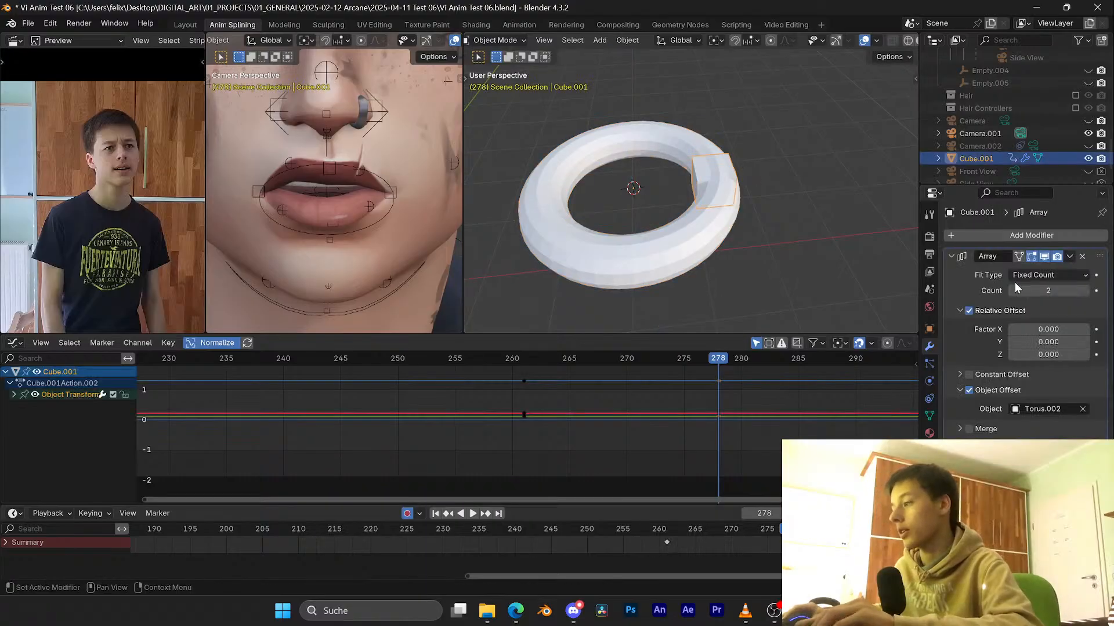
key(ctrl+s)
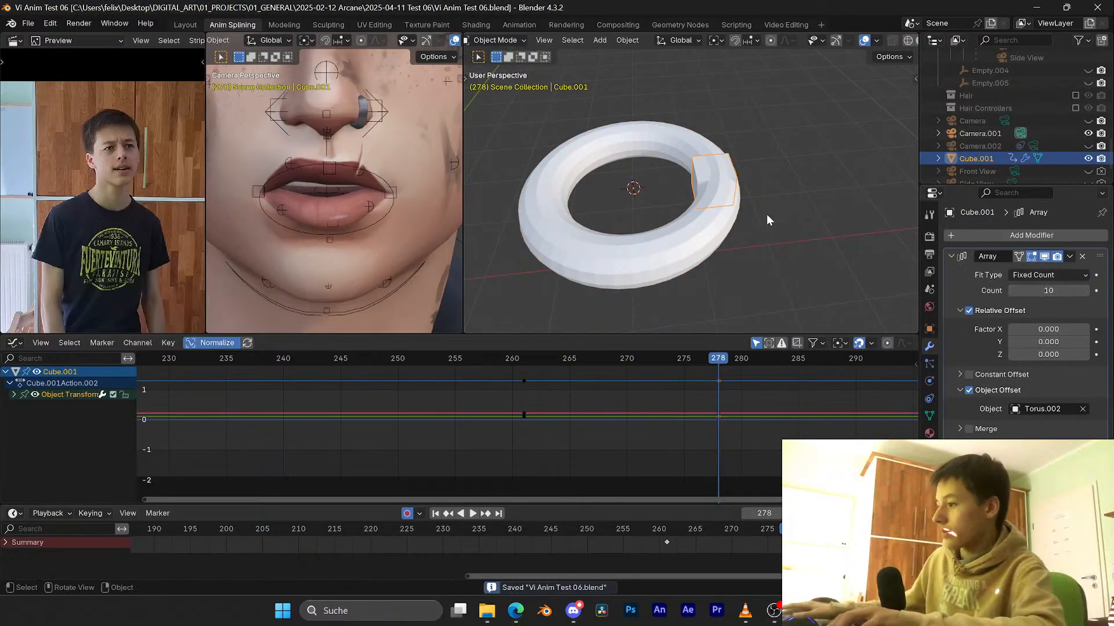
click(731, 214)
text(rz)
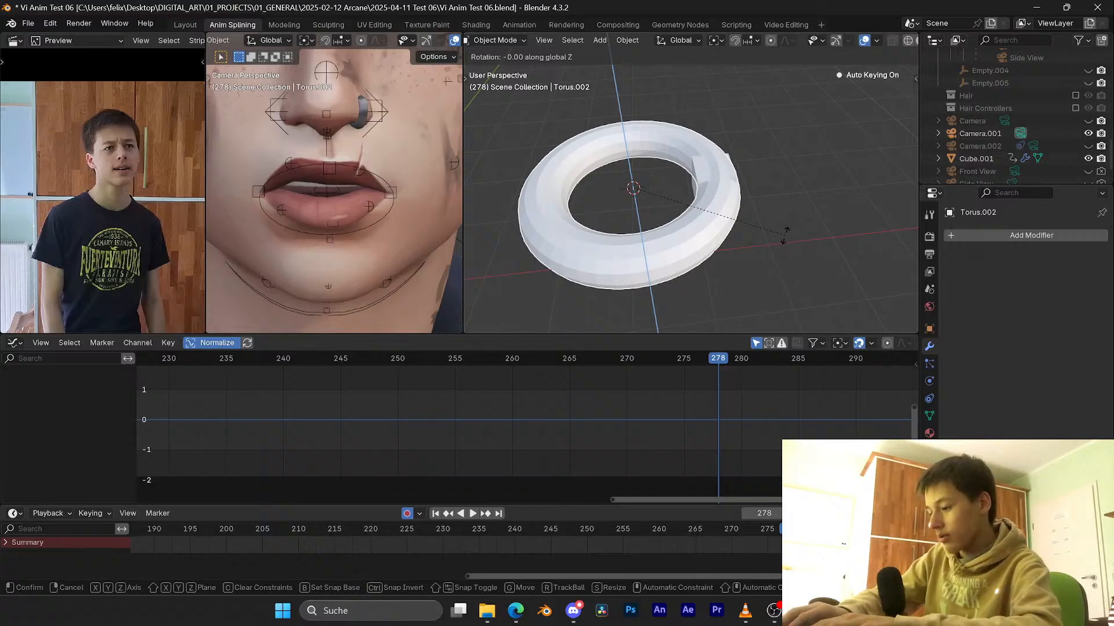
text(180)
key(BackSpace)
key(BackSpace)
key(BackSpace)
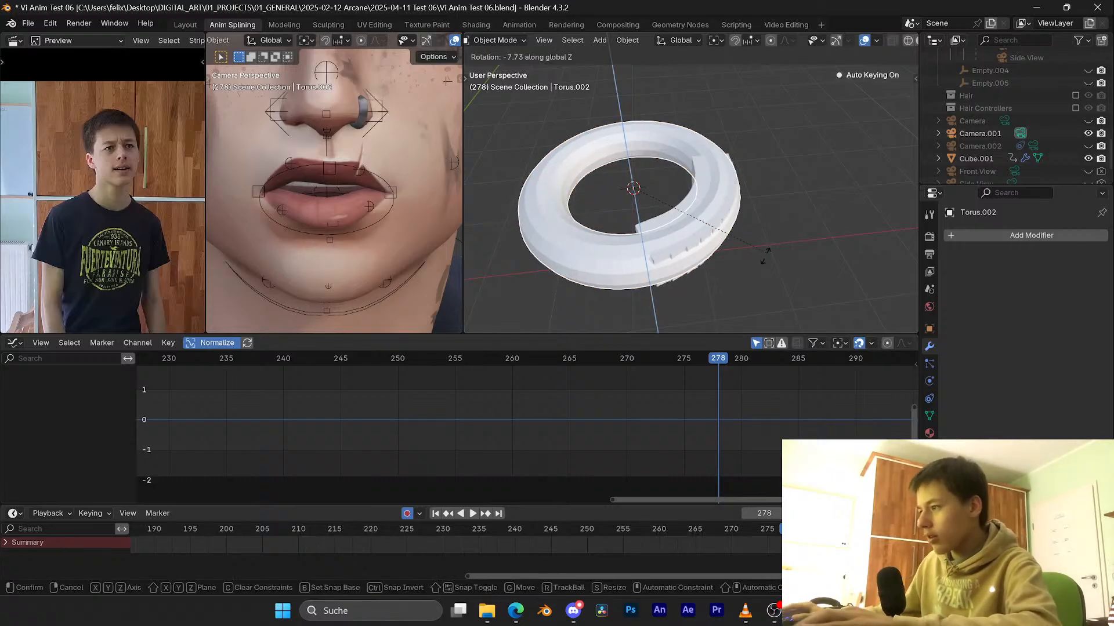
click(690, 273)
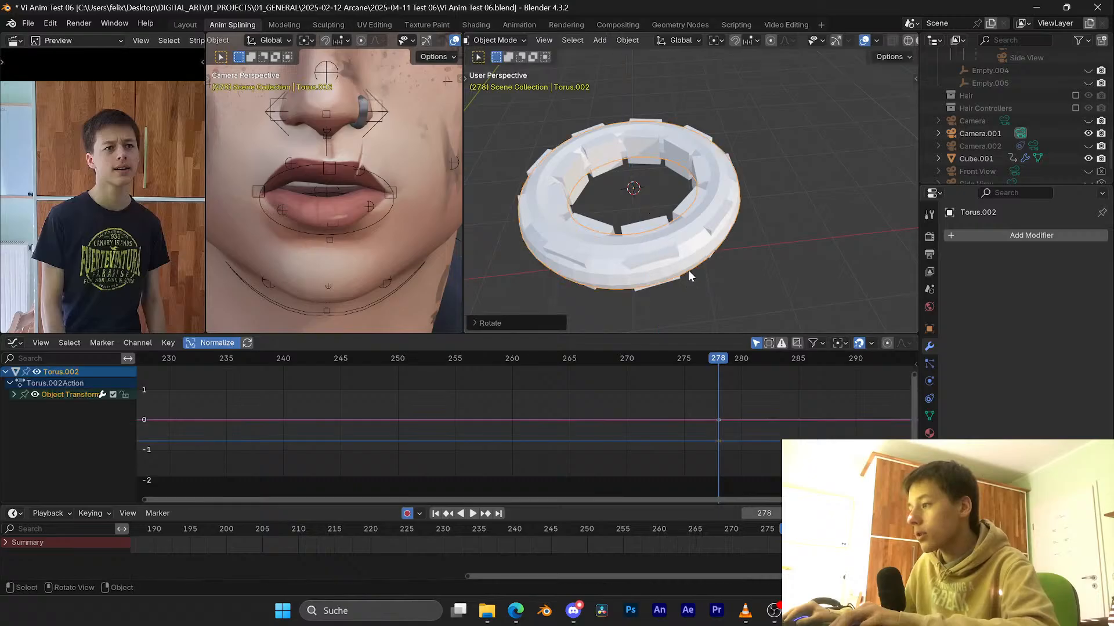
Step: Scale up the cube's mesh in Edit Mode so the arrayed copies stand out from the torus
middle_drag(688, 271, 691, 136)
click(835, 264)
scroll(629, 235, down, 5)
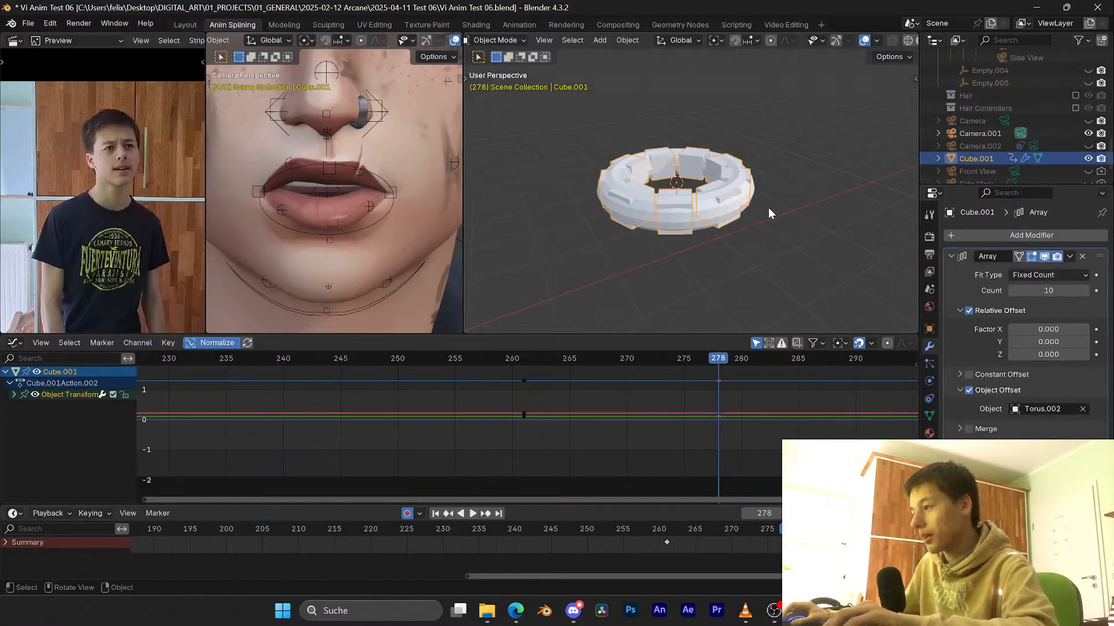
scroll(785, 184, up, 4)
key(ctrl+Tab)
middle_drag(785, 168, 778, 197)
key(Tab)
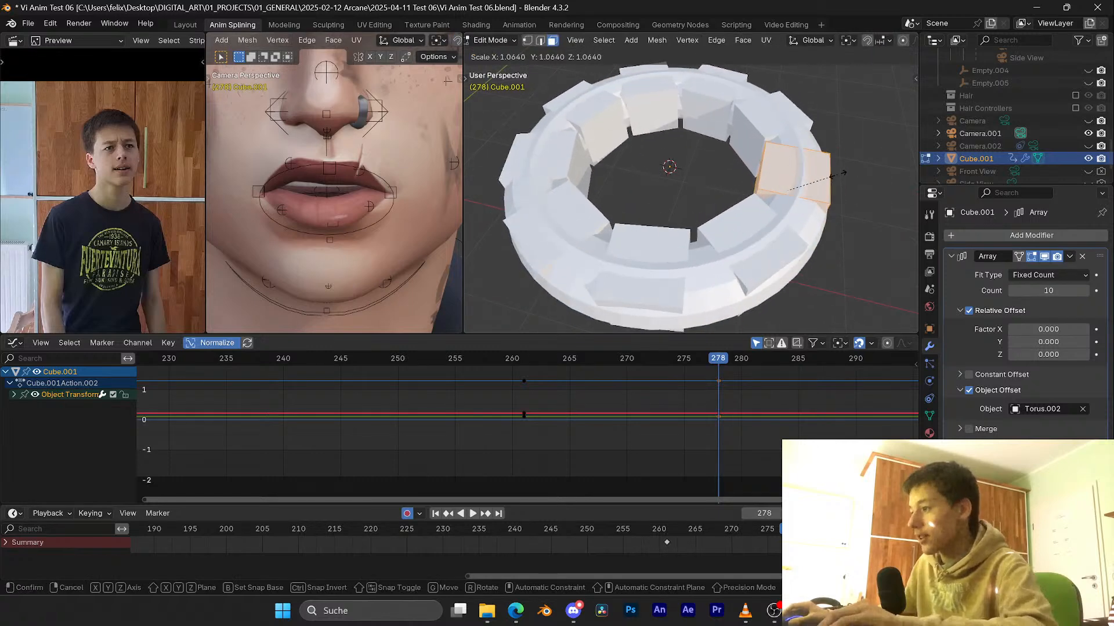
click(840, 175)
middle_drag(840, 174, 777, 190)
scroll(803, 161, down, 1)
key(s)
click(840, 160)
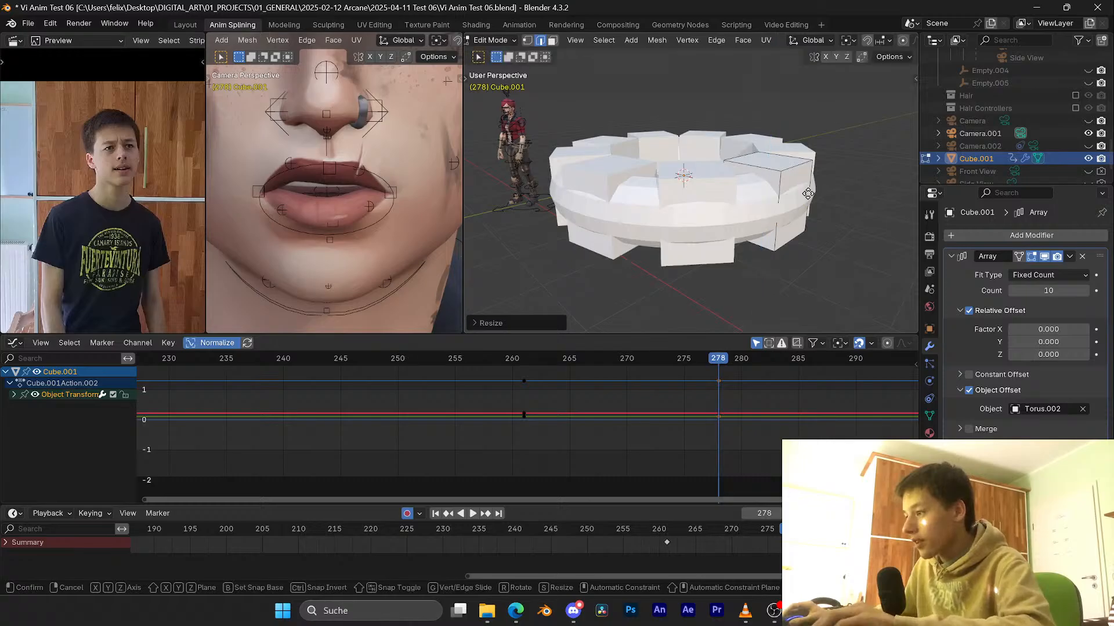
Step: Extrude the band of faces around the cube's middle inward along their normals and leave Edit Mode
key(3)
middle_drag(774, 157, 707, 192)
key(g)
click(709, 175)
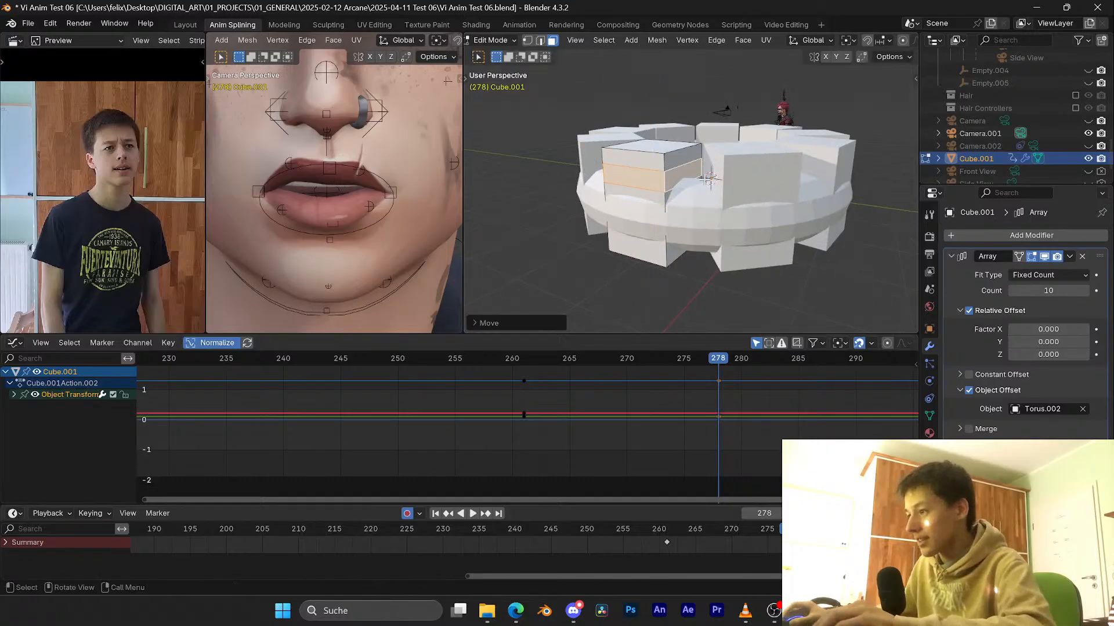
scroll(709, 176, up, 5)
right_click(805, 196)
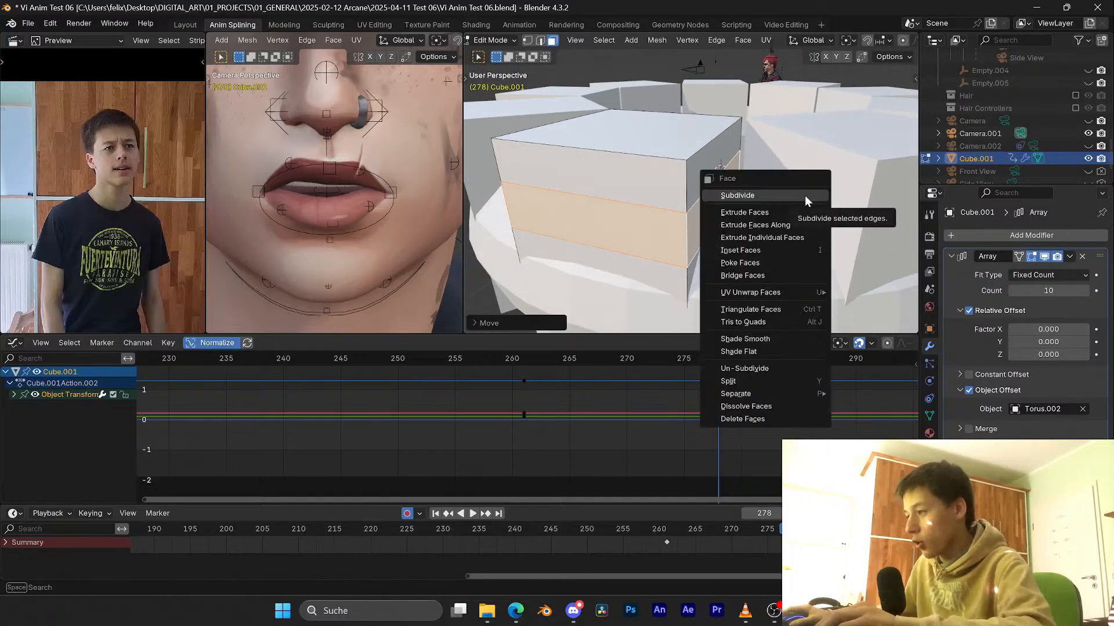
click(796, 225)
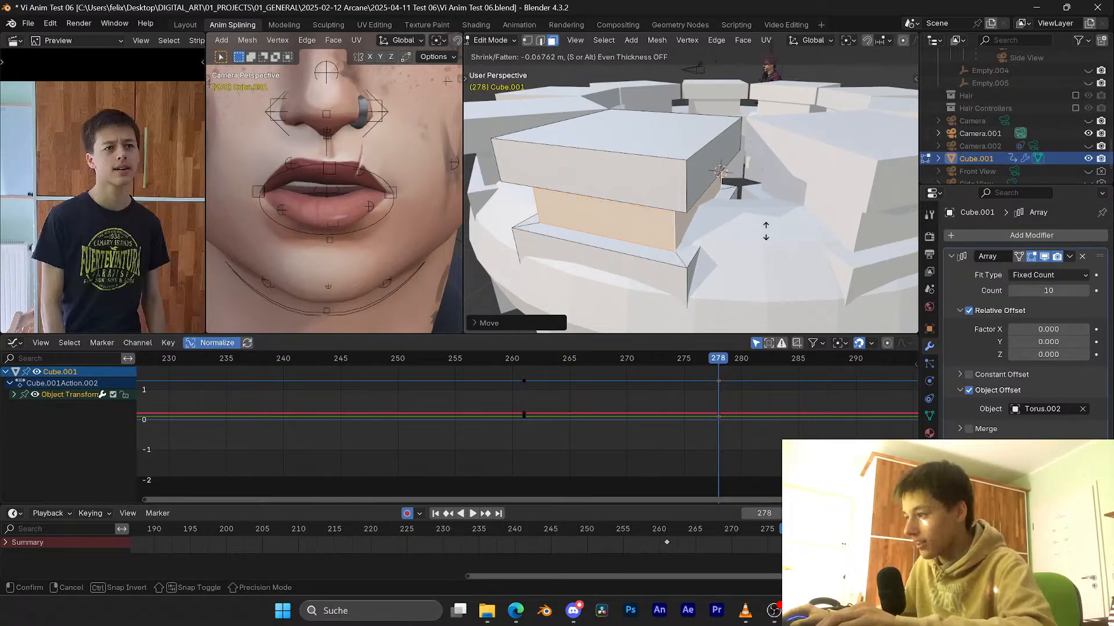
middle_drag(771, 219, 785, 266)
click(784, 170)
click(779, 202)
key(Tab)
Step: Play the animation to check the arrayed cube and delete its keyframes at frame 261
scroll(764, 234, down, 4)
scroll(696, 418, down, 10)
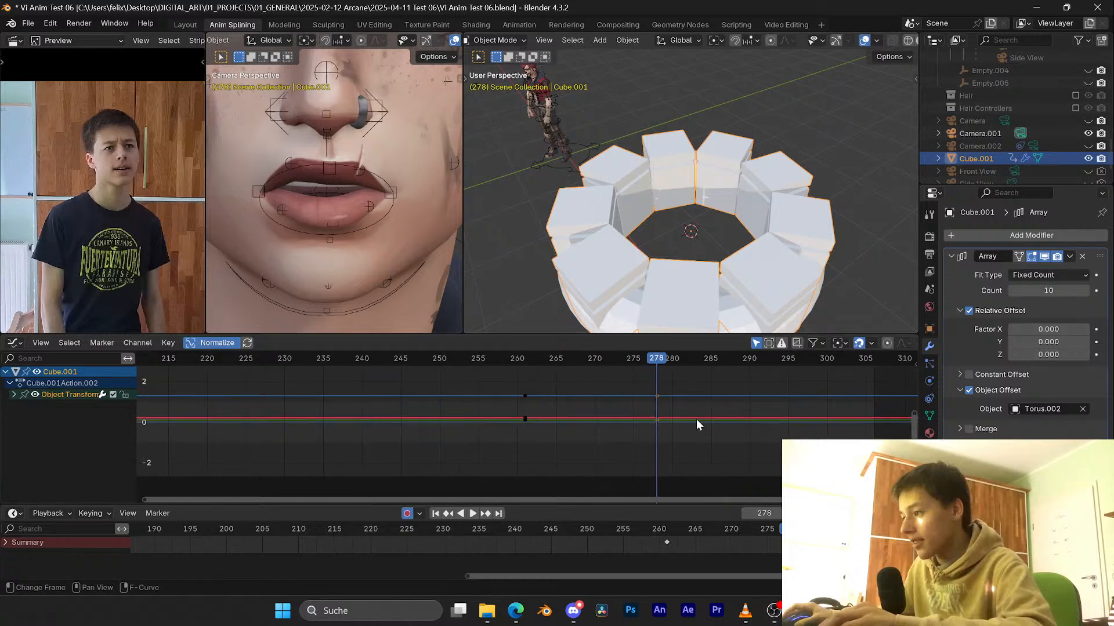
key(space)
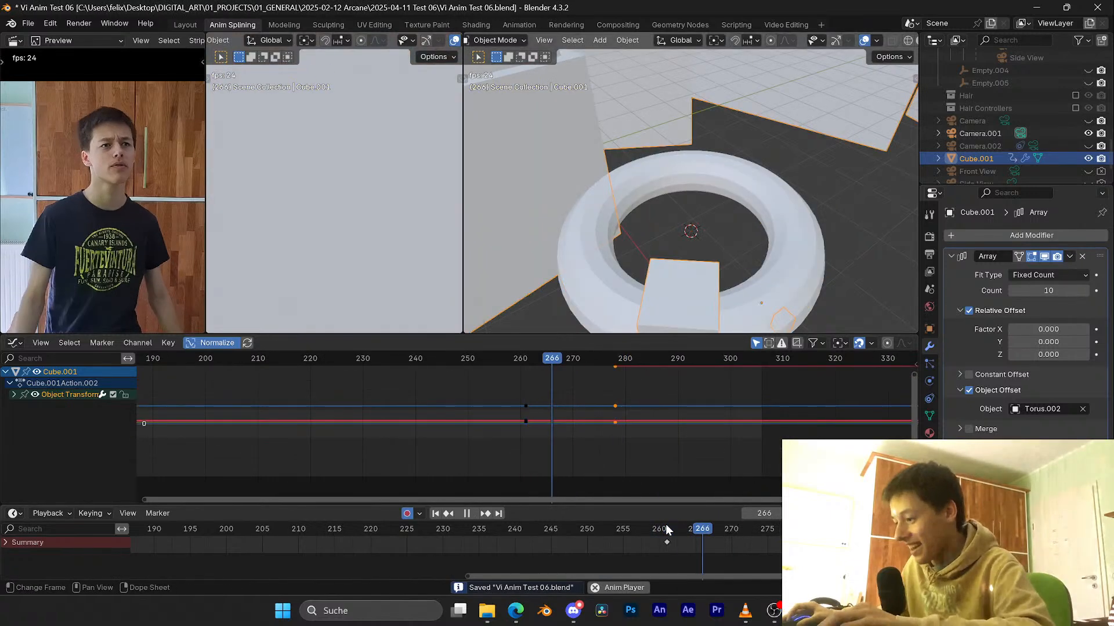
key(space)
key(x)
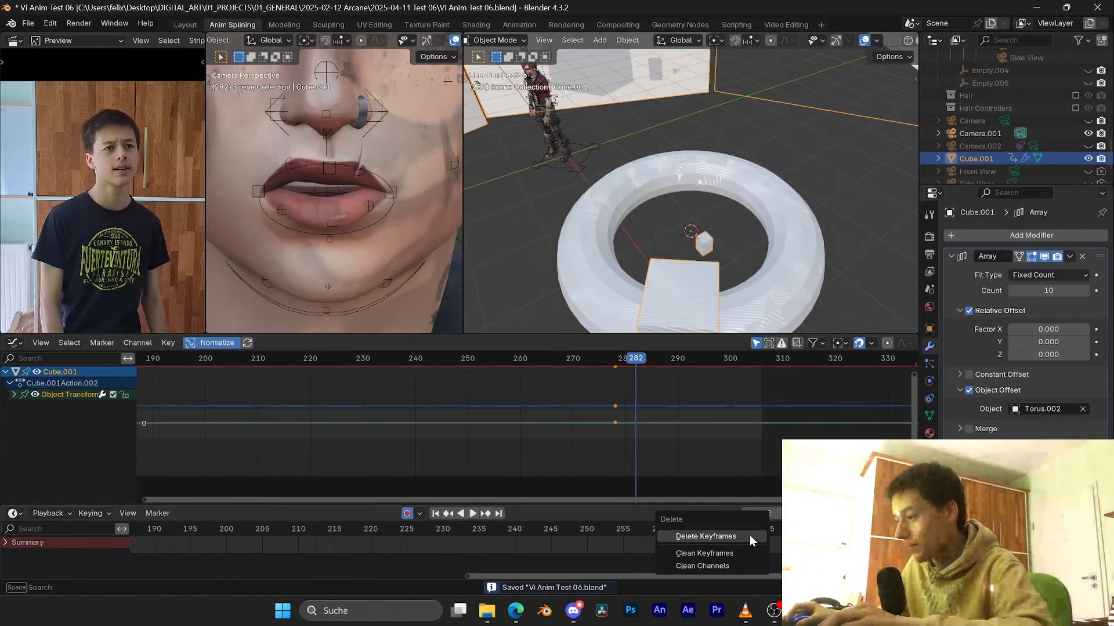
click(749, 535)
Step: Undo the recent changes back to frame 278 and clear all of the cube's keyframes
key(ctrl+z)
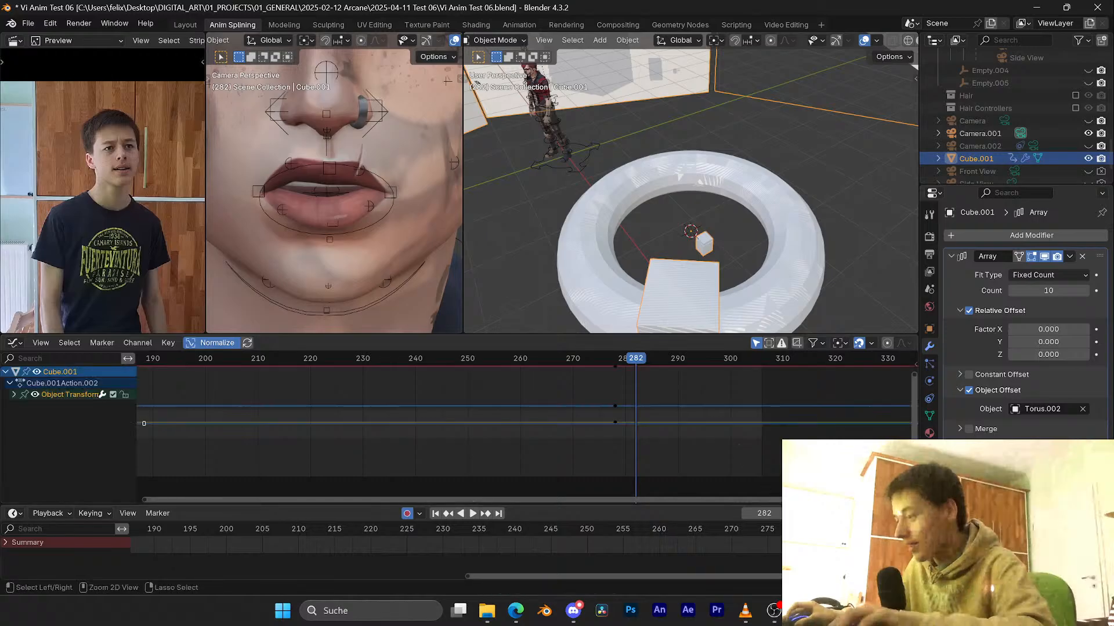
key(ctrl+z)
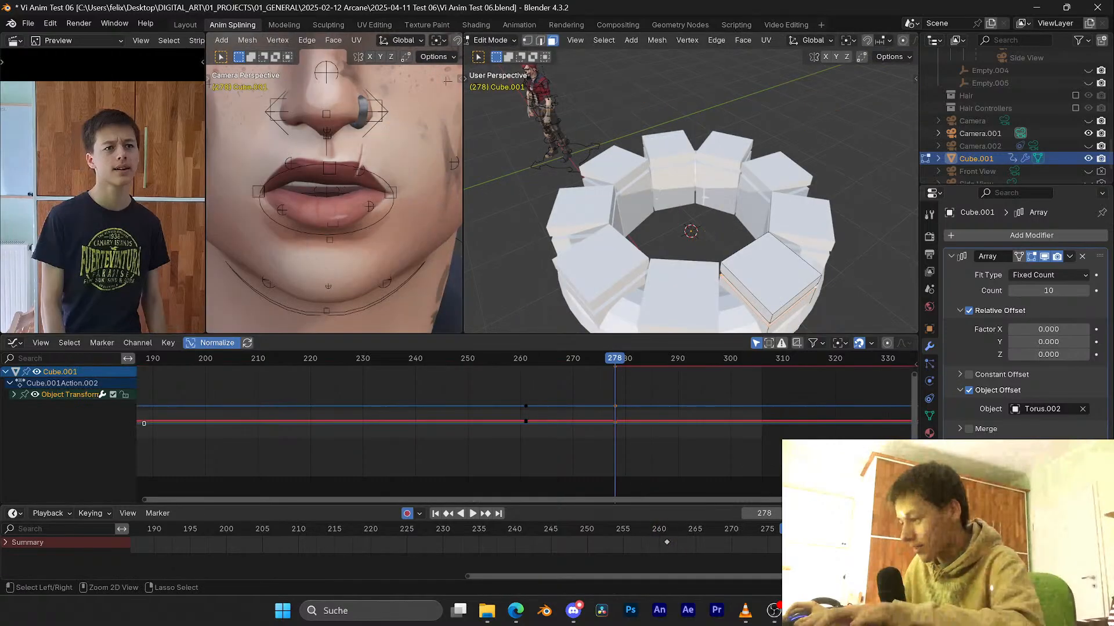
key(ctrl+z)
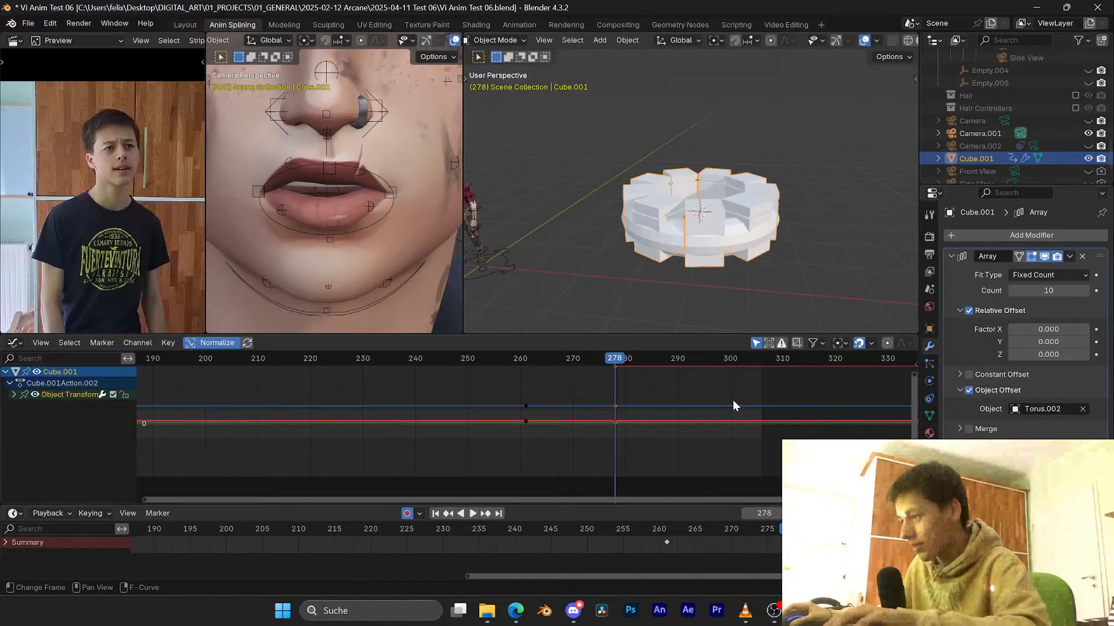
scroll(694, 542, down, 5)
key(ctrl+z)
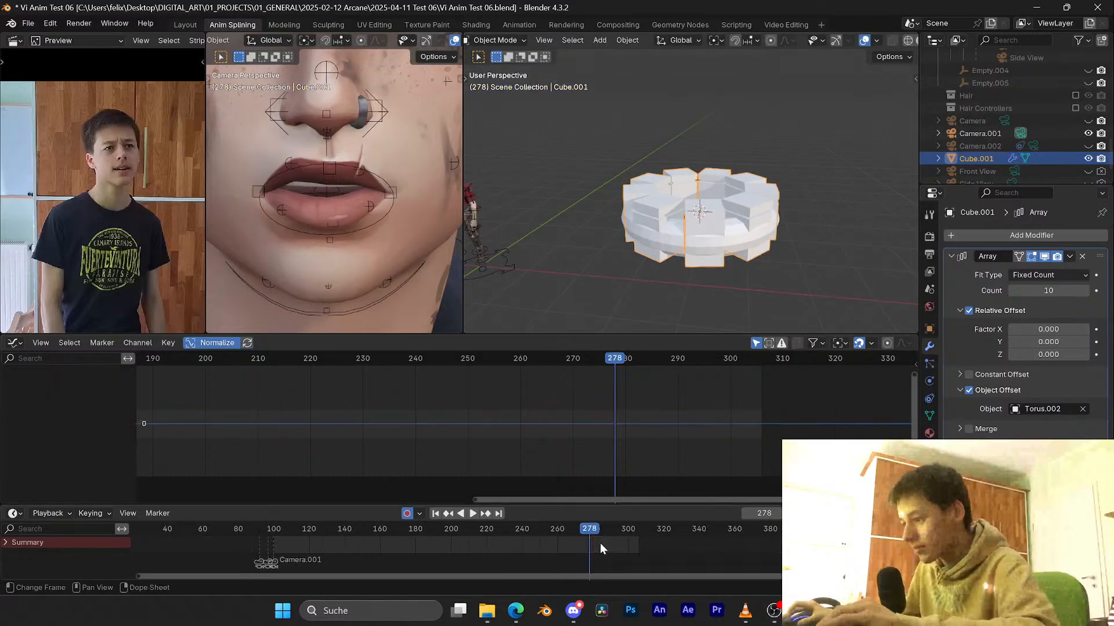
Step: Move to frame 141 and try rotating the torus and the arrayed cube separately
key(space)
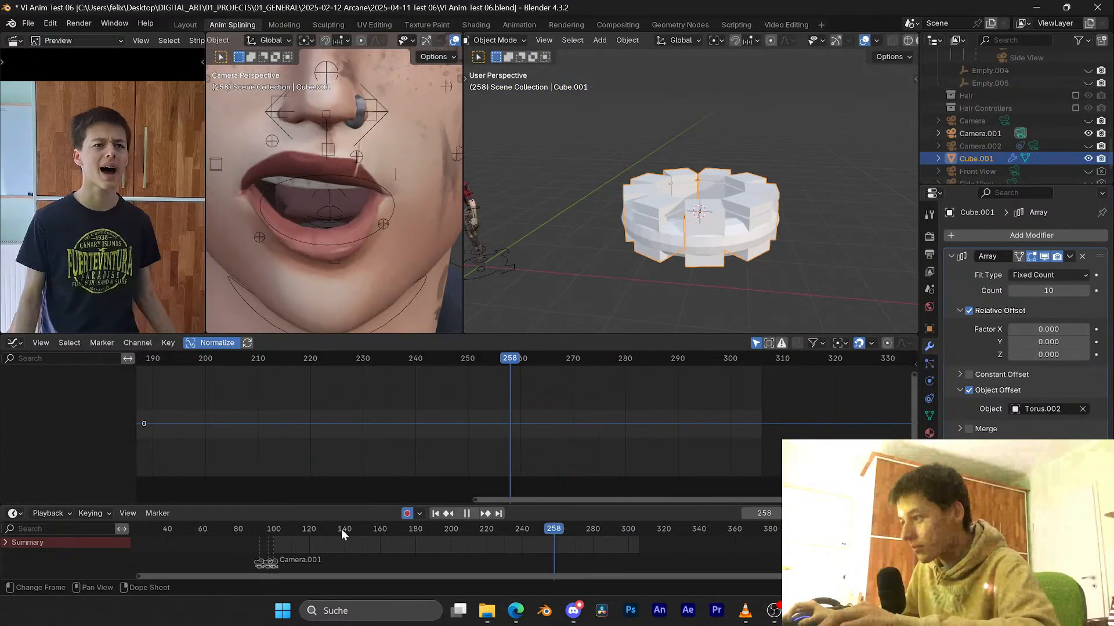
click(345, 530)
click(722, 252)
middle_drag(752, 256, 769, 280)
key(r)
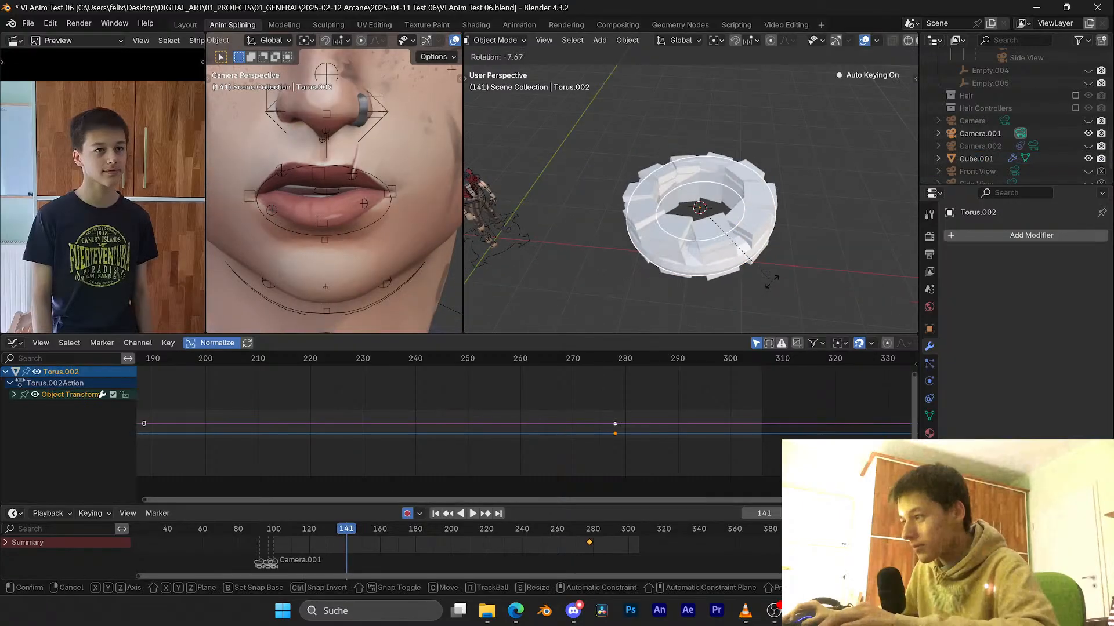
right_click(766, 243)
click(761, 233)
key(r)
click(770, 247)
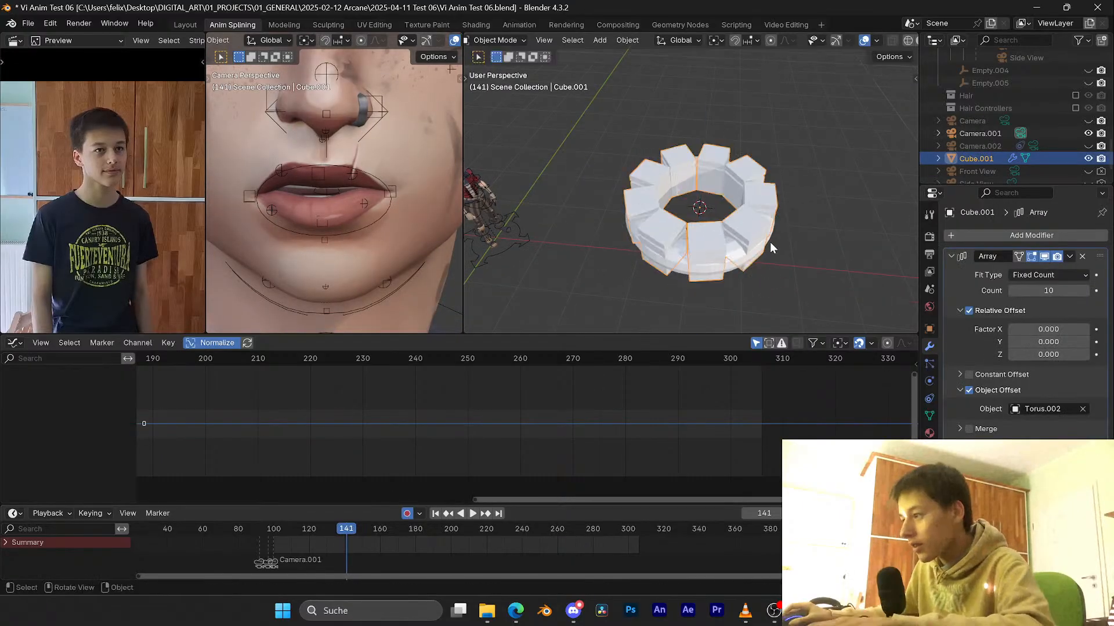
Step: Save the file and add a sphere empty at the torus's centre
key(ctrl+s)
key(shift+a)
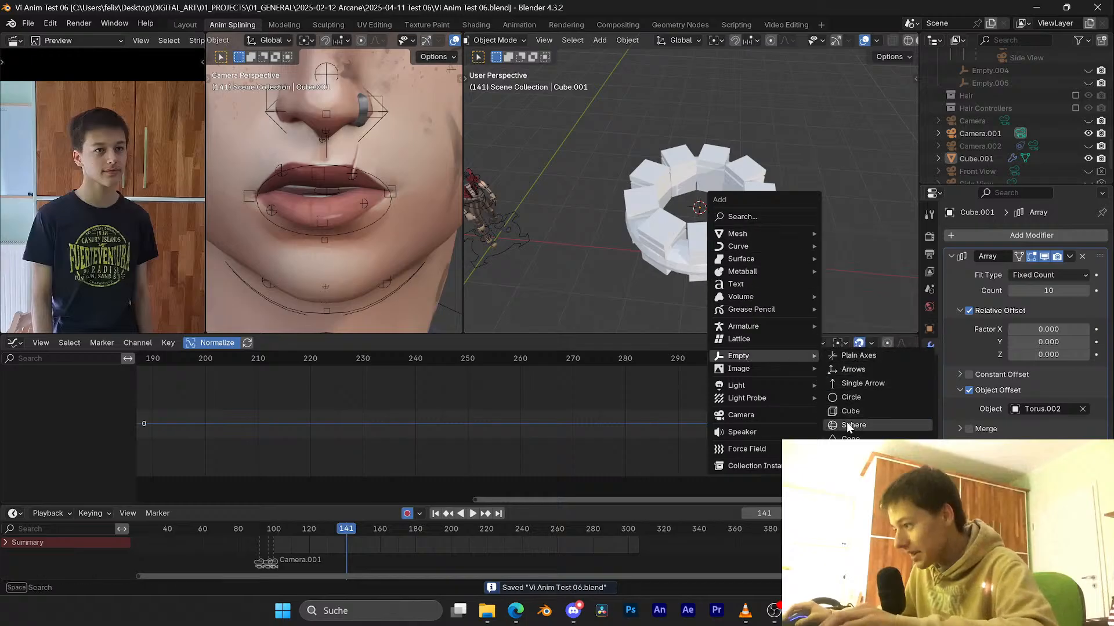
click(847, 424)
Step: Parent the arrayed cube and the torus to the sphere empty with Object (Keep Transform)
scroll(763, 173, up, 2)
mouse_move(763, 173)
middle_down()
mouse_move(749, 223)
mouse_move(771, 194)
mouse_move(758, 187)
middle_up()
click(801, 203)
shift+click(765, 281)
middle_drag(774, 224, 739, 150)
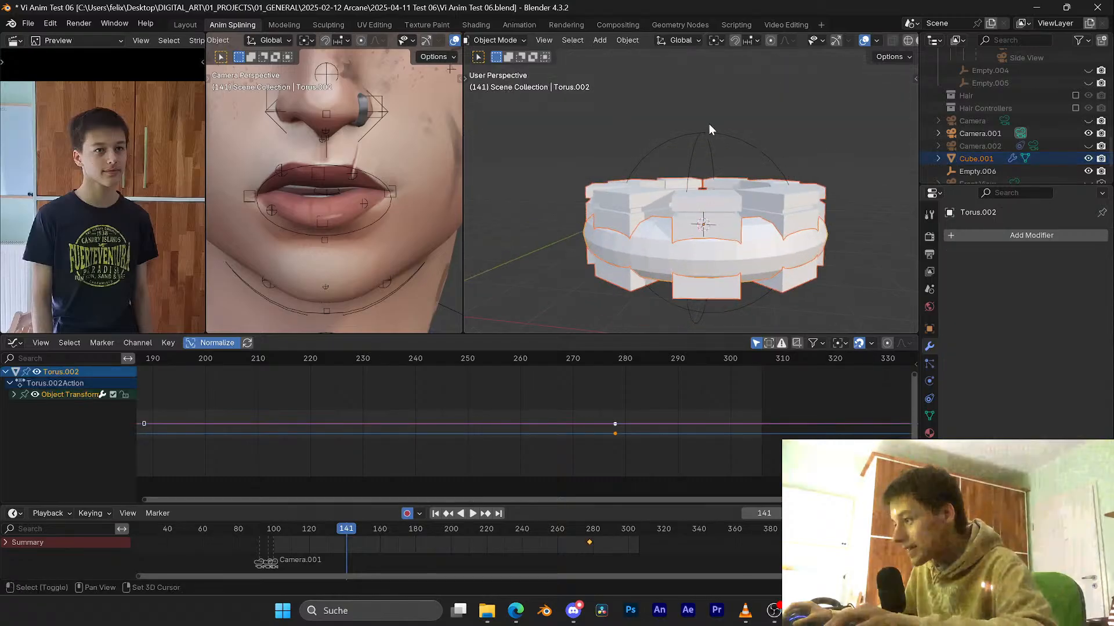
shift+click(709, 131)
key(ctrl+p)
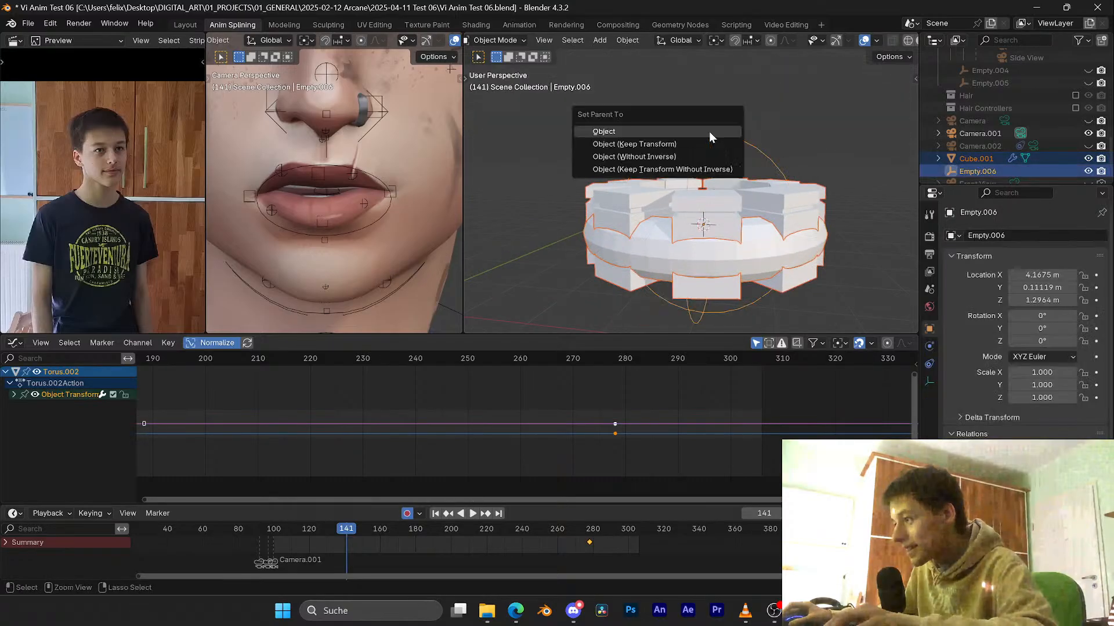
click(681, 143)
Step: Try rotating the sphere empty about the global Z axis
middle_drag(764, 152, 789, 186)
key(r)
key(z)
key(Escape)
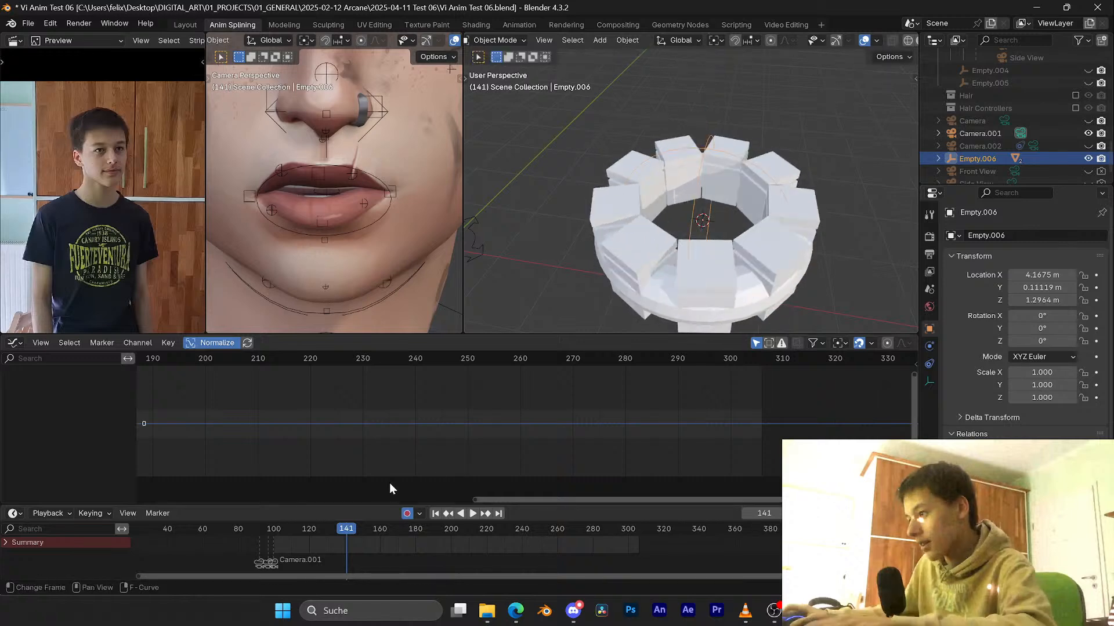
Step: Keyframe the empty's location and rotation at frame 141, and rotate it to 86.46° about Z at frame 152
key(i)
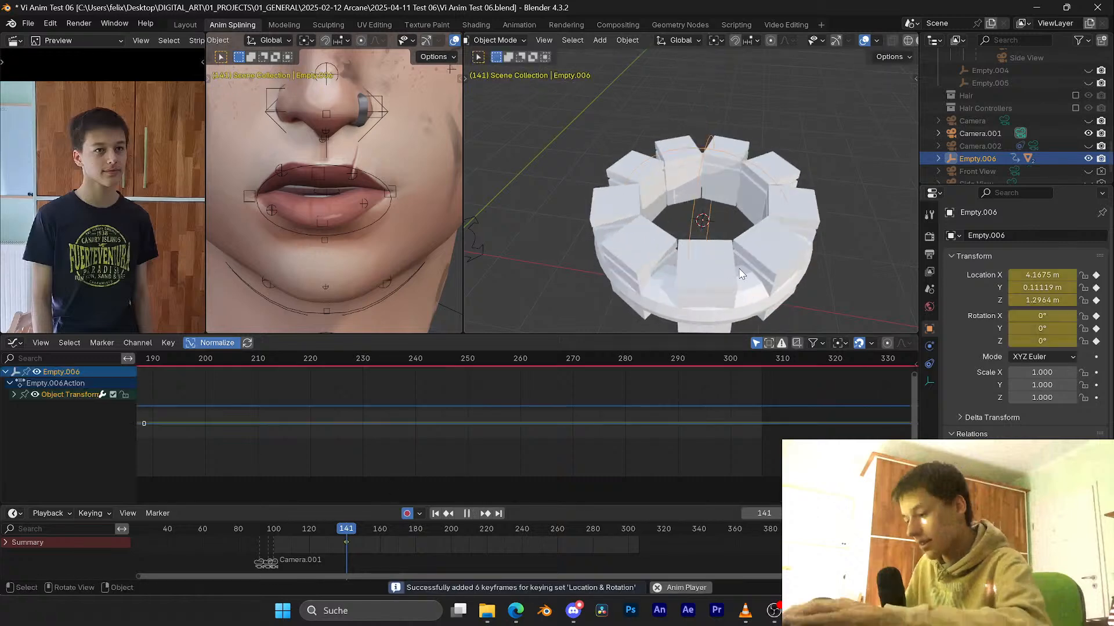
key(Right)
key(Right)
key(Right)
key(Right)
key(Right)
key(Right)
key(Right)
key(Right)
key(Right)
key(Right)
key(Right)
key(r)
key(z)
click(707, 221)
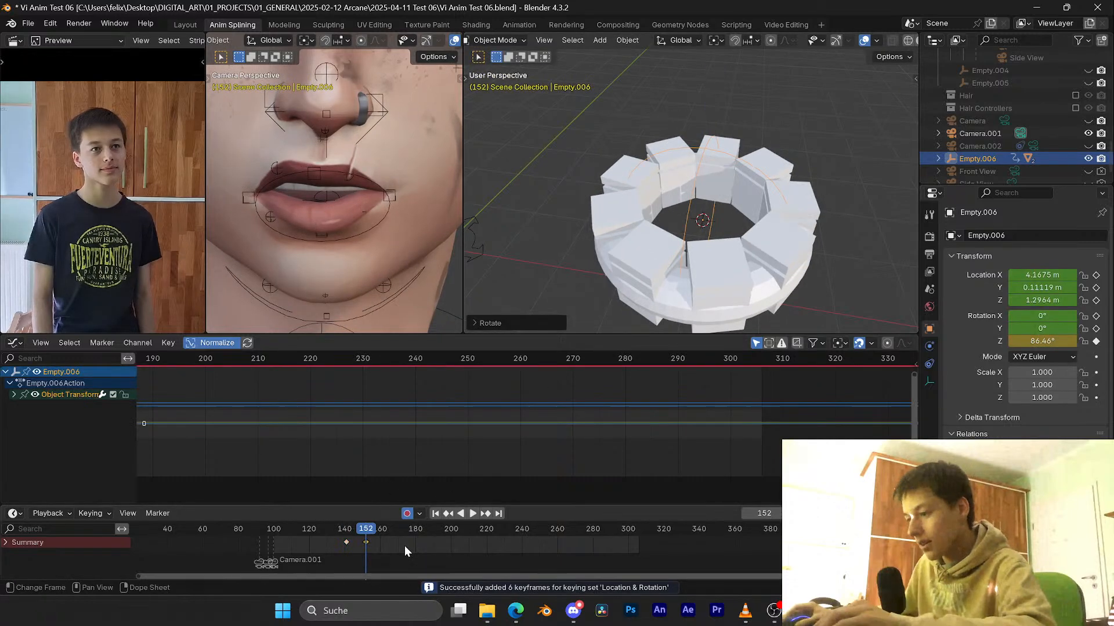
Step: Set the empty's keyframes to linear extrapolation and linear interpolation, and play back the continuous rotation
key(space)
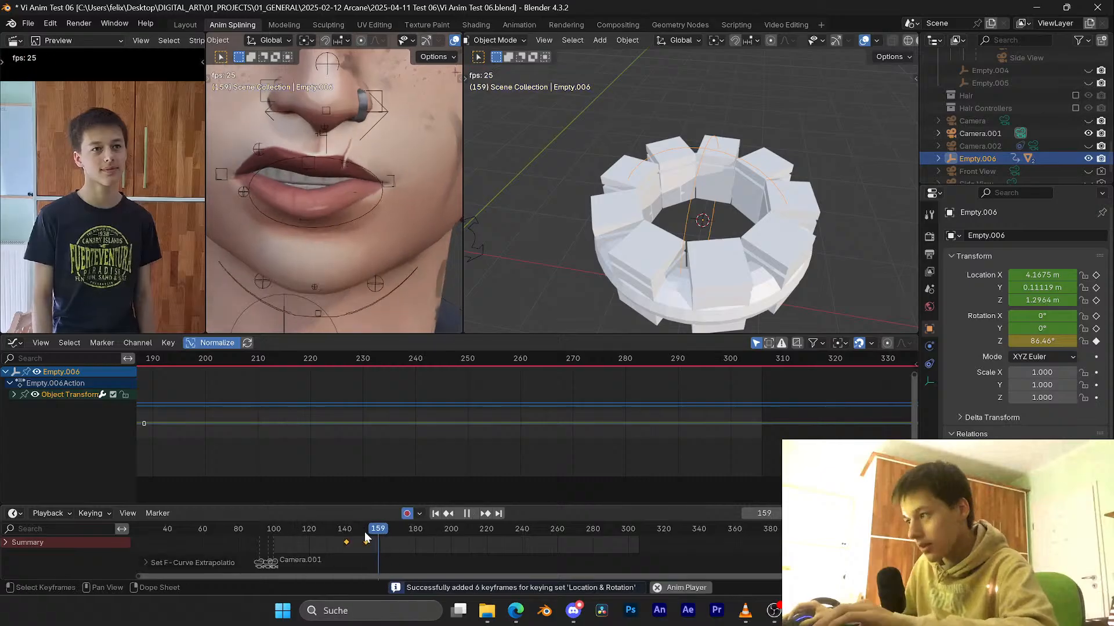
click(345, 529)
key(space)
click(336, 529)
key(t)
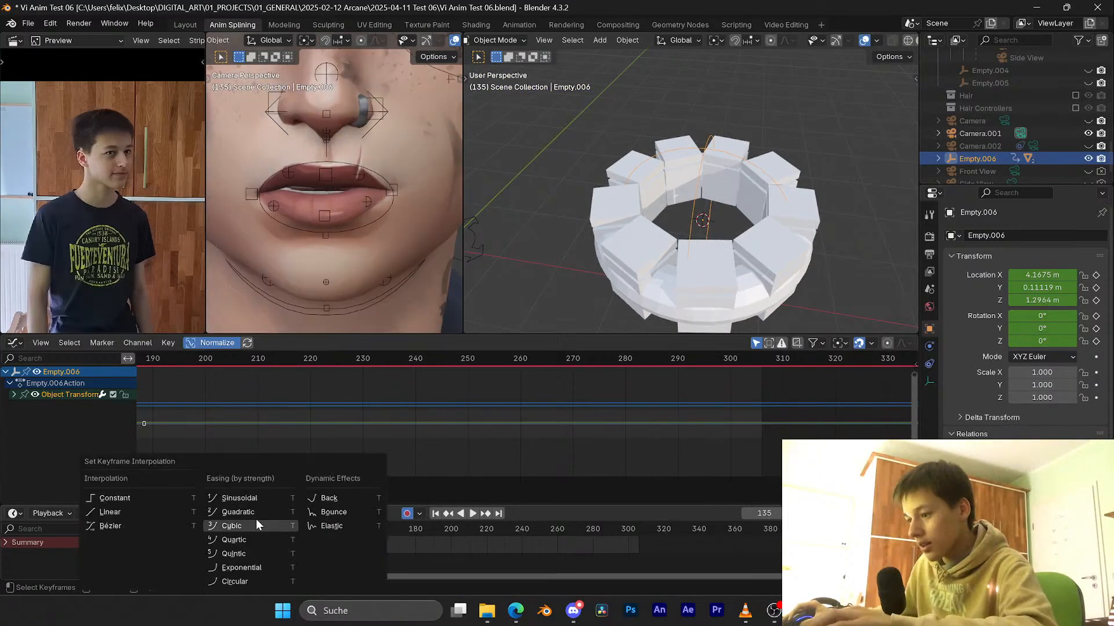
click(256, 520)
key(space)
click(750, 220)
key(space)
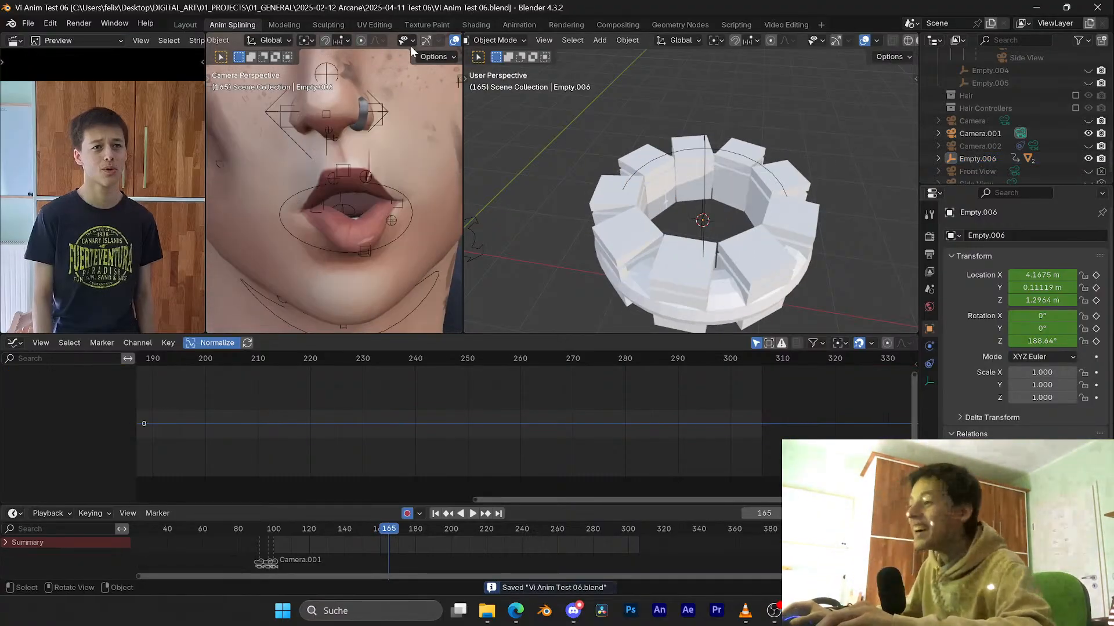
Step: Disable channel 1 with the reference audio in the Video Editing workspace and return to the Layout workspace
click(777, 24)
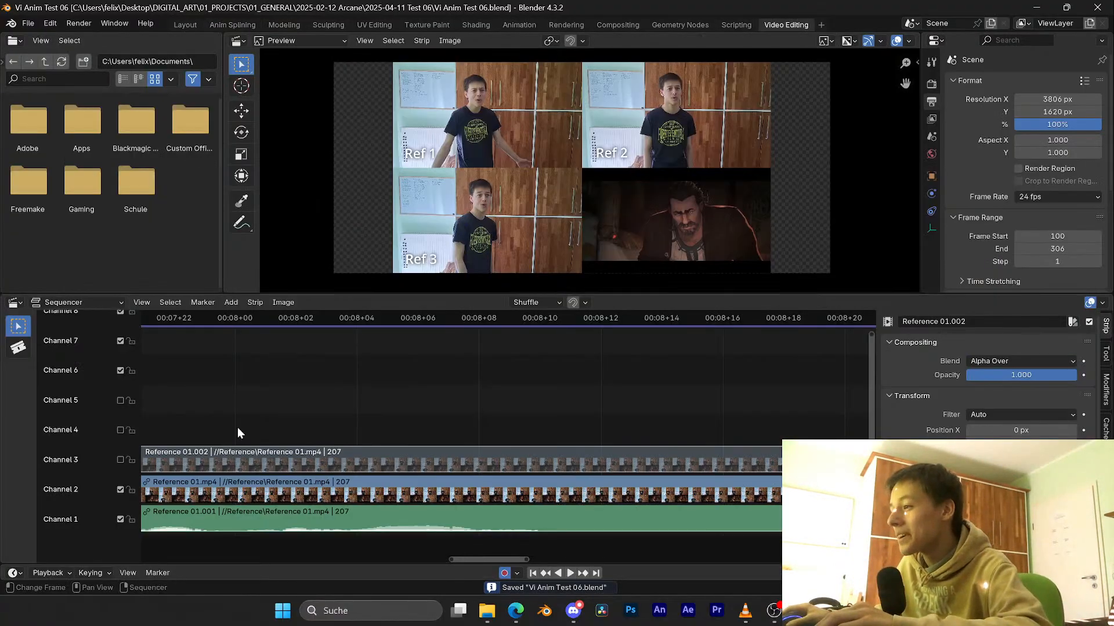
click(121, 520)
click(188, 24)
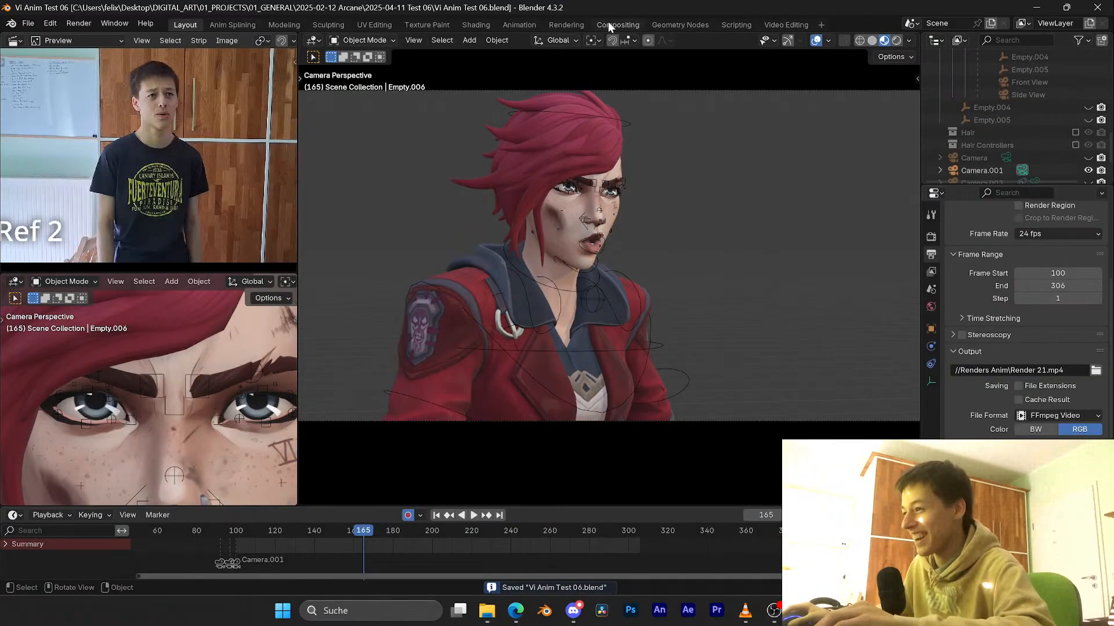
click(680, 24)
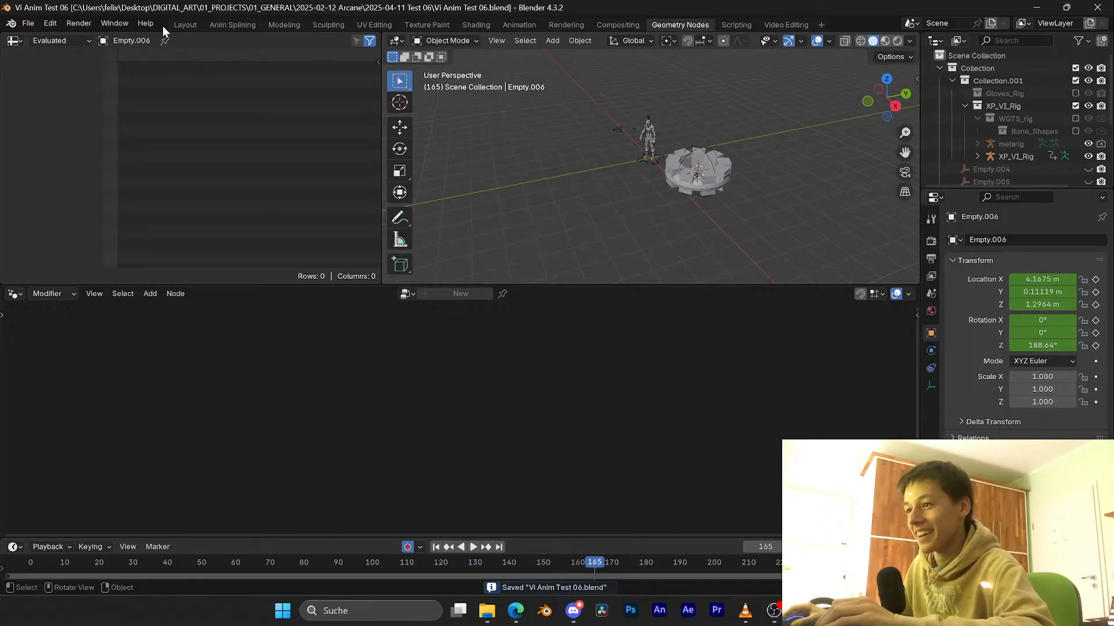
click(185, 24)
click(232, 25)
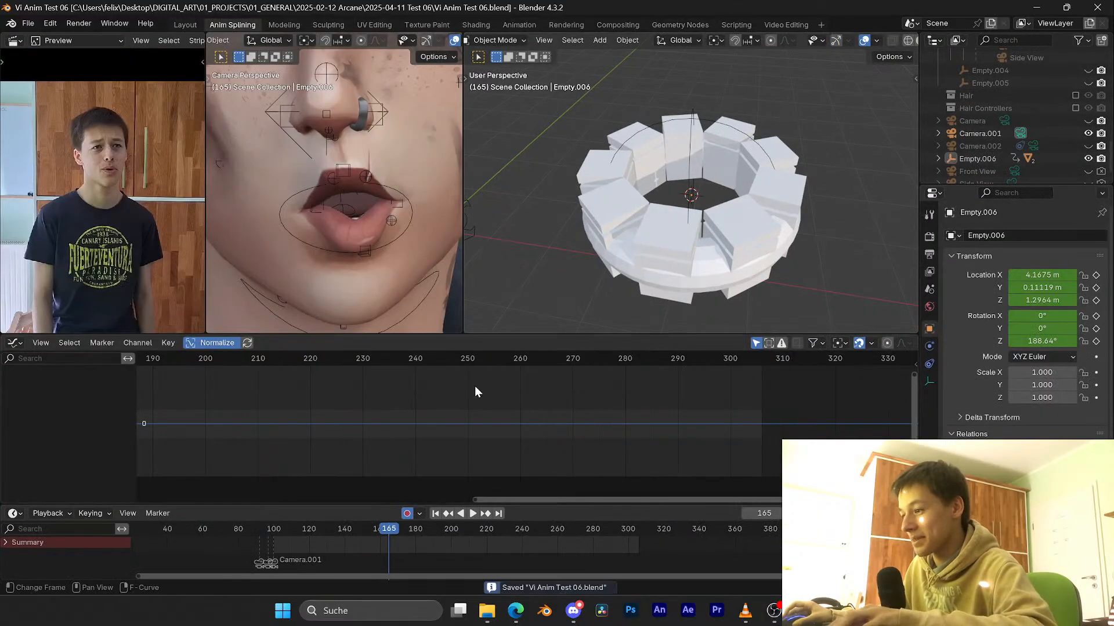
Step: Switch to the browser, search YouTube for "interstellar docking scene" in a new tab and open the Paramount Movies clip
click(513, 611)
key(ctrl+t)
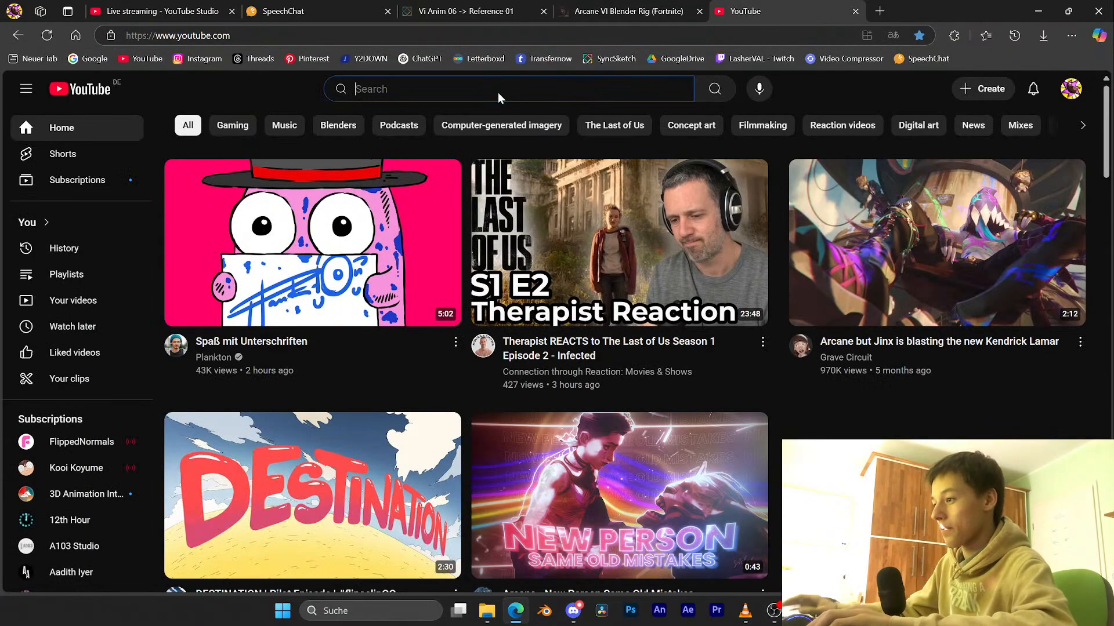
text(interstellar doc)
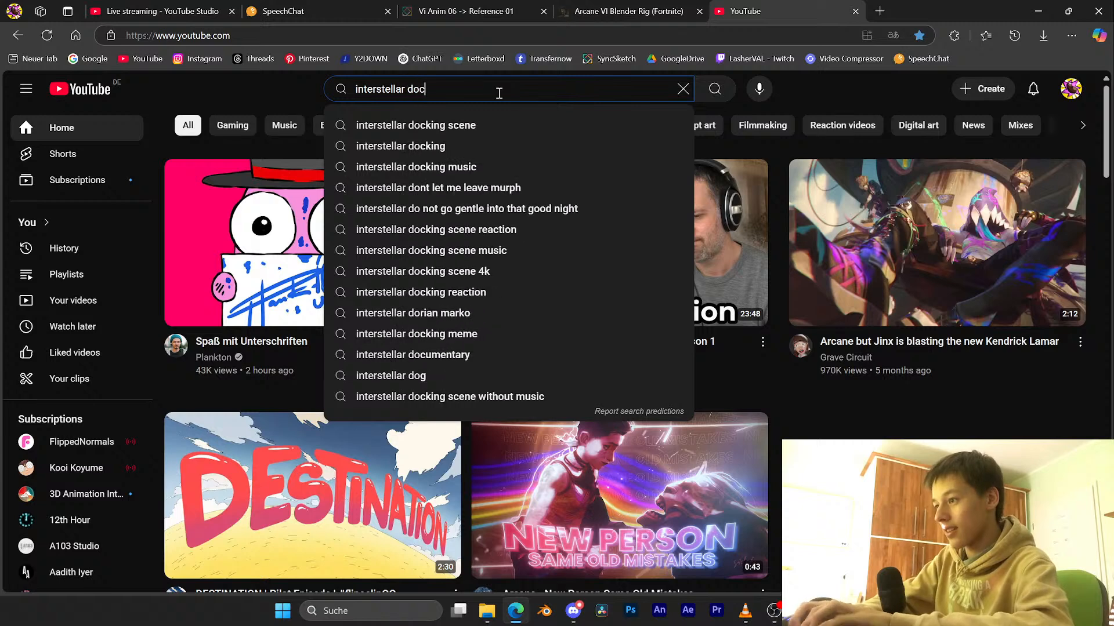
text(king scene)
key(Return)
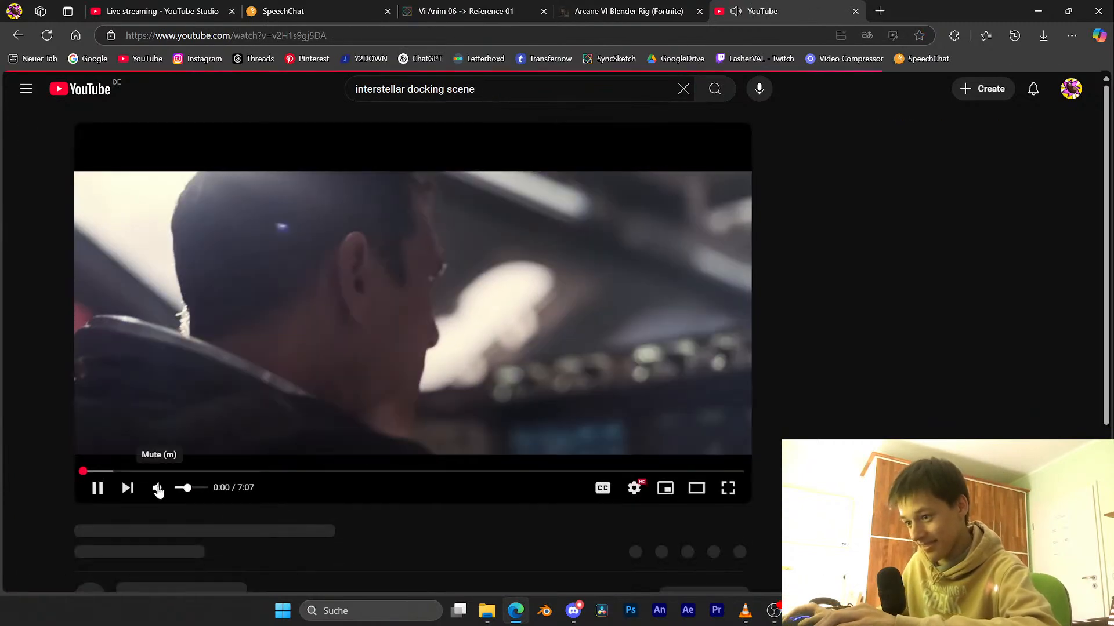
Step: Mute the docking scene clip and resume its playback from about 2:02
click(157, 488)
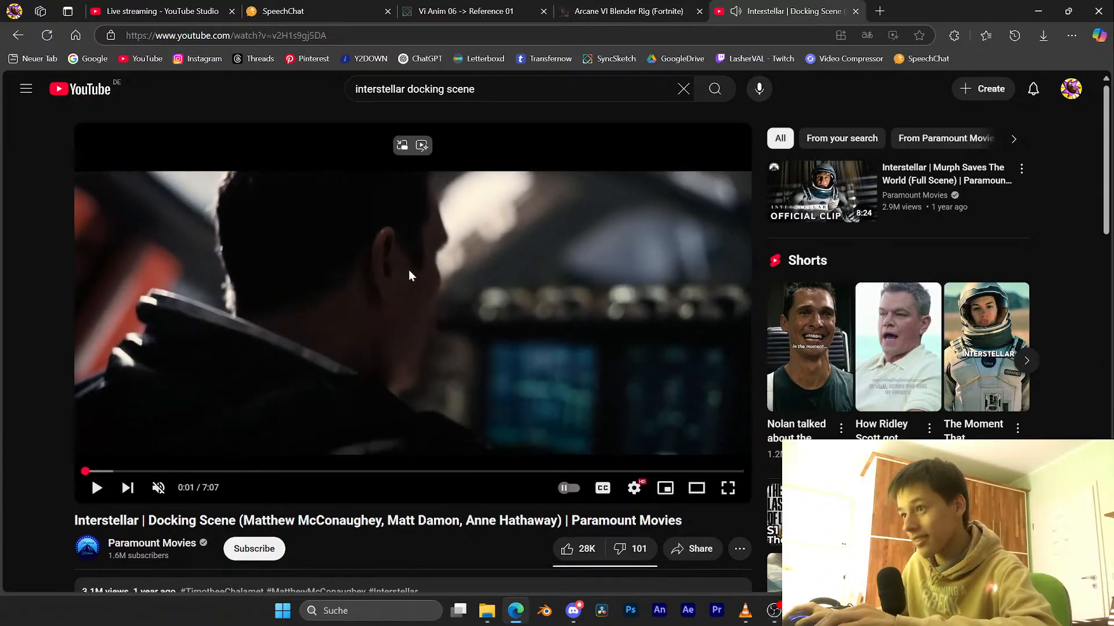
click(331, 381)
drag(199, 473, 264, 458)
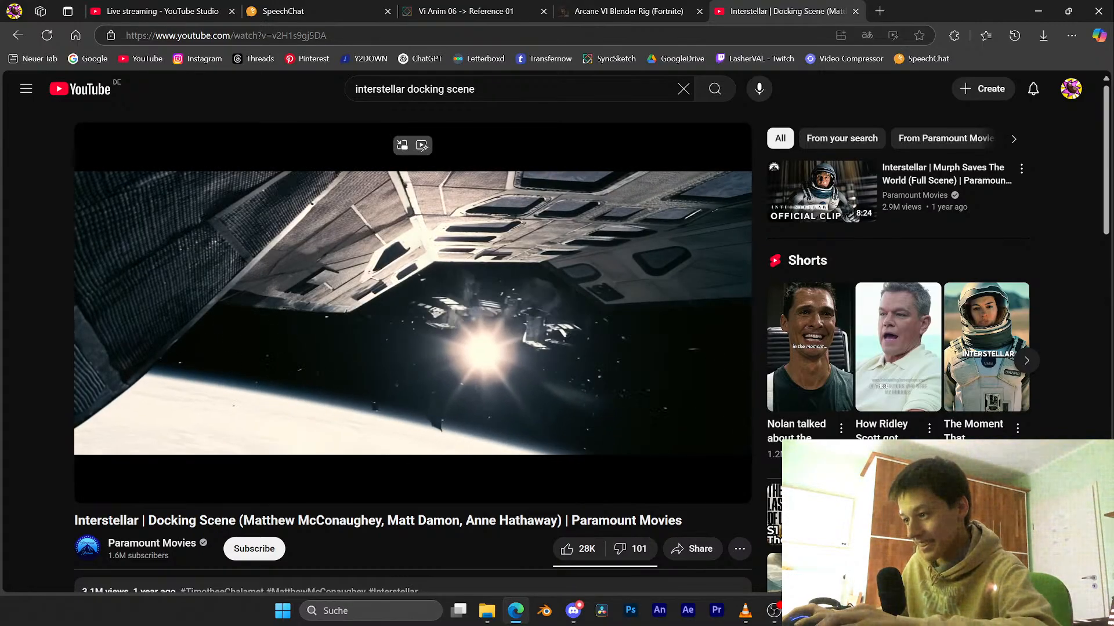
drag(269, 471, 279, 470)
key(Left)
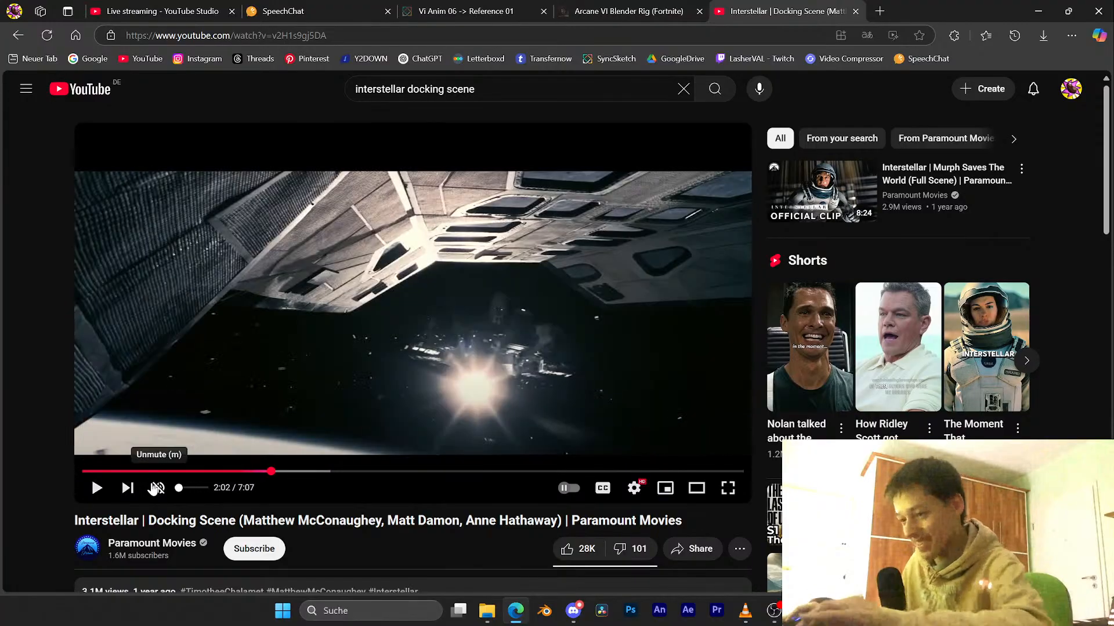
click(745, 611)
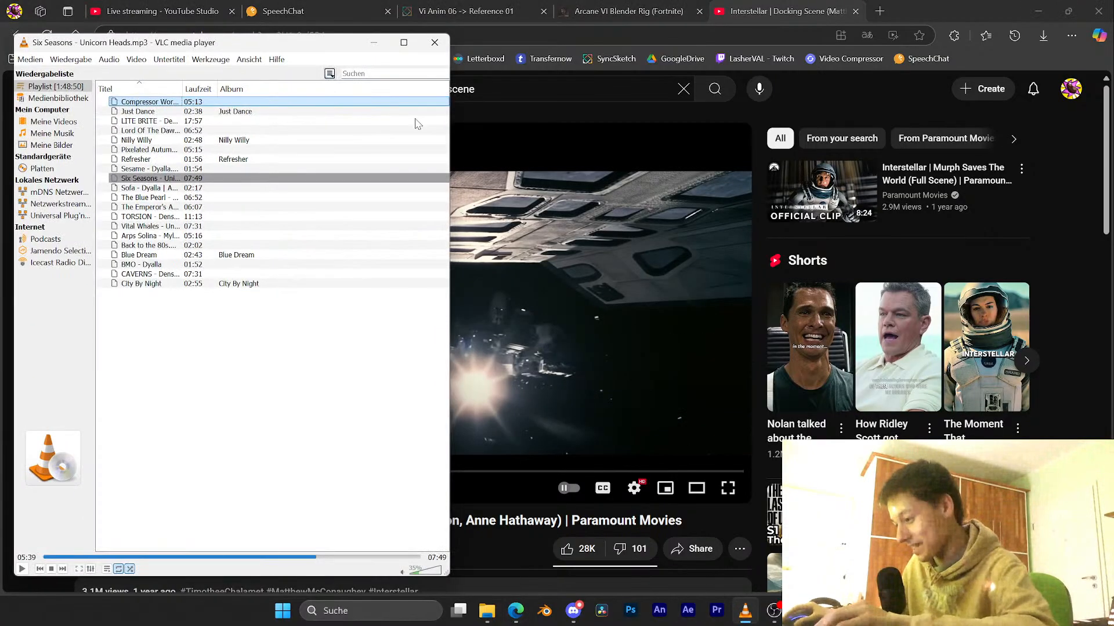
click(371, 41)
click(508, 325)
Step: Switch to the Vi Anim Test 06 window in Blender and play the animation in the Layout workspace to examine the cube ring
mouse_move(544, 611)
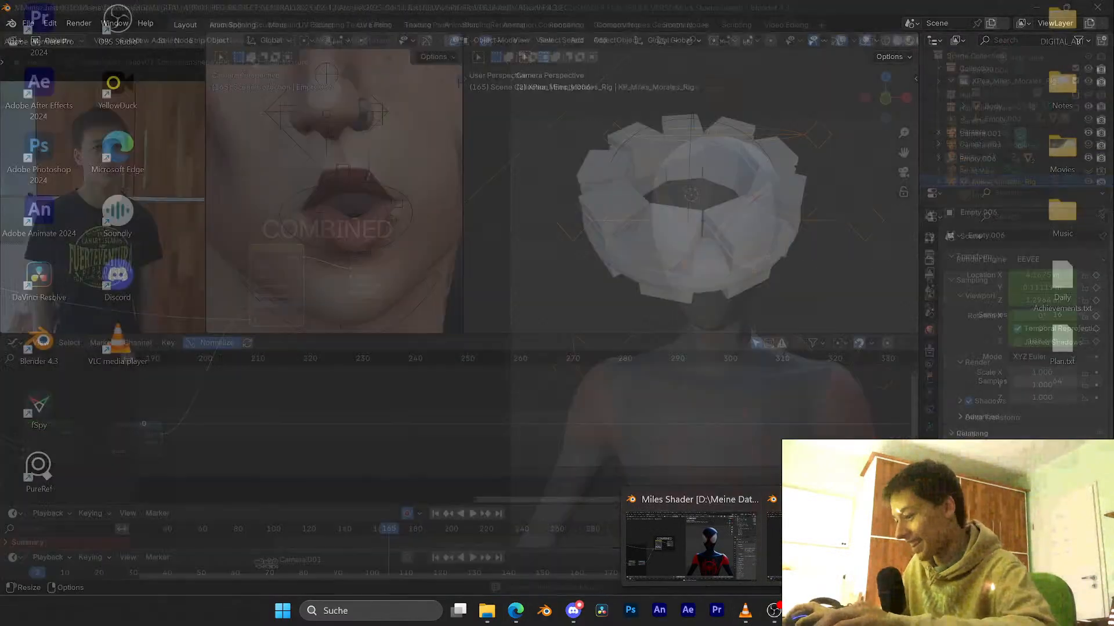
click(723, 549)
key(space)
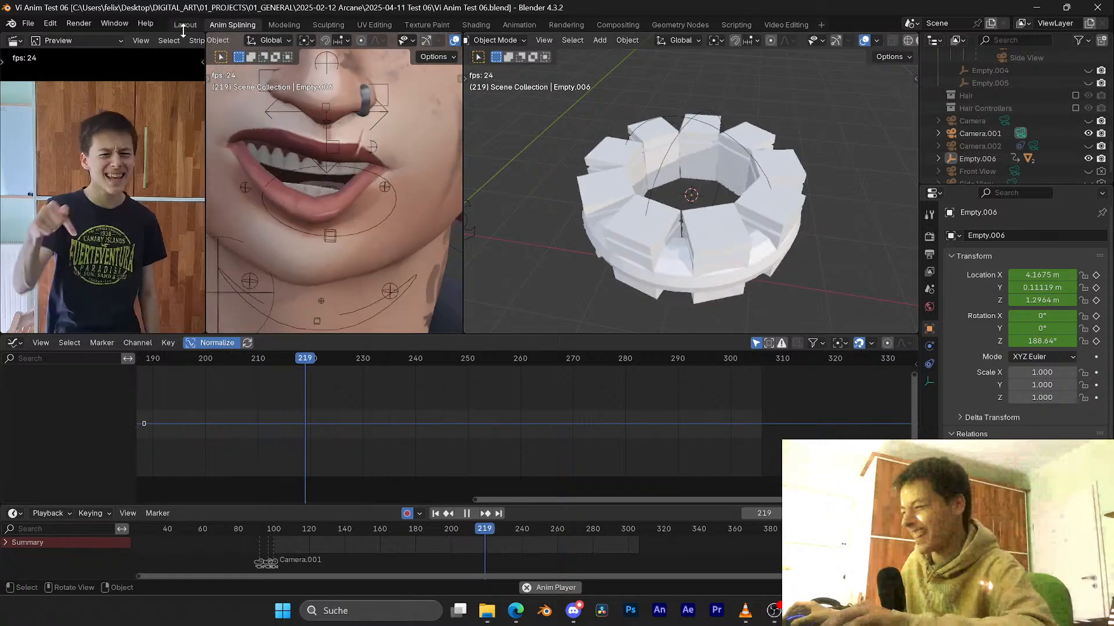
click(185, 24)
key(space)
middle_drag(650, 214, 600, 368)
key(space)
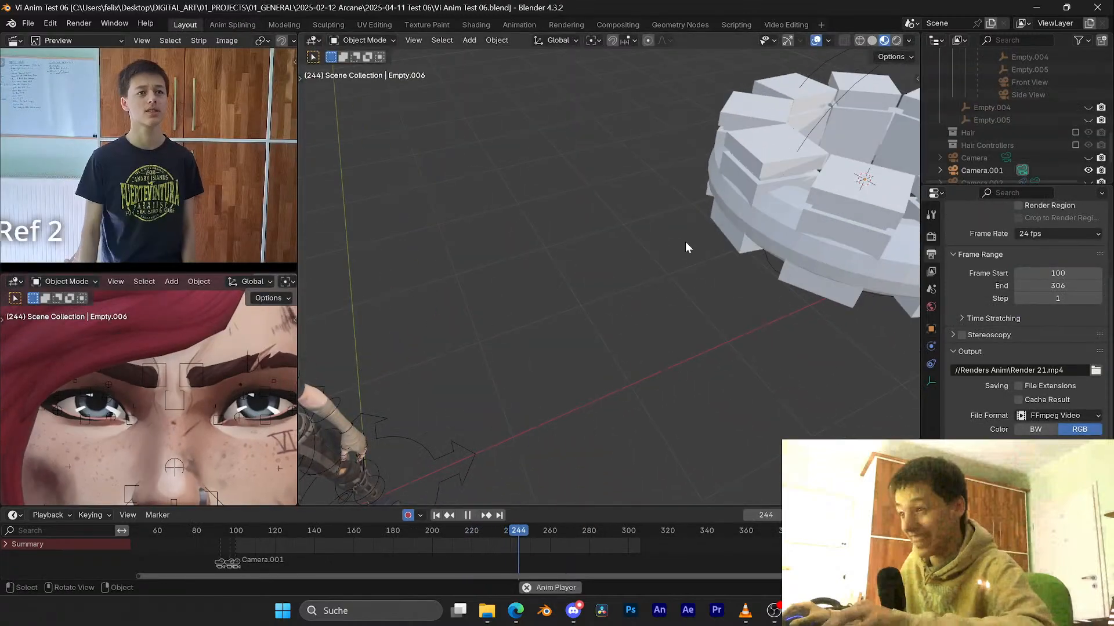
shift+middle_drag(686, 243, 593, 310)
shift+middle_drag(716, 318, 634, 302)
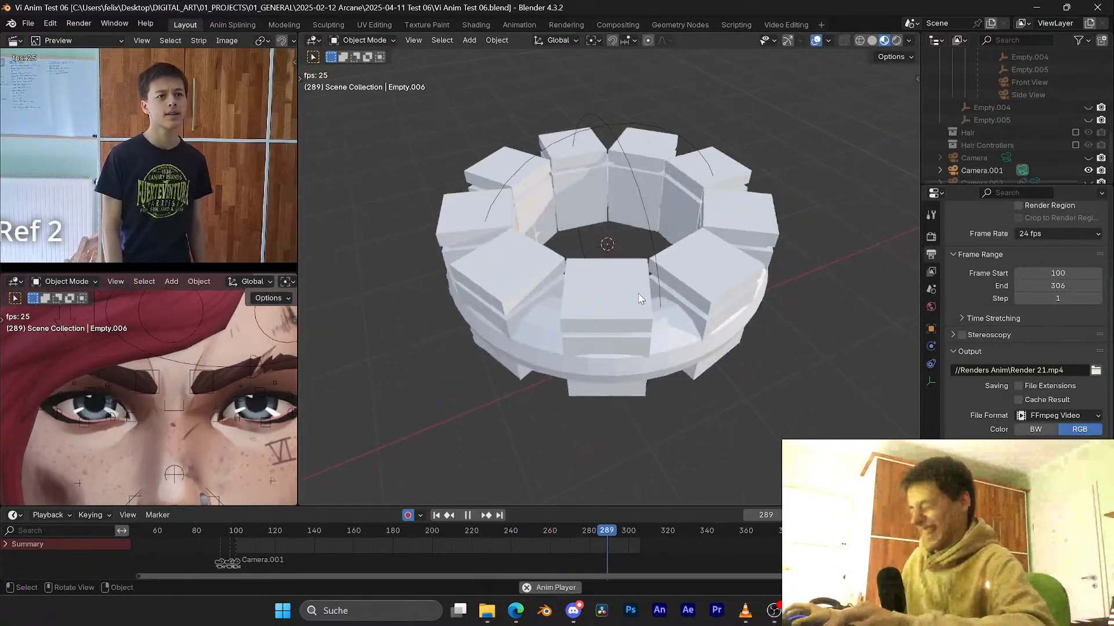
mouse_move(525, 616)
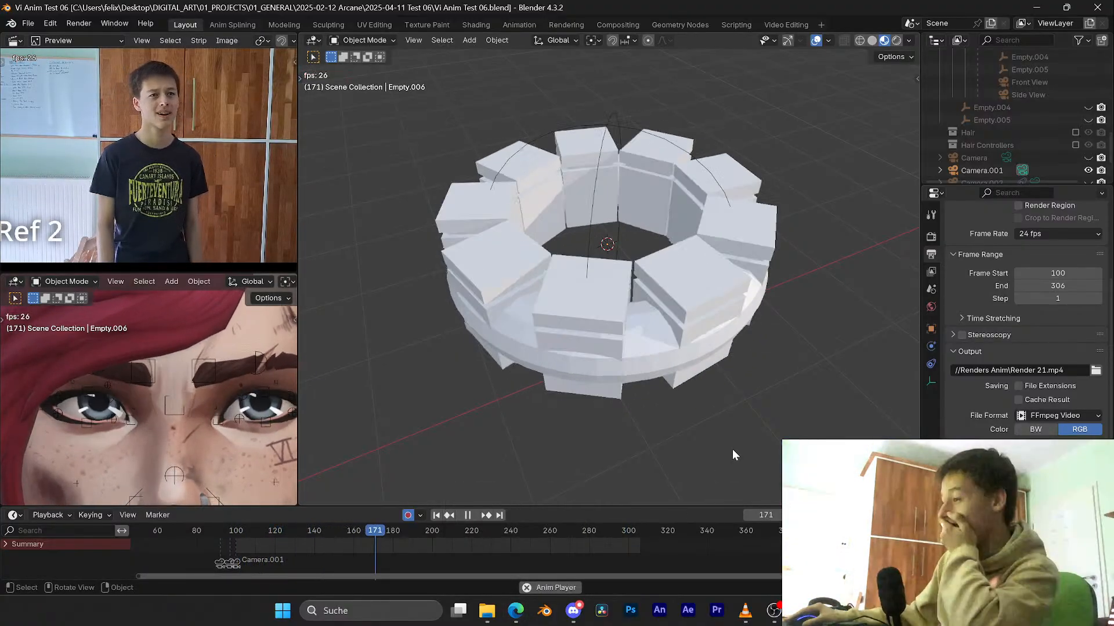
key(space)
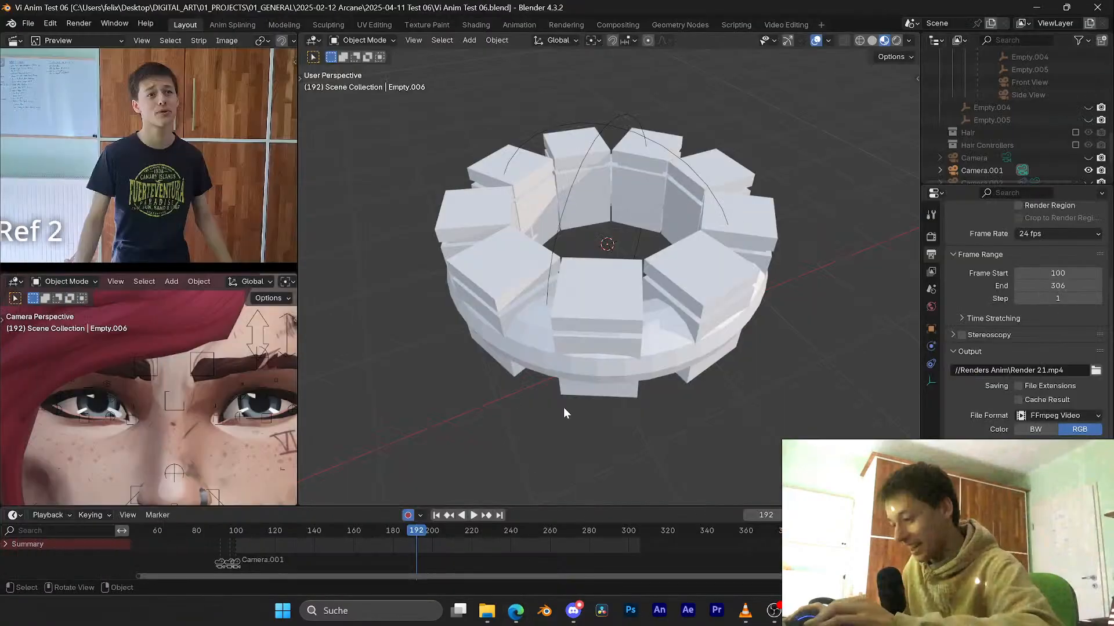
Step: Delete the cube ring together with its empty and save the file with the main viewport in camera view
click(617, 315)
scroll(617, 314, down, 5)
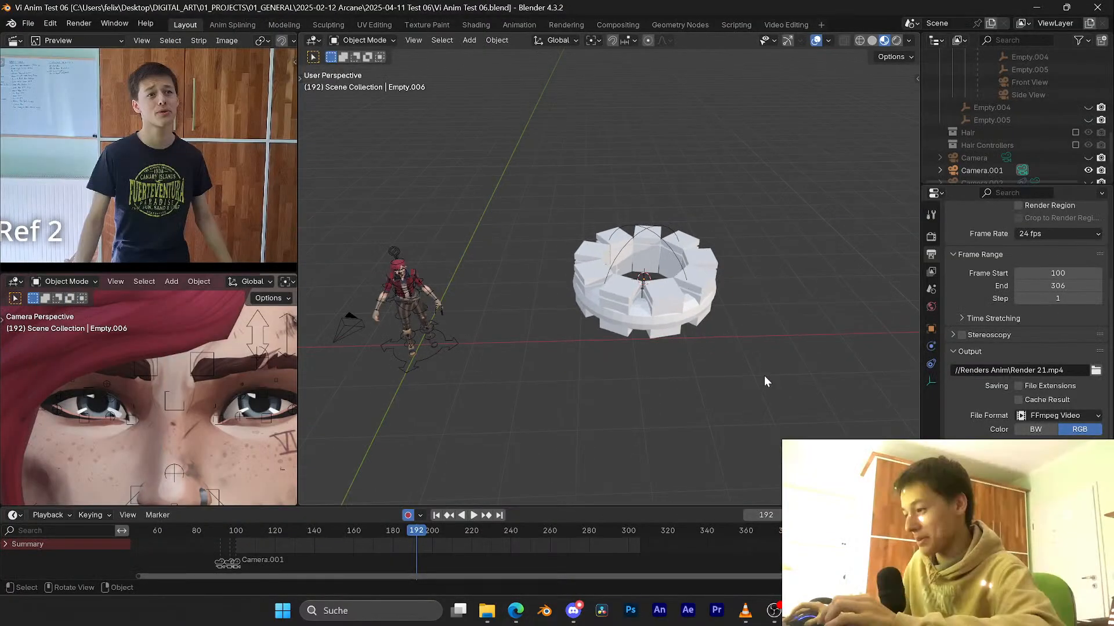
key(x)
click(572, 232)
key(KP_0)
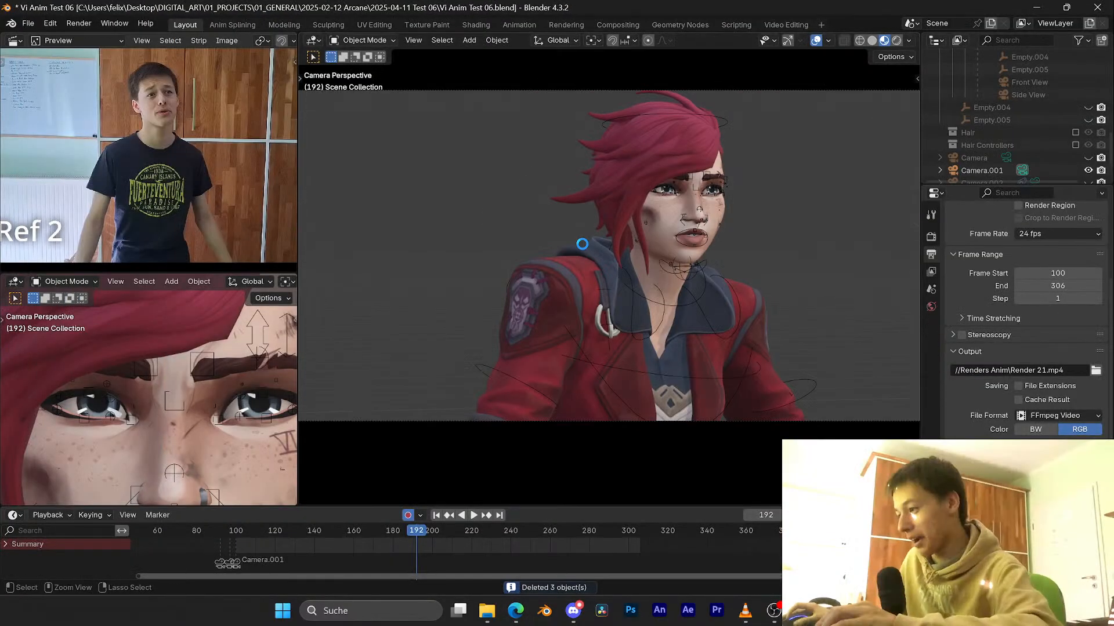
key(ctrl+s)
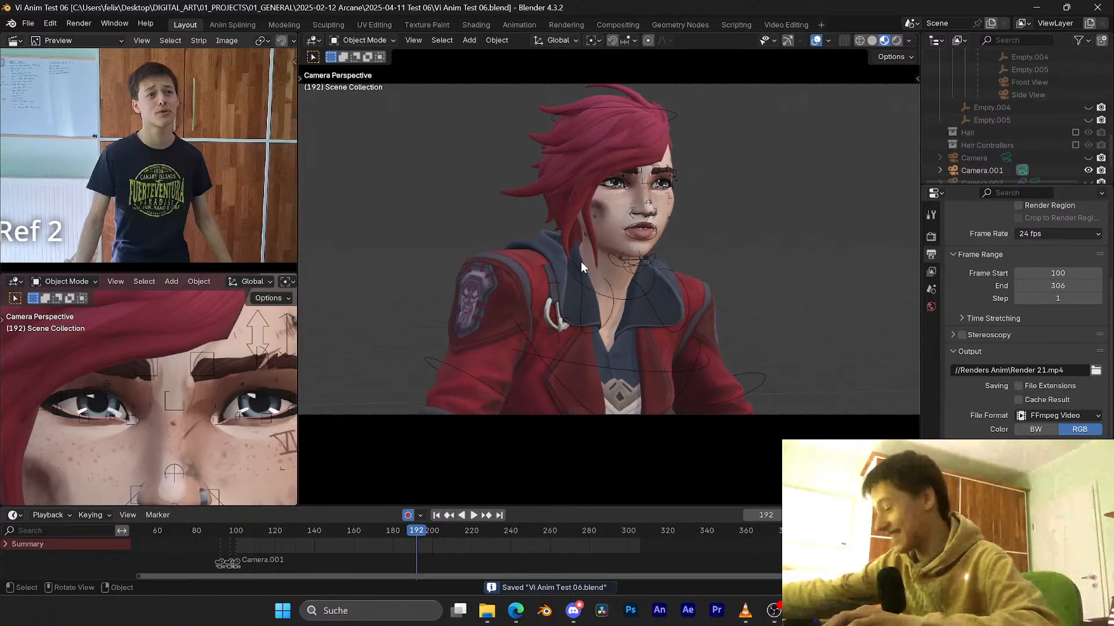
key(ctrl+s)
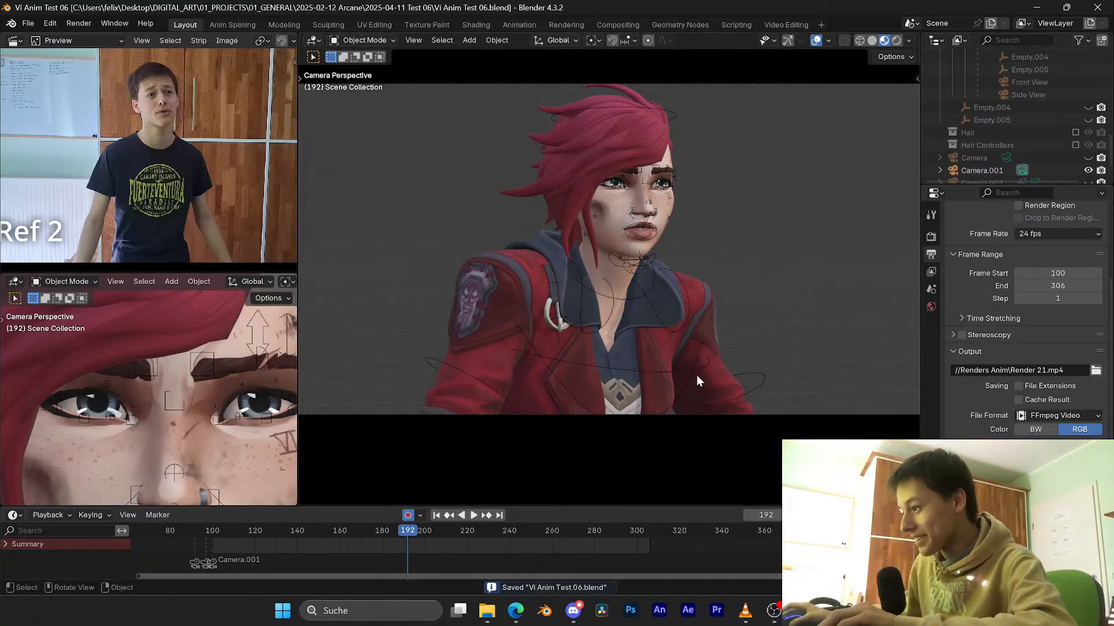
key(space)
mouse_move(702, 363)
middle_down()
mouse_move(686, 373)
mouse_move(719, 354)
middle_up()
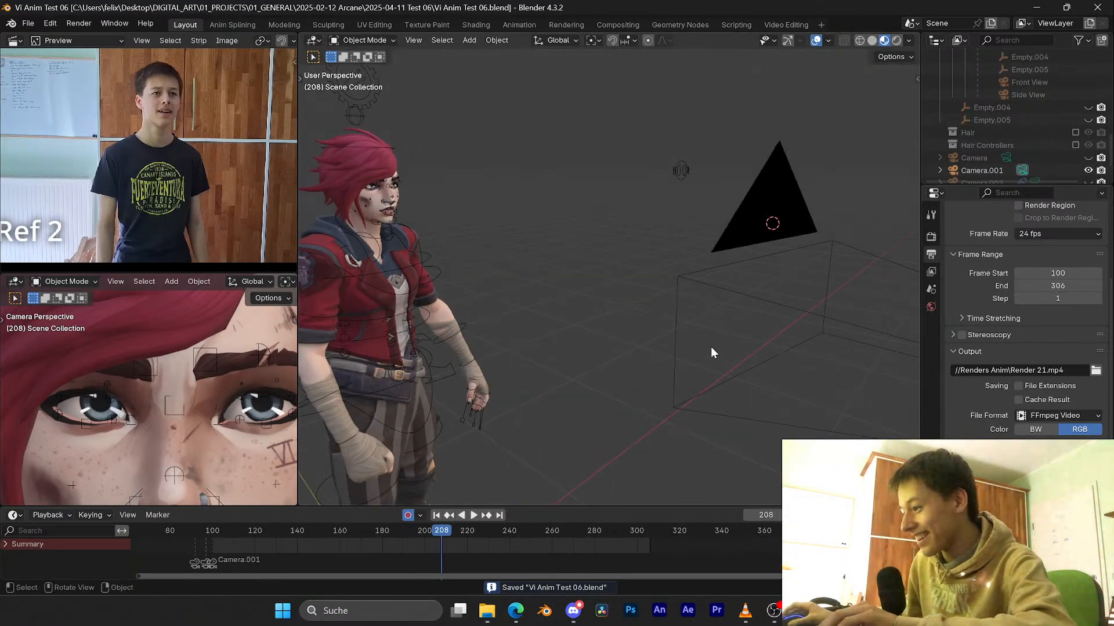
key(KP_0)
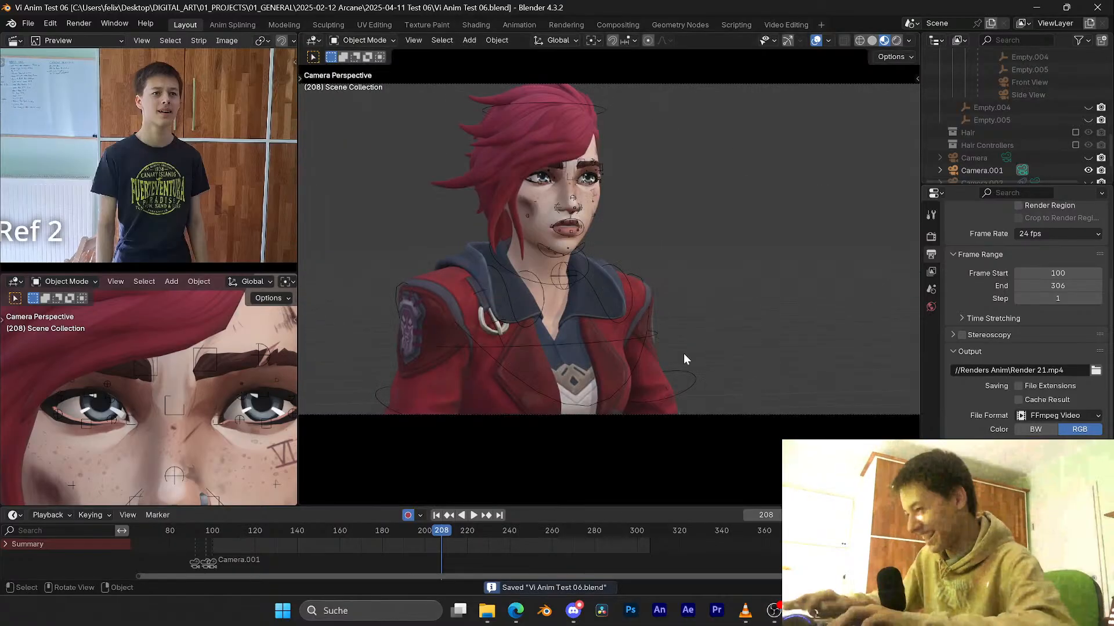
Step: Switch to the browser, close the YouTube clip's tab and return to Blender
key(alt+Tab)
click(855, 12)
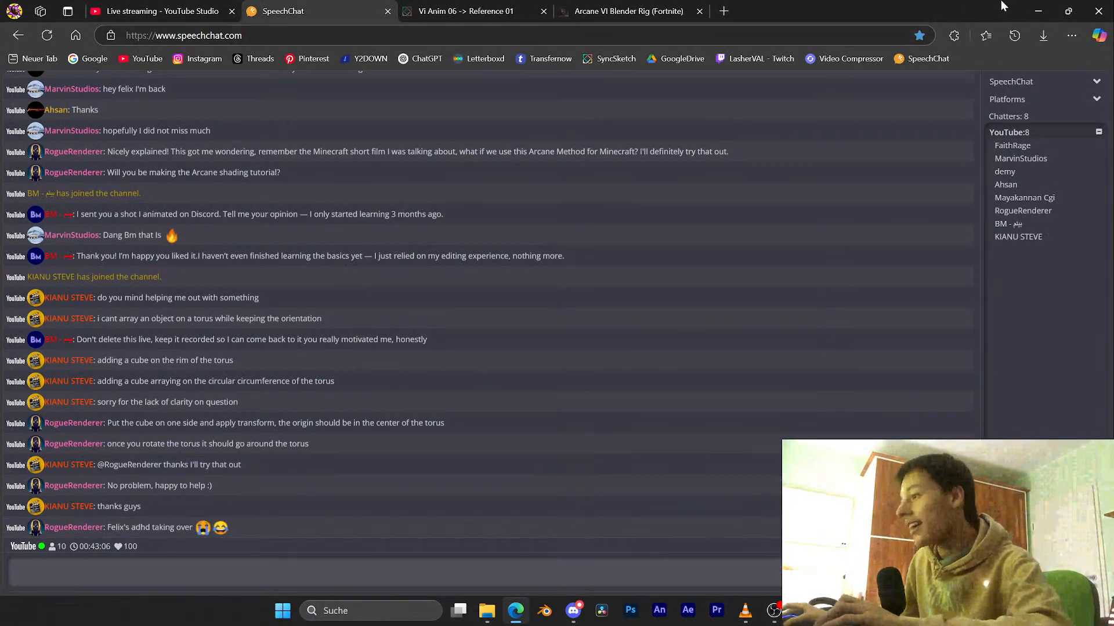
click(1035, 8)
Step: Select the character rig, switch it to Pose Mode and deselect all bones
click(649, 329)
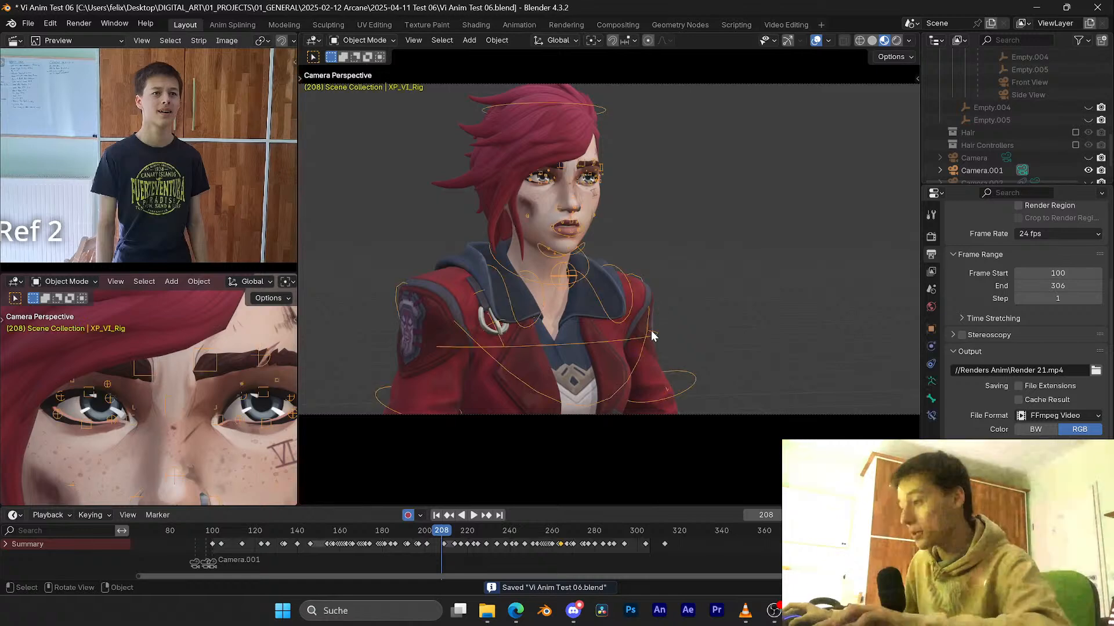
key(Tab)
key(Tab)
key(ctrl+Tab)
key(ctrl+s)
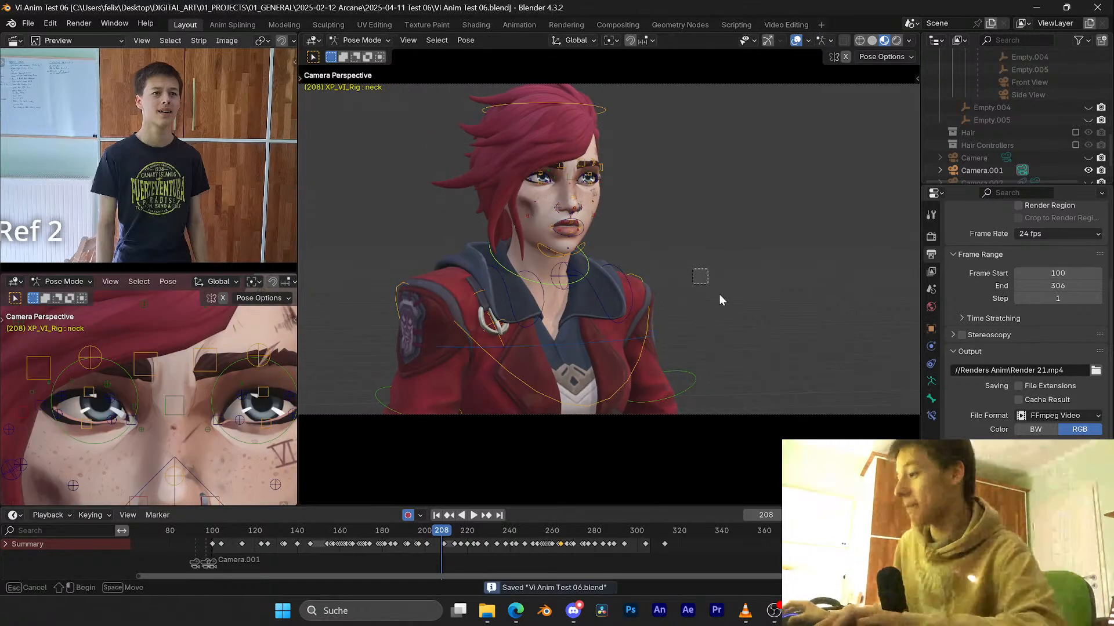
key(alt+a)
Step: Play back the character animation in camera view, replaying the section from about frame 220
click(308, 531)
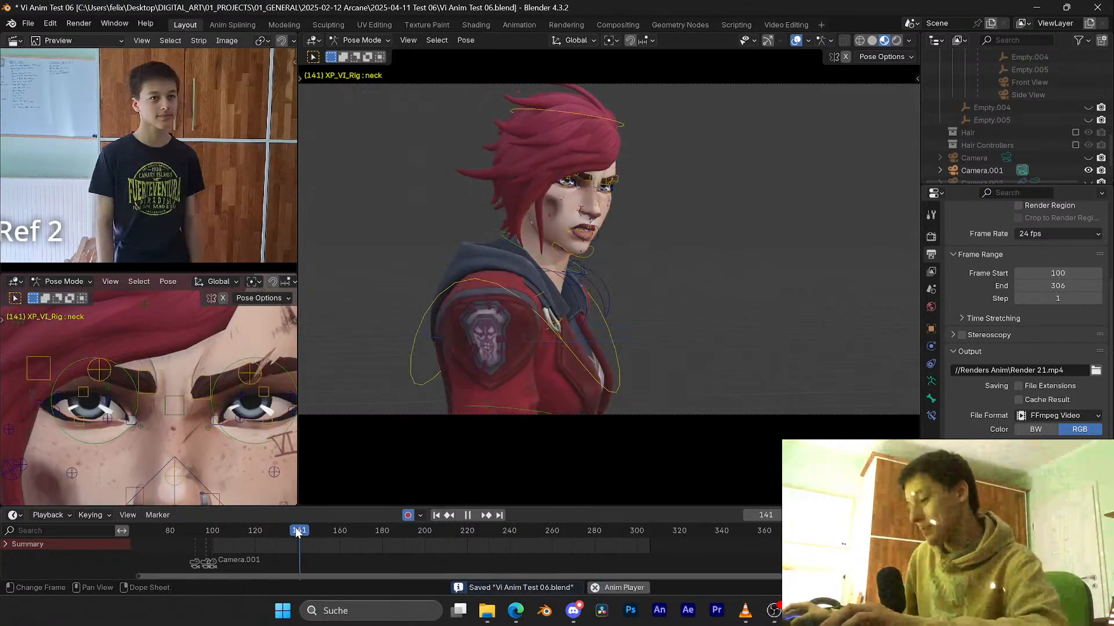
key(space)
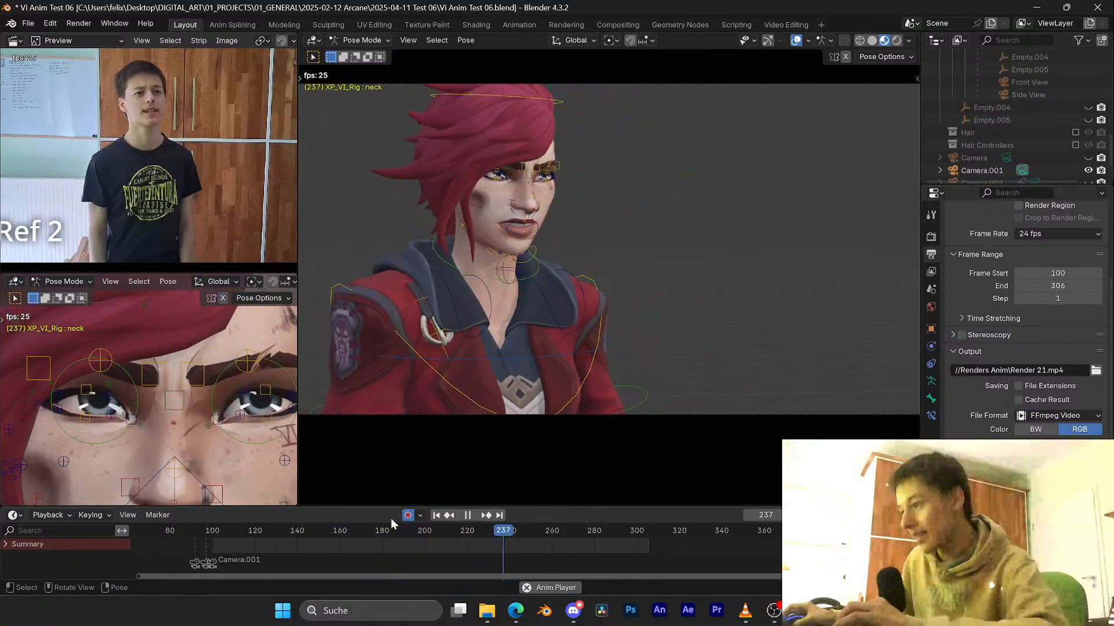
click(473, 532)
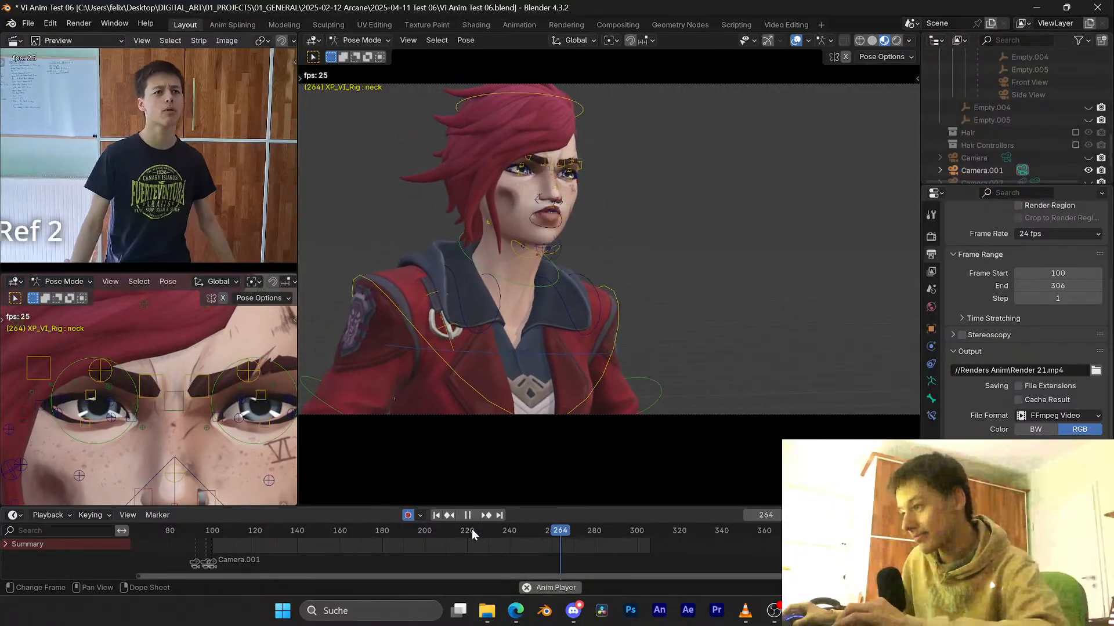
click(471, 531)
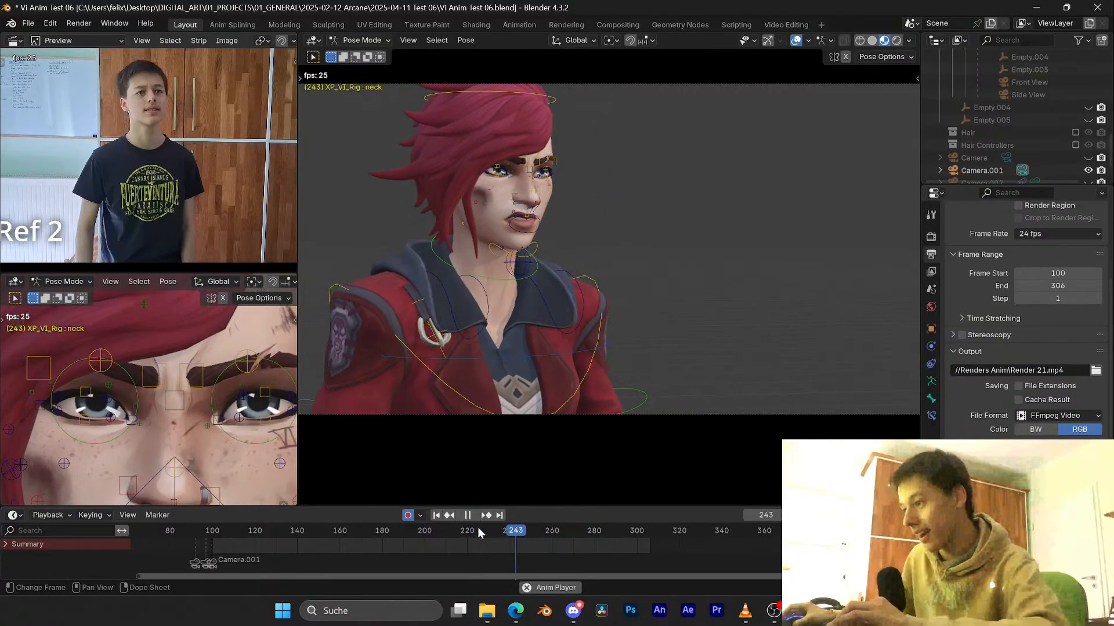
key(space)
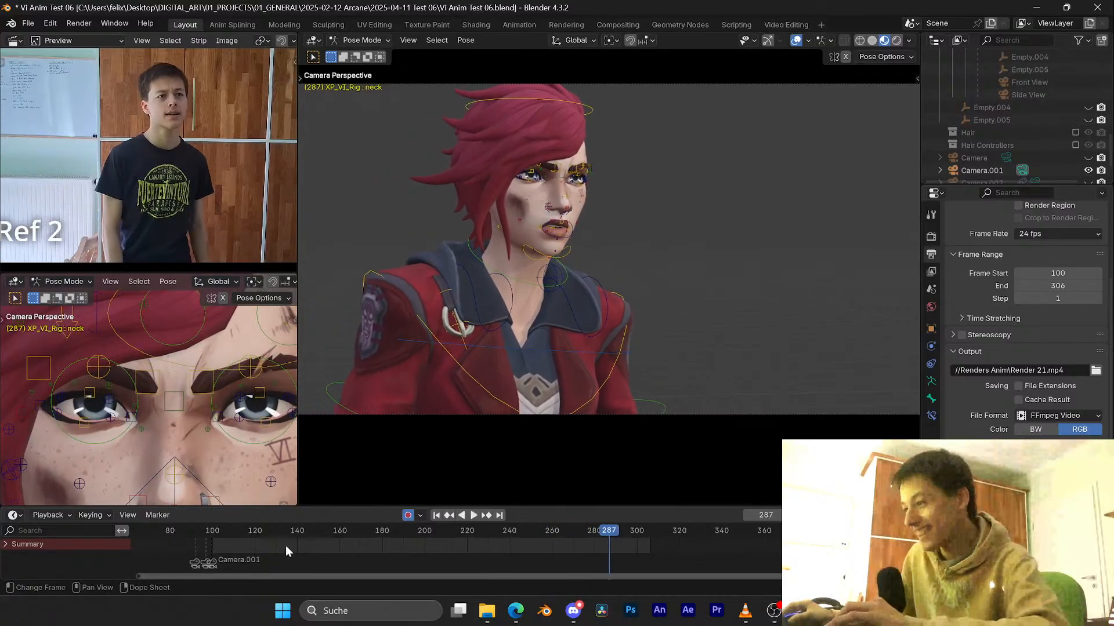
Step: Save the file at frame 110 and play the animation from there
click(234, 531)
key(ctrl+s)
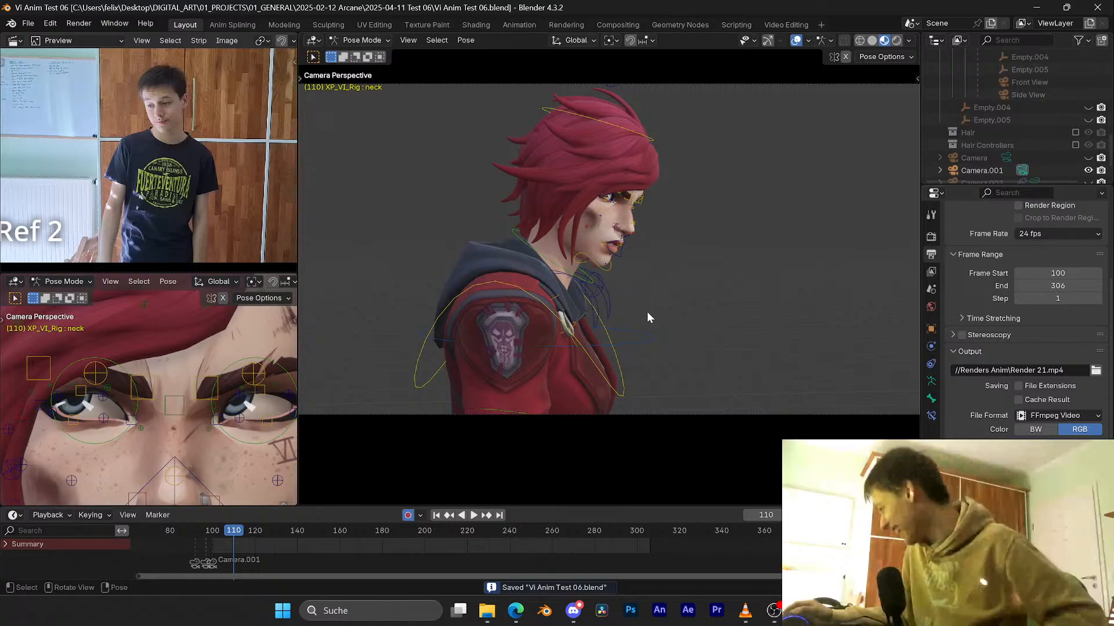
key(space)
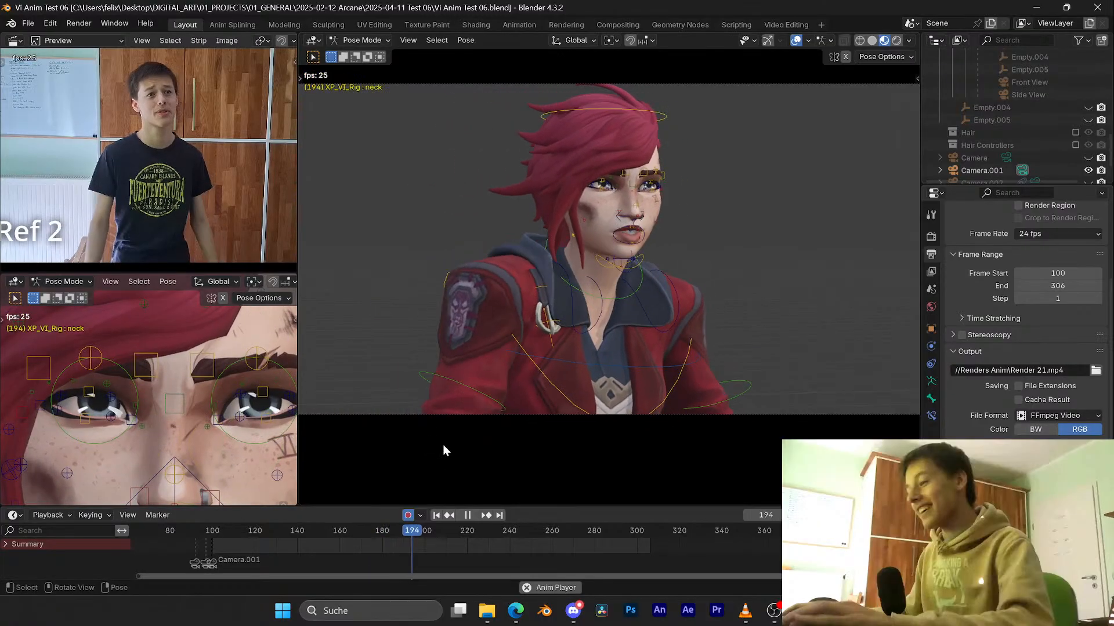
key(space)
Step: Open the Anim Splining workspace, set its large 3D viewport to camera view and move to frame 208 after a short playback
click(232, 25)
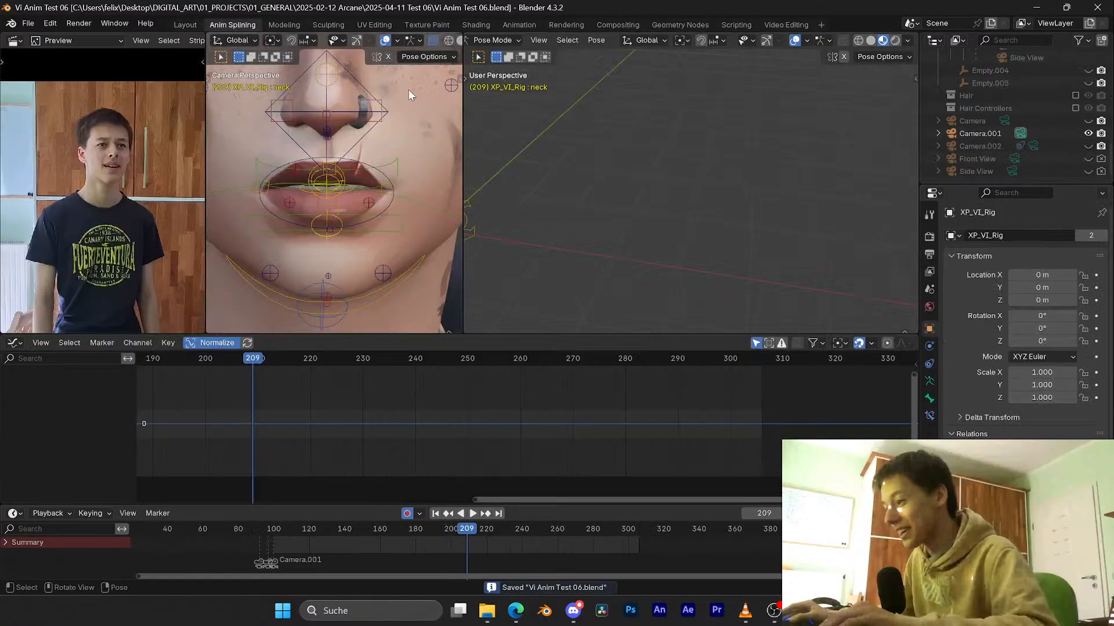
key(KP_0)
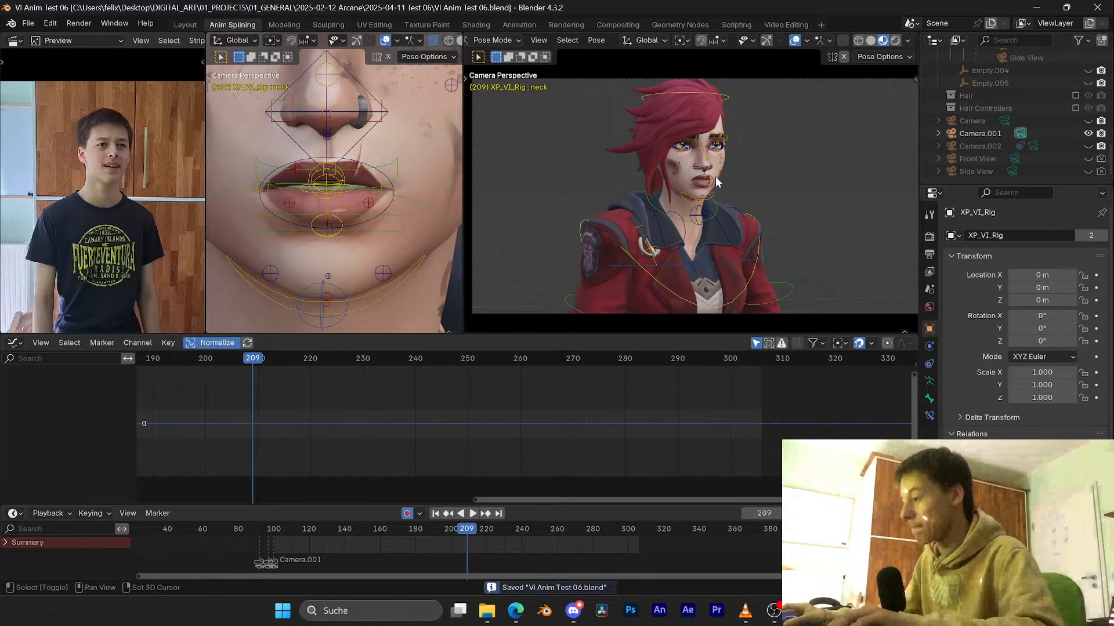
key(space)
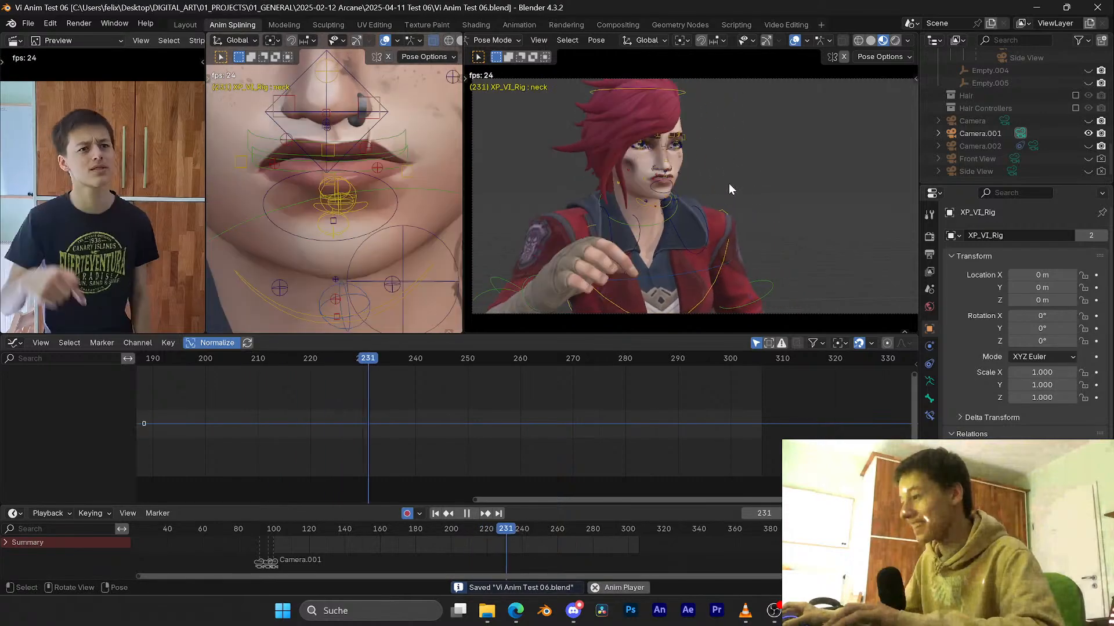
key(space)
drag(348, 378, 248, 366)
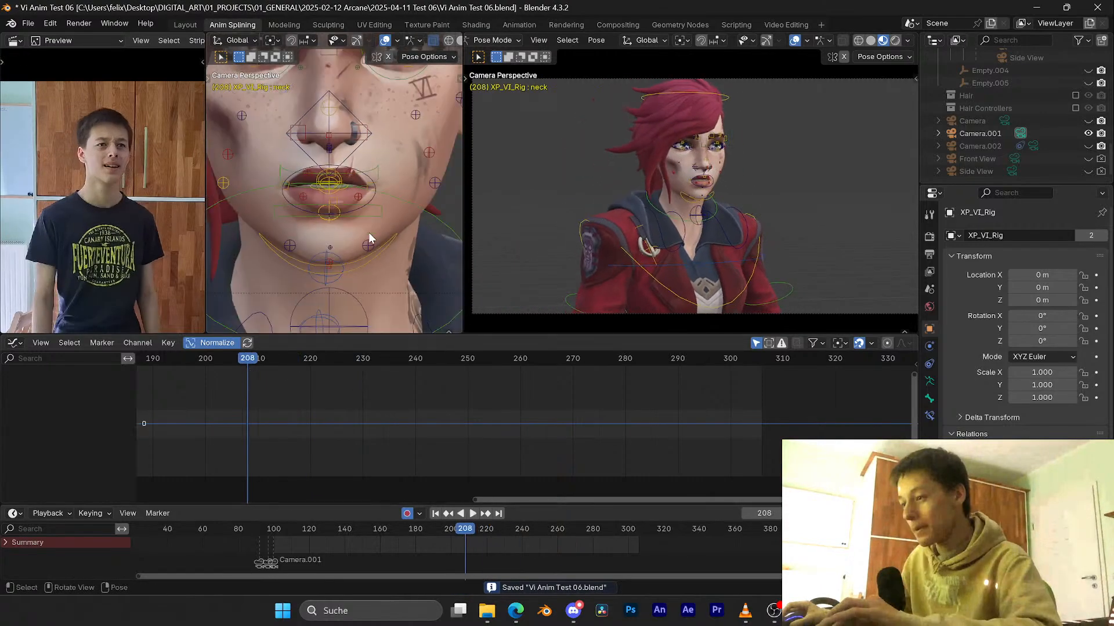
Step: Save the file and play the animation, replaying it from about frame 189 to frame 224
key(ctrl+s)
key(space)
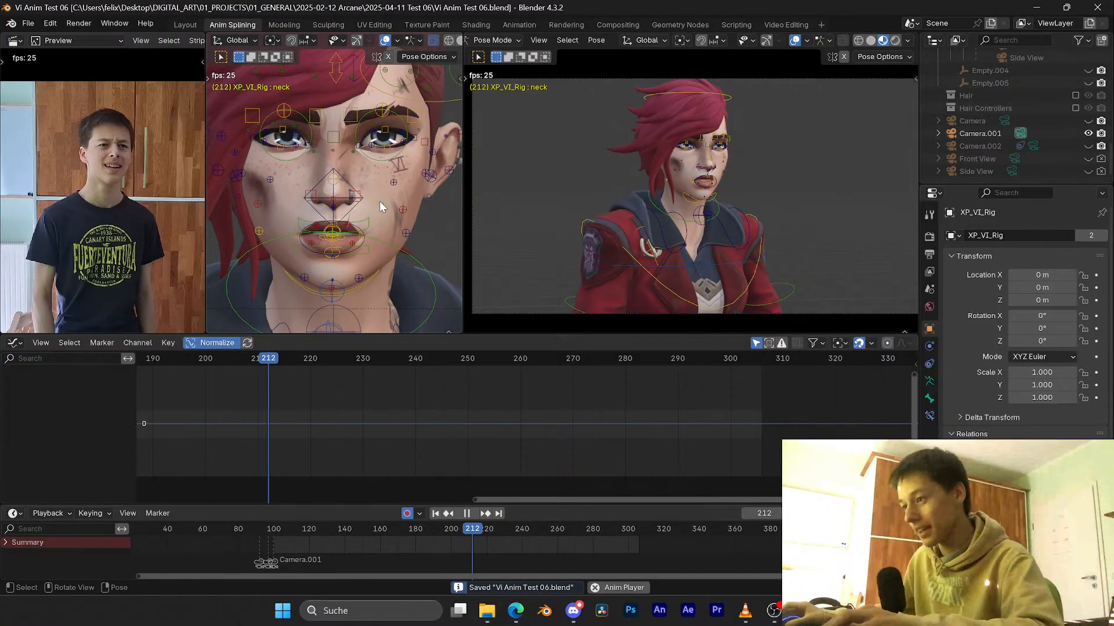
key(space)
scroll(438, 385, down, 1)
key(space)
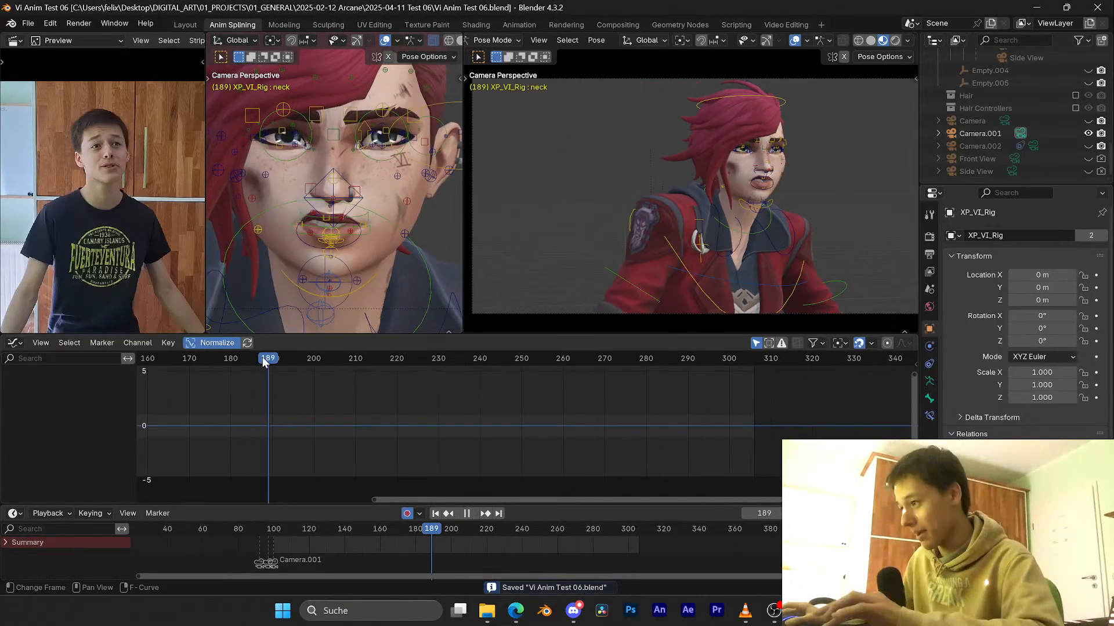
key(space)
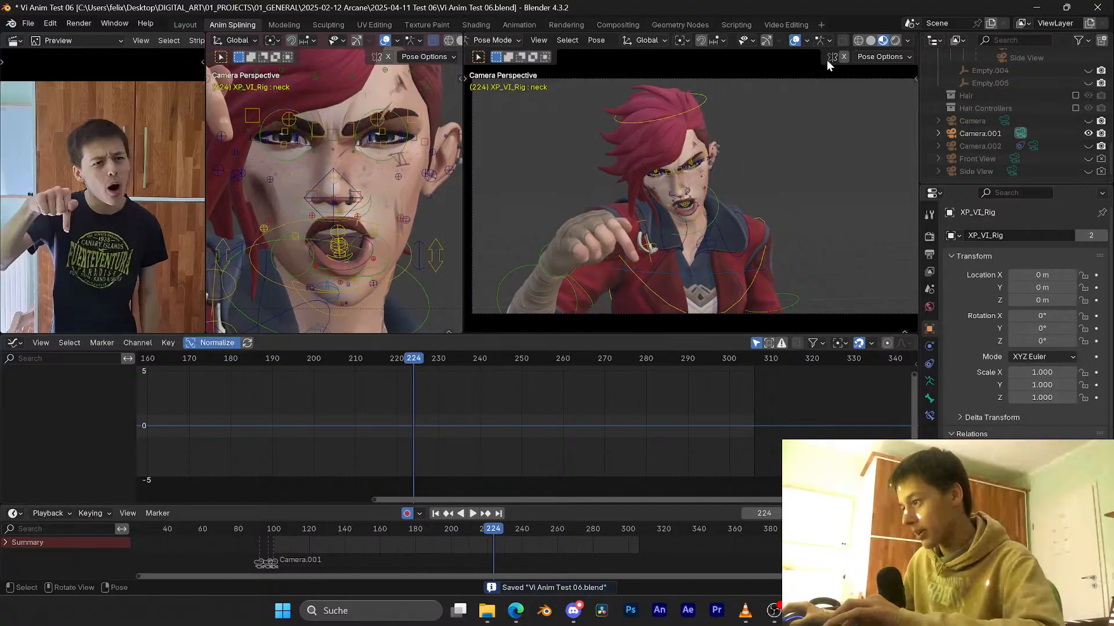
Step: Check the large viewport's overlay settings, play the animation on to frame 234 and save the file
click(806, 40)
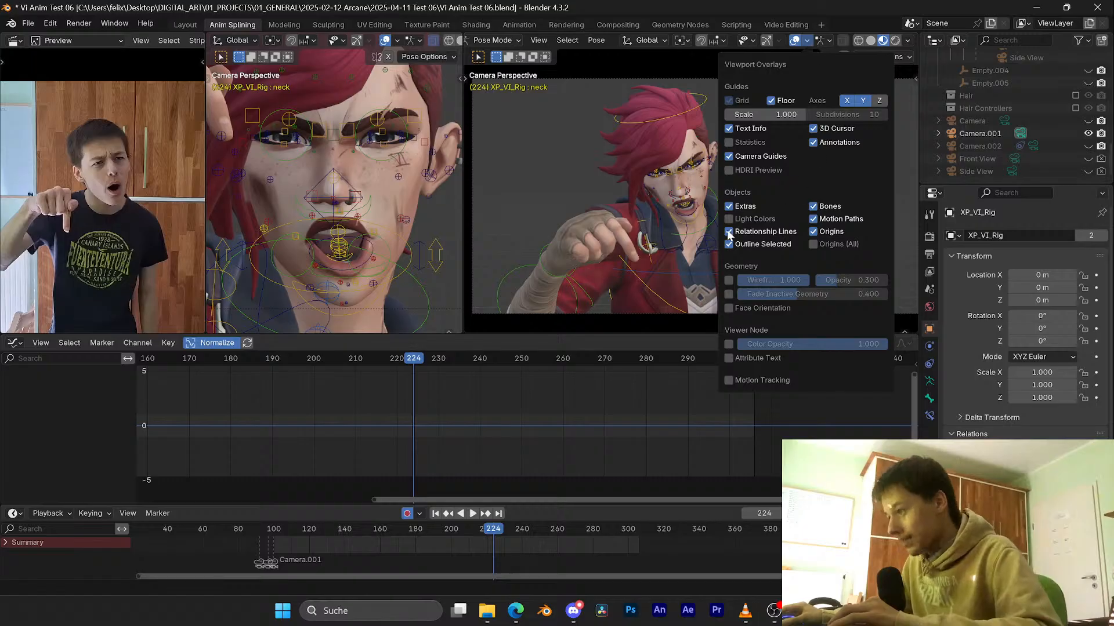
key(space)
key(space)
key(ctrl+s)
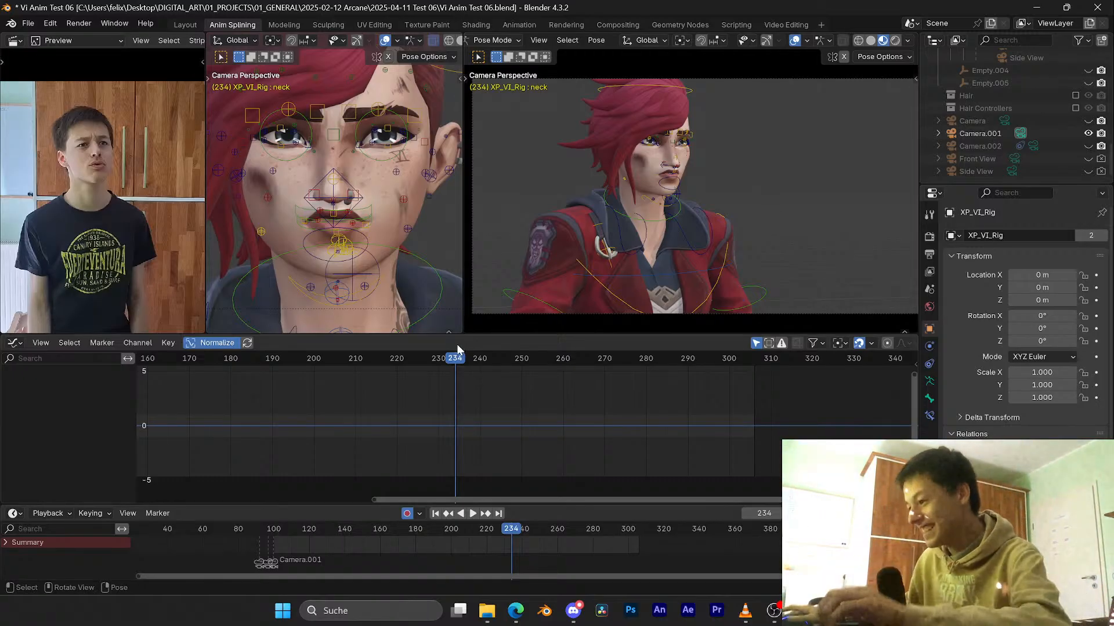
key(ctrl+s)
Step: Replay the animation in the section between about frames 209 and 251 to review the pointing gesture
key(space)
click(419, 359)
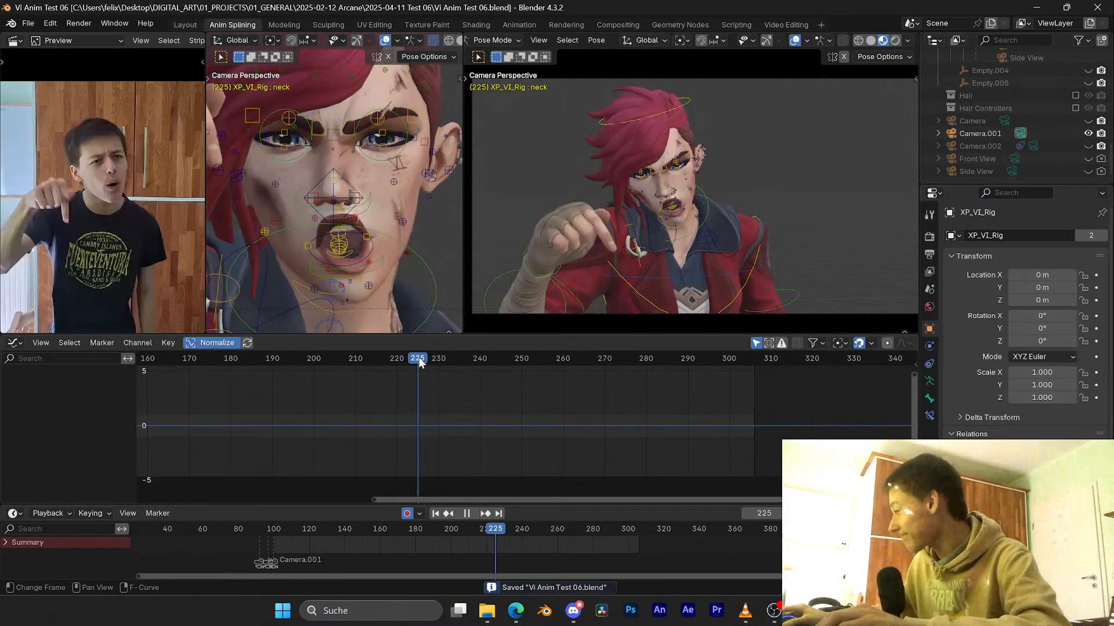
drag(418, 358, 392, 360)
key(space)
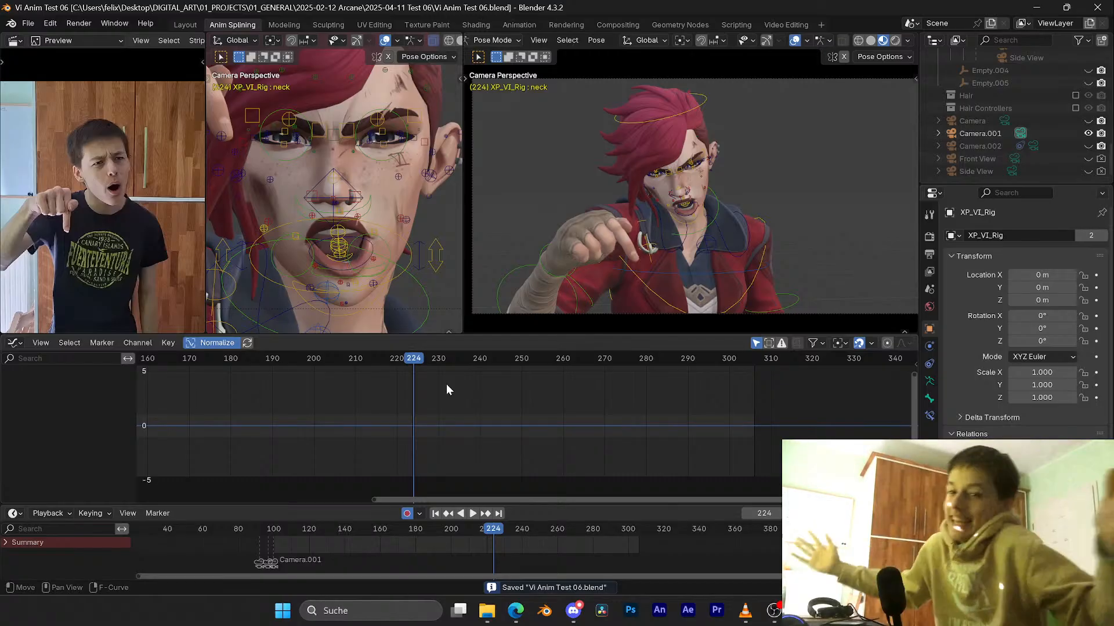
key(space)
click(227, 358)
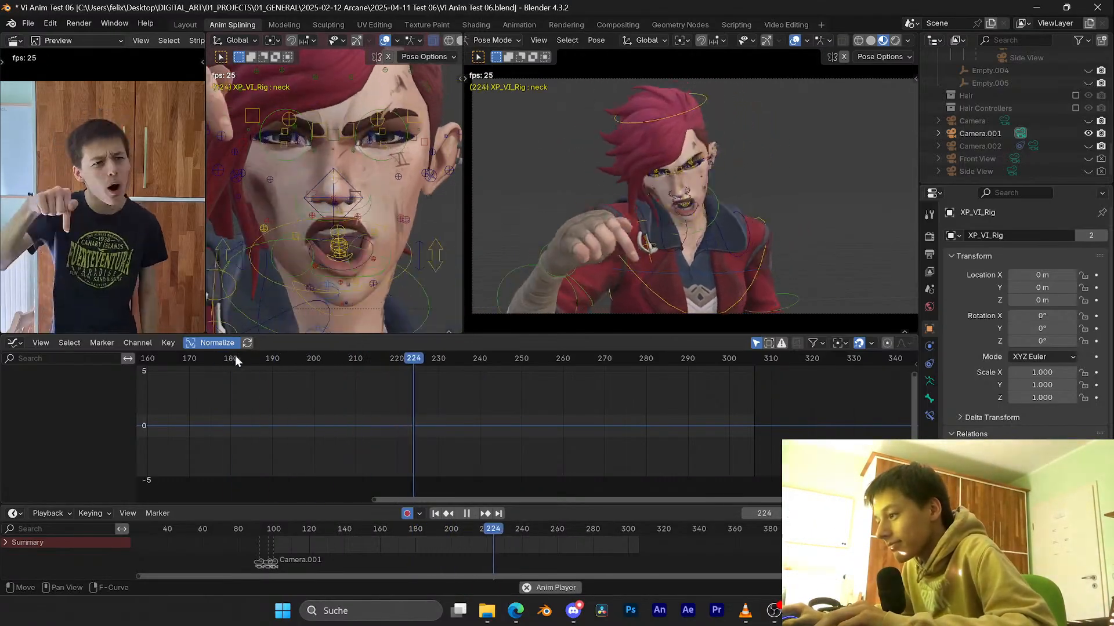
click(235, 360)
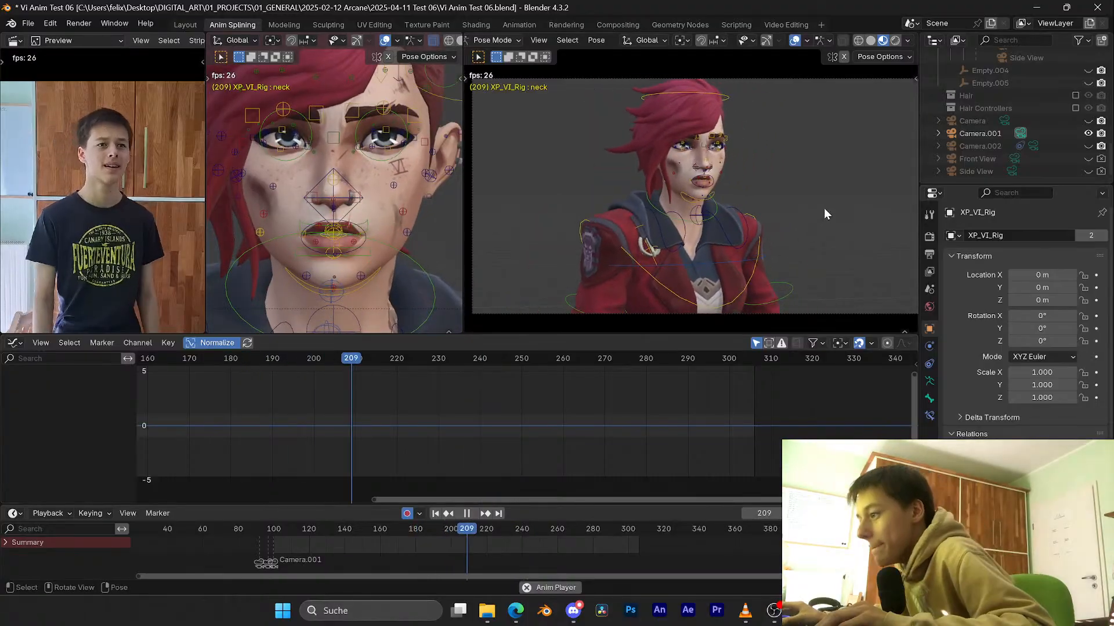
key(space)
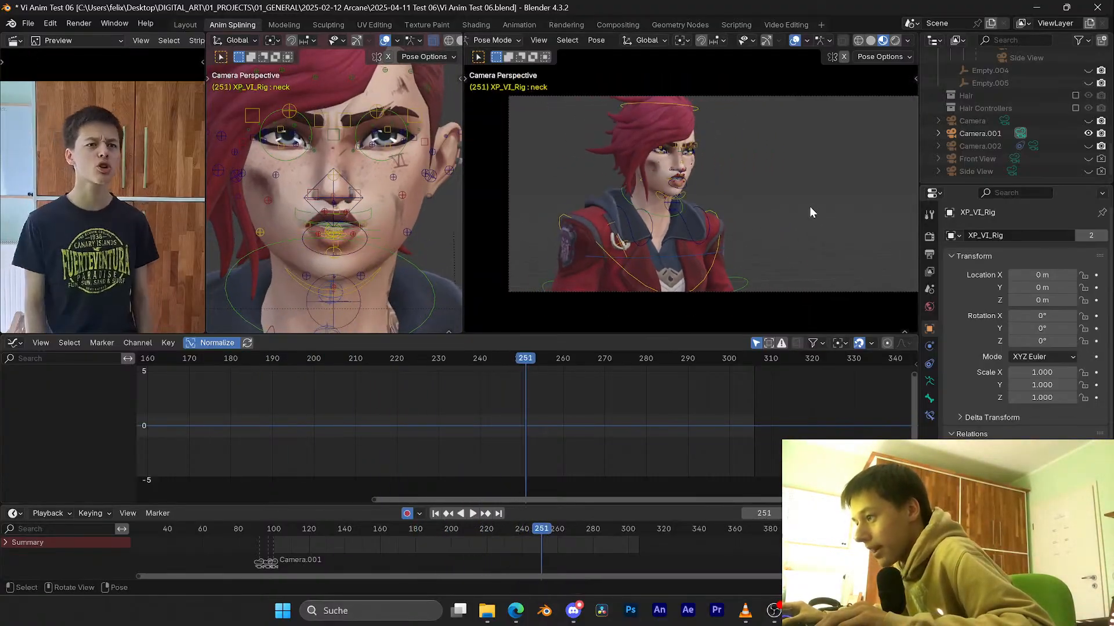
Step: Save the file and set the render output path to //Renders Anim\Render 22.mp4
key(ctrl+s)
scroll(812, 206, up, 1)
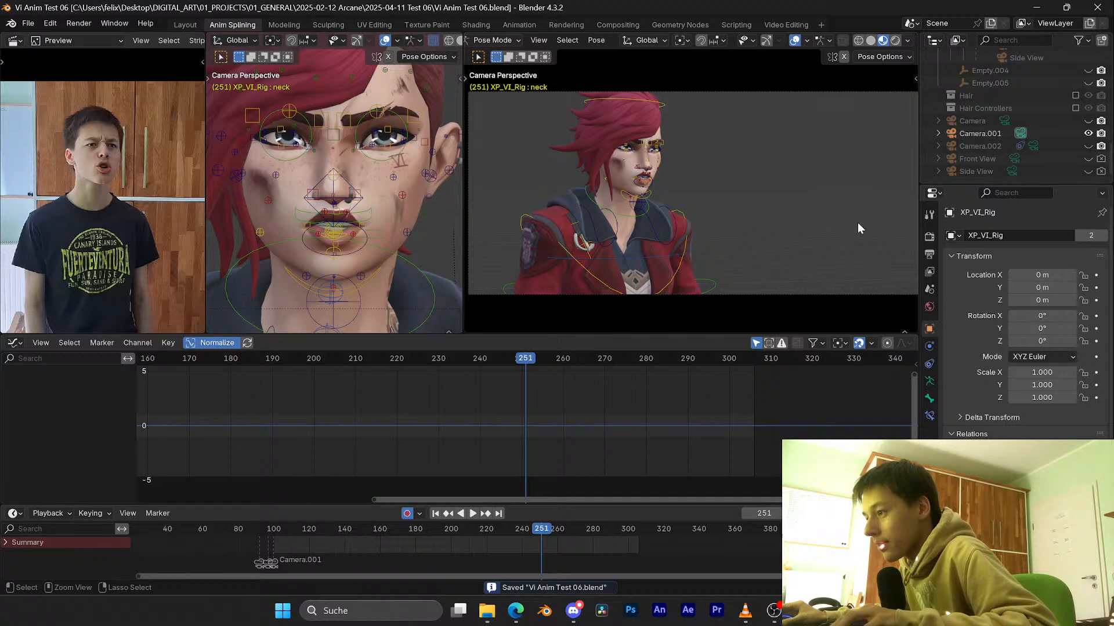
click(930, 238)
click(929, 255)
scroll(966, 308, down, 5)
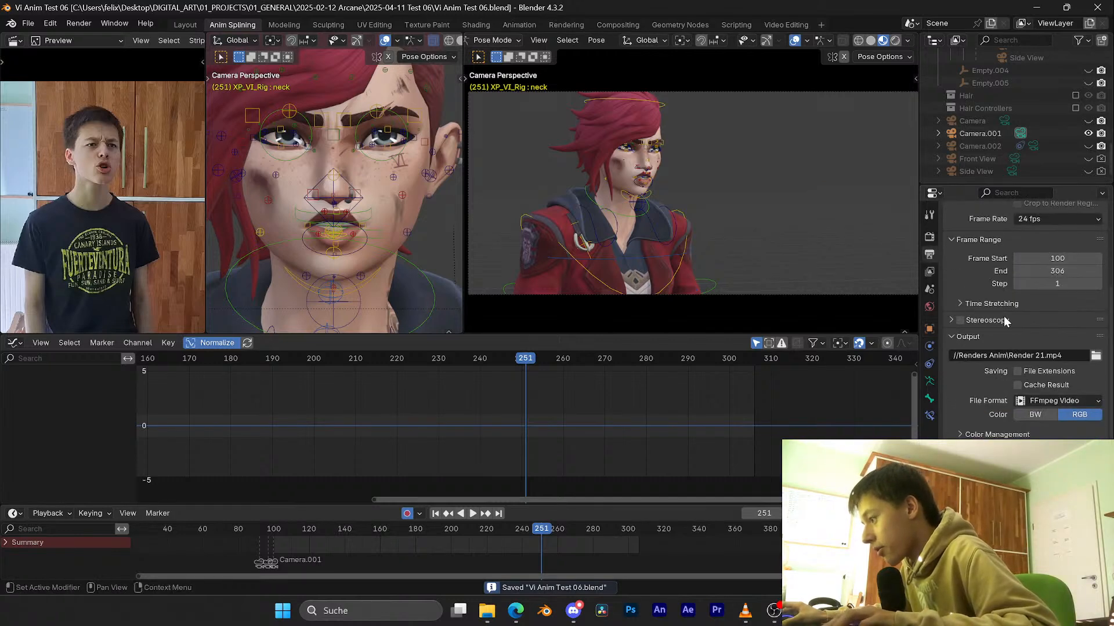
click(1042, 354)
key(BackSpace)
text(2)
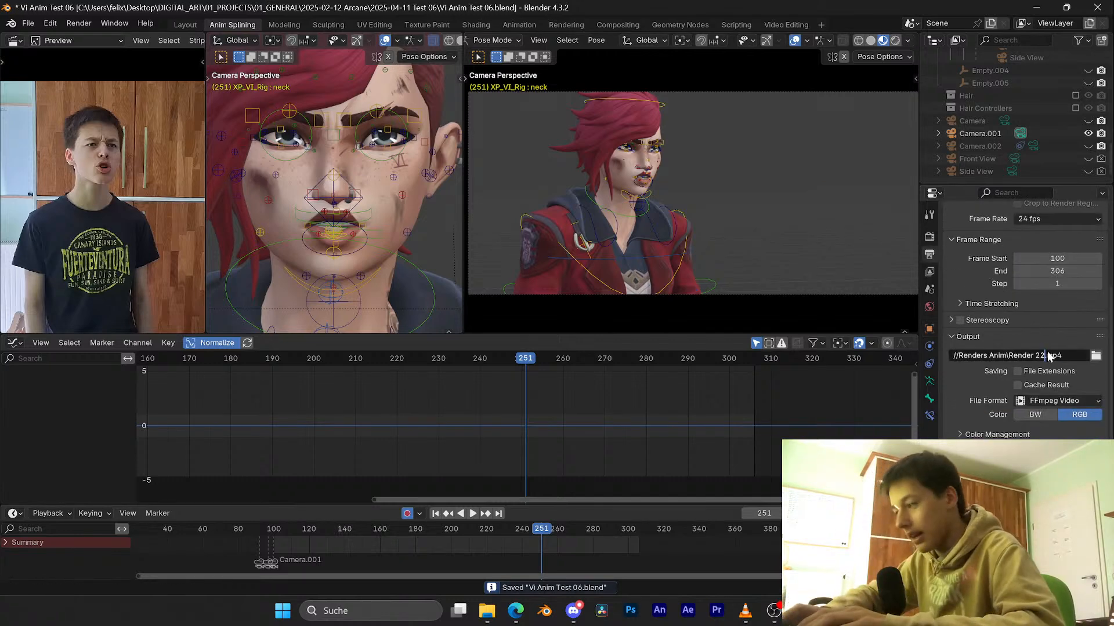
Step: Render the large viewport's camera view as a viewport animation, close the render window and save the file
click(78, 22)
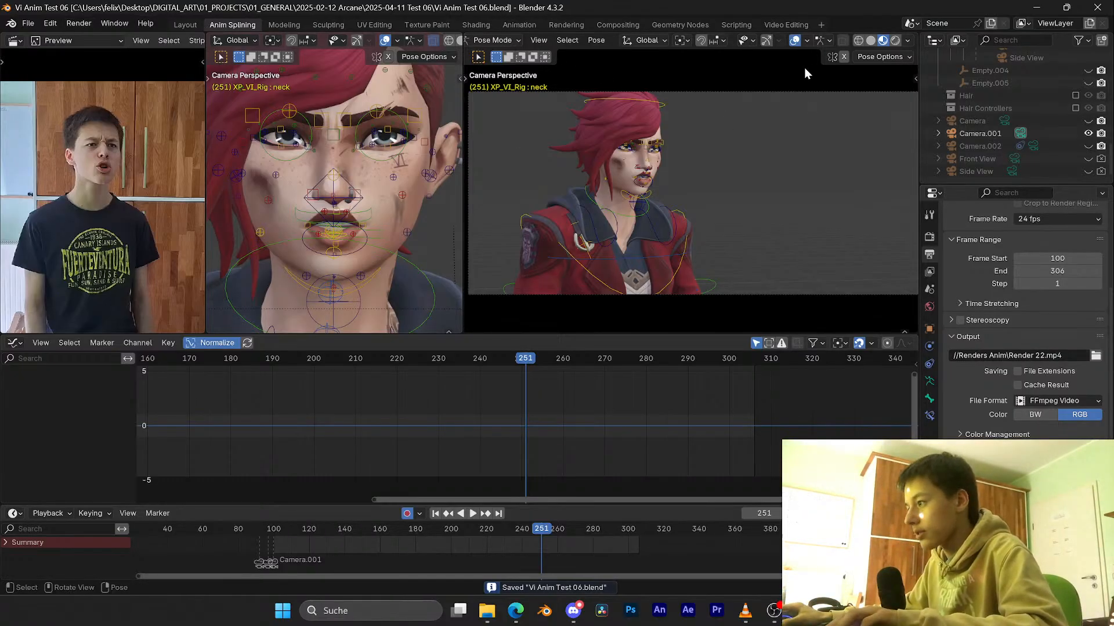
click(538, 40)
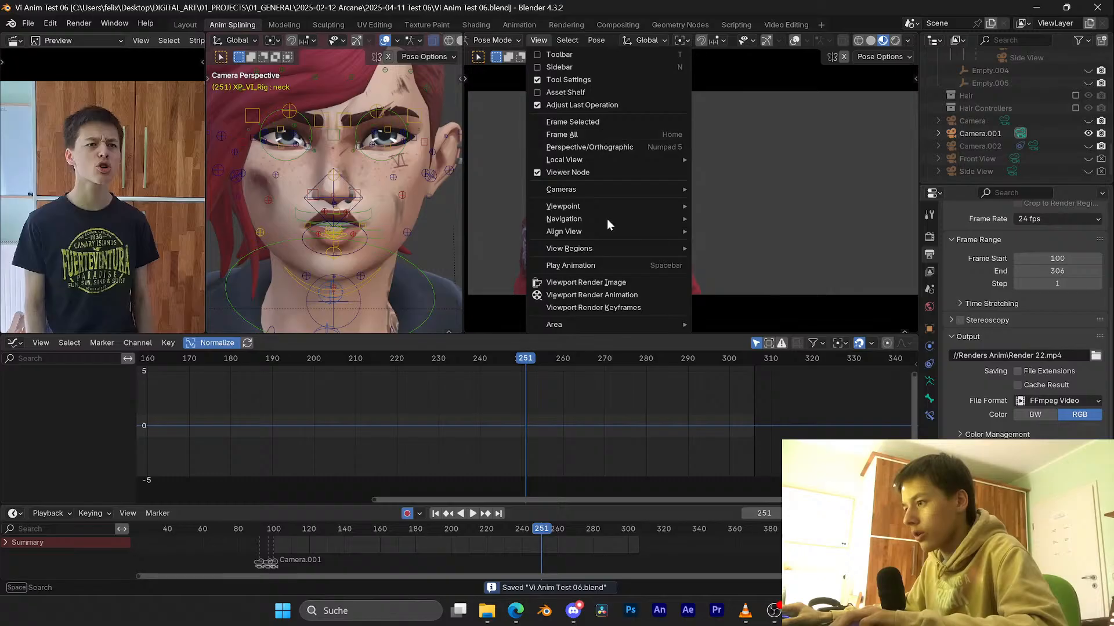
click(603, 296)
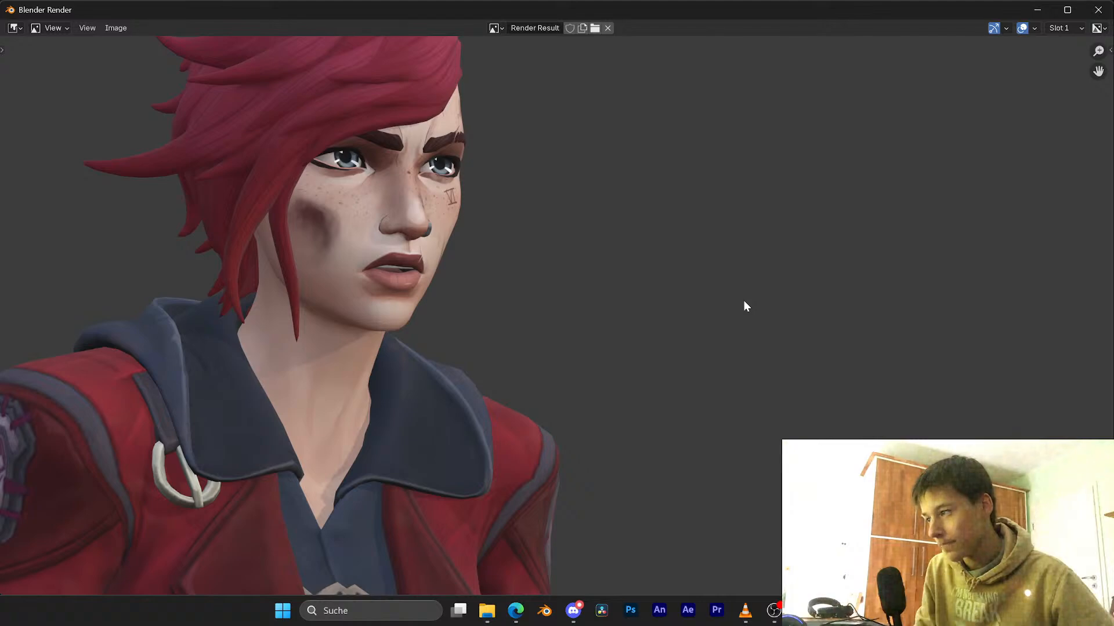
click(1094, 9)
key(ctrl+s)
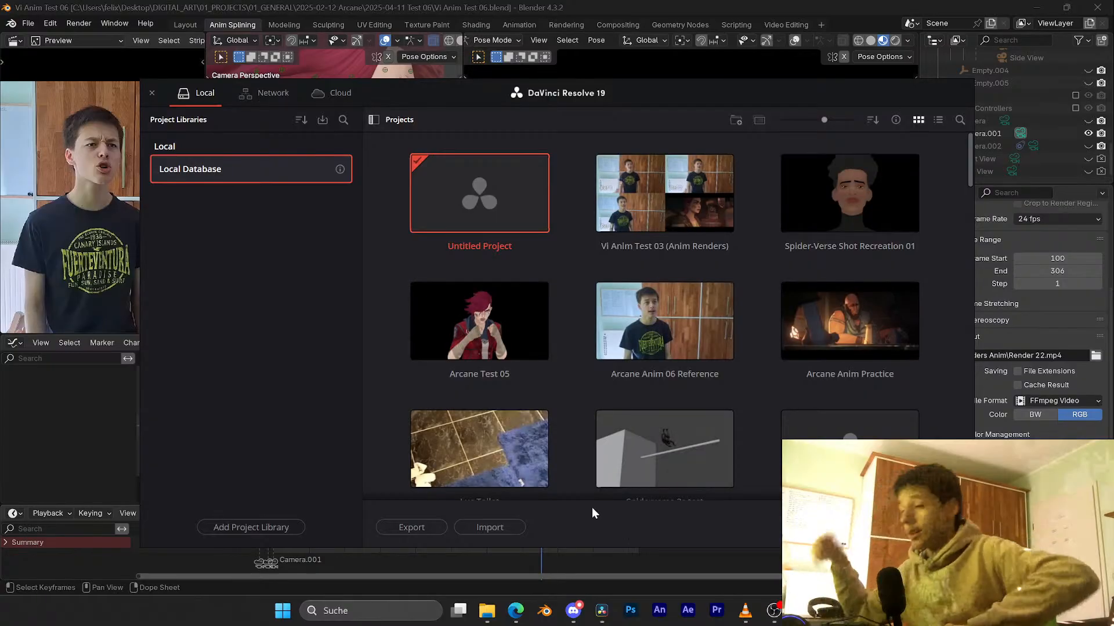
Step: In DaVinci Resolve's Vi Anim Test 03 (Anim Renders) project, delete the Render 18, 19 and 20 clips and move Render 21 to track V2
double_click(691, 197)
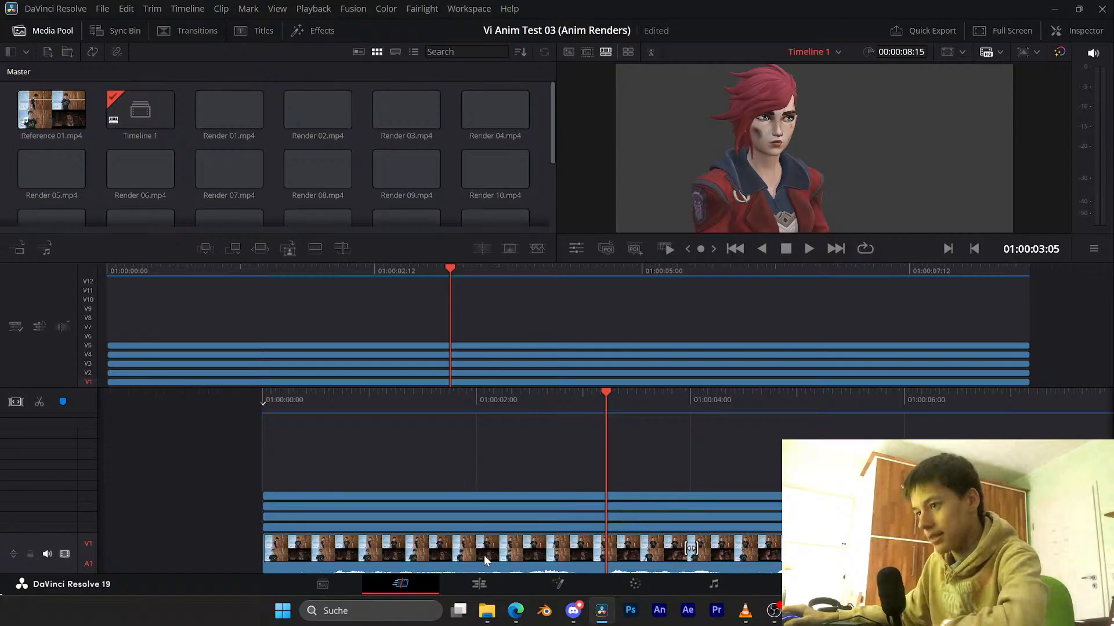
click(491, 580)
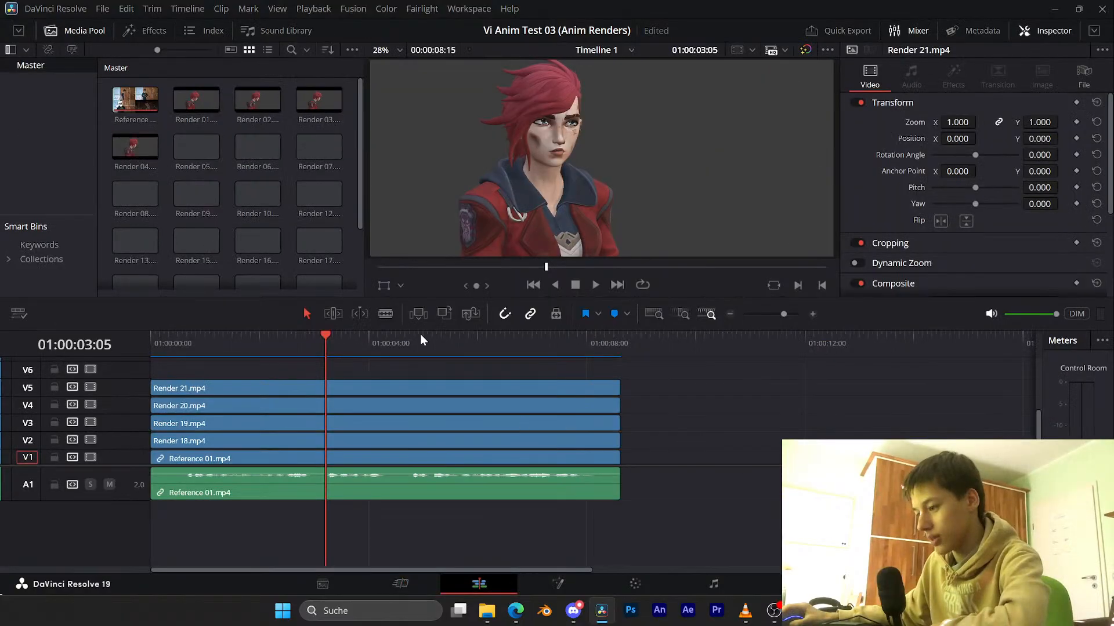
drag(644, 406, 577, 439)
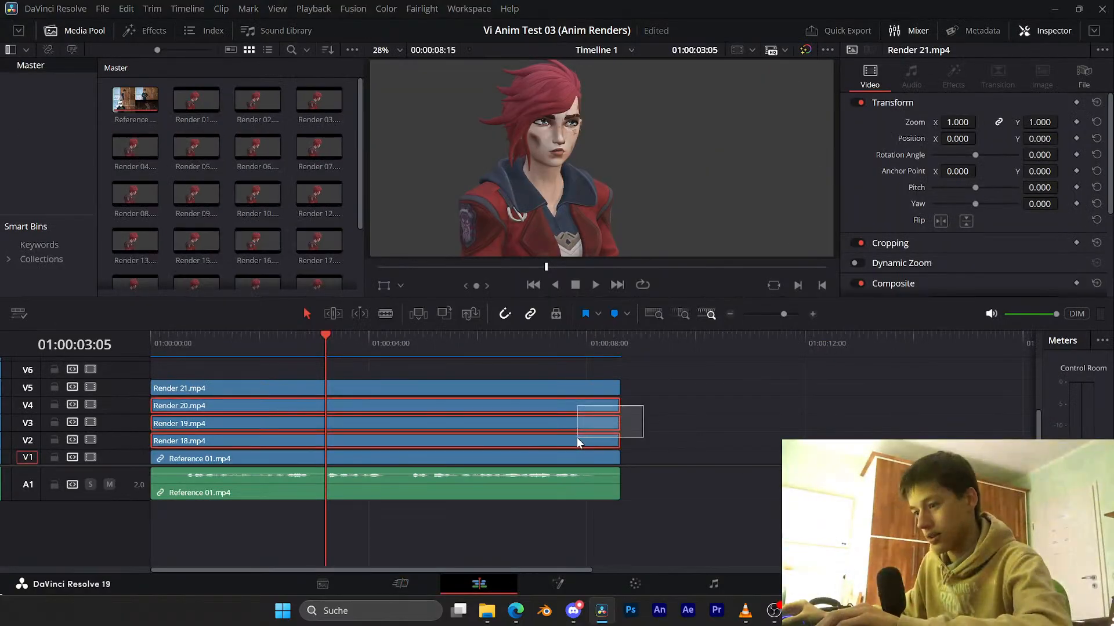
key(Delete)
drag(465, 394, 464, 439)
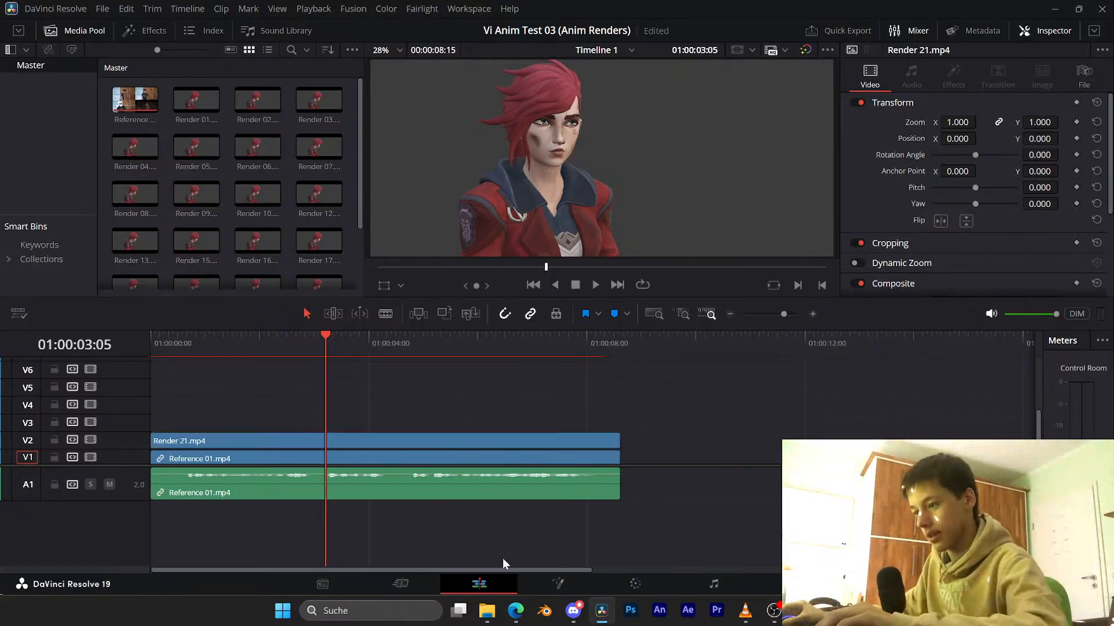
Step: Switch to File Explorer and browse from the desktop through DIGITAL_ART and 01_GENERAL to the 2025-02-12 Arcane folder
mouse_move(487, 609)
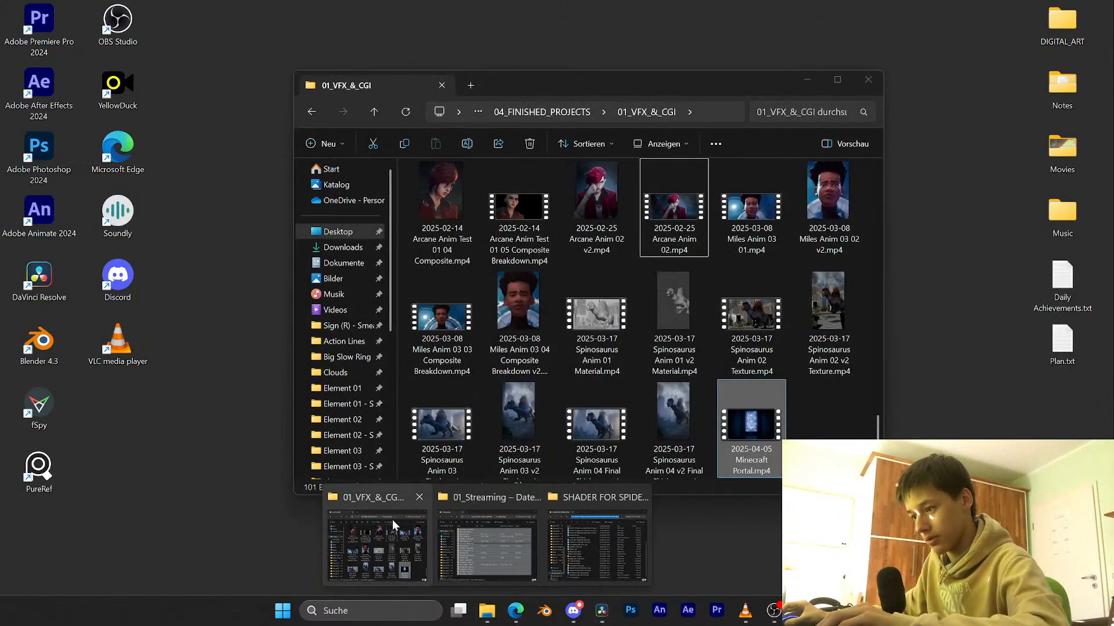
click(393, 525)
click(337, 231)
click(442, 194)
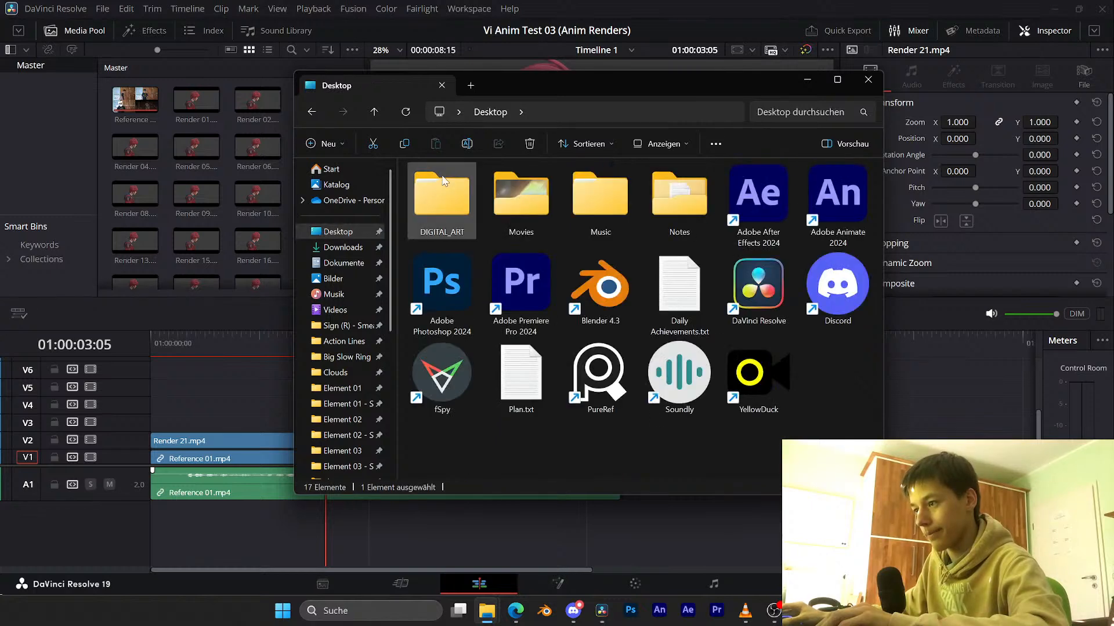
double_click(444, 181)
double_click(447, 171)
double_click(450, 176)
double_click(474, 214)
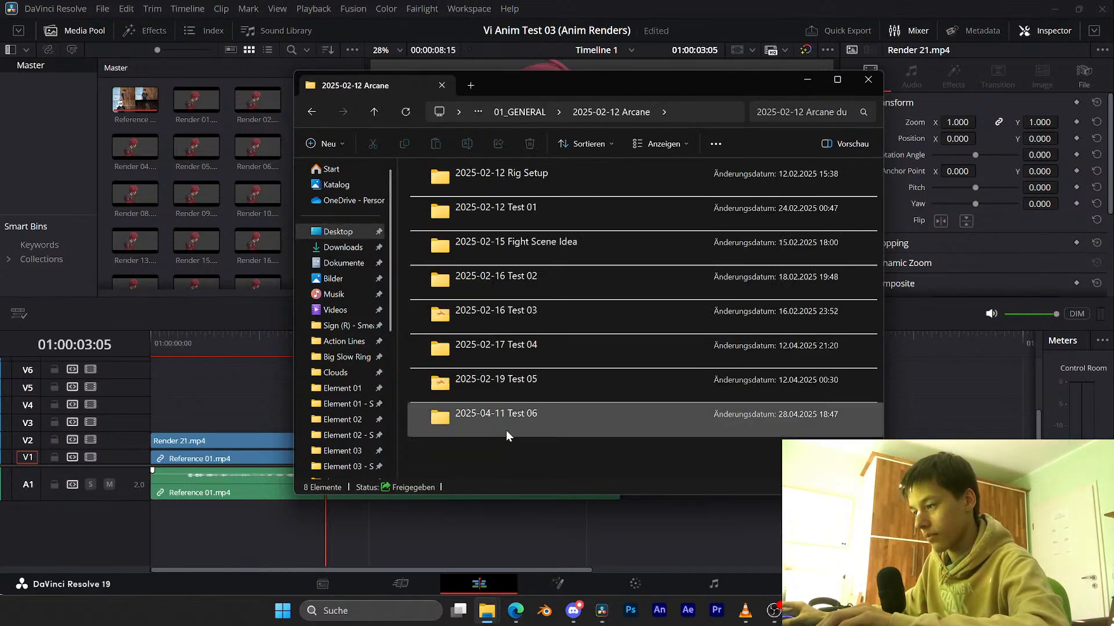
Step: Place Render 22.mp4 from the Renders Anim folder of 2025-04-11 Test 06 at the start of track V3
double_click(506, 413)
double_click(480, 221)
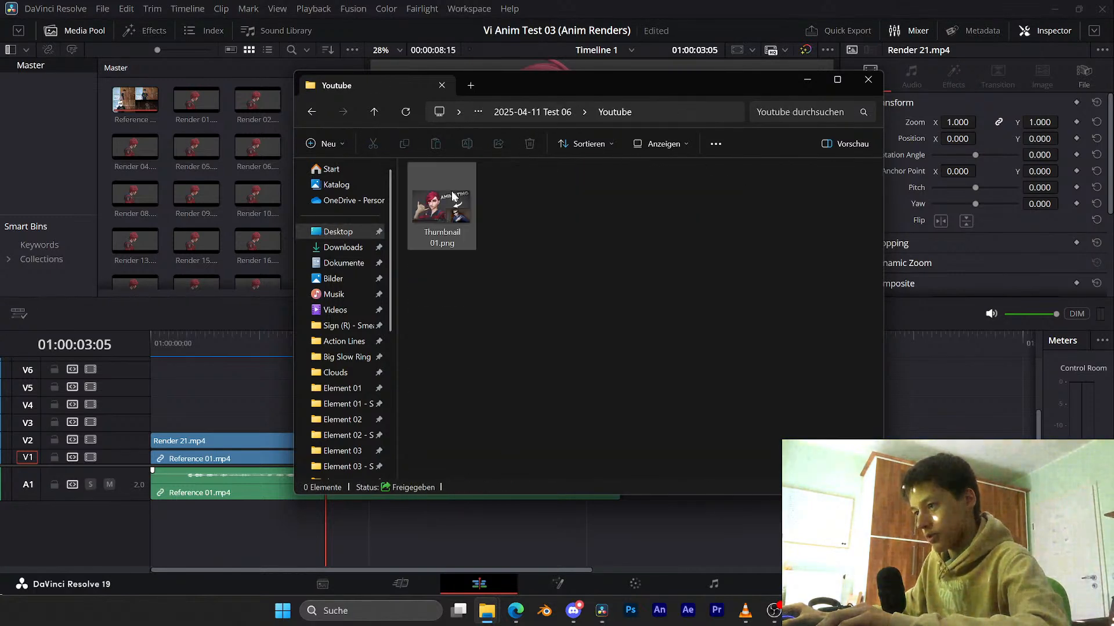
click(312, 112)
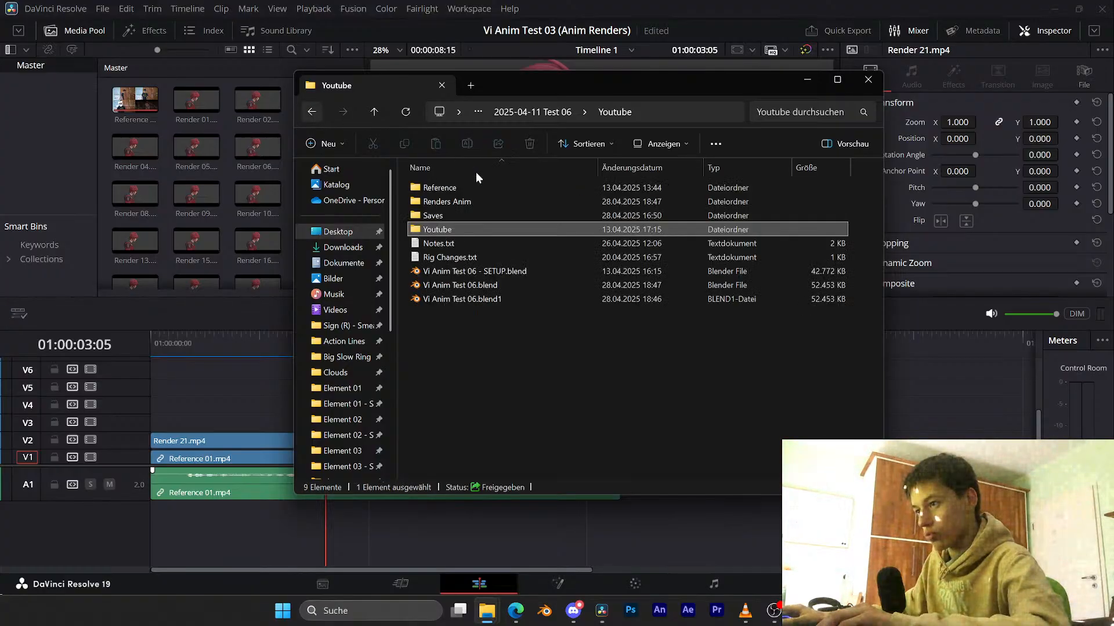
double_click(480, 204)
scroll(511, 406, down, 3)
drag(496, 468, 168, 423)
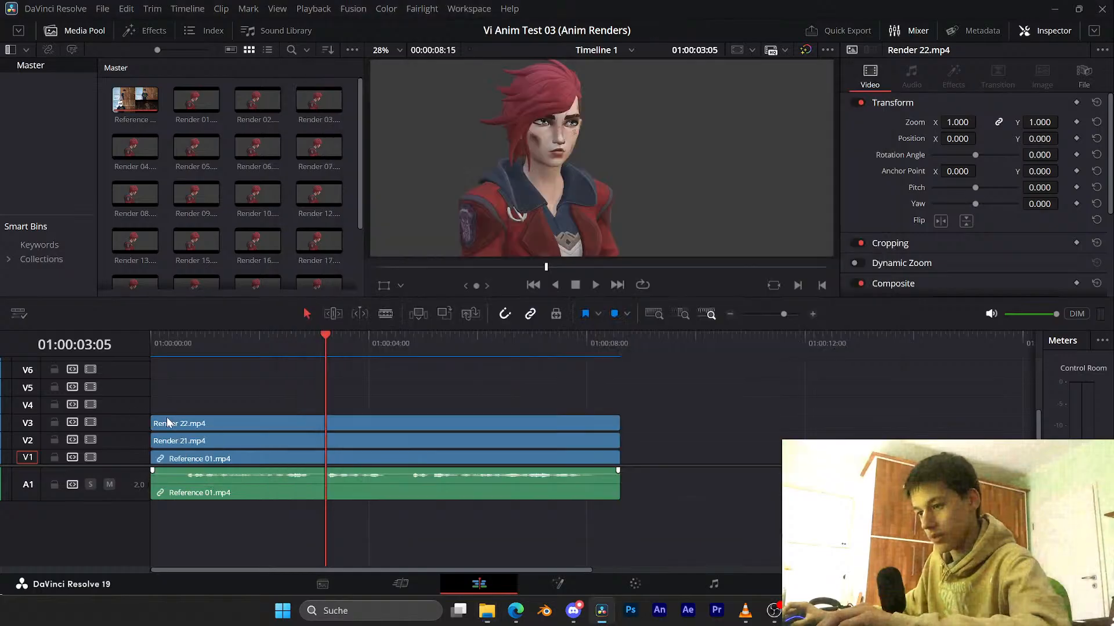
Step: Play the timeline with the Render 22 clip, replaying it from about 01:00:04:10
click(168, 423)
key(space)
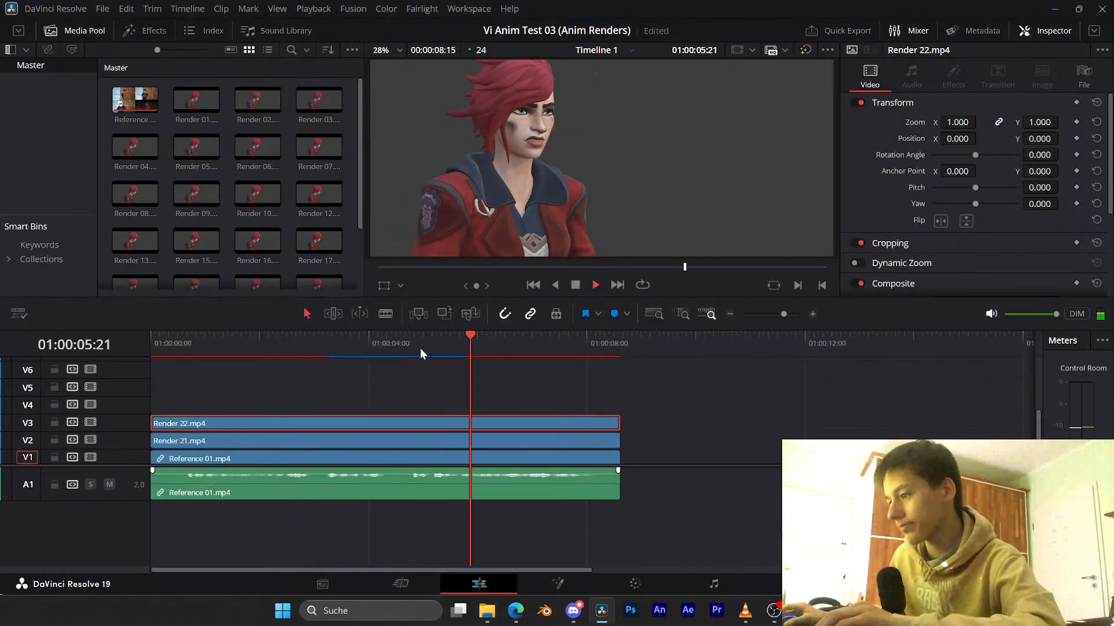
click(392, 334)
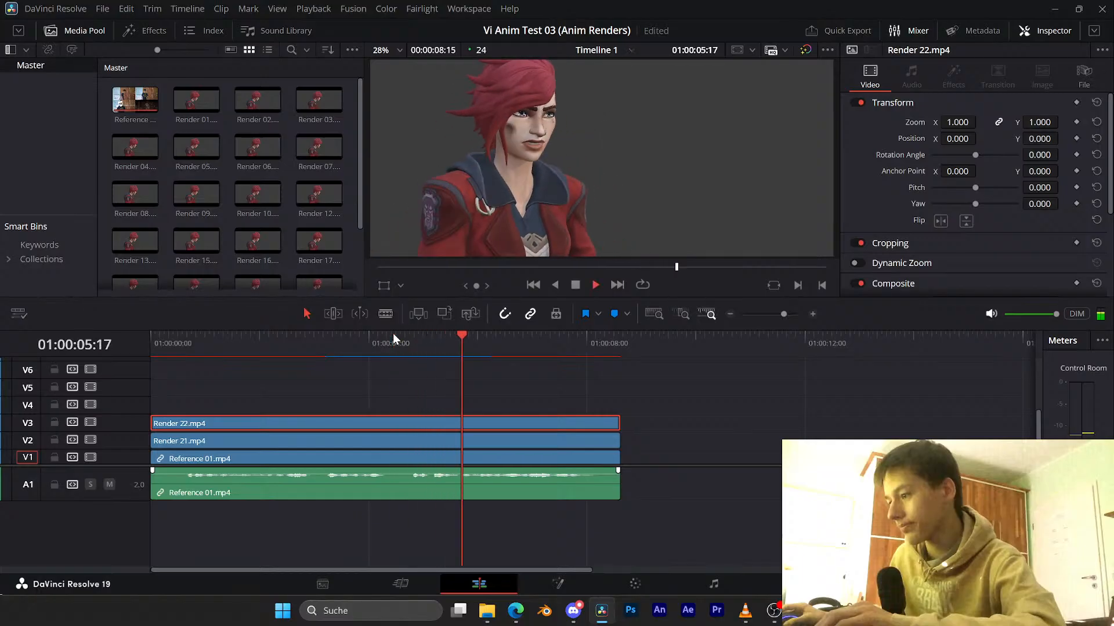
key(space)
Step: Disable video track V3 and replay the Render 21 version of the pointing gesture for comparison
click(91, 423)
key(space)
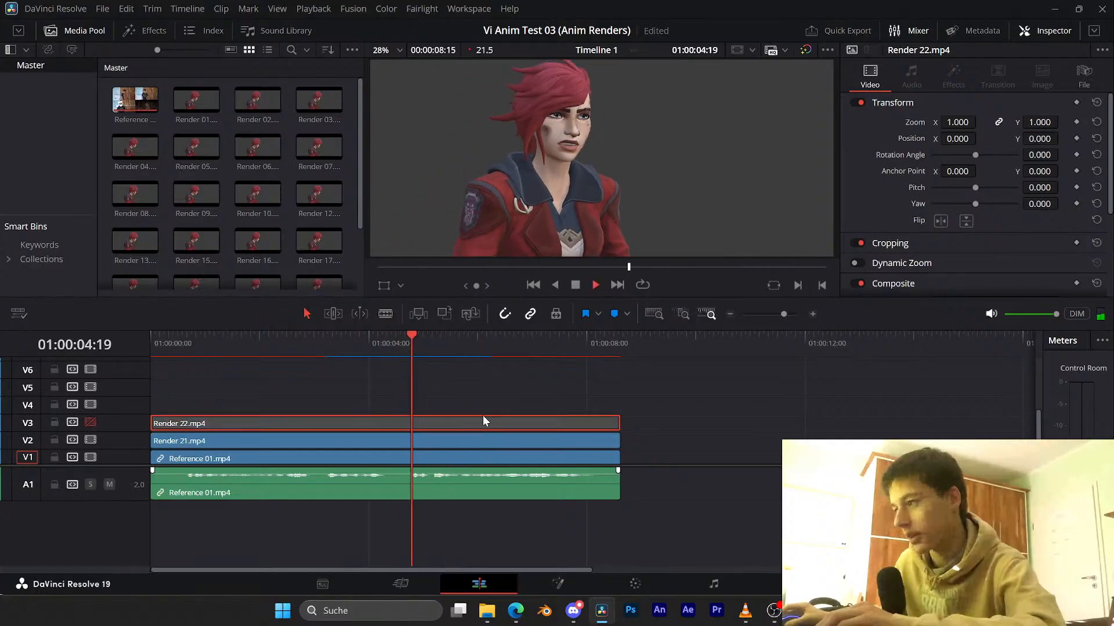
click(408, 339)
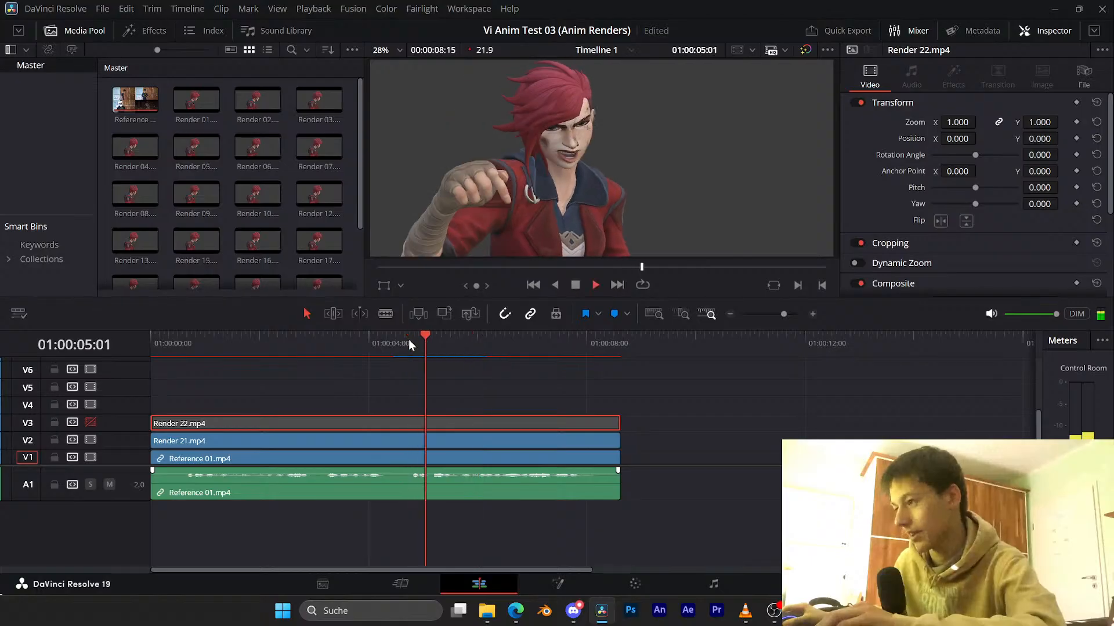
key(space)
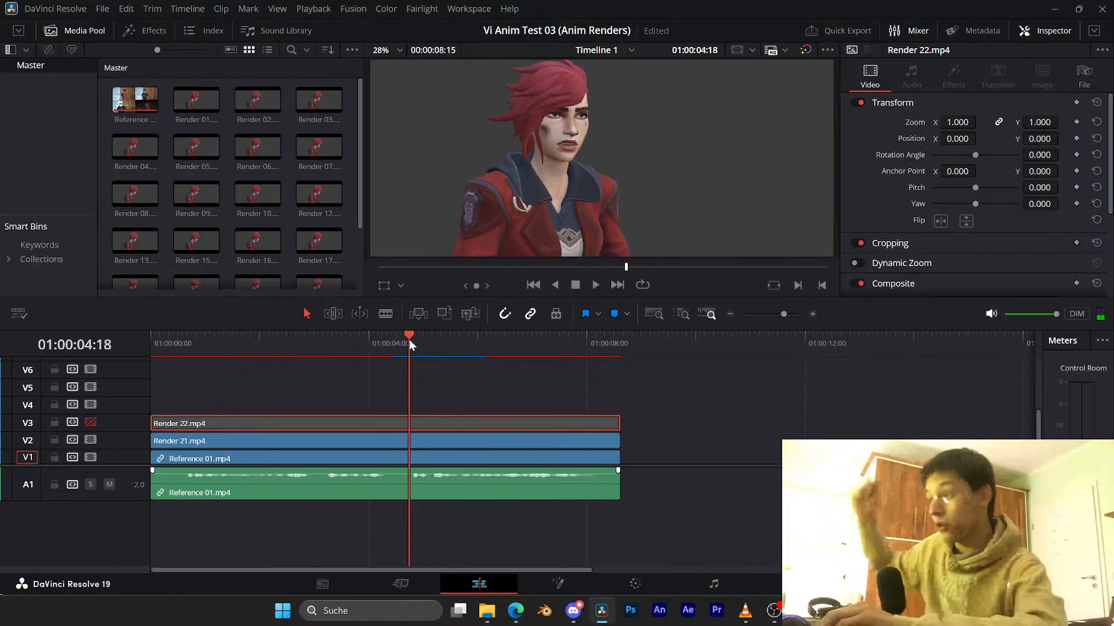
key(space)
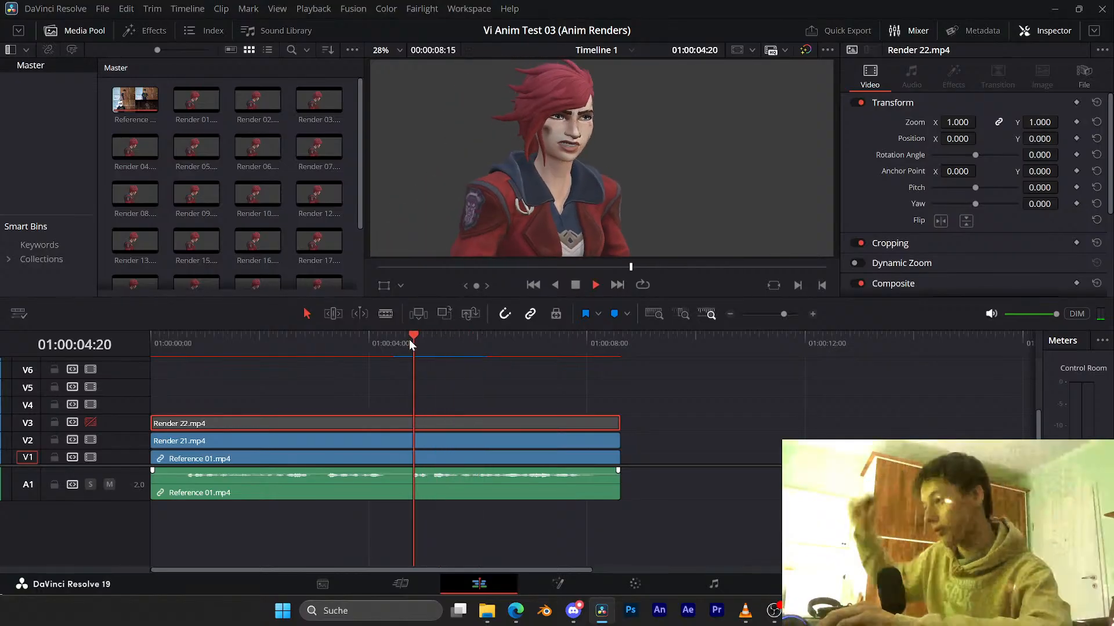
click(389, 339)
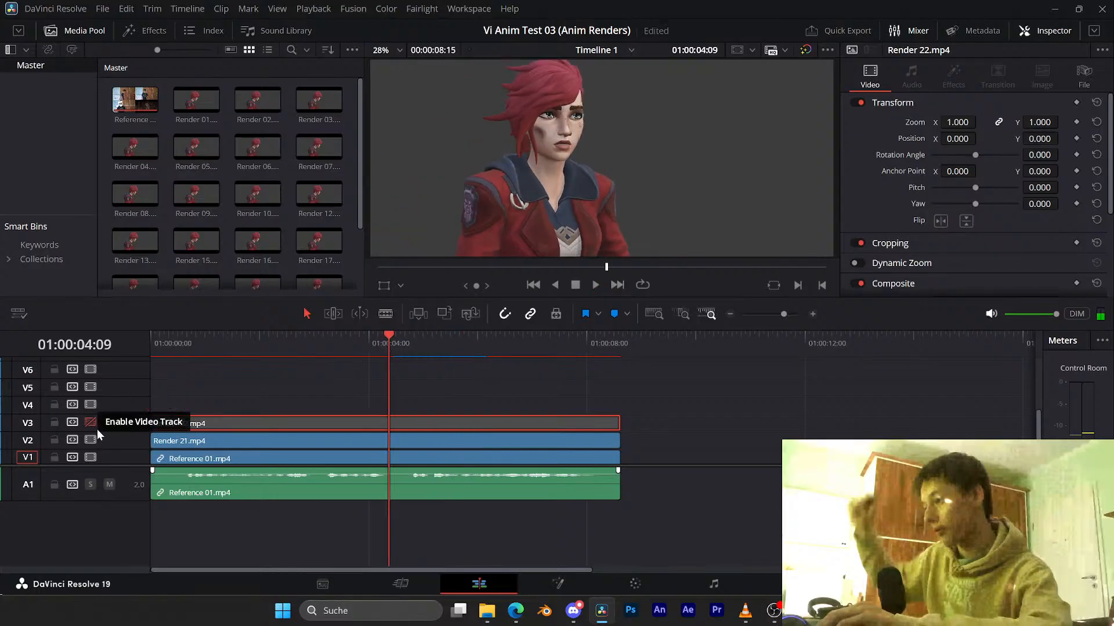
Step: Enable video track V3 again and play the Render 22 version from just after 01:00:04:00
click(384, 335)
click(92, 421)
key(space)
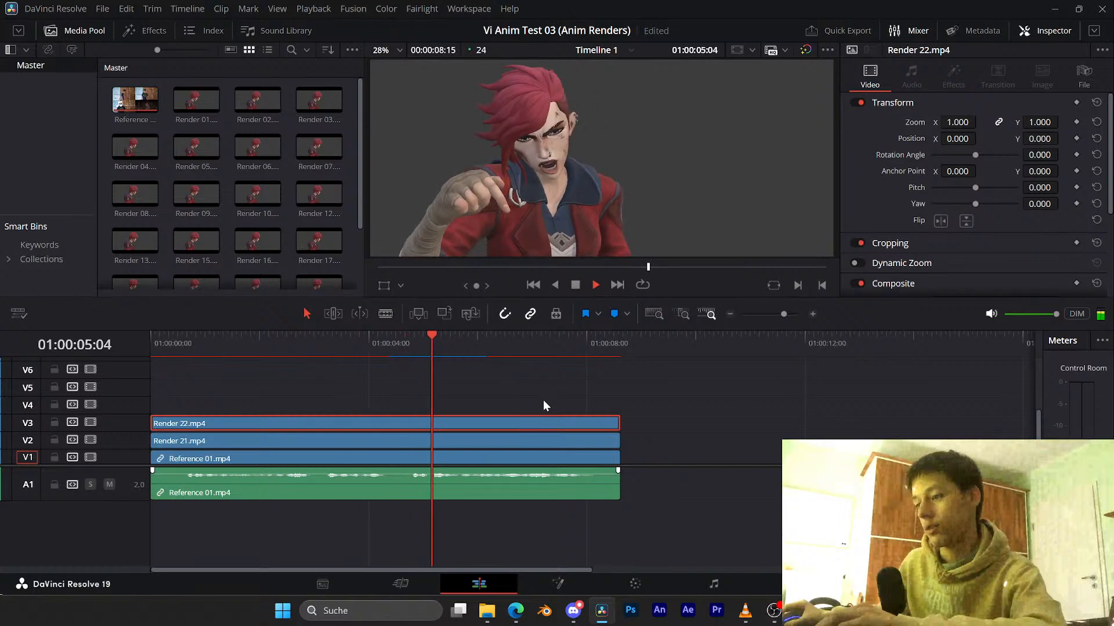
Step: Replay the pointing gesture of Render 22 several times from about 01:00:04:00, letting it run to about 01:00:06:10
click(374, 337)
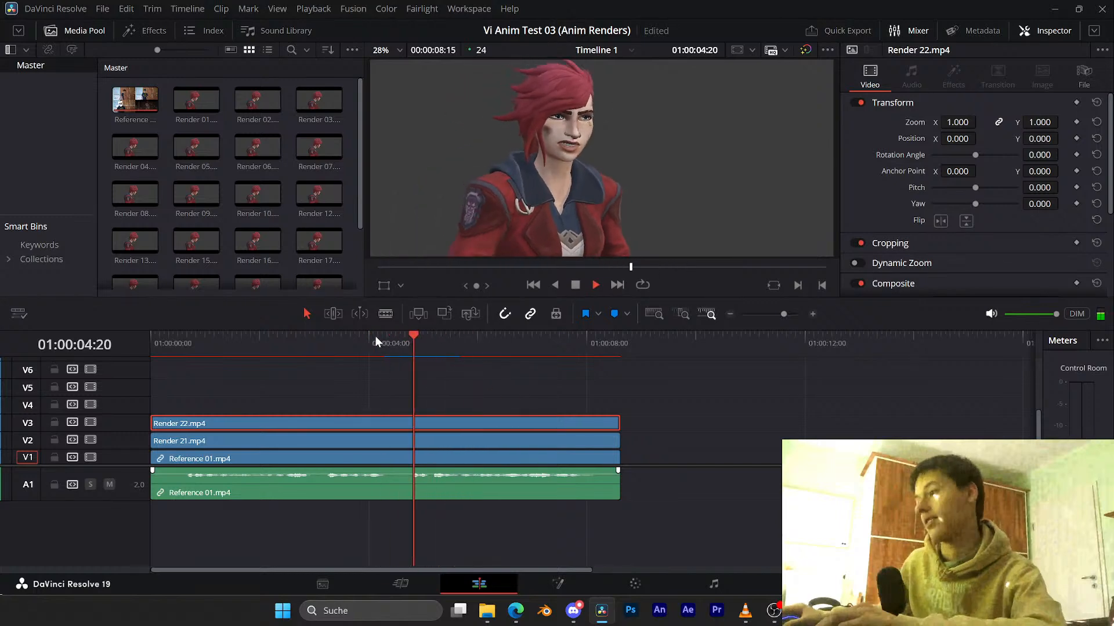
click(375, 336)
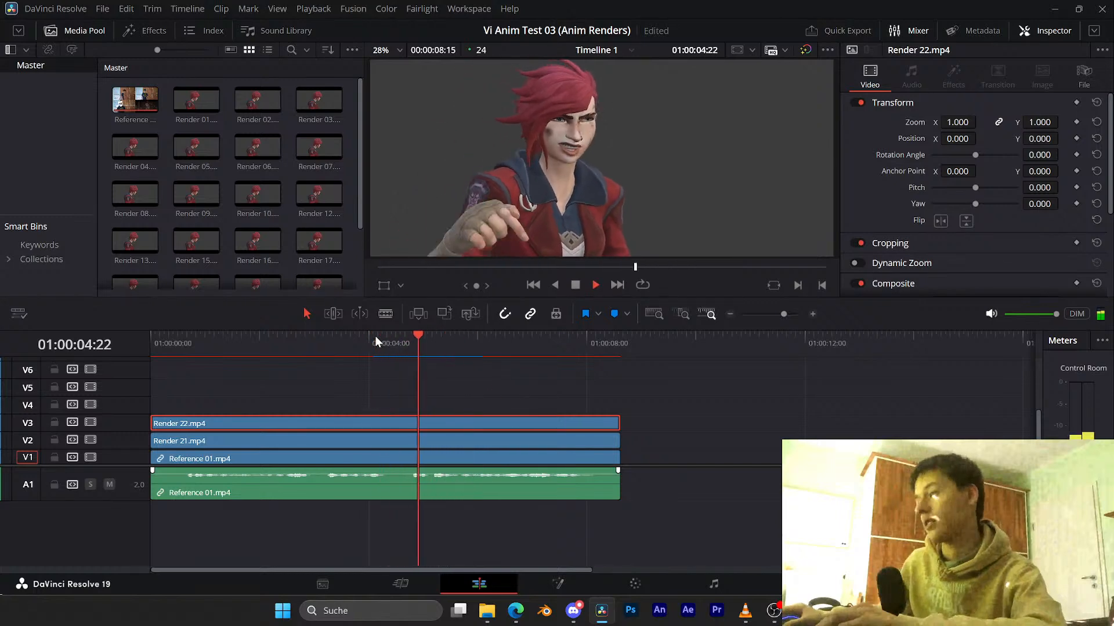
click(374, 336)
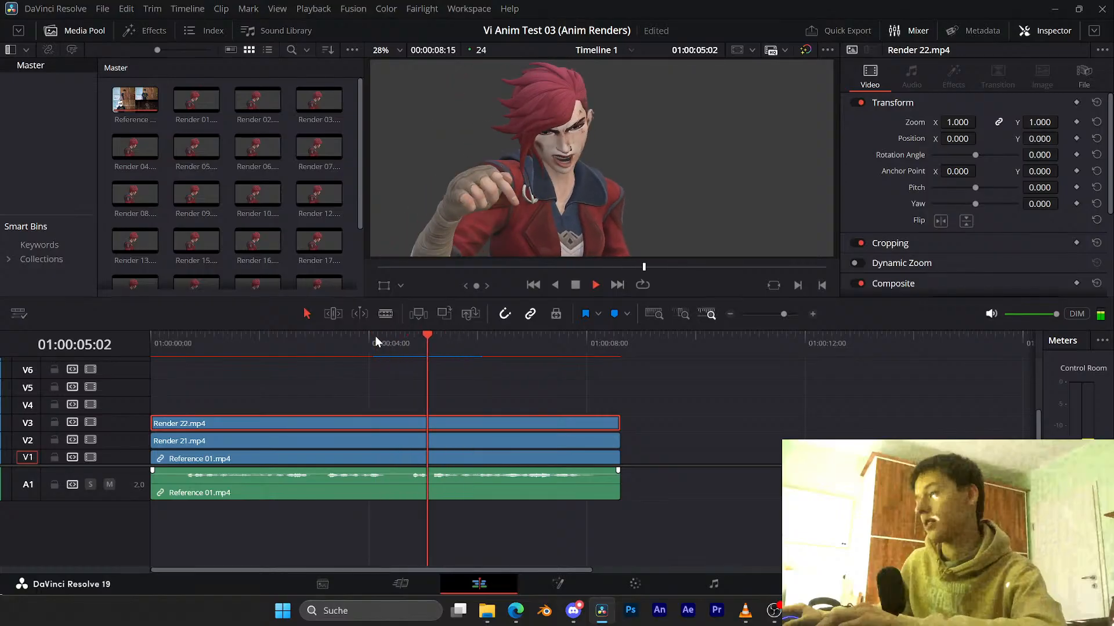
click(375, 336)
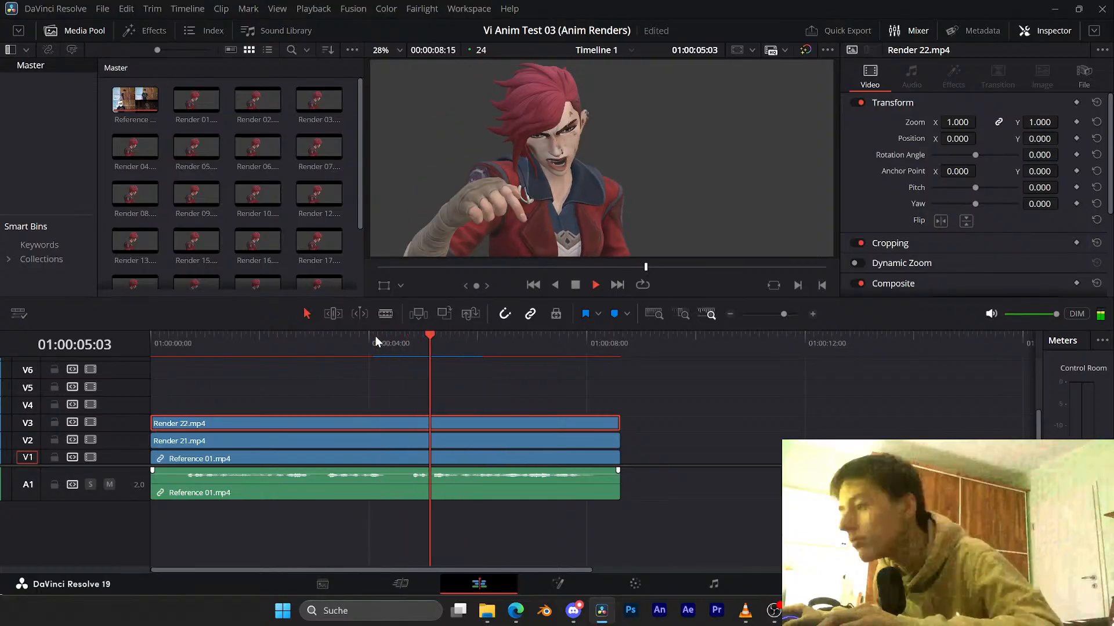
key(space)
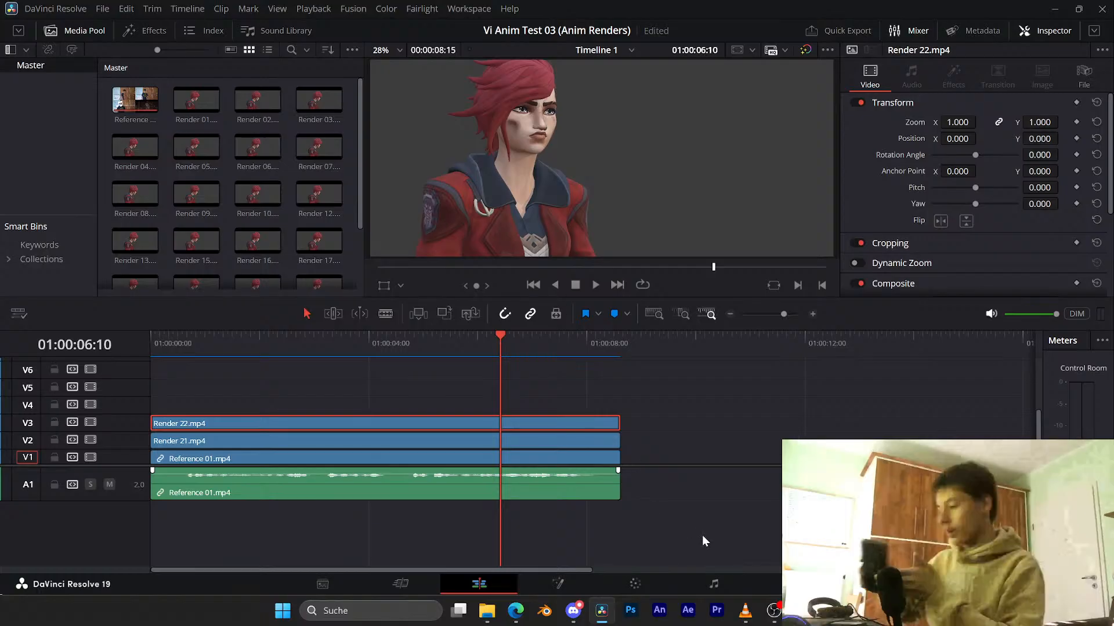
Step: Switch to Blender, watch the rendered animation in its animation player, close the player and save Vi Anim Test 06.blend
mouse_move(831, 611)
click(829, 550)
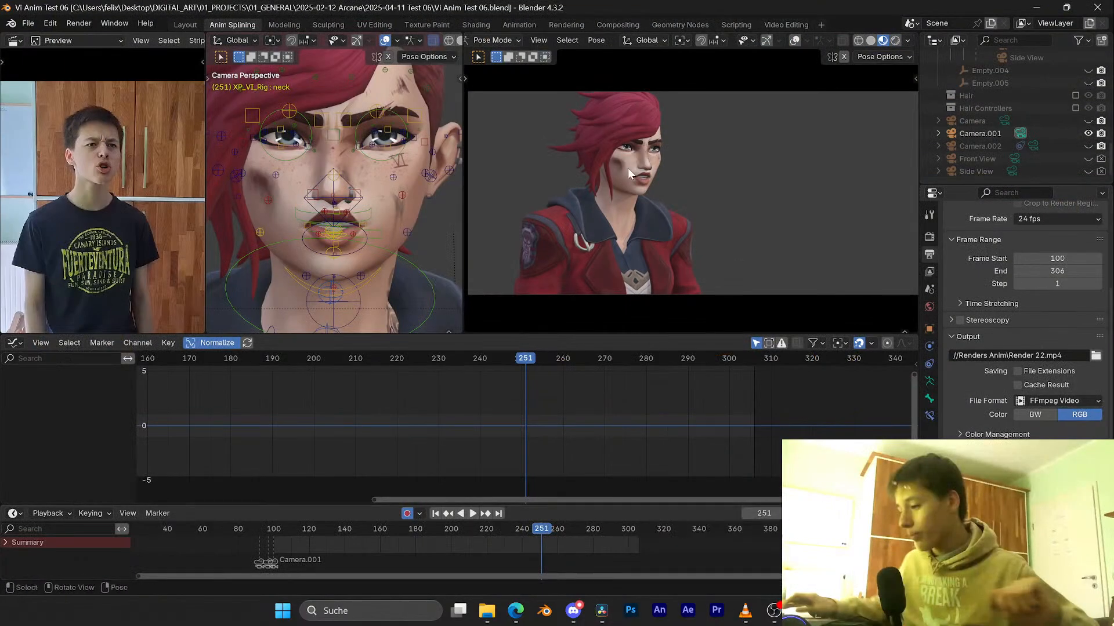
click(538, 39)
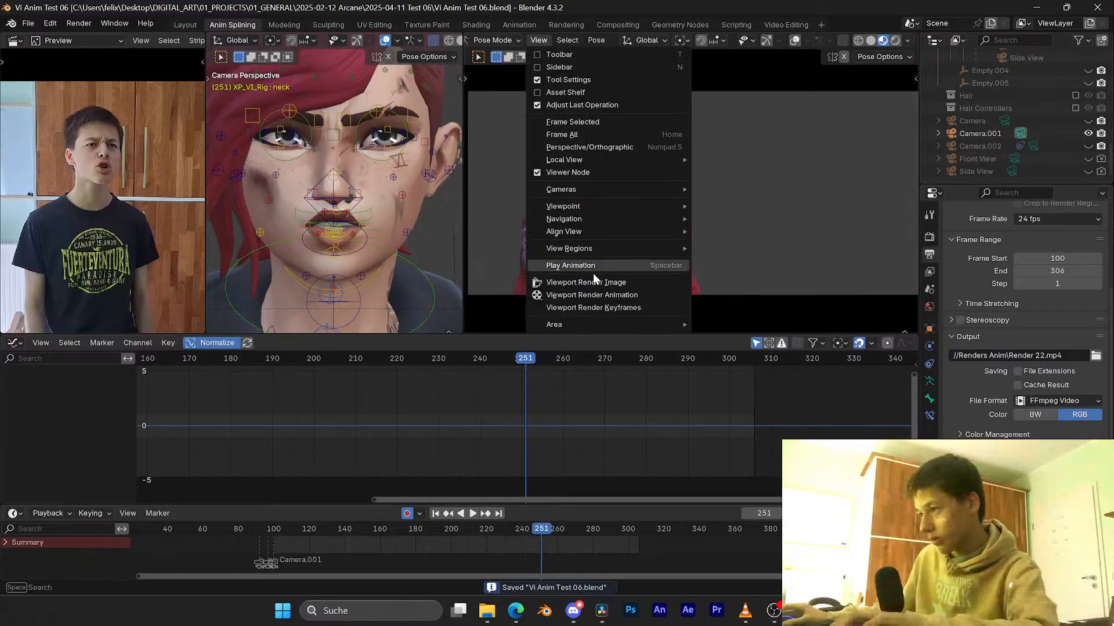
key(Escape)
click(78, 23)
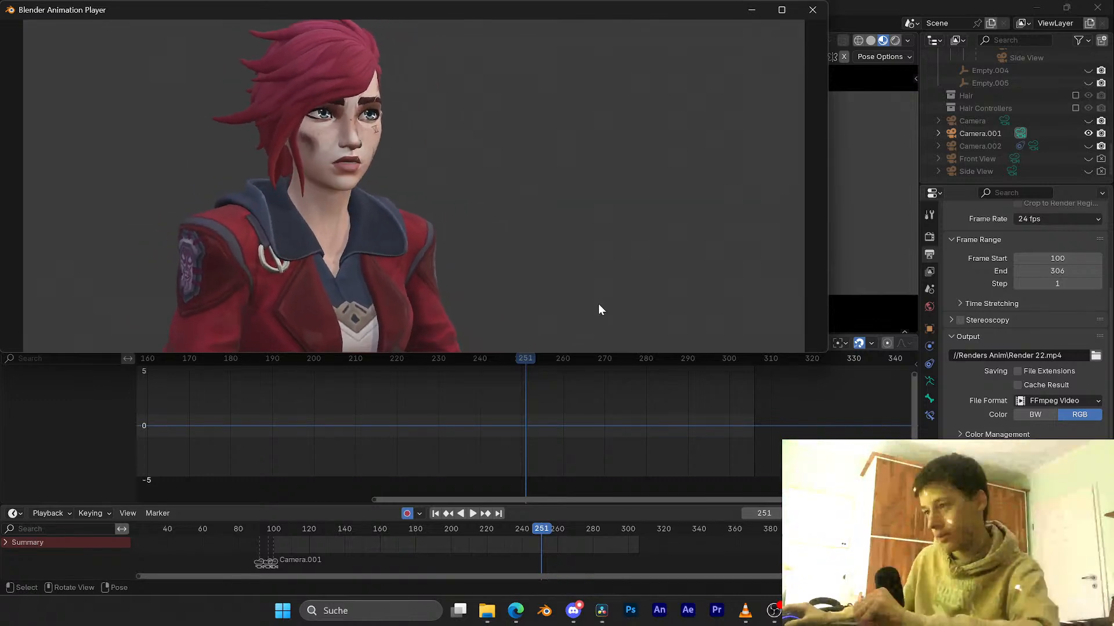
drag(418, 18, 421, 42)
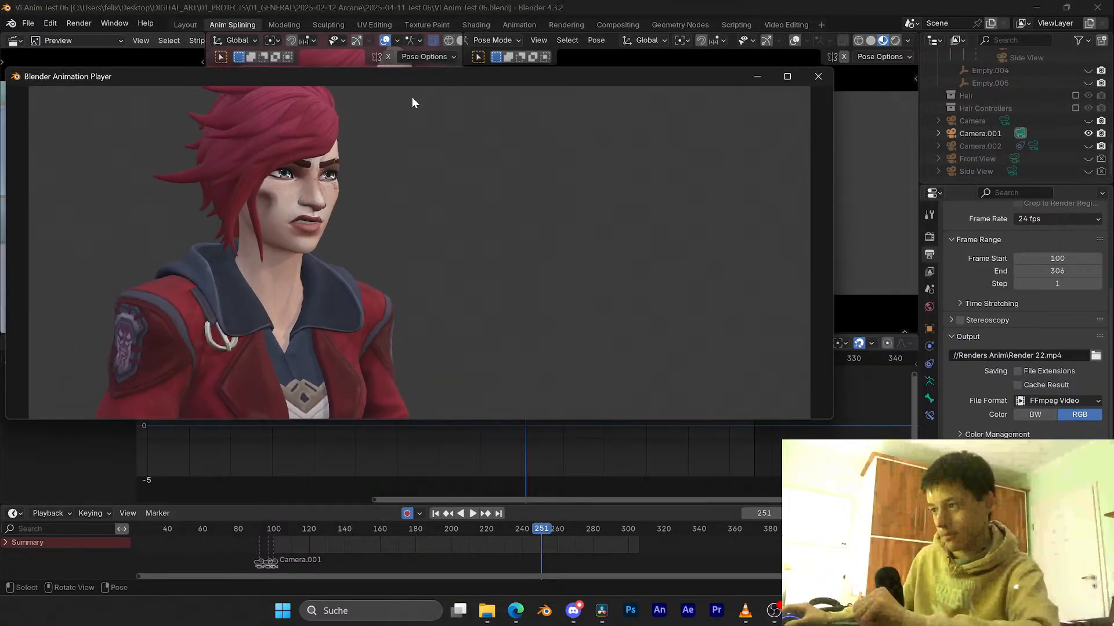
click(815, 77)
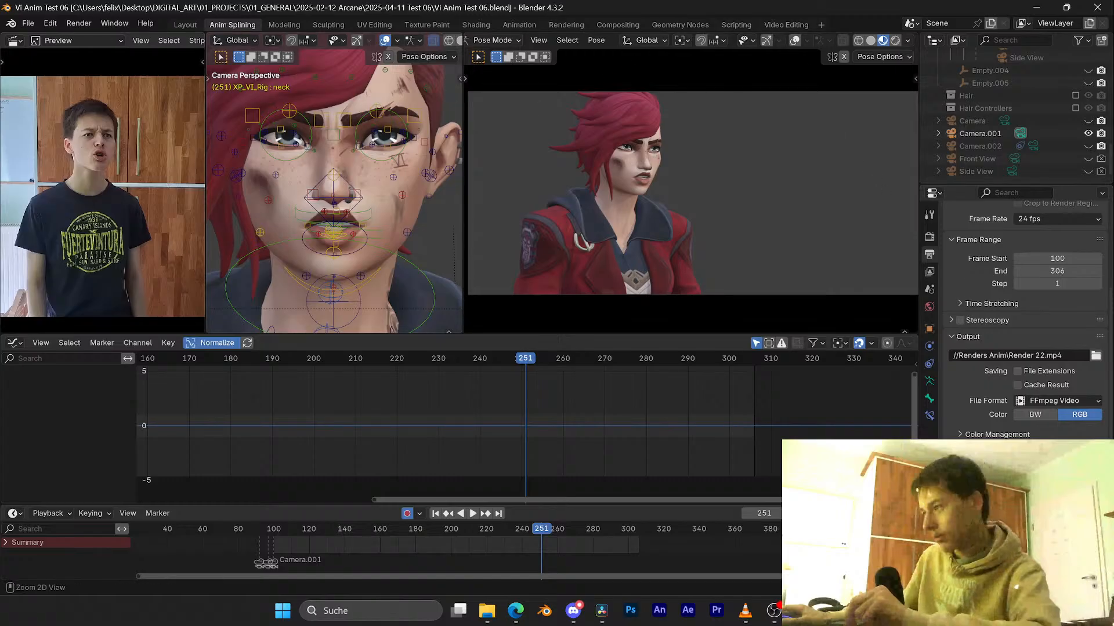
scroll(1024, 319, down, 4)
key(ctrl+s)
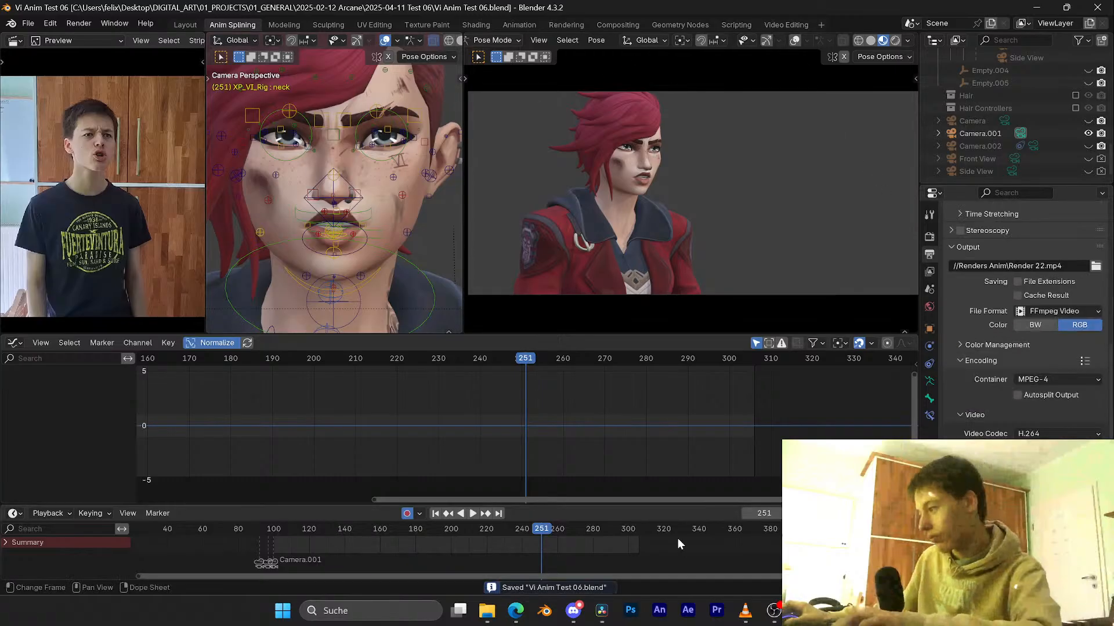
Step: Switch back to DaVinci Resolve, return to the start of the timeline and flip the Render 22 clip horizontally
click(1032, 6)
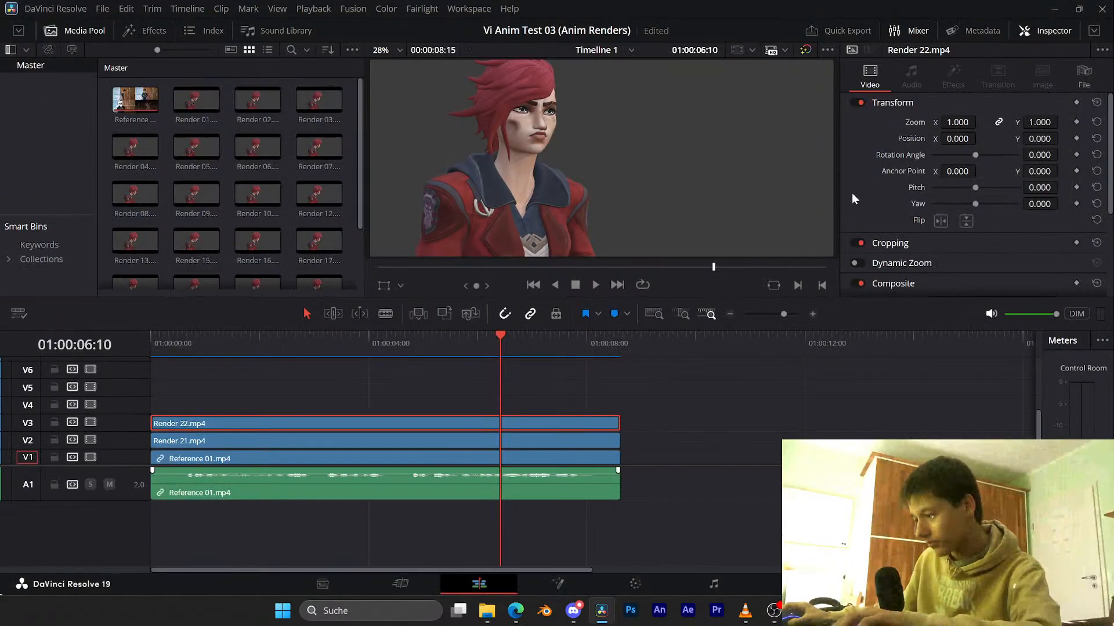
click(701, 410)
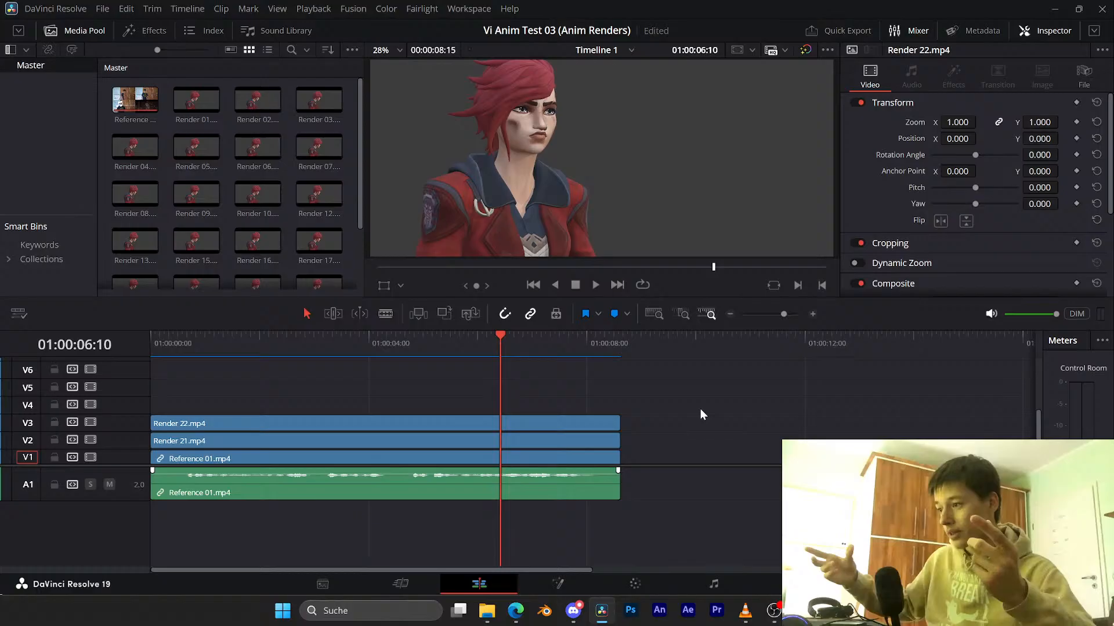
key(Home)
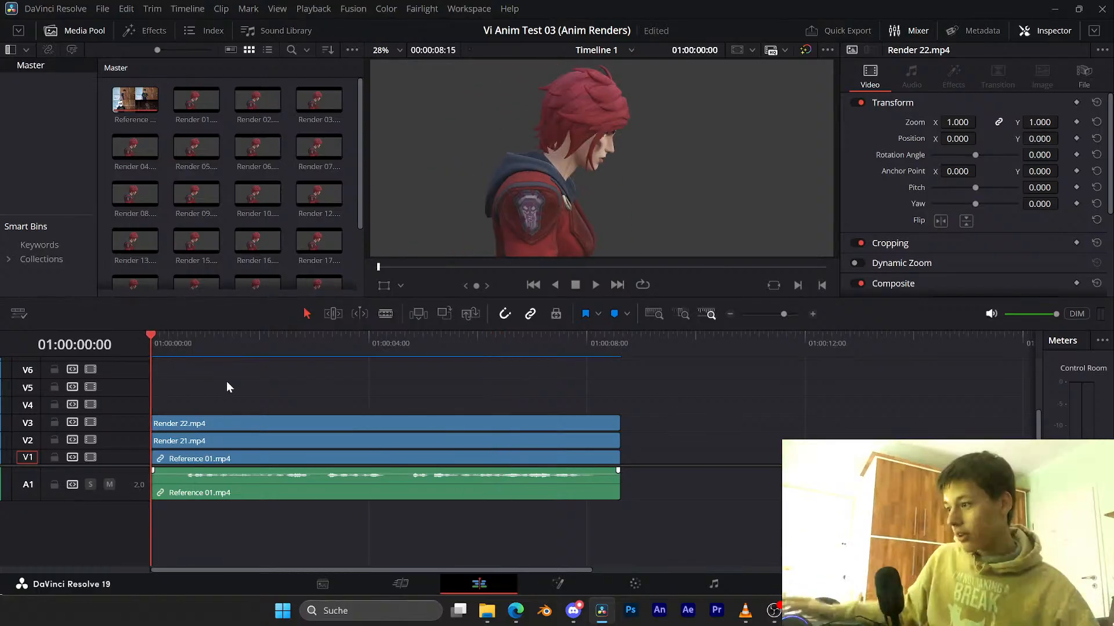
click(937, 224)
Step: Watch the mirrored Render 22 animation full screen on the Cut page
click(406, 578)
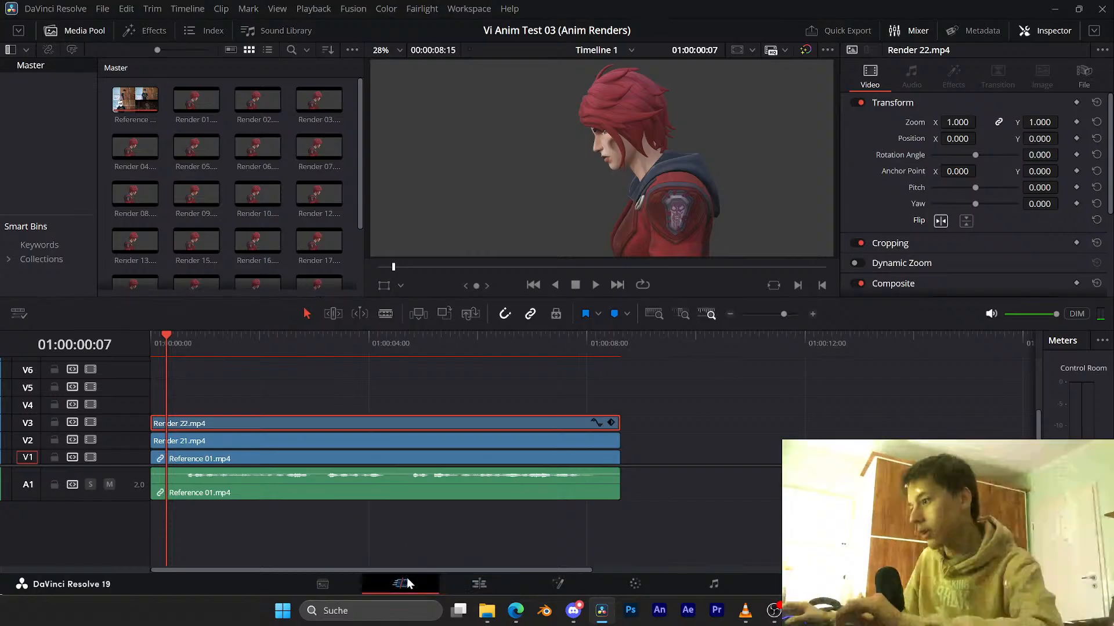
click(1010, 33)
key(space)
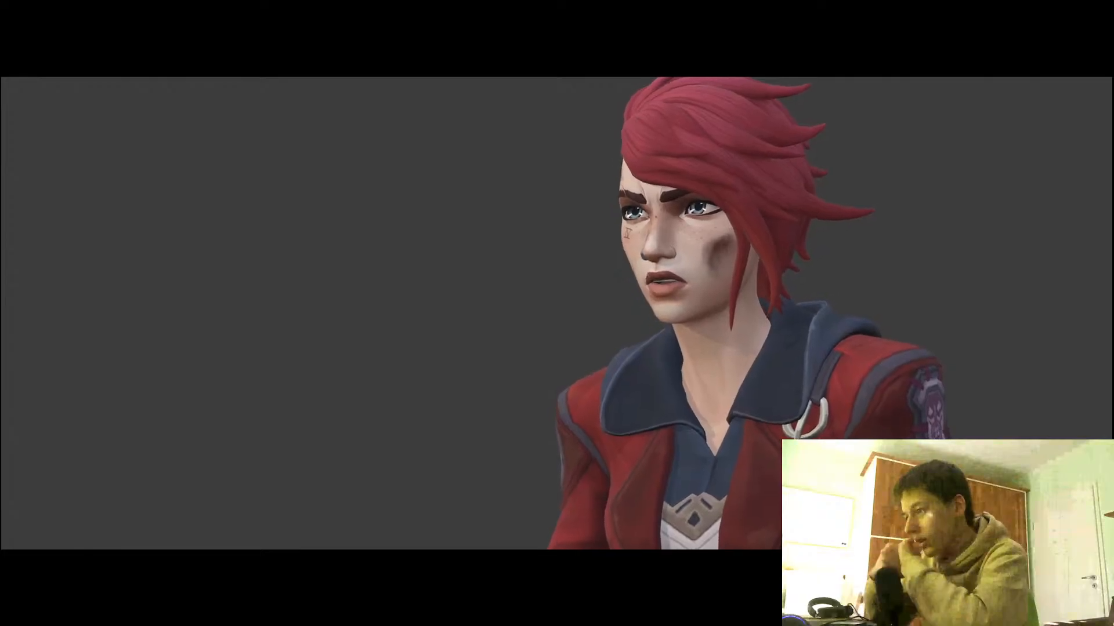
mouse_move(1001, 189)
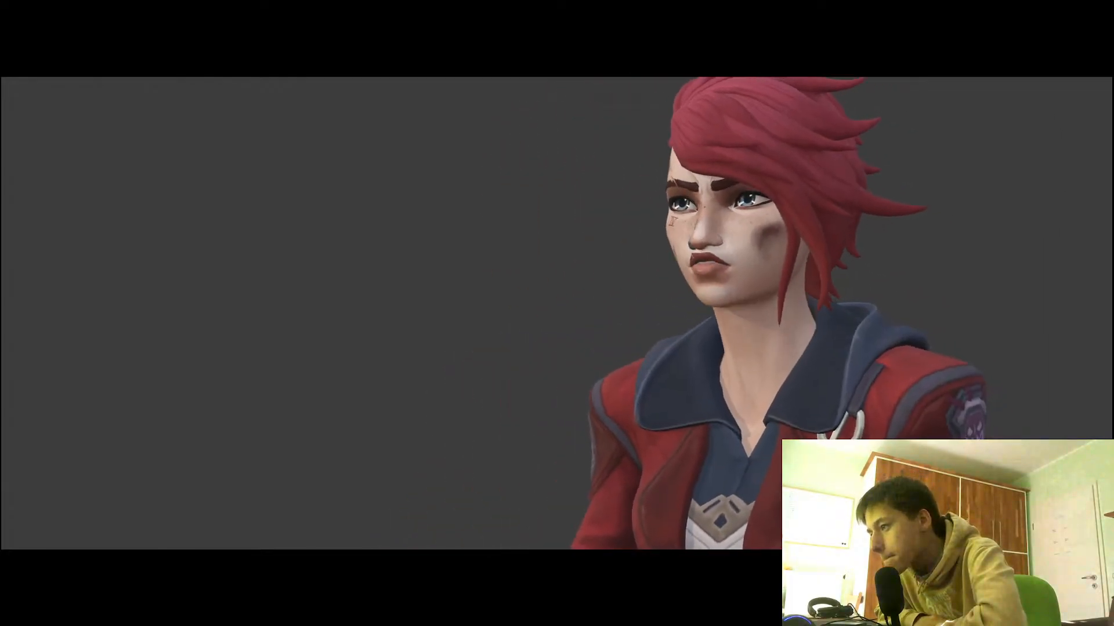
key(Escape)
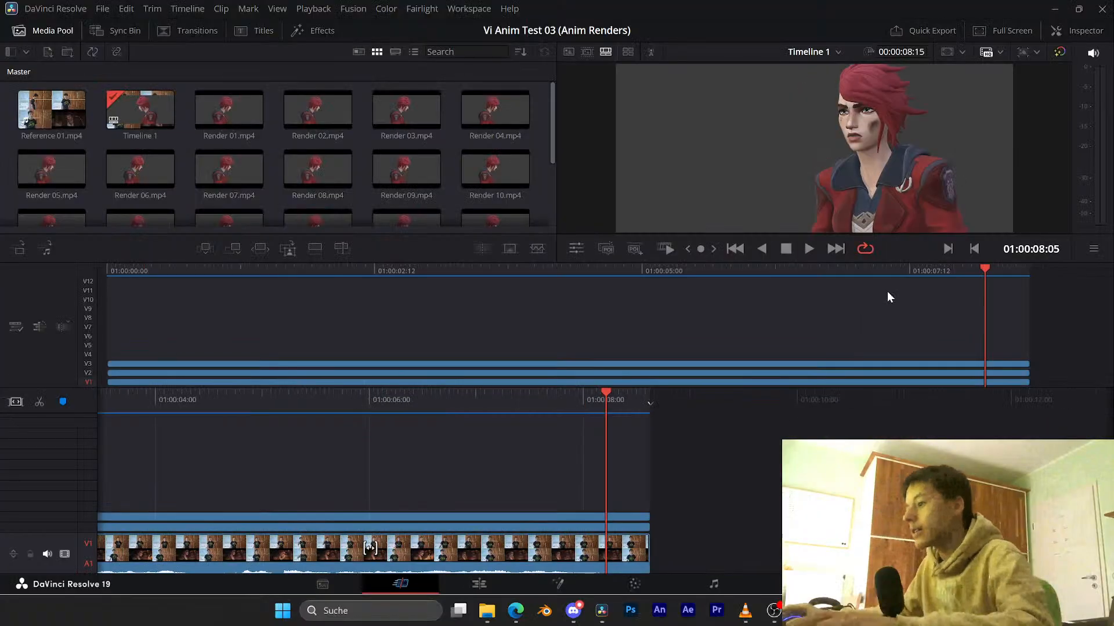
Step: Remove the horizontal flip from Render 22 and replay it full screen, pausing at about 01:00:03:16
key(shift+4)
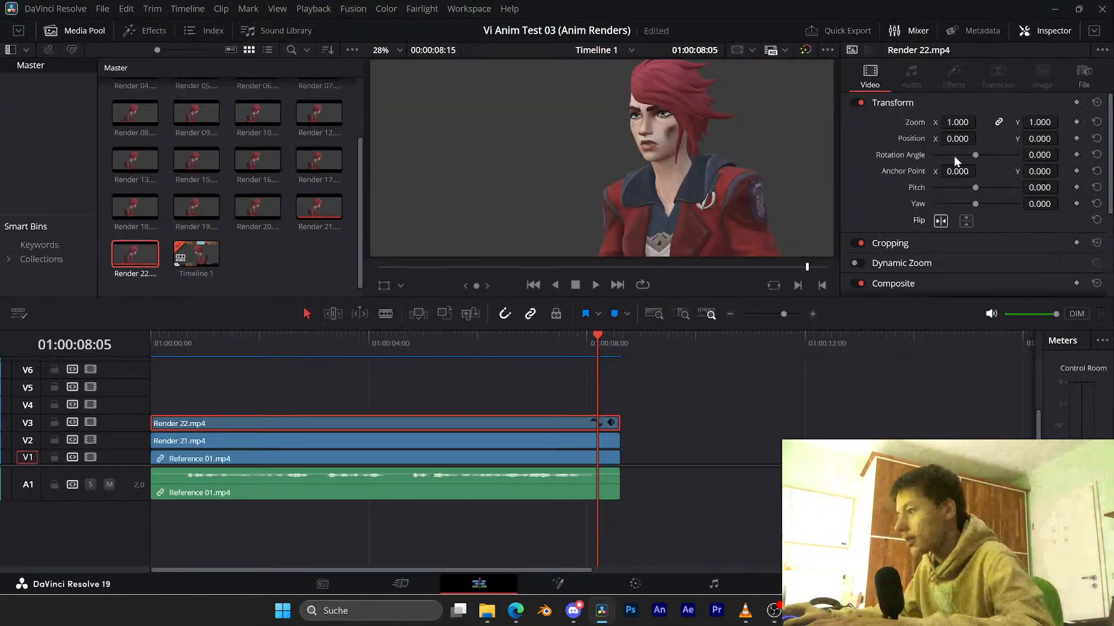
click(940, 221)
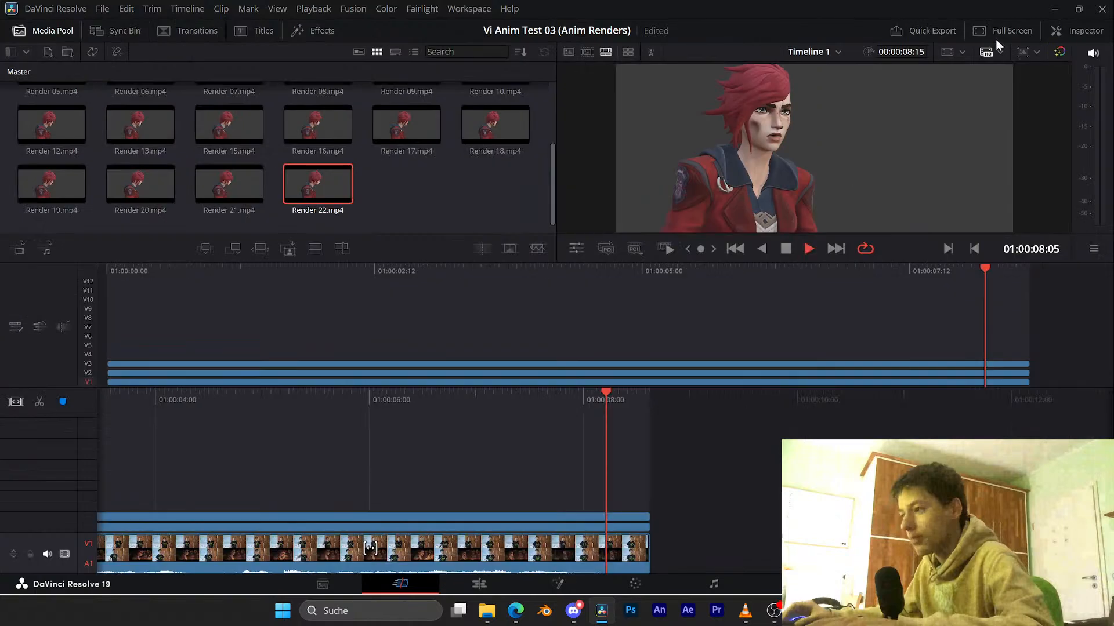
click(998, 33)
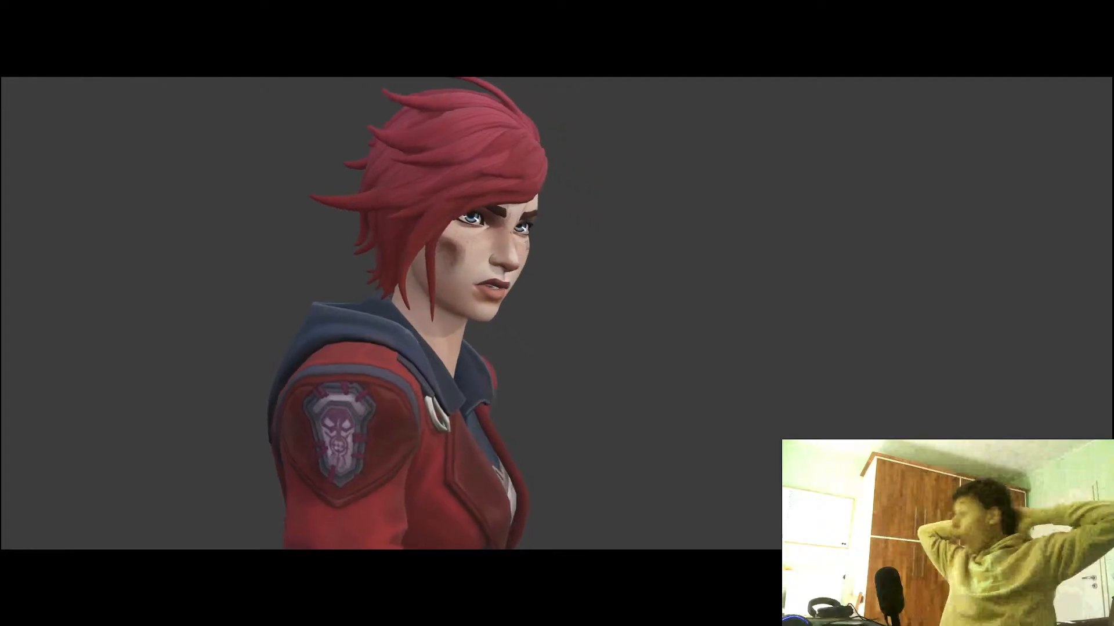
key(space)
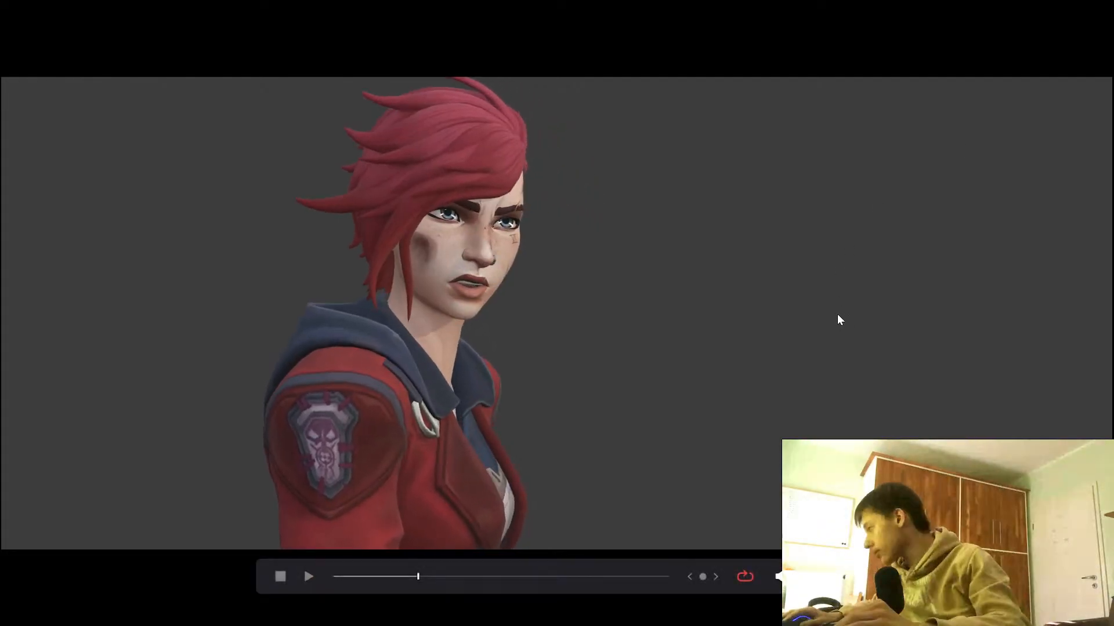
key(space)
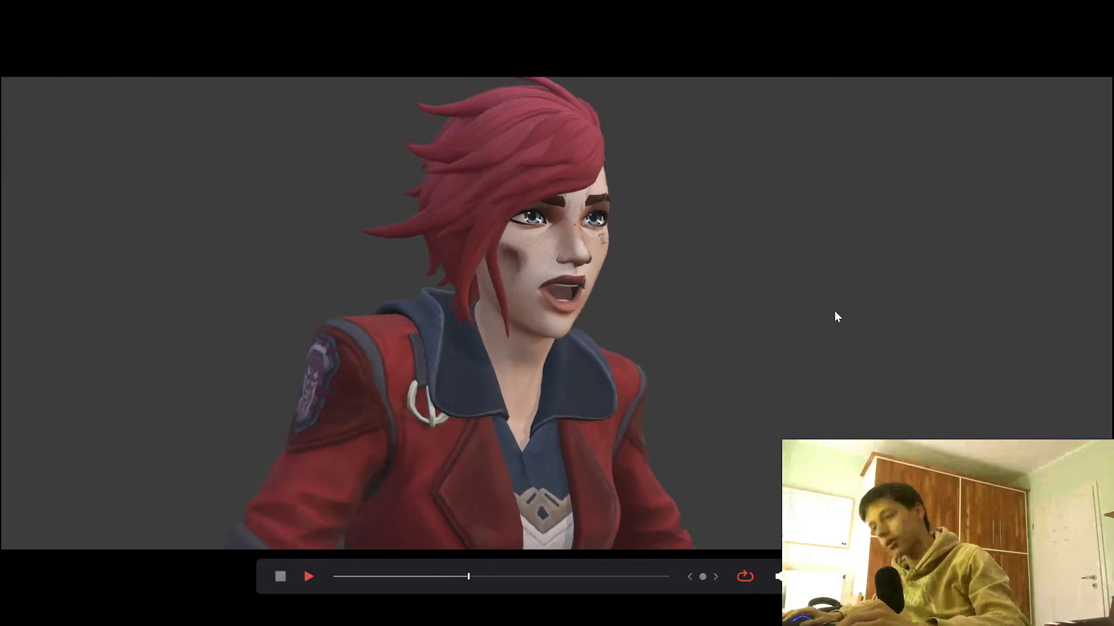
key(space)
mouse_move(496, 577)
mouse_down()
mouse_move(464, 577)
mouse_move(477, 576)
mouse_up()
key(Escape)
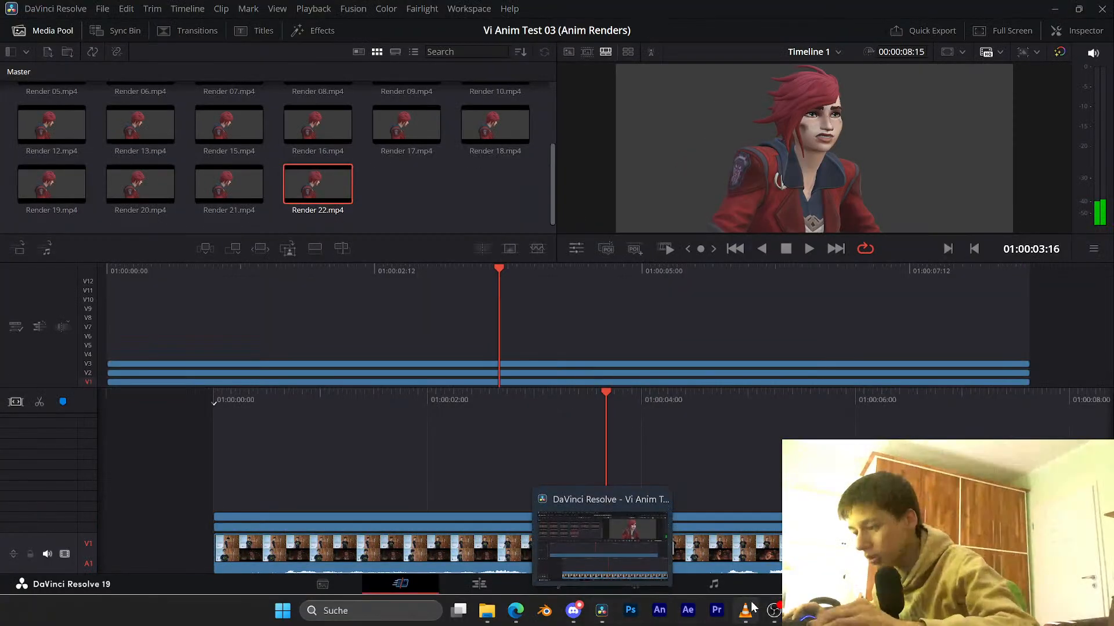
Step: Switch to the Vi Anim Test 06 file in Blender and review the animation around frames 194 to 197
mouse_move(831, 611)
mouse_move(833, 548)
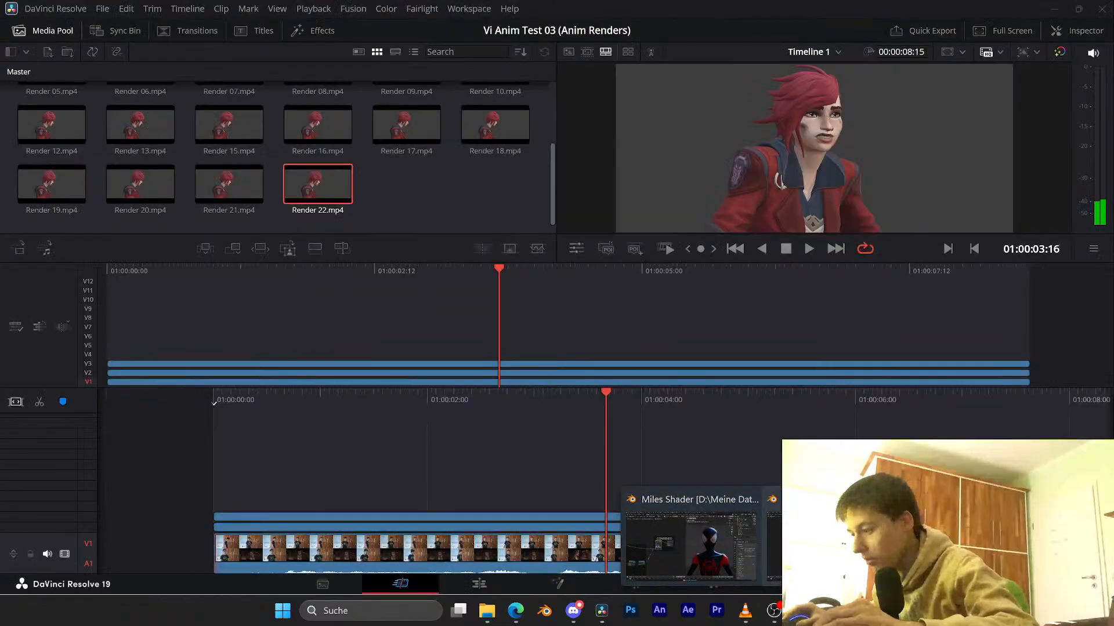
click(748, 500)
click(605, 328)
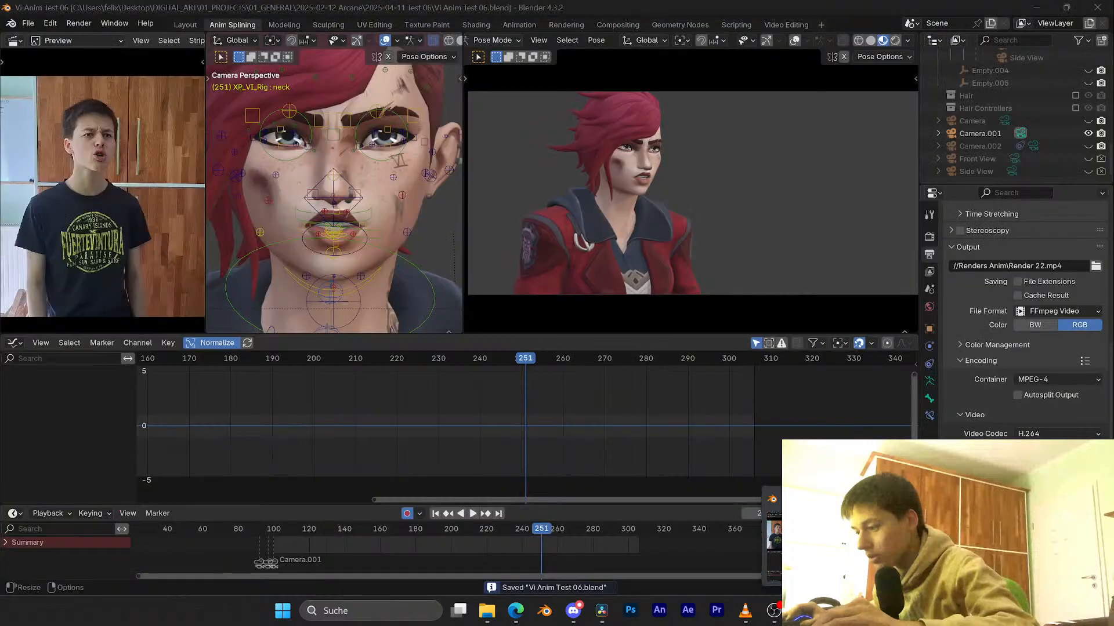
key(space)
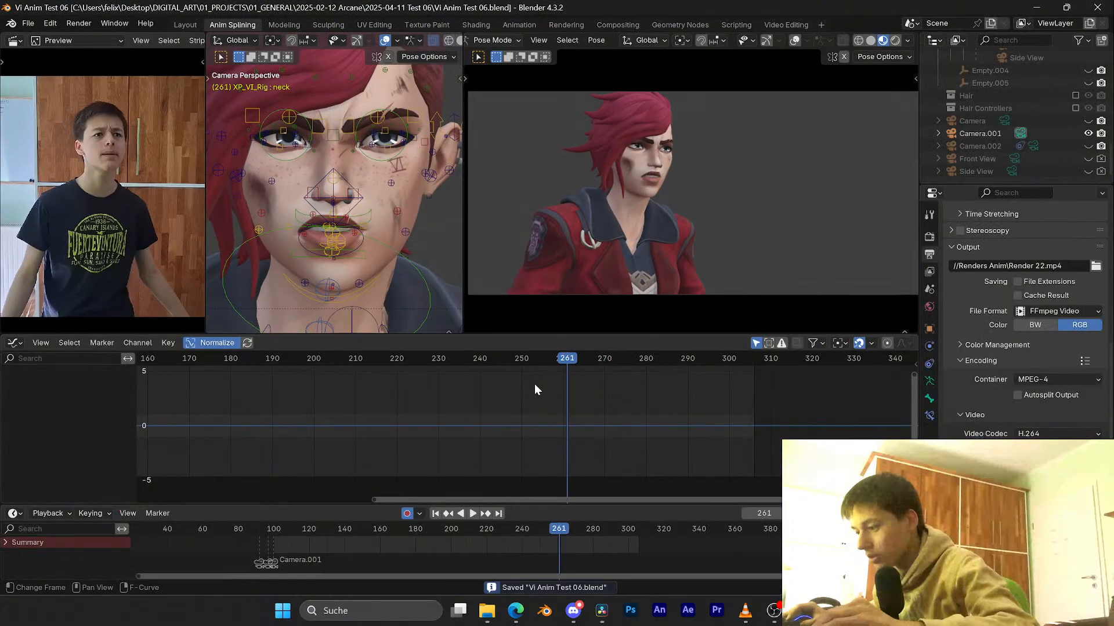
key(space)
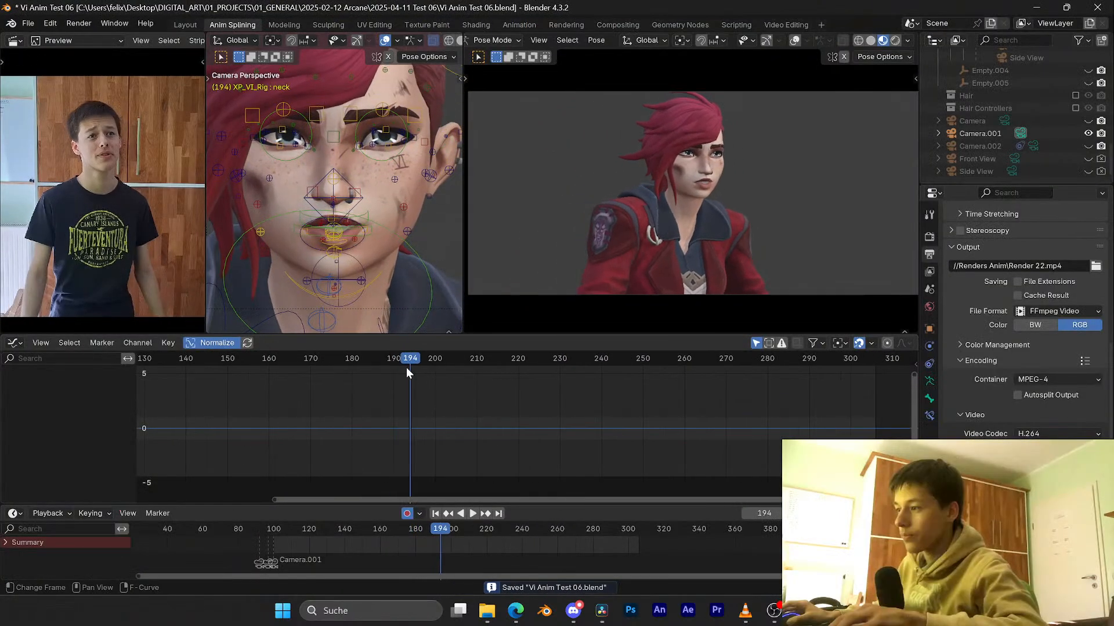
key(space)
Step: Show the rig overlays in the camera view and try moving the brow.T.R.003 control along local Z at frame 197
click(795, 40)
scroll(707, 141, up, 10)
shift+middle_drag(708, 141, 703, 176)
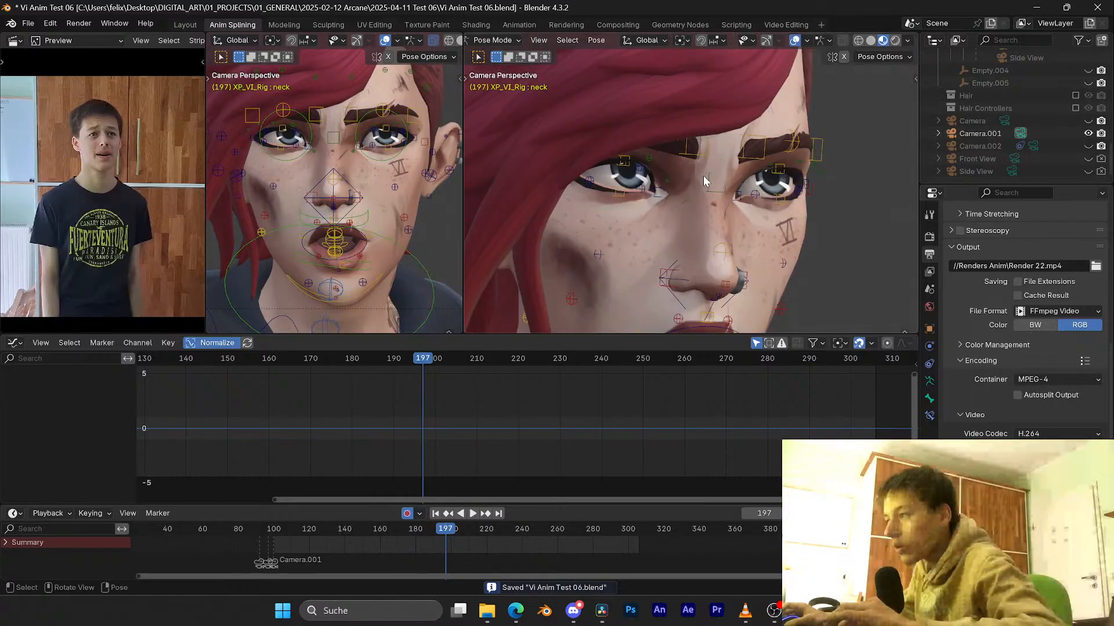
click(690, 155)
key(g)
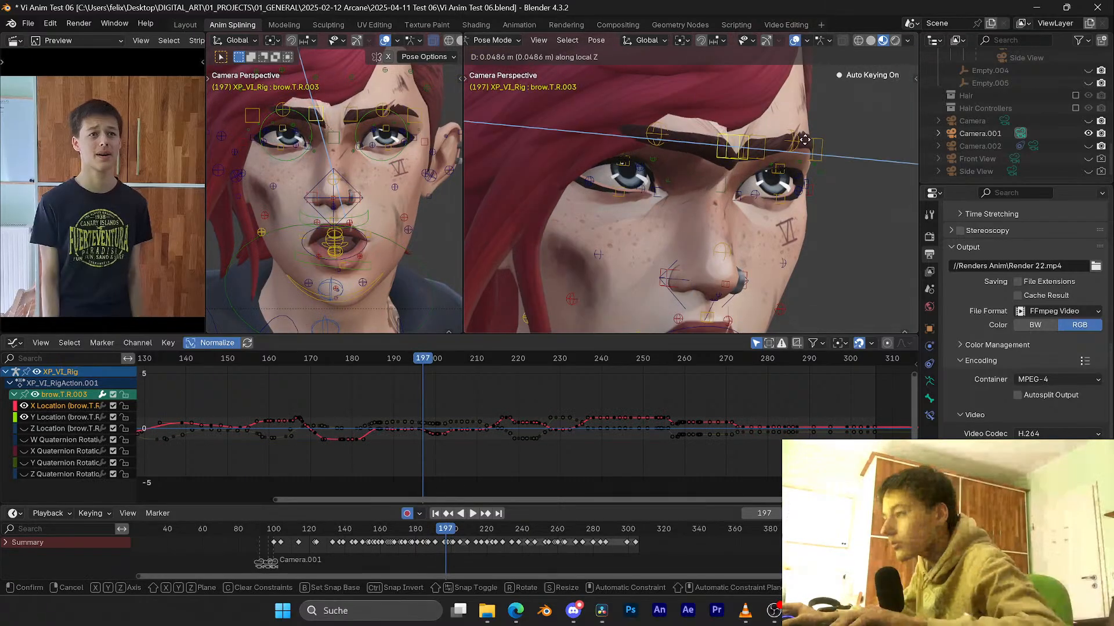
click(803, 141)
Step: Isolate the Z Location curve of brow.T.R.003 and raise its keyframe at about frame 187
drag(424, 359, 390, 361)
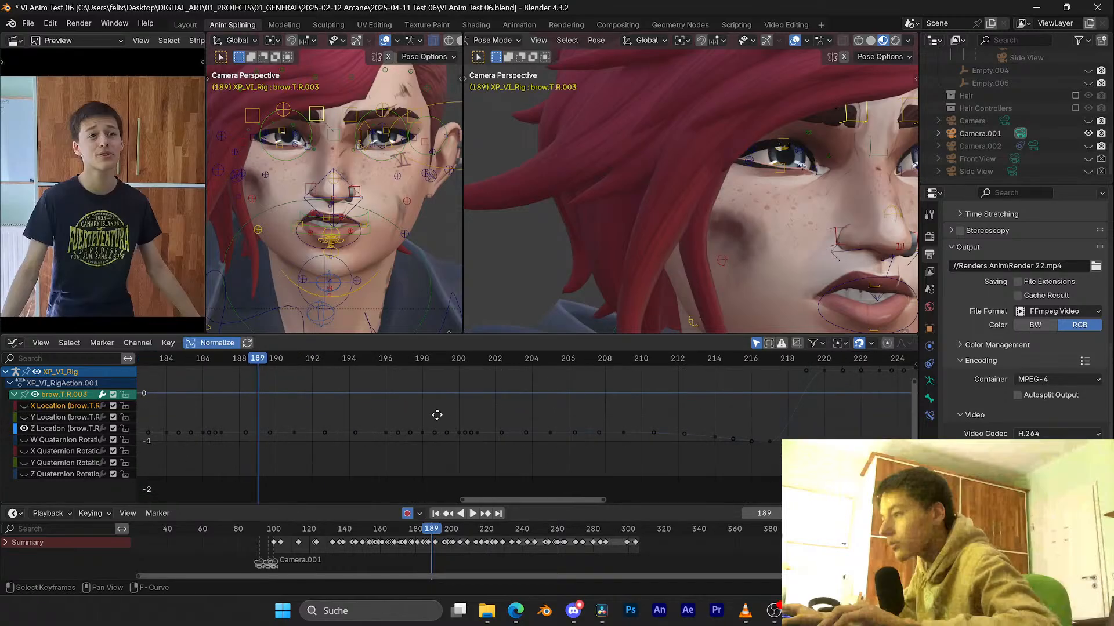
middle_drag(437, 415, 405, 417)
key(ctrl+s)
drag(471, 359, 431, 370)
scroll(436, 426, up, 2)
drag(421, 423, 422, 402)
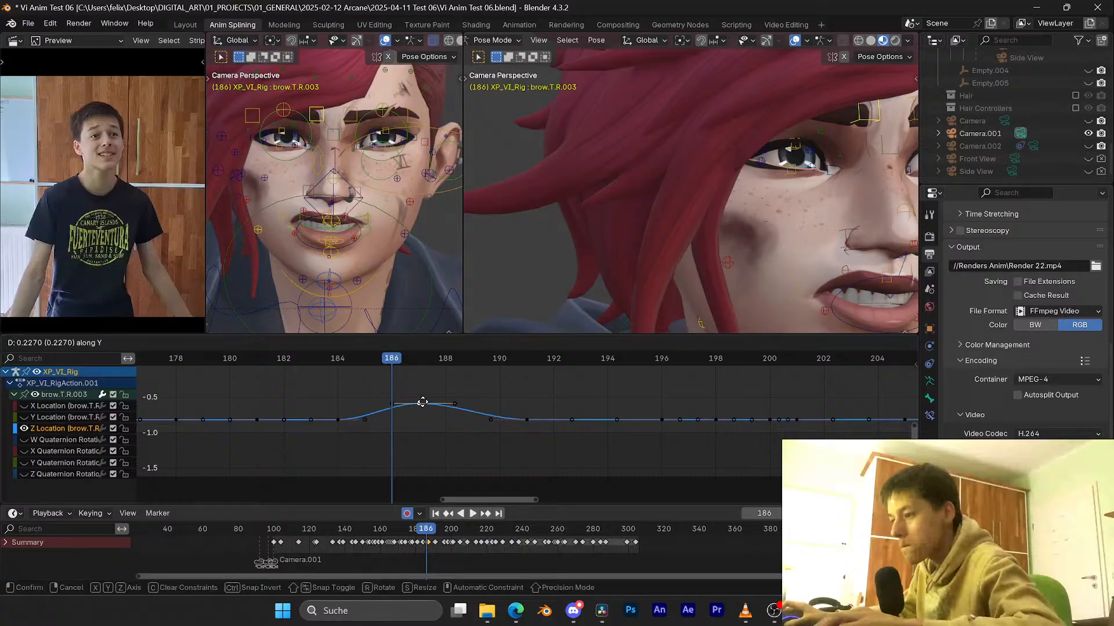
Step: Play back the brow movement and raise the brow.T.R.003 Z Location keyframe at about frame 191
drag(421, 358, 335, 365)
scroll(680, 272, down, 3)
key(space)
key(space)
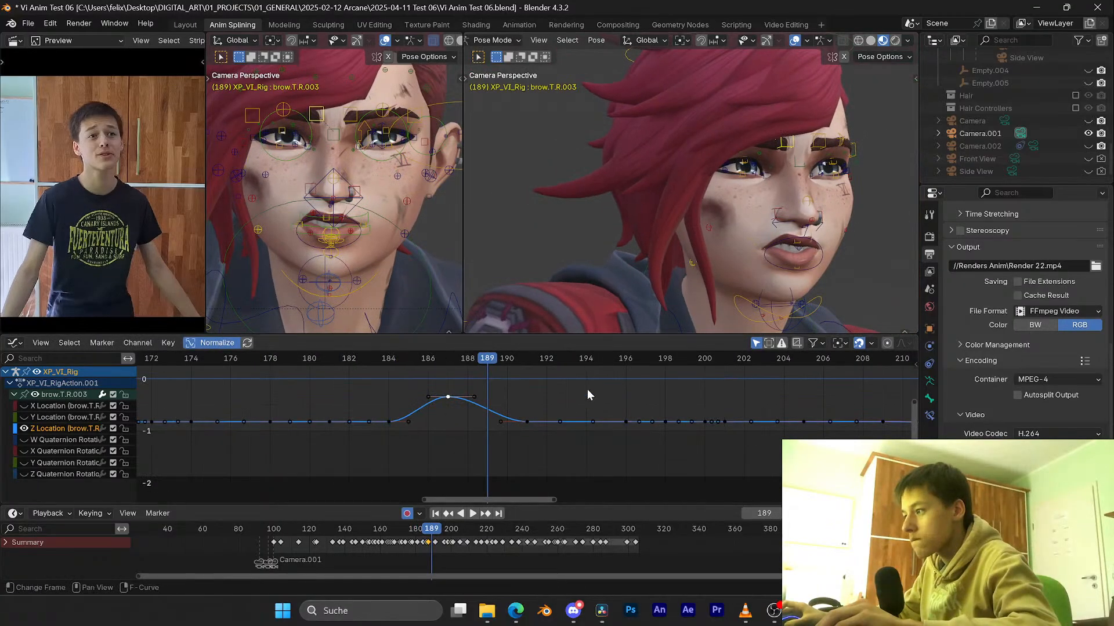
drag(527, 421, 533, 382)
key(space)
click(532, 383)
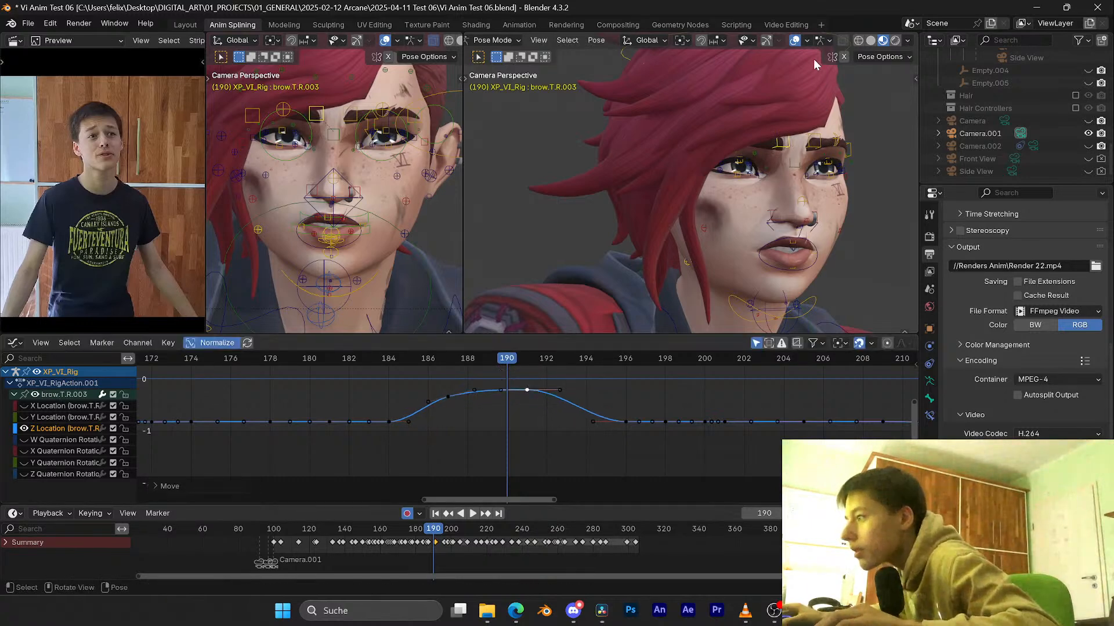
Step: Hide the rig overlays in the camera view and step through the brow movement to frame 193
click(794, 40)
key(Right)
key(Right)
key(Right)
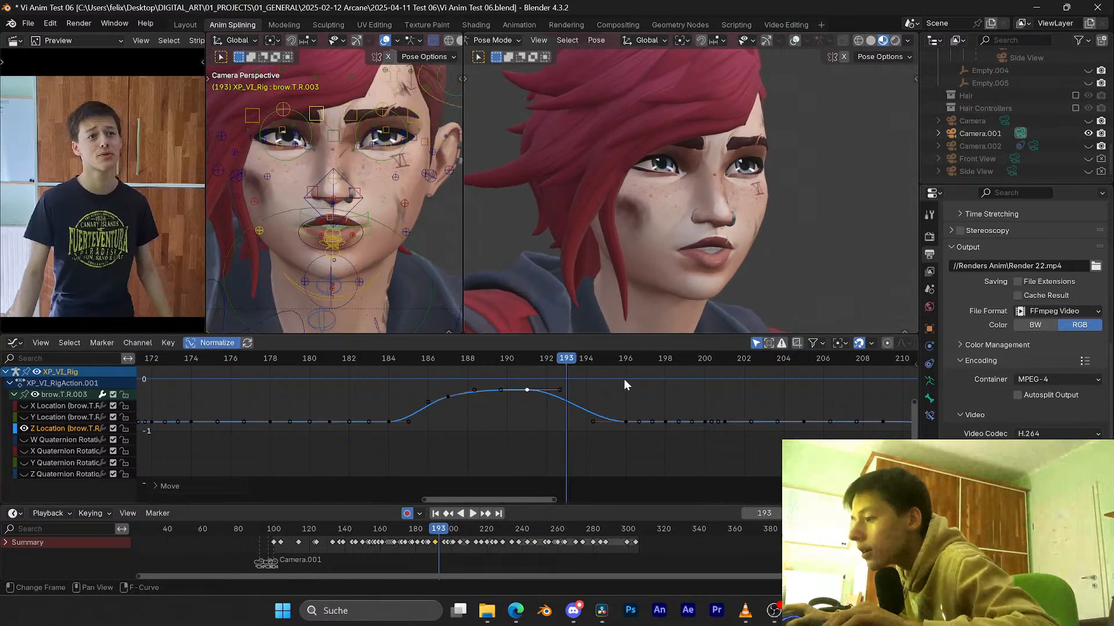
Step: Play back the brow movement, scrub it to frame 184 and save the file
key(space)
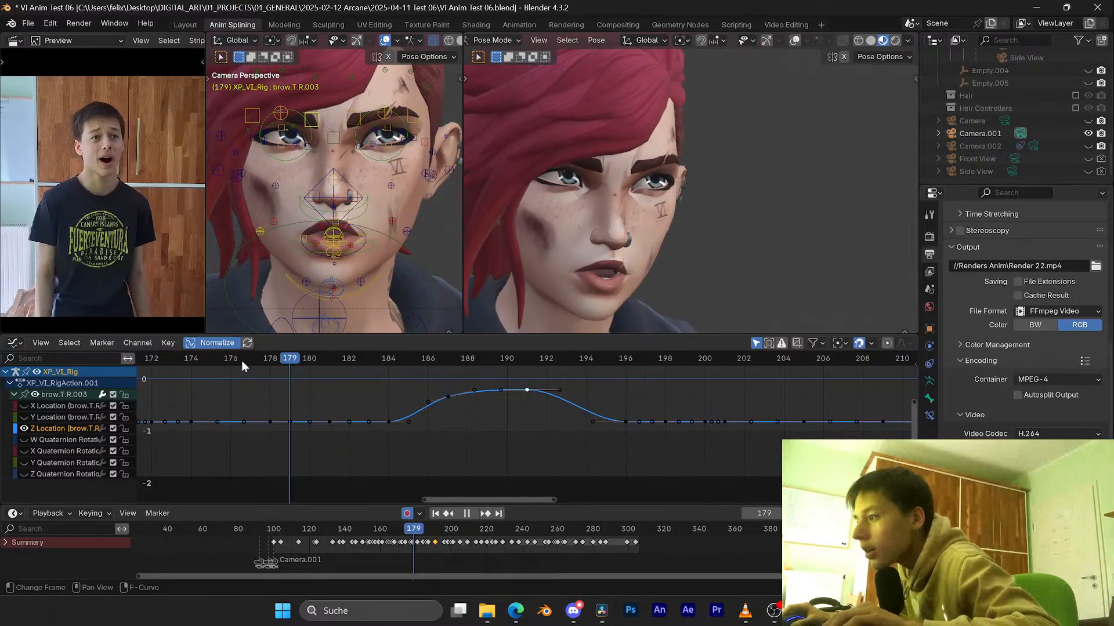
key(space)
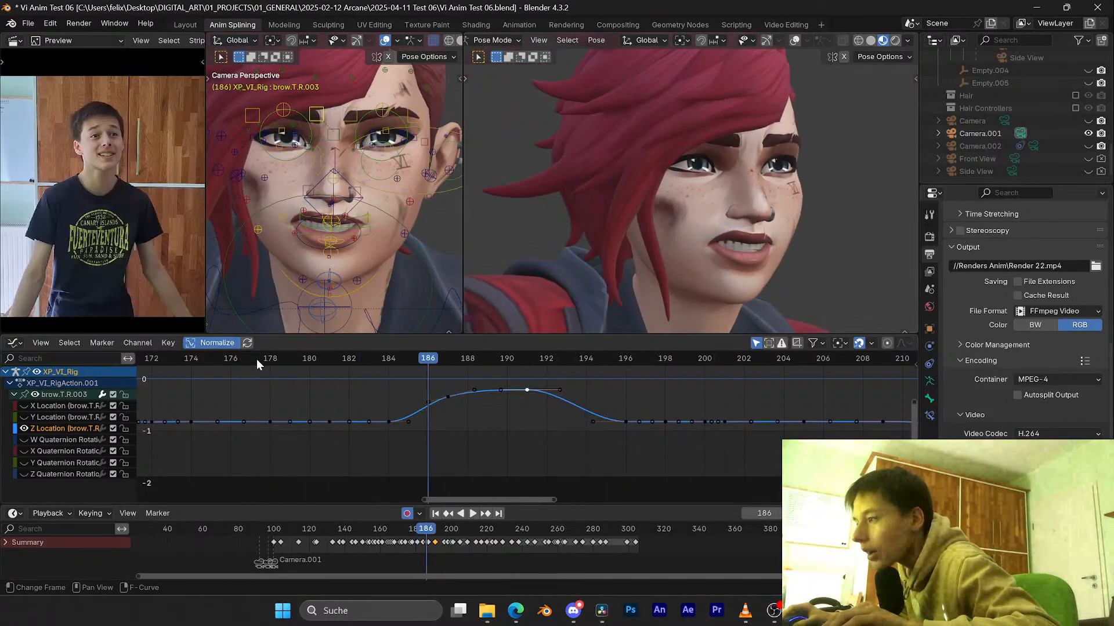
drag(256, 360, 398, 357)
key(ctrl+s)
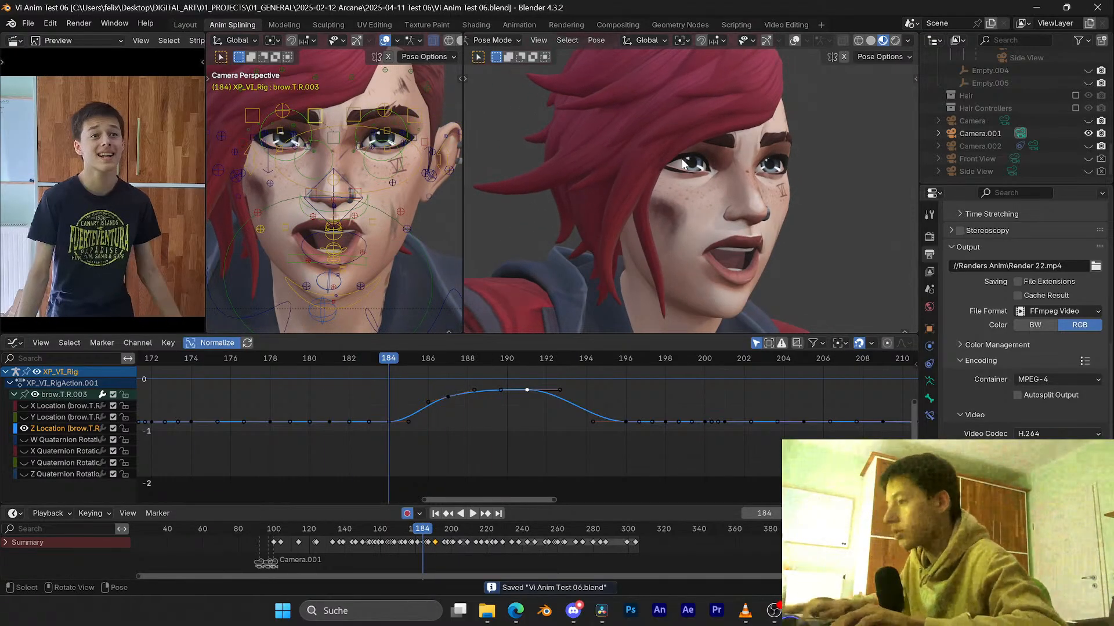
Step: Replay the brow movement between about frames 181 and 196, examining the face close up from the side and from below
key(space)
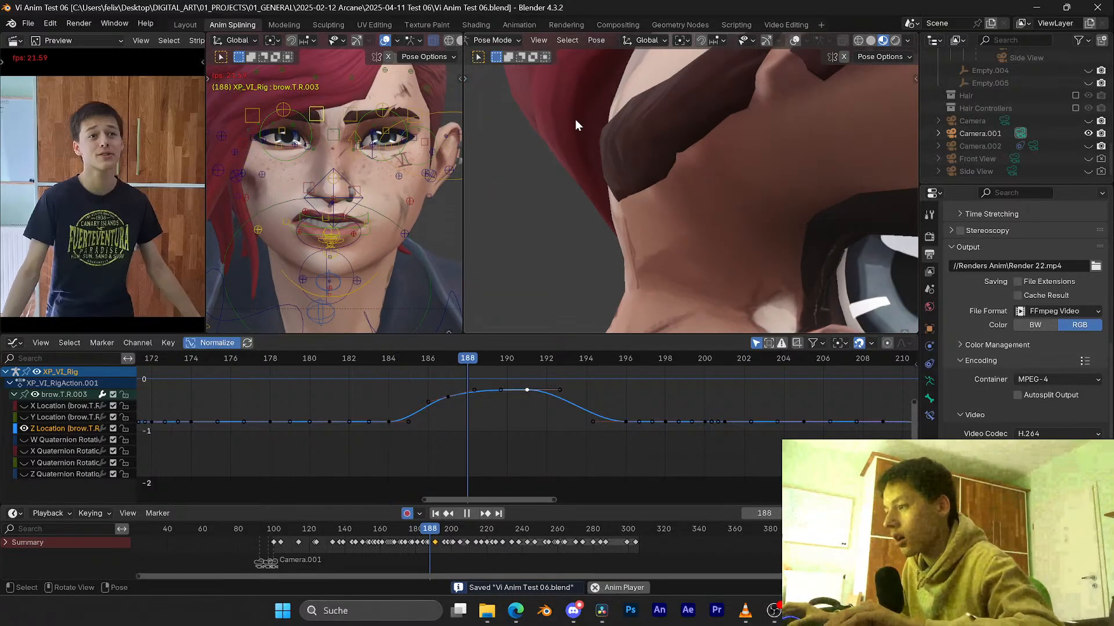
click(466, 359)
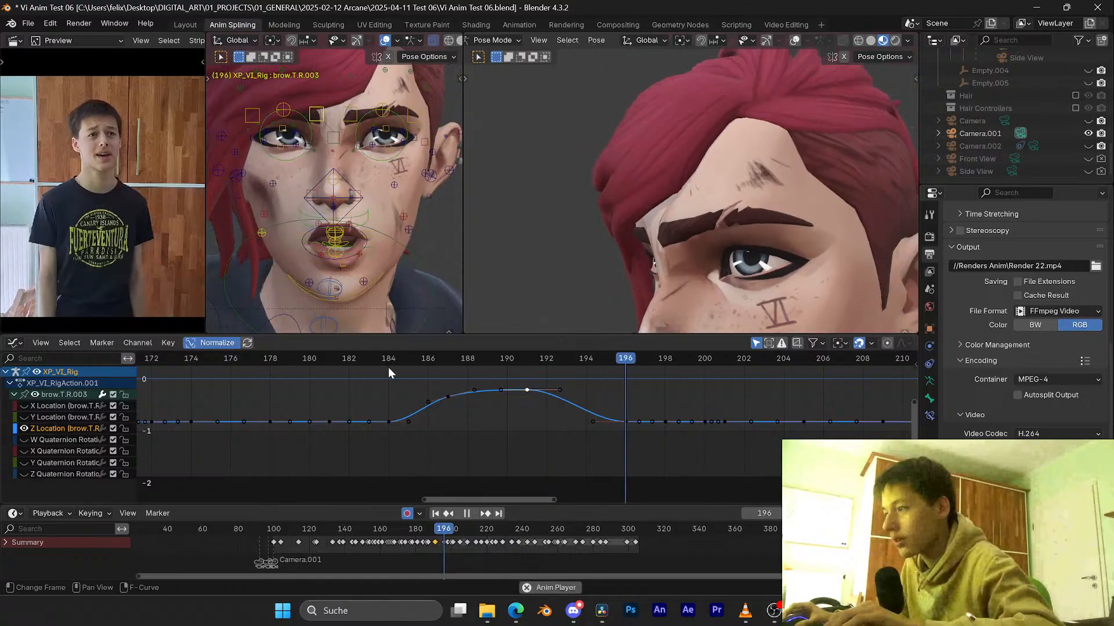
click(391, 367)
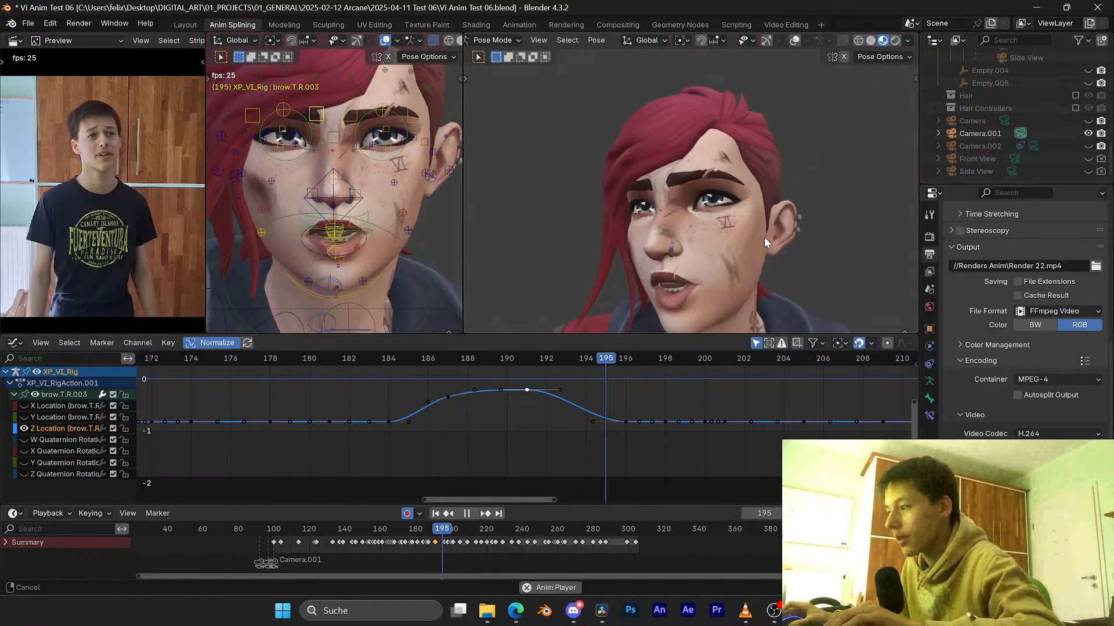
key(space)
middle_drag(756, 240, 749, 194)
click(329, 358)
key(space)
key(space)
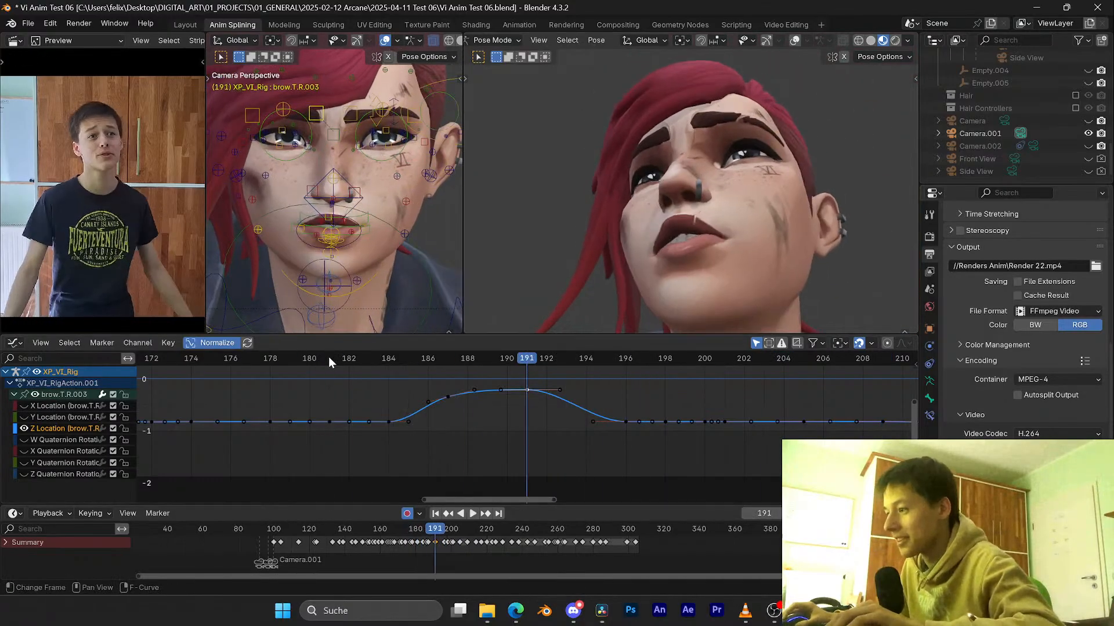
Step: Save the file and play back the facial animation over the wider range around frames 158 to 181
key(space)
drag(413, 360, 312, 370)
key(ctrl+s)
scroll(553, 400, down, 2)
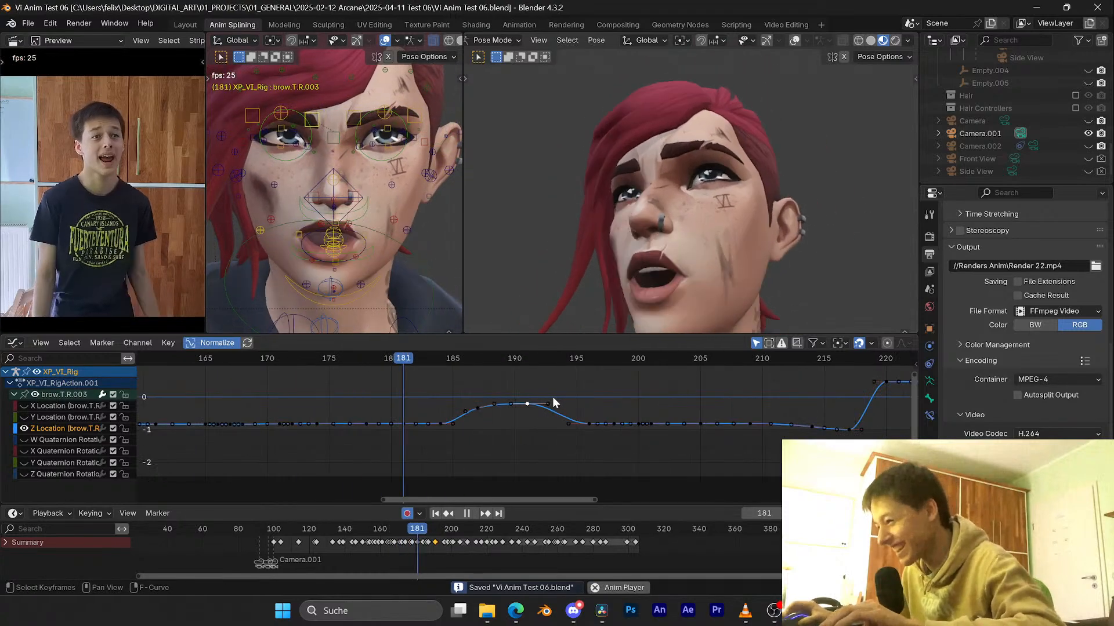
scroll(549, 396, down, 2)
click(225, 357)
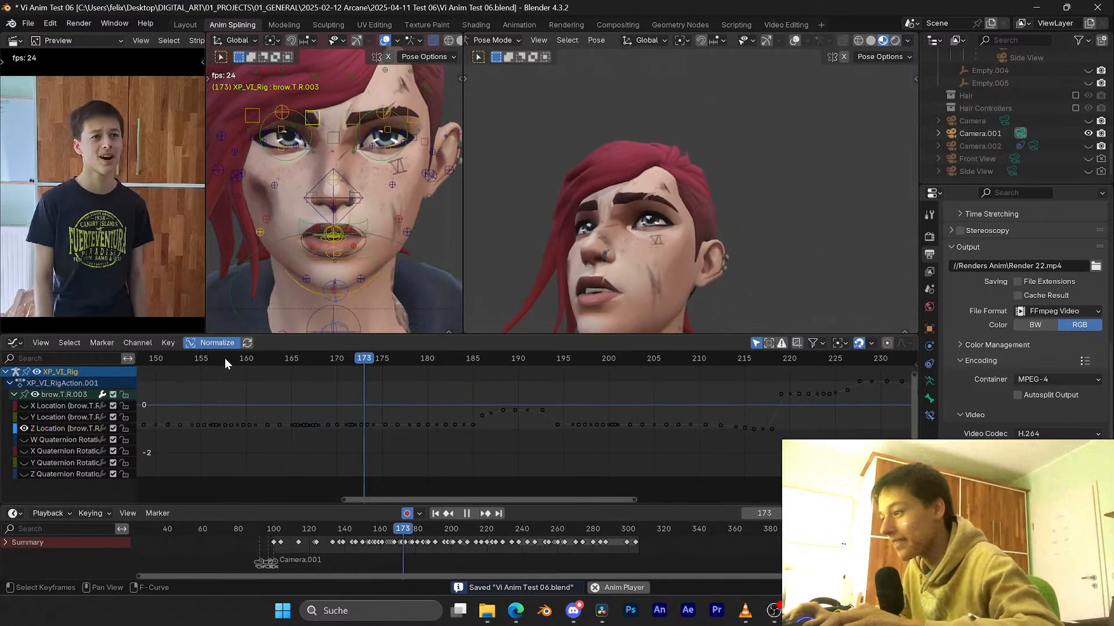
key(Escape)
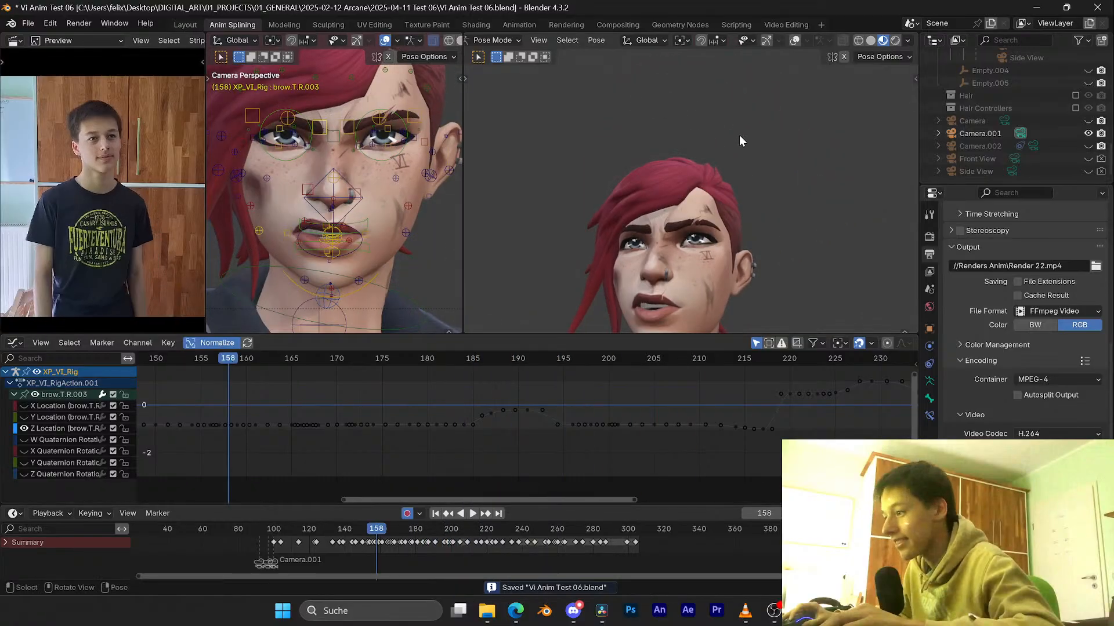
Step: Frame Vi's upper body in the larger viewport, save the file and play the performance through to frame 184
key(space)
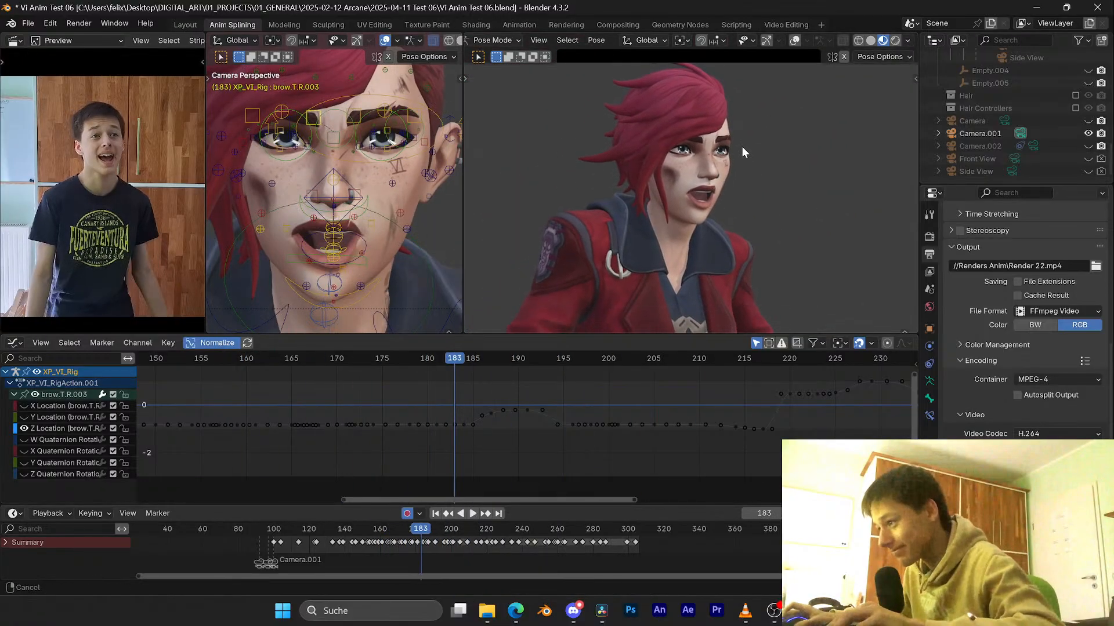
shift+middle_drag(742, 147, 762, 187)
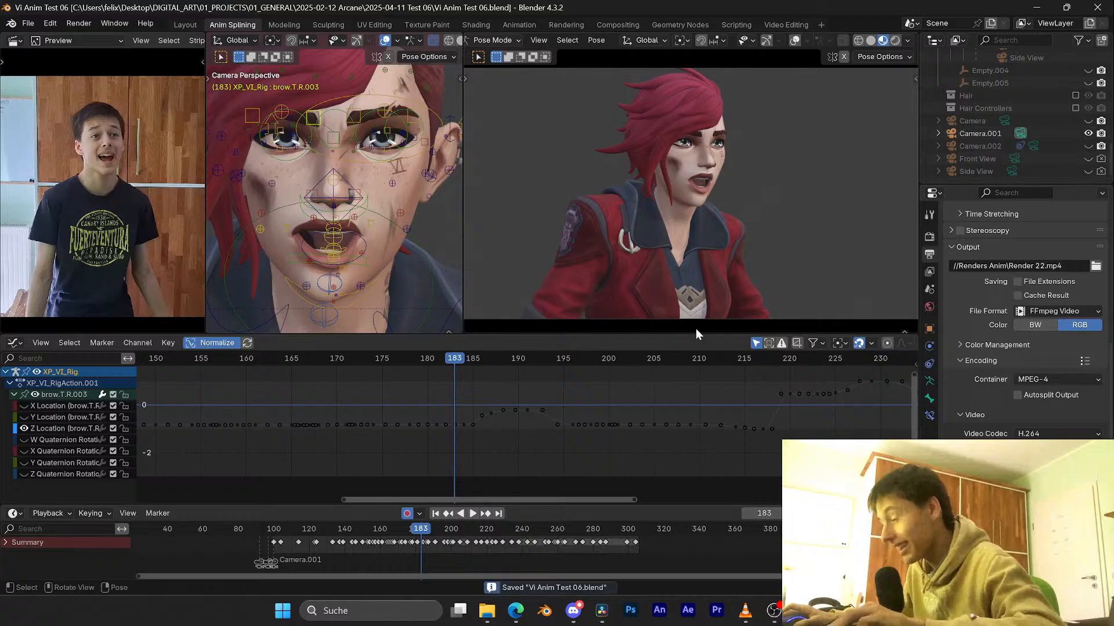
scroll(680, 391, down, 1)
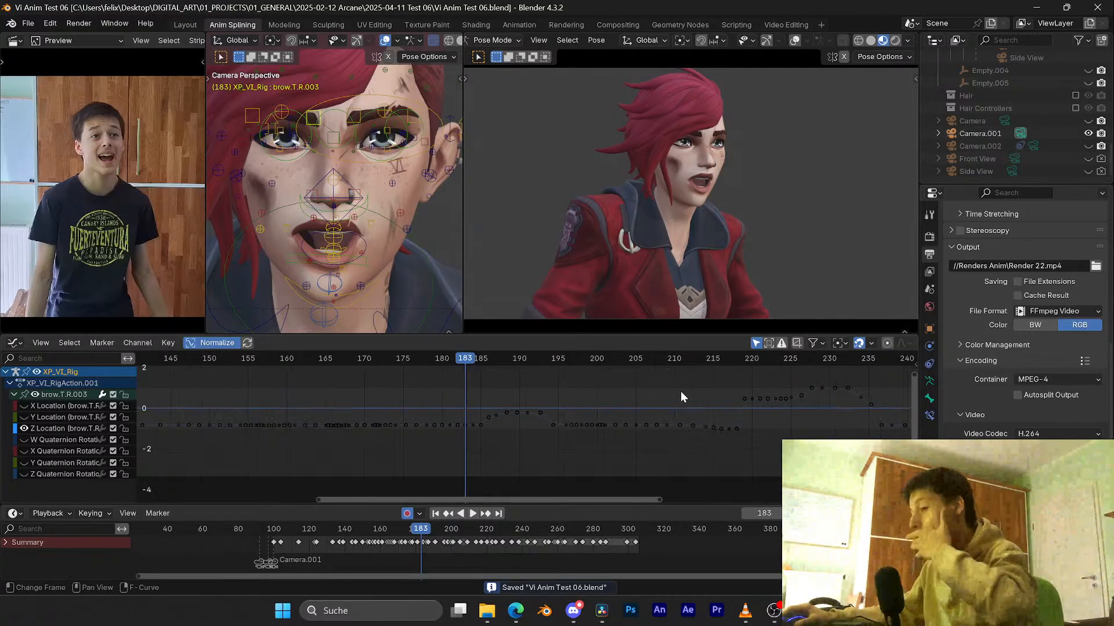
scroll(681, 391, down, 7)
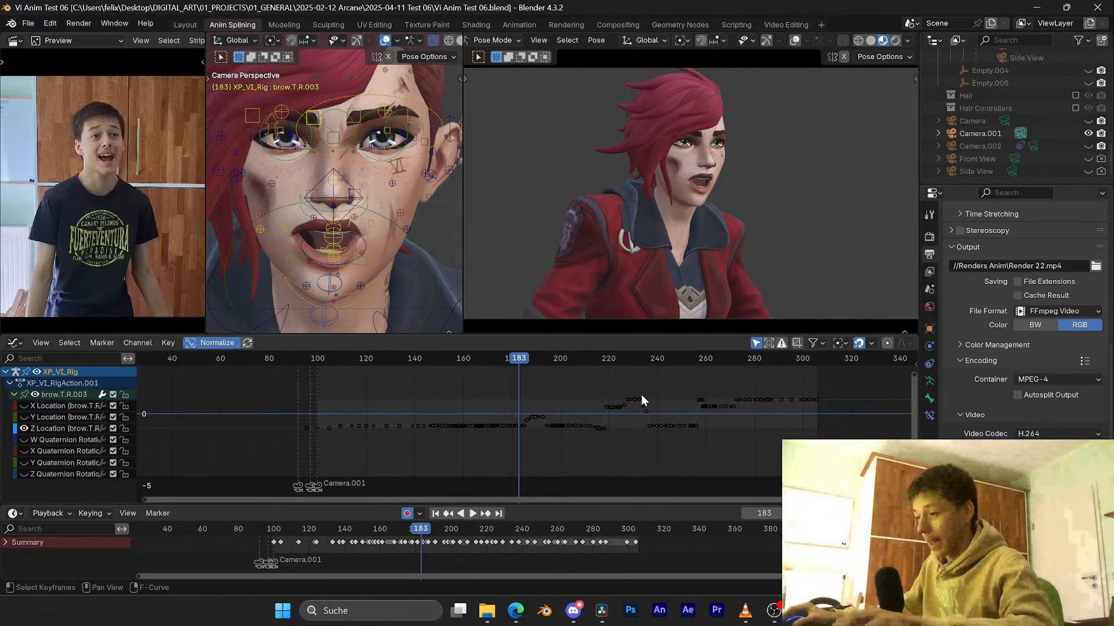
key(ctrl+s)
key(space)
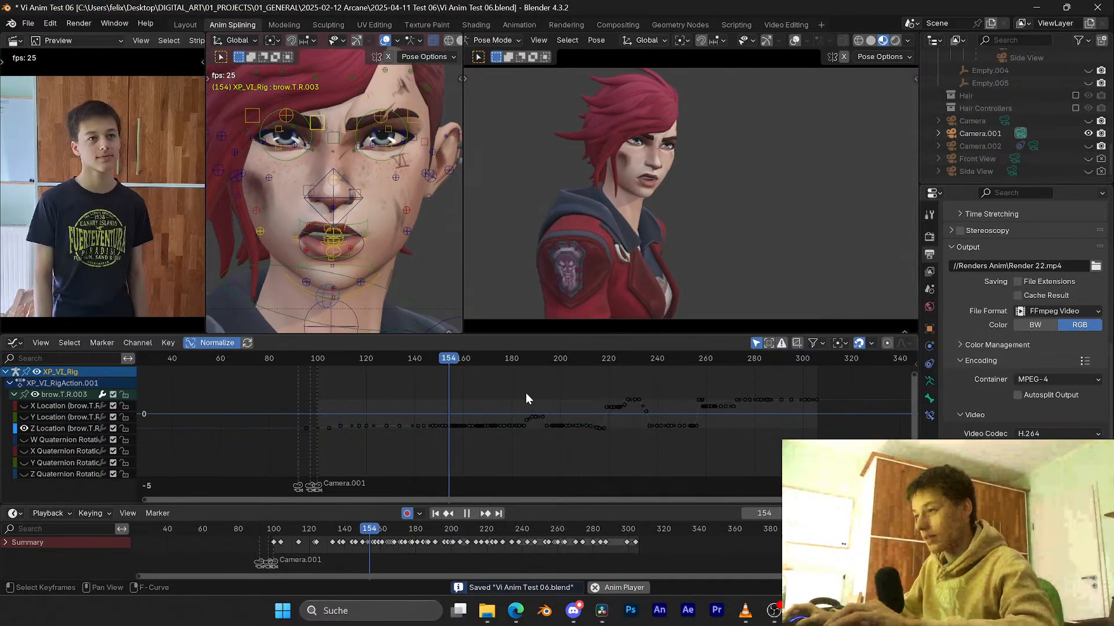
key(space)
scroll(553, 388, up, 1)
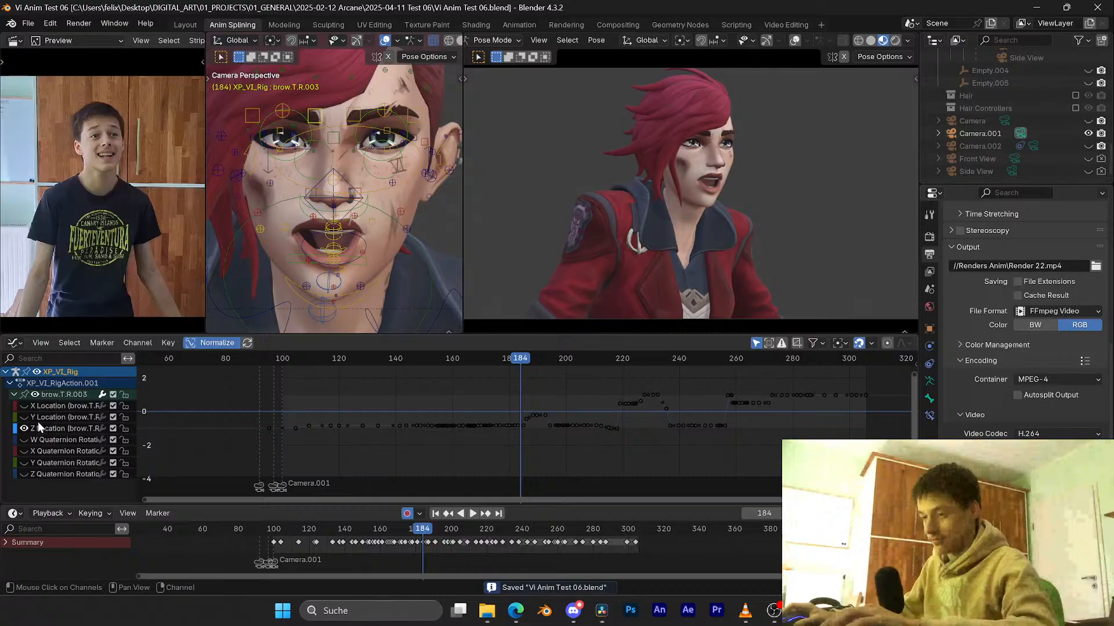
Step: Show the X and Y Location curves of brow.T.R.003 alongside Z Location and play the animation through to frame 244
drag(24, 417, 22, 408)
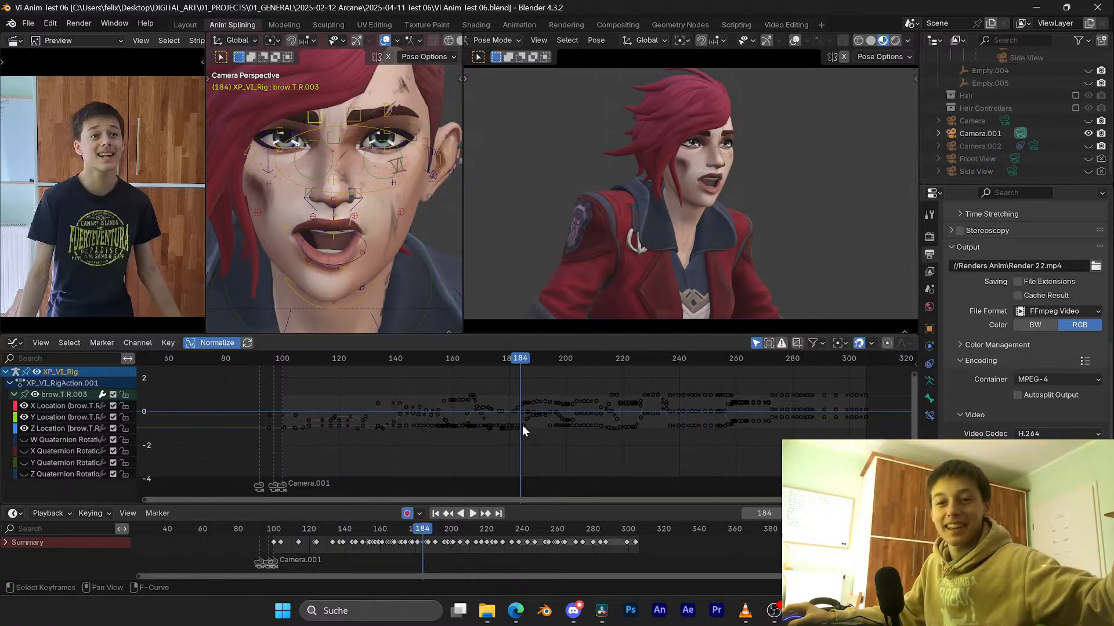
scroll(506, 375, up, 2)
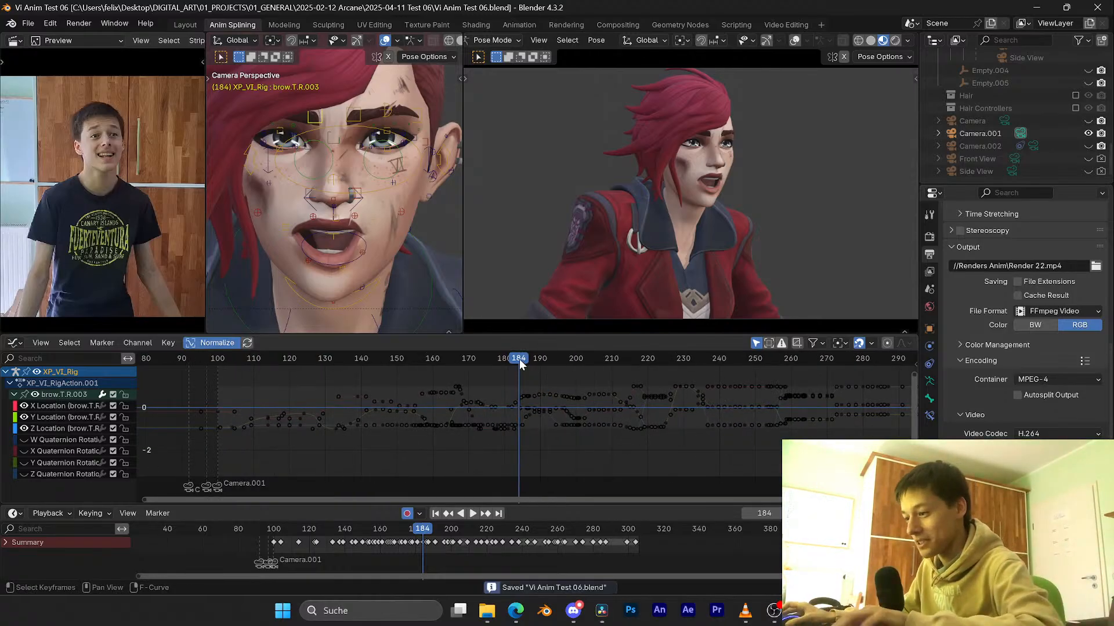
drag(520, 360, 462, 367)
key(space)
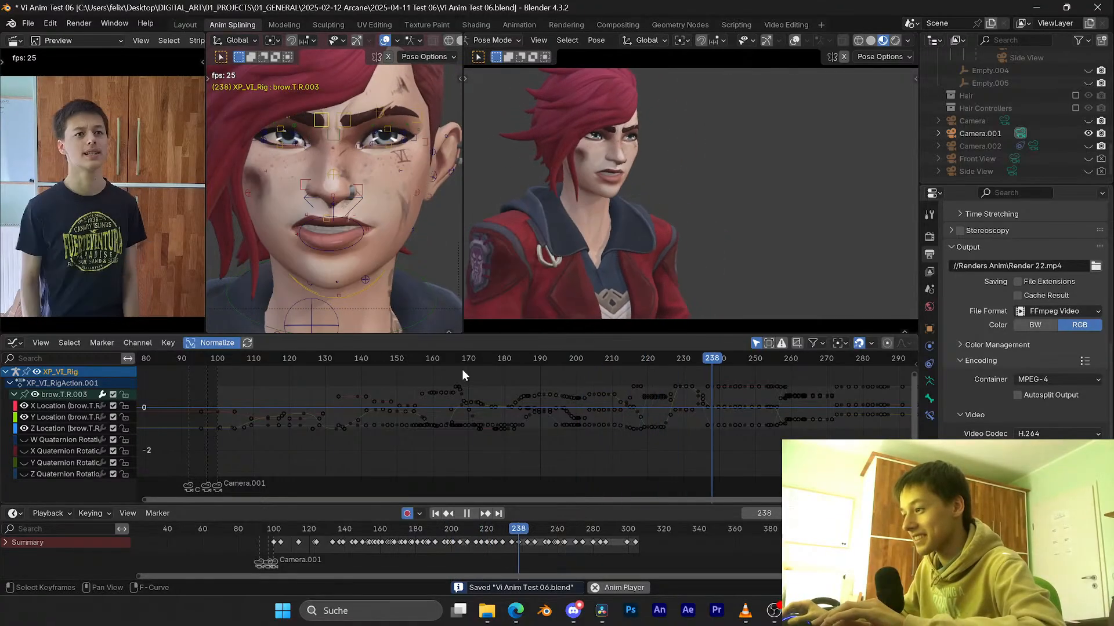
key(space)
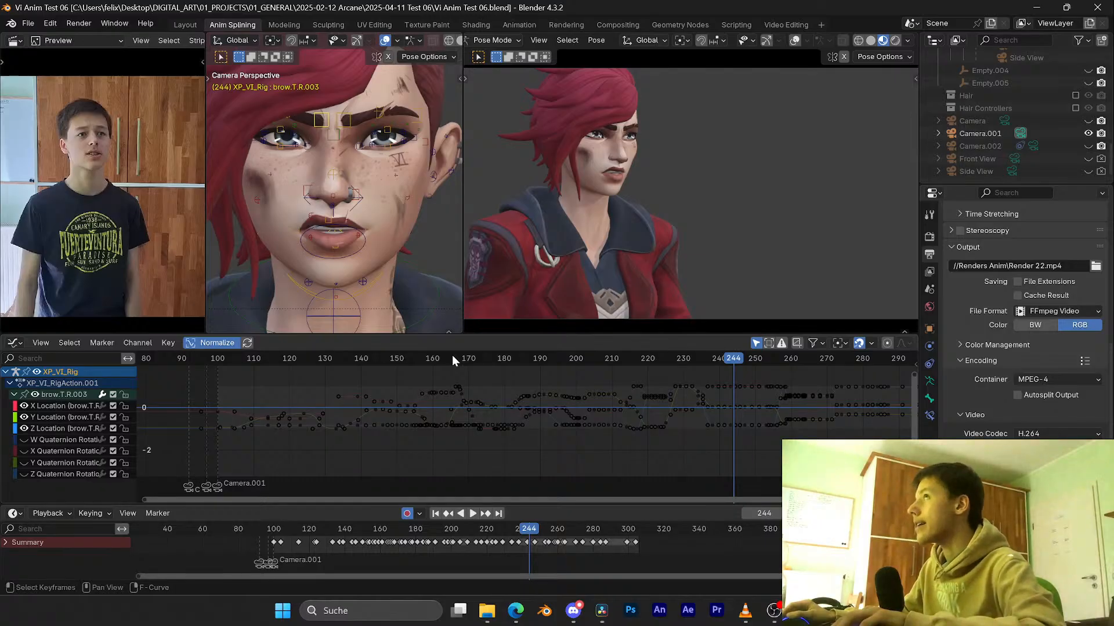
middle_drag(450, 355, 434, 382)
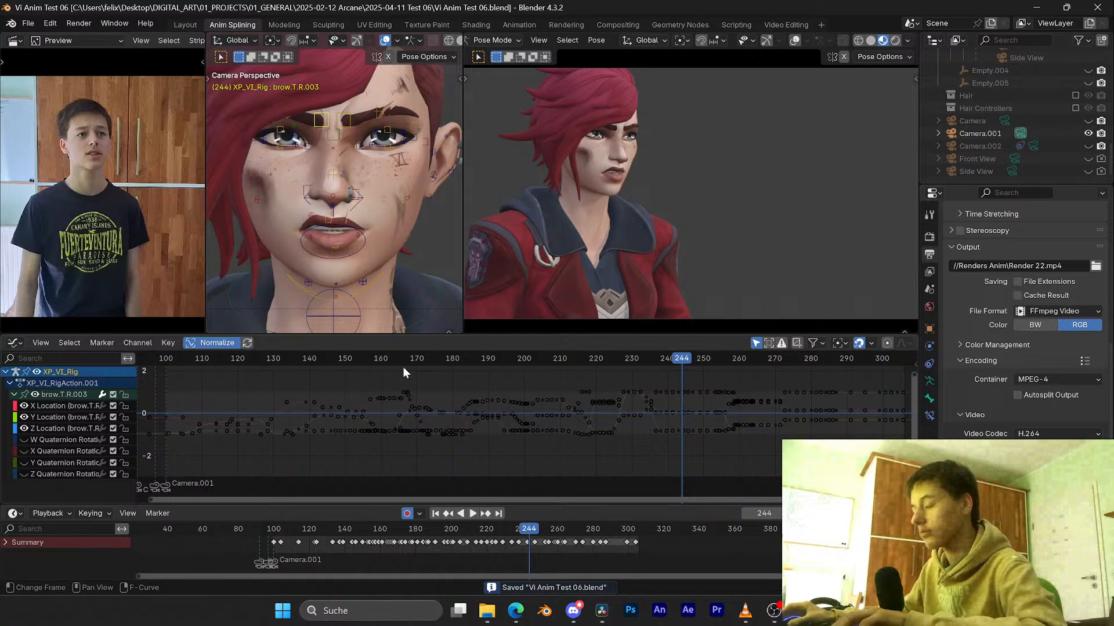
Step: Switch to the browser, open the Vi Anim 06 reference video in SyncSketch, play it to frame 133 and enlarge Ref 2
click(513, 614)
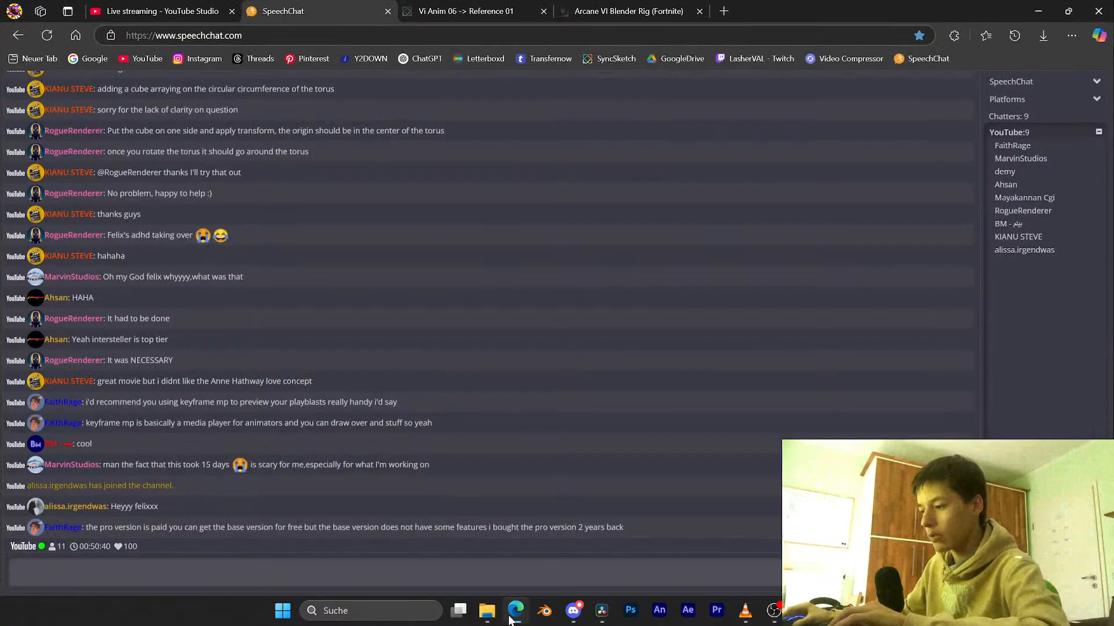
click(464, 11)
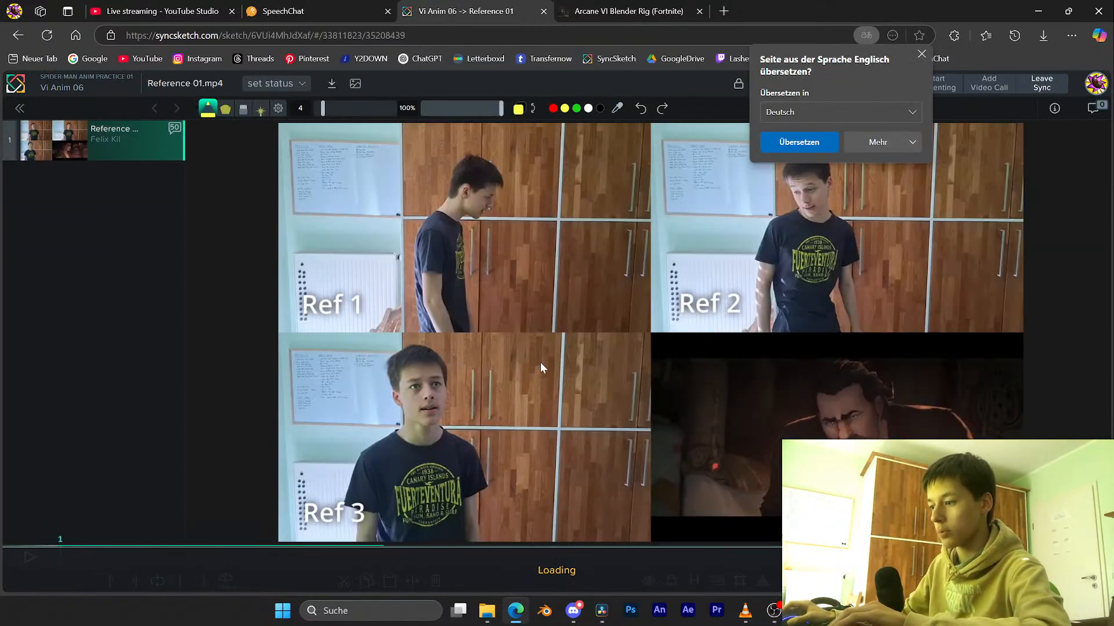
click(921, 54)
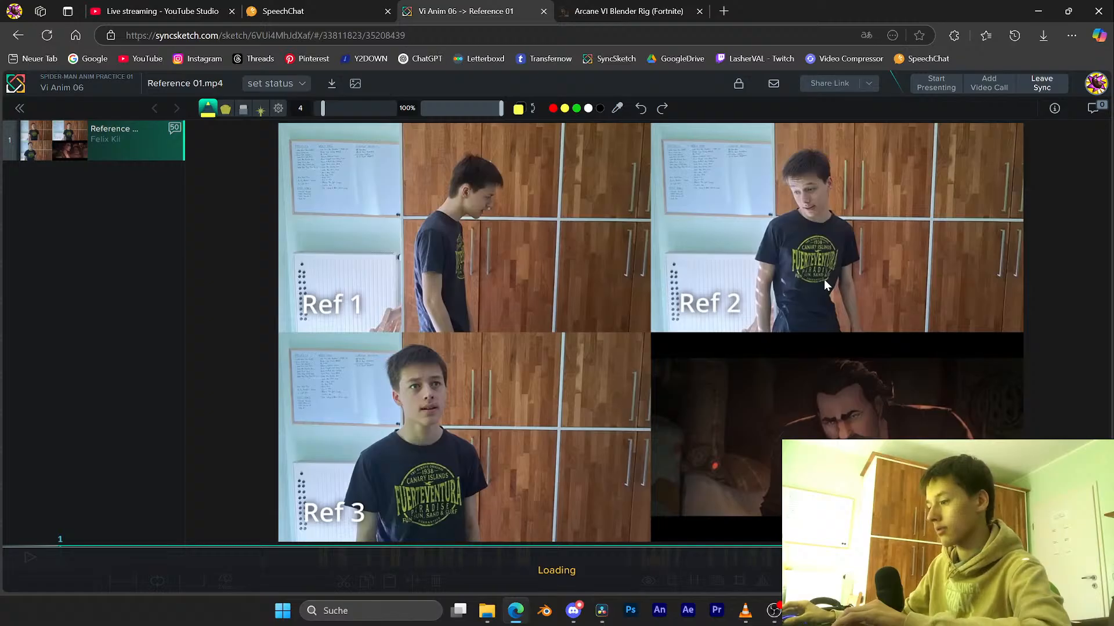
key(space)
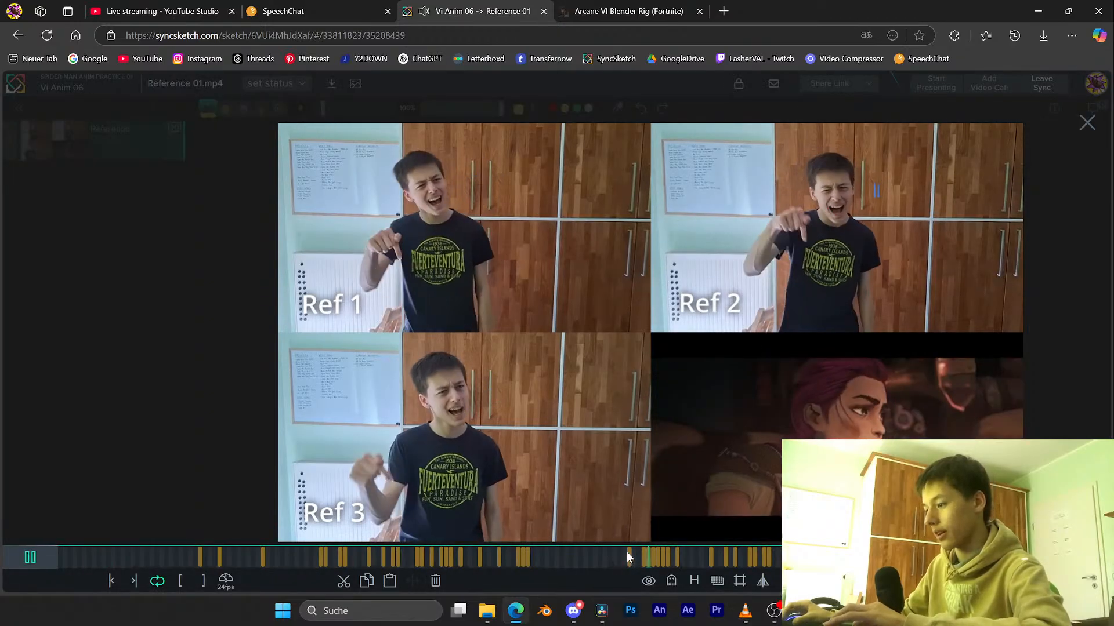
key(space)
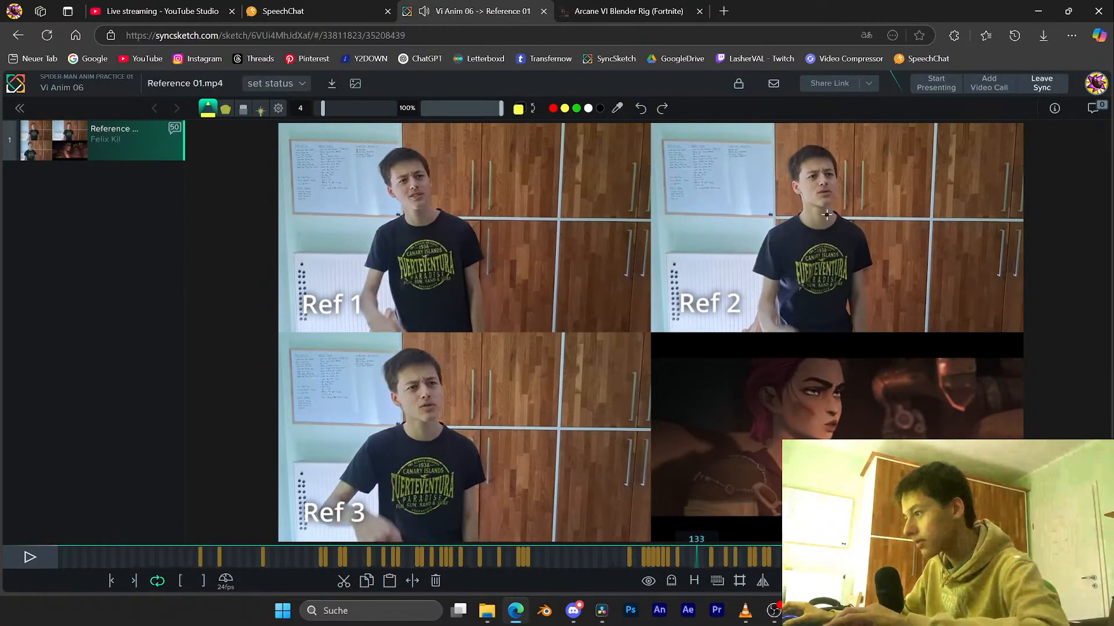
scroll(826, 215, up, 5)
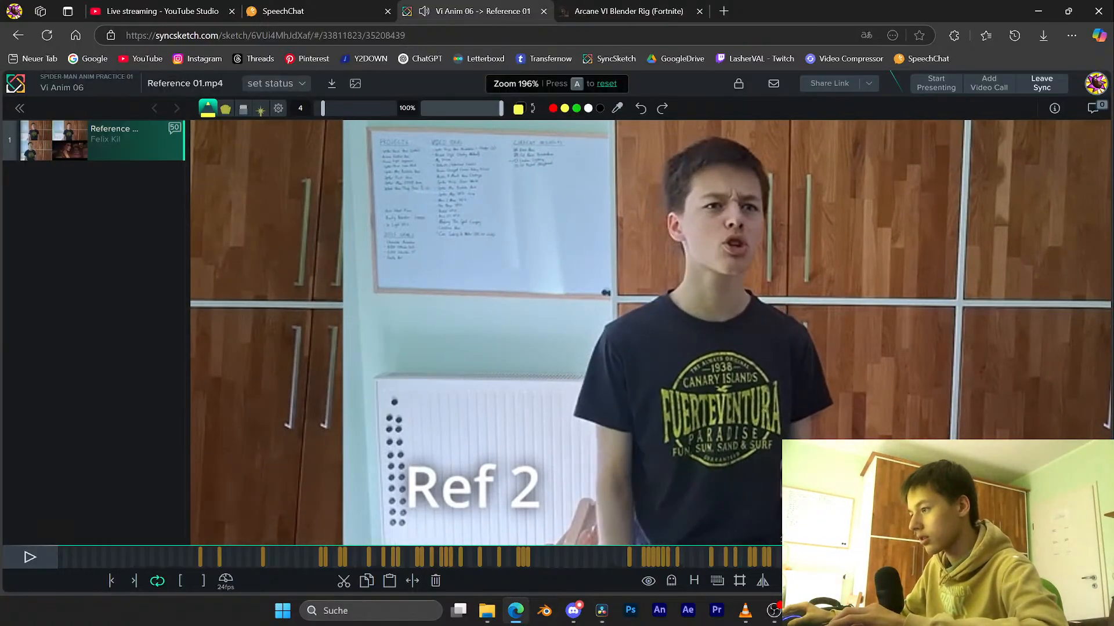
Step: Examine the brow and mouth expressions in Ref 2 by replaying and stepping frame by frame around frame 133
key(Right)
key(Right)
key(Right)
key(Left)
key(Left)
key(Right)
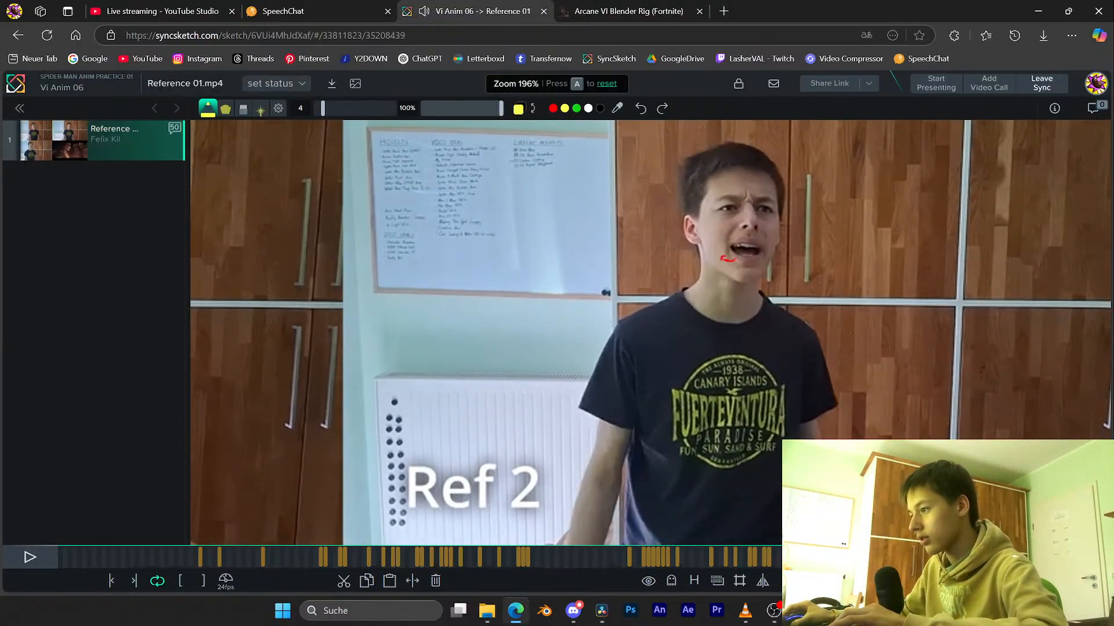
key(Left)
key(Left)
key(Left)
key(Left)
key(Left)
key(Left)
key(Left)
key(Left)
key(space)
key(space)
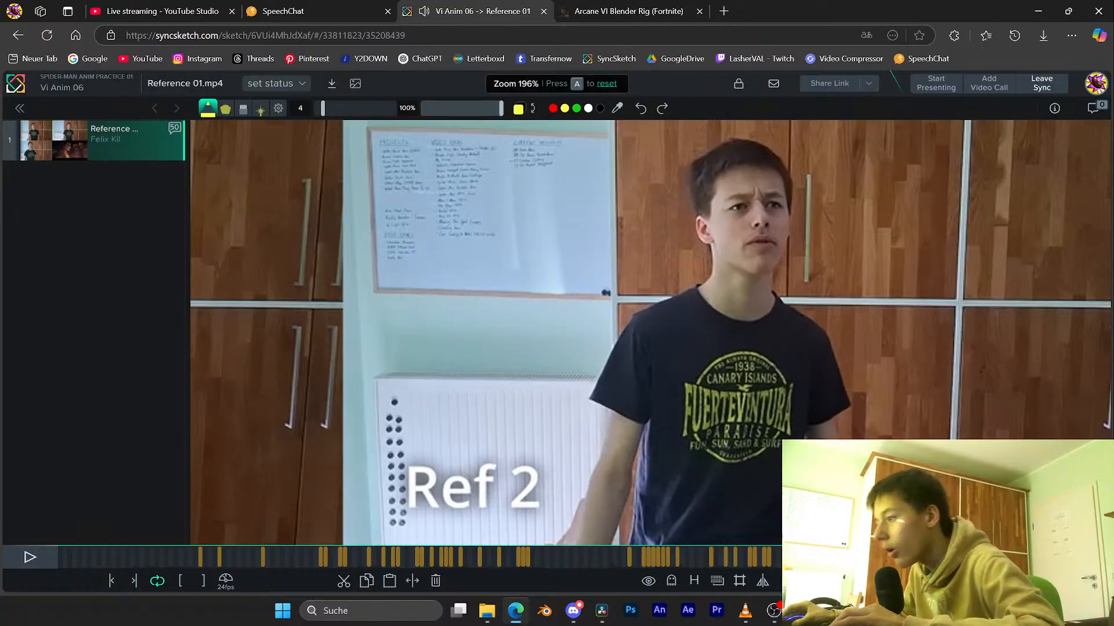
key(space)
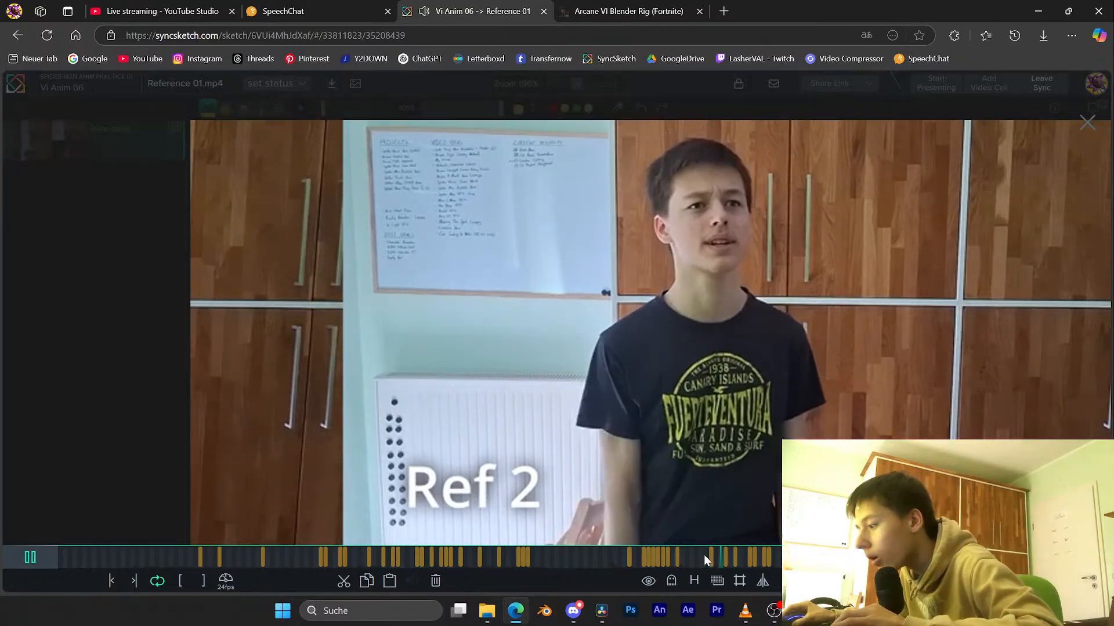
key(space)
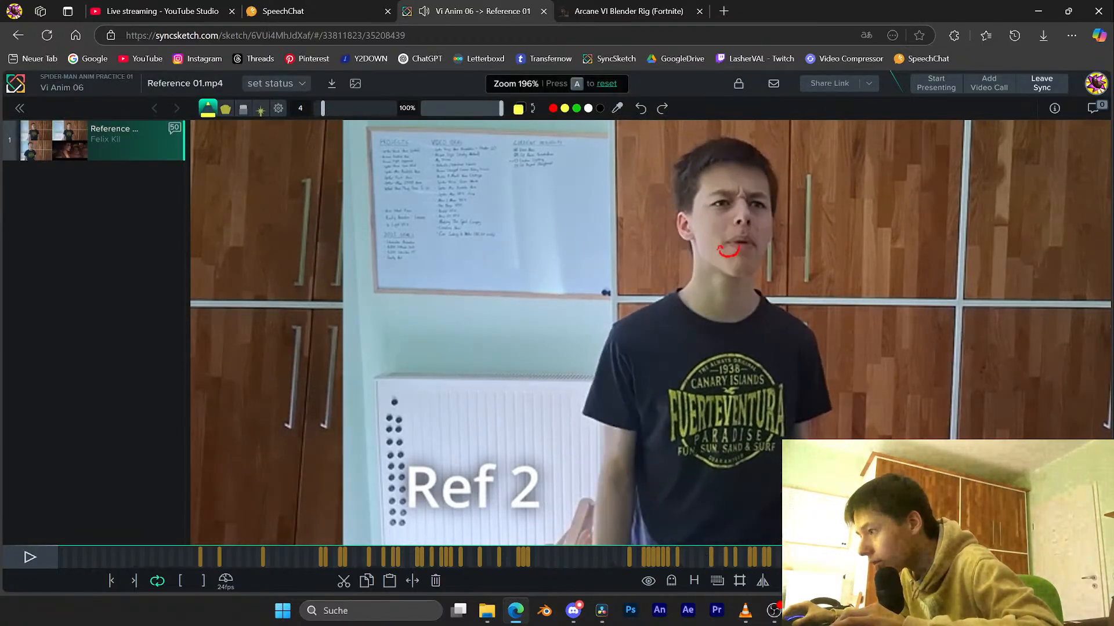
key(Left)
key(Left)
key(Left)
key(Left)
key(Left)
key(Left)
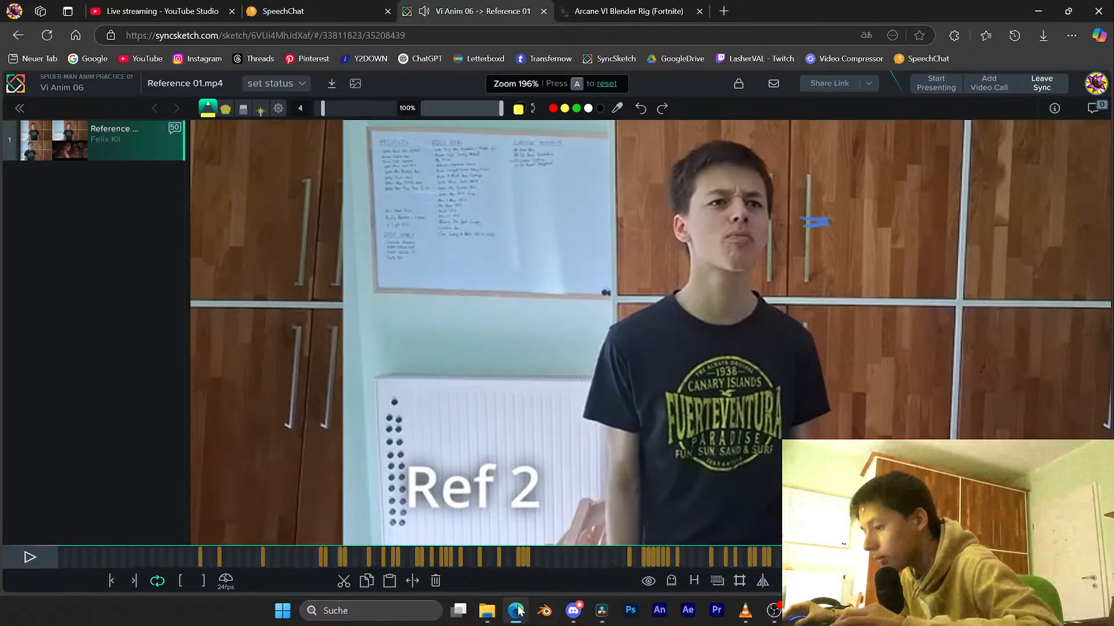
Step: Switch back to Blender, play the animation to frame 216 with the rig overlays shown in the larger viewport and save the file
click(516, 611)
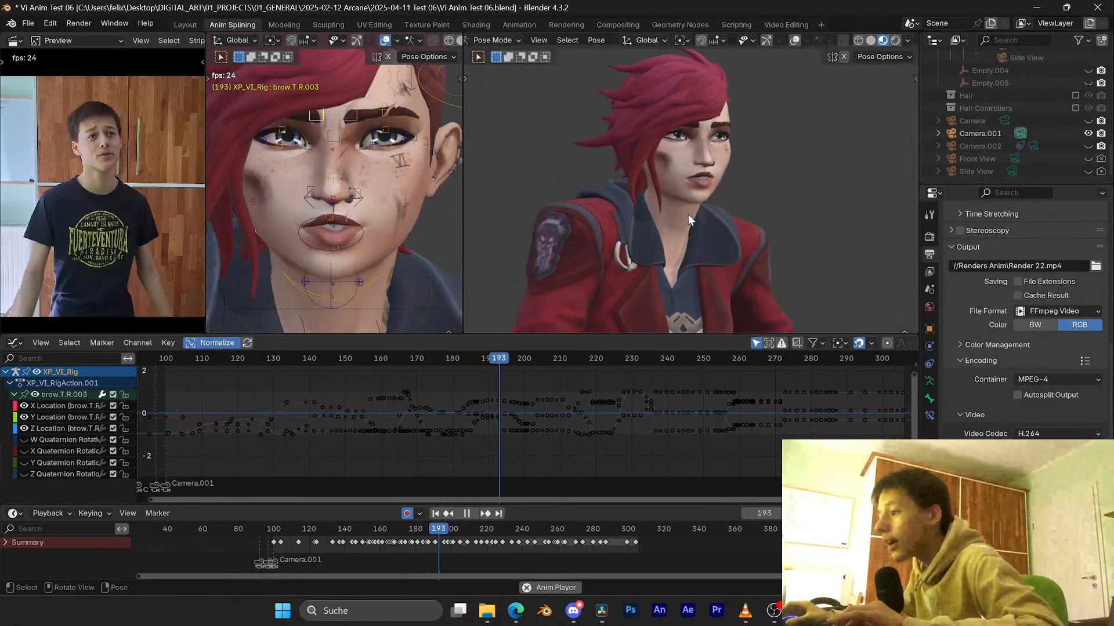
key(space)
key(space)
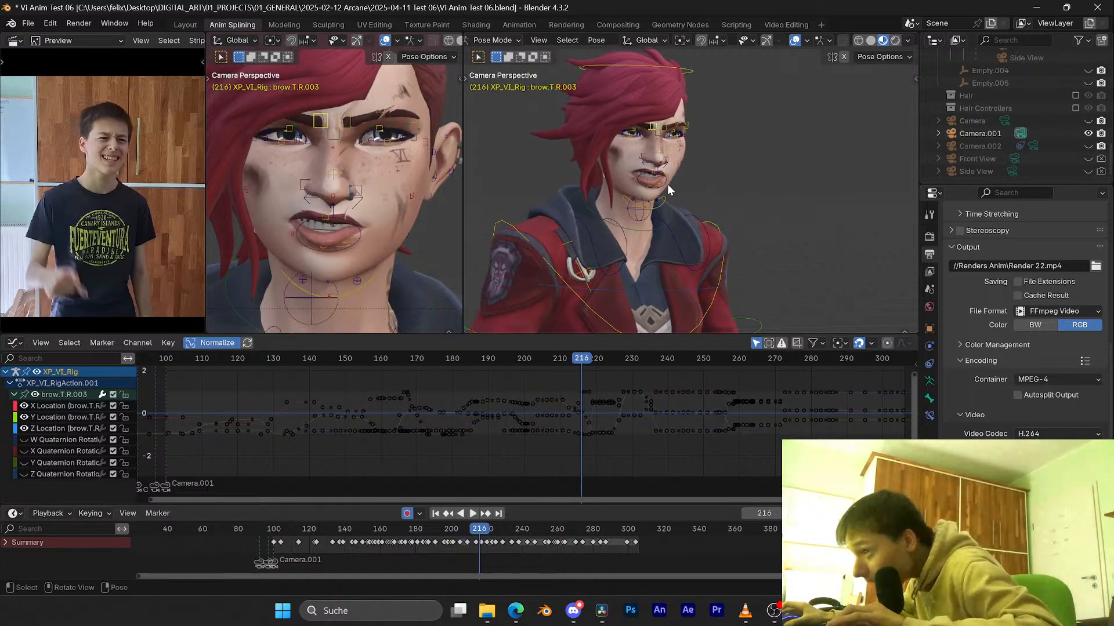
key(space)
key(ctrl+s)
key(space)
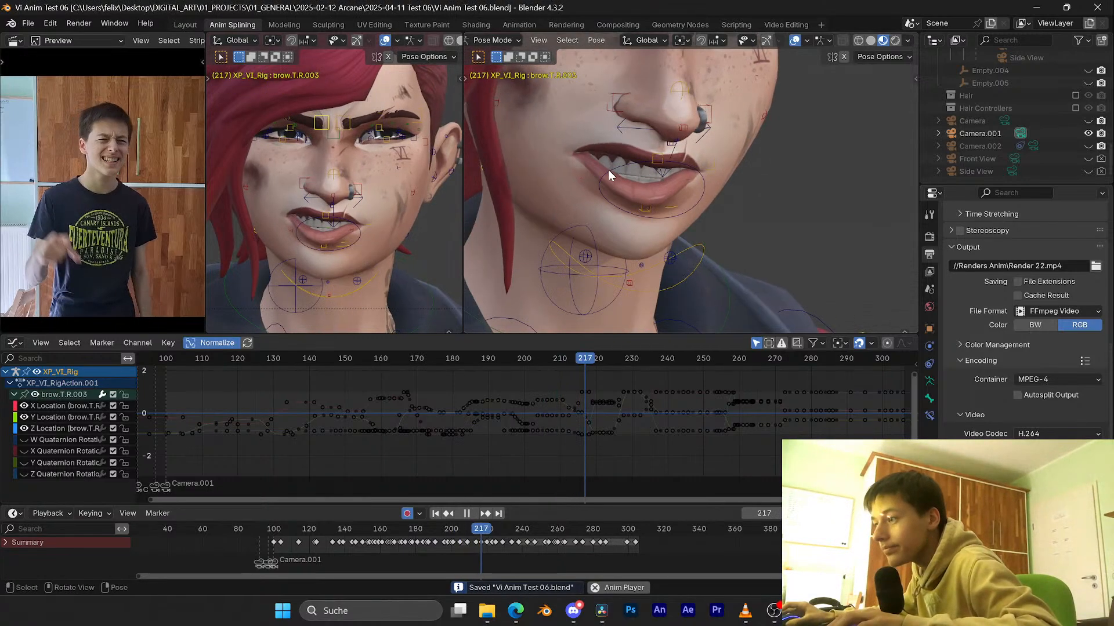
Step: Stop playback, unmute the reference audio on Channel 1 in the Video Editing workspace and return to the Layout workspace
key(space)
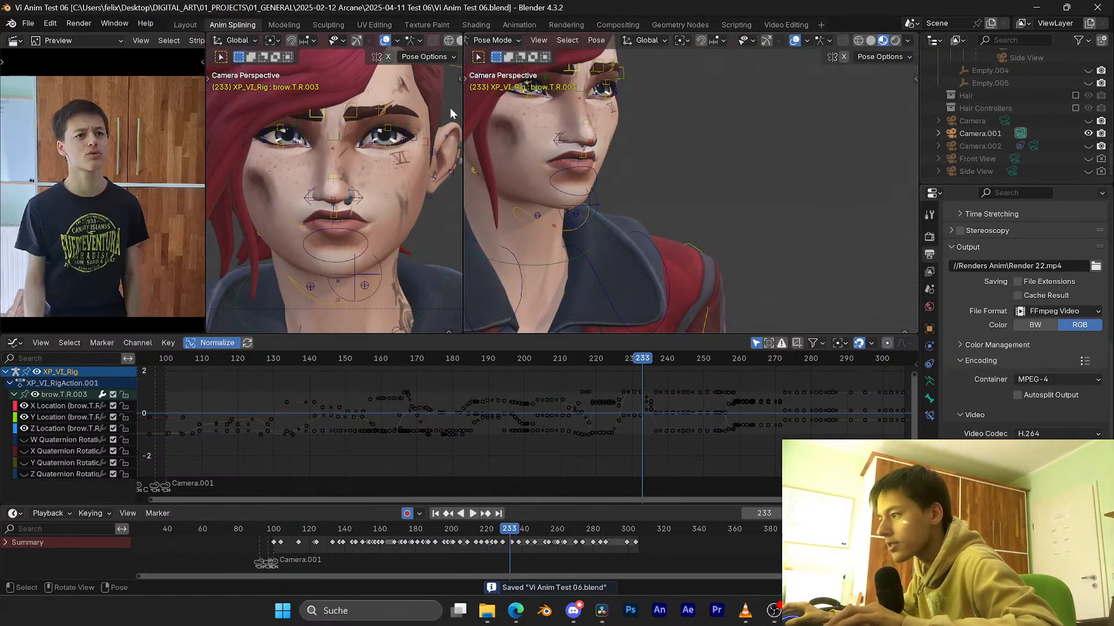
click(770, 26)
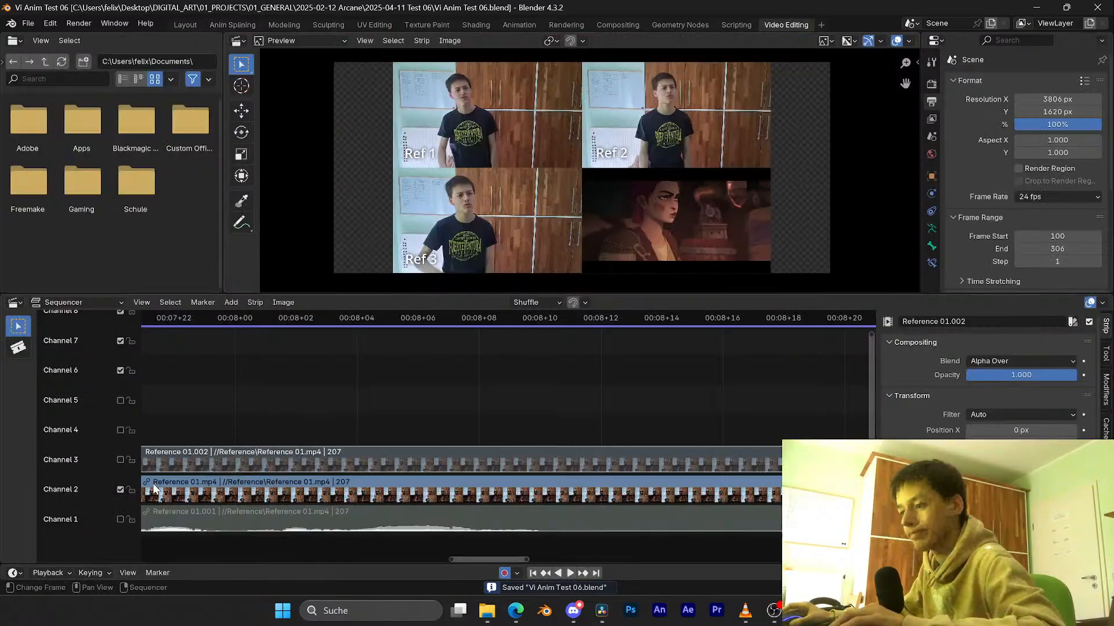
click(120, 520)
click(180, 24)
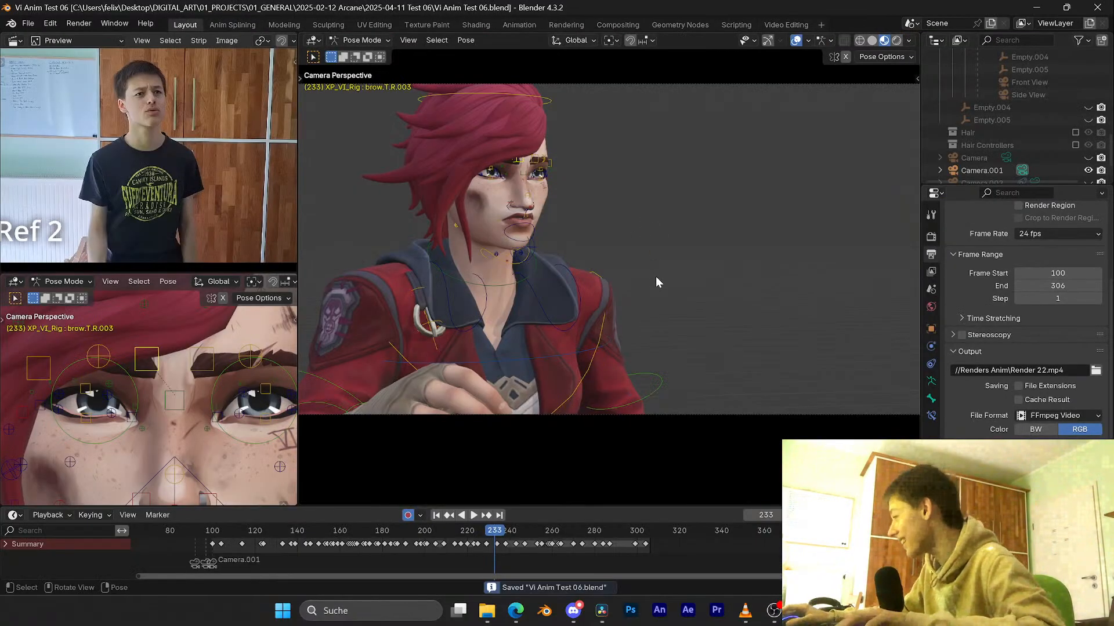
Step: Play the animation with sound from frame 199, switching to the Anim Splining workspace and stopping at frame 258
key(space)
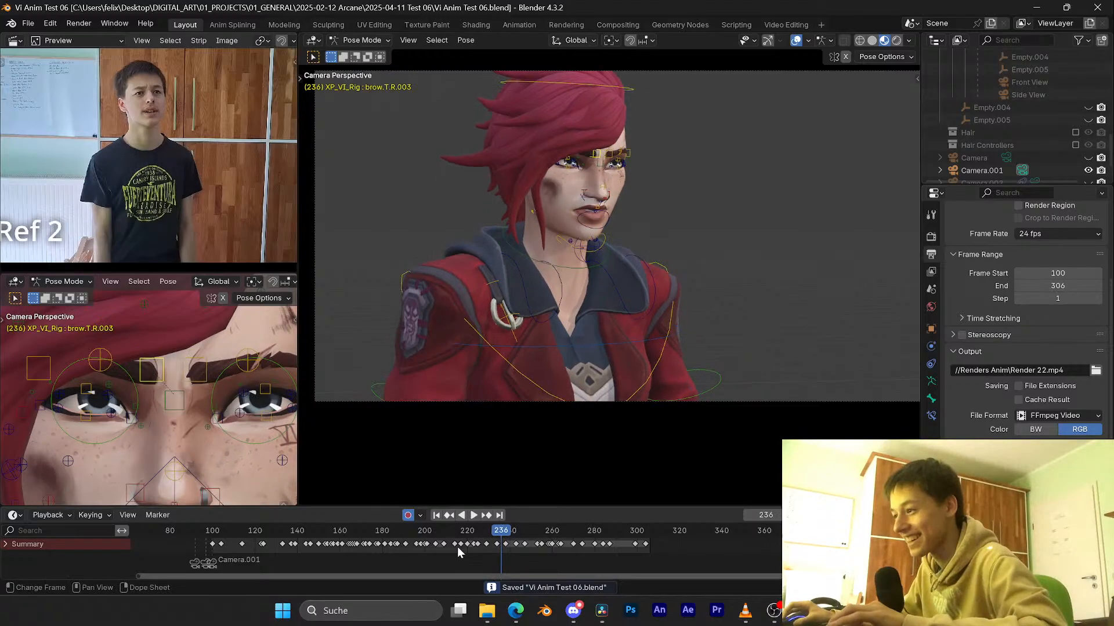
click(422, 531)
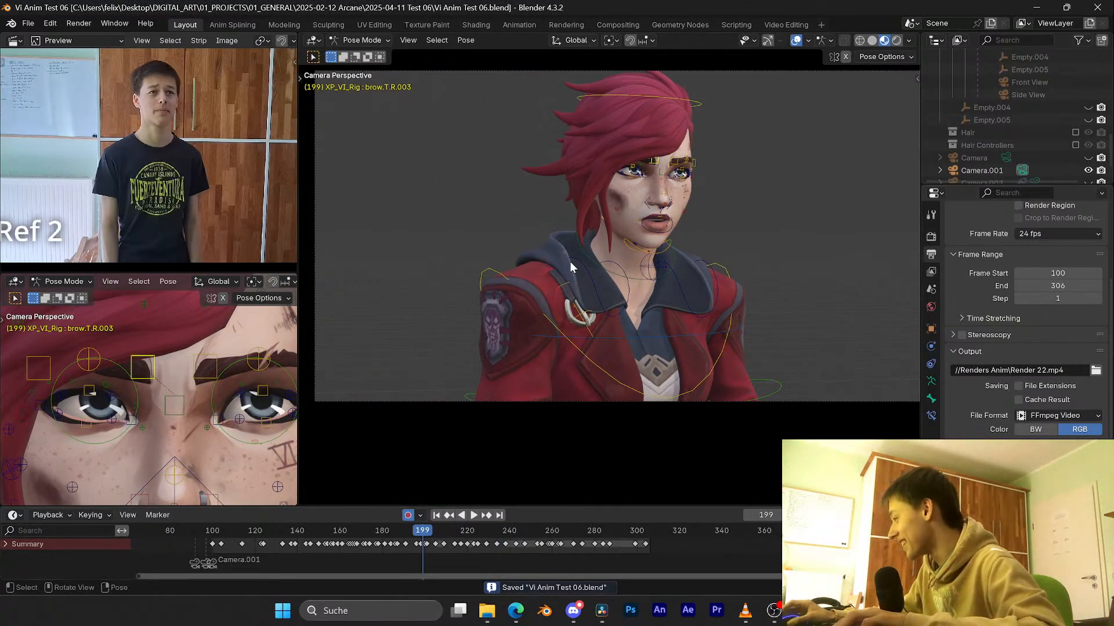
click(230, 24)
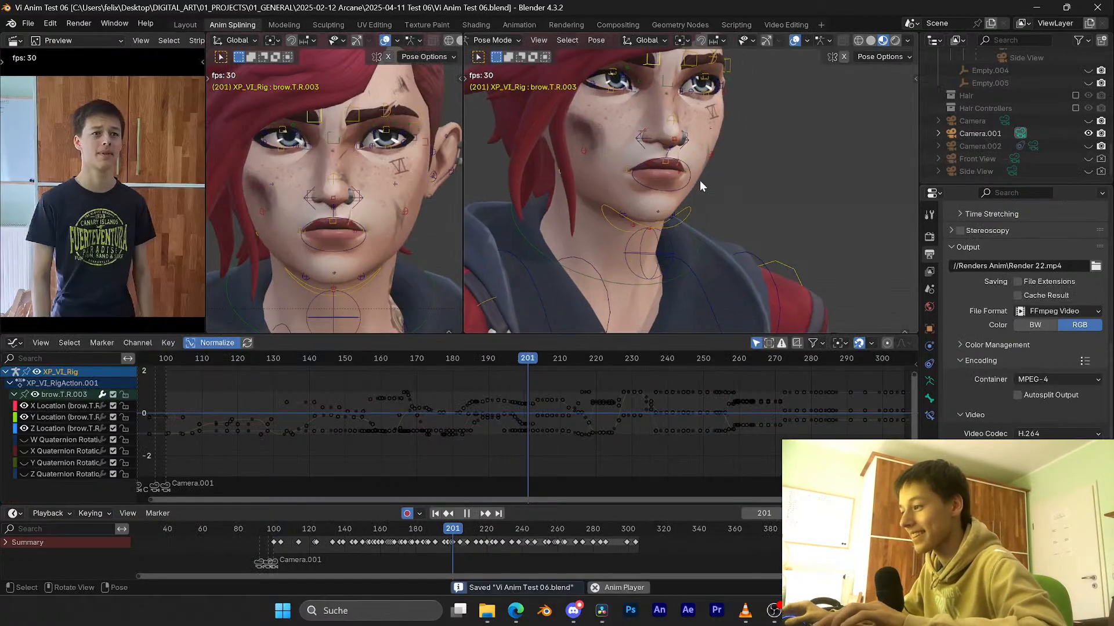
key(space)
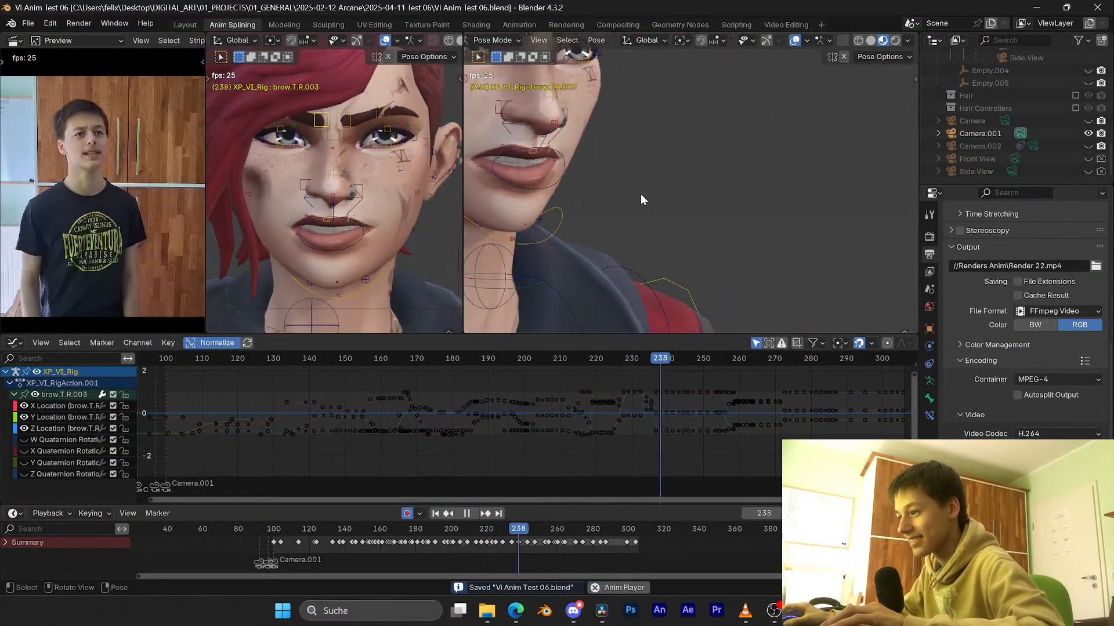
key(space)
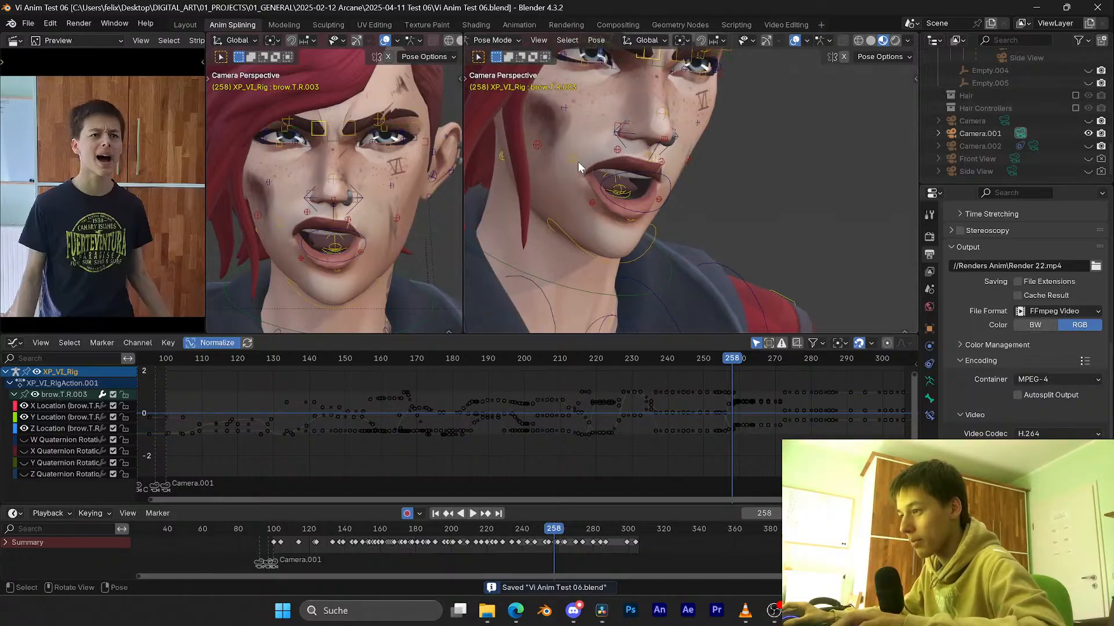
Step: Select the mouth-corner control lip_end.R.001, examine its curves around frames 256 to 258 and save the file
click(630, 176)
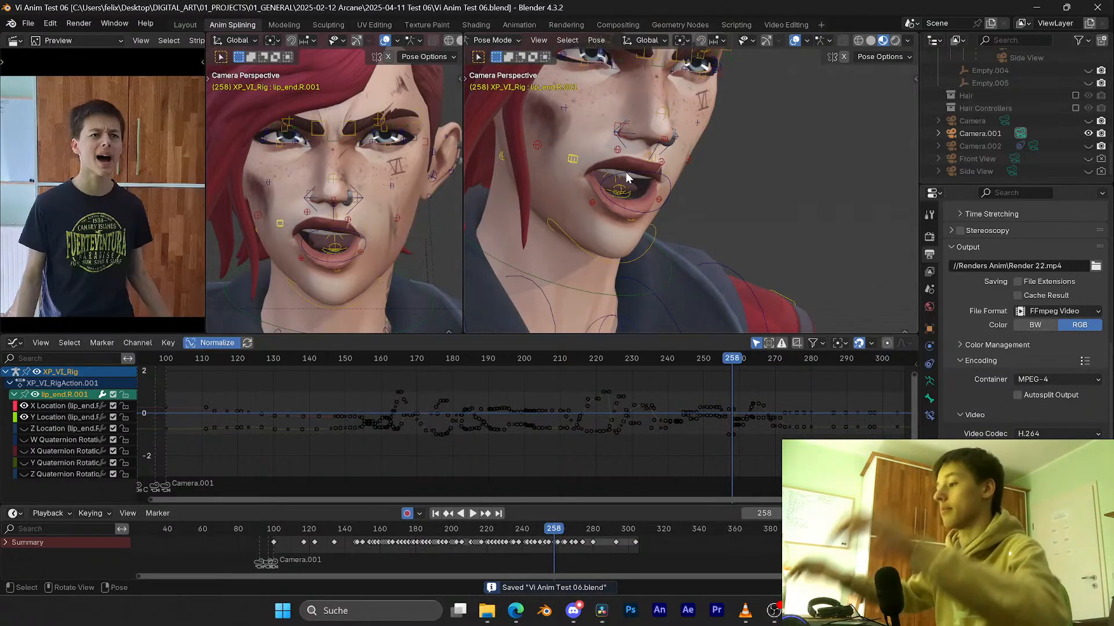
middle_drag(735, 424, 580, 434)
ctrl+middle_drag(580, 435, 632, 419)
scroll(601, 412, up, 3)
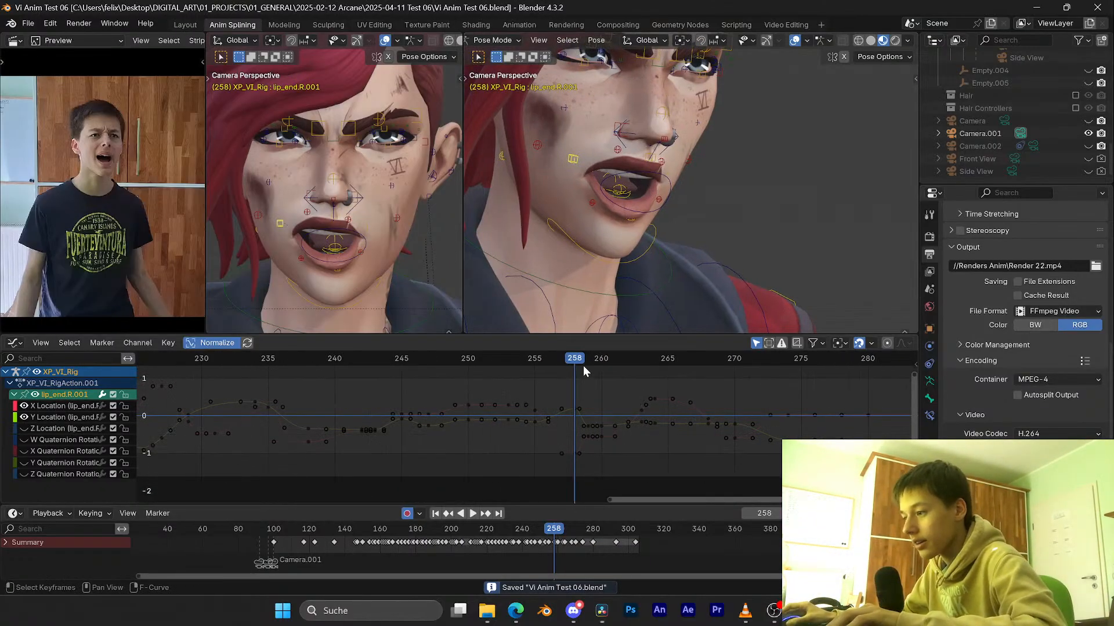
drag(581, 361, 541, 344)
scroll(572, 412, up, 4)
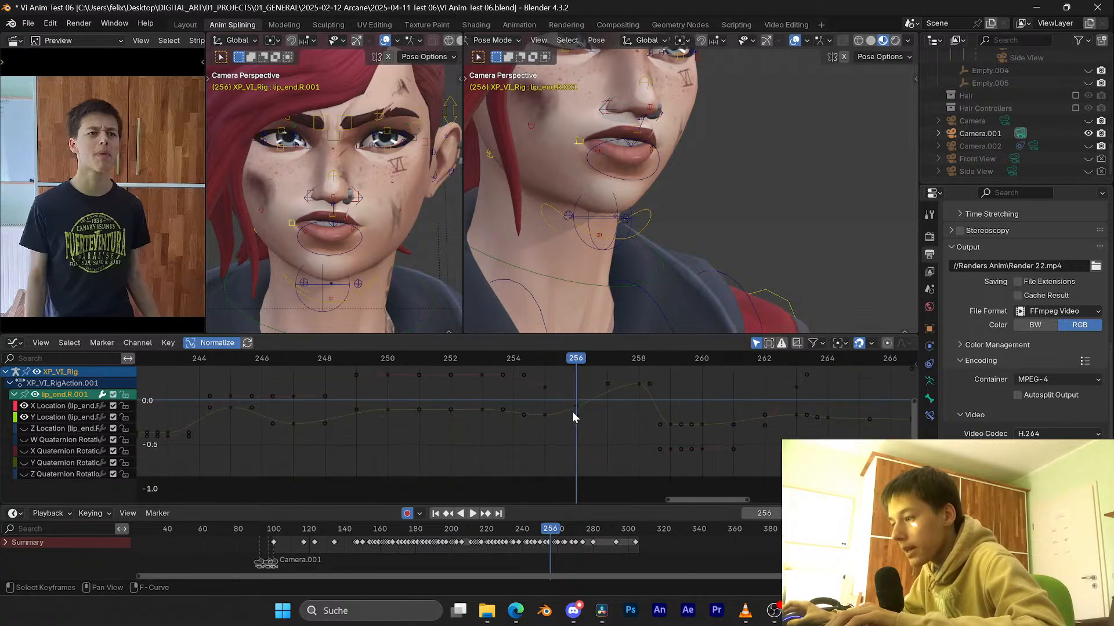
middle_drag(618, 394, 596, 402)
key(ctrl+s)
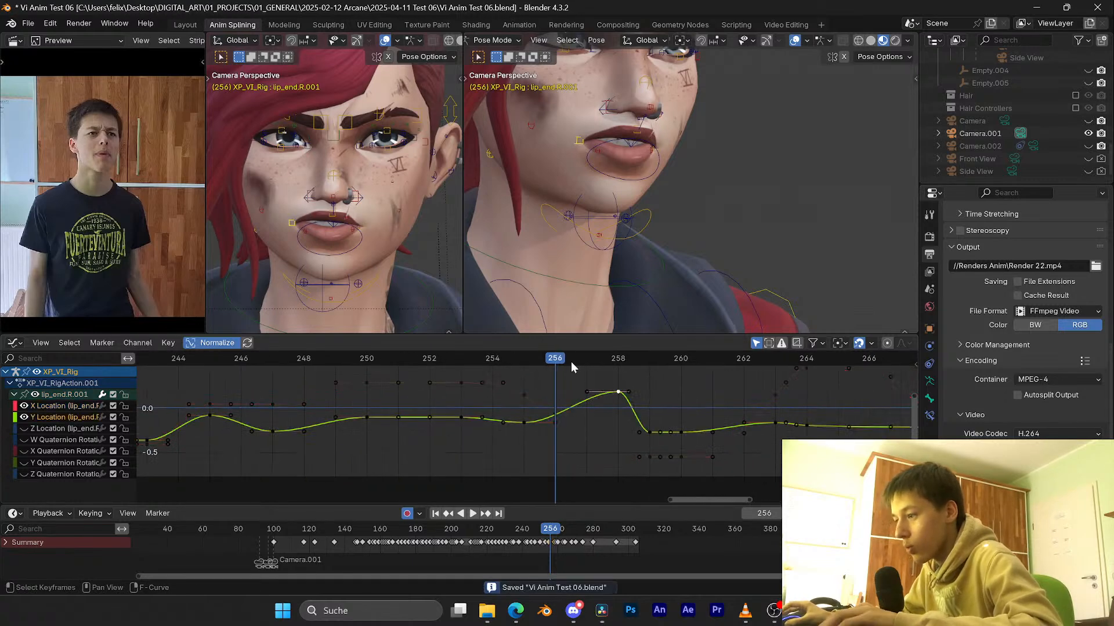
Step: Lower the Y Location key at frame 258 until it sits level with the neighbouring keys, and check the motion up to frame 259
drag(573, 362, 613, 358)
key(g)
key(y)
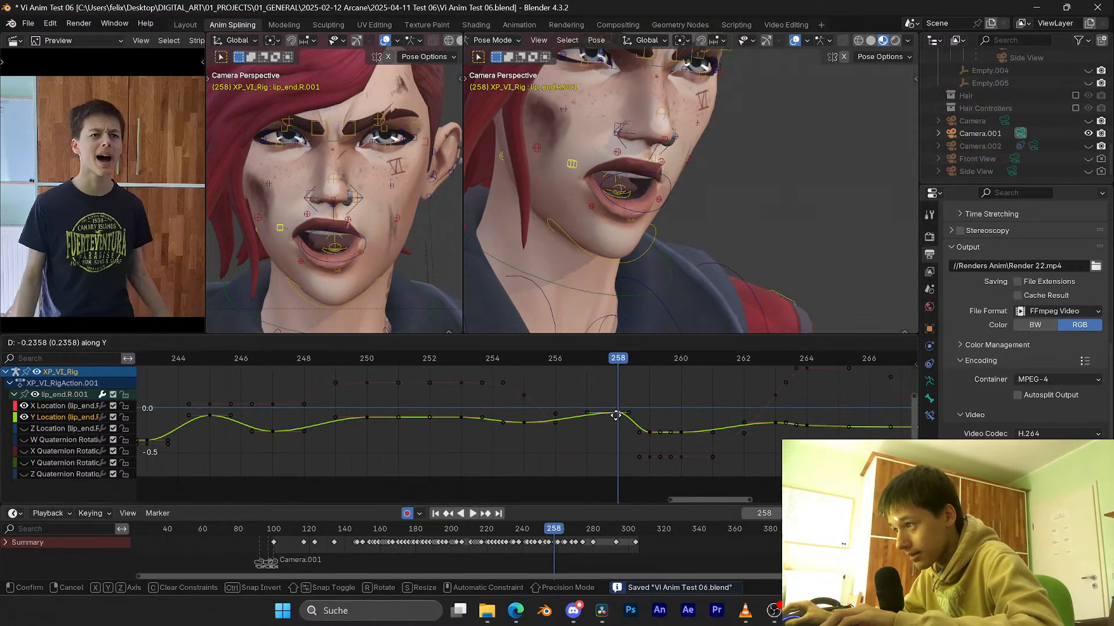
click(611, 429)
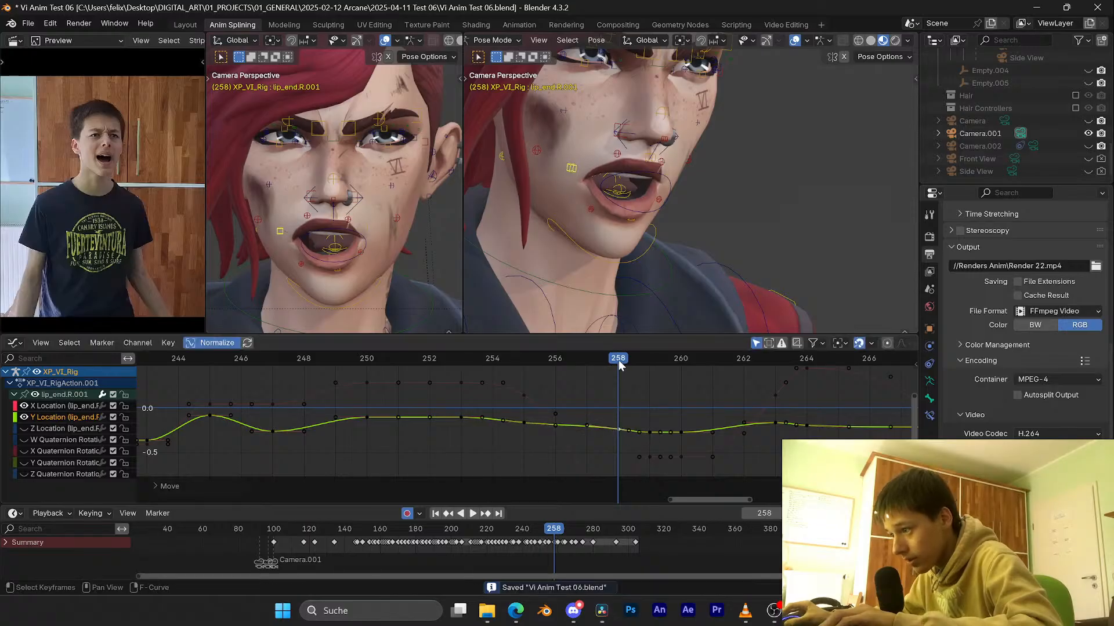
key(space)
drag(480, 355, 649, 408)
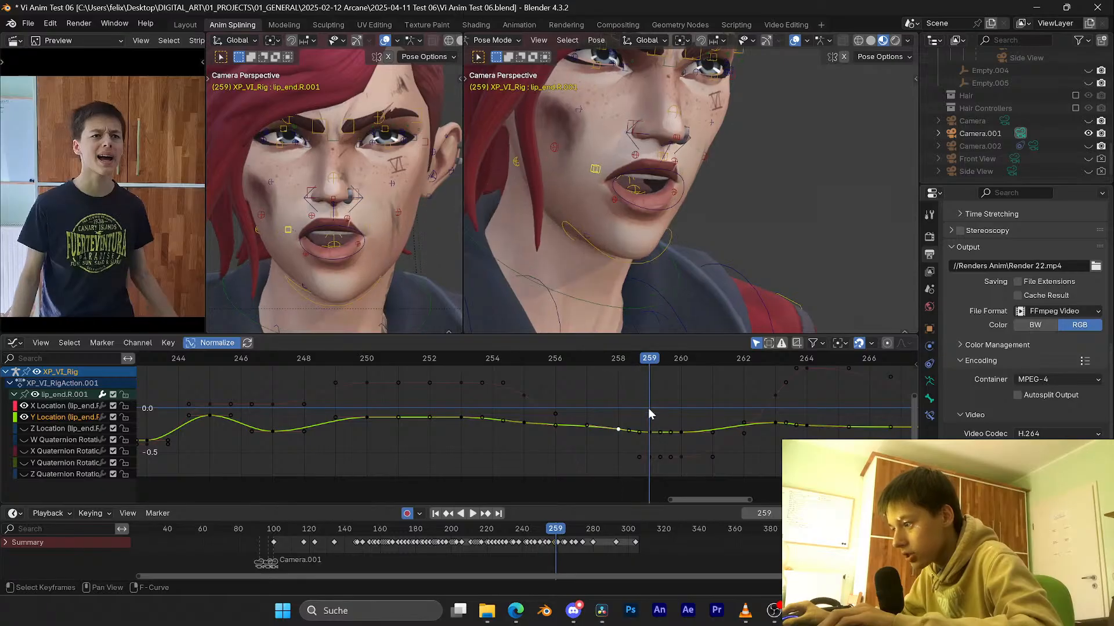
Step: Raise the Y Location key at frame 260 slightly above zero and replay the mouth movement
click(661, 433)
click(670, 358)
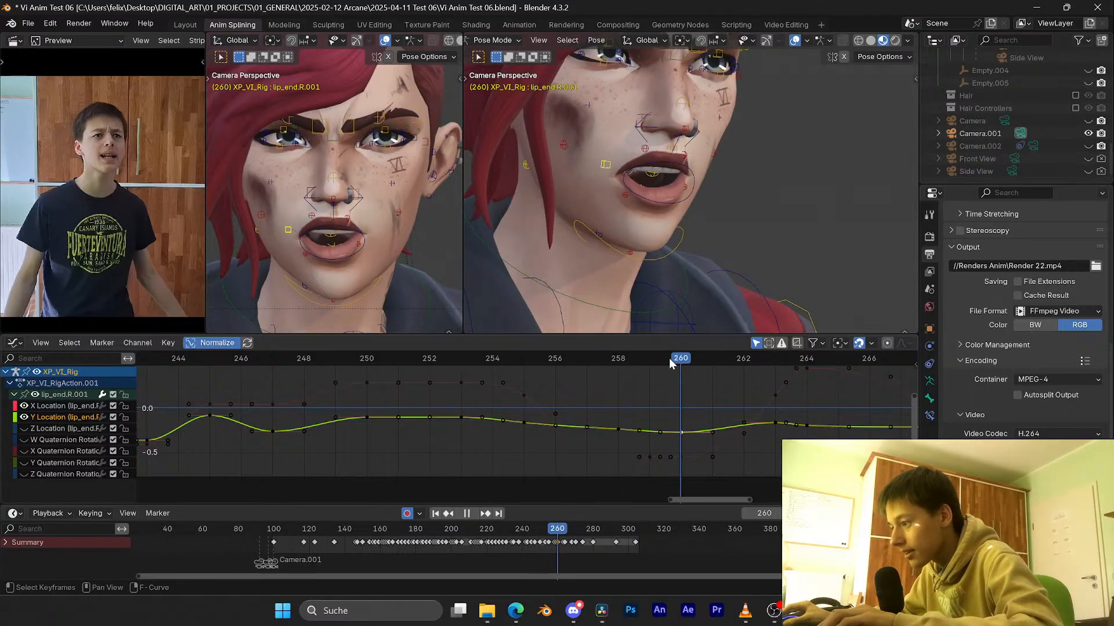
key(g)
key(y)
click(703, 381)
key(space)
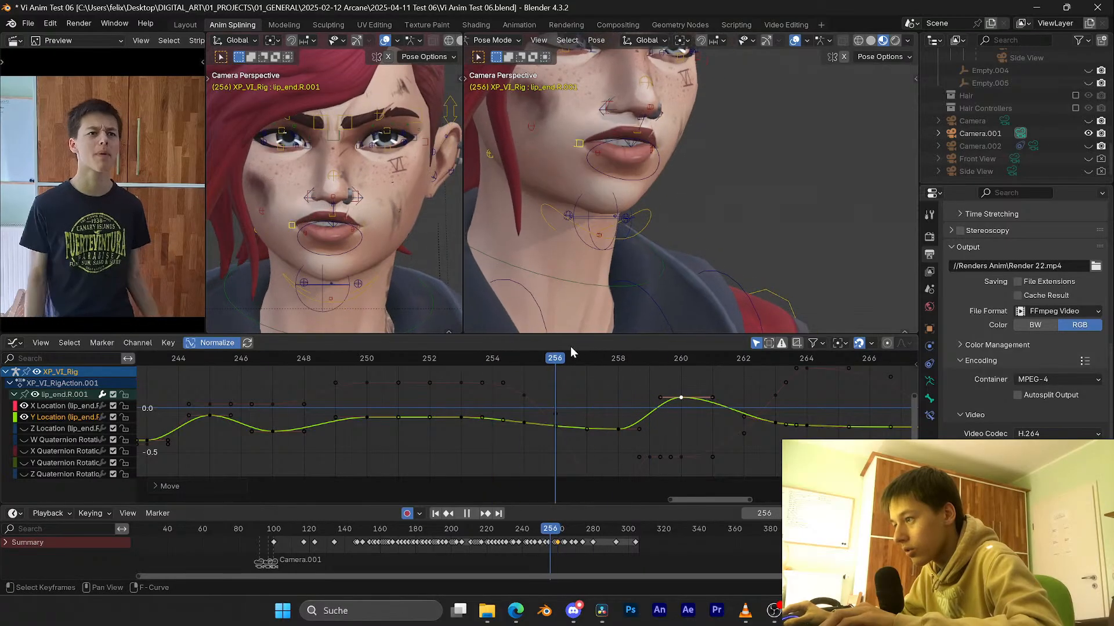
key(space)
Step: Move the Y Location dip to frame 257 and the peak to frame 259 at about 0.4, checking frames 257 and 258
drag(616, 429, 588, 429)
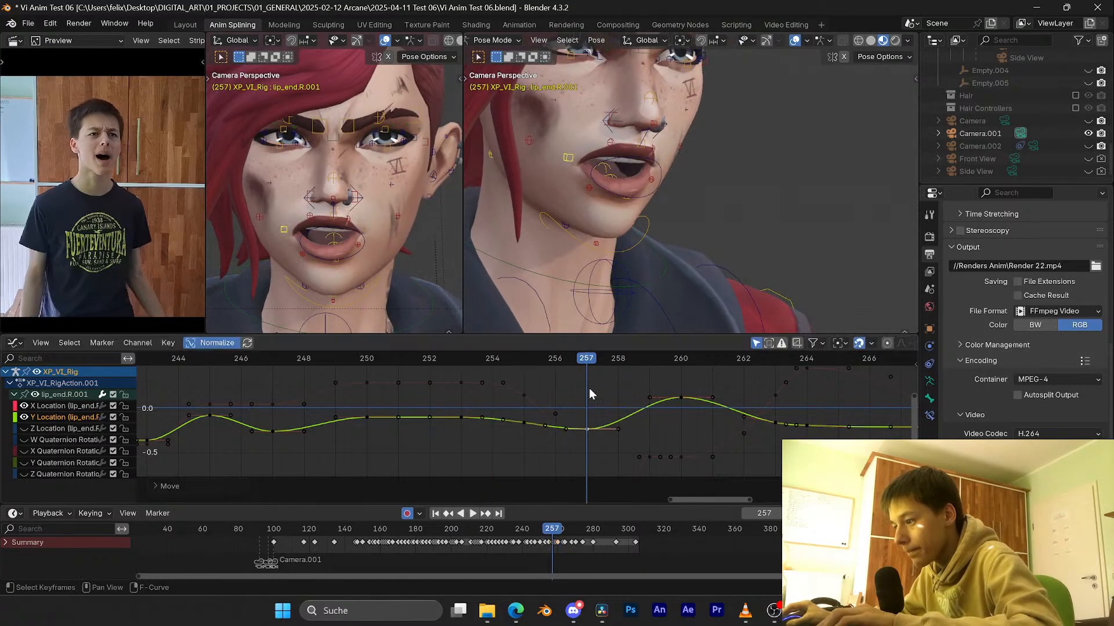
drag(586, 363, 638, 361)
drag(677, 397, 650, 397)
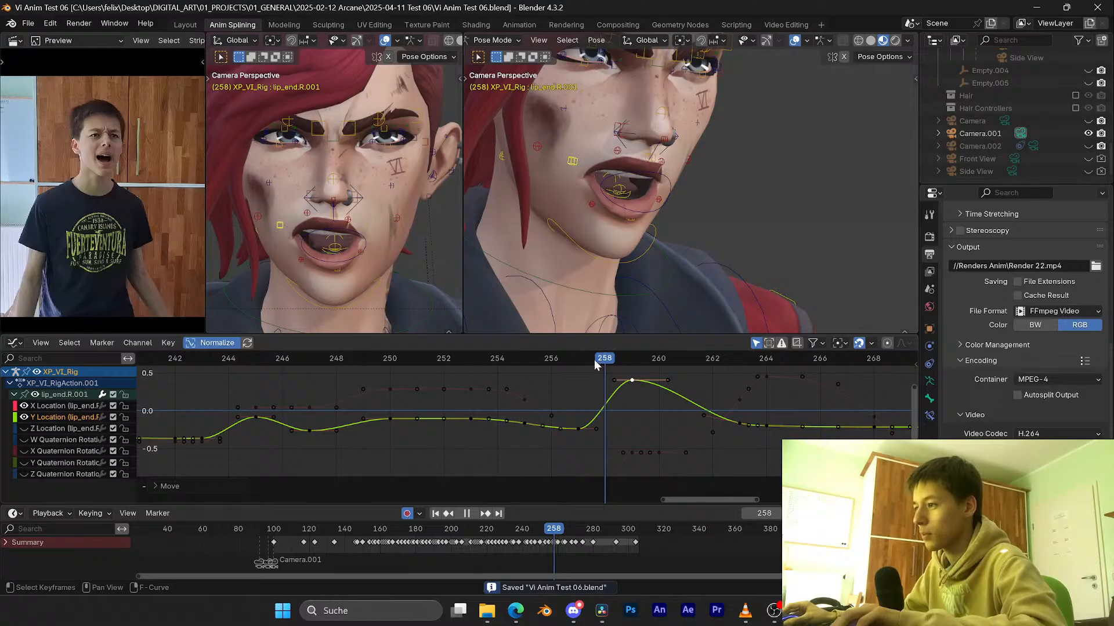
drag(596, 362, 572, 364)
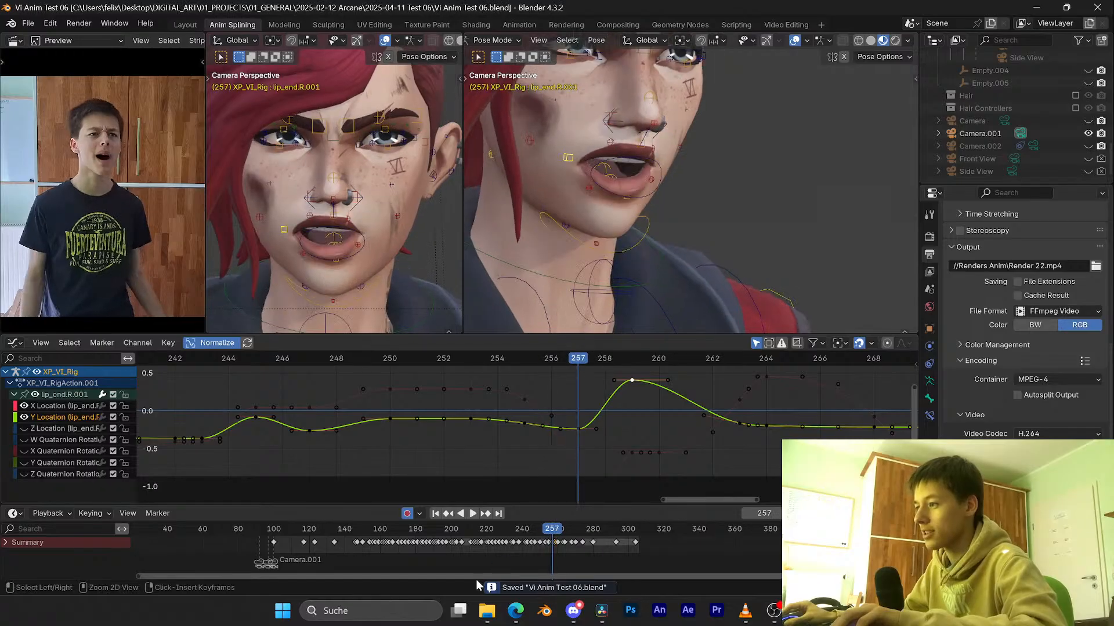
Step: Switch to the Windows calculator (Rechner), divide 200 by 24 and minimize the calculator
click(389, 611)
text(rechner)
key(Return)
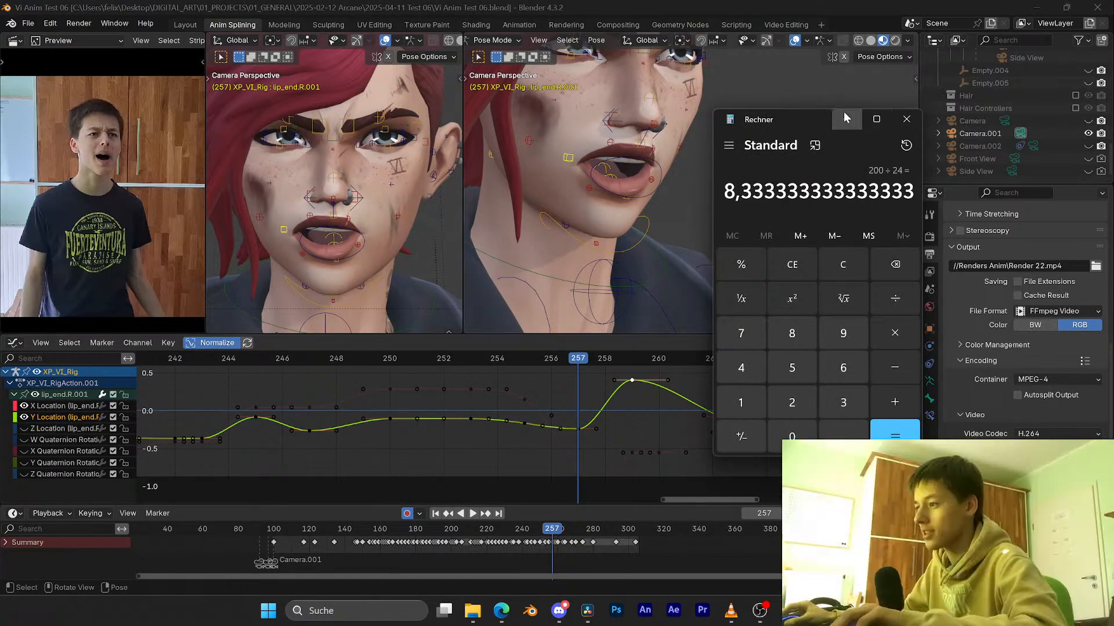
click(846, 119)
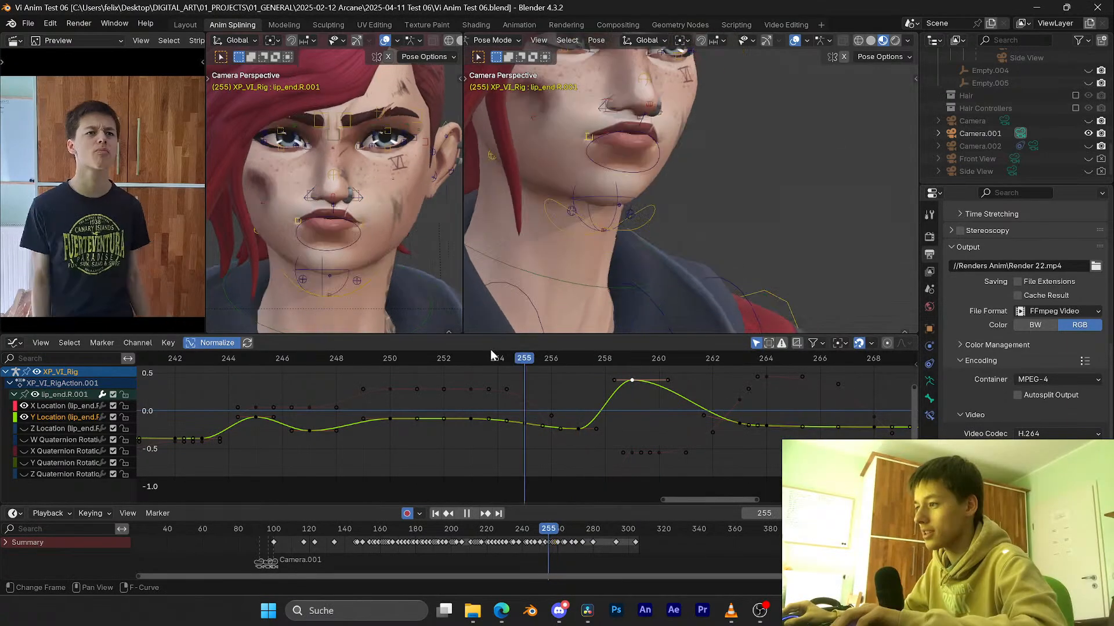
Step: Lower the Y Location key of lip_end.R.001 at frame 257 to about -0.6
key(space)
drag(537, 357, 575, 355)
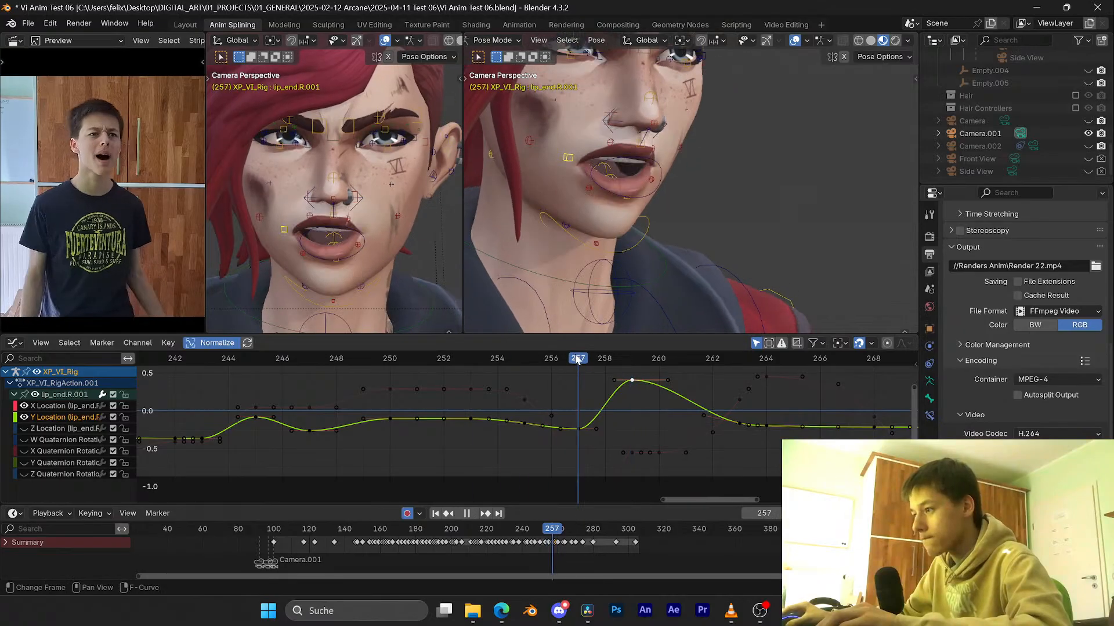
drag(579, 430, 579, 459)
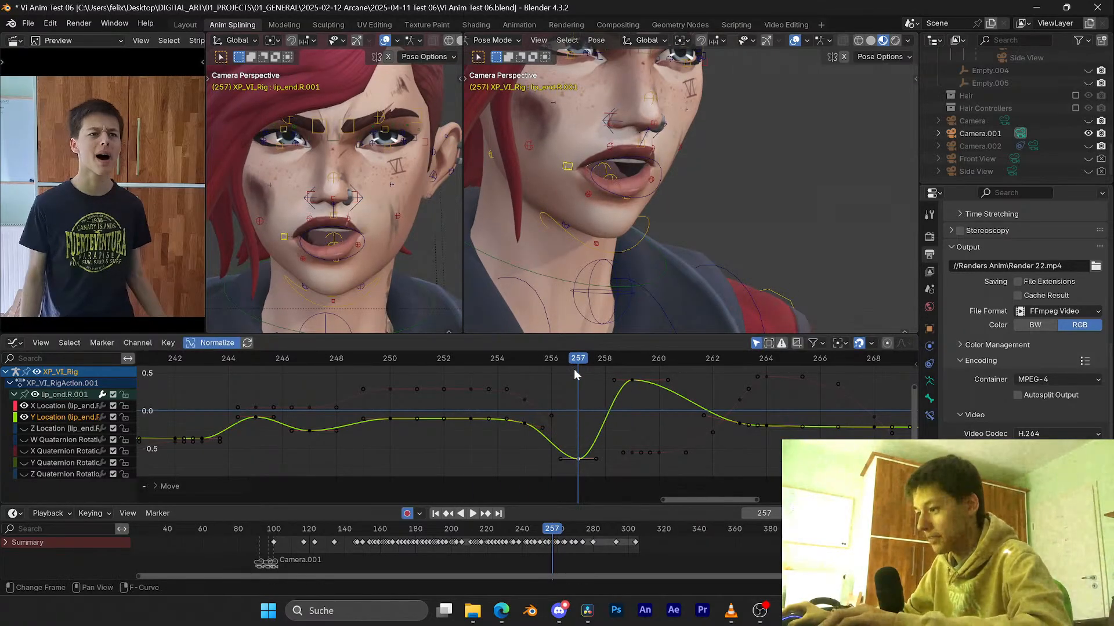
Step: Replay the mouth movement from frame 253, hide the overlays in the larger viewport and scrub through to frame 261
key(space)
click(494, 358)
drag(491, 357, 461, 356)
key(space)
click(470, 358)
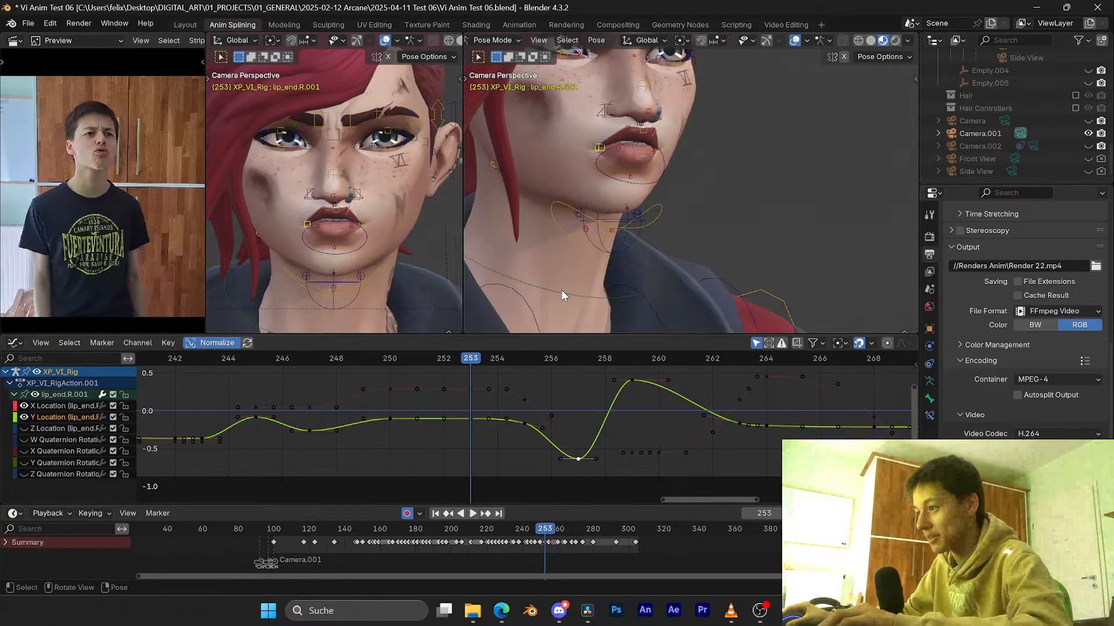
click(793, 42)
key(space)
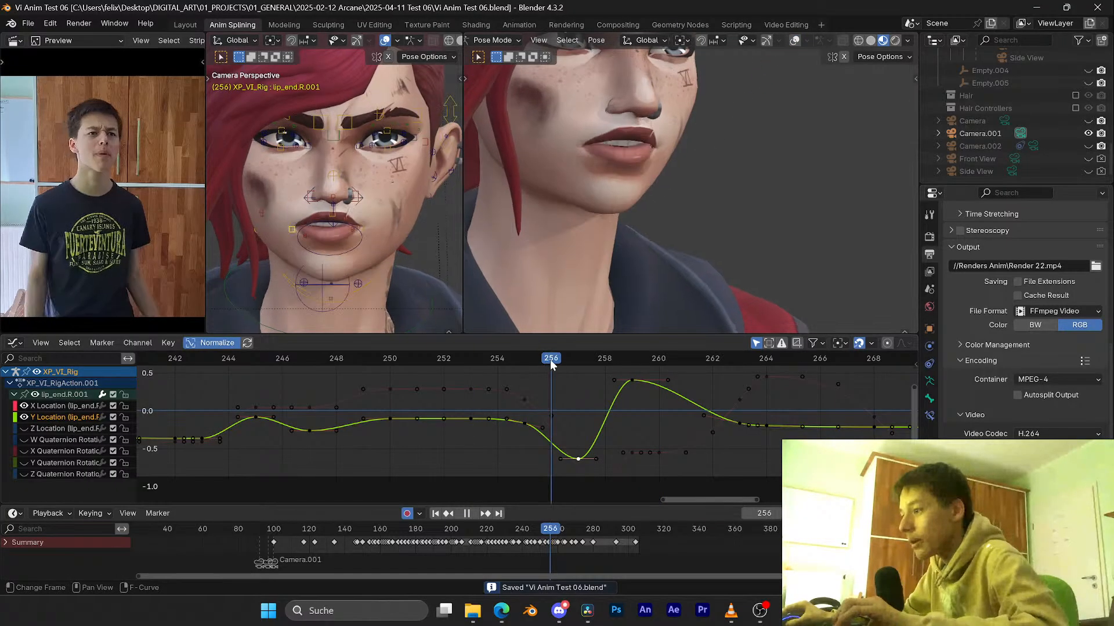
click(567, 361)
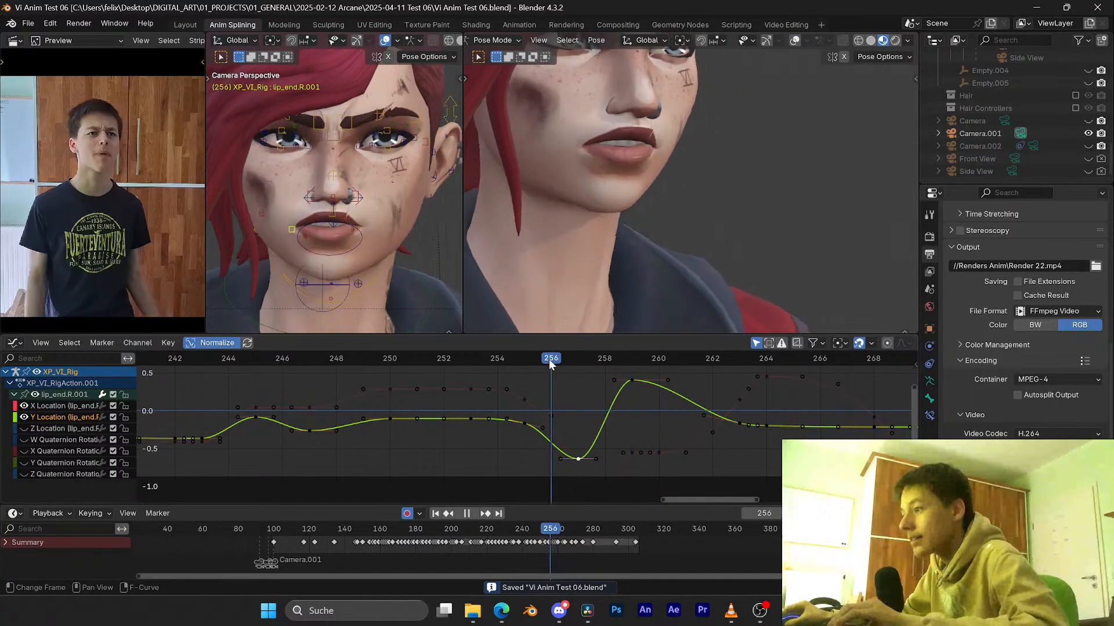
drag(584, 356, 689, 351)
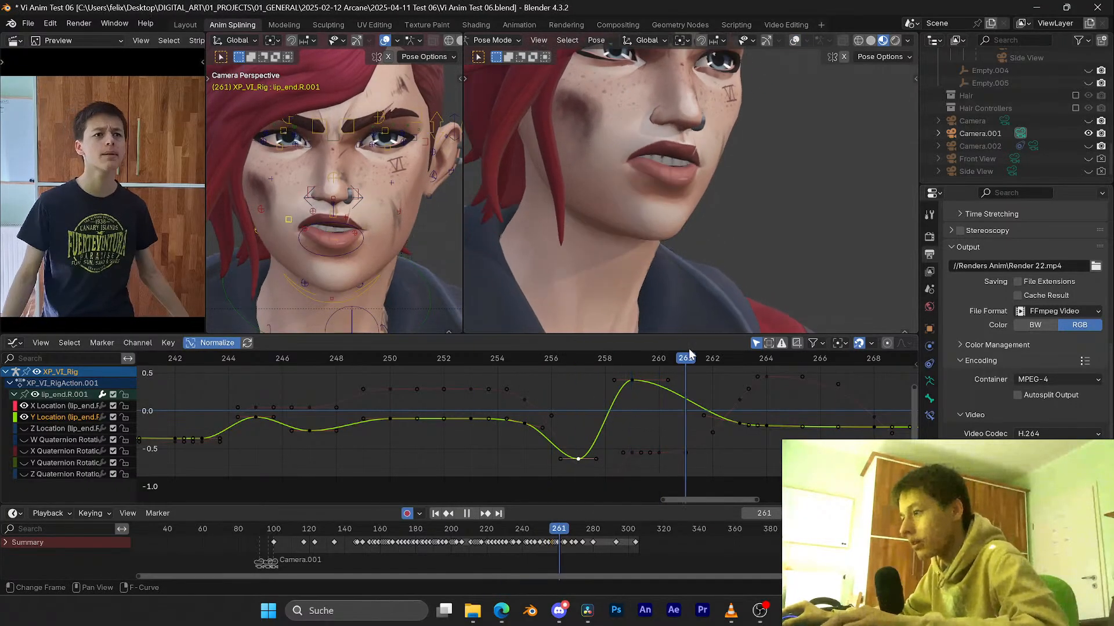
Step: Shift the Y Location peak to frame 261 and the dip to frame 259, with the key before it moved to frame 256
drag(631, 381, 685, 381)
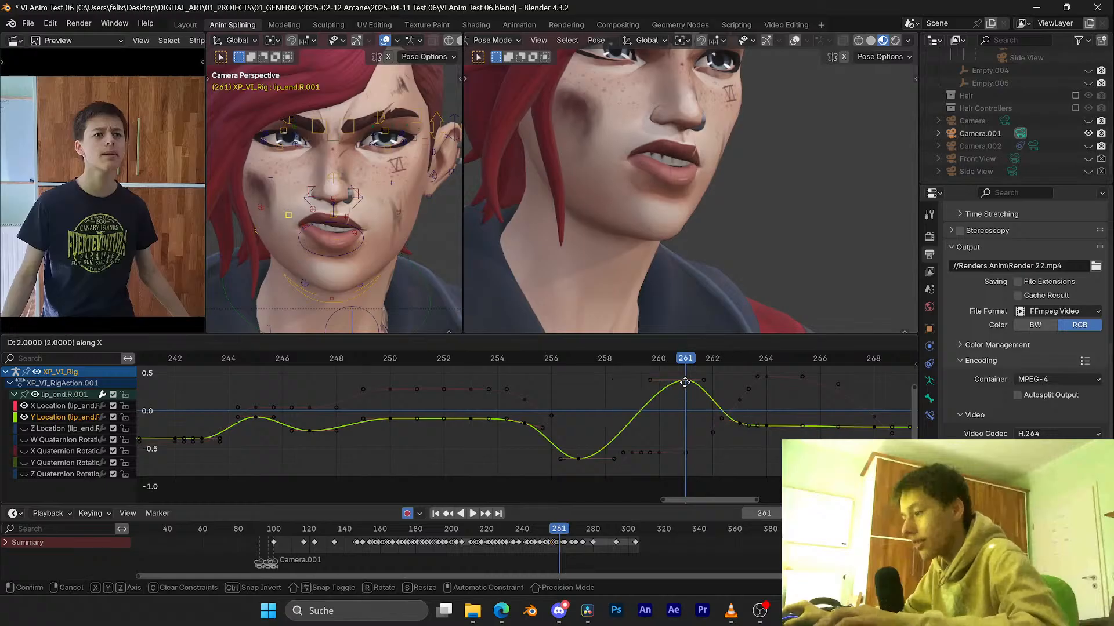
click(582, 458)
drag(583, 457, 623, 460)
drag(526, 426, 552, 424)
drag(522, 359, 608, 355)
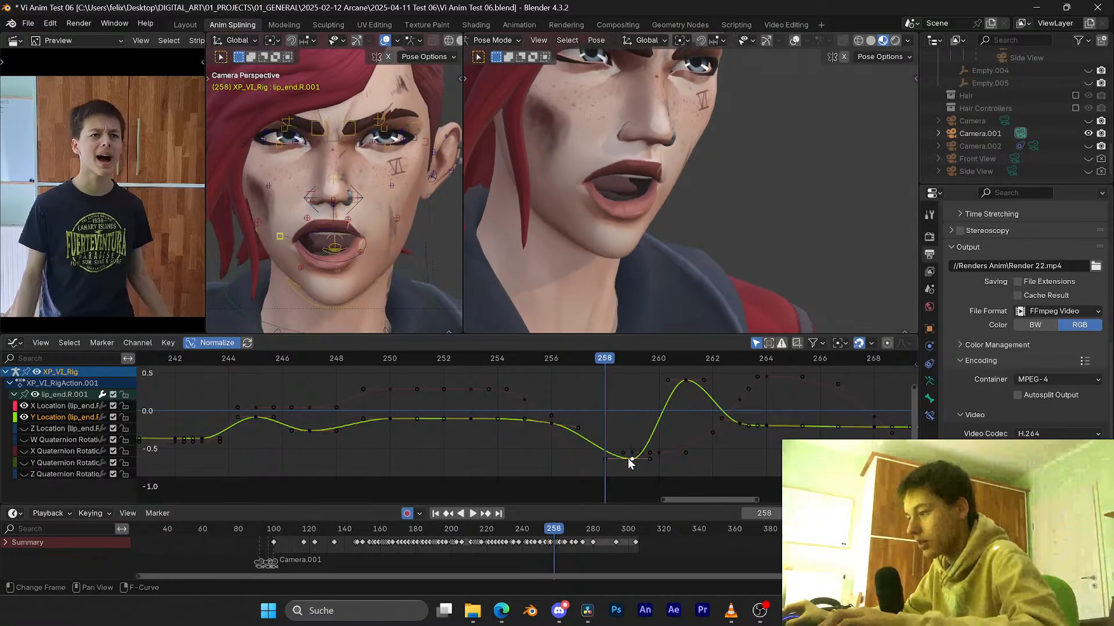
Step: Set the Y Location dip at frame 258 to about -0.5 and the peak at frame 260 to about 0.1
drag(637, 461, 620, 464)
drag(683, 379, 659, 402)
mouse_move(579, 357)
mouse_down()
mouse_move(651, 354)
mouse_move(530, 353)
mouse_move(572, 357)
mouse_up()
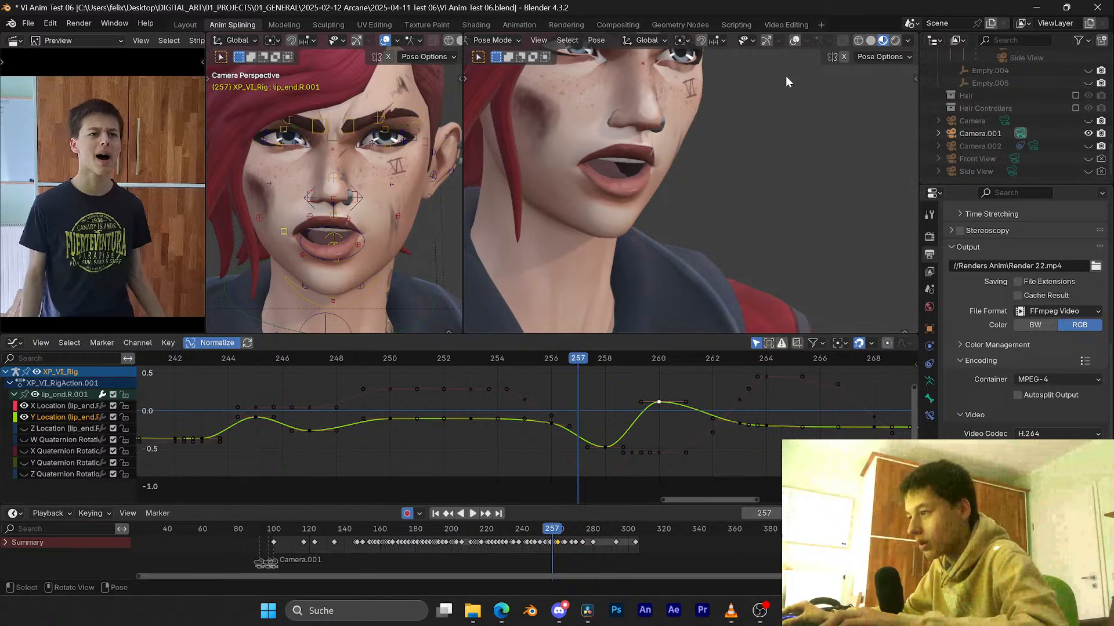
Step: Raise the X Location key of lip_end.R.001 at frame 258 by about 0.37 and play the result
middle_drag(610, 403, 600, 363)
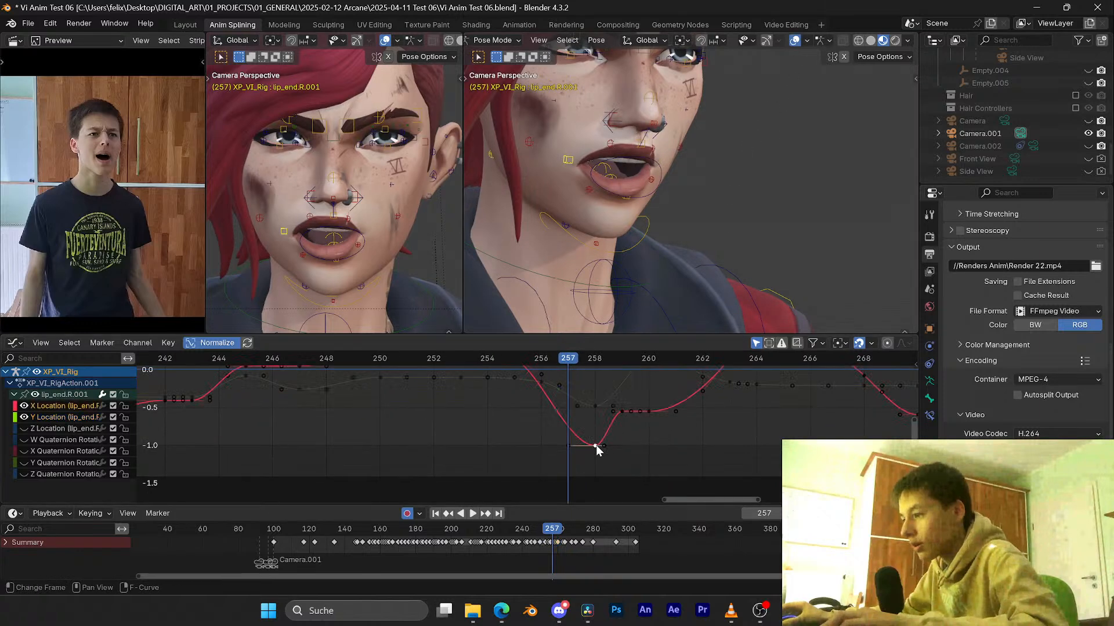
middle_drag(603, 432, 576, 443)
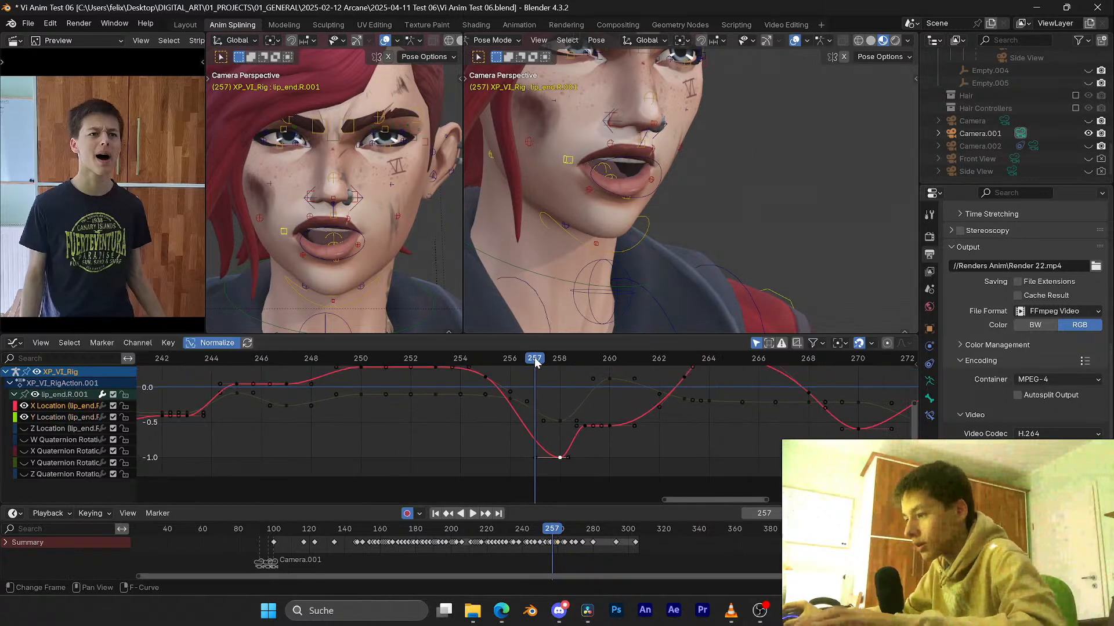
drag(534, 362, 557, 371)
key(g)
key(y)
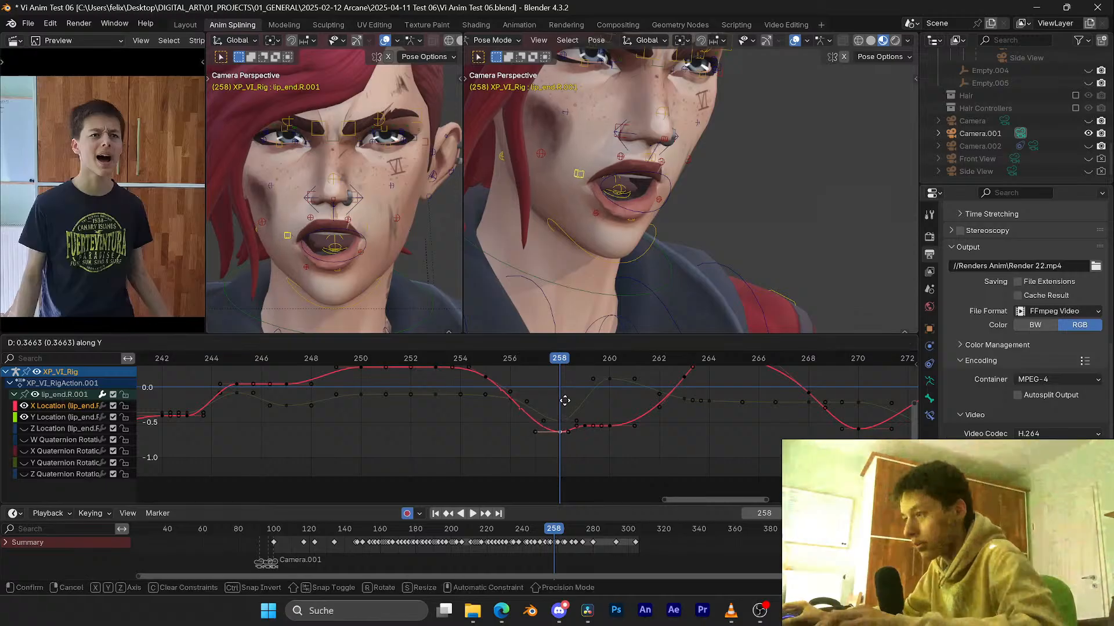
click(564, 400)
key(space)
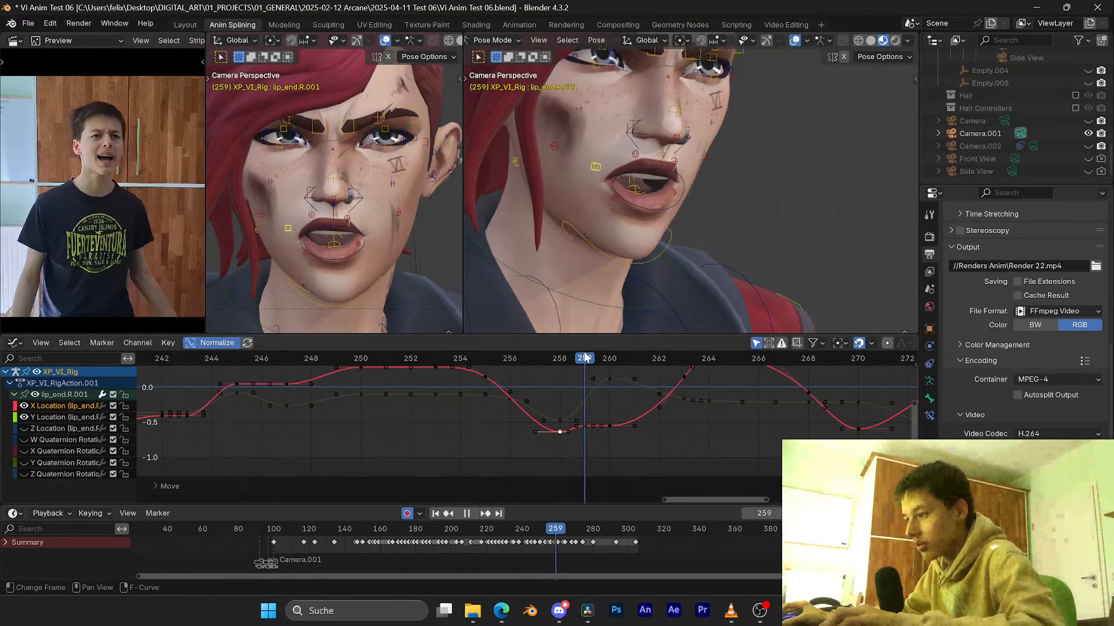
Step: Lower the X Location key of lip_end.R.001 at frame 260 to about -0.9 and play the result
key(space)
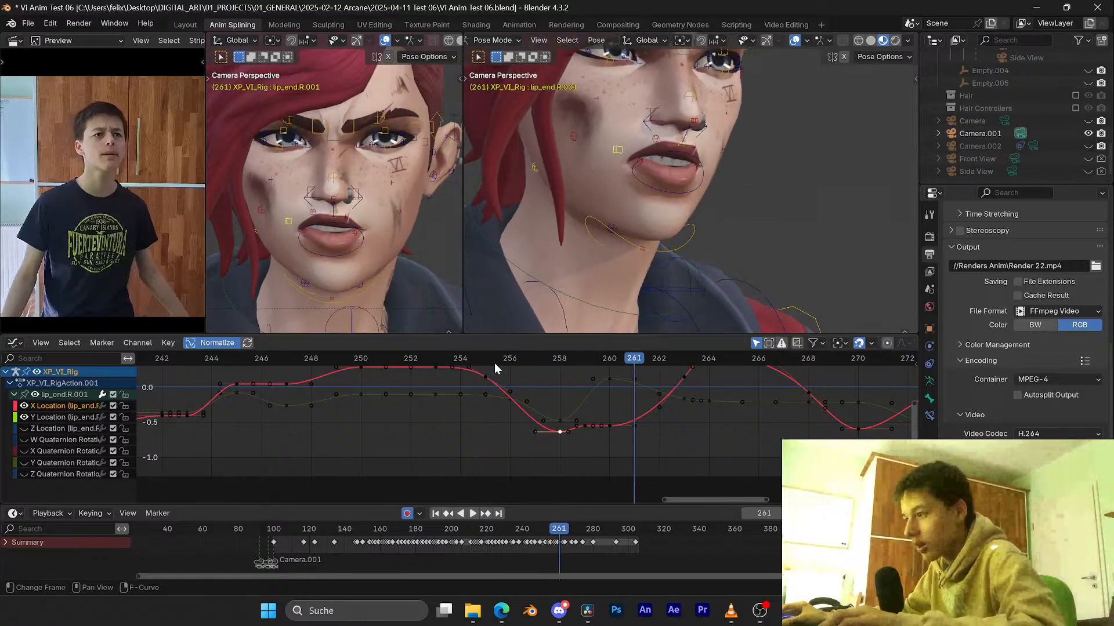
click(609, 379)
click(614, 429)
key(g)
key(y)
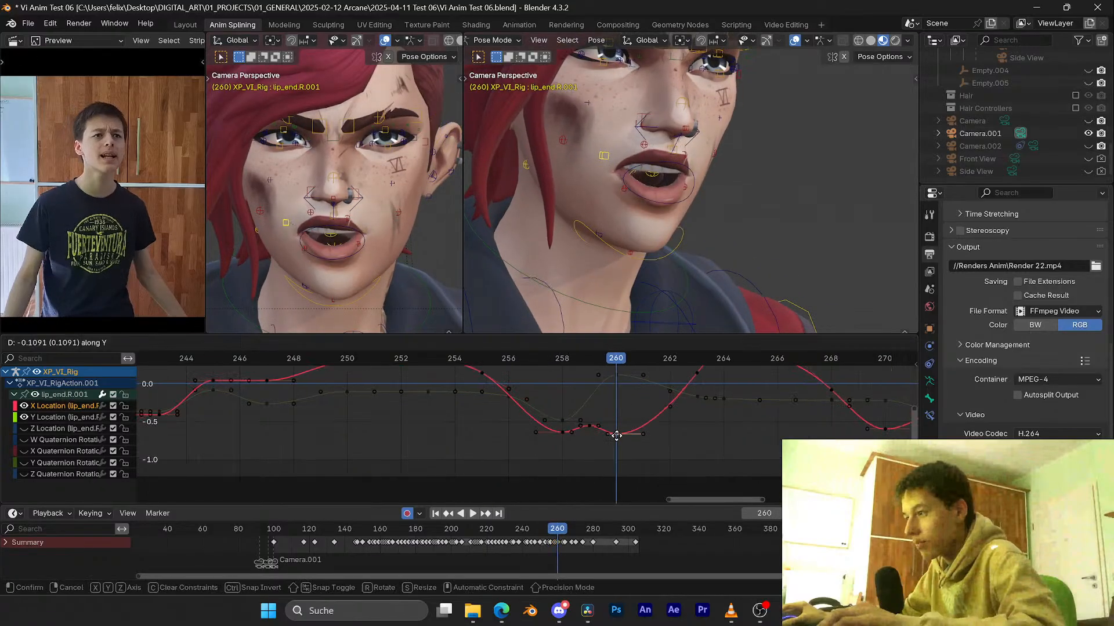
click(617, 454)
click(588, 427)
key(shift+ctrl+space)
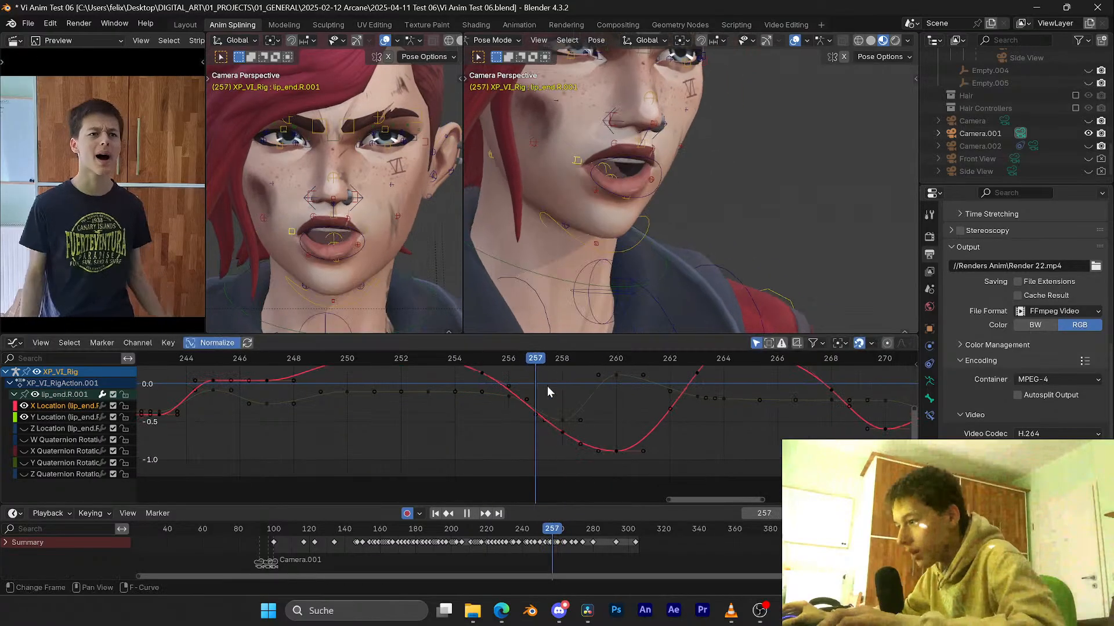
Step: Rotate the handles of the X Location key at frame 258 and raise the key to about -0.35
key(r)
click(601, 394)
key(space)
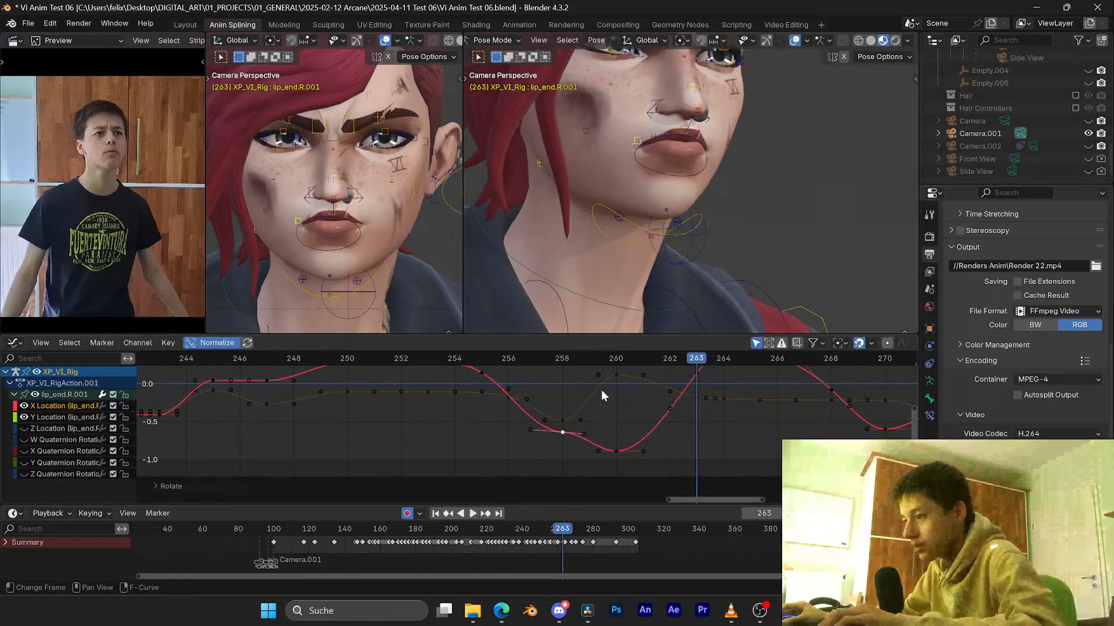
click(523, 363)
drag(525, 365, 562, 357)
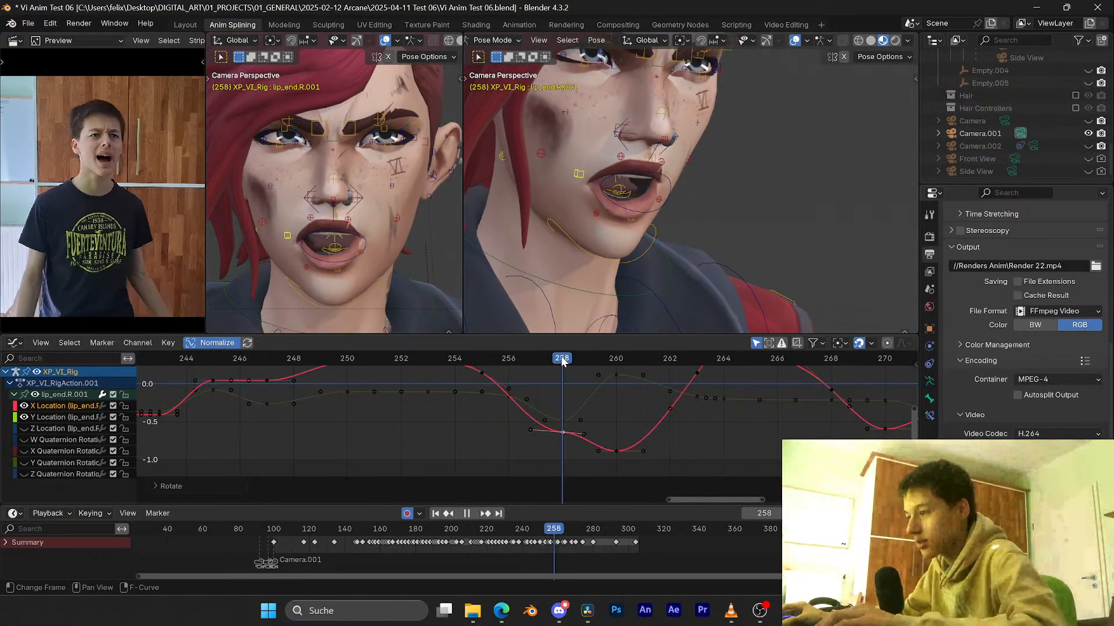
key(g)
key(y)
click(570, 394)
Step: Lower the Y Location dip of lip_end.R.001 at frame 258 to about -0.6, checking the mouth shape by scrubbing
click(564, 421)
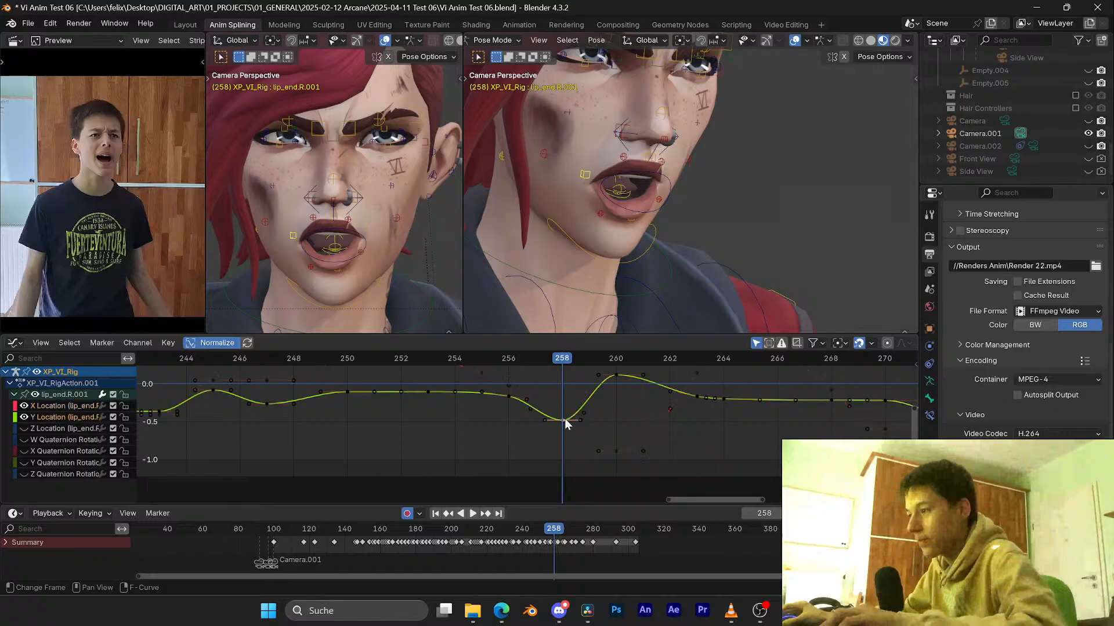
key(g)
key(y)
click(565, 447)
drag(564, 361, 510, 350)
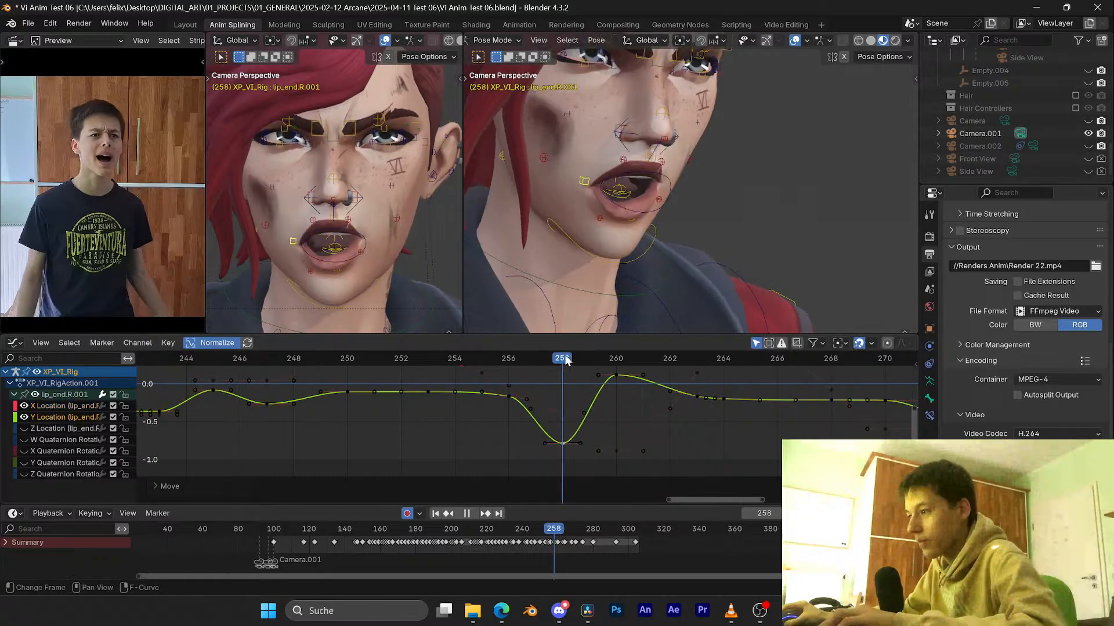
key(space)
key(g)
key(y)
click(577, 371)
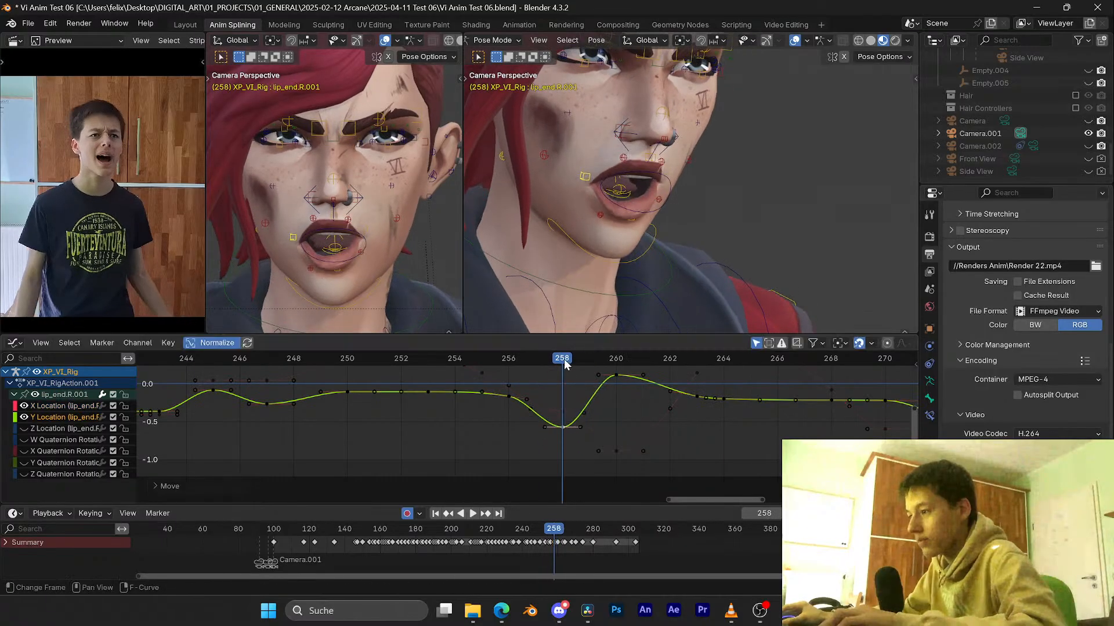
key(space)
drag(630, 362, 493, 358)
Step: Lengthen the incoming handle of the Y Location key at frame 260 and replay the motion
click(598, 375)
key(s)
click(582, 370)
key(space)
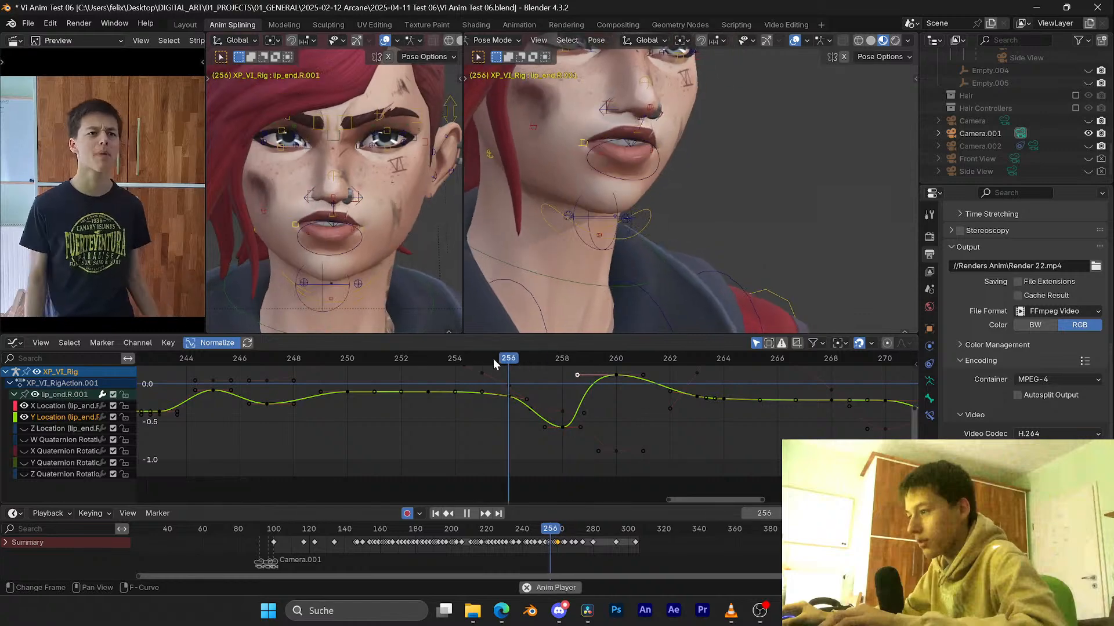
key(space)
Step: Hide the overlays in the larger viewport and replay the mouth movement from frame 255 with the other viewport closer on the mouth
click(493, 360)
click(794, 40)
key(space)
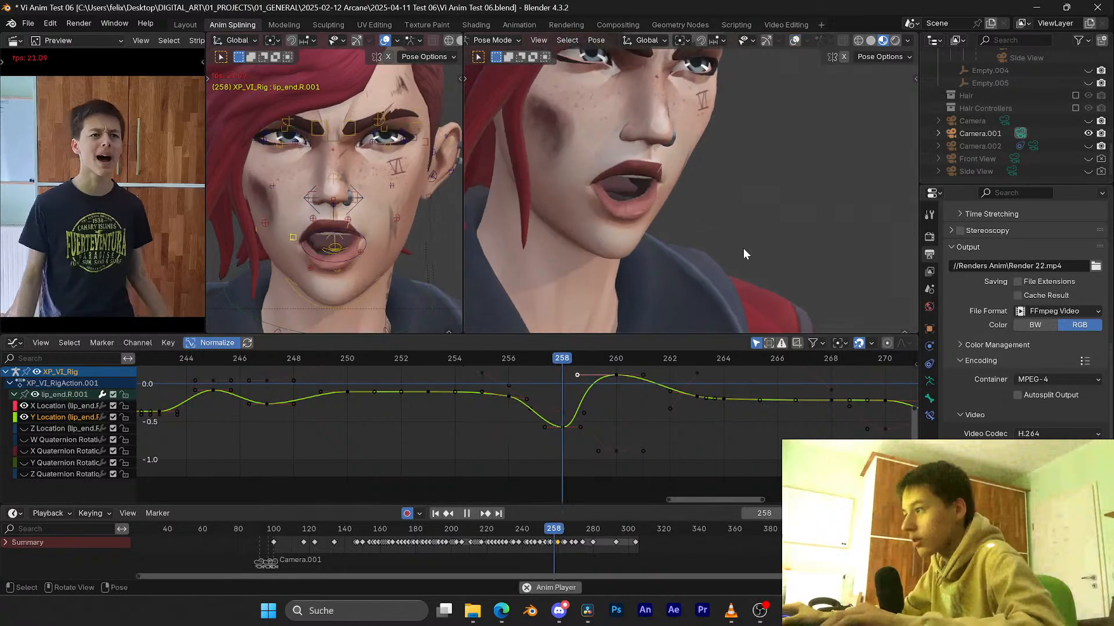
click(486, 359)
scroll(290, 245, up, 3)
key(space)
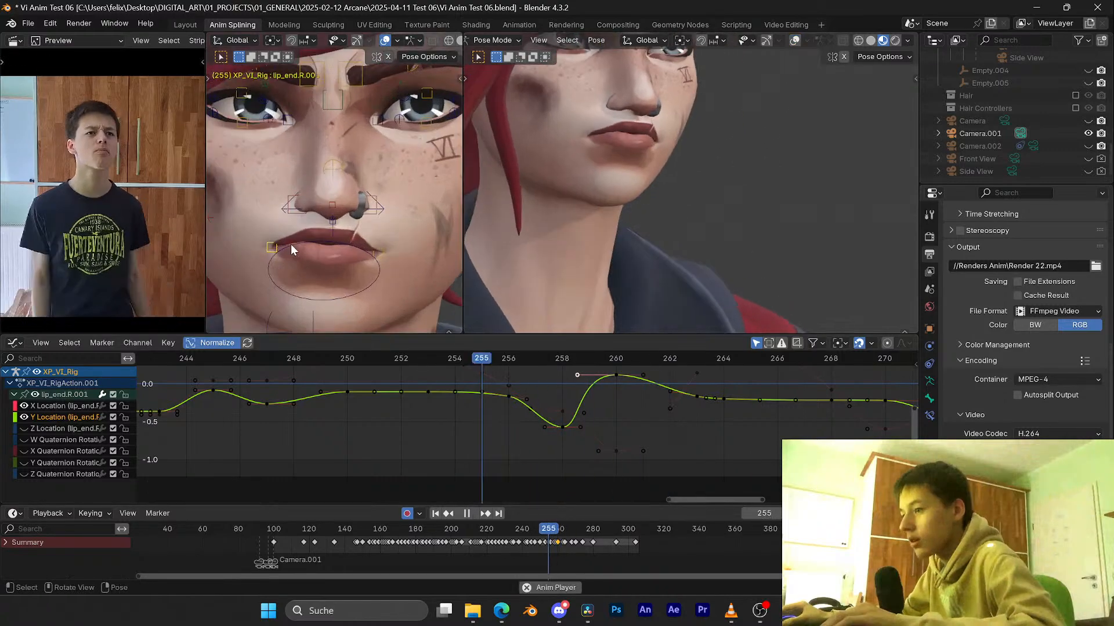
key(space)
Step: Save the file and scrub through the mouth opening to frame 258 with the right mouth corner in close-up
key(ctrl+s)
drag(504, 358, 483, 359)
shift+middle_drag(296, 258, 351, 237)
key(space)
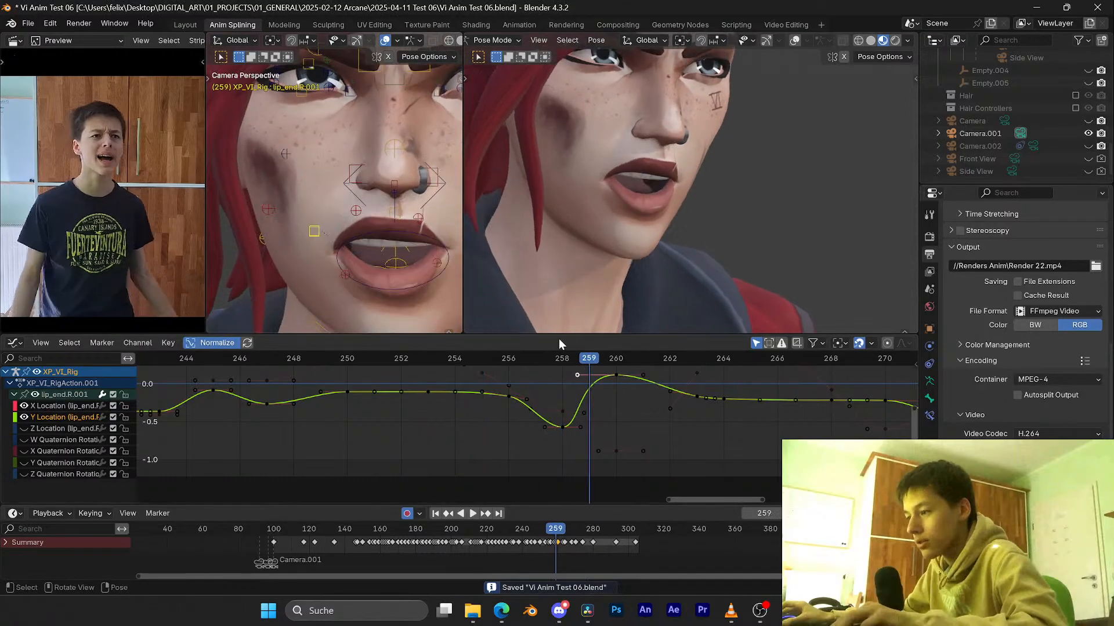
drag(502, 359, 551, 359)
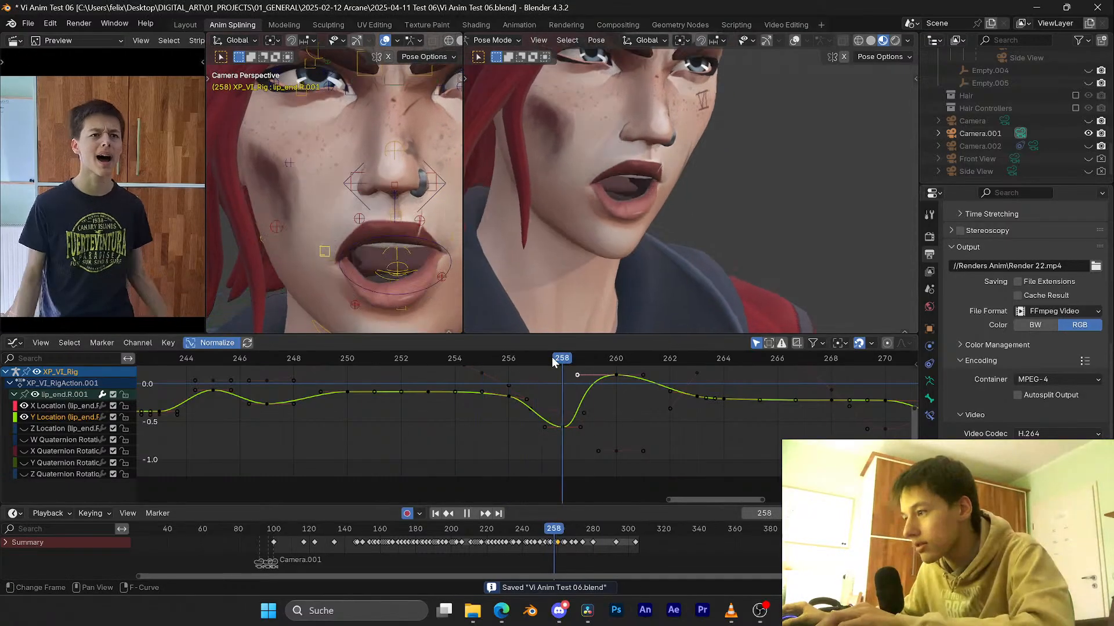
Step: Raise the X Location key at frame 258 to about -0.05 and rotate its handles
click(562, 410)
key(g)
key(y)
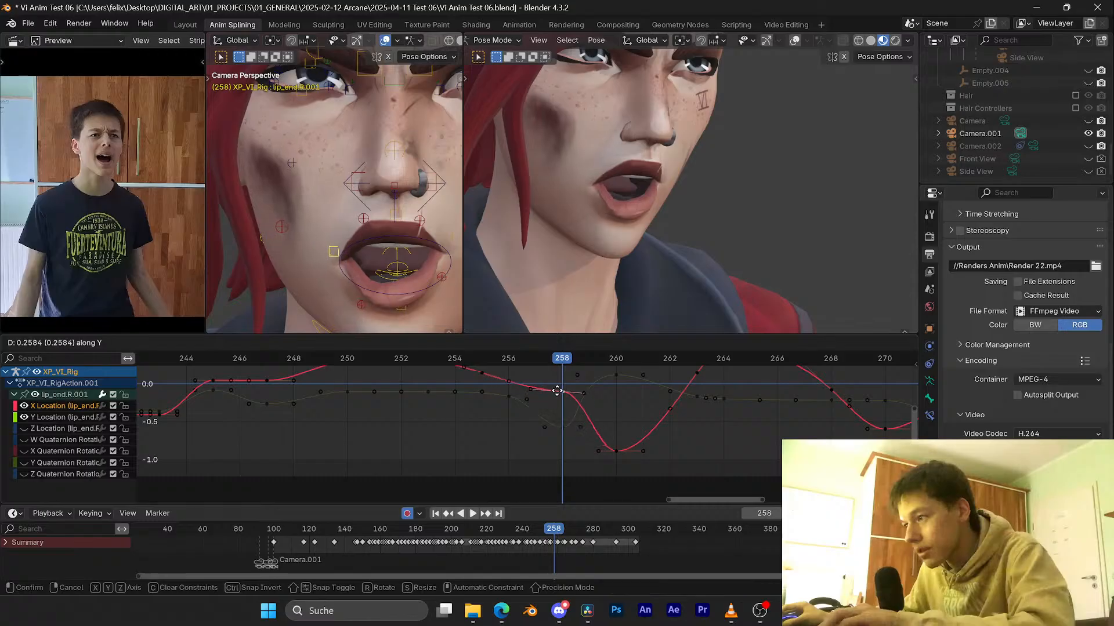
click(557, 385)
key(space)
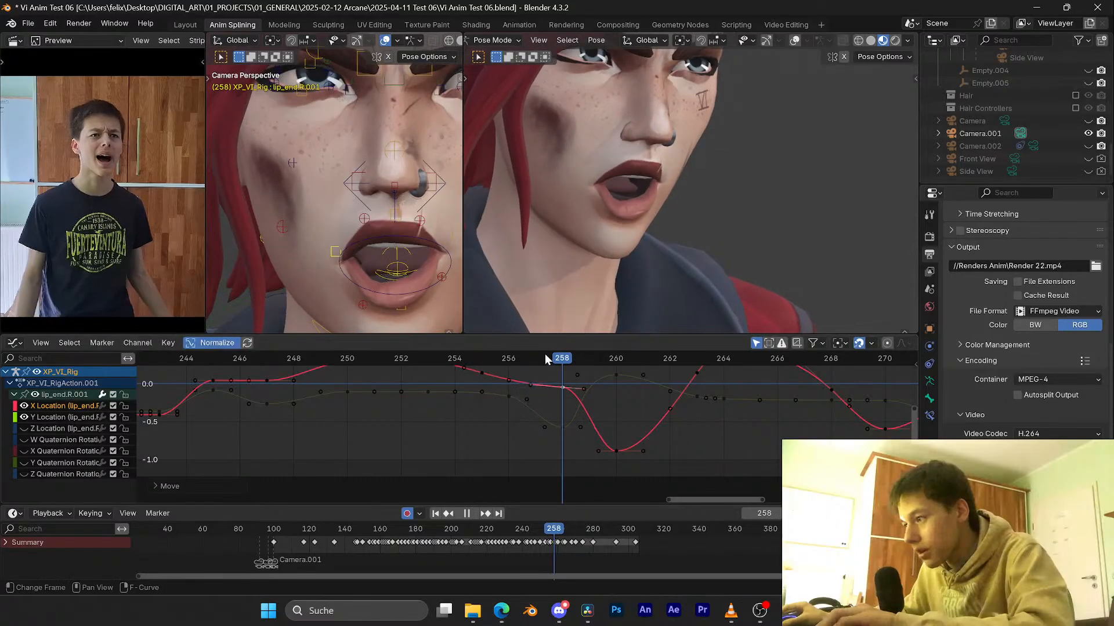
click(573, 377)
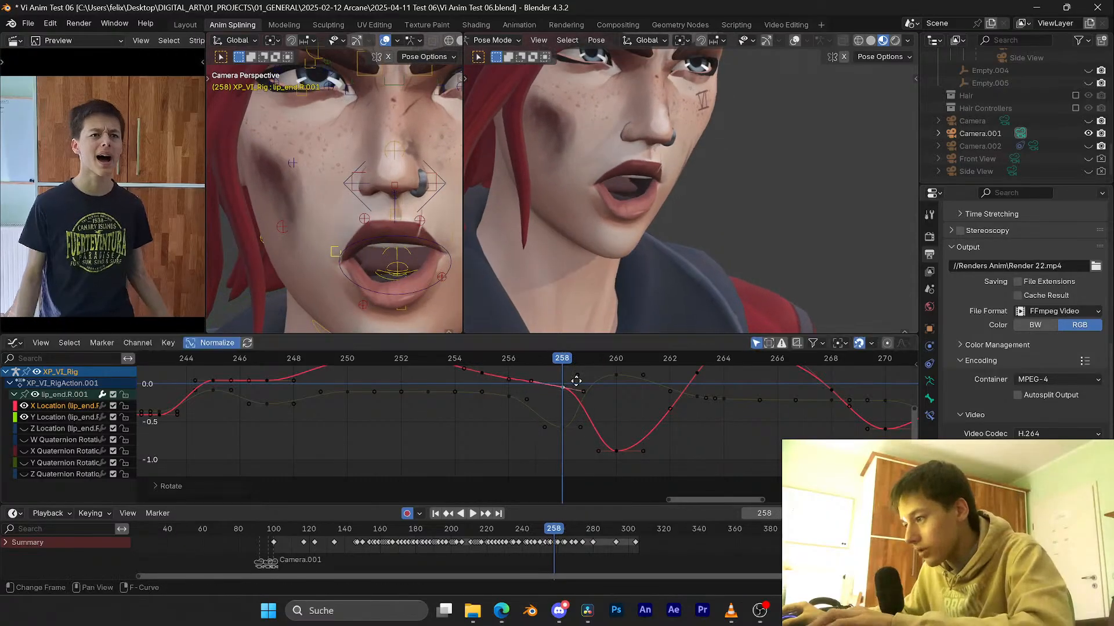
Step: Shift the X Location key at frame 258 to frame 257 and rescale its handles
key(g)
key(y)
click(560, 386)
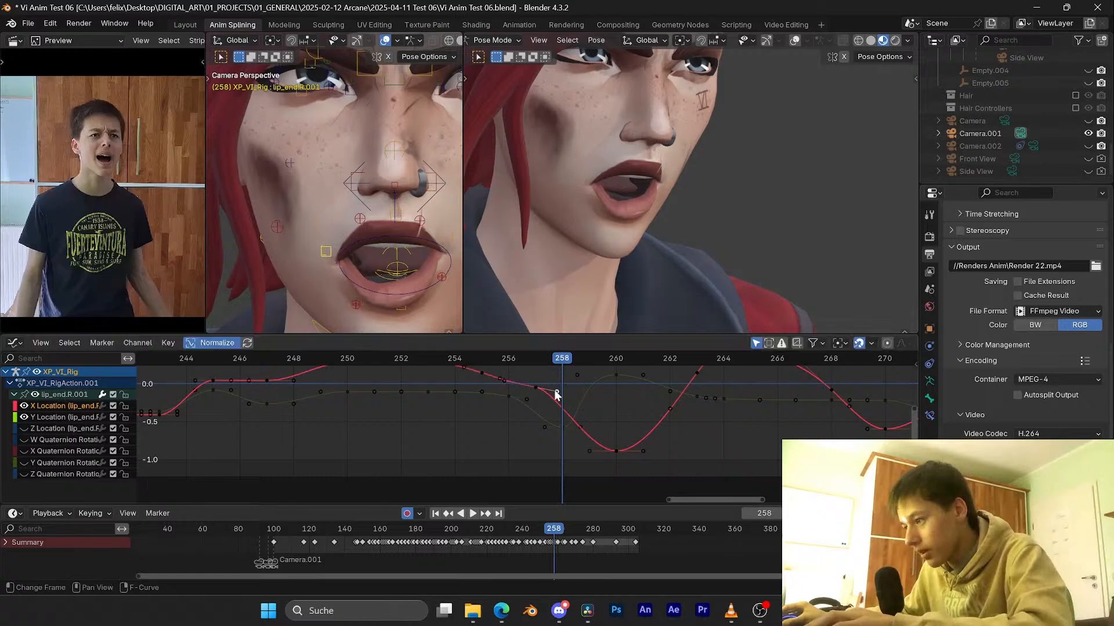
key(s)
click(581, 393)
key(s)
click(569, 395)
Step: Raise the X Location key at frame 257 to about 0.0 and rotate its handles to soften the descent
click(537, 388)
key(g)
key(y)
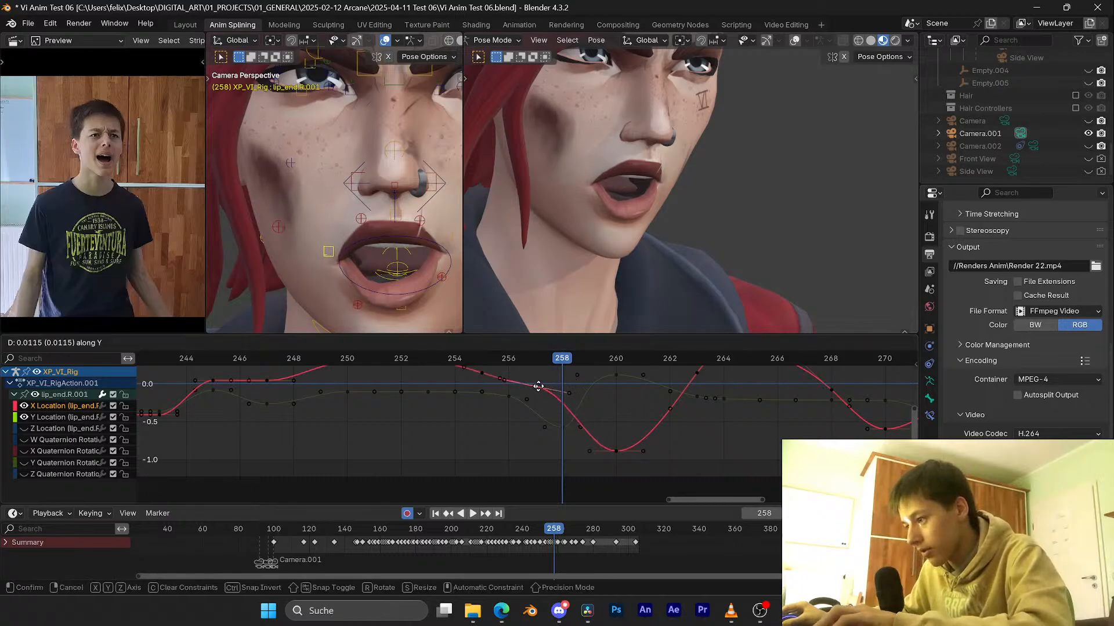
click(537, 384)
key(r)
click(569, 381)
Step: Replay the mouth opening from frames 255 and 258 to check the revised X Location curve
drag(561, 360, 473, 357)
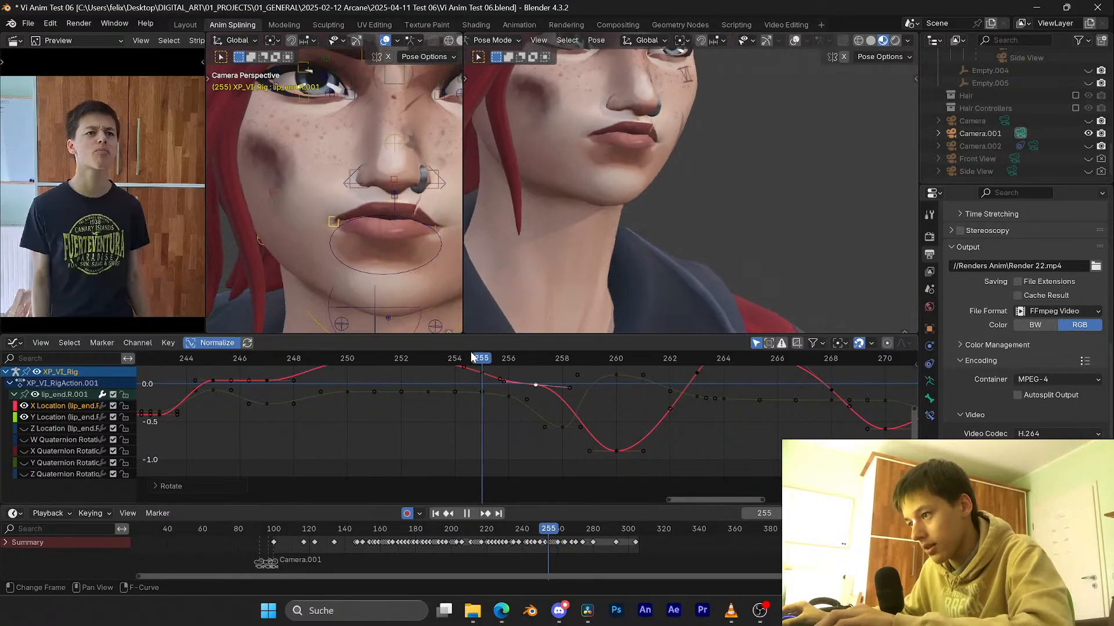
key(space)
key(space)
click(560, 354)
key(space)
key(space)
Step: Lengthen the outgoing handle of the X Location key at frame 260 and steepen the next key's handles at frame 263
middle_drag(647, 430, 576, 435)
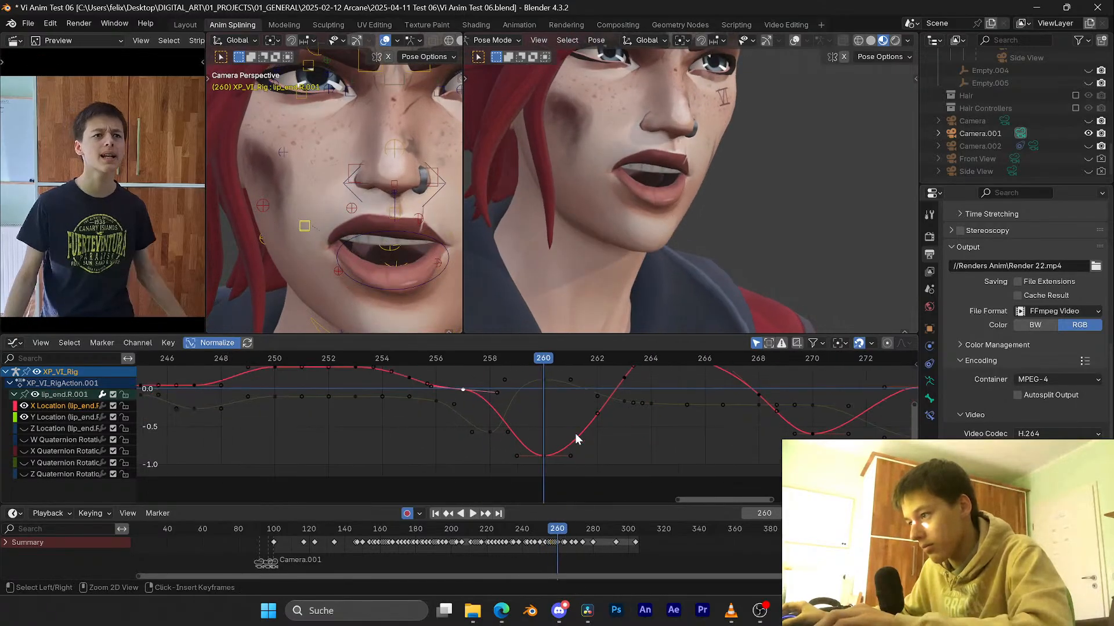
click(618, 383)
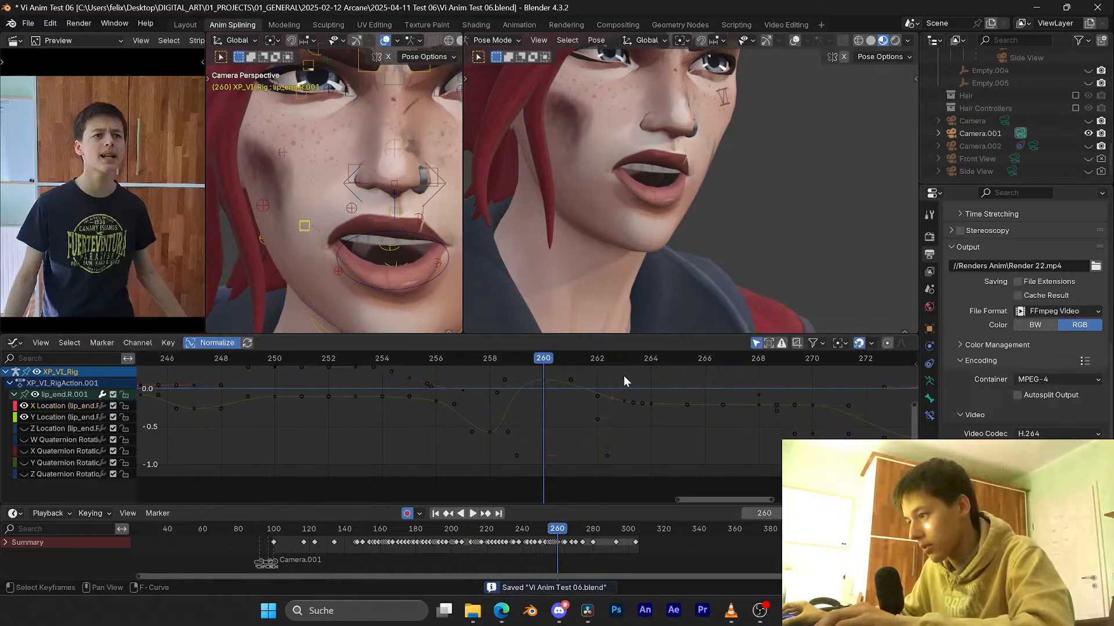
click(625, 377)
scroll(635, 399, down, 3)
middle_drag(643, 391, 636, 403)
key(r)
click(636, 398)
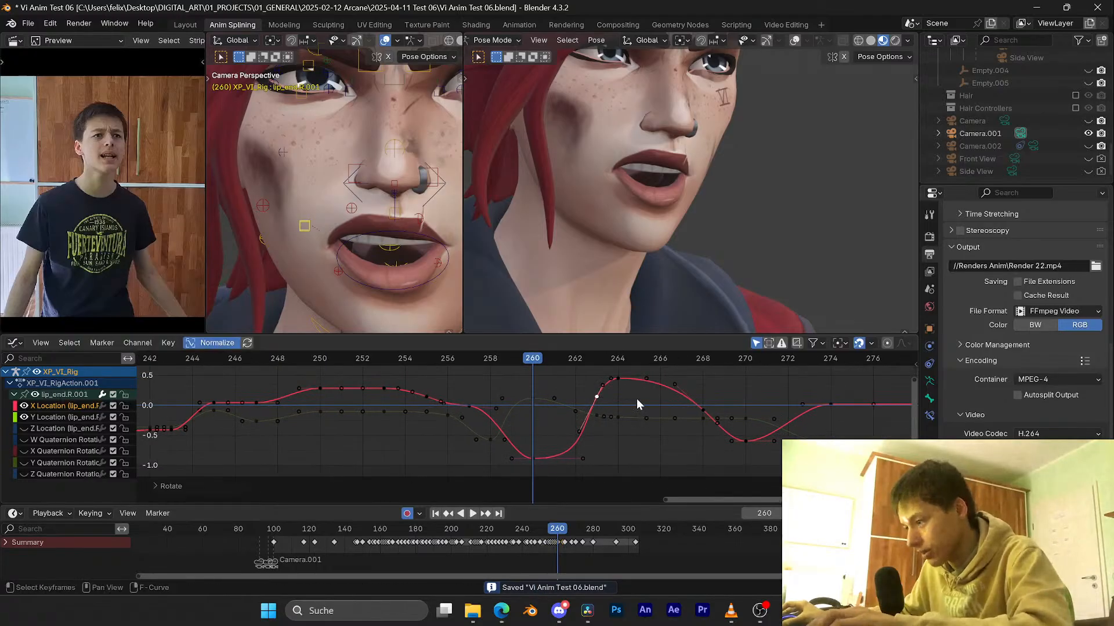
Step: Replay the mouth movement several times from about frame 253 and save the file
key(space)
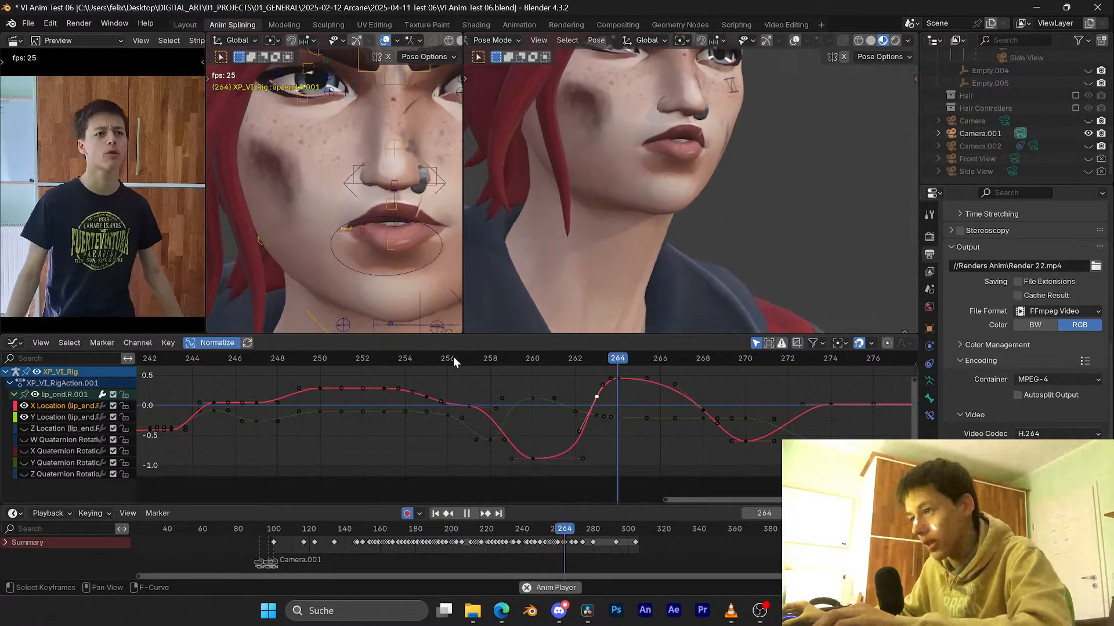
key(space)
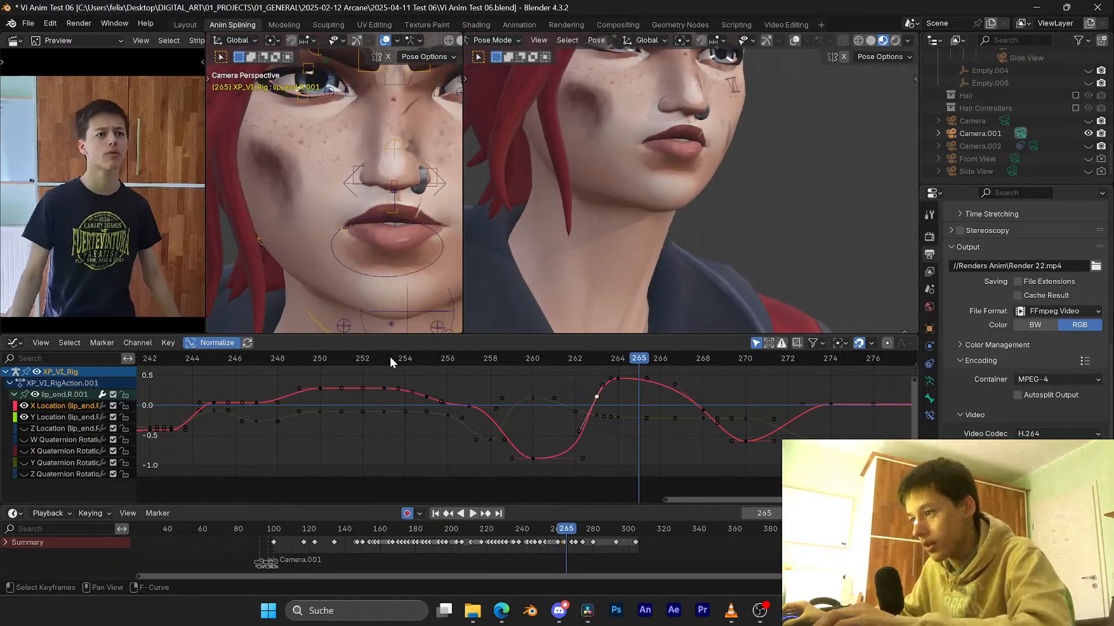
click(390, 357)
key(space)
click(390, 357)
key(space)
key(ctrl+s)
click(375, 363)
key(space)
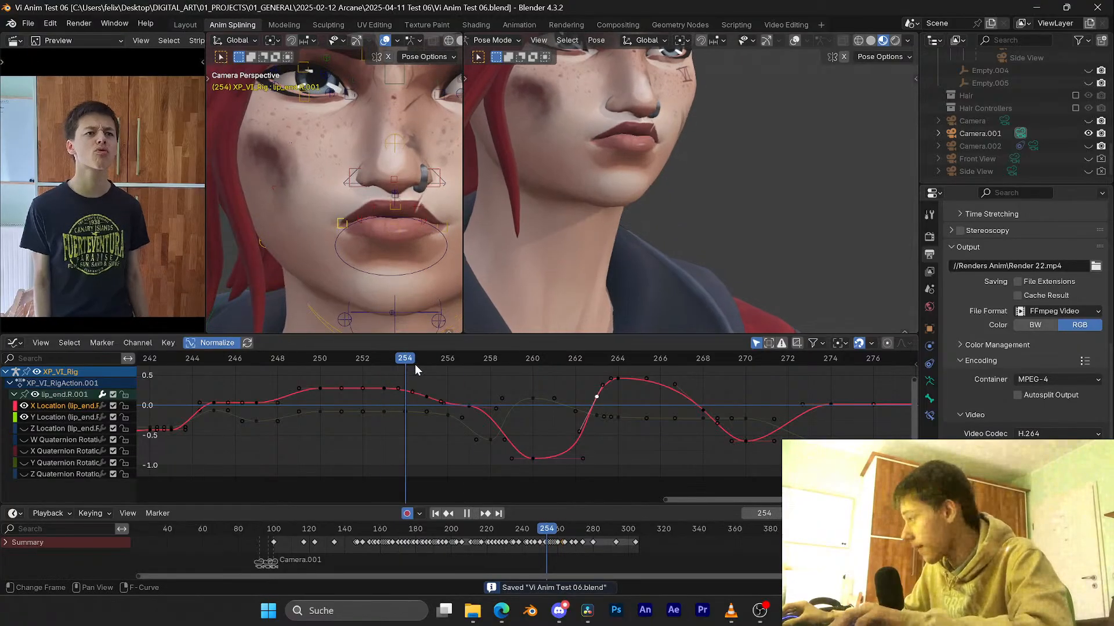
key(space)
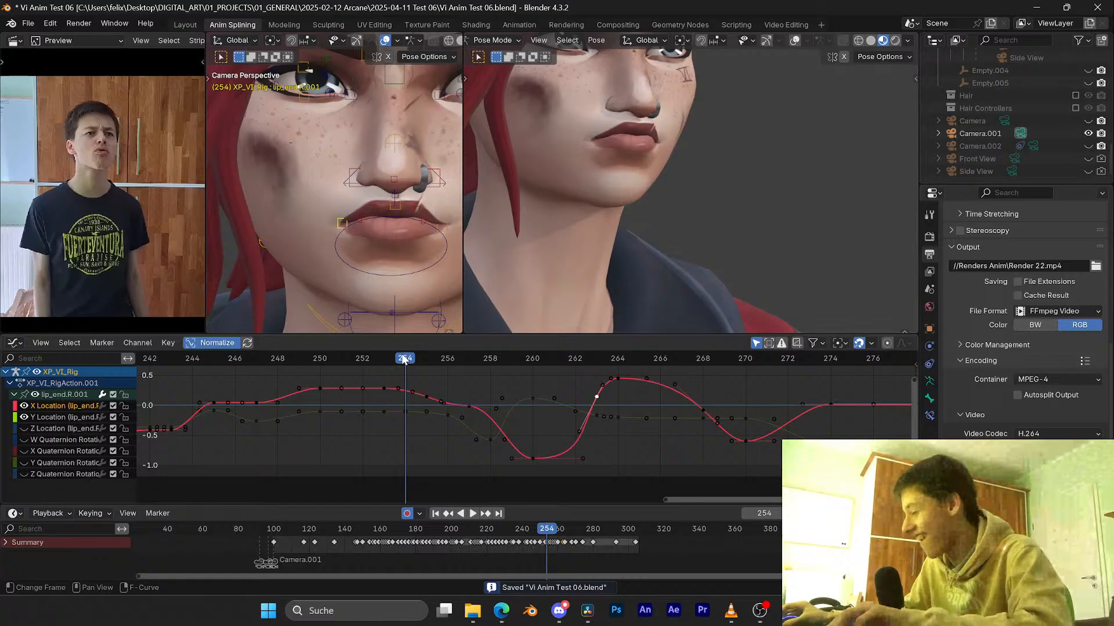
key(ctrl+s)
Step: Scrub the mouth movement between frames 253 and 258 and replay it repeatedly from frame 255
key(ctrl+shift+space)
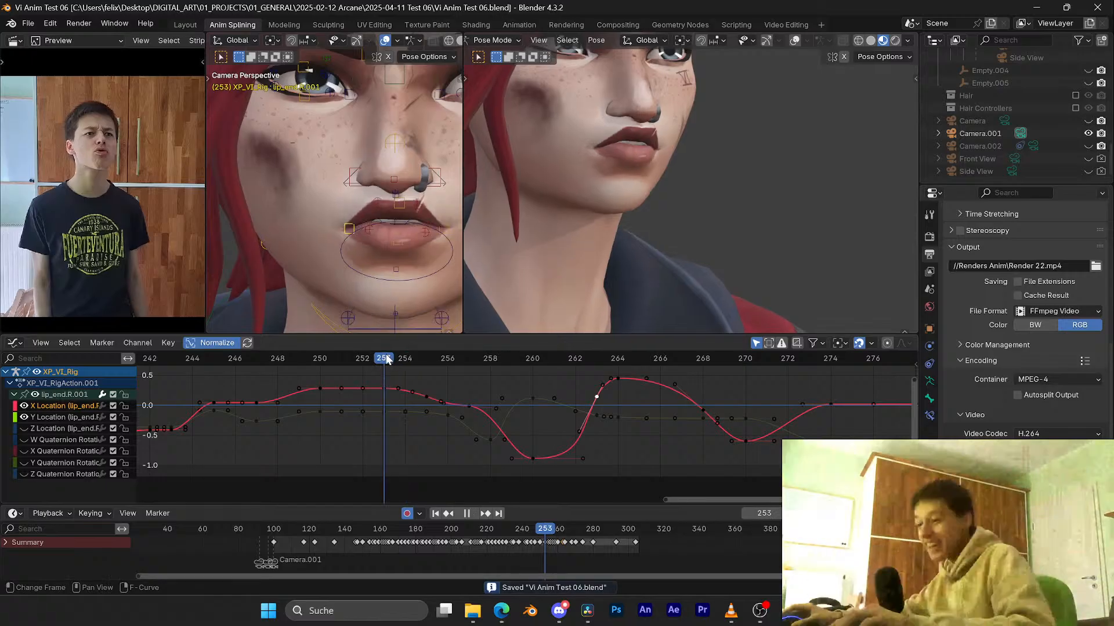
drag(387, 360, 406, 374)
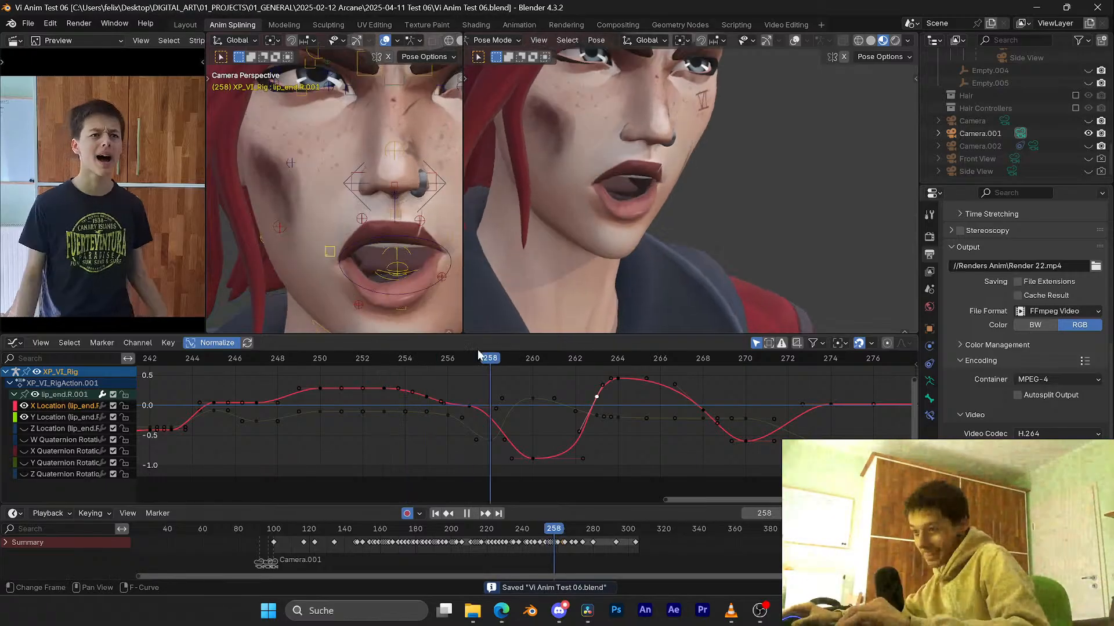
drag(546, 324, 447, 335)
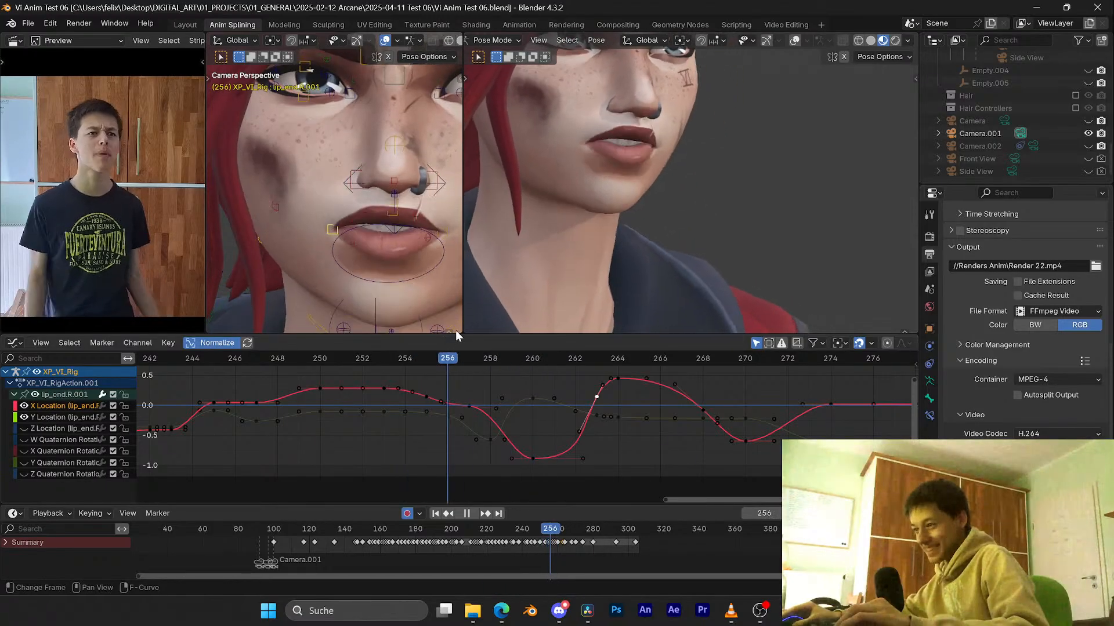
key(Escape)
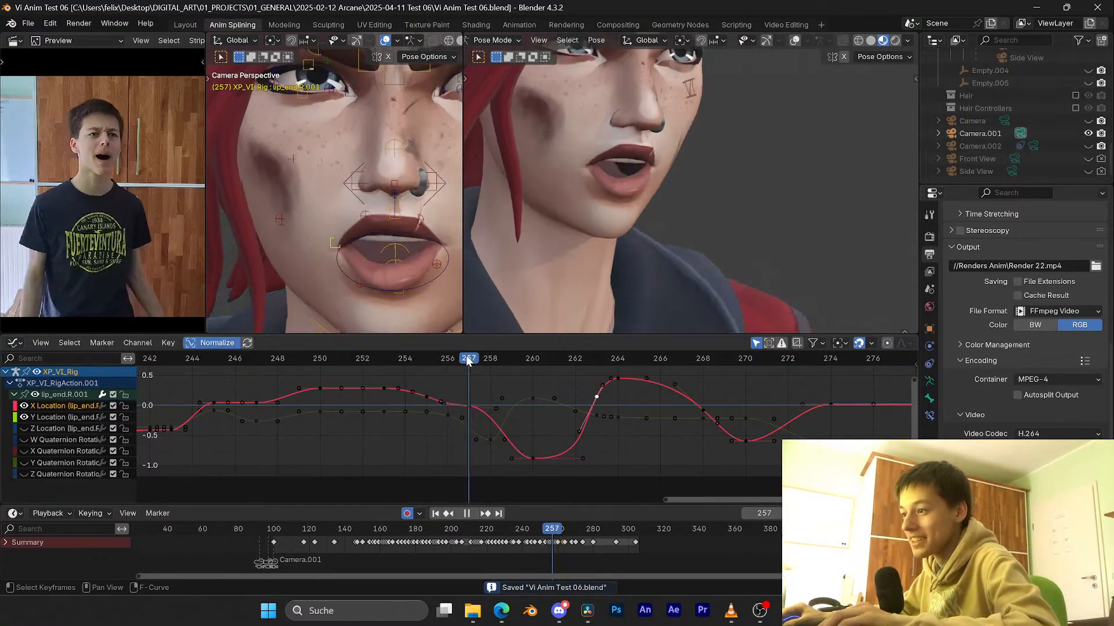
key(space)
click(420, 355)
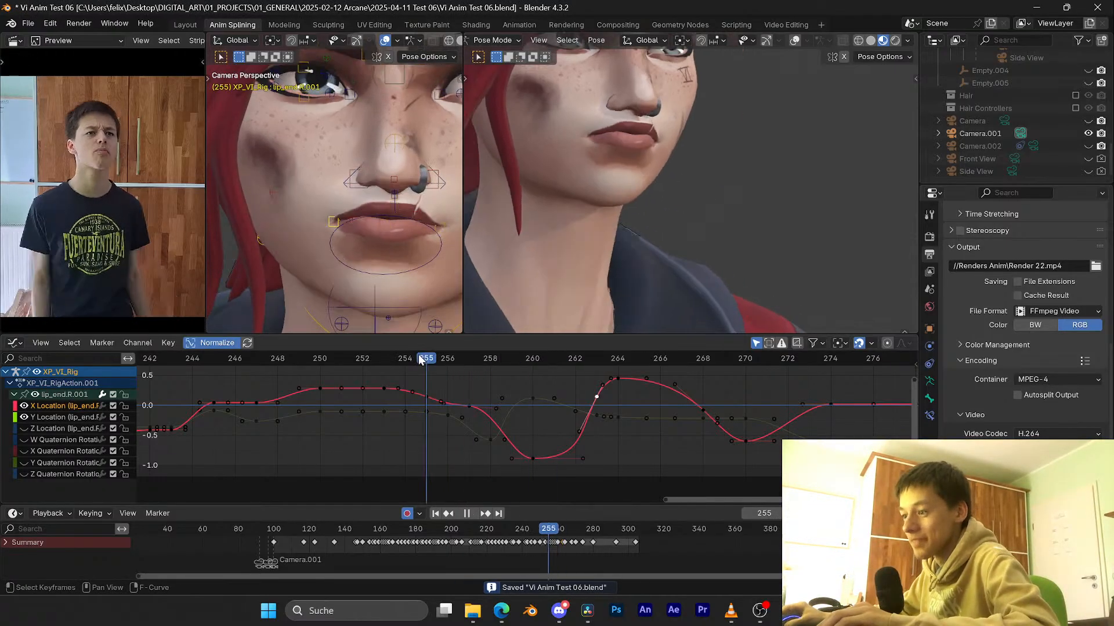
key(space)
click(419, 353)
key(space)
click(418, 354)
key(space)
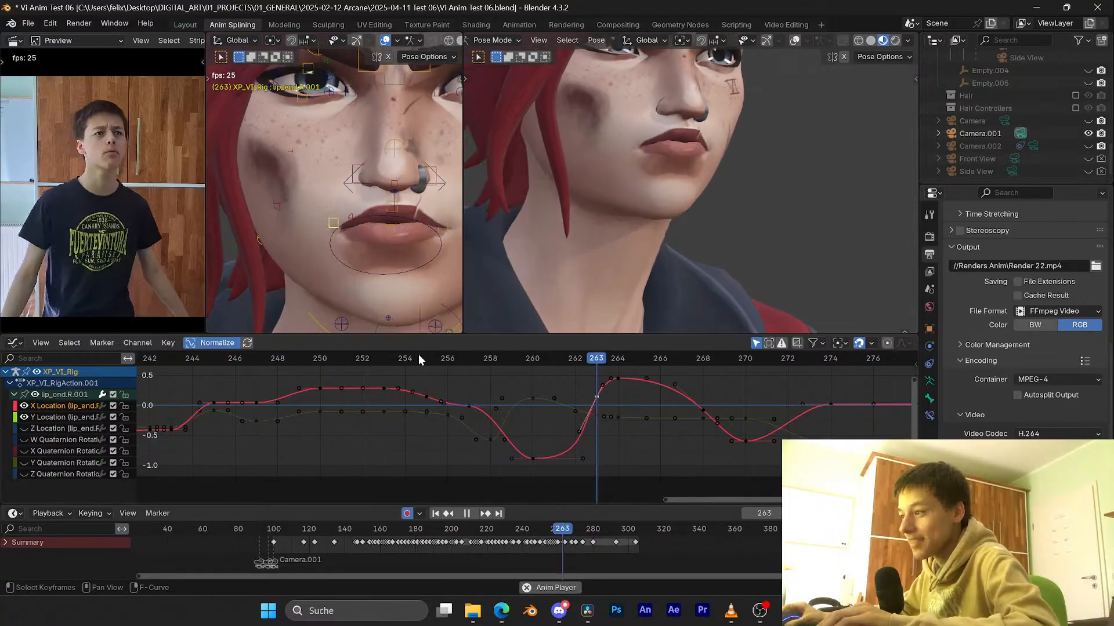
key(space)
Step: Shift the X Location peak to frame 265 and the rising key before it to frame 264, and save the file
drag(419, 354, 531, 365)
middle_drag(615, 378, 559, 386)
drag(559, 385, 581, 385)
key(r)
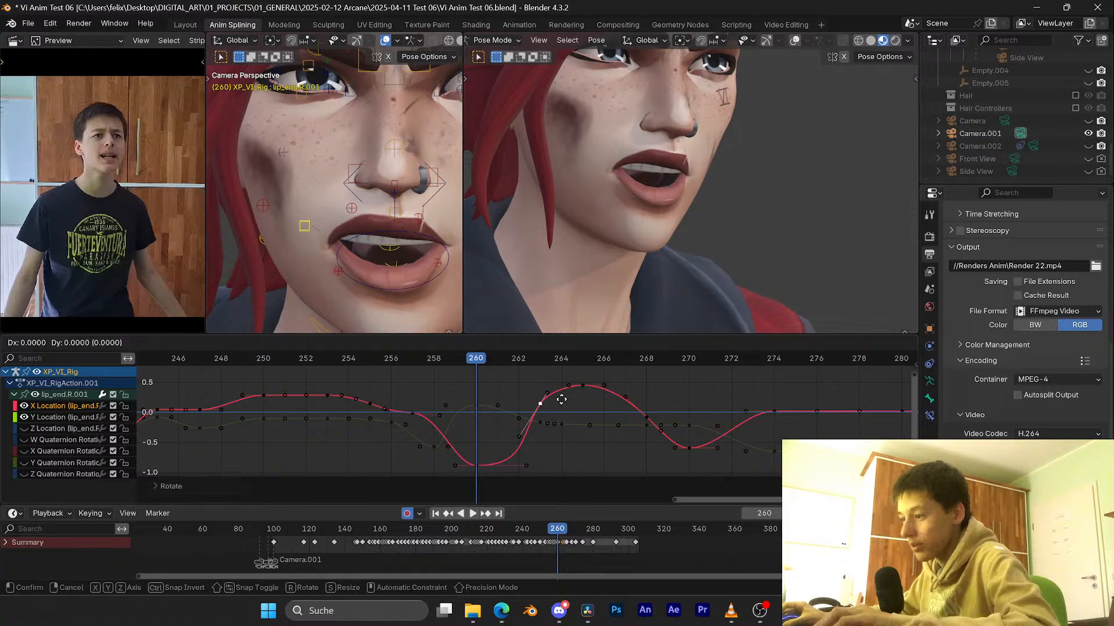
click(573, 400)
key(ctrl+s)
Step: Step through the mouth closing frame by frame from frame 260 to 266 and replay the motion
key(Right)
key(Right)
key(Right)
key(Right)
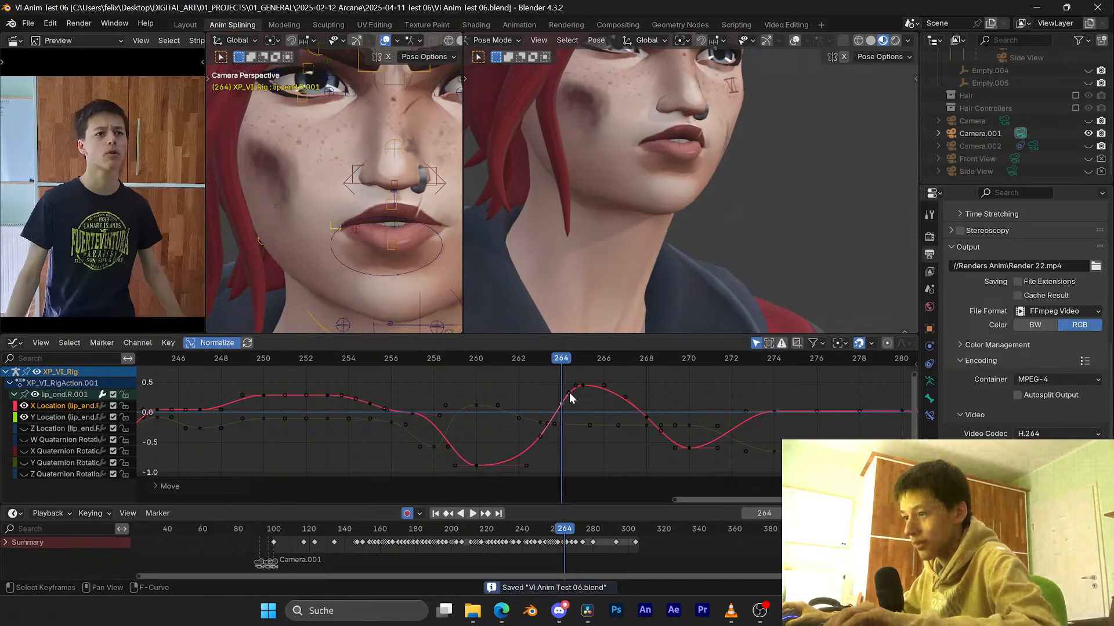
key(Right)
key(Right)
key(space)
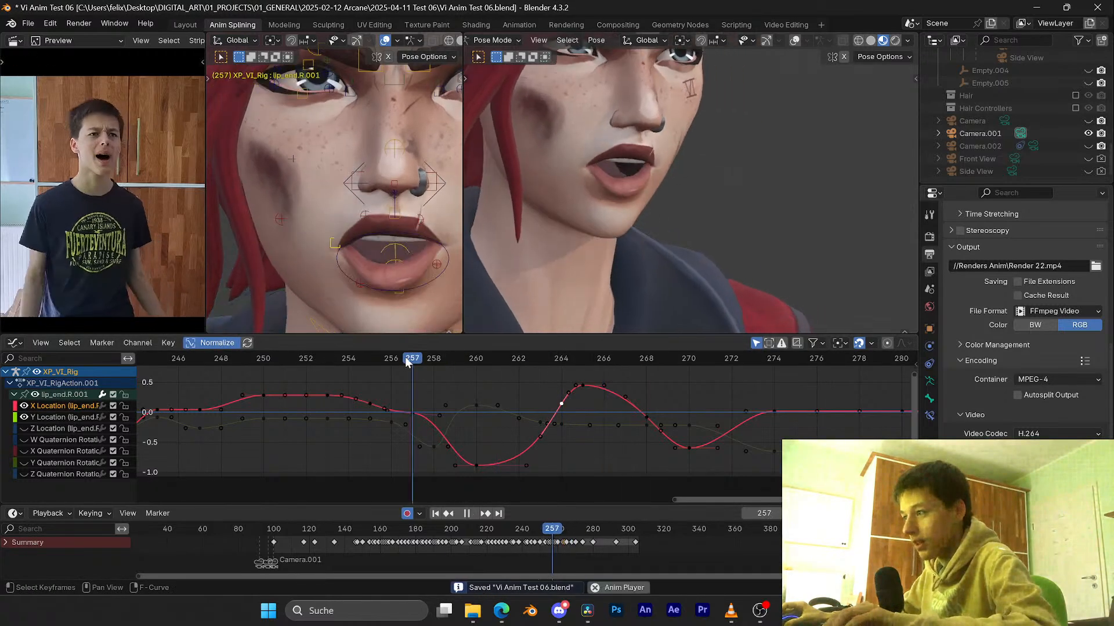
Step: Replay the mouth movement from about frames 255 and 248, save the file, and scrub to frame 258
key(space)
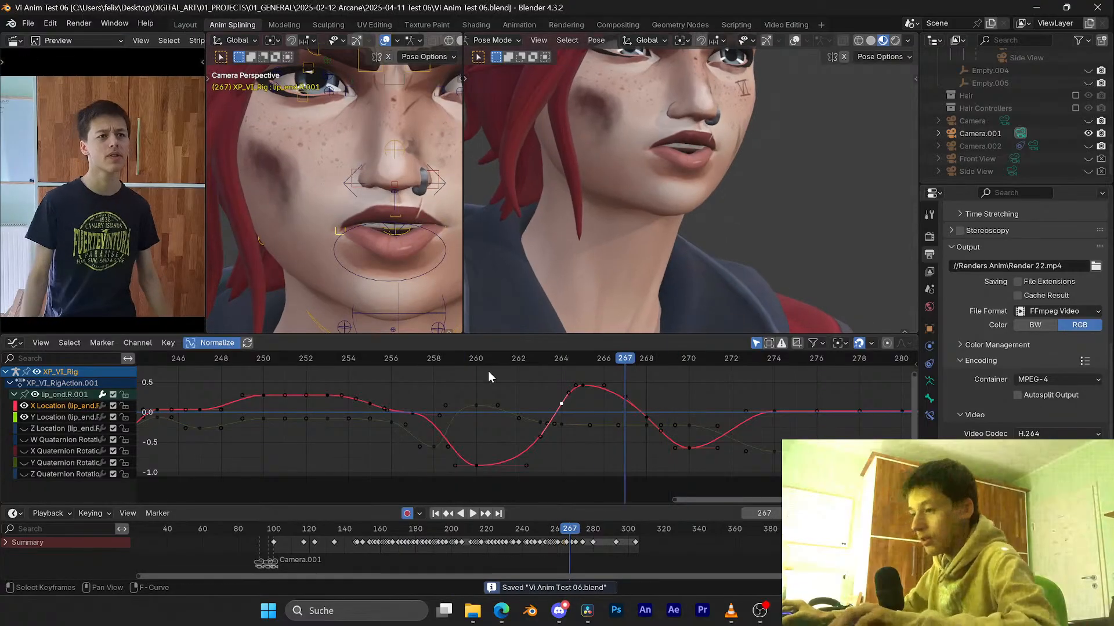
drag(458, 356, 322, 350)
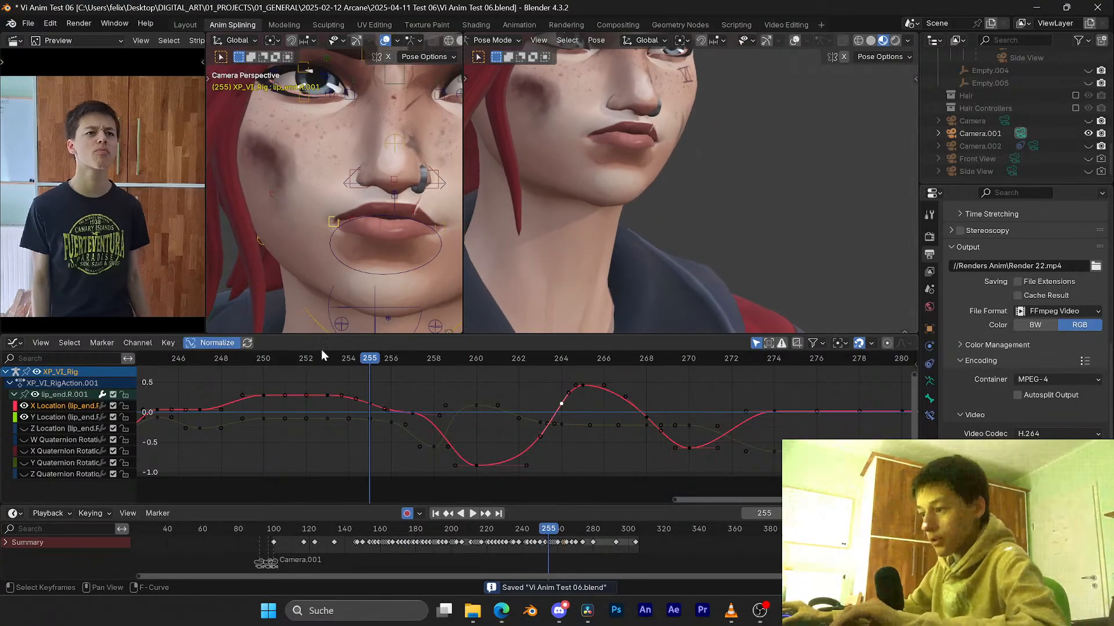
key(ctrl+s)
click(228, 361)
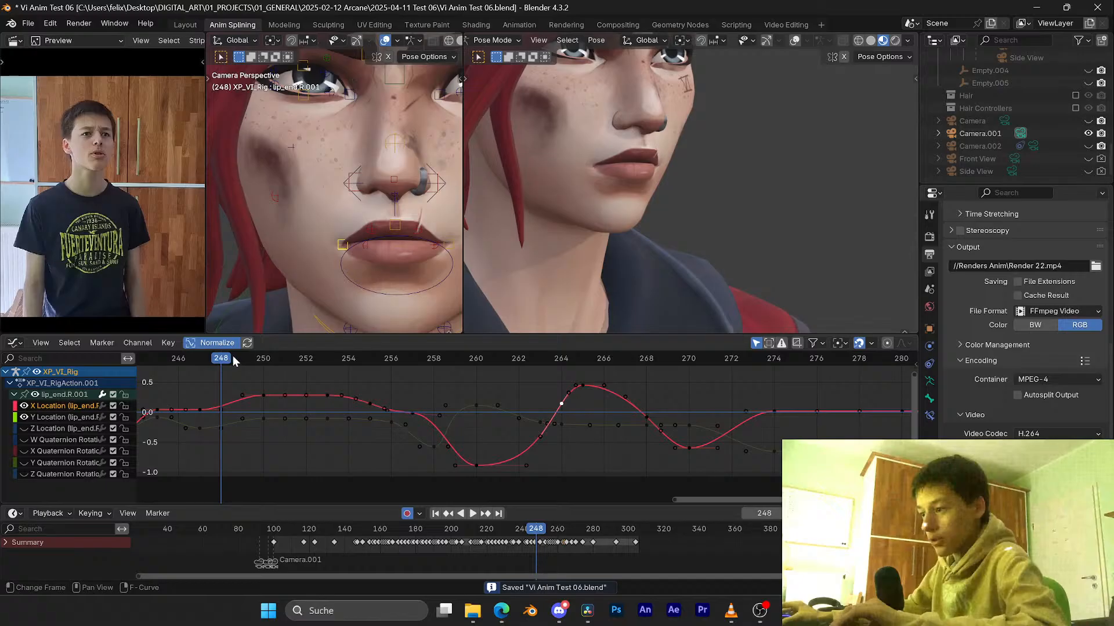
key(space)
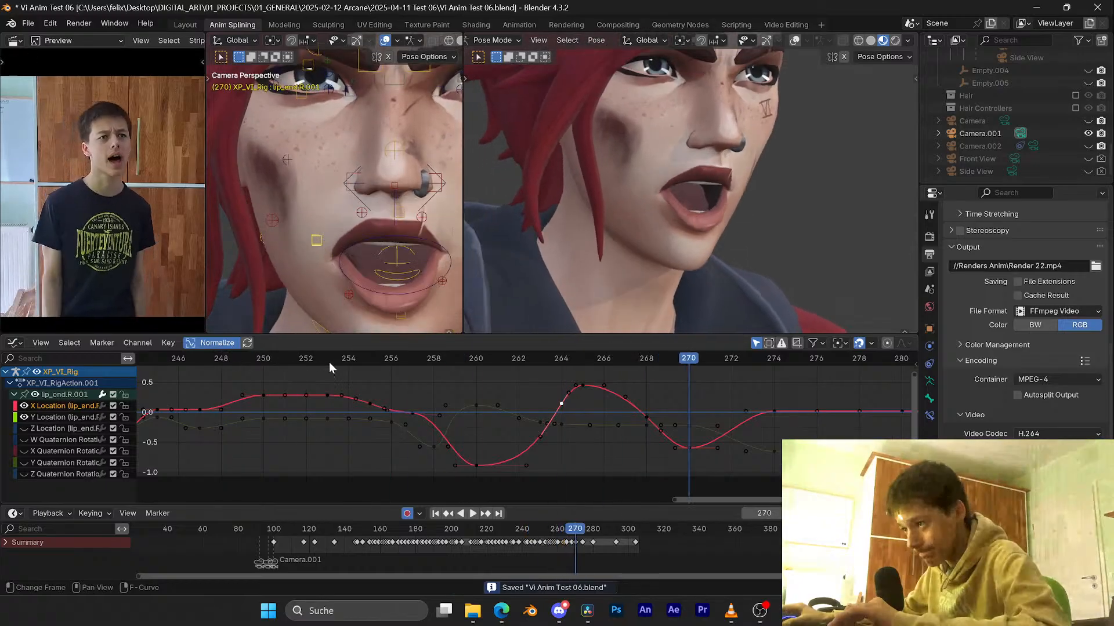
drag(365, 349, 419, 348)
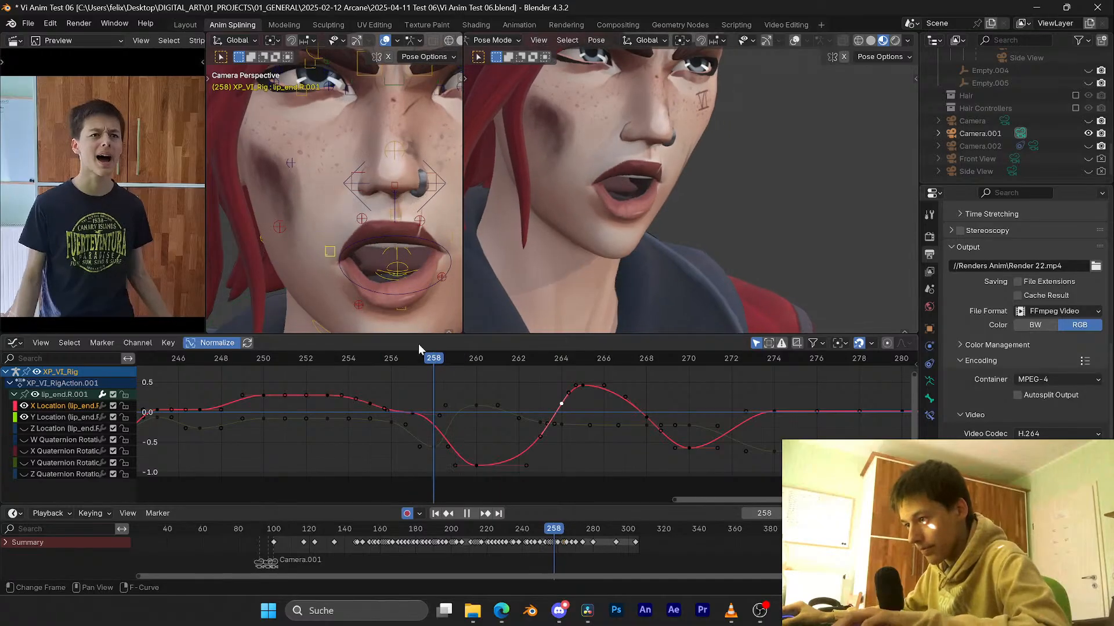
Step: Lower the Y Location key of lip control lip.B.R.001 at frame 259 to nearly the frame 258 low
click(355, 310)
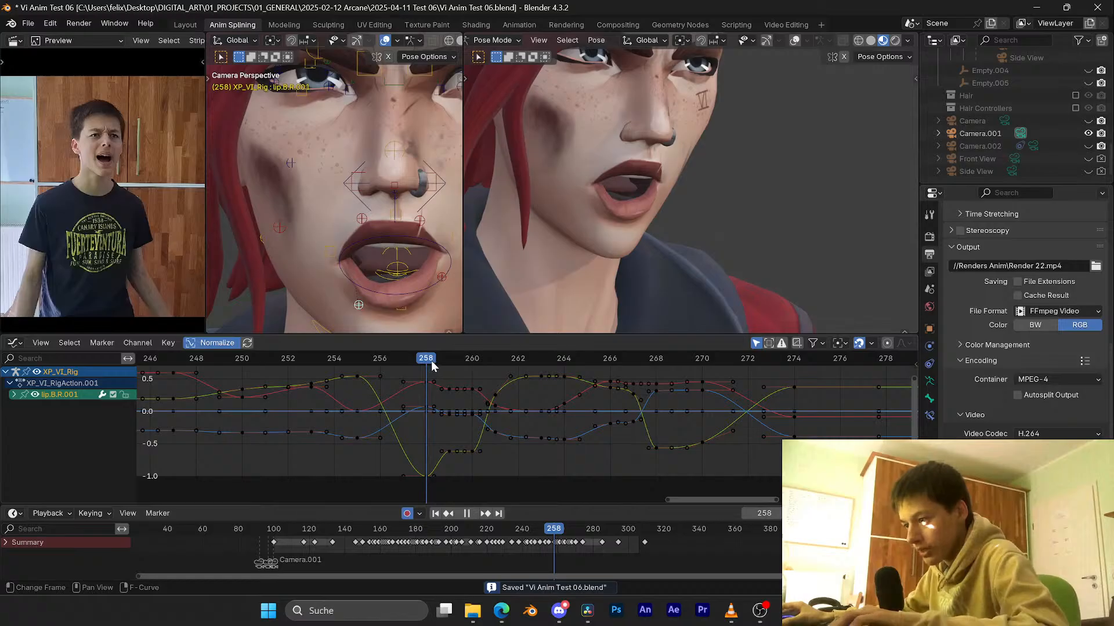
click(458, 413)
scroll(457, 414, up, 3)
middle_drag(447, 462, 426, 418)
click(426, 418)
key(g)
key(y)
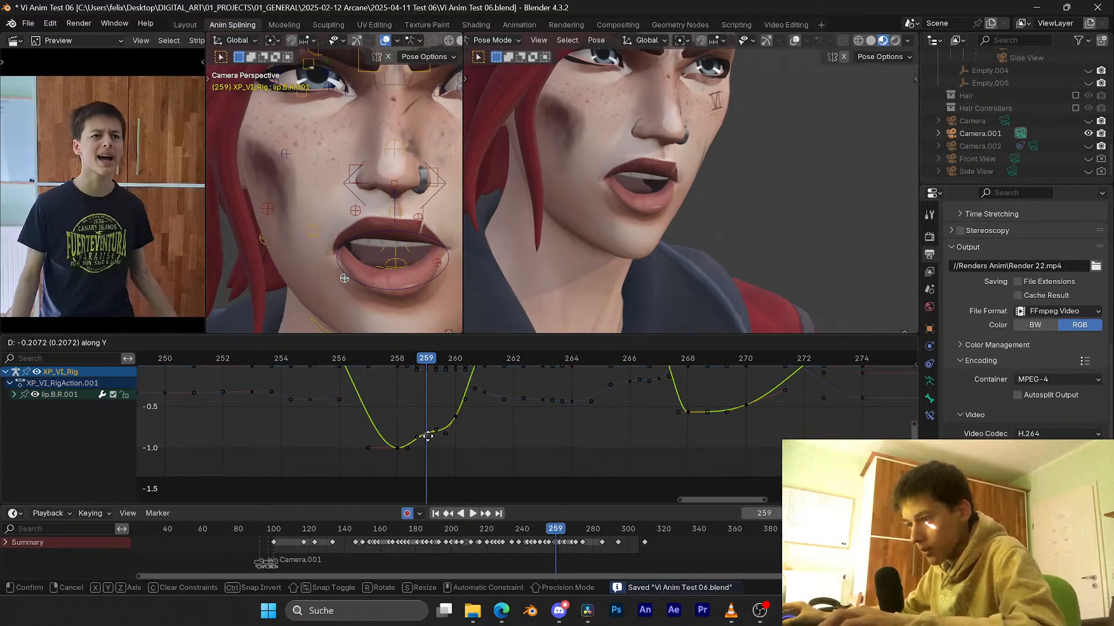
click(427, 444)
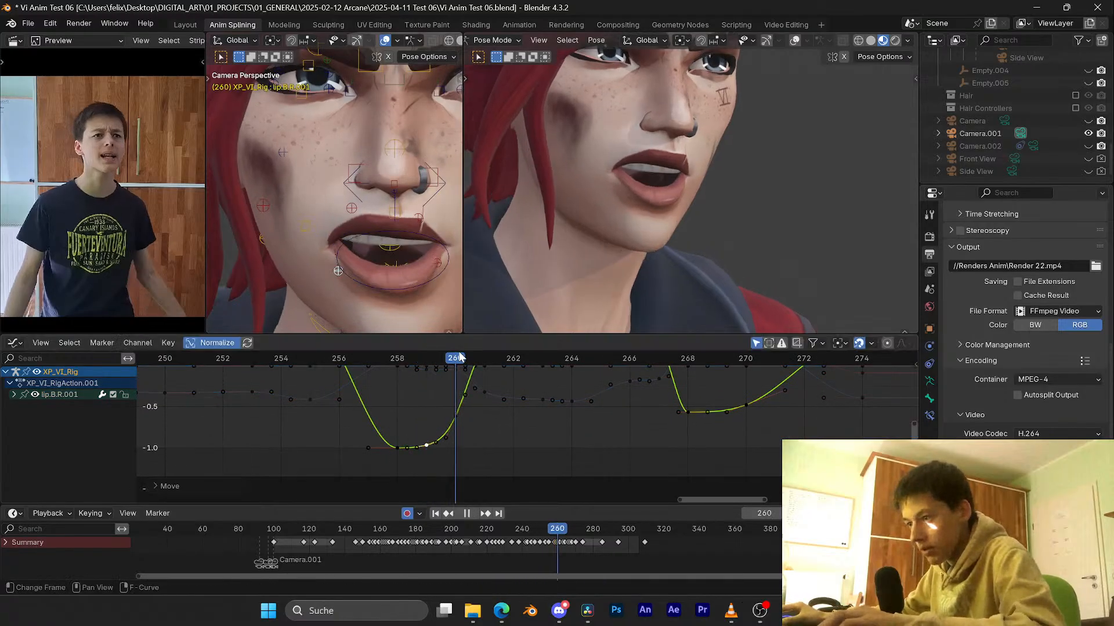
Step: Replay the adjusted lip motion from around frame 255, save the file, and review it with the whole face framed
click(367, 361)
click(344, 363)
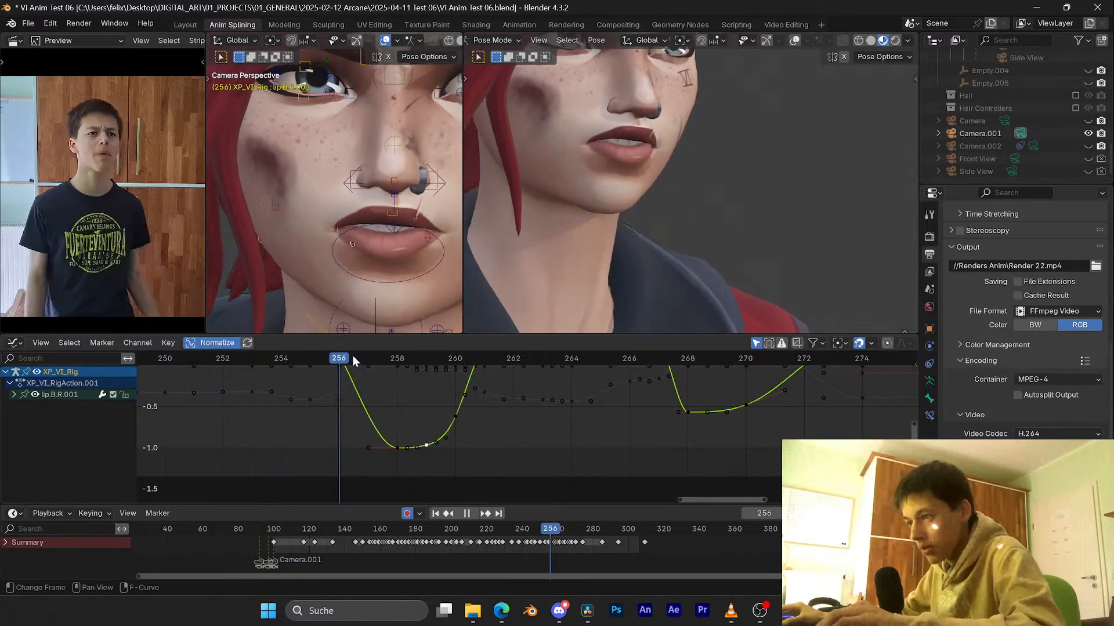
click(309, 359)
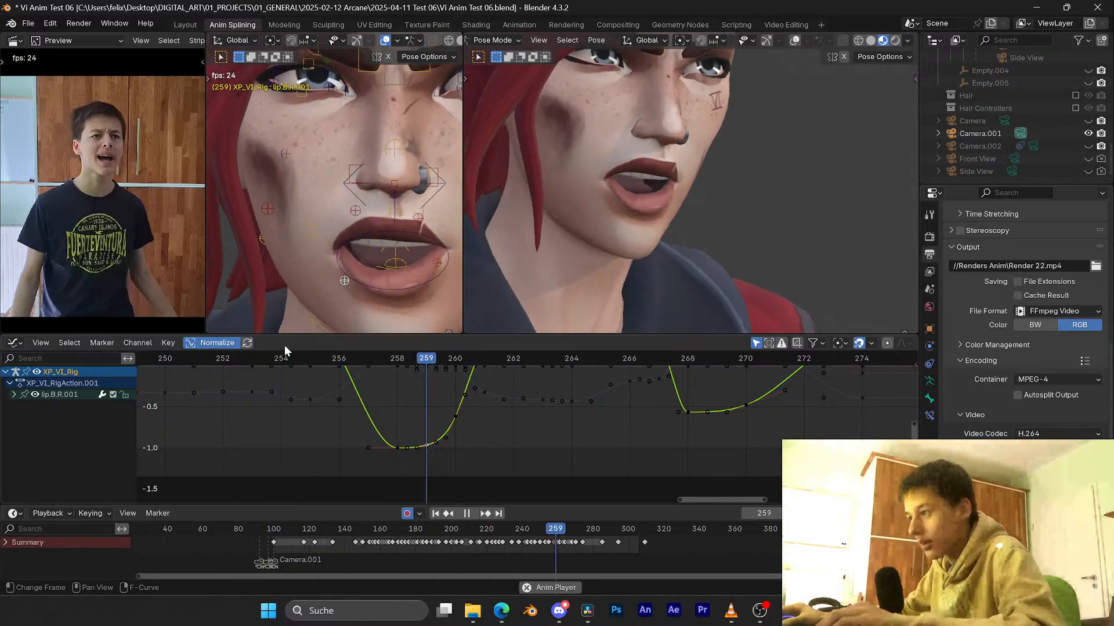
click(304, 358)
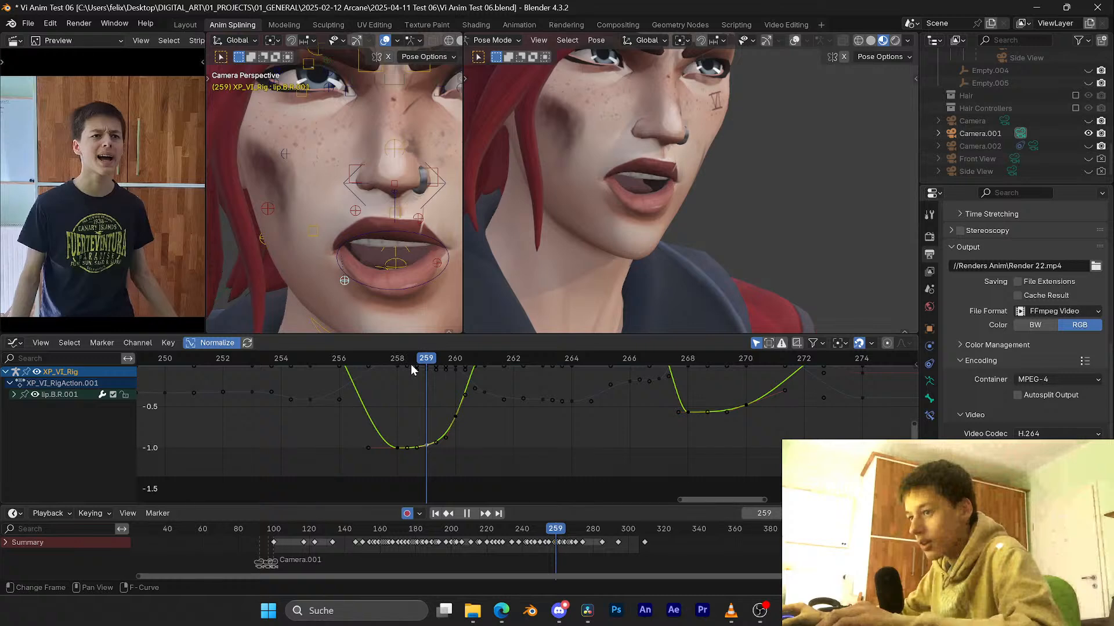
click(348, 363)
scroll(364, 290, down, 5)
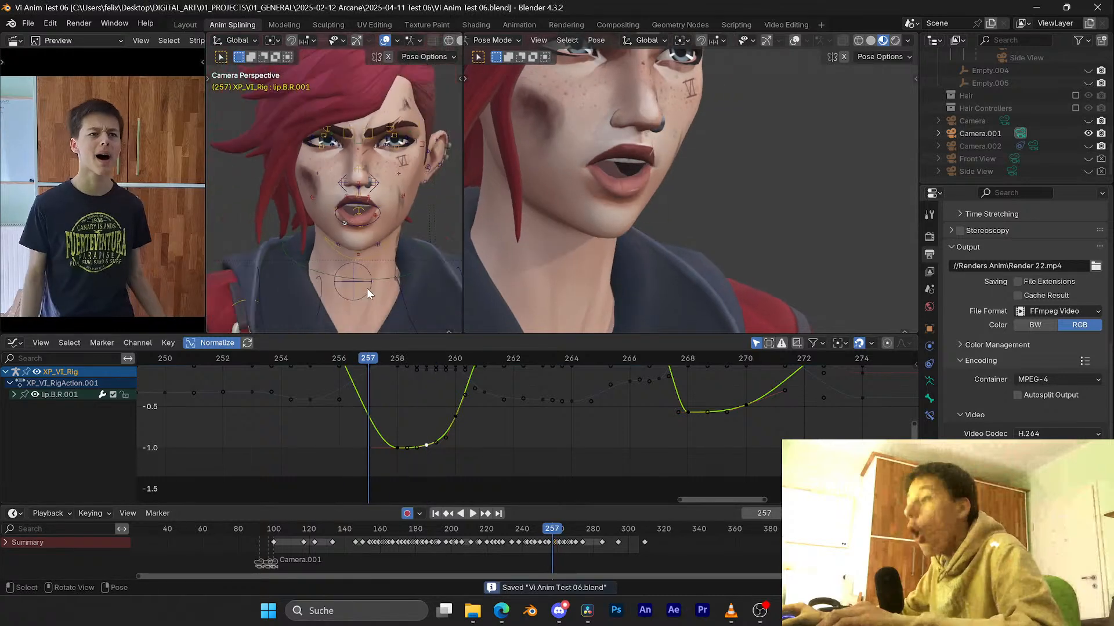
key(ctrl+s)
click(278, 359)
drag(278, 360, 312, 354)
key(space)
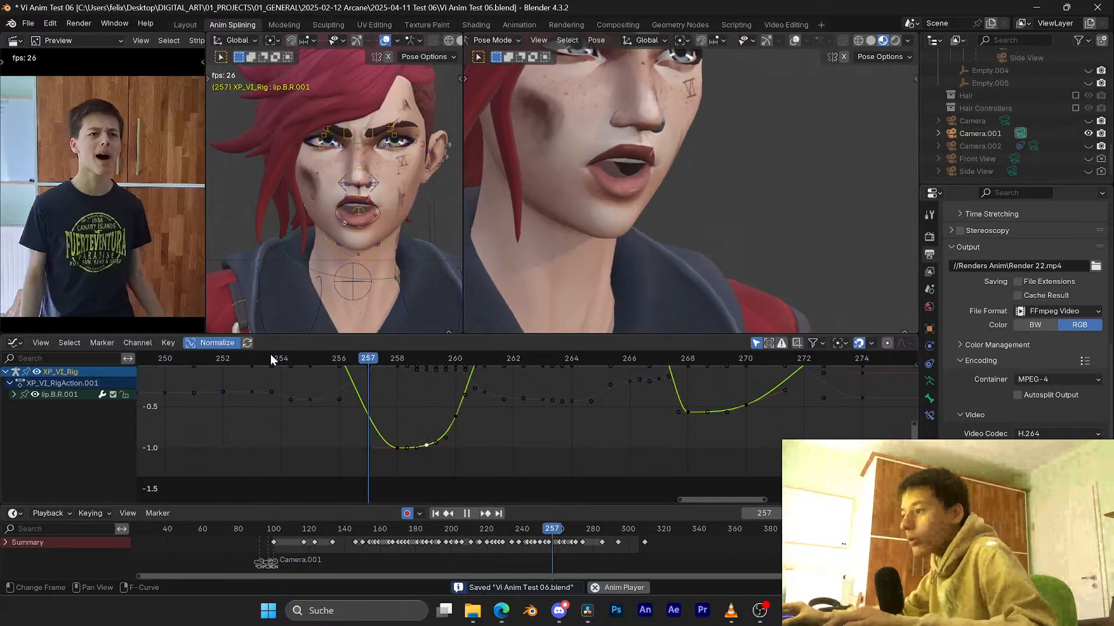
Step: Replay the full-face motion repeatedly from about frames 253 and 250 with the whole lip curve in view
key(space)
middle_drag(399, 384, 400, 430)
scroll(404, 420, down, 4)
key(space)
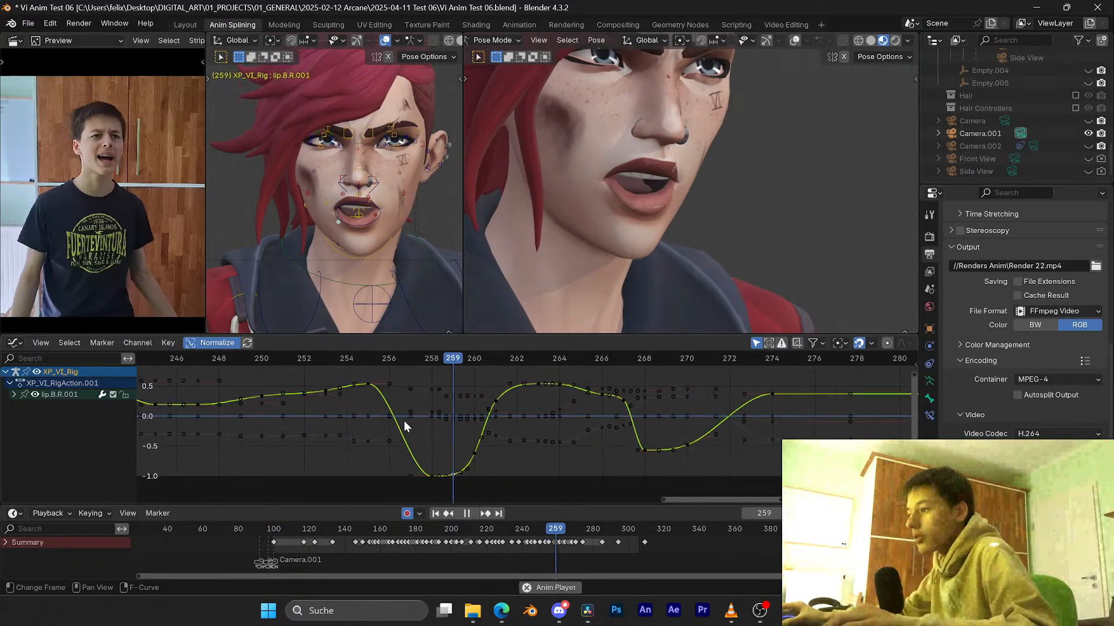
key(space)
click(325, 356)
key(space)
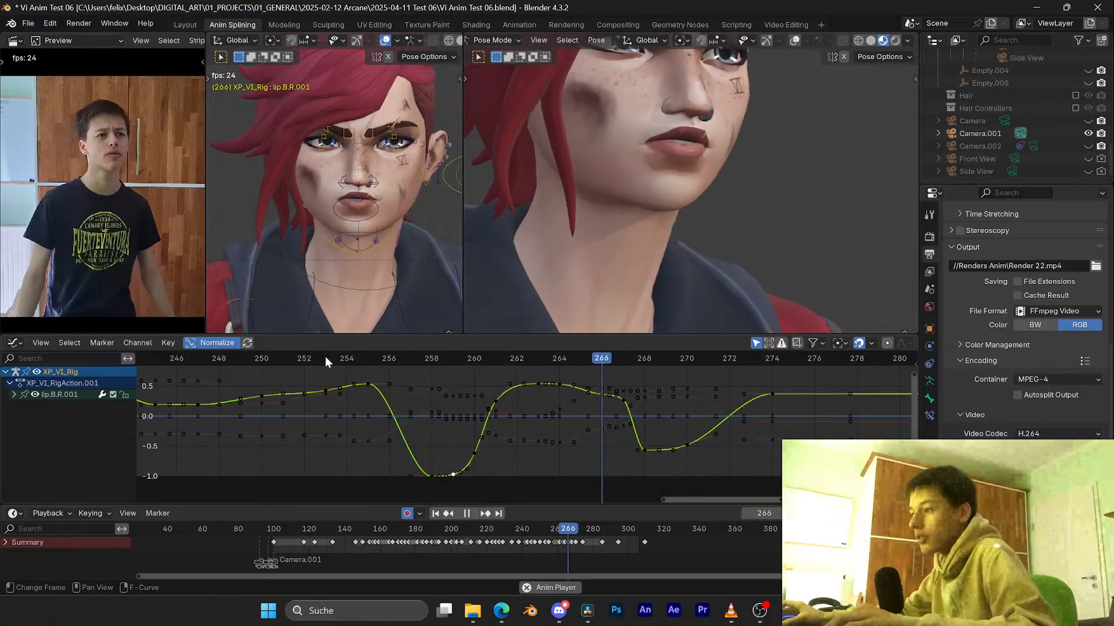
click(324, 356)
key(space)
click(253, 356)
key(space)
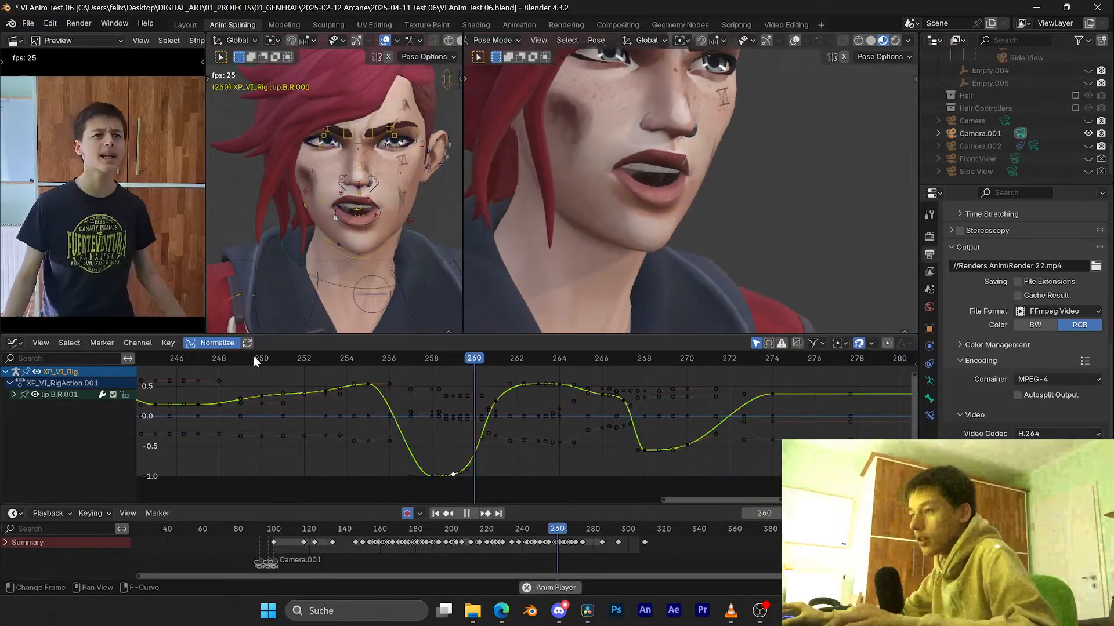
key(space)
Step: Select the lip_end.L.001 mouth-corner control at frame 257 and save the file
click(398, 361)
mouse_move(404, 370)
mouse_down()
mouse_move(491, 362)
mouse_move(409, 361)
mouse_up()
key(ctrl+s)
scroll(413, 224, up, 3)
click(450, 242)
shift+middle_drag(450, 242, 398, 232)
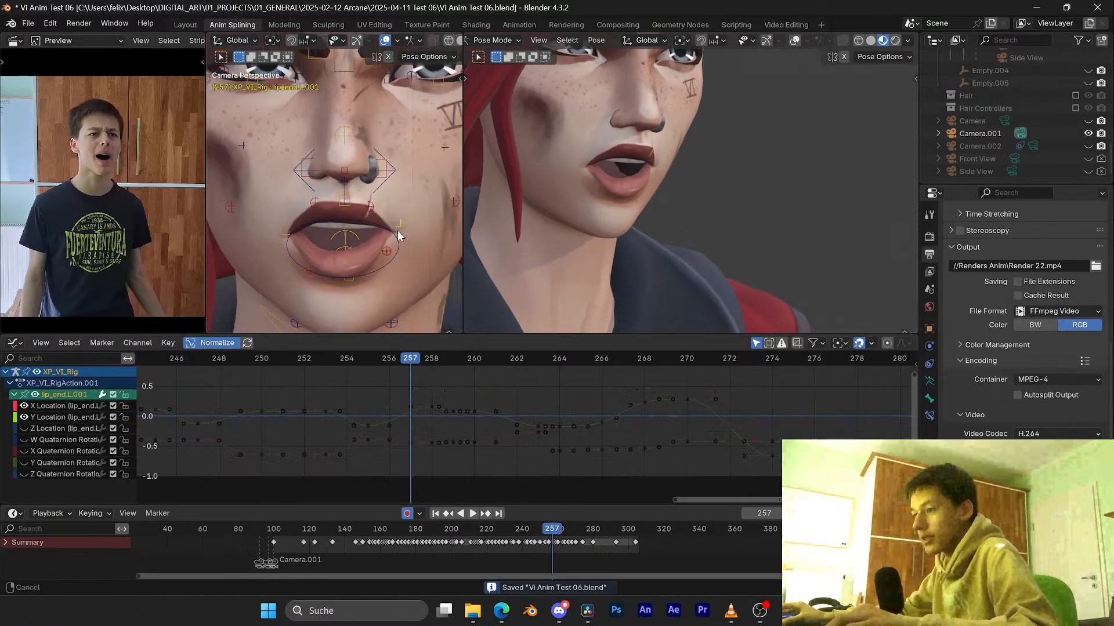
key(ctrl+s)
Step: Raise the mouth corner's Y Location key at frame 255 by about 0.18
mouse_move(413, 362)
mouse_down()
mouse_move(428, 360)
mouse_move(396, 356)
mouse_move(431, 357)
mouse_up()
middle_drag(399, 400, 430, 395)
mouse_move(360, 359)
mouse_down()
mouse_move(314, 356)
mouse_move(355, 354)
mouse_up()
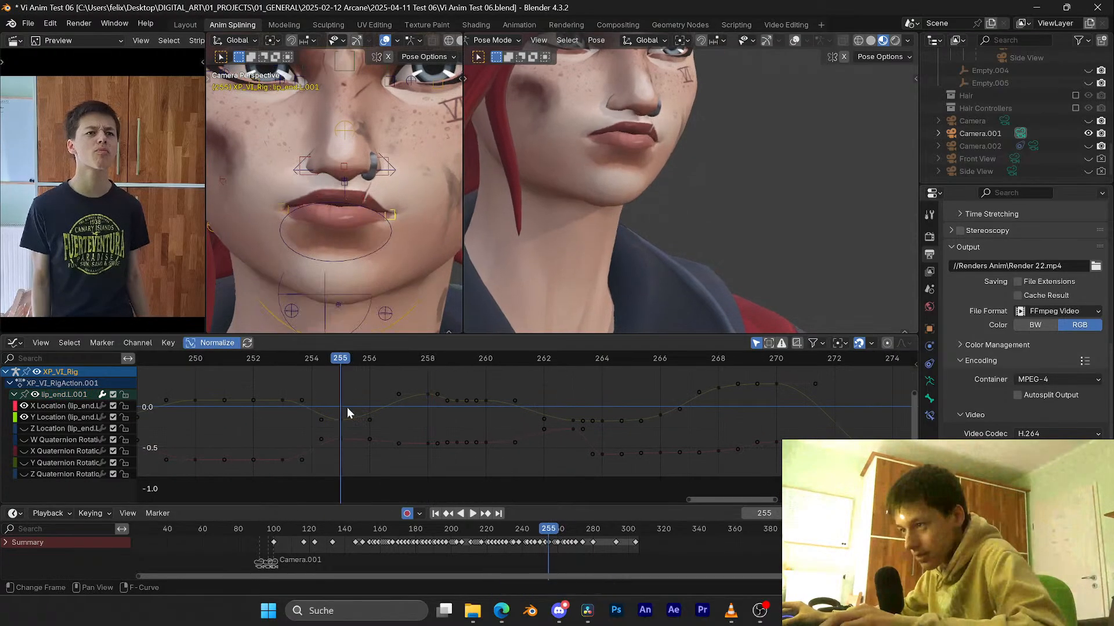
key(y)
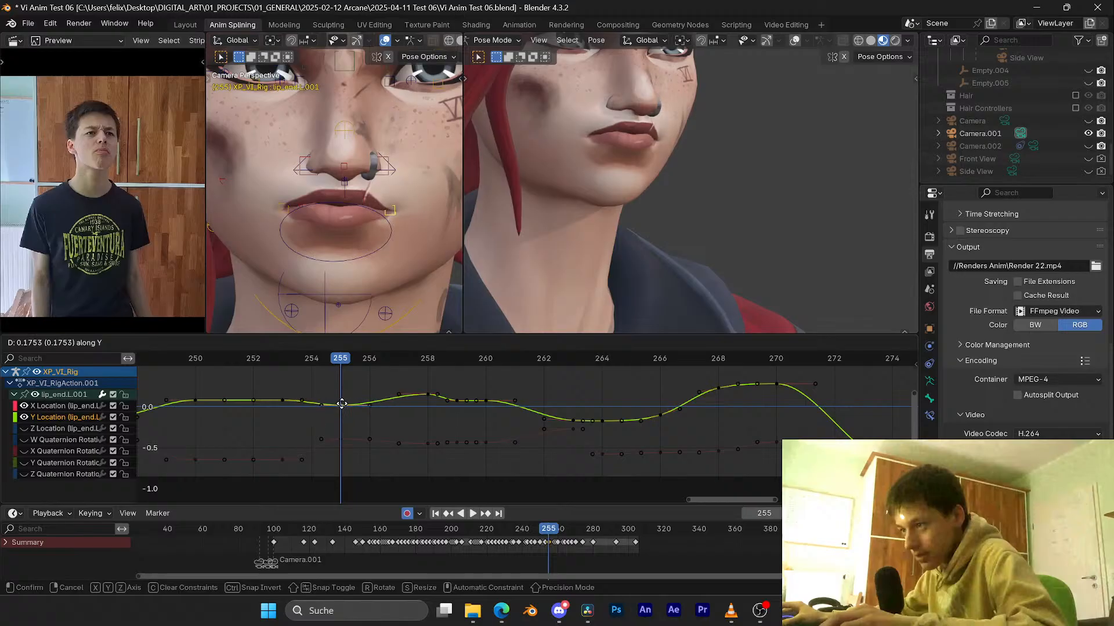
click(342, 404)
Step: Lower the mouth corner's Y Location key at frame 258 to about -0.27
drag(357, 358, 423, 361)
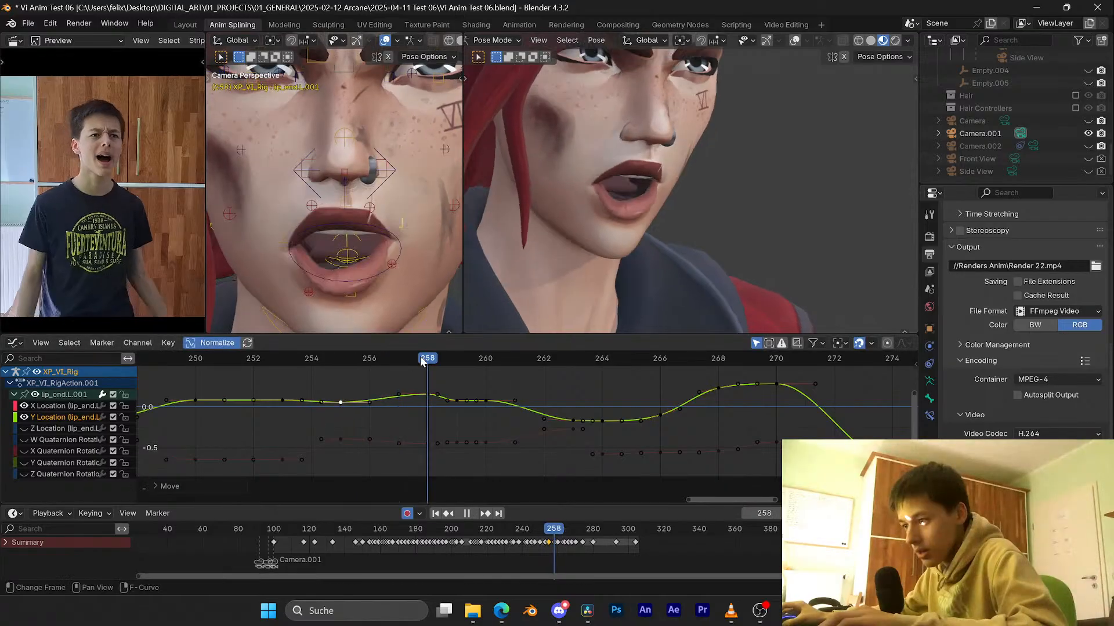
click(426, 396)
key(g)
key(y)
click(422, 427)
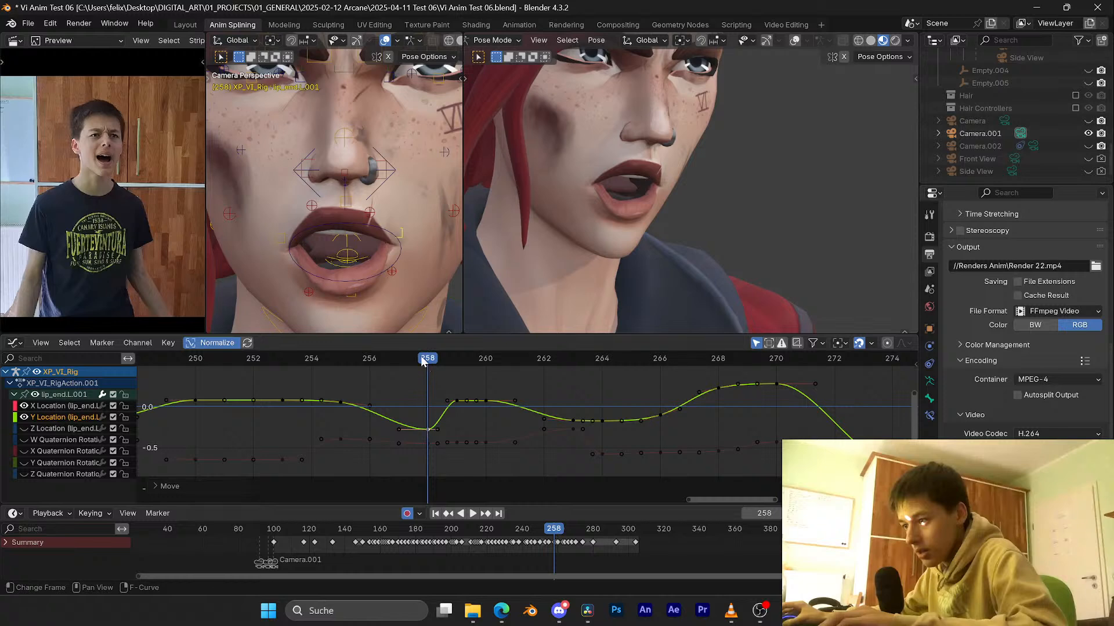
Step: Delete the Y Location key at frame 259 and raise the frame 260 key to a peak above 0.5
key(space)
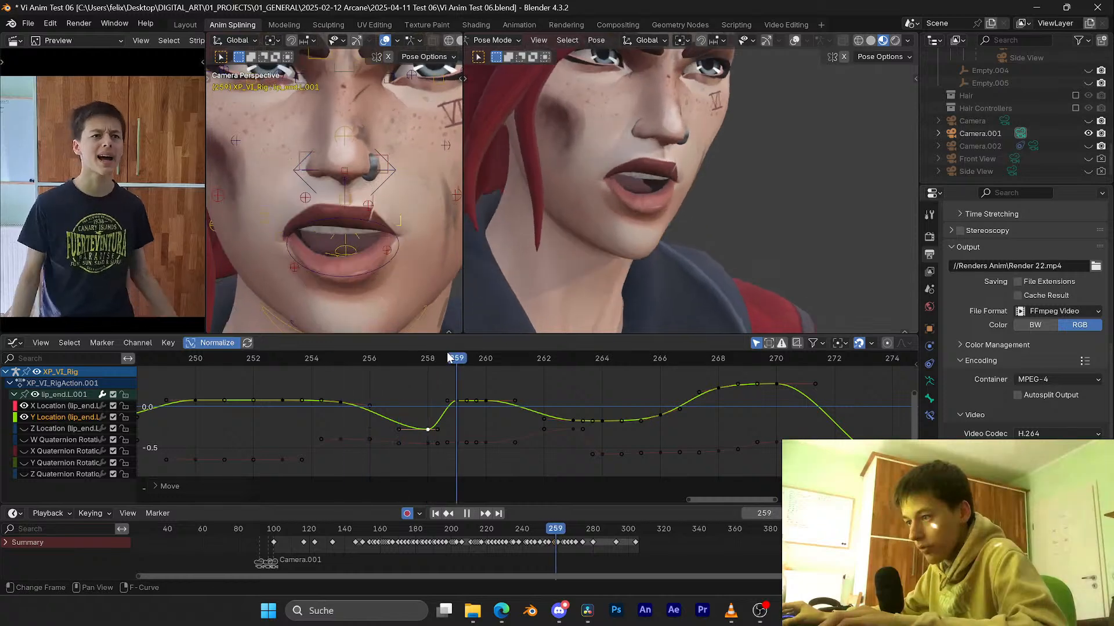
key(space)
click(455, 405)
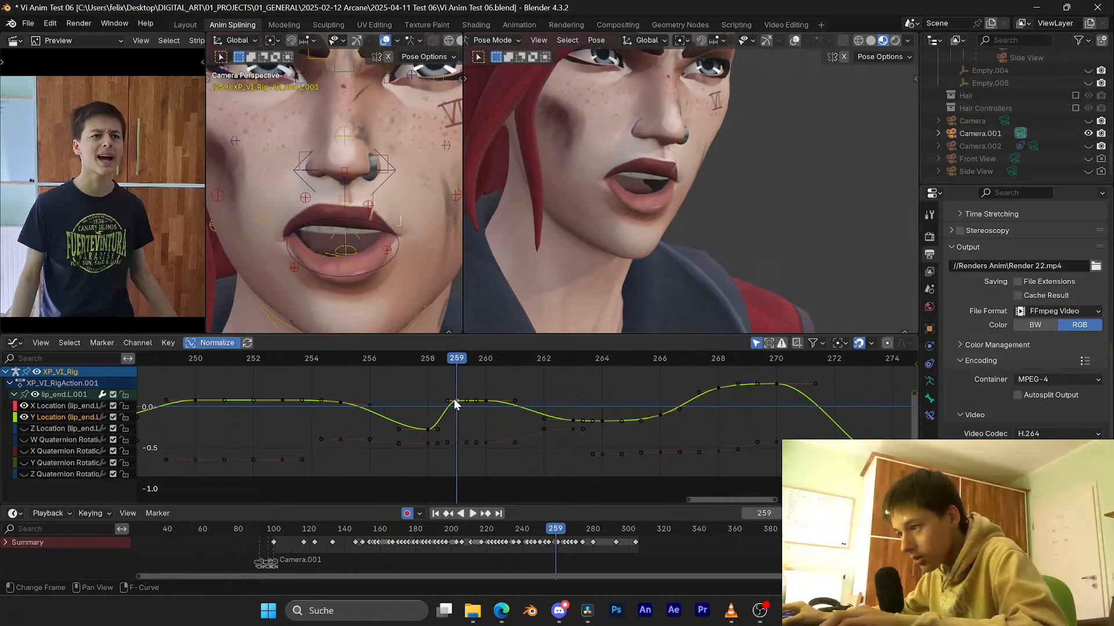
key(space)
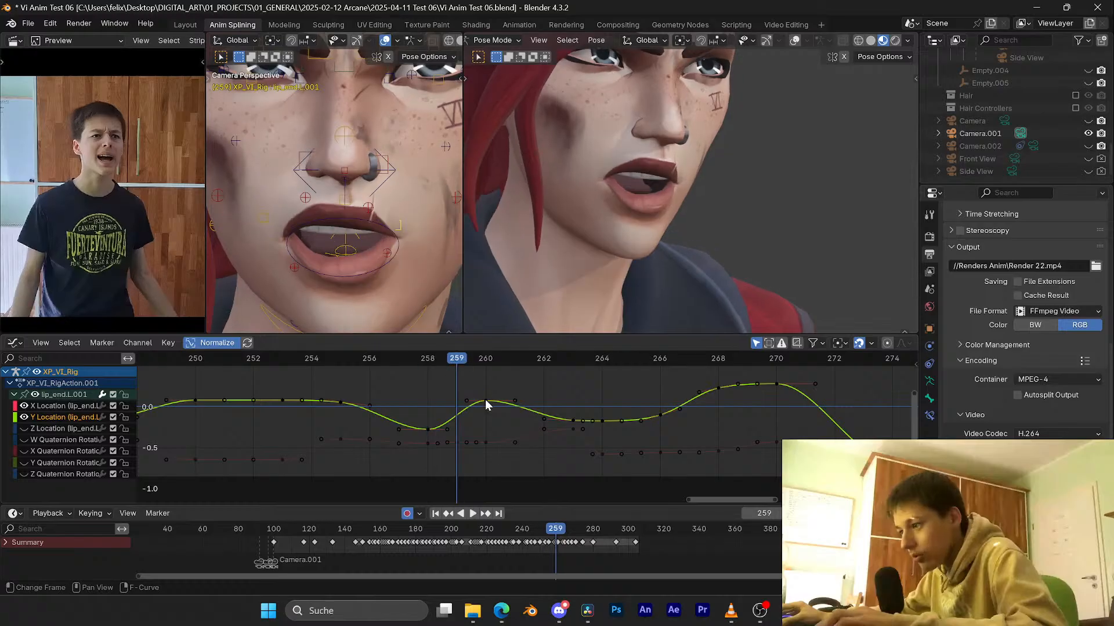
drag(486, 401, 486, 375)
key(space)
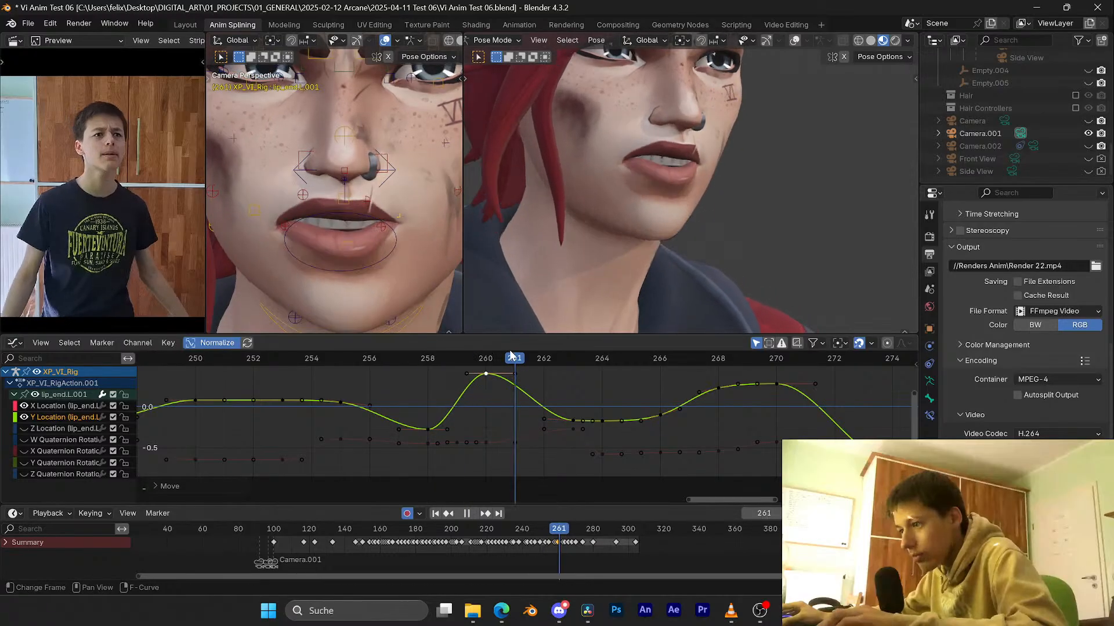
key(g)
key(y)
click(508, 495)
scroll(515, 454, down, 1)
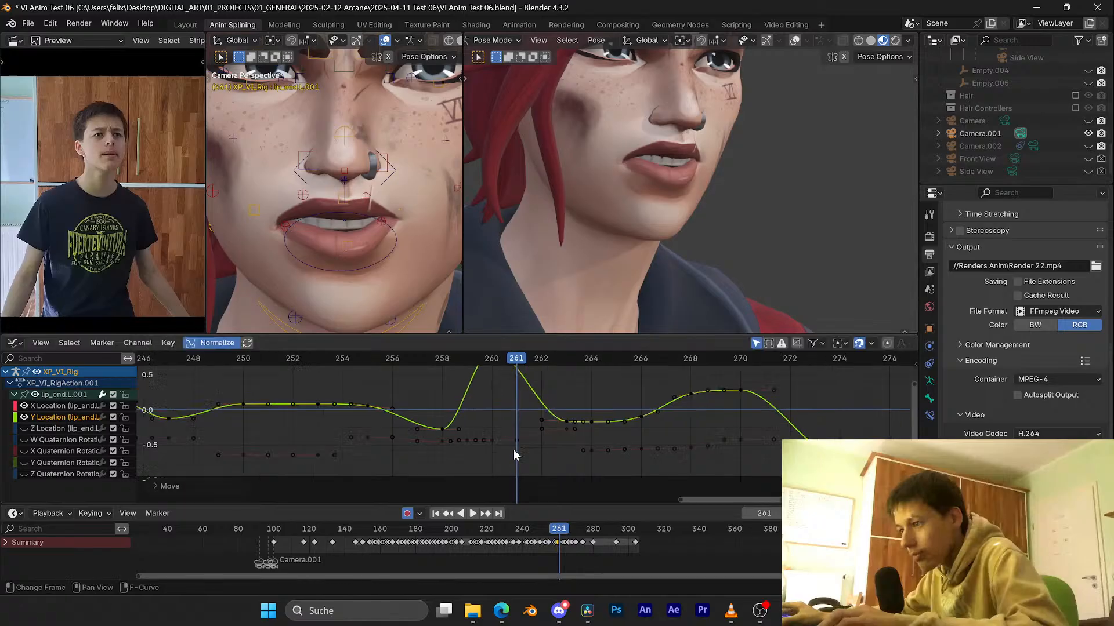
Step: Delete the Y Location key at frame 263, lengthen the left handle of the frame 264 key, and save the file
key(space)
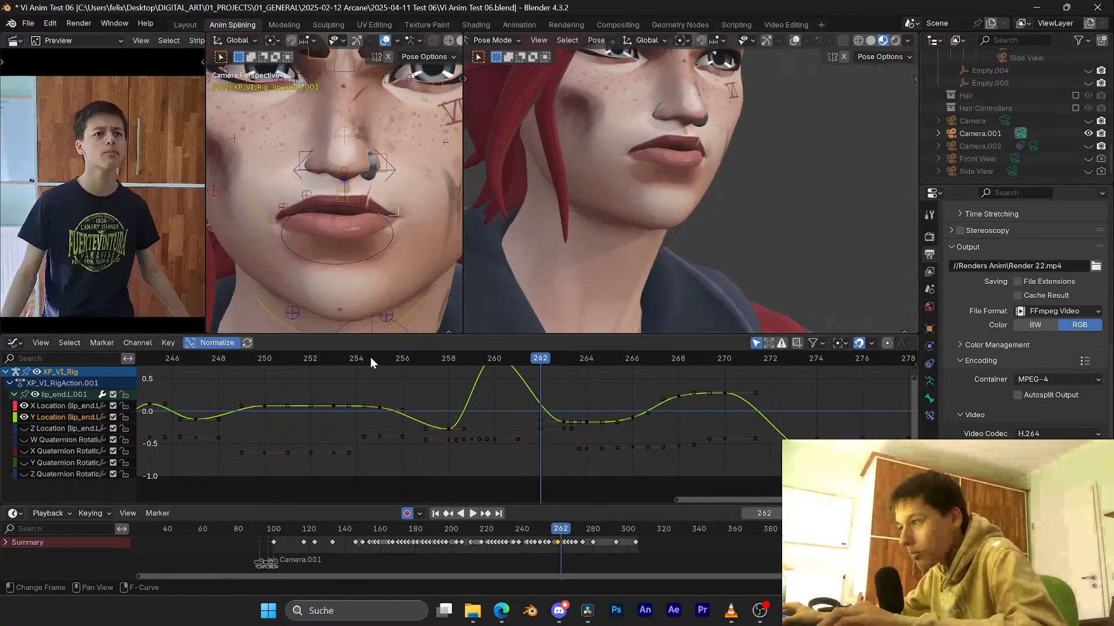
key(Escape)
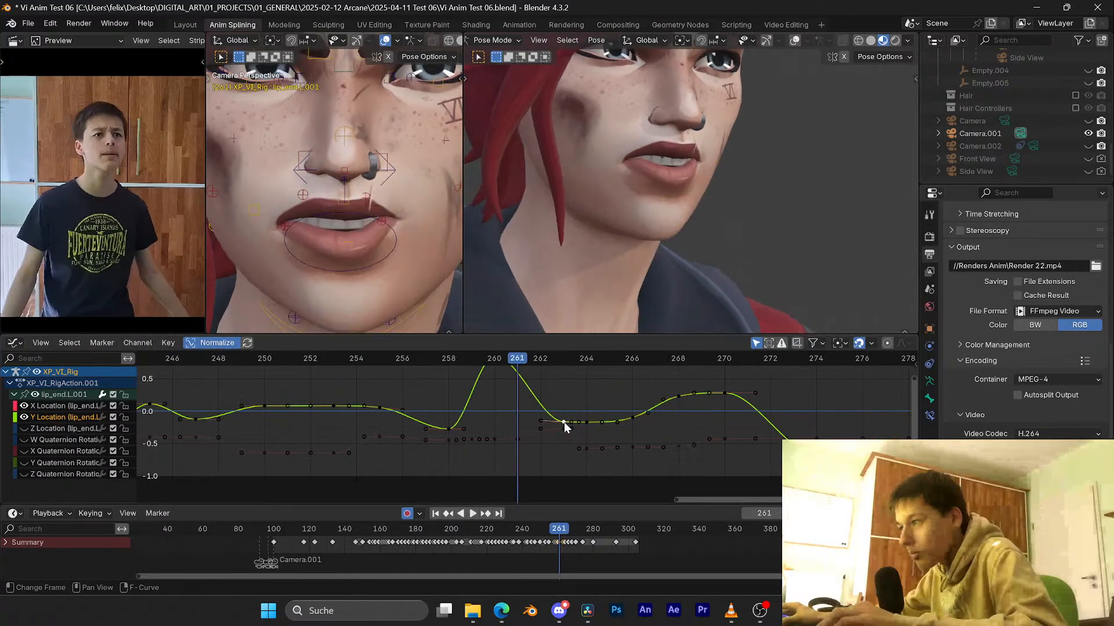
key(x)
click(564, 423)
click(574, 425)
key(s)
click(508, 380)
key(ctrl+s)
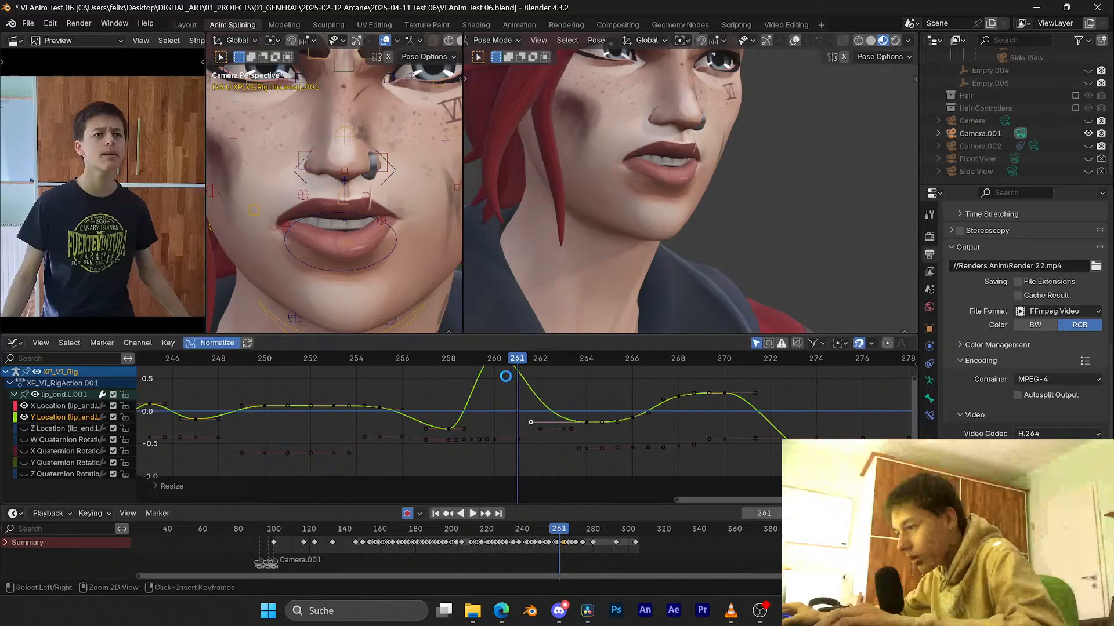
Step: Check the motion near frame 258 and raise the X Location keys between frames 259 and 260 to about 0.1
click(428, 360)
key(space)
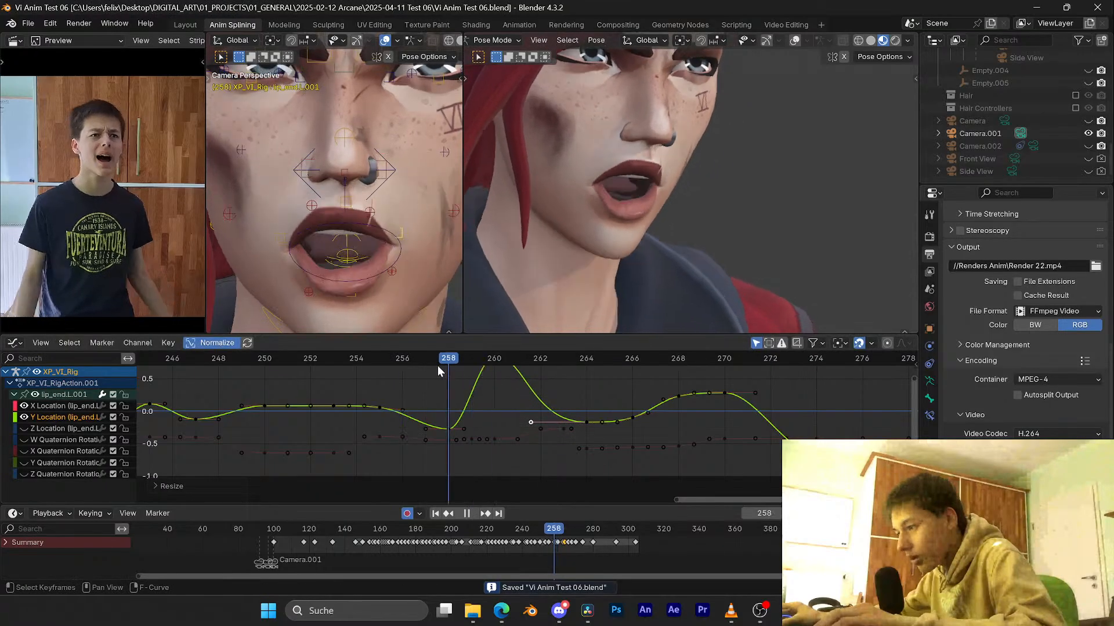
key(Escape)
scroll(477, 437, up, 2)
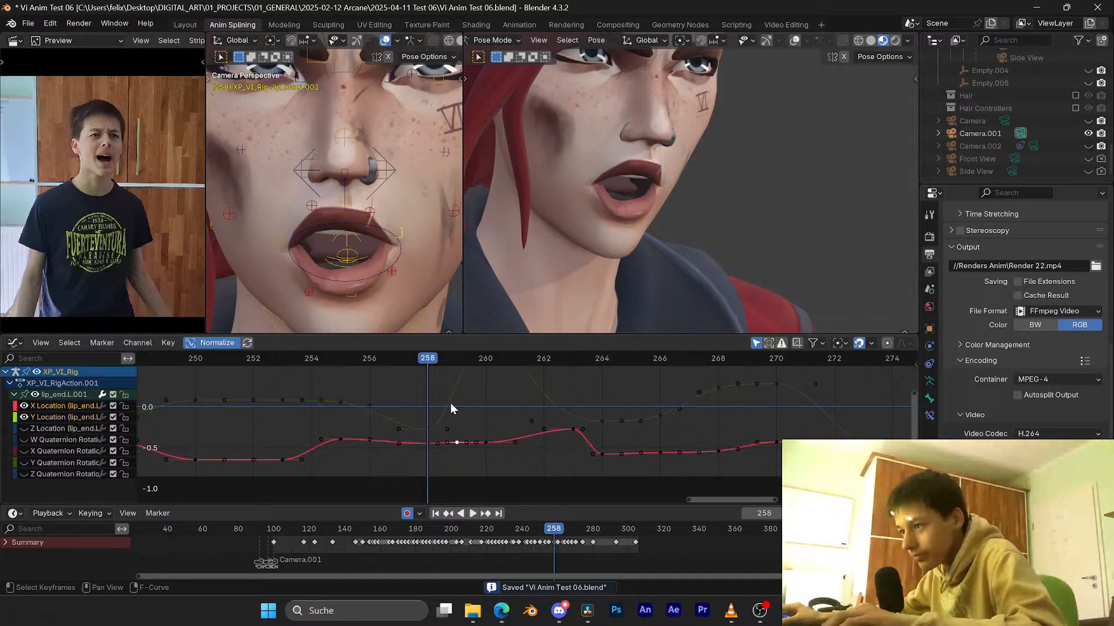
drag(439, 360, 460, 360)
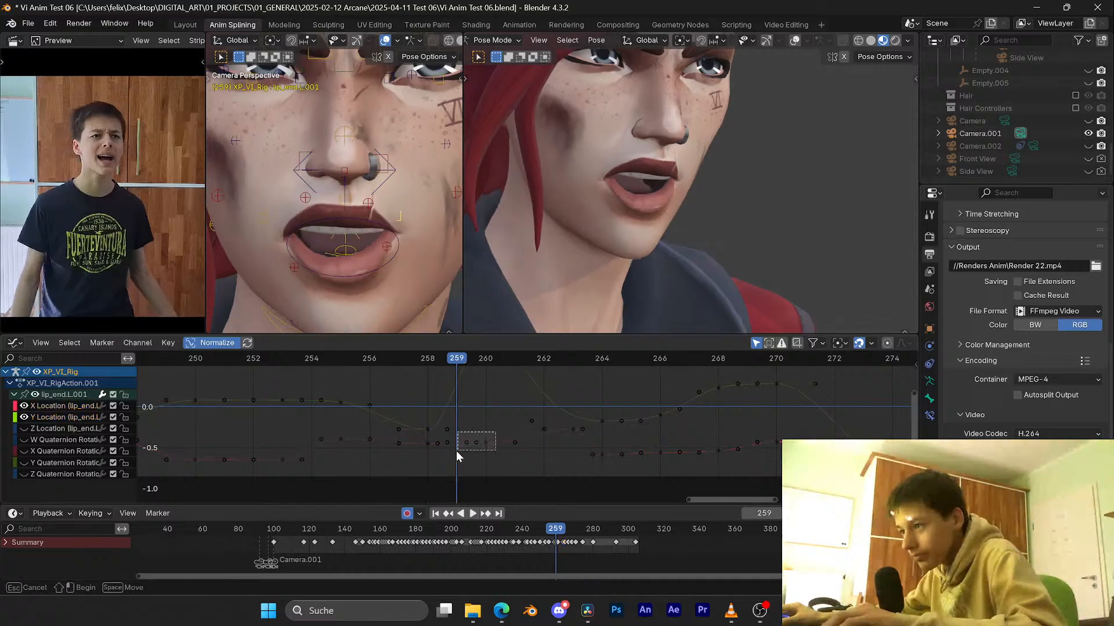
drag(455, 451, 456, 451)
key(g)
key(y)
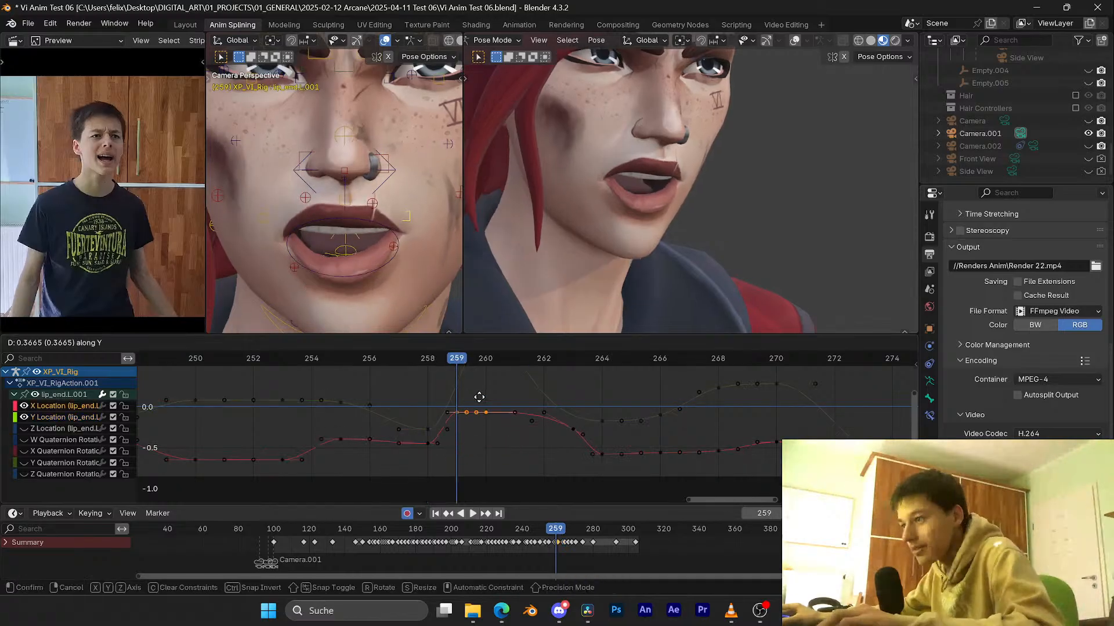
click(483, 387)
Step: Scrub and replay the mouth-corner movement between about frames 253 and 261
key(space)
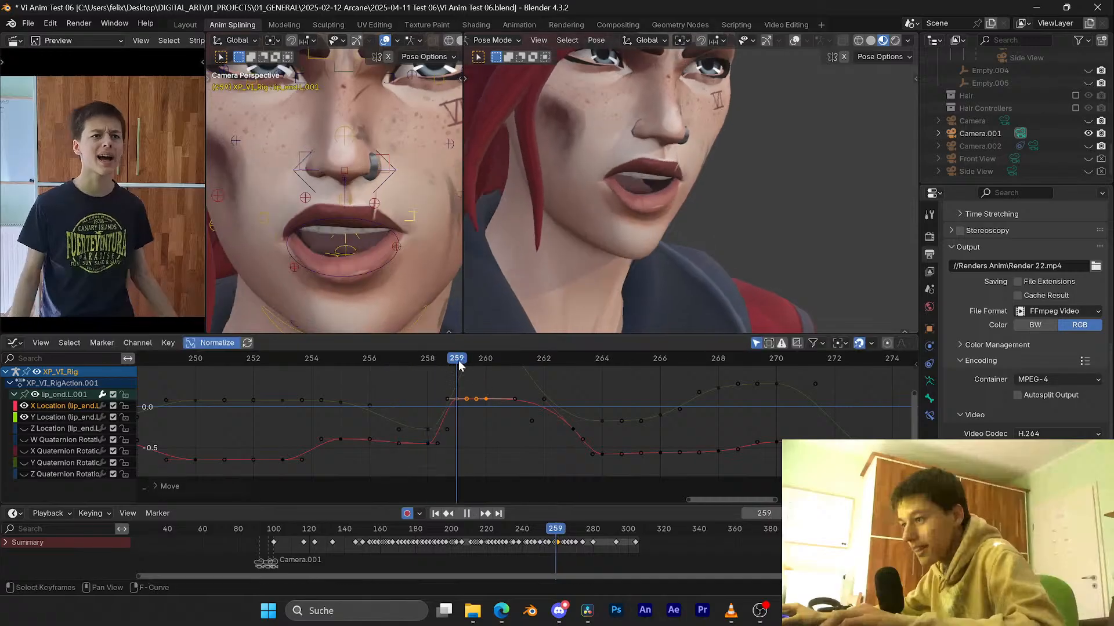
drag(520, 357, 292, 356)
key(space)
key(space)
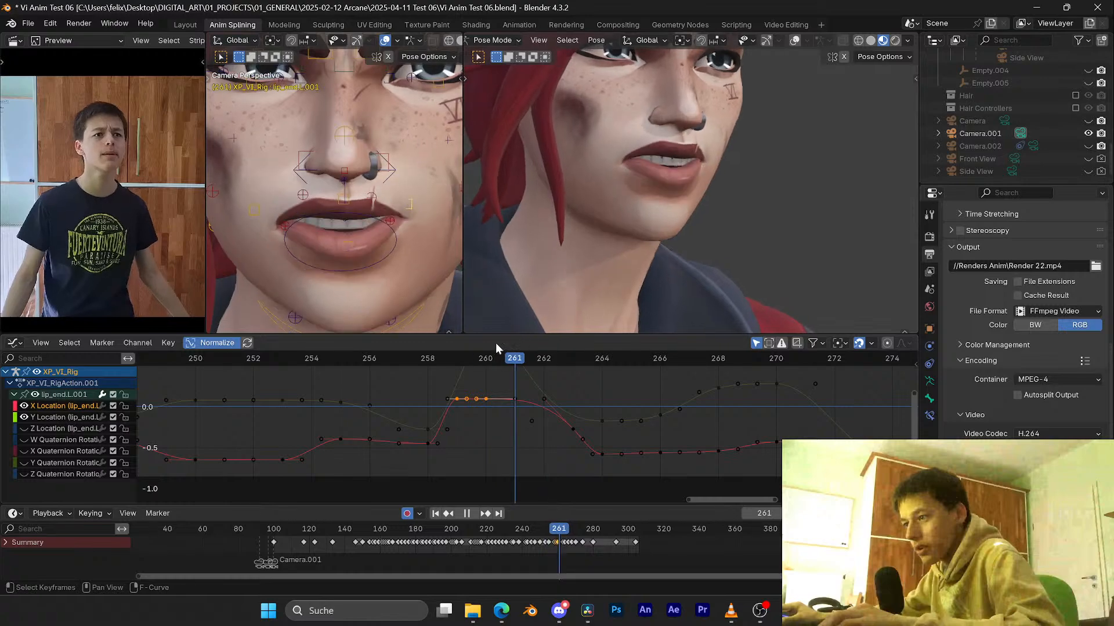
Step: Lower the left mouth corner's selected X Location keys between frames 259 and 260 to about -0.1
key(space)
key(g)
click(469, 382)
key(space)
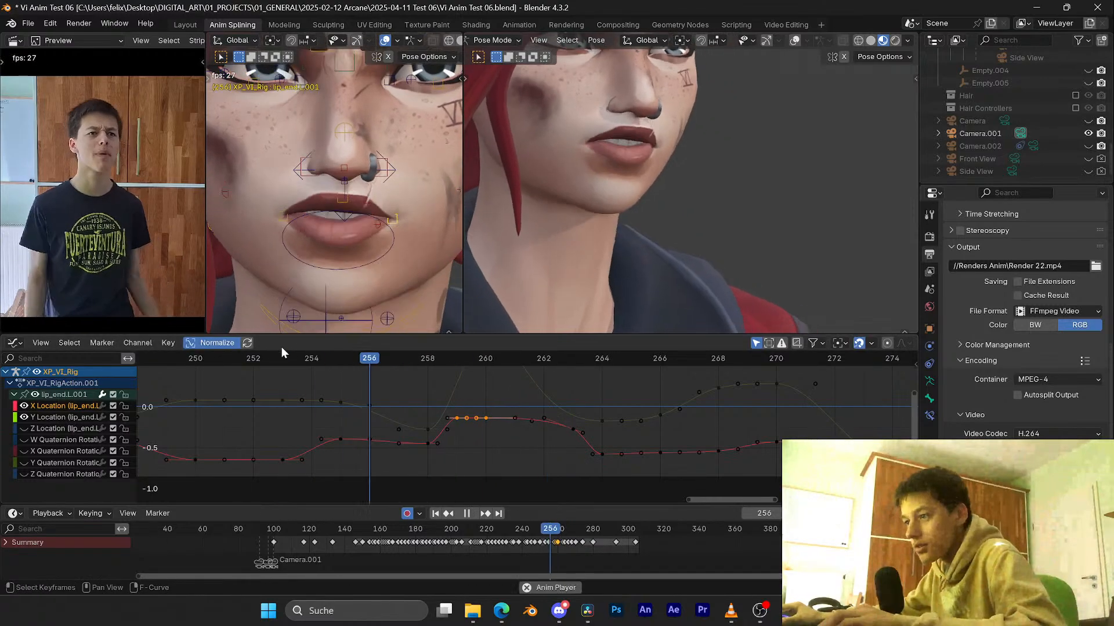
Step: Replay the mouth-corner movement repeatedly from about frame 252, in close-up and with the whole head in view
key(space)
click(263, 357)
key(space)
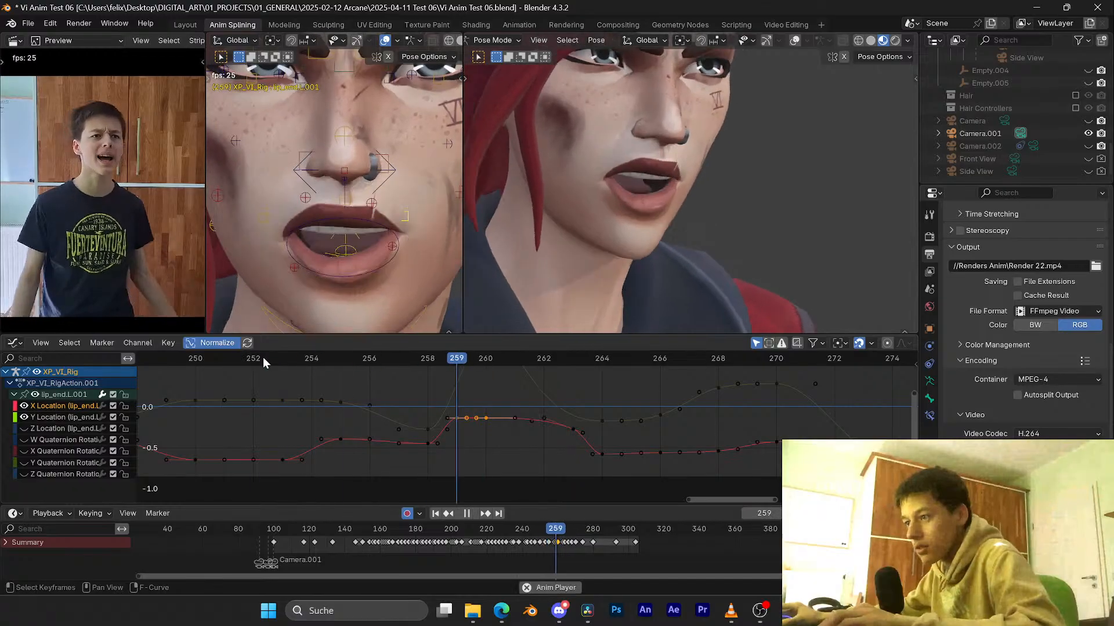
key(space)
click(262, 358)
key(space)
key(space)
click(262, 358)
scroll(649, 251, down, 3)
key(space)
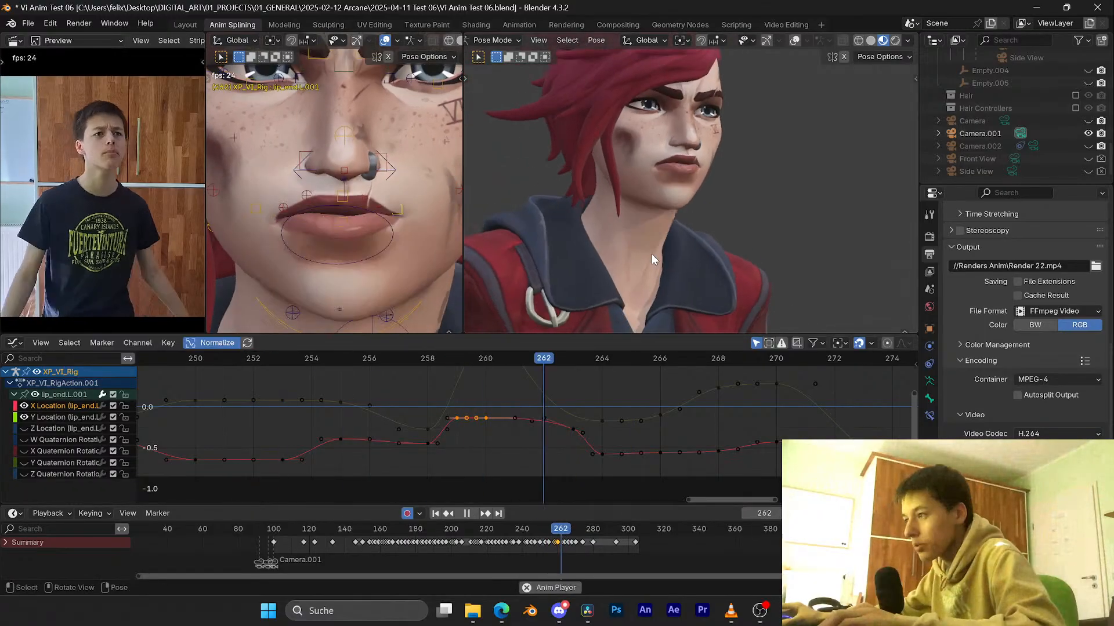
Step: Save the file and scrub the mouth motion around frames 258 to 260
key(ctrl+s)
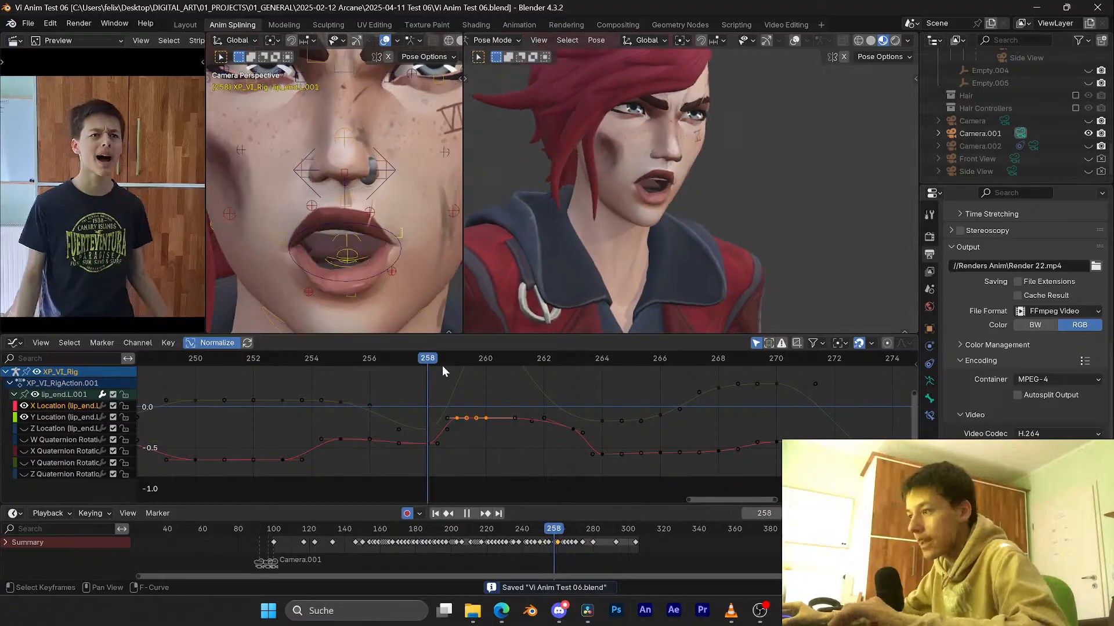
mouse_move(508, 356)
mouse_down()
mouse_move(370, 362)
mouse_move(497, 364)
mouse_up()
key(space)
key(ctrl+s)
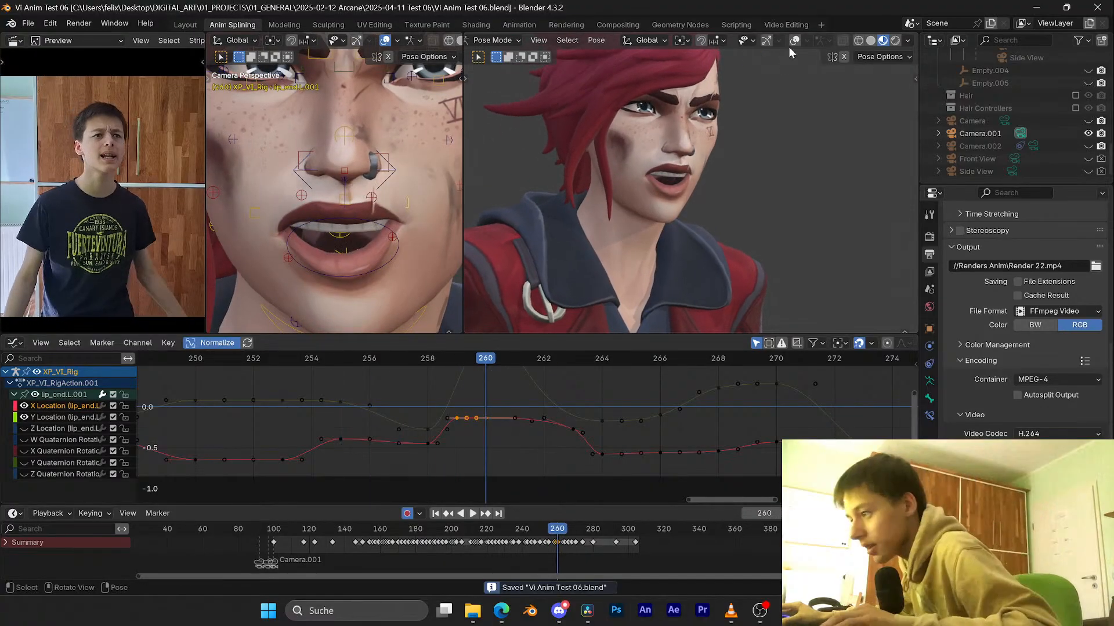
Step: Select the right mouth-corner control at frame 260 and save the file
scroll(703, 133, up, 3)
click(638, 172)
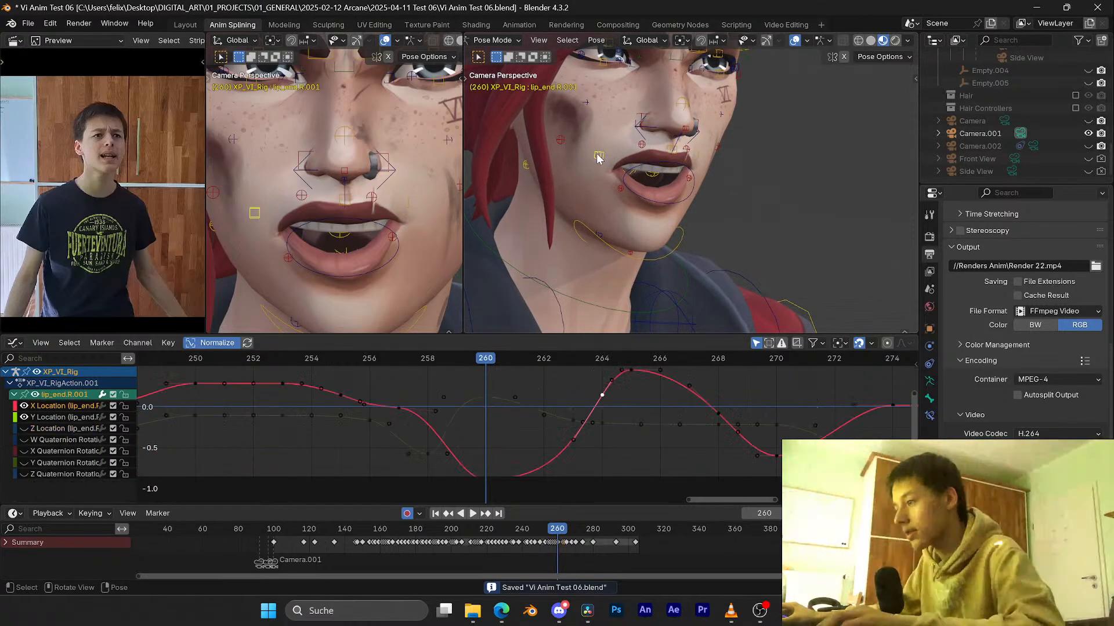
key(r)
click(691, 178)
key(ctrl+s)
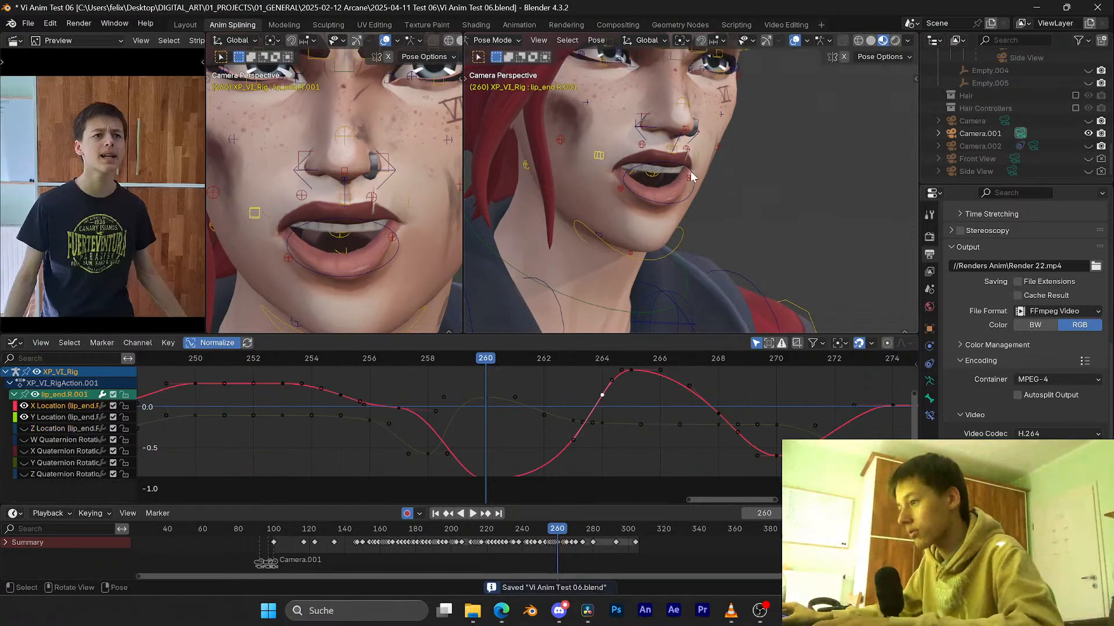
right_click(687, 207)
key(r)
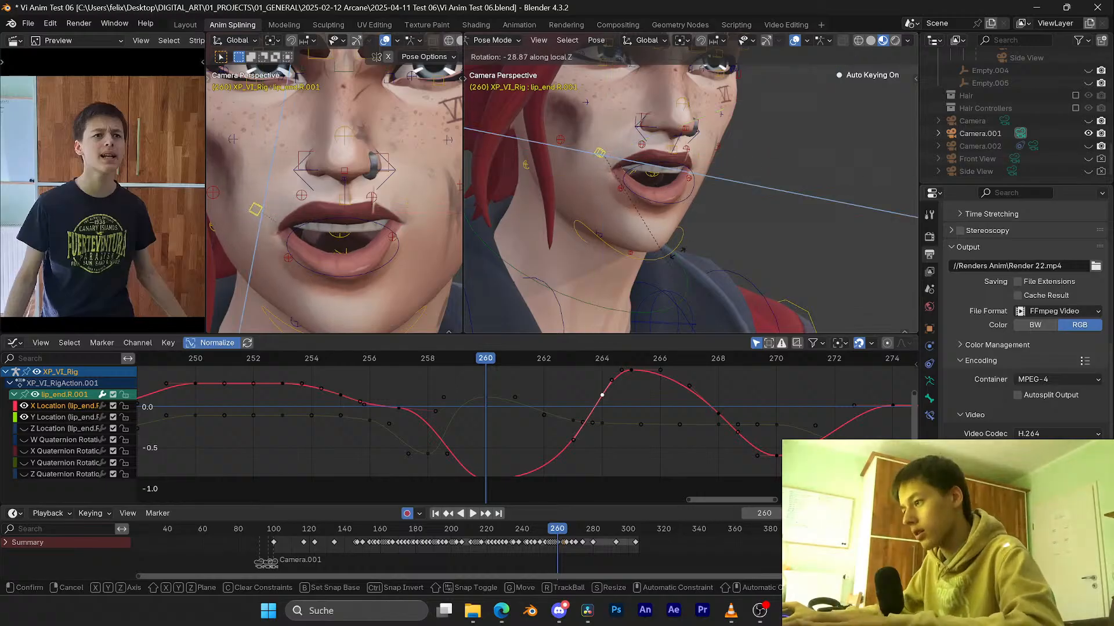
key(z)
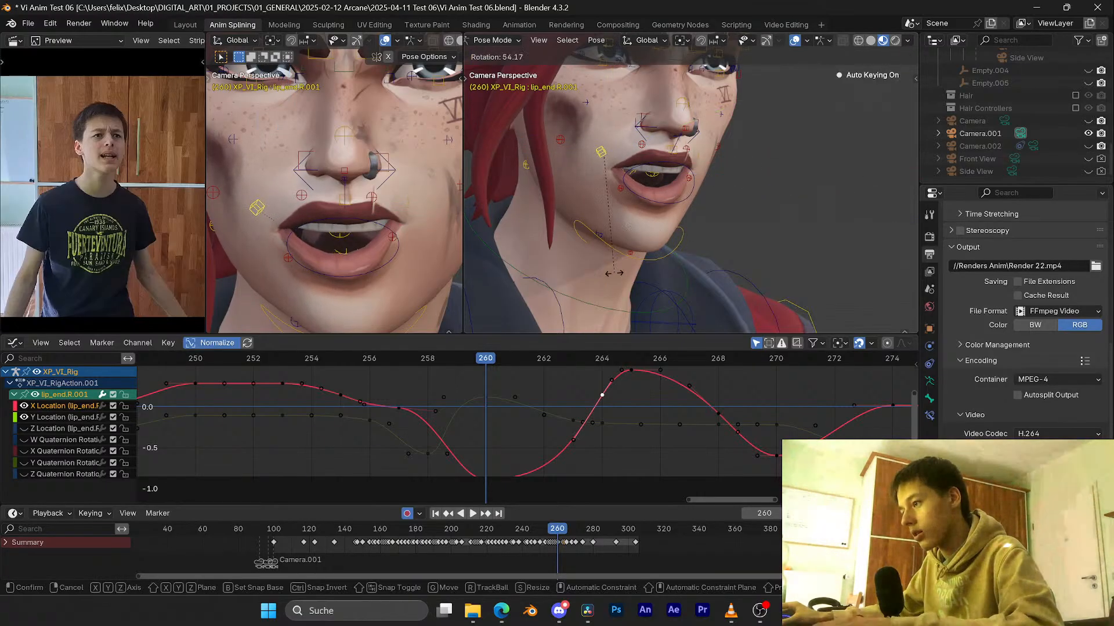
right_click(585, 273)
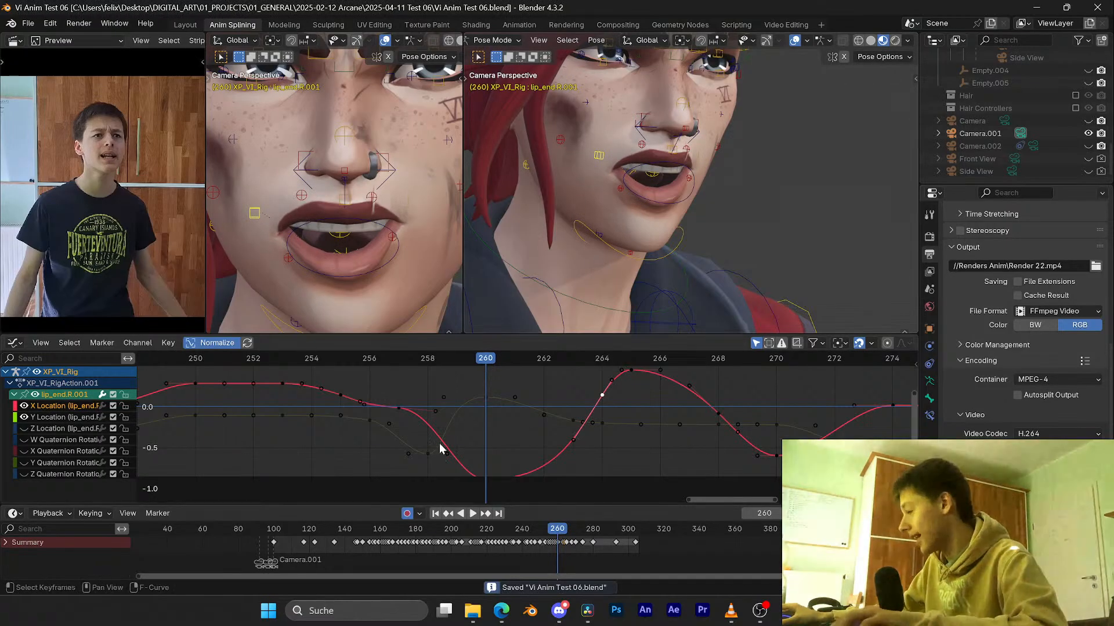
Step: Show only the X, Y and Z Quaternion Rotation curves and key the right mouth corner's location and rotation at frame 258
drag(26, 406, 25, 481)
middle_drag(410, 406, 395, 445)
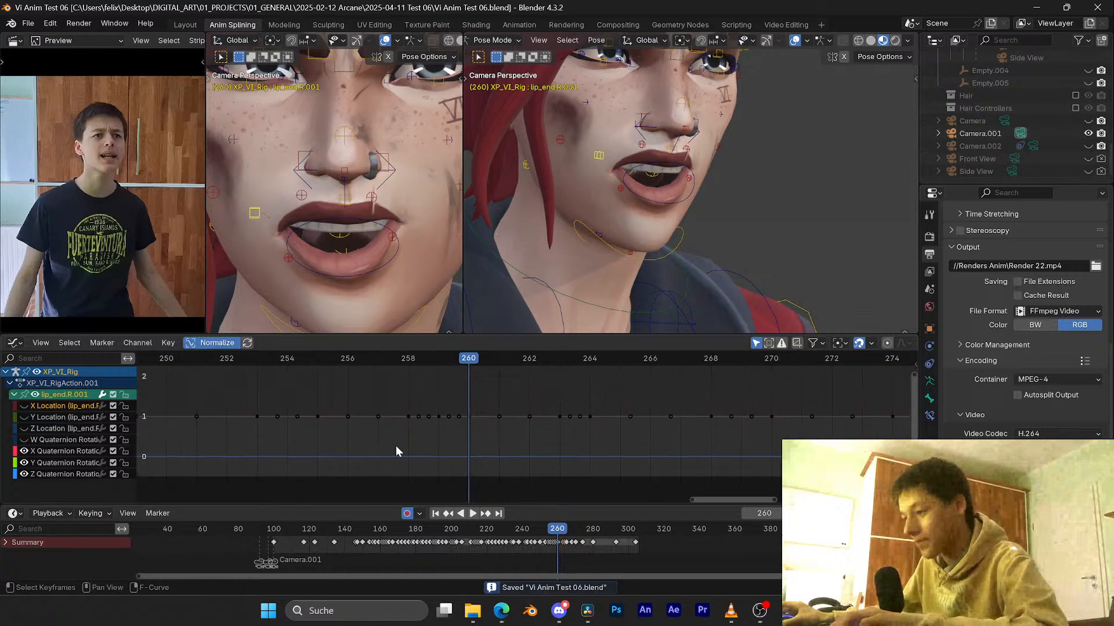
scroll(400, 438, up, 3)
drag(433, 362, 373, 358)
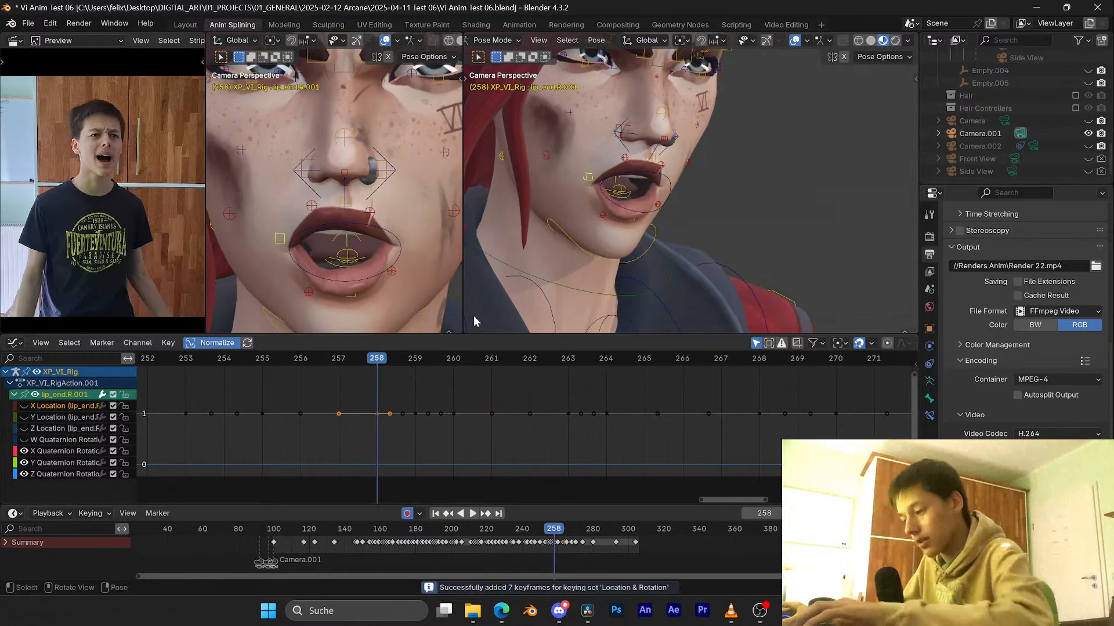
Step: Rotate the right mouth-corner control about 39° at frame 260, scrub the result, and save the file
key(space)
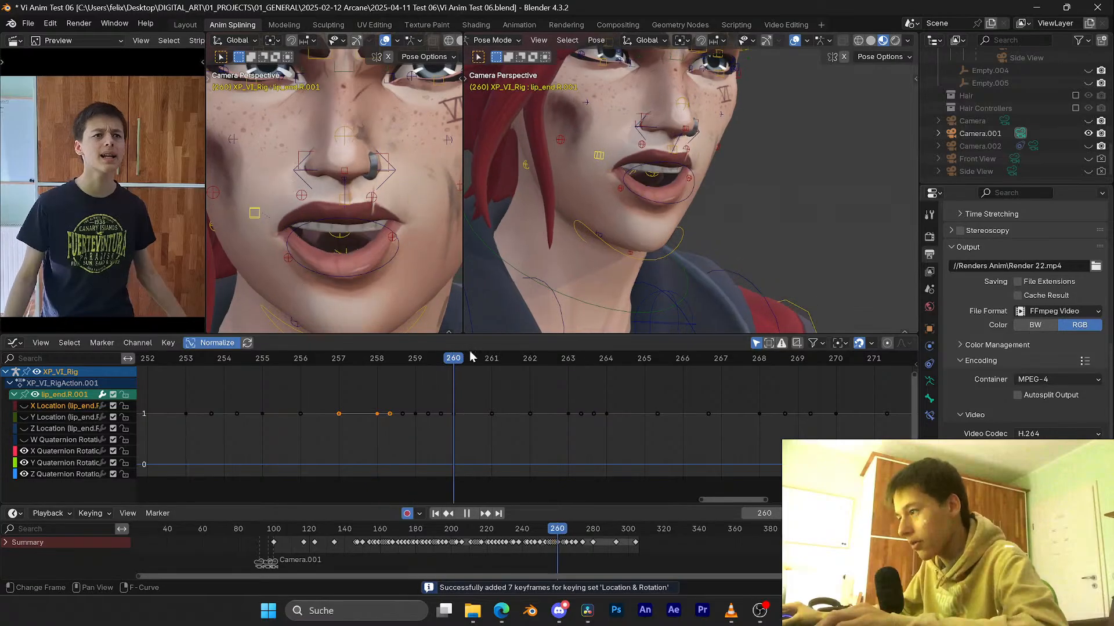
key(space)
key(r)
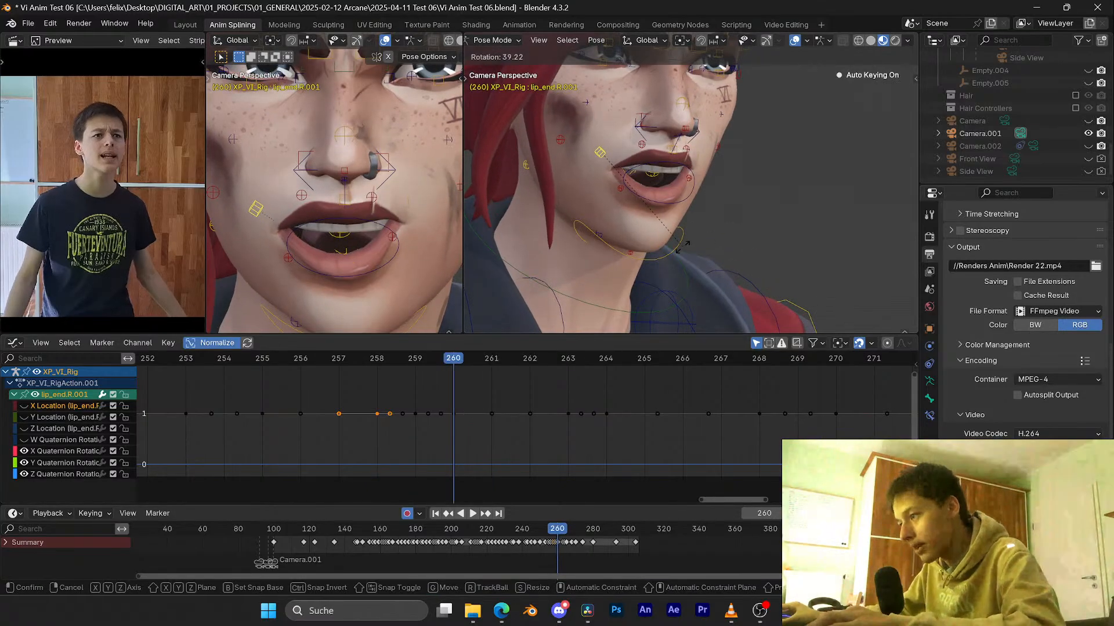
click(682, 249)
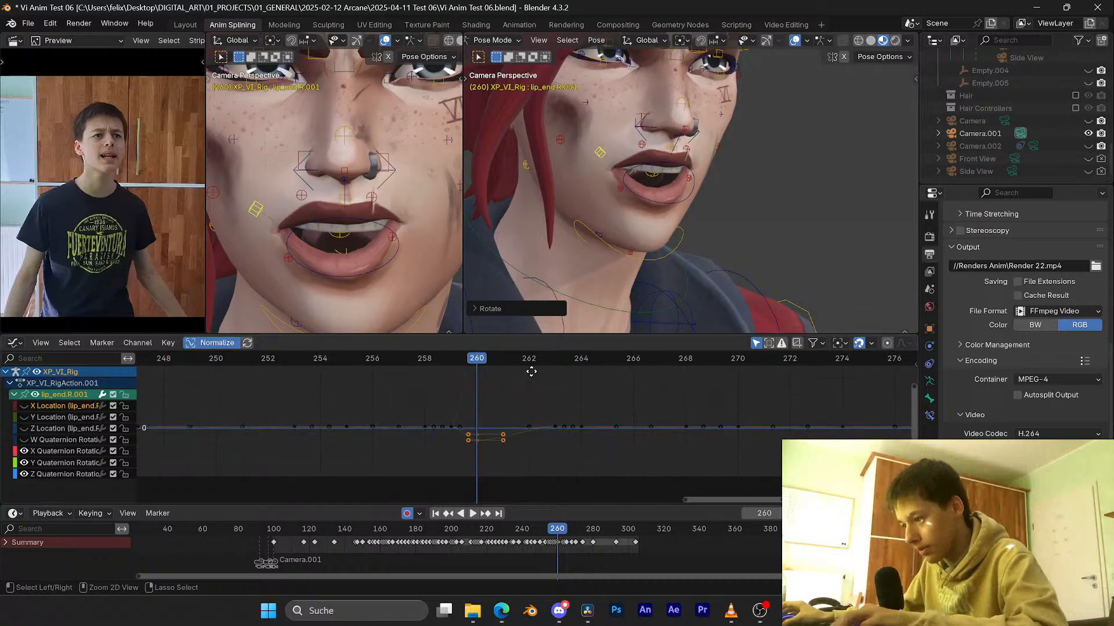
drag(449, 360, 351, 358)
drag(503, 358, 353, 356)
key(ctrl+s)
Step: Replay the mouth motion around frame 258, and play the animation from about frame 100
key(space)
key(space)
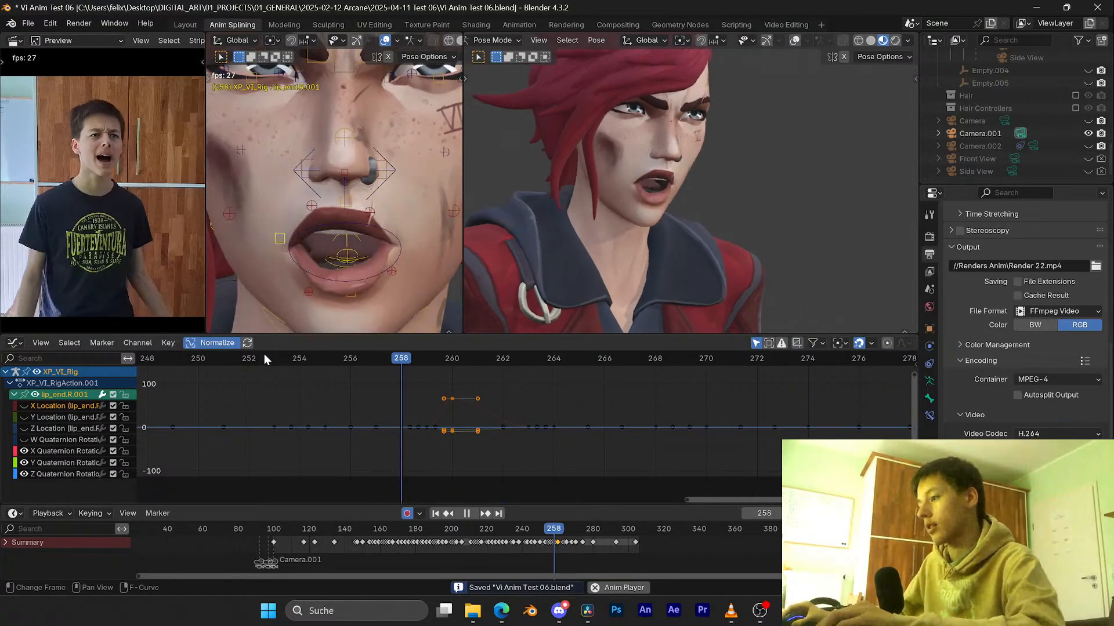
key(space)
scroll(359, 410, down, 4)
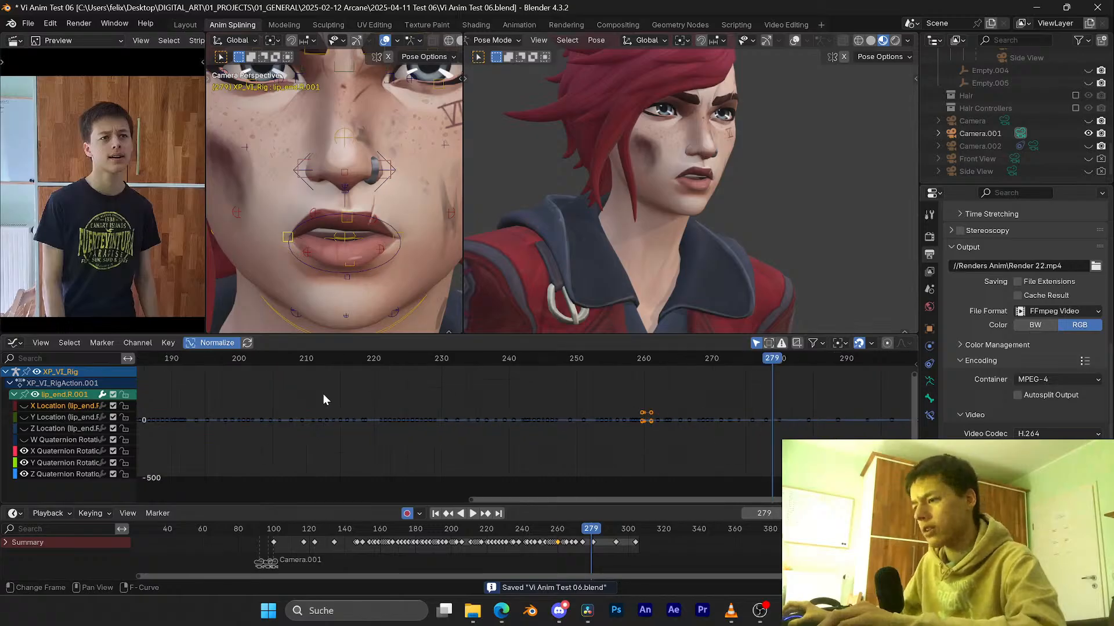
middle_drag(318, 393, 514, 408)
click(350, 361)
key(space)
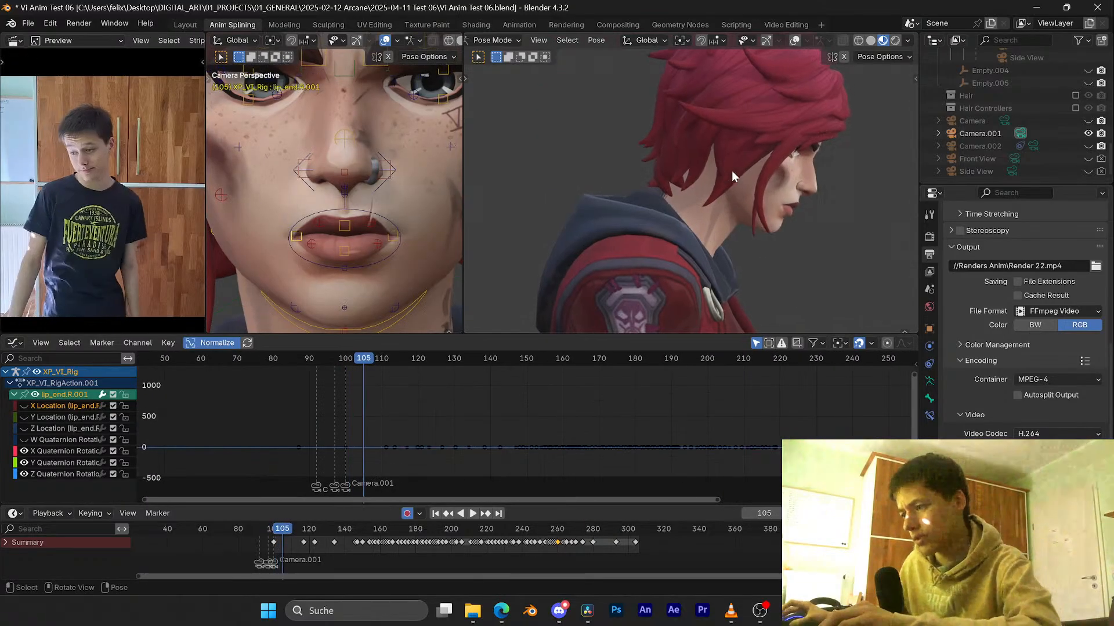
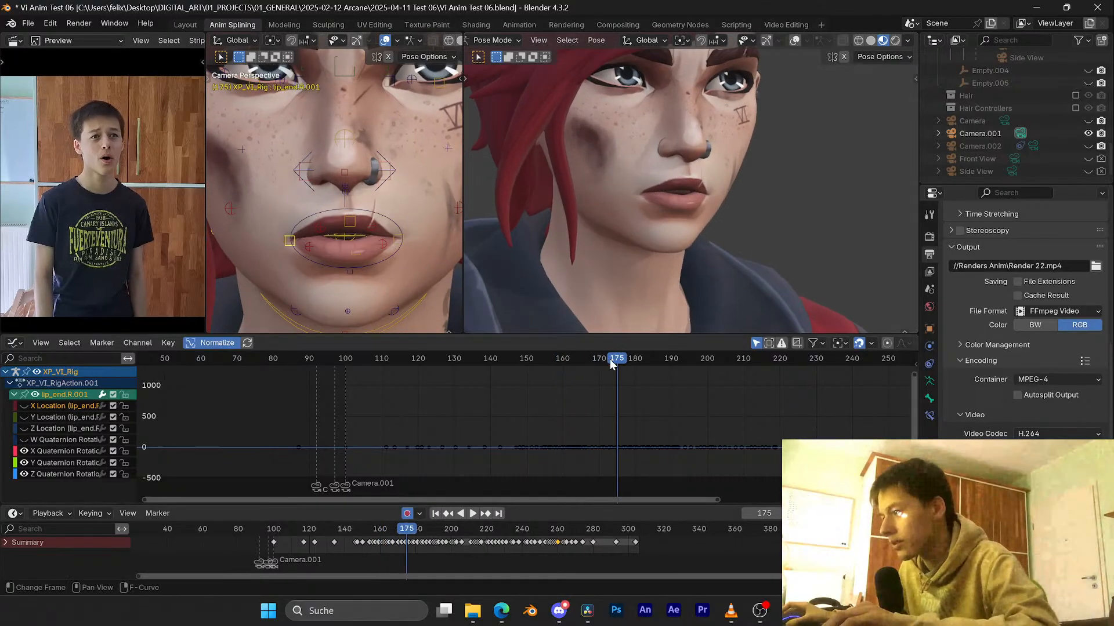
Step: Rotate the right mouth-corner control at frame 185 and duplicate its rotation keys one frame ahead to frame 186
drag(551, 362, 652, 367)
key(r)
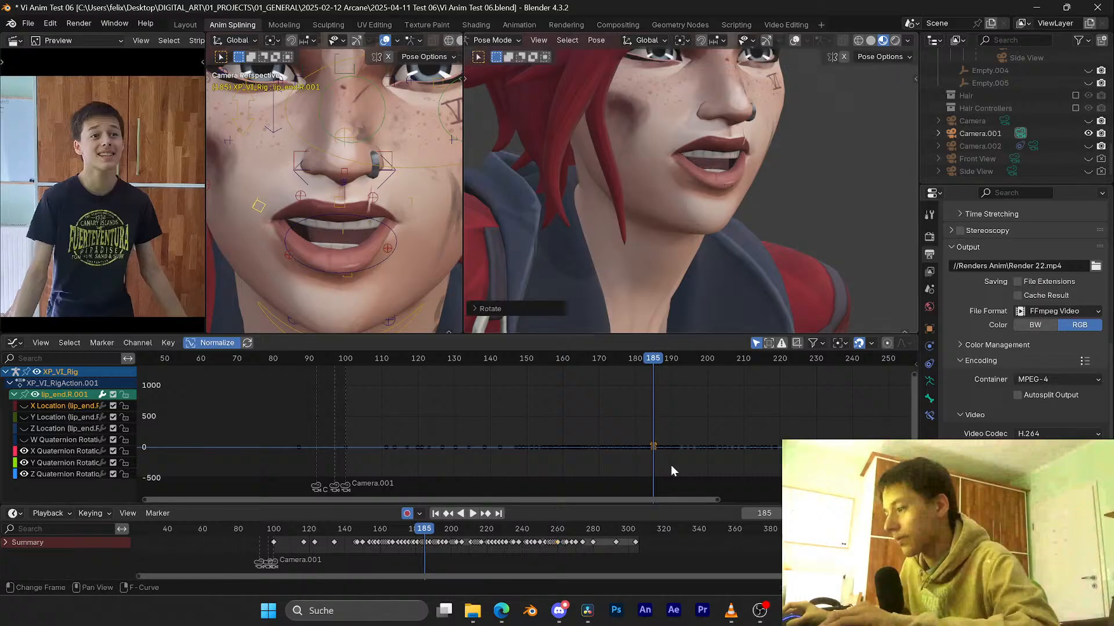
key(KP_Decimal)
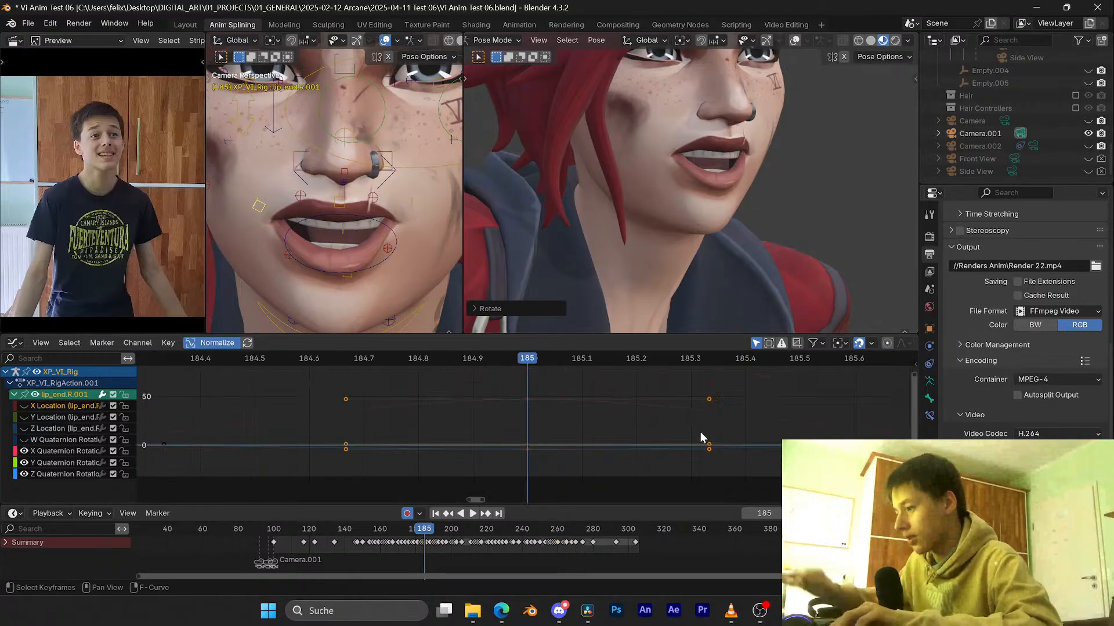
scroll(701, 433, down, 12)
ctrl+middle_drag(702, 433, 680, 435)
key(shift+d)
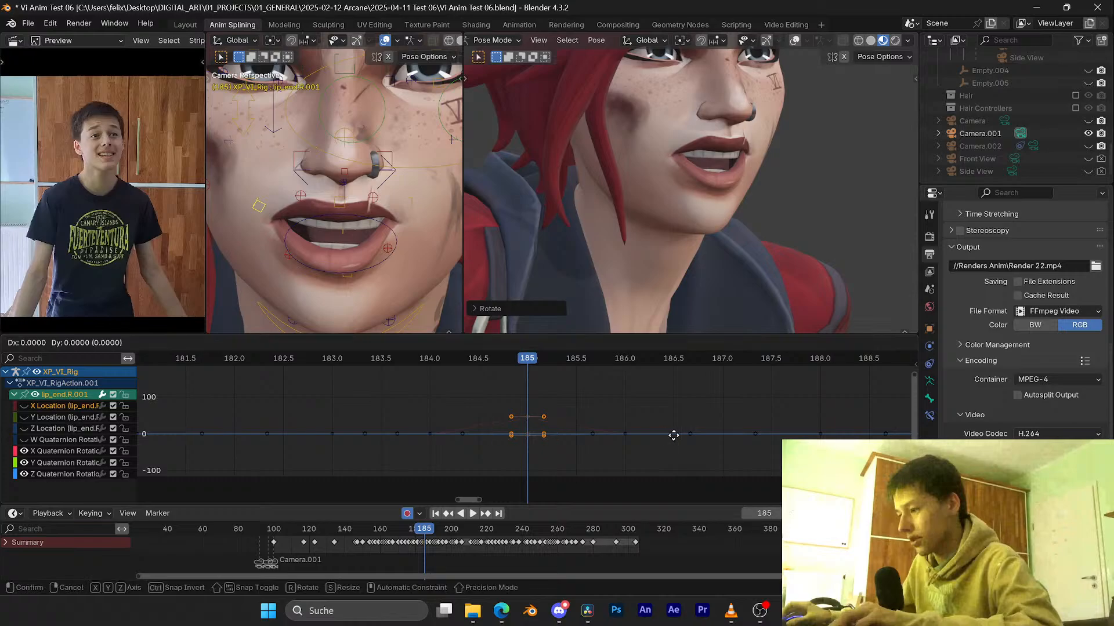
click(722, 436)
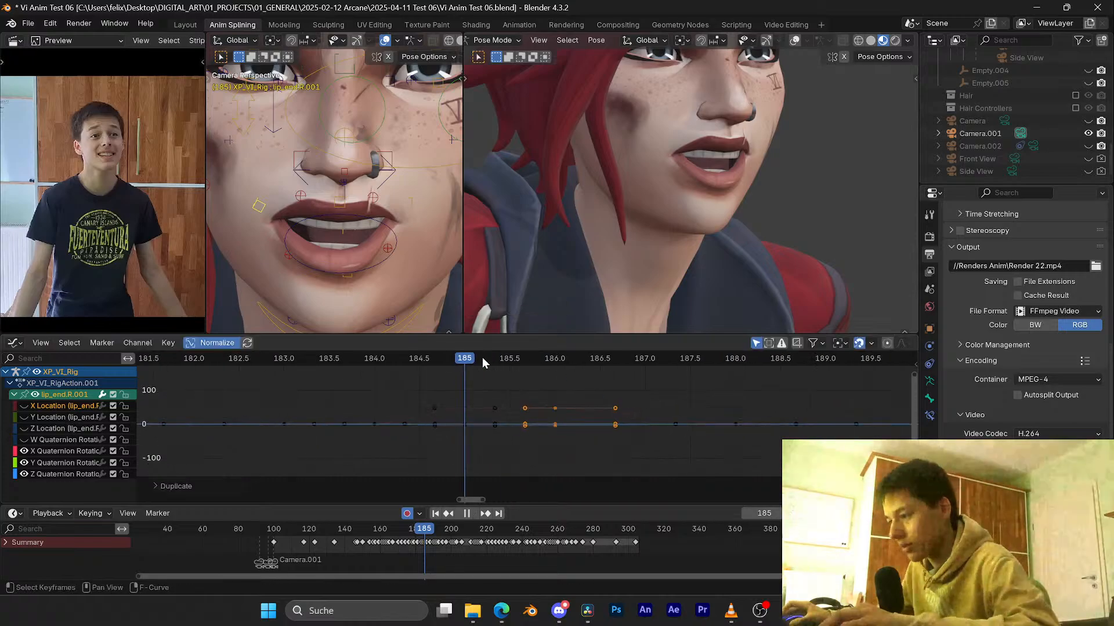
Step: Check the motion up to frame 190, paste the rotation keys at frame 188, and save the file
key(space)
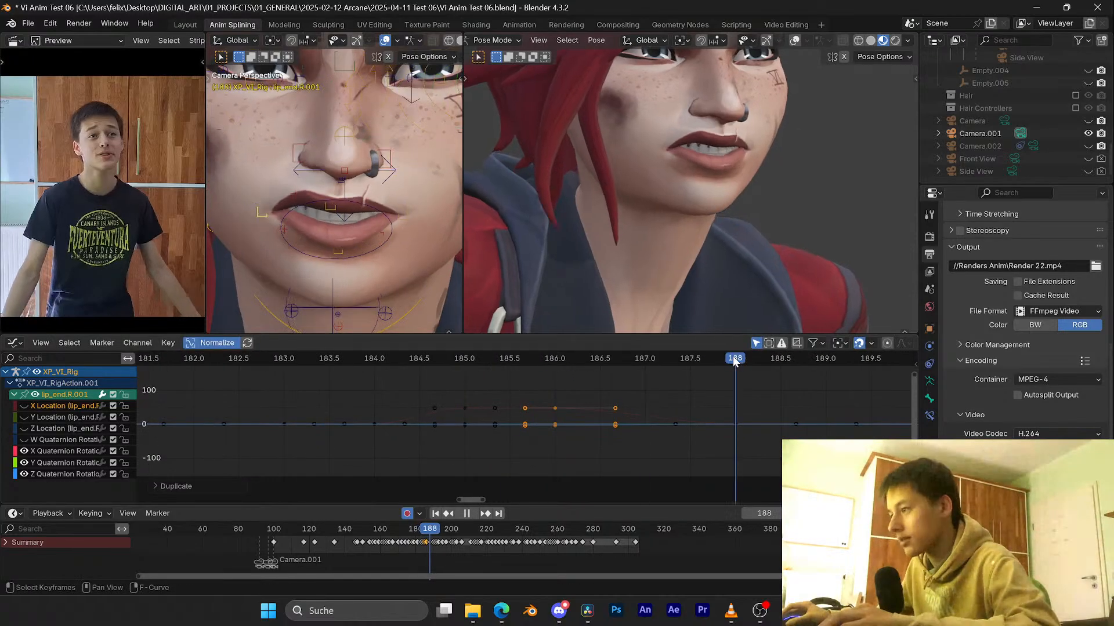
key(space)
scroll(652, 391, down, 4)
scroll(727, 225, down, 3)
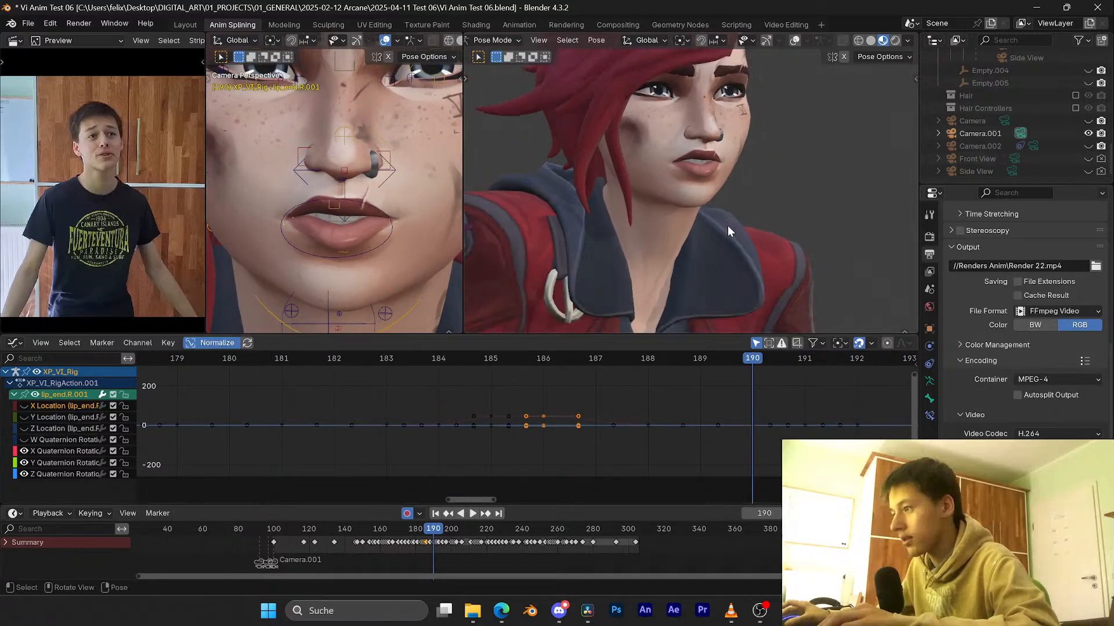
drag(586, 361, 647, 354)
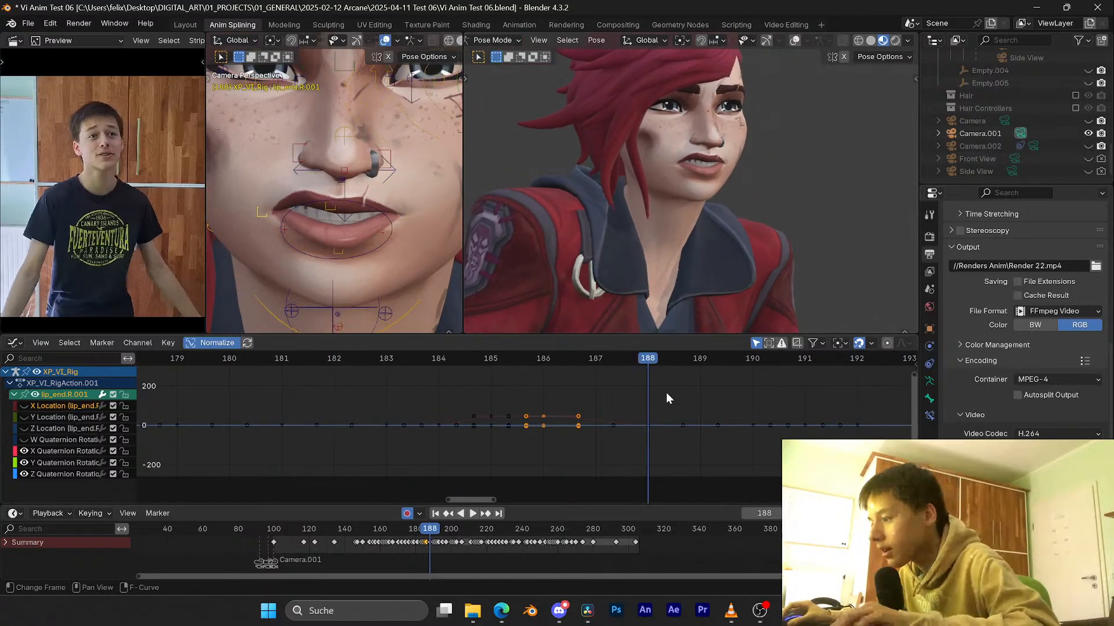
key(ctrl+v)
scroll(673, 400, up, 3)
key(ctrl+s)
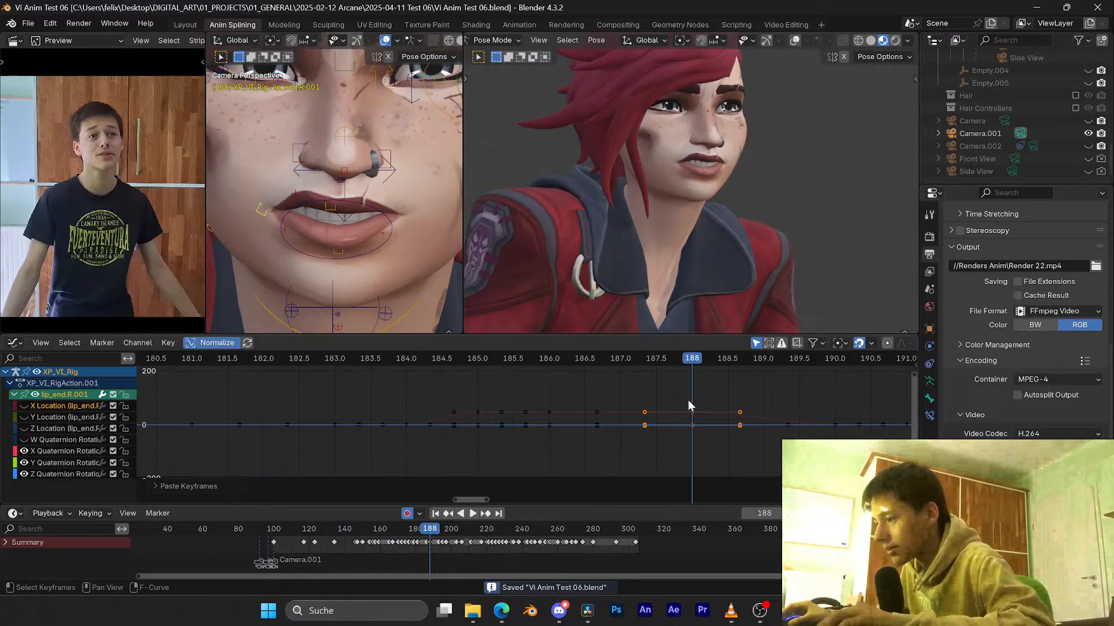
Step: Lower the right mouth corner's X Quaternion Rotation key at frame 188 to about 20
middle_drag(673, 397, 574, 389)
scroll(600, 401, up, 2)
click(603, 402)
key(g)
key(y)
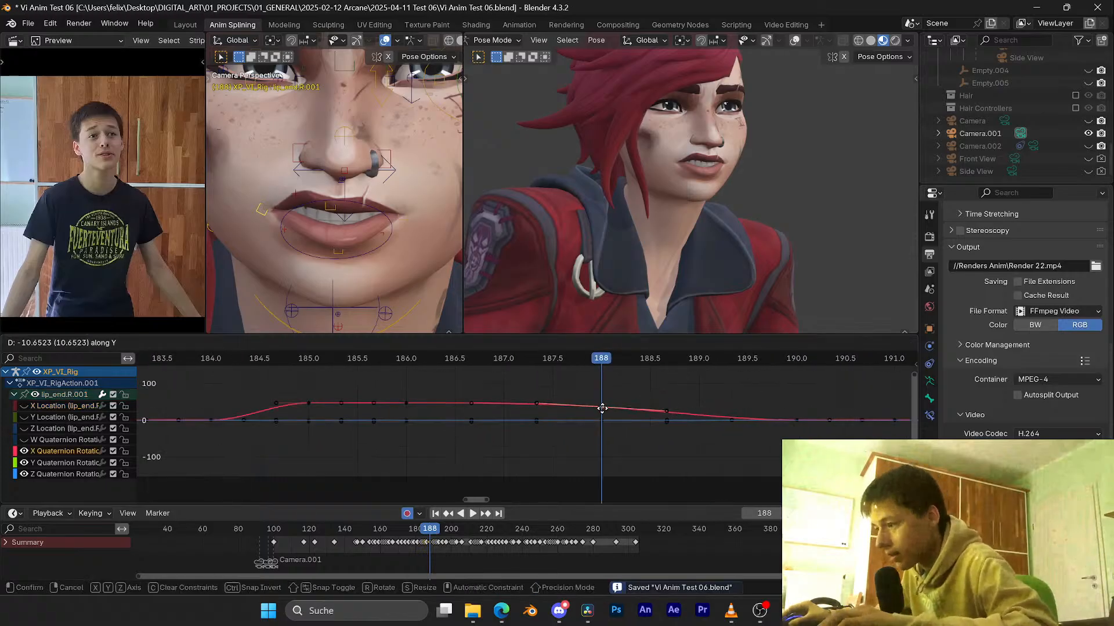
click(603, 409)
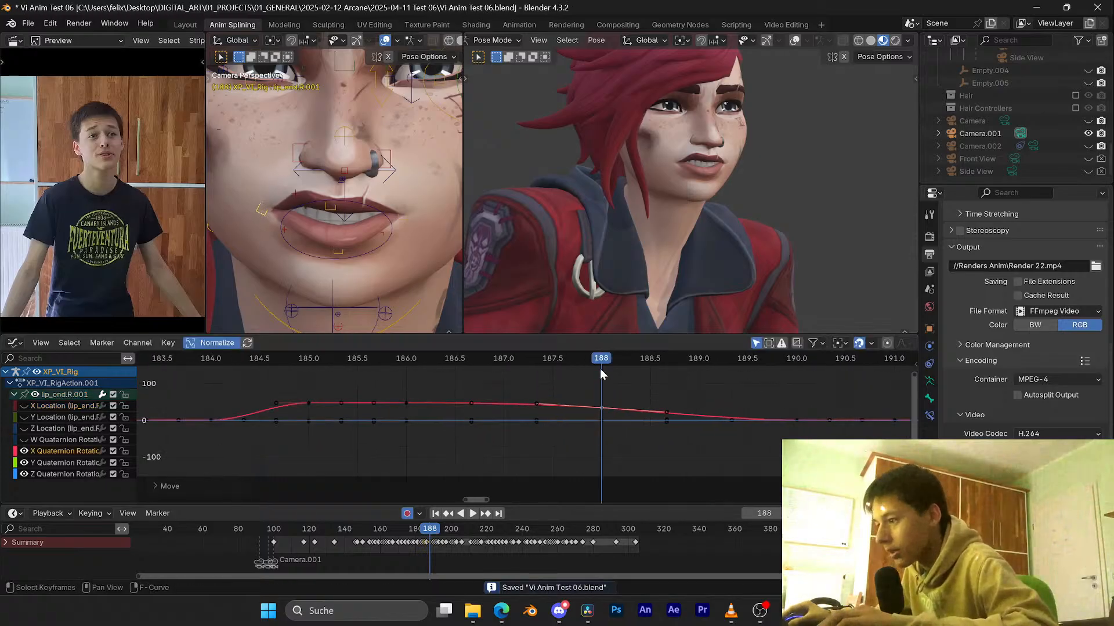
key(g)
key(y)
click(603, 413)
Step: Replay the facial animation from frame 187 onward and examine the mouth shape up close at frame 218
key(Left)
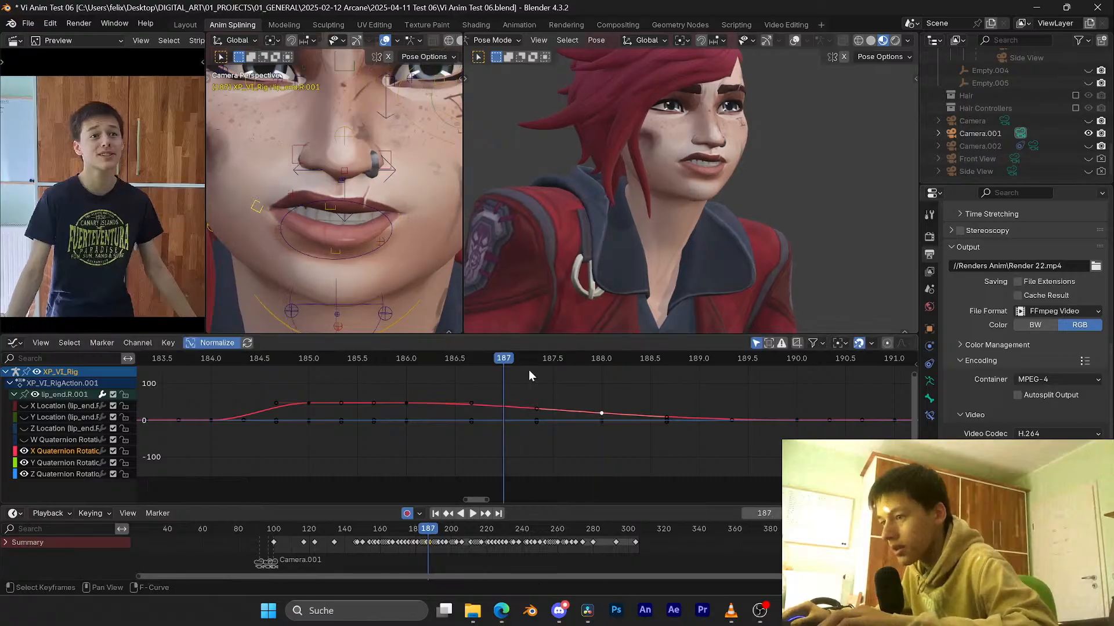
key(space)
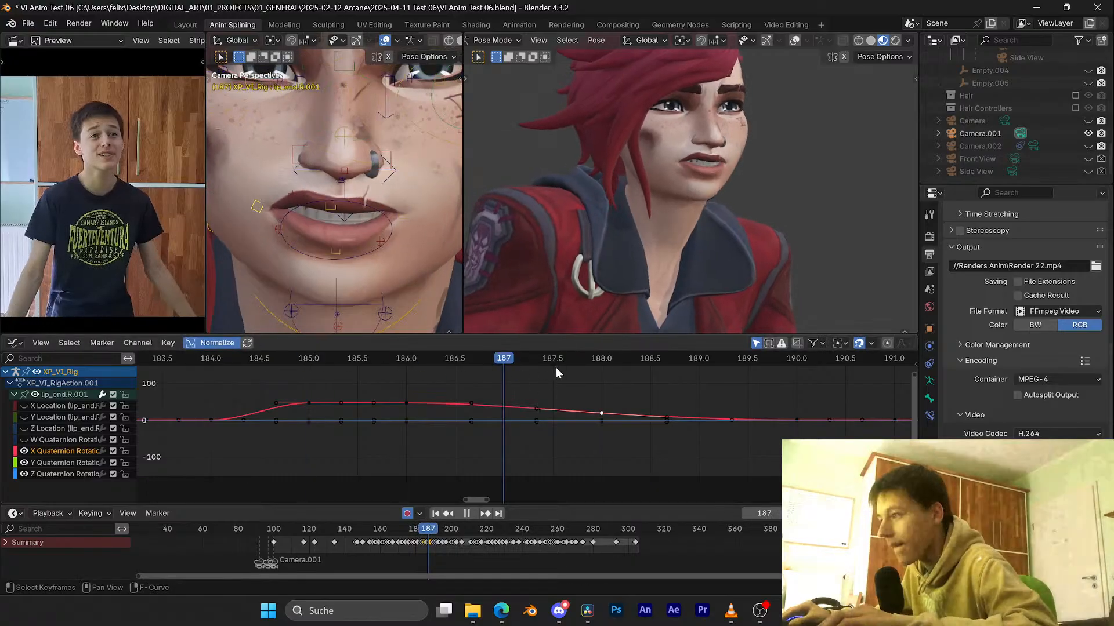
scroll(690, 404, down, 2)
key(space)
middle_drag(729, 402, 440, 401)
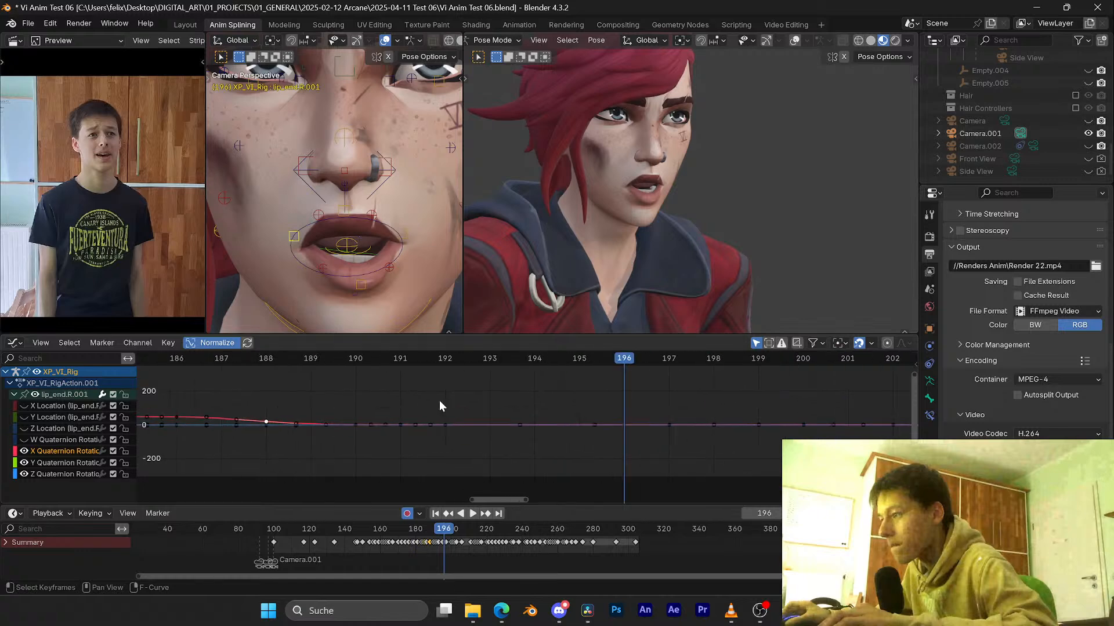
key(space)
key(space)
scroll(715, 409, down, 2)
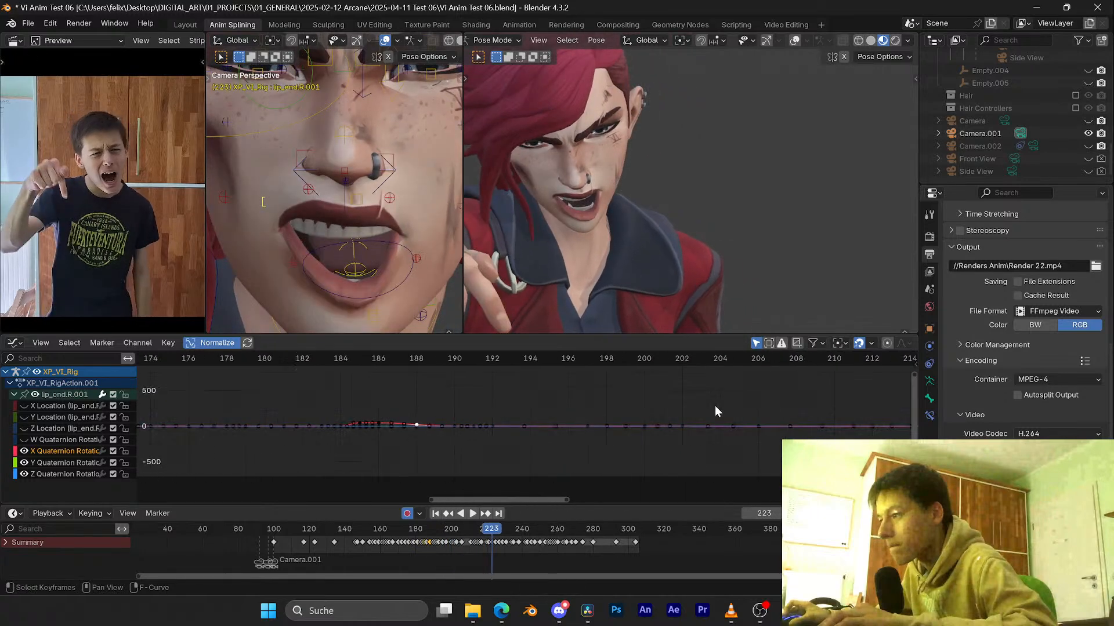
middle_drag(715, 406, 336, 410)
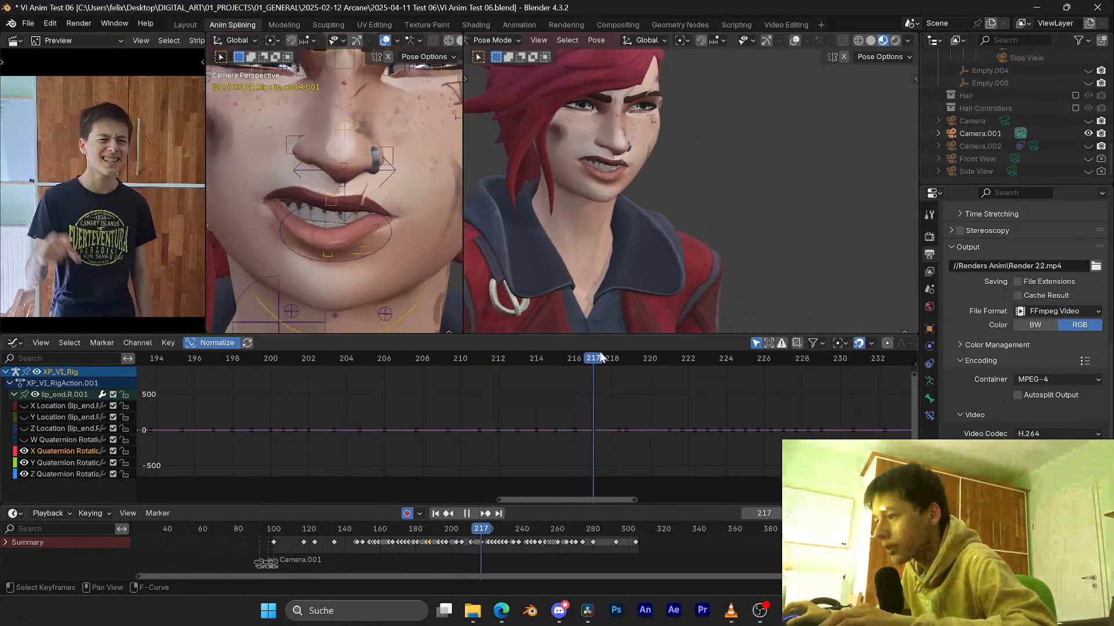
key(space)
scroll(615, 161, up, 3)
middle_drag(614, 156, 781, 153)
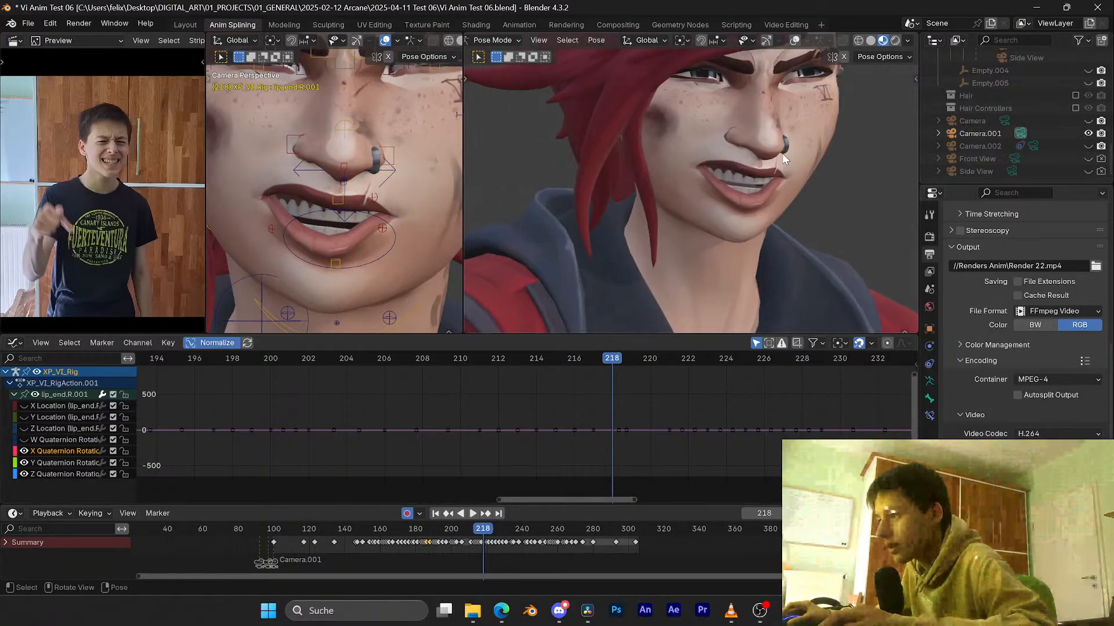
Step: Rotate the right mouth-corner control at frame 218, check the resulting rotation curves around that frame, and save the file
key(r)
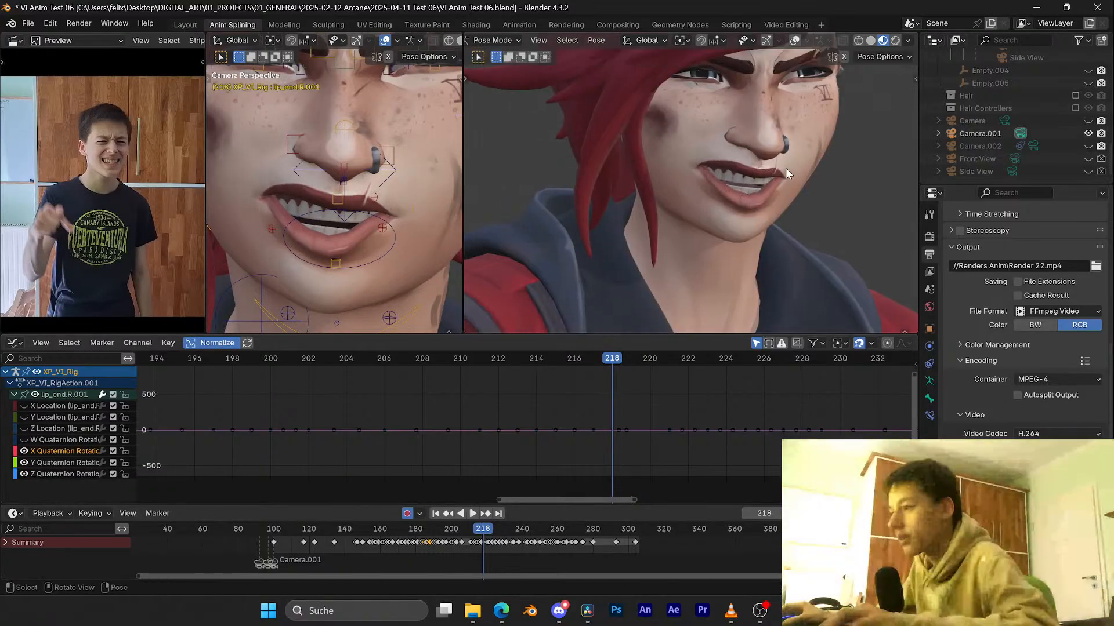
click(754, 200)
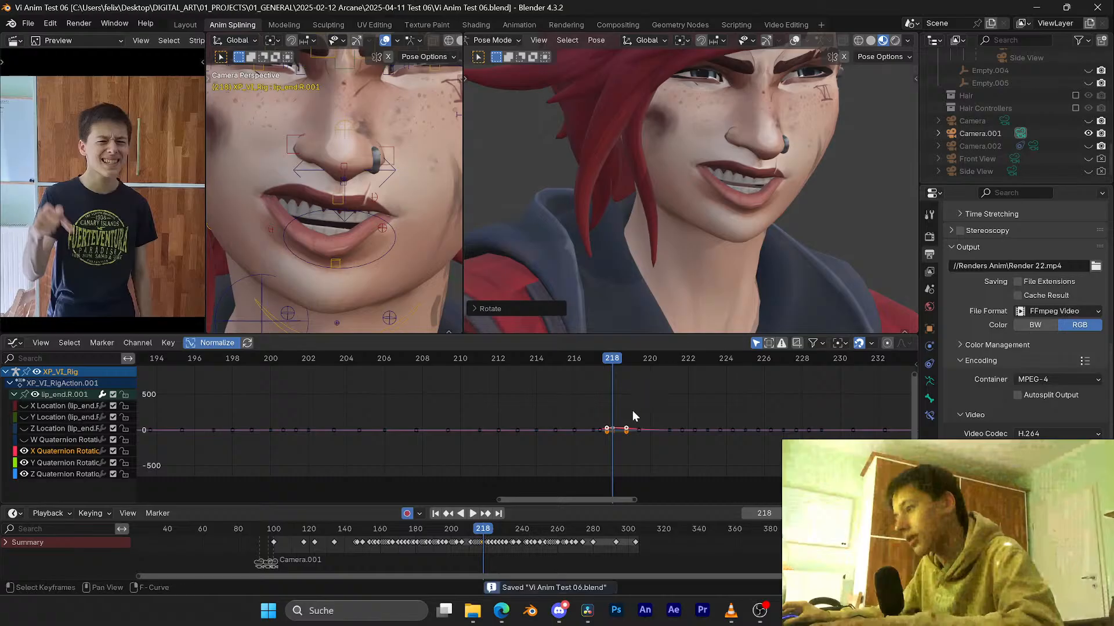
scroll(652, 413, up, 13)
middle_drag(689, 415, 566, 416)
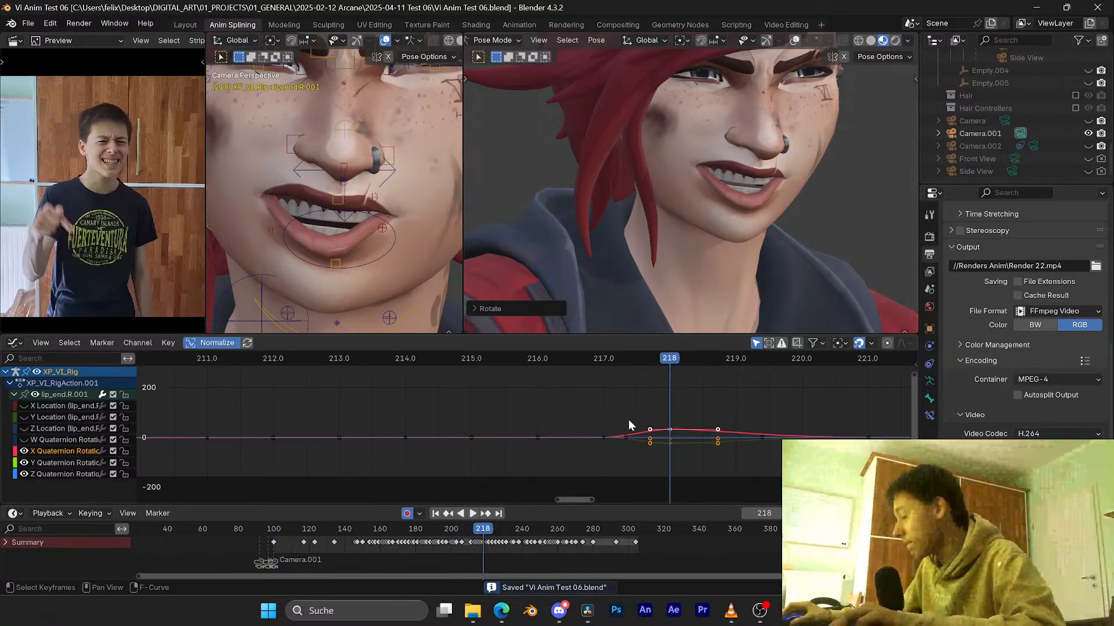
drag(660, 353, 670, 391)
scroll(589, 447, down, 2)
key(ctrl+s)
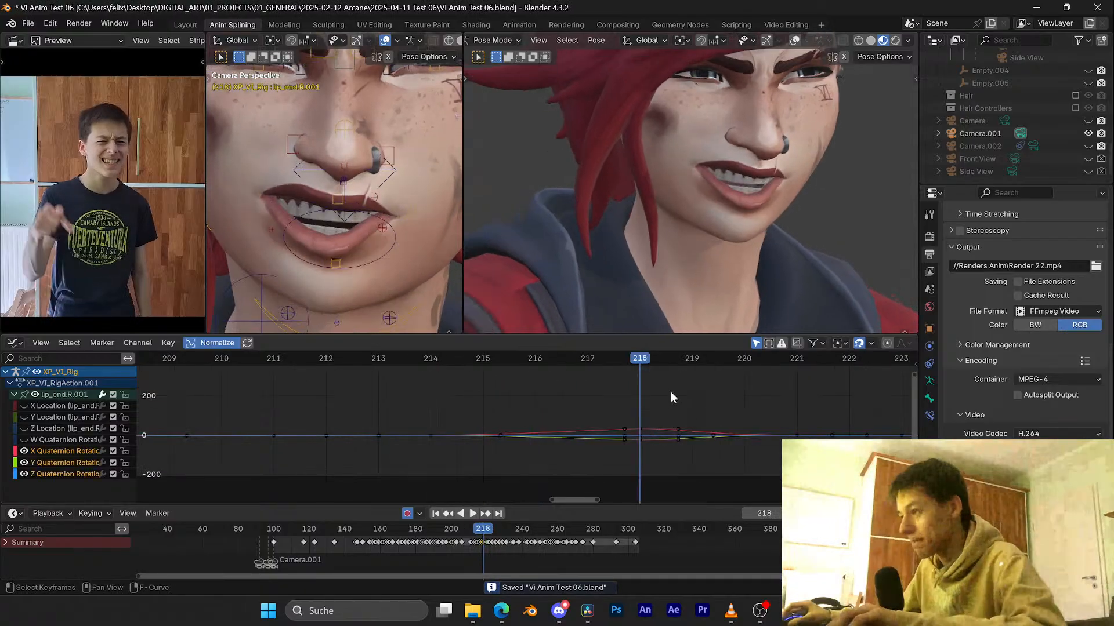
middle_drag(503, 404, 480, 400)
key(ctrl+s)
scroll(464, 402, up, 3)
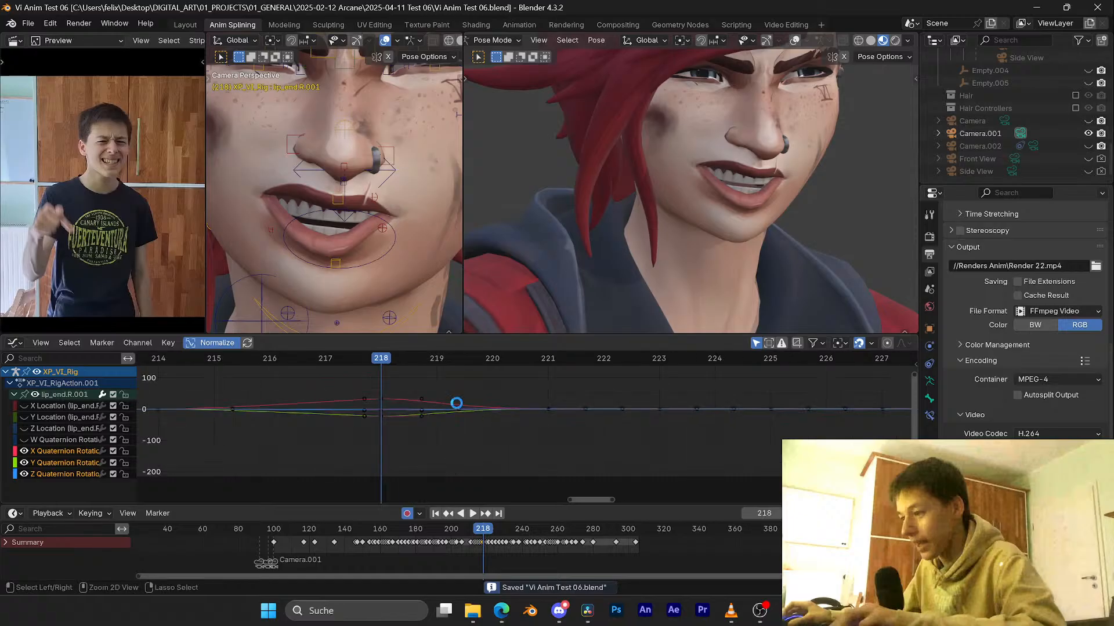
Step: Duplicate the right mouth corner's rotation keys from frame 218 three frames ahead to frame 221 and save the file
key(space)
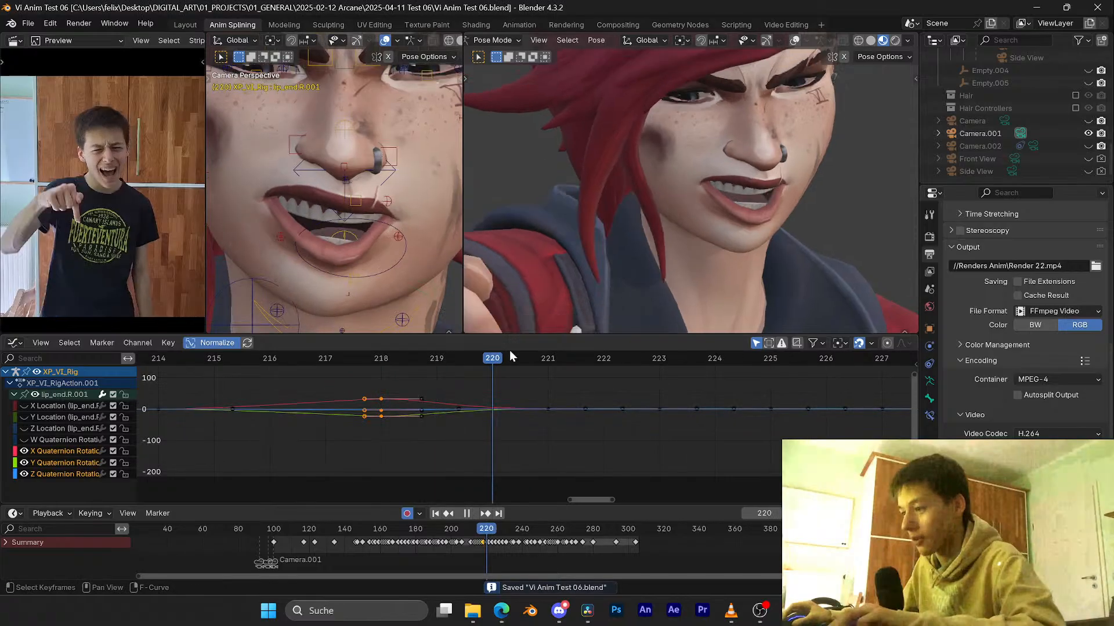
drag(509, 352, 529, 373)
key(shift+d)
key(x)
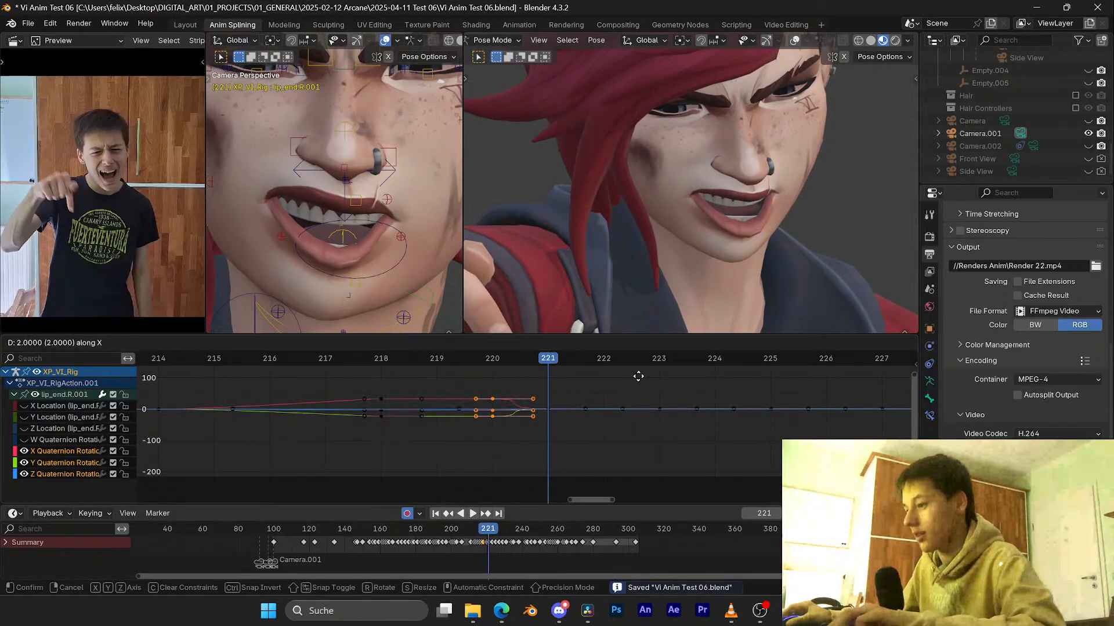
click(666, 375)
key(ctrl+s)
Step: Check the mouth-corner motion around frames 216 to 219 with the new rotation keys and save the file
drag(504, 361, 634, 363)
key(Escape)
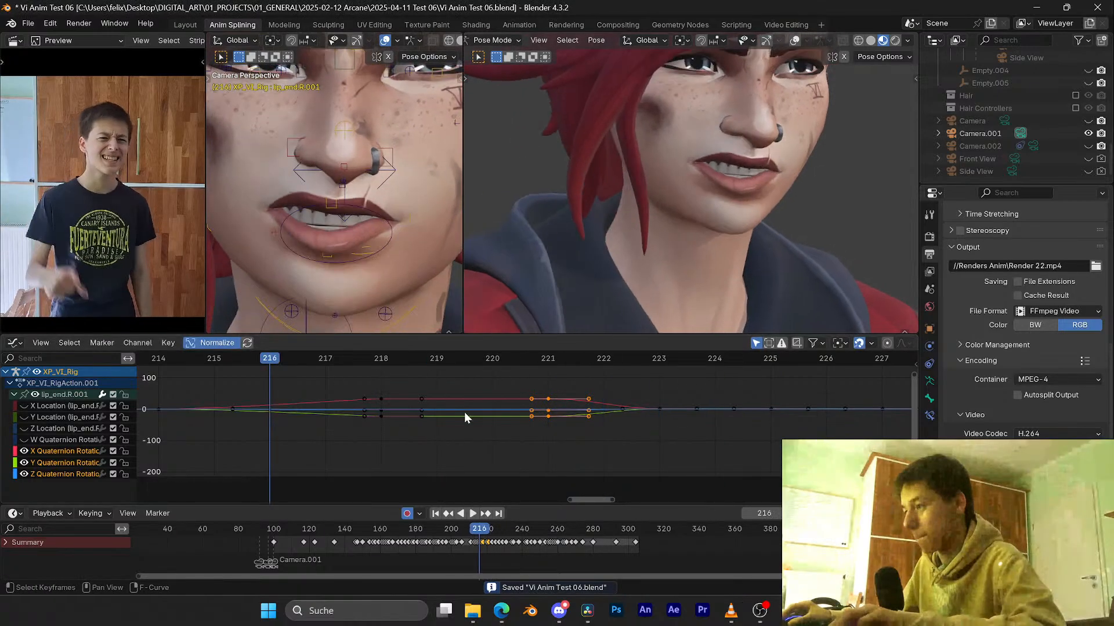
key(ctrl+s)
middle_drag(568, 405, 481, 400)
key(space)
key(space)
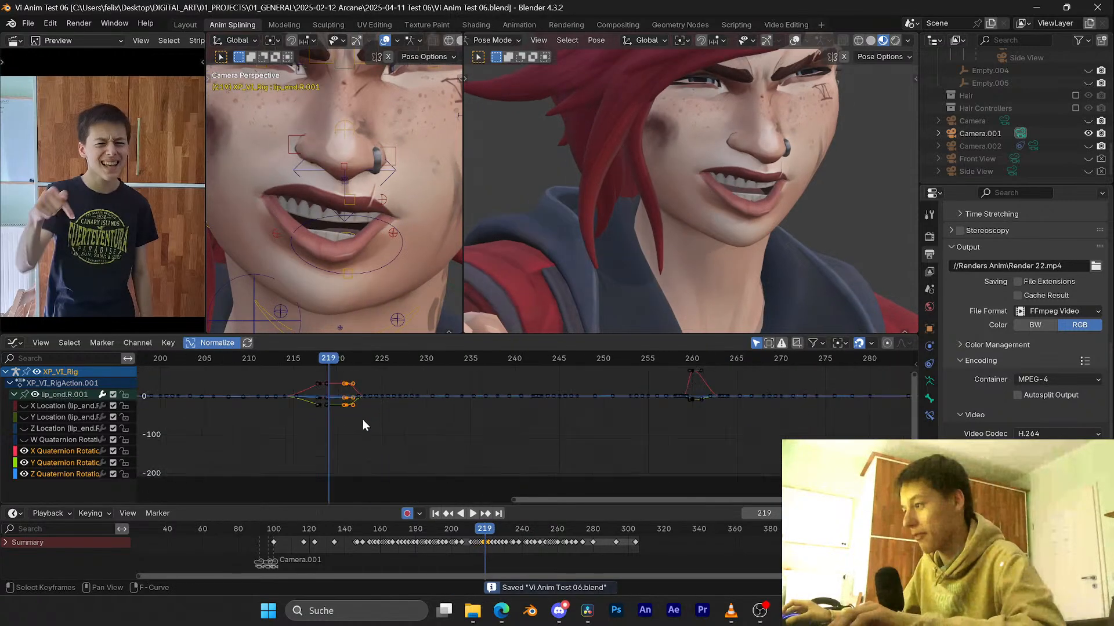
Step: Replay the facial animation from frame 211 through frame 271 and save the file
drag(400, 357, 357, 356)
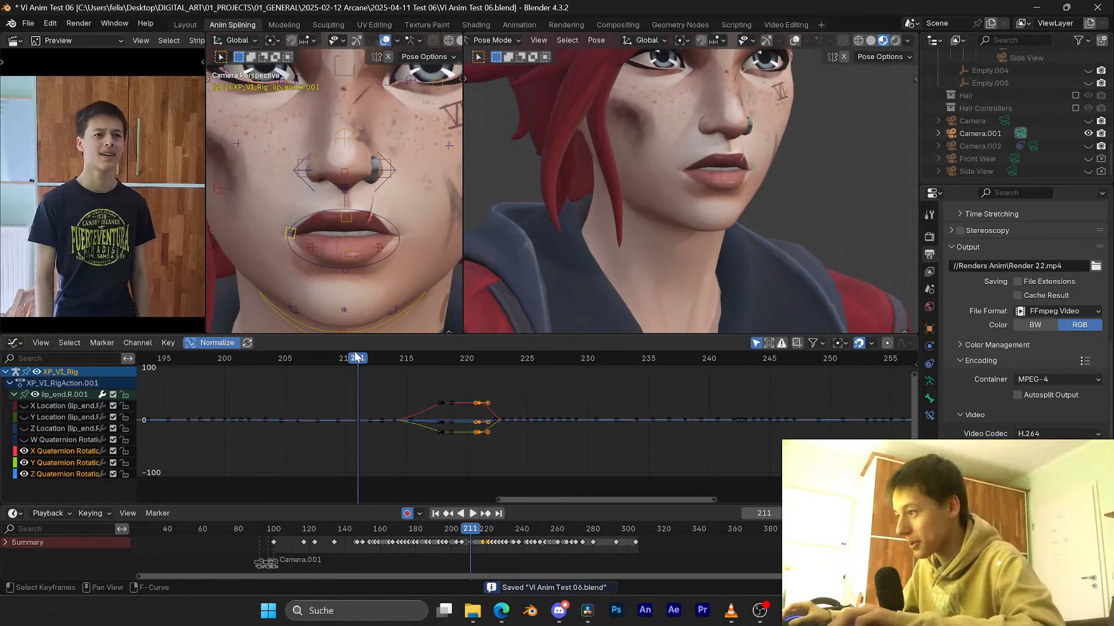
ctrl+middle_drag(391, 380, 507, 405)
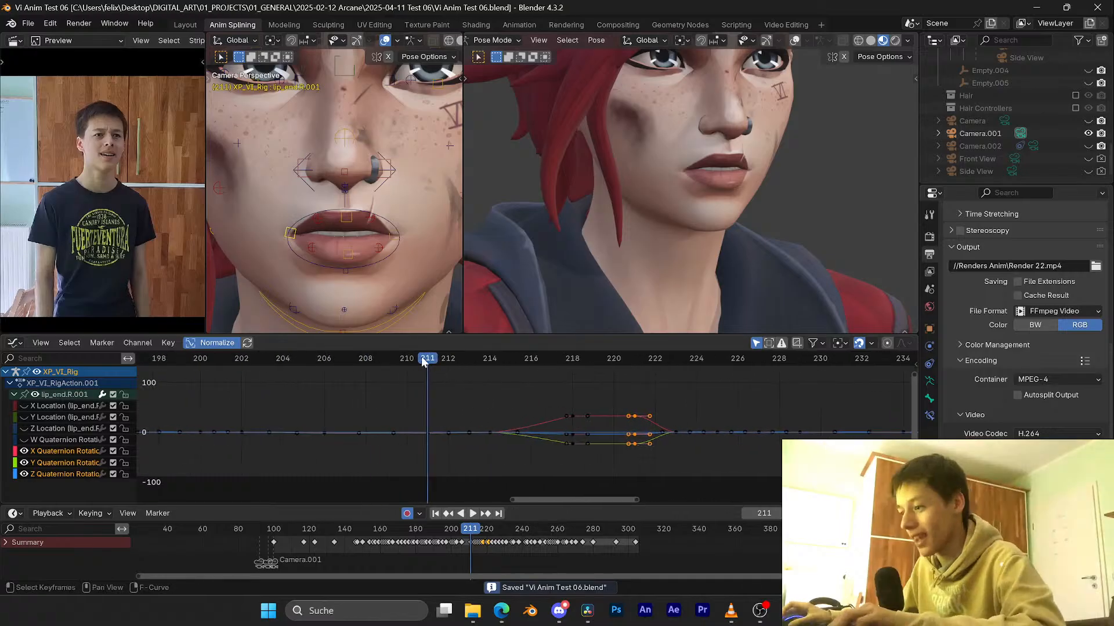
key(space)
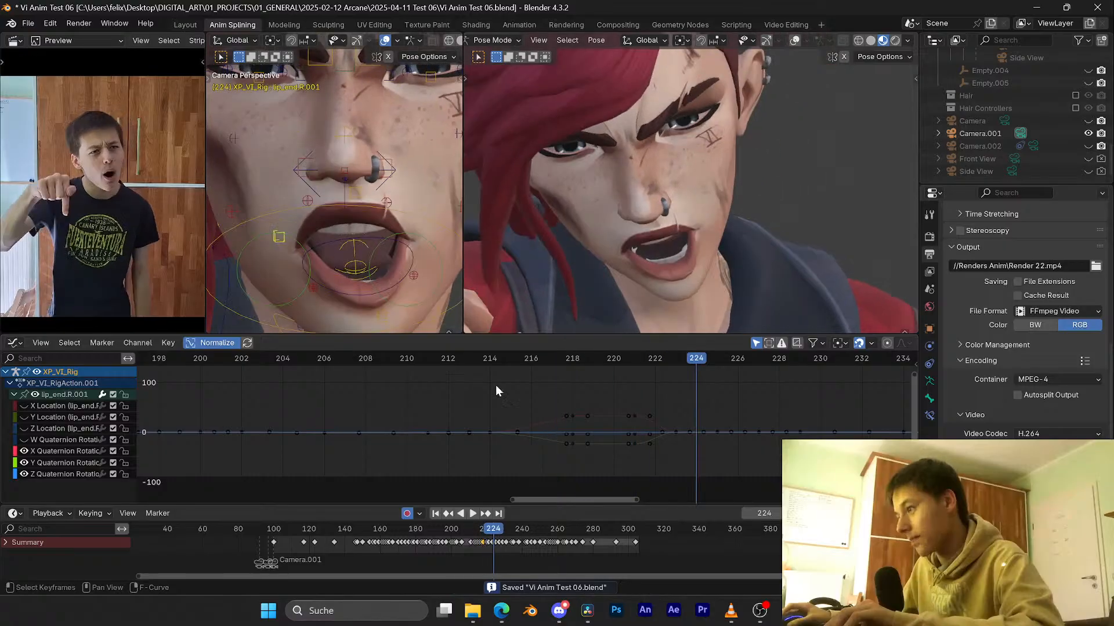
scroll(495, 386, down, 5)
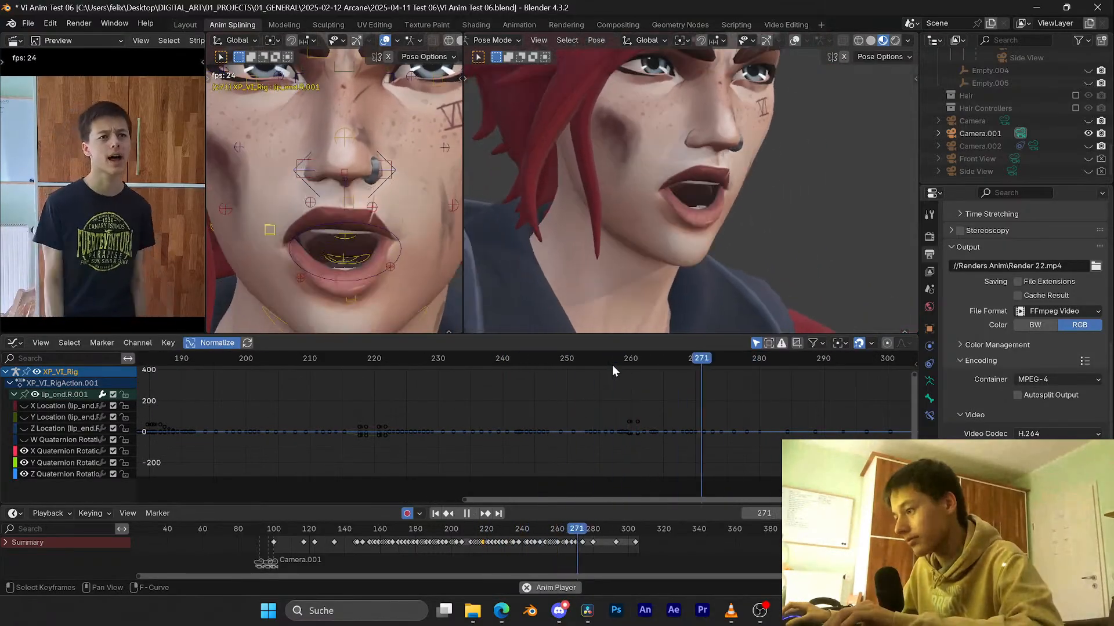
scroll(633, 389, down, 5)
key(space)
key(ctrl+s)
Step: Replay the wider shot from frames 196 and 220 onward and examine the open mouth around frame 270
click(408, 364)
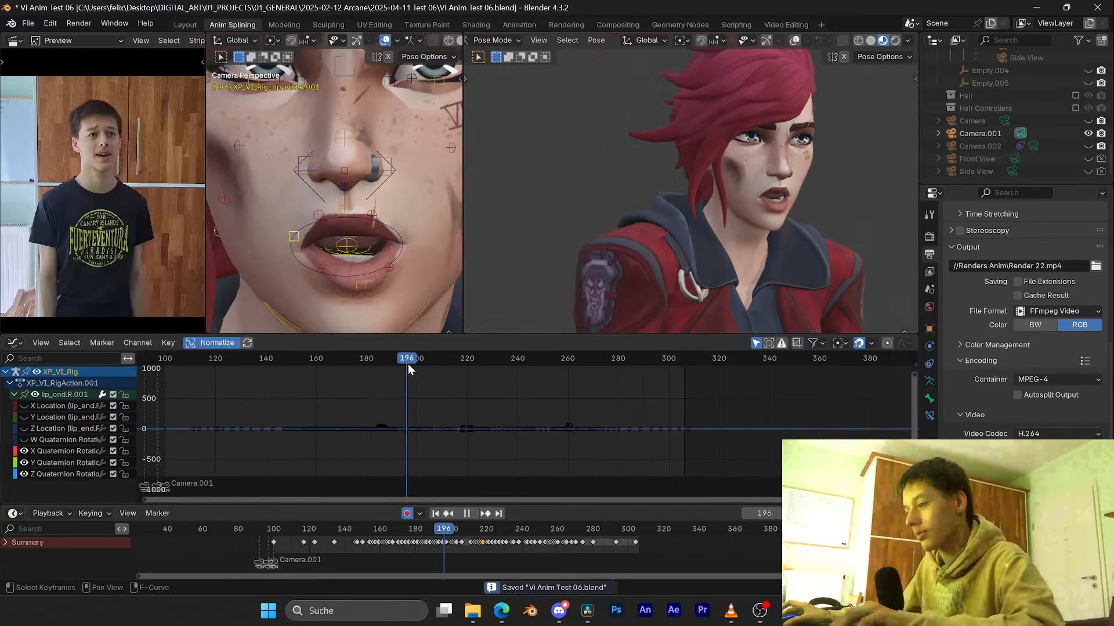
key(space)
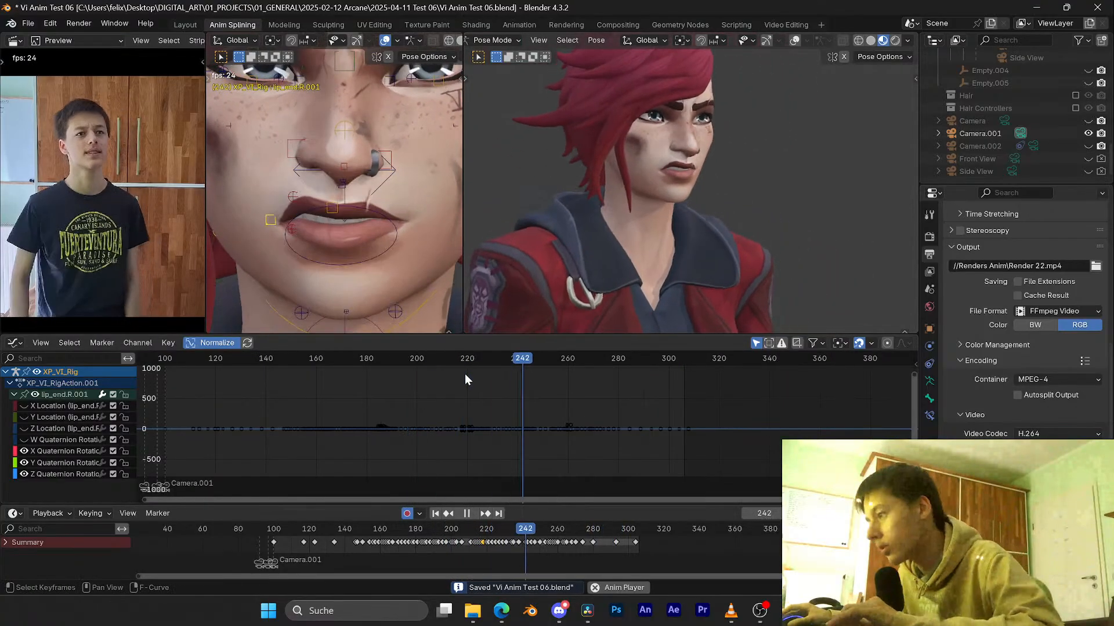
click(471, 364)
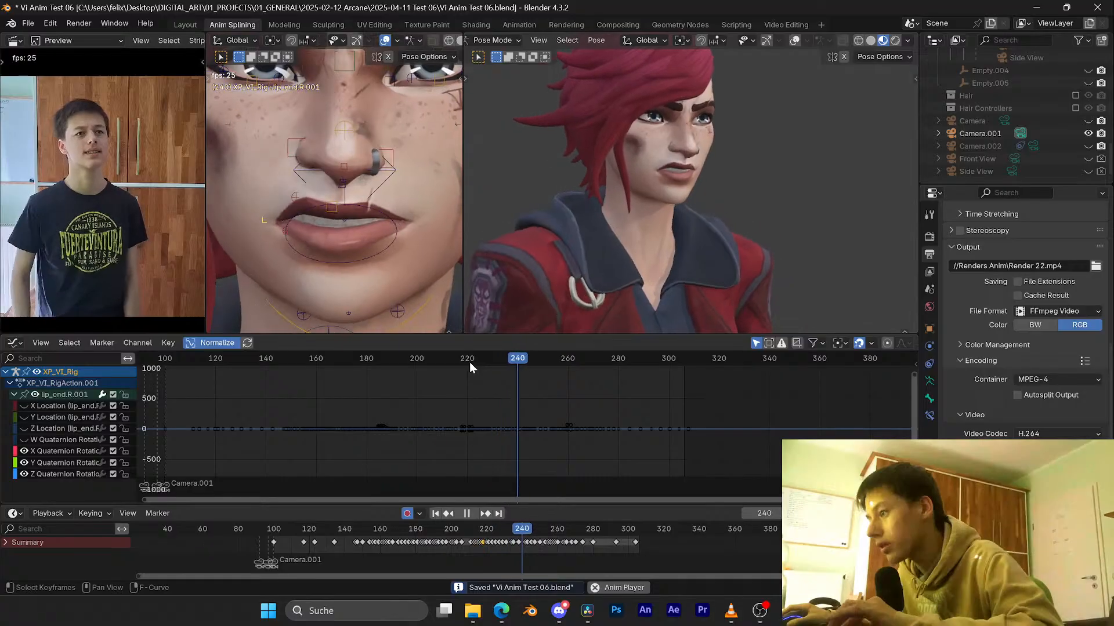
click(470, 363)
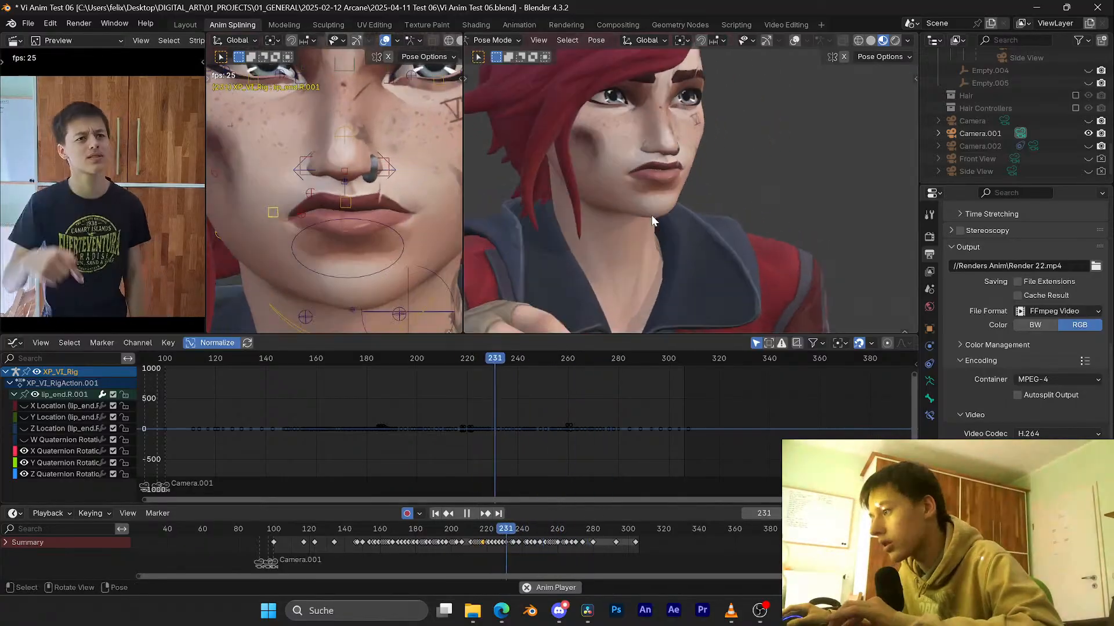
key(space)
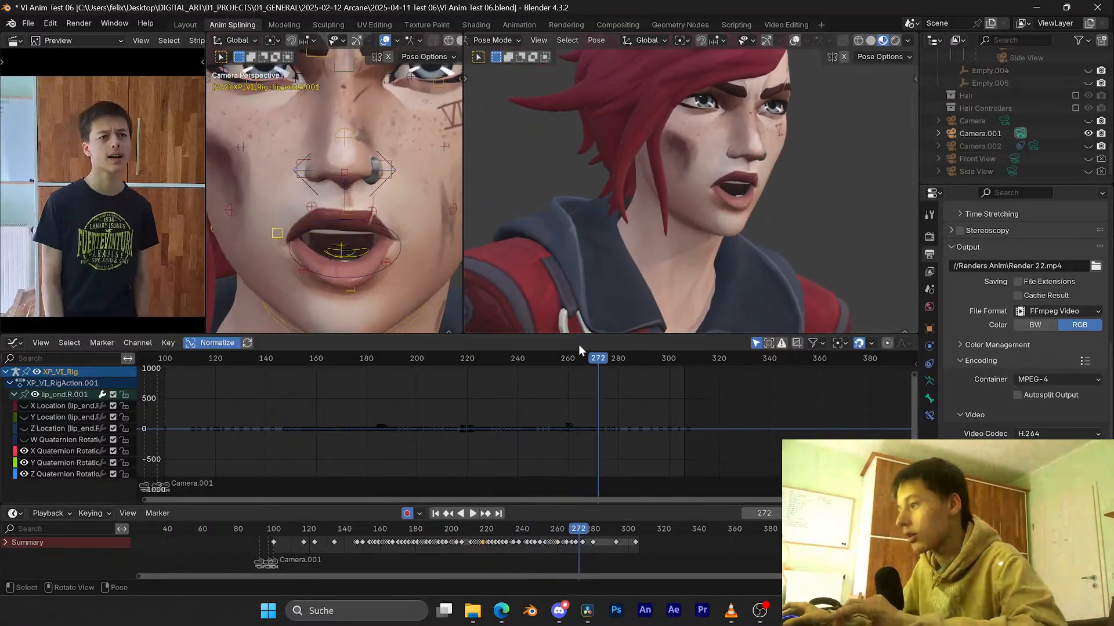
click(548, 356)
key(space)
key(space)
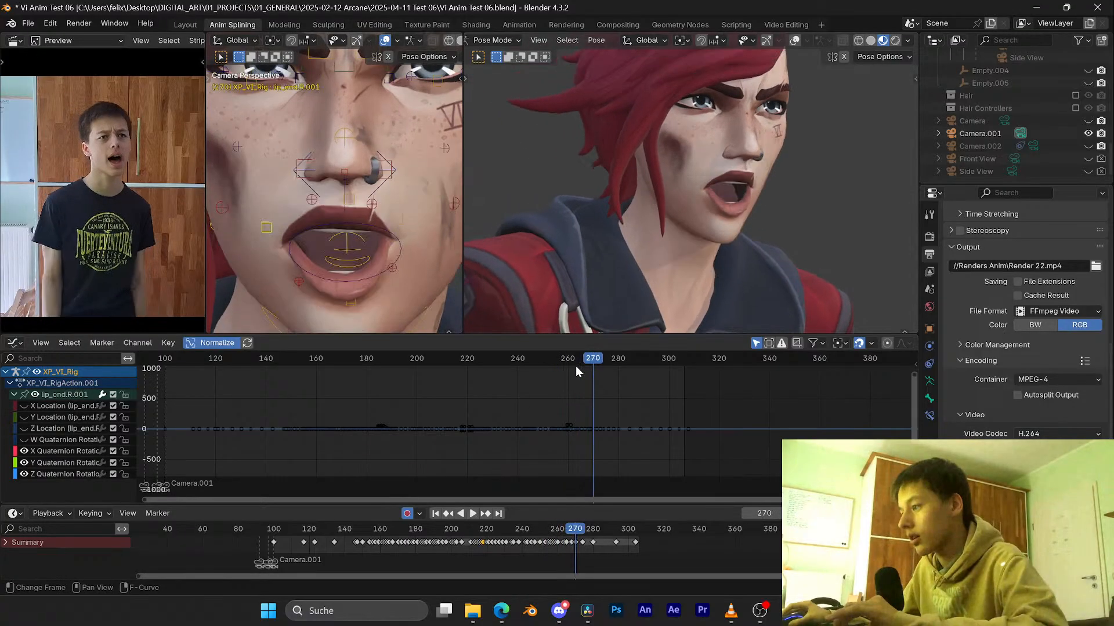
Step: Switch to the SyncSketch reference video in the browser and study the actor's mouth shapes in Ref 2
click(501, 610)
key(space)
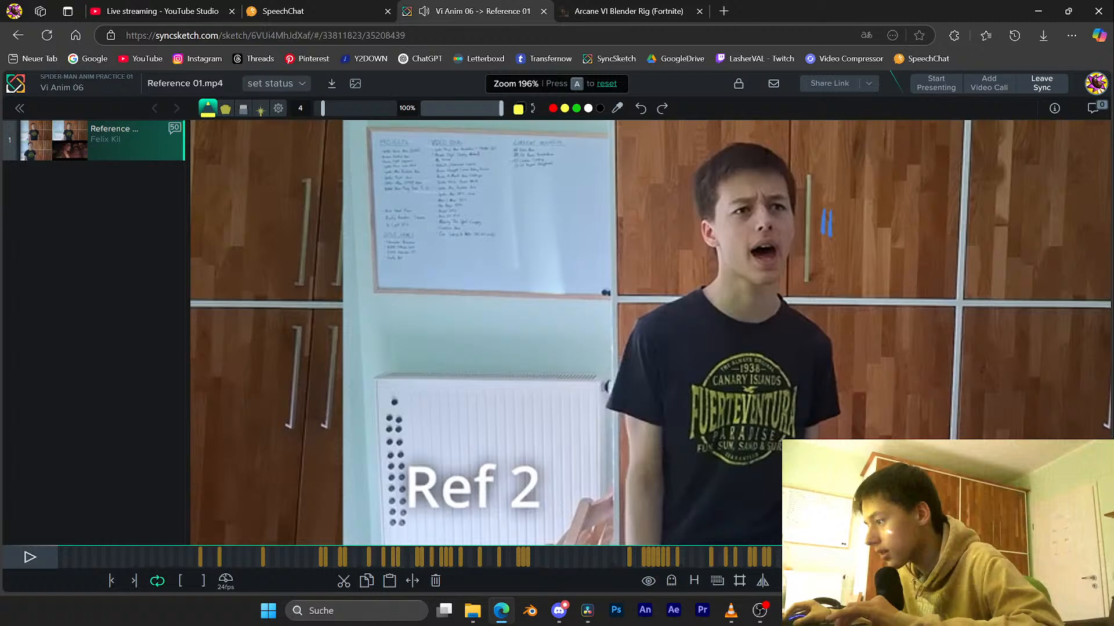
key(space)
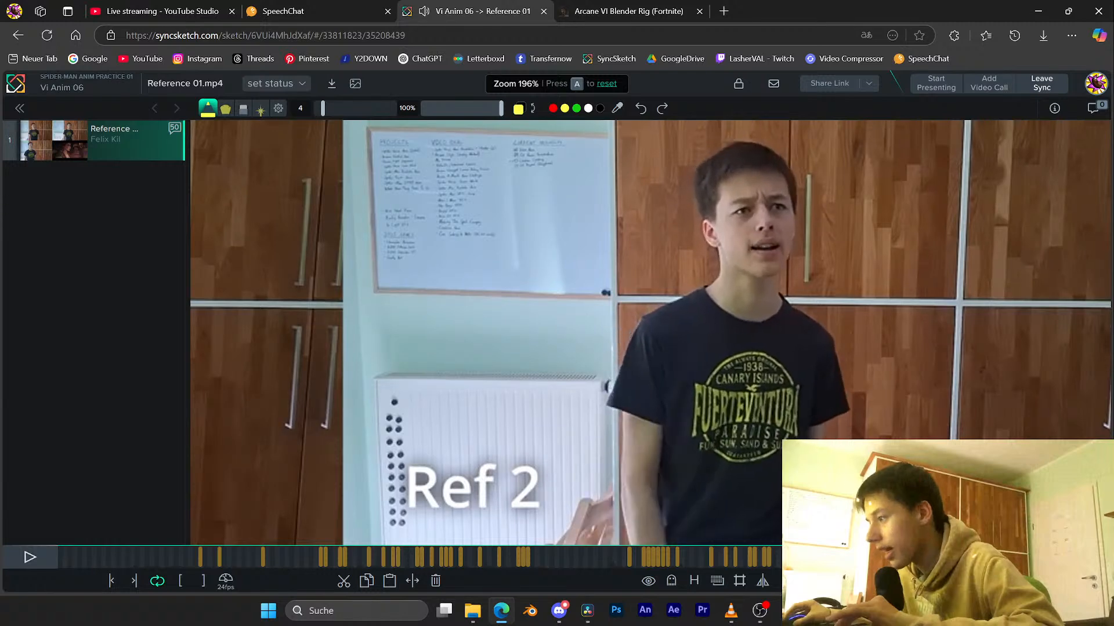
key(space)
key(space)
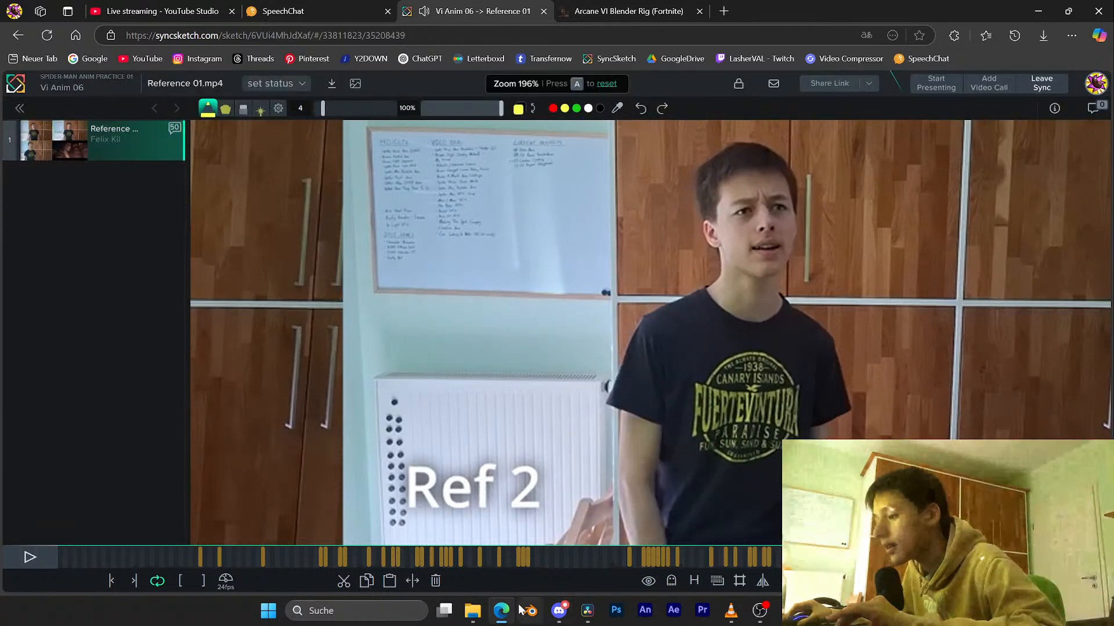
Step: Return to Blender and replay the mouth opening around frame 268 to compare it with the reference
click(527, 609)
mouse_move(584, 358)
mouse_down()
mouse_move(559, 359)
mouse_move(599, 364)
mouse_move(582, 362)
mouse_up()
key(space)
key(space)
click(589, 364)
key(space)
key(space)
Step: Save the file, show the right mouth corner's location curves, and check the motion around frames 266 to 269
key(ctrl+s)
scroll(585, 395, up, 5)
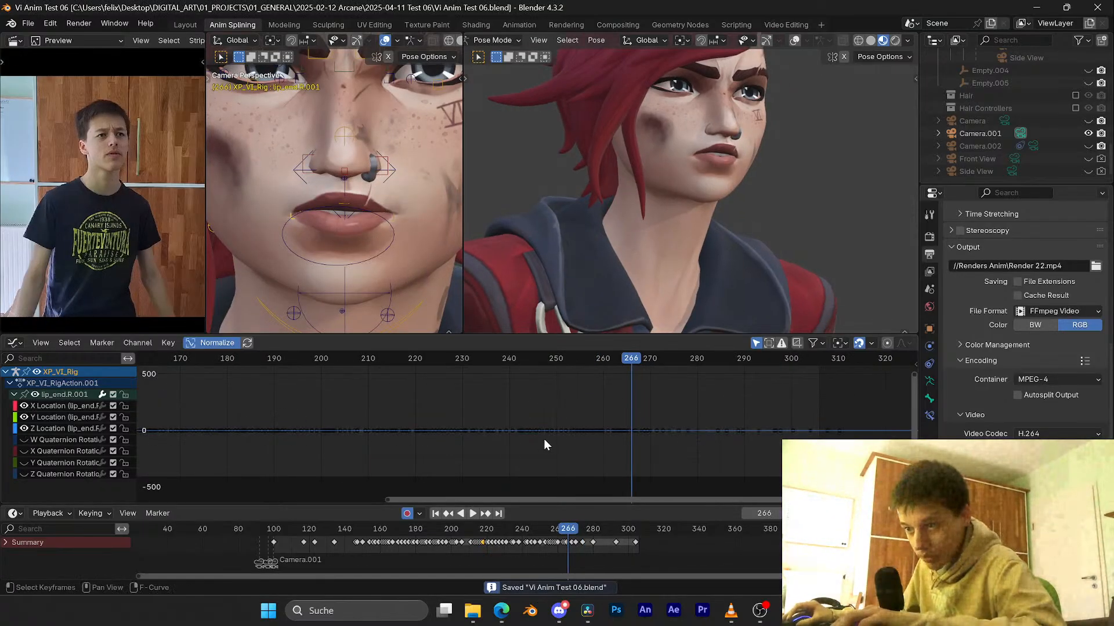
key(KP_Decimal)
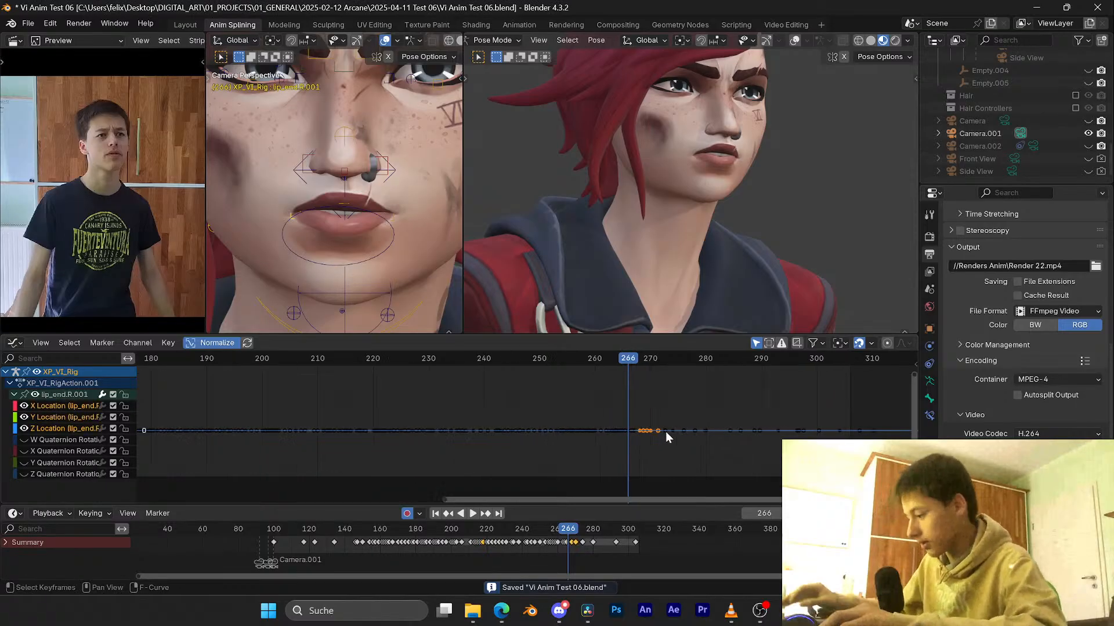
ctrl+middle_drag(780, 408, 763, 436)
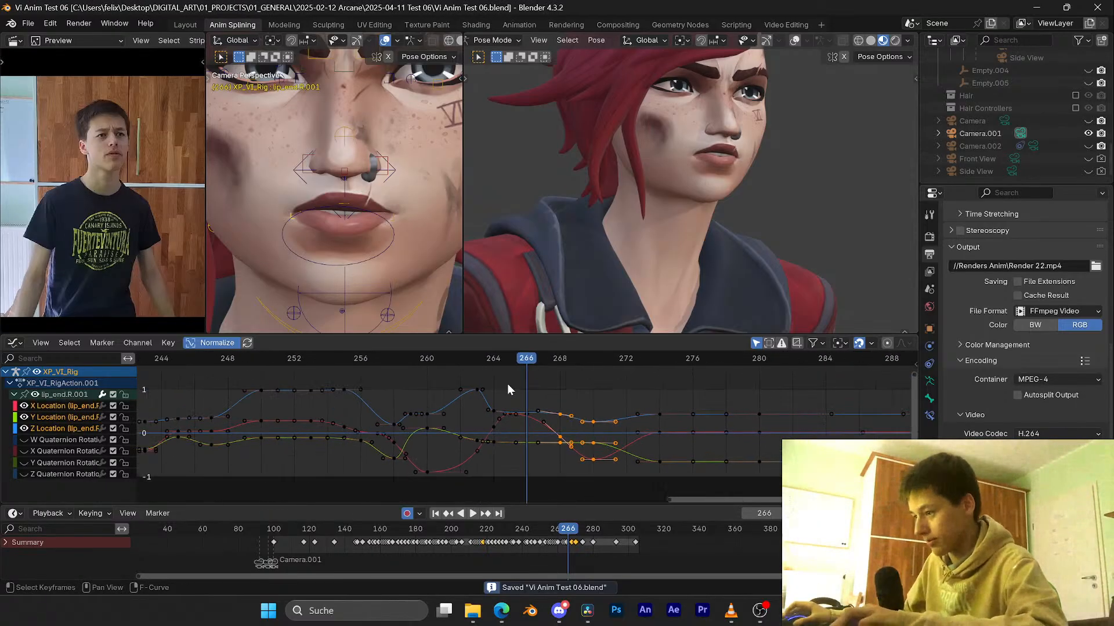
drag(445, 359, 579, 375)
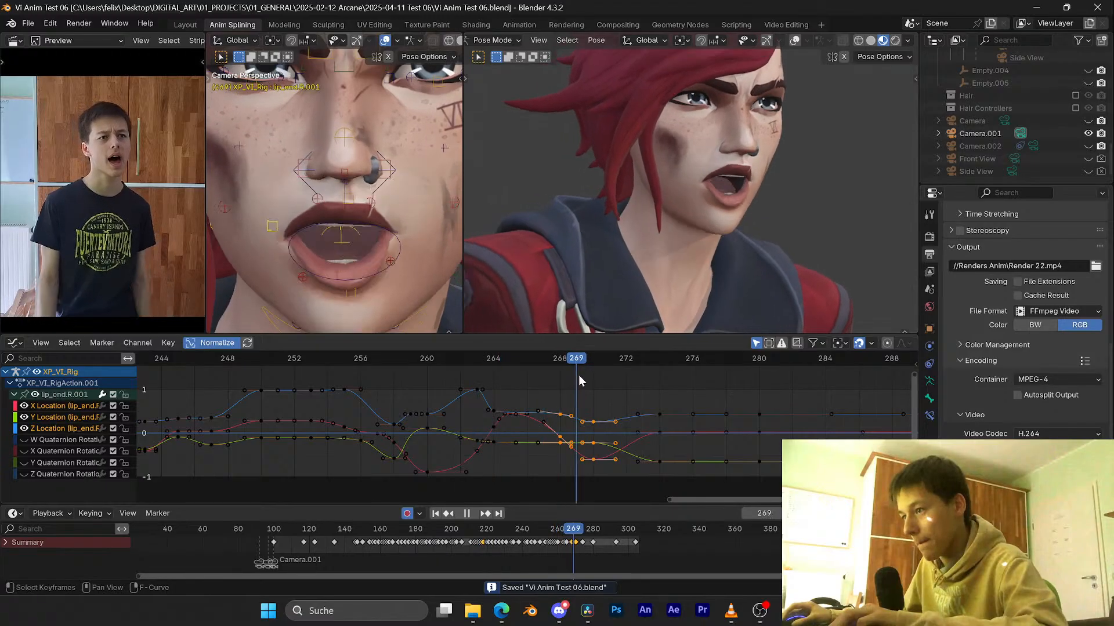
Step: Raise the right mouth corner's X Location key at frame 270 to about -0.1 and replay the motion
scroll(575, 419, up, 4)
key(g)
key(y)
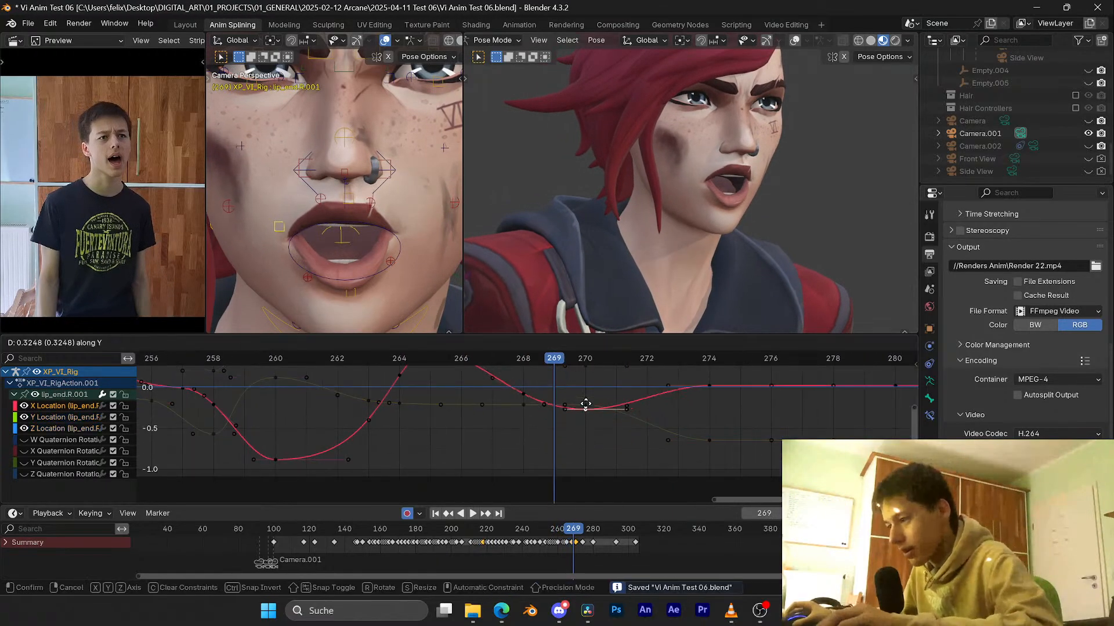
right_click(585, 397)
middle_drag(585, 398, 580, 421)
key(g)
key(y)
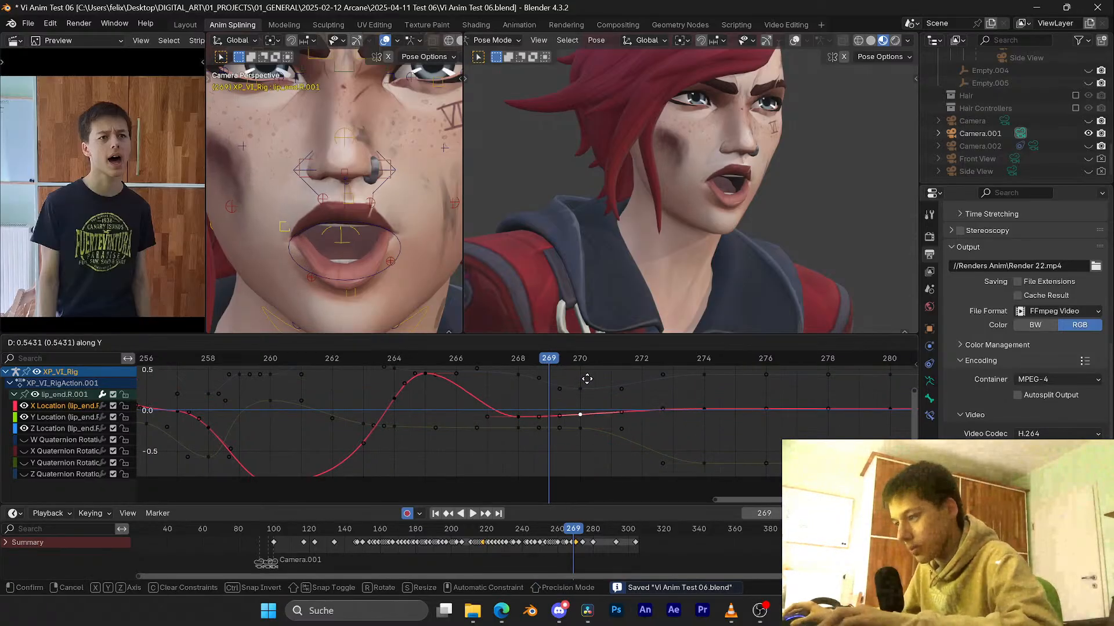
click(587, 379)
key(space)
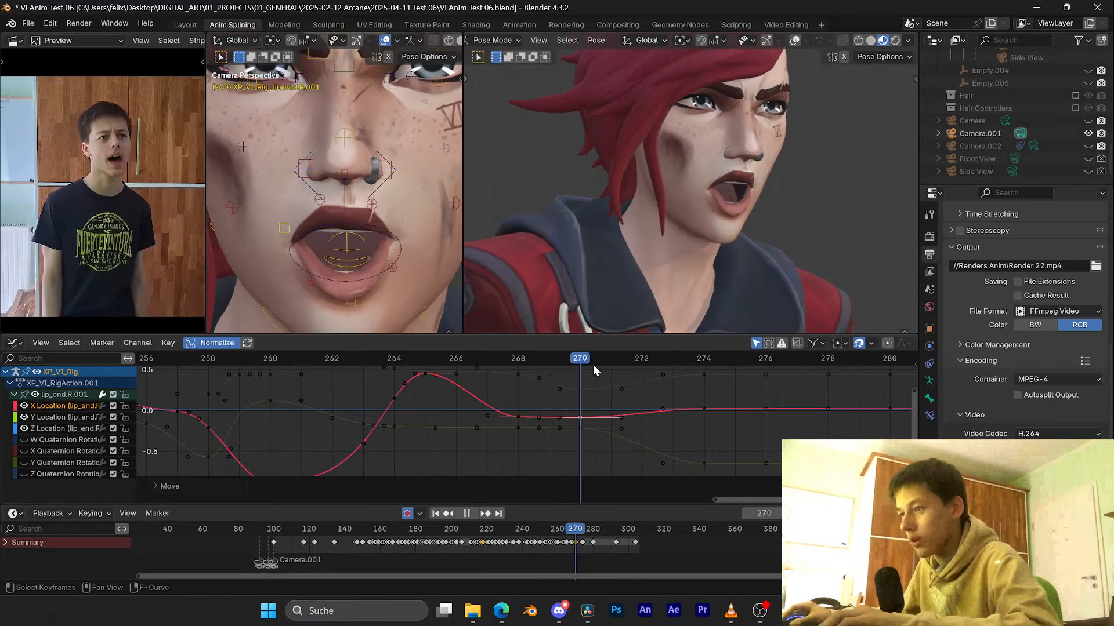
key(space)
Step: Lower the right mouth corner's X Location key at frame 274 to about -0.5 and replay the motion
click(704, 410)
key(g)
key(y)
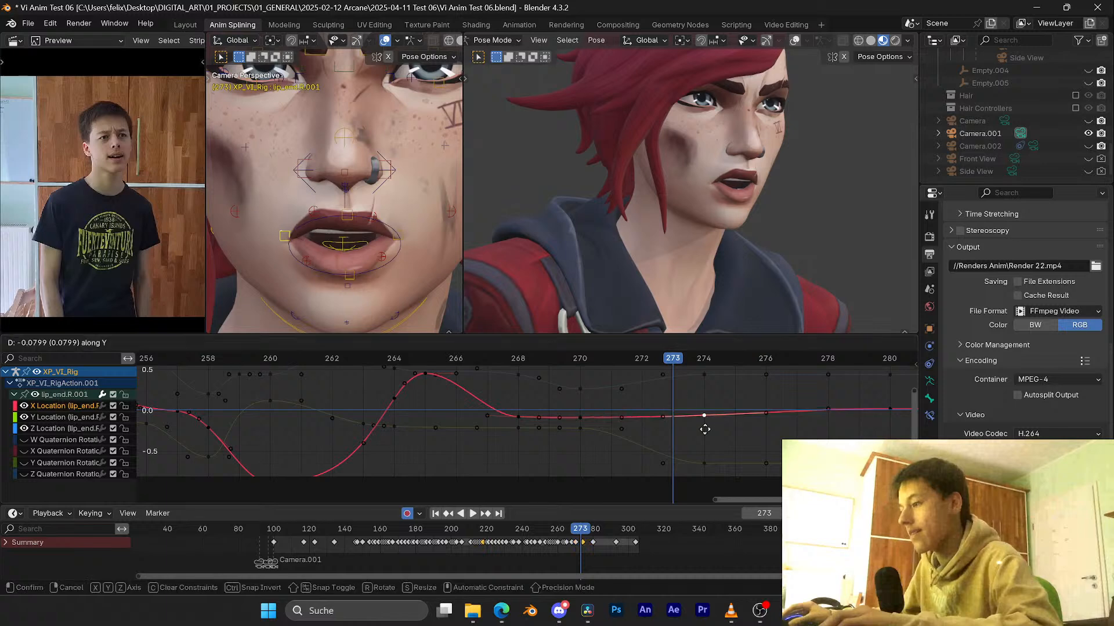
click(706, 450)
key(space)
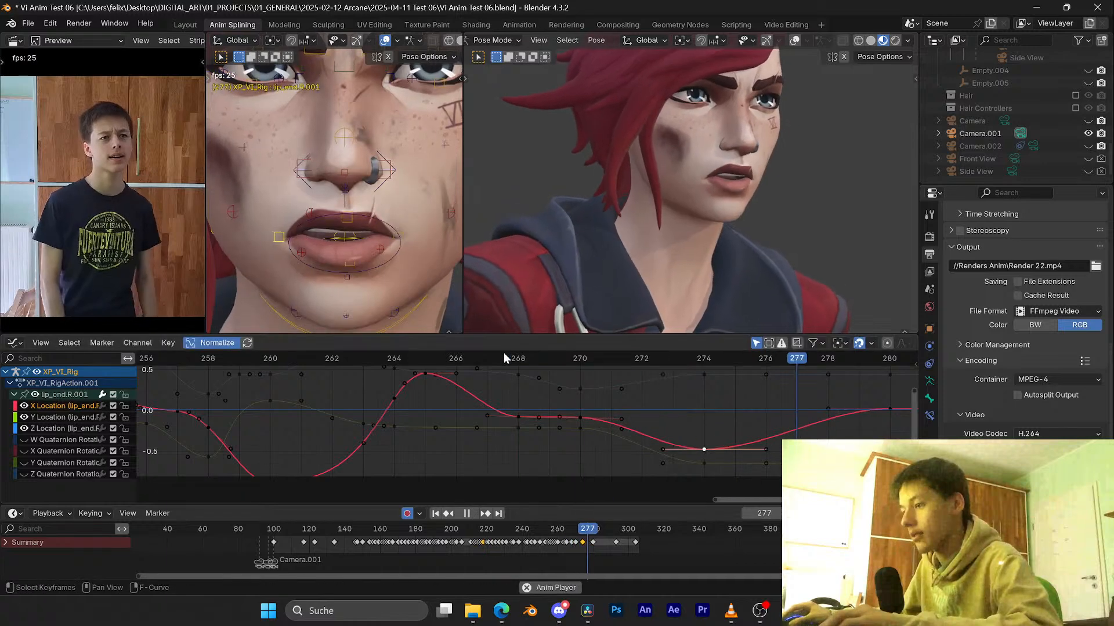
key(Escape)
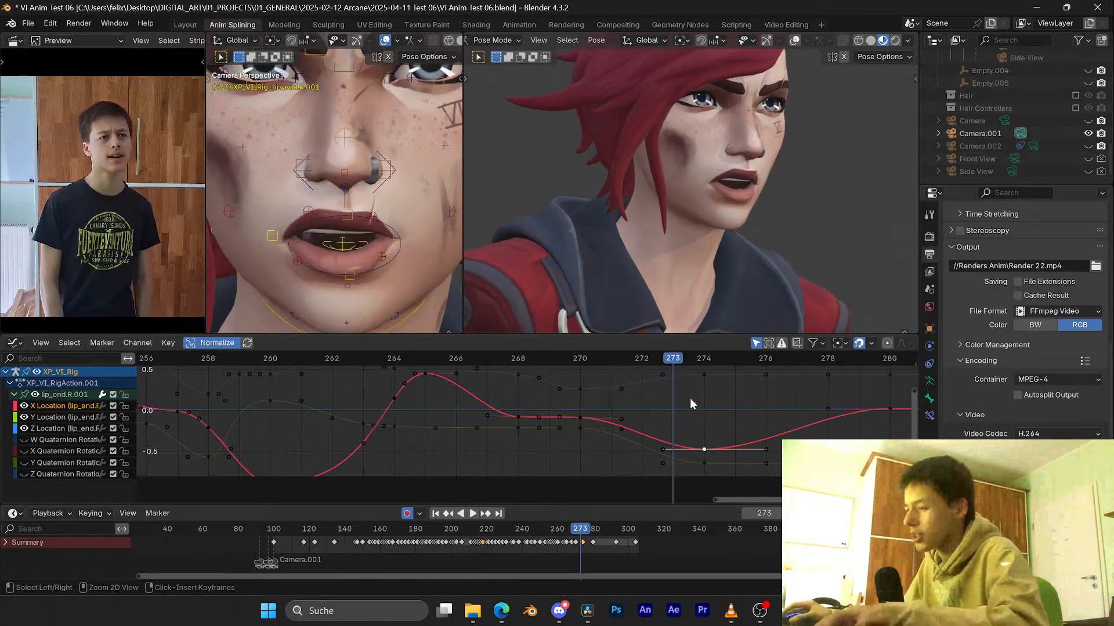
Step: Undo the X Location changes made to the right mouth corner's keys at frames 270 and 274
key(ctrl+z)
key(ctrl+z)
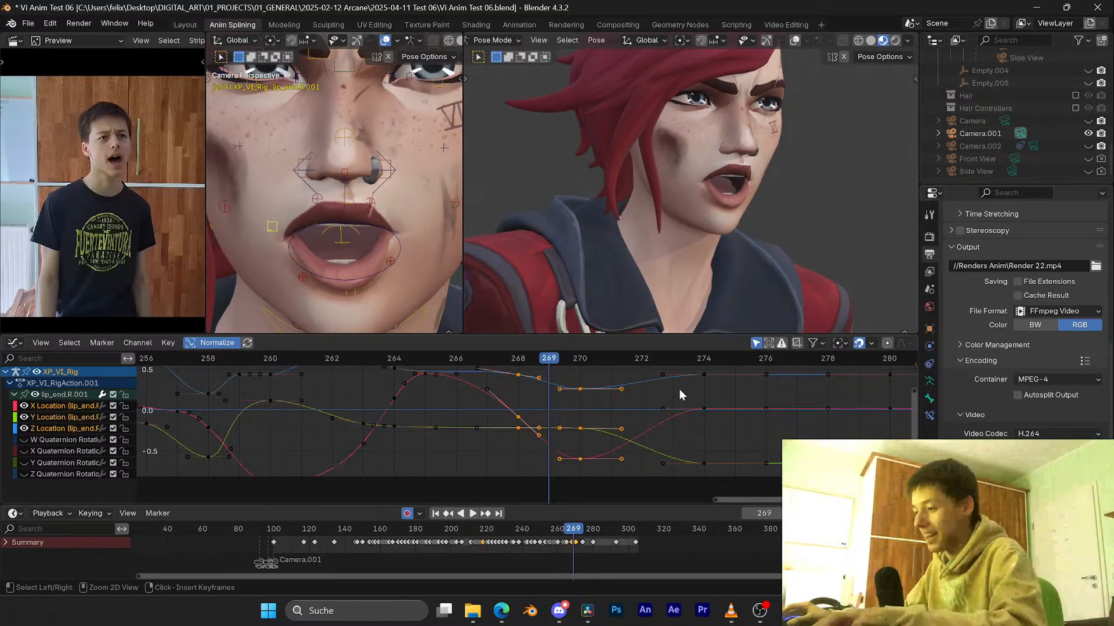
Step: Replay the mouth motion from frame 266 onward and review the location curves up to about frame 275
drag(456, 360, 507, 360)
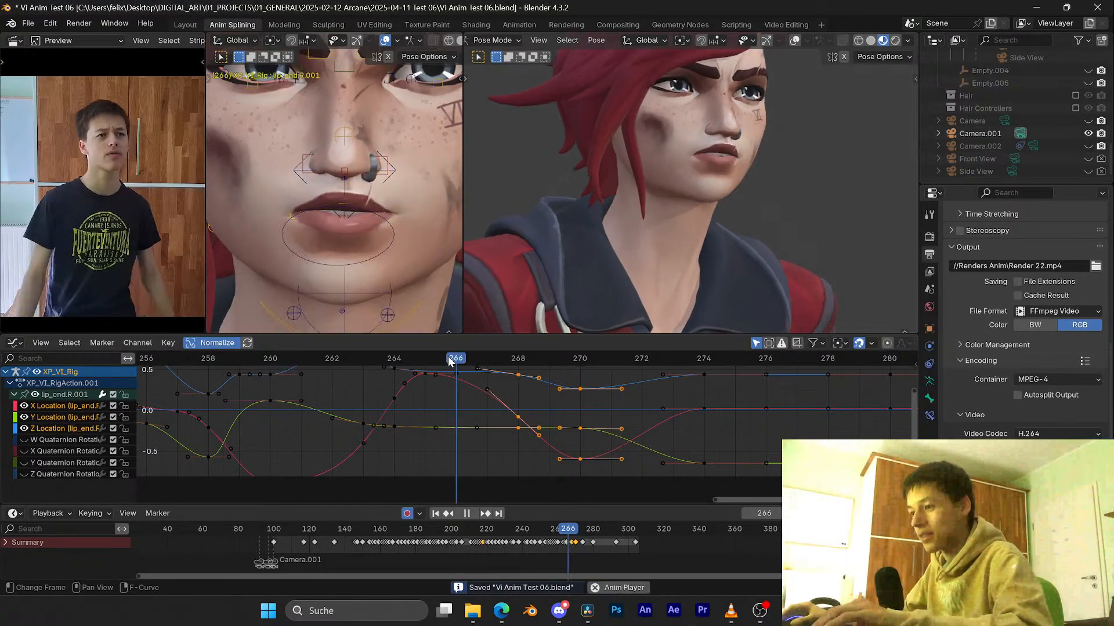
key(space)
scroll(655, 402, down, 5)
middle_drag(656, 401, 523, 411)
drag(526, 360, 645, 359)
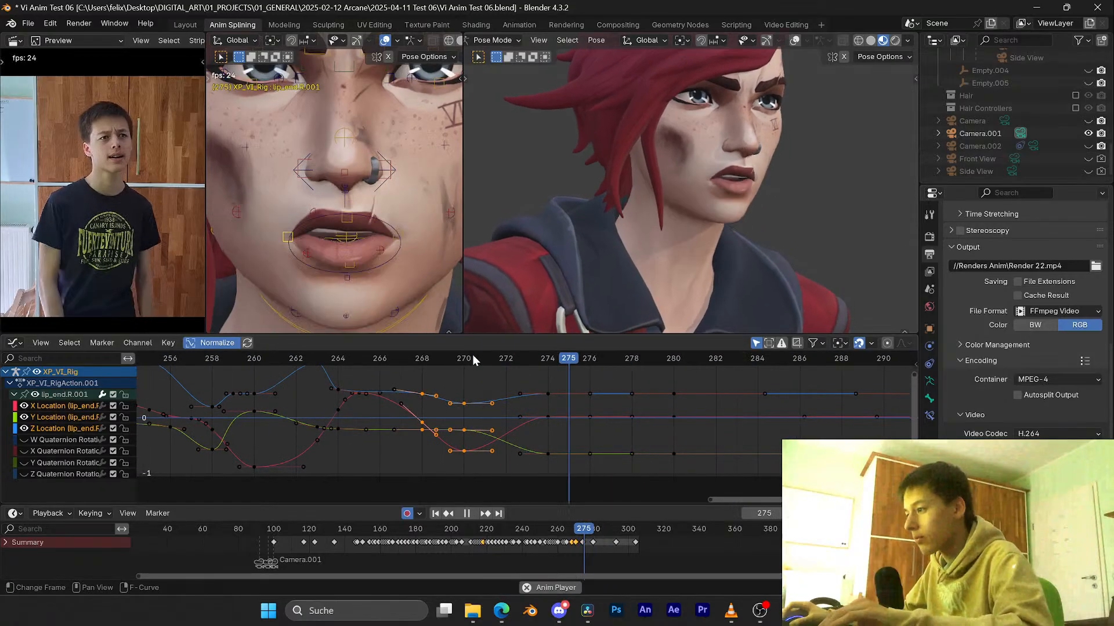
Step: Stop the mouth motion replay at frame 277 and save the file
key(space)
scroll(700, 232, up, 2)
key(ctrl+s)
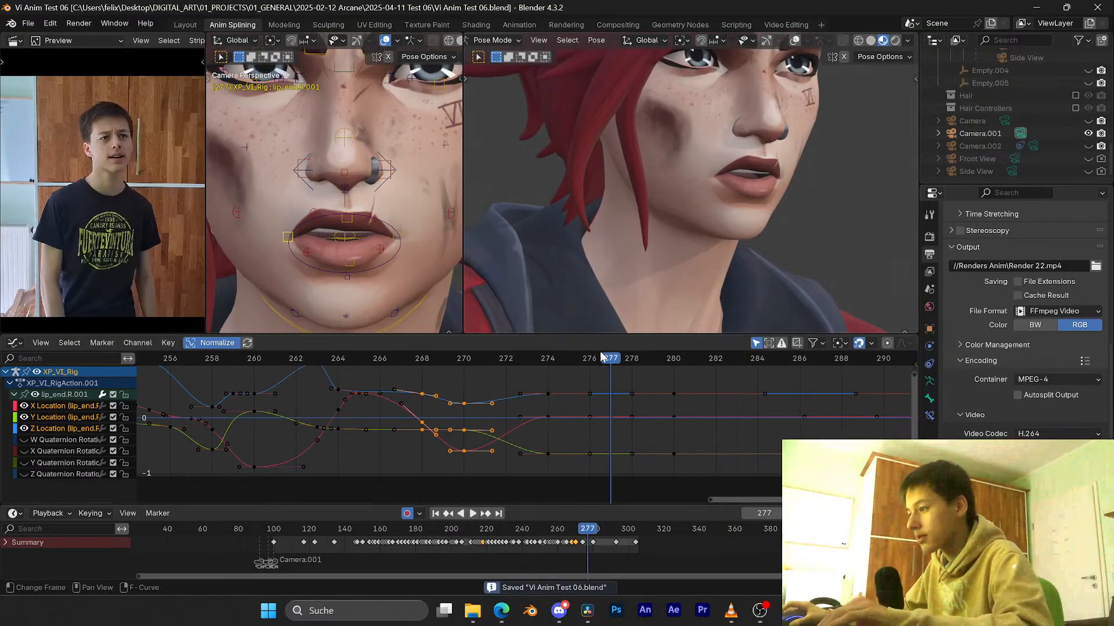
Step: Select both mouth corner controls and move their location keys from frame 274 to frame 277
drag(603, 358, 527, 359)
click(400, 240)
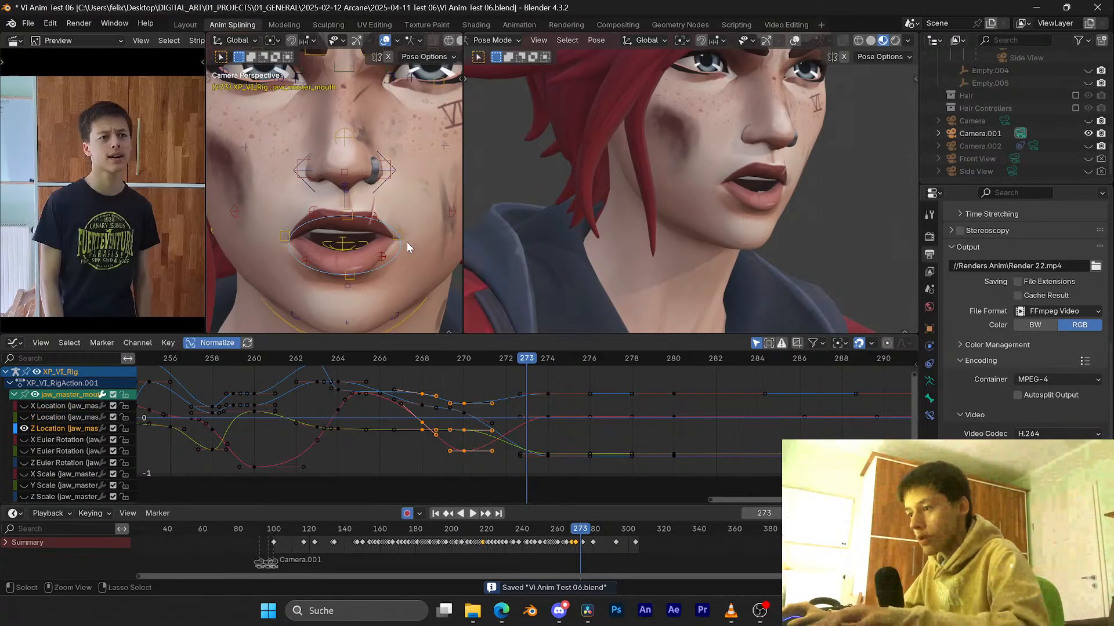
click(403, 232)
key(shift+d)
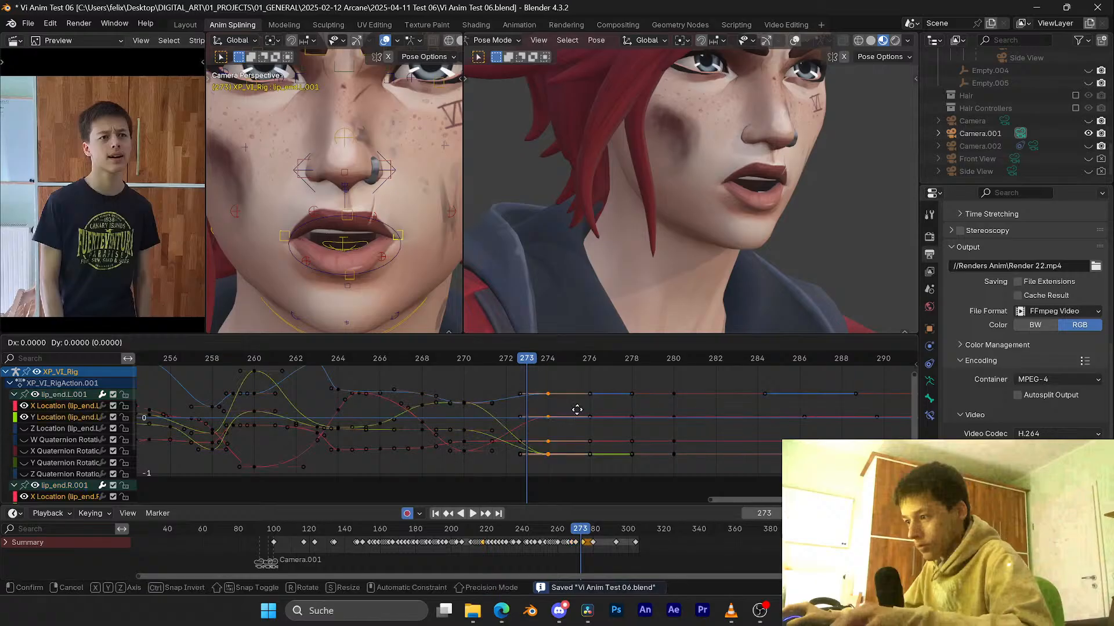
click(636, 406)
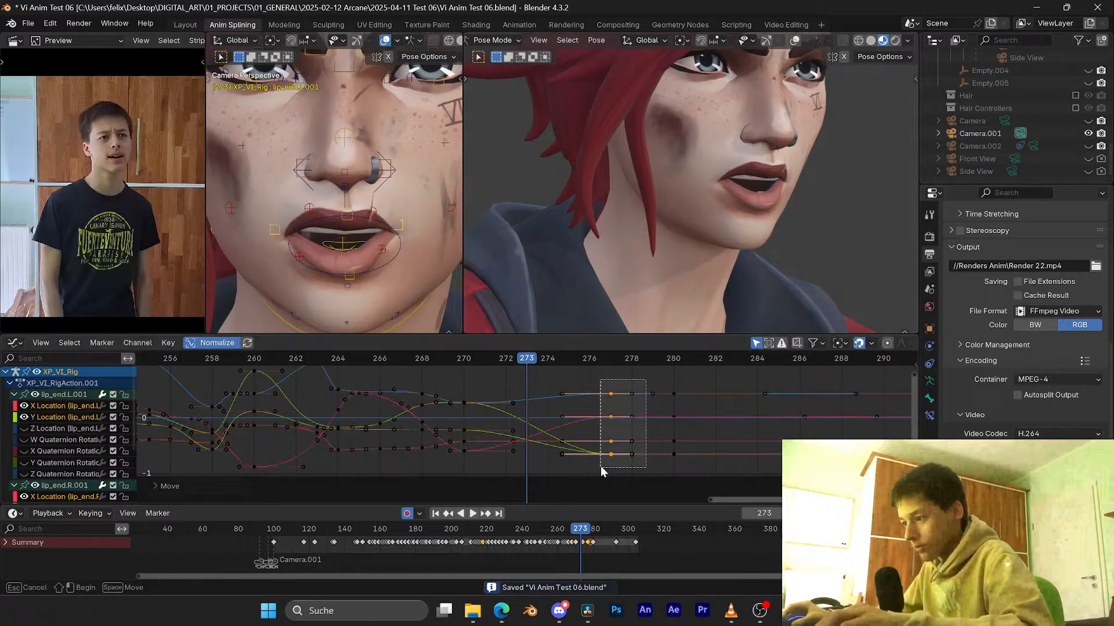
Step: Stretch the incoming handles of the mouth corners' frame 277 keys back to about frame 271.5
drag(583, 380, 548, 461)
key(s)
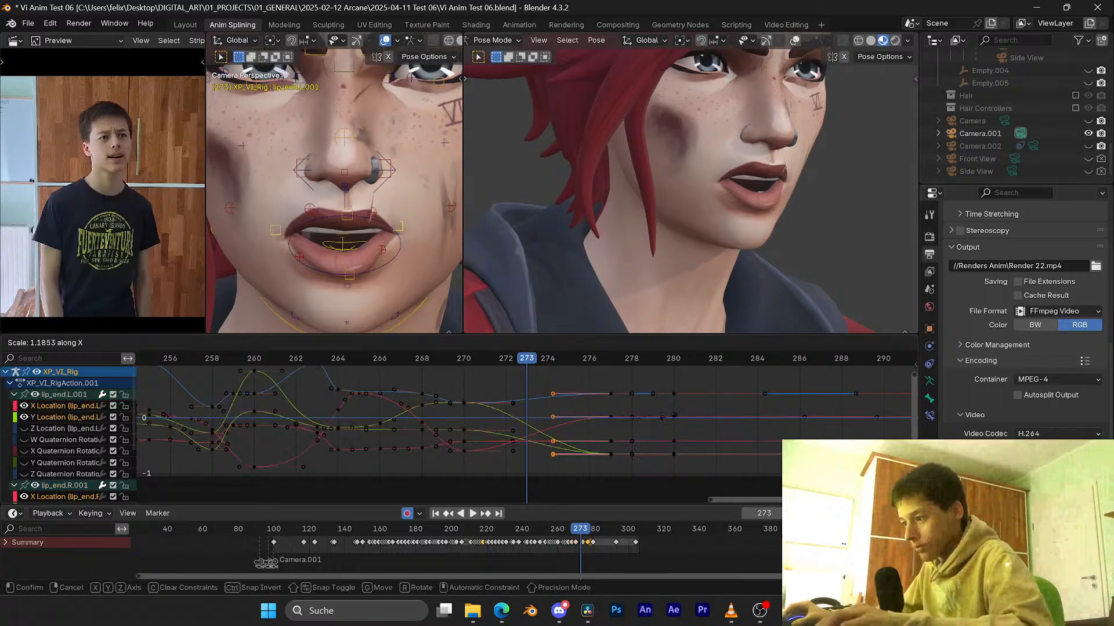
click(714, 422)
Step: Replay the mouth motion between about frames 258 and 280 to check the slower easing of the mouth corners
key(space)
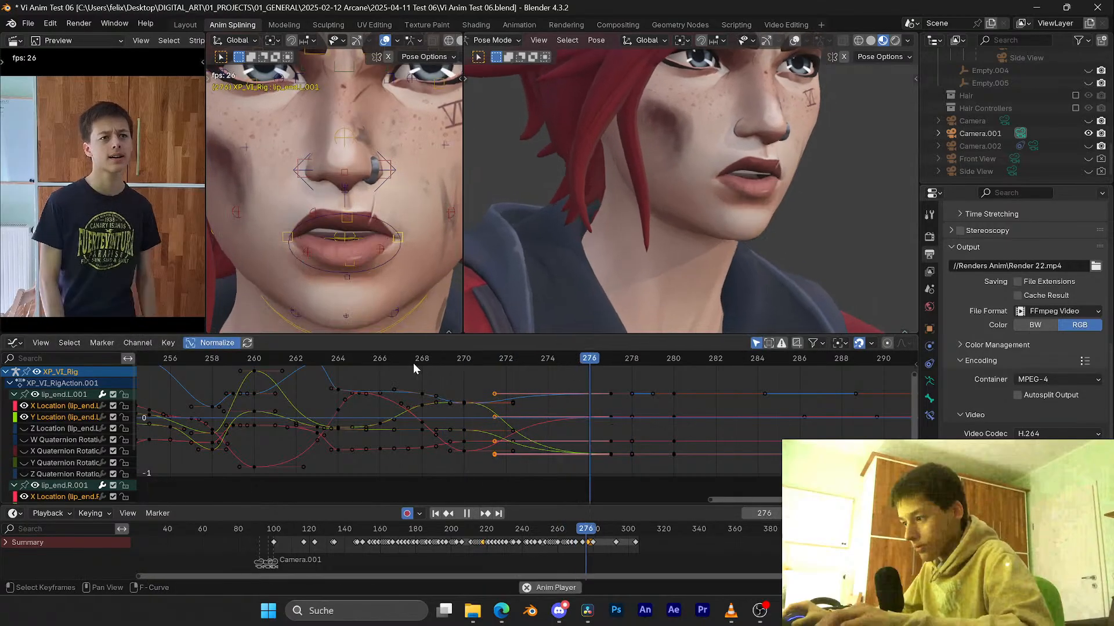
click(361, 354)
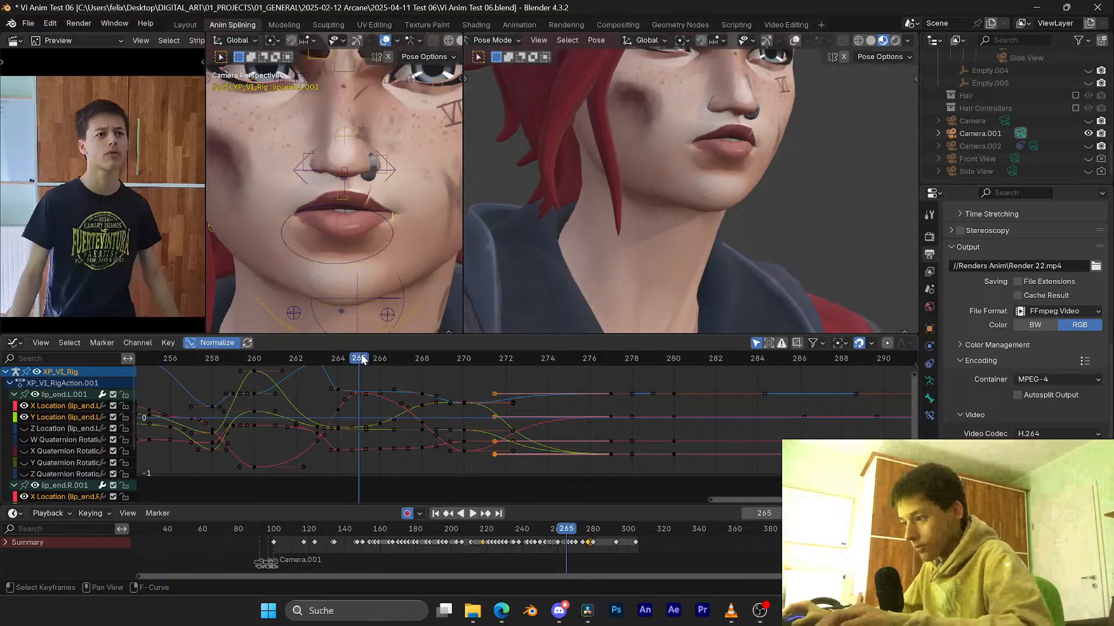
drag(361, 354, 231, 351)
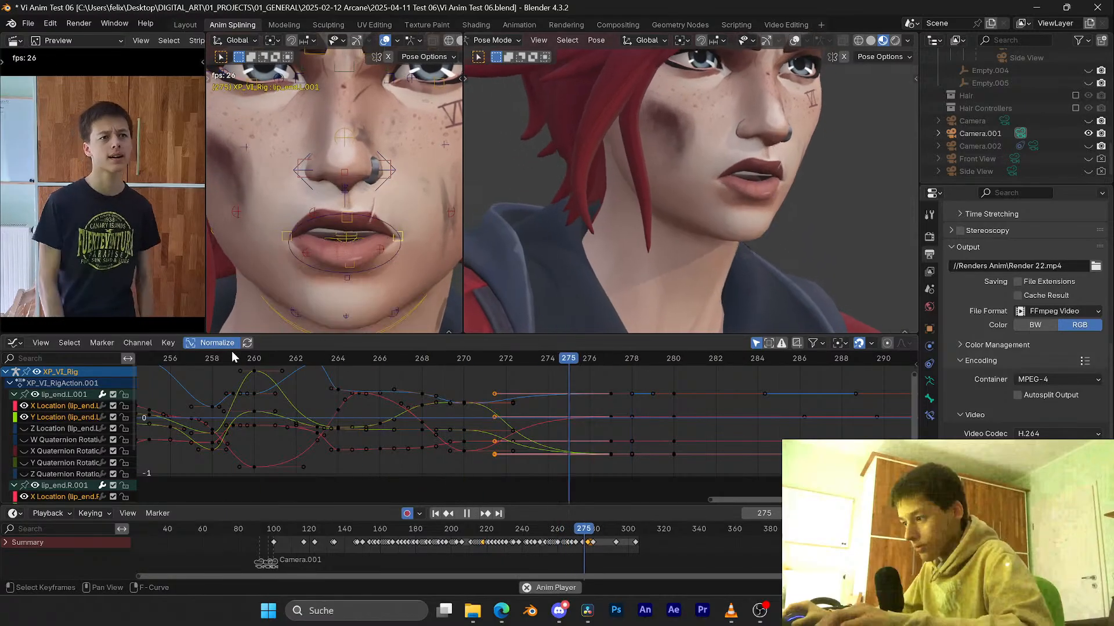
click(525, 359)
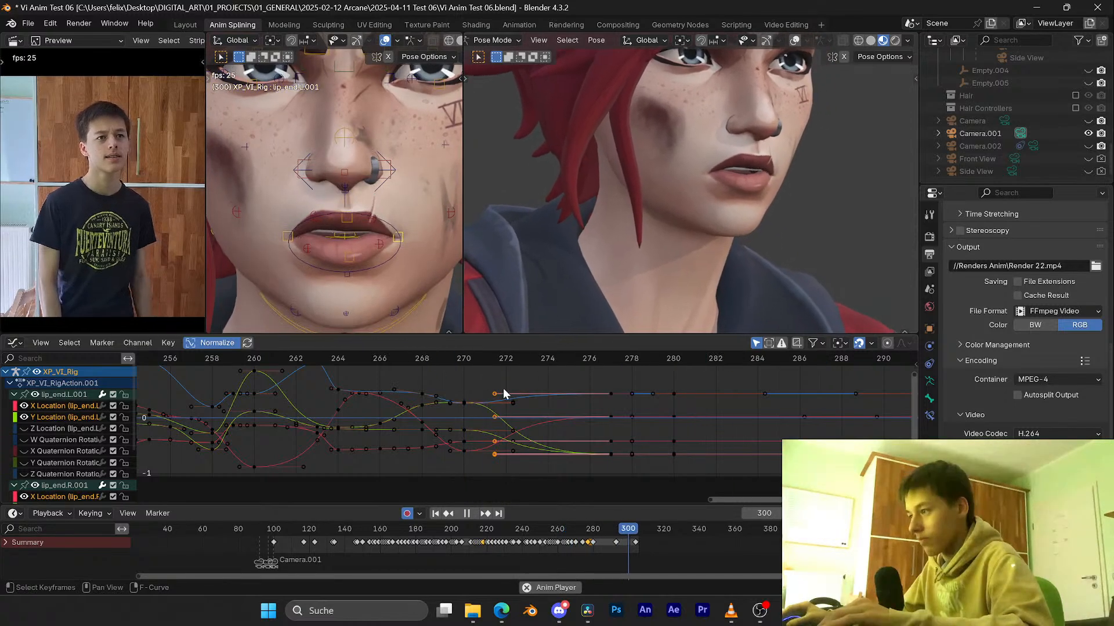
key(space)
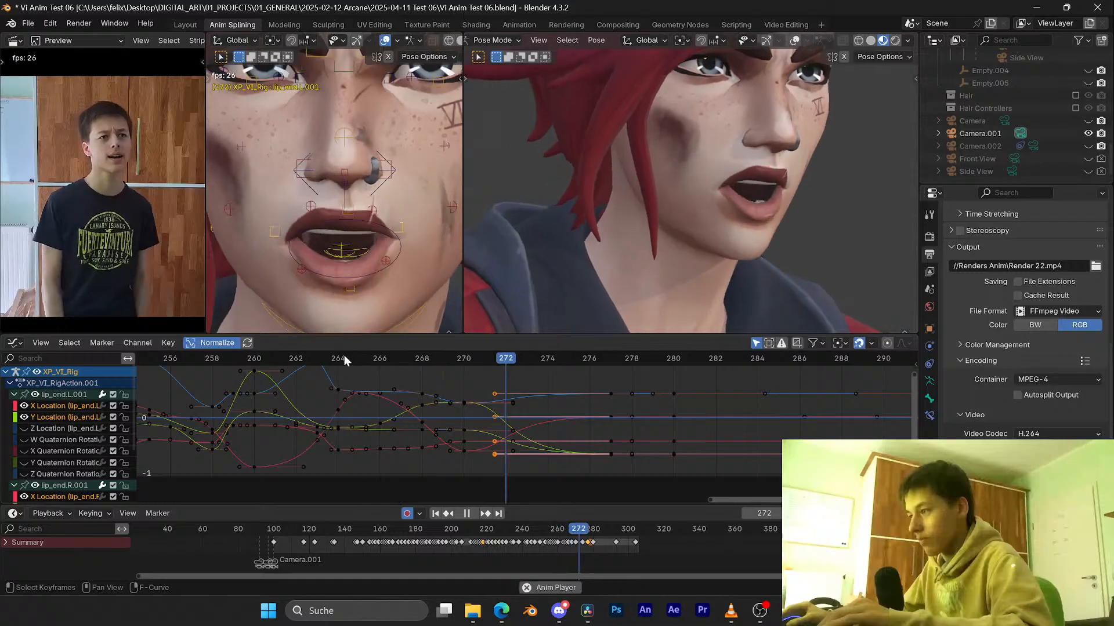
click(343, 355)
key(space)
Step: Replay the shot with more of the character in frame and save the file
scroll(667, 243, down, 3)
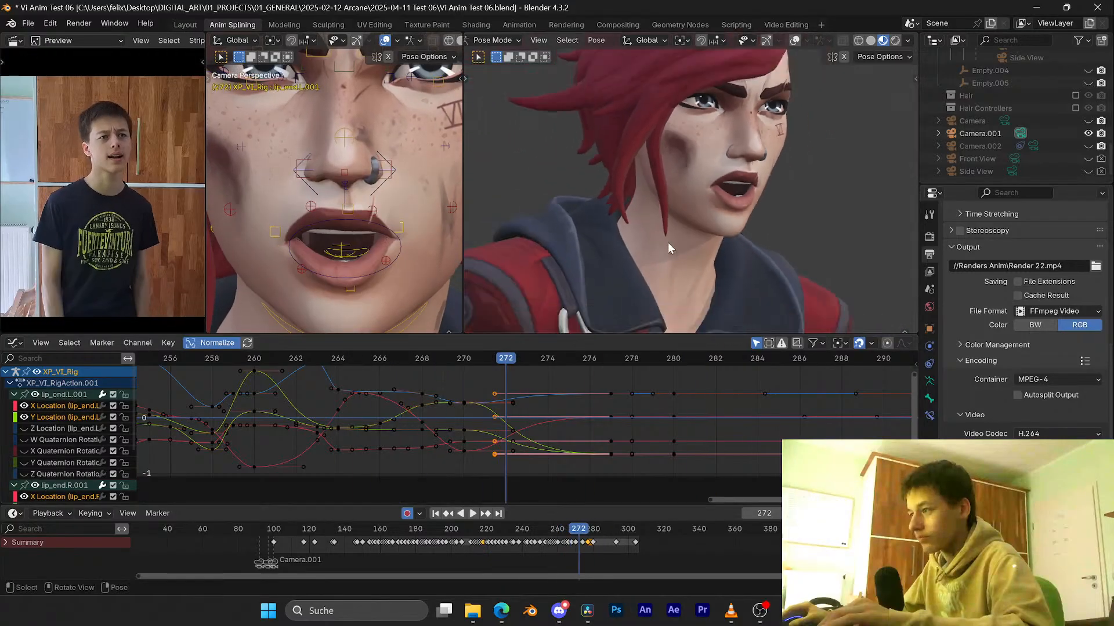
key(space)
scroll(608, 434, down, 2)
scroll(607, 439, down, 2)
key(space)
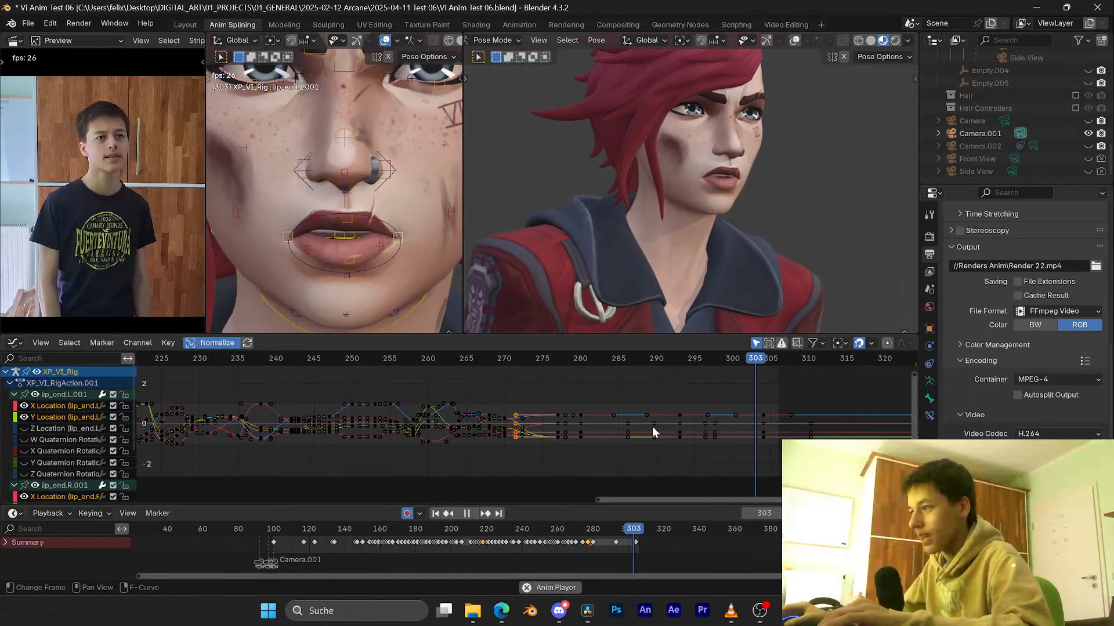
key(space)
key(ctrl+s)
key(space)
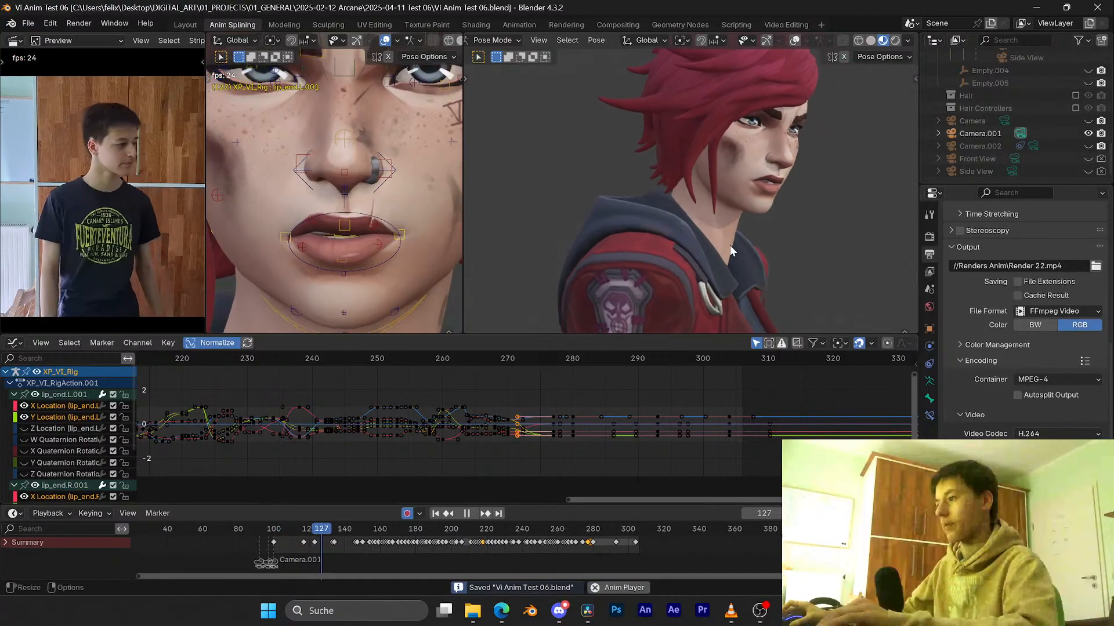
Step: Show the overlays in the larger character view and replay the pointing gesture around frames 220 to 236
click(795, 40)
scroll(827, 133, down, 5)
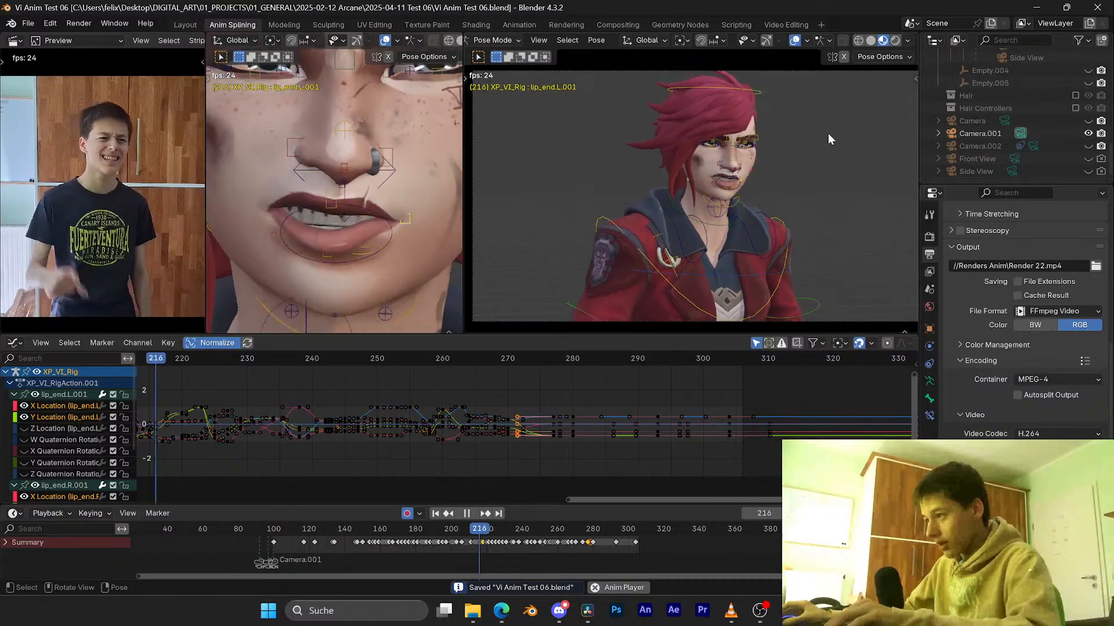
key(space)
click(277, 362)
key(space)
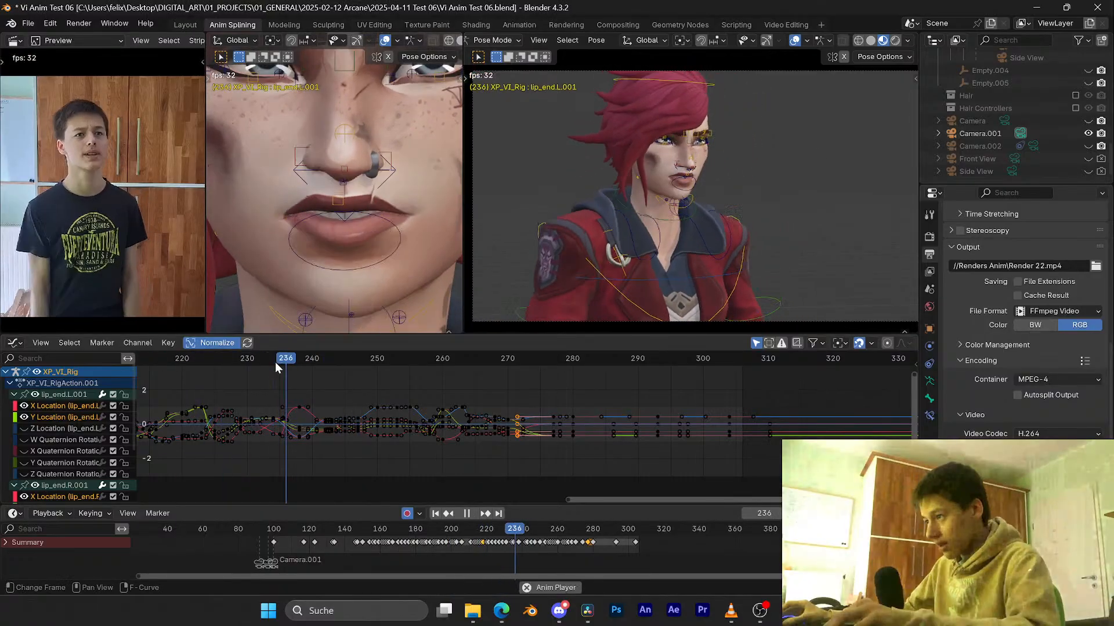
click(218, 361)
click(177, 359)
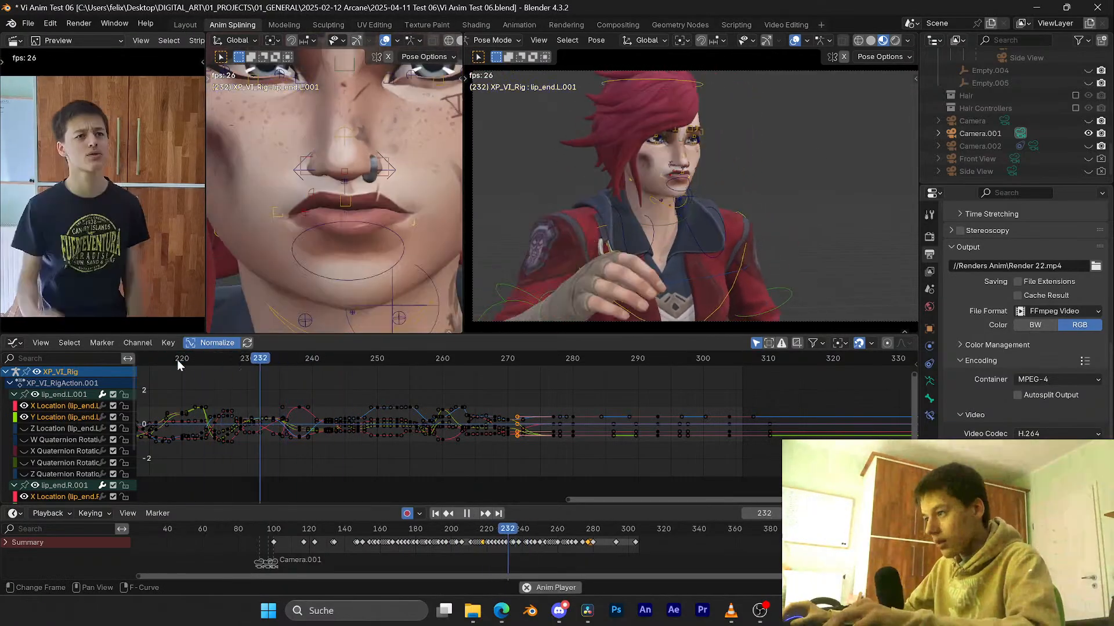
click(202, 362)
click(202, 361)
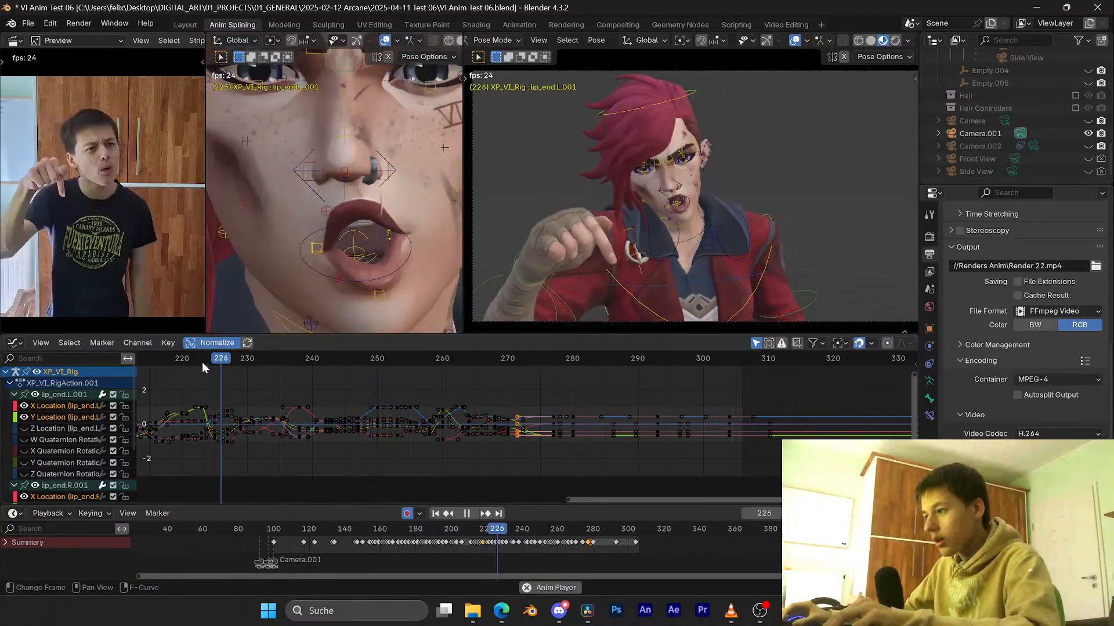
Step: Step to frame 229 to examine the pointing hand and save the file
key(space)
key(Left)
key(Left)
key(Left)
key(Left)
key(Left)
key(ctrl+s)
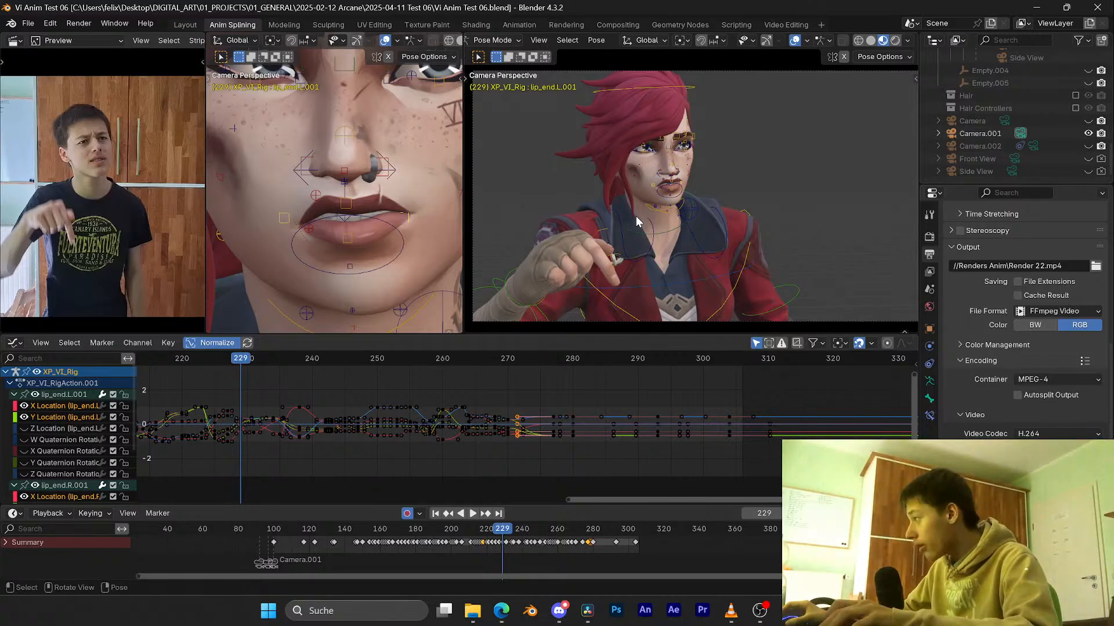
scroll(636, 222, up, 2)
key(ctrl+s)
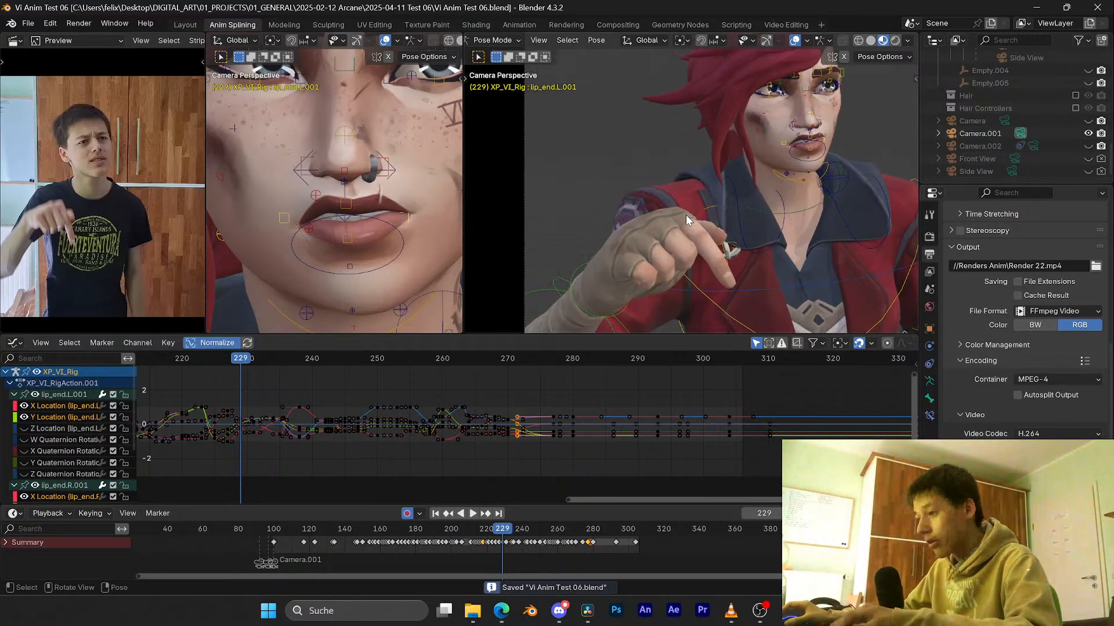
Step: Select the Body mesh and move its selected Hand Pointing shape key keyframes one frame later, starting at frame 229
click(656, 251)
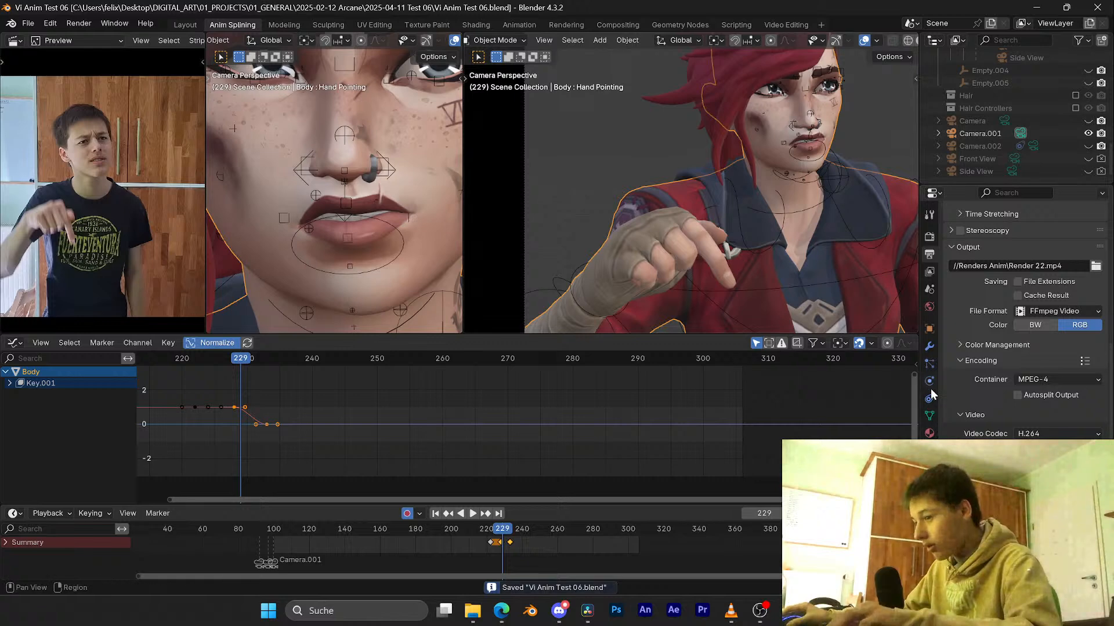
scroll(449, 424, up, 5)
key(g)
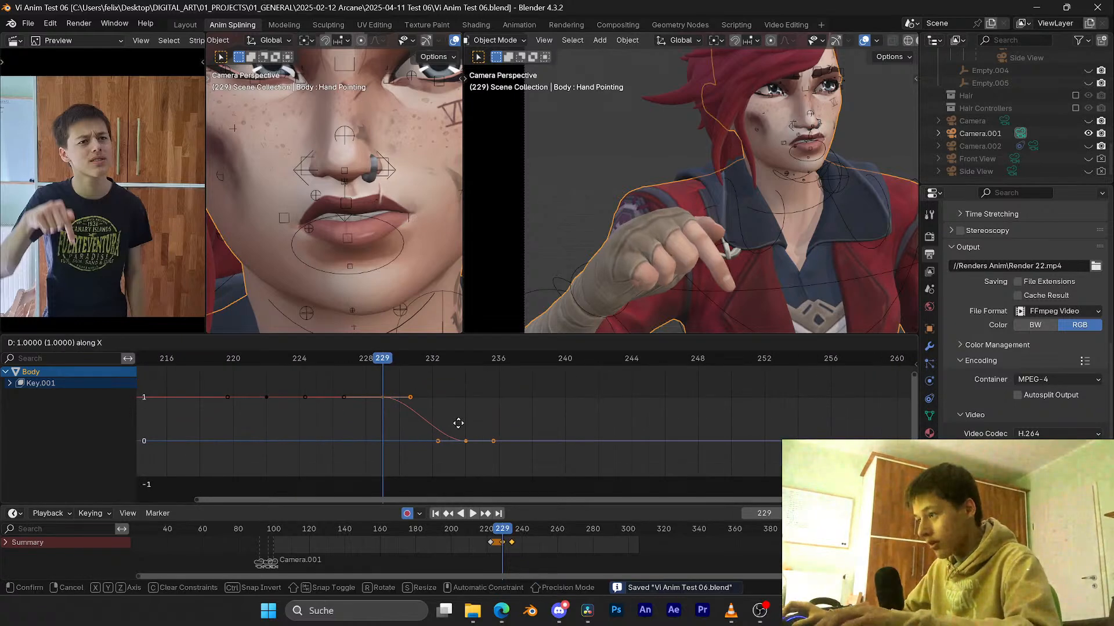
click(458, 424)
Step: Replay the hand gesture from about frame 227 to frame 240 and save the file
key(space)
click(357, 361)
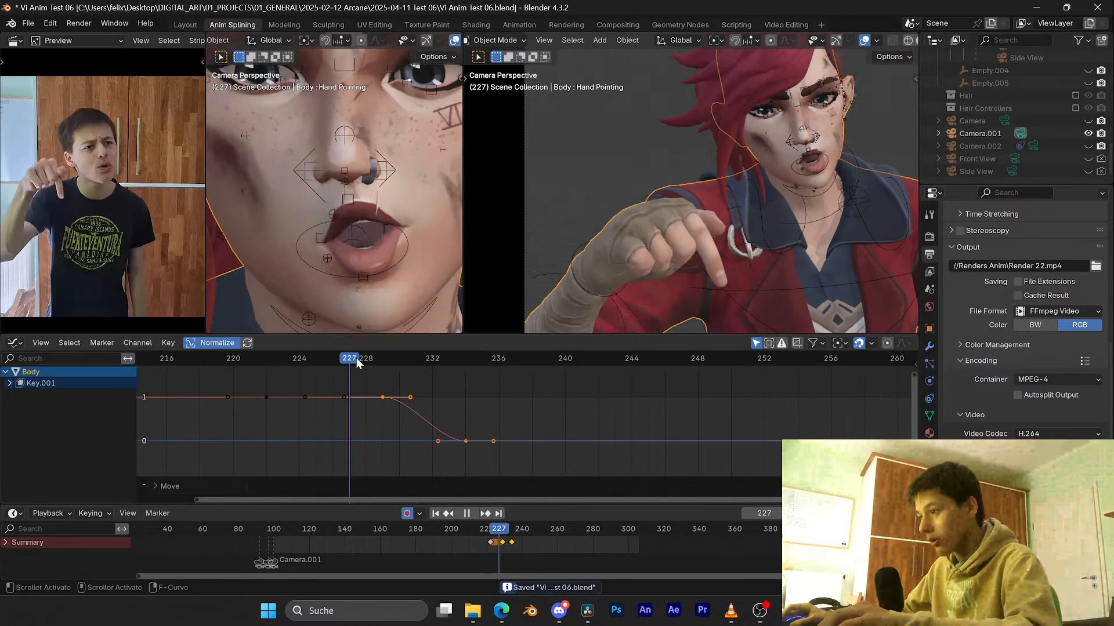
scroll(524, 411, down, 2)
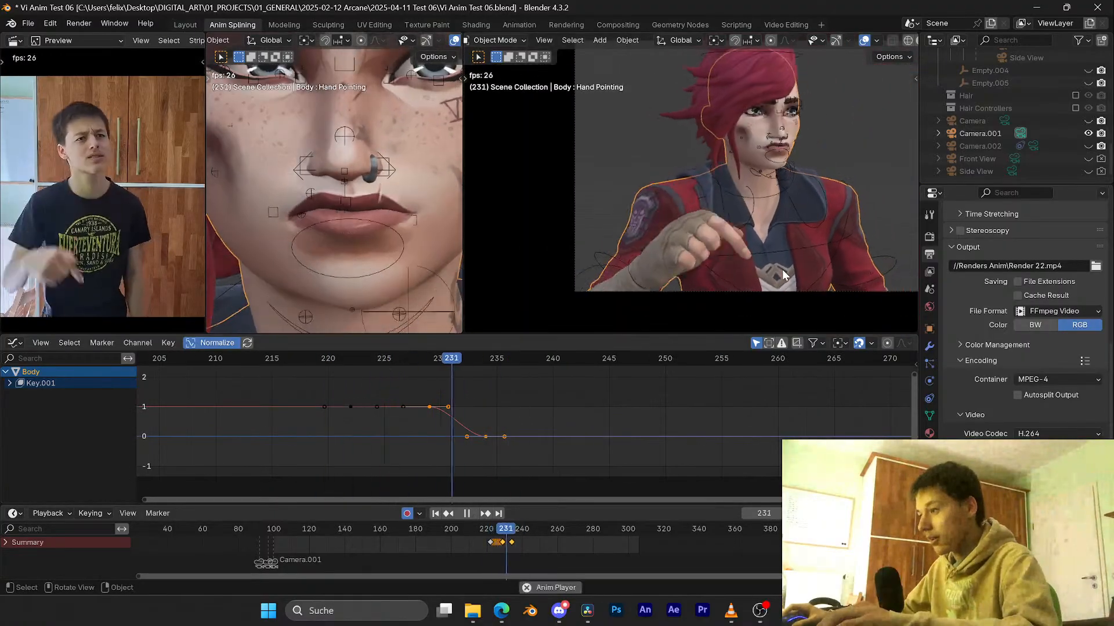
key(space)
key(ctrl+s)
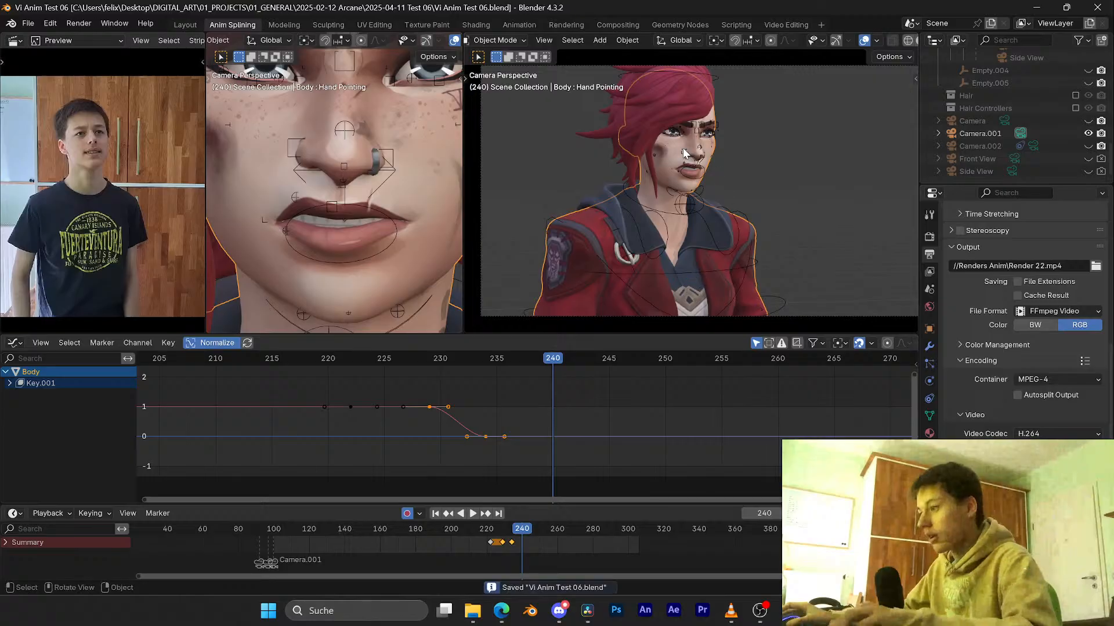
Step: Reselect XP_VI_Rig and return it to Pose Mode
scroll(572, 383, down, 1)
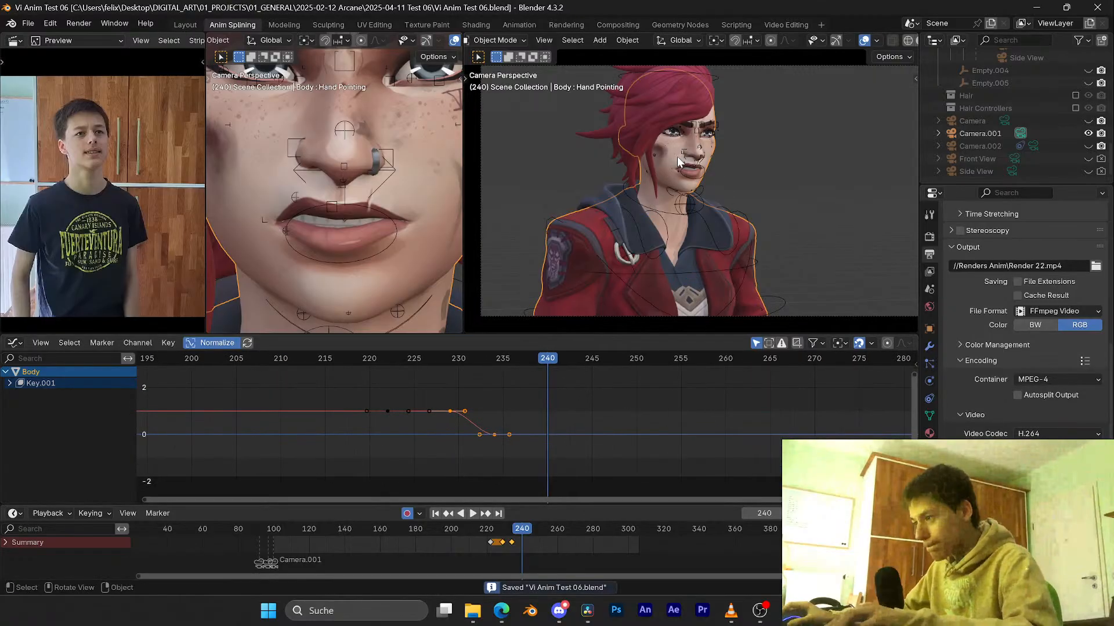
click(701, 76)
key(ctrl+Tab)
key(Escape)
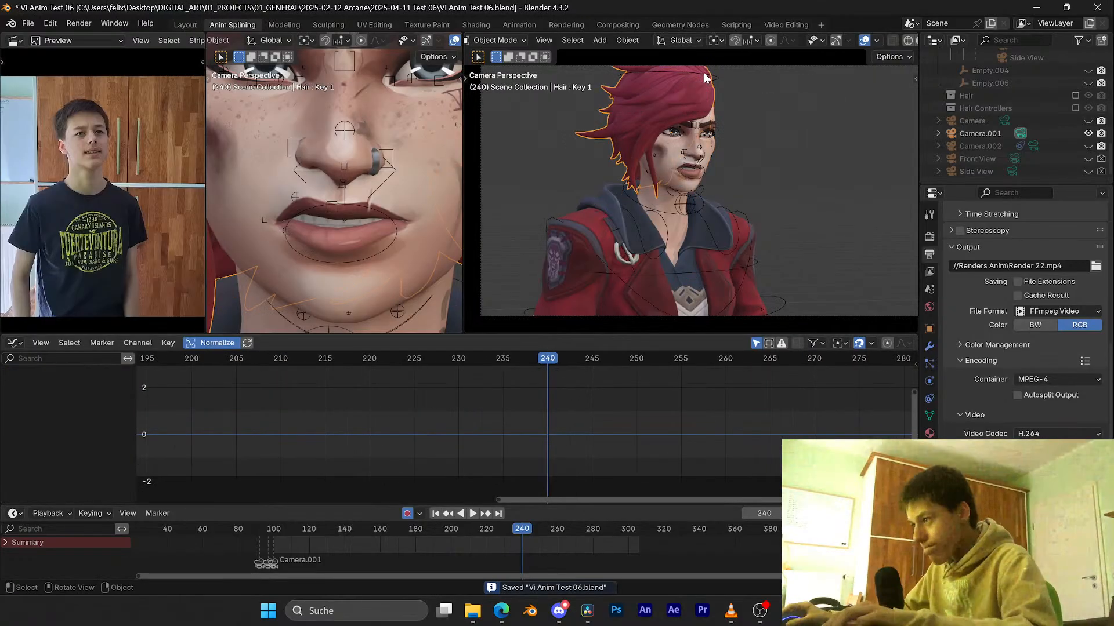
click(711, 83)
key(ctrl+Tab)
scroll(392, 191, down, 3)
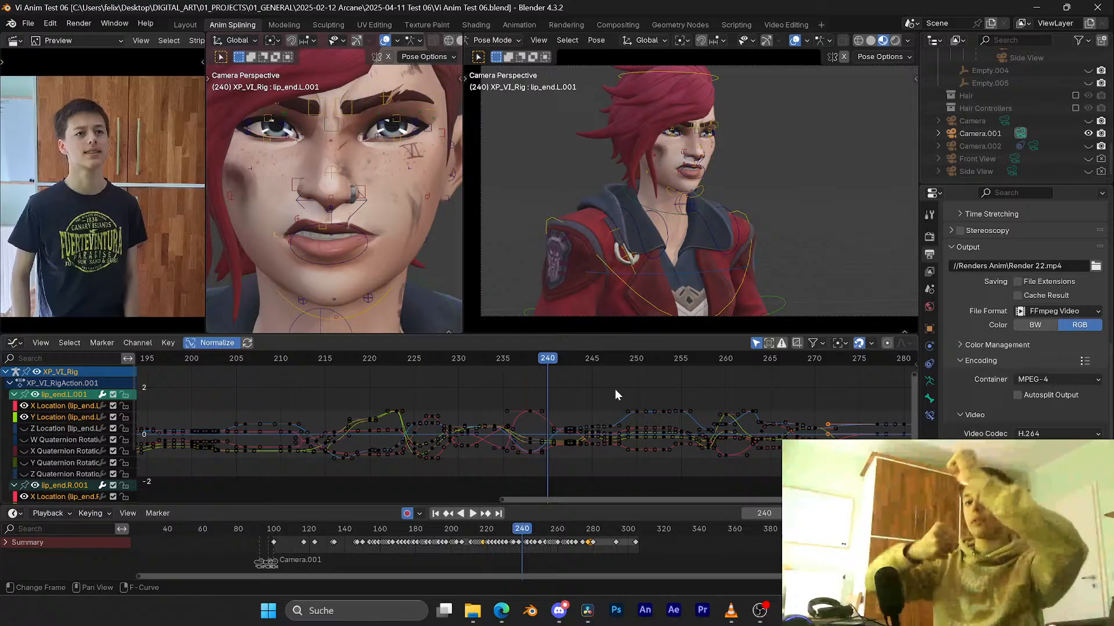
Step: Save the file, go to frame 243 and select both upper cheek controls to show their Y Location curves
key(ctrl+s)
key(Up)
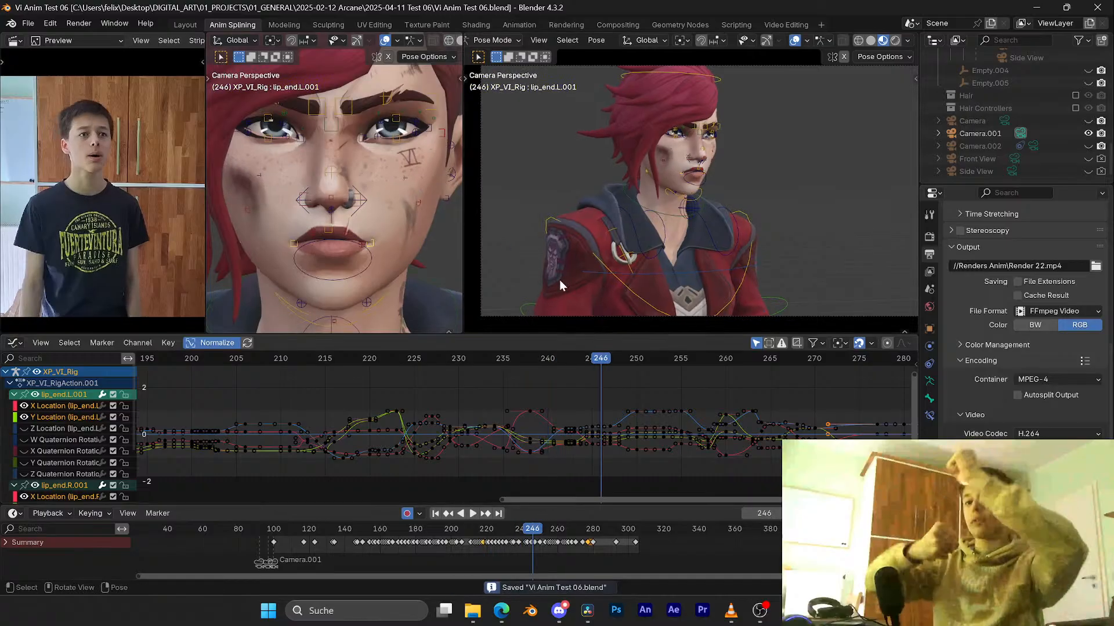
drag(596, 362, 577, 362)
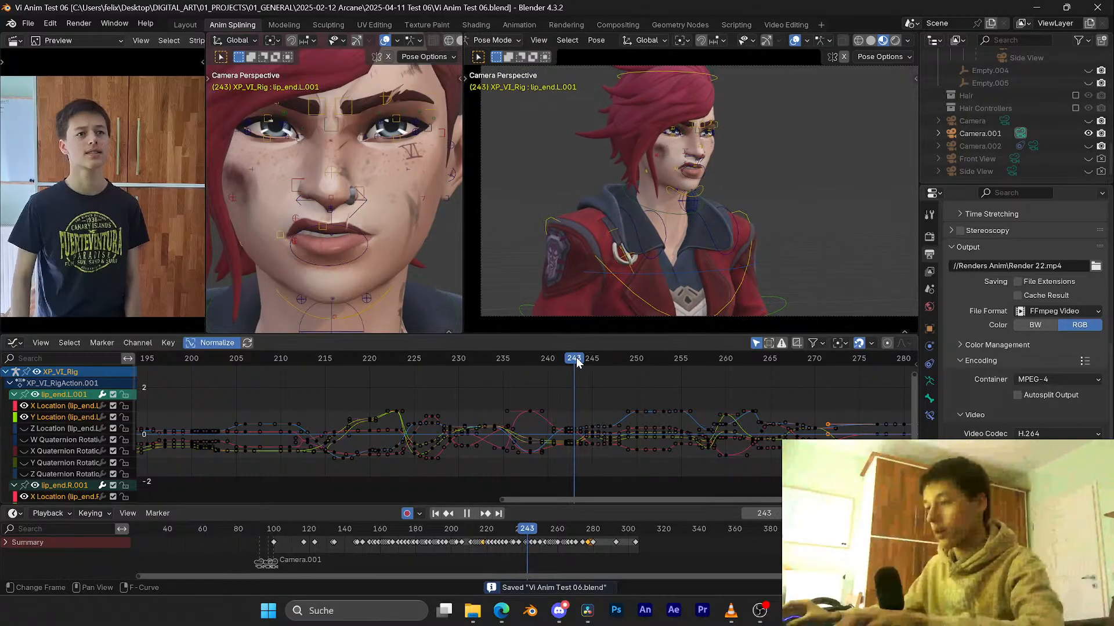
click(253, 169)
key(ctrl+s)
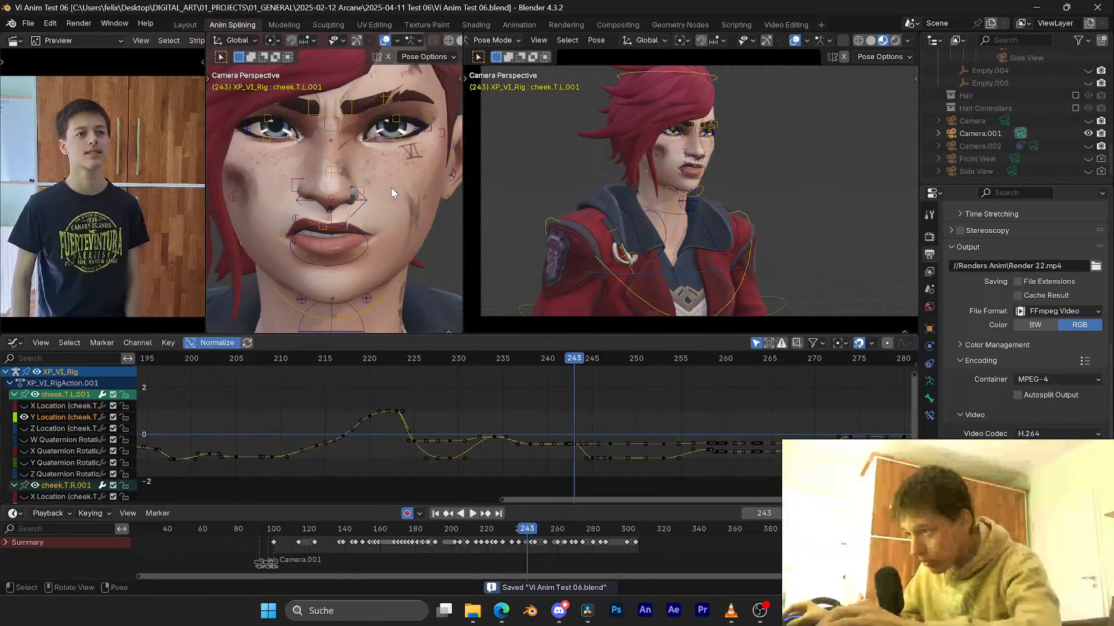
Step: Try to shift the cheek controls' Y Location keys between about frames 242 and 260 in time, and save the file
key(g)
drag(688, 409, 536, 460)
key(g)
key(x)
right_click(558, 461)
click(582, 412)
key(ctrl+s)
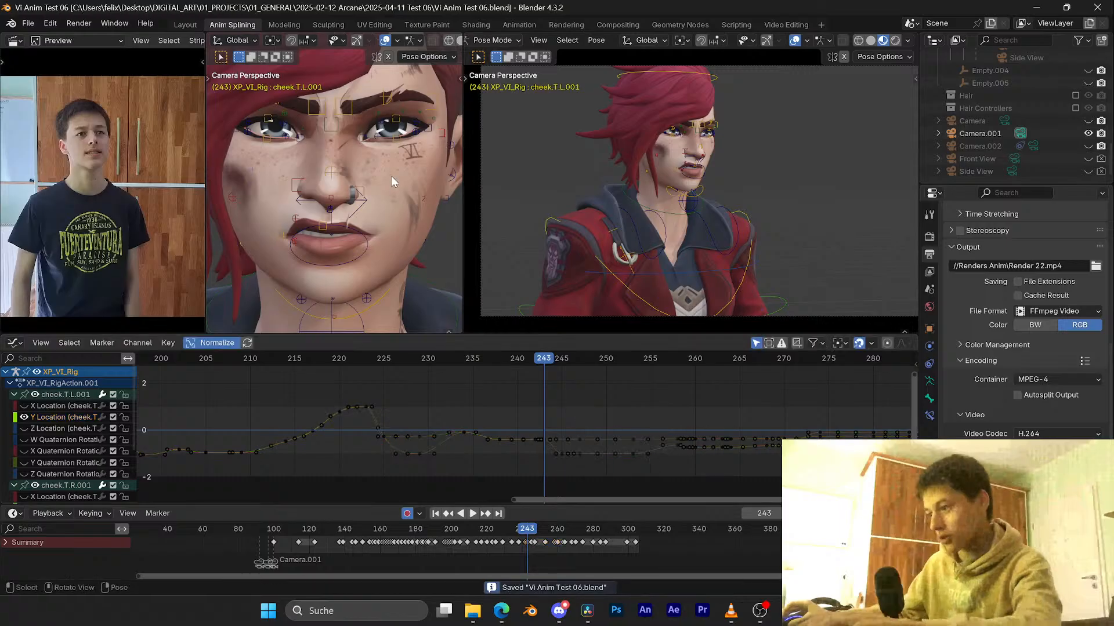
Step: Select the right nostril control at frame 243 and test its movement against the facial expression
scroll(390, 176, up, 2)
click(296, 181)
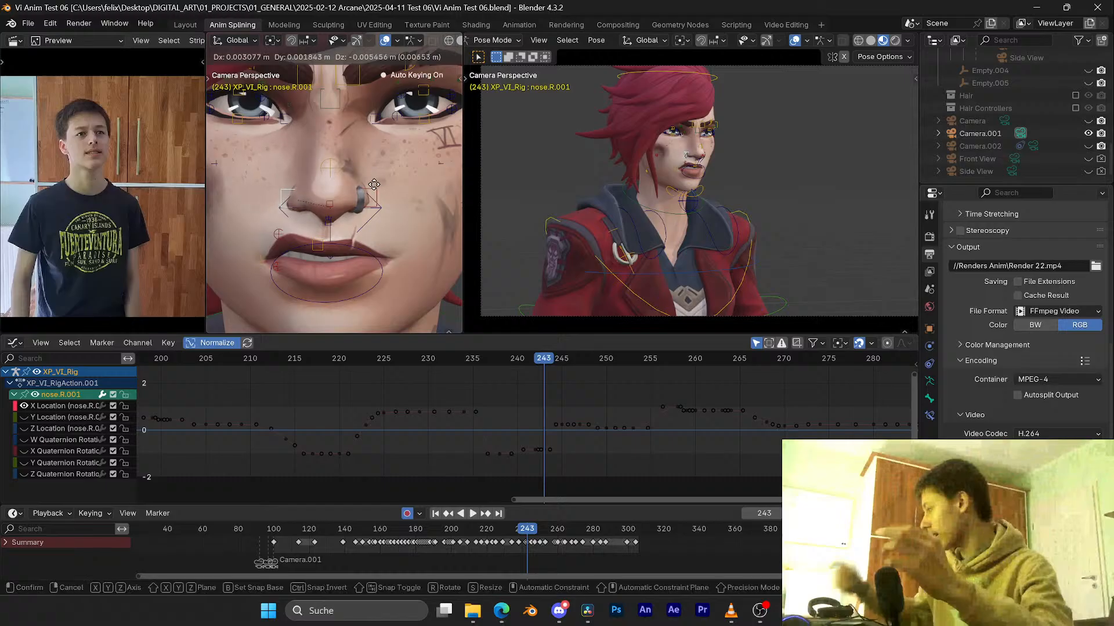
scroll(359, 140, down, 2)
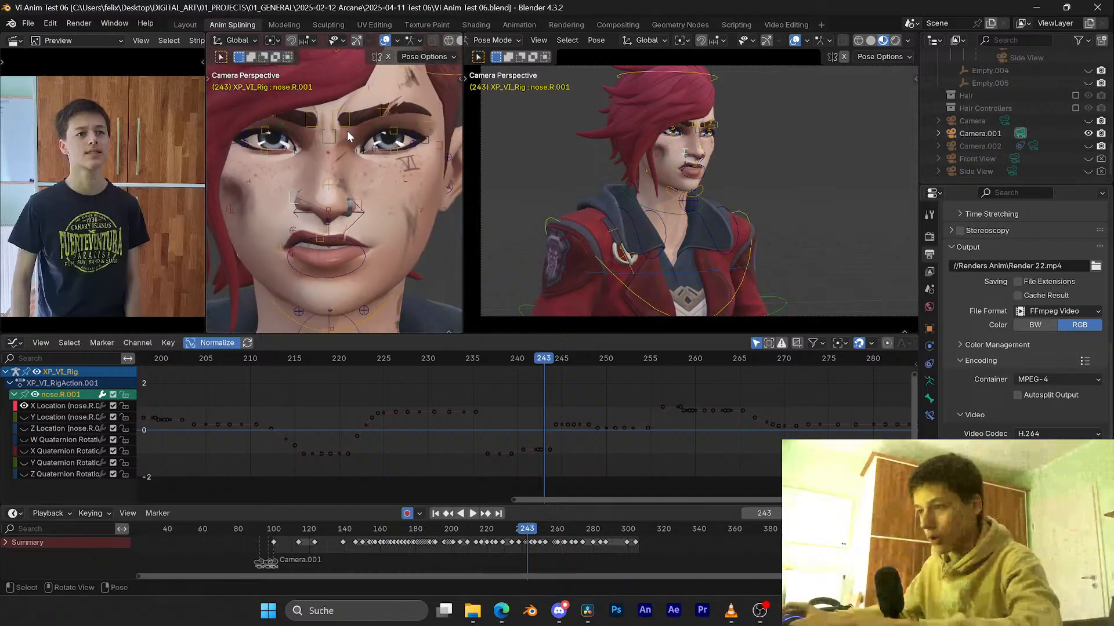
Step: Select the character's right lower eyelid control in the face close-up view and save the file
scroll(325, 142, up, 1)
click(251, 144)
key(g)
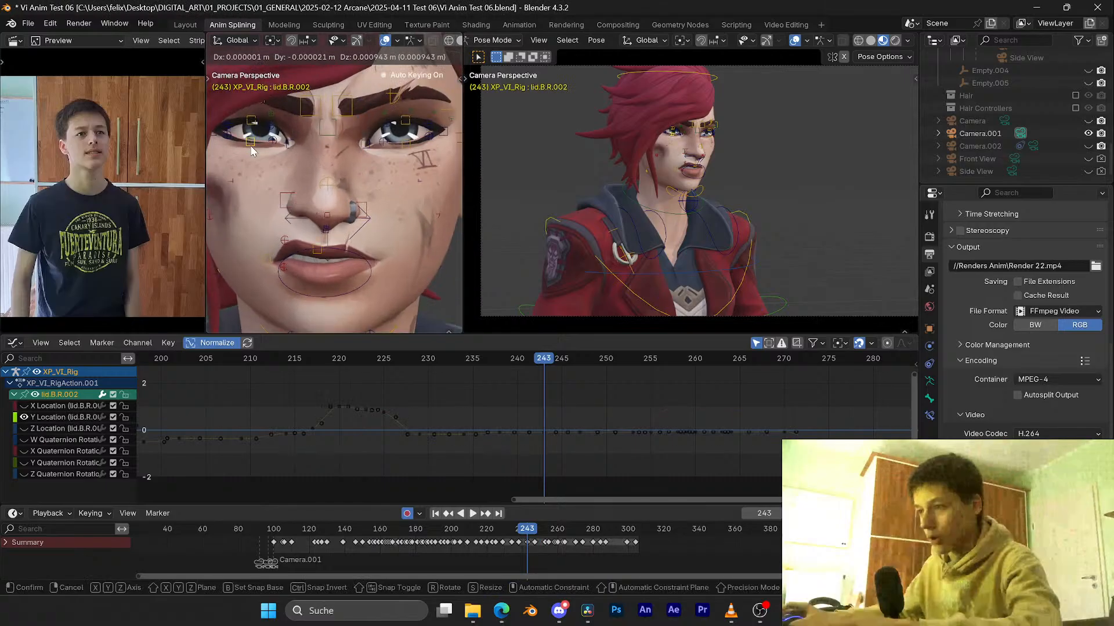
key(Escape)
key(ctrl+s)
scroll(610, 392, down, 2)
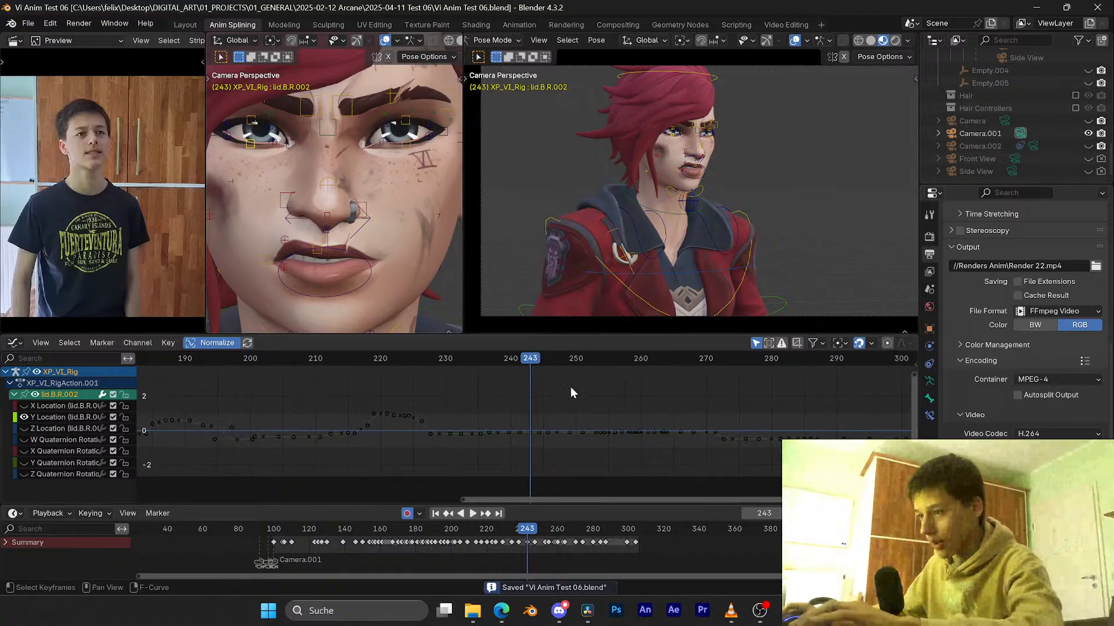
Step: Play back the shot briefly, then hide the overlays in the wide camera viewport and save the file
key(space)
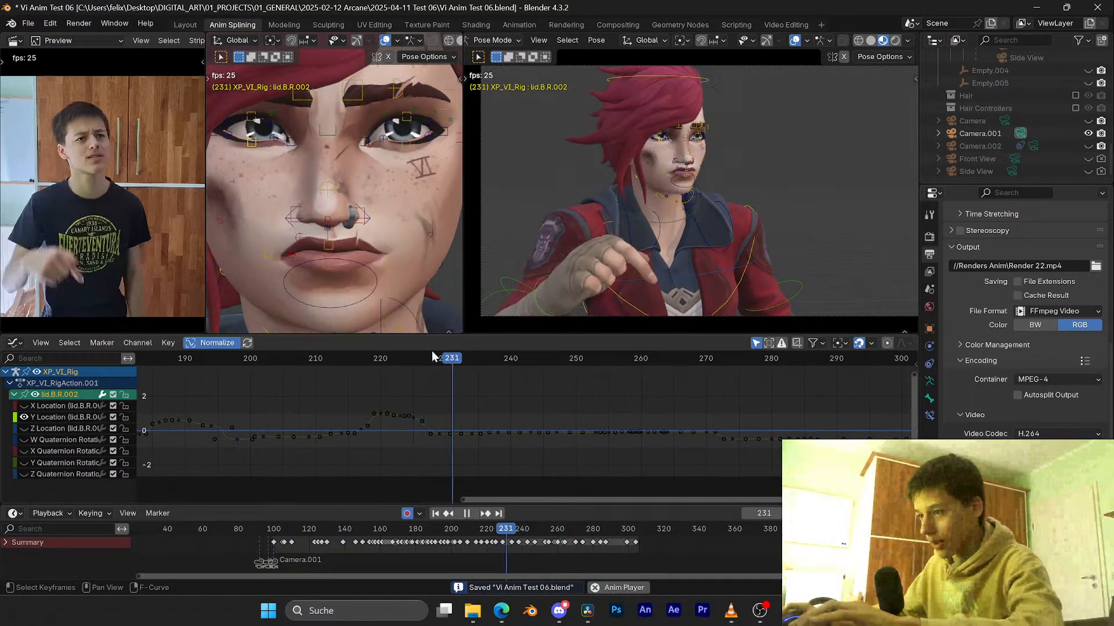
key(Escape)
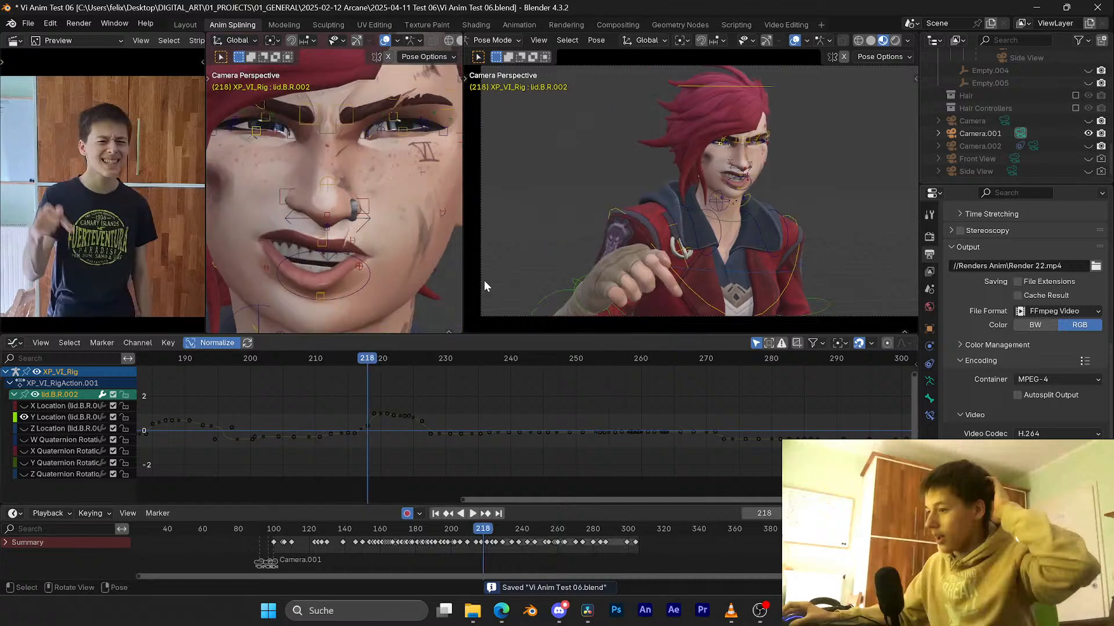
click(795, 40)
scroll(522, 416, down, 3)
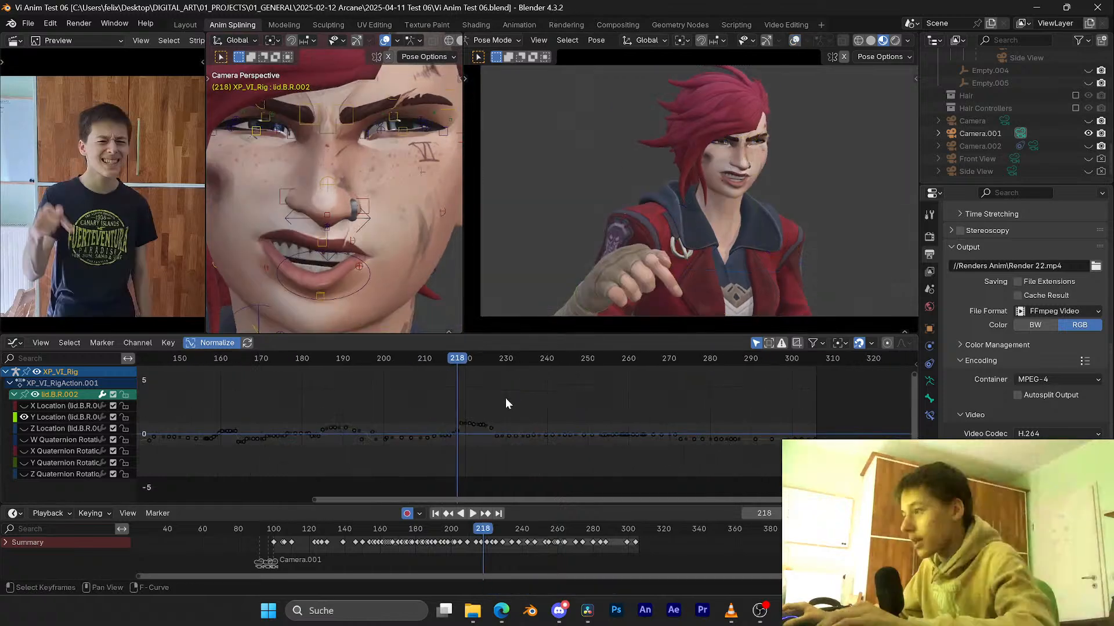
key(ctrl+s)
Step: Review the animation playback starting from frame 200 and save the file
middle_drag(506, 398, 567, 390)
scroll(521, 384, up, 2)
drag(450, 357, 435, 355)
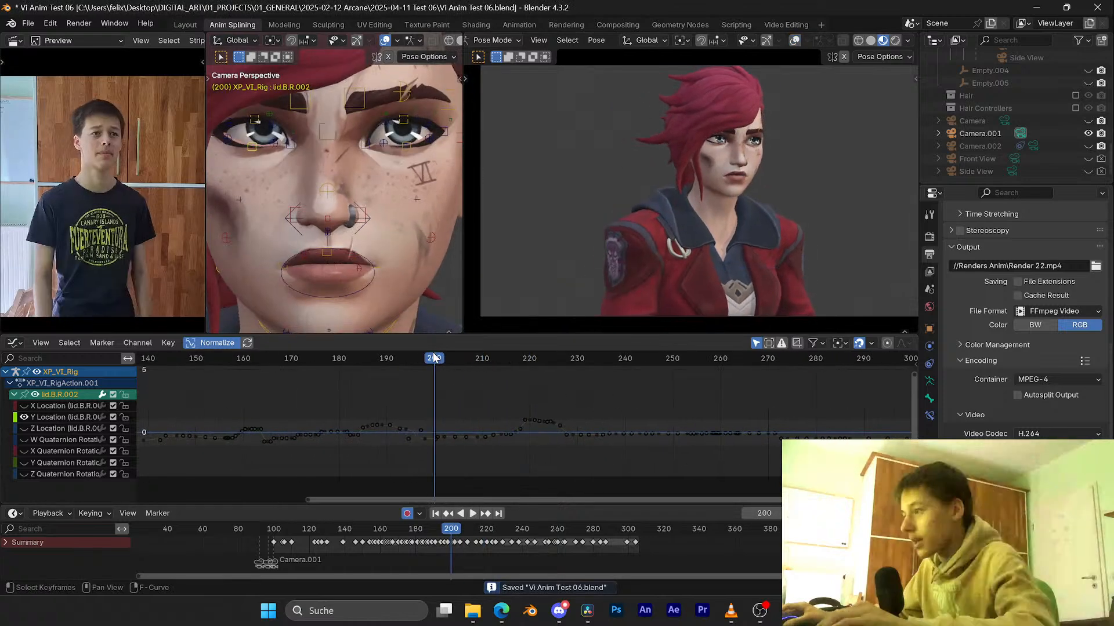
key(space)
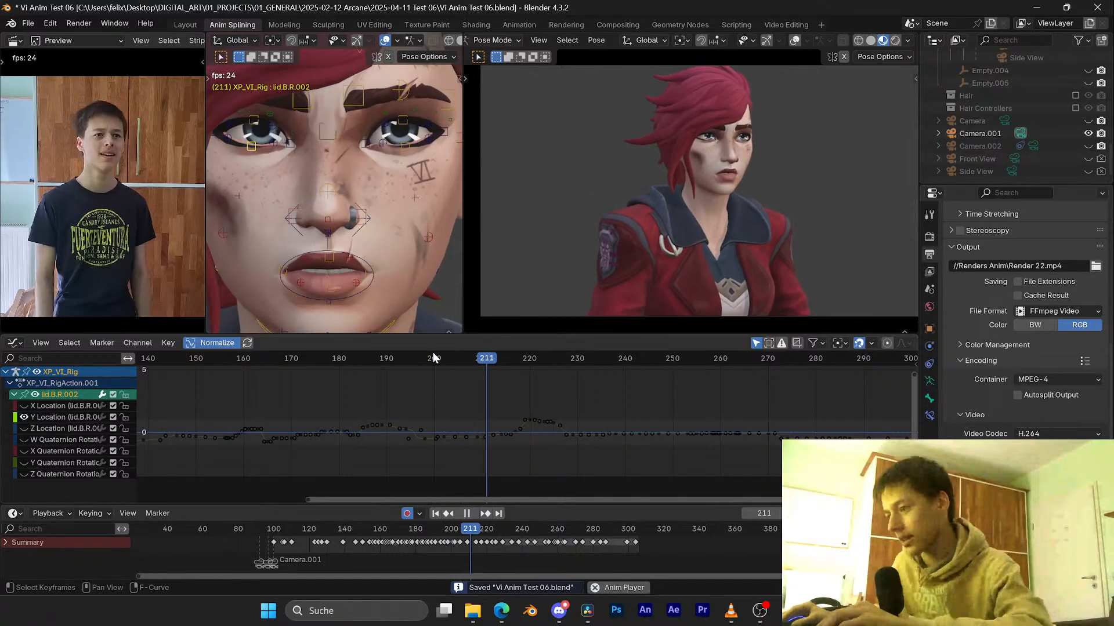
key(Escape)
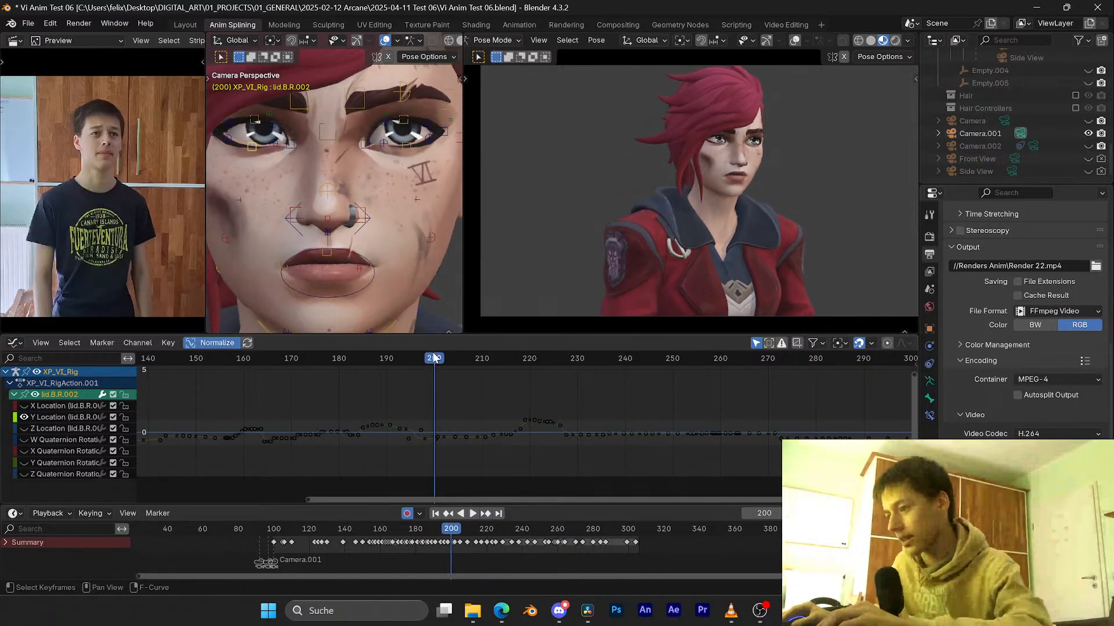
key(ctrl+s)
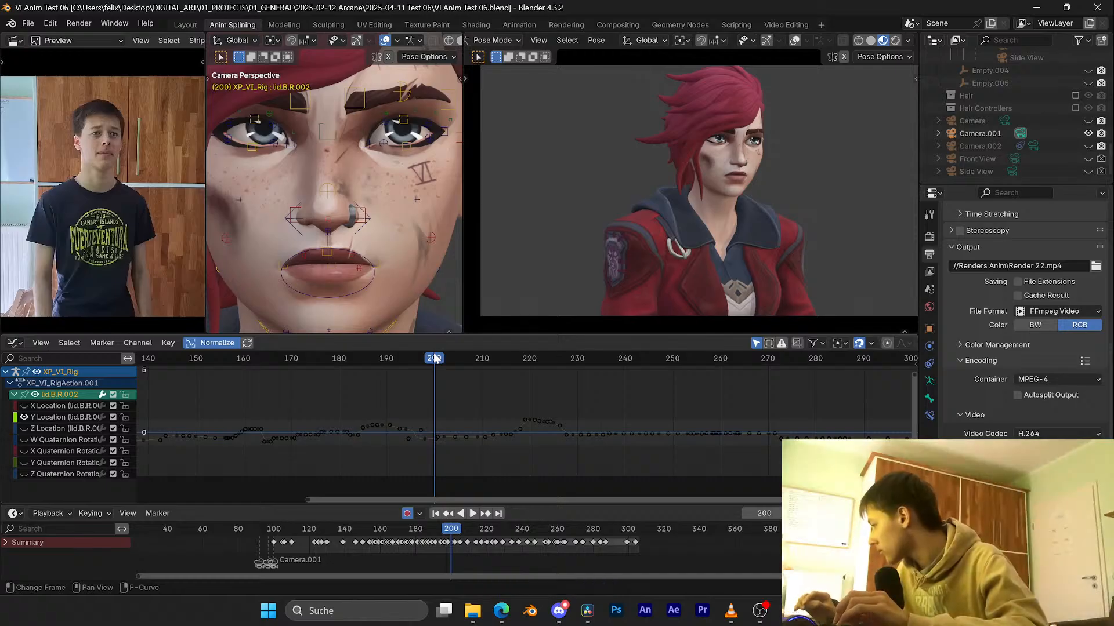
Step: Replay the facial animation repeatedly from about frame 211 to examine the expression change against the reference video, then save the file
key(space)
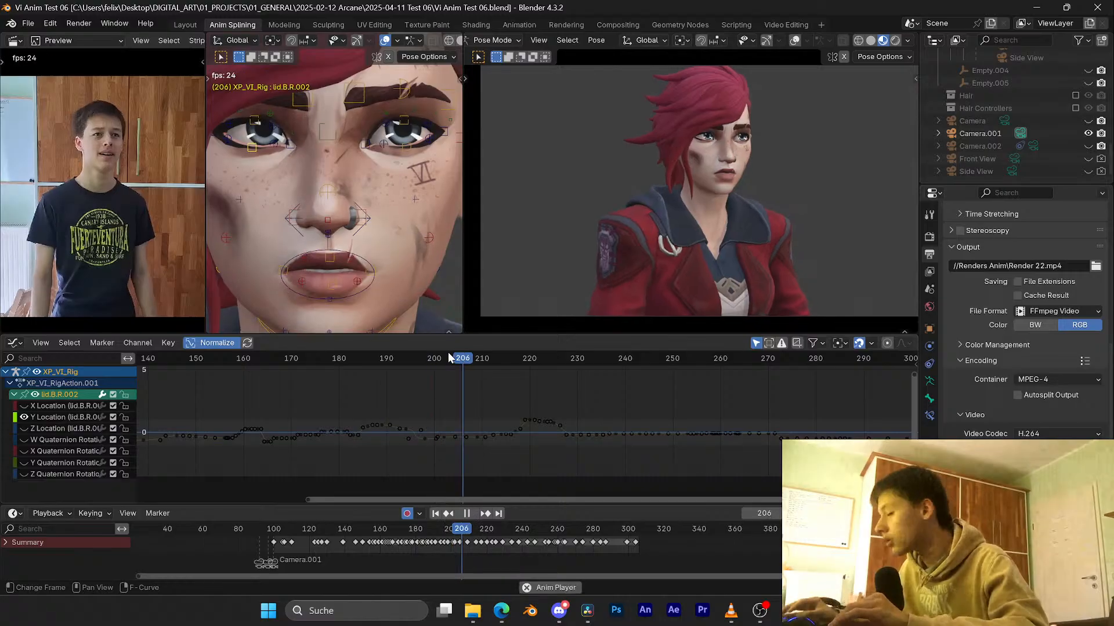
key(space)
drag(541, 359, 476, 347)
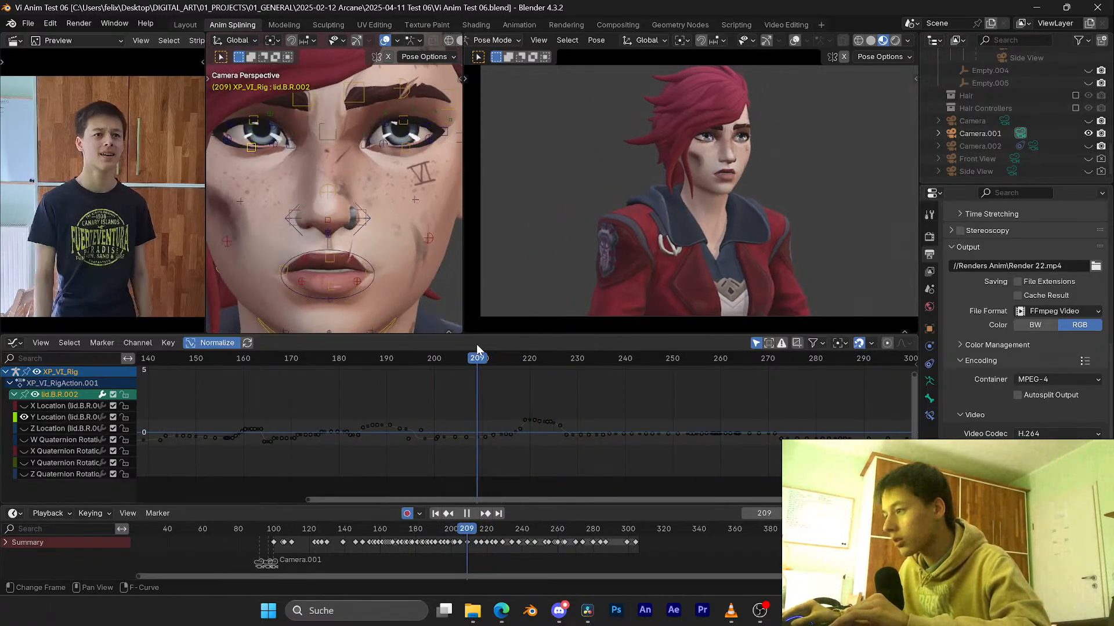
key(space)
click(488, 355)
key(space)
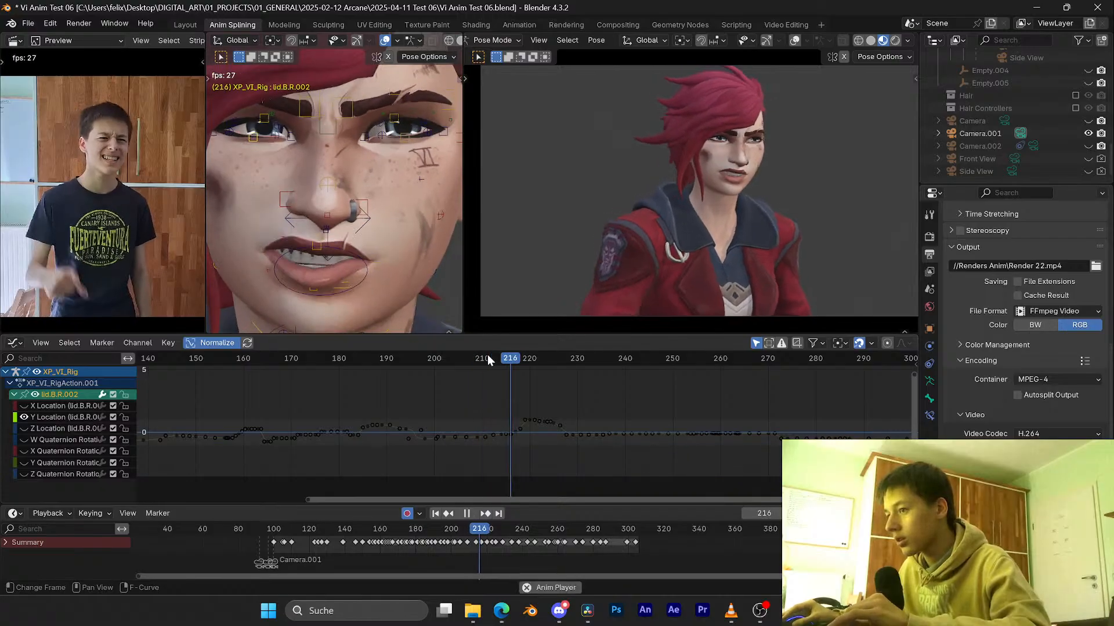
click(487, 356)
key(space)
click(488, 356)
key(space)
key(space)
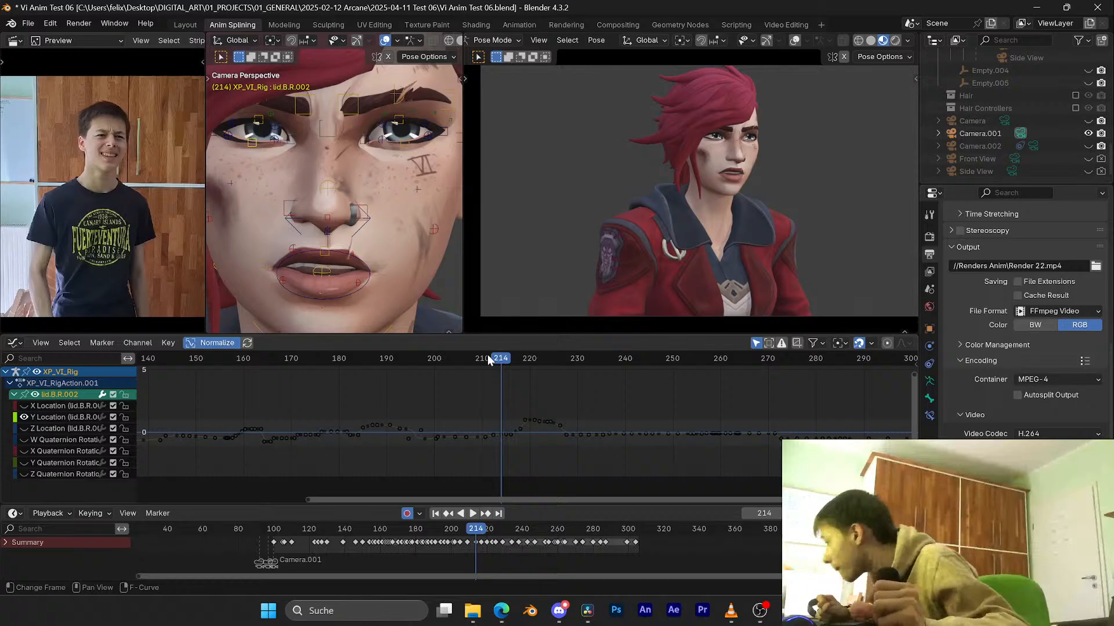
key(ctrl+s)
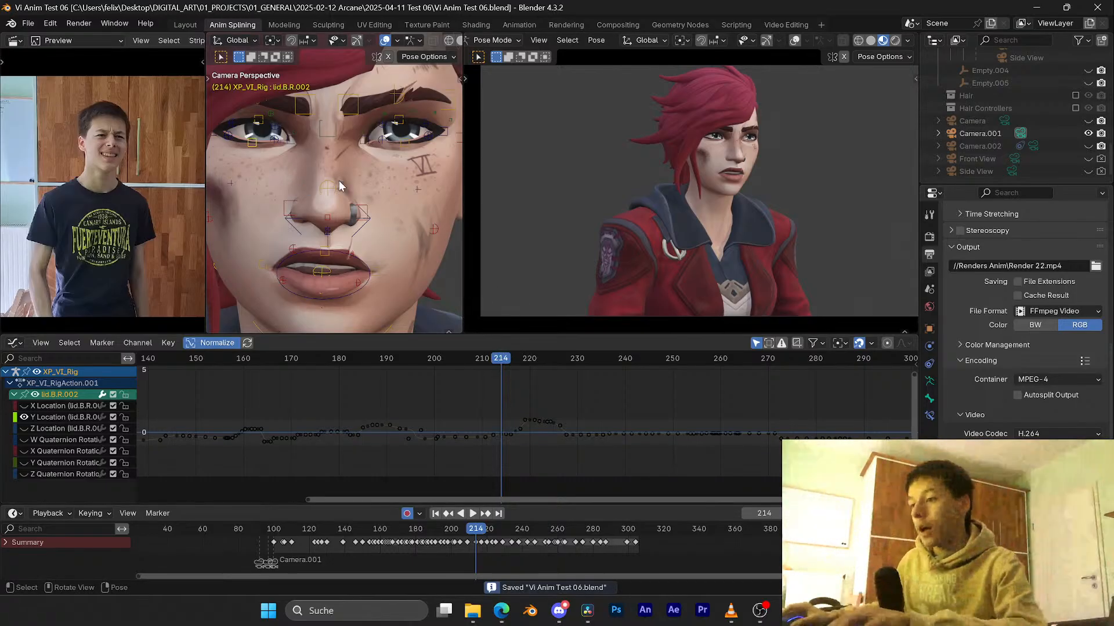
Step: Set the current frame to 209, save the file, and scrub the frames around it to examine the face
mouse_move(490, 355)
mouse_down()
mouse_move(439, 357)
mouse_move(513, 354)
mouse_move(467, 359)
mouse_move(476, 358)
mouse_up()
key(ctrl+s)
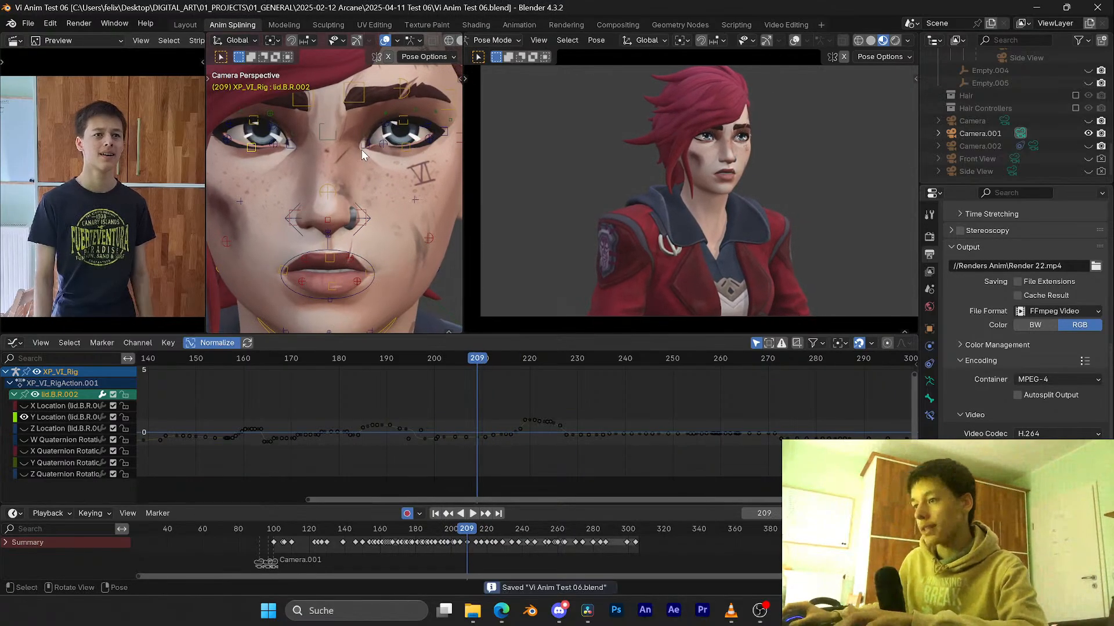
ctrl+middle_drag(356, 156, 325, 173)
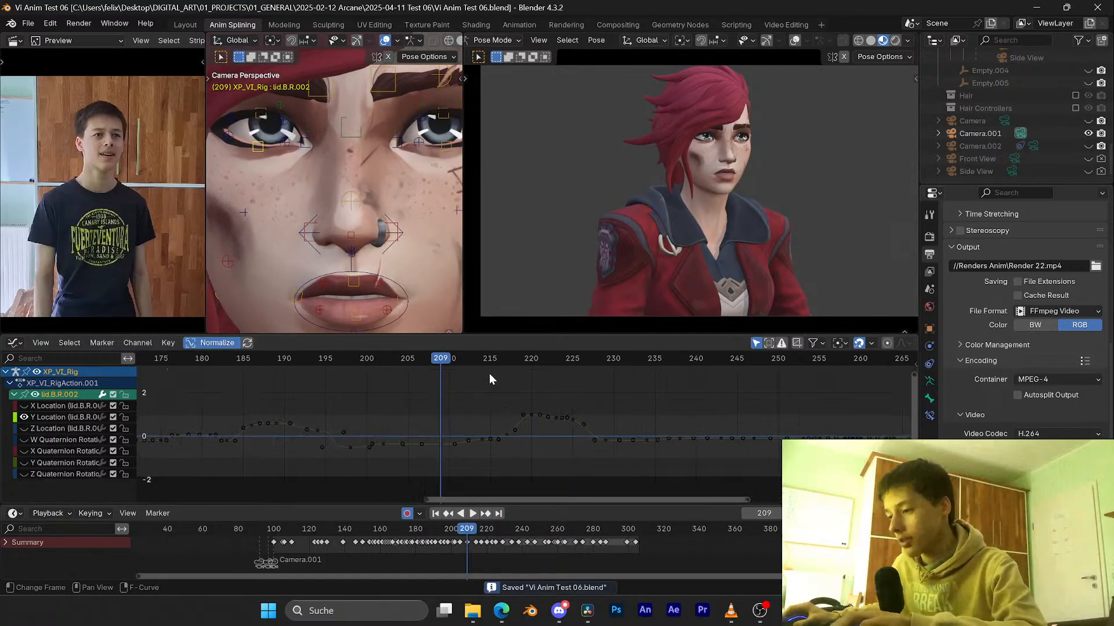
scroll(477, 360, up, 3)
key(space)
drag(492, 359, 422, 355)
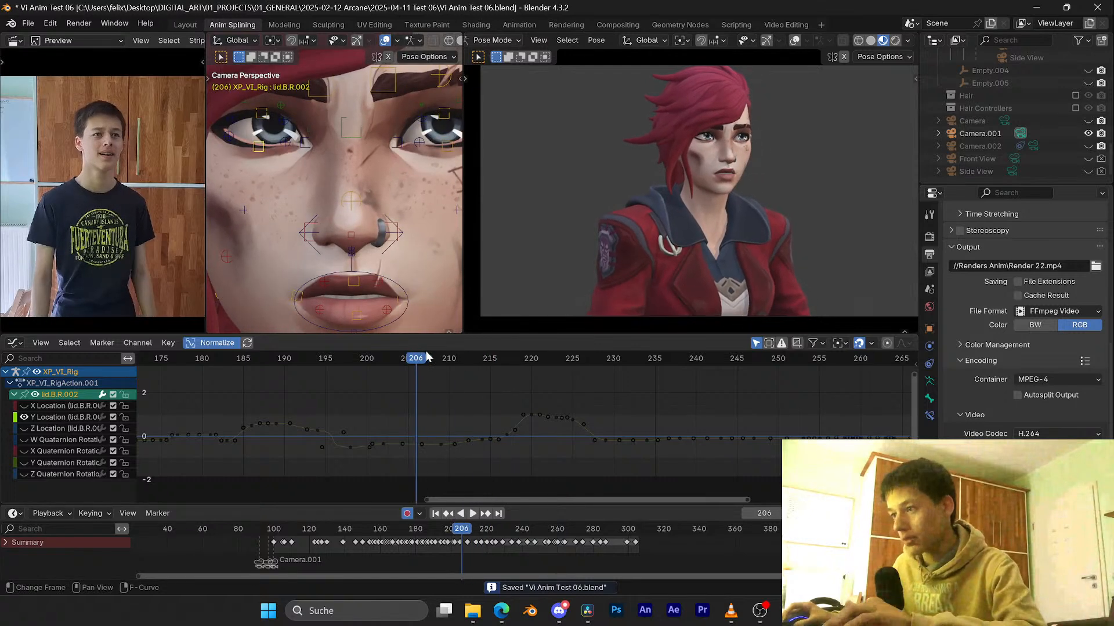
Step: Replay the facial animation from about frame 187 to examine the movement leading into frame 209
click(302, 358)
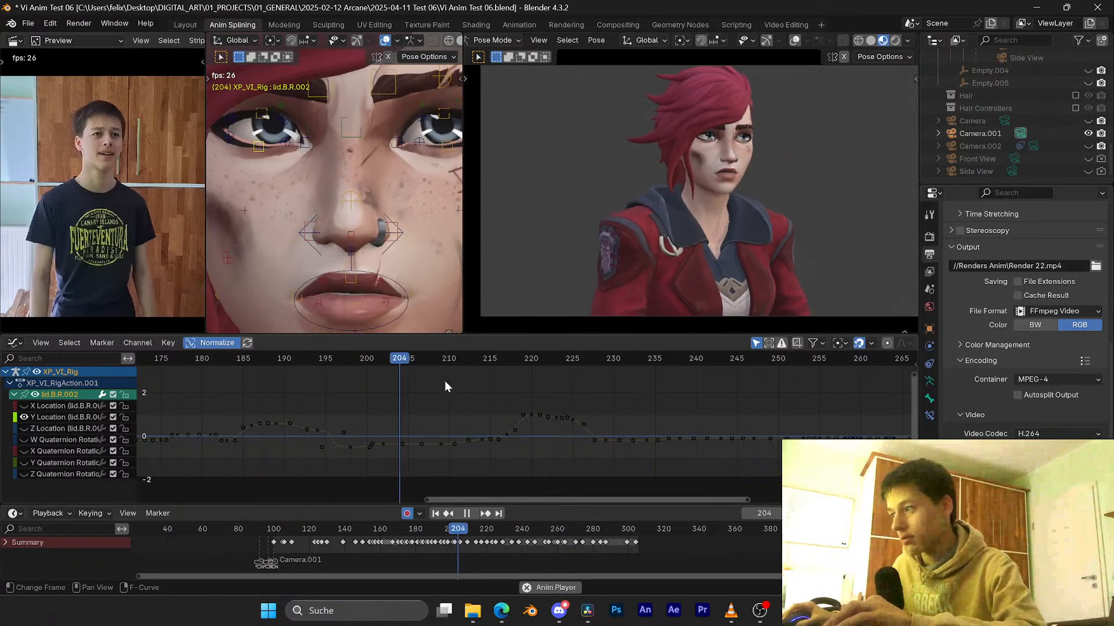
key(space)
scroll(451, 390, down, 2)
click(312, 357)
key(space)
key(space)
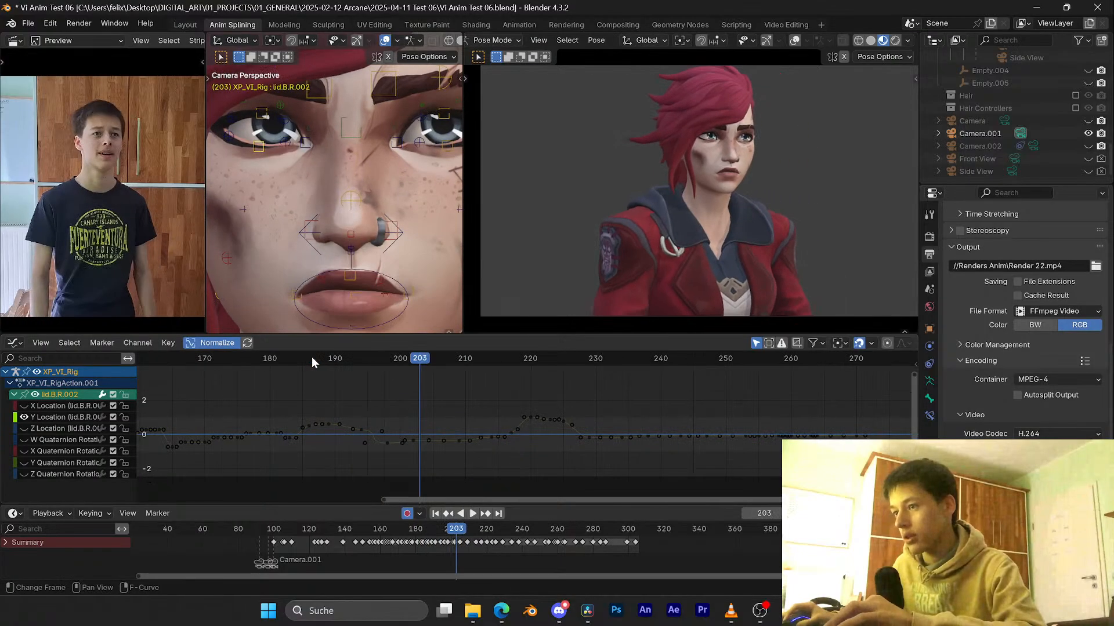
click(312, 358)
key(space)
key(space)
Step: Select the character's upper right cheek control and save the file at frame 193
click(230, 199)
key(space)
key(space)
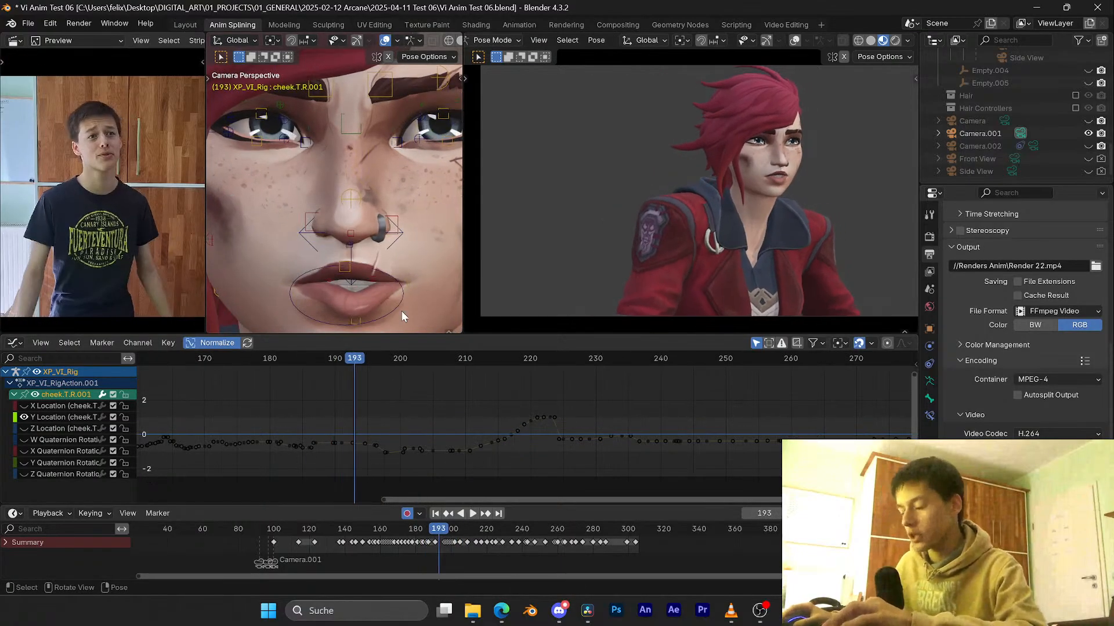
key(ctrl+s)
key(g)
right_click(352, 241)
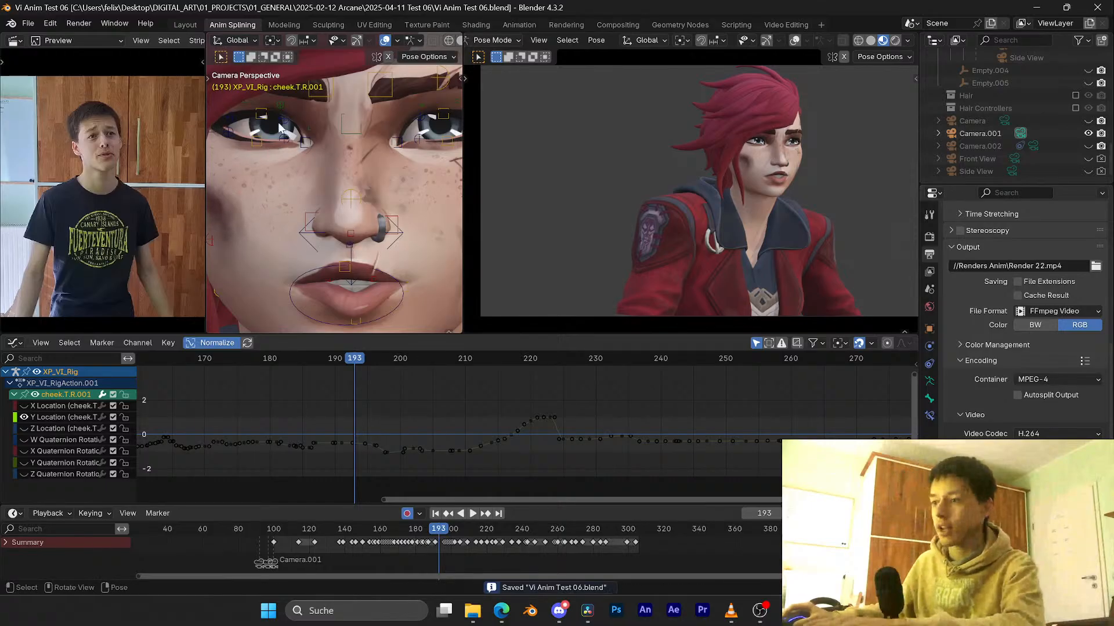
key(ctrl+s)
Step: Play back the frames after 193, set the current frame to 209, and save the file
key(space)
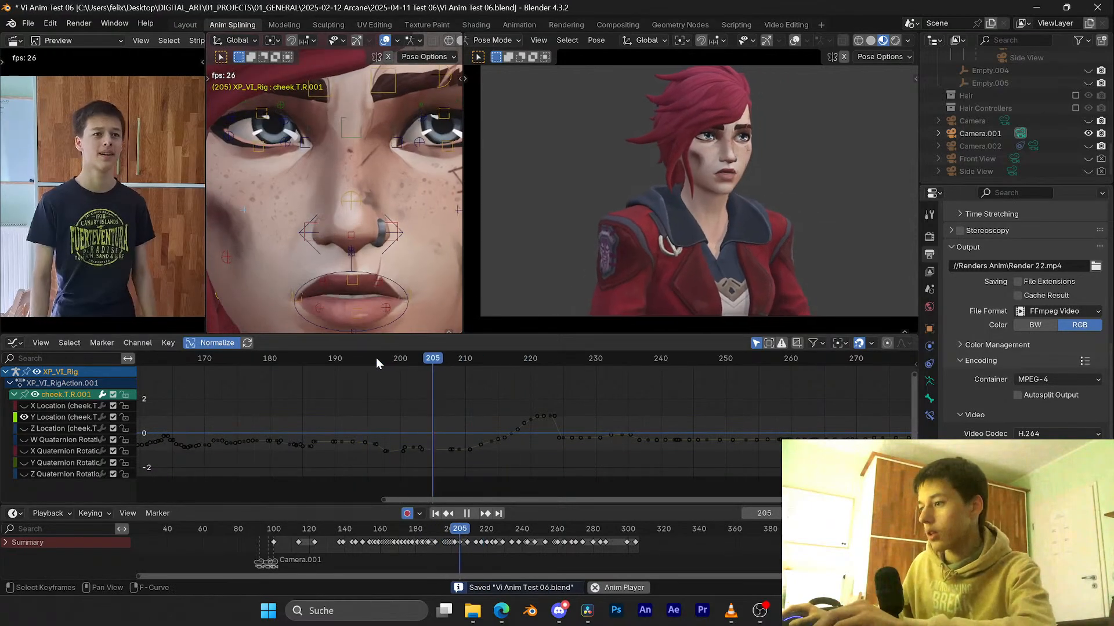
key(space)
key(space)
key(Escape)
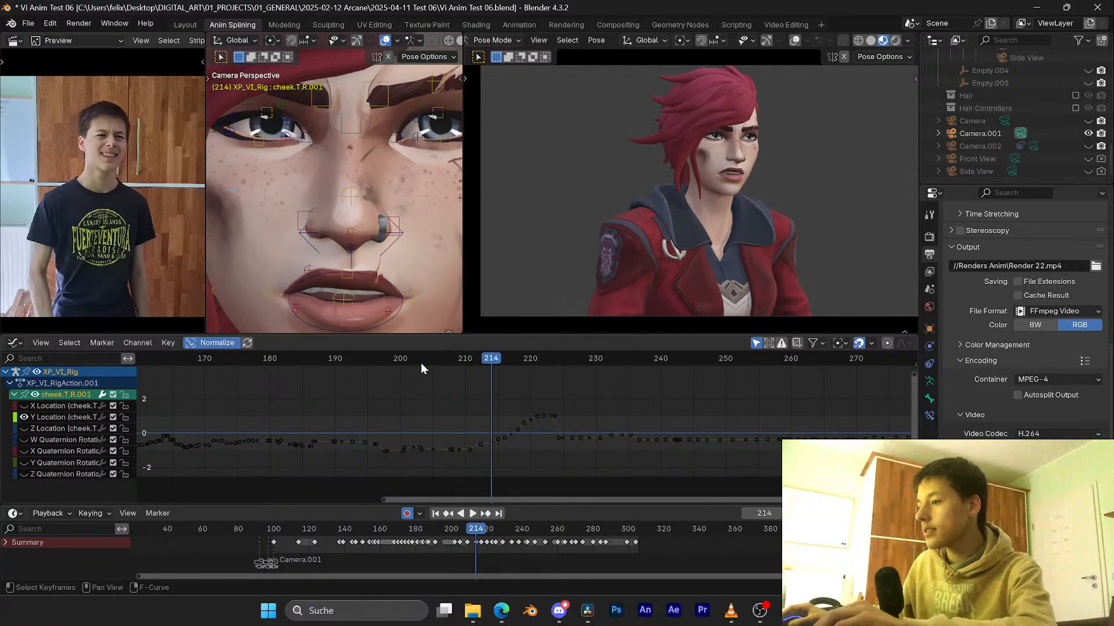
drag(482, 360, 457, 363)
key(ctrl+s)
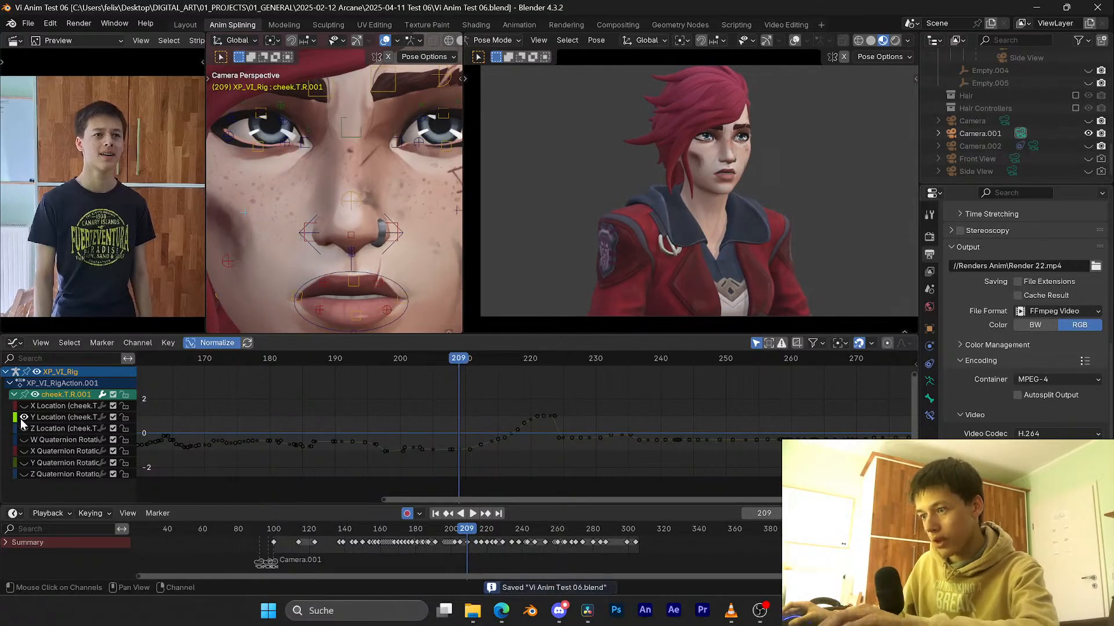
Step: Add the upper left cheek control to the selection and show the X Location curves of both cheek controls
shift+click(456, 210)
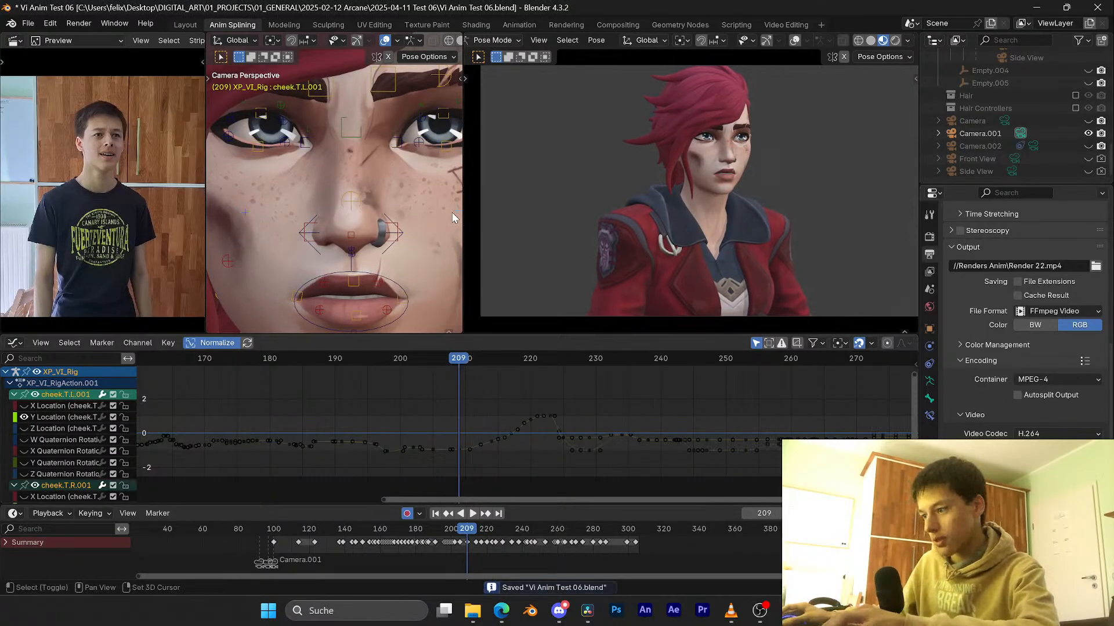
scroll(72, 427, down, 3)
scroll(44, 431, up, 3)
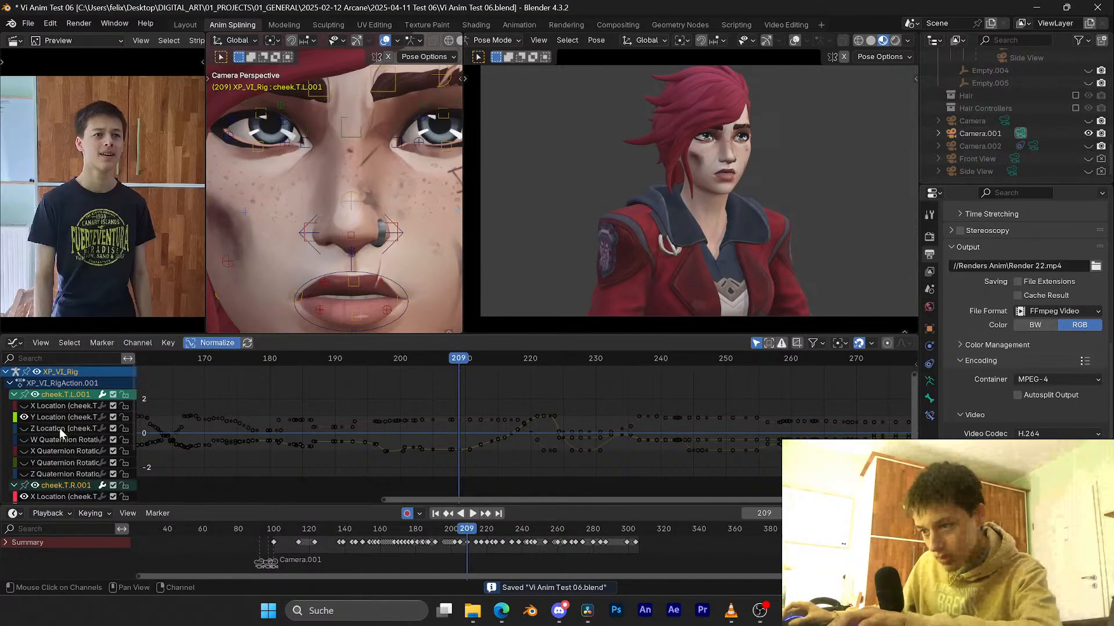
scroll(447, 448, up, 3)
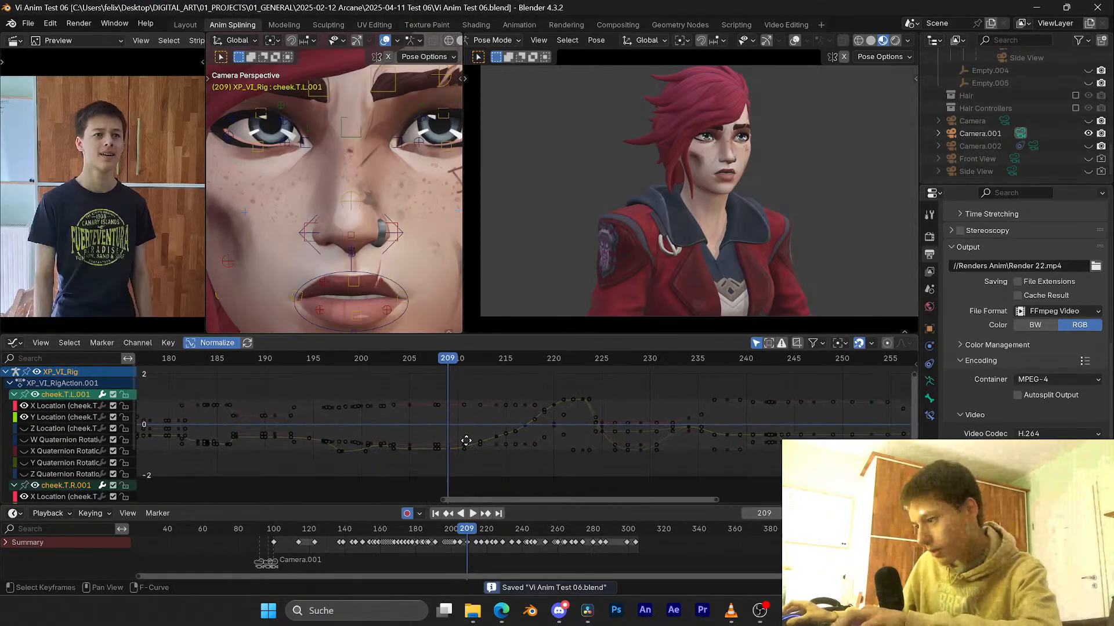
Step: Move both upper cheek controls along their local Y axis at frame 209 and save the file
key(g)
key(x)
key(y)
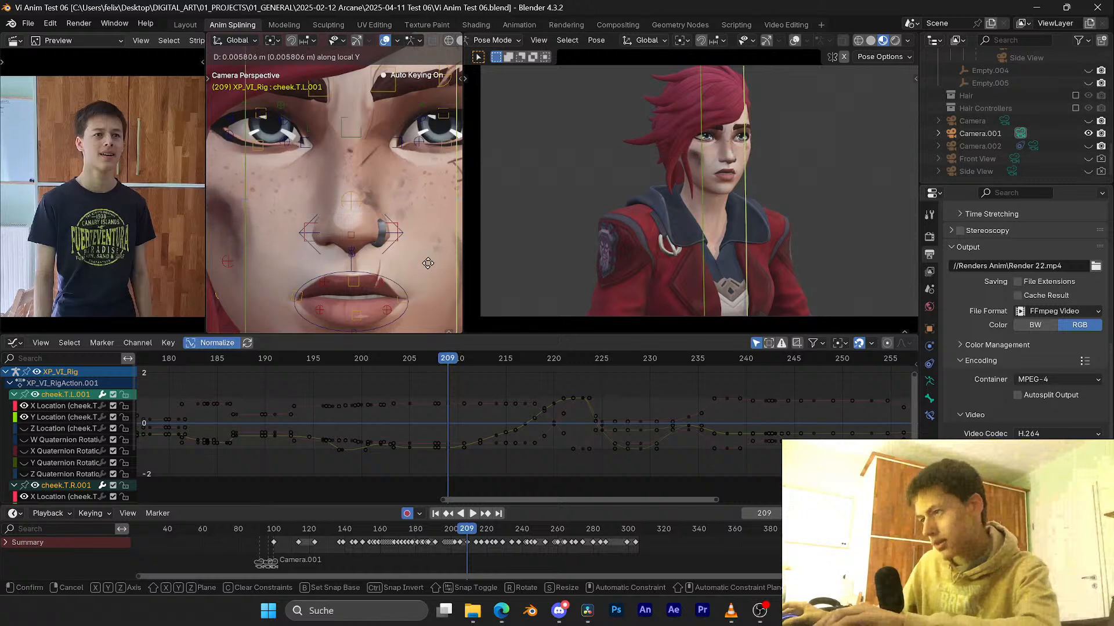
click(427, 255)
key(ctrl+s)
Step: Box-select the cheek controls' X and Y Location keyframes around frames 208 and 209 and save the file
ctrl+middle_drag(466, 435, 451, 390)
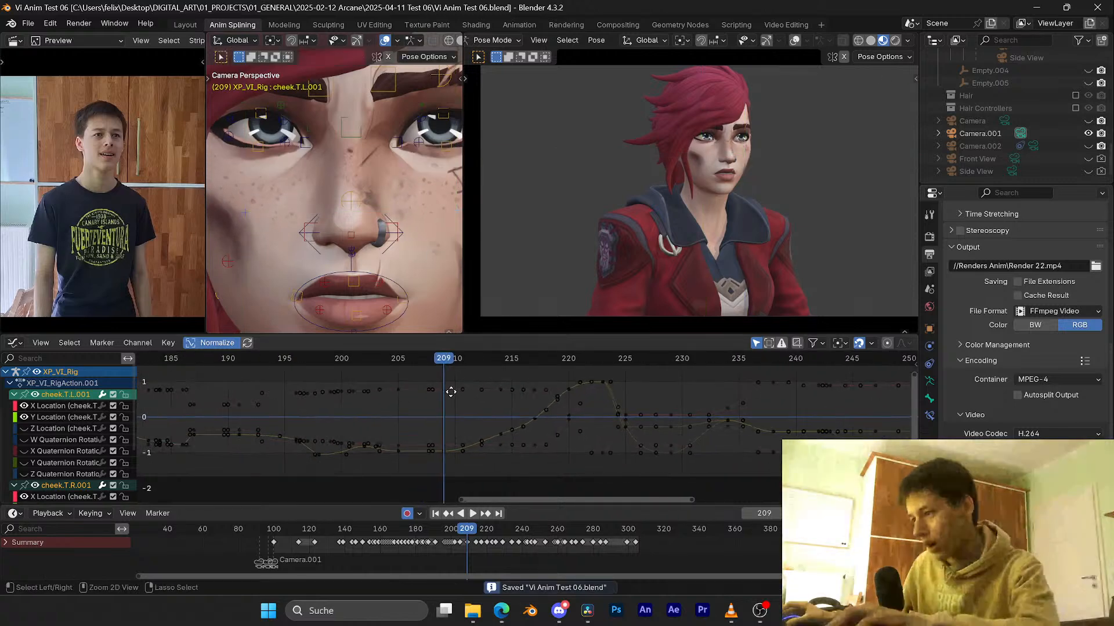
drag(455, 376, 416, 478)
ctrl+middle_drag(431, 447, 482, 415)
key(ctrl+s)
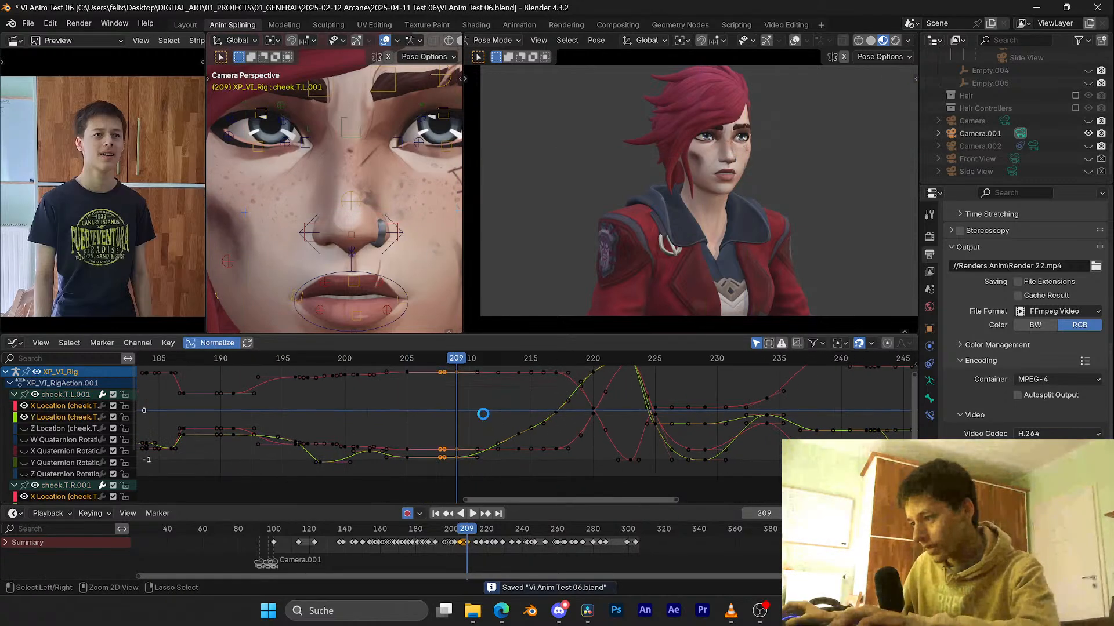
Step: Replay the cheek motion from about frame 203, set the current frame to 207, and save the file
key(space)
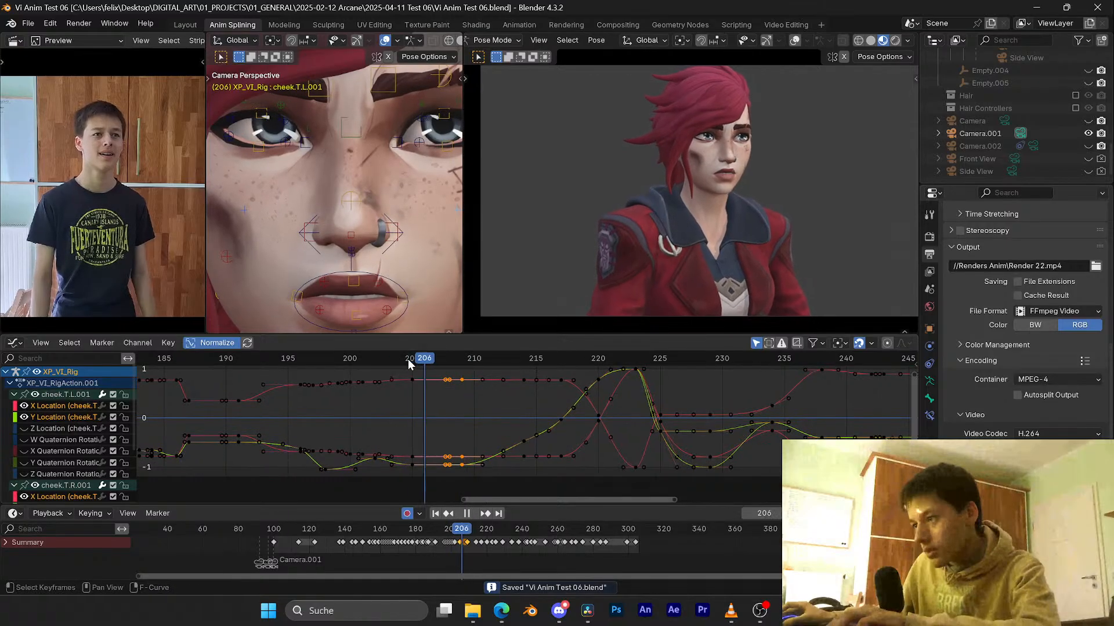
key(space)
click(390, 362)
key(space)
key(space)
drag(391, 362, 437, 359)
key(ctrl+s)
scroll(426, 384, down, 3)
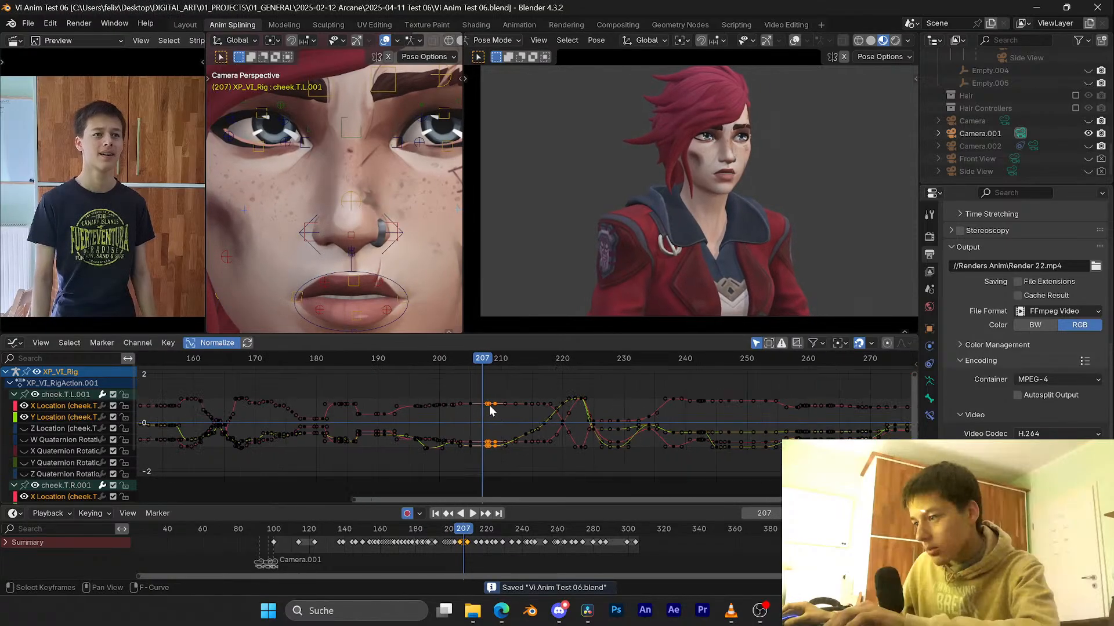
Step: Adjust the cheek Y Location keyframes around frames 208 and 209, with the playhead at frame 209, and save the file
scroll(496, 429, up, 5)
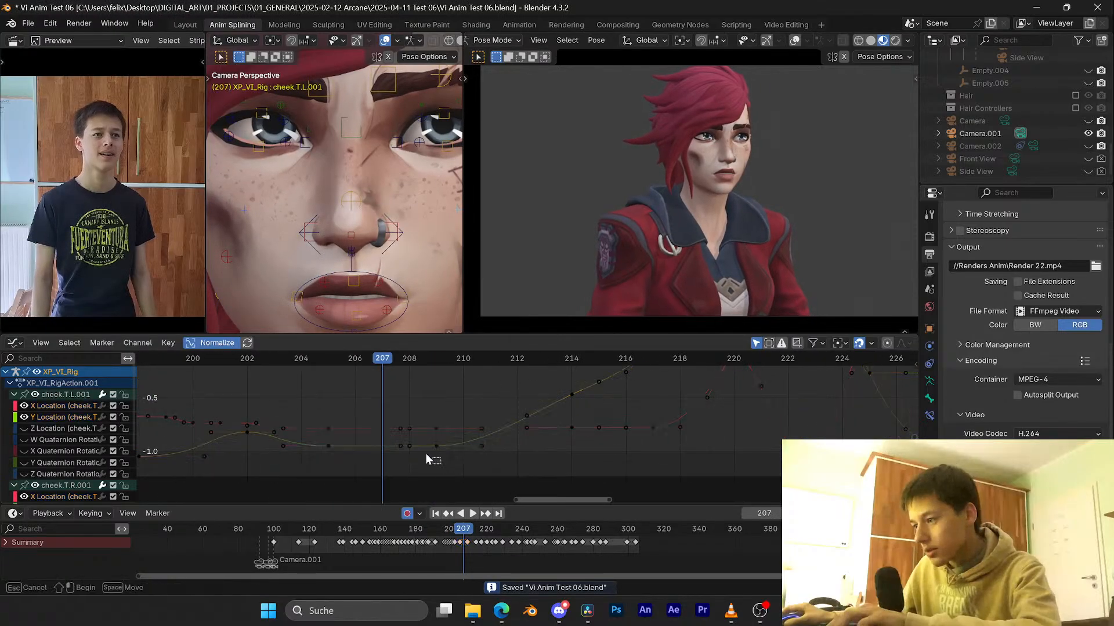
key(g)
right_click(418, 442)
click(431, 361)
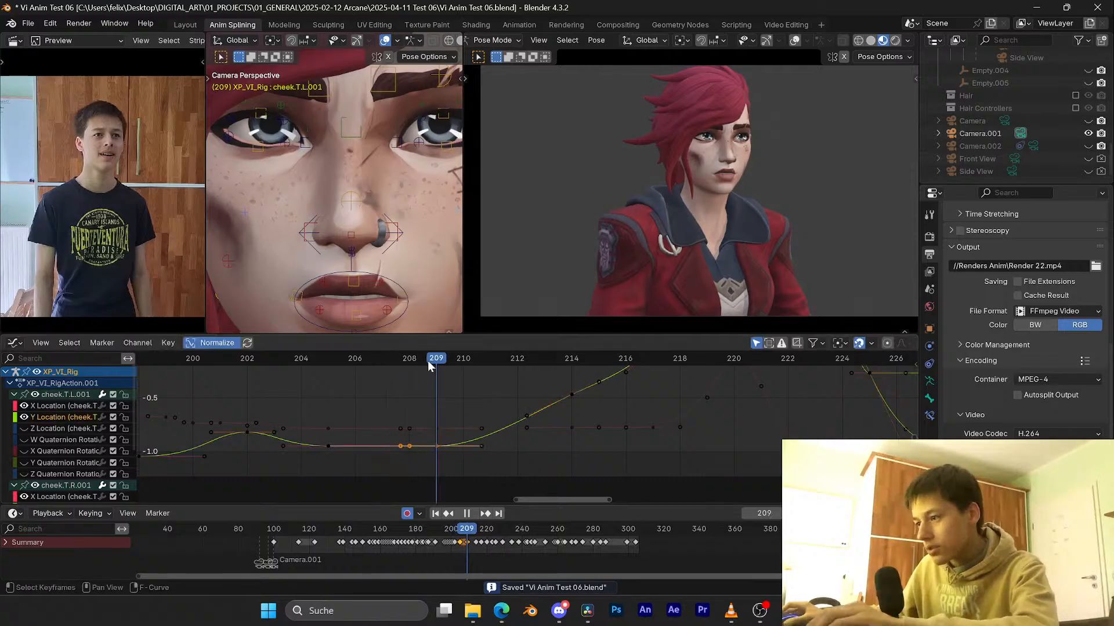
key(g)
click(472, 461)
key(ctrl+s)
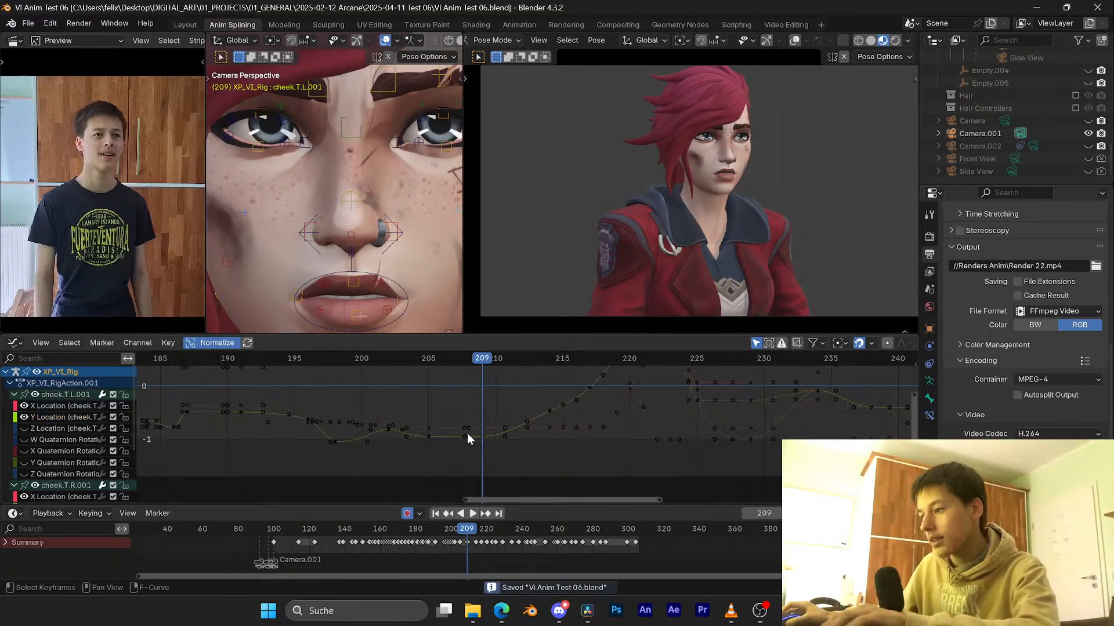
scroll(467, 433, down, 5)
middle_drag(508, 407, 481, 440)
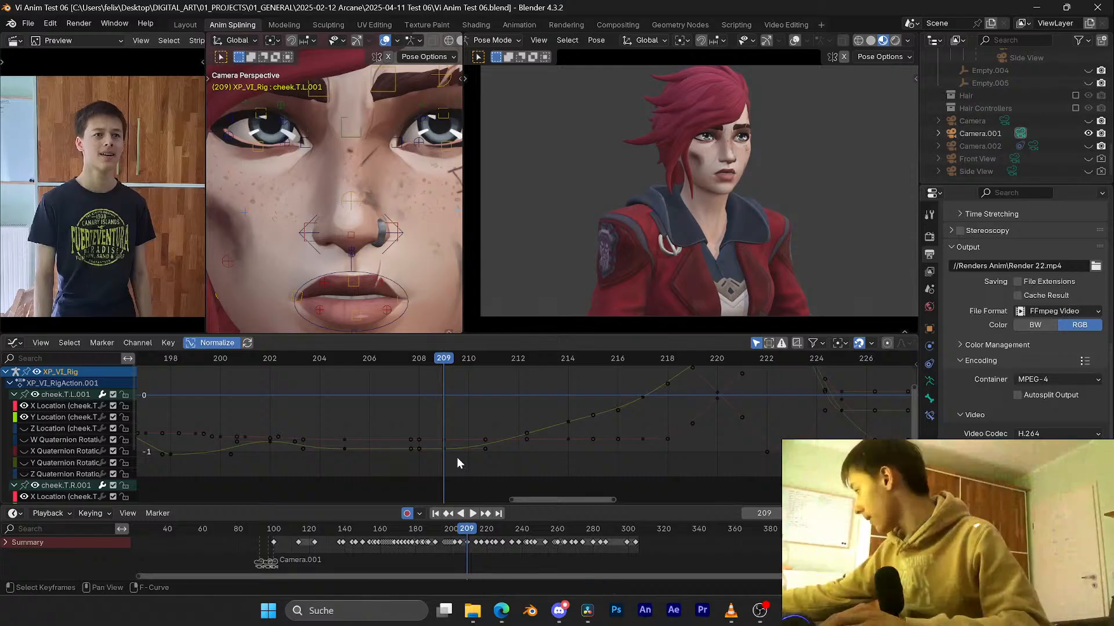
scroll(468, 471, up, 1)
click(431, 453)
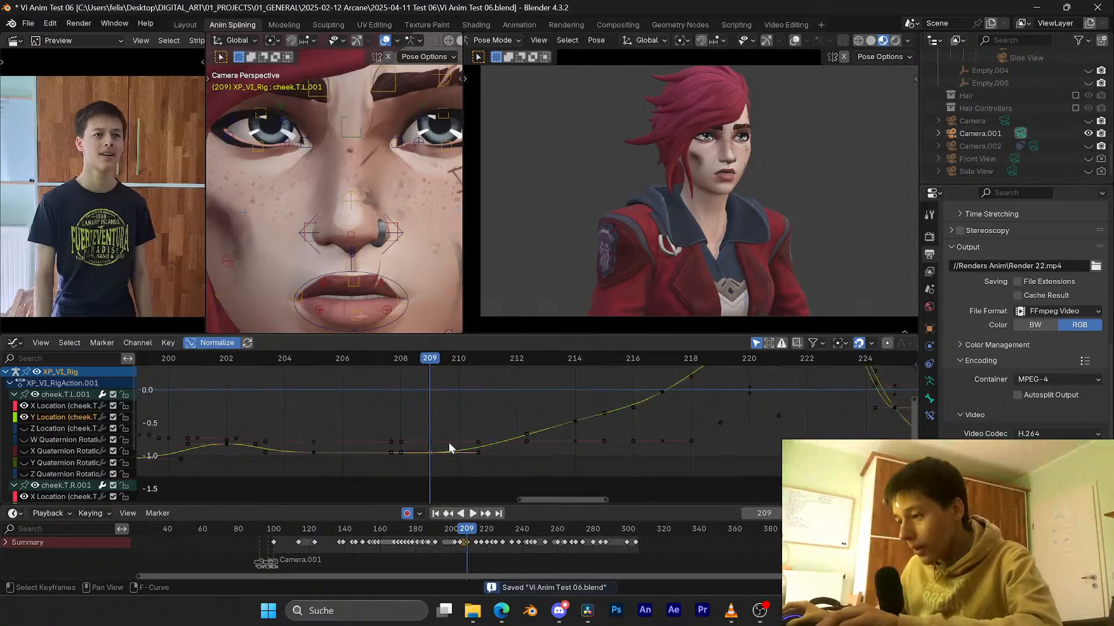
key(g)
key(y)
right_click(425, 381)
mouse_move(425, 358)
mouse_down()
mouse_move(340, 356)
mouse_move(452, 355)
mouse_move(366, 354)
mouse_move(430, 358)
mouse_up()
Step: Select the lower right cheek control, save the file, and raise its Y Location keyframe at frame 209 by about 0.3
click(228, 262)
key(ctrl+s)
scroll(346, 251, down, 3)
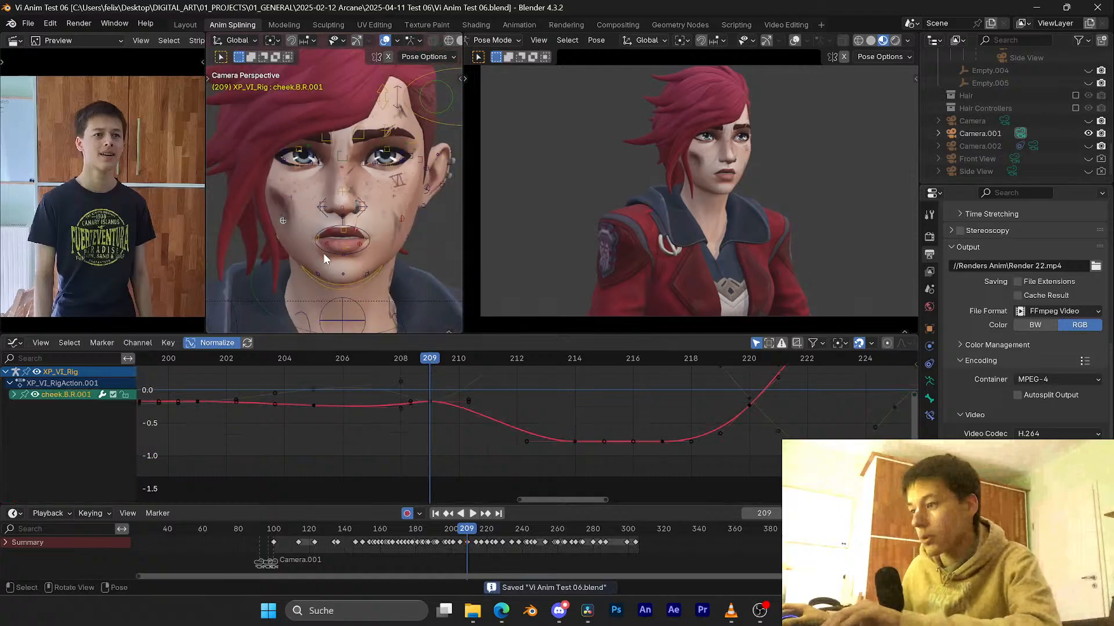
click(431, 401)
key(g)
key(y)
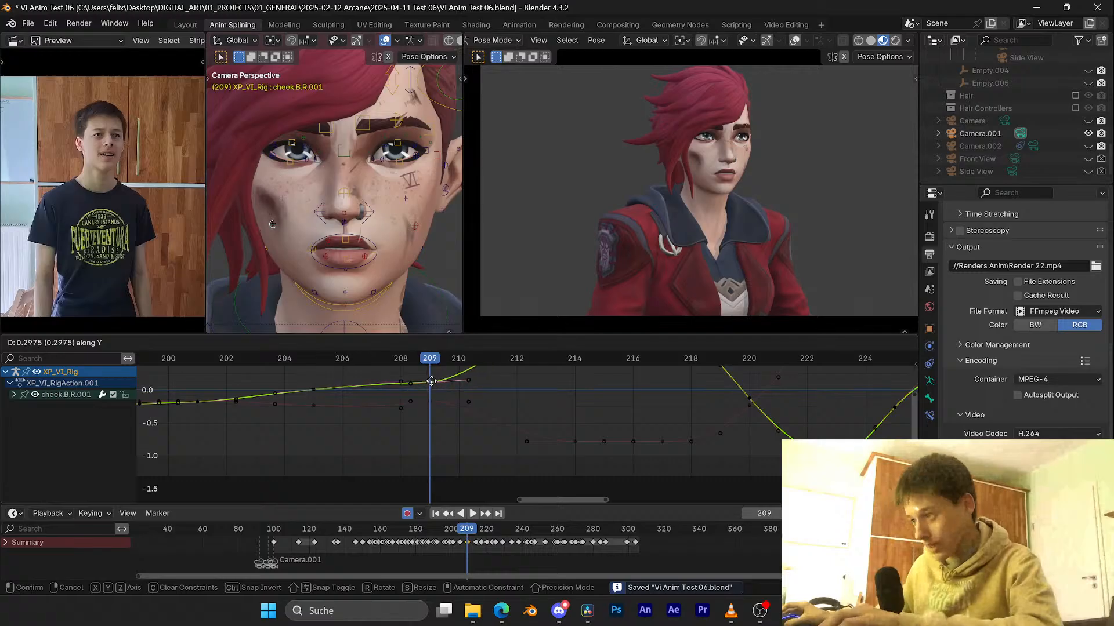
click(431, 378)
middle_drag(431, 378, 440, 442)
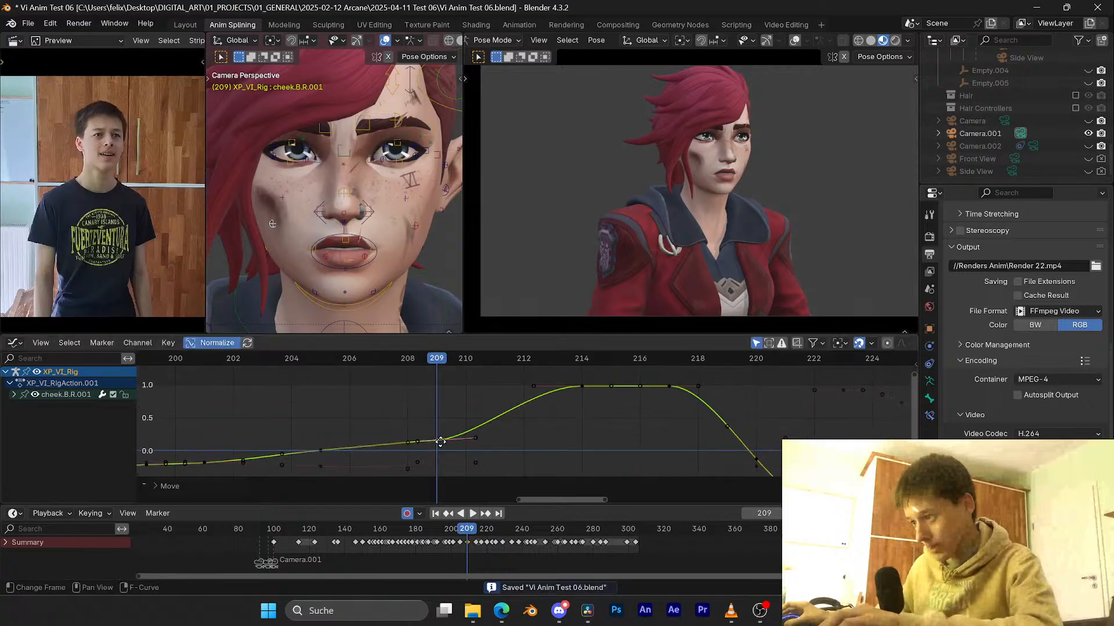
Step: Add the lower left cheek control to the selection and raise its Y Location keyframe at frame 209 slightly
shift+click(416, 229)
key(g)
key(y)
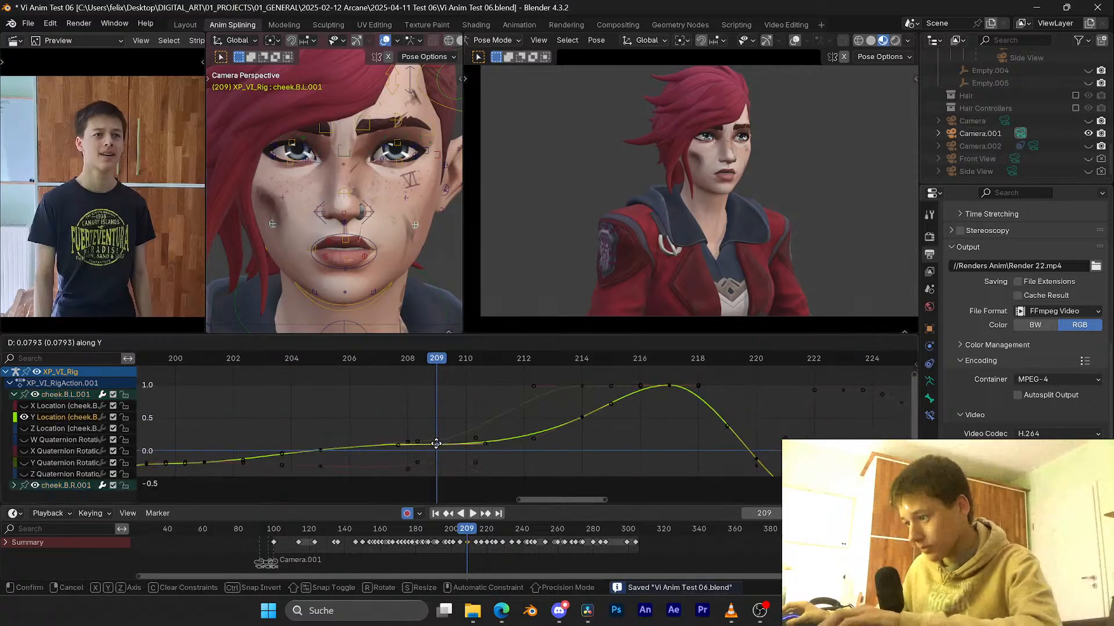
click(437, 440)
Step: Replay the lower cheek motion from about frame 202, set the current frame to 208, and save the file
drag(436, 356, 222, 356)
key(space)
key(space)
key(space)
key(space)
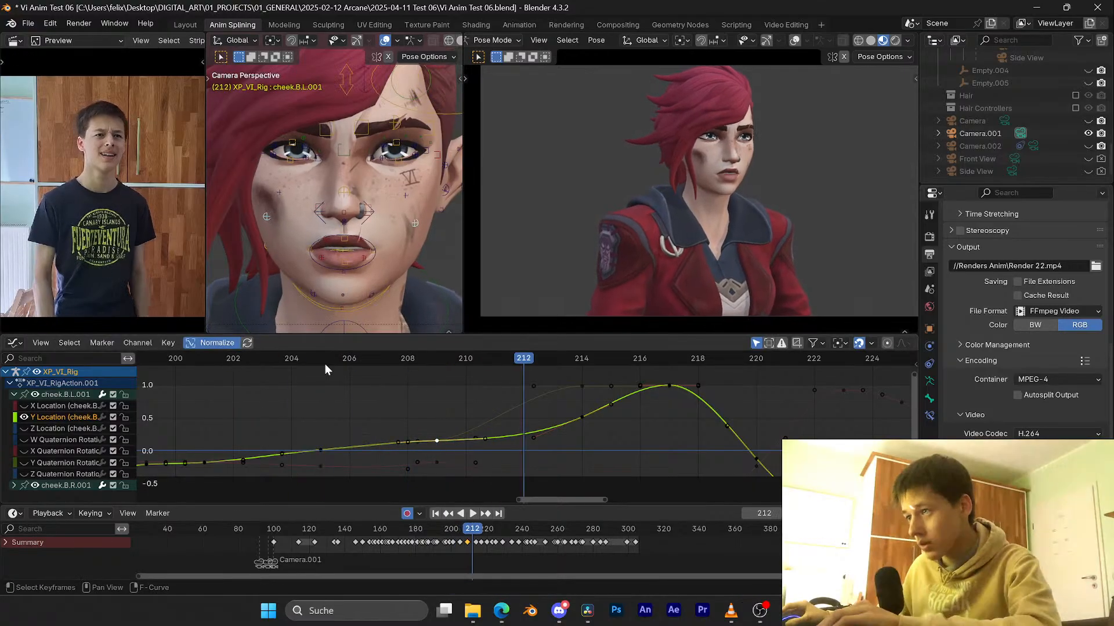
drag(428, 356, 406, 357)
key(ctrl+s)
Step: Select both upper cheek controls at frame 208 and save the file
click(405, 198)
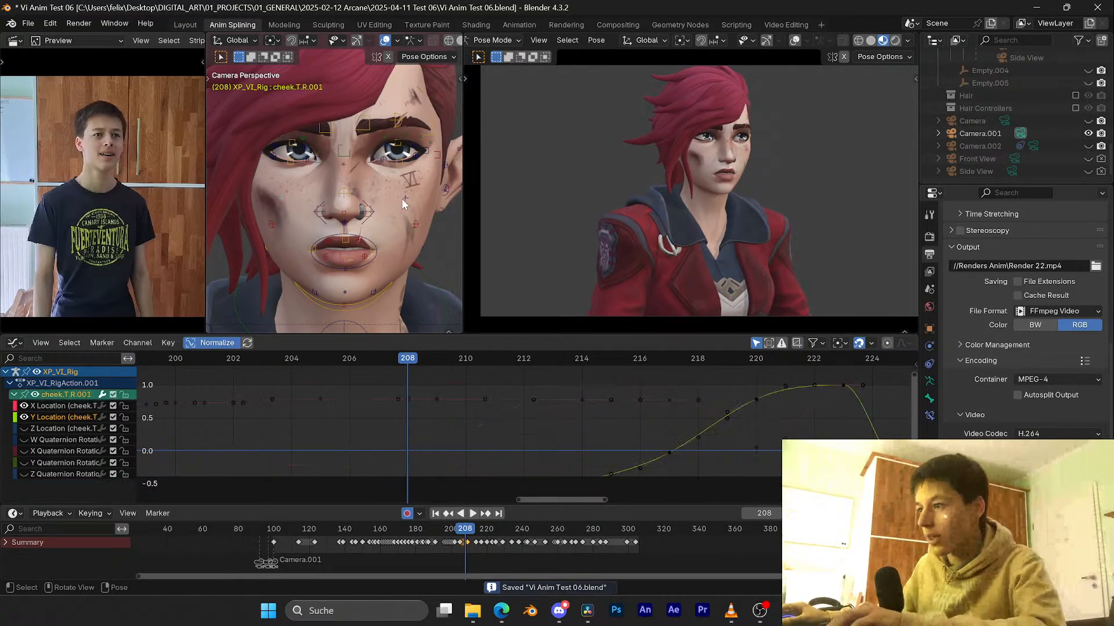
shift+click(407, 200)
key(ctrl+s)
mouse_move(470, 423)
ctrl+middle_down()
mouse_move(460, 400)
mouse_move(479, 416)
ctrl+middle_up()
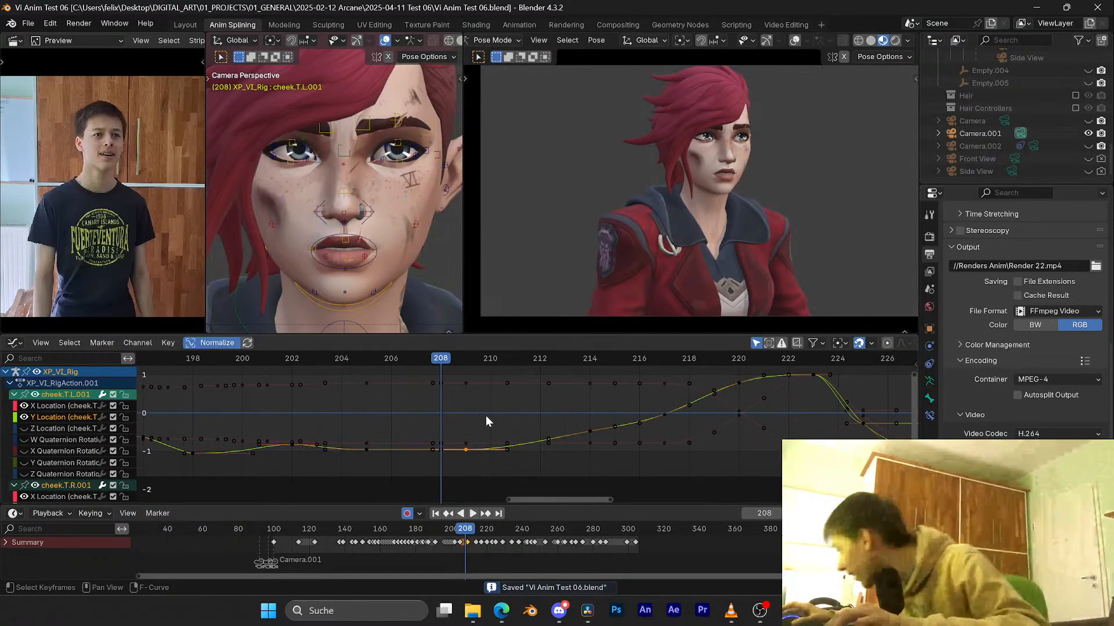
key(ctrl+s)
scroll(486, 415, up, 2)
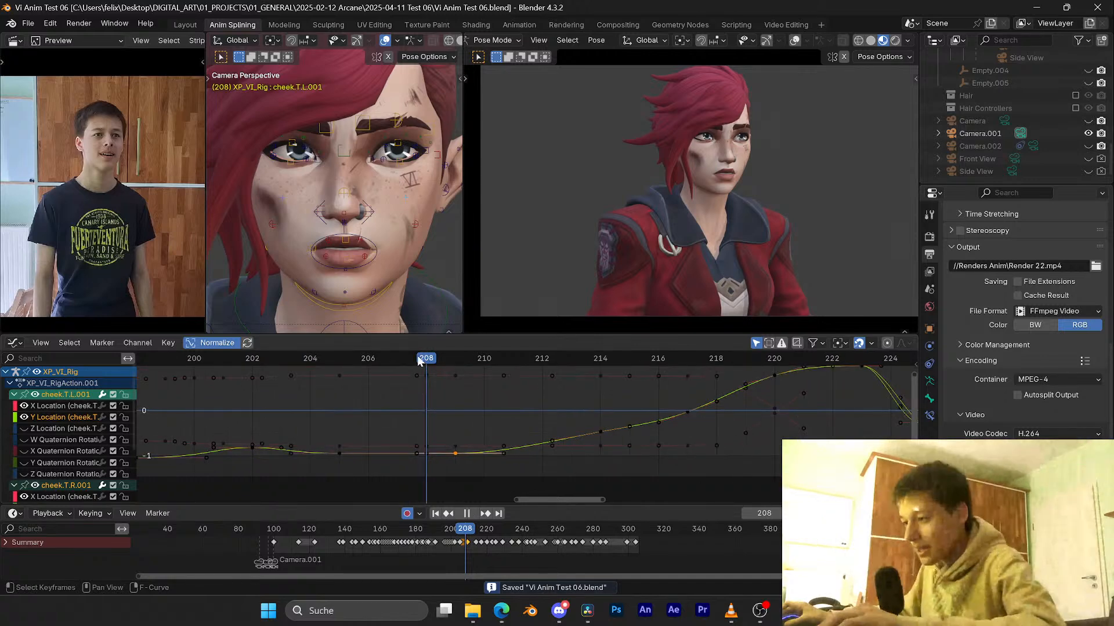
Step: Replay the upper cheek motion from frame 203 and set the current frame to 209
click(409, 361)
drag(408, 356, 291, 372)
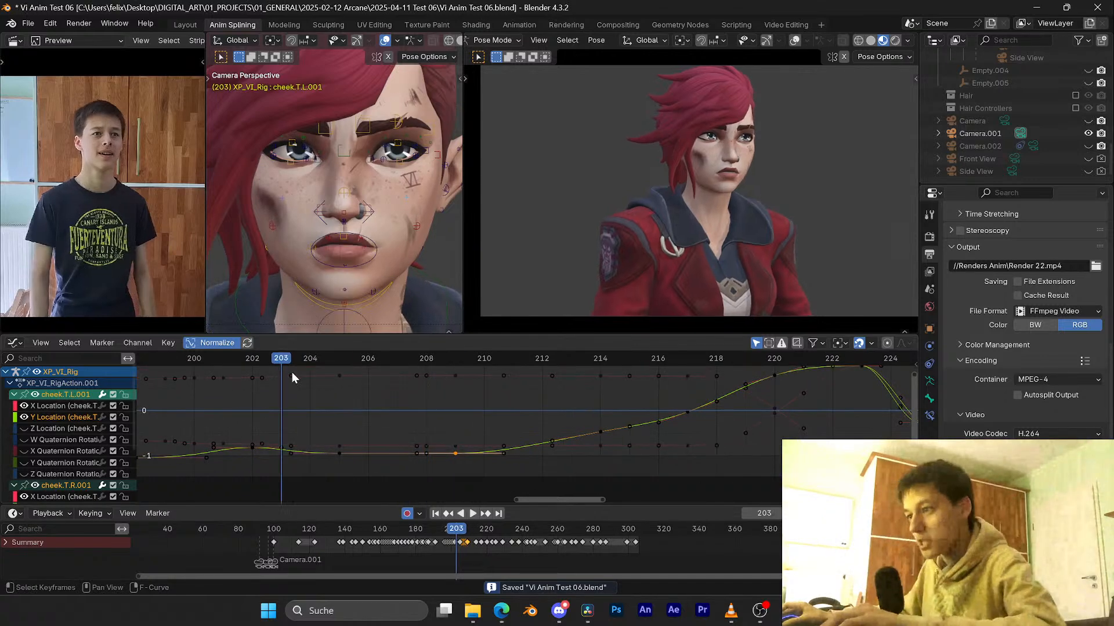
key(space)
drag(423, 361, 459, 367)
Step: Delete the extra upper cheek Y Location keyframes between about frames 213 and 218 to smooth the rising curve
middle_drag(624, 408, 538, 419)
drag(535, 428, 502, 447)
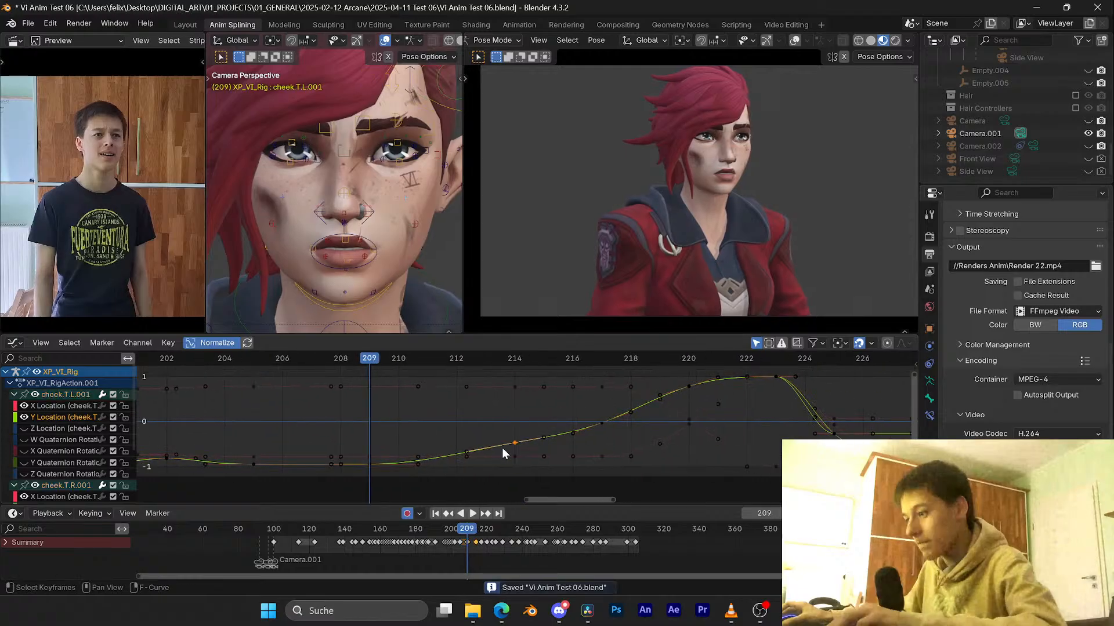
key(g)
key(y)
right_click(562, 426)
key(Delete)
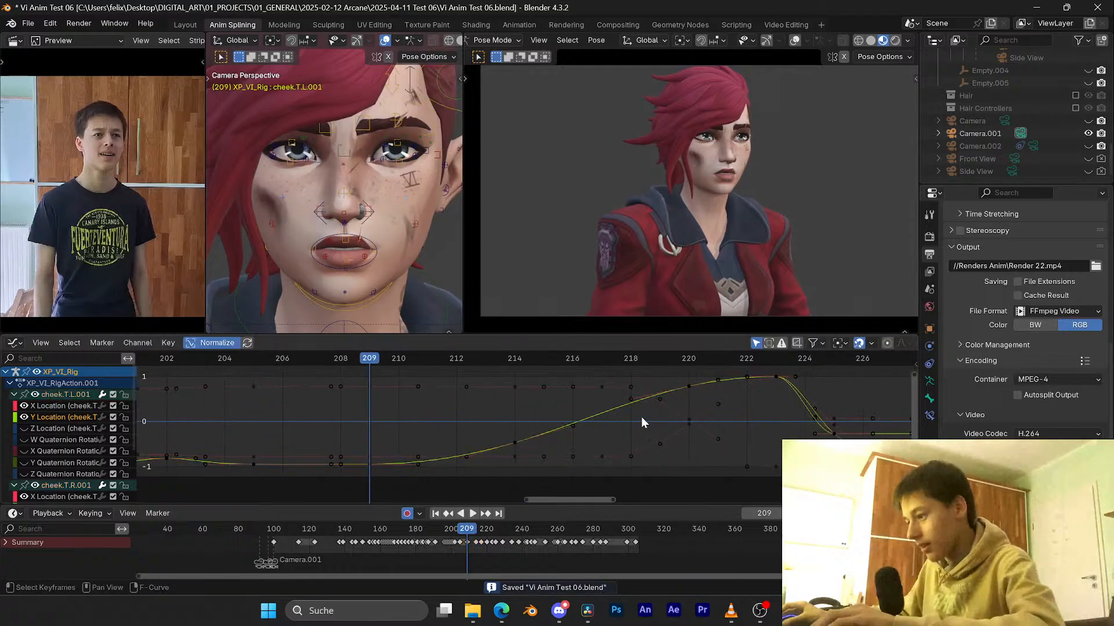
Step: Shift the upper cheek Y Location keyframes near frame 219 slightly earlier in time
middle_drag(642, 416, 580, 419)
click(488, 438)
drag(591, 392, 613, 417)
key(g)
key(x)
click(580, 416)
middle_drag(441, 457, 471, 431)
click(471, 431)
key(x)
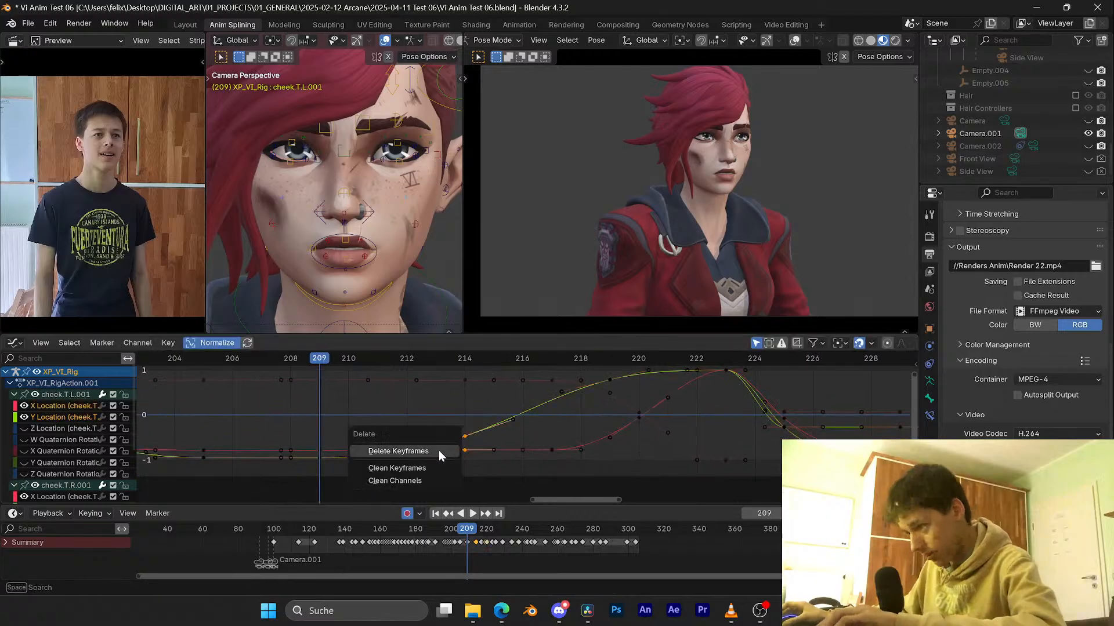
key(Escape)
scroll(404, 457, down, 2)
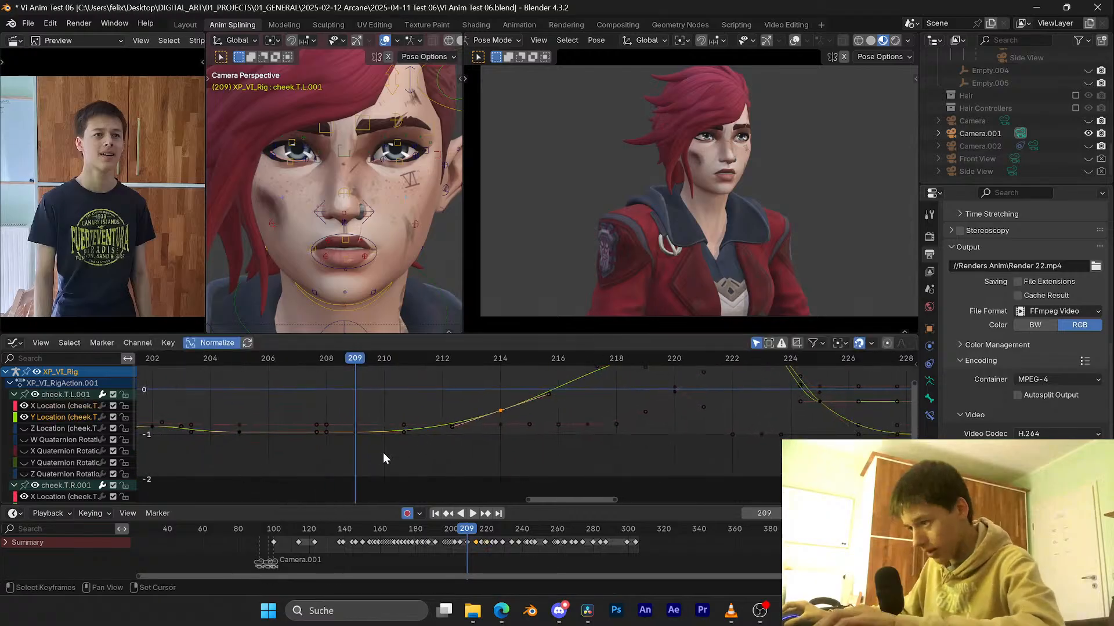
Step: Save the file and move the upper cheek Y Location keyframes one frame earlier, to frames 208 and 213, with the playhead at frame 208
middle_drag(382, 453, 432, 375)
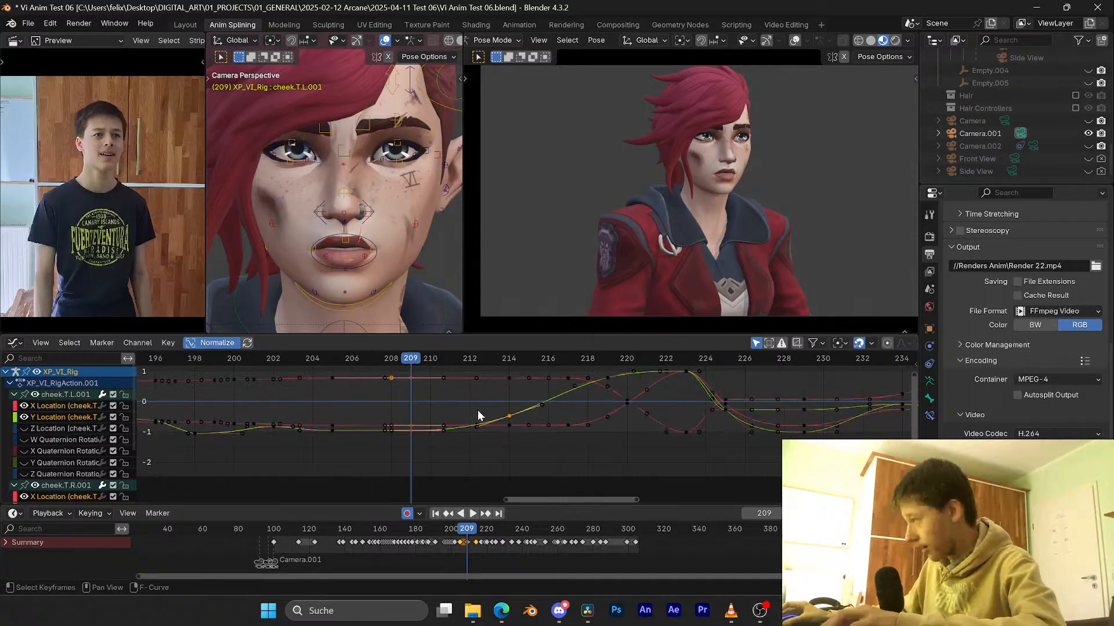
key(ctrl+s)
middle_drag(480, 406, 486, 418)
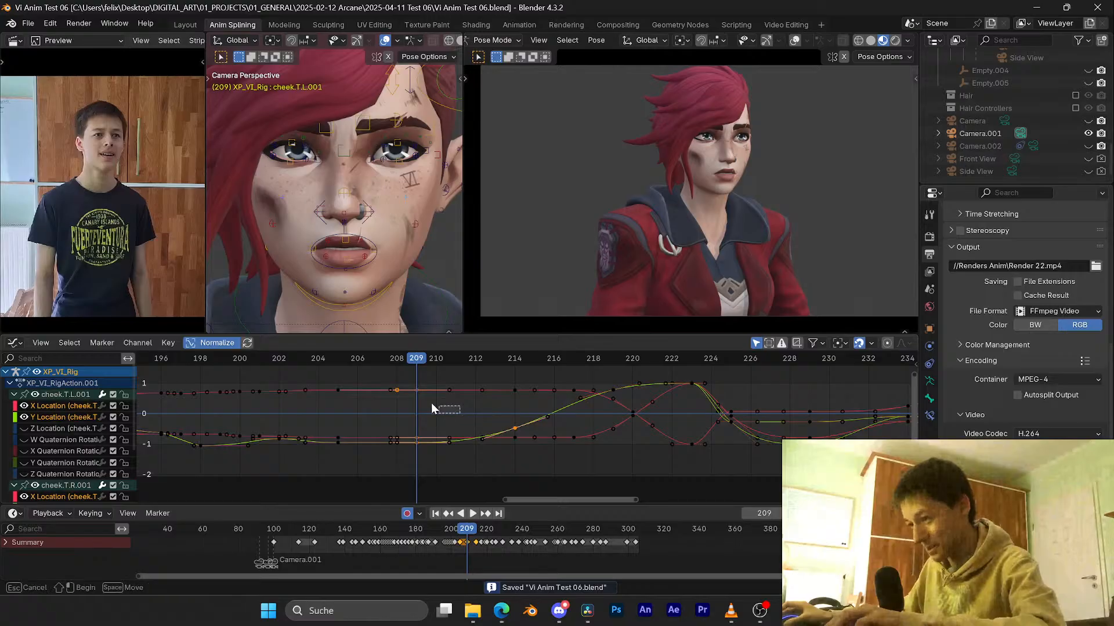
ctrl+drag(389, 378, 388, 378)
scroll(432, 422, up, 6)
ctrl+drag(386, 425, 352, 442)
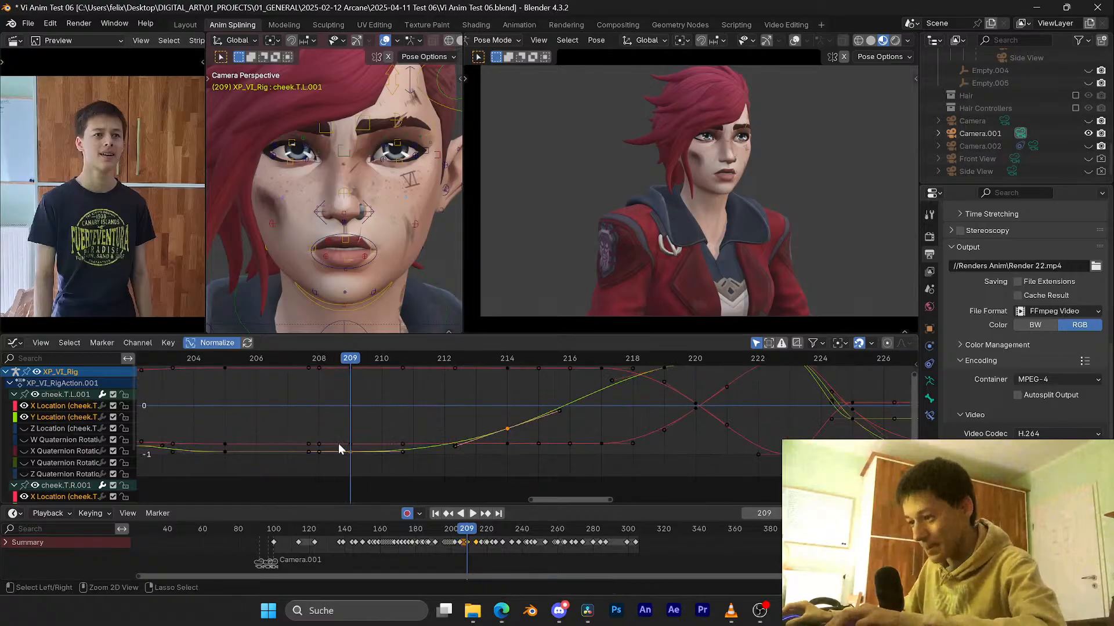
key(ctrl+s)
scroll(430, 400, down, 2)
key(g)
click(408, 362)
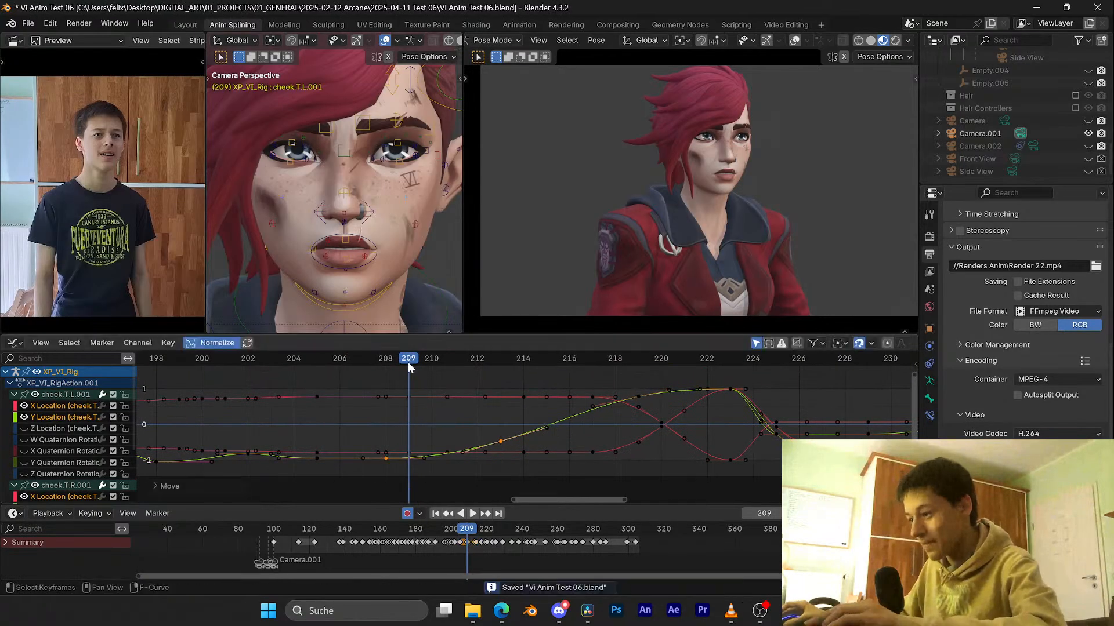
drag(409, 362, 376, 367)
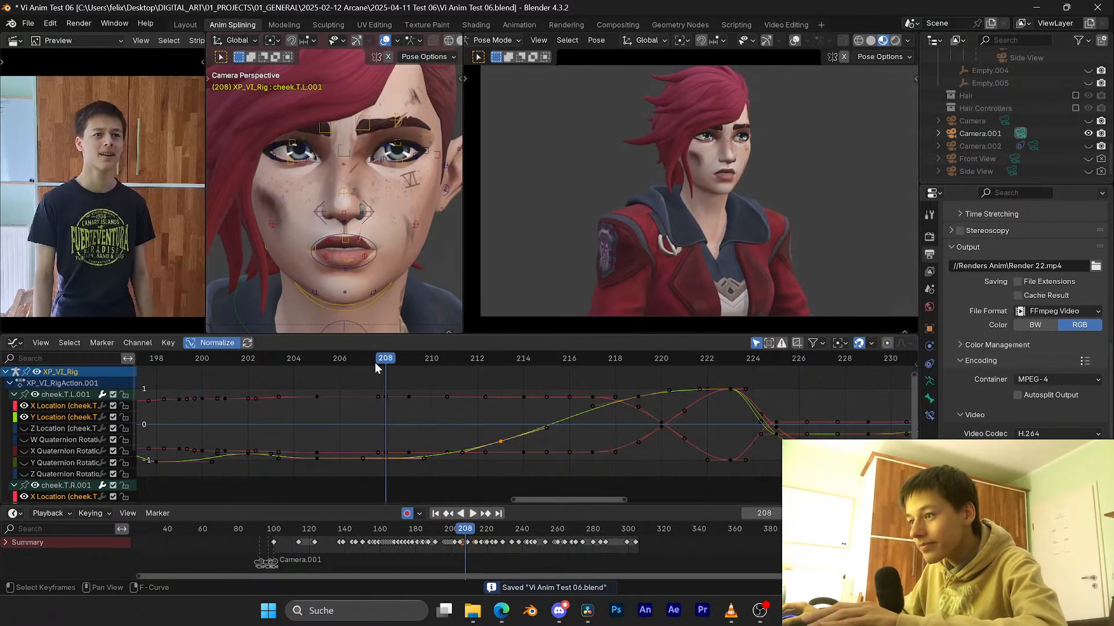
Step: Move one upper cheek's Y Location keyframe from frame 213 to frame 211, advance to frame 212, and save the file
click(499, 442)
key(g)
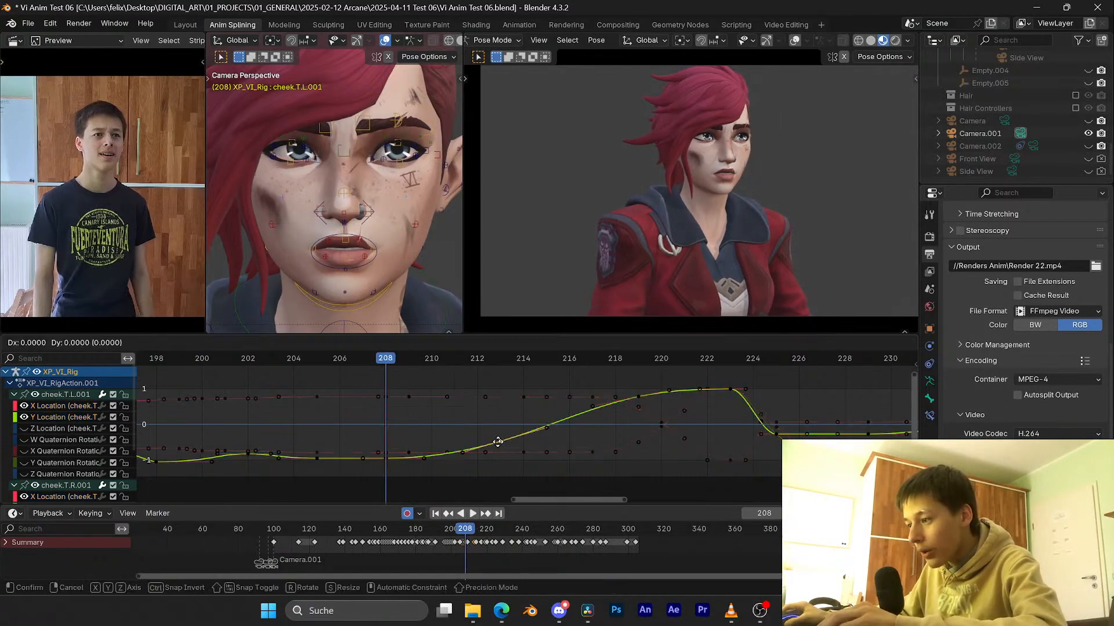
click(454, 442)
key(Right)
key(Right)
key(Right)
key(Right)
key(ctrl+s)
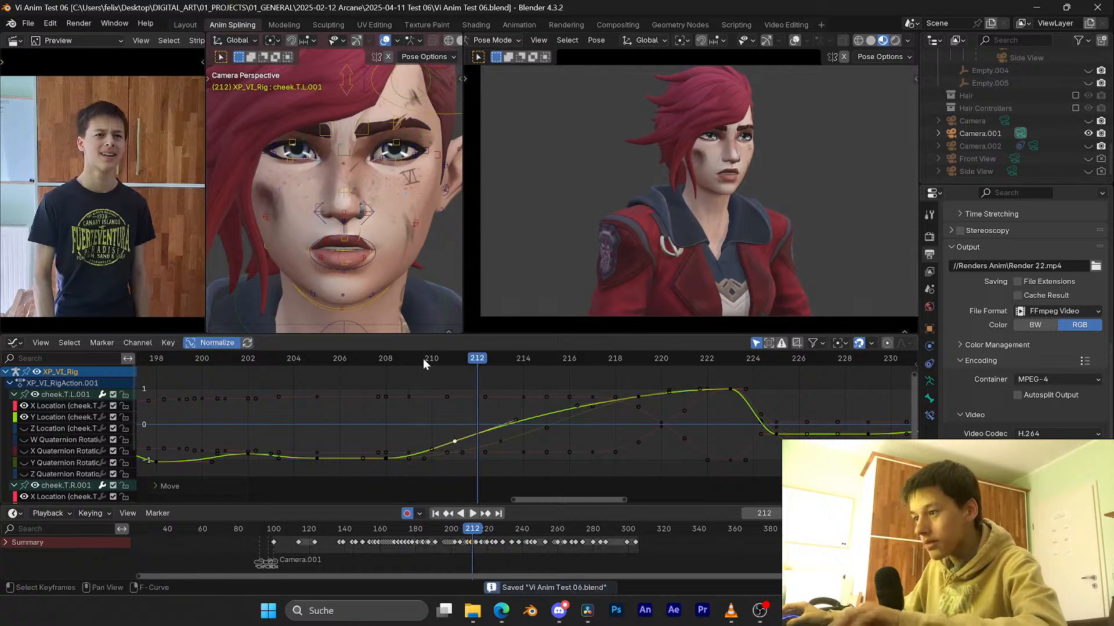
Step: Review the changed cheek timing by replaying from around frame 204 and stepping through frames 209 to 216
key(space)
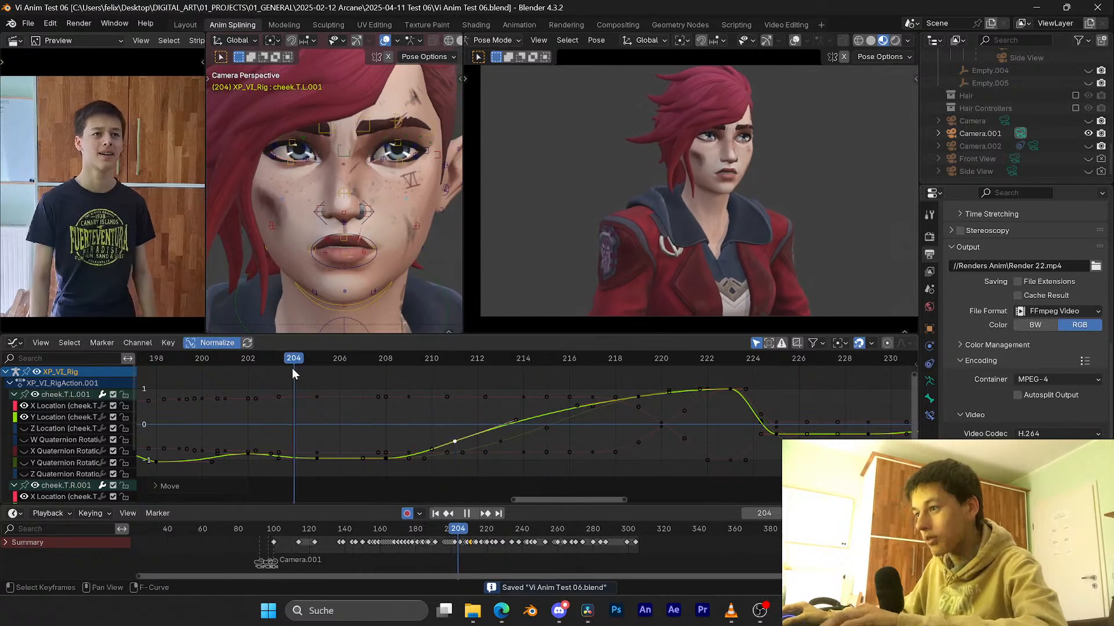
key(space)
scroll(480, 430, up, 1)
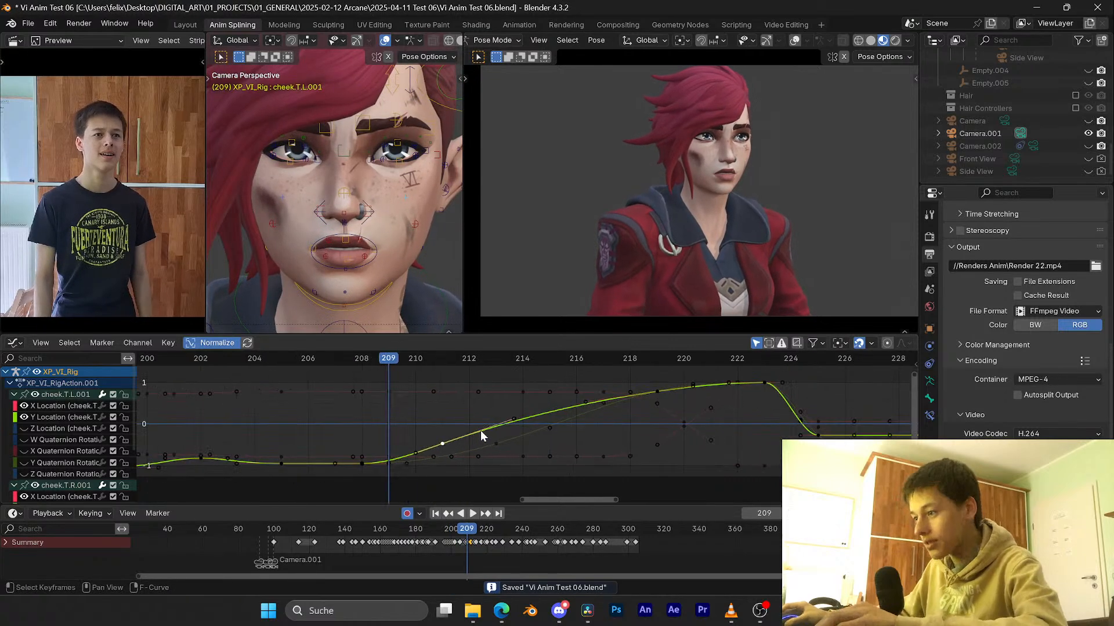
key(Right)
key(Right)
key(Right)
key(Right)
key(Right)
key(Right)
key(Right)
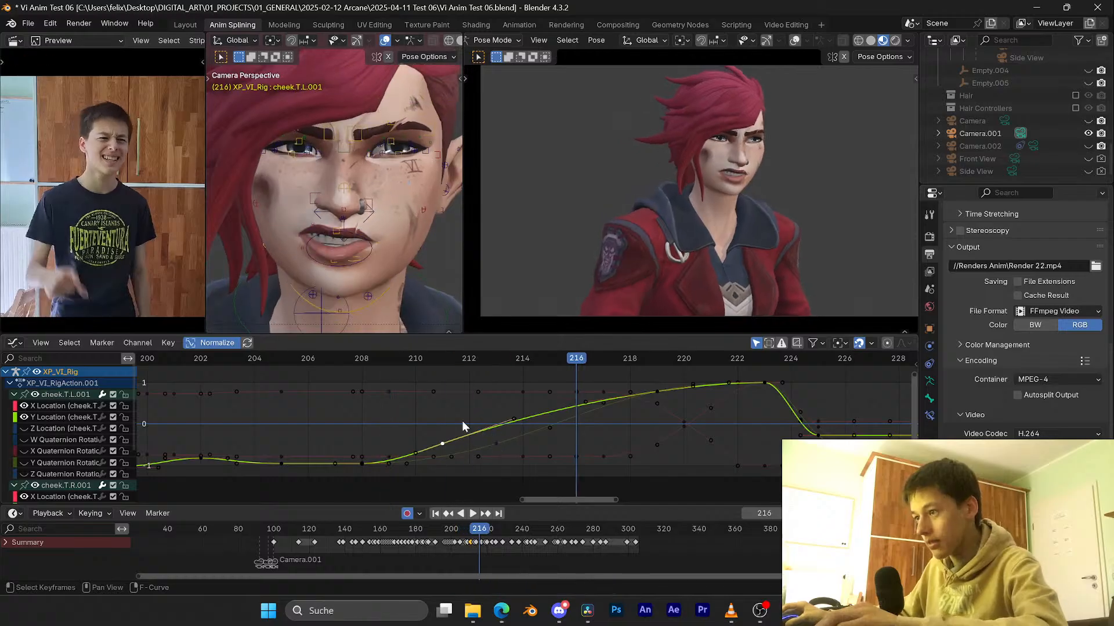
click(314, 359)
key(space)
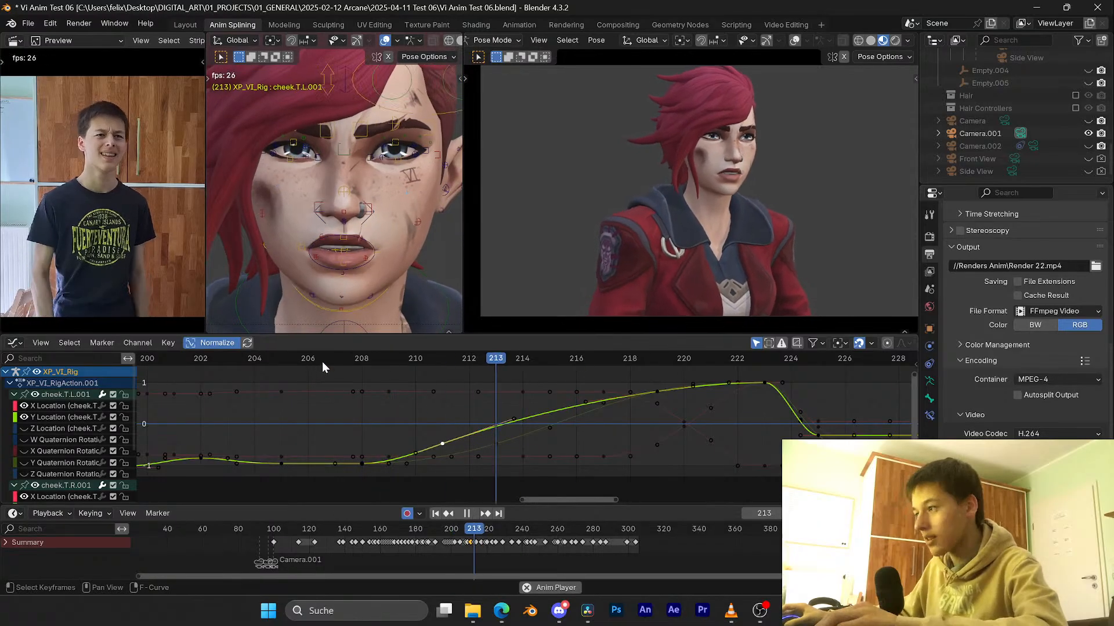
key(space)
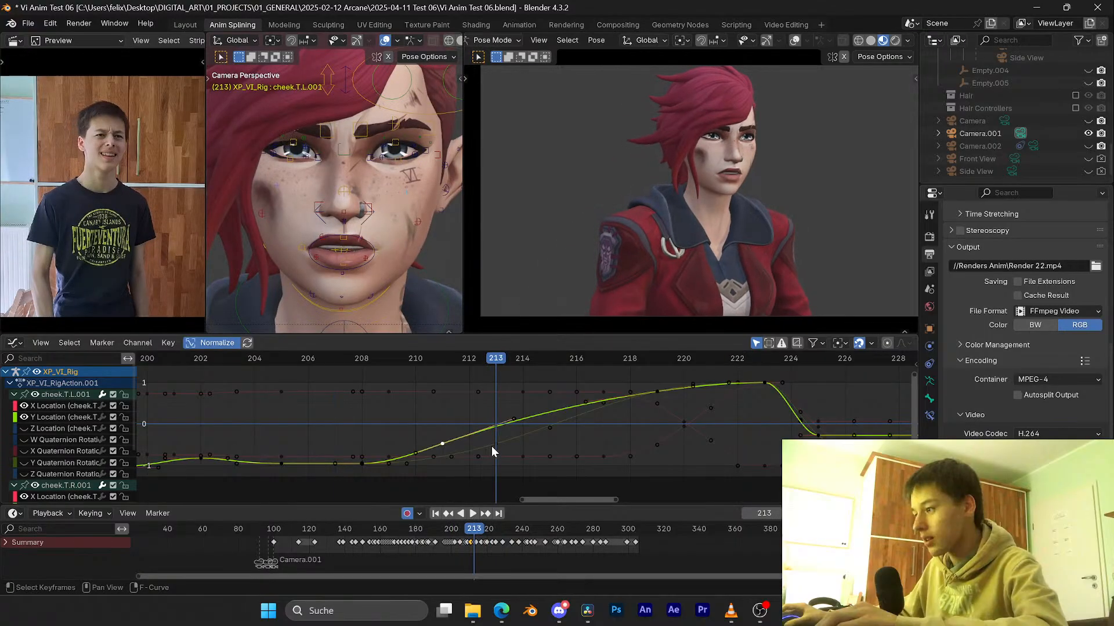
Step: Try moving the upper cheek Y Location keyframe at frame 213 to frame 212, with the playhead at frame 211
click(497, 445)
key(g)
key(x)
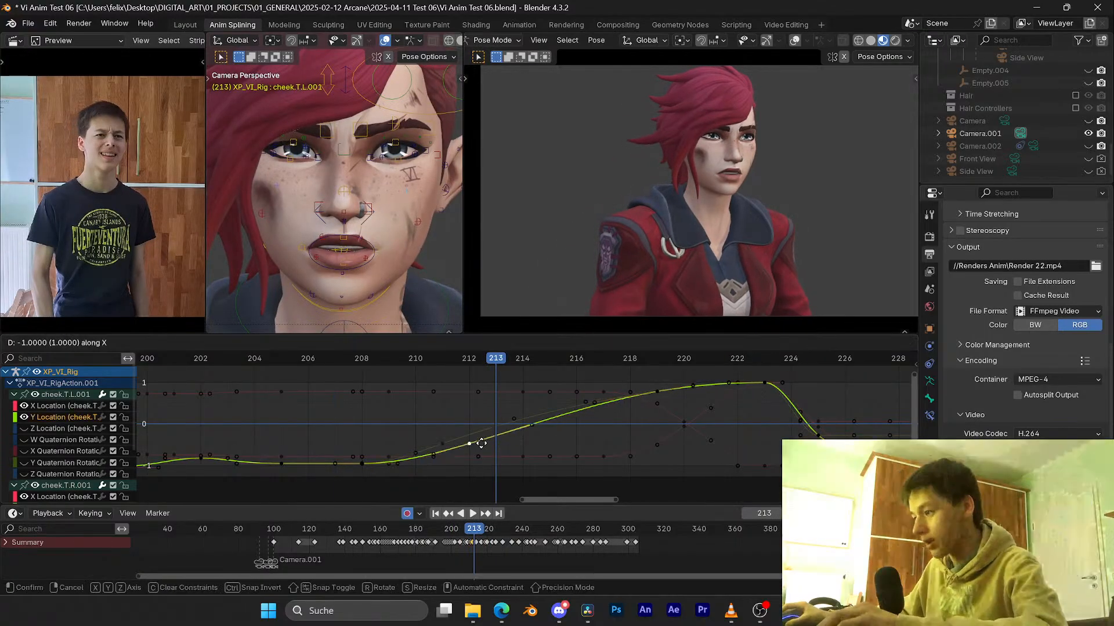
click(470, 445)
drag(490, 362, 443, 365)
key(g)
key(x)
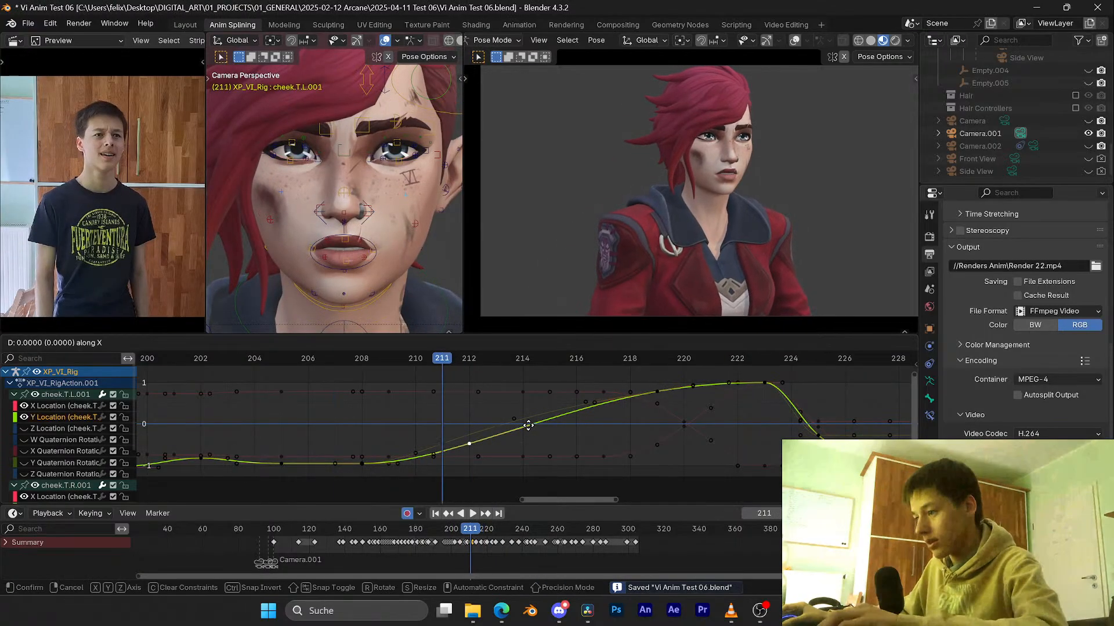
click(546, 422)
Step: Raise the upper cheek Y Location keyframe at frame 219 by about 0.16
click(655, 393)
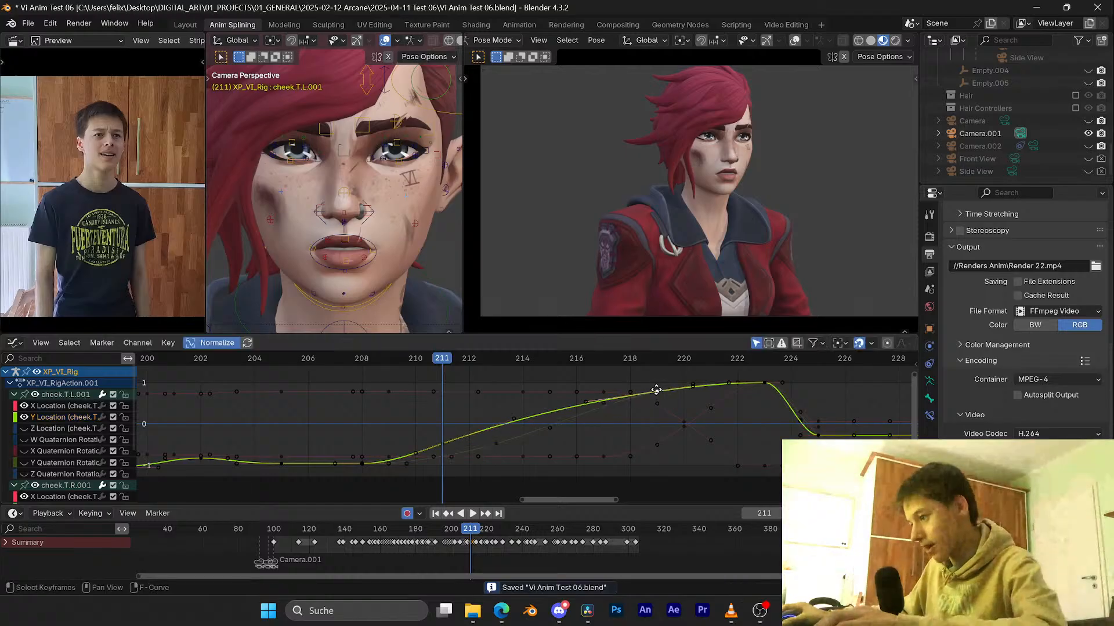
key(g)
key(x)
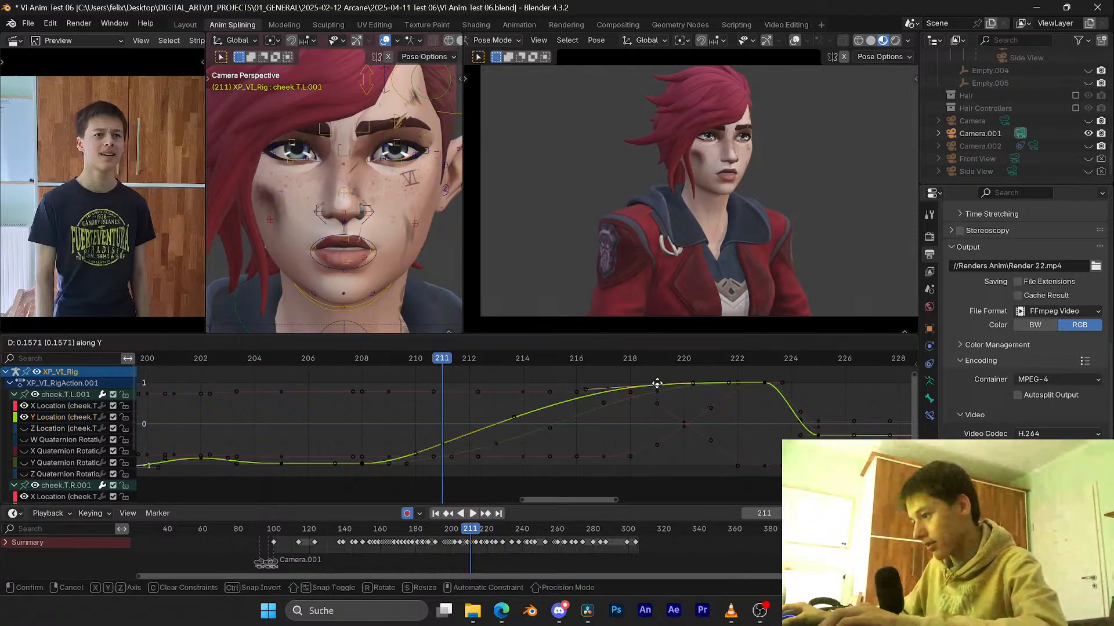
click(656, 383)
Step: Replay the cheek motion repeatedly from about frame 206 and set the current frame to 208
key(space)
click(311, 361)
key(space)
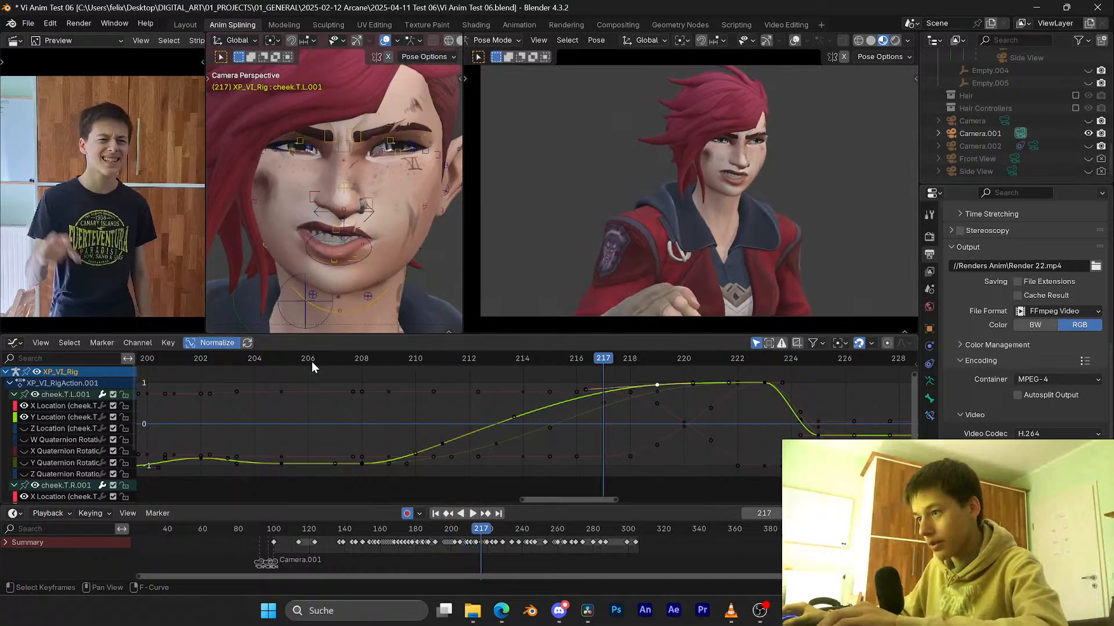
click(311, 361)
key(space)
key(space)
drag(312, 361, 361, 395)
Step: Rotate the handles of the upper cheek Y Location keyframe at frame 211 to steepen the curve, and replay the motion
click(441, 445)
key(r)
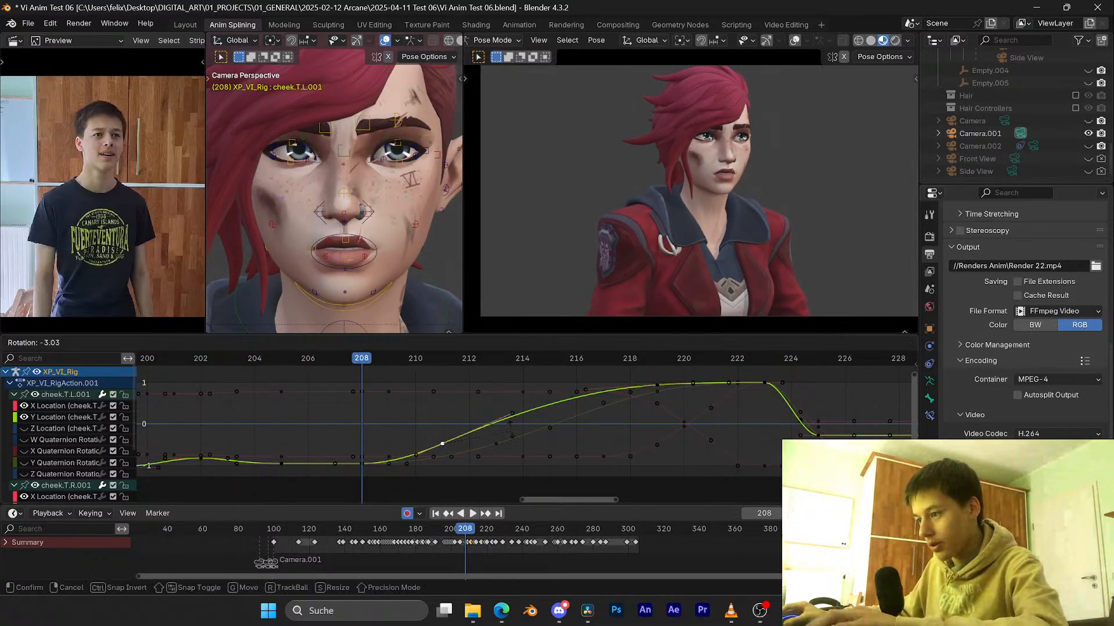
click(510, 417)
key(space)
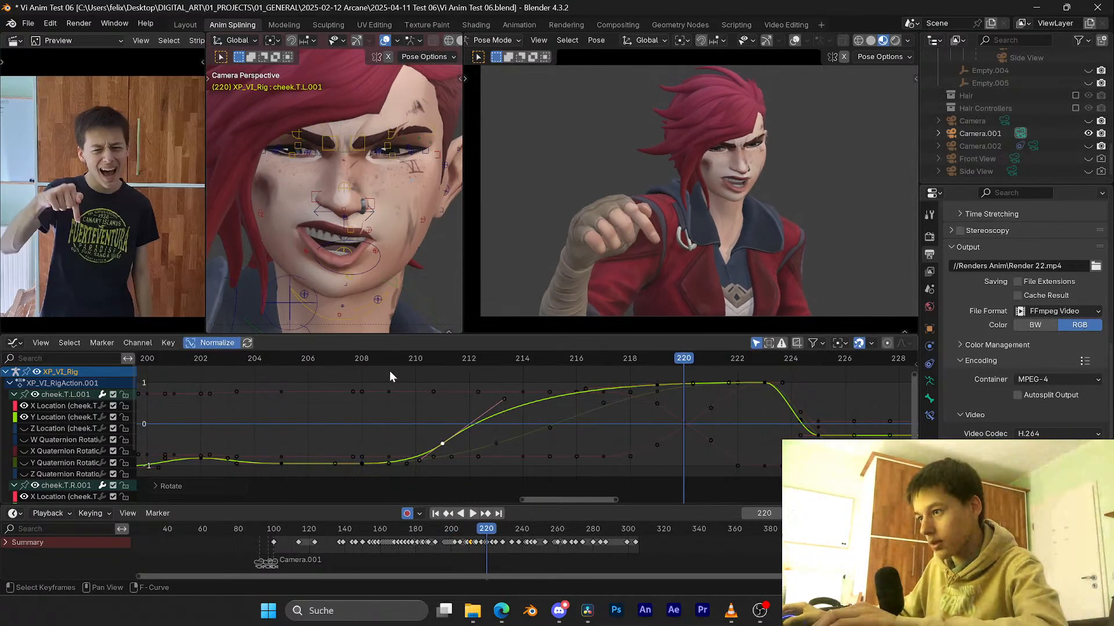
click(368, 363)
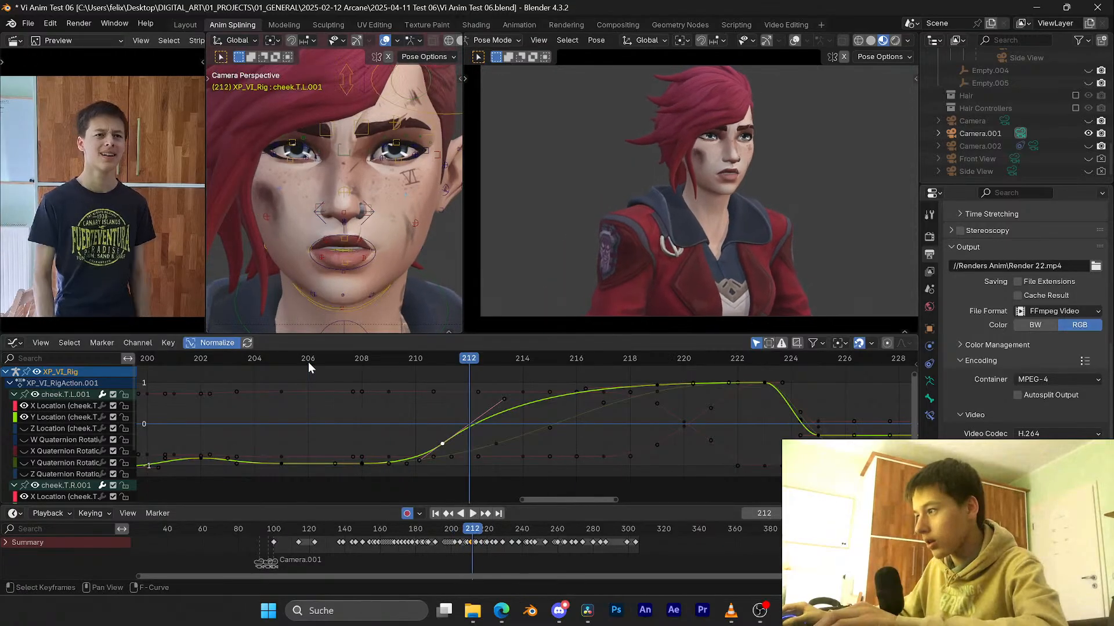
Step: Rotate the handles of the upper cheek Y Location keyframe at frame 211 to a gentler slope and lower the keyframe slightly
key(space)
key(r)
click(506, 430)
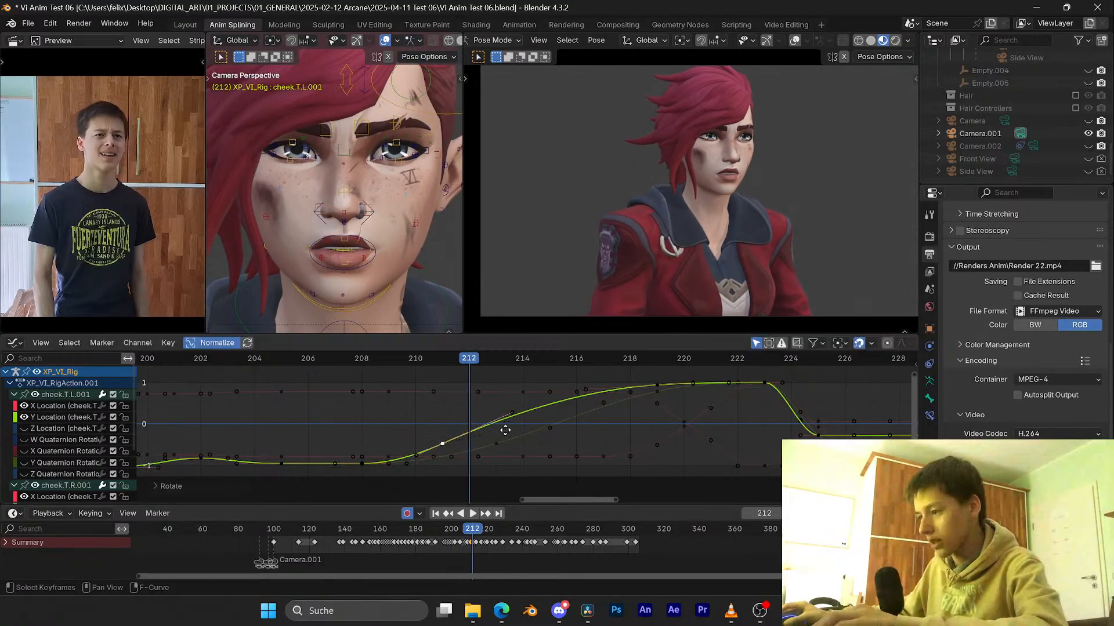
key(g)
key(y)
click(504, 435)
Step: Replay the cheek motion several times from frame 208
click(370, 357)
key(space)
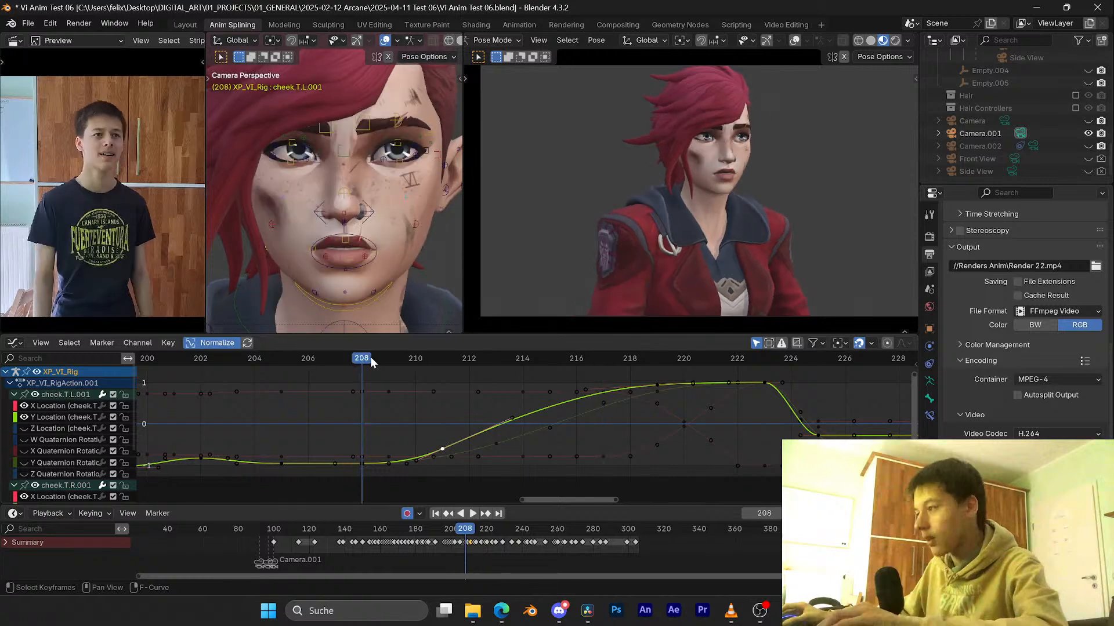
key(Escape)
key(space)
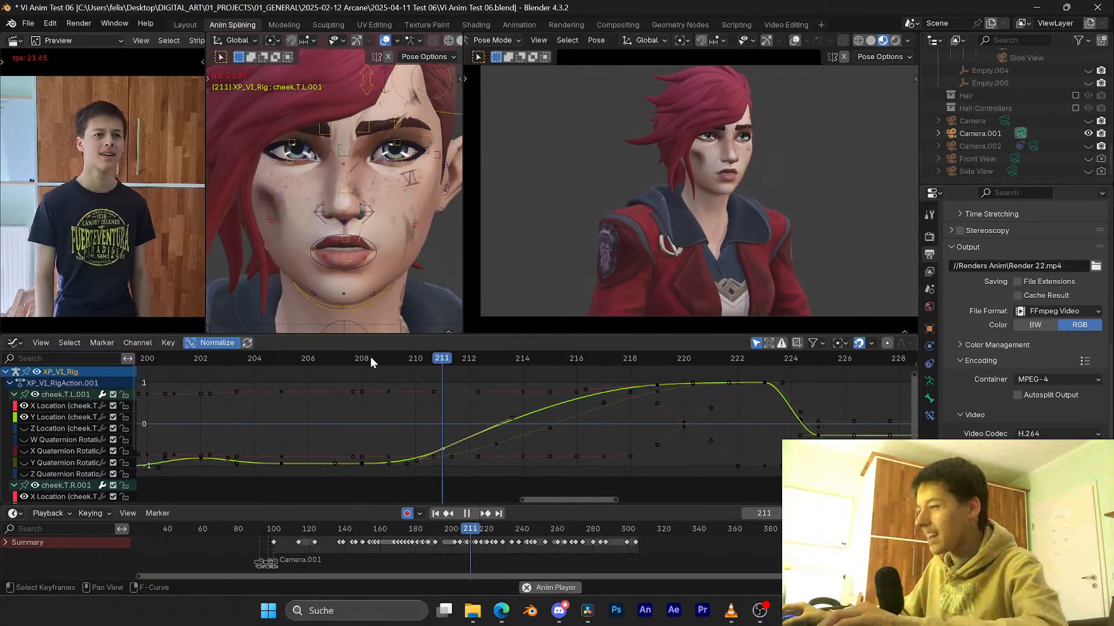
key(Escape)
key(space)
key(space)
Step: Compare the grimace frame by frame with a close-up of the reference face, save the file, and stop at frame 215
mouse_move(103, 191)
ctrl+middle_down()
mouse_move(104, 132)
mouse_move(111, 204)
ctrl+middle_up()
key(ctrl+s)
key(Left)
key(Left)
key(Left)
key(Right)
key(Right)
key(Right)
key(Right)
key(Right)
key(Right)
key(Right)
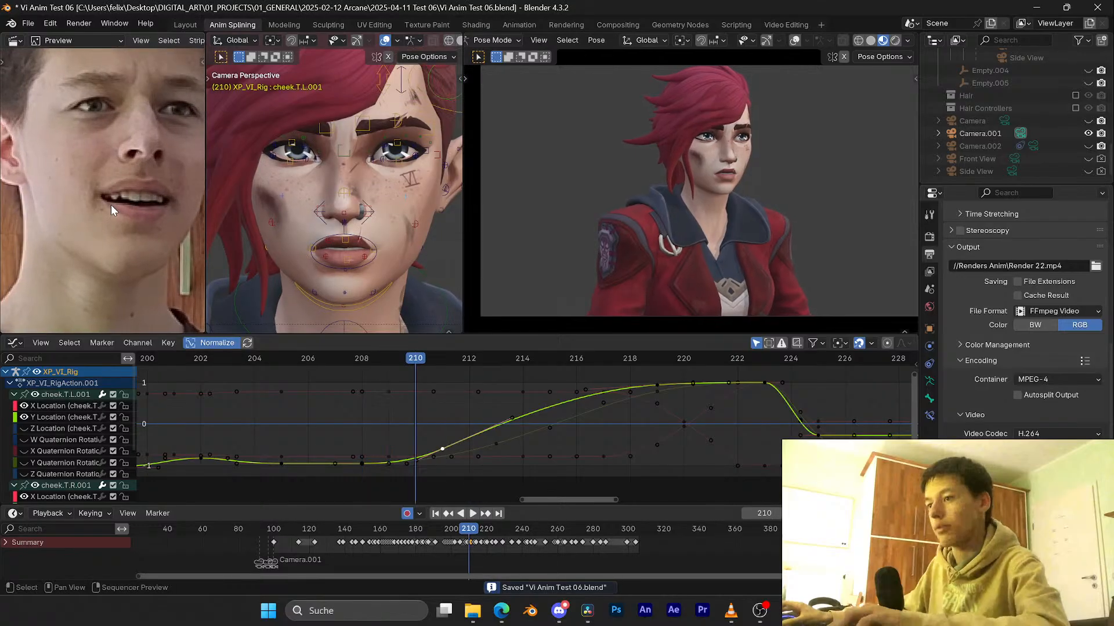
key(Left)
key(Left)
key(Left)
key(Left)
key(Left)
key(Left)
key(Left)
key(Left)
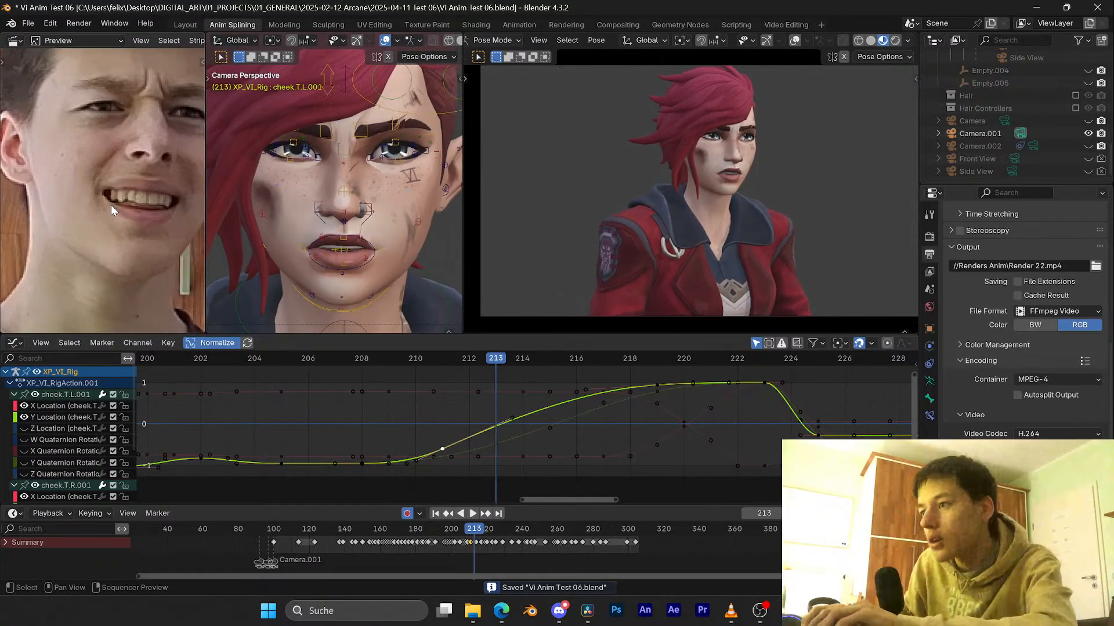
key(space)
key(space)
key(ctrl+s)
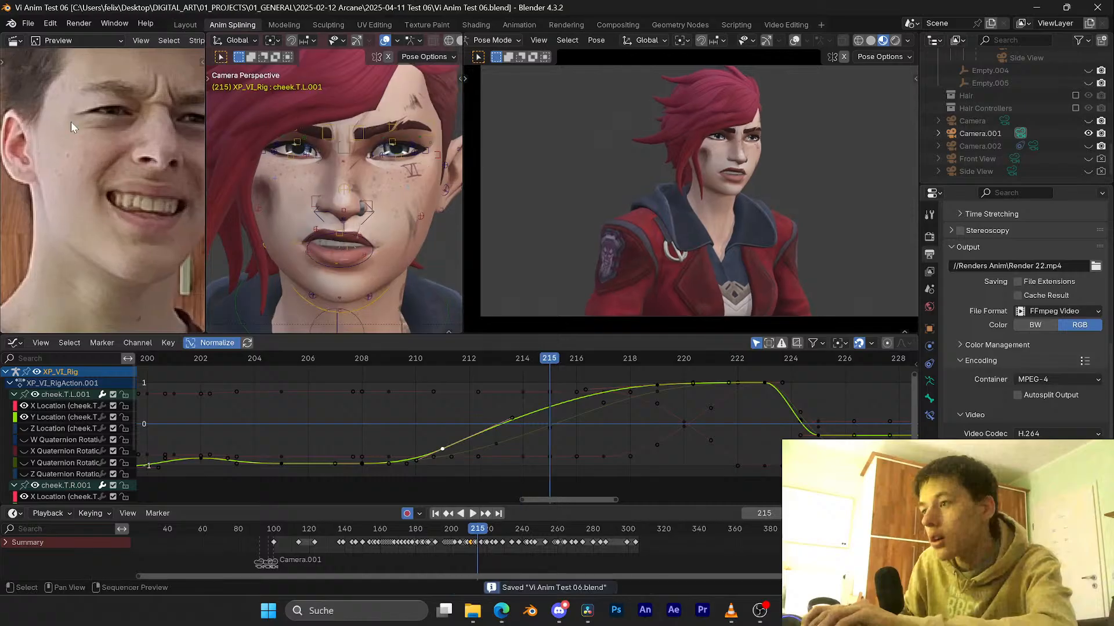
Step: Lengthen the incoming handle of the cheek Y Location keyframe at frame 219 by scaling it about 1.5 times
click(657, 385)
key(g)
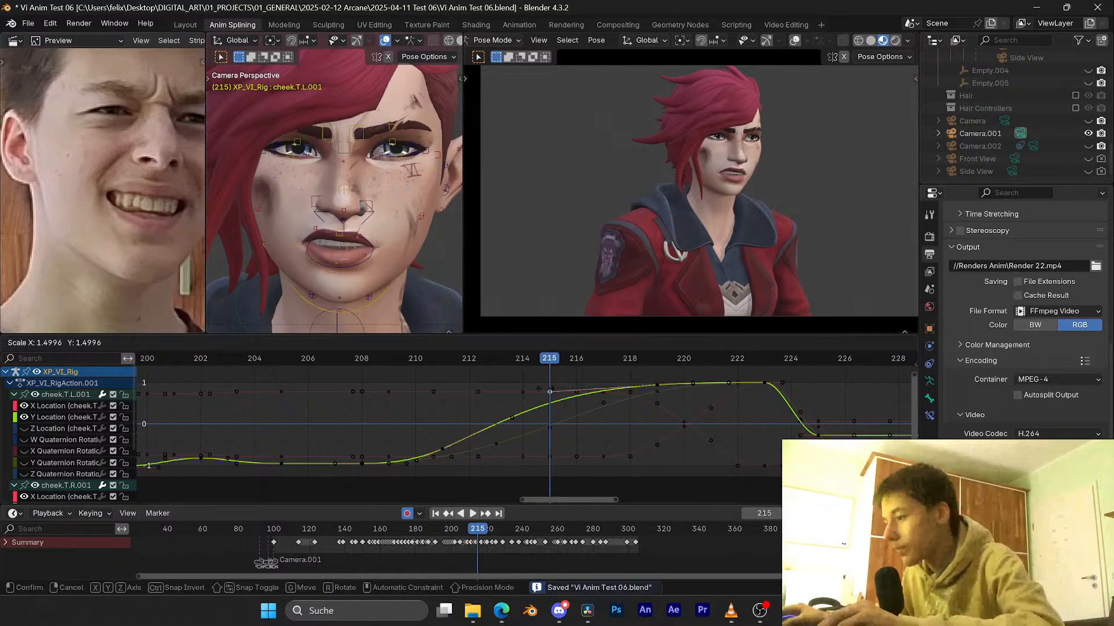
click(548, 430)
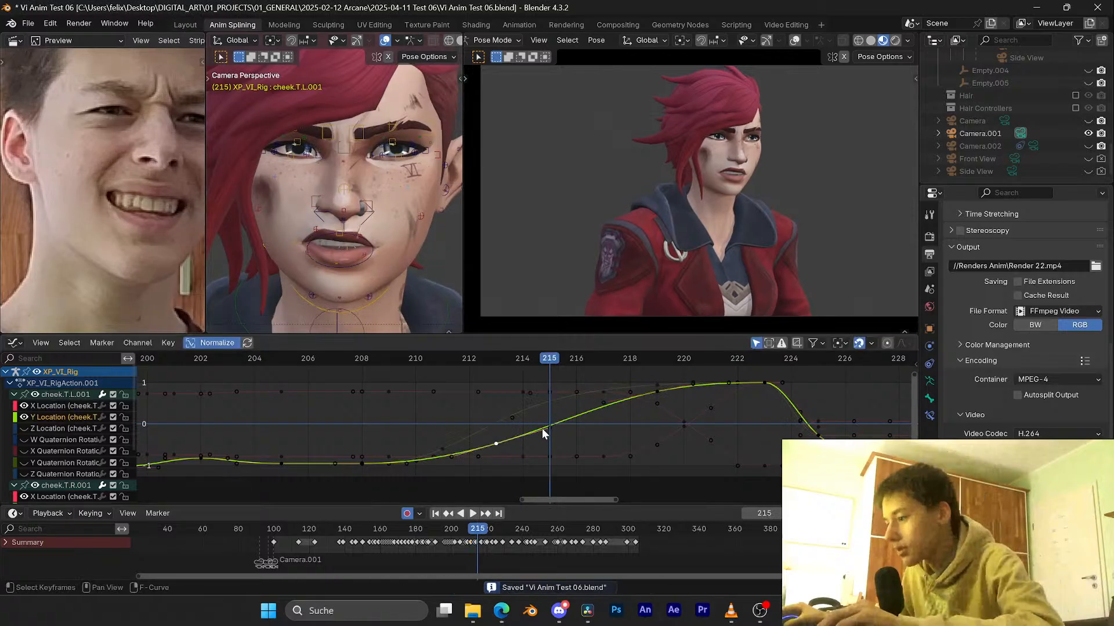
Step: Raise the cheek Y Location keyframe at frame 213 slightly and rotate its handles to steepen the curve
key(g)
key(y)
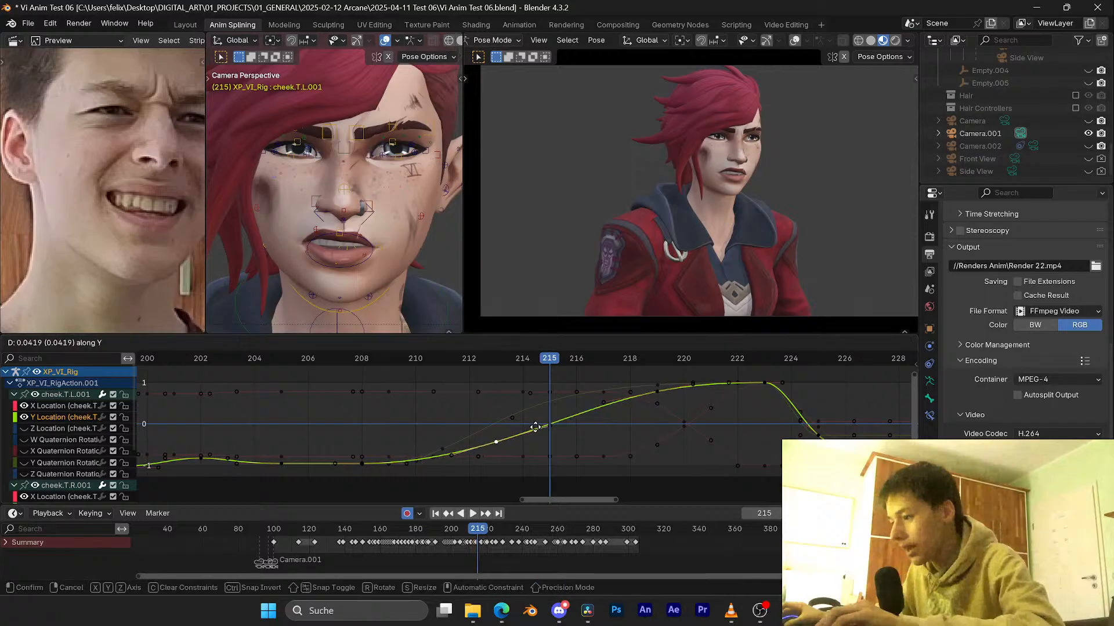
click(547, 427)
key(r)
click(556, 415)
key(g)
key(y)
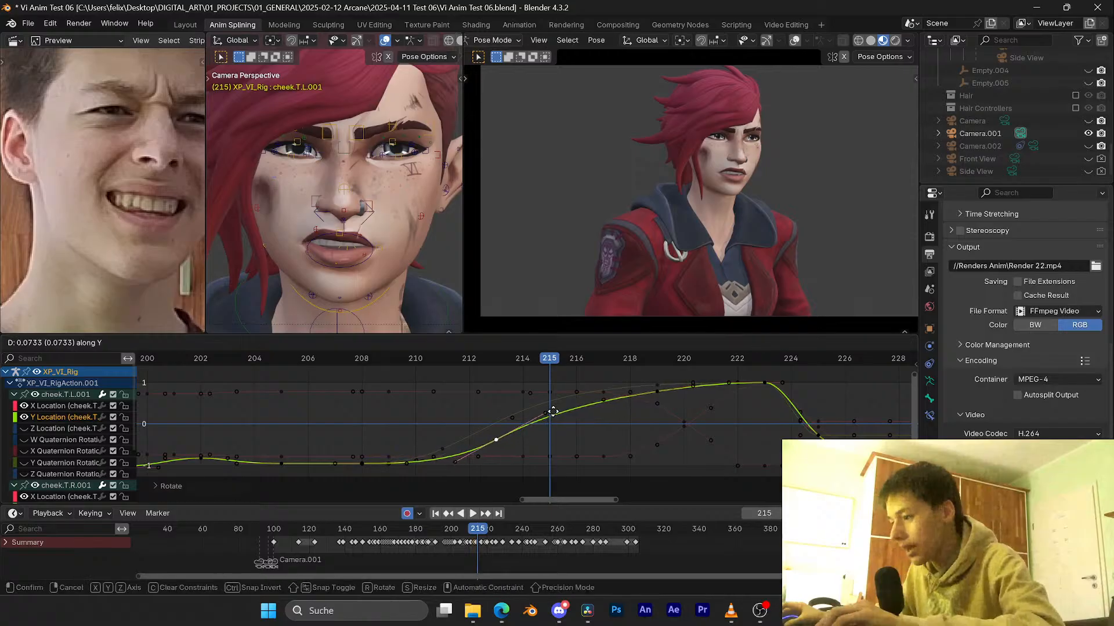
click(553, 411)
Step: Rotate and raise the lower cheek Y Location keyframe at frame 219, and lengthen its incoming handle
click(652, 394)
click(656, 392)
key(r)
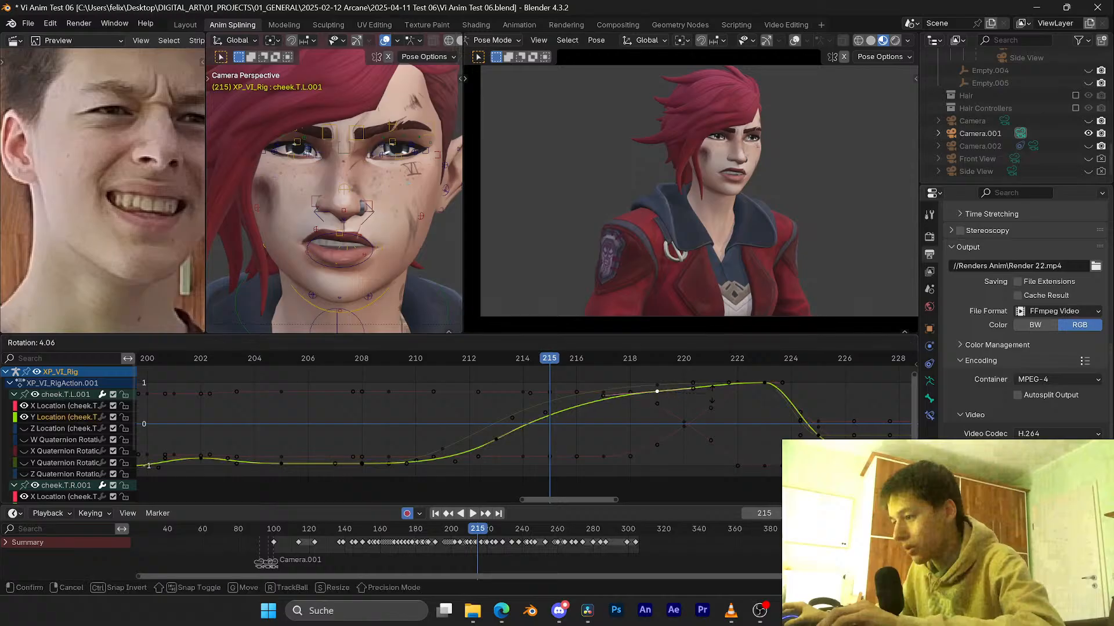
click(711, 393)
key(g)
key(y)
click(711, 388)
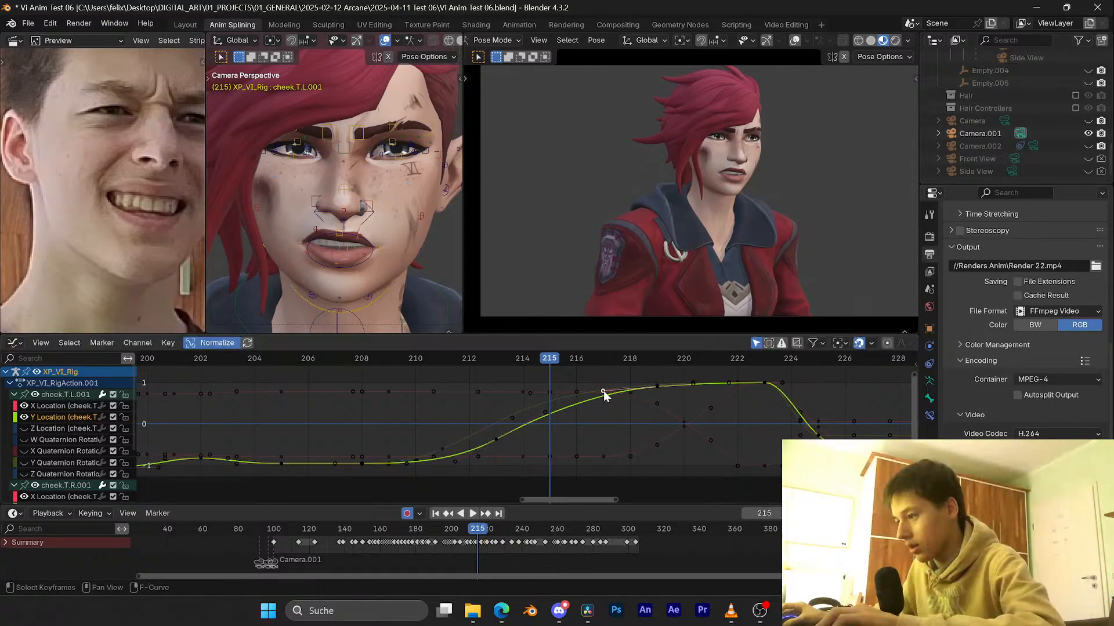
key(s)
click(519, 443)
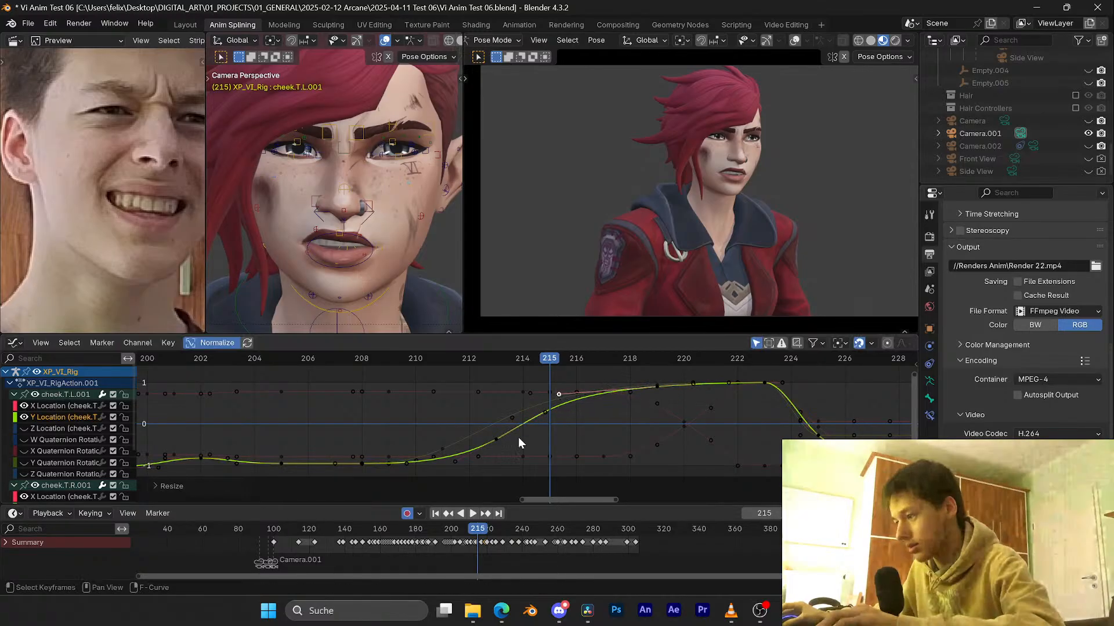
Step: Select the cheek Y Location keyframes from frames 208 to 219, limit the visible curves to X and Y Location, and save
click(361, 464)
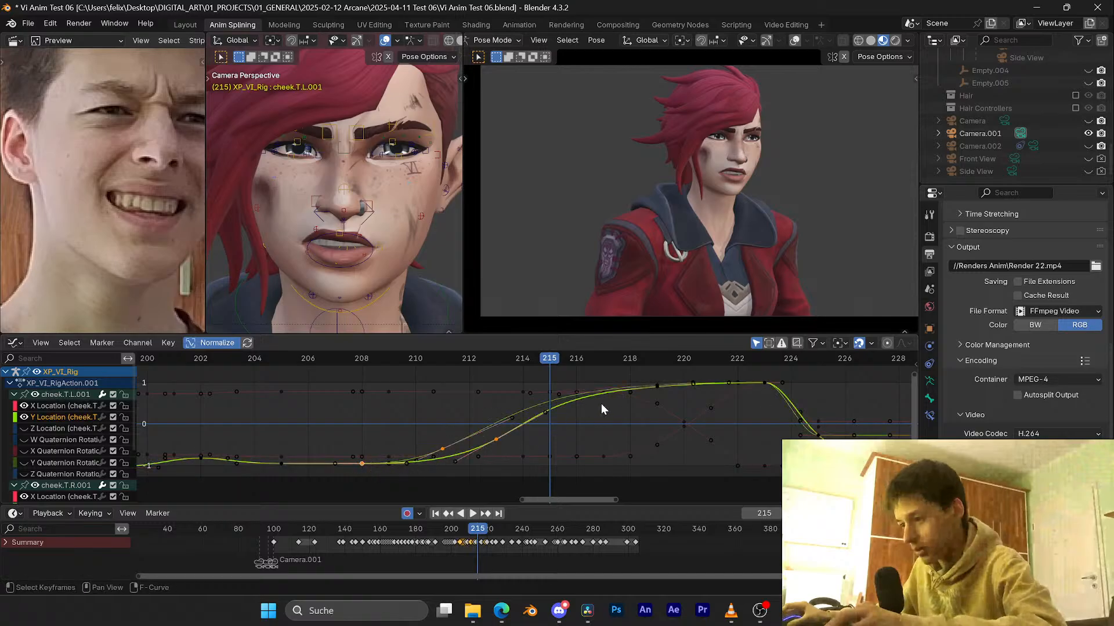
key(ctrl+s)
key(shift+h)
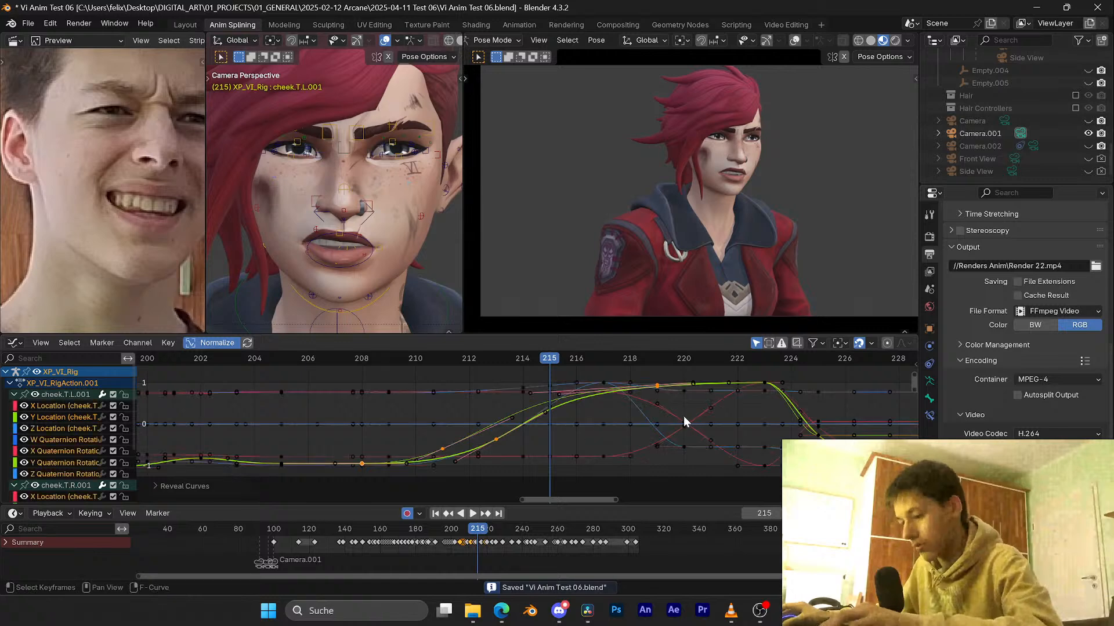
key(ctrl+s)
click(24, 406)
scroll(29, 417, down, 3)
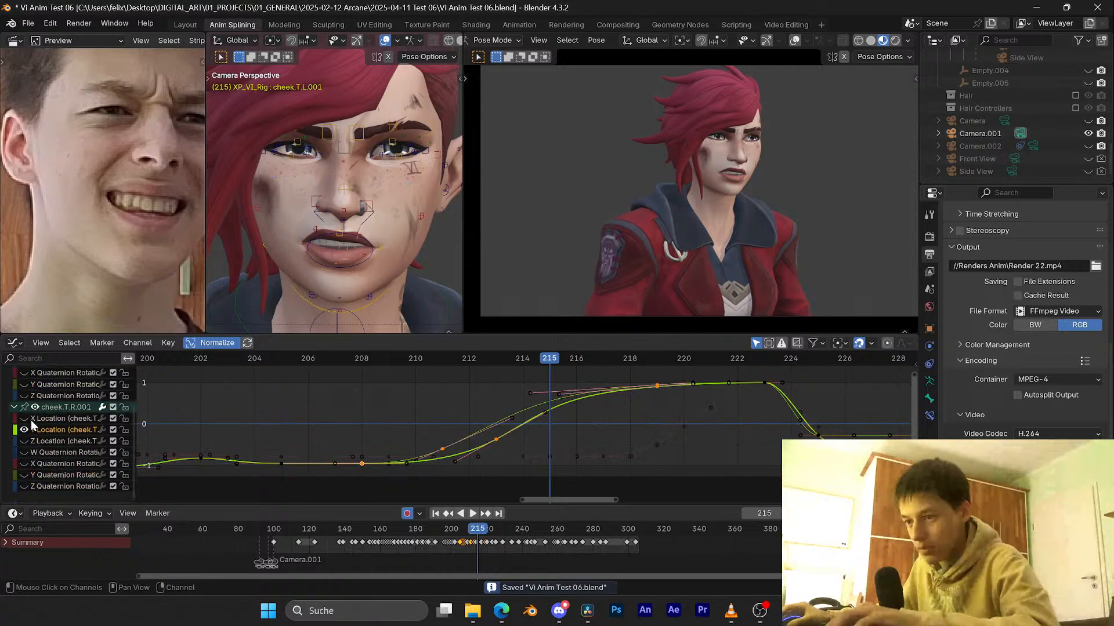
click(24, 419)
key(ctrl+s)
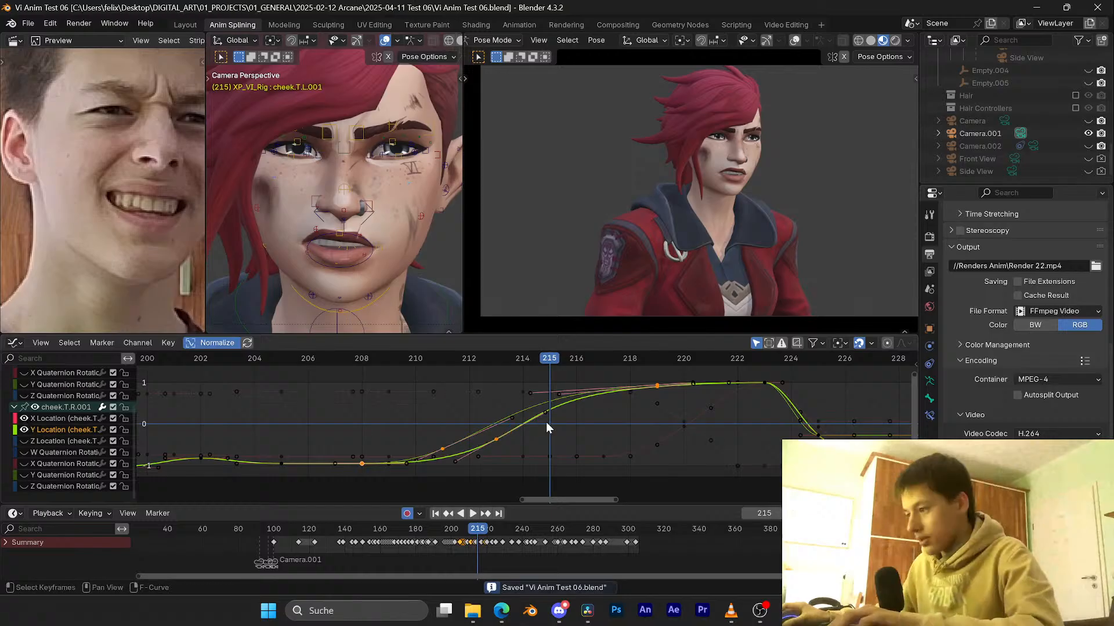
Step: Shift the selected cheek Y Location keyframes two frames later
key(g)
key(x)
click(591, 421)
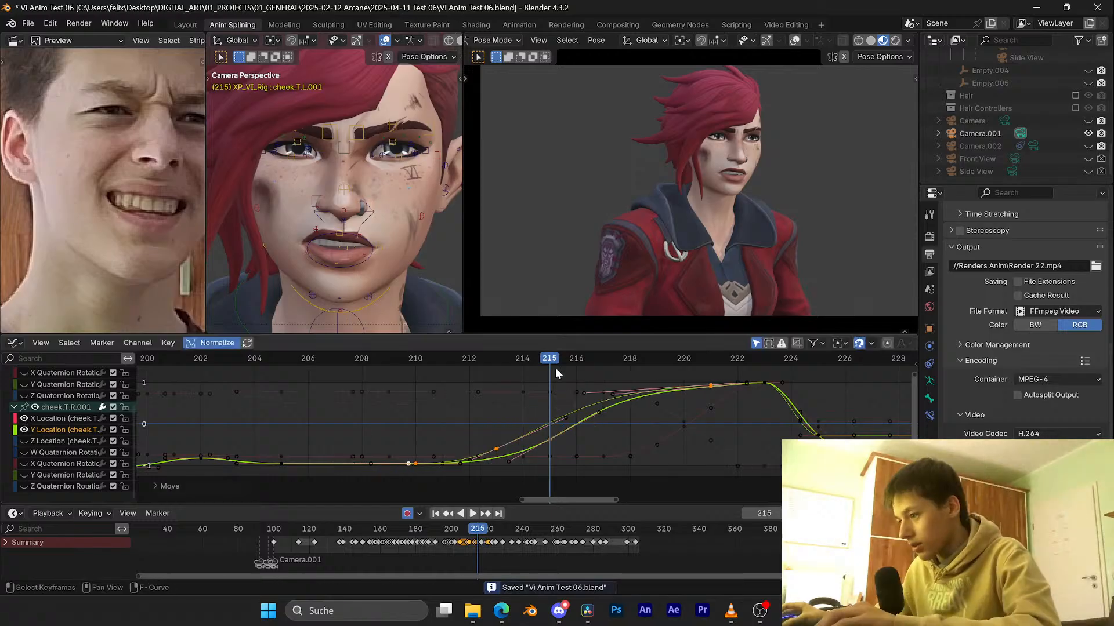
Step: Replay the delayed cheek motion repeatedly from about frame 208, set the current frame to 215, and save the file
click(384, 355)
key(space)
click(377, 357)
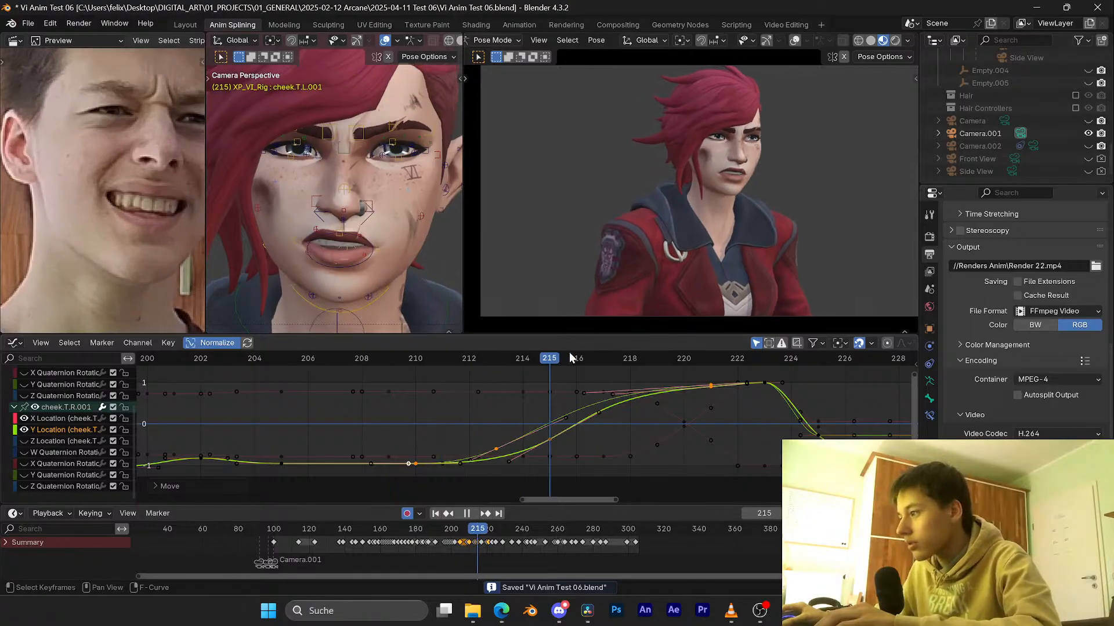
click(367, 358)
key(space)
click(363, 358)
key(space)
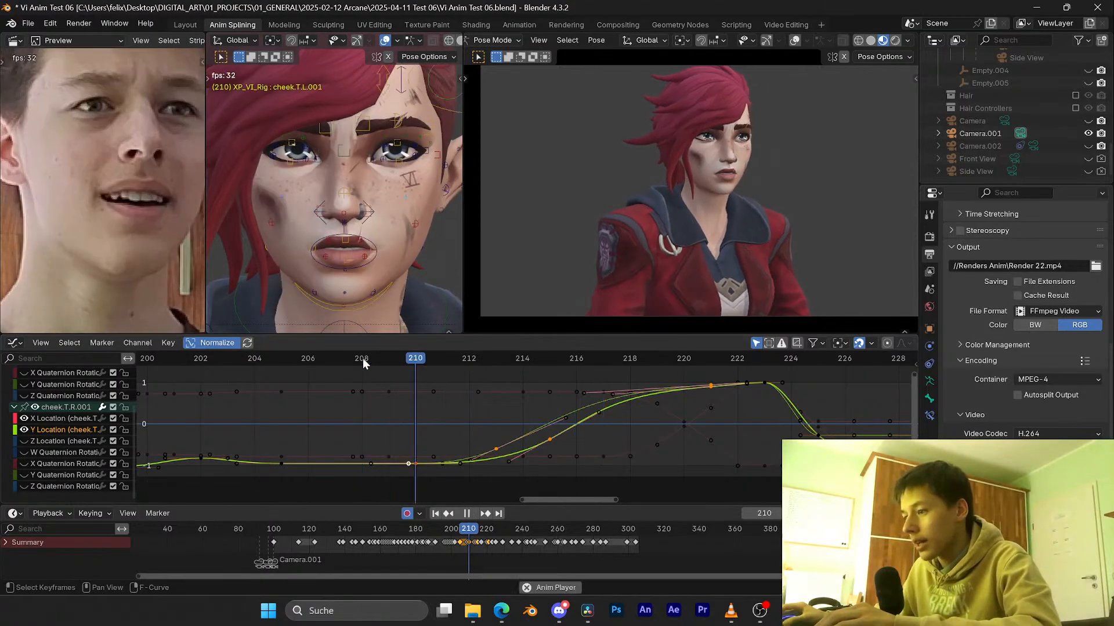
click(363, 359)
click(364, 359)
key(space)
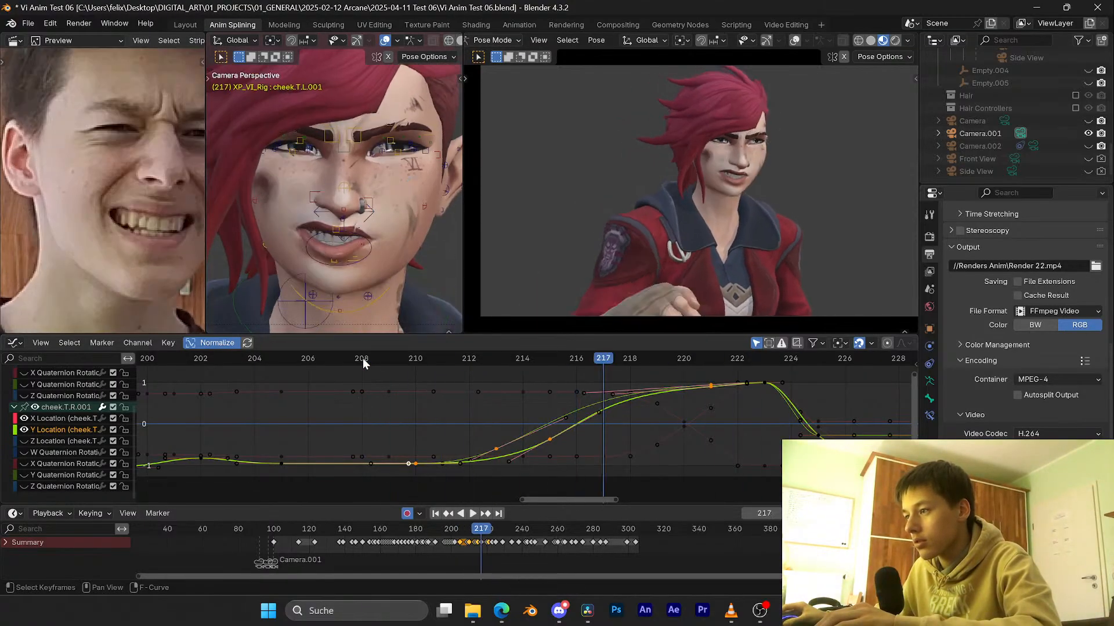
drag(364, 359, 548, 349)
scroll(284, 163, up, 1)
key(ctrl+s)
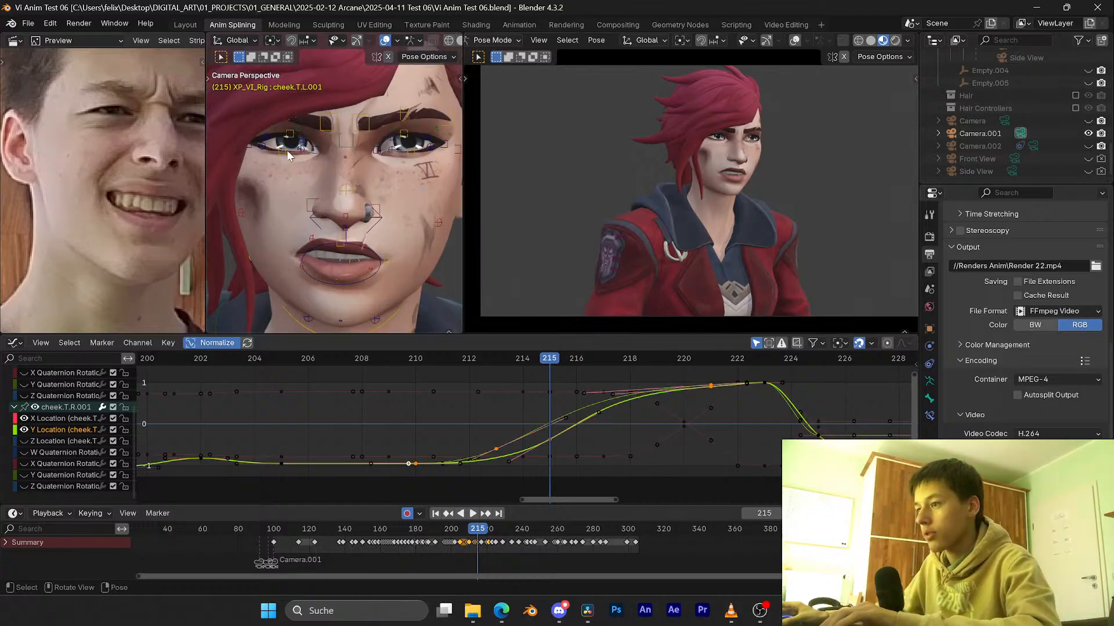
Step: Select the lower eyelid control lid.B.R.002, replay its motion, and set the current frame to 218
click(282, 153)
scroll(333, 170, up, 1)
click(449, 360)
key(space)
drag(449, 361, 633, 338)
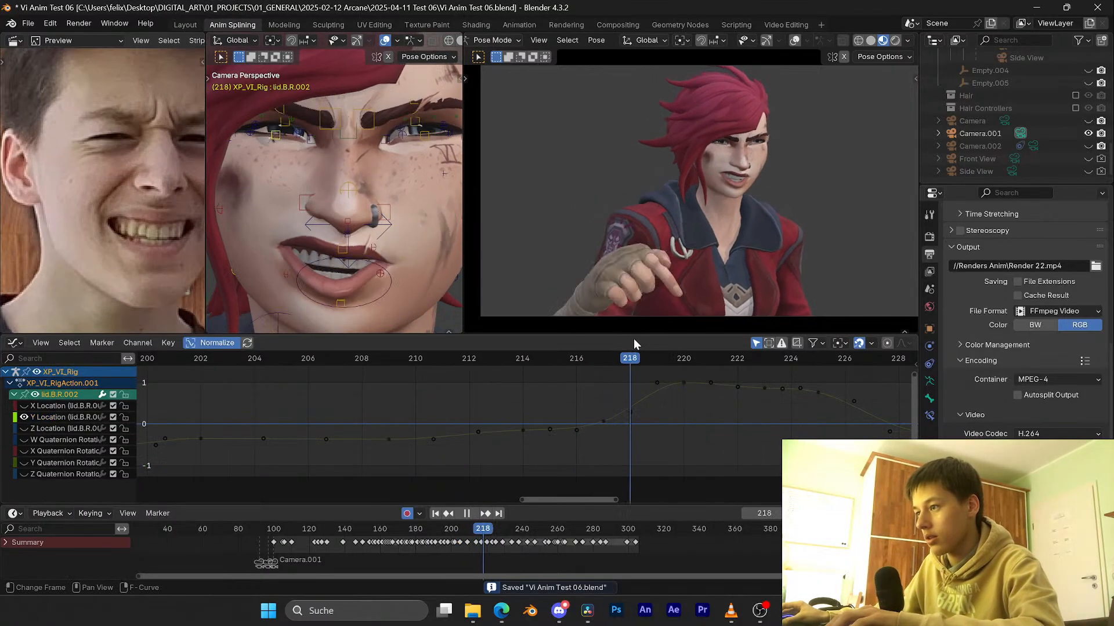
Step: Examine the lower eyelid up close on the character at frame 218, and save the file
scroll(756, 186, up, 5)
scroll(584, 258, up, 5)
shift+middle_drag(583, 259, 697, 200)
scroll(697, 200, up, 4)
scroll(649, 189, up, 2)
shift+middle_drag(522, 168, 661, 196)
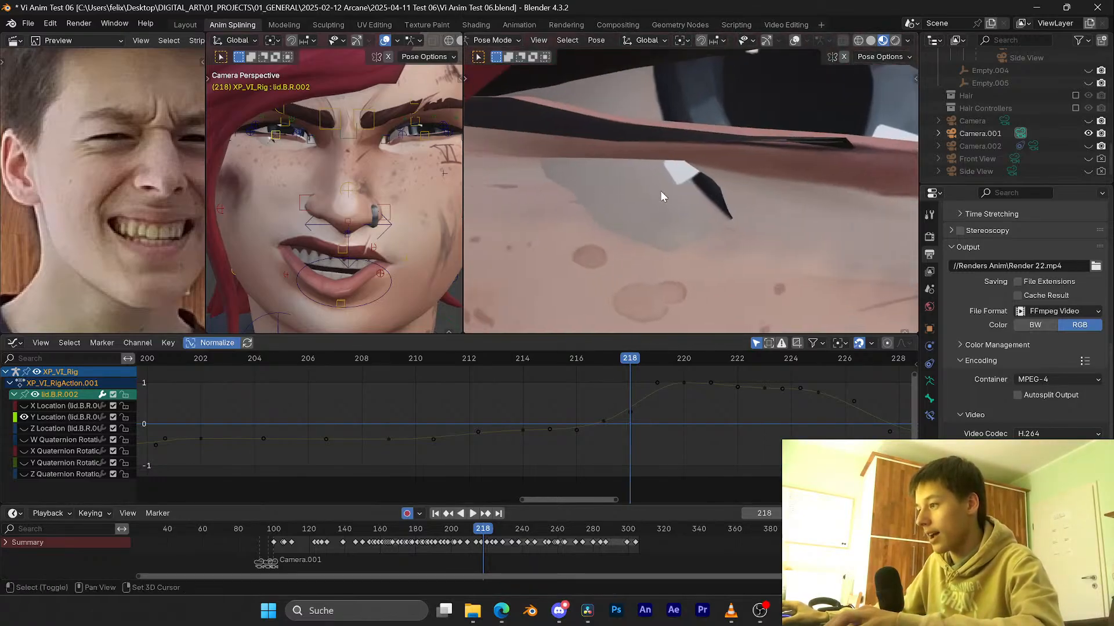
scroll(701, 196, down, 10)
key(ctrl+s)
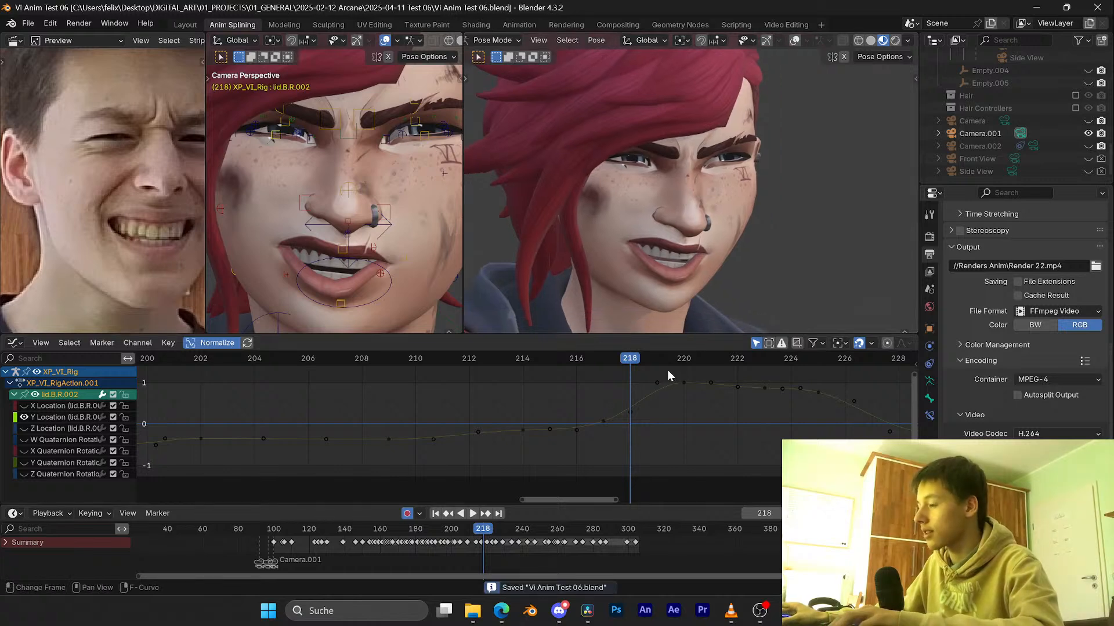
Step: Set the current frame to 217 and lower the eyelid's Y Location keyframes at frames 214 and 217
key(space)
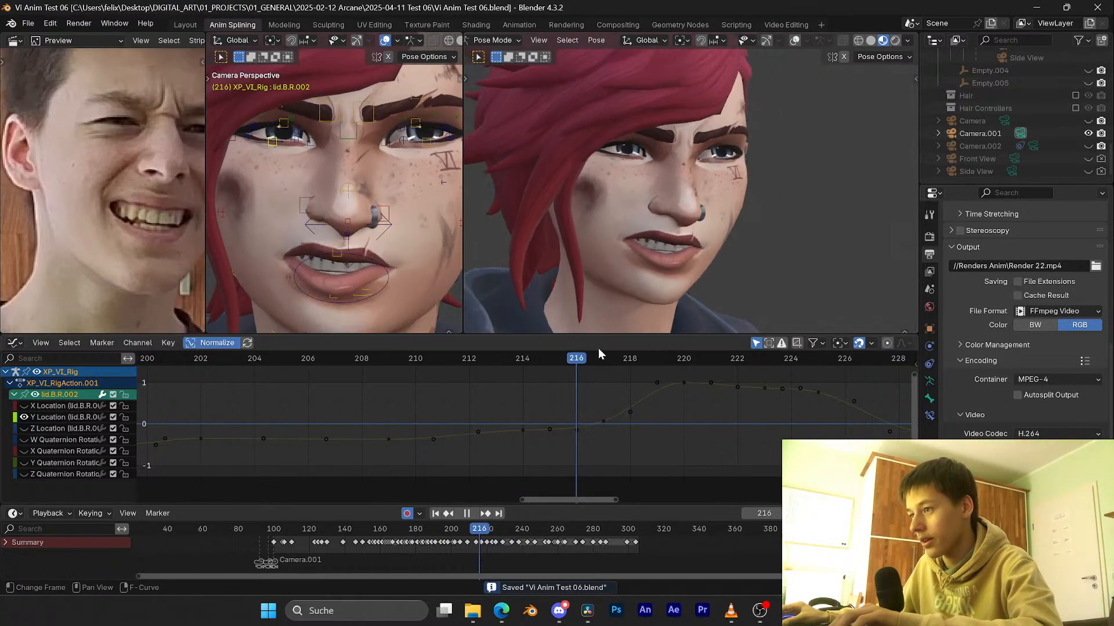
key(Escape)
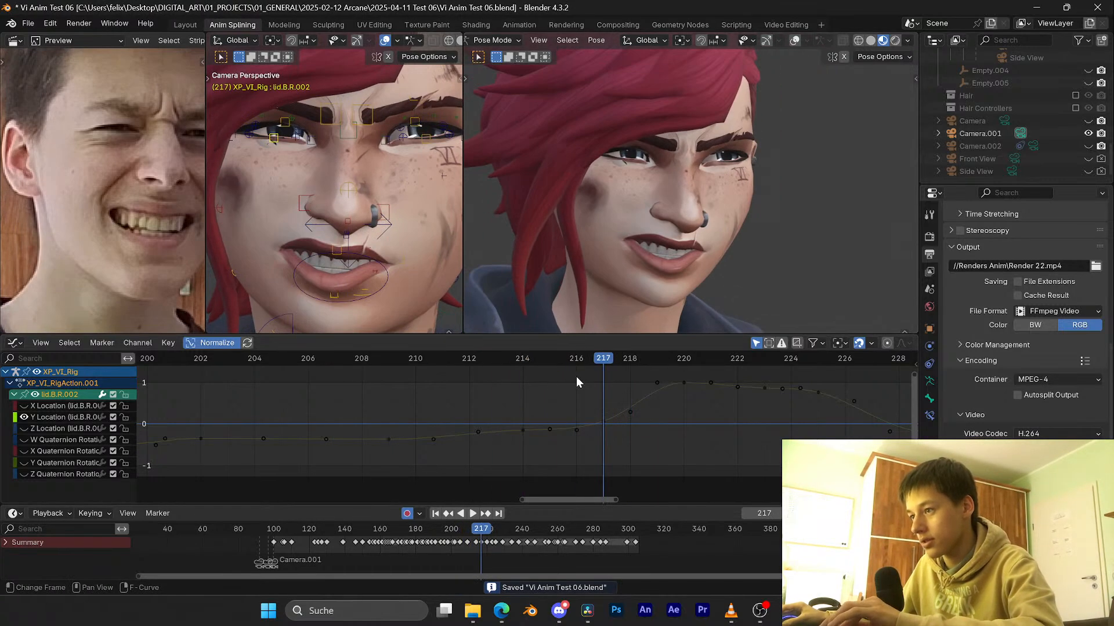
key(y)
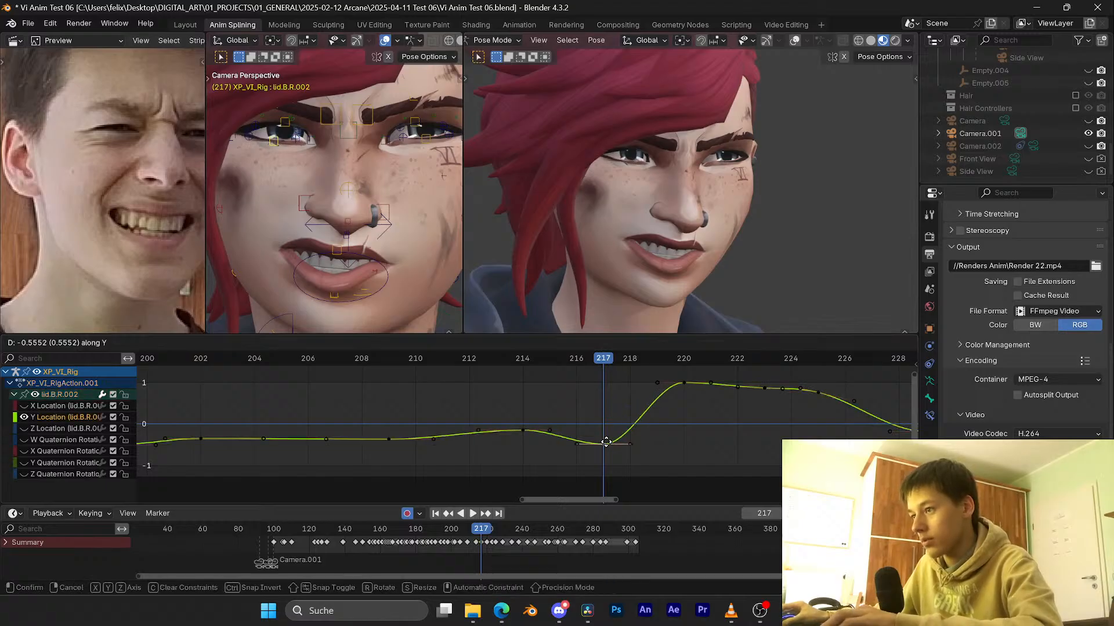
right_click(605, 438)
drag(614, 461, 463, 414)
key(g)
key(y)
click(640, 436)
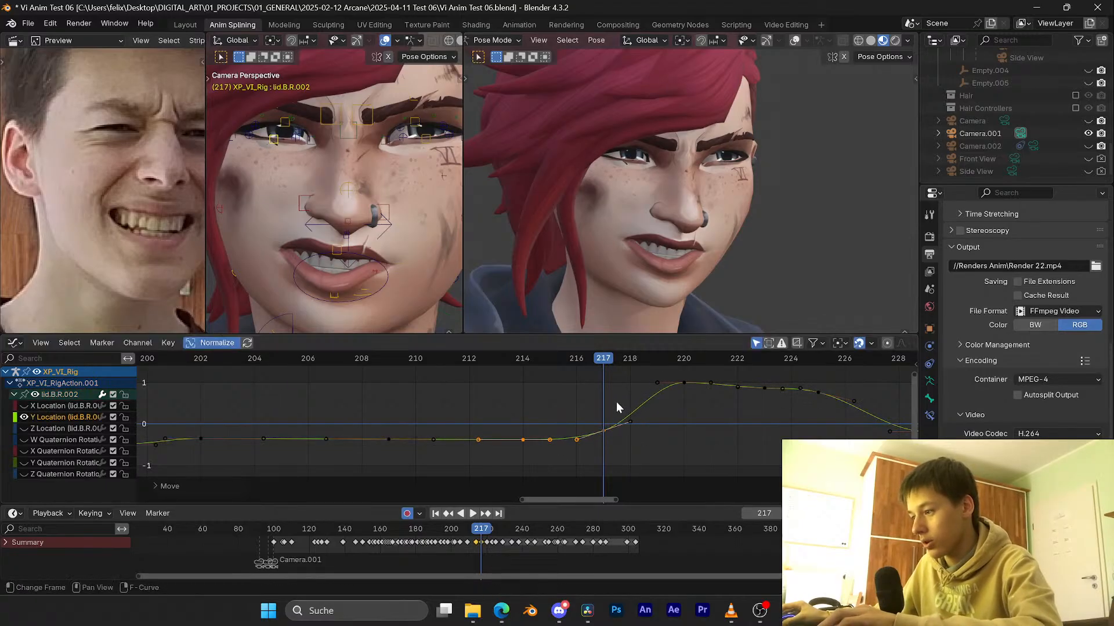
Step: Replay the eyelid motion, set the current frame to 216, and lower the keyframes at frames 214 and 217 further
key(space)
drag(599, 362, 577, 362)
key(g)
key(y)
click(544, 392)
key(g)
click(596, 376)
Step: Lower the eyelid's Y Location keyframes from frames 220 to 225 so the peak sits at about 0.5 on the graph
middle_drag(836, 420, 692, 427)
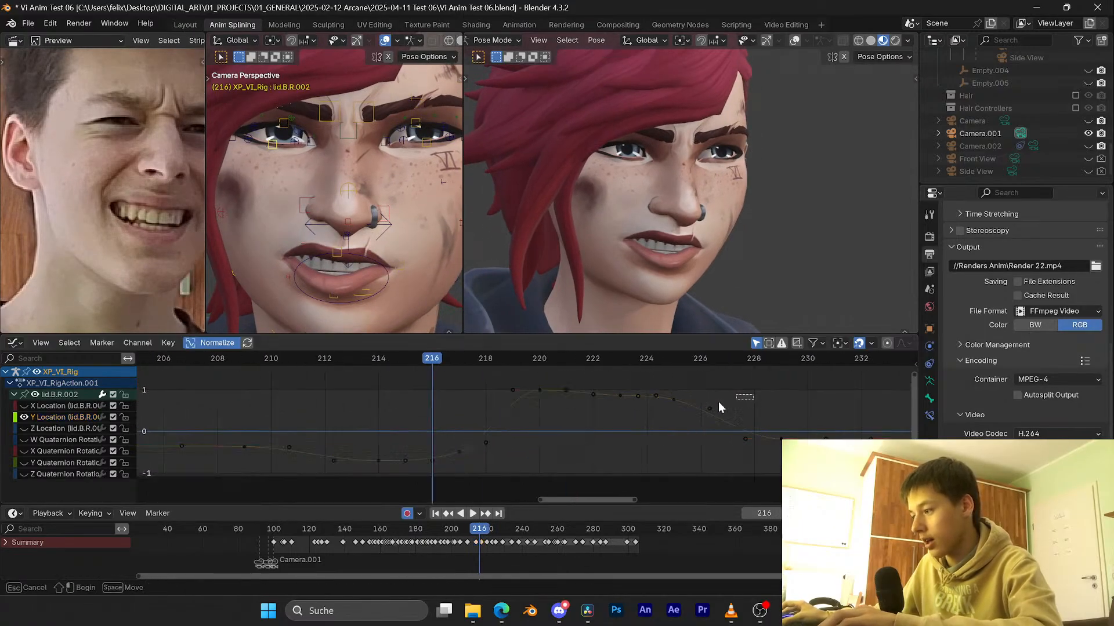
drag(409, 395, 401, 410)
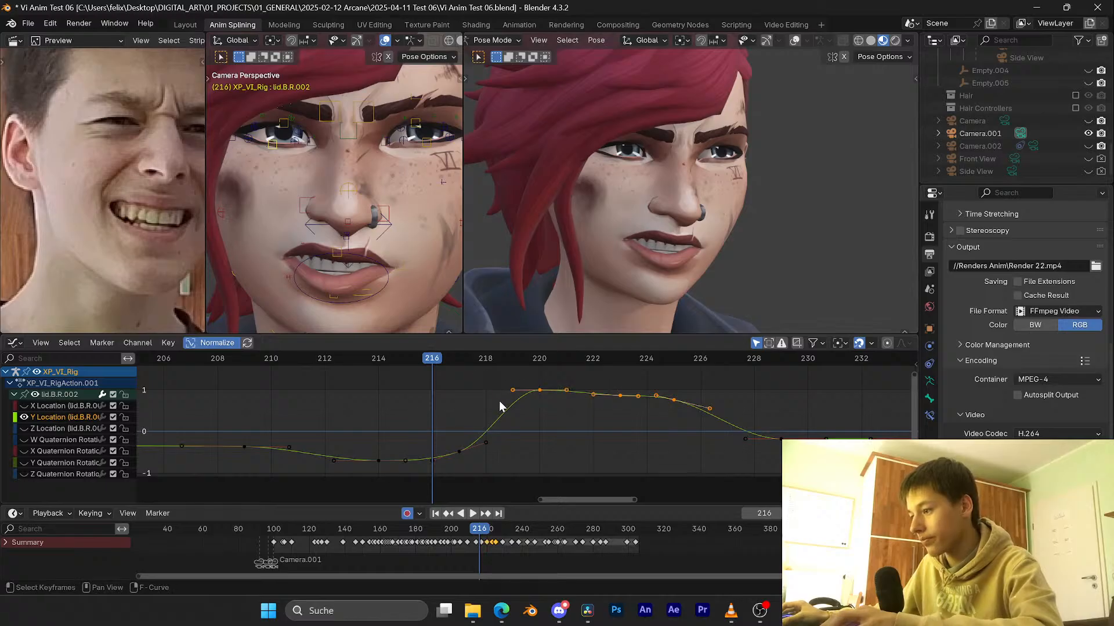
key(g)
click(487, 420)
Step: Set the current frame to 219 and raise the eyelid's Y Location keyframes at frames 214 and 217 by about 0.12
drag(434, 365, 512, 363)
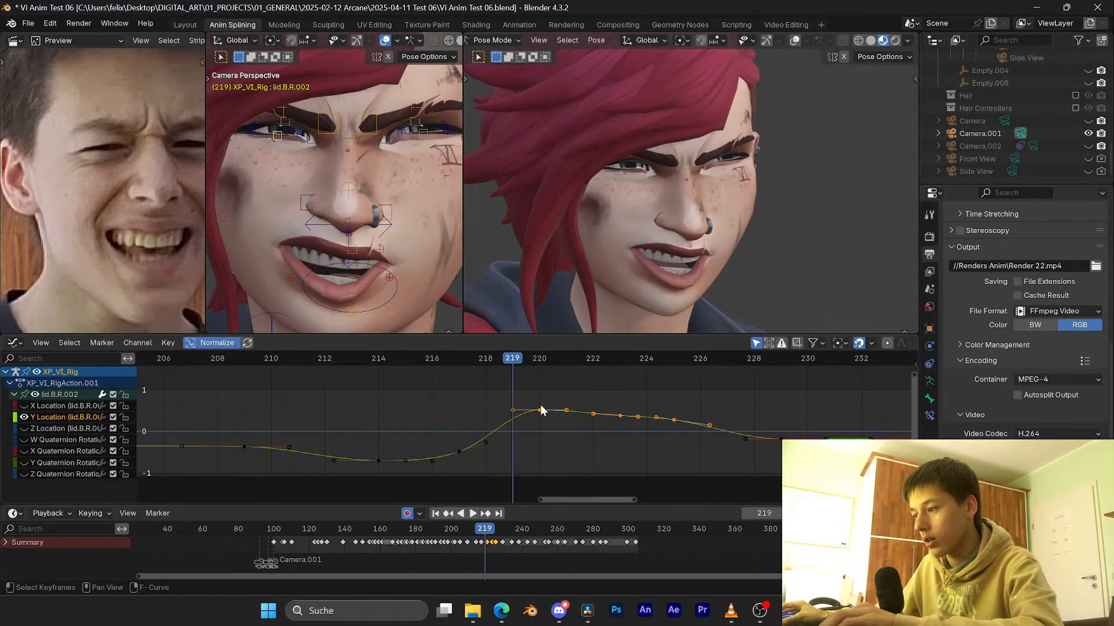
key(g)
key(y)
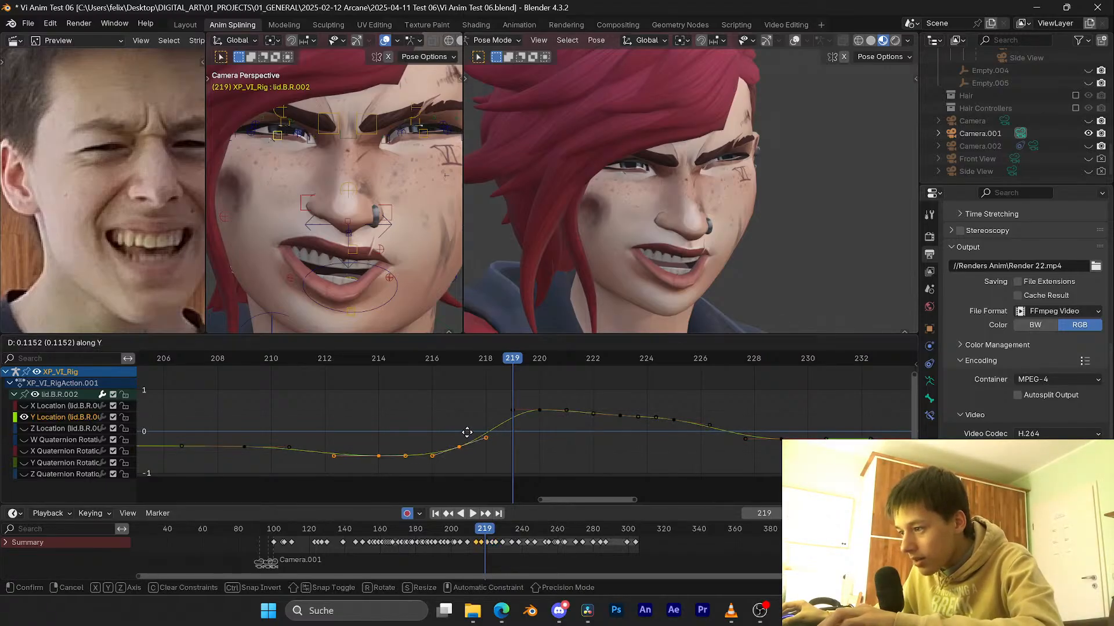
click(465, 433)
Step: Raise only the eyelid's Y Location keyframe at frame 217 slightly more, and replay the motion
drag(472, 455, 447, 441)
key(g)
key(y)
click(452, 440)
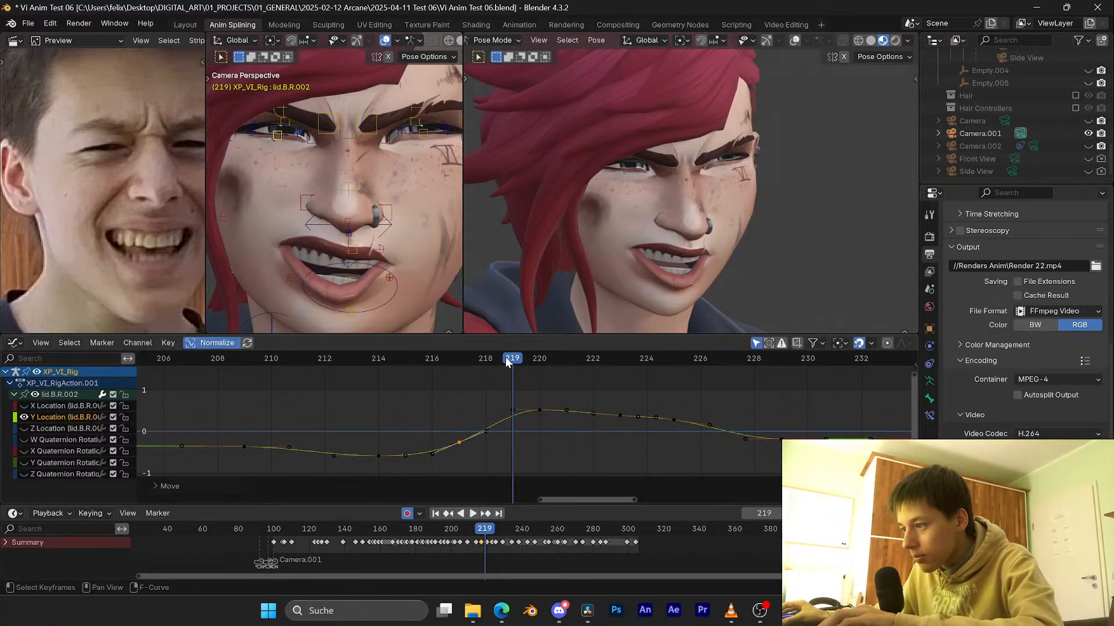
drag(510, 361, 364, 357)
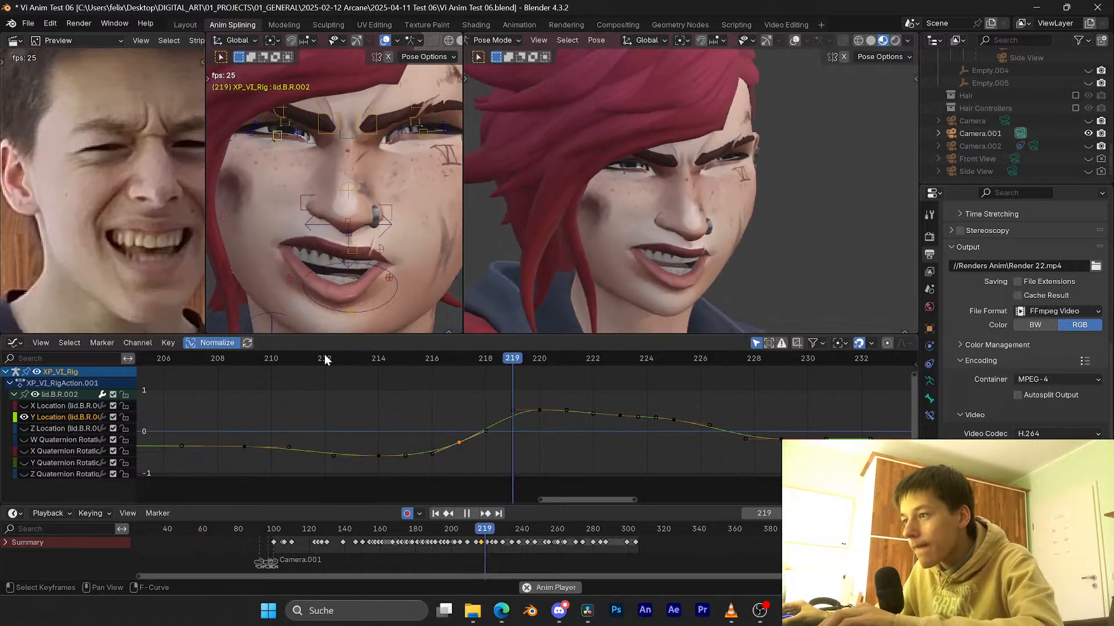
Step: Replay the right lower eyelid's motion from frame 209
key(space)
click(238, 360)
key(space)
click(238, 360)
click(238, 360)
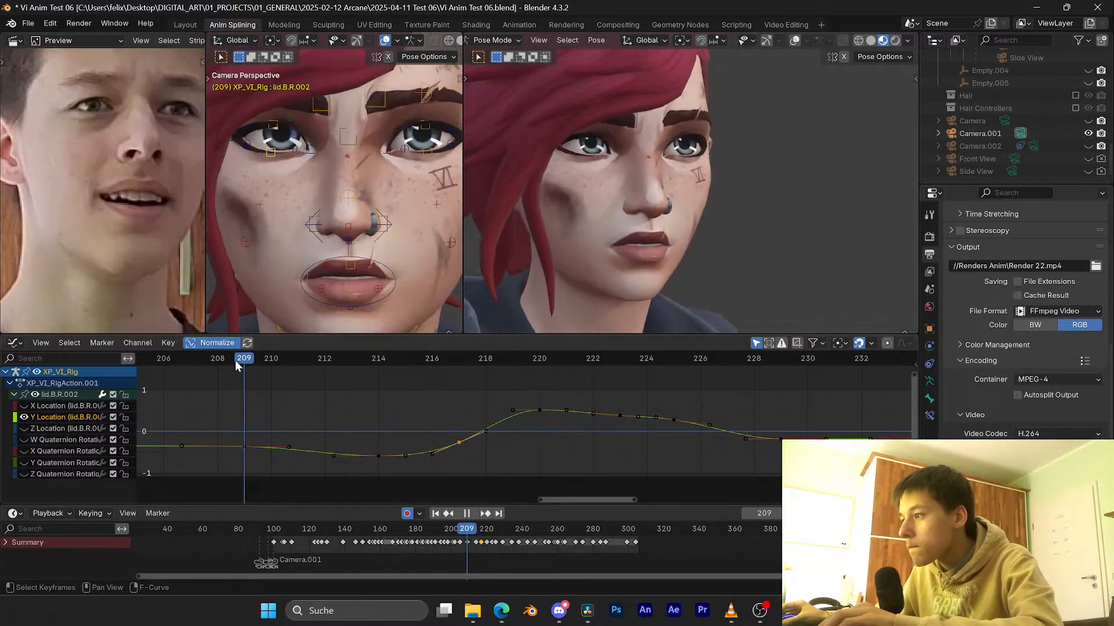
Step: Lower the right lower eyelid's Y Location keyframe at frame 214 to about -0.95 on the graph
key(space)
middle_drag(374, 439, 392, 435)
drag(405, 438, 368, 463)
key(g)
key(y)
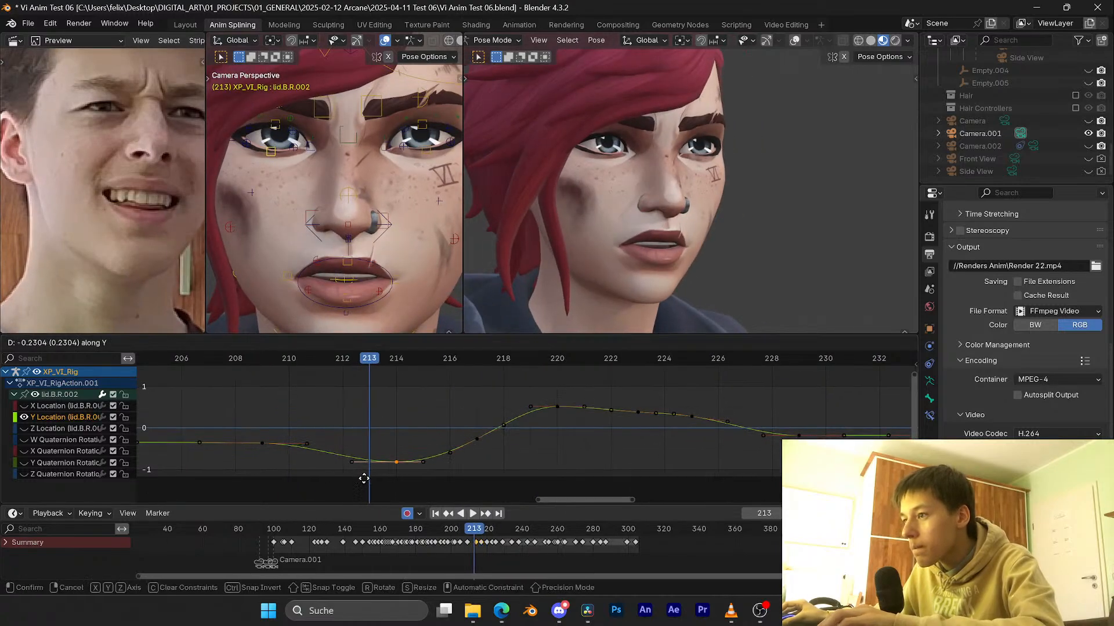
click(366, 481)
Step: Replay the motion from frame 209 and raise the eyelid's Y Location keyframe at frame 214 to about -0.75 on the graph
mouse_move(268, 355)
mouse_down()
mouse_move(377, 356)
mouse_move(255, 347)
mouse_up()
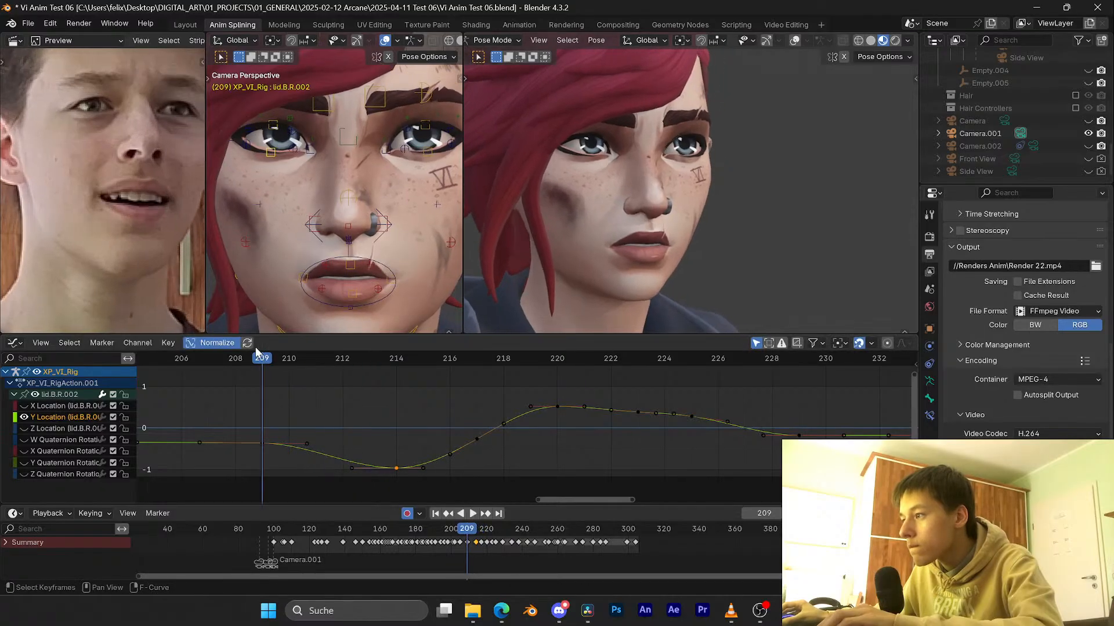
key(space)
key(space)
key(space)
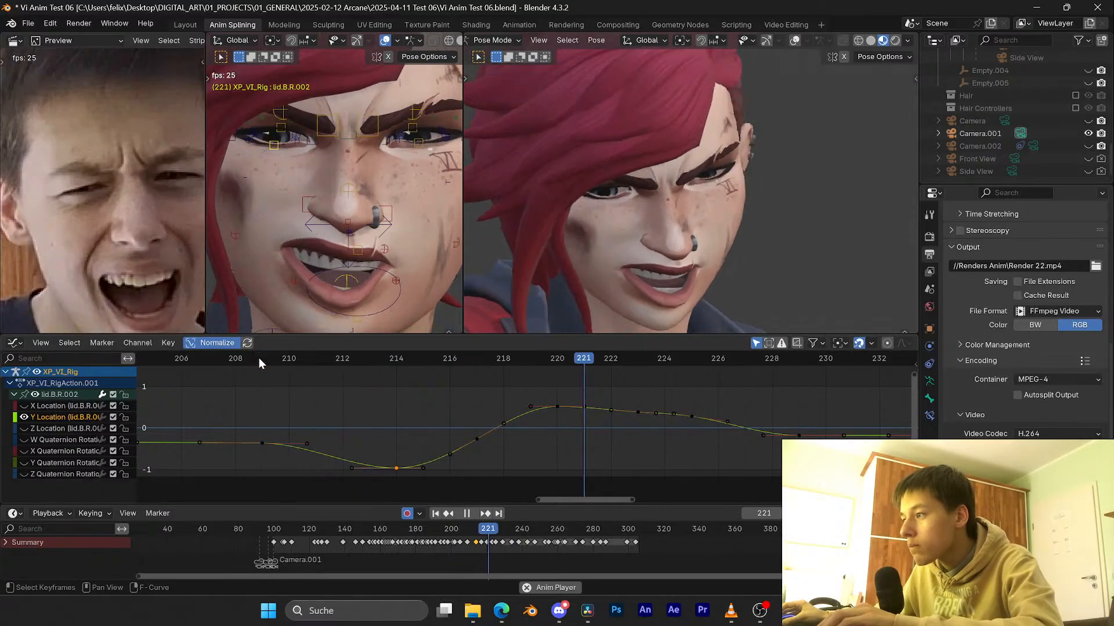
key(space)
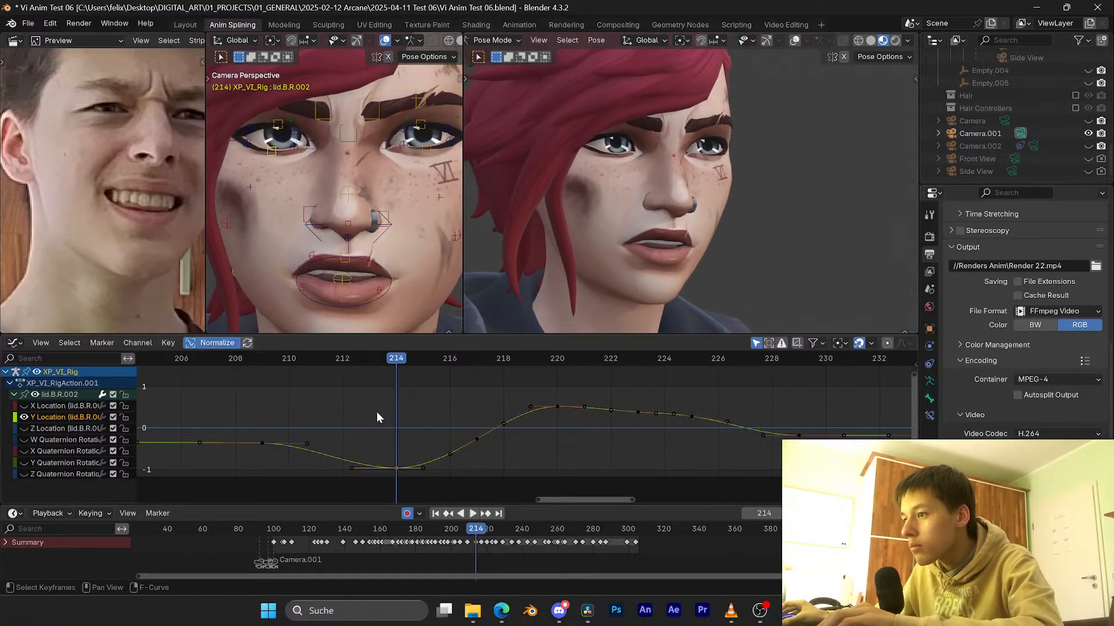
key(y)
click(390, 408)
Step: Play the eyelid motion repeatedly from around frame 209 to check it against the reference video
drag(308, 359, 297, 351)
key(space)
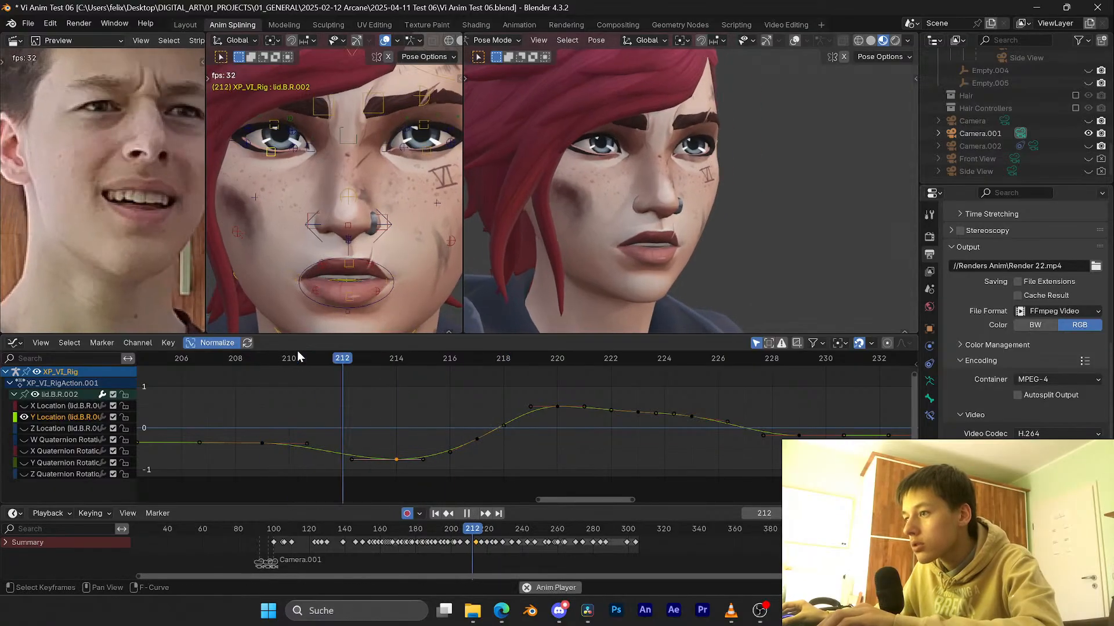
key(space)
key(space)
key(space)
click(256, 358)
key(space)
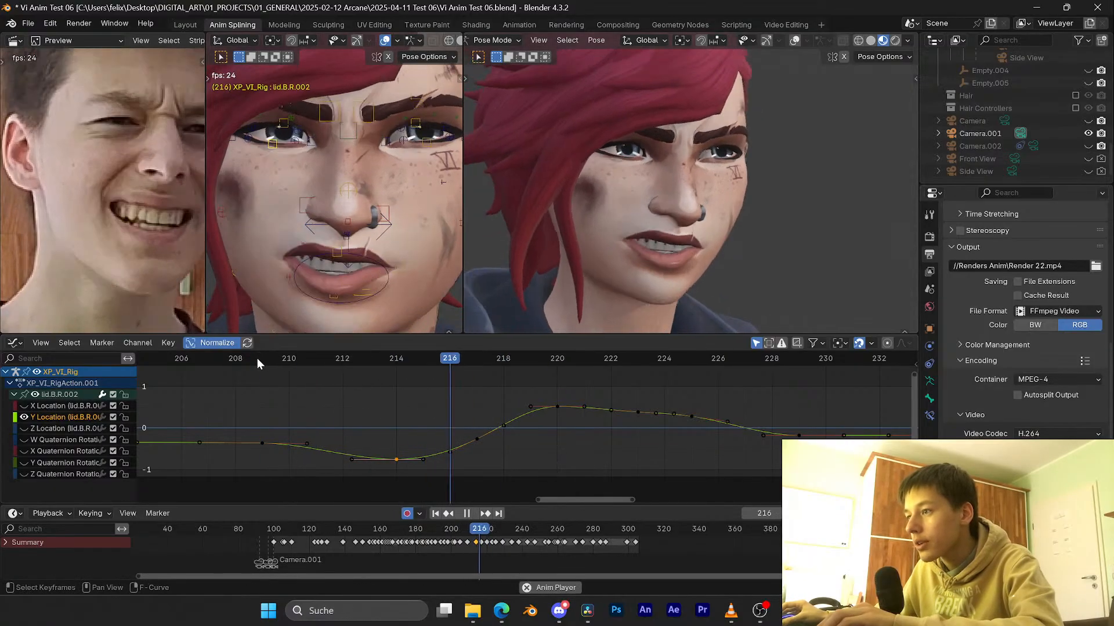
key(space)
click(257, 359)
key(Escape)
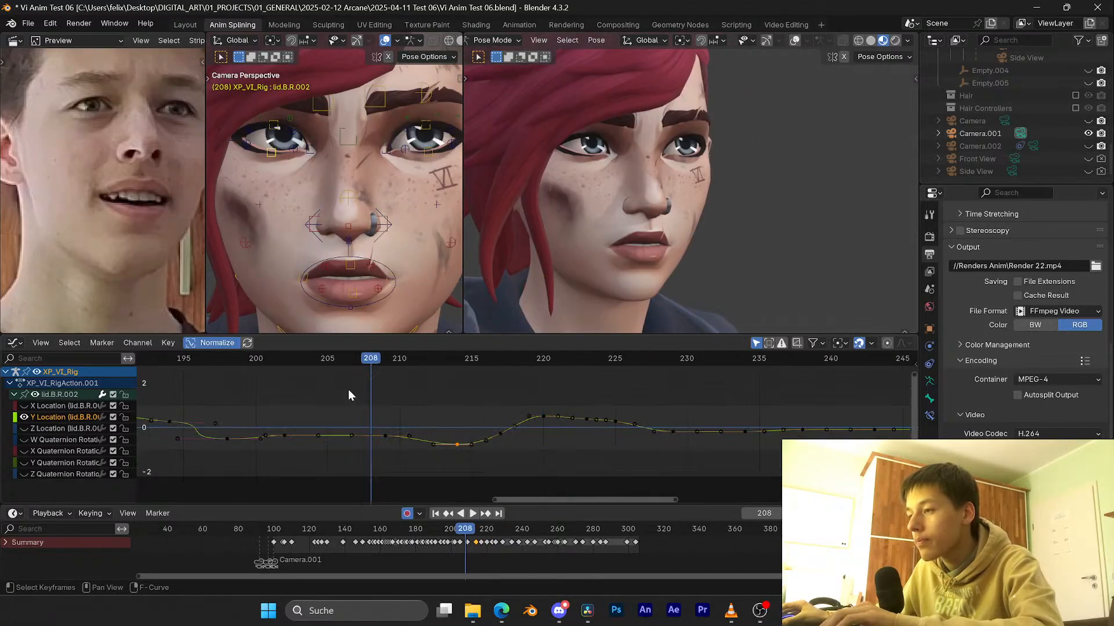
Step: Save the file and play the animation from about frame 202 to check the eyelid's motion
key(ctrl+s)
scroll(377, 369, down, 3)
click(357, 358)
key(space)
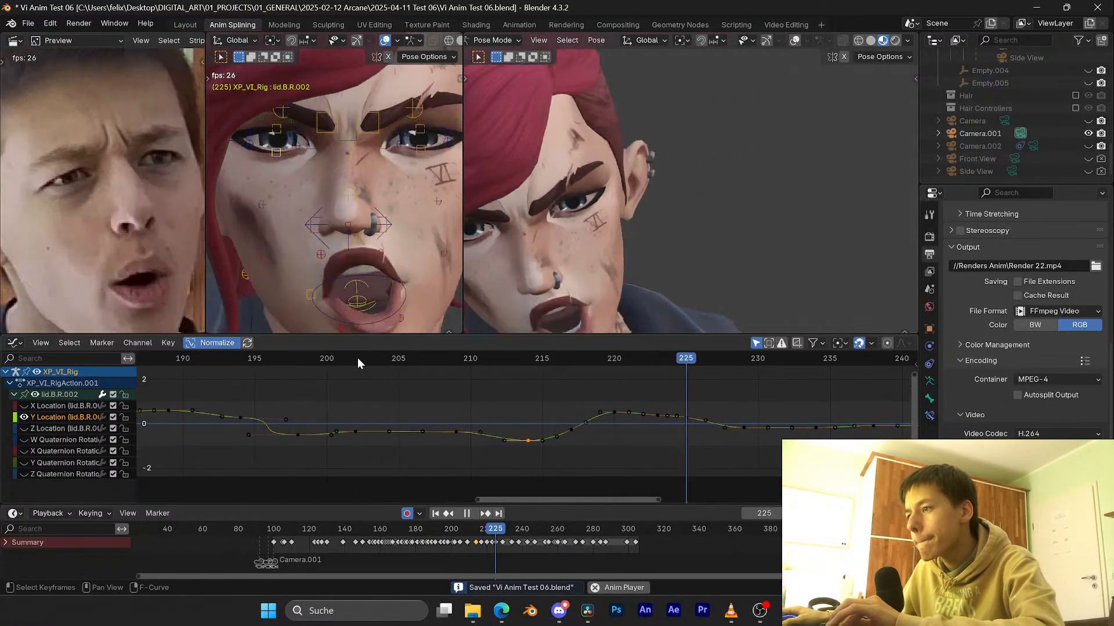
click(357, 358)
key(space)
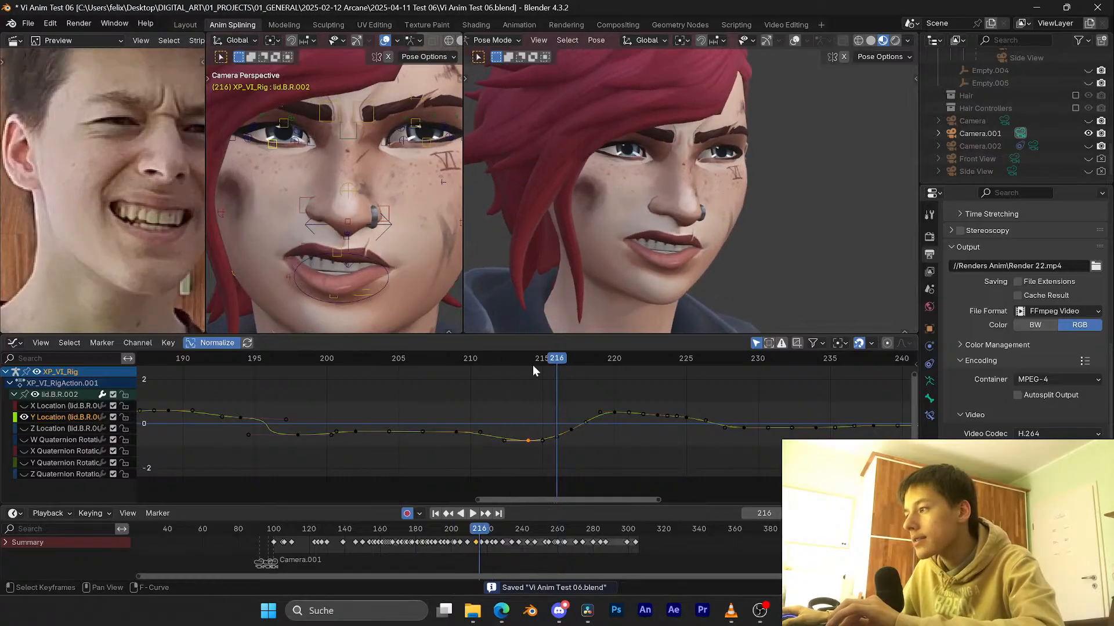
key(ctrl+s)
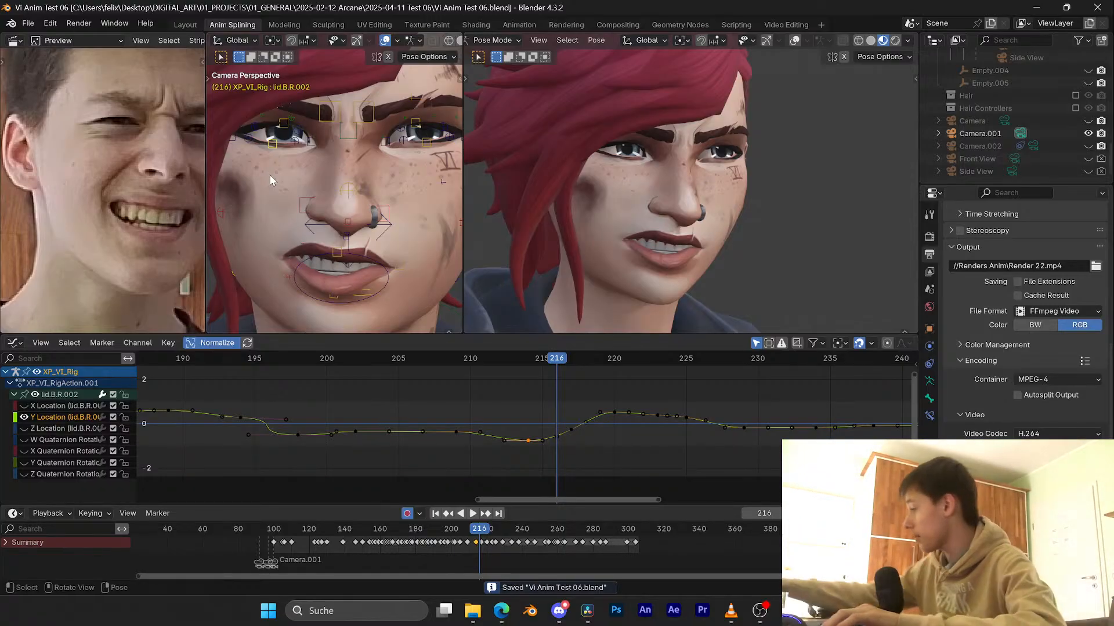
Step: Save the file again and review the expression between frames 202 and 217 by scrubbing and playing the animation
key(ctrl+s)
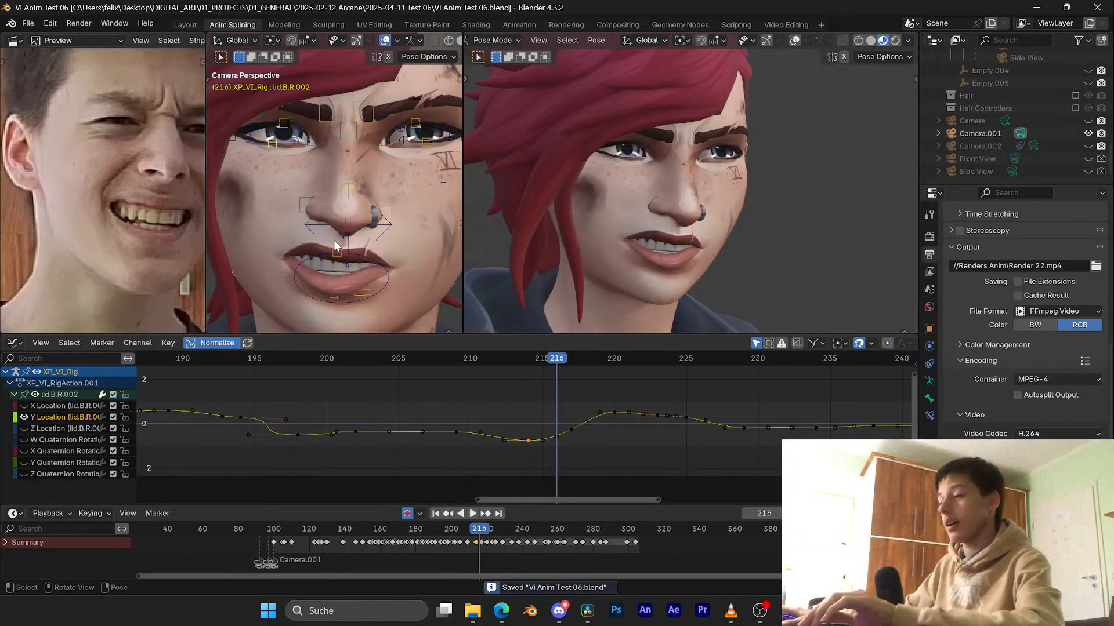
drag(348, 357, 514, 359)
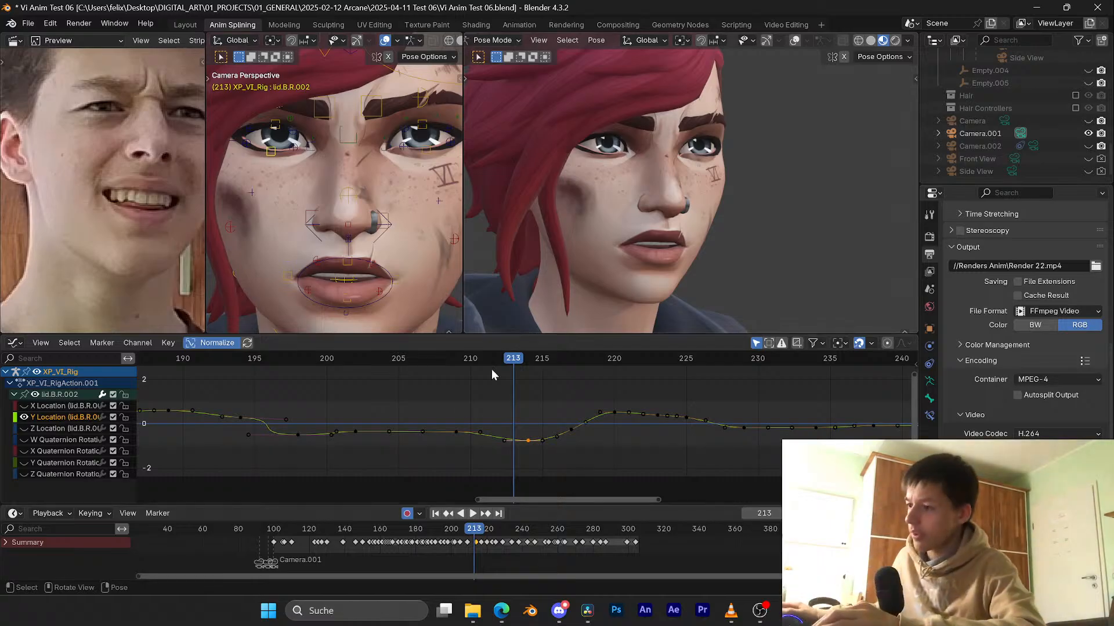
key(space)
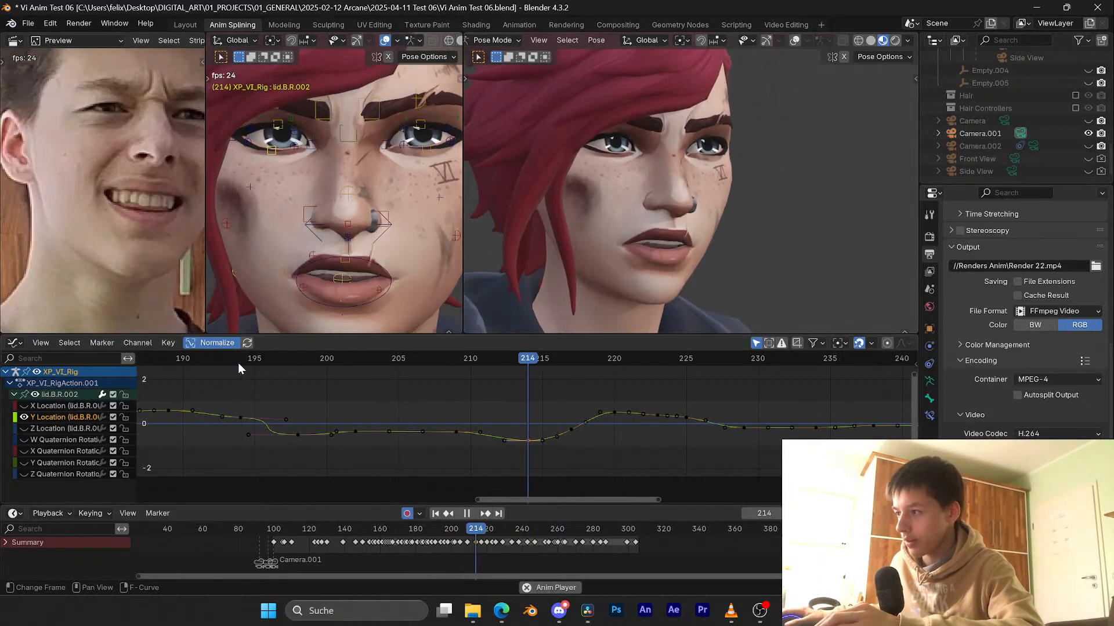
key(space)
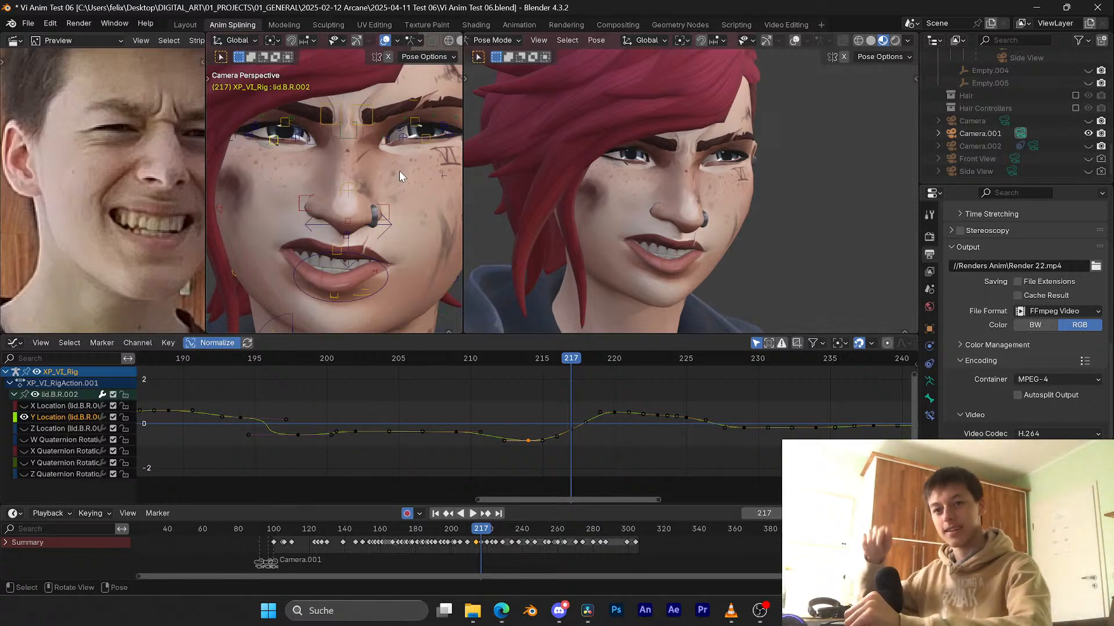
key(ctrl+s)
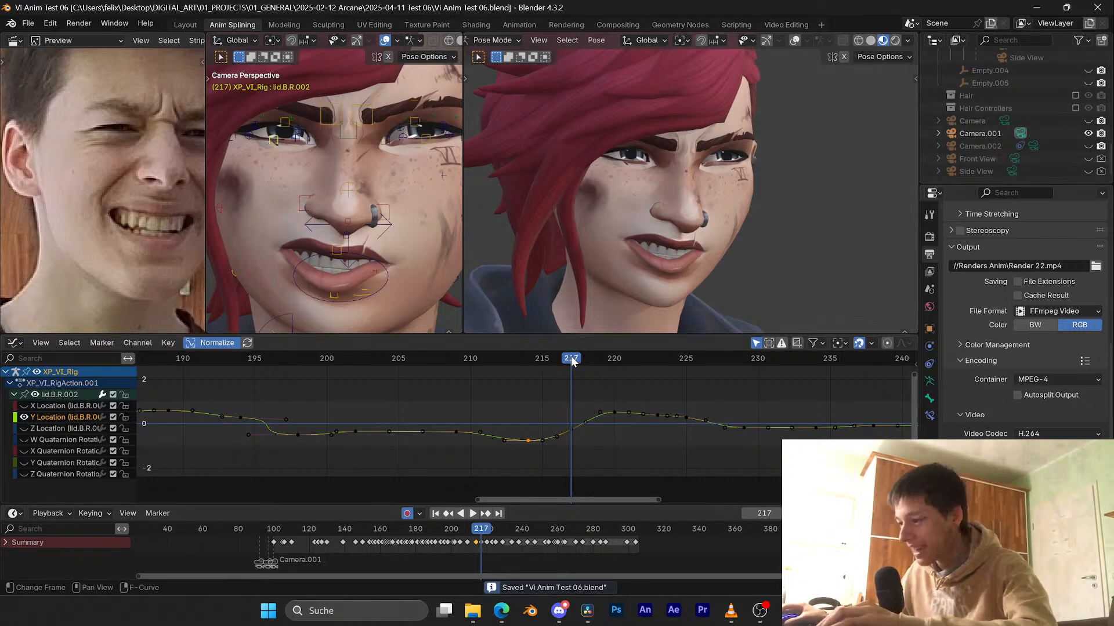
mouse_move(570, 359)
mouse_down()
mouse_move(465, 357)
mouse_move(609, 346)
mouse_move(493, 341)
mouse_move(532, 359)
mouse_move(517, 357)
mouse_move(566, 355)
mouse_up()
key(ctrl+s)
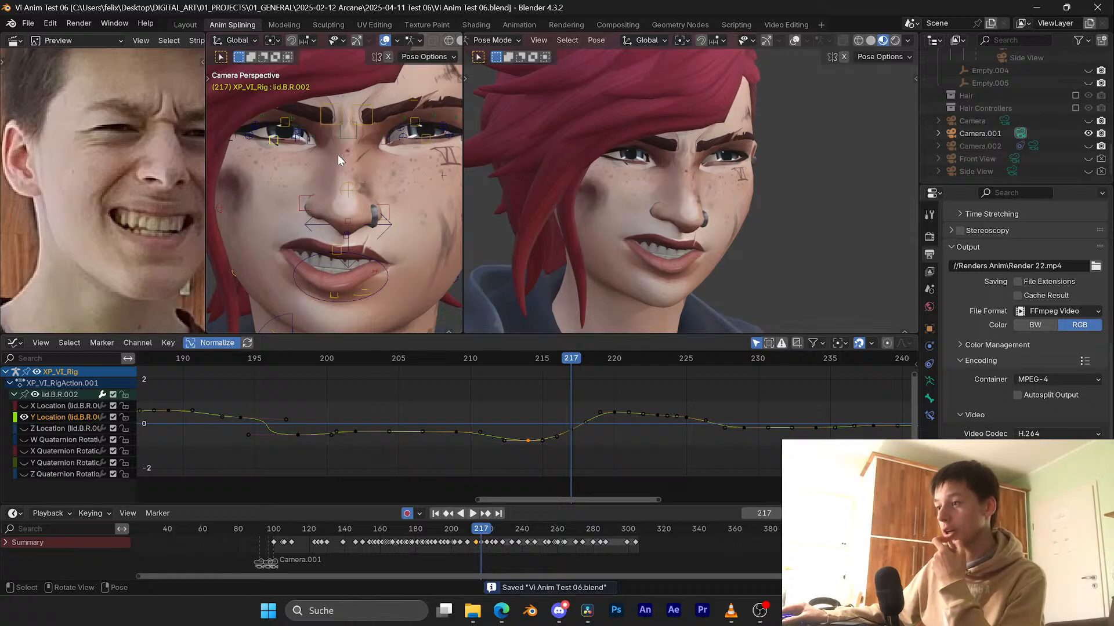
drag(567, 366, 457, 361)
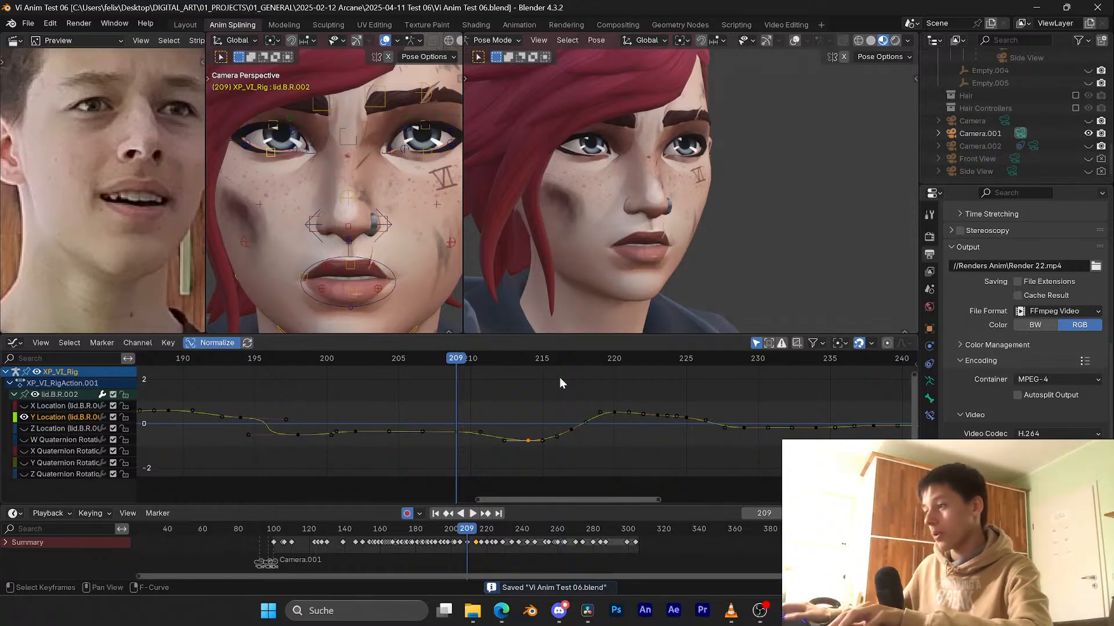
key(space)
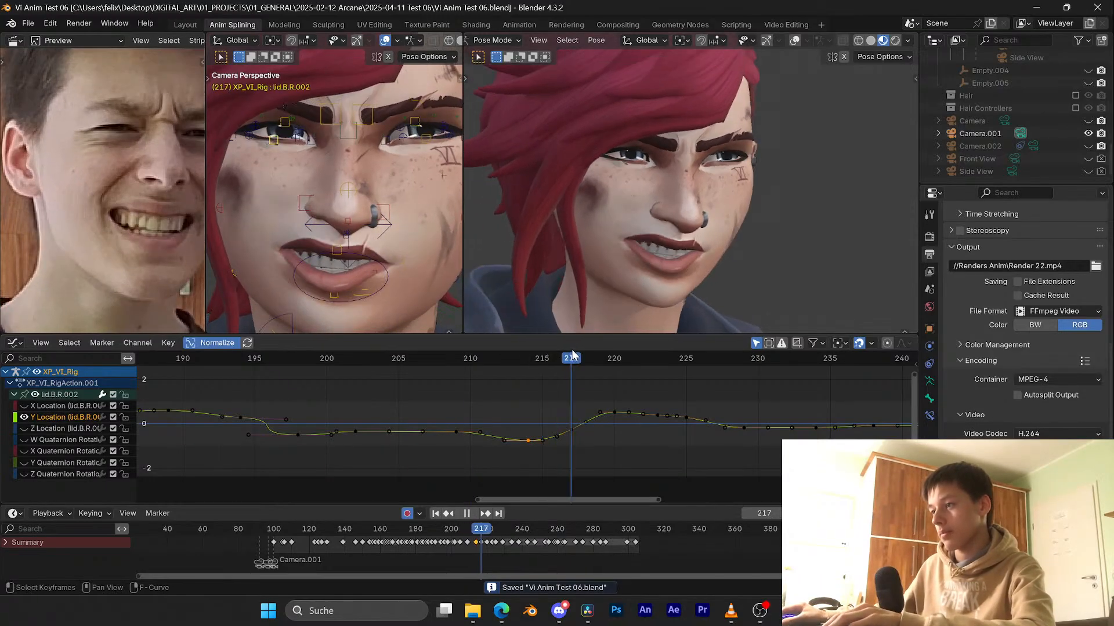
key(space)
Step: Select the left lower eyelid control with the upper and lower left cheek controls at frame 215, and save the file
click(422, 148)
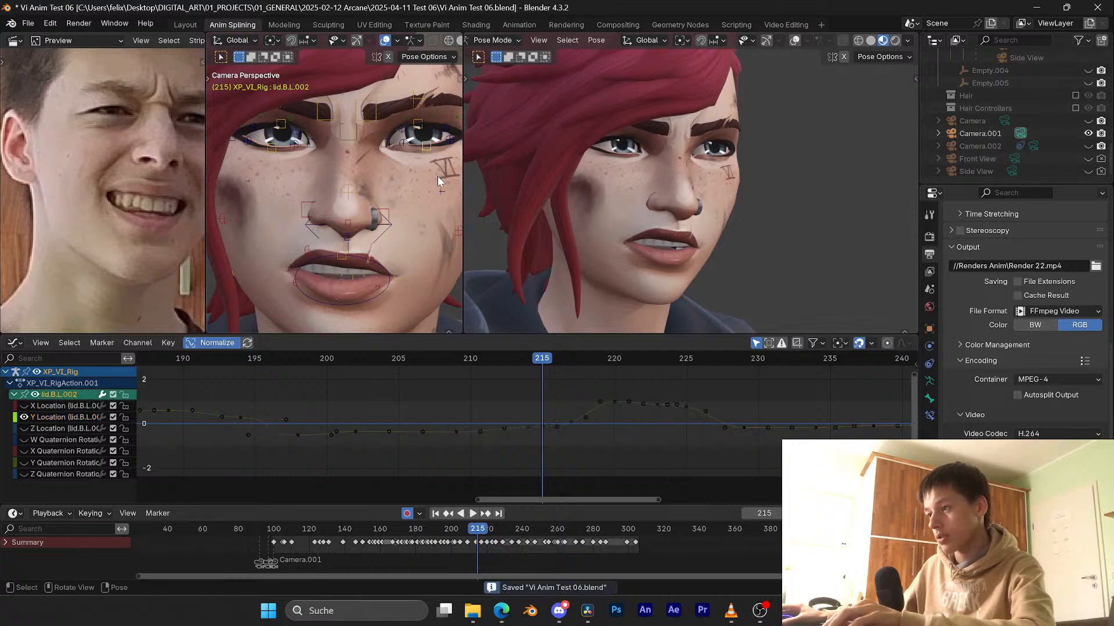
click(440, 191)
key(ctrl+s)
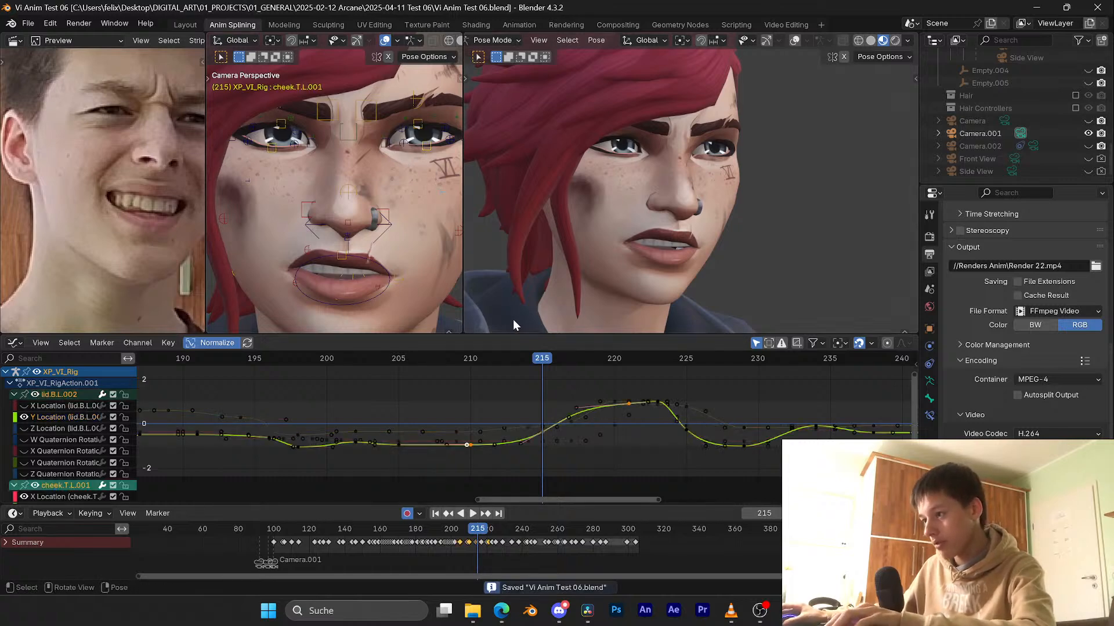
shift+click(458, 235)
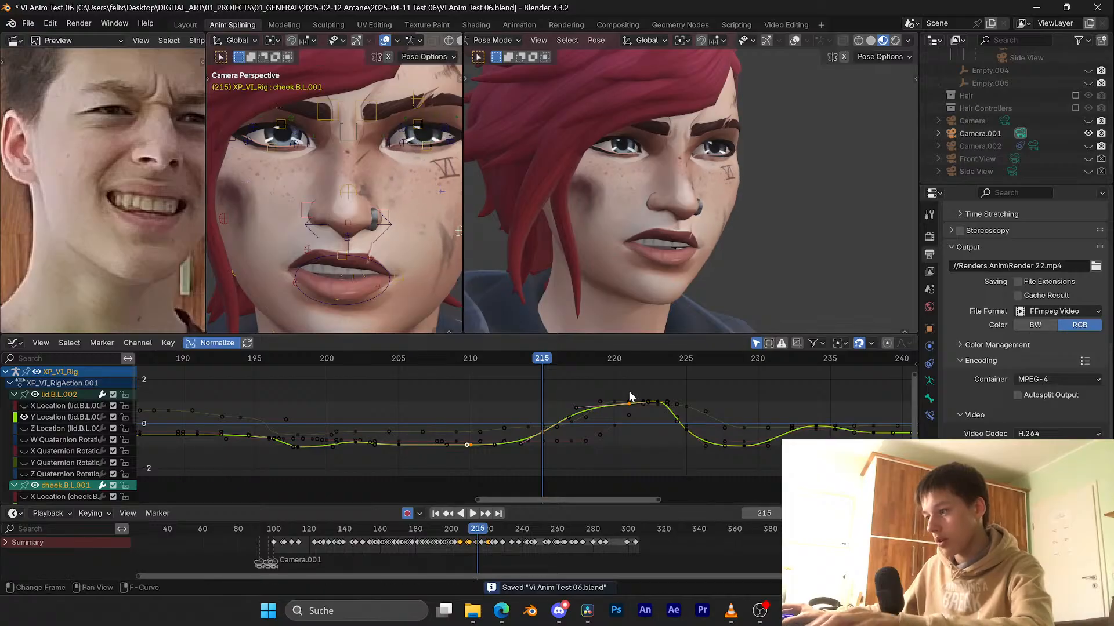
key(ctrl+s)
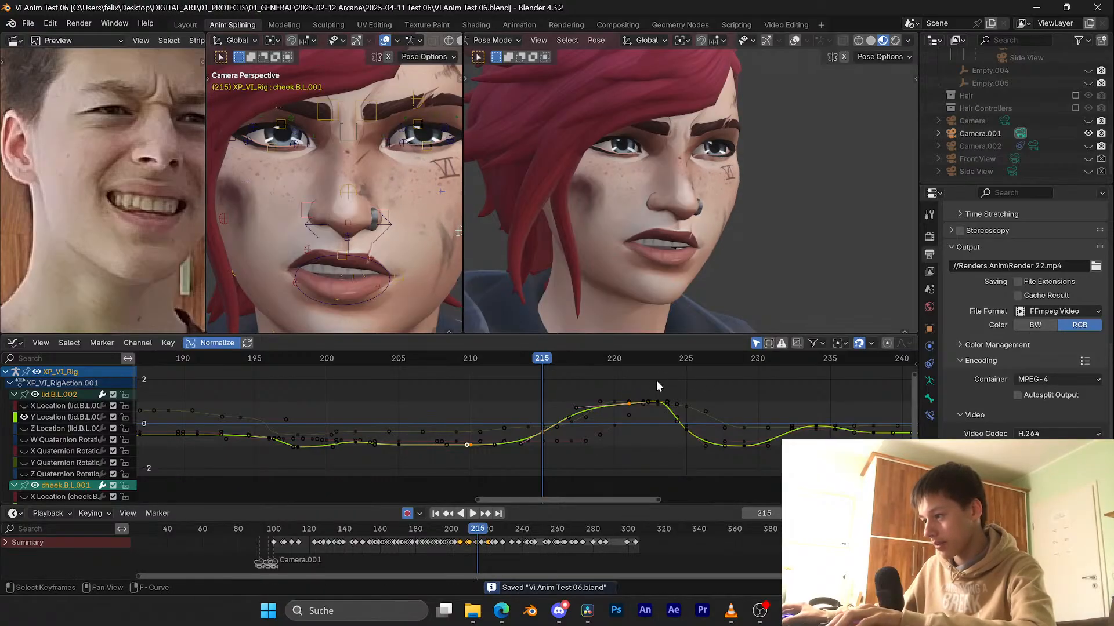
Step: Select the left eyelid and cheek keyframes between about frames 208 and 222 in the graph
drag(648, 379, 486, 462)
key(g)
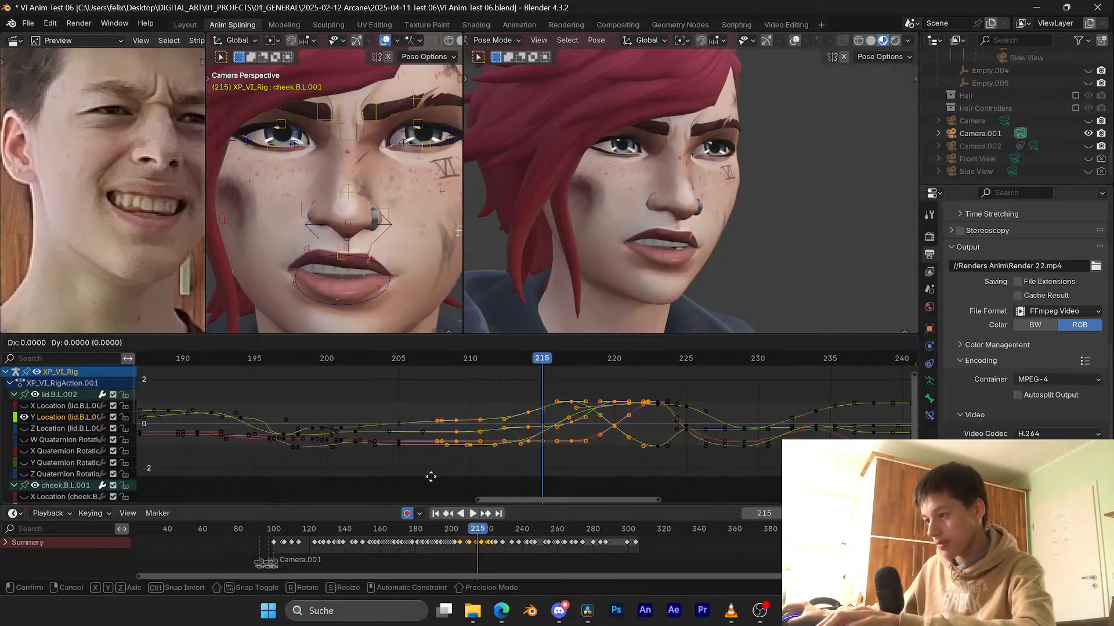
key(x)
click(437, 477)
Step: Remove the curve handles belonging to the frame 223 keyframes from the left eyelid and cheek selection
scroll(716, 430, up, 3)
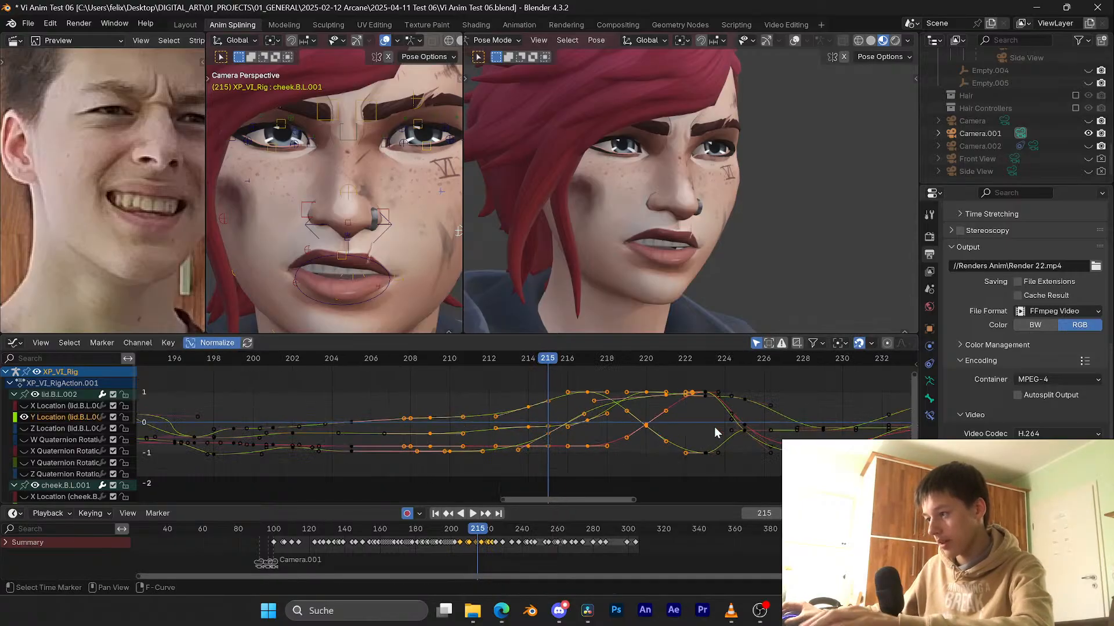
scroll(547, 427, up, 10)
middle_drag(716, 430, 534, 380)
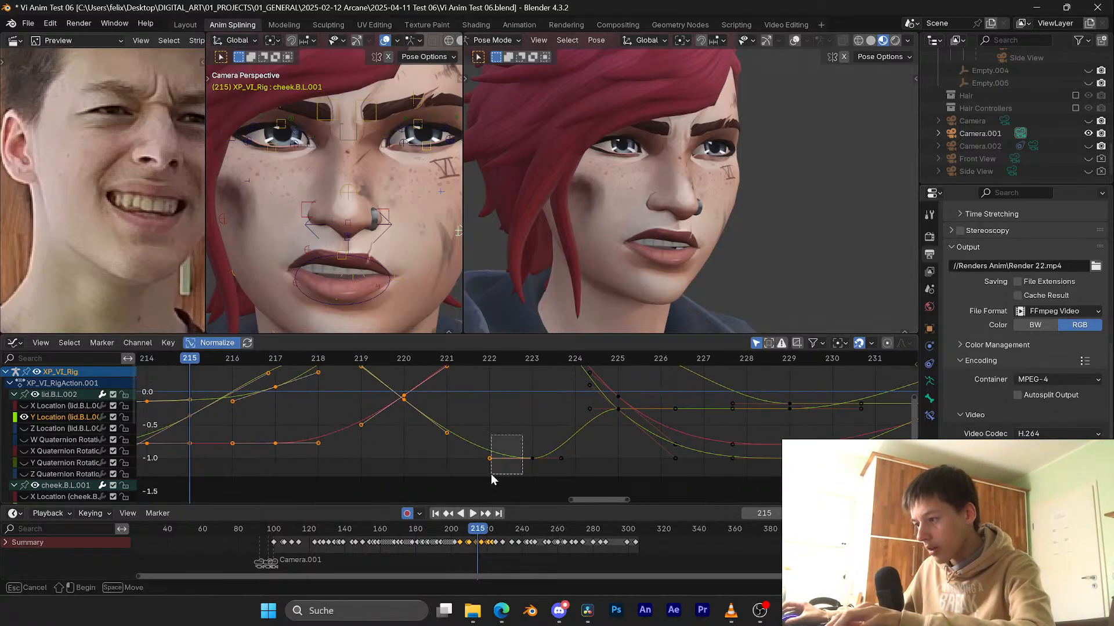
middle_drag(510, 473, 536, 447)
scroll(513, 394, up, 11)
scroll(498, 452, up, 11)
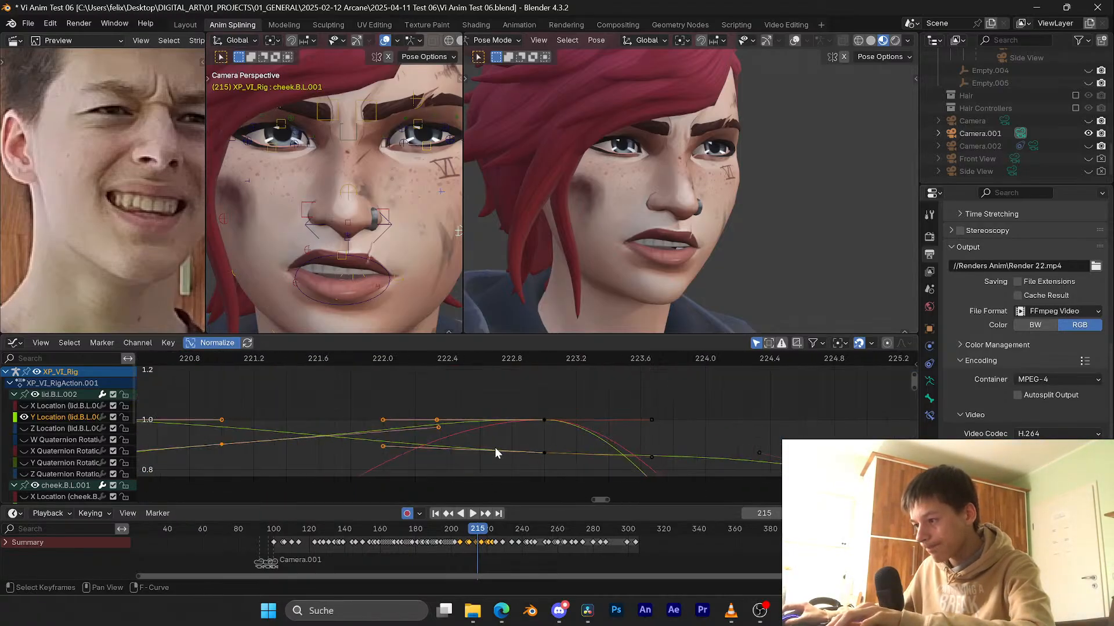
middle_drag(453, 440, 518, 444)
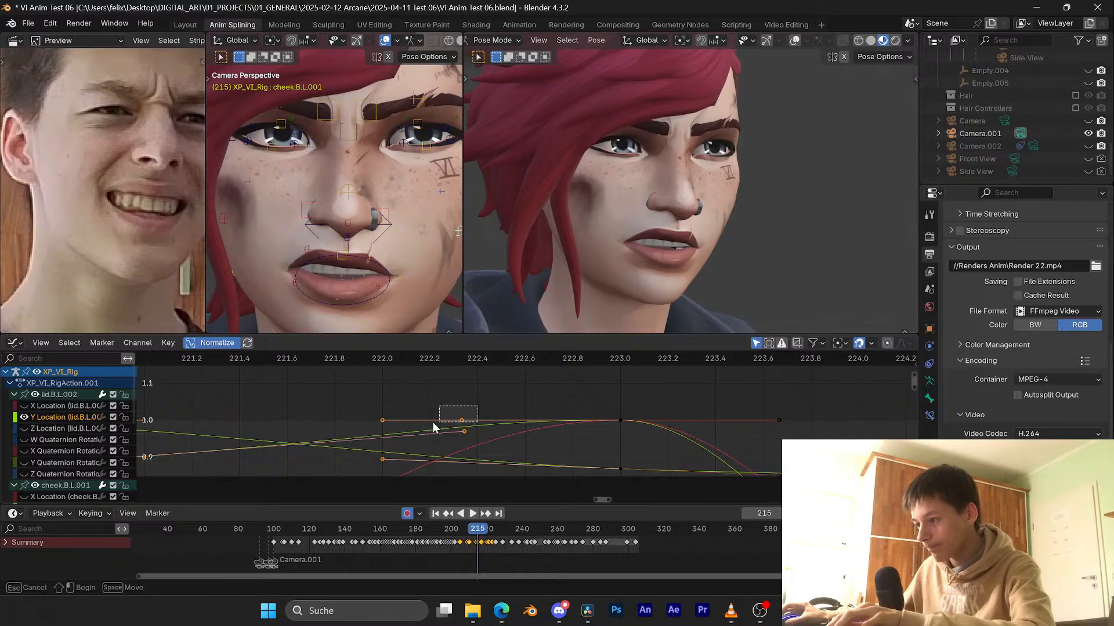
ctrl+drag(433, 422, 369, 426)
middle_drag(517, 480, 542, 438)
ctrl+drag(506, 445, 385, 407)
scroll(516, 425, down, 13)
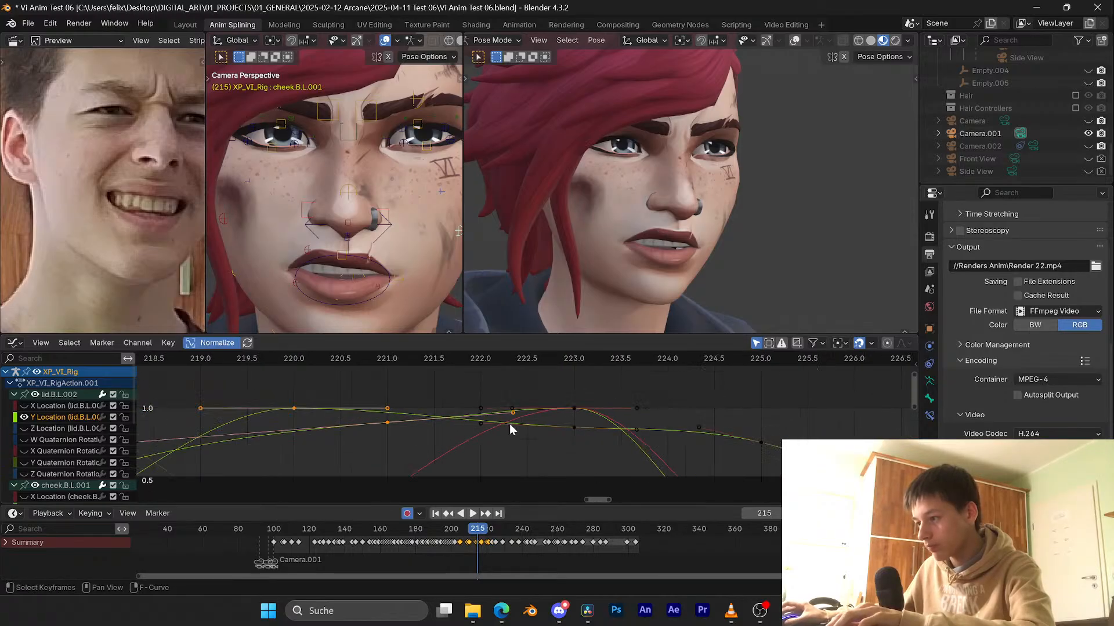
Step: Save the file and shift the selected left eyelid and cheek keyframes one frame later in time
scroll(510, 425, down, 12)
ctrl+middle_drag(517, 433, 589, 393)
key(ctrl+s)
key(g)
key(x)
click(564, 406)
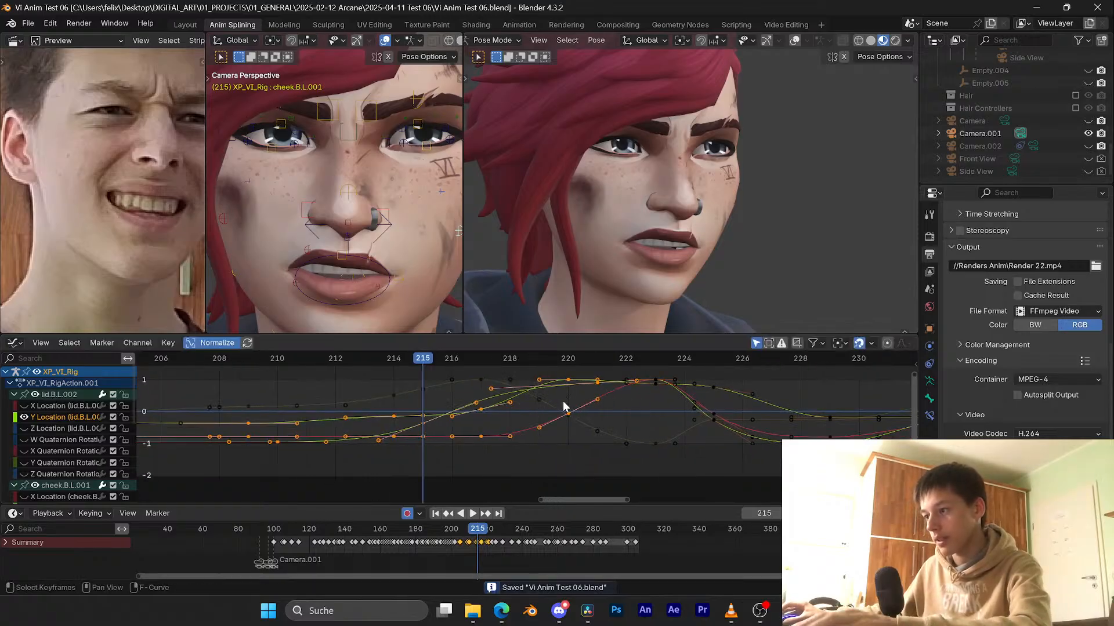
key(g)
key(x)
click(563, 406)
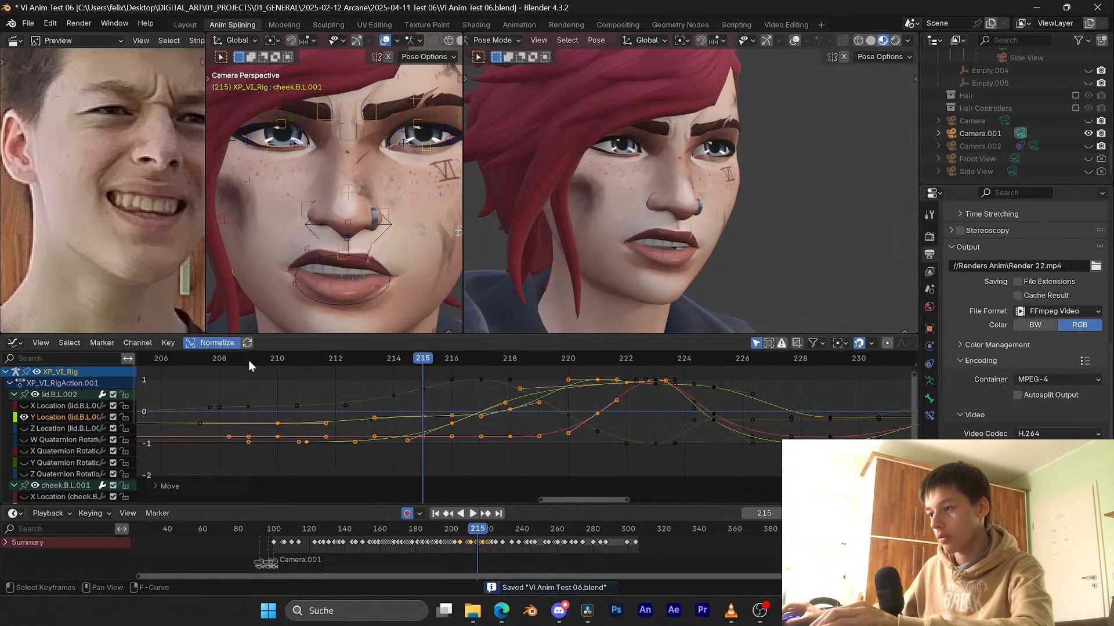
Step: Replay and scrub the animation from about frame 208 to check the shifted left cheek and eyelid timing
key(space)
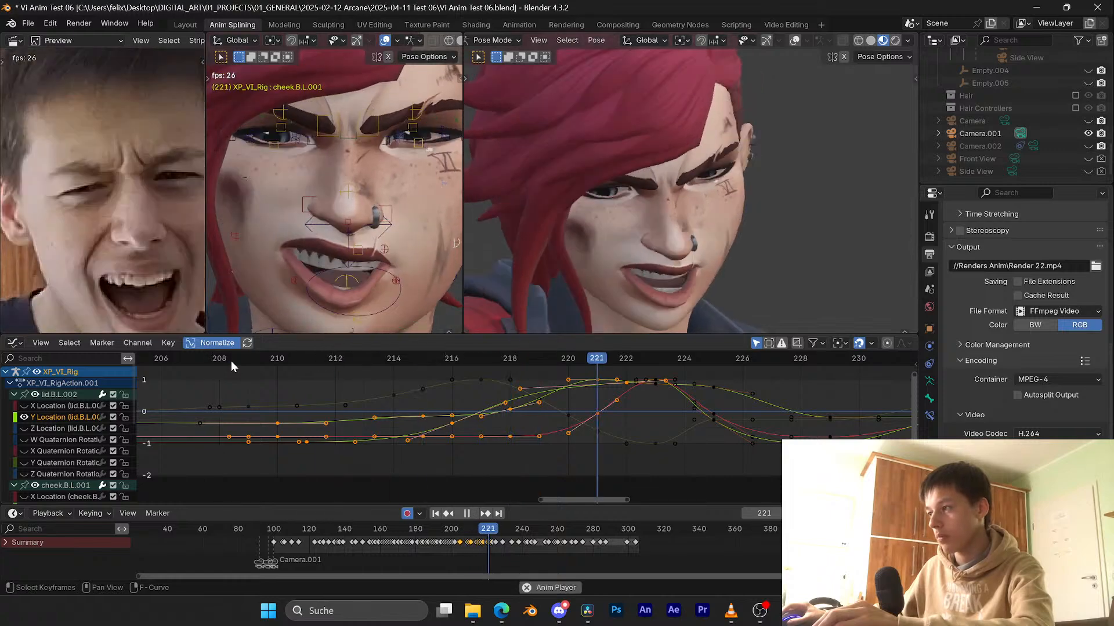
click(231, 361)
key(space)
drag(231, 361, 425, 360)
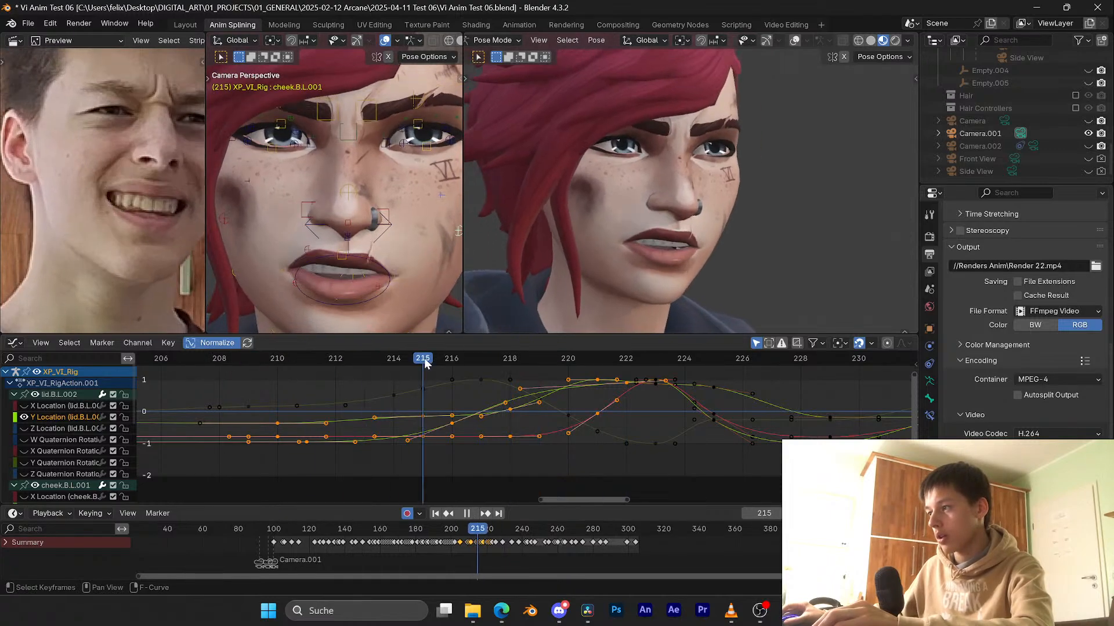
key(Escape)
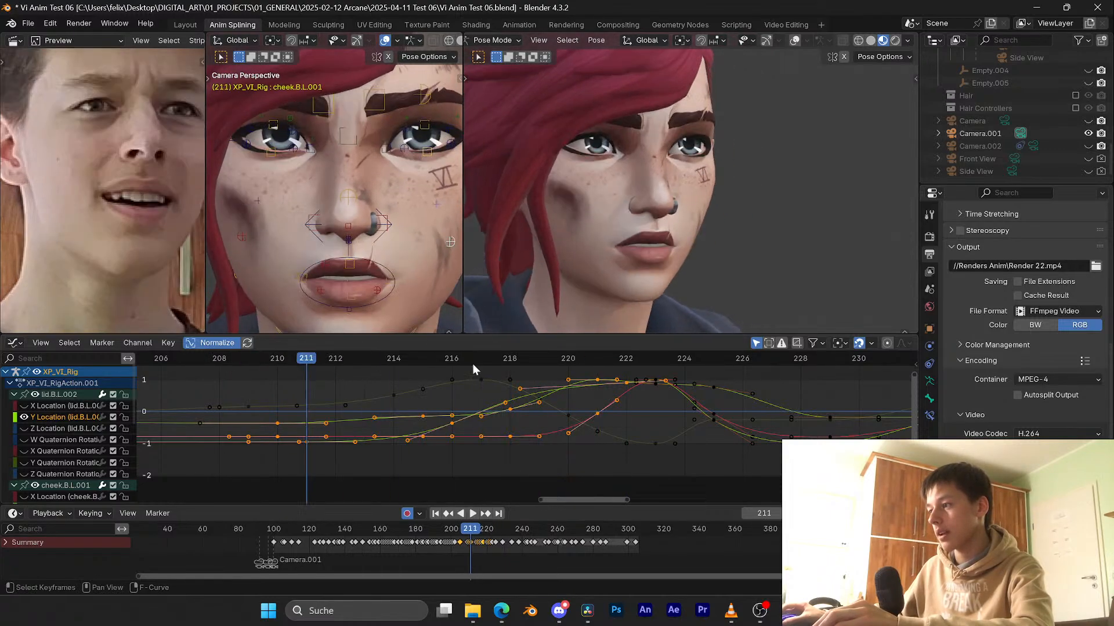
key(space)
key(space)
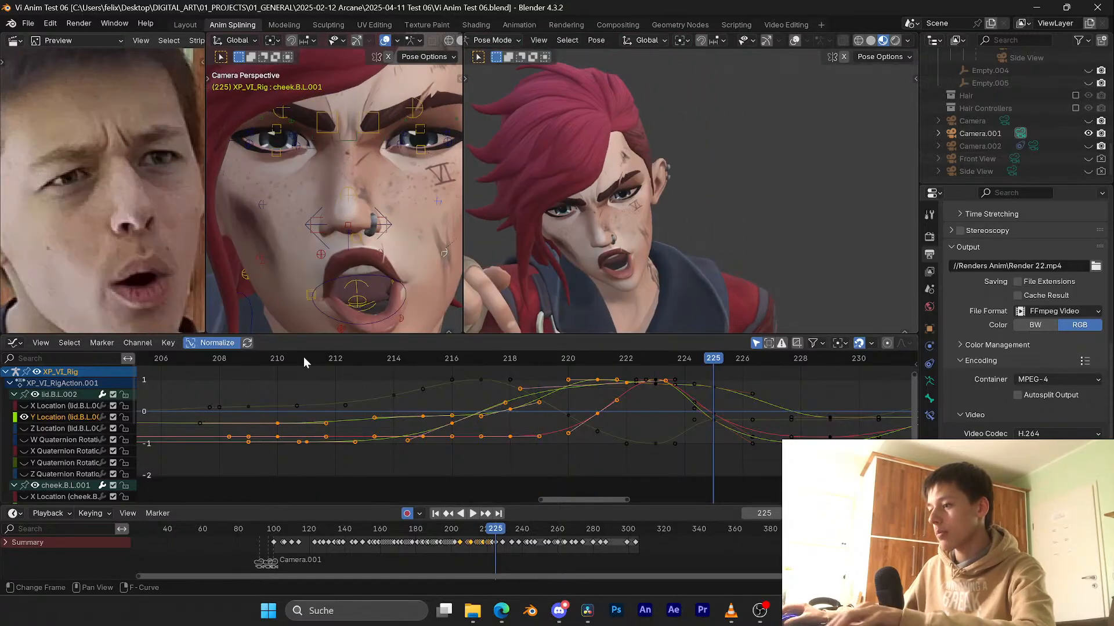
Step: Replay the animation from about frames 208 and 209 to check the left cheek timing, and save the file
click(229, 359)
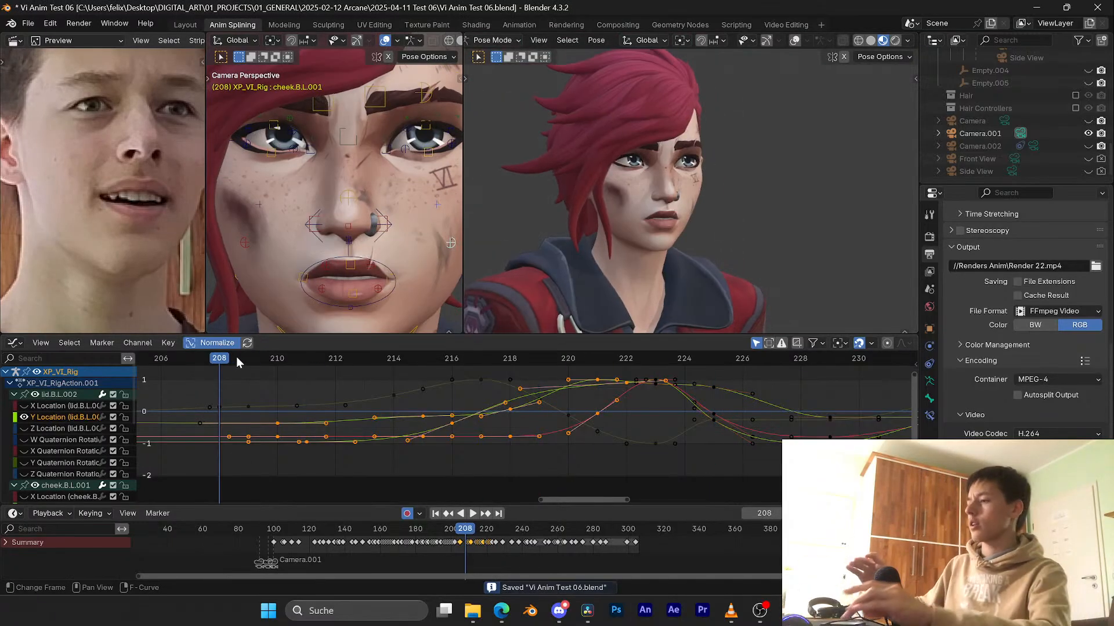
key(space)
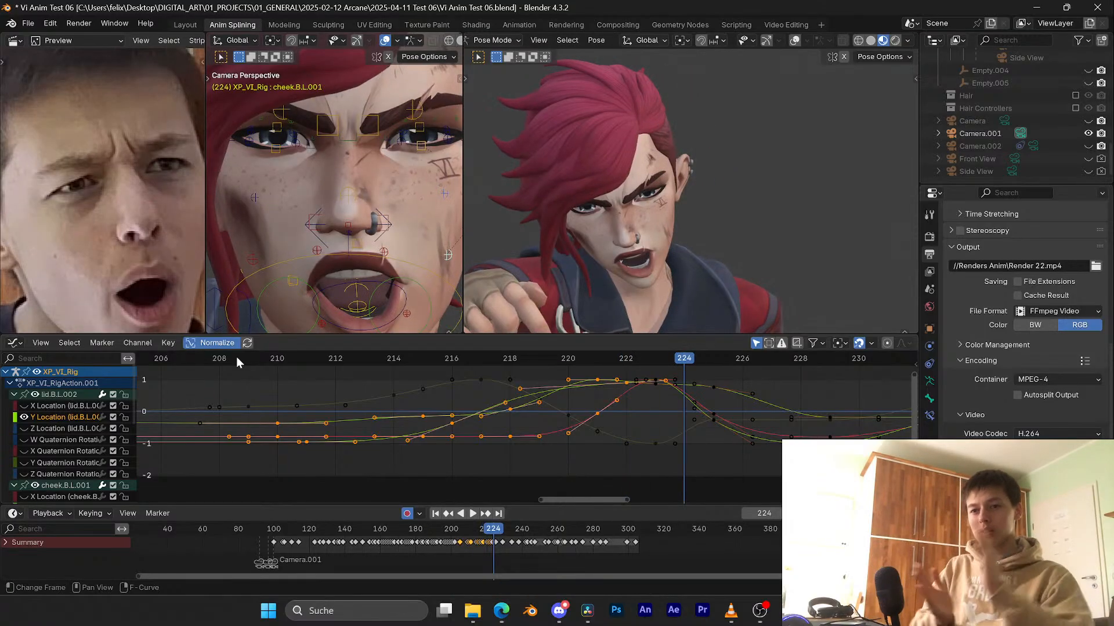
click(261, 358)
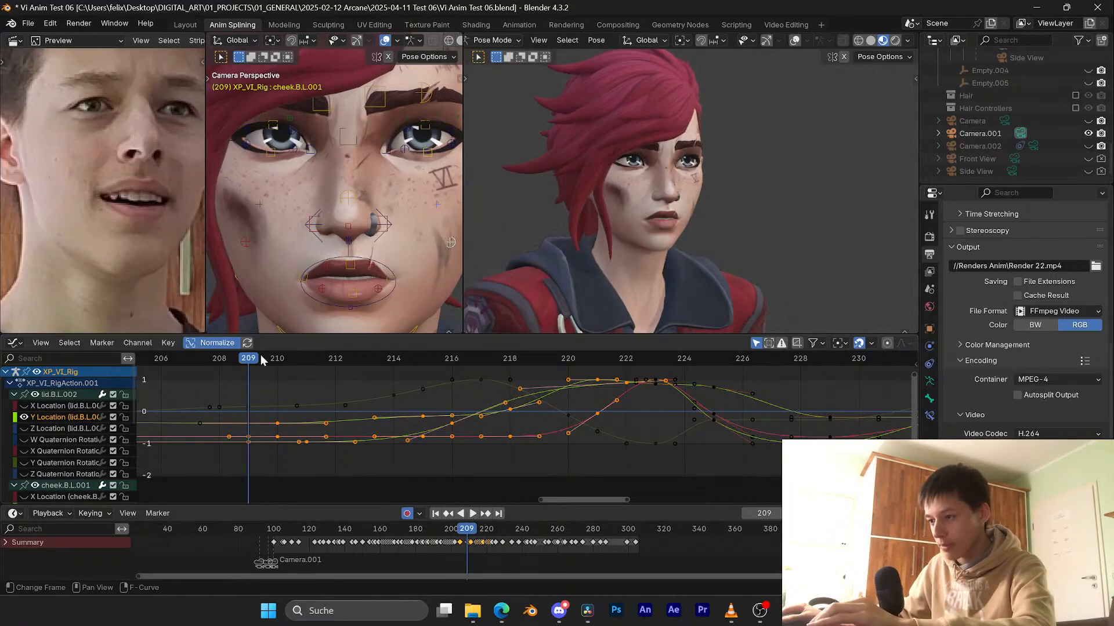
key(space)
key(ctrl+s)
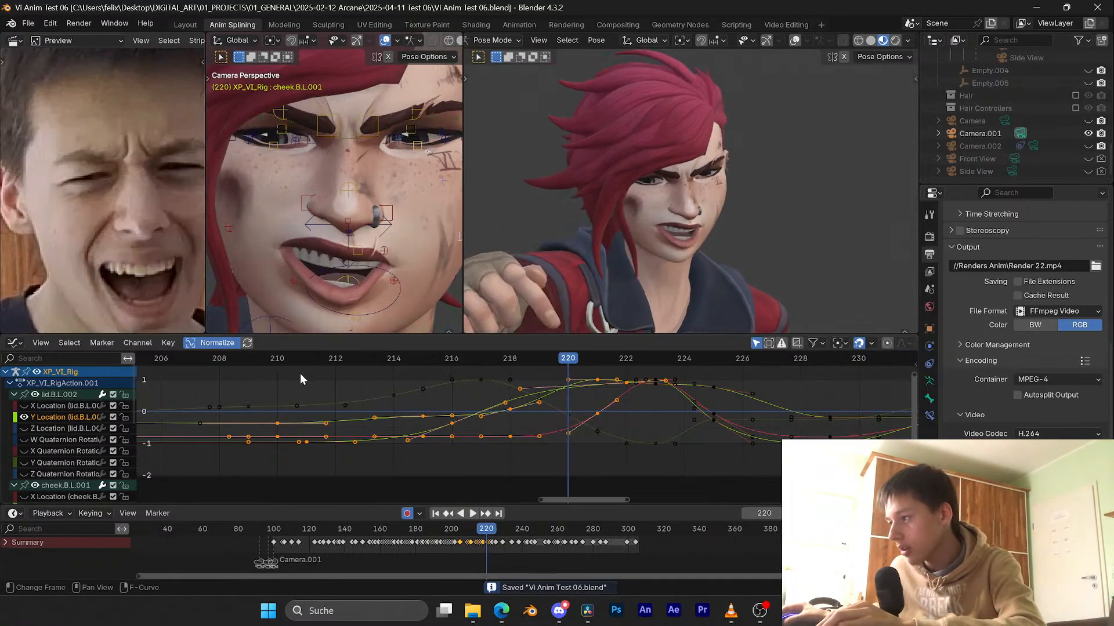
key(space)
drag(300, 360, 409, 313)
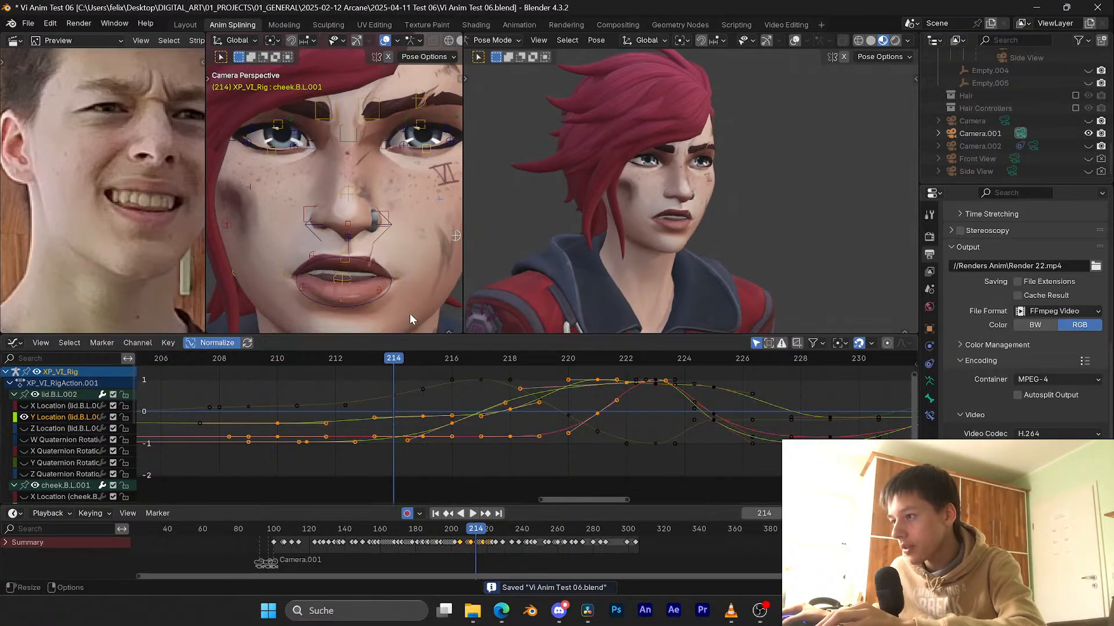
Step: Select the lower left eyelid control lid.B.L.002 at frame 214 and save the file
scroll(596, 158, down, 1)
shift+middle_drag(451, 157, 419, 166)
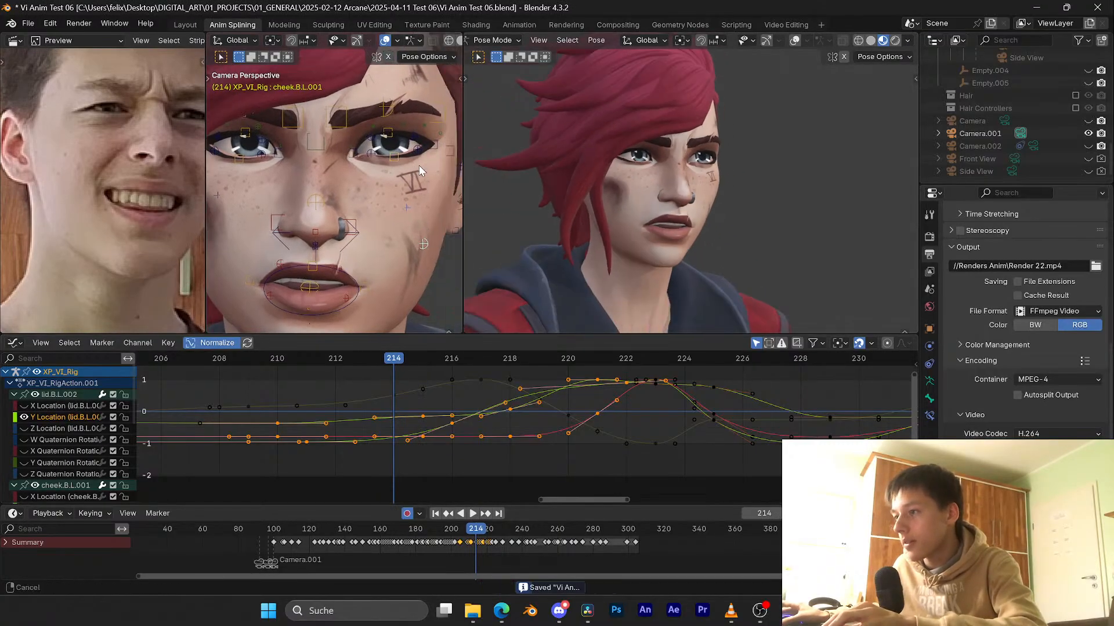
click(393, 159)
key(ctrl+s)
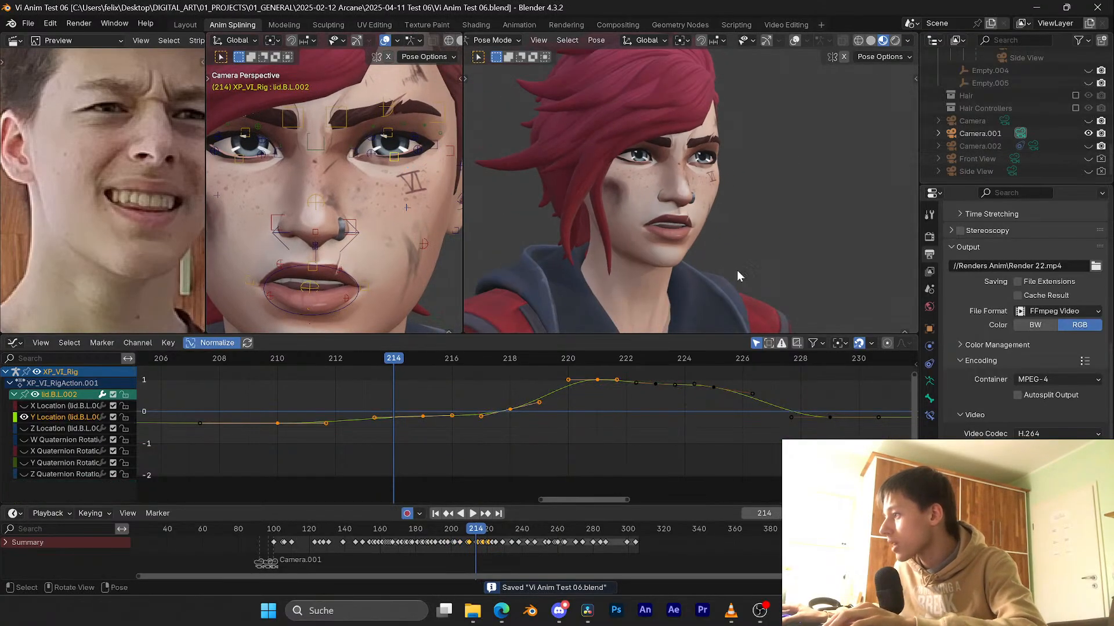
Step: Shift the camera marker so that Camera.002 is active, and play the animation in a wider framing
drag(262, 566, 279, 558)
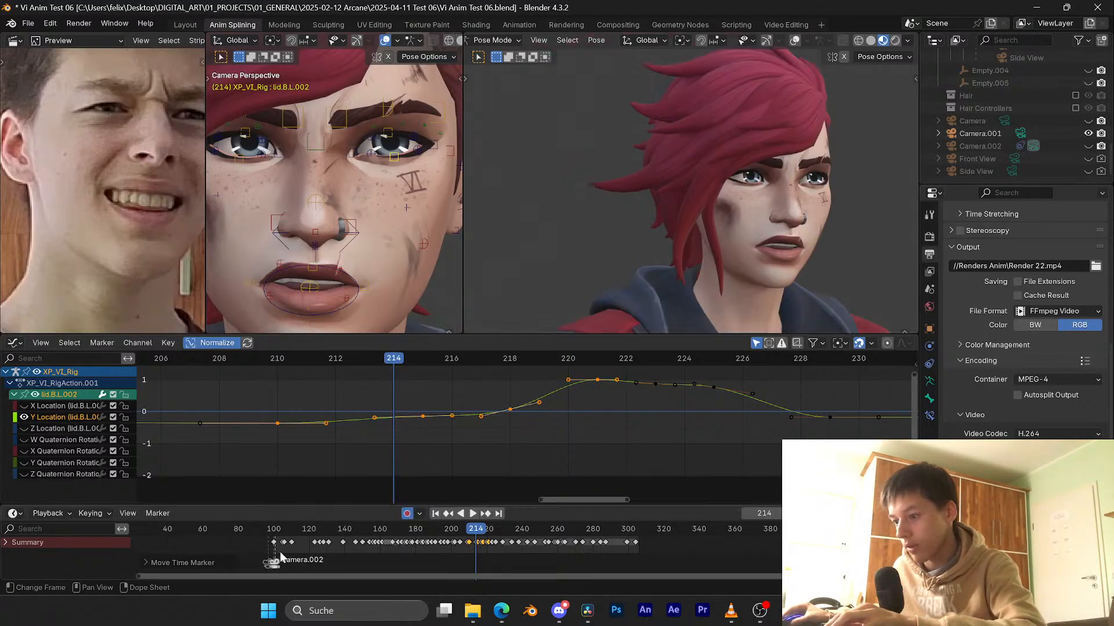
key(space)
scroll(695, 247, down, 5)
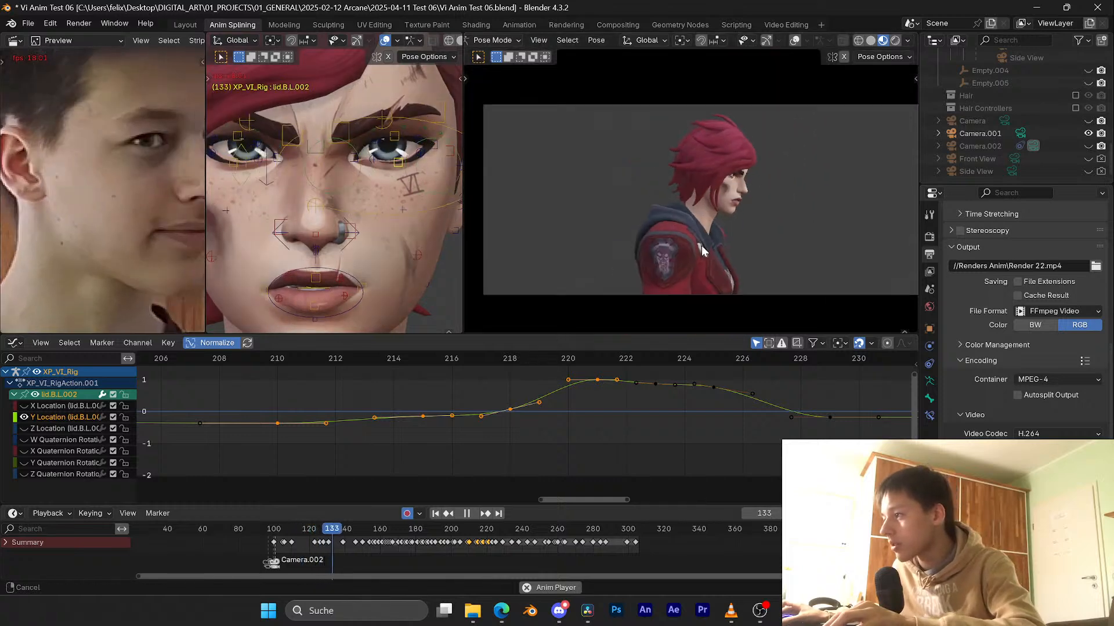
scroll(680, 238, up, 2)
shift+middle_drag(680, 238, 691, 242)
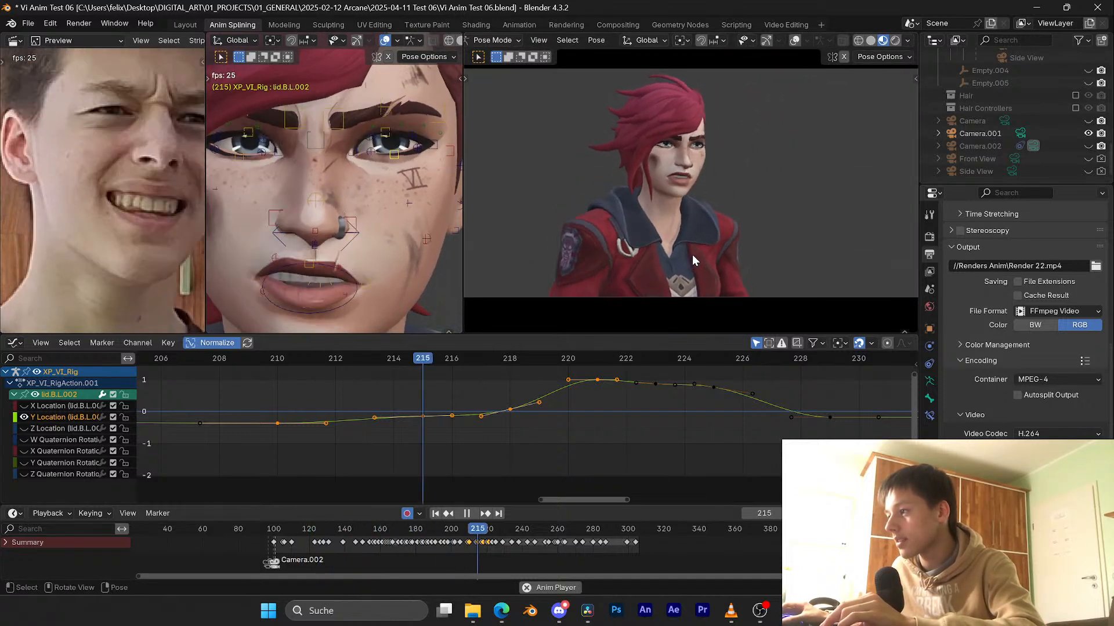
Step: Replay the performance through Camera.002 from about frames 200 and 212, saving the file in between
key(space)
click(452, 530)
key(space)
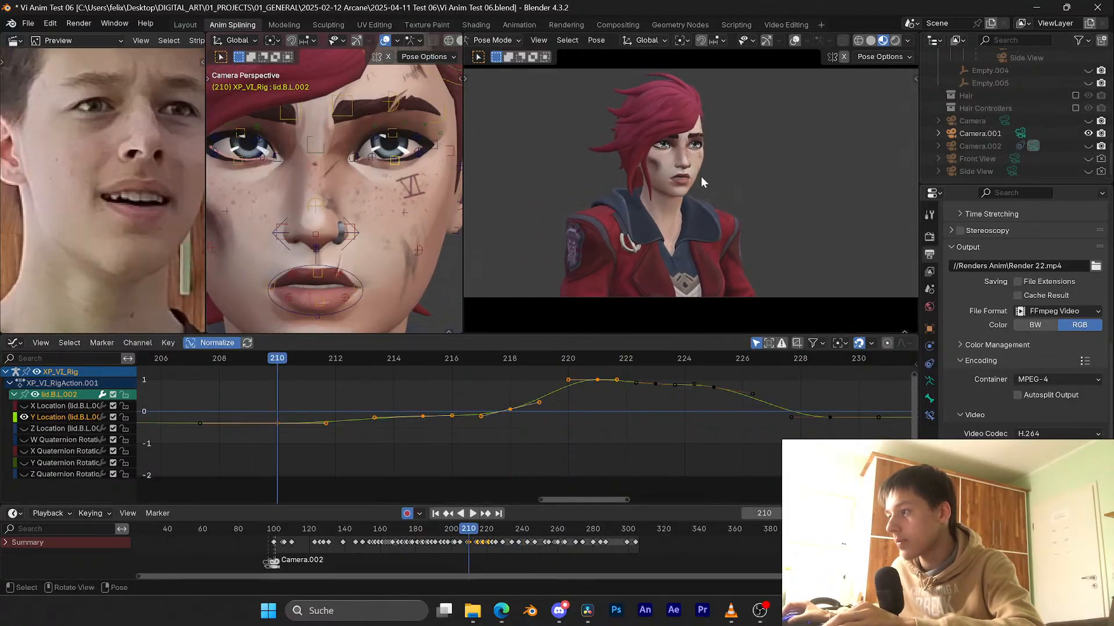
key(space)
key(ctrl+s)
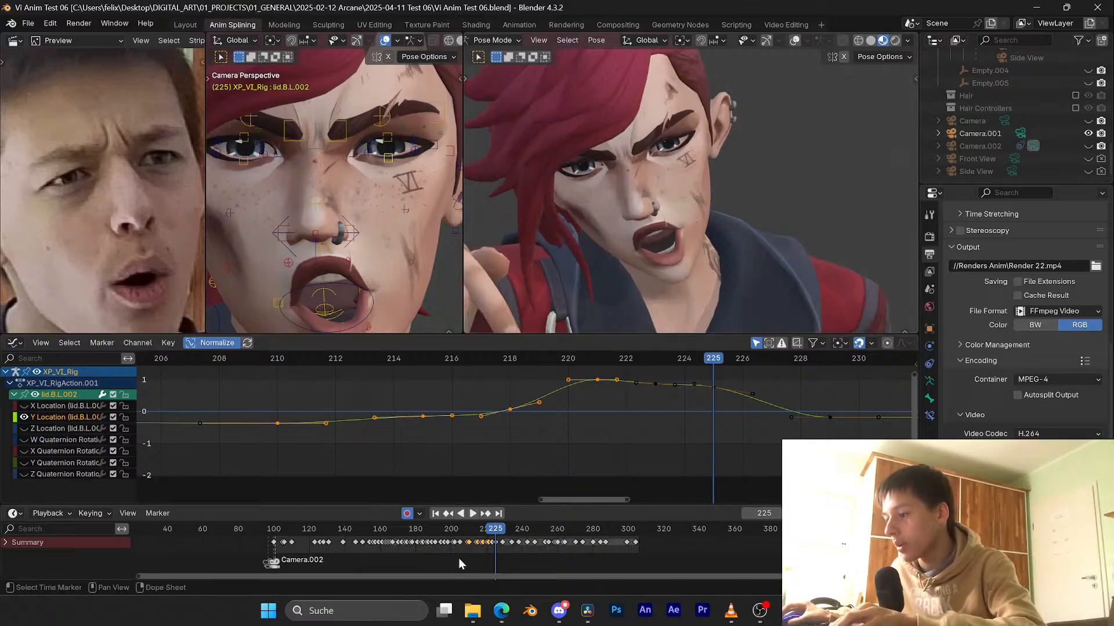
click(472, 529)
key(space)
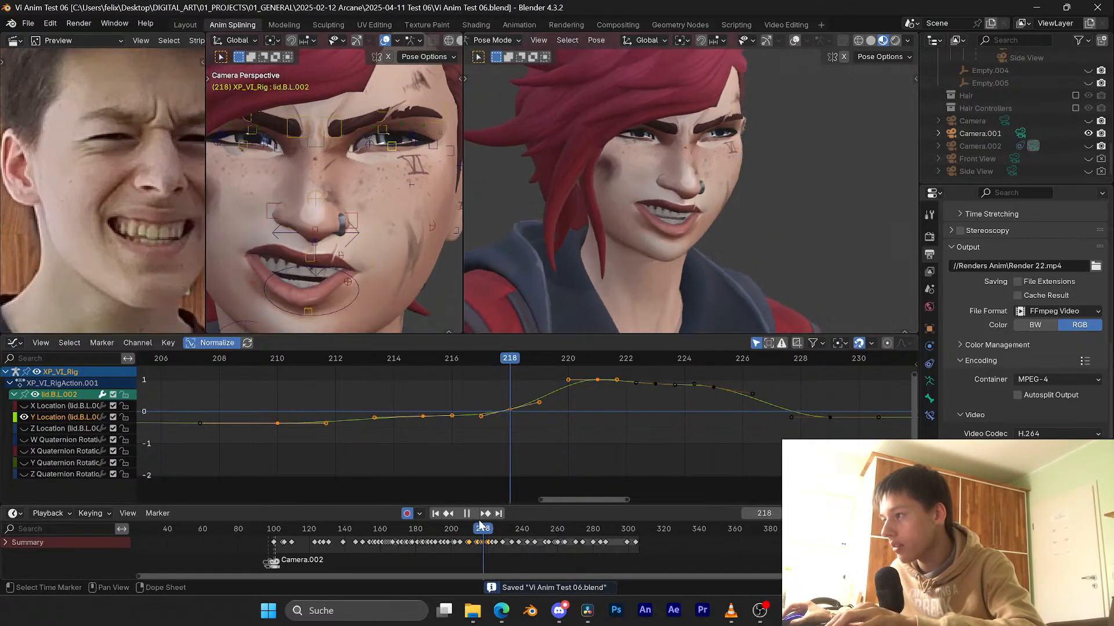
key(space)
Step: Check the rig controls in the large camera viewport by turning its overlays on and off again, and save the file
click(795, 40)
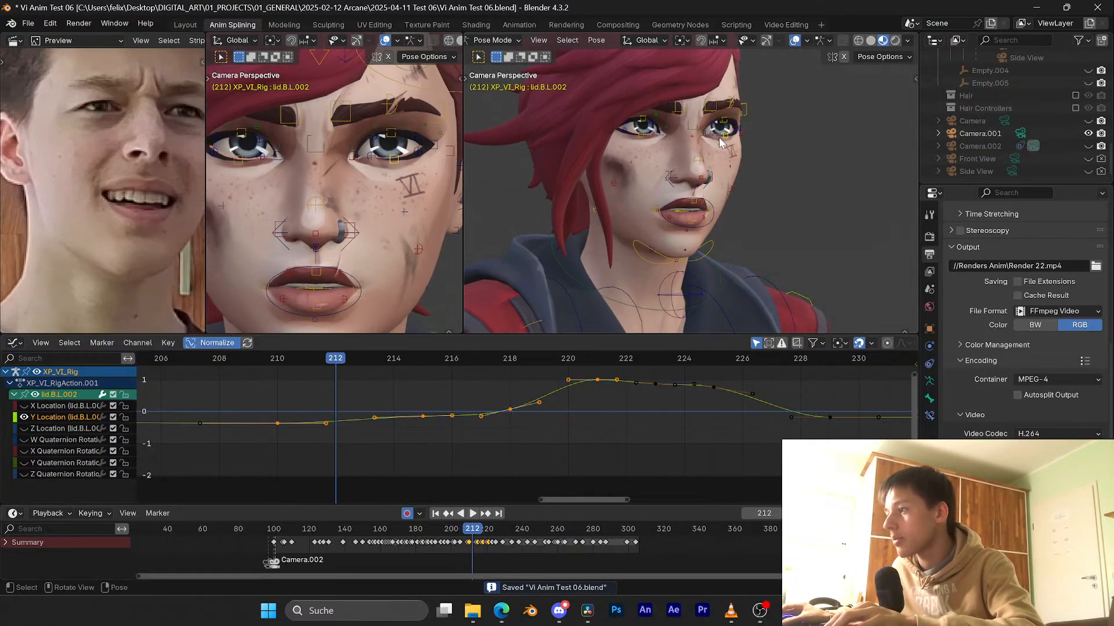
shift+middle_drag(722, 142, 718, 164)
key(ctrl+s)
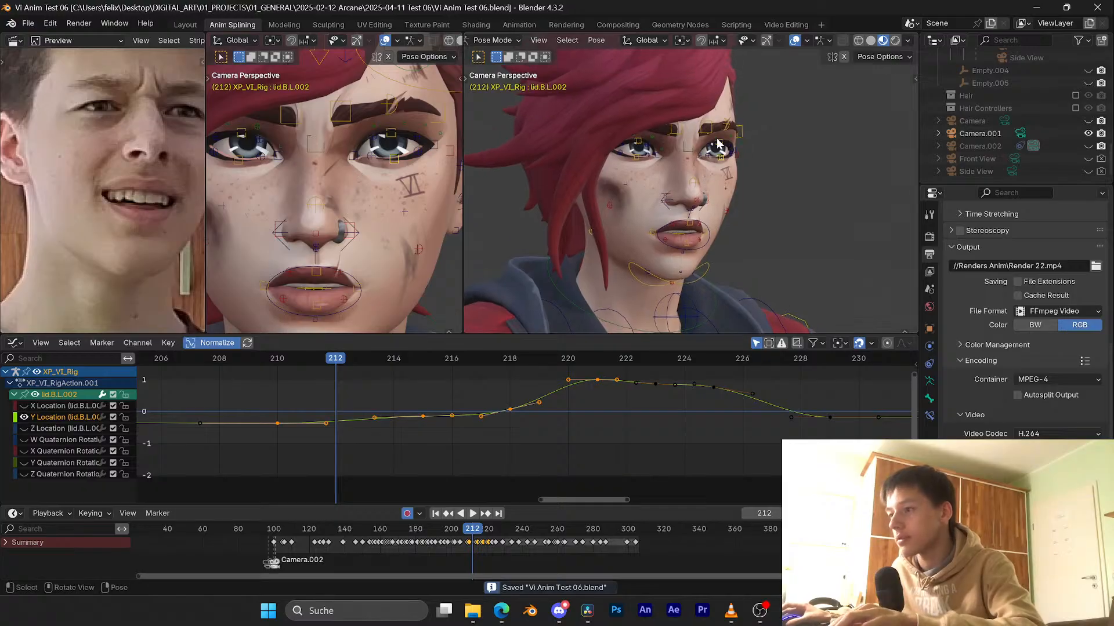
click(794, 41)
scroll(443, 532, up, 5)
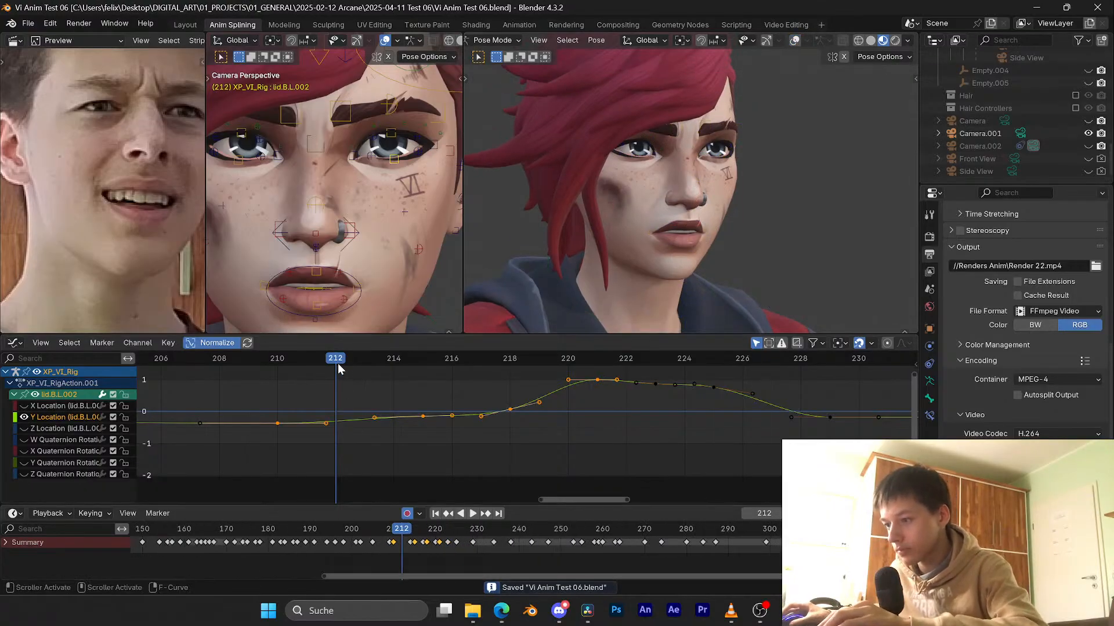
Step: Lower the lower left eyelid's Y Location keyframes at frames 215 and 218 so the curve stays flat up to frame 218
drag(353, 360, 480, 358)
click(511, 410)
key(g)
key(y)
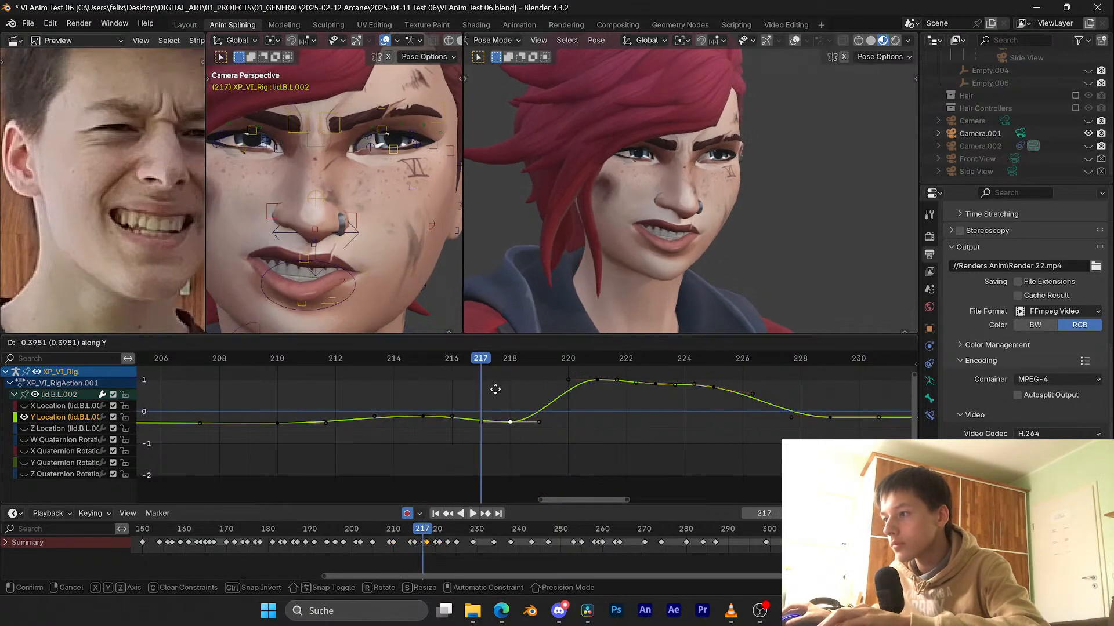
click(493, 387)
drag(371, 360, 492, 360)
click(510, 421)
key(Right)
key(Right)
key(Right)
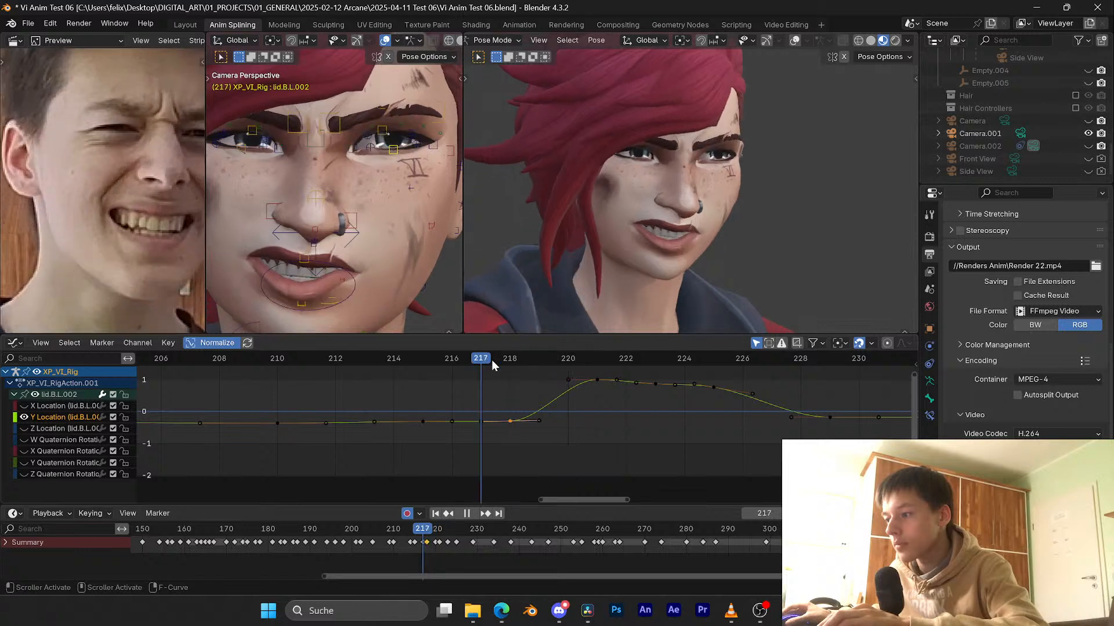
Step: Move the eyelid's frame 218 Y Location keyframe one frame earlier and lower it to about -0.9 as an anticipation dip
drag(559, 444, 490, 411)
key(x)
key(g)
key(x)
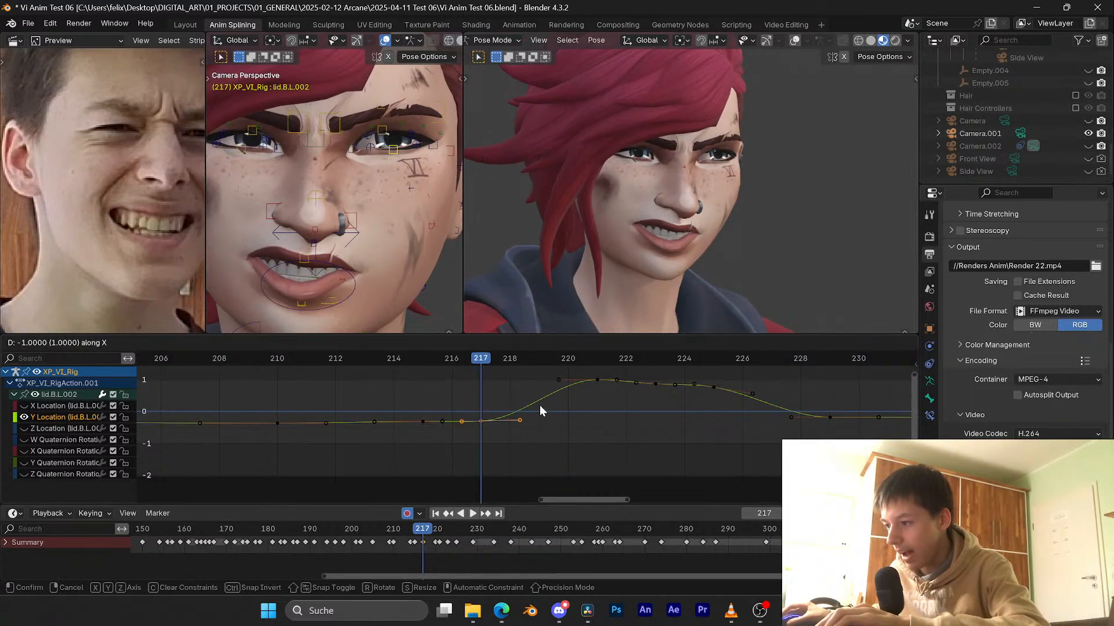
click(541, 410)
key(g)
key(y)
click(542, 424)
Step: Replay the eyelid motion around frames 209 to 221 to check the new dip, and save the file
key(space)
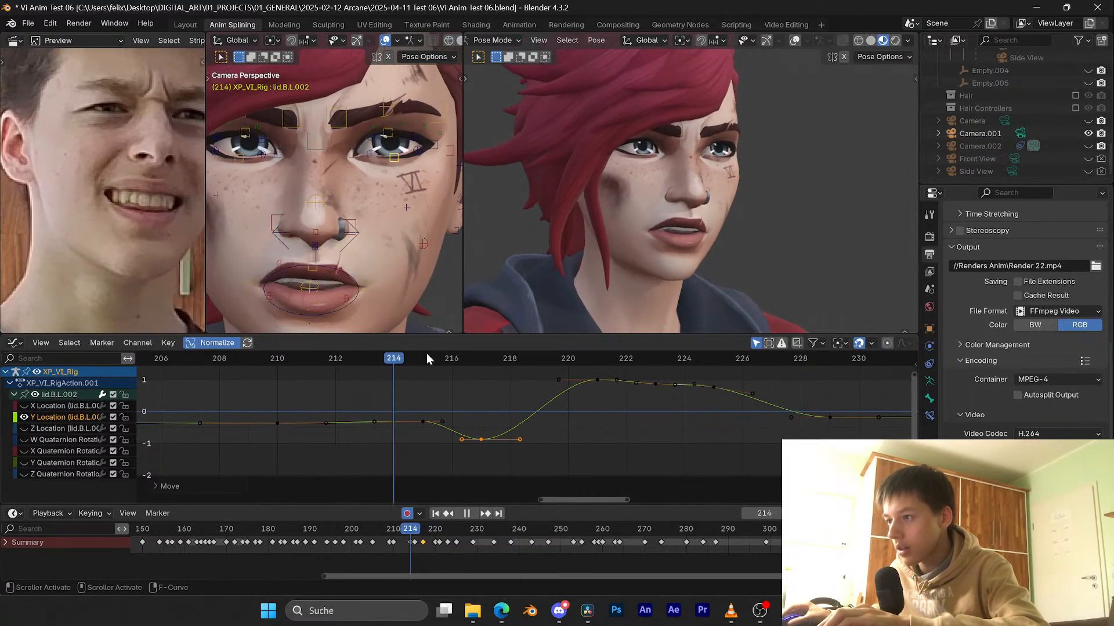
key(space)
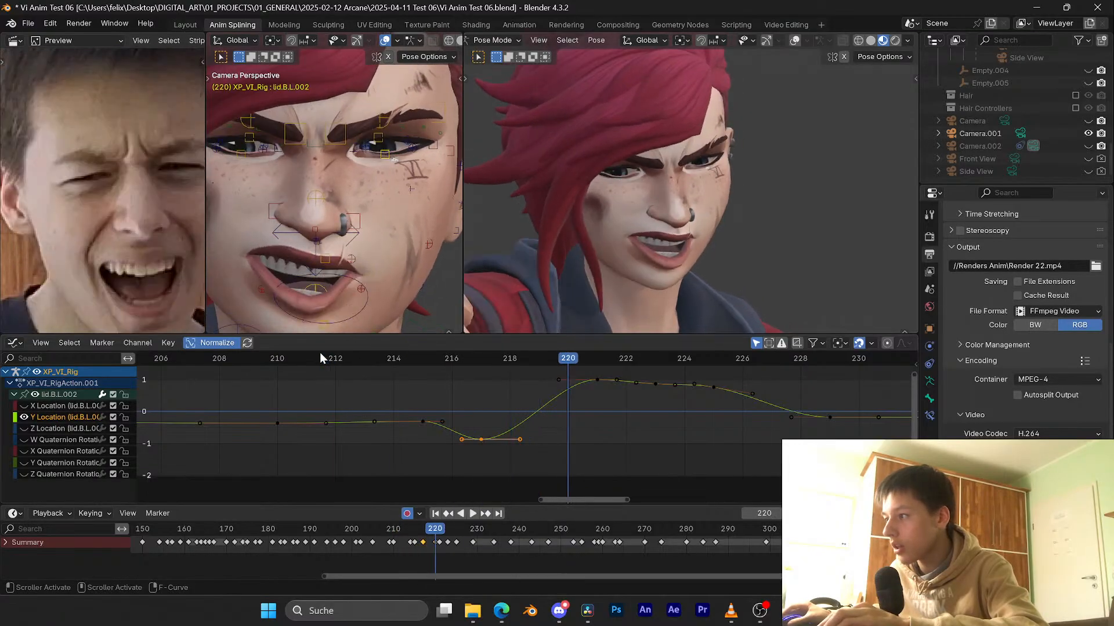
click(302, 363)
key(space)
key(space)
click(302, 363)
key(space)
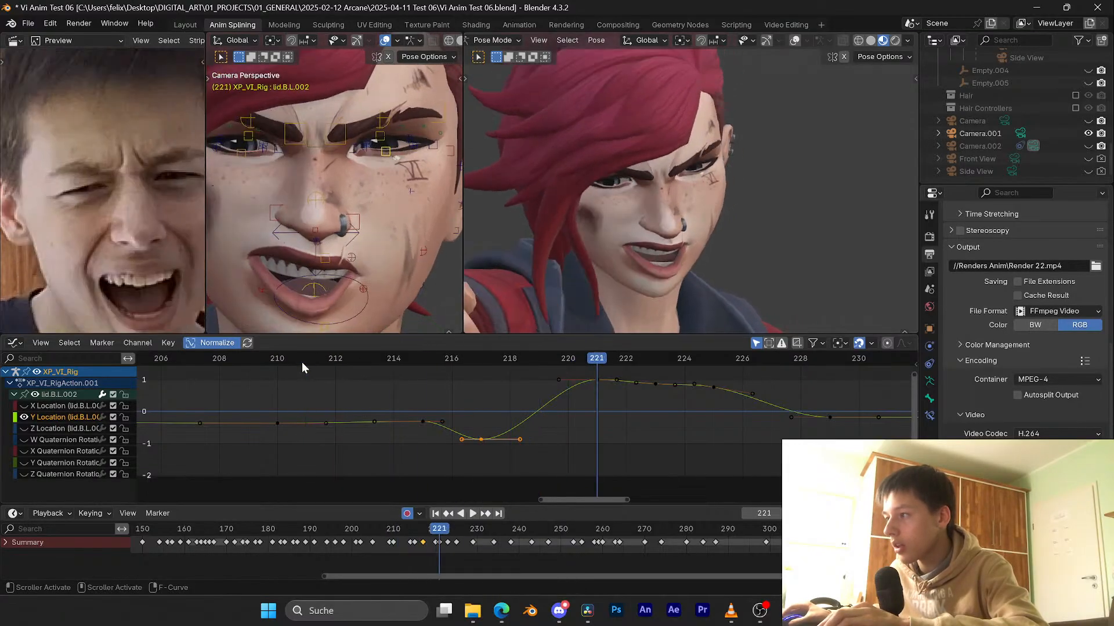
key(space)
scroll(371, 400, down, 3)
key(ctrl+s)
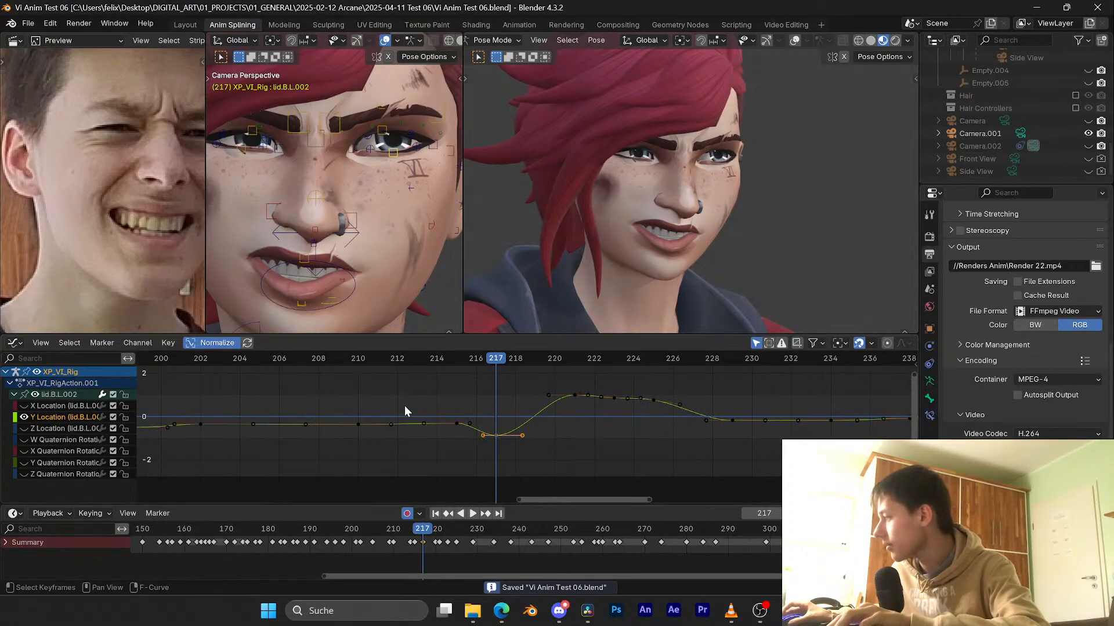
Step: Switch to the browser, unmute the SpeechChat page, and return to Blender
click(501, 610)
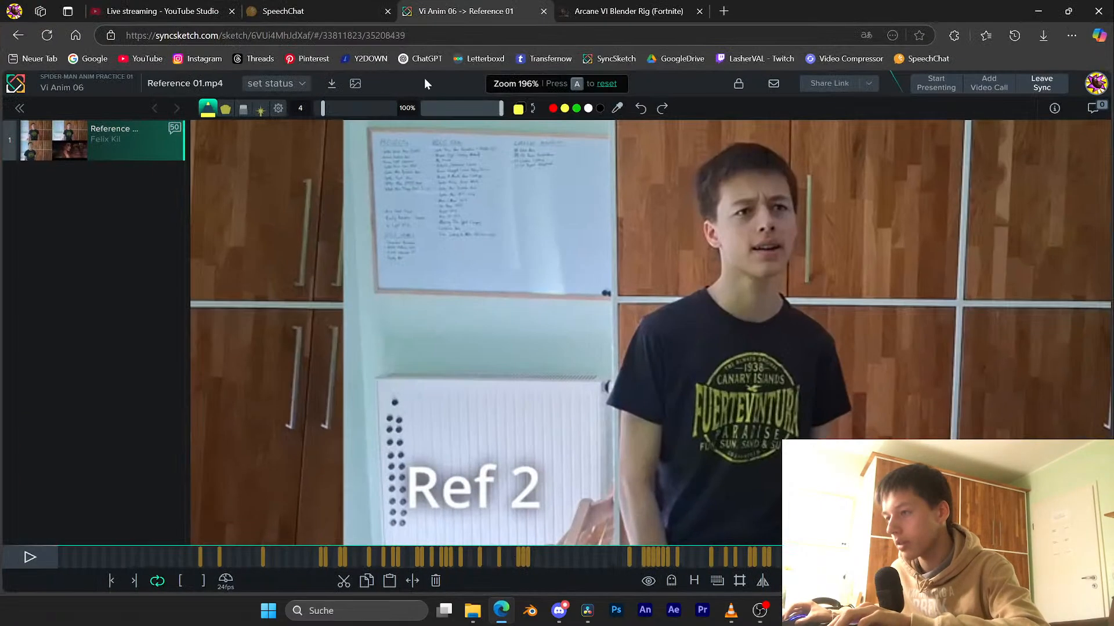
click(305, 10)
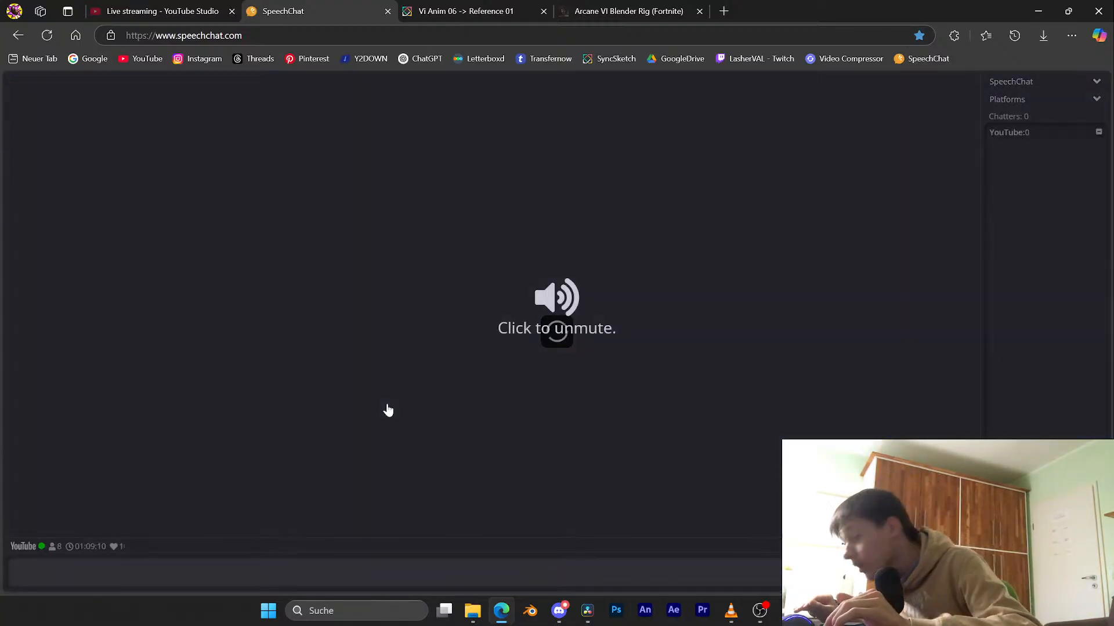
click(388, 410)
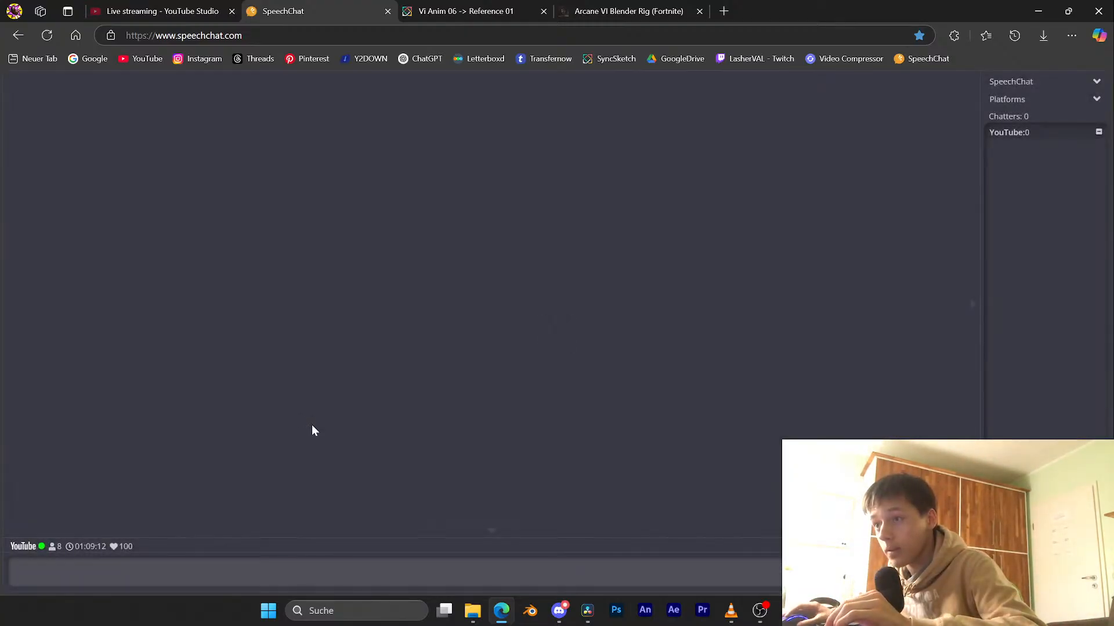
click(501, 616)
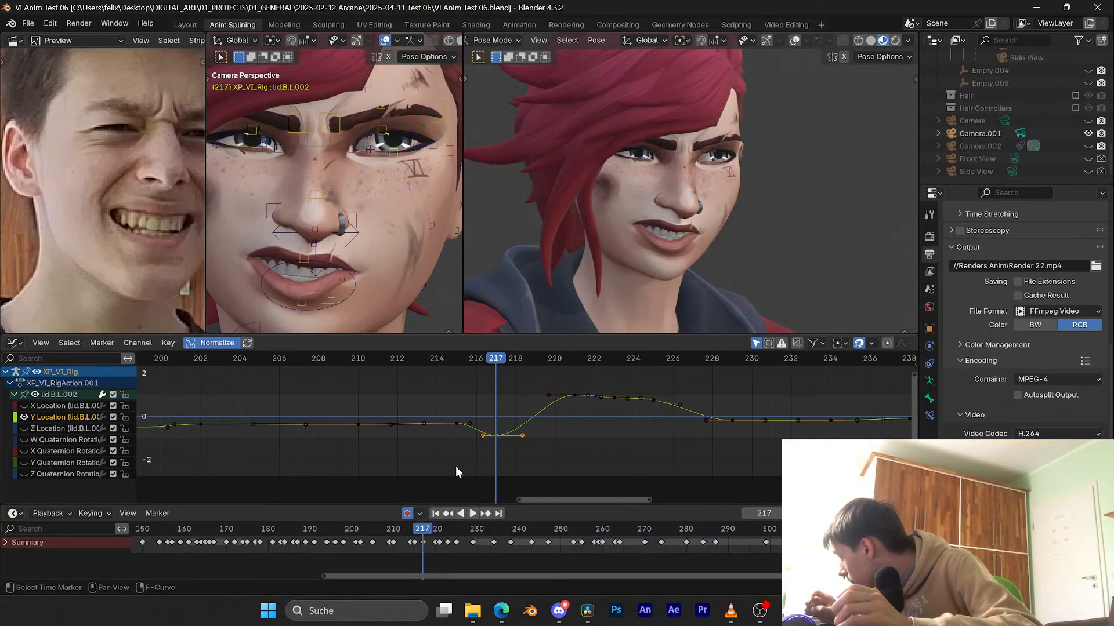
Step: Scrub and replay the animation between about frames 209 and 221 in close and wider framing to judge the eyelid dip
click(393, 358)
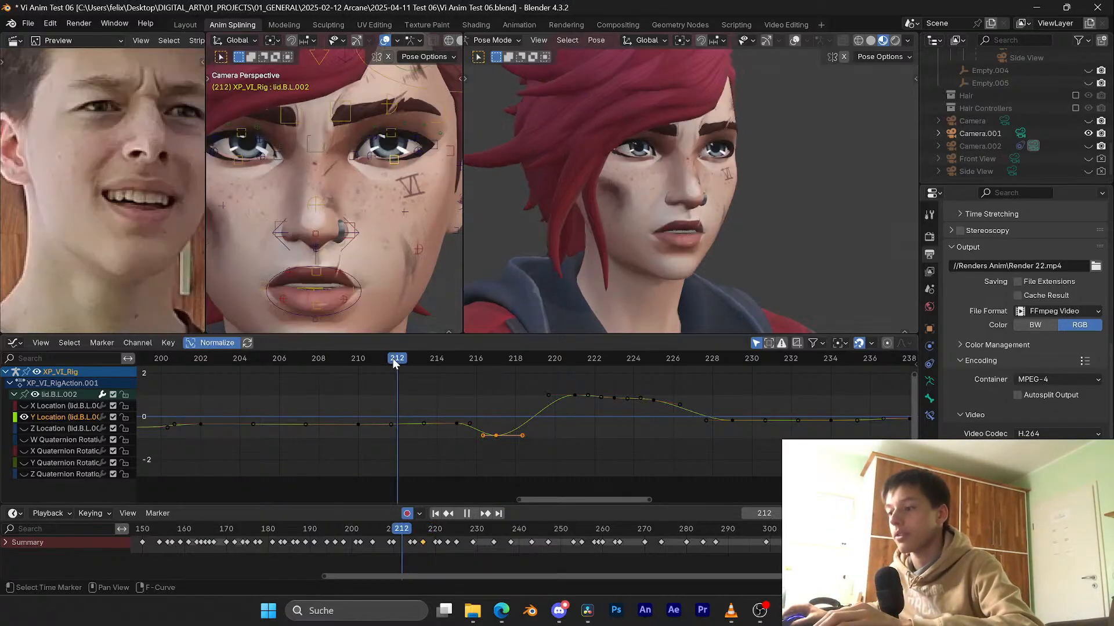
key(space)
click(393, 359)
drag(393, 359, 586, 361)
click(338, 363)
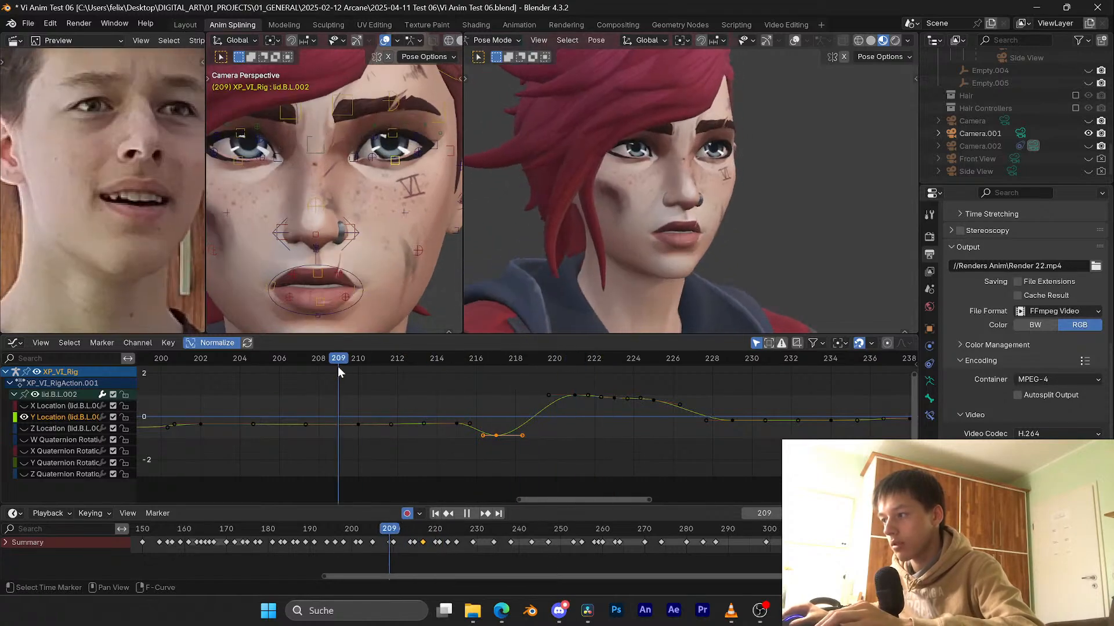
key(space)
key(space)
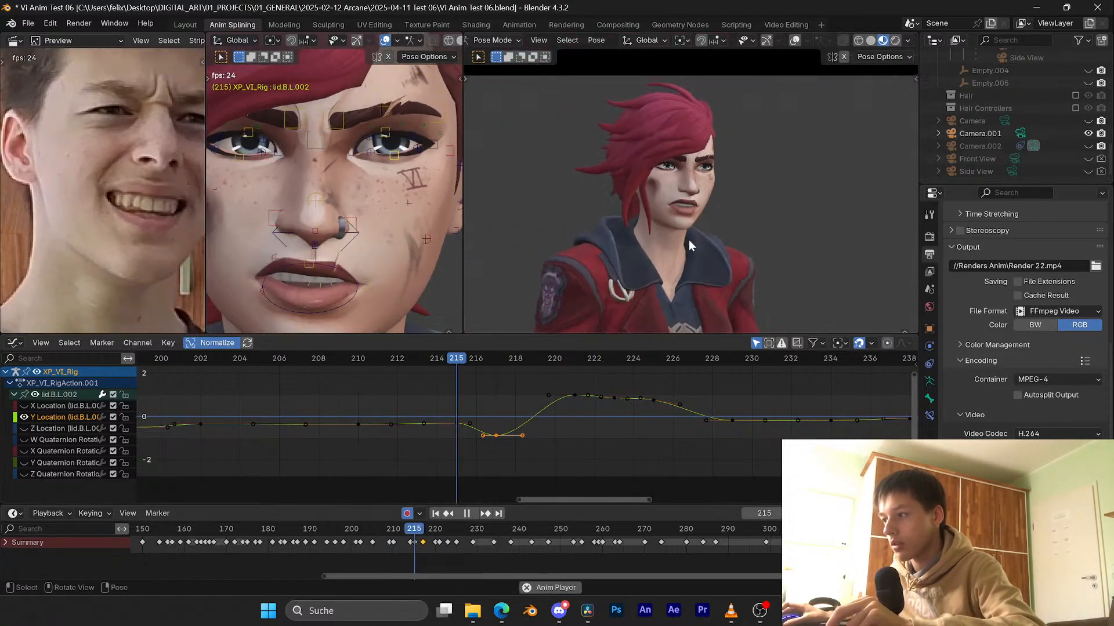
click(344, 358)
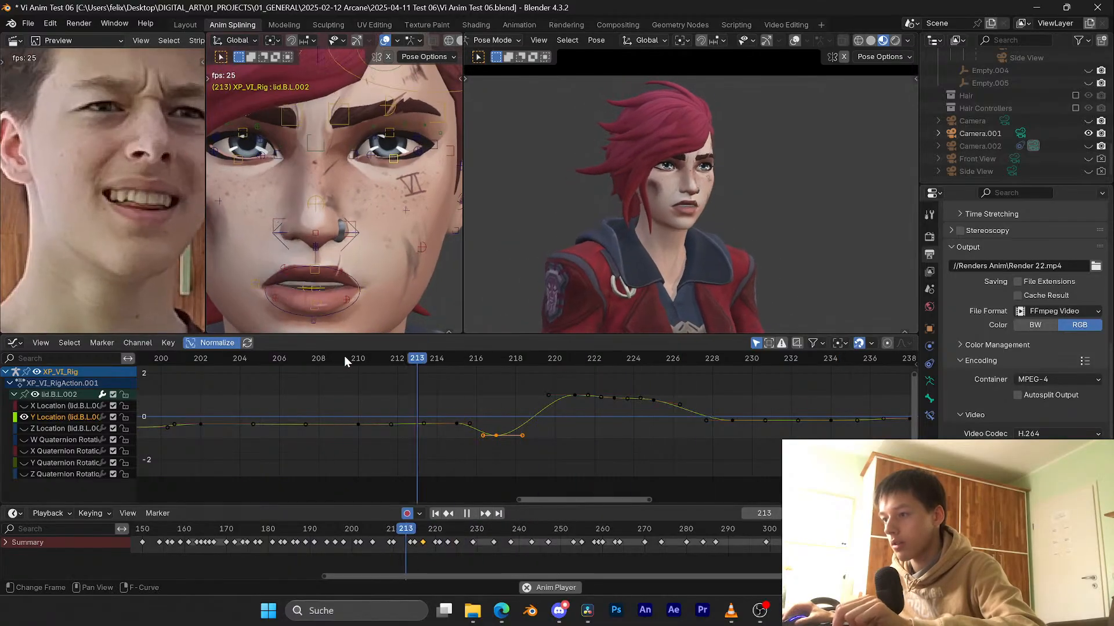
click(344, 360)
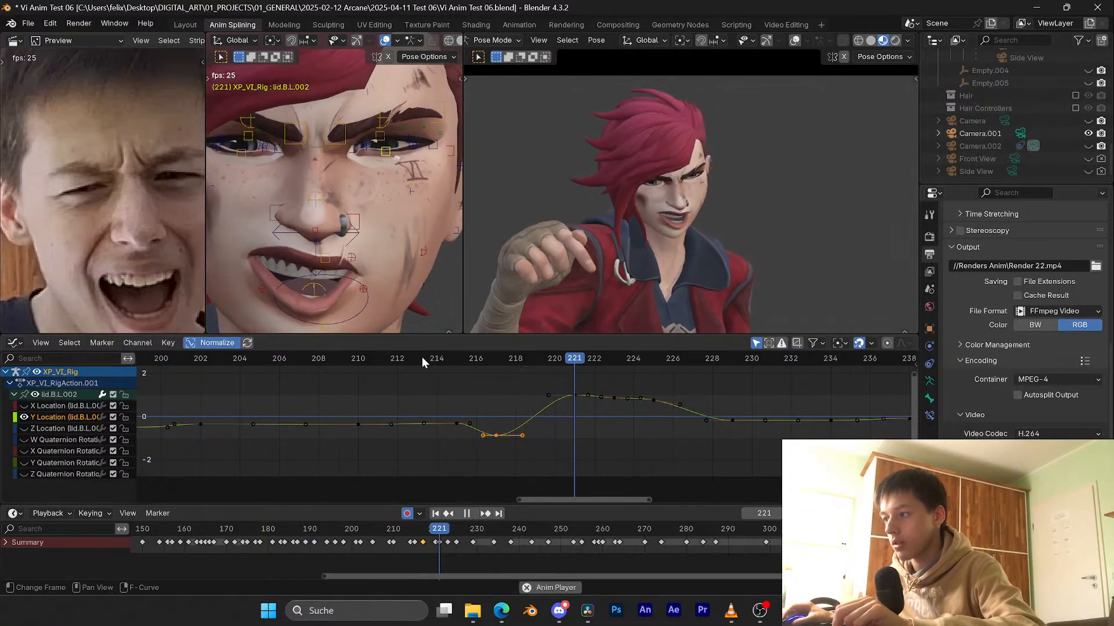
key(space)
click(422, 357)
Step: Shift the camera marker earlier so that Camera.001 is active again, and replay from frame 204
scroll(302, 567, down, 4)
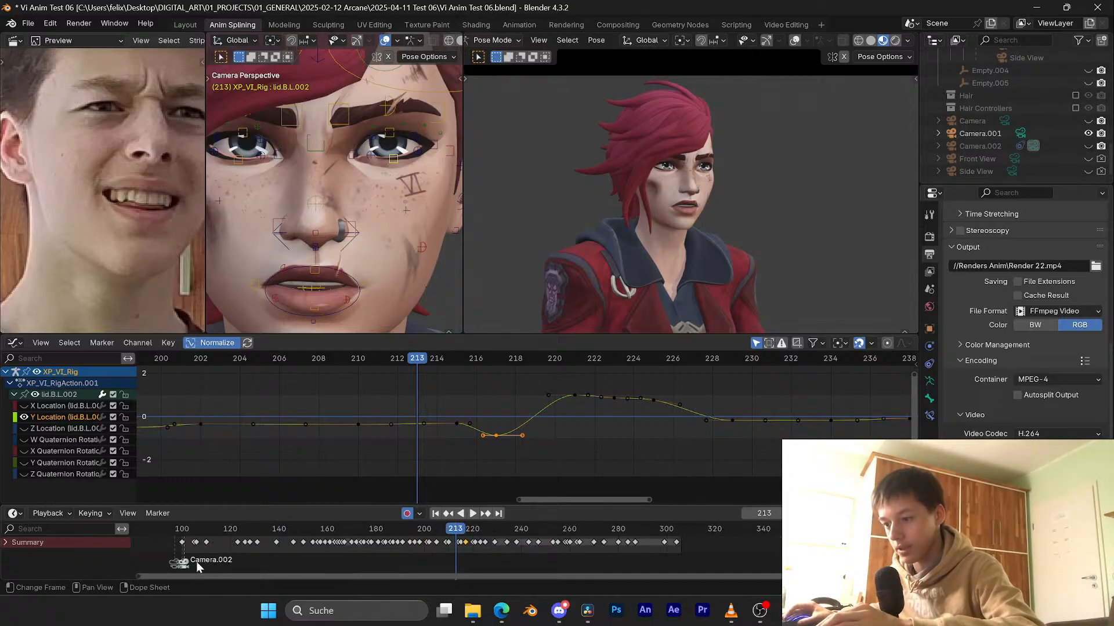
drag(194, 562, 166, 565)
click(434, 527)
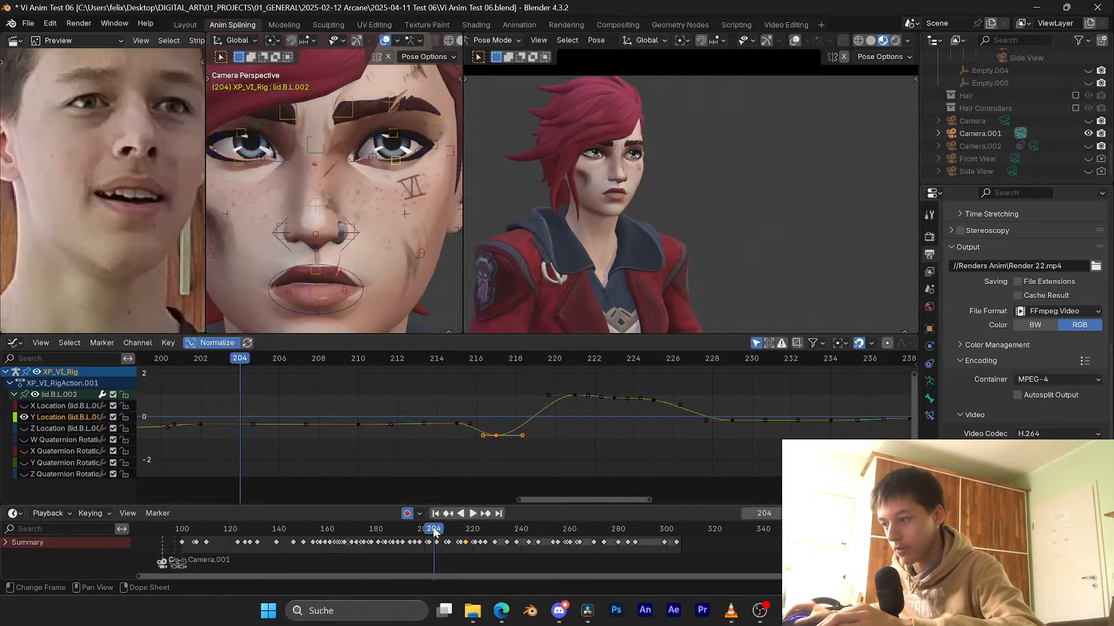
key(space)
click(434, 528)
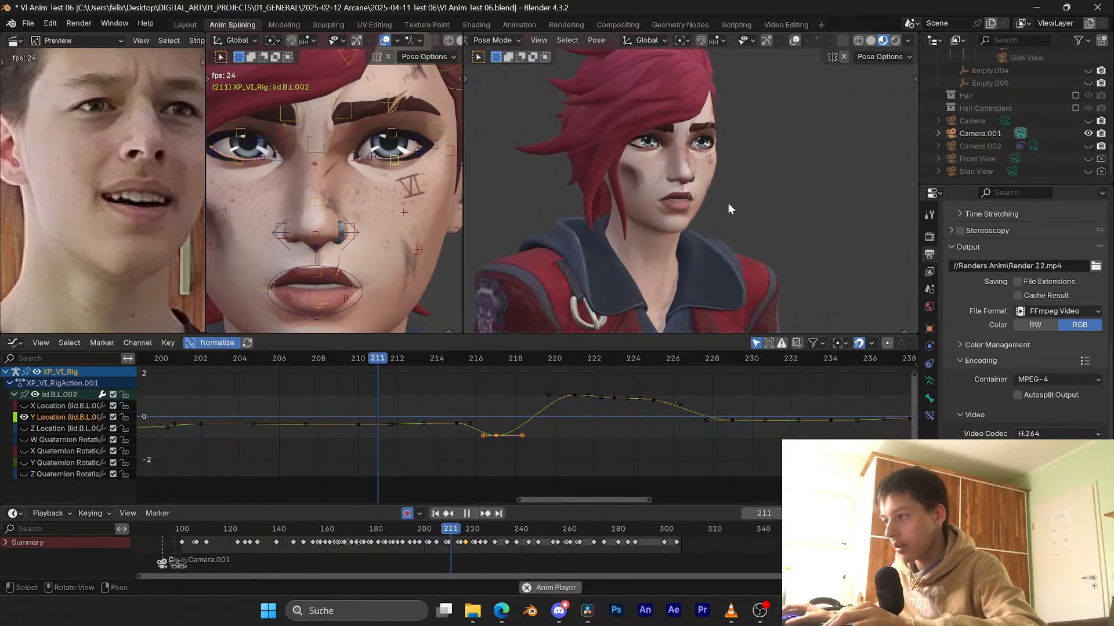
Step: Replay the eyelid dip repeatedly from around frames 210 to 213 into the shout and save the file
key(space)
click(430, 359)
key(space)
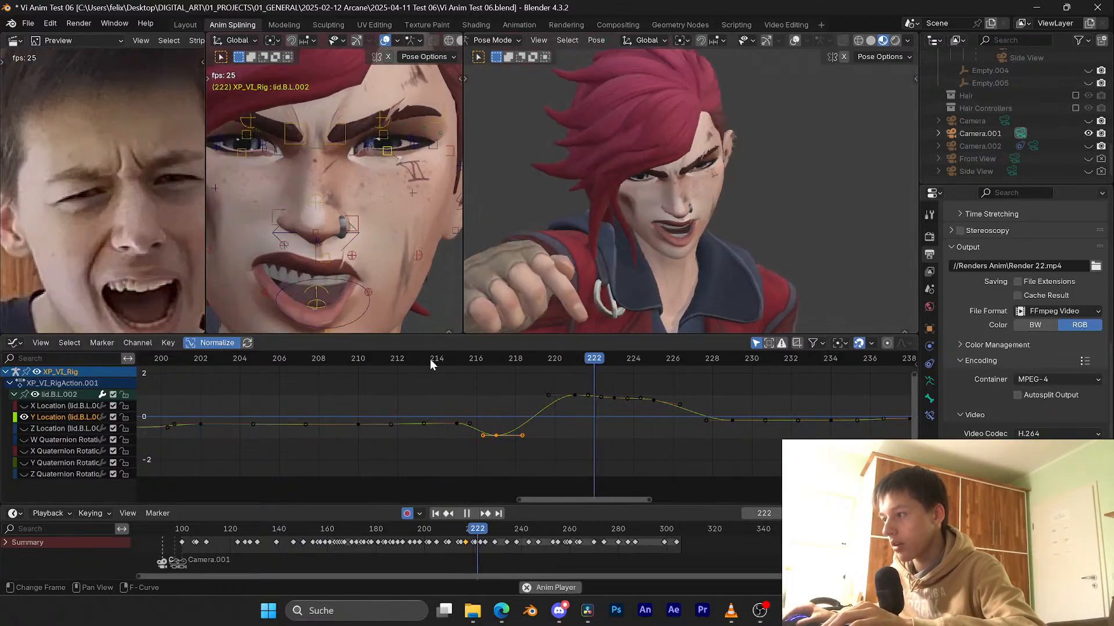
drag(396, 358, 418, 355)
key(ctrl+s)
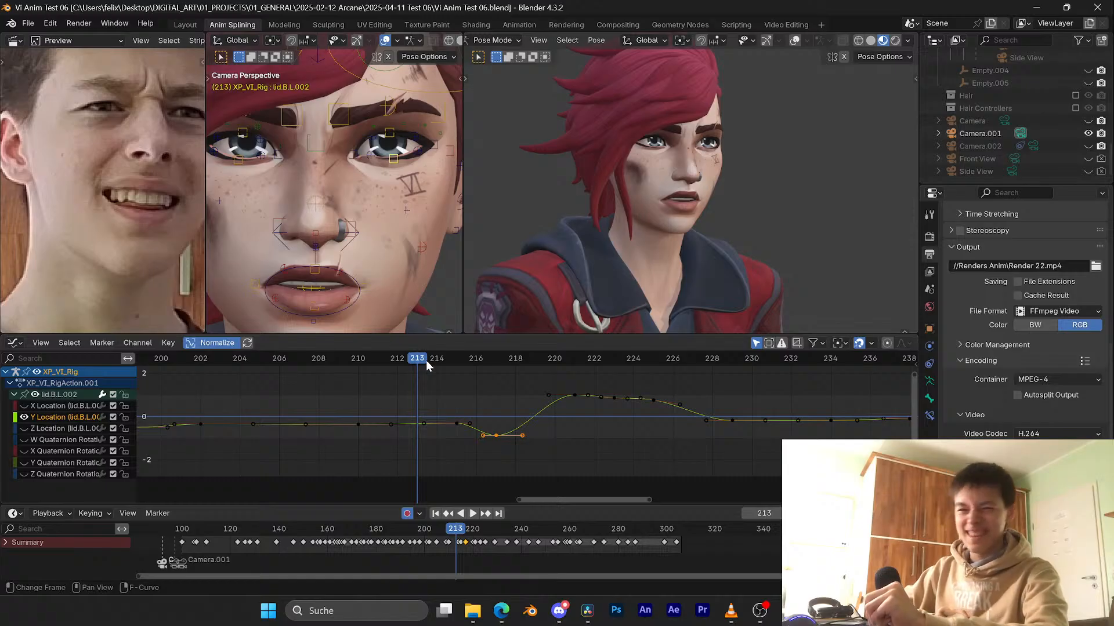
key(space)
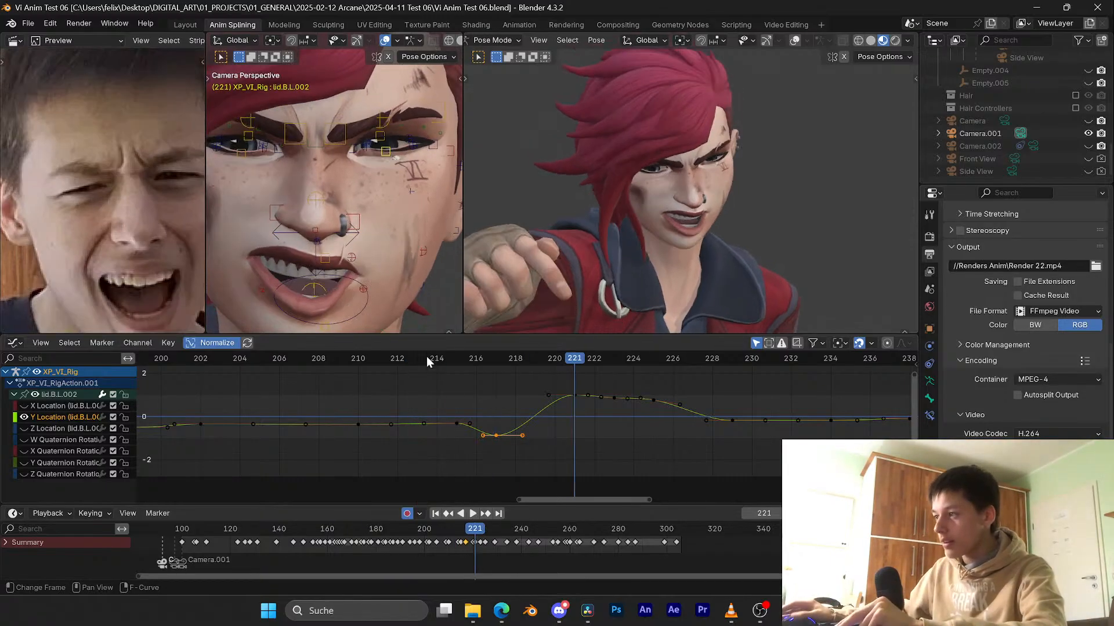
click(356, 359)
click(355, 365)
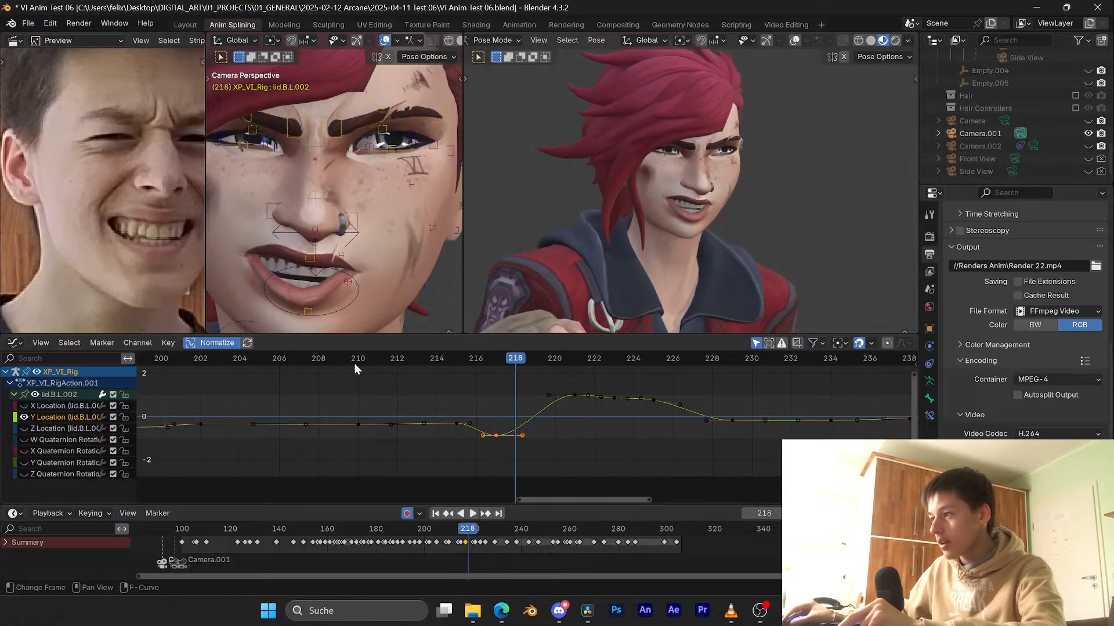
click(355, 365)
click(354, 363)
click(354, 364)
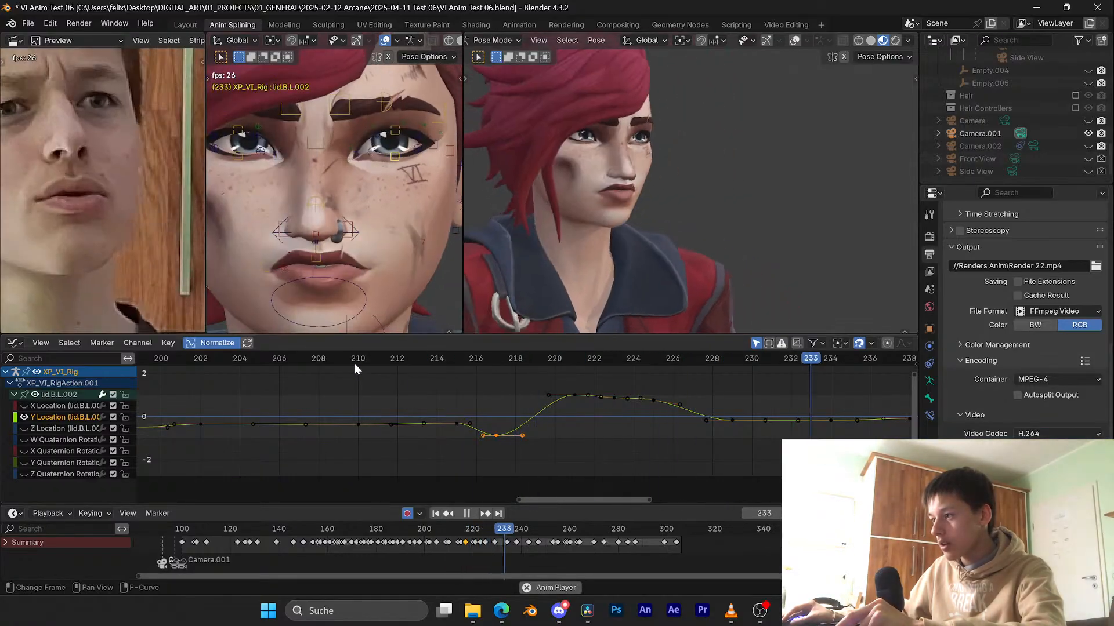
key(space)
key(space)
key(ctrl+s)
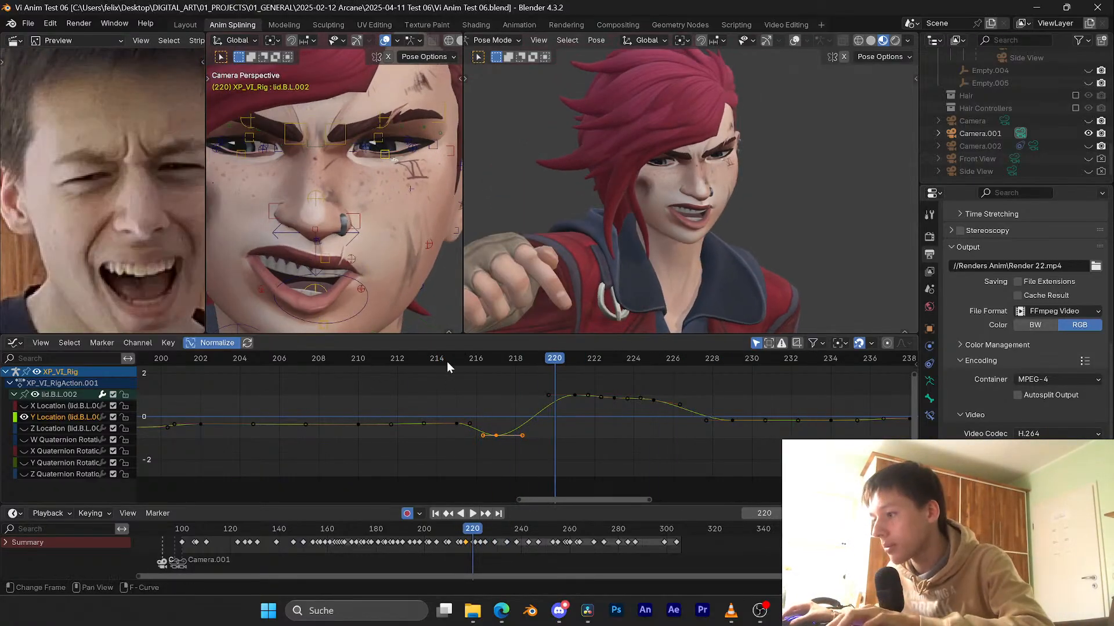
Step: Scrub through the eyelid dip between frames 215 and 220 against the reference, and save the file
click(489, 358)
drag(489, 358, 451, 366)
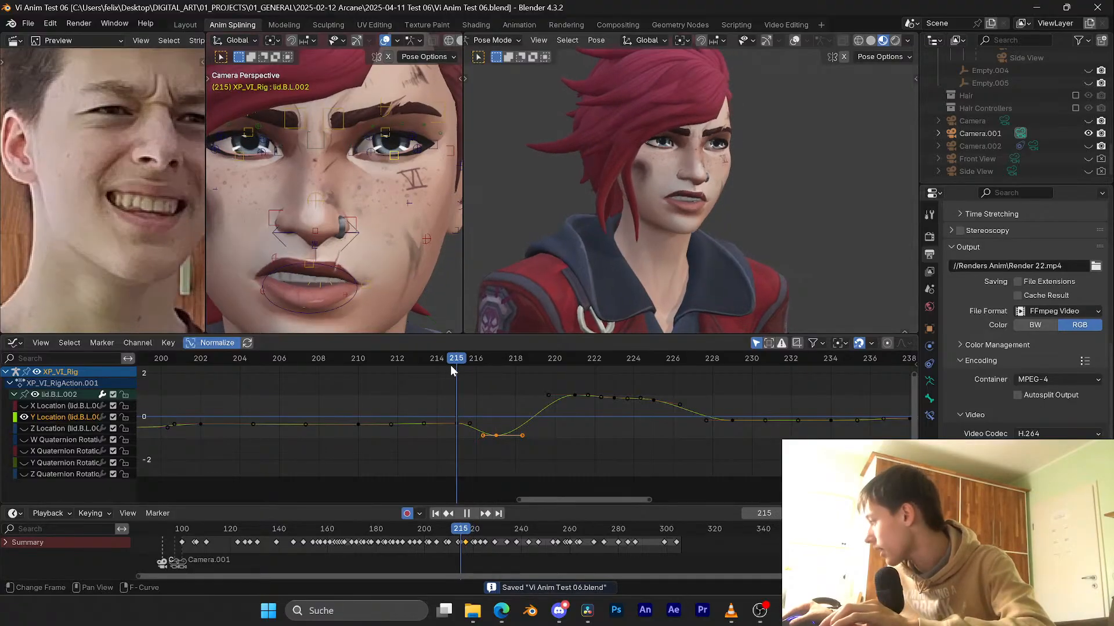
key(space)
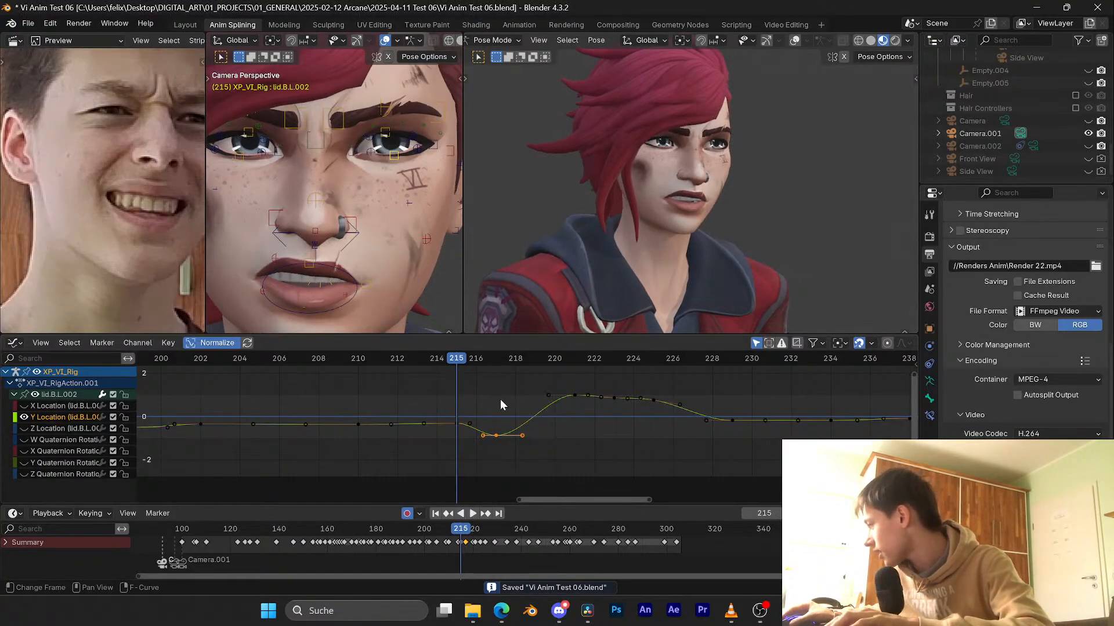
key(space)
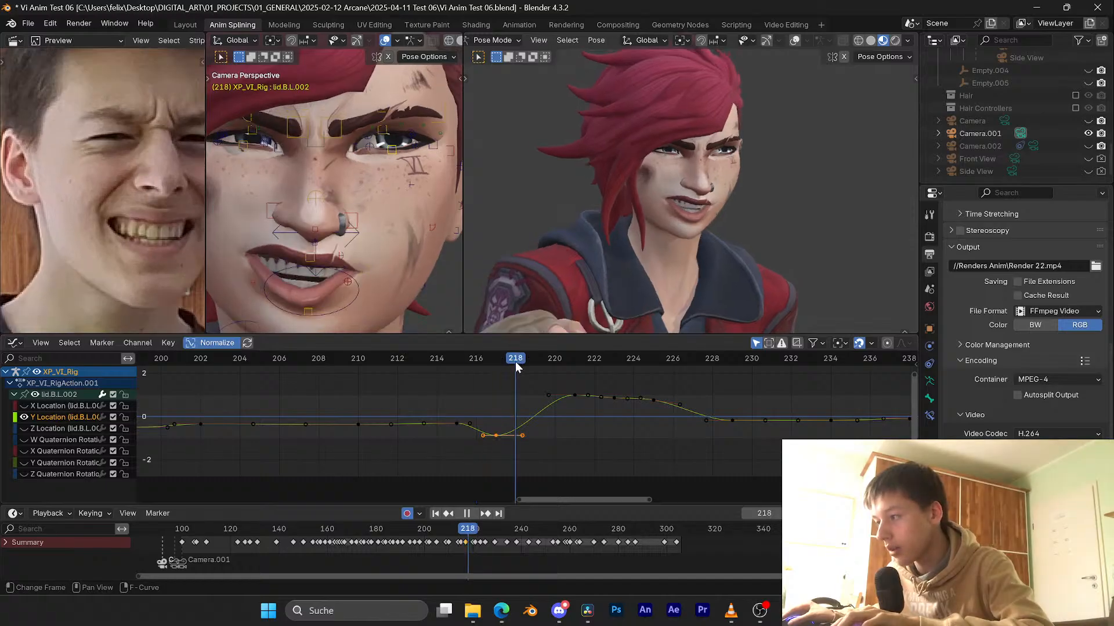
key(space)
key(ctrl+s)
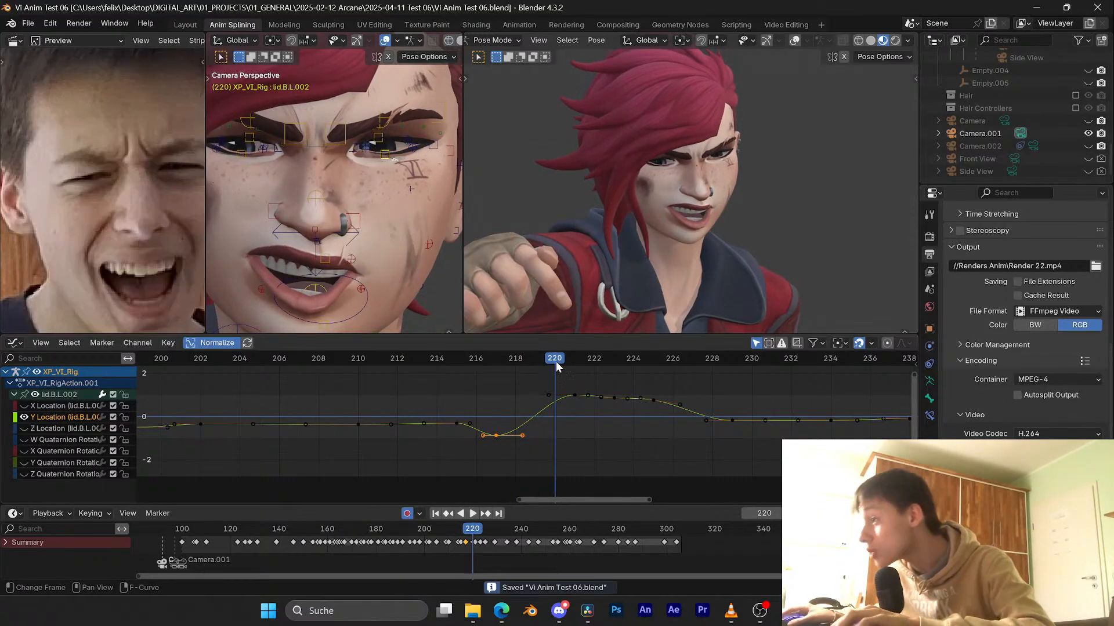
Step: Replay the shot several times from frame 213 and once from around frame 205 to judge the eyelid timing
click(425, 358)
key(space)
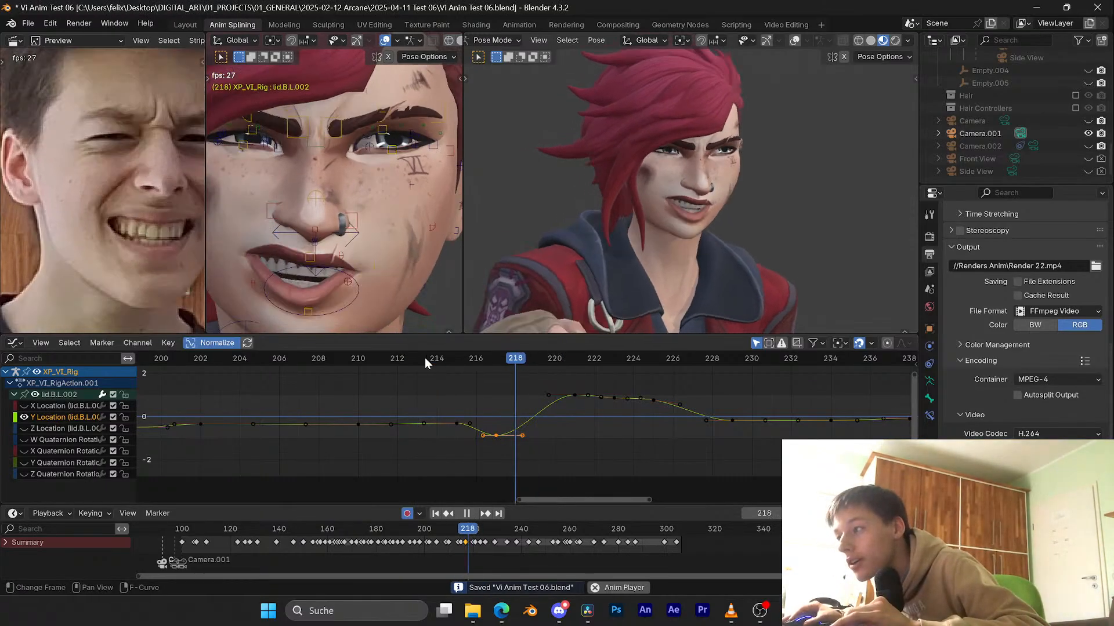
key(space)
click(424, 358)
key(space)
click(425, 358)
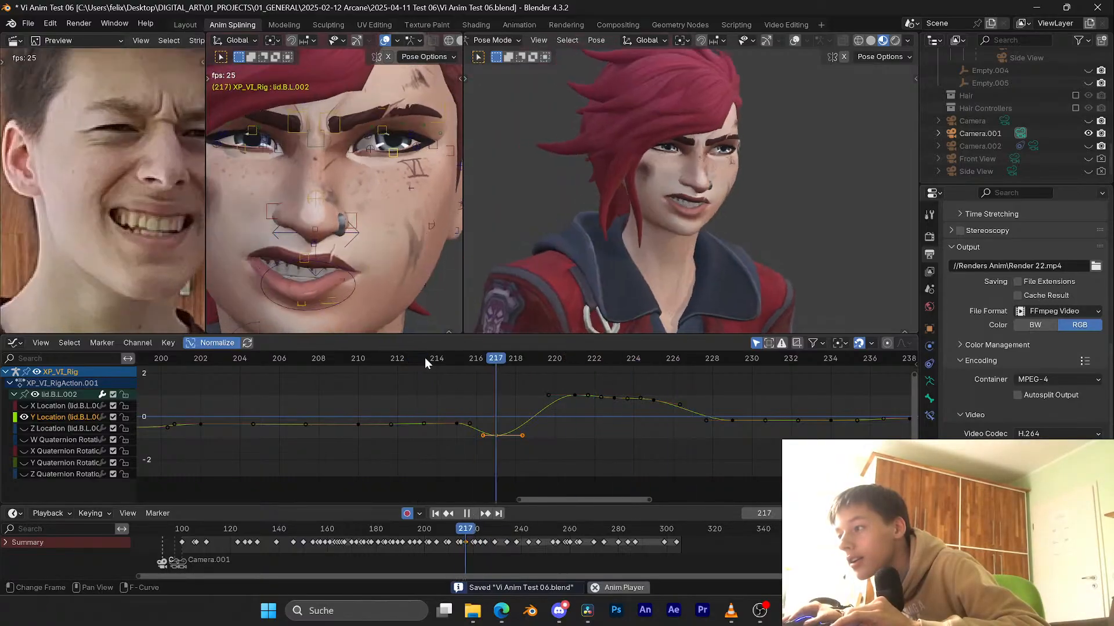
click(424, 358)
click(425, 358)
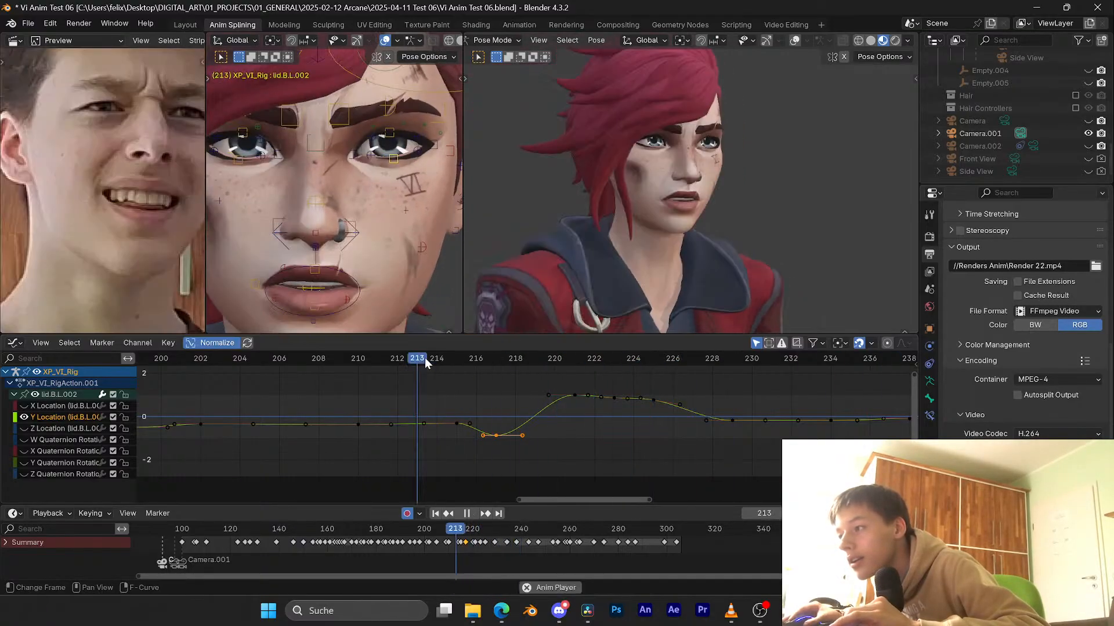
click(424, 357)
click(263, 353)
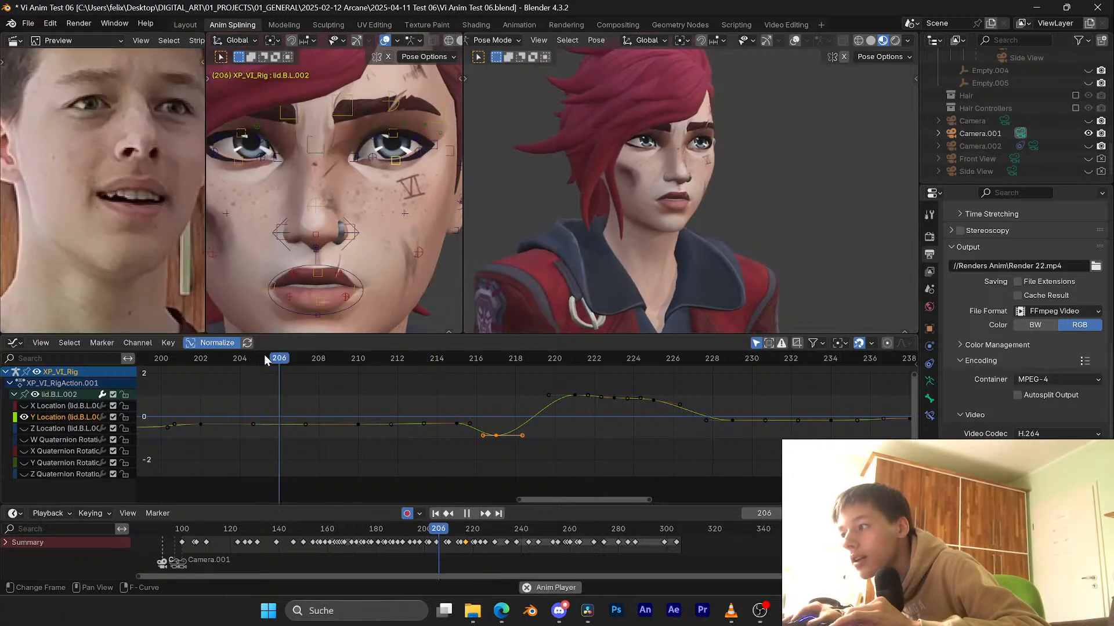
key(Escape)
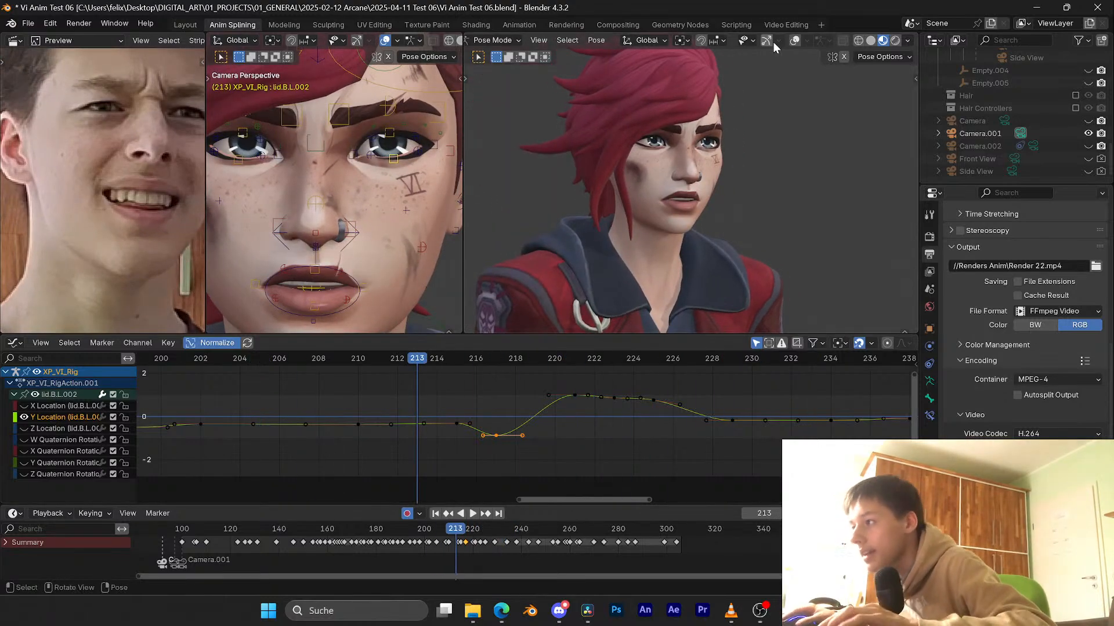
Step: Turn the overlays back on in the wide camera view, select the upper cheek controls on both sides, and save
click(794, 40)
key(ctrl+s)
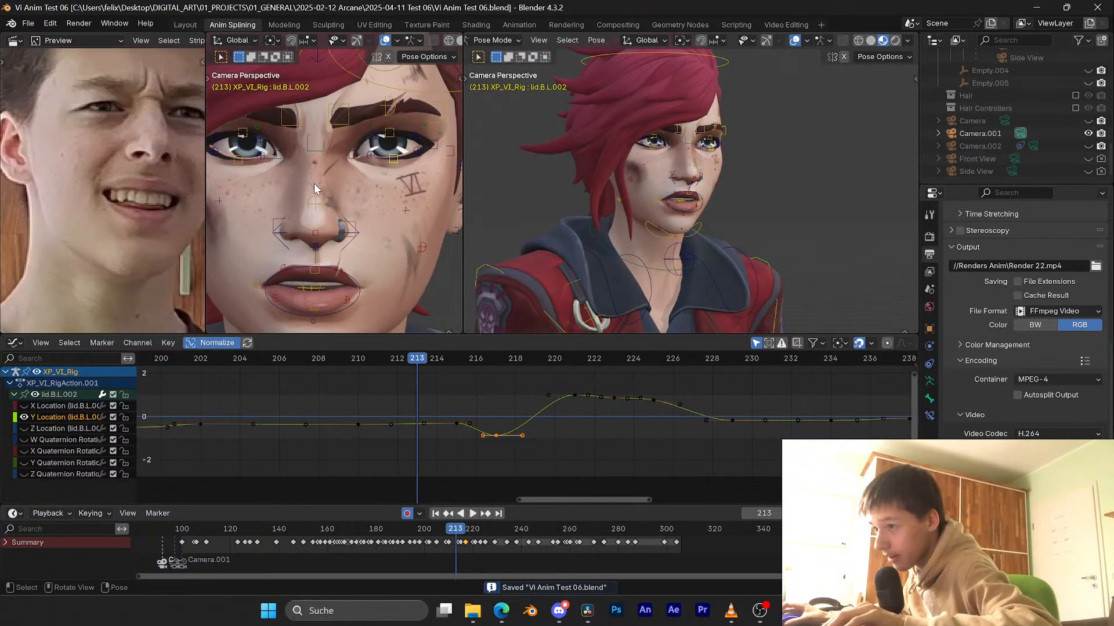
shift+middle_drag(373, 178, 387, 172)
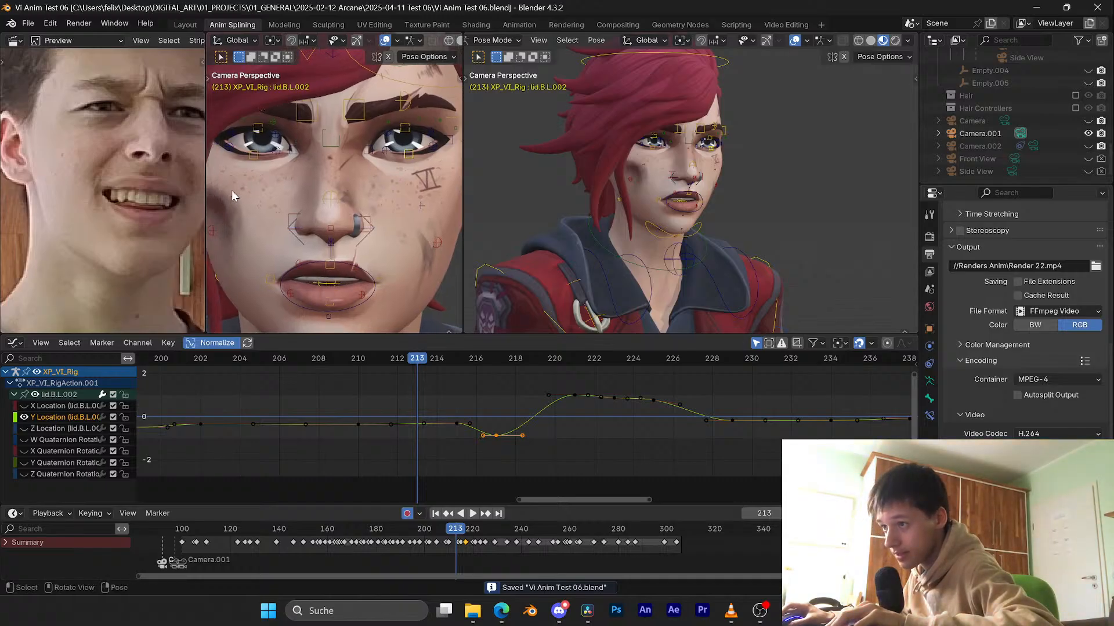
click(258, 201)
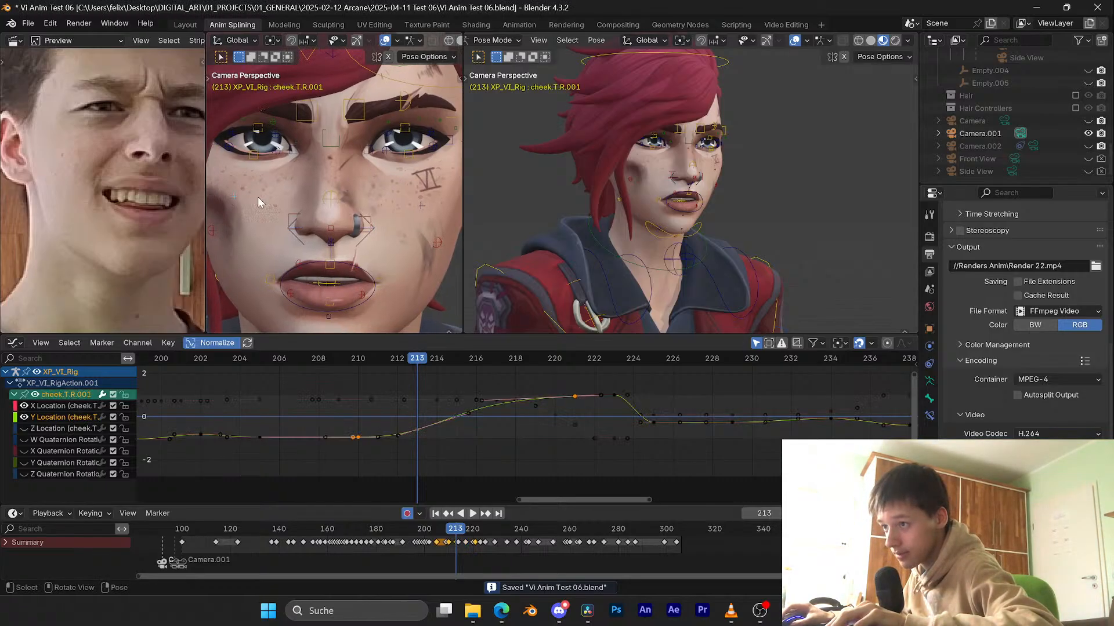
shift+click(429, 203)
key(ctrl+s)
key(space)
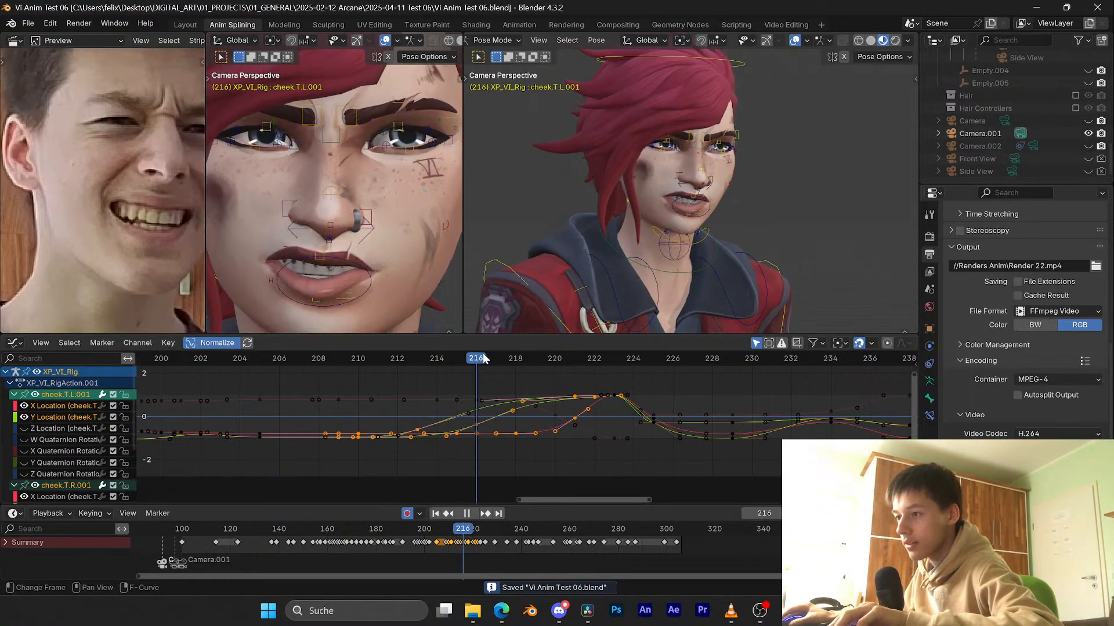
Step: Scrub between about frames 213 and 218 to compare the cheek motion with the reference video
drag(467, 356, 419, 339)
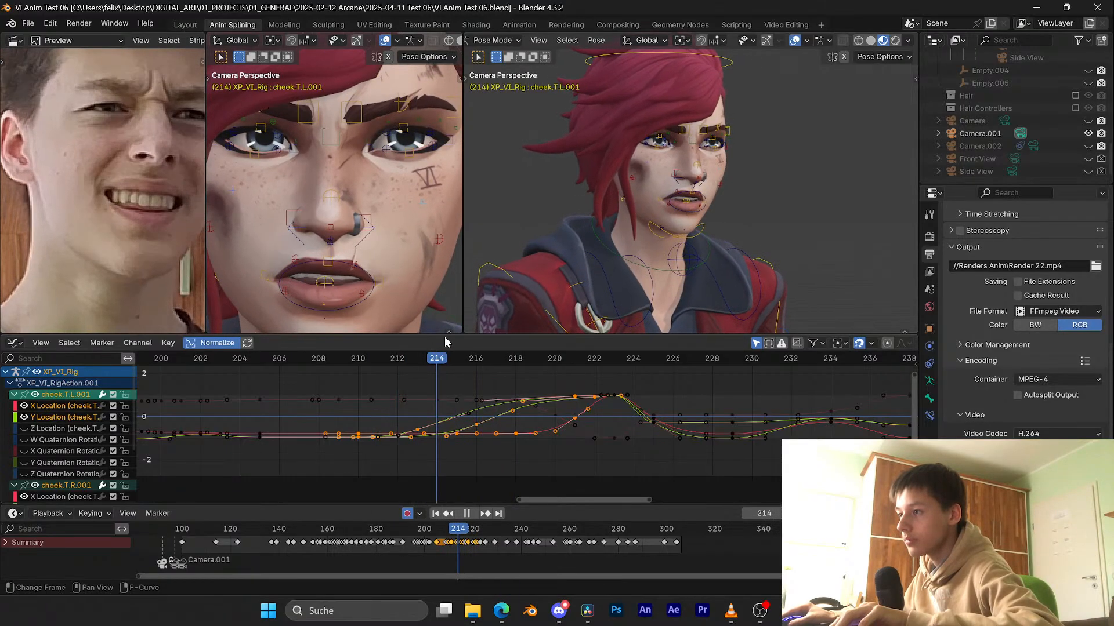
key(space)
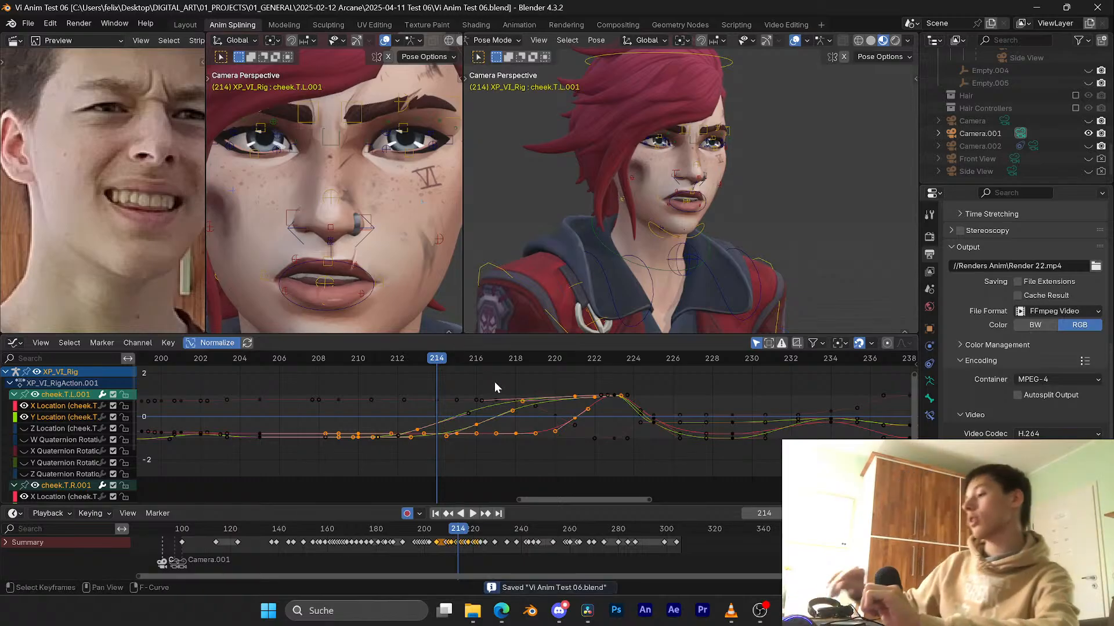
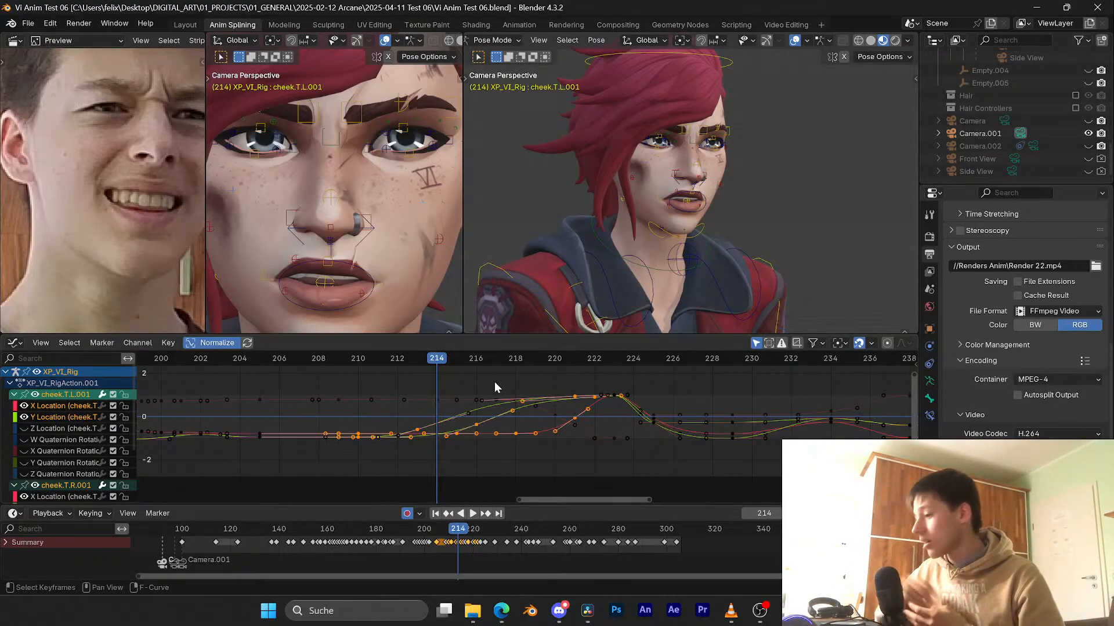
key(space)
drag(518, 363, 415, 368)
key(space)
click(423, 363)
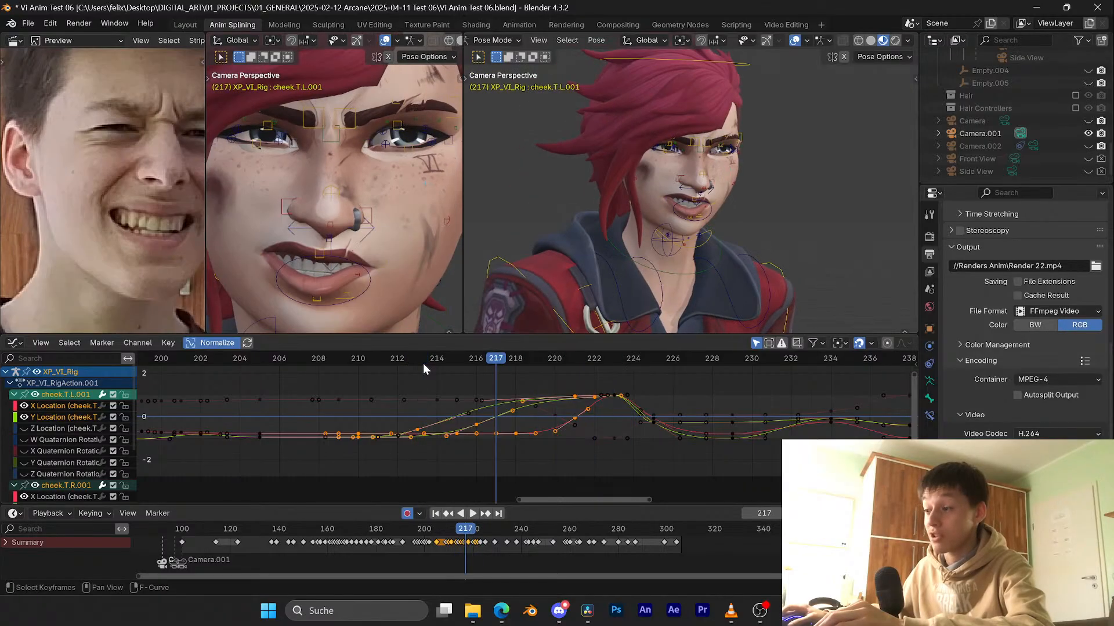
Step: Switch to the 2025-04-11 Test 06 folder in File Explorer, duplicate Vi Anim Test 06.blend, and check the Saves folder
mouse_move(473, 610)
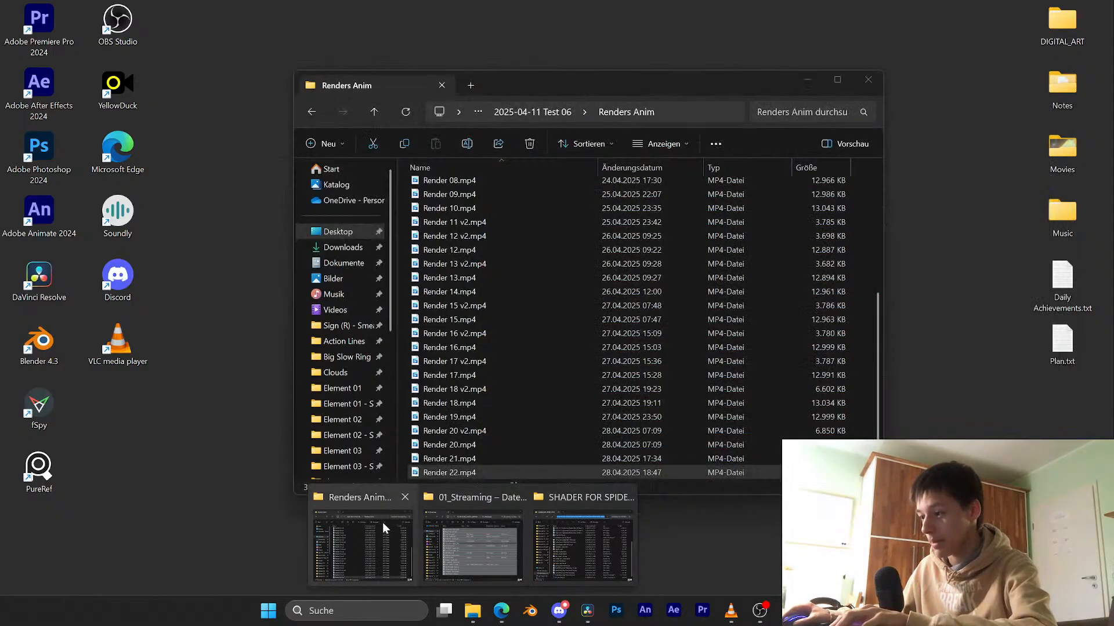
click(378, 530)
click(313, 111)
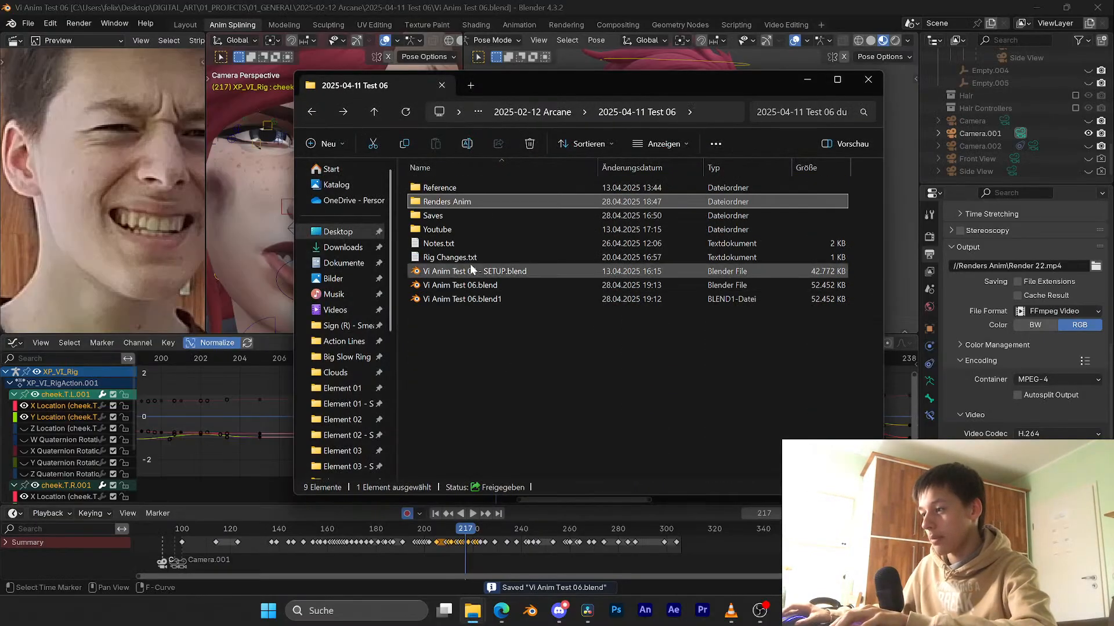
click(465, 284)
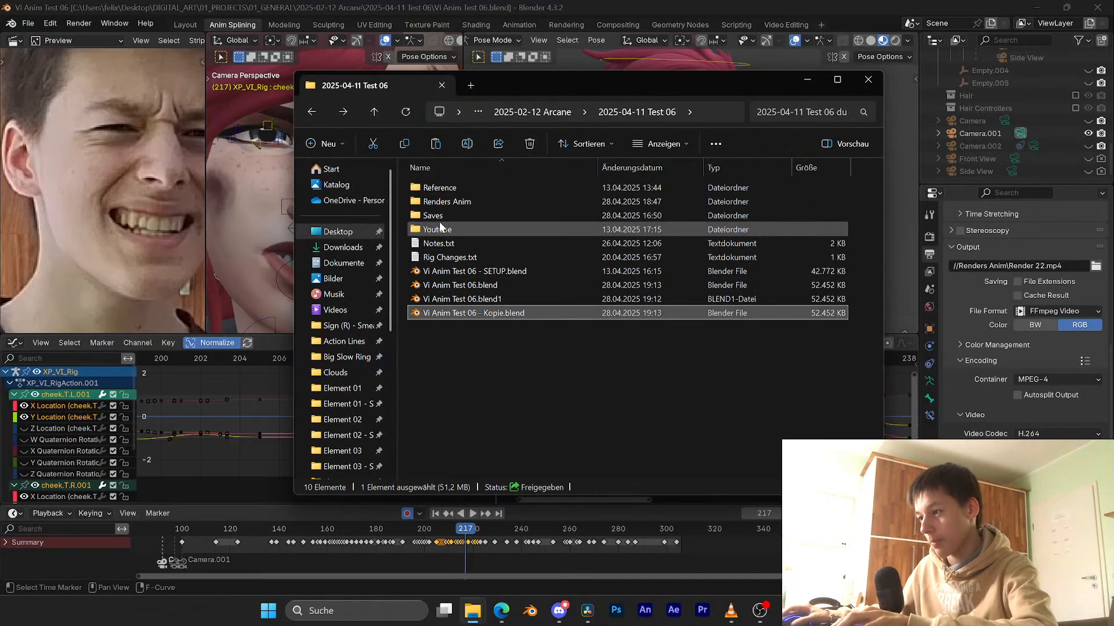
double_click(442, 216)
click(317, 112)
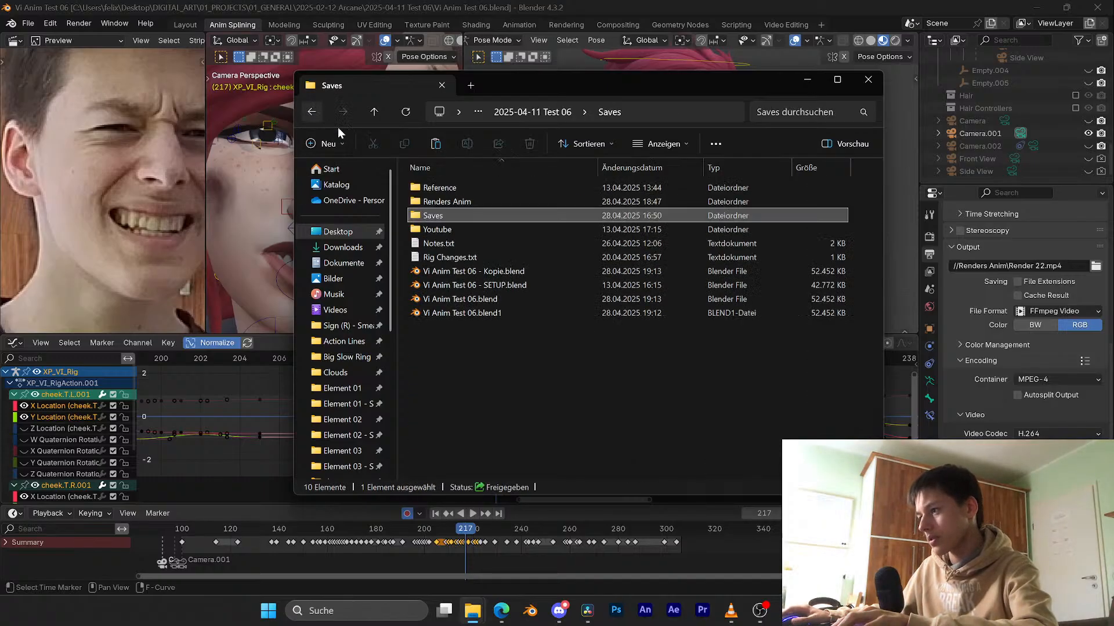
Step: Rename the copy as Vi Anim Test 06 - Kopie28.blend and move it into the Saves folder, returning to Blender
click(489, 272)
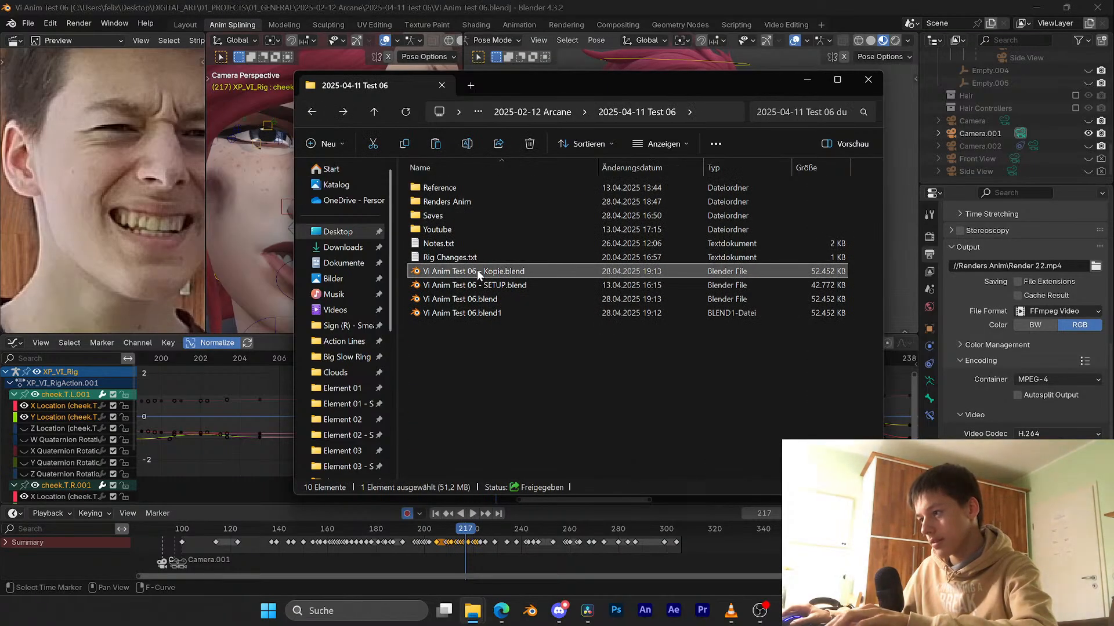
key(F2)
key(Right)
text(28)
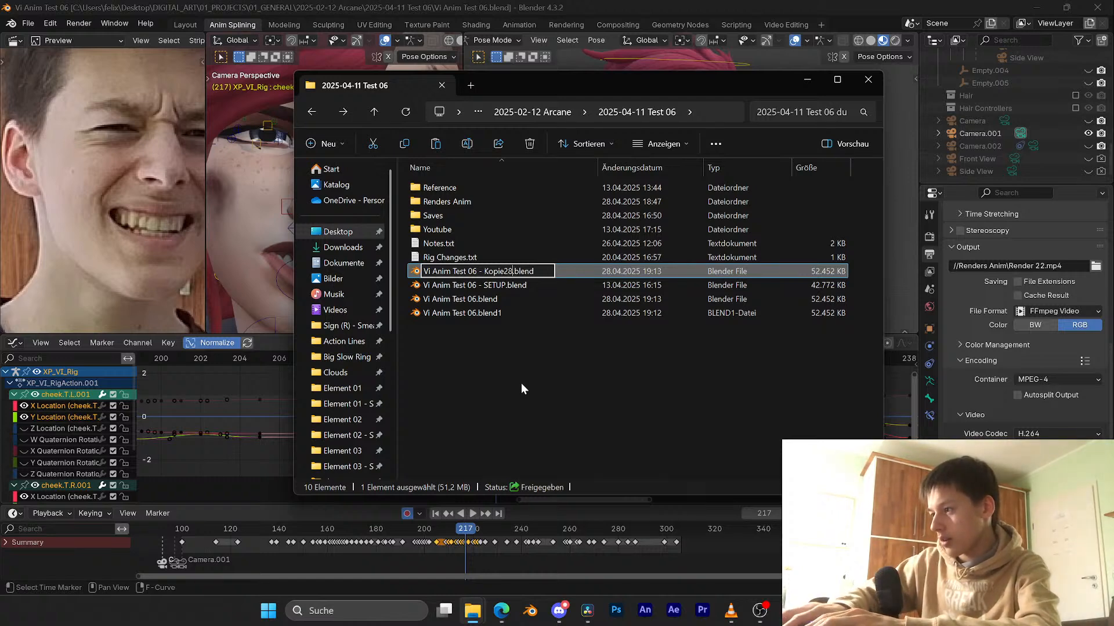
key(Return)
drag(533, 263, 435, 215)
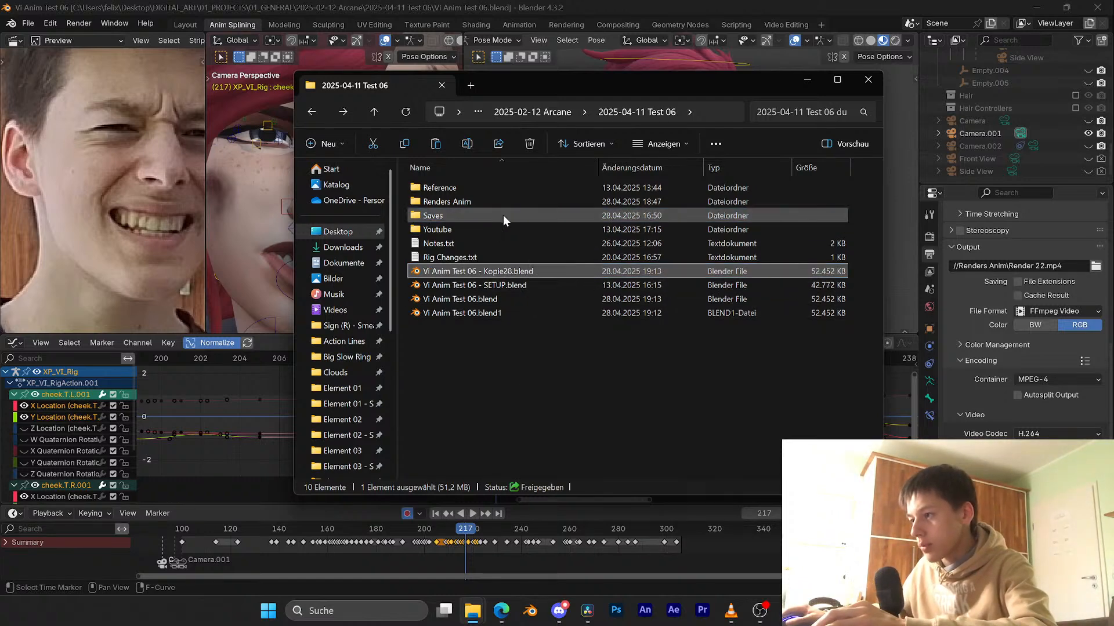
click(814, 87)
key(ctrl+s)
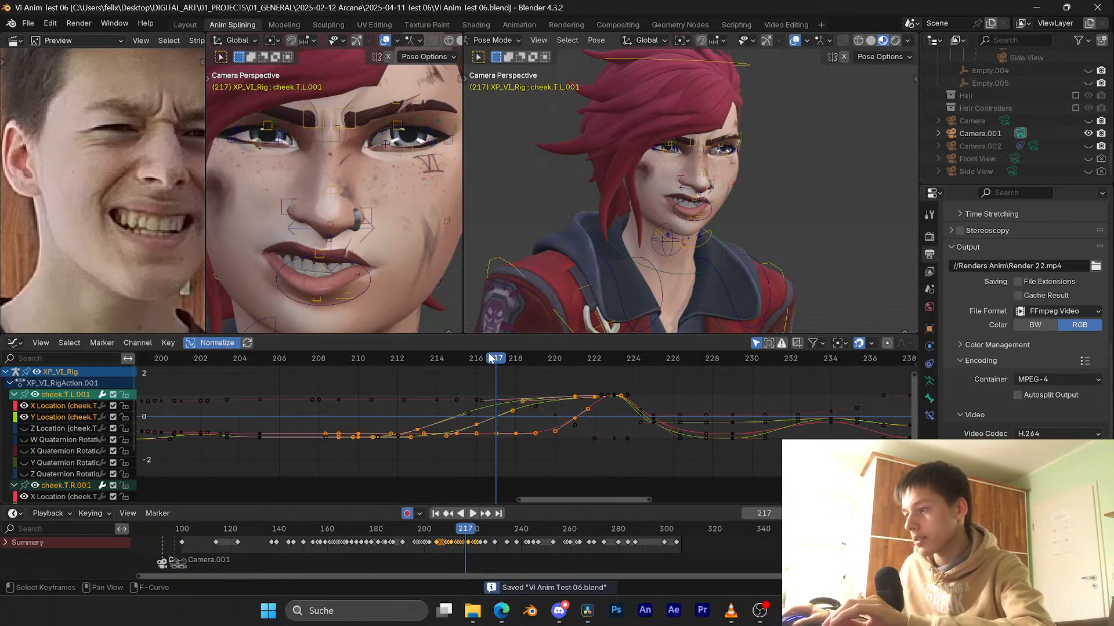
Step: Extend the selection to the lower cheek and lower eyelid controls and select their keyframes between about frames 209 and 225
drag(489, 355, 447, 360)
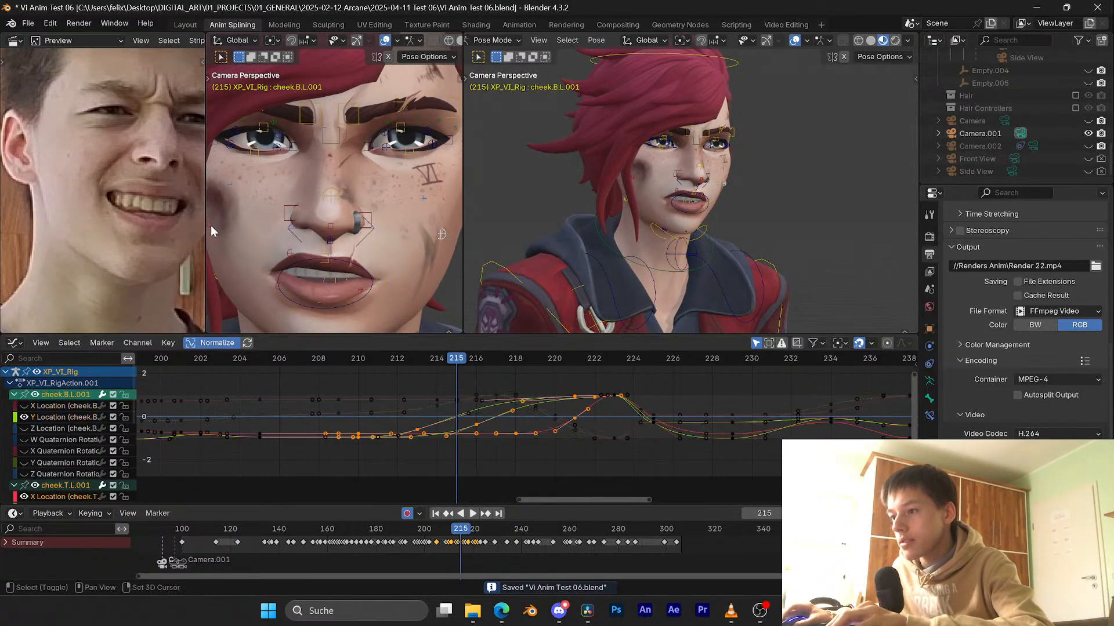
shift+click(264, 156)
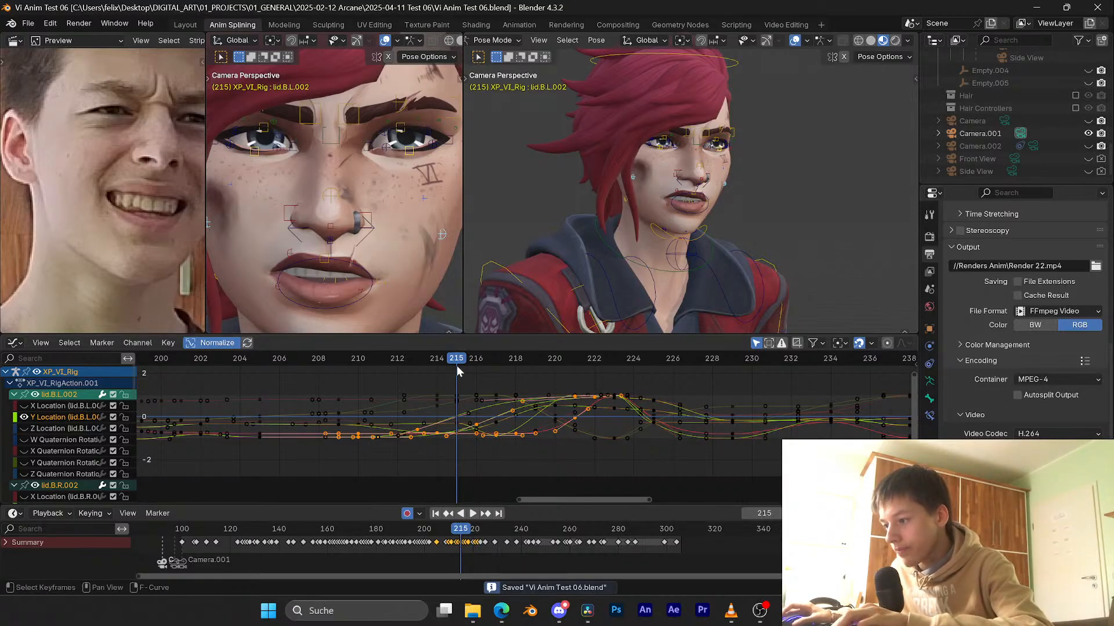
key(space)
drag(458, 365, 670, 473)
key(space)
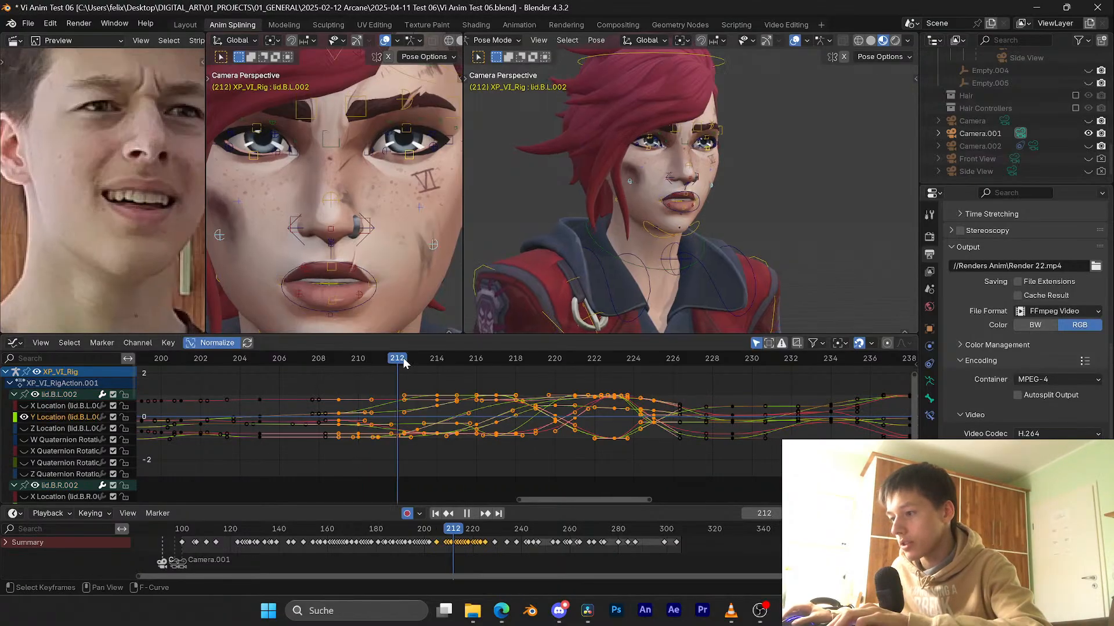
Step: Try to shift the selected cheek and eyelid keyframes, including those up to about frame 229, 4 frames later
drag(536, 364, 523, 363)
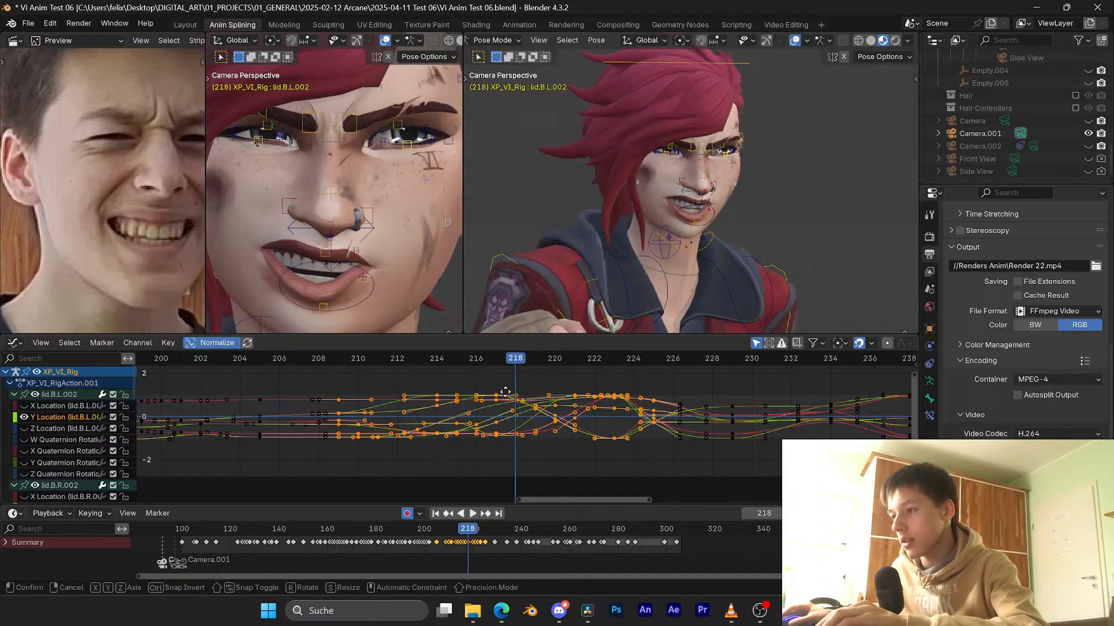
click(535, 401)
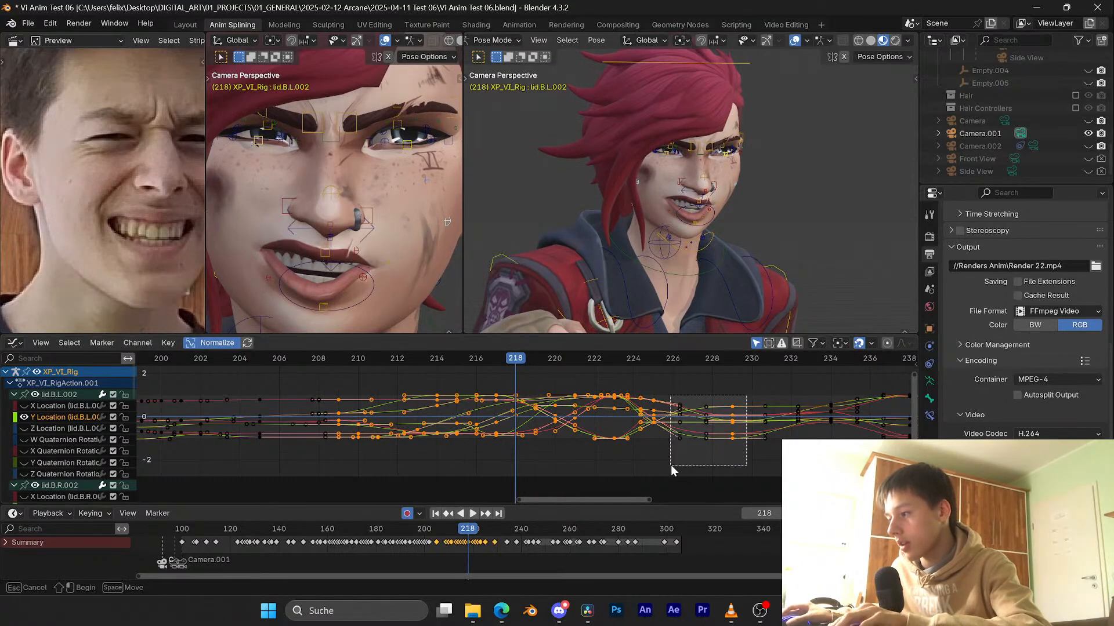
key(g)
key(x)
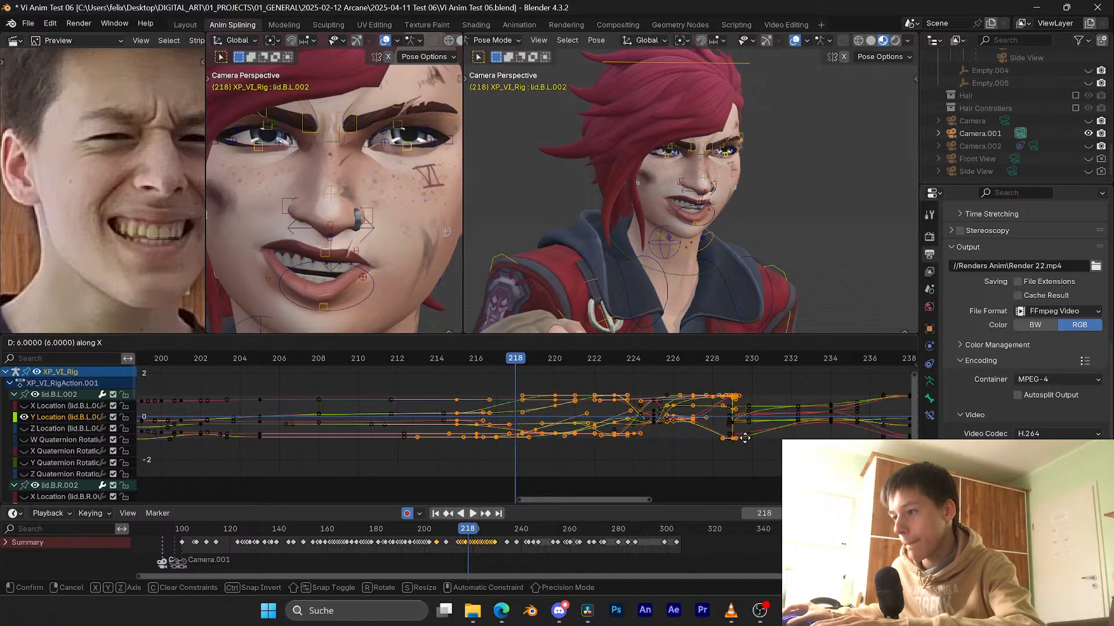
click(719, 441)
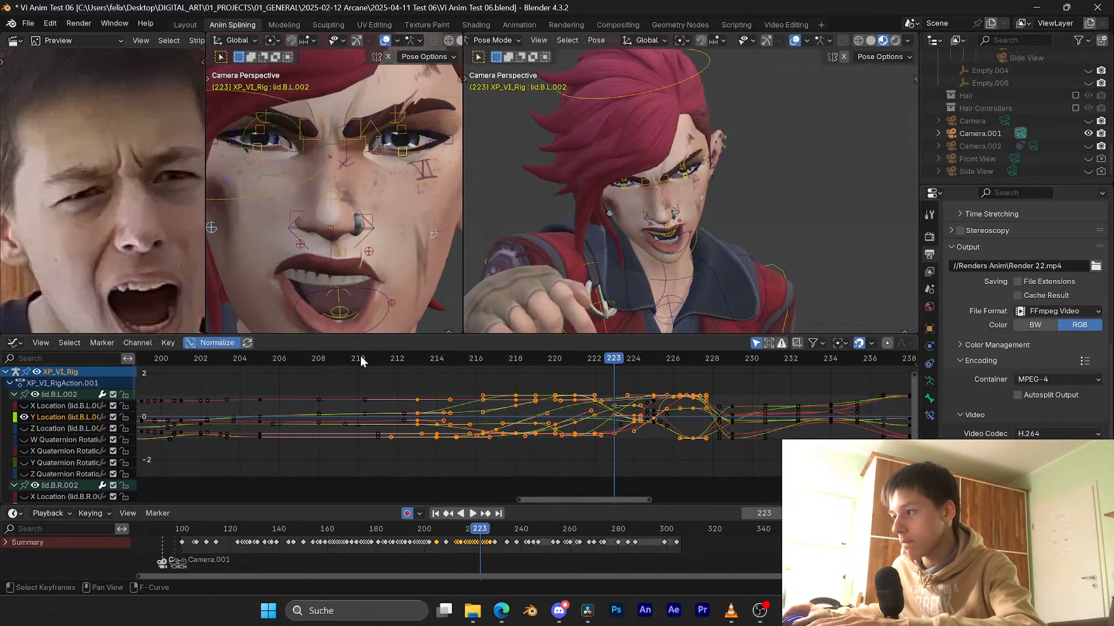
Step: Hide the overlays in the wide camera view, scrub between about frames 205 and 226 to check the motion, and save
key(Escape)
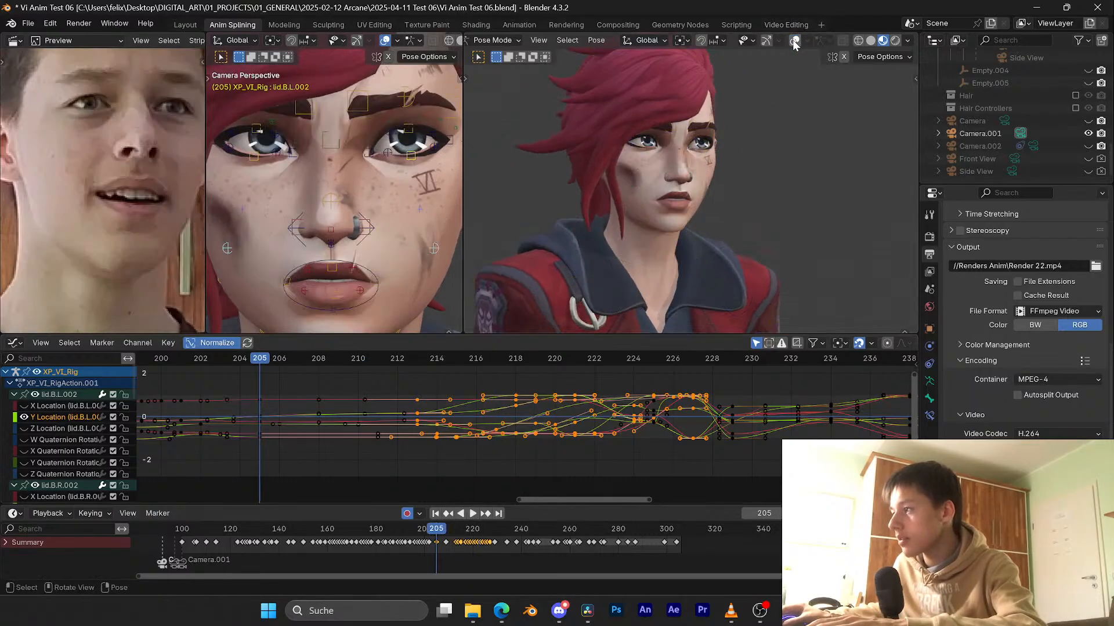
key(space)
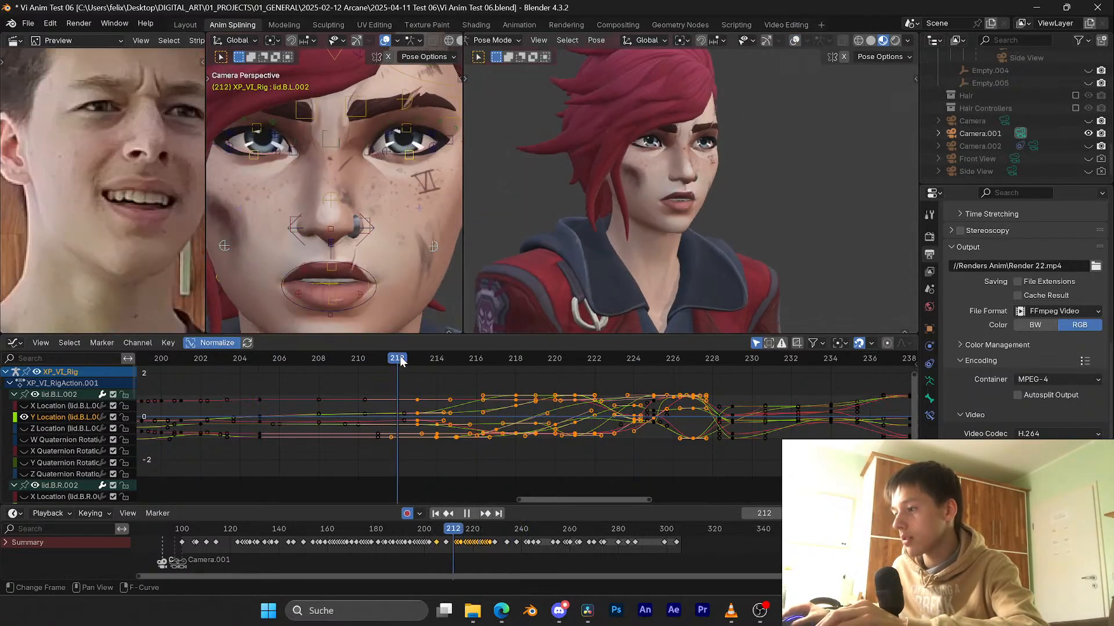
drag(400, 357, 478, 356)
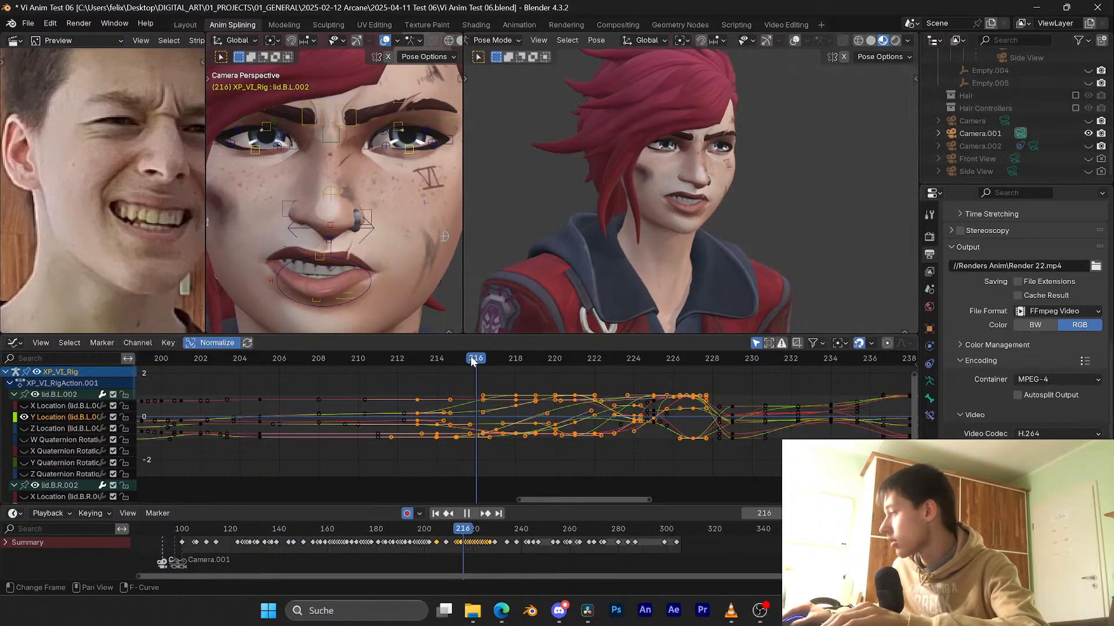
key(ctrl+s)
key(space)
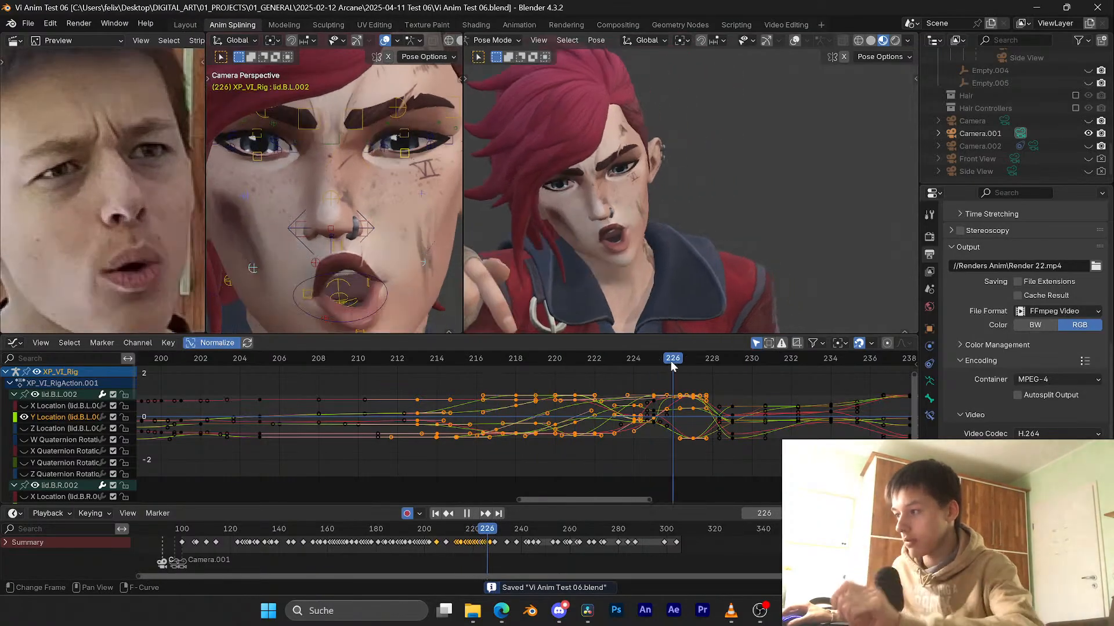
drag(707, 364, 652, 356)
key(space)
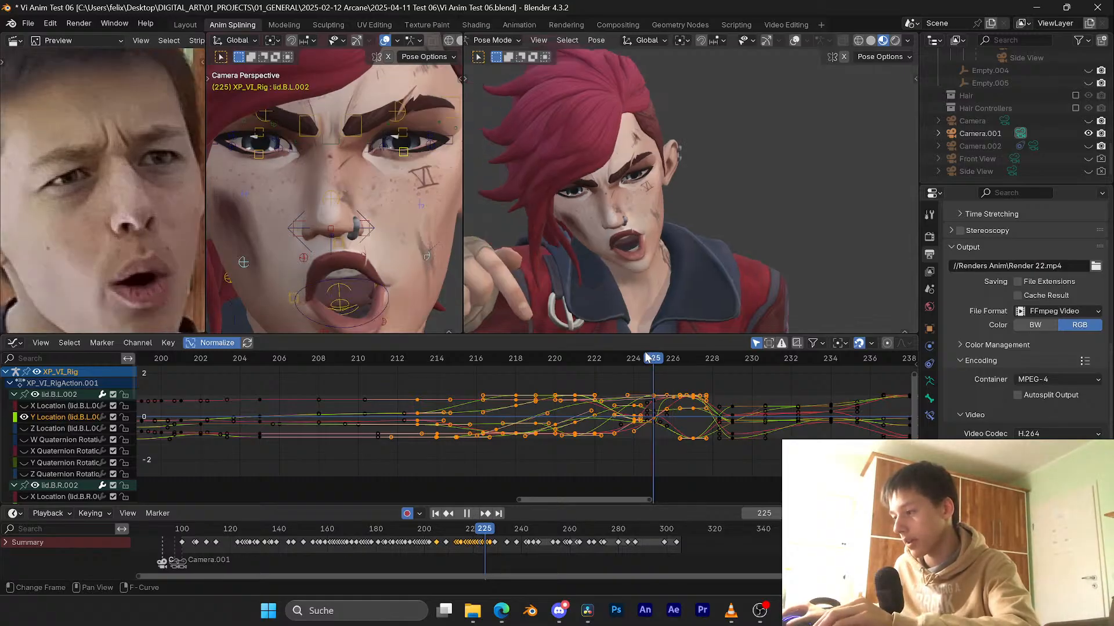
Step: Try deleting the leftover cheek and eyelid keyframes at frame 225, and save the file
scroll(701, 393, up, 3)
scroll(575, 427, up, 6)
middle_drag(701, 392, 645, 413)
click(513, 355)
key(space)
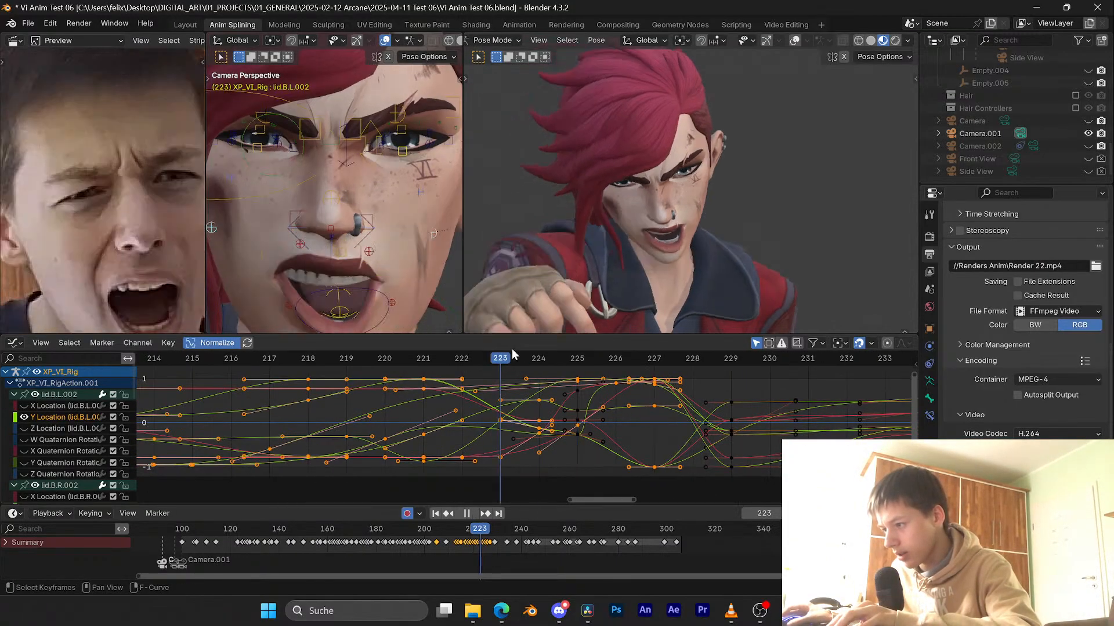
click(577, 433)
shift+click(576, 416)
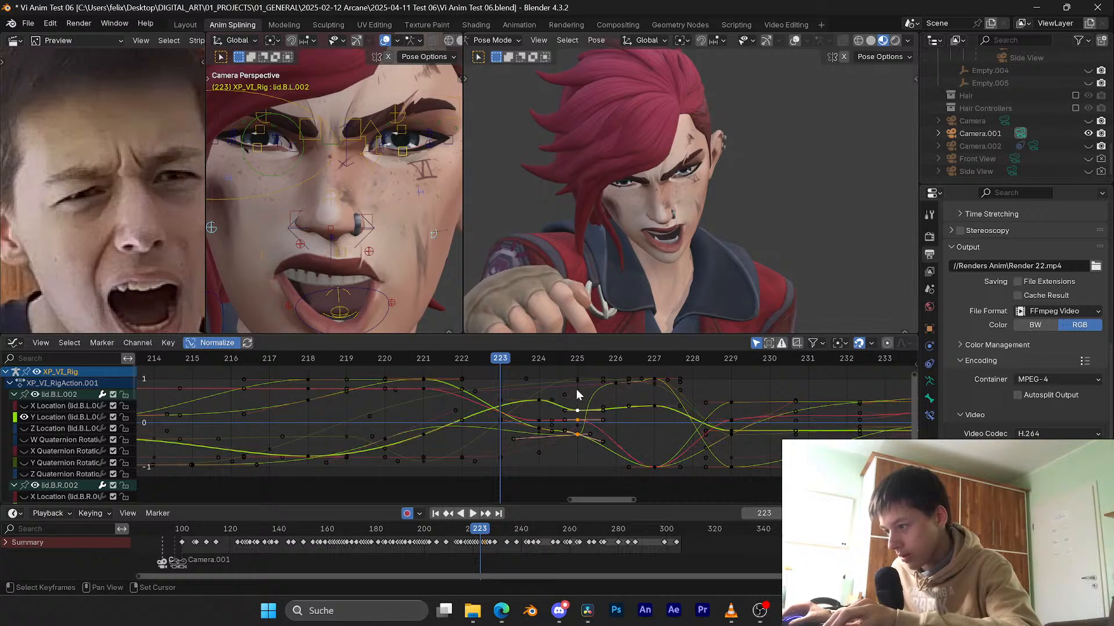
shift+click(577, 384)
key(x)
click(583, 402)
scroll(598, 416, down, 5)
key(ctrl+s)
Step: Step forward to frame 227 and examine the cheek and eyelid curves between frames 227 and 229
key(Right)
key(Right)
key(Right)
key(Right)
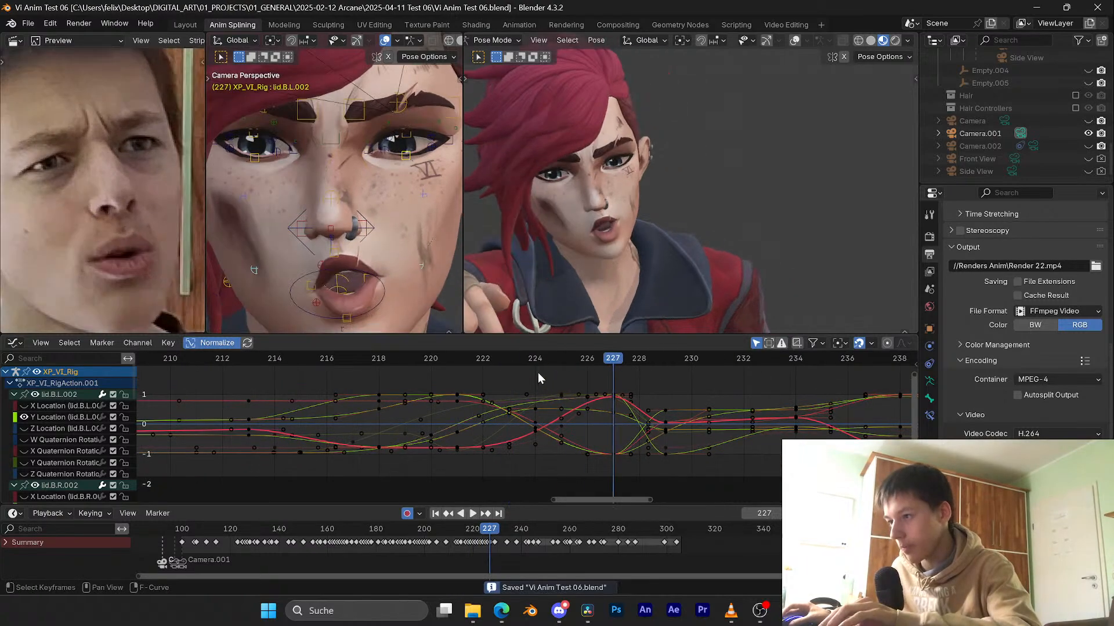
key(space)
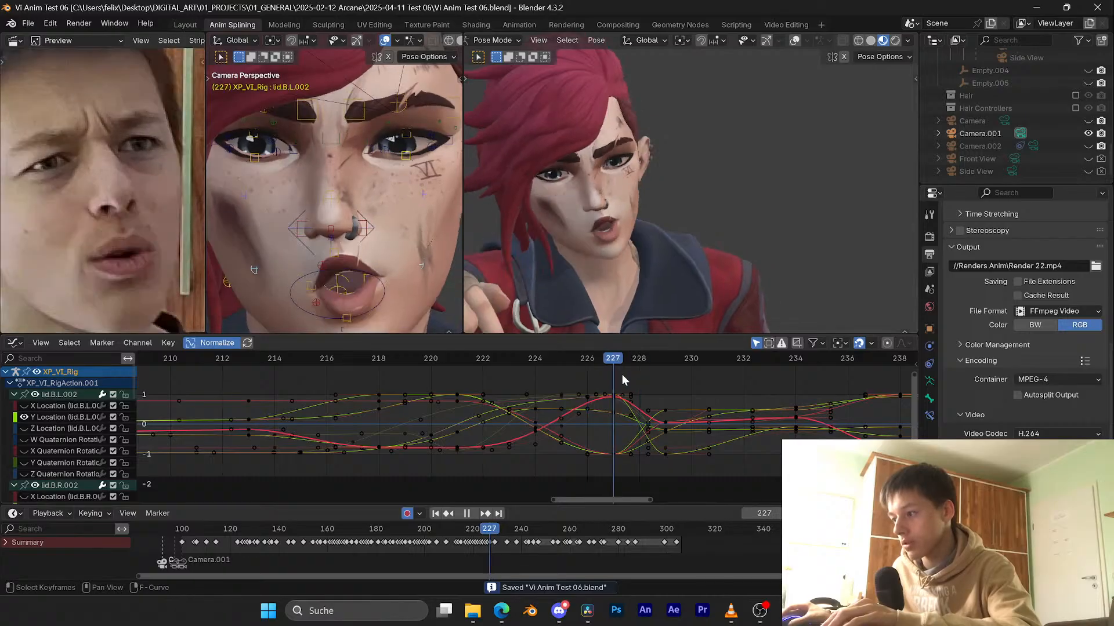
key(Escape)
scroll(640, 382, up, 2)
middle_drag(639, 382, 516, 387)
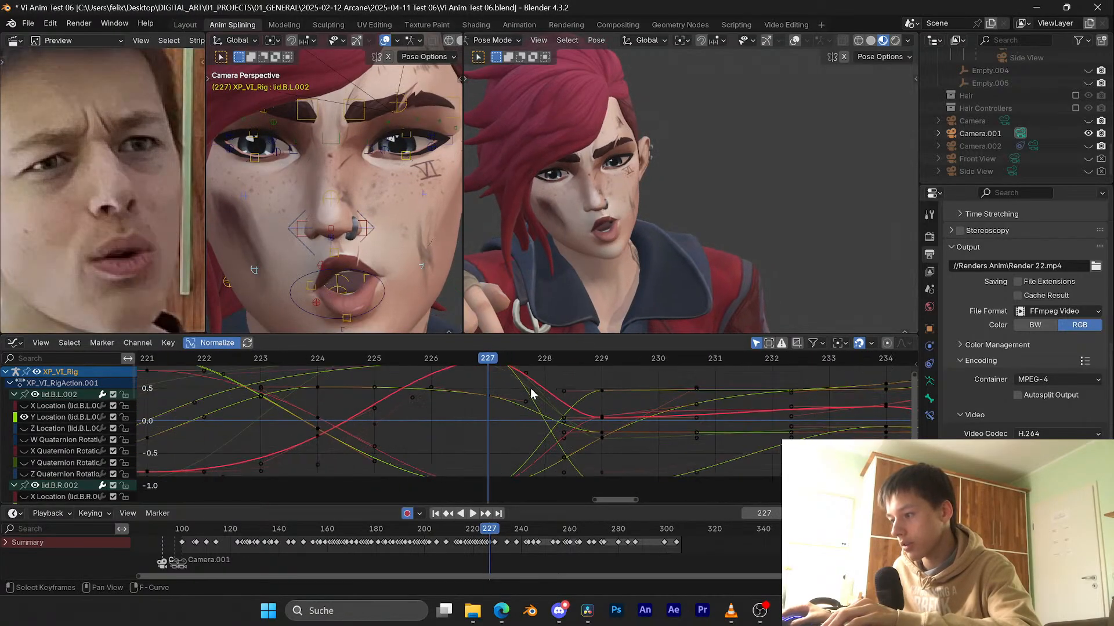
scroll(517, 389, up, 1)
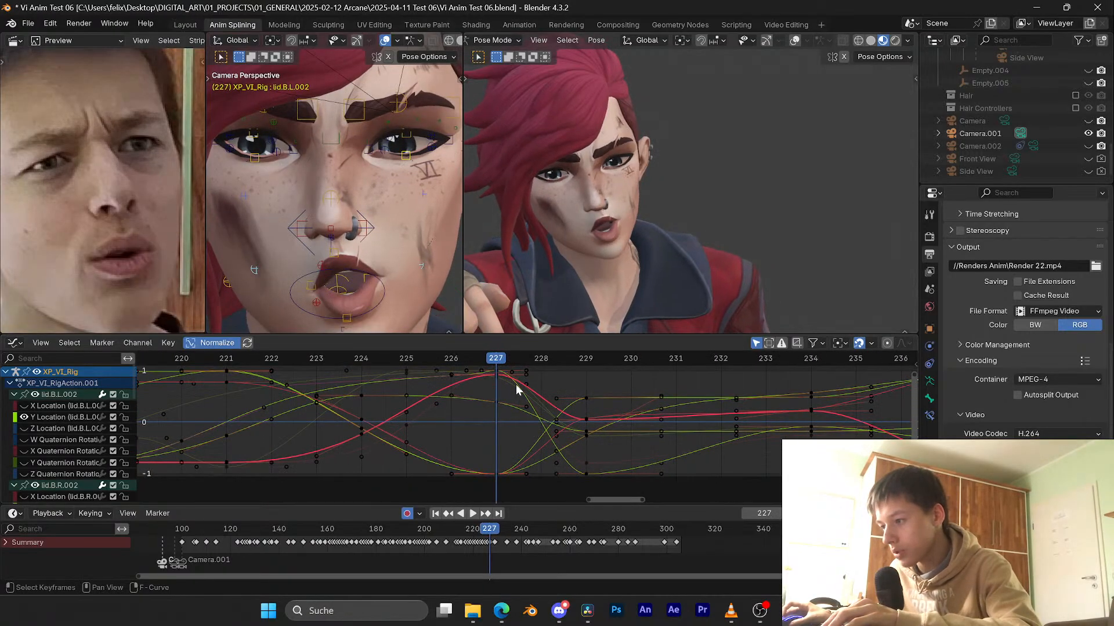
Step: Try moving the location keyframes of cheek.T.L.001 from frame 229 to frame 230
click(427, 197)
scroll(534, 397, down, 1)
drag(504, 358, 537, 359)
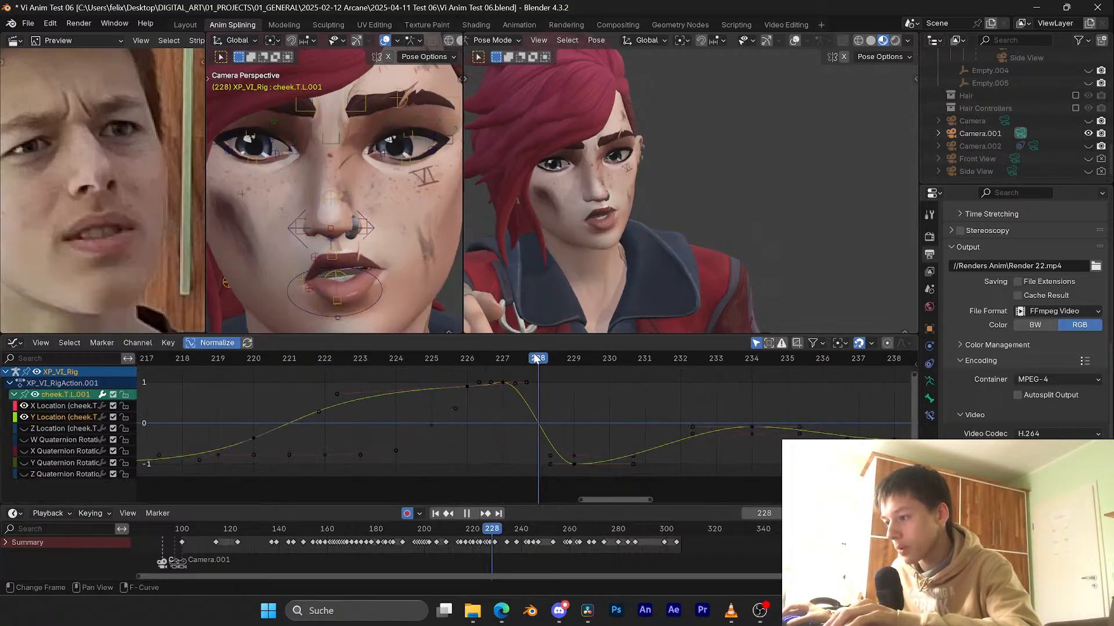
click(573, 463)
scroll(584, 450, down, 3)
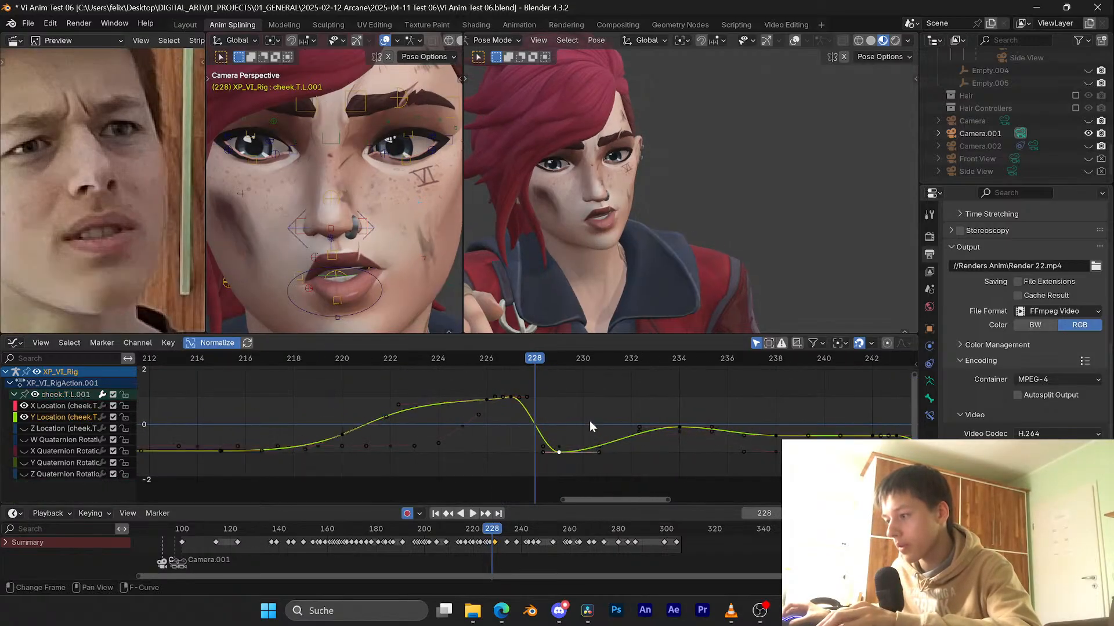
drag(589, 421, 538, 464)
key(g)
click(559, 462)
Step: Scrub back and play through the cheek release up to about frame 231, and save the file
drag(535, 362, 246, 360)
key(space)
key(space)
middle_drag(392, 437, 483, 438)
key(ctrl+s)
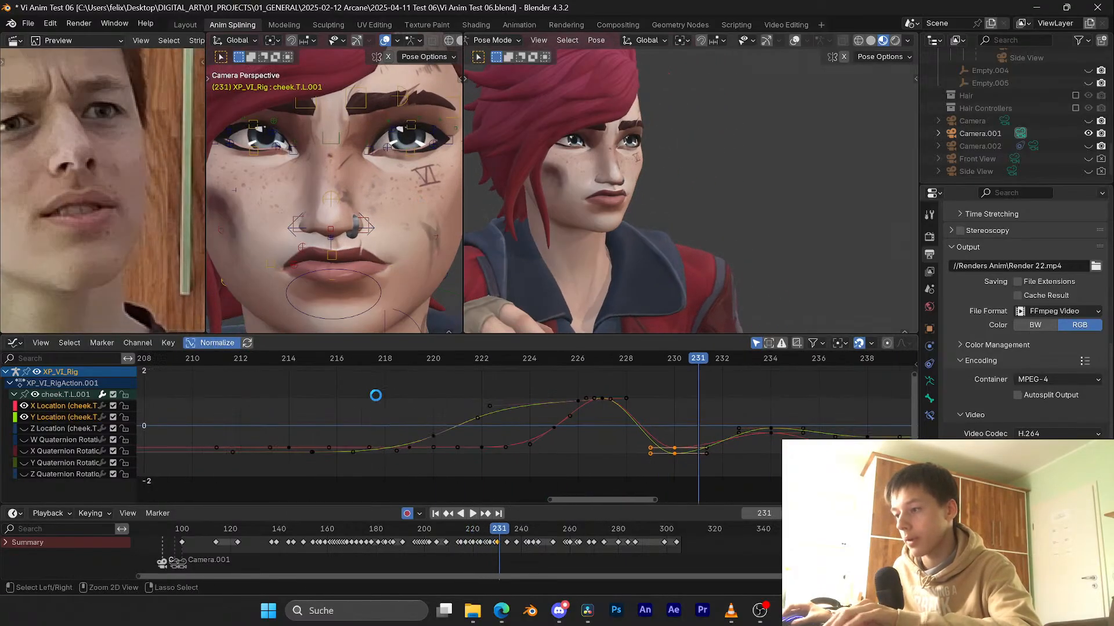
Step: Move the cheek.T.L.001 location keyframes at frame 230 back to frame 229
click(371, 388)
drag(683, 431, 661, 464)
key(g)
click(636, 463)
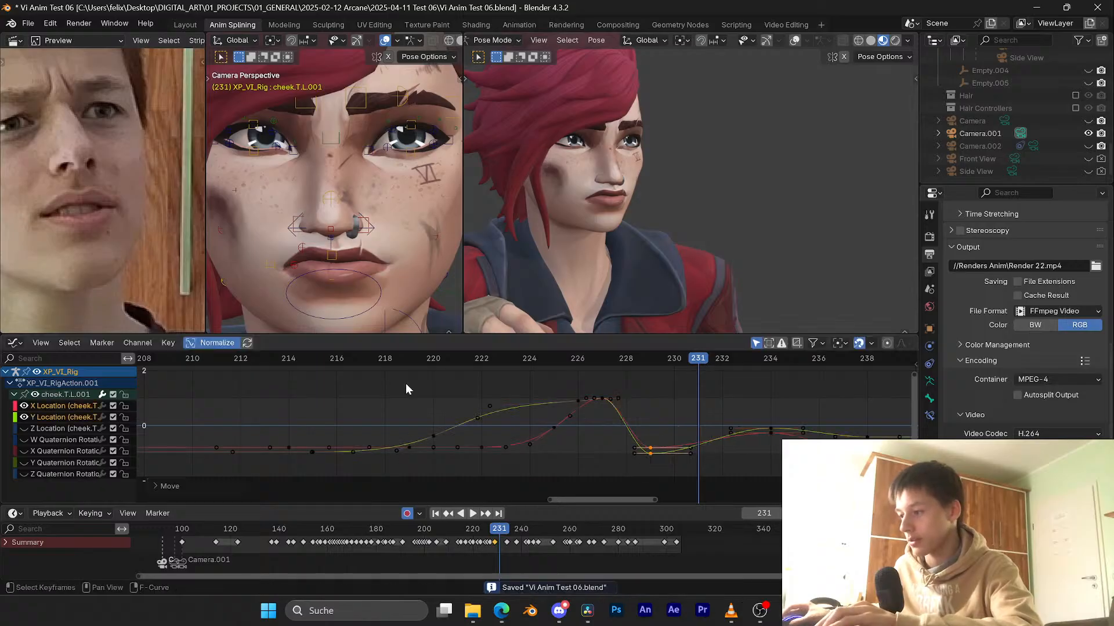
Step: Play back and scrub the shot between about frames 202 and 228 to compare the facial timing with the reference video
click(339, 359)
key(space)
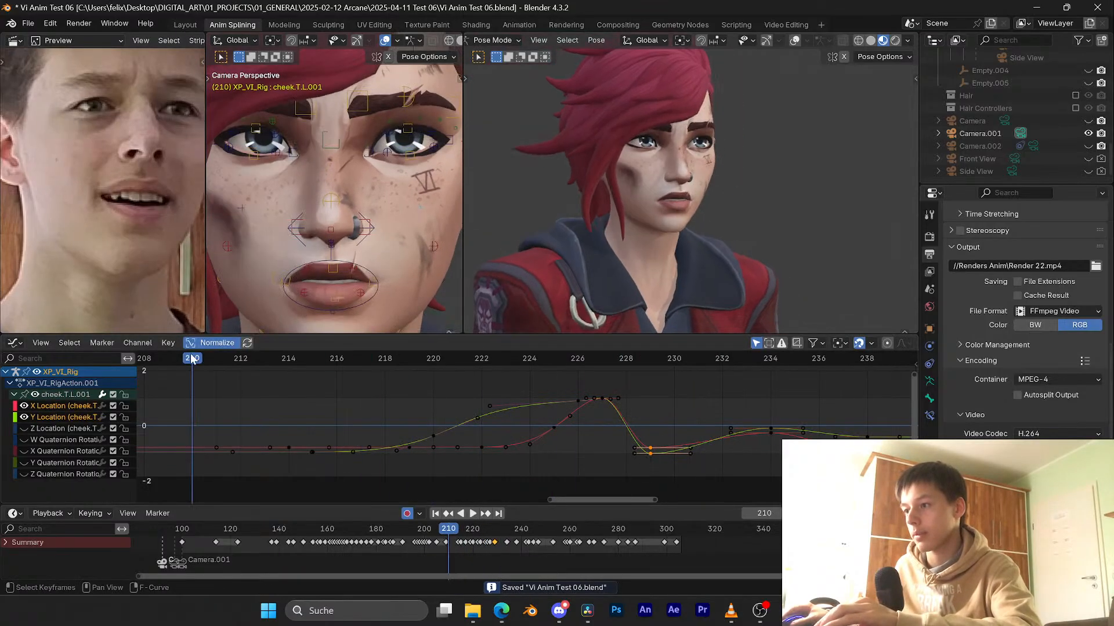
key(space)
scroll(391, 401, down, 2)
click(312, 356)
key(space)
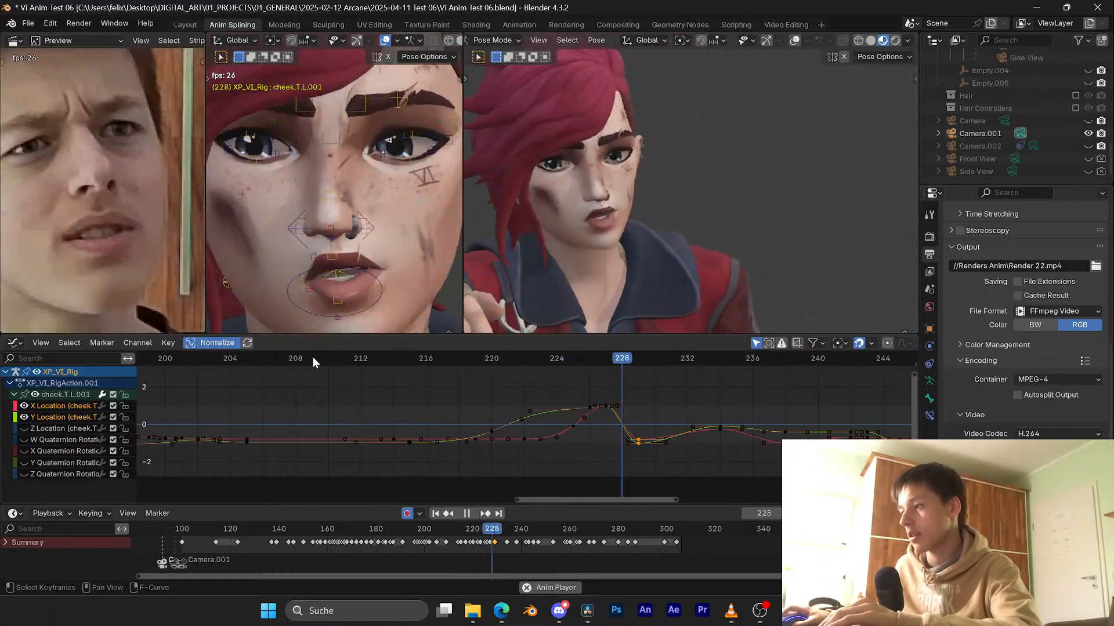
key(space)
click(199, 358)
key(space)
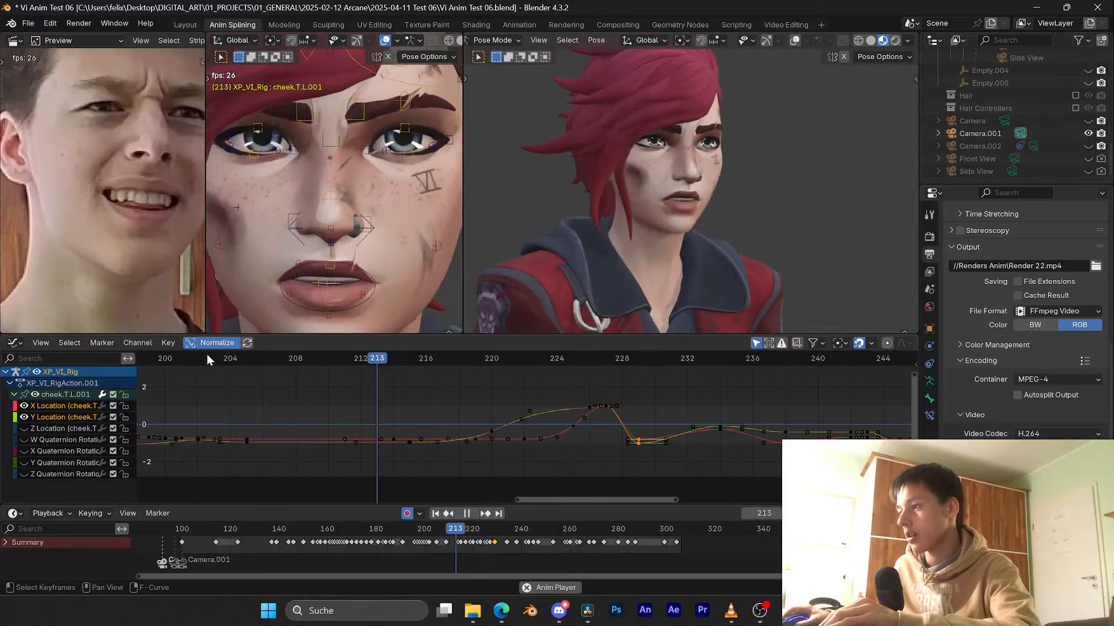
key(space)
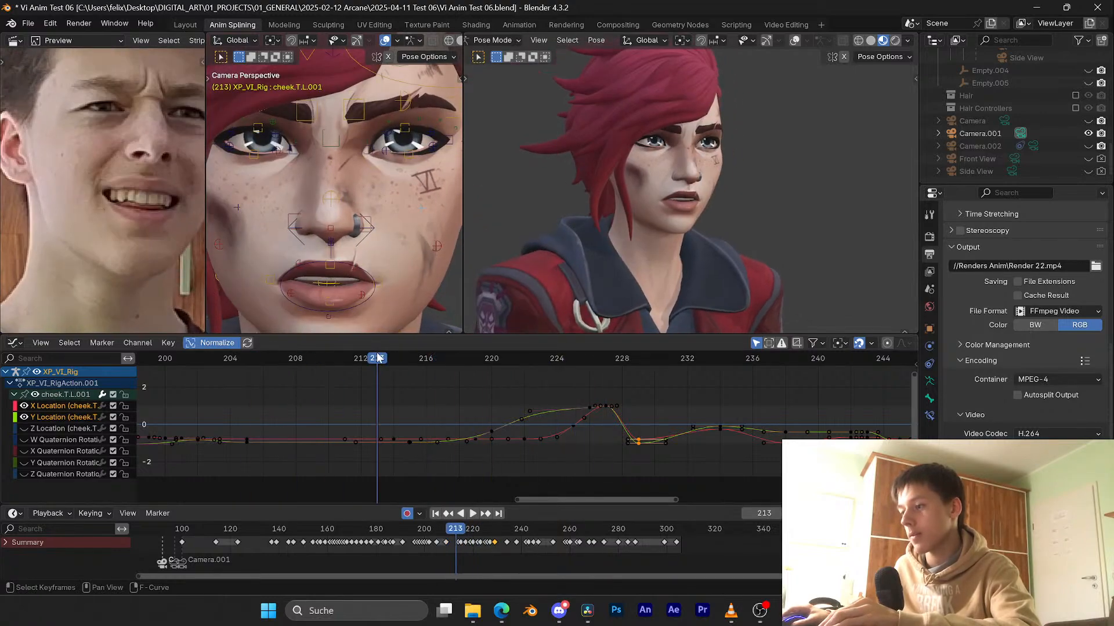
drag(379, 353, 432, 347)
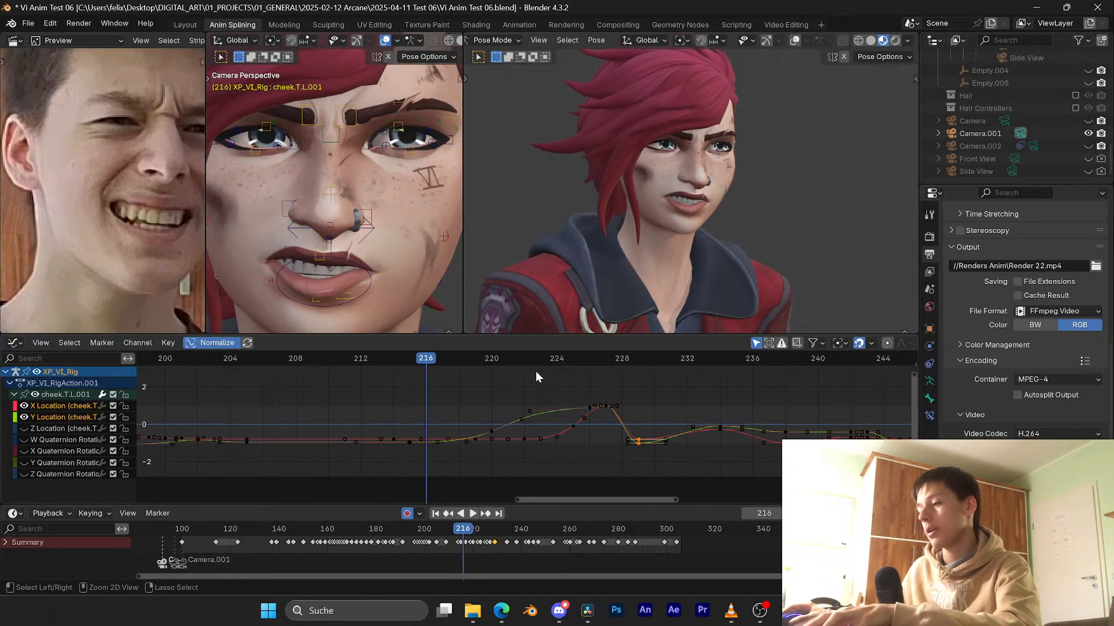
Step: Undo the cheek and eyelid keyframe edits back to the state before the 4-frame shift
key(ctrl+z)
key(ctrl+z)
key(ctrl+z)
key(ctrl+z)
key(ctrl+z)
key(ctrl+z)
key(ctrl+z)
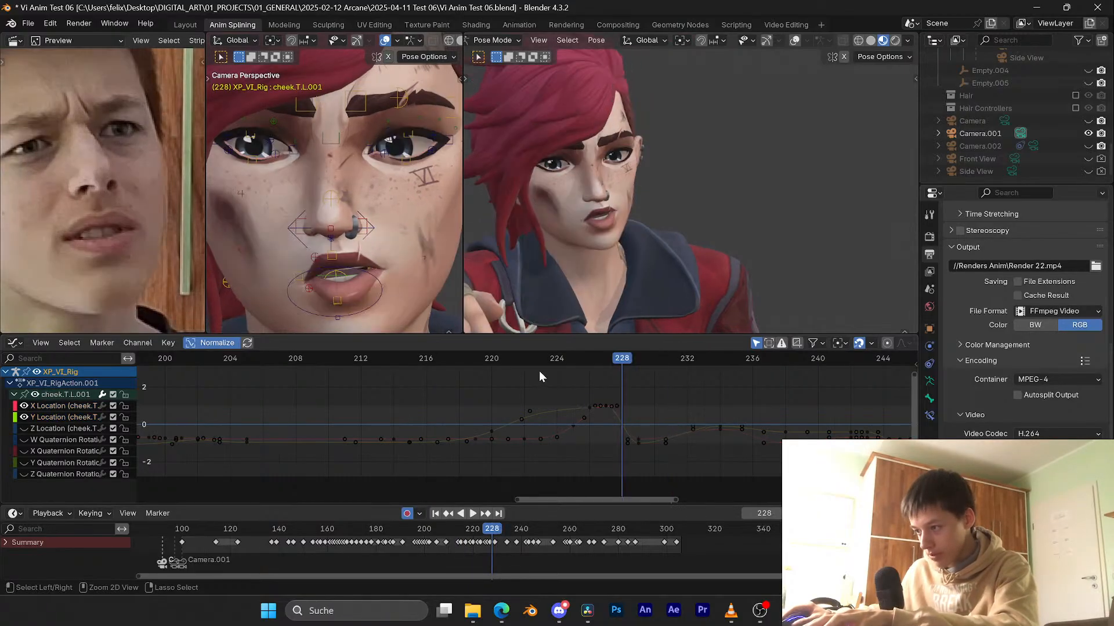
key(ctrl+z)
key(ctrl+z)
key(ctrl+z)
key(ctrl+z)
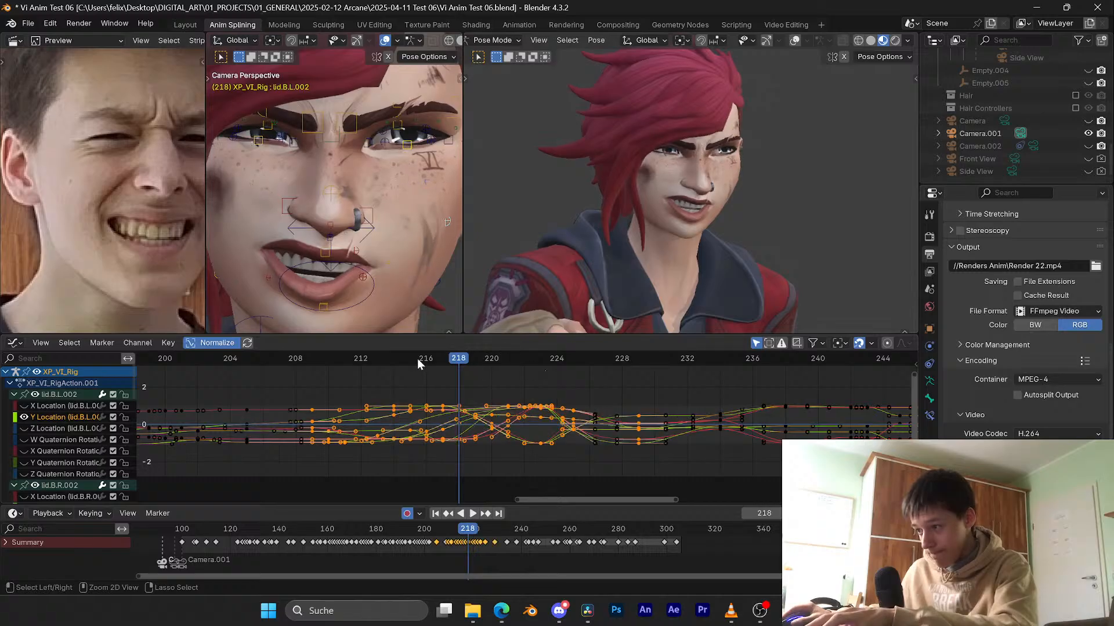
Step: Play back the animation from about frame 209, scrub back to the start of the squint, and save the file
click(309, 358)
key(space)
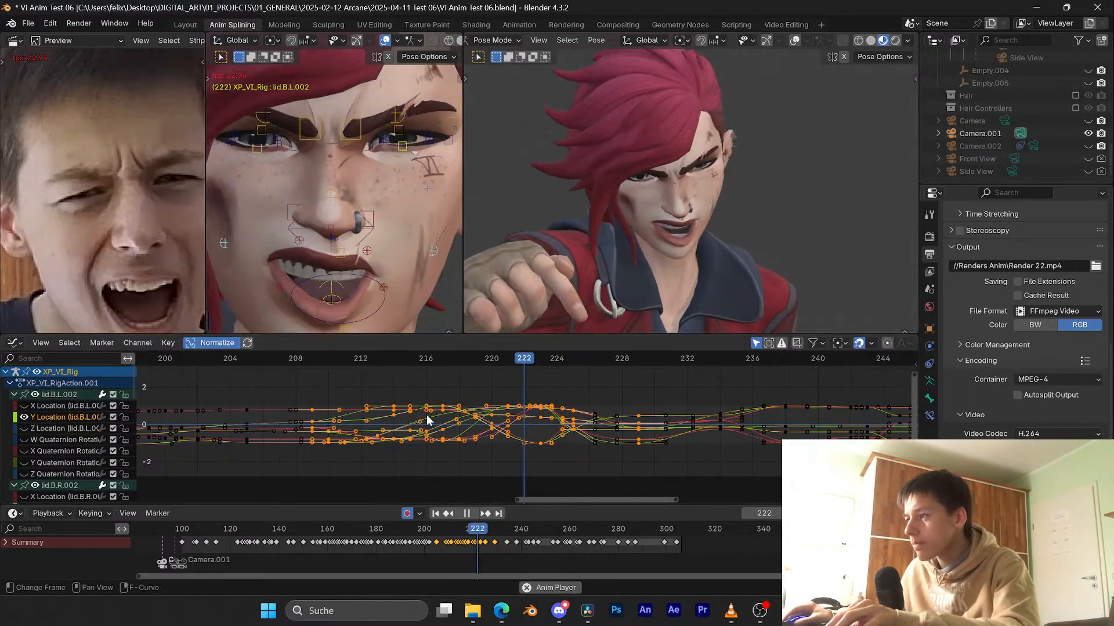
key(space)
drag(307, 359, 345, 359)
key(ctrl+s)
Step: Examine the other reference clips and the animated Vi shot in the video preview around frames 214 to 216
key(Right)
key(Right)
key(Right)
scroll(120, 185, down, 10)
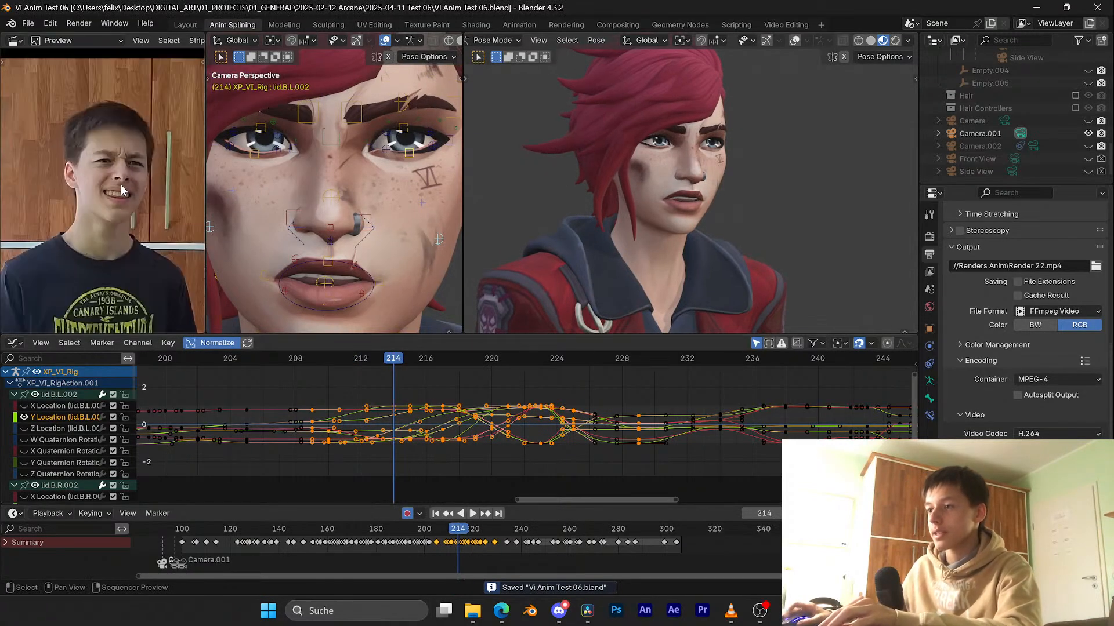
middle_drag(120, 184, 142, 140)
scroll(145, 223, down, 8)
scroll(129, 197, up, 2)
key(space)
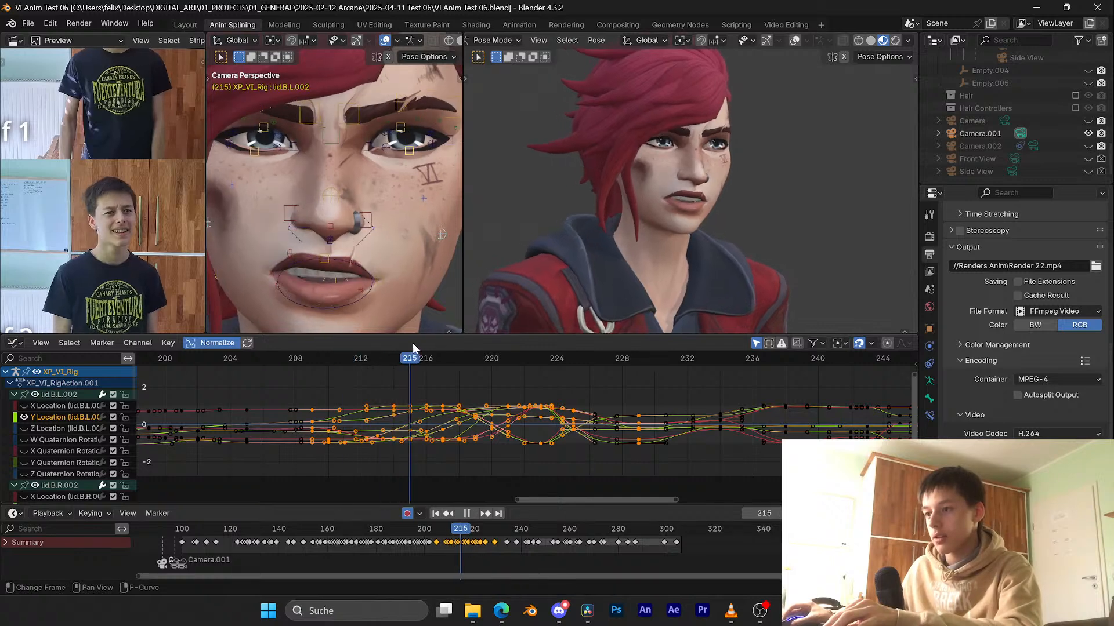
key(space)
scroll(142, 166, down, 2)
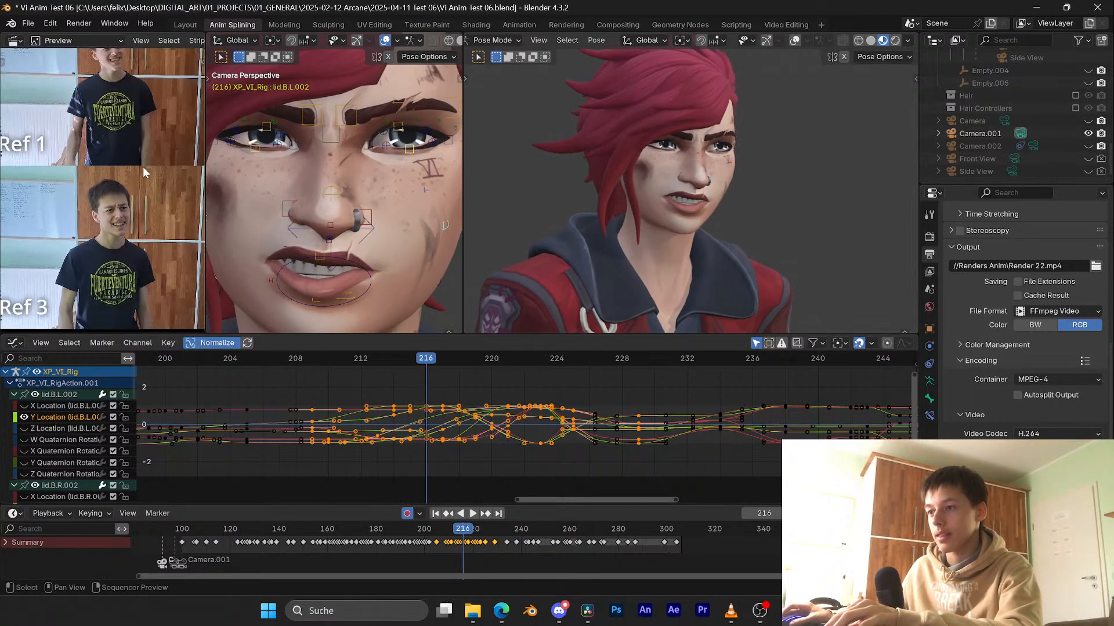
middle_drag(147, 163, 29, 212)
scroll(186, 145, up, 5)
middle_drag(193, 145, 40, 94)
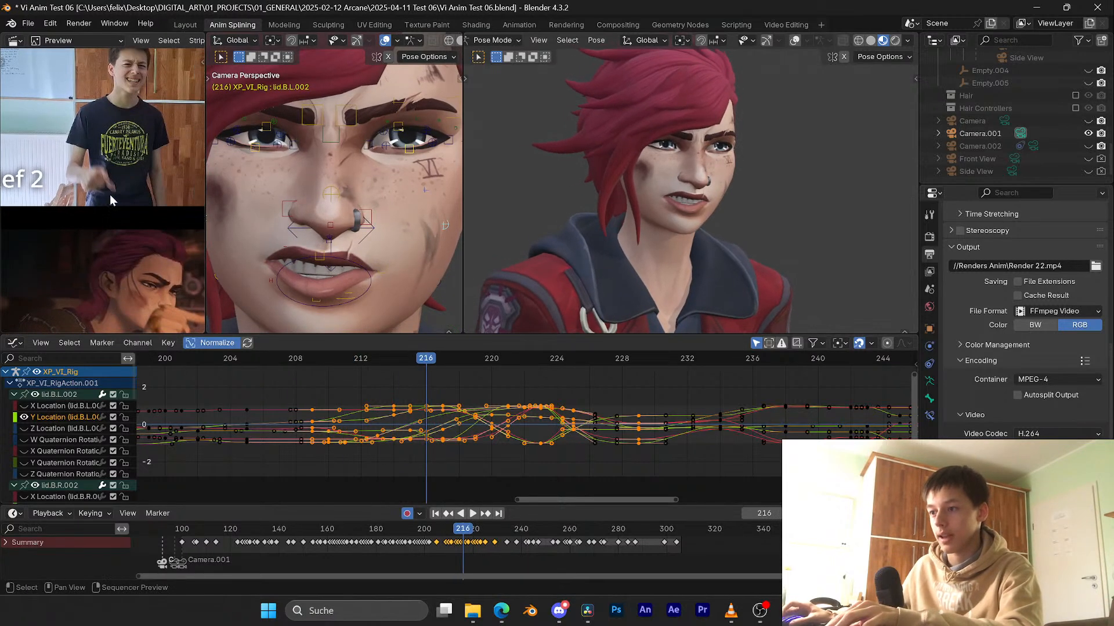
middle_drag(110, 194, 105, 125)
Step: Deselect all keyframes and replay the shot from about frame 206 against the animated Vi reference
click(446, 387)
drag(430, 360, 260, 356)
key(space)
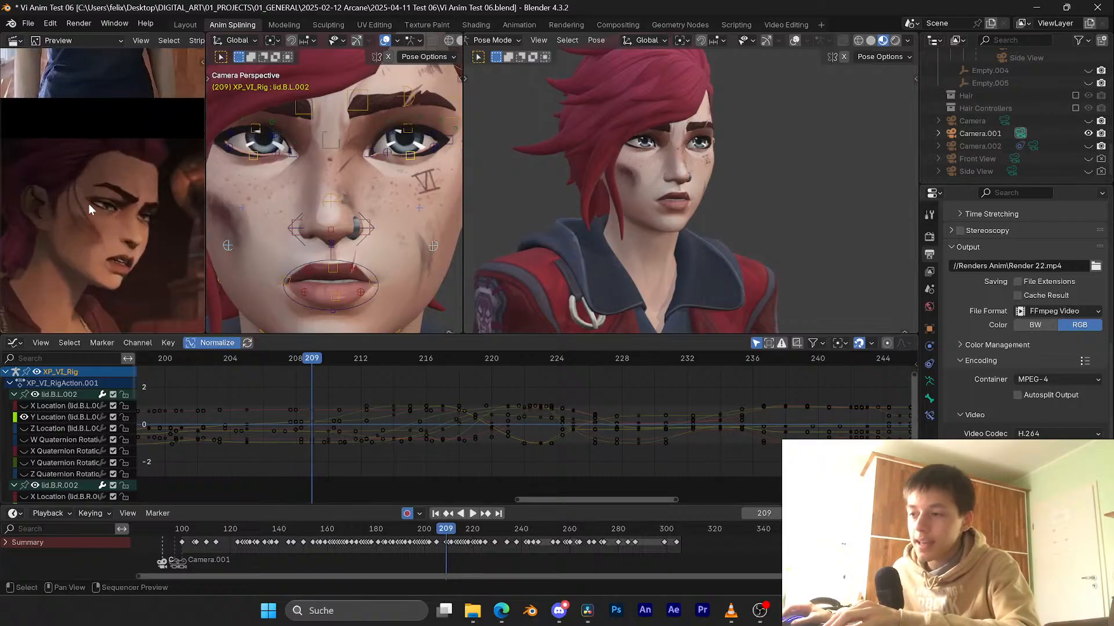
Step: Stop playback, scrub from frame 209 to frame 219 to check the expression, and save the file
key(space)
key(ctrl+s)
drag(314, 358, 474, 359)
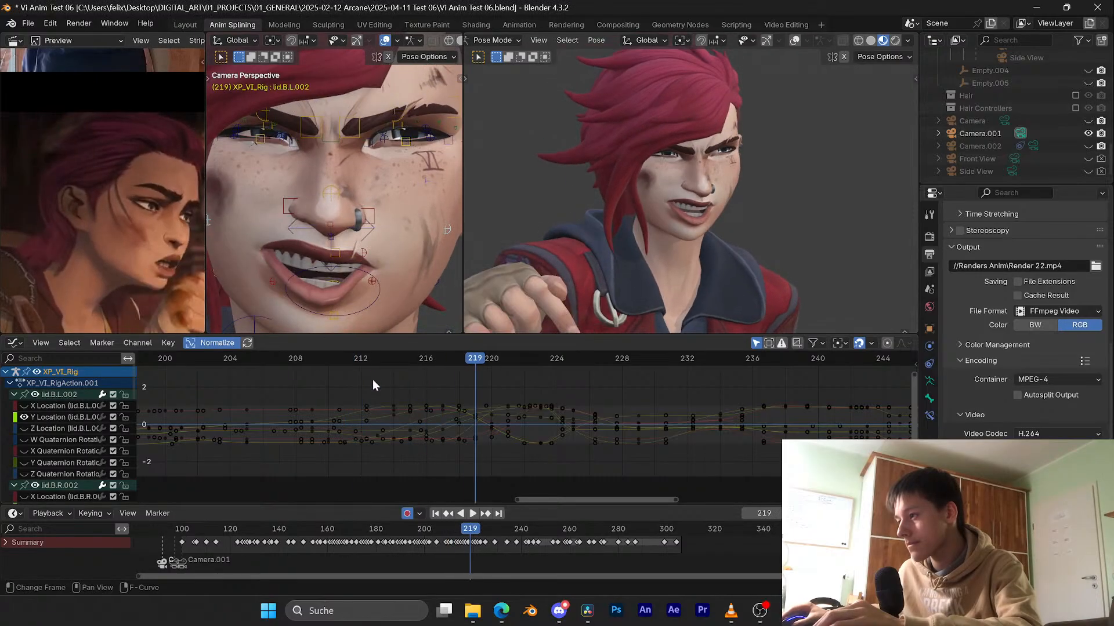
middle_drag(604, 196, 640, 214)
key(ctrl+s)
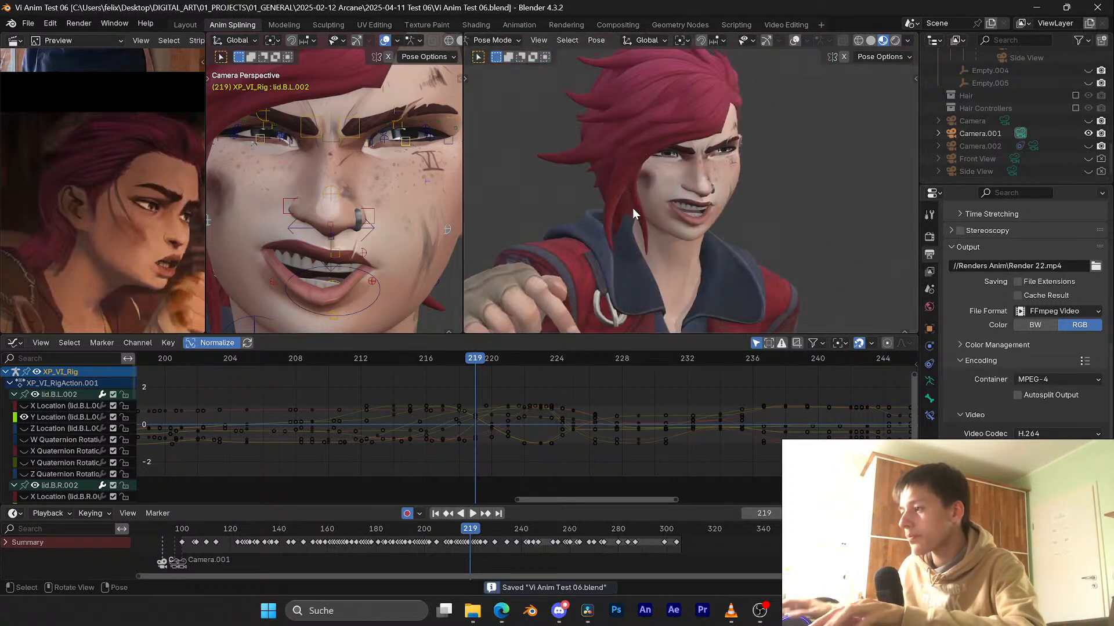
key(KP_0)
key(n)
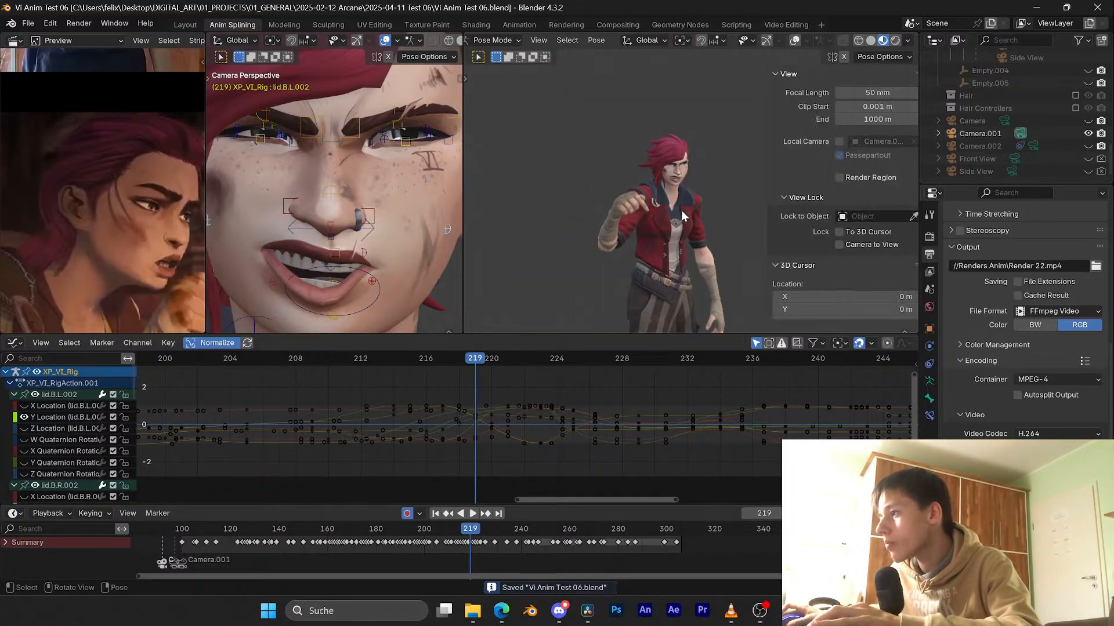
key(n)
key(KP_0)
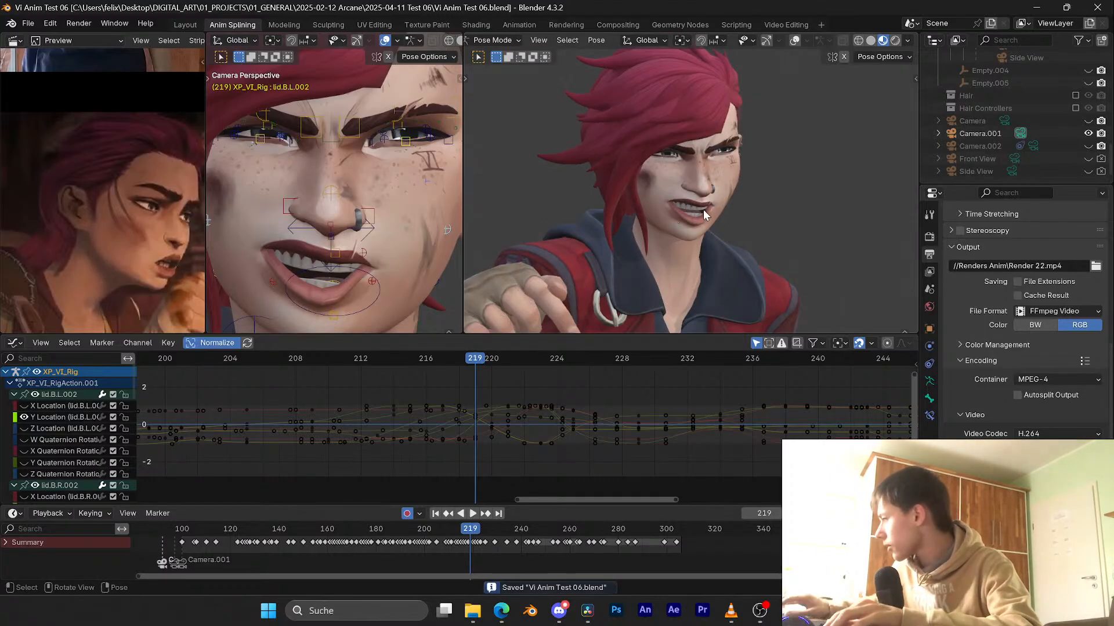
Step: Replay the shot several times between about frames 210 and 219 against the animated Vi reference, and save the file
scroll(485, 428, down, 6)
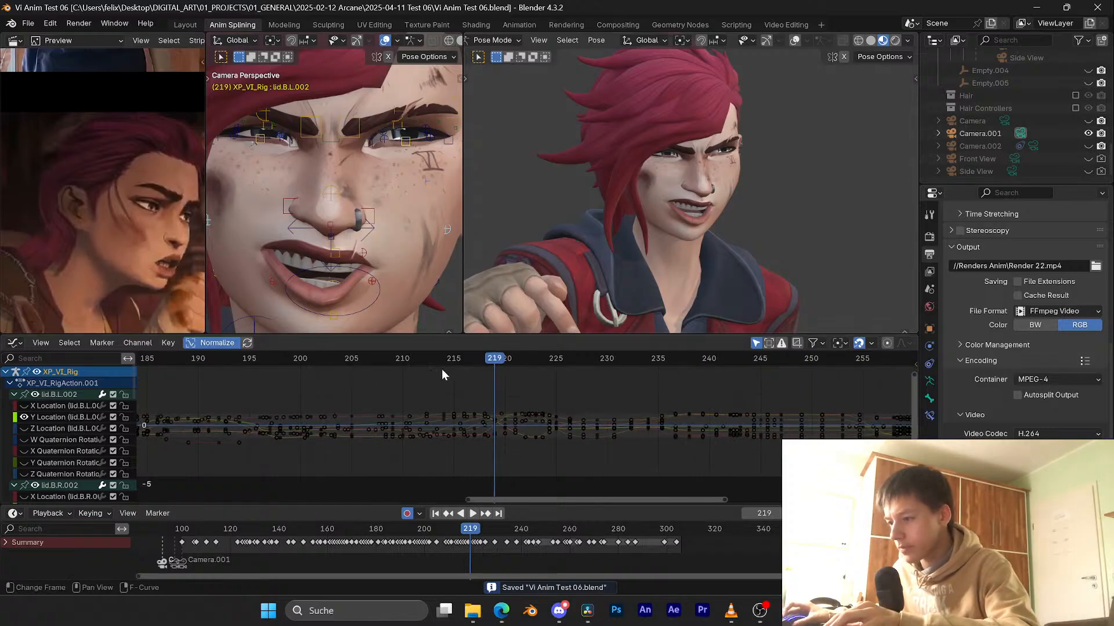
drag(427, 361, 378, 356)
key(space)
key(space)
drag(450, 360, 420, 361)
key(space)
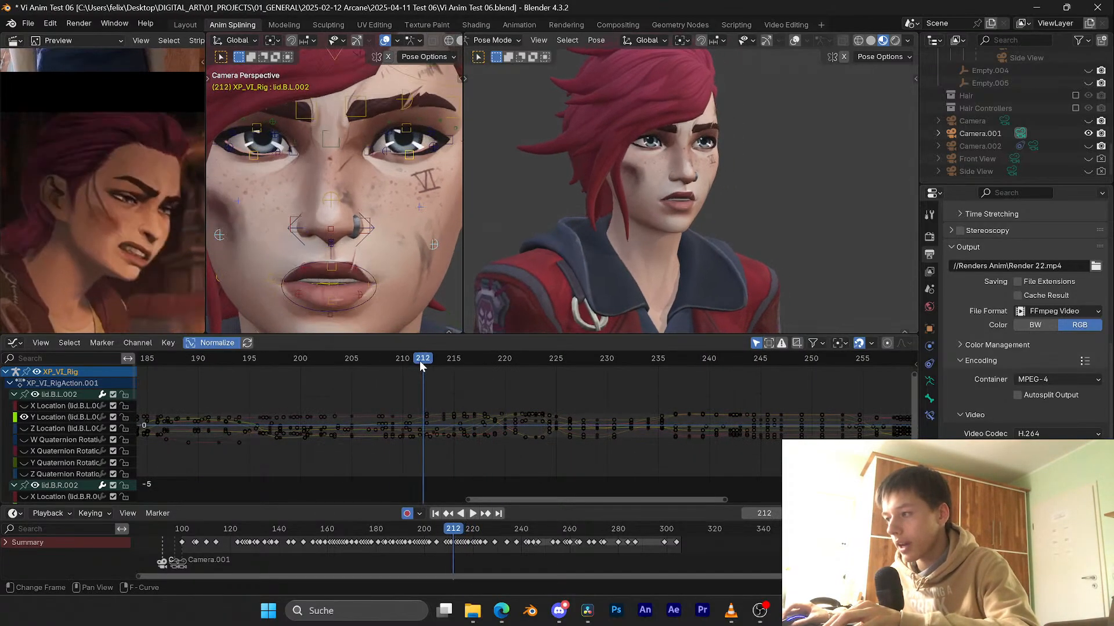
key(ctrl+s)
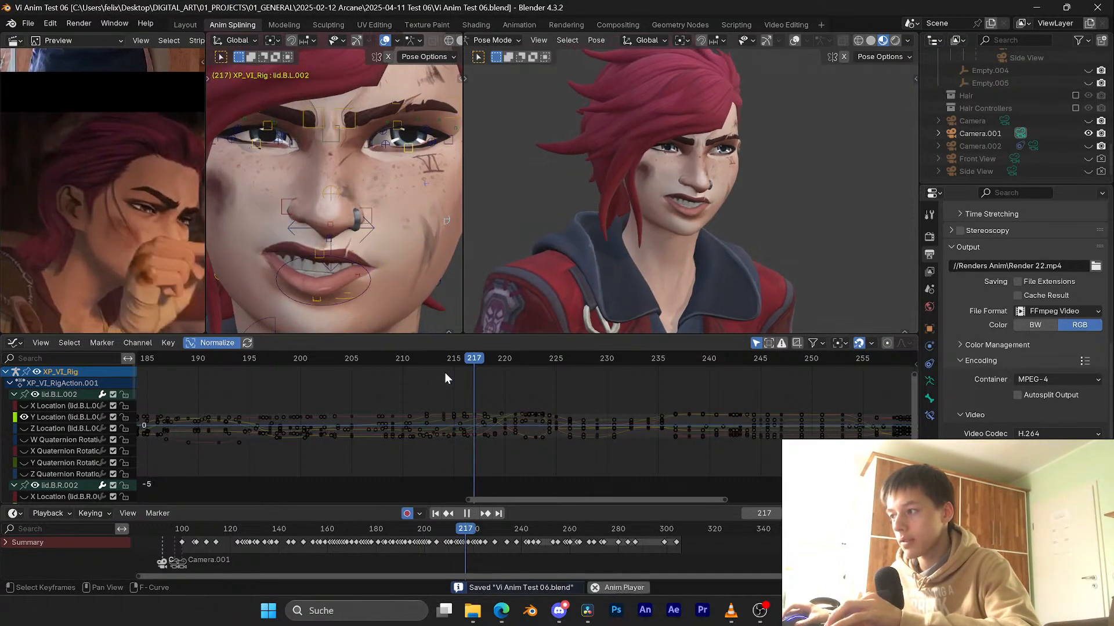
key(space)
drag(459, 362, 404, 362)
Step: Show the Ref 1 clip in the video preview, compare it around frames 210 to 211, and save the file
scroll(116, 251, down, 10)
middle_drag(7, 184, 23, 221)
scroll(23, 220, up, 4)
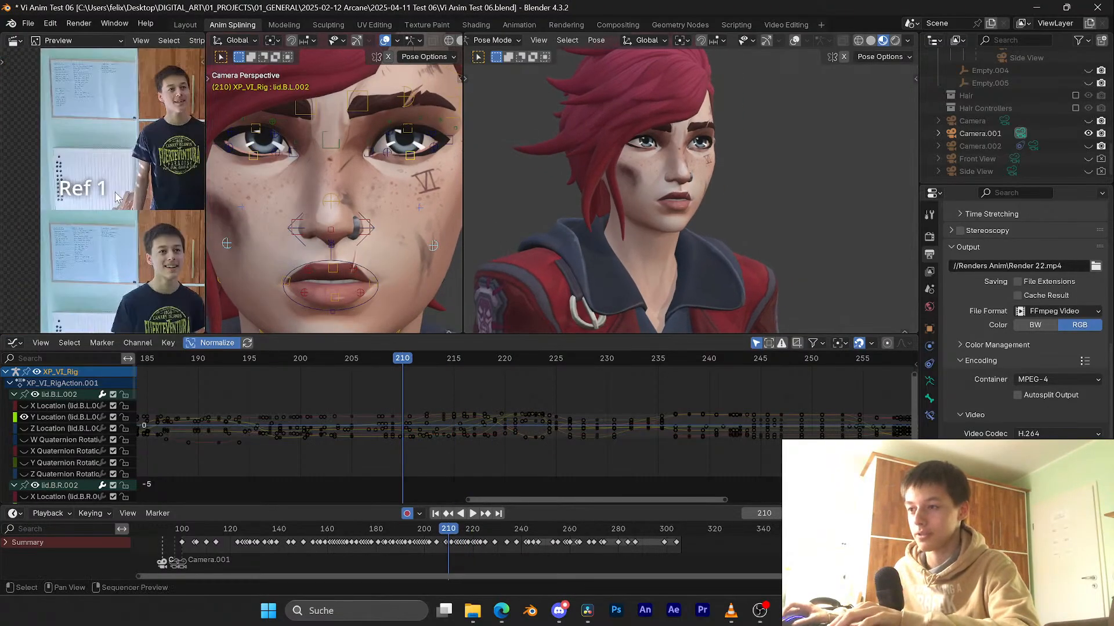
key(ctrl+s)
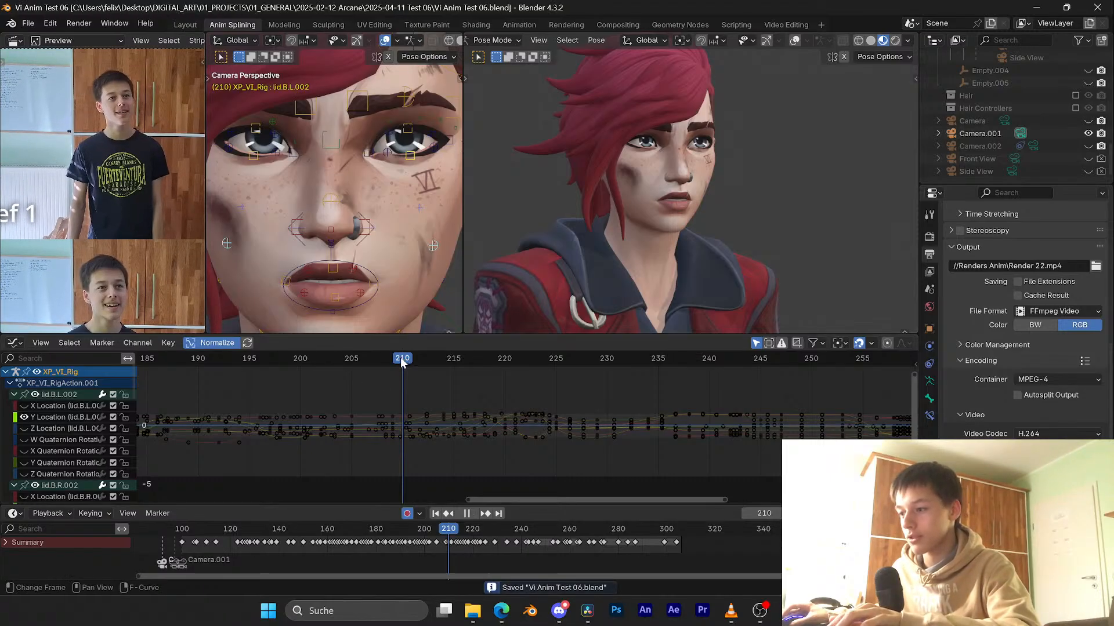
mouse_move(398, 361)
mouse_down()
mouse_move(526, 359)
mouse_move(437, 346)
mouse_move(461, 343)
mouse_move(412, 348)
mouse_move(505, 350)
mouse_move(390, 350)
mouse_move(487, 352)
mouse_move(412, 351)
mouse_up()
key(ctrl+s)
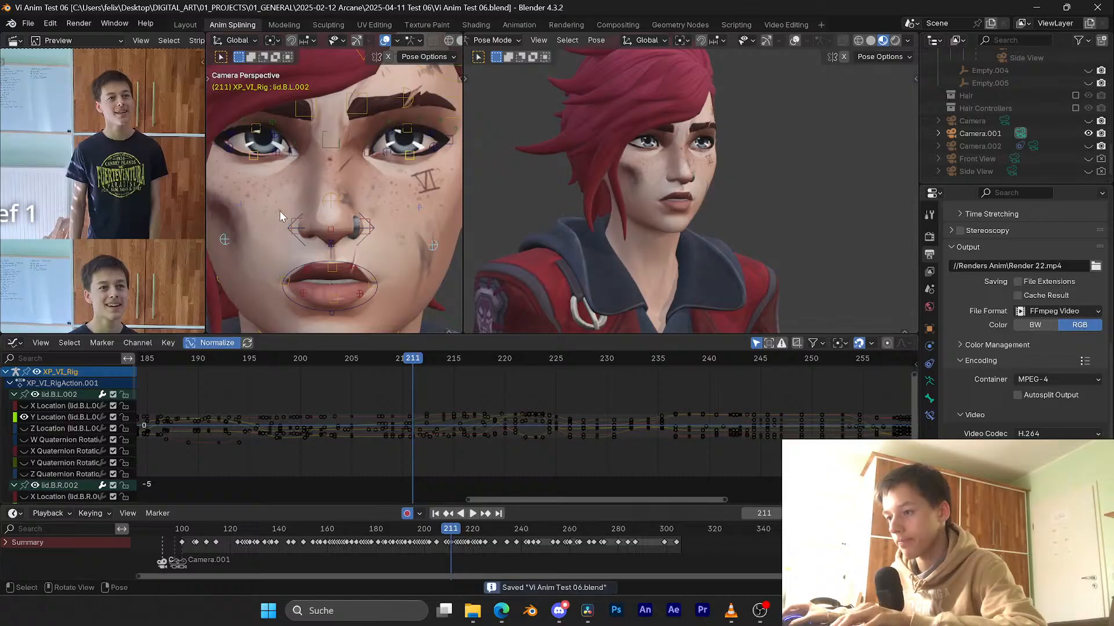
Step: Check the right eyelid and upper cheek controls close up between frames 211 and 215, and save the file
ctrl+middle_drag(347, 195, 440, 343)
drag(420, 358, 456, 357)
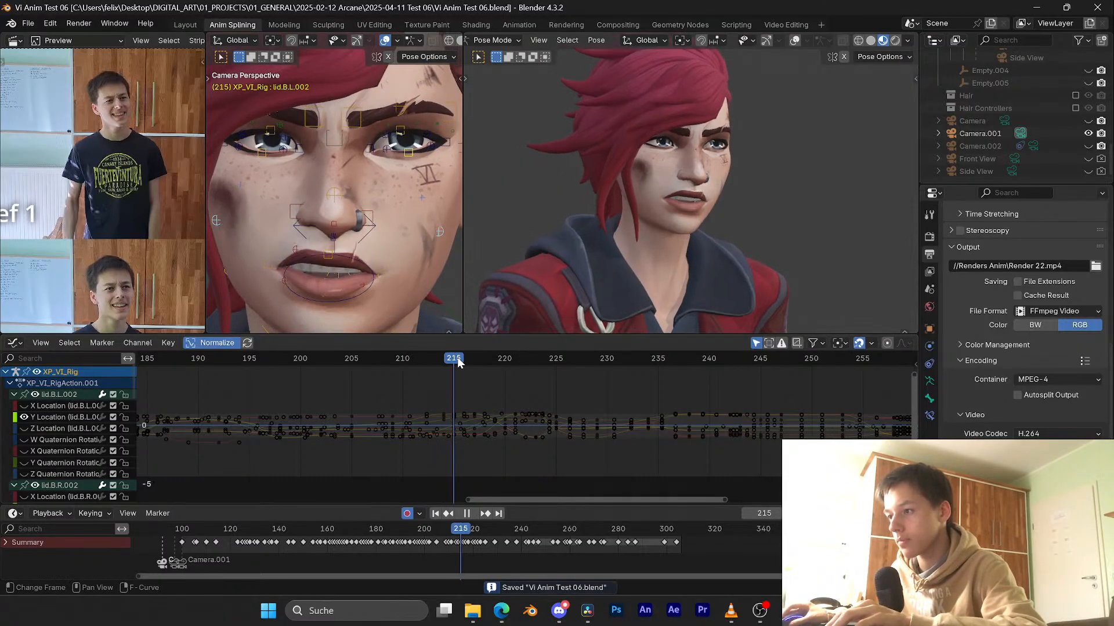
click(260, 158)
key(ctrl+s)
mouse_move(336, 200)
ctrl+middle_down()
mouse_move(344, 219)
mouse_move(311, 193)
mouse_move(331, 186)
ctrl+middle_up()
click(297, 174)
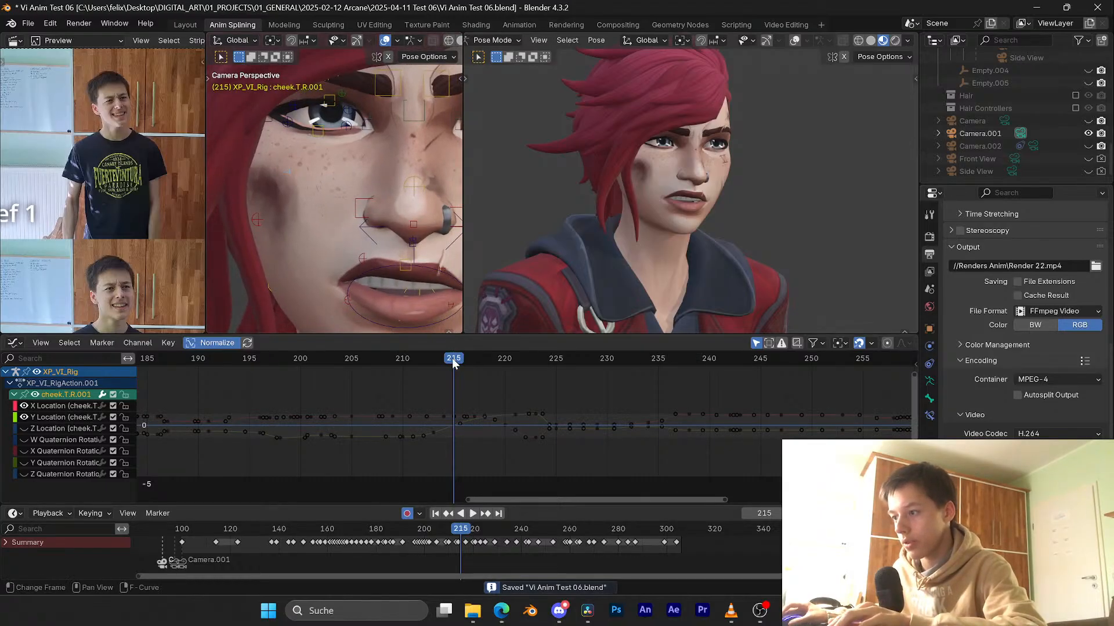
drag(454, 358, 425, 356)
Step: Select the lower right cheek control cheek.B.R.001 and shift its keyframes at frame 209 one frame later to 210
click(267, 233)
key(ctrl+s)
scroll(442, 362, up, 2)
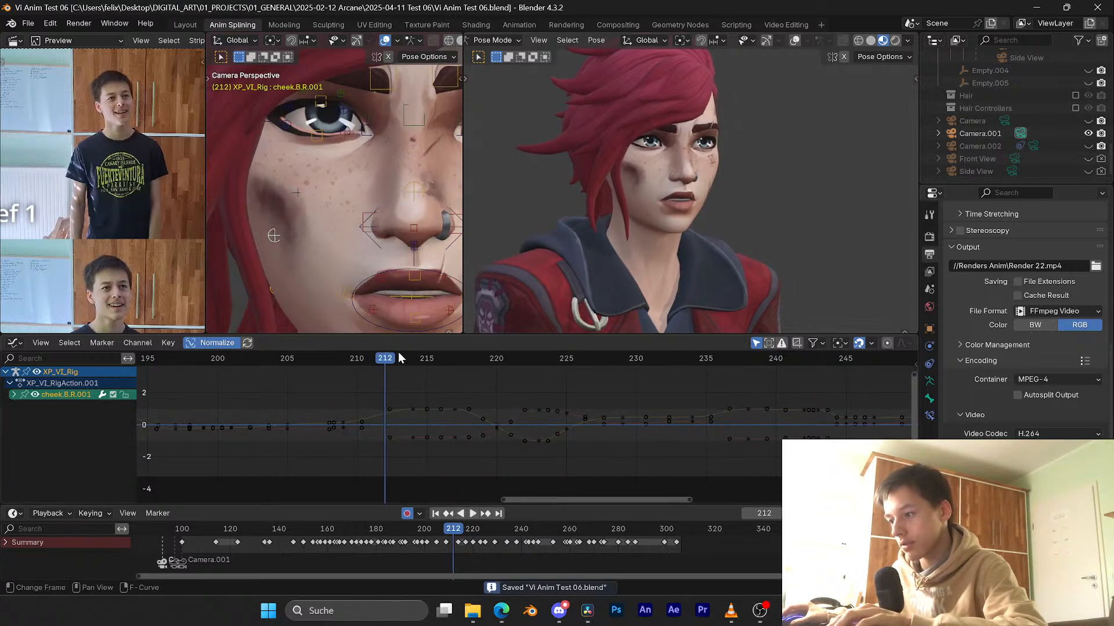
key(space)
drag(413, 409, 413, 419)
drag(412, 360, 320, 360)
scroll(433, 406, up, 4)
drag(291, 407, 268, 433)
key(g)
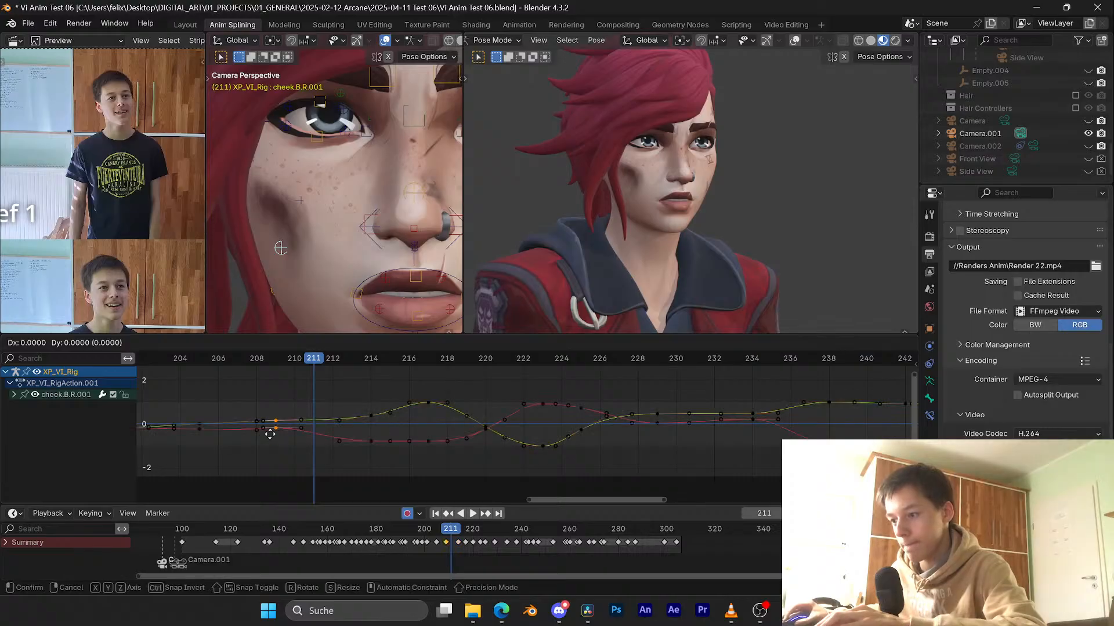
key(x)
click(294, 429)
Step: Replay the start of the cheek raise and slightly lower the lower cheek's Y Location keyframe at frame 214
drag(315, 361, 247, 357)
key(space)
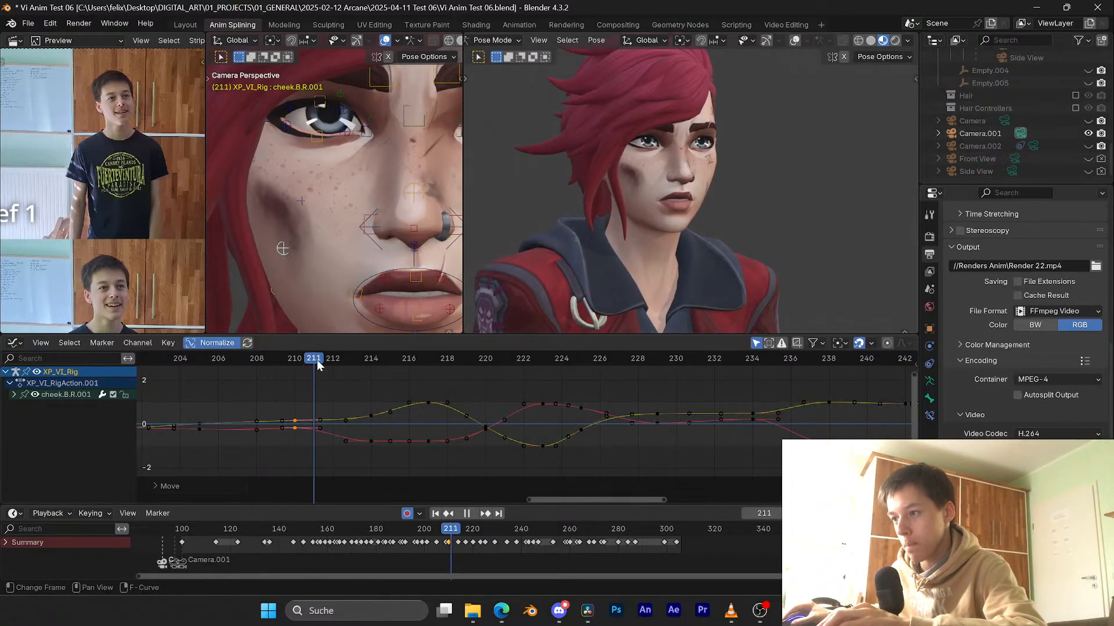
key(space)
click(369, 417)
key(g)
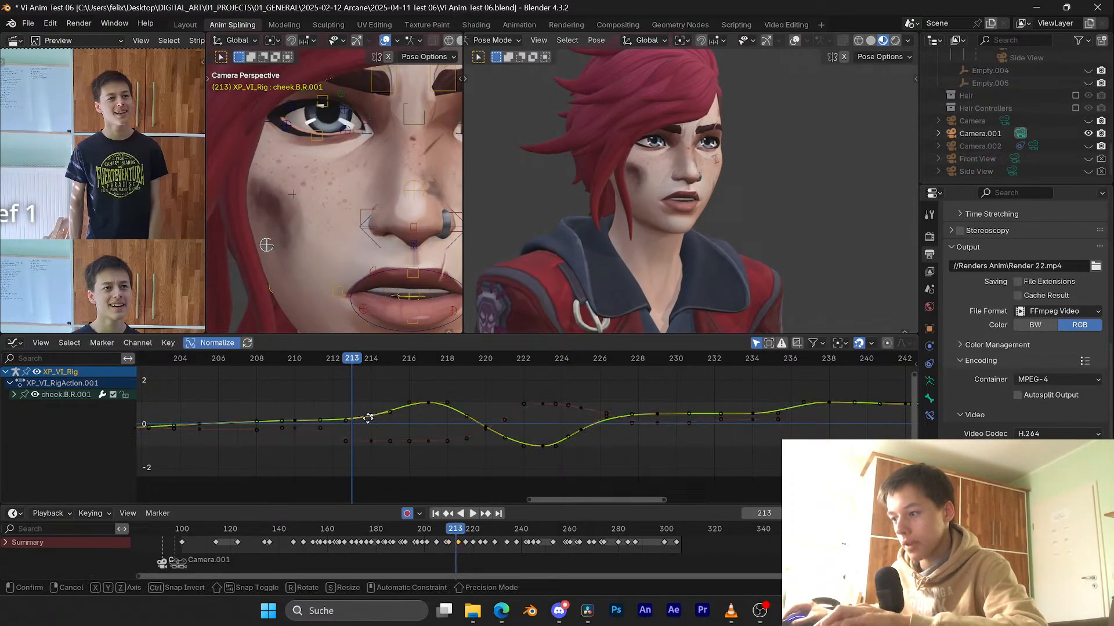
key(y)
click(369, 420)
mouse_move(343, 361)
mouse_down()
mouse_move(326, 360)
mouse_move(351, 362)
mouse_up()
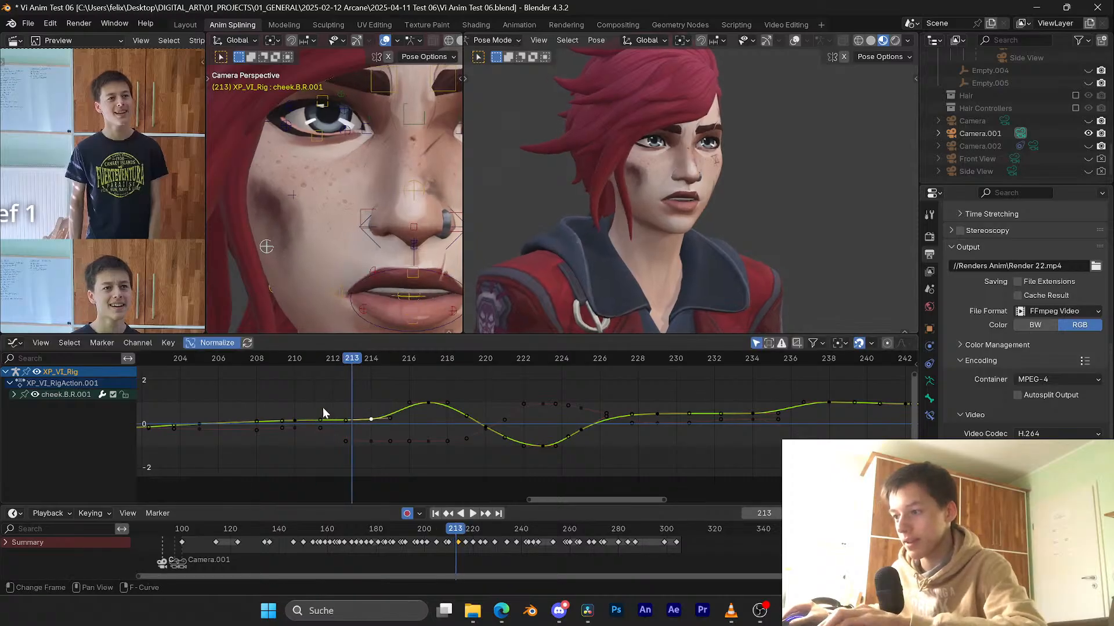
Step: Raise the lower cheek's X Location keyframe at frame 214 closer to zero, replay the result, and save the file
click(367, 443)
key(g)
key(y)
click(367, 433)
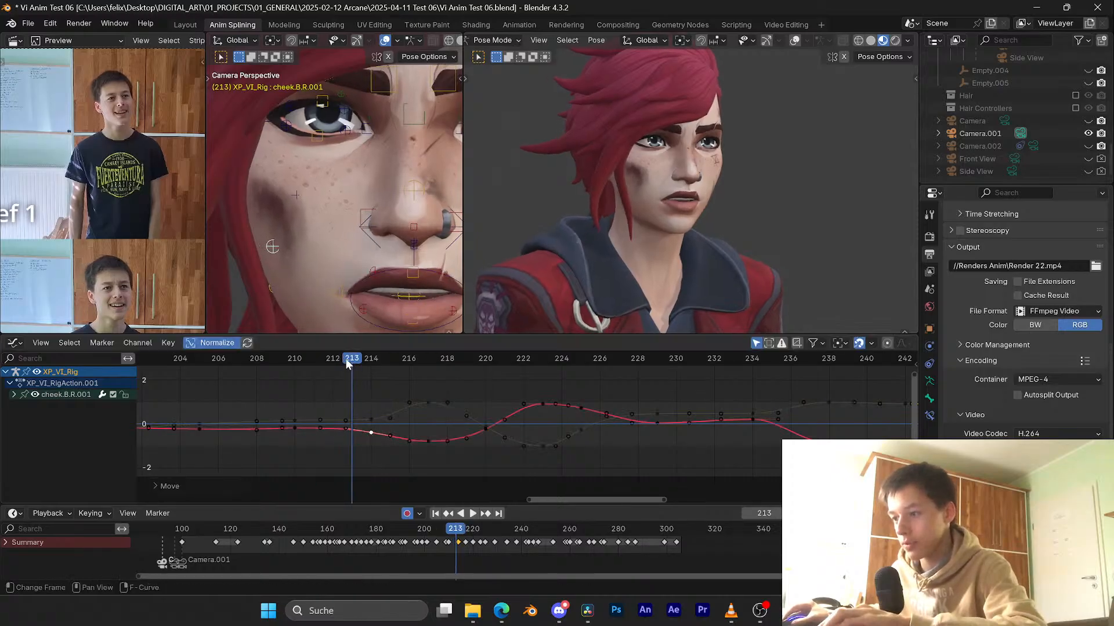
mouse_move(348, 360)
mouse_down()
mouse_move(320, 358)
mouse_move(463, 360)
mouse_move(352, 359)
mouse_up()
key(ctrl+s)
key(space)
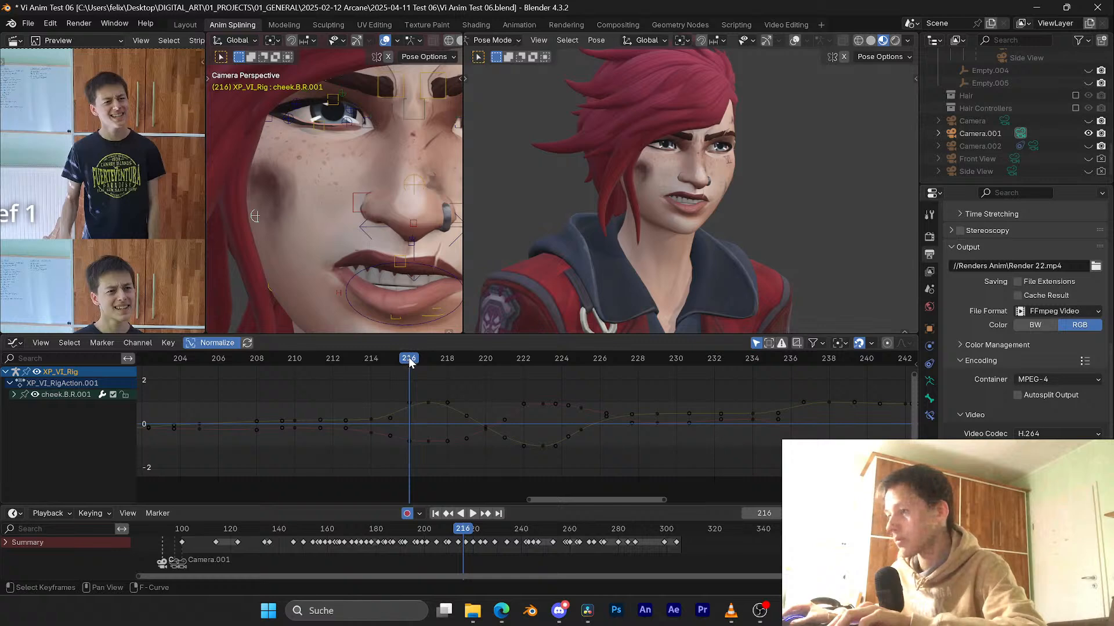
scroll(409, 361, down, 1)
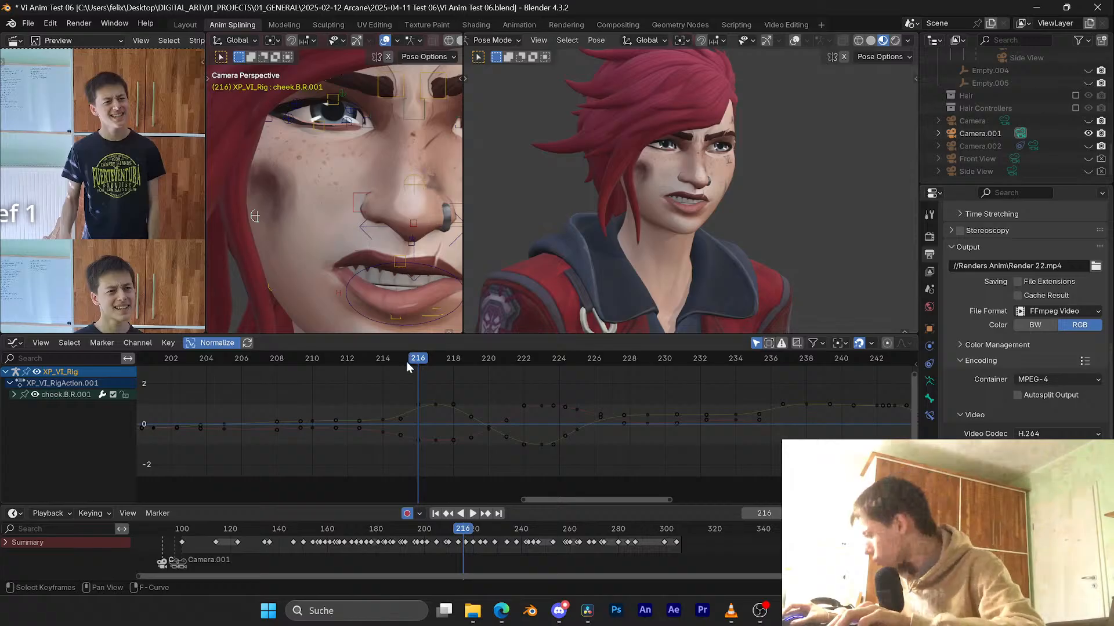
key(ctrl+s)
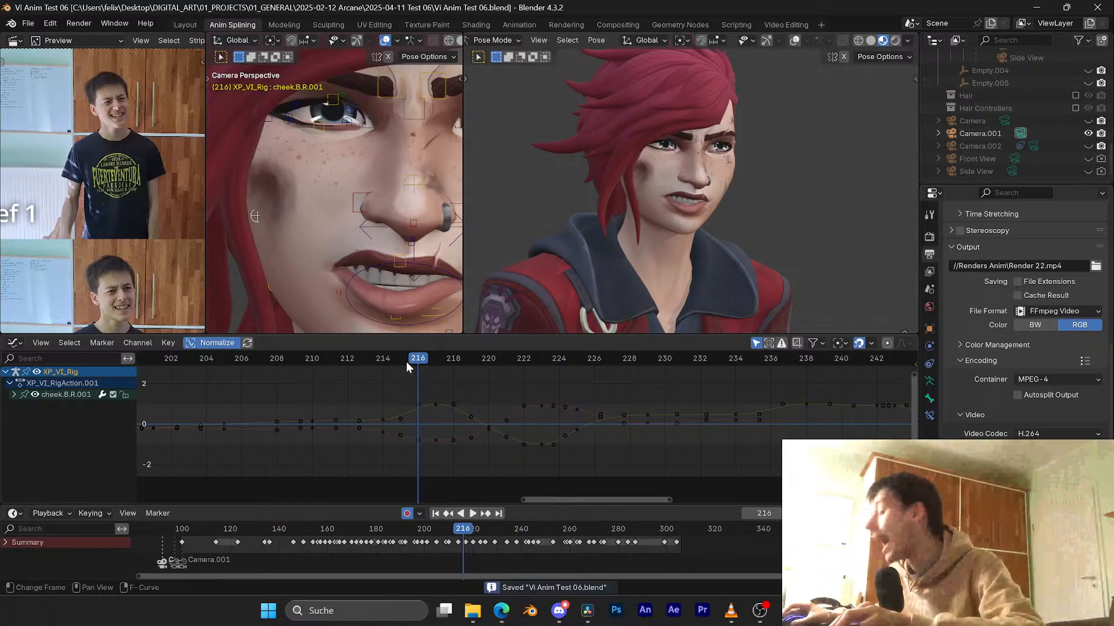
Step: Raise the lower cheek's Y Location keyframe at frame 220 by about 1.25 and move it one frame earlier to 219
key(shift+ctrl+space)
drag(374, 359, 462, 355)
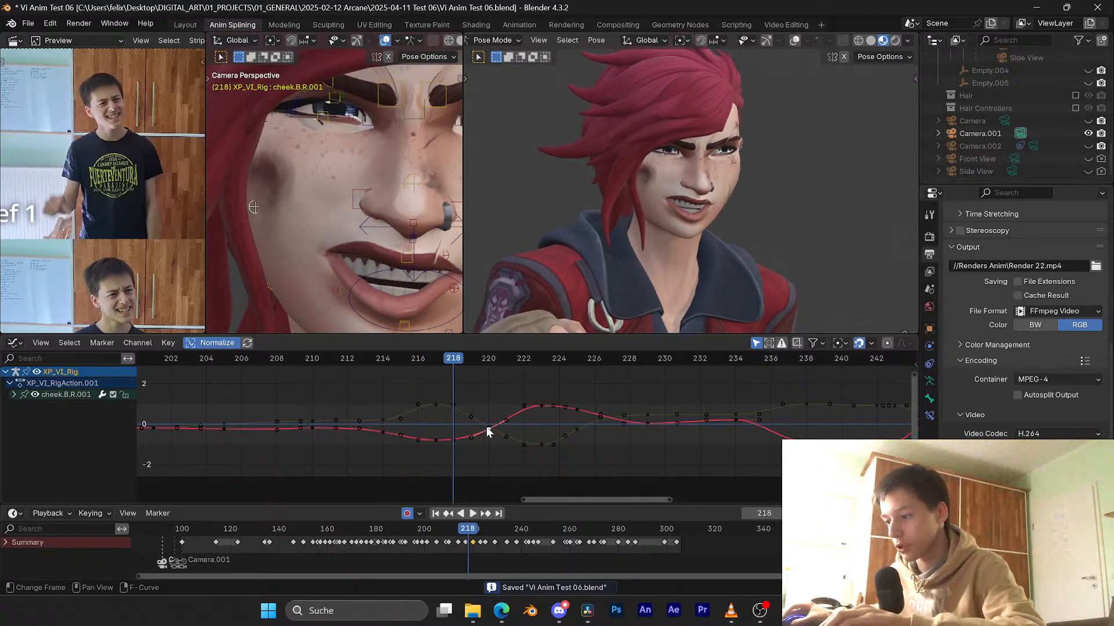
click(488, 430)
key(g)
key(y)
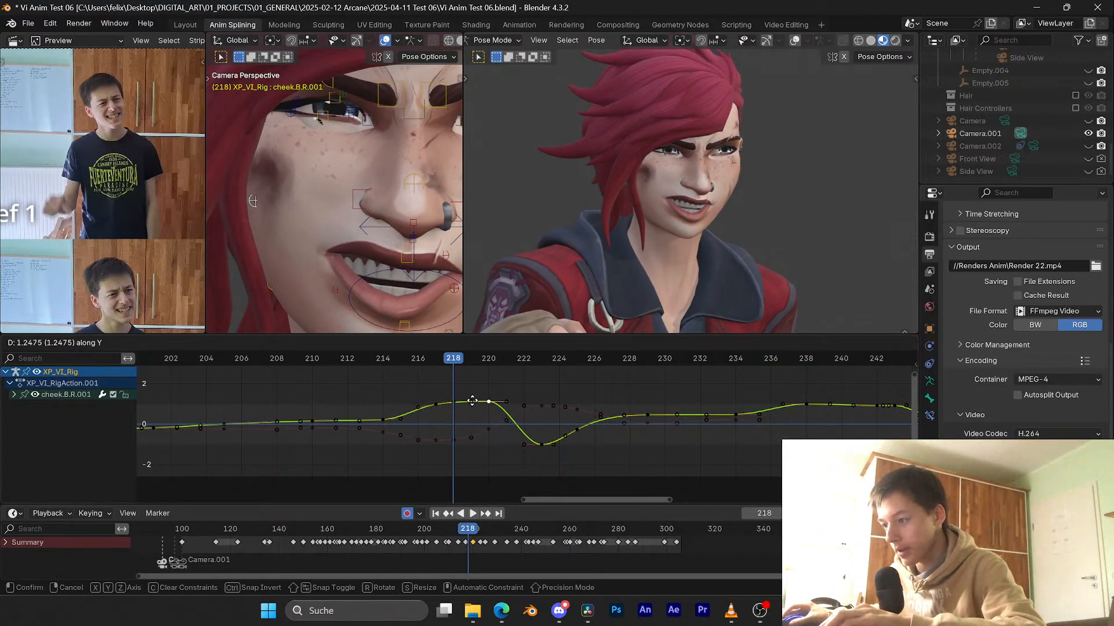
click(472, 400)
key(g)
key(x)
click(459, 399)
key(g)
key(y)
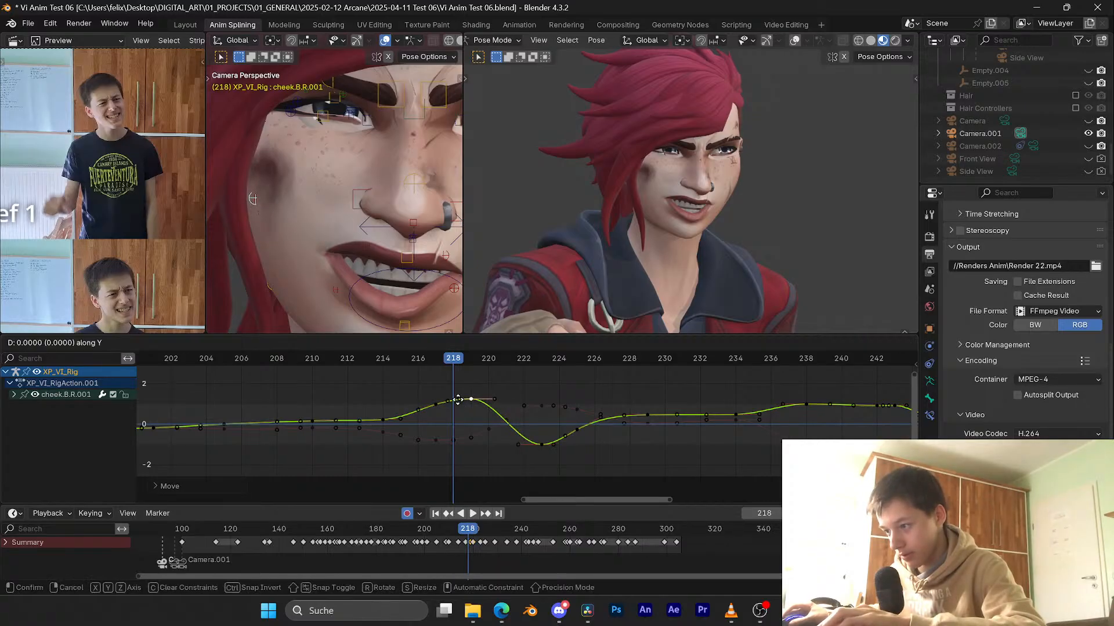
click(457, 398)
key(space)
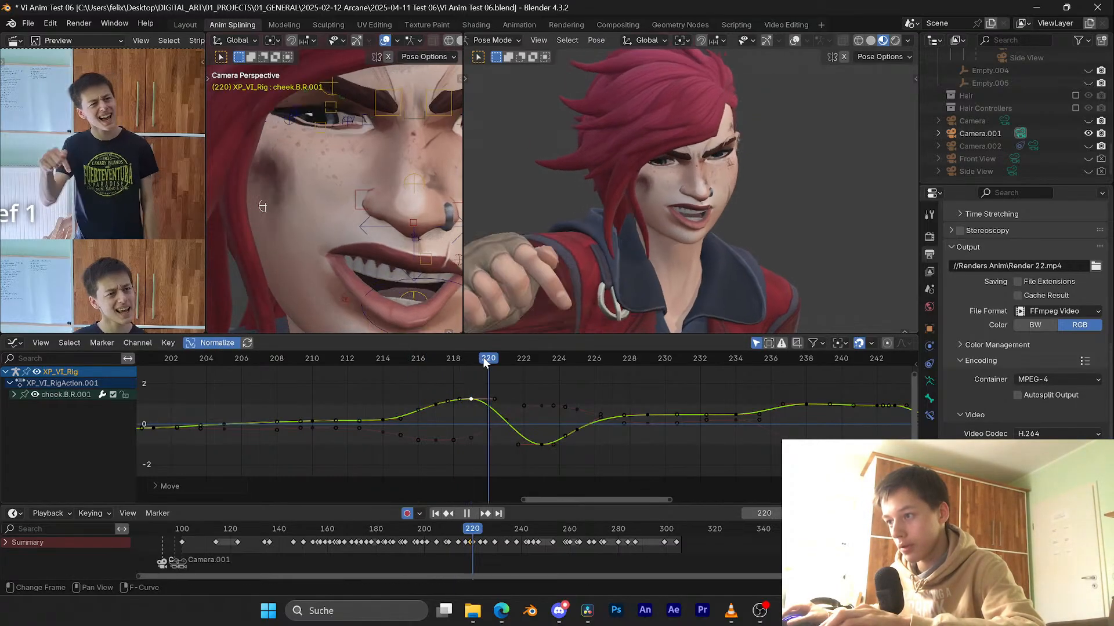
Step: Slightly lower the lower cheek's Y Location keyframes around frames 217 to 219 and replay up to frame 220
drag(445, 360, 423, 358)
drag(470, 395, 426, 413)
key(g)
key(y)
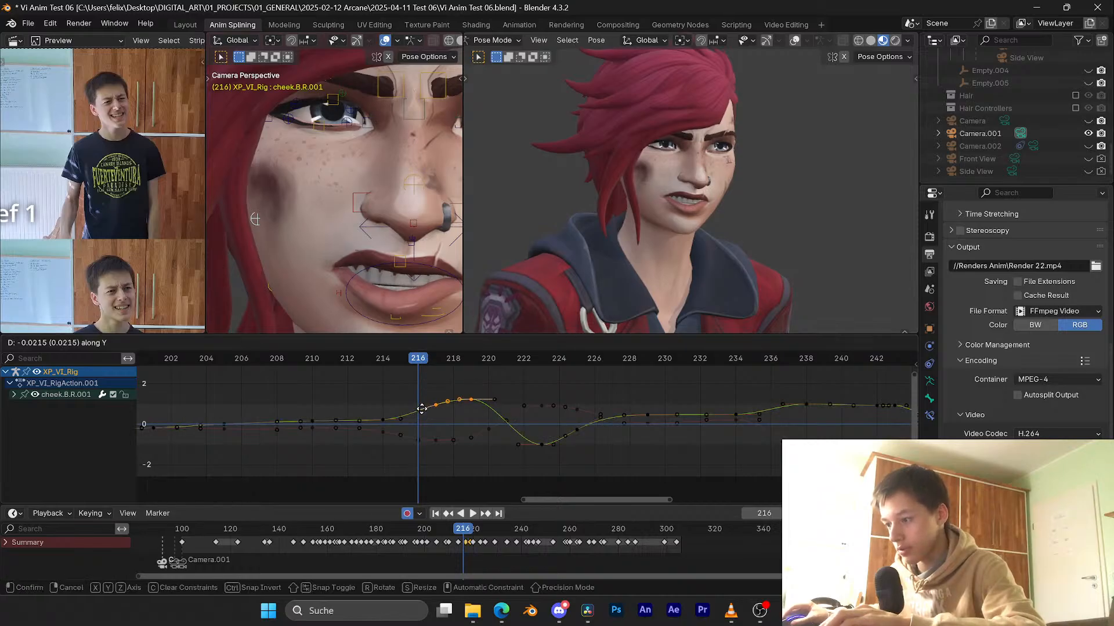
click(420, 417)
key(space)
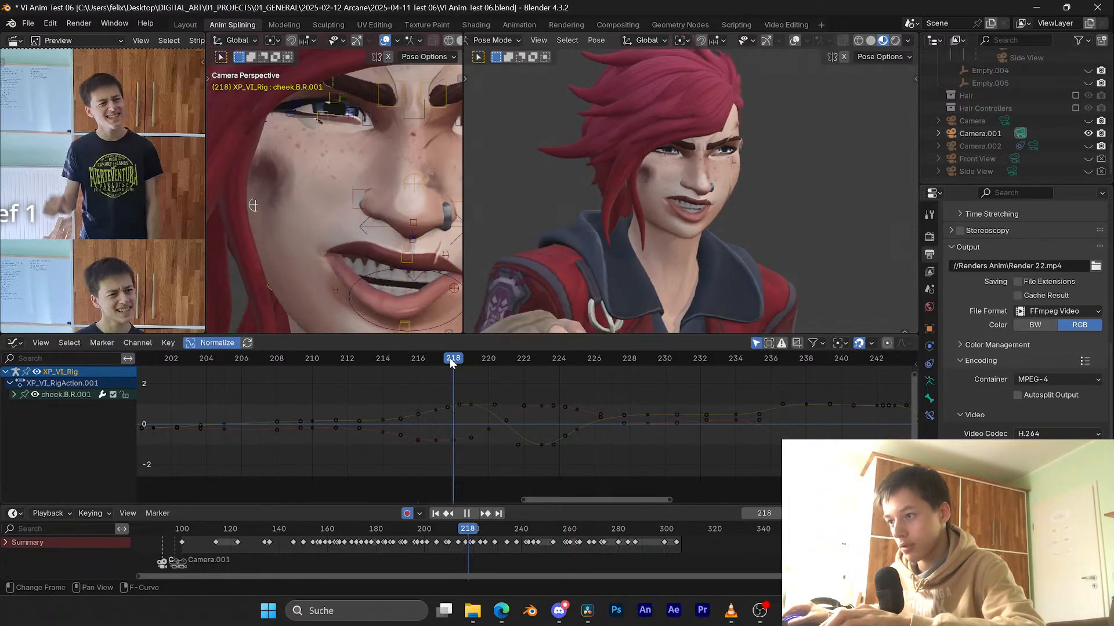
key(space)
scroll(459, 402, up, 1)
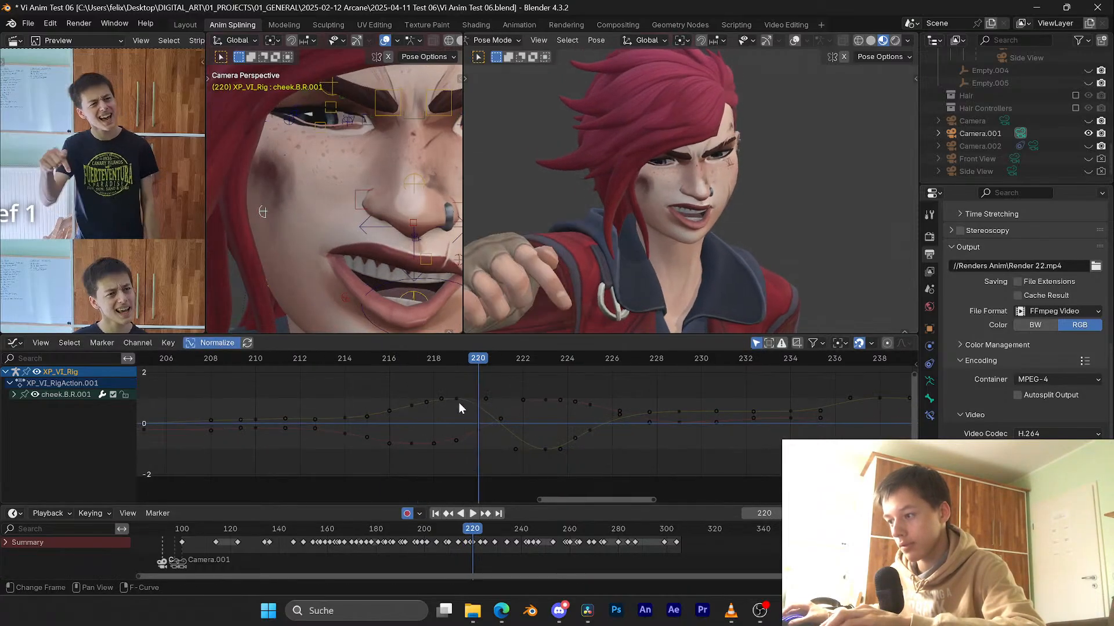
Step: Place an extra Y Location keyframe for the lower cheek at frame 222, above the low point at frame 223
drag(477, 364, 515, 368)
click(542, 449)
key(g)
key(y)
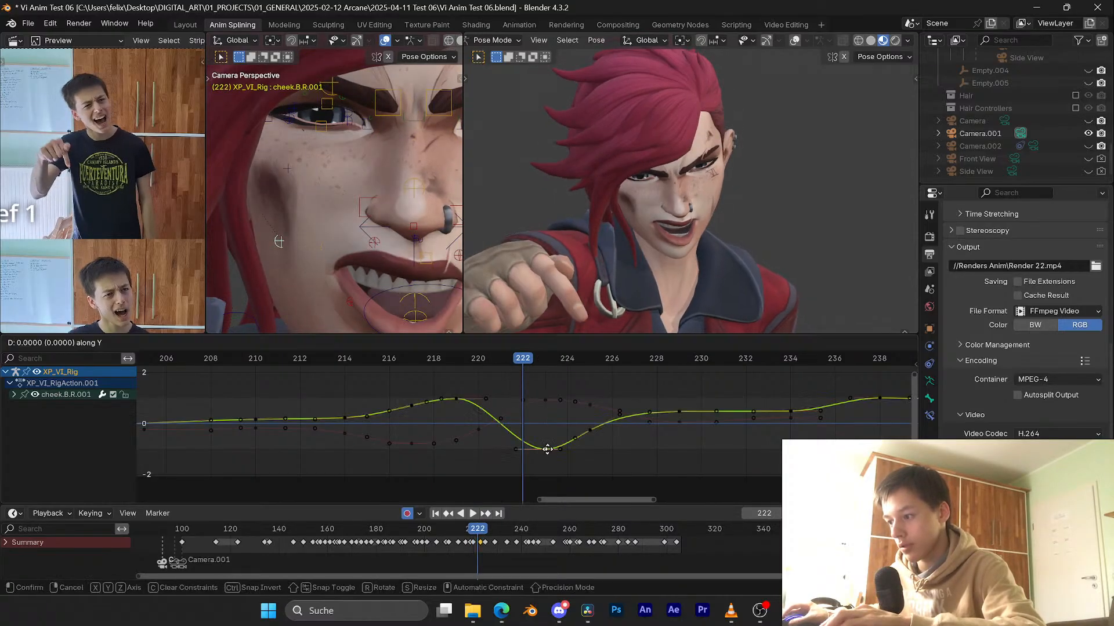
right_click(546, 438)
key(g)
key(y)
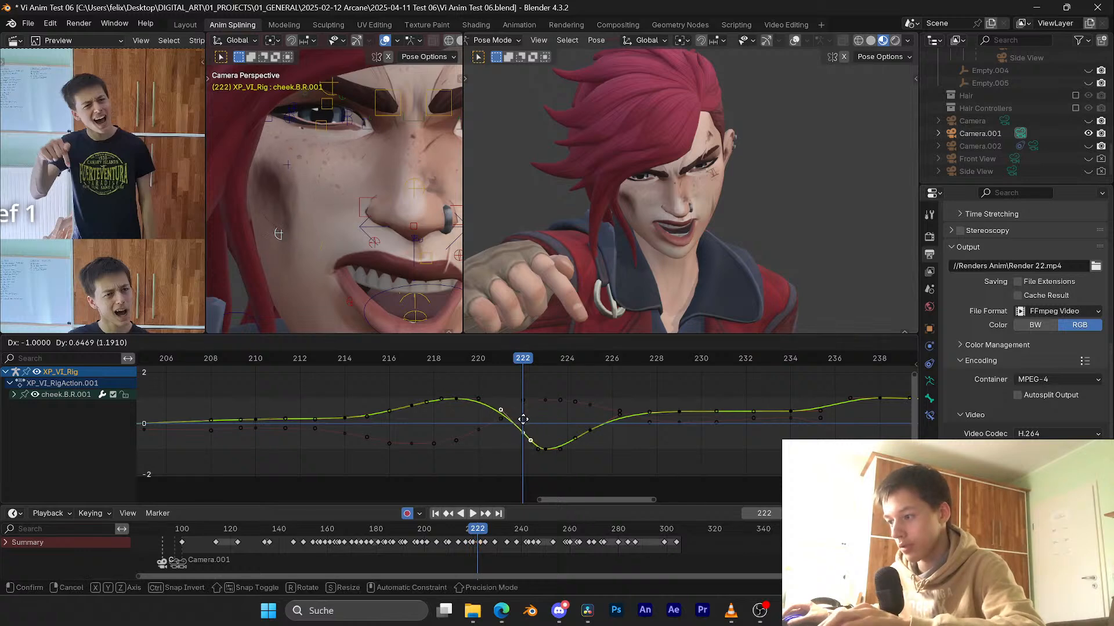
click(524, 410)
Step: Move the lower cheek's lowest Y Location keyframe from frame 223 to 224, and place the following keyframe lower at frame 225
drag(522, 364, 585, 362)
click(545, 450)
key(g)
key(x)
click(564, 450)
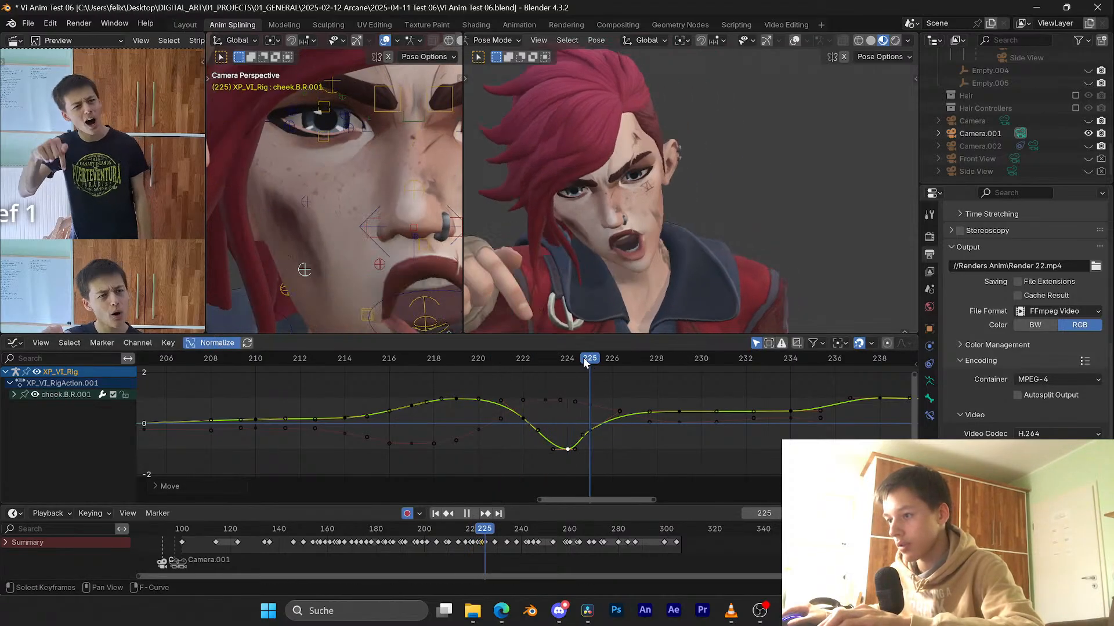
click(584, 435)
key(g)
key(x)
click(590, 443)
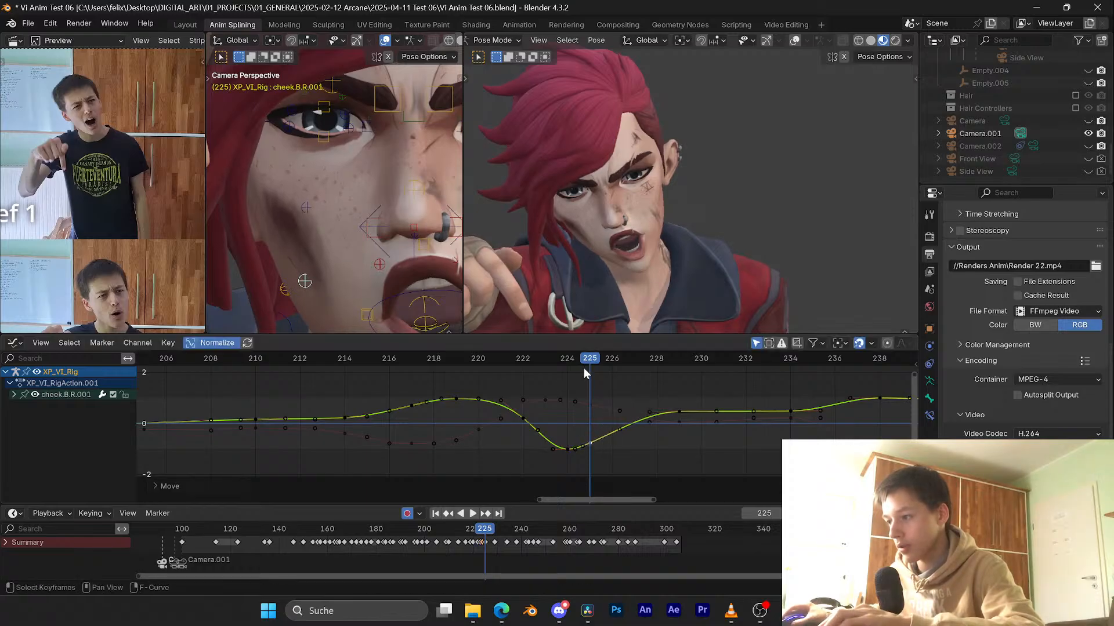
mouse_move(583, 368)
mouse_down()
mouse_move(539, 360)
mouse_move(596, 364)
mouse_up()
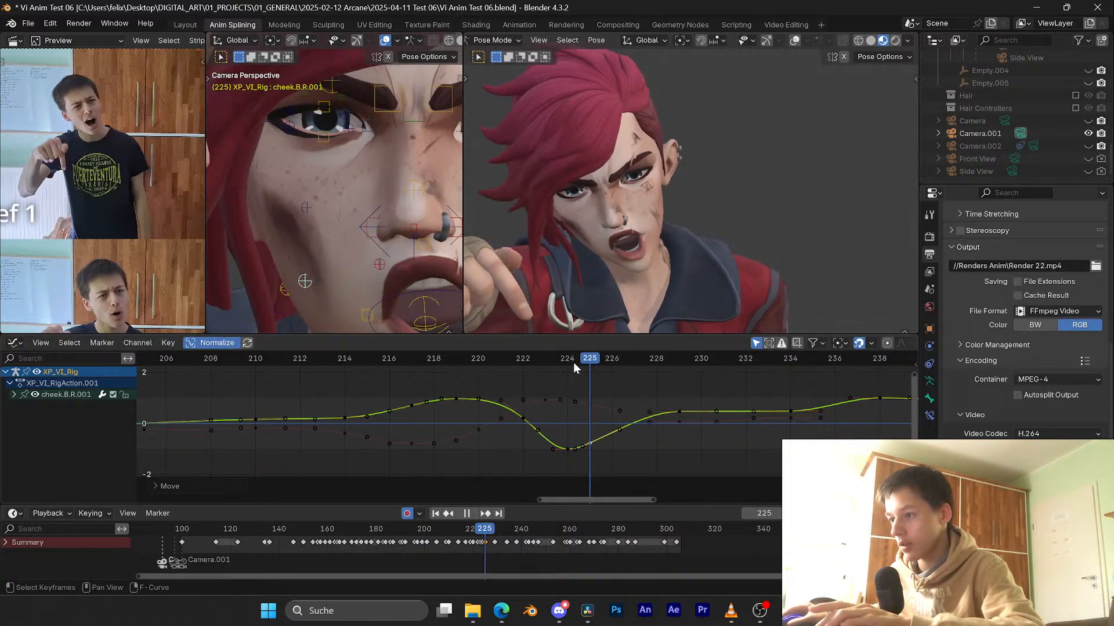
Step: Replay the adjusted lower cheek motion from about frame 211 against the Ref 1 clip
click(377, 357)
key(space)
click(274, 355)
key(space)
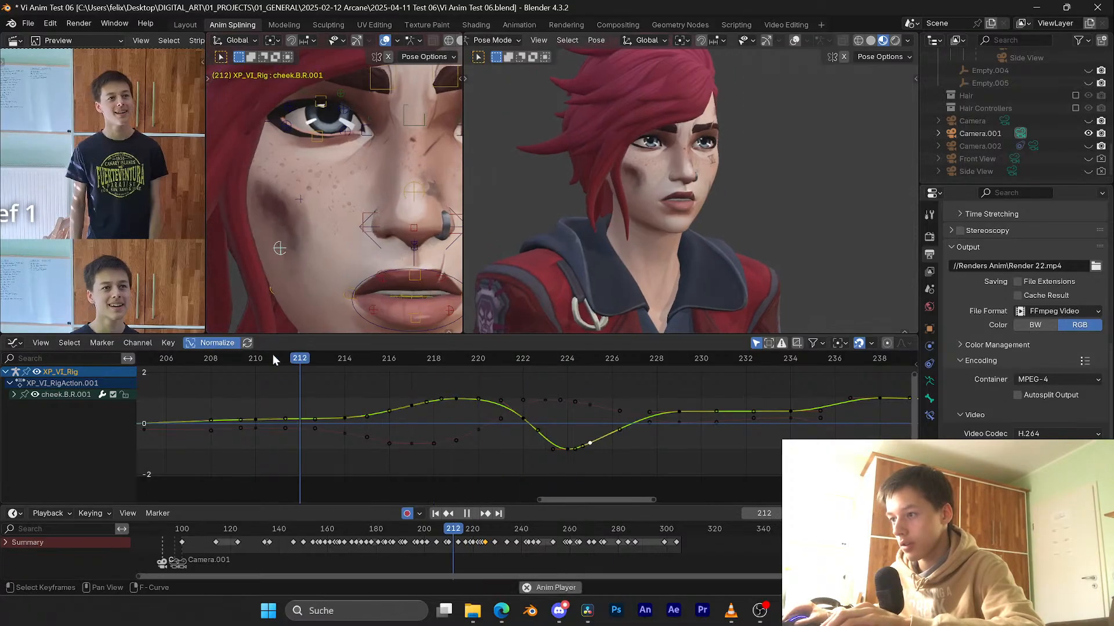
key(space)
drag(271, 354, 357, 361)
Step: Scale down the values of the upper cheek's Y Location keyframes from about frame 213 to 238, and save the file
click(300, 194)
key(ctrl+s)
click(348, 441)
right_click(274, 445)
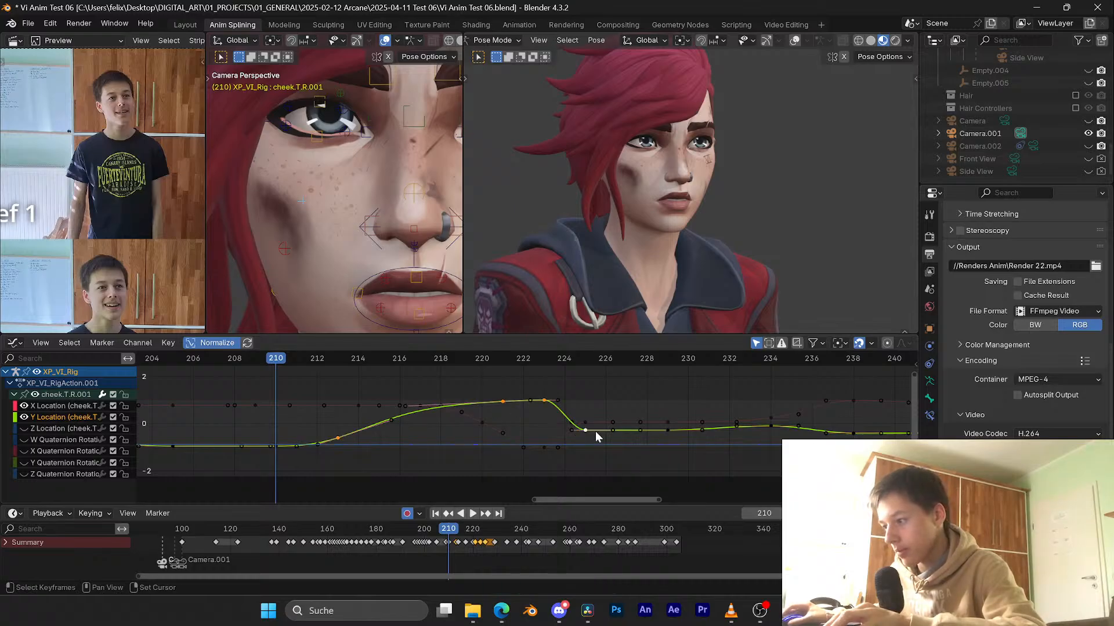
shift+click(772, 428)
scroll(778, 431, down, 3)
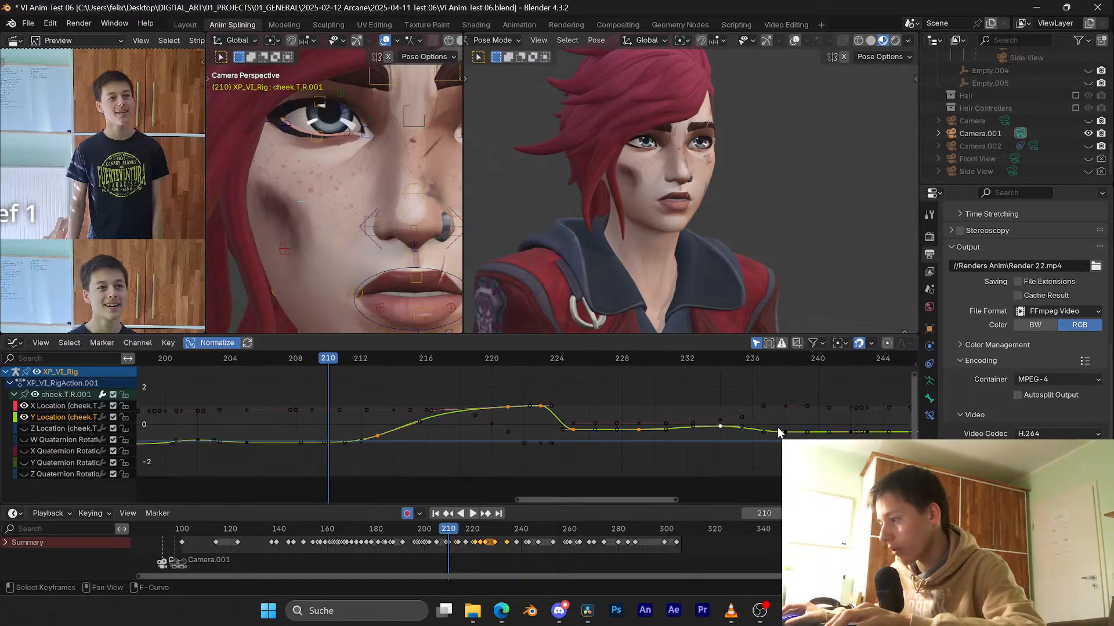
key(ctrl+s)
shift+click(785, 432)
key(ctrl+s)
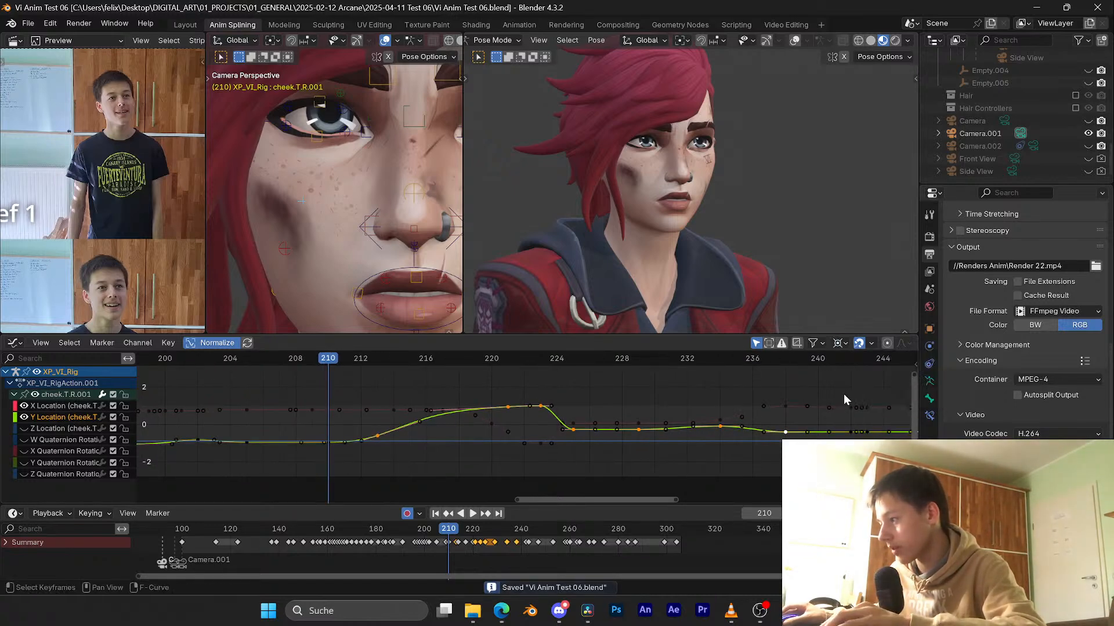
key(s)
key(y)
key(Return)
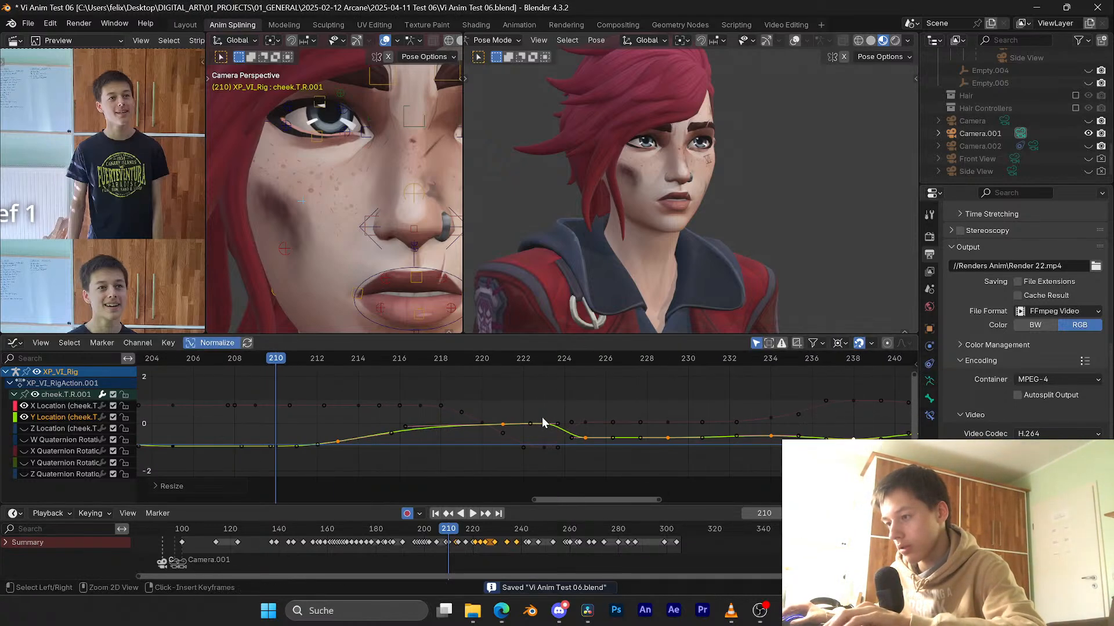
Step: Move the upper cheek's Y Location keyframe at frame 221 to frame 219, shift the start of the rise earlier, and check the playback
key(space)
key(space)
drag(399, 363, 277, 375)
middle_drag(438, 438, 492, 436)
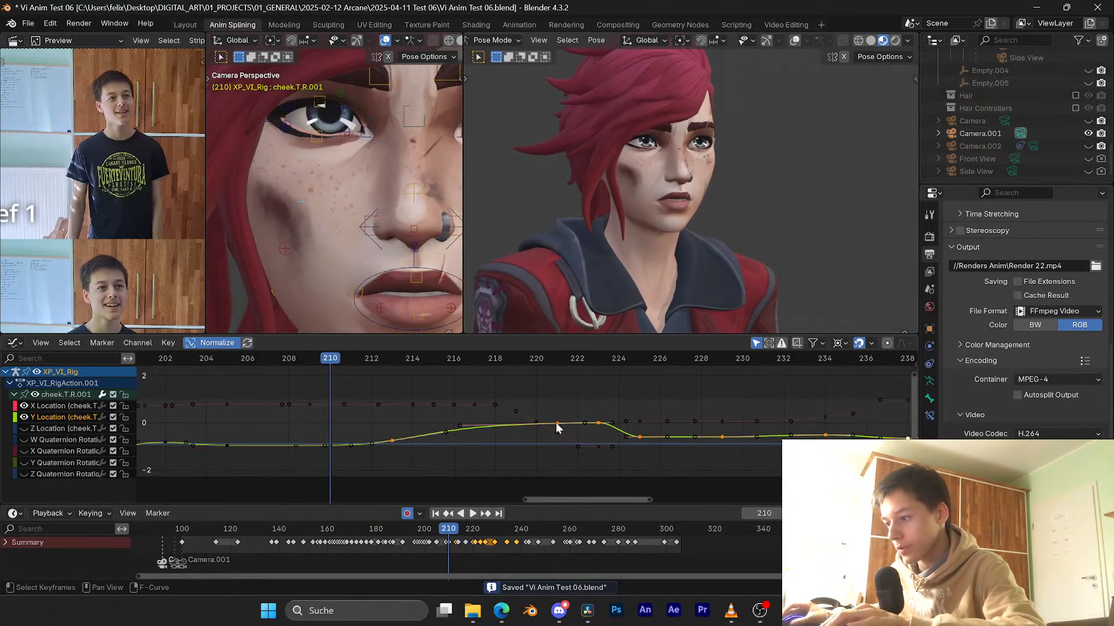
drag(556, 424, 512, 423)
drag(393, 442, 310, 445)
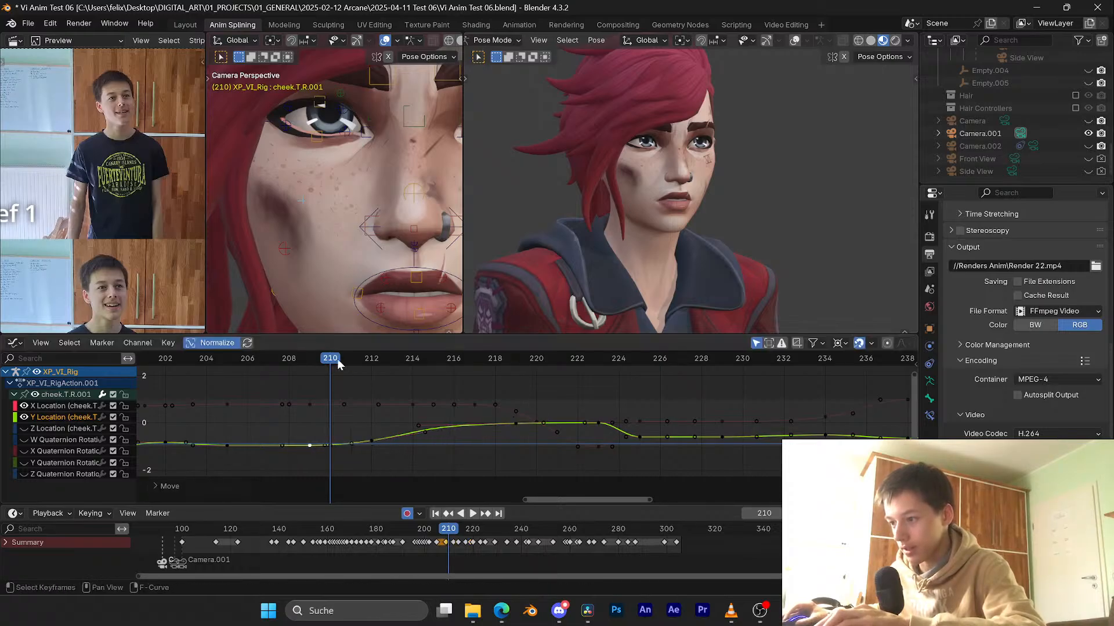
key(space)
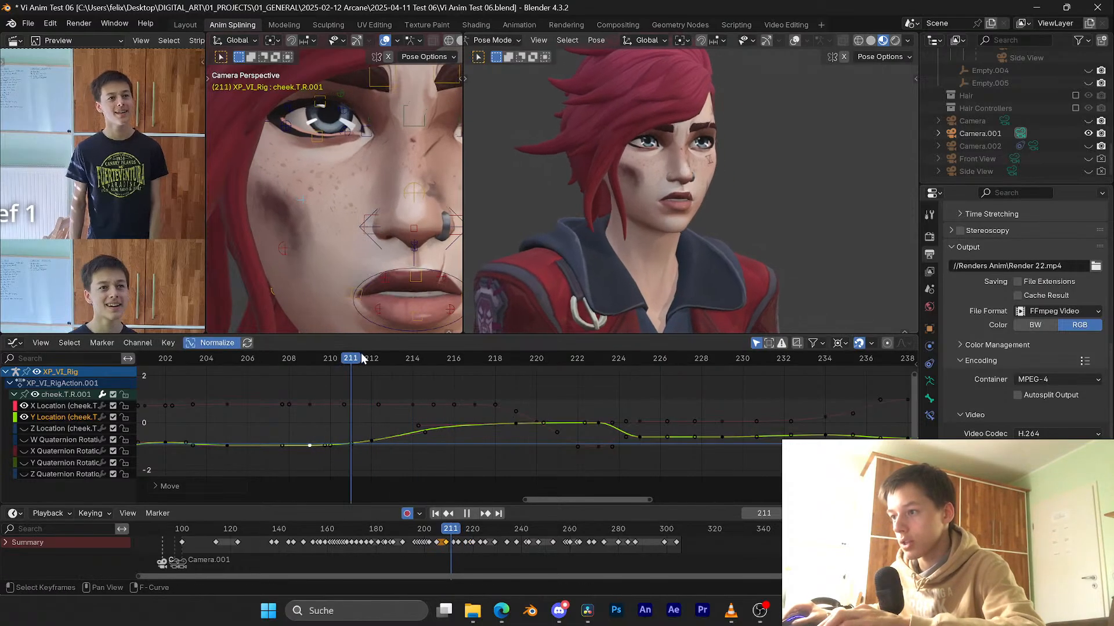
drag(361, 354, 406, 355)
Step: Lower the lower cheek's Y Location keyframe at frame 214 and move it to frame 213
click(266, 243)
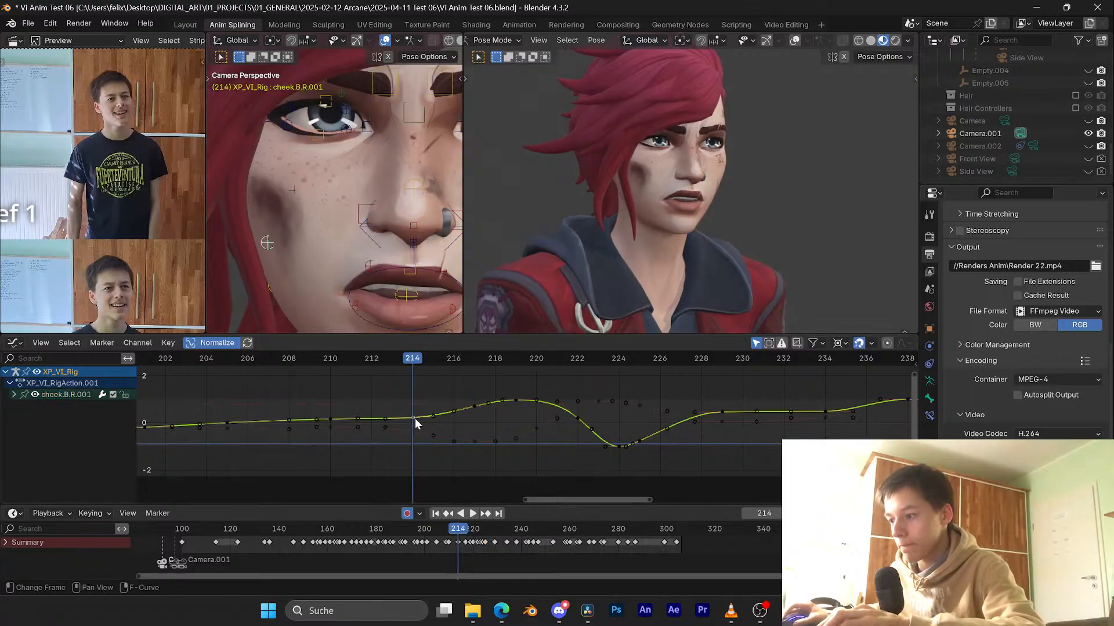
drag(415, 418, 413, 433)
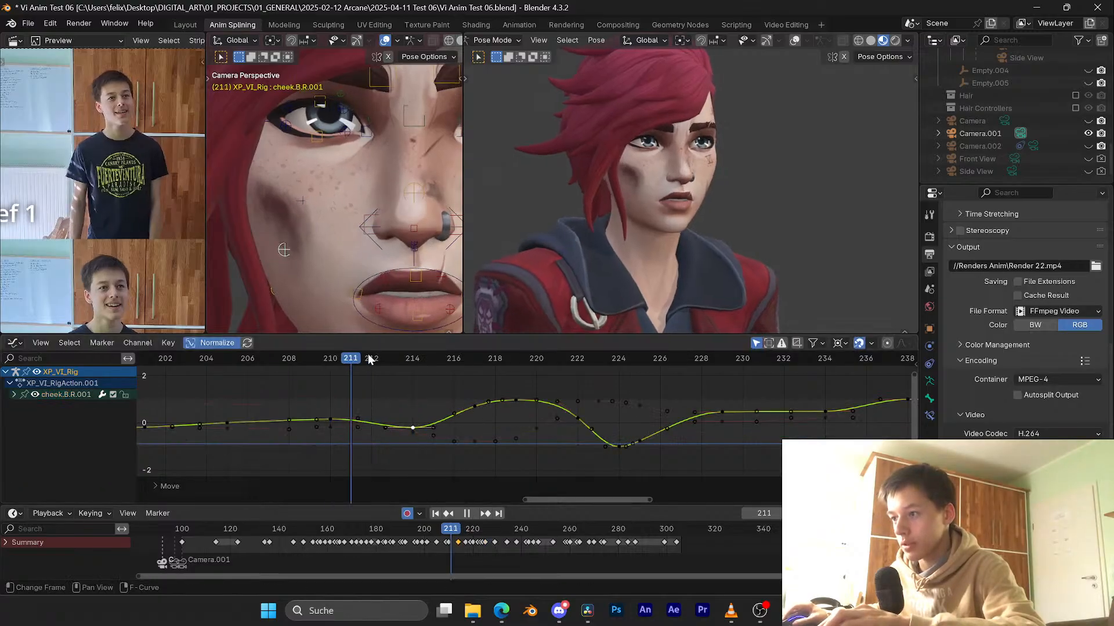
key(g)
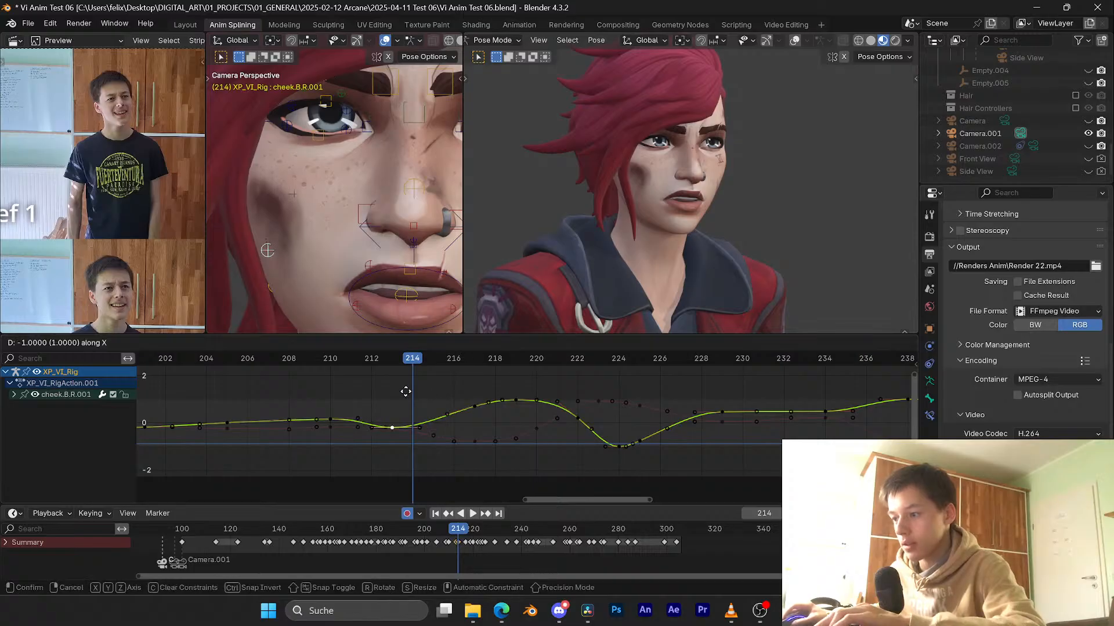
click(403, 392)
Step: Replay the start of the lower cheek motion and slightly raise its Y Location keyframe at frame 213
click(337, 359)
key(space)
drag(339, 358, 391, 363)
key(g)
key(y)
click(398, 387)
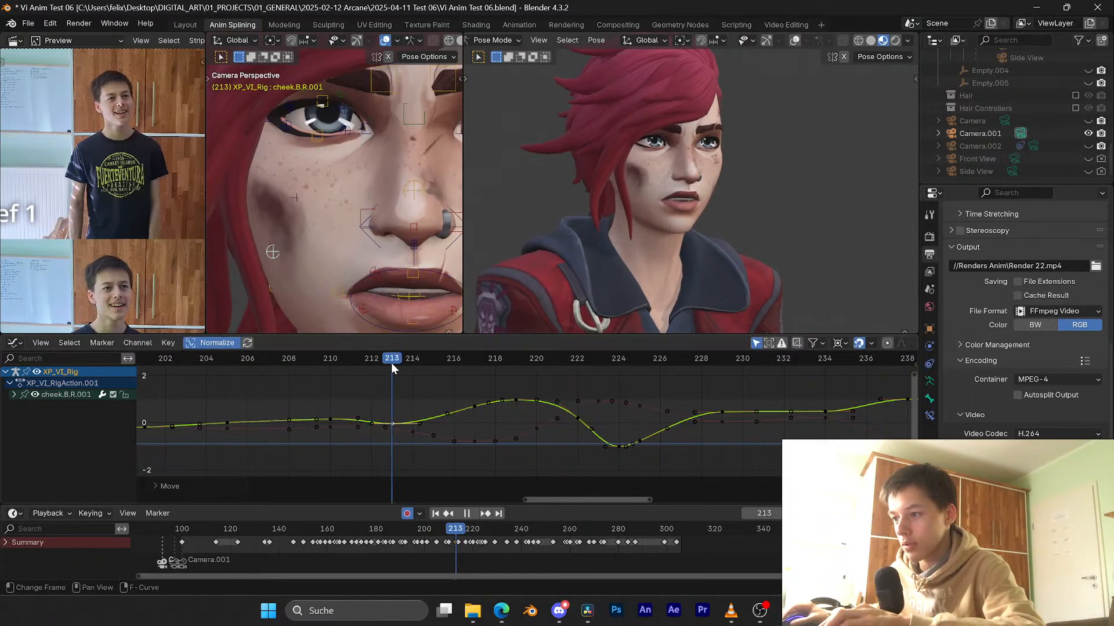
Step: Raise the lower cheek's X Location keyframe at frame 214 and move it to frame 213
click(413, 432)
key(g)
key(y)
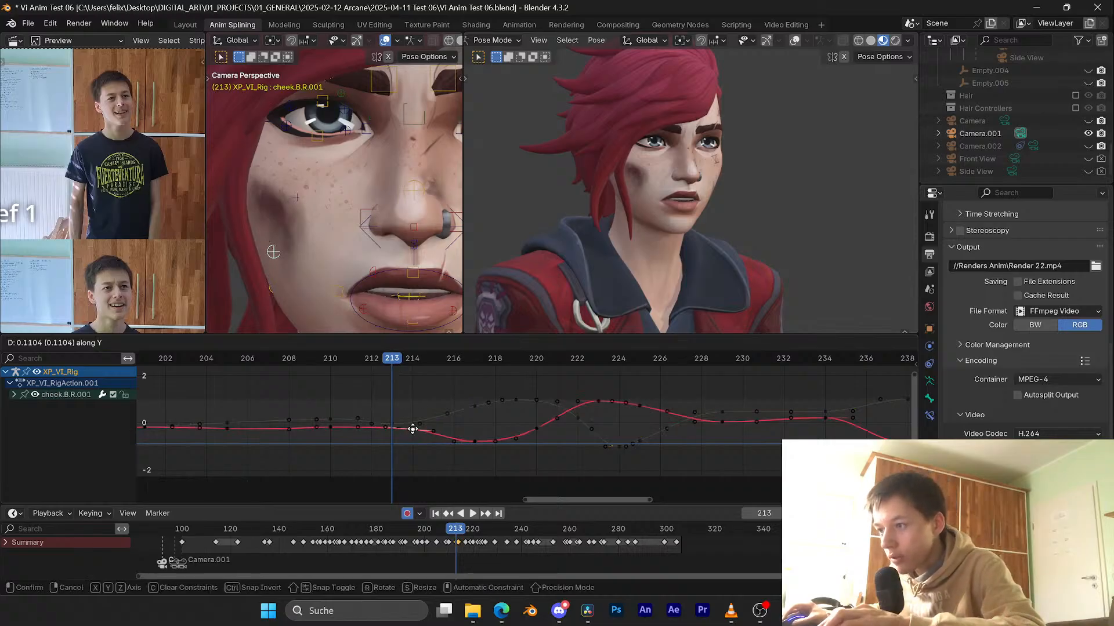
click(408, 418)
drag(391, 362, 457, 360)
key(g)
key(x)
click(401, 398)
Step: Raise the lower cheek's X Location keyframe at frame 217 to continue the curve's rise
click(475, 439)
key(g)
key(y)
click(458, 417)
key(g)
key(y)
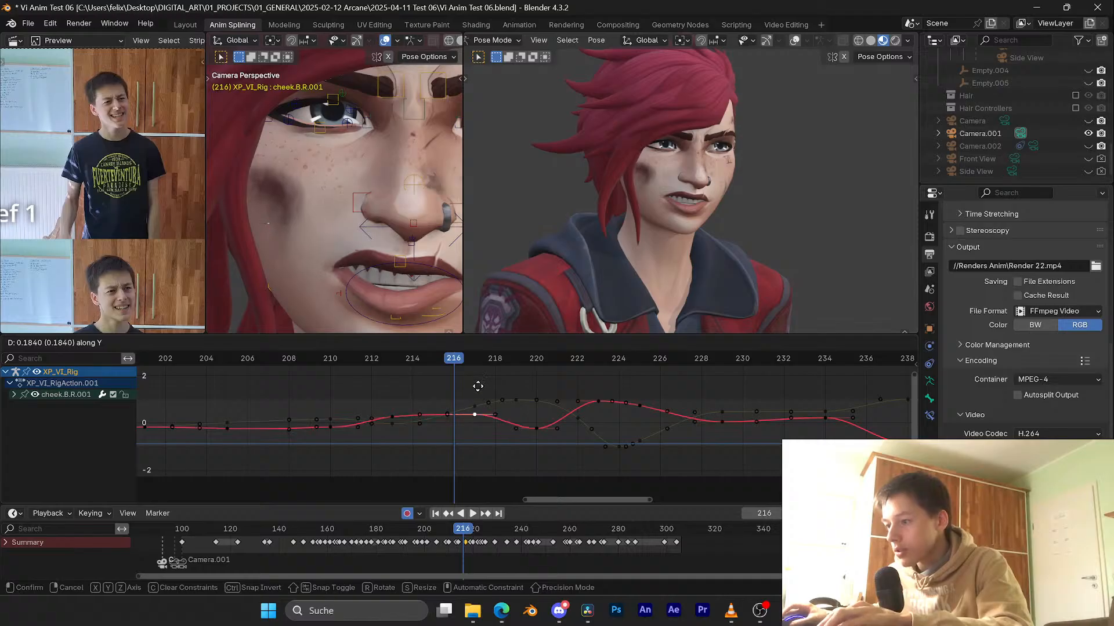
click(473, 384)
Step: Raise the lower cheek's X Location keyframe at frame 217 further and move it to frame 216
key(space)
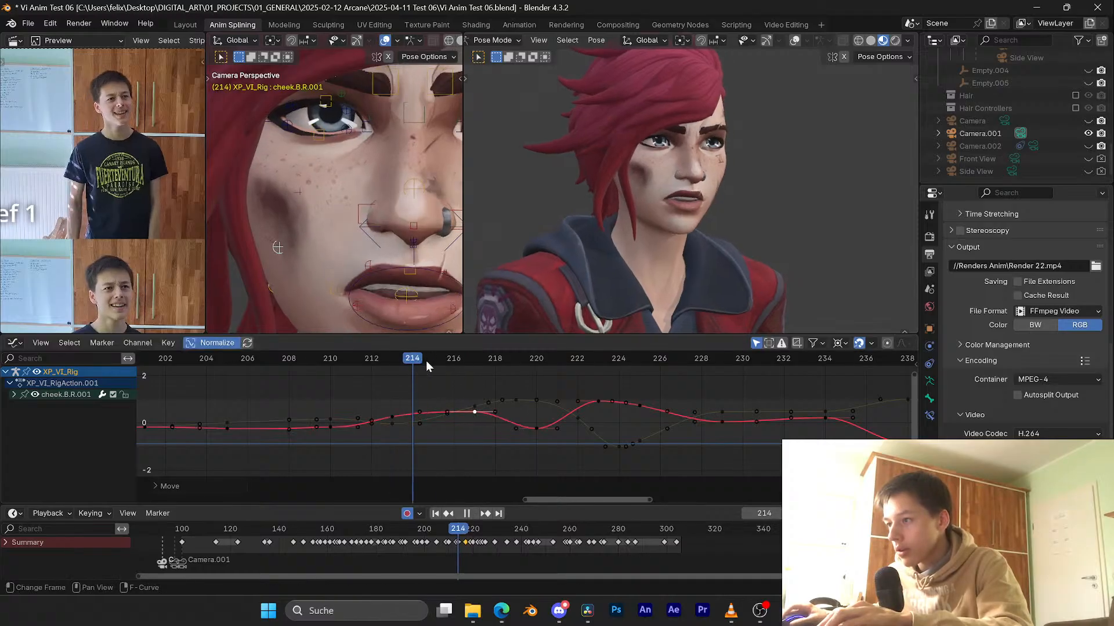
key(g)
key(y)
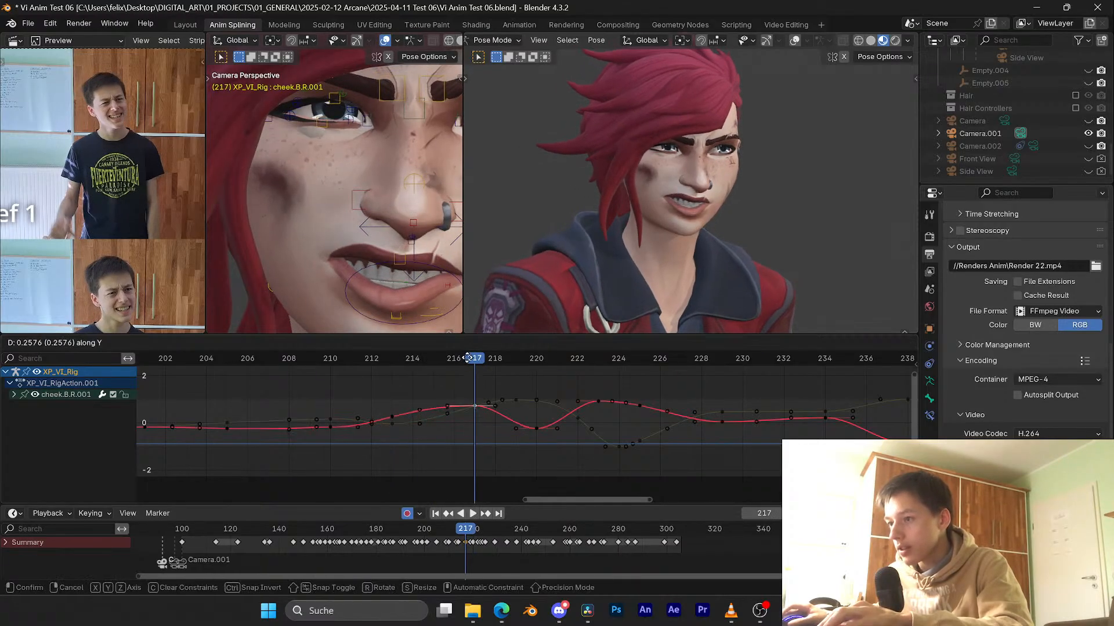
click(471, 355)
drag(472, 359, 593, 364)
key(g)
key(x)
click(457, 381)
Step: Move the lower cheek's low X Location keyframe at frame 220 to frame 219
click(532, 426)
key(g)
click(515, 428)
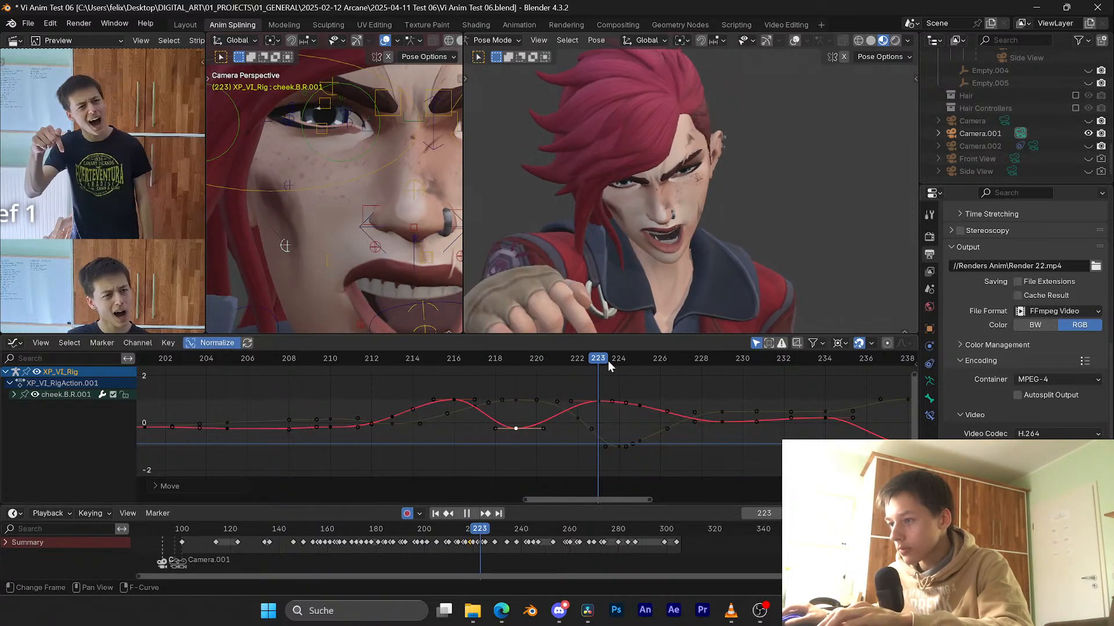
Step: Lower the lower cheek's X Location keyframe at frame 223 and form the peak with a slightly higher keyframe at frame 225
key(g)
key(y)
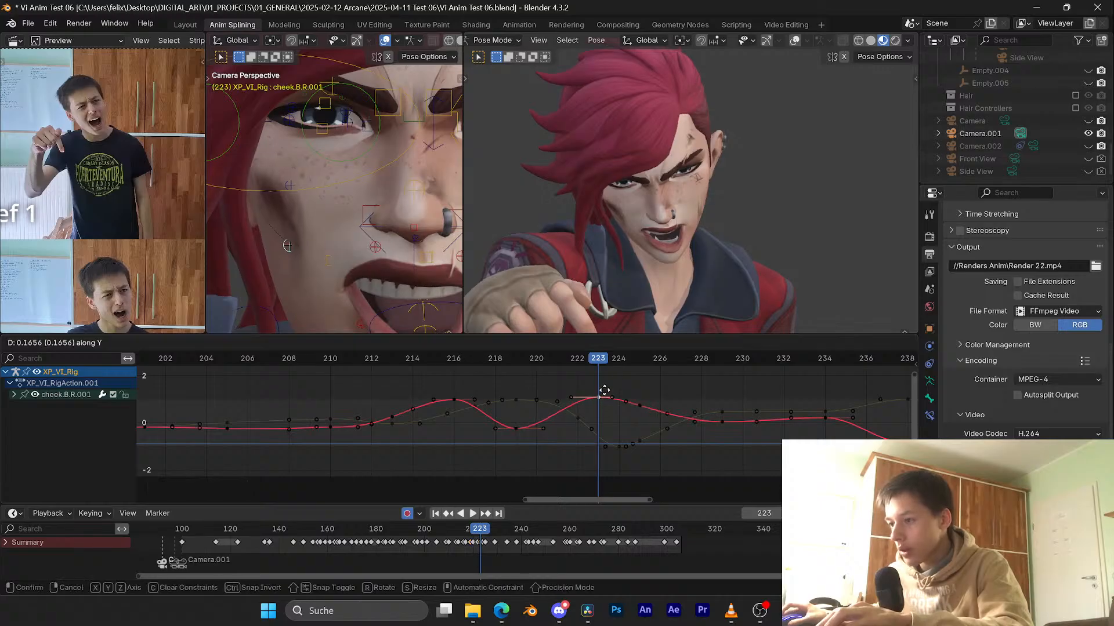
click(601, 406)
key(space)
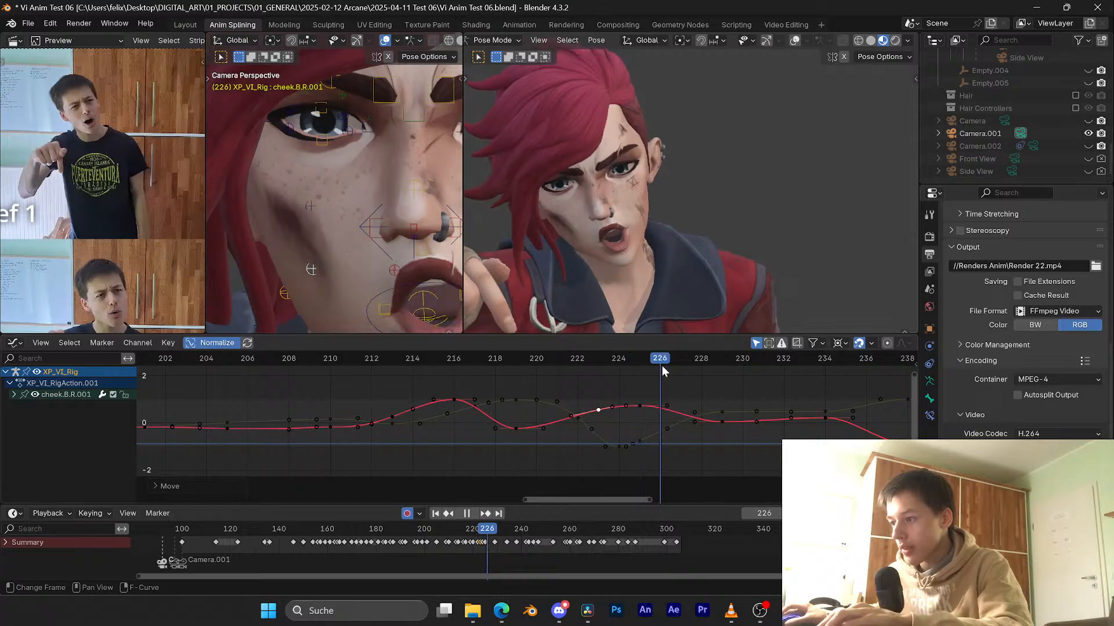
key(space)
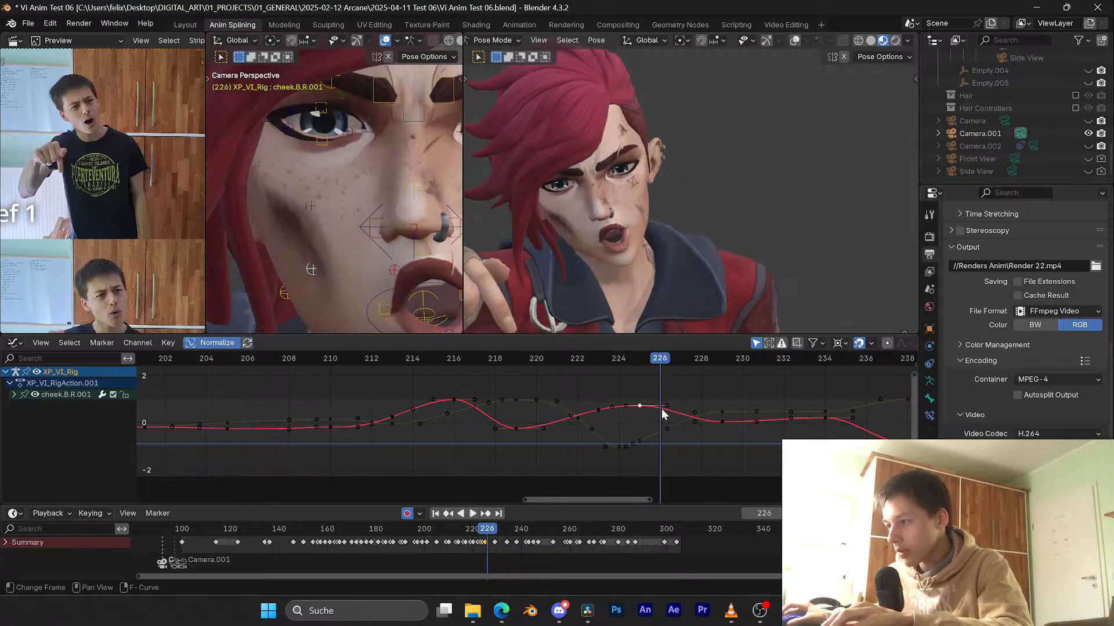
key(g)
key(y)
click(662, 406)
key(space)
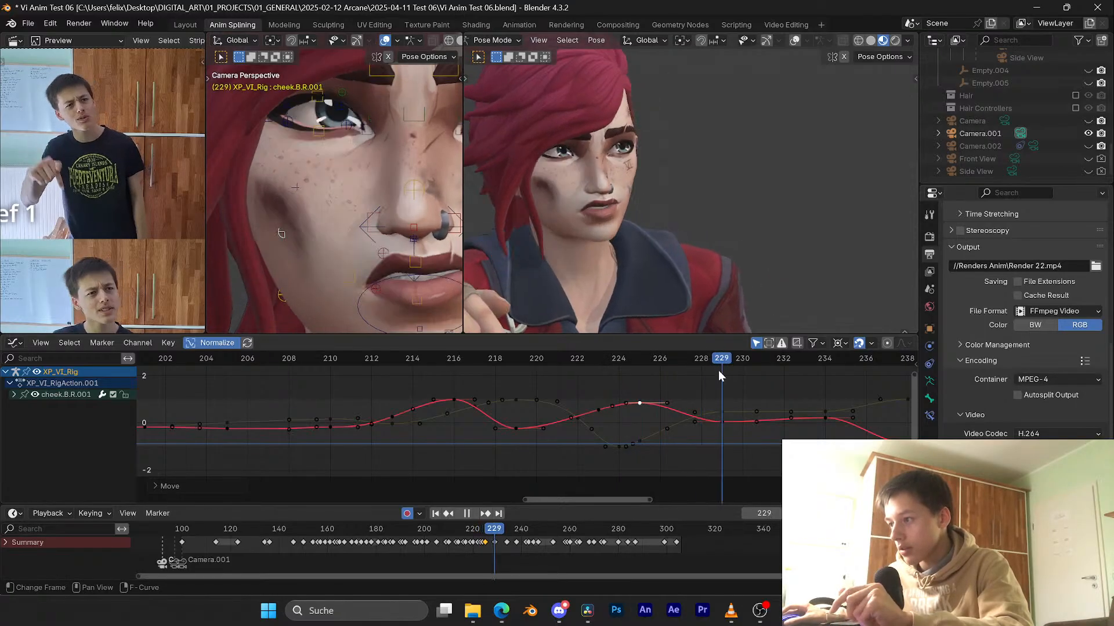
Step: Move the lower cheek's X and Y Location keyframes at frame 229 to frame 232, check the playback, and save the file
middle_drag(724, 426, 665, 419)
drag(678, 397, 627, 437)
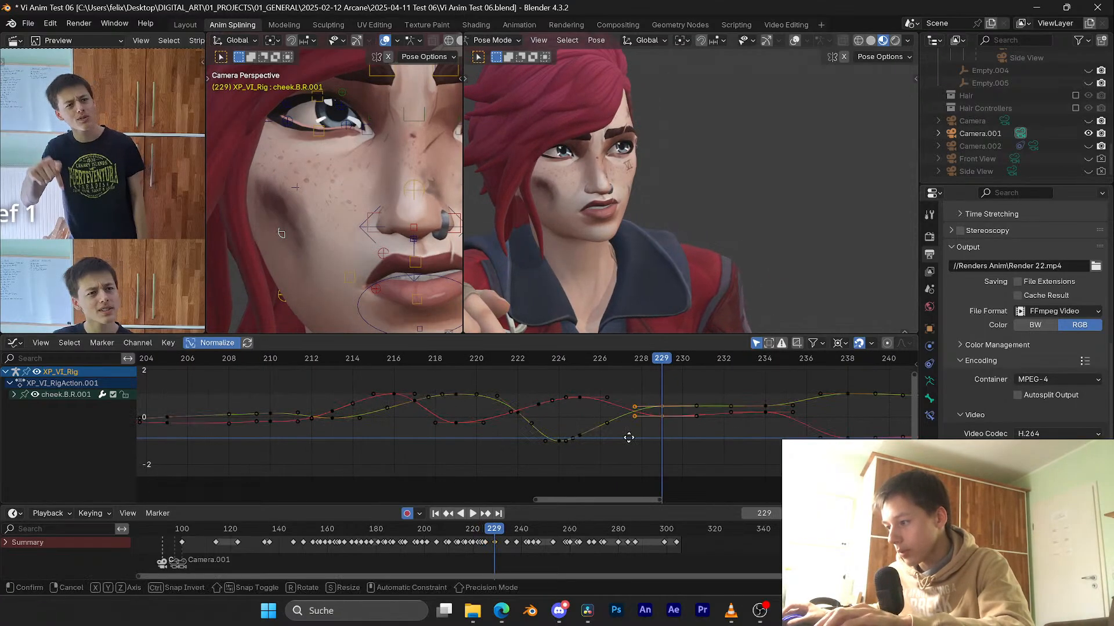
key(g)
key(x)
click(686, 428)
click(587, 361)
key(space)
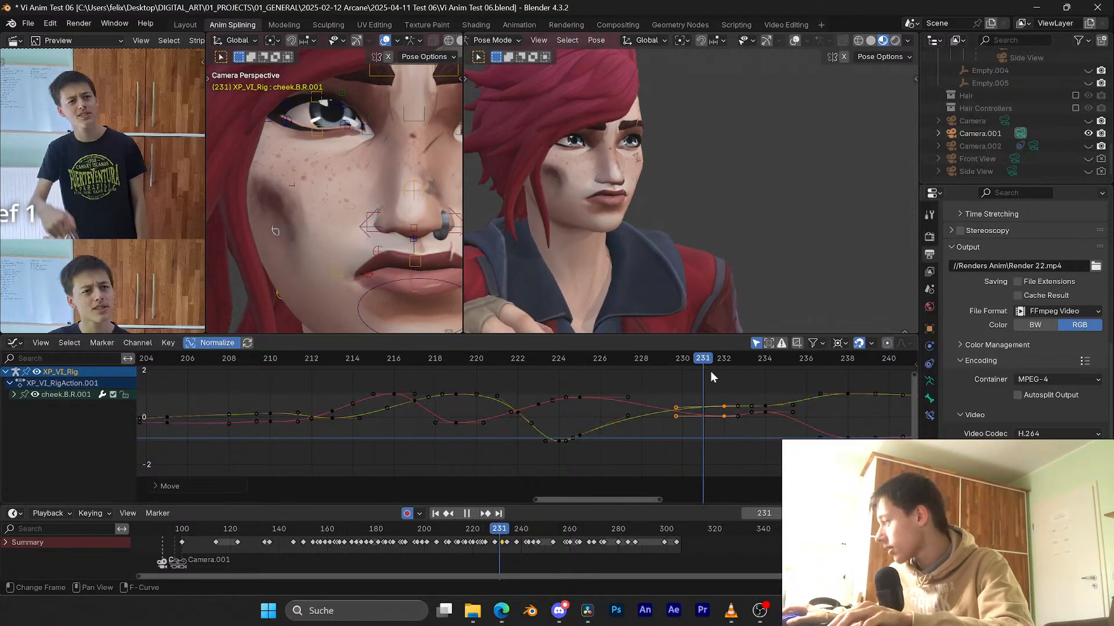
click(661, 360)
key(ctrl+s)
Step: Replay the lower cheek motion repeatedly from about frame 210 against the Ref 1 clip, and save the file
drag(662, 360, 396, 355)
key(space)
key(space)
key(space)
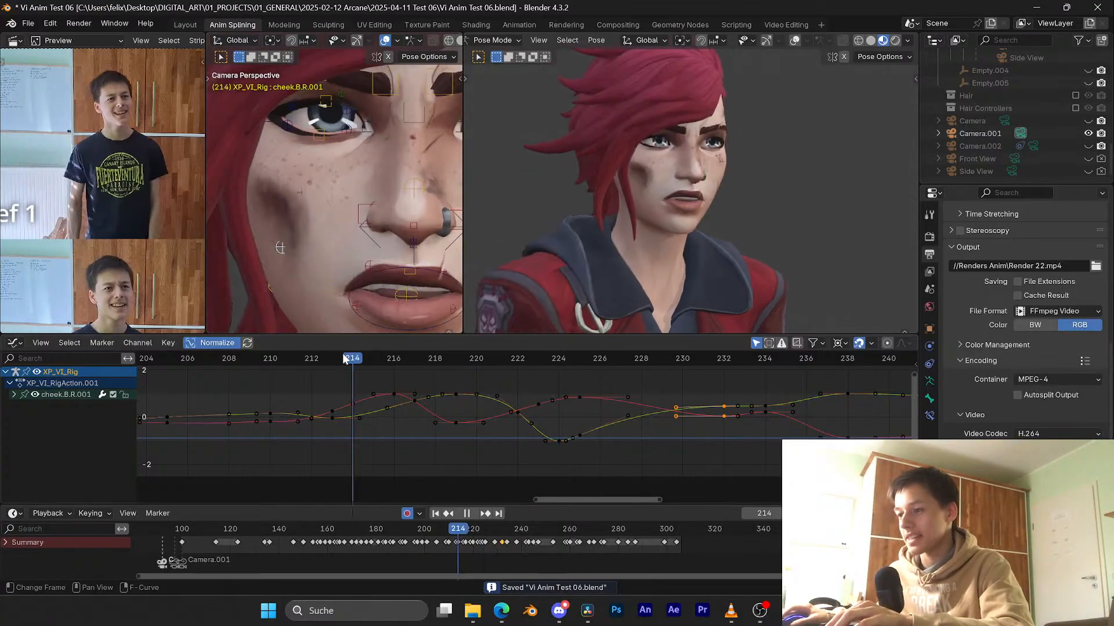
click(301, 358)
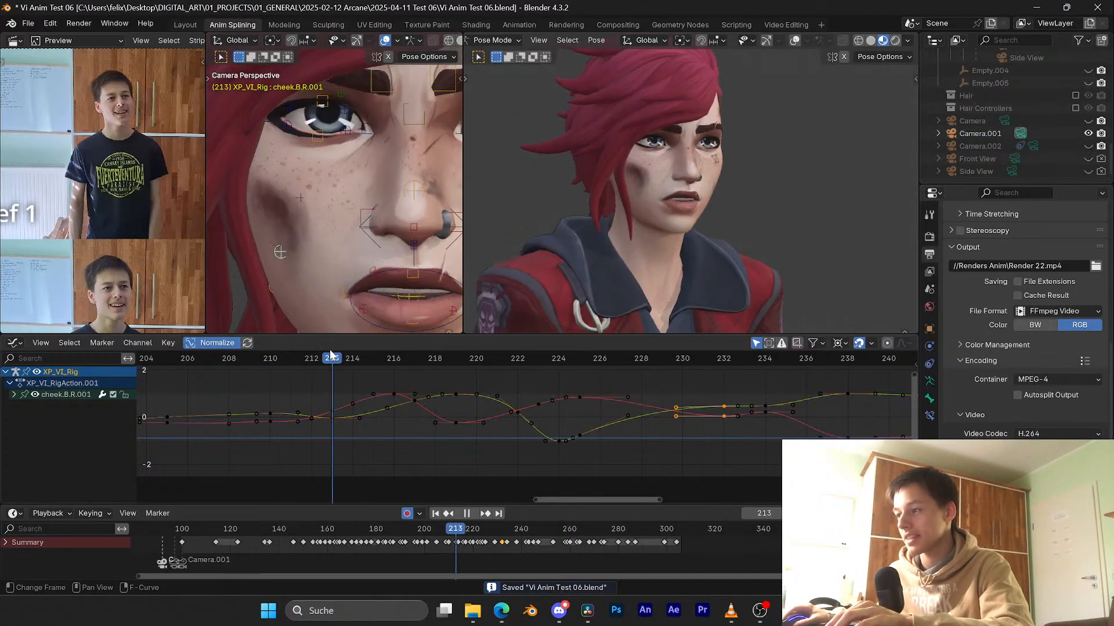
drag(420, 348, 354, 347)
key(space)
key(space)
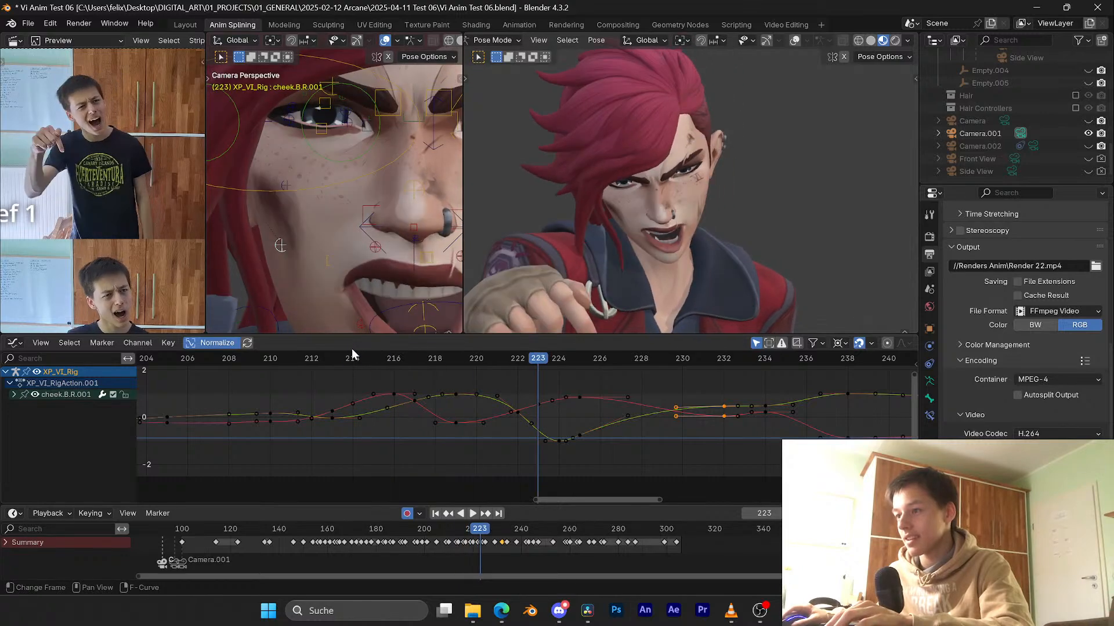
click(324, 355)
key(space)
click(256, 354)
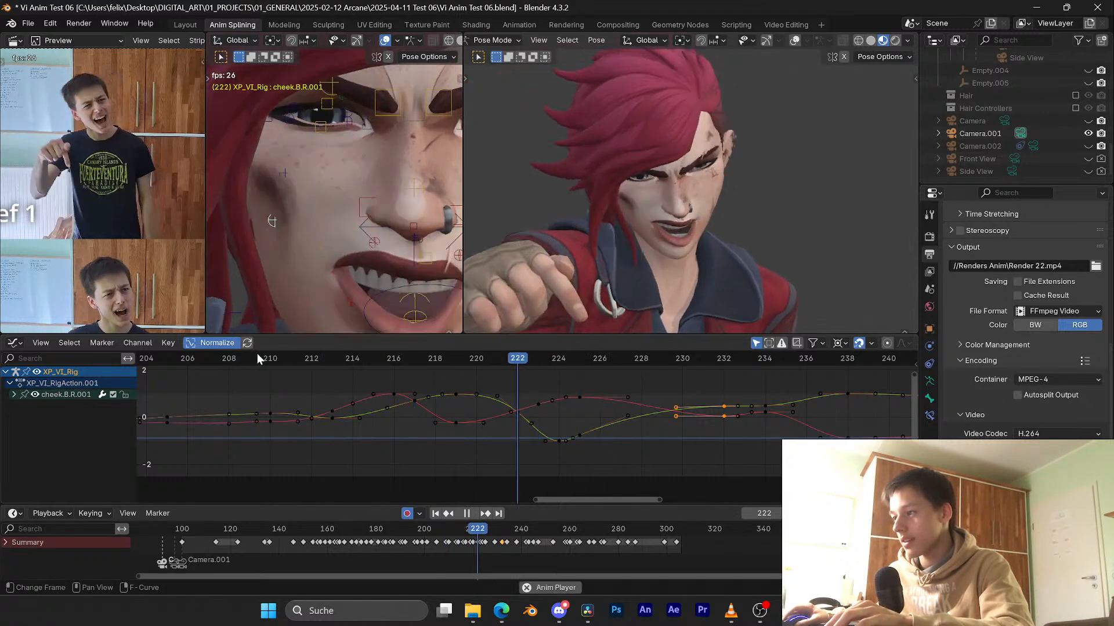
click(257, 354)
key(space)
click(320, 362)
key(space)
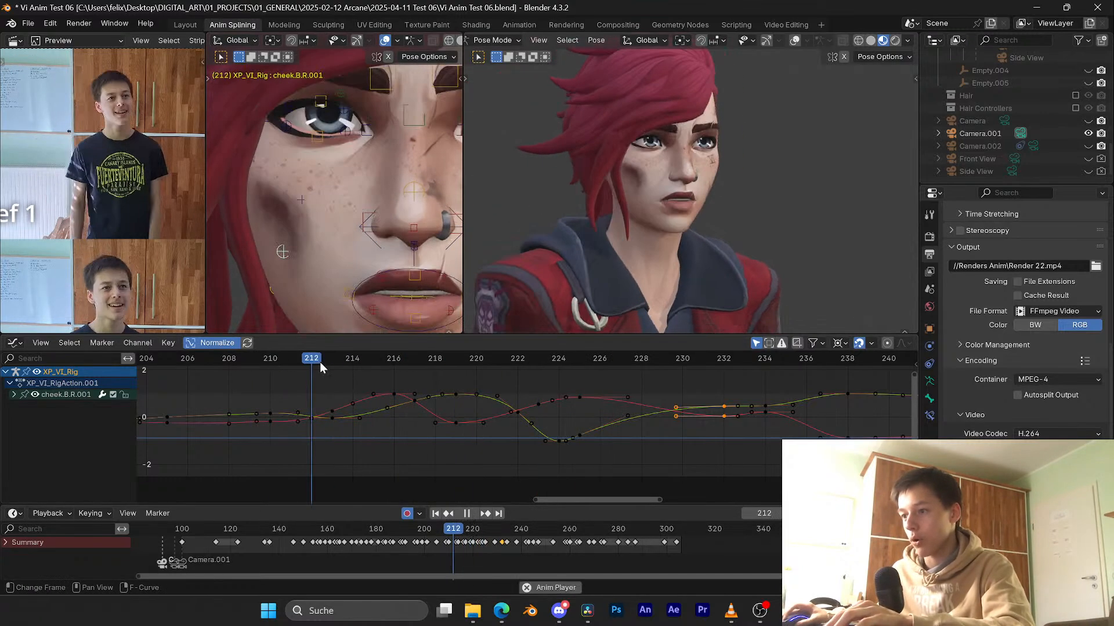
key(space)
click(320, 362)
key(space)
key(space)
click(319, 363)
key(space)
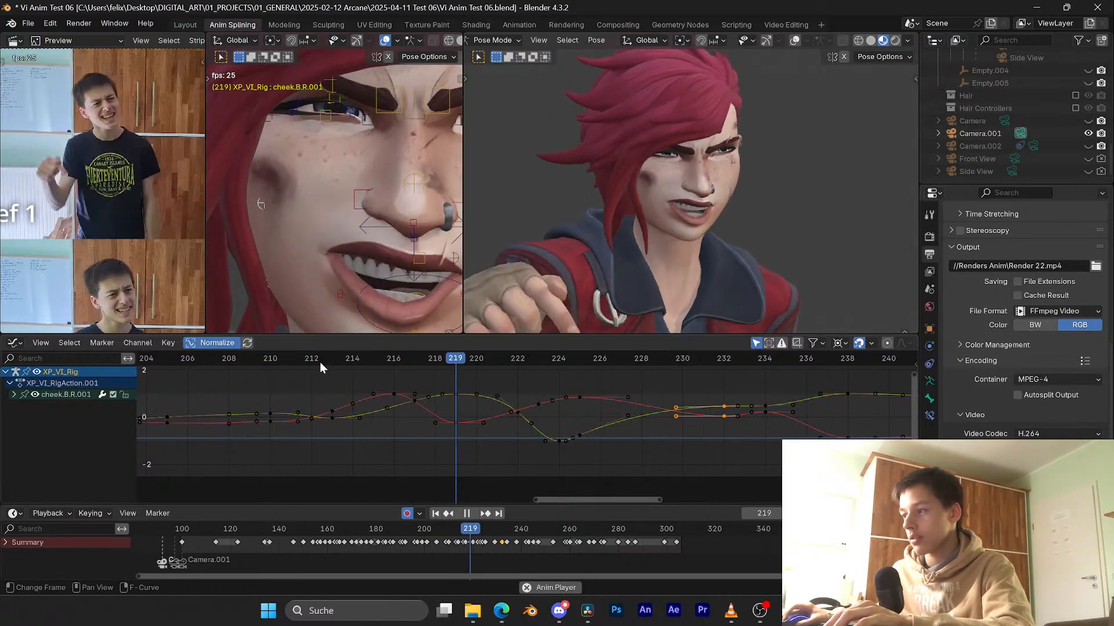
click(320, 362)
click(274, 361)
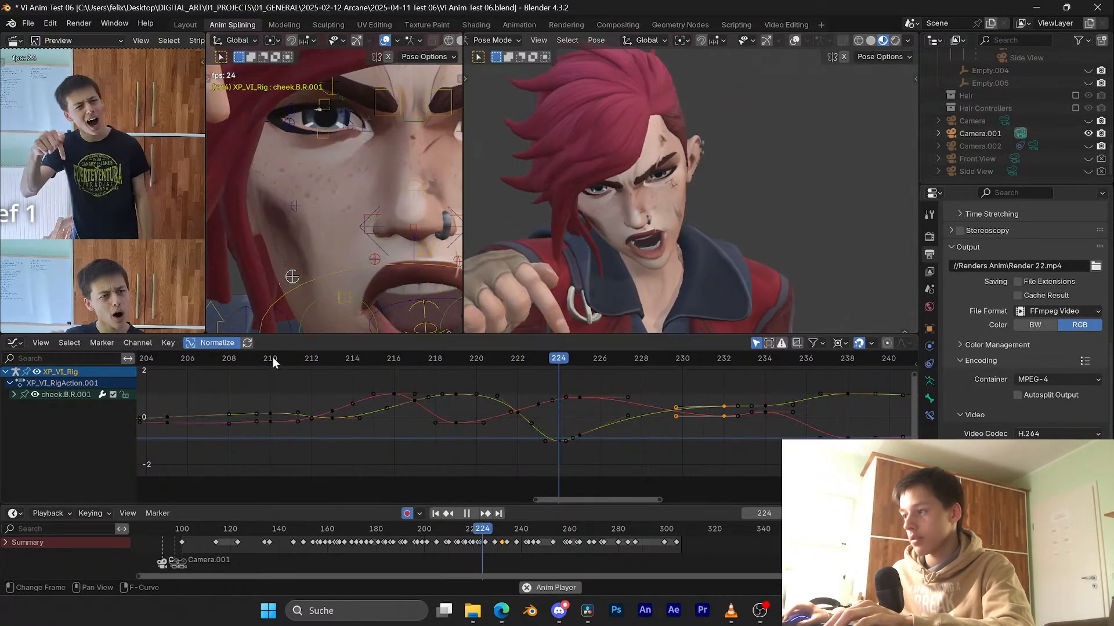
key(space)
key(ctrl+s)
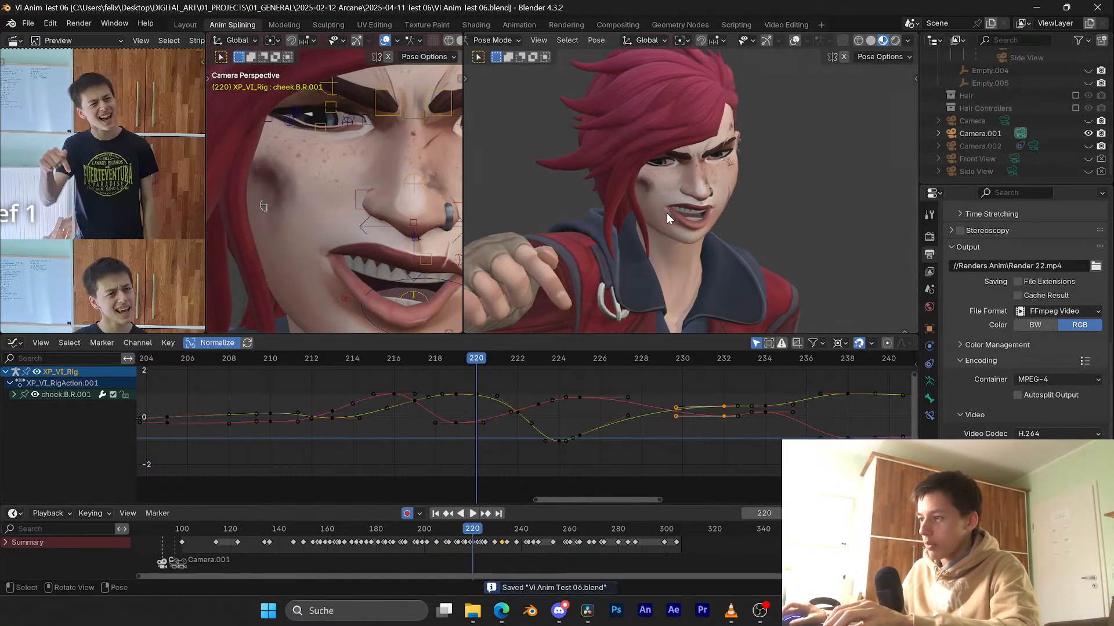
Step: Save the file, inspect the face up close from the side, and try to move the upper cheek control along local Z at frame 214
scroll(671, 209, down, 3)
scroll(671, 183, up, 6)
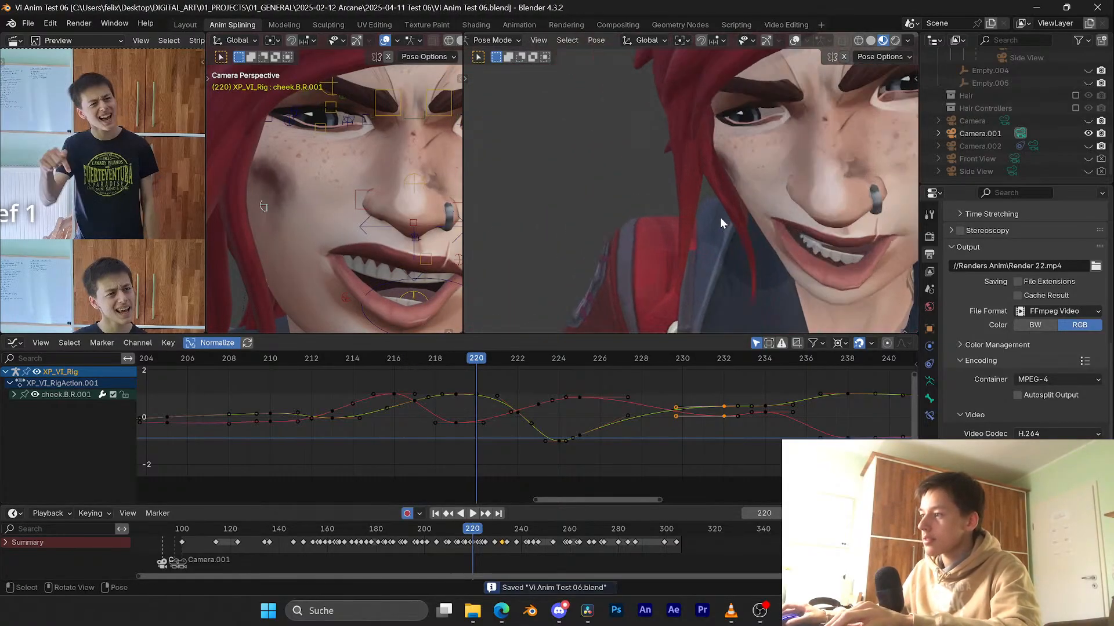
middle_drag(721, 220, 603, 255)
key(ctrl+s)
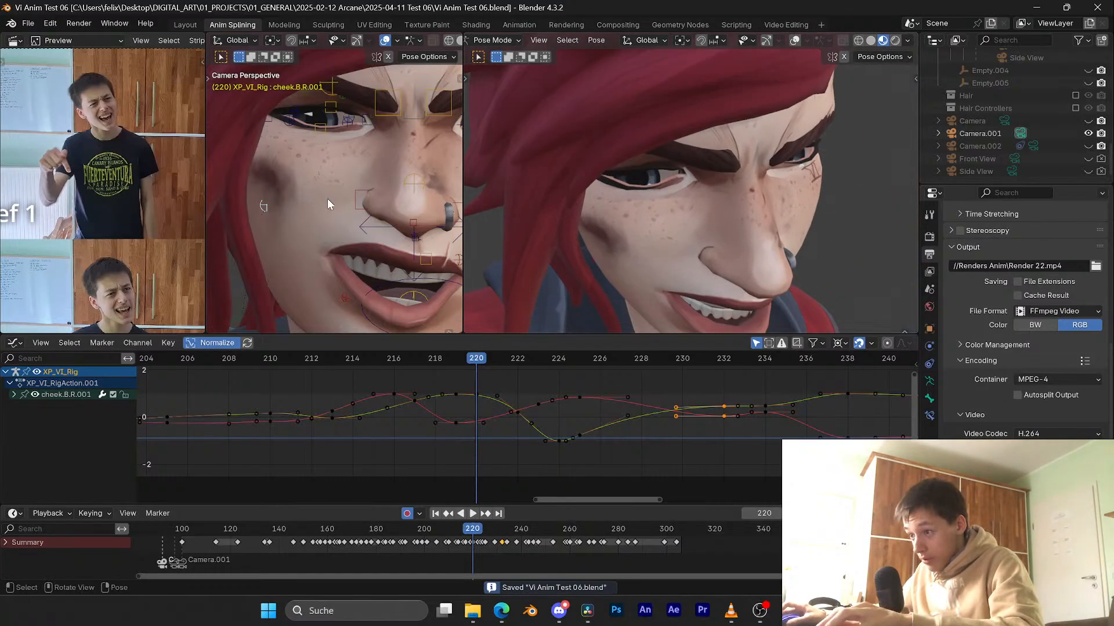
drag(471, 362, 352, 360)
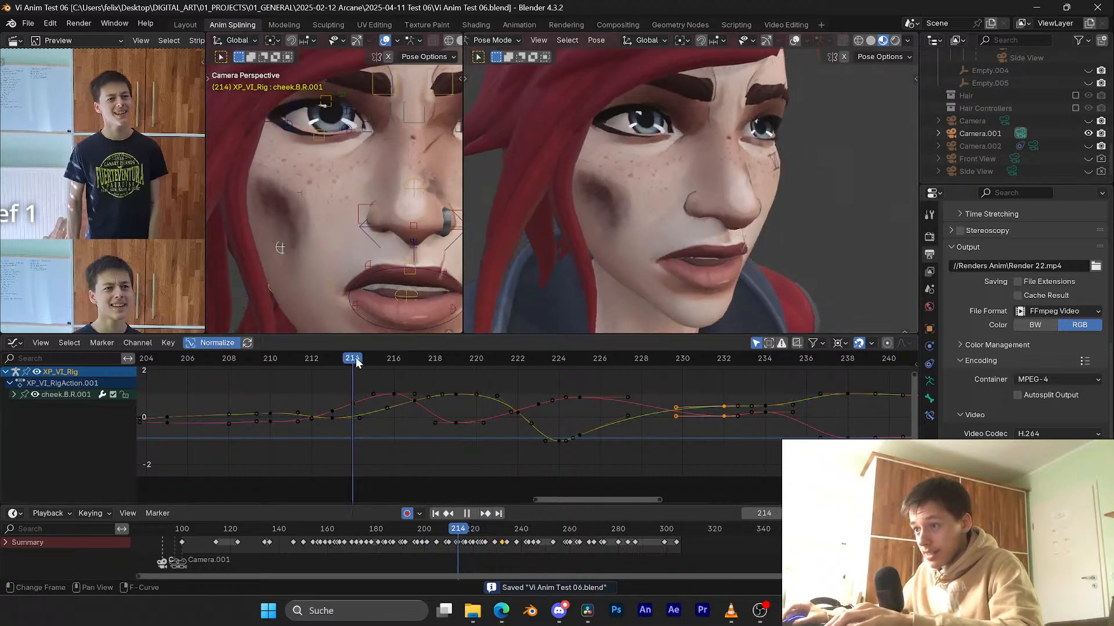
click(342, 203)
key(g)
key(z)
key(z)
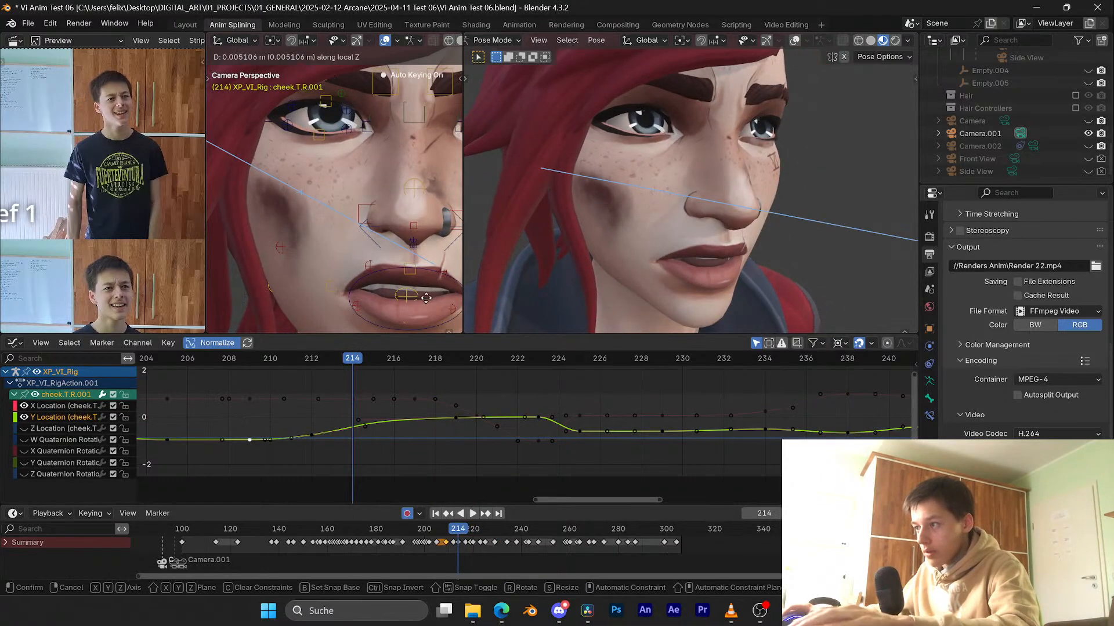
click(292, 321)
scroll(660, 211, down, 4)
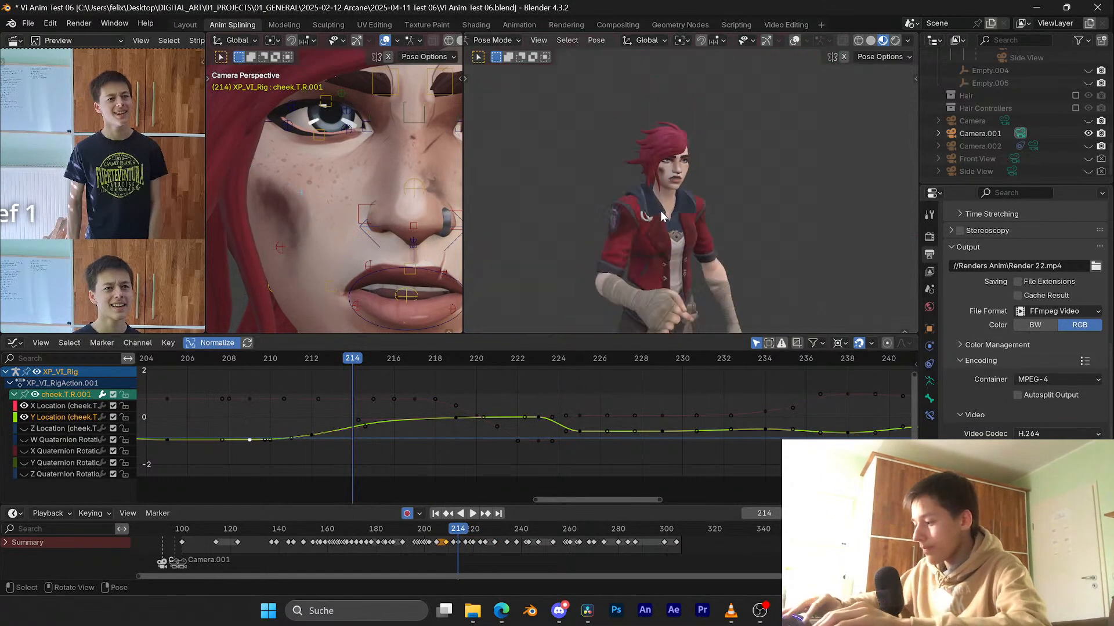
Step: Save the file, isolate the upper right cheek's Z Location curve, and raise its keyframe at frame 217 to about 1.3
key(ctrl+s)
mouse_move(360, 359)
mouse_down()
mouse_move(406, 358)
mouse_move(371, 360)
mouse_up()
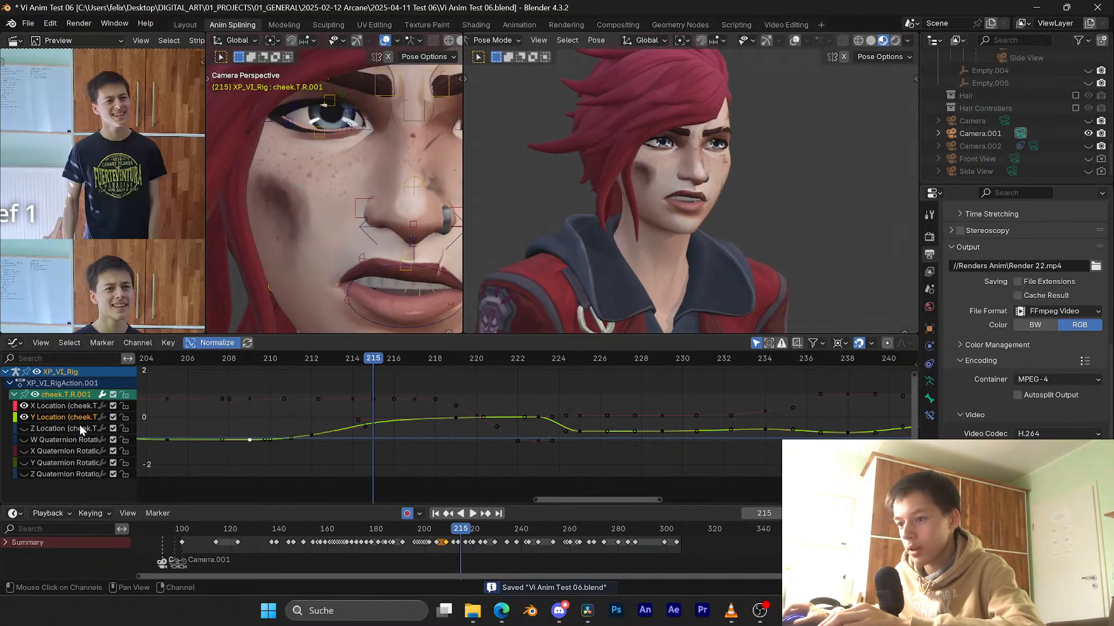
click(25, 418)
scroll(358, 410, up, 2)
drag(370, 360, 407, 359)
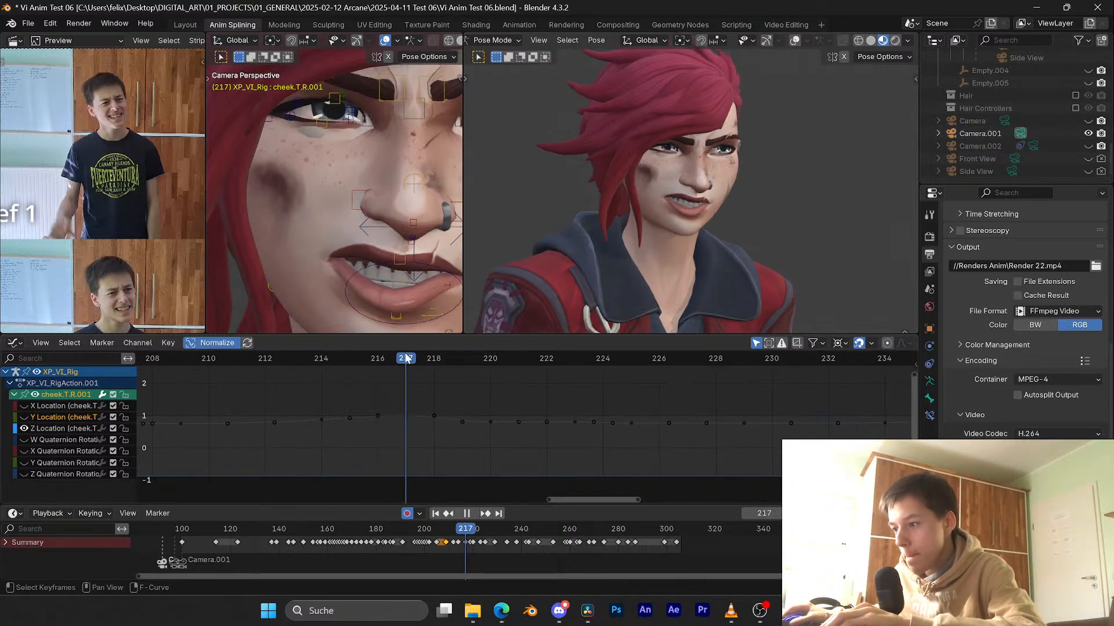
drag(404, 418, 403, 411)
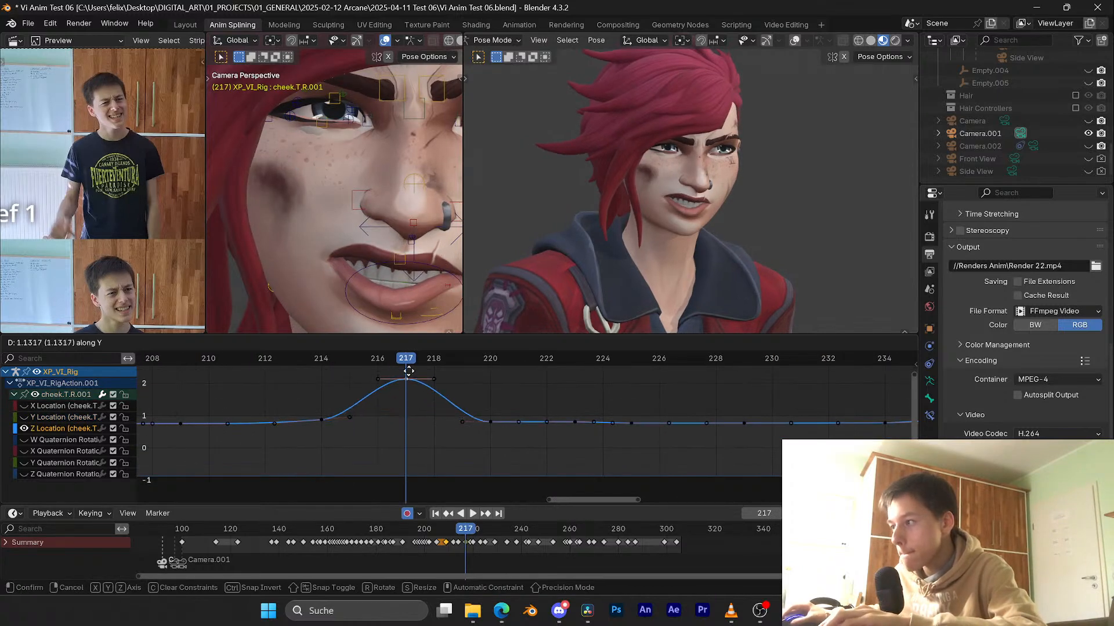
drag(434, 477, 461, 418)
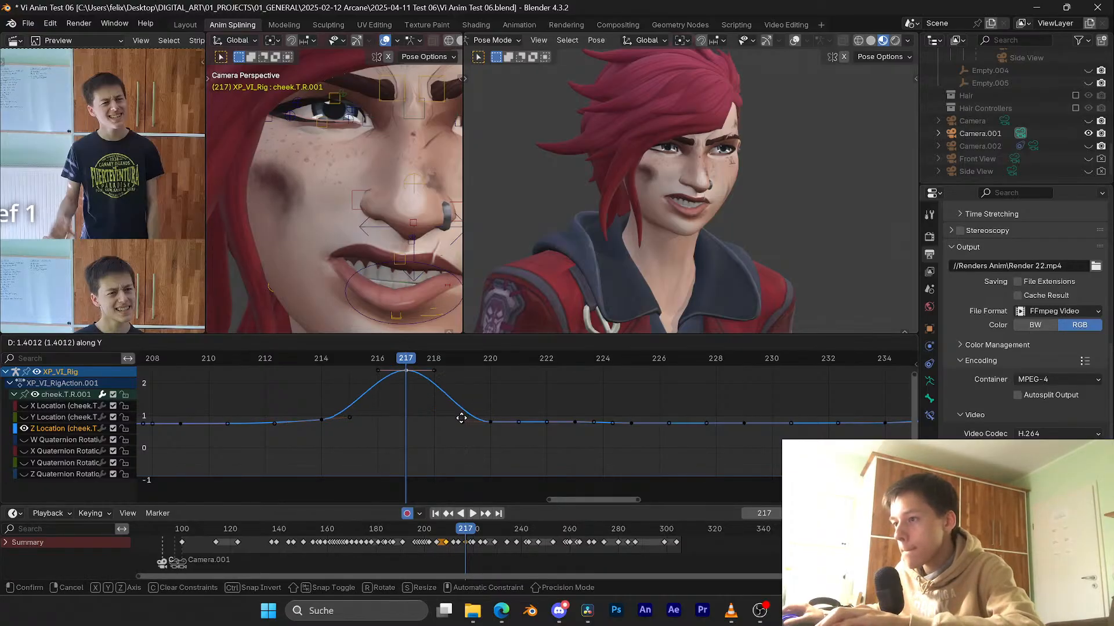
click(462, 454)
Step: Raise the upper right cheek's Z Location keyframe at frame 220 level with the keyframe at frame 217
click(491, 422)
key(g)
key(y)
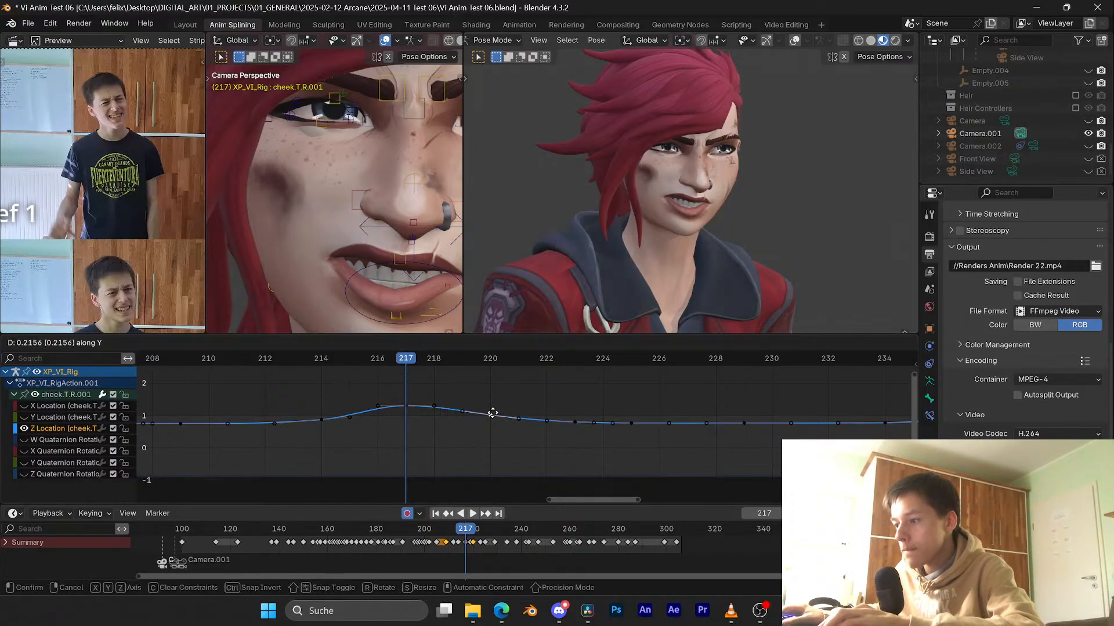
click(492, 413)
alt+scroll(492, 413, down, 4)
key(g)
key(y)
click(493, 404)
Step: Replay the upper right cheek motion from around frame 214 and save the file
click(373, 358)
key(space)
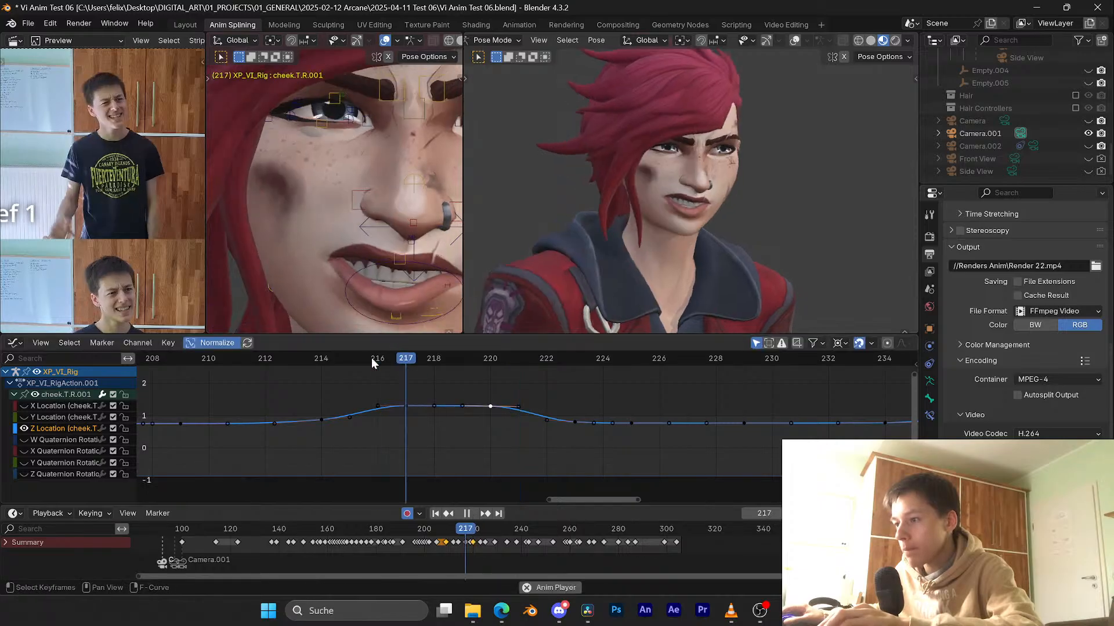
click(342, 358)
key(space)
click(289, 356)
click(319, 356)
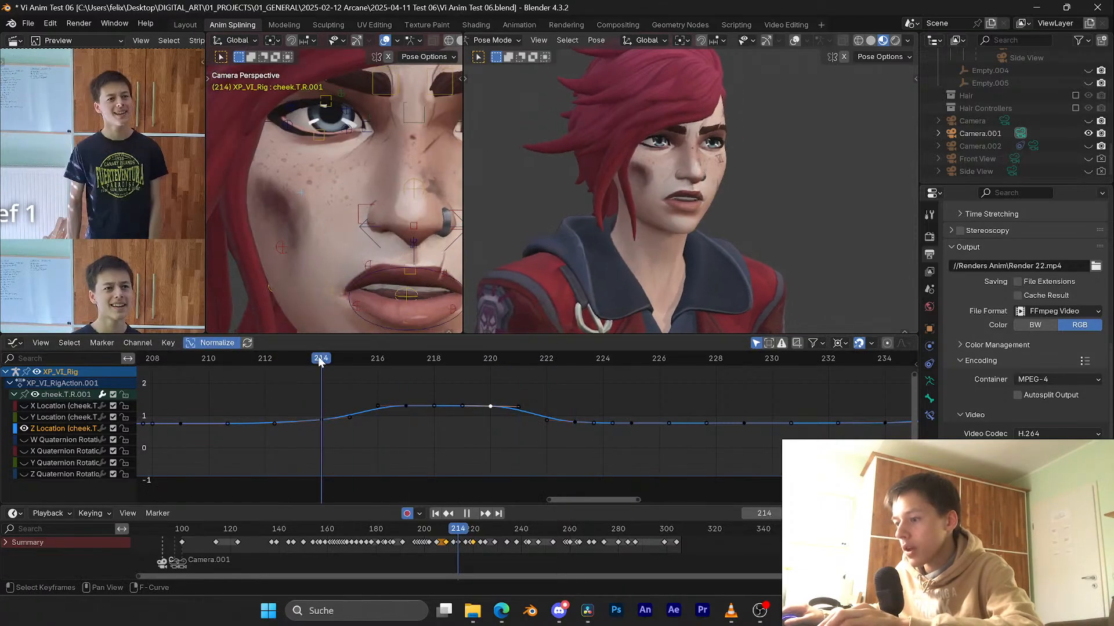
key(ctrl+s)
Step: Select the lower right cheek control and try to move it along local Z at frame 214
click(280, 247)
key(g)
key(z)
key(z)
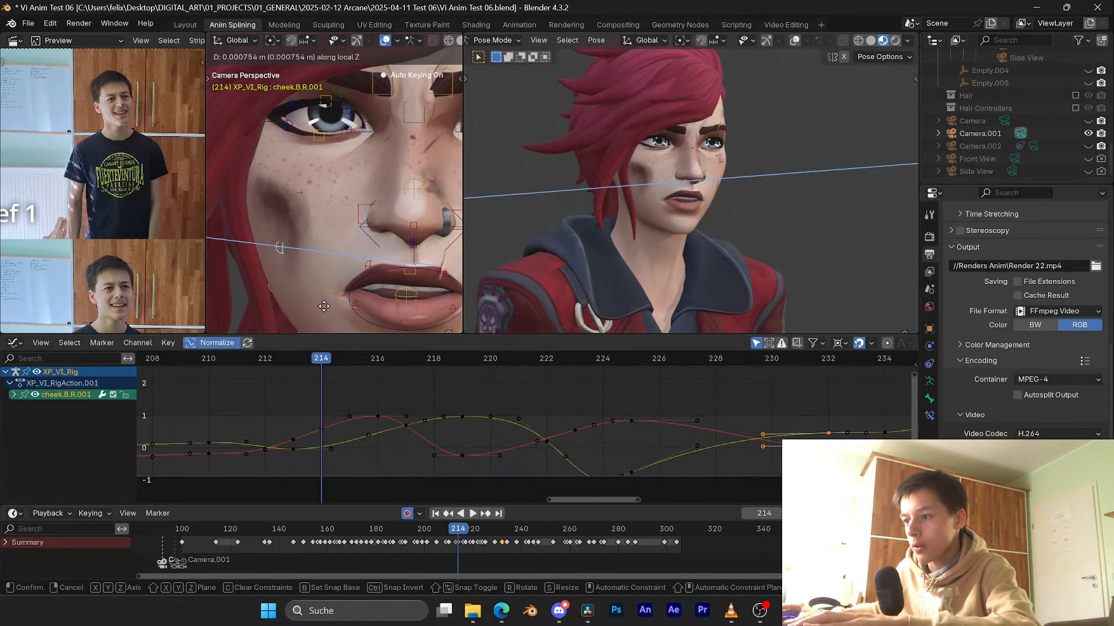
right_click(434, 309)
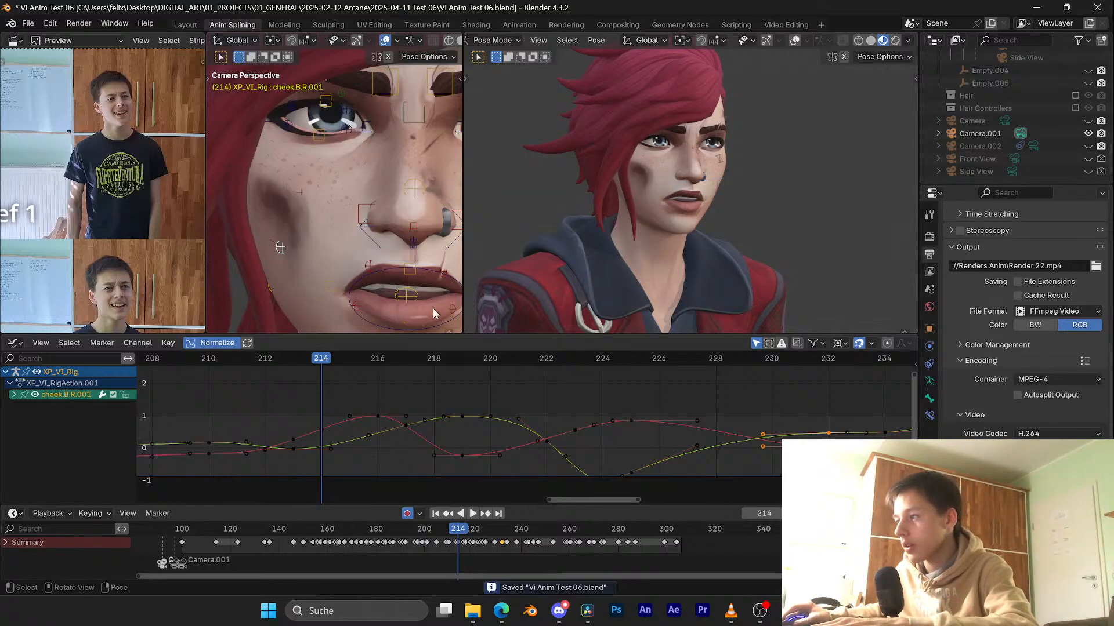
Step: Isolate the lower right cheek's Z Location curve, raise its keyframe at frame 217 to about 2, and inspect the cheek from the side
click(13, 394)
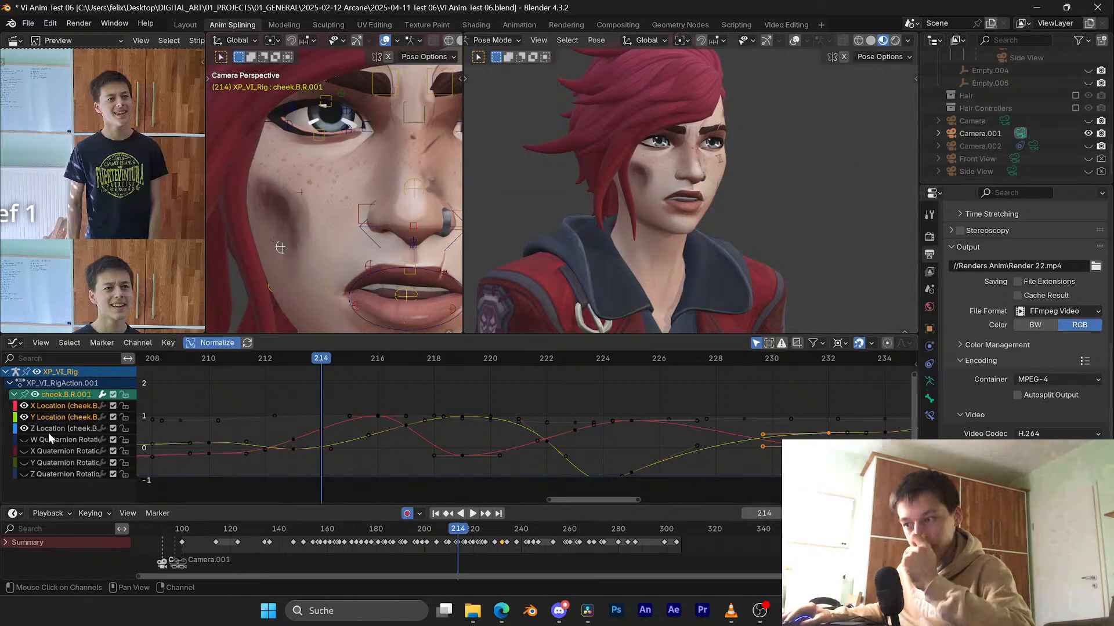
drag(24, 417, 21, 408)
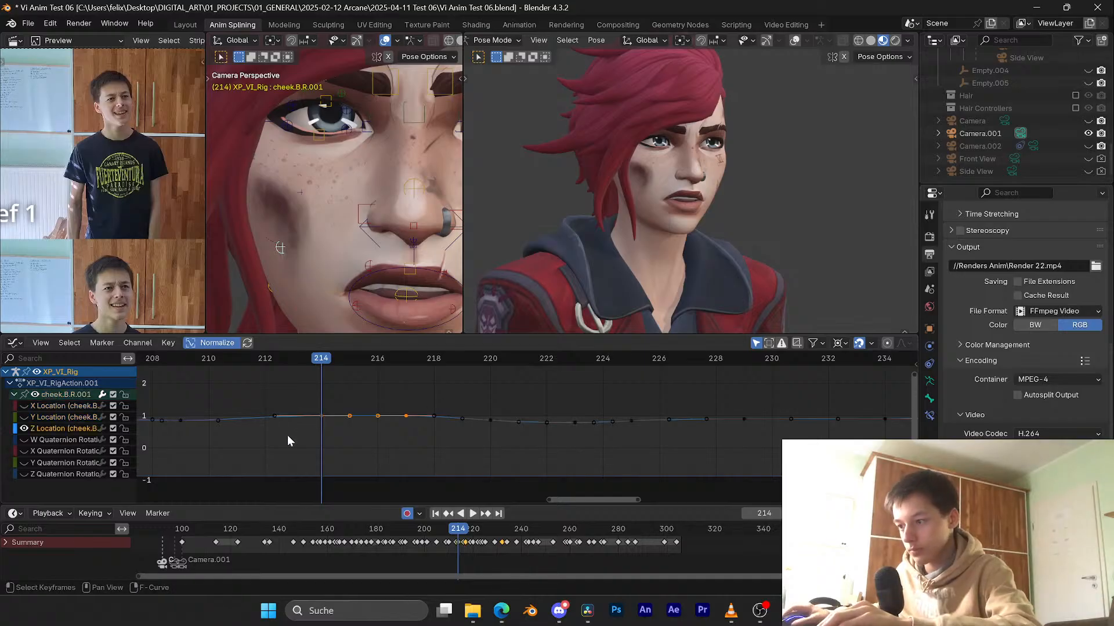
key(space)
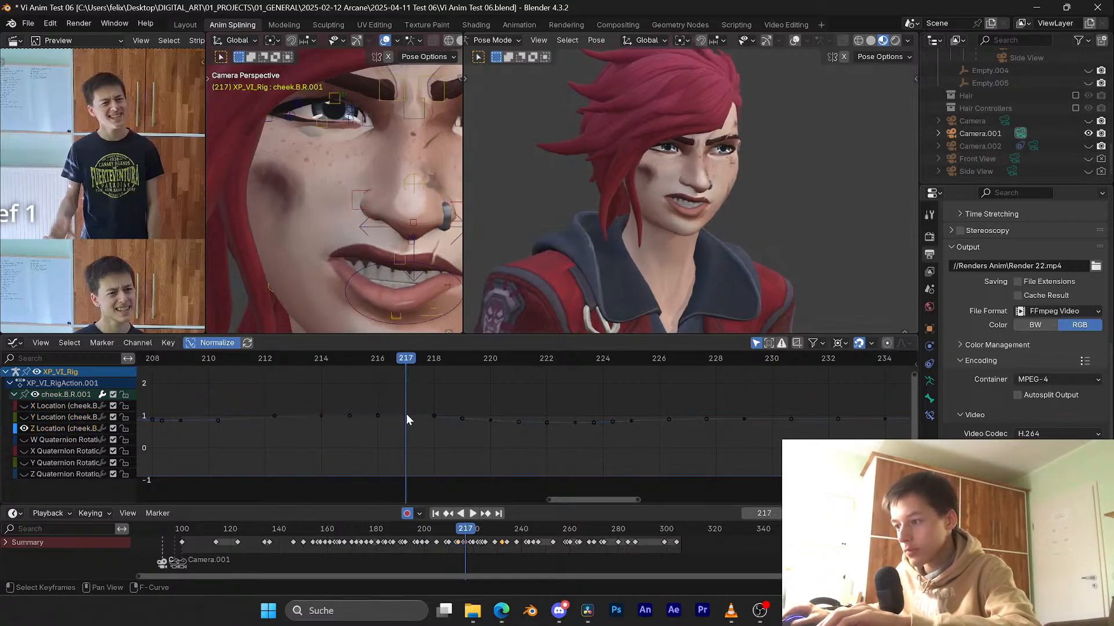
drag(407, 418, 409, 404)
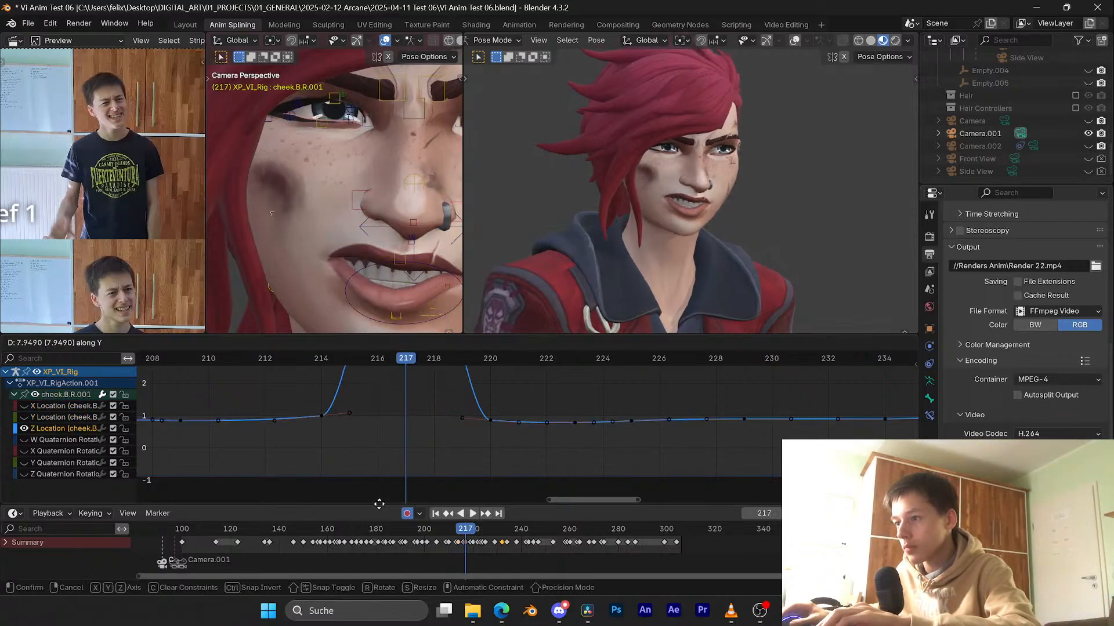
drag(403, 381, 403, 386)
middle_drag(260, 197, 352, 249)
scroll(330, 228, up, 12)
scroll(353, 249, up, 5)
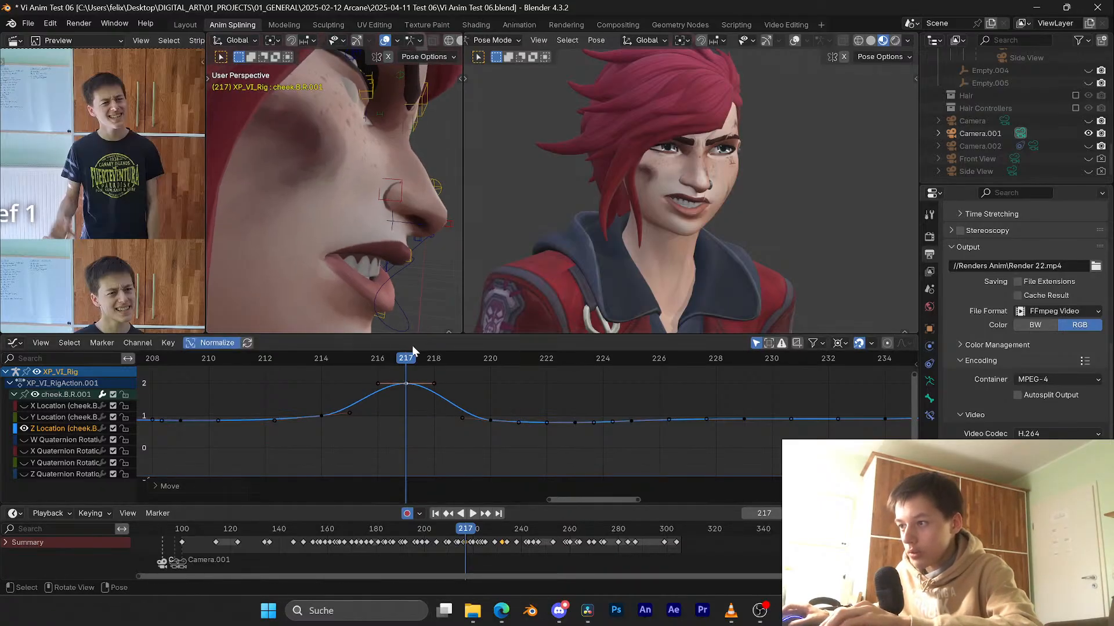
Step: Raise the lower right cheek's Z Location keyframe at frame 220 to just below the frame 217 peak, and save the file
key(space)
drag(414, 358, 488, 369)
drag(486, 423, 487, 389)
key(space)
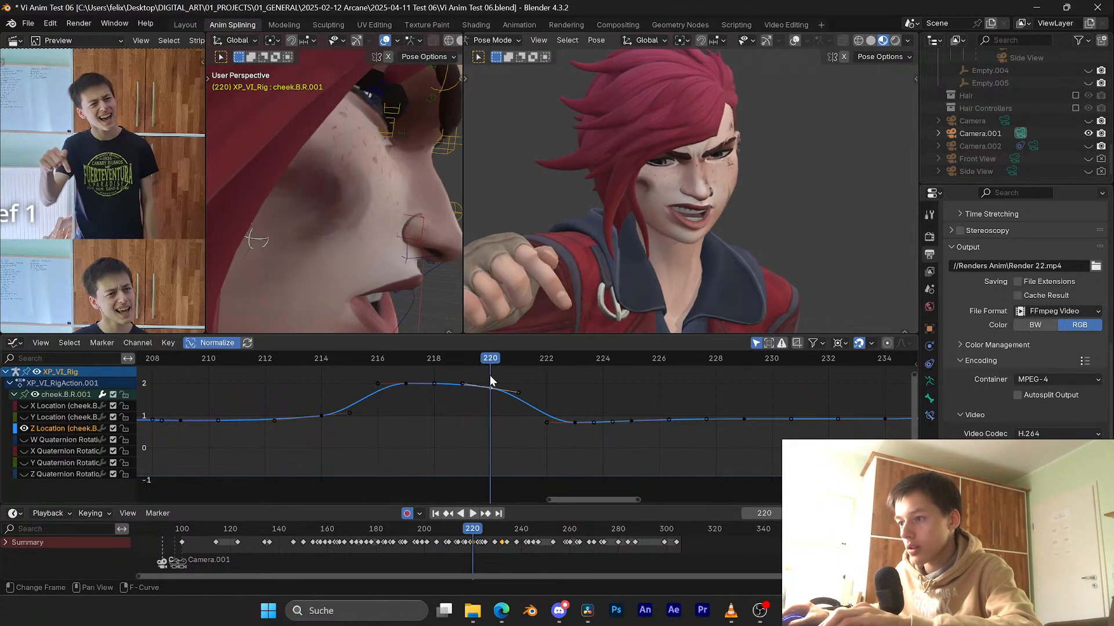
key(g)
key(y)
right_click(489, 371)
drag(492, 360, 383, 358)
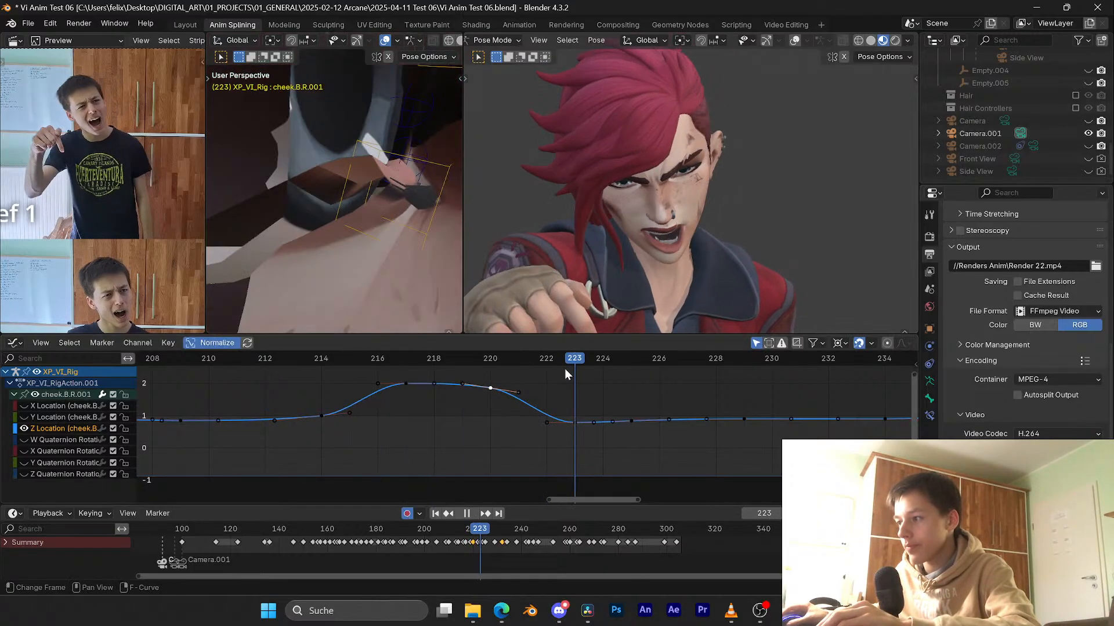
key(space)
key(ctrl+s)
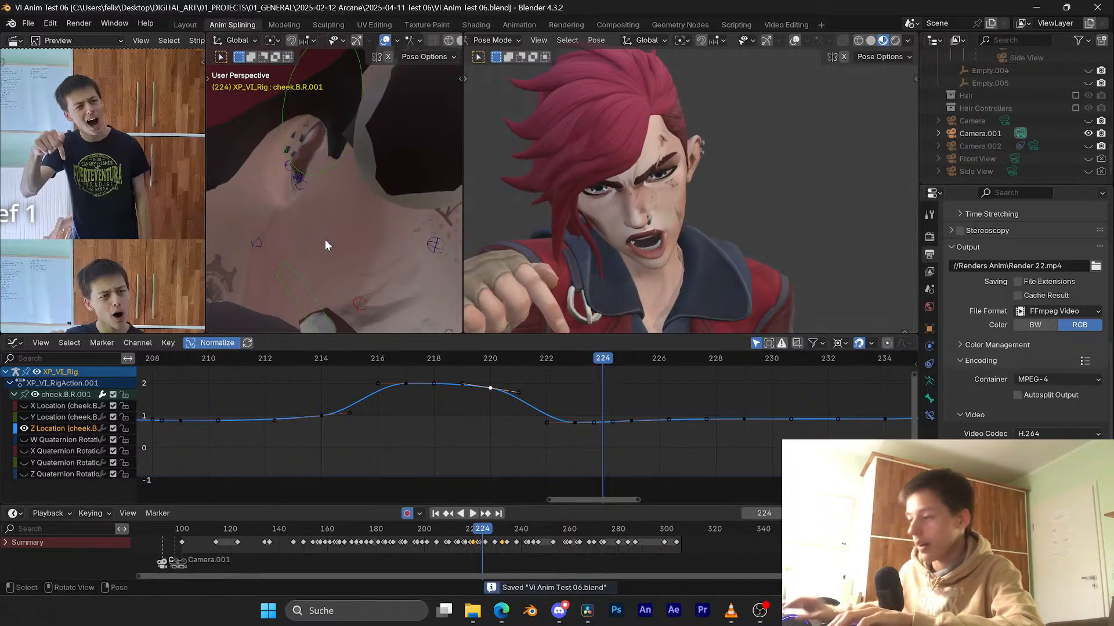
Step: Return to the camera perspective, replay the right cheek motion from frames 208 to 222 against the Ref 1 clip, and save the file
key(KP_0)
click(279, 357)
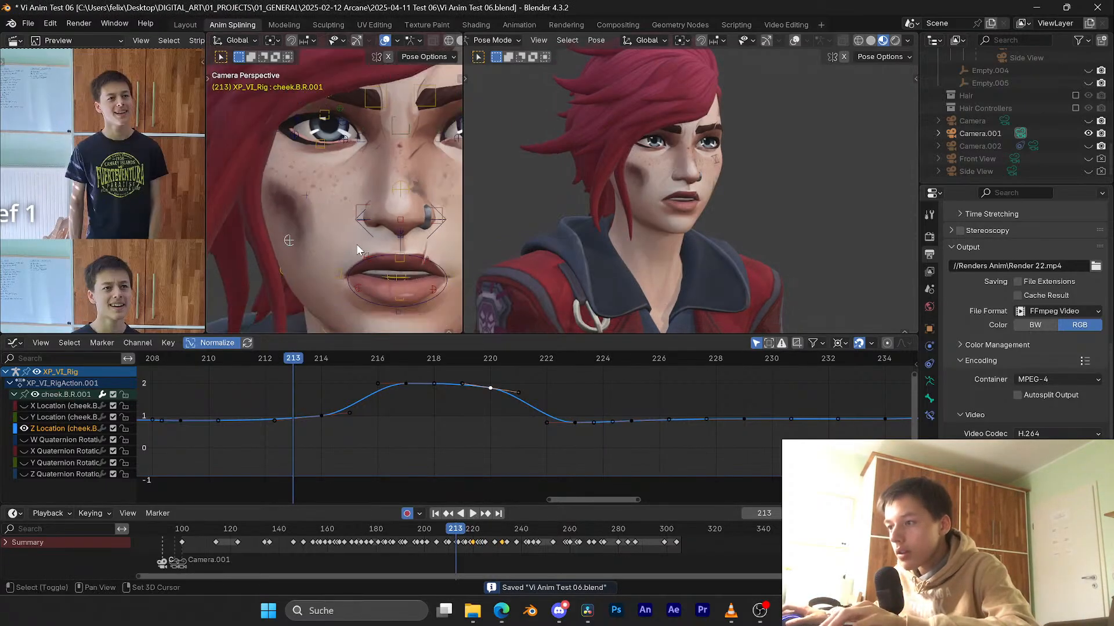
key(space)
click(308, 361)
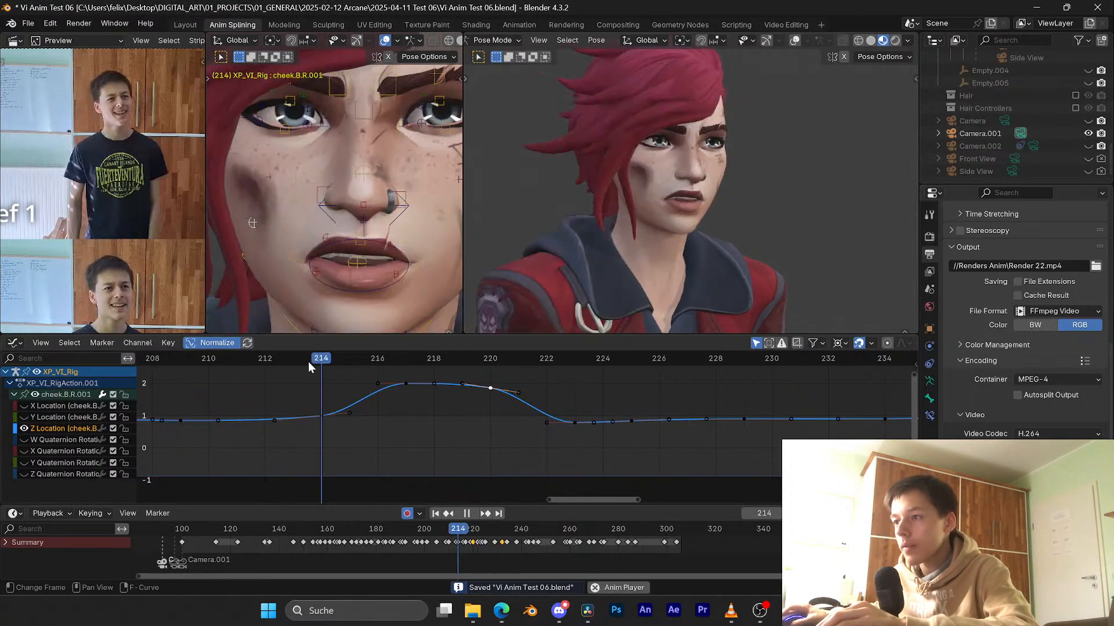
key(space)
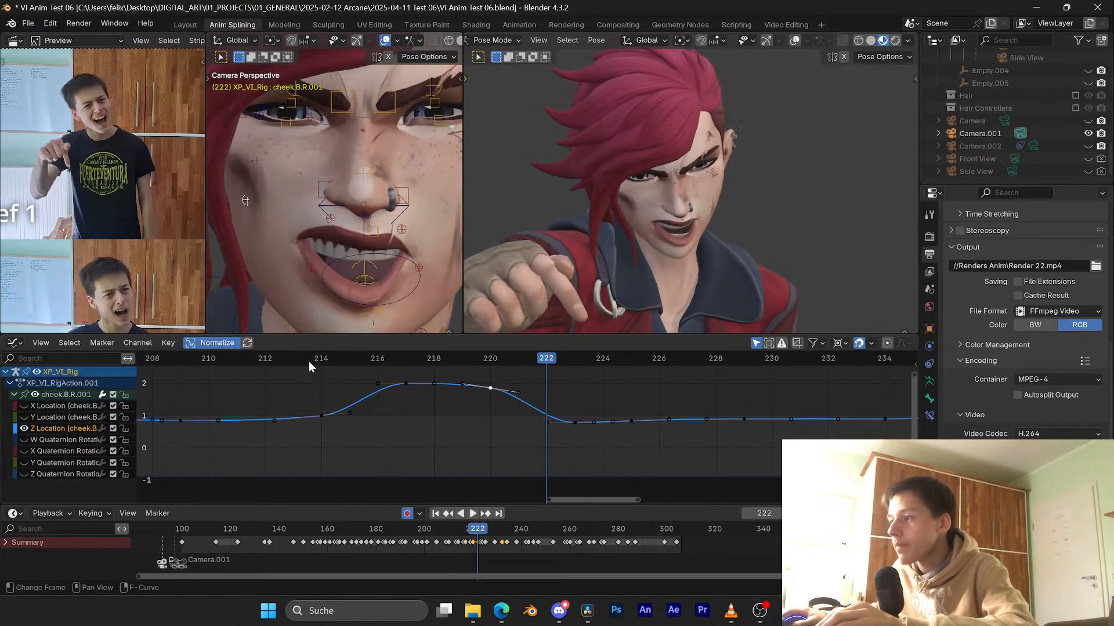
key(space)
click(309, 360)
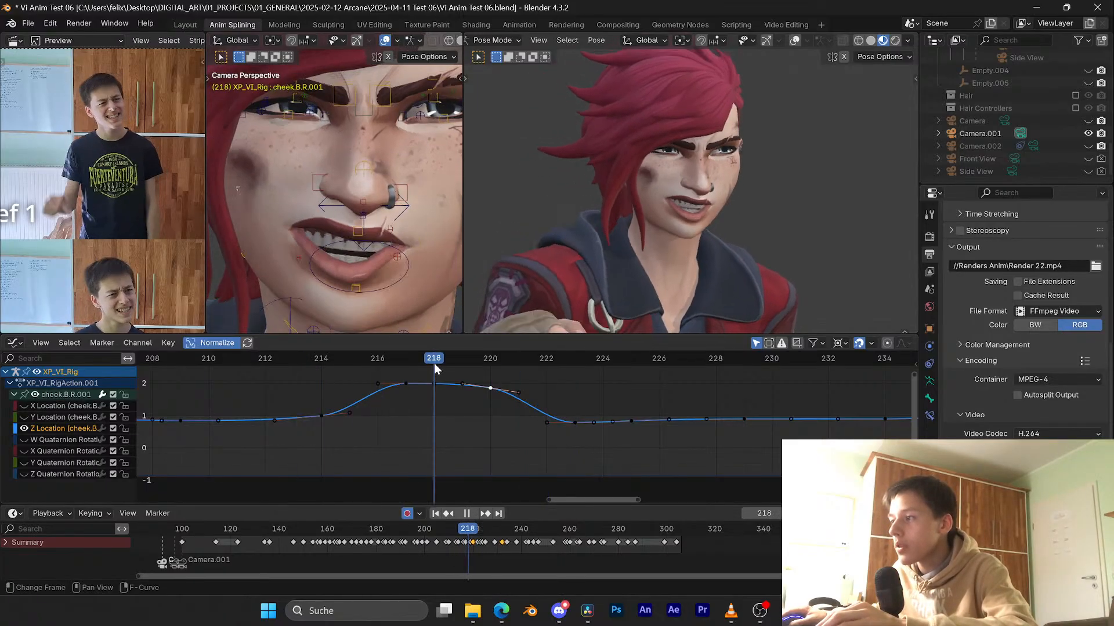
drag(434, 363, 161, 364)
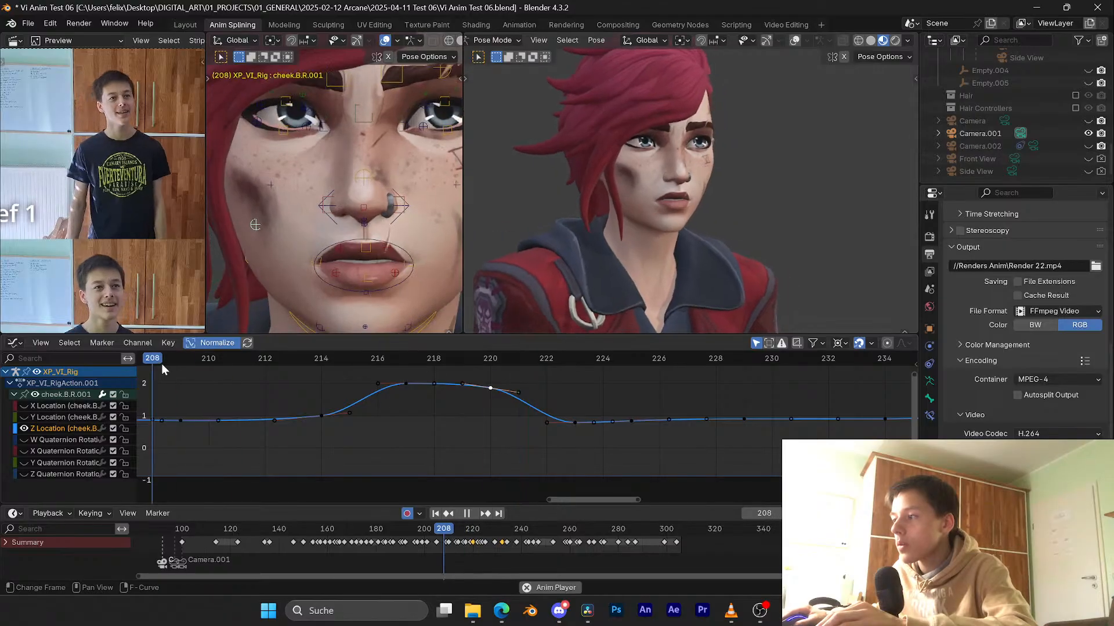
scroll(268, 382, down, 2)
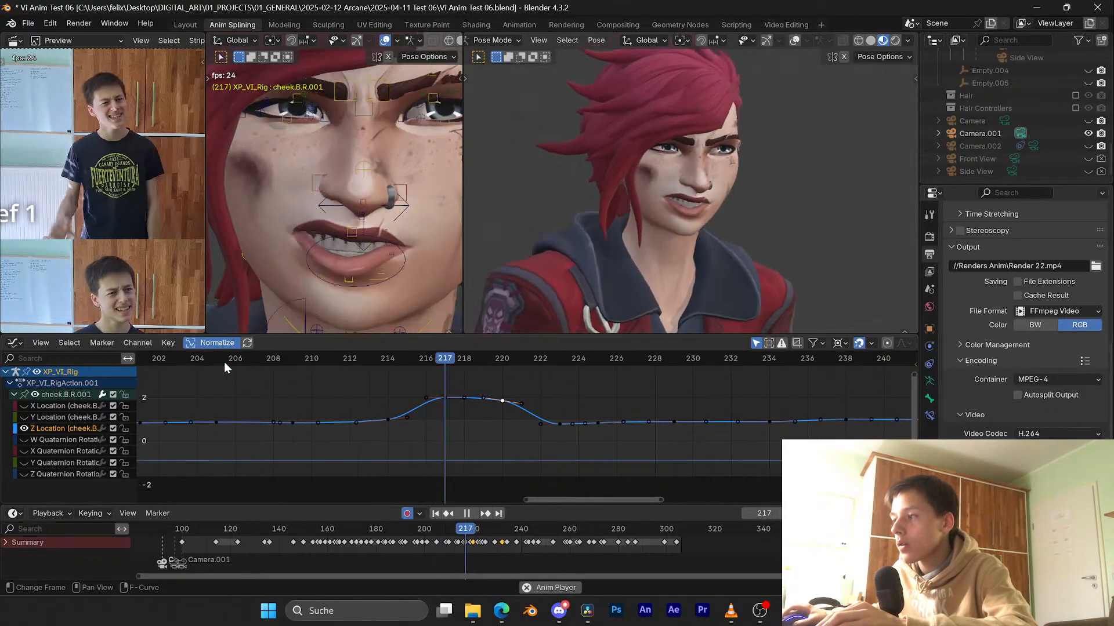
key(space)
key(ctrl+s)
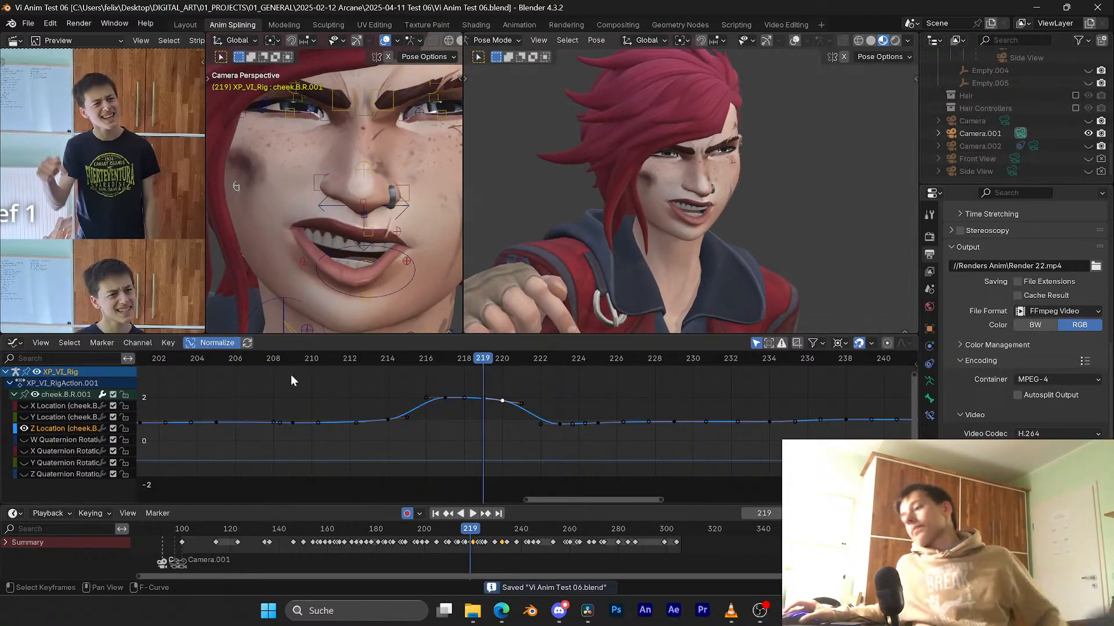
drag(482, 357, 408, 359)
key(ctrl+s)
Step: Select the upper left cheek control and move its Y Location keyframe at frame 211 to frame 213
shift+middle_drag(370, 197, 327, 189)
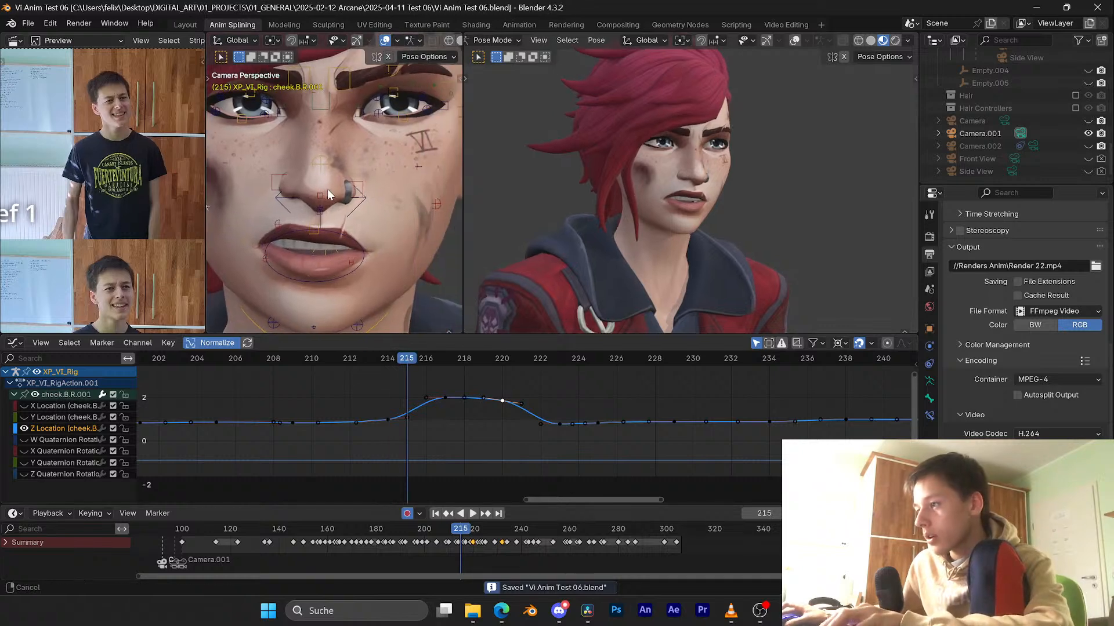
click(419, 167)
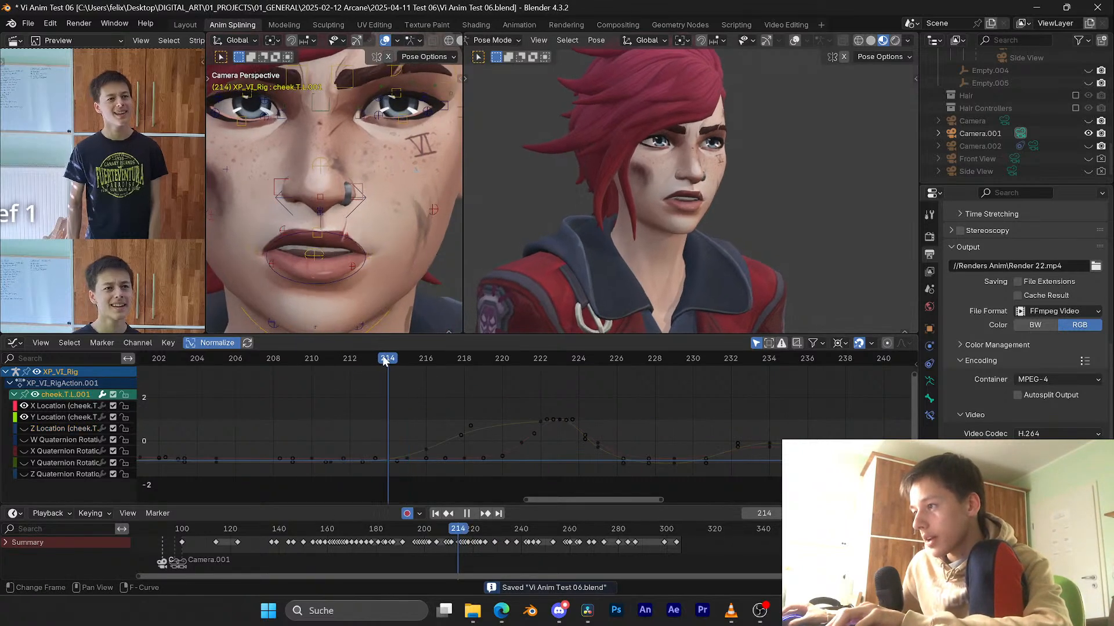
mouse_move(376, 359)
mouse_down()
mouse_move(330, 359)
mouse_move(376, 355)
mouse_up()
middle_drag(407, 403, 436, 380)
scroll(429, 414, up, 4)
click(416, 424)
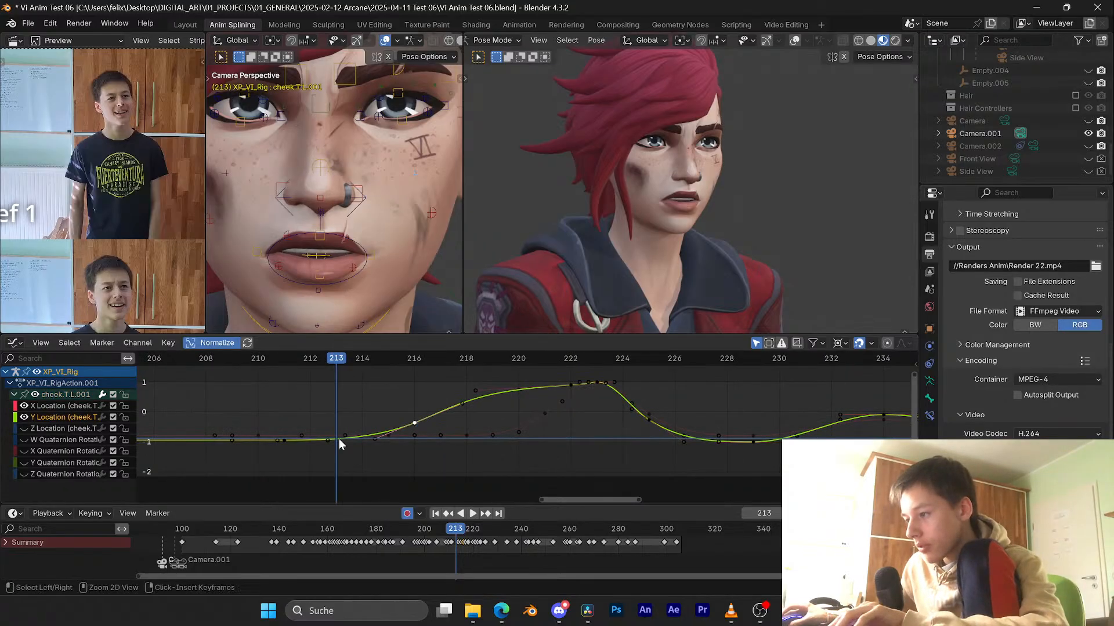
key(ctrl+s)
click(285, 440)
key(g)
key(x)
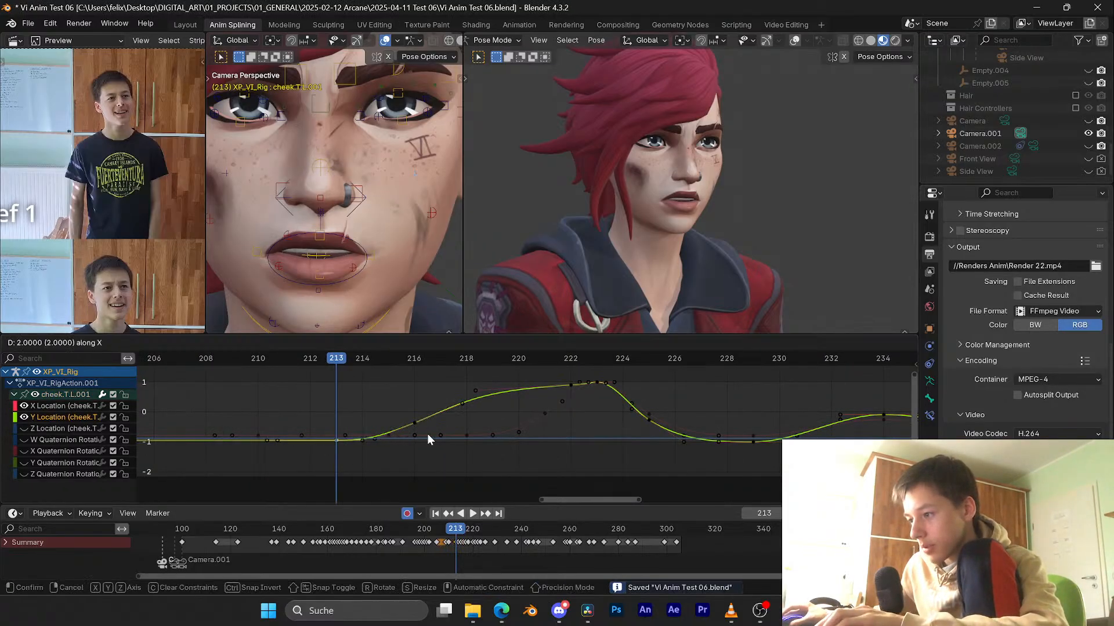
click(428, 435)
mouse_move(348, 360)
mouse_down()
mouse_move(299, 360)
mouse_move(361, 360)
mouse_move(289, 361)
mouse_move(352, 358)
mouse_move(340, 359)
mouse_up()
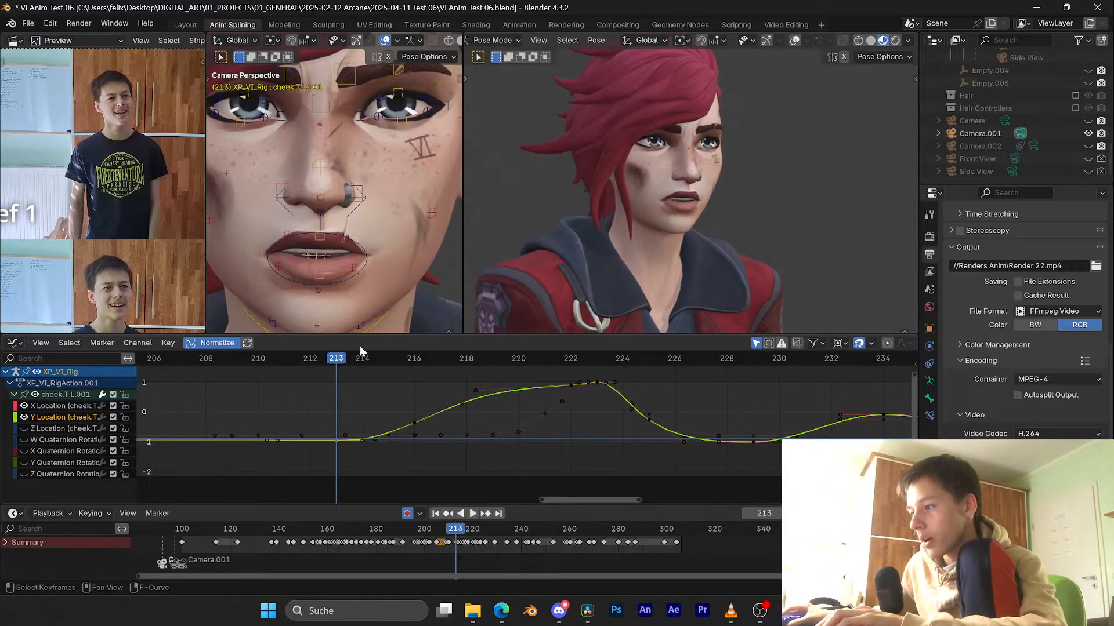
Step: Select the lower left cheek control and lower its Y Location keyframe at frame 214 level with the preceding flat stretch of the curve
click(432, 219)
click(364, 397)
key(g)
key(y)
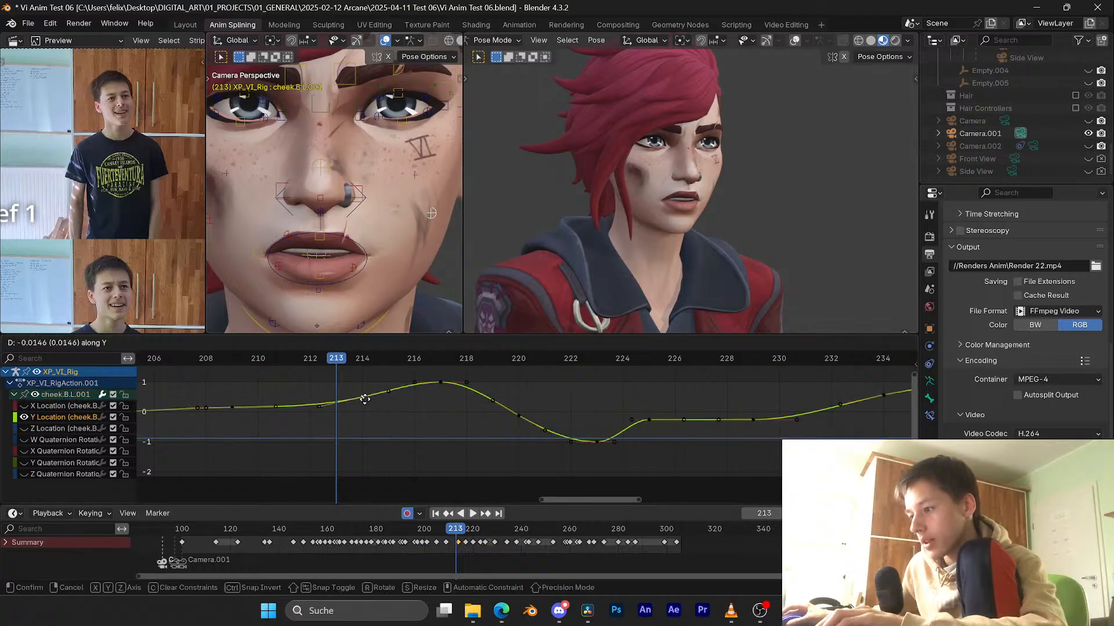
click(364, 408)
Step: Move the lower left cheek's peak Y Location keyframe from frame 217 to frame 218
drag(316, 357, 489, 360)
click(441, 384)
key(g)
click(457, 384)
Step: Raise the lower left cheek's Y Location keyframes at frames 220 and 223 for a slower fall after the peak
click(522, 409)
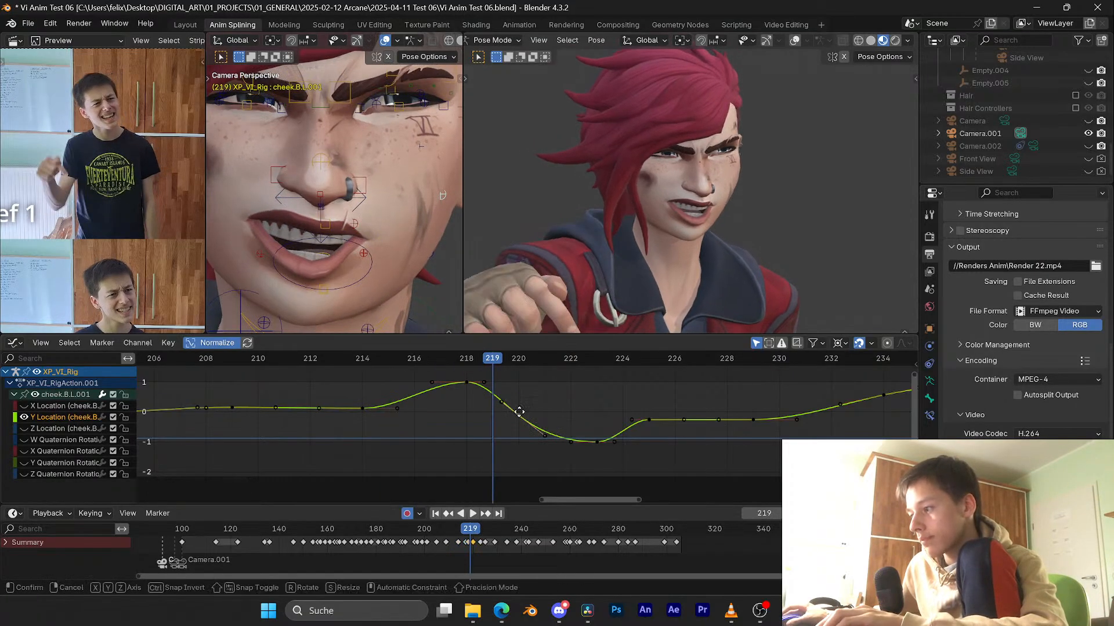
key(g)
key(y)
click(526, 390)
drag(502, 359, 570, 359)
click(598, 441)
key(g)
key(y)
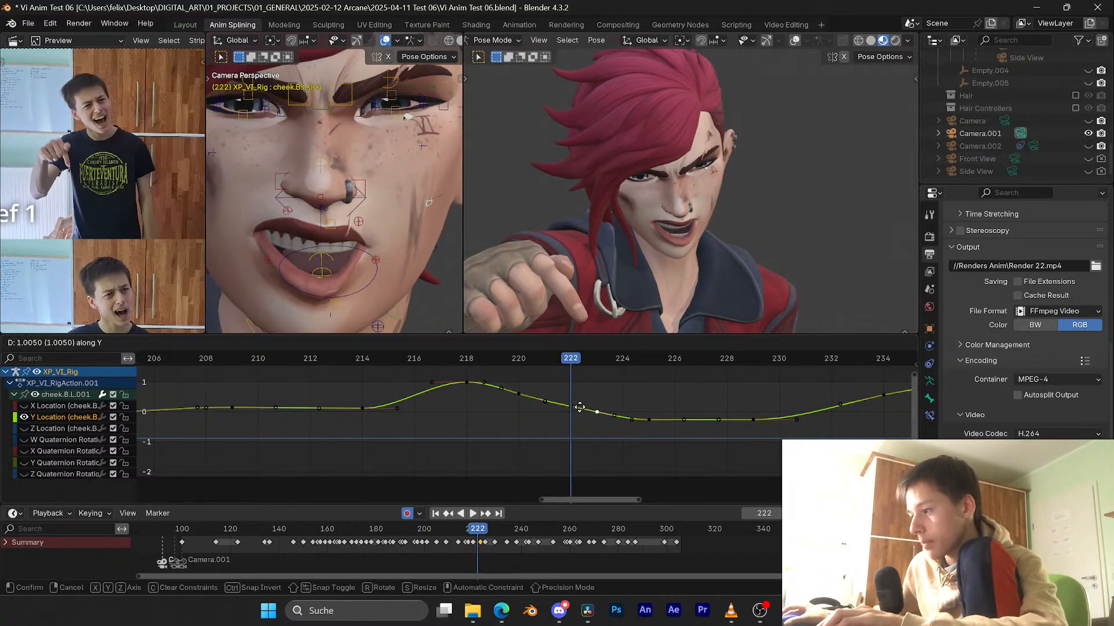
click(577, 397)
Step: Raise the lower left cheek's Y Location keyframe at frame 220 further, to nearly level with the frame 218 peak
click(519, 394)
key(g)
key(y)
click(521, 383)
drag(486, 358, 544, 358)
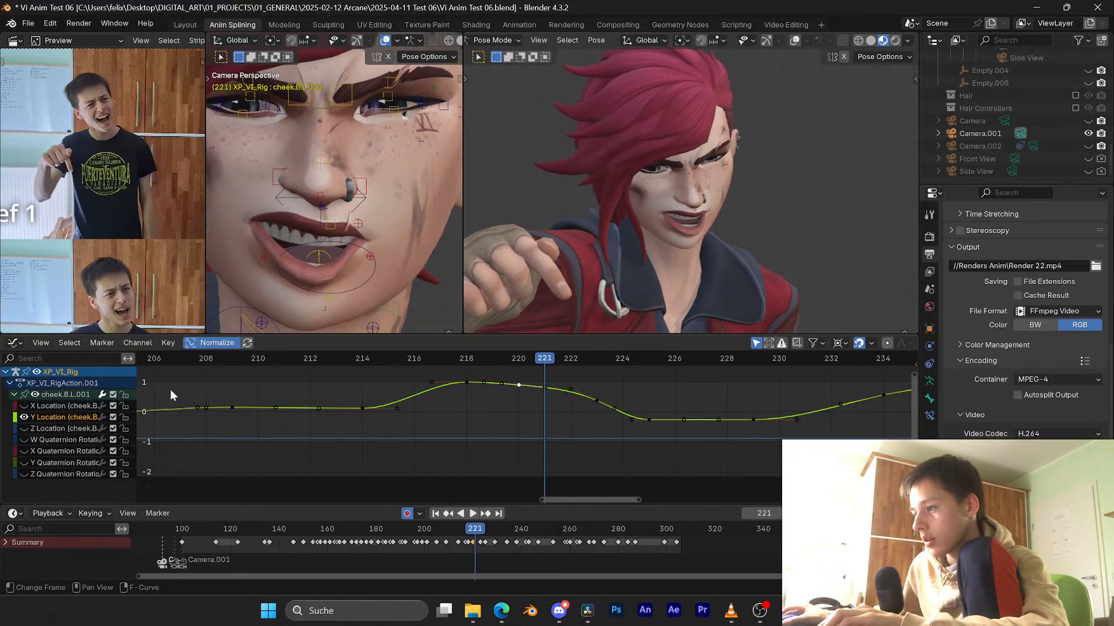
Step: Show the lower left cheek's X Location curve, move its keyframes at frames 220 and 223 to frames 222 and 225, and save the file
click(24, 407)
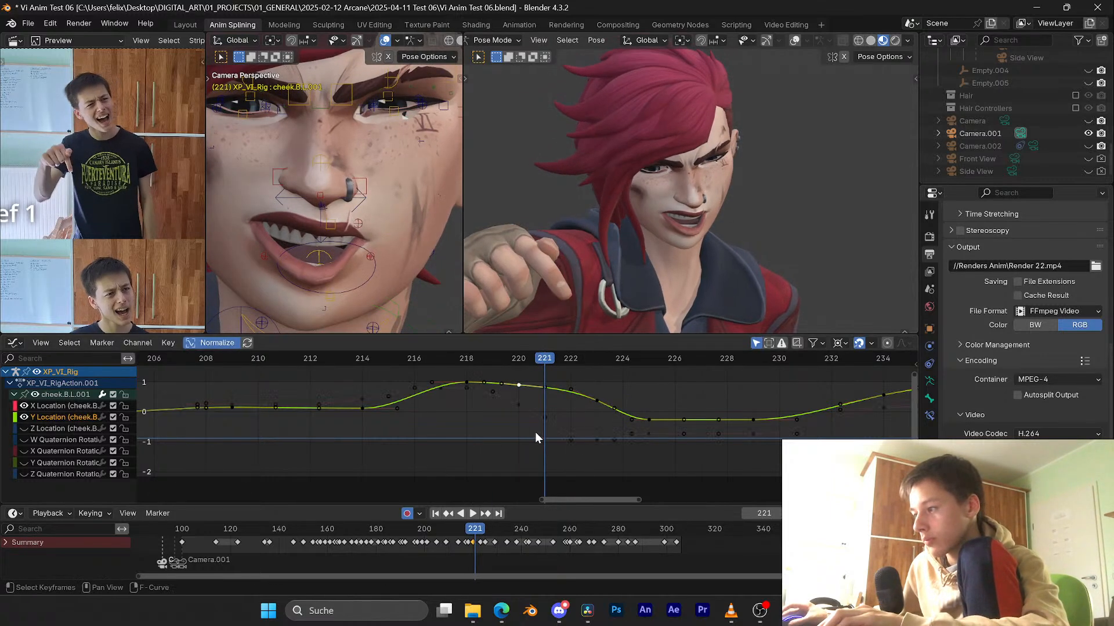
drag(603, 451, 485, 397)
key(g)
right_click(486, 398)
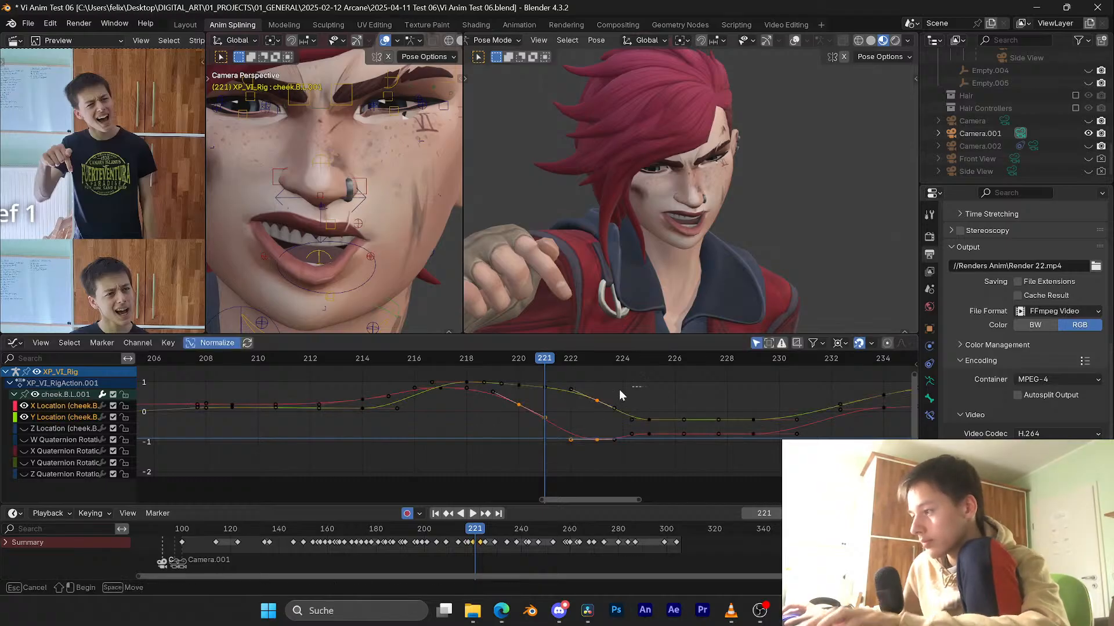
key(g)
key(x)
click(600, 393)
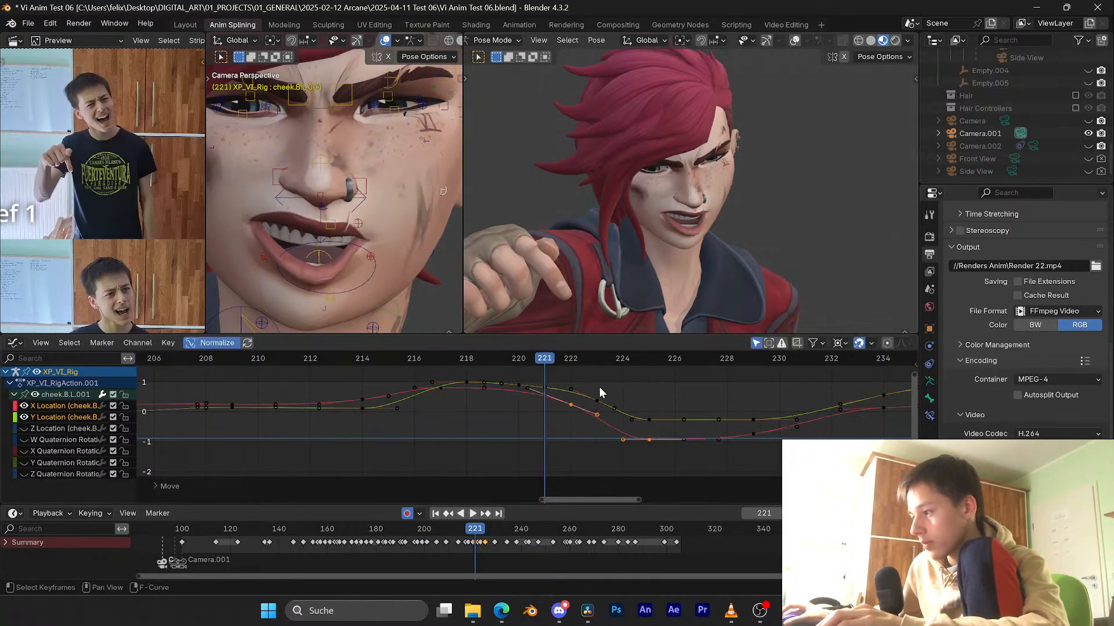
drag(552, 363, 467, 362)
key(ctrl+s)
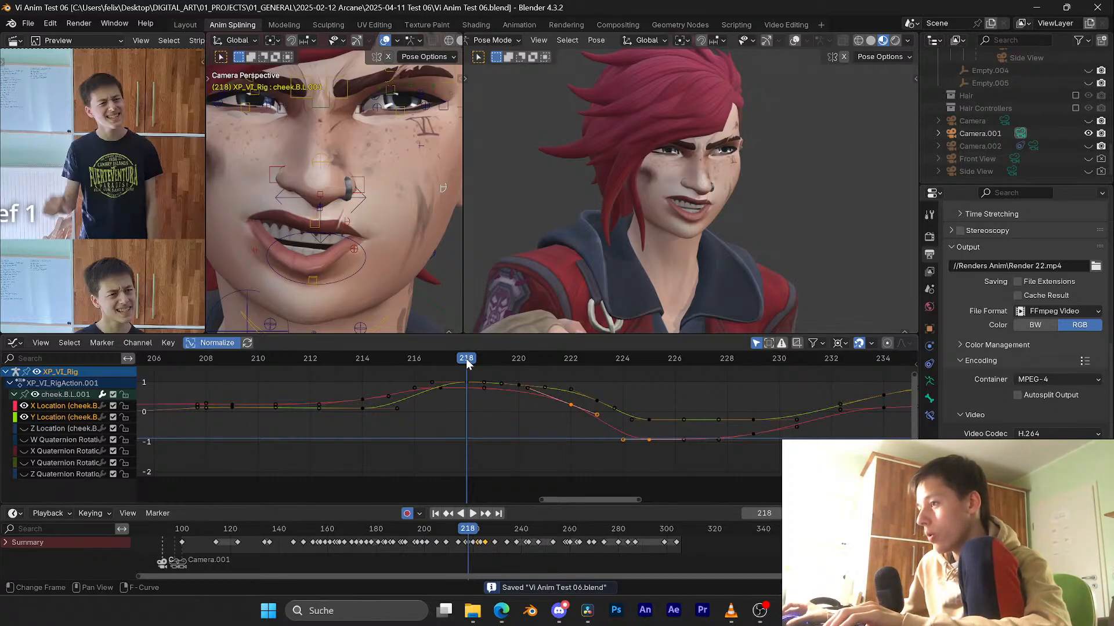
Step: Select the nose.001 and nose.002 controls in turn at frame 218 to examine their curves
click(320, 162)
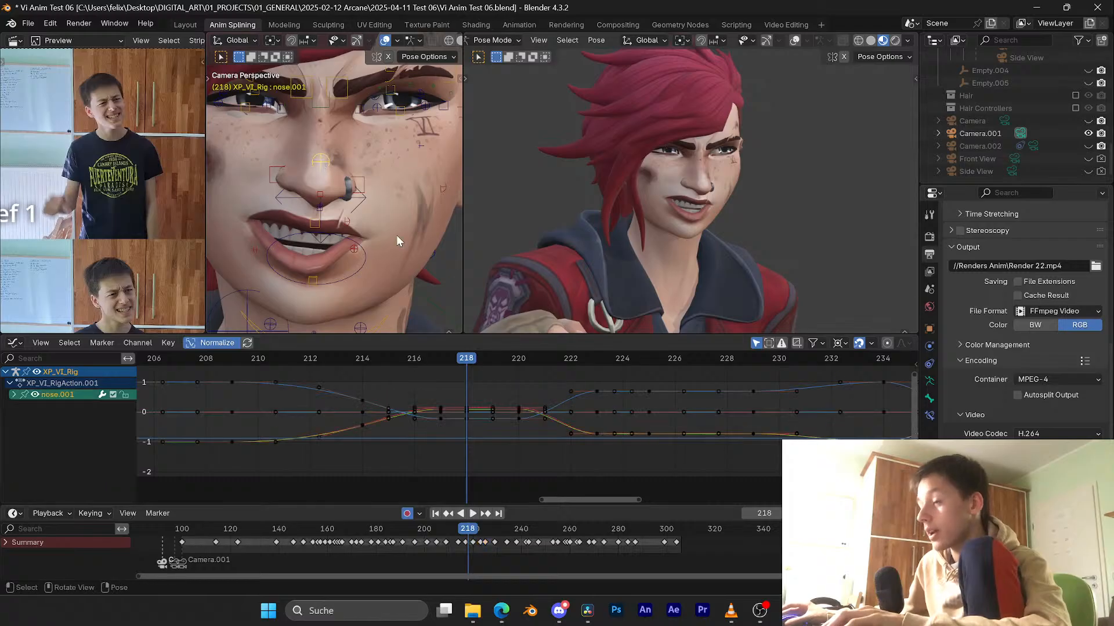
click(325, 200)
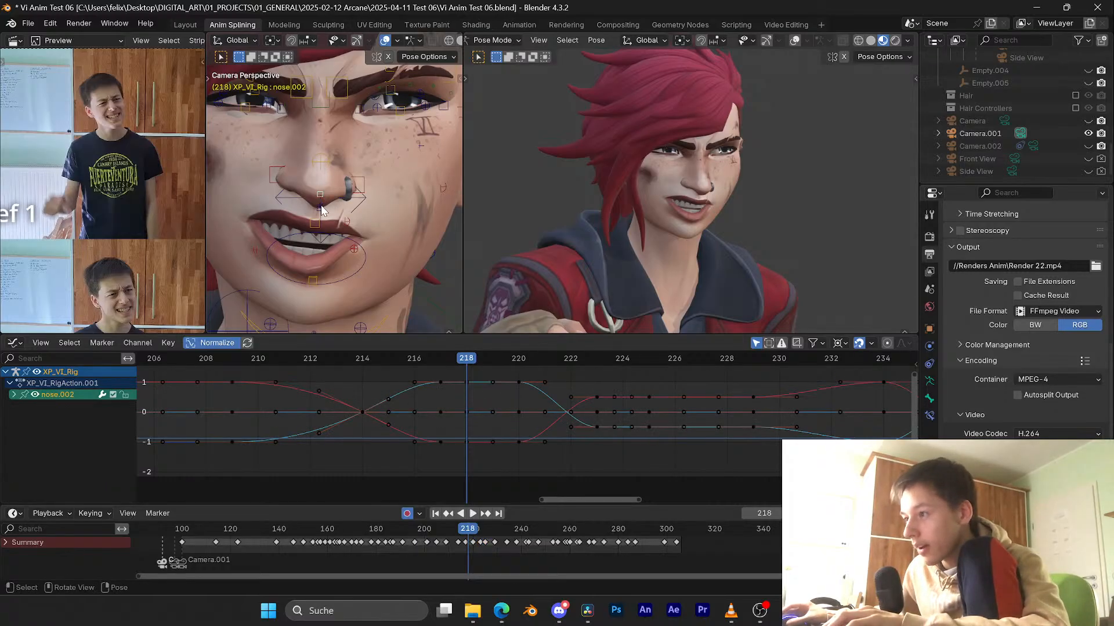
Step: Try moving the nose.003 control under the nose at frame 218 from a side view, and return to the camera view
click(321, 205)
key(Home)
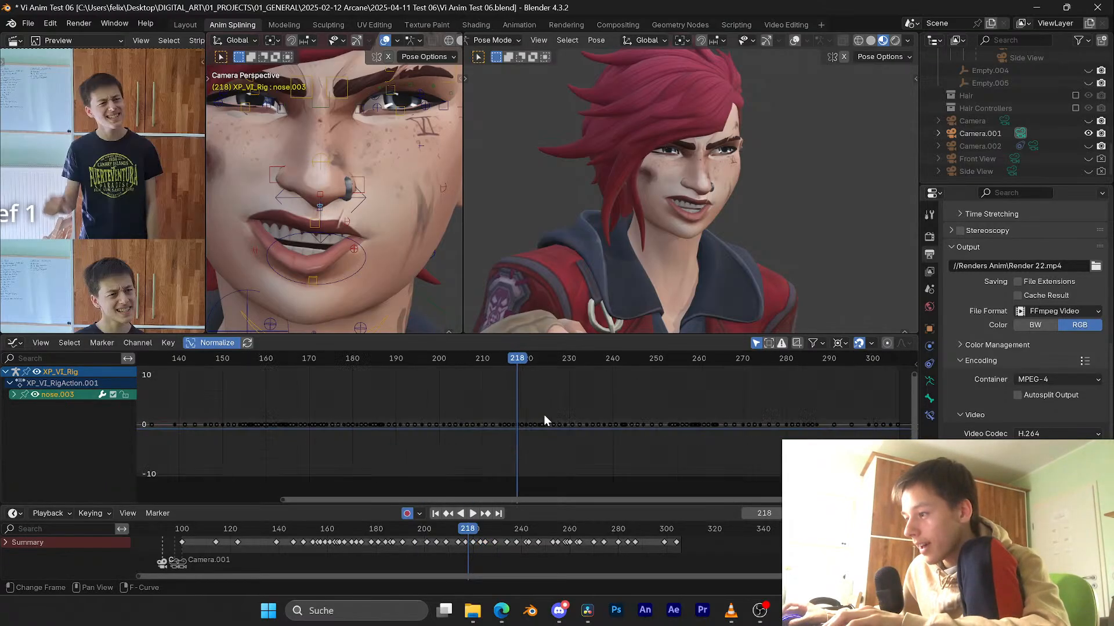
scroll(546, 414, up, 2)
key(KP_Decimal)
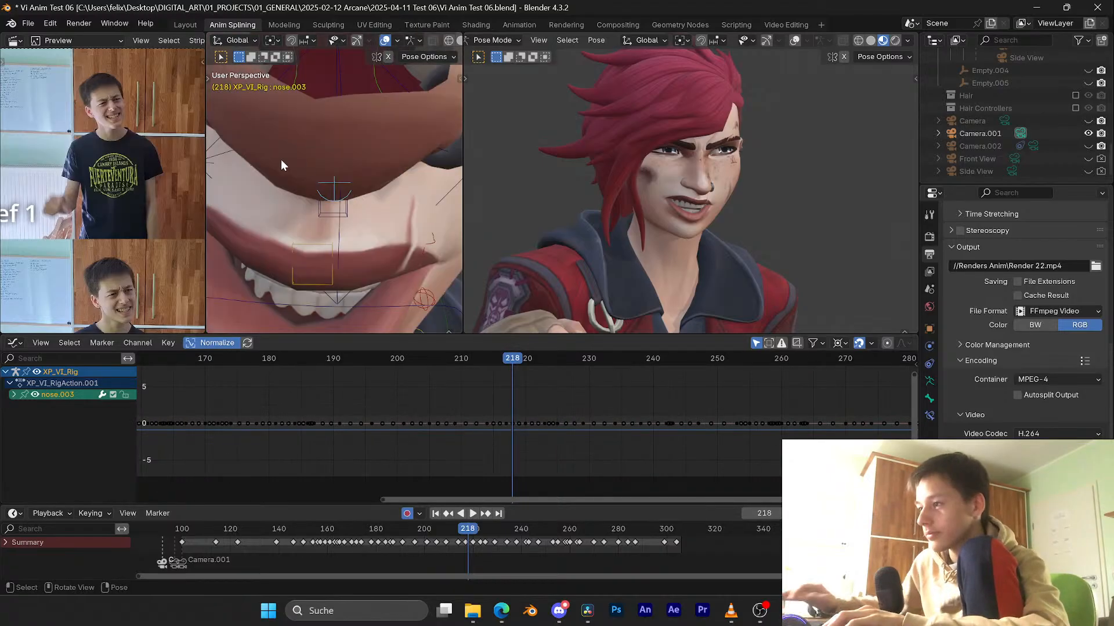
middle_drag(281, 159, 389, 153)
key(g)
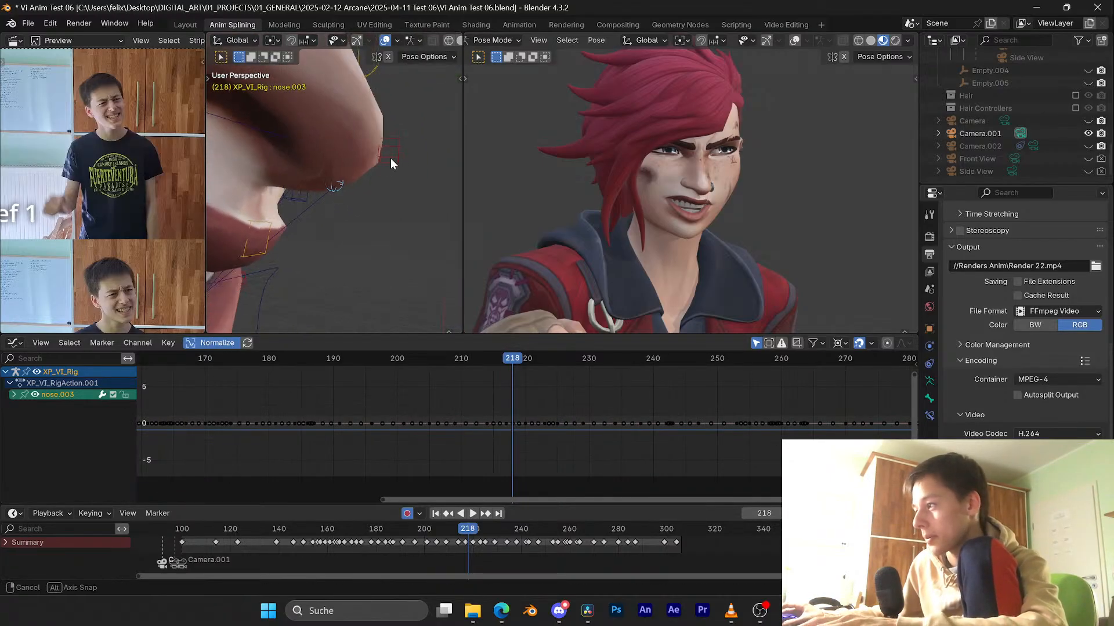
click(410, 209)
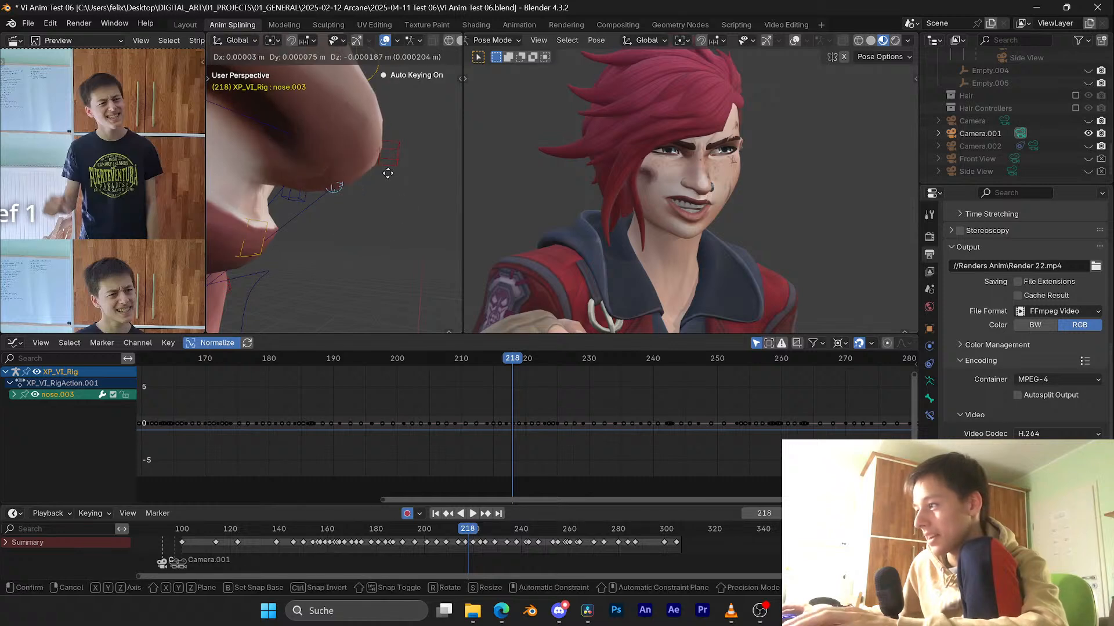
scroll(348, 197, down, 6)
key(KP_0)
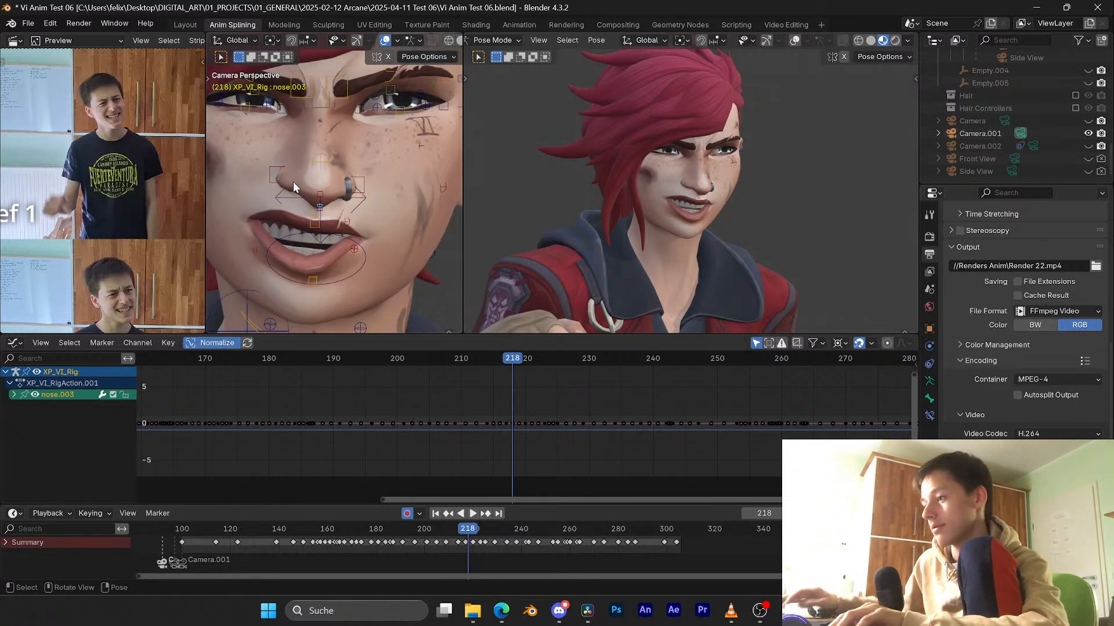
Step: Select the left lower cheek control cheek.B.L.001, go to frame 211 and save the file
click(444, 190)
click(472, 355)
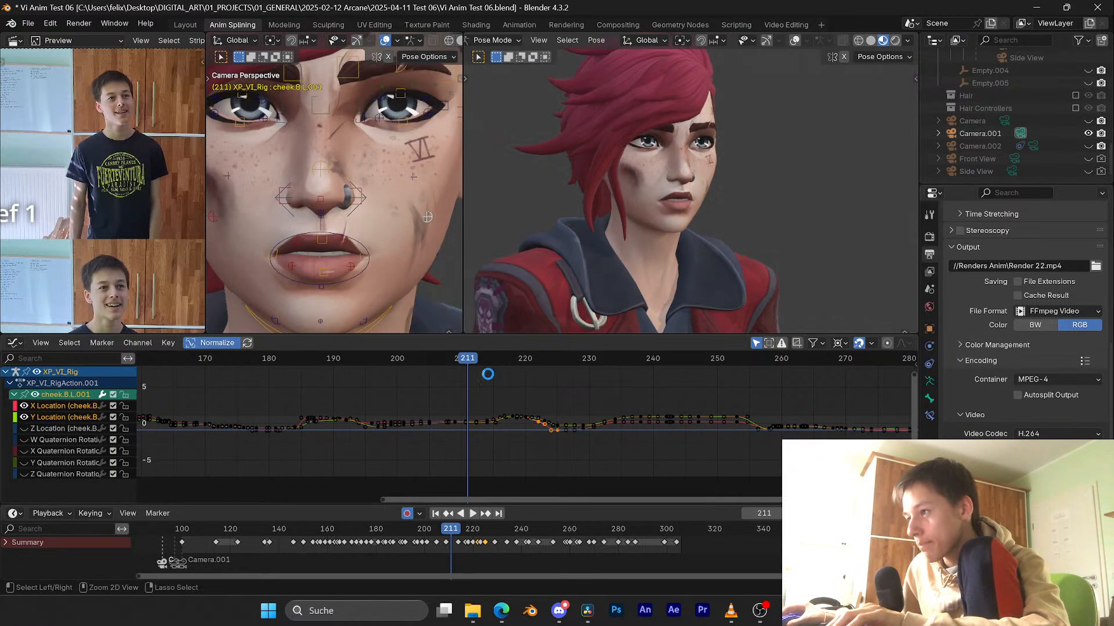
key(ctrl+s)
scroll(509, 390, up, 1)
scroll(302, 151, up, 3)
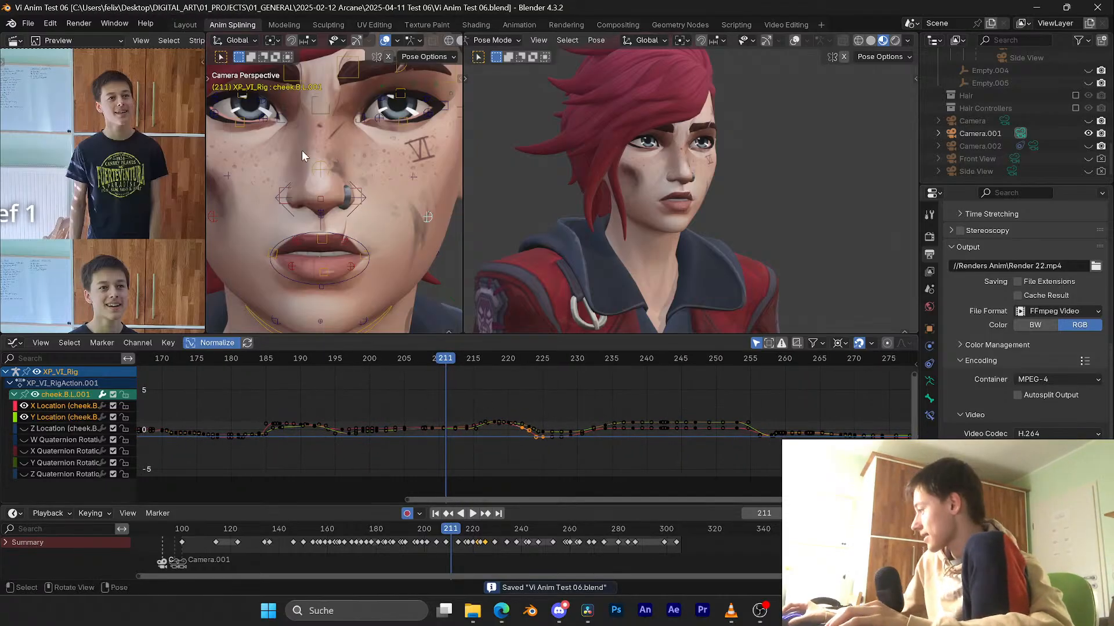
Step: Try moving the left brow controls brow.T.L.001, brow.T.L.002 and brow.T.L.003 at frame 211
middle_drag(301, 151, 348, 140)
click(348, 134)
key(g)
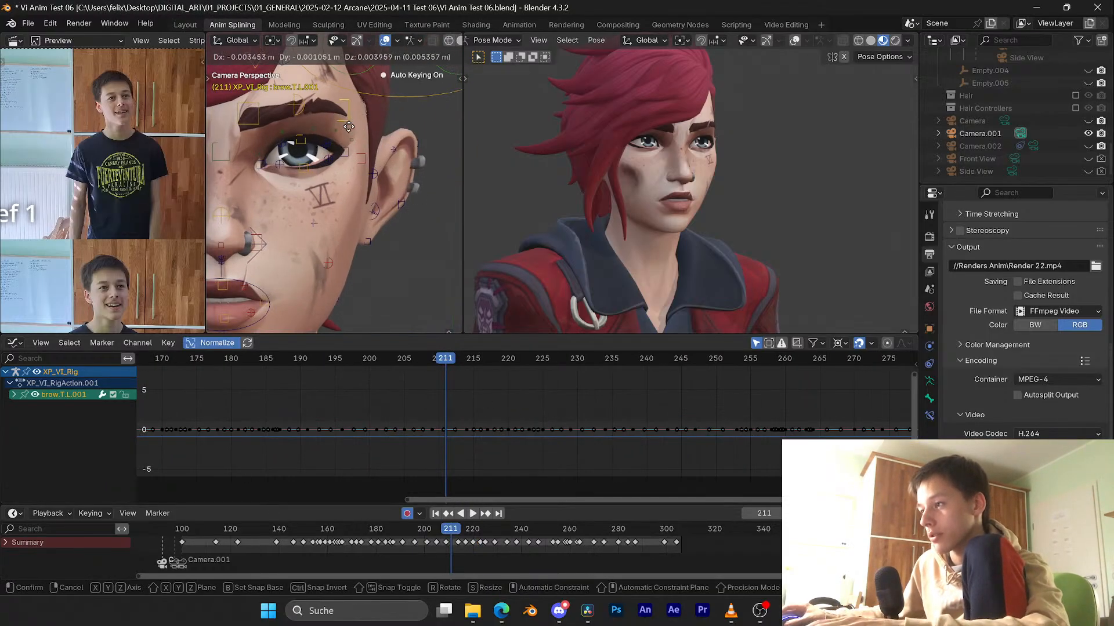
click(365, 138)
key(ctrl+s)
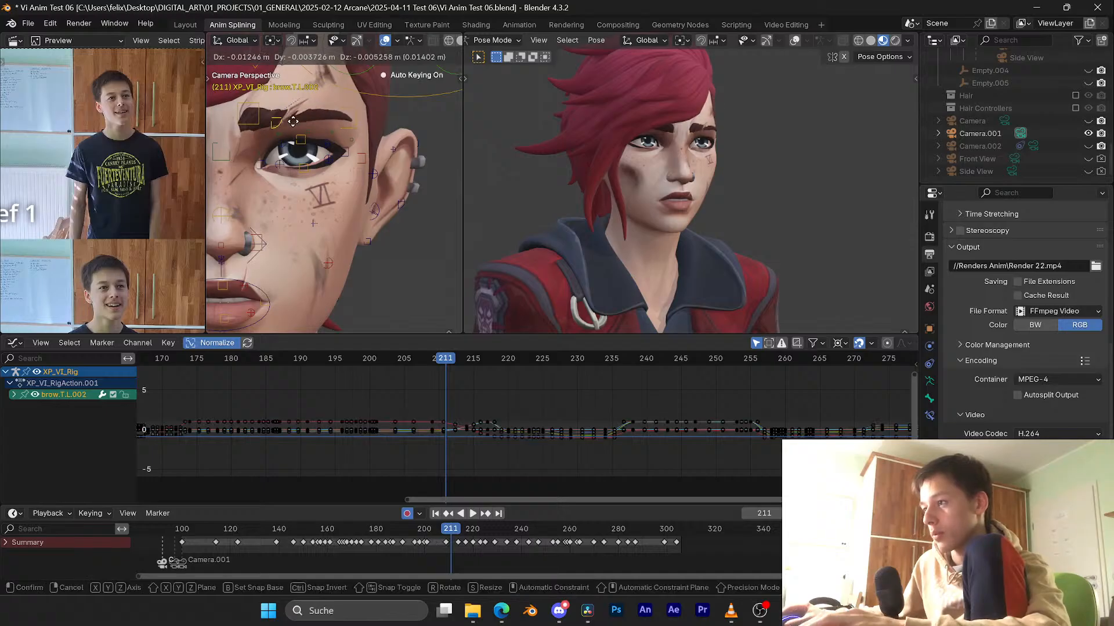
click(232, 119)
key(g)
click(256, 137)
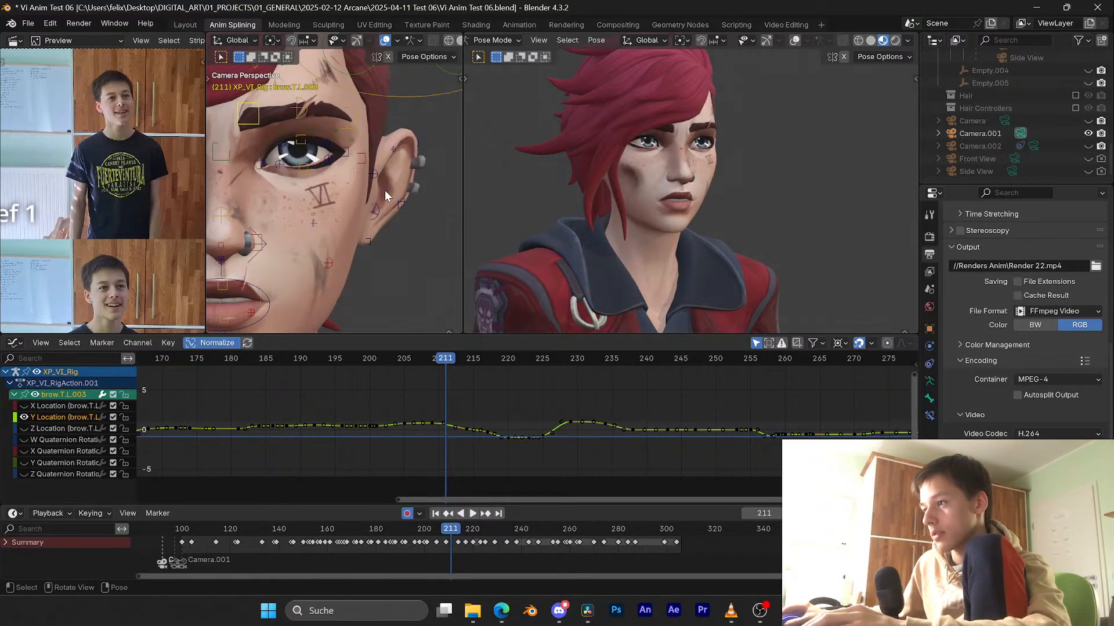
Step: Go back to frame 199, select the cheek.B.L.001 control again and save the file
key(space)
drag(385, 359, 363, 358)
click(399, 228)
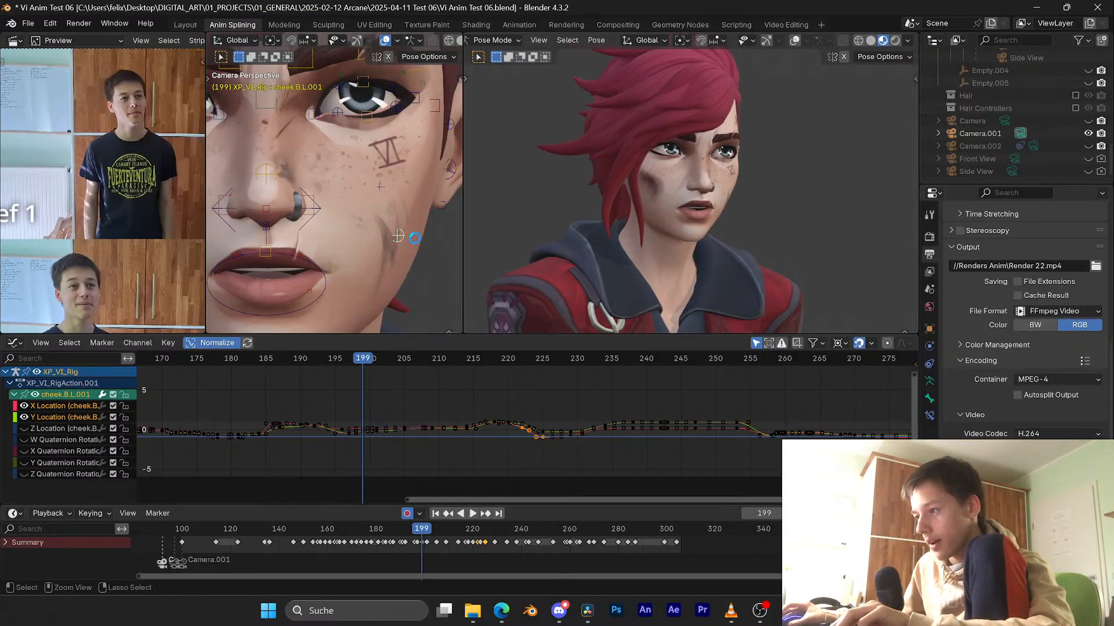
key(ctrl+s)
Step: Review the left cheek's motion between frames 202 and 221 by playing and scrubbing the animation
key(space)
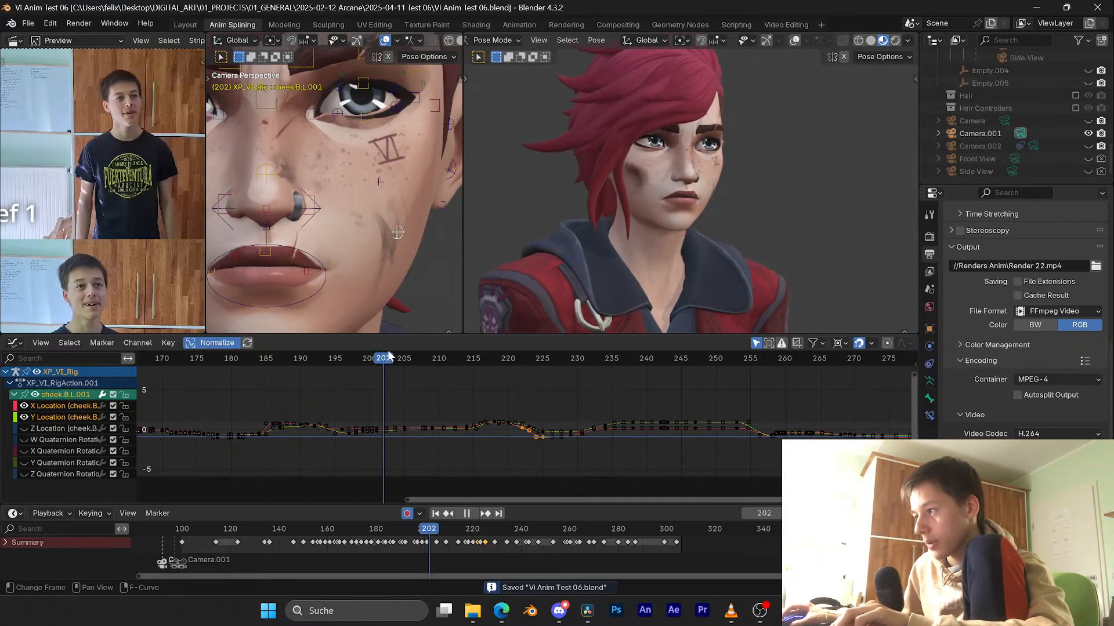
drag(430, 341, 493, 337)
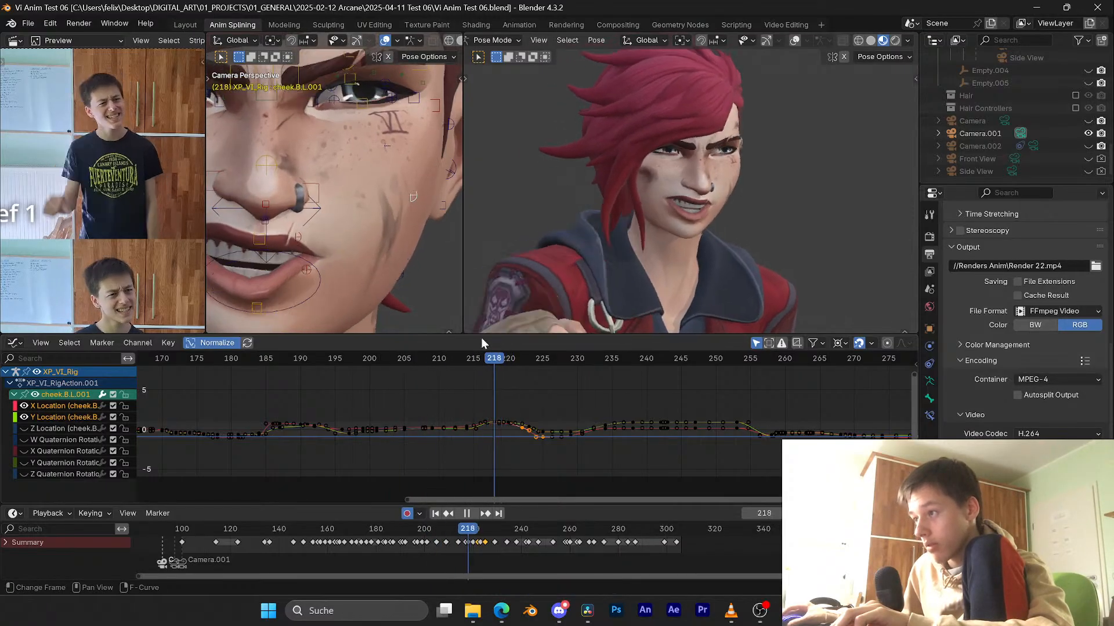
key(Escape)
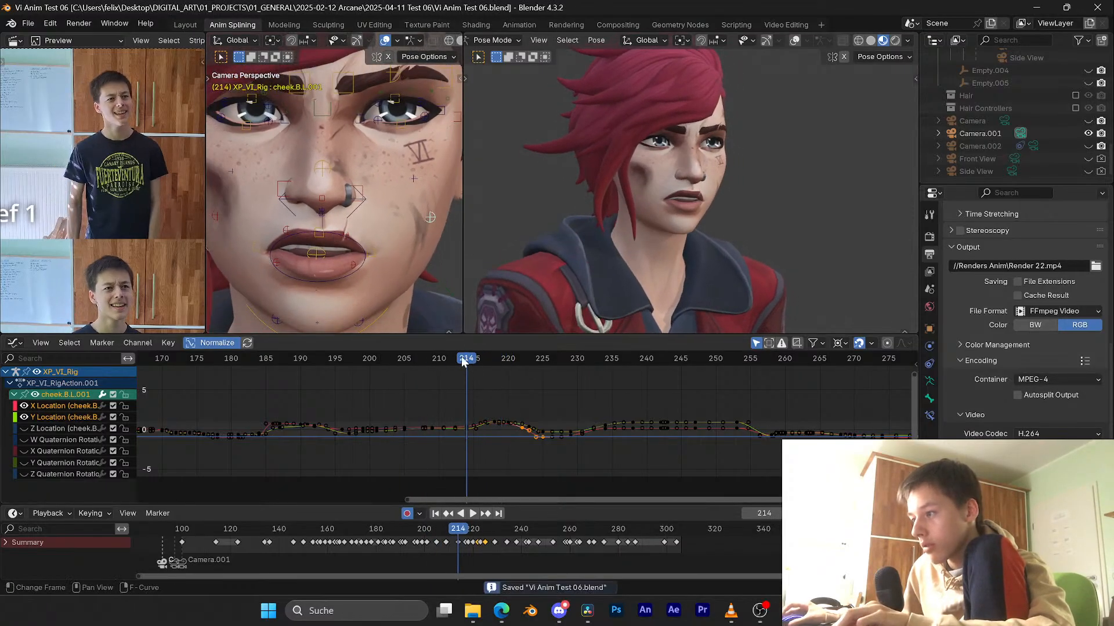
key(space)
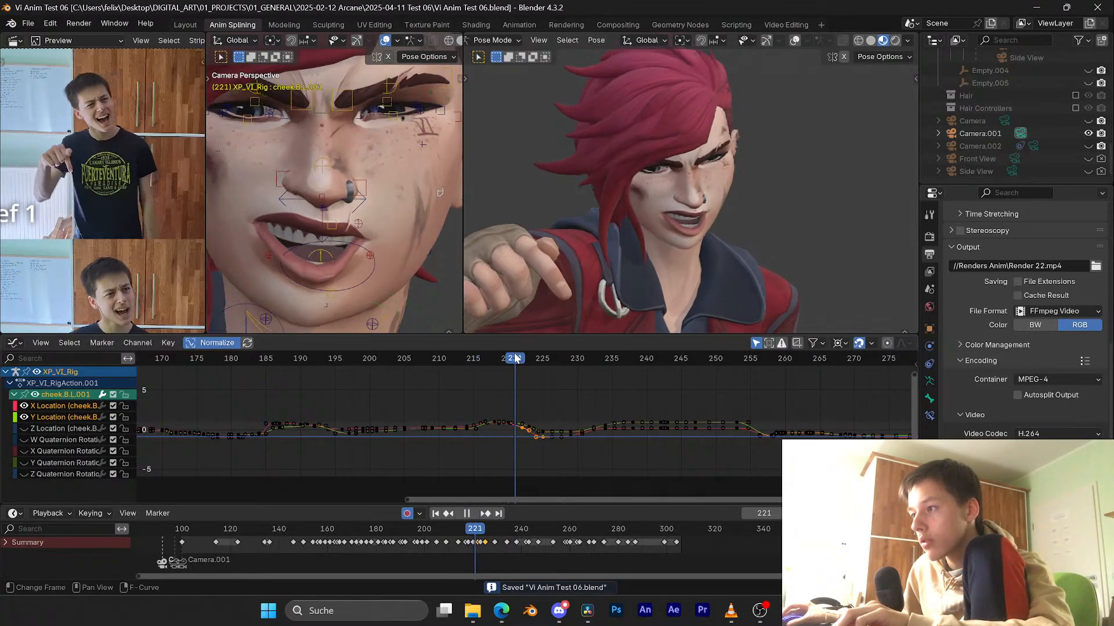
key(Escape)
Step: Lower the X and Y Location keys of cheek.B.L.001 at frame 214 vertically in the Graph Editor
scroll(478, 404, up, 4)
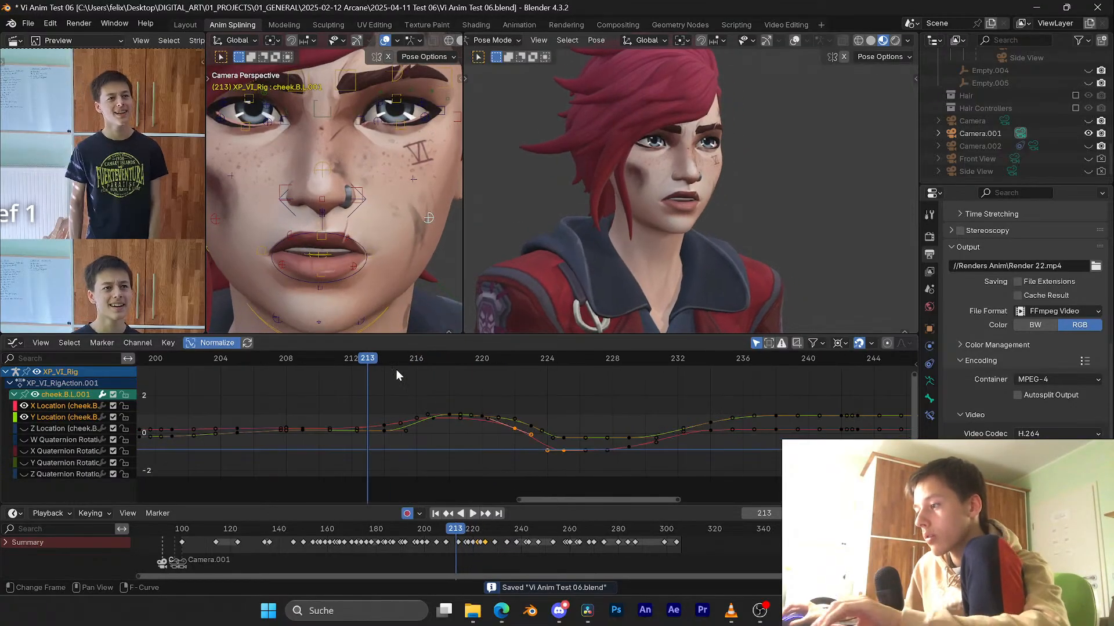
key(space)
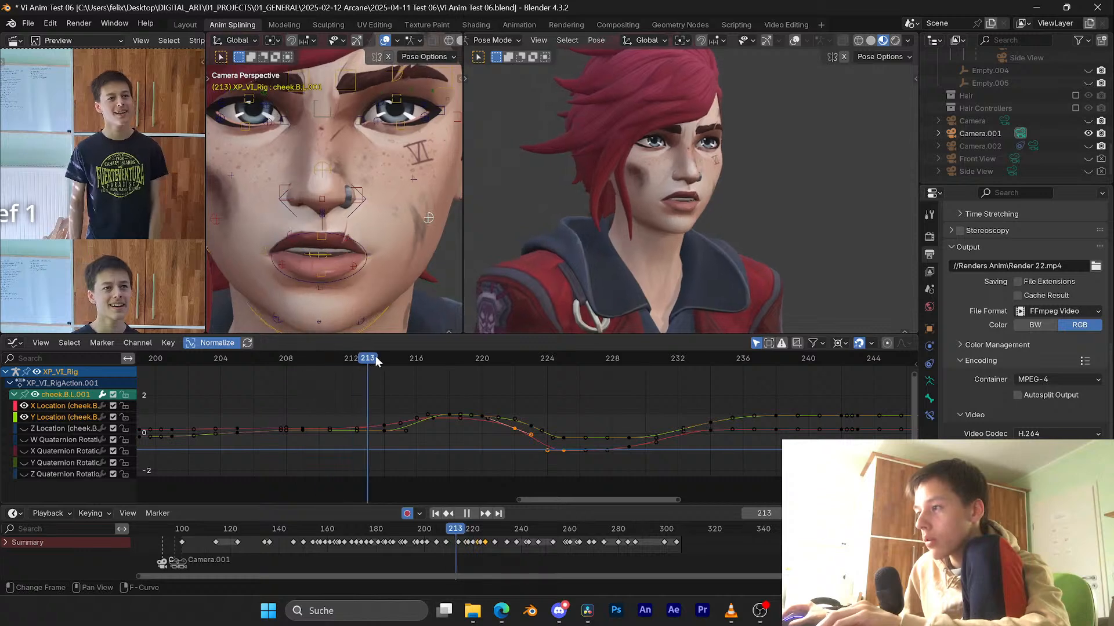
key(y)
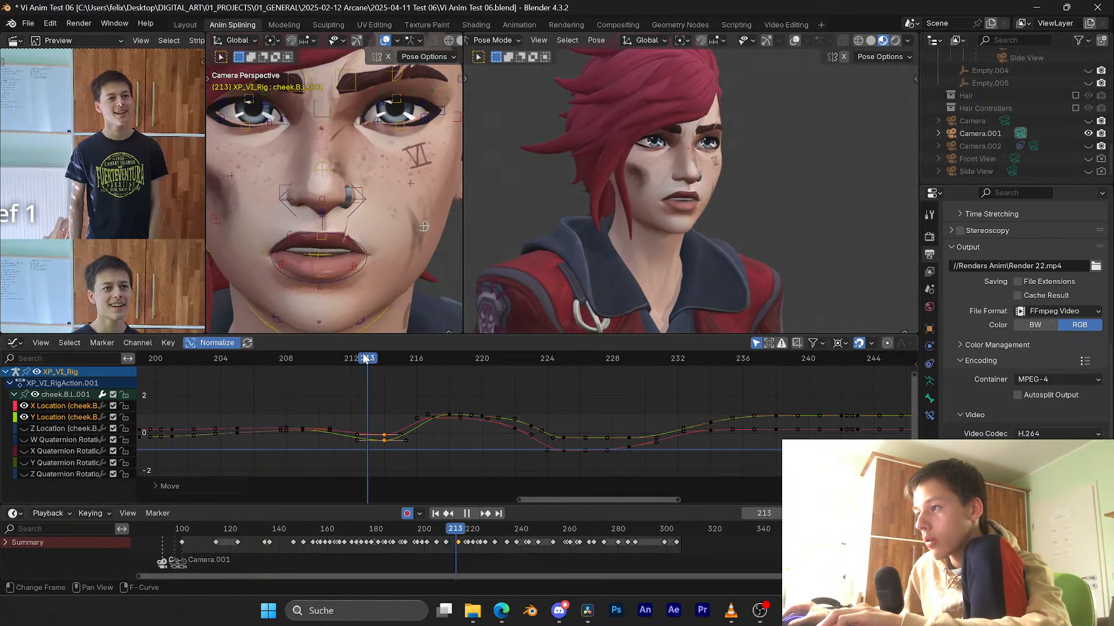
click(365, 410)
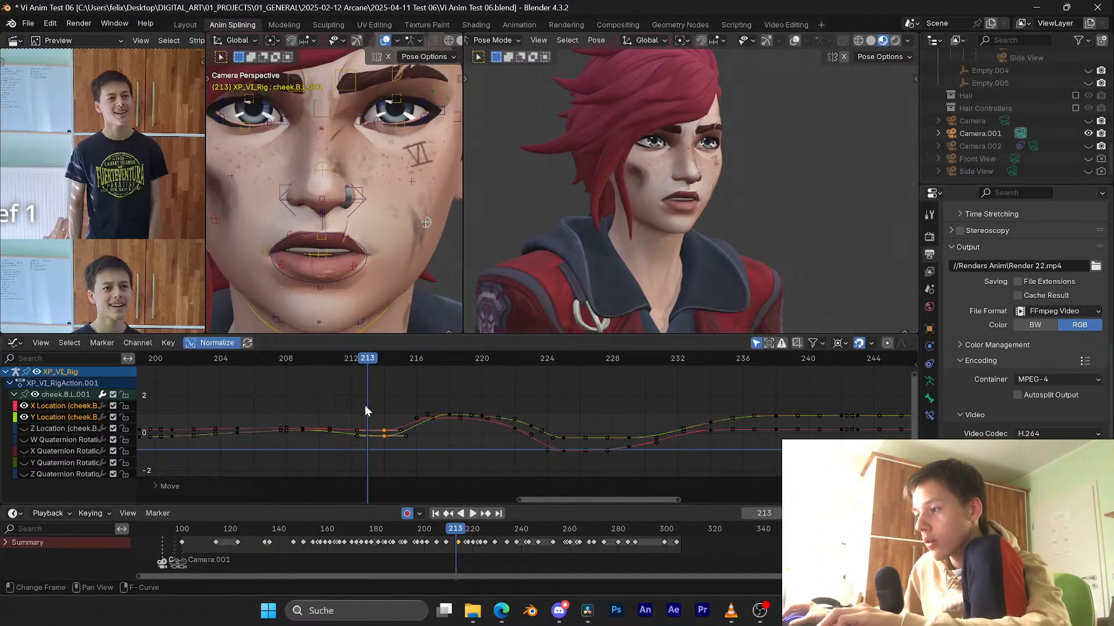
Step: Copy the cheek.B.L.001 location keys at frame 205 and paste them at frame 209
click(291, 438)
drag(302, 356, 241, 360)
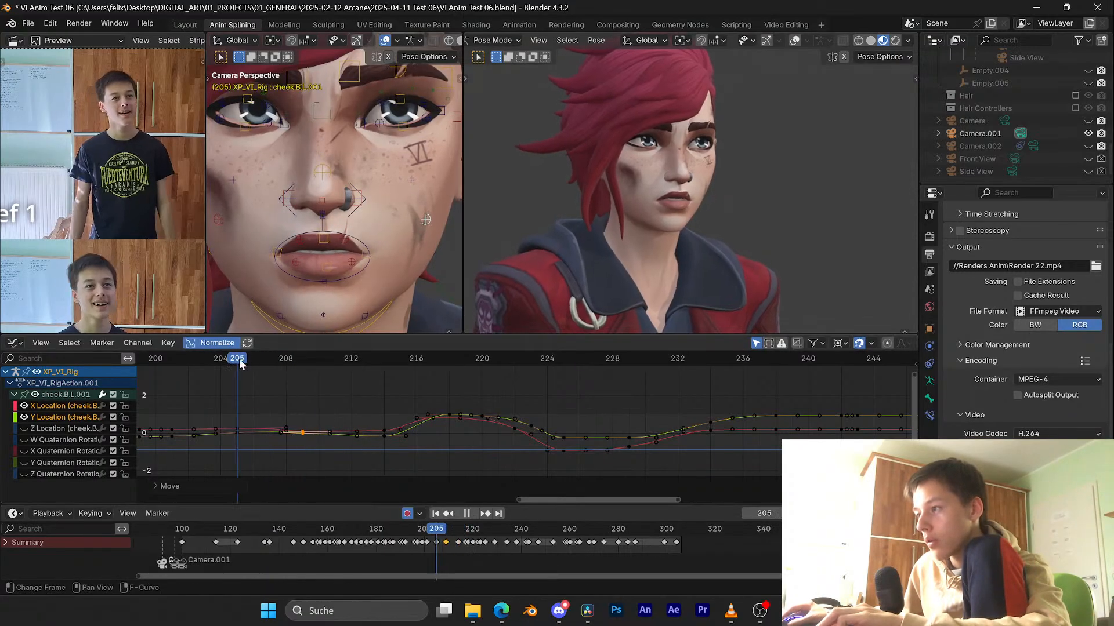
key(space)
middle_drag(252, 415, 307, 405)
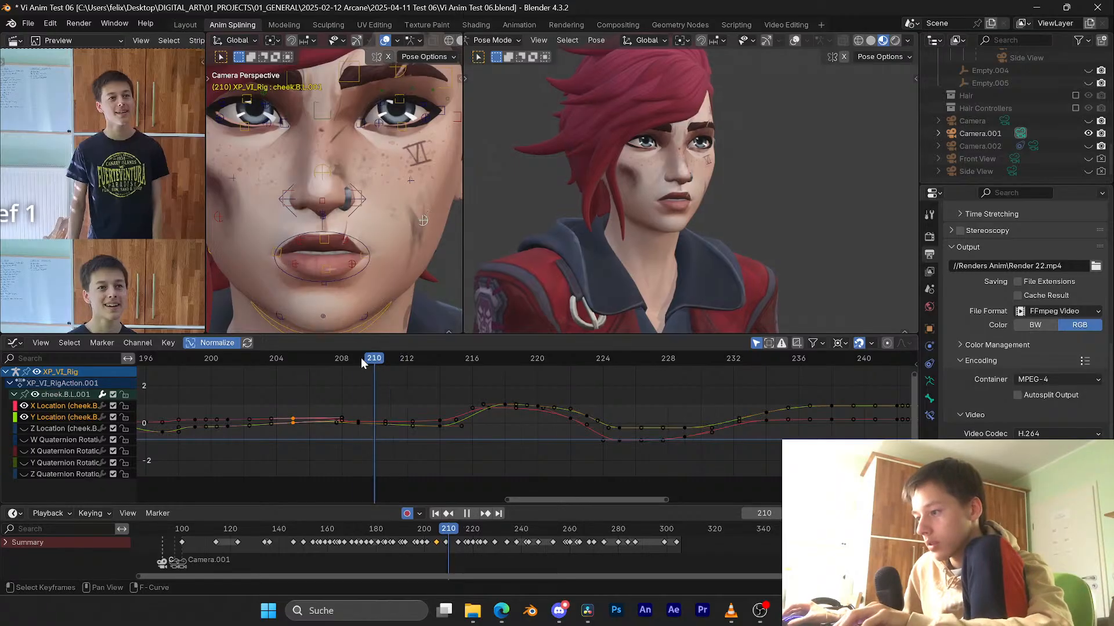
click(324, 360)
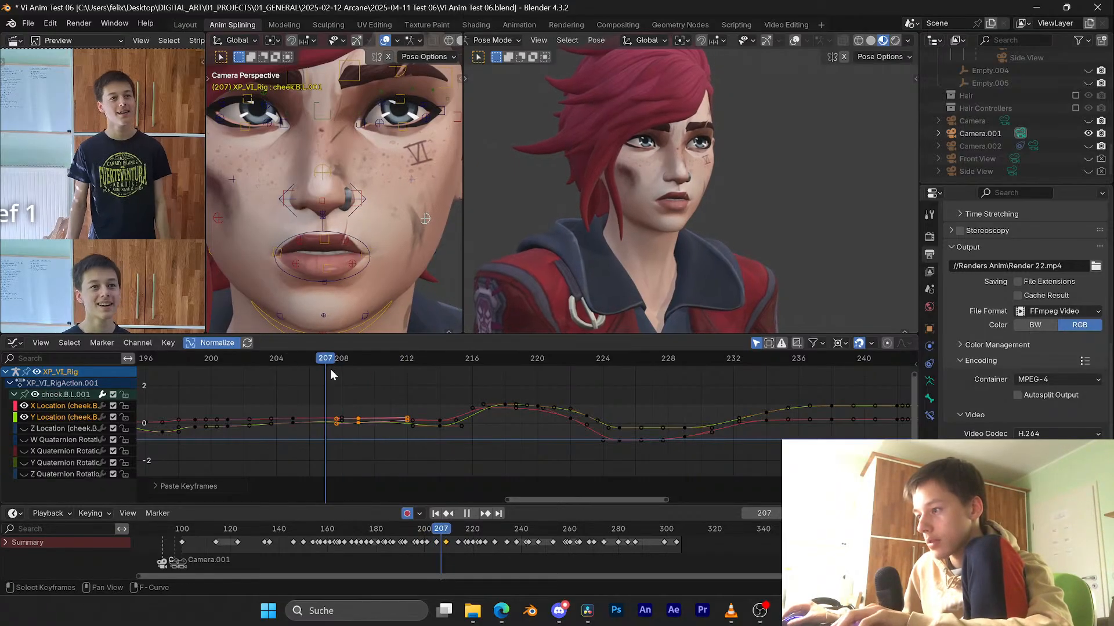
key(space)
Step: Scale the cheek.B.L.001 keys at frames 205 and 209 along Y, changing the graph's pivot point
drag(373, 389, 282, 436)
key(s)
key(y)
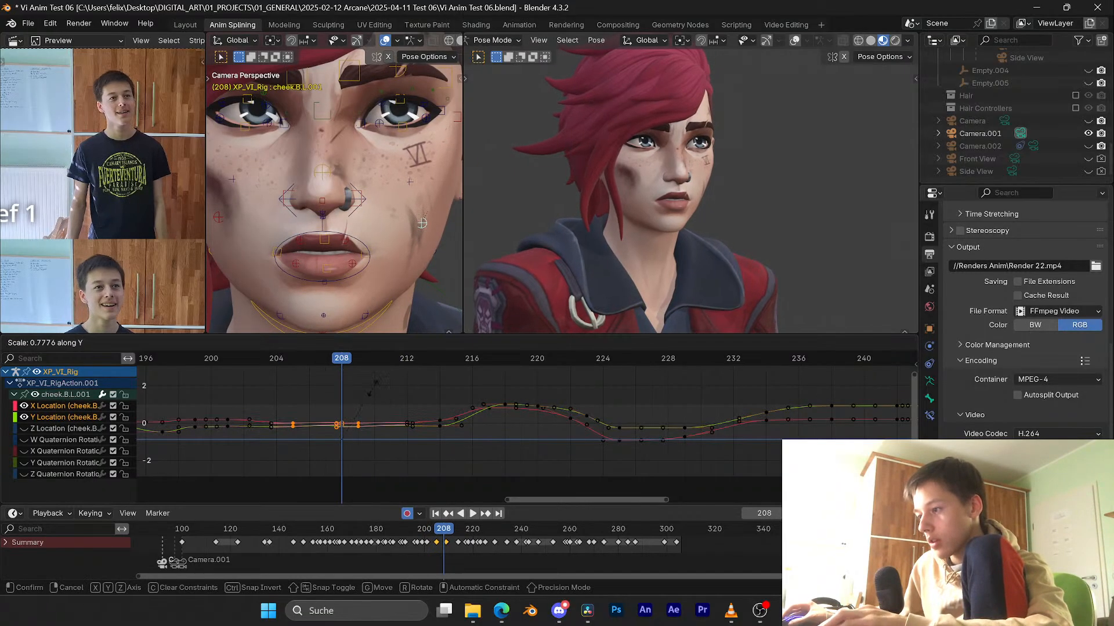
click(376, 382)
click(839, 343)
click(865, 402)
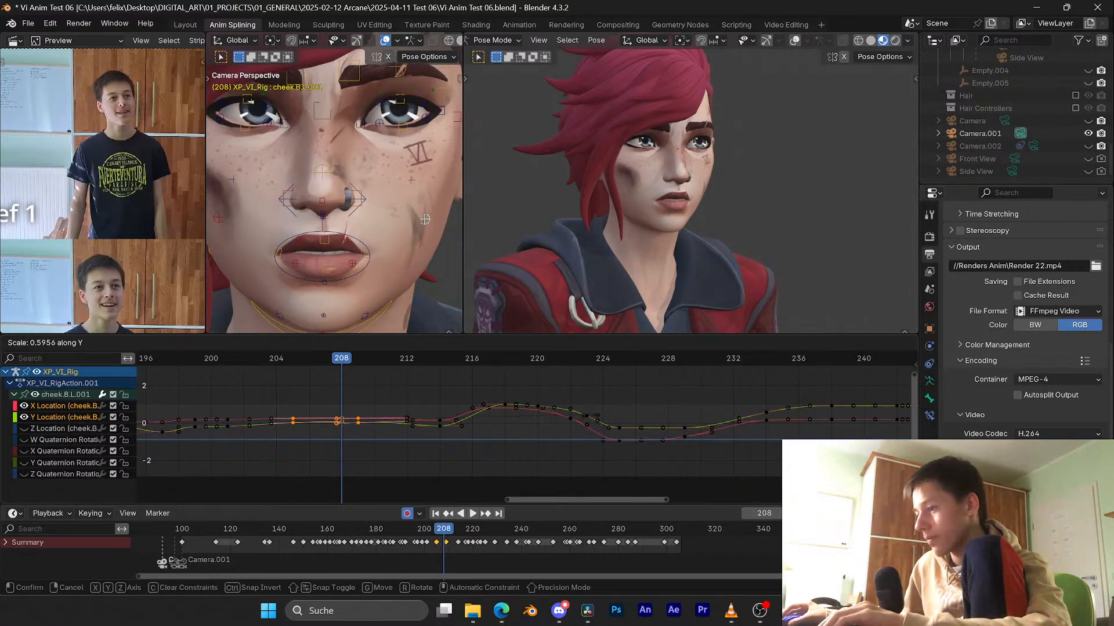
Step: Play back the facial animation from about frame 206 to 219 to check the cheek motion
key(space)
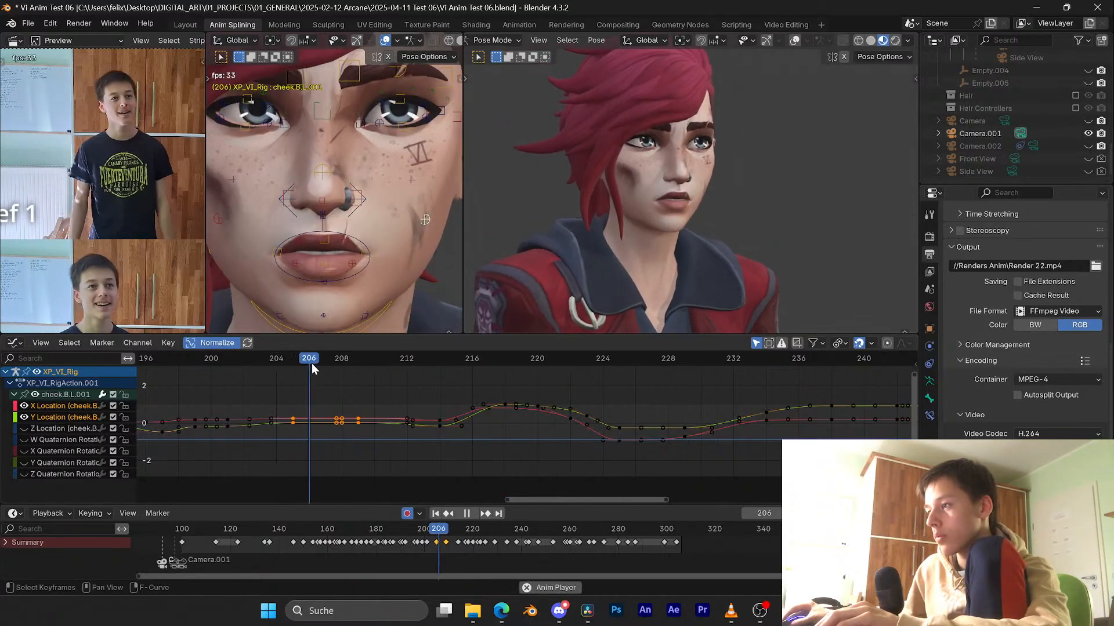
key(space)
click(402, 370)
key(space)
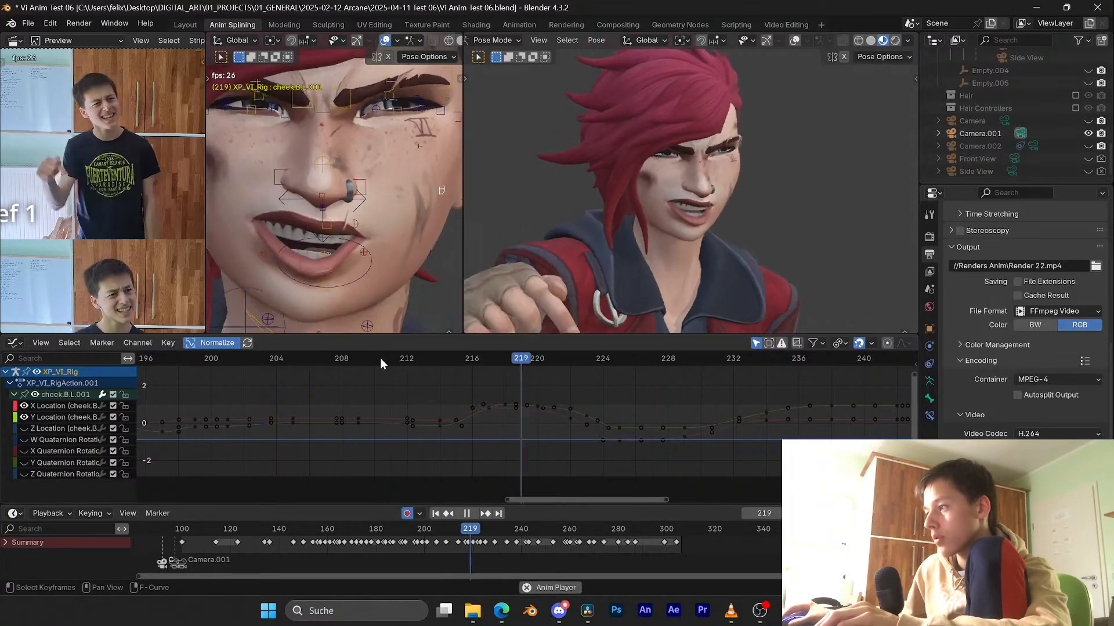
key(space)
Step: Shift the cheek.B.L.001 location keys at frames 214 and 218 one frame later and check the timing
click(471, 358)
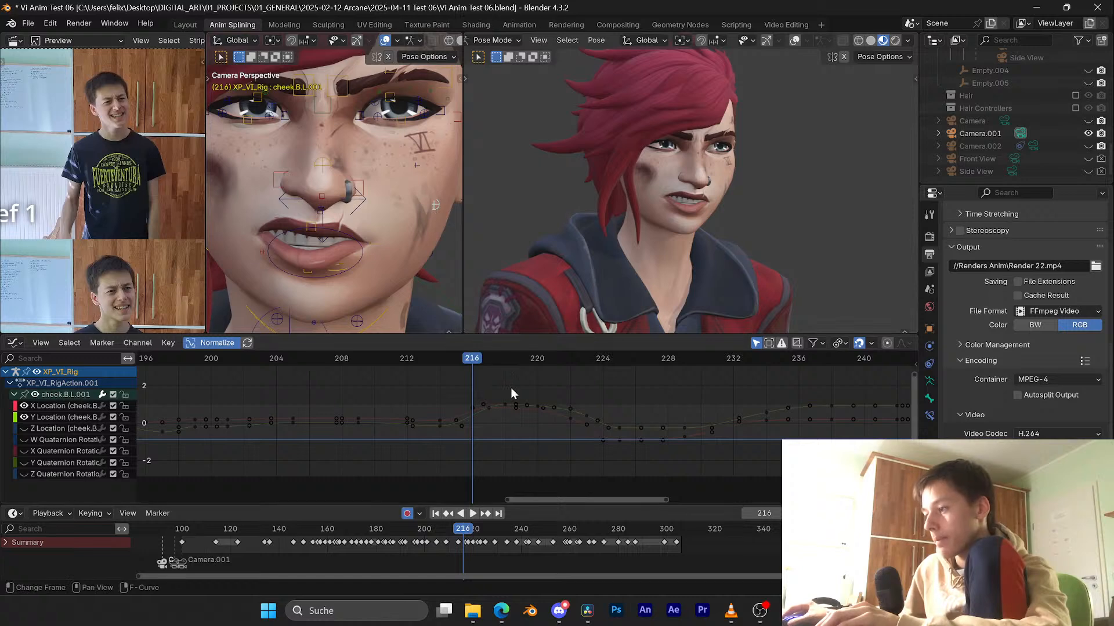
drag(513, 389, 462, 430)
key(g)
key(x)
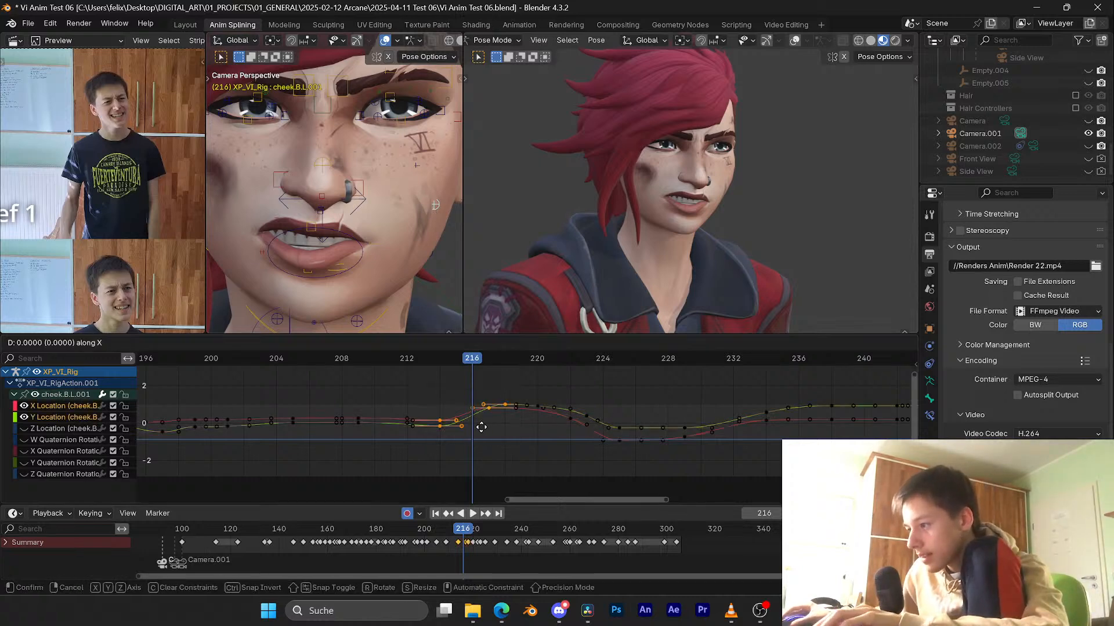
click(492, 425)
key(space)
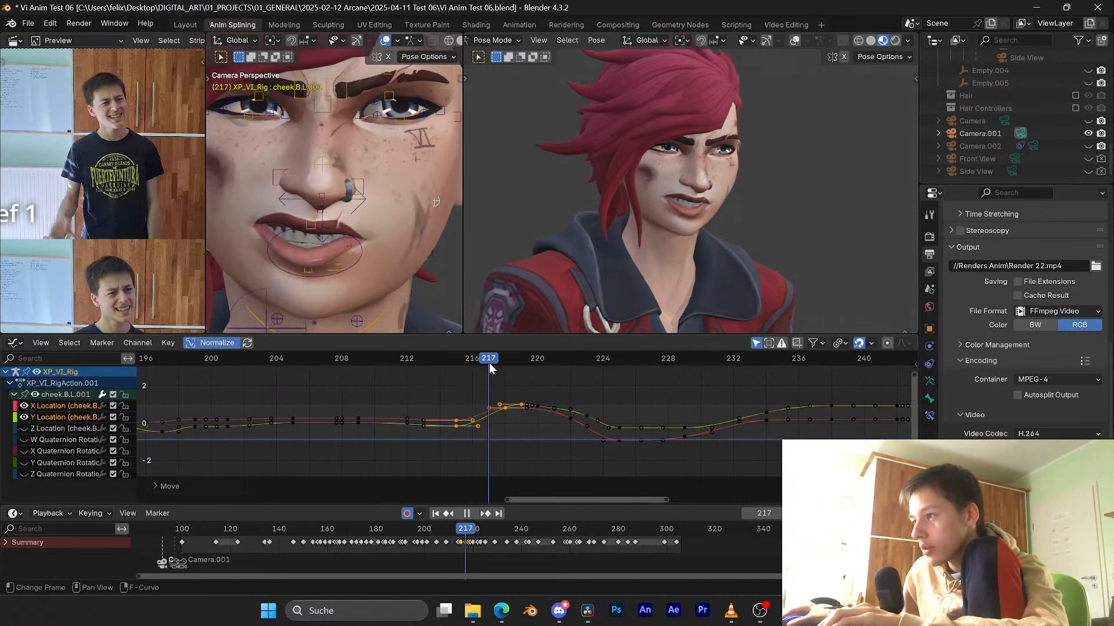
key(space)
Step: Save the file and raise the Y Location key of the upper cheek control cheek.T.L.001 at frame 216
click(417, 181)
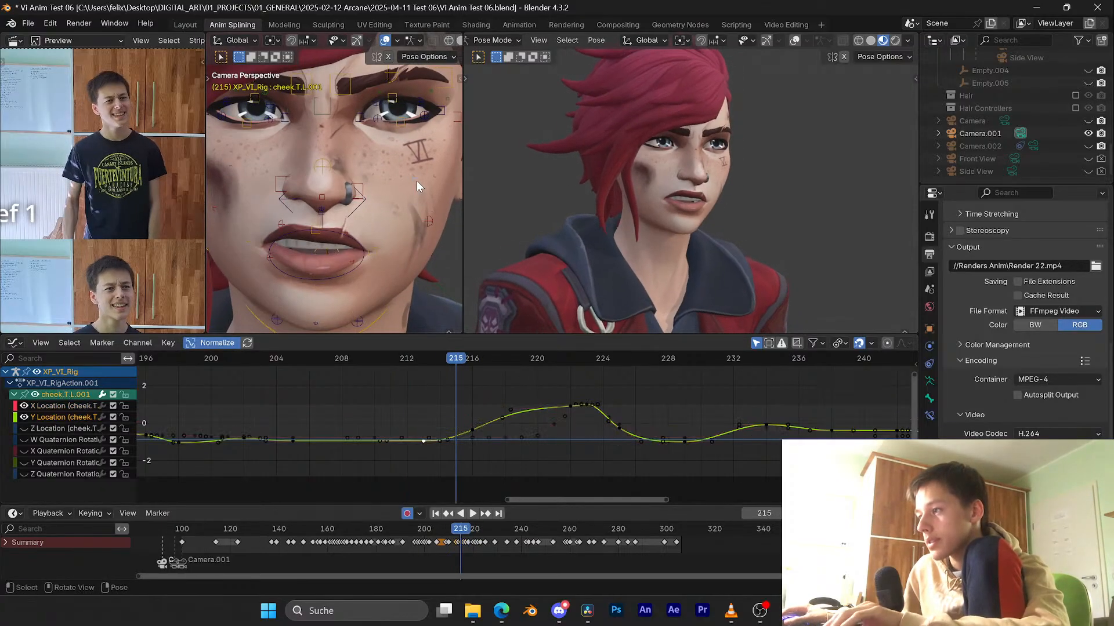
key(ctrl+s)
click(473, 430)
key(g)
key(y)
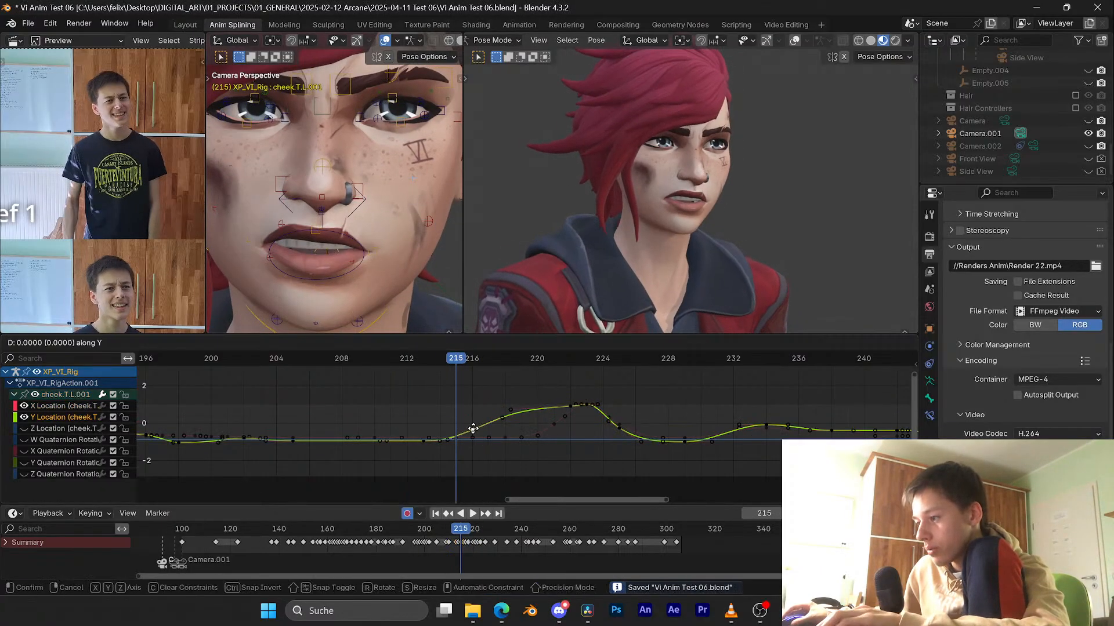
click(474, 418)
Step: Check the upper cheek's motion around frames 213 to 216 and save the file
key(space)
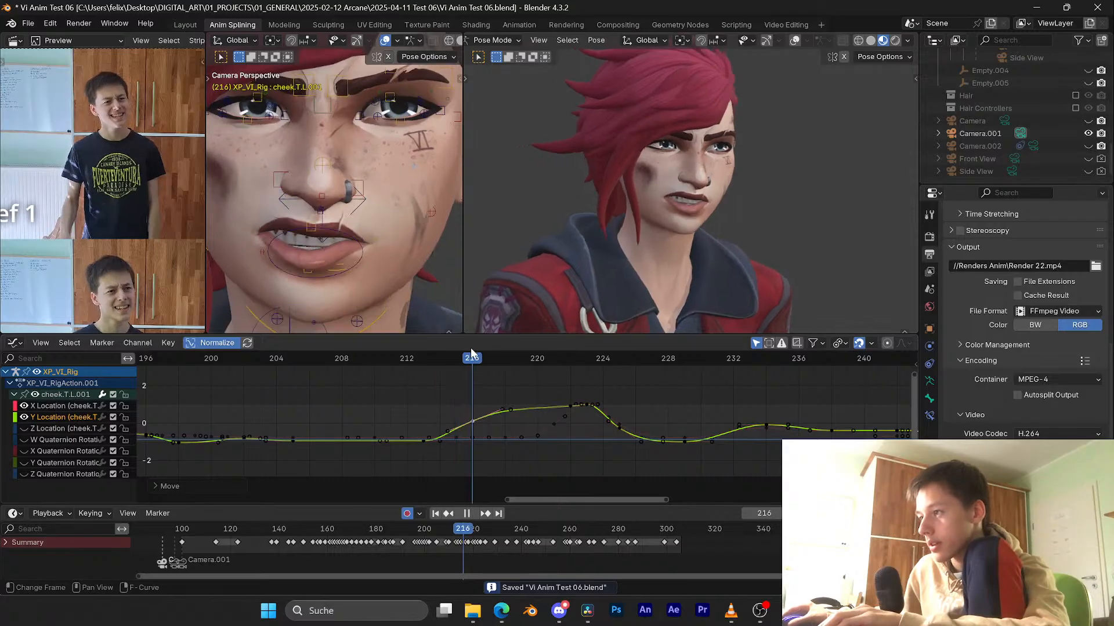
drag(404, 358, 455, 351)
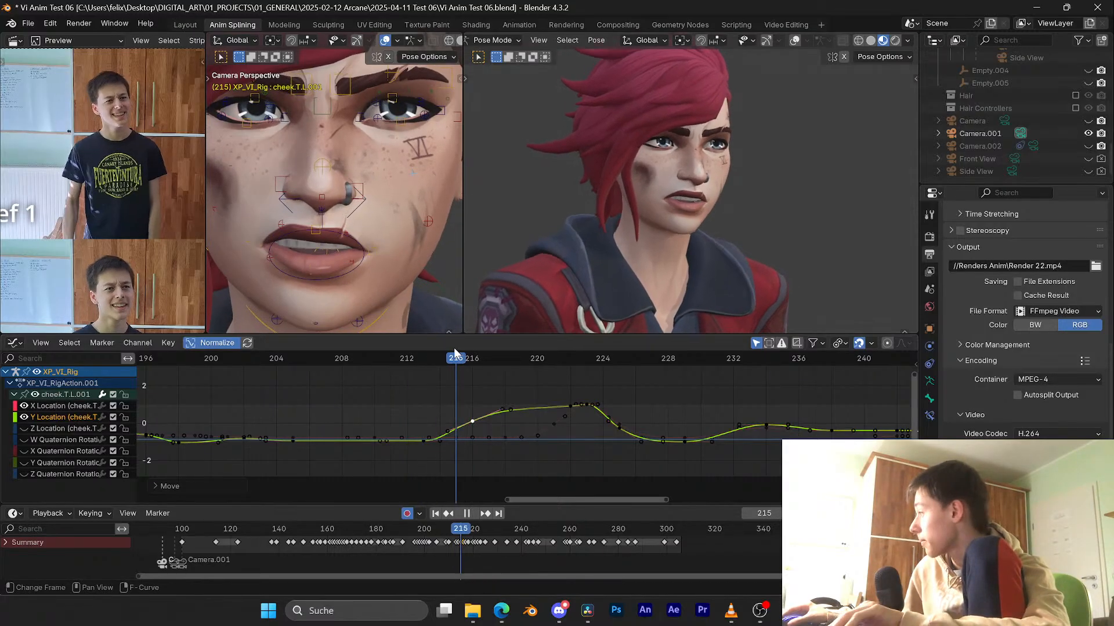
key(Escape)
key(ctrl+s)
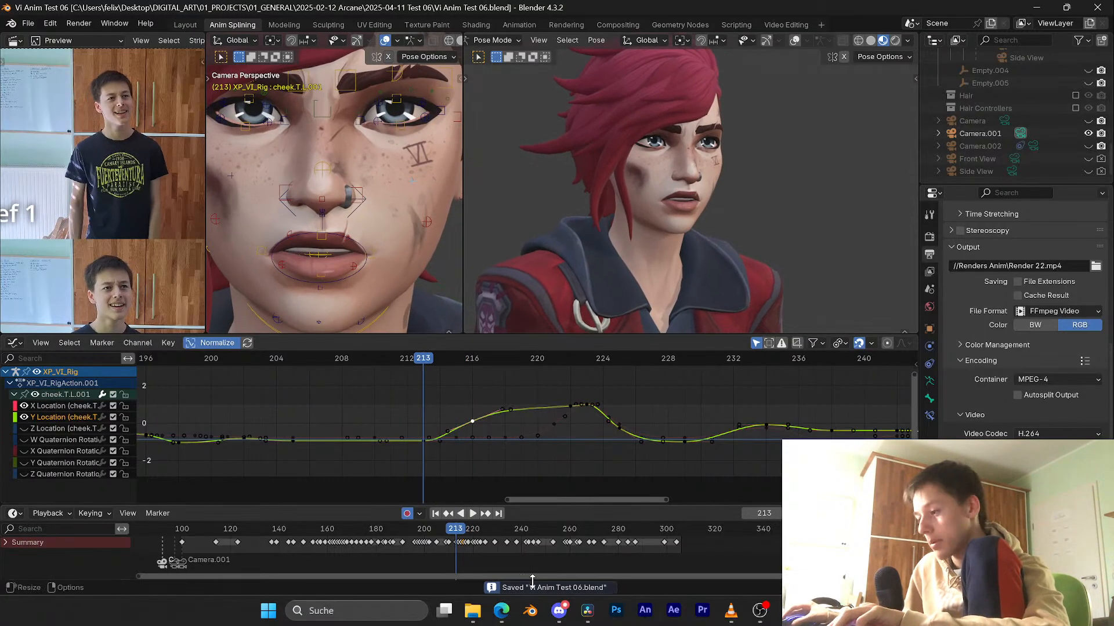
Step: Switch to the Edge browser and show the YouTube Studio live streaming page
click(501, 610)
click(163, 11)
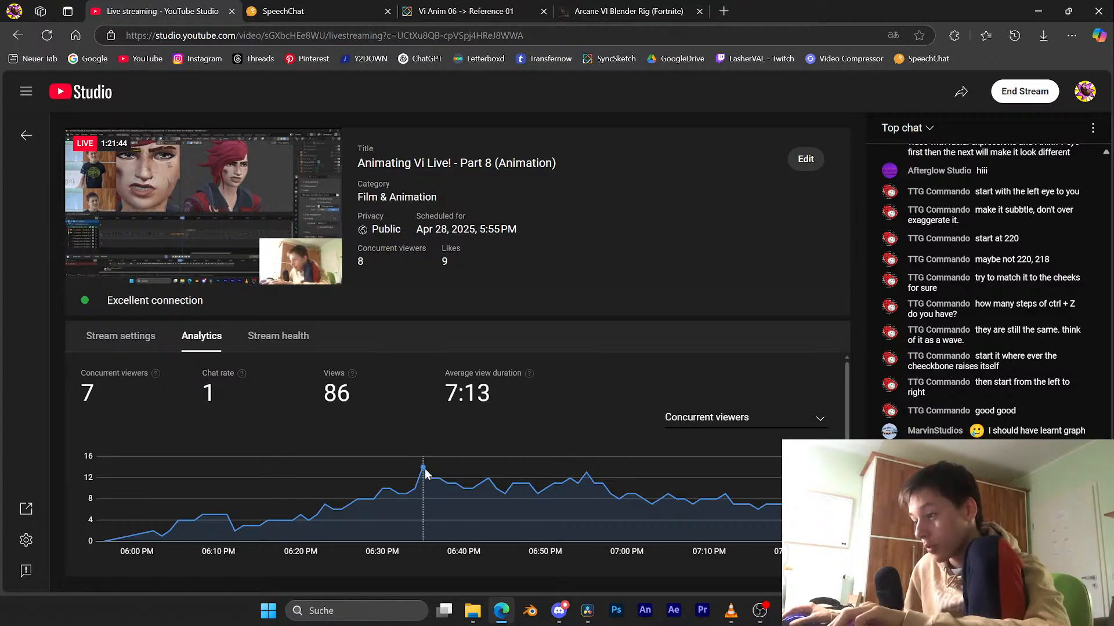
Step: Switch to Blender and go to frame 221 with the upper cheek control's curves in view
click(504, 617)
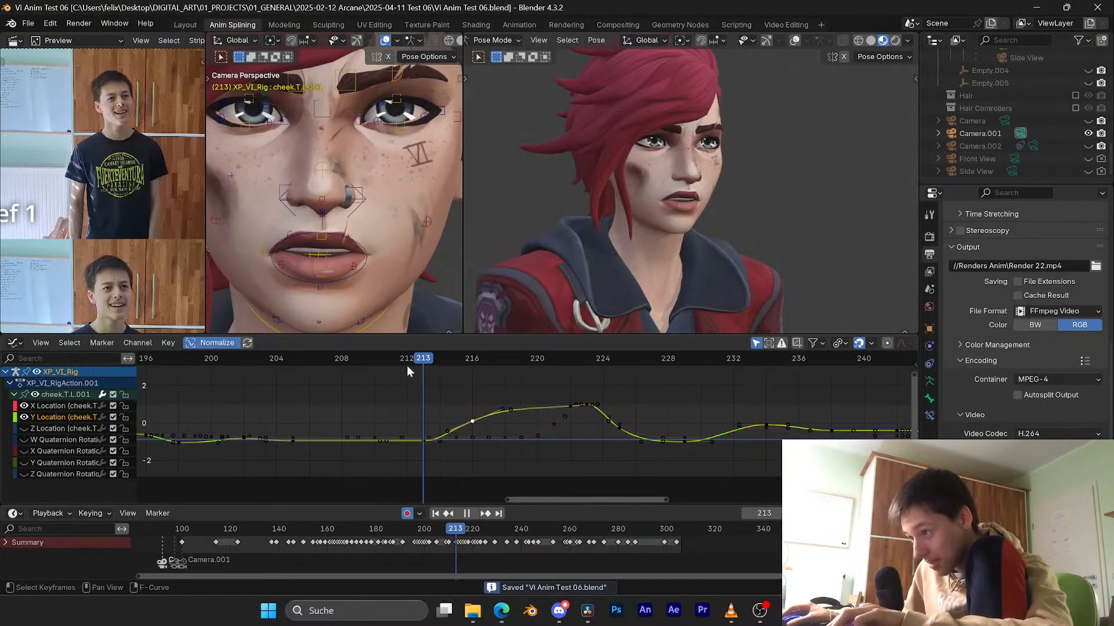
drag(407, 367, 550, 358)
scroll(606, 406, up, 5)
middle_drag(604, 405, 546, 415)
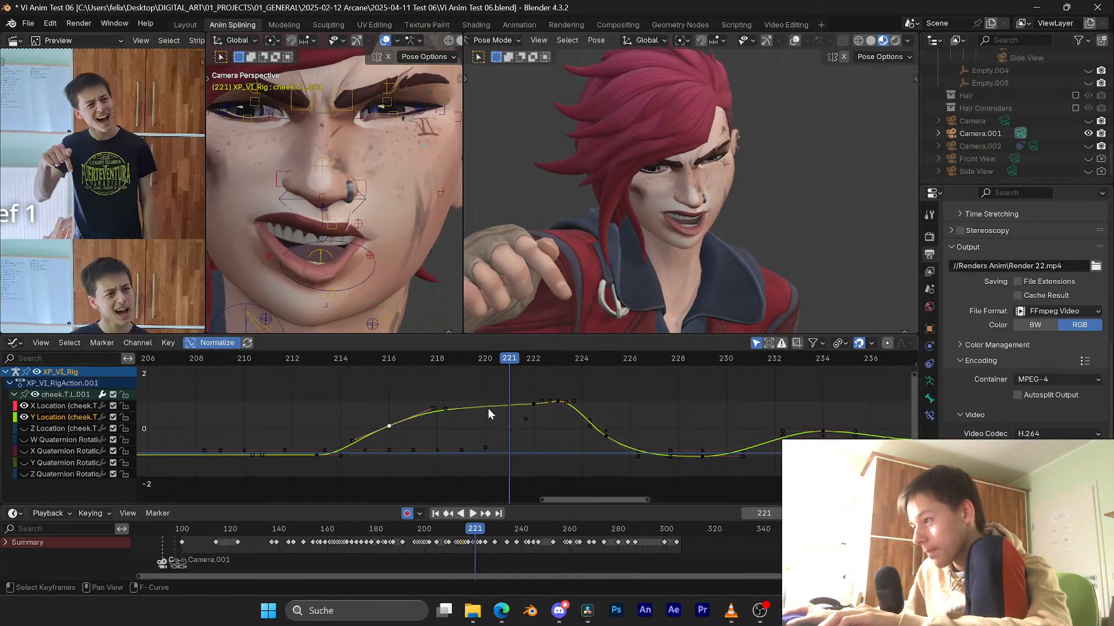
Step: Lower the cheek.T.L.001 Y Location key at frame 223 and move the frame 222 key one frame earlier
click(443, 410)
click(534, 405)
scroll(534, 405, up, 3)
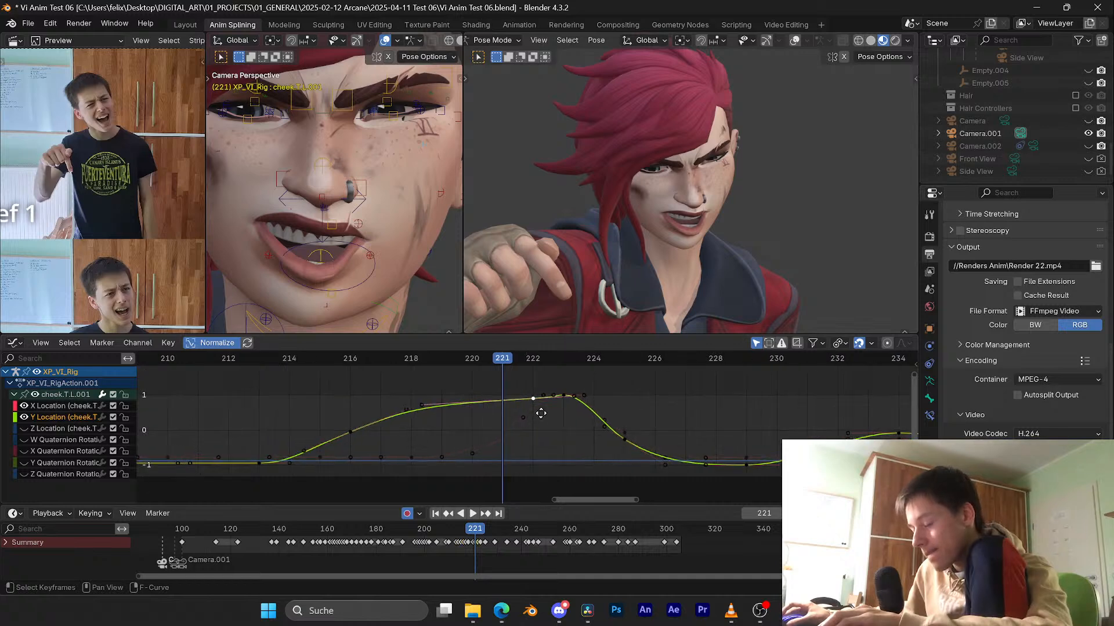
middle_drag(541, 413, 537, 410)
click(531, 403)
key(g)
key(y)
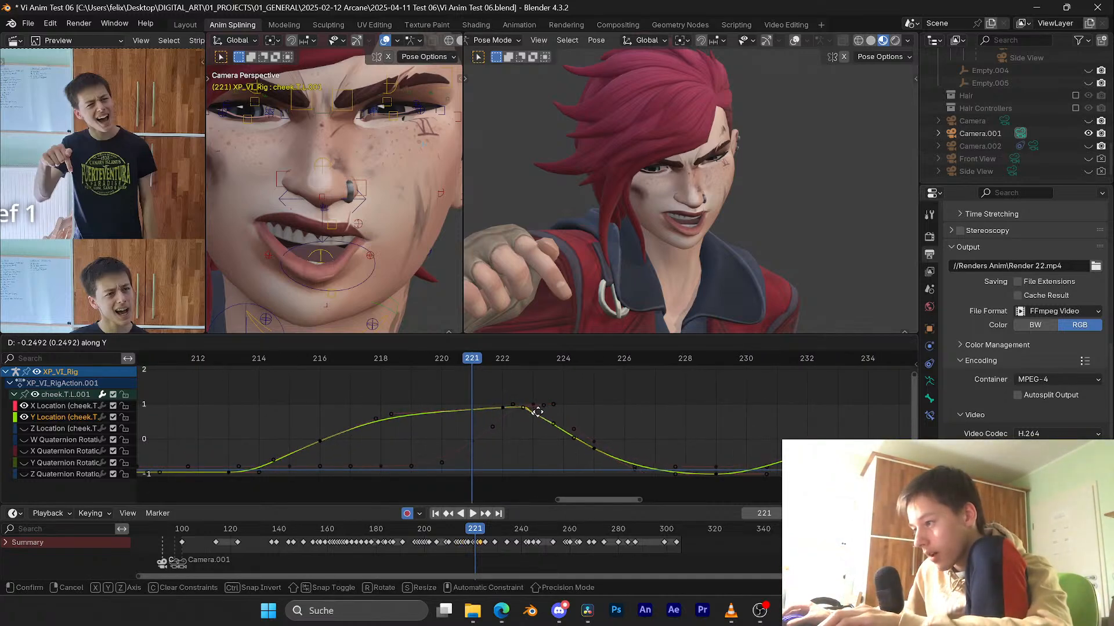
click(530, 411)
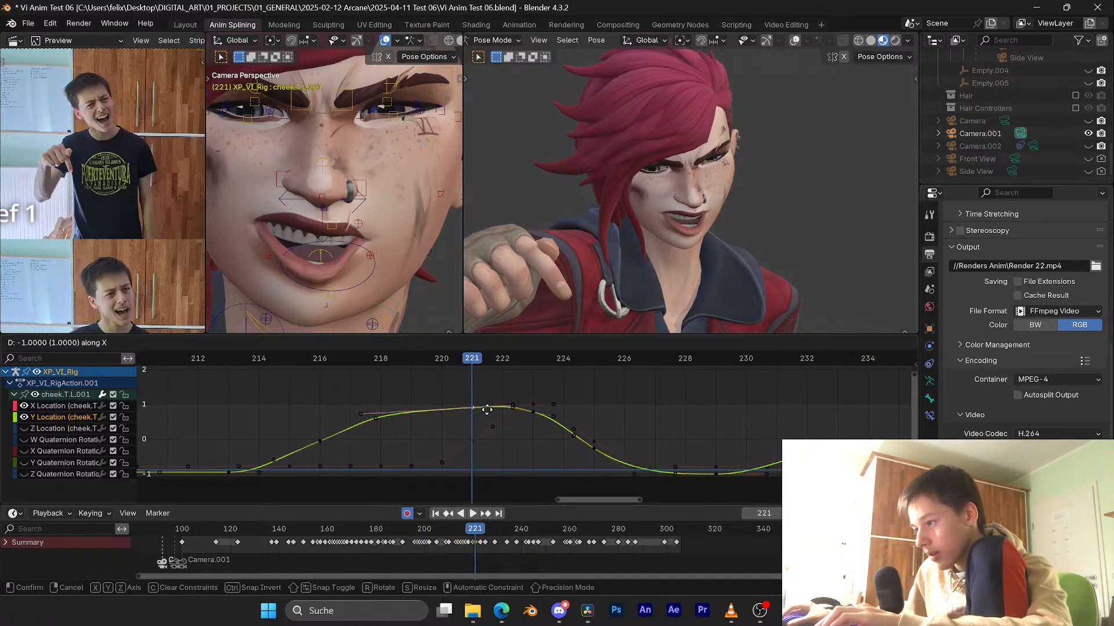
Step: Try moving the cheek.T.L.001 Y Location key at frame 216 one frame earlier and play it back
middle_drag(318, 377, 426, 364)
drag(426, 363, 374, 368)
drag(424, 426, 397, 425)
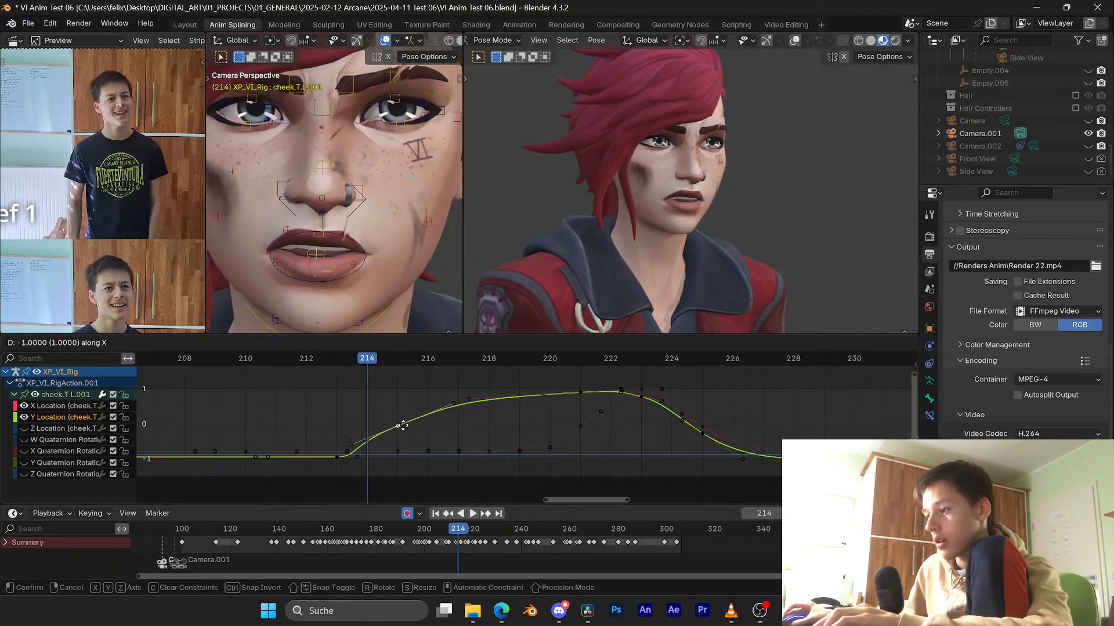
key(space)
drag(341, 353, 263, 355)
key(space)
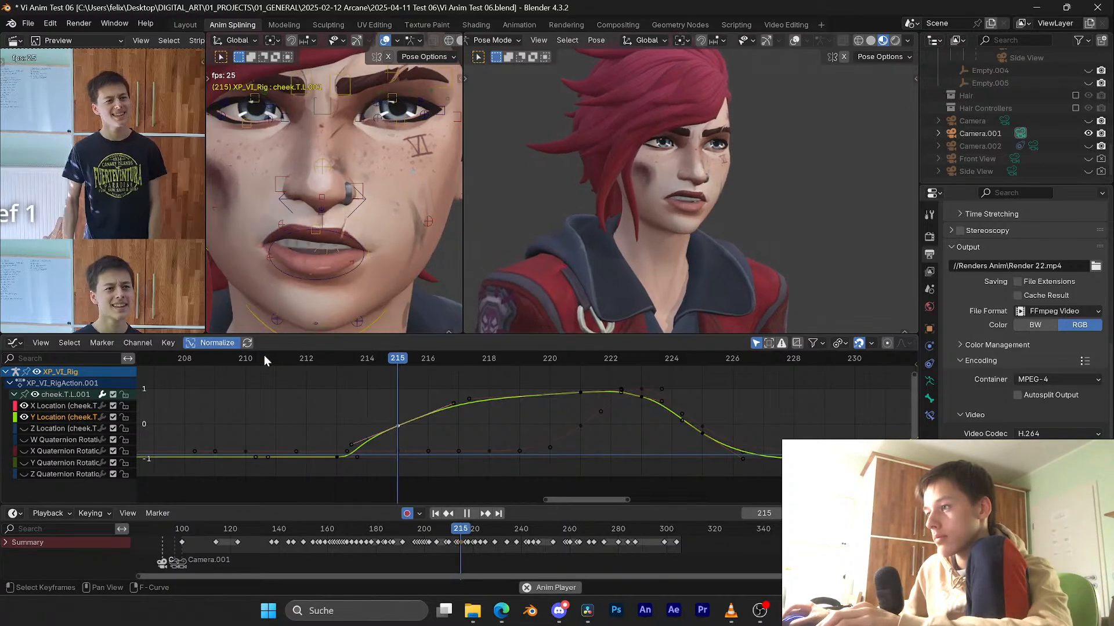
Step: Move the cheek.T.L.001 Y Location keys at frames 213 and 215 one frame later, check the playback and save the file
key(space)
click(349, 364)
shift+click(335, 457)
drag(335, 457, 367, 457)
key(space)
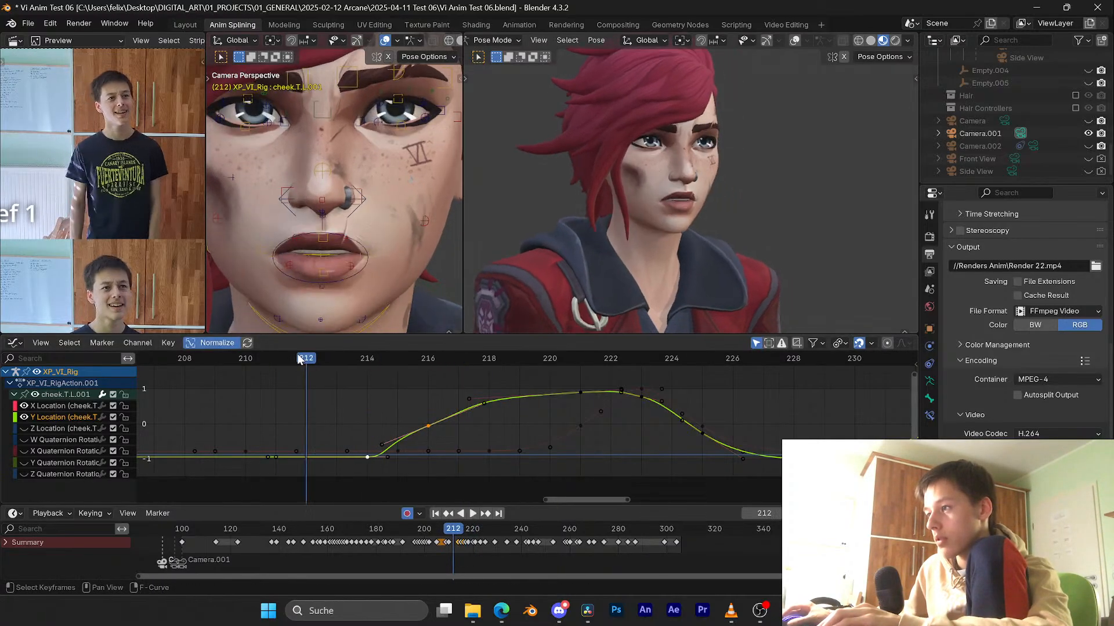
click(332, 357)
key(space)
drag(333, 357, 556, 415)
key(ctrl+s)
Step: Slightly lower the cheek.T.L.001 Y Location keys at frames 221 and 216
click(579, 393)
key(g)
key(y)
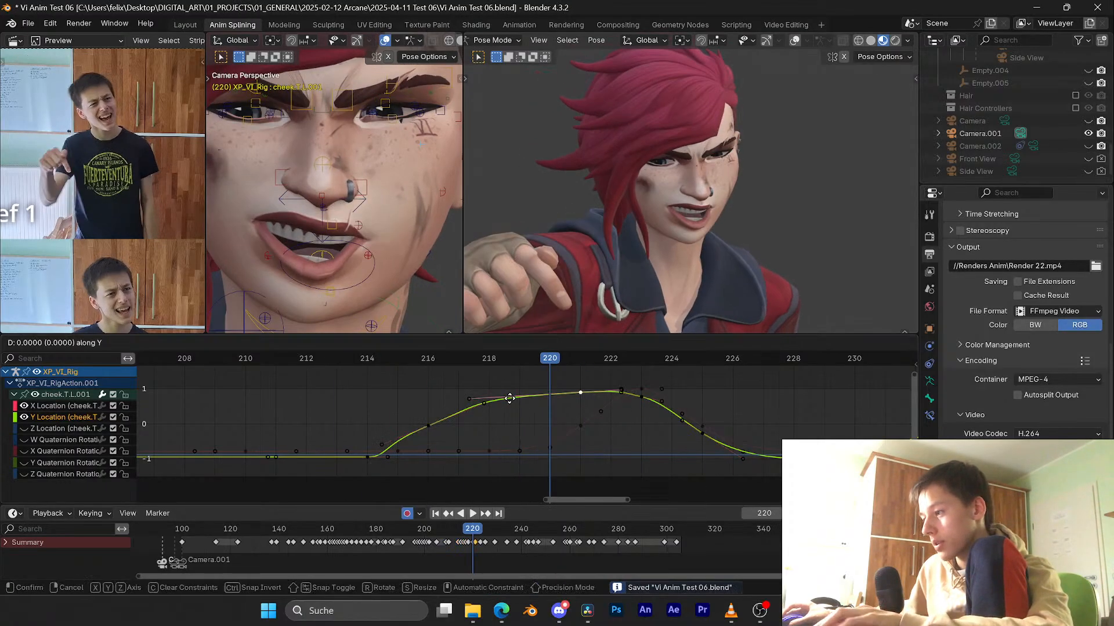
click(507, 406)
click(428, 429)
key(g)
key(y)
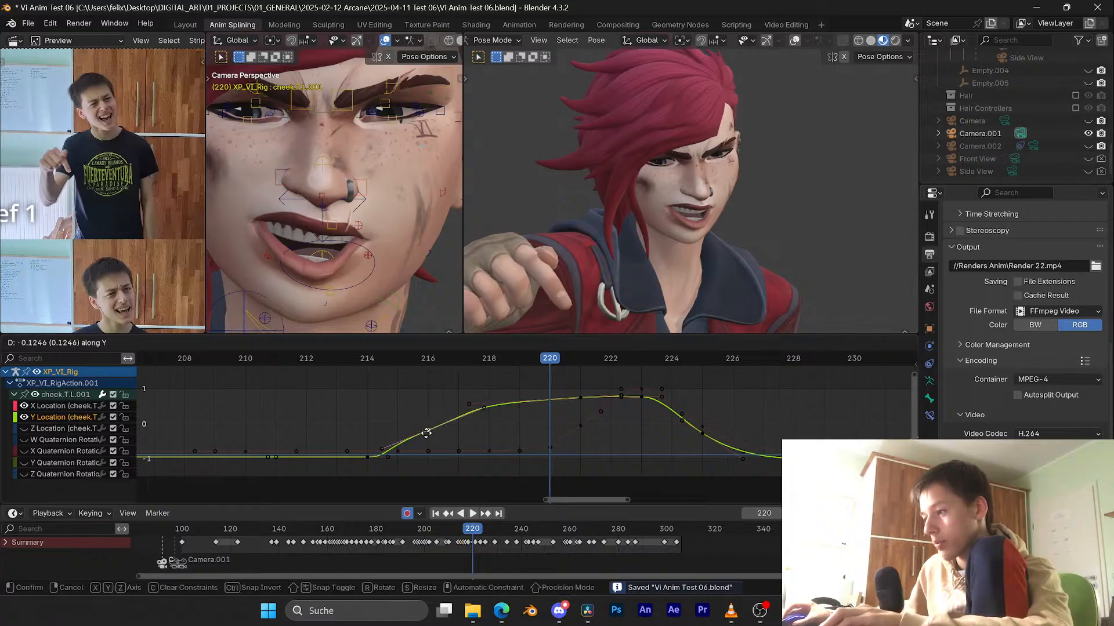
click(427, 432)
Step: Lower the cheek.T.L.001 Y Location keys at frames 223 and 221 a little further to soften the curve's peak
click(641, 397)
key(g)
key(y)
click(638, 404)
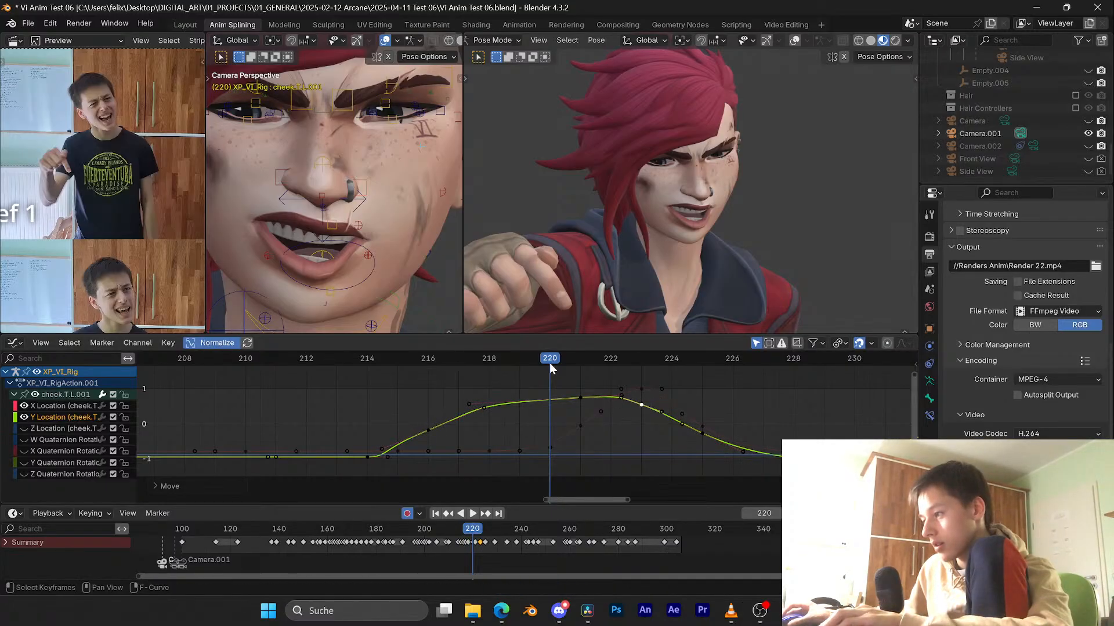
drag(551, 364, 401, 360)
click(580, 397)
key(g)
key(y)
click(581, 403)
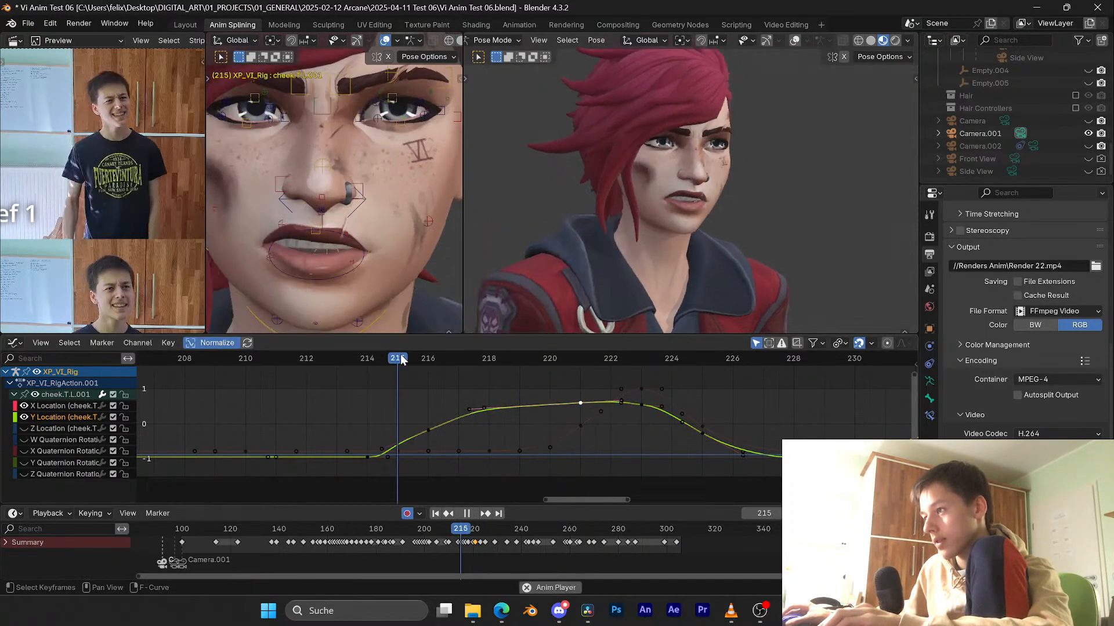
Step: Replay the animation several times from about frames 210 to 213 to check the upper cheek's motion against the reference
key(space)
click(337, 358)
key(space)
key(space)
click(337, 358)
key(space)
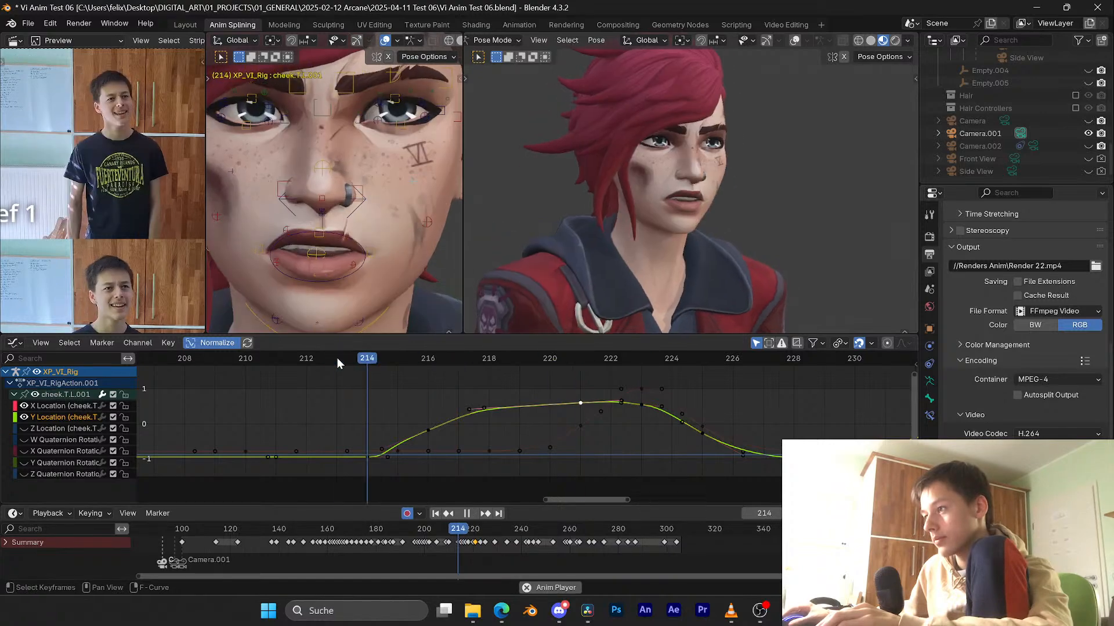
click(337, 358)
click(336, 358)
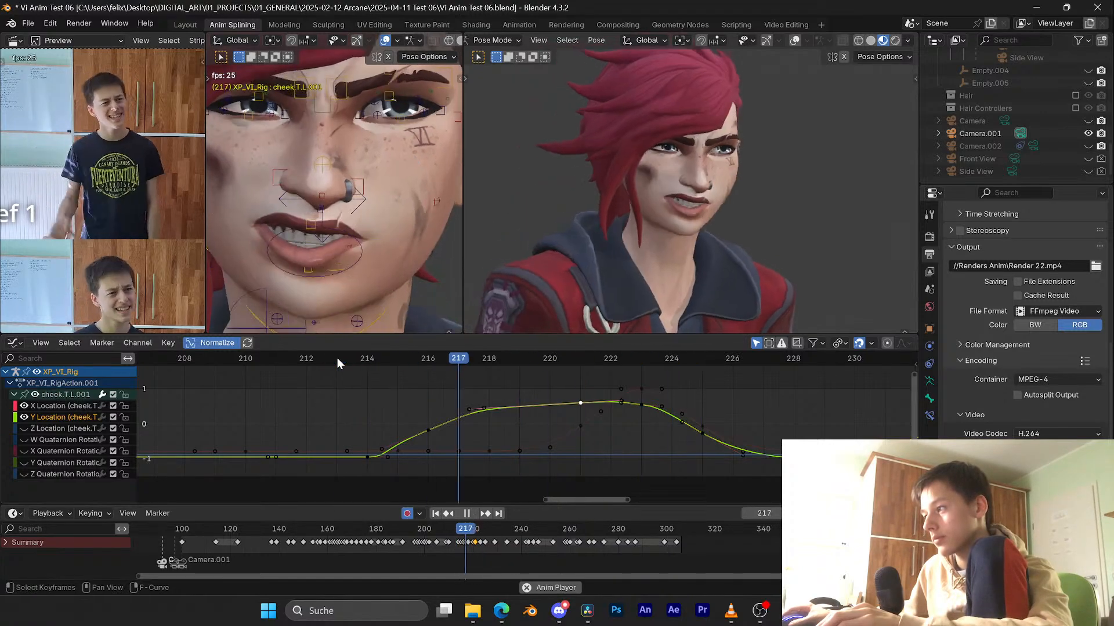
click(232, 359)
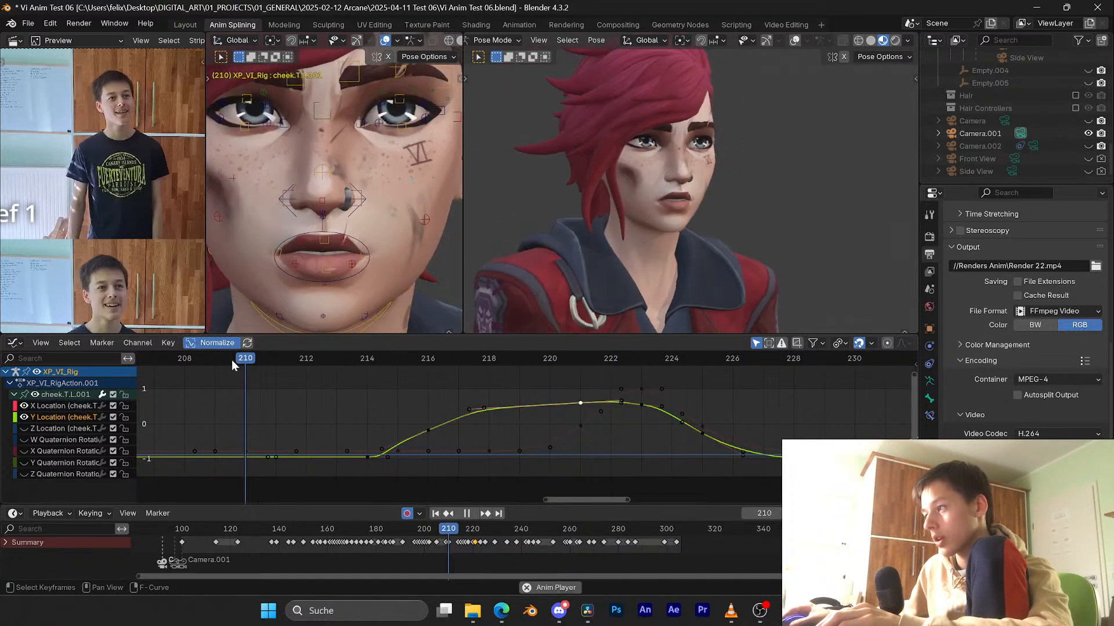
click(231, 360)
click(232, 359)
key(space)
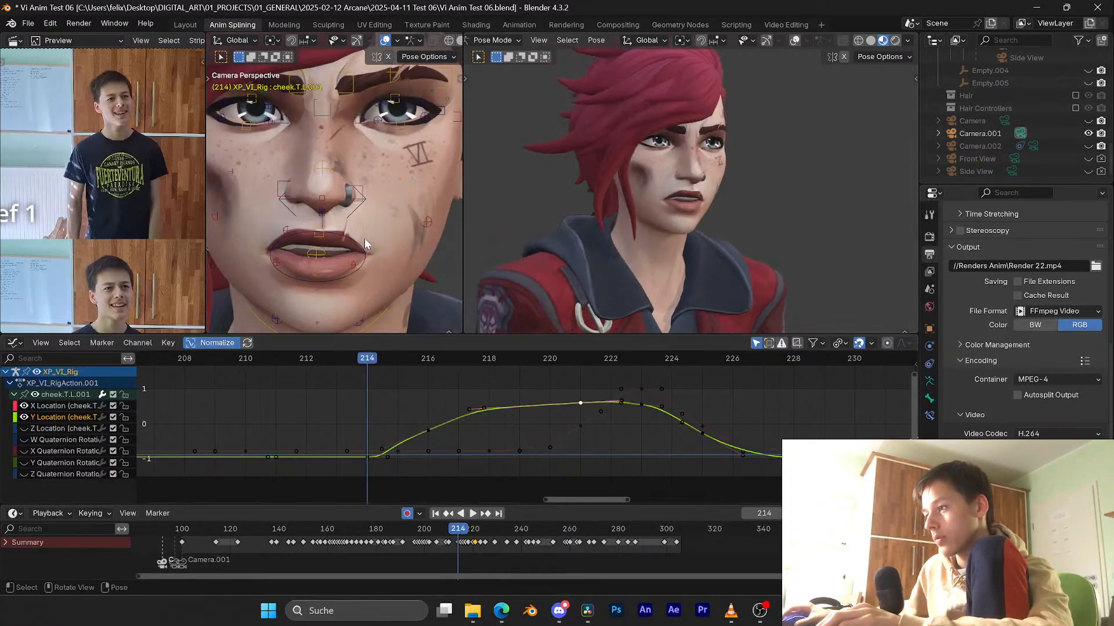
Step: Select the lower cheek control cheek.B.L.001 and save the file
key(Right)
key(Right)
key(Right)
click(429, 207)
key(ctrl+s)
drag(447, 360, 541, 346)
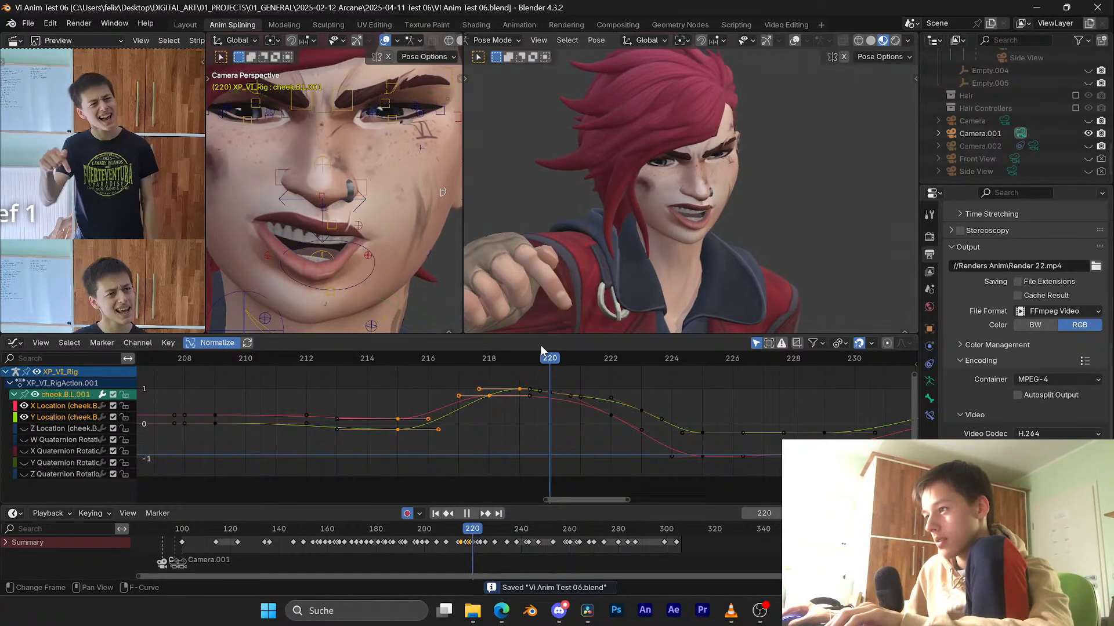
Step: Raise the cheek.B.L.001 Y Location key at frame 220
middle_drag(537, 374, 514, 394)
drag(538, 402, 515, 430)
key(g)
key(y)
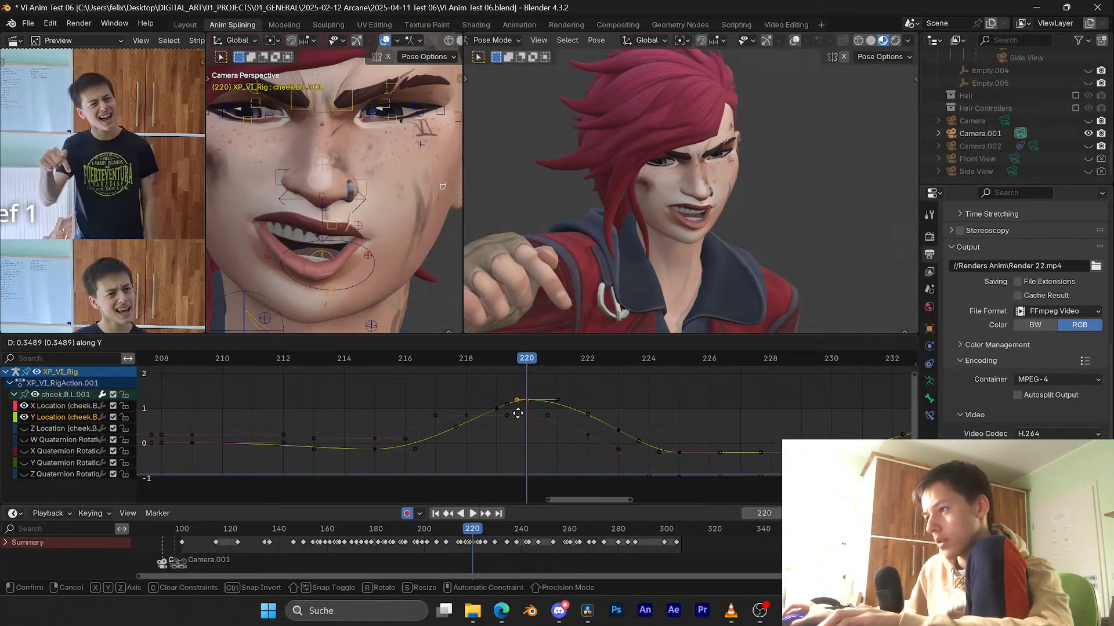
click(518, 417)
mouse_move(525, 359)
mouse_down()
mouse_move(399, 363)
mouse_move(544, 357)
mouse_up()
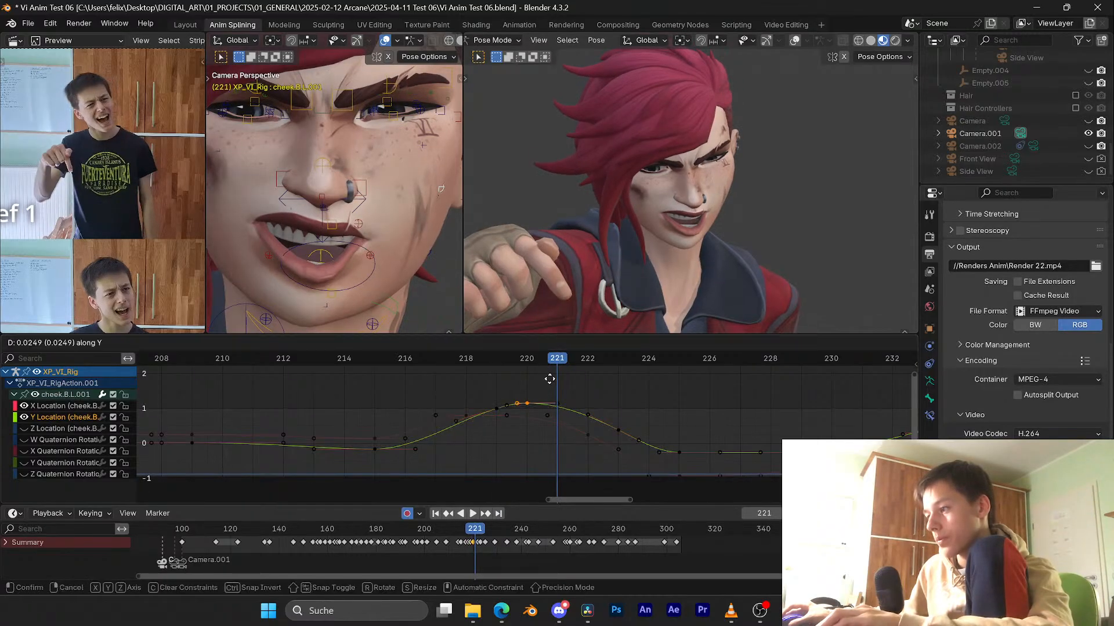
key(Escape)
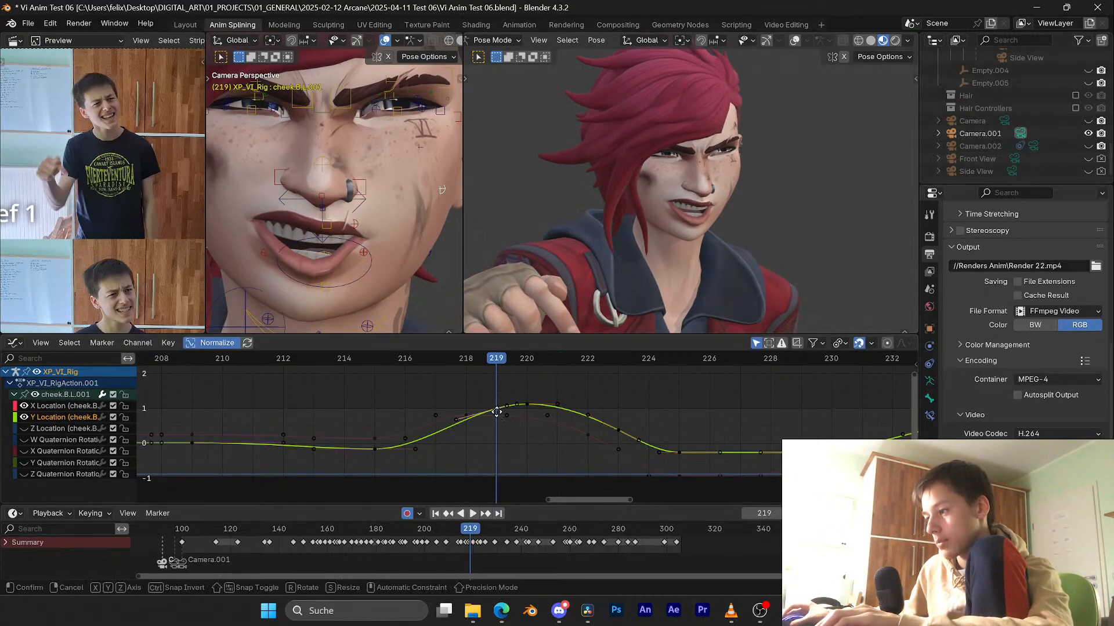
Step: Lower the cheek.B.L.001 Y Location key at frame 219, check the playback and save the file
drag(497, 412, 495, 420)
drag(401, 360, 465, 362)
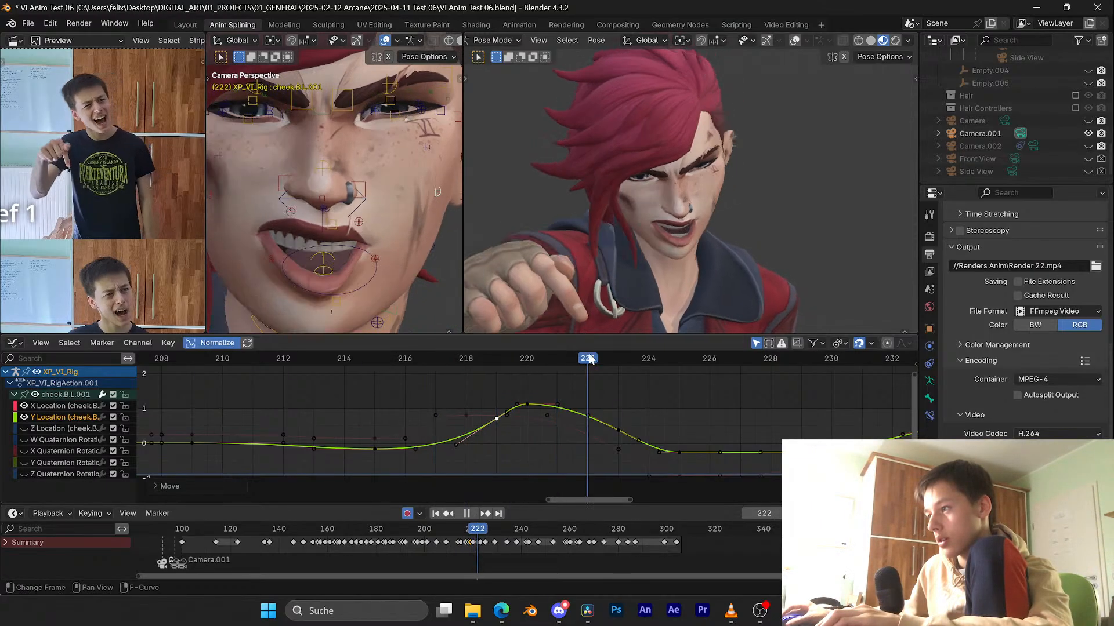
key(space)
click(415, 357)
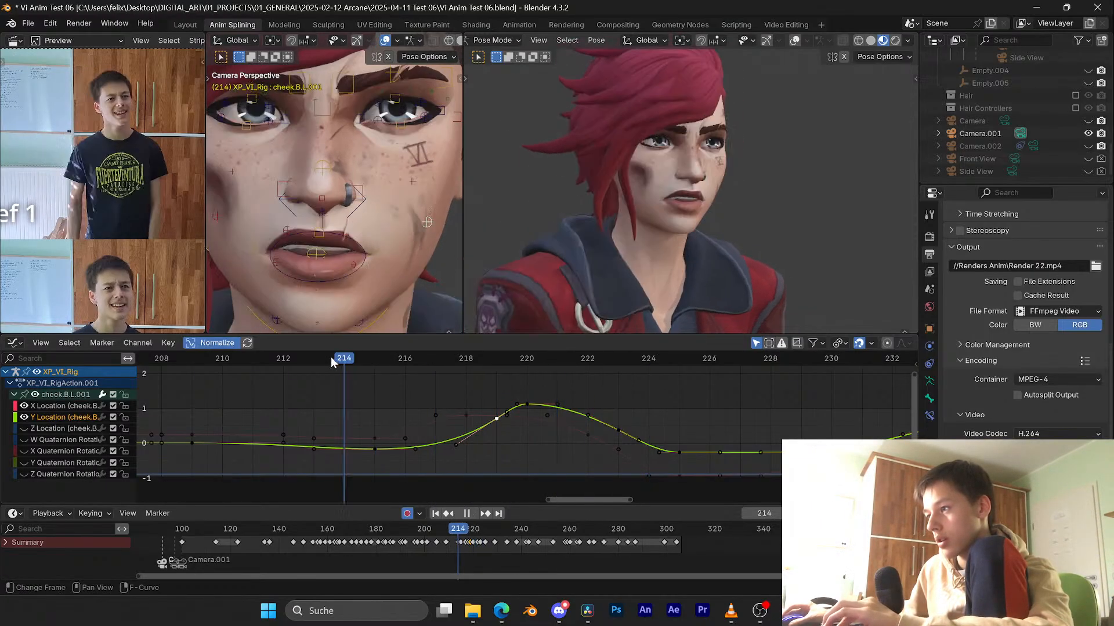
click(326, 357)
key(ctrl+s)
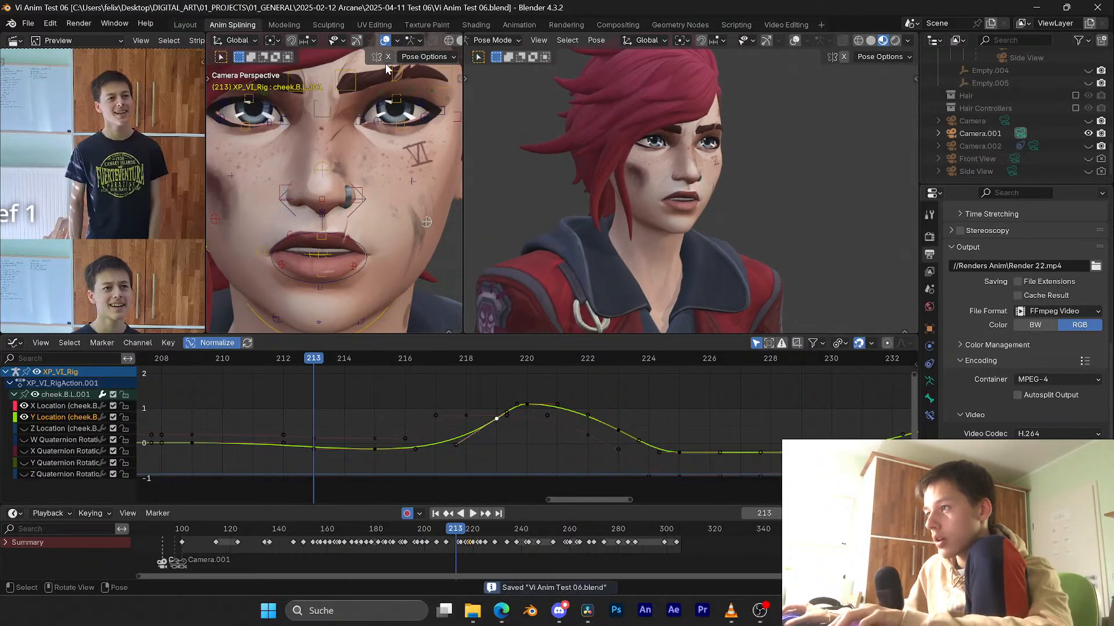
Step: Examine the cheek motion against the reference with overlays hidden, going frame by frame between 210 and 225 and playing it back
key(Right)
key(Right)
key(Right)
key(Right)
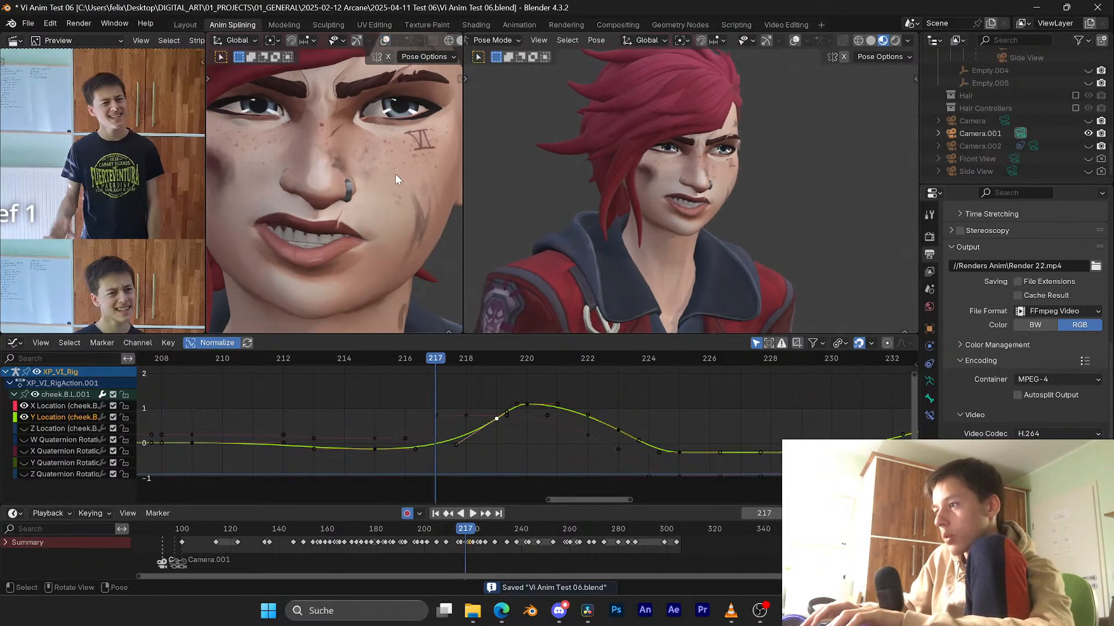
key(Left)
key(Left)
key(Left)
key(Left)
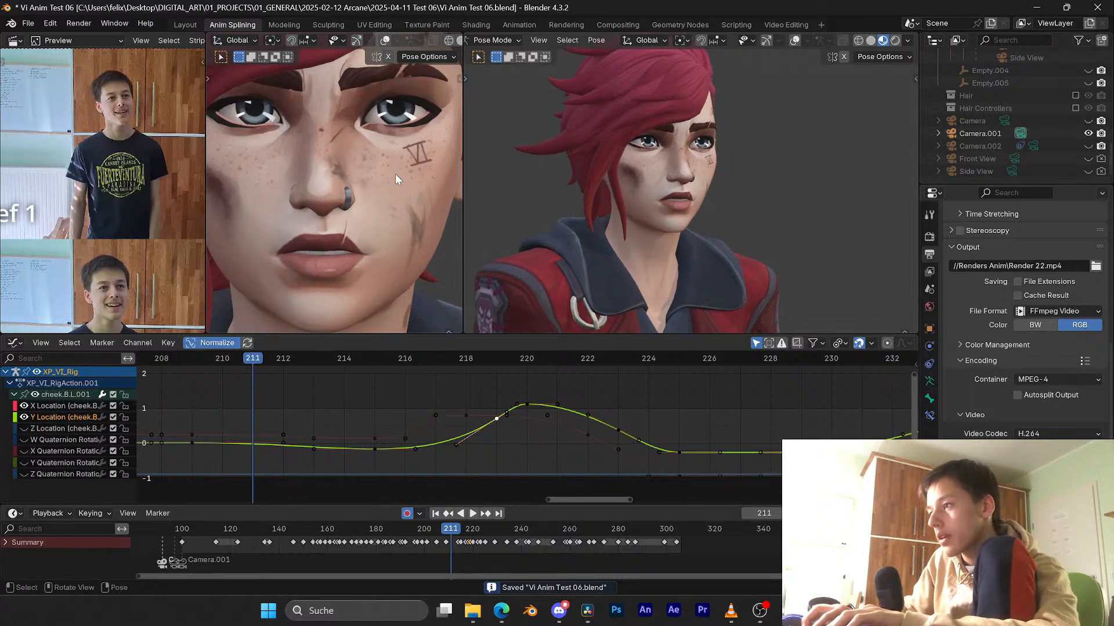
key(Right)
key(Right)
key(Right)
key(Right)
key(Right)
key(Right)
key(Right)
key(Right)
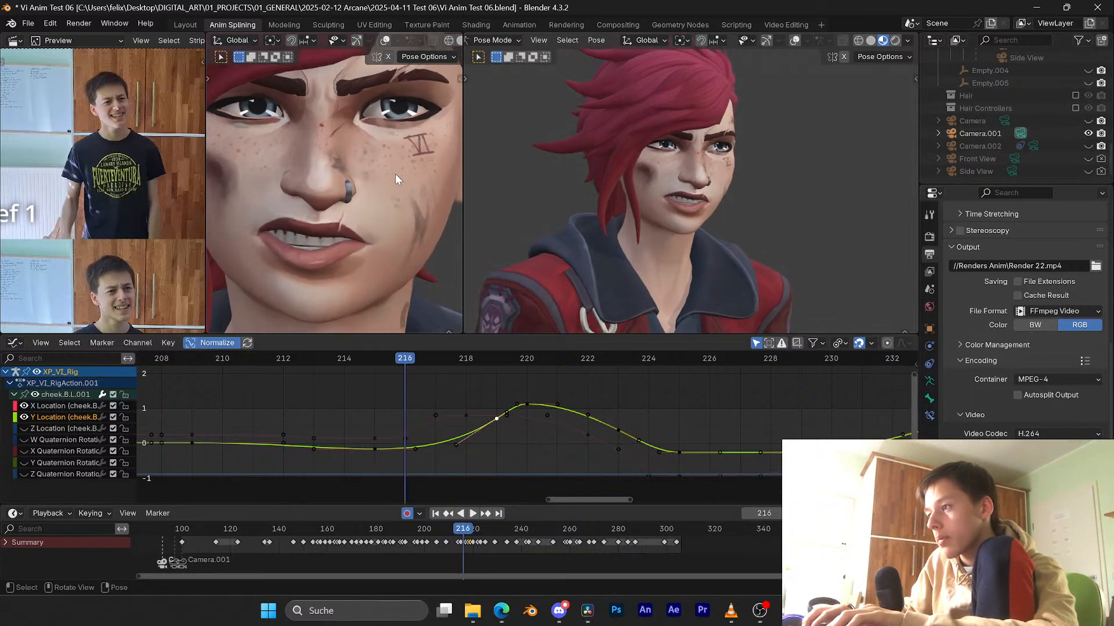
key(Right)
key(Right)
key(Right)
key(Right)
key(Right)
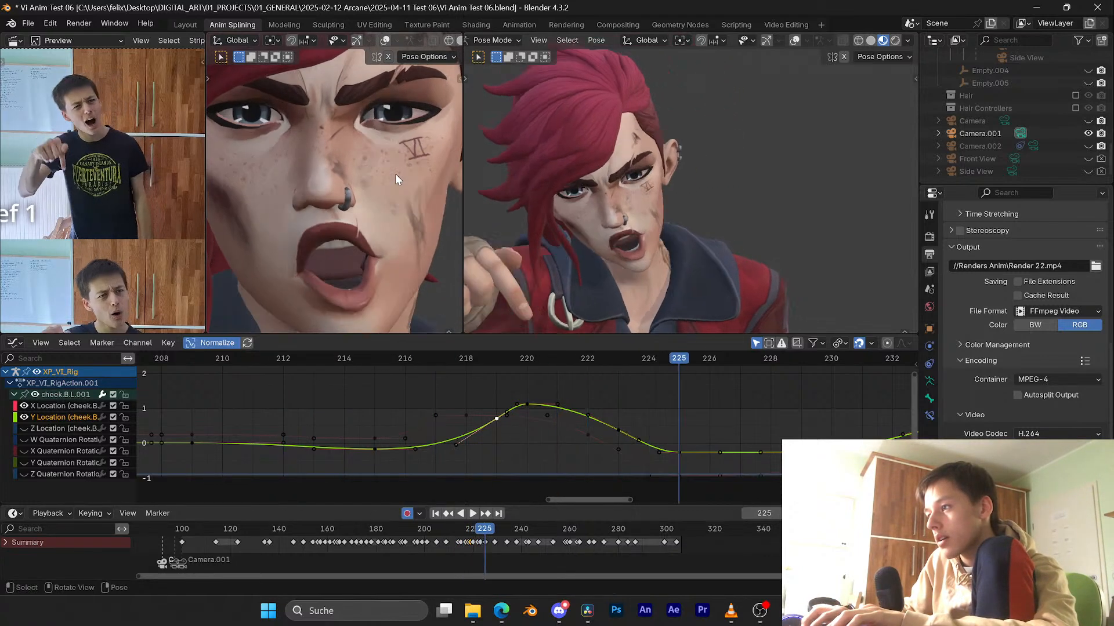
key(Left)
key(Left)
key(Left)
key(Left)
key(Left)
key(Left)
key(Right)
key(Right)
key(Right)
key(Right)
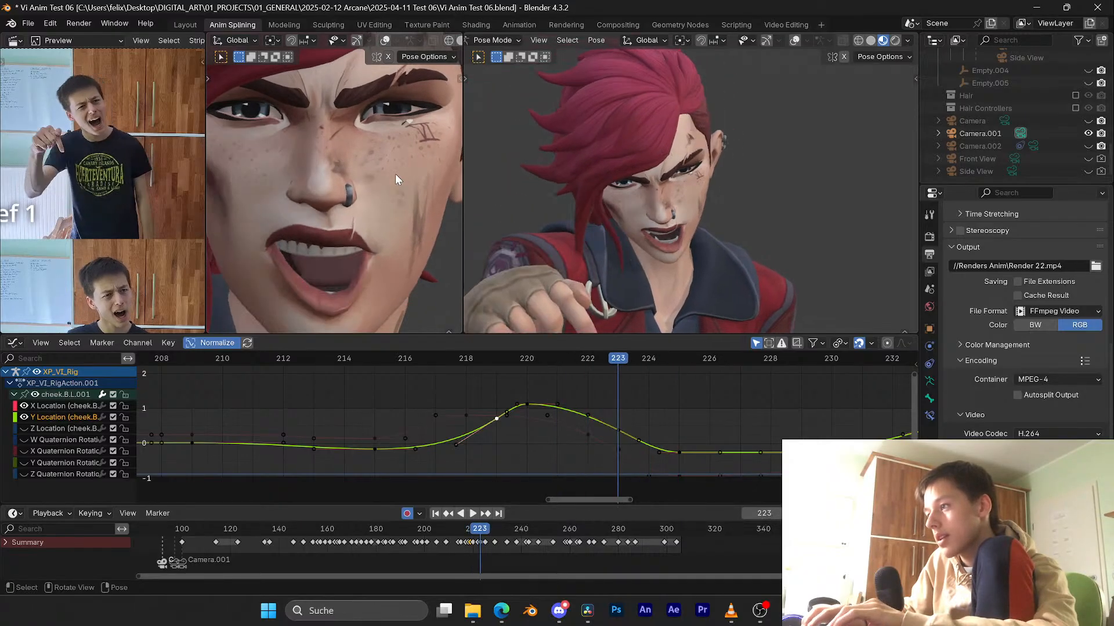
key(Left)
key(Left)
key(Left)
key(Right)
key(Right)
key(Right)
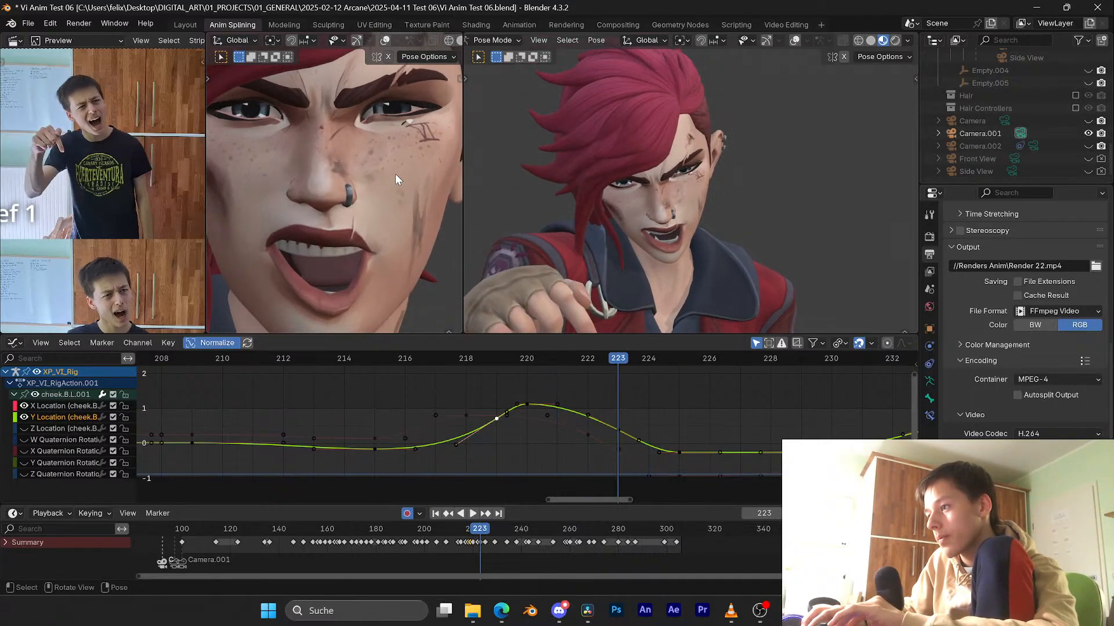
key(Left)
key(Left)
key(Right)
key(Right)
key(Right)
key(Right)
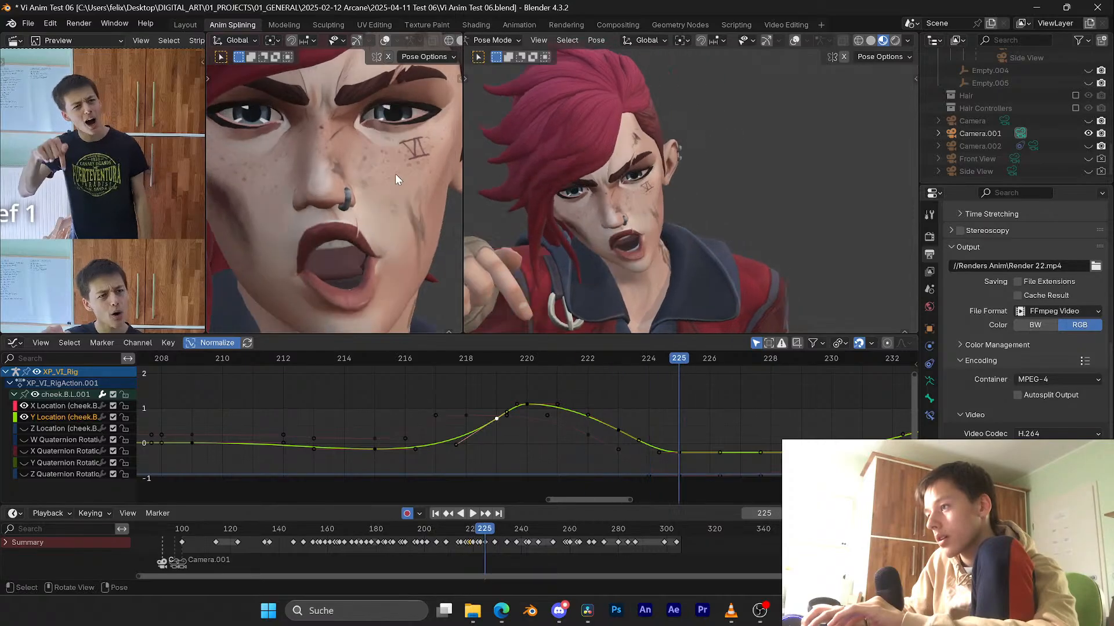
key(Left)
key(Left)
key(Left)
key(Left)
key(Left)
key(Left)
key(Left)
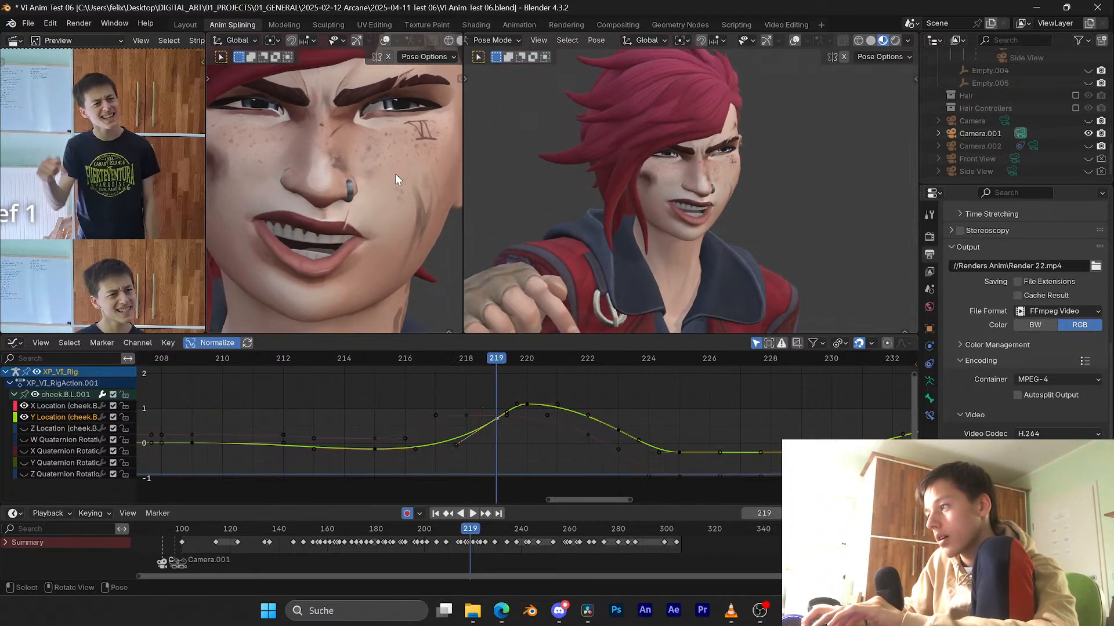
key(Right)
key(Right)
key(Right)
key(Right)
key(Right)
key(Right)
key(Left)
key(Left)
key(Left)
key(Left)
key(Left)
key(Left)
key(Left)
key(Left)
key(Left)
key(Left)
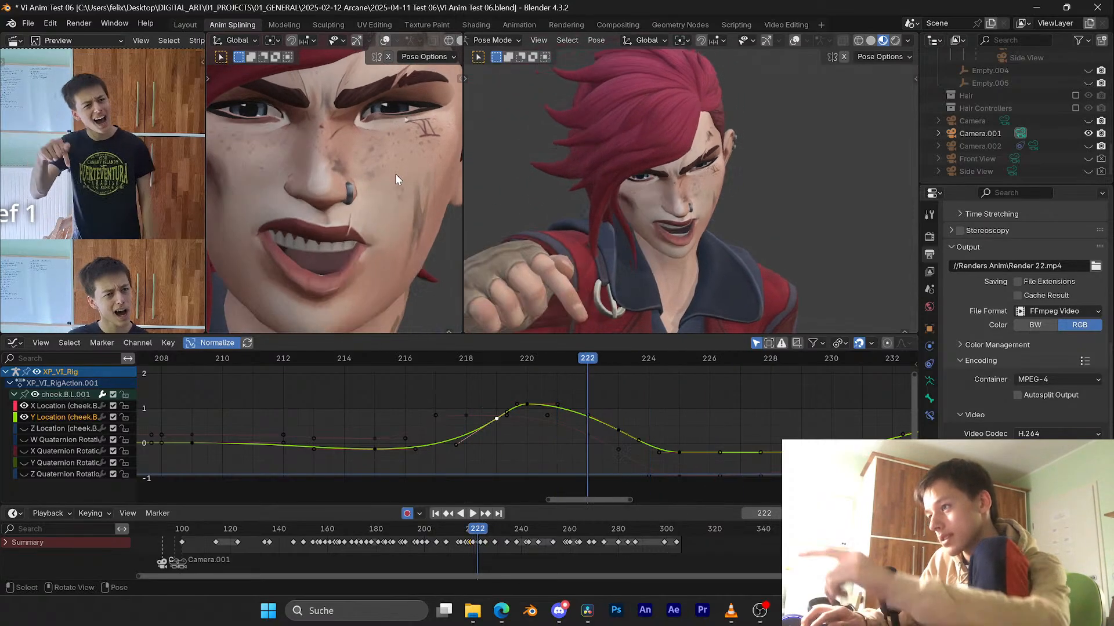
key(Left)
key(Left)
key(Left)
key(Left)
key(Left)
key(space)
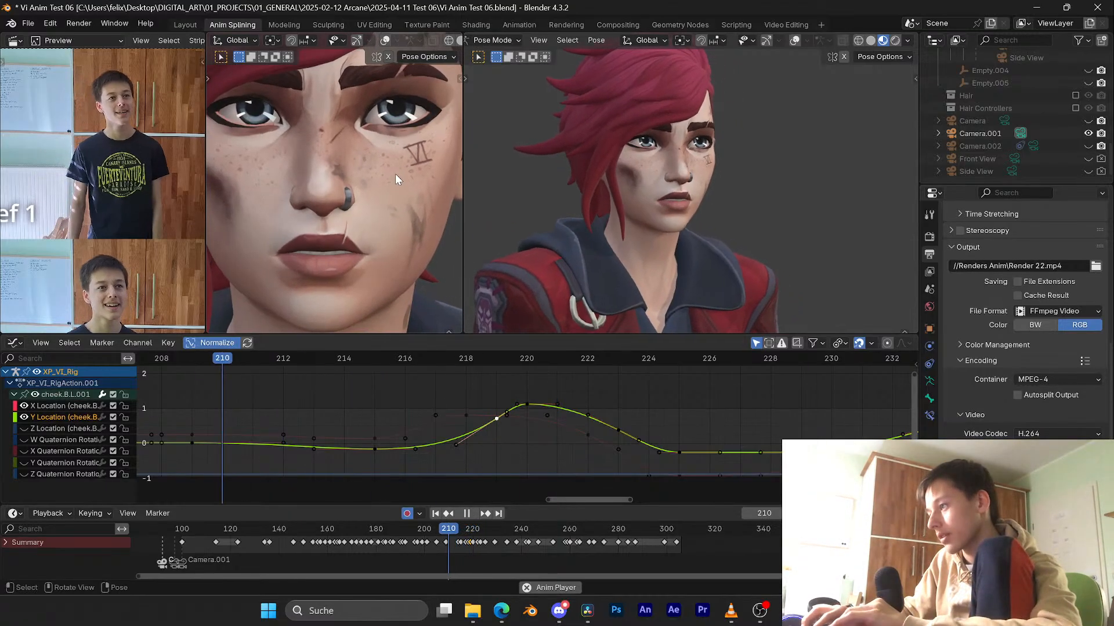
key(space)
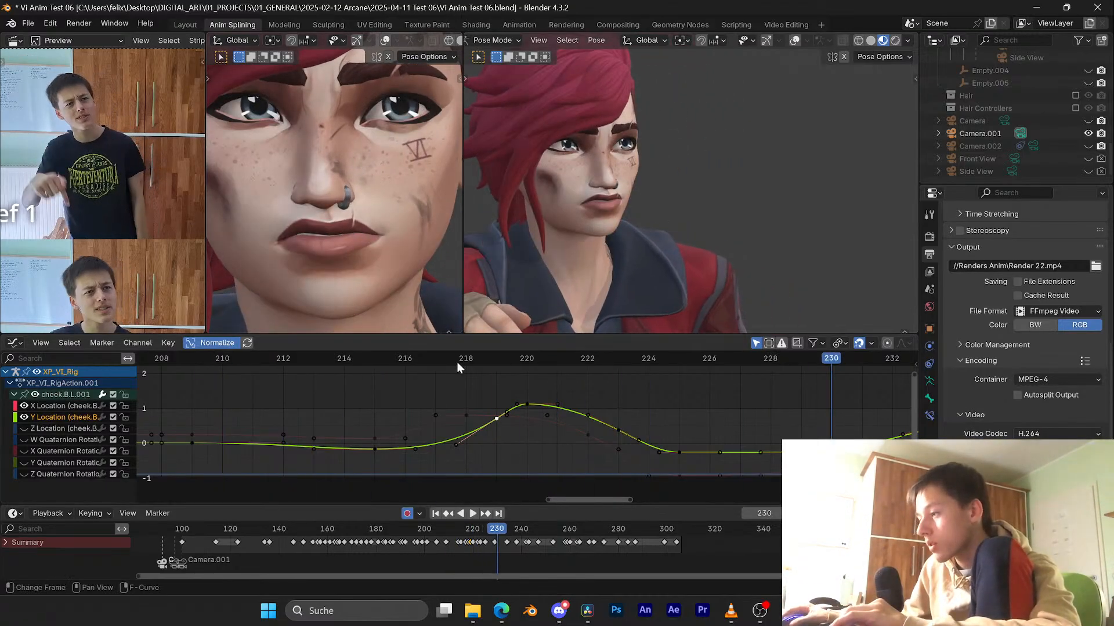
Step: Save the file and return to frame 221 with the rig overlays shown
key(ctrl+s)
drag(457, 361, 556, 347)
key(space)
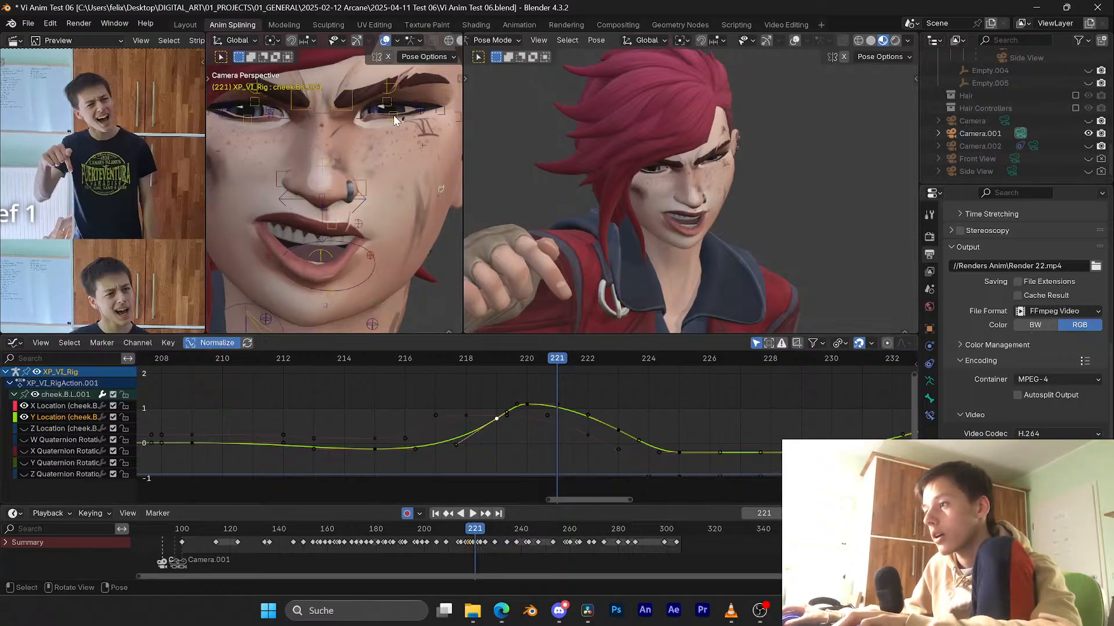
Step: Save the file and show the X Location curve of the lid.B.L.002 lower eyelid control around frame 221
key(ctrl+s)
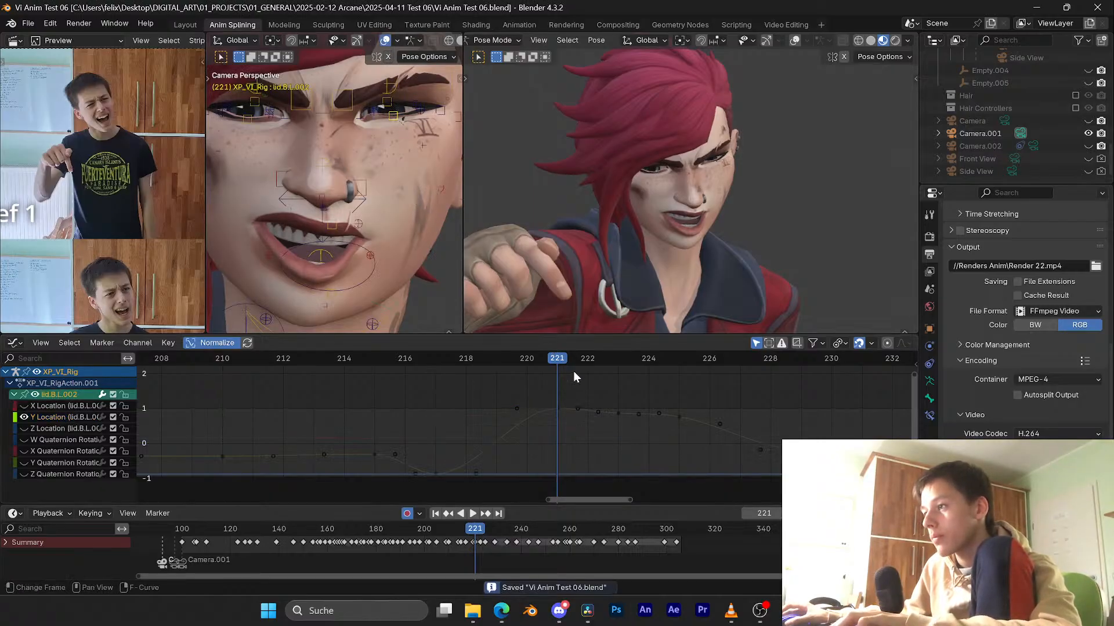
mouse_move(538, 358)
mouse_down()
mouse_move(510, 350)
mouse_move(542, 341)
mouse_up()
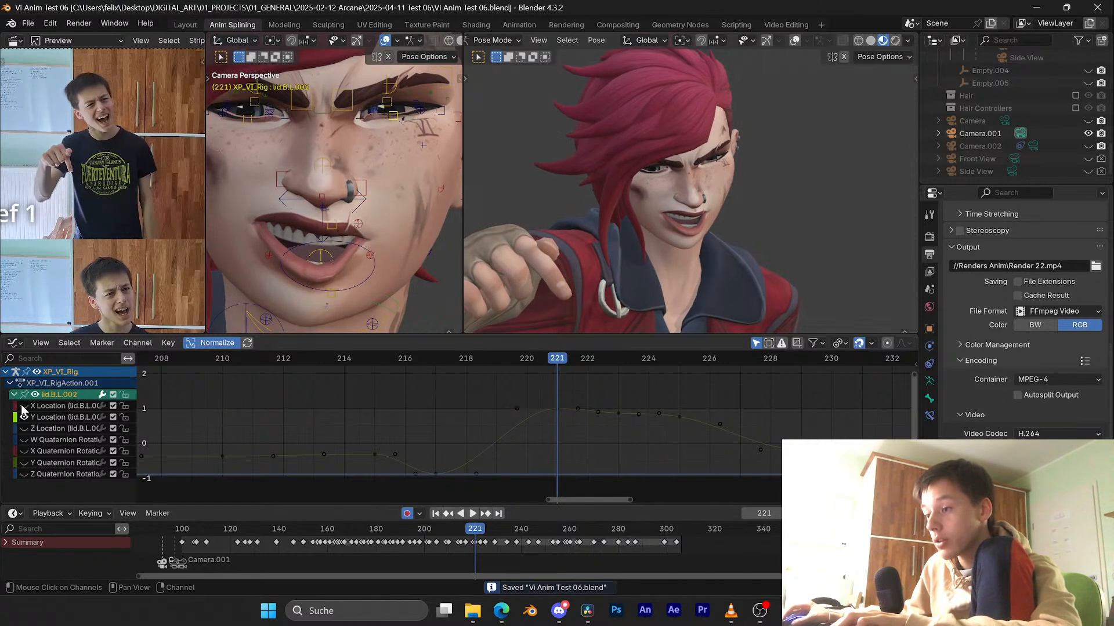
middle_drag(421, 443, 407, 412)
key(ctrl+s)
click(544, 449)
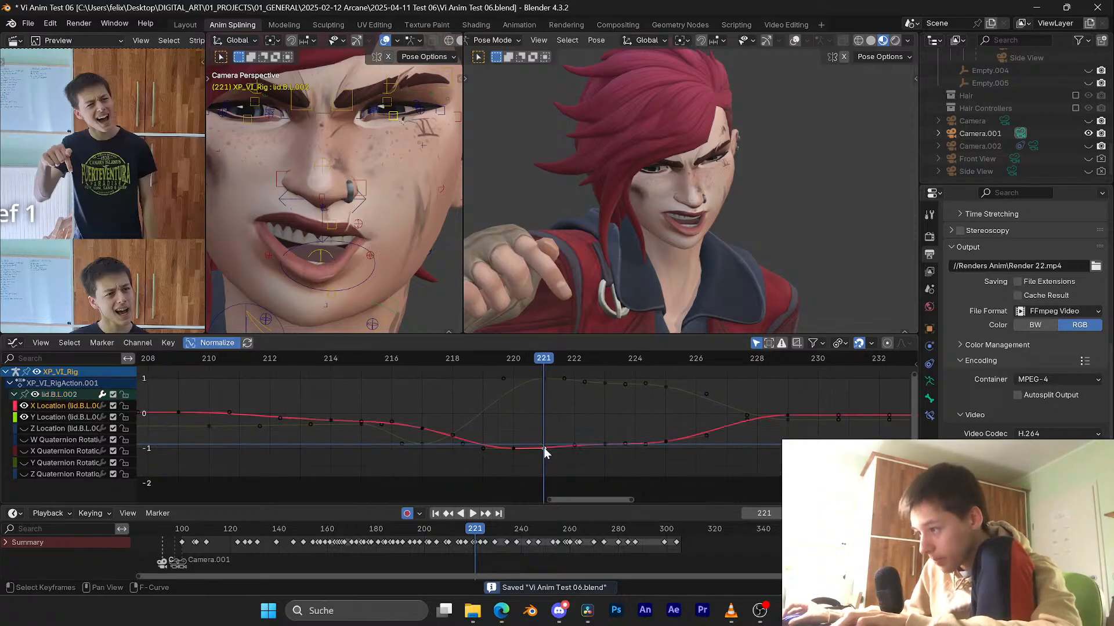
Step: Try to move the lid.B.L.002 X Location keys at frames 221 and 220, and save the file
key(g)
right_click(540, 464)
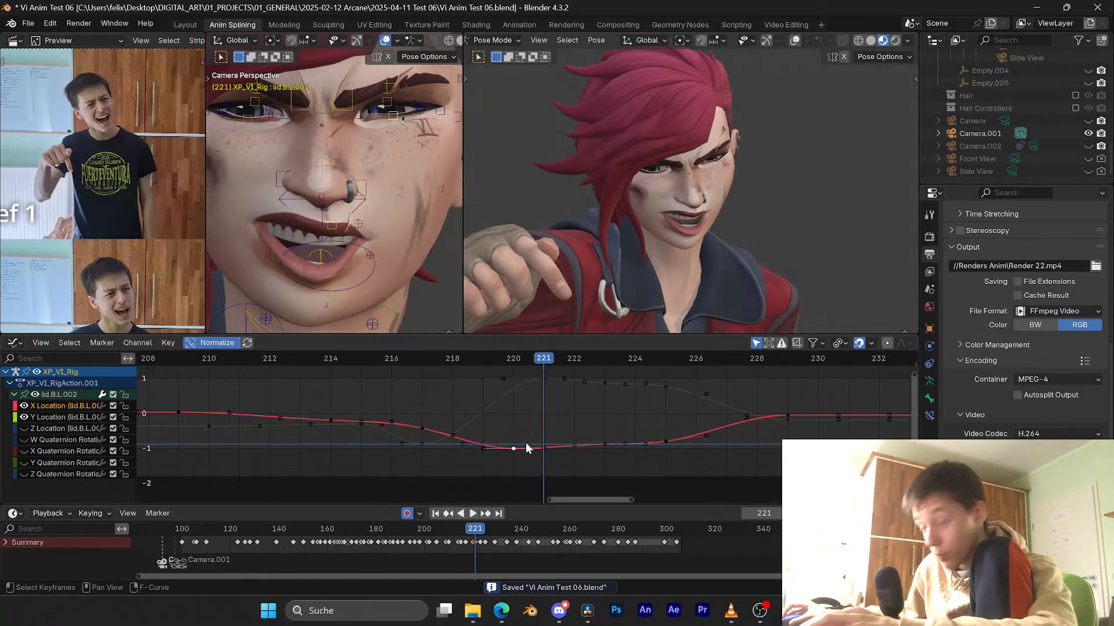
key(g)
right_click(528, 454)
drag(544, 363, 516, 367)
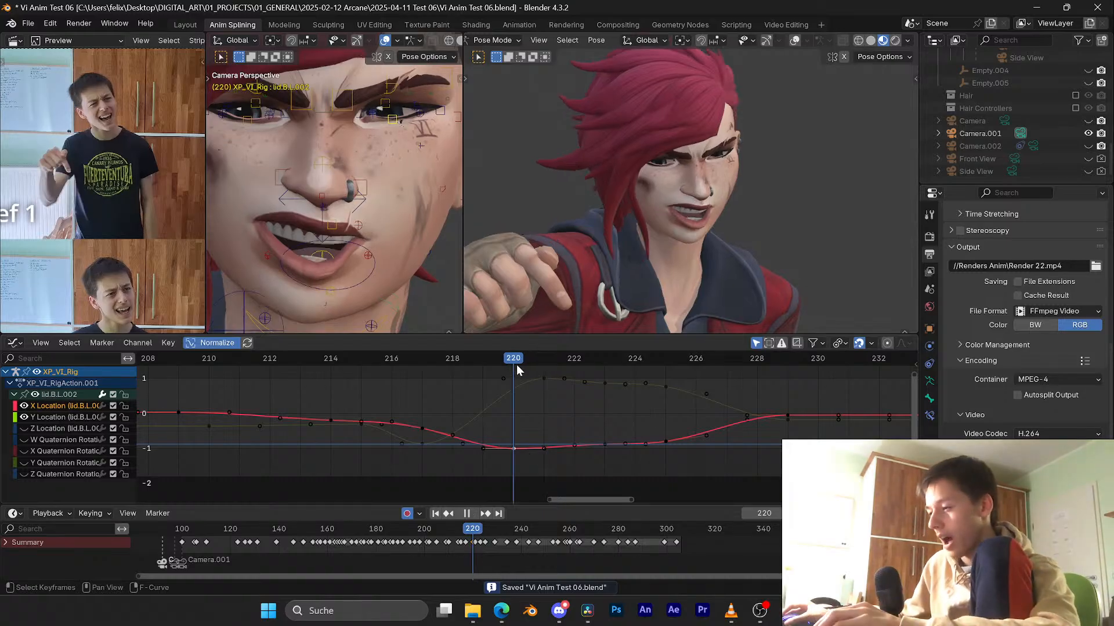
key(g)
right_click(537, 447)
key(ctrl+s)
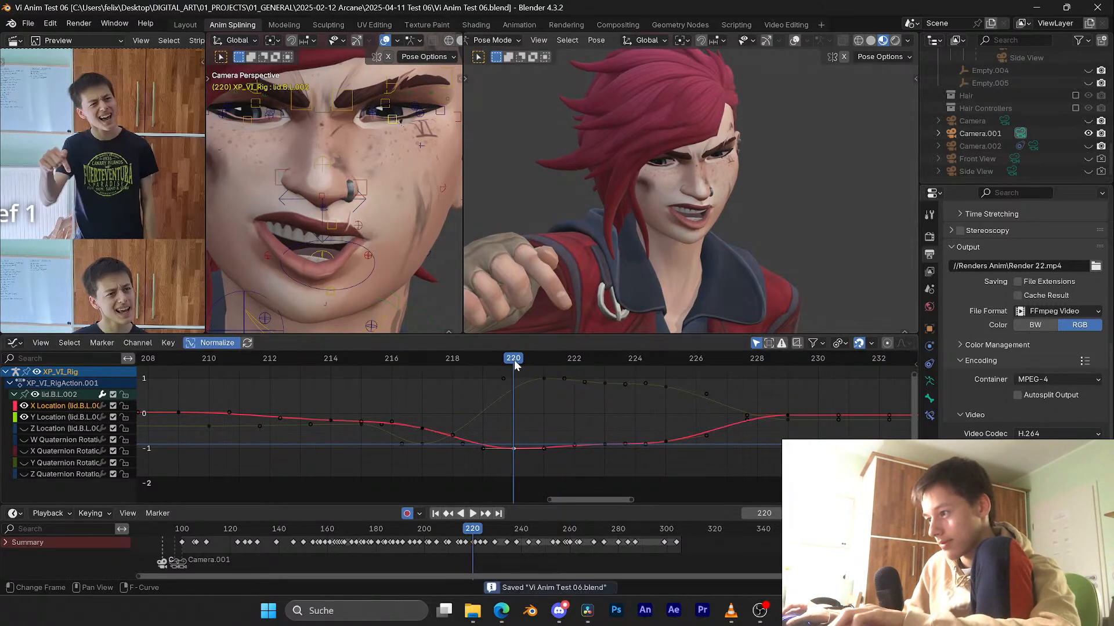
Step: Try raising the lid.B.L.002 Y Location key at frame 221, check neighbouring frames and save the file
click(532, 355)
click(544, 380)
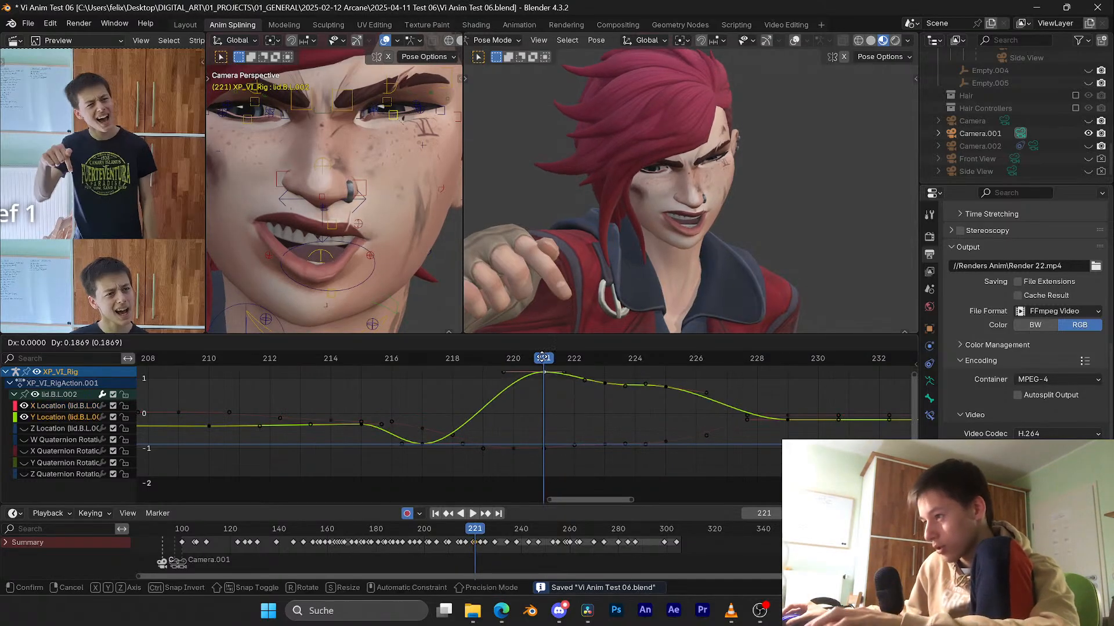
mouse_move(528, 359)
mouse_down()
mouse_move(473, 356)
mouse_move(584, 346)
mouse_move(518, 354)
mouse_up()
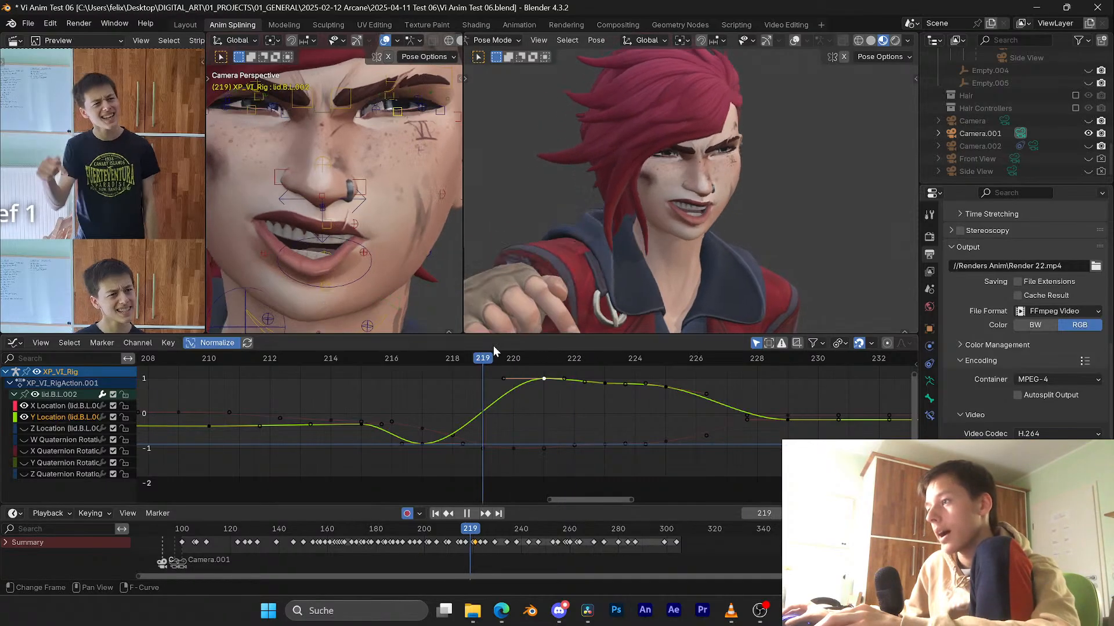
key(Escape)
key(ctrl+s)
Step: Select the eye_common control outside the camera view and shift its Z Location key at frame 220 to frame 221
middle_drag(369, 170, 350, 209)
click(340, 218)
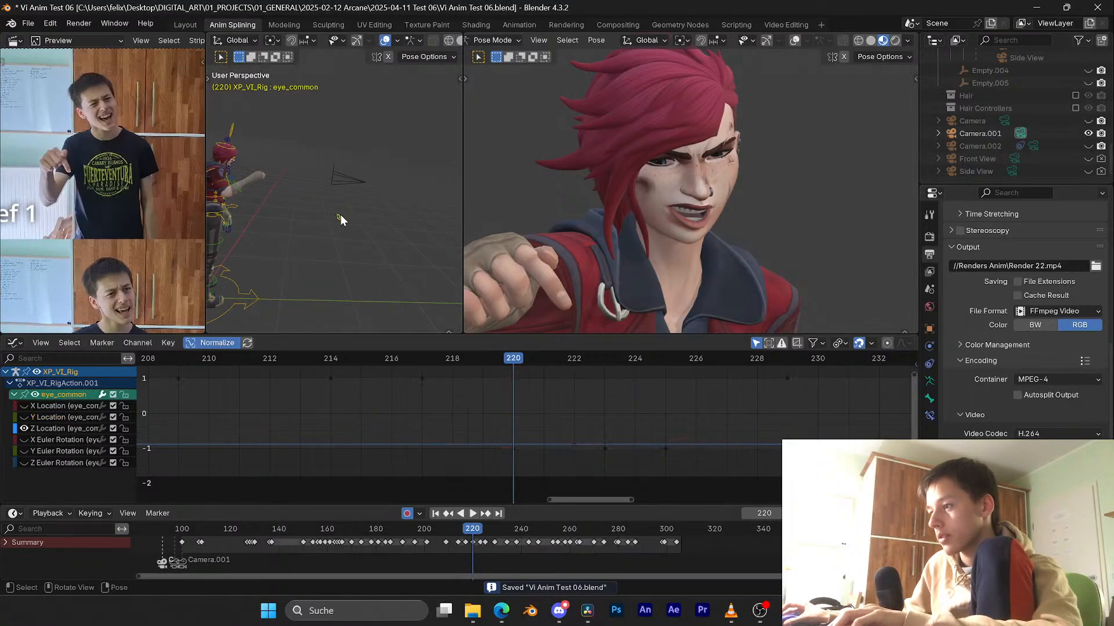
scroll(533, 395, down, 3)
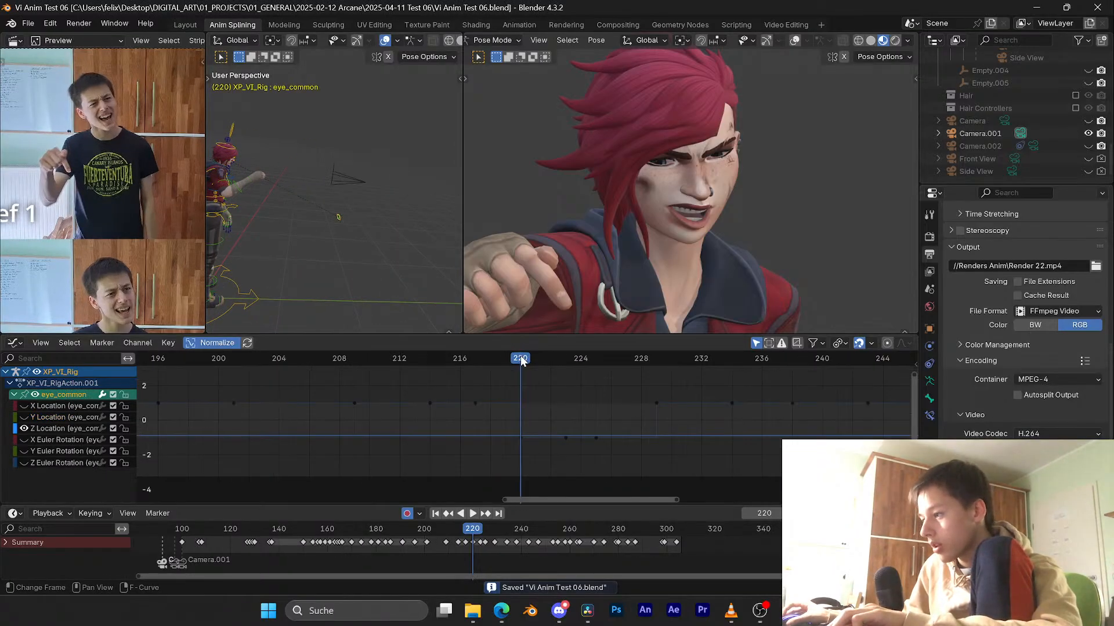
click(506, 360)
key(space)
key(Escape)
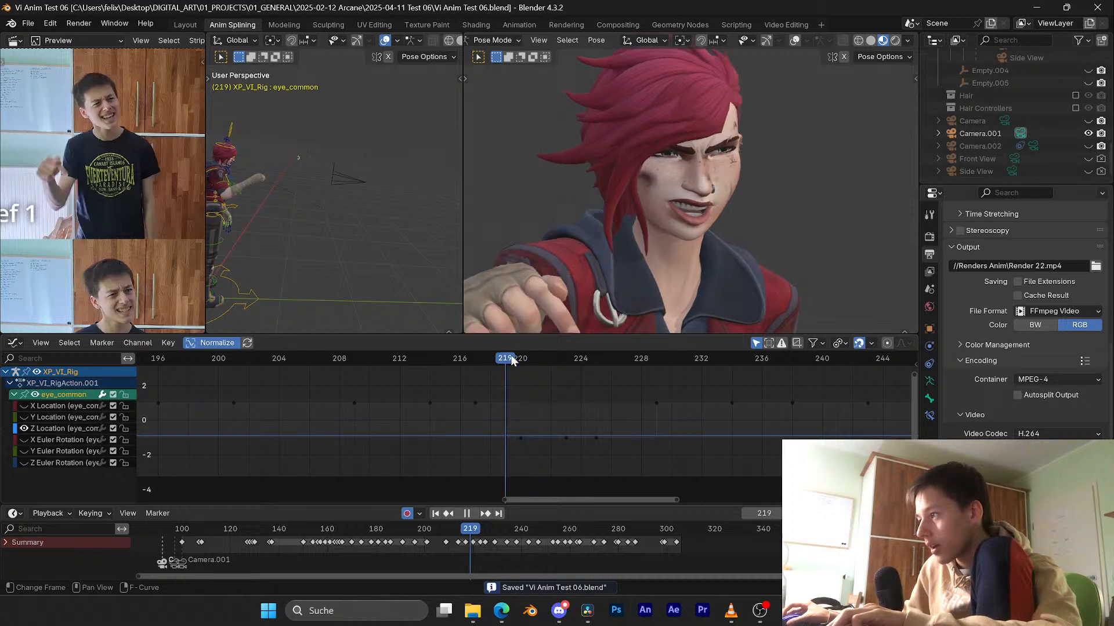
scroll(531, 437, up, 2)
click(514, 436)
key(g)
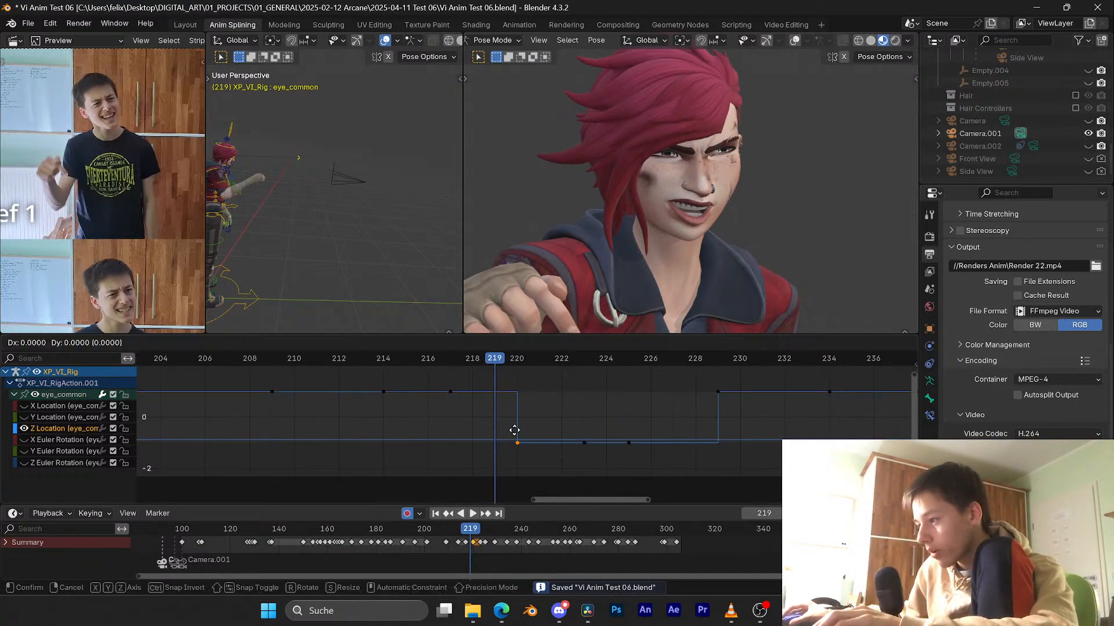
click(526, 430)
Step: Add a Tween Machine in-between for eye_common at frame 220, weighted toward the frame 221 pose
key(space)
key(n)
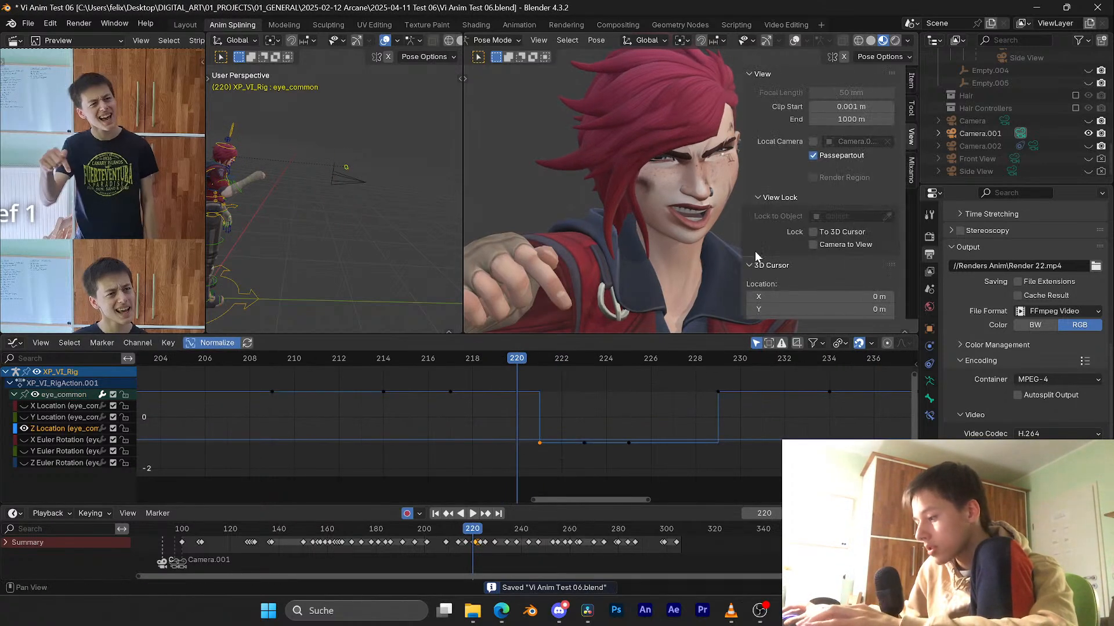
scroll(840, 246, down, 5)
click(911, 87)
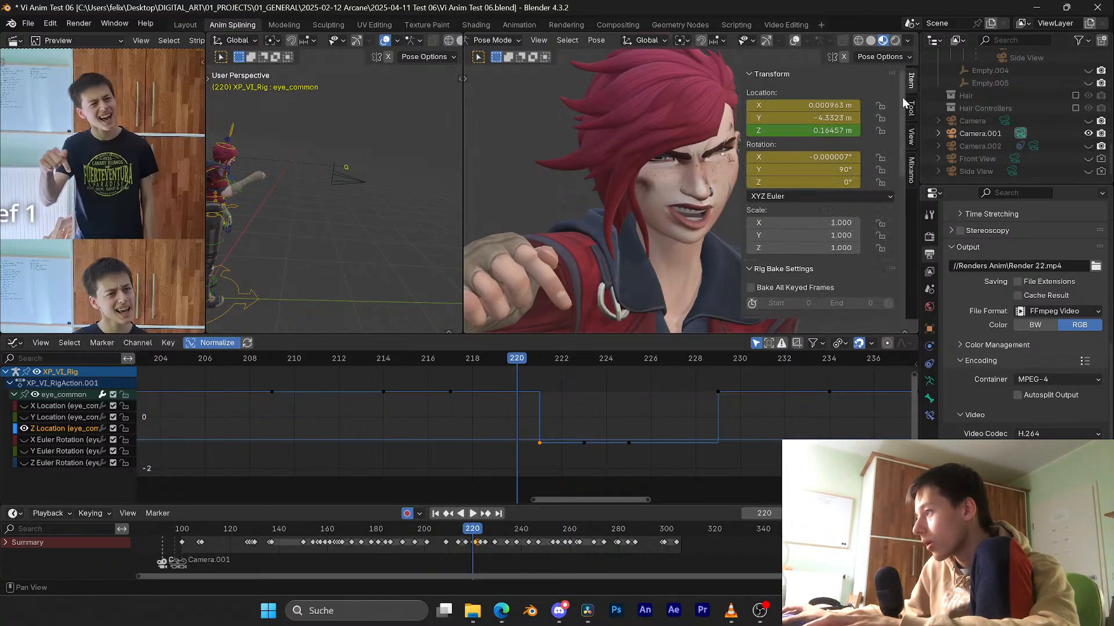
scroll(853, 227, down, 8)
key(n)
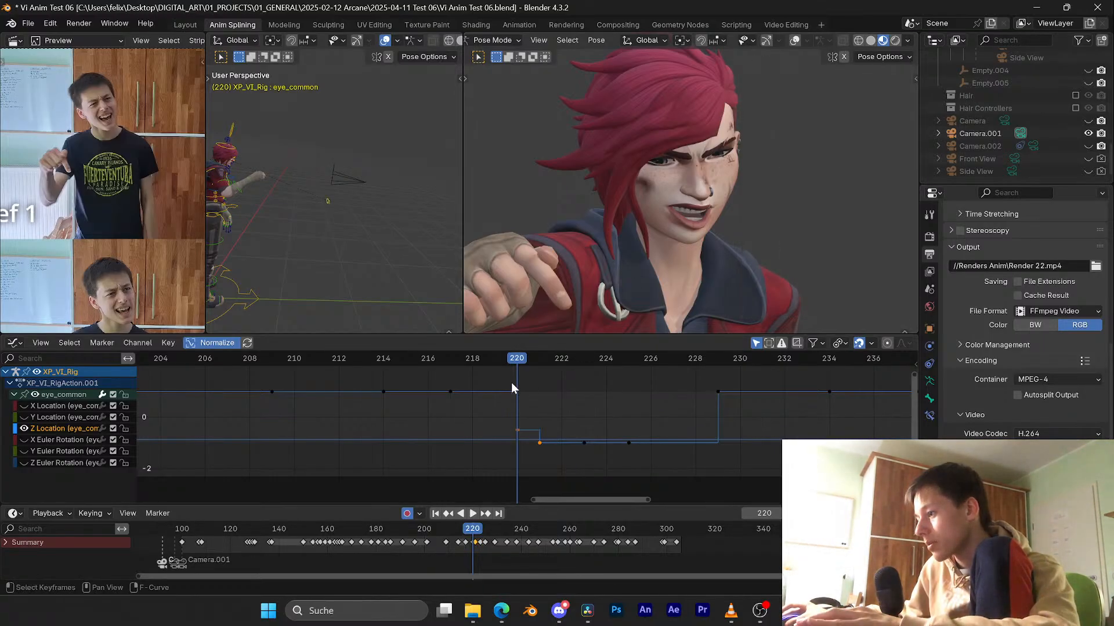
Step: Return to the camera view, tween eye_common at frame 220 to the halfway pose and play back the change
mouse_move(518, 359)
mouse_down()
mouse_move(541, 356)
mouse_move(475, 358)
mouse_move(537, 360)
mouse_move(515, 359)
mouse_up()
key(KP_0)
key(space)
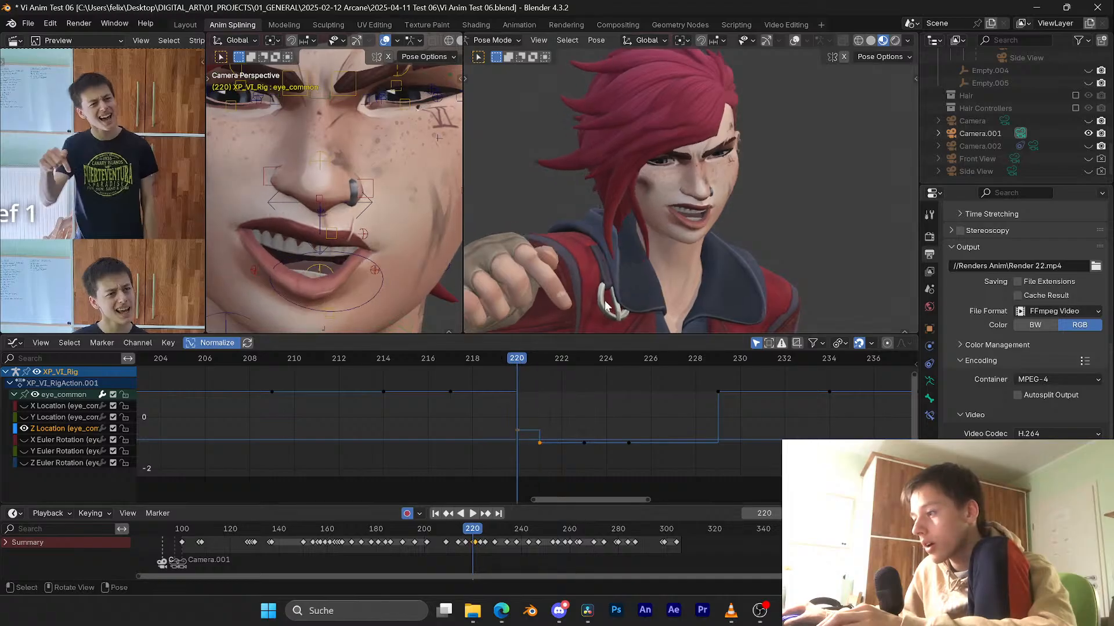
key(n)
key(n)
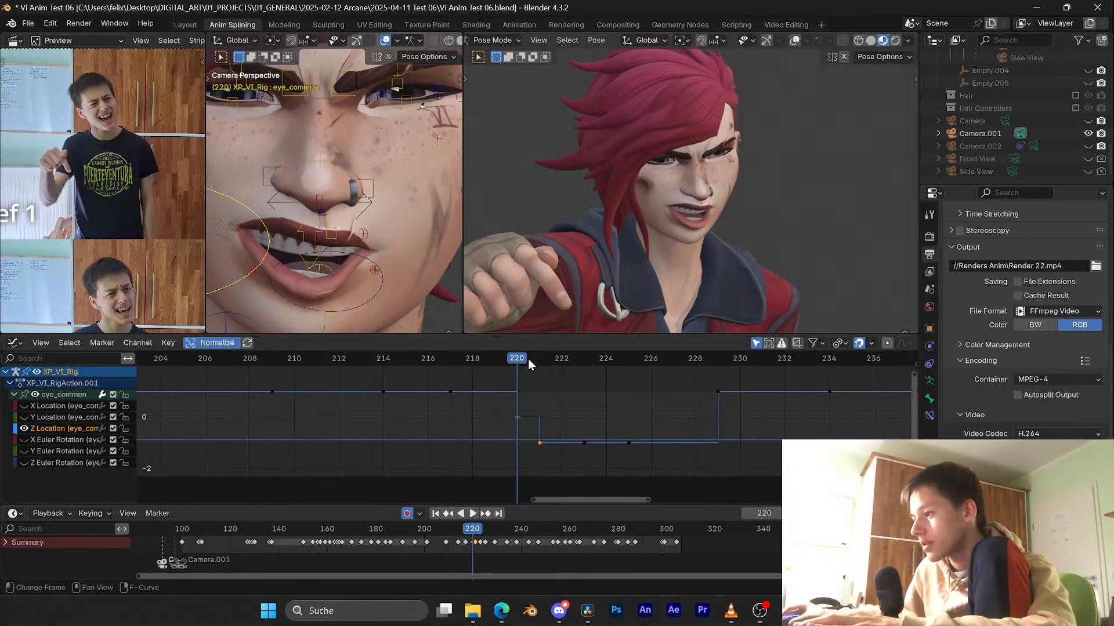
drag(528, 359, 467, 357)
key(space)
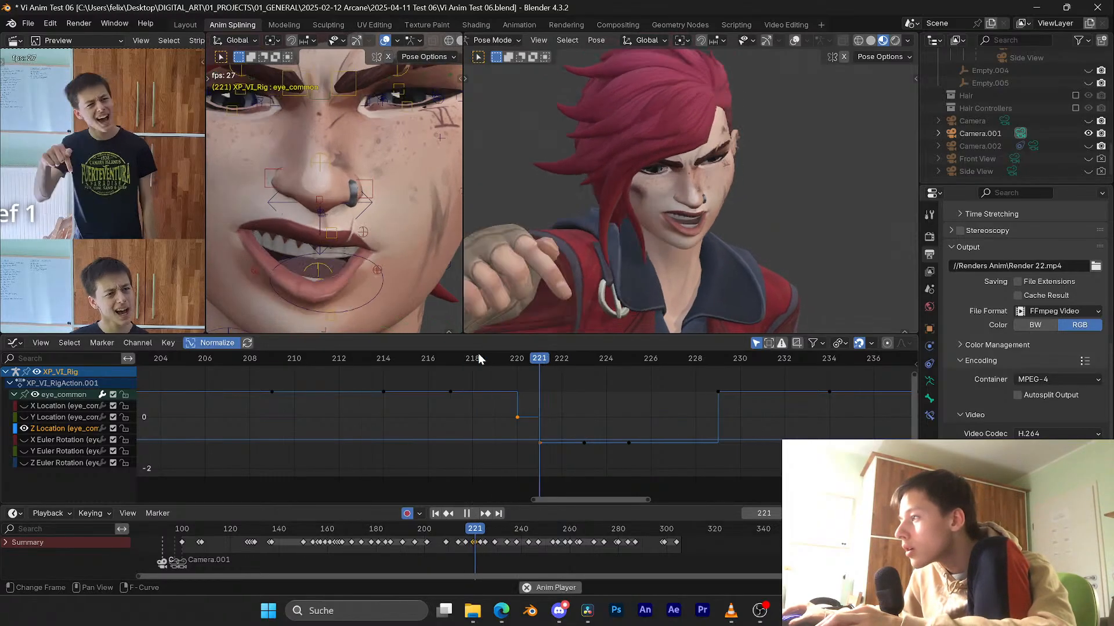
key(space)
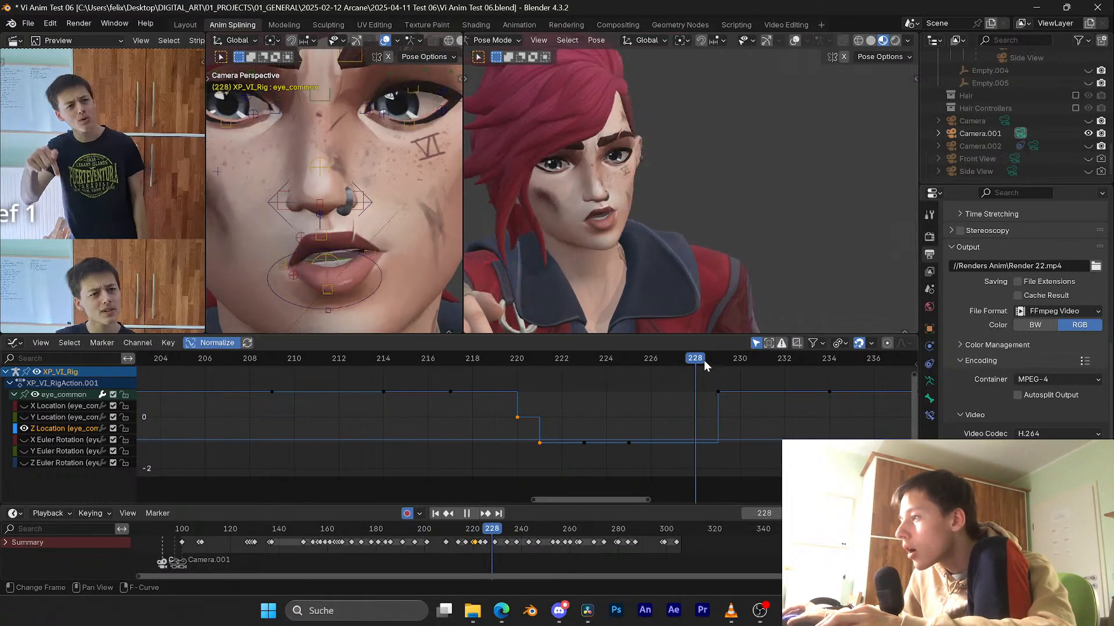
Step: Add a halfway Tween Machine in-between for eye_common at frame 228, play back the eye motion and save the file
key(n)
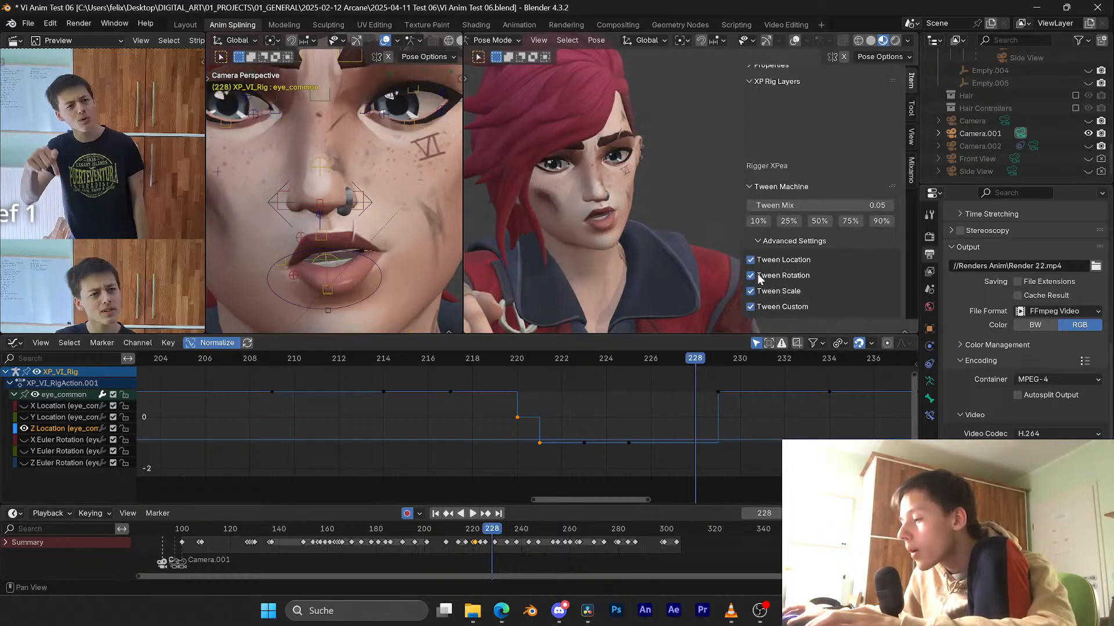
key(n)
key(space)
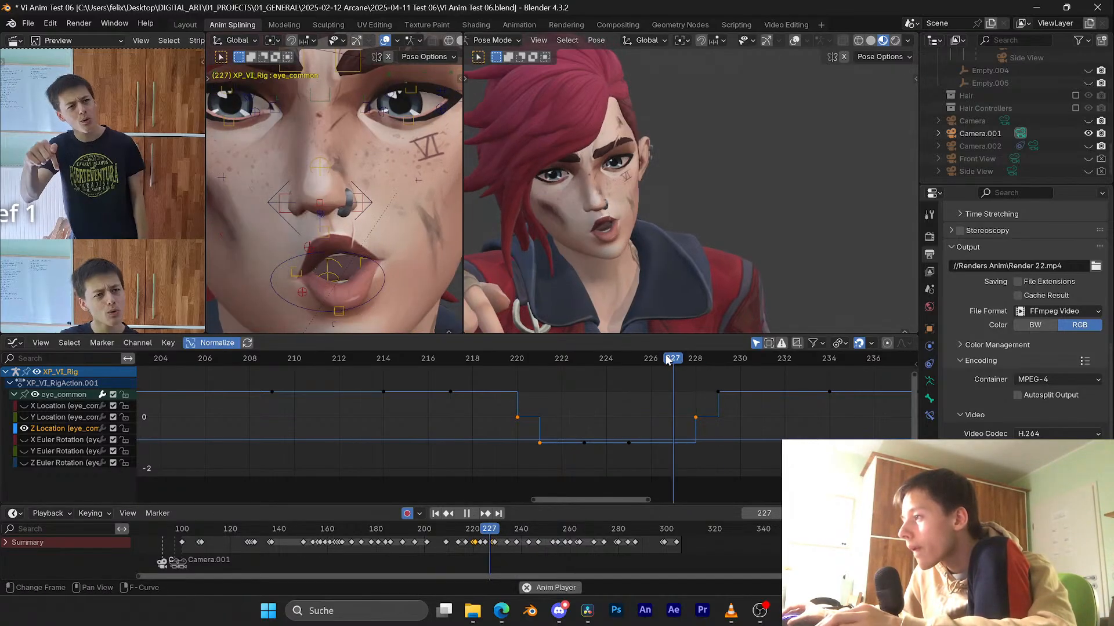
drag(664, 359, 618, 353)
key(space)
key(space)
click(463, 354)
key(space)
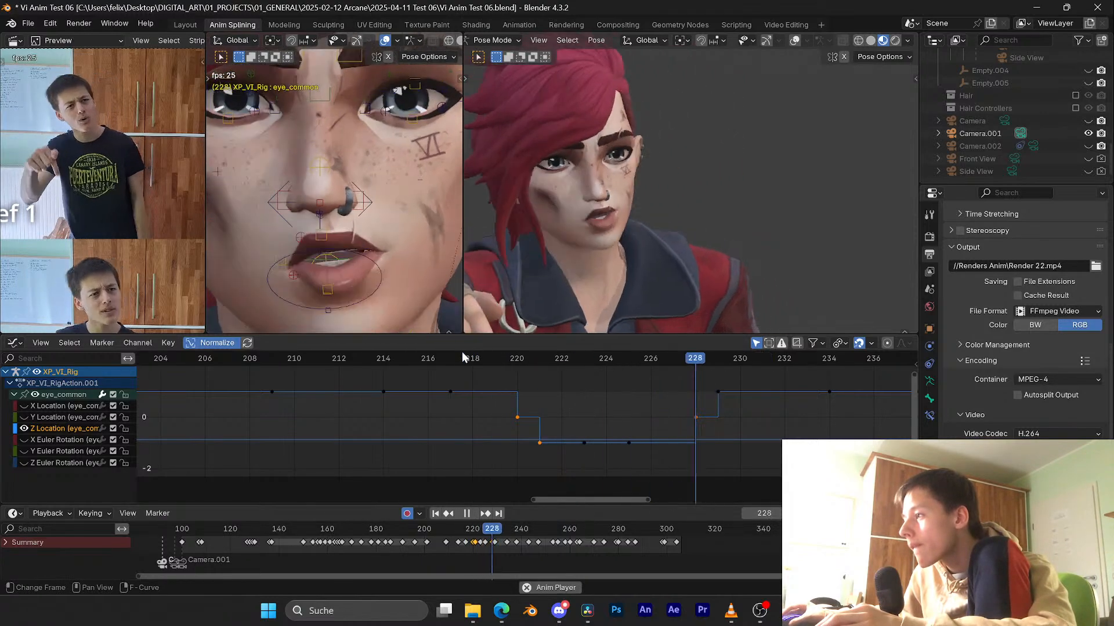
key(Escape)
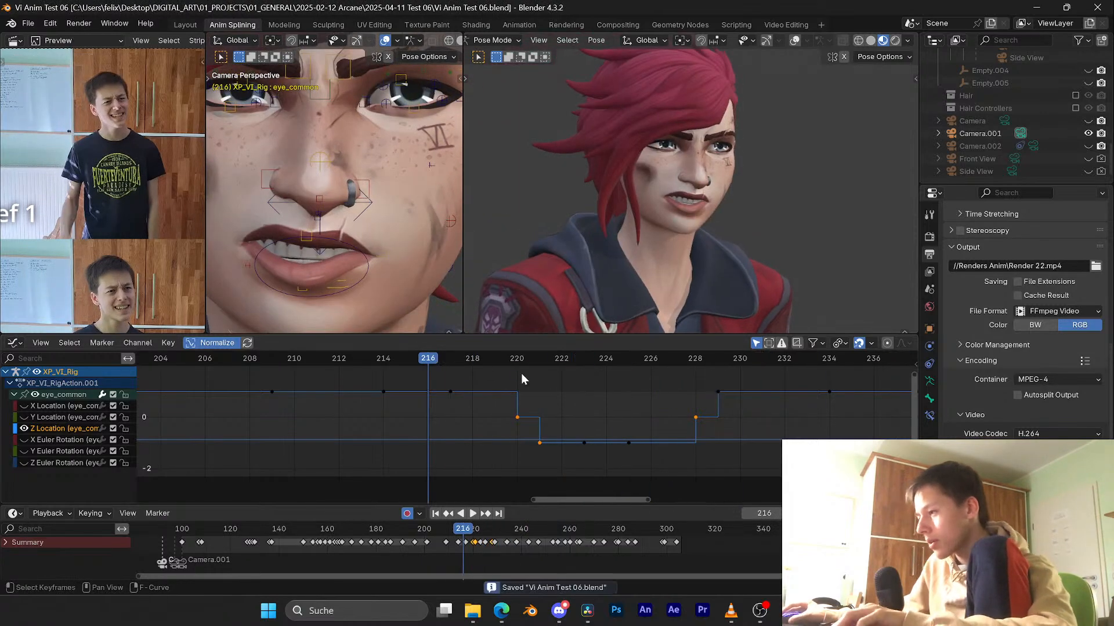
Step: Re-tween the eye_common in-between at frame 228 closer to the frame 229 pose
key(space)
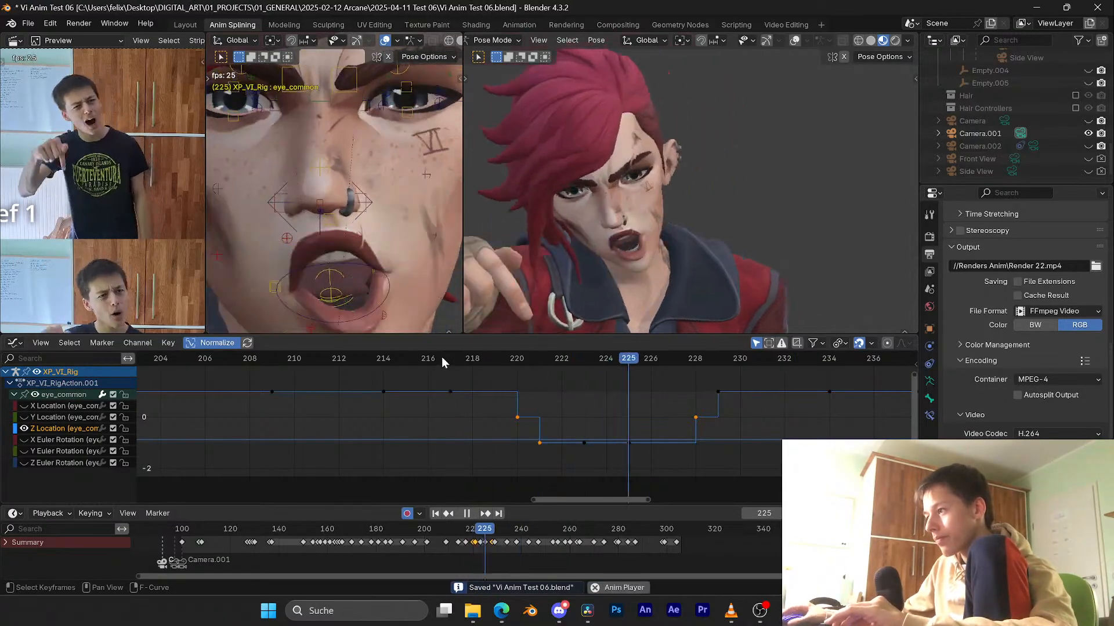
click(498, 361)
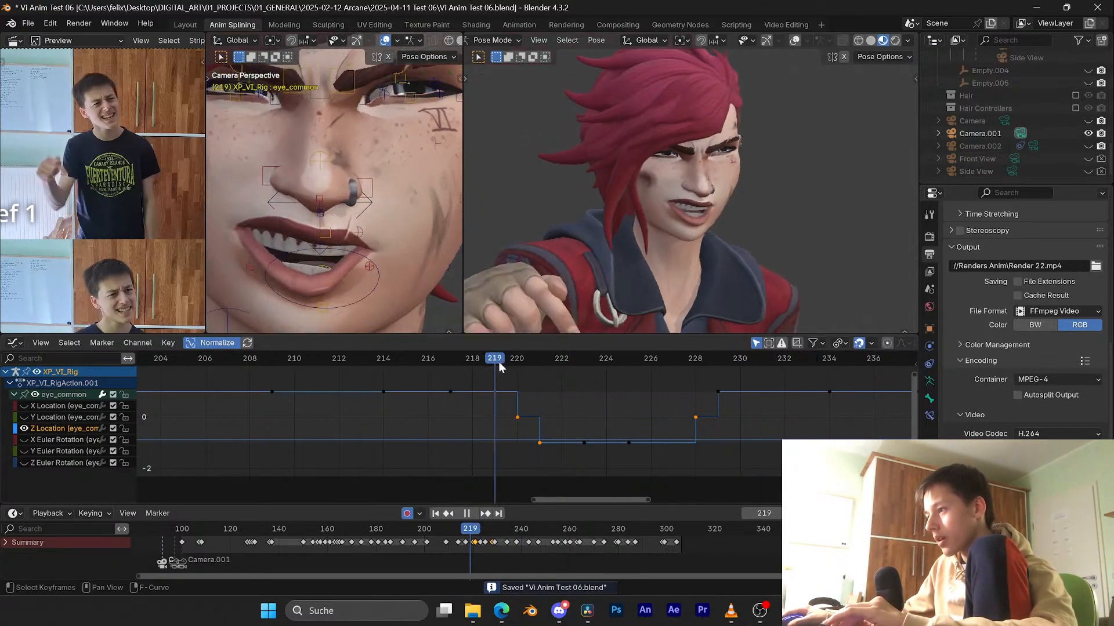
drag(499, 361, 699, 369)
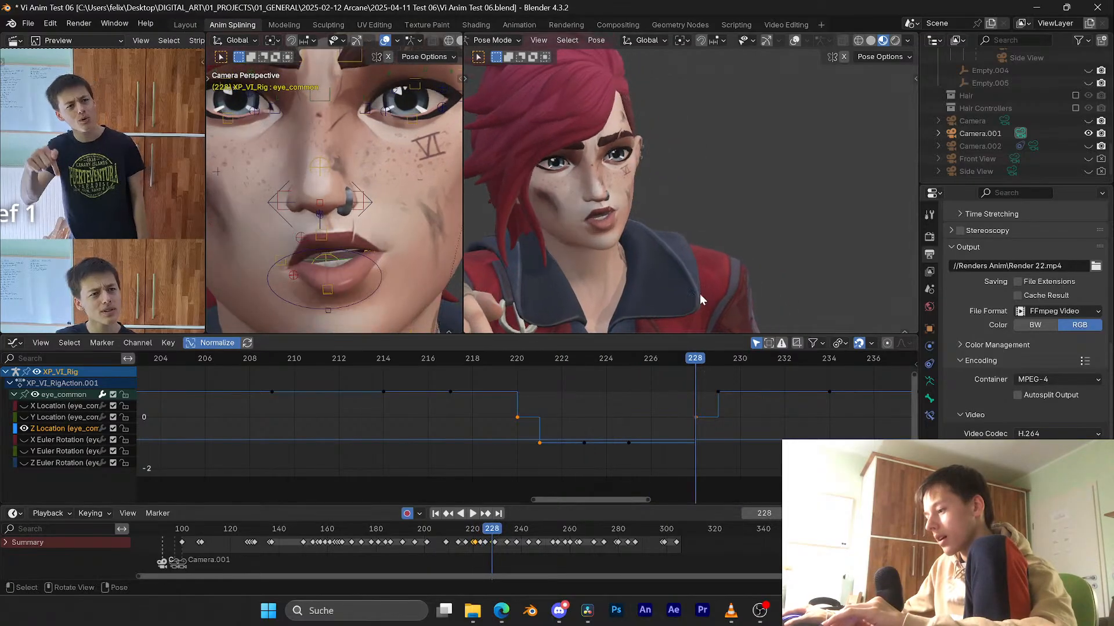
key(n)
click(822, 203)
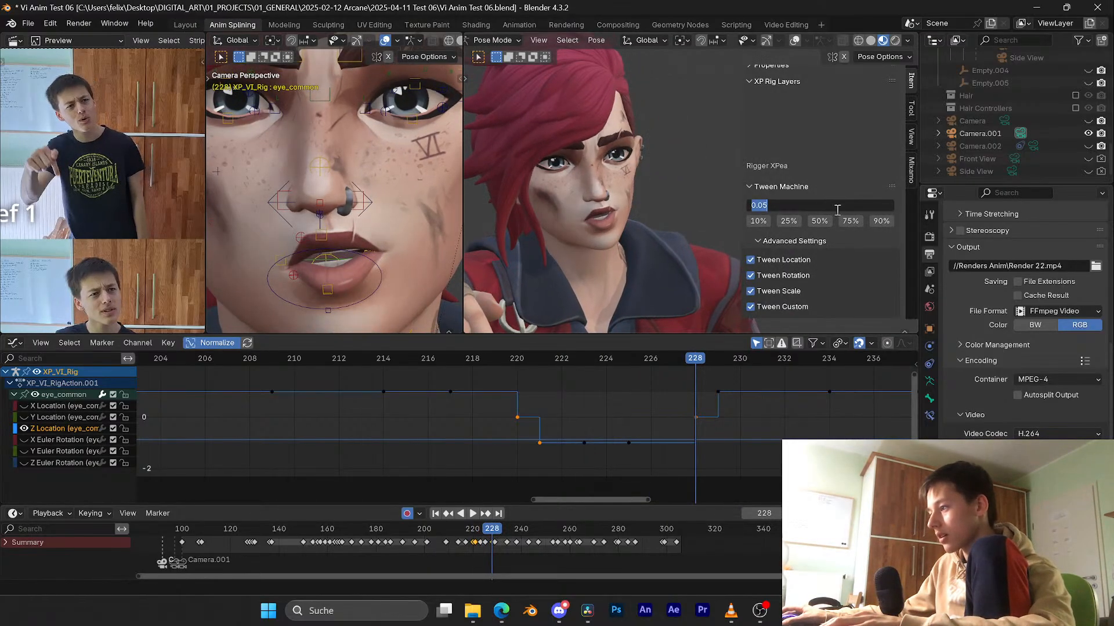
key(Return)
Step: Play back the eye direction changes from around frame 218 and hide the viewport sidebar
drag(710, 361, 560, 354)
key(space)
key(space)
key(space)
key(space)
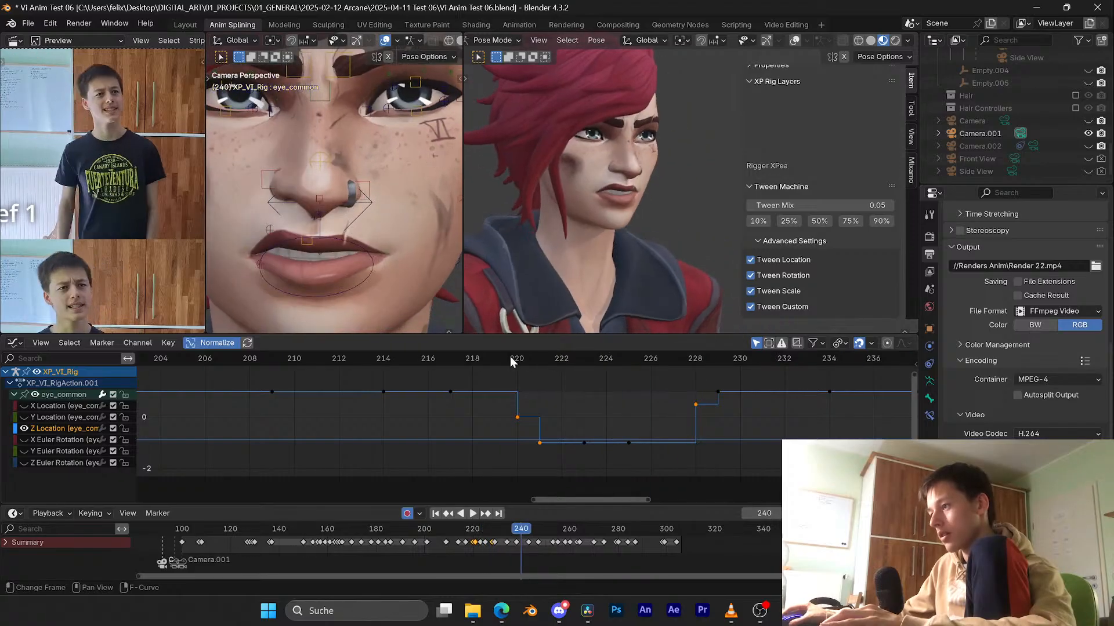
click(477, 360)
key(space)
key(space)
click(476, 359)
key(n)
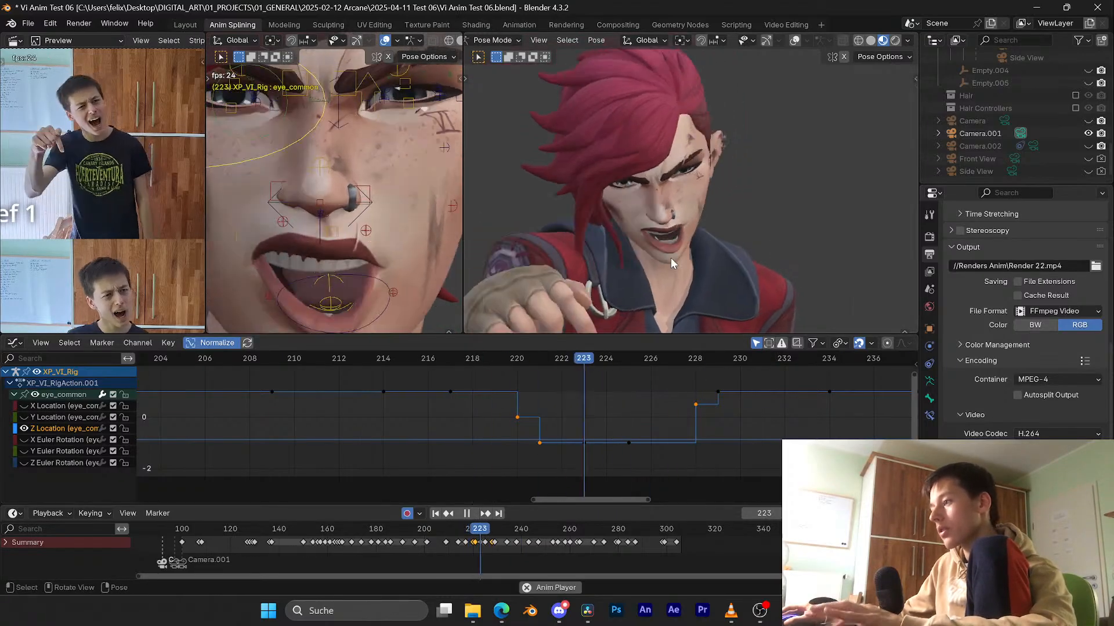
Step: Replay the shot from around frame 209 to check the eye motion against the reference, and save the file
key(space)
click(272, 363)
key(space)
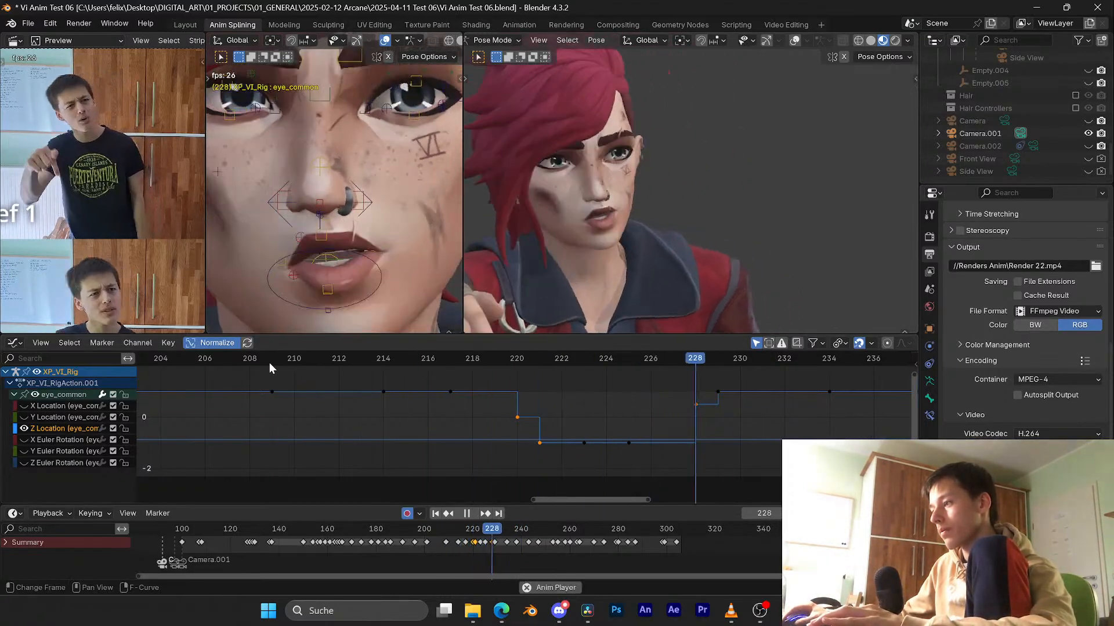
click(272, 363)
key(space)
middle_drag(327, 387, 414, 374)
key(ctrl+s)
click(328, 364)
key(space)
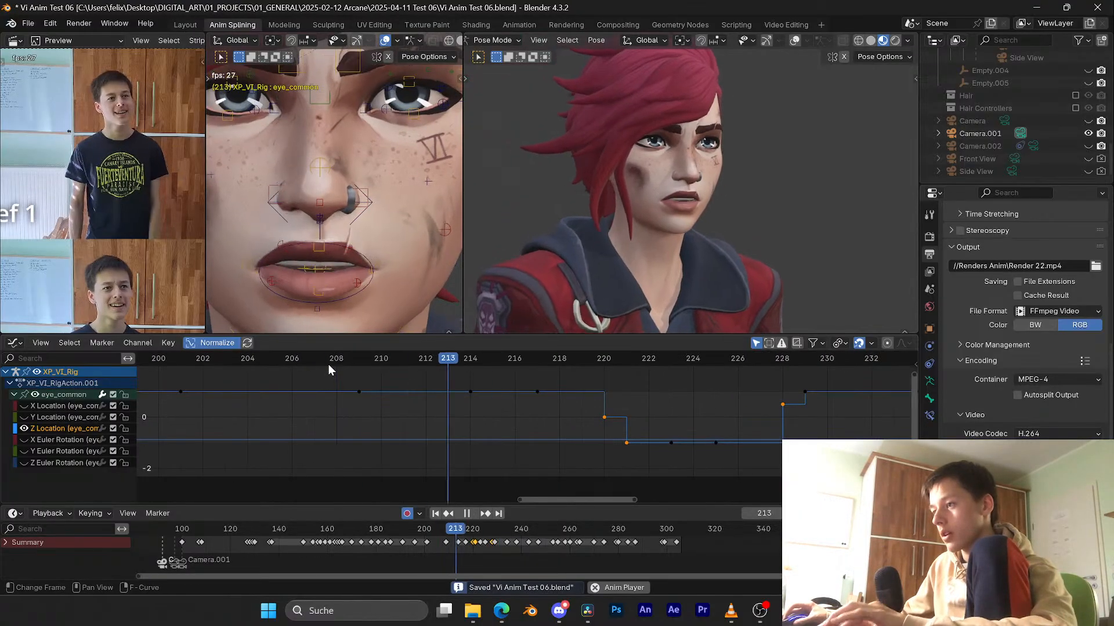
key(space)
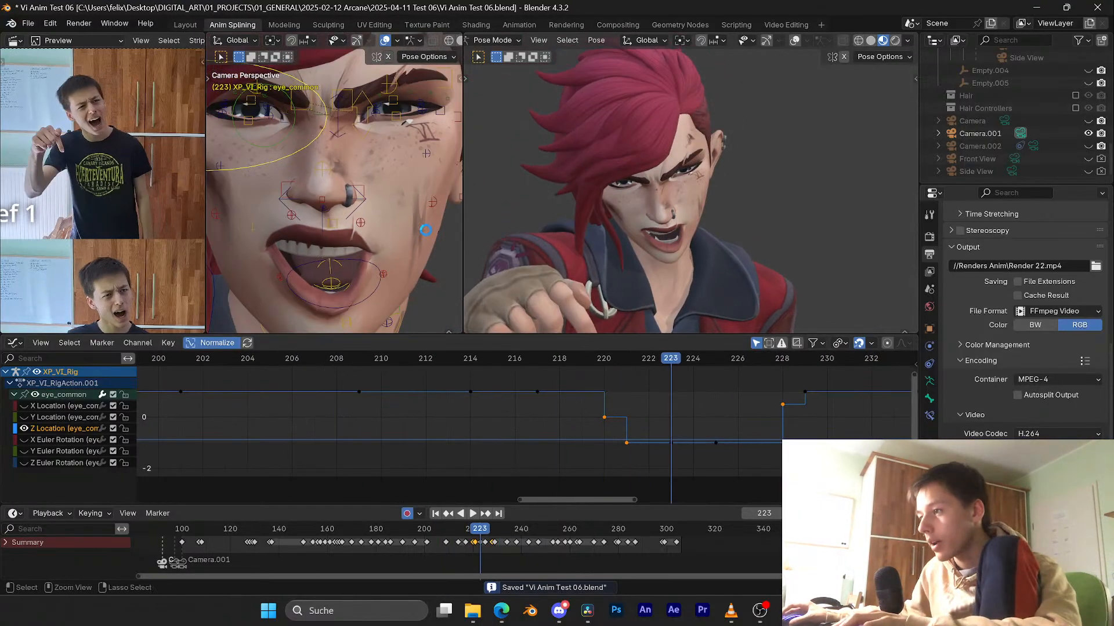
Step: Select the cheek.B.L.001 control and review its motion from frame 223 to frame 234
click(429, 207)
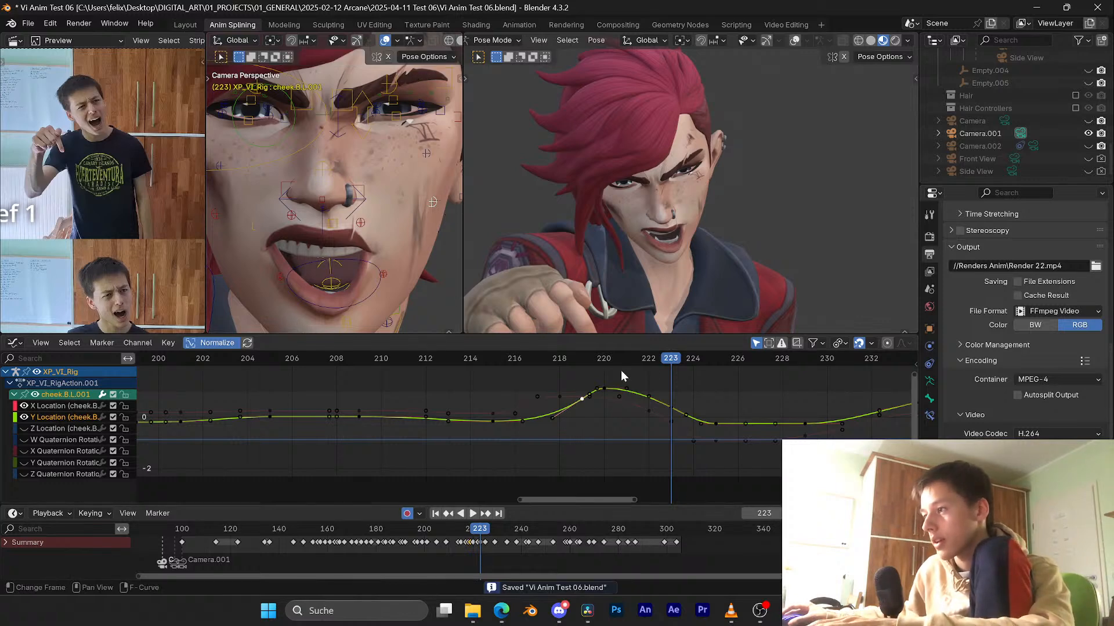
key(space)
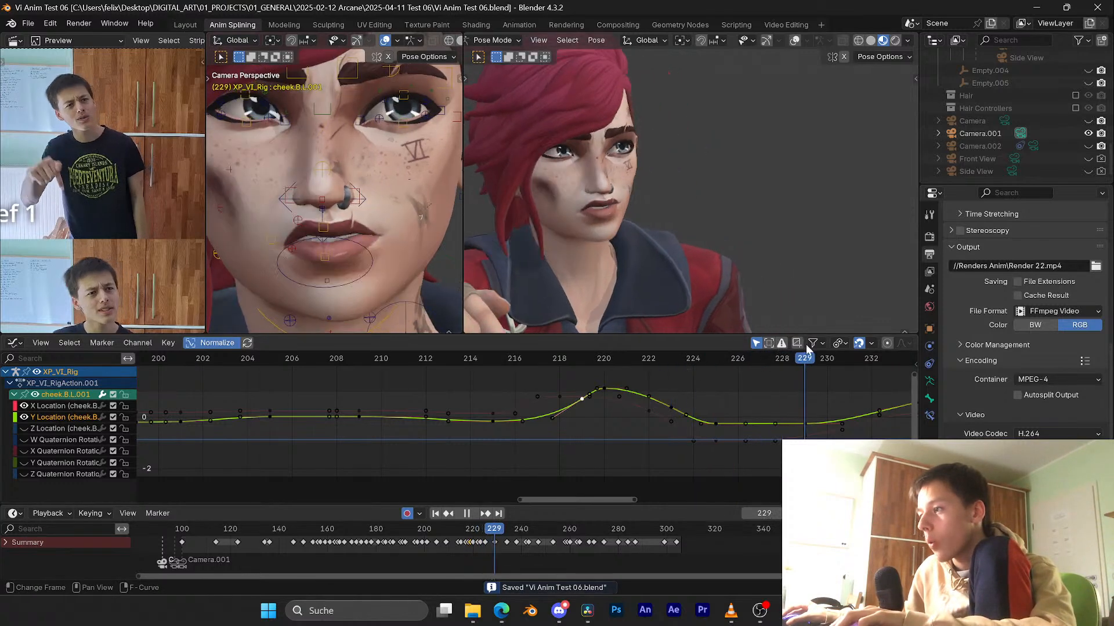
key(space)
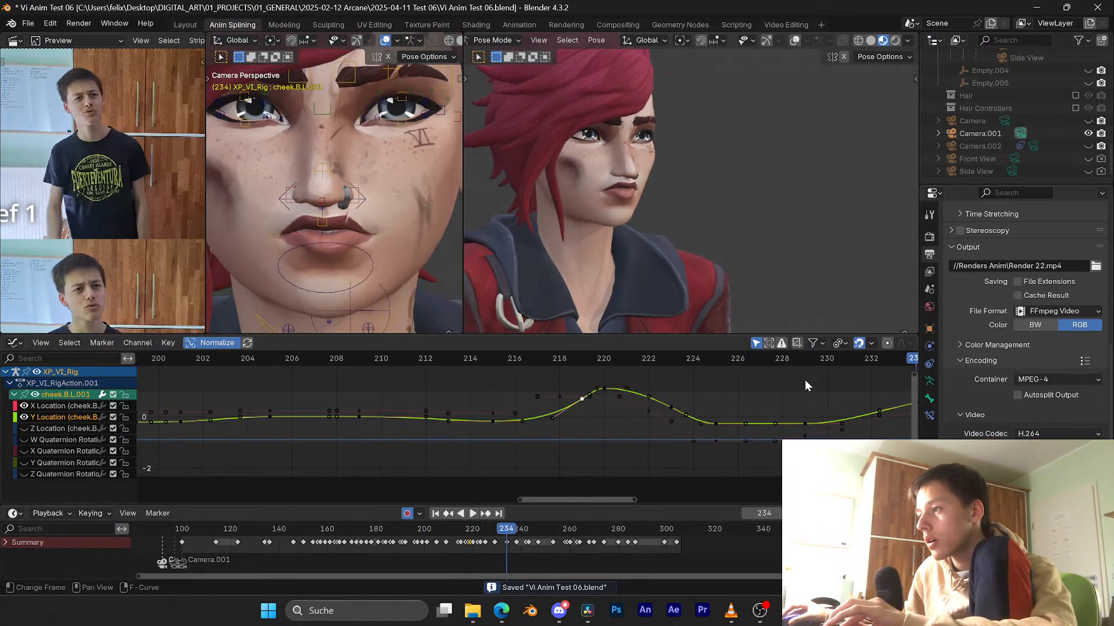
Step: Replay the cheek.B.L.001 motion from around frame 219 through frame 230 against the reference, and save the file
ctrl+middle_drag(795, 388, 704, 395)
click(498, 356)
key(space)
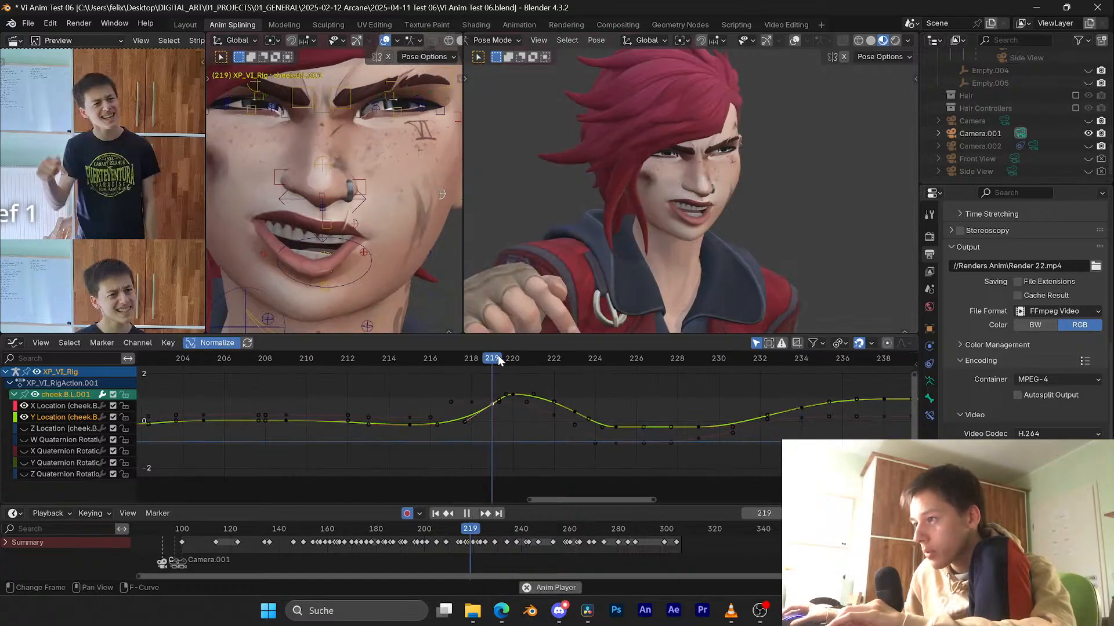
key(space)
click(497, 356)
key(space)
key(space)
click(521, 357)
key(space)
drag(520, 356, 726, 380)
middle_drag(726, 380, 606, 374)
key(ctrl+s)
Step: Select the cheek.T.L.001 control, review its motion from frame 230 to frame 234, and save the file
click(570, 358)
mouse_move(570, 361)
mouse_down()
mouse_move(660, 357)
mouse_move(578, 348)
mouse_up()
click(425, 162)
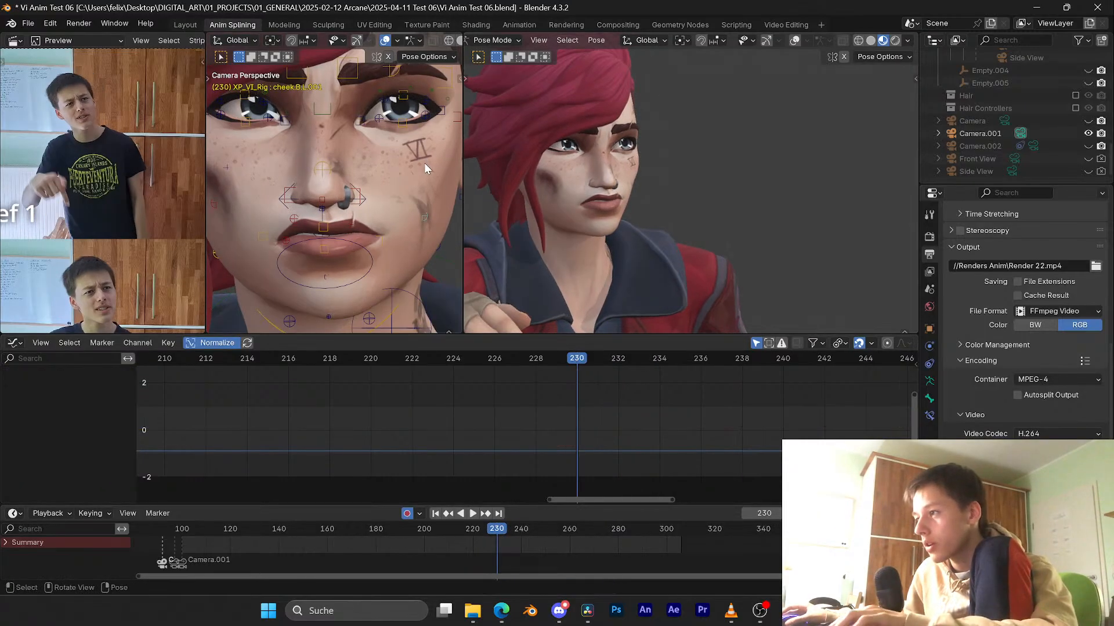
key(alt+z)
click(411, 174)
key(alt+z)
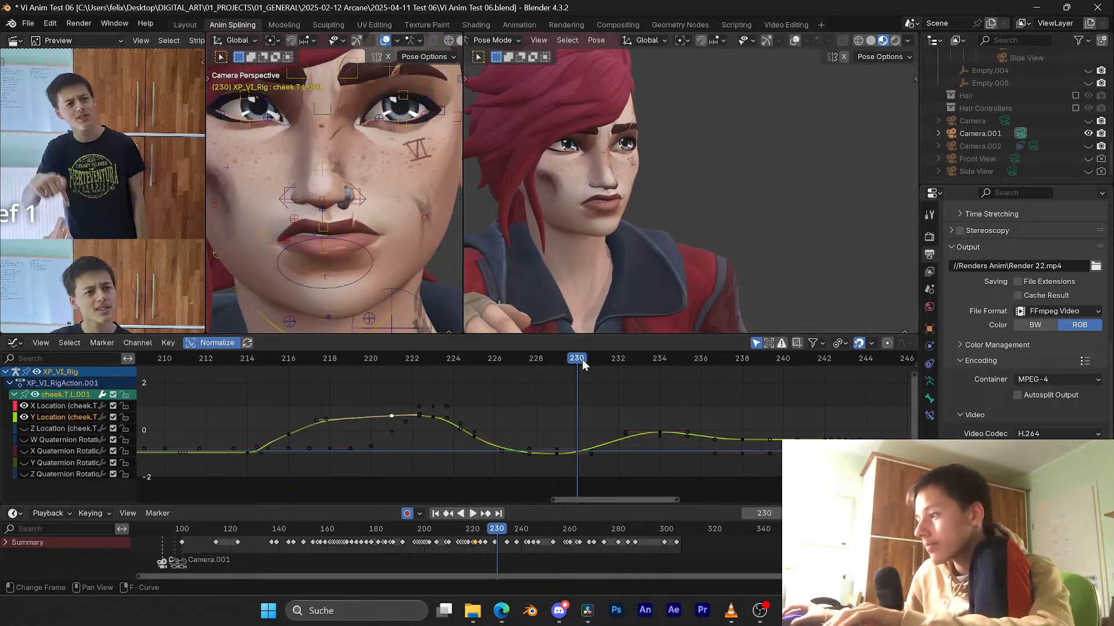
drag(583, 362, 645, 360)
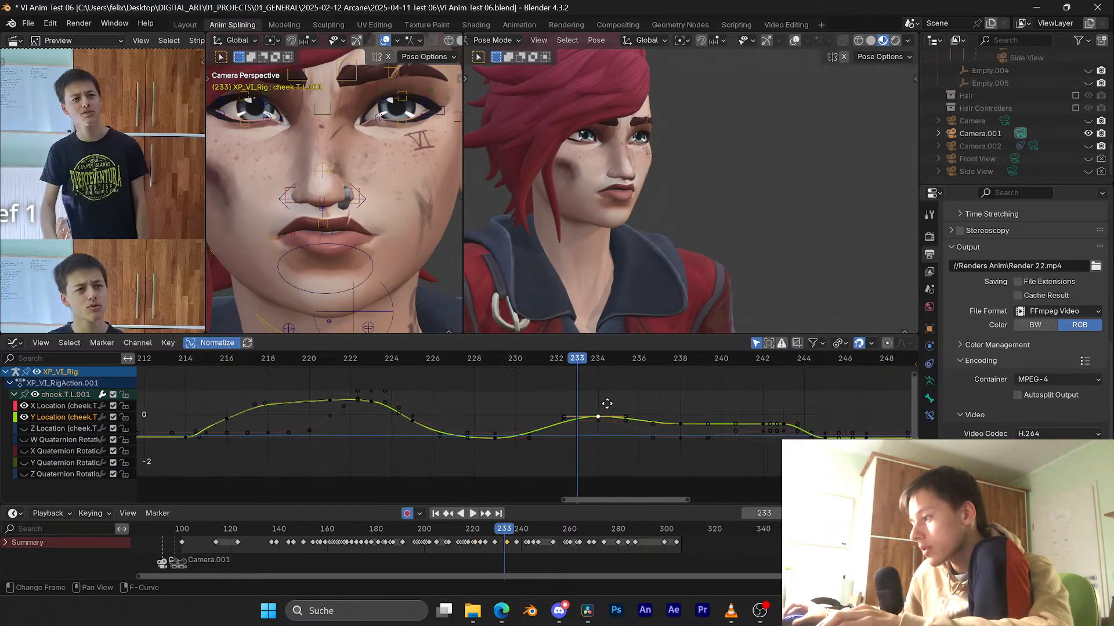
middle_drag(606, 404, 597, 402)
drag(559, 360, 591, 363)
key(ctrl+s)
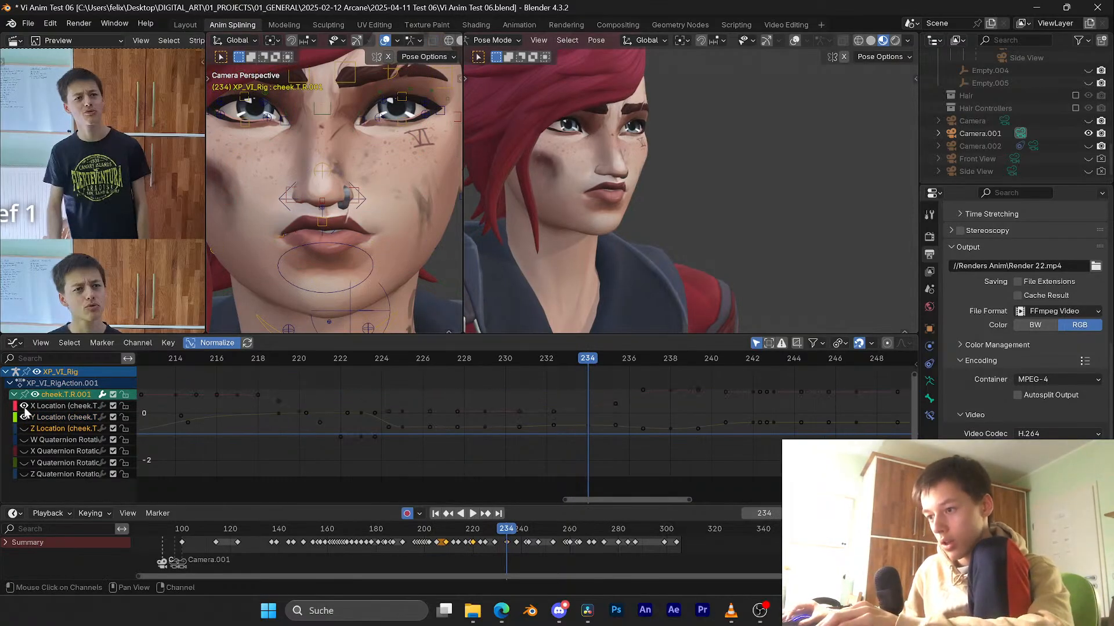
Step: Raise the cheek.T.R.001 Y Location key at frame 234 slightly, check it in playback, and save the file
click(592, 425)
key(g)
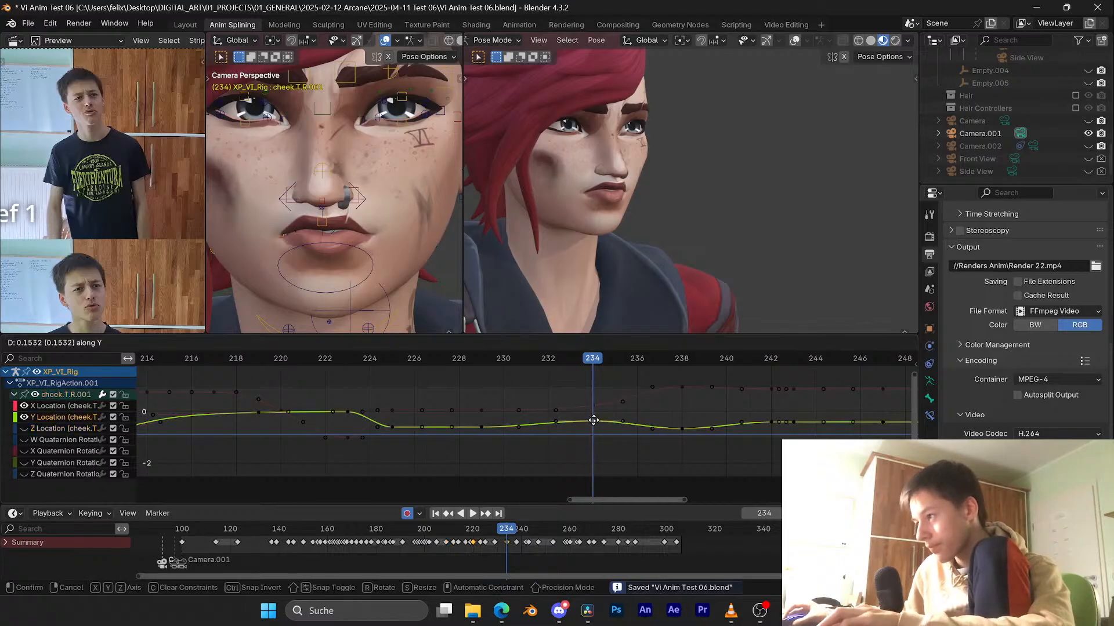
click(594, 415)
key(space)
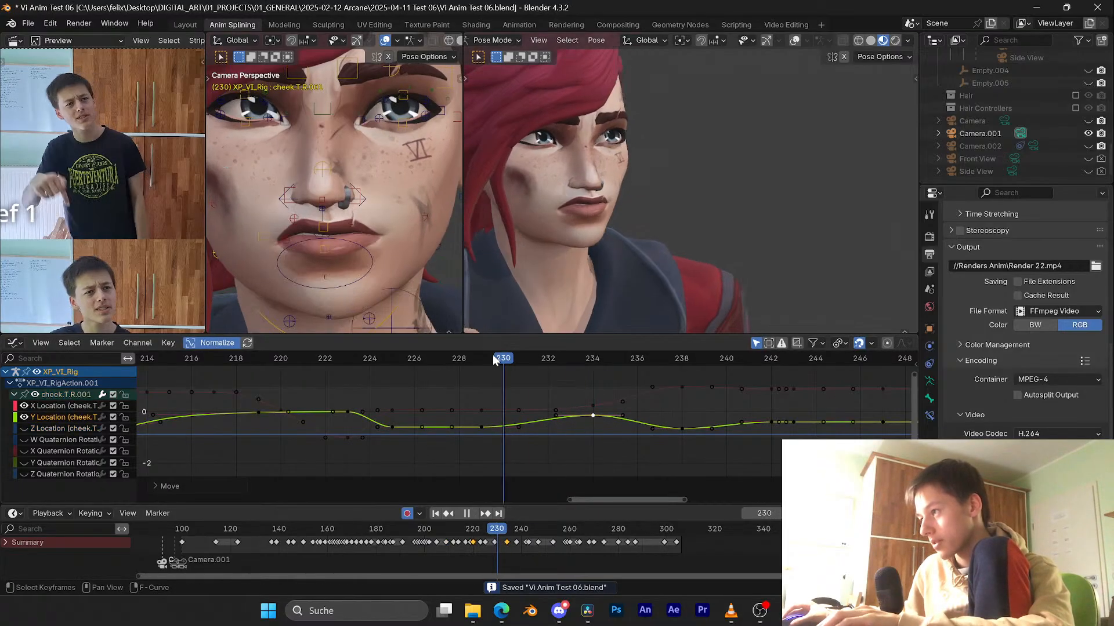
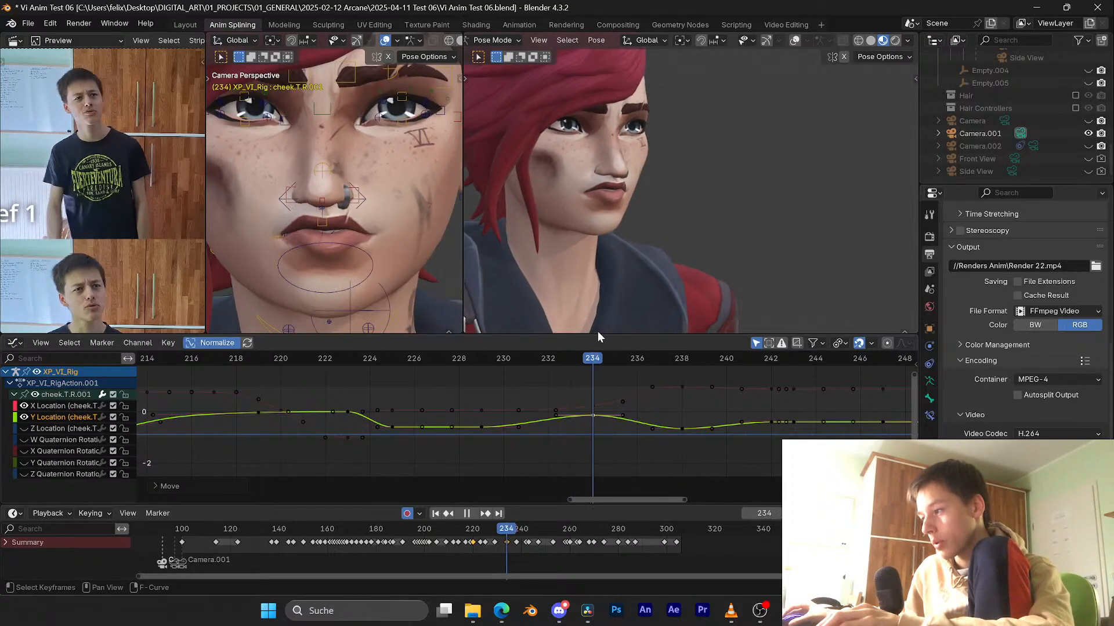
key(Escape)
key(ctrl+s)
Step: Shift the cheek.T.R.001 Y Location keys at frames 234 and 238 forward to frames 237 and 241
key(space)
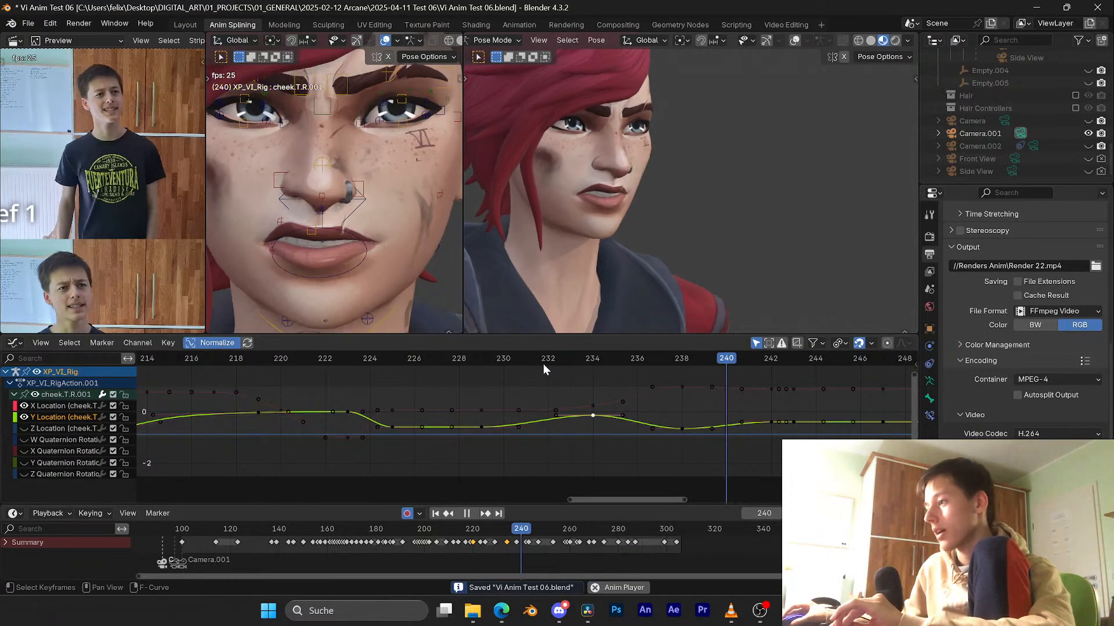
drag(691, 361, 592, 364)
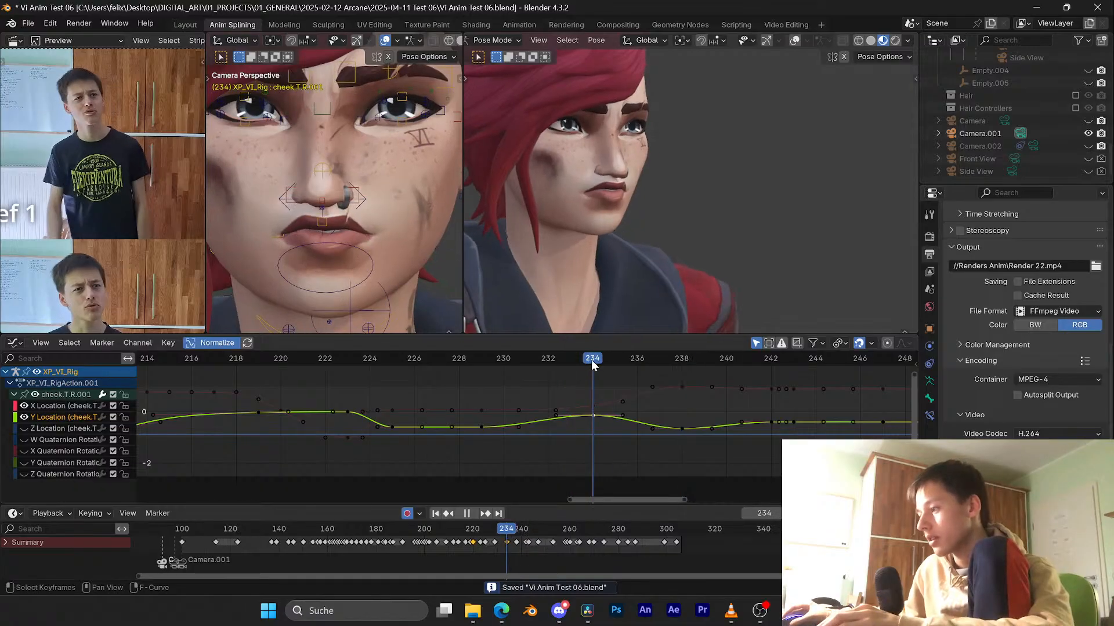
key(shift+d)
key(x)
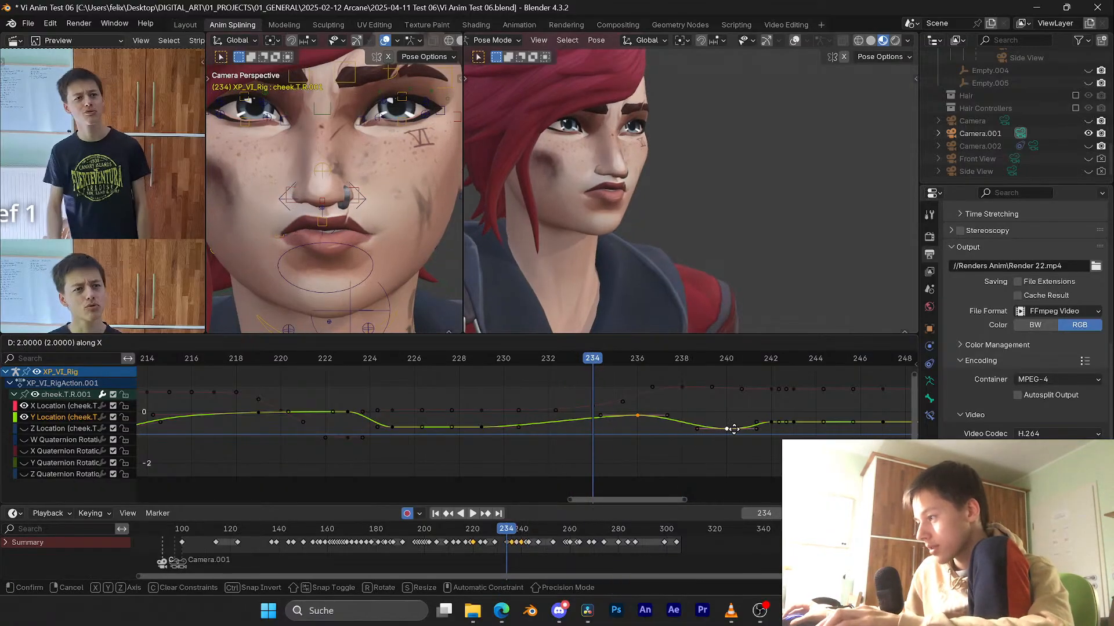
click(740, 429)
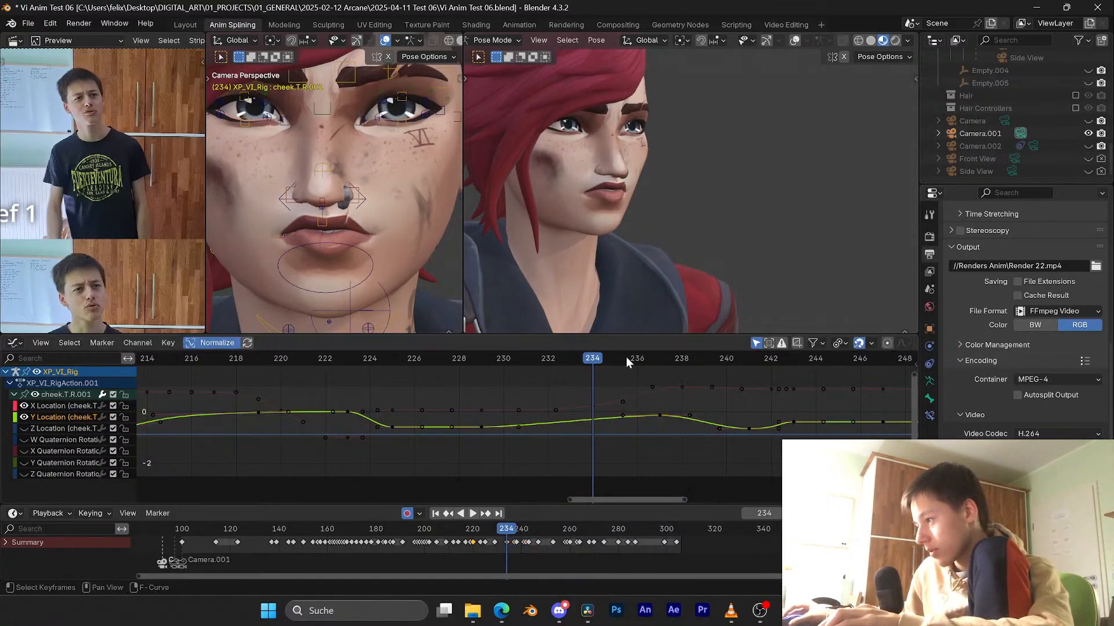
Step: Replay the shot from around frame 223 in the full camera view to check the cheek timing, and save the file
drag(625, 356, 326, 353)
key(Home)
key(space)
key(space)
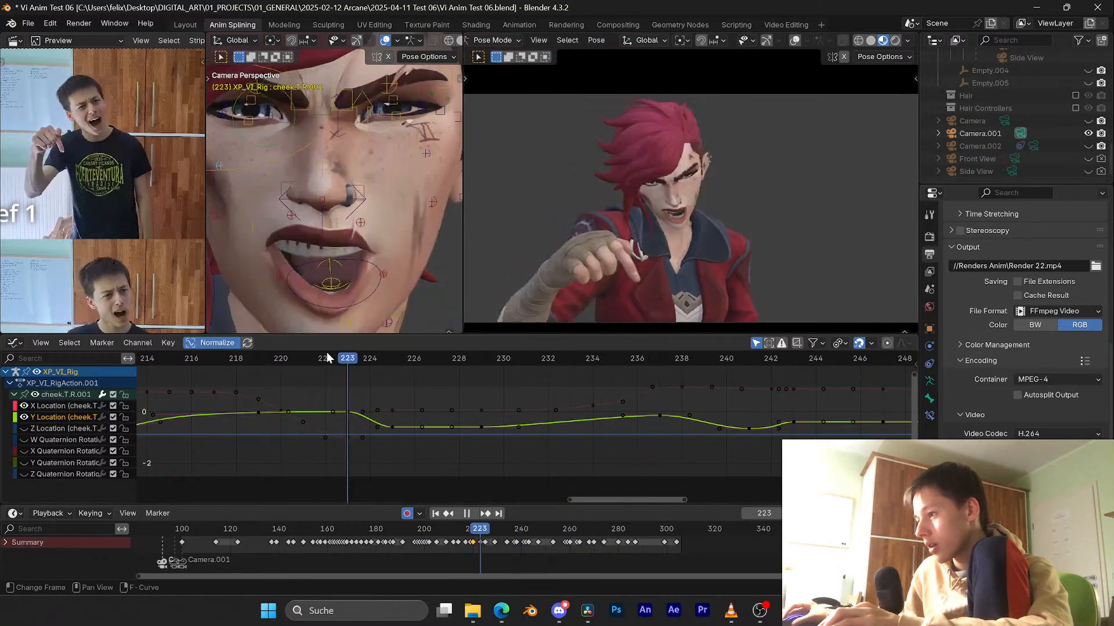
key(space)
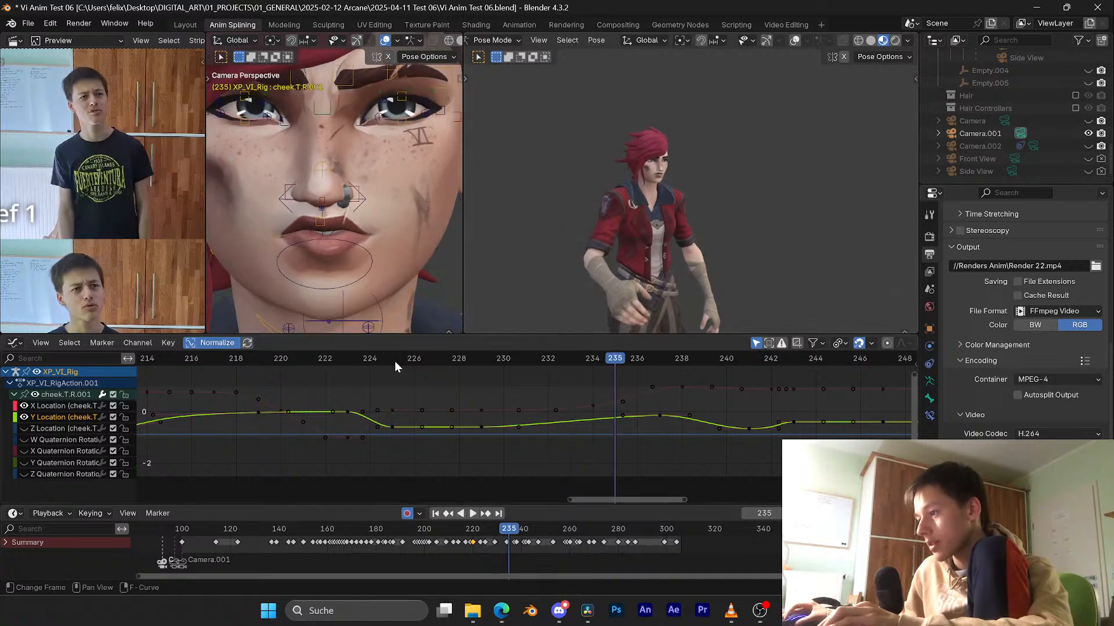
click(394, 361)
key(space)
key(ctrl+s)
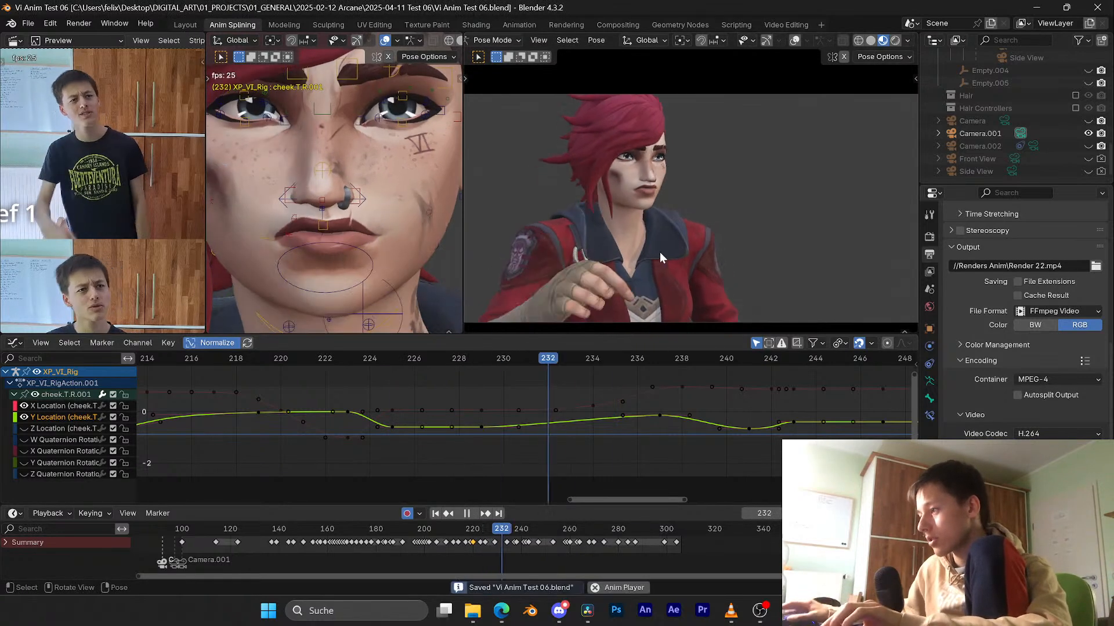
key(space)
Step: Show the main viewport's overlays and compare the face poses at keyframes between frames 237 and 241
click(794, 40)
key(Up)
key(Up)
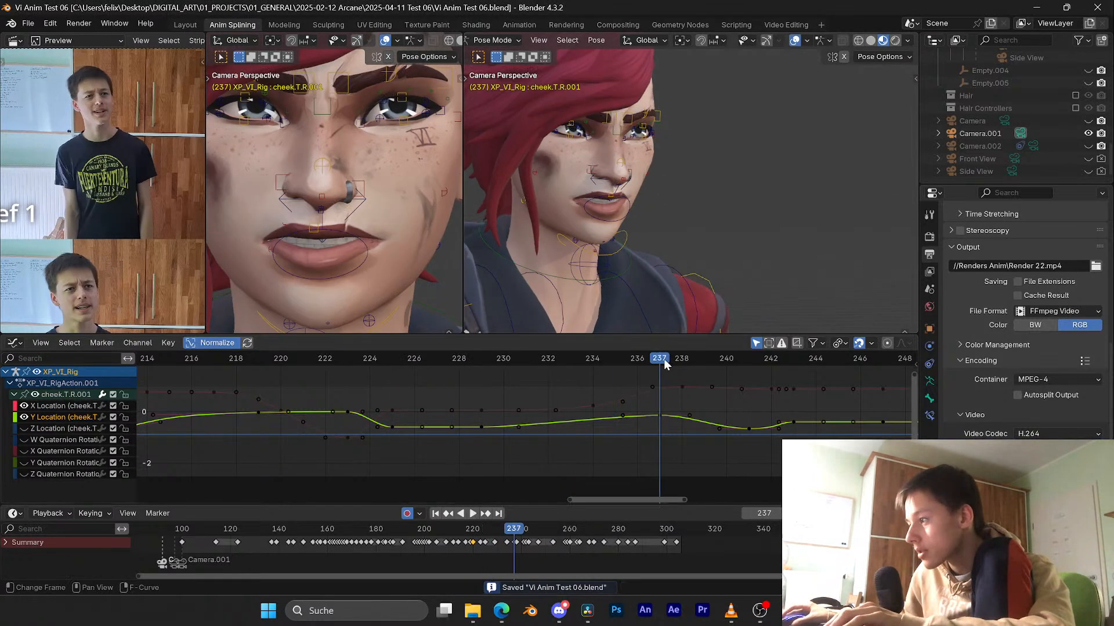
key(Down)
key(Down)
key(Up)
key(Up)
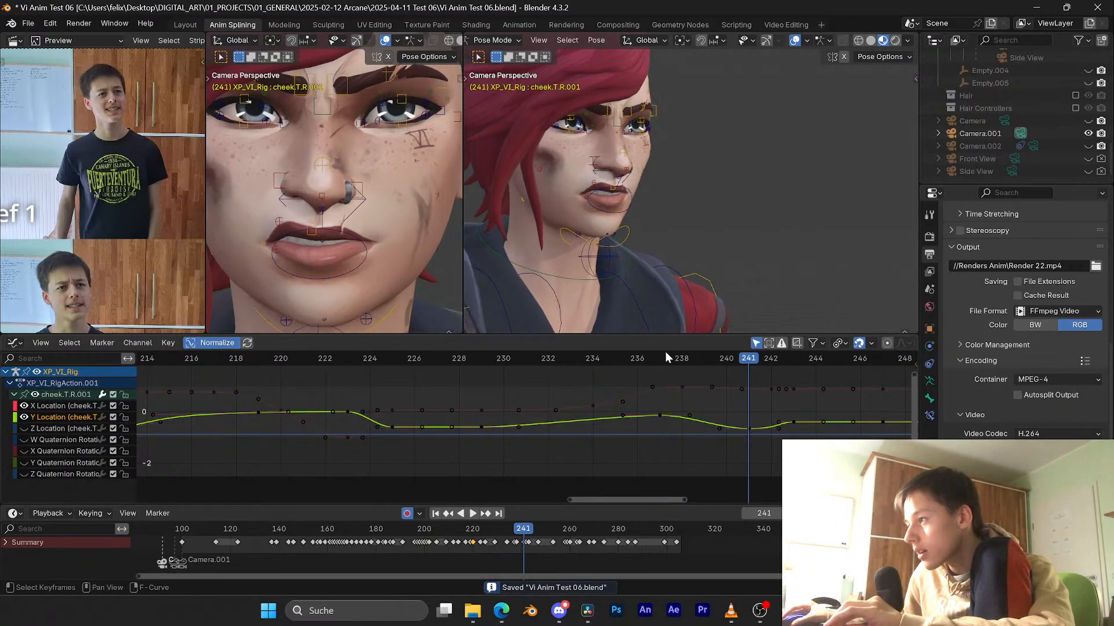
click(680, 355)
mouse_move(679, 354)
mouse_down()
mouse_move(751, 354)
mouse_move(665, 356)
mouse_up()
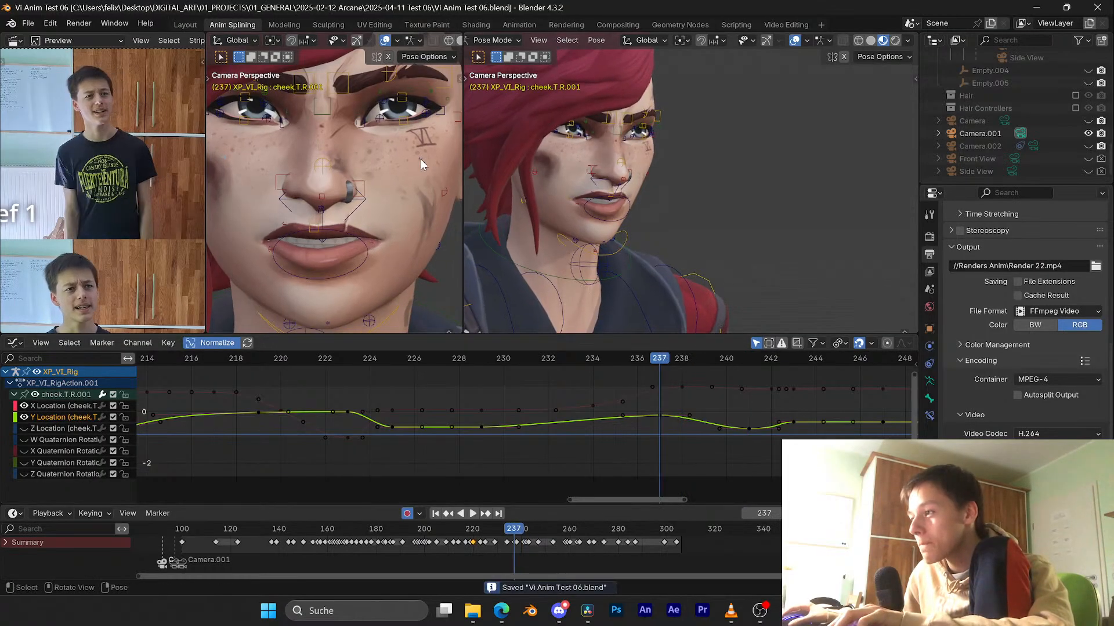
Step: Shift the cheek.T.L.001 Y Location keys at frames 234 and 238 forward to frames 237 and 241, check playback, and save
click(682, 422)
key(g)
key(x)
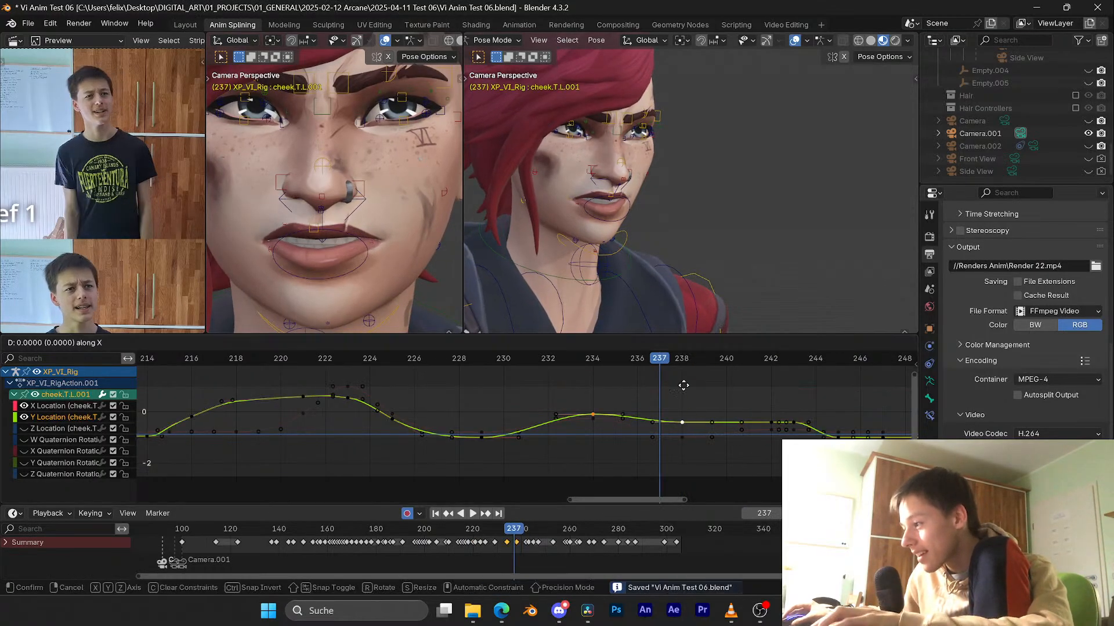
click(732, 389)
drag(655, 357, 522, 363)
key(space)
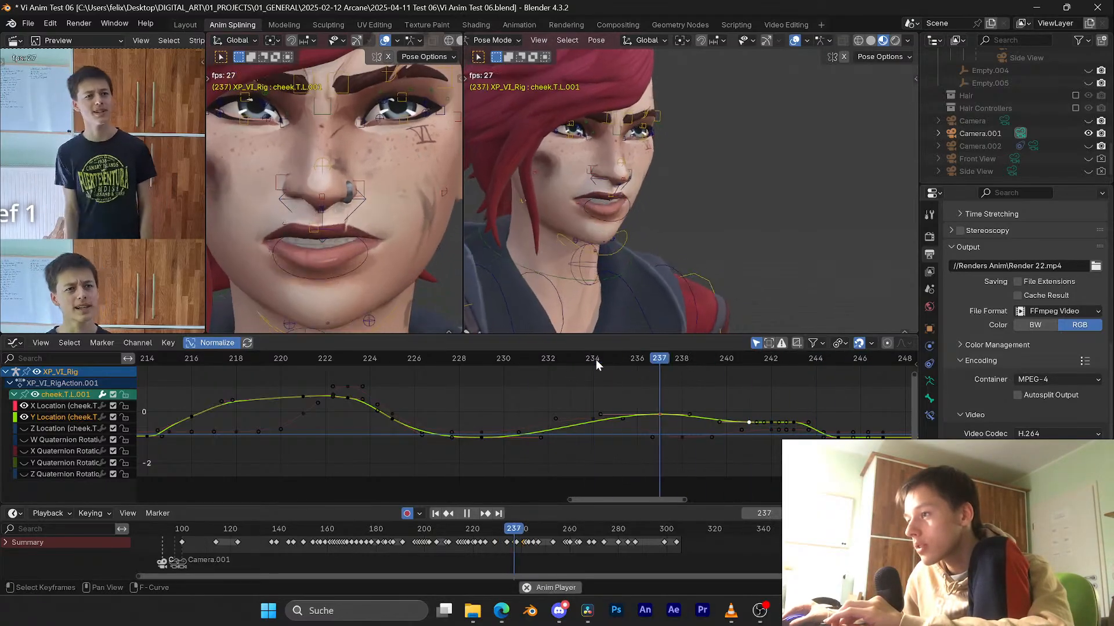
drag(597, 360, 638, 355)
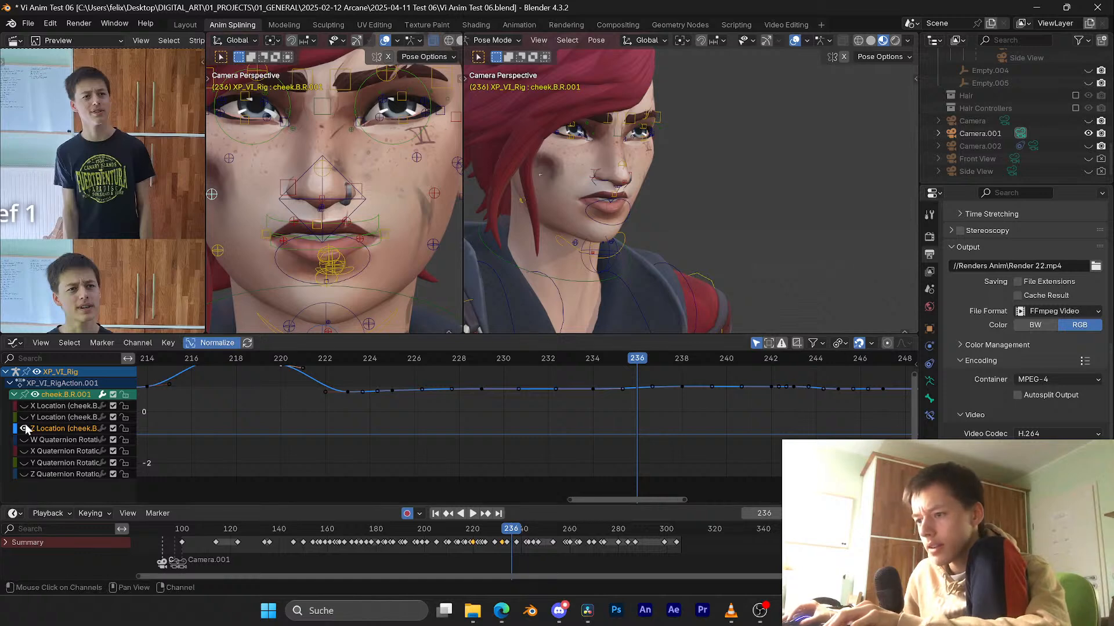
key(ctrl+s)
Step: Shift the cheek.B.L.001 and cheek.B.R.001 location keys at frames 234 and 238 forward one frame, and check the motion
drag(605, 360, 671, 360)
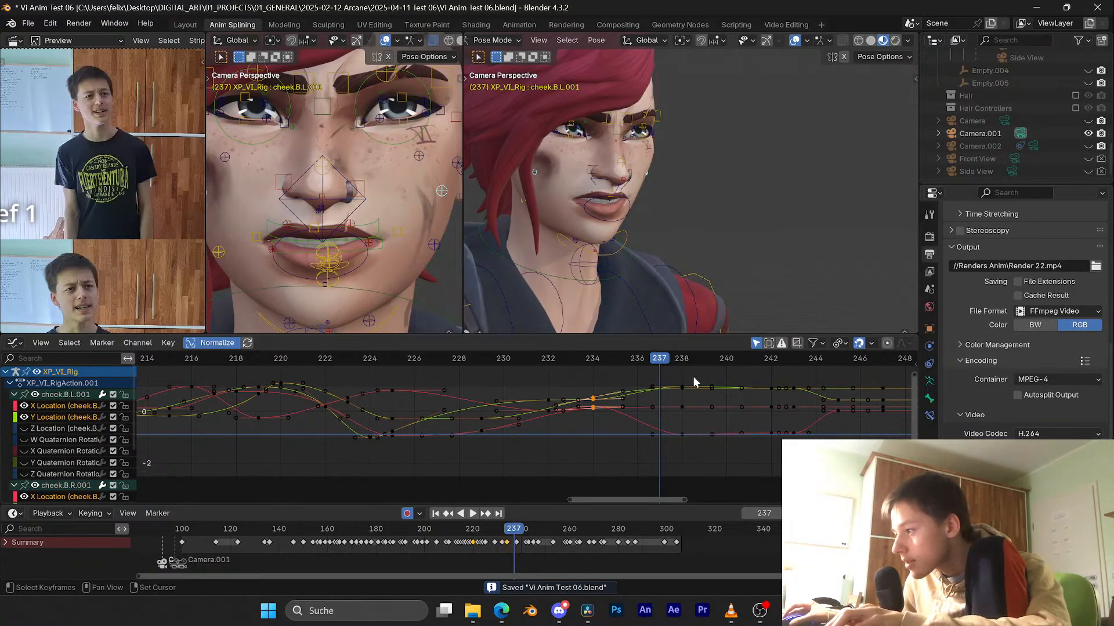
click(685, 442)
drag(660, 362, 581, 359)
key(space)
key(Escape)
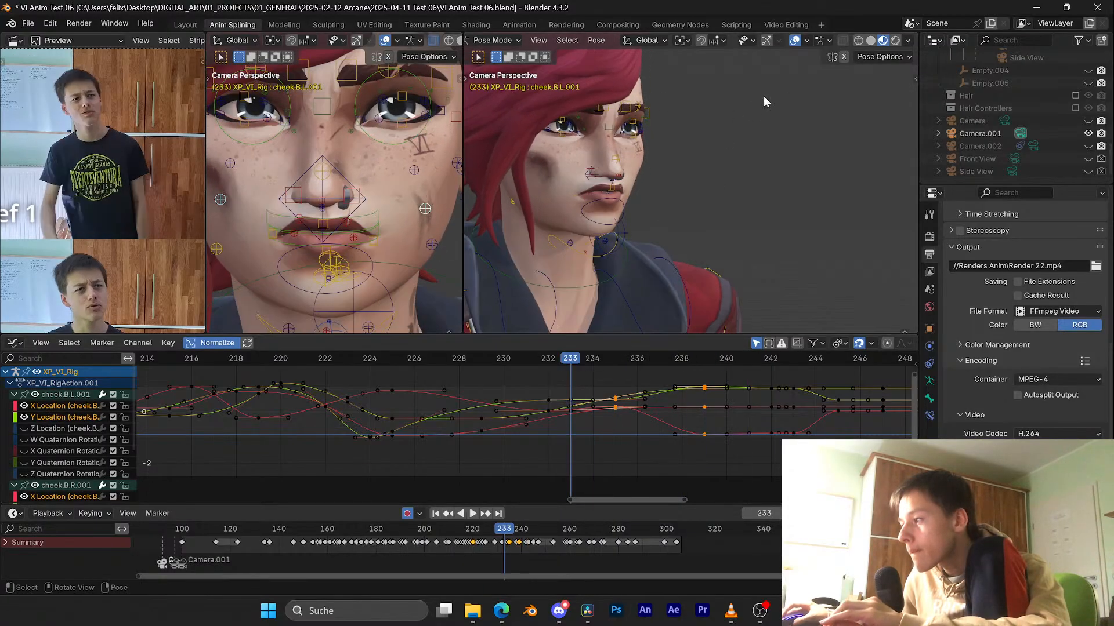
Step: Replay the lower cheek motion from around frame 222 with the main viewport's overlays hidden, and save the file
key(space)
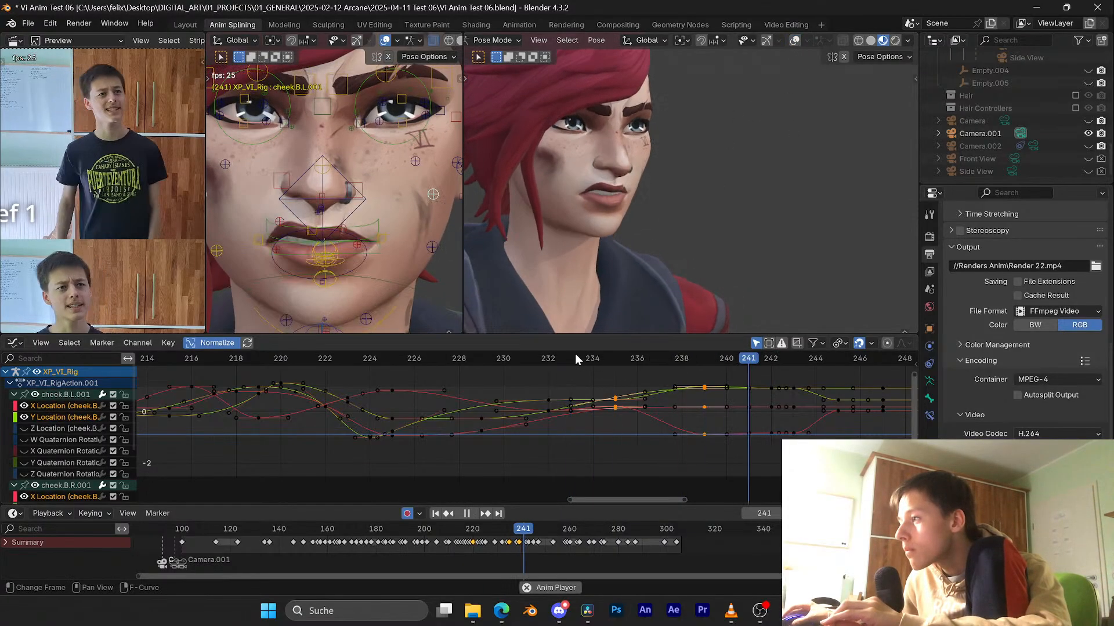
click(481, 360)
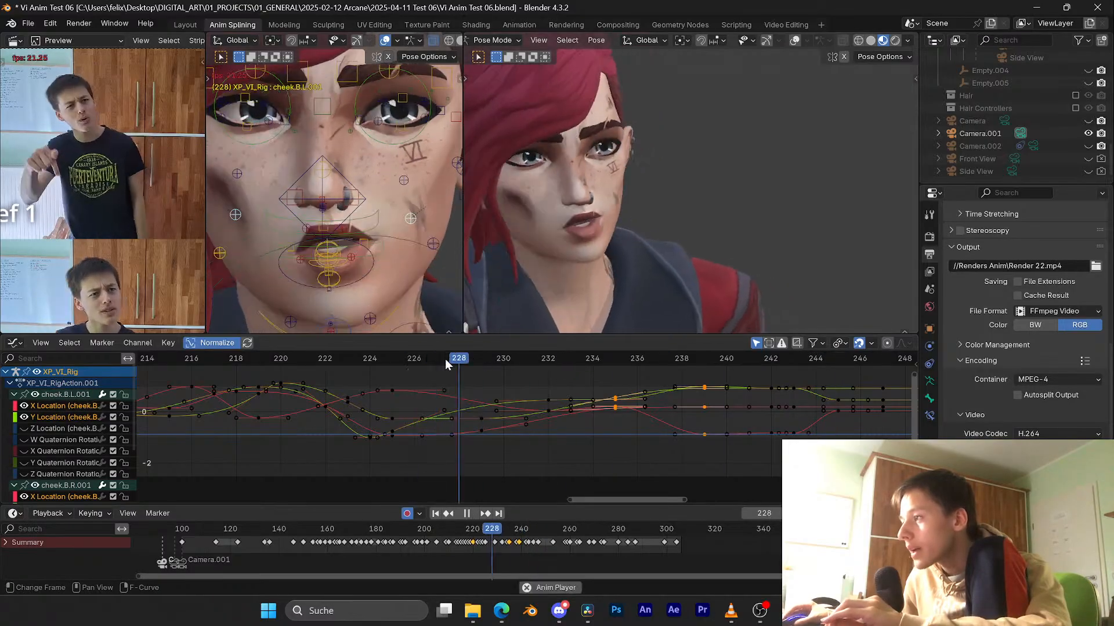
key(space)
scroll(525, 384, down, 3)
key(ctrl+s)
click(370, 357)
key(space)
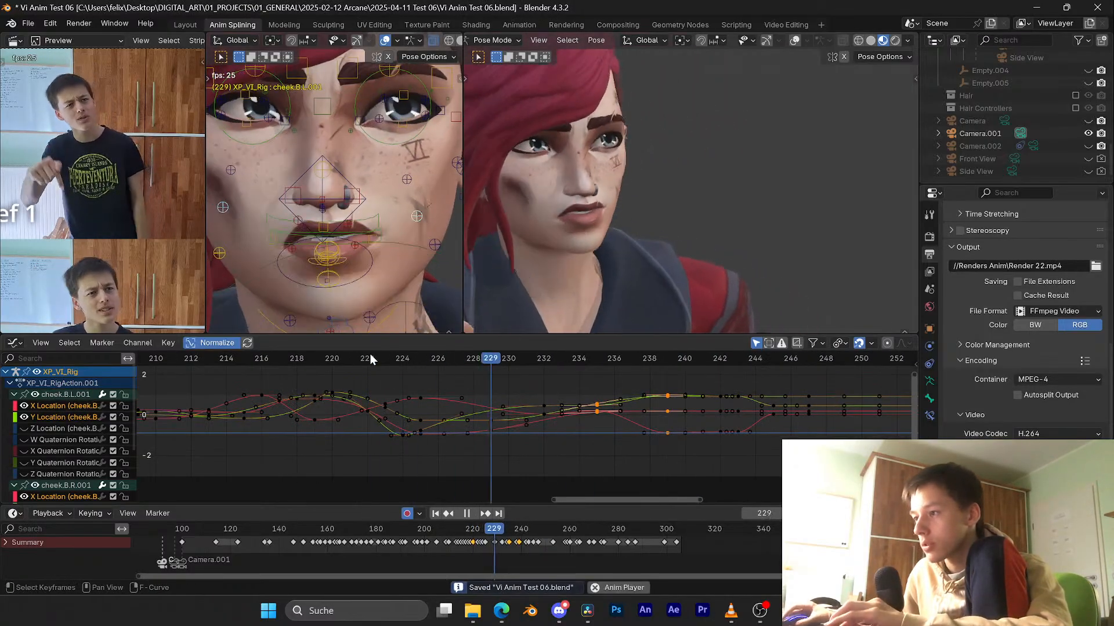
key(space)
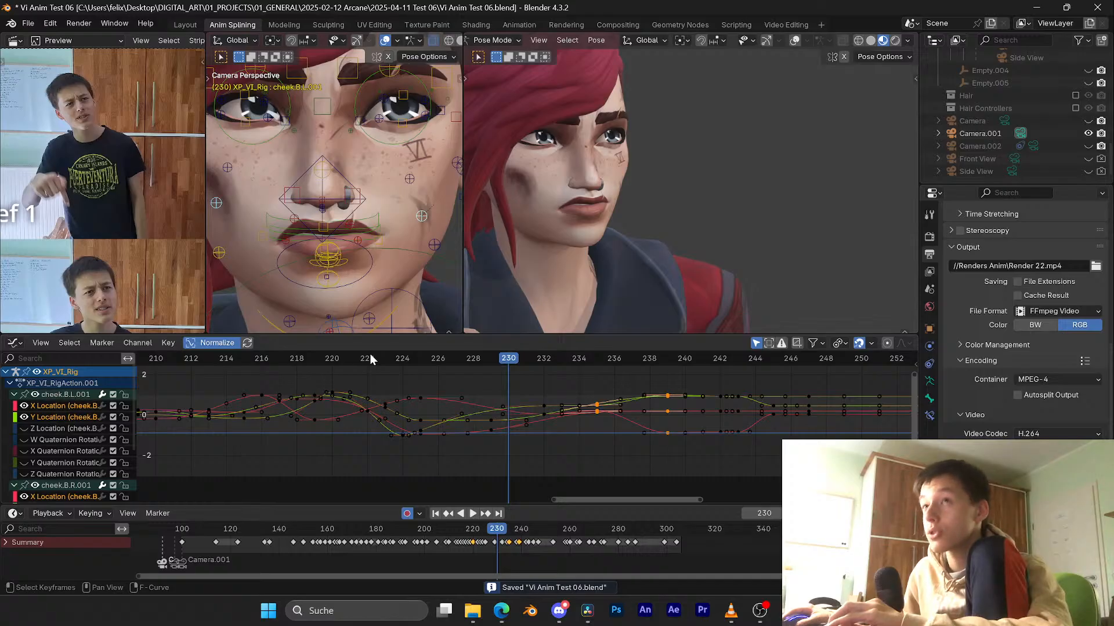
Step: Go to frame 217, select the torso control to display its curves, and save the file
drag(337, 363, 284, 351)
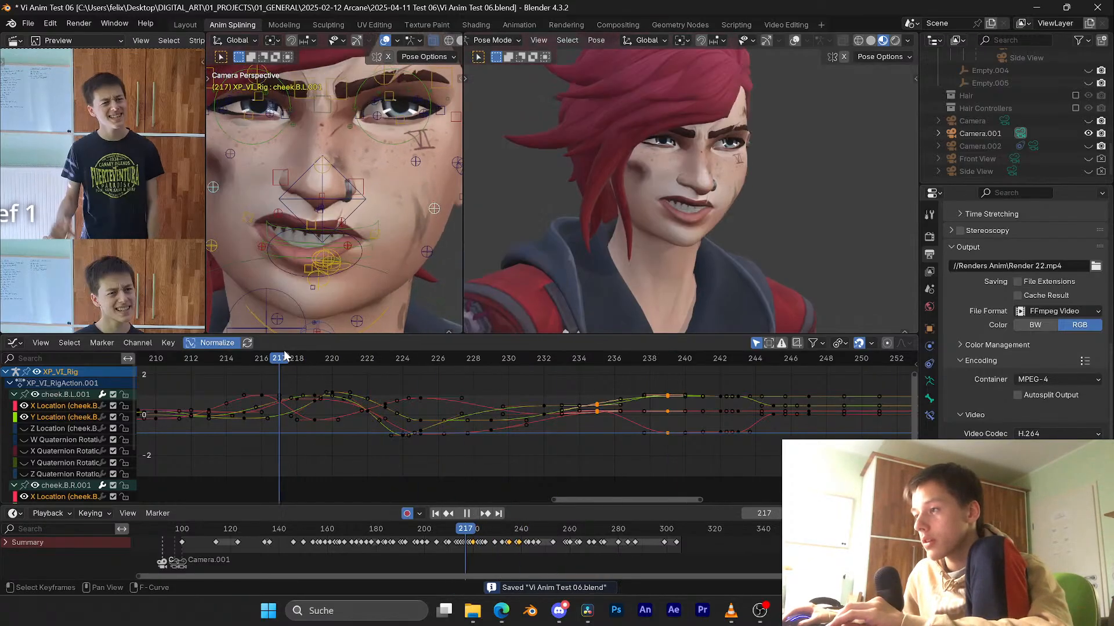
scroll(337, 245, down, 4)
click(384, 300)
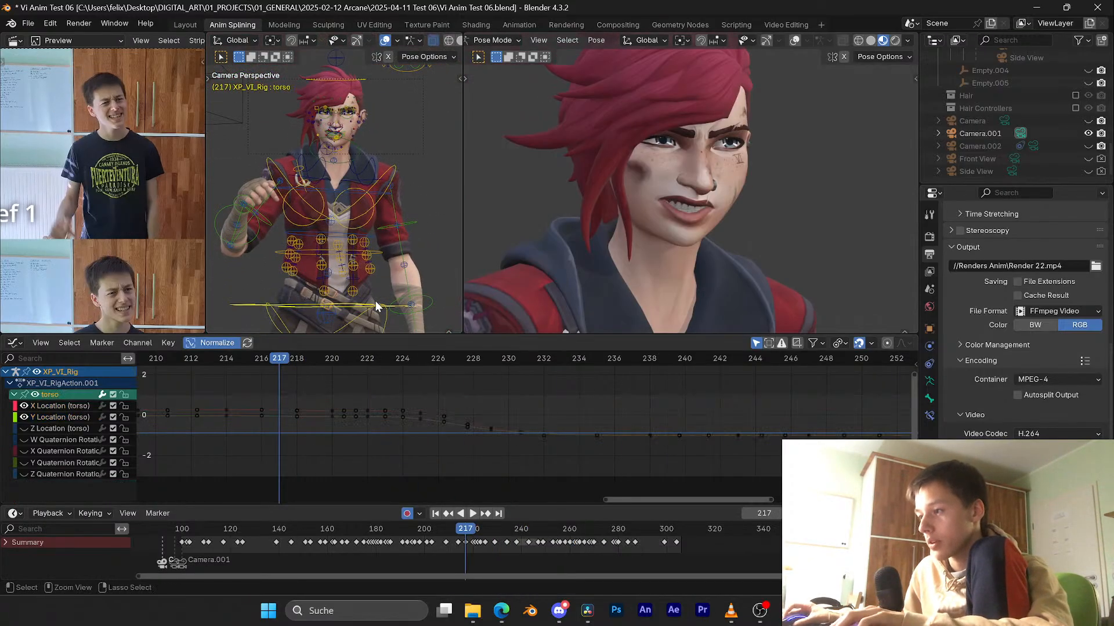
key(ctrl+s)
scroll(378, 191, up, 5)
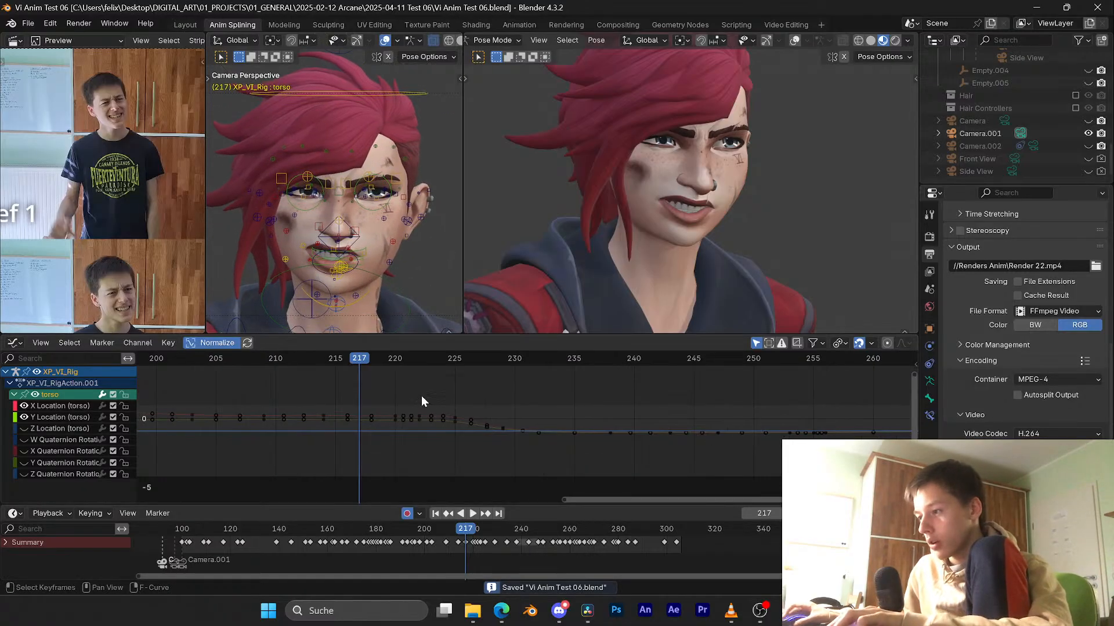
Step: Widen the main viewport, restore its camera view, and replay the shot from around frame 193
drag(463, 198, 399, 197)
key(KP_0)
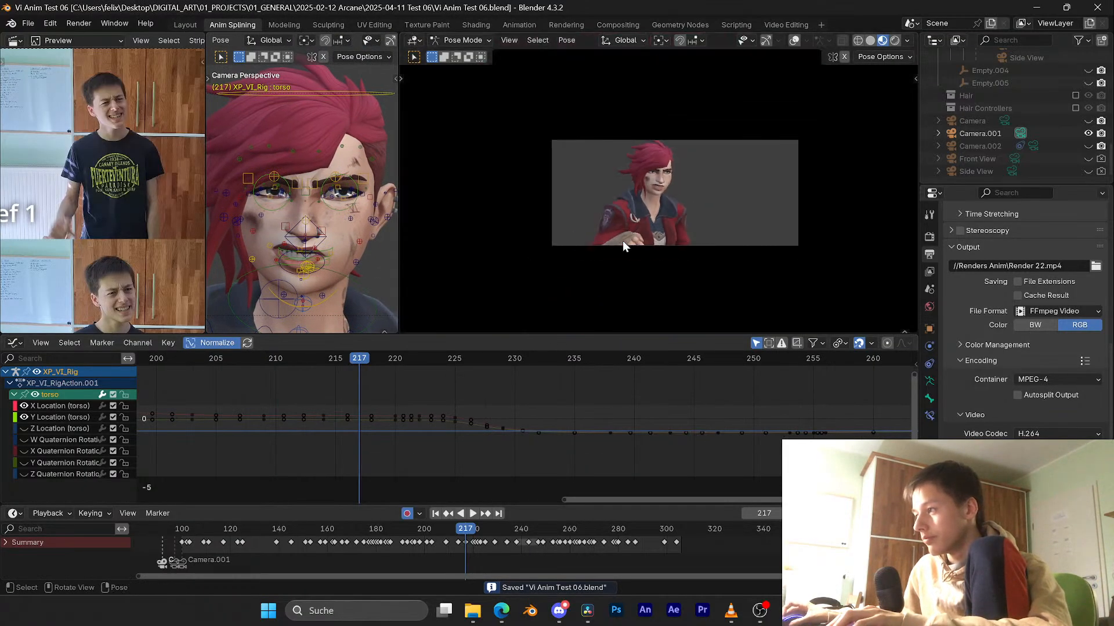
key(space)
key(space)
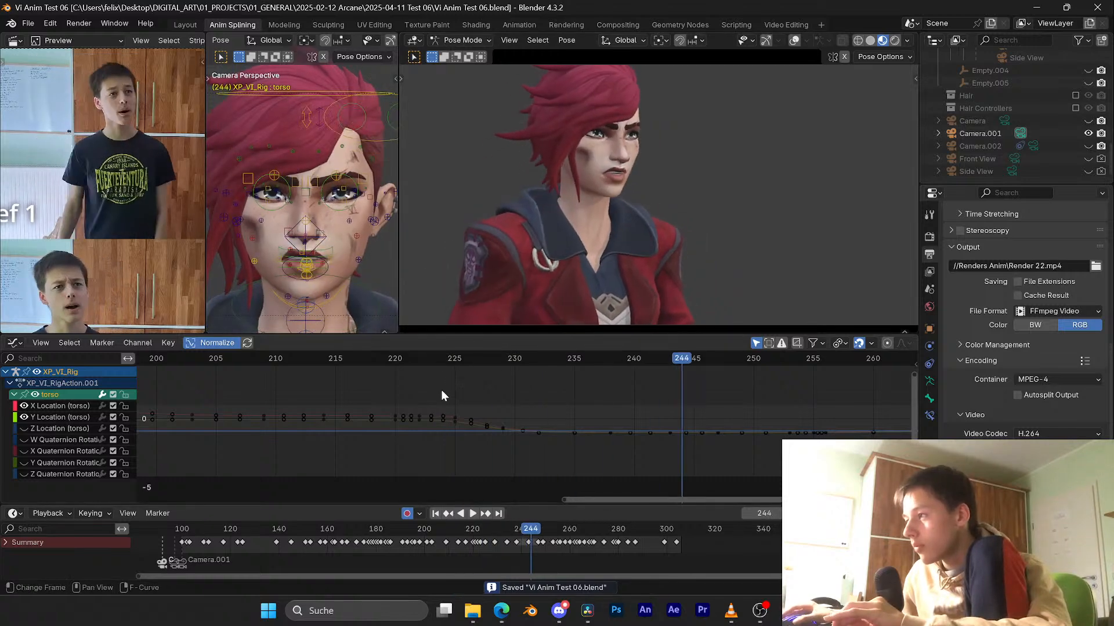
scroll(441, 390, down, 3)
click(245, 352)
click(241, 347)
key(space)
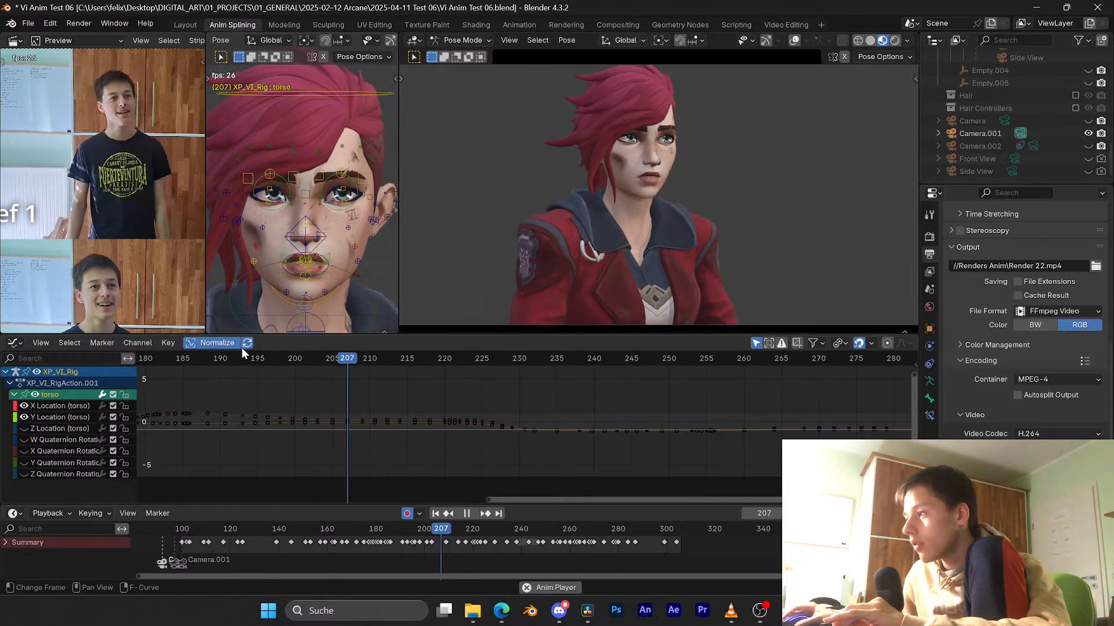
key(space)
Step: Mute the torso channels temporarily to compare the motion up to frame 224, and re-enable them
click(114, 394)
key(space)
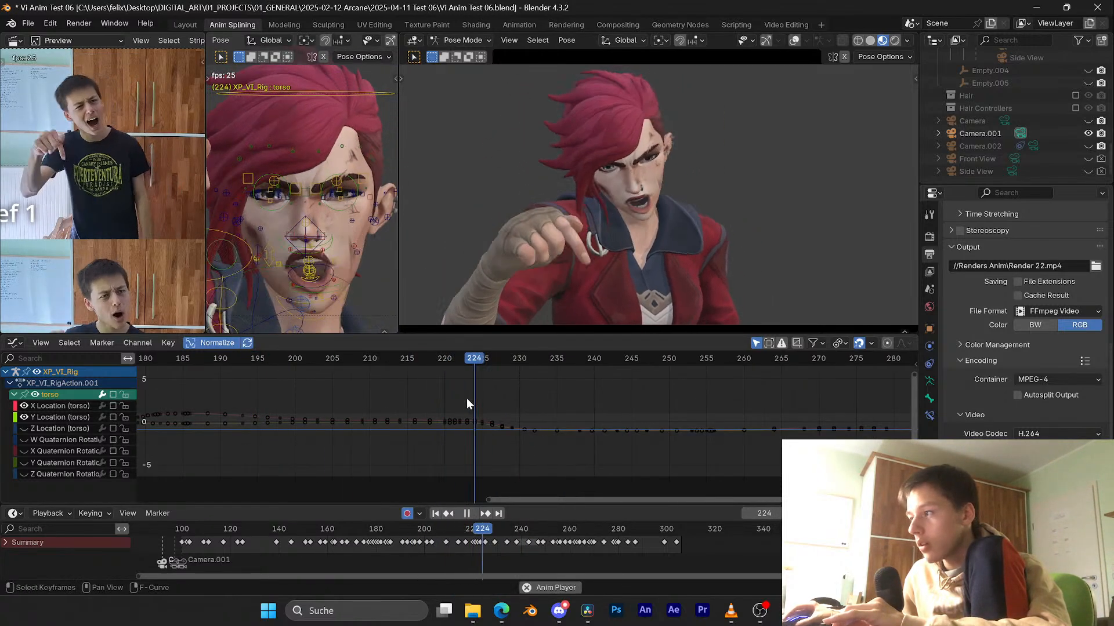
key(space)
drag(458, 360, 475, 361)
click(114, 395)
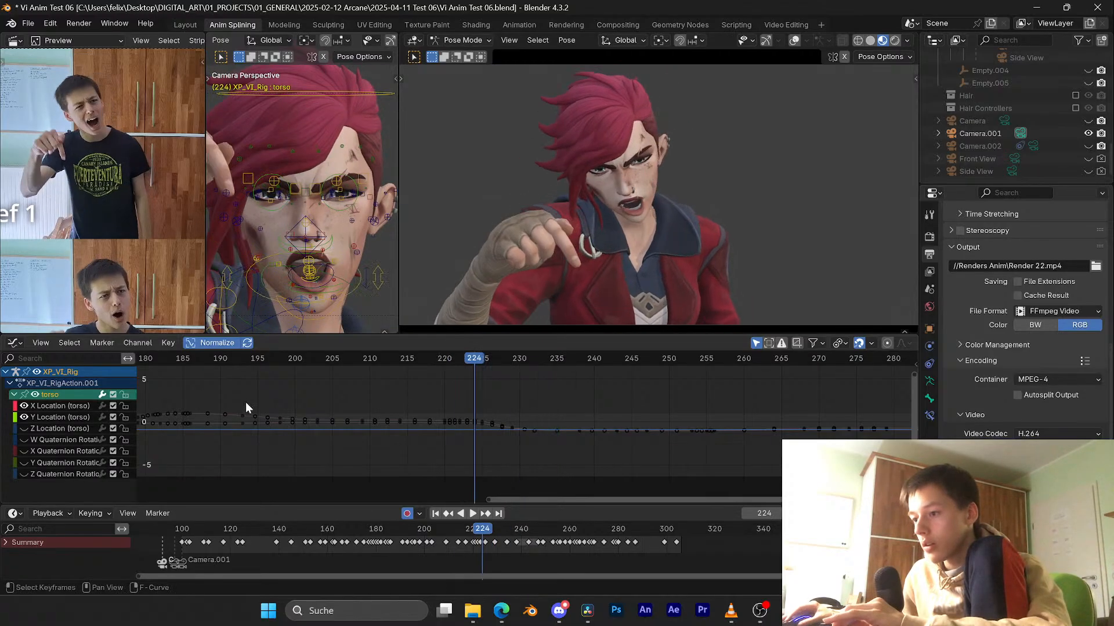
Step: Play the shot from frame 224 to frame 269 to review the motion
key(space)
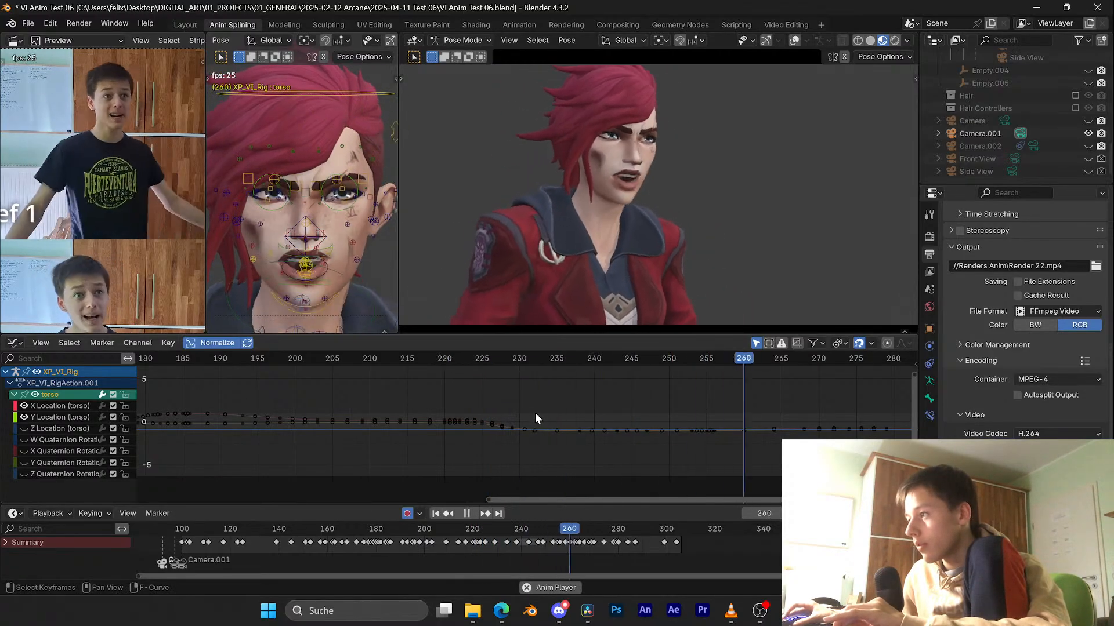
key(space)
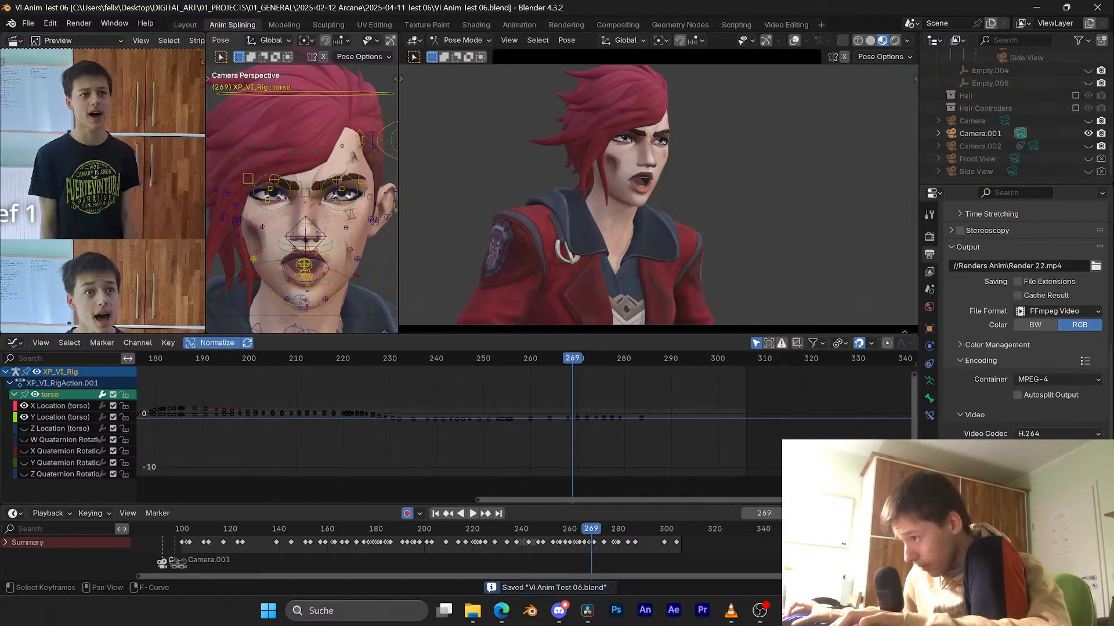
Step: Try raising the torso's X and Y location keyframes from frame 229 onward slightly along the value axis
drag(395, 406, 396, 407)
key(KP_Decimal)
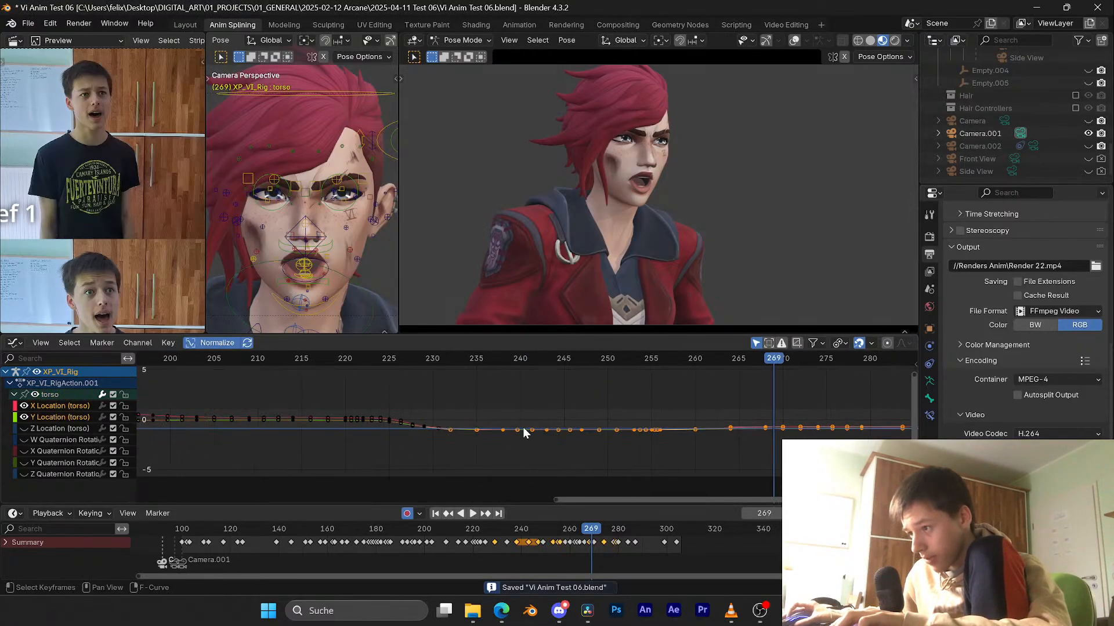
scroll(429, 409, up, 4)
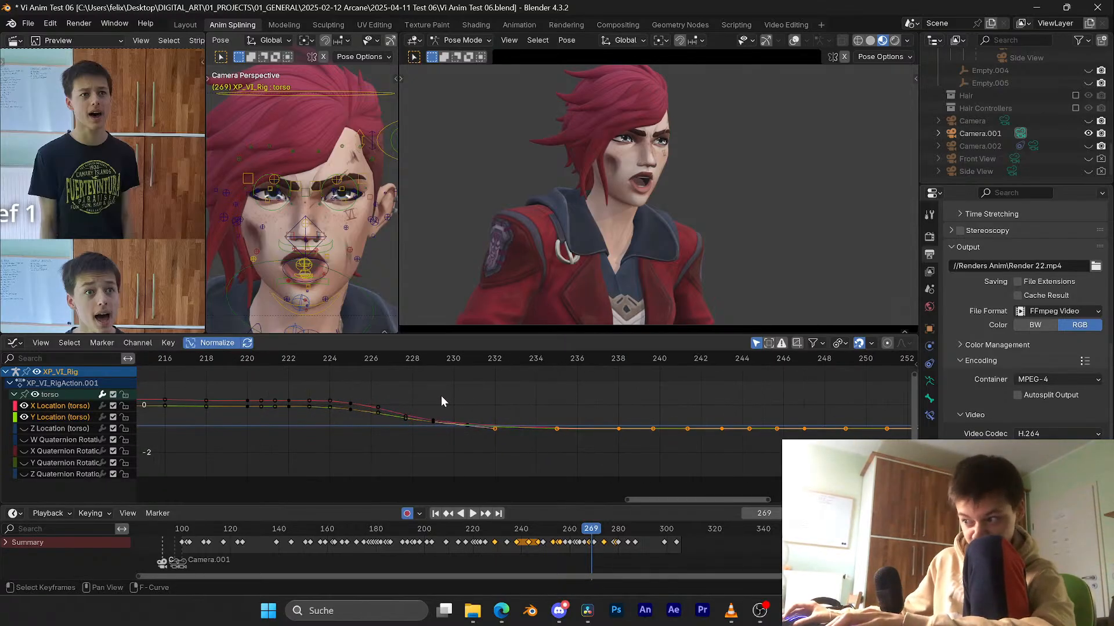
middle_drag(436, 395, 545, 392)
click(387, 360)
key(space)
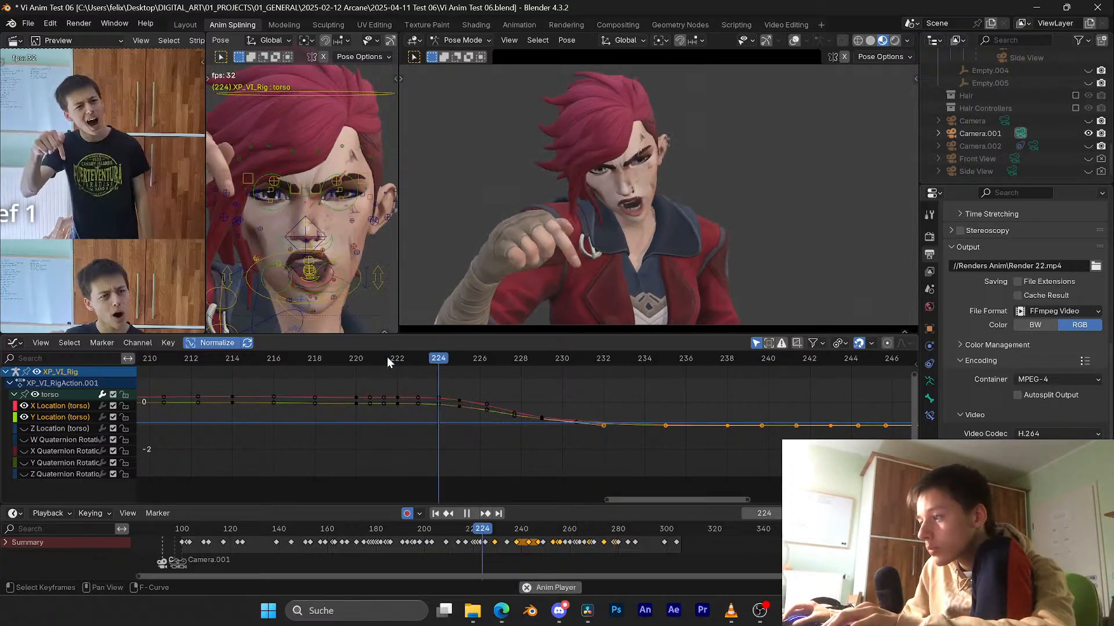
key(space)
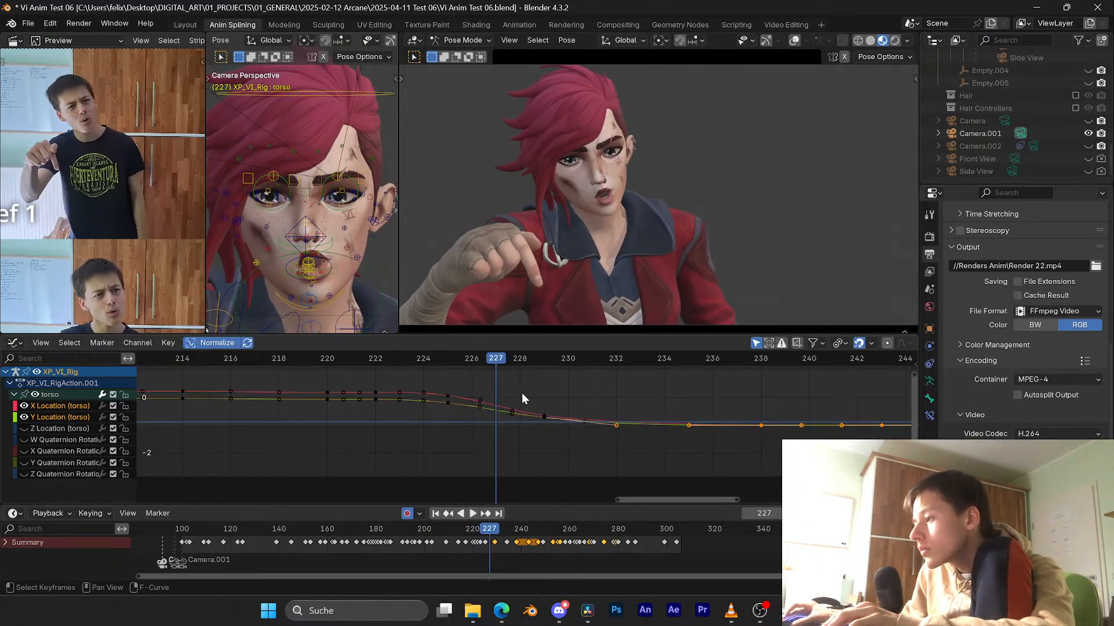
shift+click(545, 416)
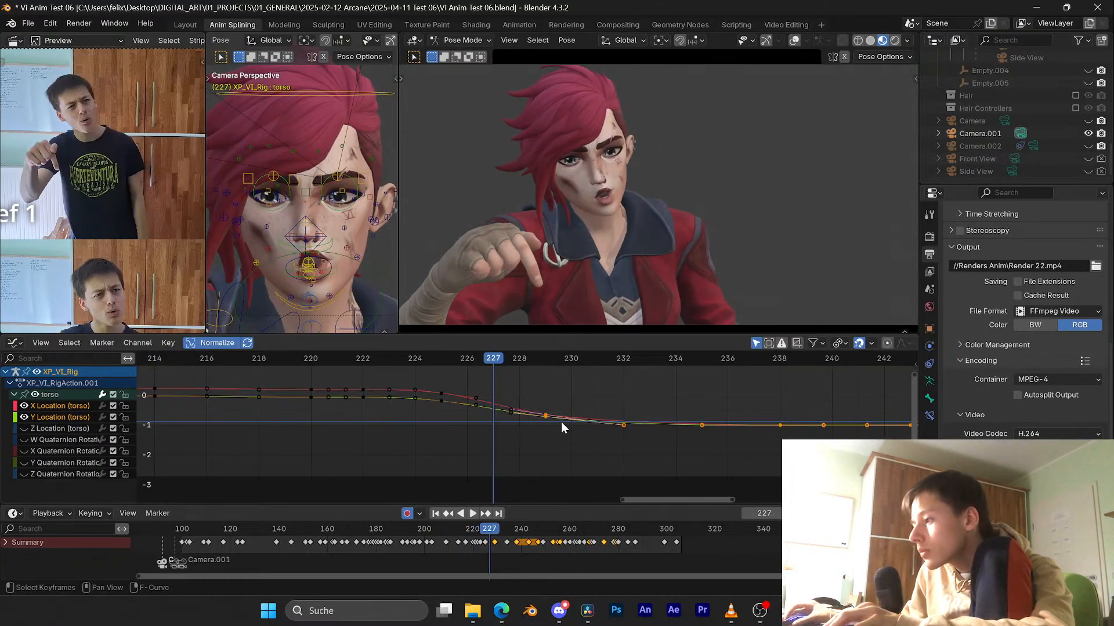
key(g)
key(y)
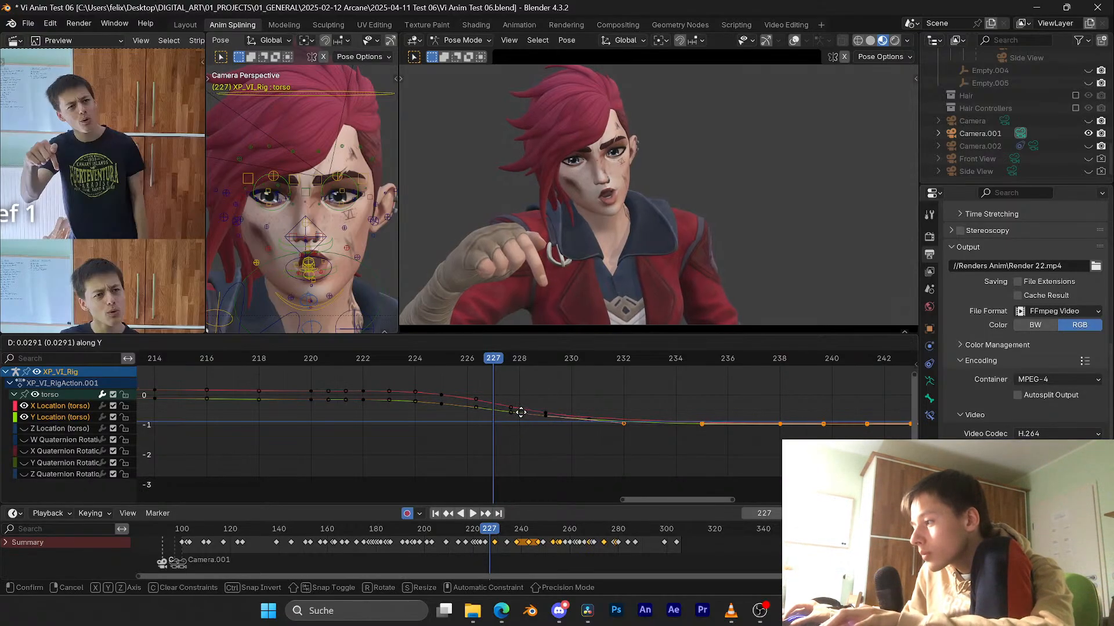
click(516, 406)
Step: Replay the adjusted torso motion through frame 232 and save the file with the playhead near frame 225
key(space)
key(space)
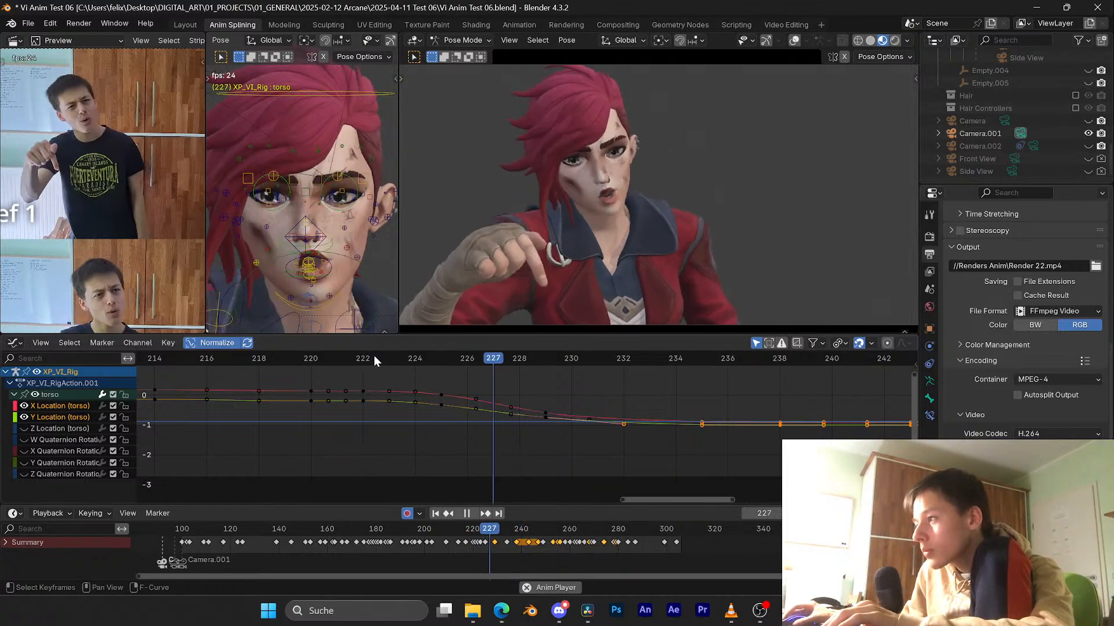
scroll(423, 385, down, 2)
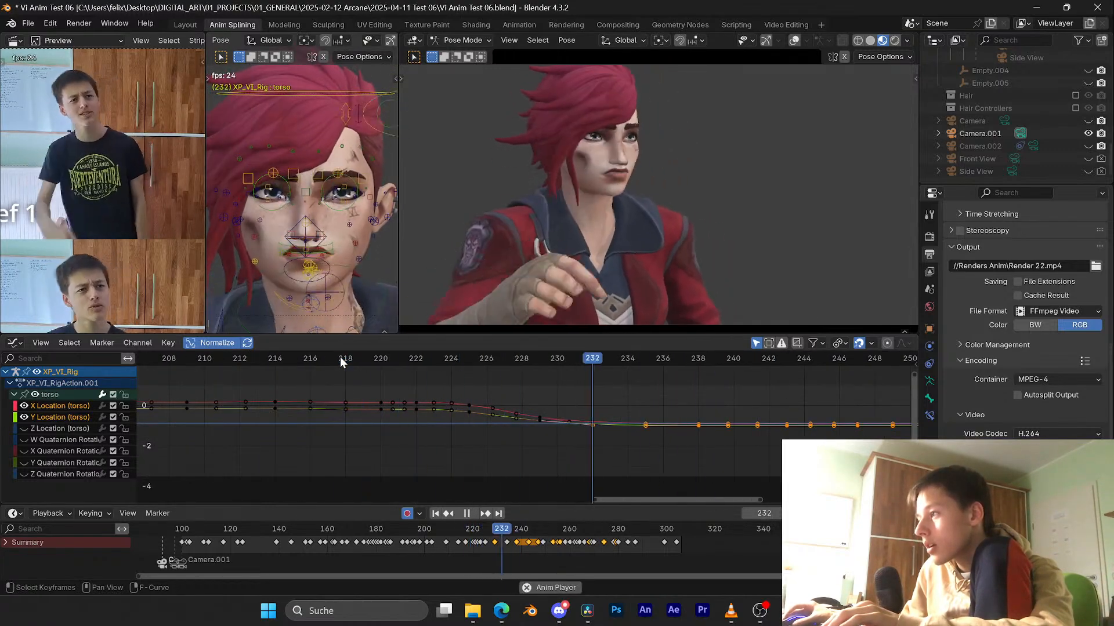
key(space)
scroll(545, 398, up, 1)
key(ctrl+s)
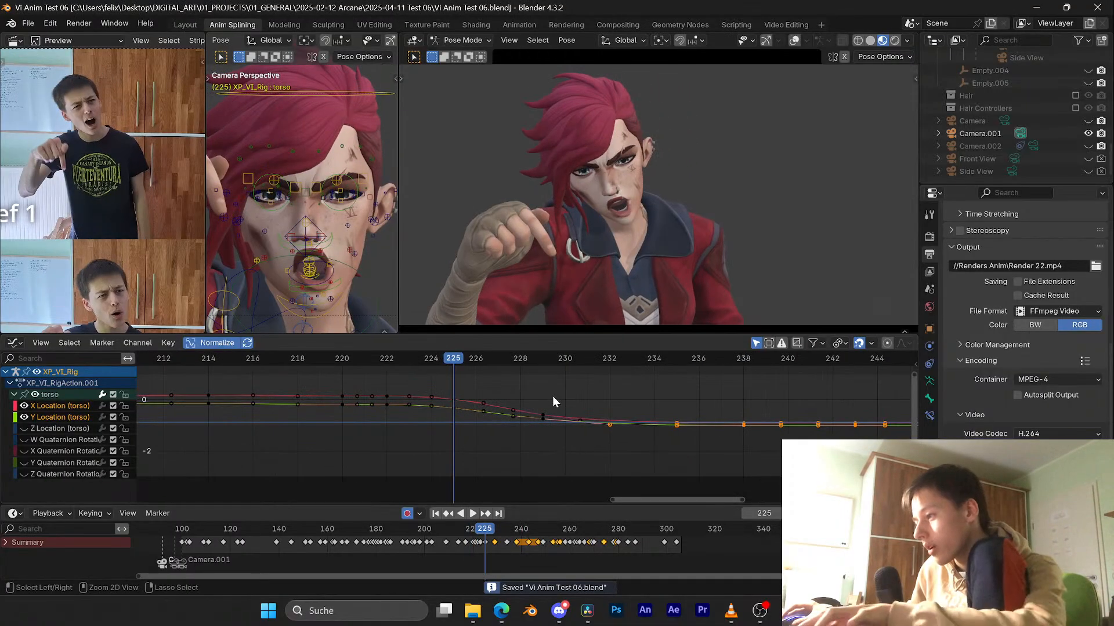
Step: Undo the raised torso location keyframes and their selection
key(Left)
key(Left)
key(Left)
key(ctrl+z)
key(ctrl+z)
key(ctrl+z)
key(ctrl+z)
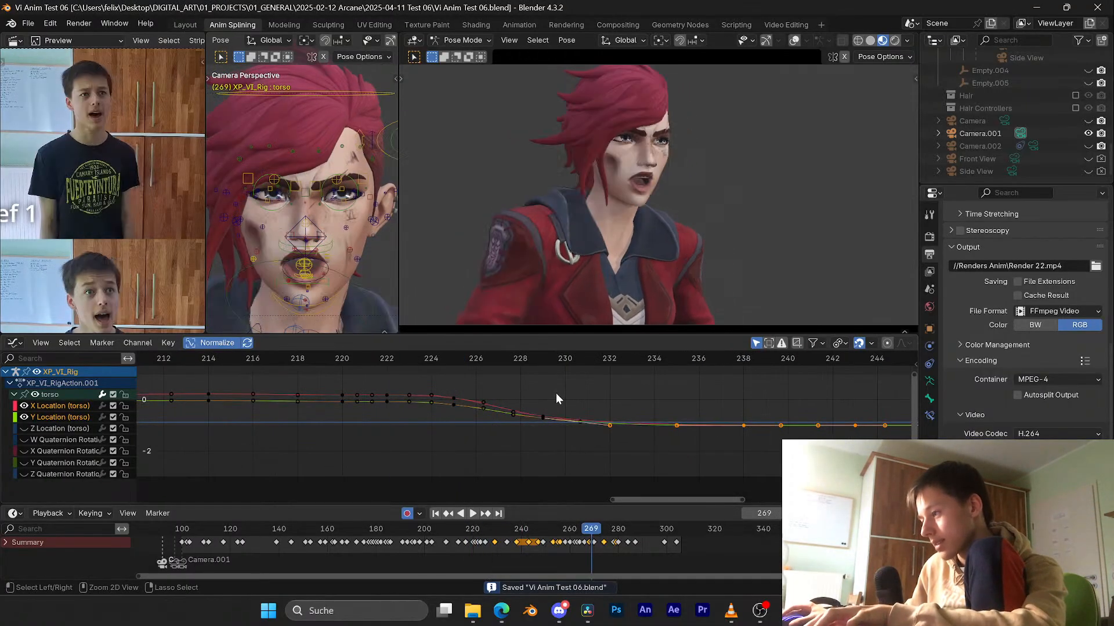
Step: Re-enable the torso channels, replay the motion up to frame 227, and save the file
key(space)
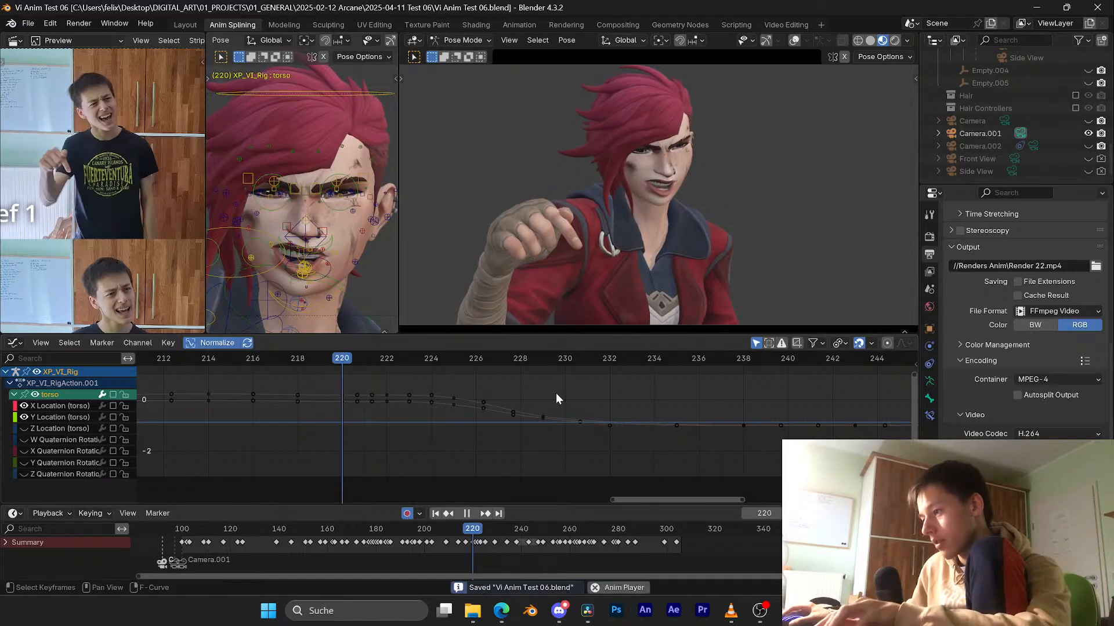
key(space)
click(120, 394)
key(space)
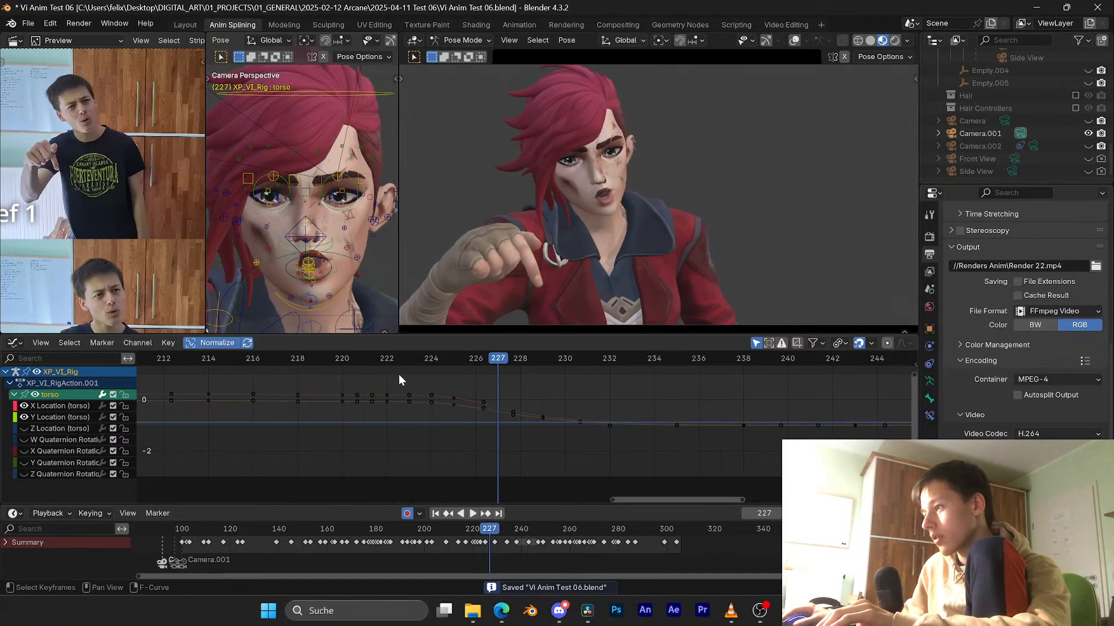
key(ctrl+s)
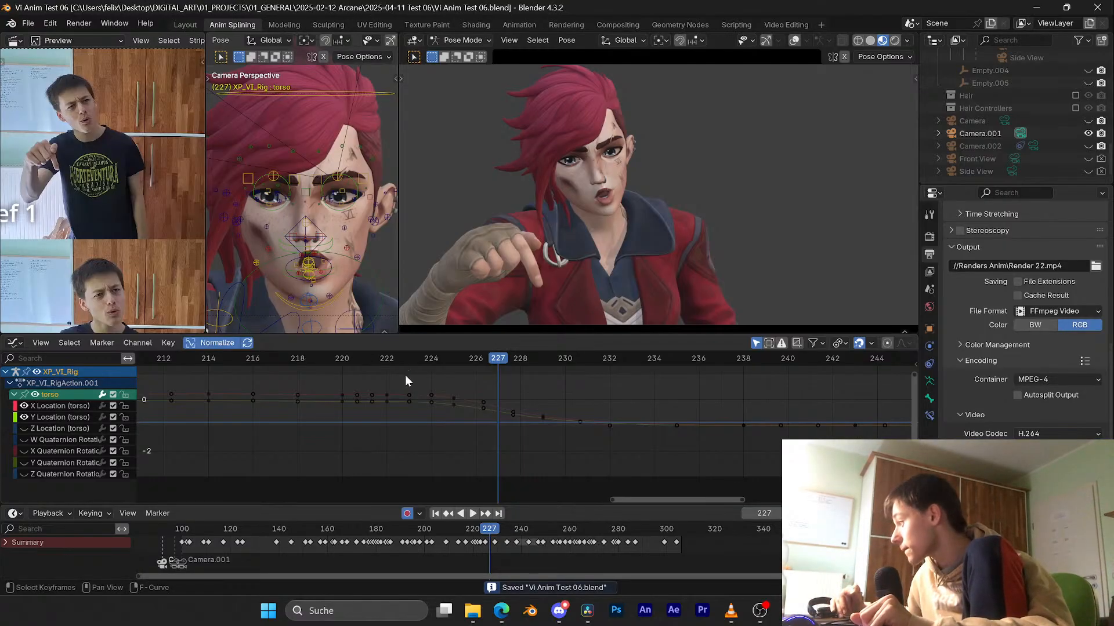
Step: Replay Vi's turn from around frame 219 and save the file with the playhead at frame 223
scroll(525, 387, down, 4)
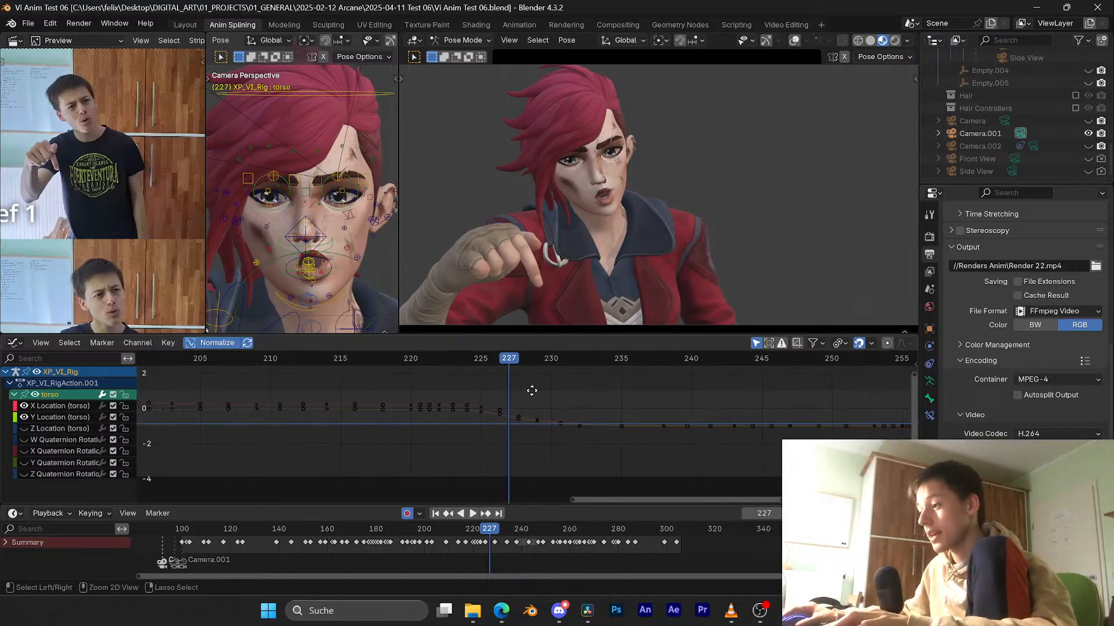
key(space)
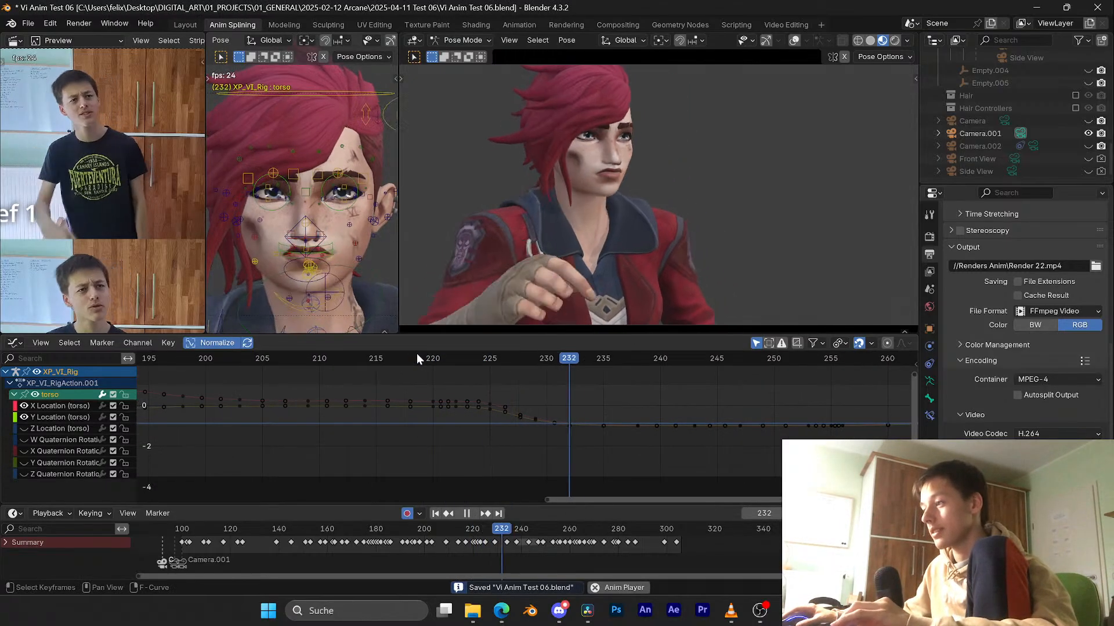
key(space)
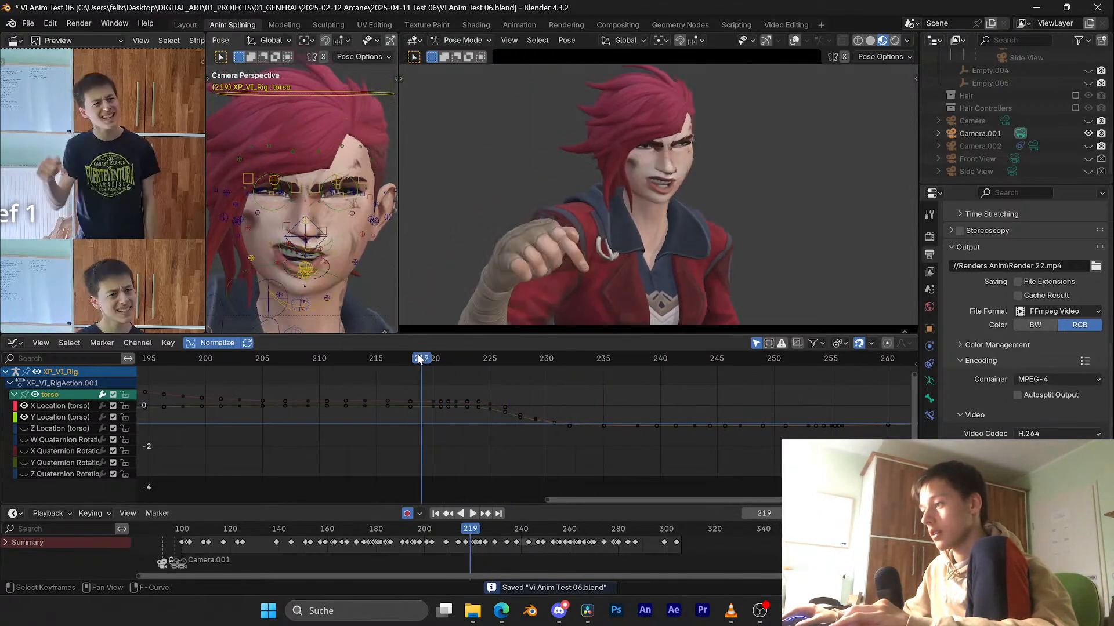
click(419, 358)
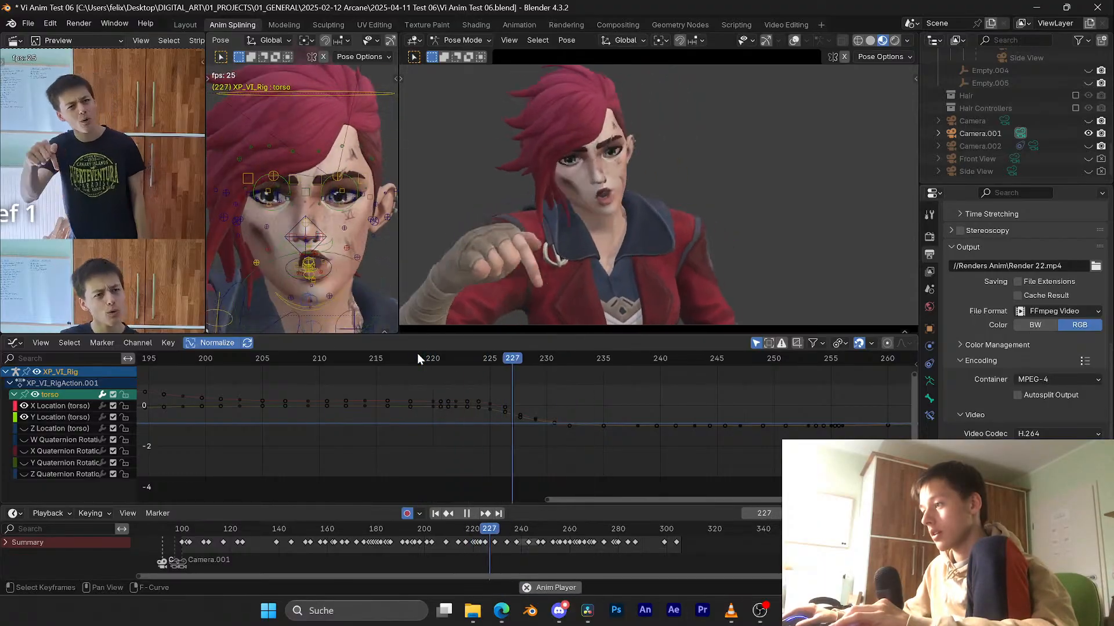
drag(419, 359, 469, 364)
key(ctrl+s)
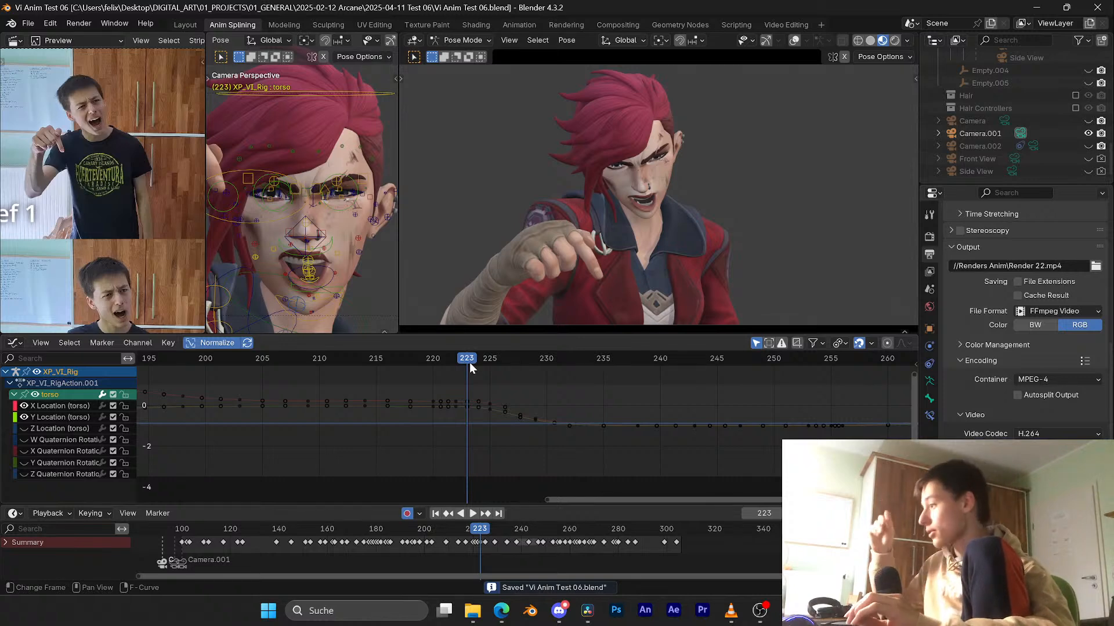
Step: Go to frame 217, replay the pointing gesture up to frame 221, and save the file
scroll(585, 374, down, 4)
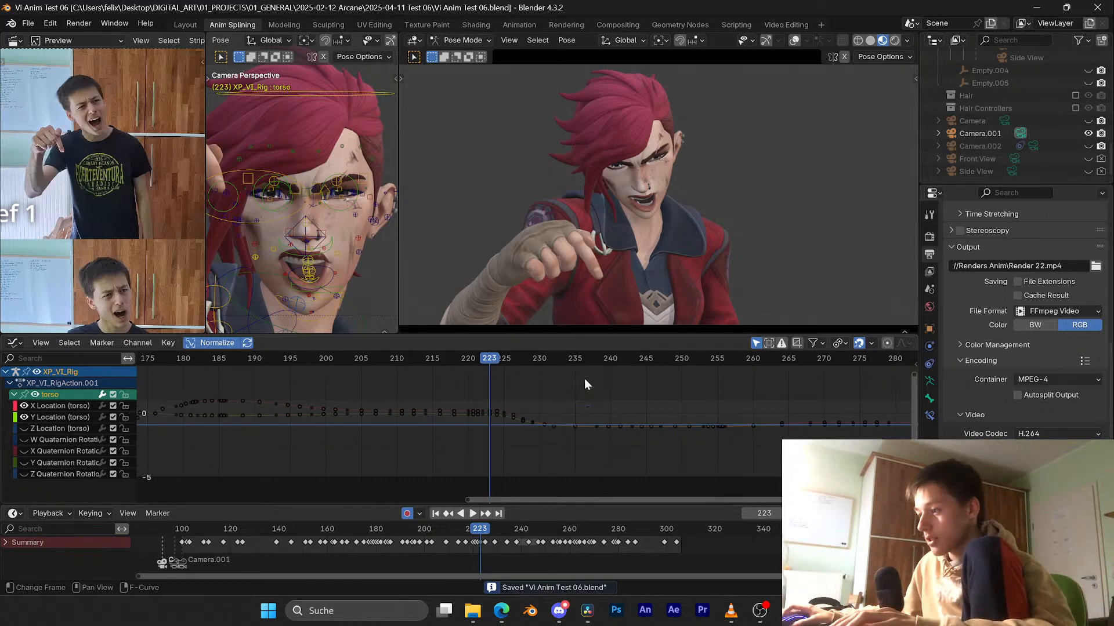
drag(501, 359, 477, 362)
scroll(562, 423, up, 7)
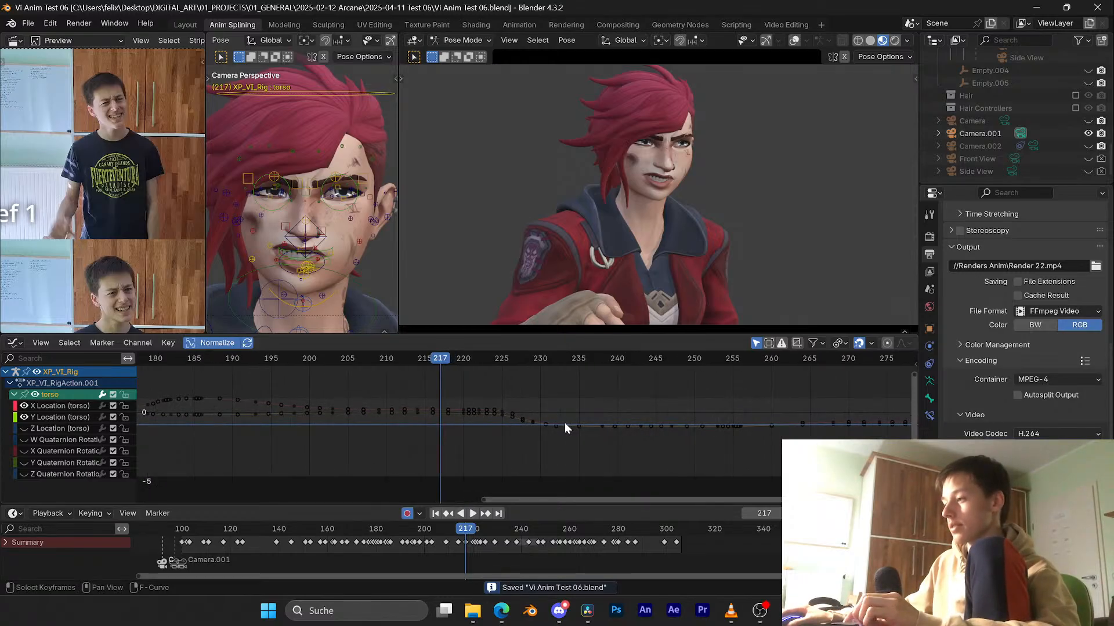
scroll(567, 420, up, 2)
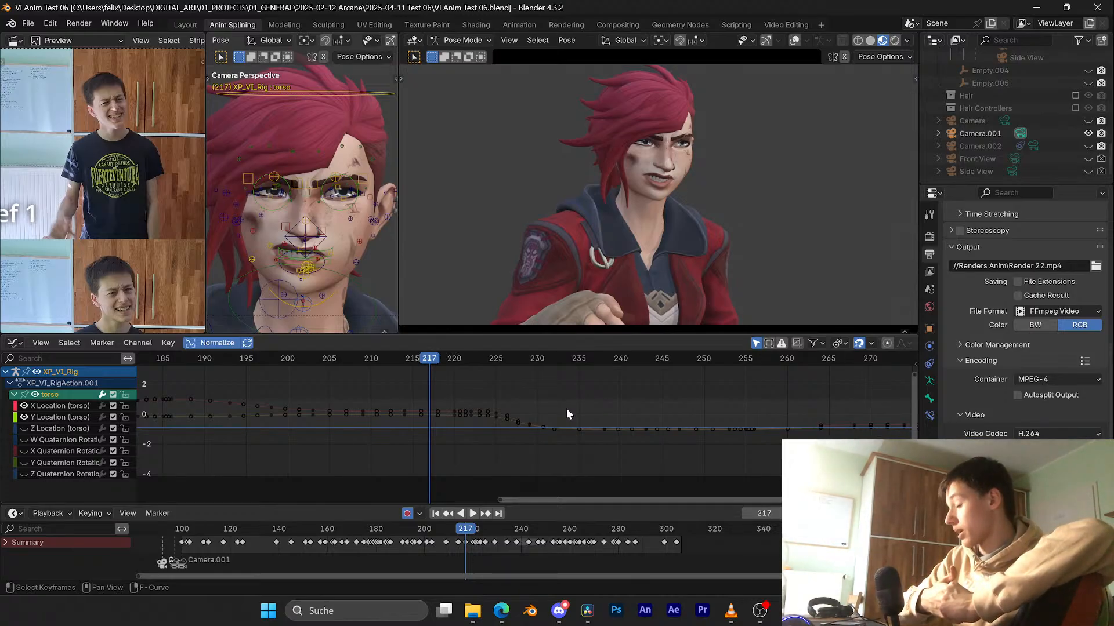
scroll(737, 409, up, 2)
key(space)
key(space)
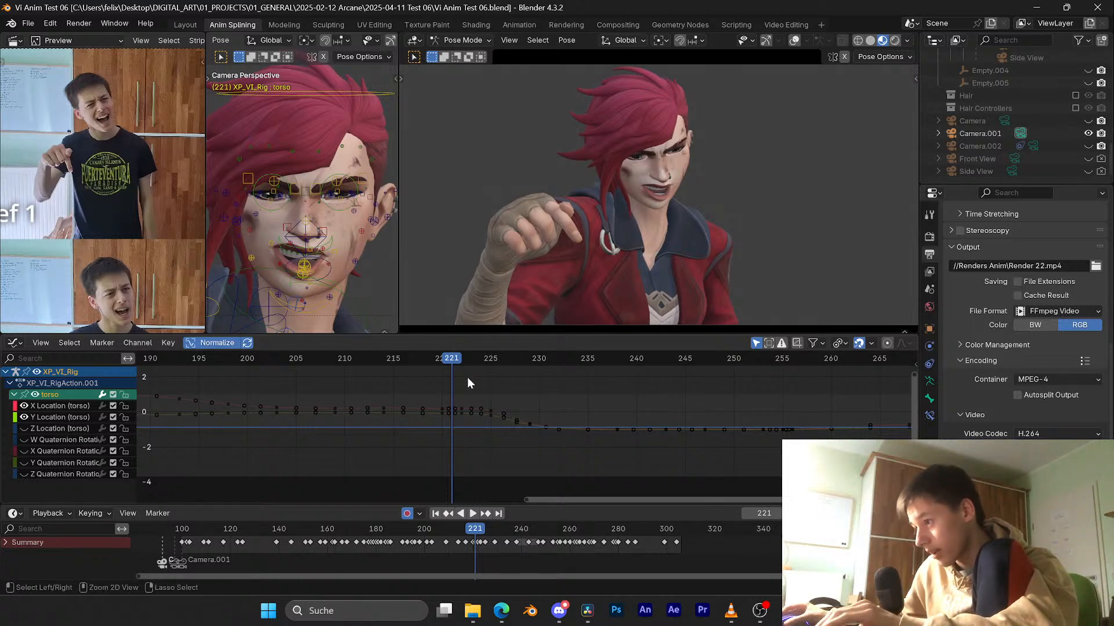
key(ctrl+s)
Step: Replay the torso turn through frame 233 and save the file with the playhead back at frame 222
key(space)
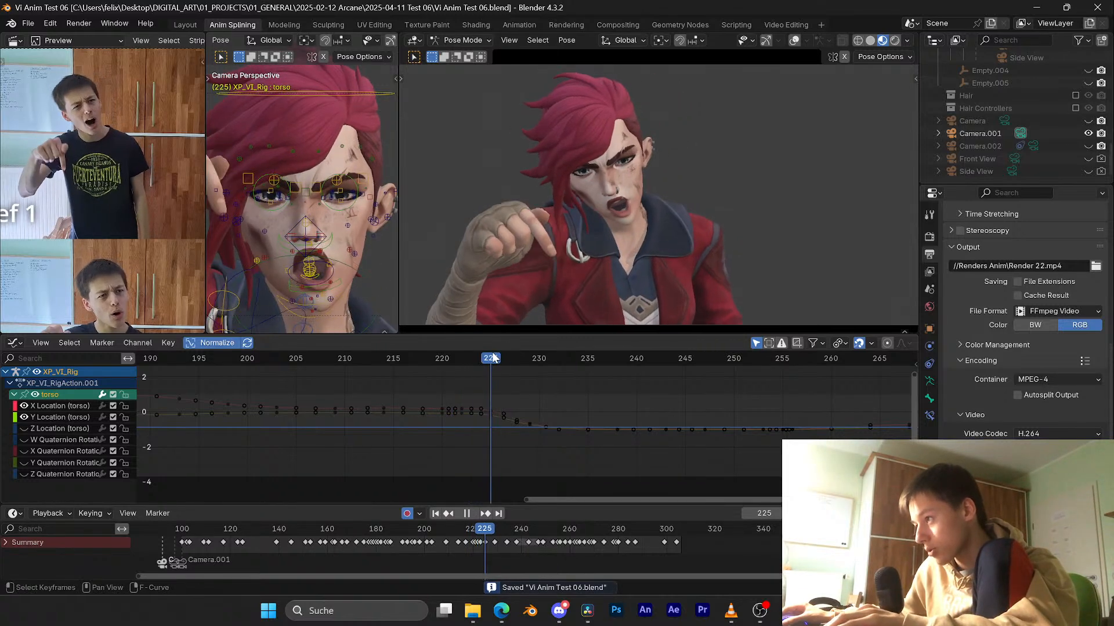
scroll(527, 396, up, 2)
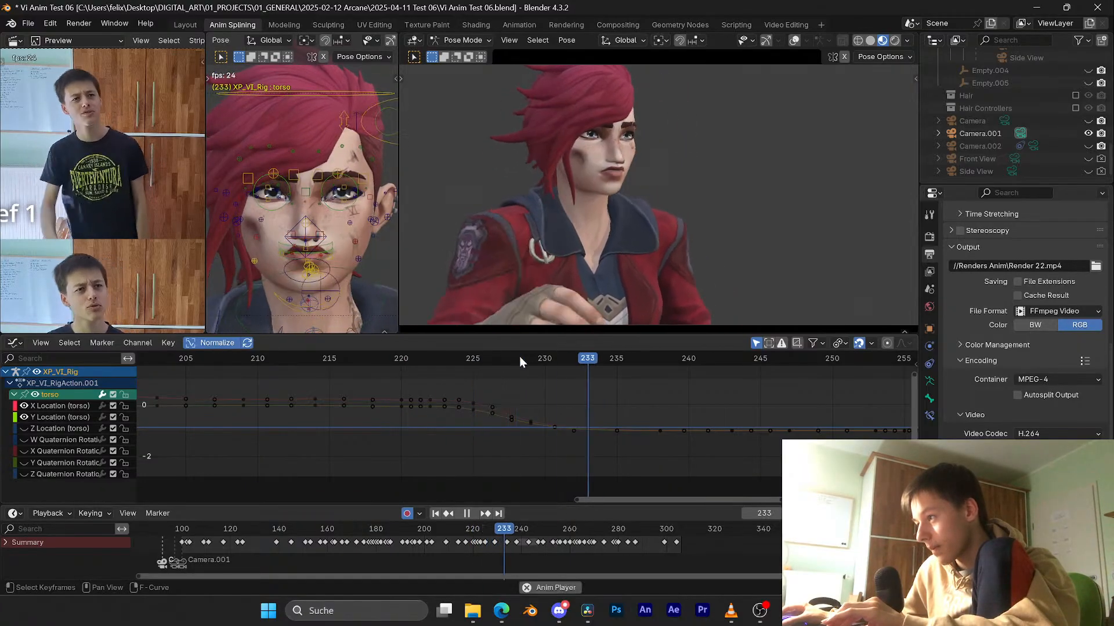
click(433, 360)
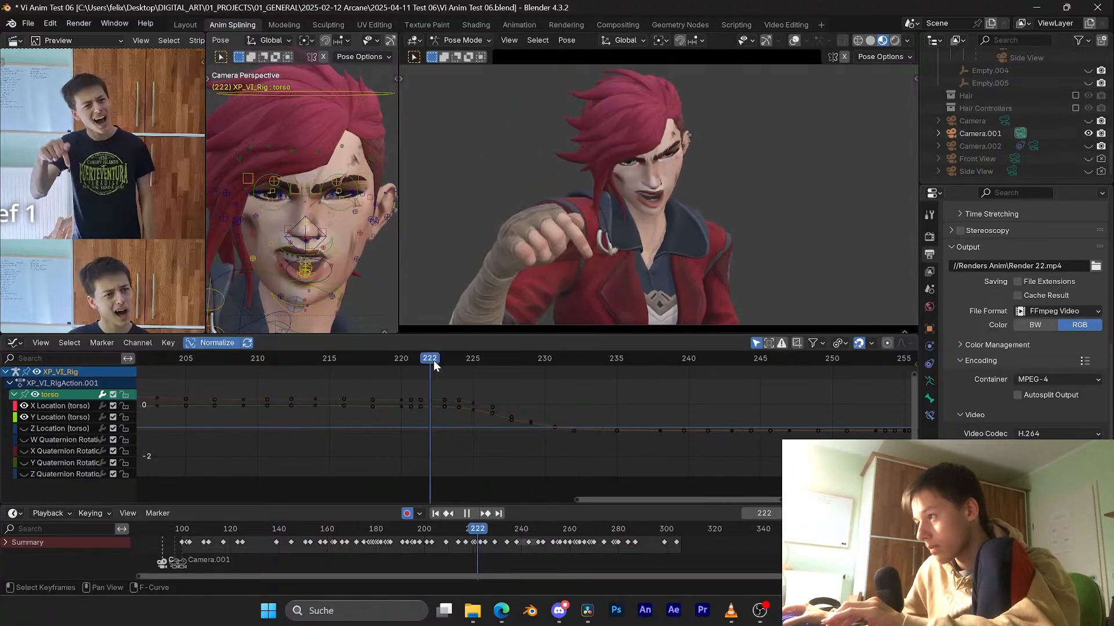
key(space)
key(ctrl+s)
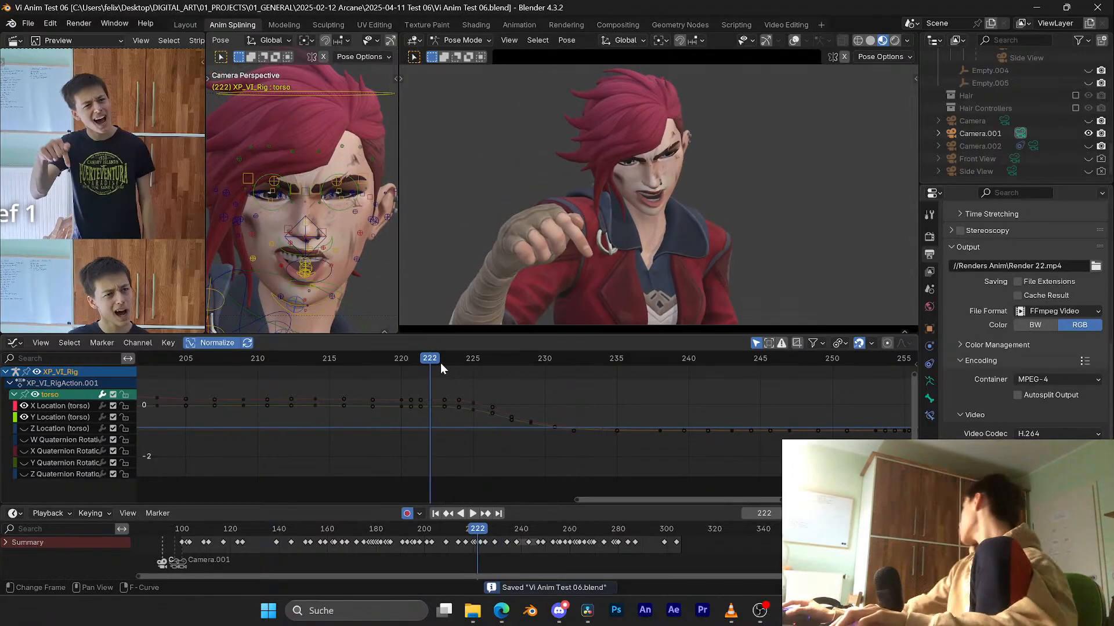
Step: Replay the motion from frame 222 and save the file with the playhead back at frame 217
key(space)
scroll(440, 360, down, 2)
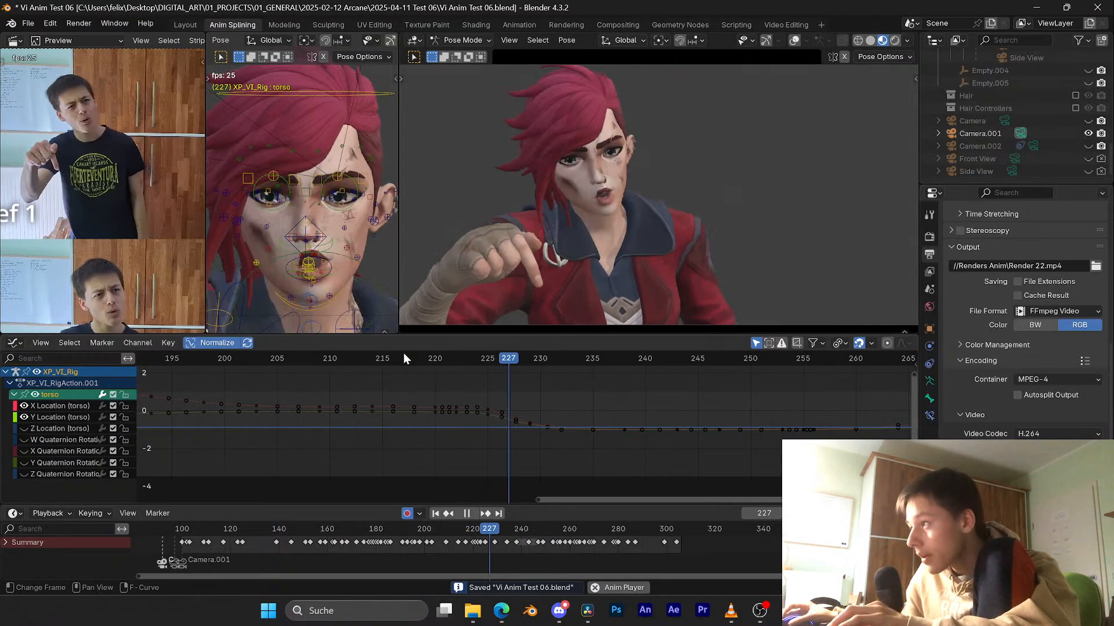
click(404, 359)
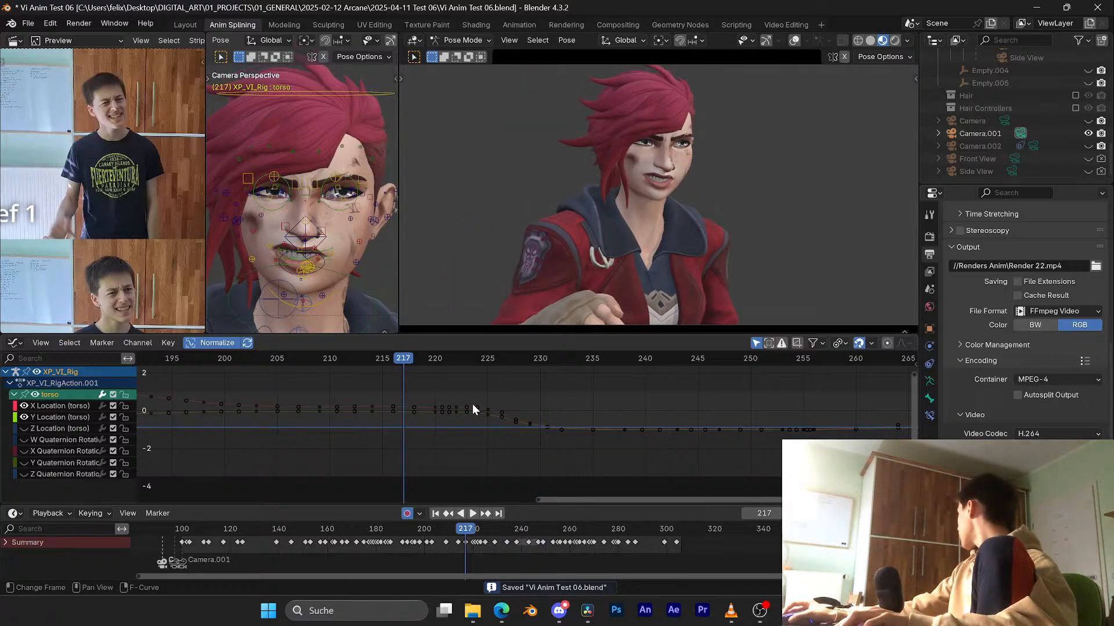
key(ctrl+s)
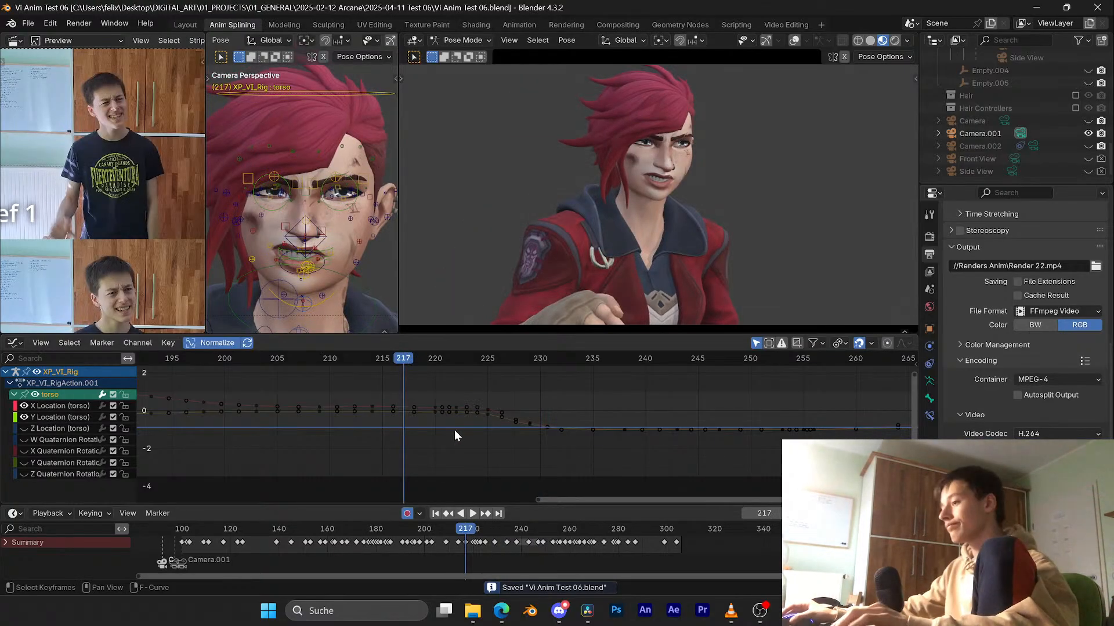
Step: Replay the torso turn from frame 217 twice and return the playhead to frame 217
key(space)
key(space)
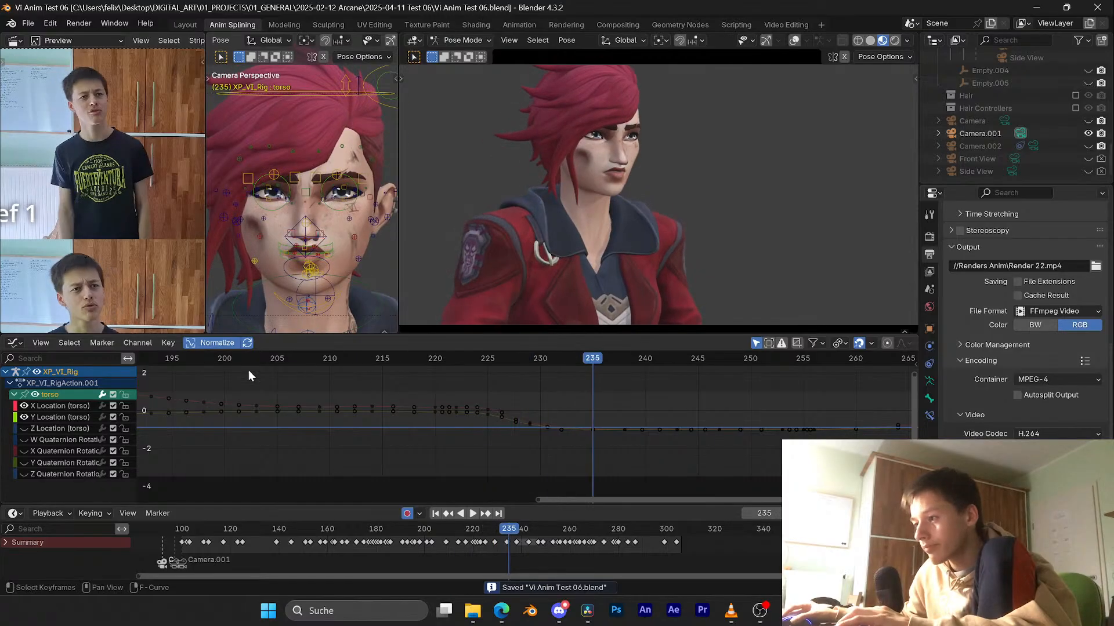
drag(230, 359, 192, 361)
key(space)
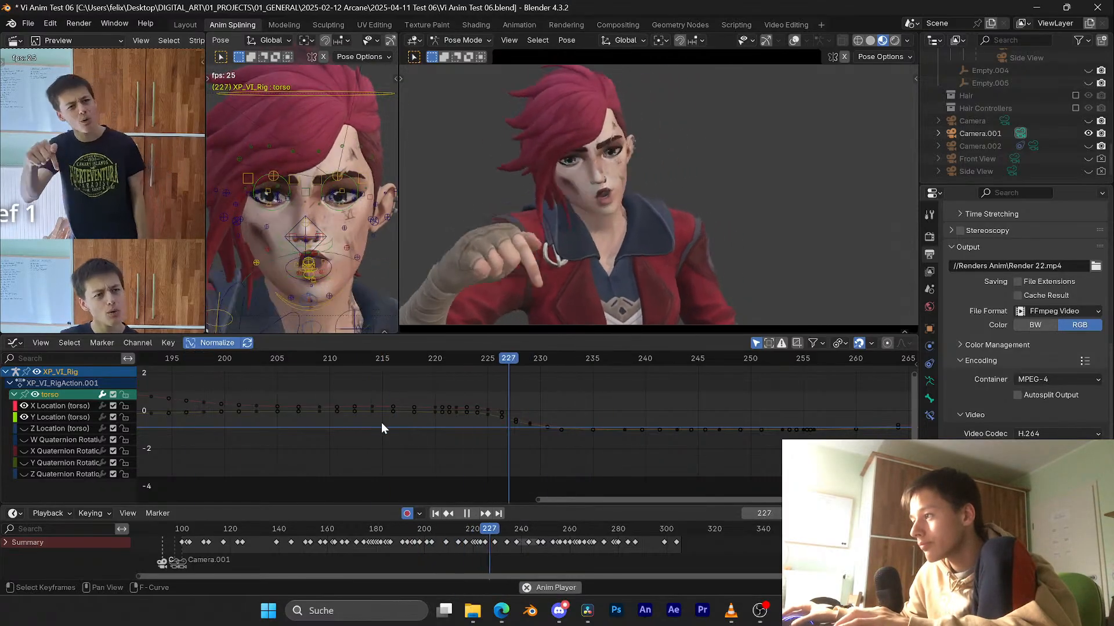
key(space)
scroll(440, 419, down, 3)
click(430, 354)
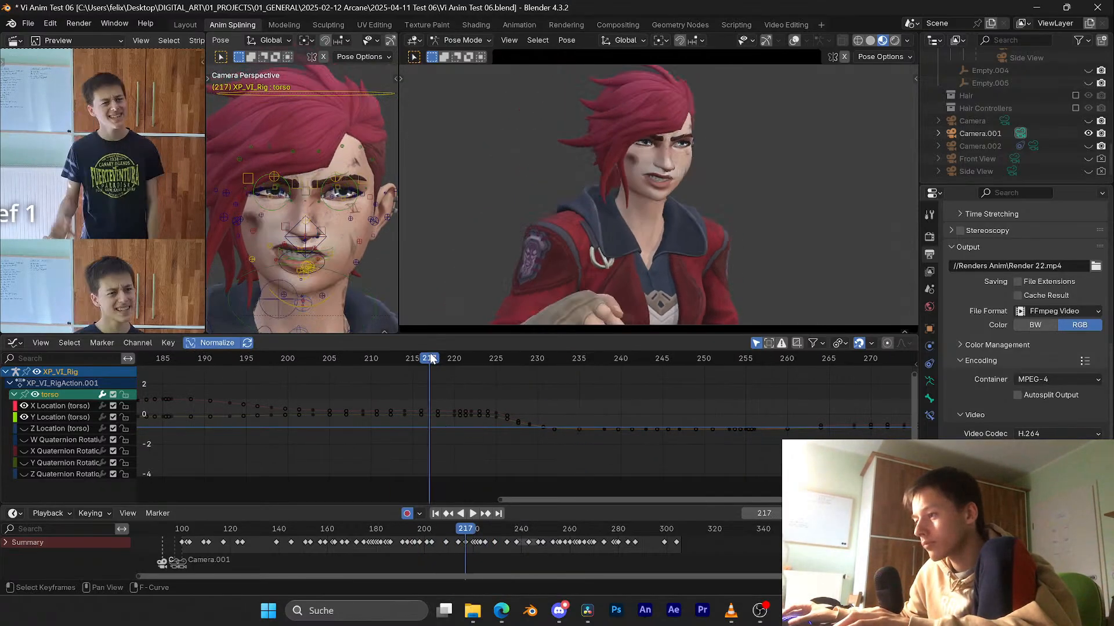
Step: Replay the motion from frame 217 to 239, and again from around frame 205 up to frame 211
key(space)
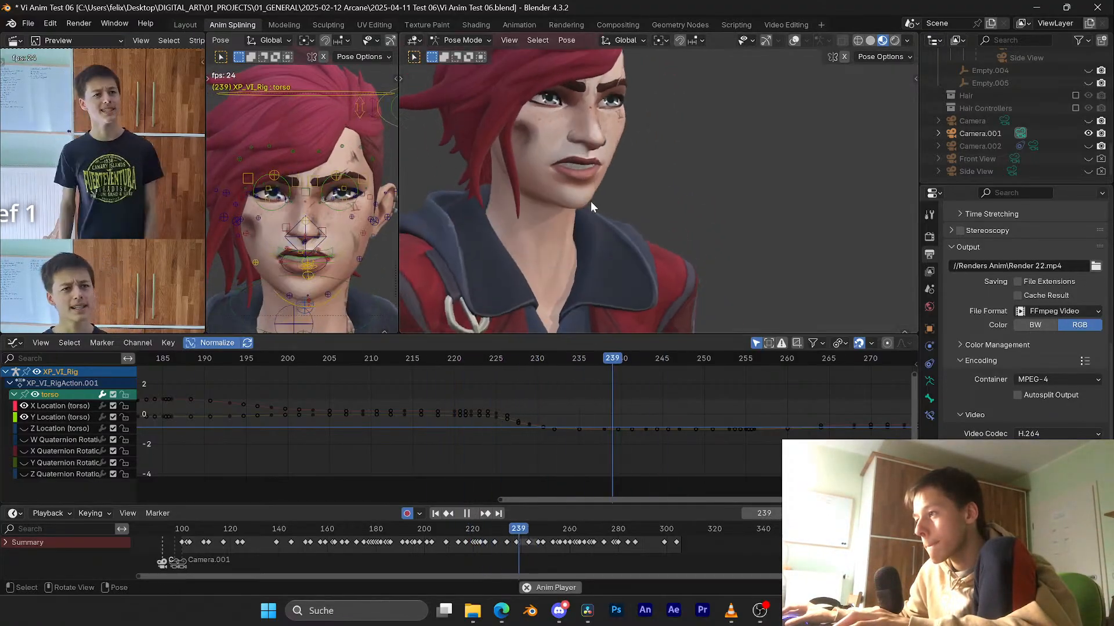
key(space)
click(588, 357)
key(space)
key(space)
drag(585, 357, 333, 354)
key(space)
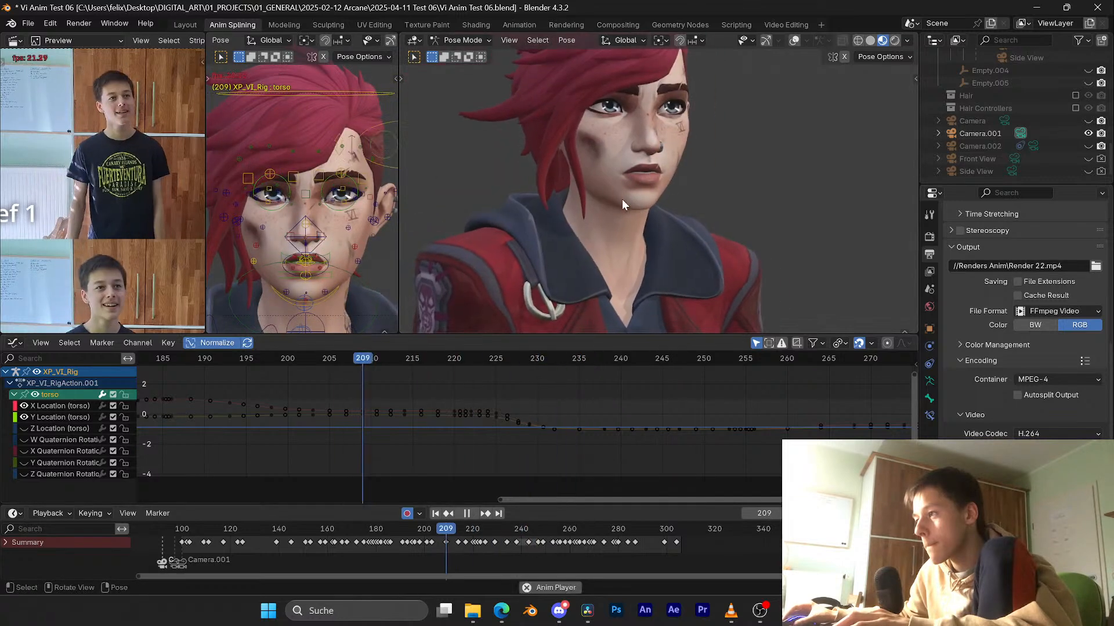
key(space)
Step: Show the viewport overlays and select the two nostril controls, nose.R.001 and nose.L.001
click(794, 40)
key(ctrl+s)
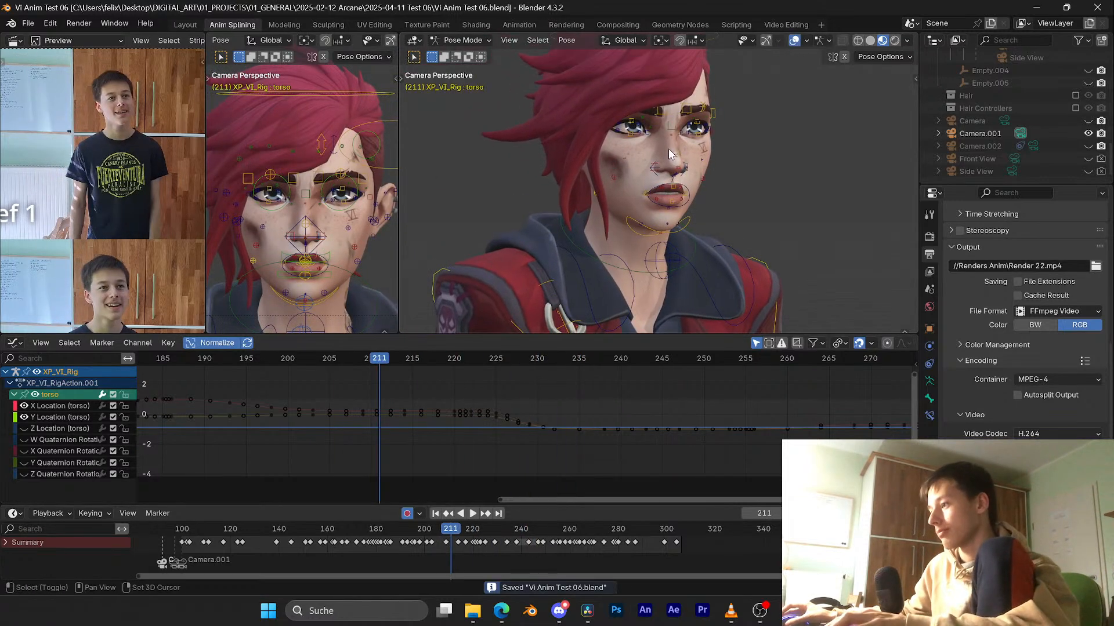
click(327, 245)
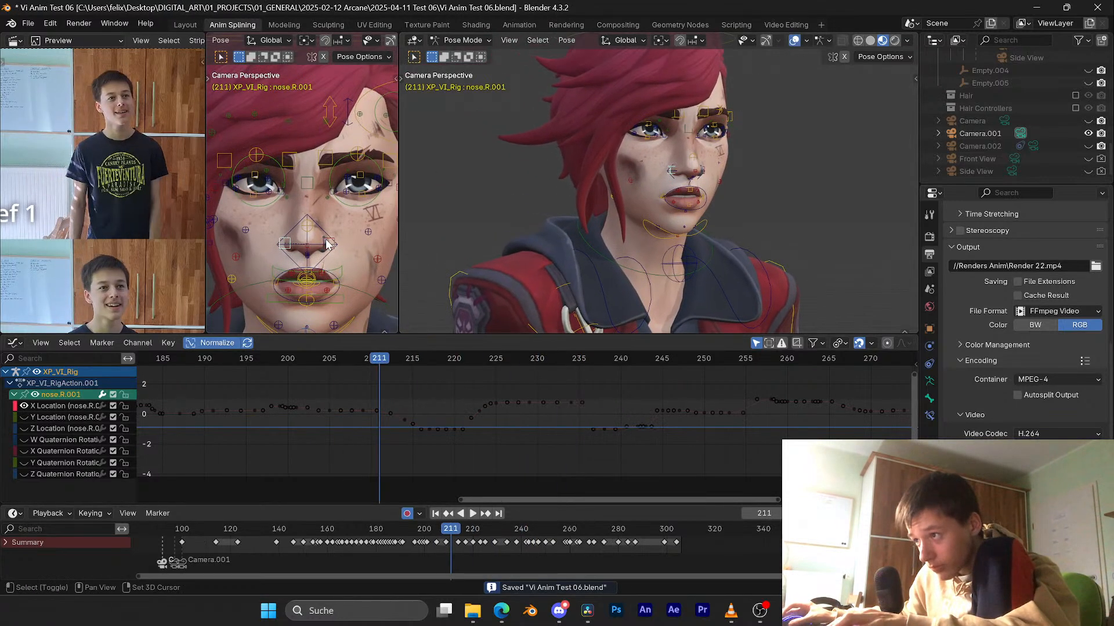
shift+click(336, 240)
key(ctrl+s)
Step: Reveal the Y Location curves of the nose controls beside their X Location curves and save the file
scroll(47, 425, down, 2)
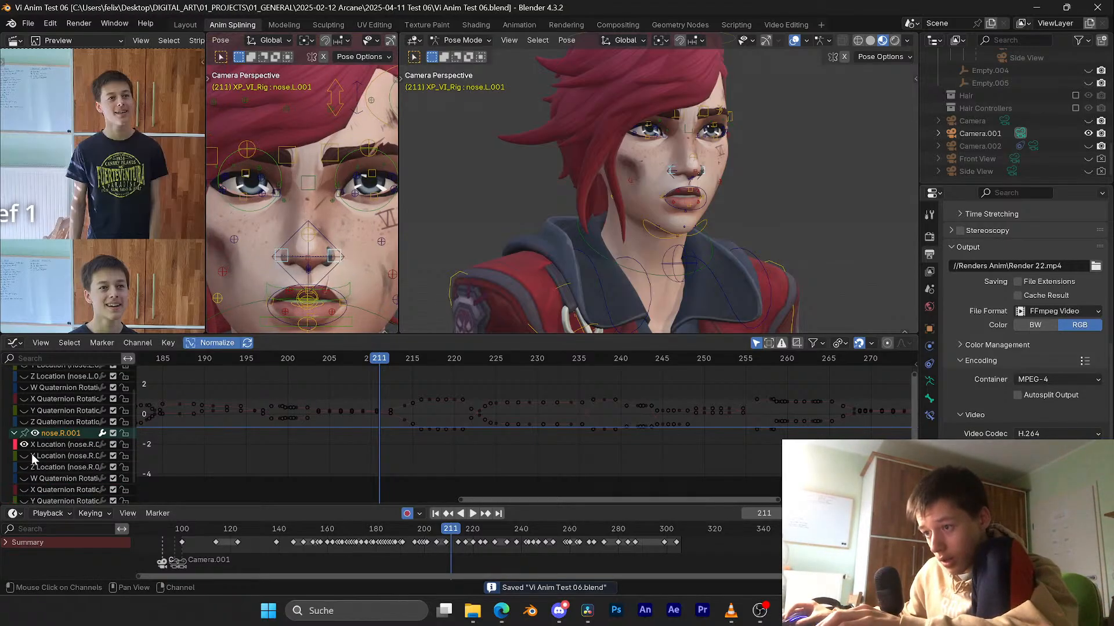
scroll(36, 447, up, 3)
click(23, 417)
key(ctrl+s)
ctrl+middle_drag(319, 420, 492, 402)
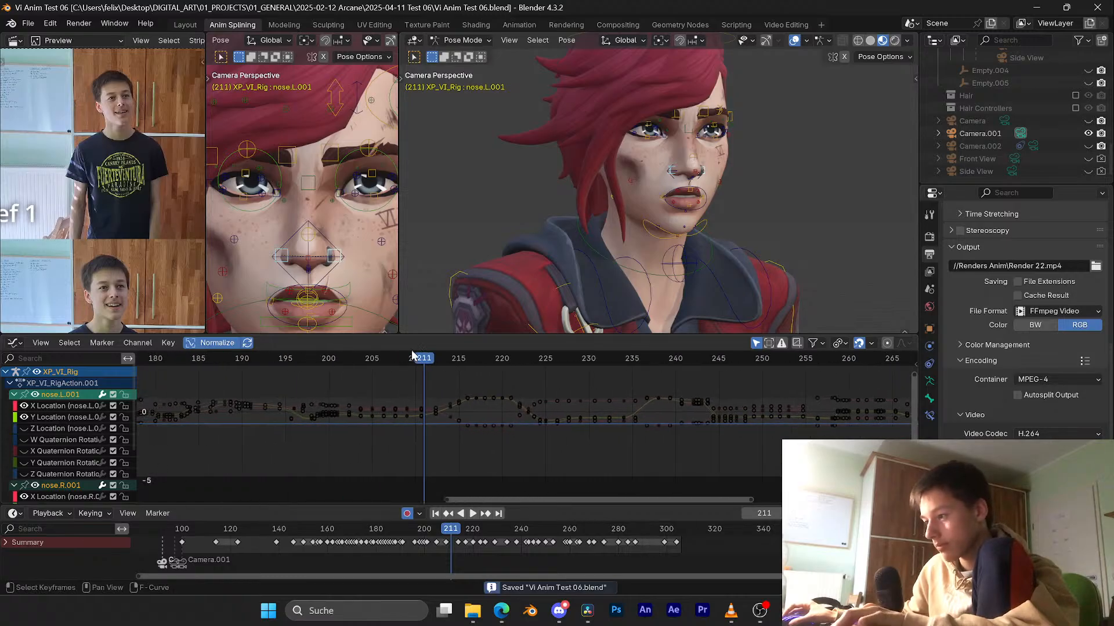
Step: Step through and replay the nostril movement around frames 208 to 214
key(Right)
key(Right)
key(Right)
key(Right)
key(Right)
key(Right)
key(Right)
key(space)
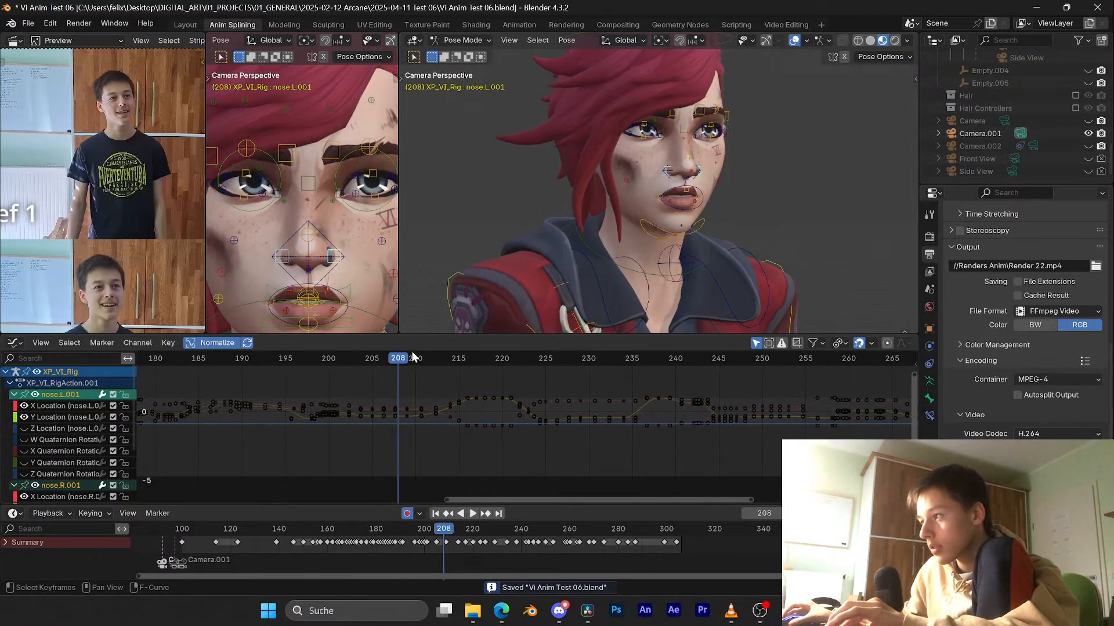
key(space)
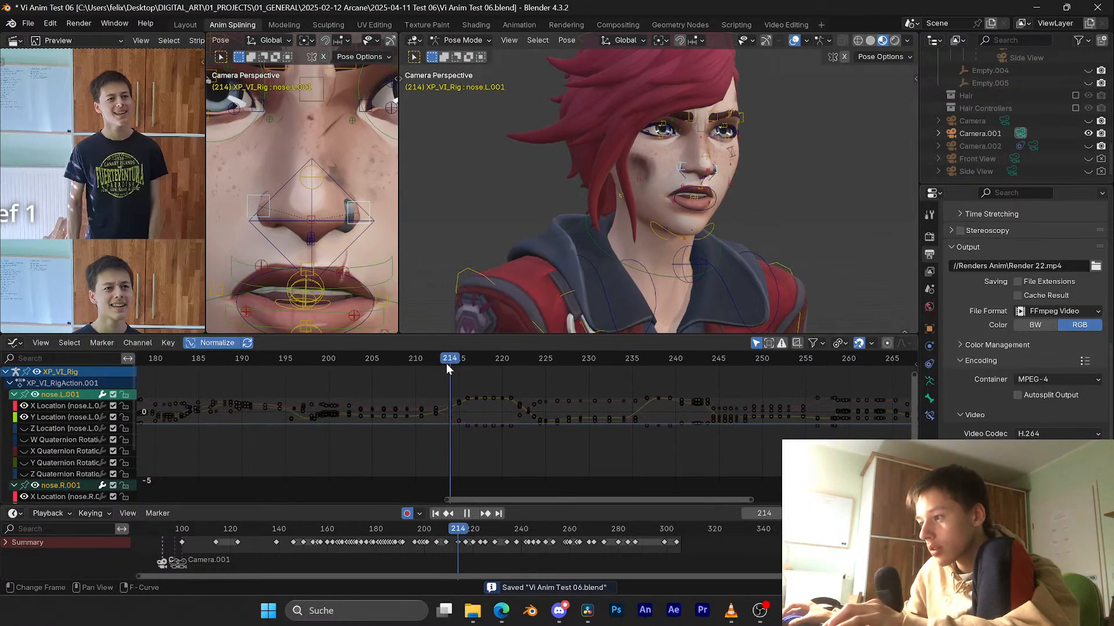
Step: Shift the nose controls' X and Y Location keyframes from about frame 211 to 246 one frame later
drag(447, 363, 388, 440)
scroll(519, 425, up, 3)
key(ctrl+s)
shift+drag(612, 375, 480, 432)
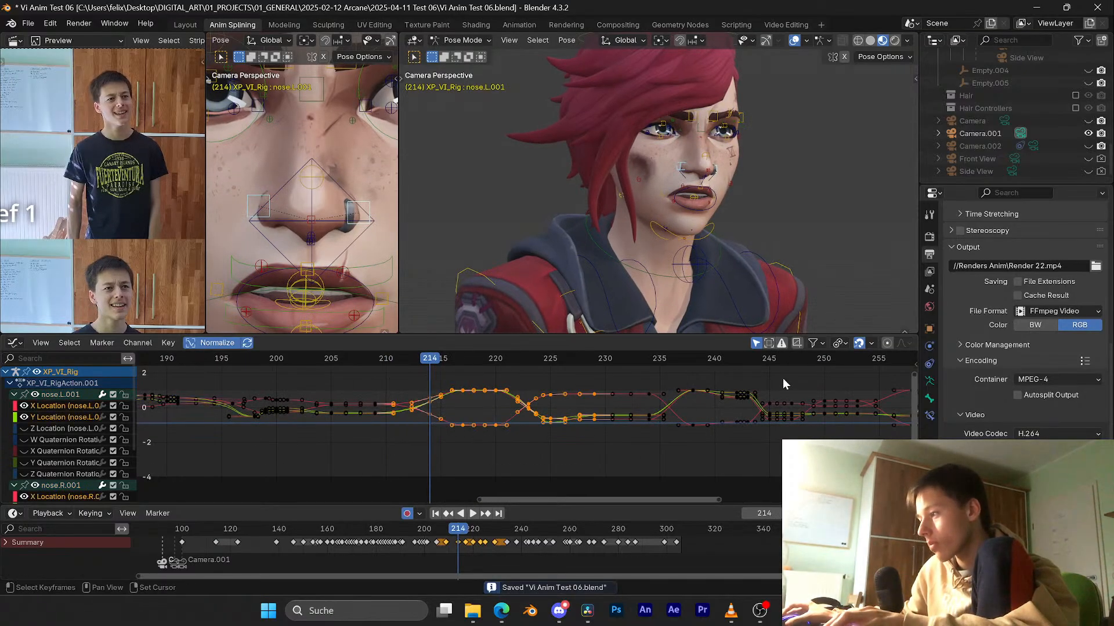
shift+drag(783, 383, 554, 464)
key(ctrl+s)
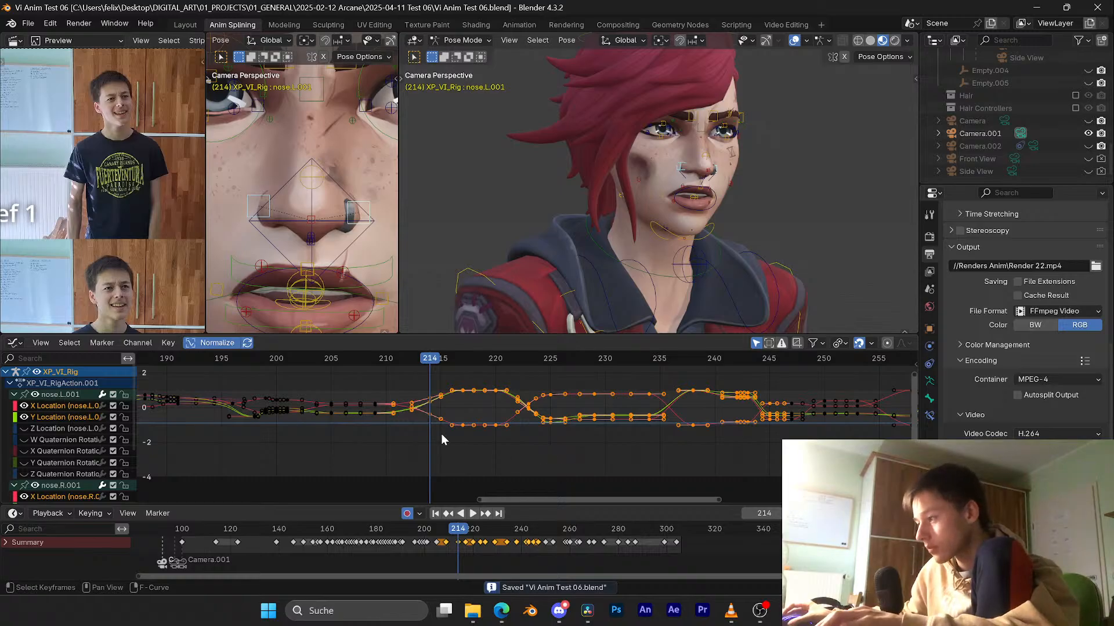
scroll(610, 419, down, 2)
middle_drag(611, 419, 496, 423)
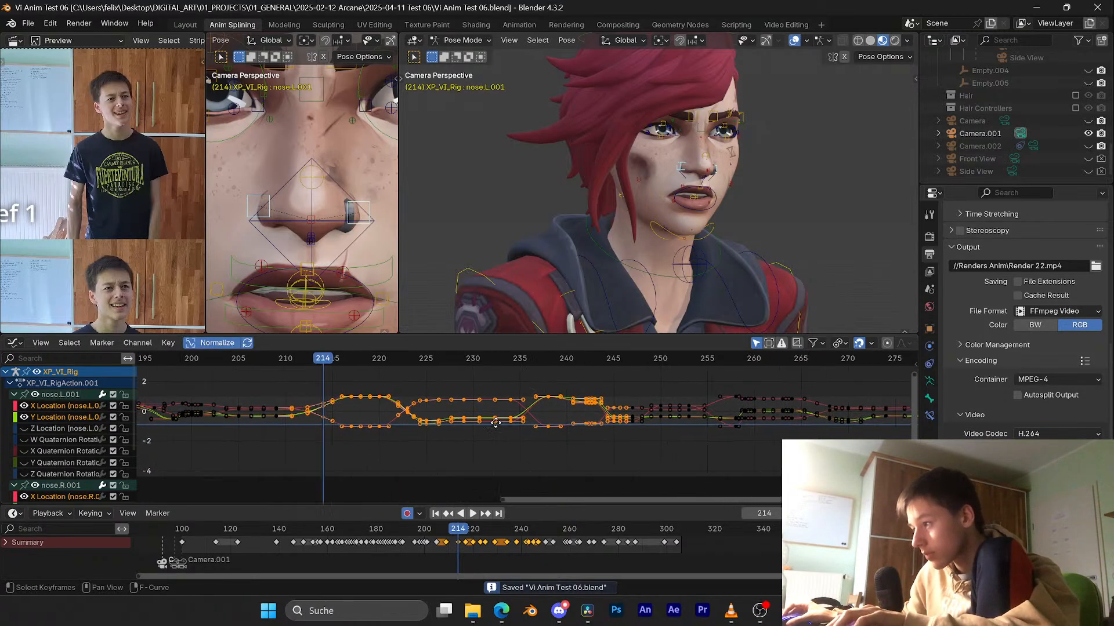
scroll(586, 408, up, 2)
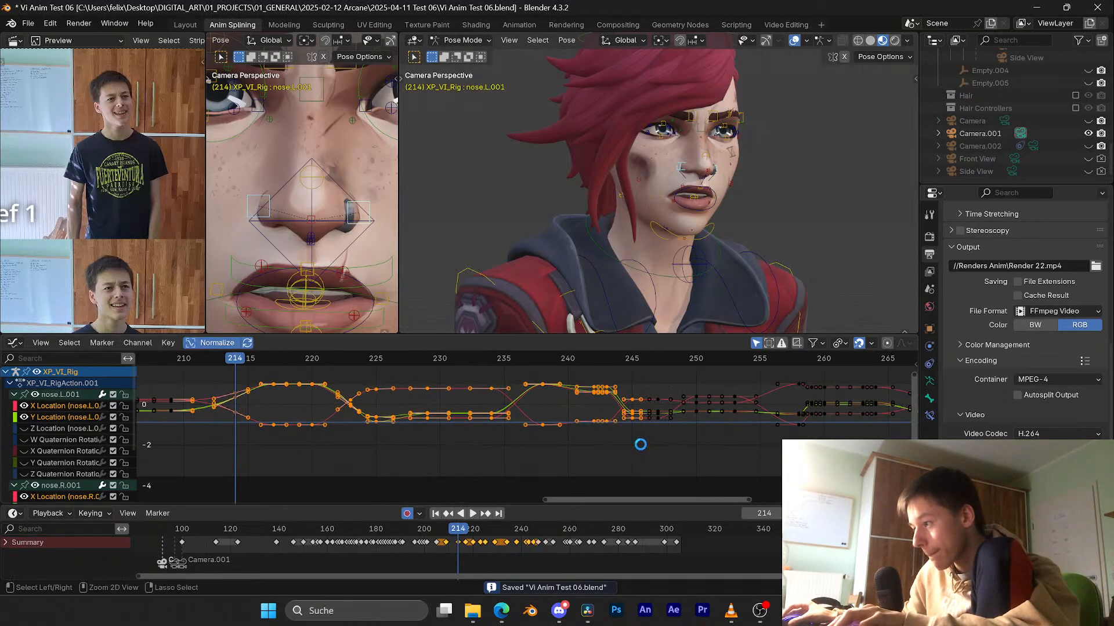
scroll(528, 432, down, 3)
middle_drag(380, 419, 482, 422)
scroll(481, 422, up, 2)
key(g)
key(x)
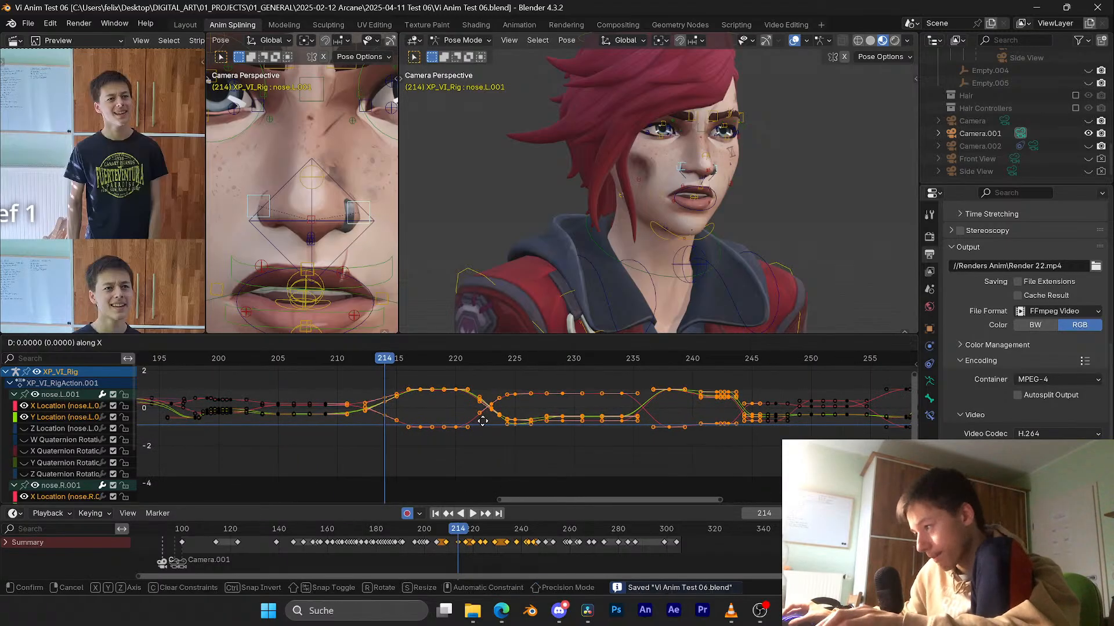
click(492, 423)
Step: Replay the retimed nose motion around frame 218, then hide the main viewport's overlays and save the file
drag(382, 360, 434, 358)
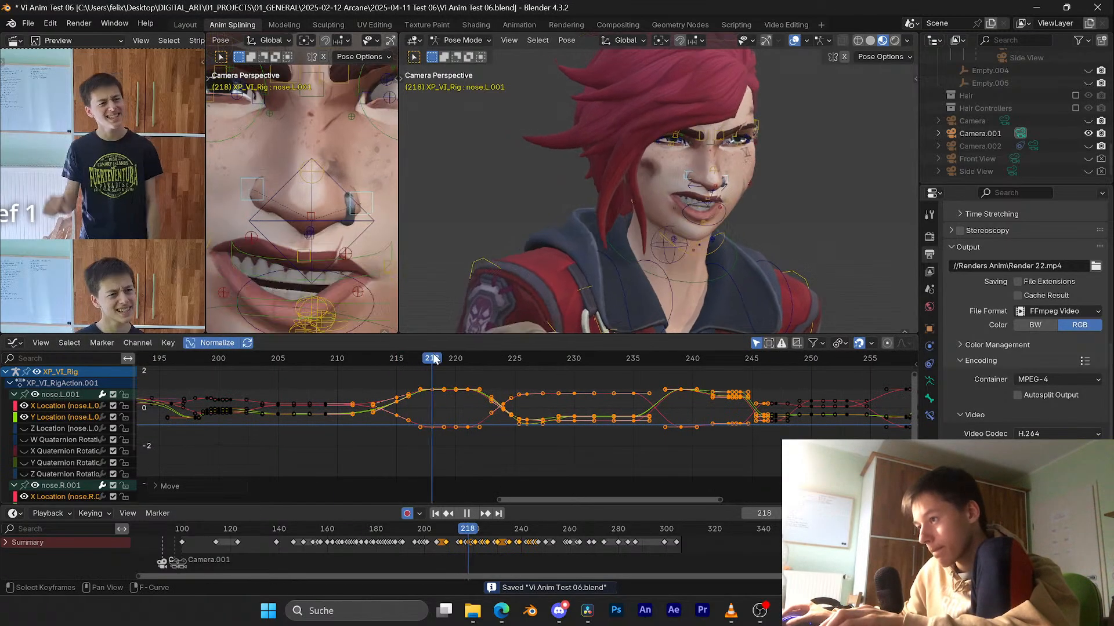
key(space)
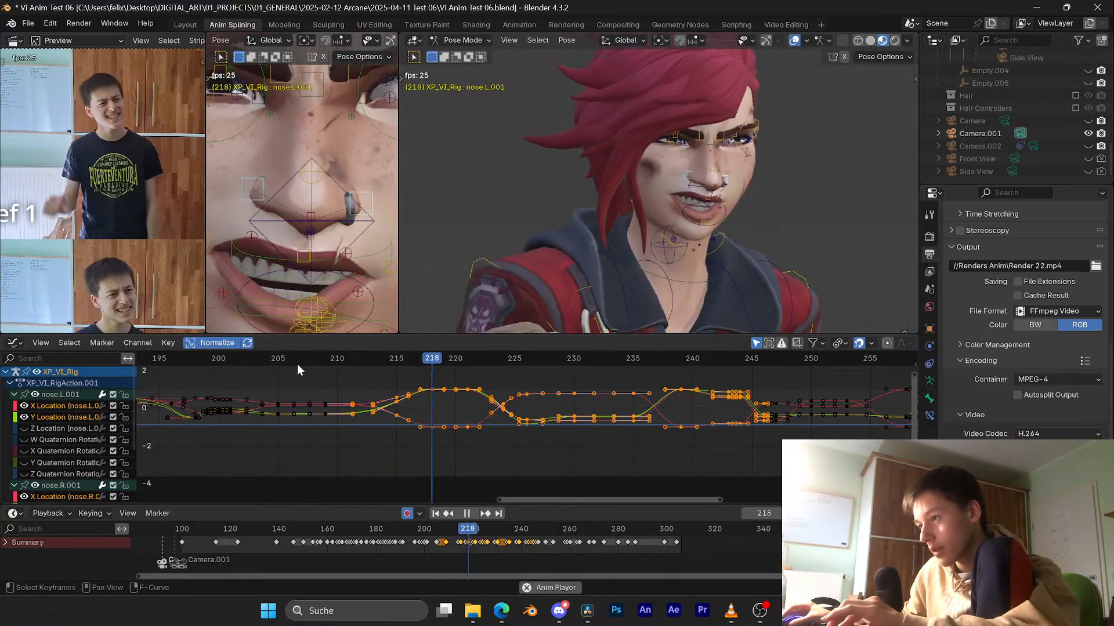
key(space)
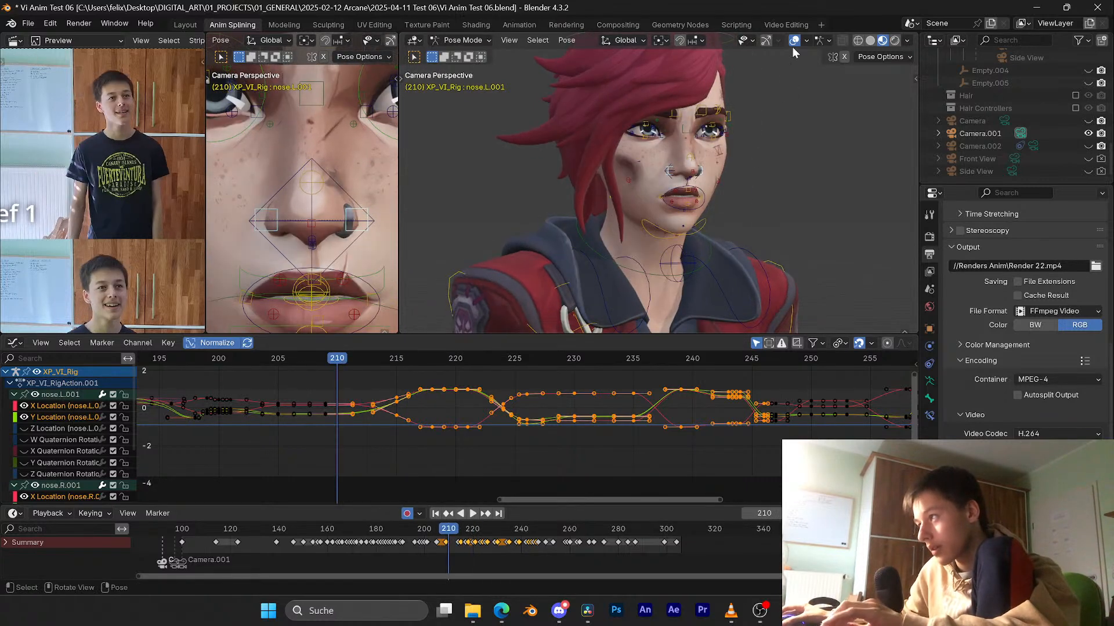
click(793, 44)
scroll(706, 157, up, 2)
key(ctrl+s)
scroll(695, 176, up, 1)
key(ctrl+s)
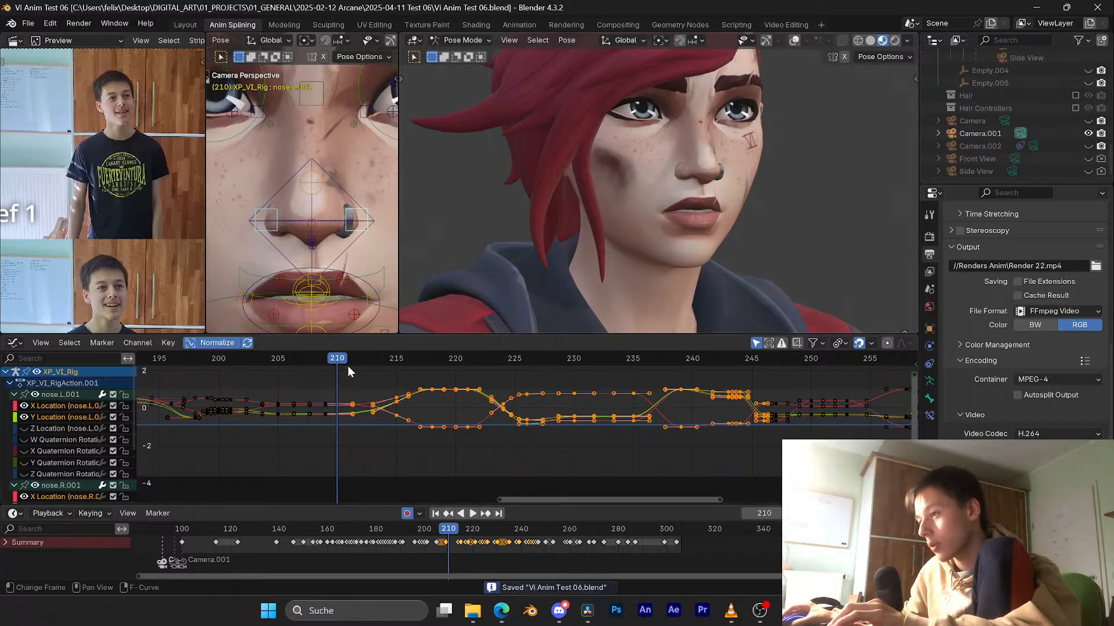
Step: Replay the snarl repeatedly between frames 210 and 219 and save the file, ending with the playhead at frame 218
key(space)
mouse_move(356, 364)
mouse_down()
mouse_move(399, 346)
mouse_move(458, 345)
mouse_move(361, 344)
mouse_up()
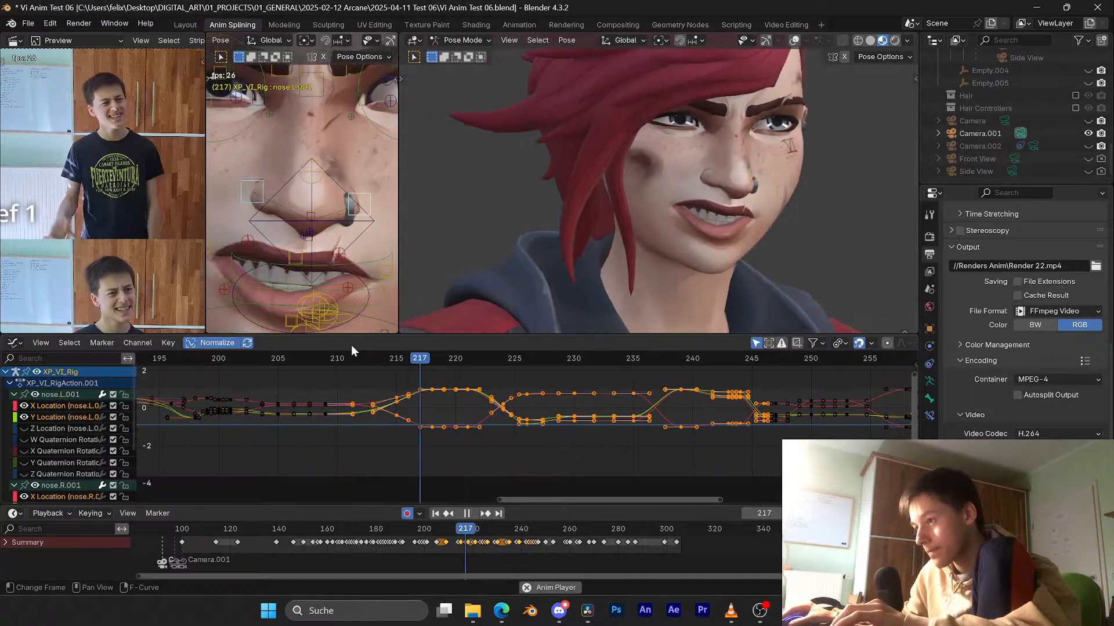
mouse_move(438, 363)
mouse_down()
mouse_move(480, 367)
mouse_move(443, 357)
mouse_up()
click(443, 357)
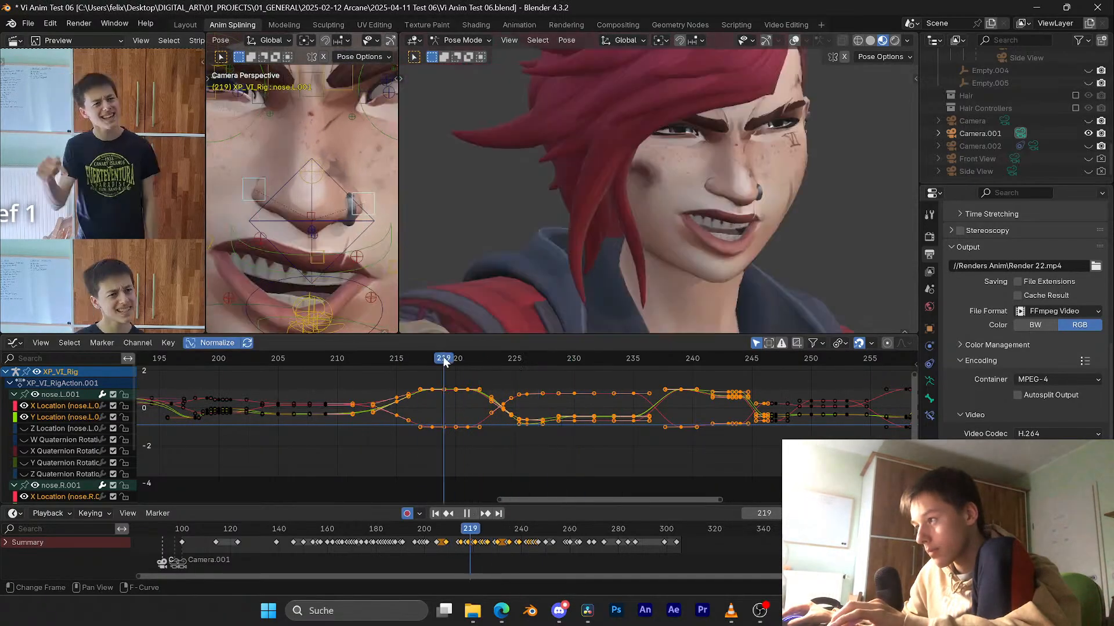
click(309, 355)
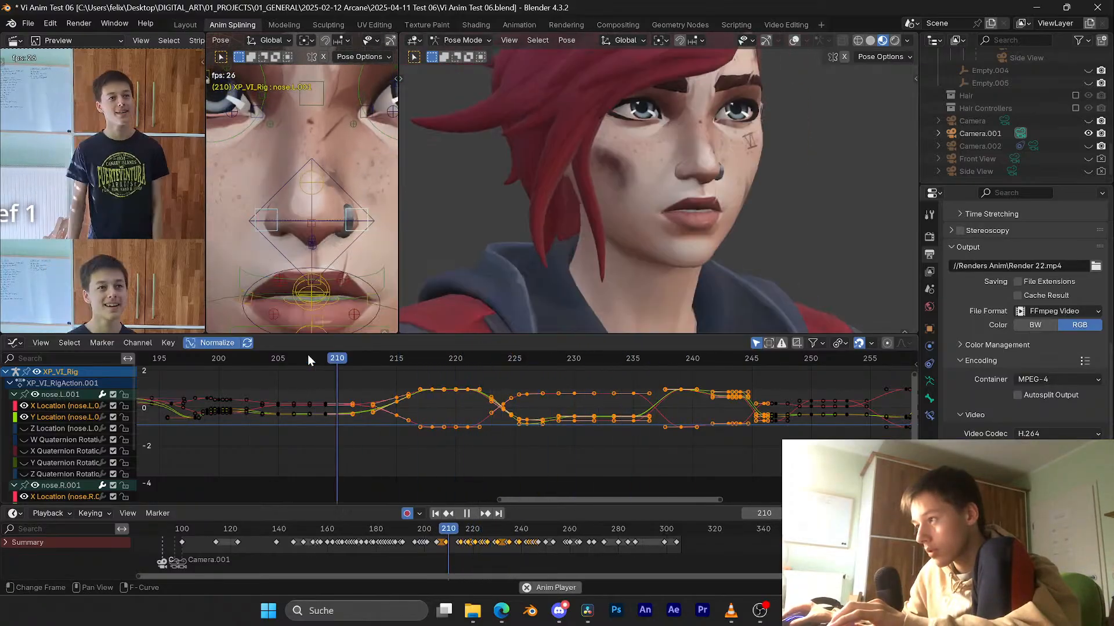
key(space)
key(ctrl+s)
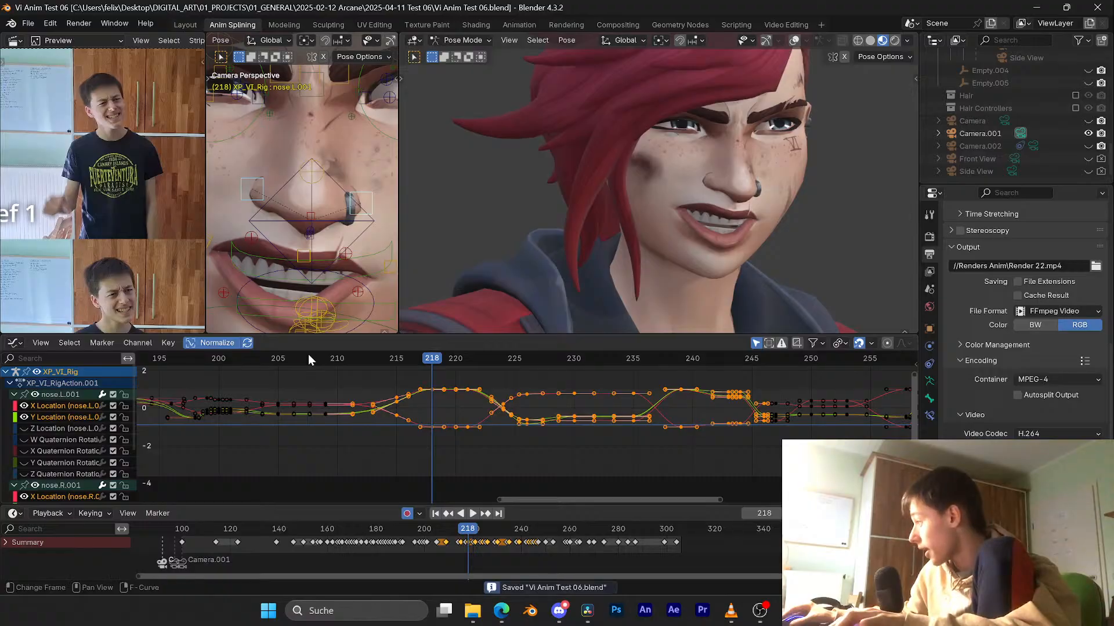
key(space)
click(387, 355)
key(space)
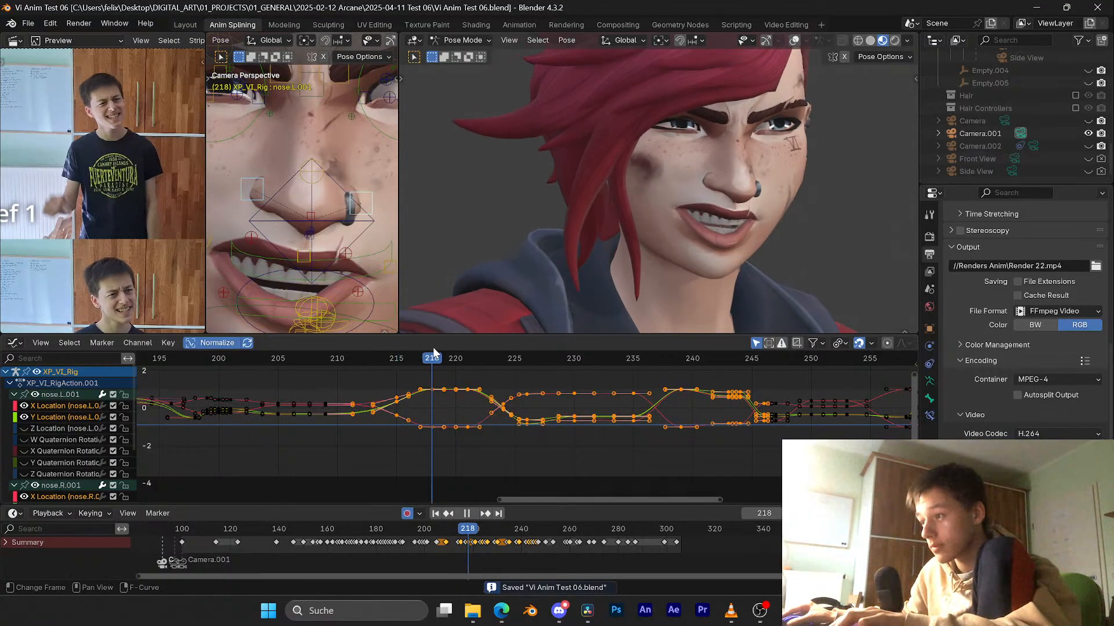
Step: Try to lower the nose.L.001 Y Location keyframe at frame 221
click(435, 391)
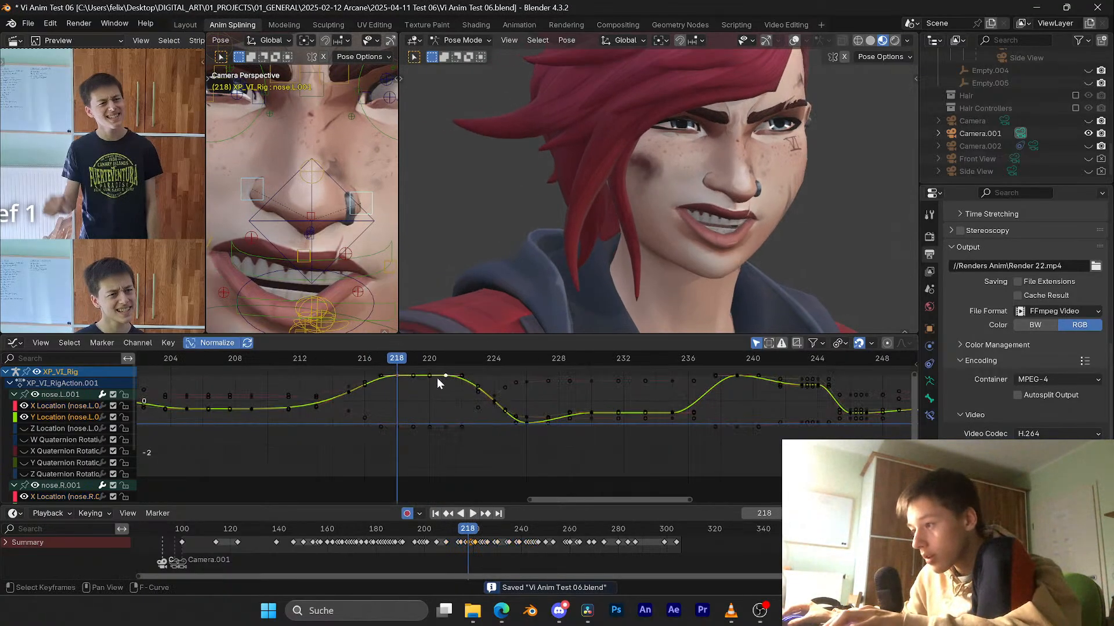
scroll(437, 378, up, 2)
click(473, 388)
key(g)
key(y)
click(474, 396)
scroll(406, 394, up, 2)
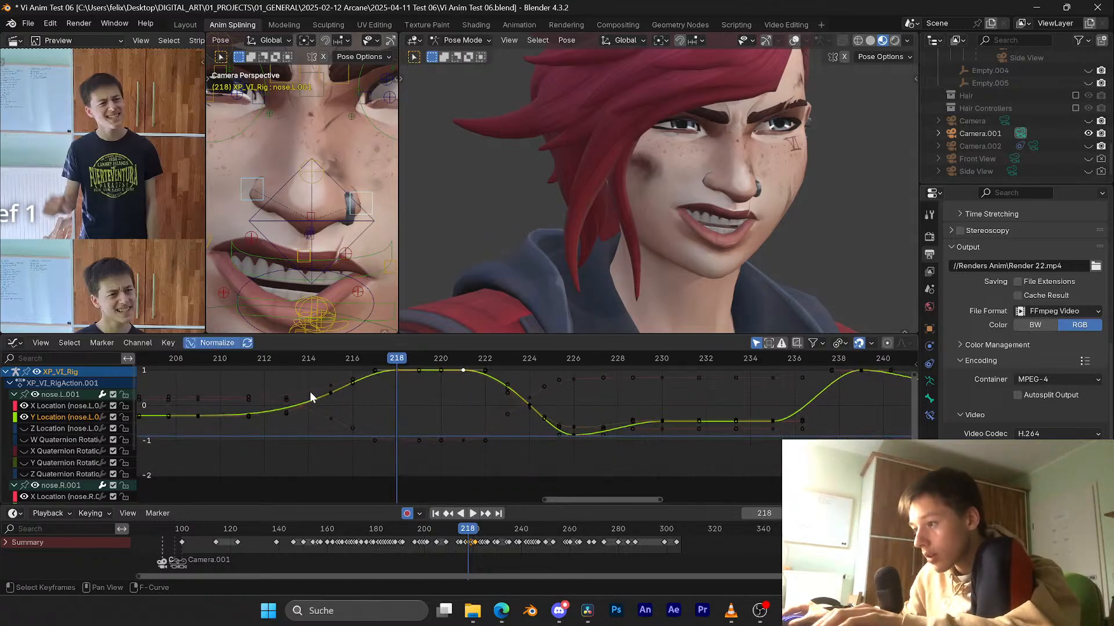
Step: Hide the X Location curves of both nose controls in the graph
scroll(70, 450, down, 2)
scroll(68, 450, down, 1)
click(25, 446)
scroll(27, 439, up, 2)
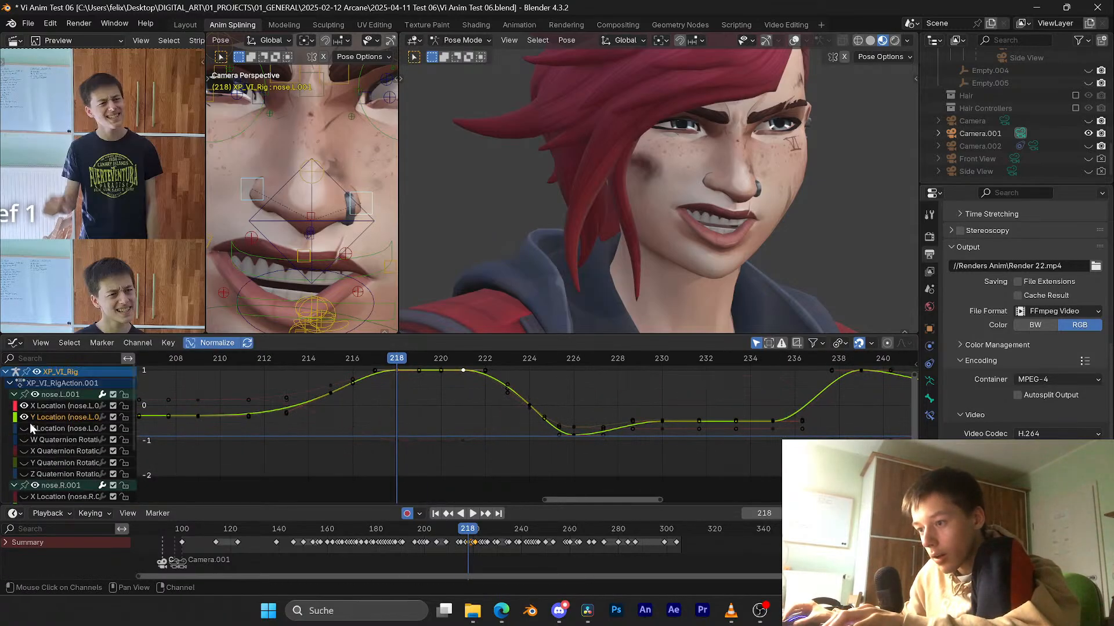
click(25, 406)
Step: Lower the nose controls' Y Location keyframes from frame 217 to 222 to about 0.85 on the graph and save the file
scroll(381, 399, up, 1)
middle_drag(381, 398, 380, 448)
key(ctrl+s)
drag(515, 383, 382, 423)
scroll(426, 386, down, 1)
key(g)
key(y)
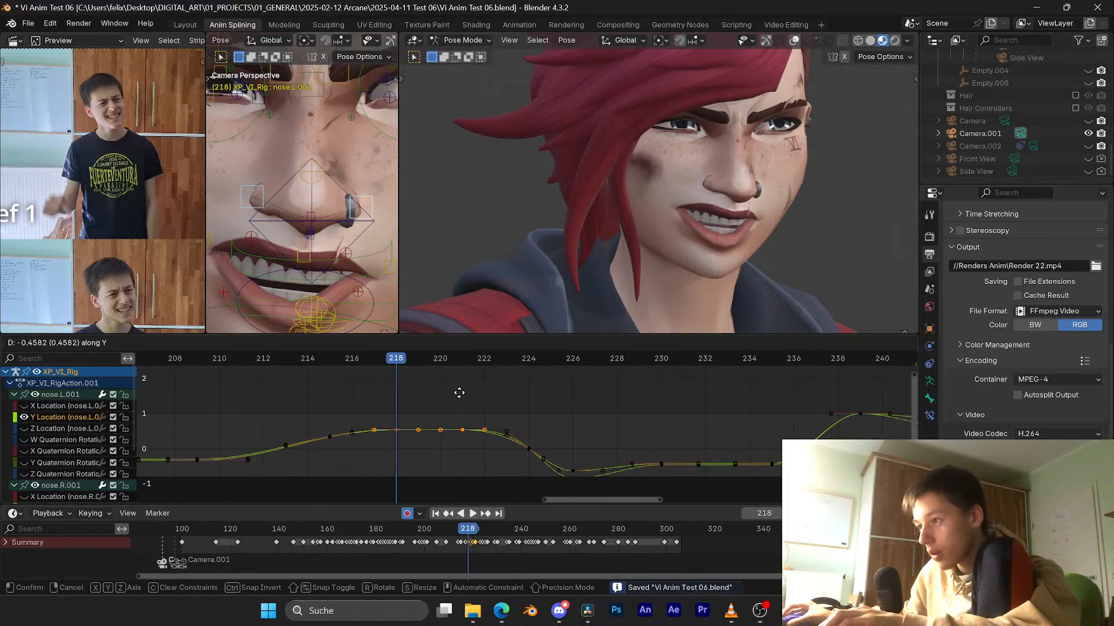
click(460, 383)
key(ctrl+s)
Step: Replay the lowered nose motion through the shout and turn, stopping at frame 234
key(space)
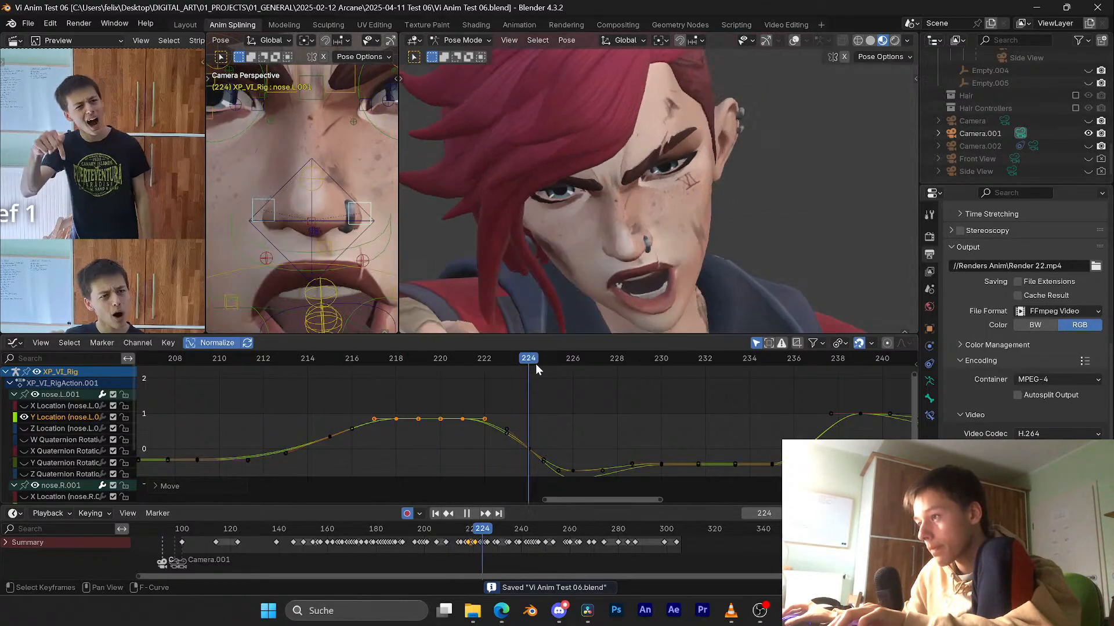
key(space)
scroll(507, 397, up, 1)
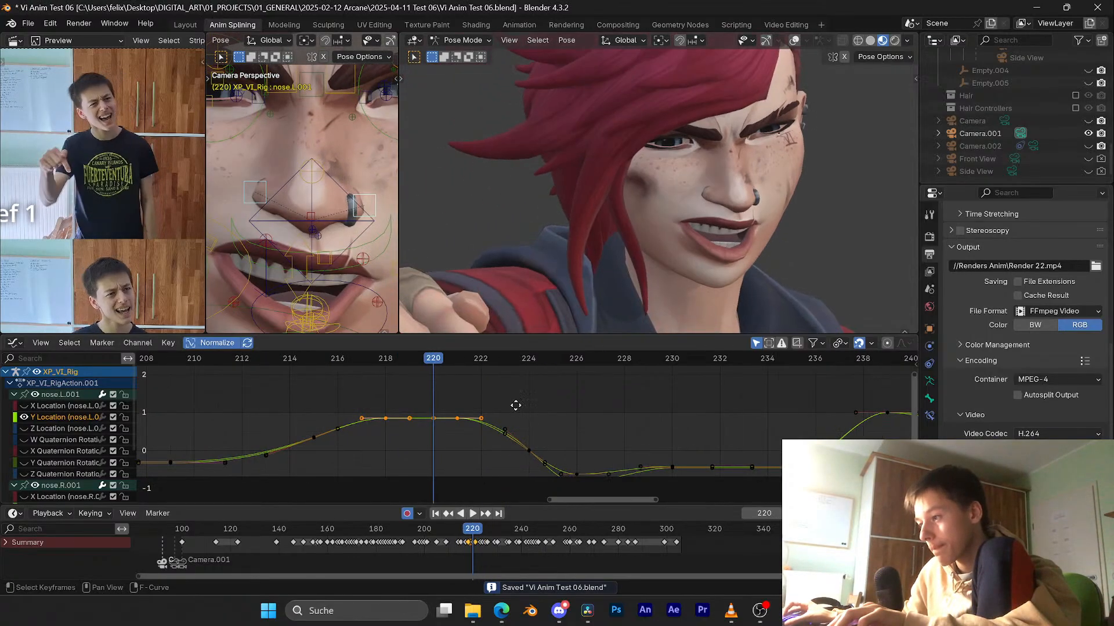
scroll(516, 405, down, 2)
key(space)
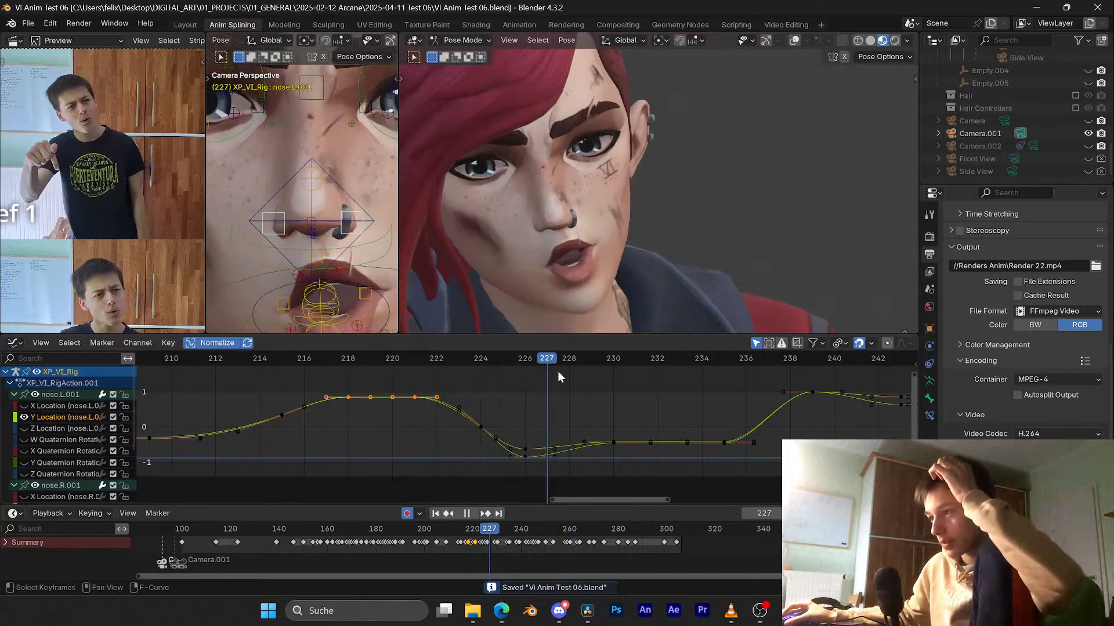
scroll(537, 378, down, 1)
key(space)
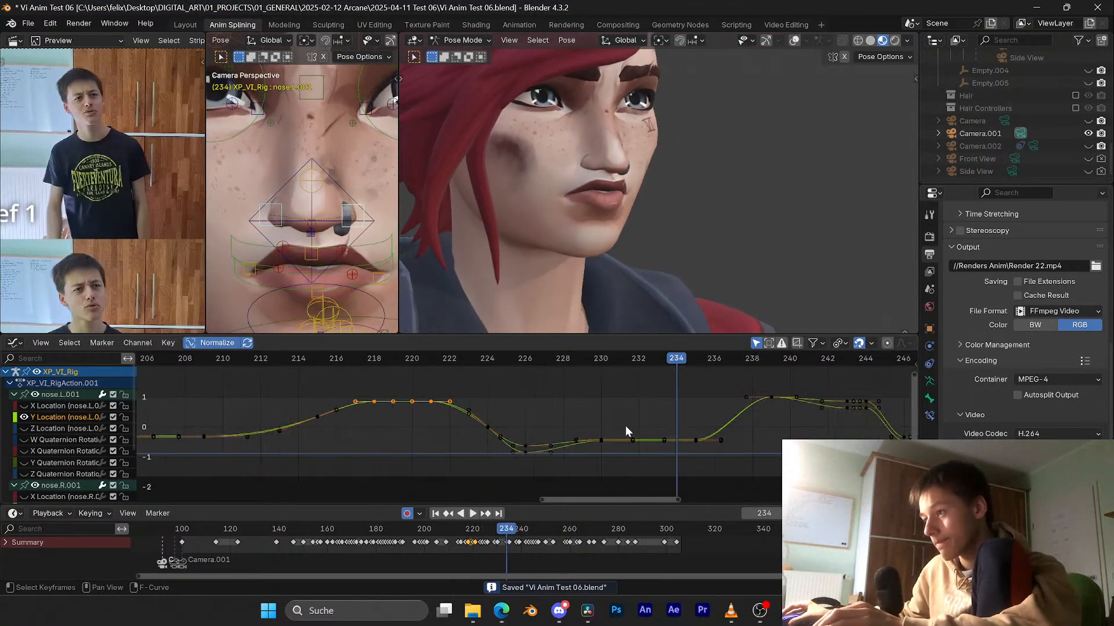
Step: Scrub and replay the nostril motion after frame 234, returning the playhead to frame 234
middle_drag(625, 426, 448, 425)
key(space)
key(space)
drag(517, 360, 649, 388)
click(500, 356)
key(space)
mouse_move(500, 356)
mouse_down()
mouse_move(451, 358)
mouse_move(517, 355)
mouse_move(500, 359)
mouse_up()
Step: Save the file and raise the nose controls' Y Location keyframes between frames 230 and 235 to about -0.1 on the graph
scroll(609, 206, up, 2)
key(ctrl+s)
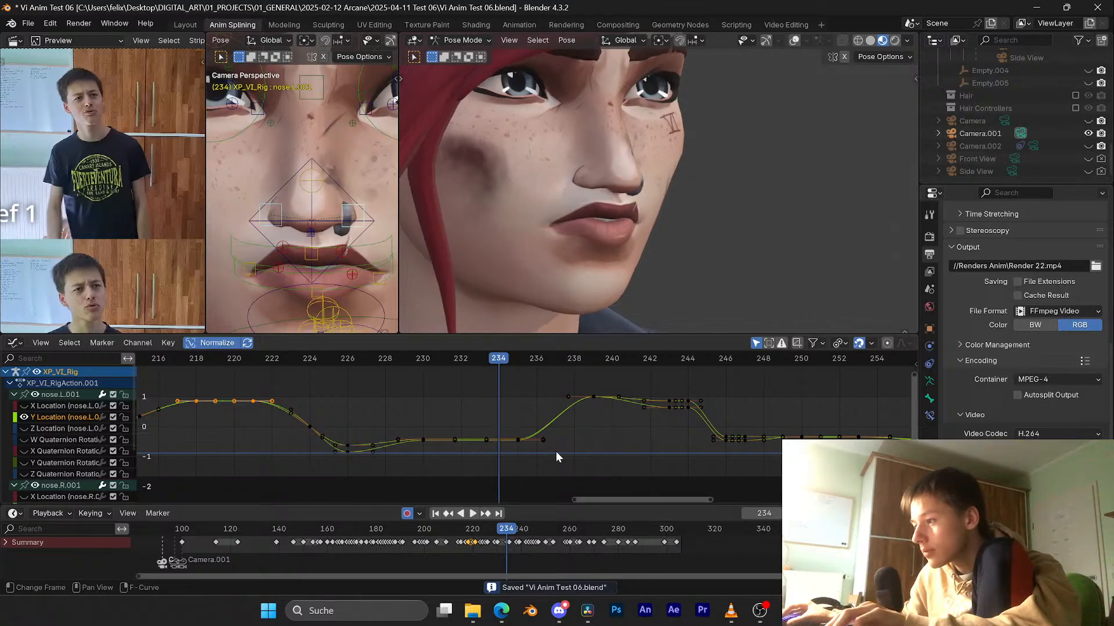
drag(556, 451, 405, 432)
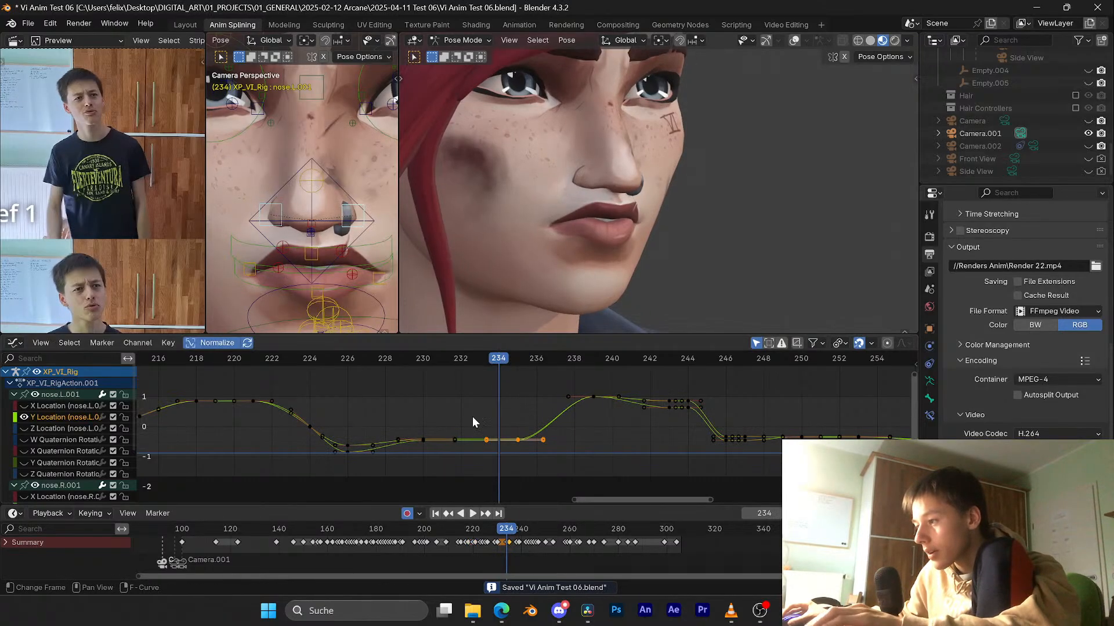
key(g)
key(y)
click(405, 419)
Step: Replay and scrub the raised nostril motion between frames 234 and 245 against the reference video
drag(314, 354, 367, 346)
key(space)
key(space)
key(space)
key(space)
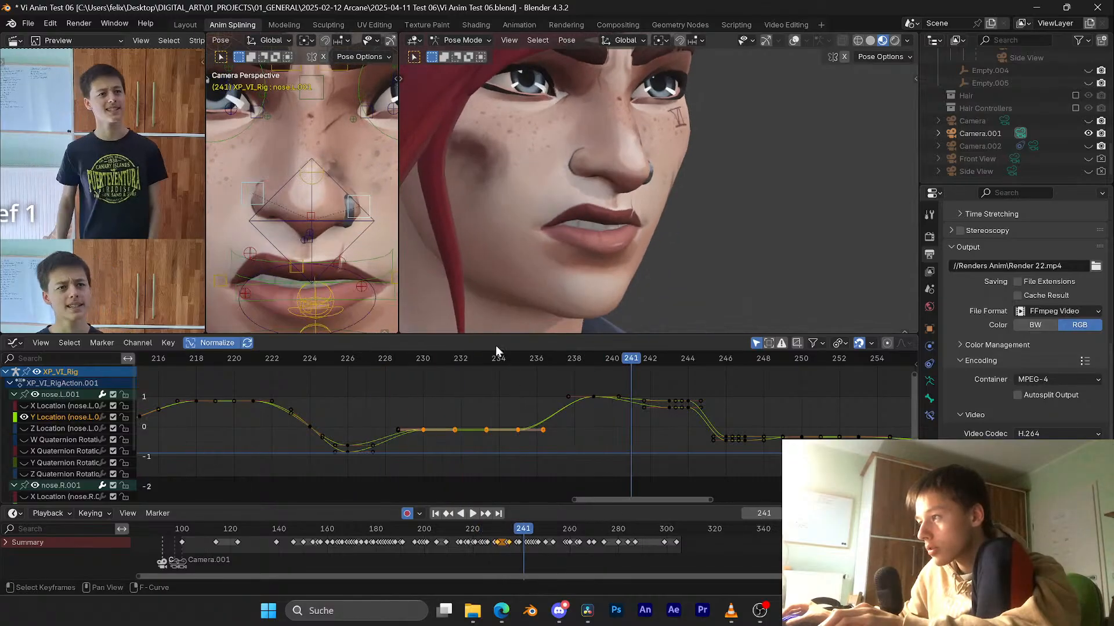
key(space)
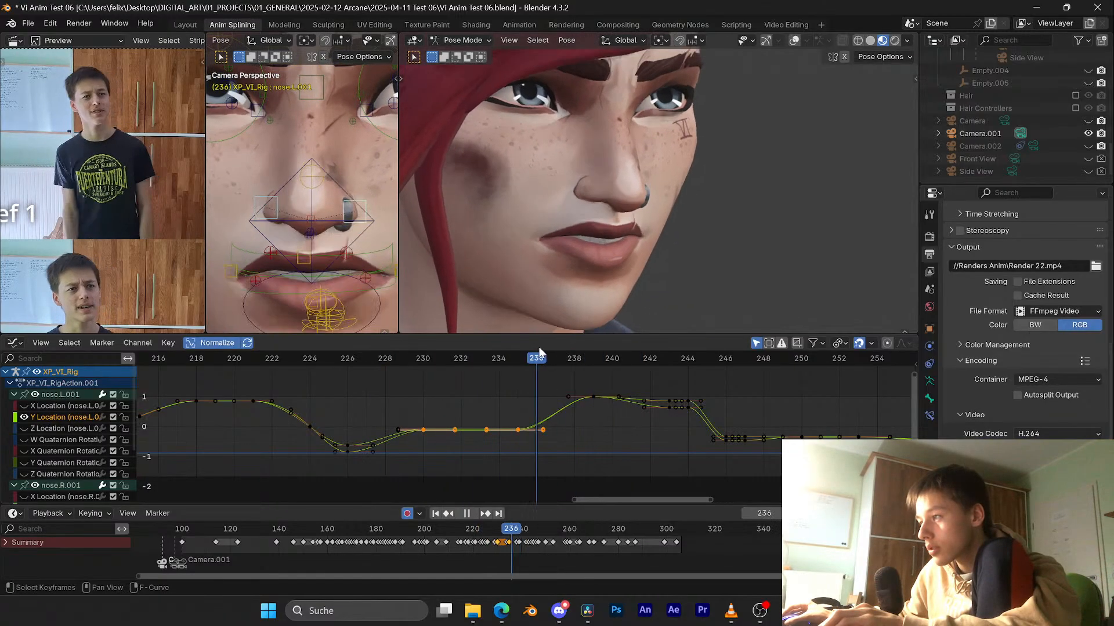
key(space)
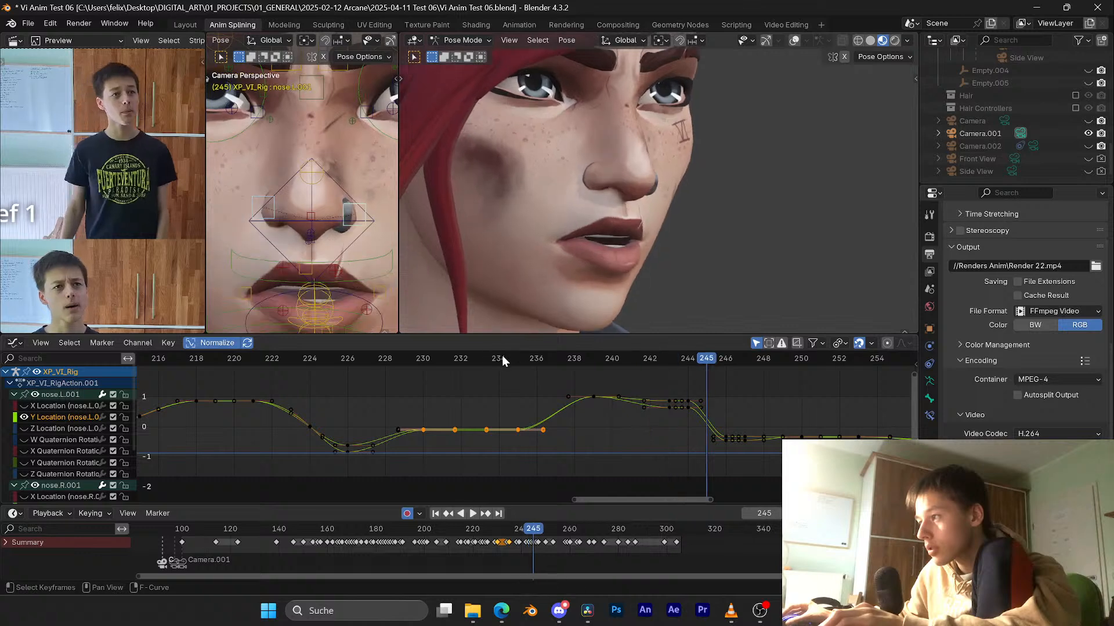
drag(502, 356, 564, 353)
key(space)
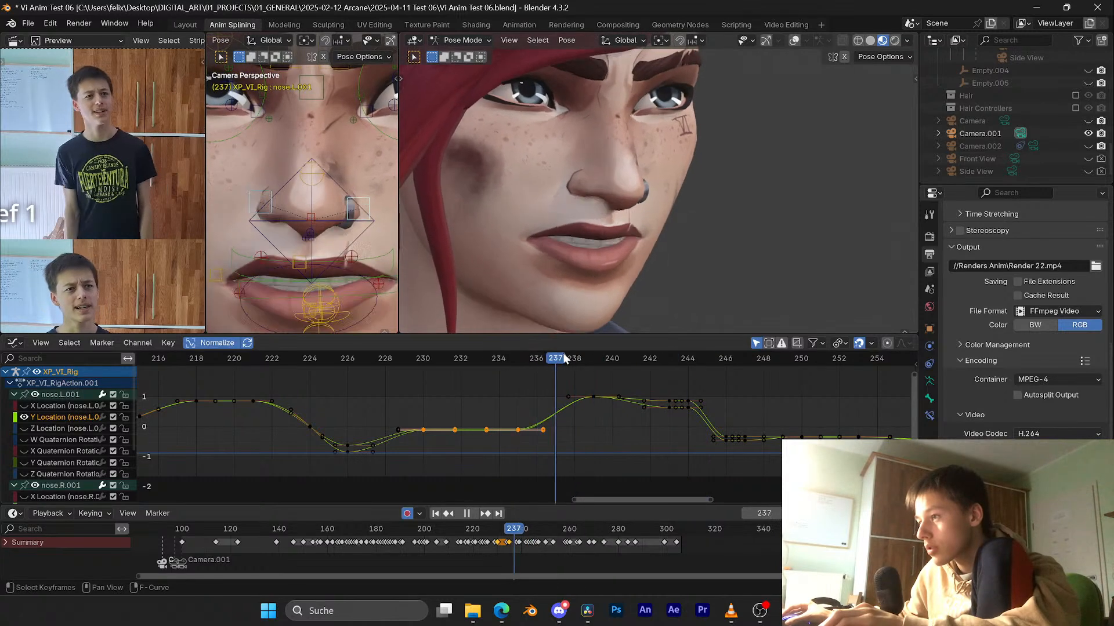
Step: Lower the nose controls' Y Location keyframe at frame 239 to about 0.7 on the graph
key(space)
click(568, 397)
key(g)
key(y)
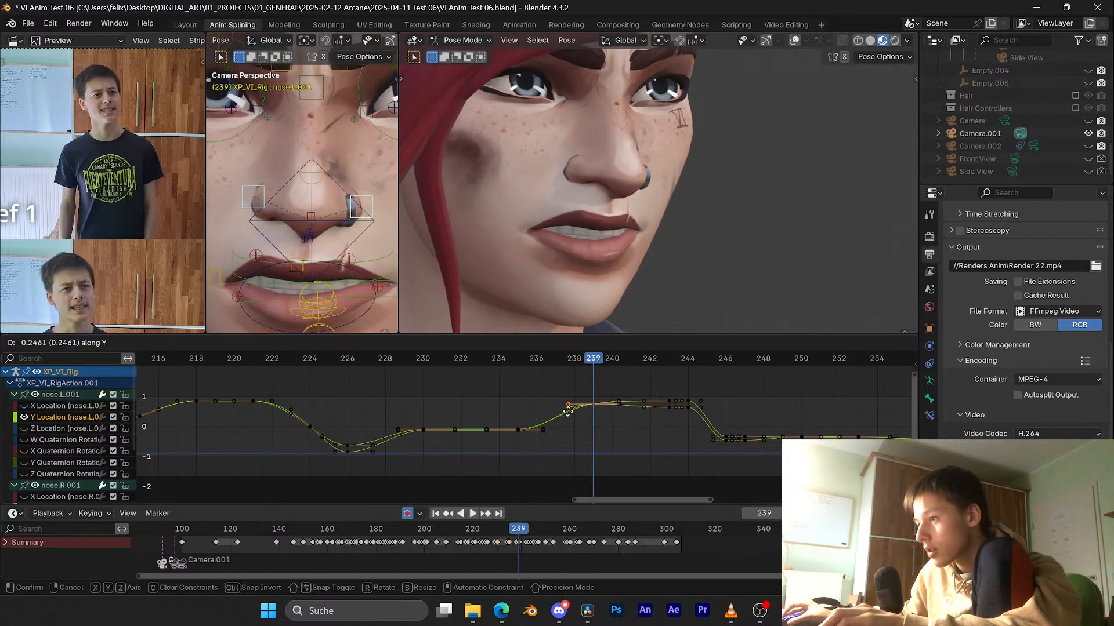
click(568, 412)
Step: Replay and scrub the lowered nostril peak from frame 234 to 240
click(502, 358)
key(space)
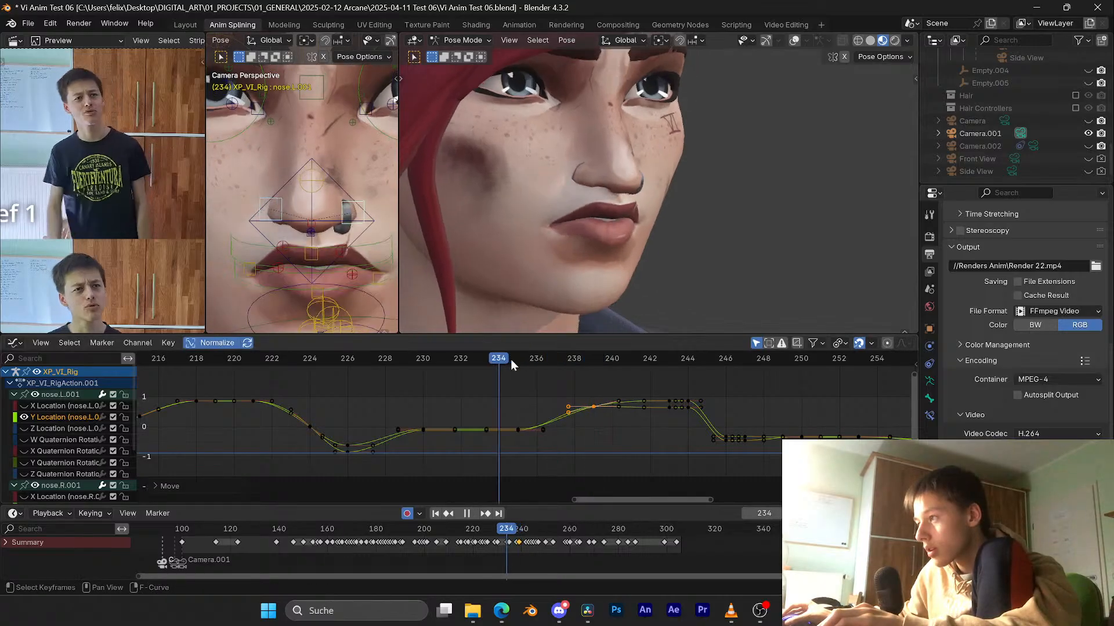
drag(510, 360, 612, 359)
key(space)
Step: Lower the nose controls' Y Location keyframes around frames 243 to 244 slightly, check the motion up to frame 239, and save the file
drag(721, 385, 651, 419)
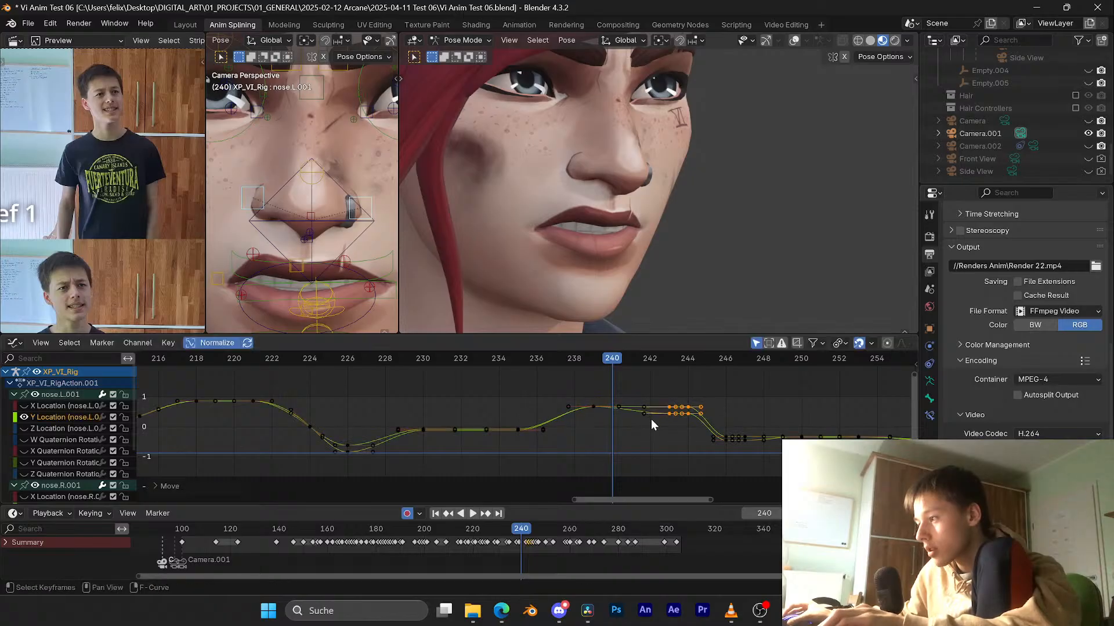
key(space)
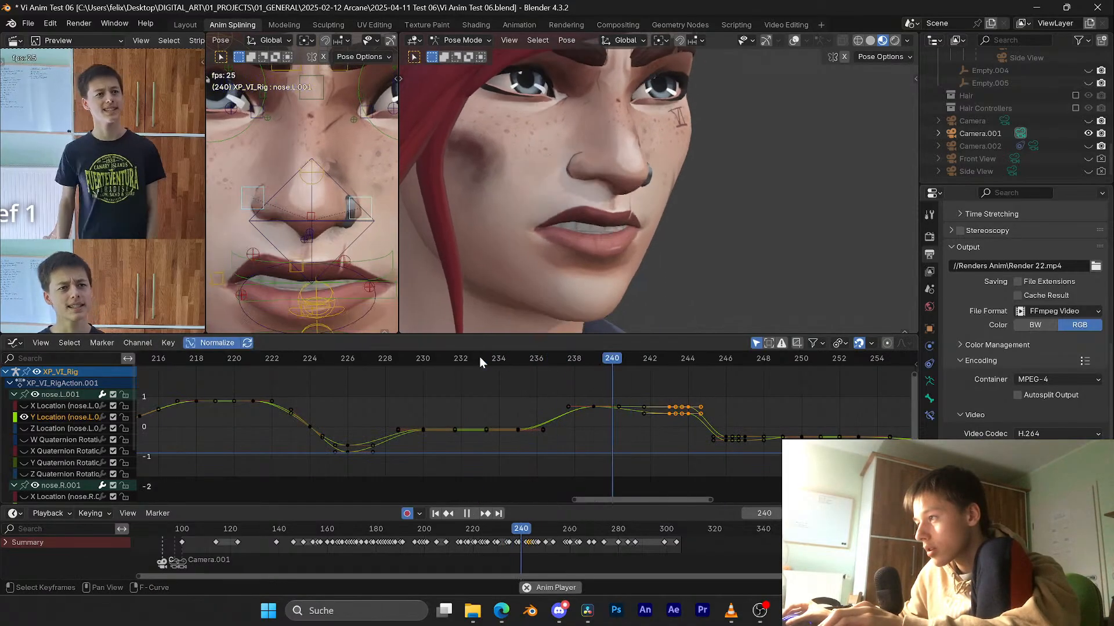
drag(479, 358, 596, 361)
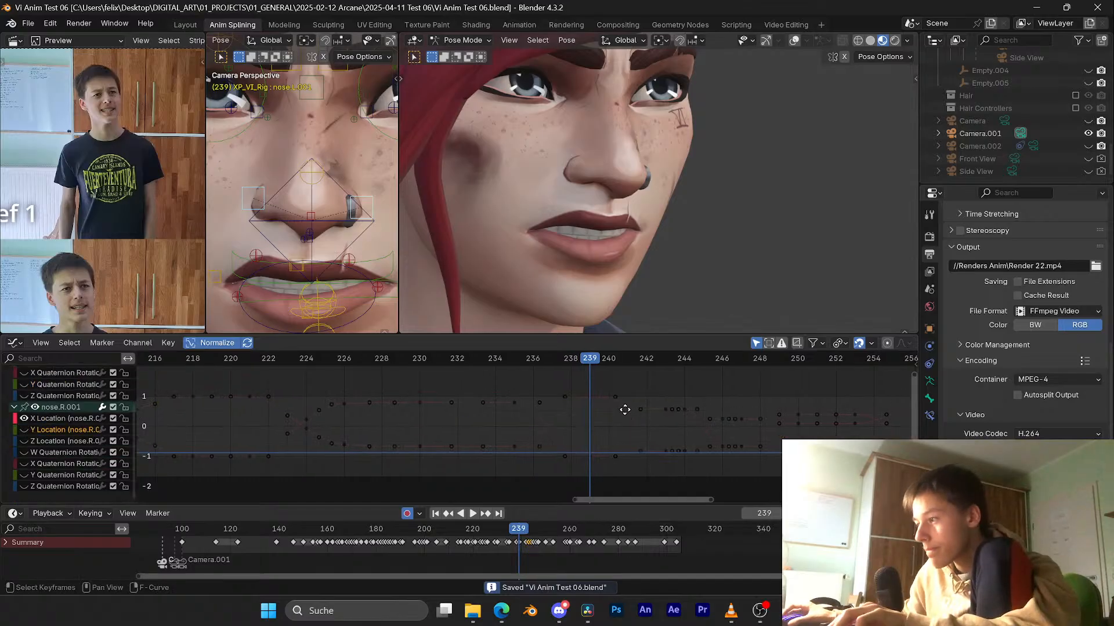
Step: Isolate the nose controls' X Location curves and scale their keyframes at frame 239 outward in value
key(space)
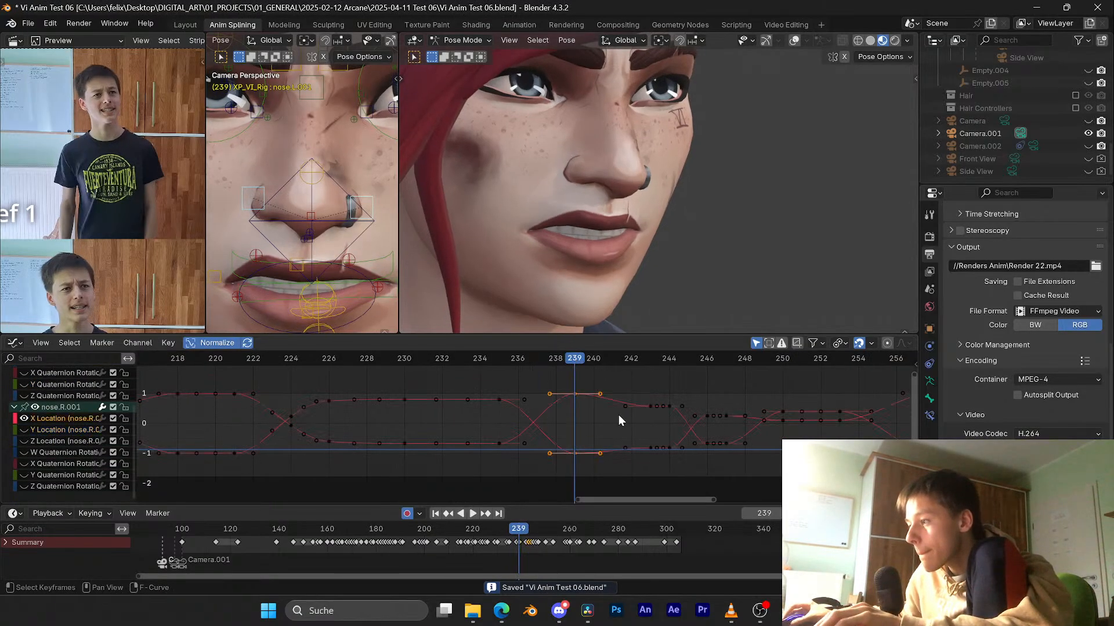
key(s)
key(y)
key(Return)
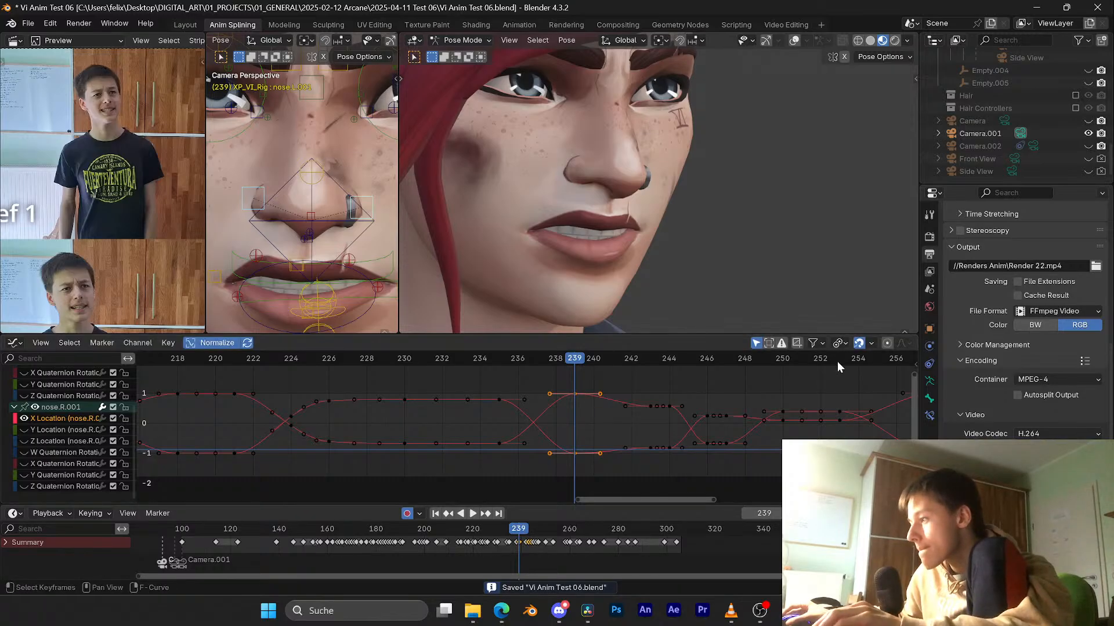
key(s)
key(y)
key(Escape)
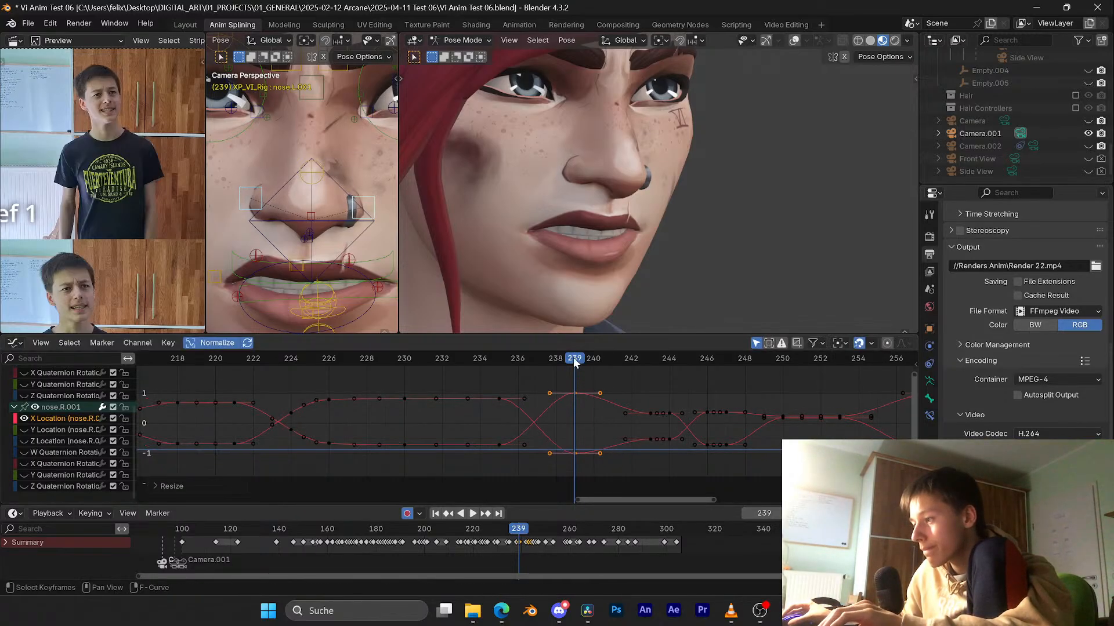
Step: Replay the widened nostril flare through the shout and turn, with the whole head in view
key(space)
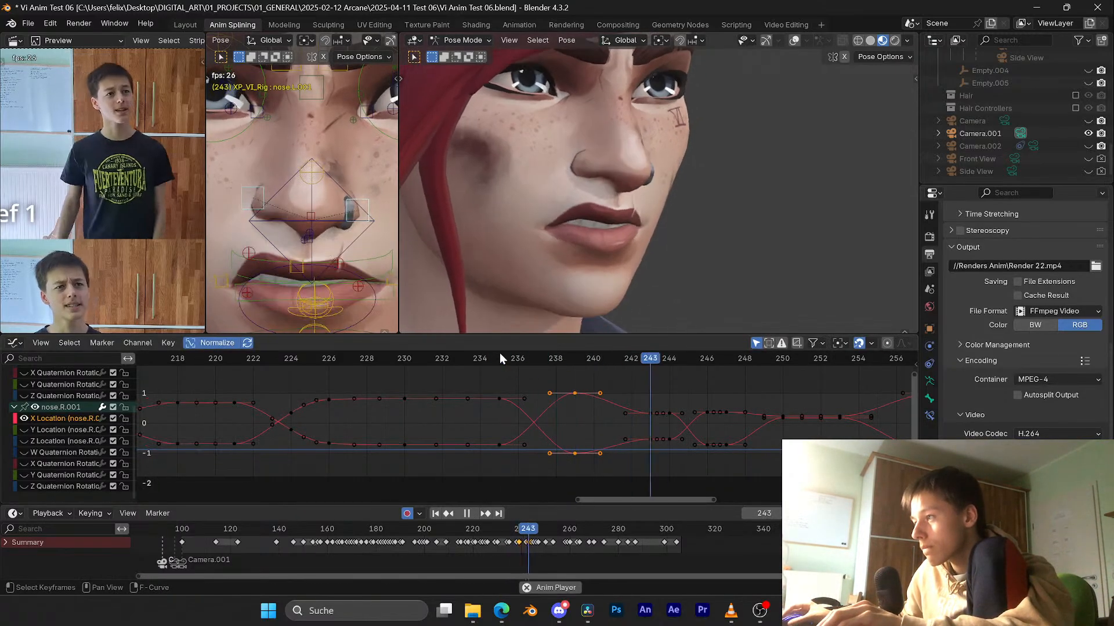
click(179, 361)
key(space)
key(space)
scroll(290, 363, down, 3)
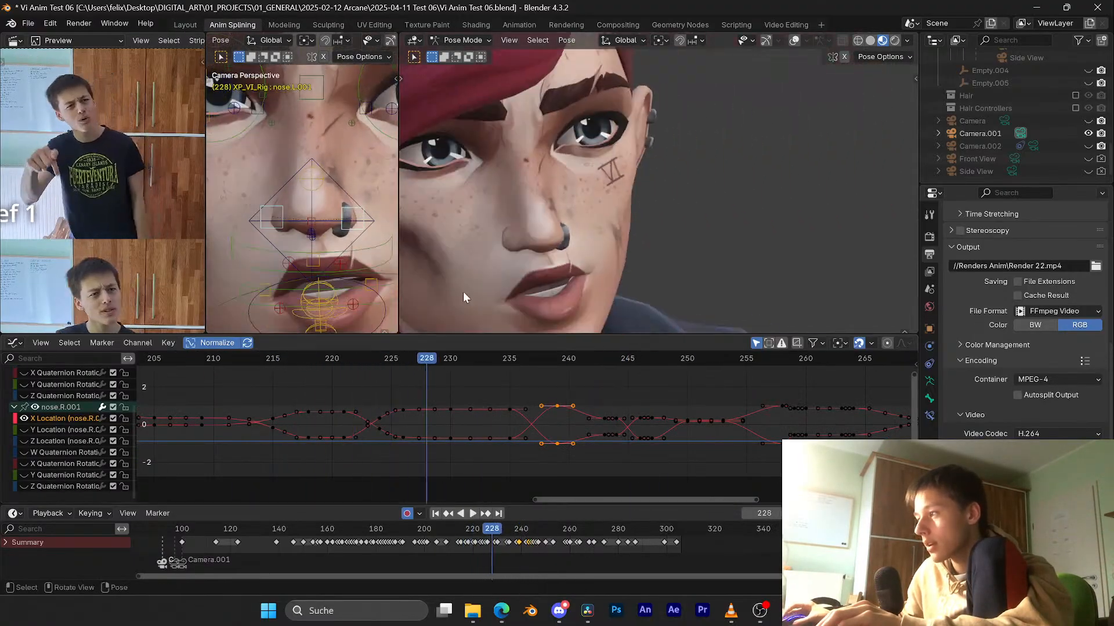
click(346, 360)
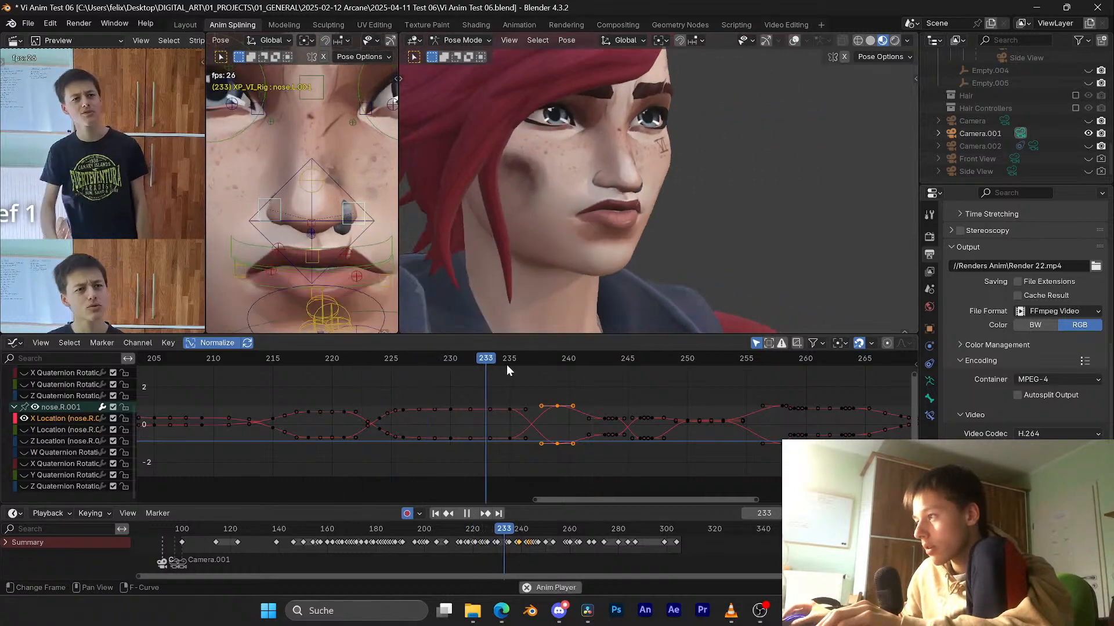
Step: Scale the nose controls' X Location keyframes at frame 239 slightly back in value
key(space)
scroll(611, 384, up, 1)
key(s)
key(y)
click(603, 386)
Step: Replay the nostril motion repeatedly from several frames between 220 and 234, viewing the face from farther away
click(489, 360)
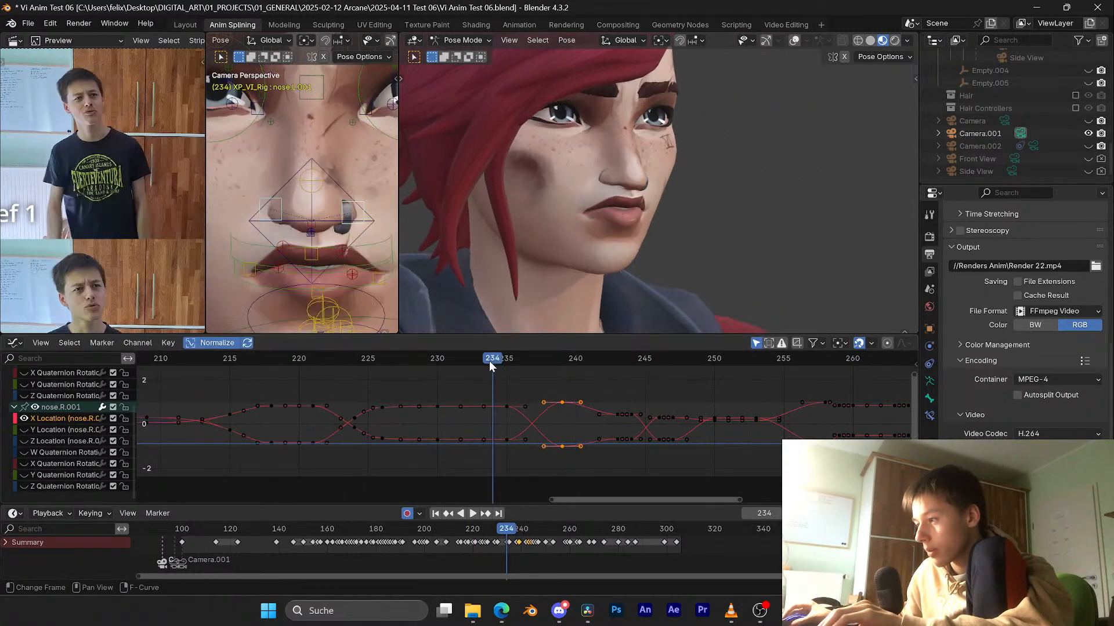
key(space)
key(space)
click(430, 358)
key(space)
click(410, 358)
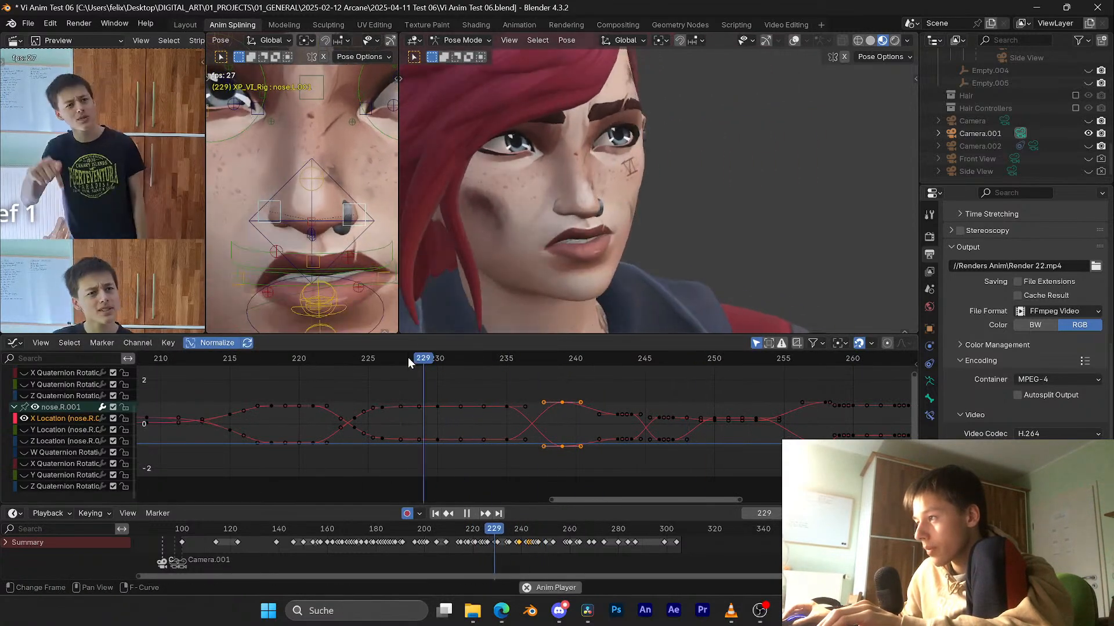
click(348, 357)
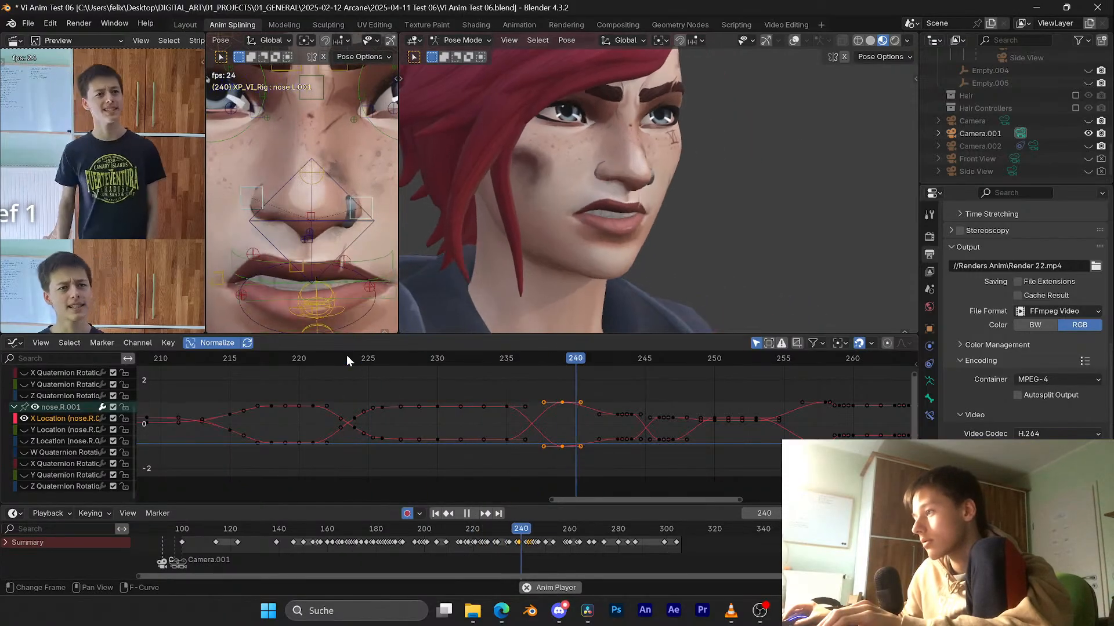
click(347, 356)
key(space)
click(298, 358)
key(space)
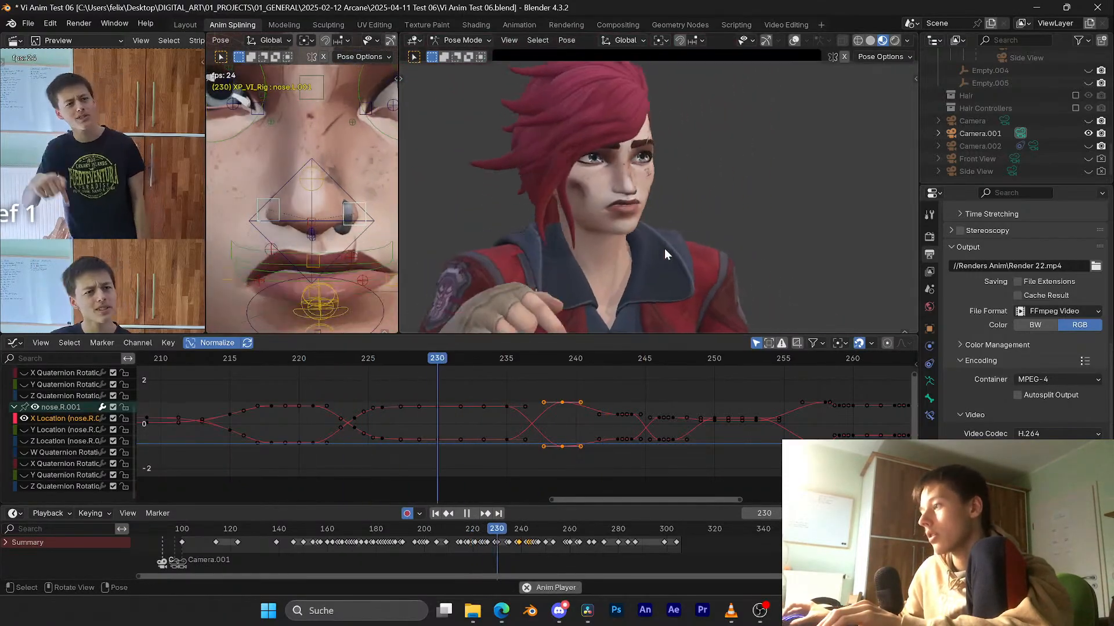
Step: Stop playback, show the viewport overlays, select the torso control, save the file and return to the camera view
key(space)
key(ctrl+s)
click(790, 44)
key(KP_0)
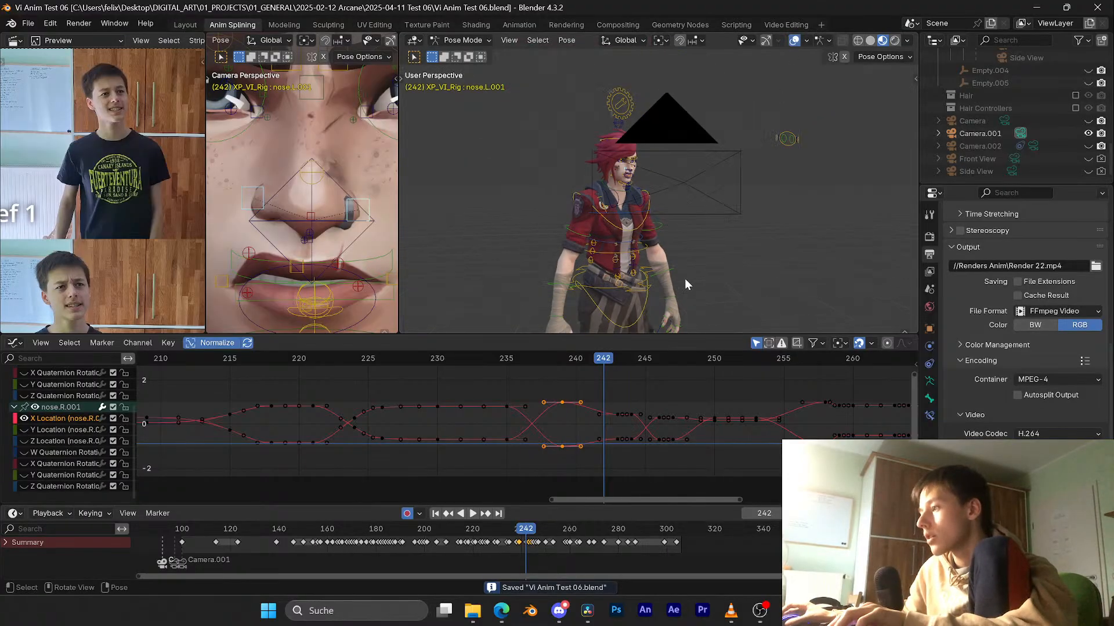
click(621, 287)
key(ctrl+s)
scroll(655, 260, up, 2)
key(KP_0)
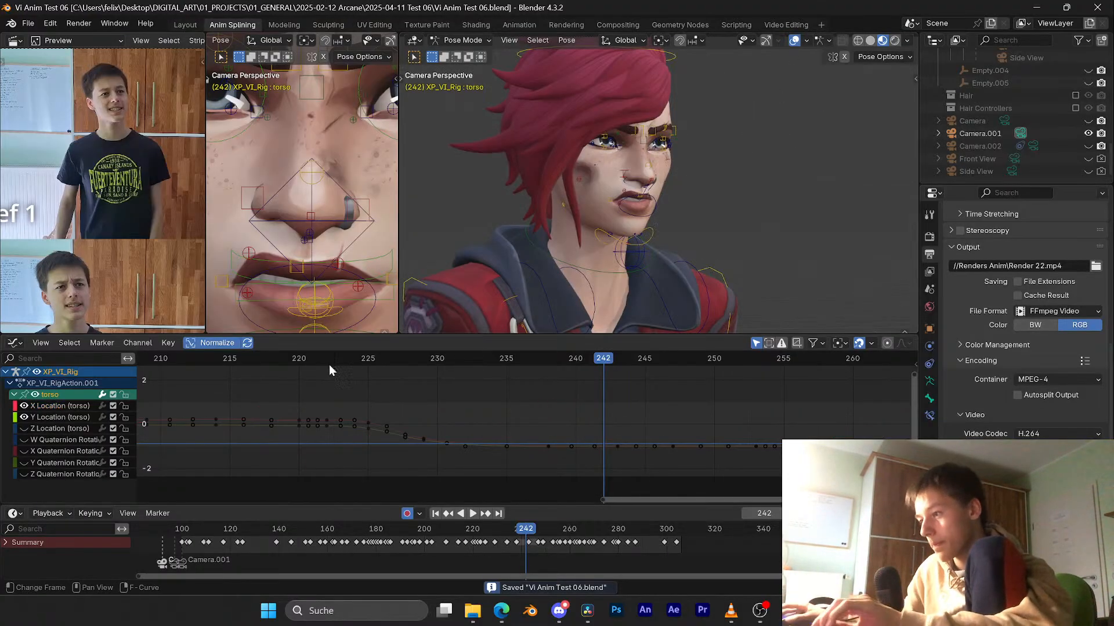
Step: Mute the torso channels, hide the viewport overlays and replay the turn from frame 222, scrubbing back to frame 224
click(327, 360)
scroll(615, 238, down, 2)
shift+middle_drag(707, 216, 719, 177)
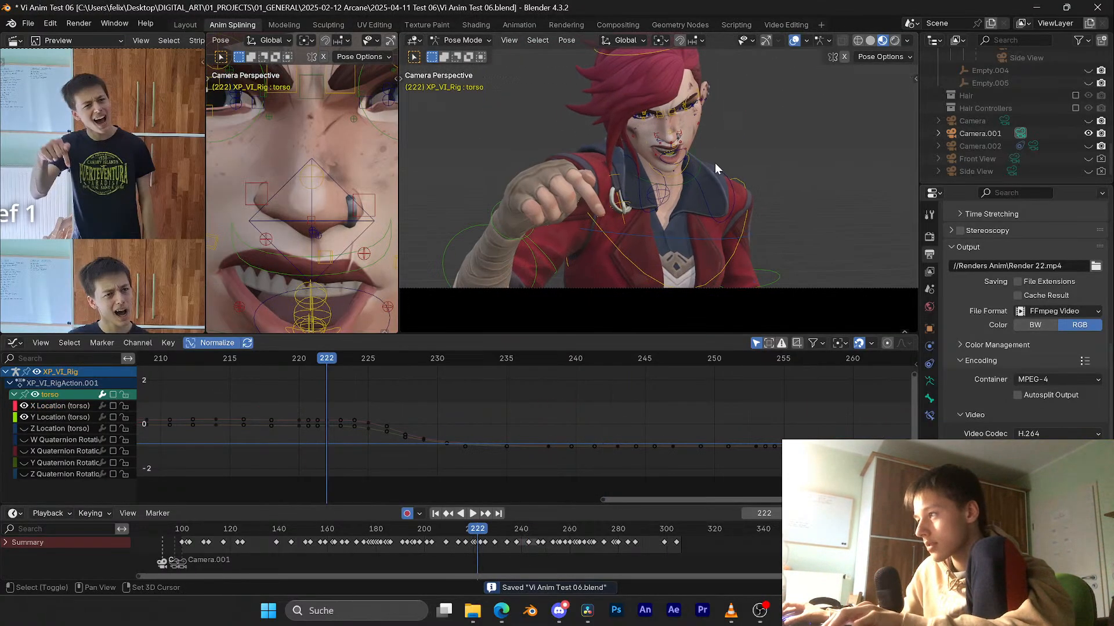
shift+middle_drag(777, 100, 787, 117)
key(space)
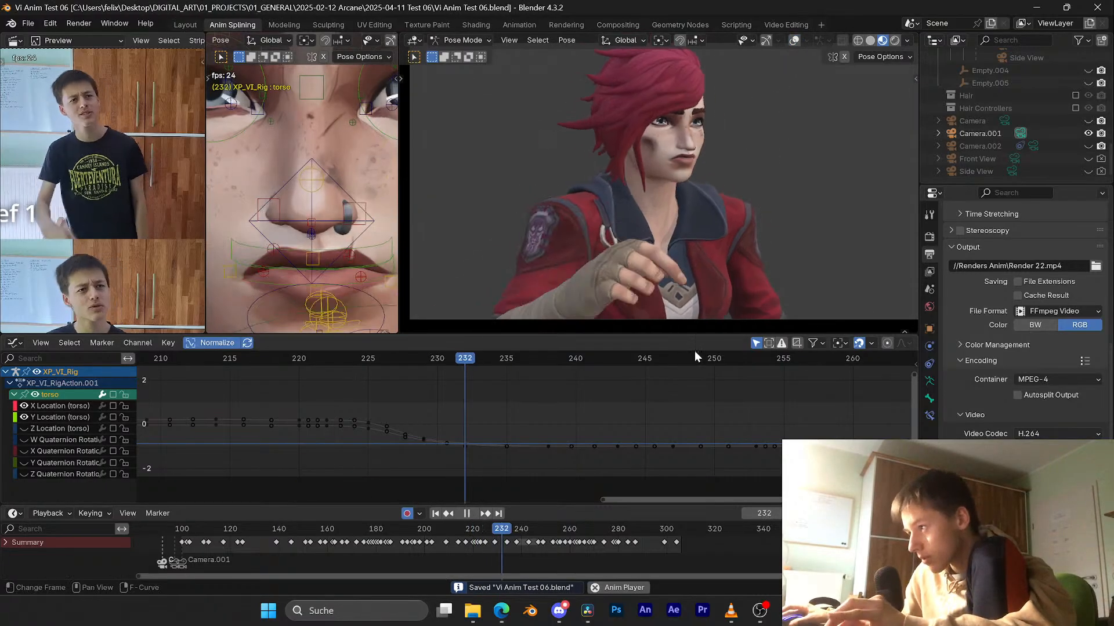
key(space)
mouse_move(354, 361)
mouse_down()
mouse_move(314, 369)
mouse_move(368, 374)
mouse_up()
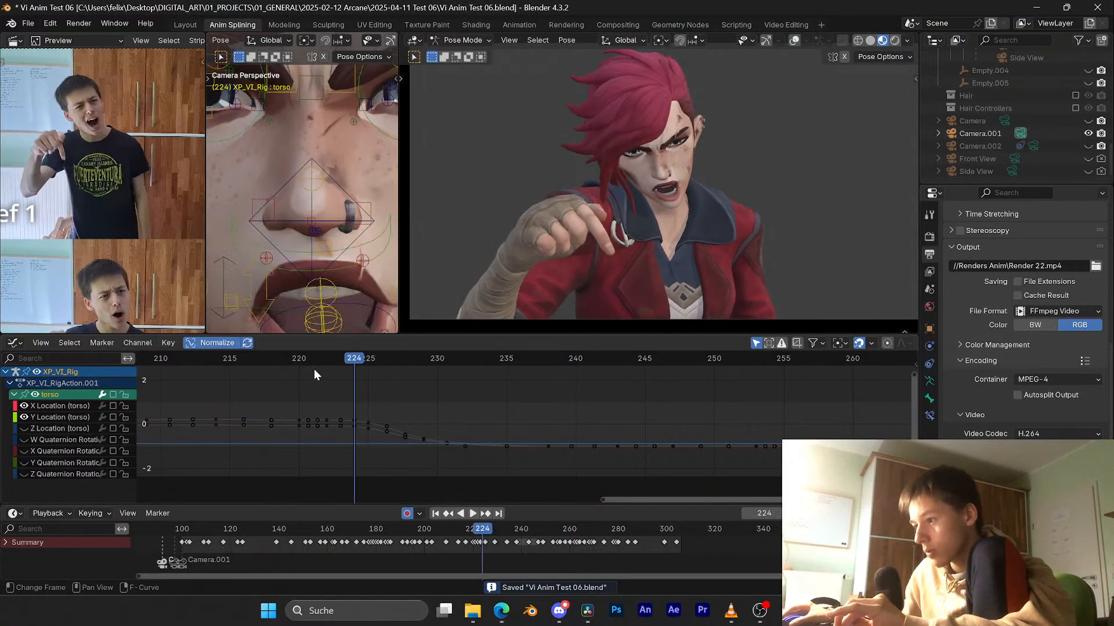
Step: Re-enable the torso channels, check the motion at frame 225 and save the file
click(113, 395)
key(space)
scroll(458, 409, down, 10)
key(ctrl+s)
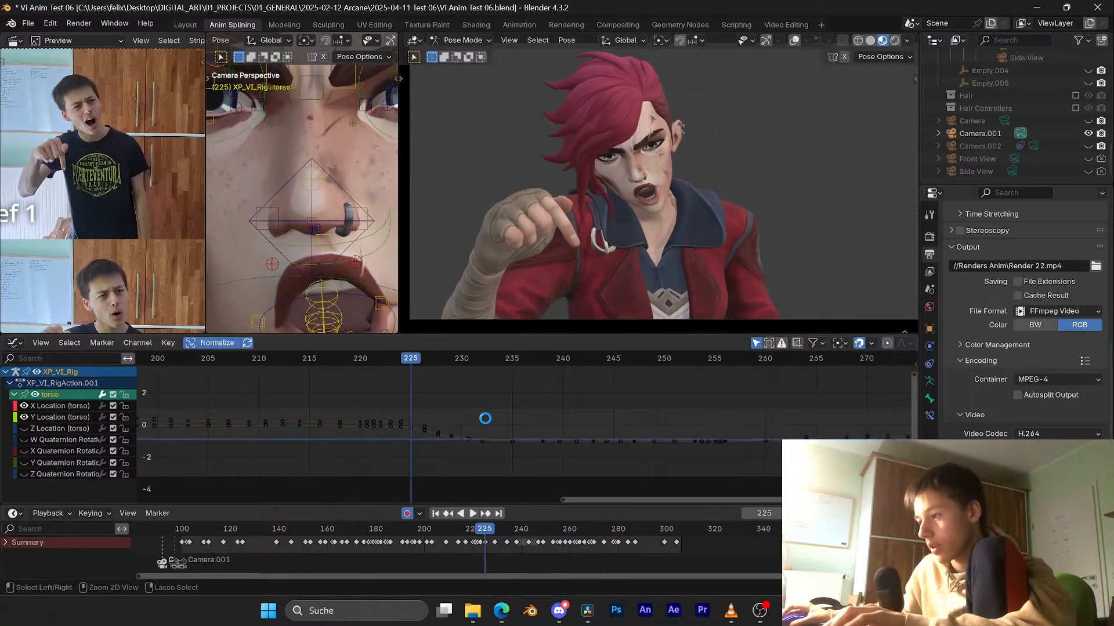
Step: Raise the torso's X and Y Location keyframes from frame 235 onward slightly on the graph
drag(833, 408, 514, 475)
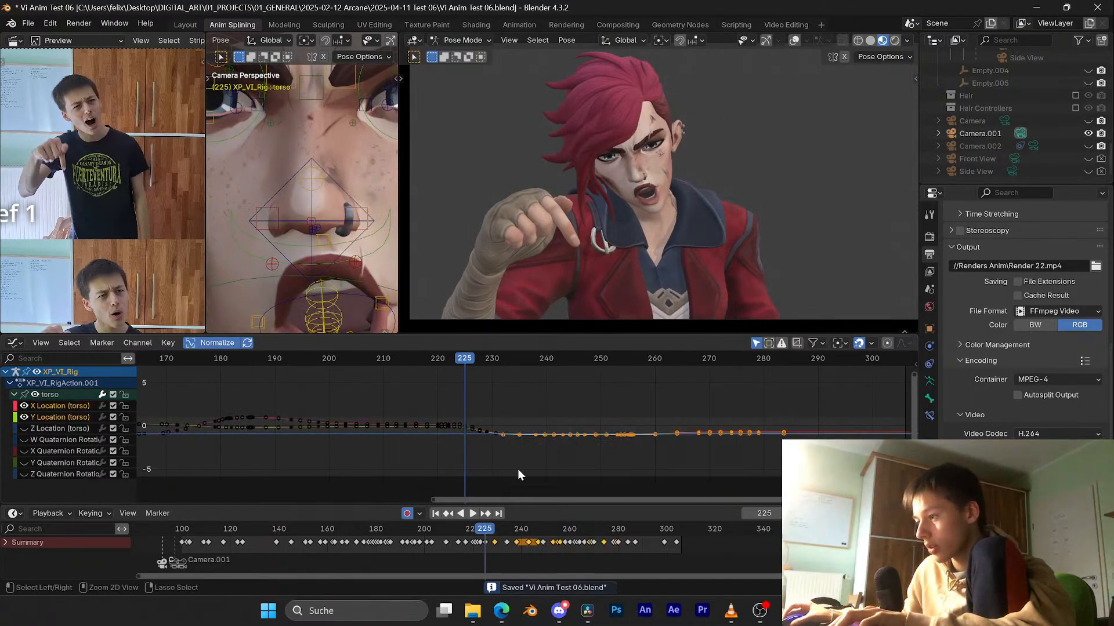
scroll(533, 458, up, 5)
key(ctrl+s)
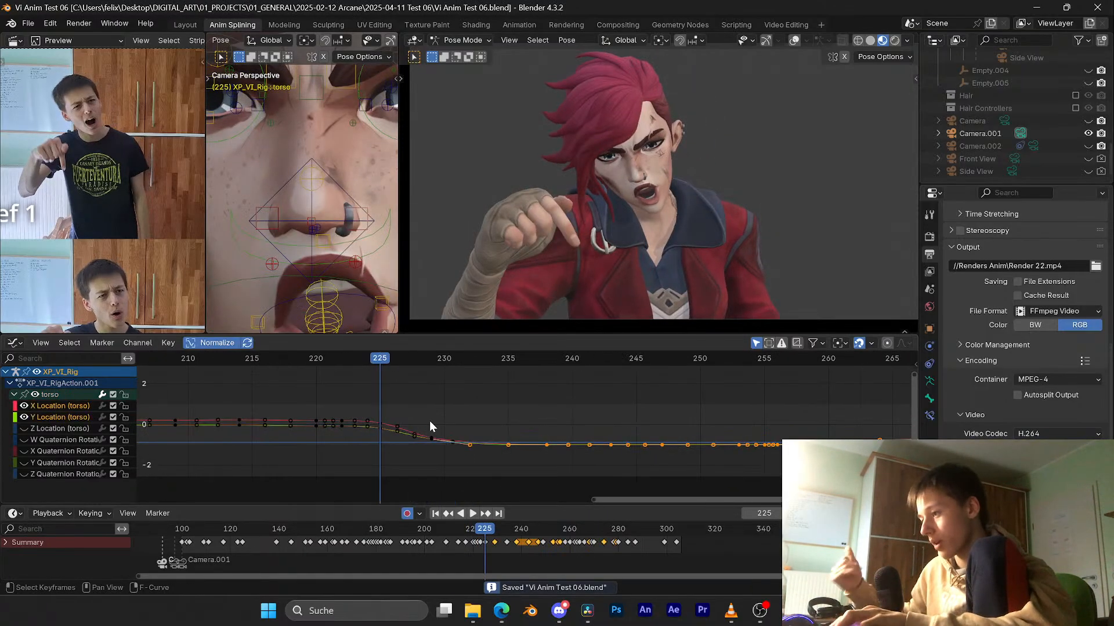
ctrl+middle_drag(430, 426, 510, 399)
key(ctrl+s)
scroll(520, 427, down, 3)
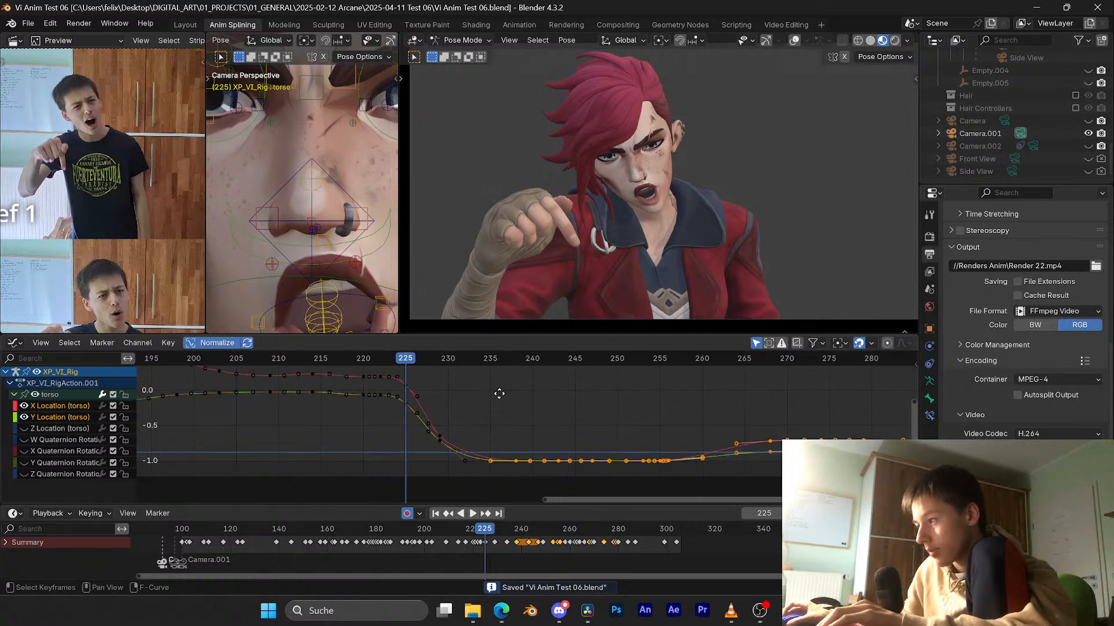
middle_drag(499, 393, 499, 395)
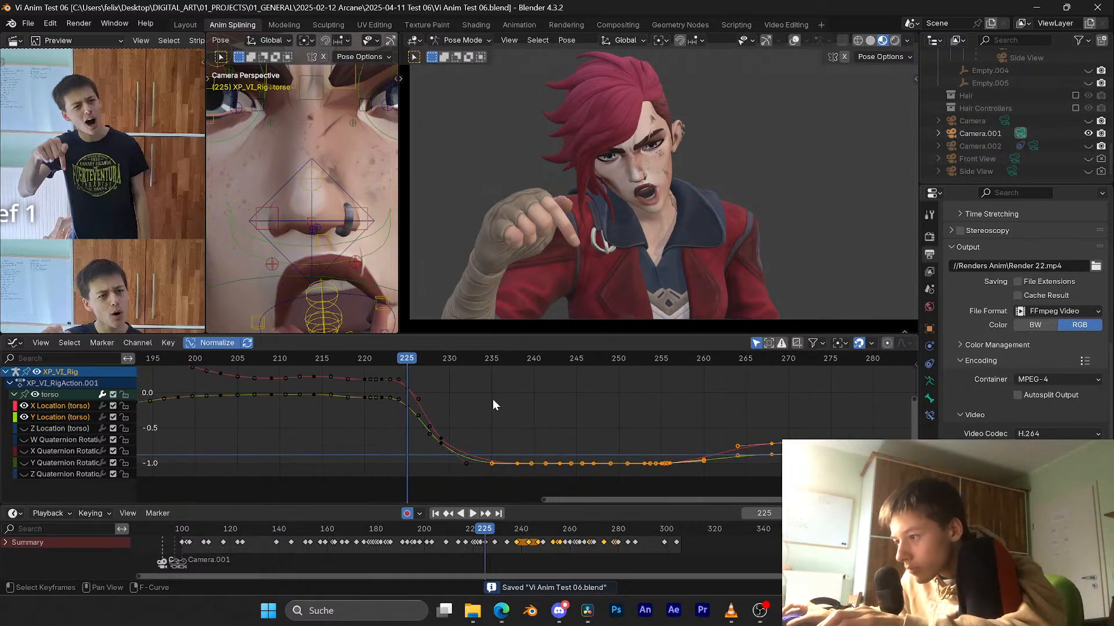
key(g)
key(y)
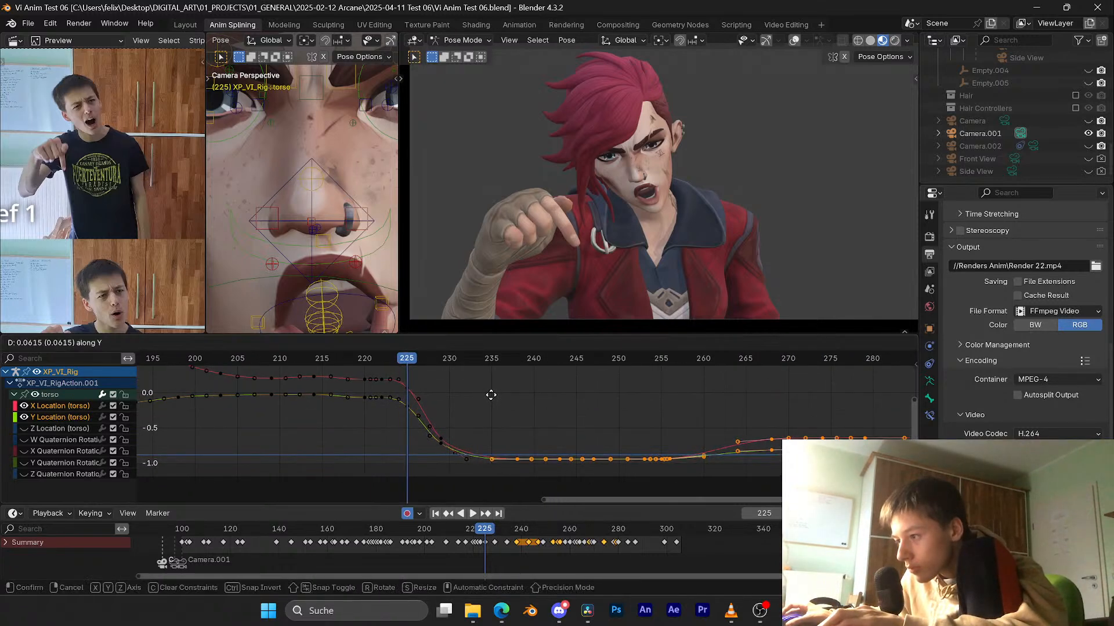
click(470, 424)
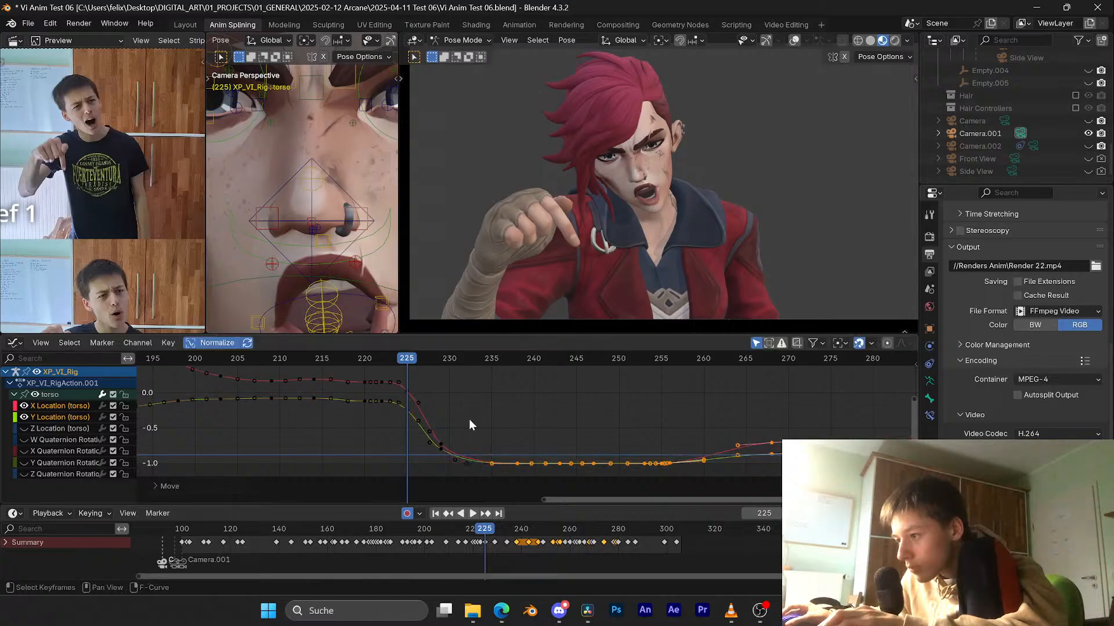
Step: Raise the torso's X and Y Location keyframes further on the graph, including the one at frame 229
key(g)
key(y)
click(495, 413)
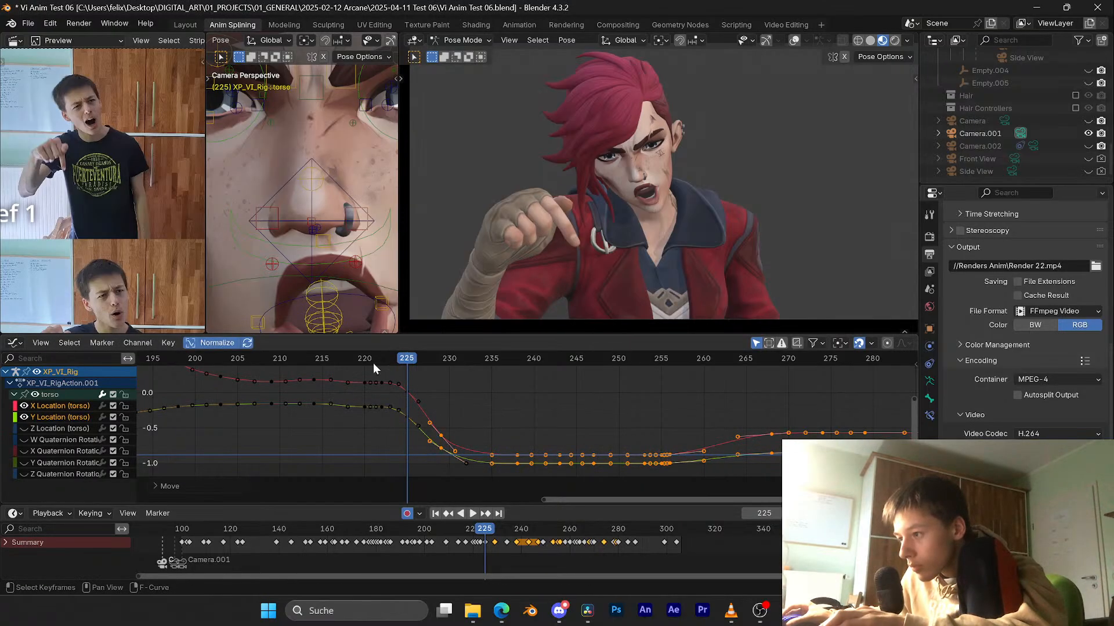
Step: Replay the turn to check the raised torso location curves, stop at frame 216 and save the file
click(363, 359)
key(space)
click(333, 359)
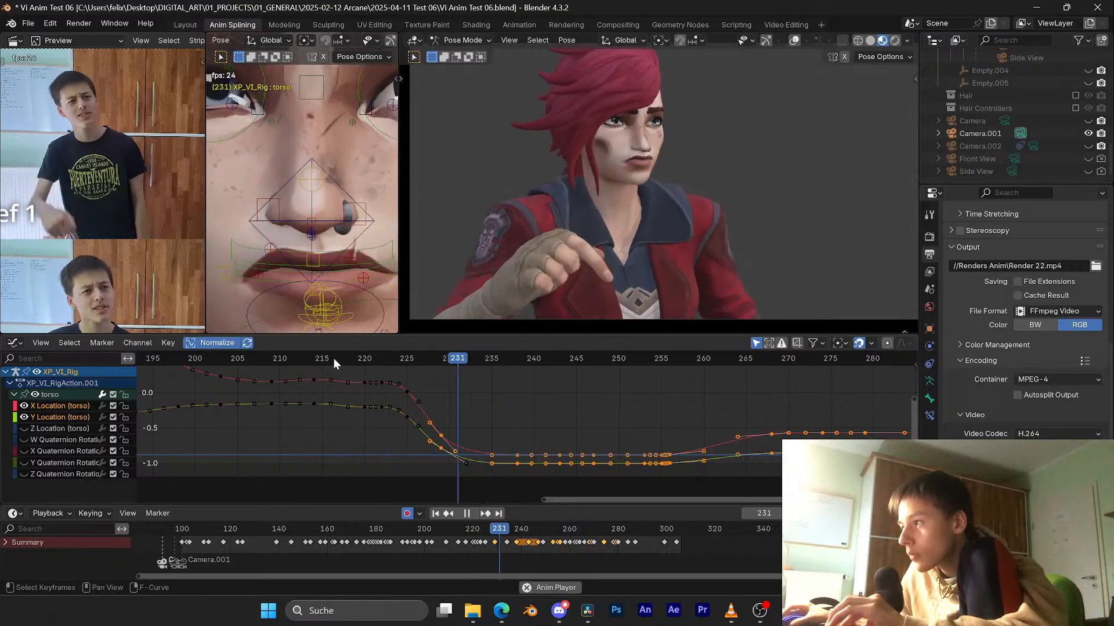
key(Escape)
key(ctrl+s)
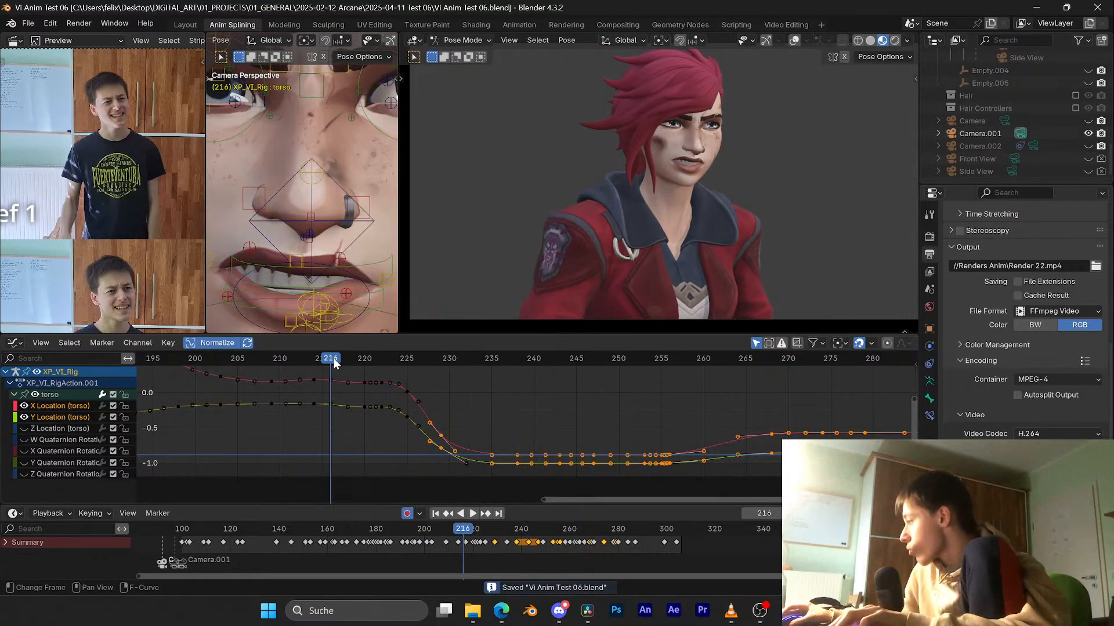
Step: Replay the lead-in and turn repeatedly from around frames 200 to 210 and compare the torso motion with the reference
drag(211, 361, 194, 363)
key(space)
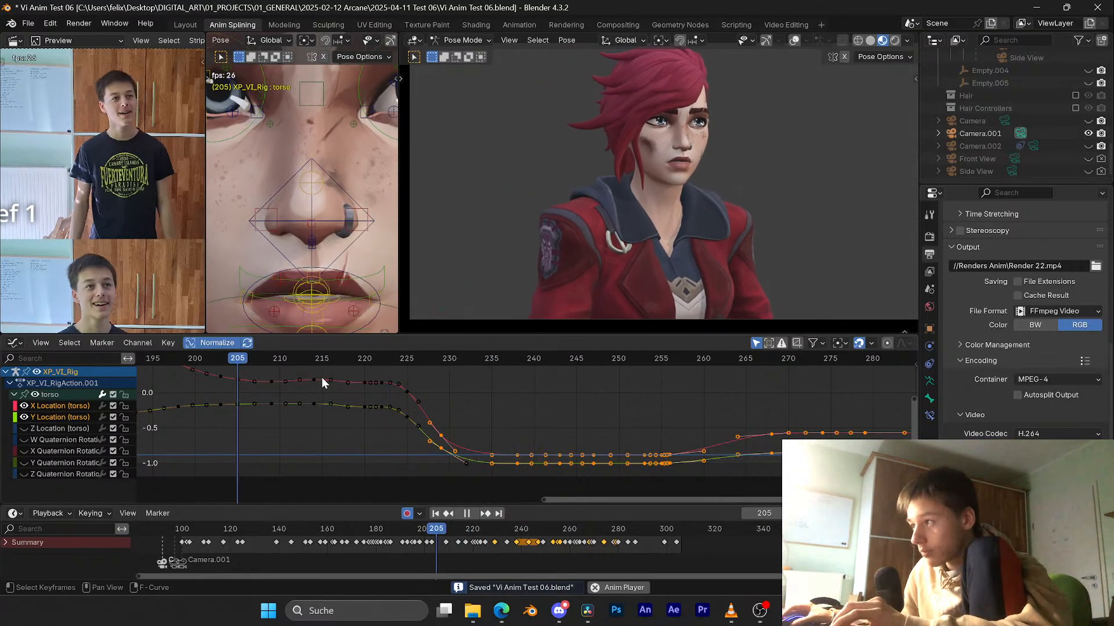
key(space)
scroll(322, 378, down, 1)
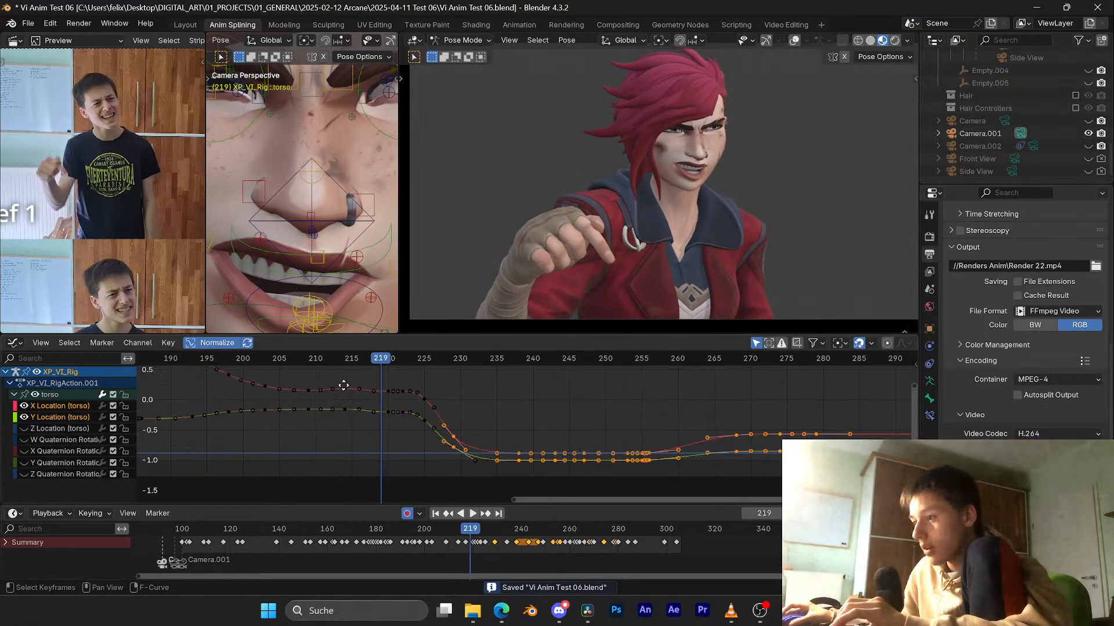
key(space)
click(262, 360)
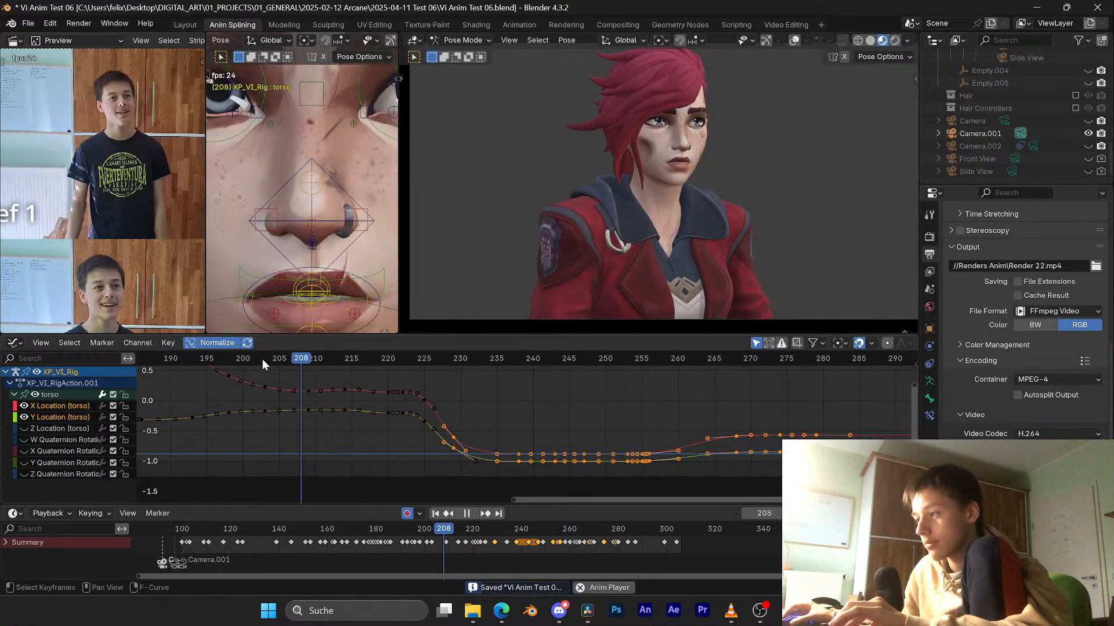
key(space)
click(284, 366)
key(space)
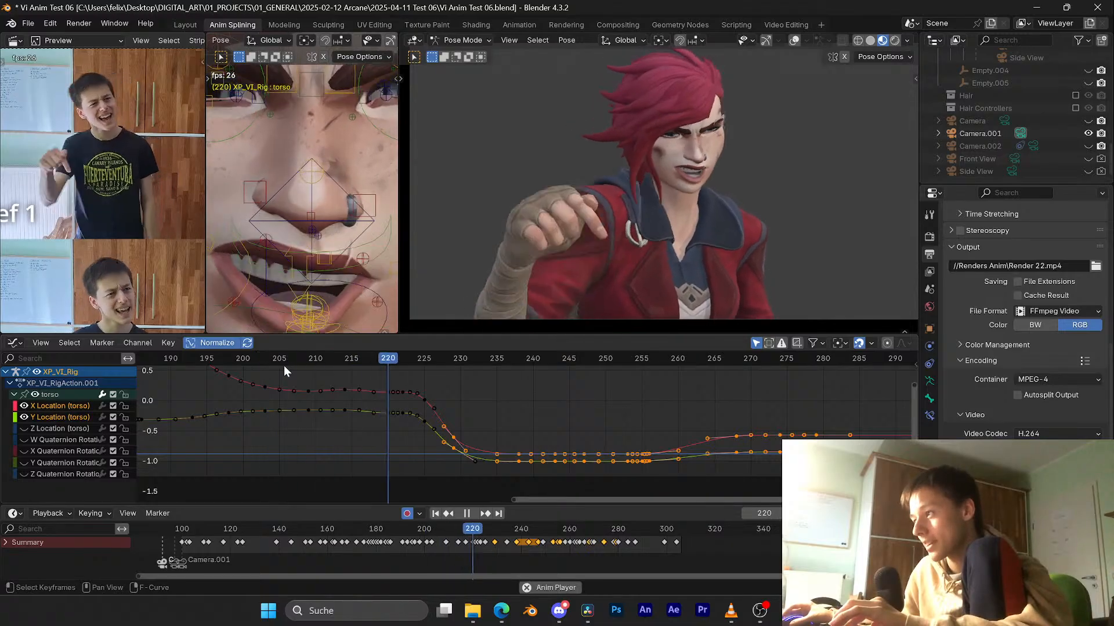
key(space)
click(284, 365)
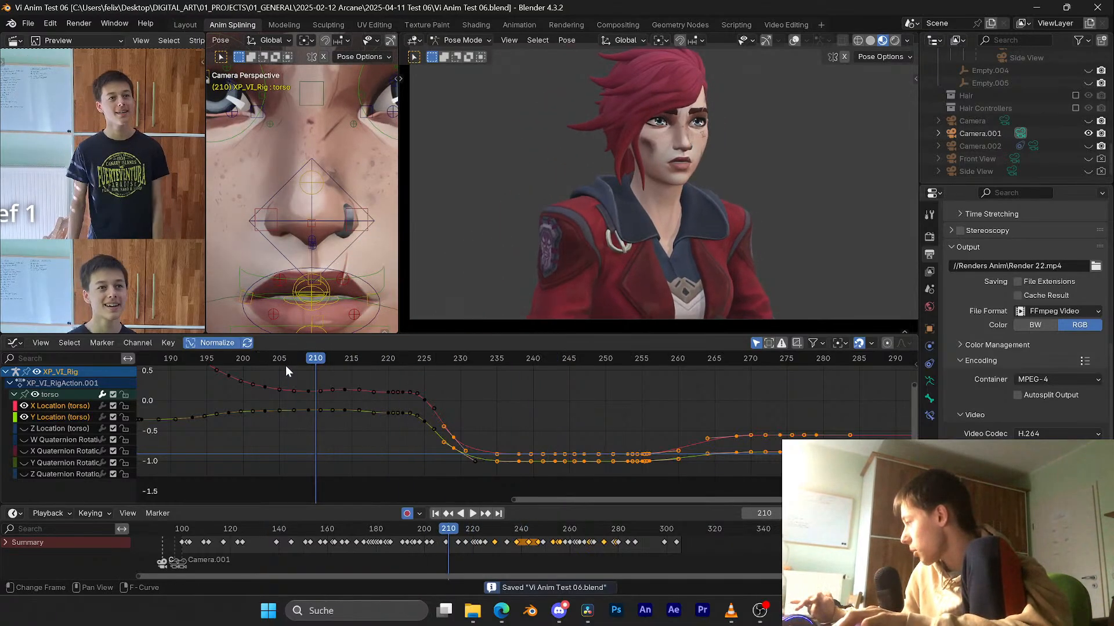
click(285, 366)
key(space)
click(285, 366)
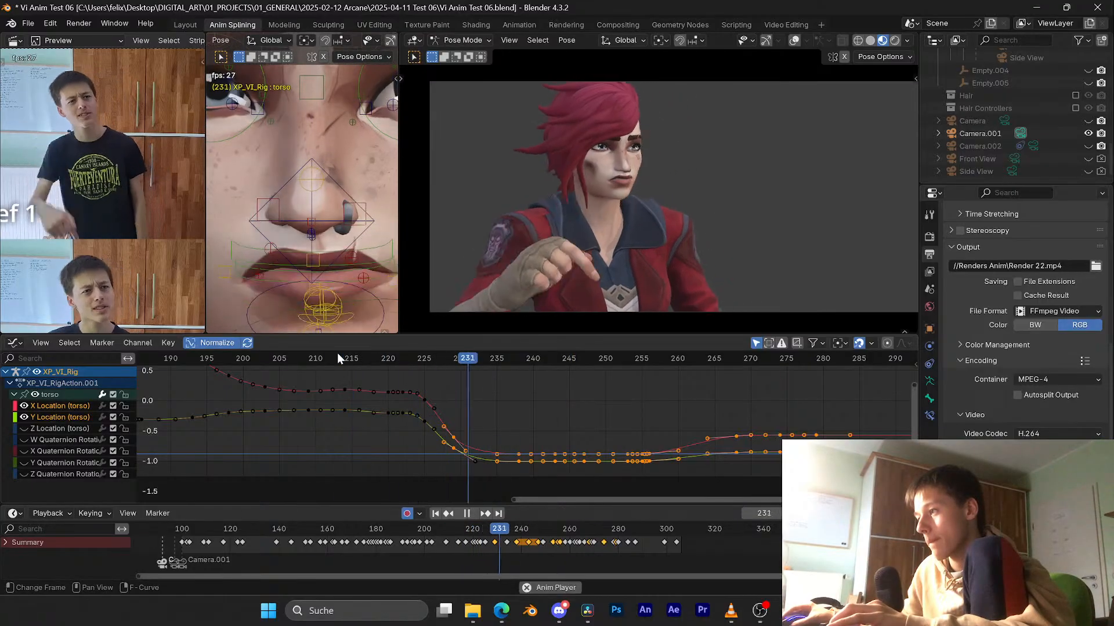
Step: Review the motion after the turn, scrubbing to frame 256 and playing on to frame 281
key(space)
key(space)
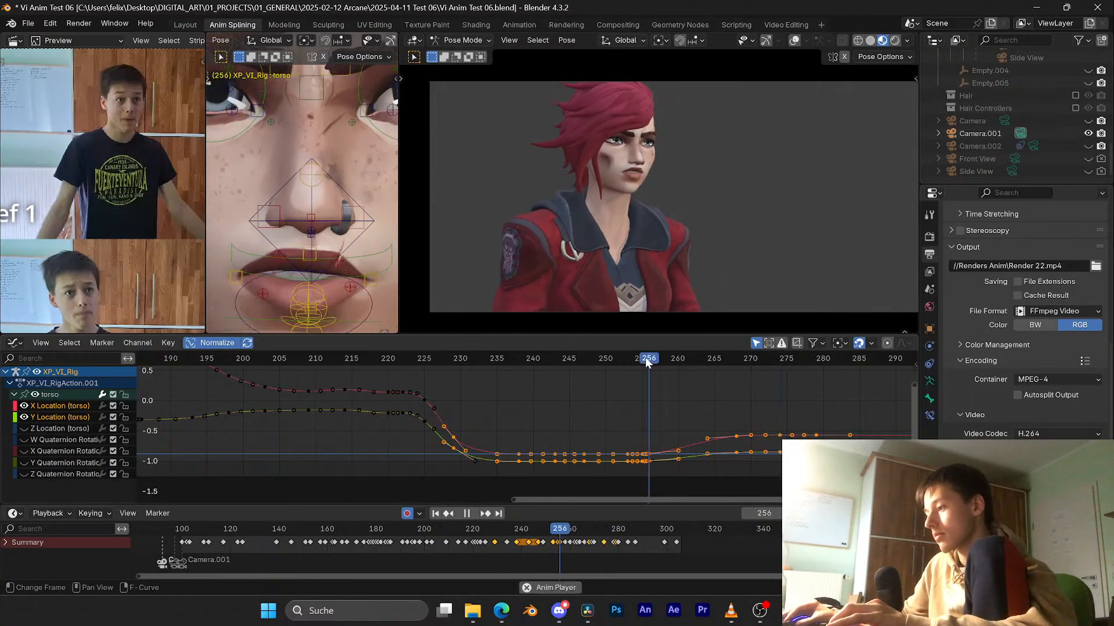
key(space)
click(612, 363)
key(space)
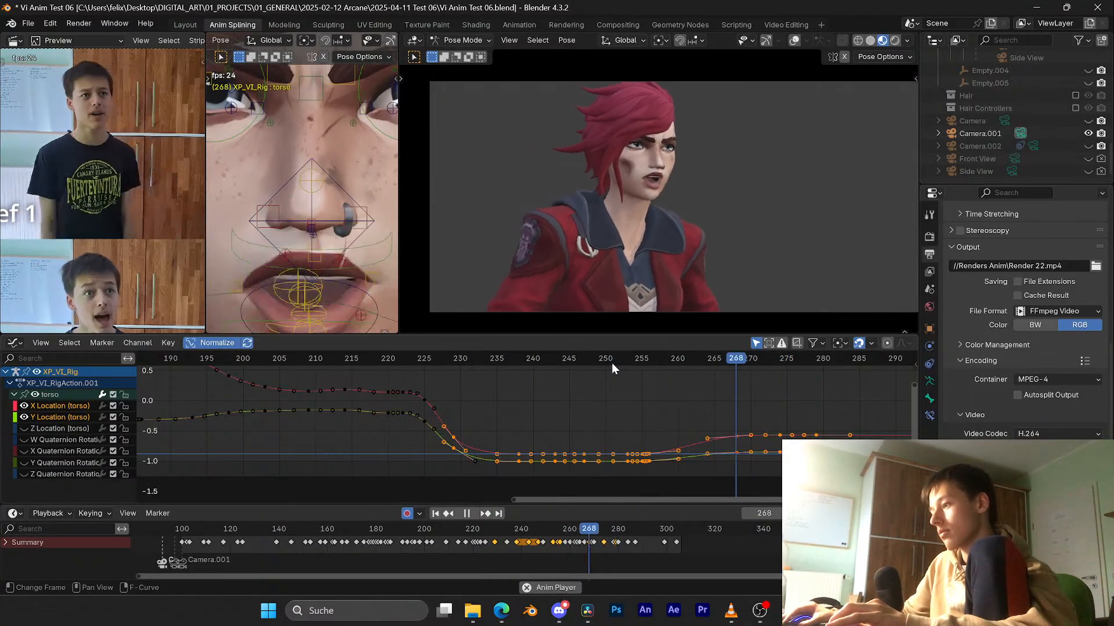
click(612, 364)
key(space)
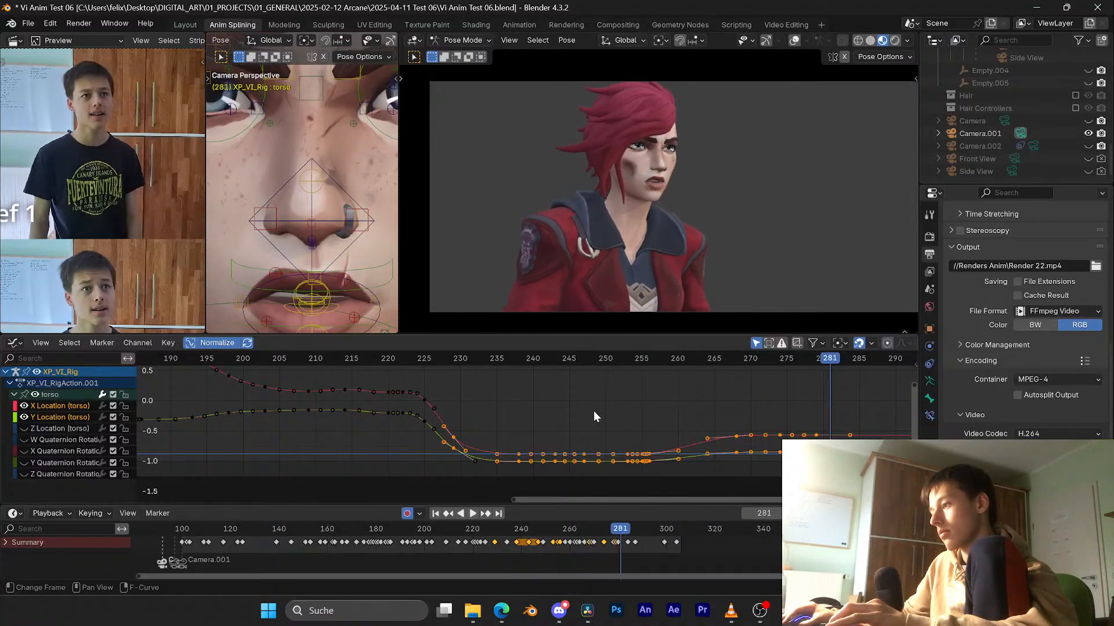
Step: Play the longer sequence from before frame 169 through the turn to judge the torso's overall movement
scroll(585, 408, down, 3)
click(280, 356)
key(space)
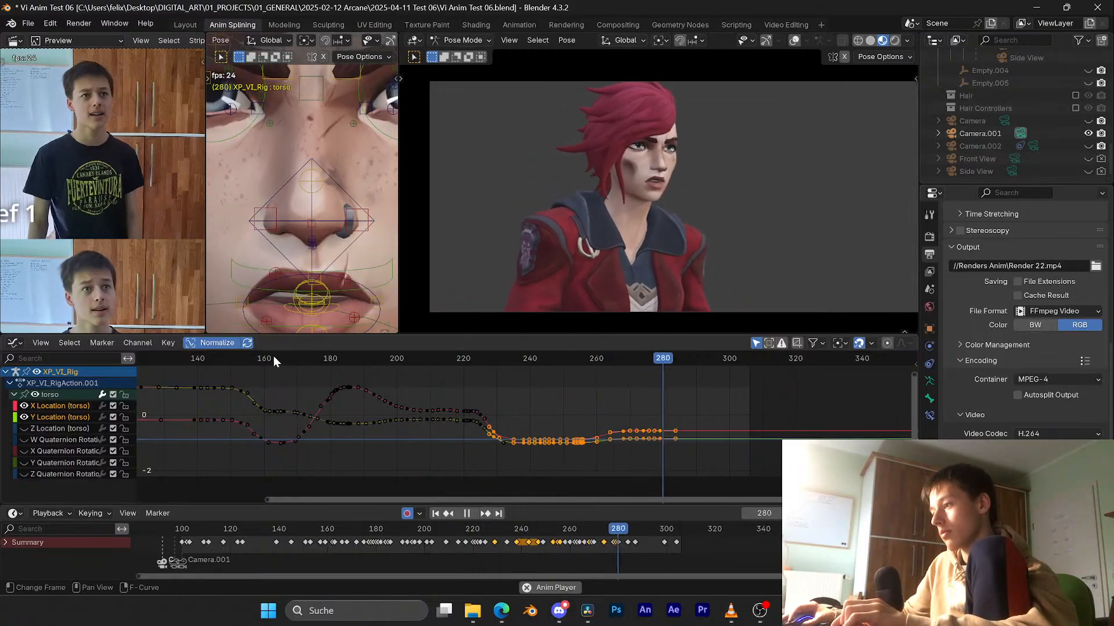
click(187, 355)
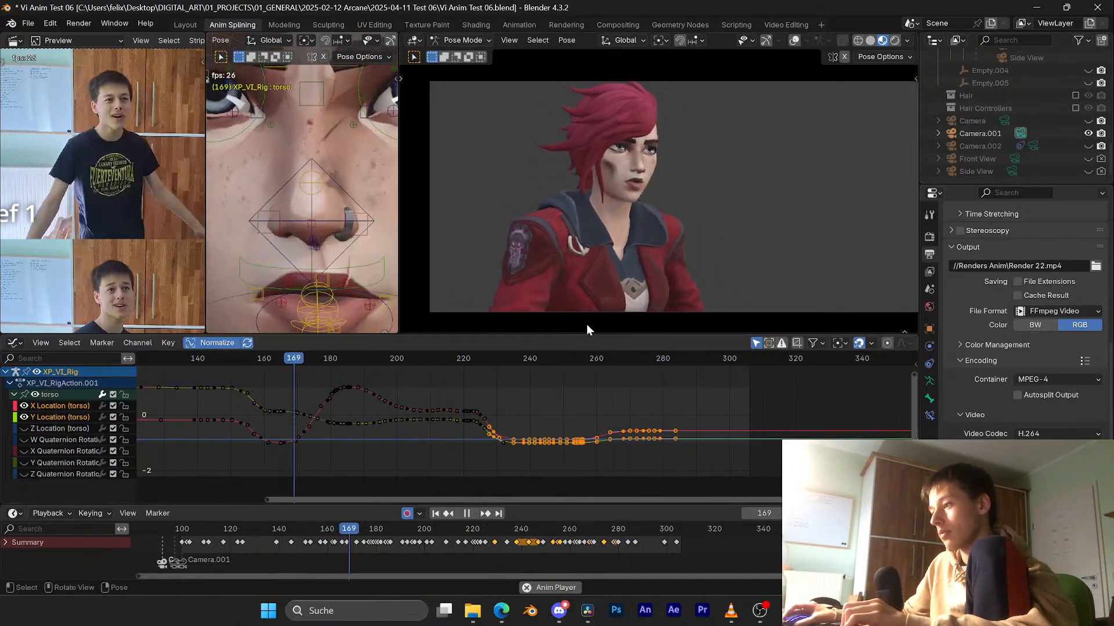
click(179, 361)
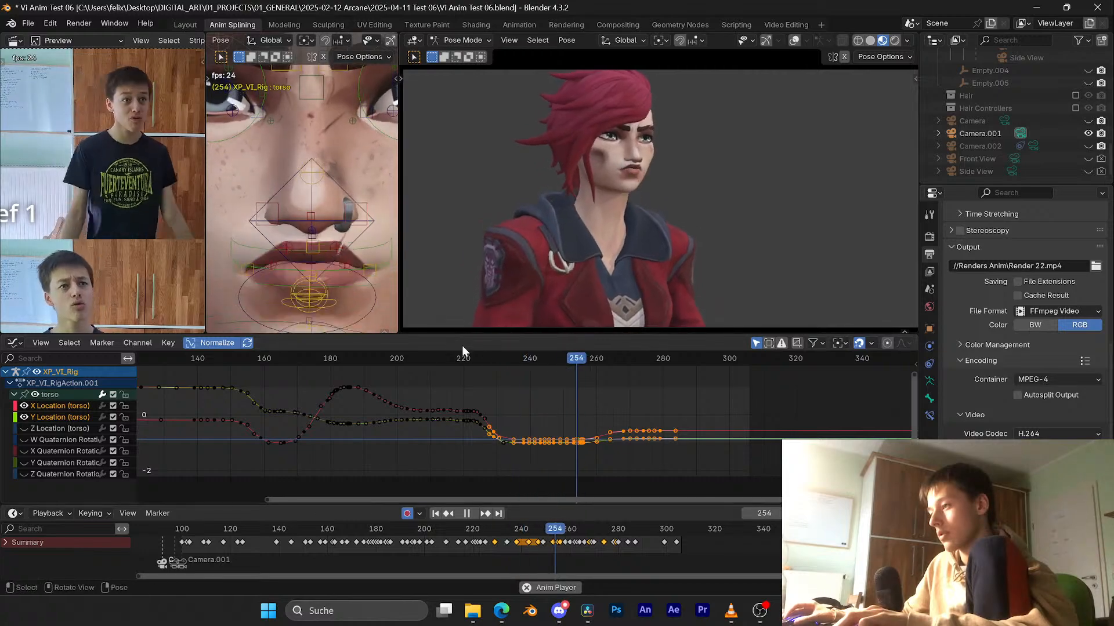
Step: Replay the section between about frames 242 and 274 repeatedly to examine the body shift after the turn
click(463, 359)
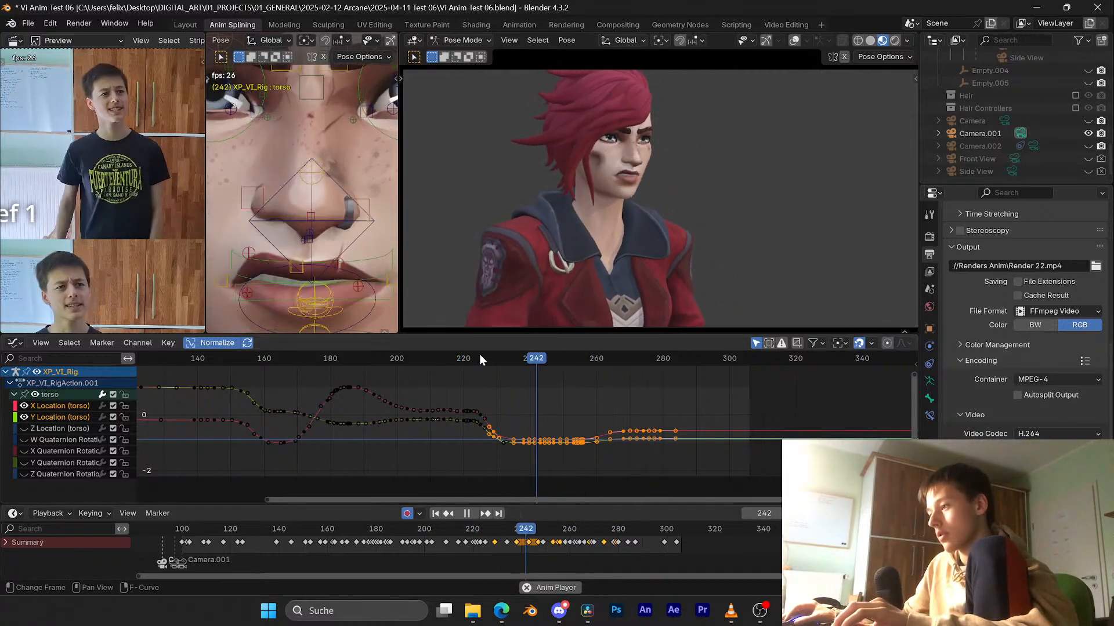
click(552, 356)
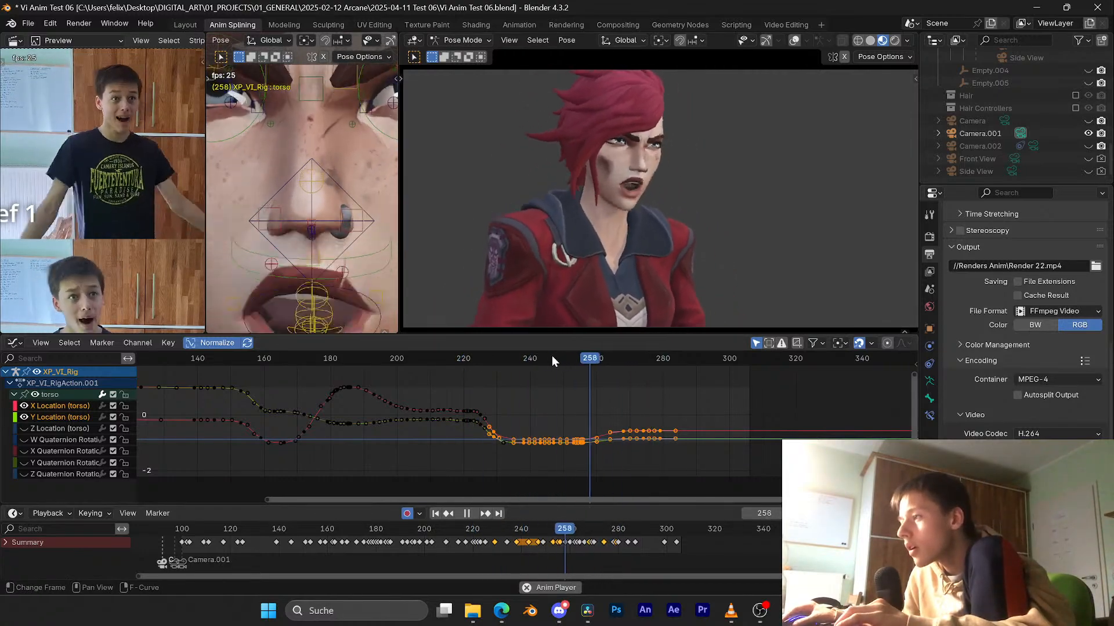
click(553, 356)
click(556, 356)
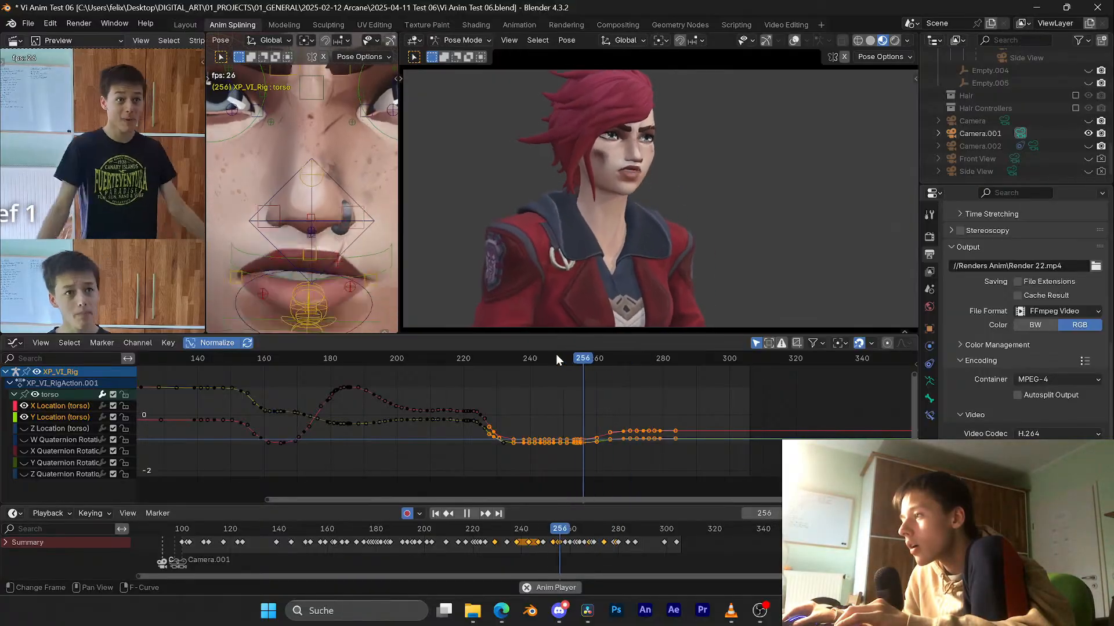
click(556, 356)
click(571, 358)
click(570, 357)
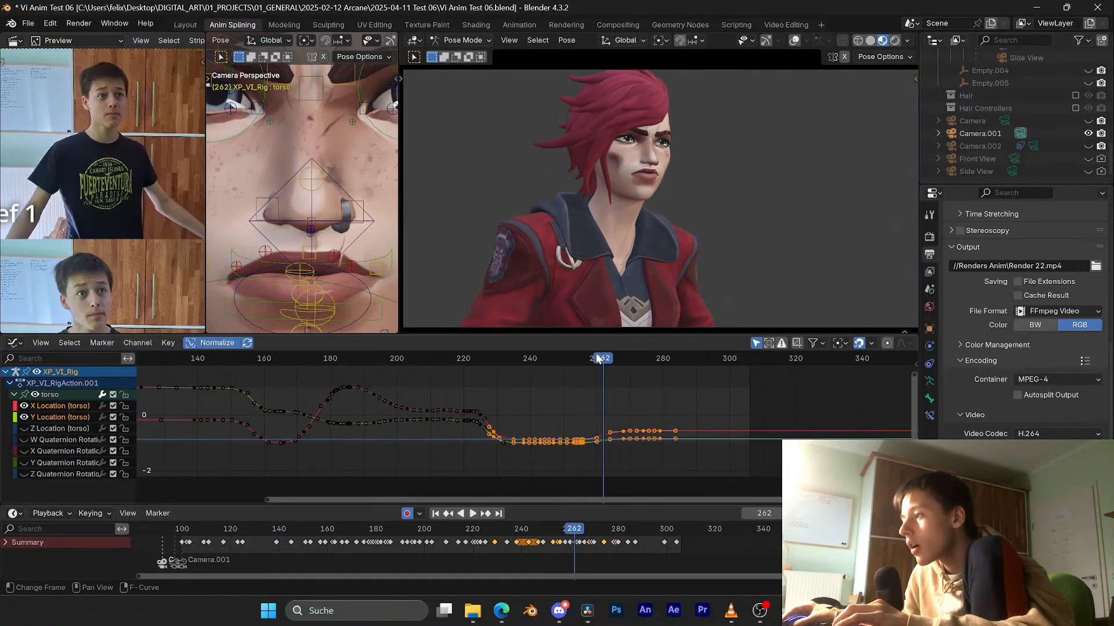
click(565, 358)
click(565, 358)
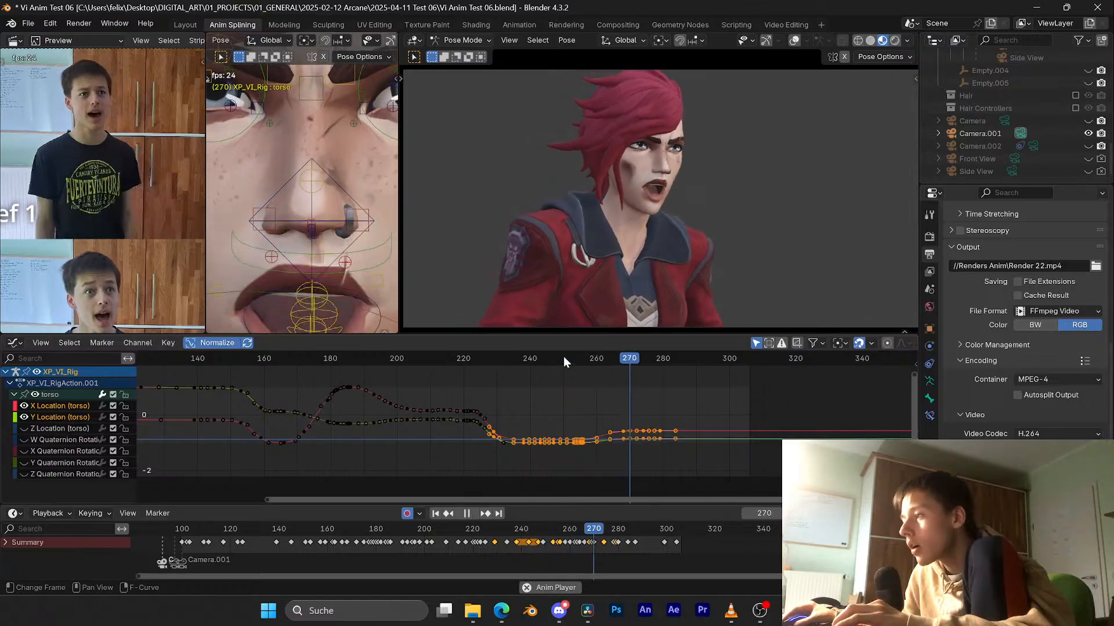
click(563, 358)
key(space)
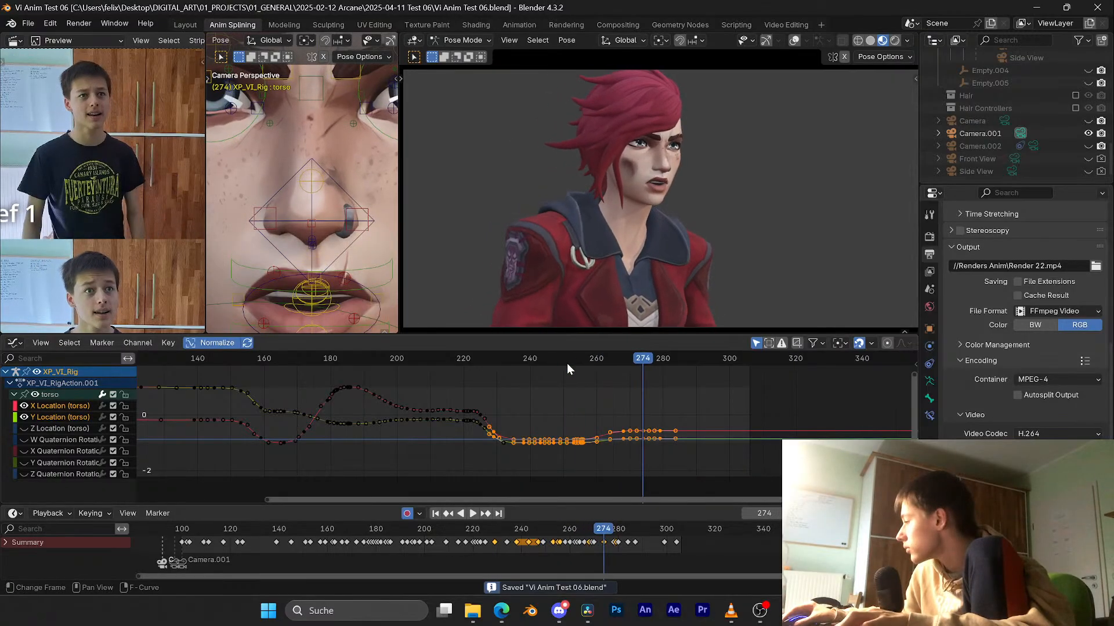
Step: Examine the shout and turn by replaying frames 198 to 237 against the reference video
click(474, 359)
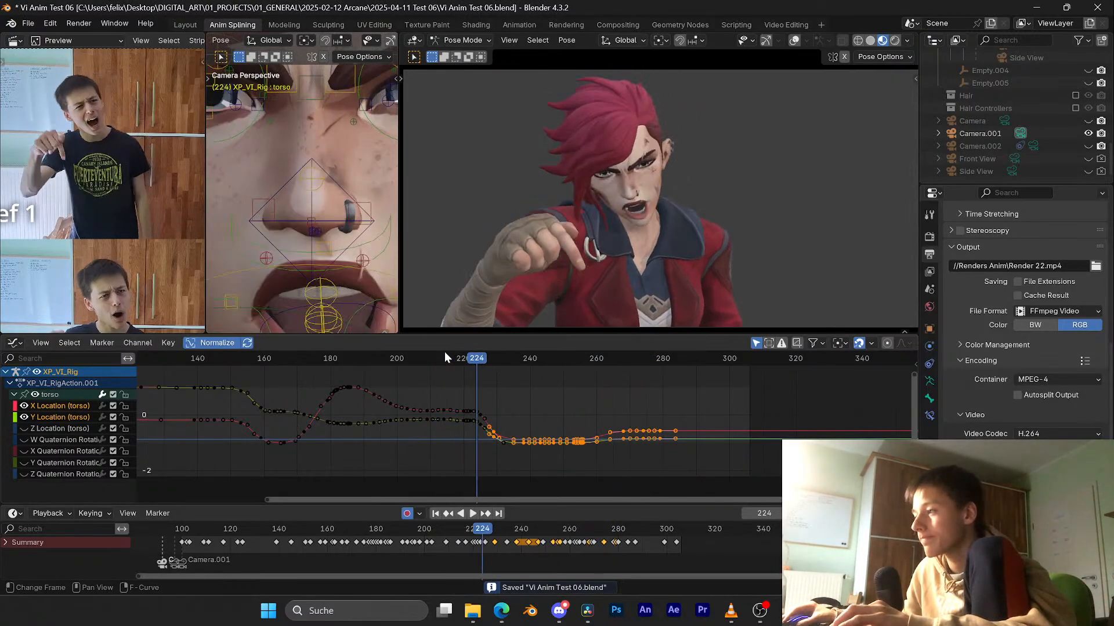
key(shift+ctrl+space)
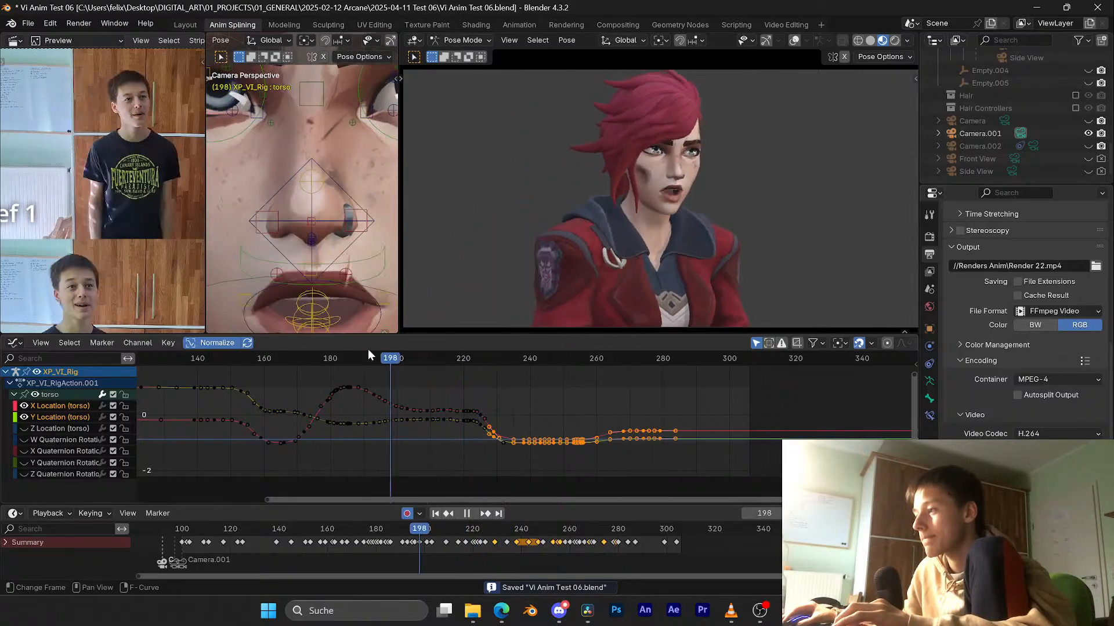
key(space)
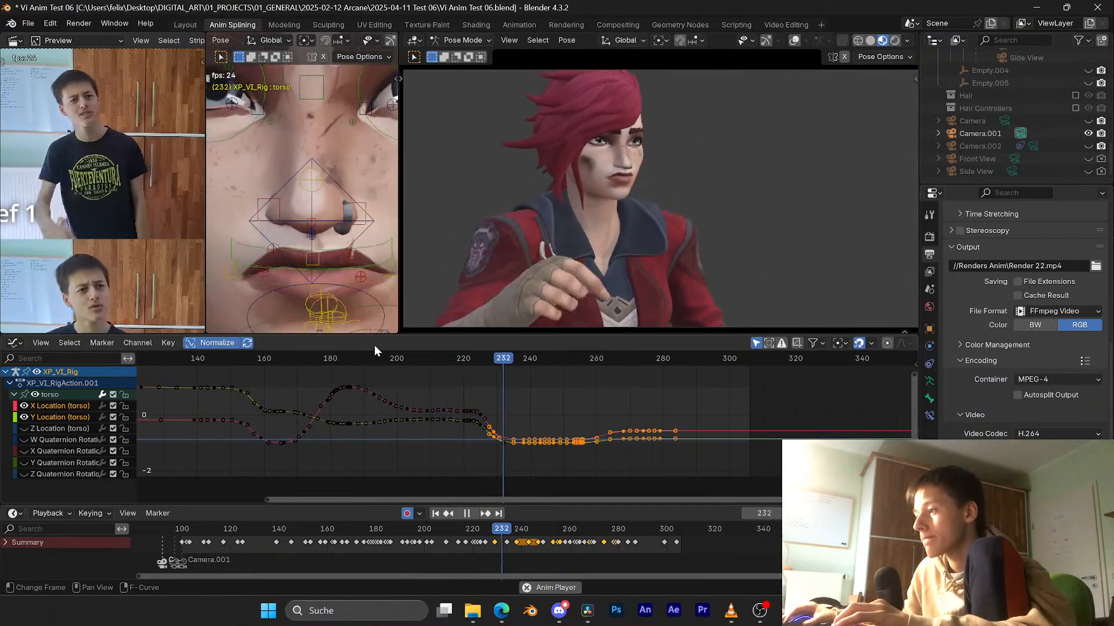
click(452, 357)
key(space)
click(437, 357)
key(space)
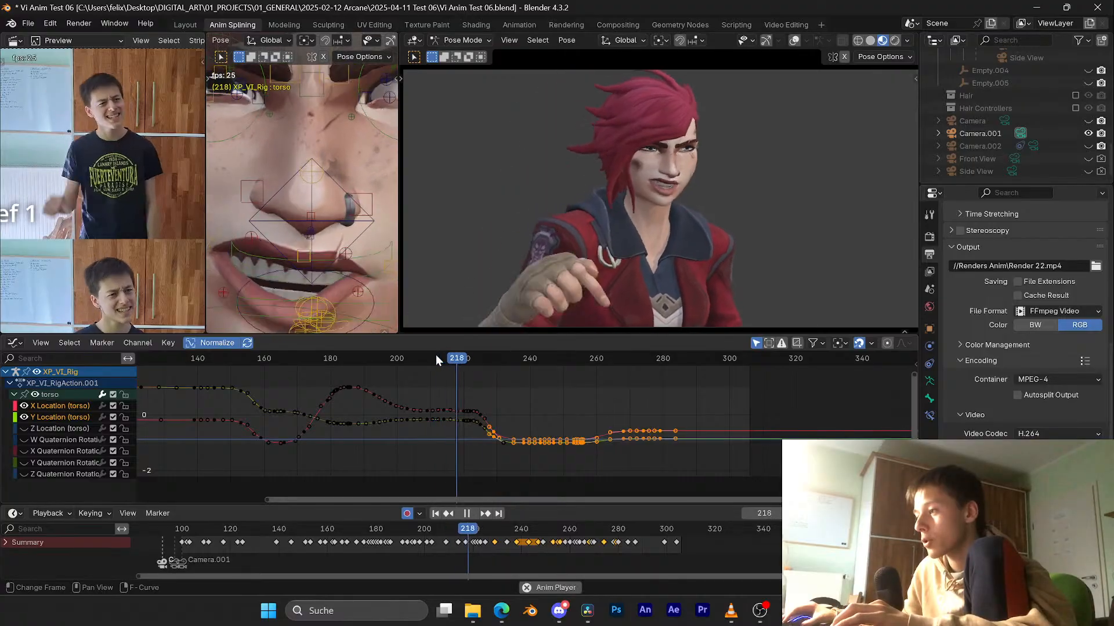
key(space)
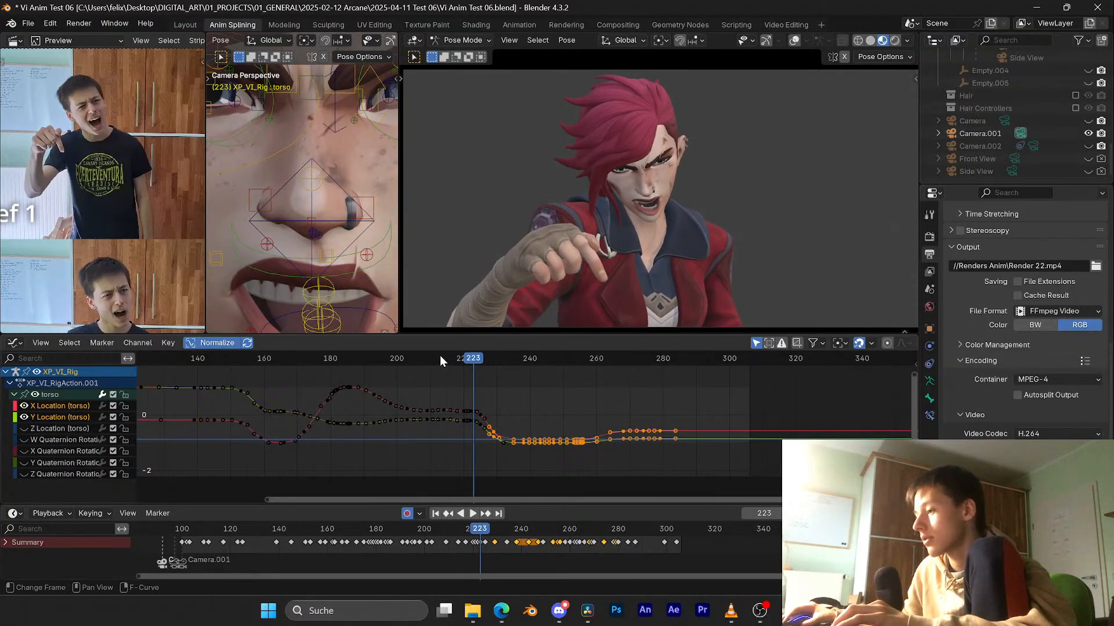
scroll(441, 359, up, 1)
key(space)
key(space)
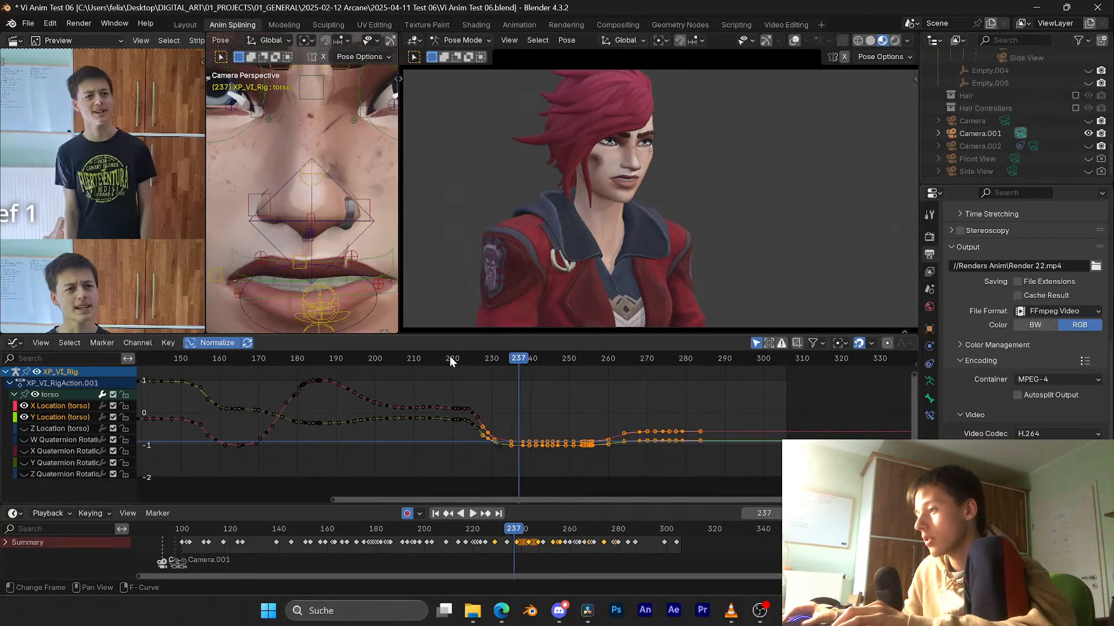
Step: Replay the motion from frame 186, go to frame 223 and show the viewport overlays again
drag(450, 358, 325, 363)
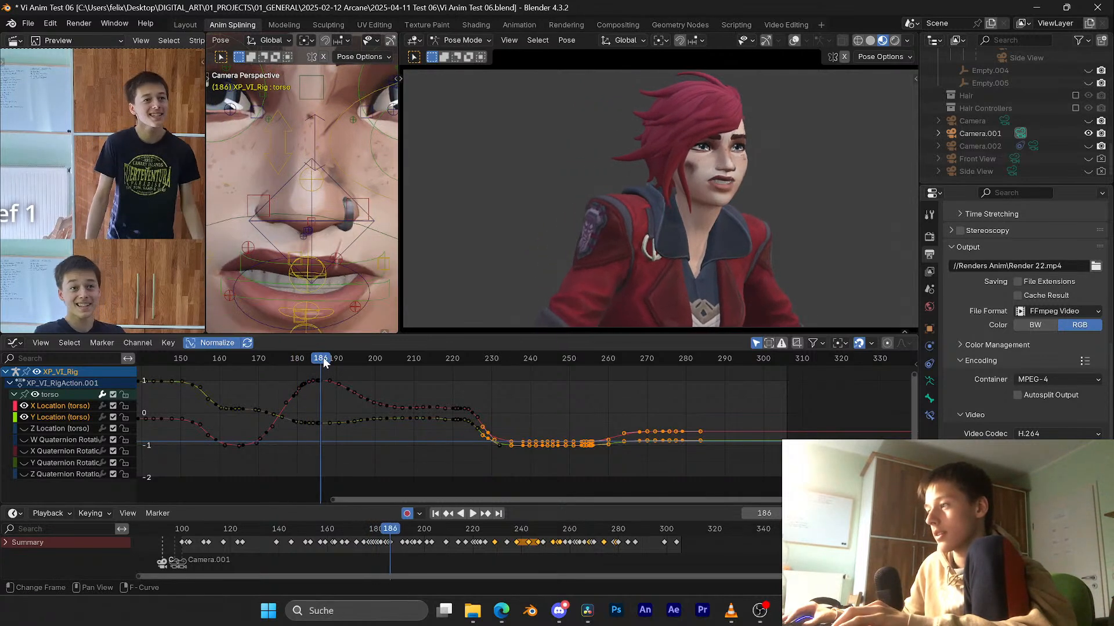
key(space)
key(space)
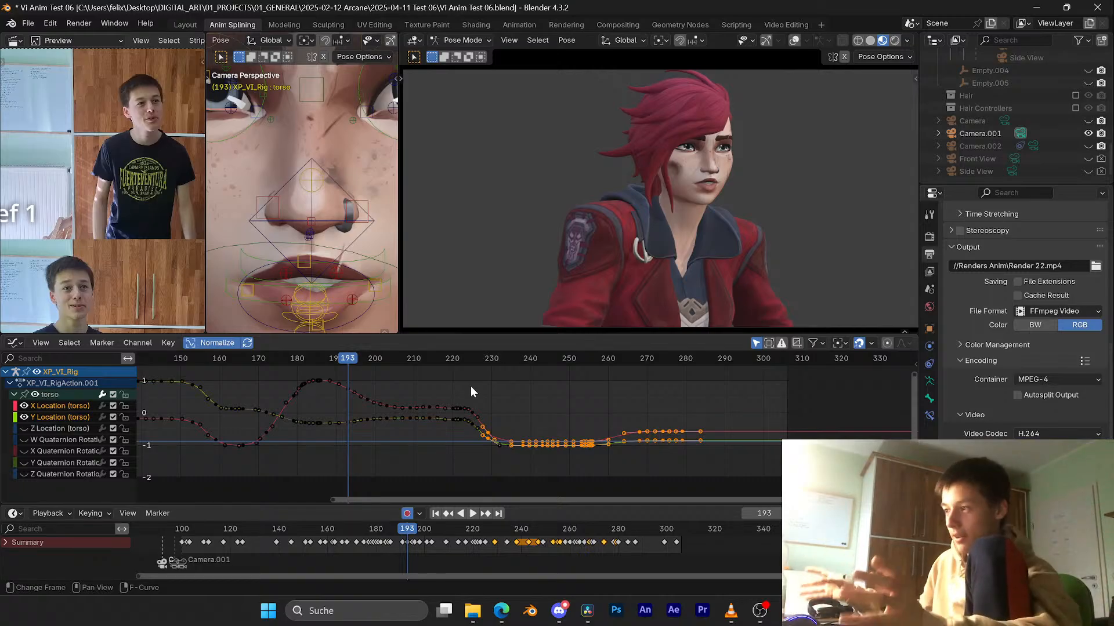
key(space)
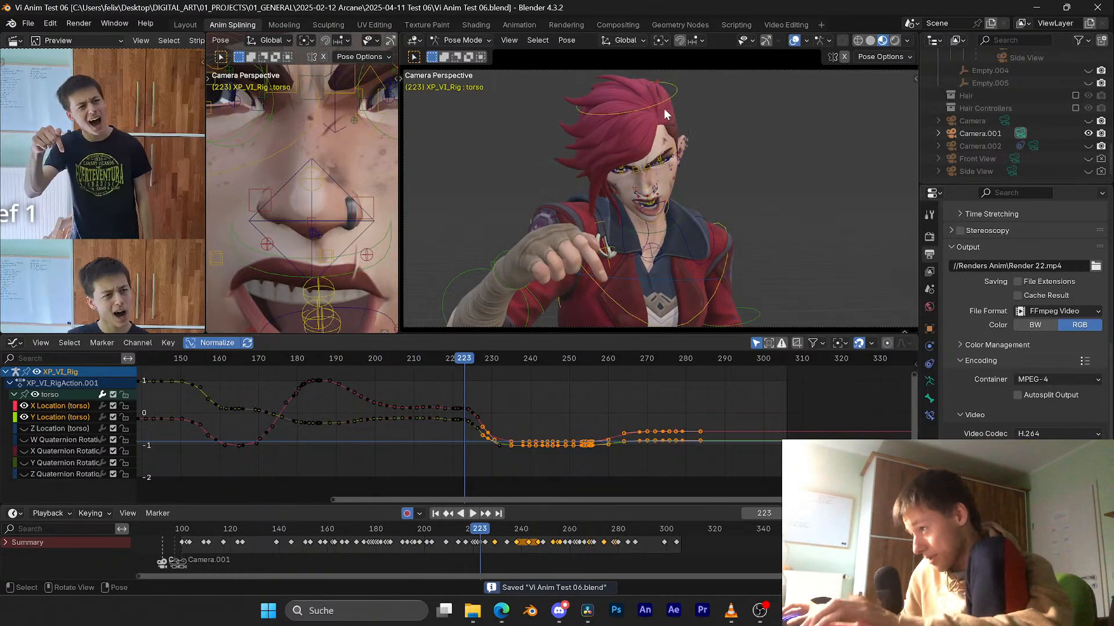
Step: Select the head control and review the head and face motion, scrubbing back from frame 262 to replay up to frame 218
click(663, 109)
key(space)
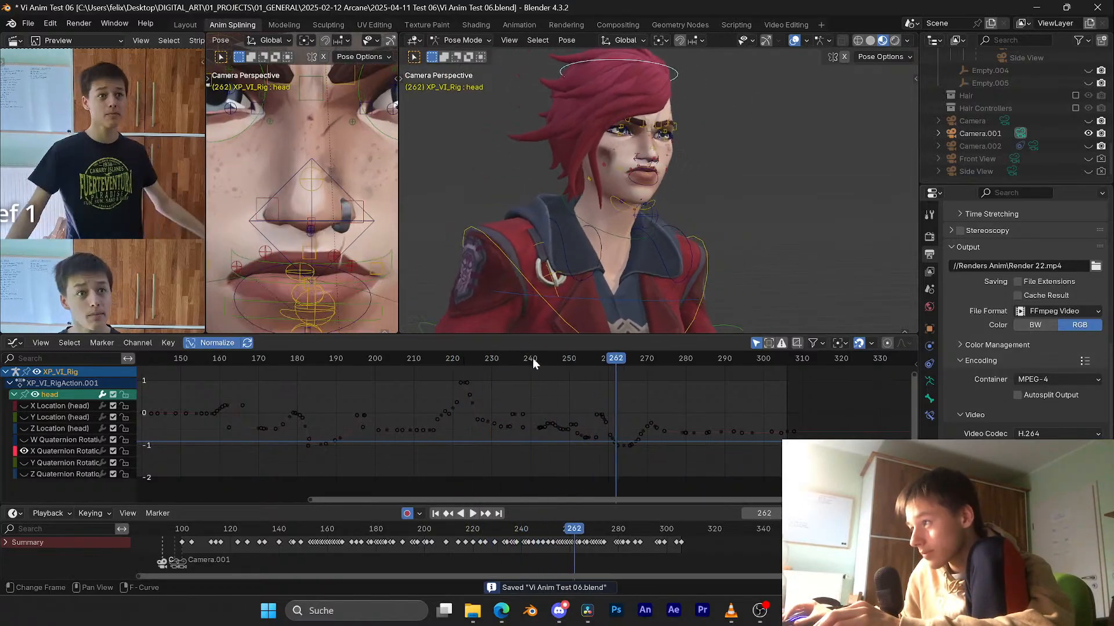
click(533, 357)
drag(521, 360, 425, 354)
scroll(318, 169, down, 4)
key(space)
key(space)
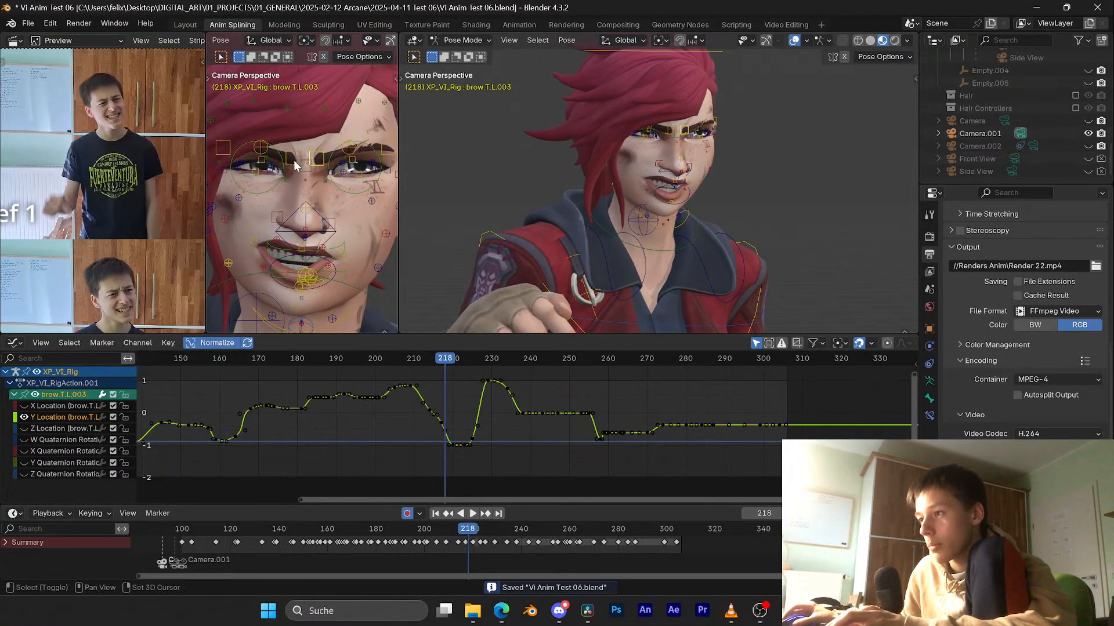
Step: Add the brow.T.L.002 and brow.T.R.002 controls to the selected brow controls and go to frame 211 on their curves
key(ctrl+s)
scroll(307, 169, up, 3)
shift+click(249, 165)
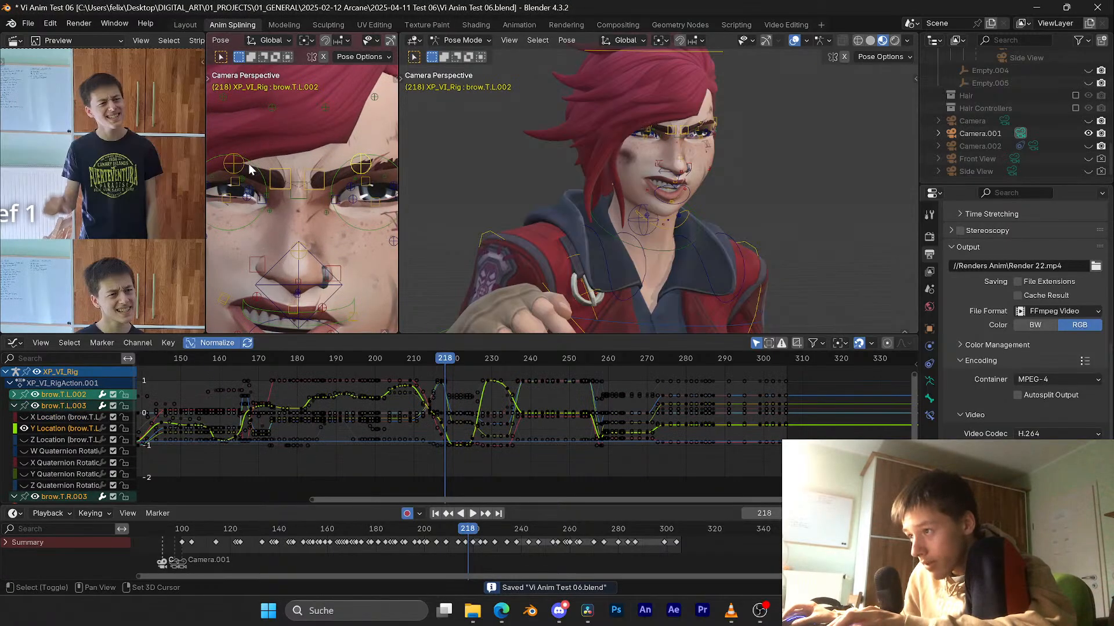
shift+click(360, 165)
scroll(329, 179, down, 2)
ctrl+middle_drag(482, 390, 544, 438)
drag(433, 360, 353, 363)
scroll(377, 385, up, 1)
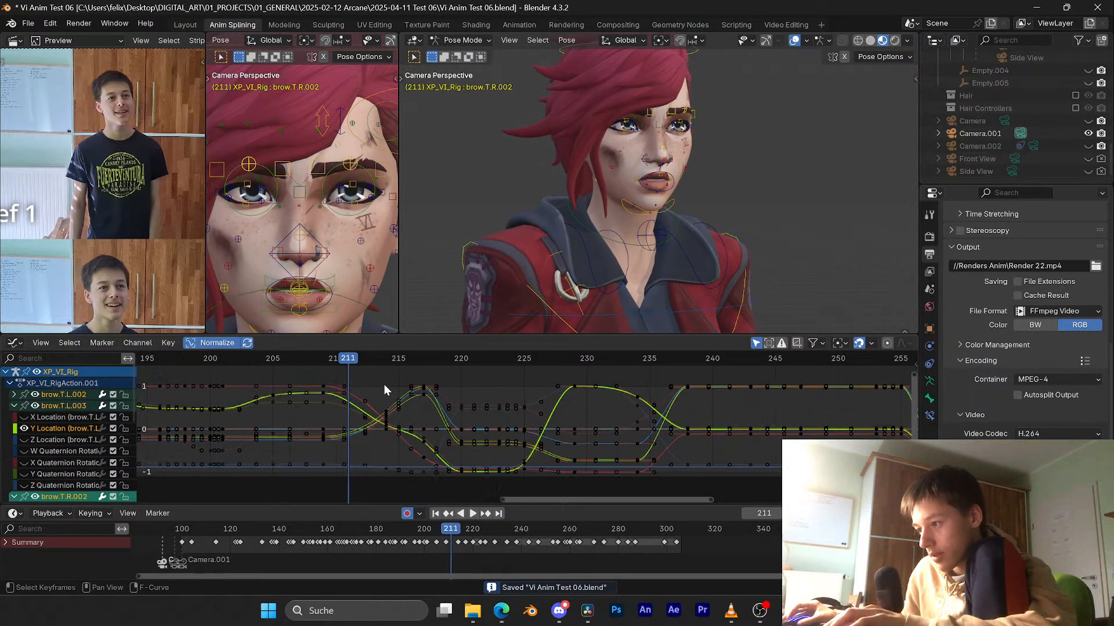
Step: Save the file and move the selected brow controls' keyframes at frame 209 along X to frame 210
key(space)
key(ctrl+s)
drag(369, 364, 342, 383)
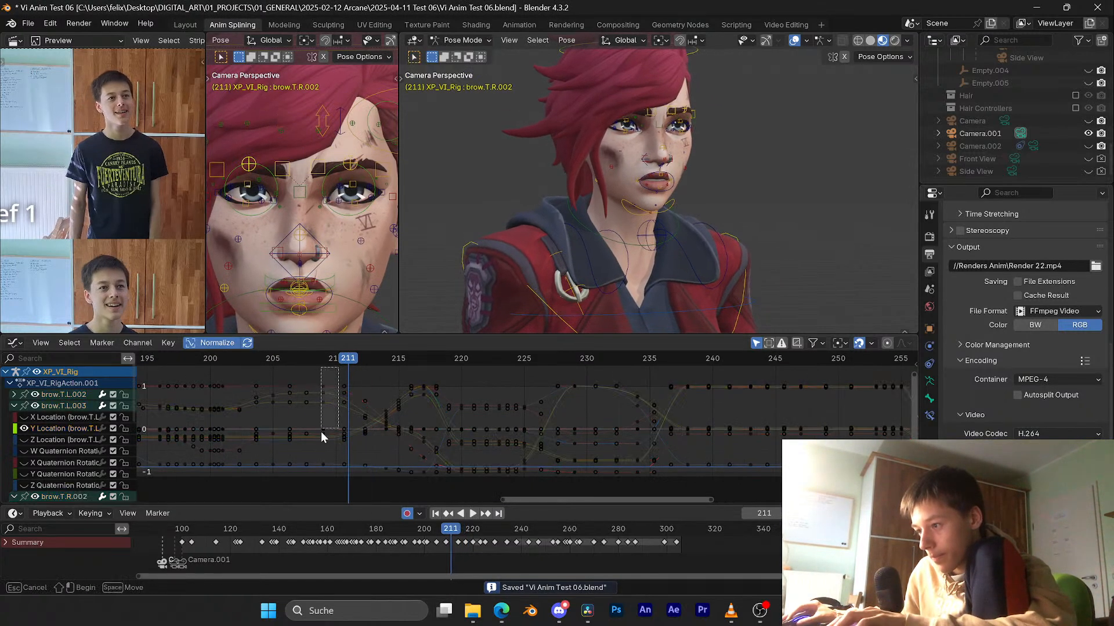
scroll(358, 416, up, 1)
key(g)
key(x)
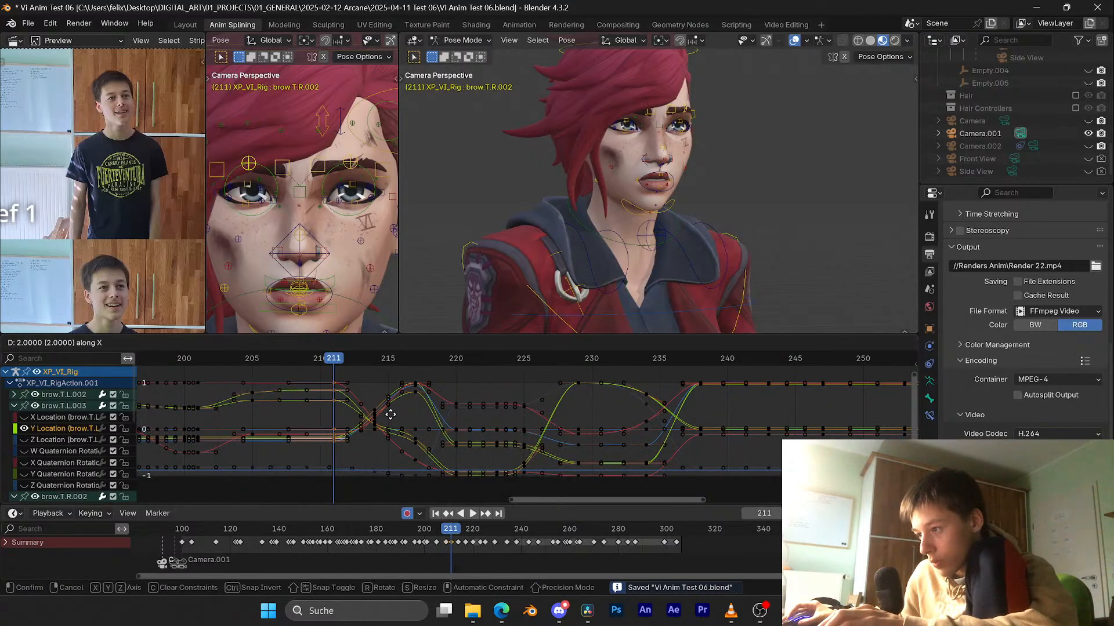
click(380, 416)
Step: Move the brow controls' keyframes at frame 214 along X to frame 213
key(a)
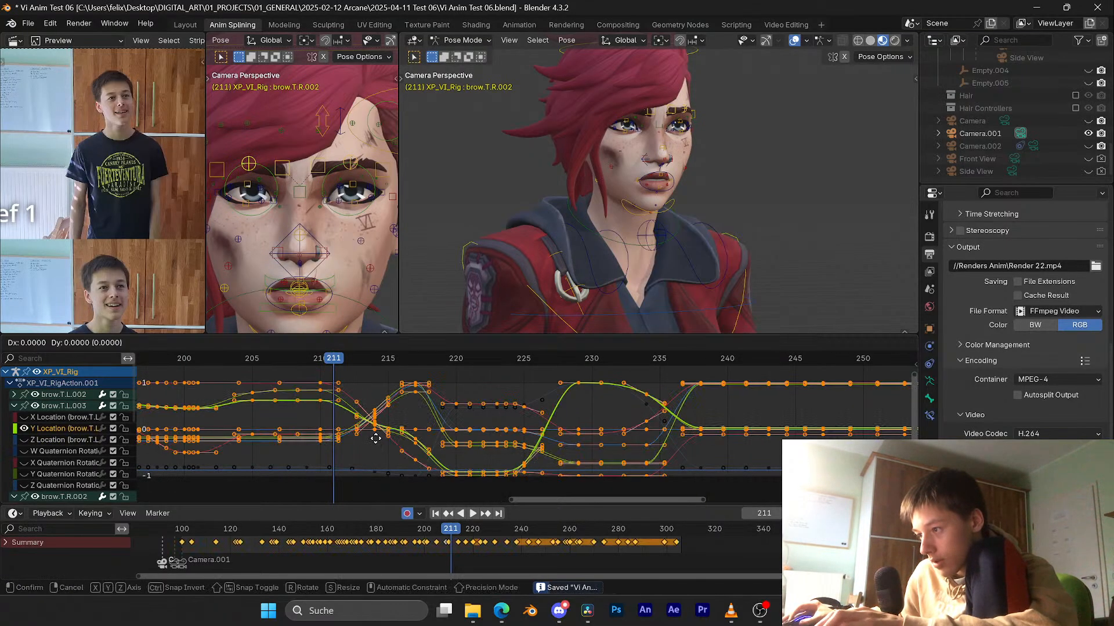
drag(381, 404, 368, 443)
key(g)
key(x)
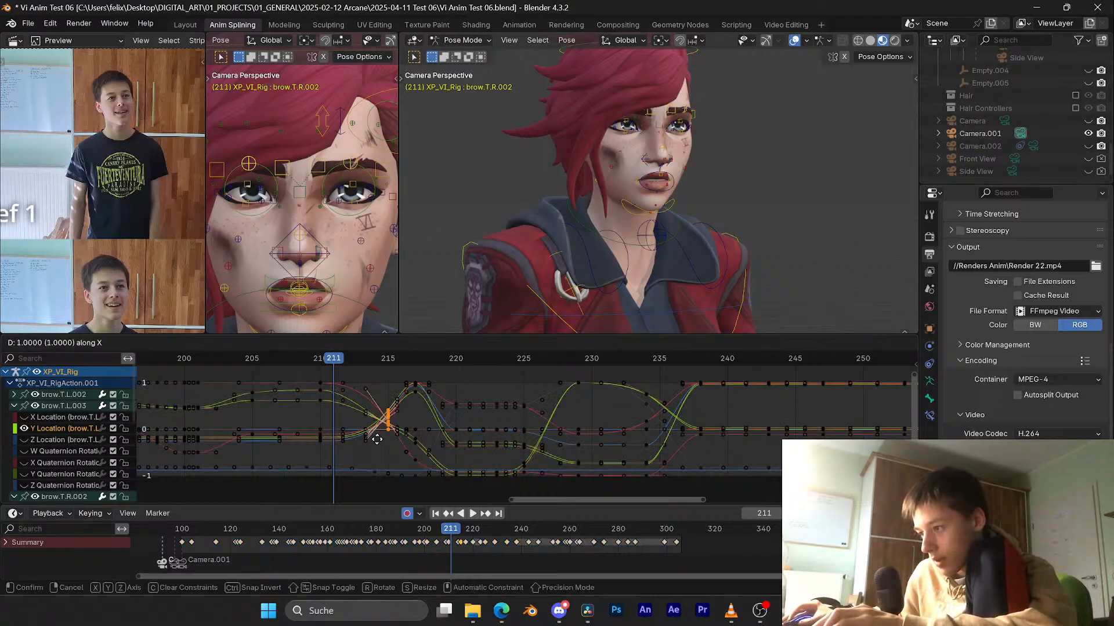
click(377, 440)
alt+scroll(378, 438, down, 6)
click(333, 357)
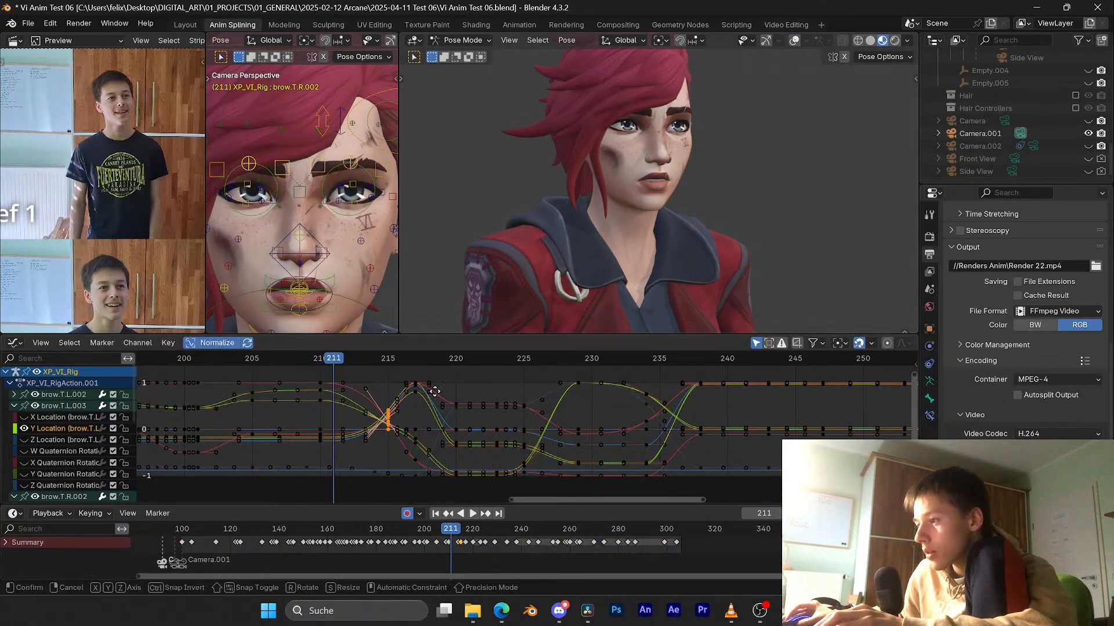
click(406, 395)
Step: Replay the retimed brow motion from frame 210 and save the file
key(space)
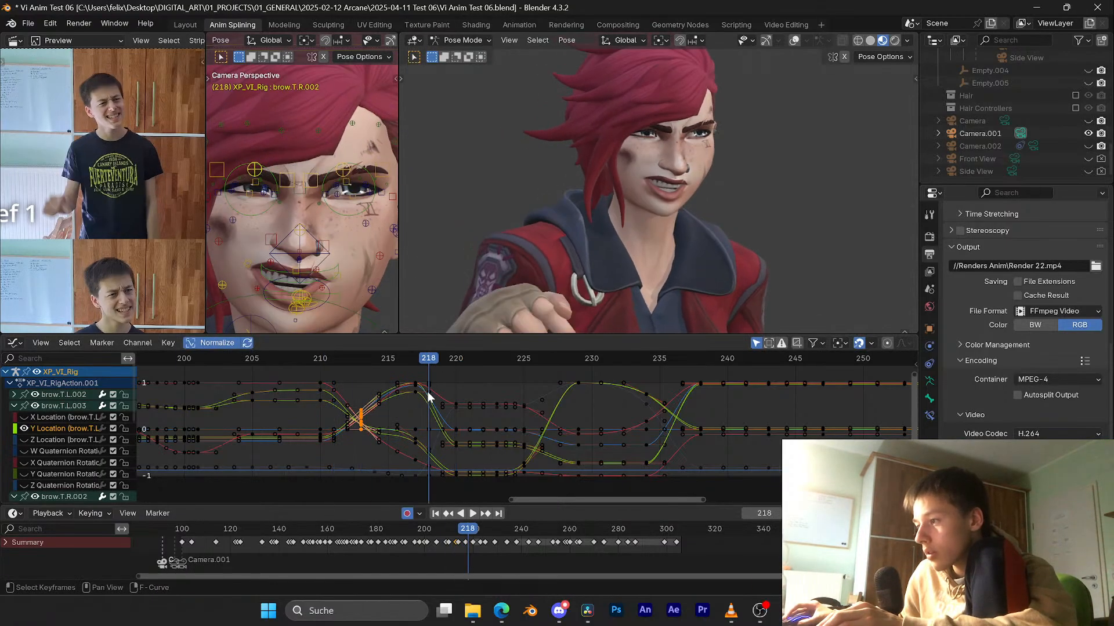
key(space)
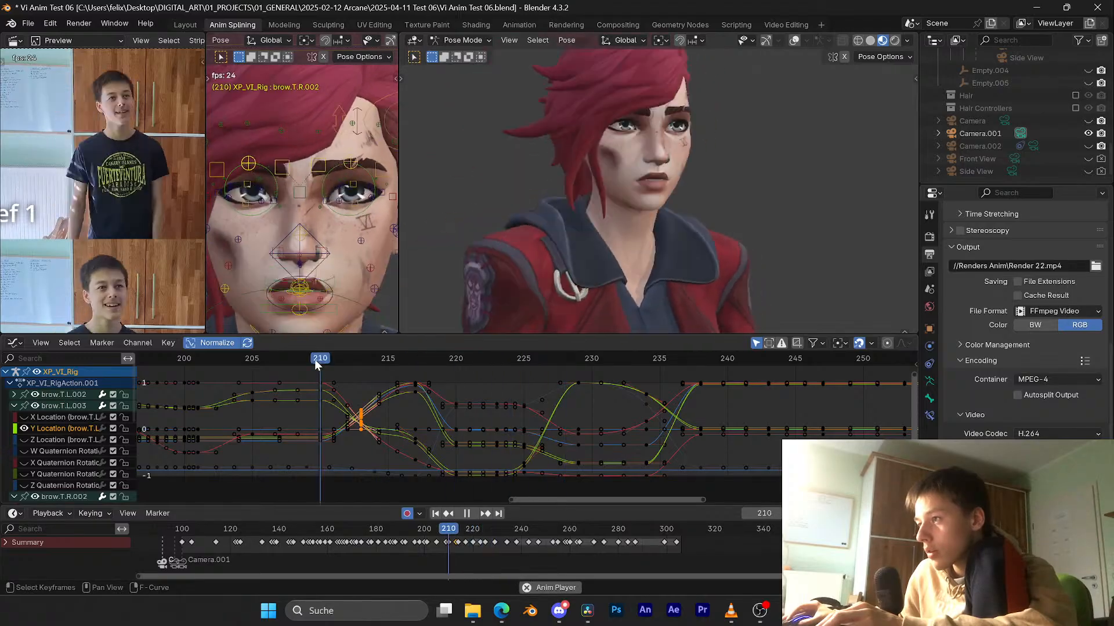
key(space)
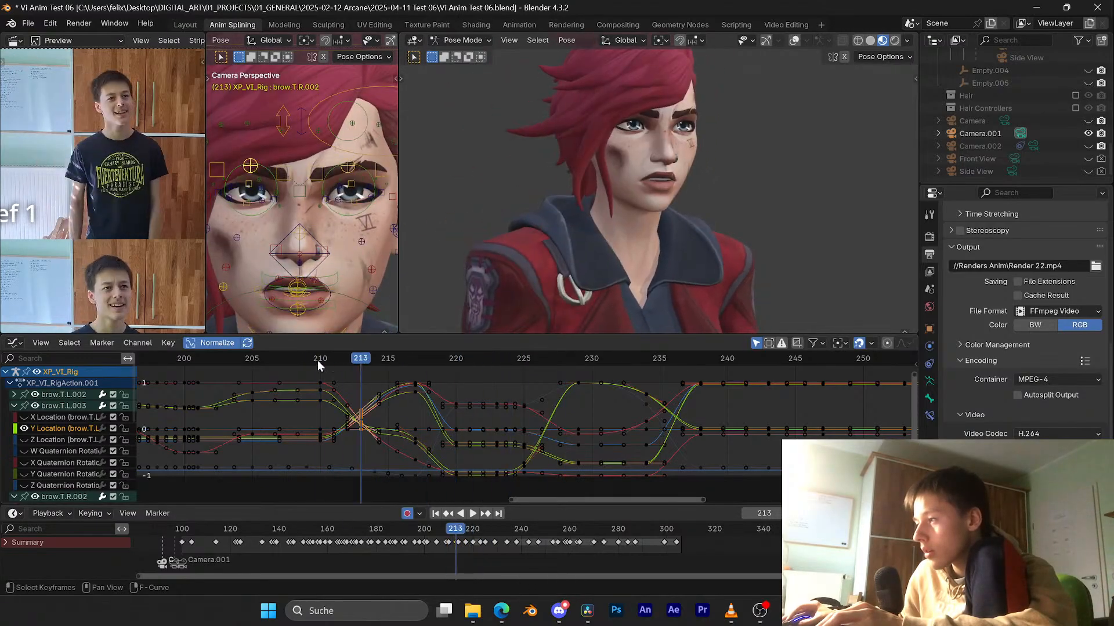
key(ctrl+s)
Step: Flatten the handles of the brow keyframes at frame 213 by scaling them along Y
scroll(342, 368, up, 2)
scroll(374, 387, up, 1)
mouse_move(350, 361)
mouse_down()
mouse_move(295, 357)
mouse_move(342, 359)
mouse_up()
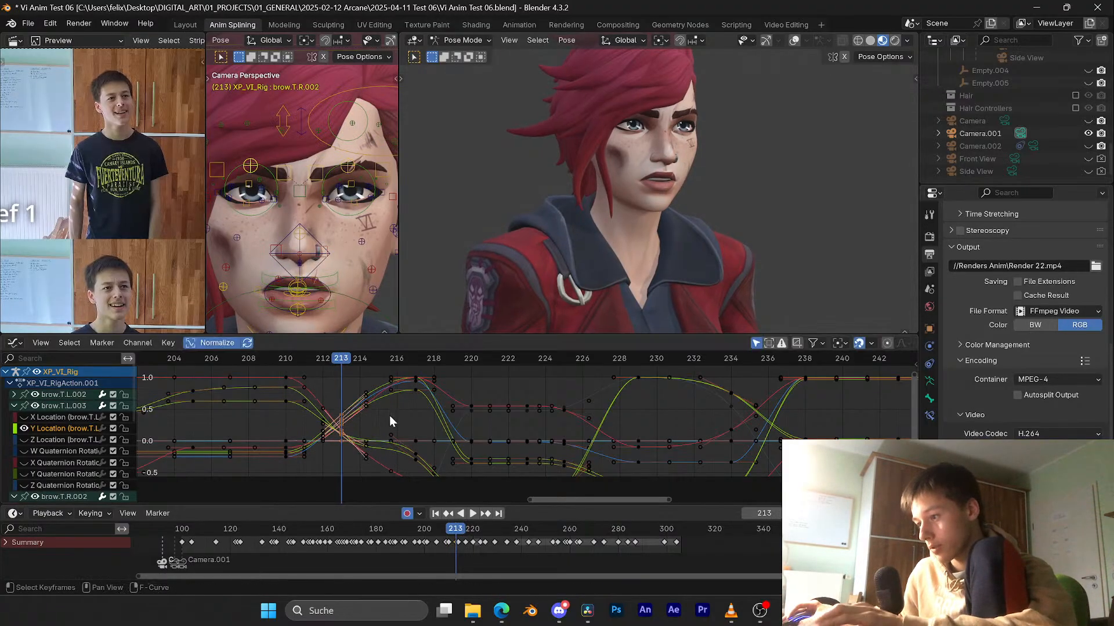
key(s)
key(y)
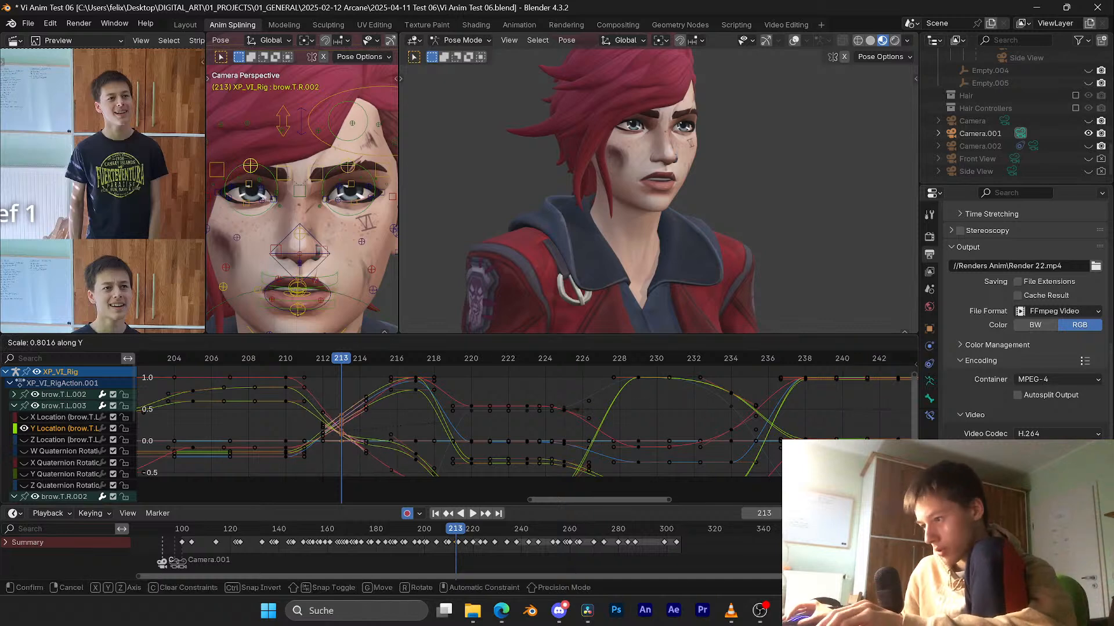
click(388, 408)
Step: Replay the brow motion from frame 211, go to frame 217 and save the file
key(space)
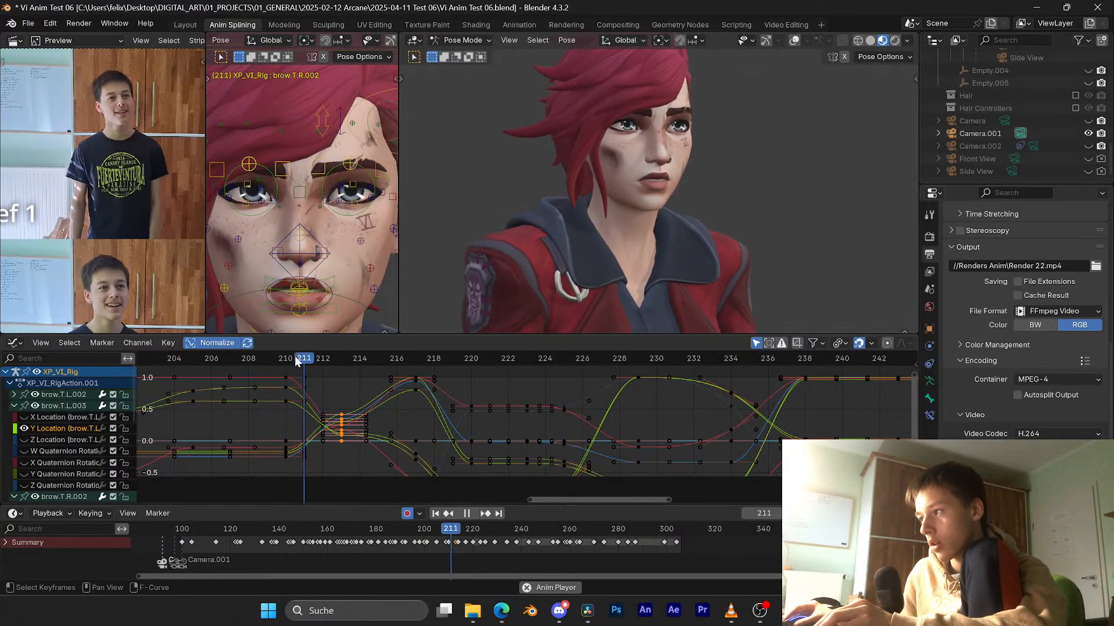
key(Escape)
key(ctrl+s)
key(space)
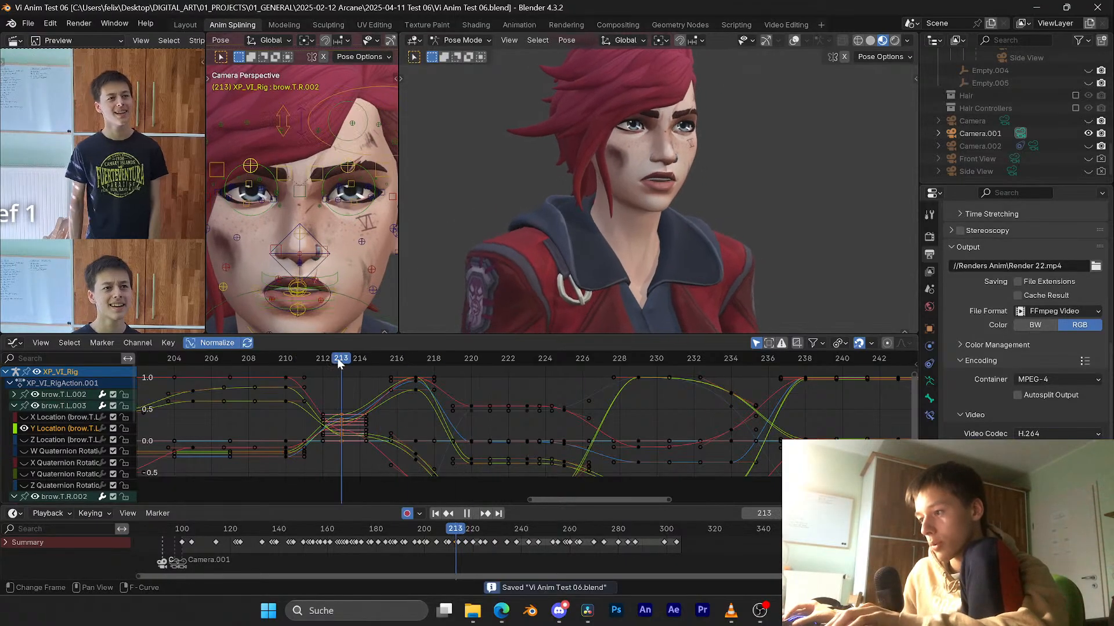
ctrl+middle_drag(426, 376, 404, 396)
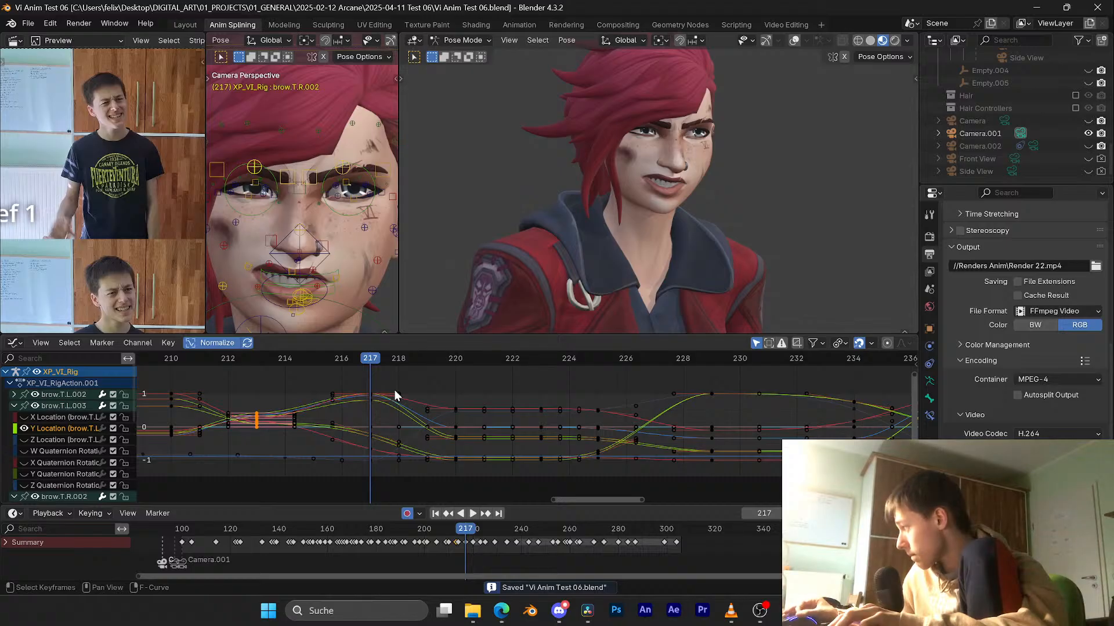
key(ctrl+s)
middle_drag(388, 393, 398, 392)
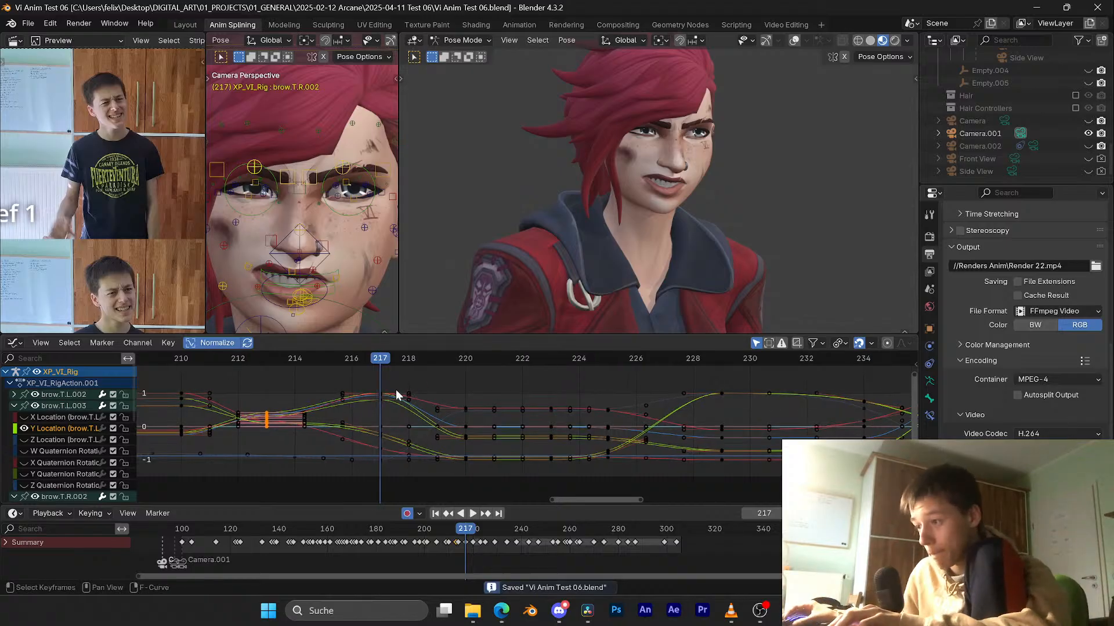
Step: Select the brow keyframes at frame 217, save, replay the lead-in to the shout and go to frame 213
drag(393, 378, 364, 473)
key(ctrl+s)
ctrl+middle_drag(377, 424, 418, 407)
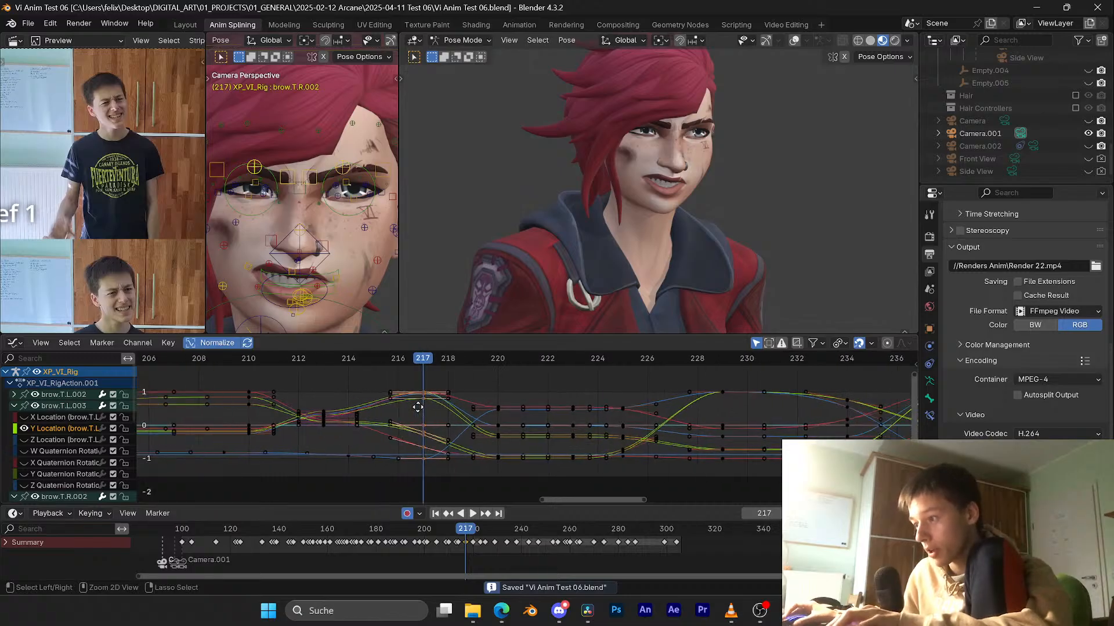
drag(421, 363, 167, 364)
key(space)
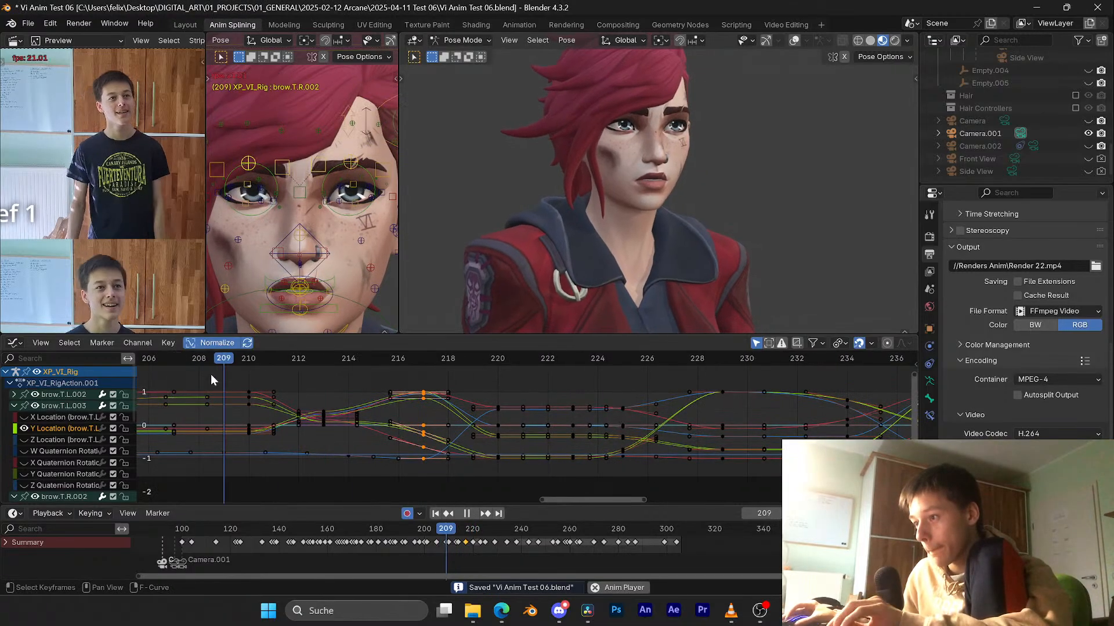
key(space)
drag(296, 357, 324, 359)
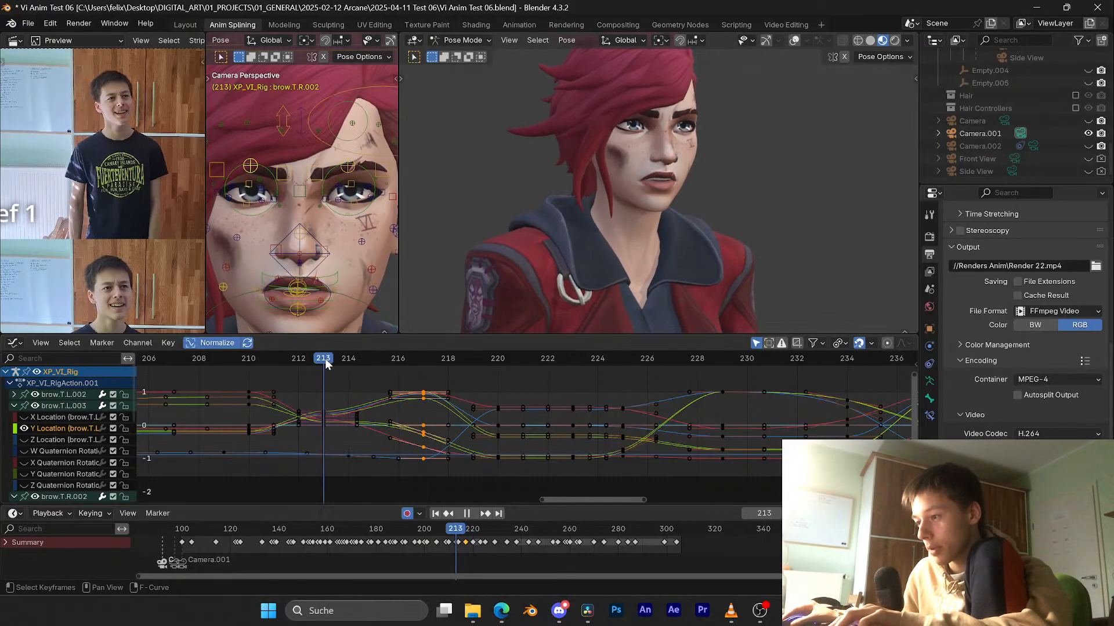
Step: Save the file and lengthen the outgoing handles of the brow keyframes at frame 213 by scaling them along X
key(ctrl+s)
key(s)
key(x)
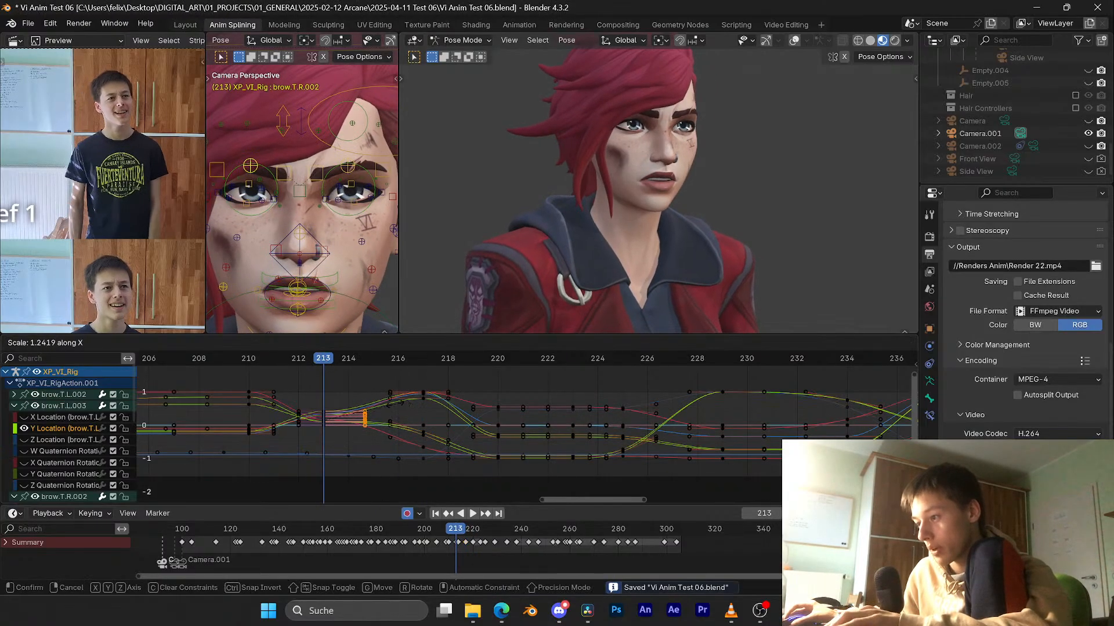
key(Escape)
Step: Select the brow keyframes at frame 217 and scrub between frames 213 and 217 to compare the expressions
drag(439, 377, 418, 473)
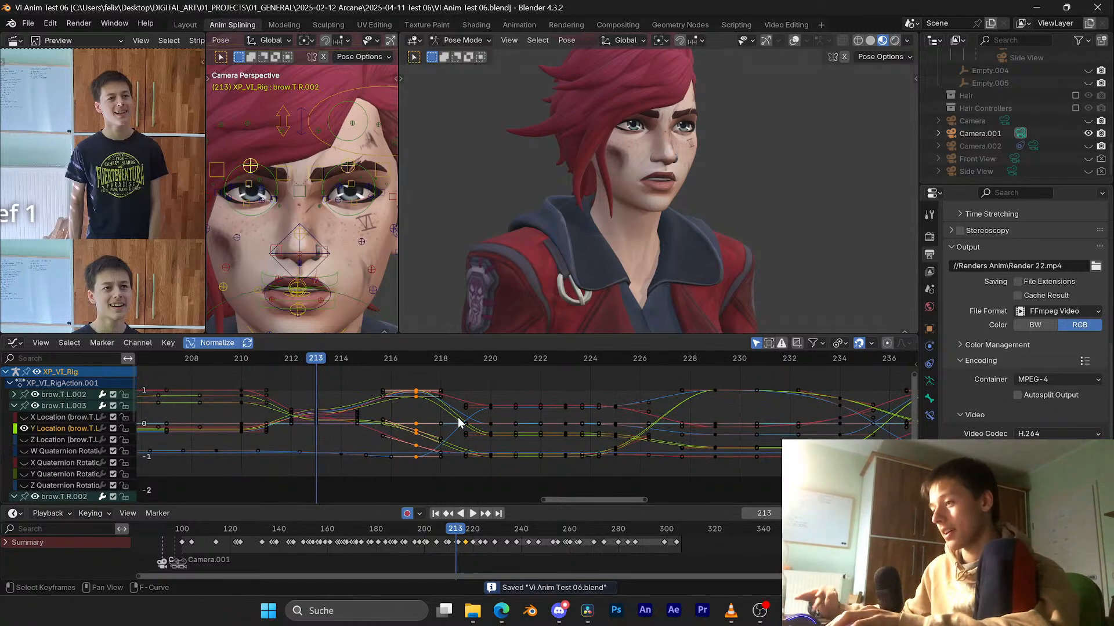
drag(343, 358, 416, 357)
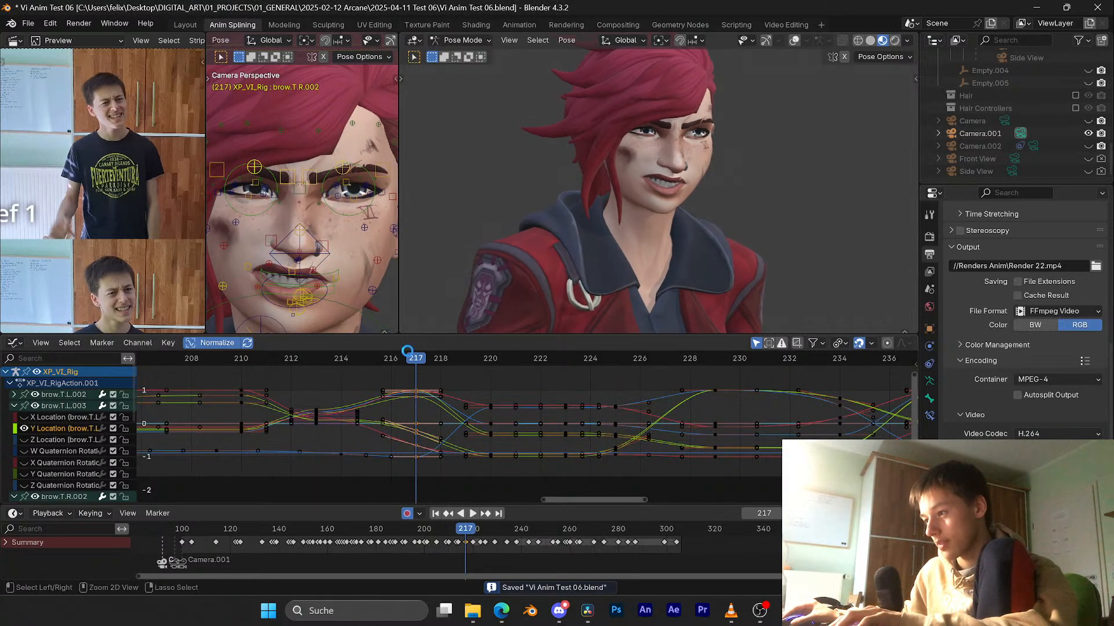
drag(335, 358, 416, 358)
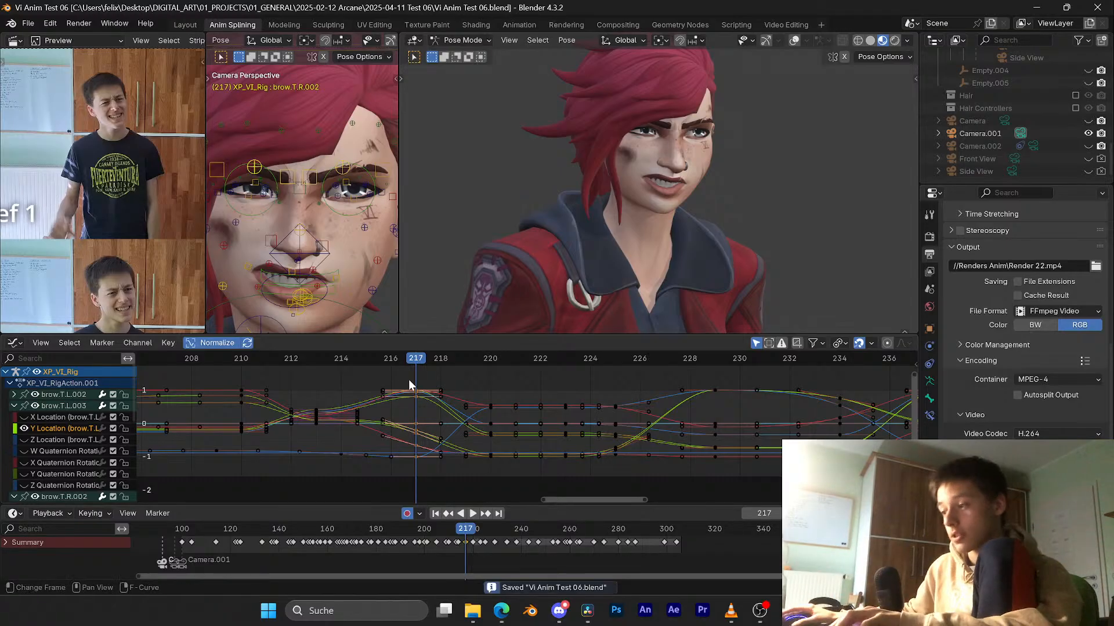
Step: Try to scale the brow keyframes at frame 217 along X
drag(413, 361, 208, 360)
scroll(428, 391, up, 2)
scroll(430, 392, down, 1)
key(s)
key(x)
click(434, 384)
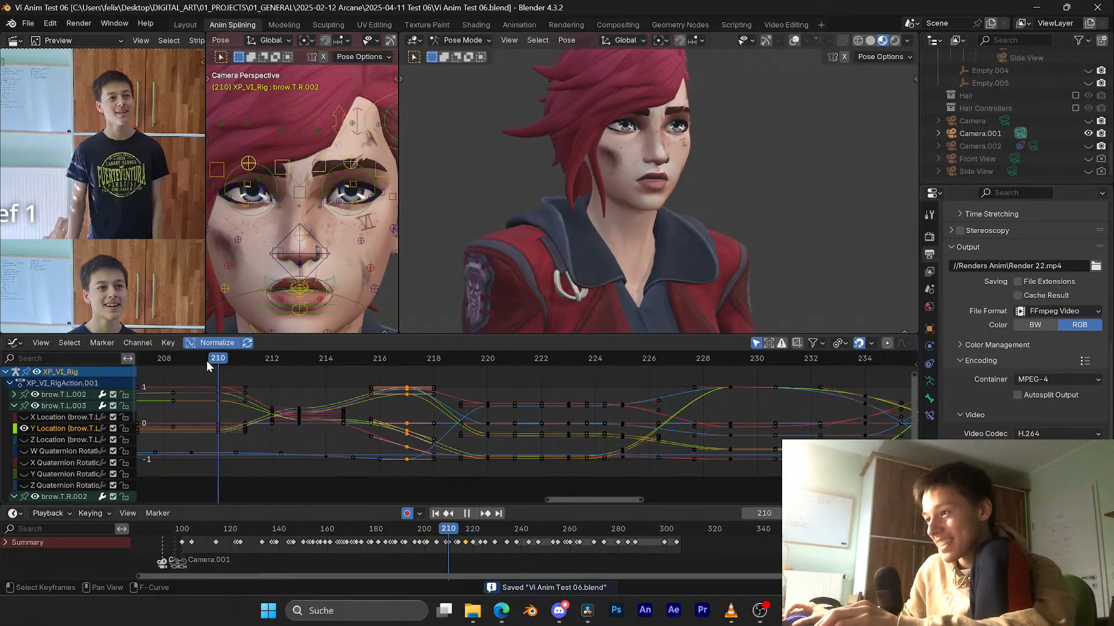
Step: Replay the brow motion repeatedly from frame 210 into the shout at frame 220
key(space)
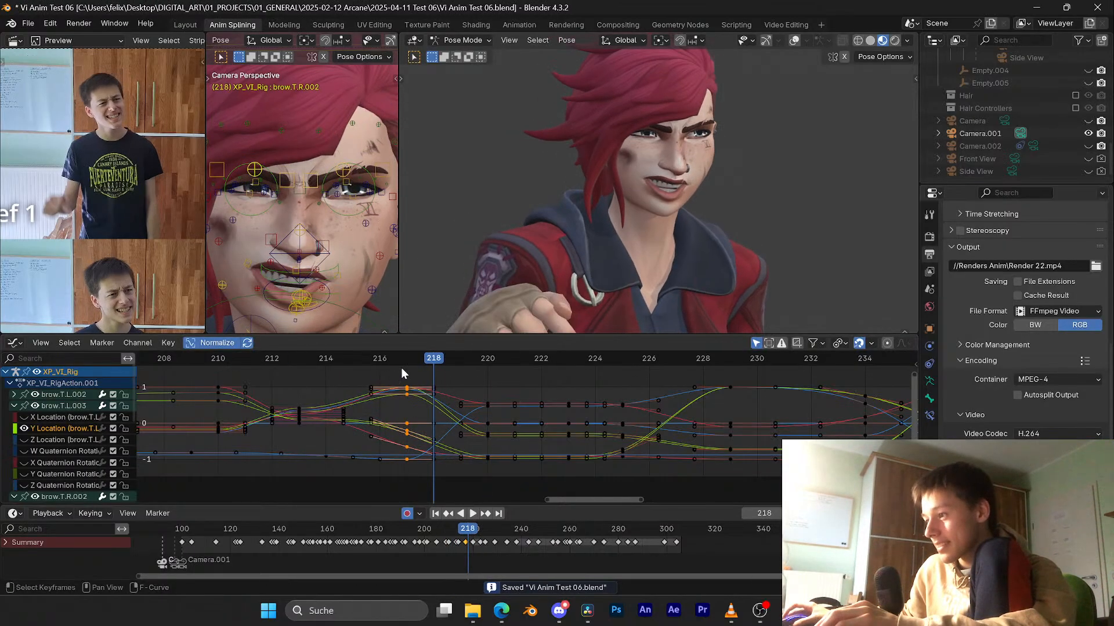
click(408, 360)
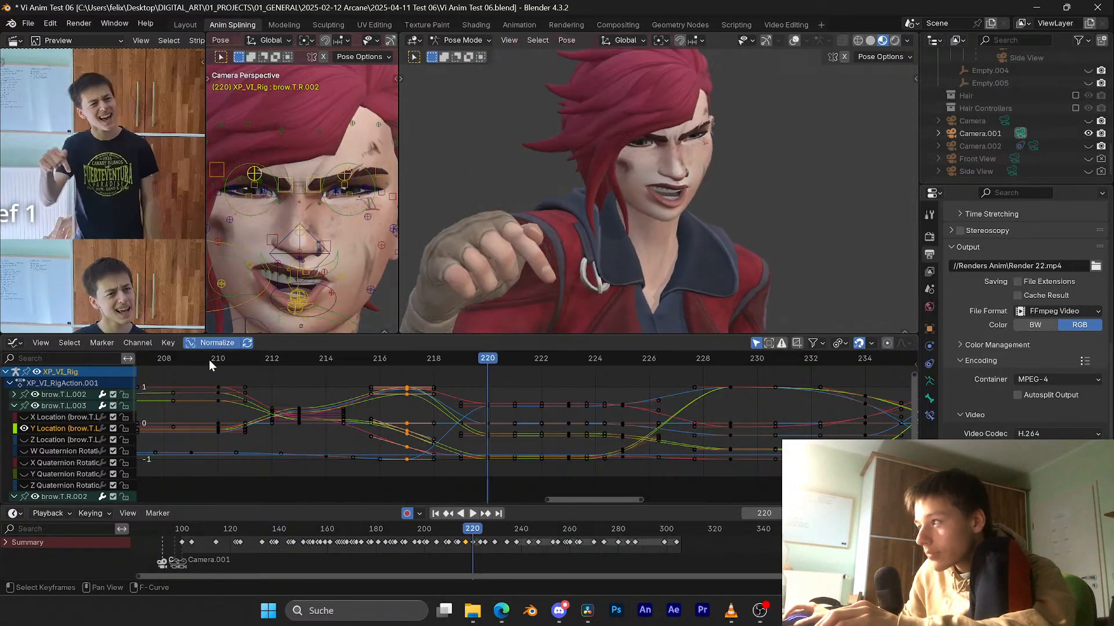
key(space)
click(209, 360)
key(space)
click(209, 360)
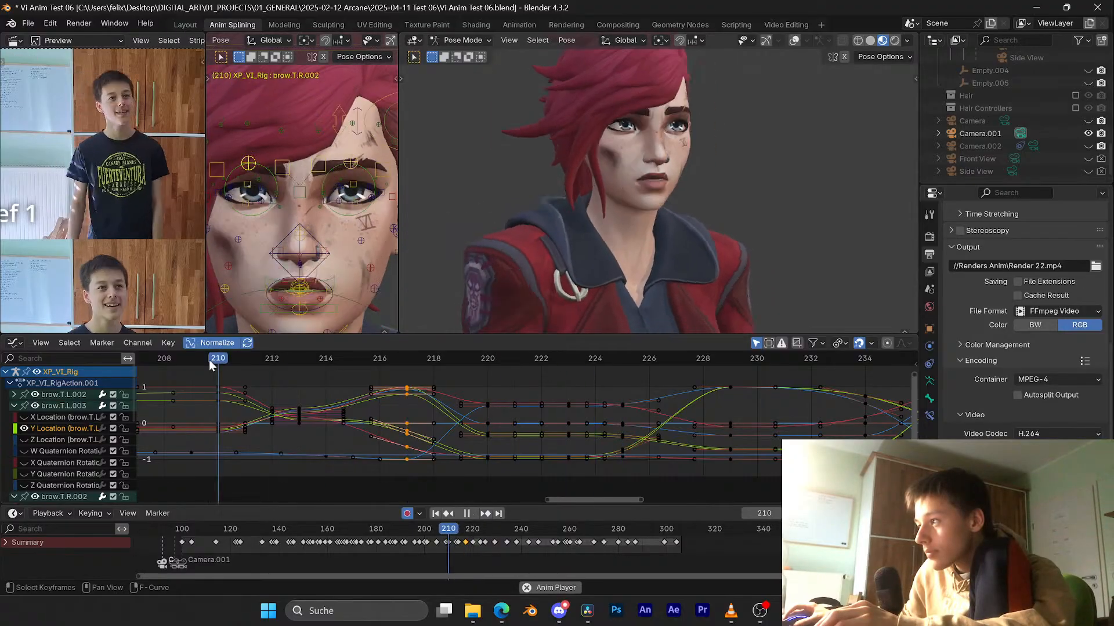
click(209, 360)
key(space)
Step: Step frame by frame from frame 210 to 217 and scrub to frame 220 to examine the face close up
key(Right)
key(Right)
key(Right)
key(Right)
key(Right)
key(Right)
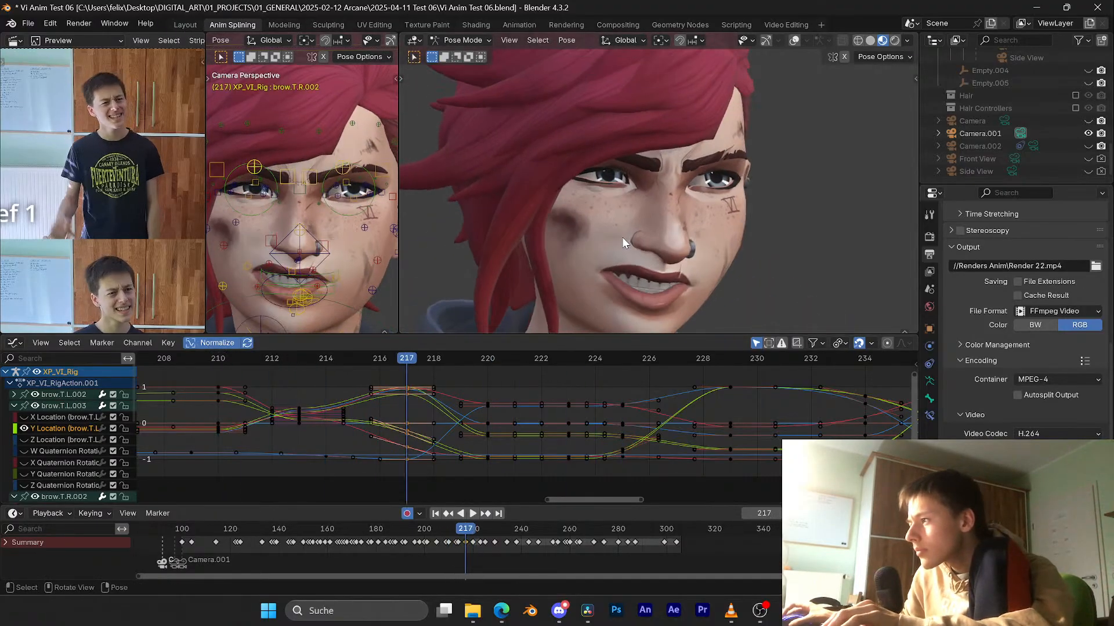
drag(471, 357, 487, 341)
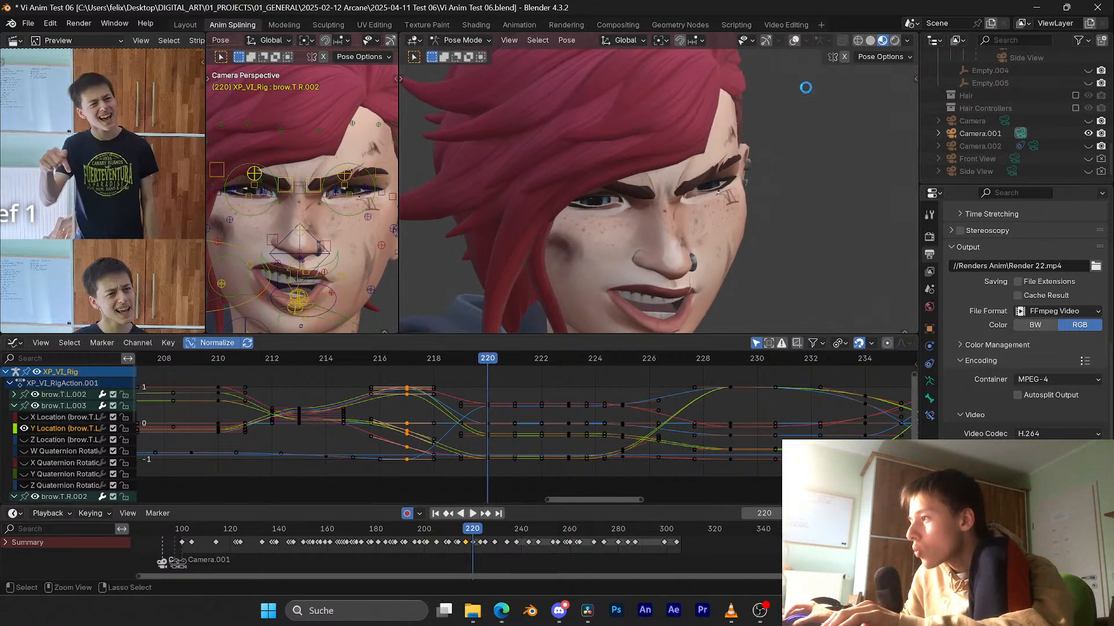
Step: Save the file, show the viewport overlays and isolate the Z Location curve of the brow.T.L.003 control
key(ctrl+s)
click(792, 40)
click(673, 204)
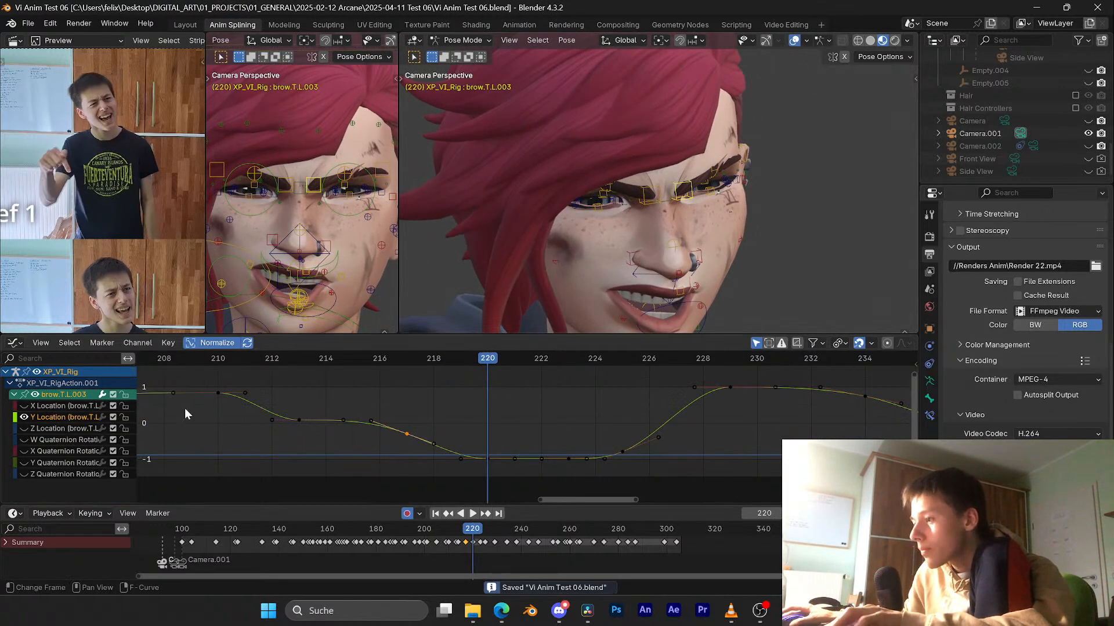
ctrl+click(22, 429)
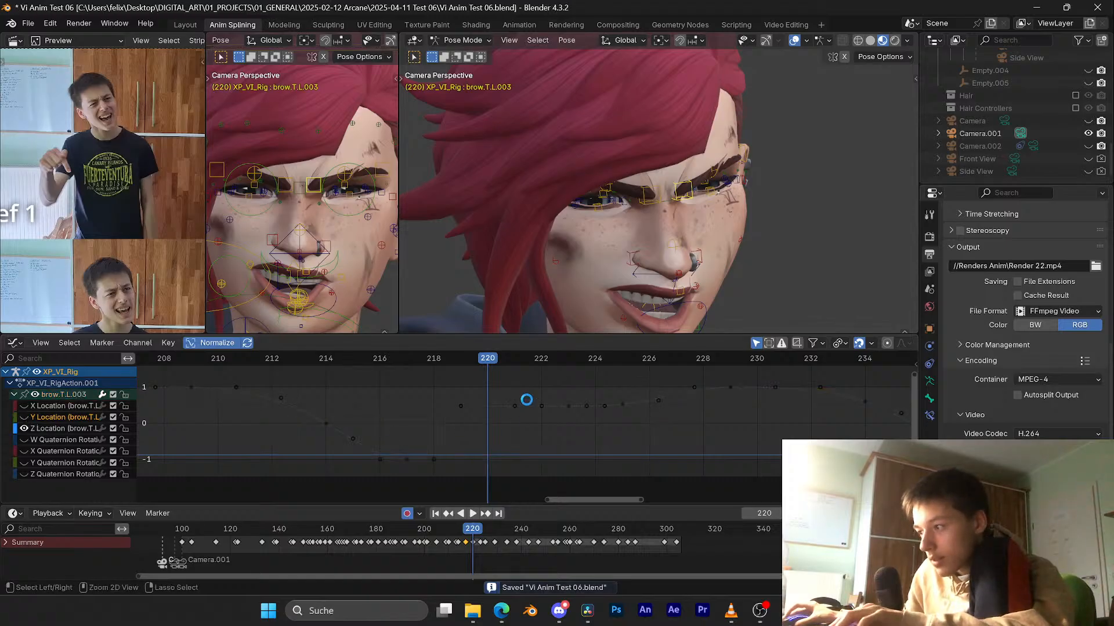
Step: Lower the brow.T.L.003 Z Location keyframes at frames 220 and 223 to near -1 on the normalized curve
drag(490, 405, 493, 443)
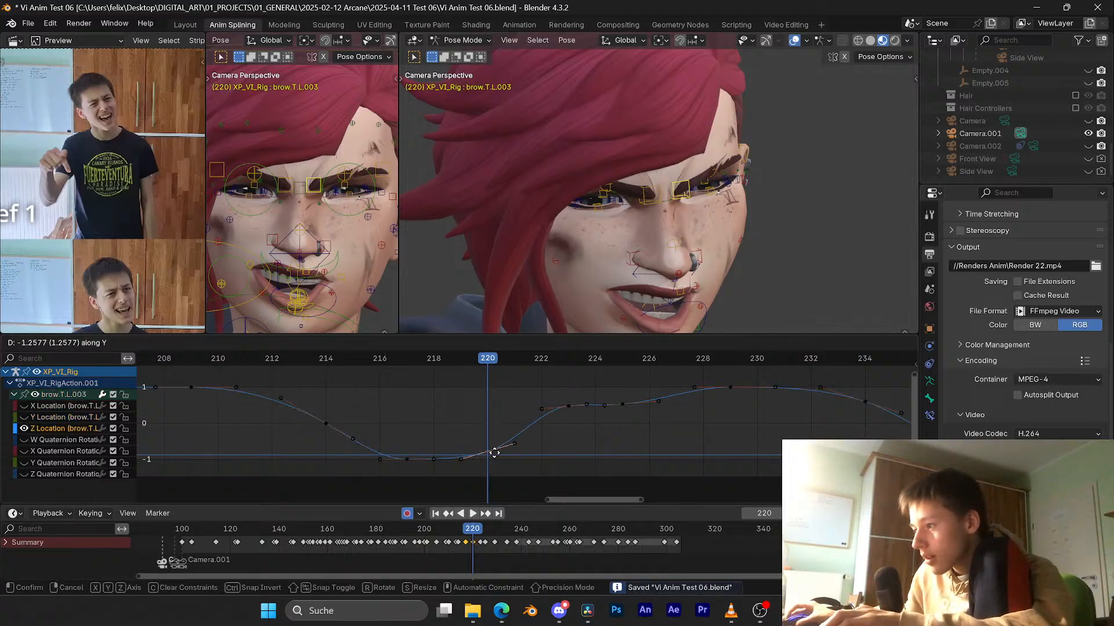
click(496, 460)
drag(579, 401, 534, 428)
key(g)
key(y)
click(528, 475)
Step: Replay the adjusted brow motion from frame 211, save the file and hide the viewport overlays
key(space)
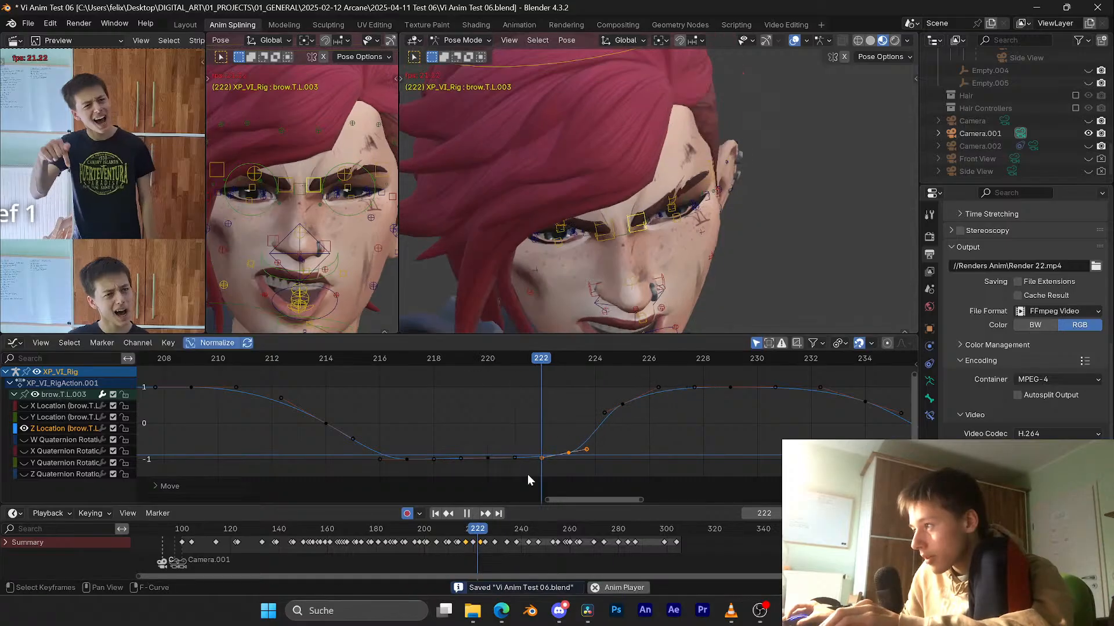
key(space)
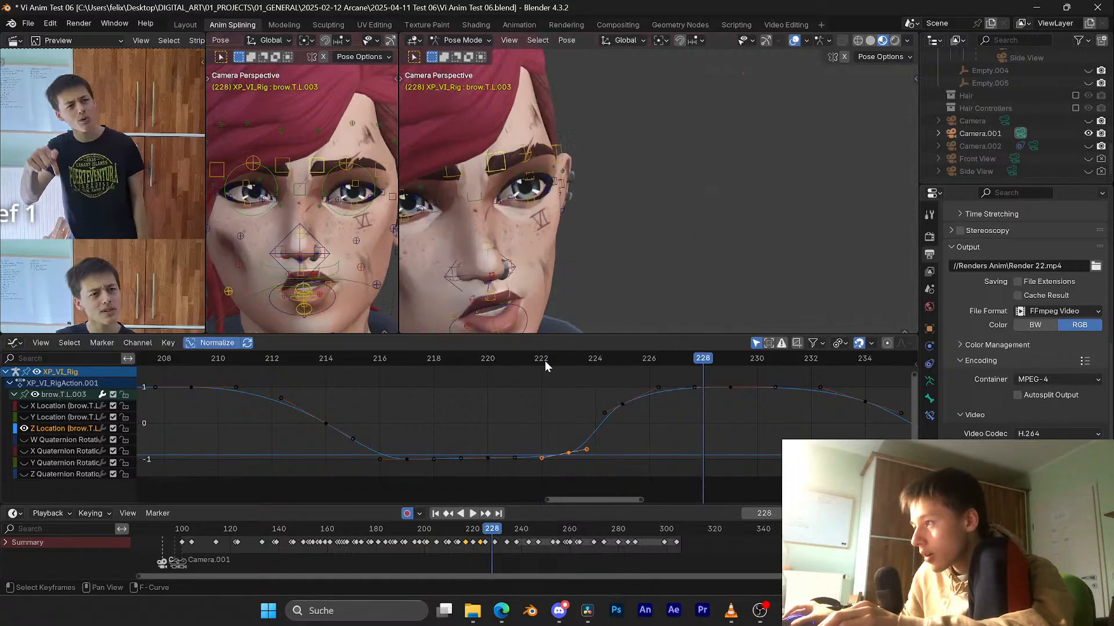
click(244, 359)
key(space)
key(space)
click(246, 359)
key(ctrl+s)
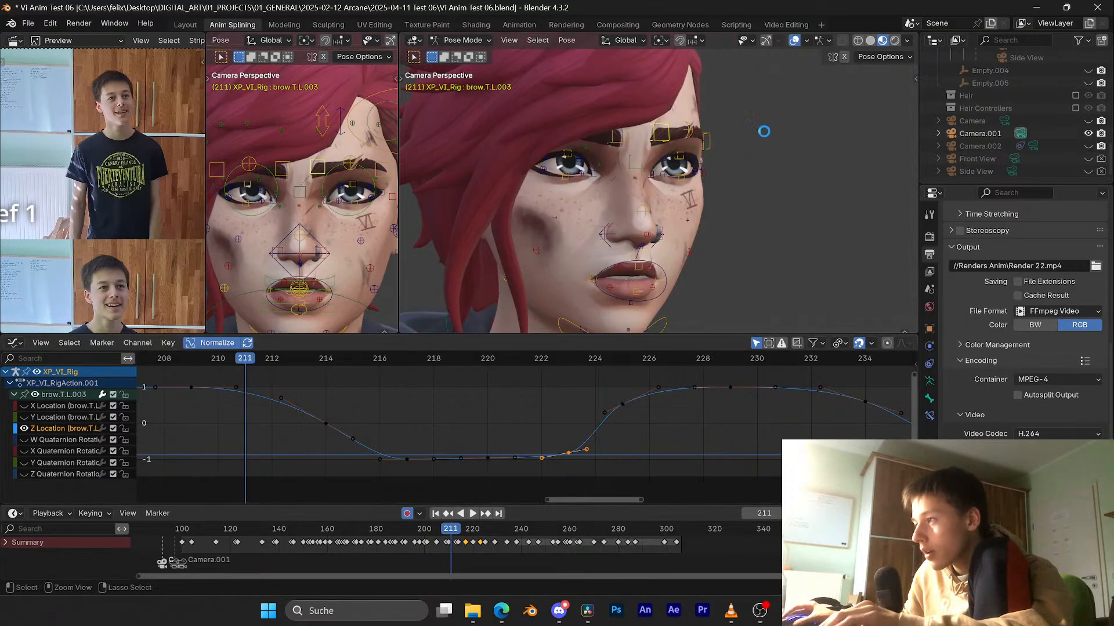
key(space)
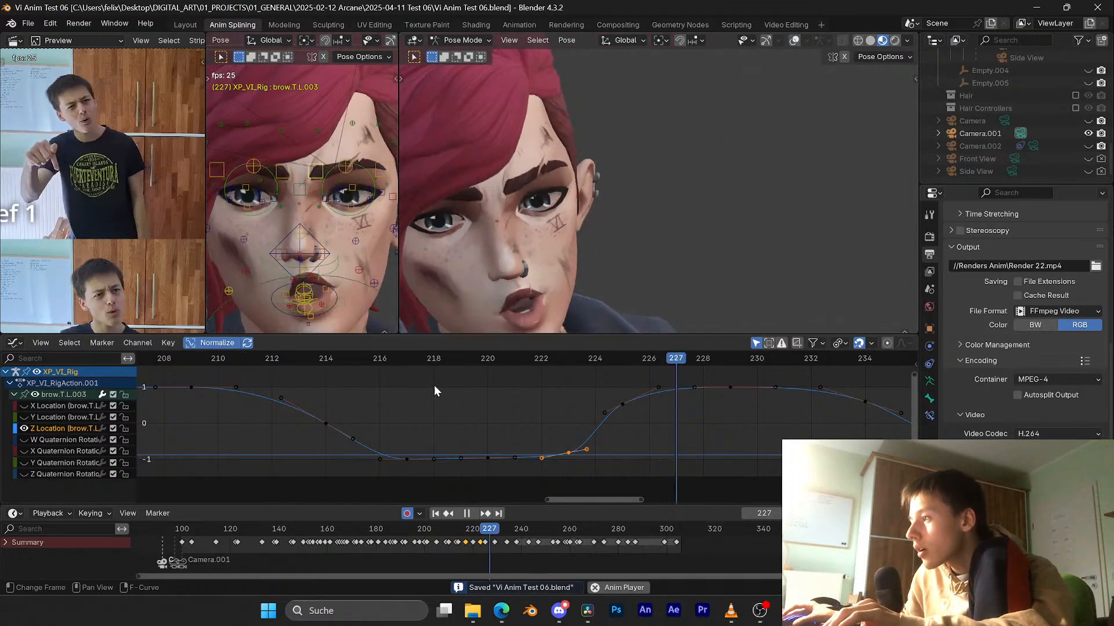
click(238, 356)
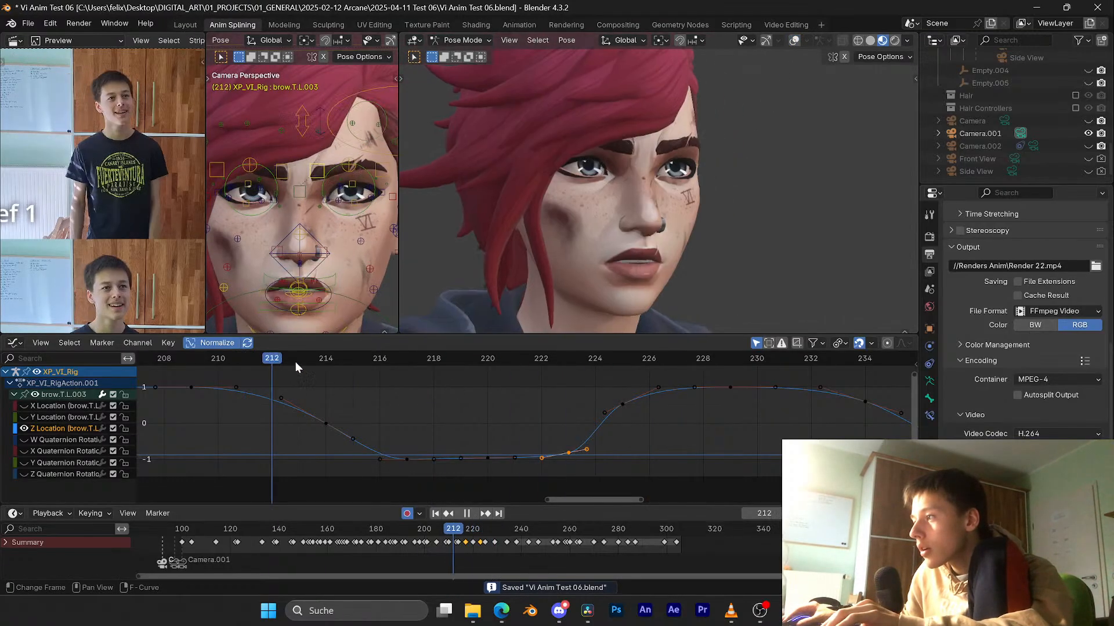
Step: Replay the brow motion between frames 211 and 220 to check the lowered brow against the reference
click(239, 359)
key(space)
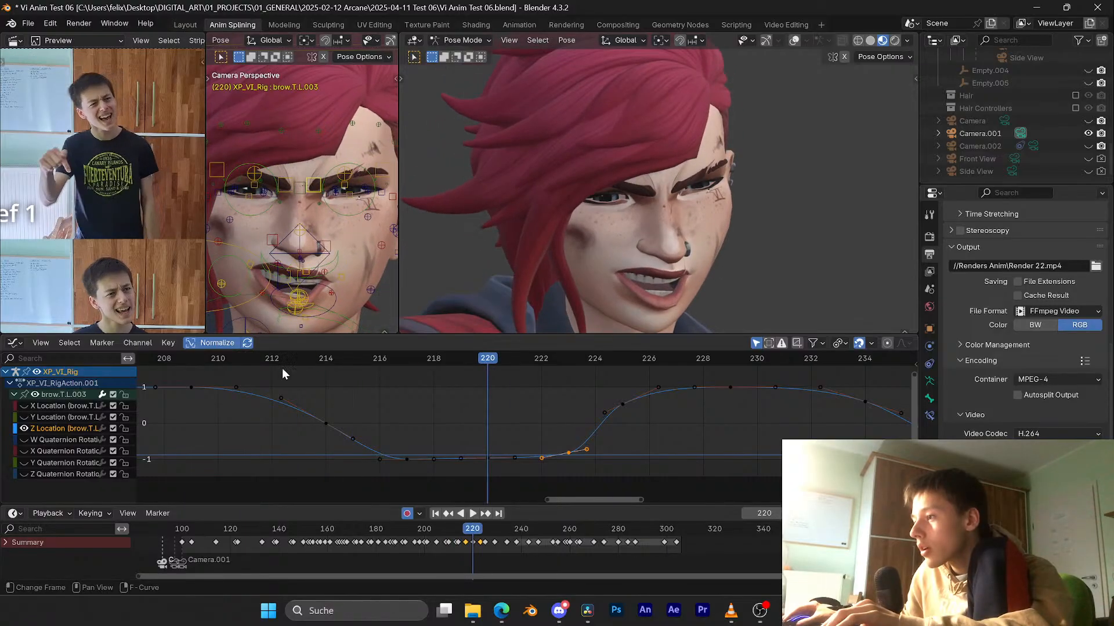
drag(280, 364, 244, 345)
key(space)
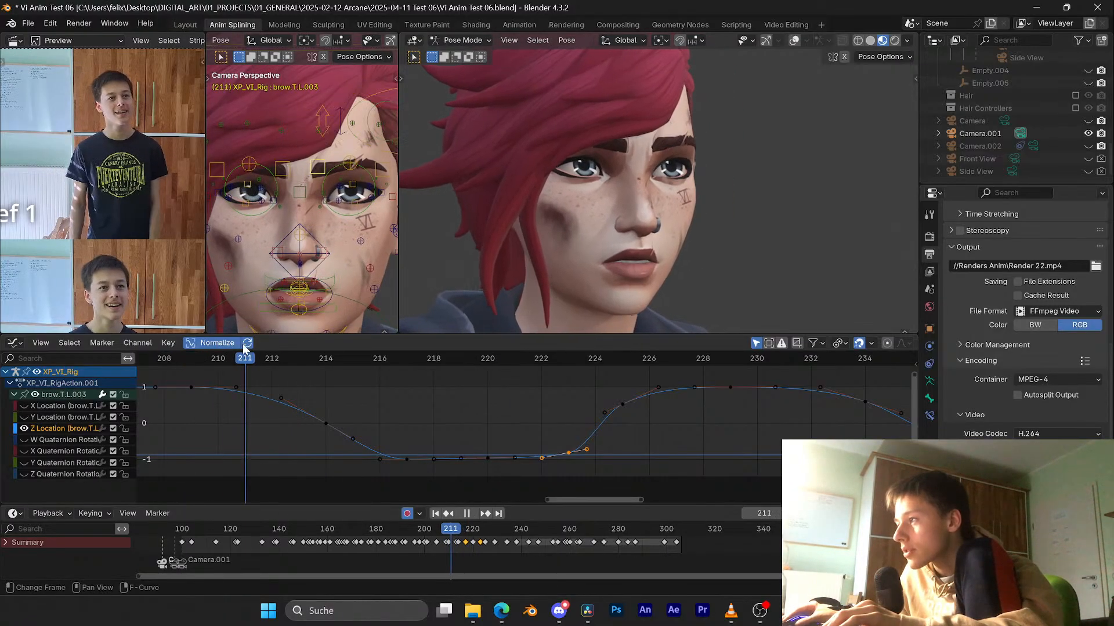
Step: Show the viewport overlays, save the file and display only the X and Y Location curves of brow.T.L.003
click(794, 40)
key(ctrl+s)
scroll(325, 176, up, 2)
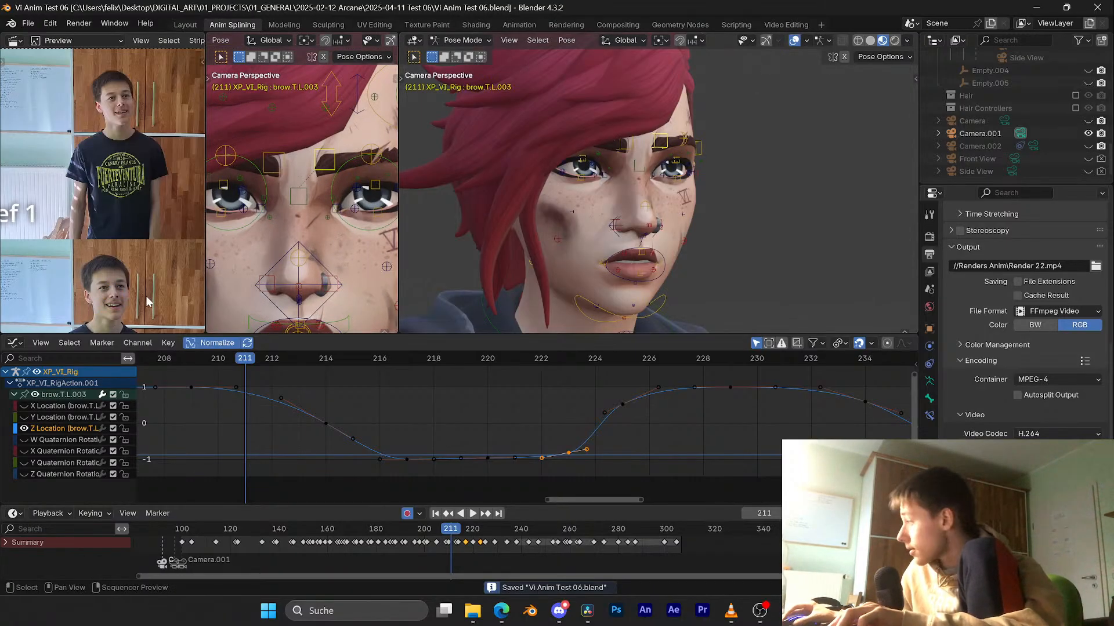
key(ctrl+s)
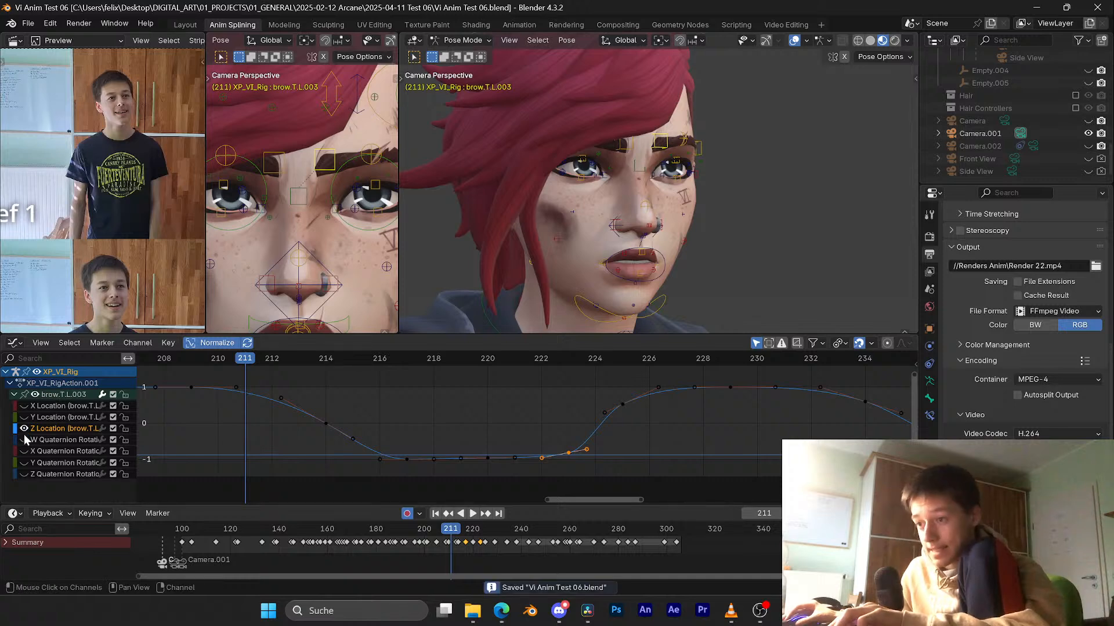
click(24, 429)
drag(24, 418, 25, 406)
key(ctrl+s)
middle_drag(270, 396, 322, 389)
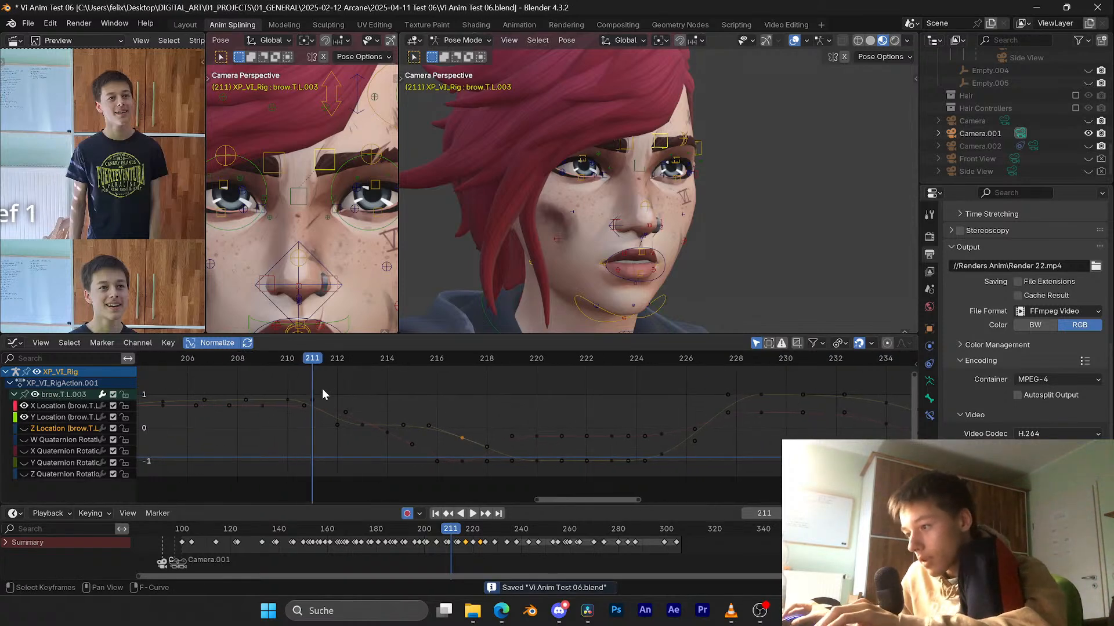
Step: Shift the brow.T.L.003 X and Y Location keyframes between frames 210 and 214 one frame later
shift+drag(403, 443, 341, 420)
key(g)
click(353, 423)
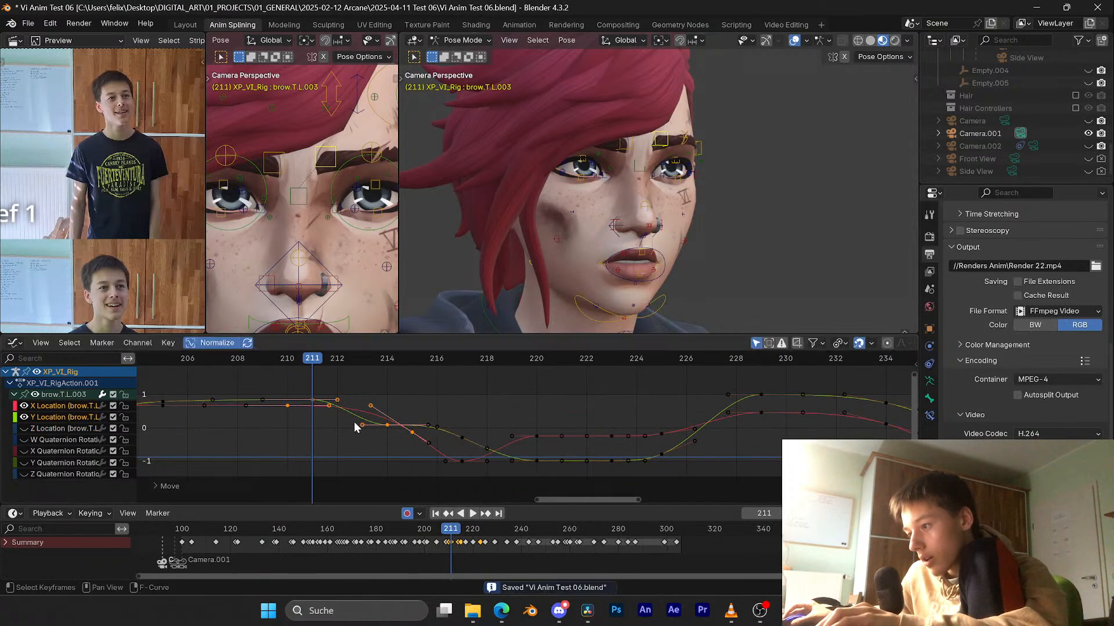
Step: Hide the viewport overlays and play the retimed brow motion from frame 210
drag(283, 360, 278, 360)
key(Escape)
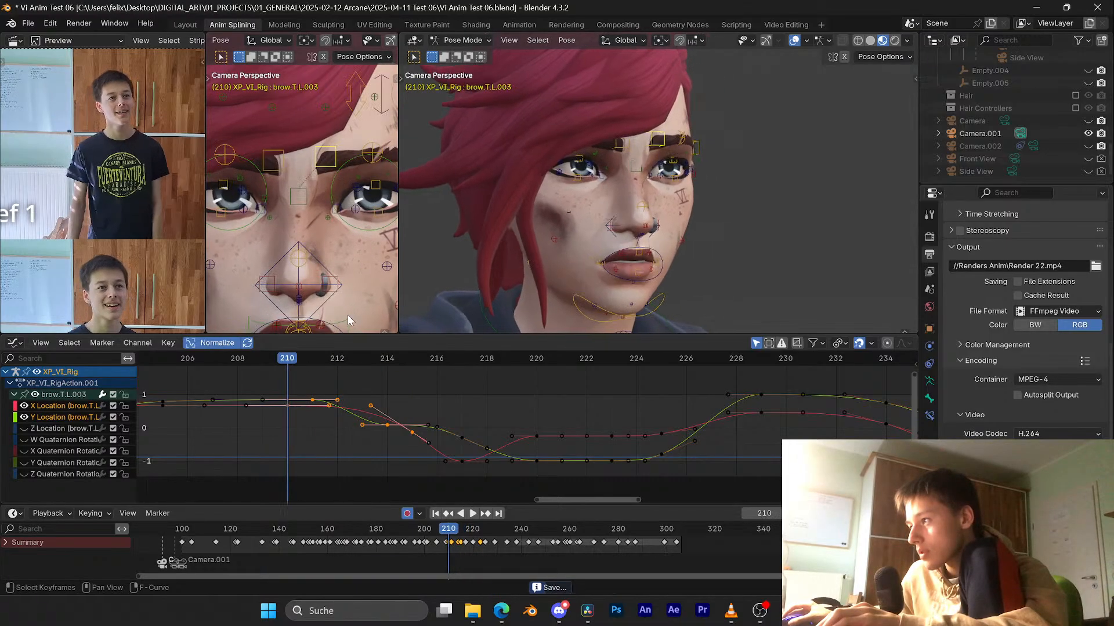
click(796, 41)
key(space)
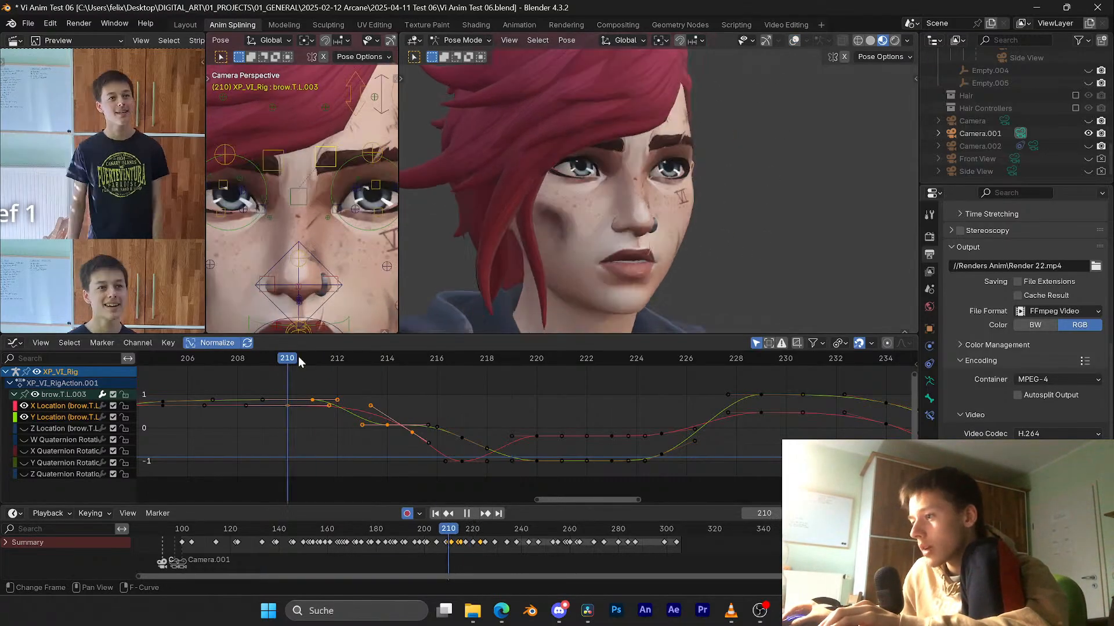
key(Escape)
Step: Move the first of the shifted brow.T.L.003 X and Y Location keyframes back to frame 210 and preview the motion
click(315, 363)
key(g)
drag(323, 388, 276, 426)
right_click(289, 407)
key(g)
key(x)
click(259, 425)
drag(302, 358, 343, 355)
key(Escape)
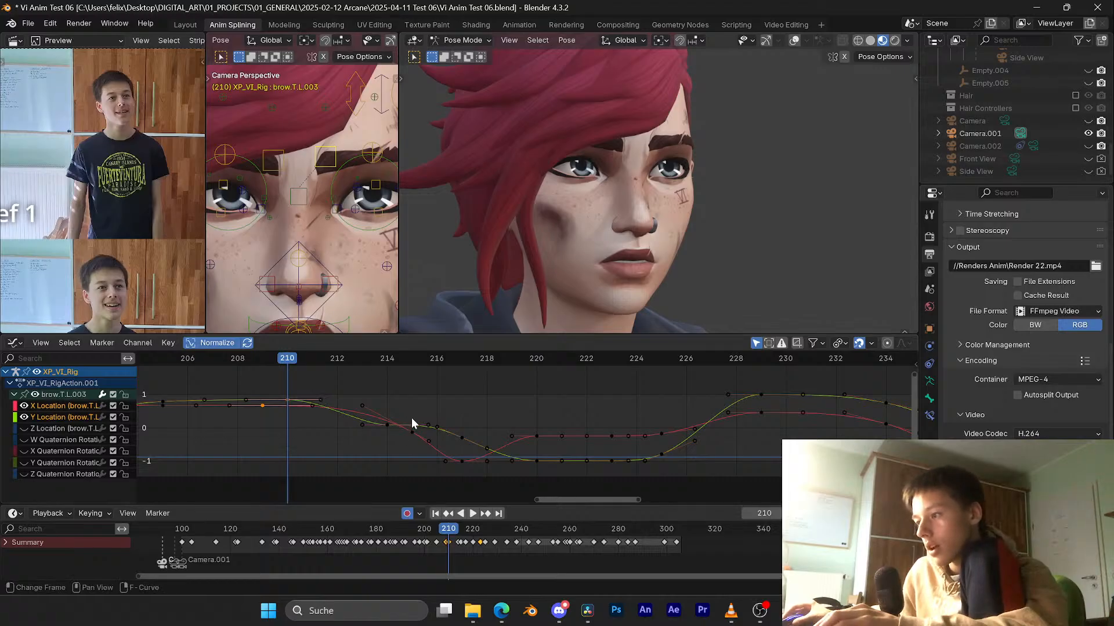
Step: Slide the brow.T.L.003 location keyframe near frame 215 along the time axis only
drag(424, 419, 395, 445)
key(g)
key(x)
click(355, 447)
Step: Select the brow.T.R.003 control and lengthen the handles of its location keyframes at frame 210 along the time axis
click(281, 163)
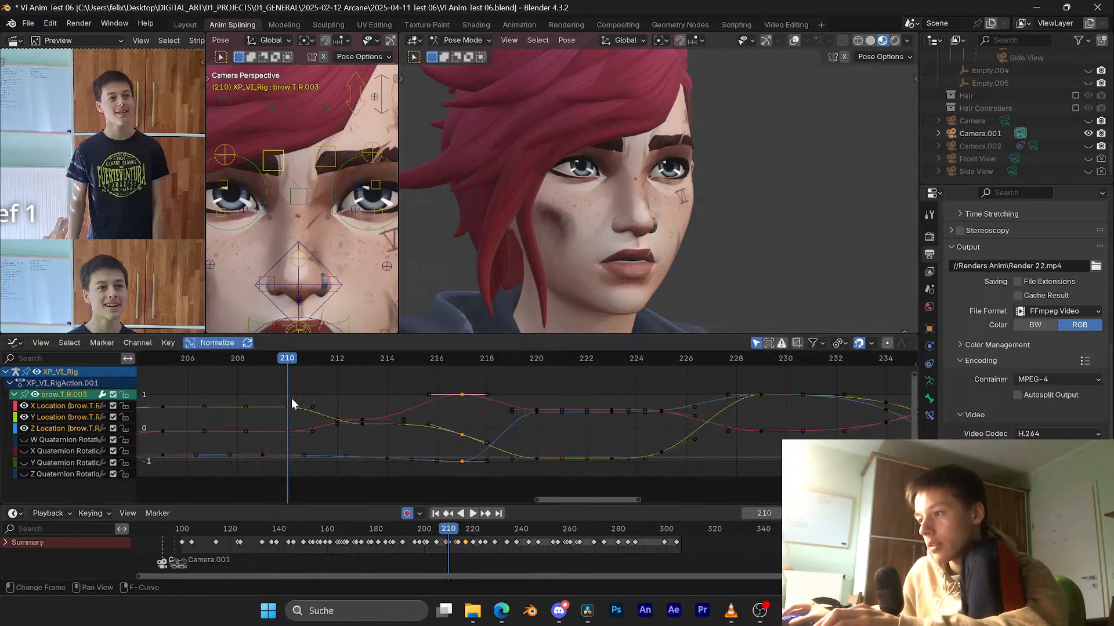
click(304, 455)
drag(321, 388, 298, 440)
key(s)
key(x)
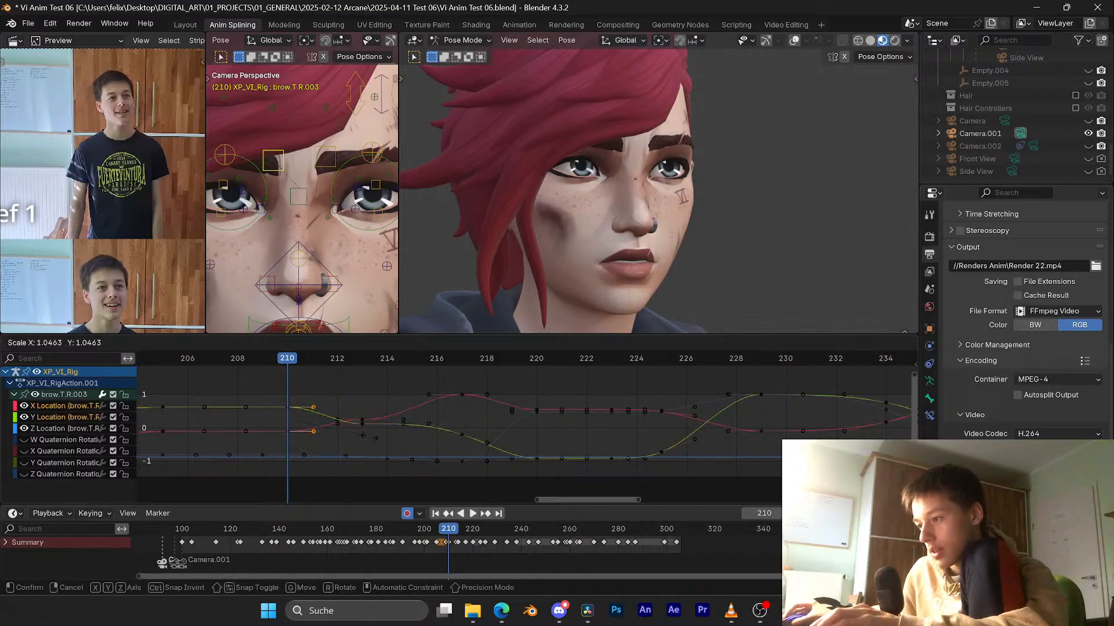
click(311, 363)
Step: Move the brow.T.R.003 location keyframes at frame 213 along the time axis to frame 214
drag(349, 410, 371, 432)
key(g)
key(x)
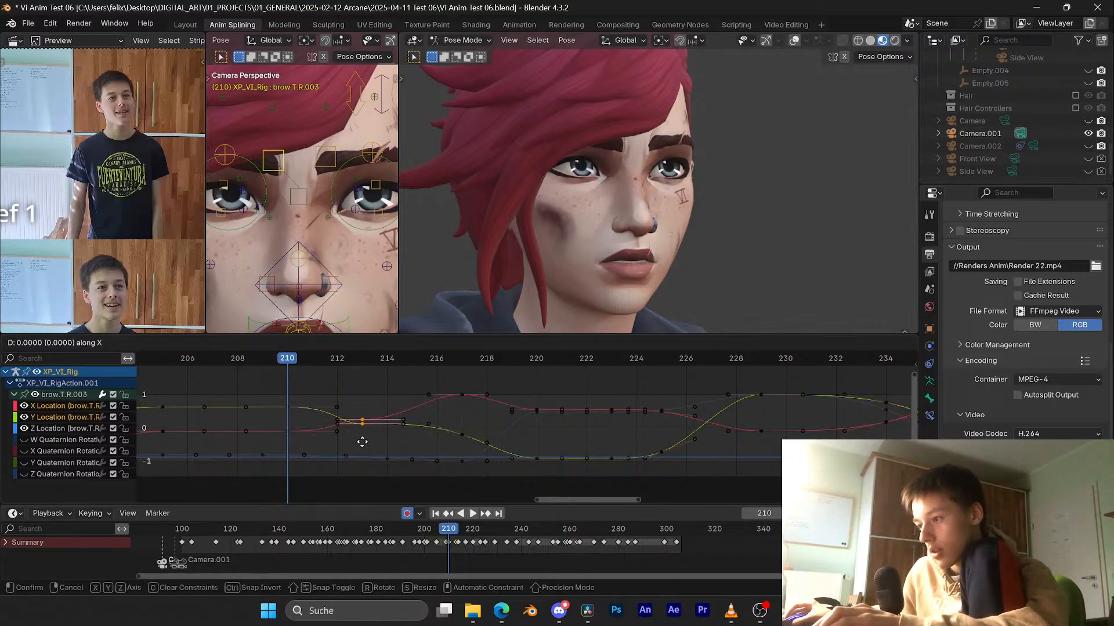
click(373, 446)
Step: Play the adjusted motion of both brows from frame 210 and save the file
key(space)
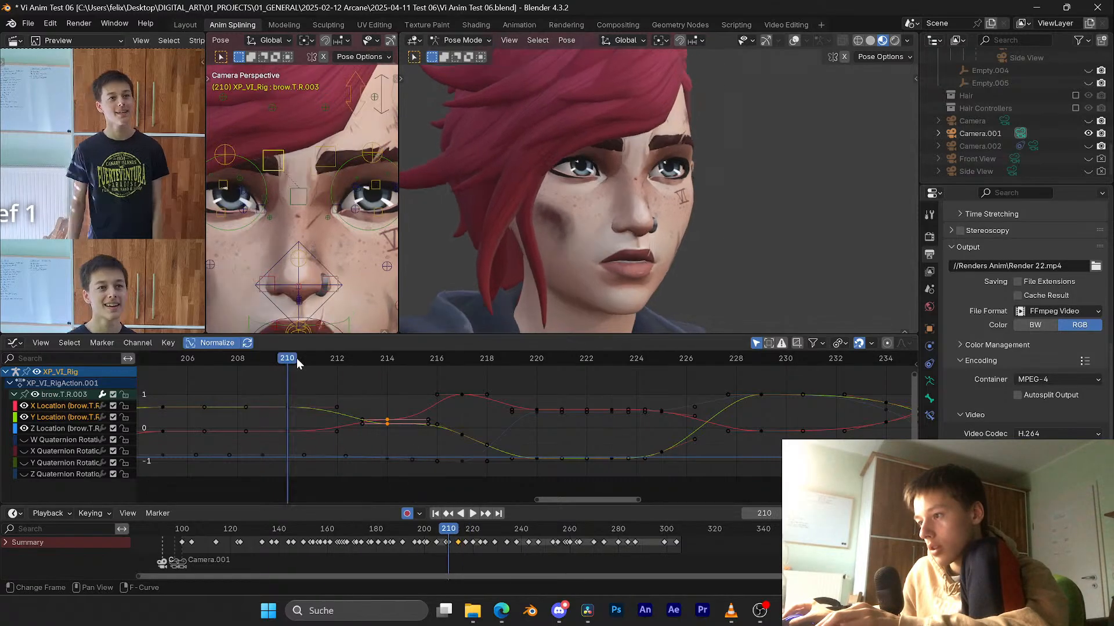
key(space)
key(ctrl+s)
click(297, 357)
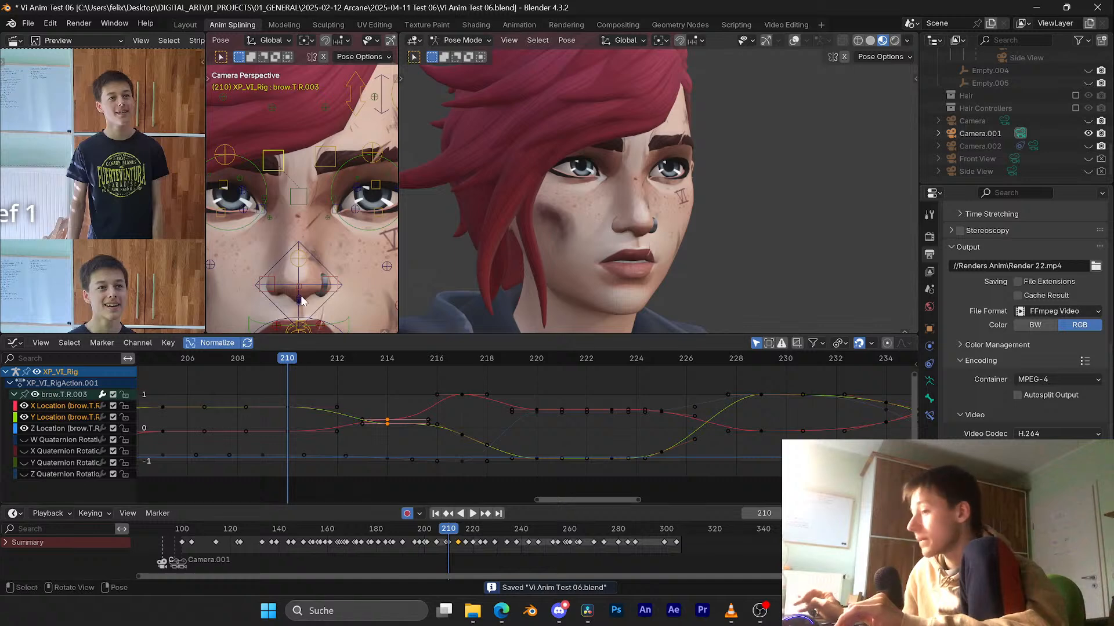
middle_drag(329, 224, 307, 200)
key(KP_0)
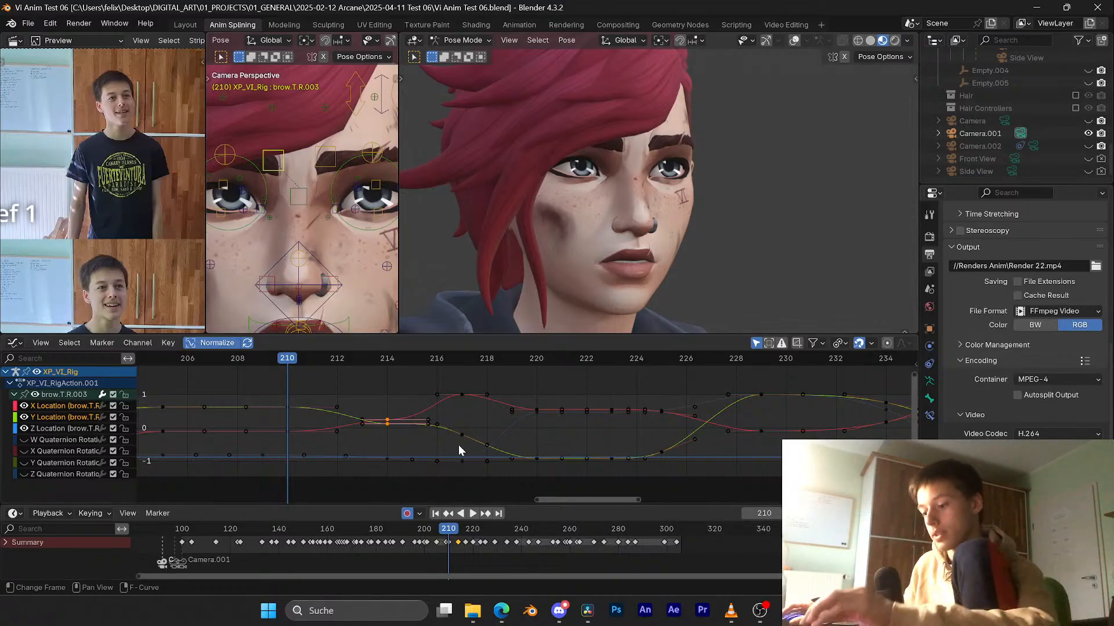
key(a)
key(t)
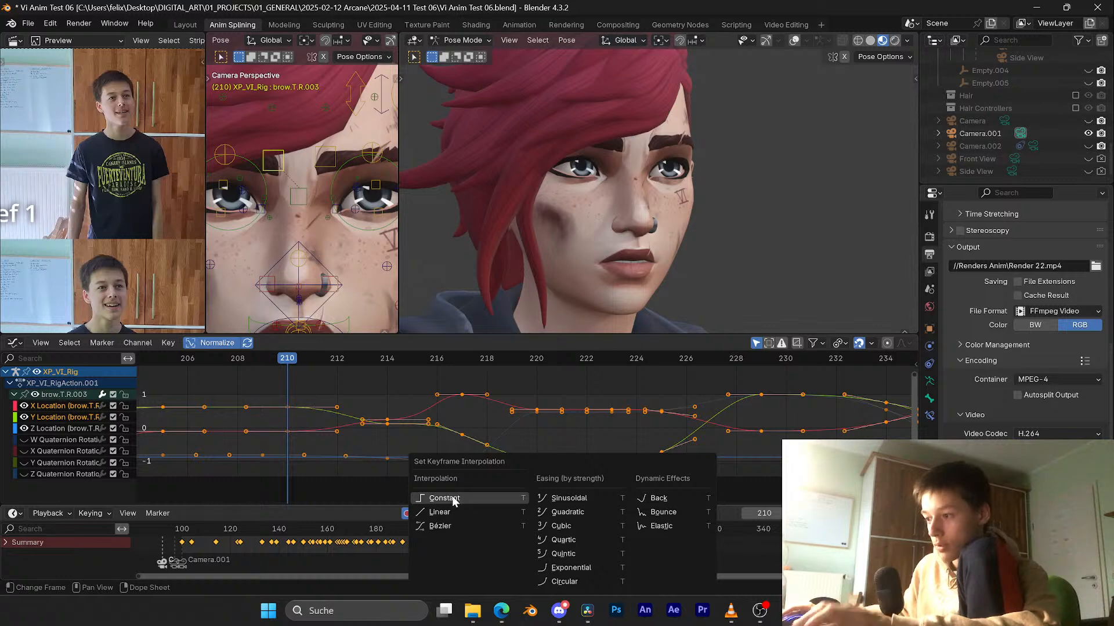
key(Escape)
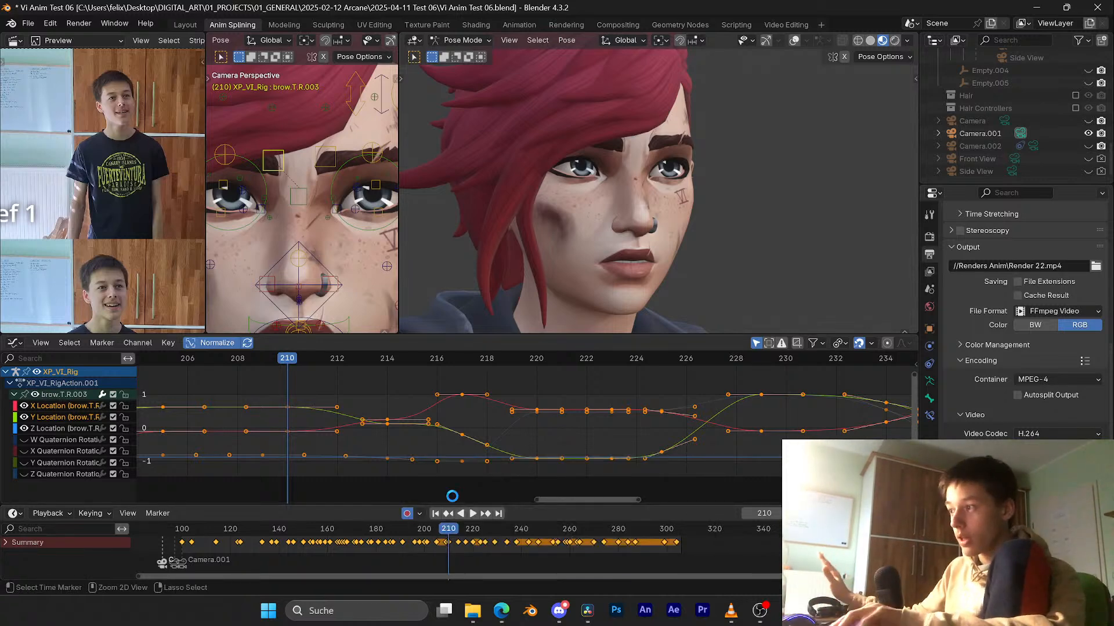
Step: Save the file, show the viewport overlays and add a cube beside the rig in Object Mode
key(ctrl+s)
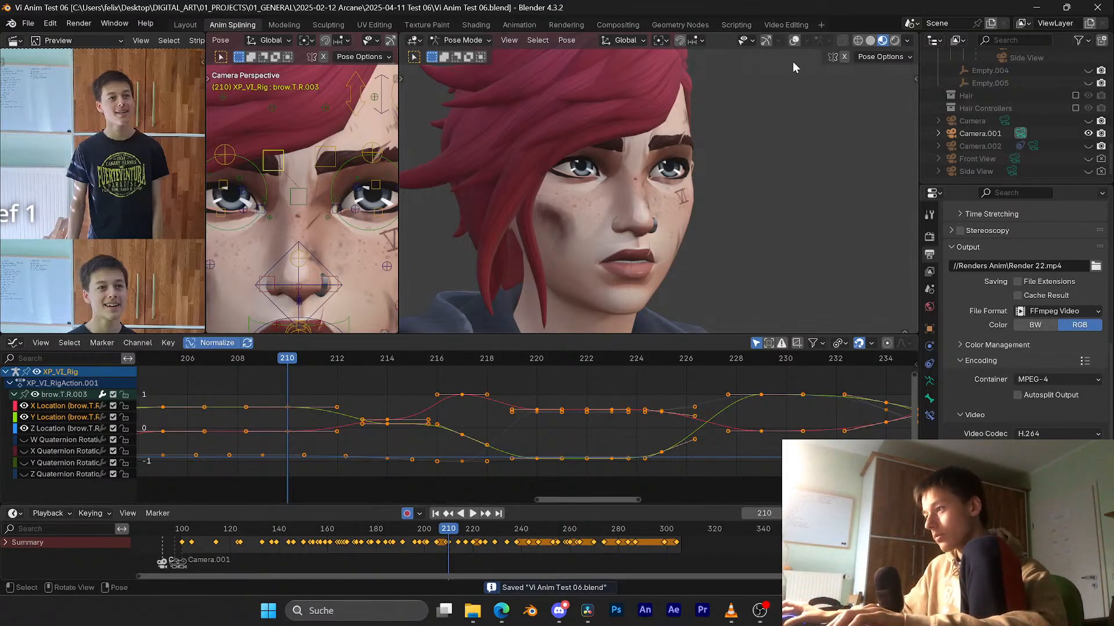
scroll(789, 66, down, 8)
click(794, 41)
scroll(748, 157, down, 5)
middle_drag(748, 160, 694, 224)
key(ctrl+Tab)
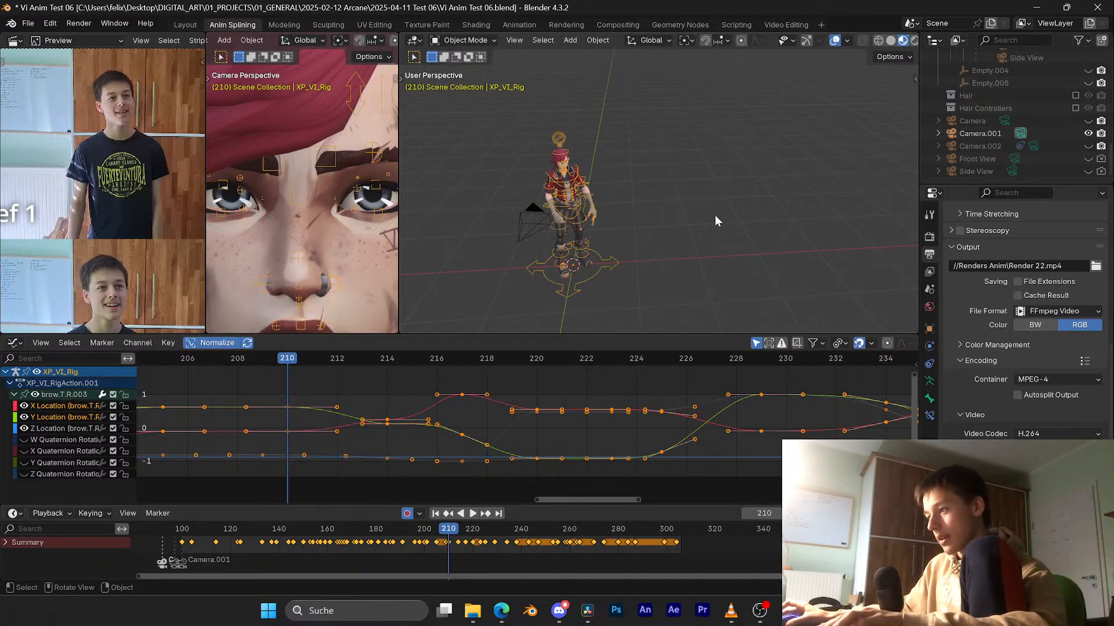
key(shift+a)
mouse_move(675, 90)
click(767, 106)
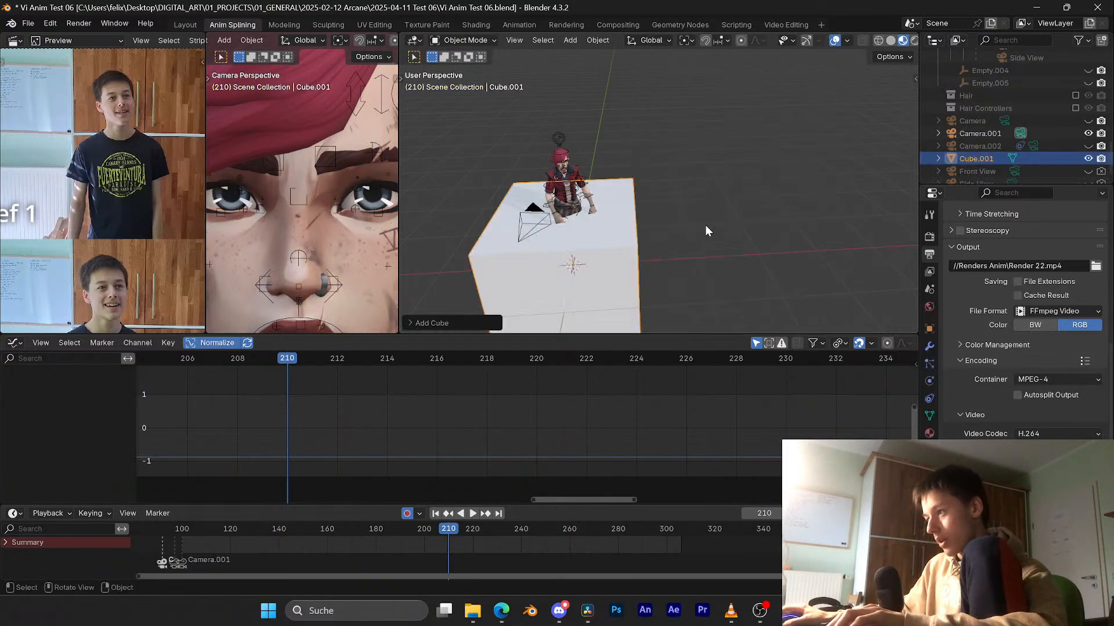
Step: Move the cube along the X axis away from the character at frame 210 and save the file
scroll(705, 227, down, 4)
key(g)
key(x)
click(803, 204)
shift+middle_drag(803, 203, 656, 198)
key(ctrl+s)
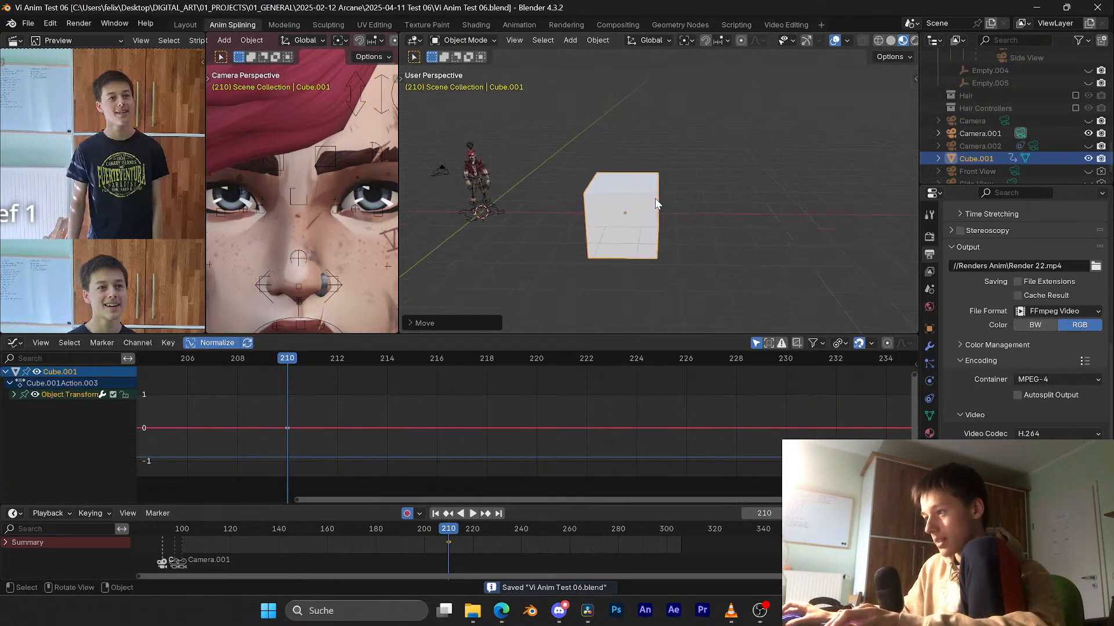
Step: Move the cube farther along the X axis at frame 219 to key its end position
scroll(656, 198, up, 2)
drag(303, 357, 512, 358)
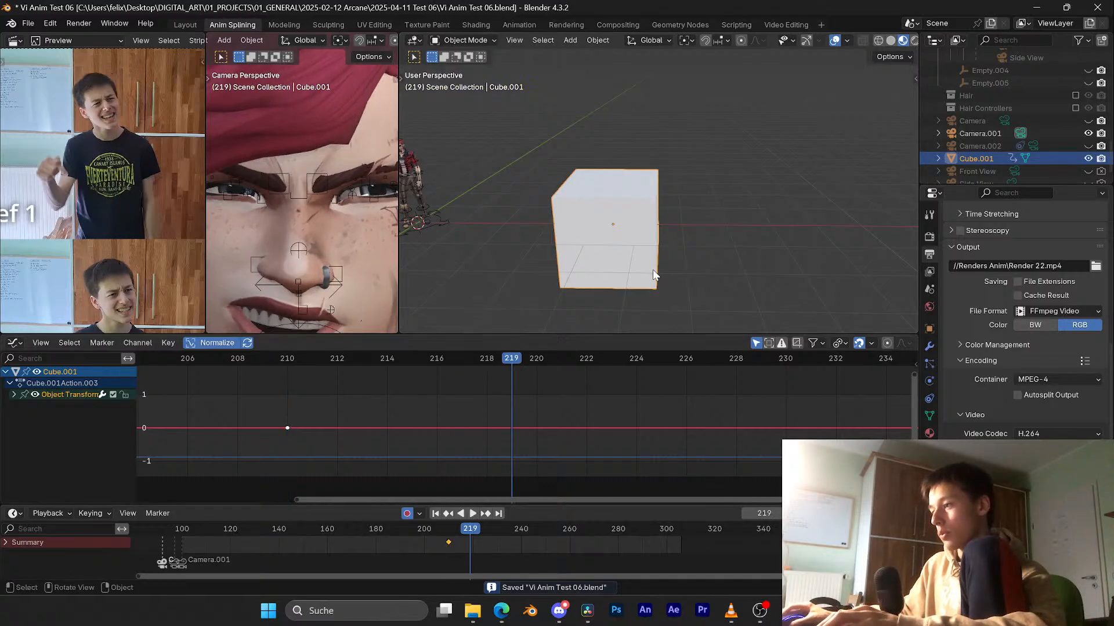
key(g)
key(x)
click(807, 263)
scroll(806, 263, down, 2)
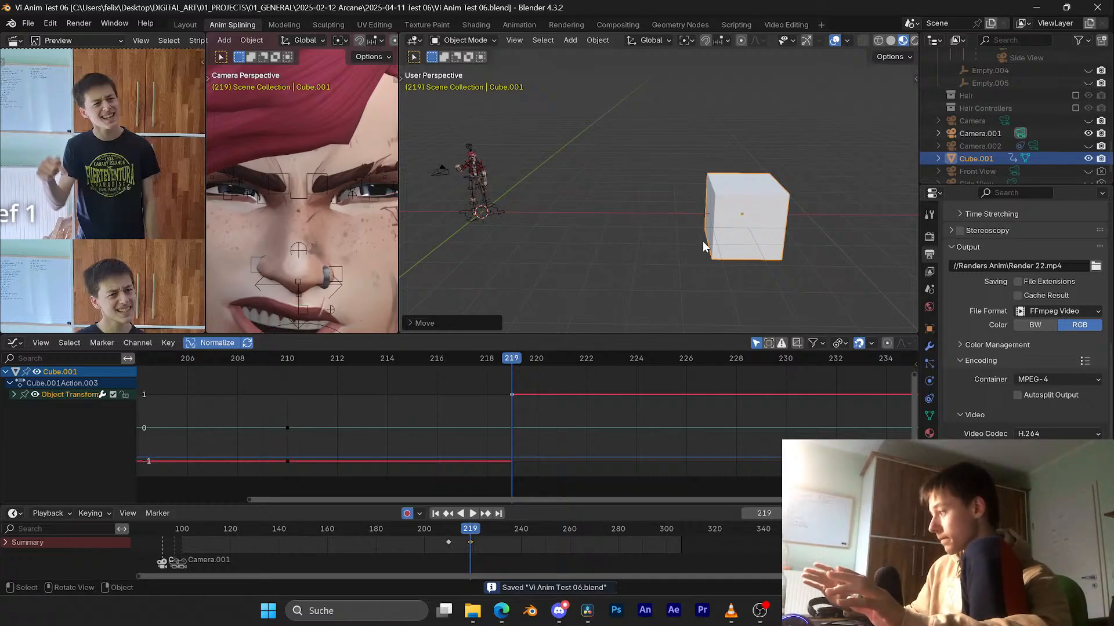
Step: Play and scrub the cube's stepped motion up to frame 219, examine the jump from frame 218, and save the file
ctrl+middle_drag(560, 468, 599, 410)
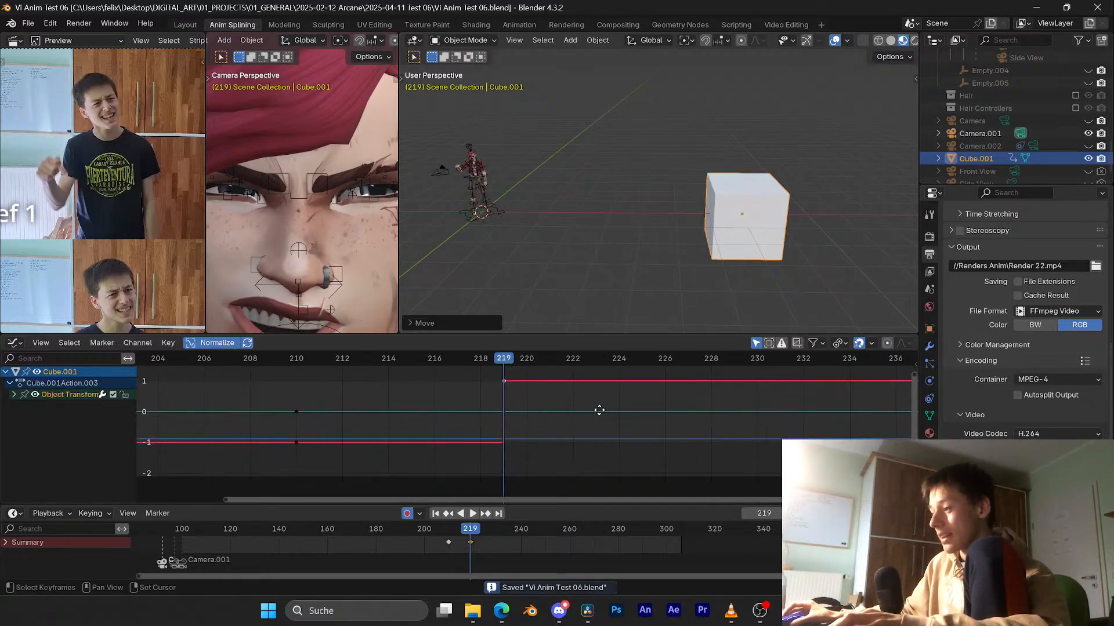
click(276, 356)
key(space)
key(space)
drag(276, 356, 501, 352)
key(ctrl+s)
scroll(516, 389, up, 3)
middle_drag(508, 389, 505, 400)
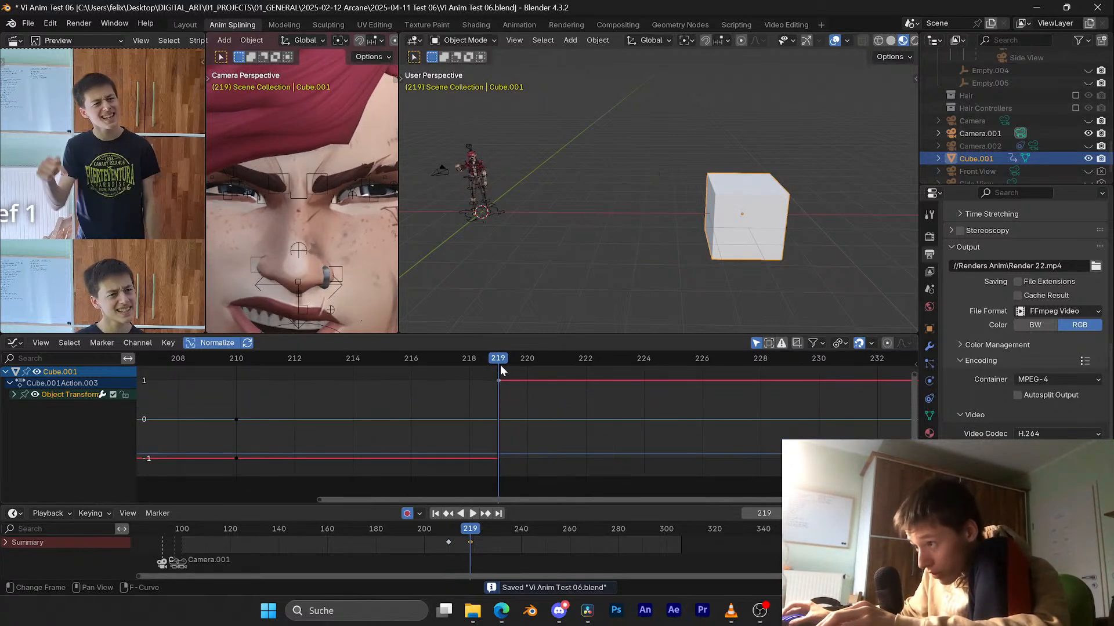
drag(501, 360, 477, 361)
key(ctrl+s)
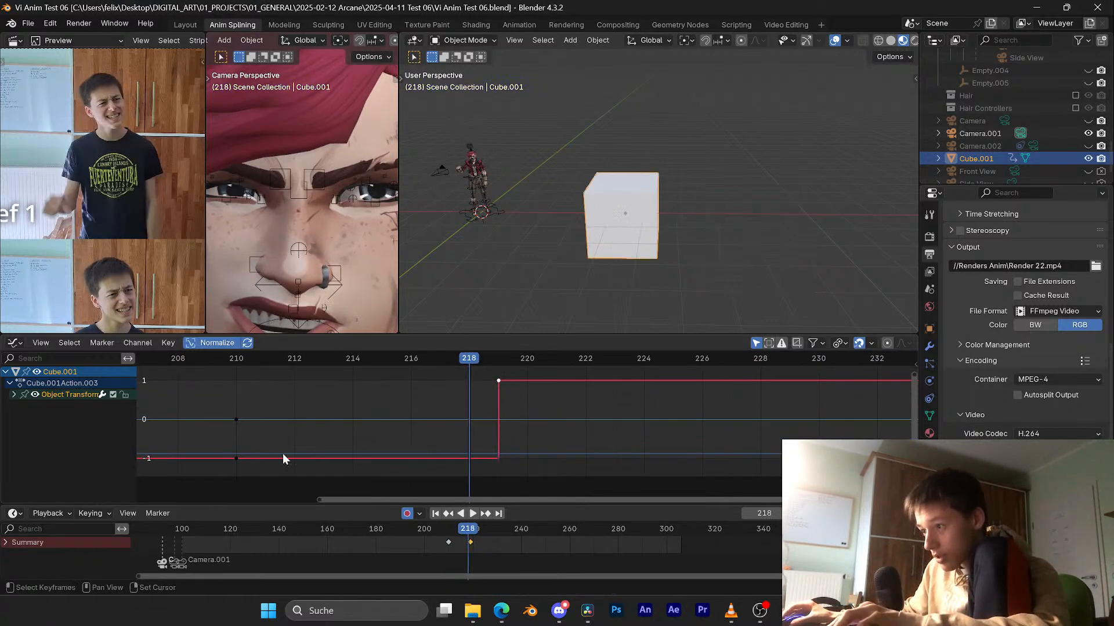
Step: Set the cube's keyframes at frames 210 and 219 to Linear interpolation
scroll(465, 547, up, 5)
shift+click(365, 542)
key(t)
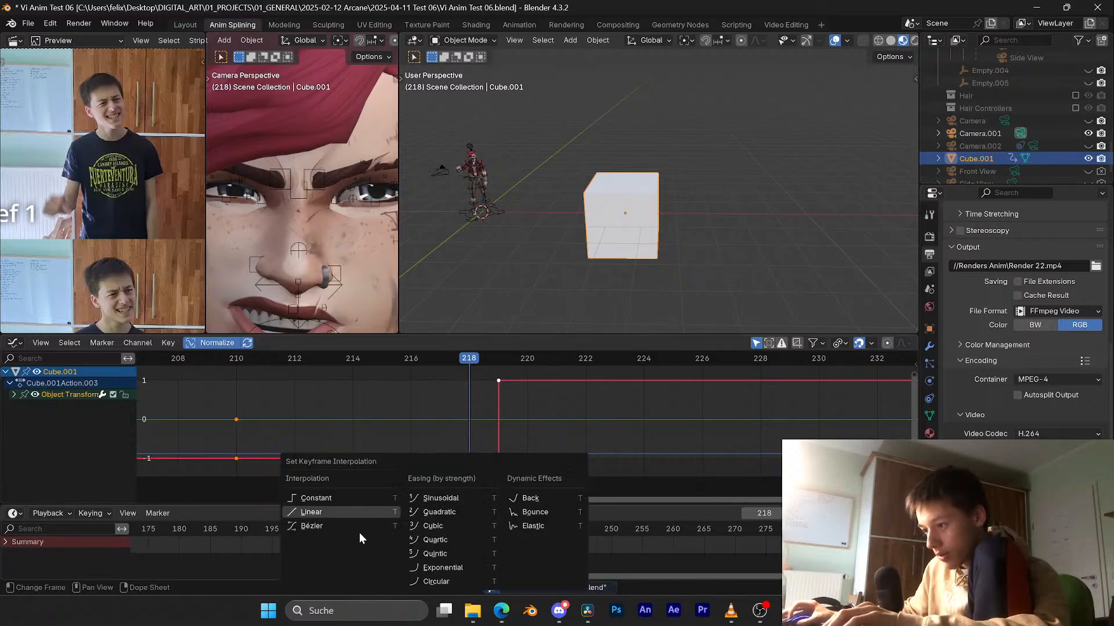
click(320, 511)
Step: Go to frame 215, set the cube's keyframes to Bézier interpolation and save the file
click(399, 530)
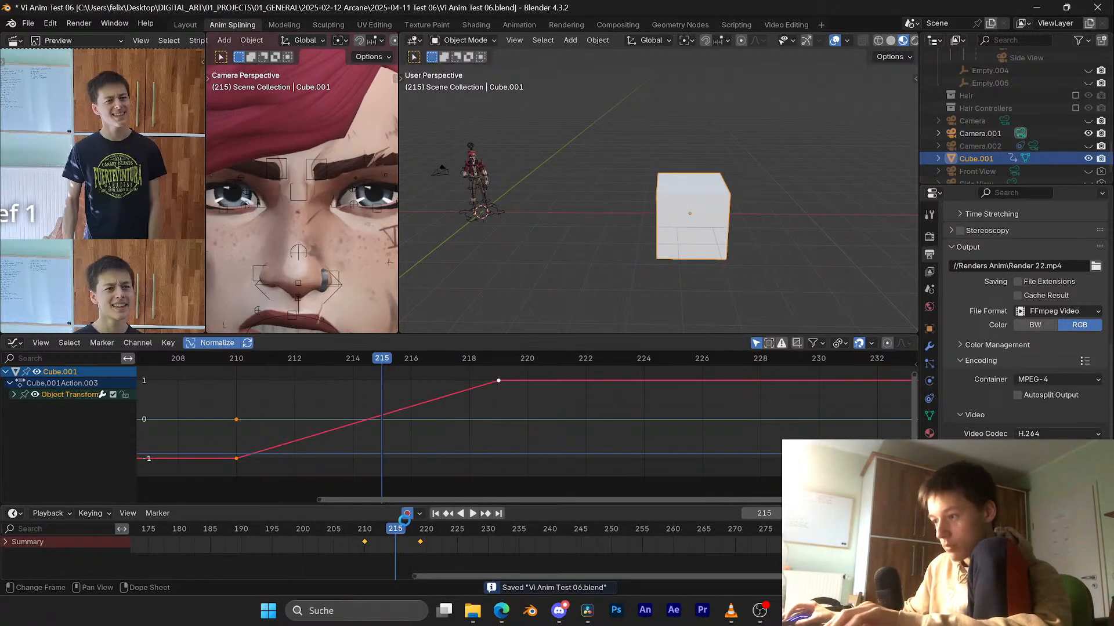
key(t)
click(359, 529)
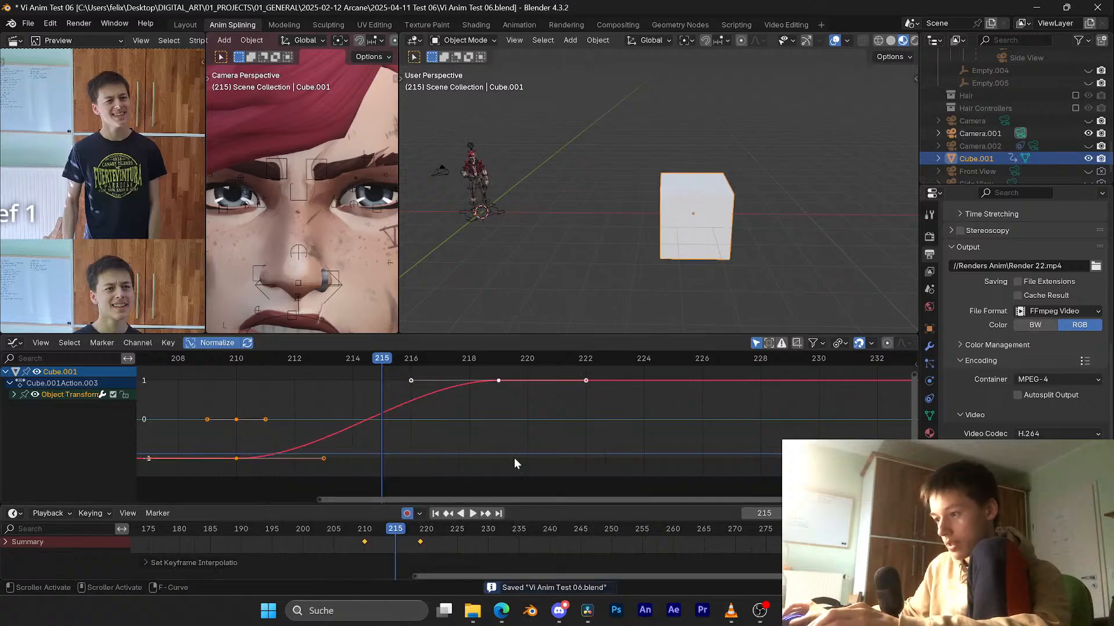
key(ctrl+s)
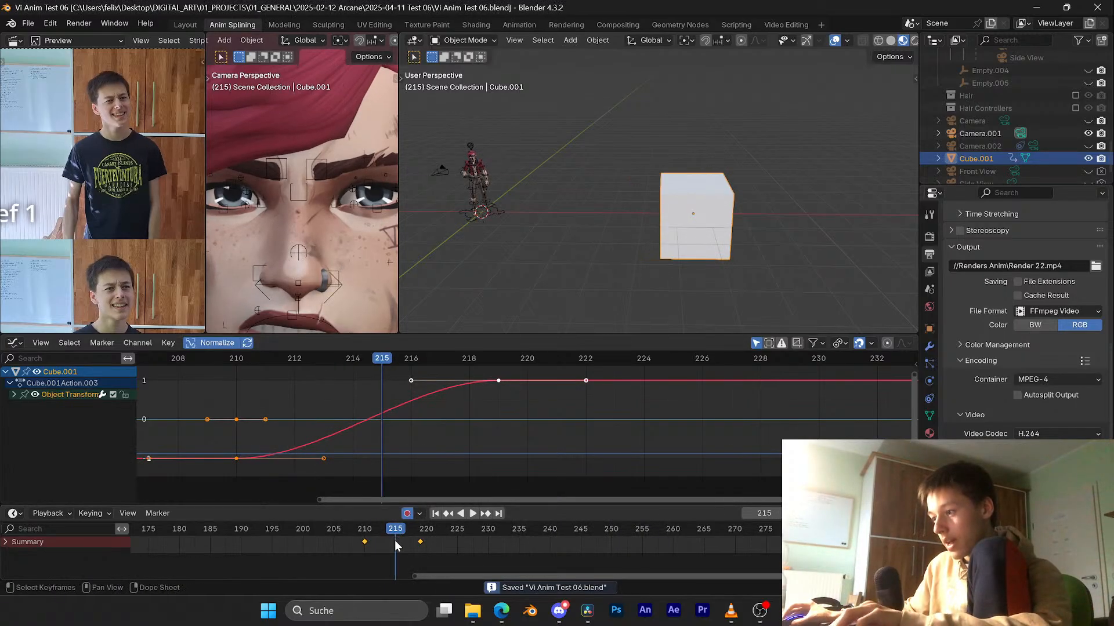
Step: Insert a Location & Rotation keyframe for the cube at frame 215 and set all its keyframes to Constant interpolation
key(i)
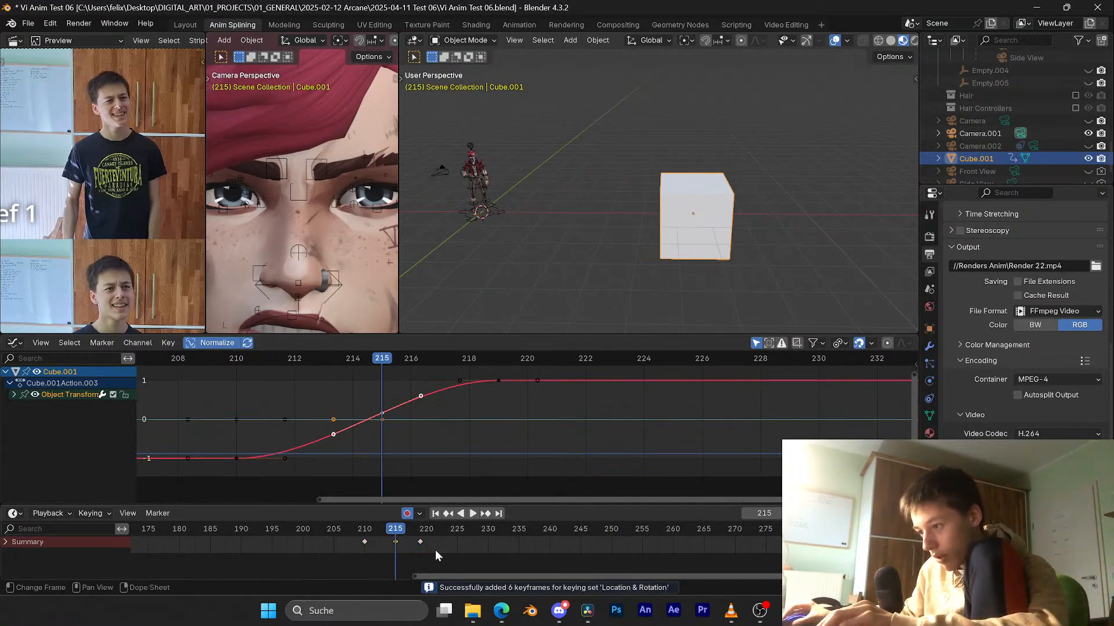
drag(347, 535, 348, 535)
key(t)
click(309, 499)
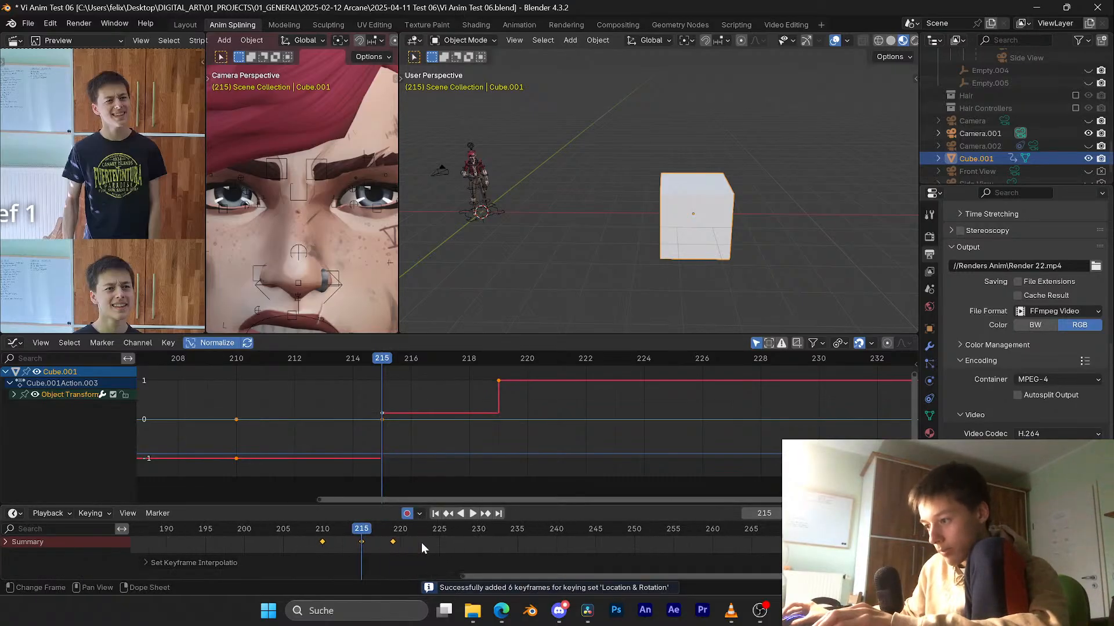
Step: Move the cube's middle keyframe to frame 218 and play the stepped motion
key(g)
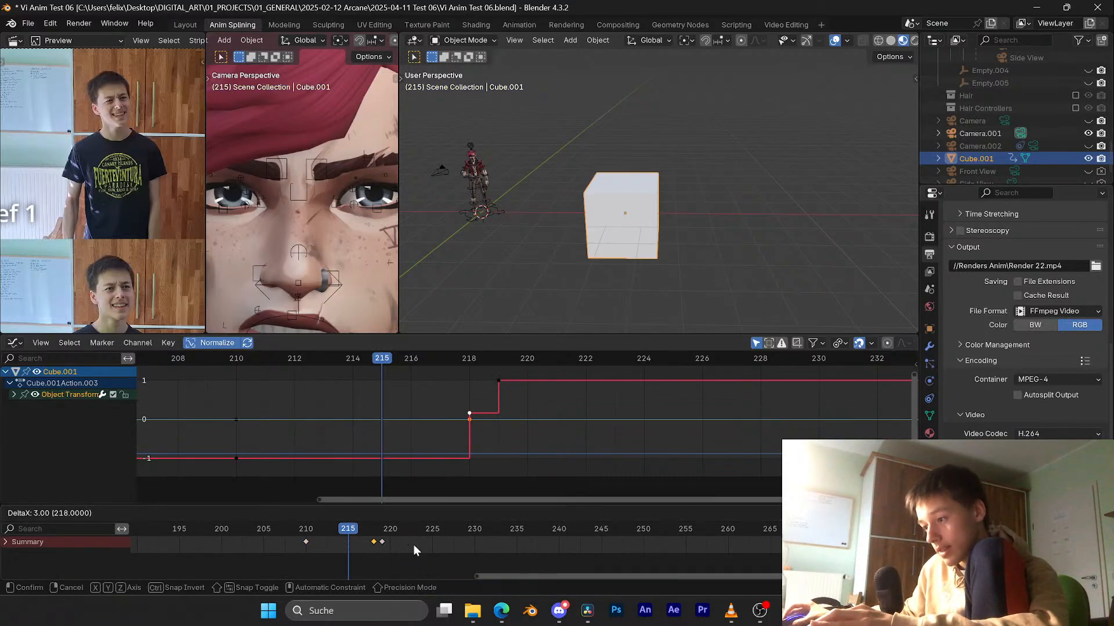
click(413, 545)
scroll(418, 548, up, 4)
key(space)
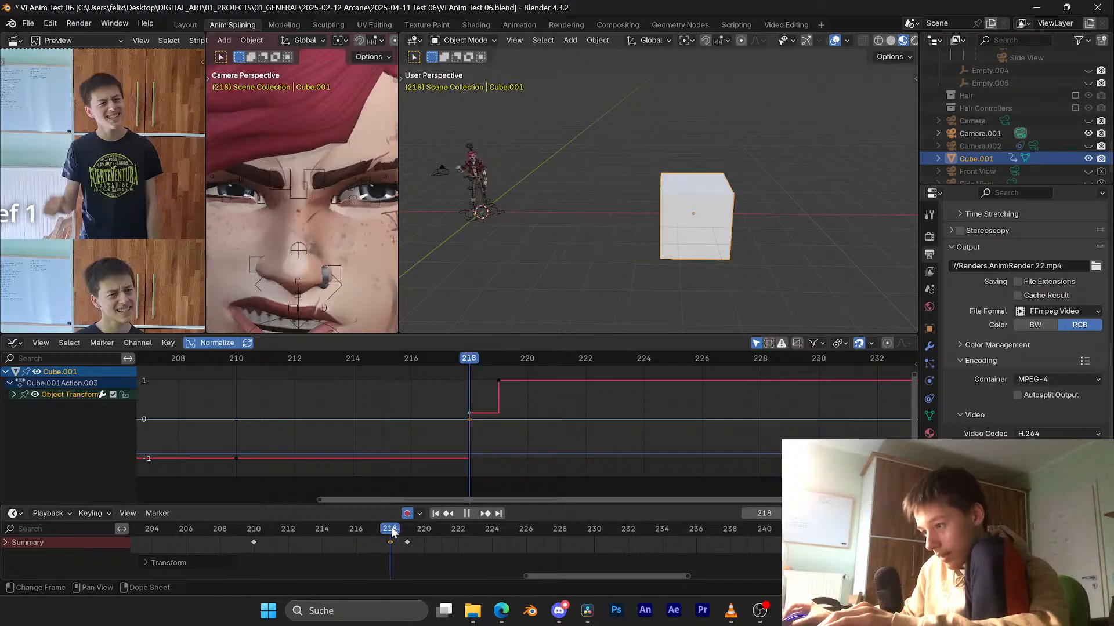
key(space)
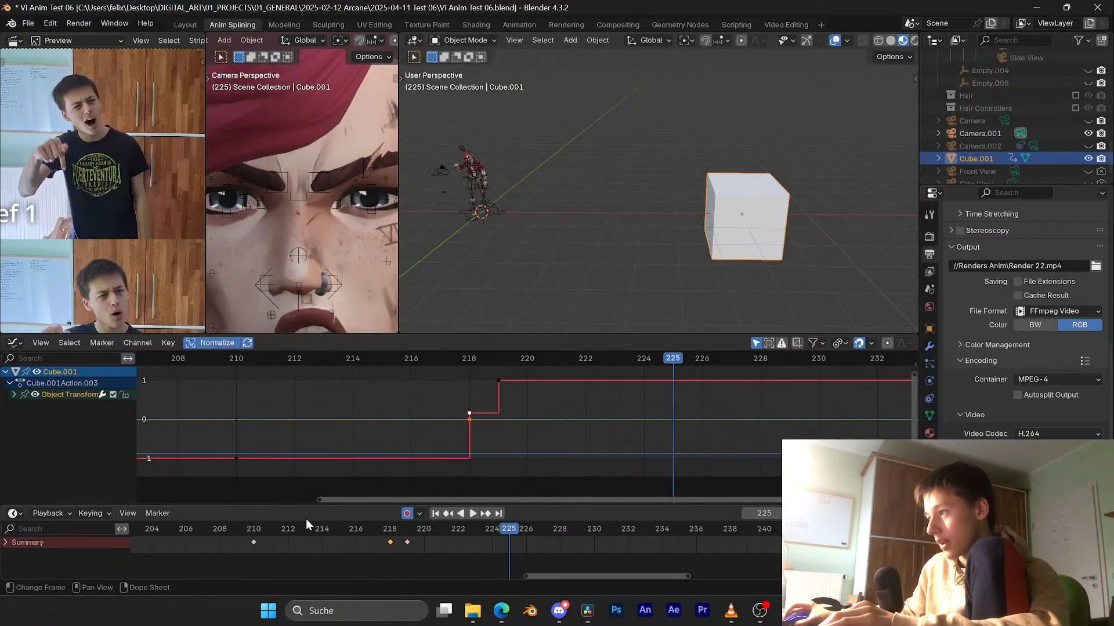
Step: Play the cube's stepped motion from frame 208 and save the file
click(226, 531)
key(space)
key(ctrl+s)
scroll(311, 535, down, 2)
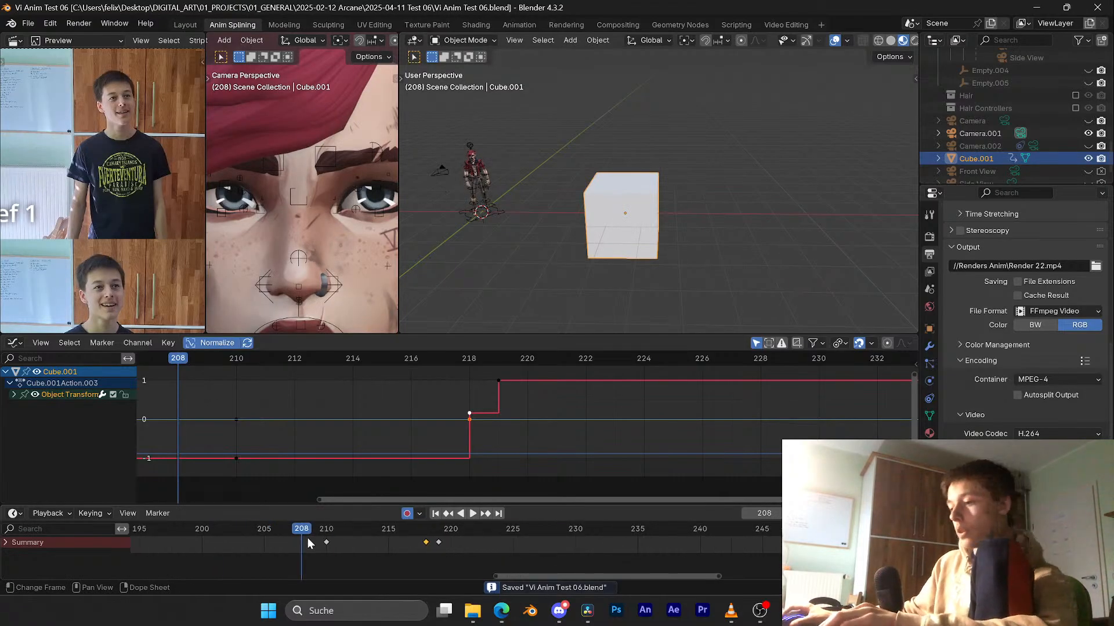
Step: Delete the cube's keyframe at frame 218 and replace it with a 50% in-between pose using Tween Machine
key(space)
key(space)
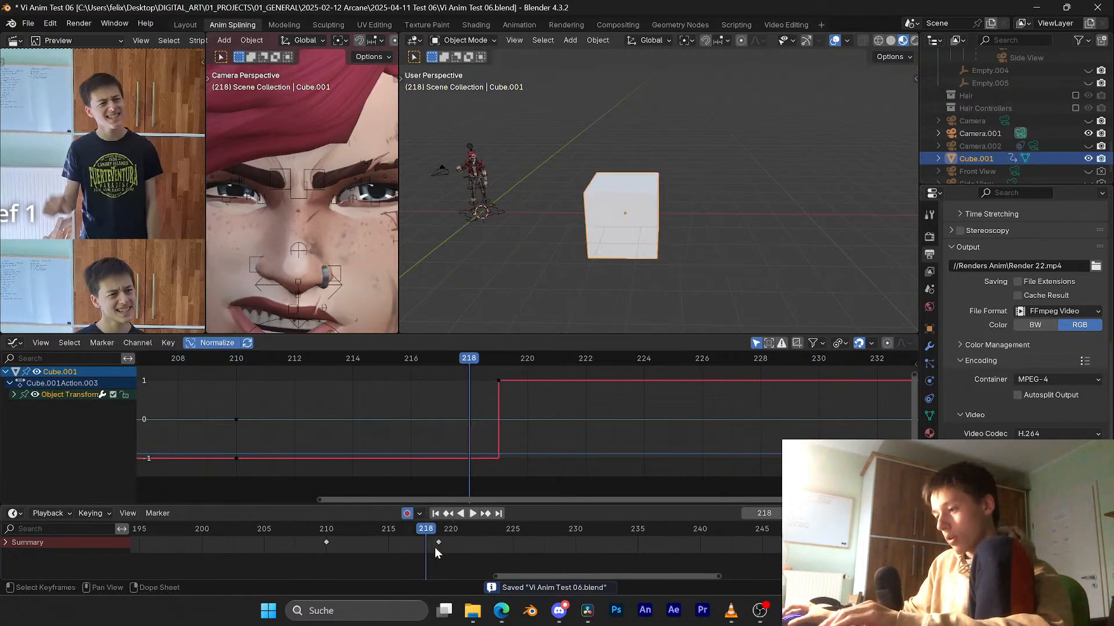
key(n)
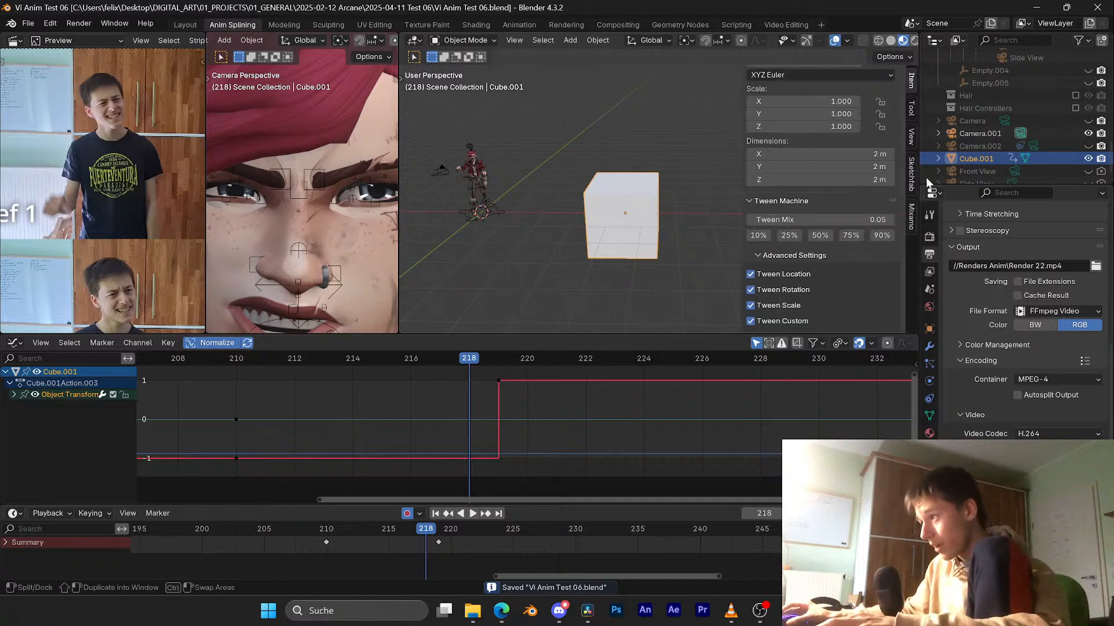
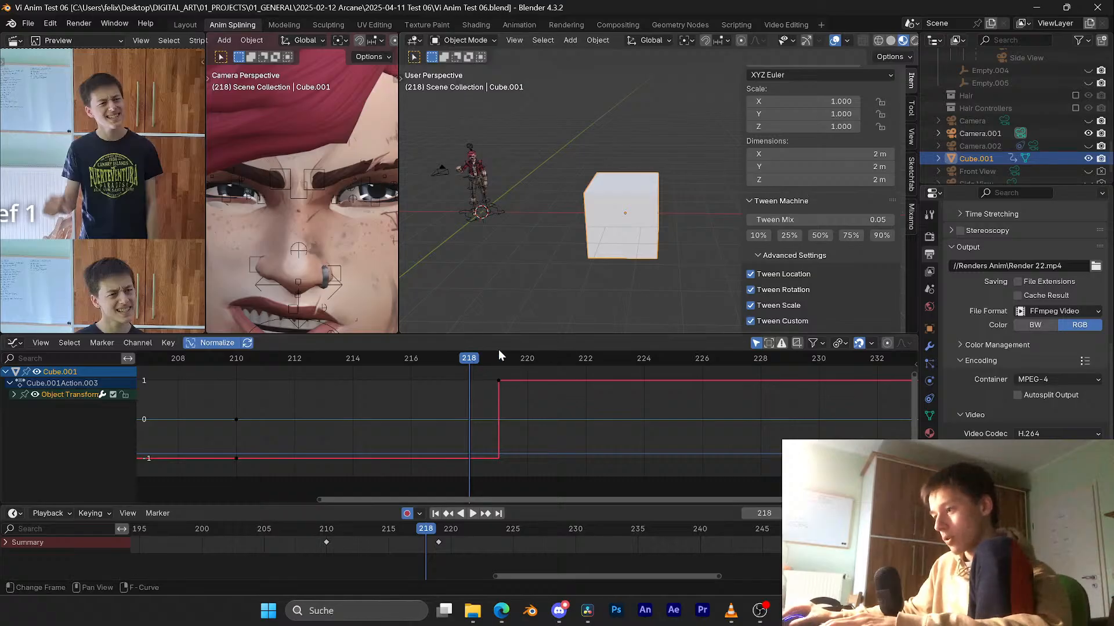
drag(503, 356, 477, 354)
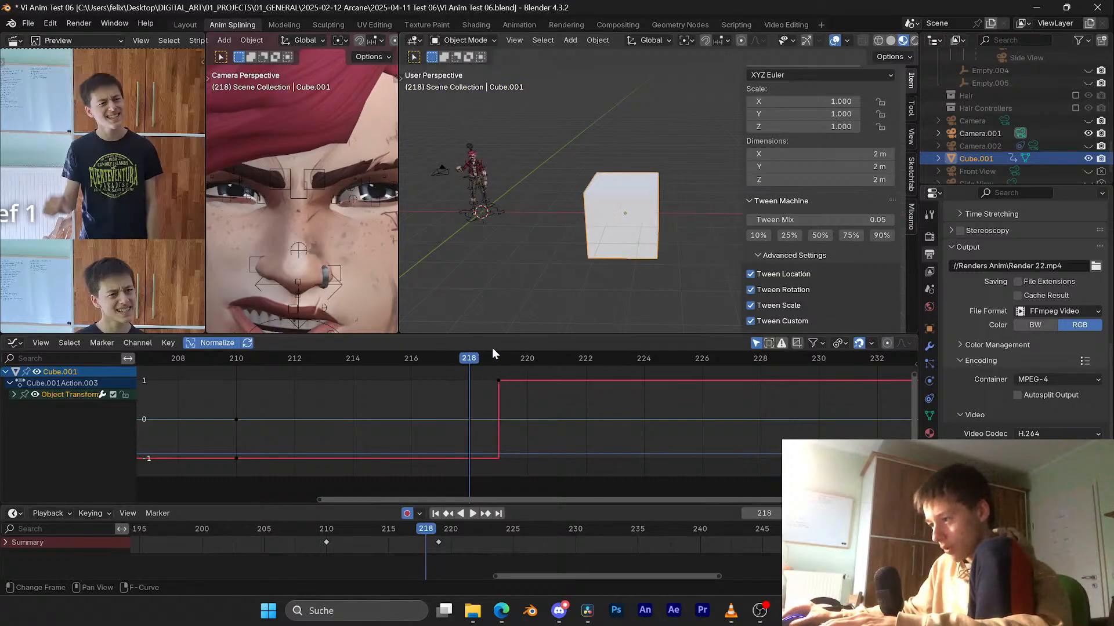
click(840, 238)
key(n)
Step: Play the cube's motion from frame 210, stop playback and delete the cube from the scene
drag(468, 360, 238, 380)
key(space)
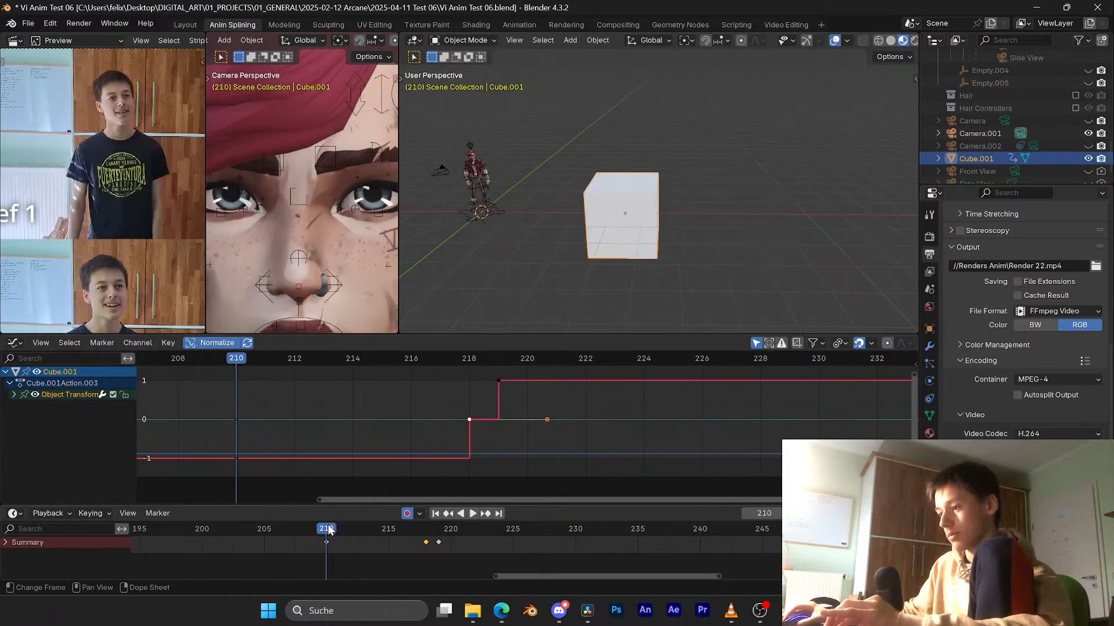
key(space)
key(Delete)
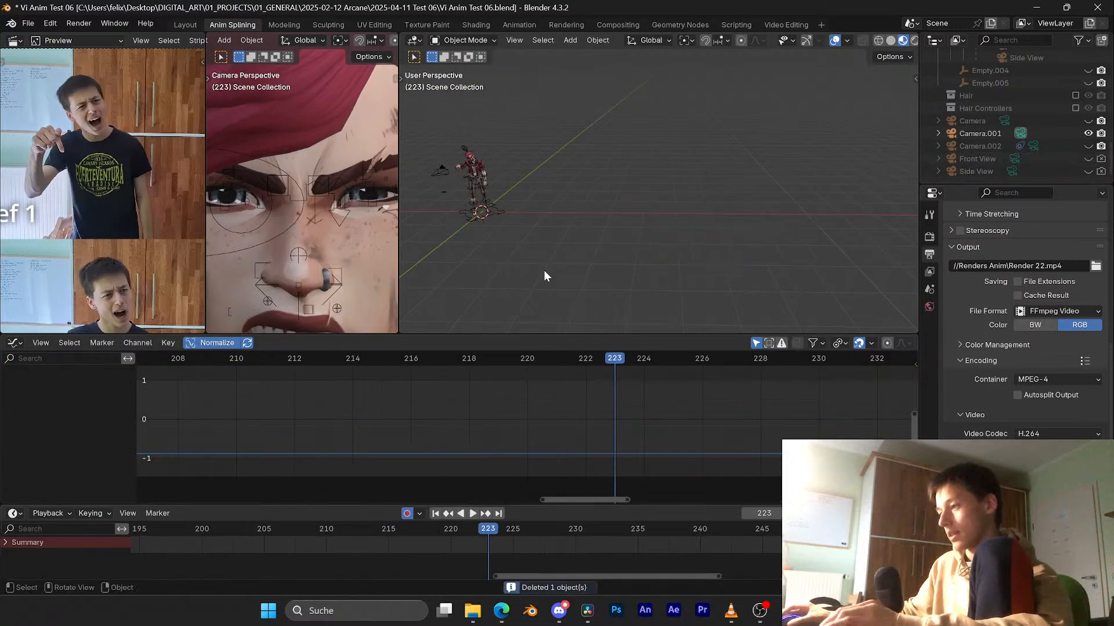
Step: Save the file from the camera view and switch the character rig XP_VI_Rig to Pose Mode
key(KP_0)
key(ctrl+s)
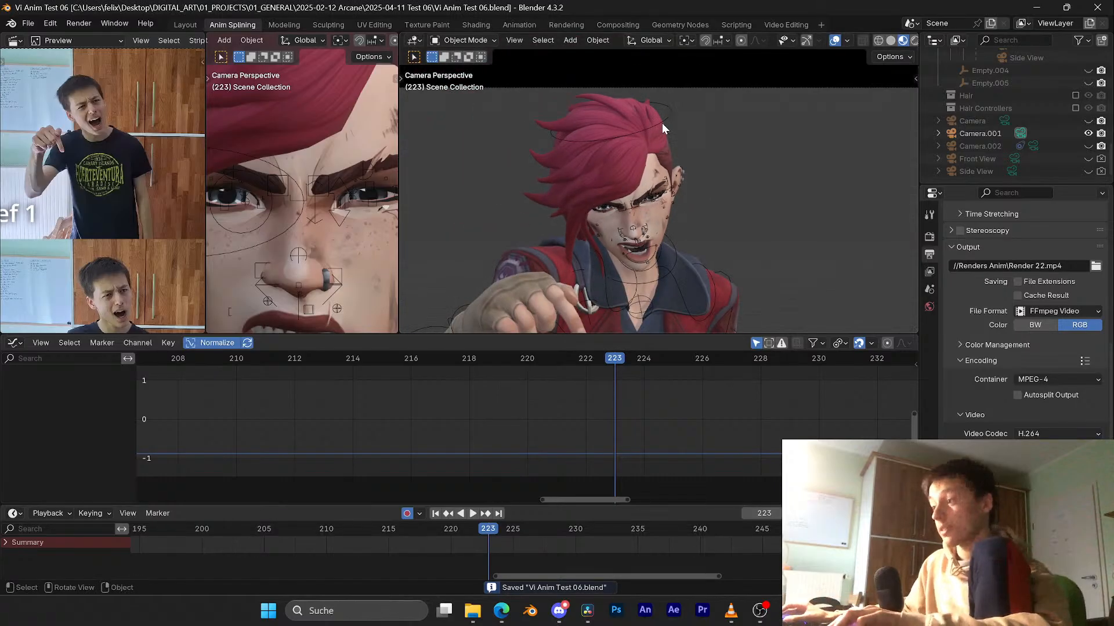
click(663, 123)
key(ctrl+Tab)
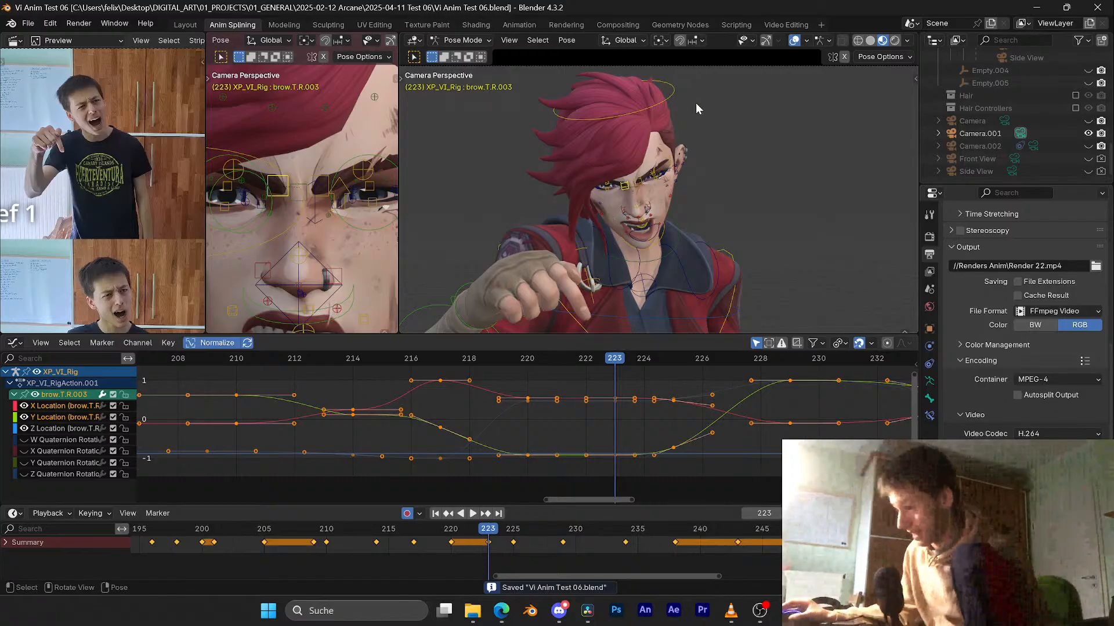
Step: Hide the overlays in the large camera viewport and play the shot from frame 214 to about frame 224
scroll(491, 535, down, 5)
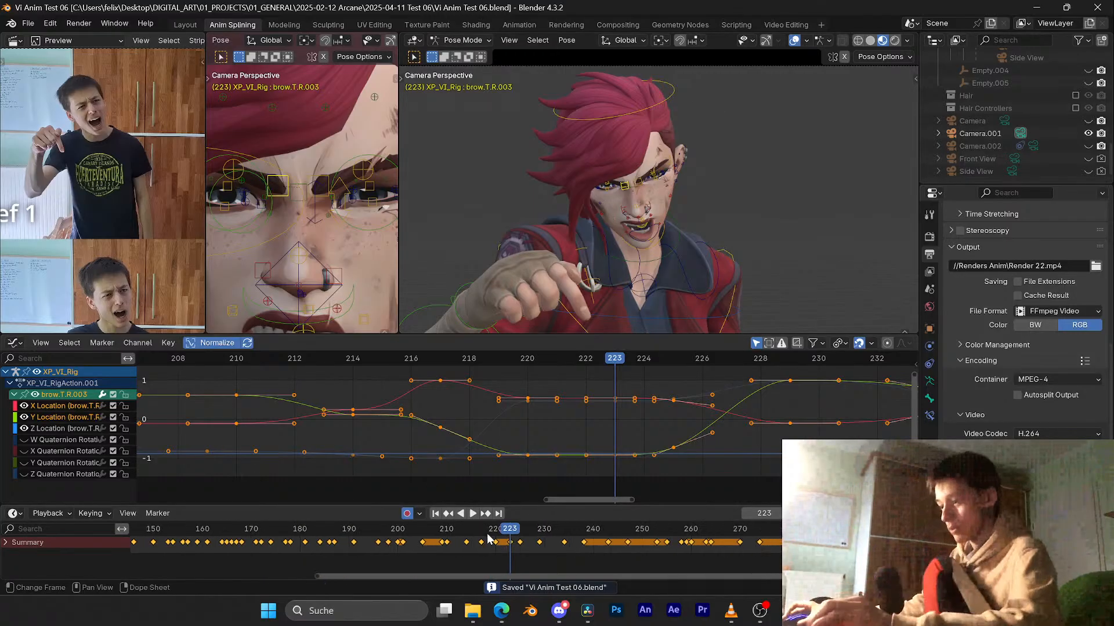
drag(413, 534, 466, 533)
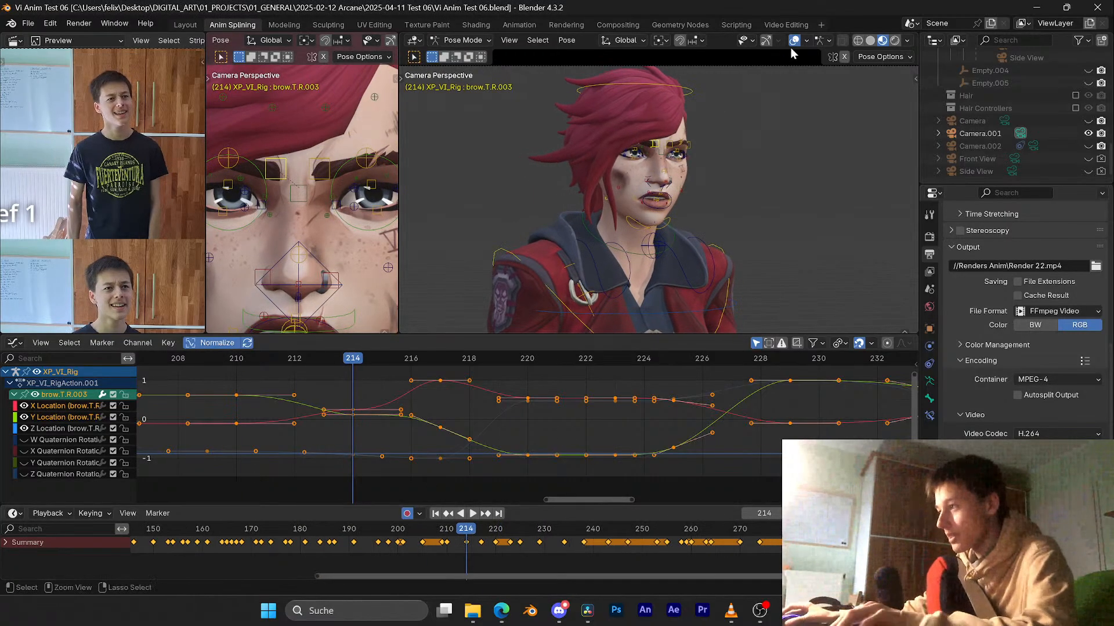
key(space)
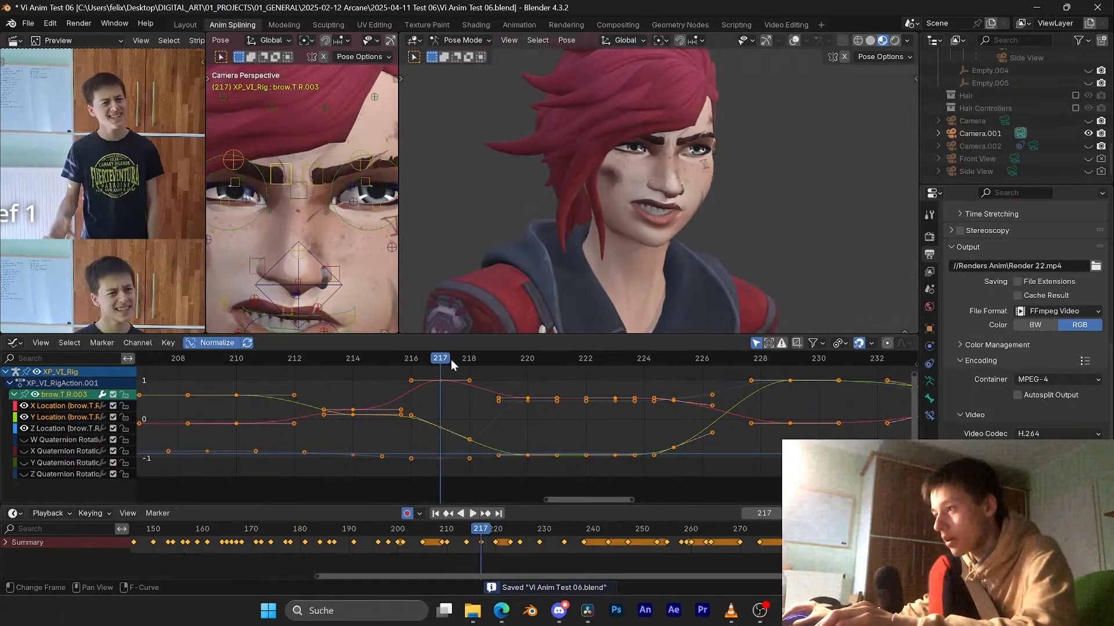
key(space)
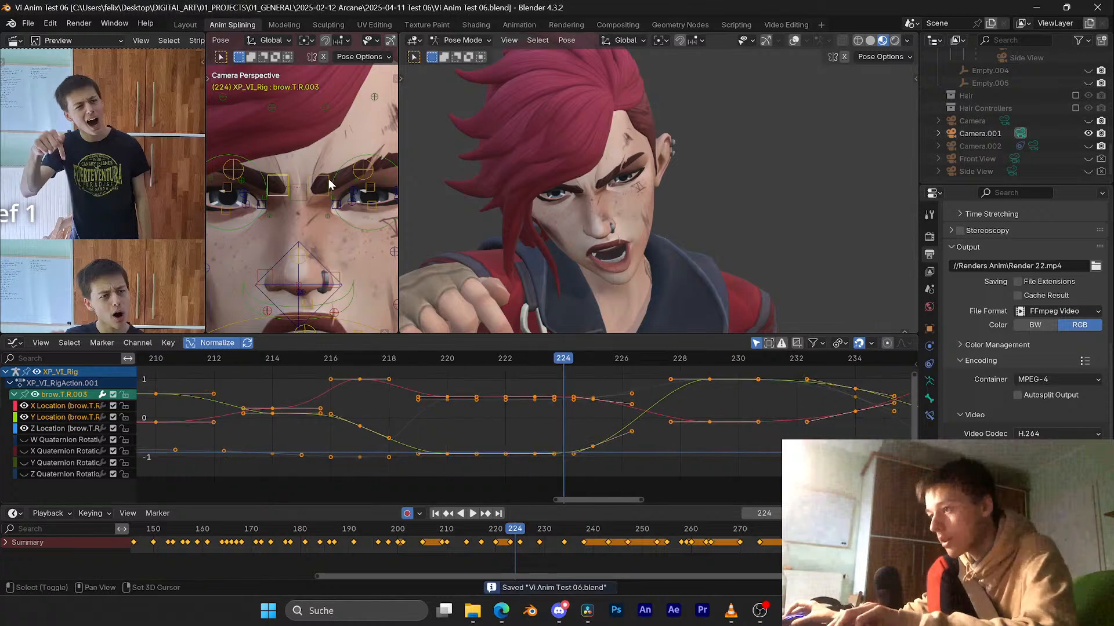
Step: Add the inner brow control brow.T.L.003 to the selection and play the animation from frame 224 to frame 227
shift+click(335, 192)
middle_drag(661, 401, 570, 396)
scroll(570, 396, up, 1)
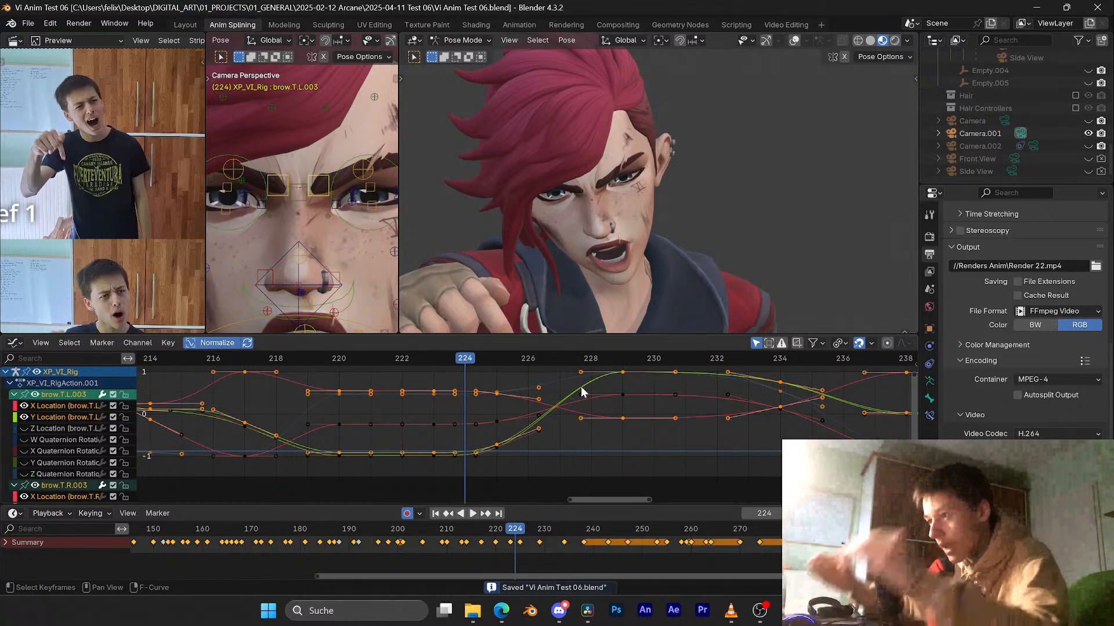
key(space)
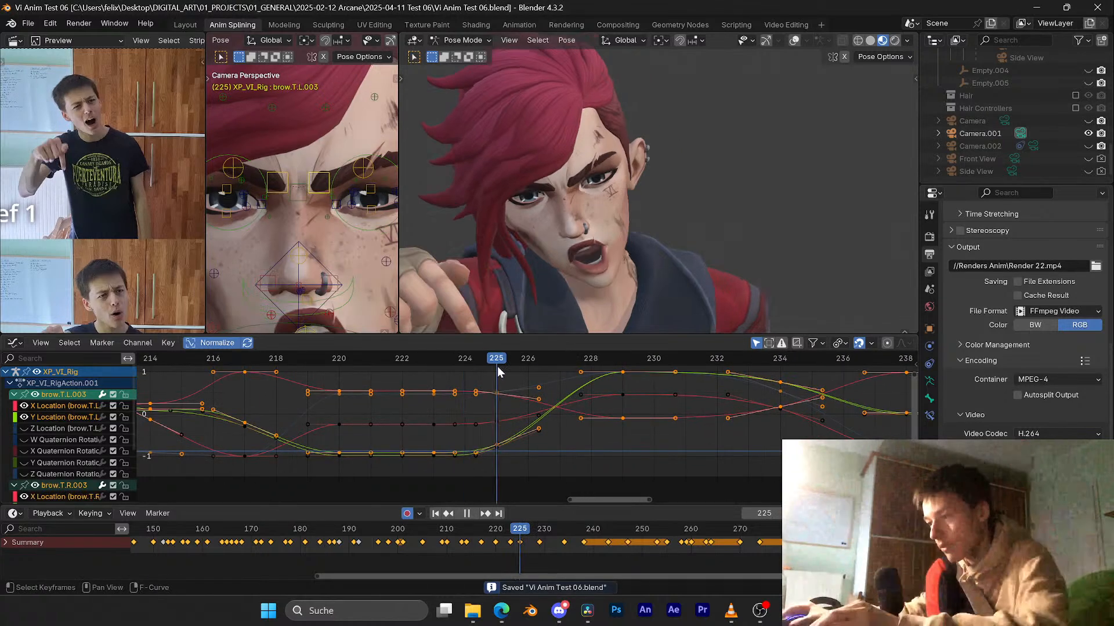
key(space)
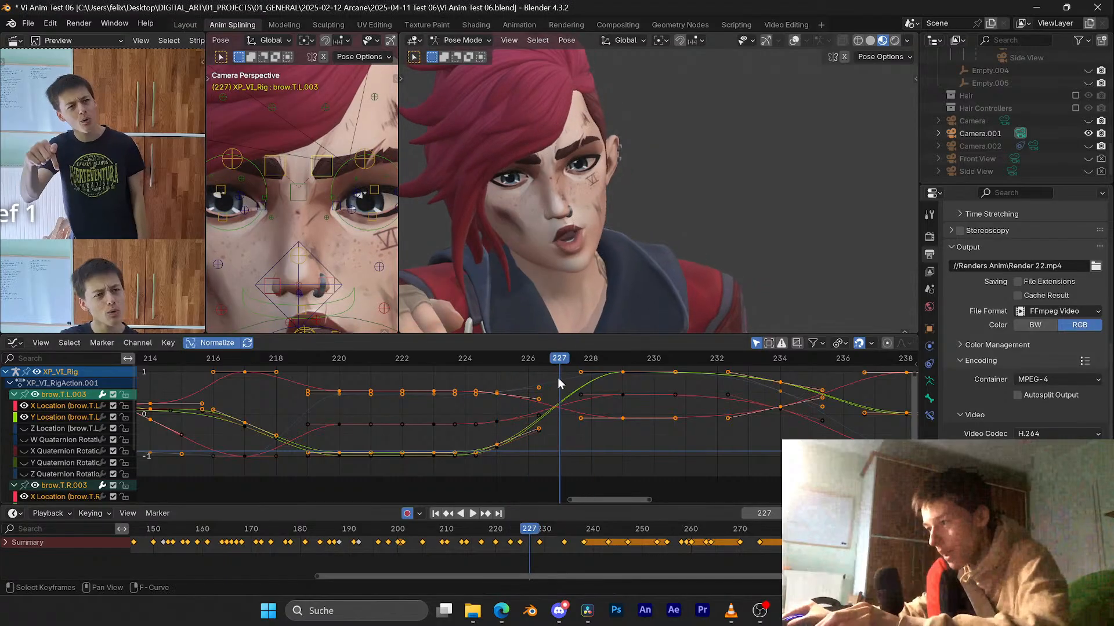
Step: Move both inner brow controls' X Location keys at frames 225 and 229 two frames later, to 227 and 231
click(613, 401)
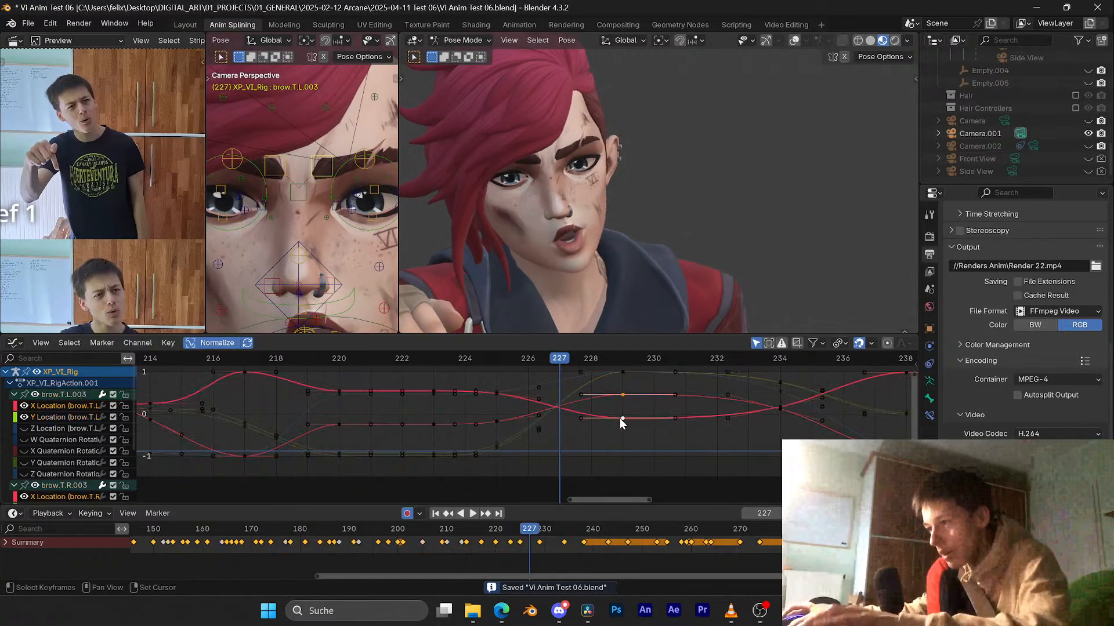
shift+click(498, 396)
shift+click(496, 421)
key(g)
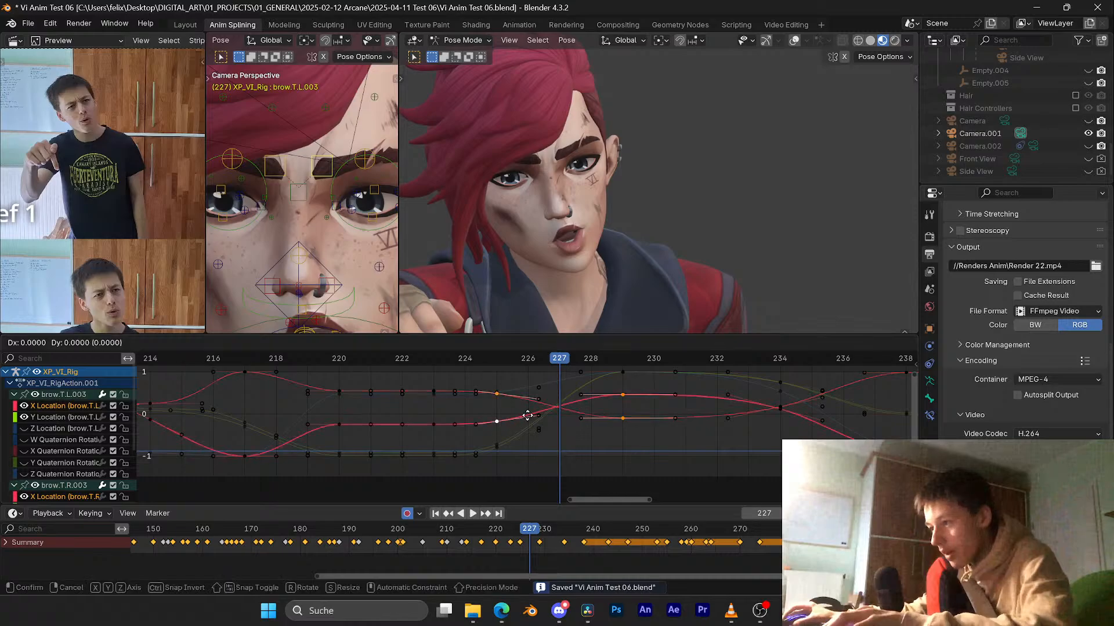
key(x)
click(590, 412)
key(space)
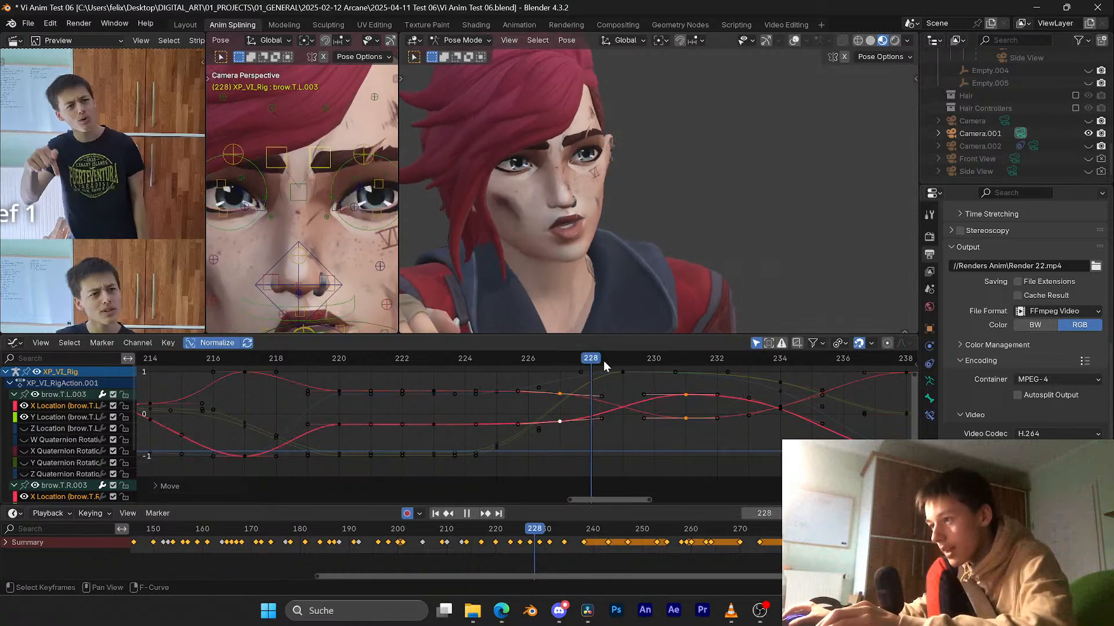
Step: Move the two inner brow X Location keys at frame 227 one frame earlier, to frame 226, and play back
click(589, 362)
click(560, 395)
shift+click(561, 421)
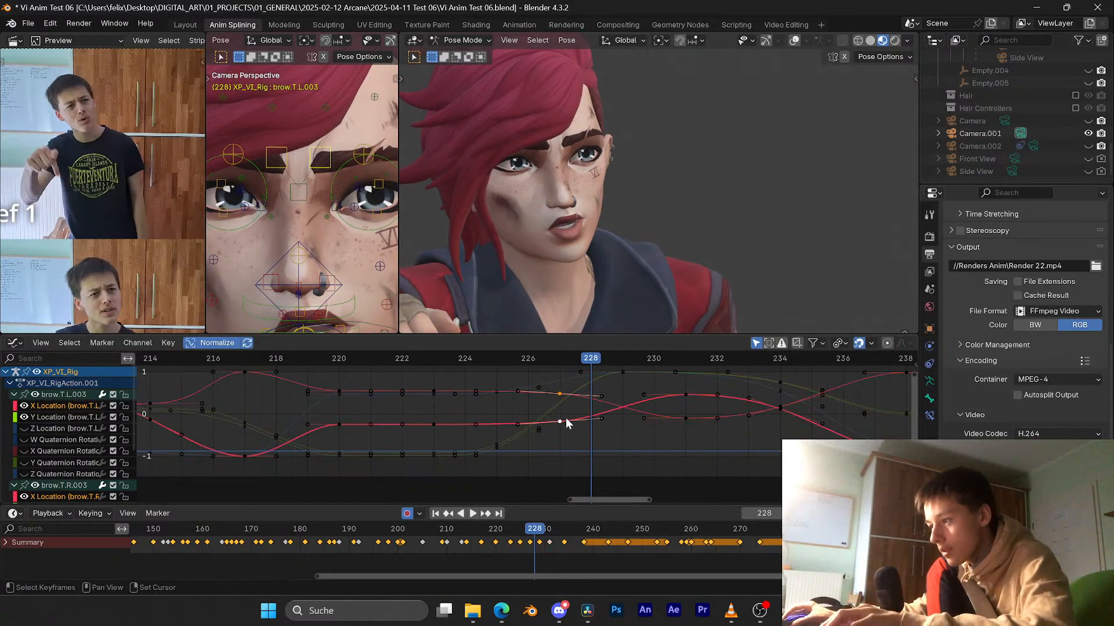
key(g)
key(x)
click(536, 420)
click(534, 358)
key(space)
Step: Set the curve pivot to the bounding box centre and spread the two brow X Location keys at frame 231 apart in value
drag(533, 361, 692, 394)
click(686, 421)
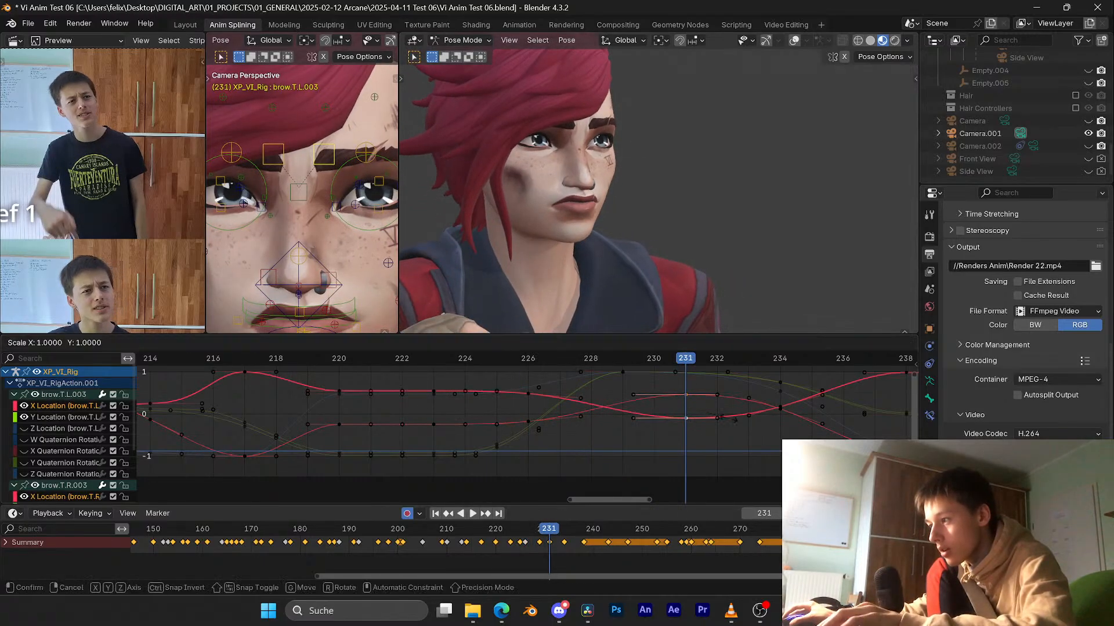
click(840, 342)
click(849, 375)
key(s)
key(y)
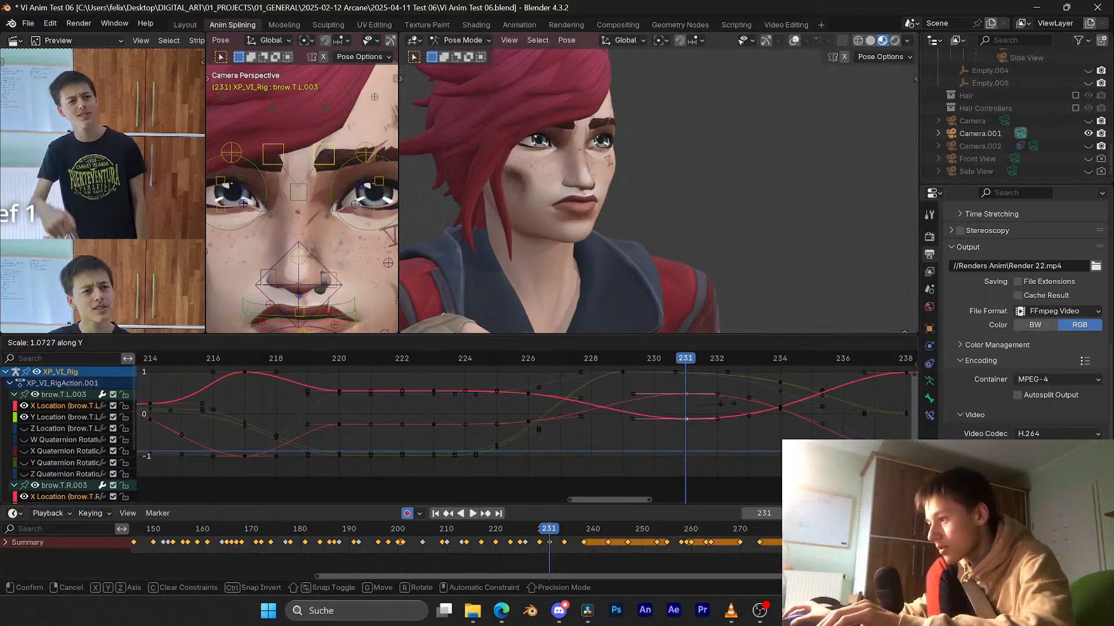
key(Return)
key(space)
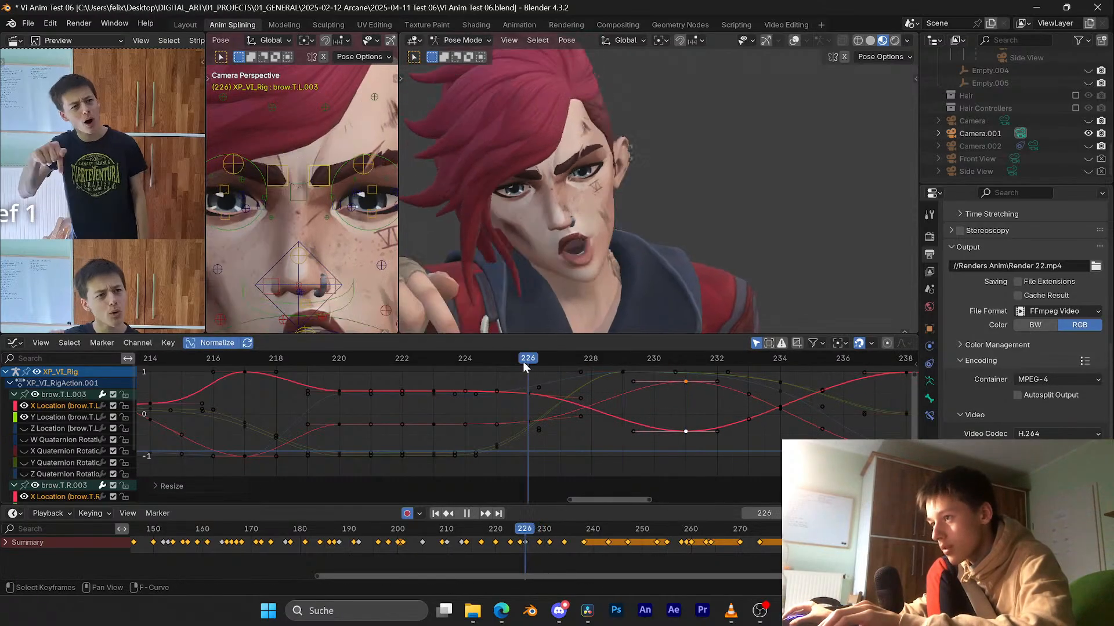
key(space)
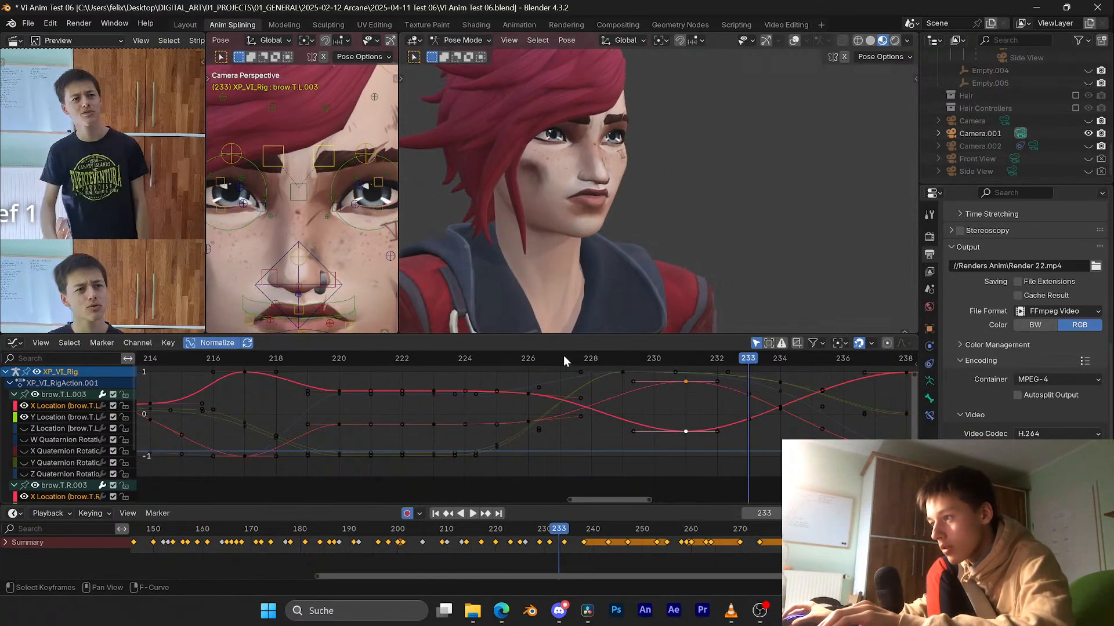
Step: Scale the two brow X Location keys at frame 231 closer together in value and play back the brow motion
click(564, 358)
key(space)
key(space)
middle_drag(670, 375, 574, 386)
key(space)
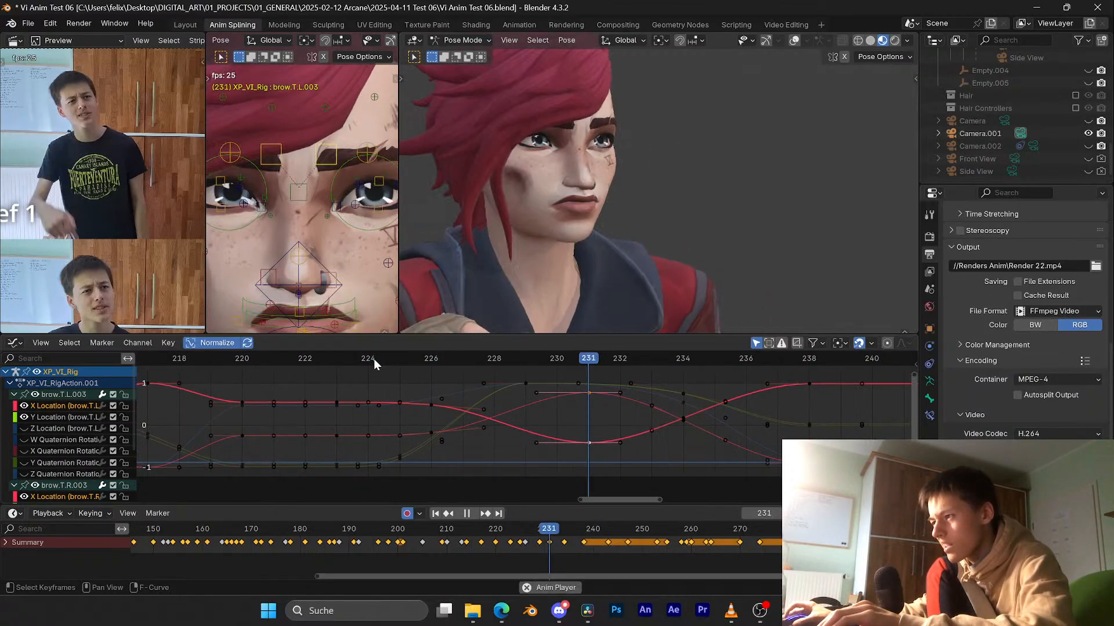
key(y)
click(597, 399)
click(427, 359)
key(space)
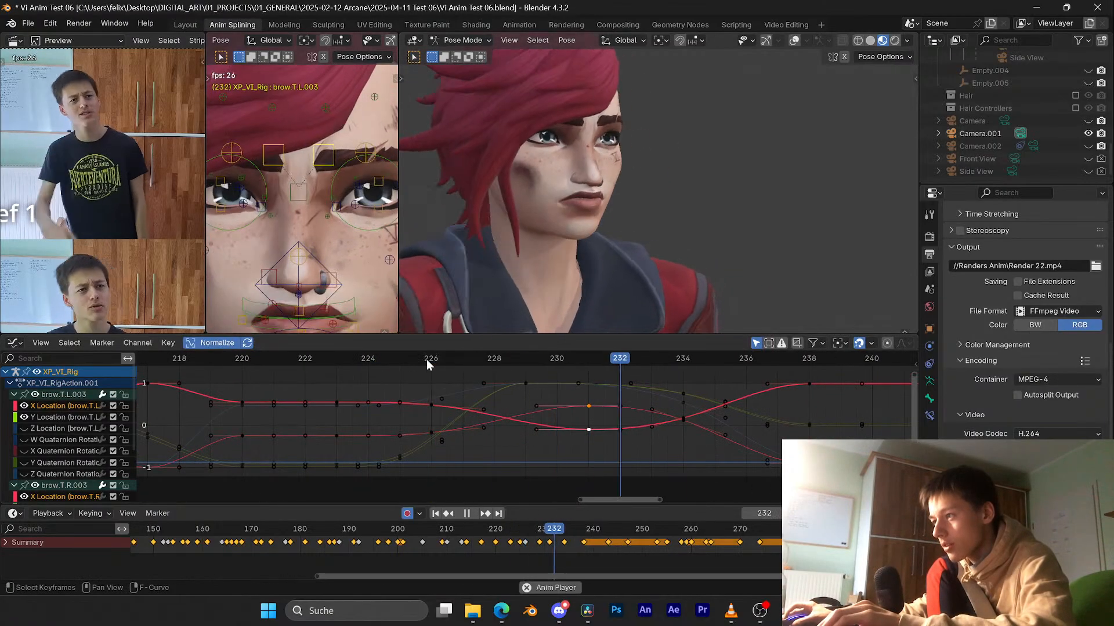
Step: Play the brow motion repeatedly from frame 222 to check the timing of the expression change
key(space)
click(305, 363)
key(space)
key(space)
click(306, 363)
key(space)
key(space)
mouse_move(306, 363)
mouse_down()
mouse_move(336, 364)
mouse_move(311, 370)
mouse_up()
key(Escape)
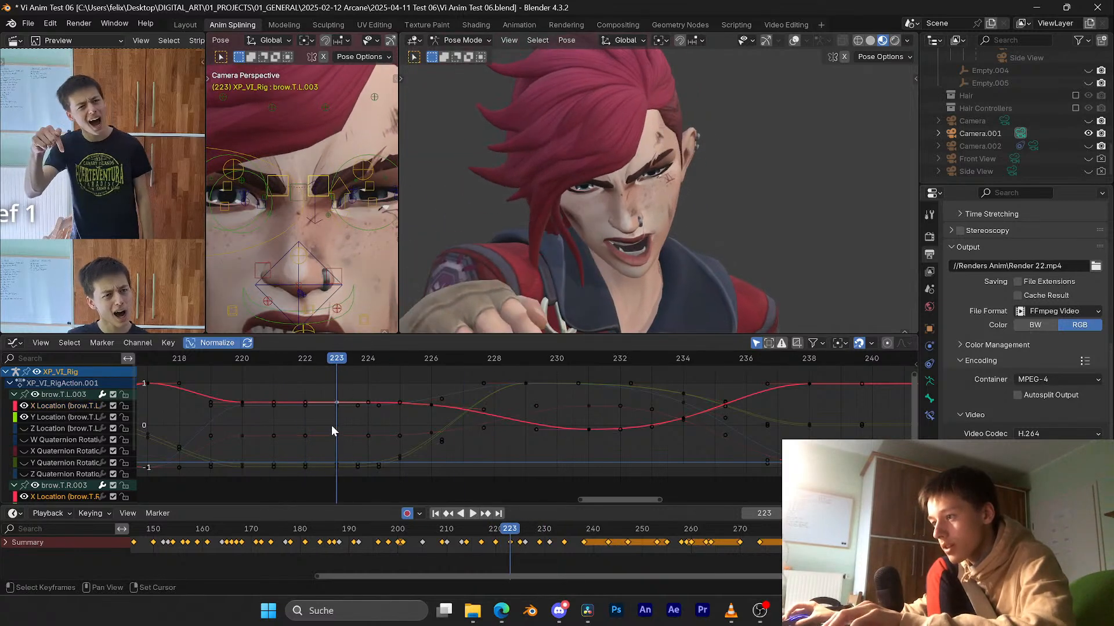
Step: Spread the two inner brow X Location keys at frame 223 further apart in value and scrub through the result
shift+click(336, 435)
key(s)
key(y)
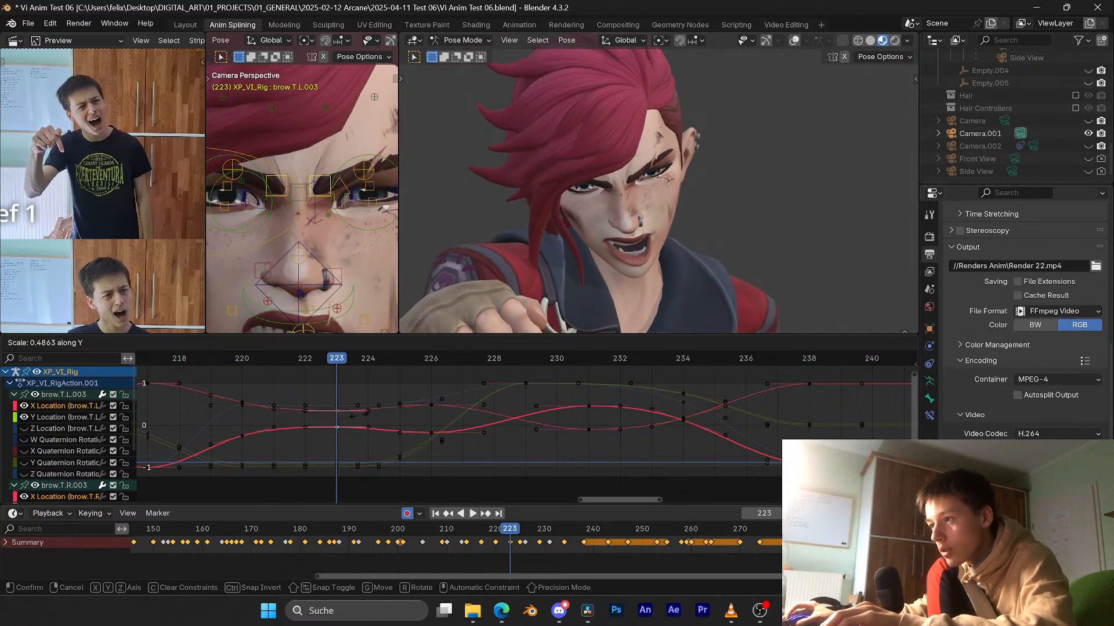
click(399, 413)
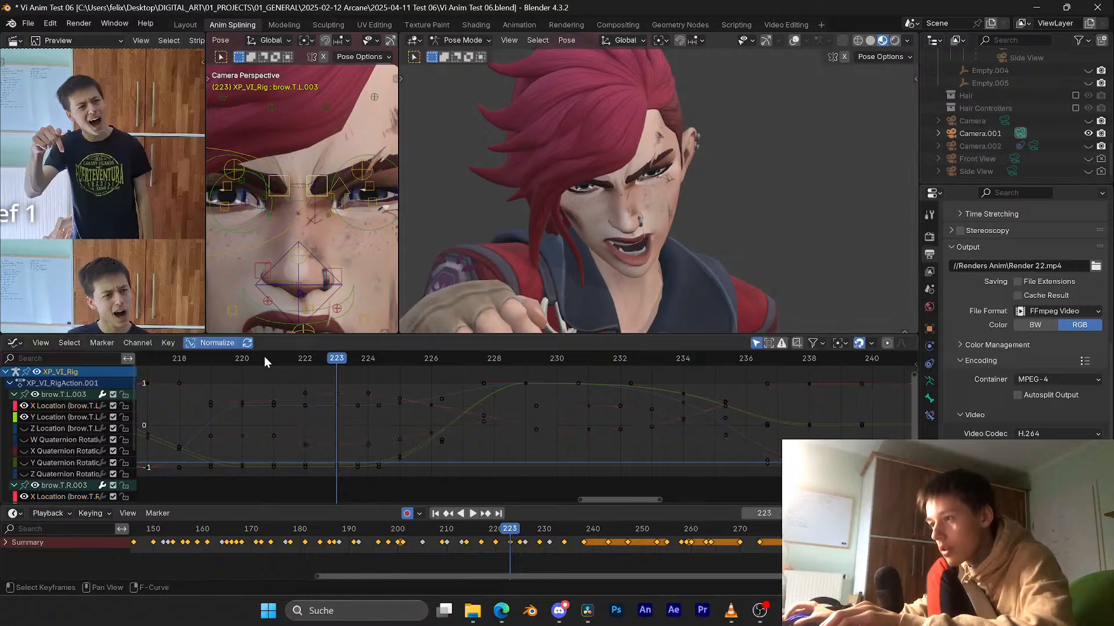
drag(264, 356, 820, 391)
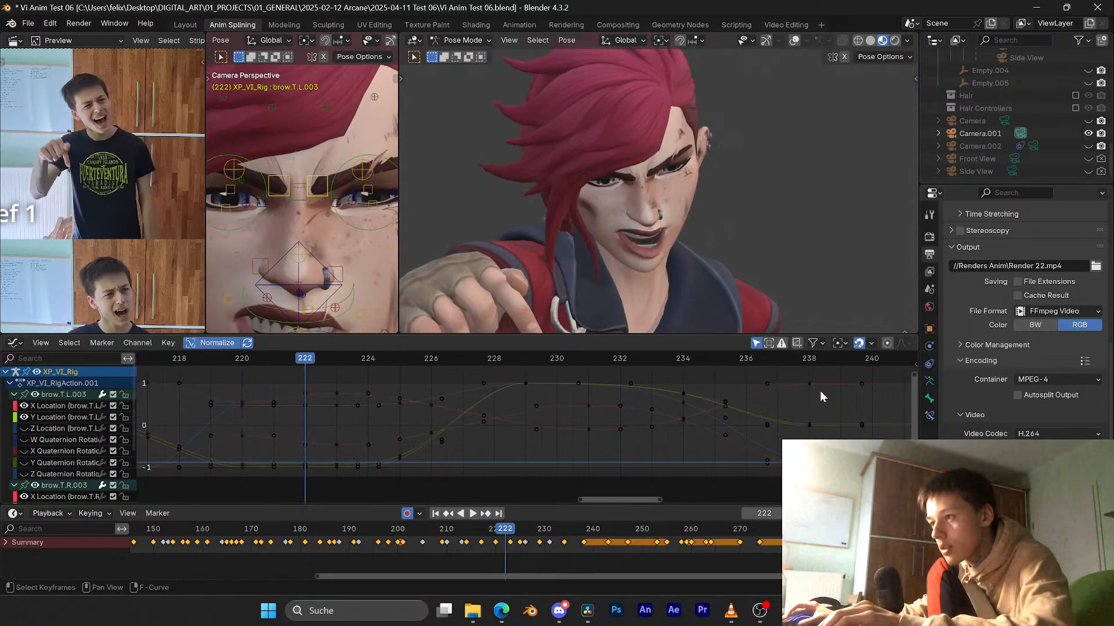
middle_drag(258, 407, 340, 402)
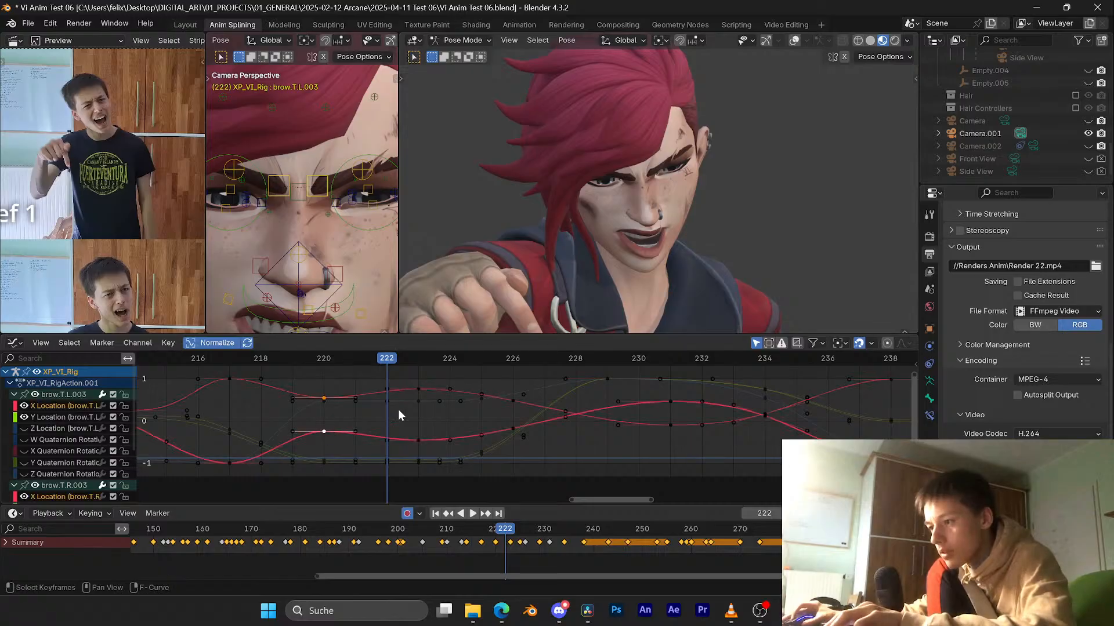
key(s)
key(y)
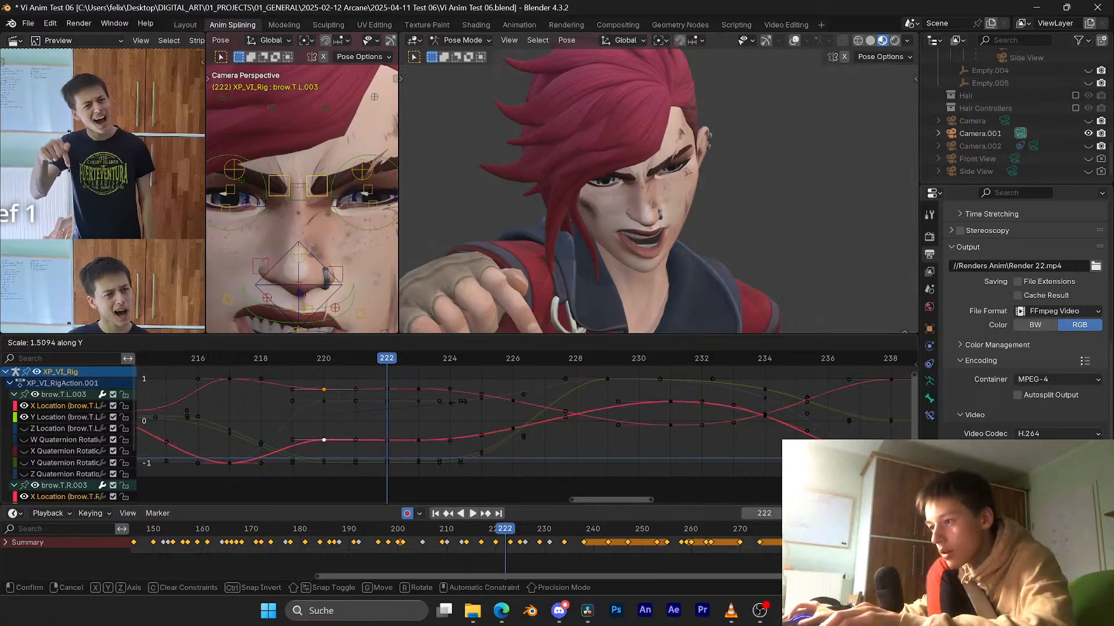
key(Return)
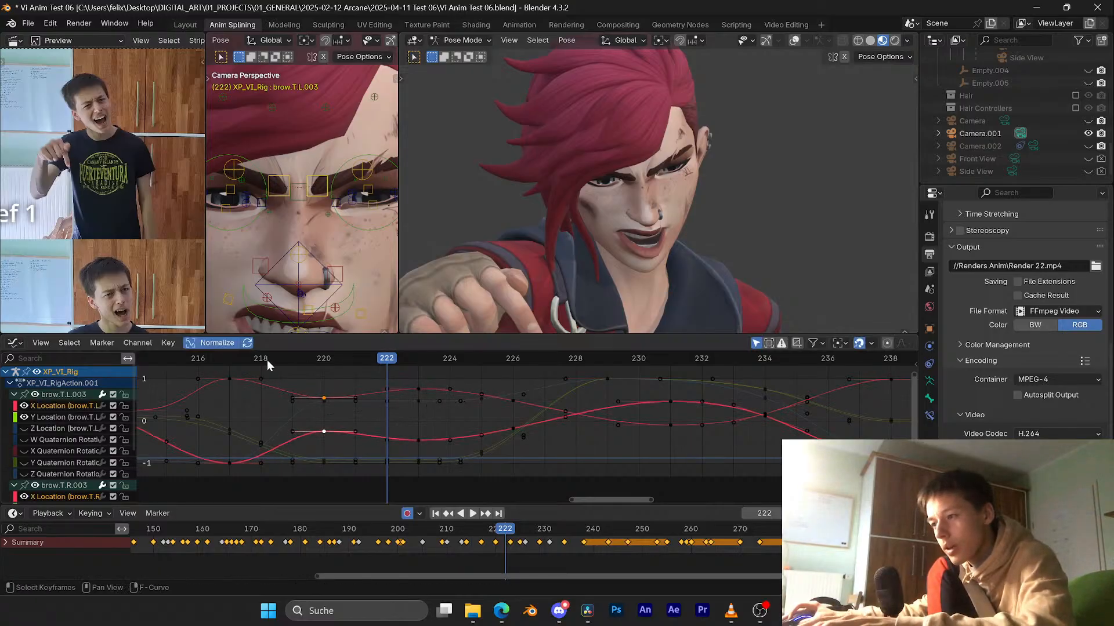
Step: Scale the two inner brow X Location keys at frame 223 closer together, to about half their spread in value
key(space)
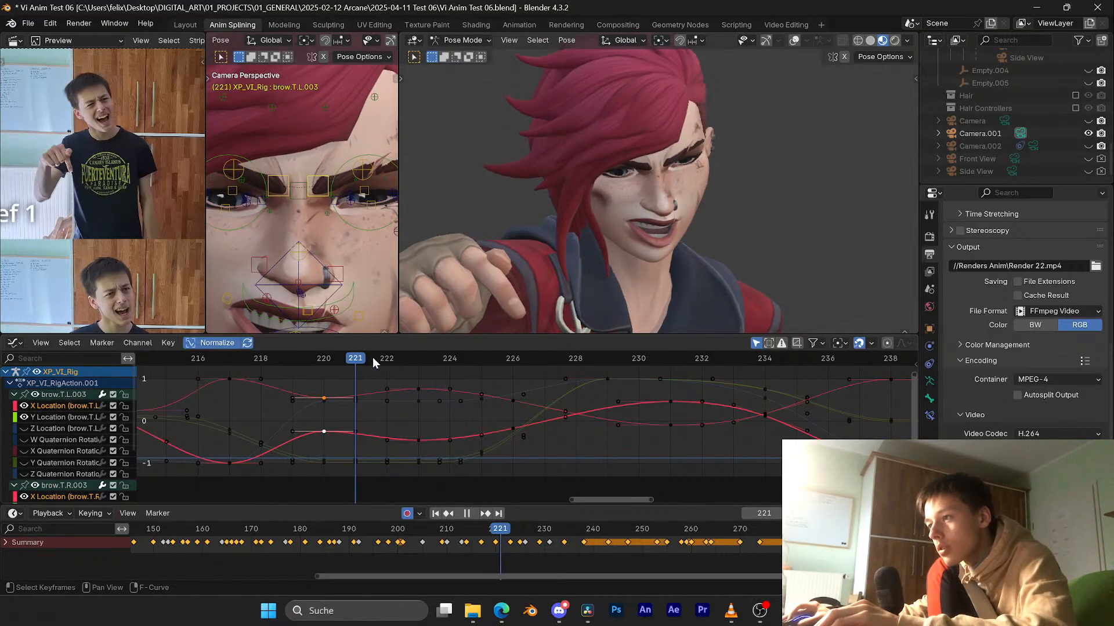
key(space)
click(419, 389)
key(y)
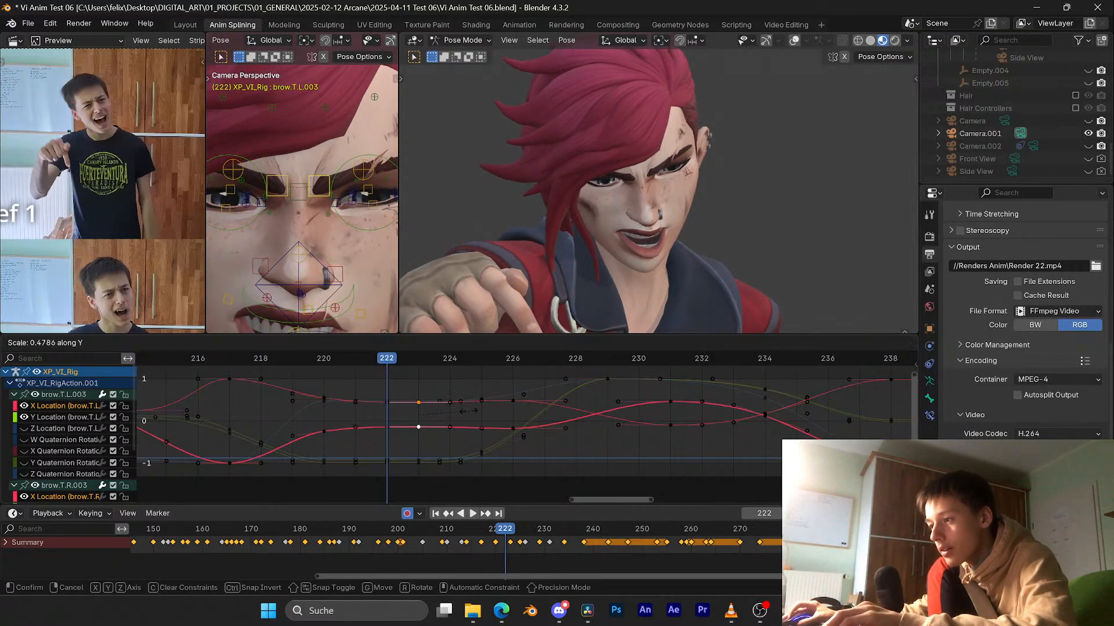
key(Return)
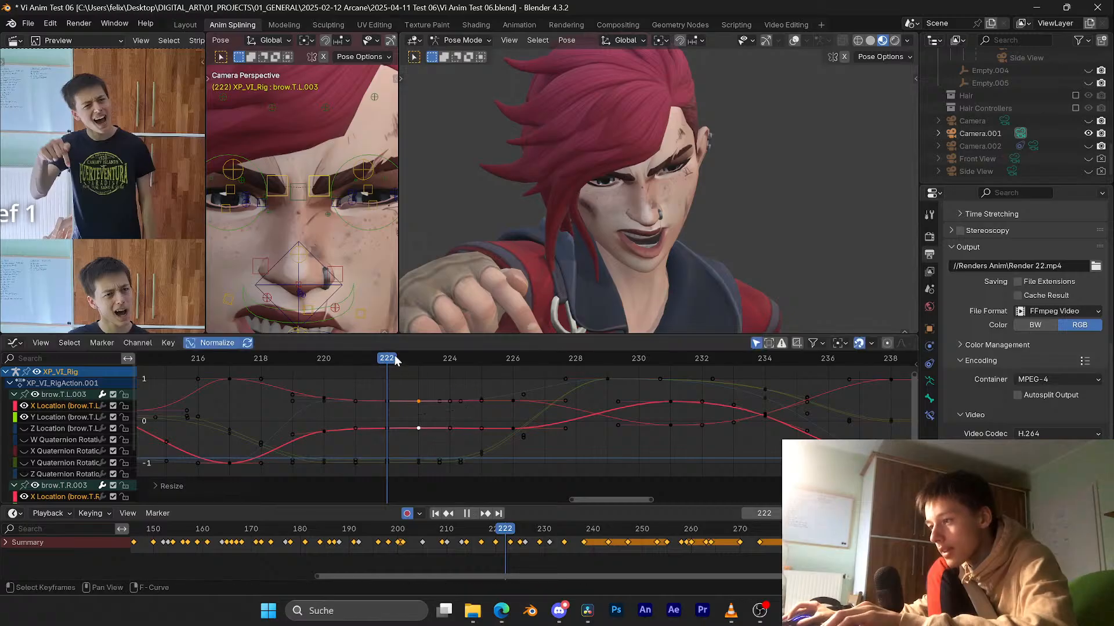
Step: Spread the two inner brow X Location keys at frame 226 apart in value and review the motion up to frame 228
drag(395, 360, 521, 395)
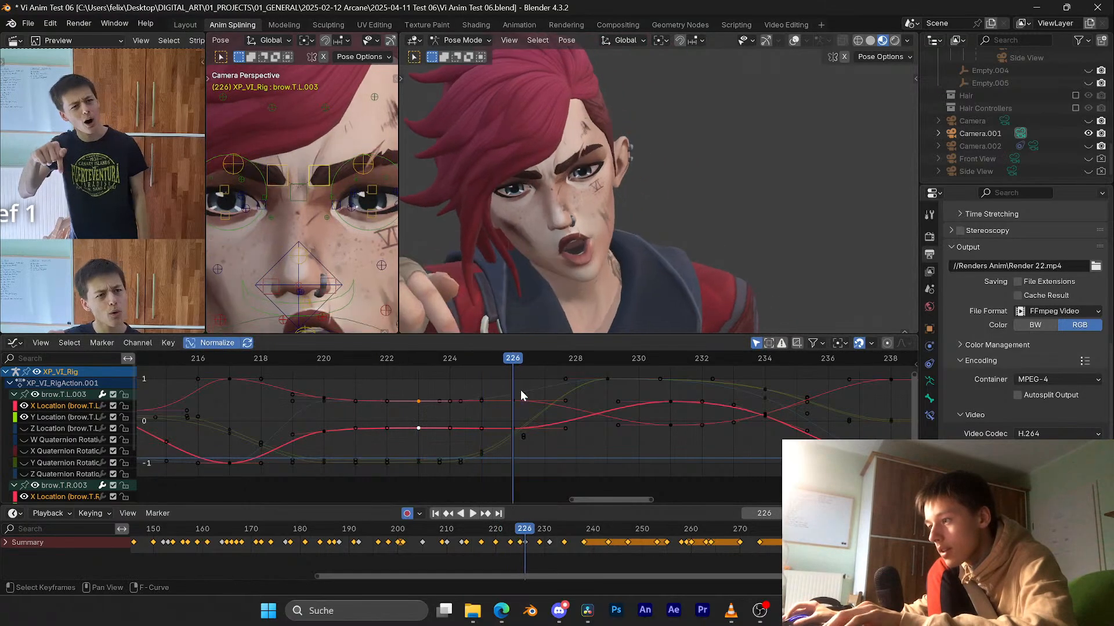
shift+click(513, 428)
key(s)
key(y)
click(604, 400)
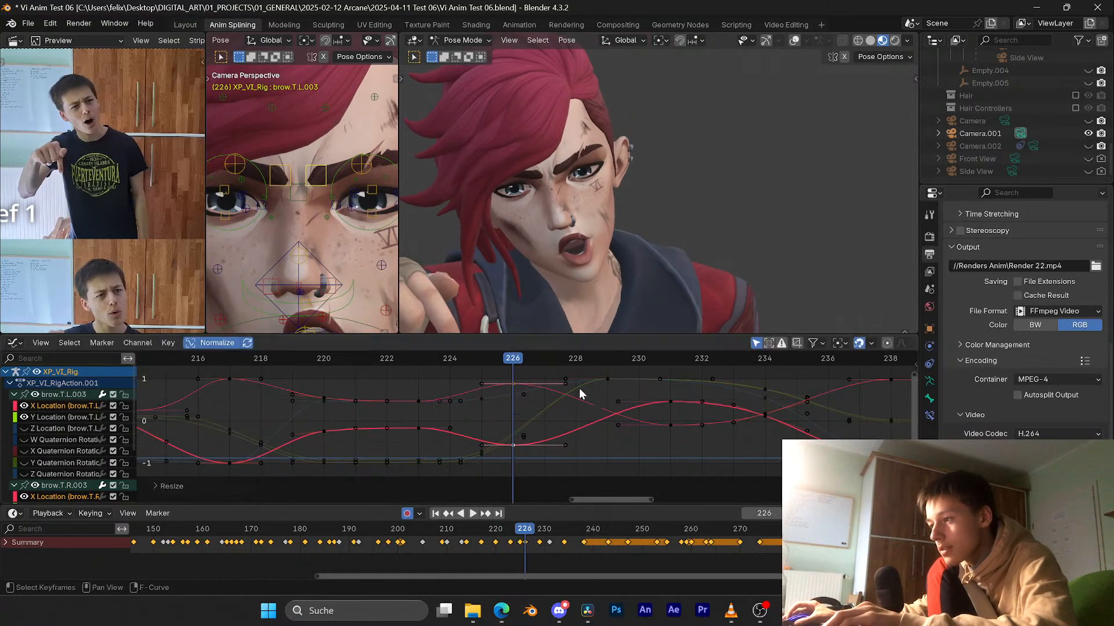
drag(508, 358, 363, 360)
key(space)
key(space)
key(space)
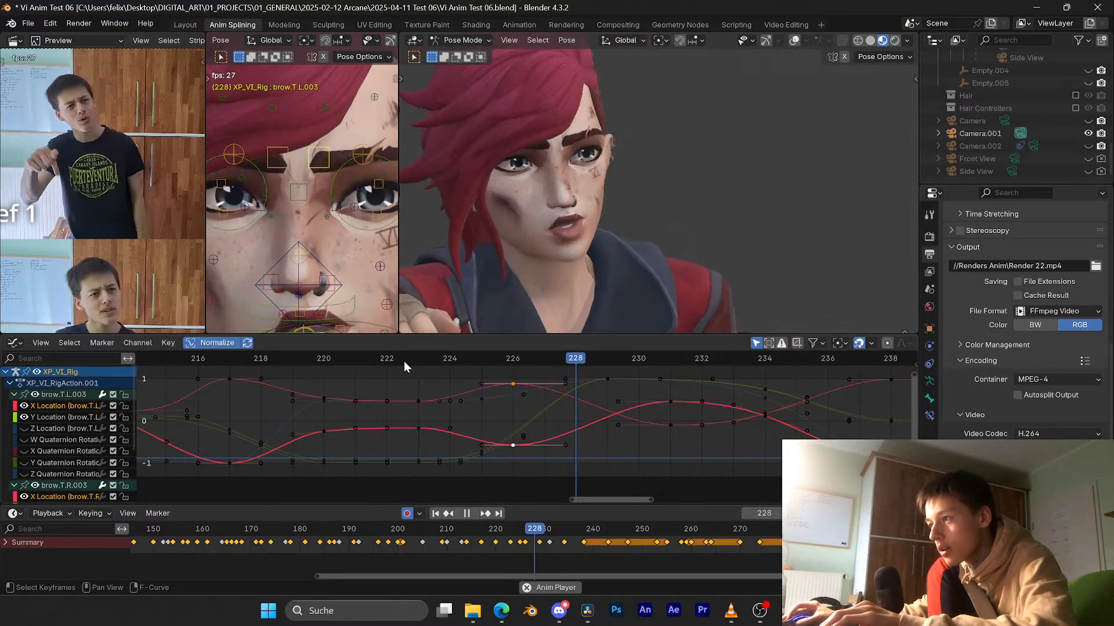
drag(615, 361, 514, 359)
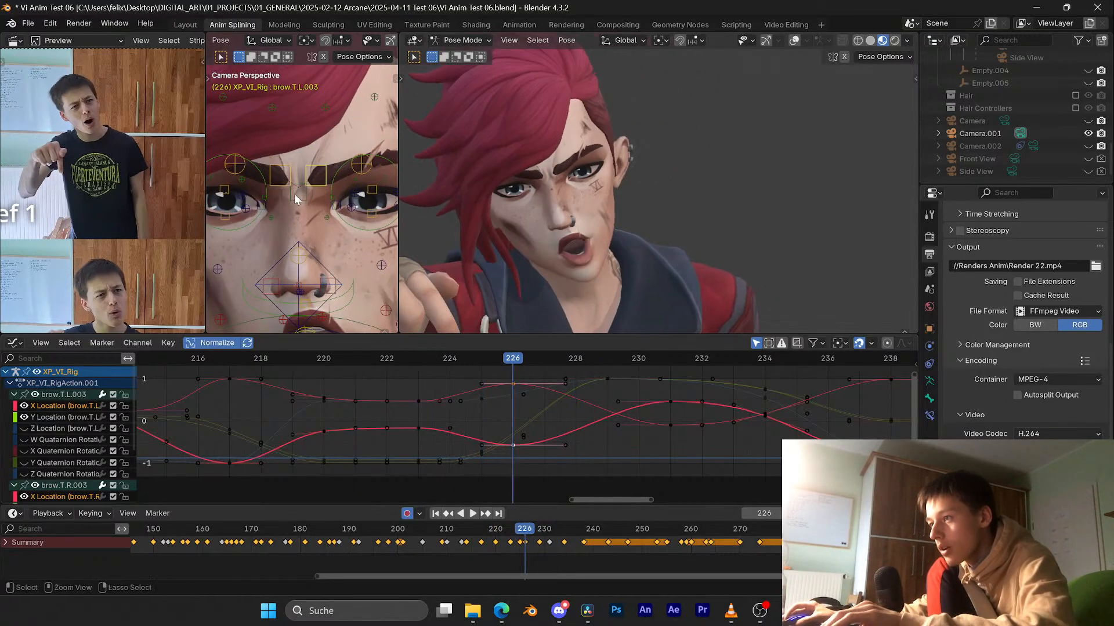
Step: Select only the inner brow control brow.T.R.003 and save the file
key(ctrl+s)
click(318, 182)
click(279, 185)
key(ctrl+s)
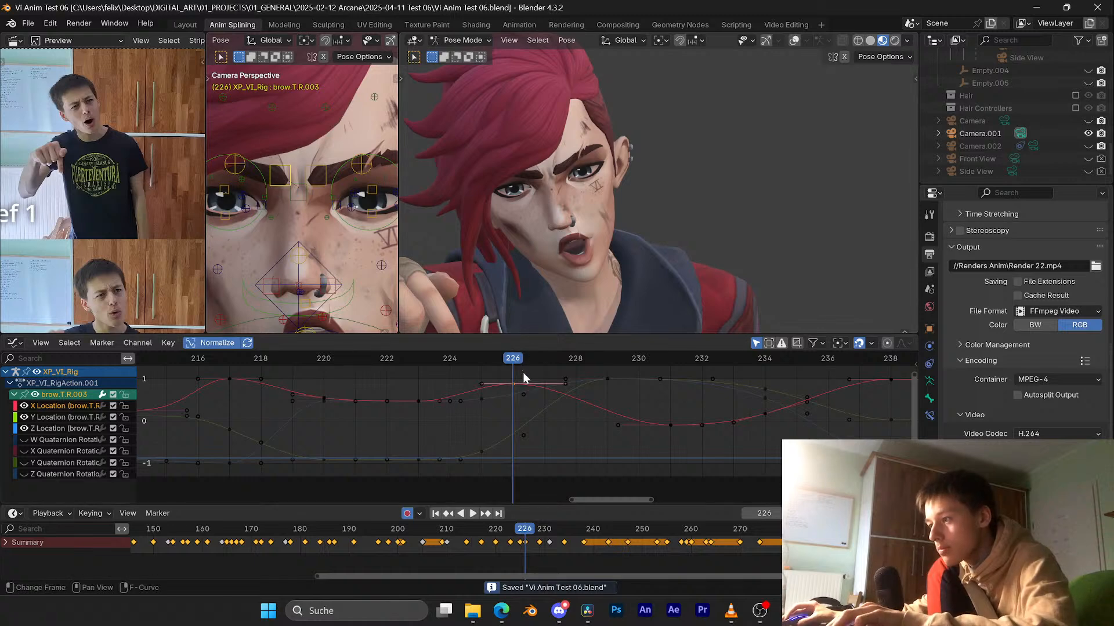
Step: Move the X Location key of brow.T.R.003 at frame 226 one frame earlier, to frame 225, and scrub back to frame 224
click(513, 384)
key(g)
key(x)
click(492, 385)
drag(500, 362, 454, 362)
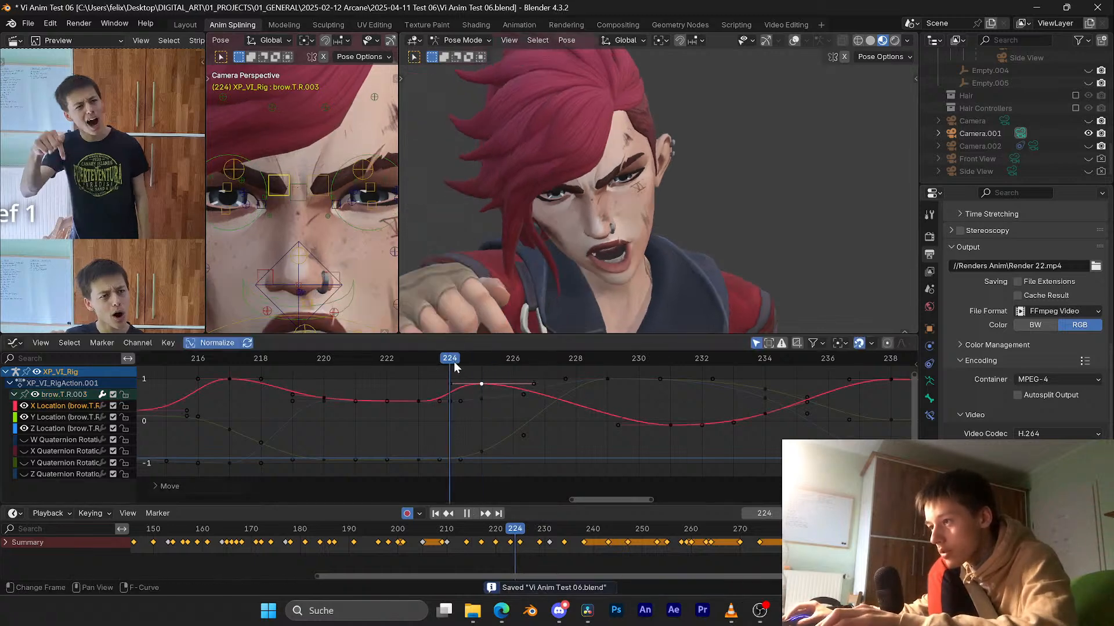
Step: Move the left handle of the X Location key at frame 231 earlier, to just before frame 228, and scrub back to frame 225
key(space)
click(617, 426)
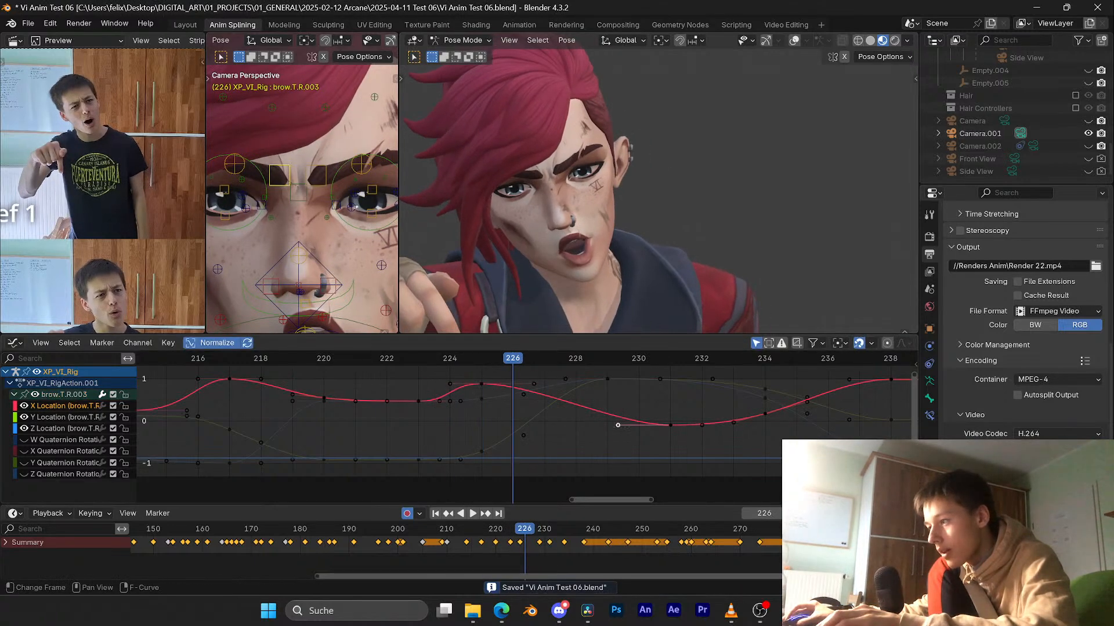
key(g)
key(x)
click(567, 425)
drag(516, 364, 496, 376)
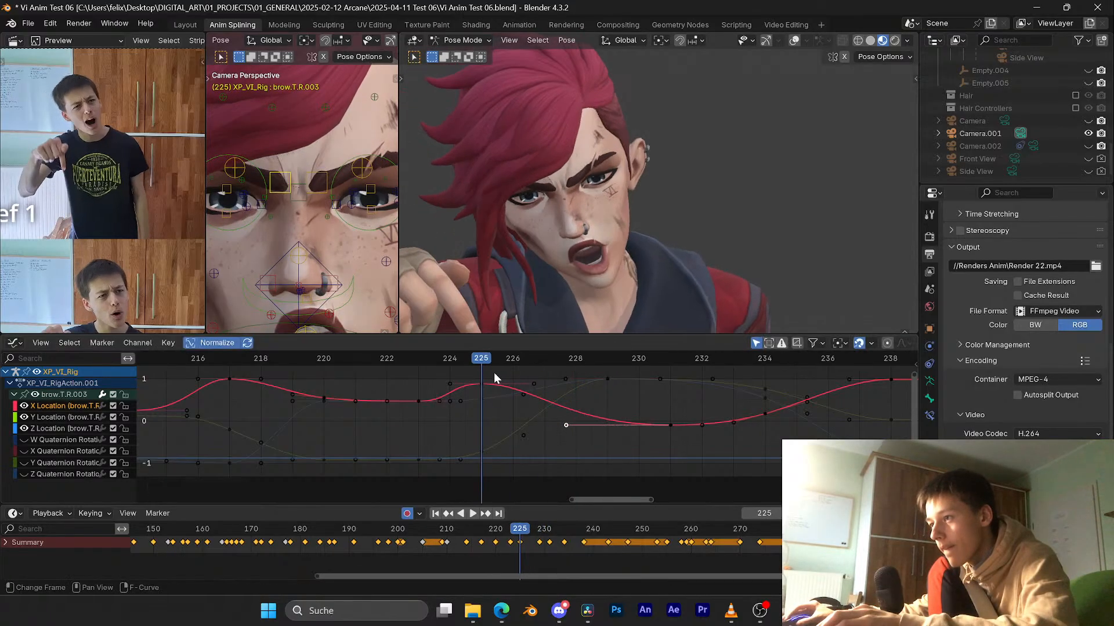
Step: Rotate the X Location key at frame 225 so its handles slope upward, review up to frame 226 and save the file
middle_drag(496, 385, 503, 406)
key(r)
click(531, 382)
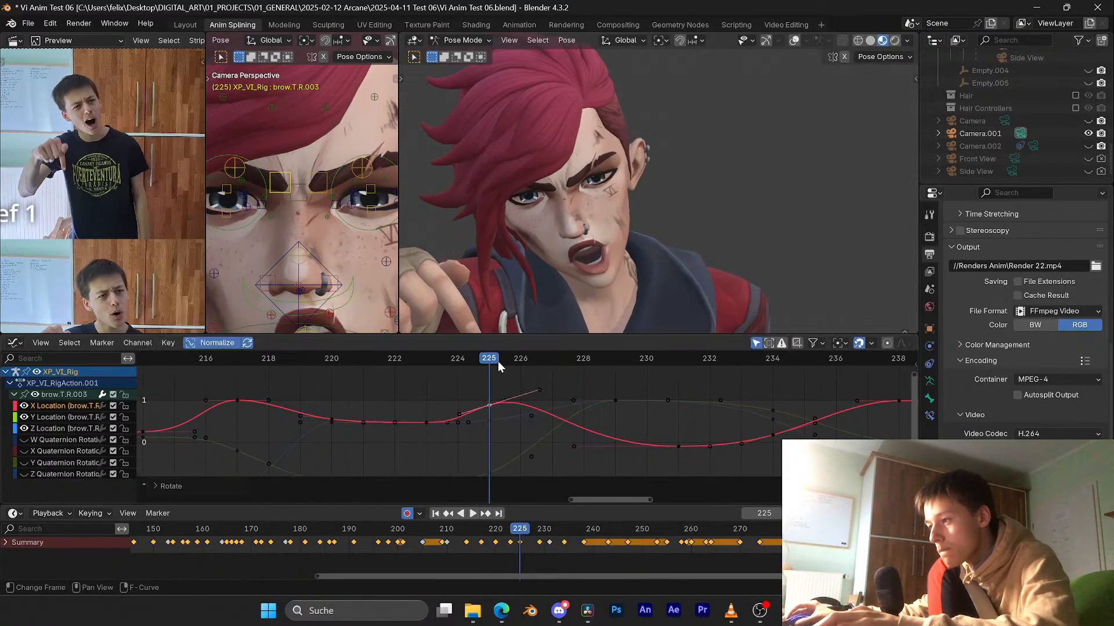
drag(499, 365, 532, 352)
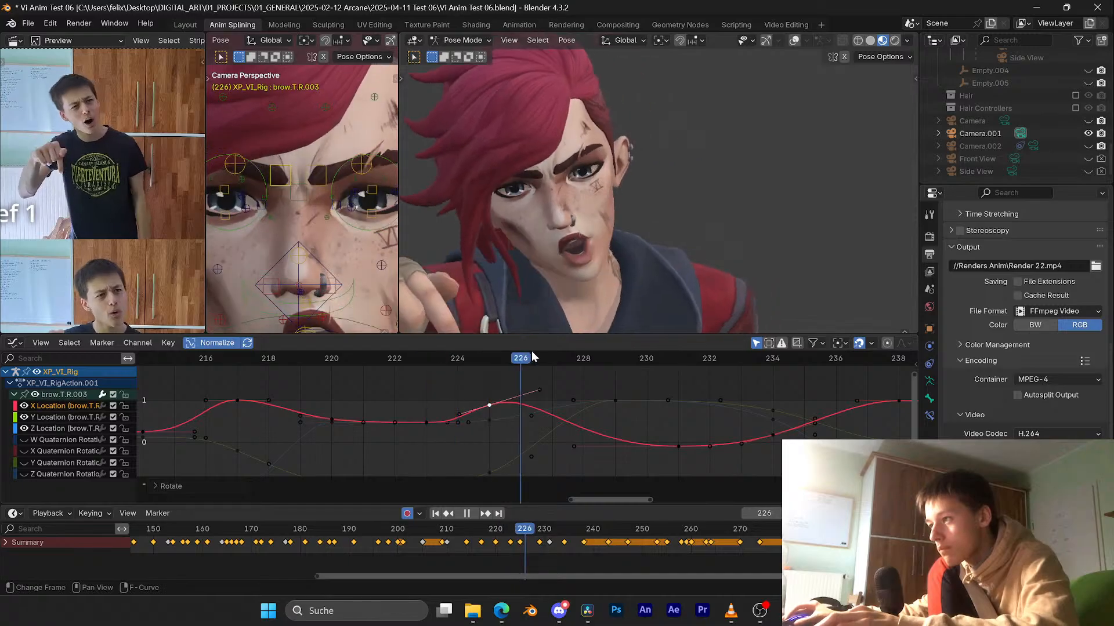
key(ctrl+s)
Step: Move the Y Location key of brow.T.R.003 at frame 225 one frame earlier, to frame 224
middle_drag(499, 456, 492, 419)
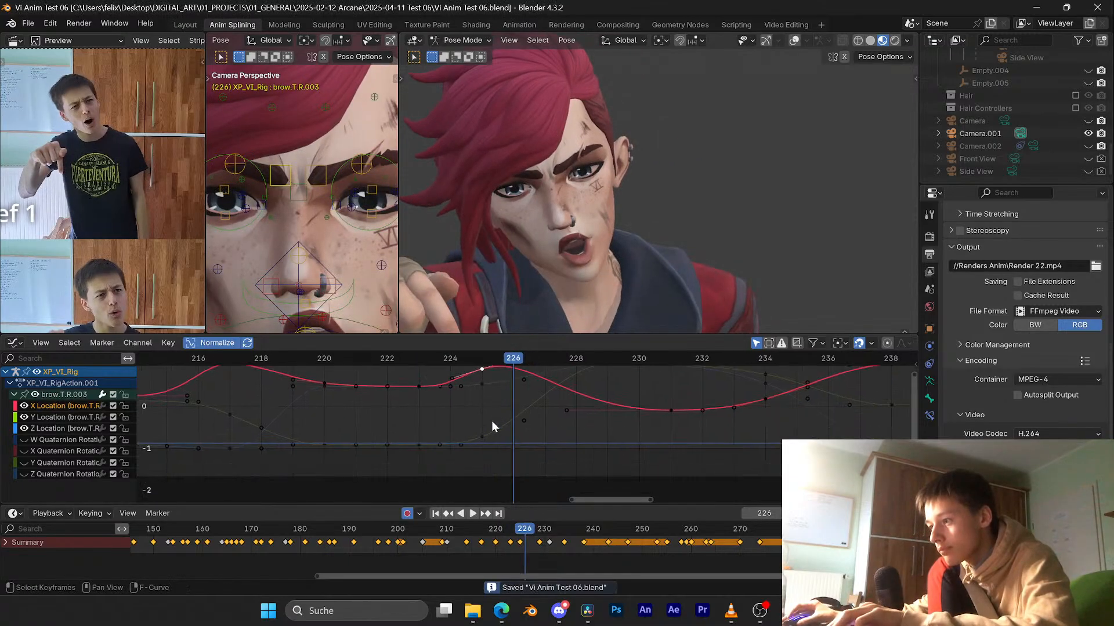
click(485, 433)
key(g)
key(x)
click(467, 435)
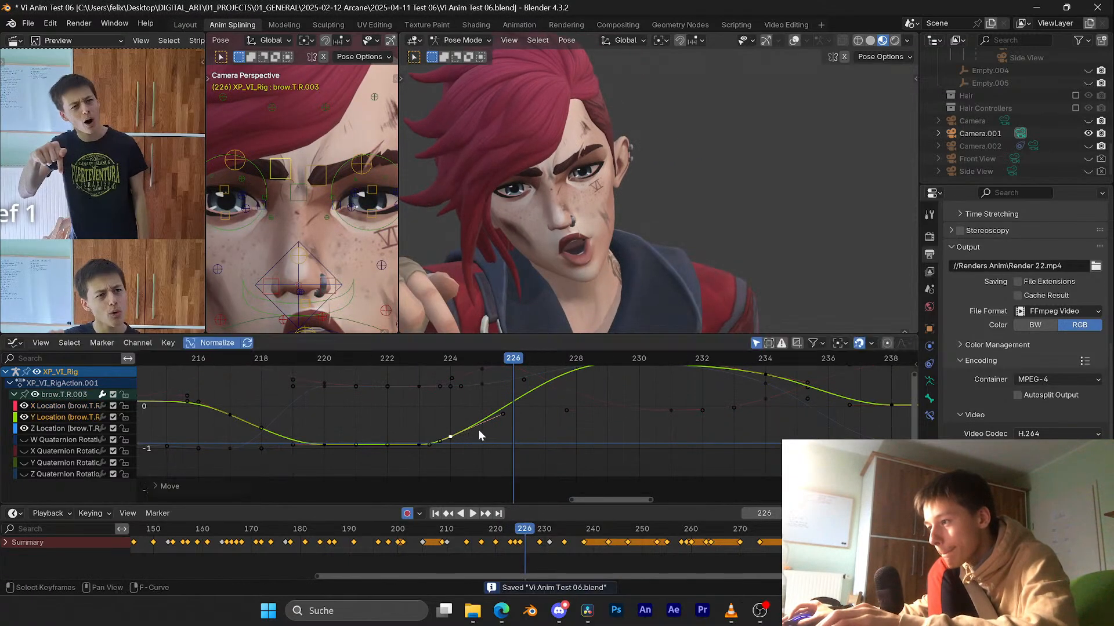
Step: Rotate the right handle of the Y Location key at frame 224 upward for a steeper rise
click(498, 419)
key(r)
click(495, 397)
middle_drag(497, 397, 499, 429)
scroll(501, 428, down, 2)
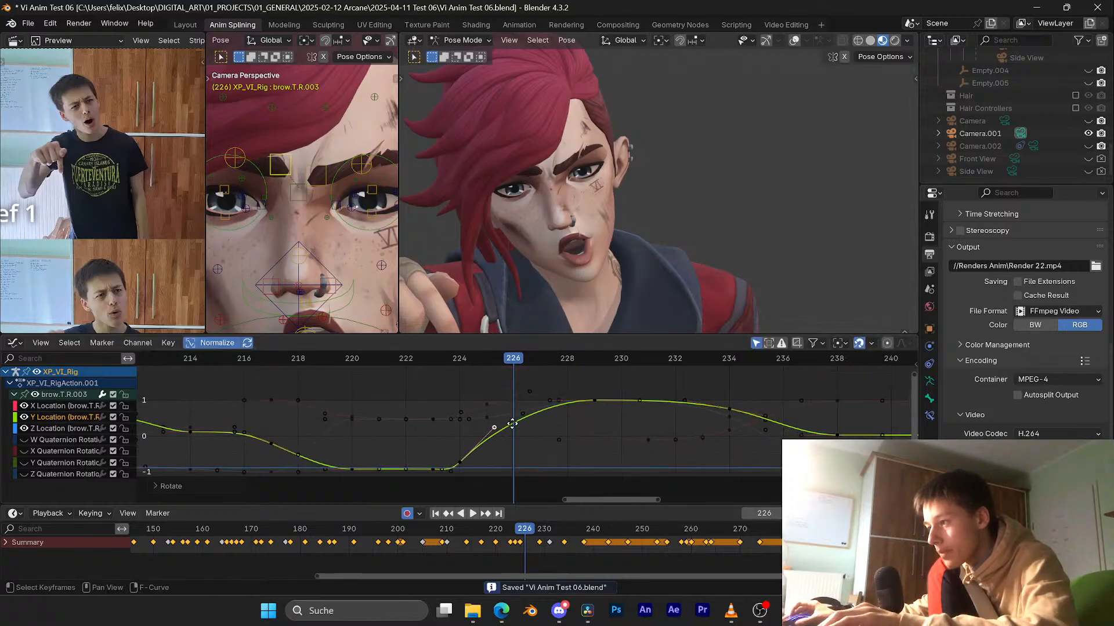
Step: Lengthen the left handle of the Y Location key at frame 229 to about frame 226 and scrub back to frame 224
click(552, 402)
key(s)
click(514, 398)
drag(499, 359, 462, 371)
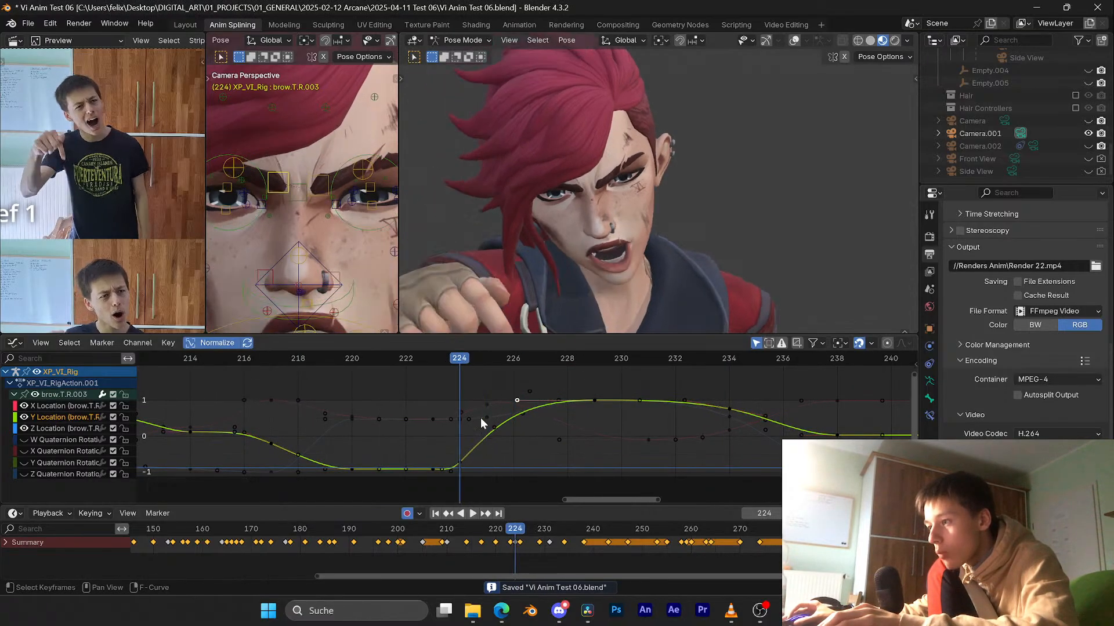
Step: Try the Y Location key of frame 224 at frame 225 and move it back to frame 224
click(462, 463)
middle_drag(465, 460, 460, 430)
key(g)
key(x)
click(511, 417)
scroll(520, 414, up, 2)
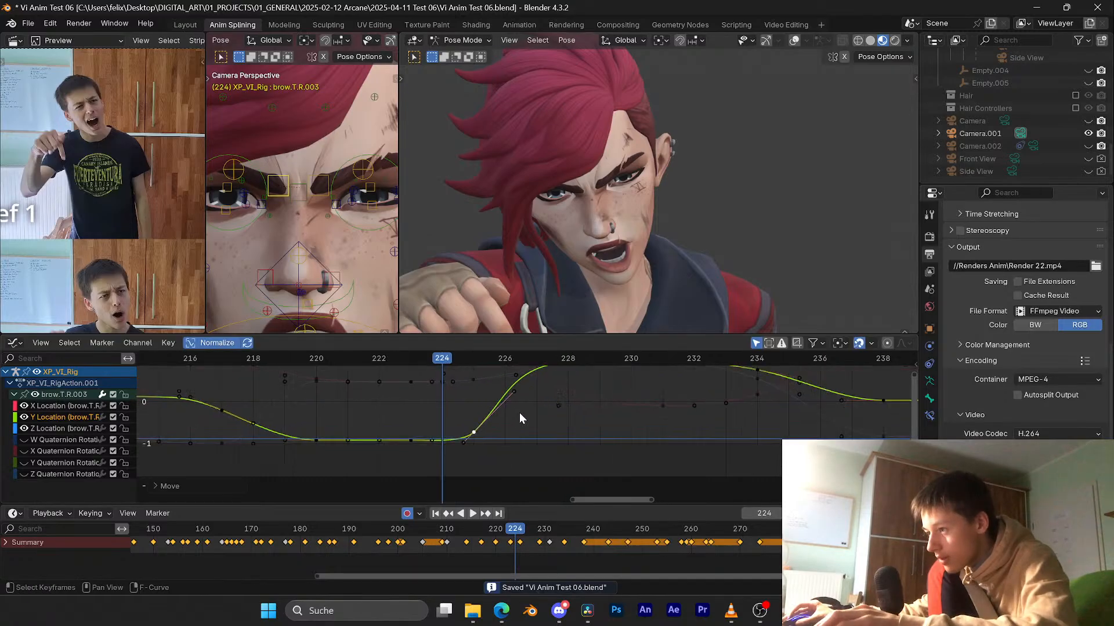
middle_drag(520, 413, 499, 425)
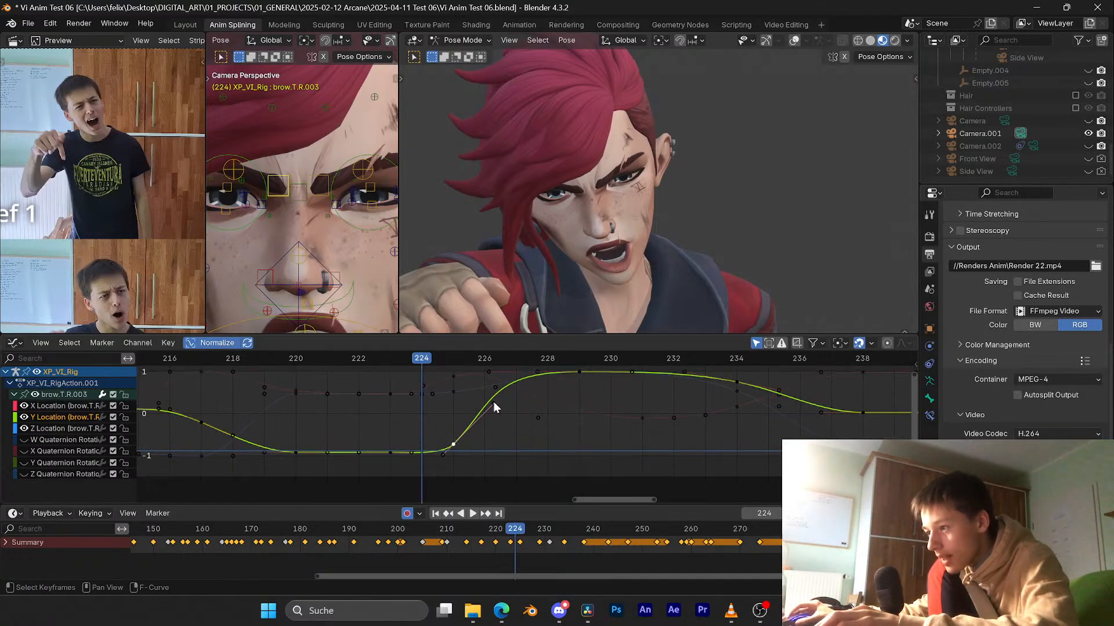
key(g)
key(x)
click(460, 403)
Step: Rotate the right handle of the Y Location key at frame 224 to a flatter slope and play the motion through frame 226
click(462, 406)
key(r)
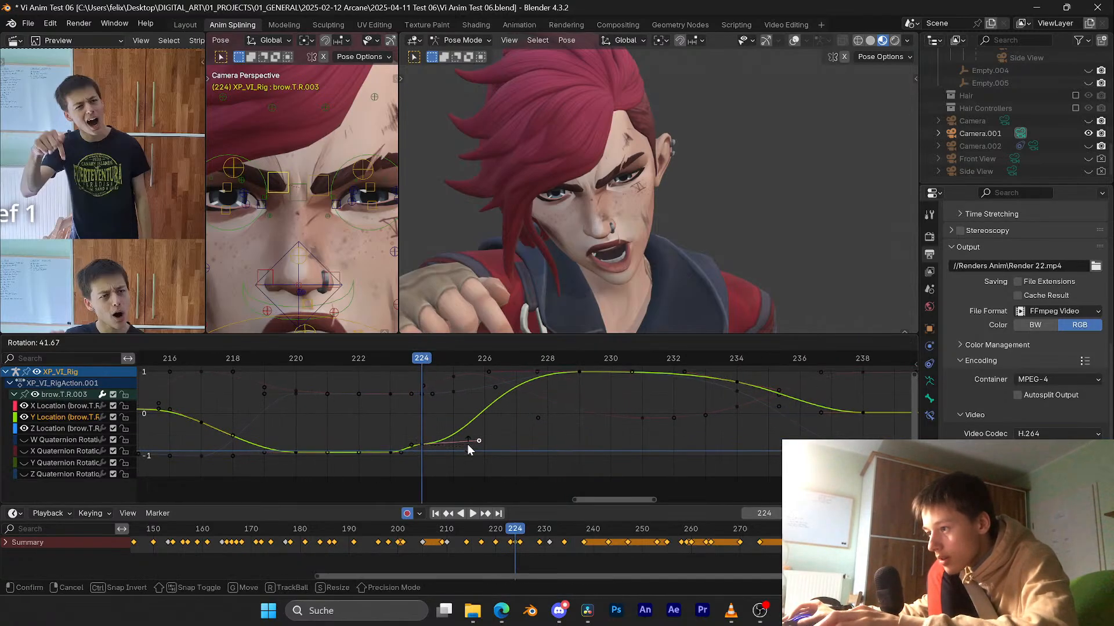
click(468, 446)
mouse_move(404, 361)
mouse_down()
mouse_move(391, 358)
mouse_move(469, 357)
mouse_move(398, 355)
mouse_up()
key(space)
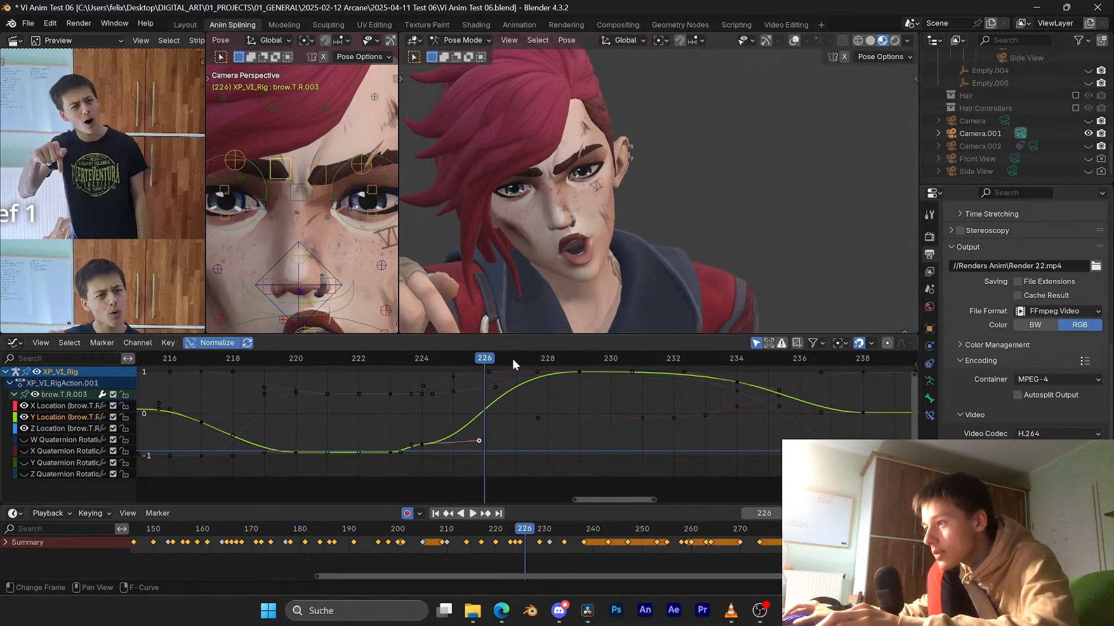
key(space)
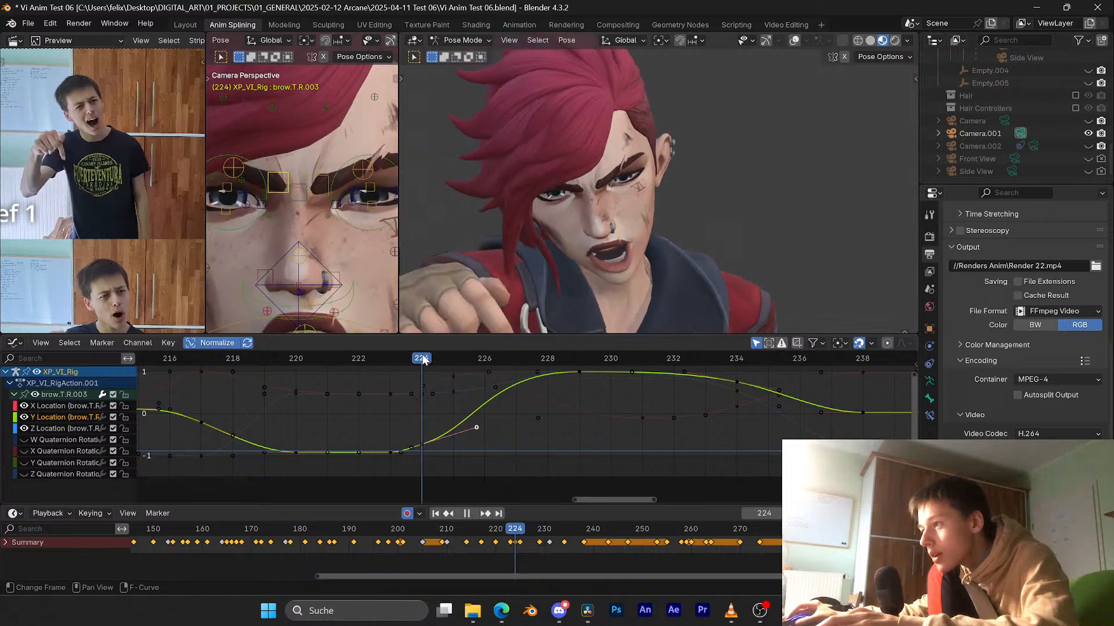
key(space)
Step: Rotate the X Location key at frame 225 so its handles have a gentler upward slope
click(456, 378)
key(r)
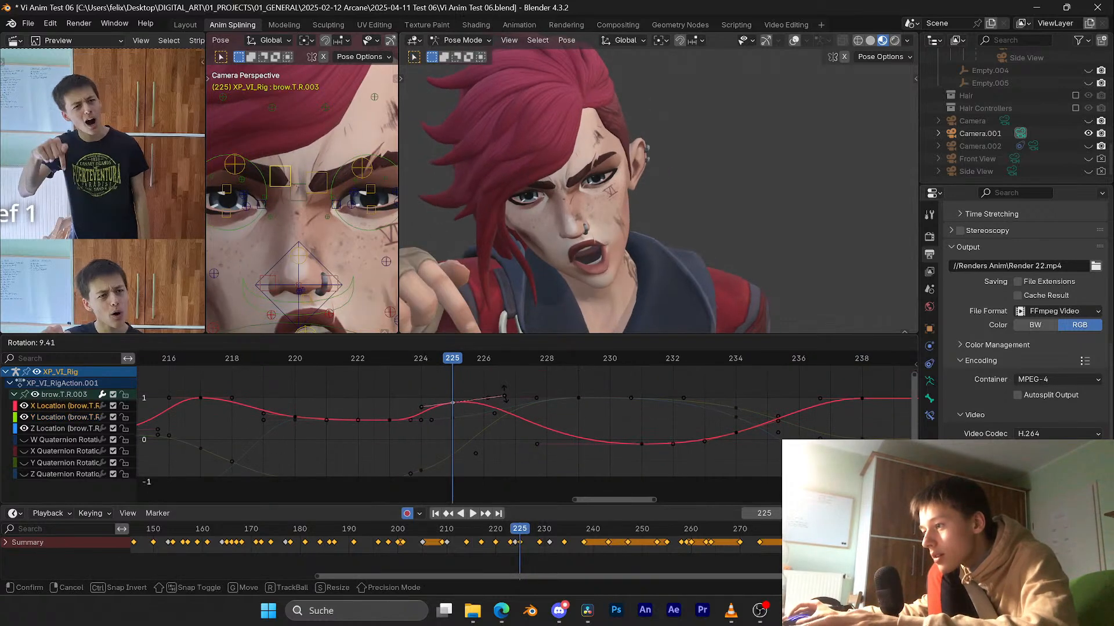
click(464, 363)
Step: Try moving the X Location key at frame 225 one frame later, to frame 226, and play the motion
click(431, 359)
key(g)
key(x)
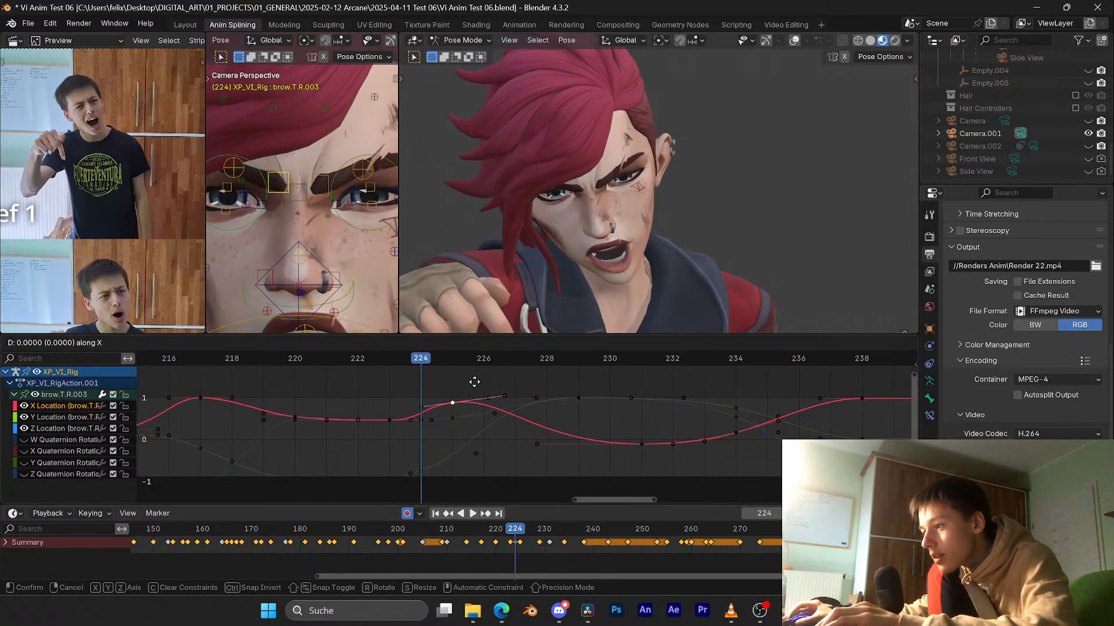
click(493, 382)
key(space)
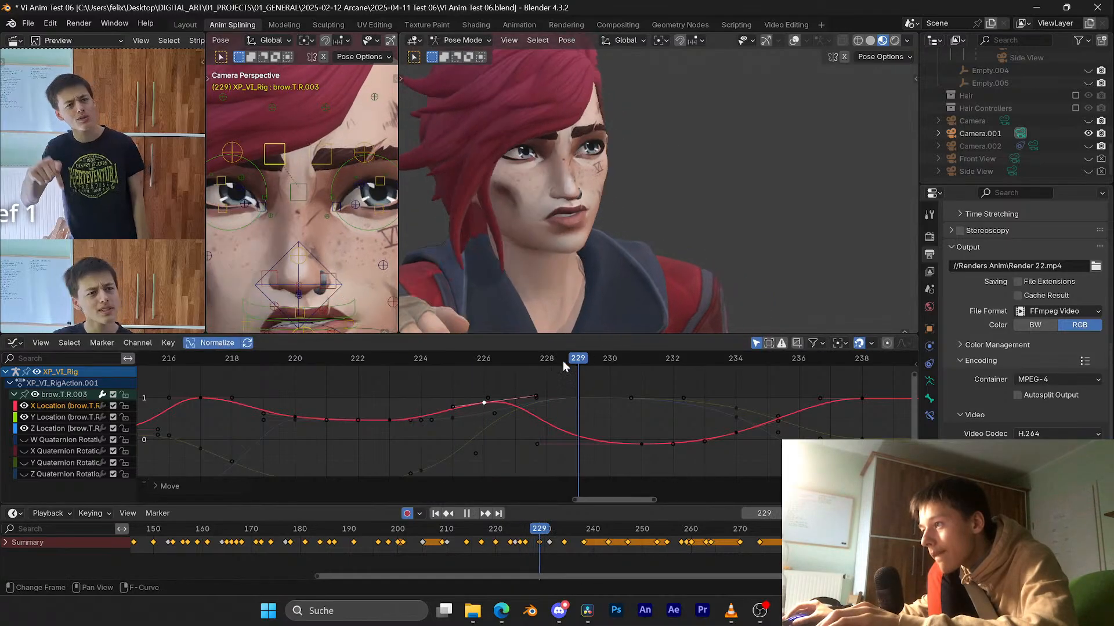
Step: Pull the left handle of the X Location key at frame 231 further out, to about frame 227
click(513, 360)
click(538, 444)
key(g)
click(521, 444)
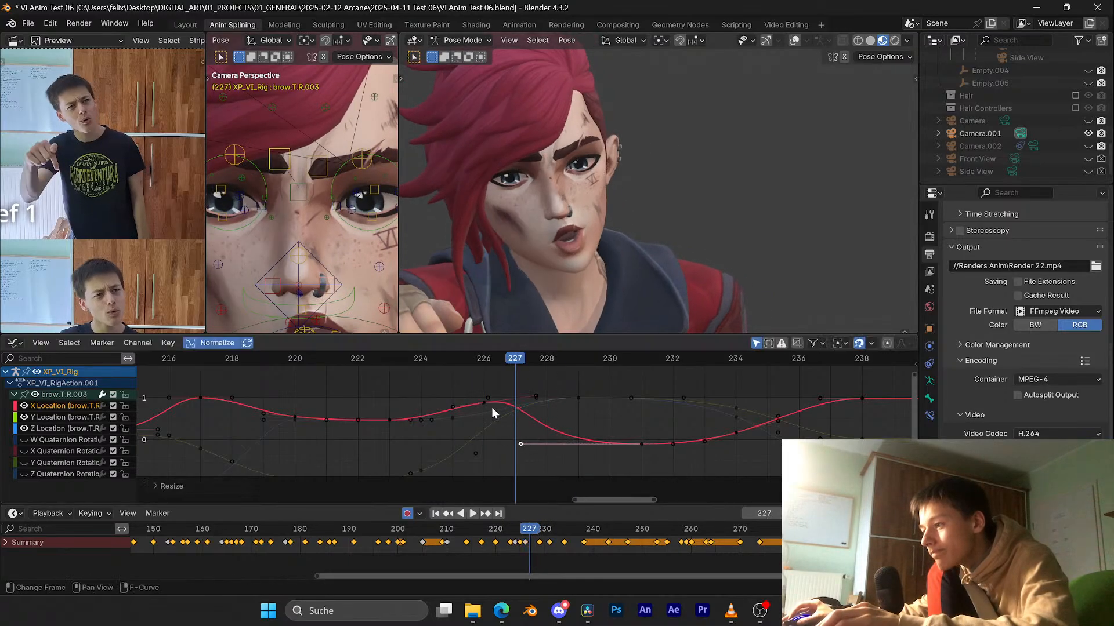
Step: Move the X Location key at frame 226 back to frame 225, shorten its handles to about 0.69 scale and save the file
click(484, 402)
key(g)
click(462, 402)
key(s)
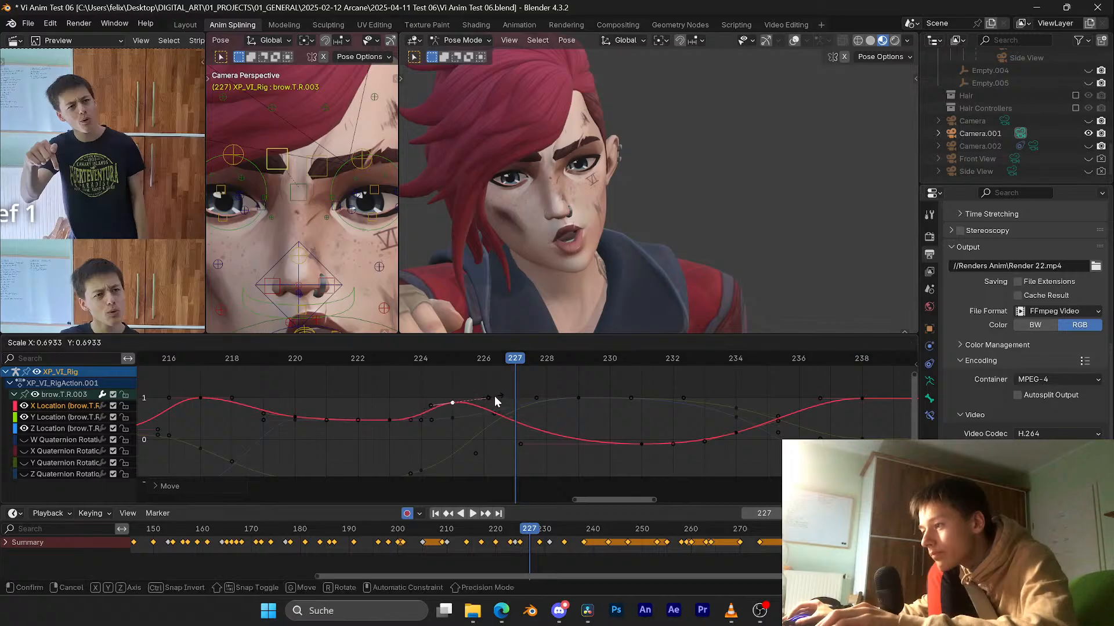
click(494, 397)
key(ctrl+s)
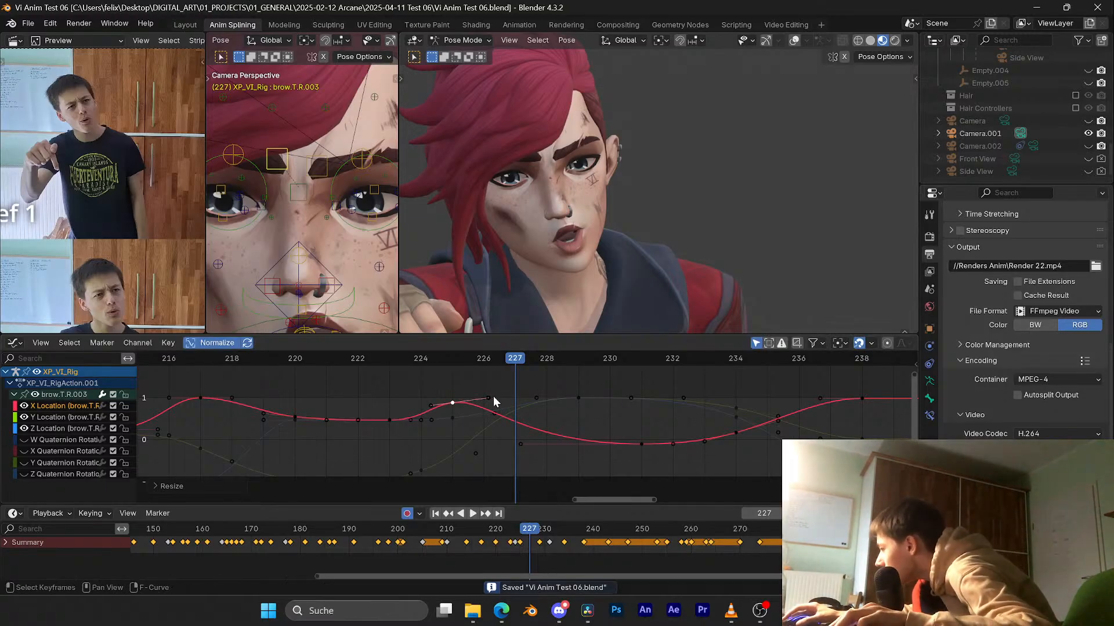
Step: Switch to the browser, open YouTube in a new tab and search for "coryxkenshin"
click(501, 610)
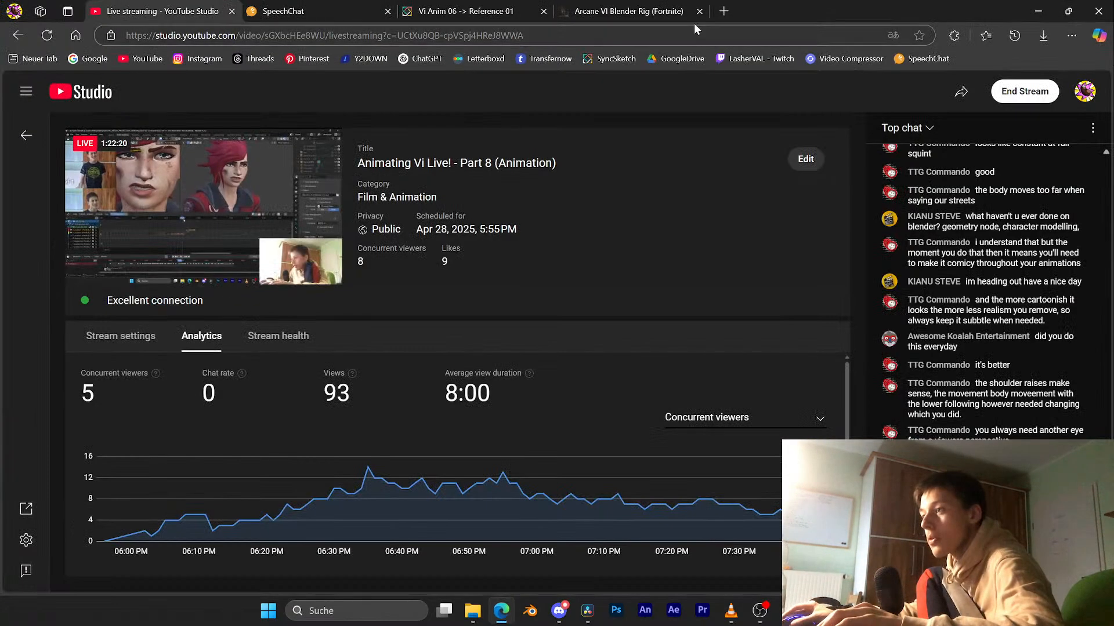
click(721, 15)
click(140, 58)
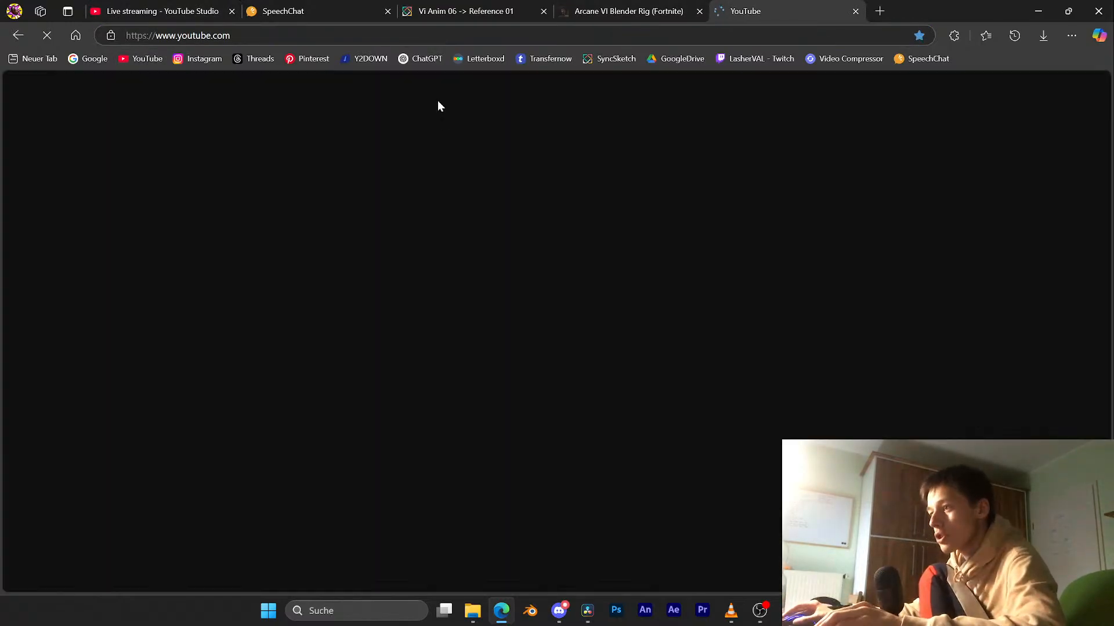
click(444, 94)
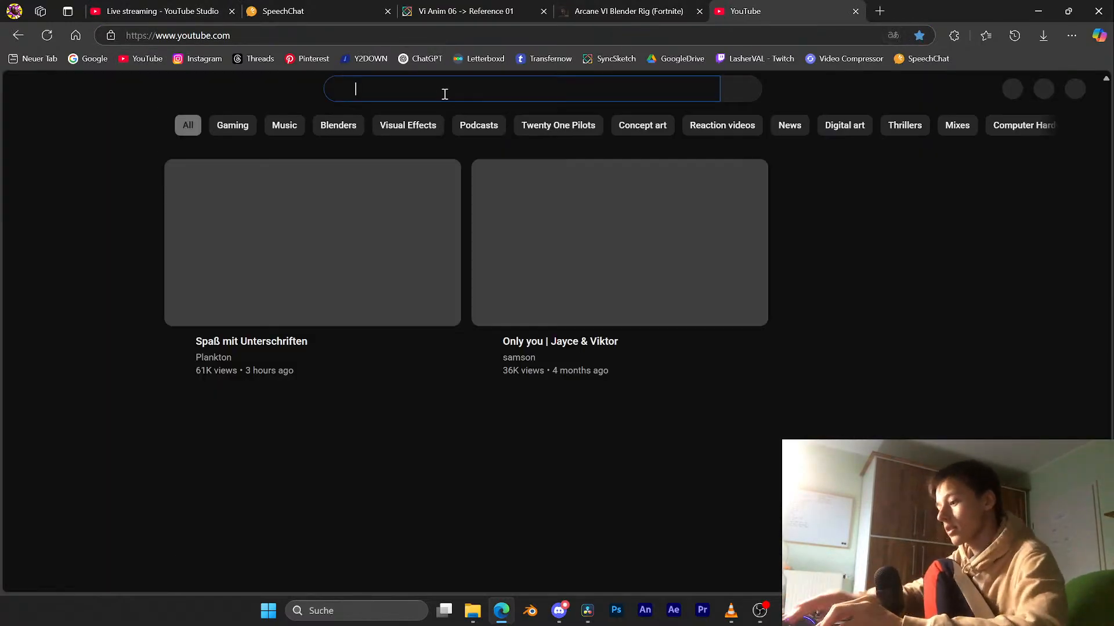
text(cory)
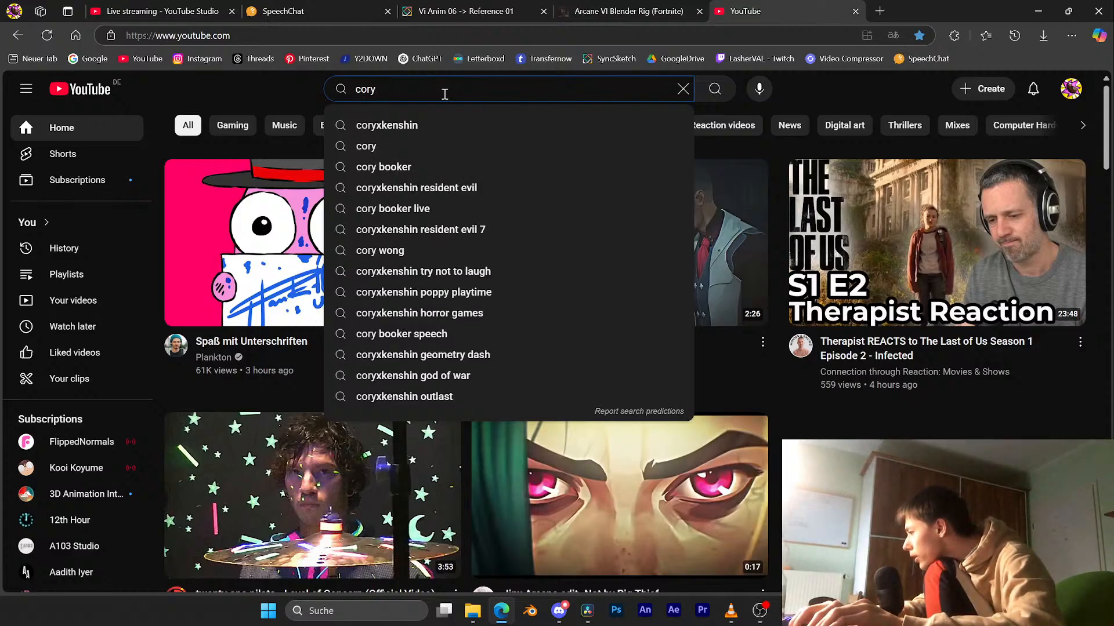
text(xken)
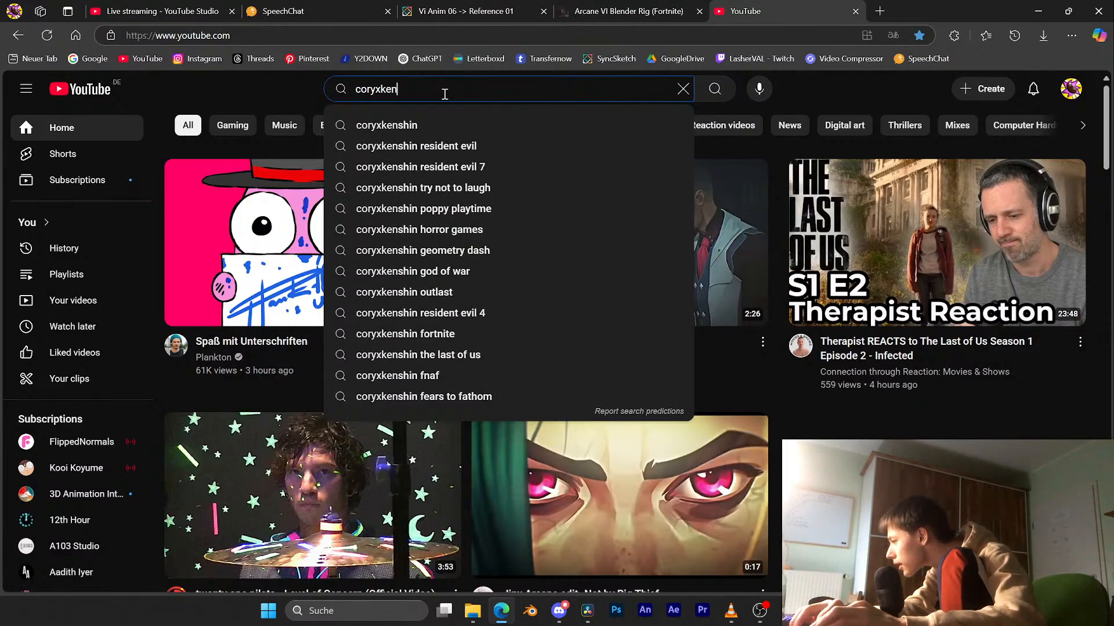
text(shin)
key(Return)
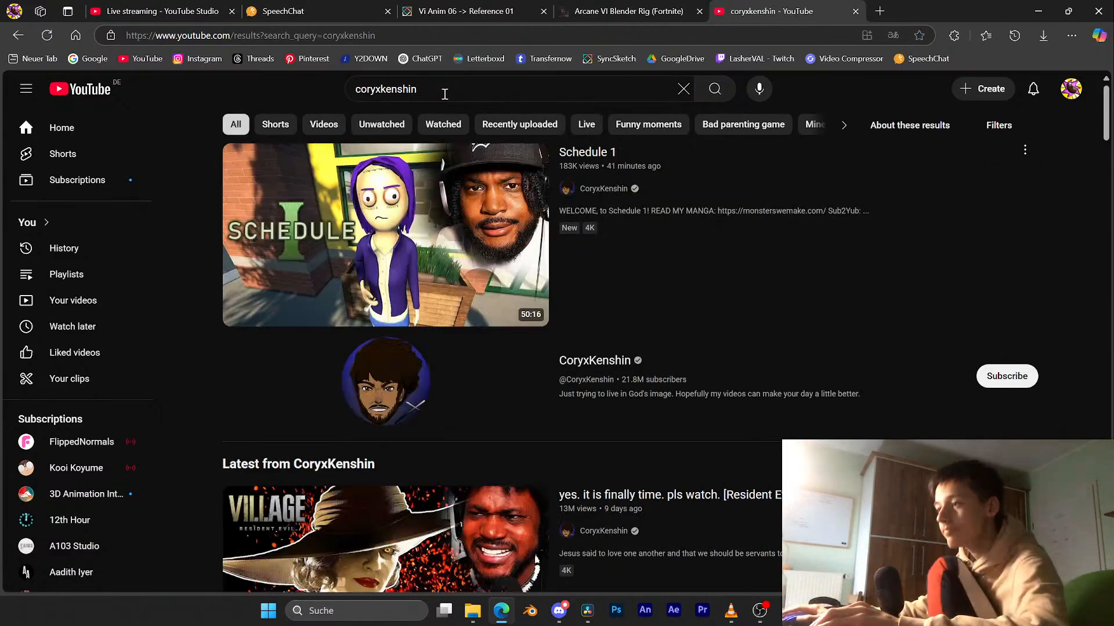
Step: Look through the CoryxKenshin channel's latest videos, close the YouTube tab and return to Blender
click(376, 388)
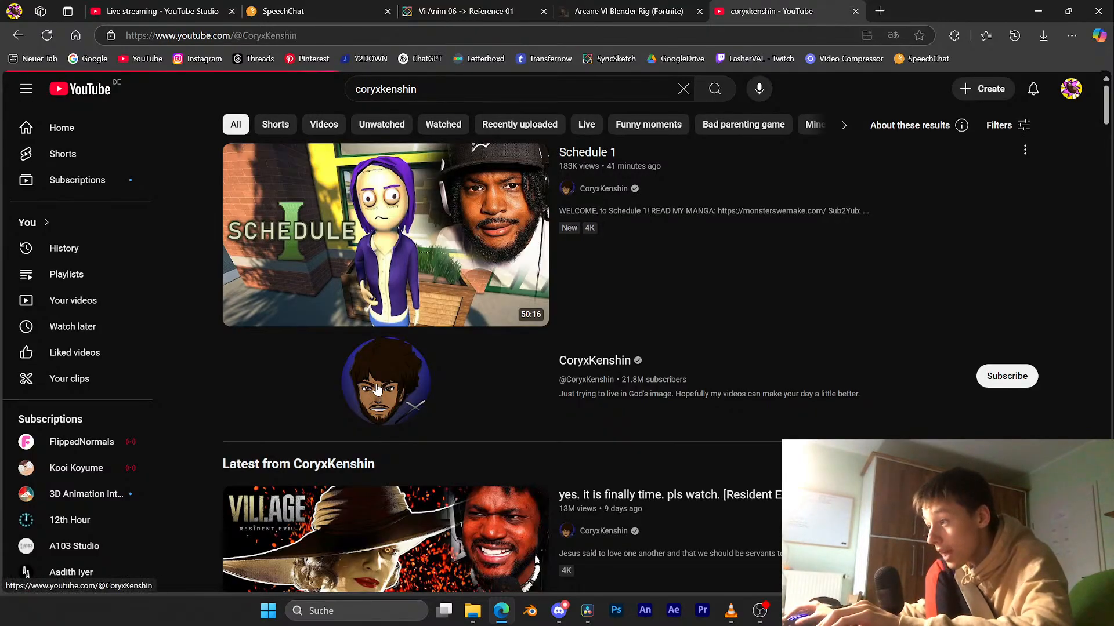
click(292, 393)
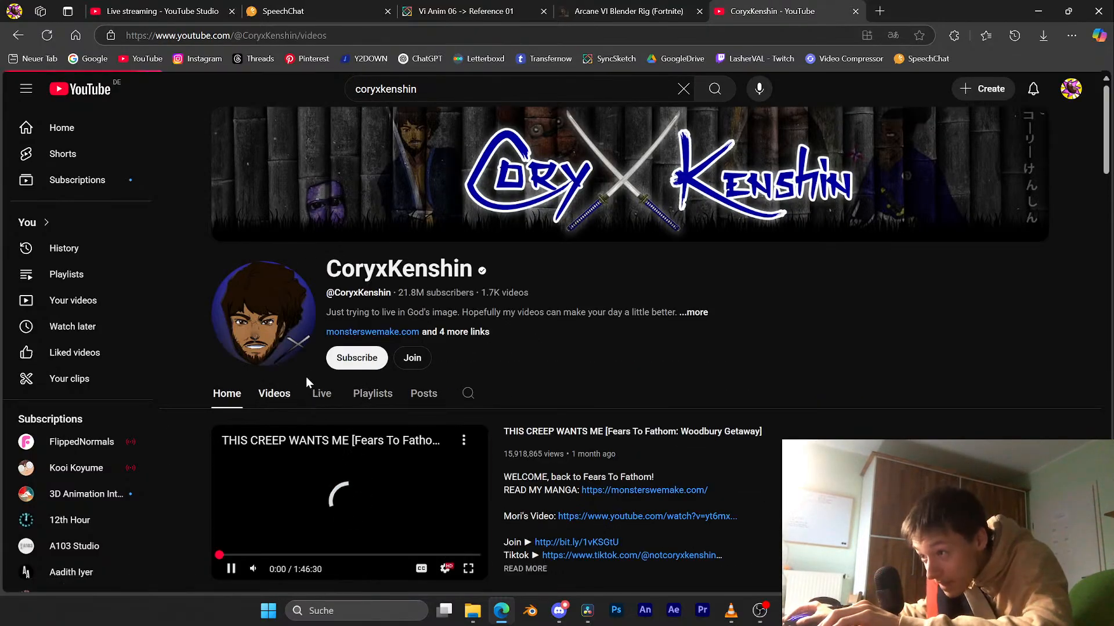
scroll(313, 374, down, 1)
scroll(318, 378, down, 1)
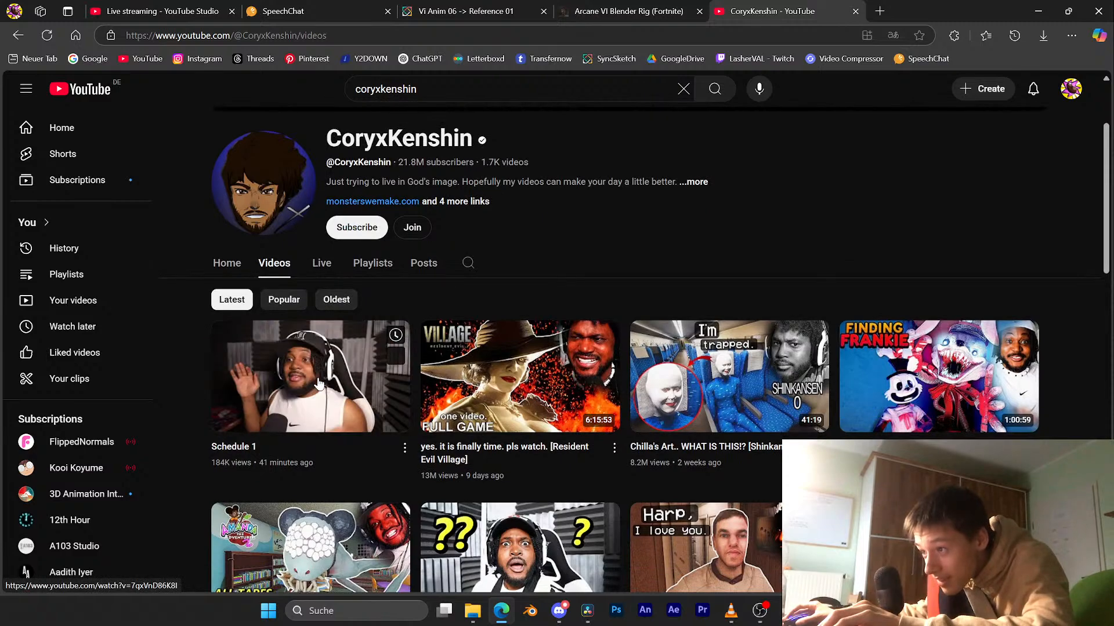
scroll(318, 383, up, 2)
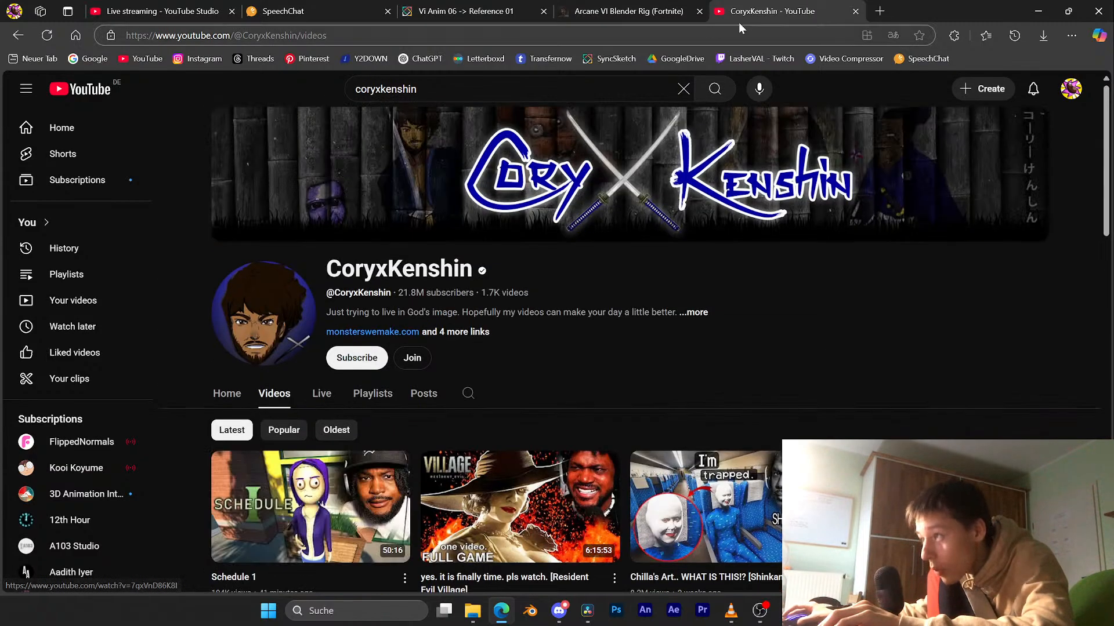
click(856, 11)
click(1032, 9)
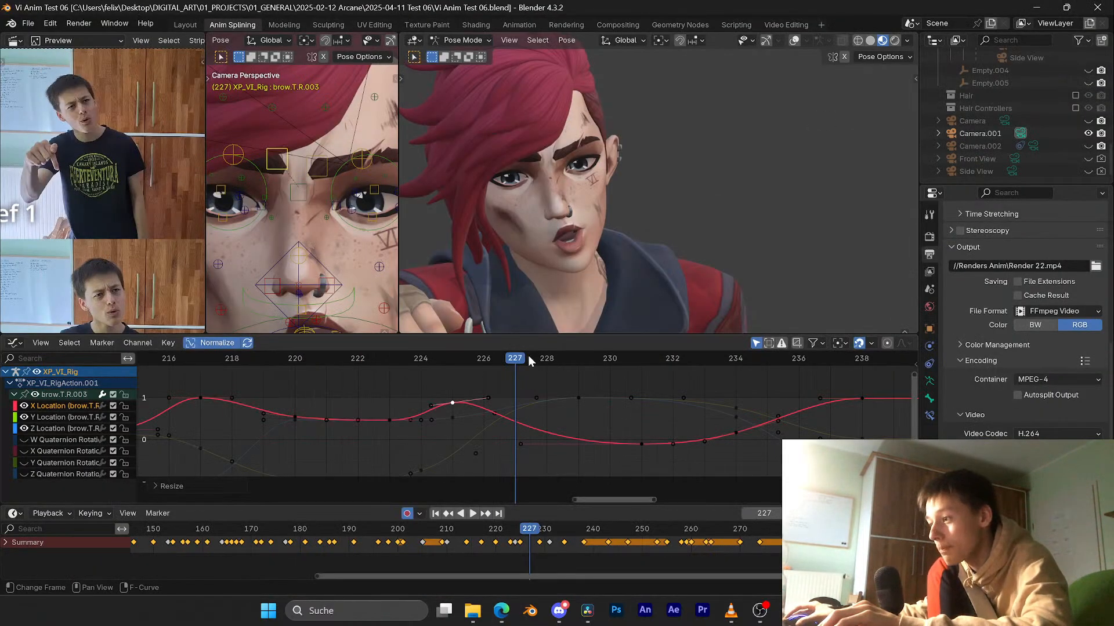
Step: Save the file and play the brow motion from about frame 220 through frame 228 to review it
drag(529, 356, 414, 365)
key(ctrl+s)
click(302, 364)
key(space)
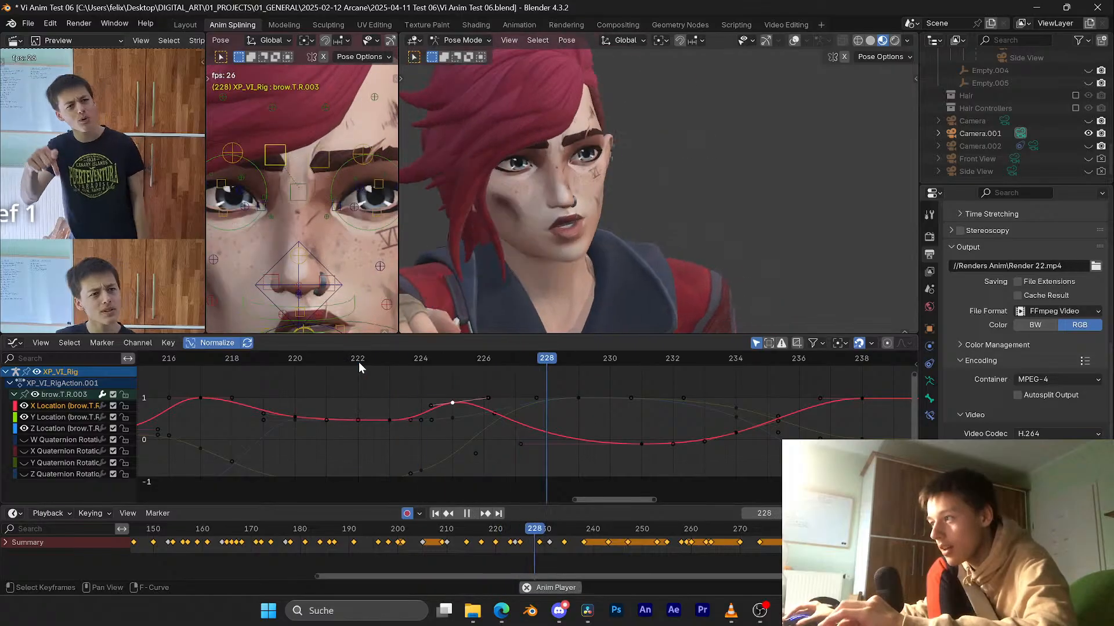
key(space)
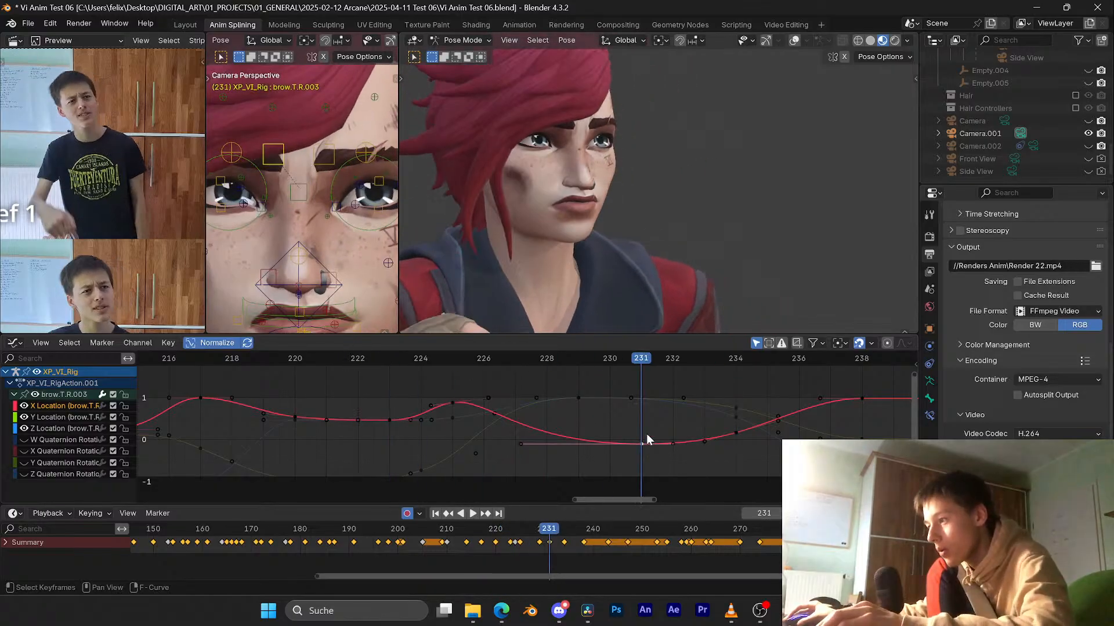
Step: Raise the Y Location key of brow.T.R.003 at frame 229 in value and scrub back to frame 225
click(578, 398)
key(g)
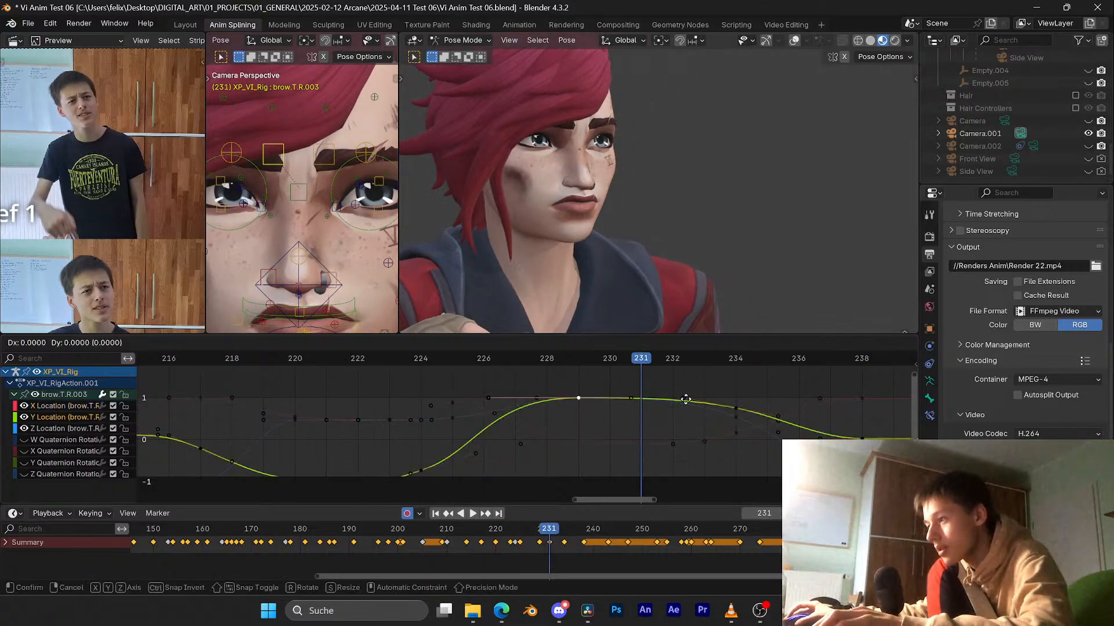
click(685, 383)
drag(574, 360, 452, 364)
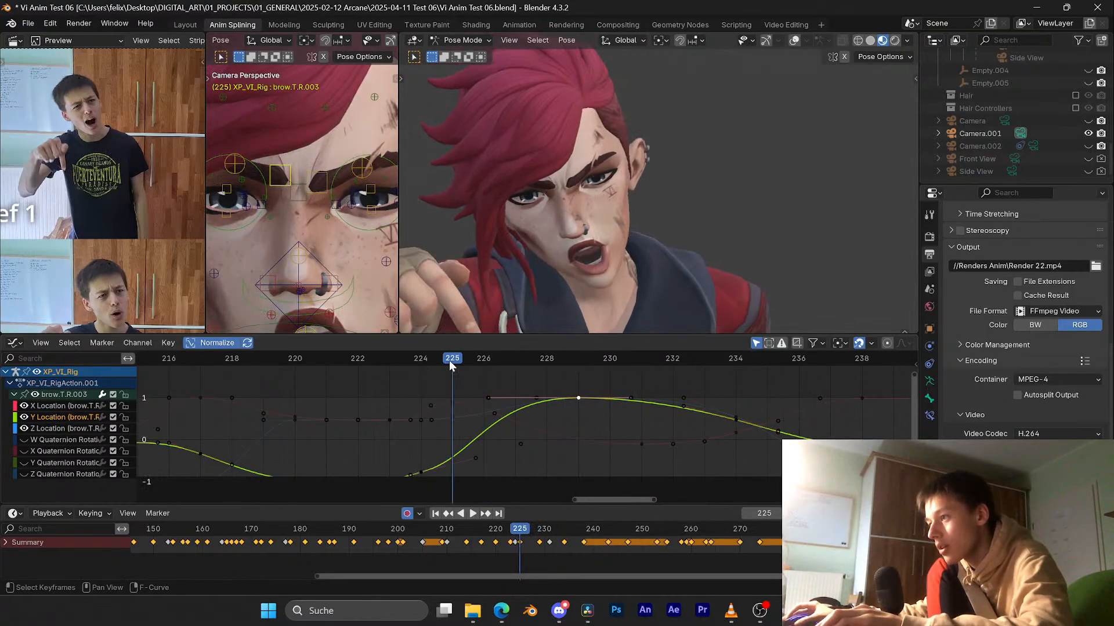
Step: Play the motion up to frame 232 and lower the Y Location key at frame 229 slightly in value
key(space)
key(space)
key(g)
key(y)
click(567, 391)
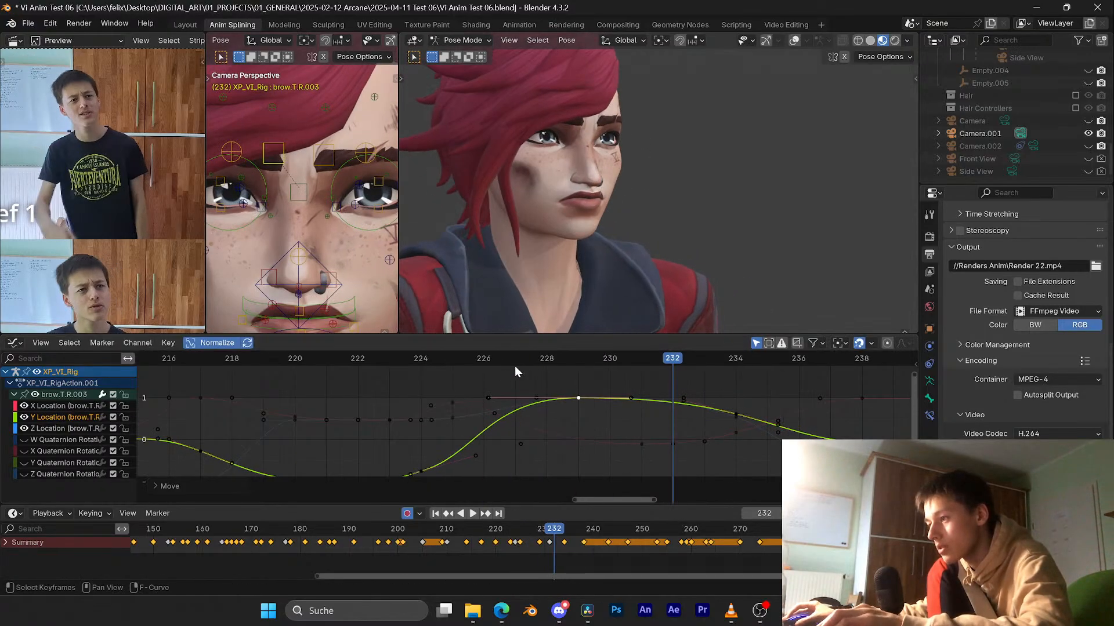
Step: Save the file and replay the brow motion between about frames 225 and 239 to review it
key(space)
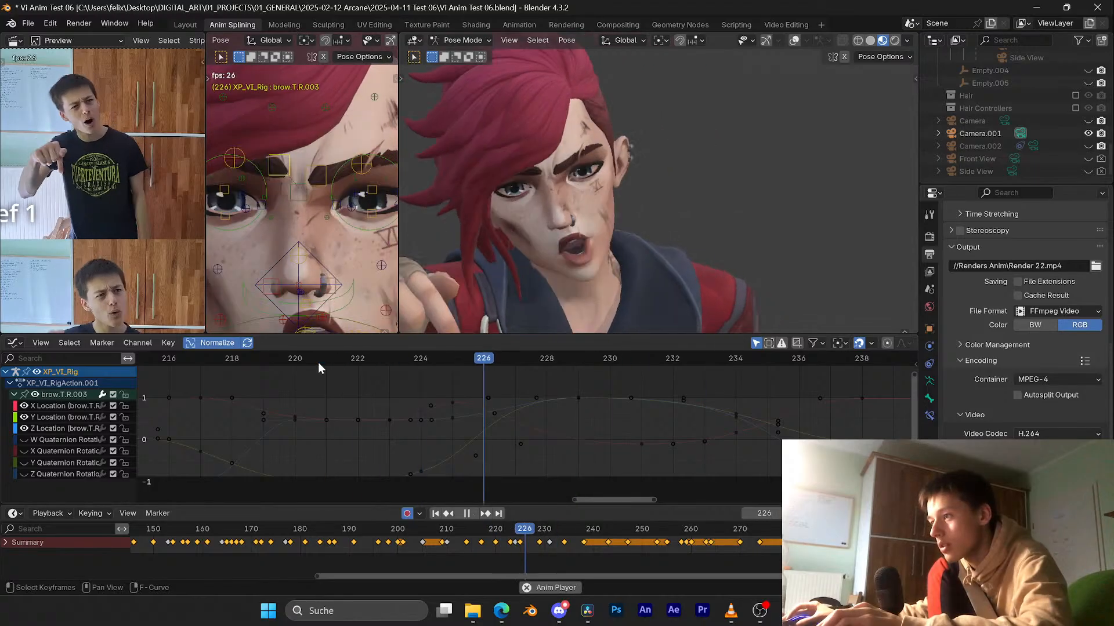
key(space)
key(ctrl+s)
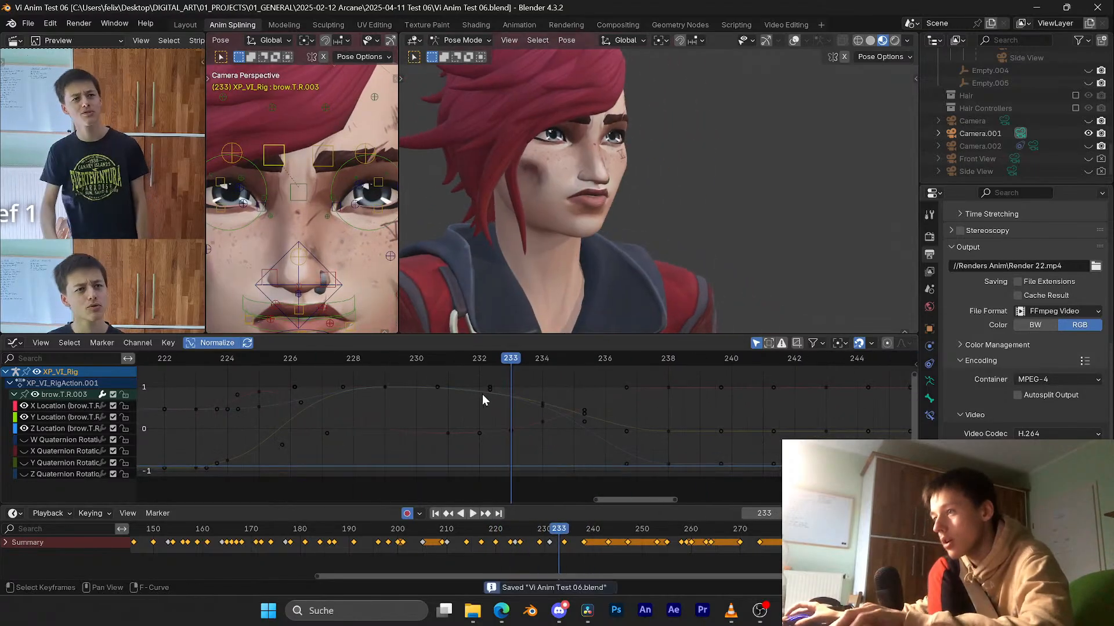
click(411, 360)
key(space)
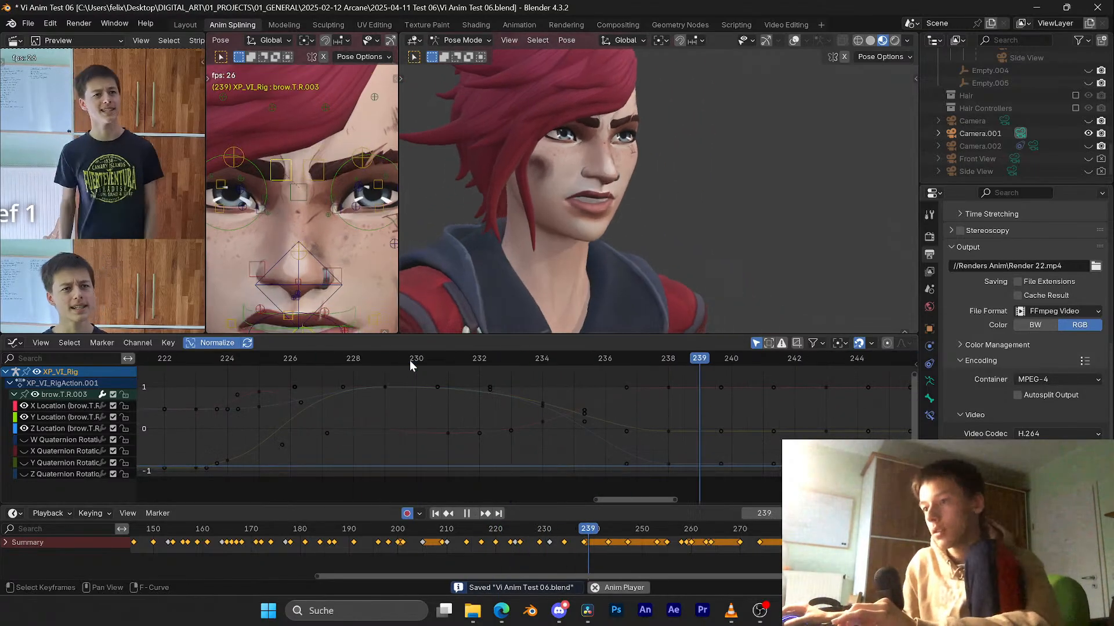
key(space)
click(261, 361)
key(space)
key(space)
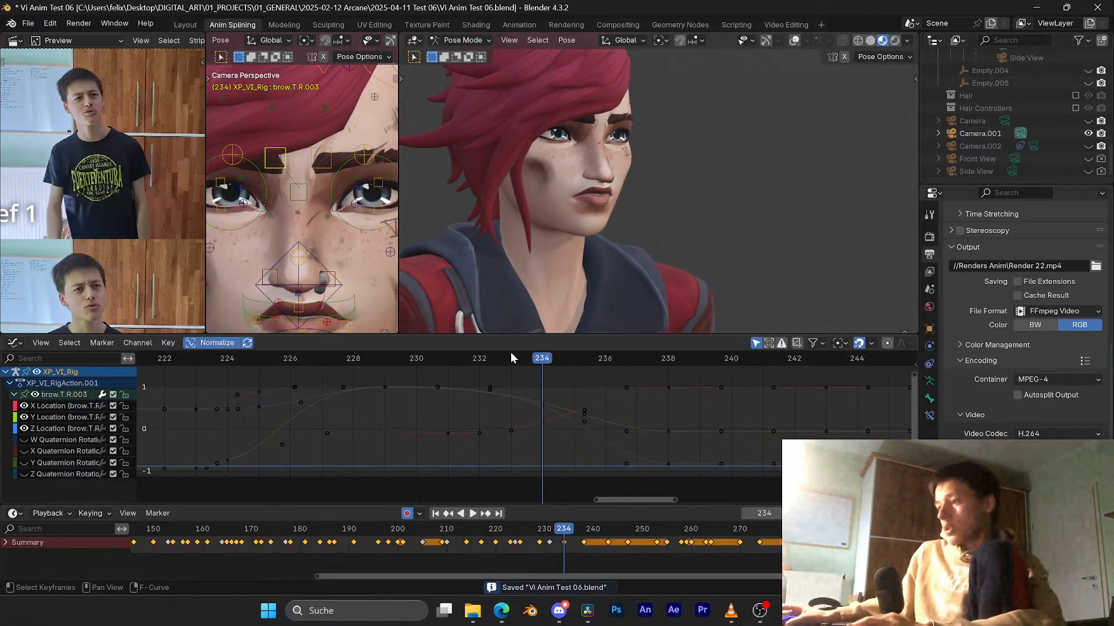
click(543, 422)
key(g)
key(y)
right_click(600, 388)
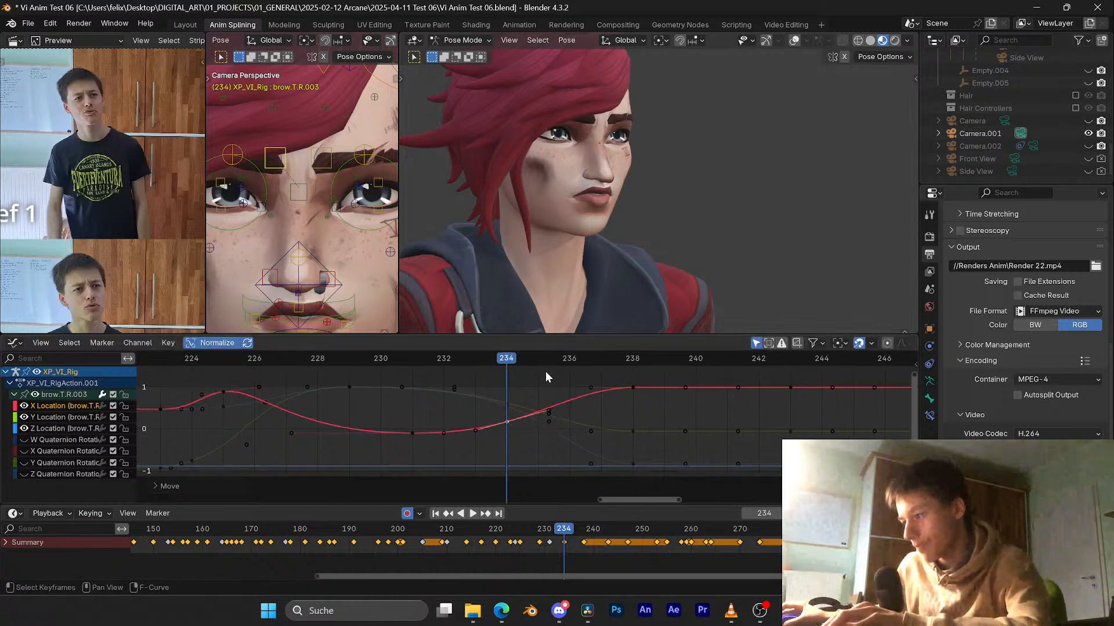
Step: Move the X Location keys of brow.T.L.003 and brow.T.R.003 at frames 234 and 238 two frames later, review the motion and save
key(space)
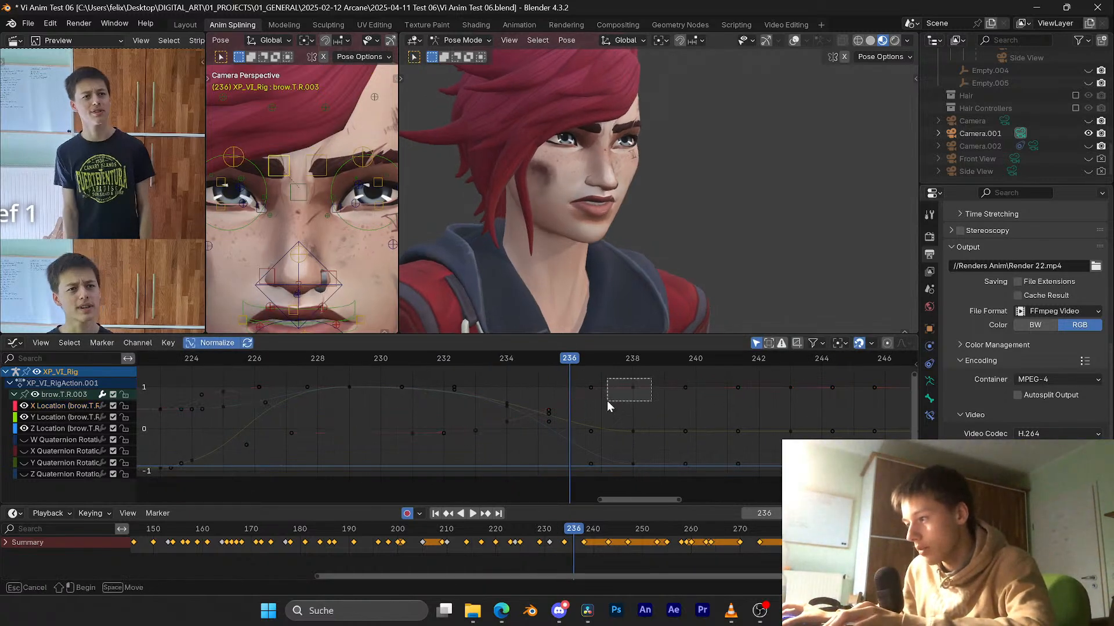
shift+click(326, 179)
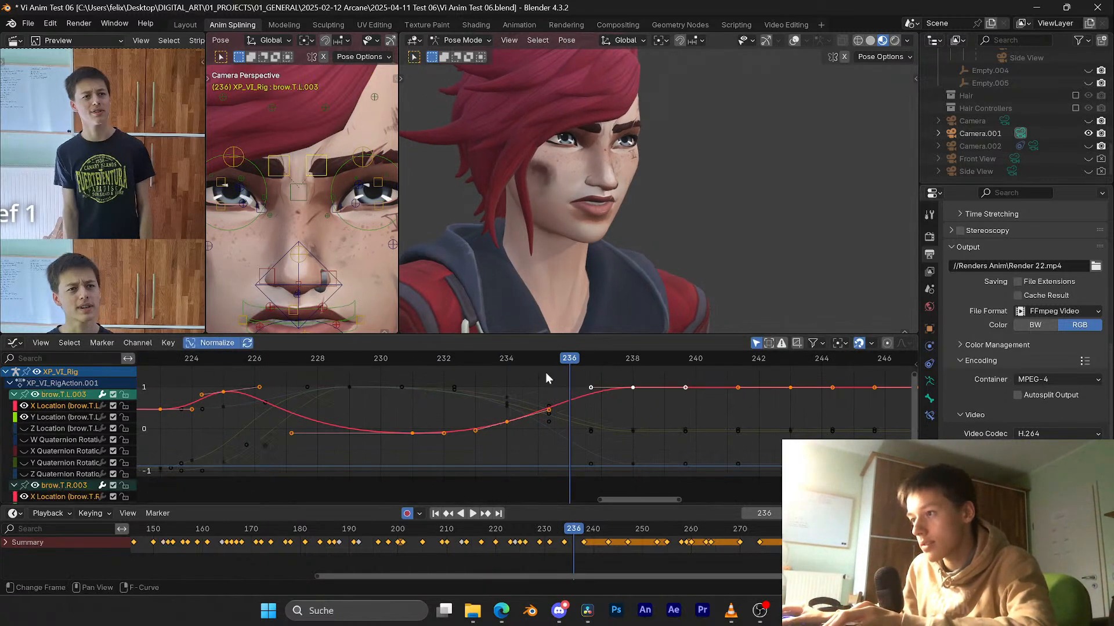
key(ctrl+s)
scroll(496, 421, up, 2)
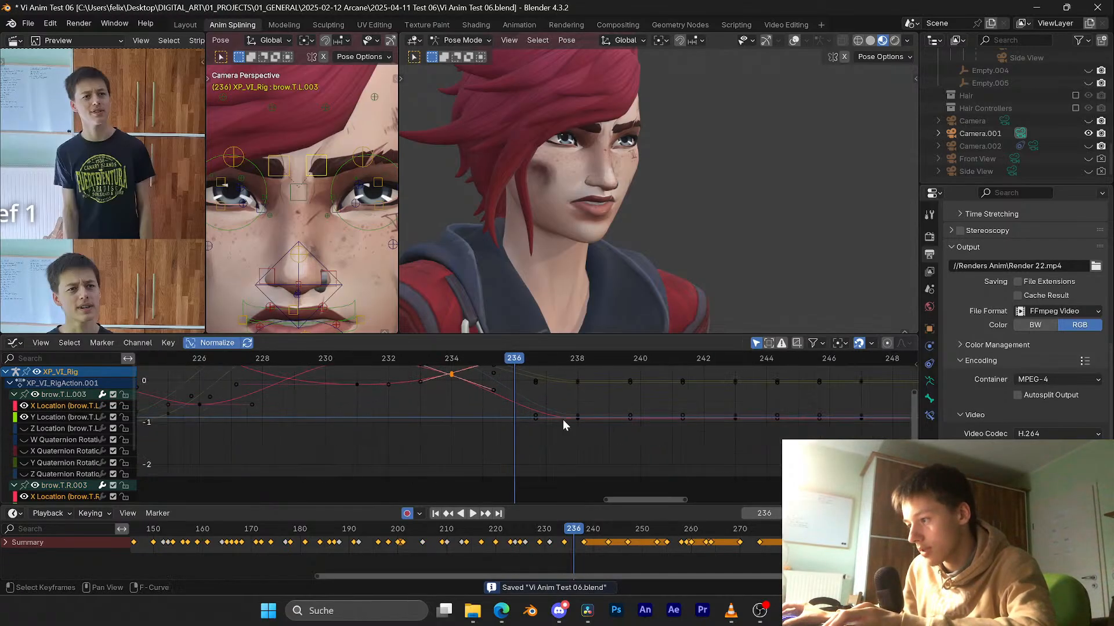
key(KP_Decimal)
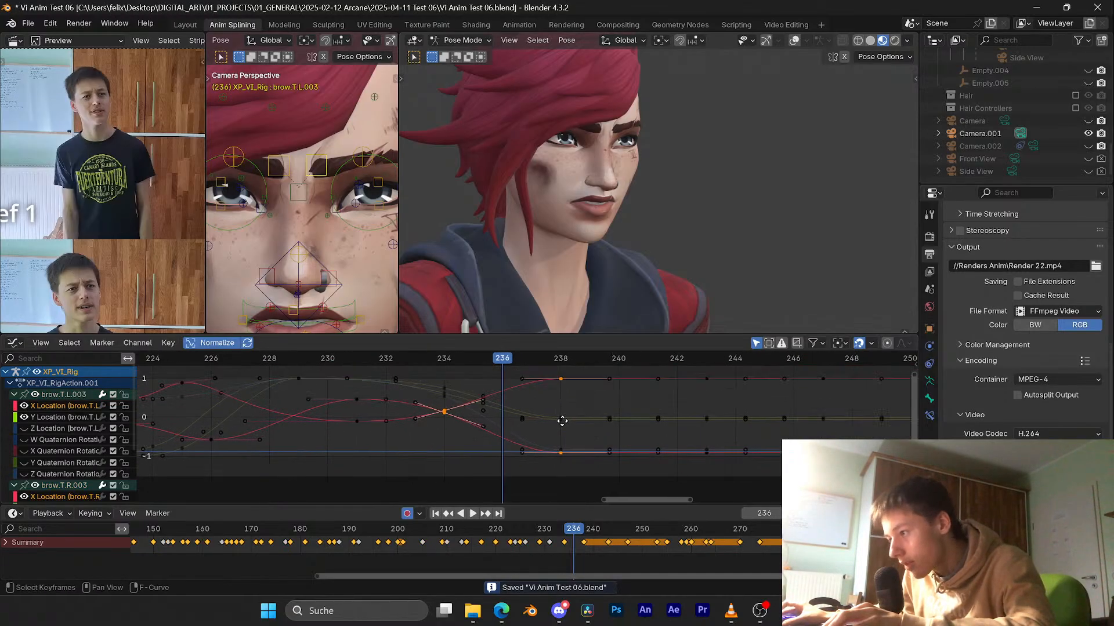
key(g)
key(x)
click(613, 422)
key(space)
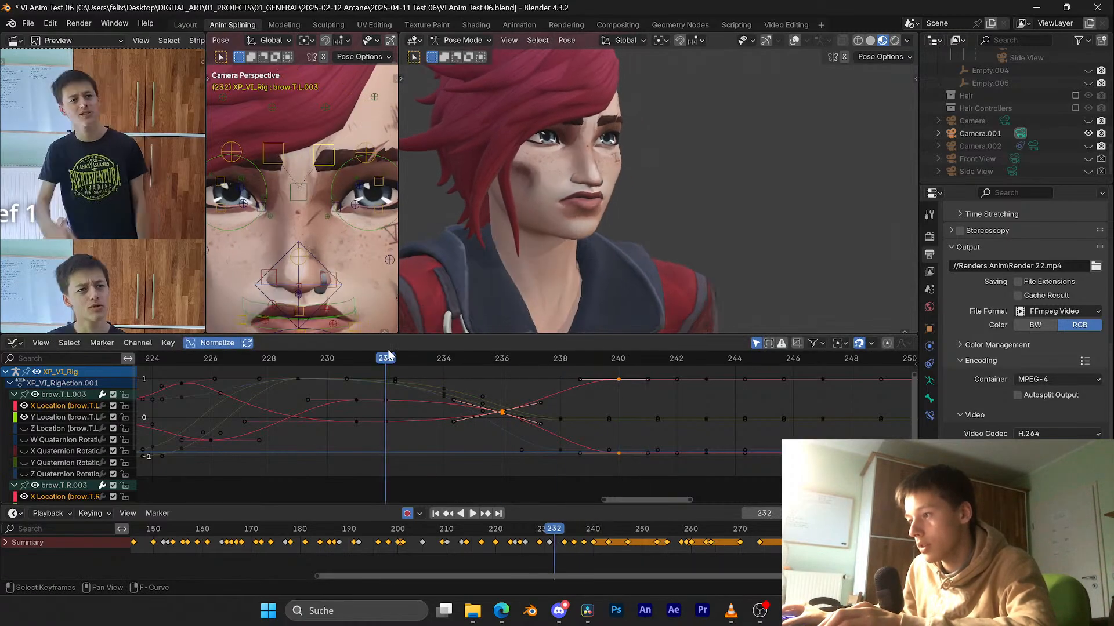
key(space)
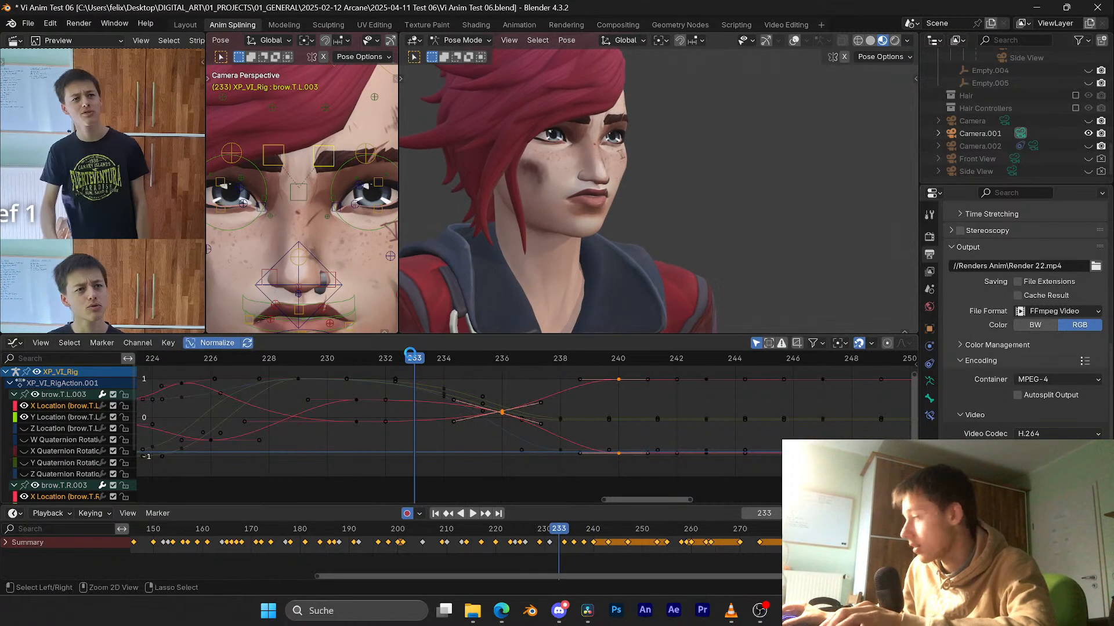
key(ctrl+s)
scroll(453, 372, up, 2)
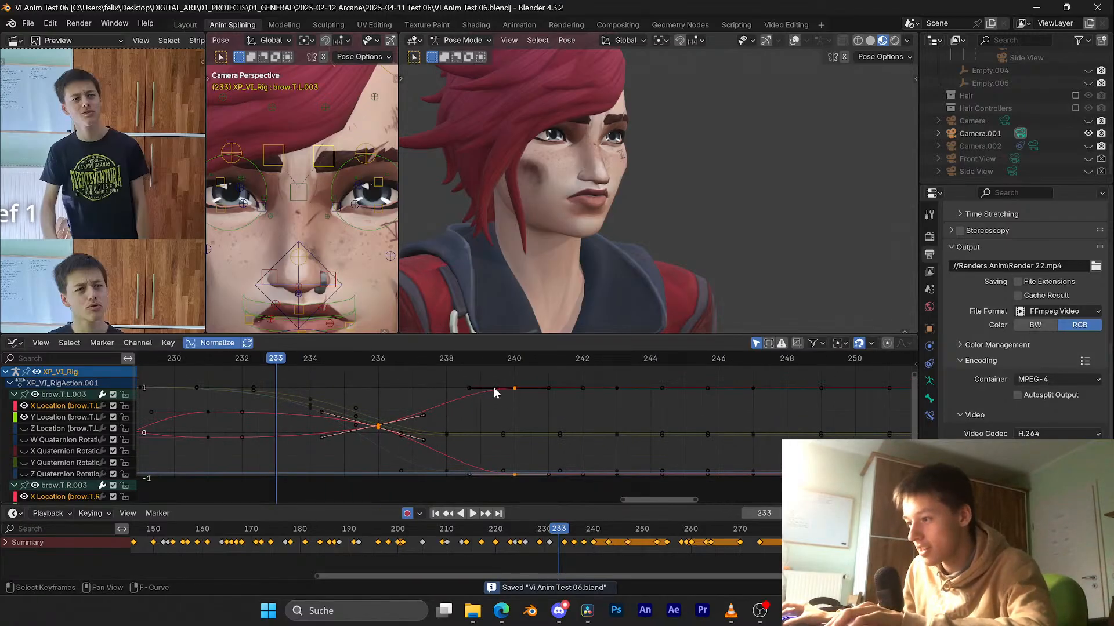
drag(487, 376, 445, 395)
shift+scroll(470, 429, down, 2)
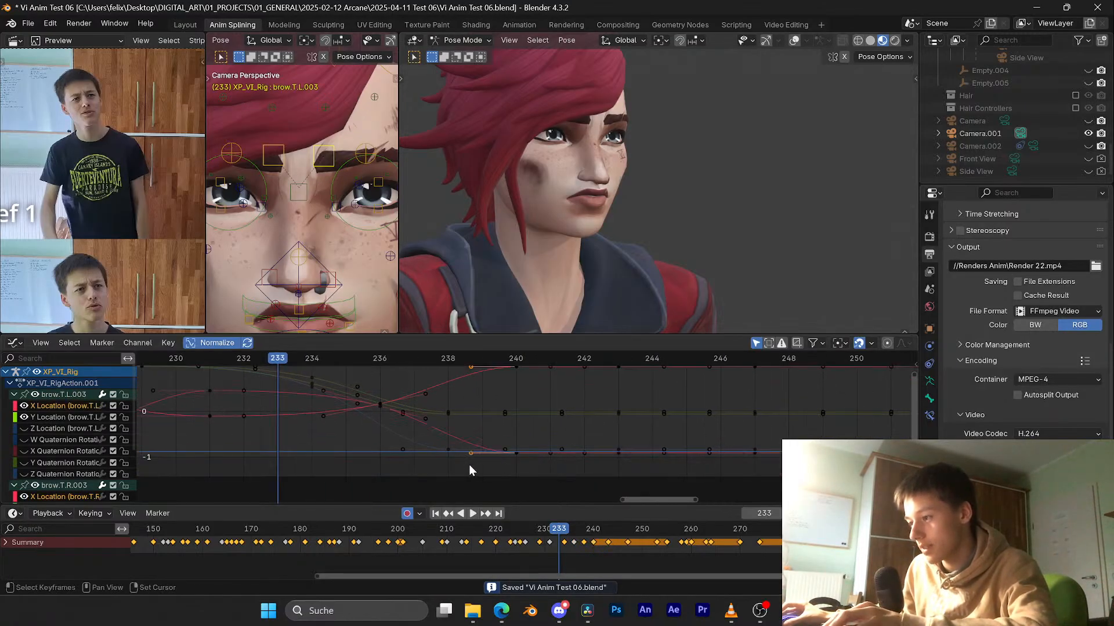
key(s)
key(x)
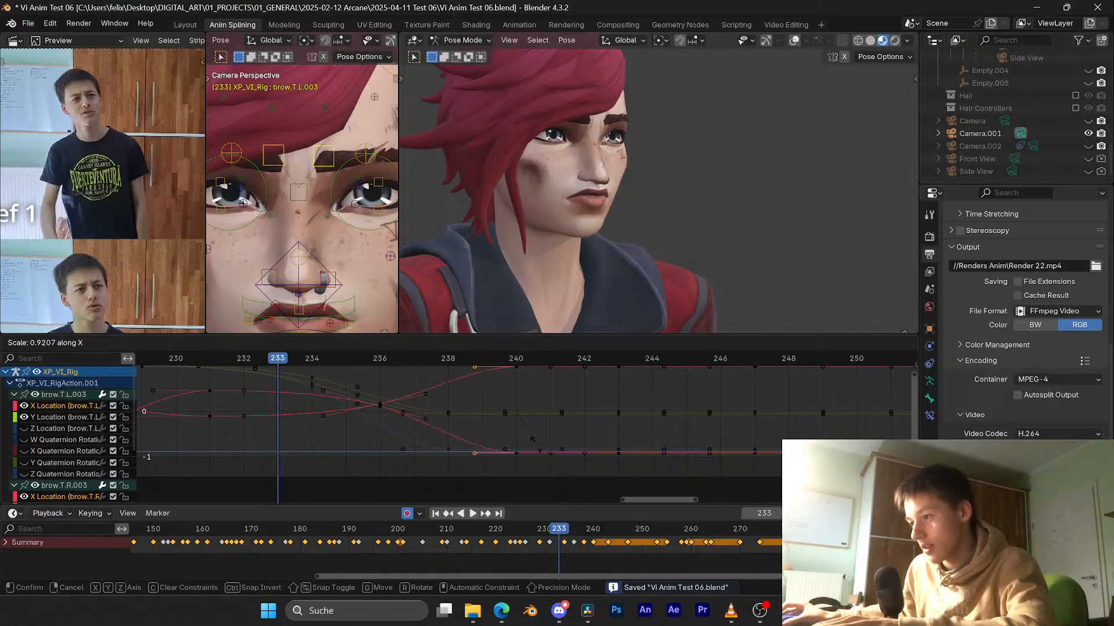
click(502, 437)
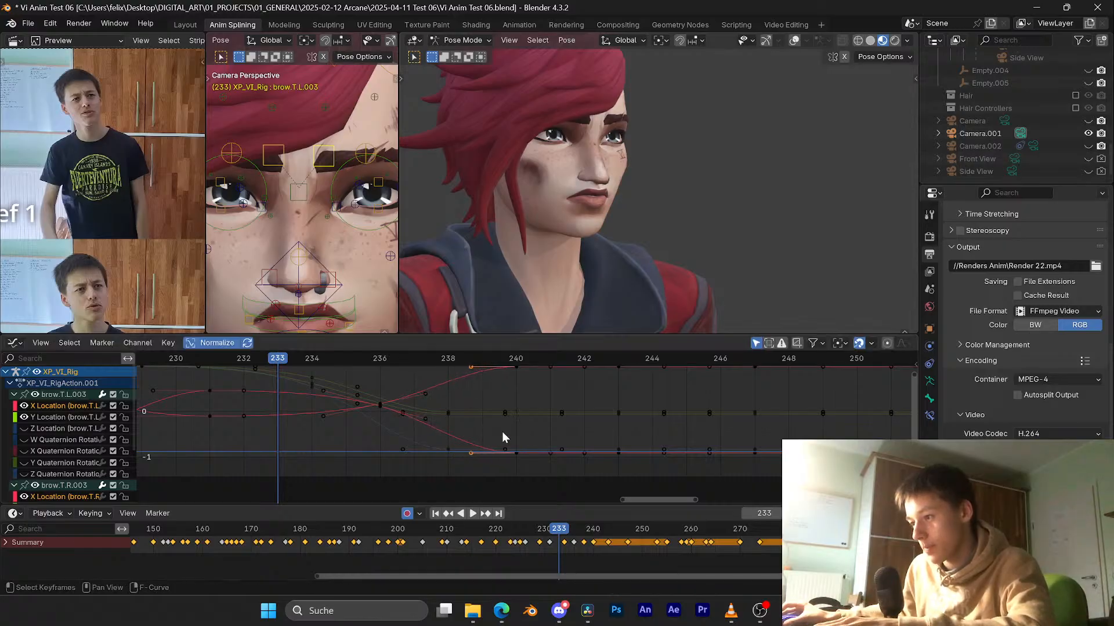
Step: Try lengthening the outgoing handles of both X Location keys at frame 236, play the motion, and undo the scaling
click(426, 418)
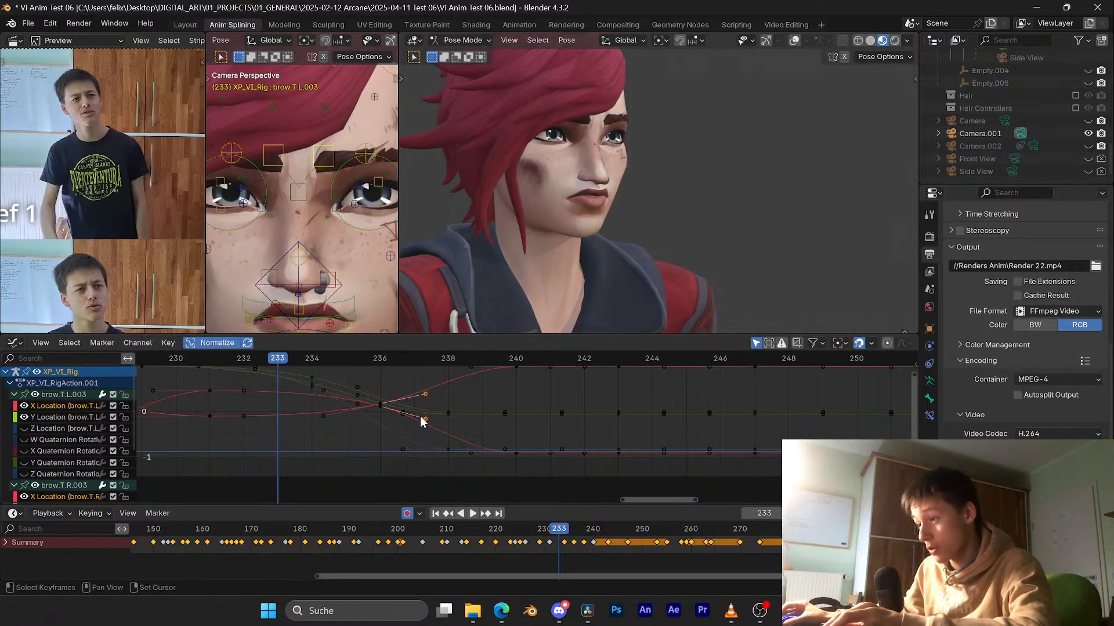
key(s)
click(496, 410)
key(ctrl+s)
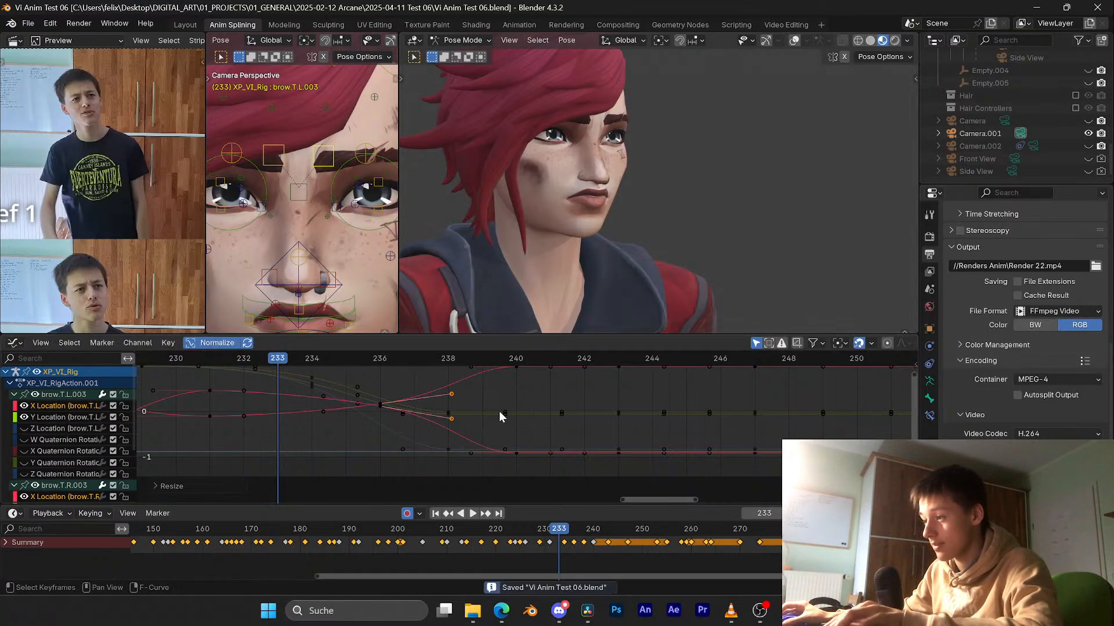
key(space)
key(space)
key(ctrl+z)
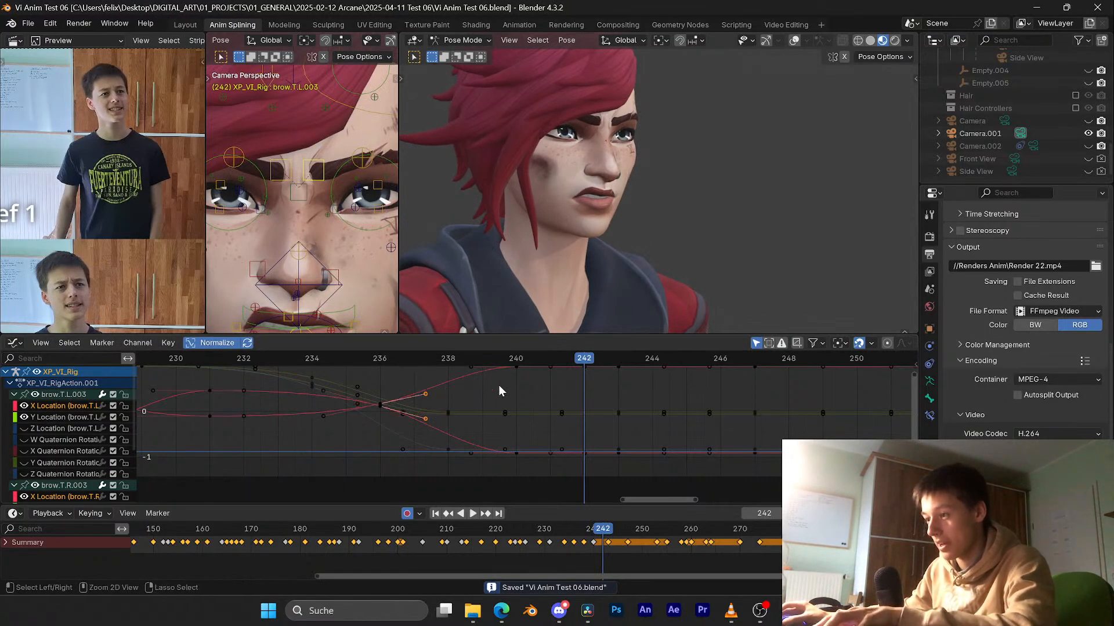
Step: Check the livestream page in YouTube Studio, return to Blender and save the file
click(396, 359)
click(500, 612)
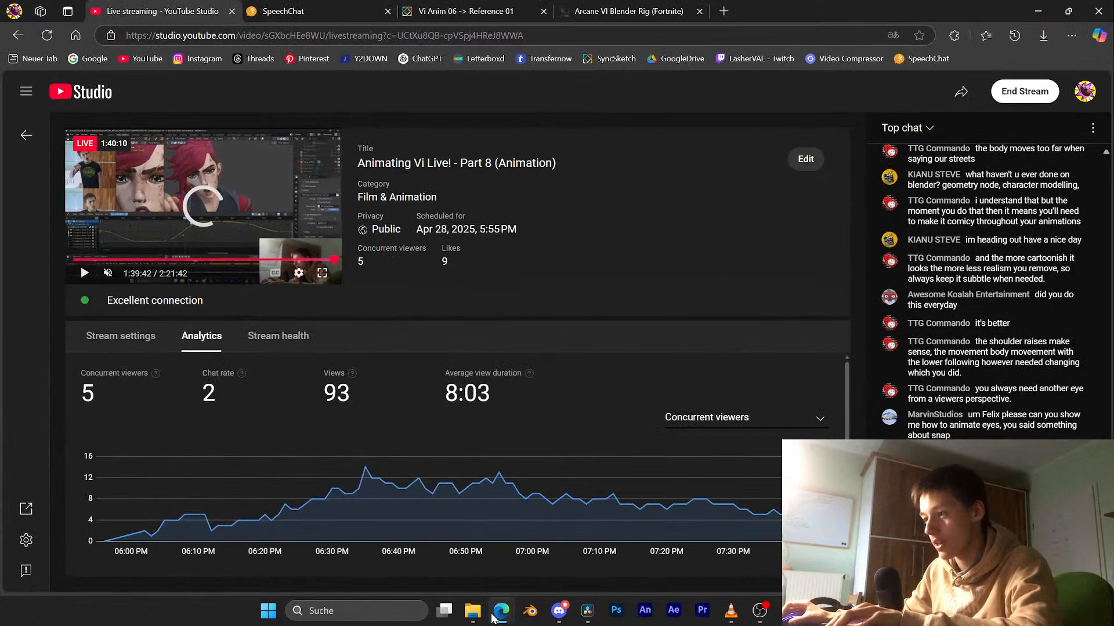
click(494, 615)
key(ctrl+s)
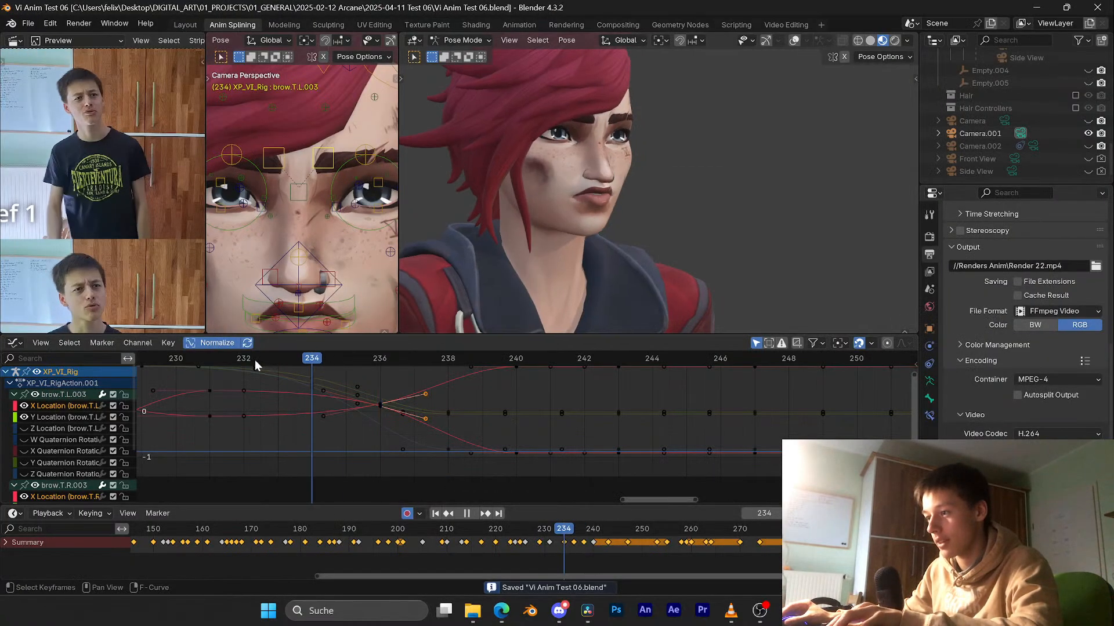
Step: Play the brow motion around frame 234 and step back to frame 231 to check it
key(space)
scroll(325, 395, down, 3)
key(Left)
key(Left)
key(Left)
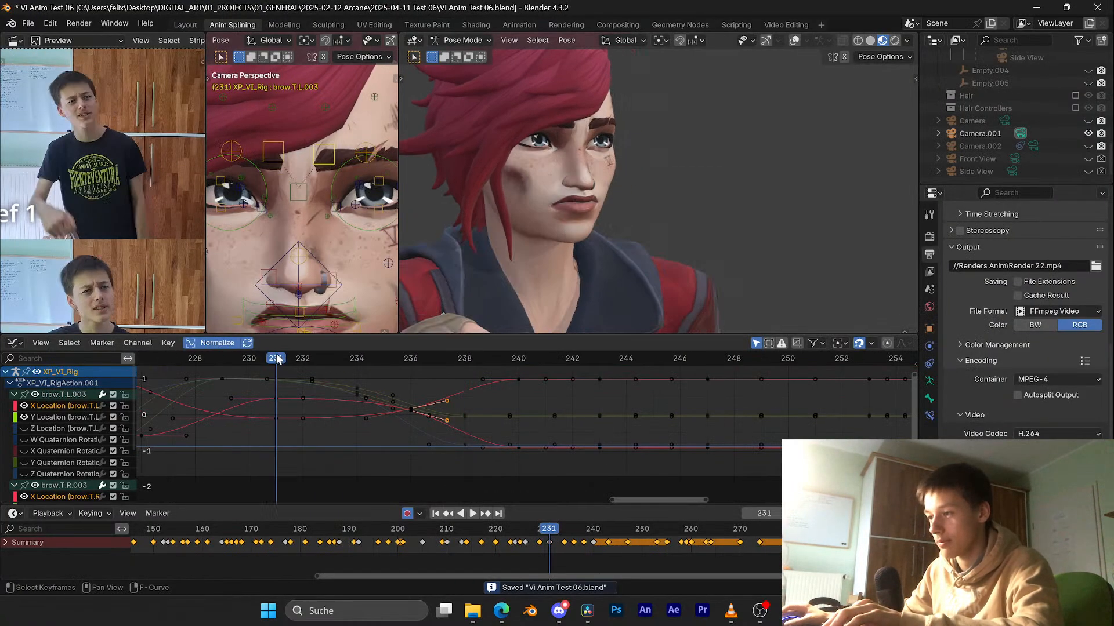
Step: Move the X Location keys of both inner brow controls at frame 240 one frame earlier, to frame 239
drag(517, 448, 517, 448)
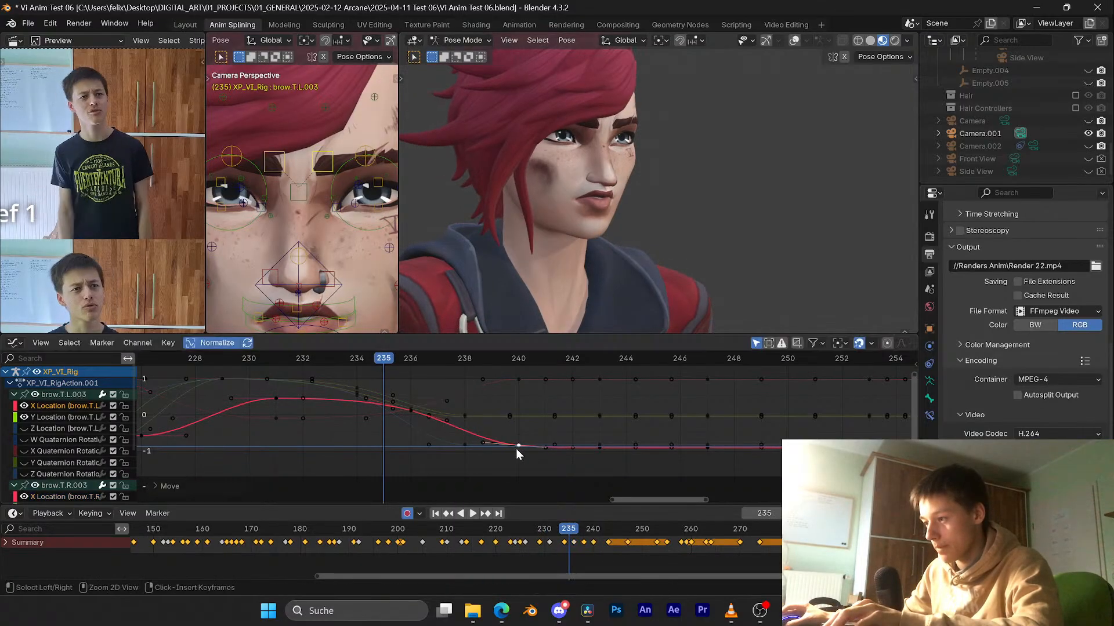
drag(527, 395, 509, 374)
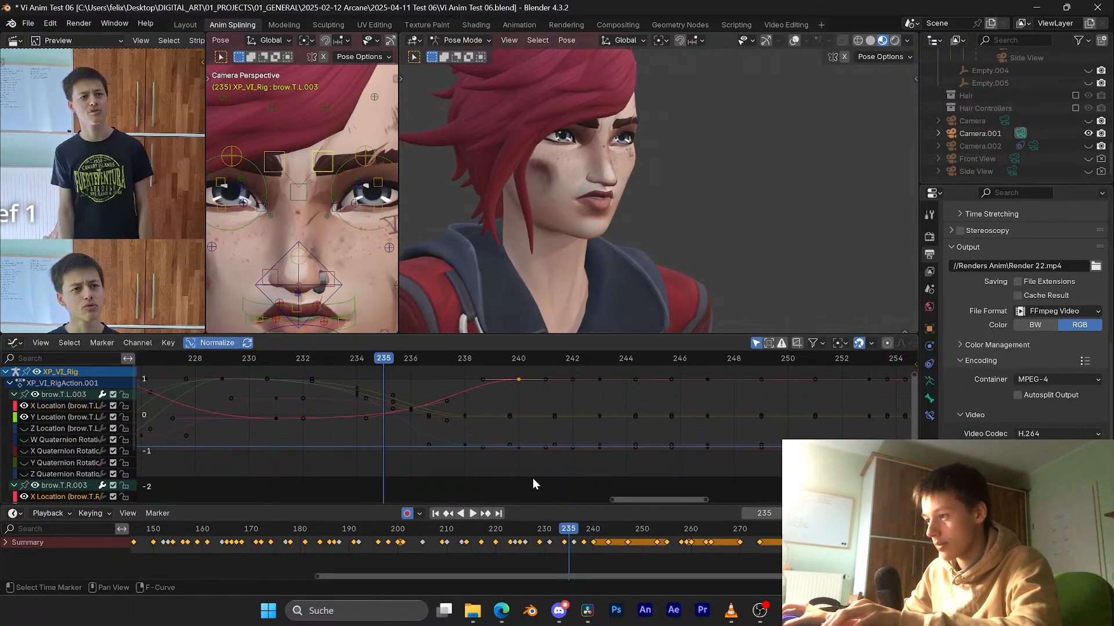
scroll(532, 476, up, 5)
shift+click(516, 458)
scroll(524, 435, down, 3)
middle_drag(524, 412, 534, 428)
key(g)
key(x)
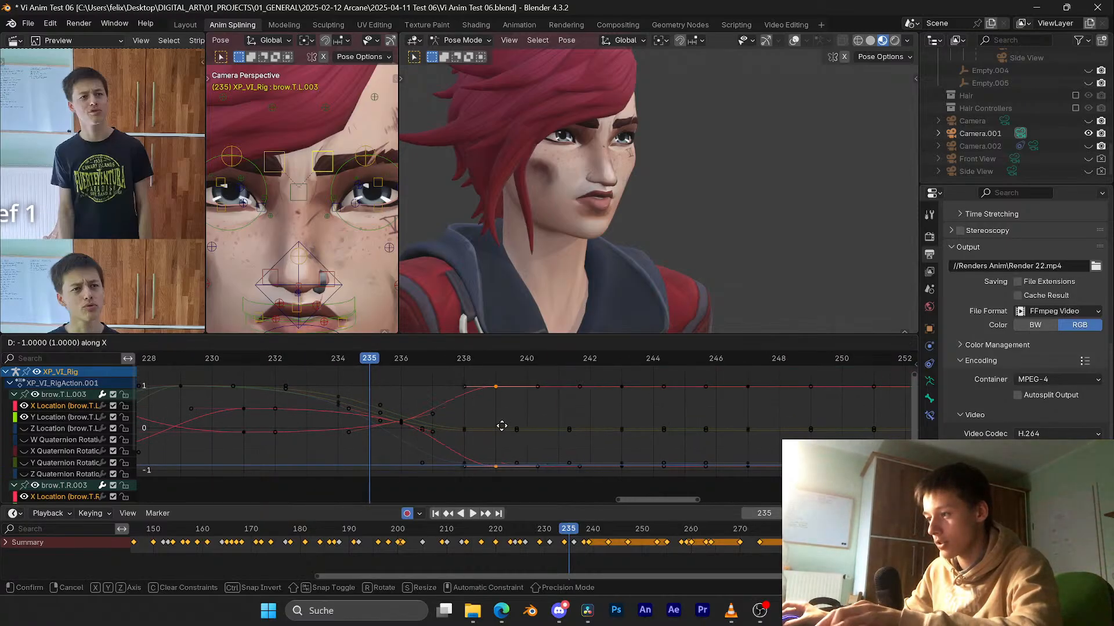
click(500, 426)
Step: Play the brow motion from about frame 234 through frame 242 repeatedly to judge the new timing
key(space)
key(space)
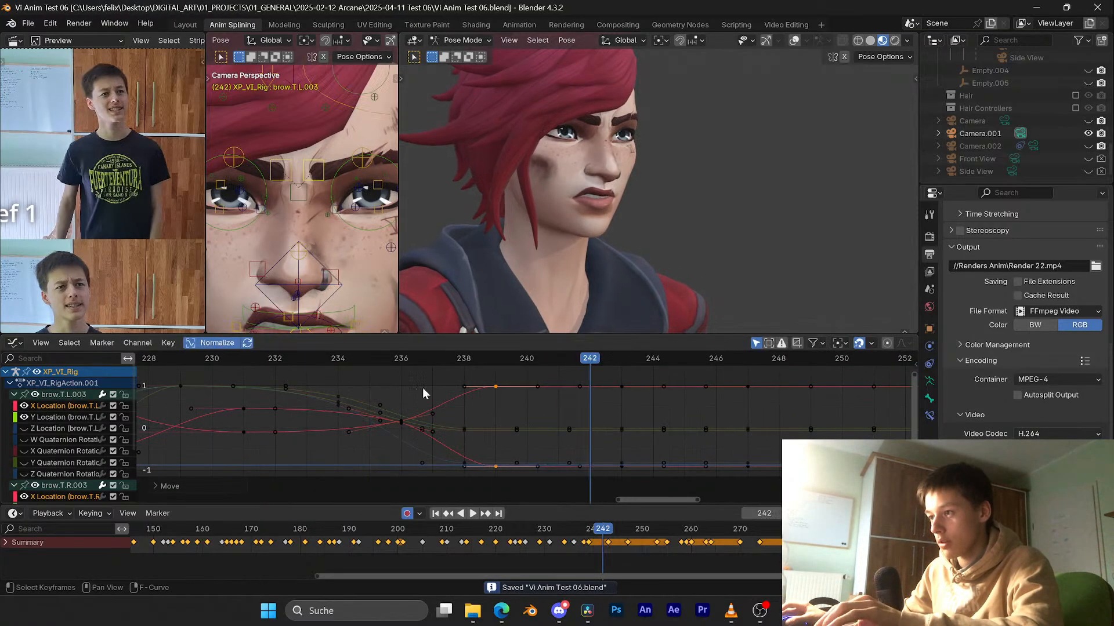
click(356, 356)
key(space)
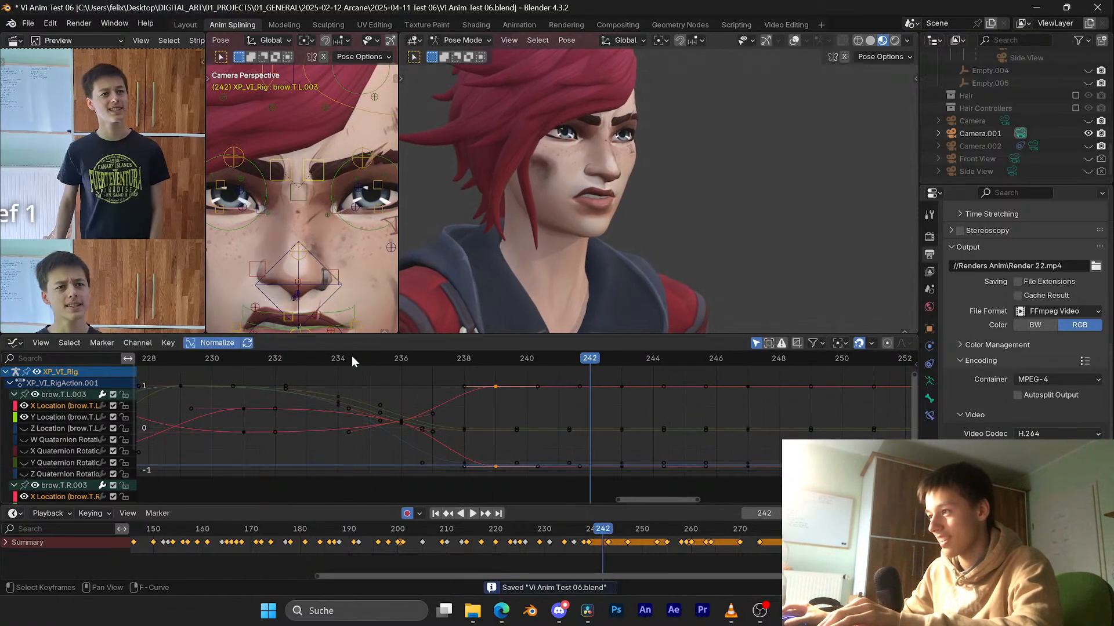
key(space)
Step: Move the X Location key of brow.T.R.003 at frame 239 to frame 240 and play the result
click(498, 387)
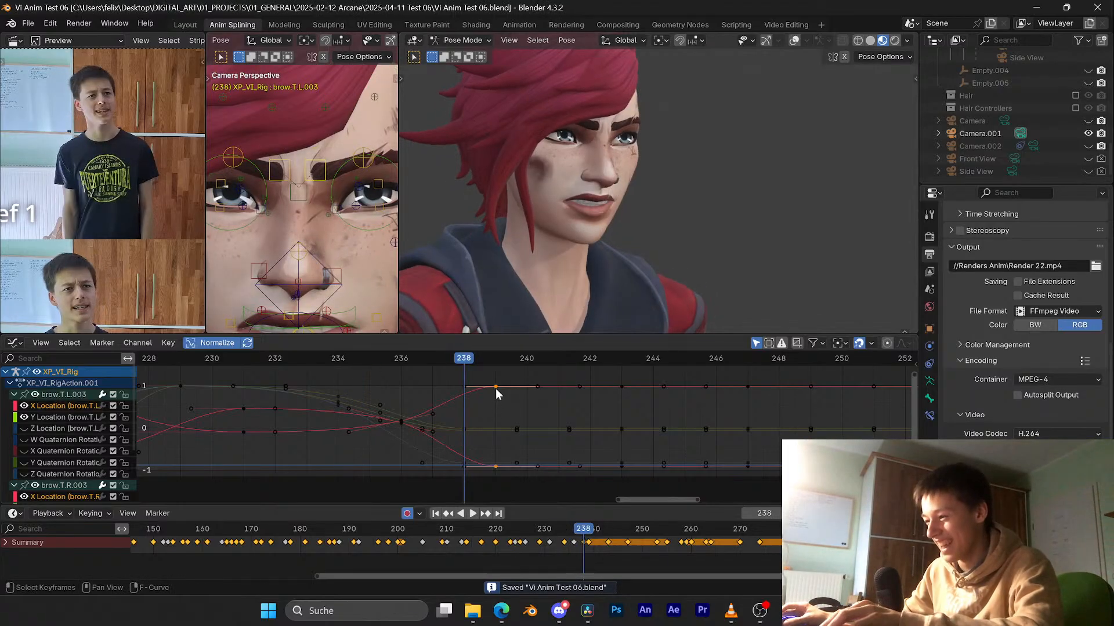
key(g)
key(x)
click(513, 389)
key(space)
key(space)
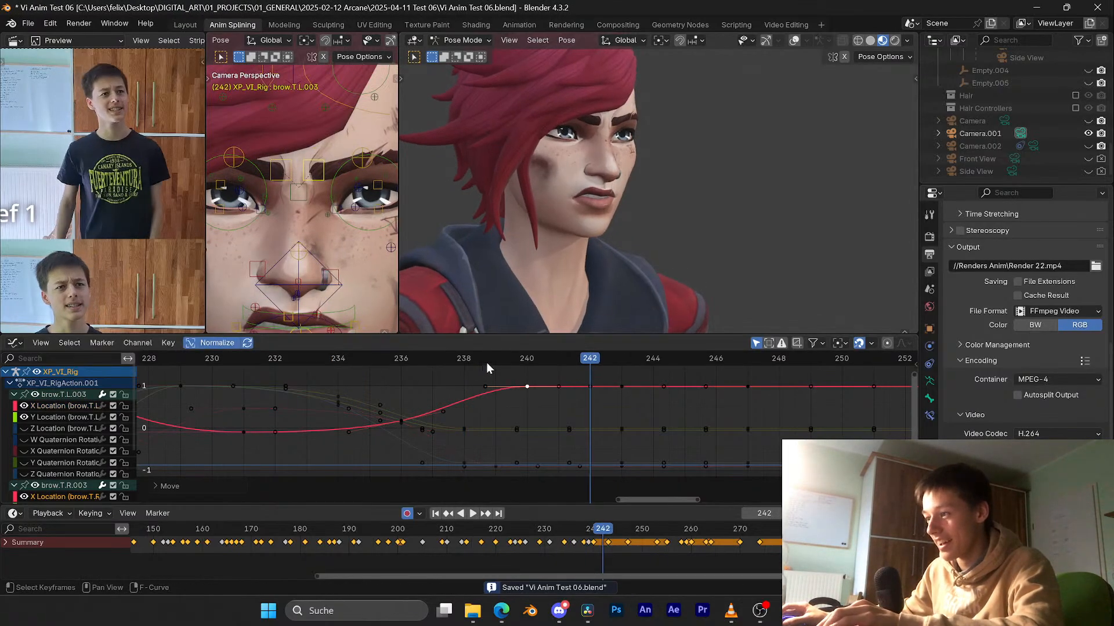
click(522, 364)
key(g)
key(x)
right_click(574, 379)
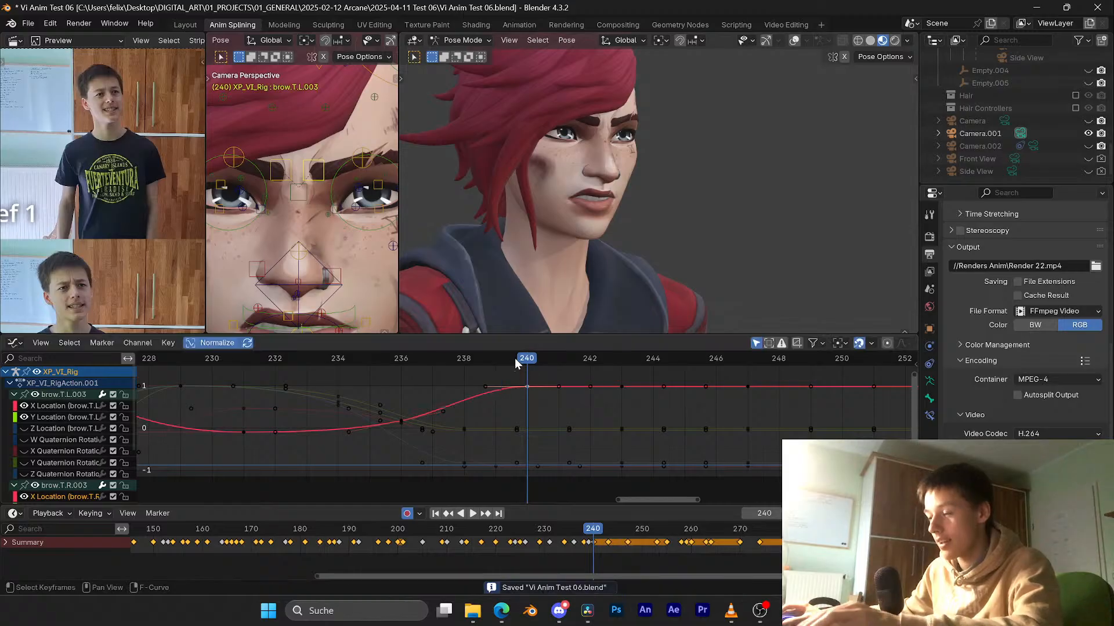
Step: Step forward frame by frame from frame 240, and scrub back to frame 235 to examine the brow pose
key(Right)
key(Right)
key(Right)
key(Right)
key(Right)
click(381, 358)
Step: Move the X Location key of brow.T.R.003 at frame 236 to frame 237 and play the motion
click(402, 424)
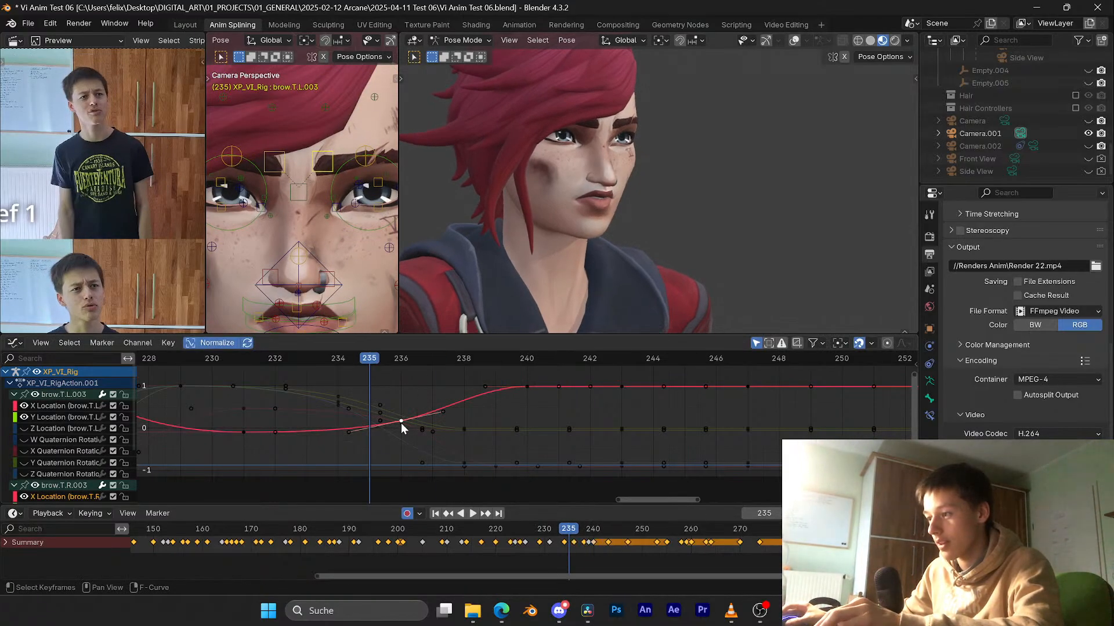
key(g)
key(x)
click(426, 425)
key(space)
key(space)
Step: Replay the offset brow motion from frame 234, return to that frame and save the file
click(341, 360)
key(space)
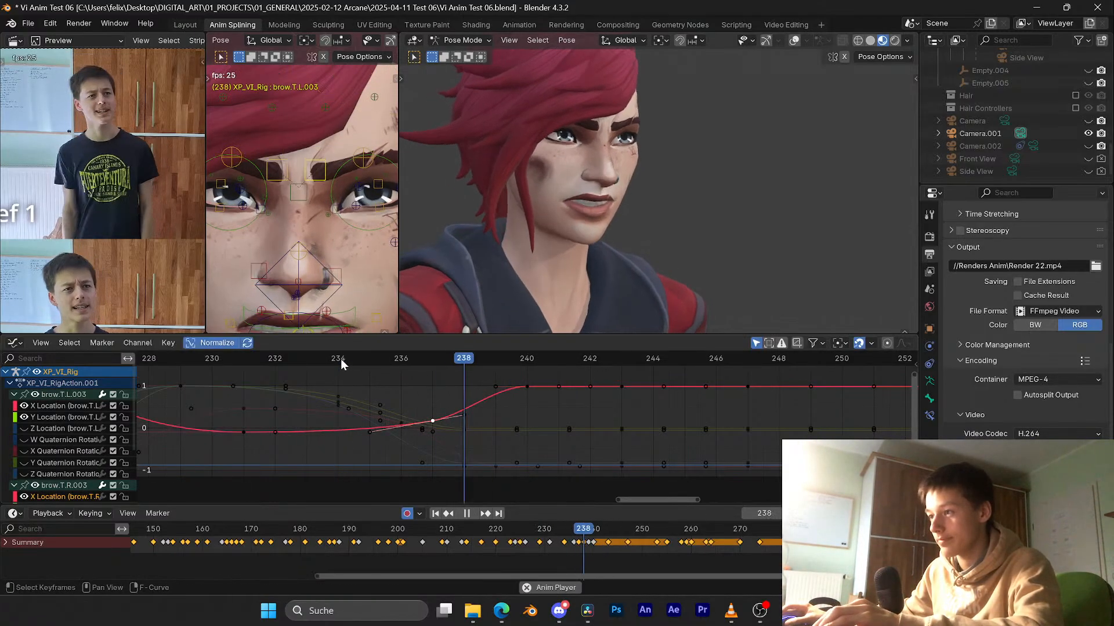
click(342, 360)
click(342, 360)
key(Escape)
key(ctrl+s)
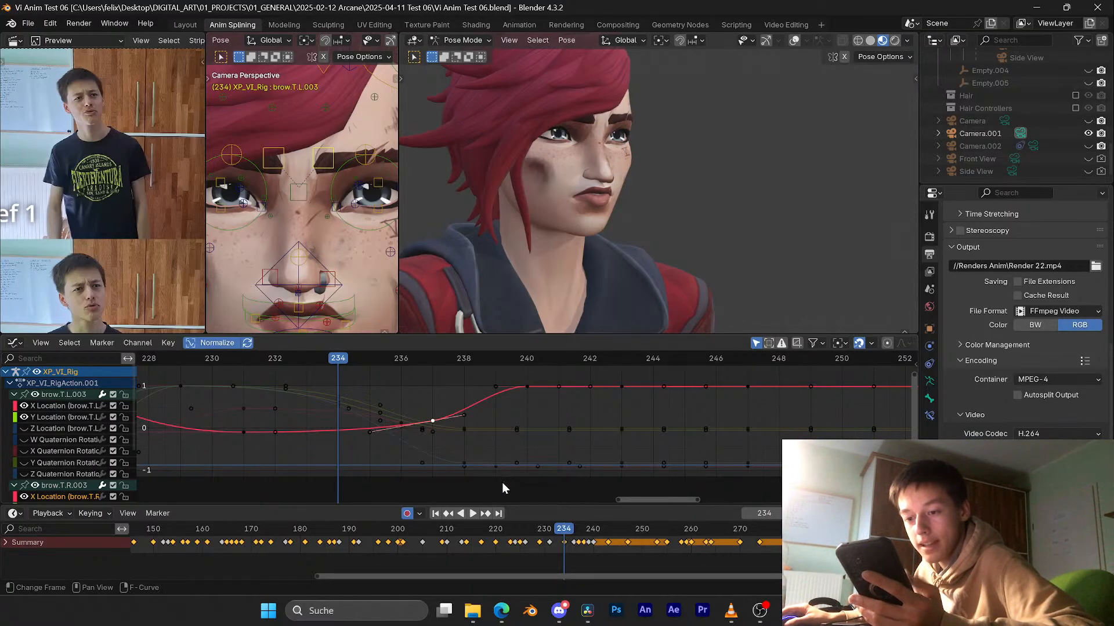
Step: Scrub between frames 234 and 237 to compare the two brows with the reference, and save the file
drag(344, 360, 433, 368)
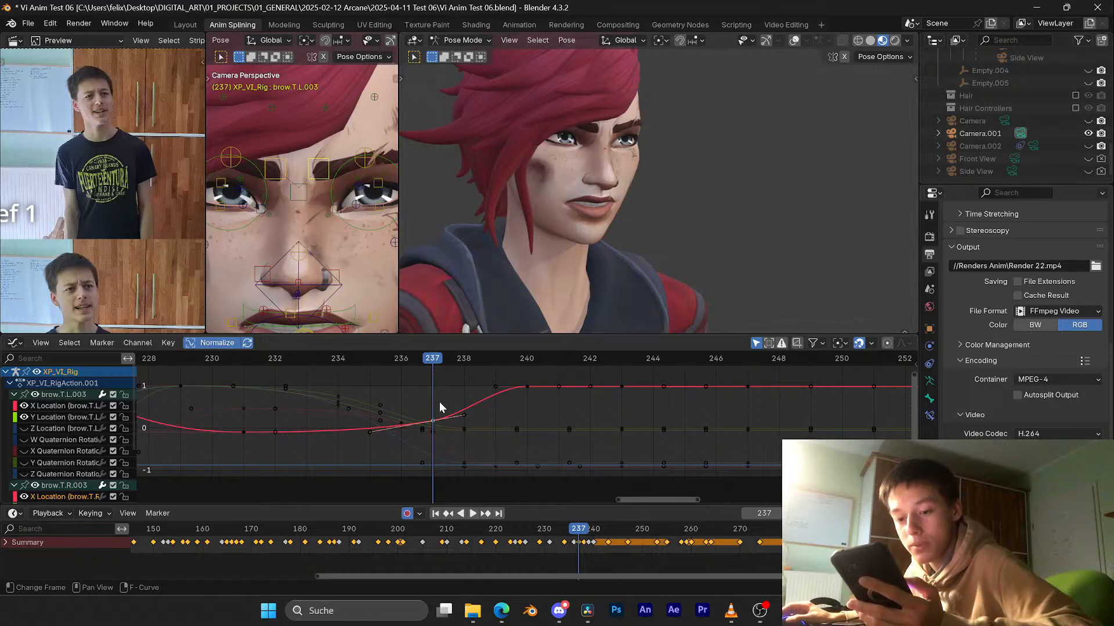
drag(422, 376, 330, 370)
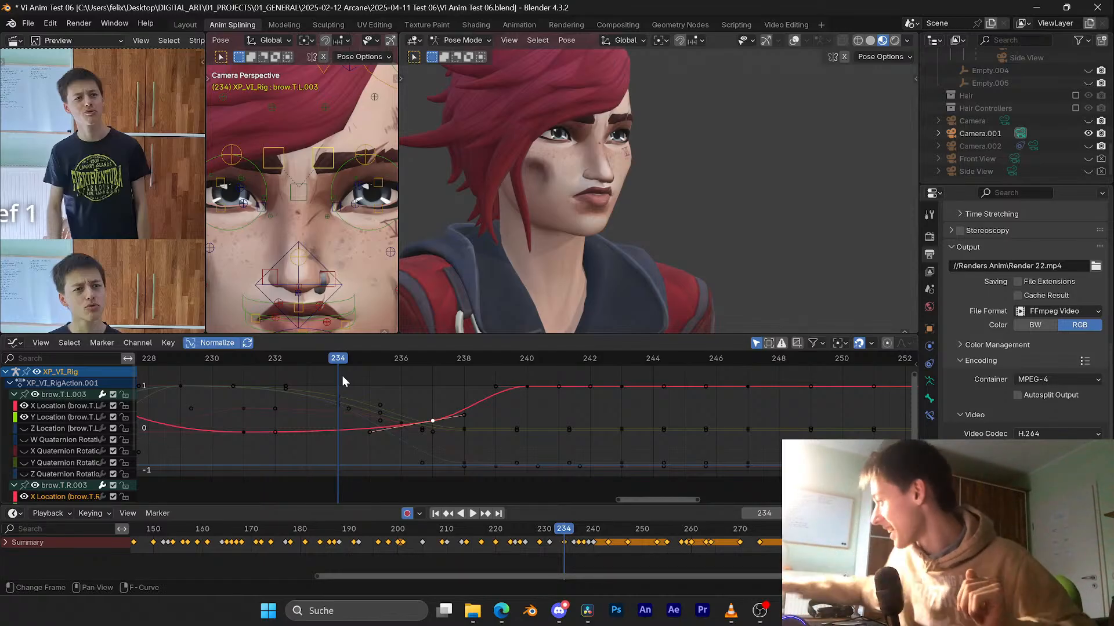
key(ctrl+s)
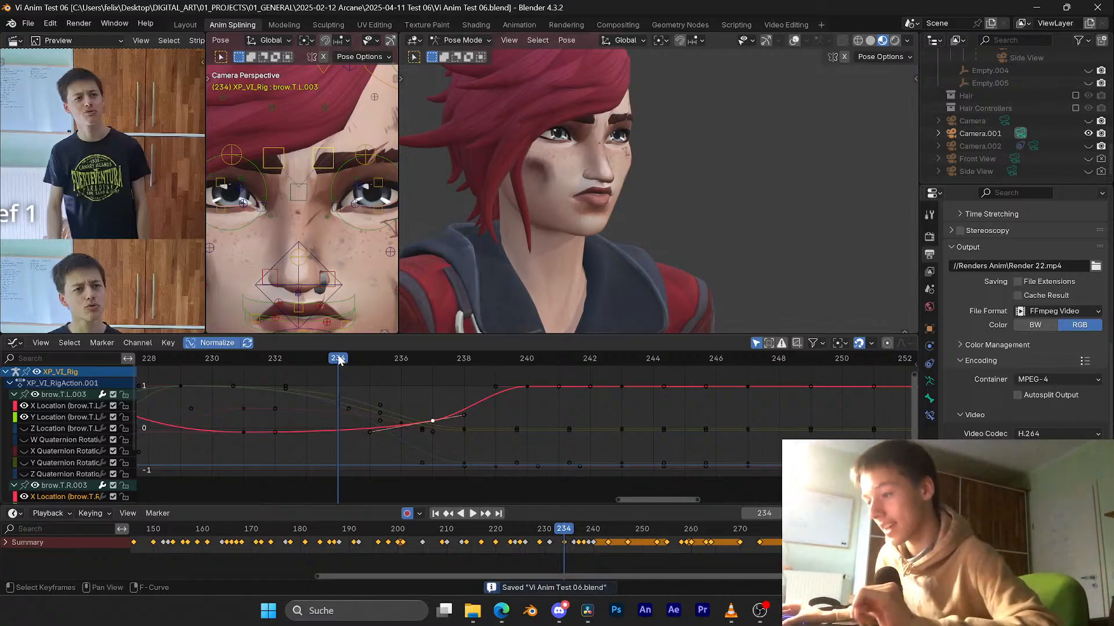
Step: Replay the brow motion from frame 234 past frame 239 to check it against the reference, and save the file
key(space)
drag(387, 361, 495, 371)
key(space)
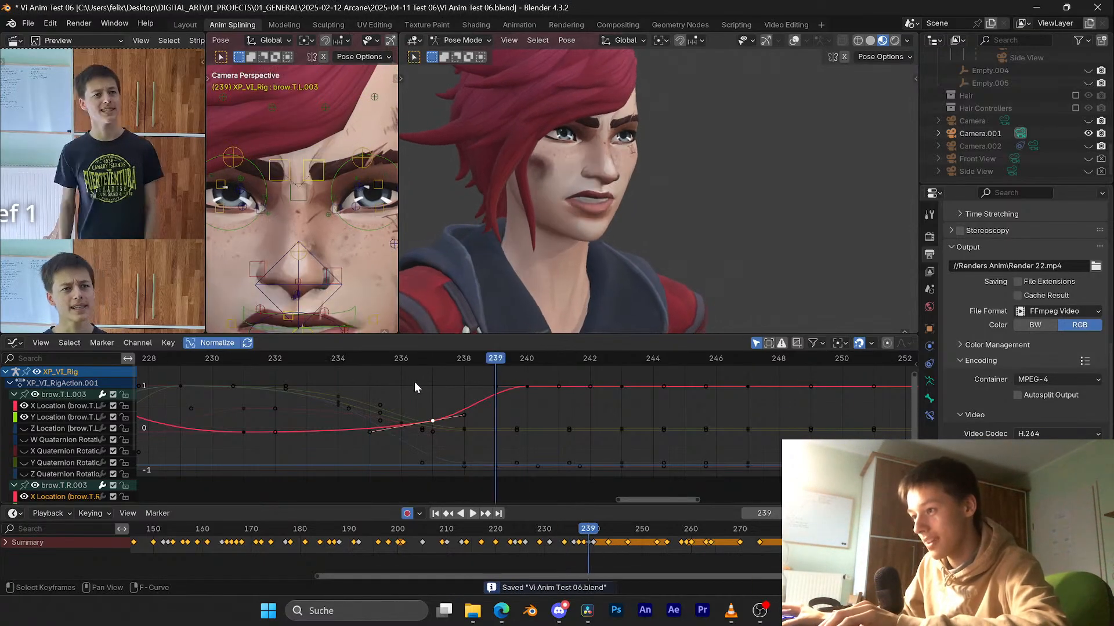
key(ctrl+s)
scroll(425, 373, down, 2)
click(366, 357)
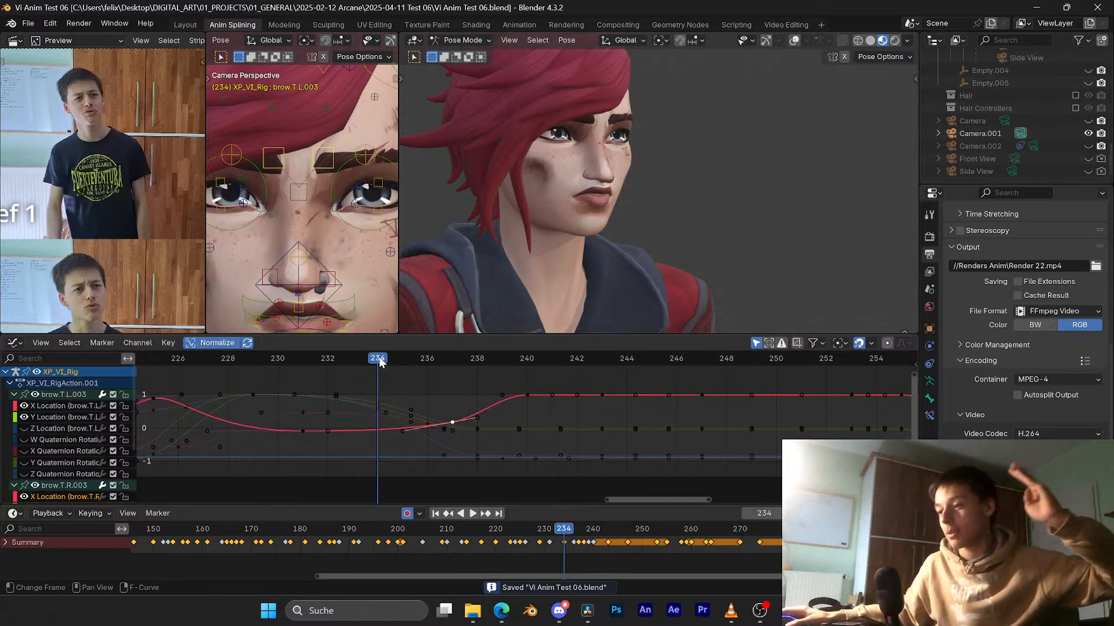
key(space)
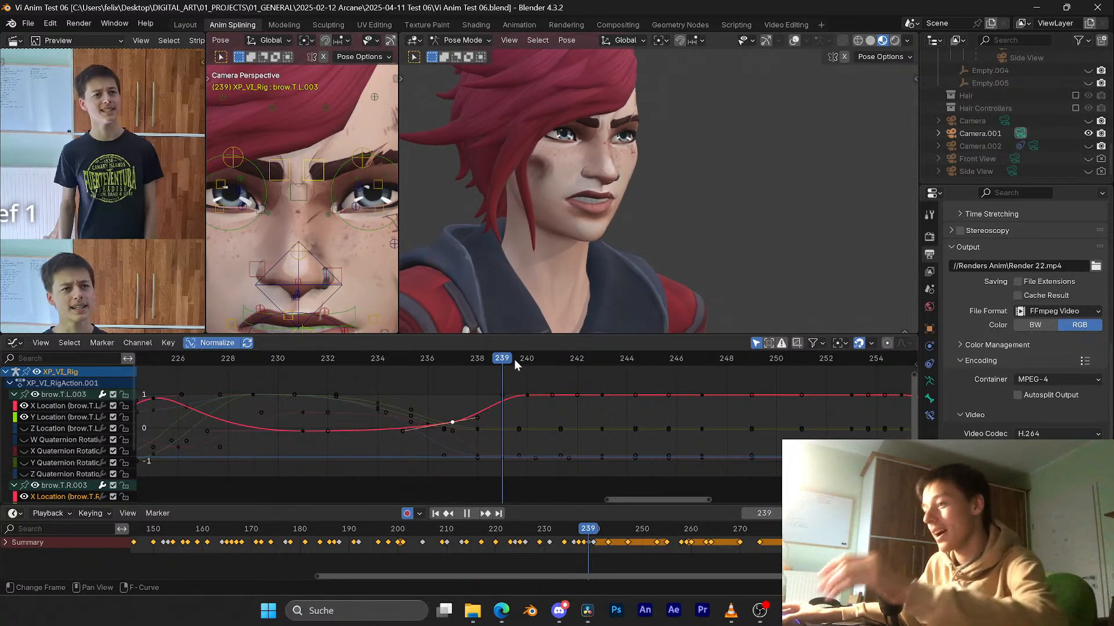
key(Escape)
key(space)
key(space)
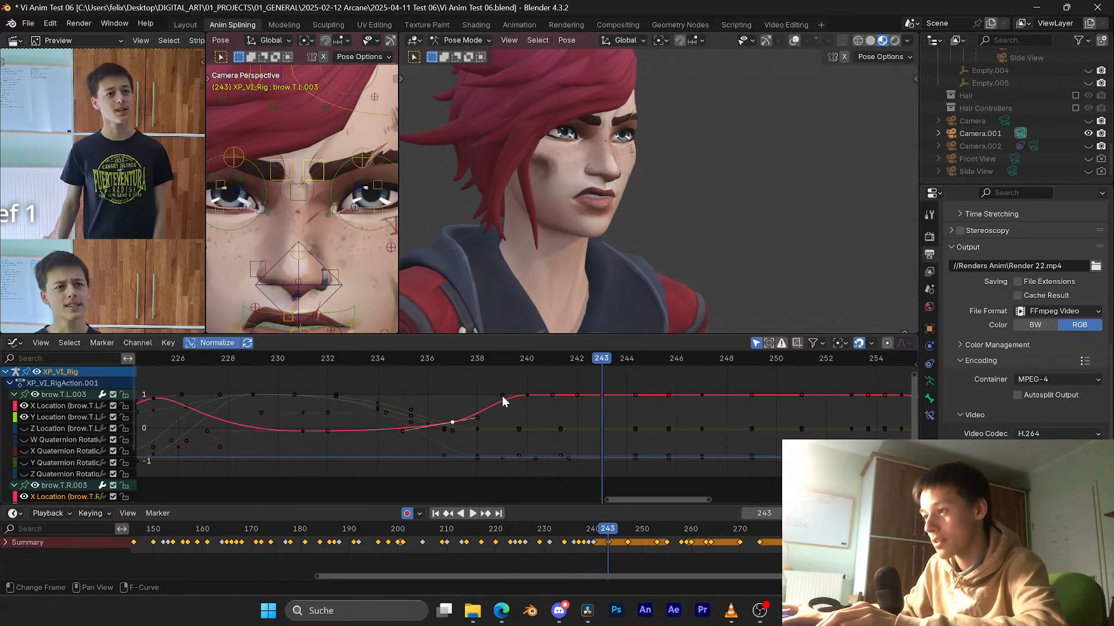
Step: Play the brow motion through frame 245, step back to frame 244 and save the file
drag(355, 360, 261, 364)
key(space)
key(space)
scroll(441, 368, down, 3)
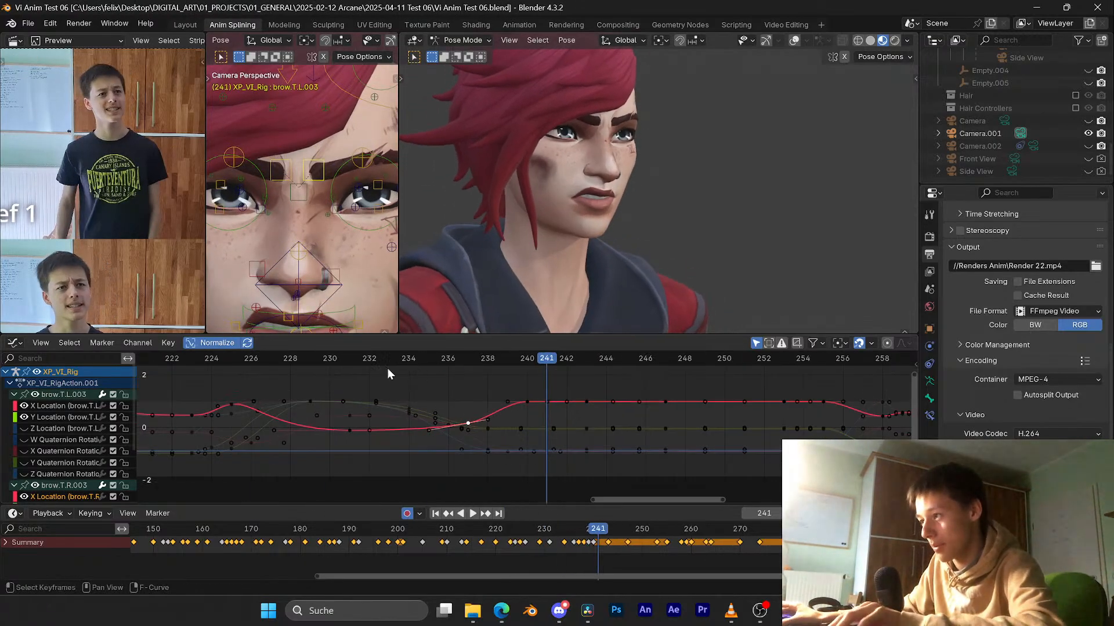
key(ctrl+s)
key(space)
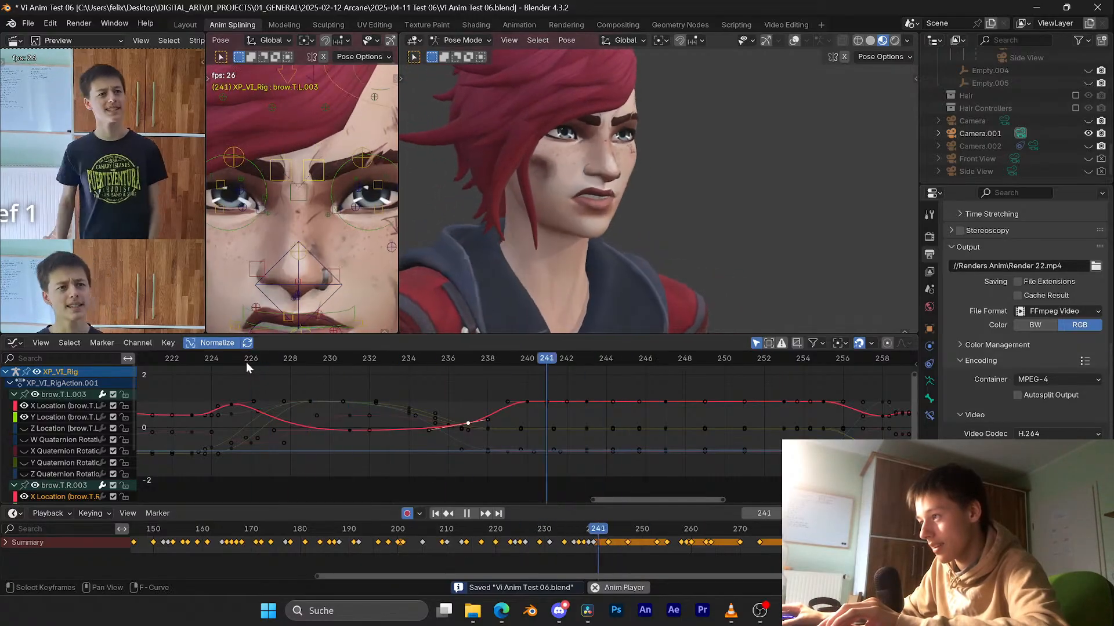
key(space)
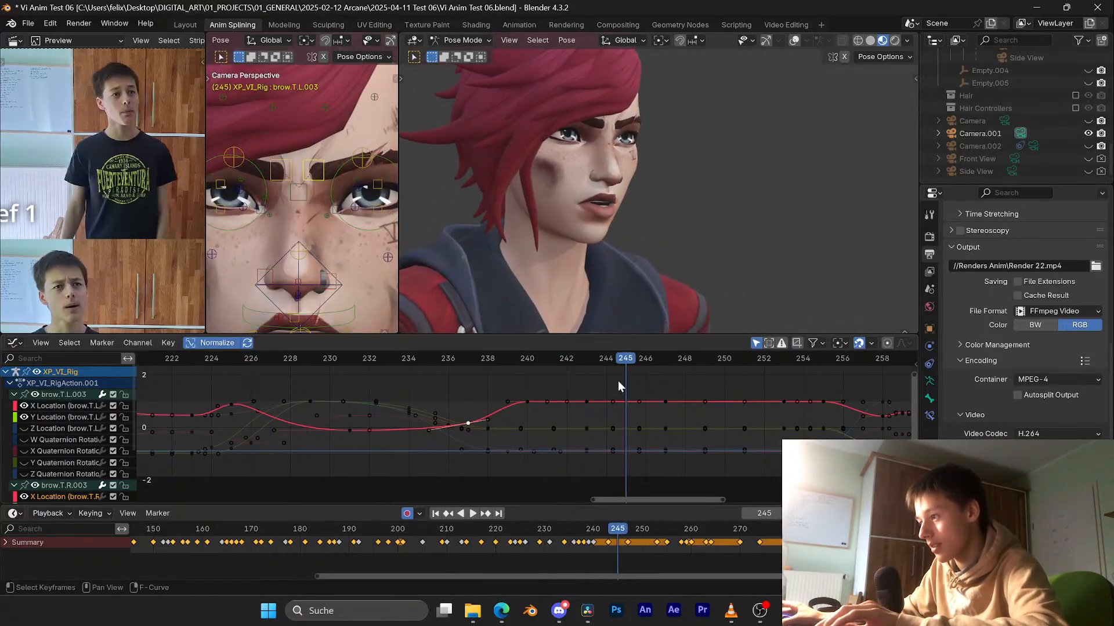
key(Left)
key(ctrl+s)
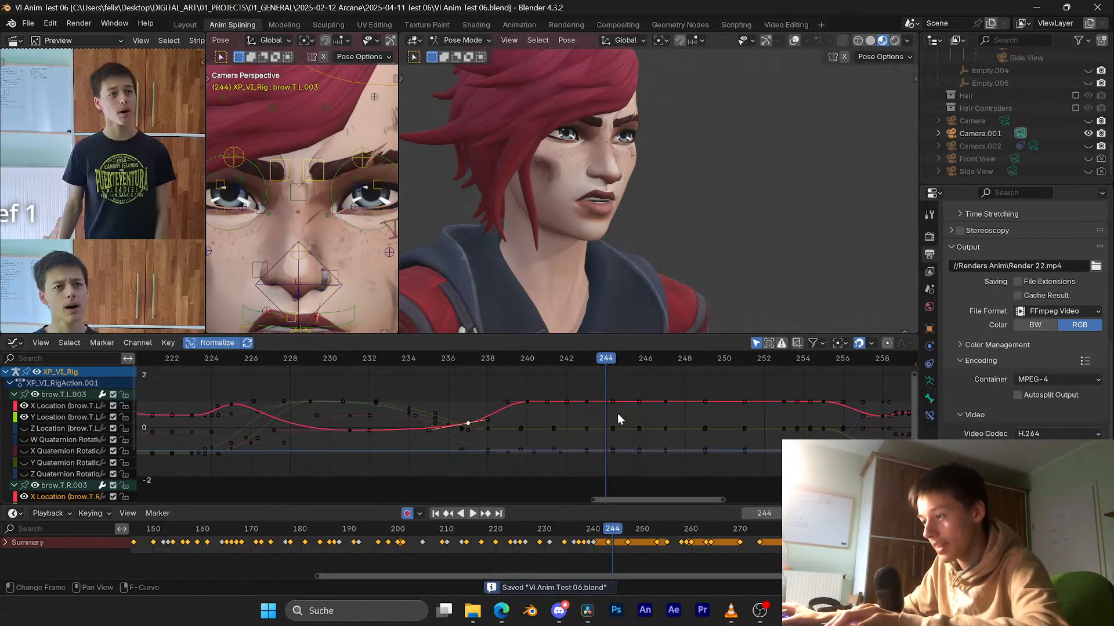
Step: Move the inner brow controls' Y Location keys at frame 247 to frame 245
middle_drag(623, 423, 583, 412)
scroll(585, 413, up, 2)
drag(651, 408, 627, 419)
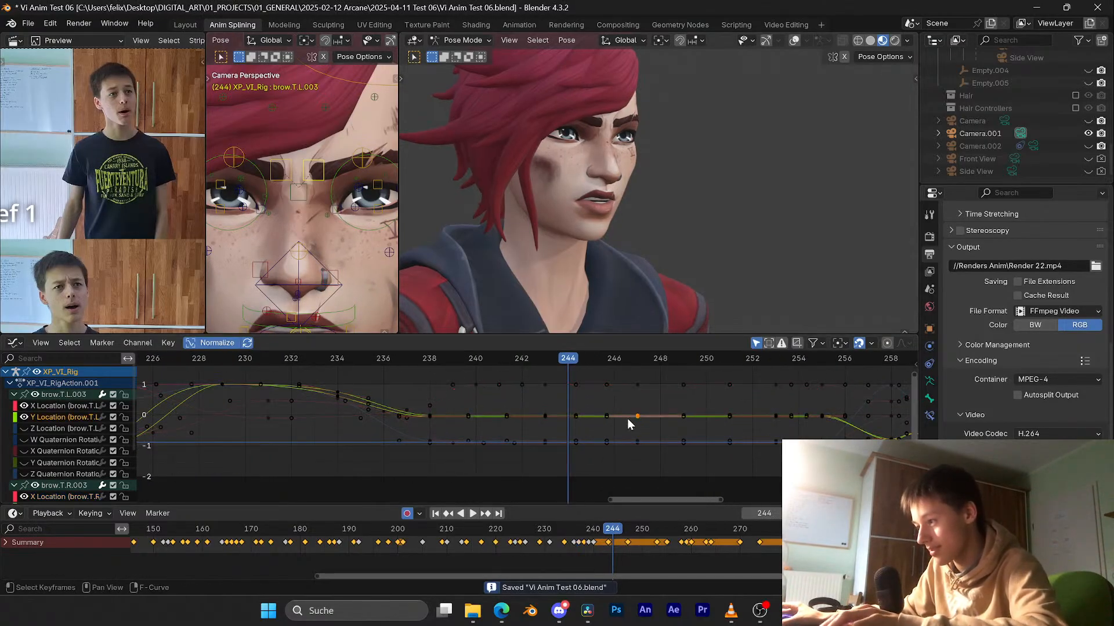
key(g)
key(x)
click(584, 422)
Step: Move the inner brow controls' Y Location keys at frame 243 to frame 242
drag(550, 402, 535, 420)
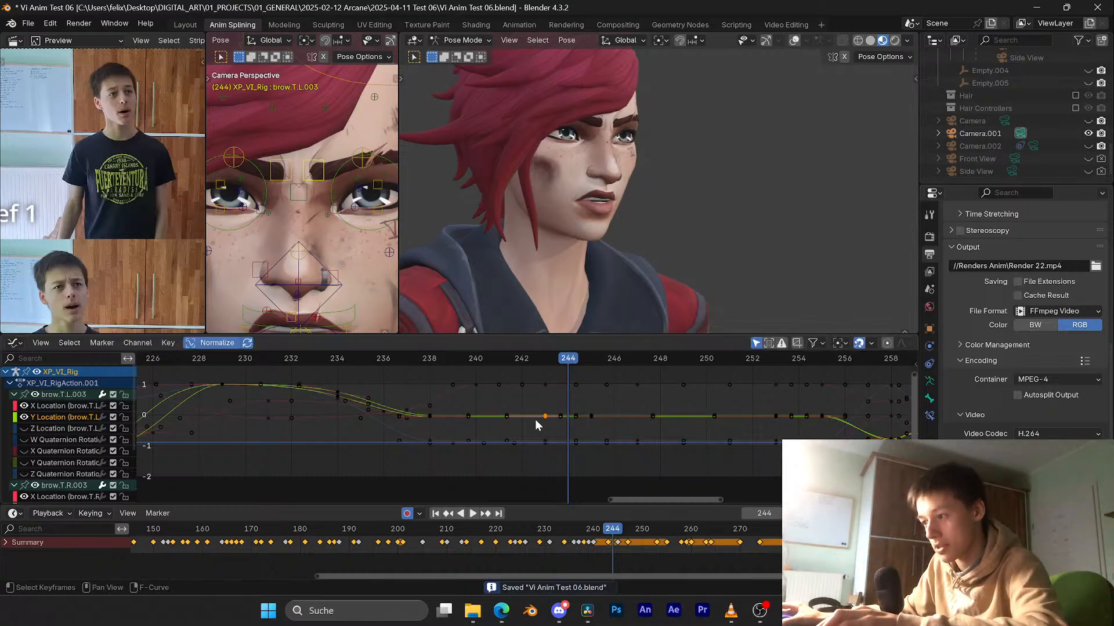
key(g)
click(523, 425)
key(g)
key(y)
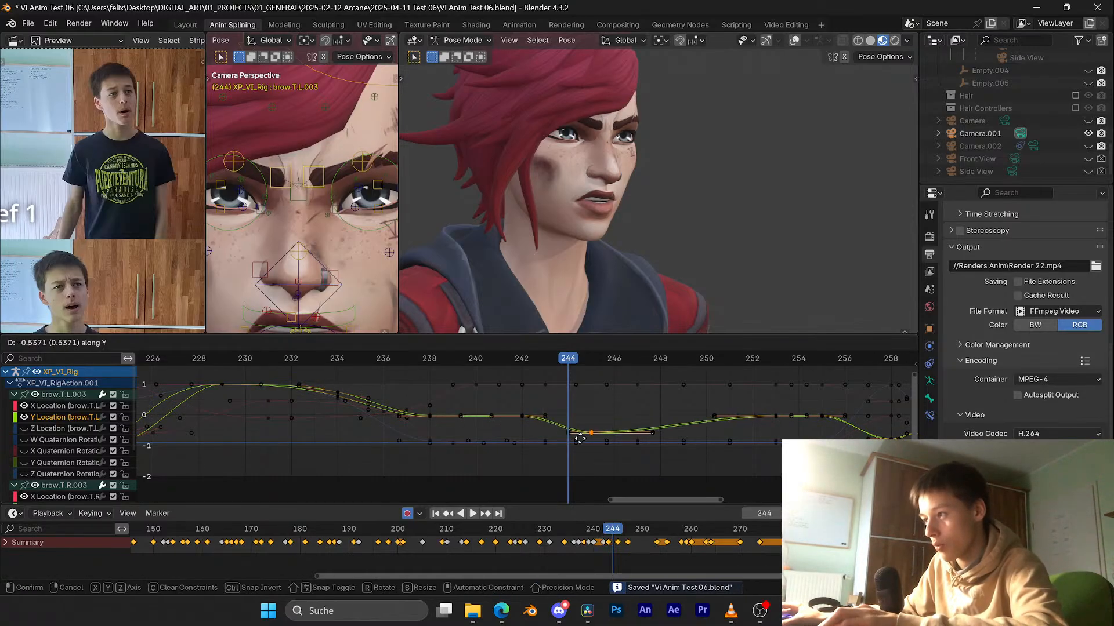
key(Escape)
key(Left)
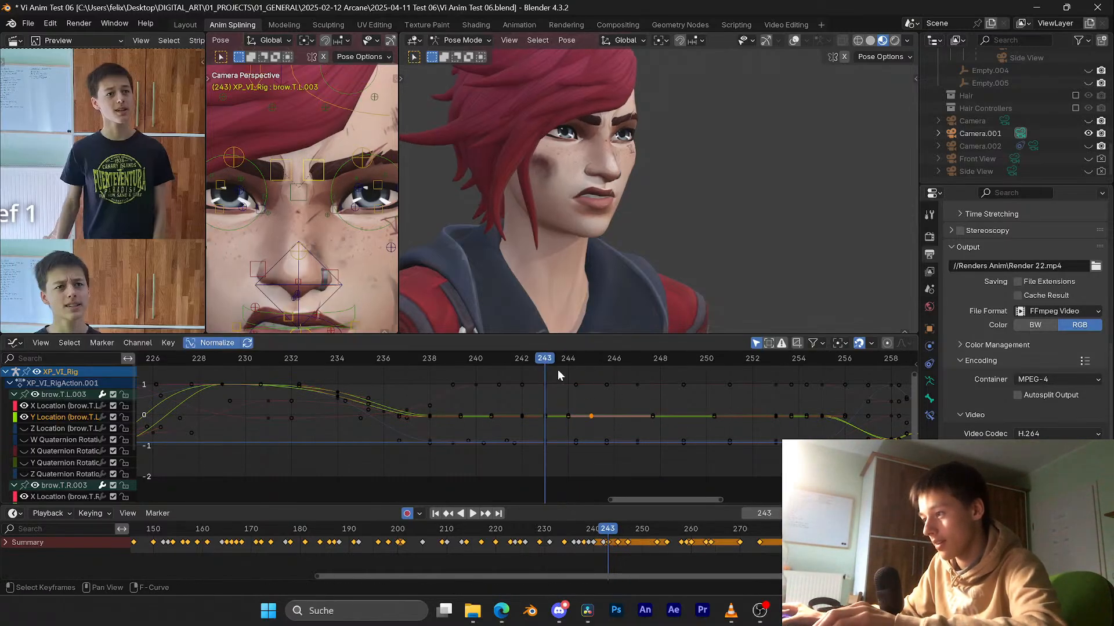
key(g)
key(y)
key(Escape)
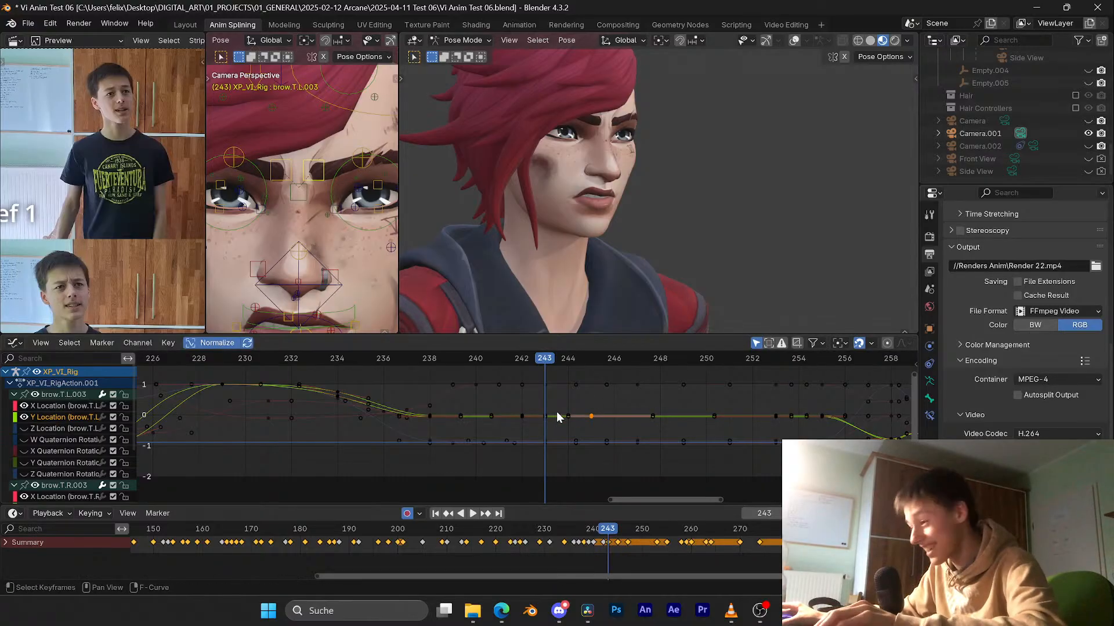
Step: Move the Y Location keys at frame 242 to frame 243 and play the motion
key(g)
key(x)
click(523, 418)
drag(541, 361, 495, 360)
key(space)
Step: Raise both inner brow controls' Y Location keys at frame 245 and play the motion
click(592, 415)
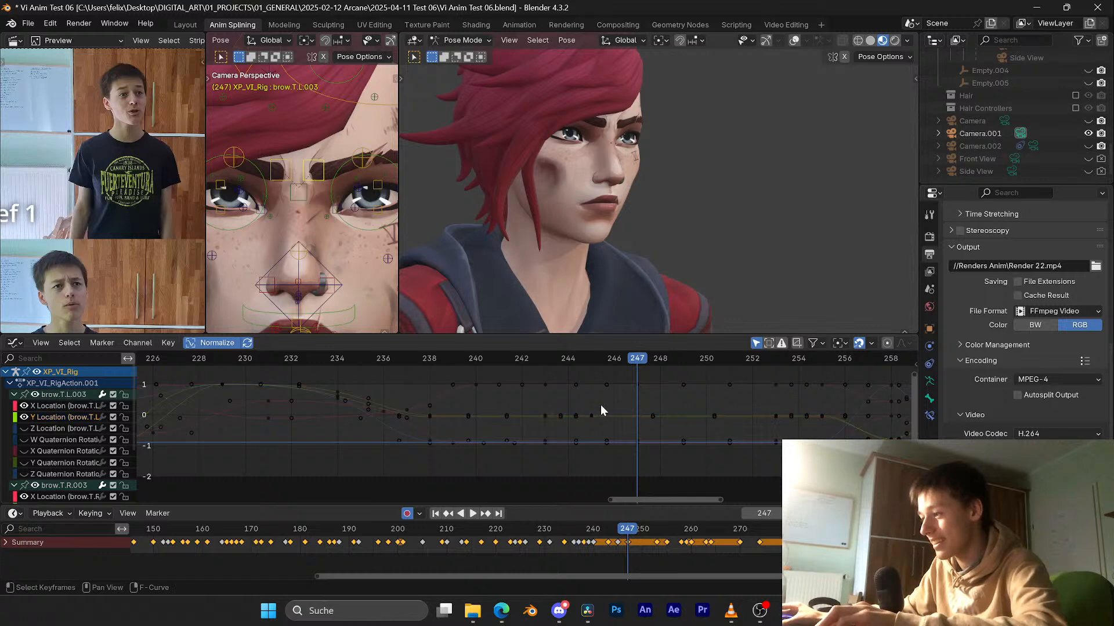
key(g)
key(y)
click(538, 370)
key(space)
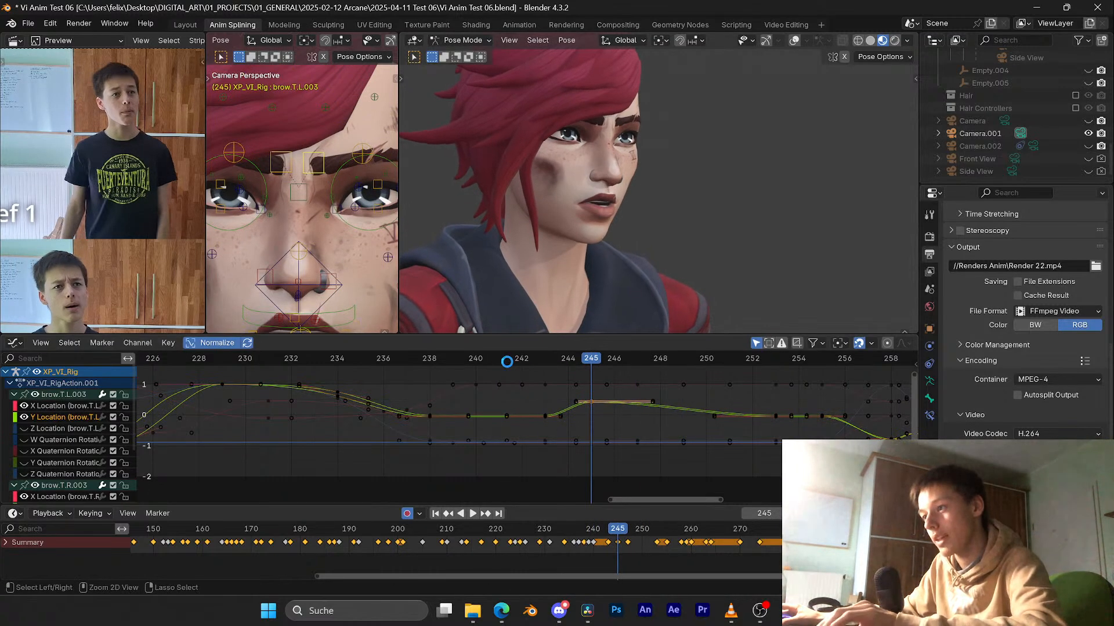
Step: Save the file and replay the brow raise between frames 242 and 245, stopping at frame 245
key(ctrl+s)
key(space)
click(524, 366)
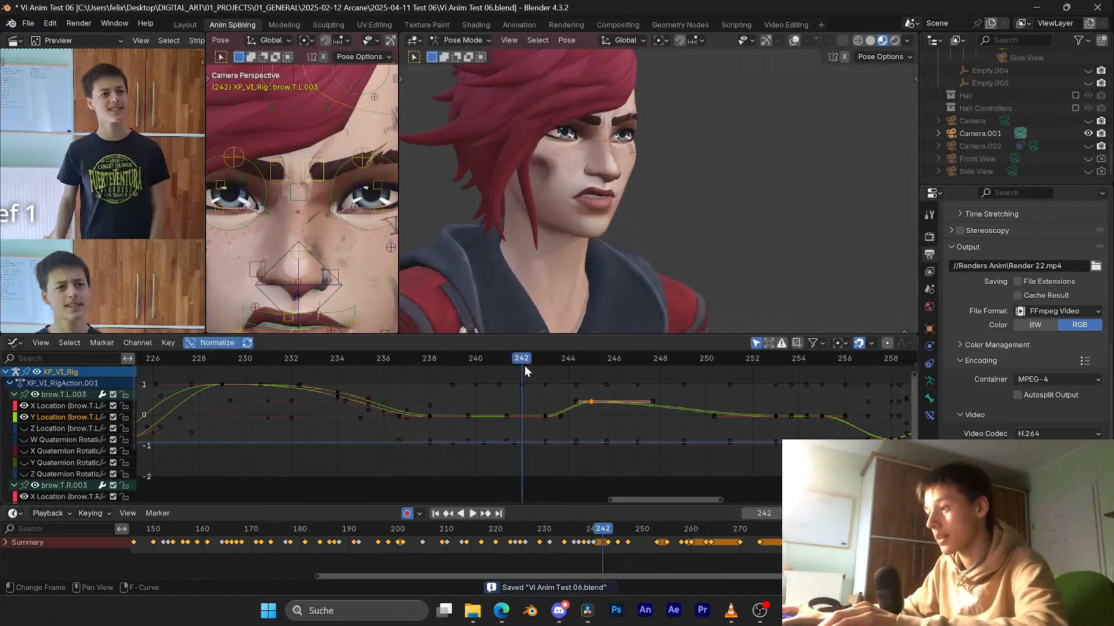
key(space)
key(space)
click(590, 368)
key(ctrl+s)
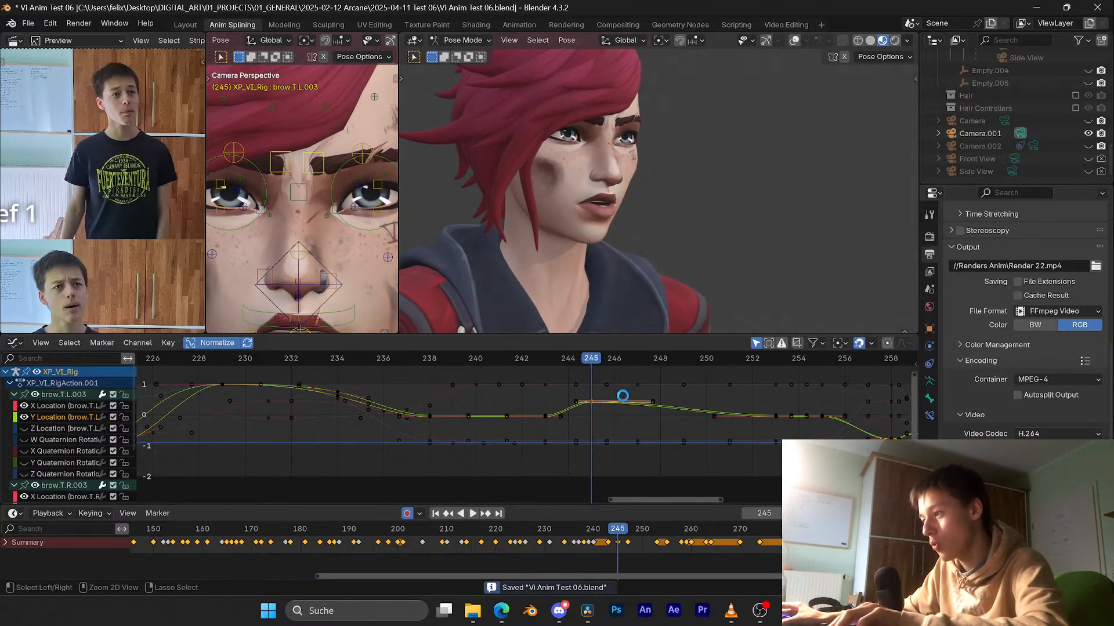
Step: Scale both inner brow controls' X Location keys at frame 247 along Y to about 0.42
middle_drag(621, 397, 572, 403)
drag(596, 385, 564, 401)
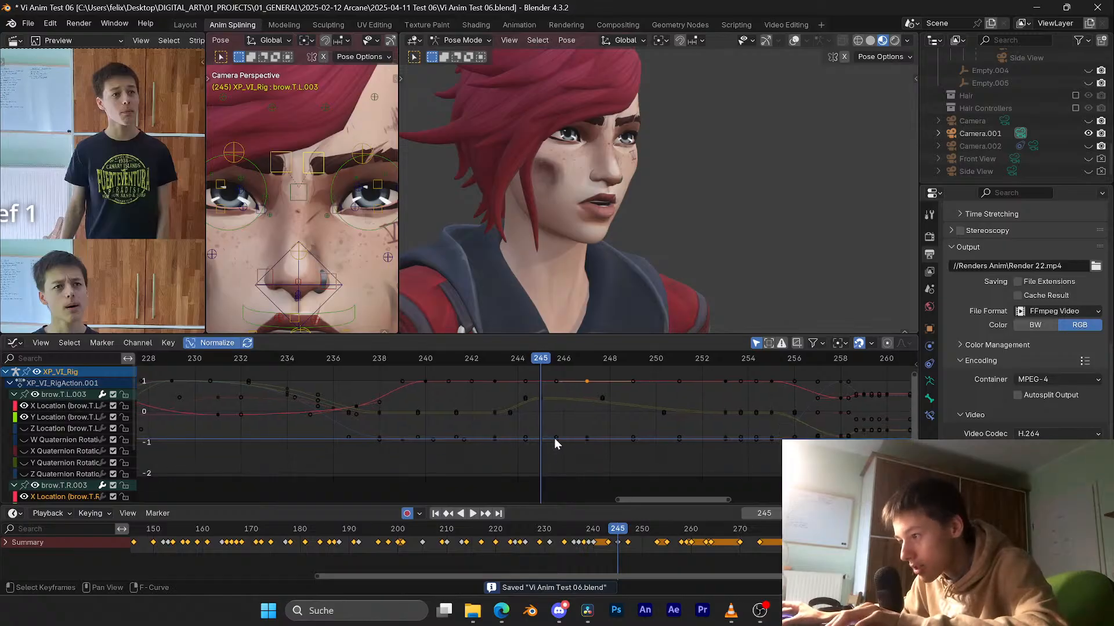
scroll(31, 435, down, 5)
scroll(570, 445, up, 1)
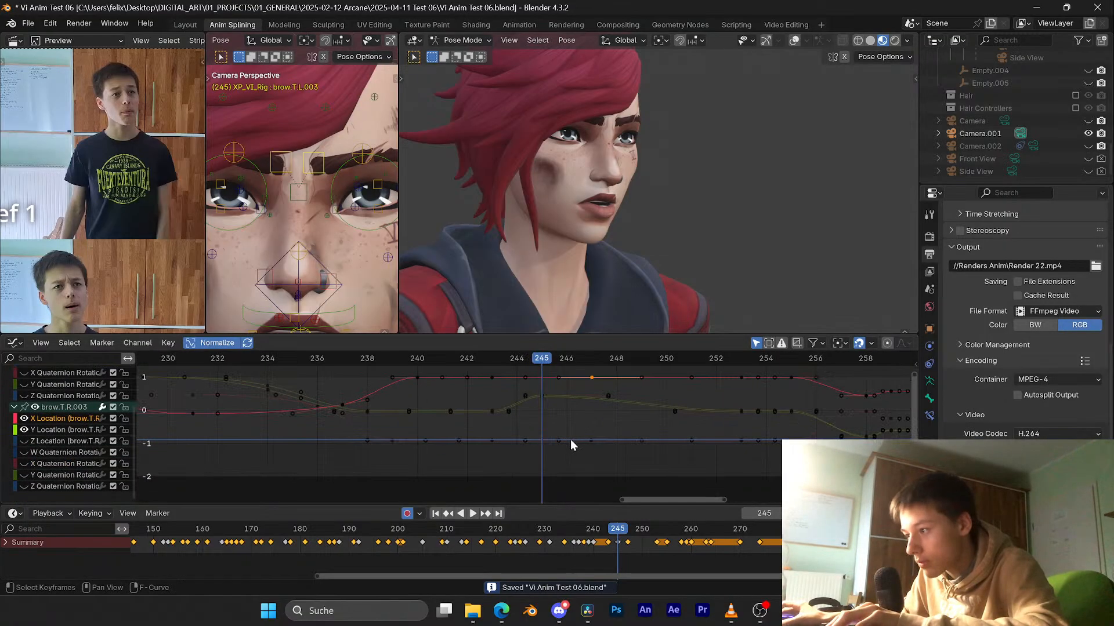
key(Right)
key(Right)
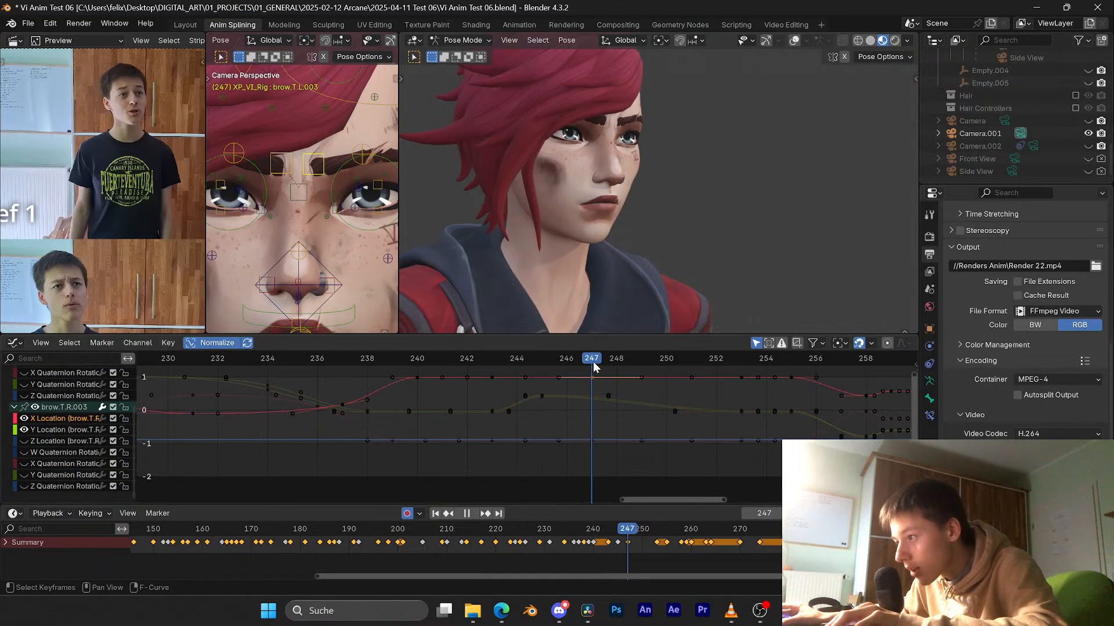
drag(598, 434, 582, 450)
key(ctrl+s)
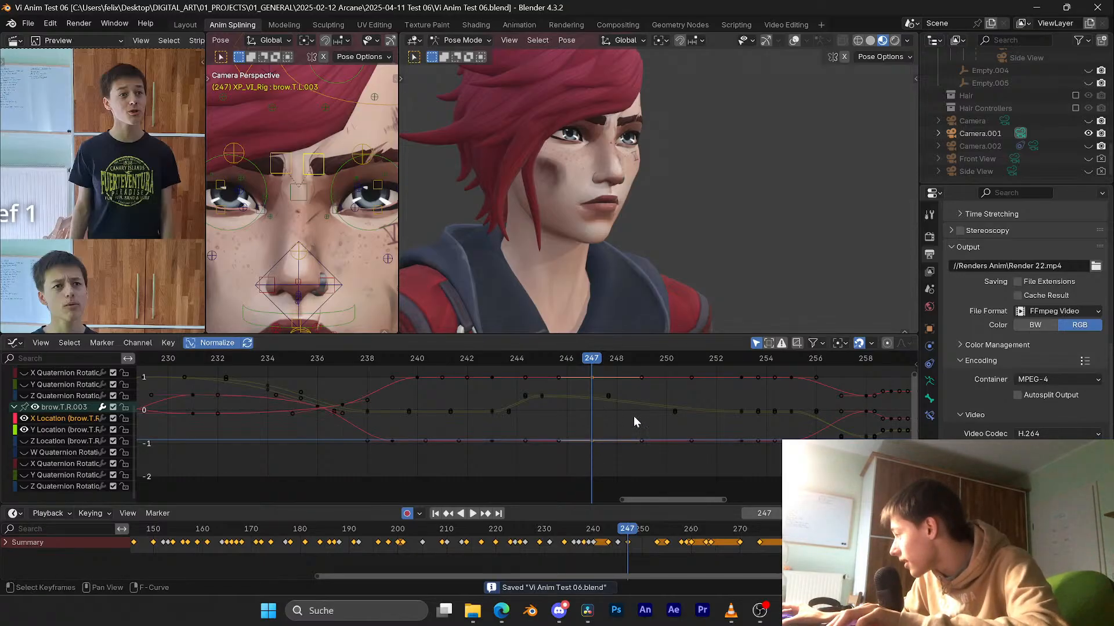
mouse_move(633, 415)
middle_down()
mouse_move(607, 417)
mouse_move(617, 417)
middle_up()
key(ctrl+s)
key(s)
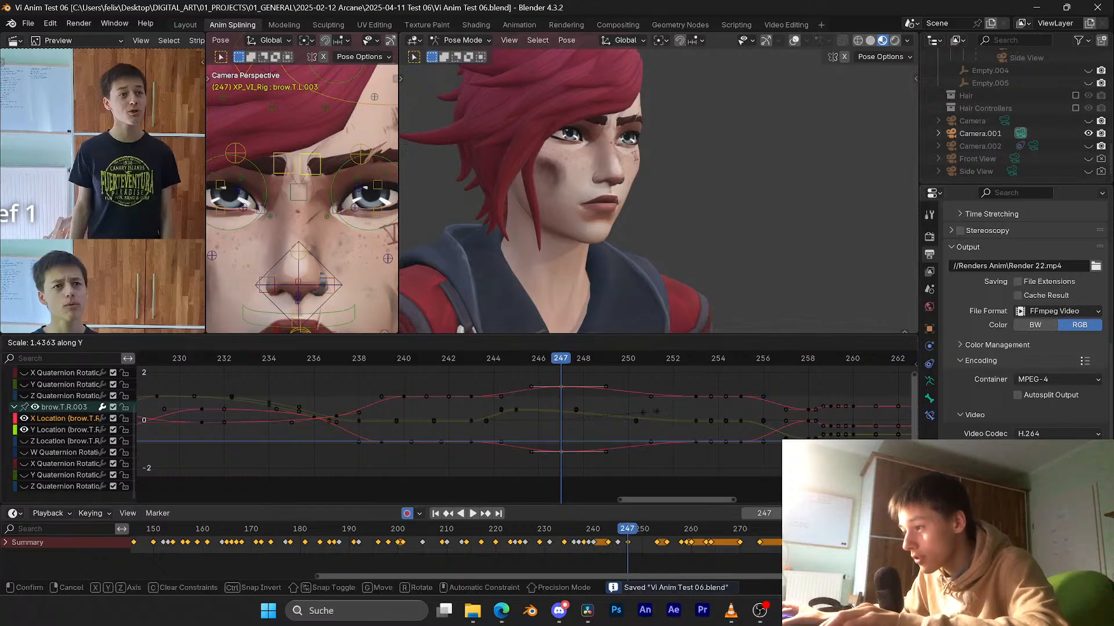
key(y)
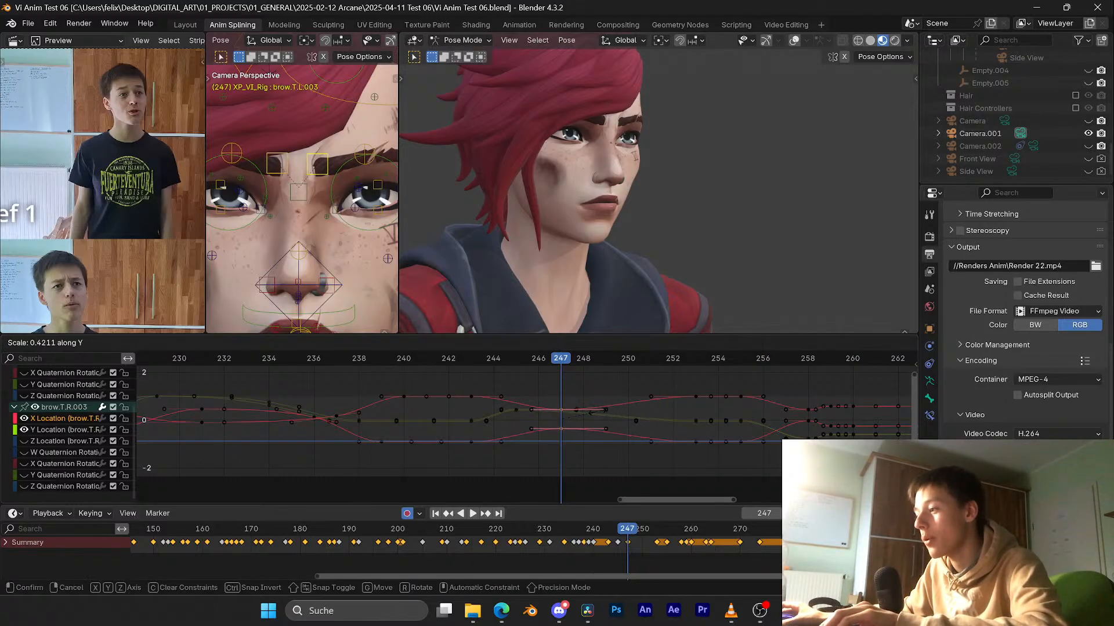
click(598, 413)
Step: Move the scaled X Location keys to frame 246 and replay the motion around frame 243
key(g)
key(x)
click(571, 413)
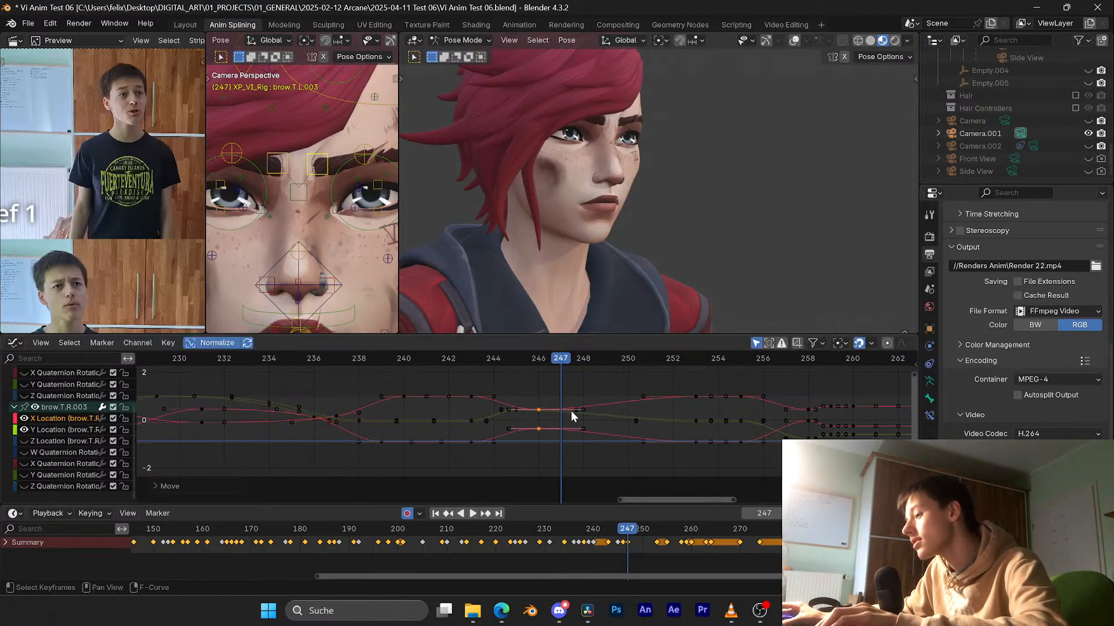
drag(551, 366, 532, 363)
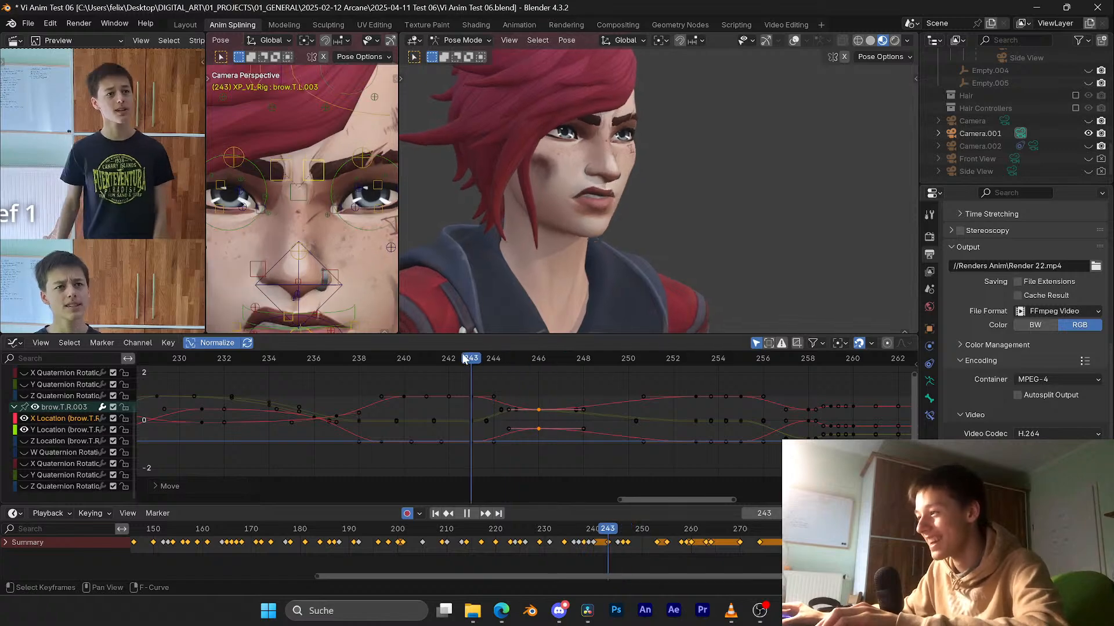
key(space)
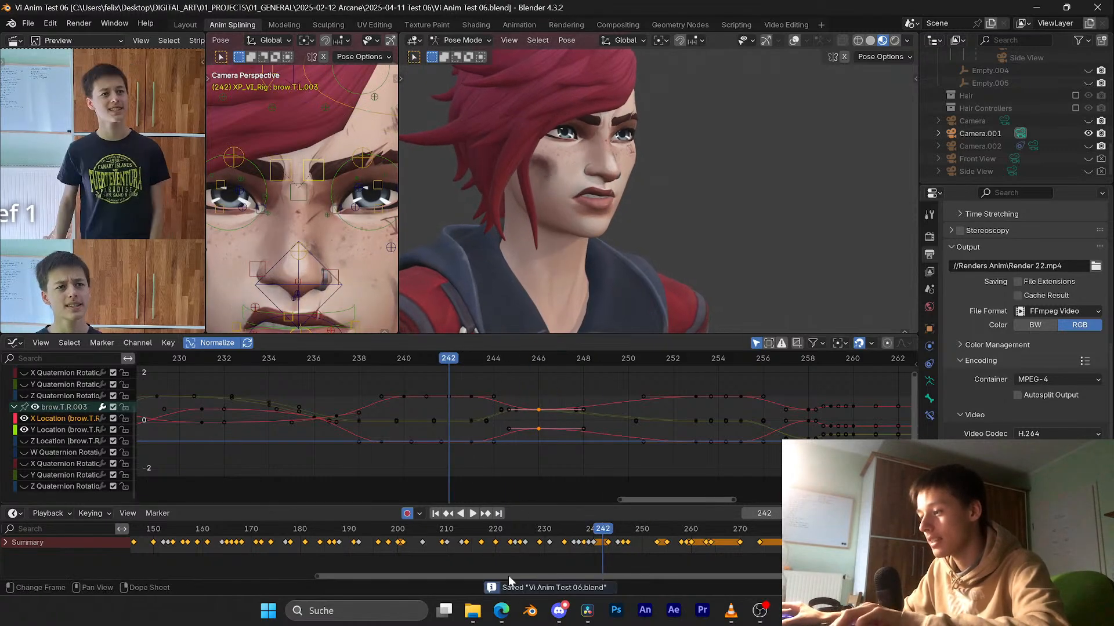
Step: Switch to the Edge browser and search YouTube for "racka racke"
click(501, 610)
click(724, 11)
click(141, 59)
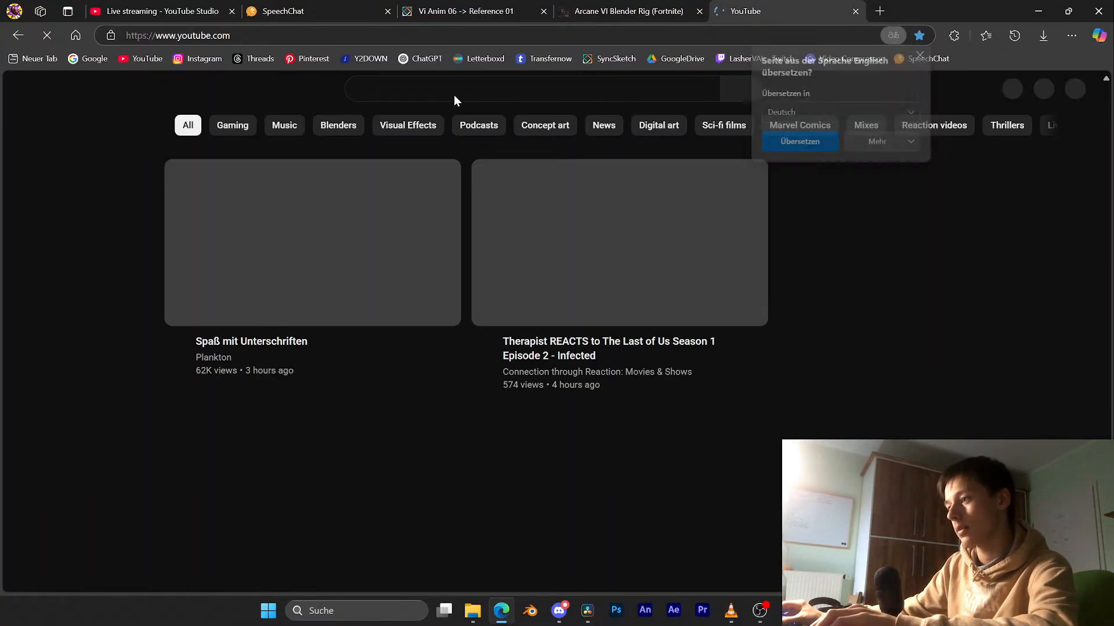
click(447, 87)
text(racka racke)
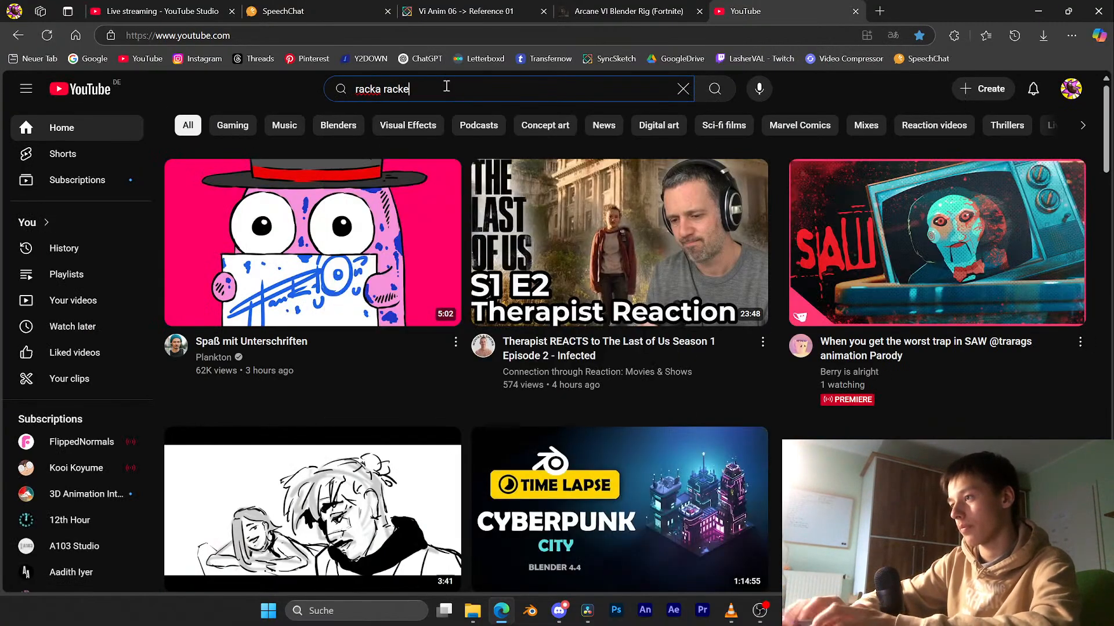
key(Return)
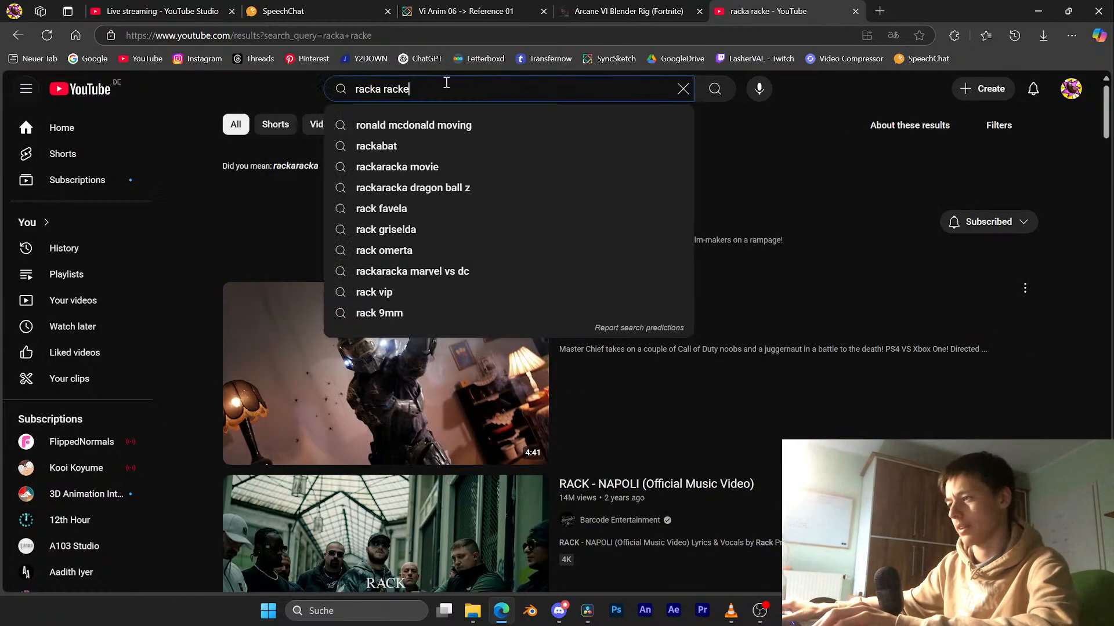
Step: Open the RackaRacka channel, look through its latest videos and return to Blender
click(436, 225)
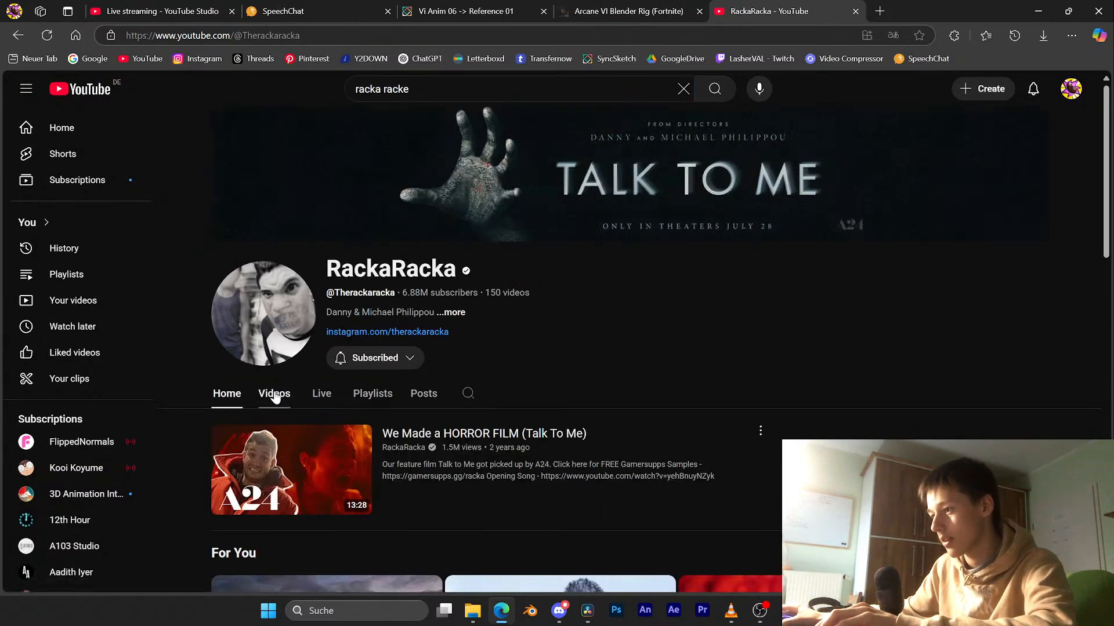
click(273, 394)
scroll(434, 303, down, 2)
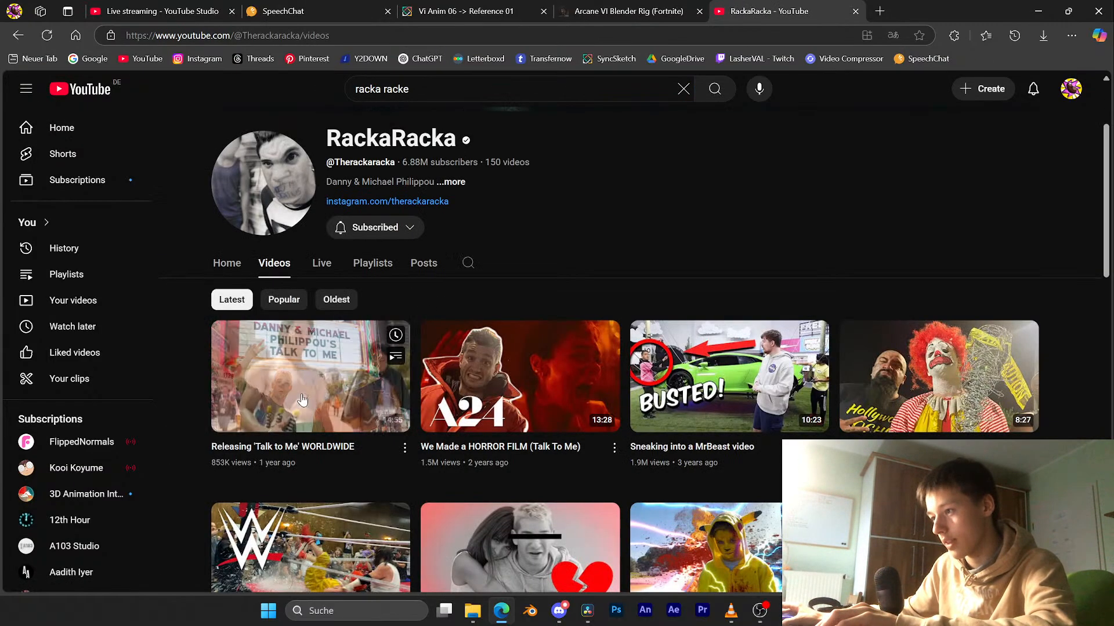
click(1038, 11)
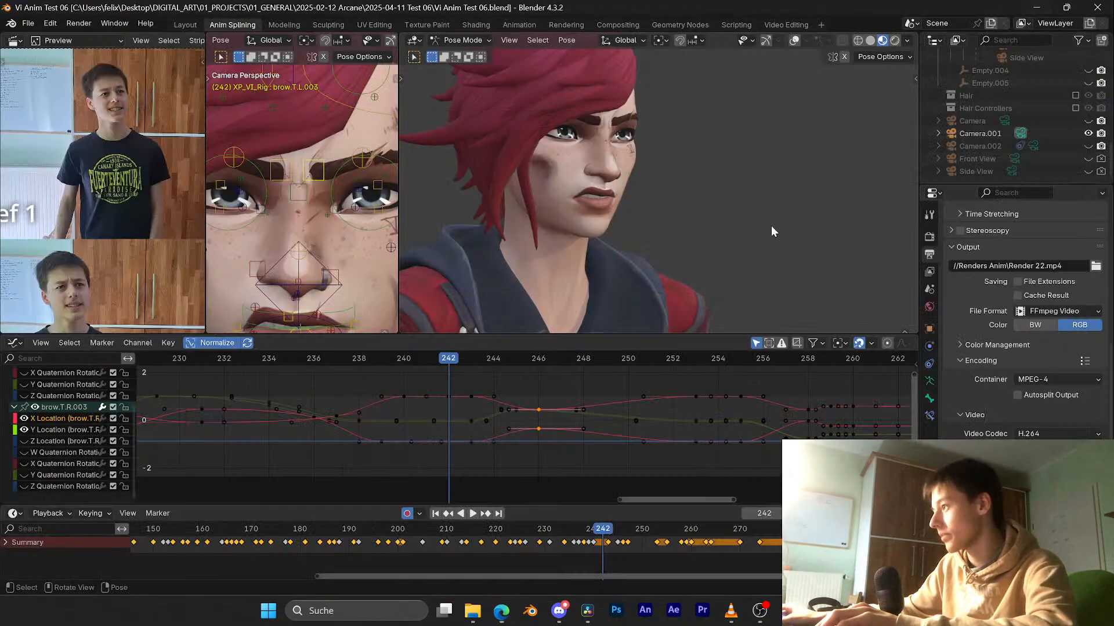
Step: Move both inner brow controls' X Location keys at frame 243 to frame 244 and play the motion
drag(456, 357, 469, 370)
key(ctrl+s)
click(473, 399)
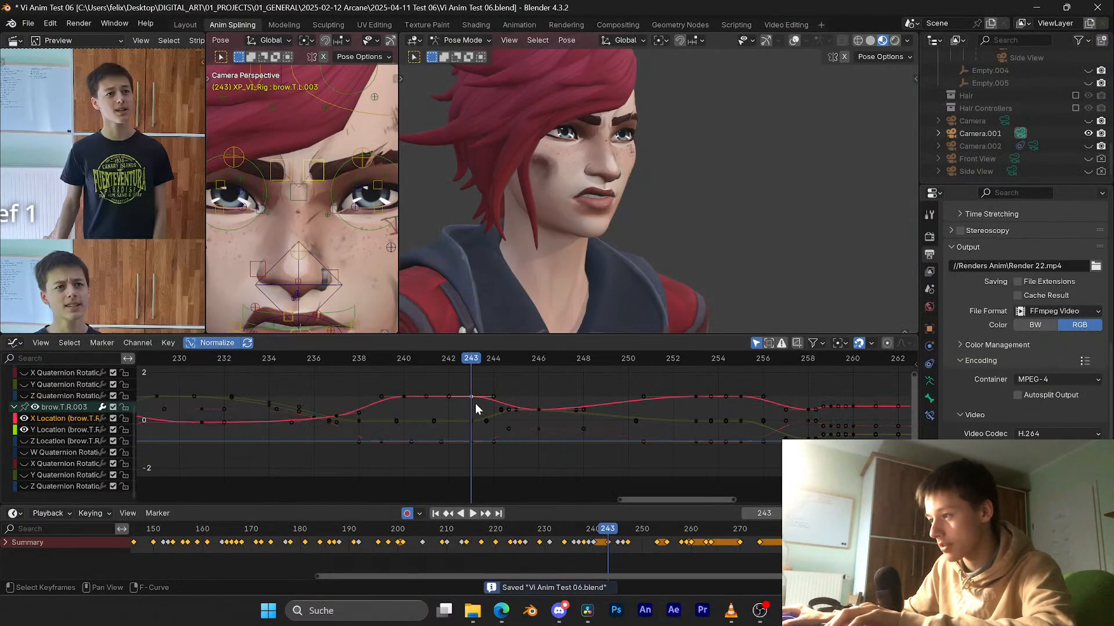
shift+click(473, 440)
key(g)
click(525, 426)
key(space)
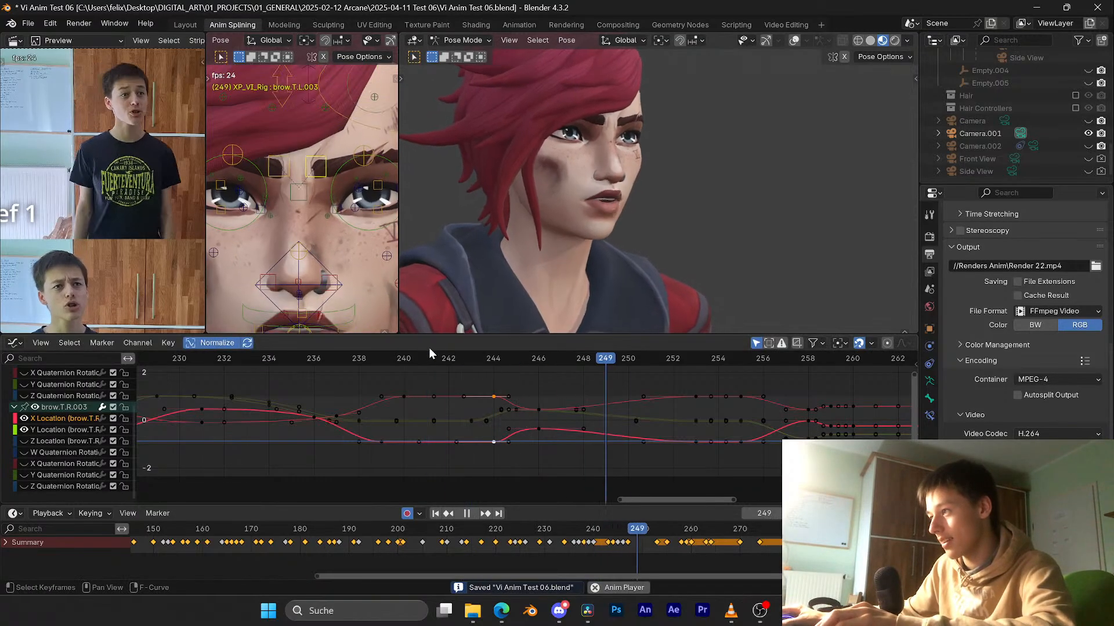
Step: Stop playback and move both inner brow controls' X Location keys at frame 246 to frame 247
key(space)
key(g)
click(562, 429)
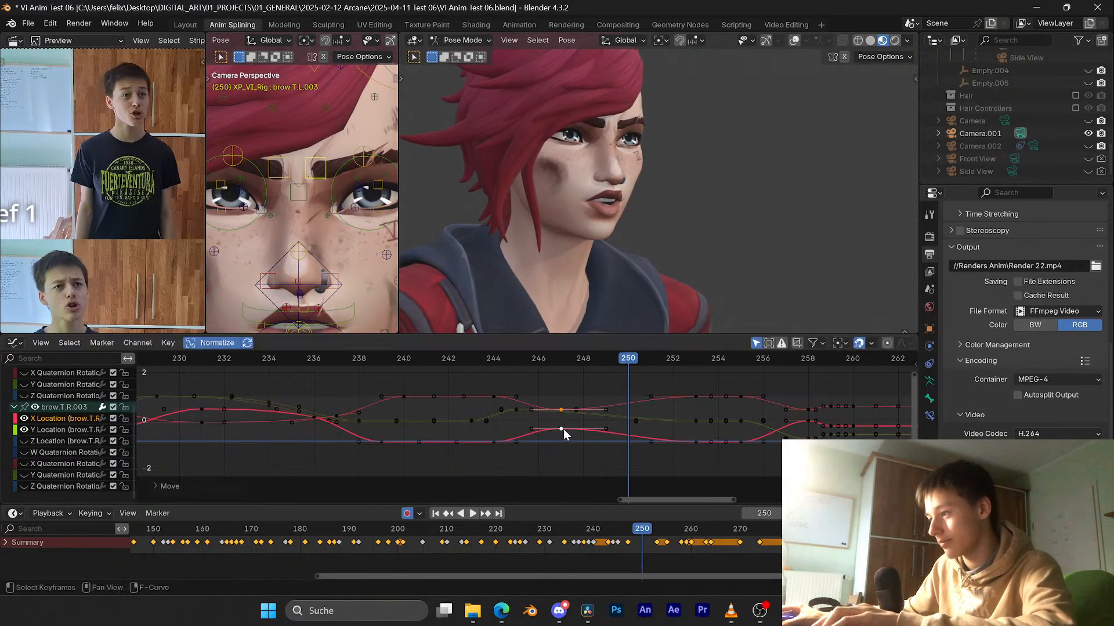
Step: Play the brow motion from about frame 243, check the pose at frame 244 and save the file
click(479, 361)
key(space)
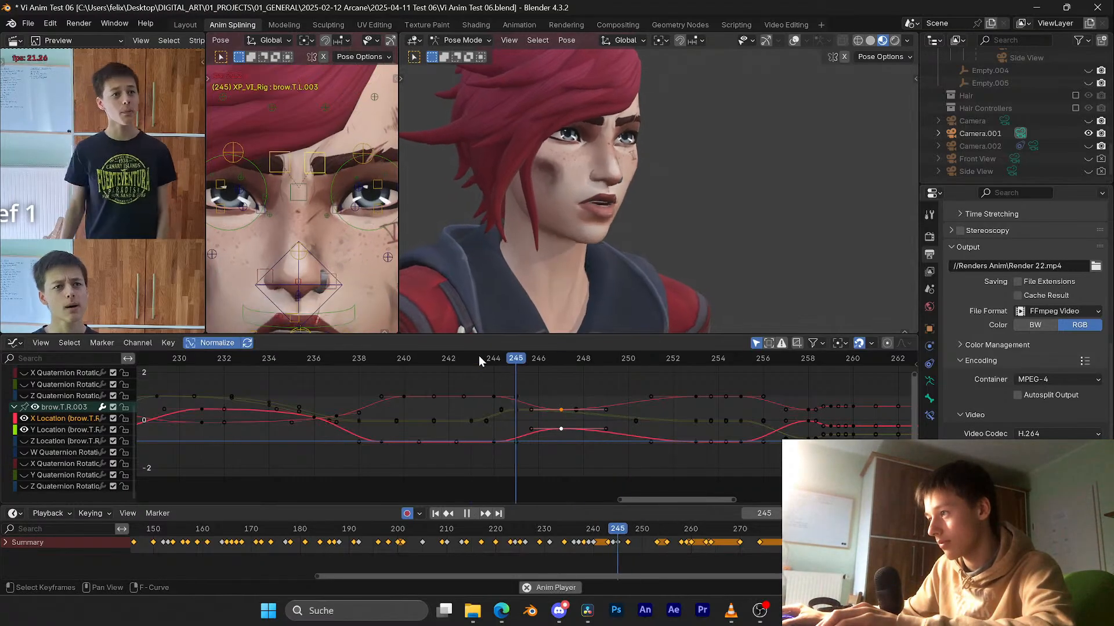
key(space)
mouse_move(476, 355)
mouse_down()
mouse_move(429, 358)
mouse_move(493, 358)
mouse_up()
key(ctrl+s)
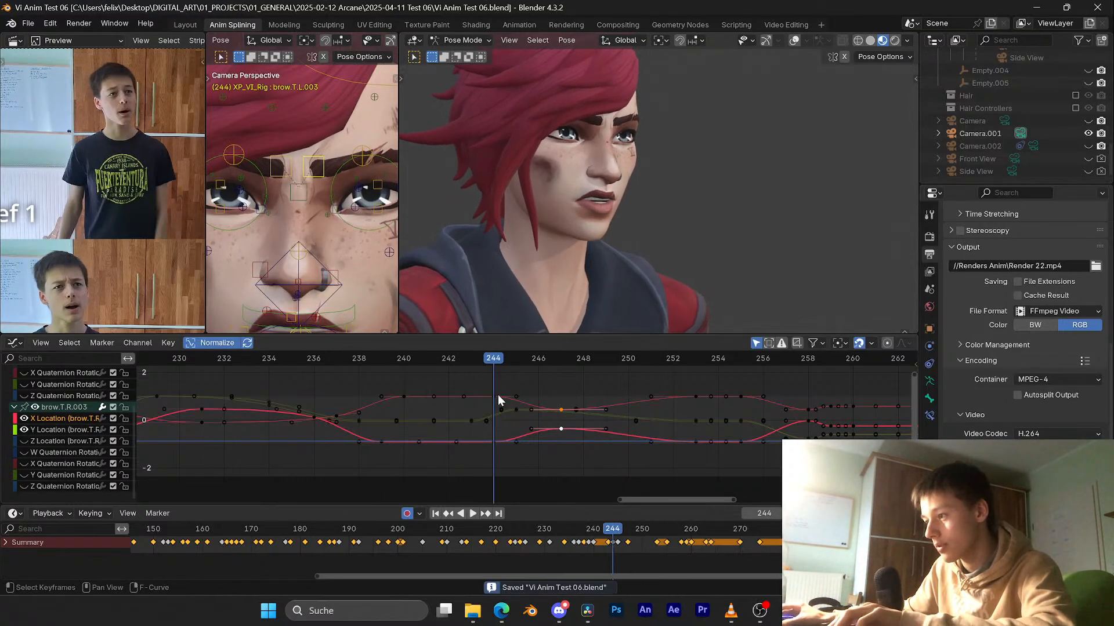
Step: Move the upper X Location curve's key at frame 244 to frame 243 and lengthen the left handle of its frame 247 key
click(494, 396)
key(g)
key(x)
click(474, 395)
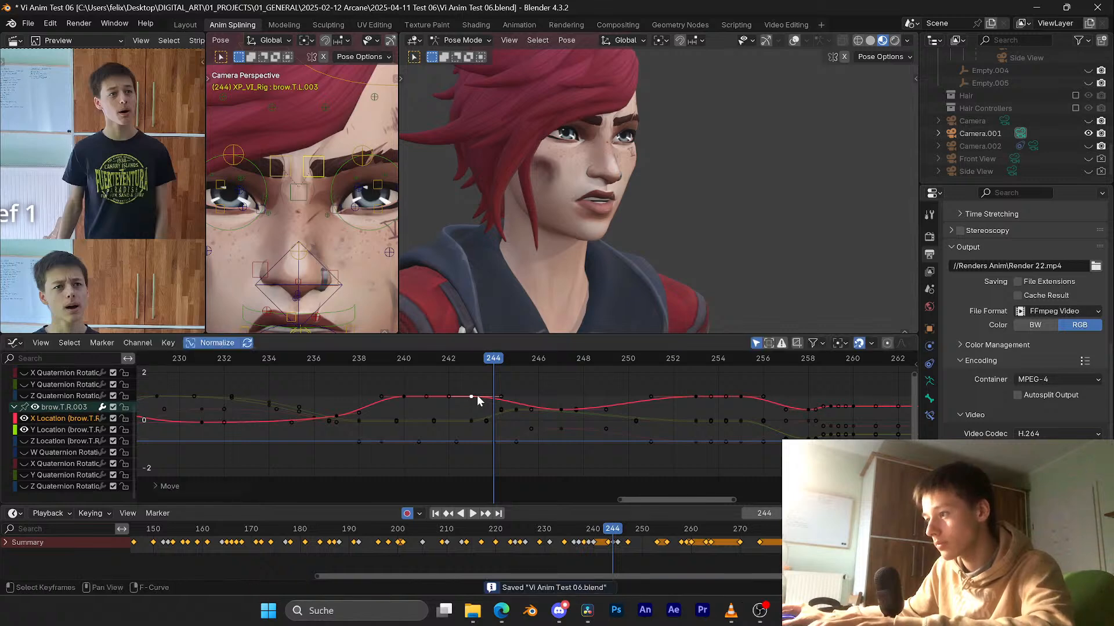
click(465, 362)
drag(530, 409, 513, 410)
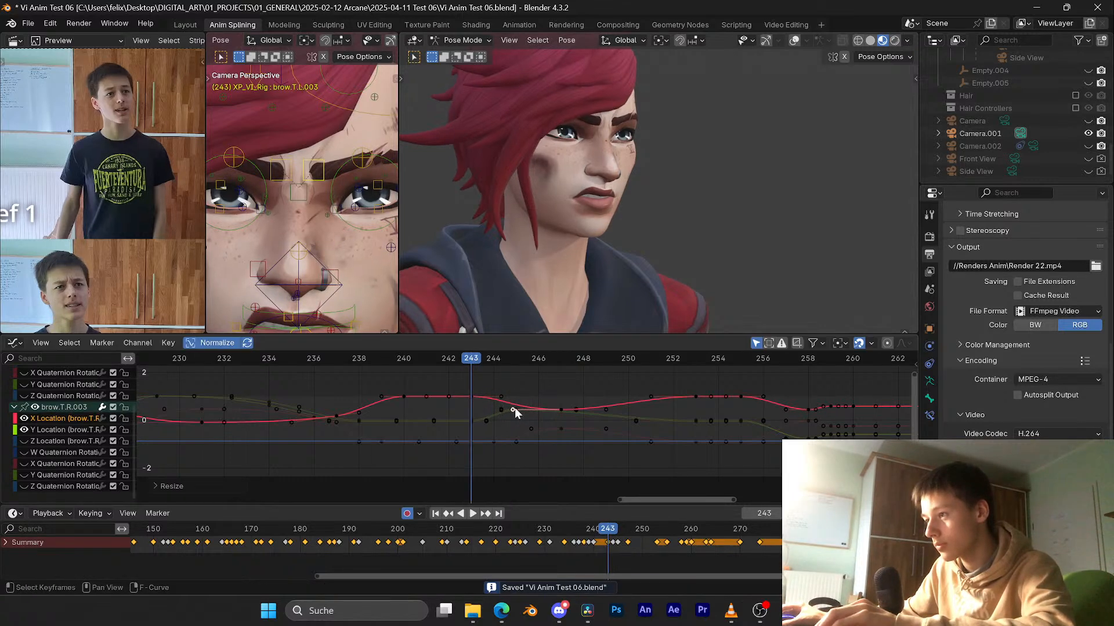
Step: Replay the adjusted brow motion around frames 243 to 248 and save the file
drag(510, 359, 467, 363)
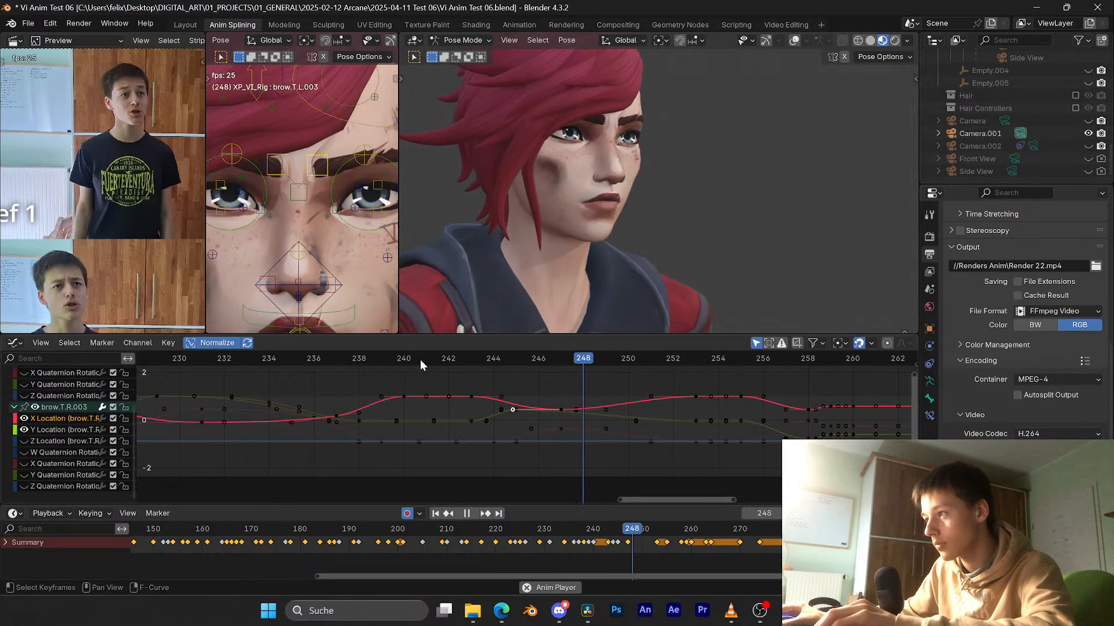
key(space)
key(ctrl+s)
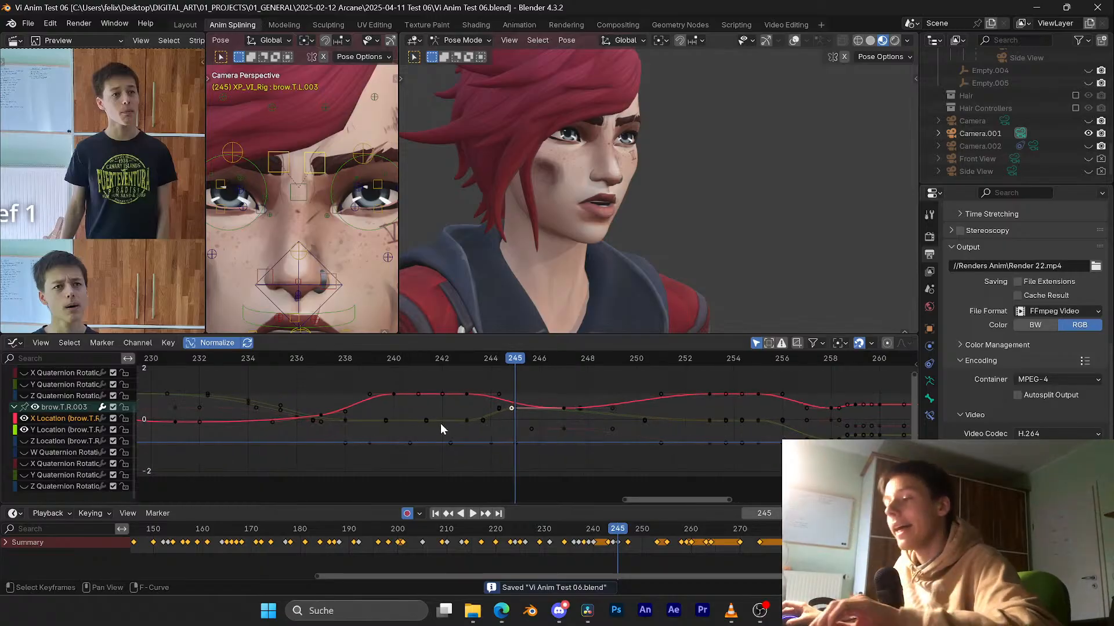
Step: Try moving the inner brow's Y Location key at frame 243 to frame 242, and shift it back to frame 243
scroll(471, 422, up, 2)
click(472, 419)
key(g)
key(x)
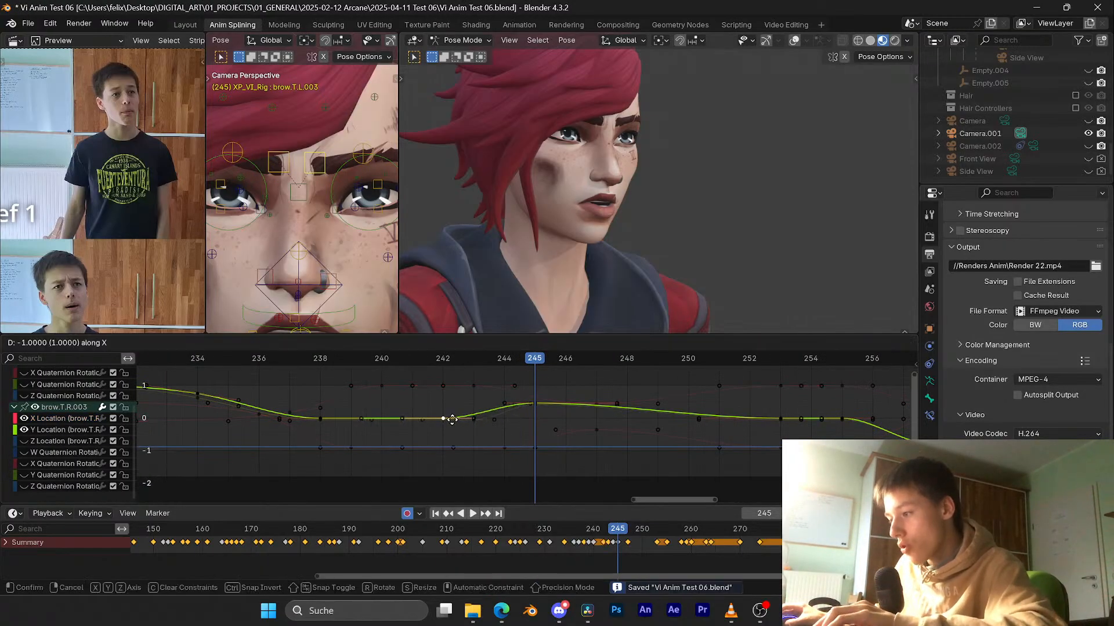
click(453, 418)
mouse_move(453, 360)
mouse_down()
mouse_move(512, 354)
mouse_move(449, 362)
mouse_up()
key(g)
key(x)
click(483, 412)
Step: Move the inner brow's Y Location key at frame 243 to frame 242 and lengthen its right handle
click(477, 420)
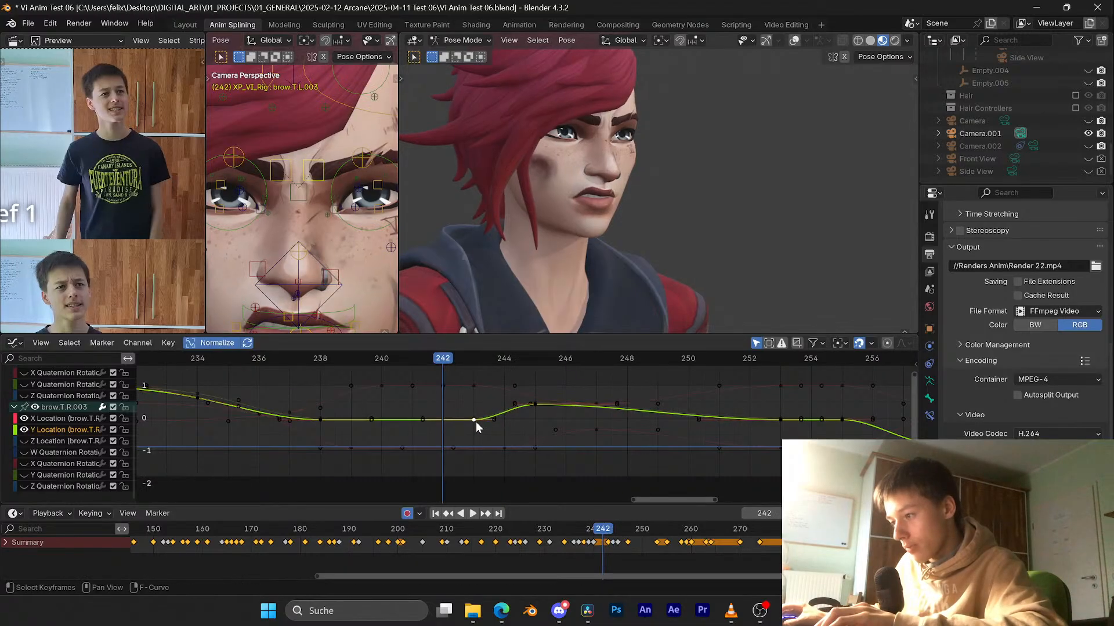
key(g)
key(x)
click(449, 420)
click(472, 419)
key(s)
click(492, 420)
Step: Replay the brow motion repeatedly from about frame 240 and compare it with the reference video
key(space)
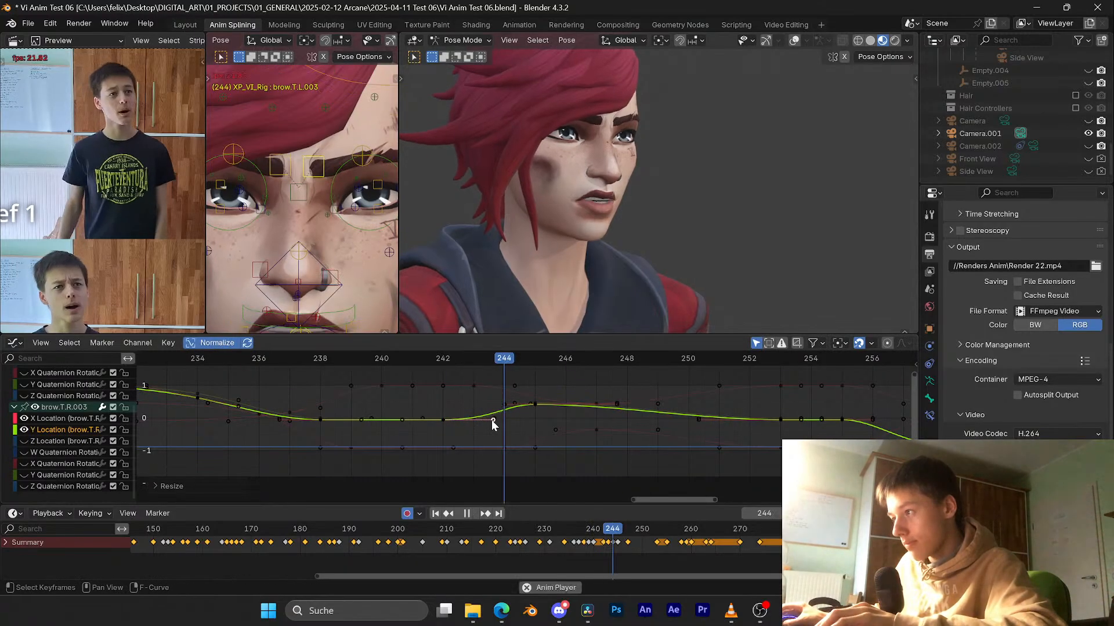
key(space)
drag(453, 362, 391, 367)
key(space)
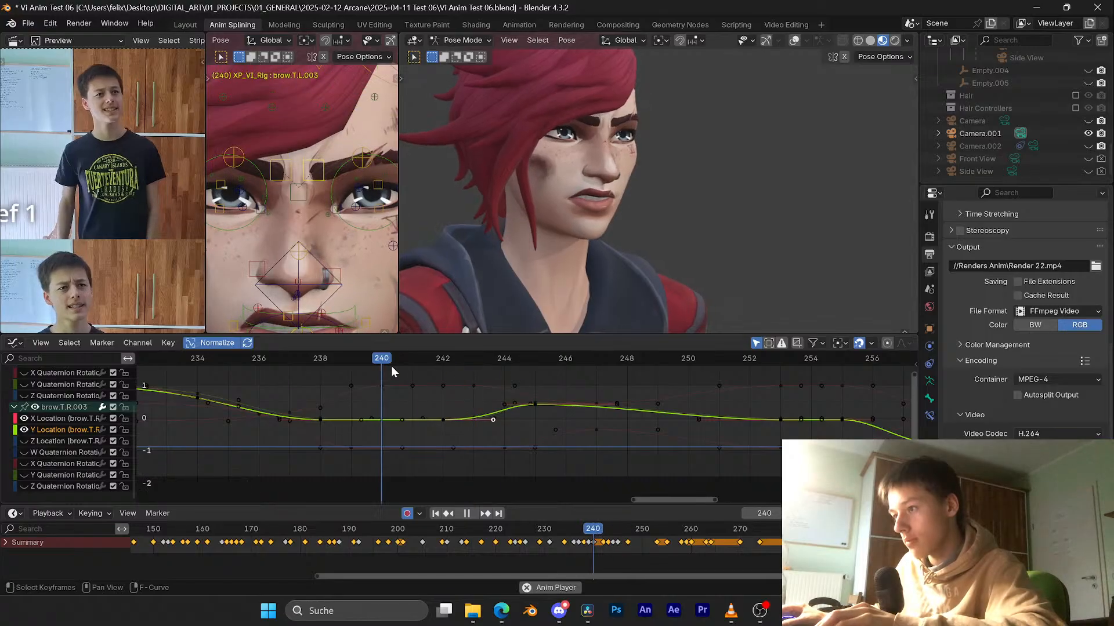
key(space)
click(415, 367)
key(space)
click(390, 356)
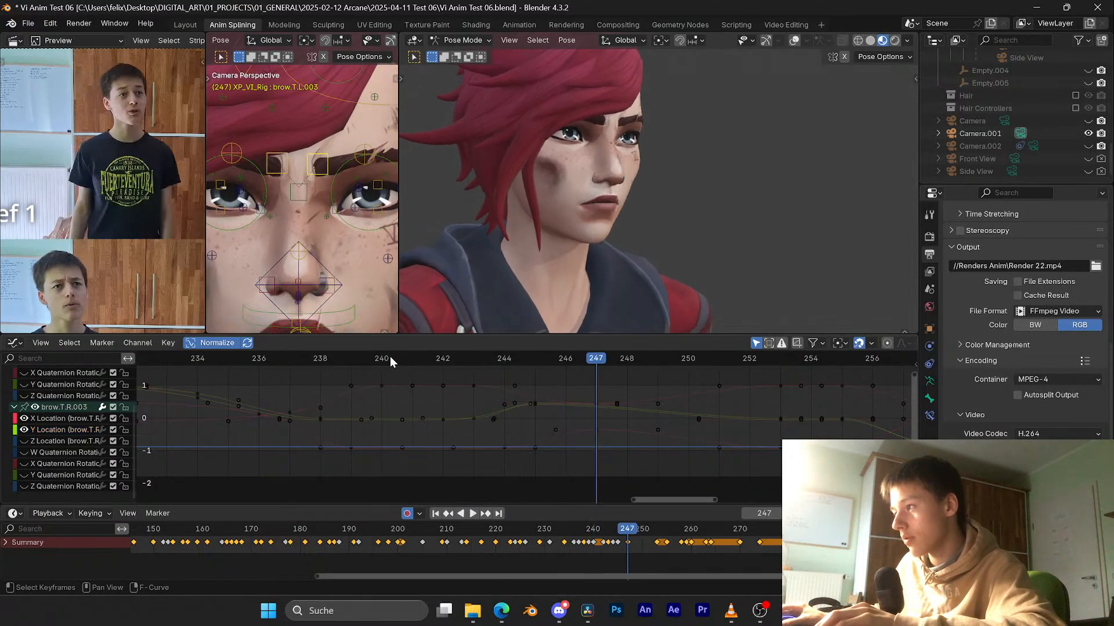
key(space)
click(389, 356)
Step: Shorten the right handle of the Y Location key at frame 242, move the key to frame 243 and duplicate it back at frame 242
click(442, 419)
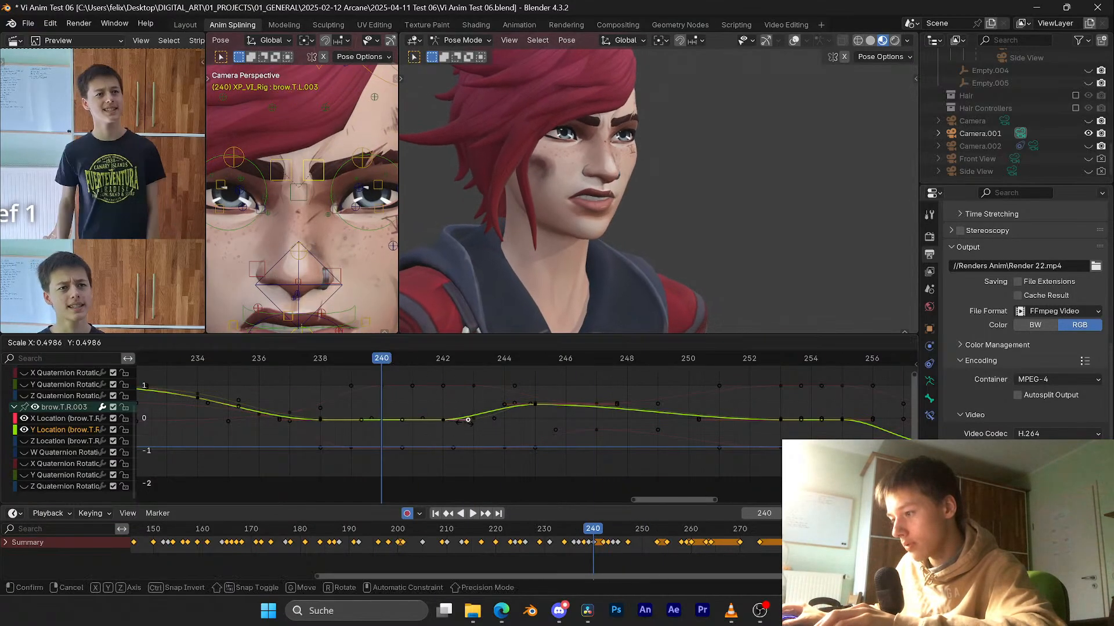
scroll(452, 419, up, 3)
key(g)
key(x)
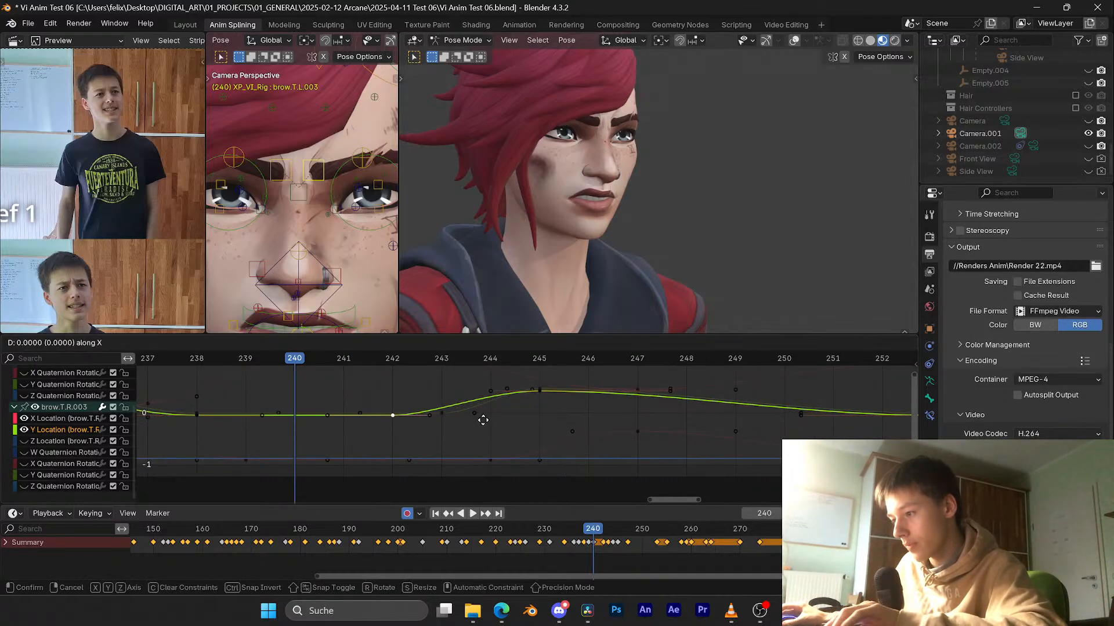
click(490, 422)
key(shift+d)
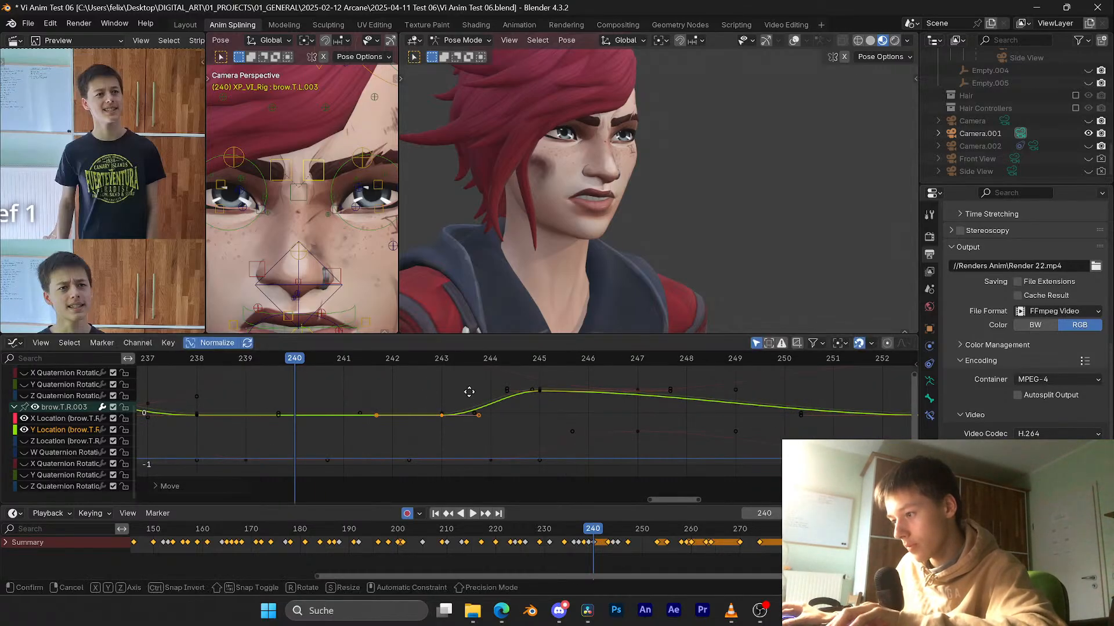
key(x)
click(433, 394)
Step: Raise the inner brow's Y Location key at frame 243 by about 0.08
click(444, 414)
key(g)
key(y)
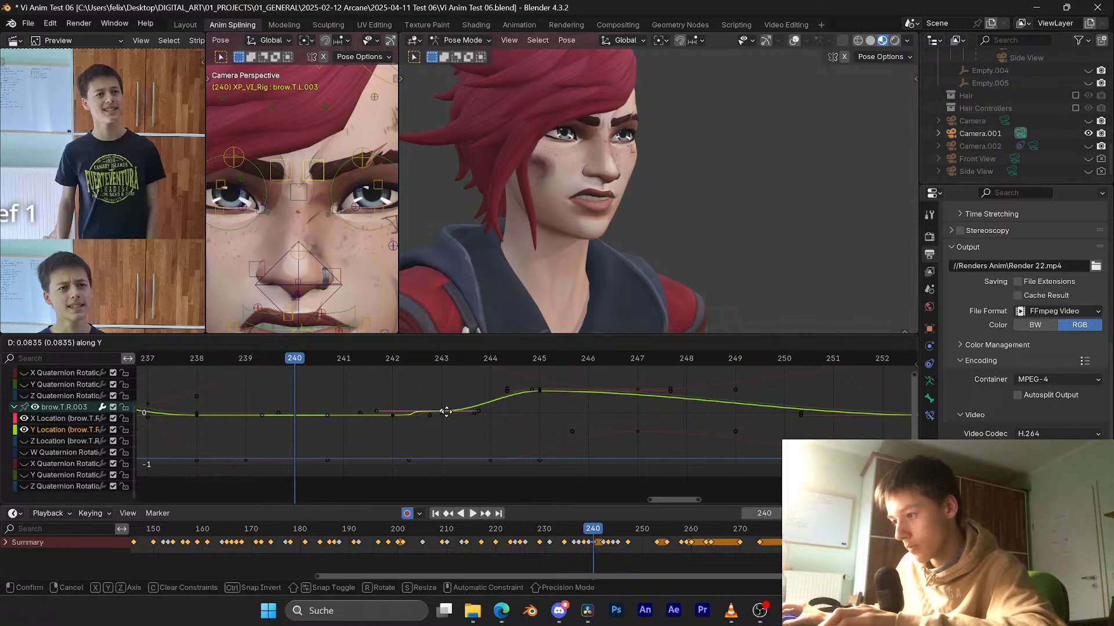
click(445, 412)
Step: Review the brow motion repeatedly from about frame 242 against the reference video and save the file
key(space)
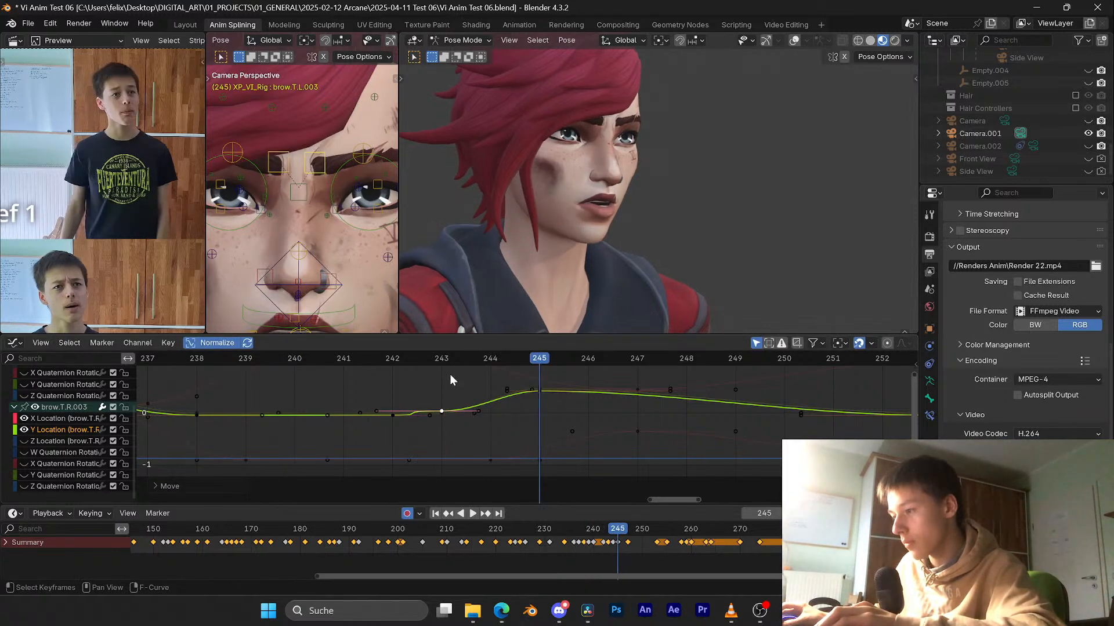
drag(443, 360, 390, 362)
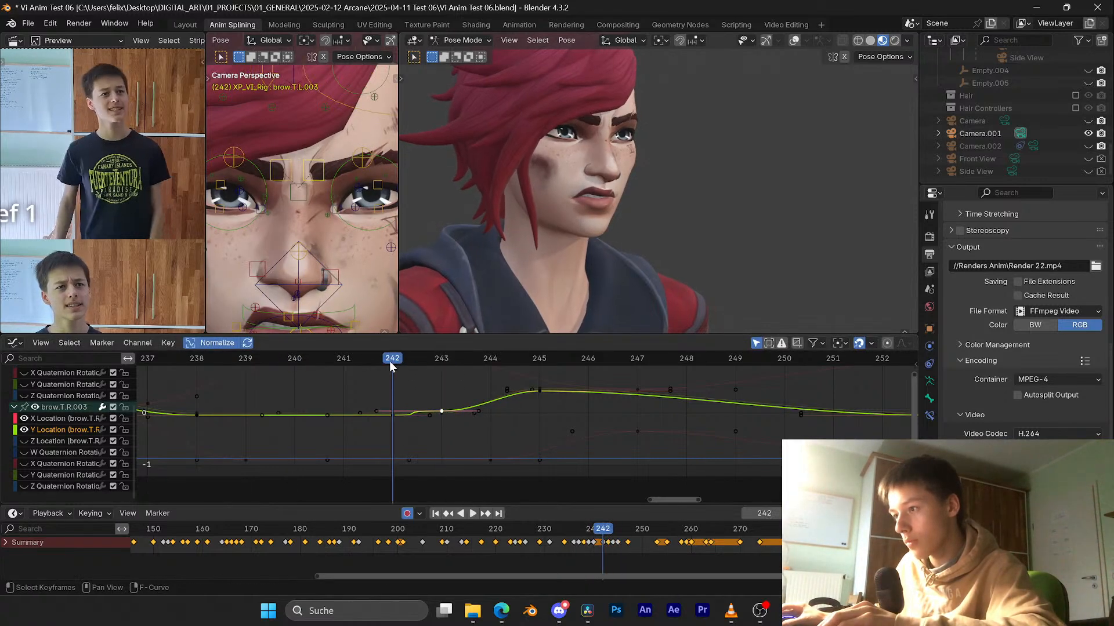
key(space)
key(space)
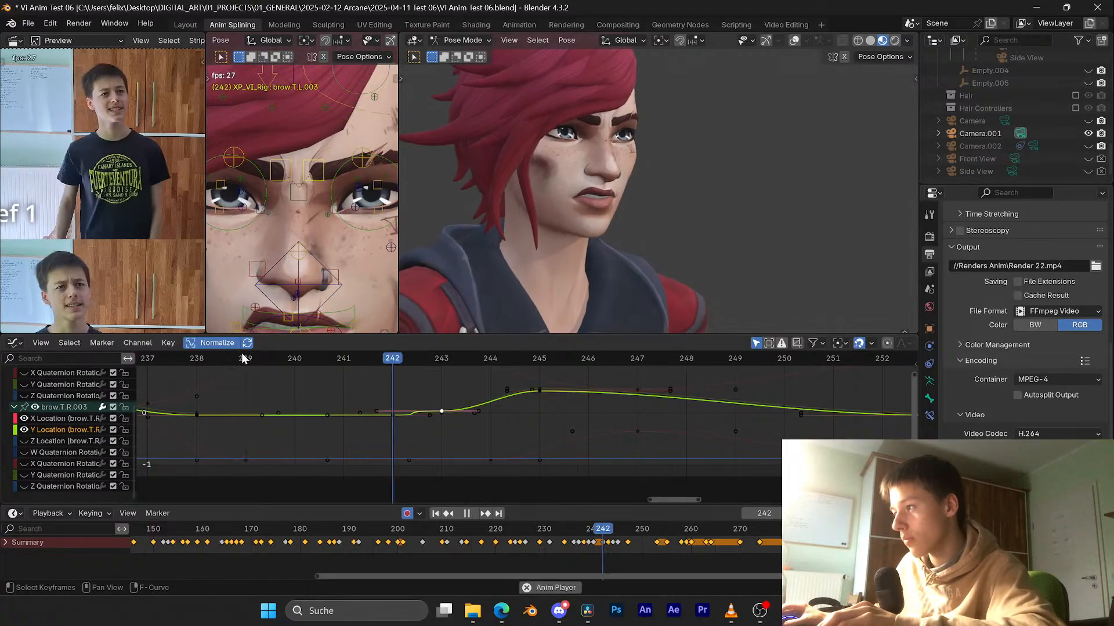
scroll(406, 384, down, 6)
key(space)
click(393, 357)
key(space)
key(space)
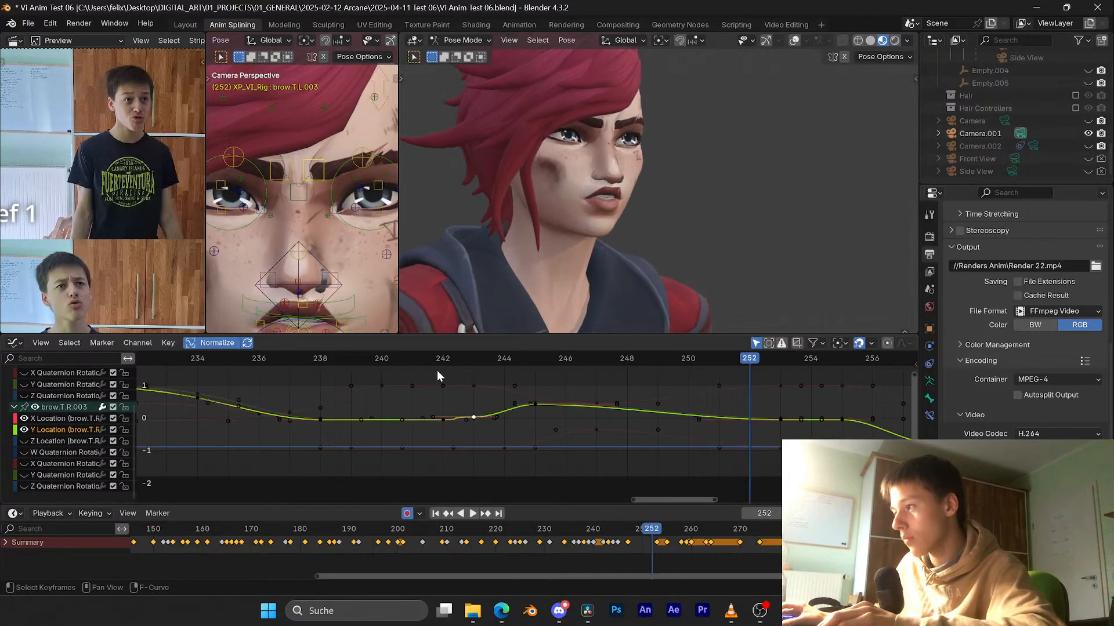
middle_drag(621, 404, 405, 396)
key(ctrl+s)
Step: Select both inner brow controls' X Location keys at frame 247, play the motion around frames 246 to 258 and save the file
drag(384, 363, 371, 440)
click(361, 357)
key(space)
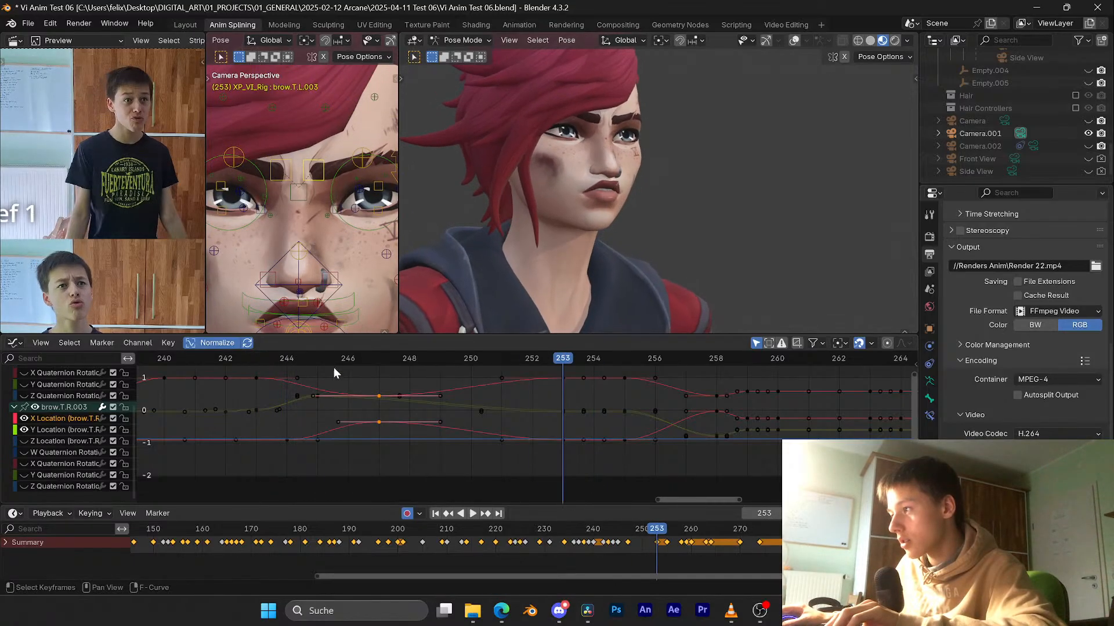
key(space)
click(618, 356)
key(space)
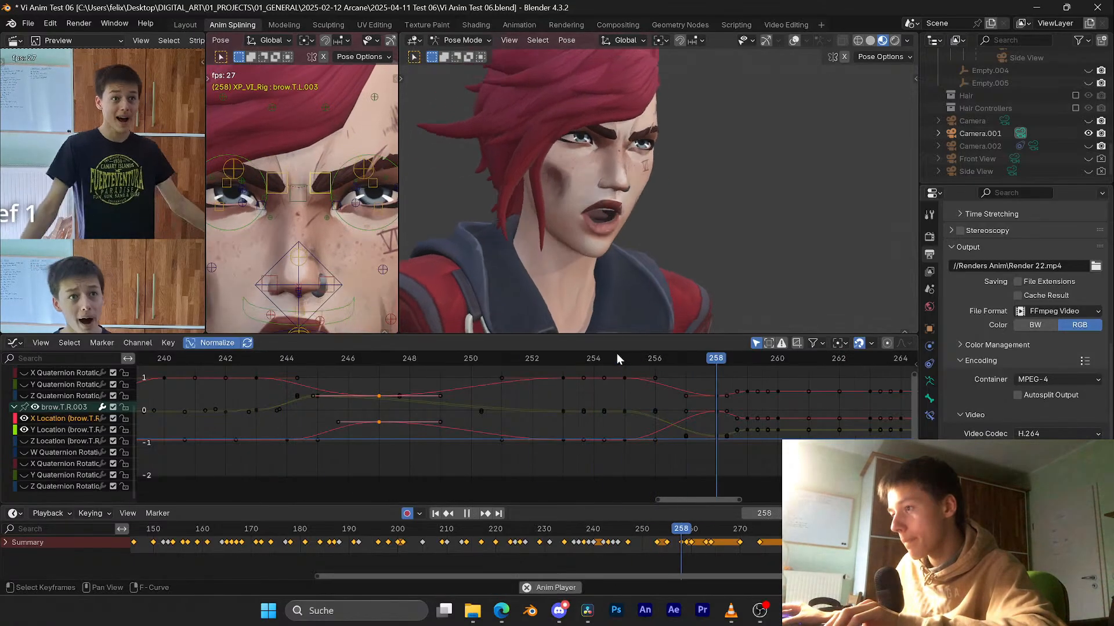
click(621, 357)
key(space)
middle_drag(647, 365, 508, 368)
key(ctrl+s)
Step: Replay the facial motion from frames 255 and 253 to study the brow change
click(480, 357)
key(space)
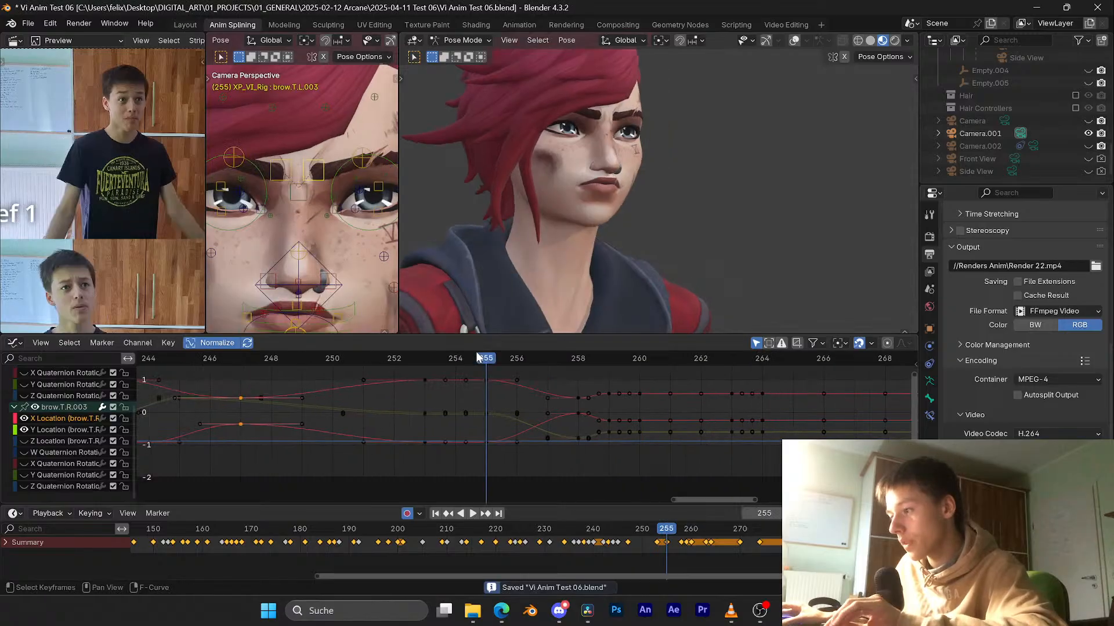
click(480, 357)
click(440, 355)
click(439, 355)
key(space)
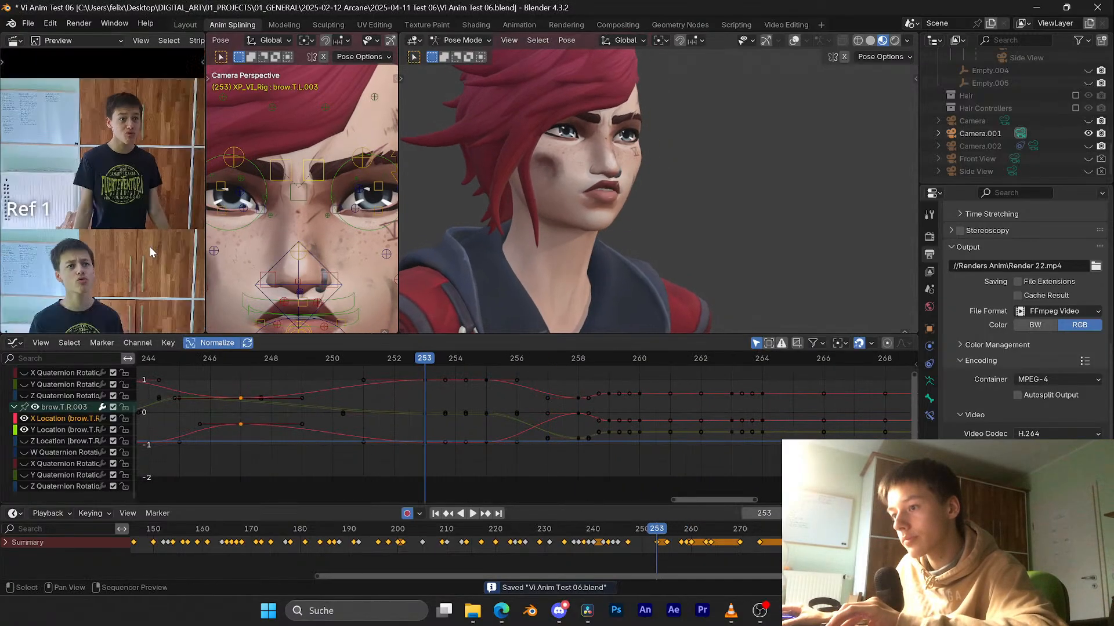
Step: Frame the second reference clip in the preview and play the motion around frames 253 to 262 to compare
middle_drag(149, 246, 34, 261)
scroll(116, 191, up, 2)
middle_drag(183, 124, 60, 173)
key(space)
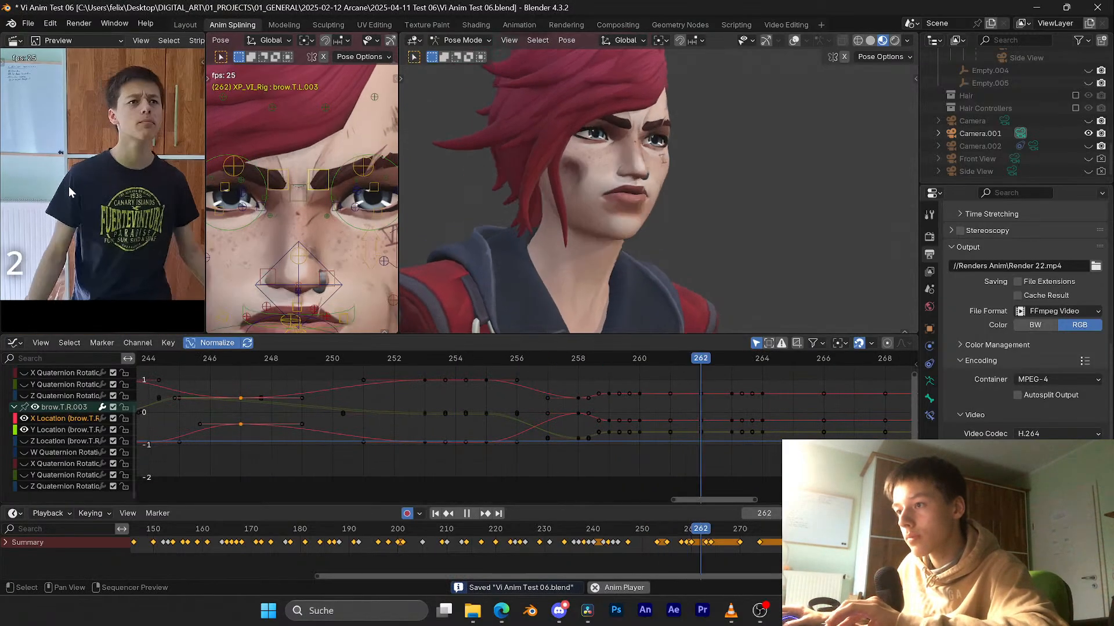
click(508, 356)
key(space)
key(space)
Step: Spread both inner brow controls' X Location keys at frame 258 further apart in value and save the file
drag(504, 356, 568, 360)
key(ctrl+s)
scroll(576, 402, up, 3)
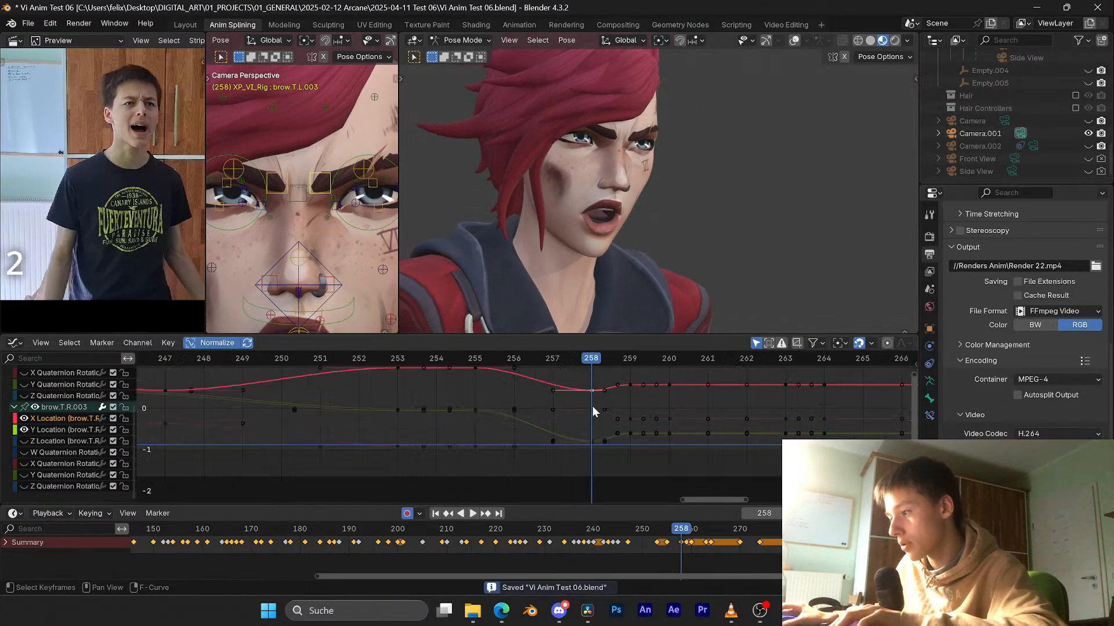
shift+click(544, 424)
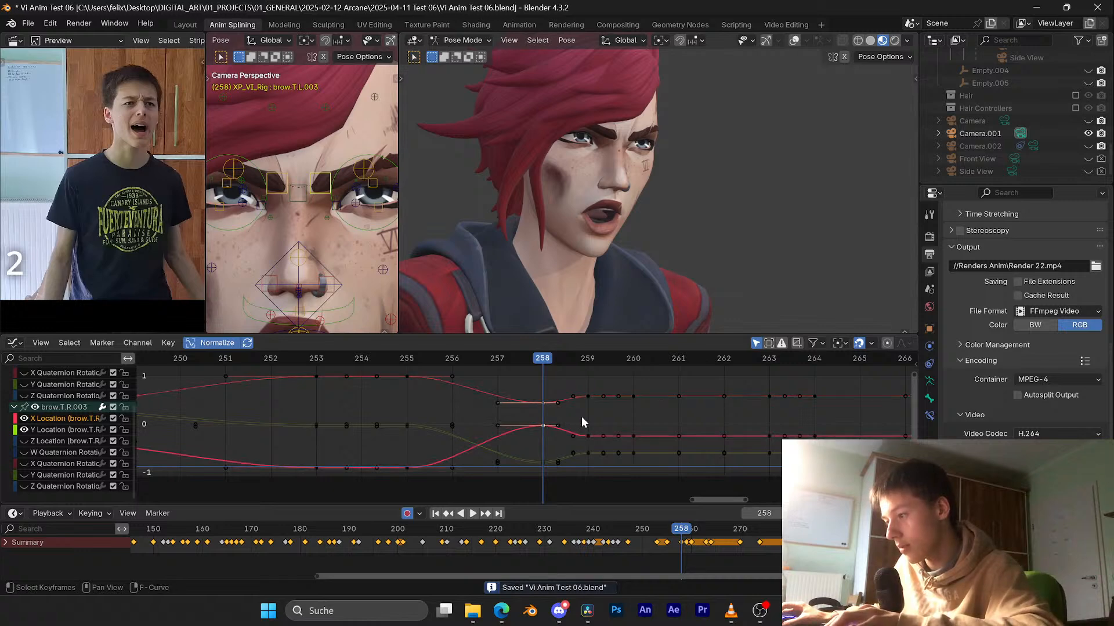
key(s)
key(y)
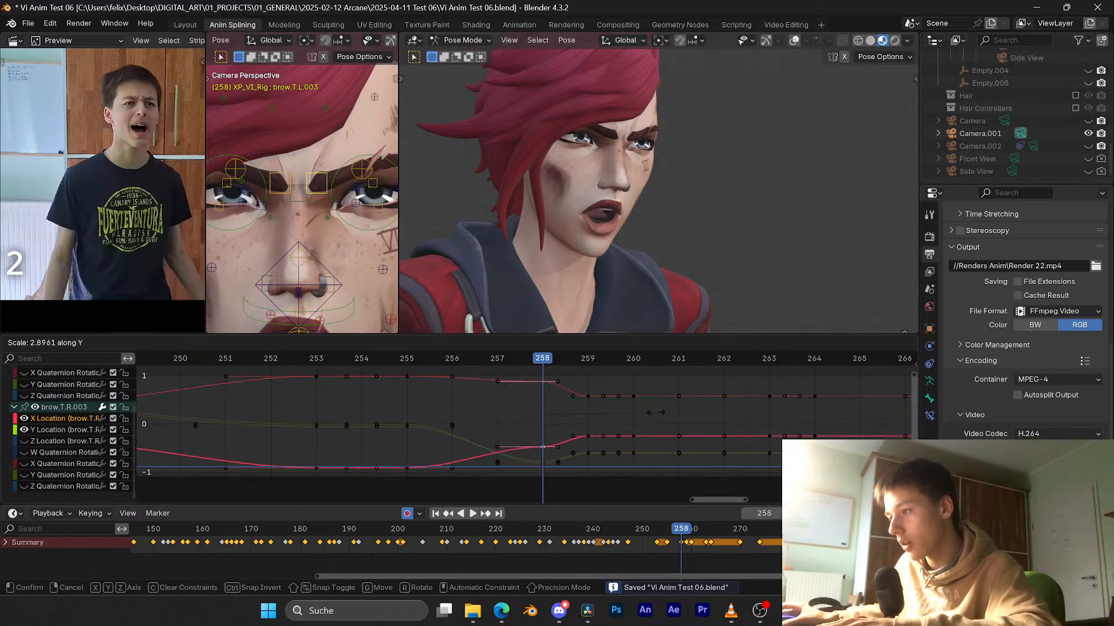
click(643, 413)
middle_drag(619, 424, 575, 430)
key(ctrl+s)
Step: Lower both inner brow controls' Y Location keys at frame 258 by about 0.39 and play the motion
click(541, 438)
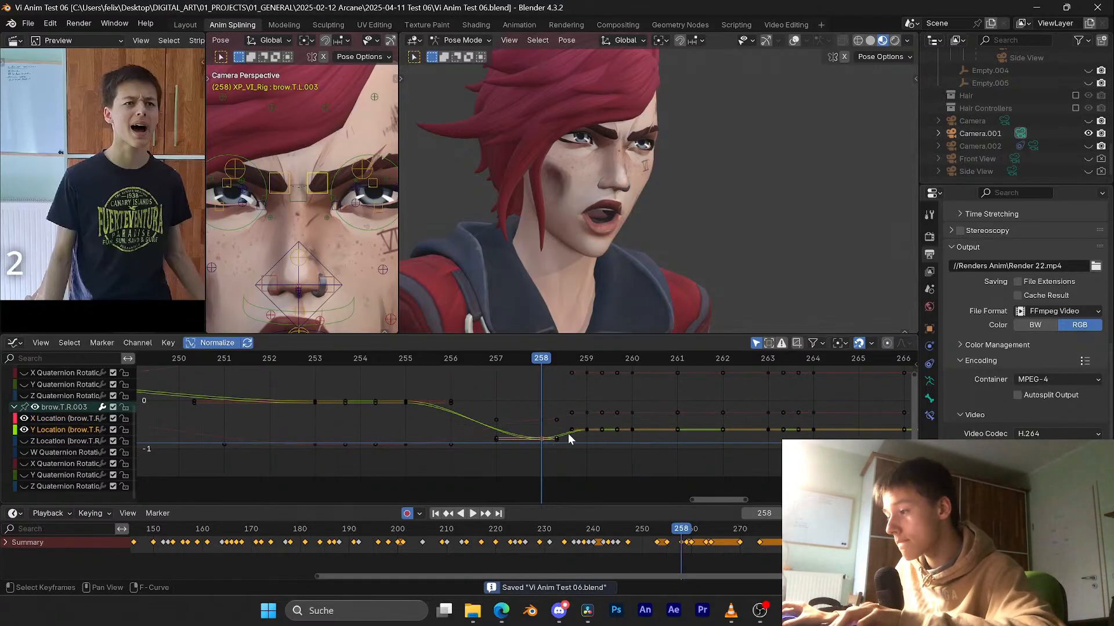
key(g)
key(y)
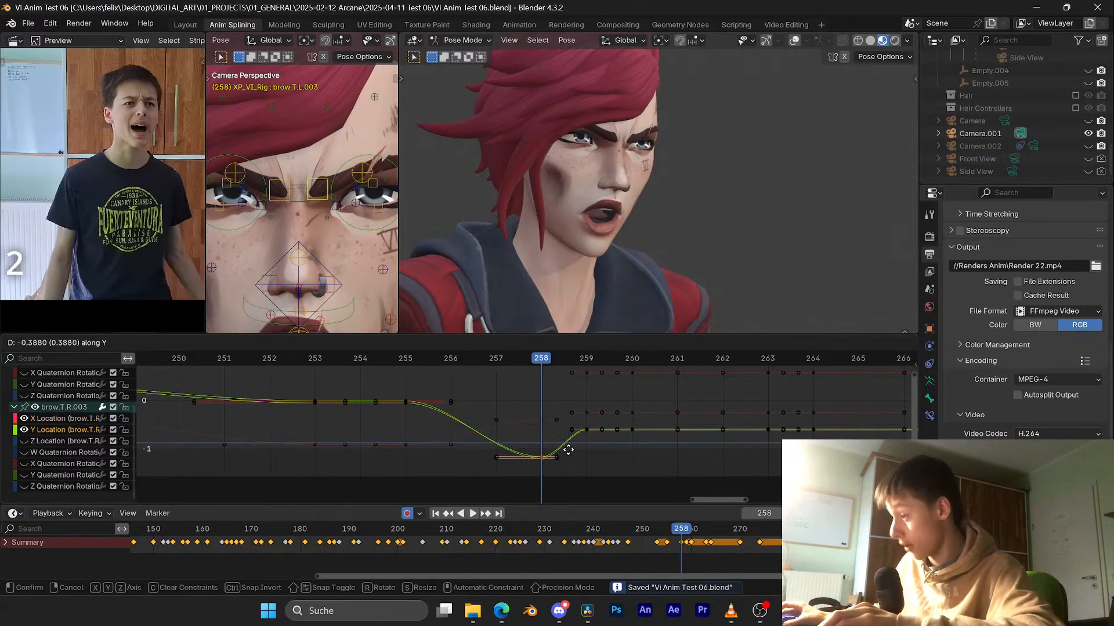
click(567, 450)
ctrl+middle_drag(571, 442, 583, 414)
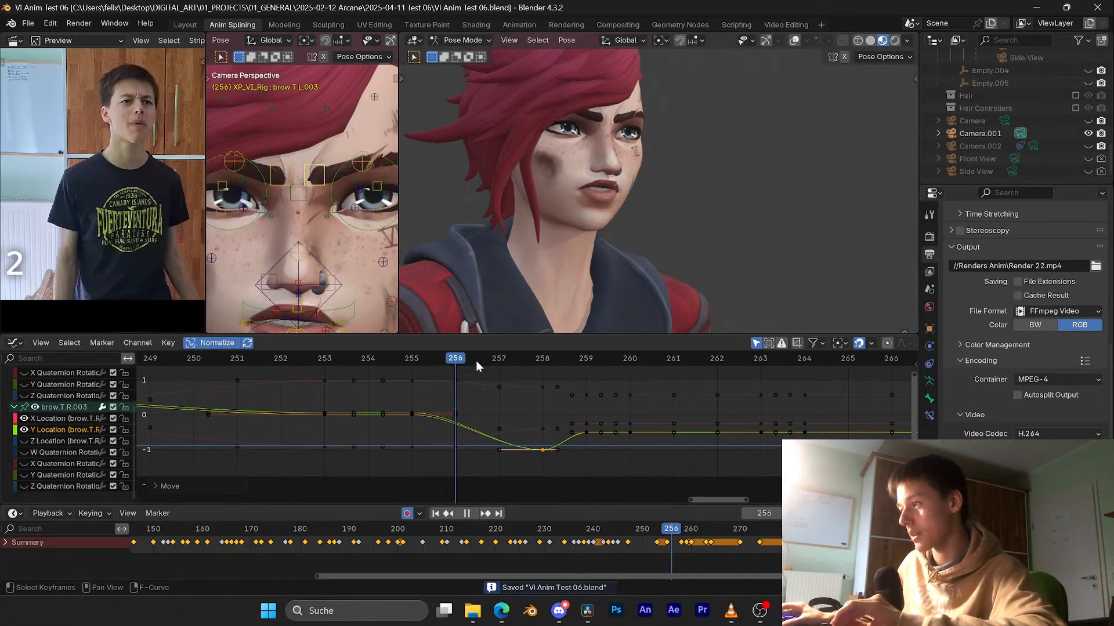
key(space)
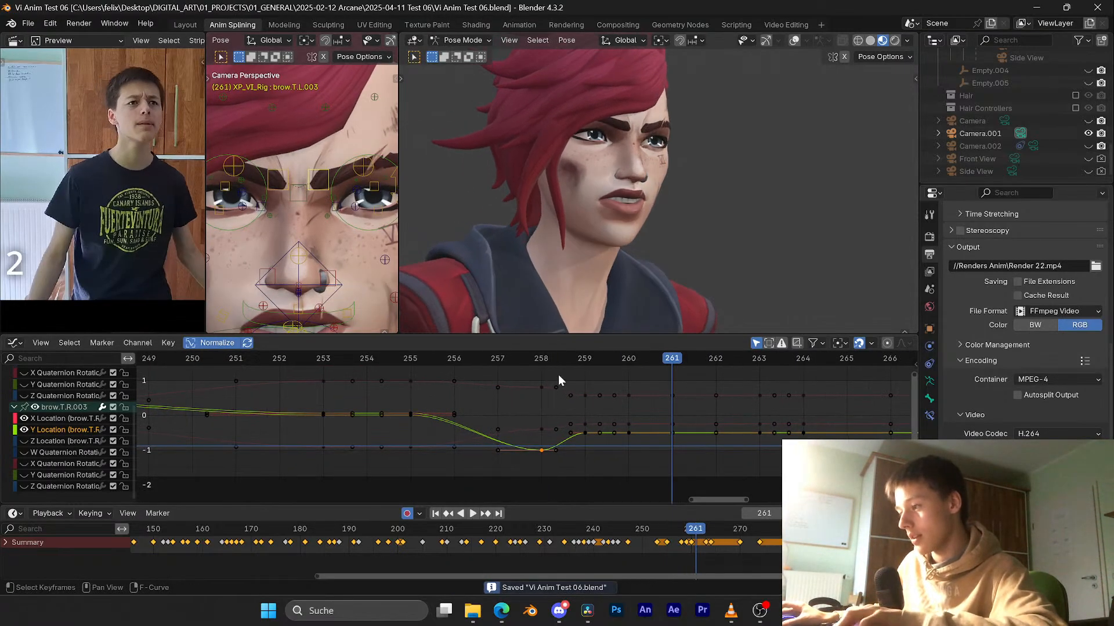
Step: Adjust the timing of both inner brow controls' X Location keys at frames 258 and 259, check playback and save the file
drag(558, 374, 541, 441)
key(ctrl+s)
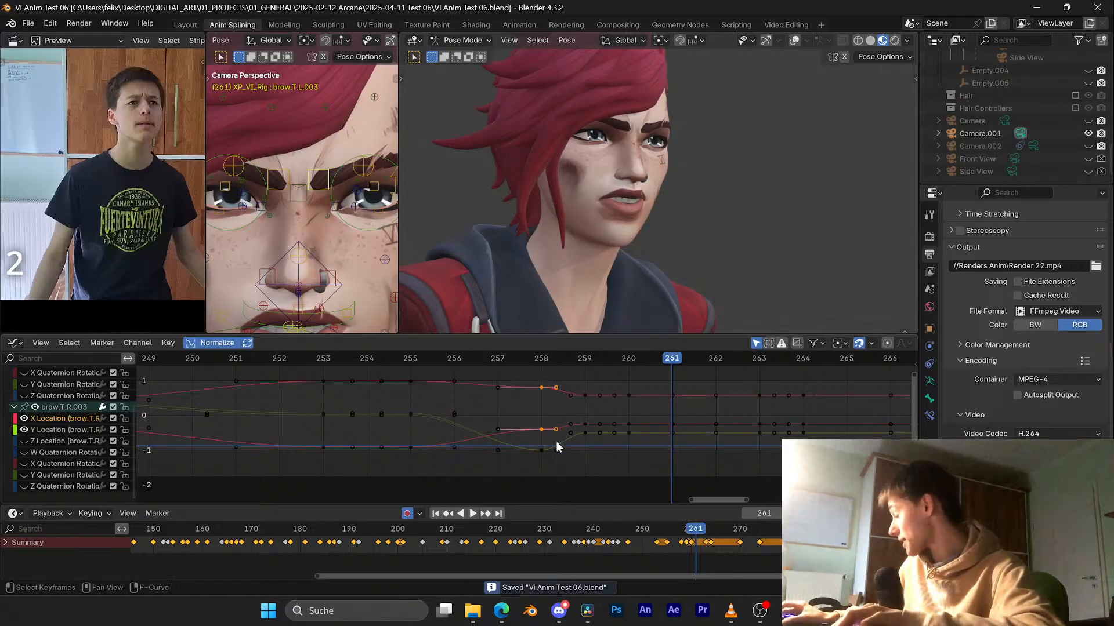
key(g)
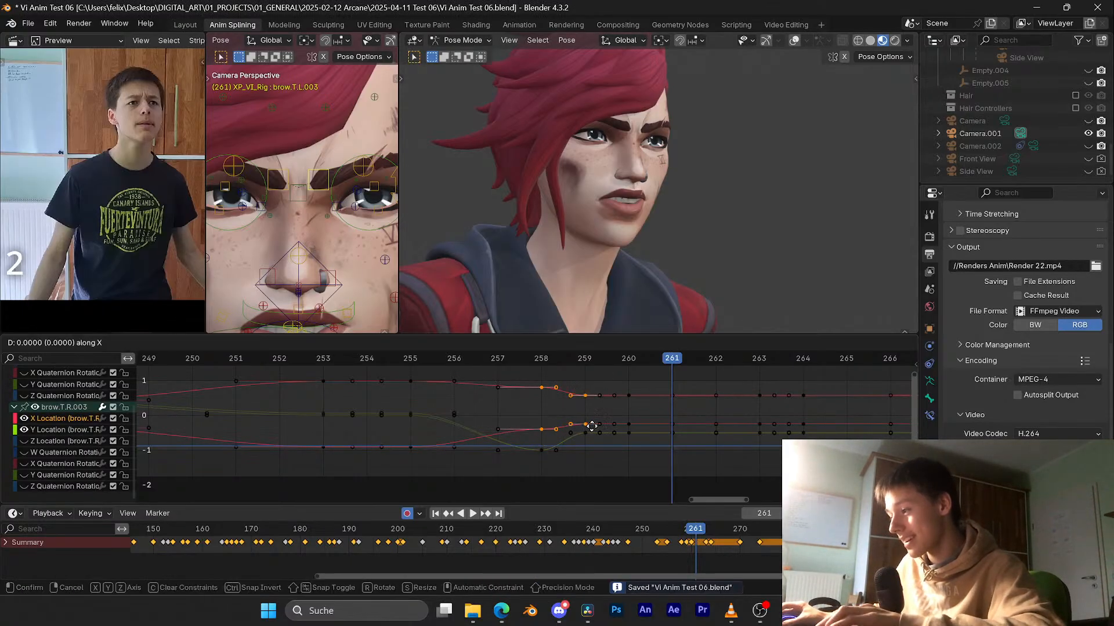
click(604, 399)
key(ctrl+s)
drag(586, 358, 508, 362)
key(g)
click(541, 403)
key(ctrl+s)
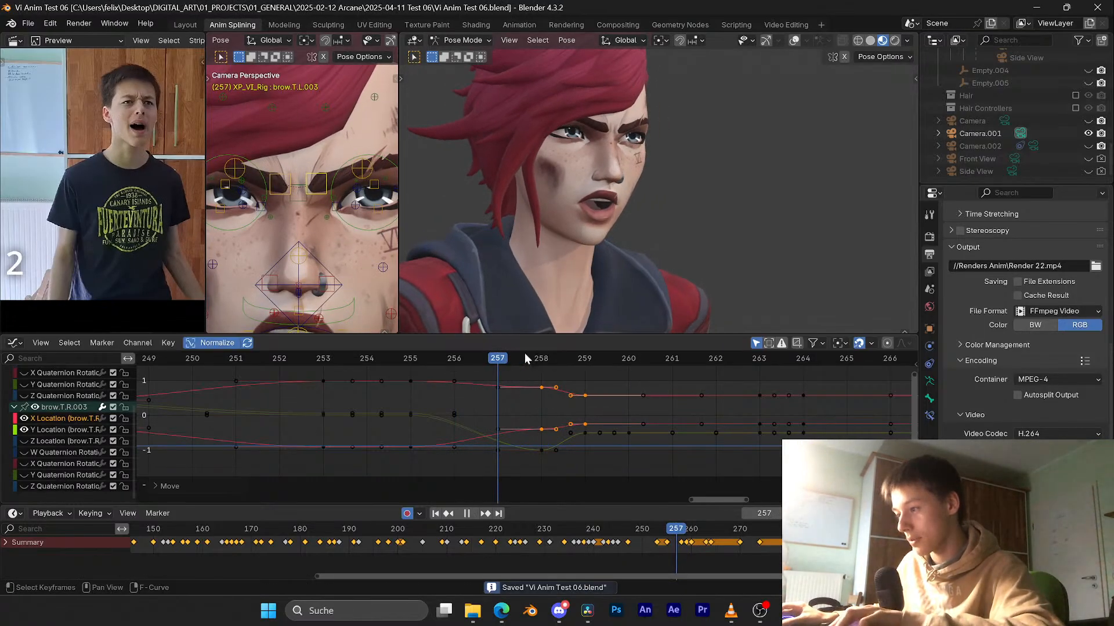
Step: Try nudging the selected X Location keys at frames 258 and 259 again and replay the motion from about frame 256
click(529, 359)
key(g)
click(539, 388)
drag(551, 363, 499, 375)
key(g)
click(542, 374)
key(space)
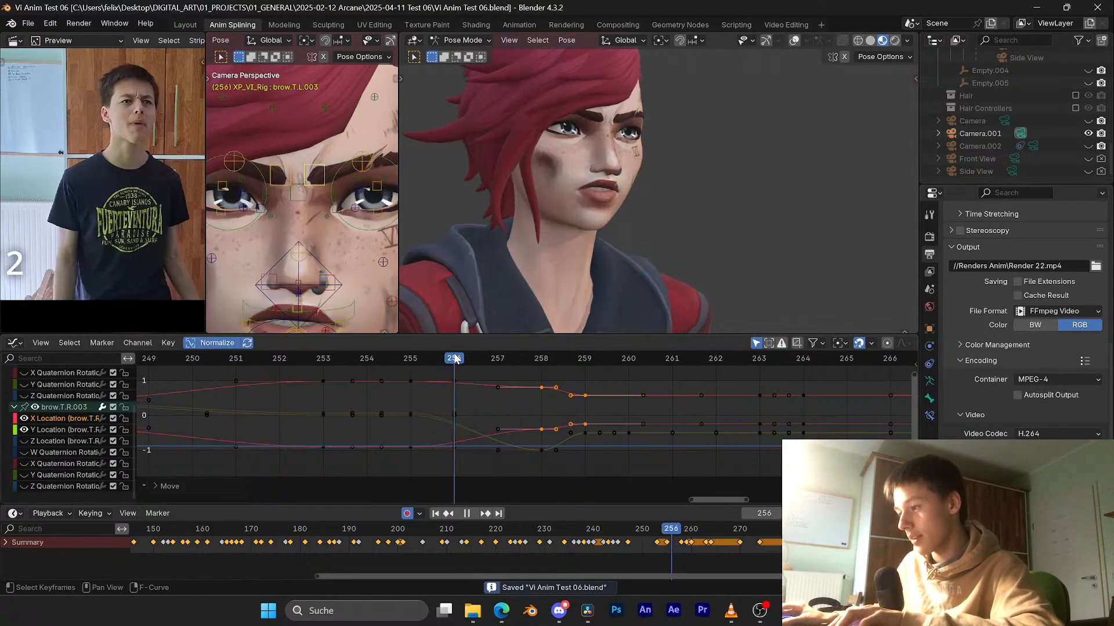
Step: Try shifting both inner brow controls' X Location keys at frame 258 one frame earlier, then return them to frame 258 and save the file
key(space)
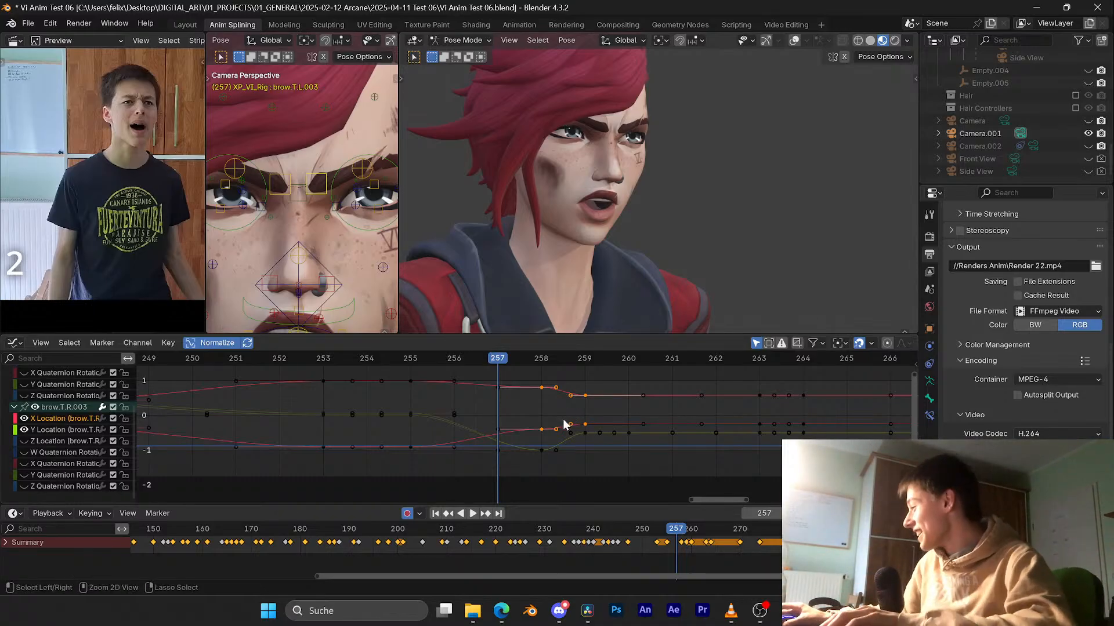
key(ctrl+s)
ctrl+middle_drag(570, 408, 569, 406)
drag(565, 375, 522, 433)
key(g)
key(x)
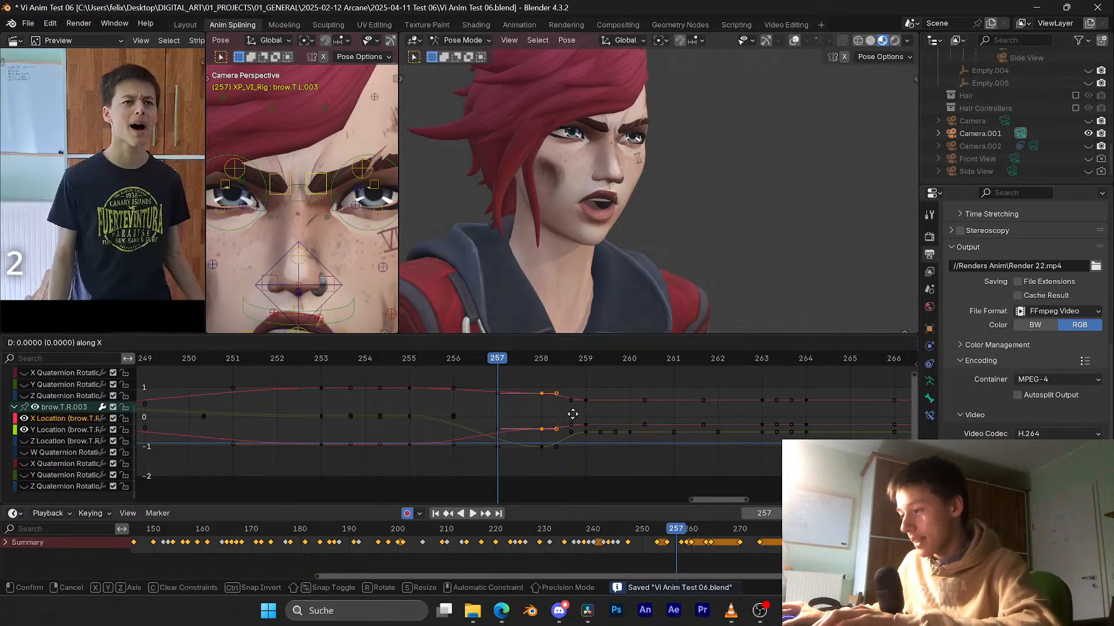
click(559, 417)
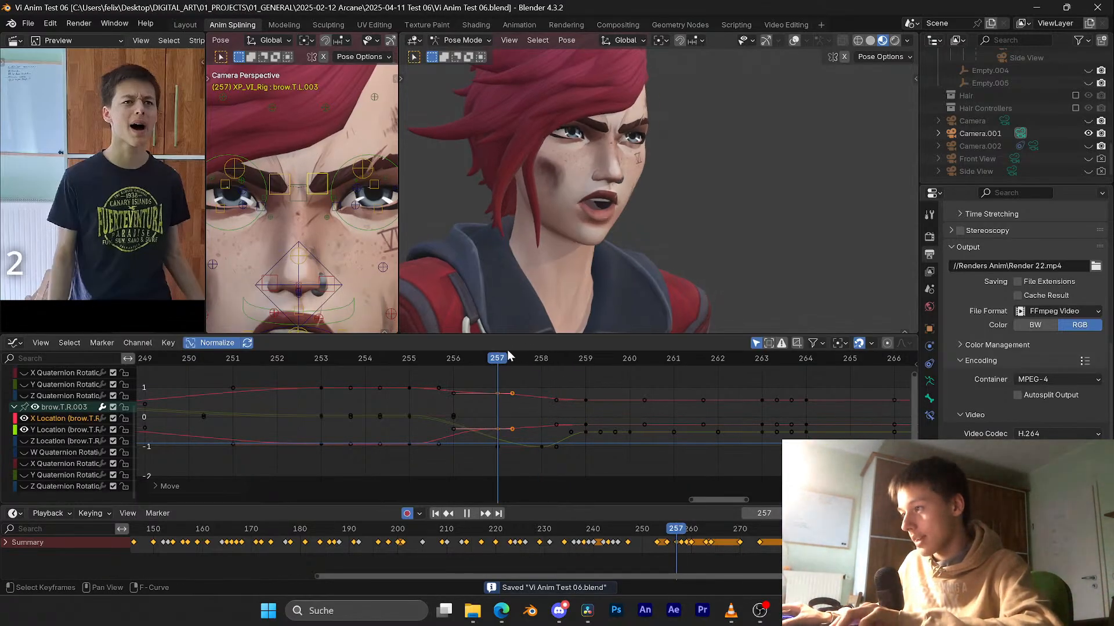
key(g)
key(x)
click(570, 387)
click(543, 359)
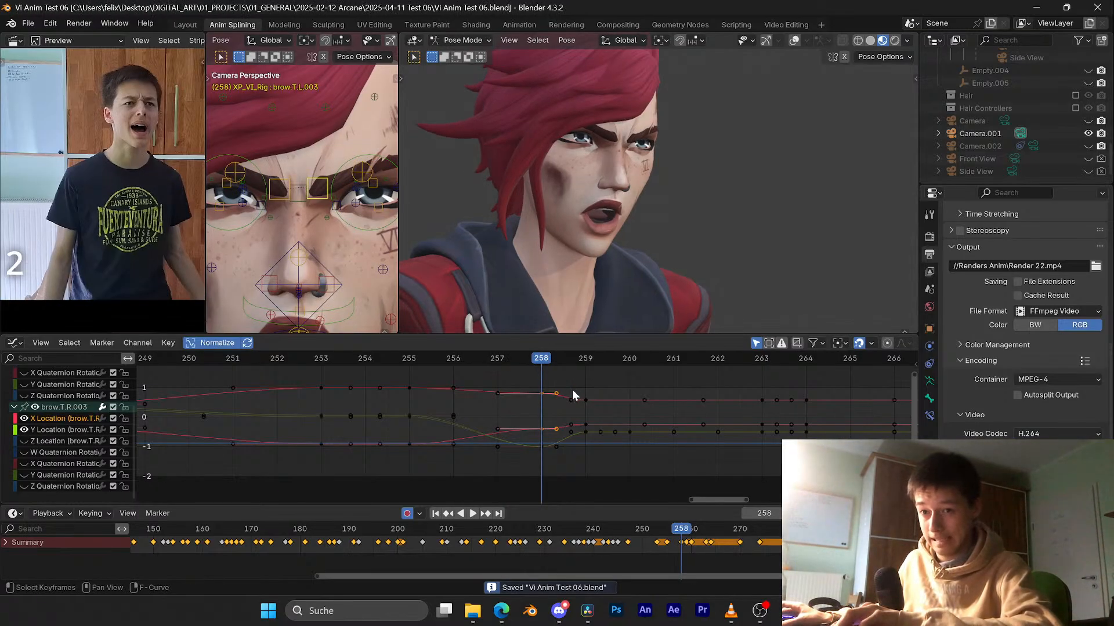
key(ctrl+s)
key(s)
key(y)
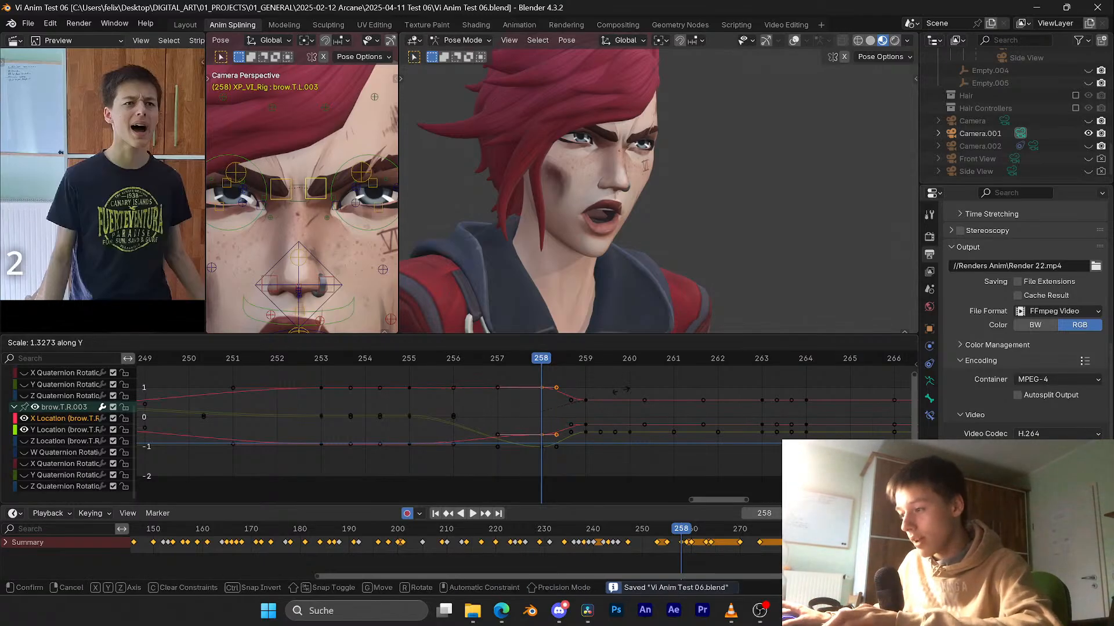
right_click(610, 389)
Step: Move both inner brow controls' X Location keys at frame 259 to frame 260 and scale their values closer together
drag(525, 362, 582, 426)
key(g)
key(x)
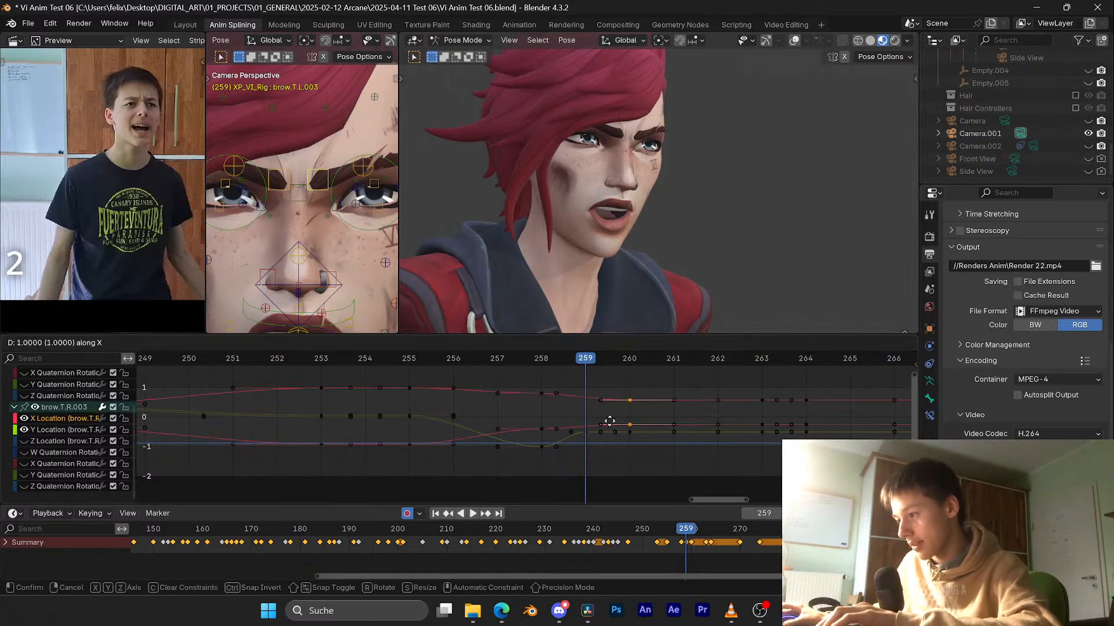
click(611, 422)
key(s)
key(y)
click(616, 381)
key(space)
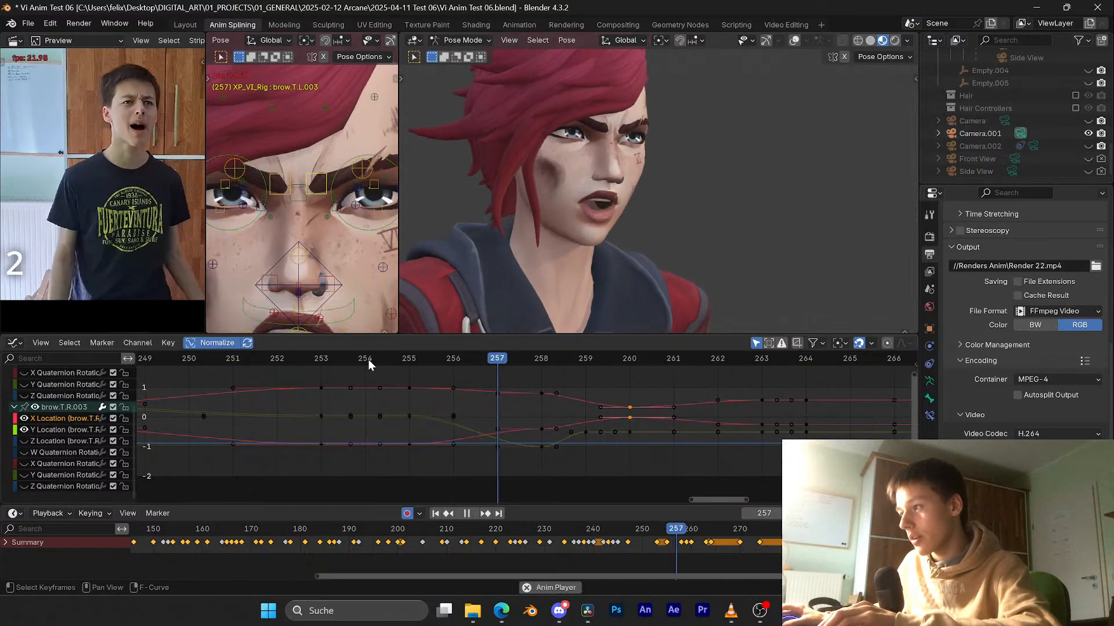
Step: Scale both inner brow controls' X Location keys at frame 258 to about 0.93 in value and save the file
key(space)
click(506, 362)
drag(507, 362, 551, 432)
key(ctrl+s)
key(s)
key(y)
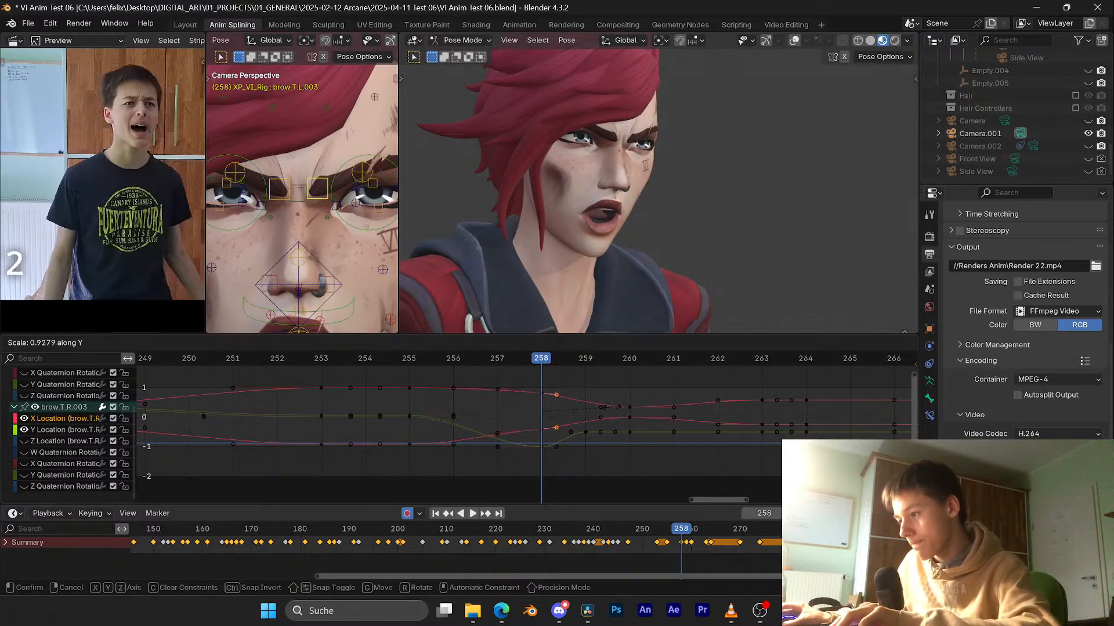
key(Return)
key(ctrl+s)
click(406, 361)
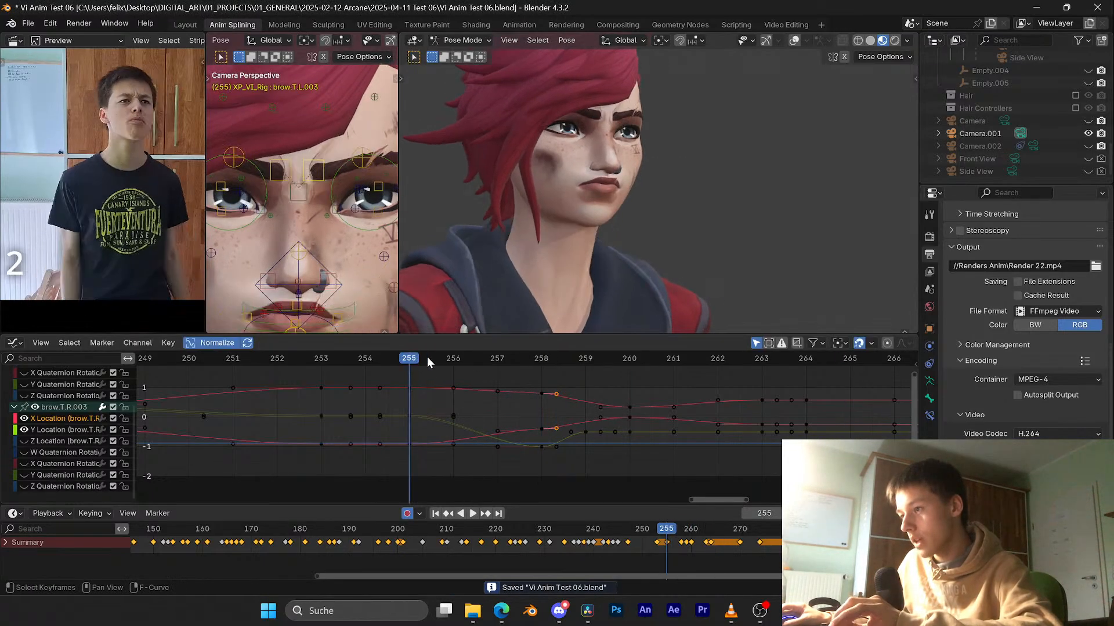
Step: Move the inner brow Y Location keys at frame 259 to frame 260 and adjust their handles for a softer ease out of the dip
ctrl+middle_drag(636, 385, 661, 389)
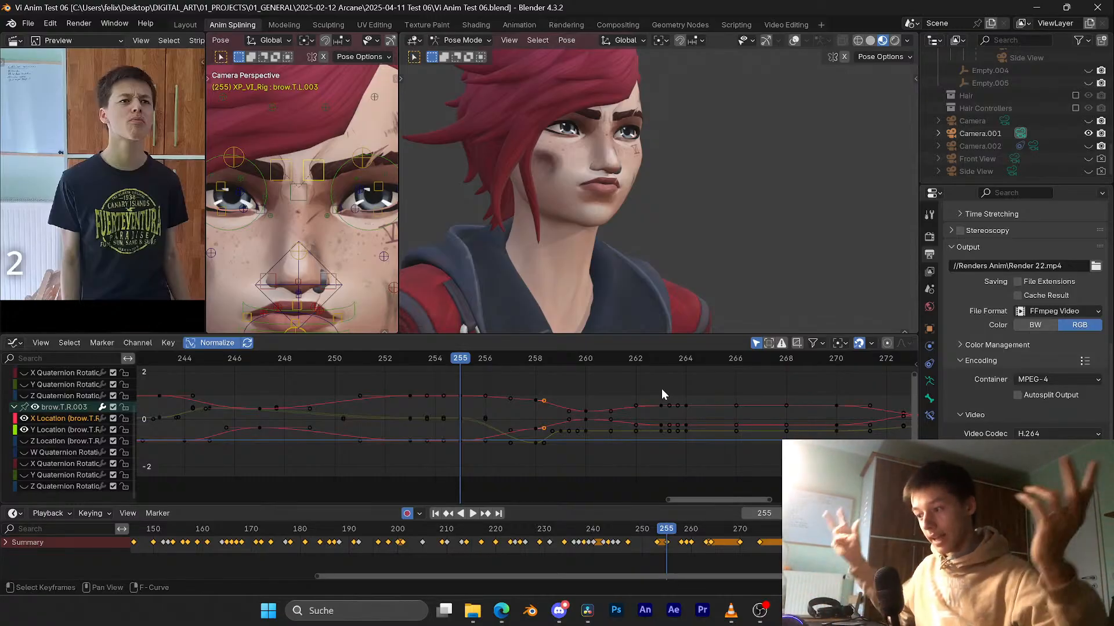
click(559, 430)
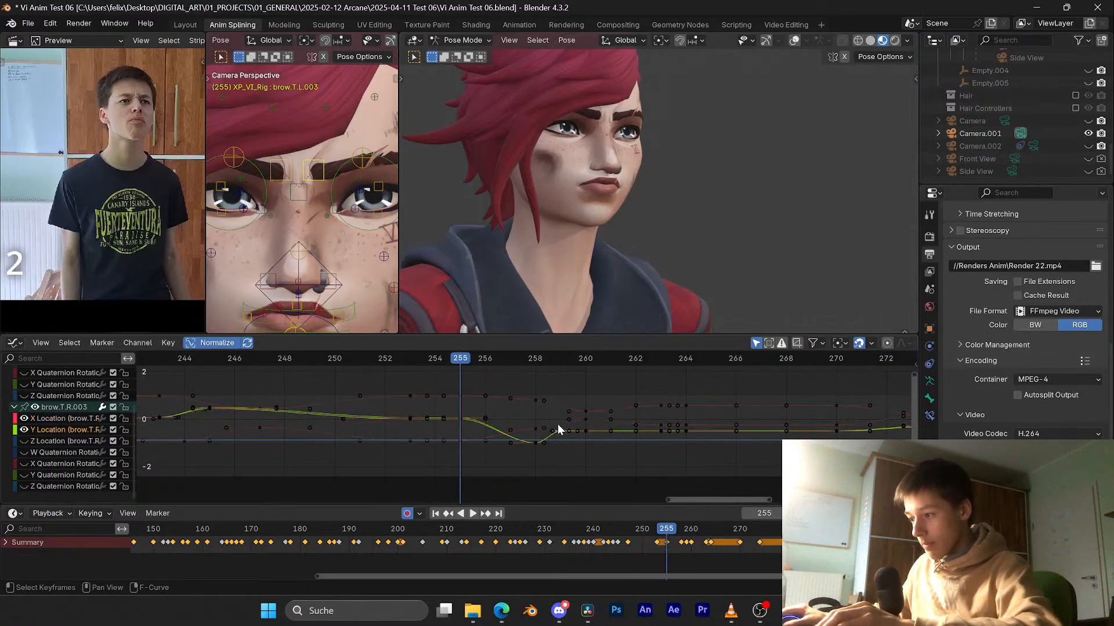
key(g)
key(x)
click(578, 430)
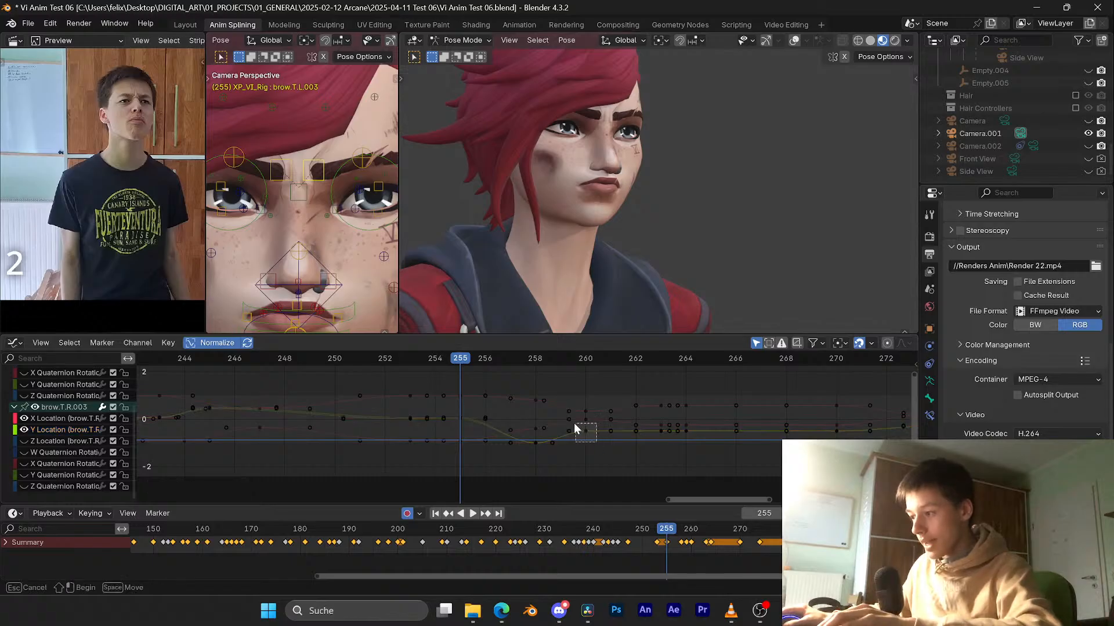
drag(574, 424, 573, 422)
key(g)
key(x)
click(587, 424)
click(587, 430)
key(s)
click(562, 430)
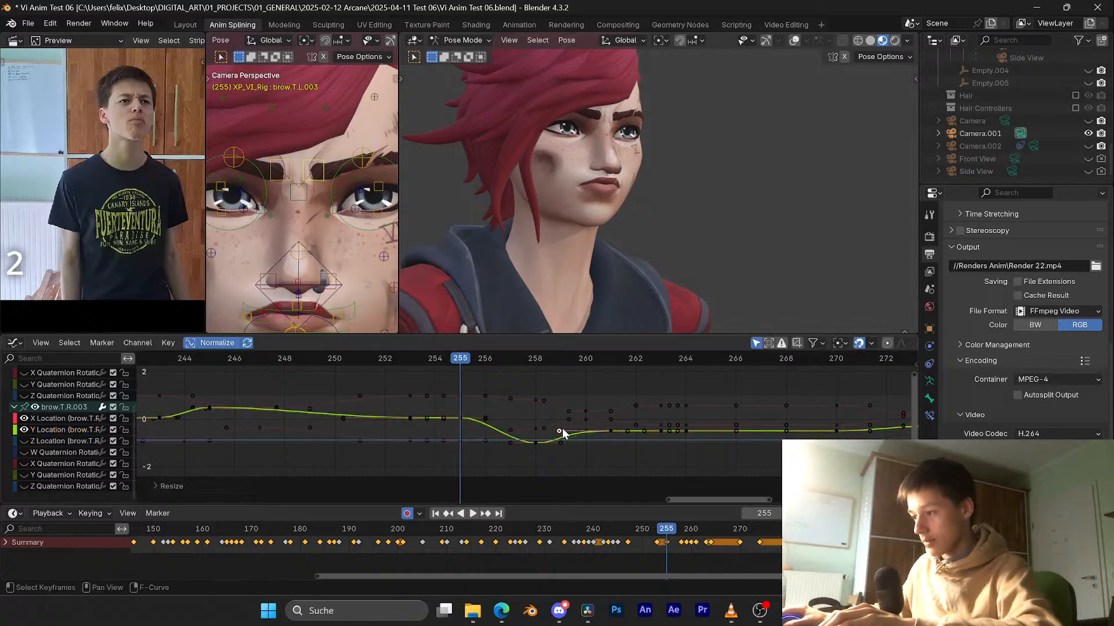
Step: Save the file and replay the brow motion around frames 251 to 260 to check the new easing
key(ctrl+s)
key(space)
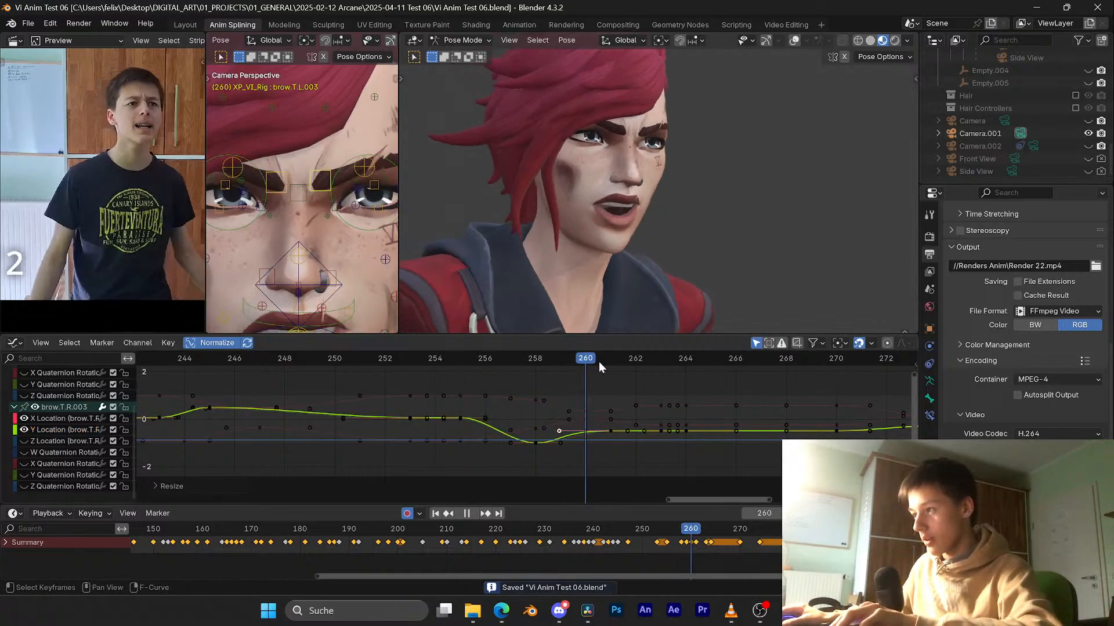
key(space)
click(440, 361)
key(space)
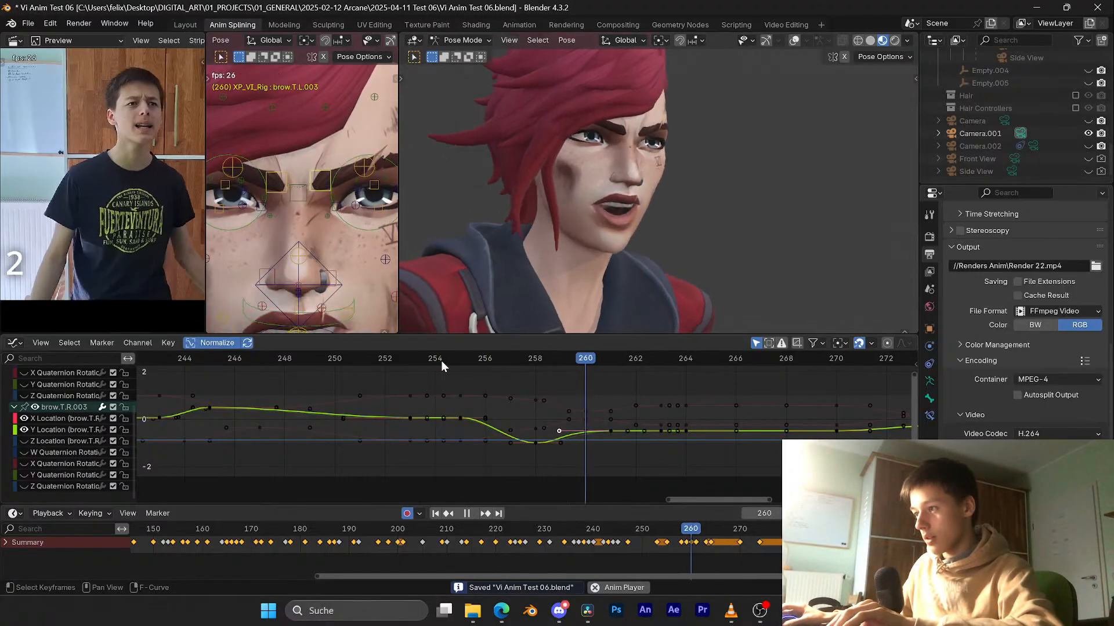
key(space)
drag(441, 360, 360, 364)
key(ctrl+s)
scroll(533, 409, down, 7)
key(ctrl+s)
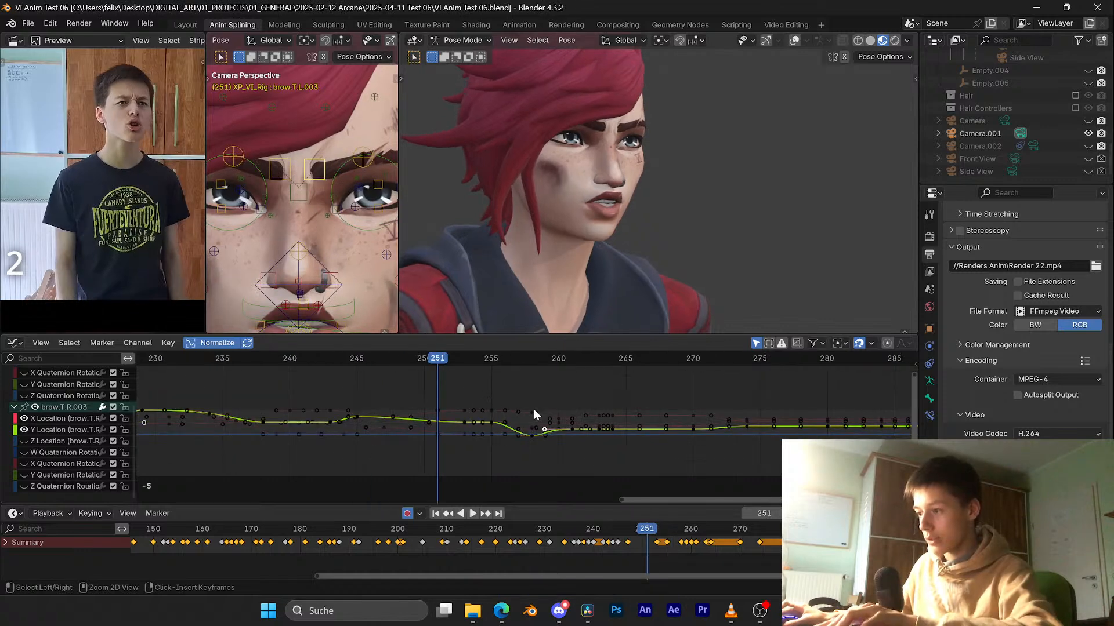
Step: Play the brow motion from frame 255 to about 272, save the file and go to frame 270
ctrl+middle_drag(534, 409, 561, 391)
click(566, 383)
key(Up)
key(Up)
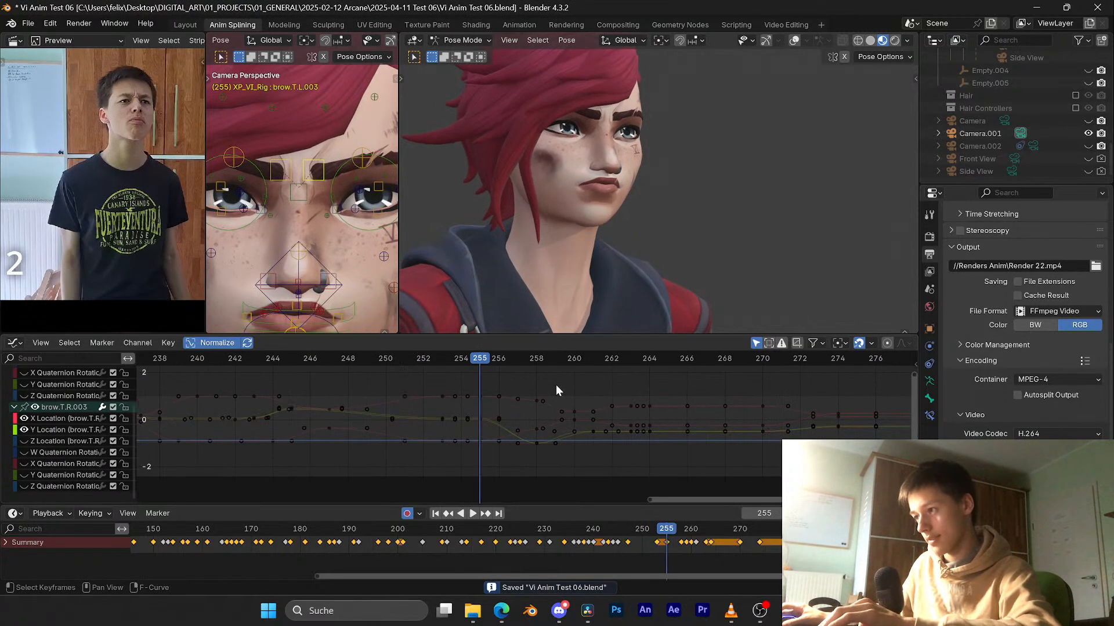
key(ctrl+s)
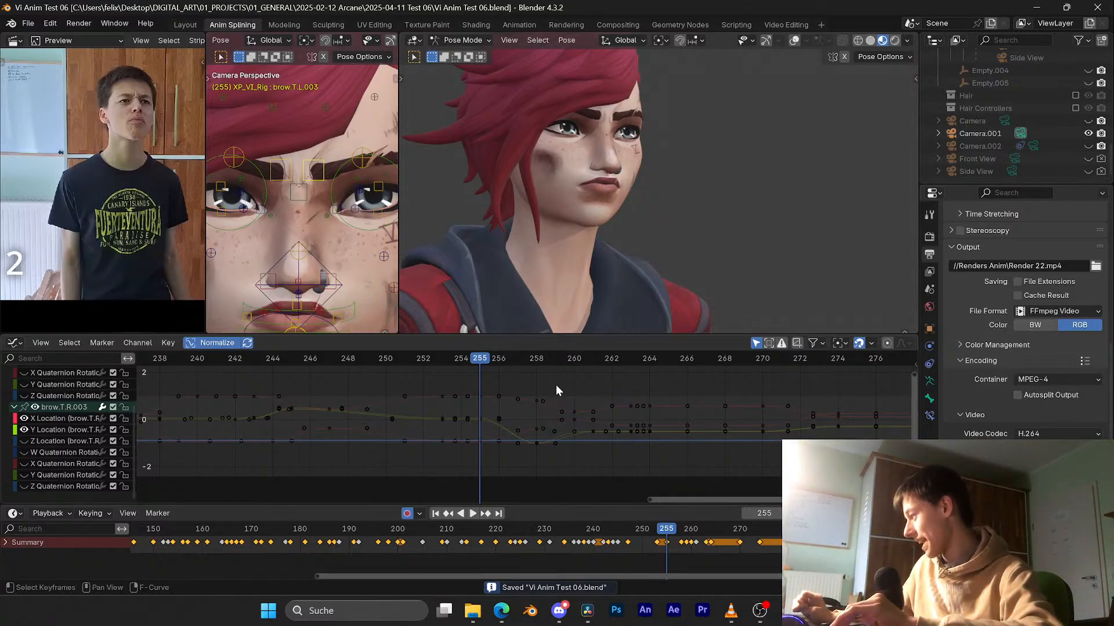
key(space)
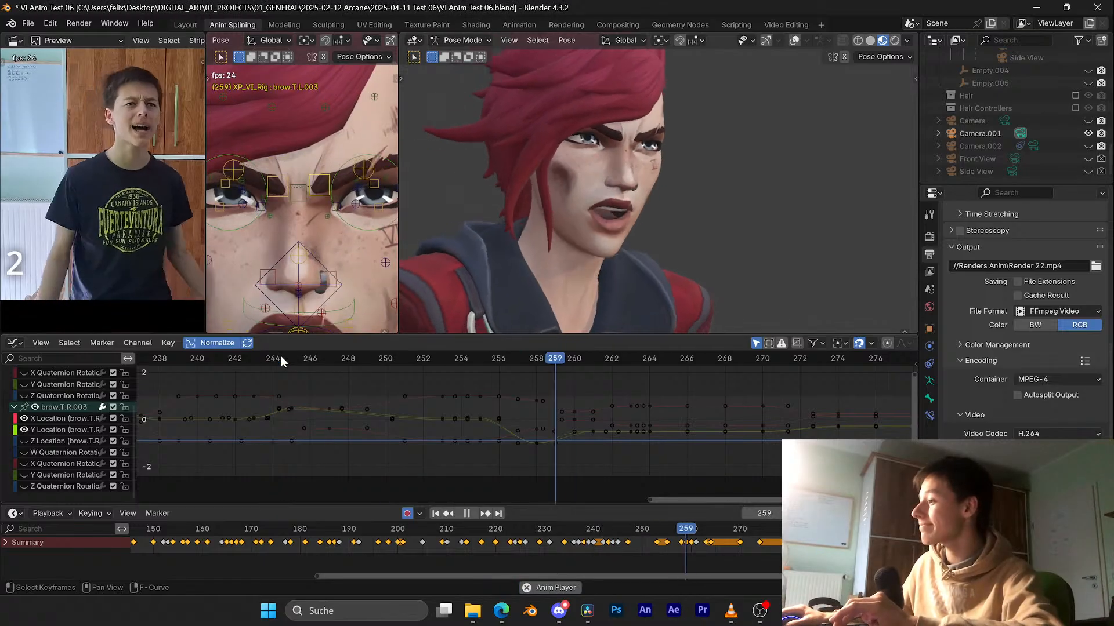
key(space)
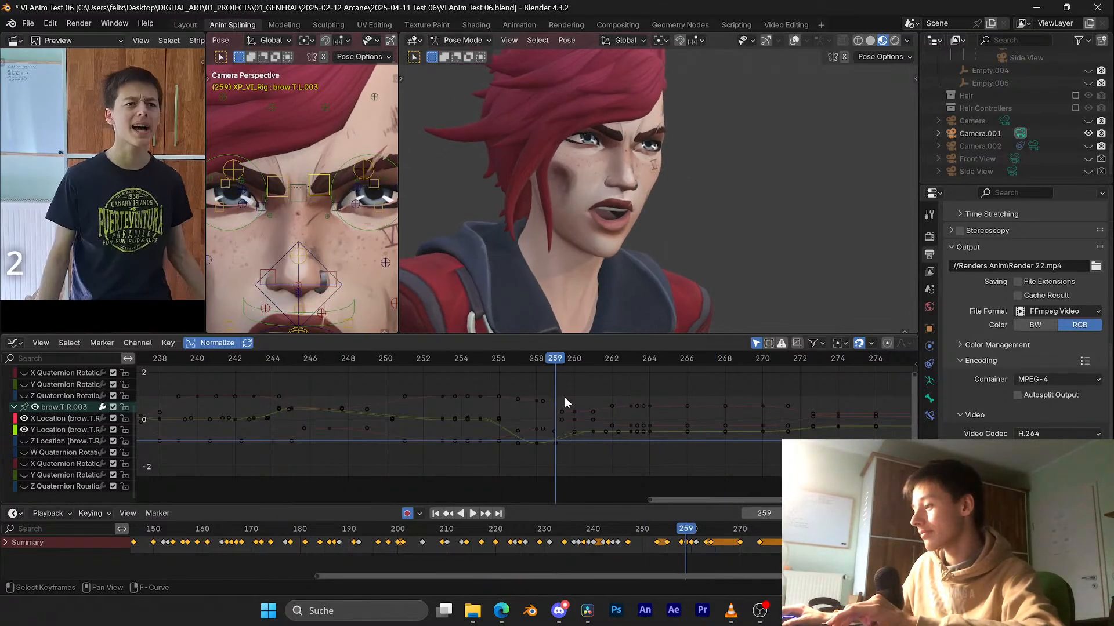
key(space)
key(space)
middle_drag(723, 416, 586, 419)
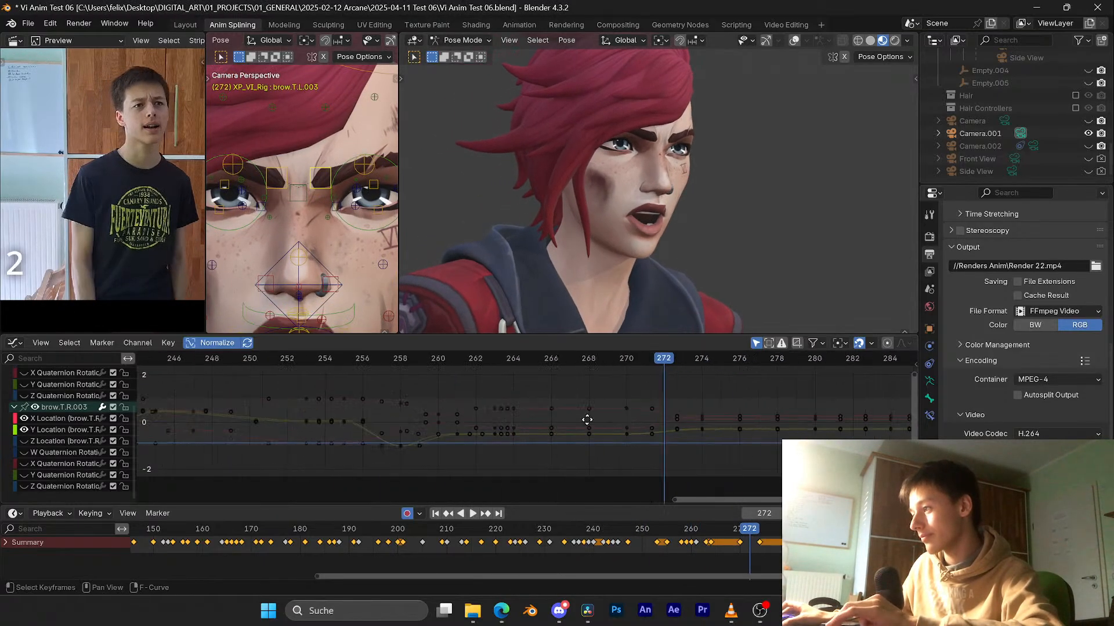
key(ctrl+s)
click(626, 360)
scroll(630, 399, up, 1)
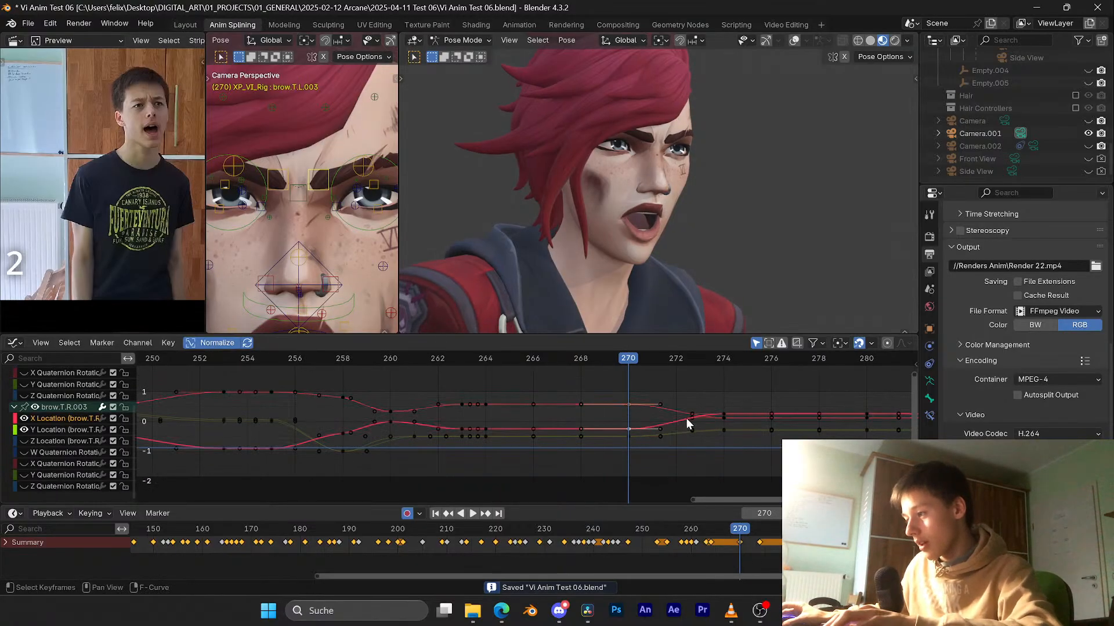
key(s)
key(y)
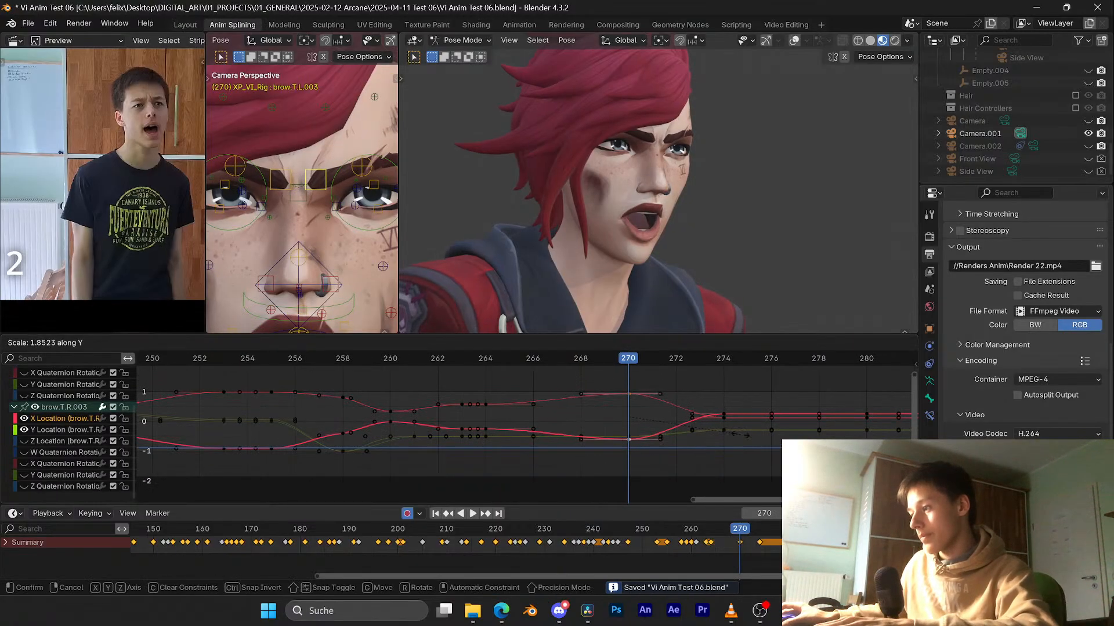
key(Escape)
Step: Lower the inner brow Y Location keys at frame 270 by about 0.25, save the file and check playback
click(616, 436)
key(g)
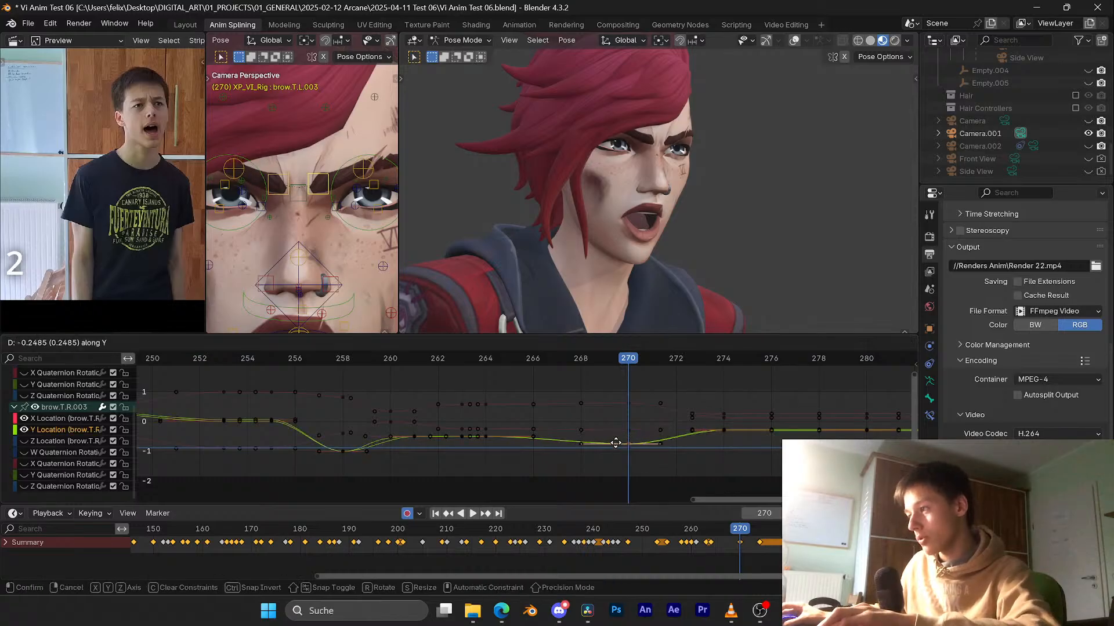
click(612, 442)
key(ctrl+s)
key(space)
click(507, 360)
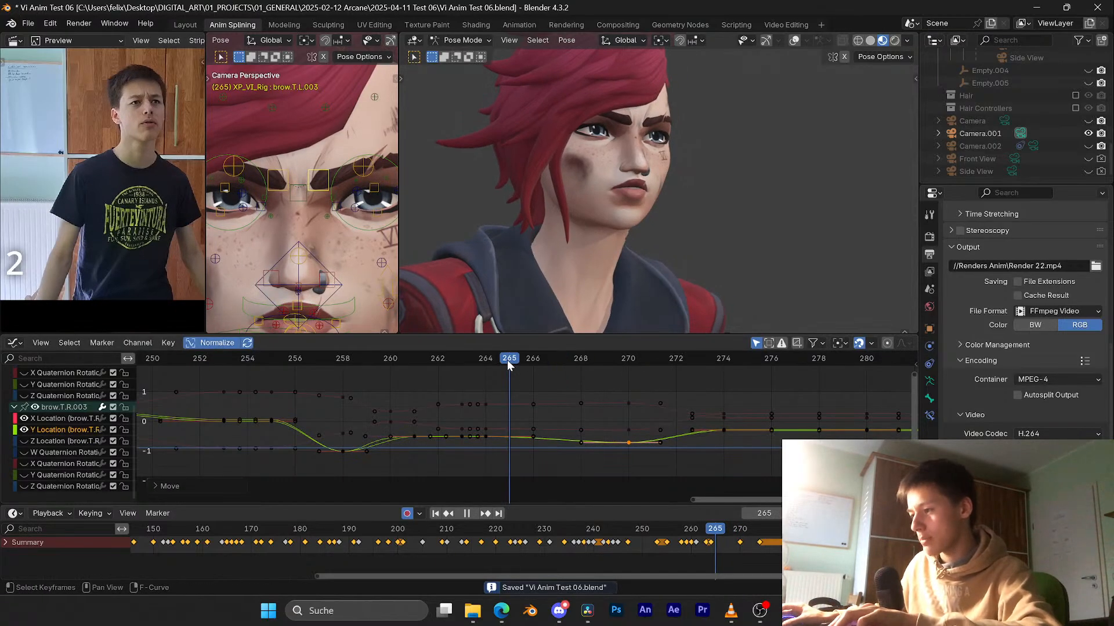
key(space)
Step: Move both inner brow controls' X and Y Location keys at frame 264 to frame 266, play the motion and save the file
drag(489, 454, 475, 392)
key(g)
key(x)
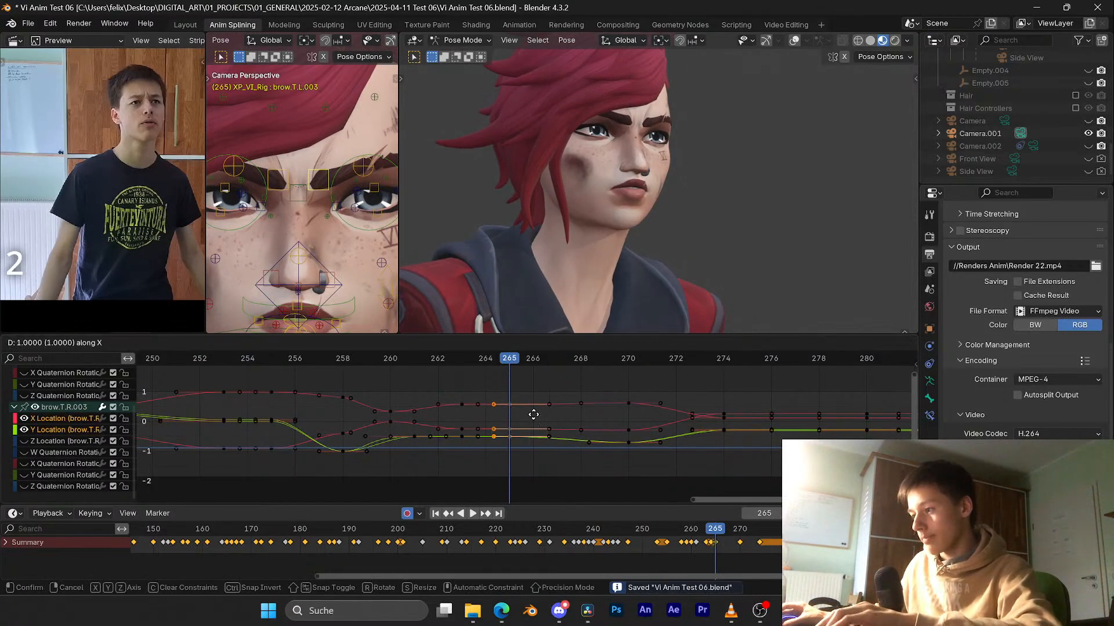
click(548, 415)
key(space)
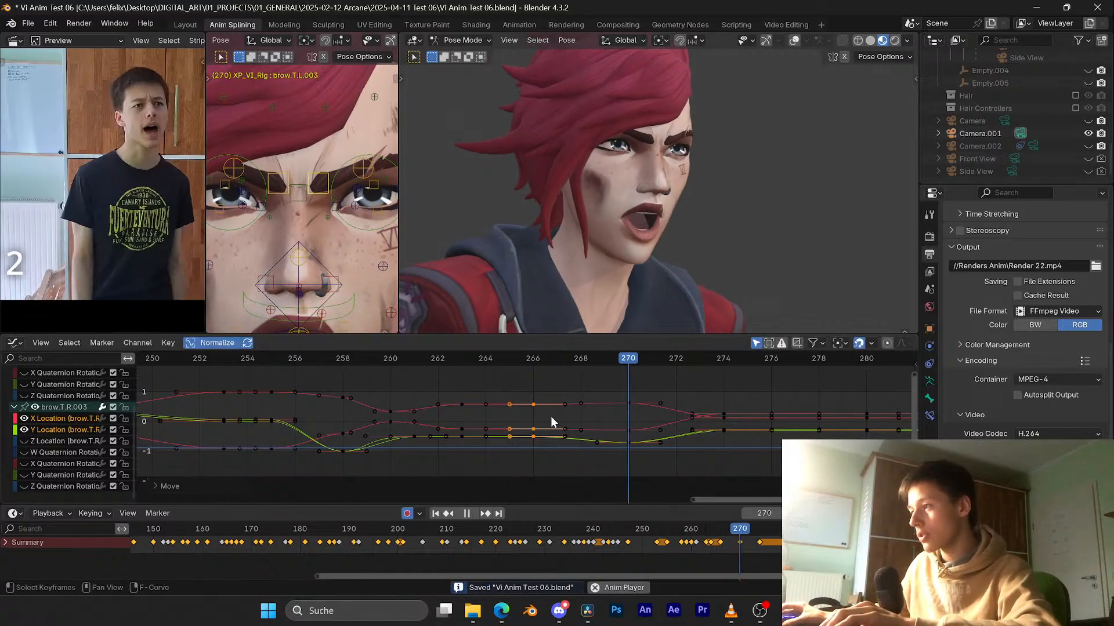
key(ctrl+s)
key(Escape)
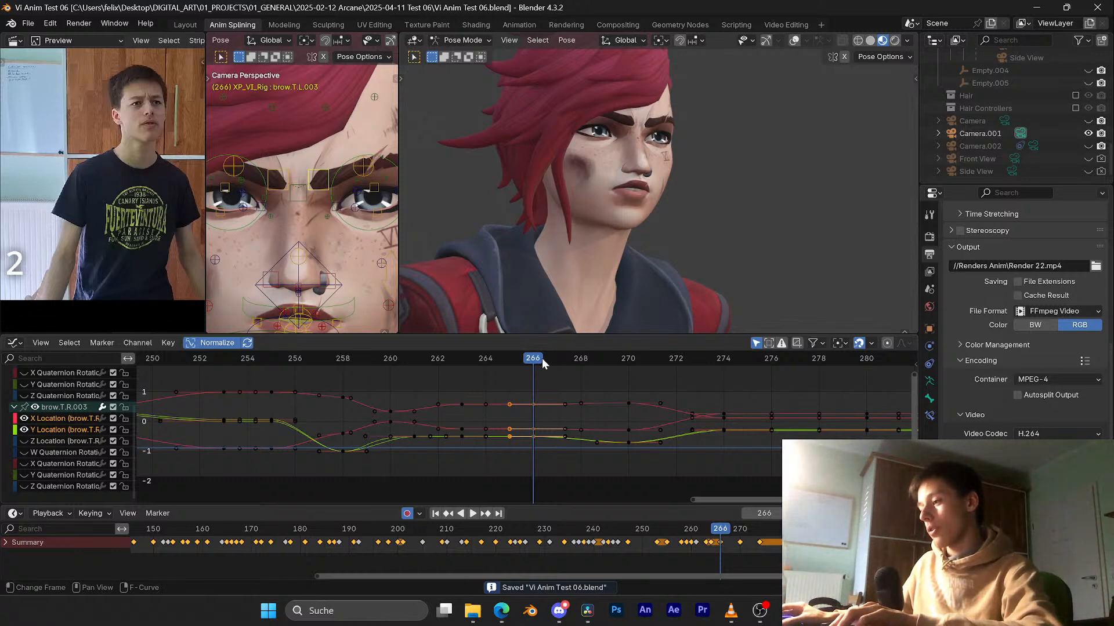
Step: Replay the brow motion between about frames 264 and 275 and compare it with the reference video
key(space)
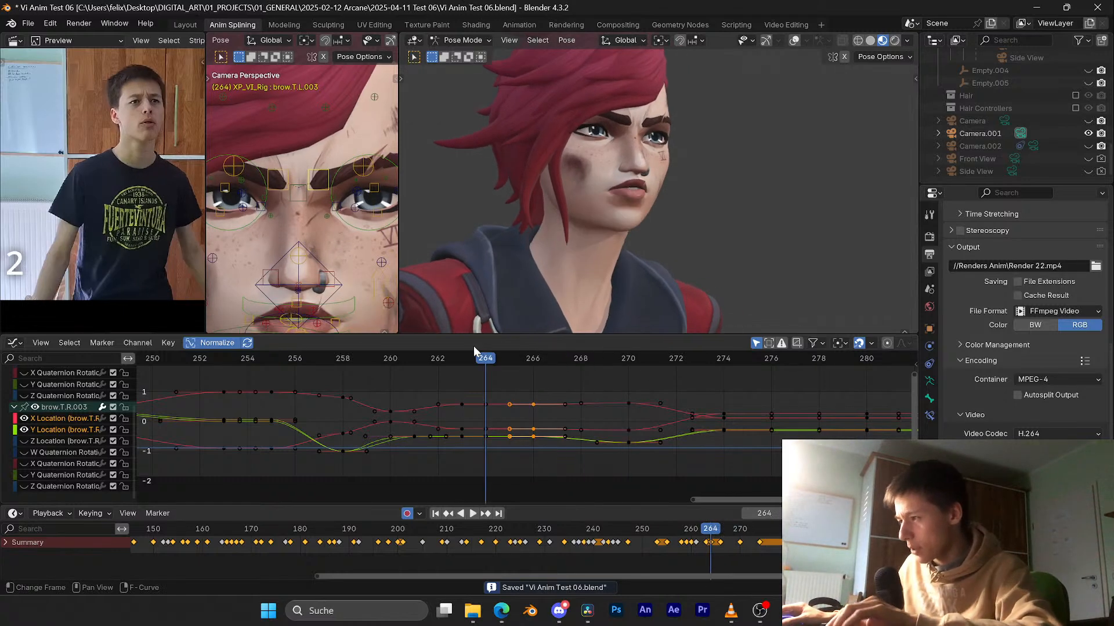
key(space)
key(space)
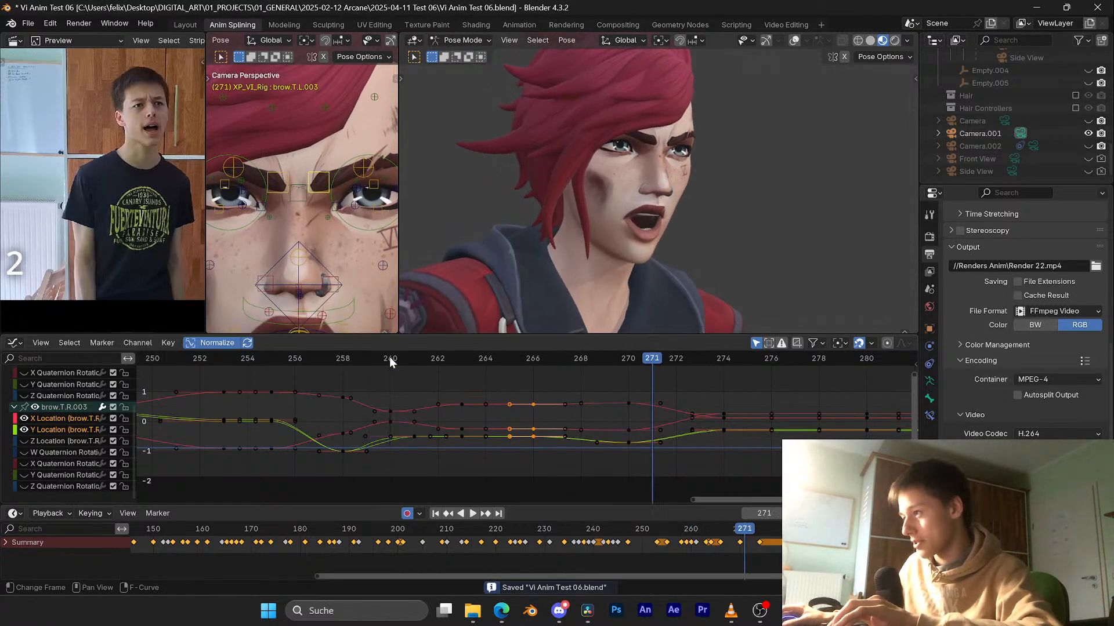
key(Escape)
key(space)
key(space)
click(539, 362)
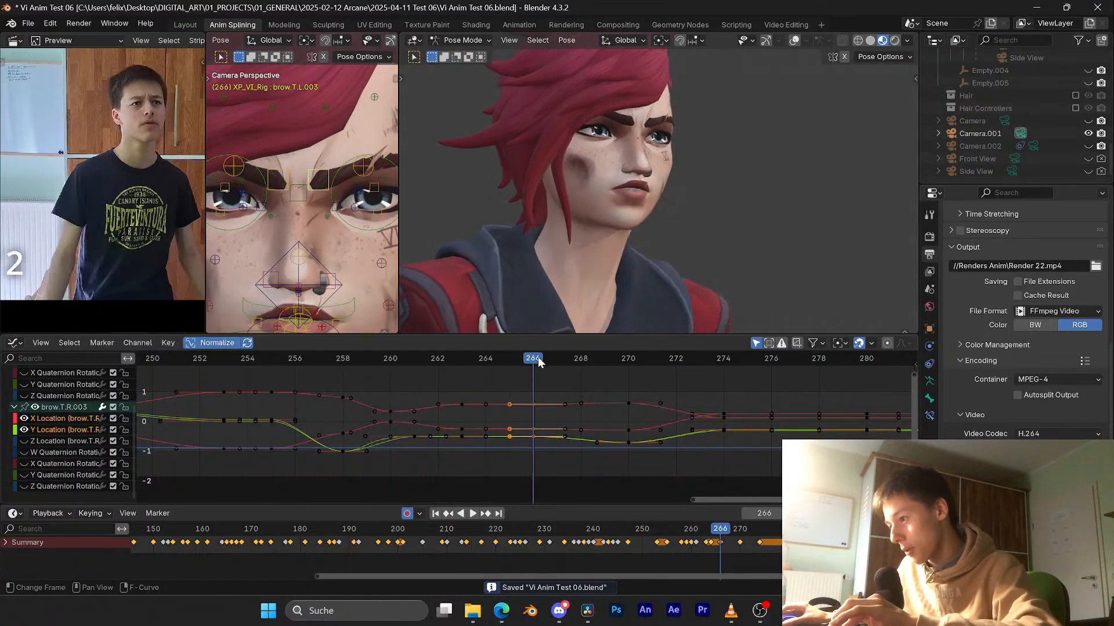
key(space)
key(space)
scroll(642, 370, down, 1)
middle_drag(642, 370, 519, 363)
key(space)
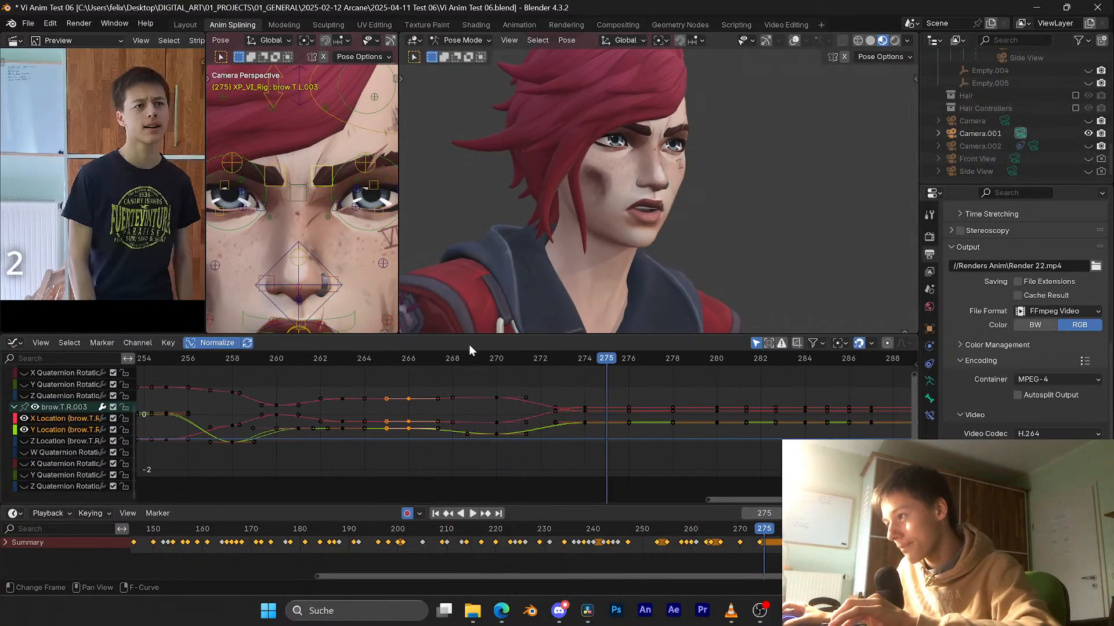
key(space)
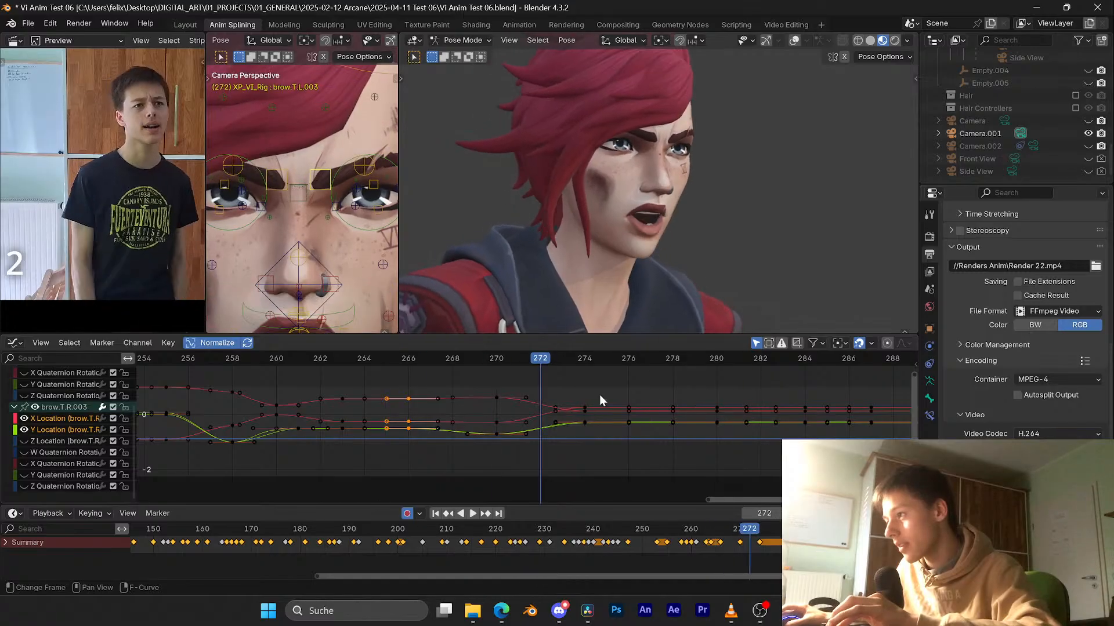
Step: Save the file, go to frame 274 and select the inner brow Y Location keys there
middle_drag(600, 394, 567, 416)
key(ctrl+s)
key(Up)
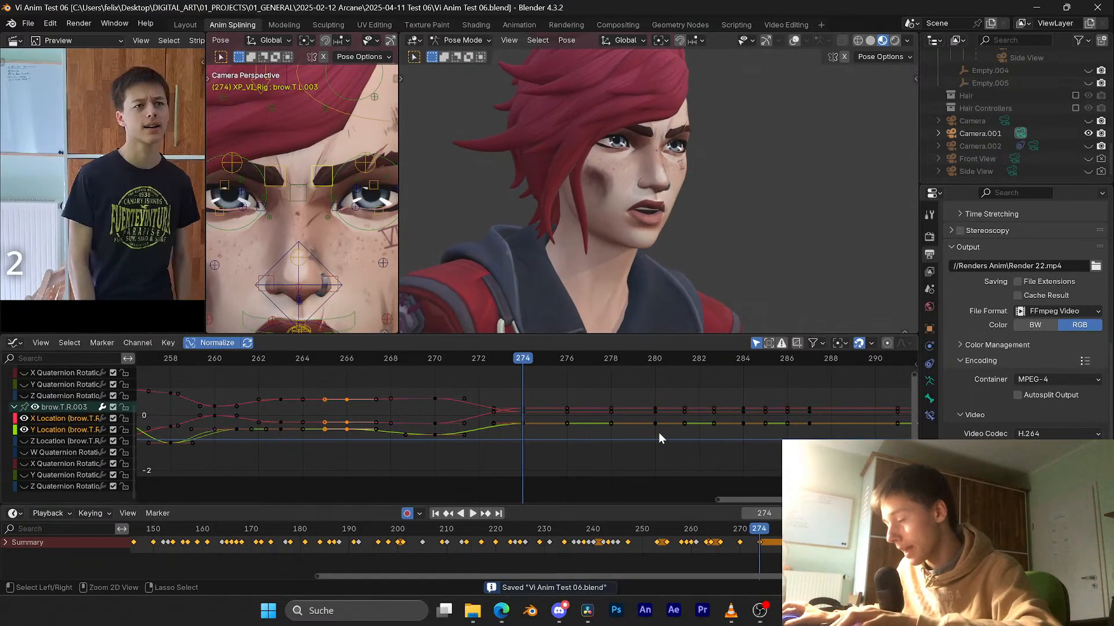
click(653, 427)
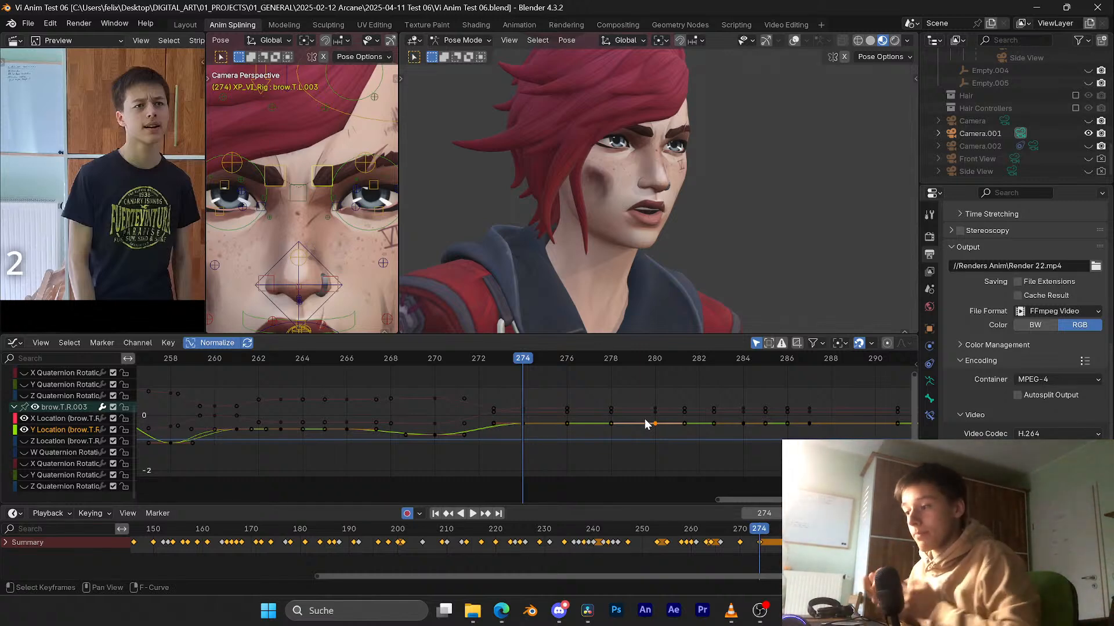
click(506, 421)
key(ctrl+s)
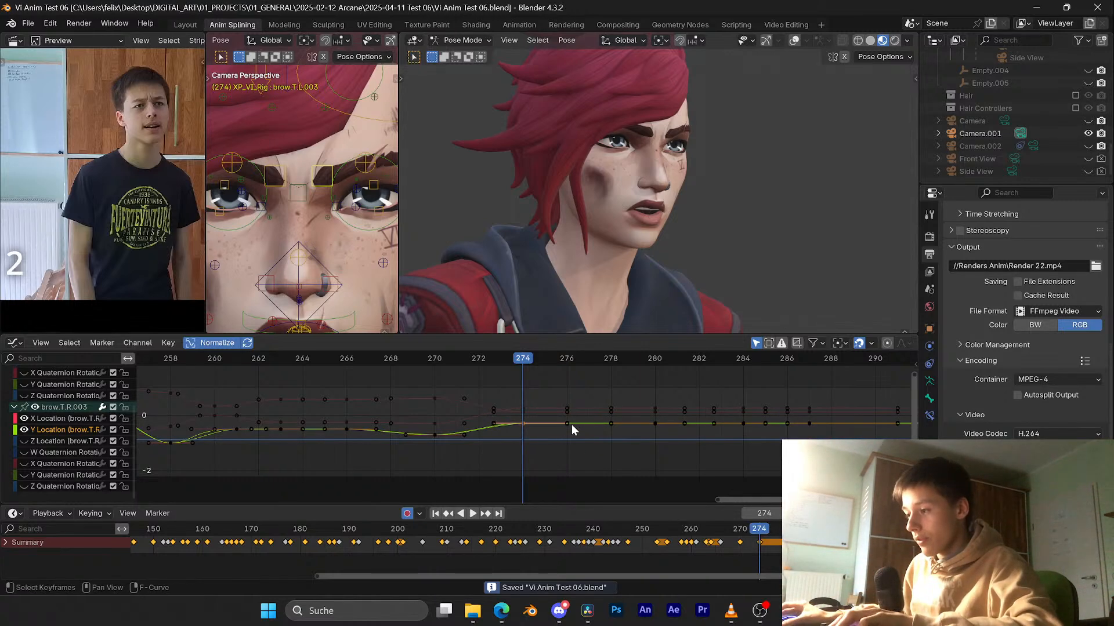
drag(541, 363, 652, 374)
click(653, 424)
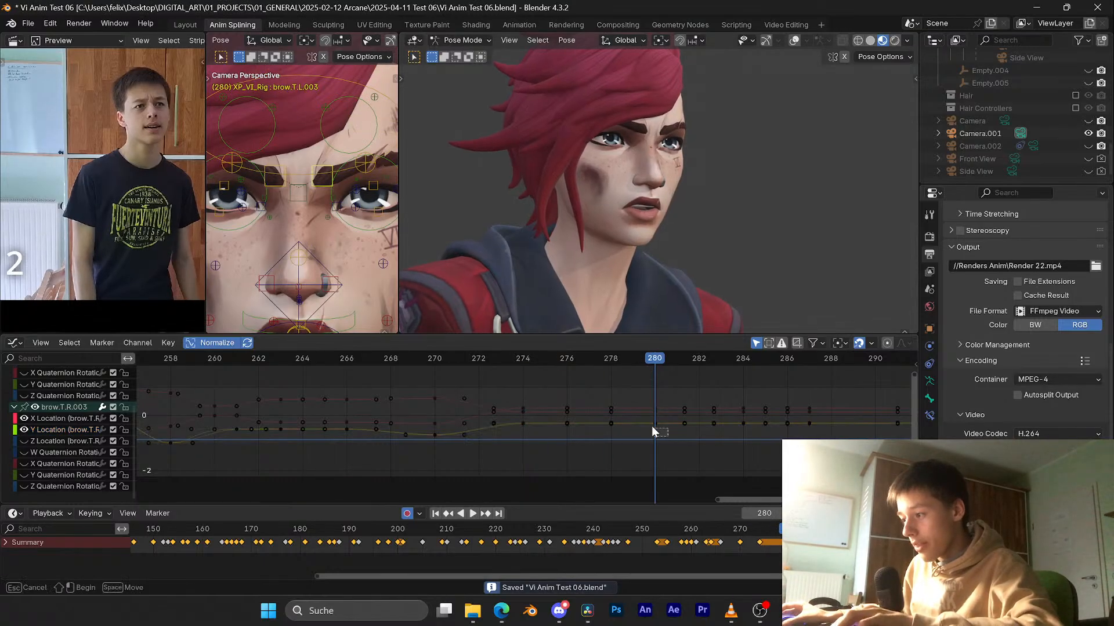
key(g)
key(y)
right_click(643, 401)
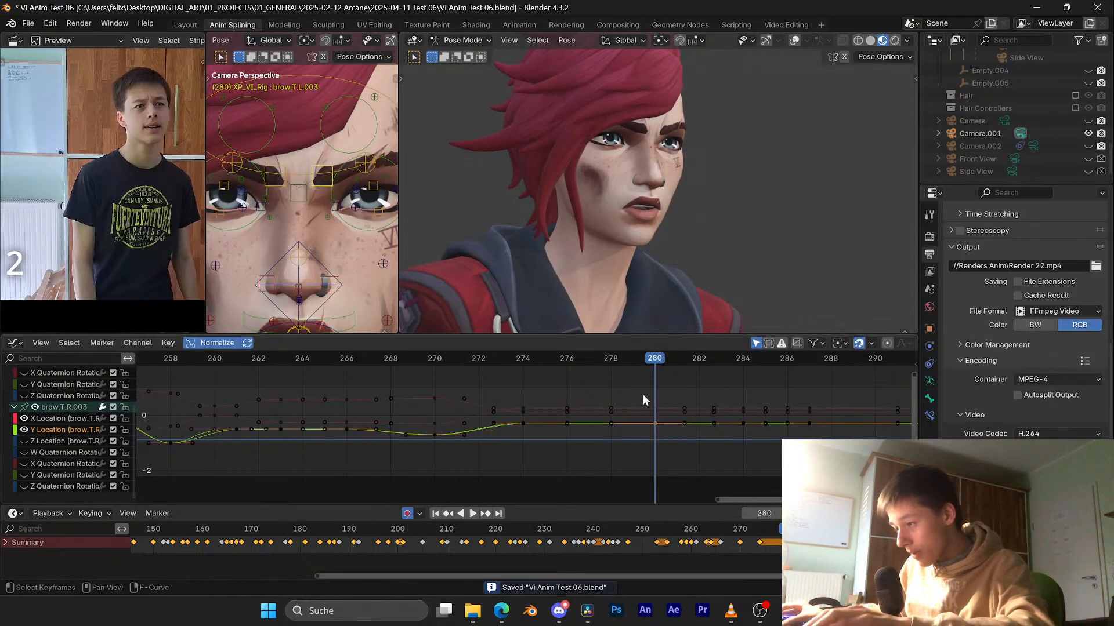
key(g)
key(y)
right_click(644, 391)
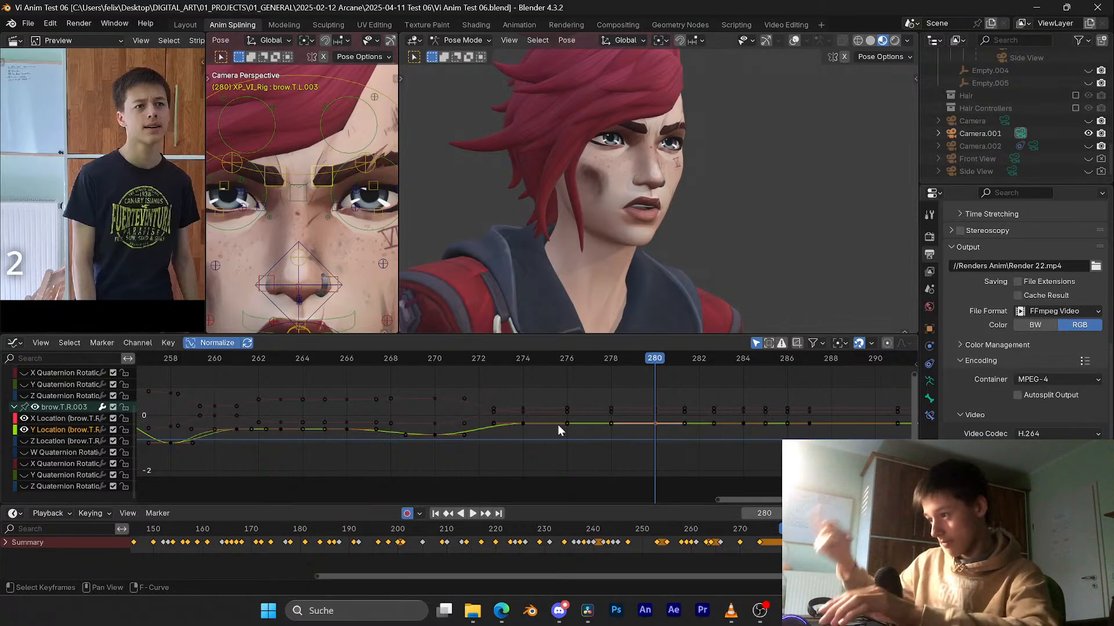
Step: Save the file, return to frame 274 and reselect the inner brow Y Location keys at that frame
key(ctrl+s)
drag(643, 359, 522, 366)
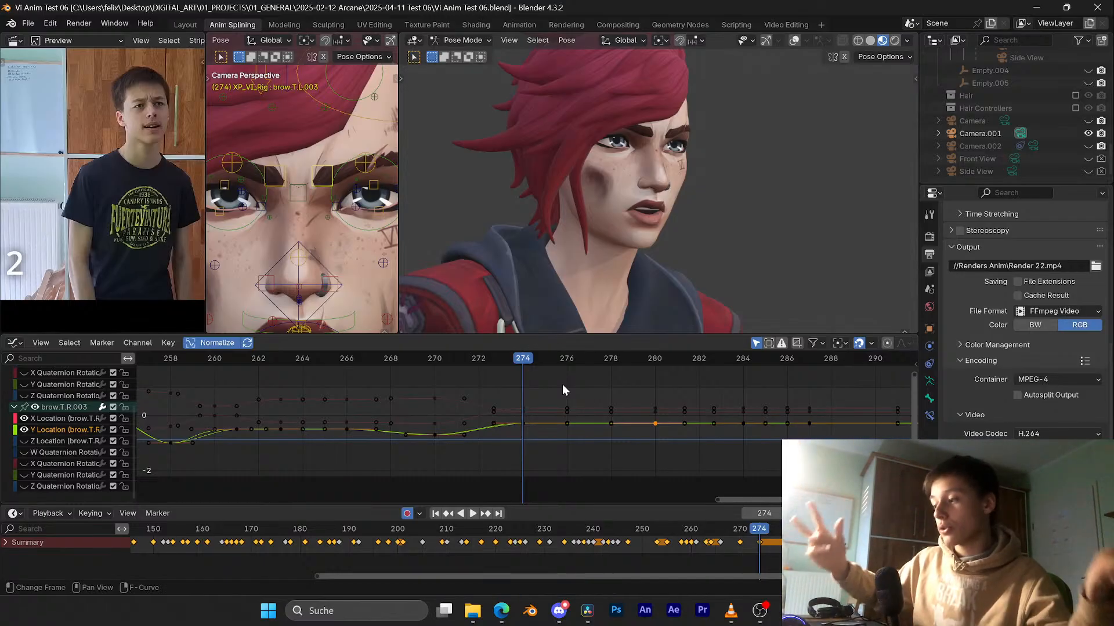
click(535, 438)
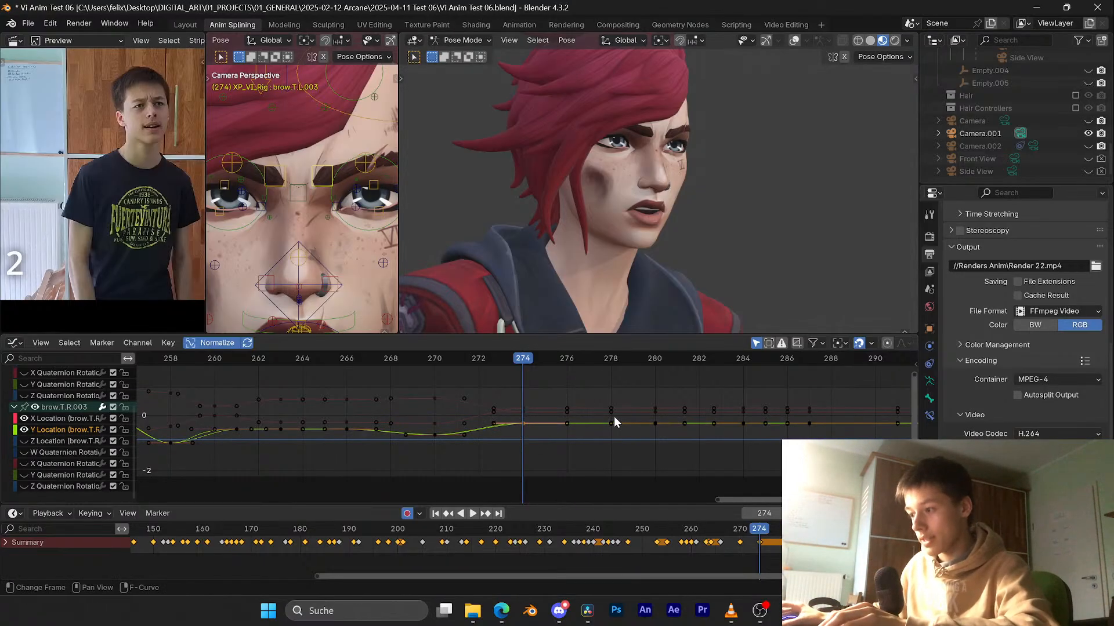
key(ctrl+s)
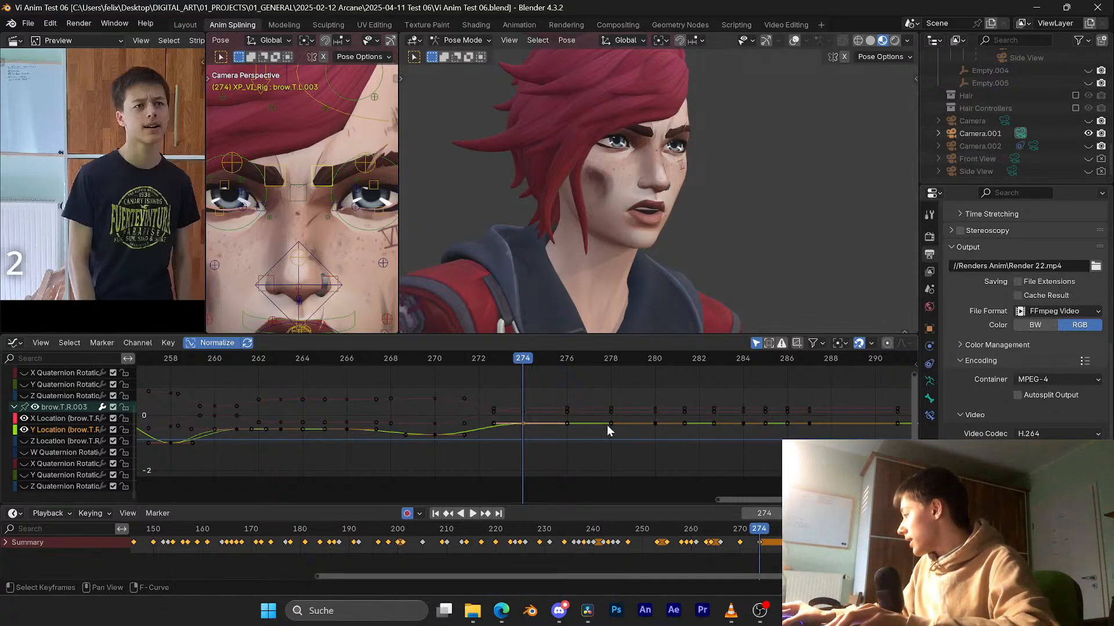
Step: Go to frame 280 and raise the inner brow Y Location keys there by about 0.25
drag(545, 360, 656, 360)
drag(674, 443, 643, 415)
key(g)
key(y)
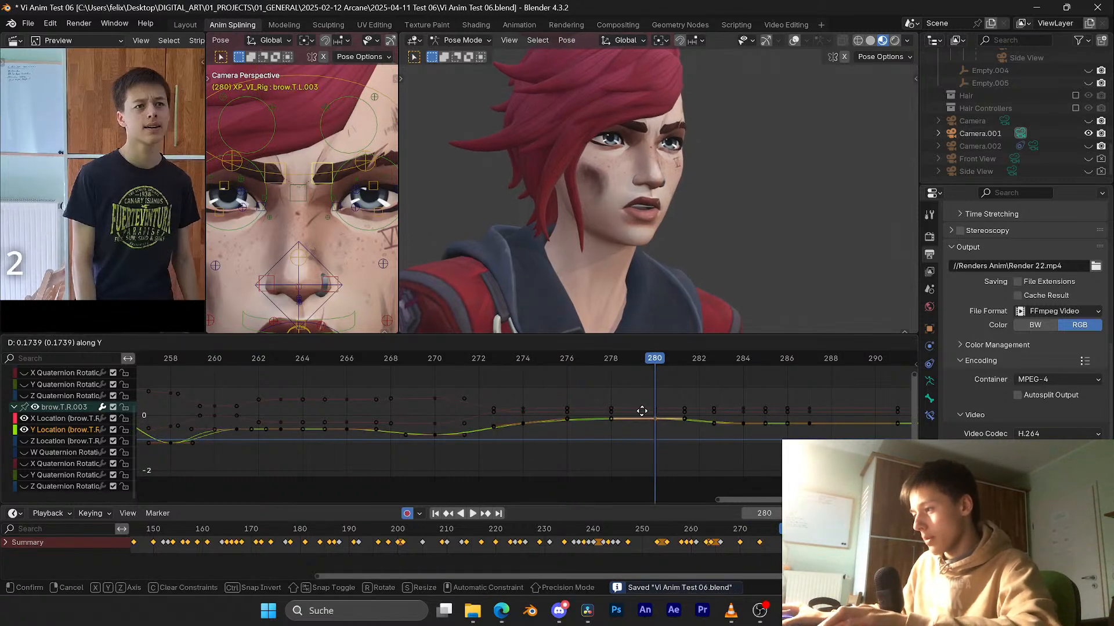
right_click(641, 415)
key(g)
key(y)
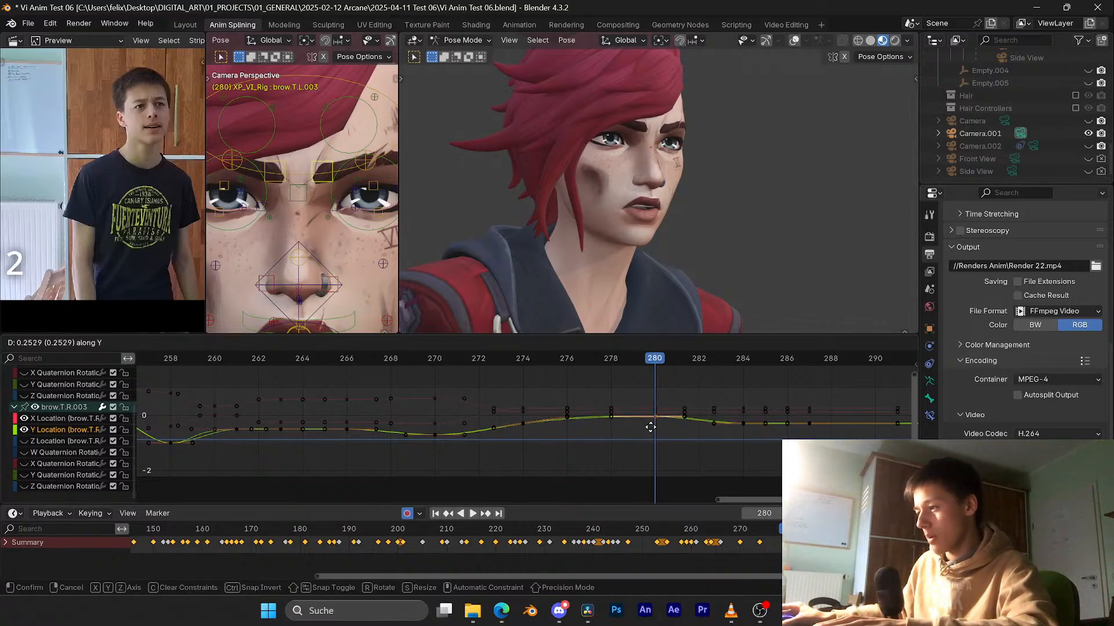
click(649, 427)
Step: Flatten the handles of the inner brow Y Location keys at frame 274 and play the motion from frame 273
drag(551, 436, 512, 413)
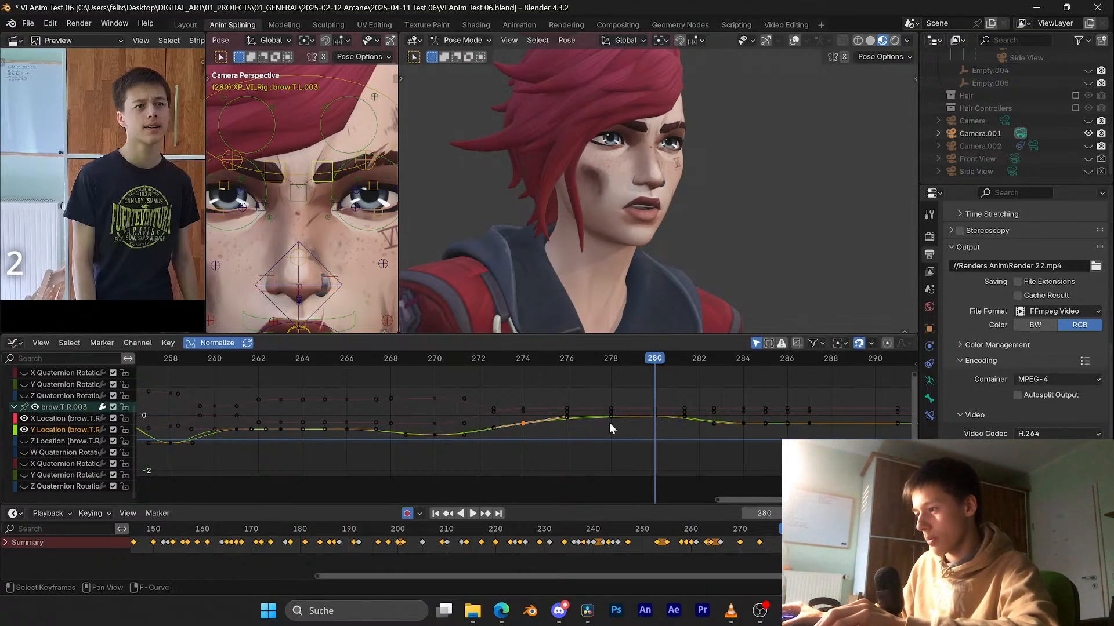
key(s)
key(y)
click(594, 423)
click(493, 356)
key(space)
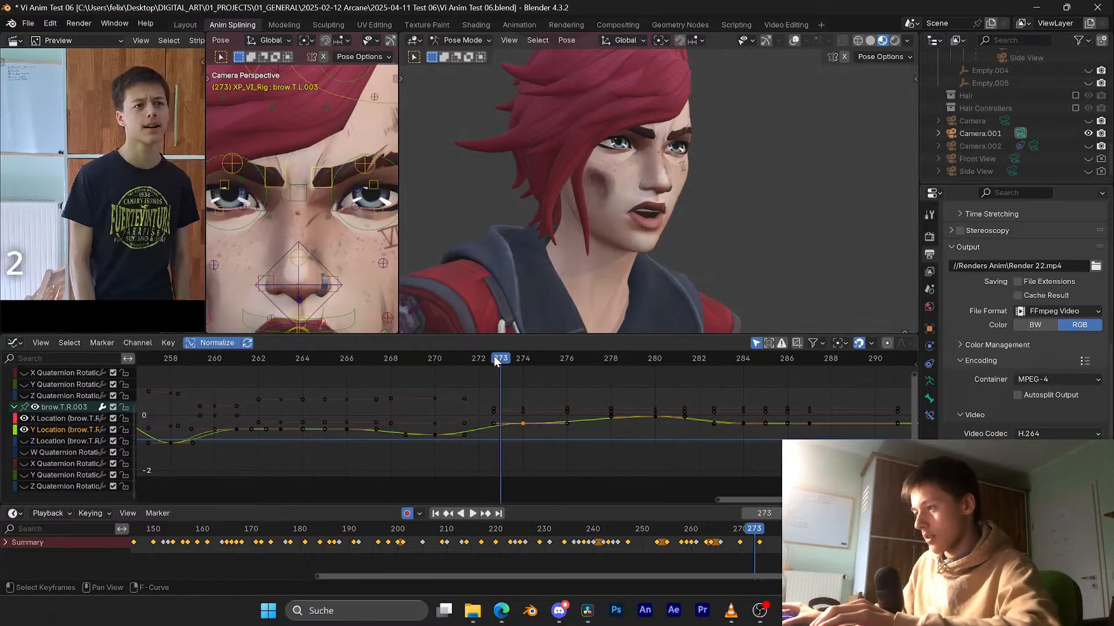
key(space)
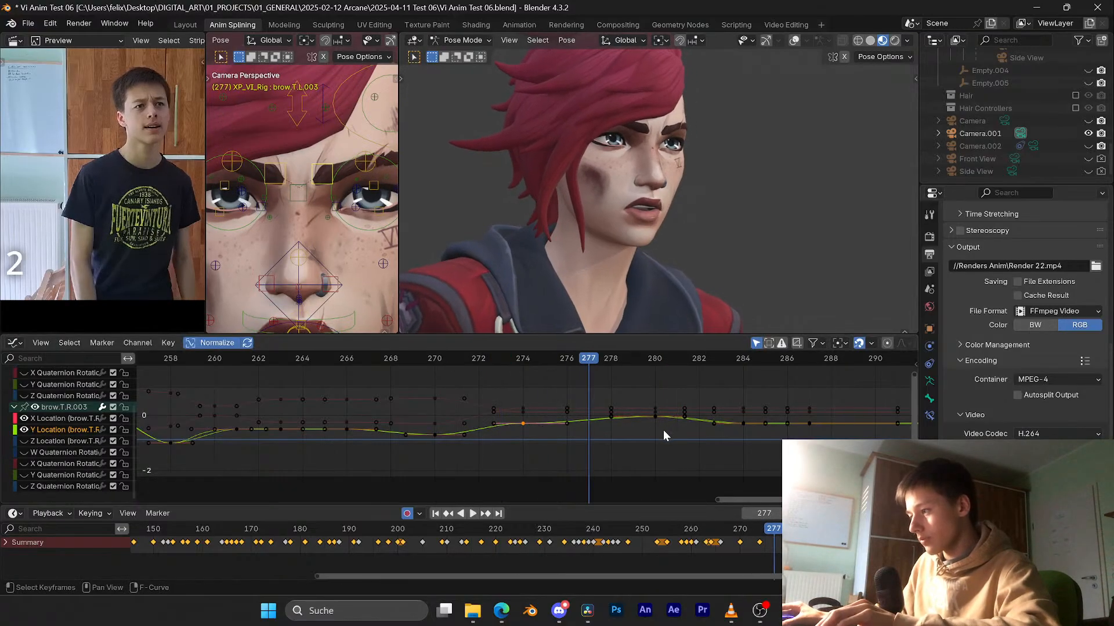
Step: Duplicate the inner brow Y Location keys from frame 274 to frame 277
key(g)
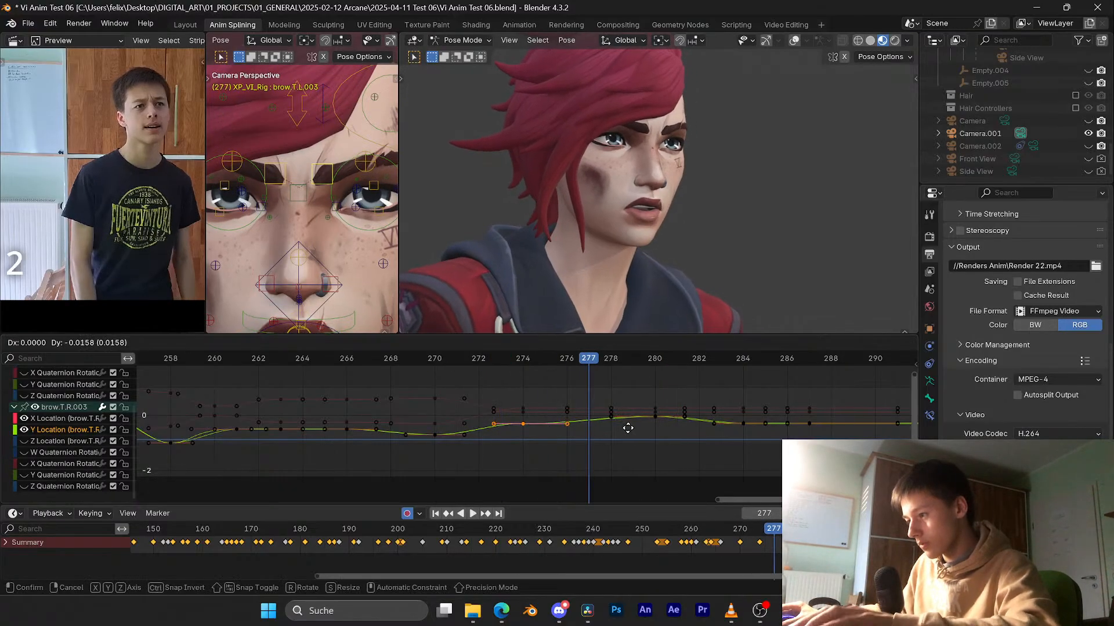
key(x)
click(683, 429)
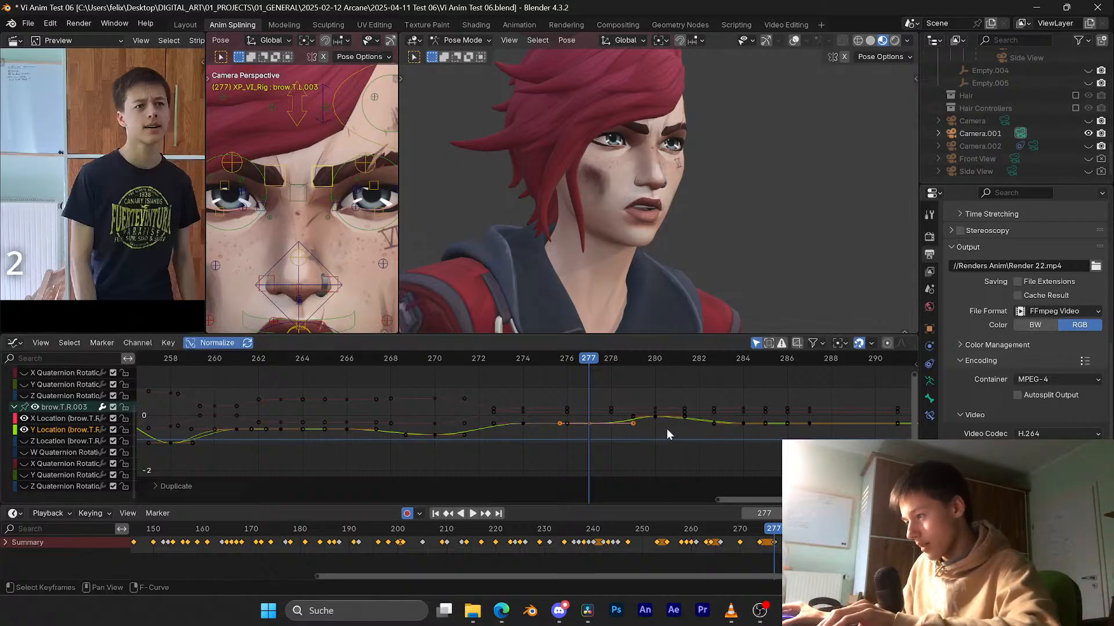
Step: Move the raised inner brow Y Location keys at frame 280 to frame 282 and save the file
drag(667, 430, 643, 414)
key(g)
key(x)
click(679, 418)
key(ctrl+s)
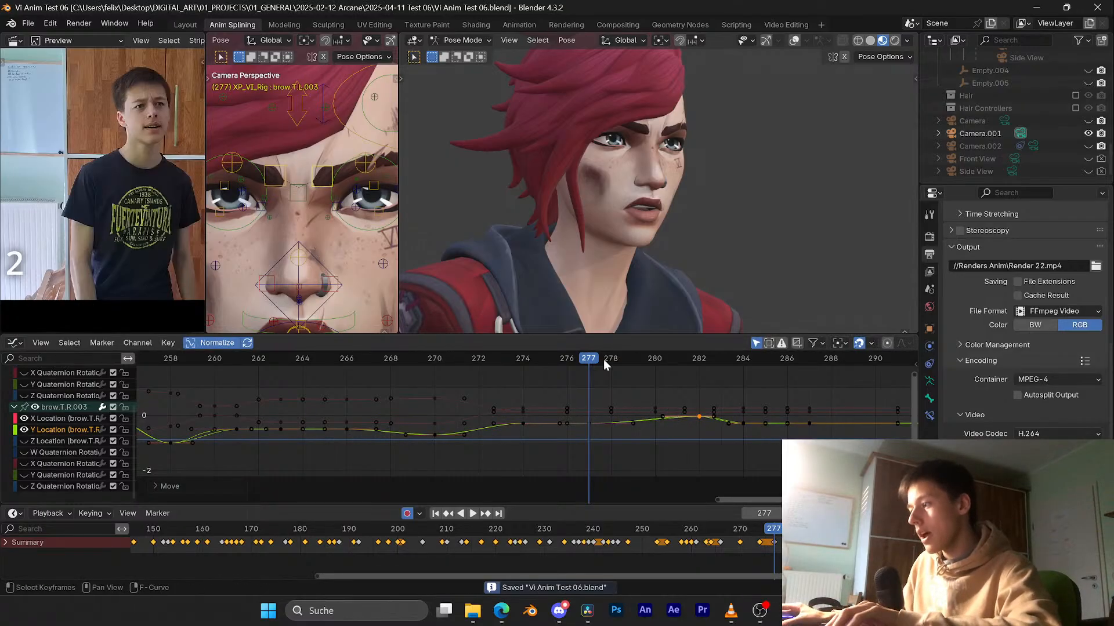
Step: Play the motion from frame 277, delete the inner brow Y Location keys at frame 284 and save the file
mouse_move(604, 359)
mouse_down()
mouse_move(700, 357)
mouse_move(565, 354)
mouse_move(591, 361)
mouse_up()
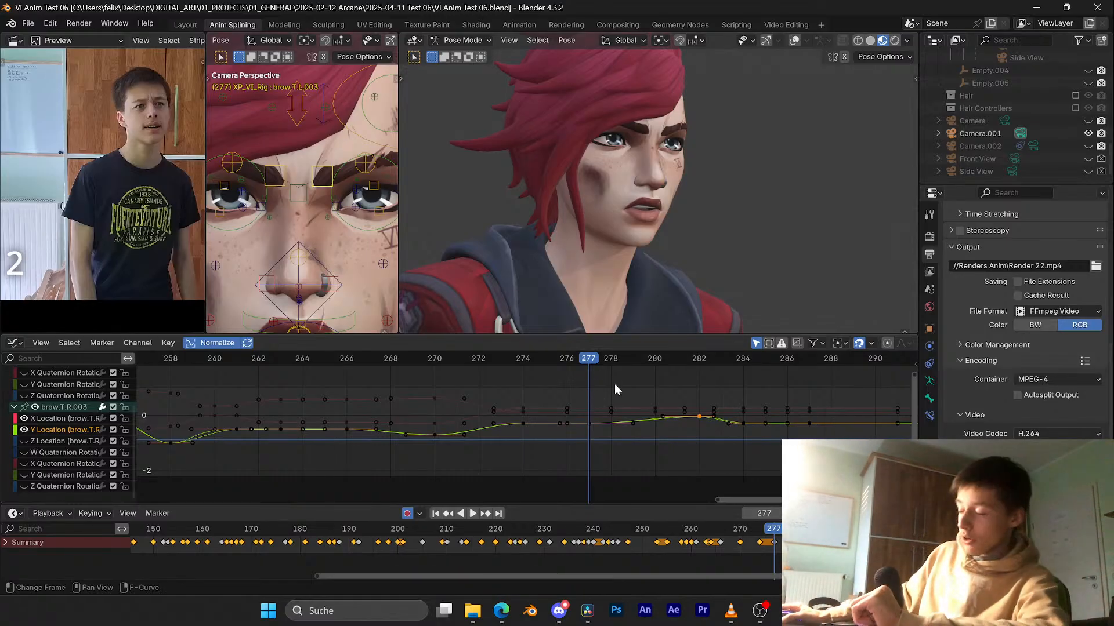
key(space)
drag(727, 340, 678, 354)
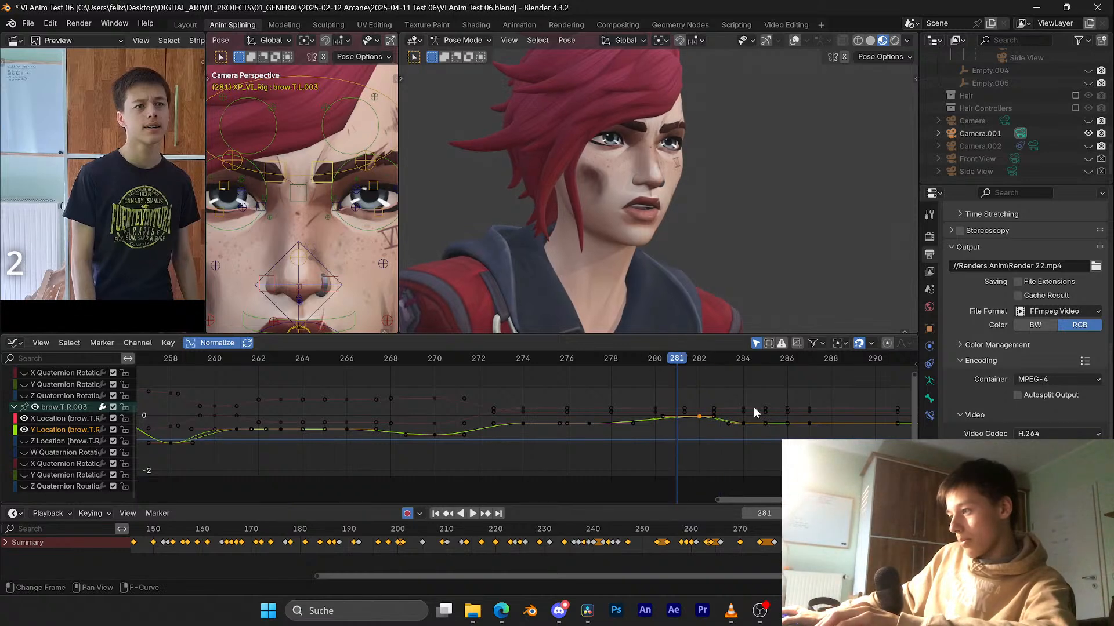
drag(757, 434, 722, 419)
key(x)
click(722, 420)
key(ctrl+s)
Step: Replay the brow motion from frame 277 and save the file
middle_drag(708, 422, 618, 424)
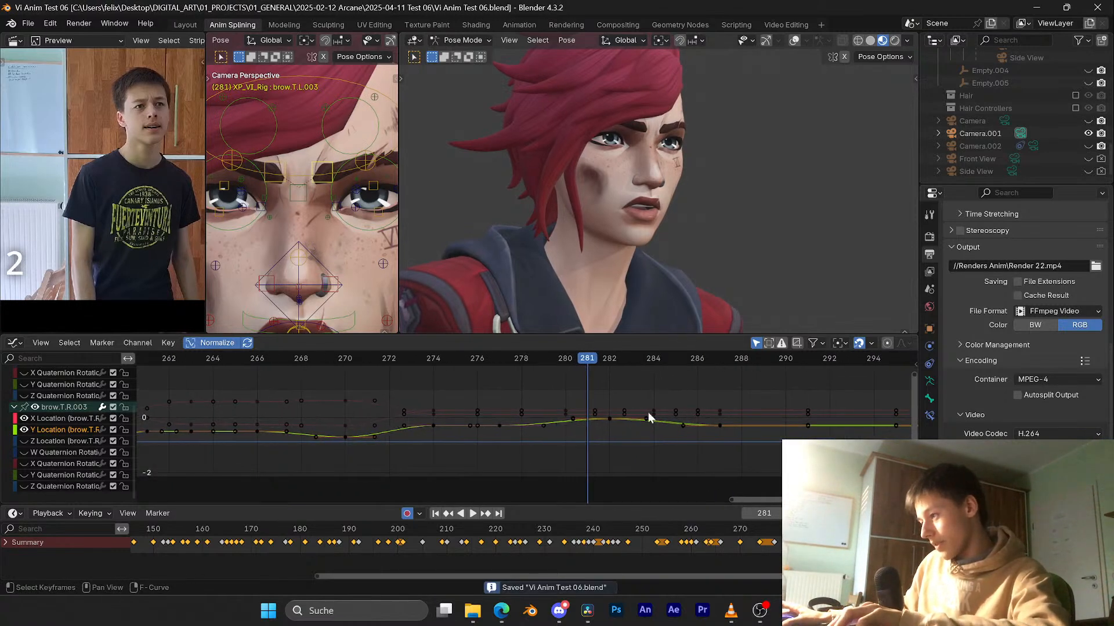
click(647, 408)
drag(548, 361, 496, 355)
key(space)
key(Escape)
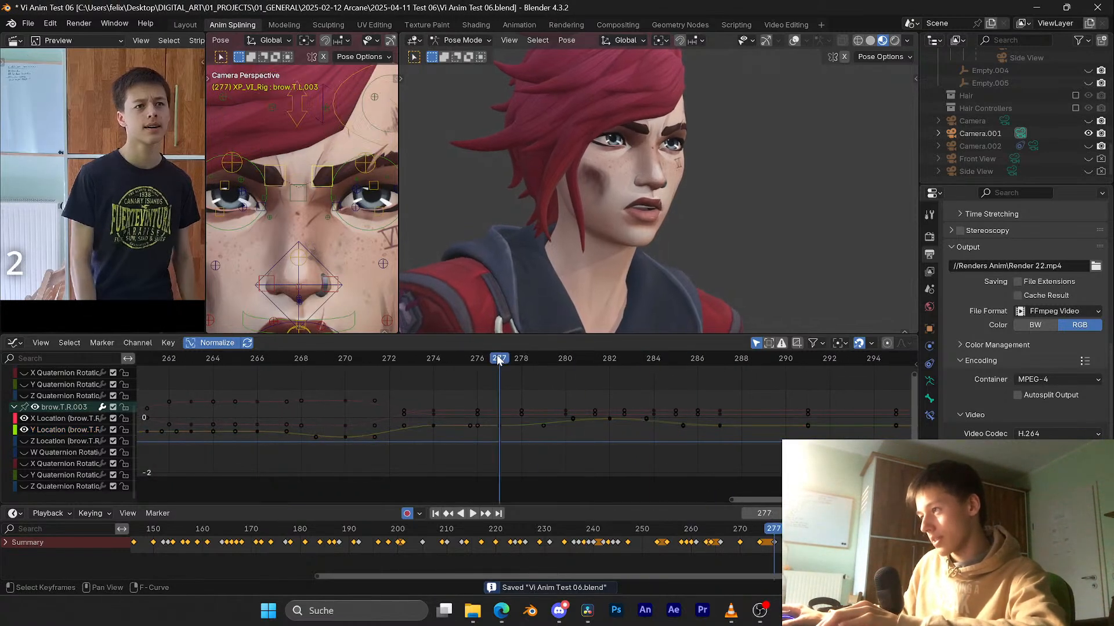
key(ctrl+s)
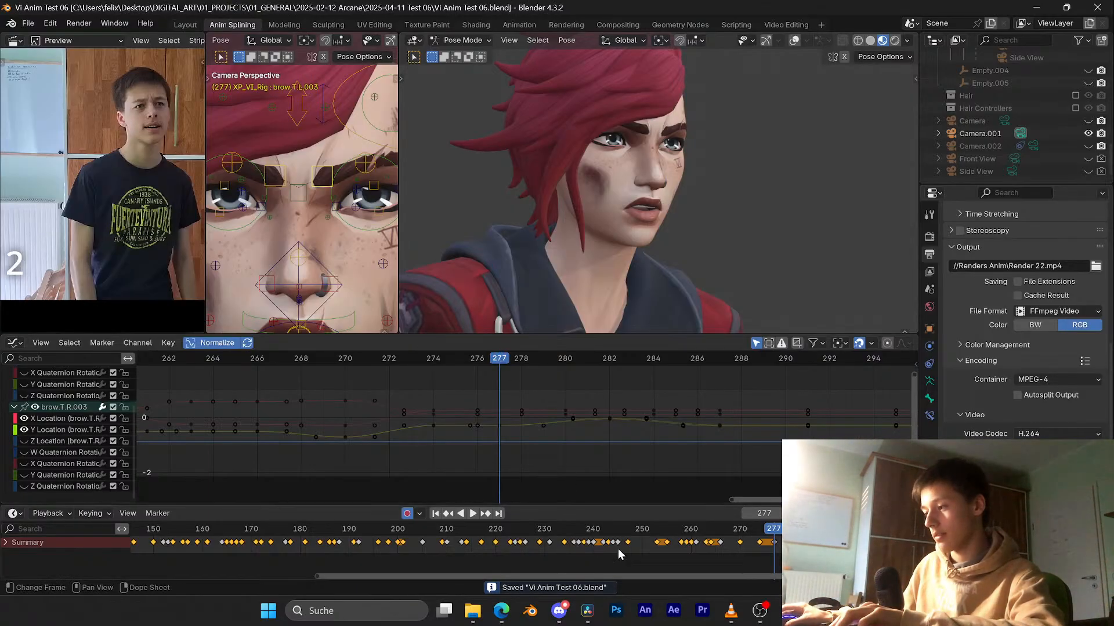
Step: Clear the key selection, play the motion again and delete the inner brow Y Location keys at frame 287
click(640, 549)
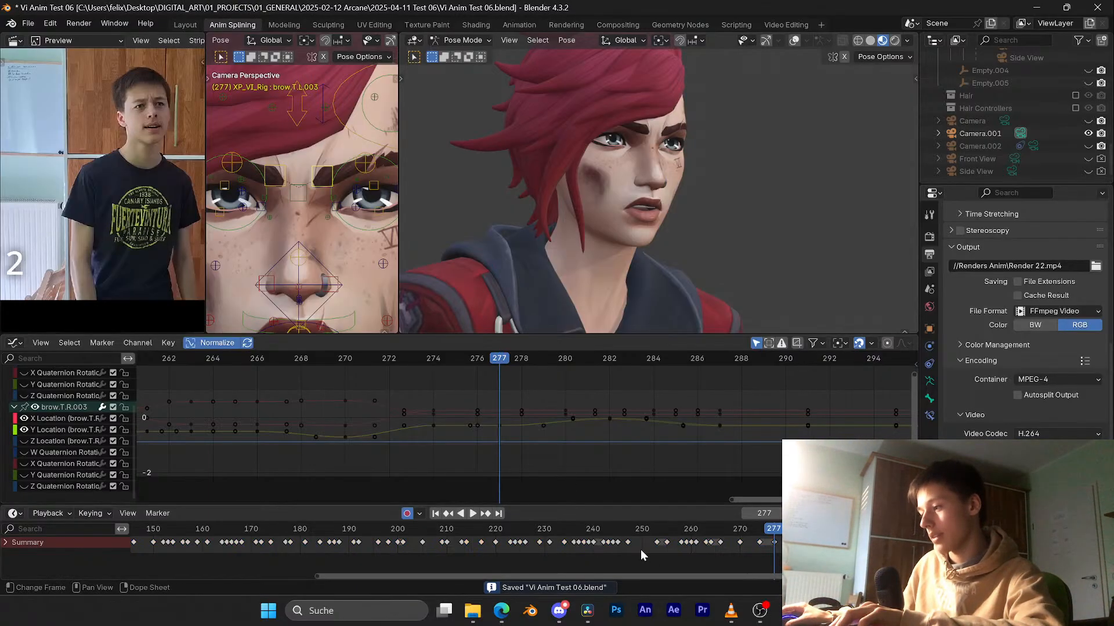
click(609, 418)
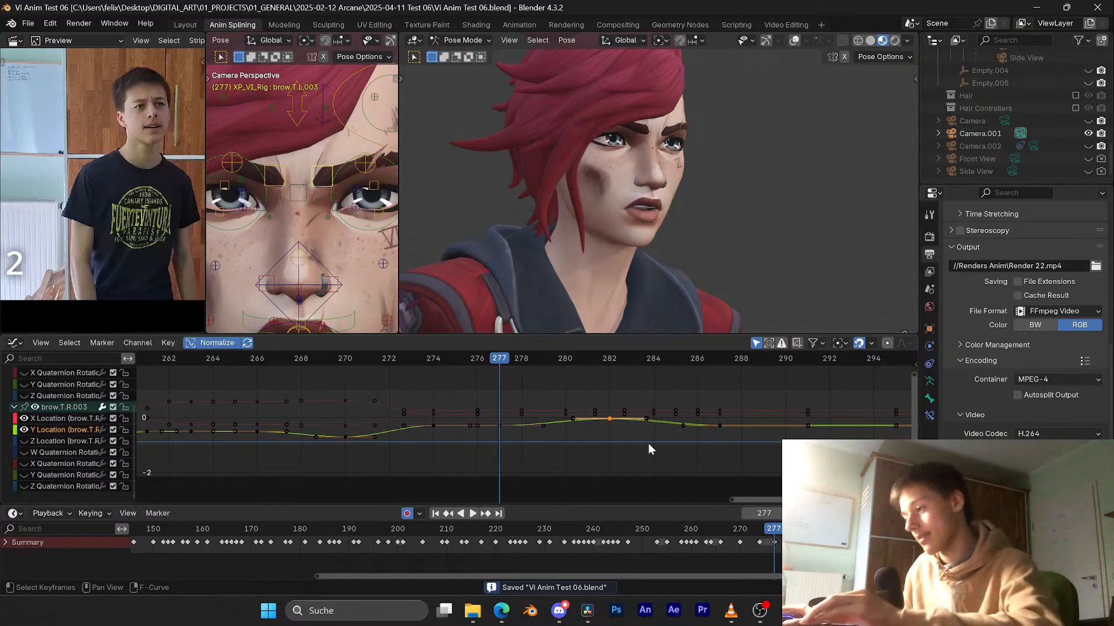
key(space)
drag(728, 449, 705, 420)
key(x)
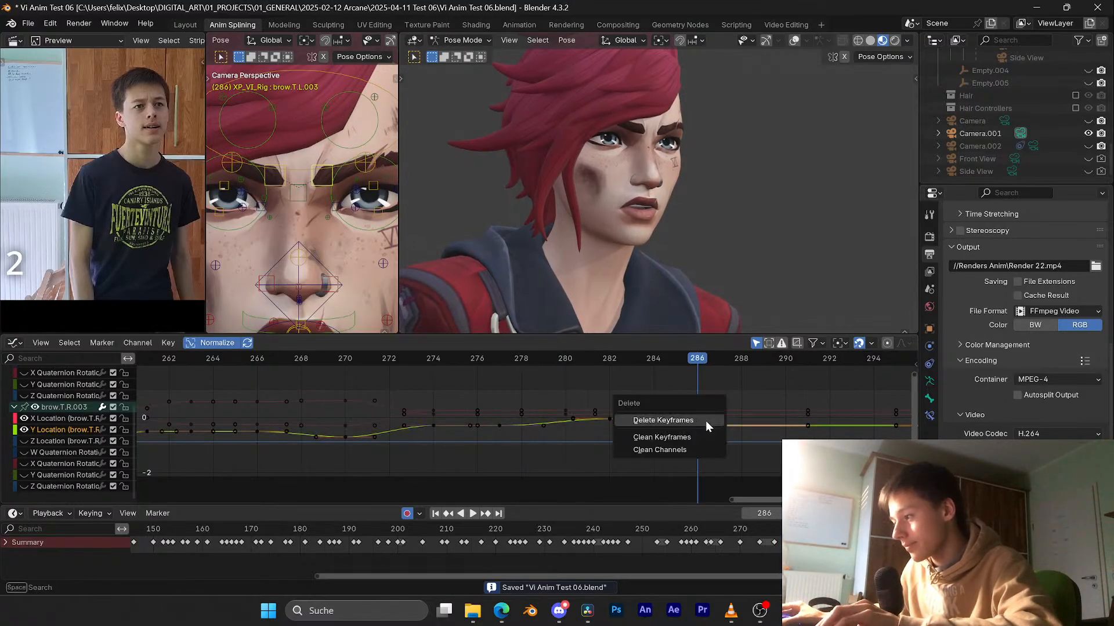
click(705, 420)
Step: Play the brow motion between about frames 270 and 282 to check the slower settling
scroll(704, 420, down, 3)
click(523, 362)
key(space)
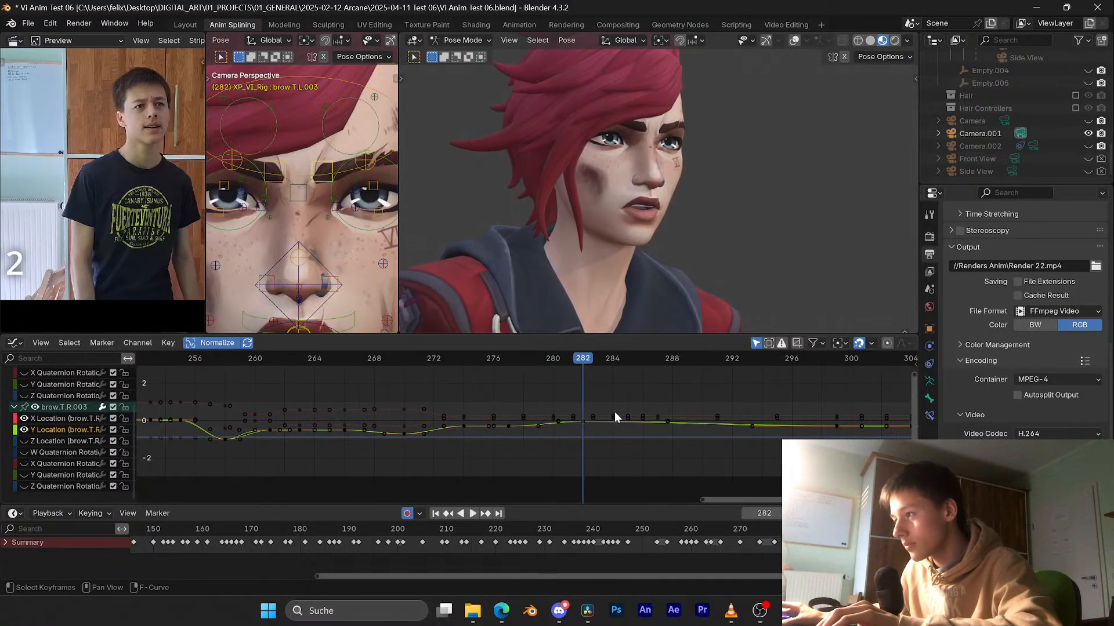
click(408, 358)
click(409, 358)
key(space)
Step: Move the inner brow Y Location keys at frame 277 to frame 278 and save the file
scroll(574, 434, up, 6)
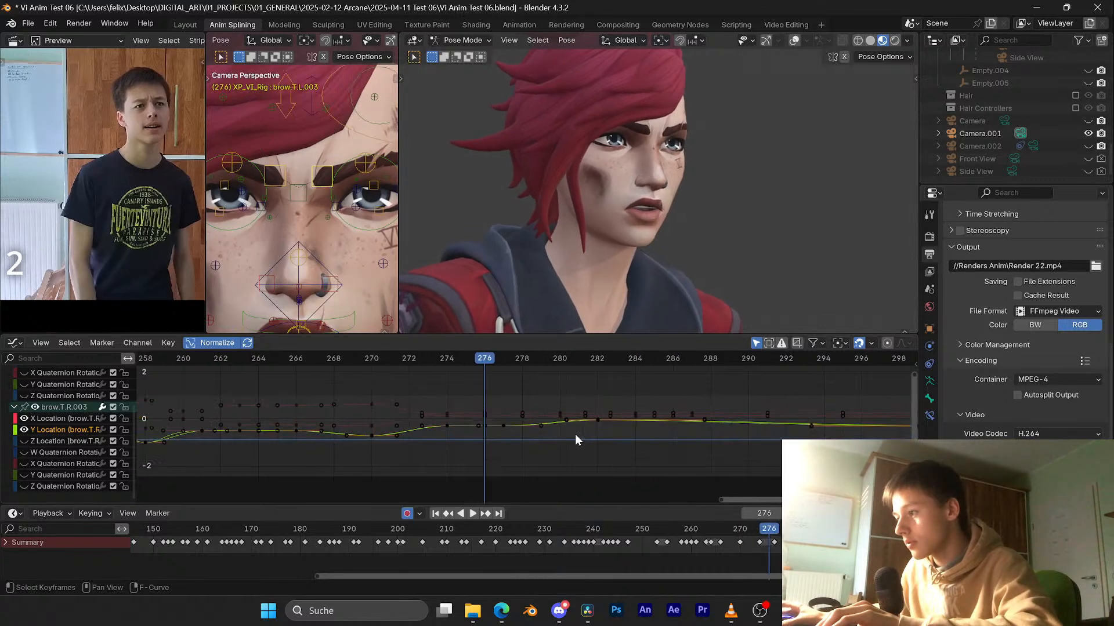
drag(513, 436, 492, 415)
key(g)
key(x)
click(515, 422)
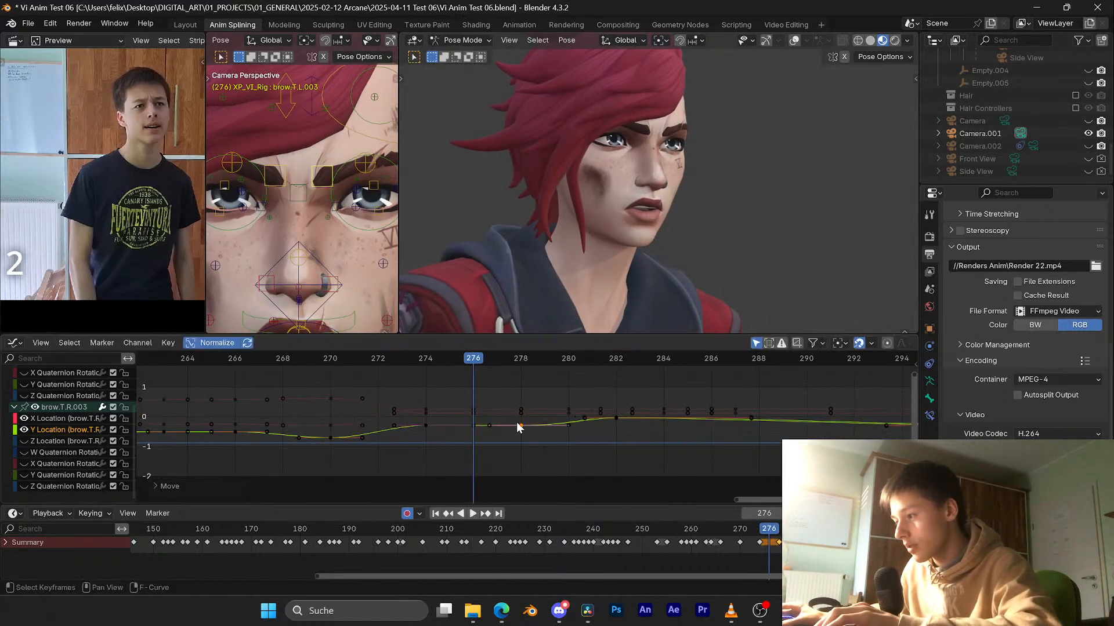
key(ctrl+s)
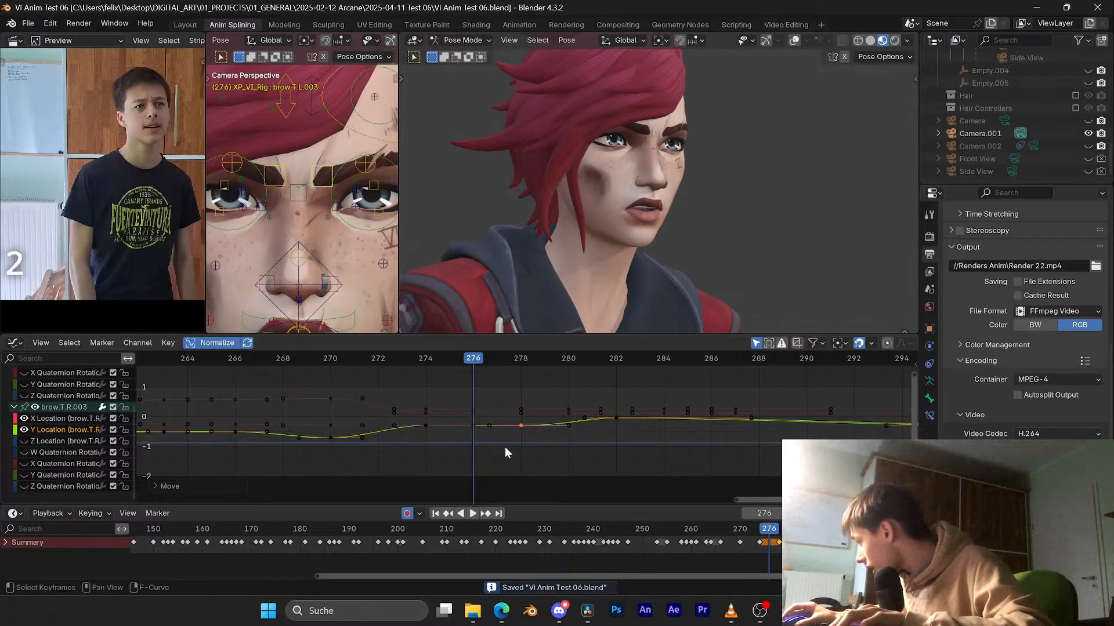
key(ctrl+s)
scroll(528, 449, down, 1)
middle_drag(601, 437, 537, 437)
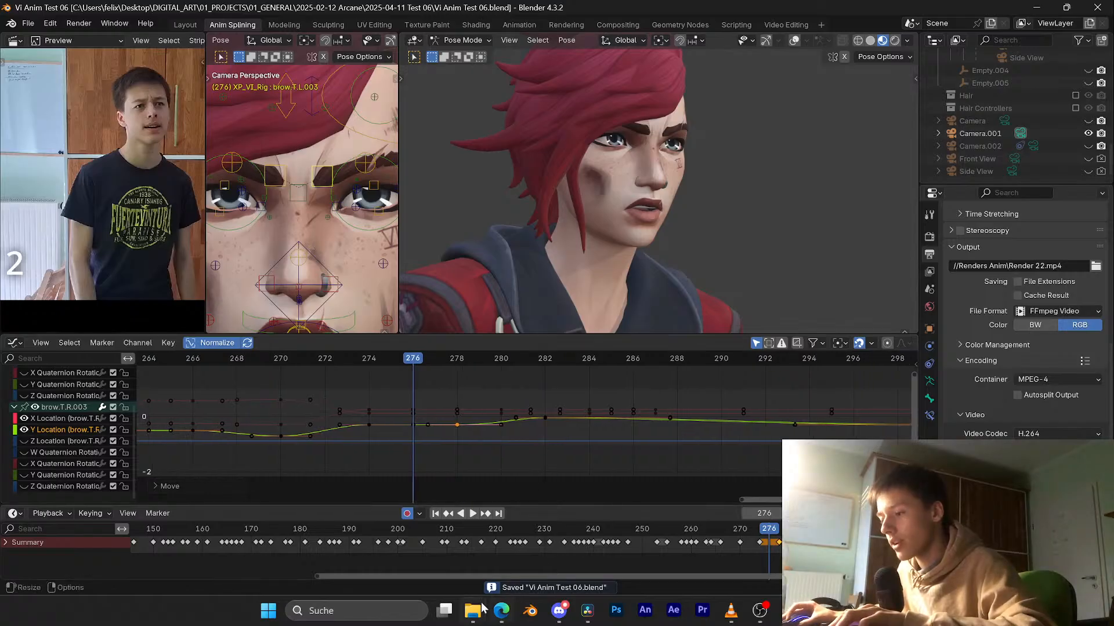
Step: Switch to File Explorer and go from the Test 06 project folder to the 2025-02-12 Arcane folder
mouse_move(473, 611)
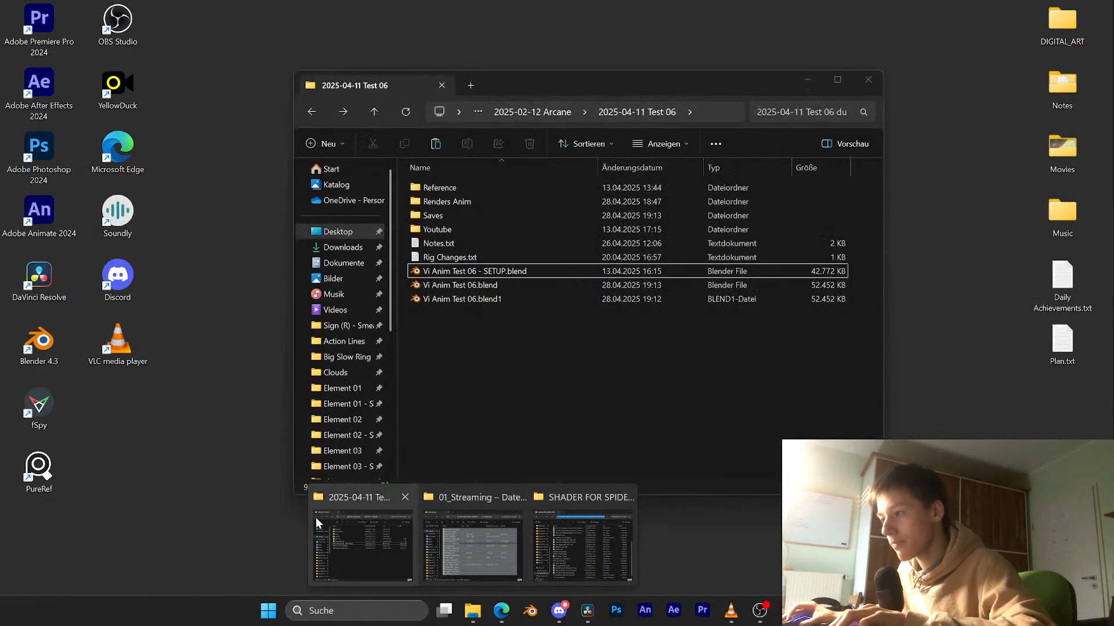
click(318, 520)
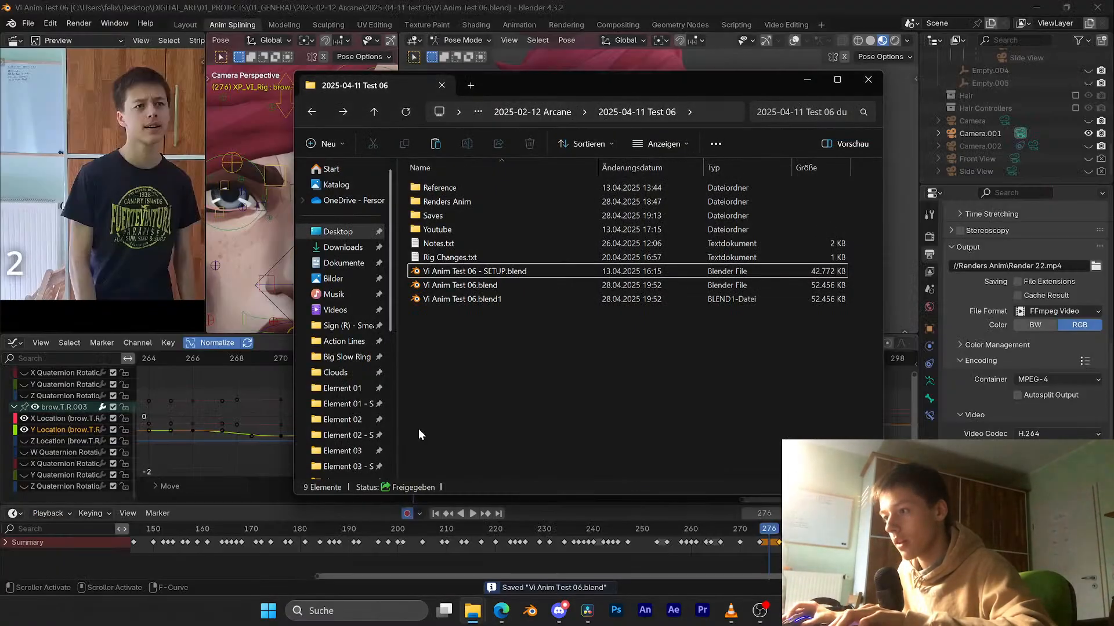
click(312, 114)
click(312, 114)
click(347, 117)
double_click(510, 371)
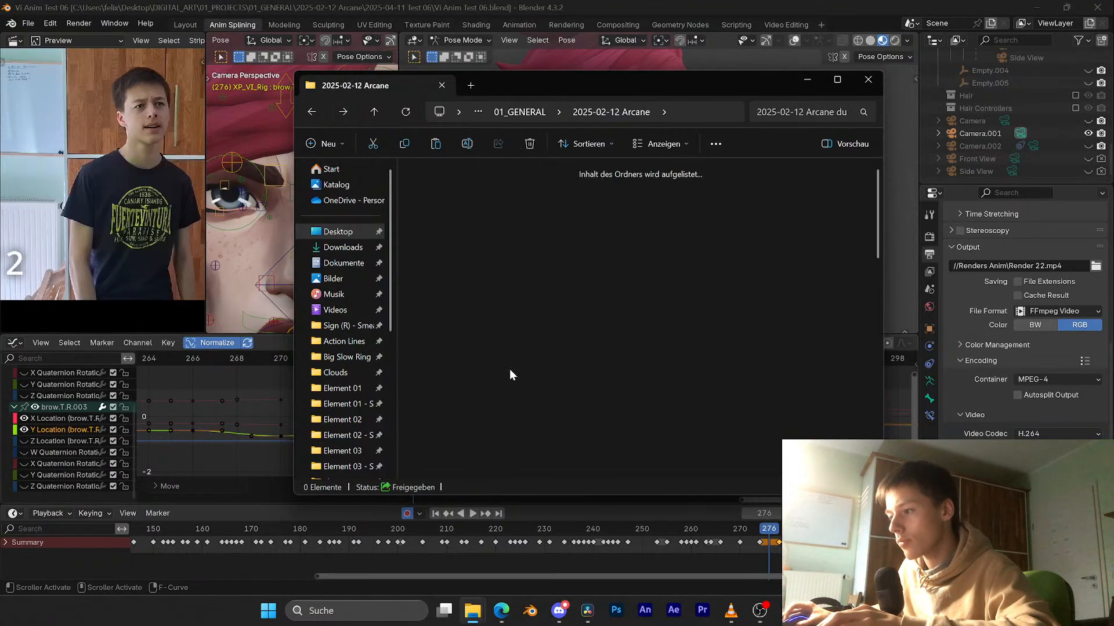
Step: Open the Shot 02 folder inside Render Layers of the 2025-02-19 Test 05 project
scroll(491, 331, down, 5)
scroll(491, 331, up, 5)
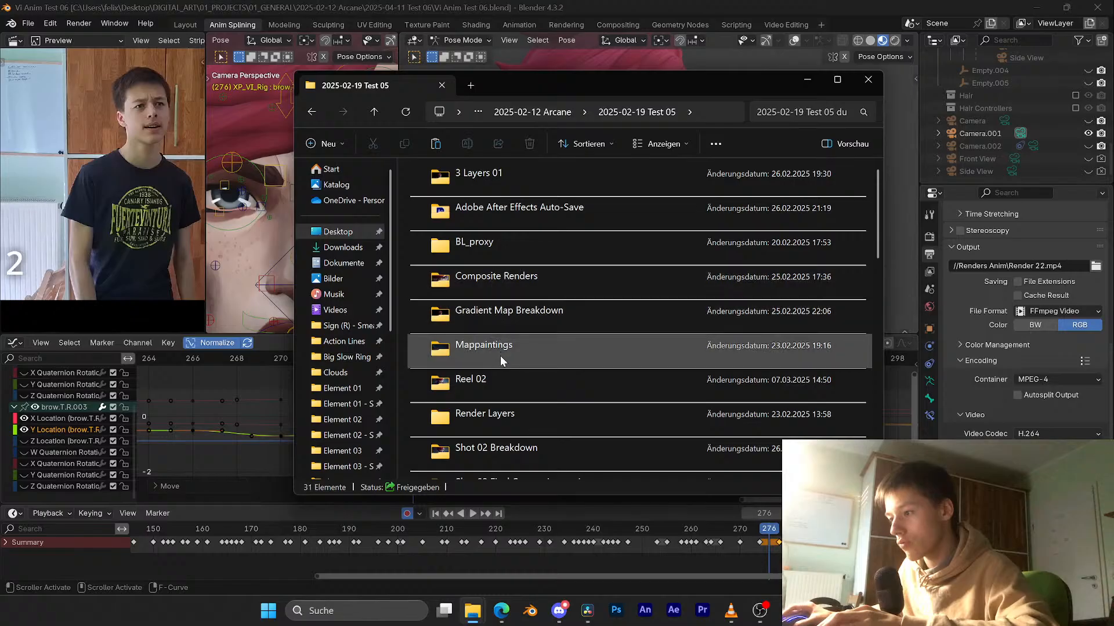
scroll(500, 348, down, 3)
double_click(500, 326)
double_click(503, 215)
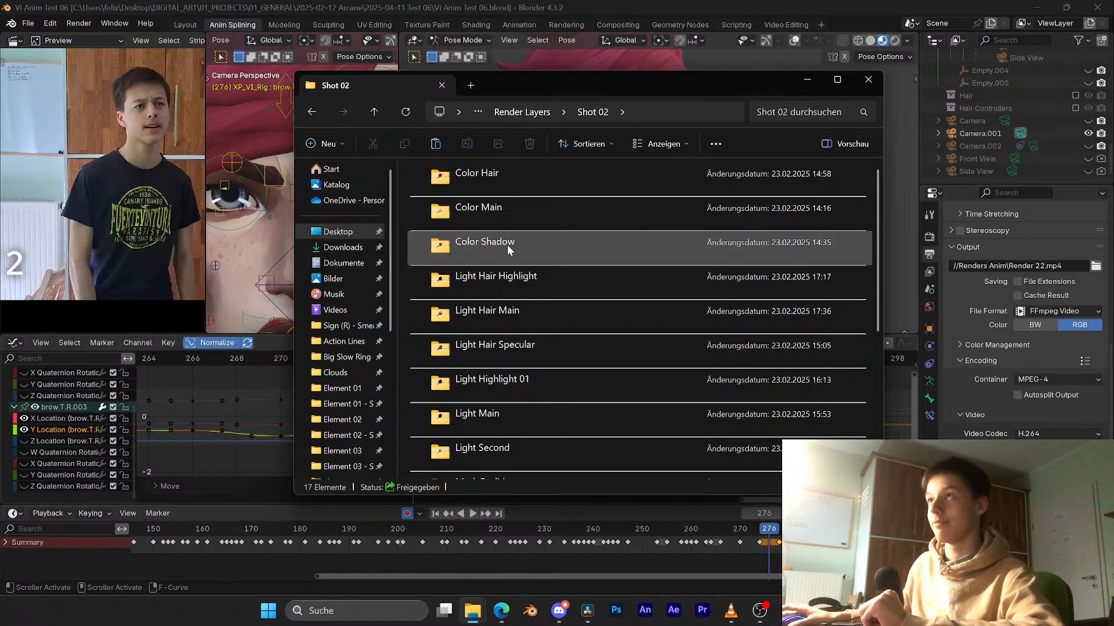
Step: Open the image 0063.png from the Mask Head folder of the Shot 02 render layers
scroll(543, 273, down, 2)
scroll(540, 272, down, 3)
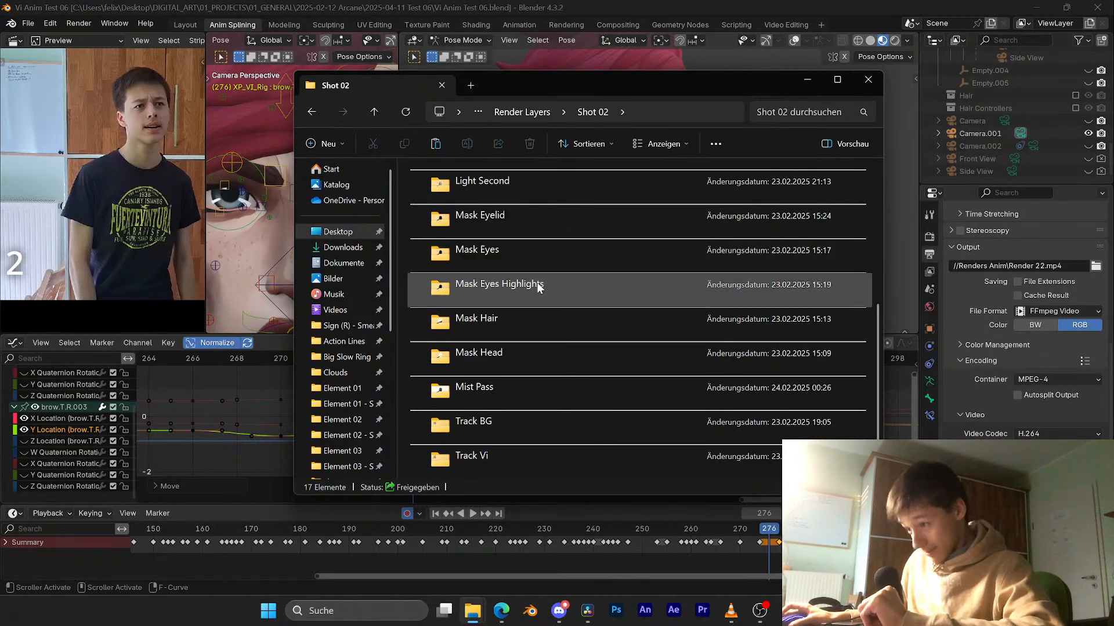
double_click(502, 354)
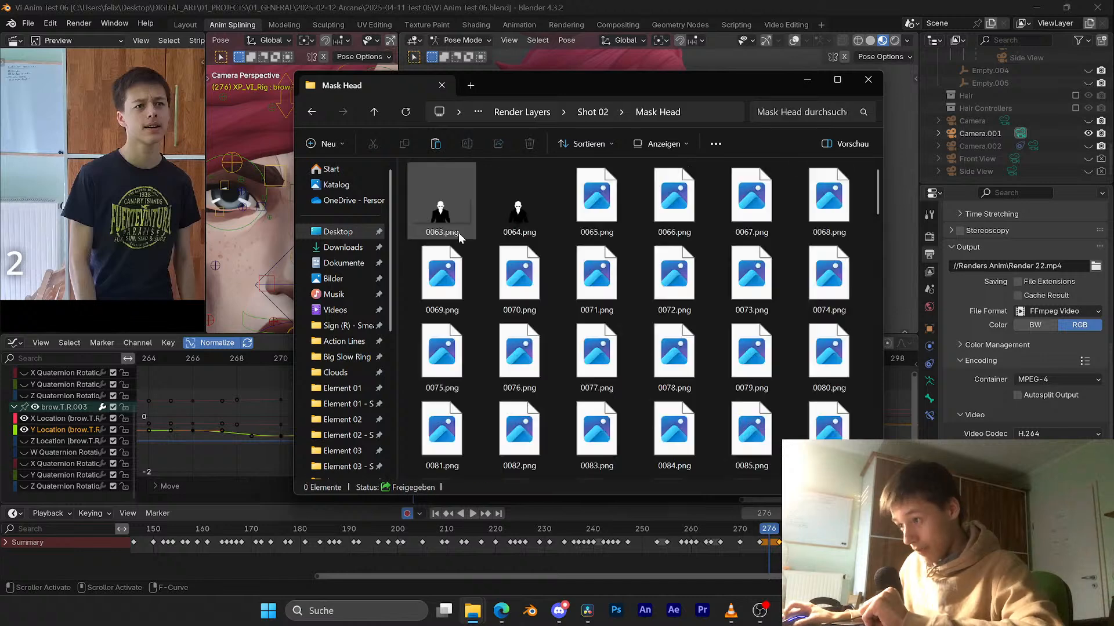
click(451, 197)
double_click(450, 198)
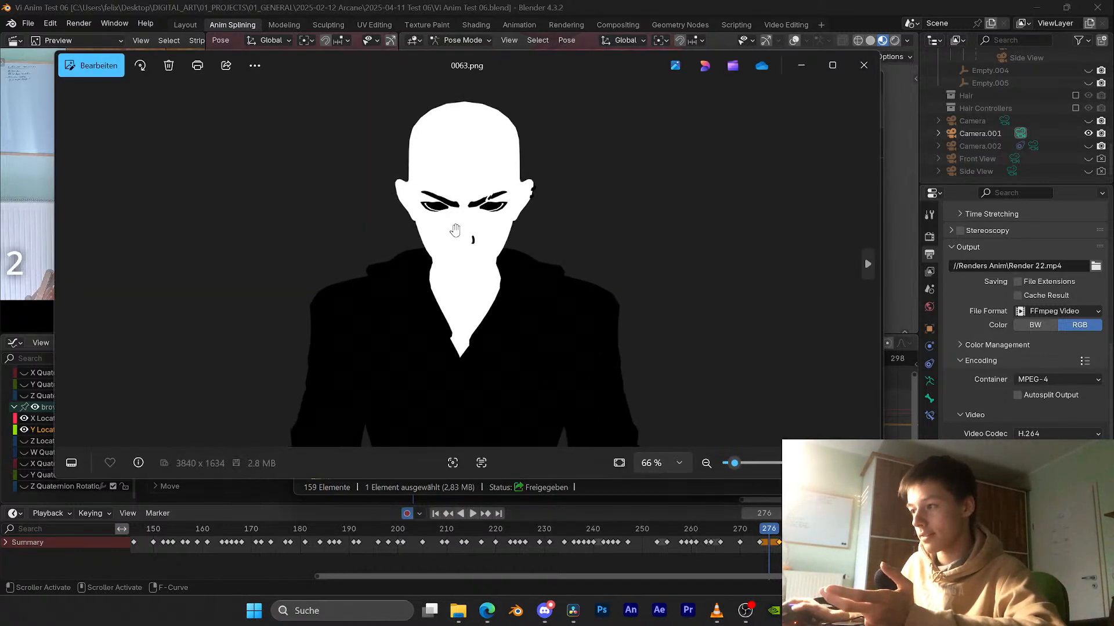
Step: Examine the head mask image full screen around the brows and eyes, and close it
click(863, 463)
scroll(650, 315, up, 3)
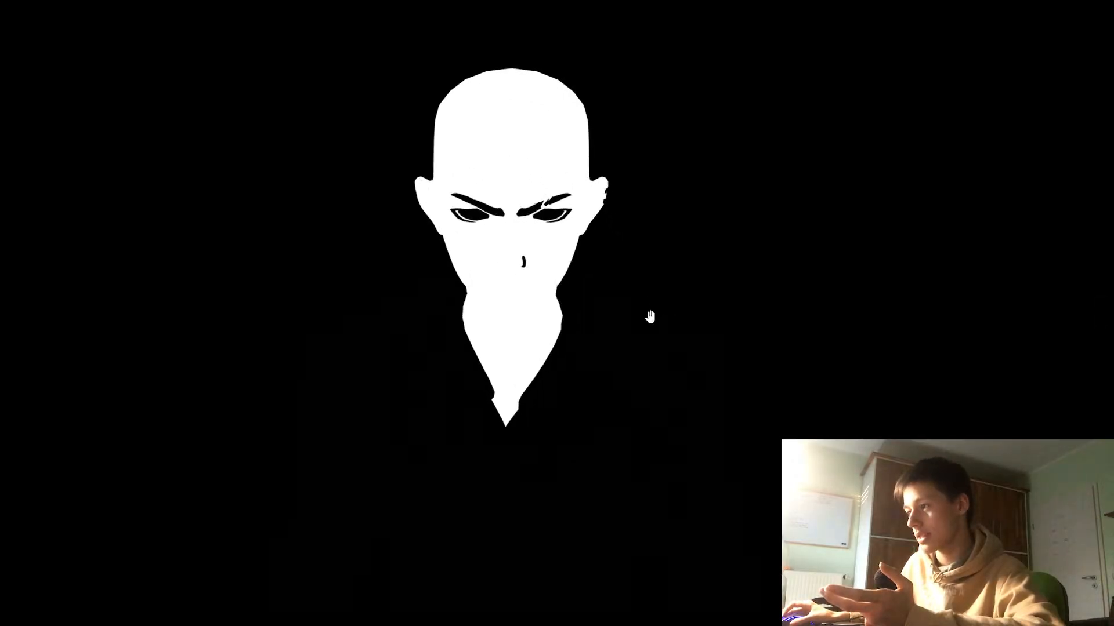
drag(554, 246, 620, 260)
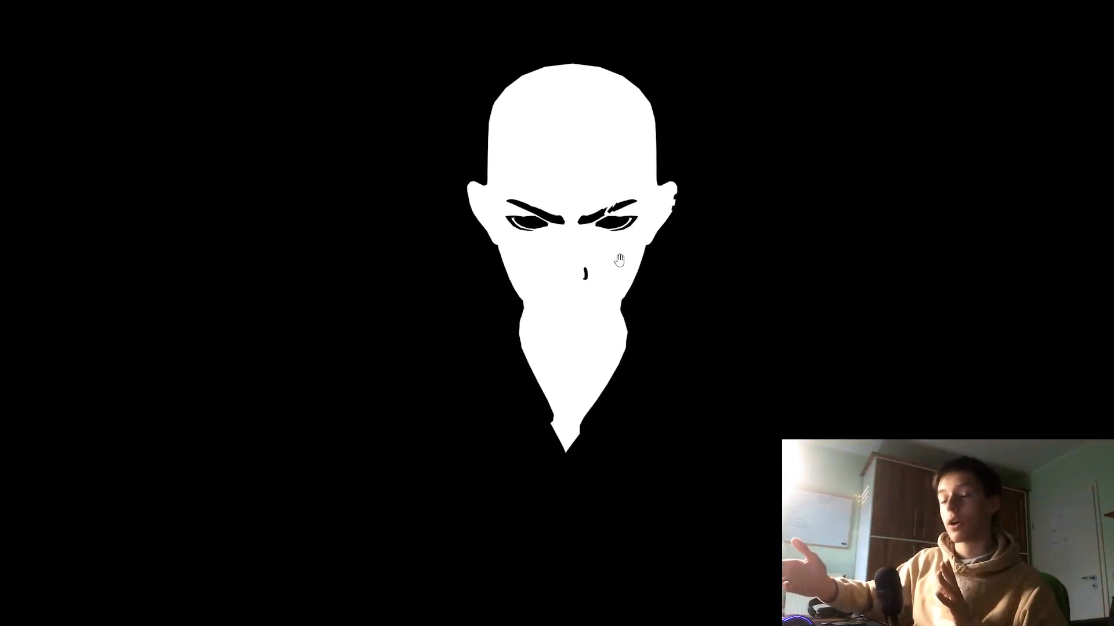
drag(701, 292, 568, 273)
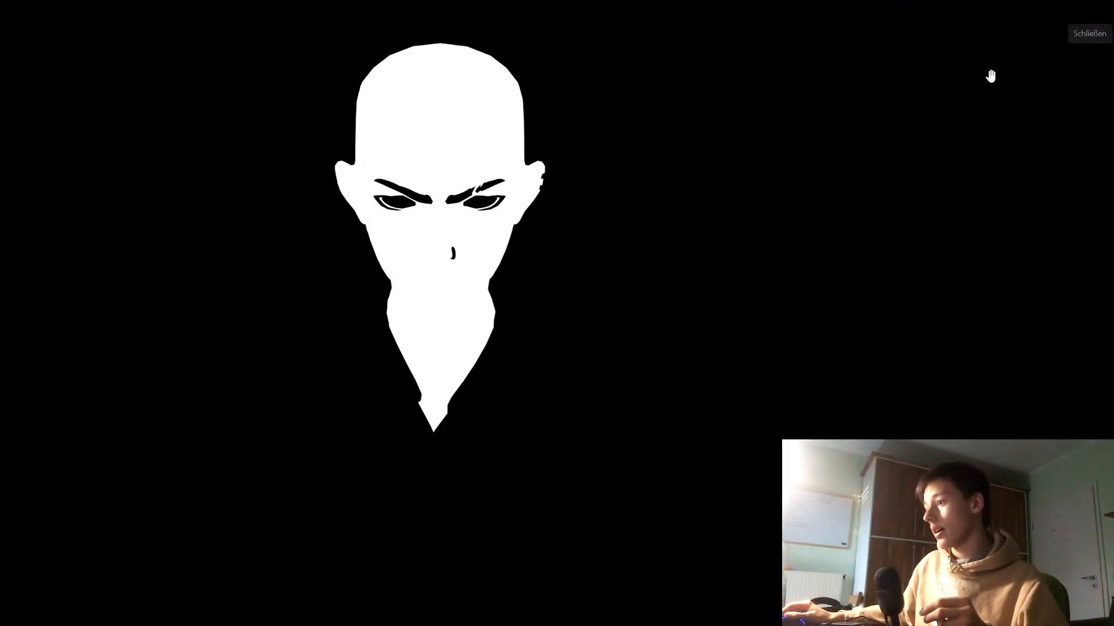
drag(551, 187, 523, 235)
scroll(526, 264, down, 3)
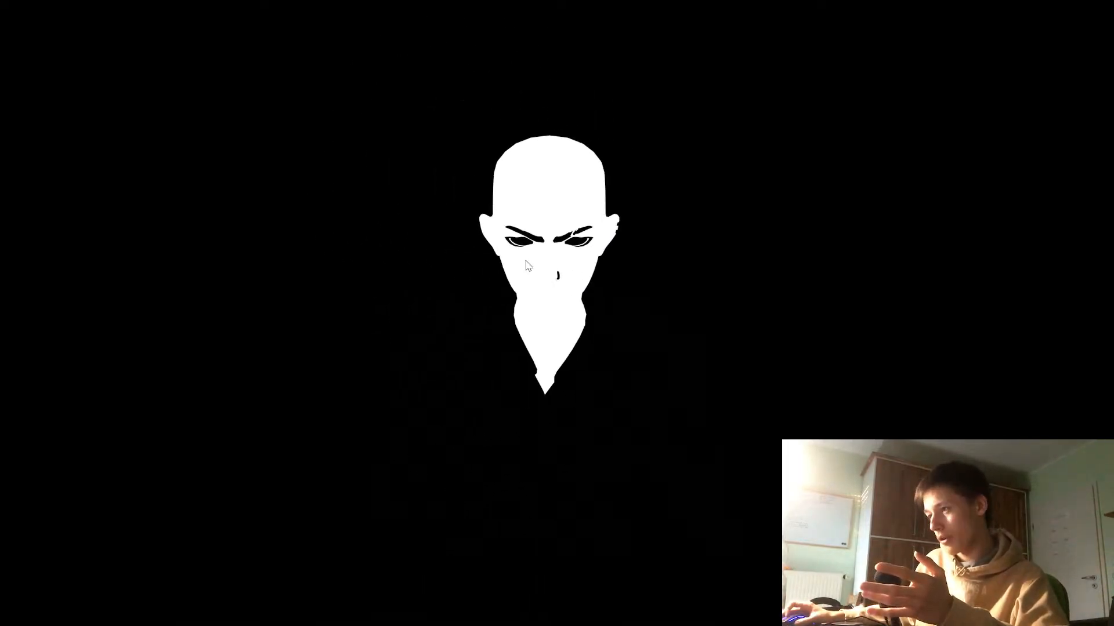
click(1100, 13)
Step: Go back to the Shot 02 folder and open the grey lighting pass image 0063.png
click(317, 110)
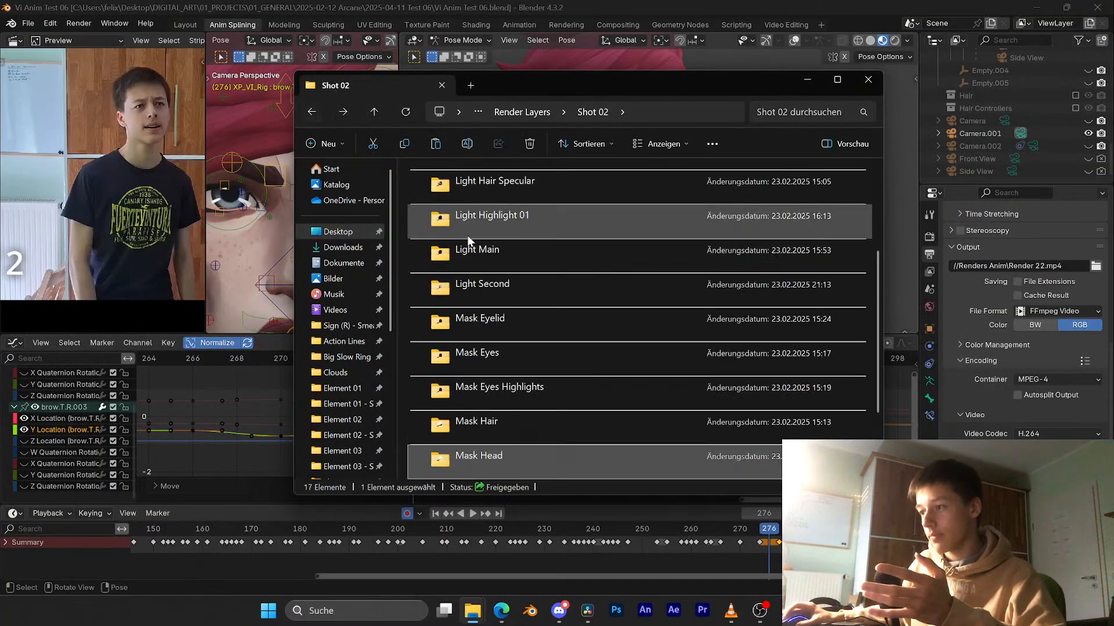
scroll(467, 261, up, 3)
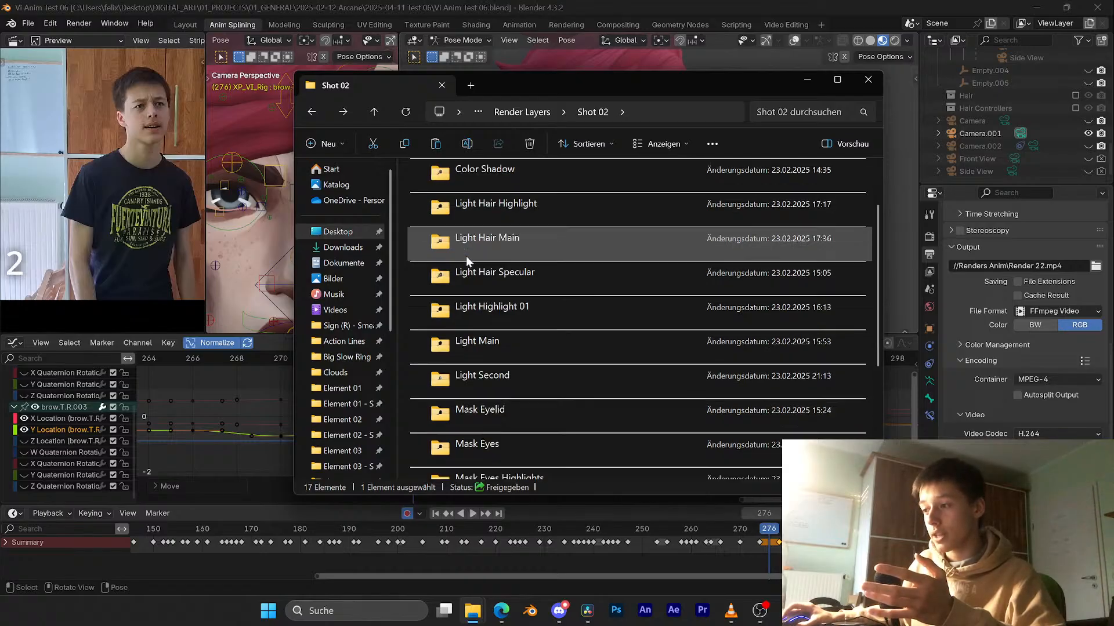
scroll(470, 259, up, 2)
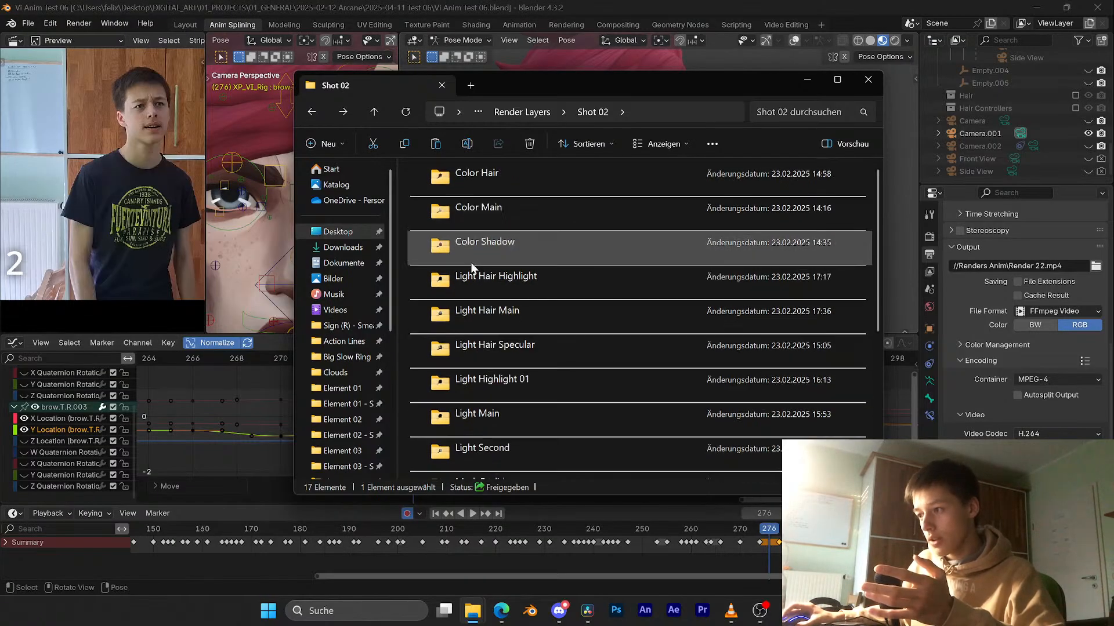
double_click(481, 312)
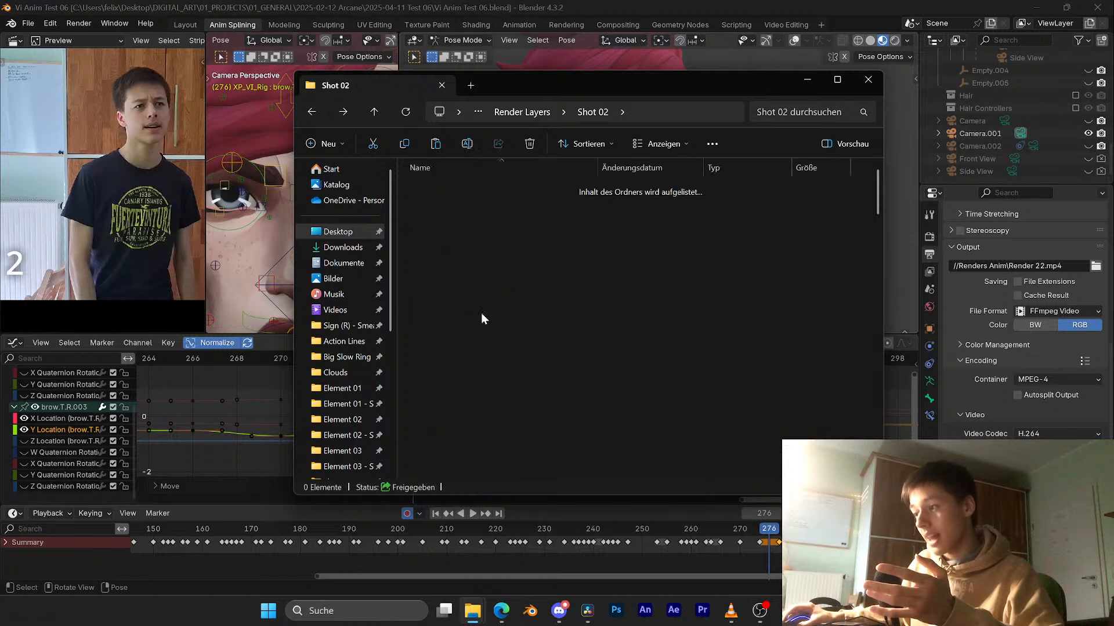
key(alt+Left)
click(486, 360)
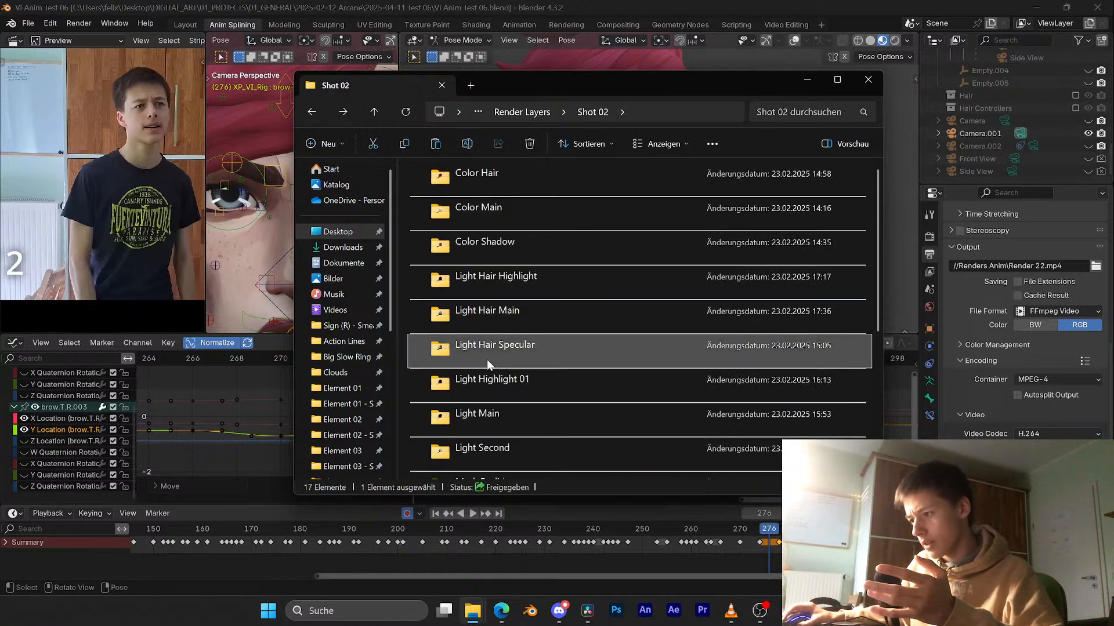
scroll(490, 372, down, 3)
double_click(494, 331)
double_click(442, 200)
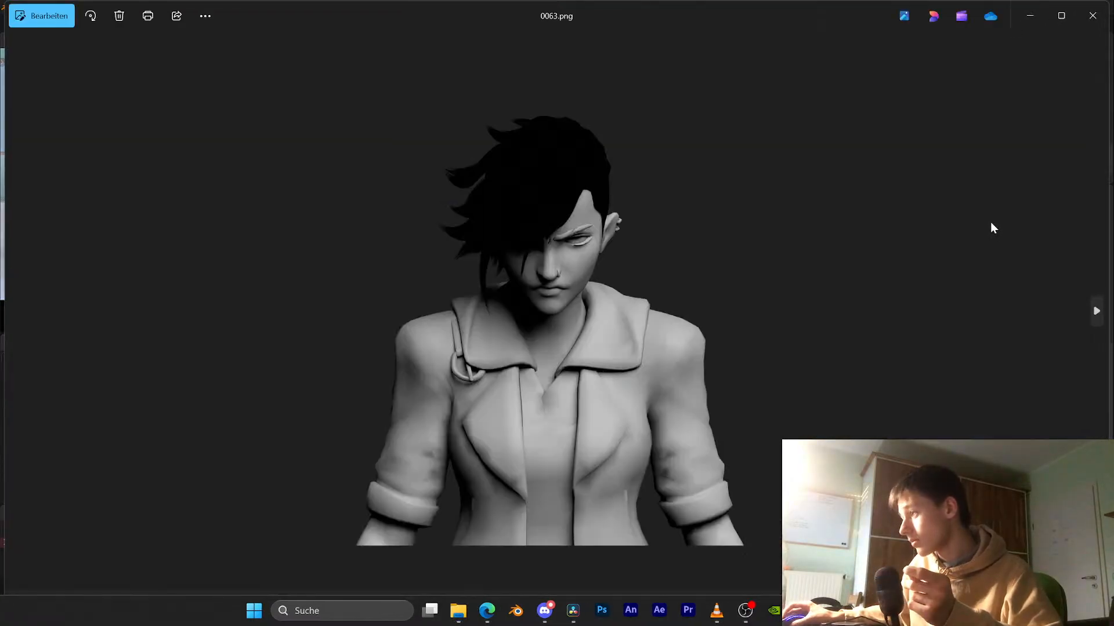
Step: Examine the grey lighting pass full screen, including the face and coat shading, and close the image
click(1056, 22)
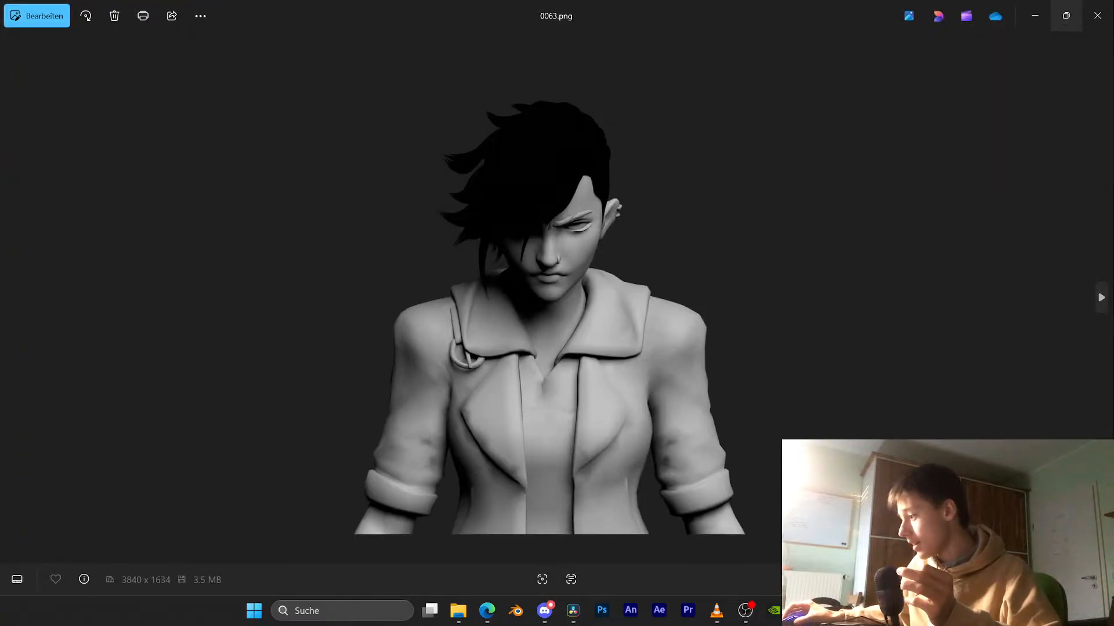
key(F11)
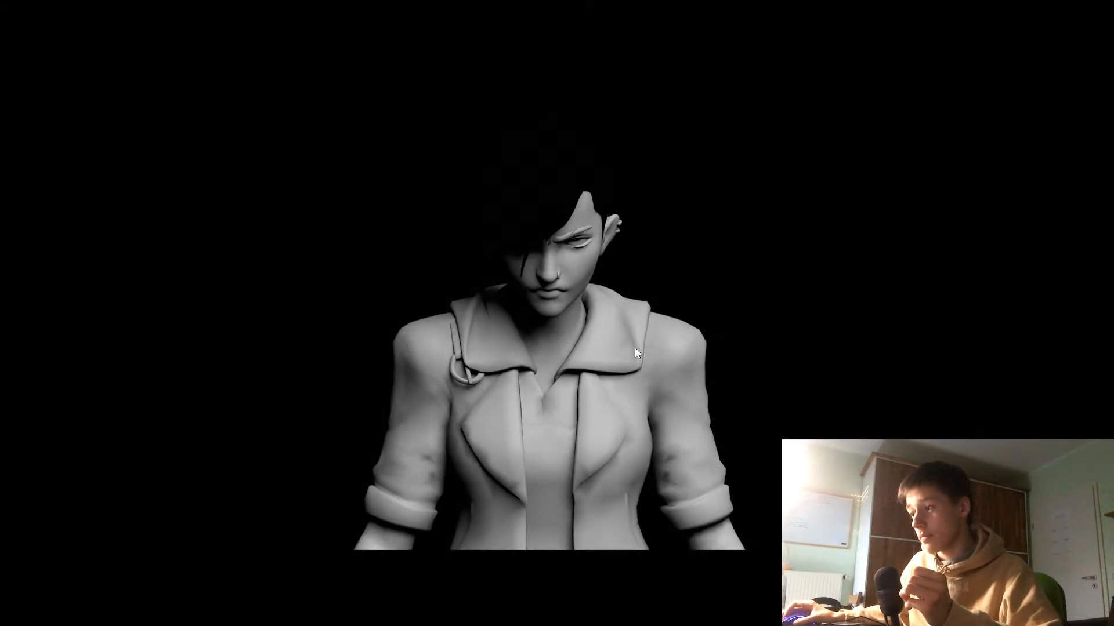
scroll(634, 347, up, 3)
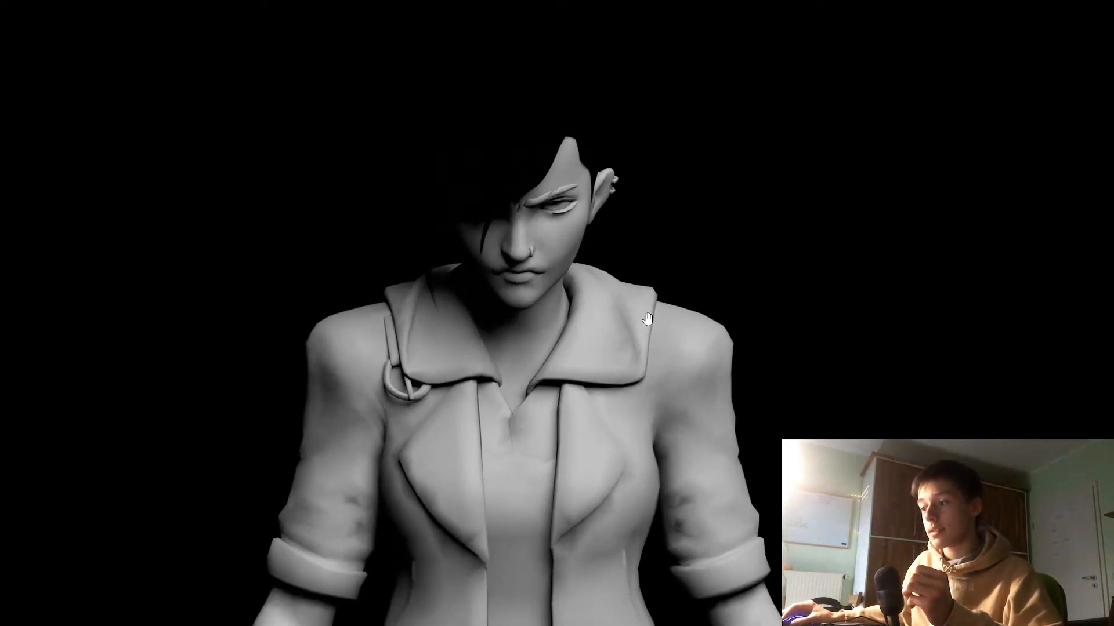
scroll(647, 319, down, 1)
scroll(667, 288, down, 1)
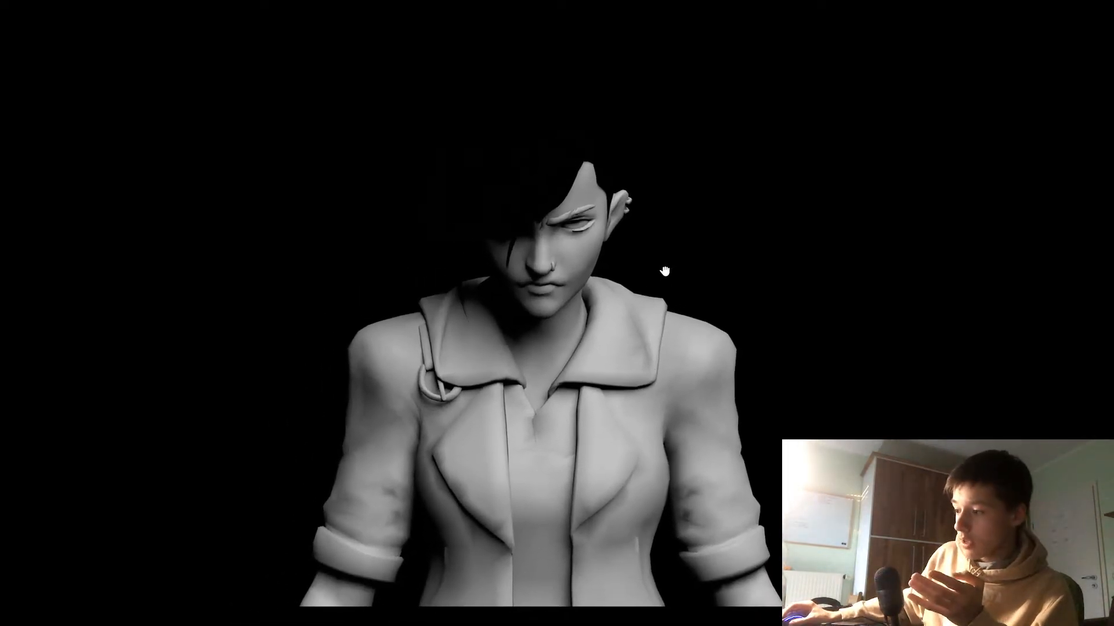
drag(665, 271, 660, 270)
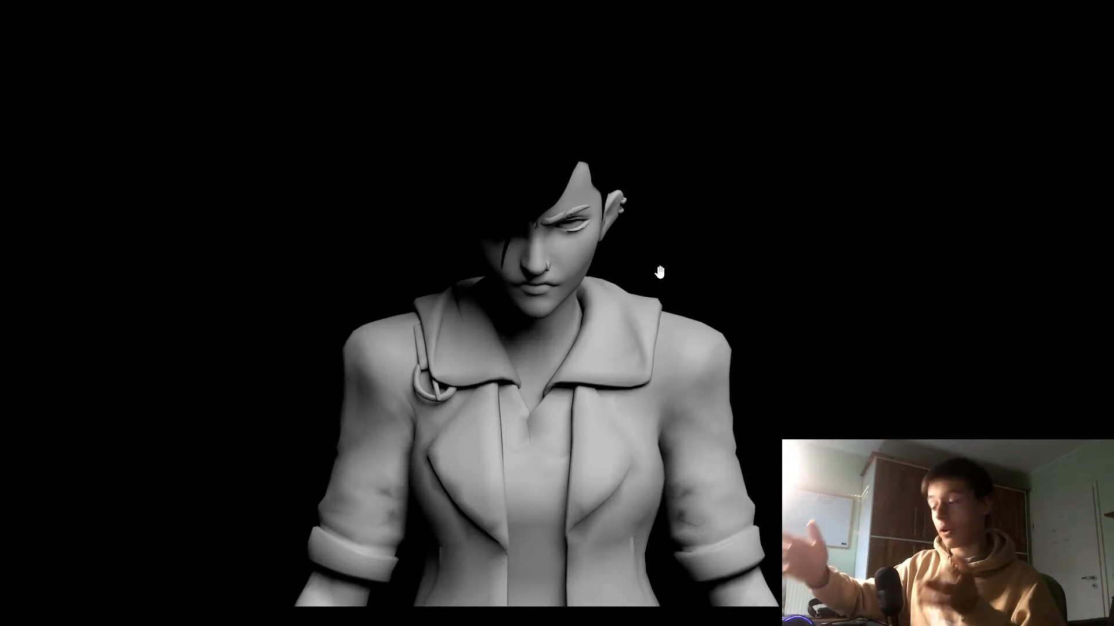
scroll(659, 273, down, 2)
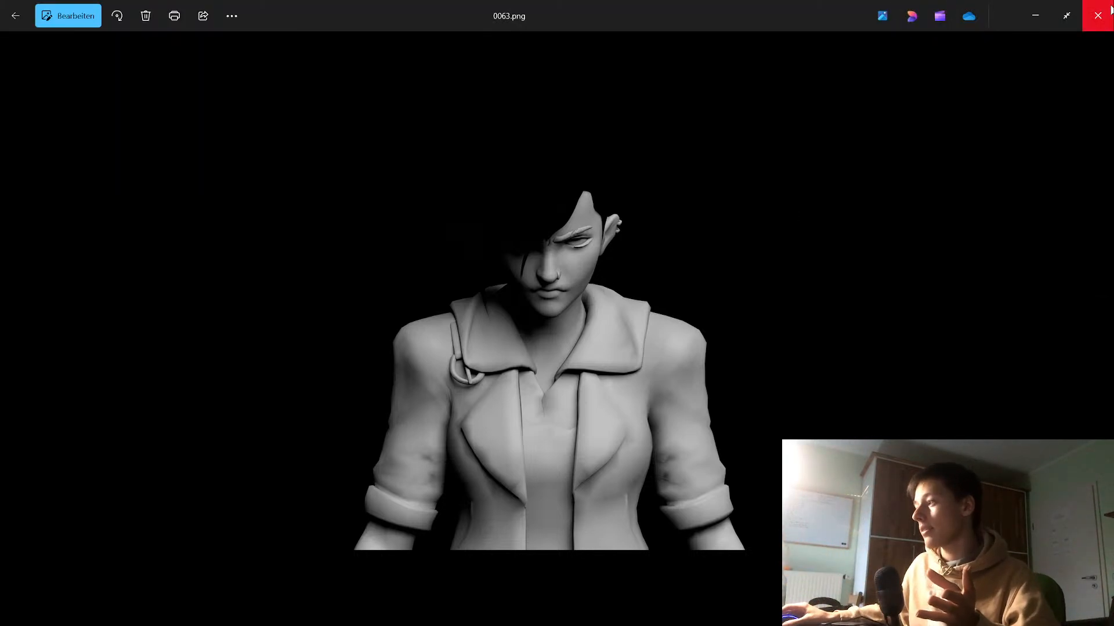
click(1099, 9)
Step: Switch back to Blender and review the brow motion between about frames 270 and 278
click(807, 79)
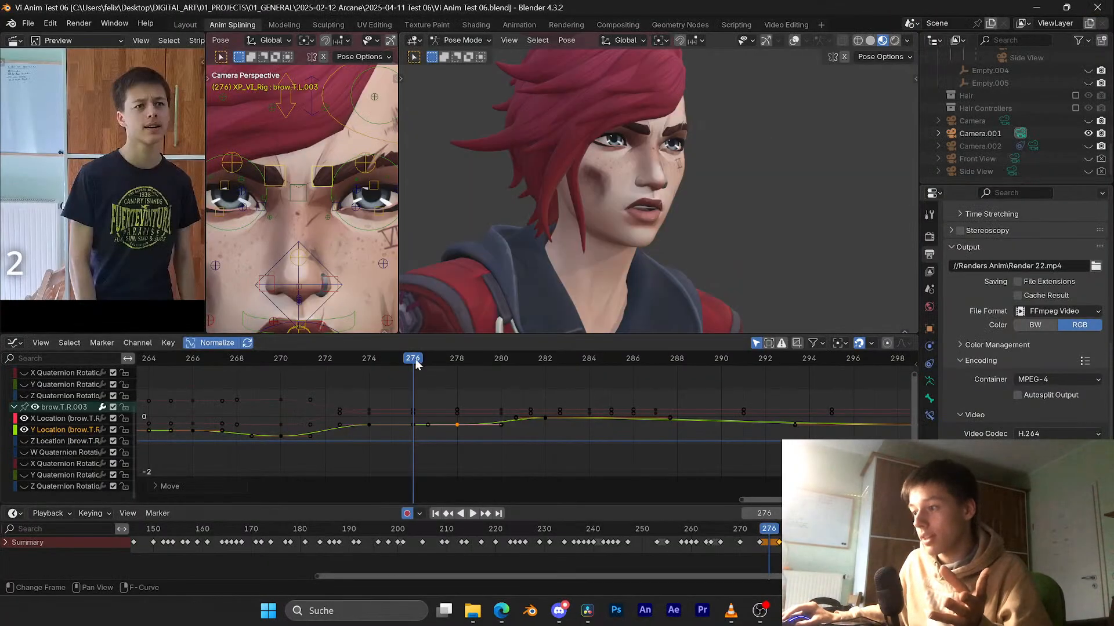
click(305, 358)
key(space)
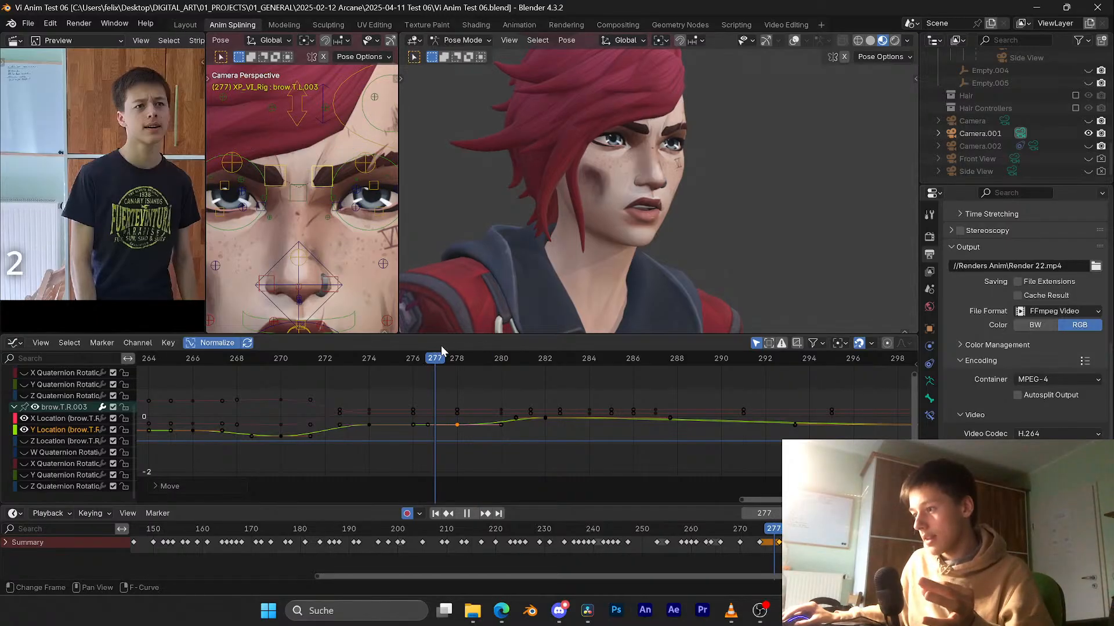
key(space)
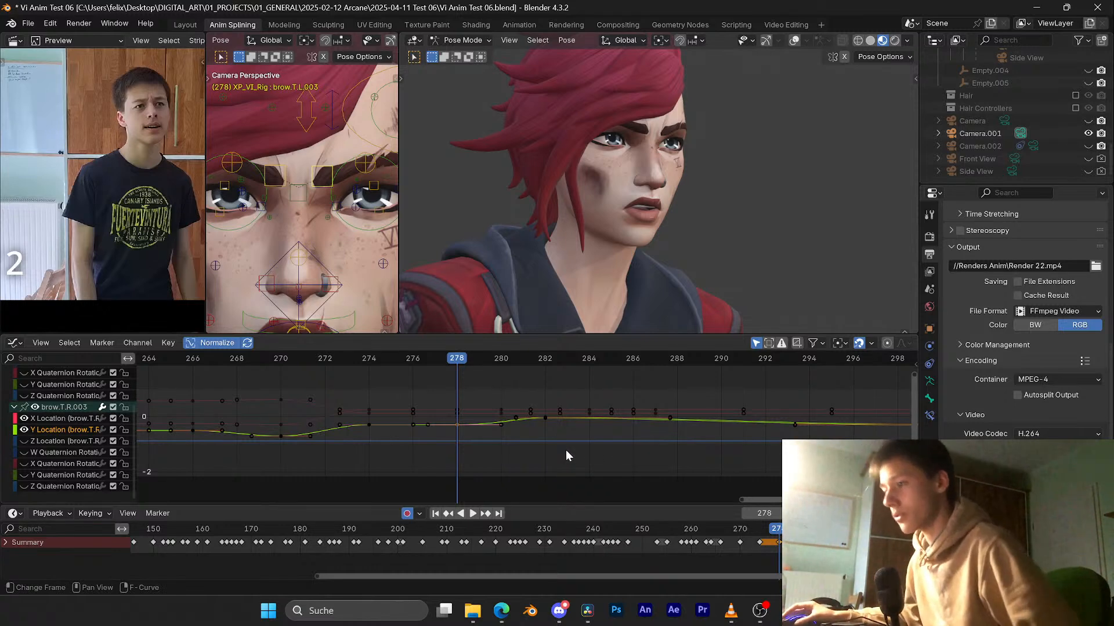
drag(451, 364, 280, 359)
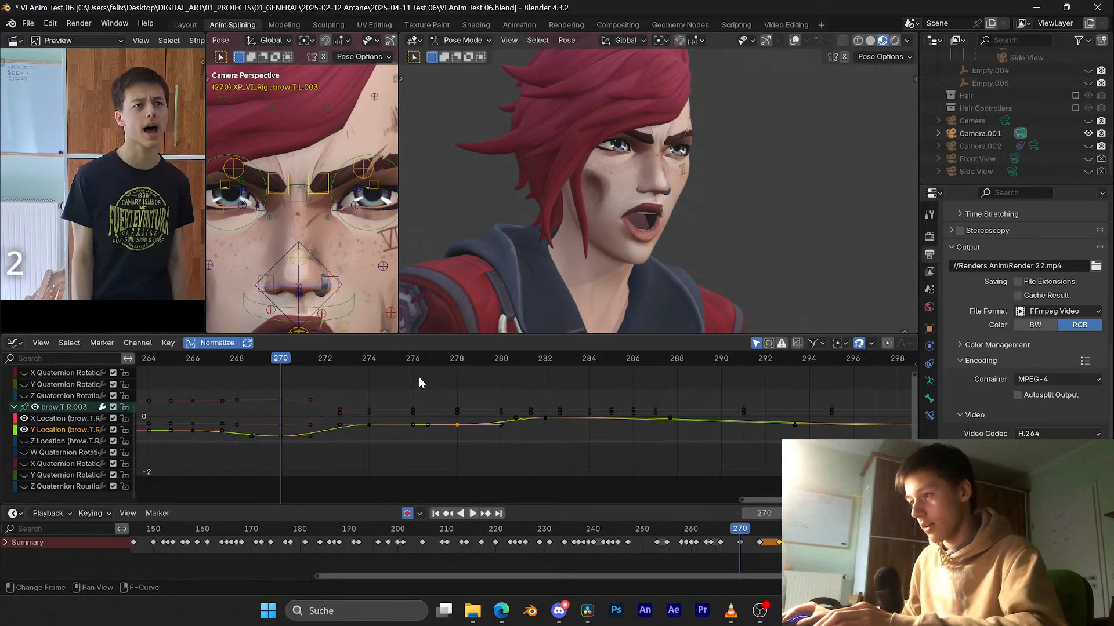
Step: Play the brow motion from about frame 266 to 273 and save the file
key(ctrl+s)
scroll(424, 384, down, 3)
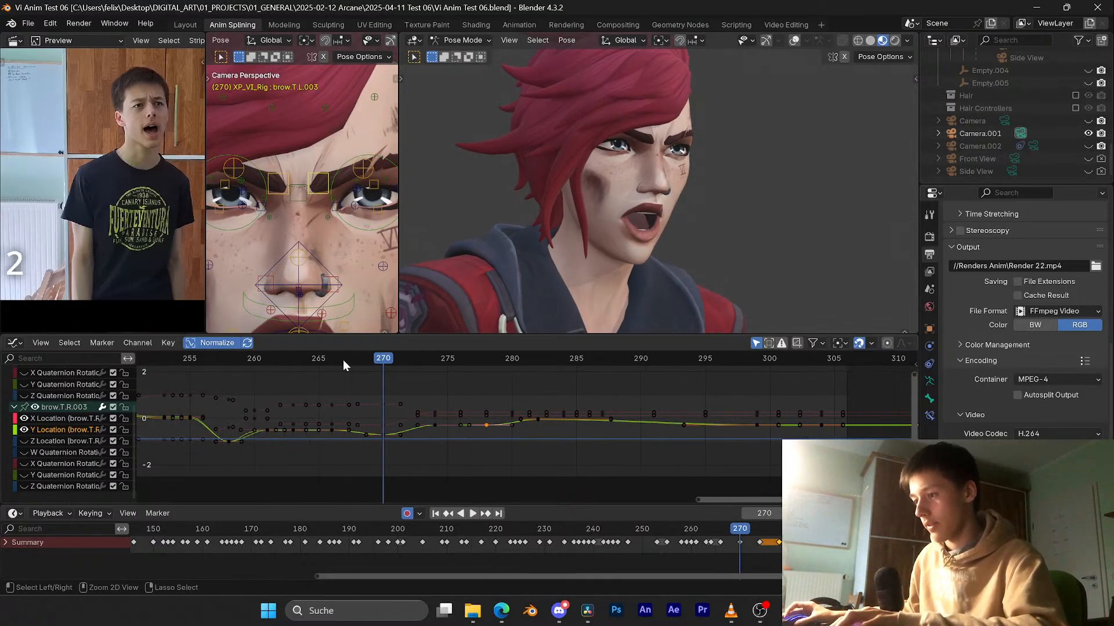
click(332, 359)
key(space)
click(332, 360)
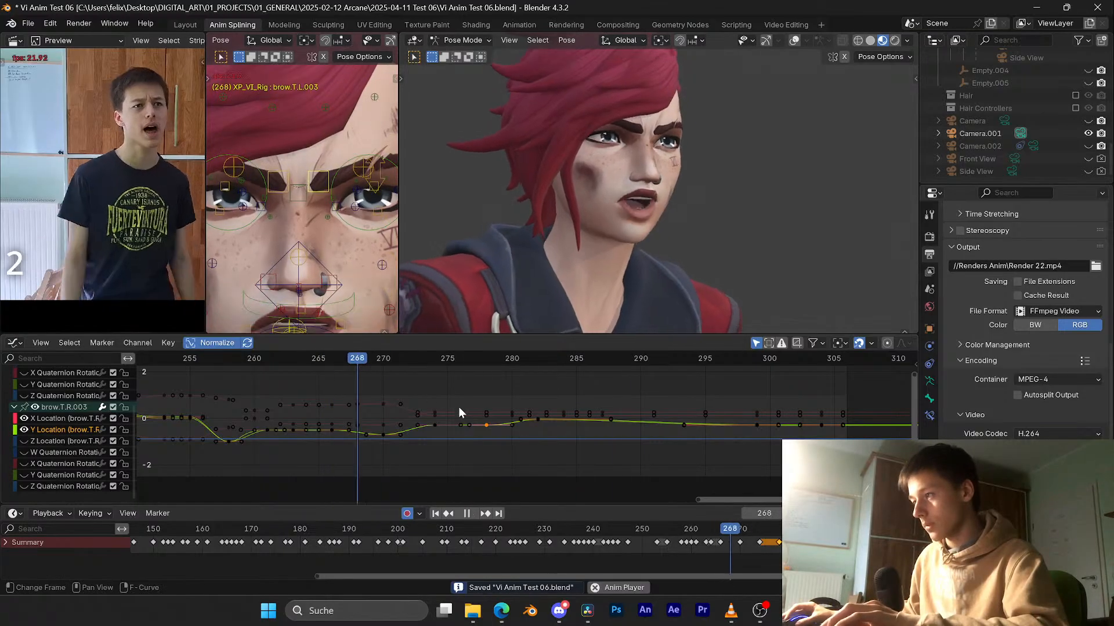
key(space)
scroll(532, 430, up, 4)
key(ctrl+s)
Step: Lower the inner brow Location keys at frame 282 by about 0.09
drag(551, 432, 535, 412)
scroll(545, 423, up, 1)
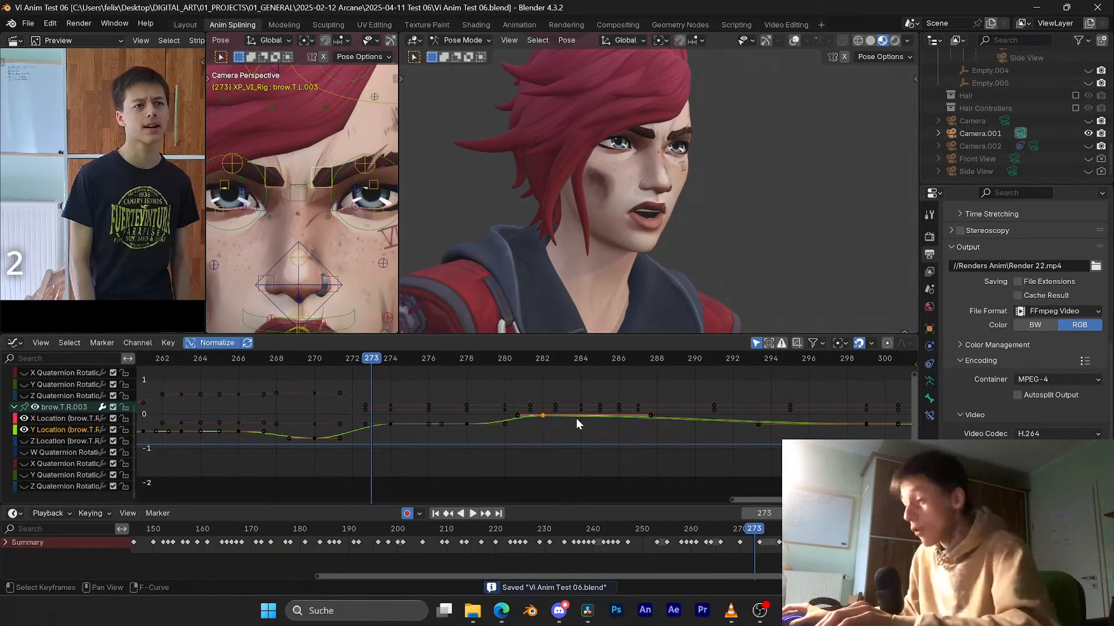
key(g)
key(y)
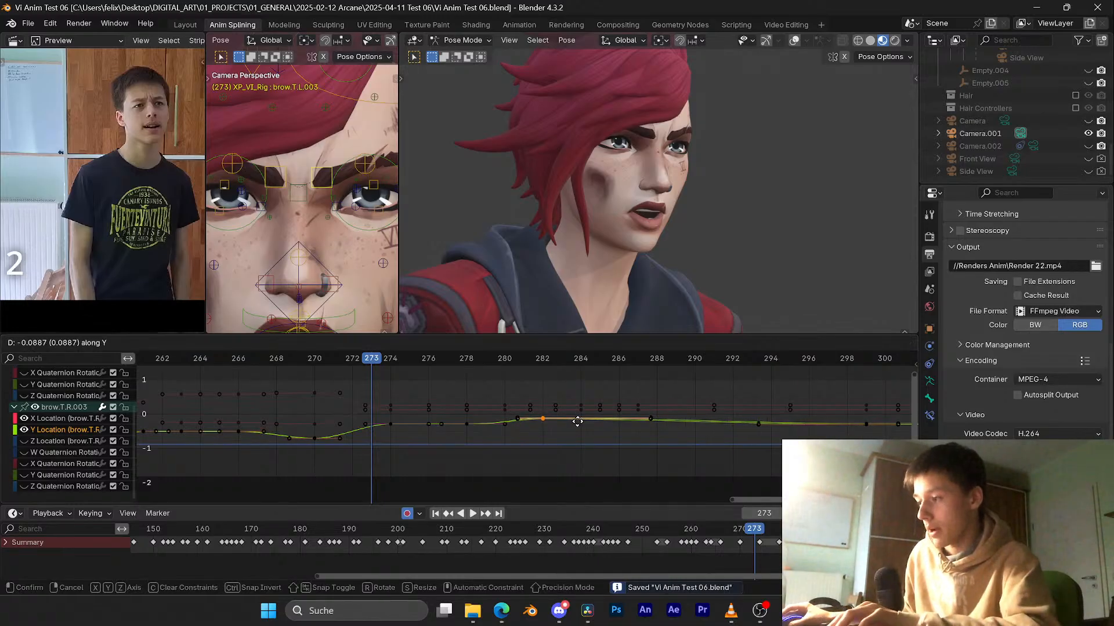
click(577, 424)
Step: Shift the inner brow Location keys at frame 282 to frame 284
scroll(577, 433, down, 3)
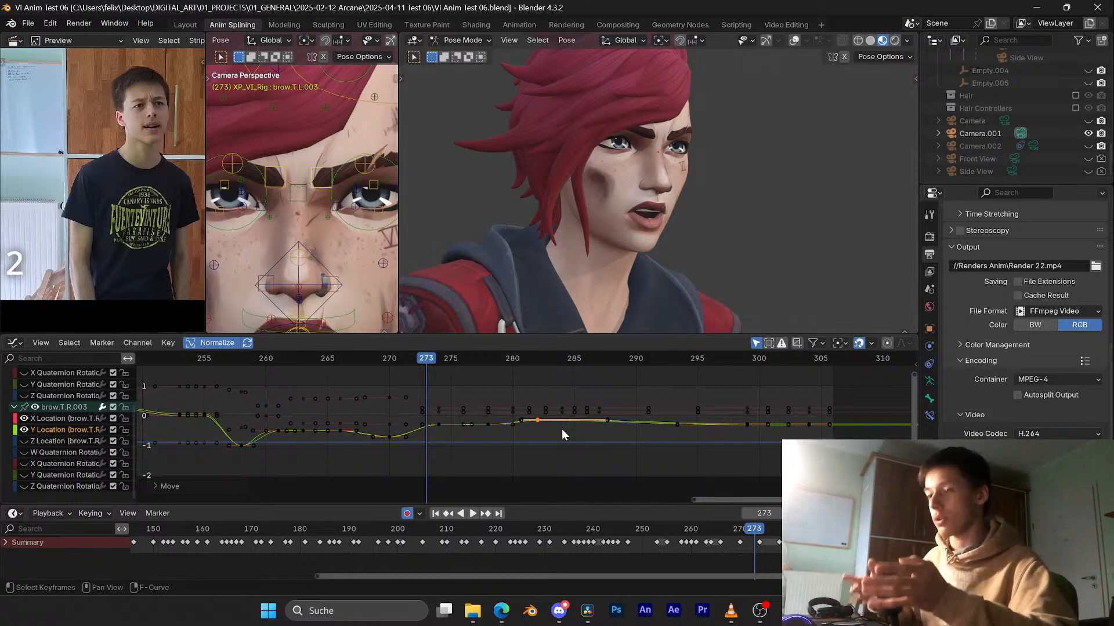
scroll(566, 428, up, 2)
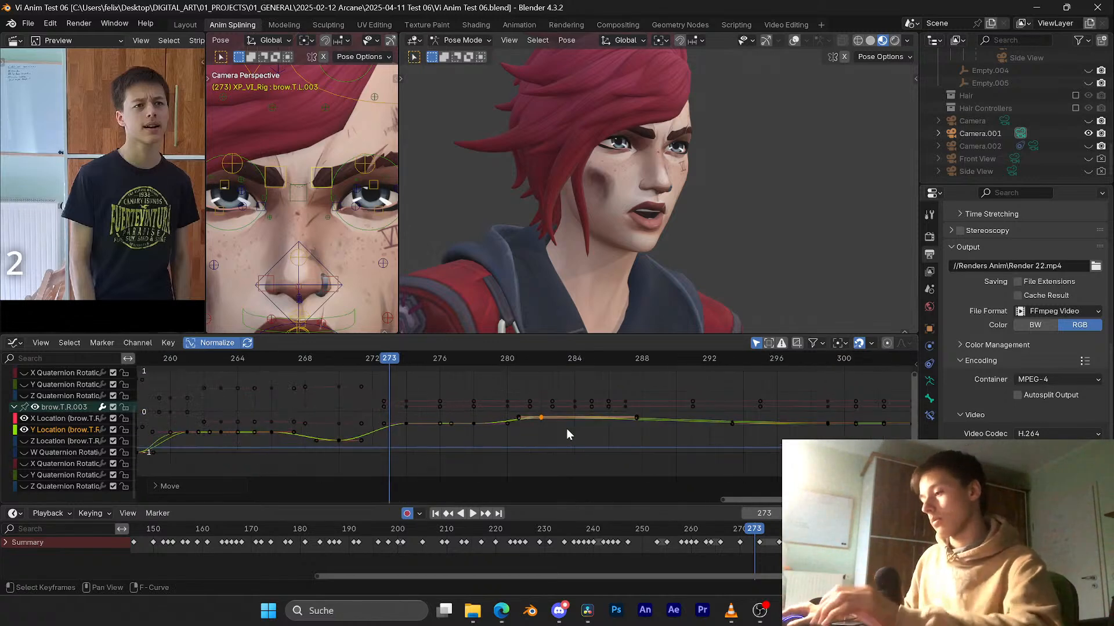
middle_drag(565, 428, 486, 441)
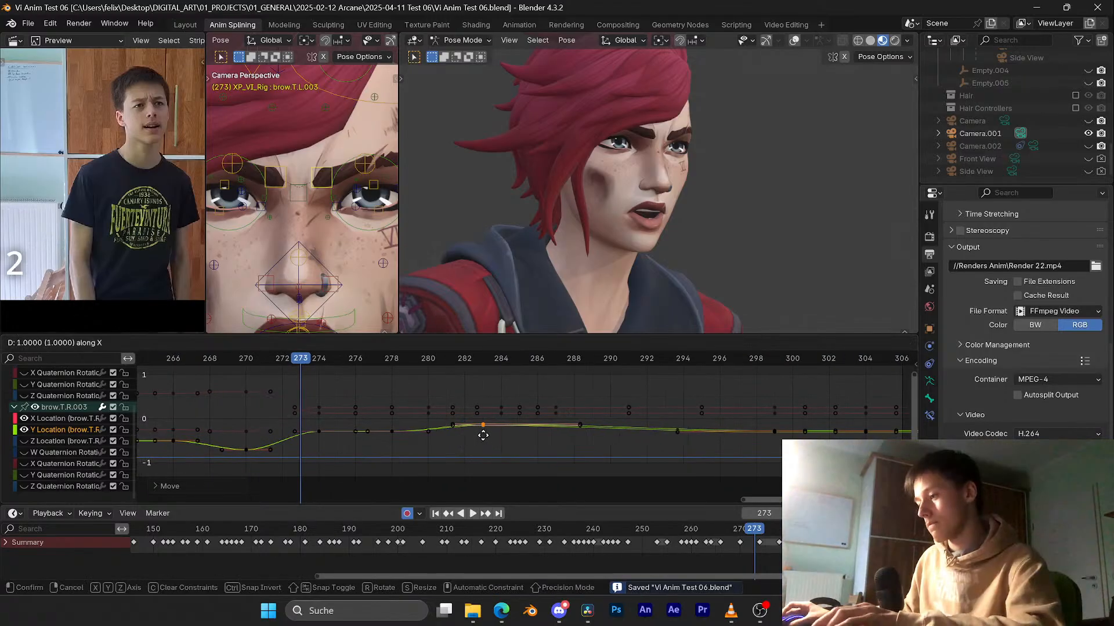
key(space)
key(space)
drag(446, 400, 524, 419)
key(g)
click(541, 416)
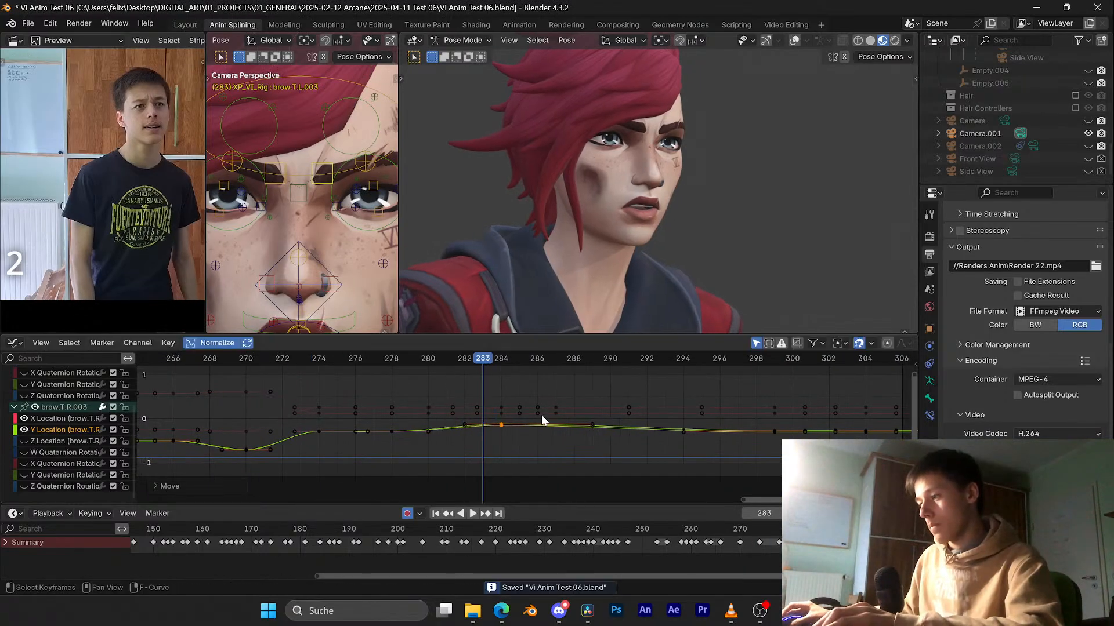
Step: Play the brow motion from about frame 277 to 287 and save the file
click(372, 359)
key(space)
key(space)
click(372, 357)
key(space)
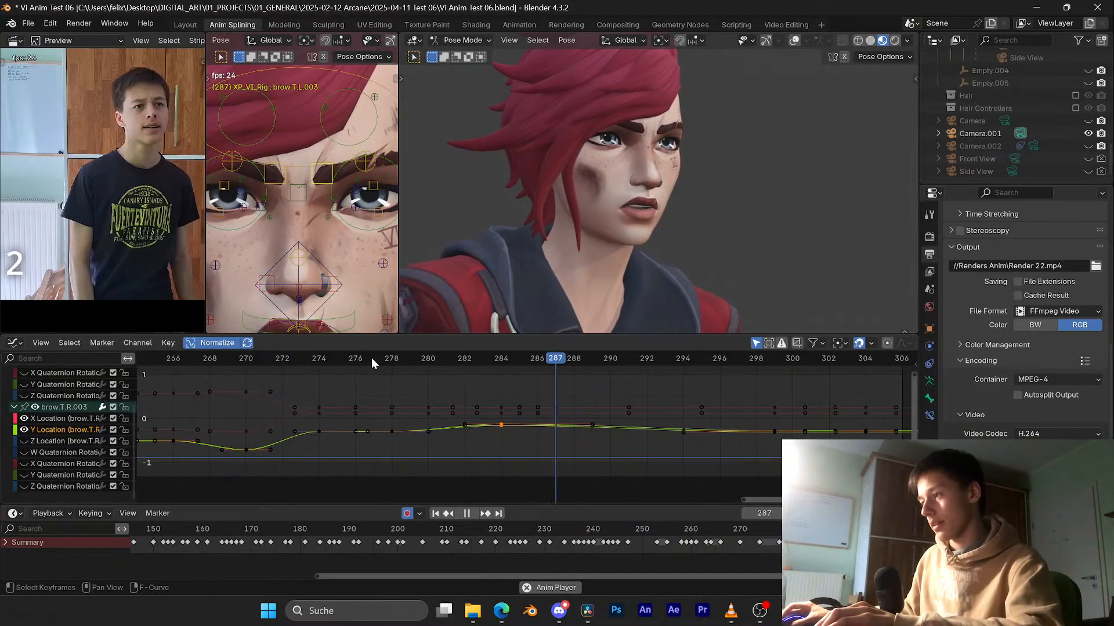
key(space)
middle_drag(618, 412, 521, 409)
key(ctrl+s)
Step: Raise the inner brow Location keys at frame 299 by about 0.06 and play up to frame 294
click(677, 429)
key(g)
key(y)
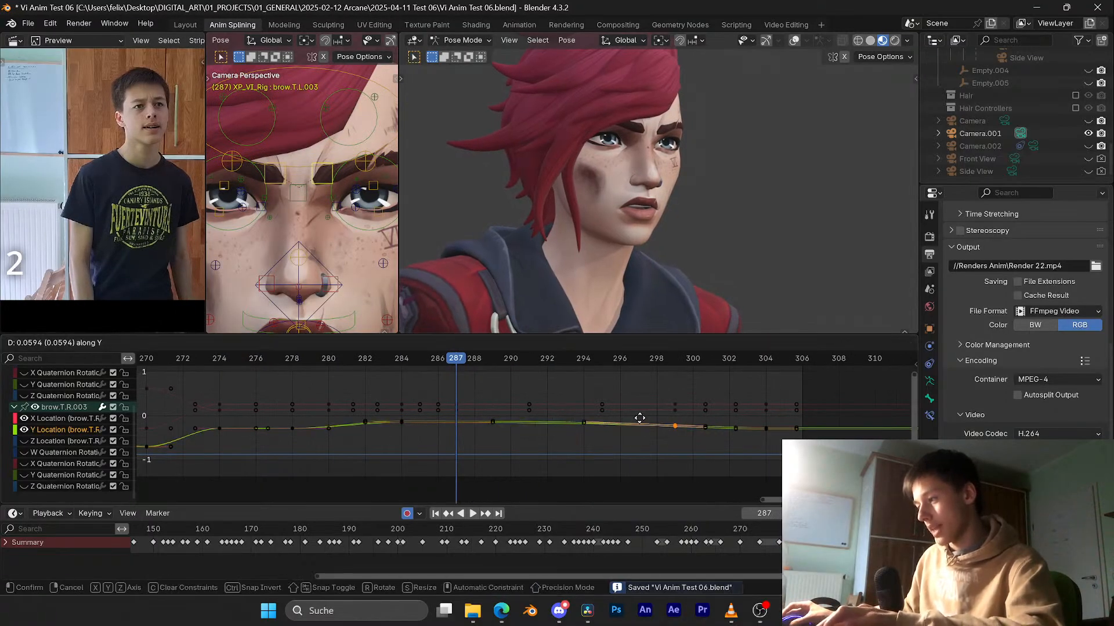
click(639, 418)
key(space)
key(space)
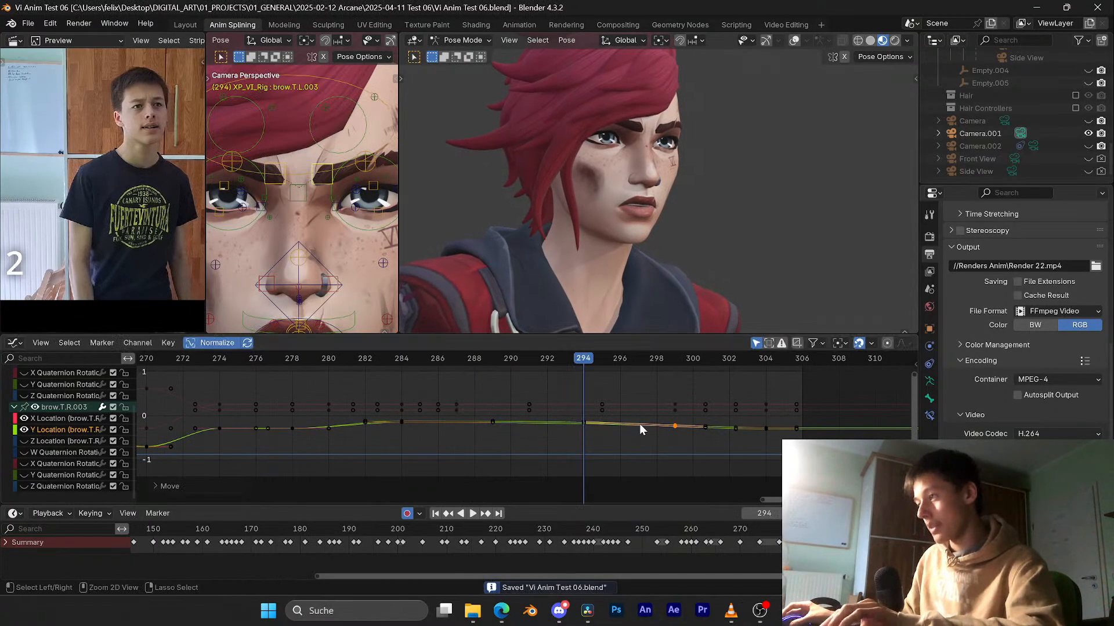
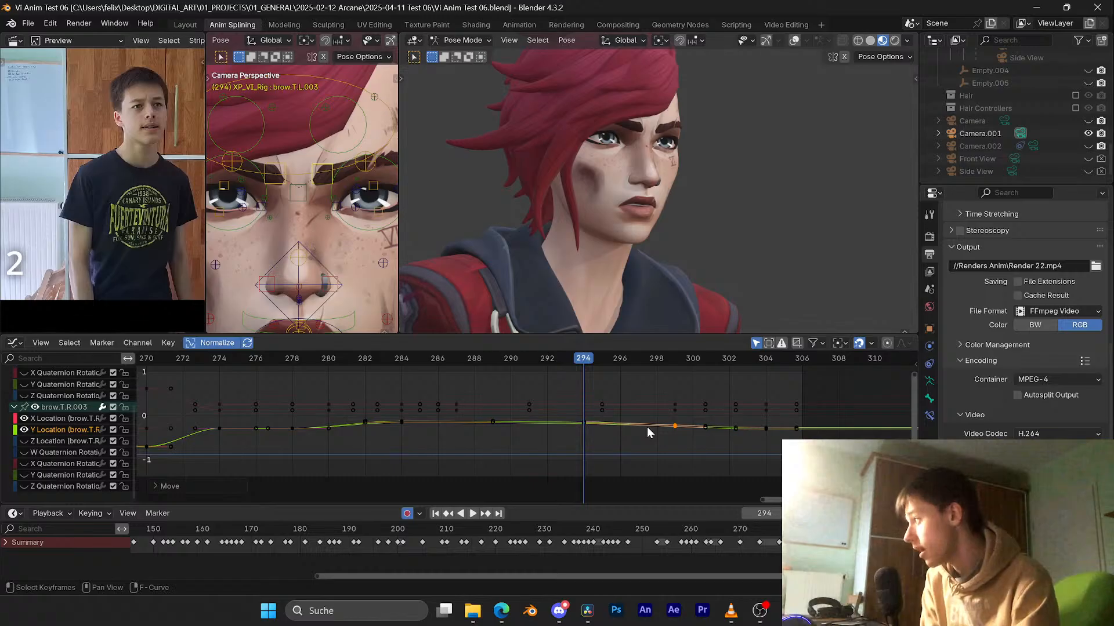
Step: Show the view layer's Data and Light render pass settings
mouse_move(558, 611)
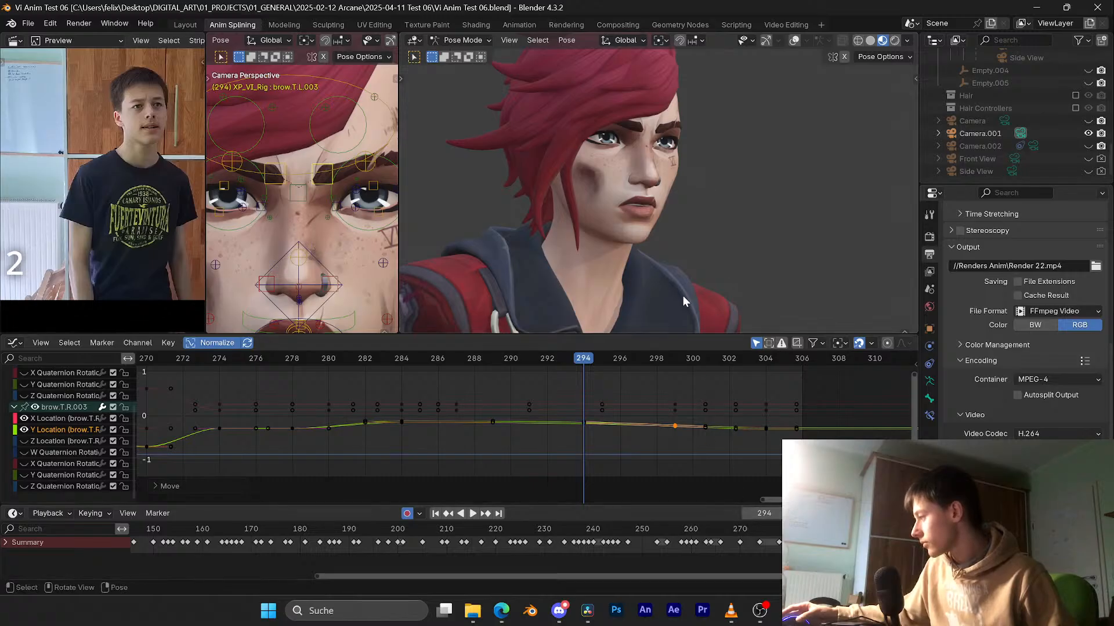
scroll(683, 296, down, 1)
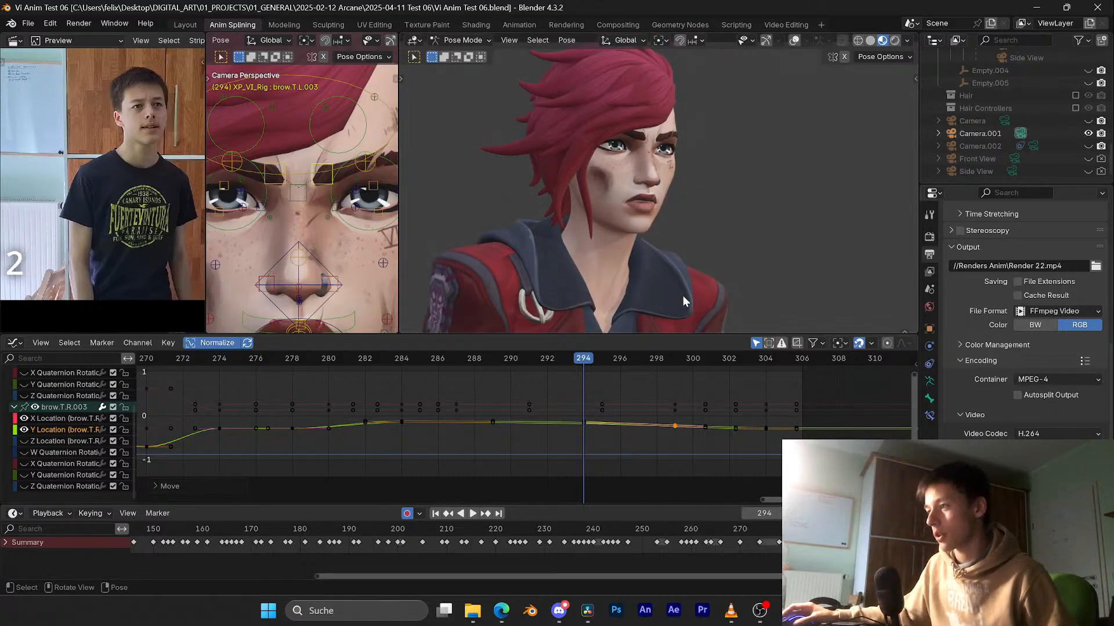
scroll(957, 274, up, 10)
scroll(957, 276, down, 3)
click(930, 271)
scroll(997, 287, up, 2)
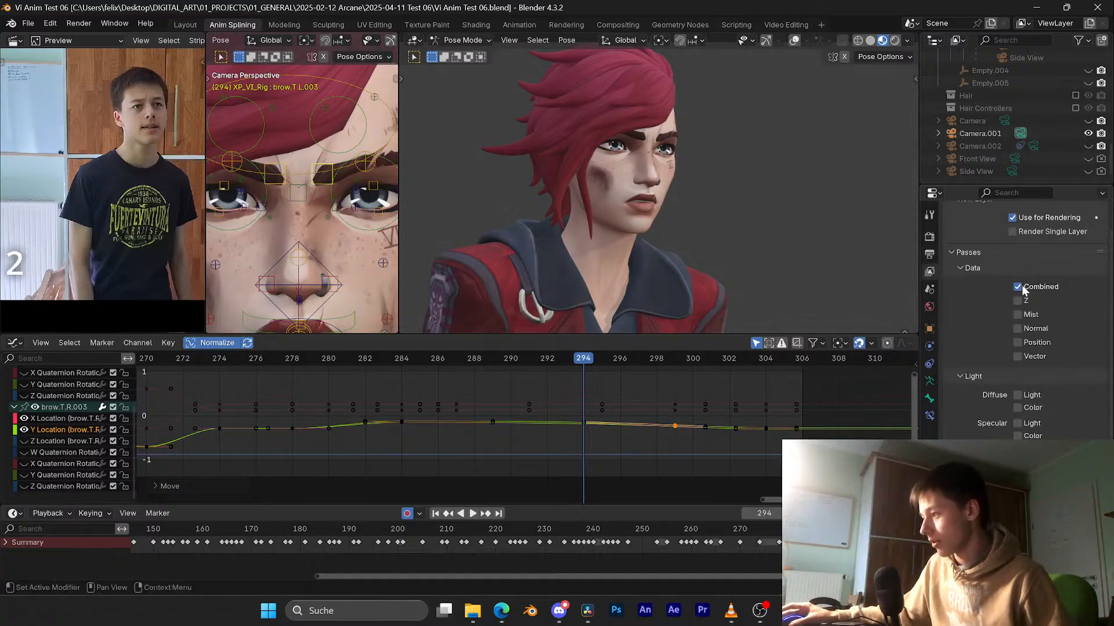
scroll(773, 241, down, 1)
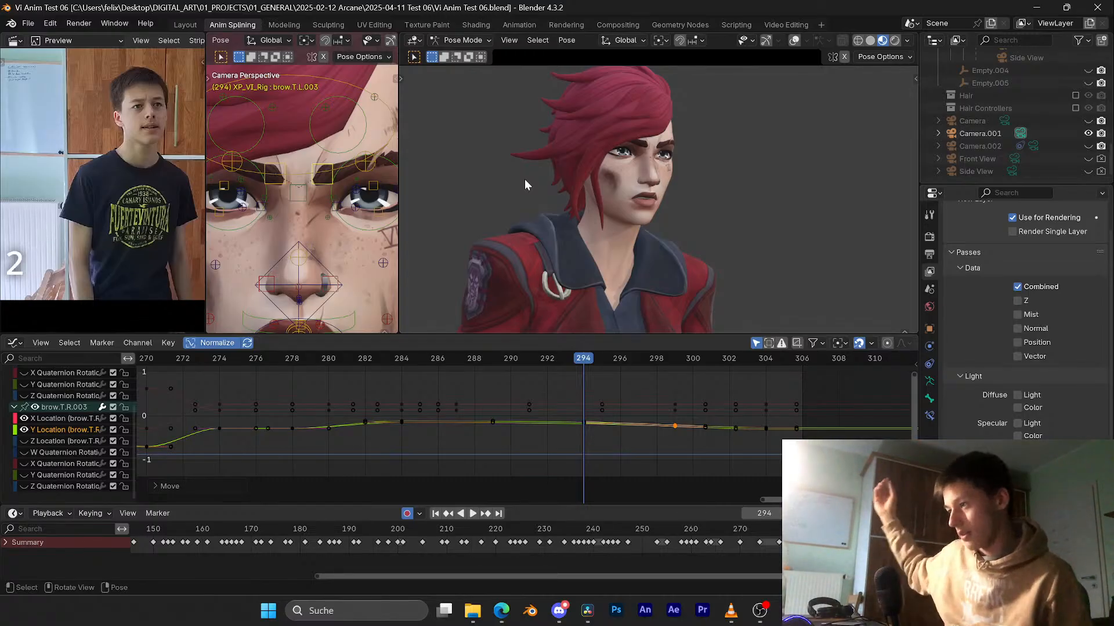
Step: Switch to File Explorer and look into the Color Hair and Color Main folders of the Shot 02 render layers
mouse_move(471, 614)
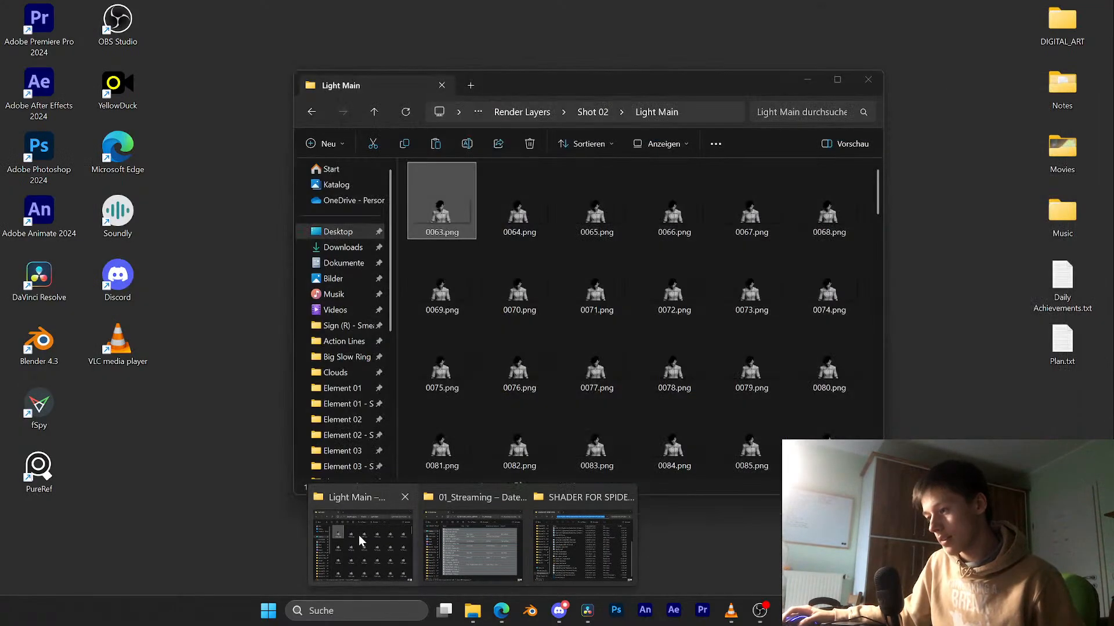
click(358, 534)
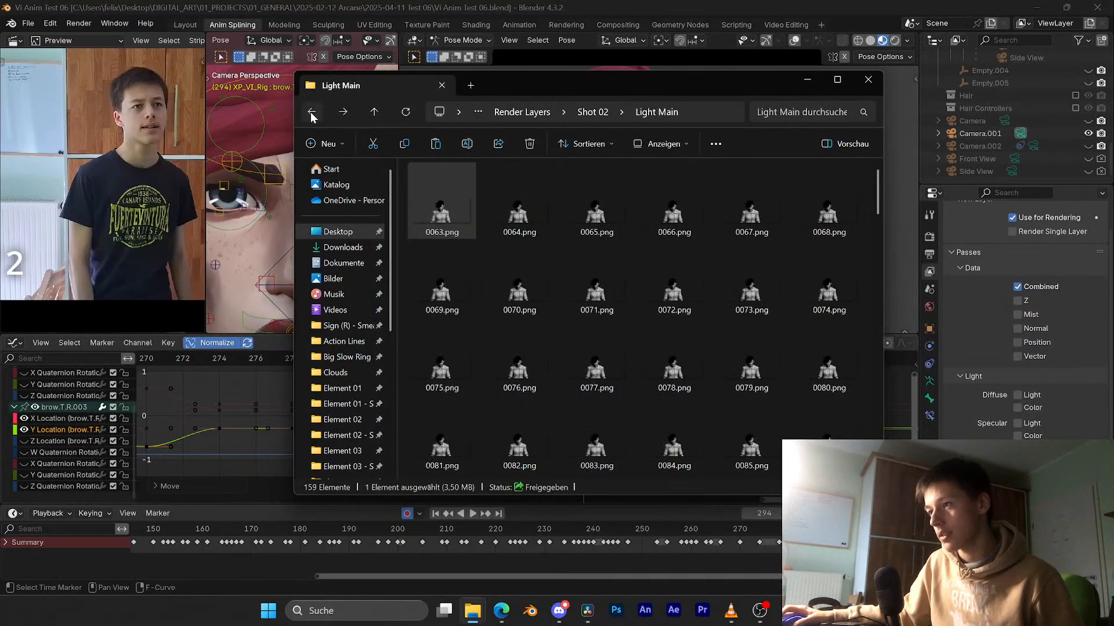
click(312, 112)
scroll(566, 258, down, 3)
scroll(638, 290, up, 1)
drag(879, 335, 872, 208)
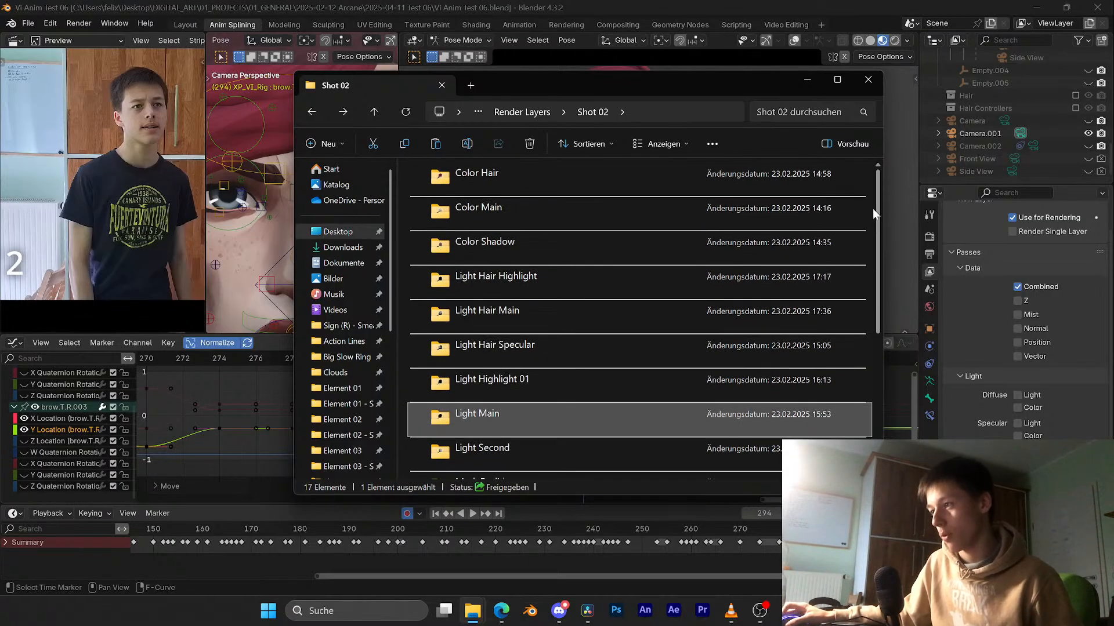
double_click(593, 184)
click(321, 119)
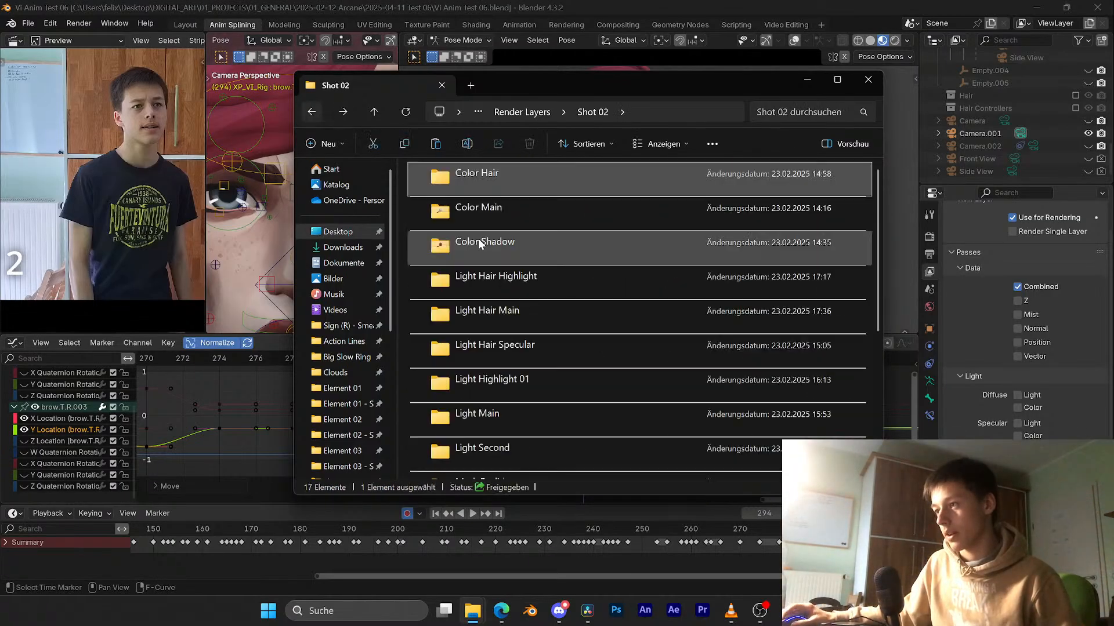
double_click(485, 217)
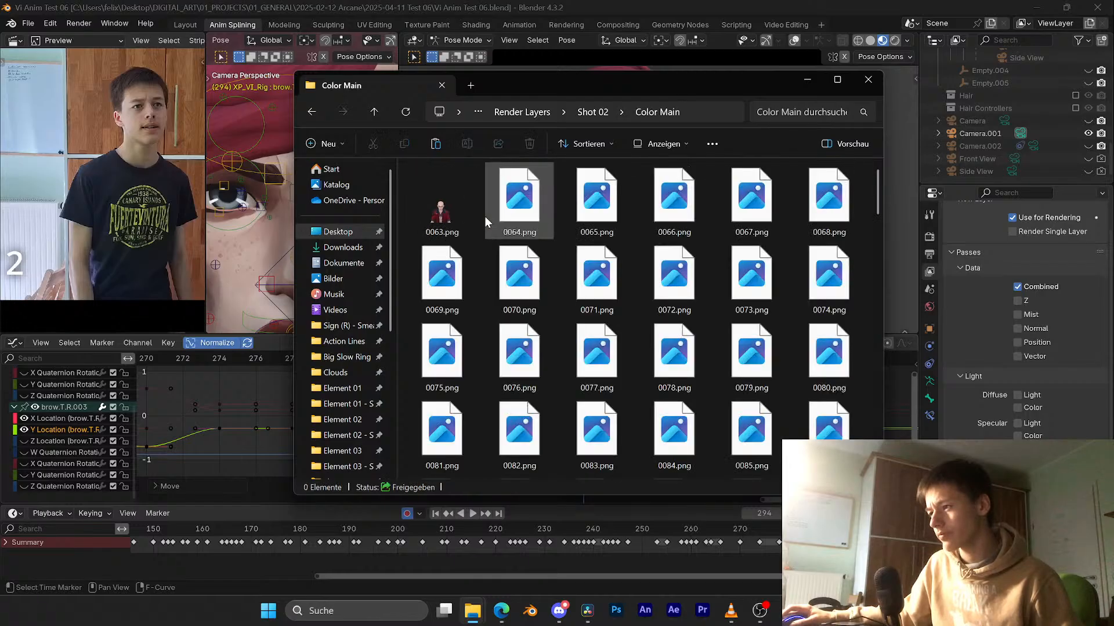
click(320, 120)
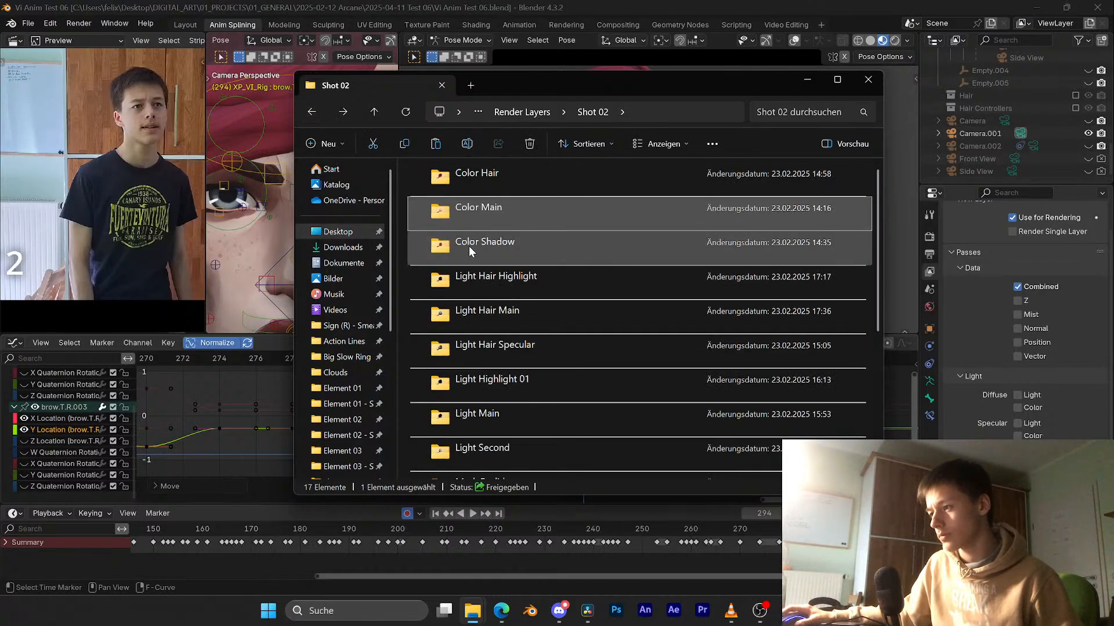
Step: View frame 0064.png of the Mask Eyes Highlights layer up close and return to the Shot 02 folder
scroll(468, 249, down, 3)
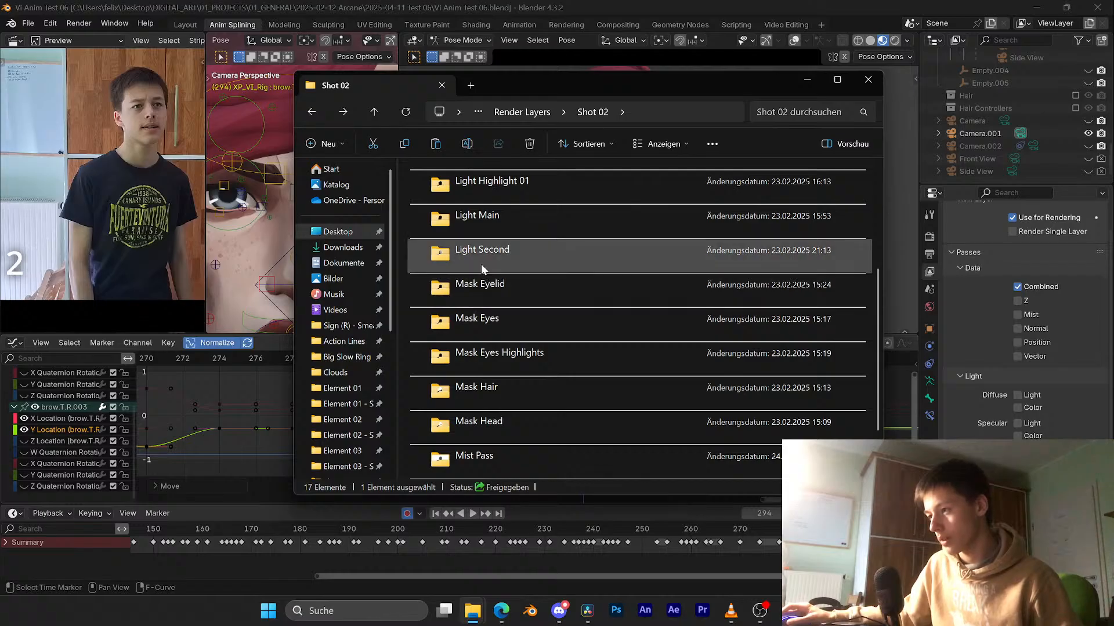
click(499, 294)
click(510, 352)
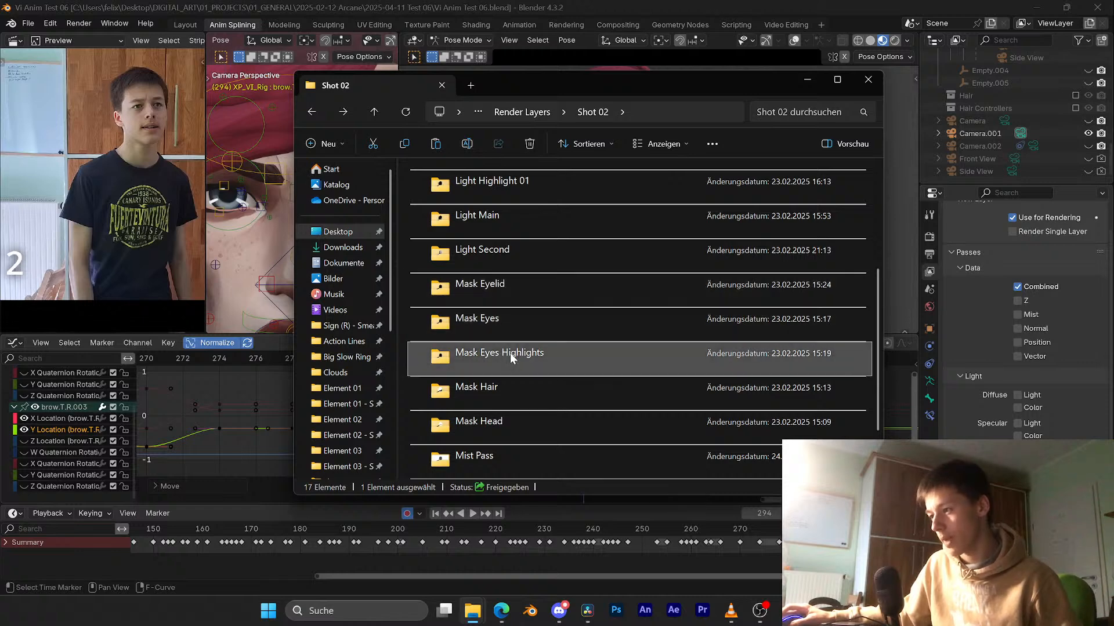
double_click(512, 364)
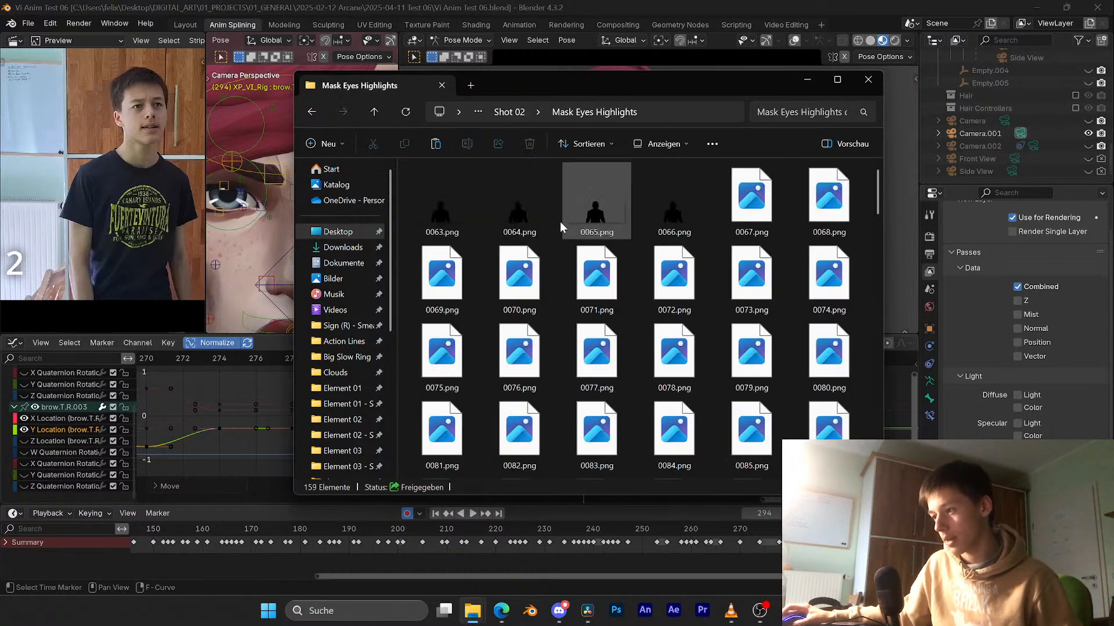
double_click(534, 211)
scroll(530, 241, up, 4)
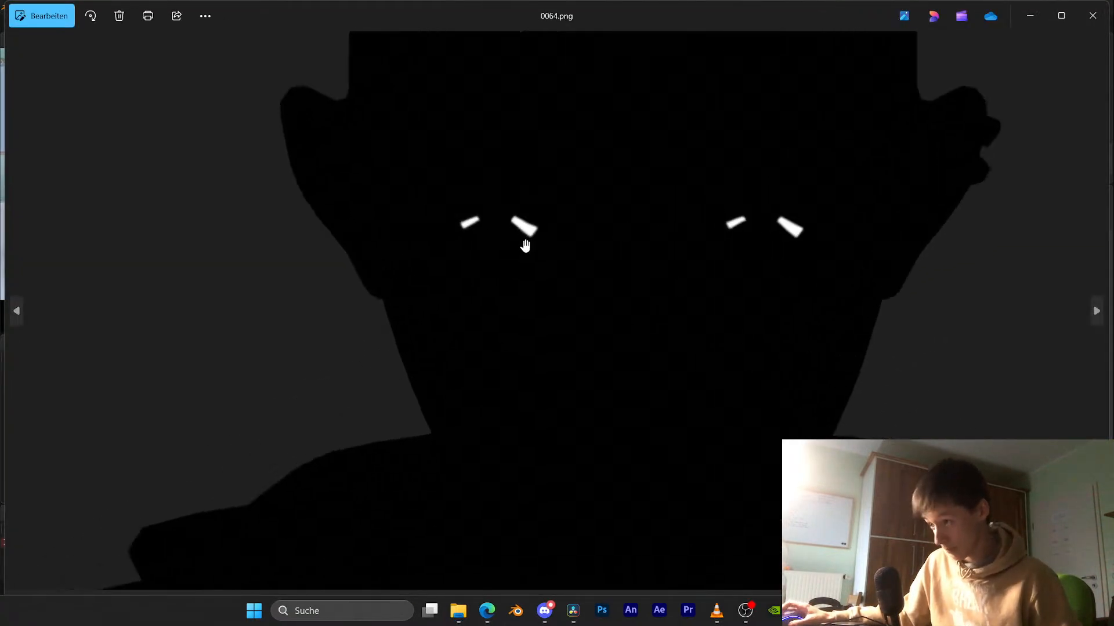
click(1092, 16)
click(311, 112)
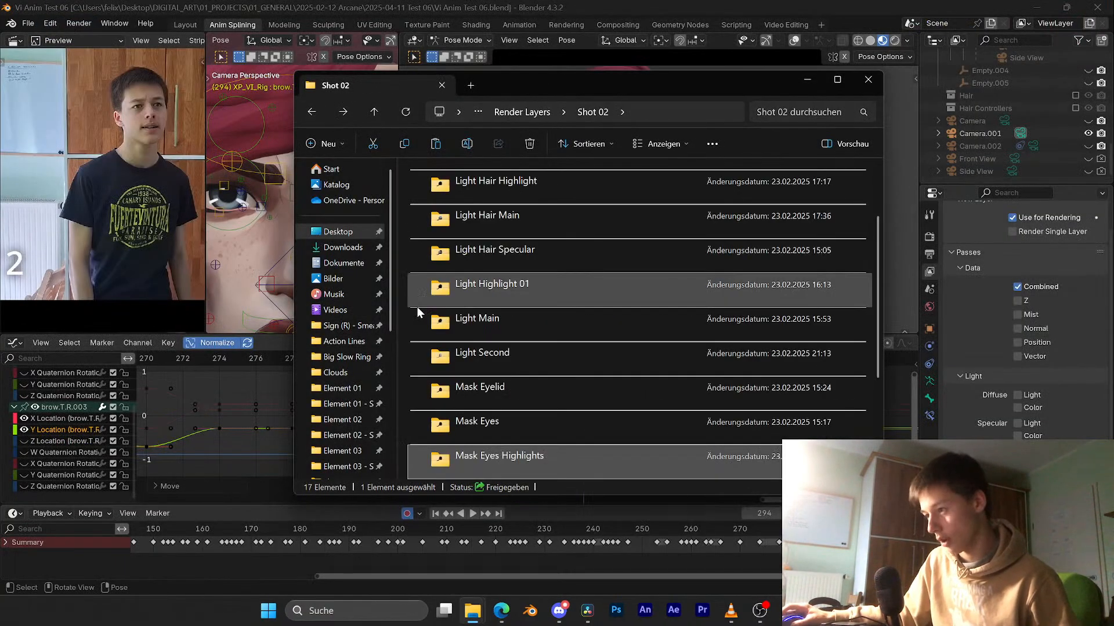
Step: Look over the remaining Shot 02 layer folders and open 0063.png from Light Hair Specular
click(404, 323)
scroll(405, 321, down, 2)
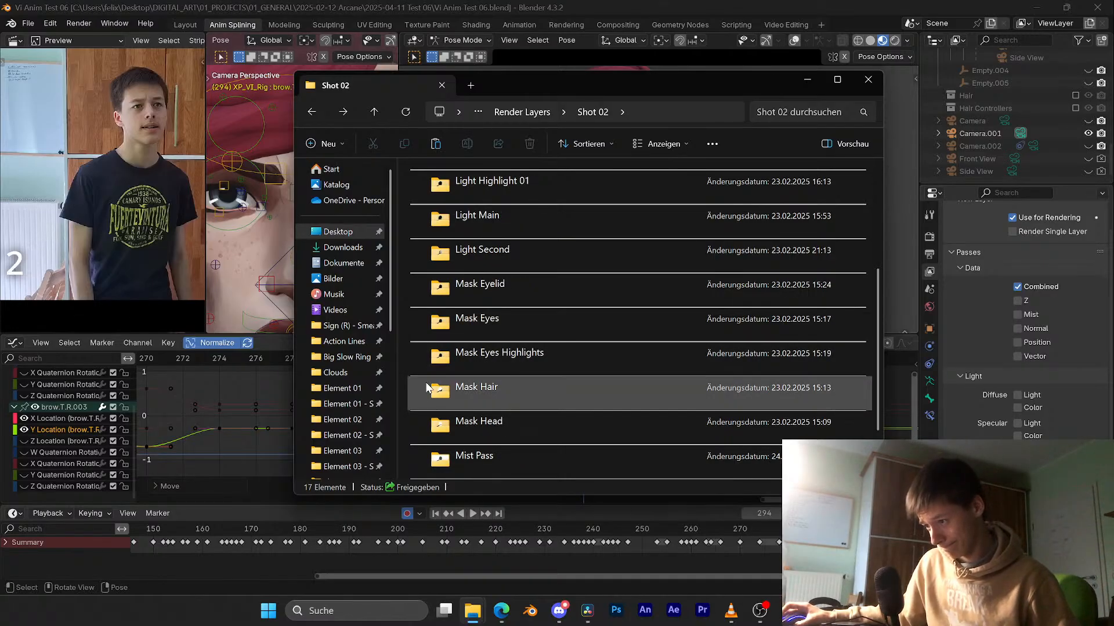
scroll(426, 387, down, 1)
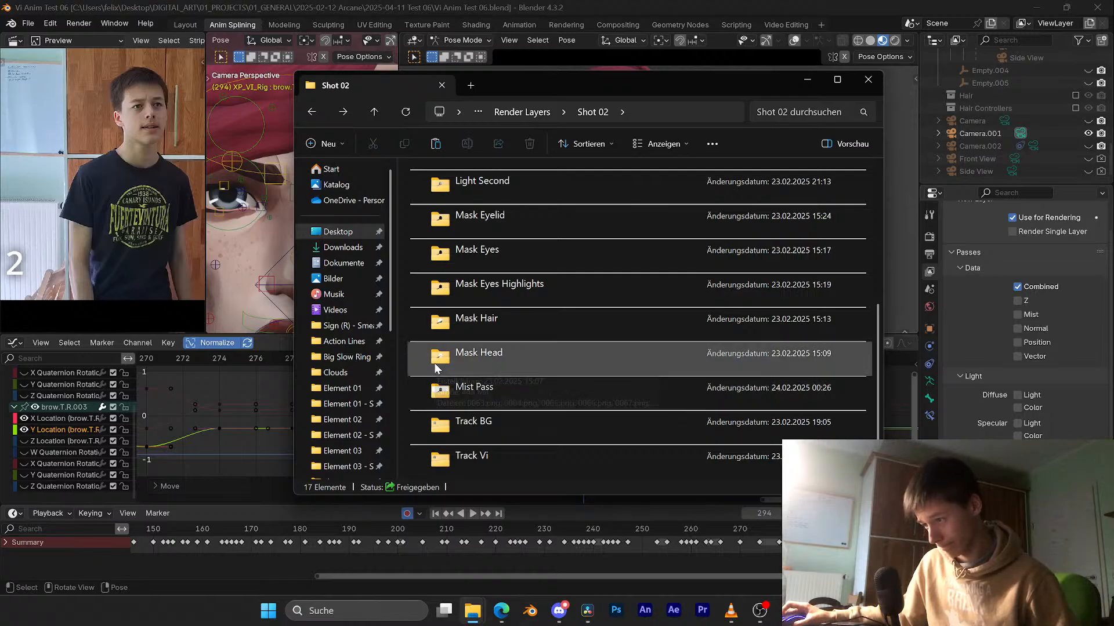
scroll(435, 368, up, 3)
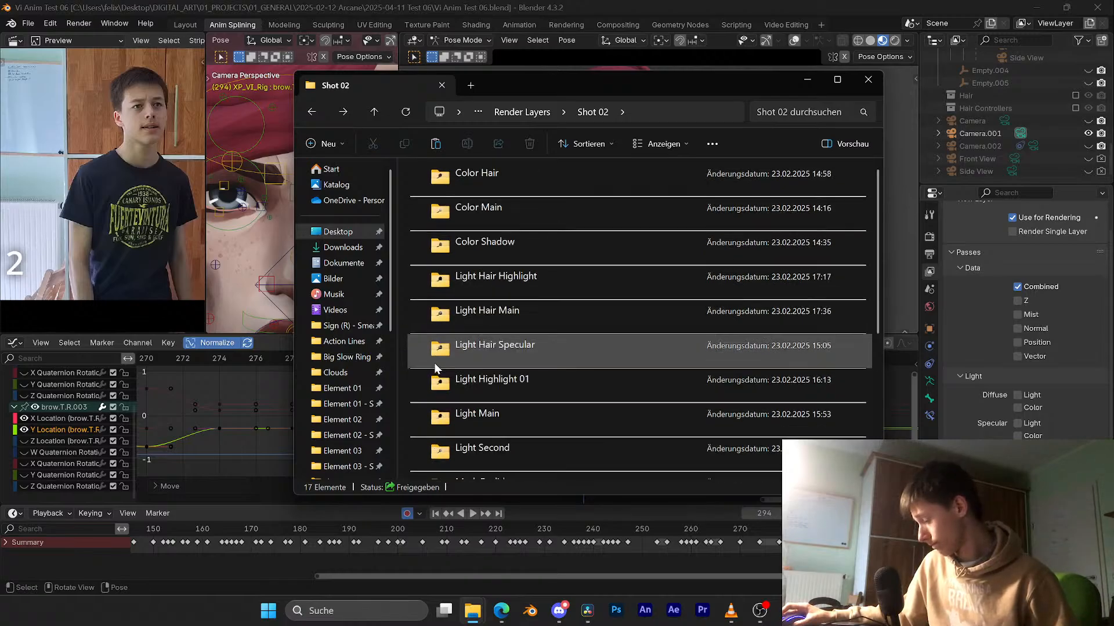
double_click(436, 359)
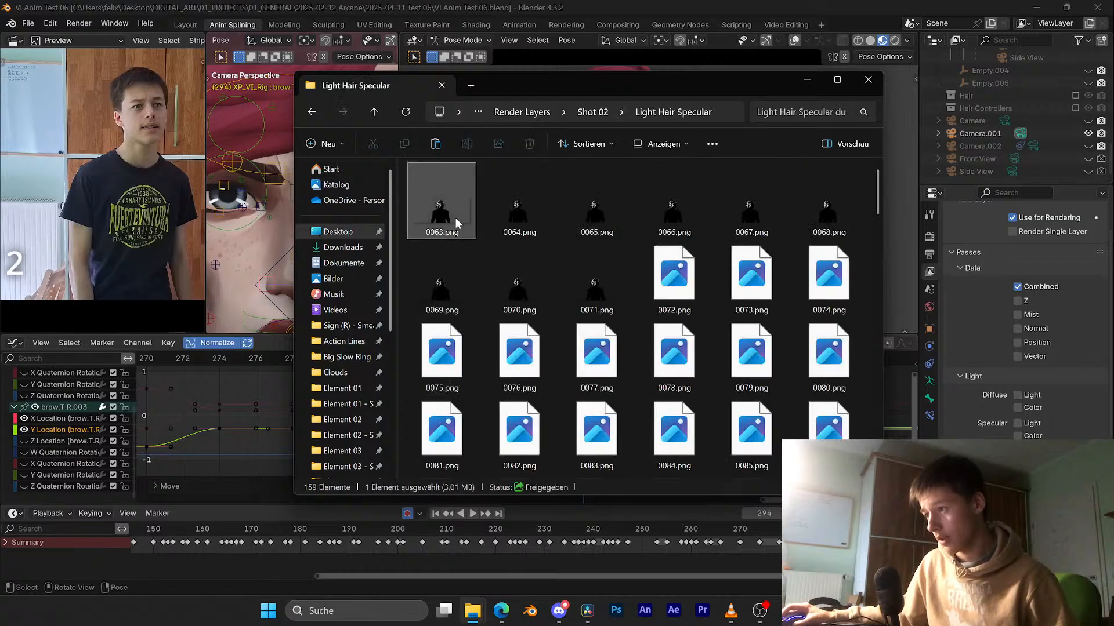
double_click(455, 217)
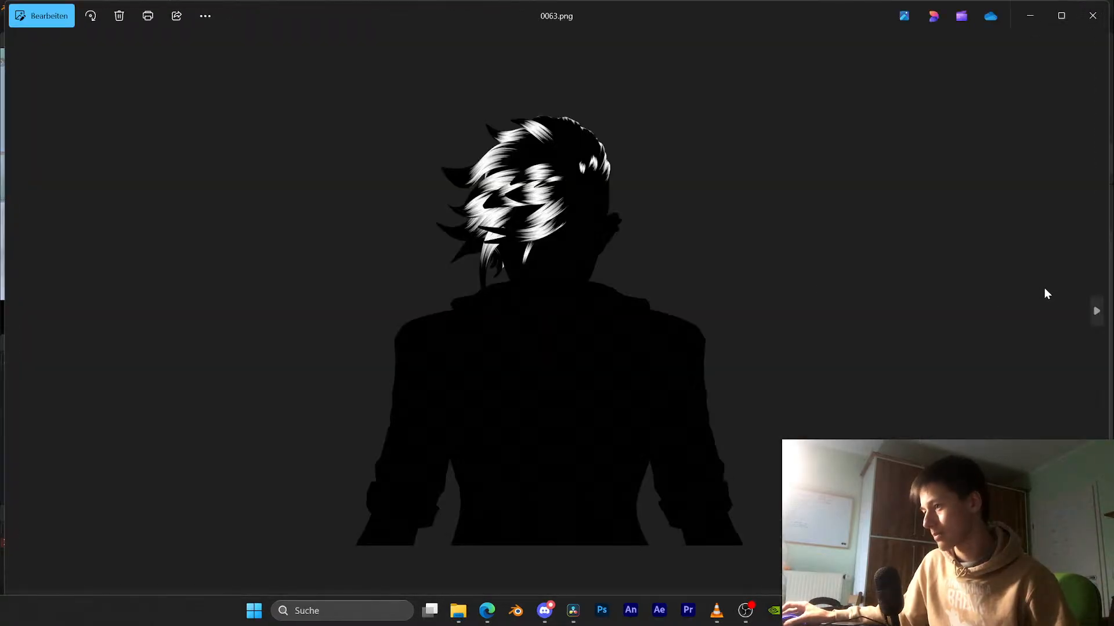
Step: Flip forward and back through the Light Hair Specular frames up to about 0105.png at full window size and close the viewer
key(Right)
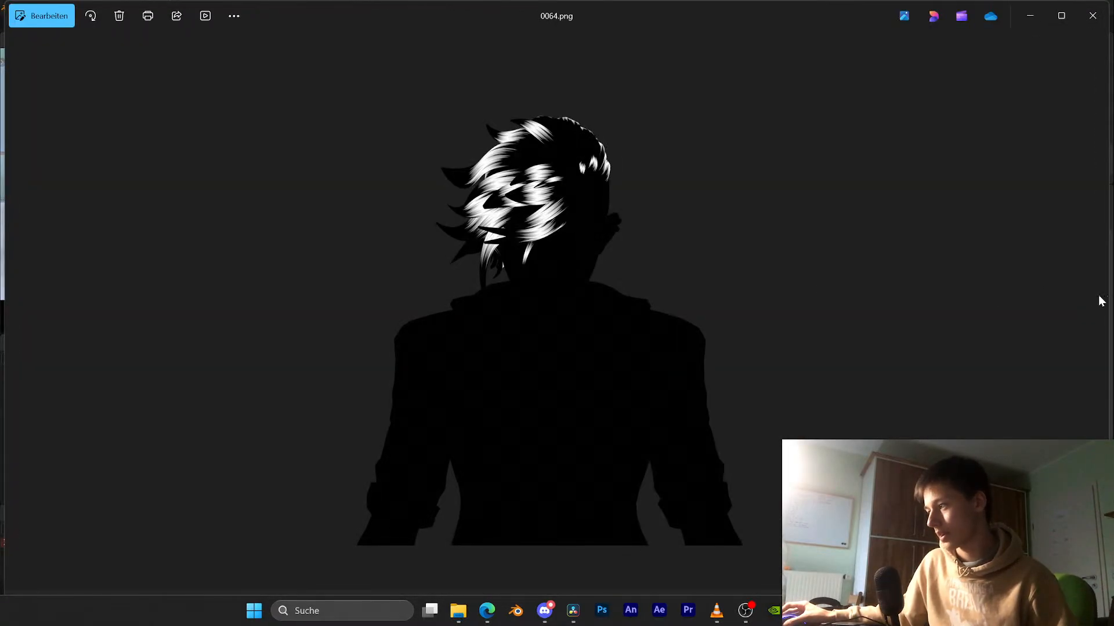
key(Right)
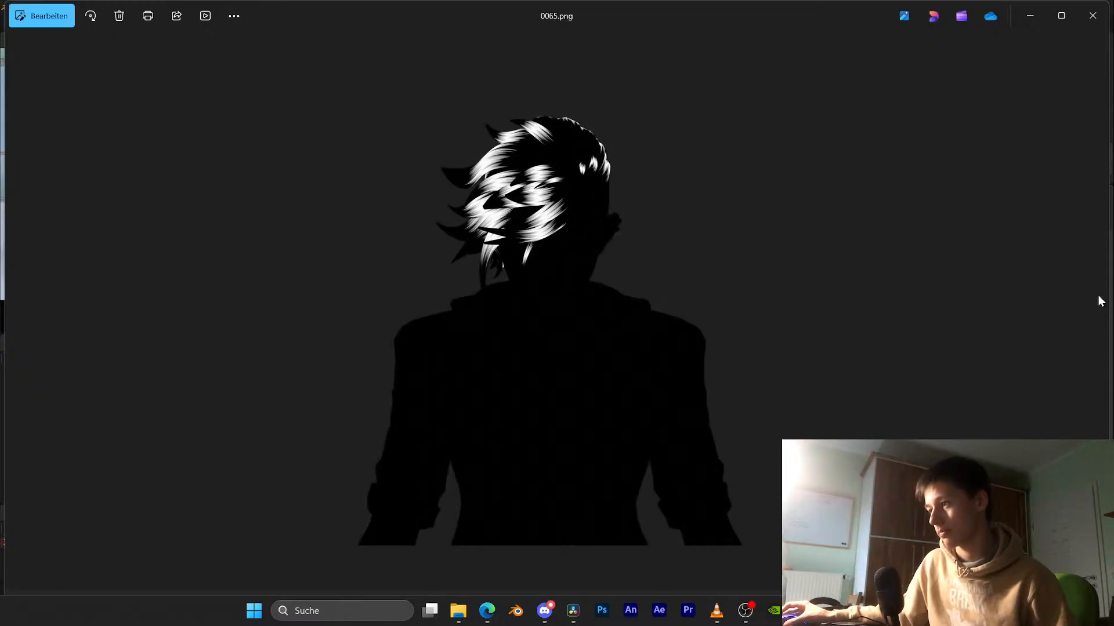
key(Right)
key(Right)
key(Right)
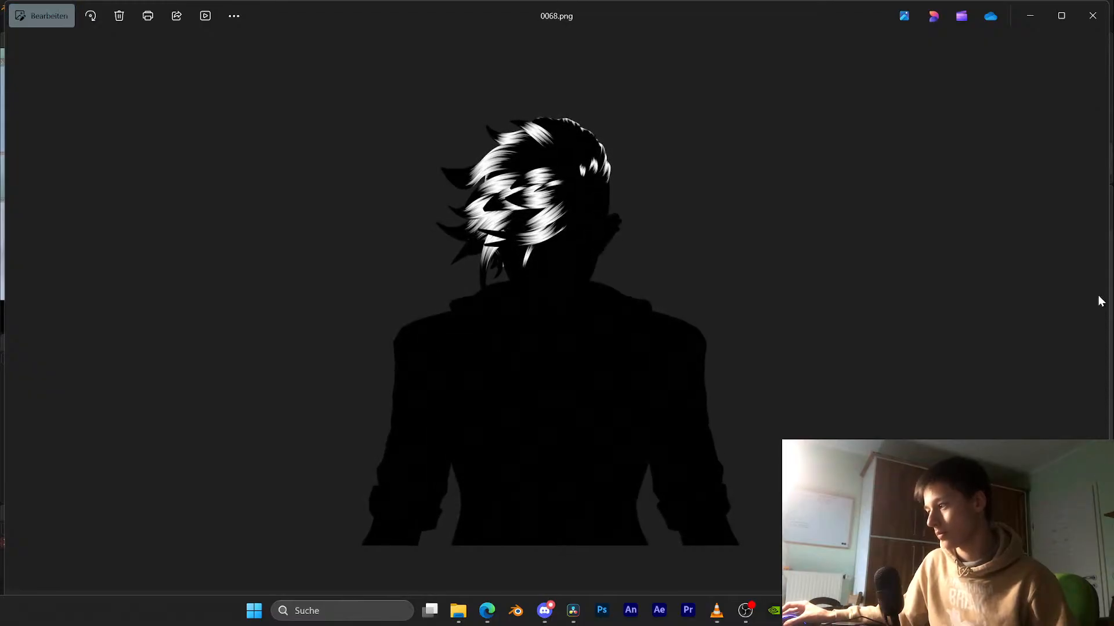
click(1062, 15)
key(Right)
click(1092, 299)
click(1092, 298)
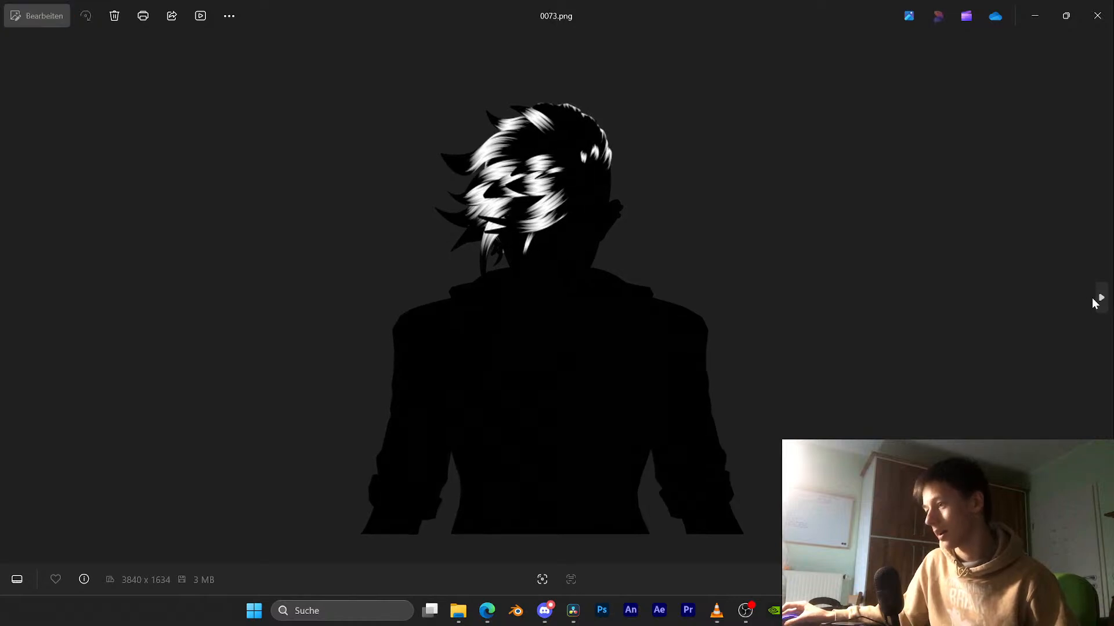
click(1092, 299)
click(1092, 299)
click(1092, 298)
click(1092, 299)
click(1092, 299)
click(1092, 299)
key(Right)
key(Right)
key(Right)
key(Right)
key(Right)
key(Right)
key(Right)
key(Right)
key(Right)
key(Right)
key(Right)
key(Right)
key(Right)
key(Right)
key(Right)
key(Right)
key(Right)
key(Right)
key(Right)
key(Right)
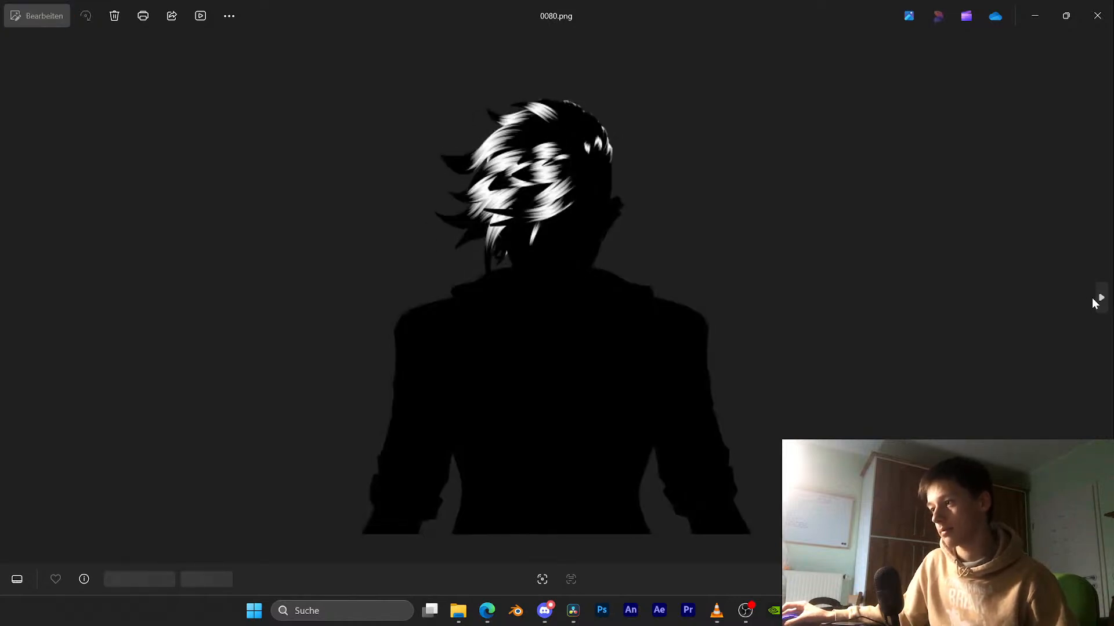
key(Right)
key(Right)
key(Right)
key(Right)
key(Right)
key(Right)
key(Right)
key(Right)
key(Right)
key(Right)
key(Right)
key(Right)
key(Right)
key(Right)
key(Right)
key(Right)
key(Right)
key(Right)
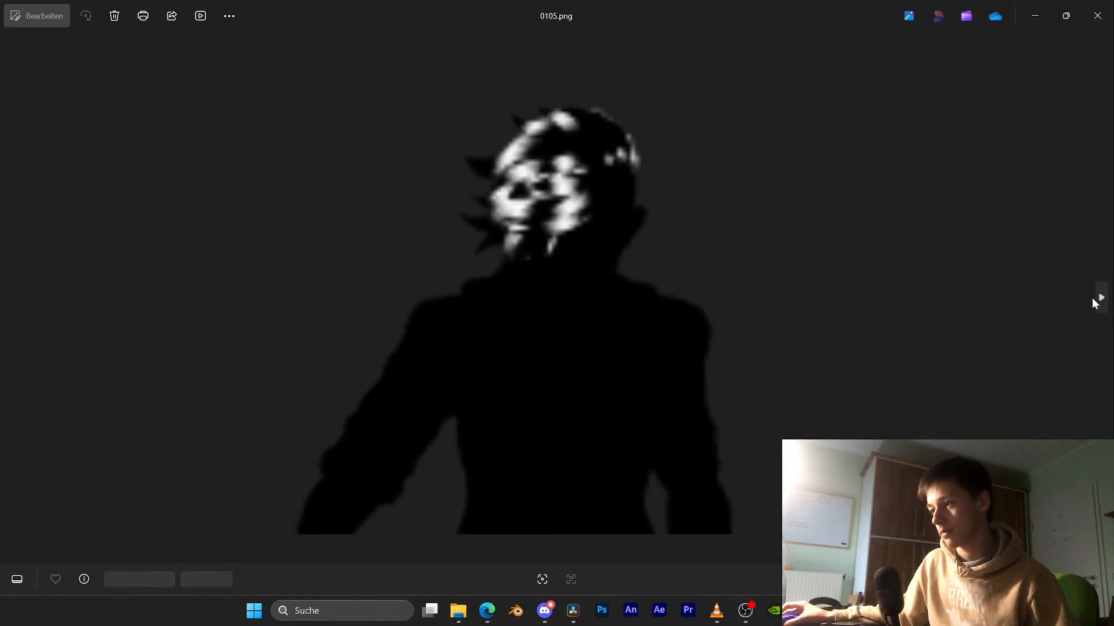
key(Left)
key(Left)
key(Left)
key(Left)
key(Left)
key(Left)
key(Left)
key(Left)
key(Left)
key(Left)
key(Left)
key(Left)
key(Left)
key(Left)
key(Left)
key(Left)
key(Left)
key(Left)
key(Left)
key(Right)
key(Right)
key(Right)
key(Right)
key(Right)
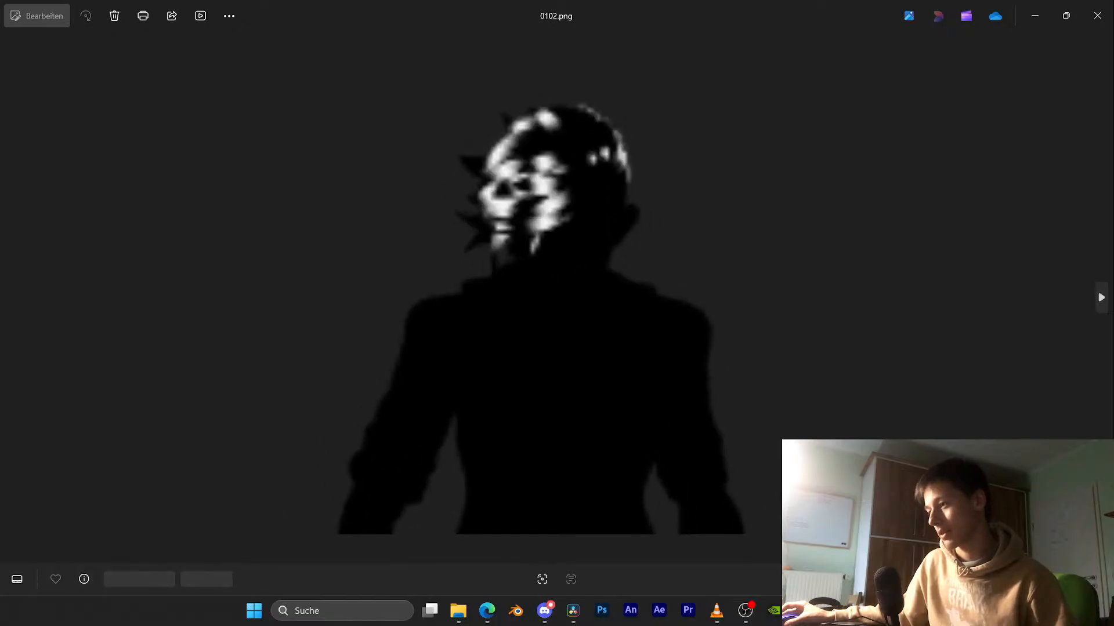
click(1097, 20)
scroll(718, 355, down, 8)
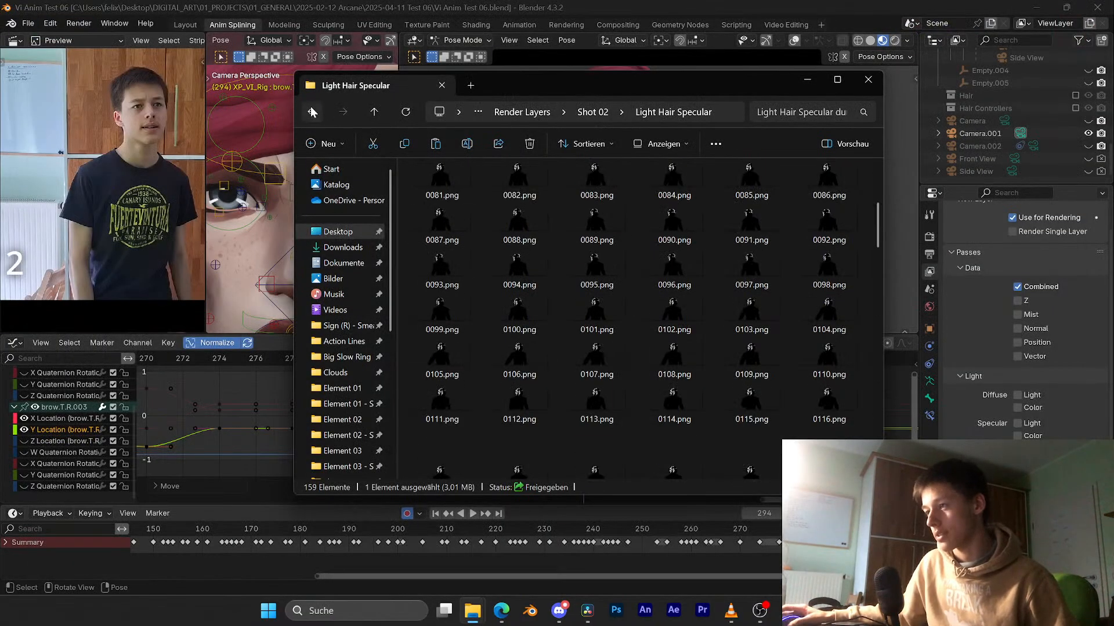
Step: Play 2025-02-25 Arcane Anim 02.mp4 from the desktop folder DIGITAL_ART/04_FINISHED_PROJECTS/01_VFX_&_CGI and close the player
key(alt+Left)
click(354, 230)
double_click(457, 193)
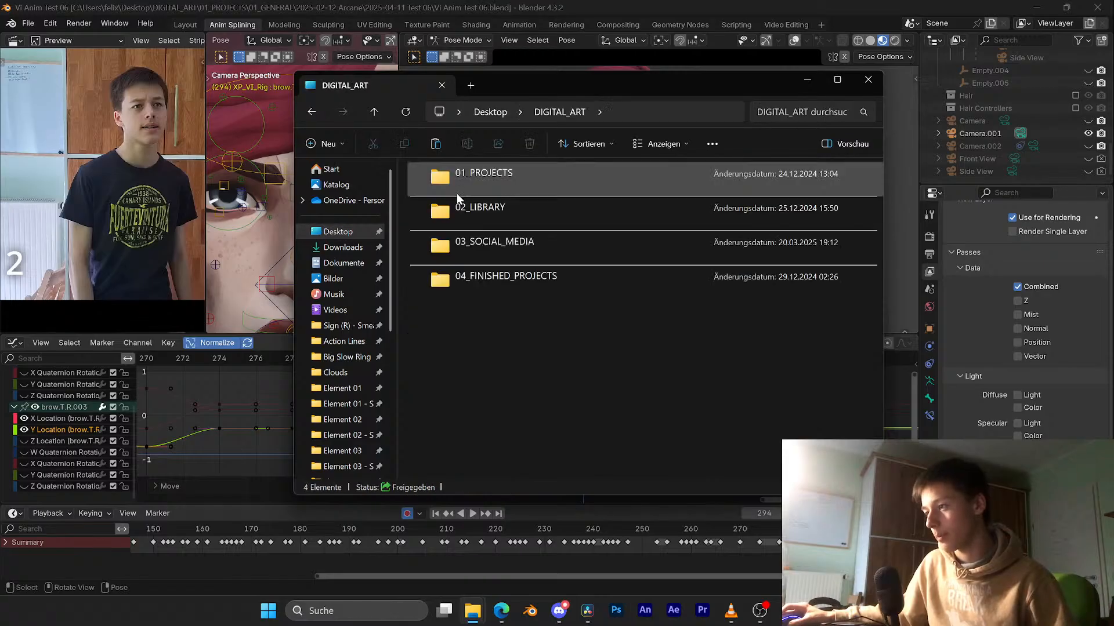
double_click(482, 275)
click(489, 189)
double_click(488, 189)
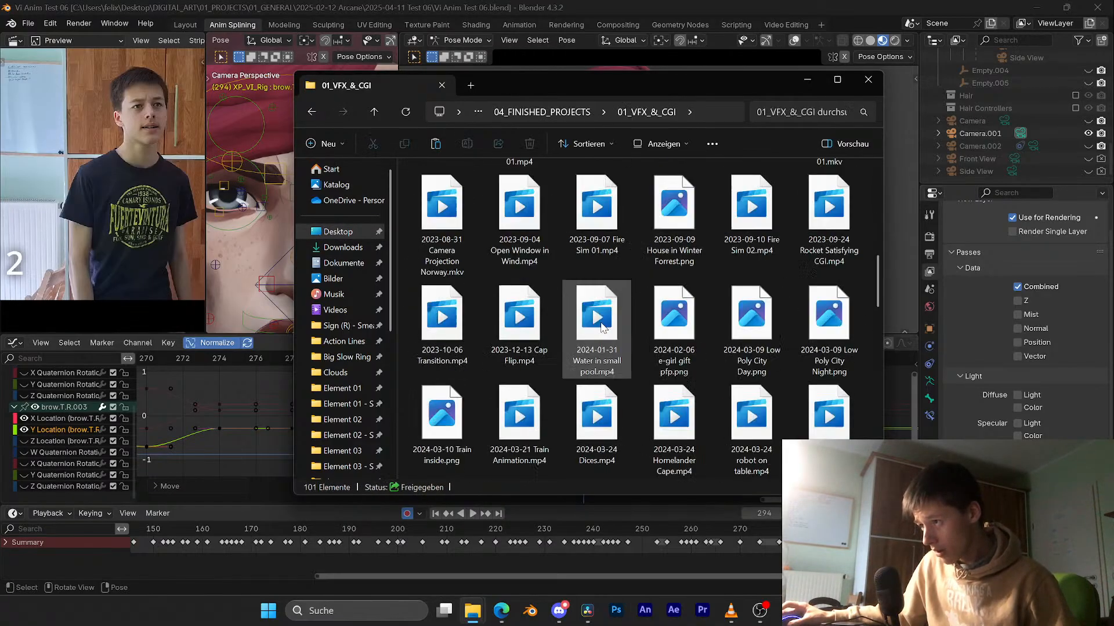
double_click(677, 209)
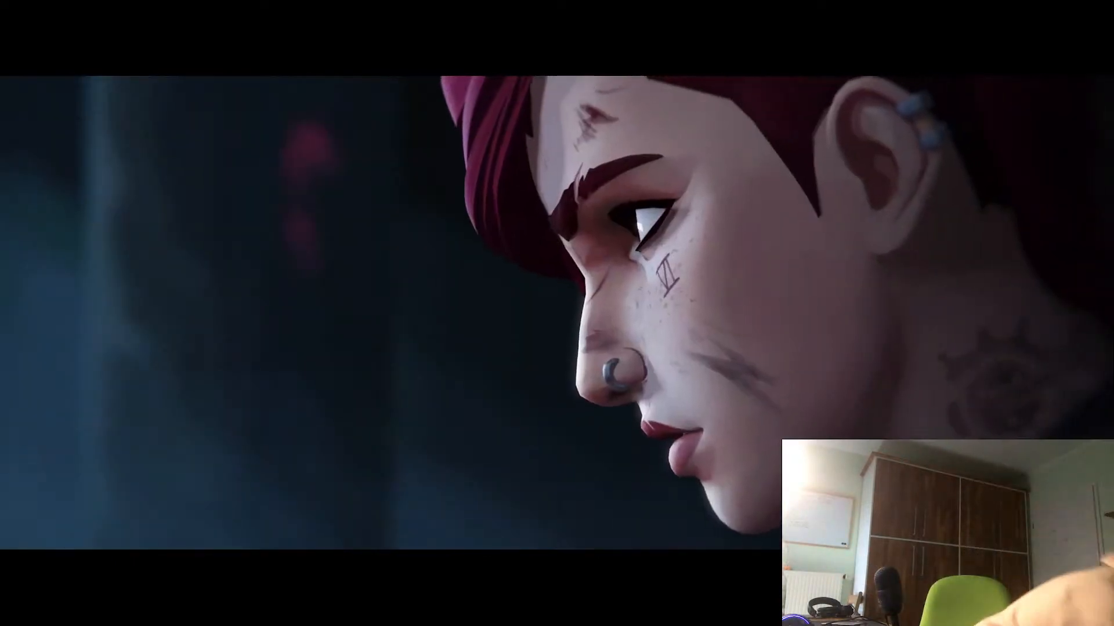
key(alt+F4)
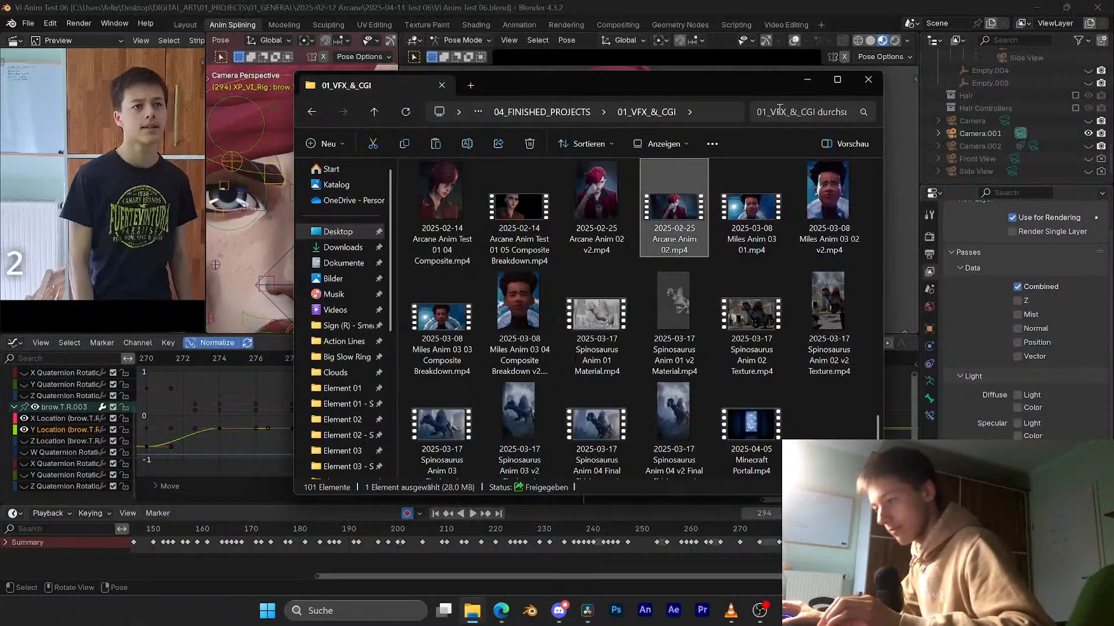
Step: Check a contact's direct messages in Discord and return to Blender
key(alt+Tab)
click(560, 609)
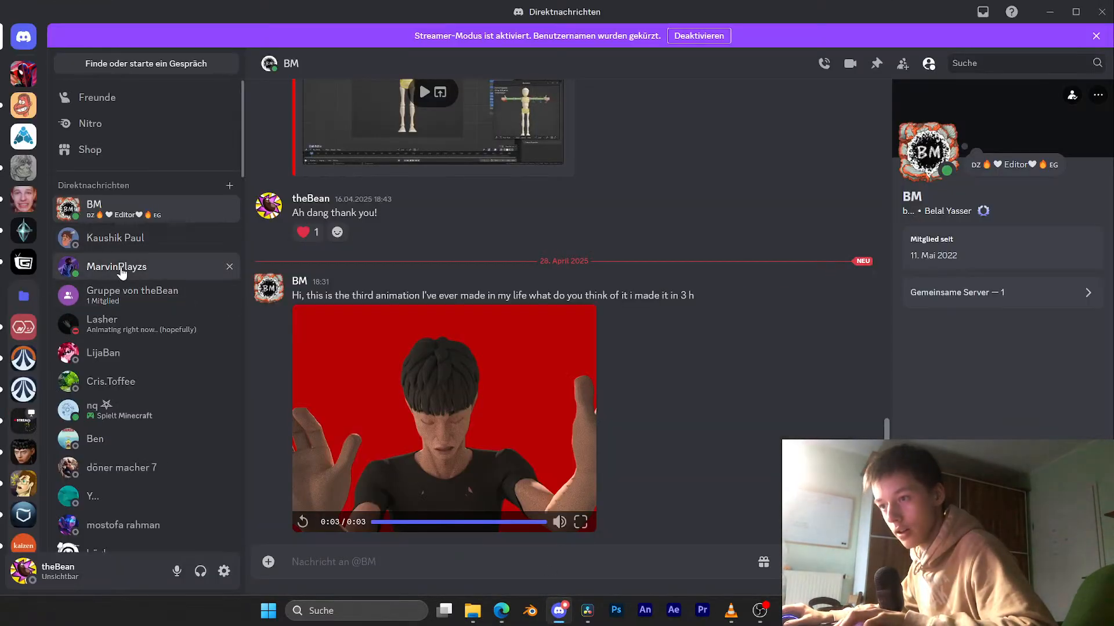
click(195, 276)
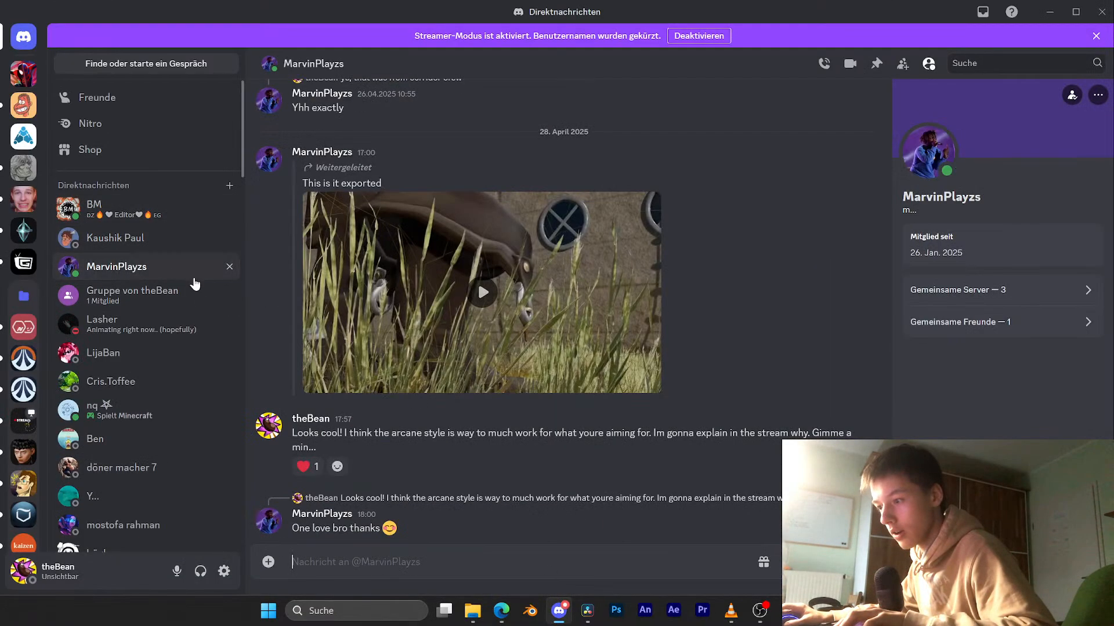
click(557, 610)
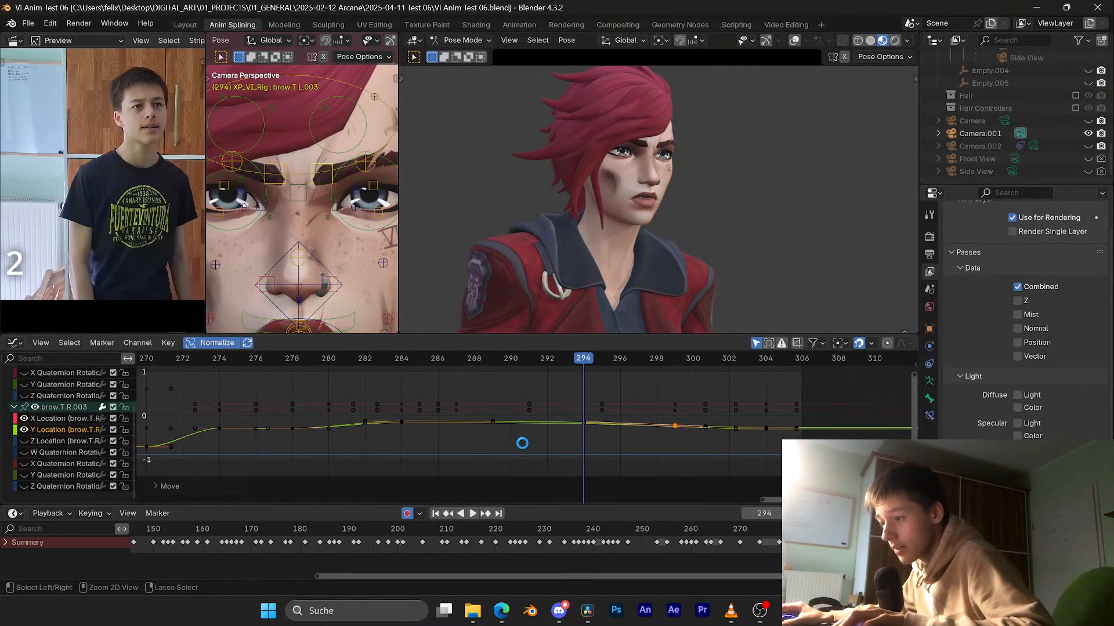
Step: Save the file, switch to Discord and play the exported video in a contact's direct messages, pausing on the blue-haired character's face
key(ctrl+s)
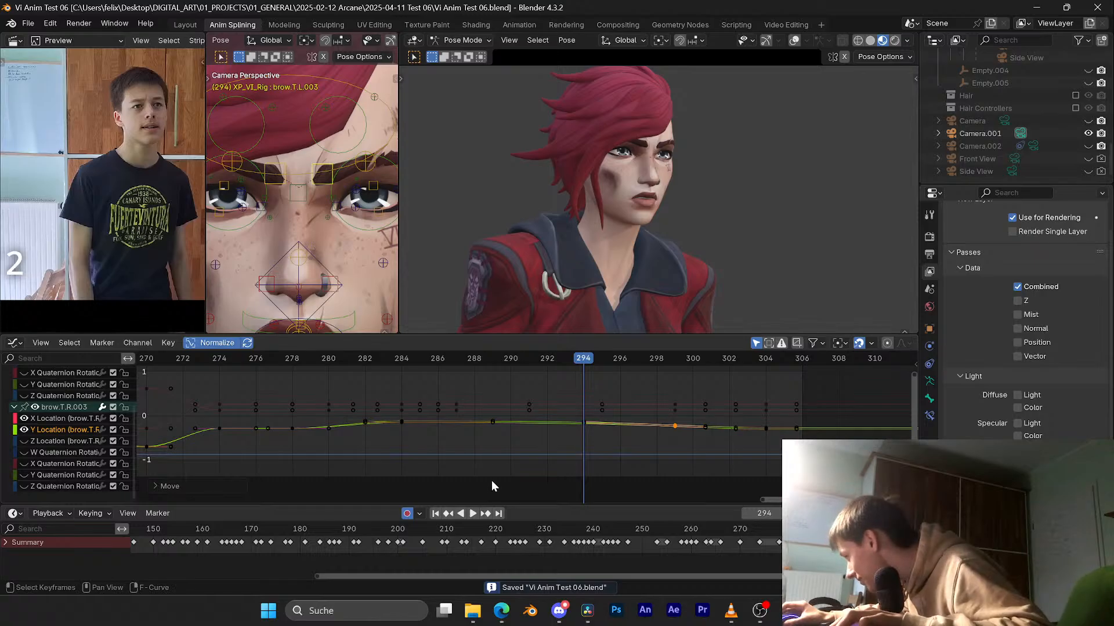
click(558, 610)
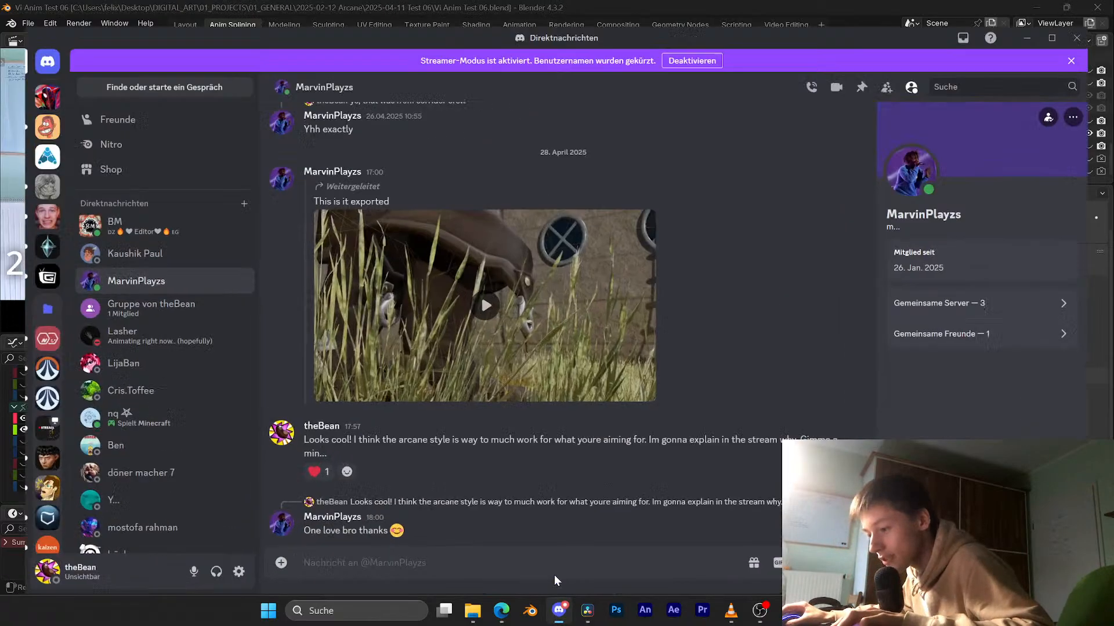
click(517, 338)
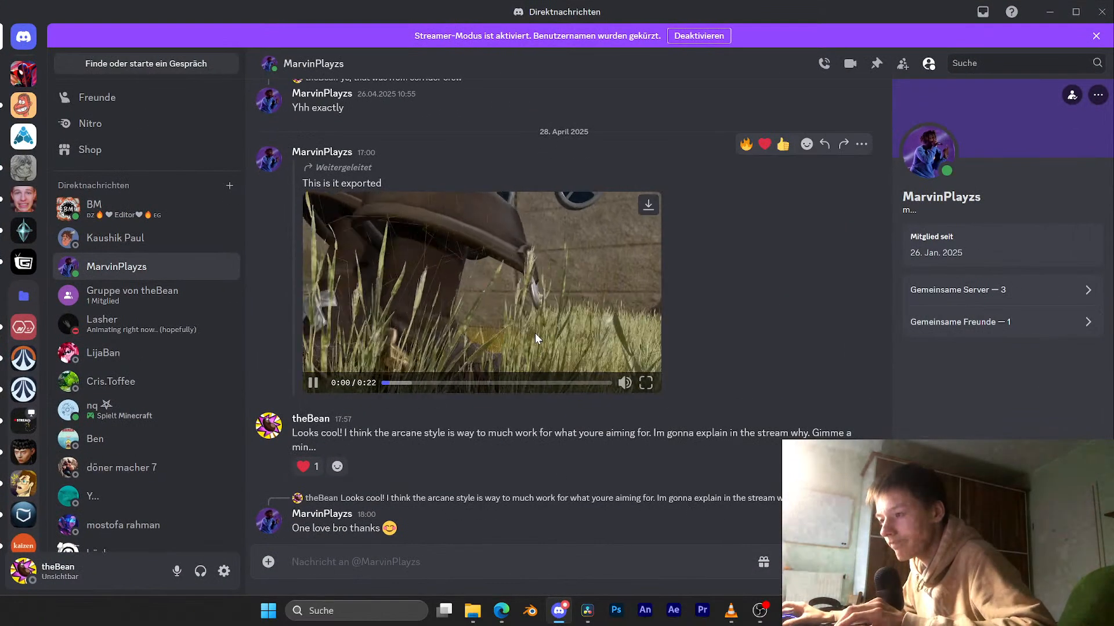
click(481, 364)
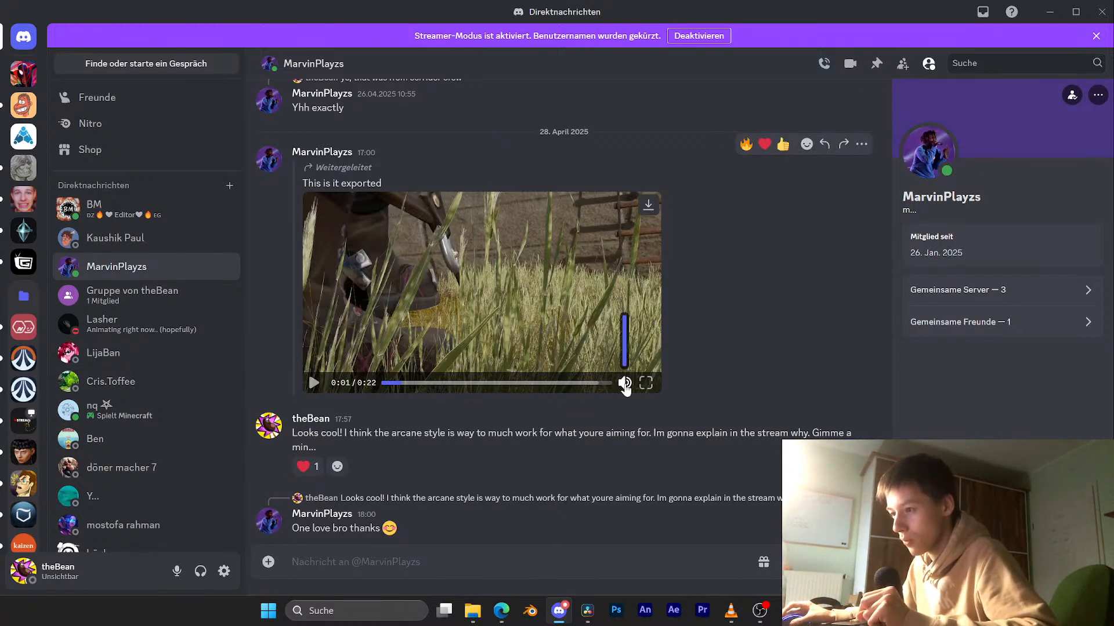
click(476, 280)
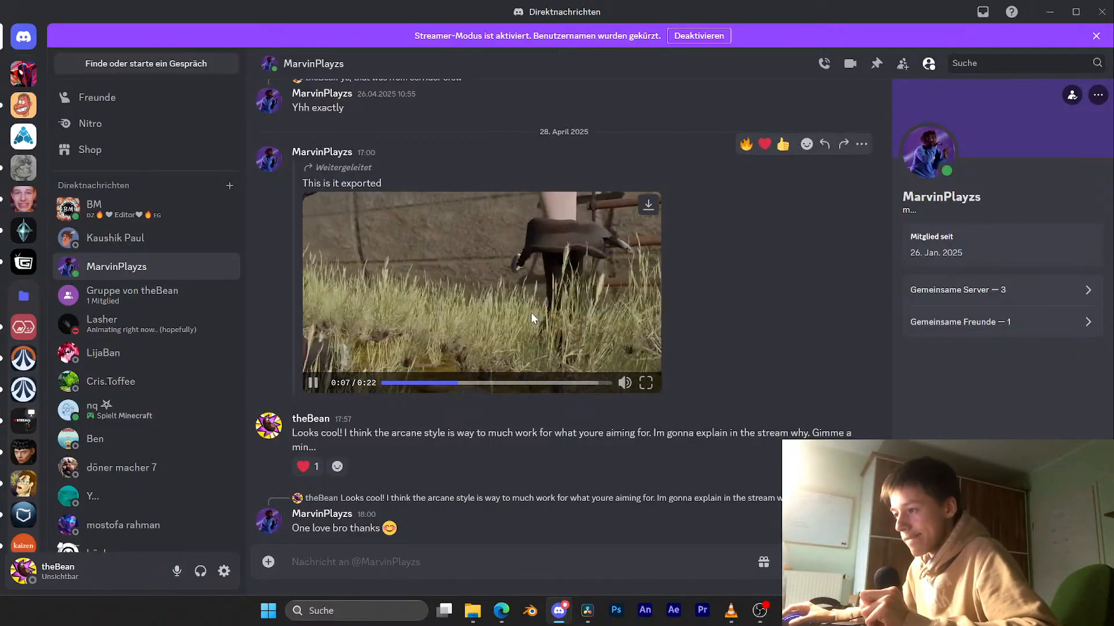
click(517, 381)
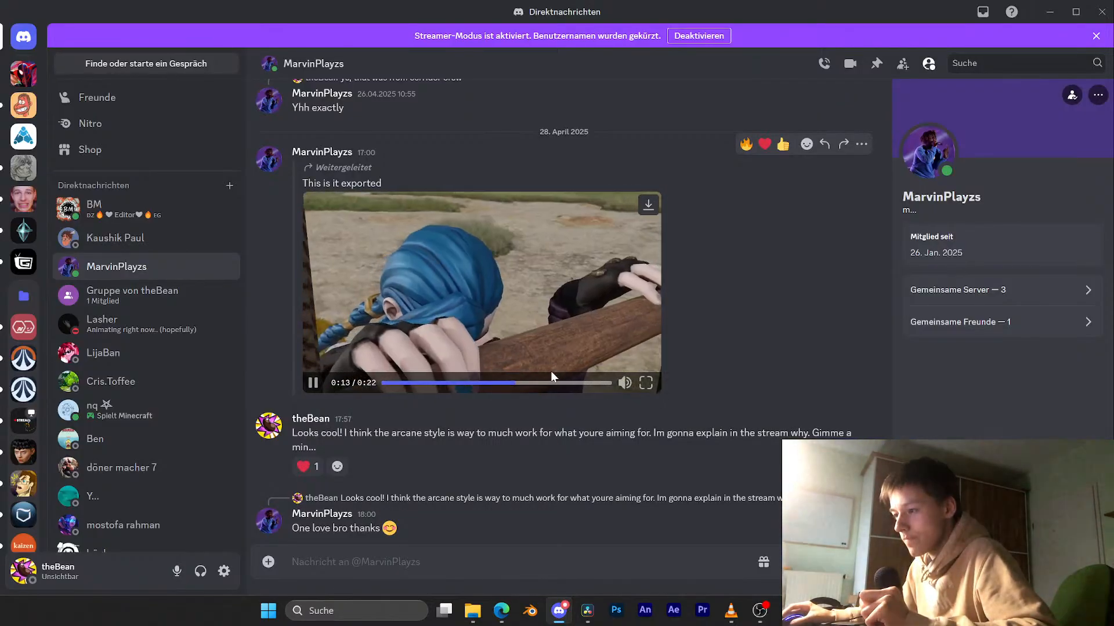
click(495, 314)
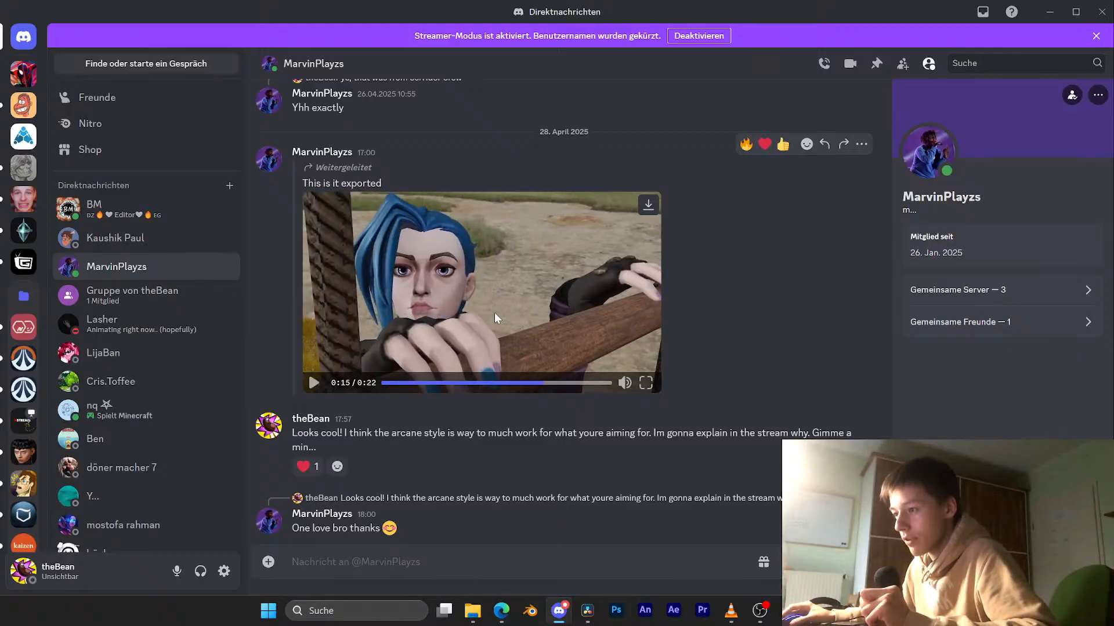
Step: Examine the paused face shot at full screen, review the end of the clip and return to Blender
click(646, 383)
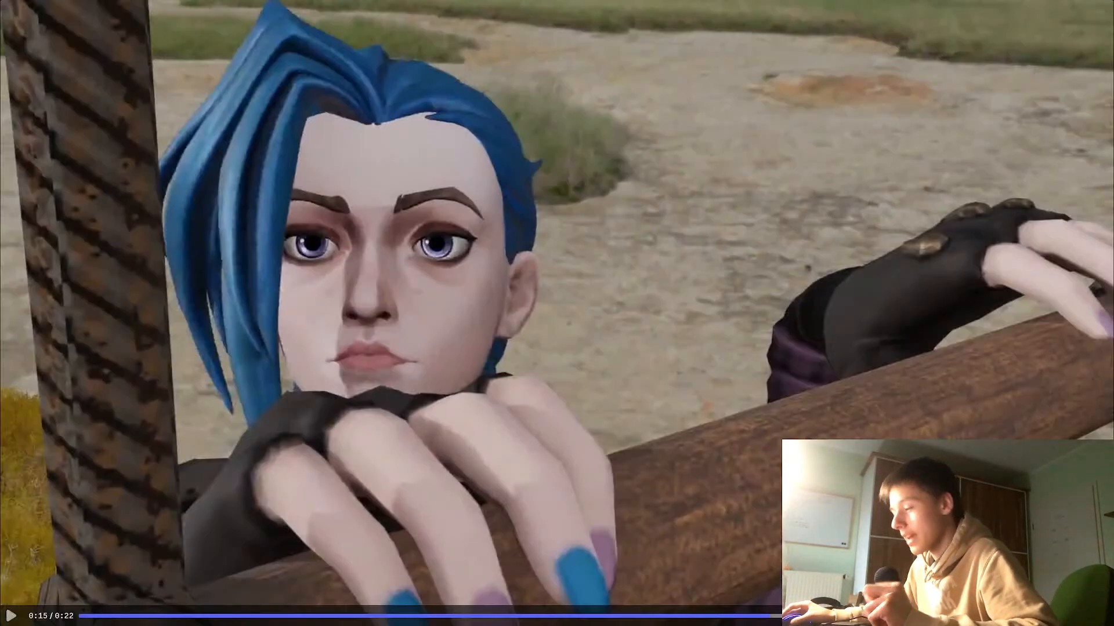
key(Escape)
click(657, 298)
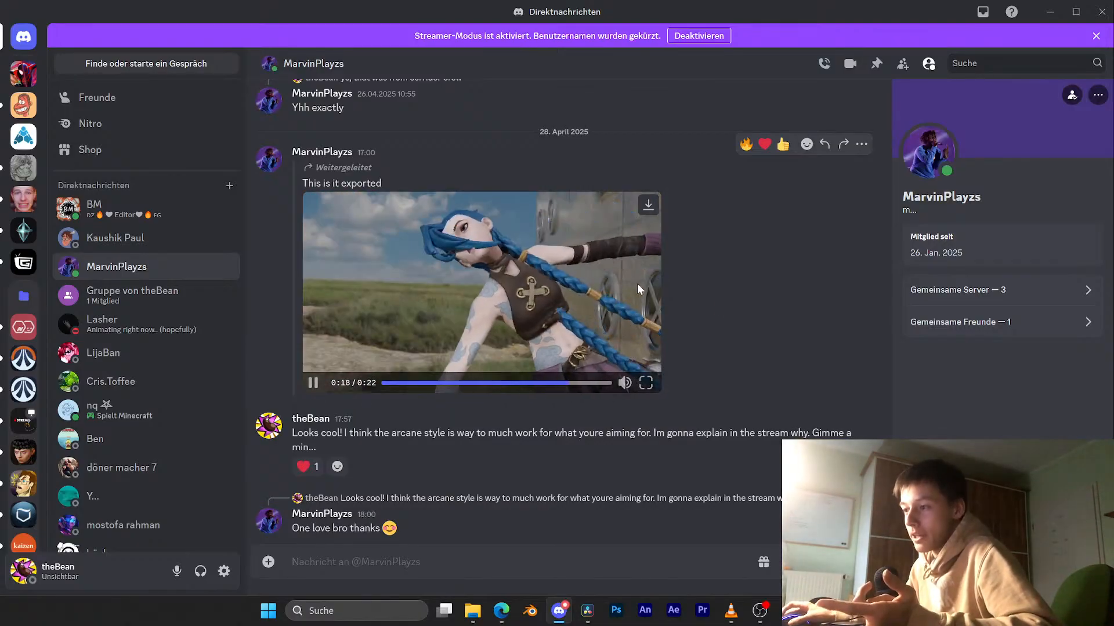
click(610, 287)
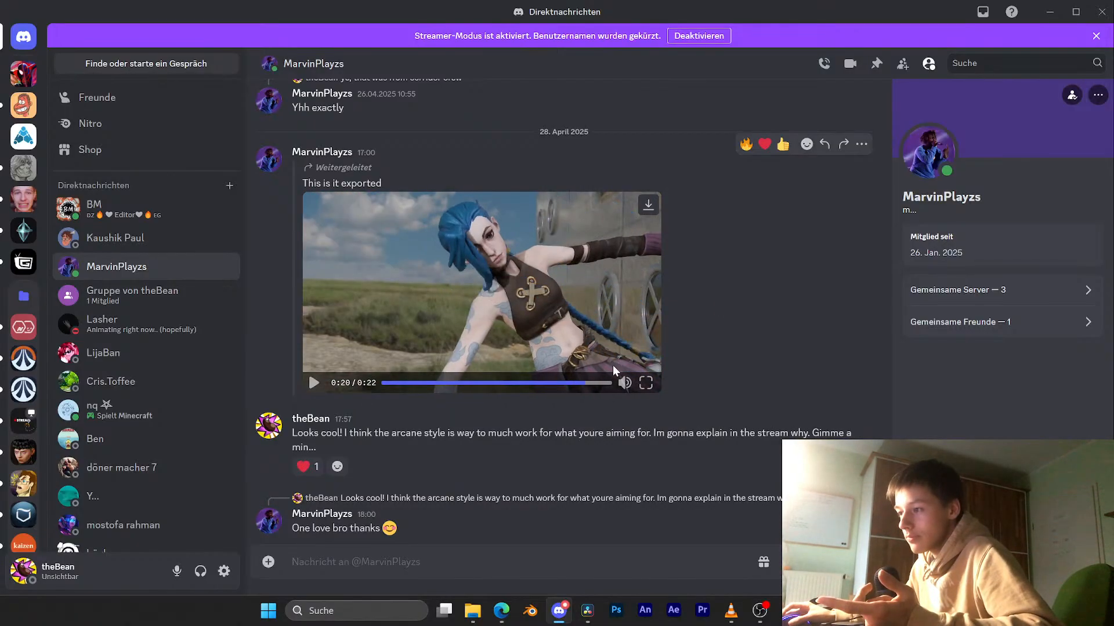
click(525, 384)
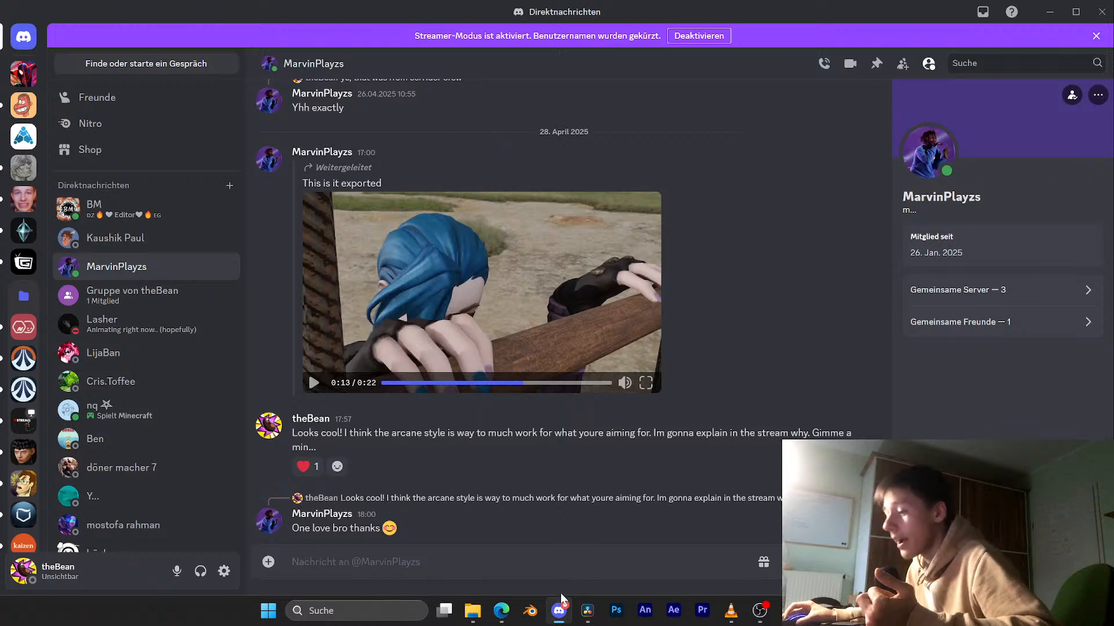
click(559, 609)
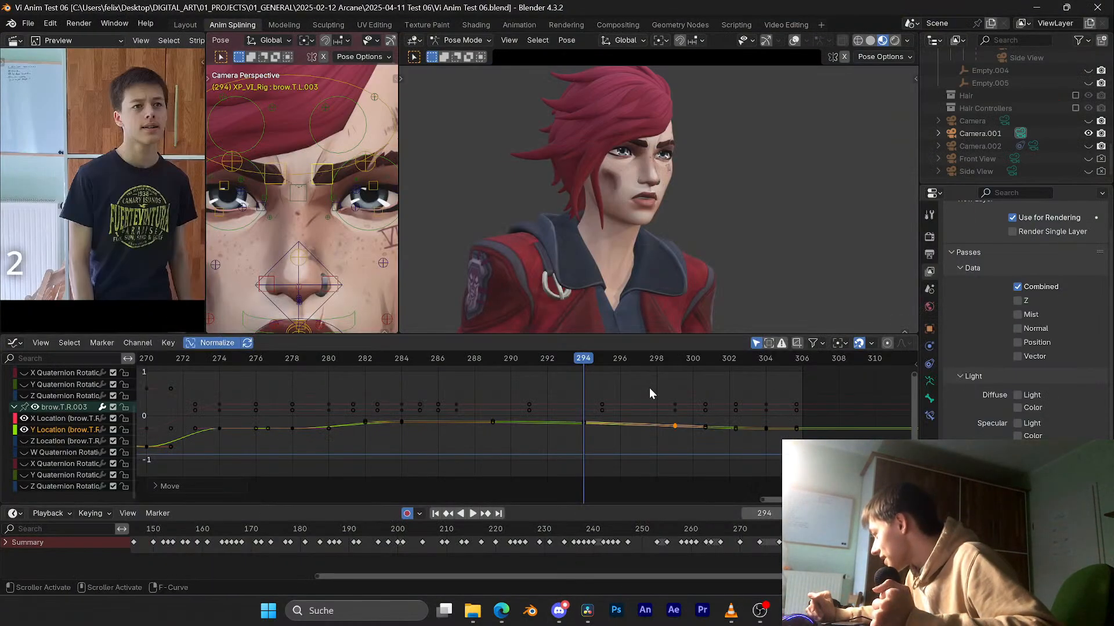
Step: Save the file and replay the brow animation from around frame 277, stopping at frame 284
key(ctrl+s)
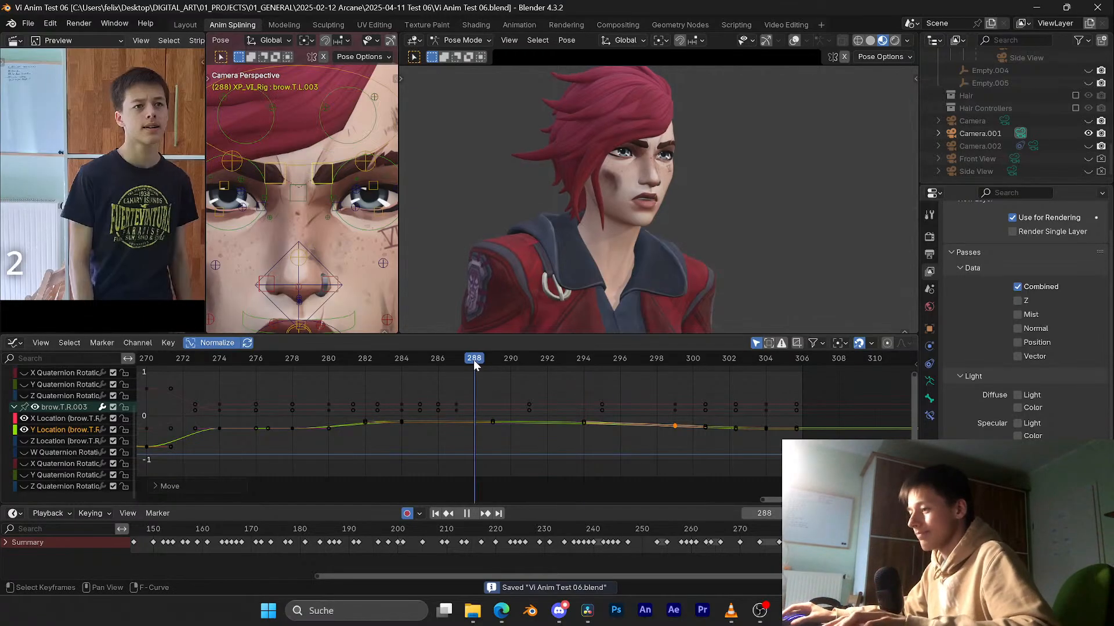
key(space)
drag(520, 358, 263, 377)
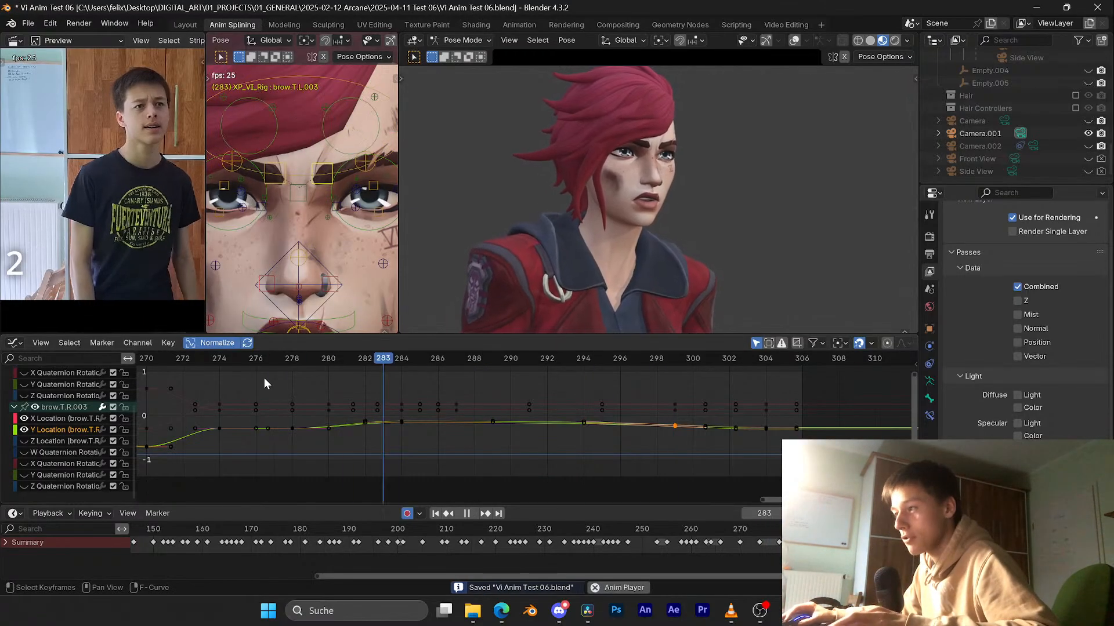
key(space)
scroll(361, 395, down, 2)
click(349, 365)
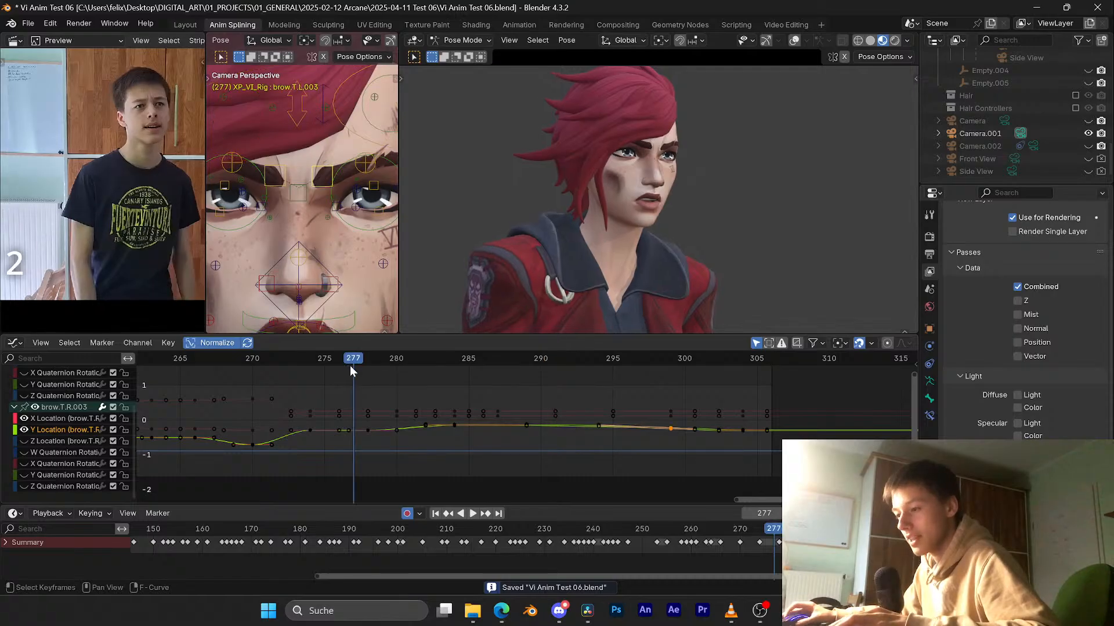
scroll(371, 371, up, 5)
key(space)
key(space)
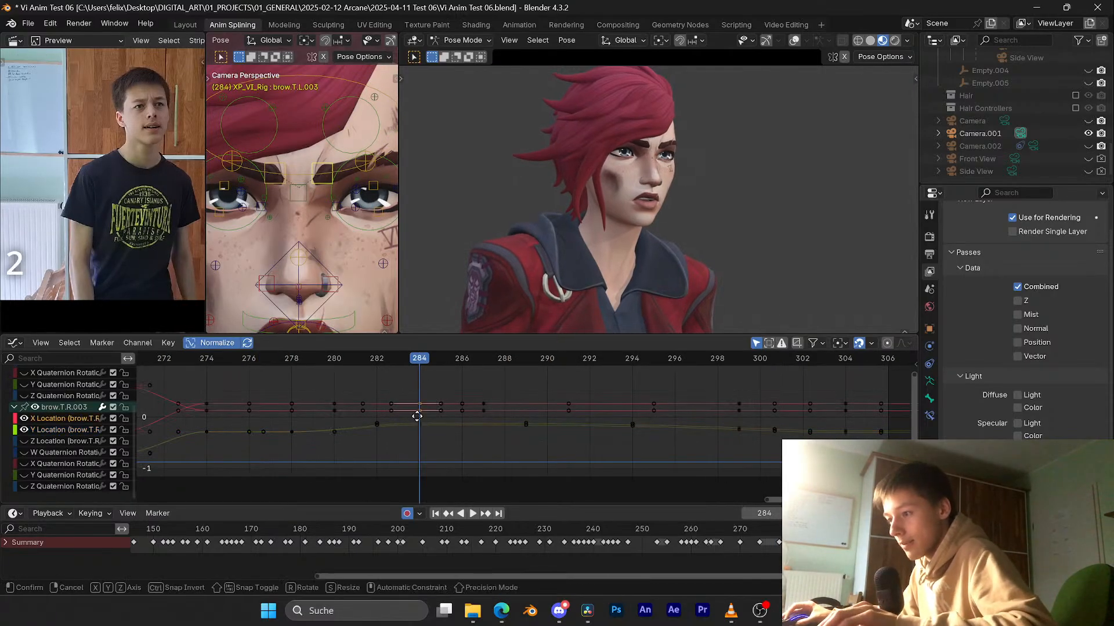
Step: Scale the inner brow X Location keys around frame 284 along Y to spread the two curves slightly apart
key(y)
click(412, 412)
key(g)
key(y)
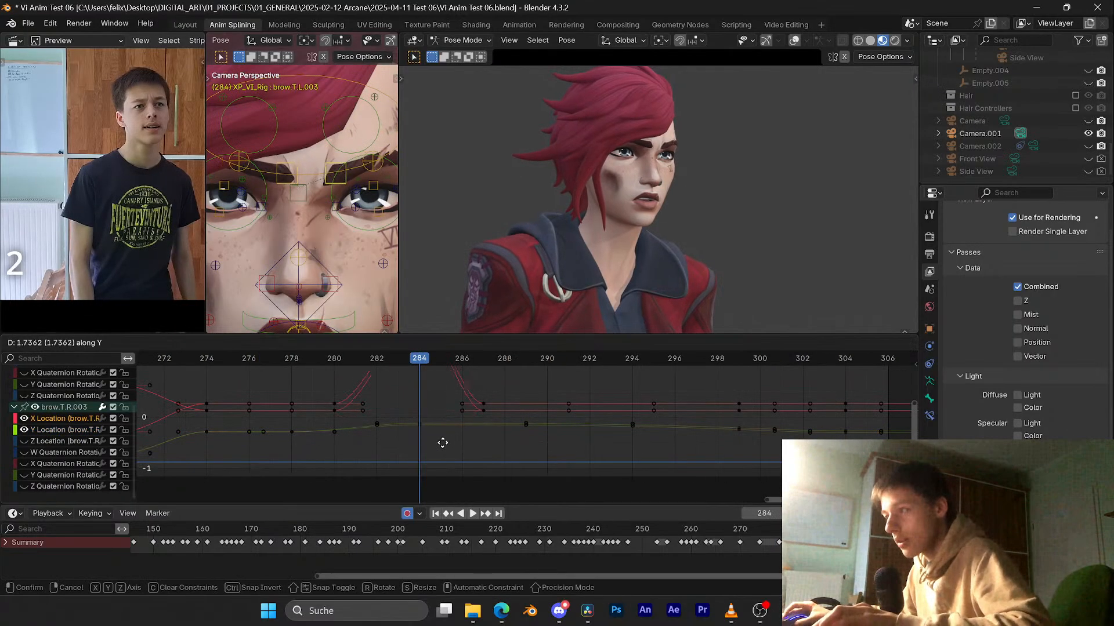
click(442, 443)
key(s)
key(y)
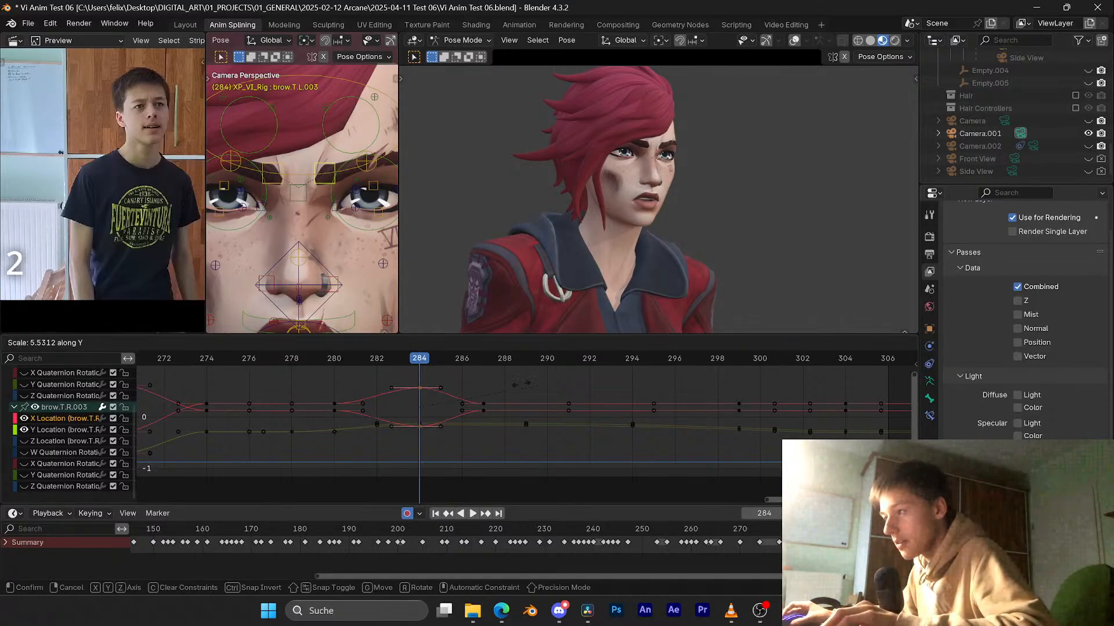
click(476, 398)
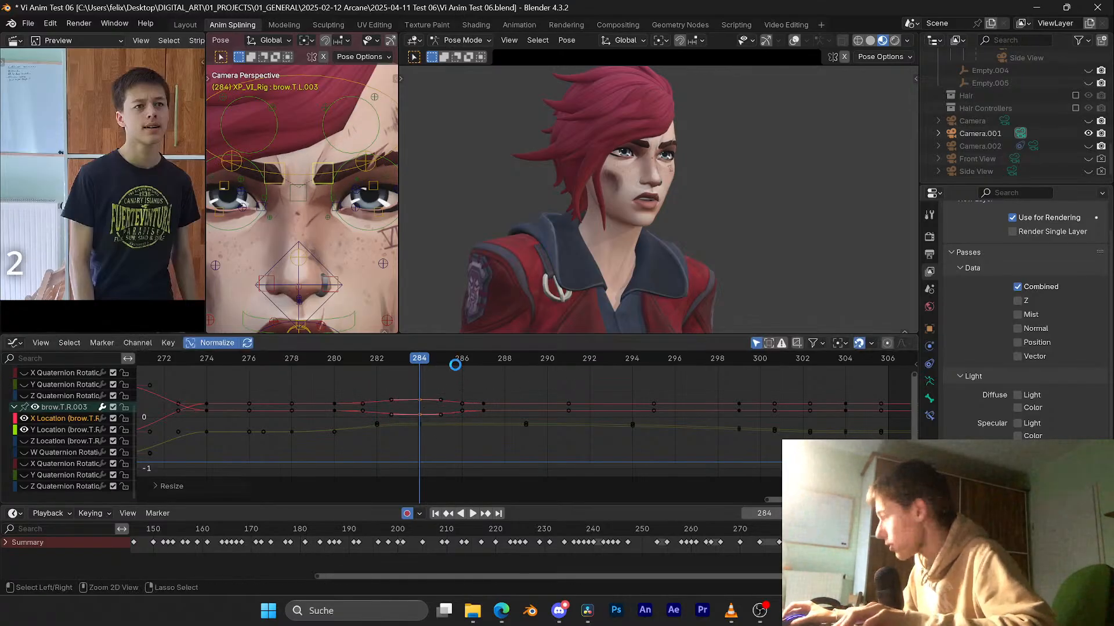
Step: Save the file, paste the copied inner brow X Location keys around frames 286 to 288 and save again
key(ctrl+s)
key(space)
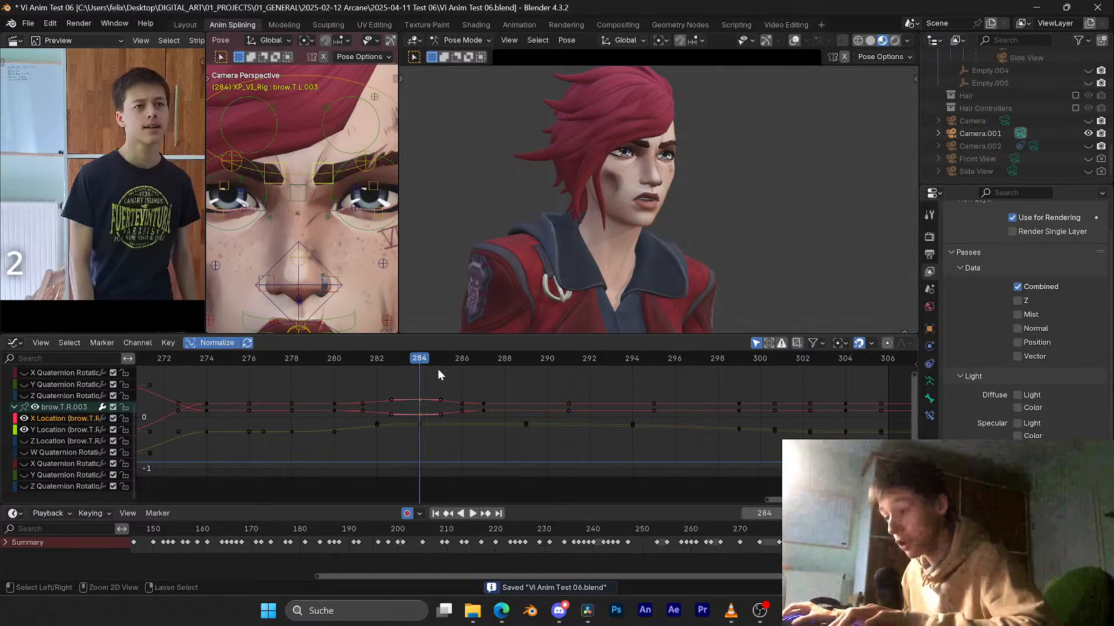
key(ctrl+v)
key(ctrl+s)
Step: Play back the revised brow motion from earlier frames, stop at frame 282, deselect the keys and save the file
drag(356, 363, 311, 364)
key(space)
scroll(405, 377, down, 2)
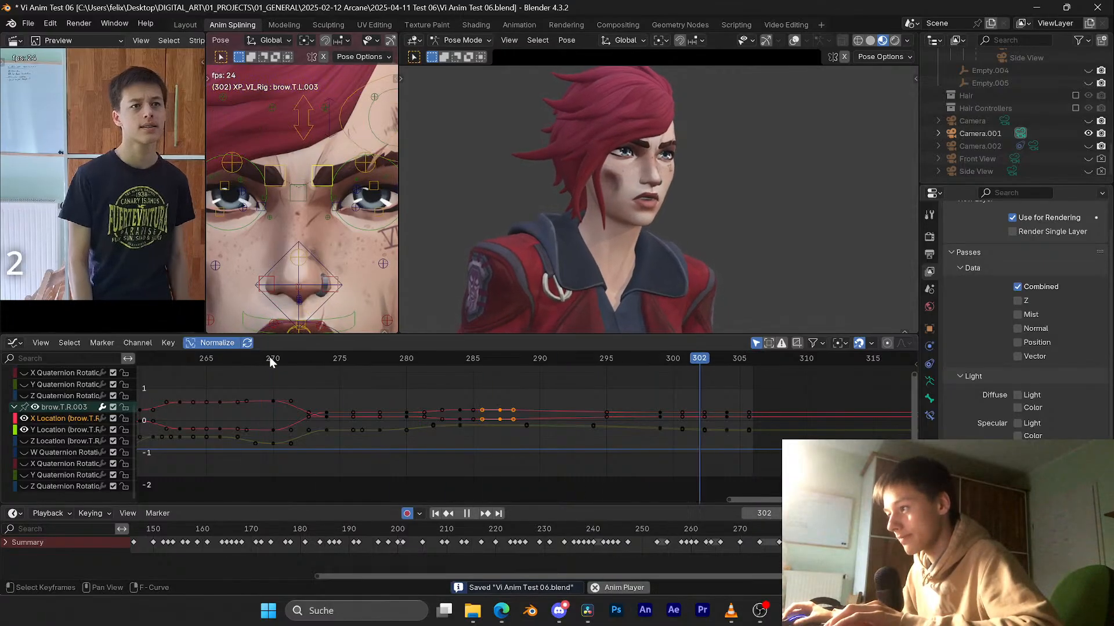
click(201, 361)
middle_drag(288, 380, 389, 388)
click(225, 360)
key(space)
scroll(371, 387, down, 5)
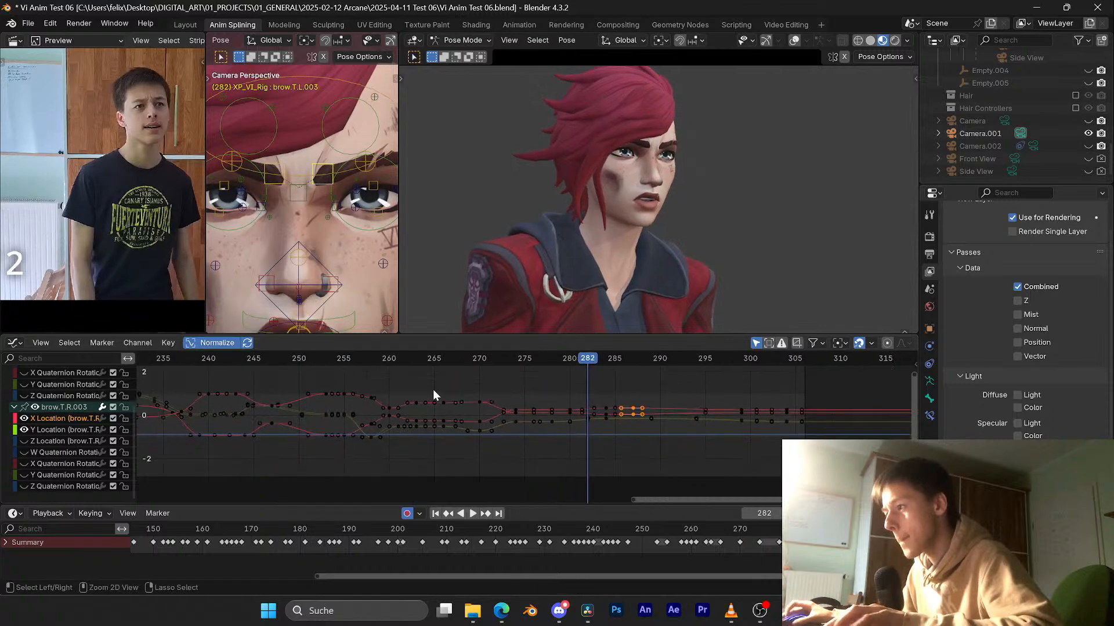
key(ctrl+s)
middle_drag(521, 407, 546, 395)
click(504, 392)
key(ctrl+s)
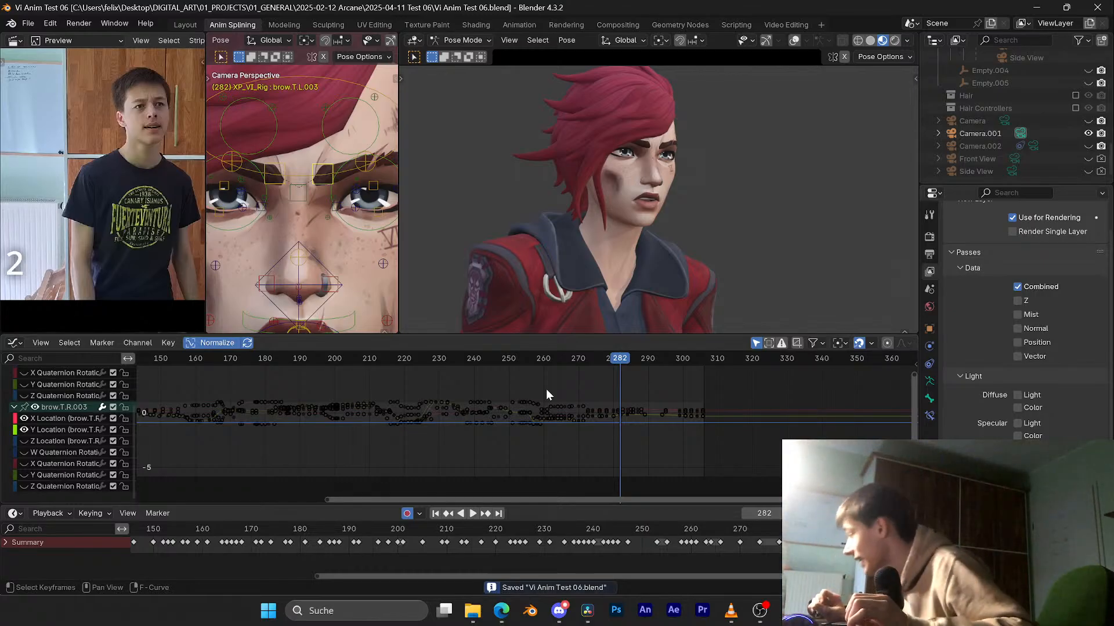
Step: Play the whole animation to review the result and stop at frame 302
middle_drag(517, 393, 633, 390)
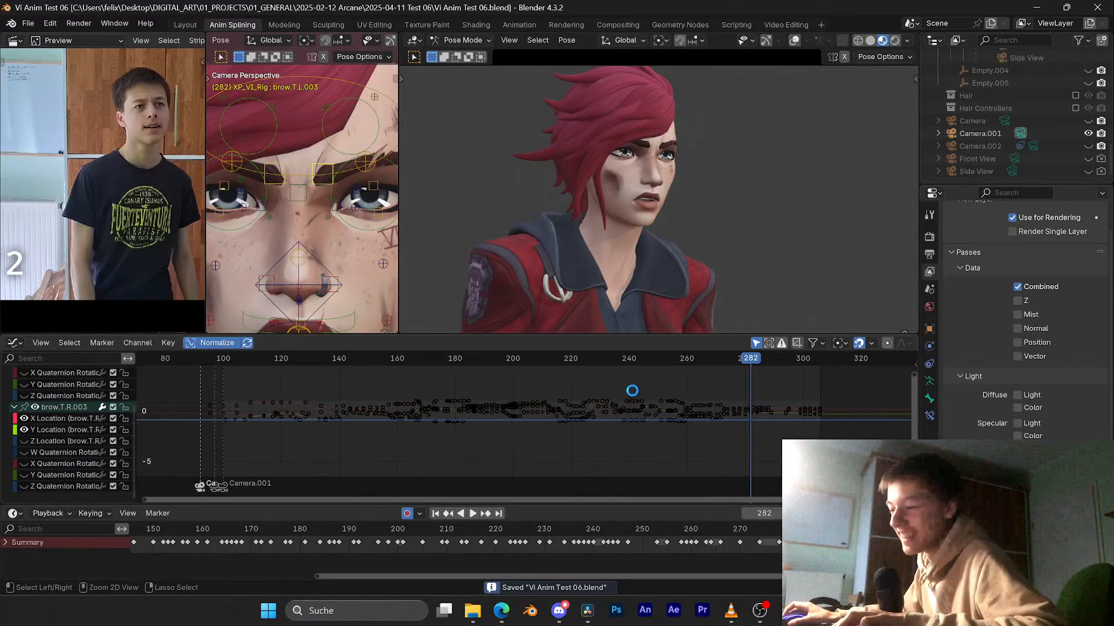
key(space)
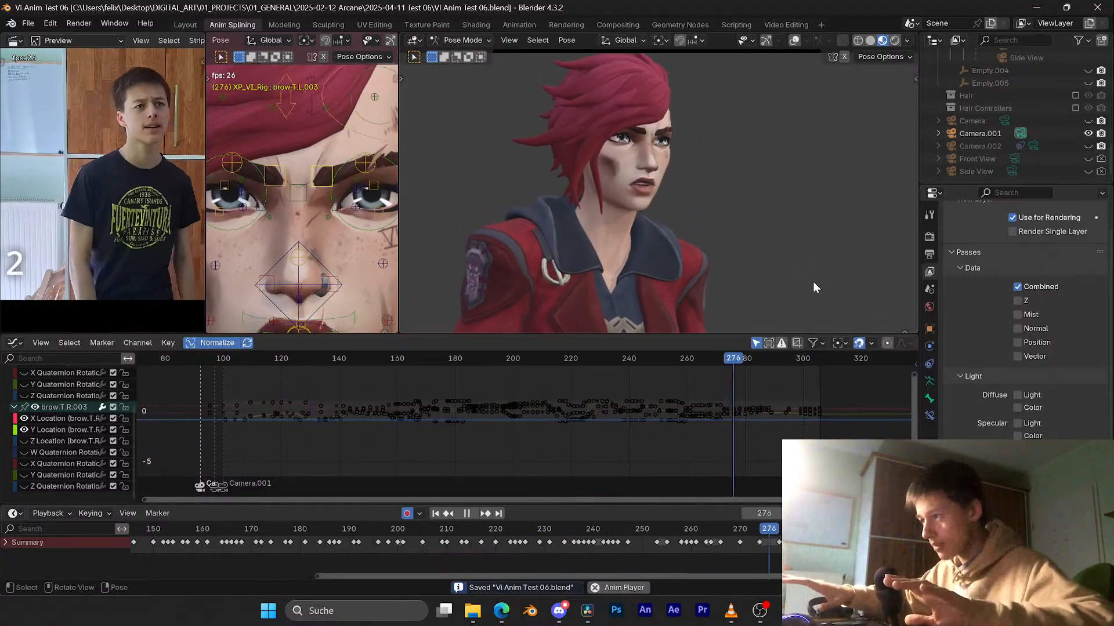
key(space)
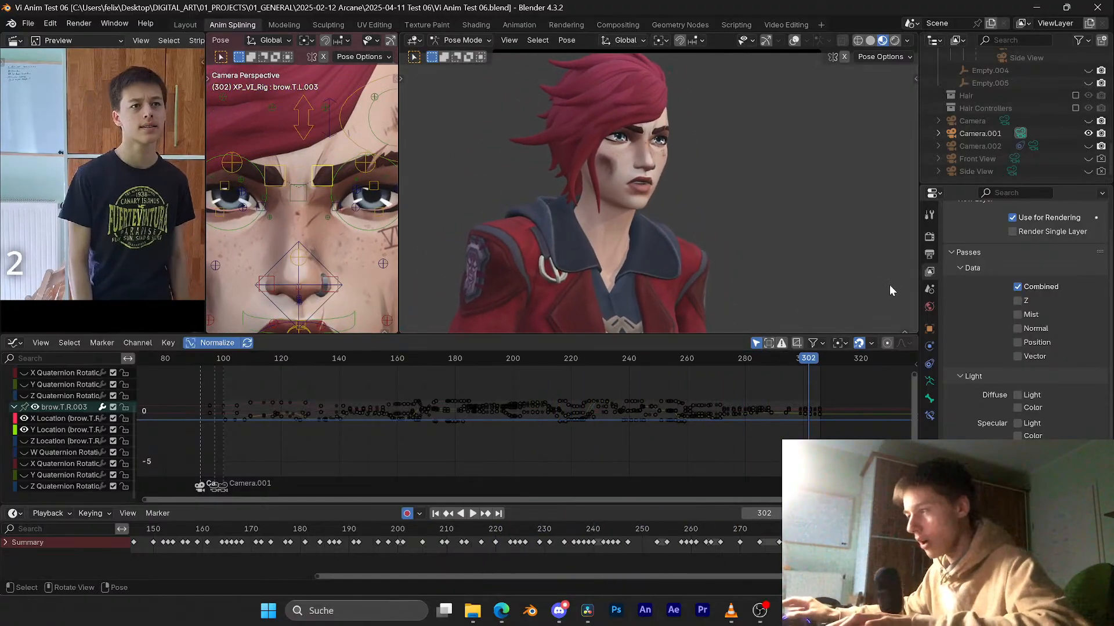
Step: Set the render output file to //Renders Anim\Render 23.mp4
click(930, 254)
scroll(1015, 290, down, 8)
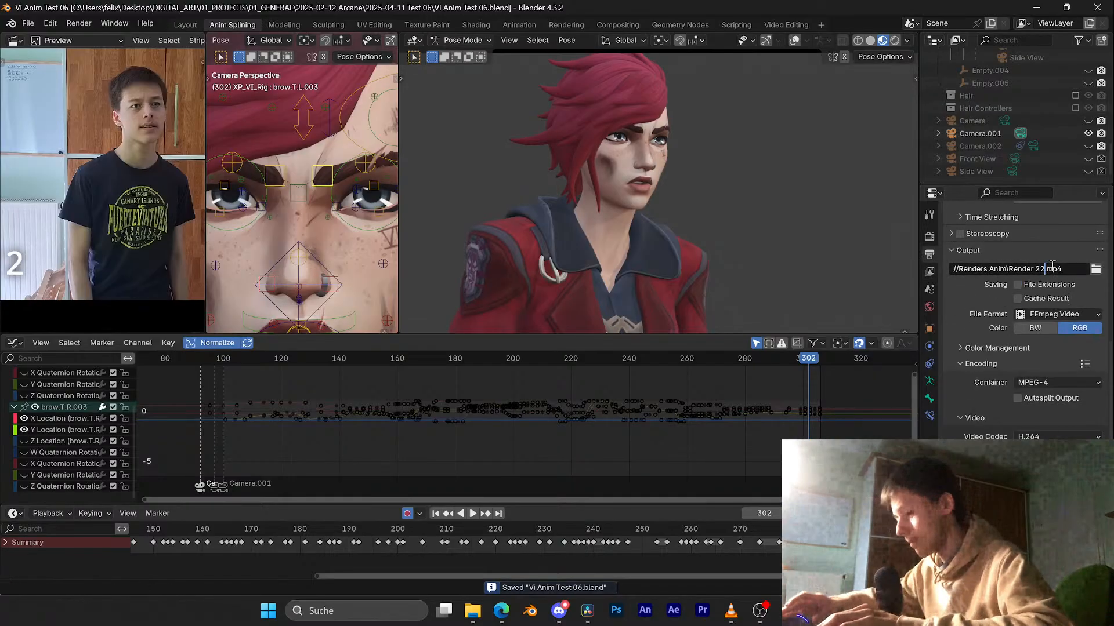
key(BackSpace)
text(3)
key(Return)
Step: Render the camera view's animation as a viewport render
click(78, 23)
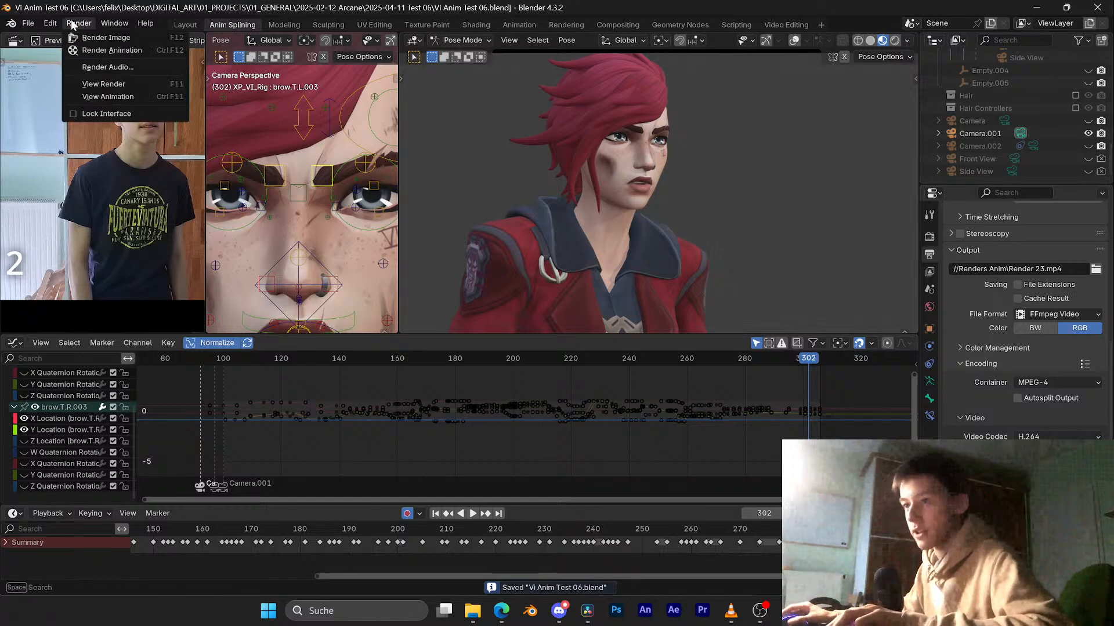
click(510, 40)
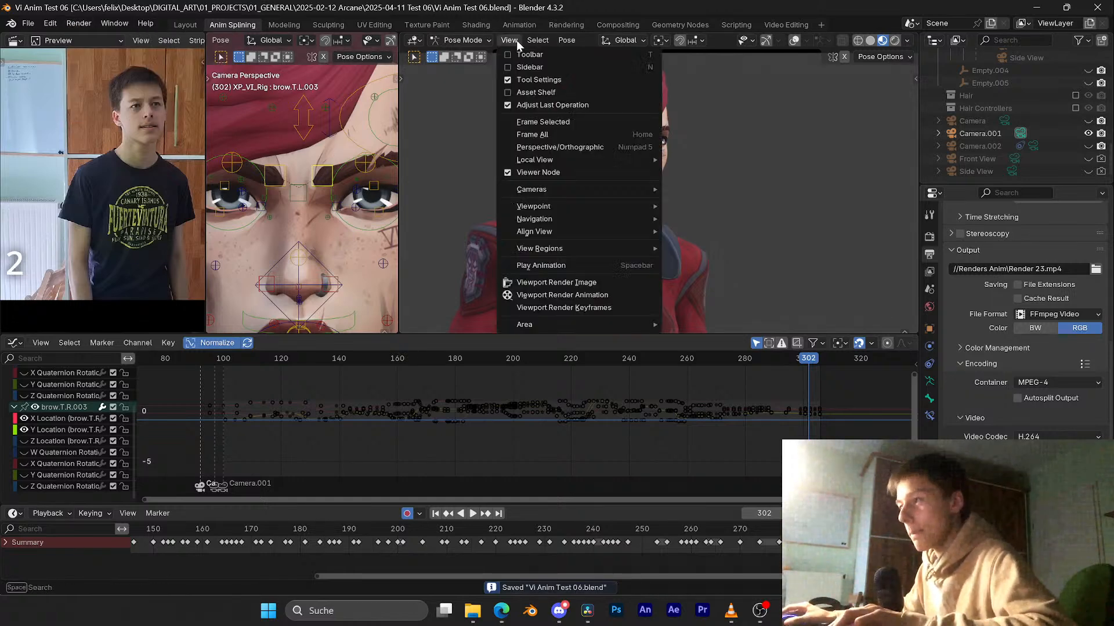
click(545, 282)
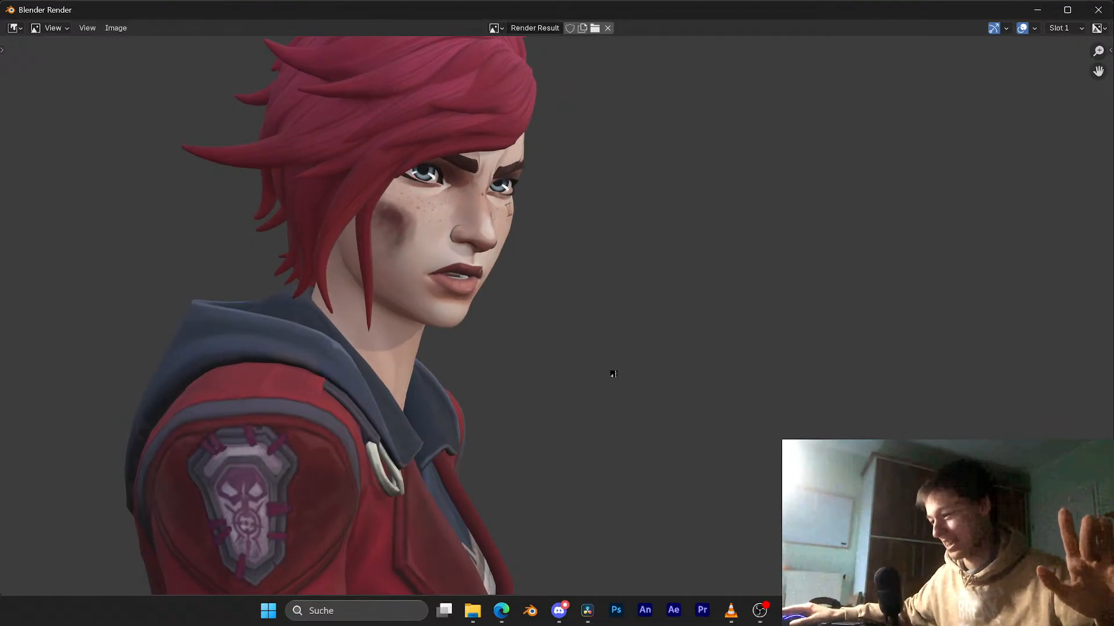
Step: Switch to YouTube Studio in the browser, review the live stream's viewer analytics and request to end the stream
click(498, 609)
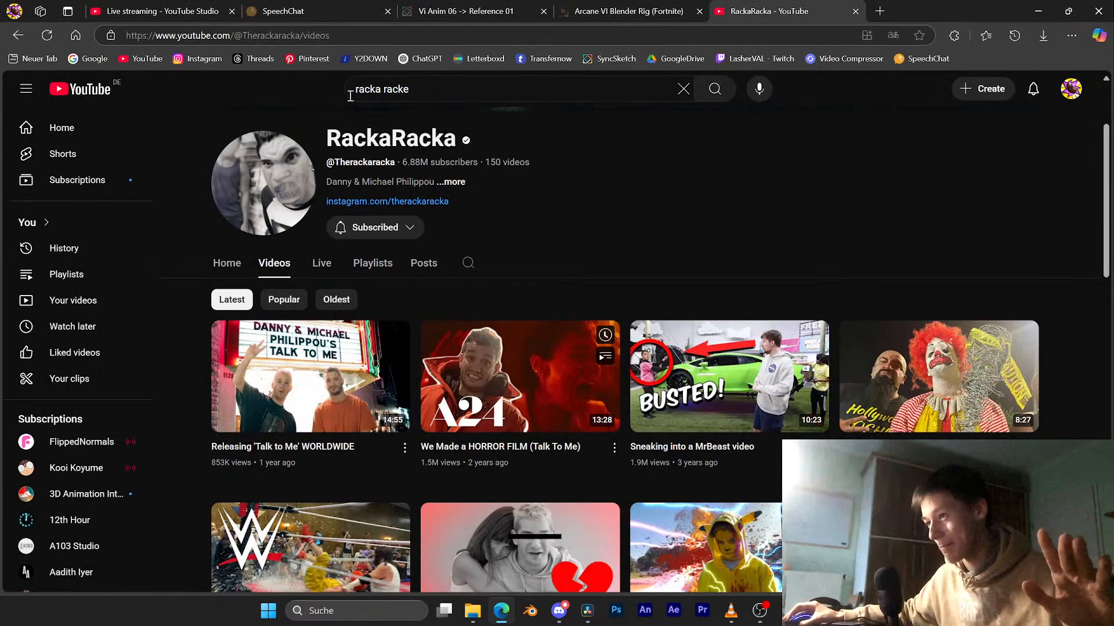
click(156, 11)
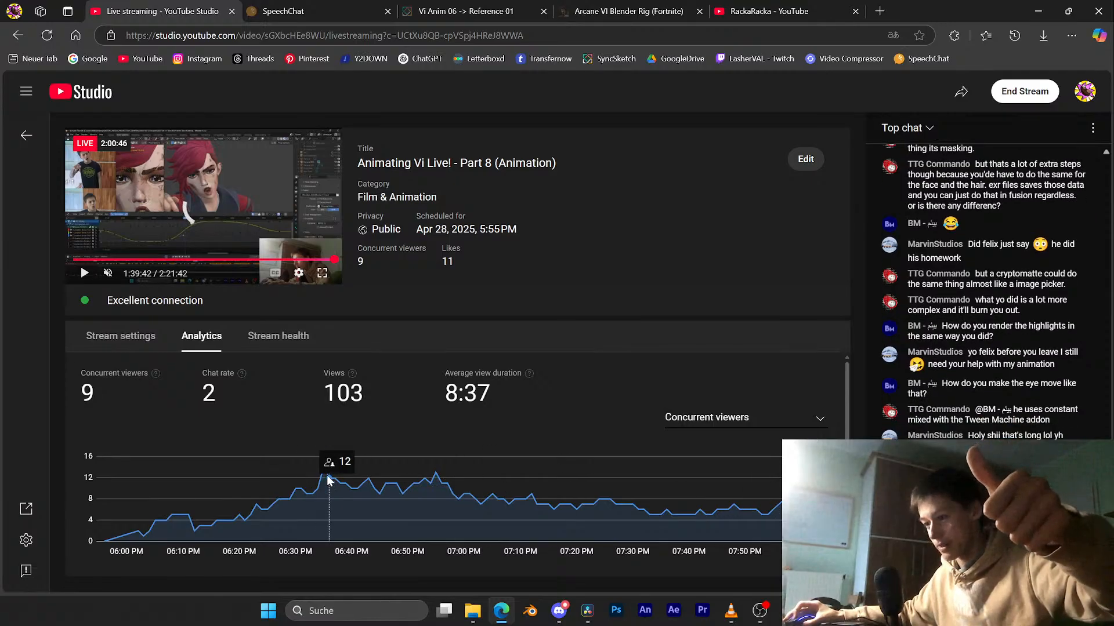
mouse_move(324, 476)
drag(328, 396, 382, 395)
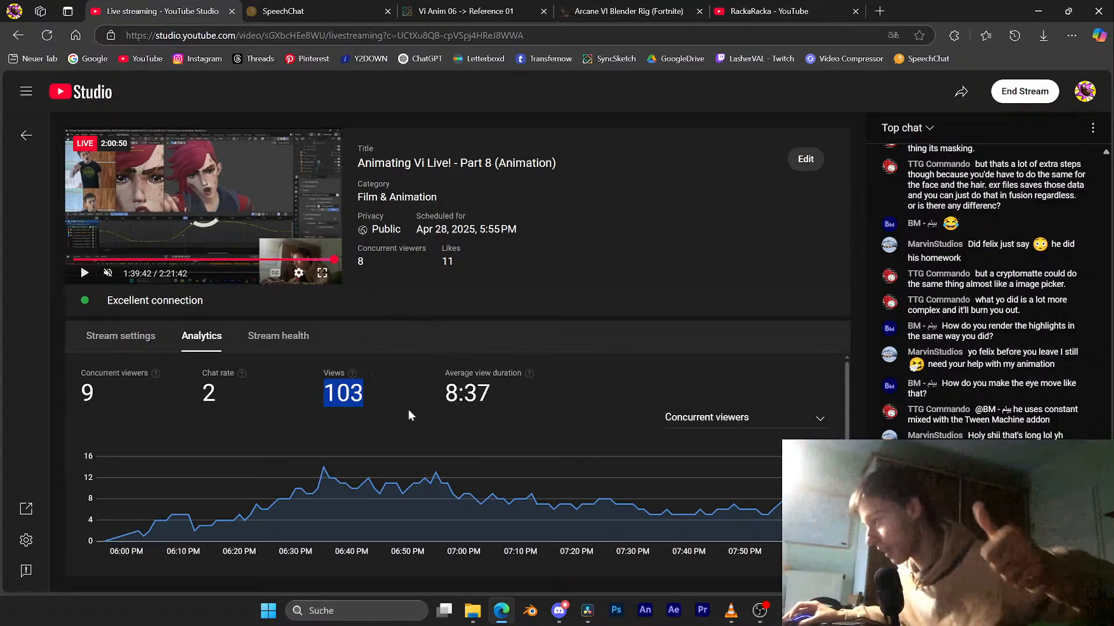
click(422, 422)
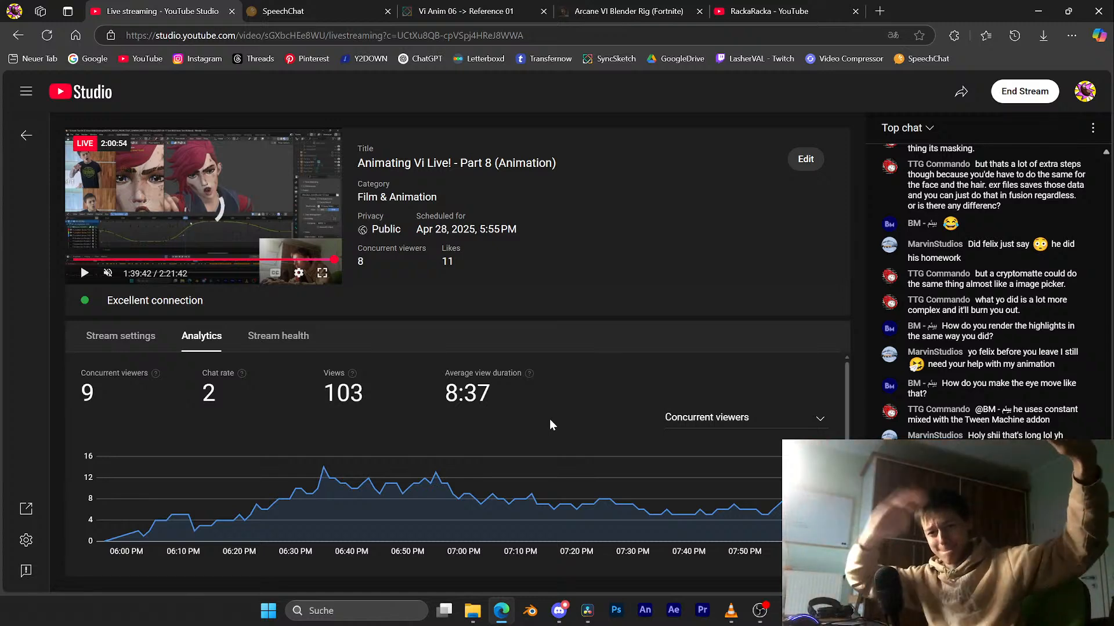
click(1025, 91)
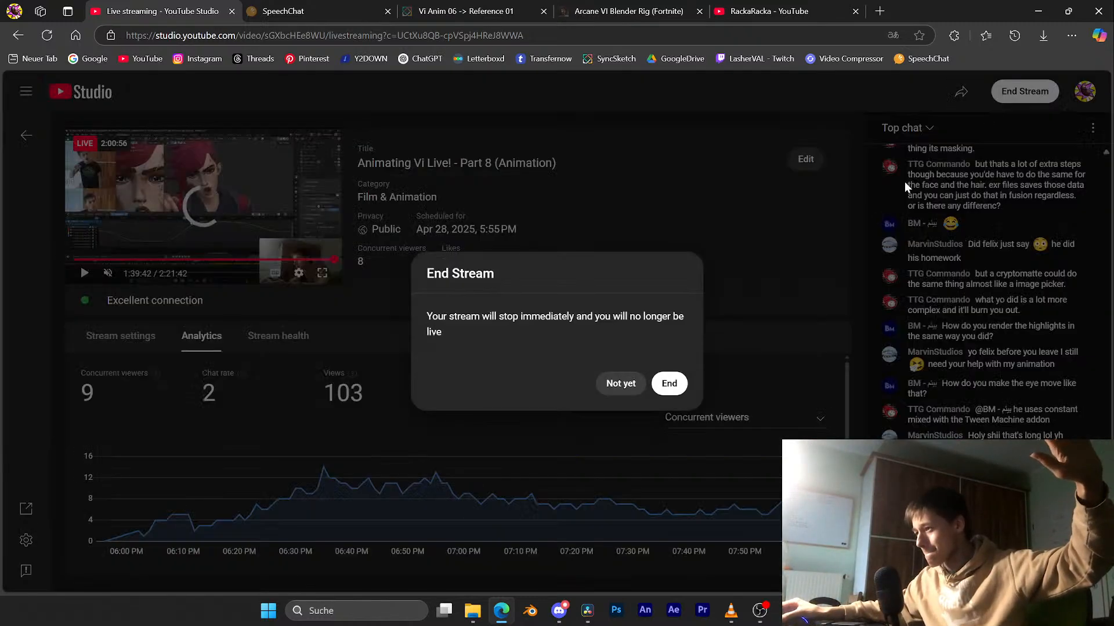